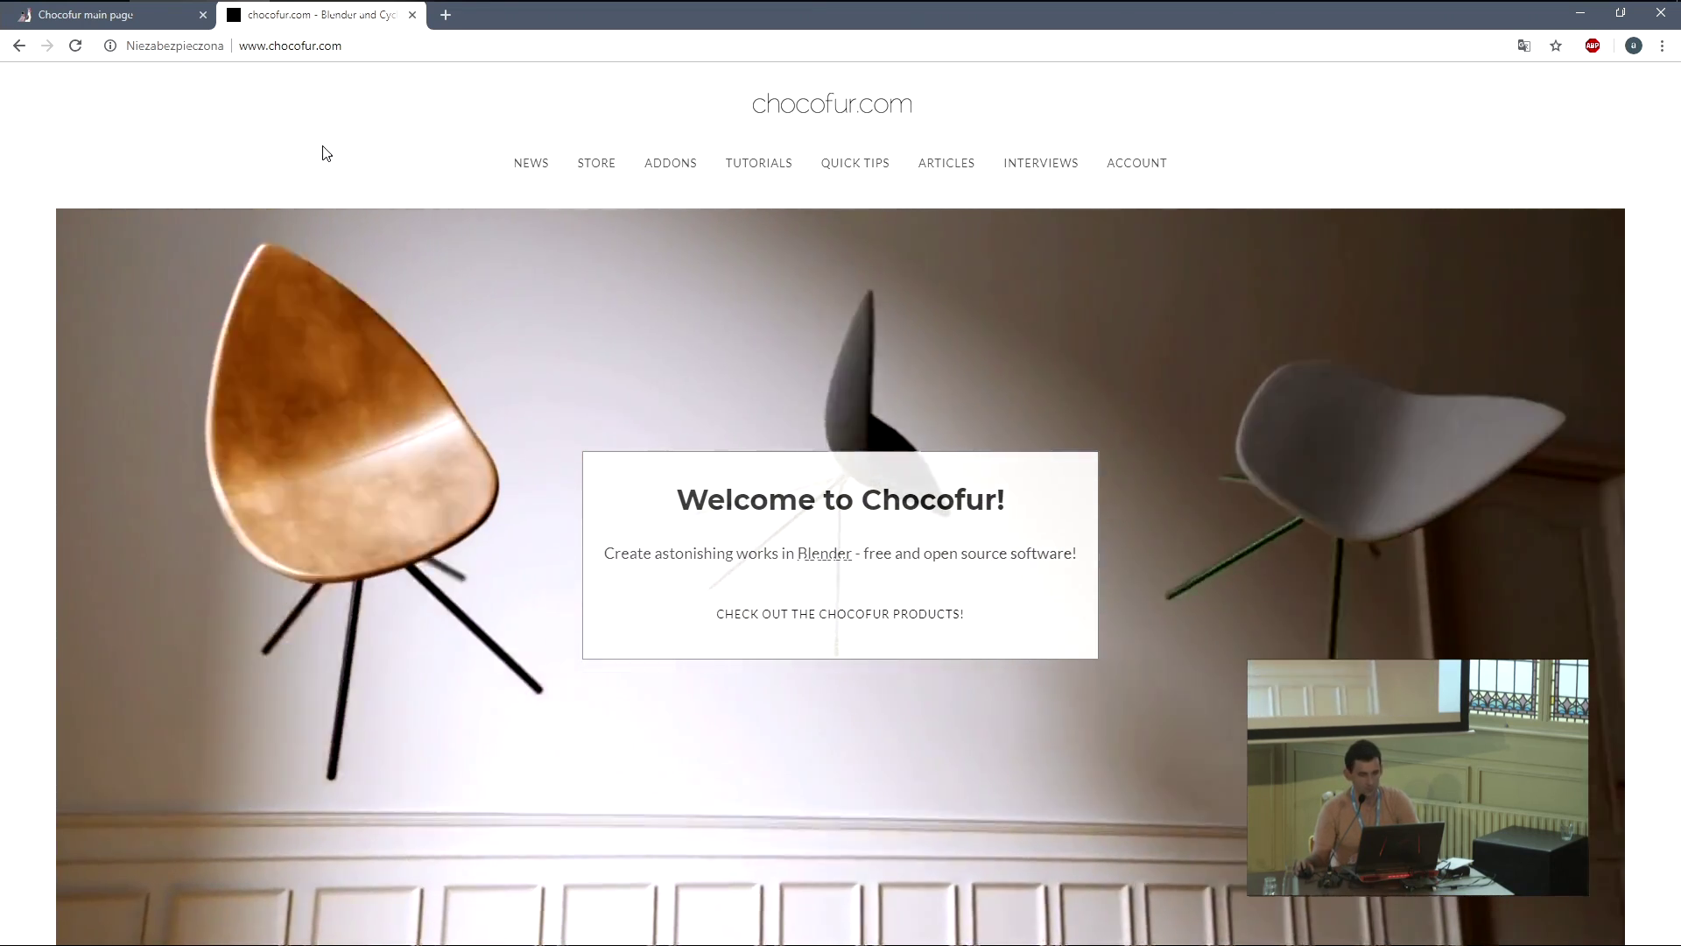
Minimize the browser, launch Blender from the 2.80_02 desktop shortcut and dismiss its splash screen
key(ctrl+shift+Tab)
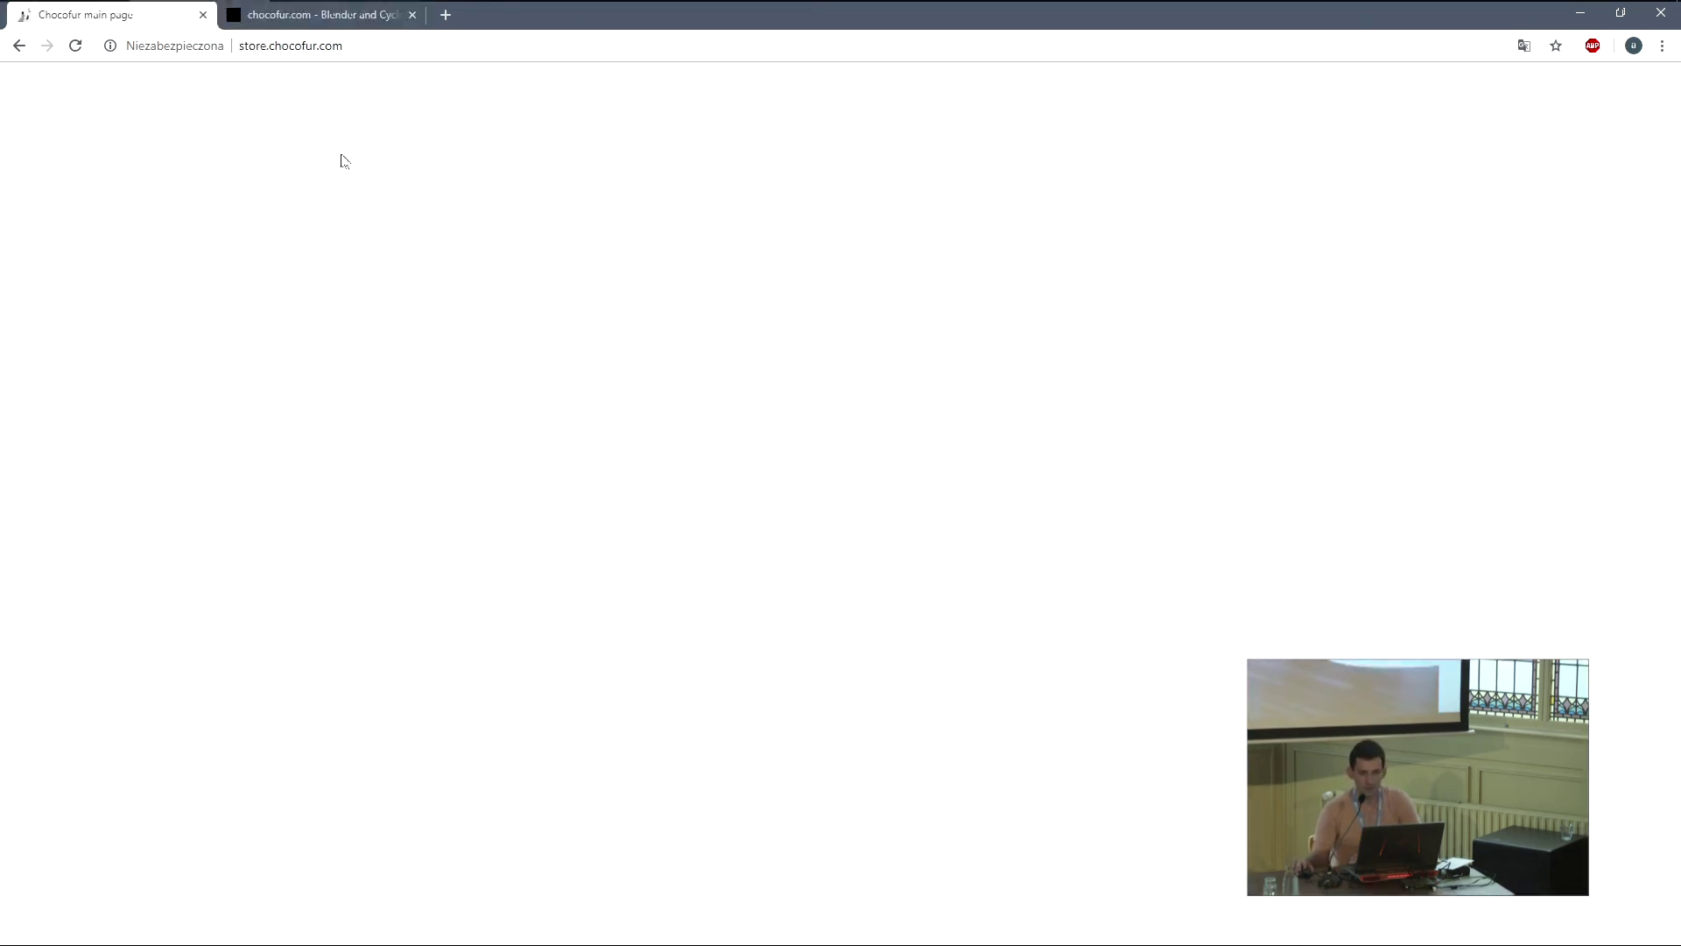
click(1580, 17)
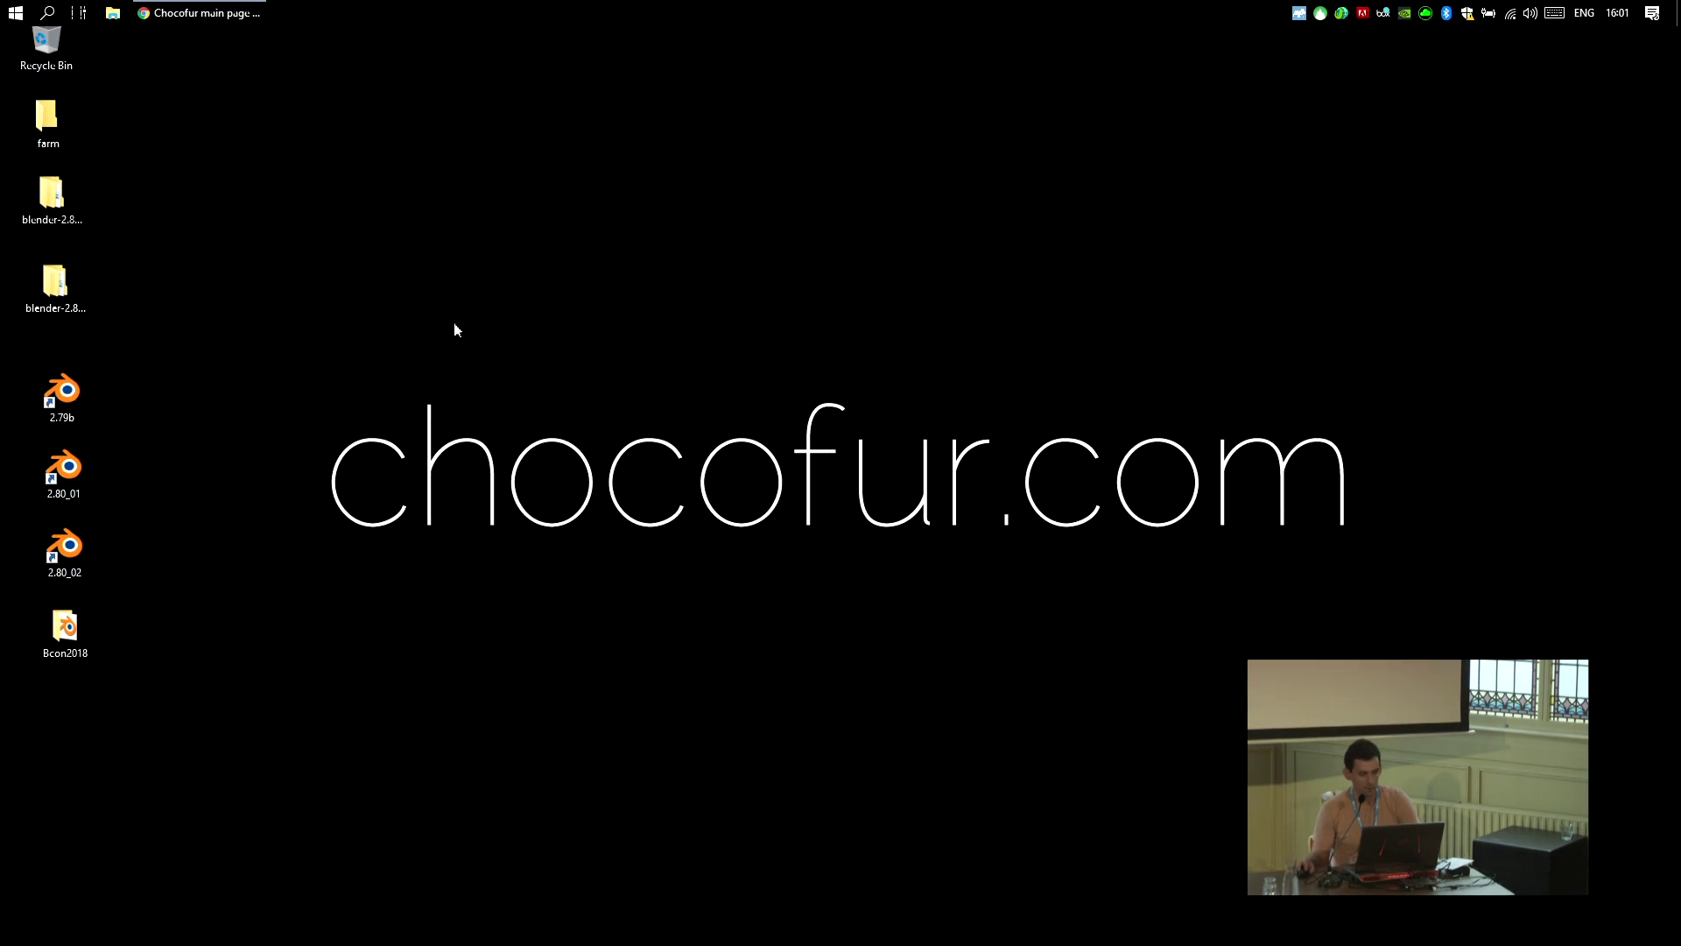
double_click(54, 561)
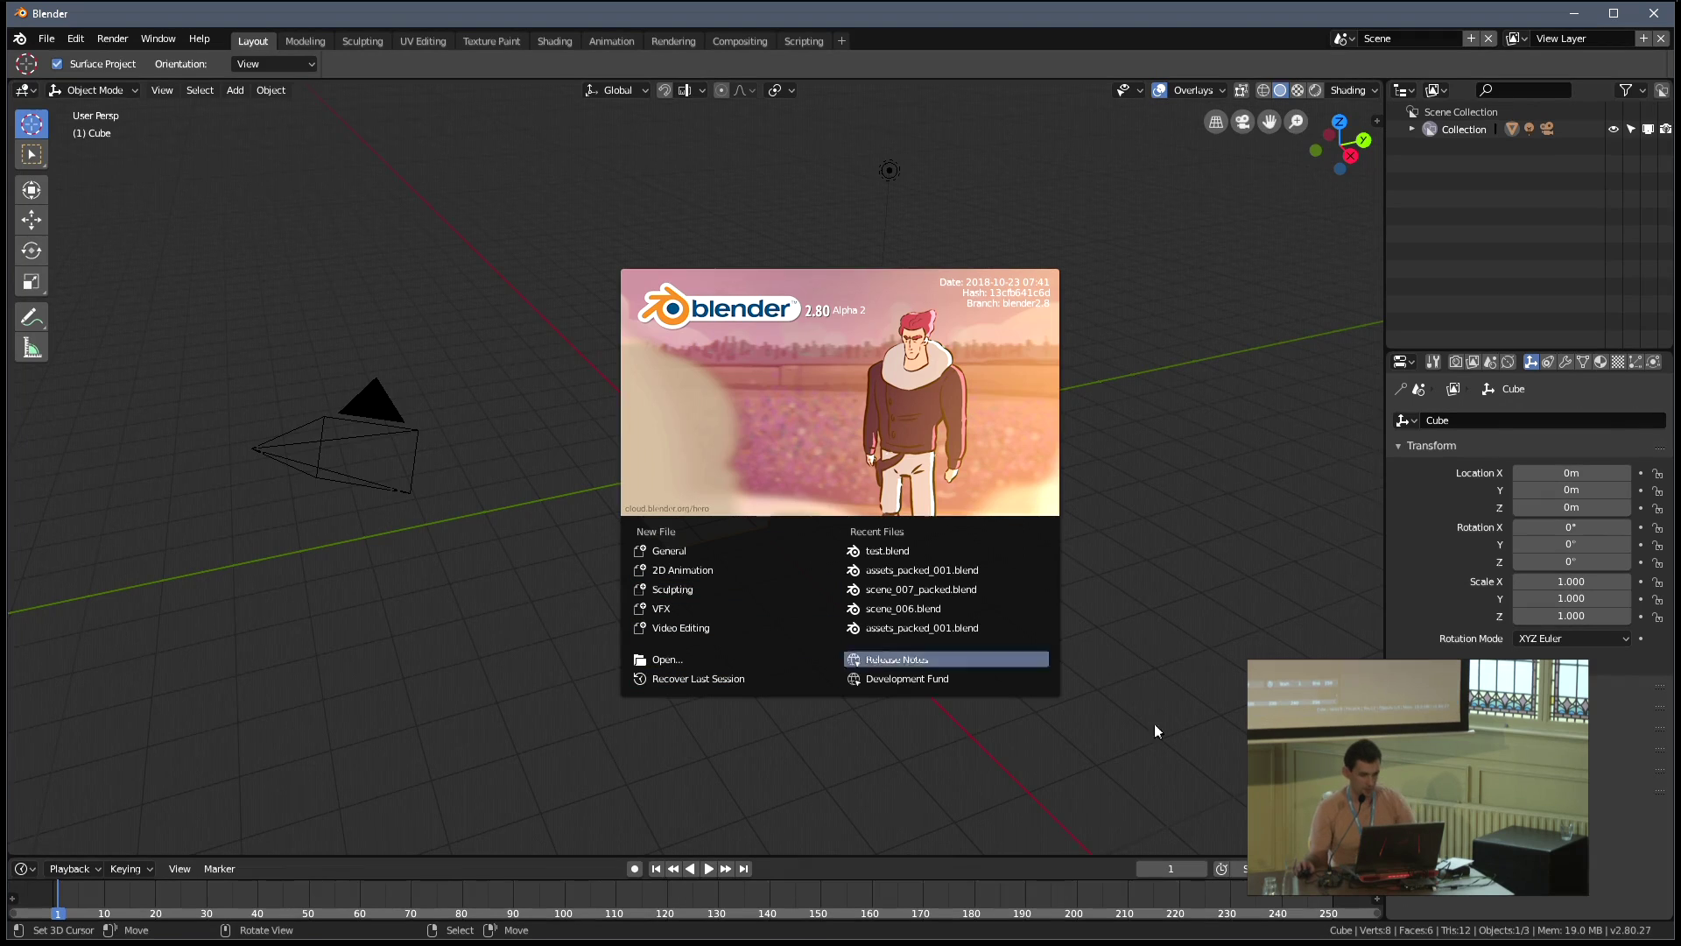
click(958, 701)
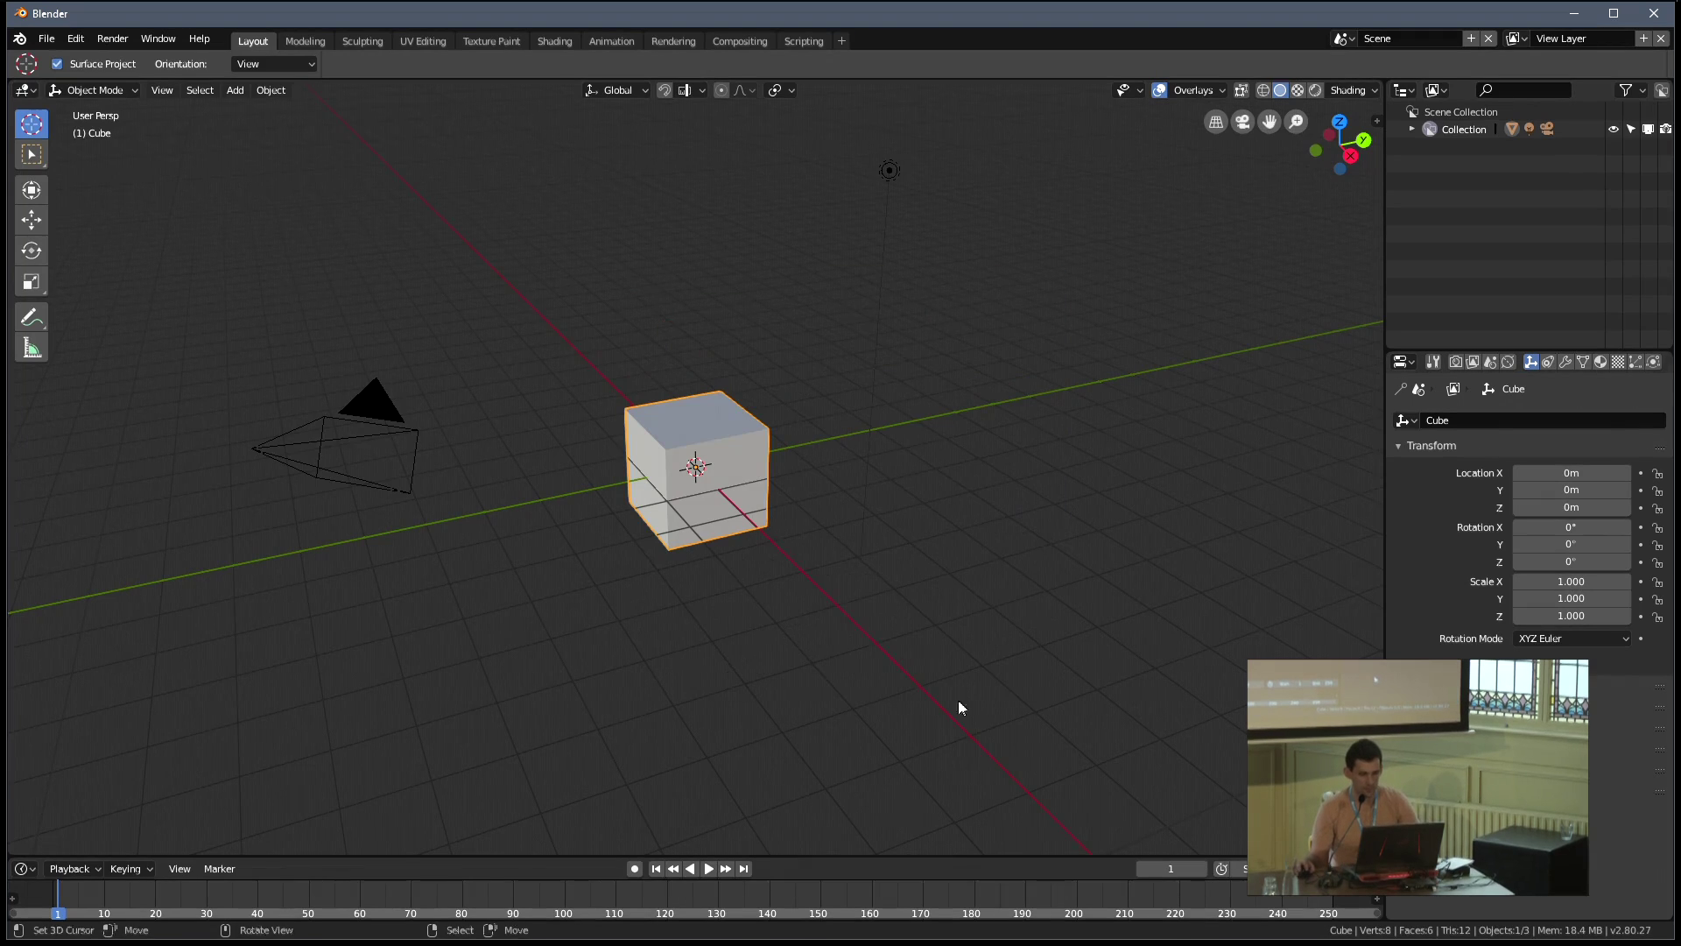
Delete all the default objects from the scene and switch to the top orthographic view
key(x)
click(880, 453)
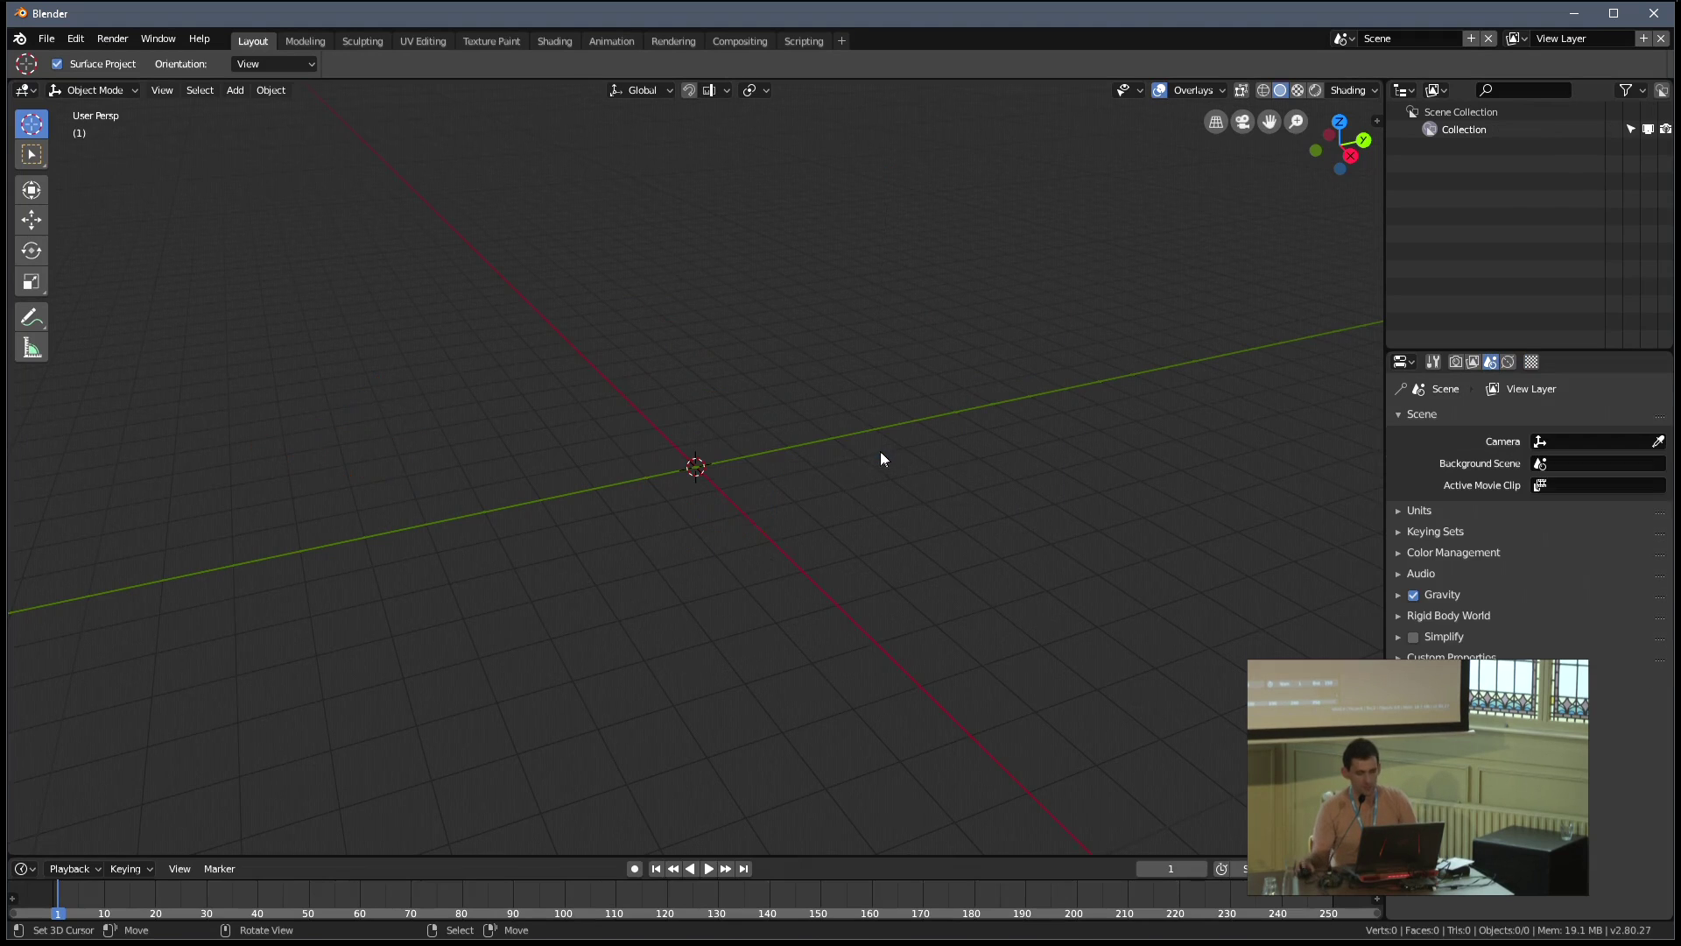
key(KP_7)
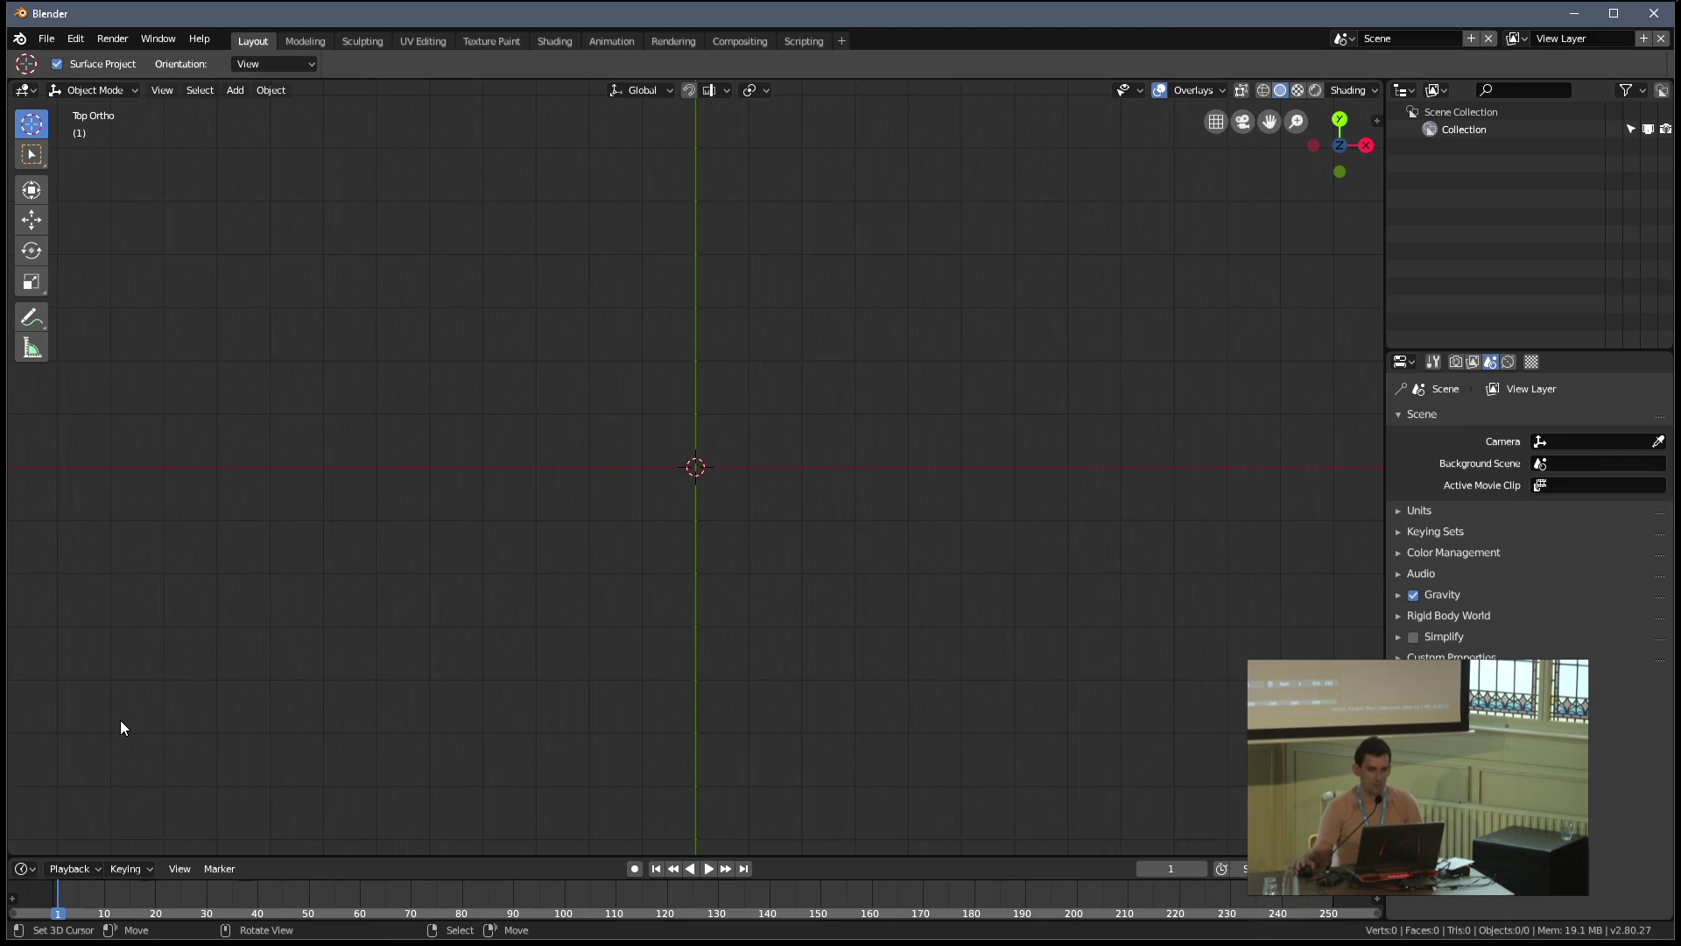
Uncover the desktop by shifting the Blender window aside and open the input folder inside the Bcon2018 folder
key(alt+Tab)
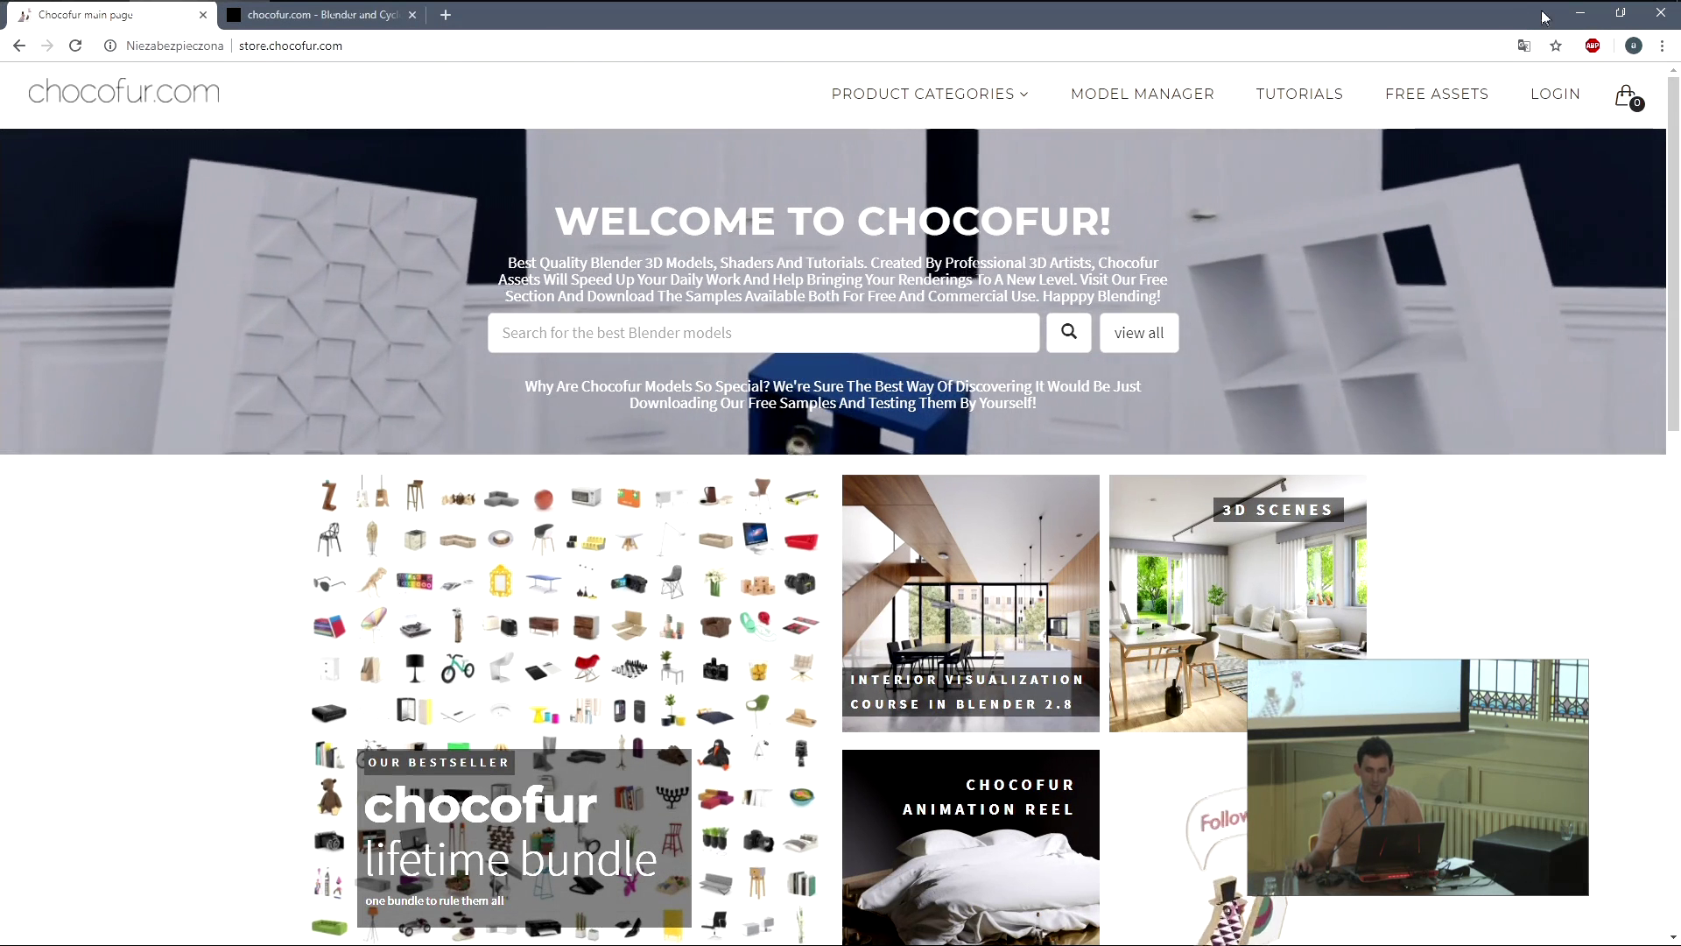
click(1581, 12)
drag(1165, 26, 1310, 107)
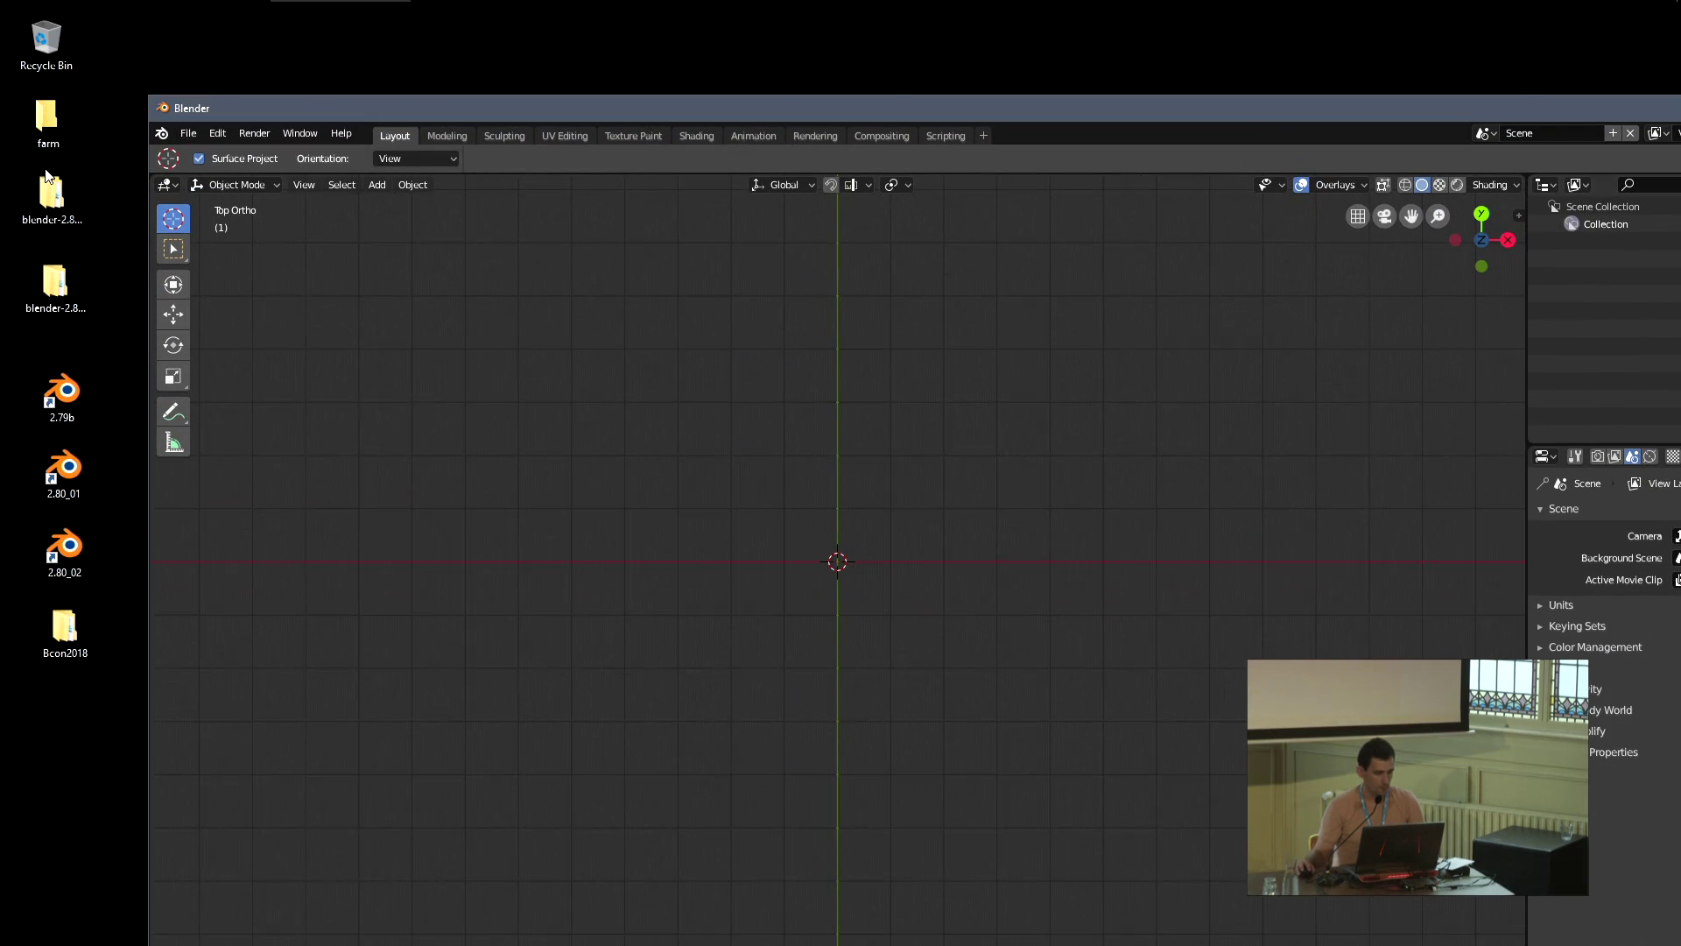
click(69, 625)
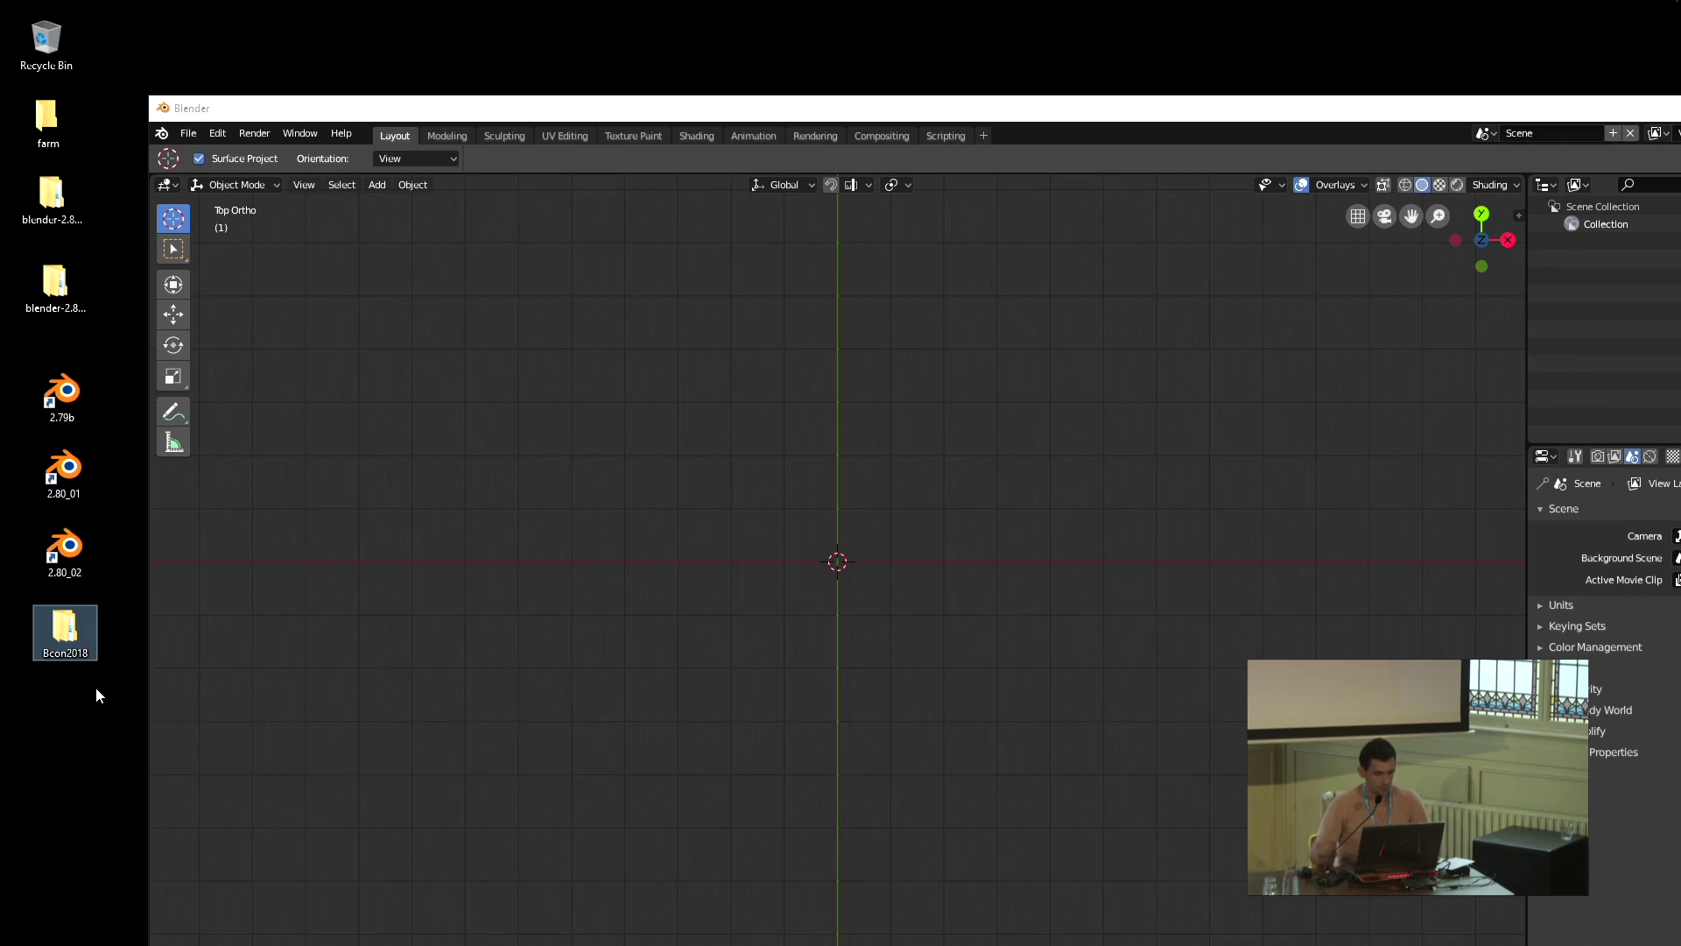
double_click(74, 640)
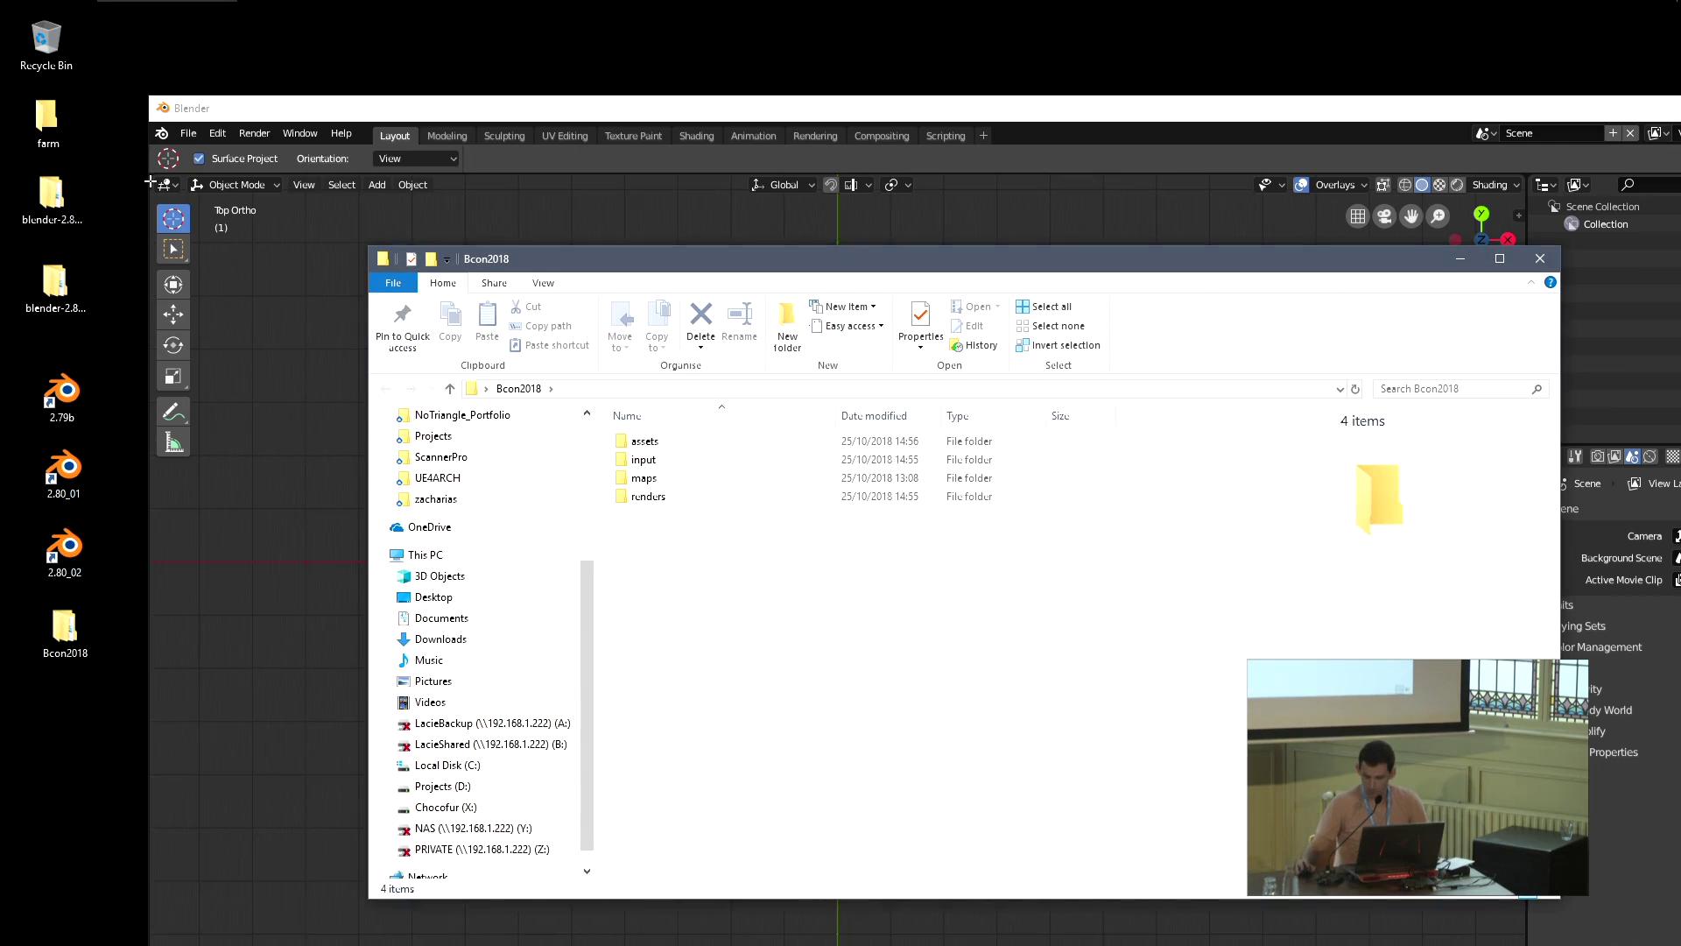
double_click(689, 463)
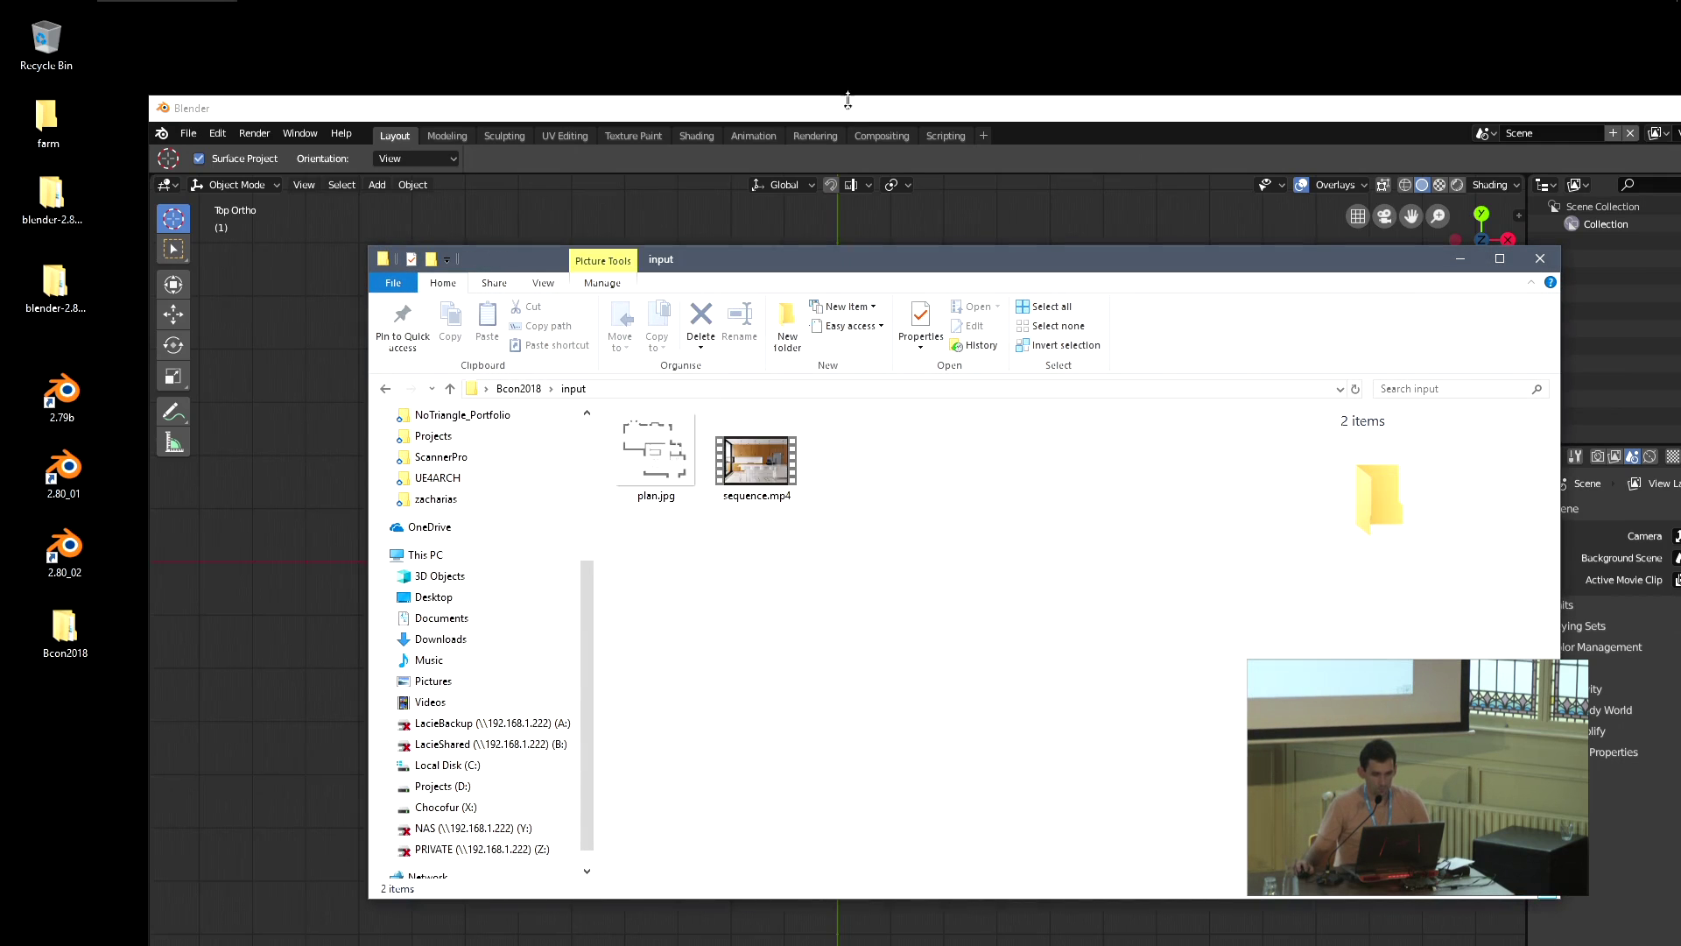
Maximize the Blender window behind the folder window and bring plan.jpg into the top view as a reference image
double_click(844, 107)
key(alt+Tab)
click(657, 481)
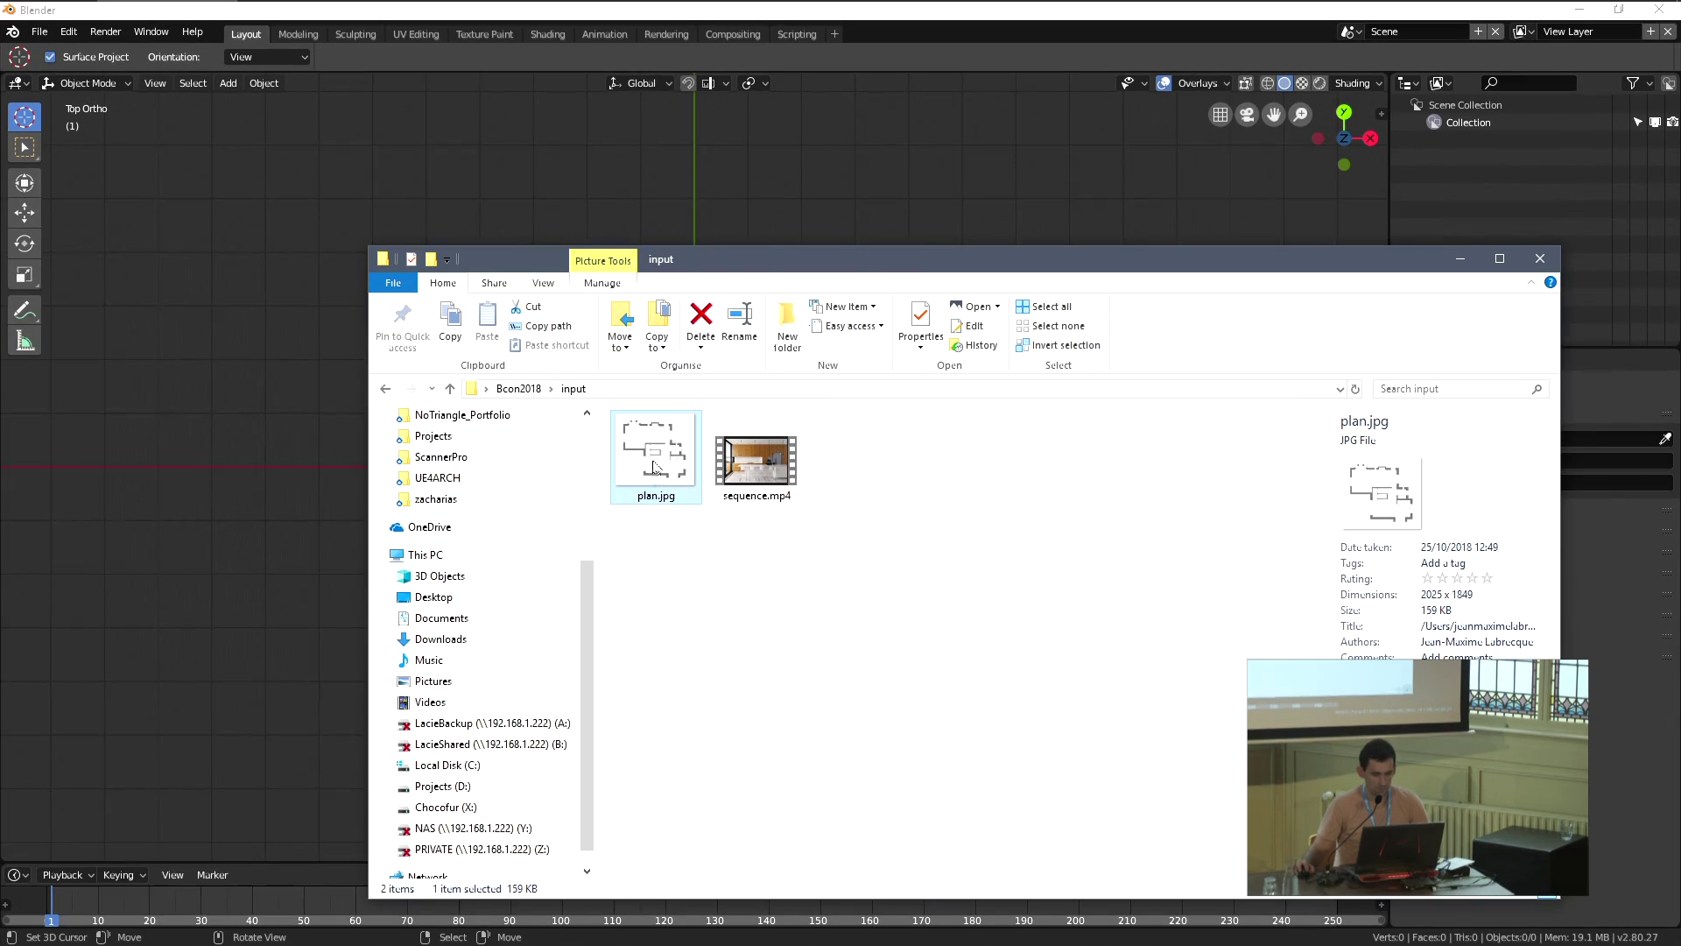
drag(250, 461, 249, 463)
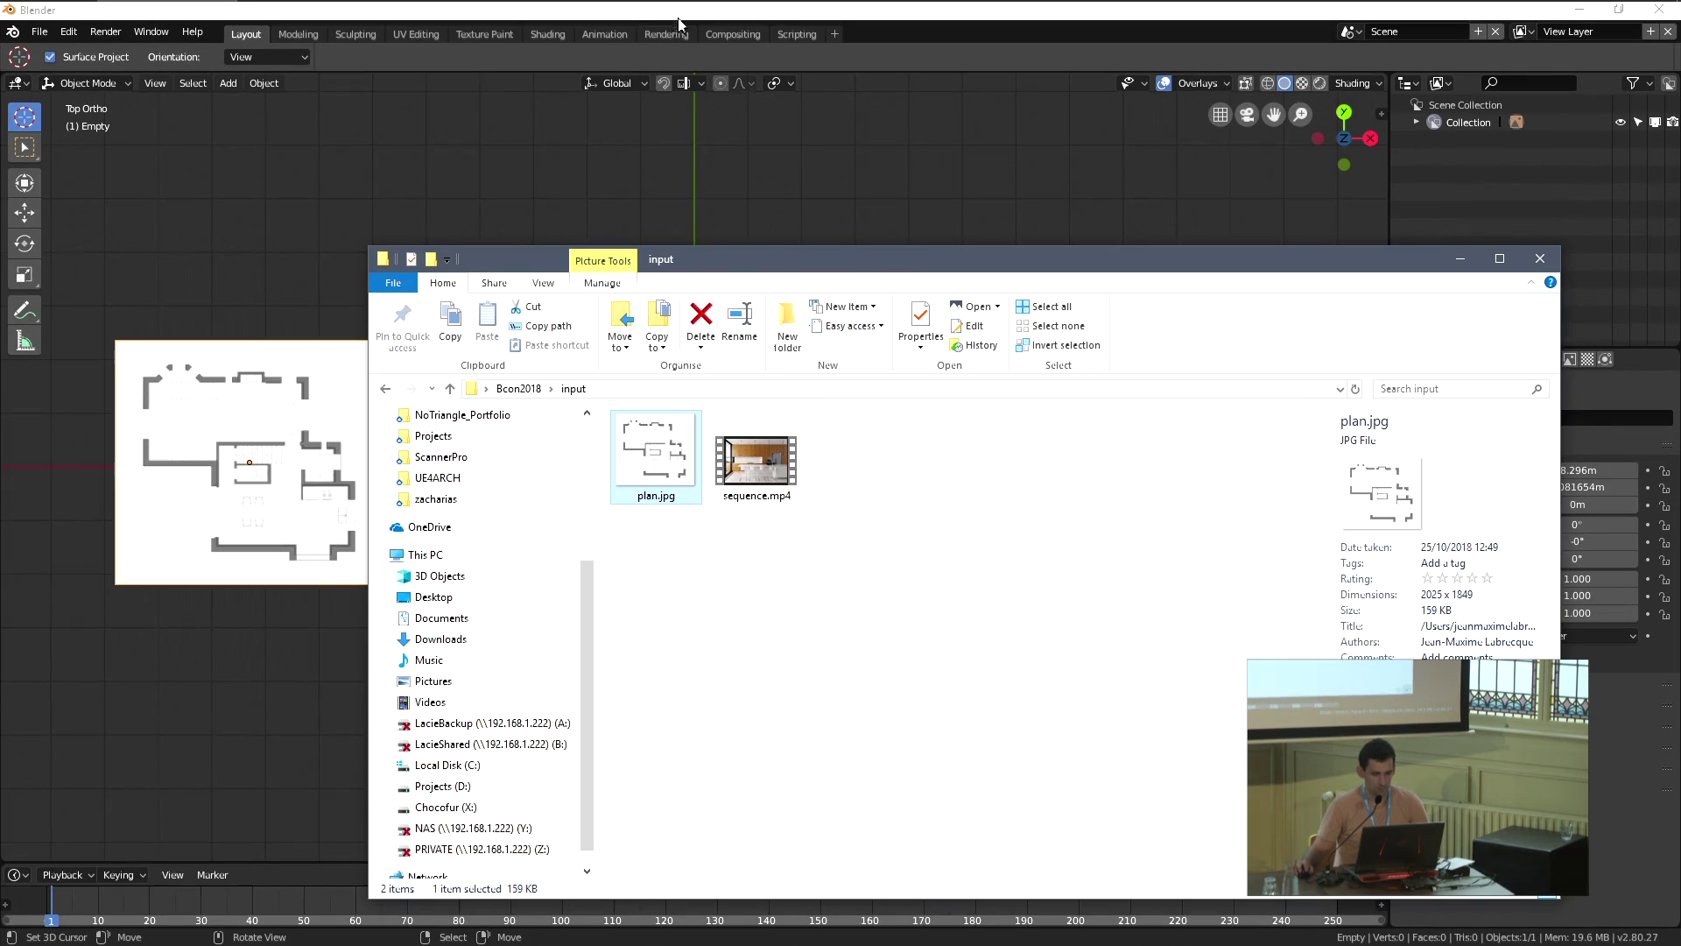
click(678, 20)
Move the floor plan image about 8.02 m along X to centre it near the world origin
scroll(381, 455, up, 2)
scroll(432, 387, down, 2)
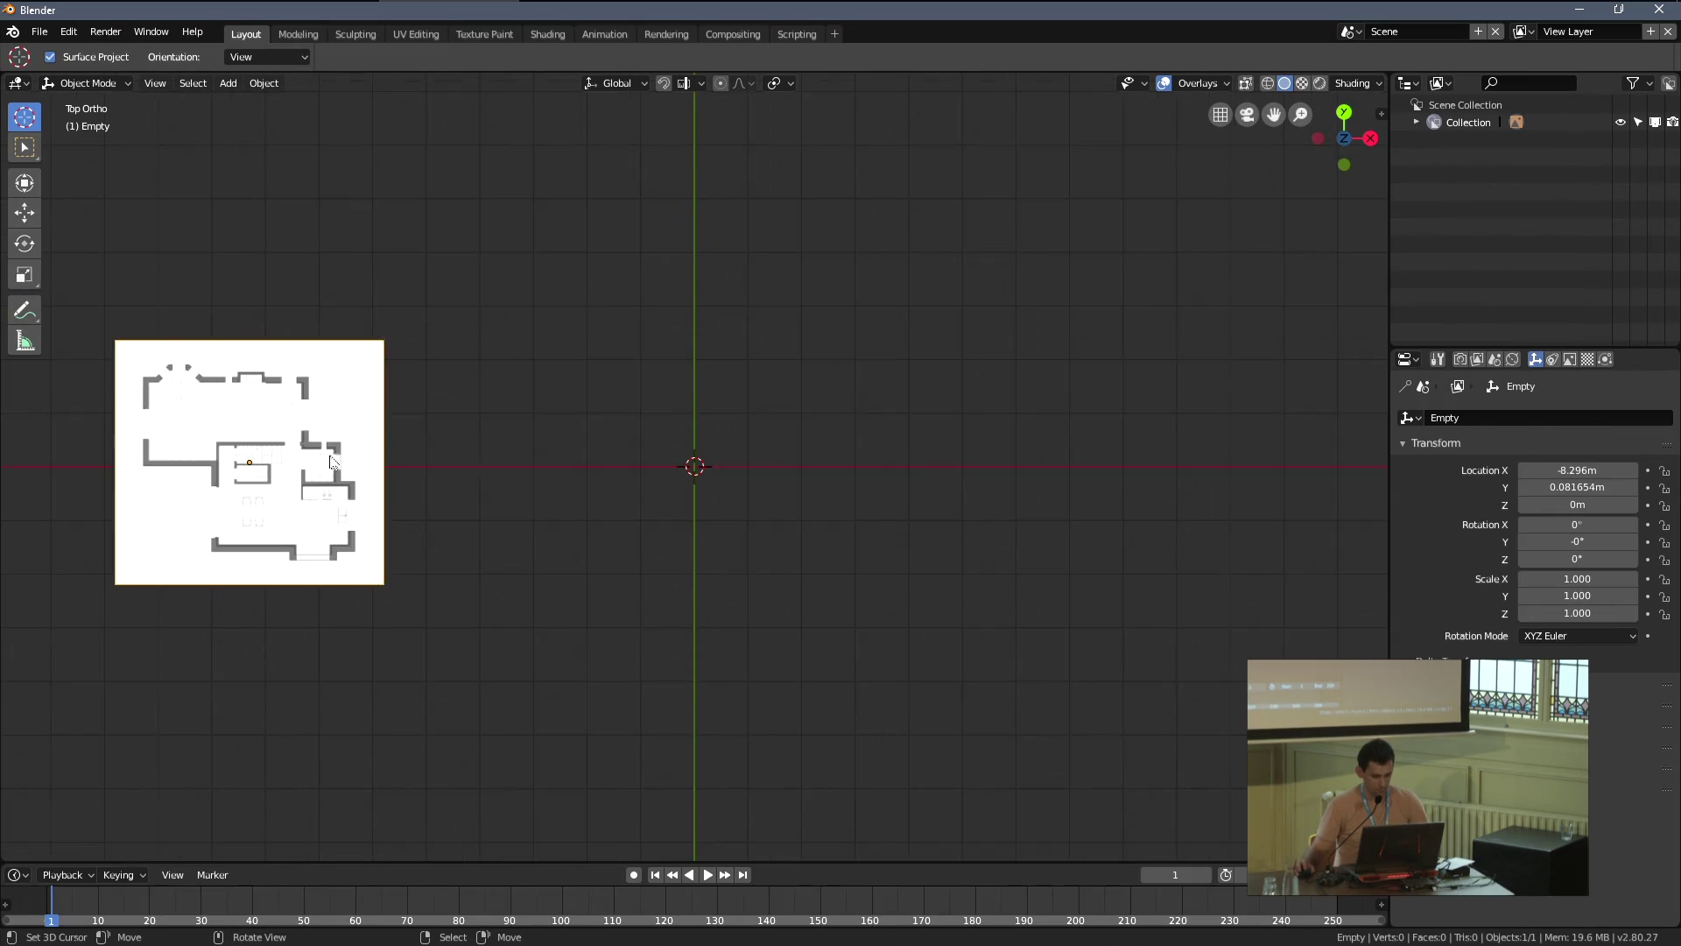
key(g)
click(755, 459)
scroll(1345, 443, up, 3)
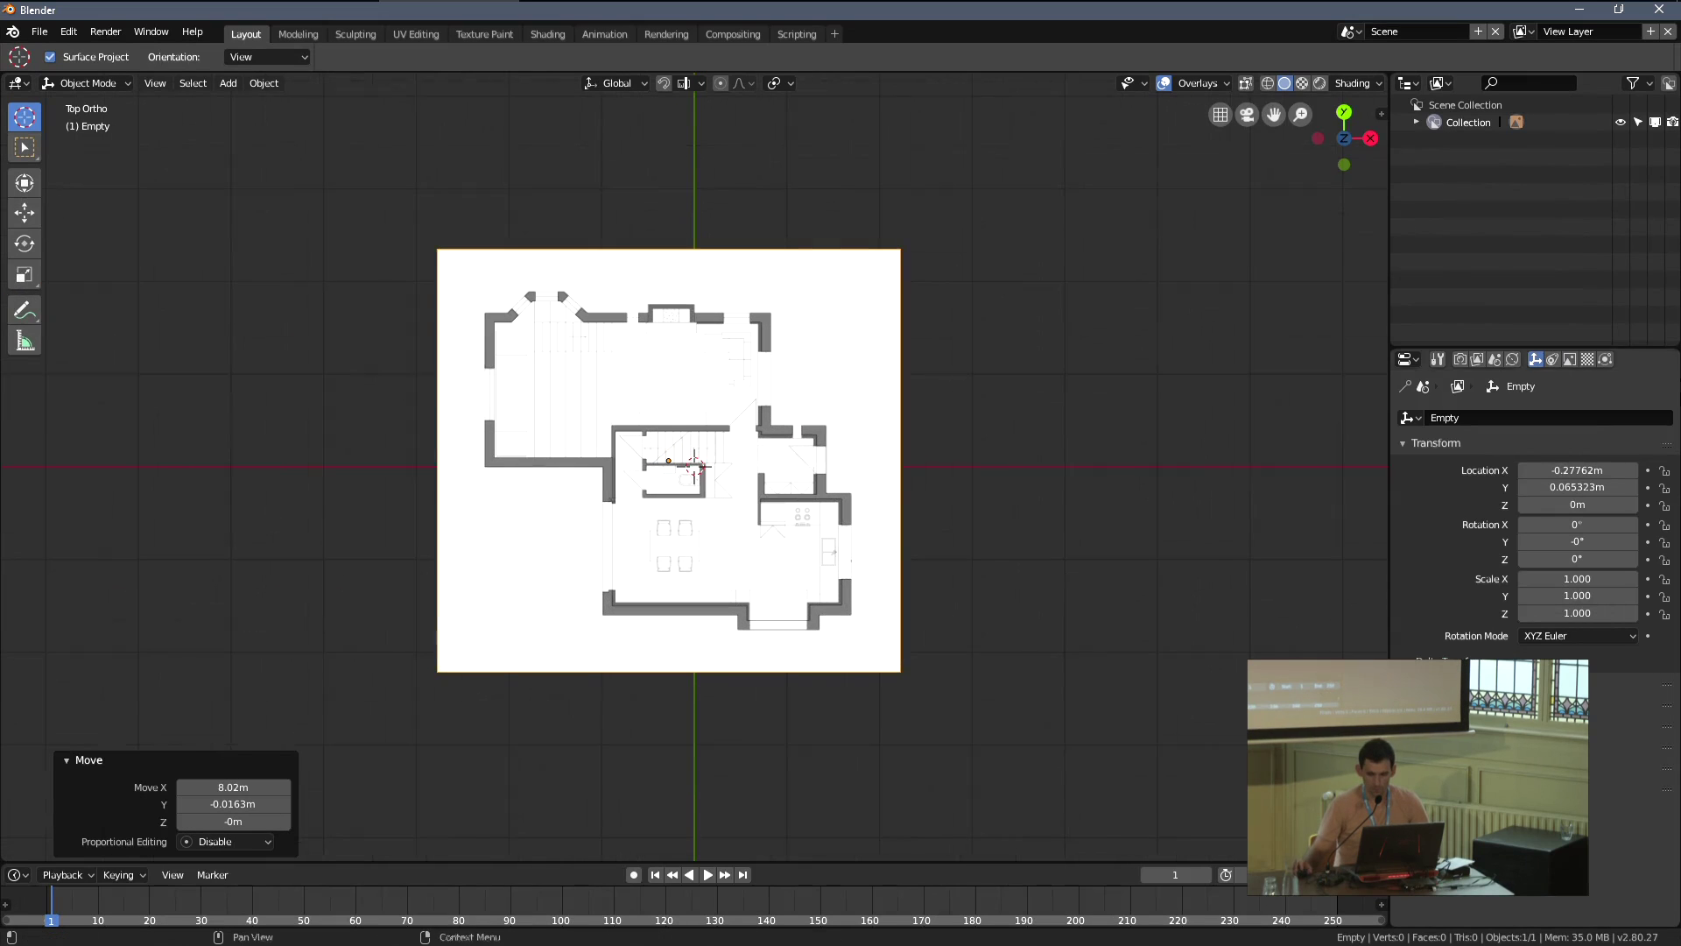
Set the transparency of the plan image to about 0.403
click(1569, 360)
drag(1592, 571, 1541, 571)
scroll(732, 462, up, 3)
Add a cube mesh with a 1 m radius at the world origin
key(shift+a)
mouse_move(770, 450)
click(837, 470)
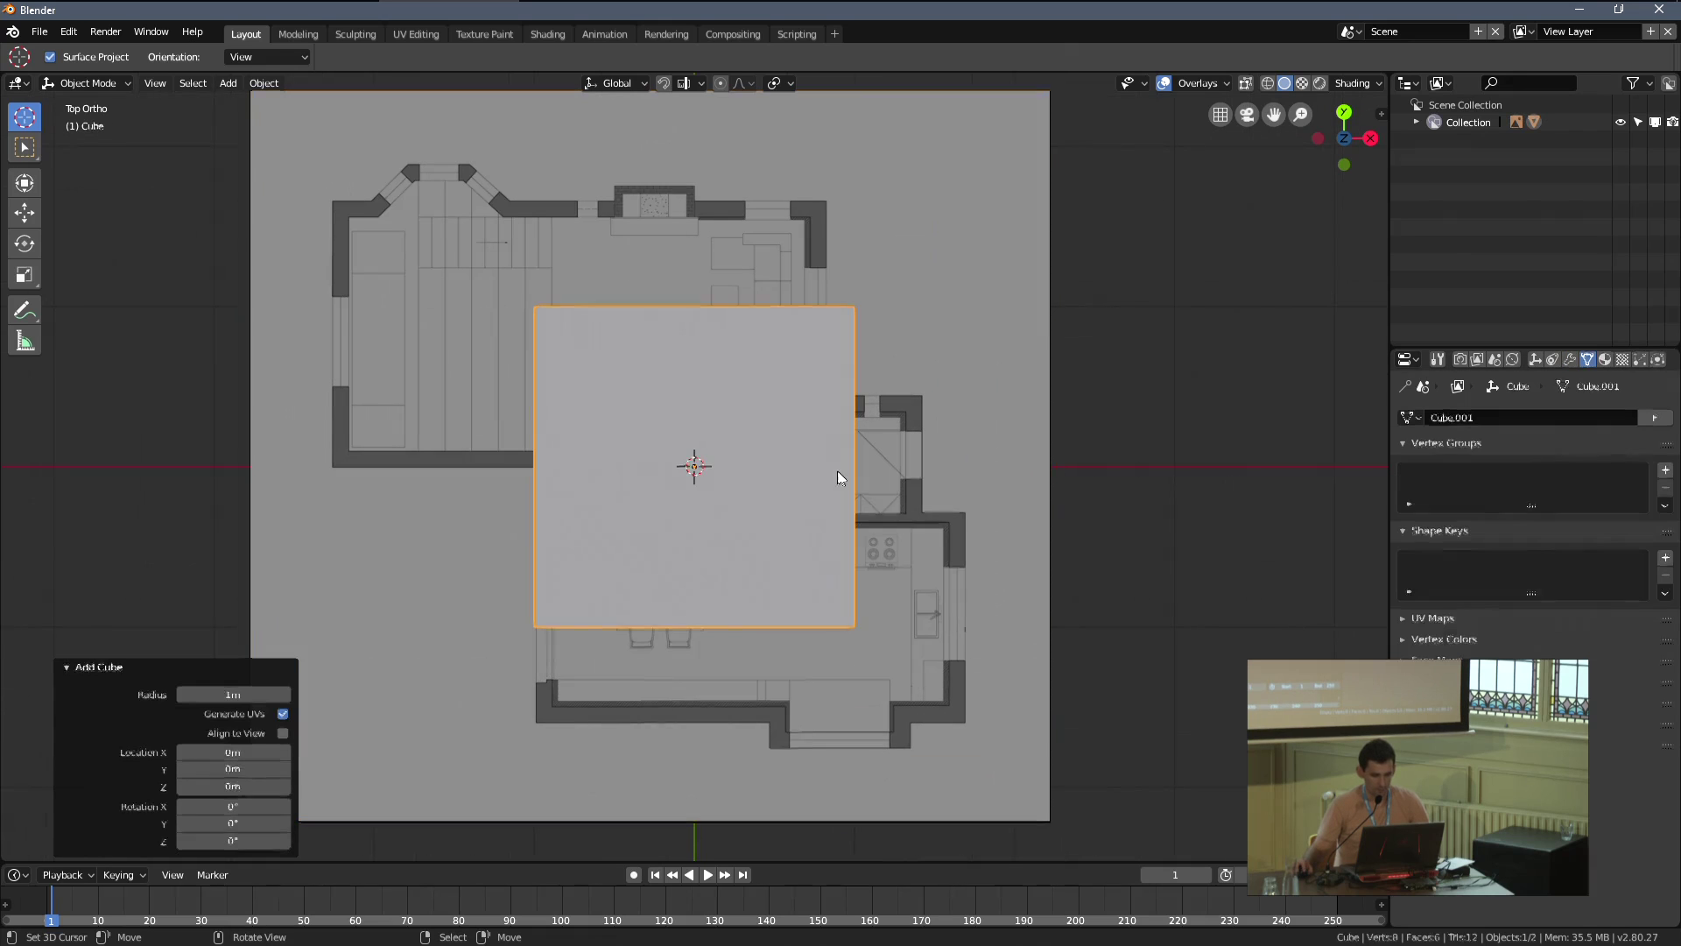
Select the plan image and enlarge it in successive passes by about 3.019, 2.290 and 1.261 relative to the cube
right_click(923, 387)
scroll(1035, 464, down, 4)
key(s)
click(1384, 710)
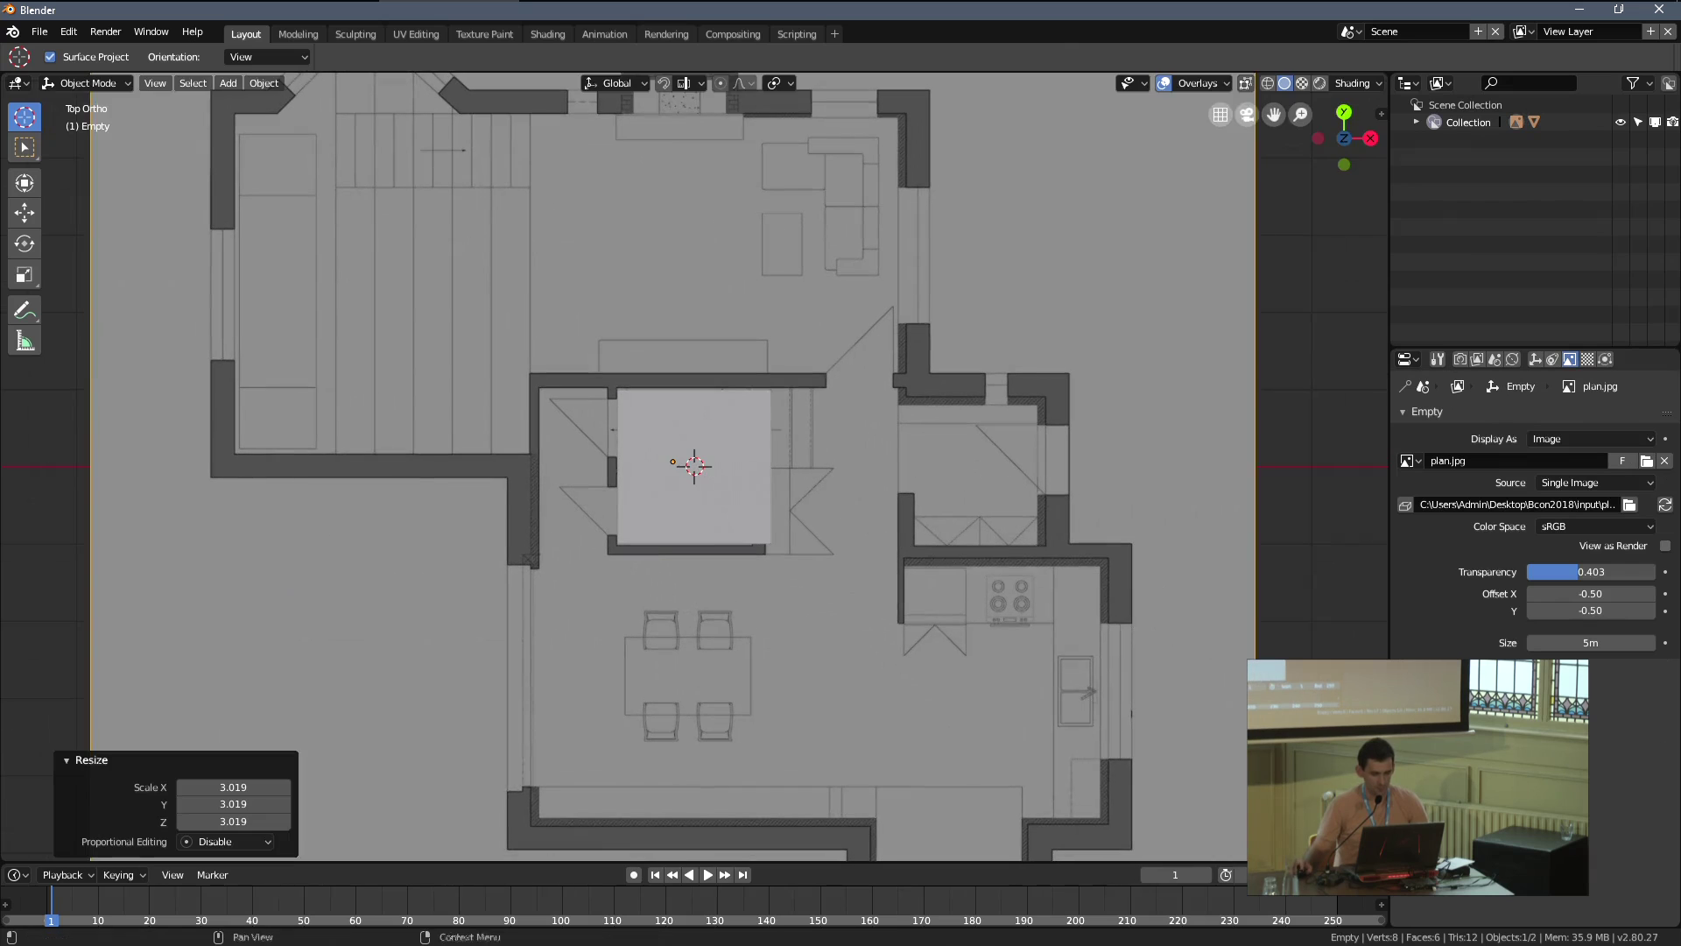
key(s)
scroll(876, 354, down, 3)
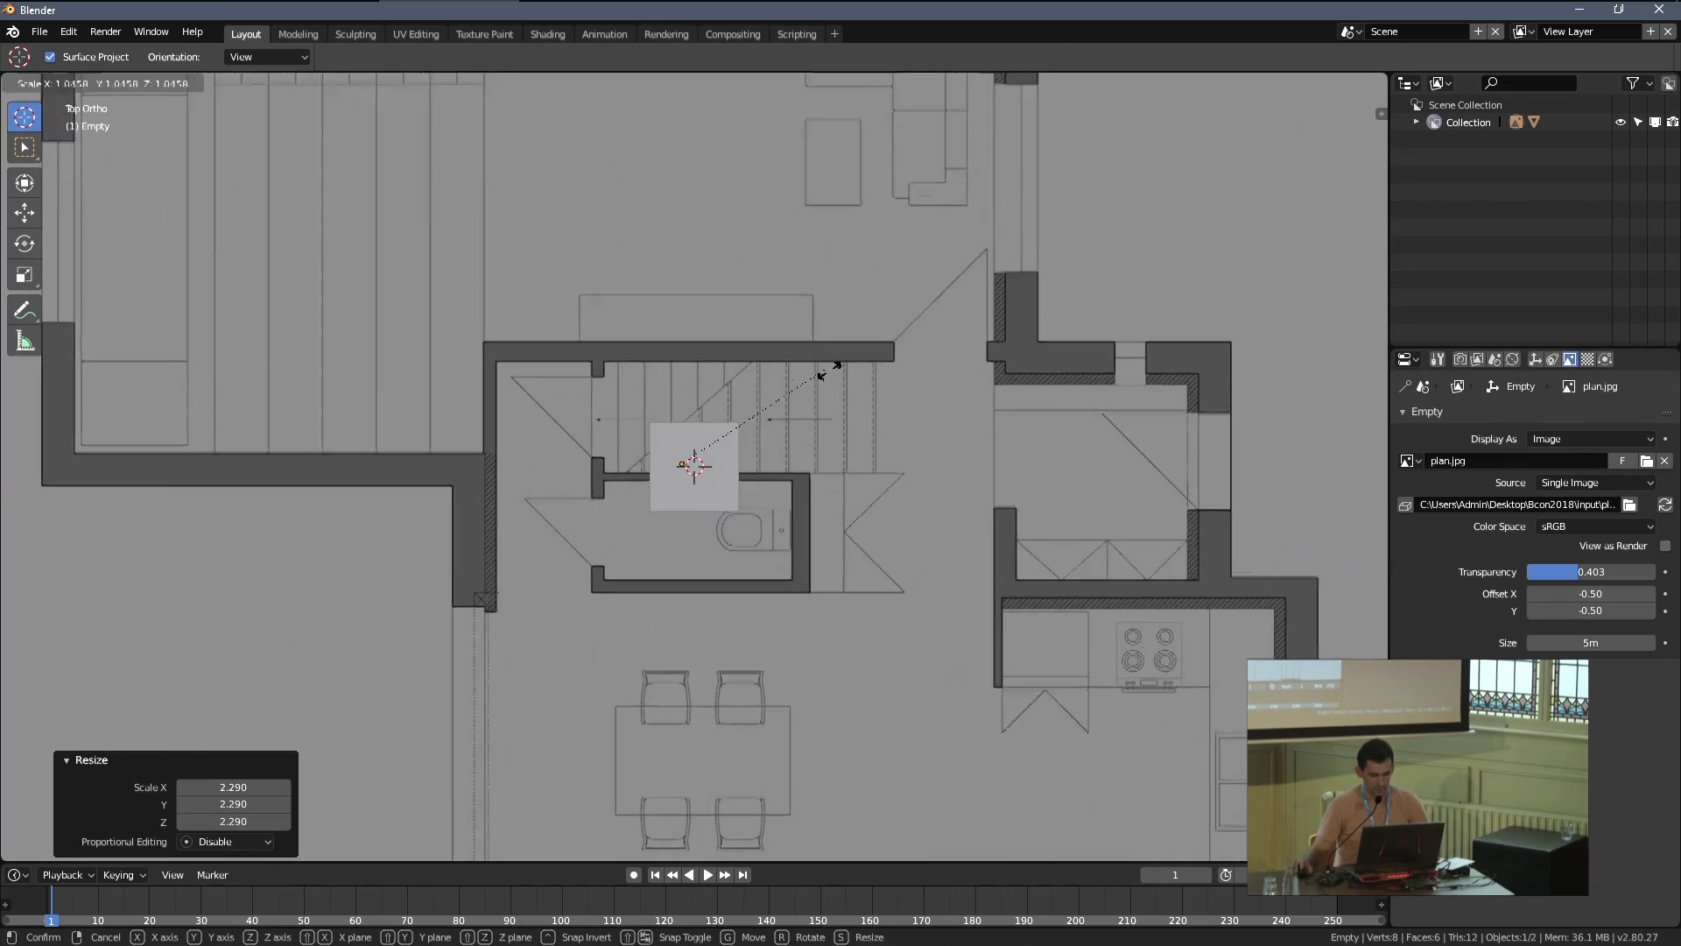
click(827, 385)
Move the plan about -6.41 m in X and -2.53 m in Y to bring the doorway by the stairs to the cube
key(g)
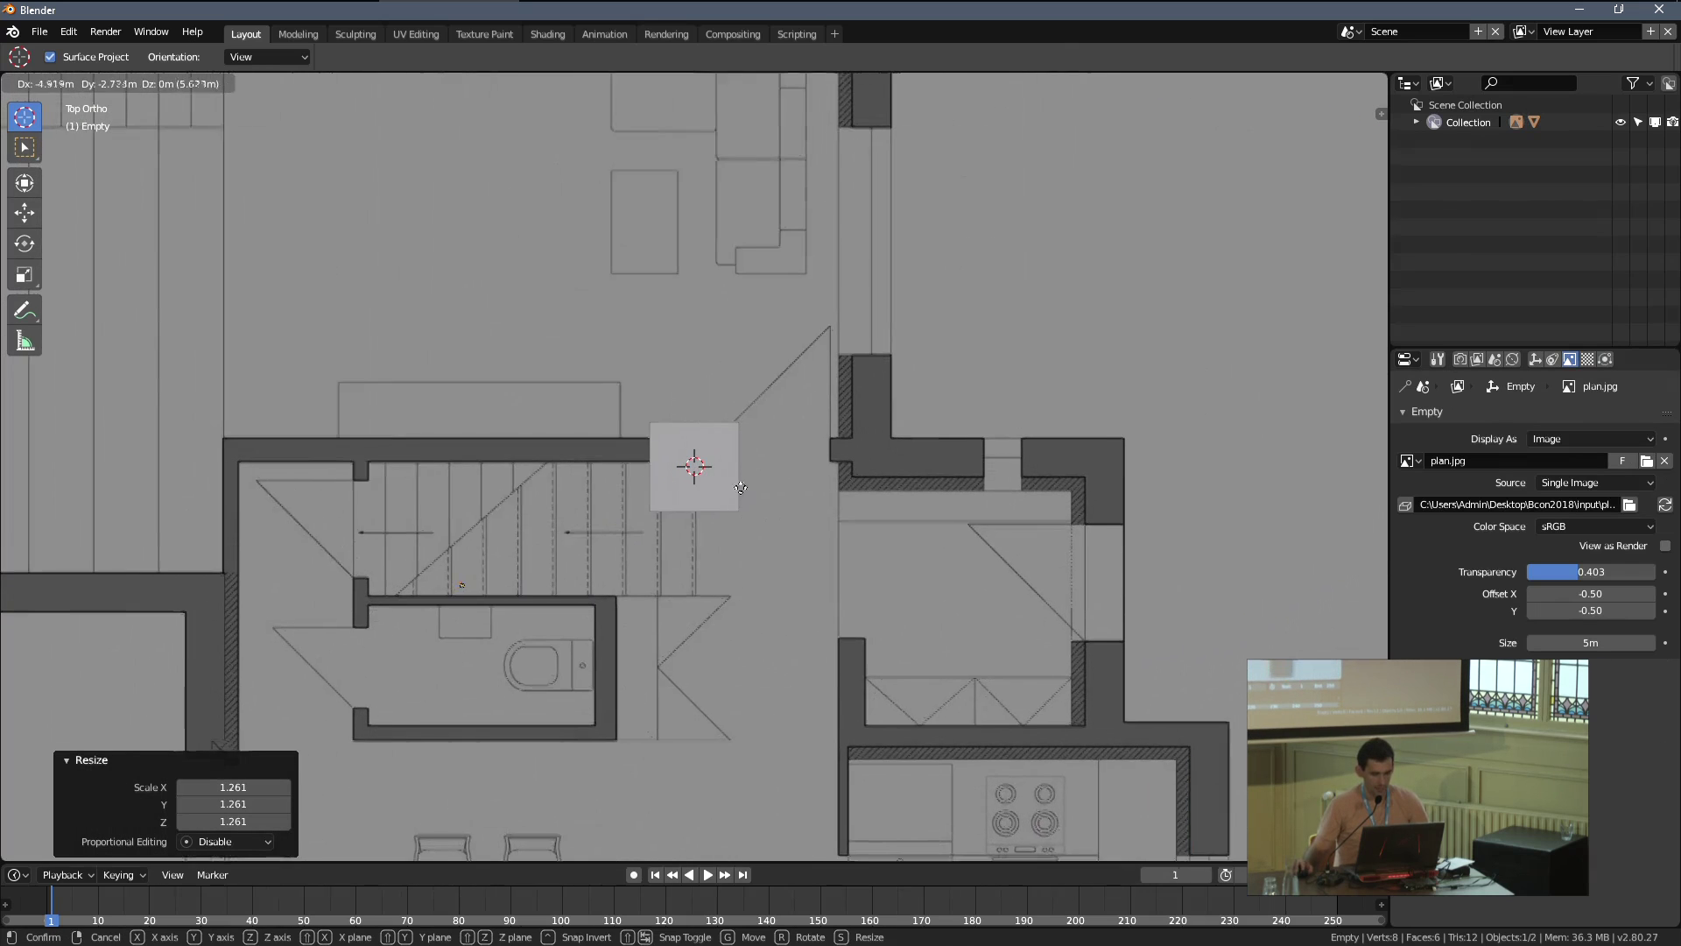
click(389, 452)
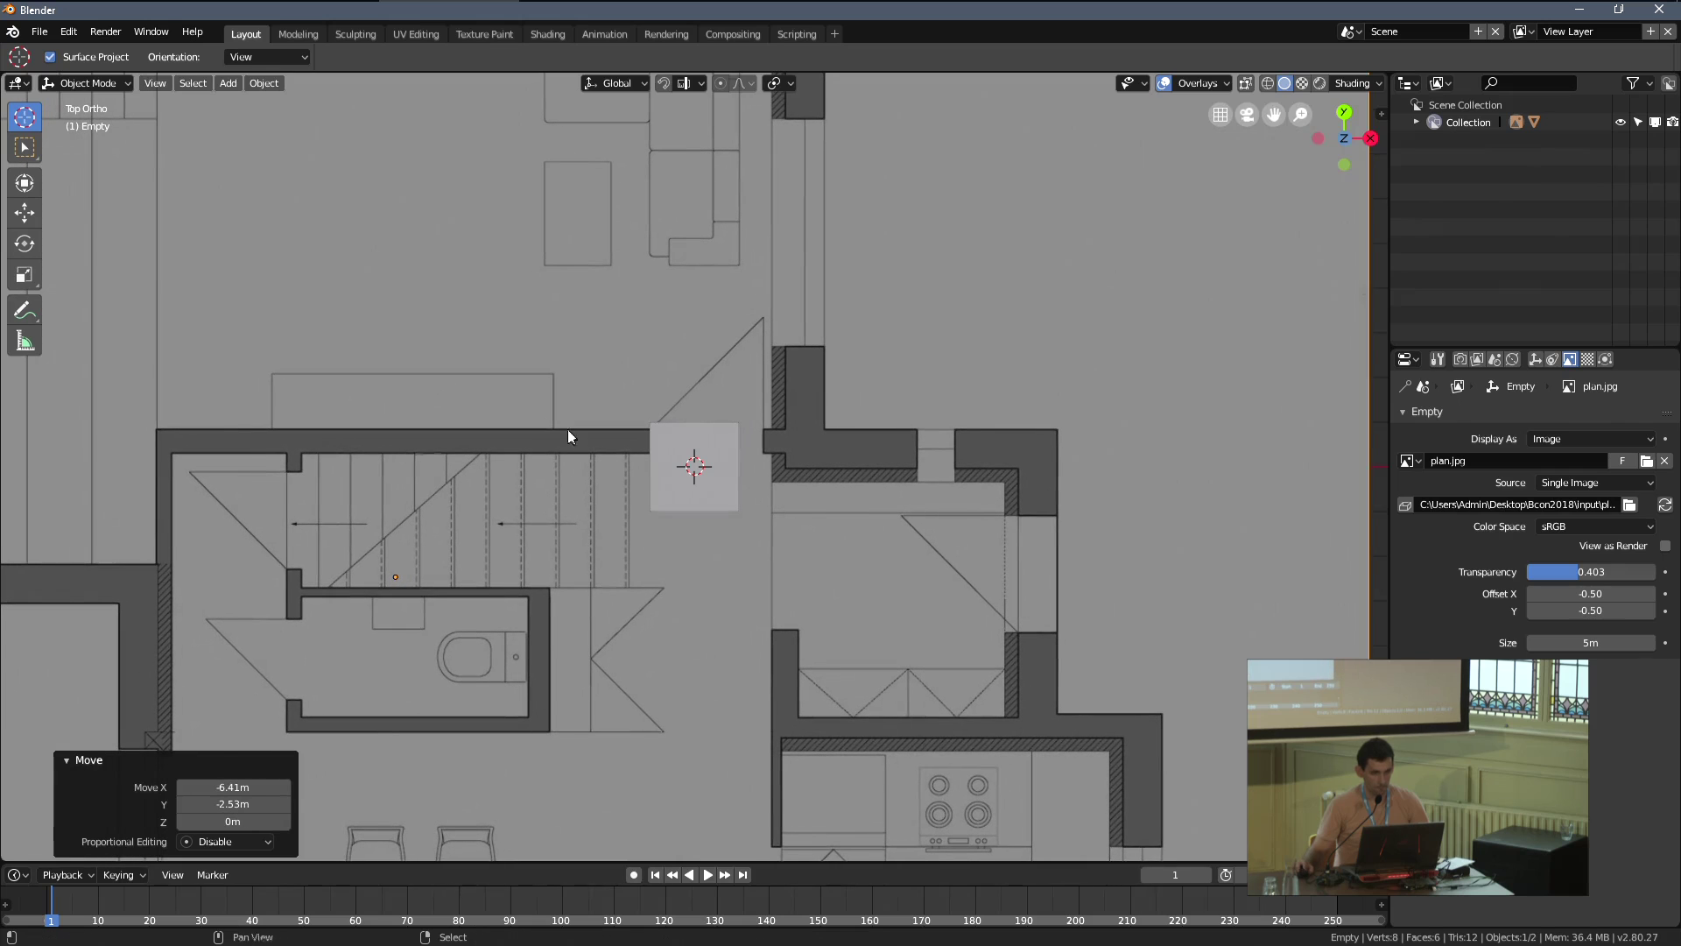
scroll(856, 385, up, 2)
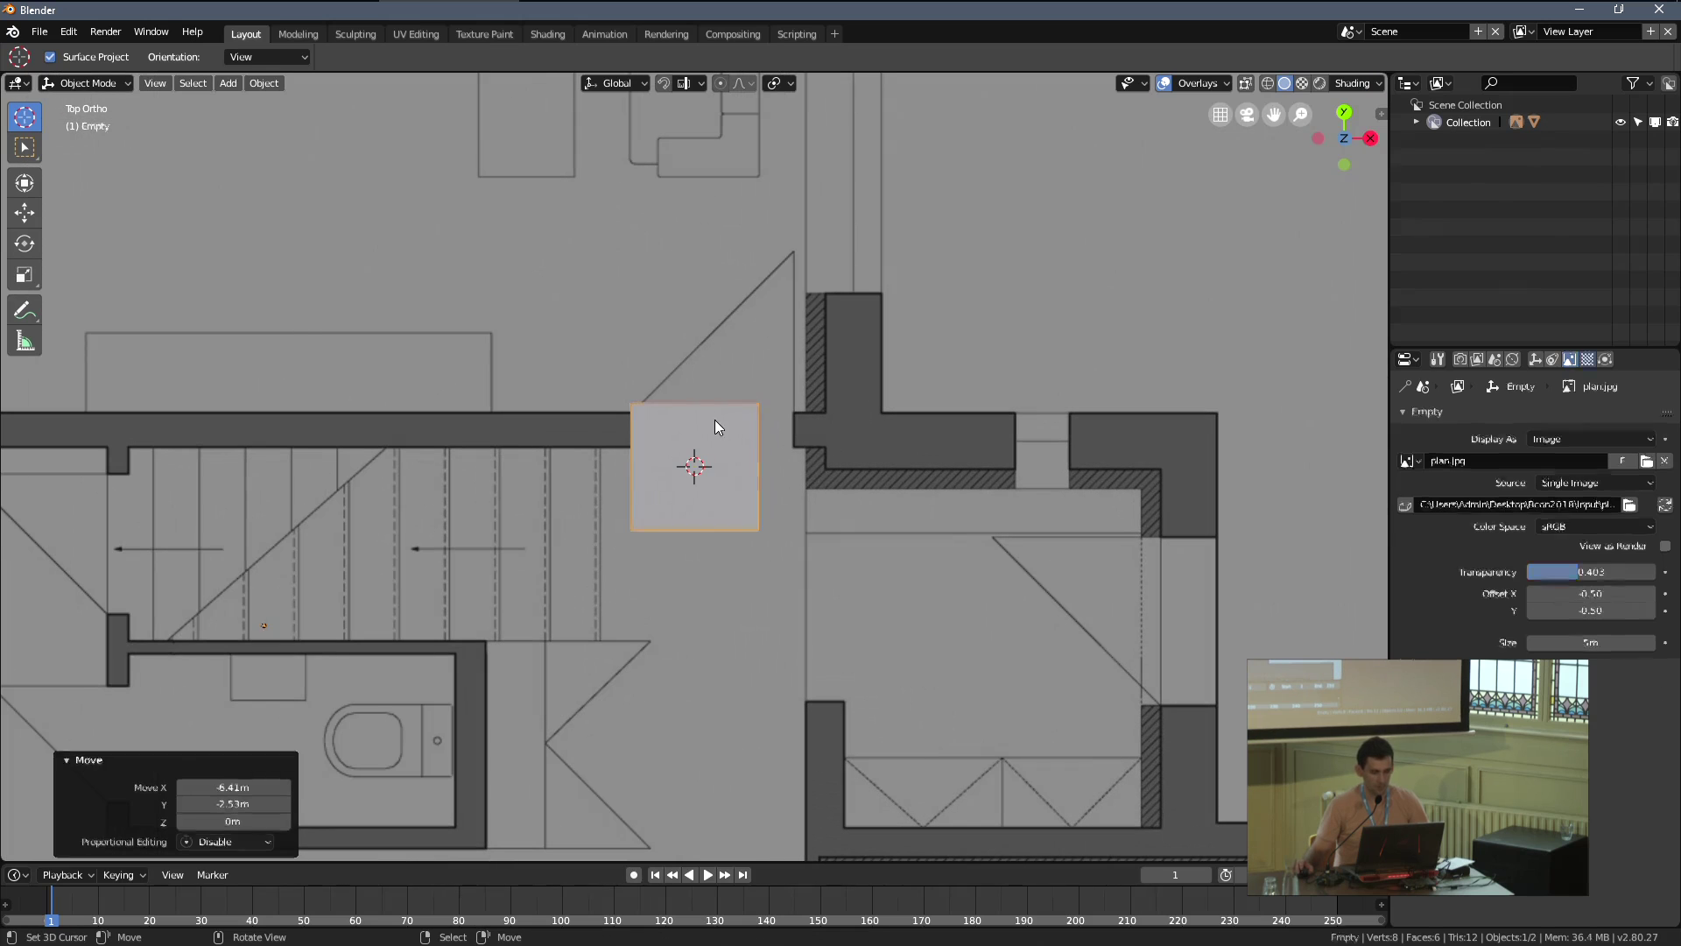
Edit the cube and move its face on the negative X side 1 m in X to the origin, halving its width
click(716, 427)
key(Tab)
scroll(701, 460, up, 3)
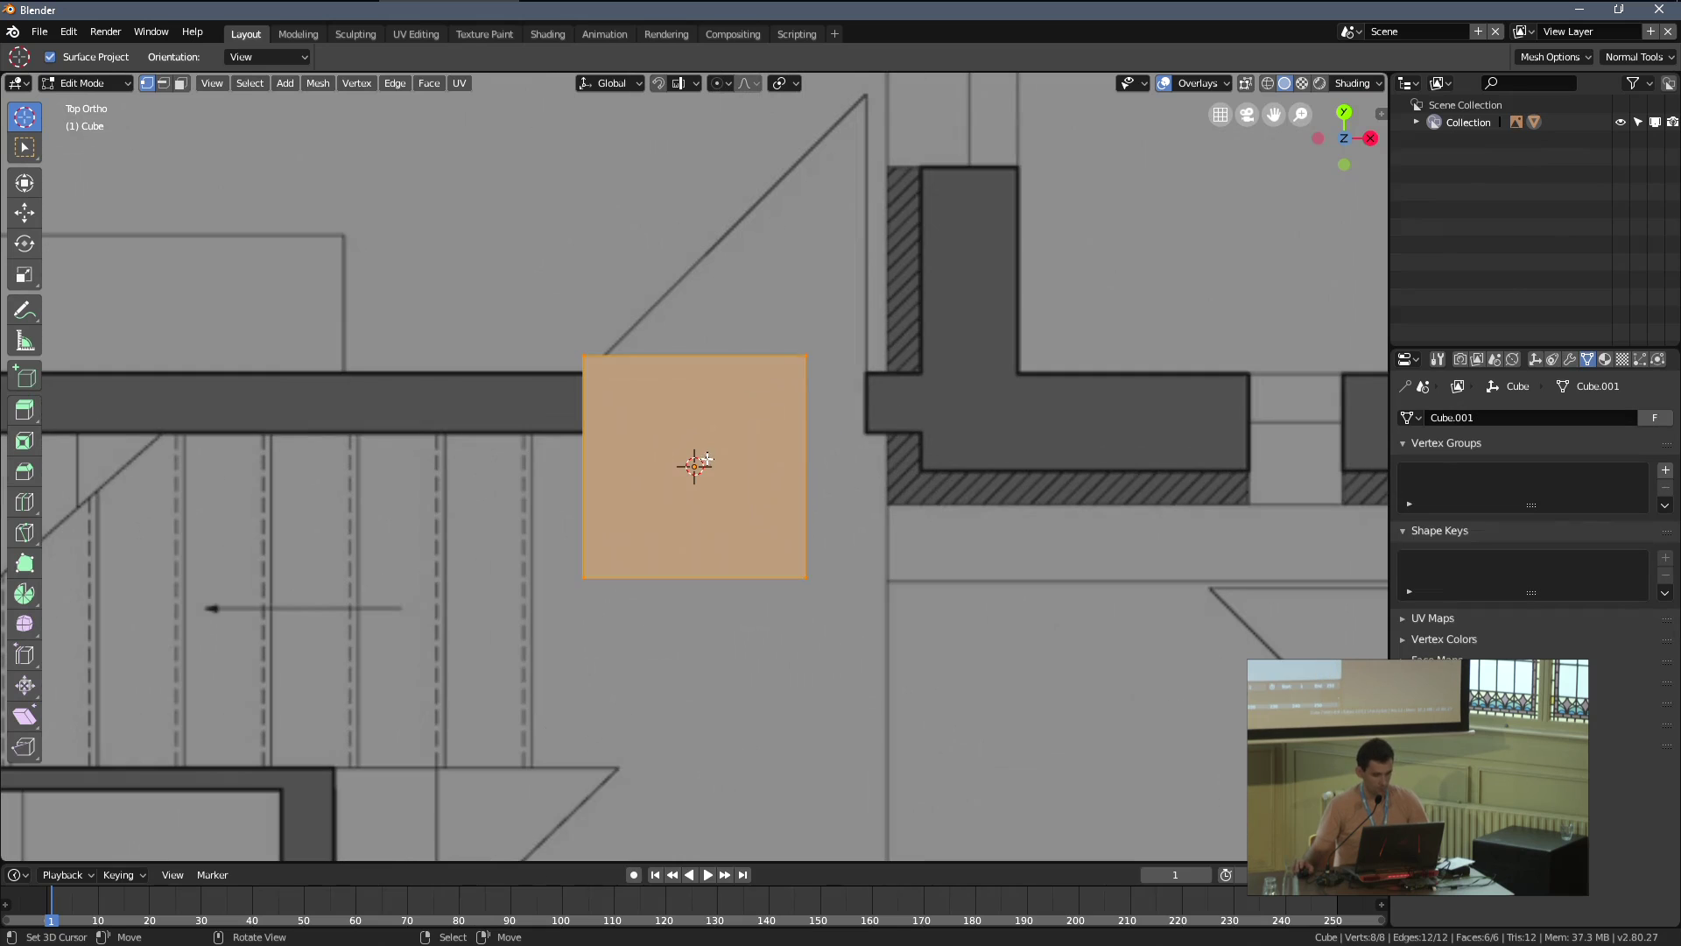
middle_drag(599, 473, 669, 488)
click(669, 488)
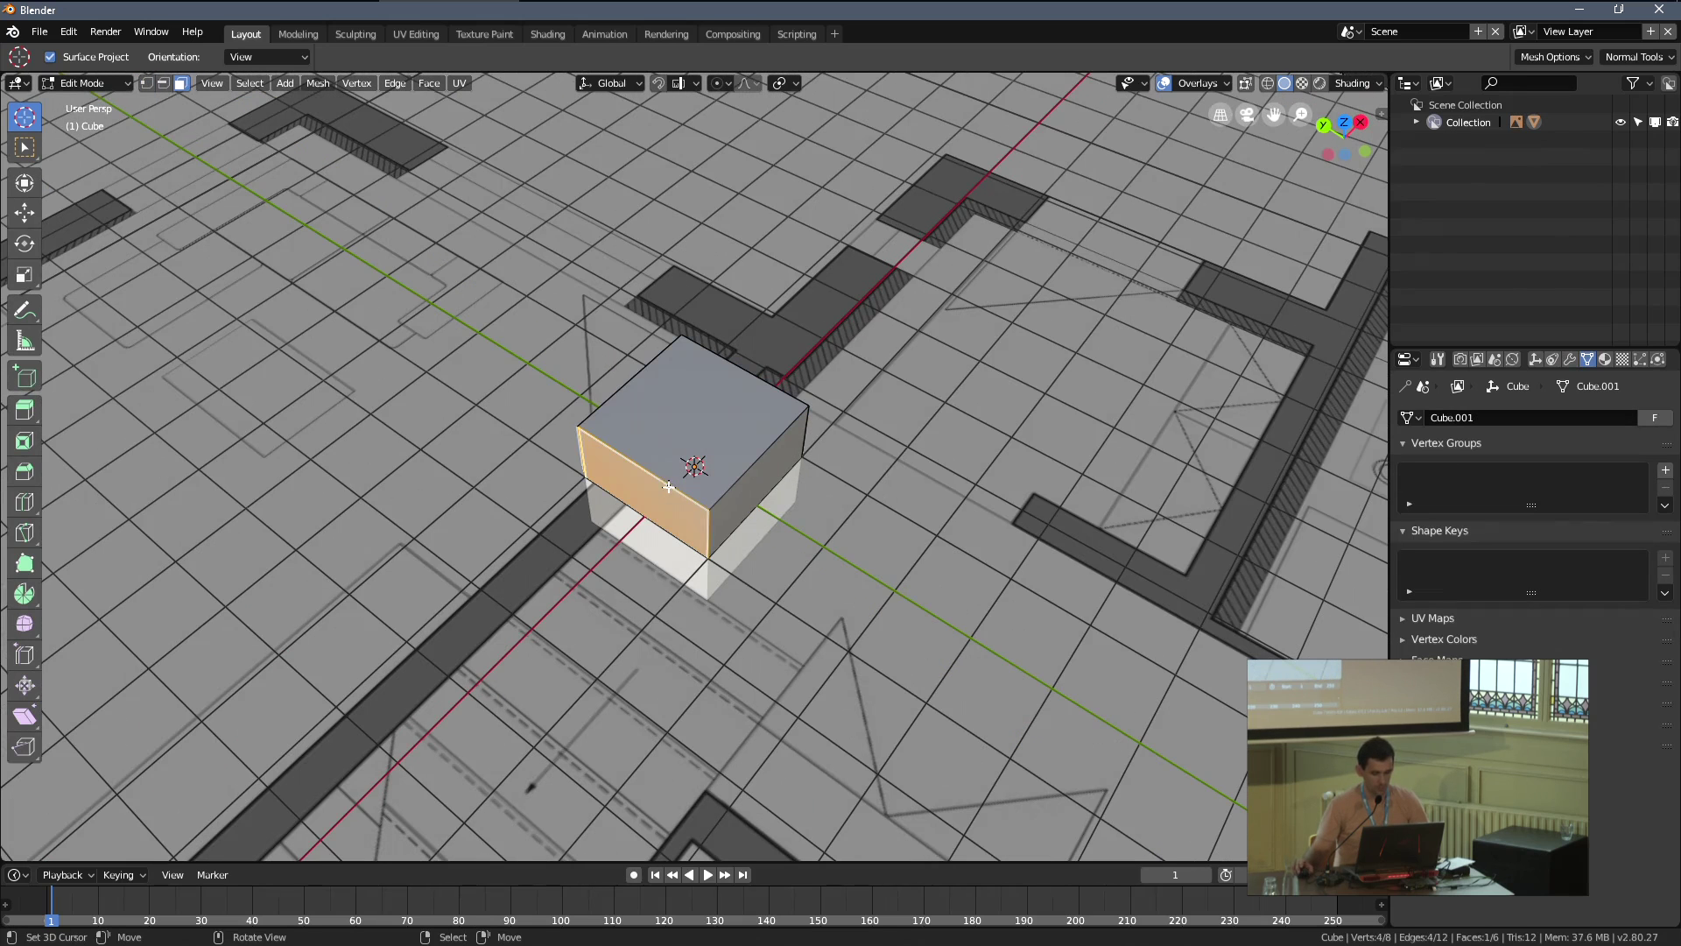
key(KP_7)
key(g)
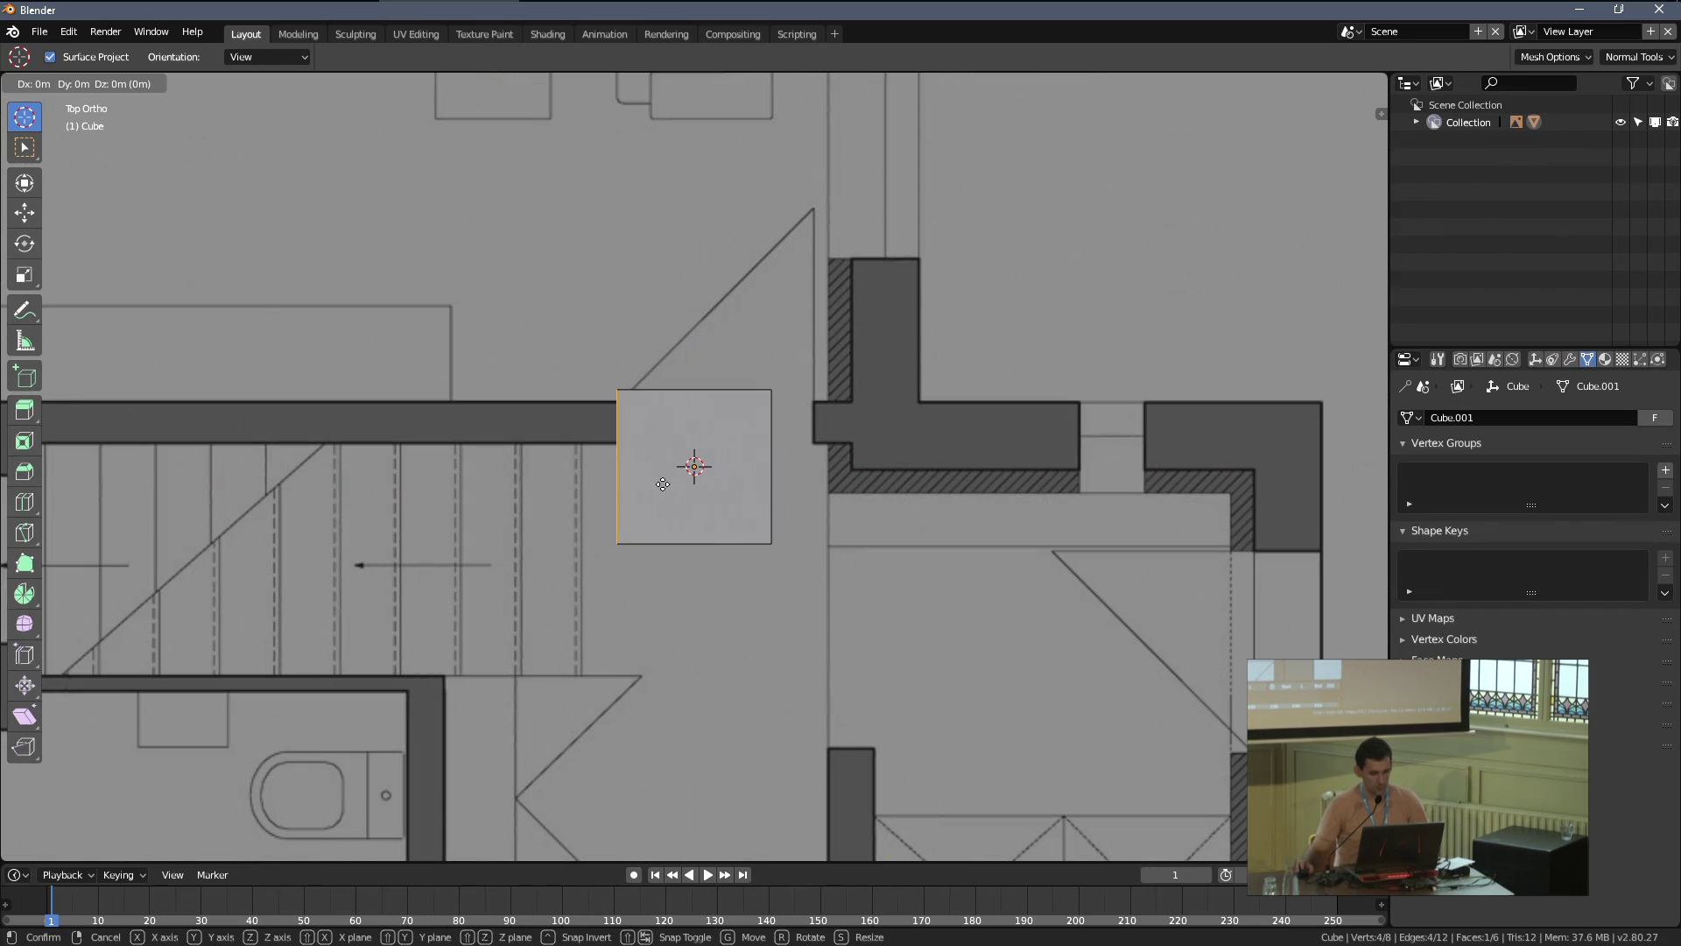
click(731, 492)
Move the cube's negative Y face to the origin to make a 1 m square footprint, and return to Object Mode
middle_drag(732, 586, 751, 537)
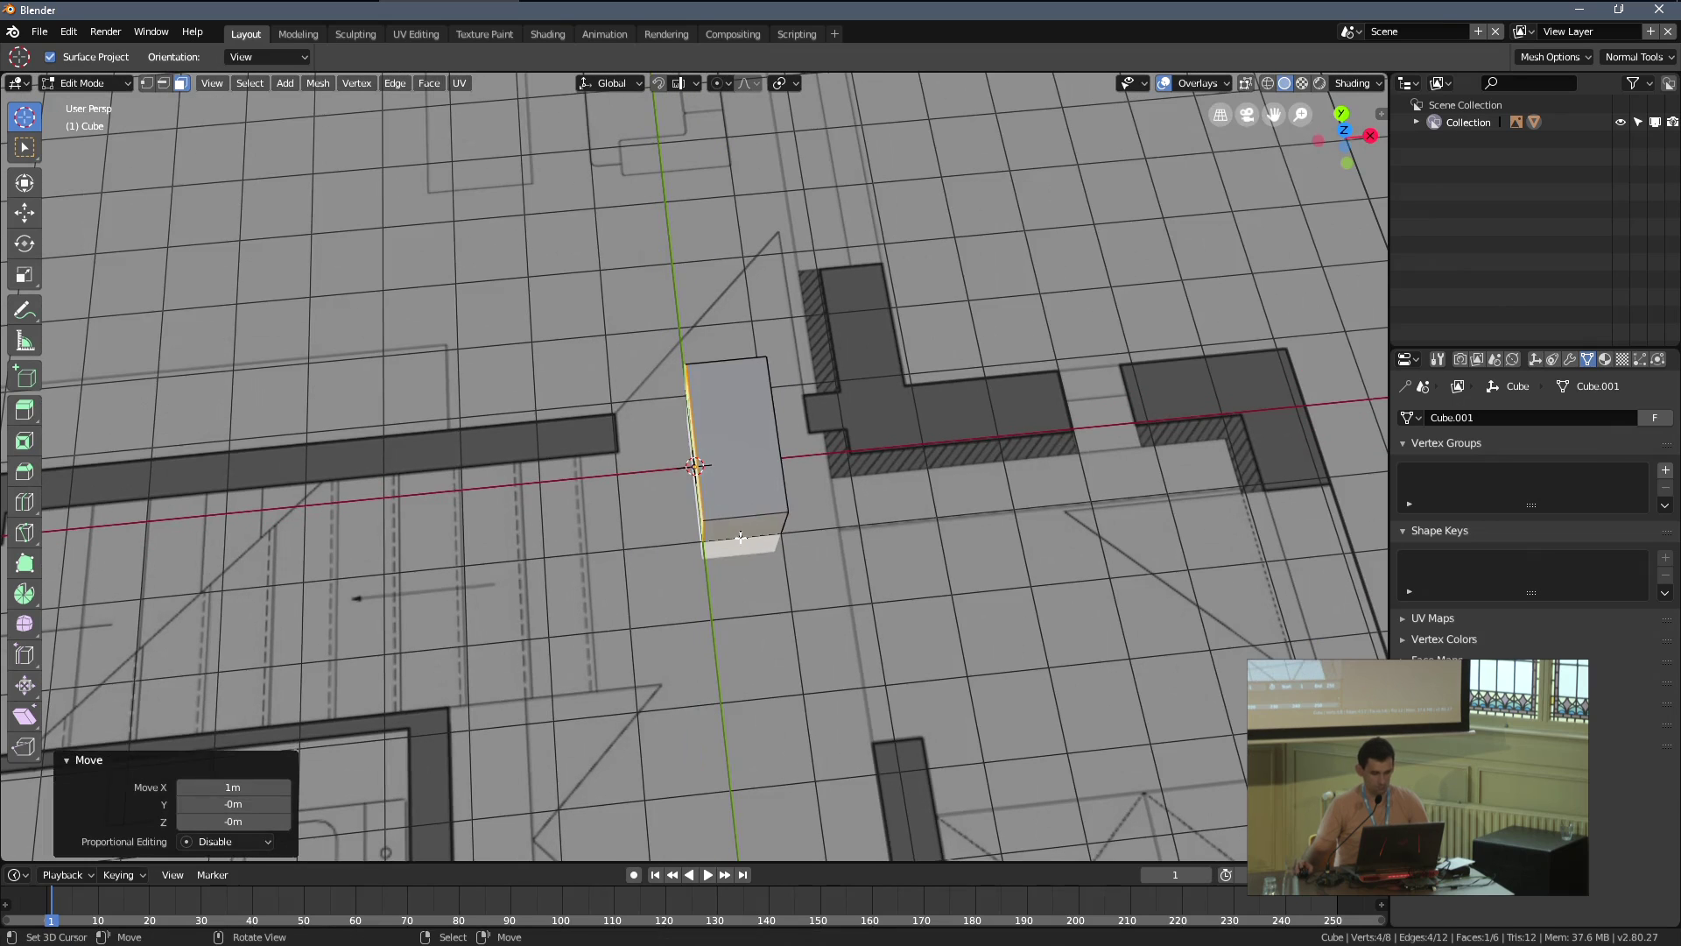
click(755, 537)
key(KP_7)
key(g)
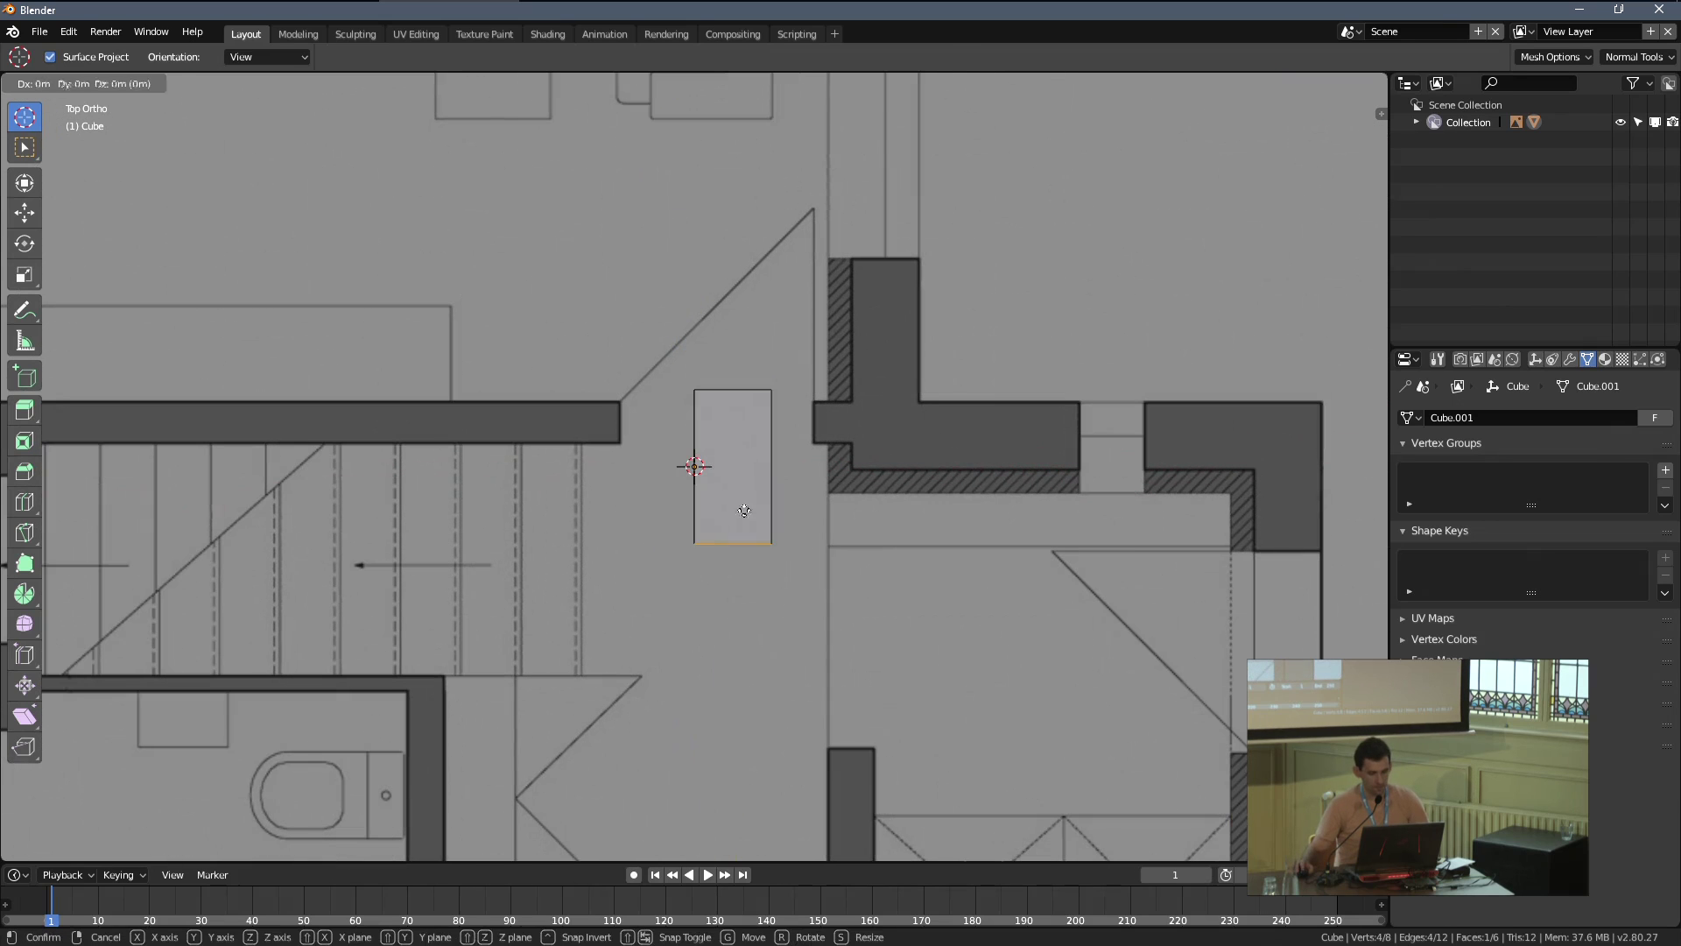
ctrl+click(744, 433)
key(Tab)
Scale the plan by about 0.614 and move it 2.65 m in X and 1.16 m in Y to line its doorway up with the cube
right_click(405, 394)
scroll(895, 366, down, 3)
key(s)
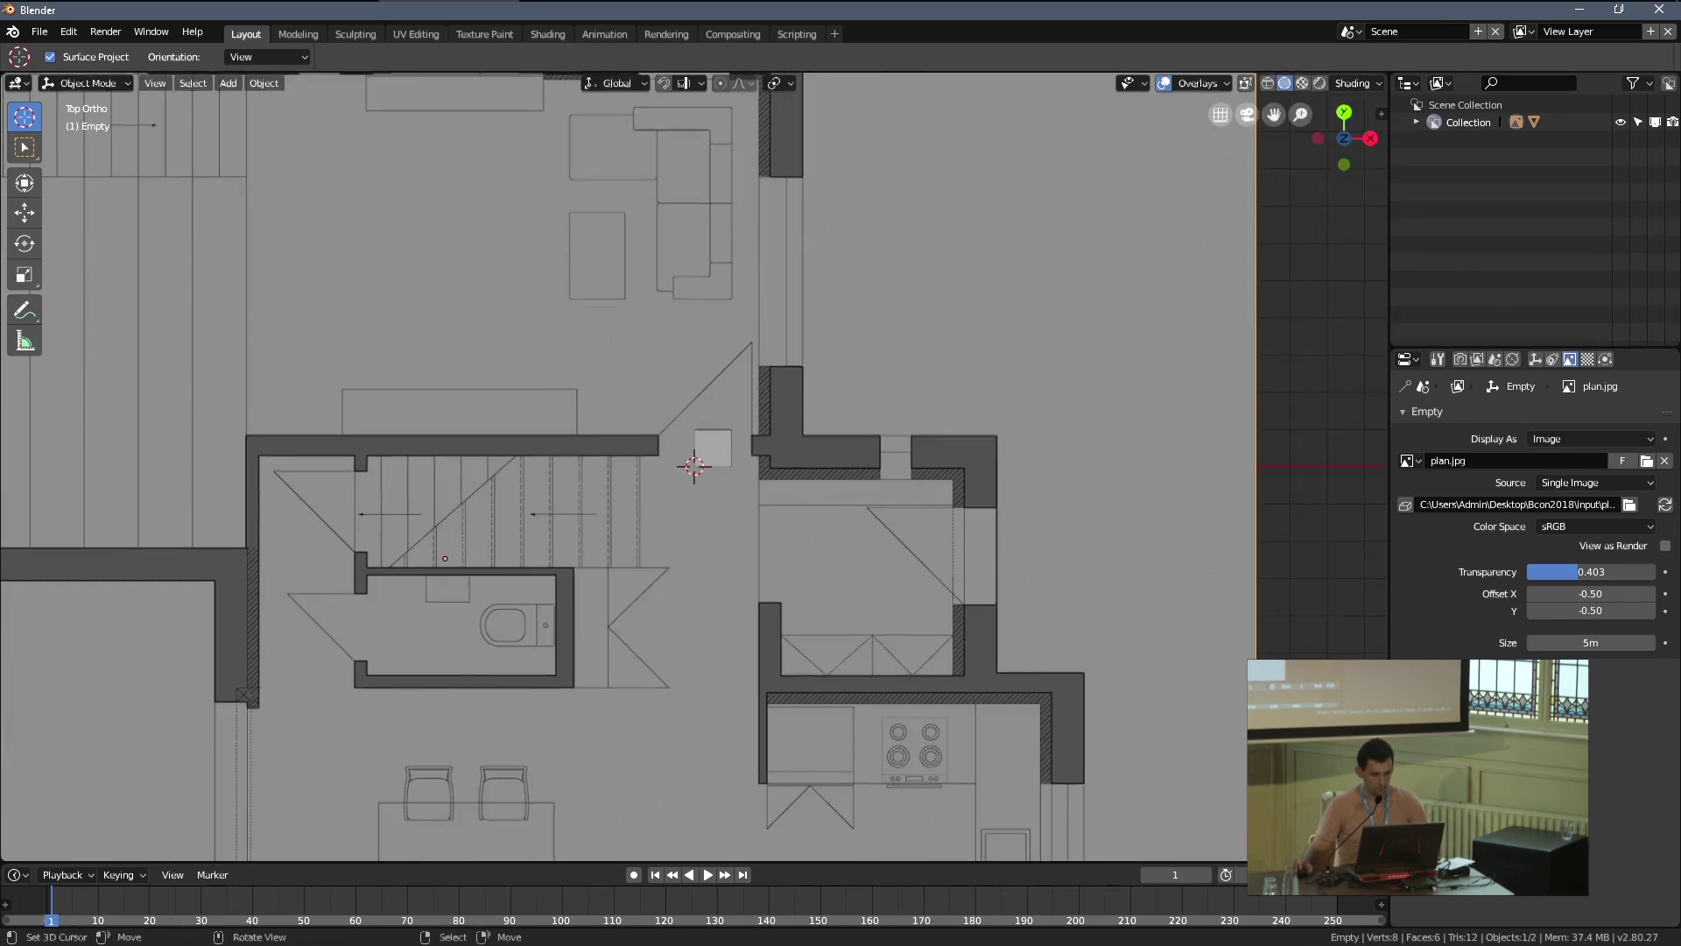
click(875, 541)
scroll(722, 541, up, 2)
key(g)
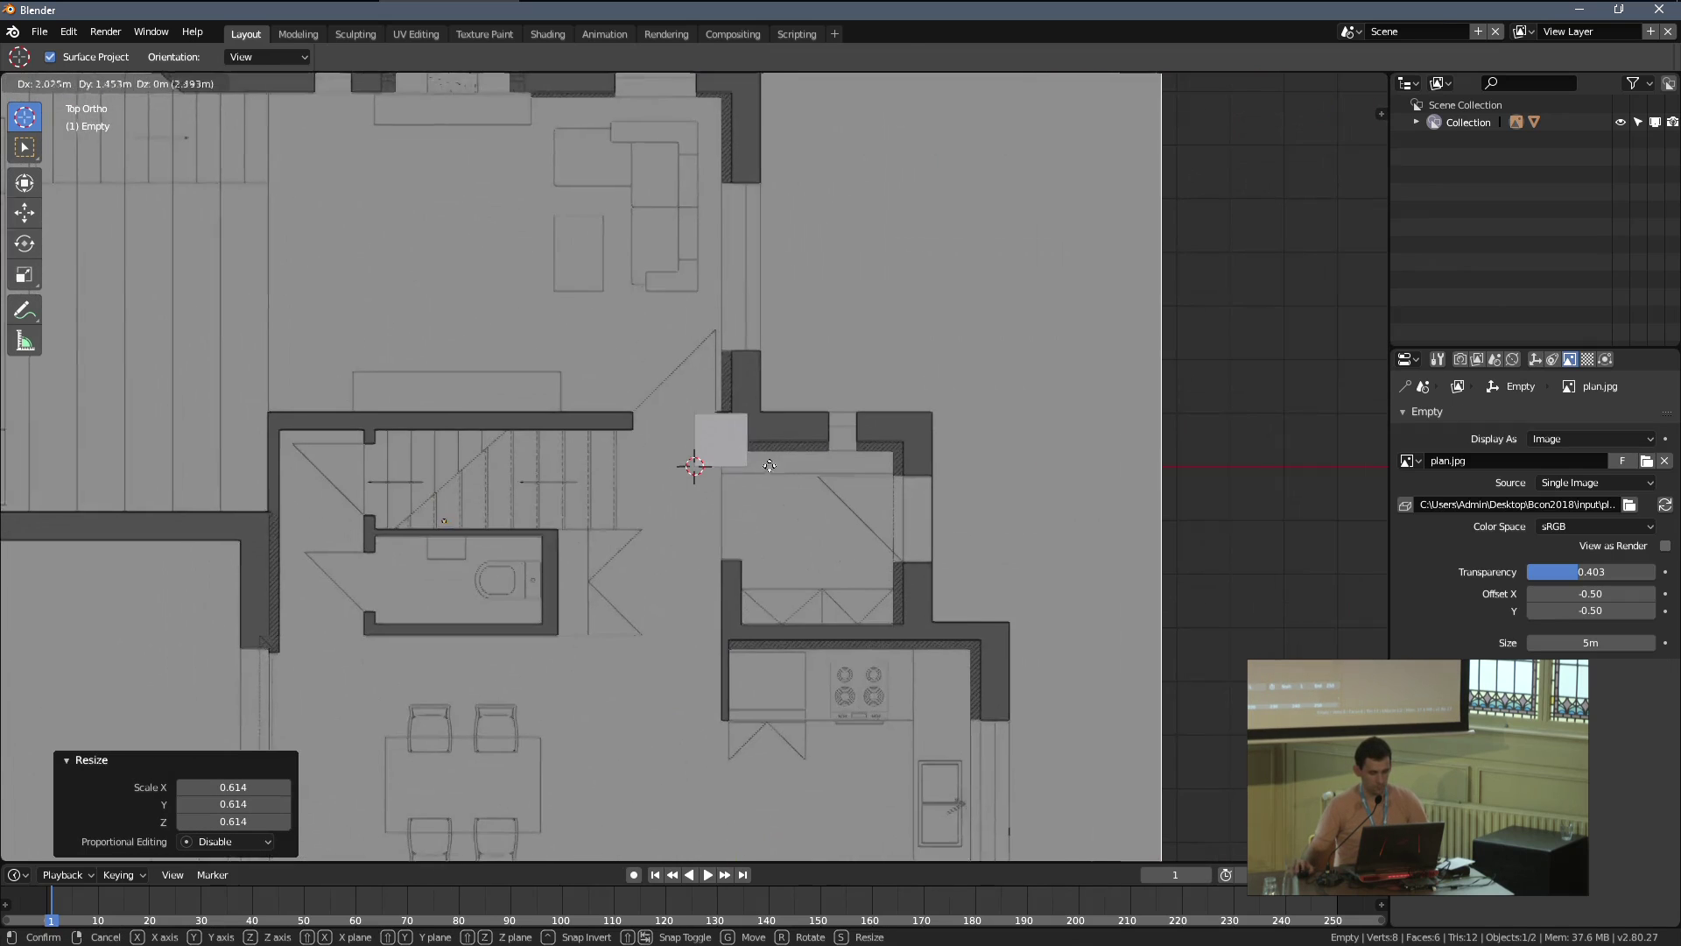
click(811, 435)
scroll(907, 526, up, 1)
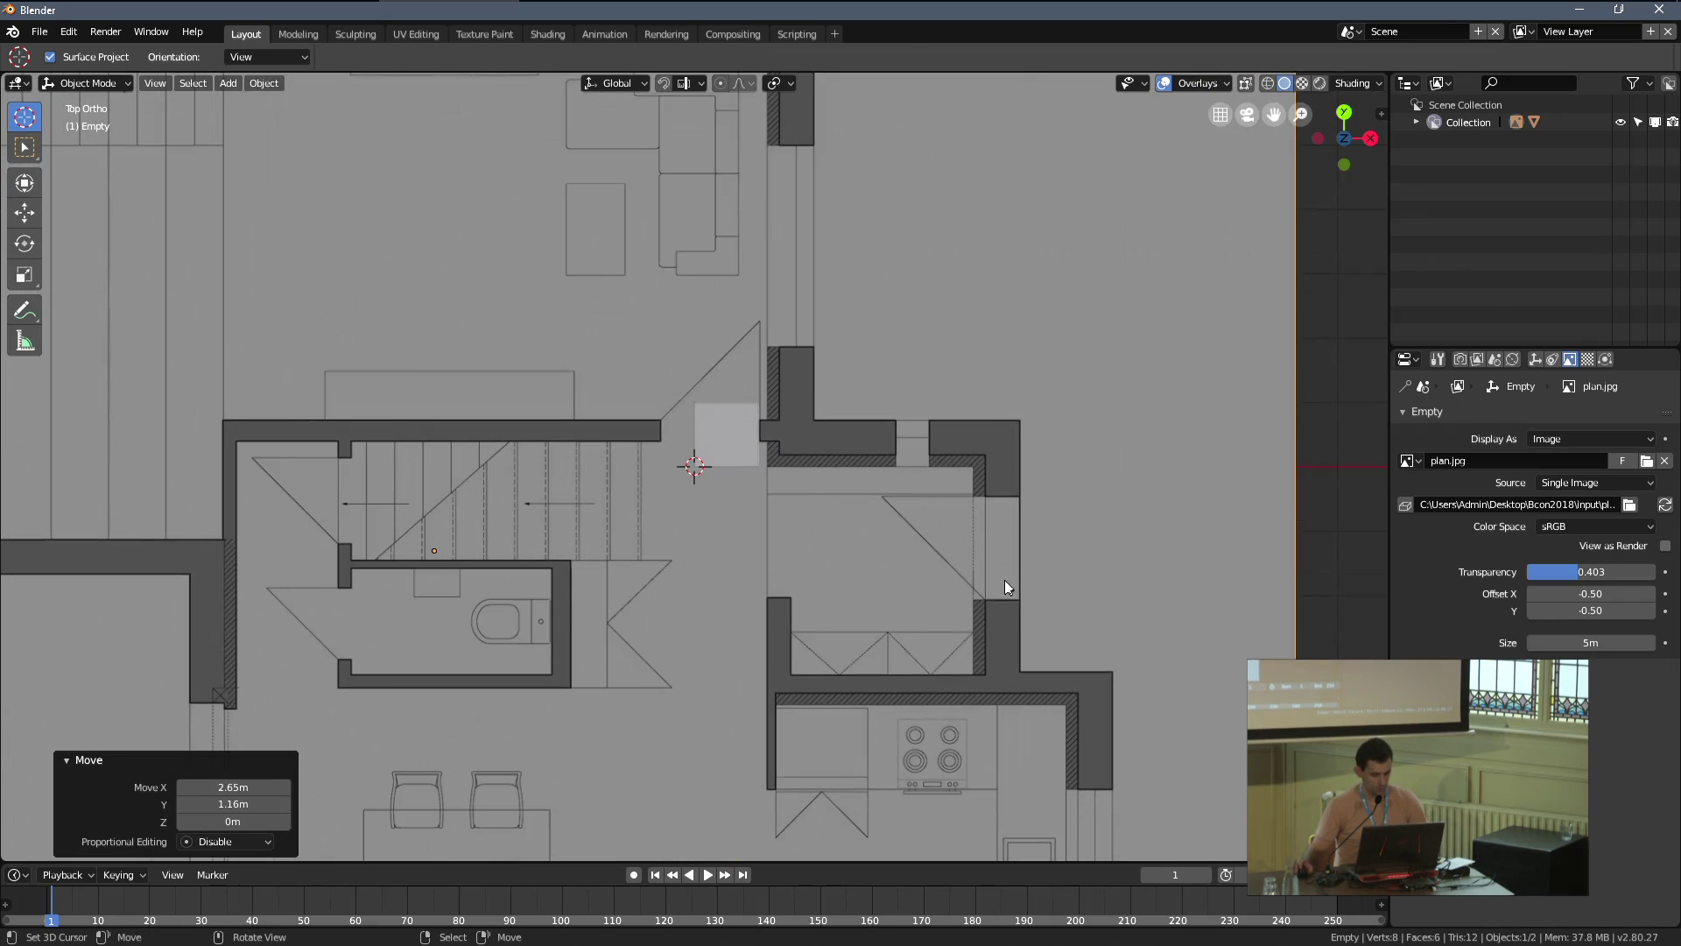
scroll(1236, 632, down, 2)
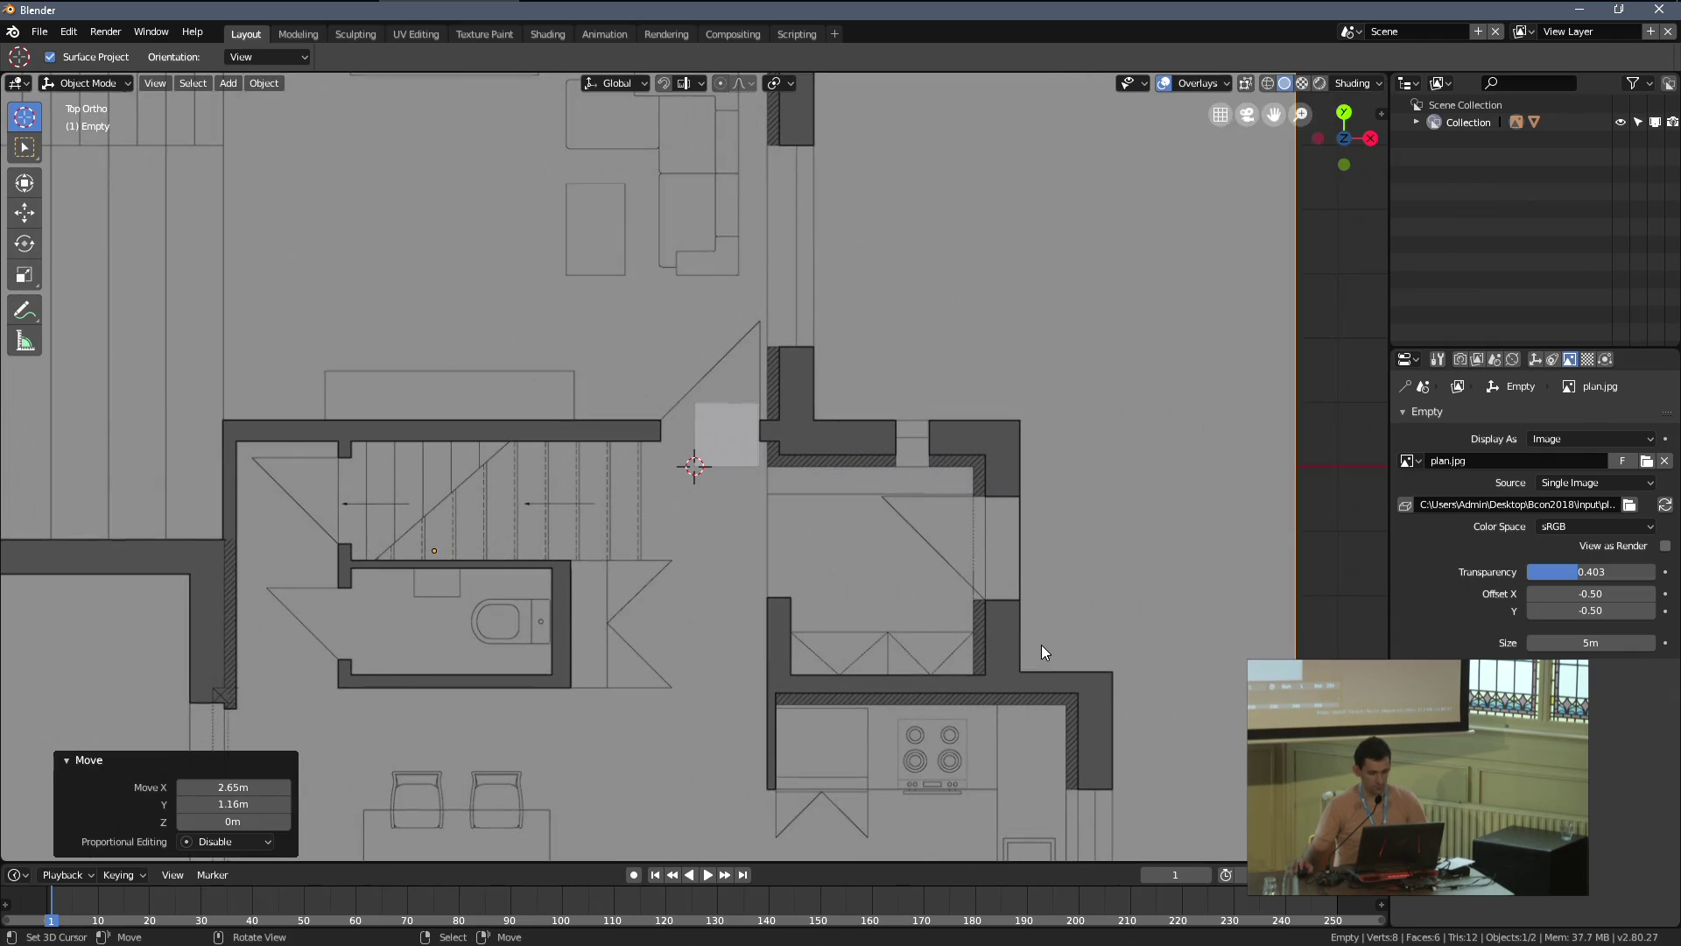
Scale the plan down by about 0.558 and move its doorway back onto the reference cube
key(s)
click(789, 593)
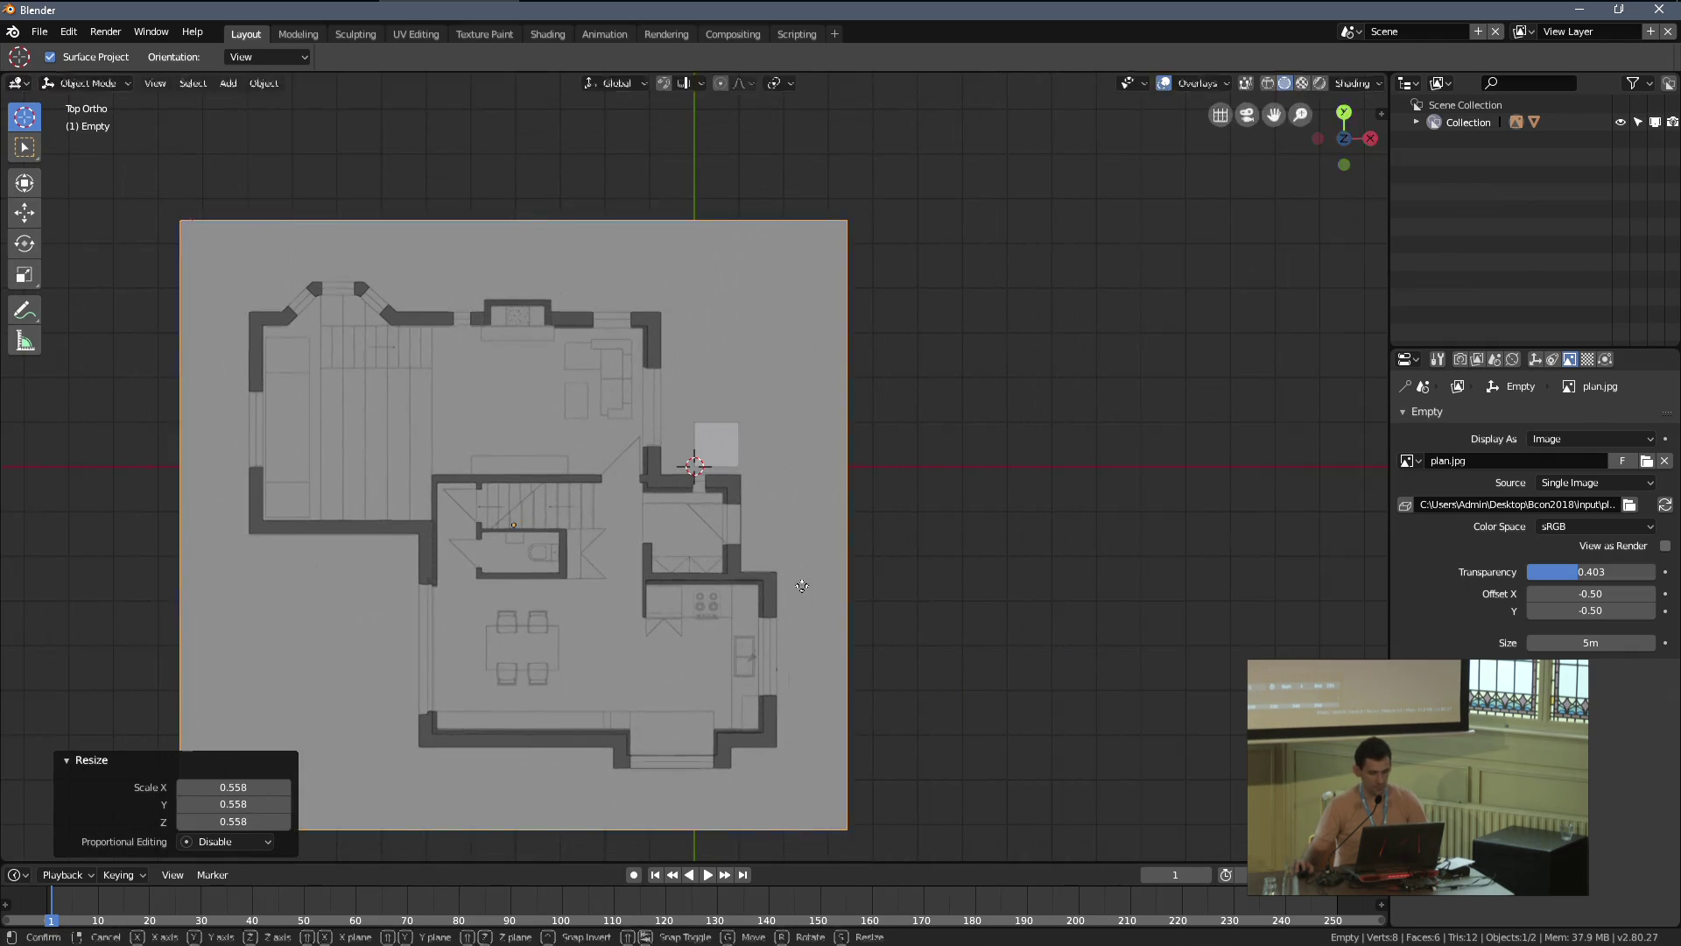
key(g)
click(771, 442)
scroll(828, 465, up, 4)
Scale the plan up by about 1.145 and move it -0.334 m in X and -0.0457 m in Y onto the cube
key(s)
click(886, 443)
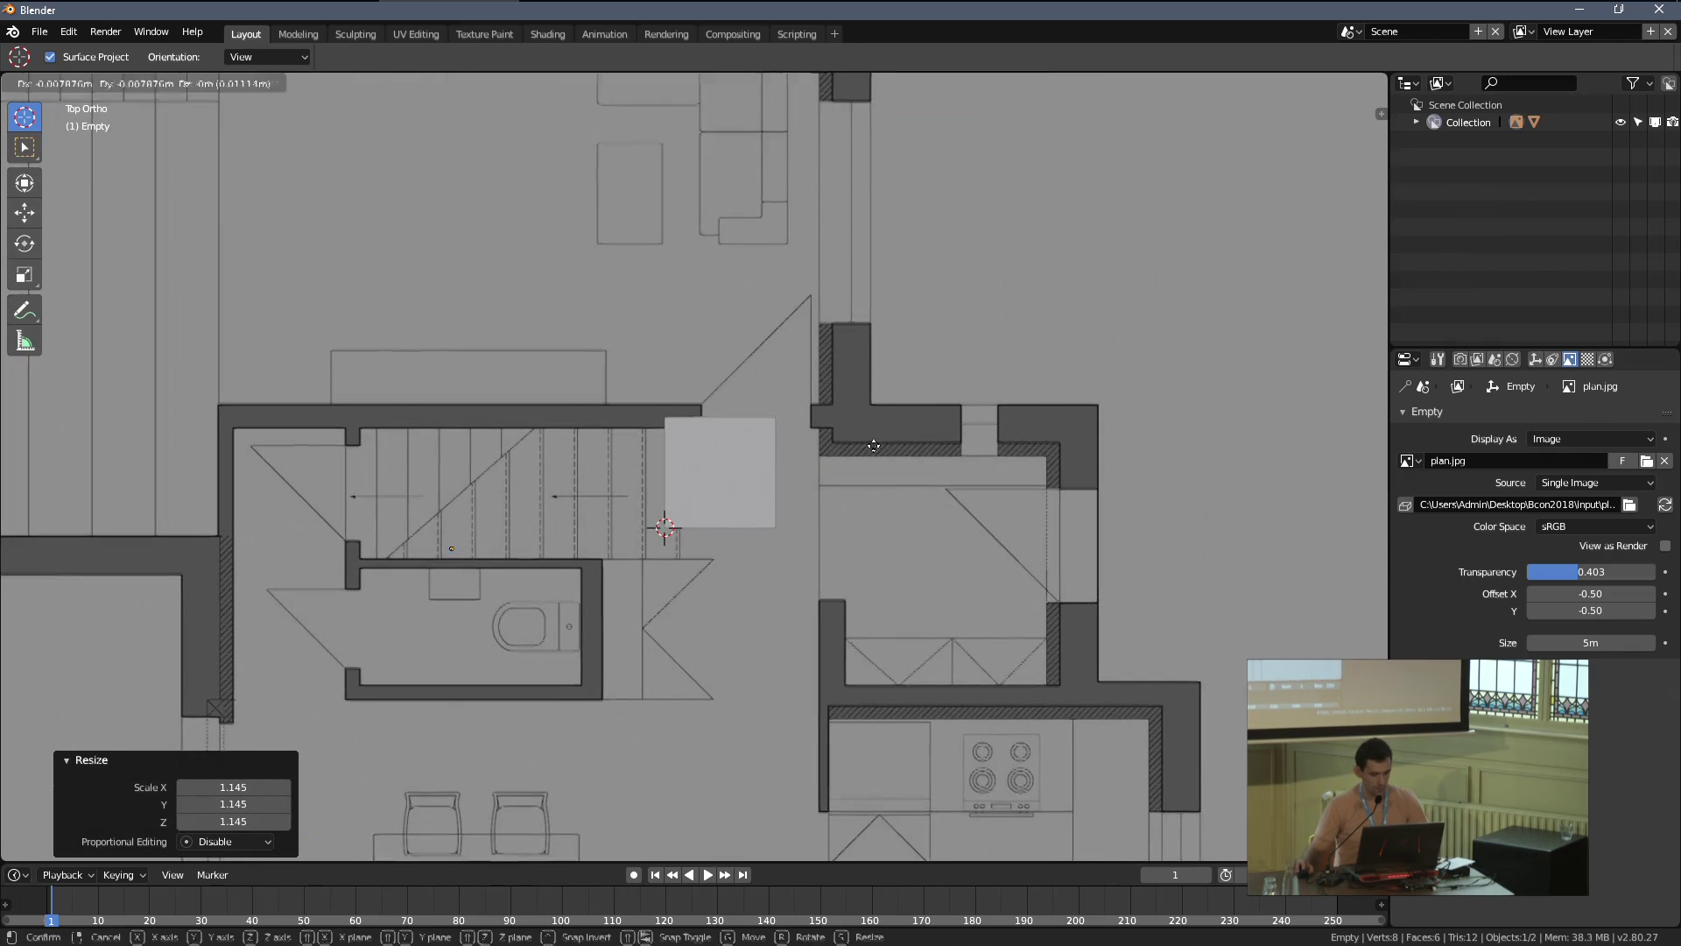
key(g)
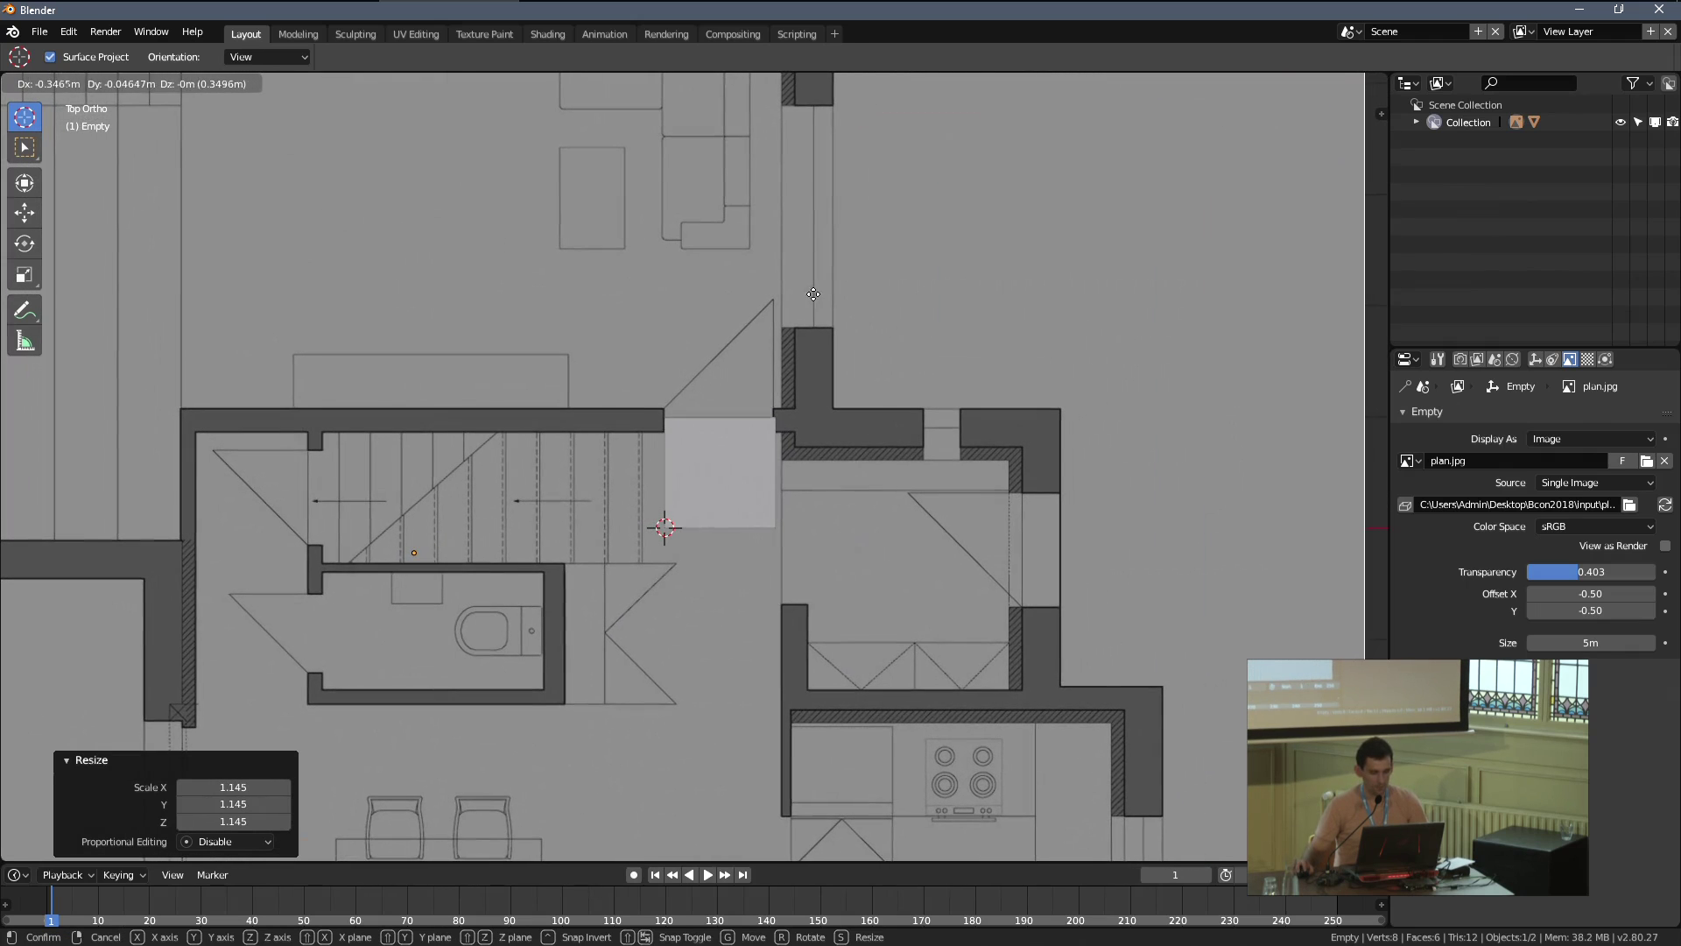
click(827, 293)
scroll(712, 377, up, 3)
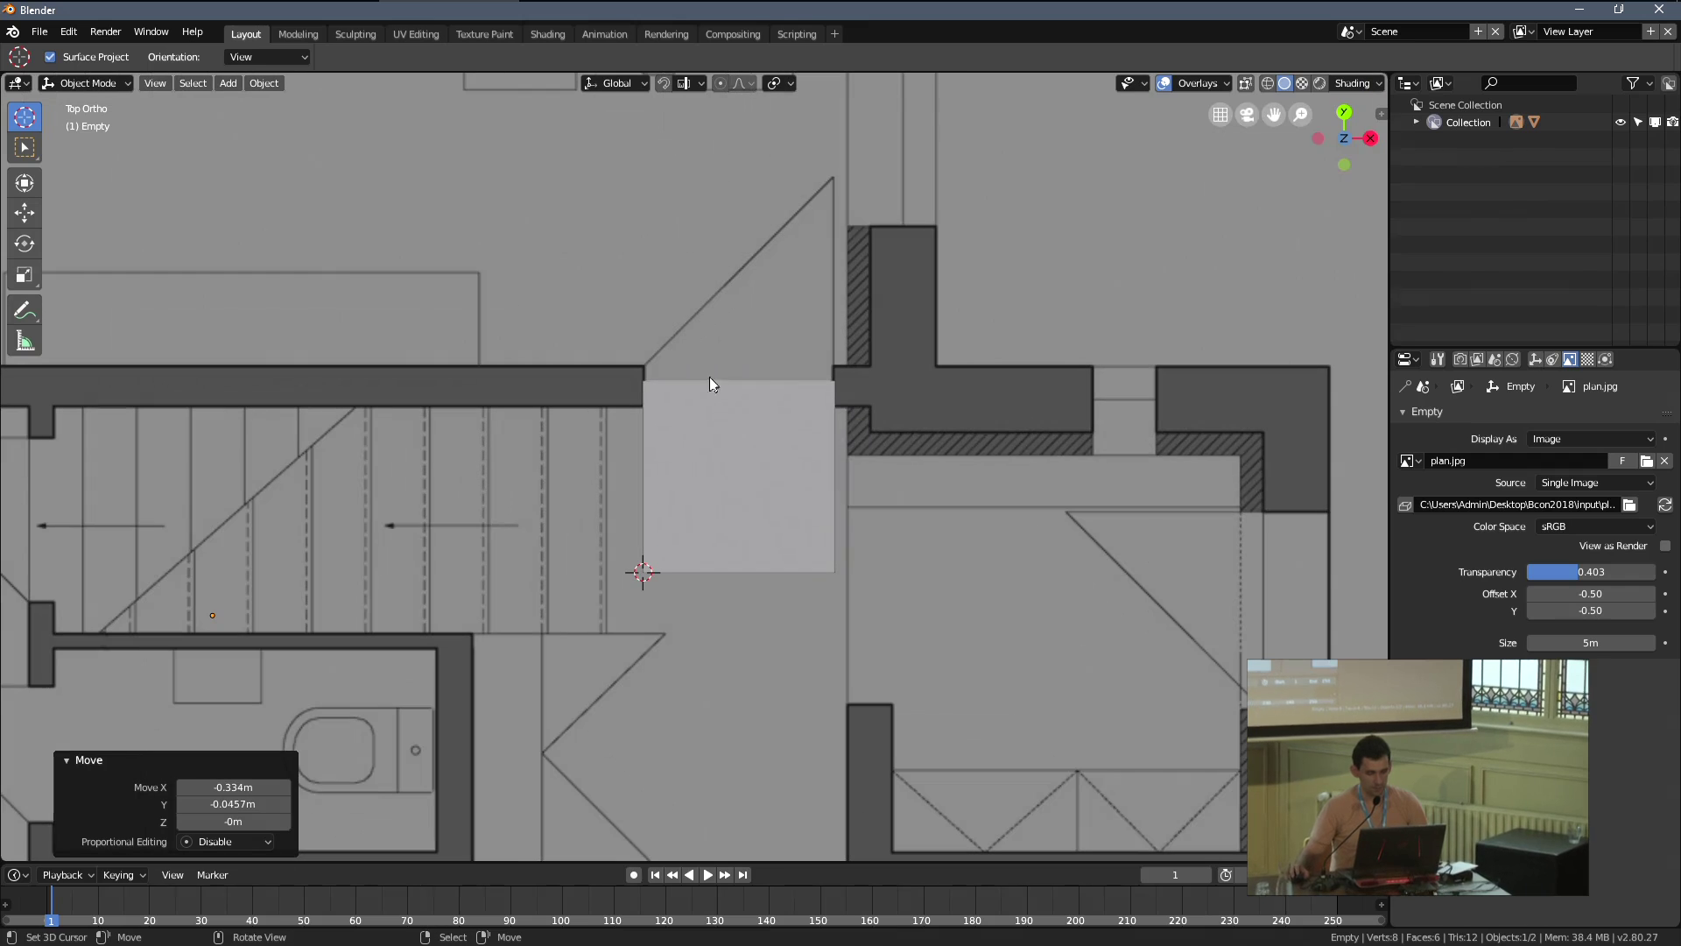
Scale the plan by about 1.029, then fine-tune its position and size so the doorway matches the reference cube
key(s)
click(949, 379)
key(g)
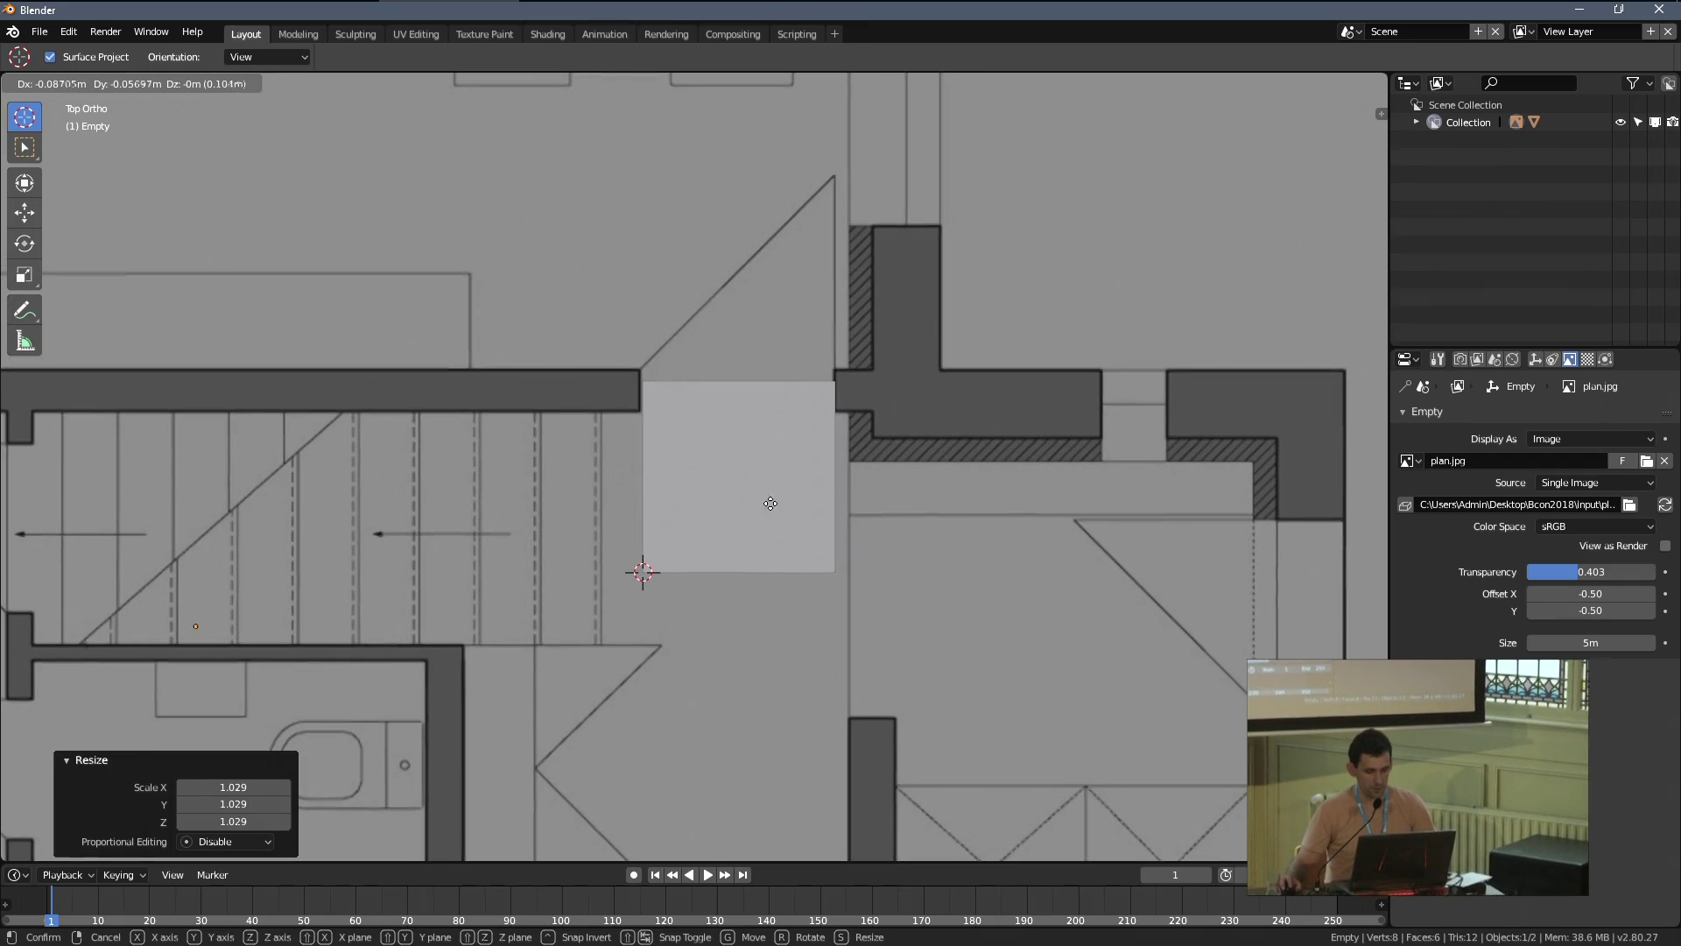
click(796, 465)
key(s)
click(821, 427)
Move the cube about -4.67 m in X and -6.07 m in Y, then fine-tune it onto the dining area's outer wall corner
scroll(819, 425, down, 6)
shift+middle_drag(832, 418, 848, 300)
right_click(744, 349)
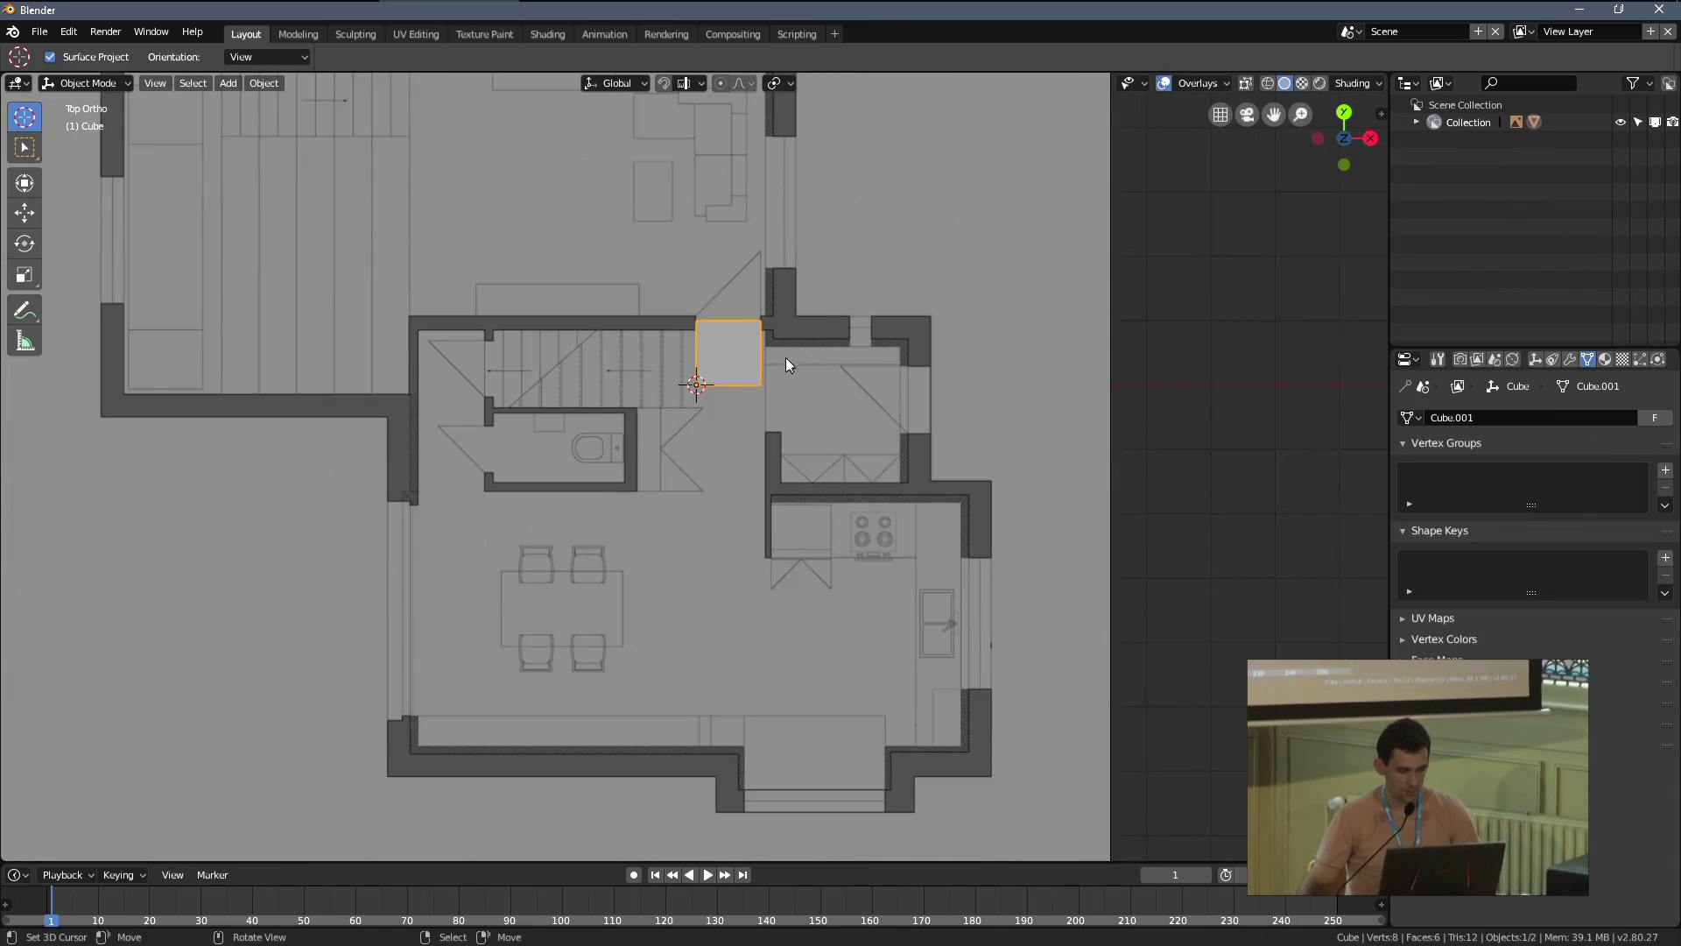
shift+middle_drag(798, 382, 841, 282)
key(g)
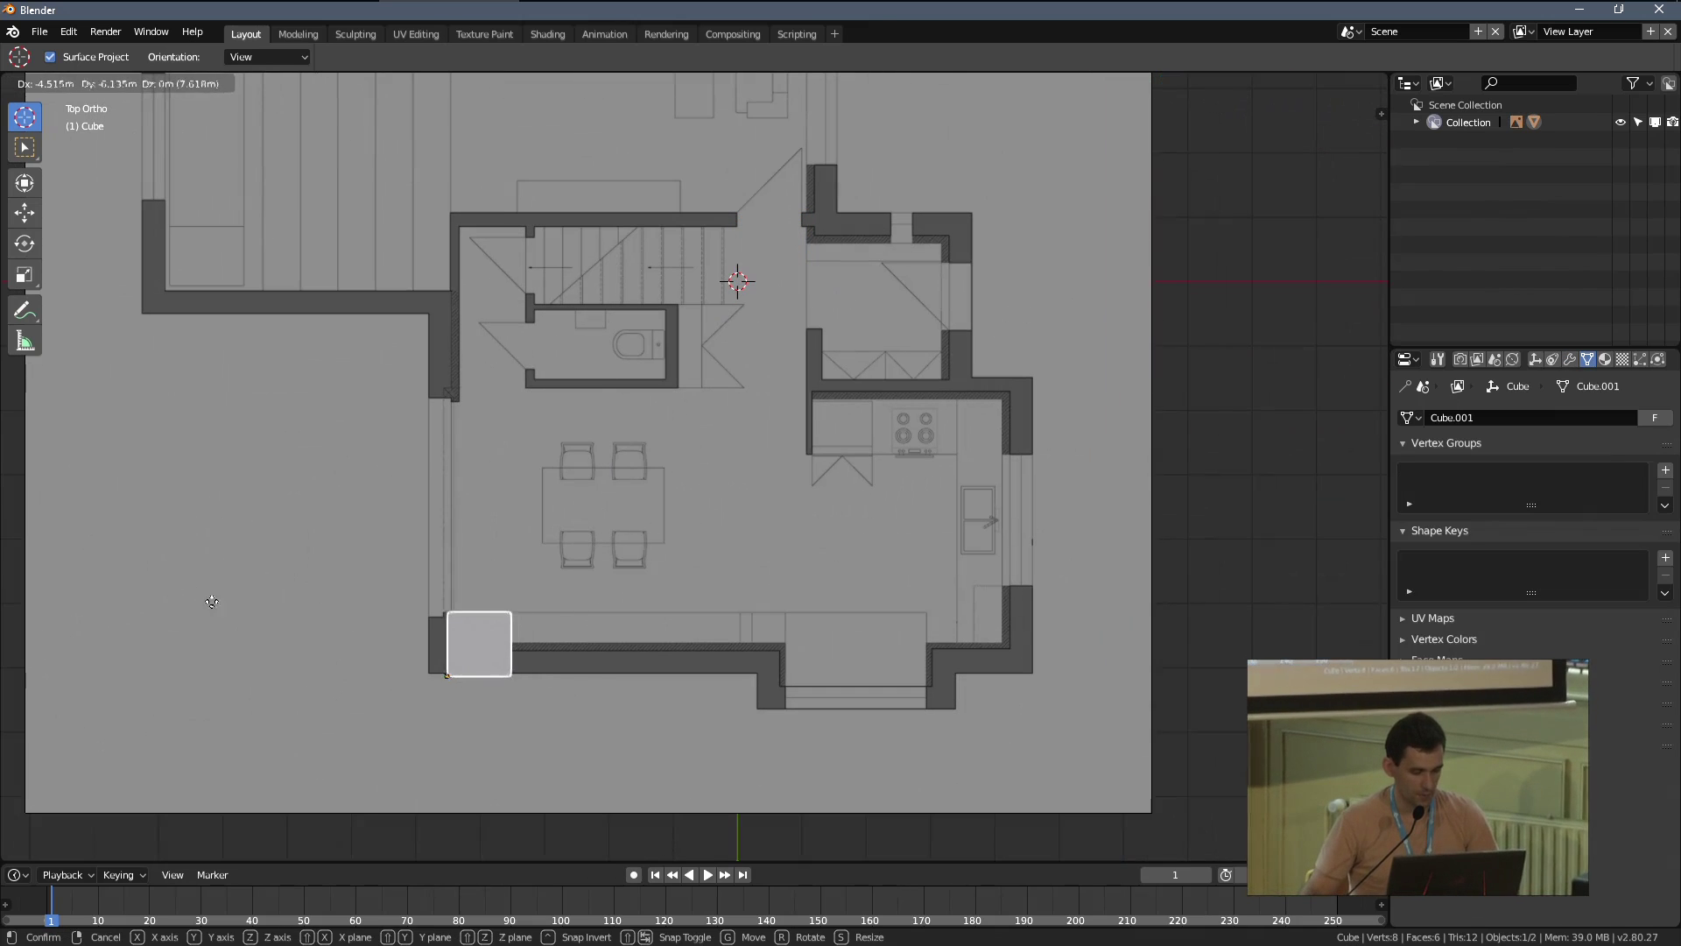
click(148, 578)
shift+middle_drag(491, 612, 736, 427)
scroll(874, 368, up, 3)
key(g)
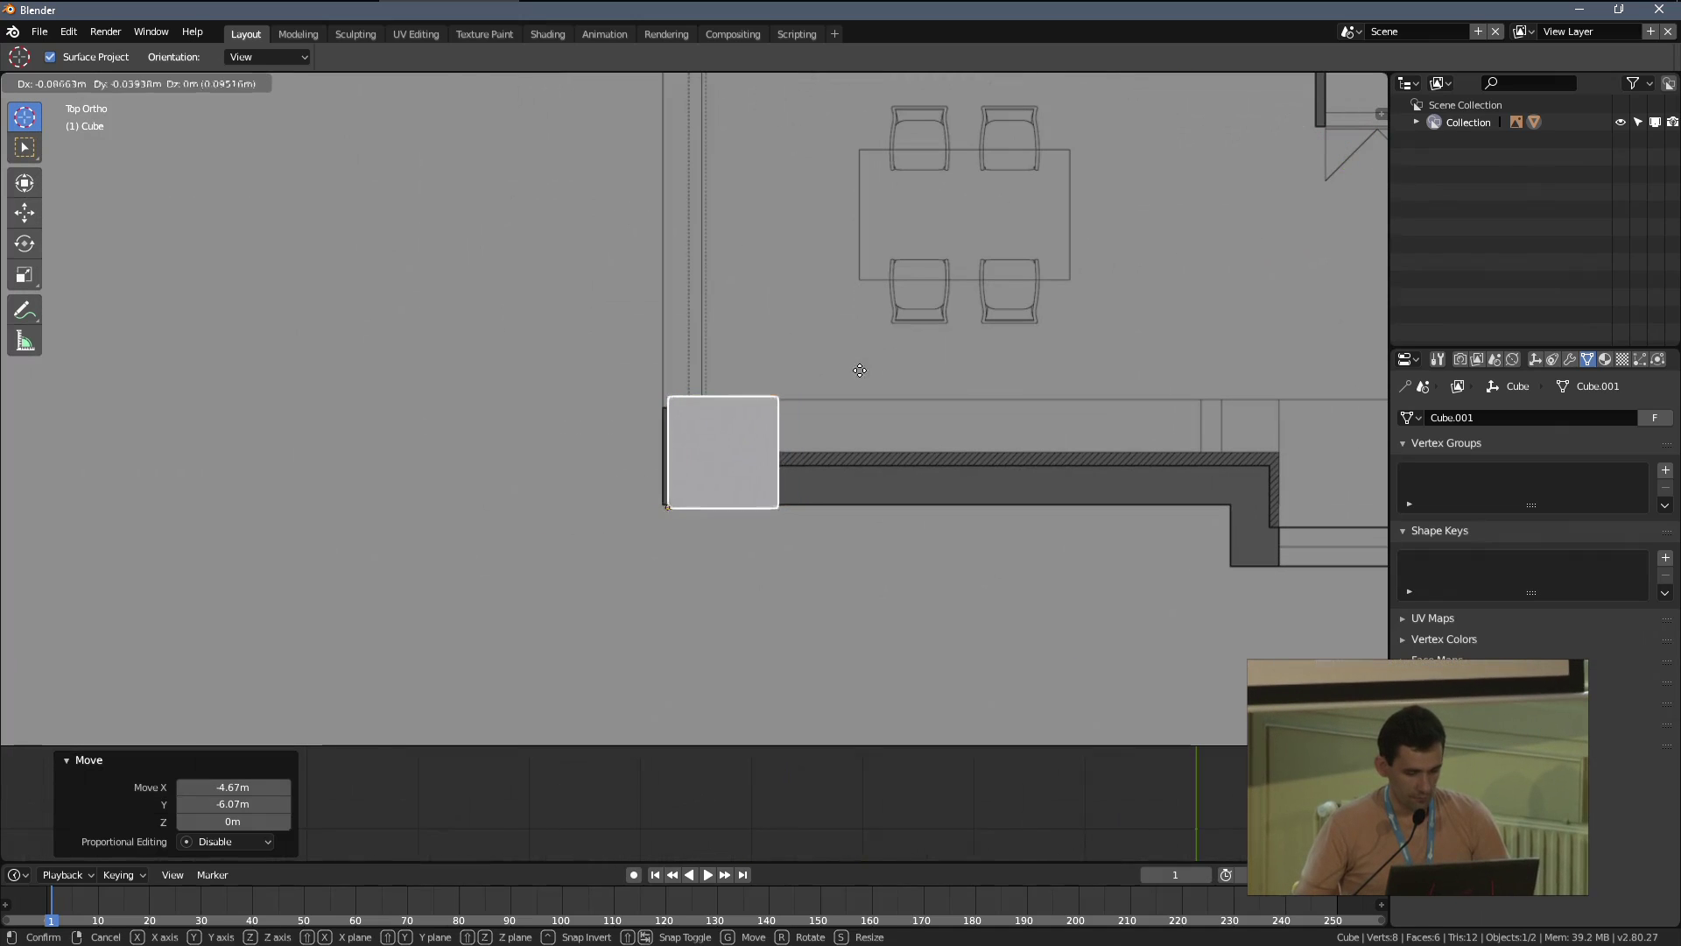
click(824, 312)
In Edit Mode with X-Ray on, move the cube's +Y face -0.523 m in Y to match the wall thickness
key(Tab)
shift+middle_drag(898, 338, 740, 502)
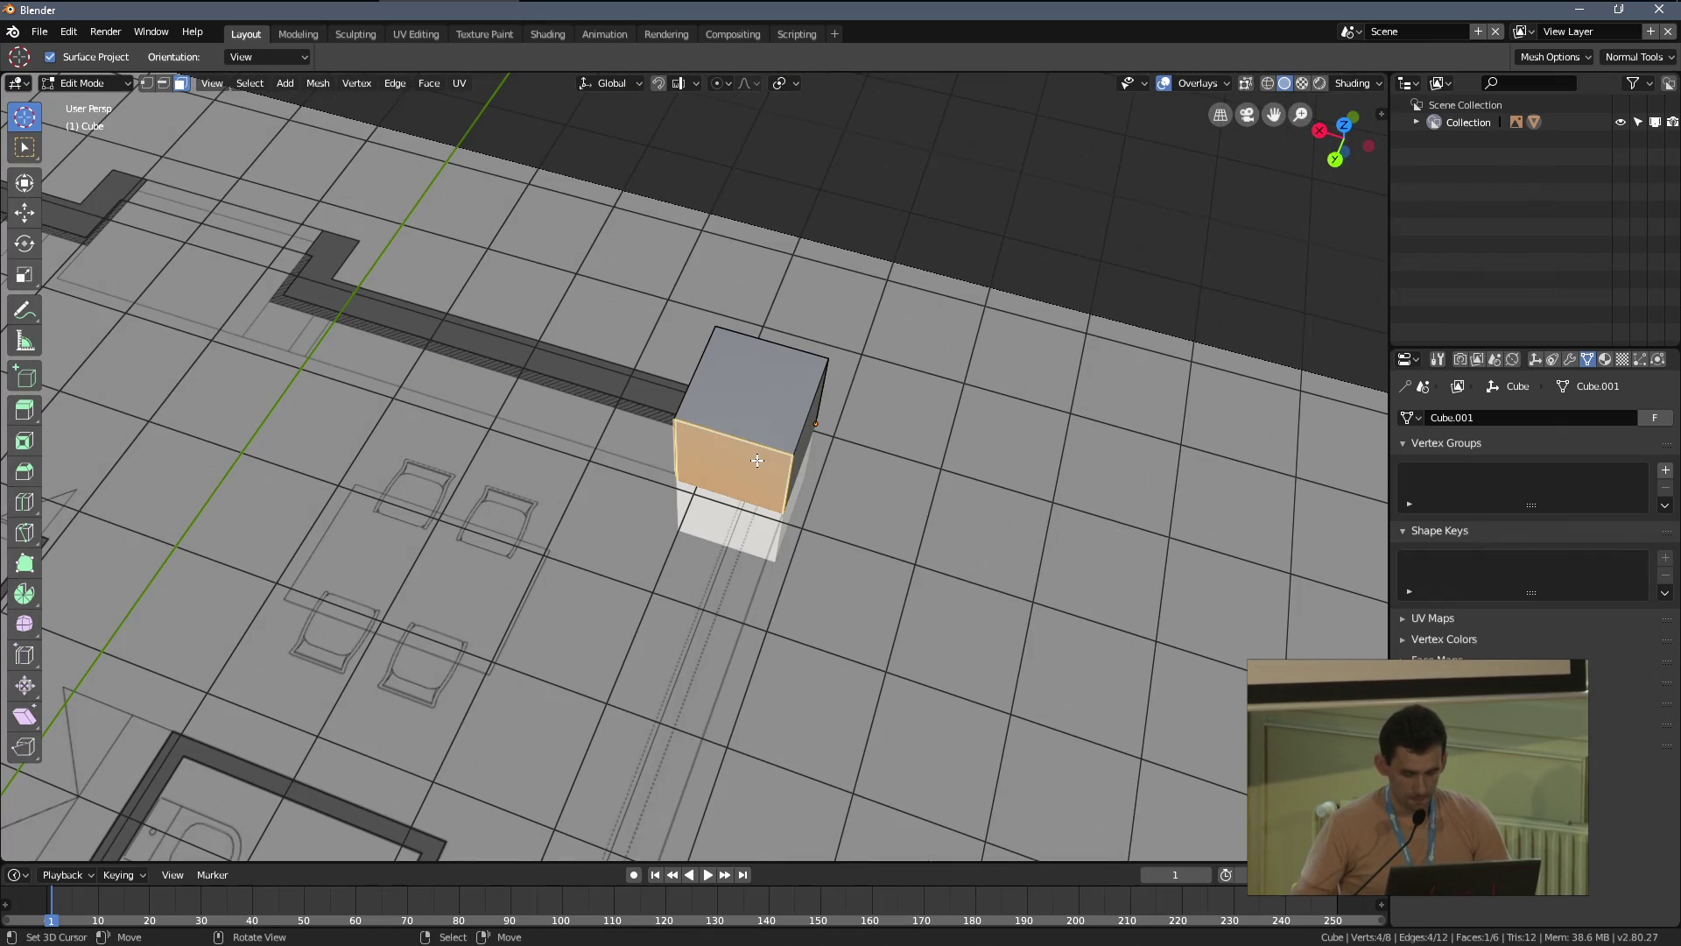
key(KP_7)
key(z)
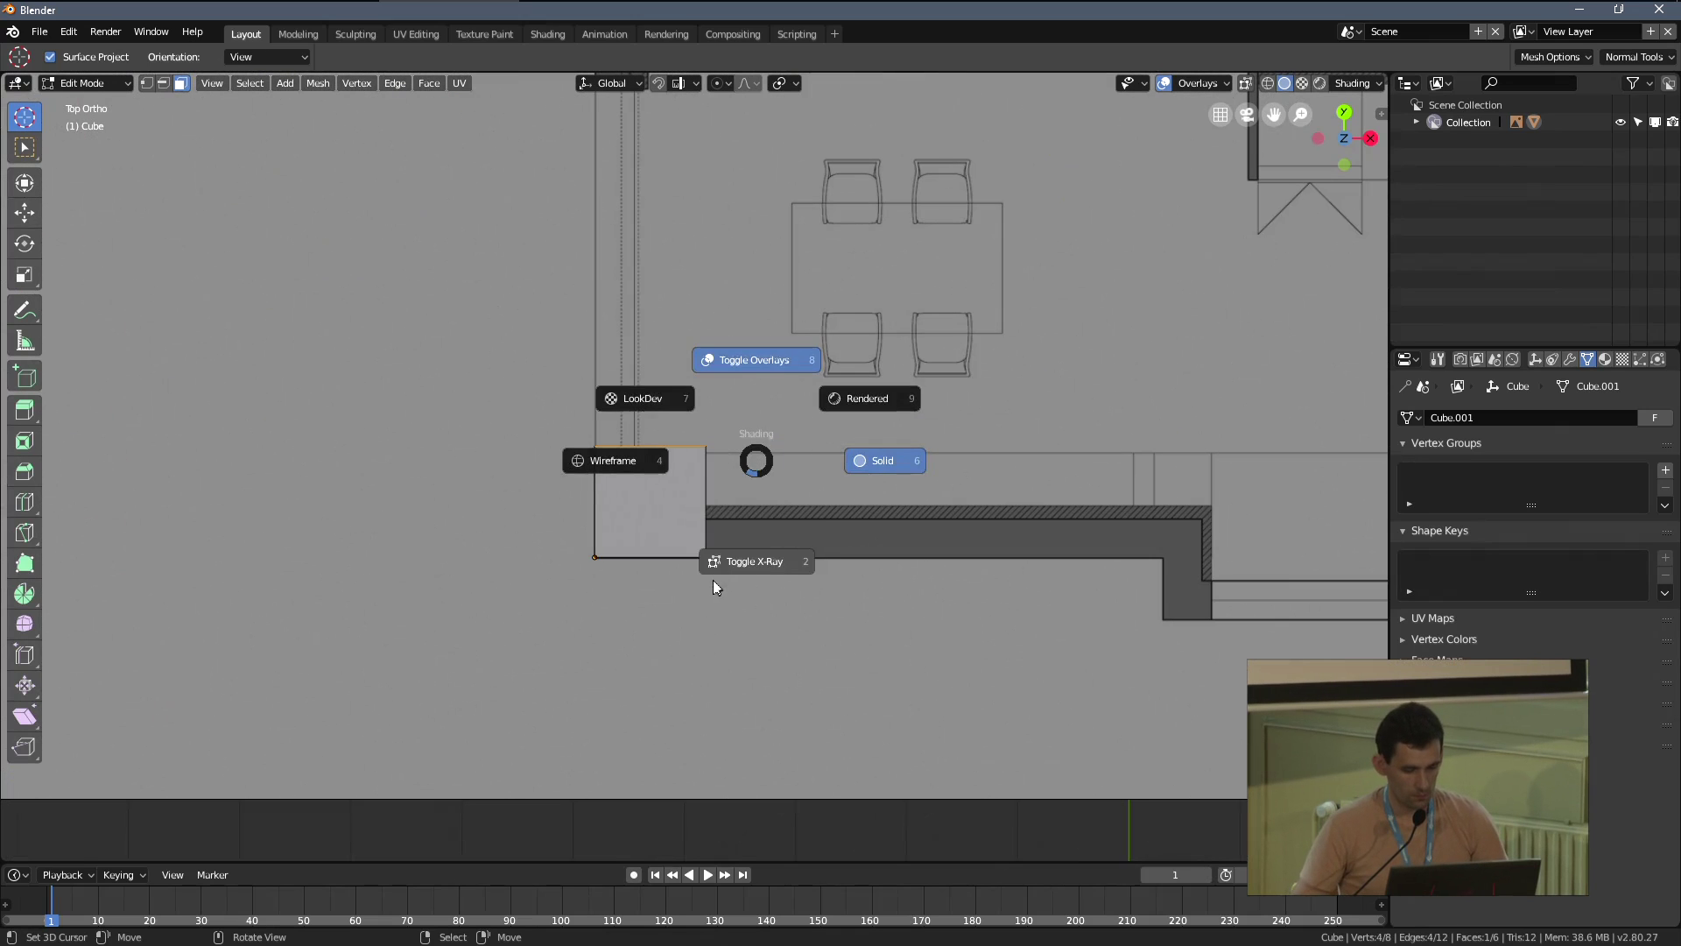
click(750, 555)
scroll(776, 402, up, 2)
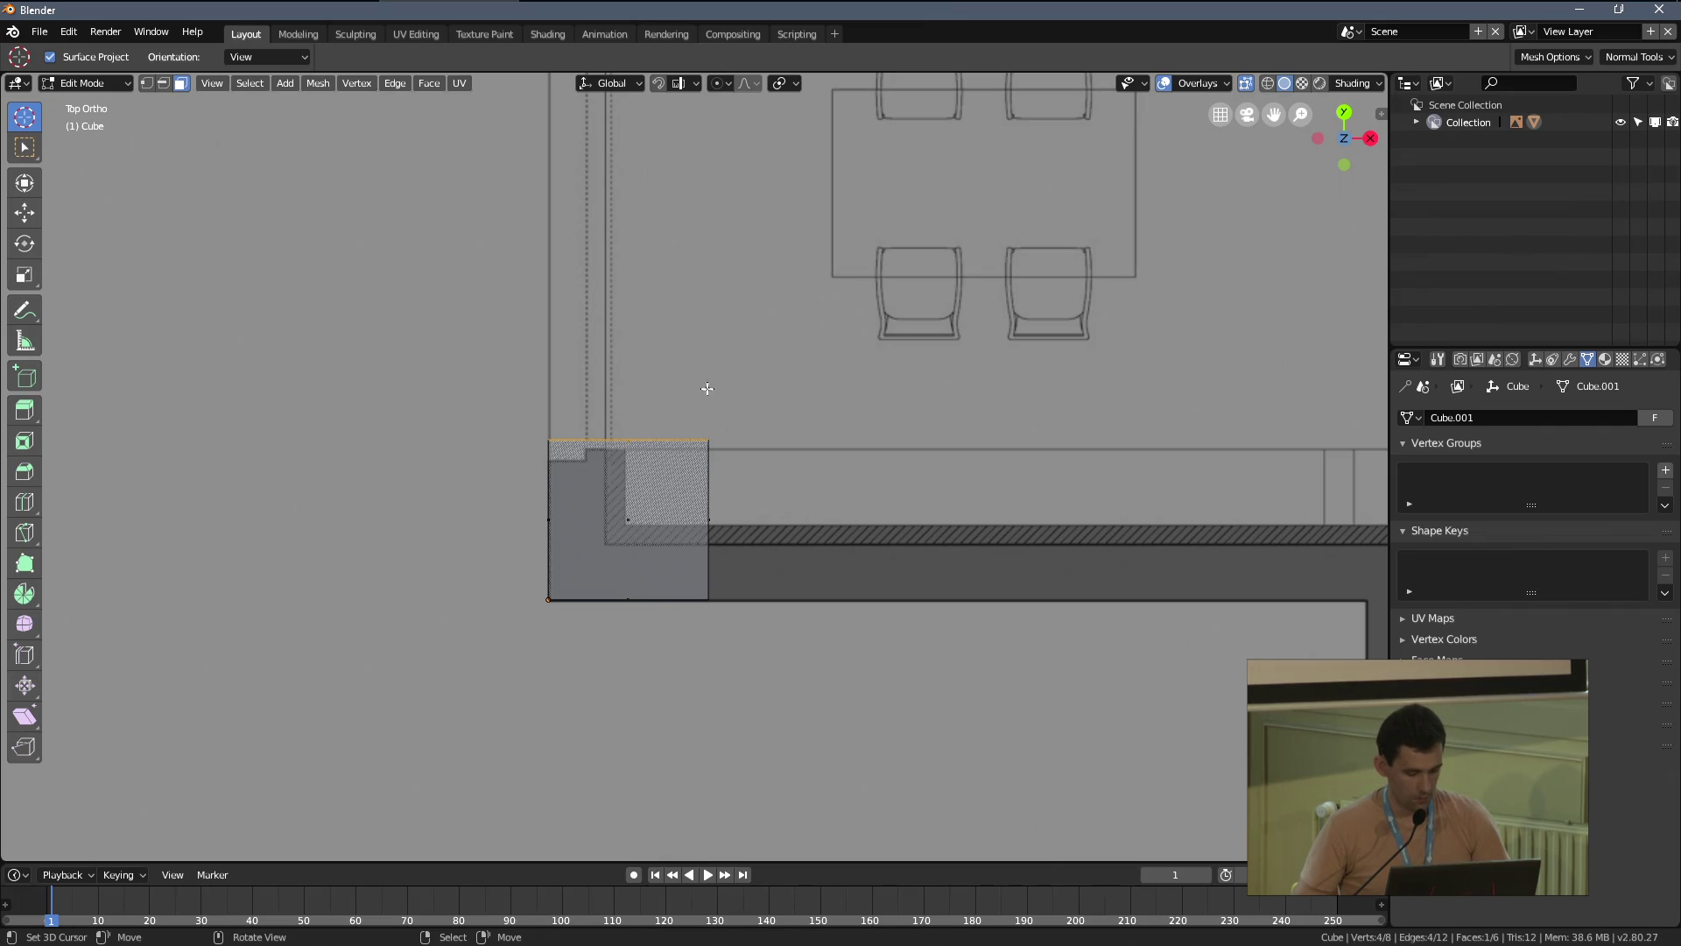
key(g)
key(y)
click(690, 690)
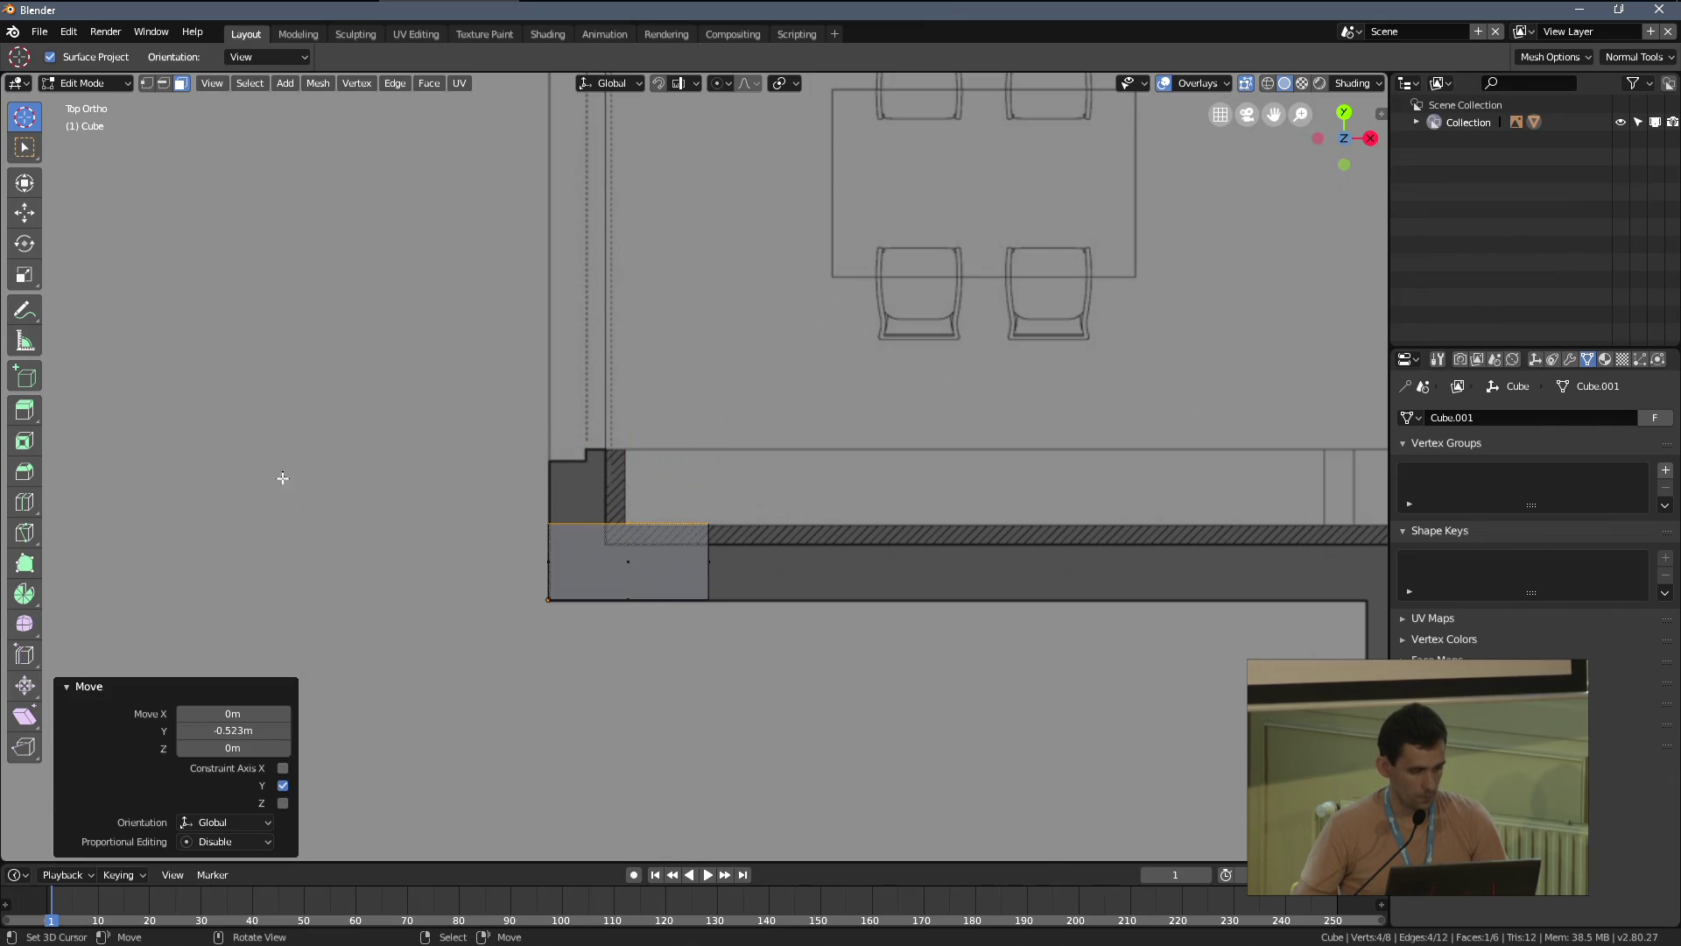
Move the block's +X face about 4.09 m in X and fine-tune it to where the bay's first pier begins
scroll(709, 545, down, 3)
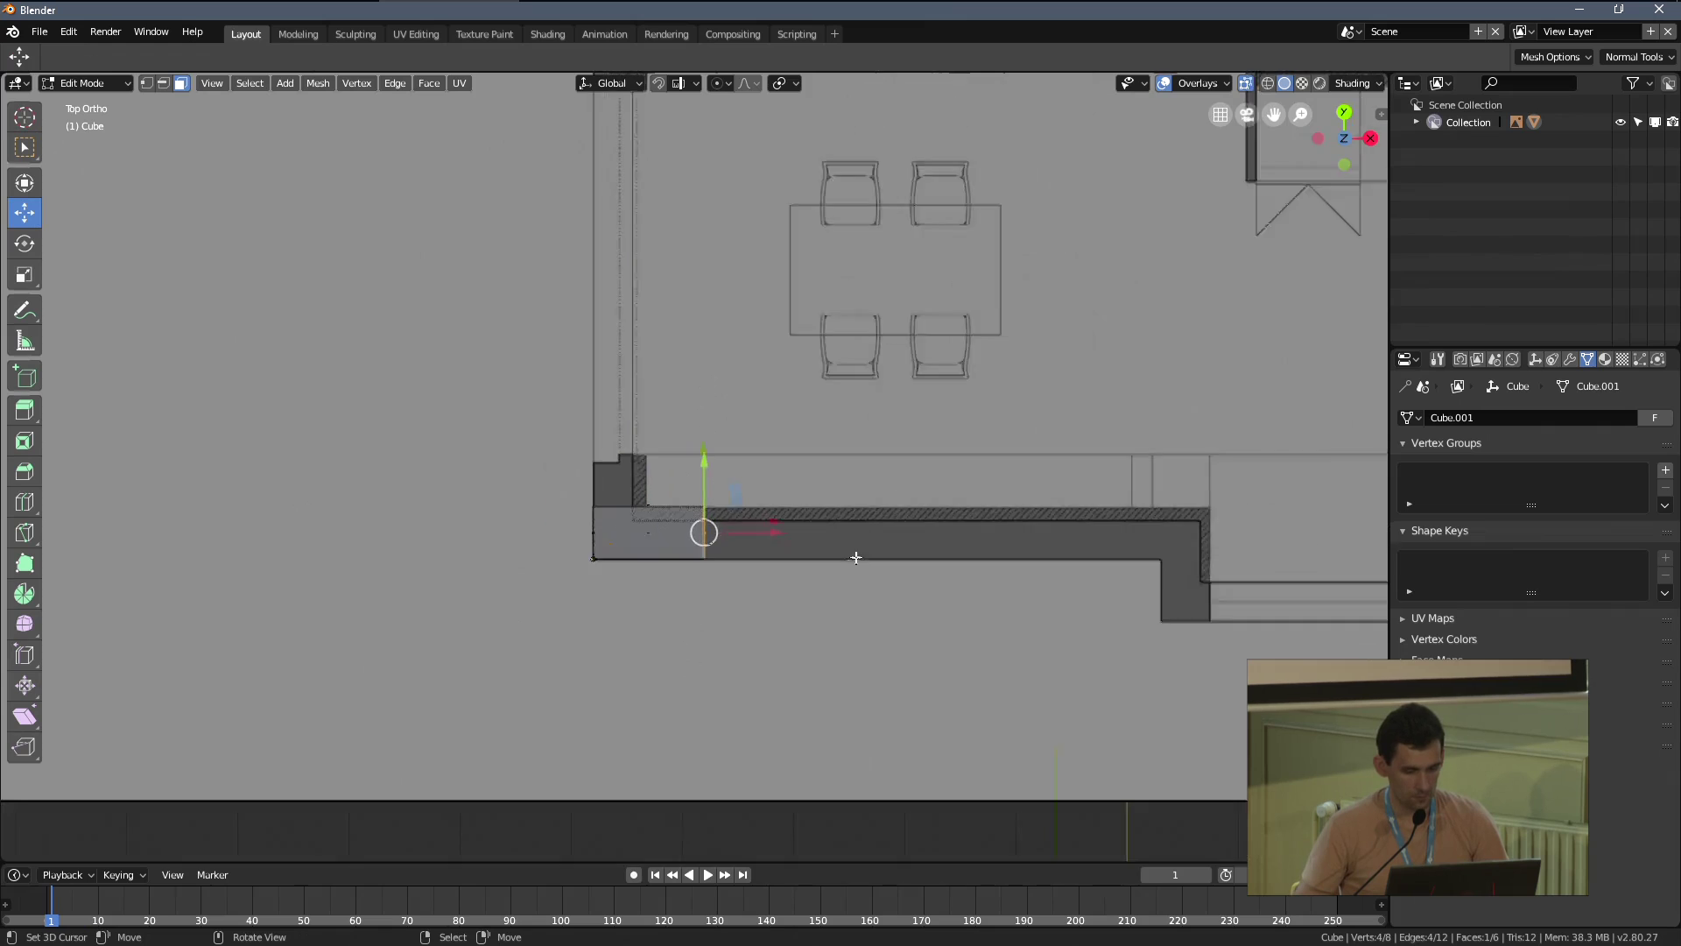
shift+middle_drag(856, 555, 637, 535)
key(g)
key(x)
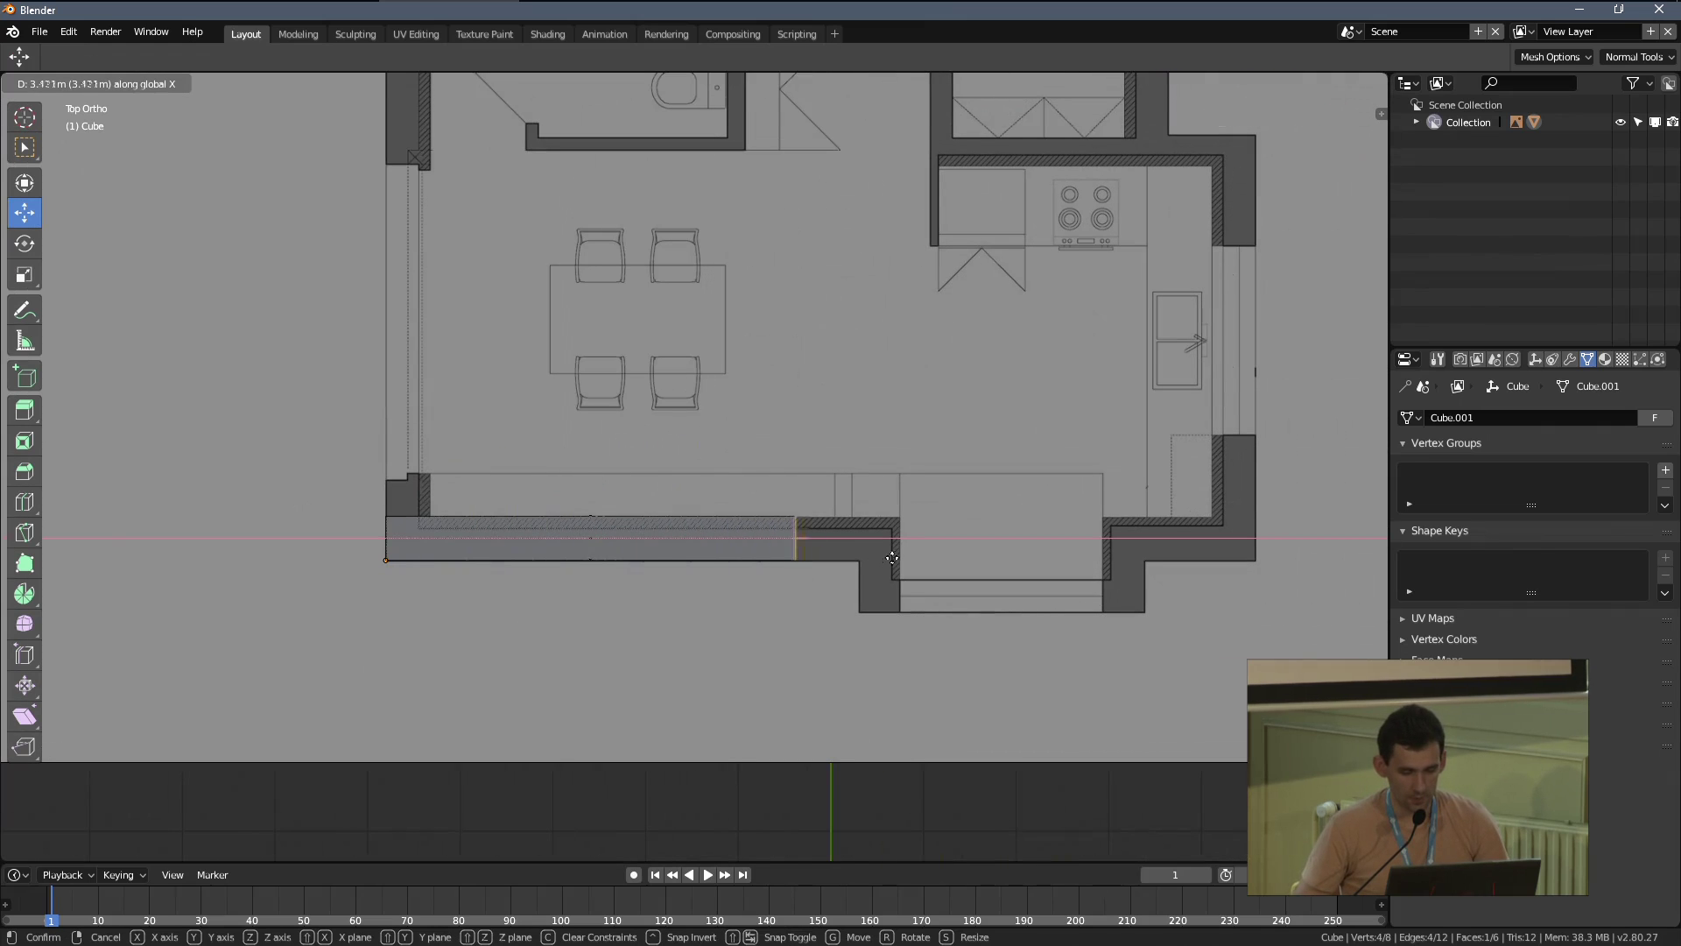
click(959, 541)
key(ctrl+shift+Tab)
scroll(876, 508, up, 4)
shift+middle_drag(1042, 508, 552, 424)
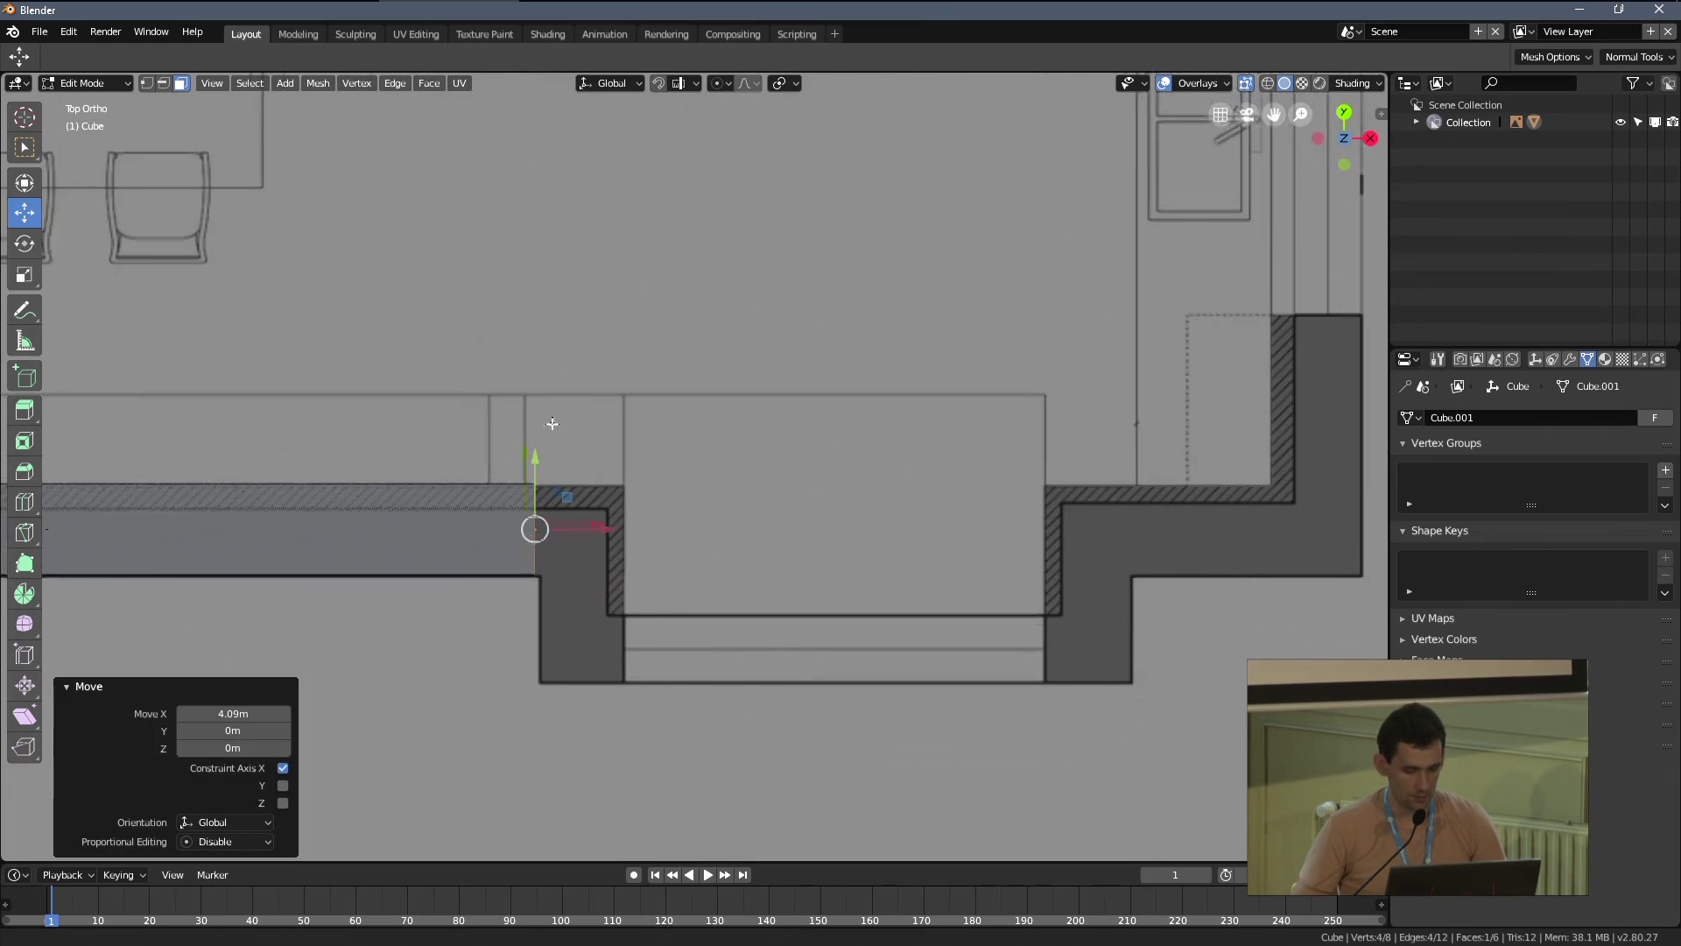
shift+middle_drag(657, 534, 684, 466)
scroll(684, 465, up, 2)
key(g)
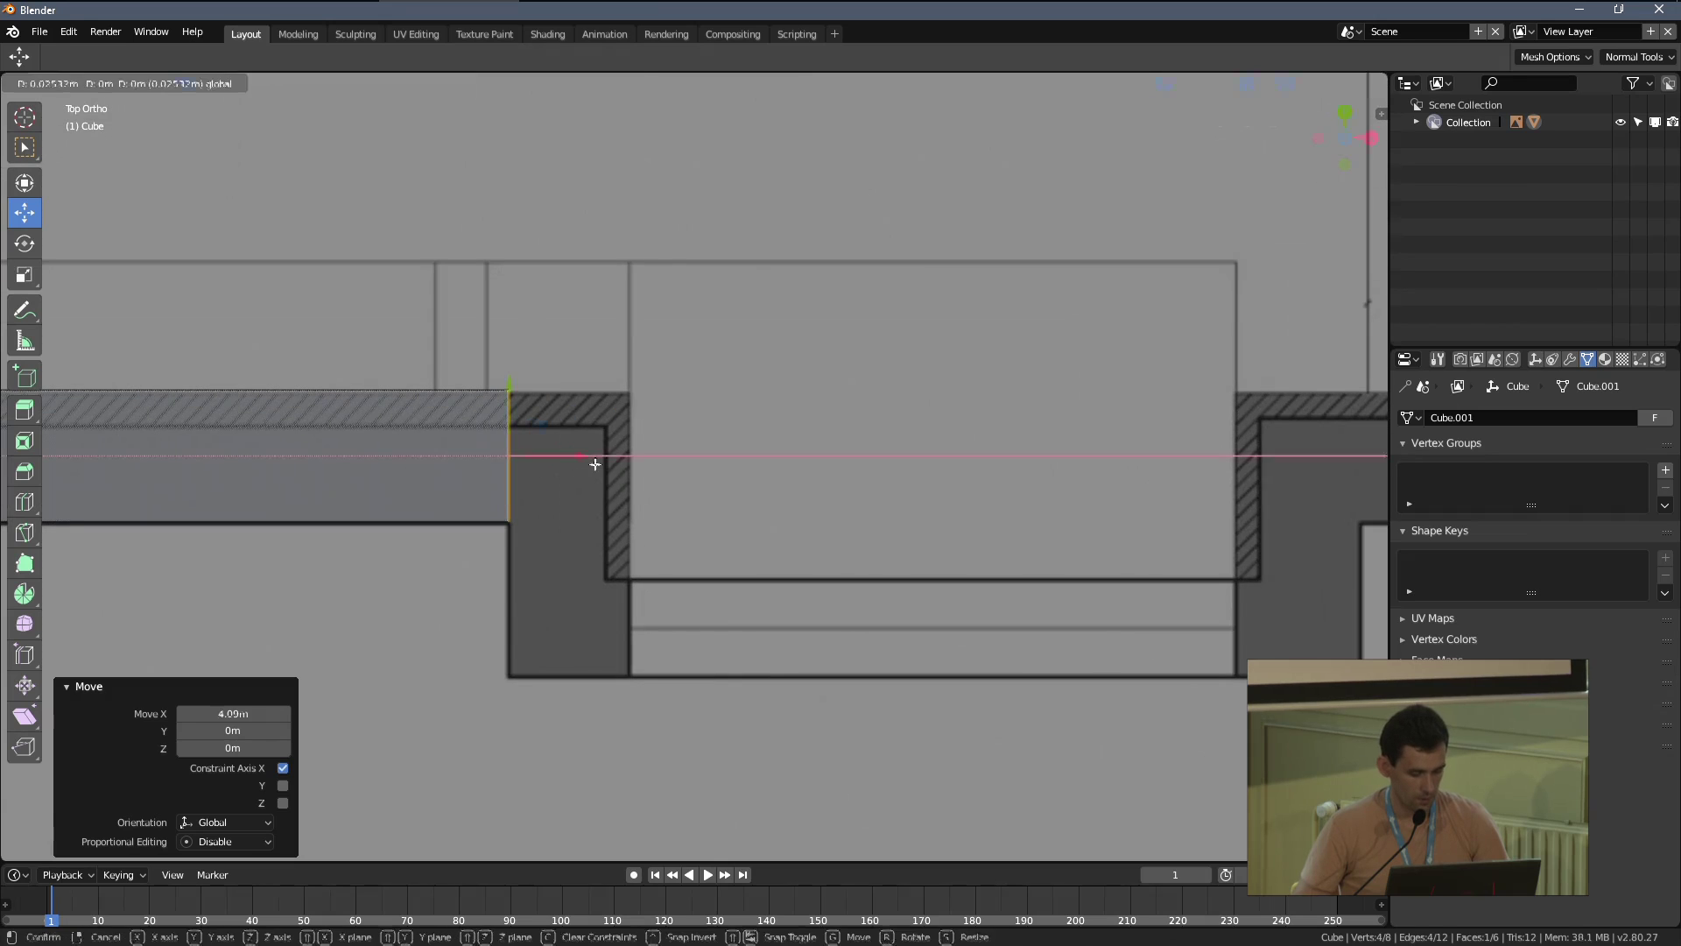
click(596, 464)
Extrude the wall end 0.441 m to the bay opening, then extrude its -Y face -0.207 m and on to the bay's outer edge
key(e)
click(1102, 487)
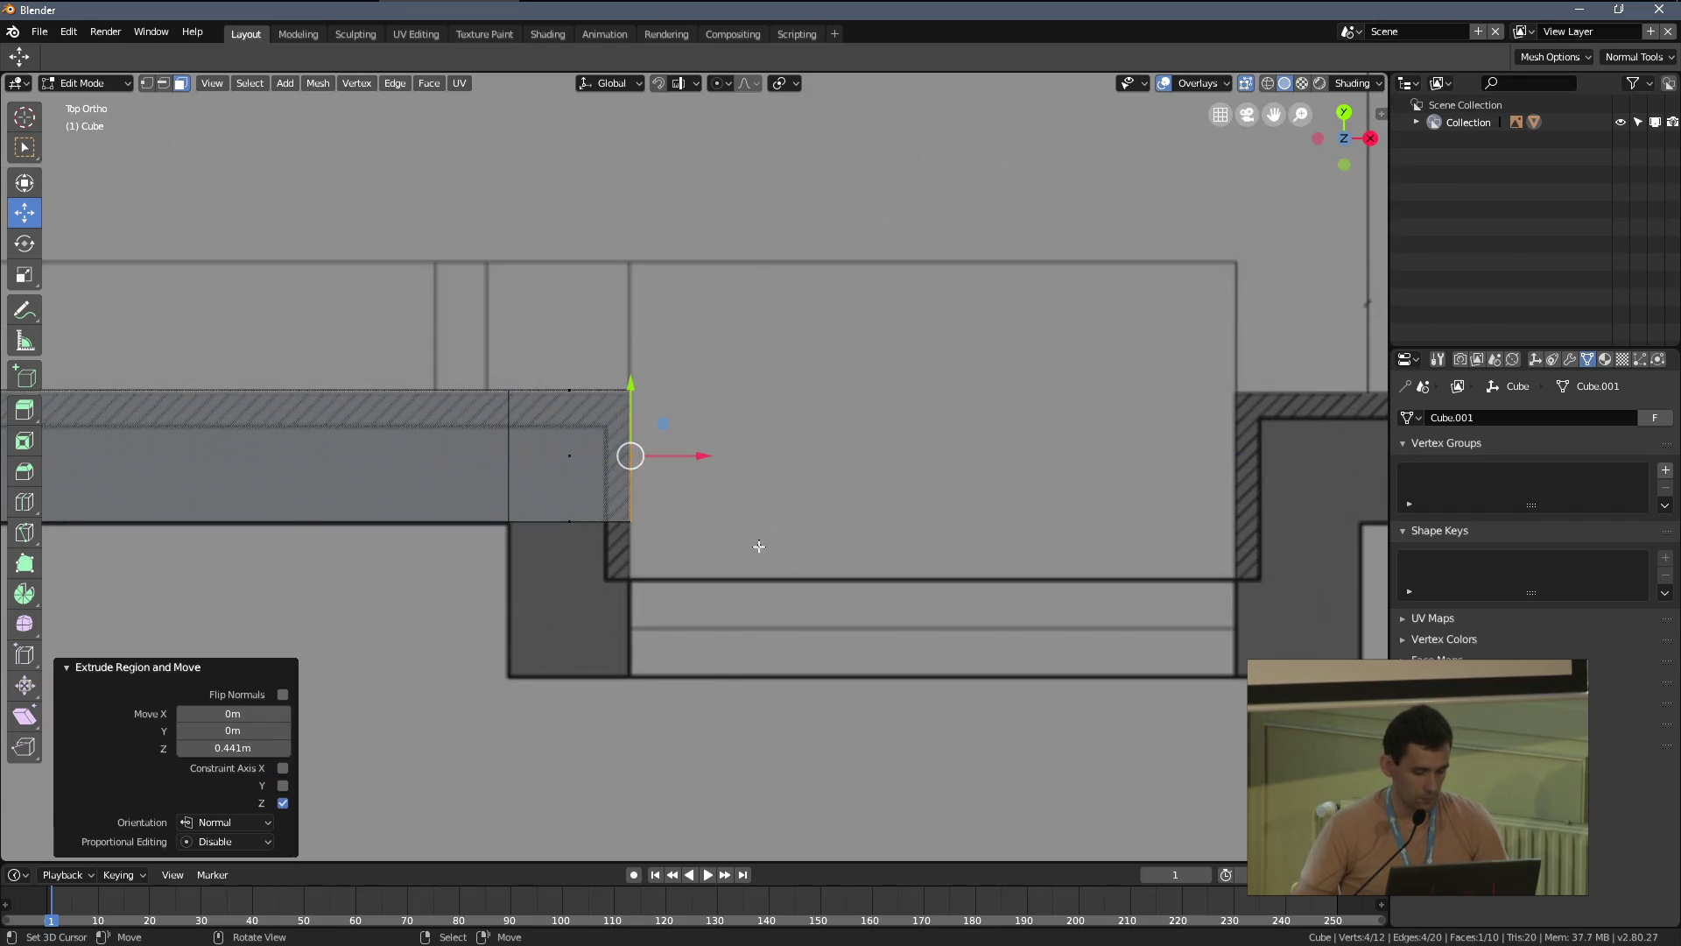
click(570, 522)
key(e)
key(y)
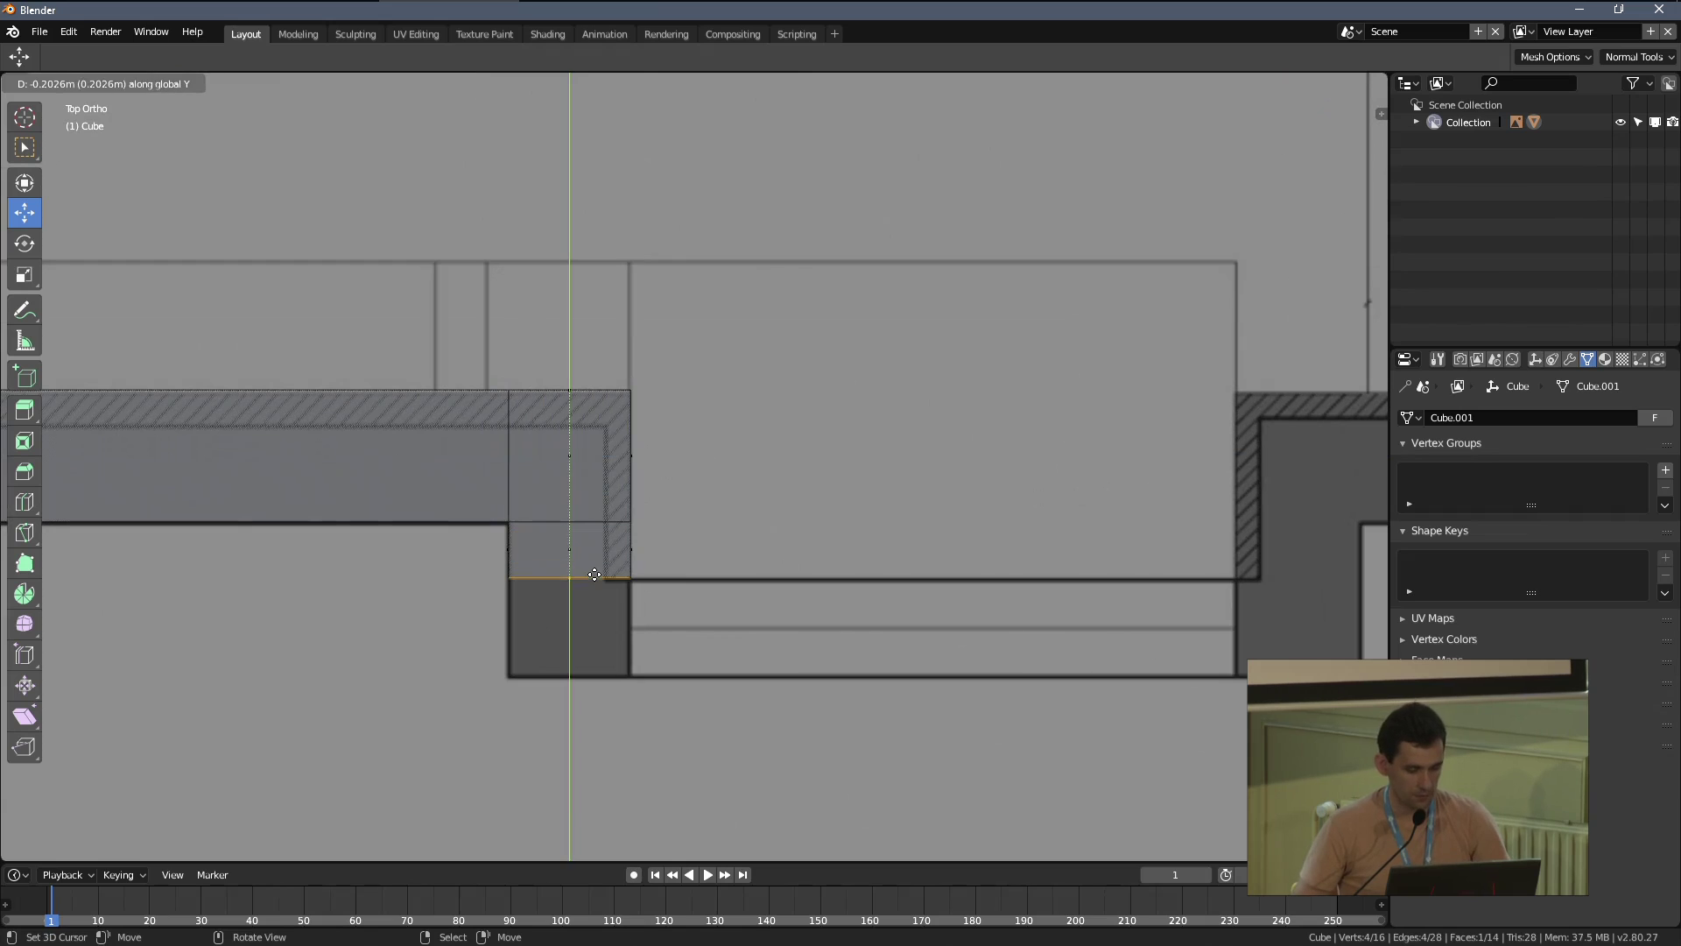
click(596, 587)
drag(581, 575, 589, 696)
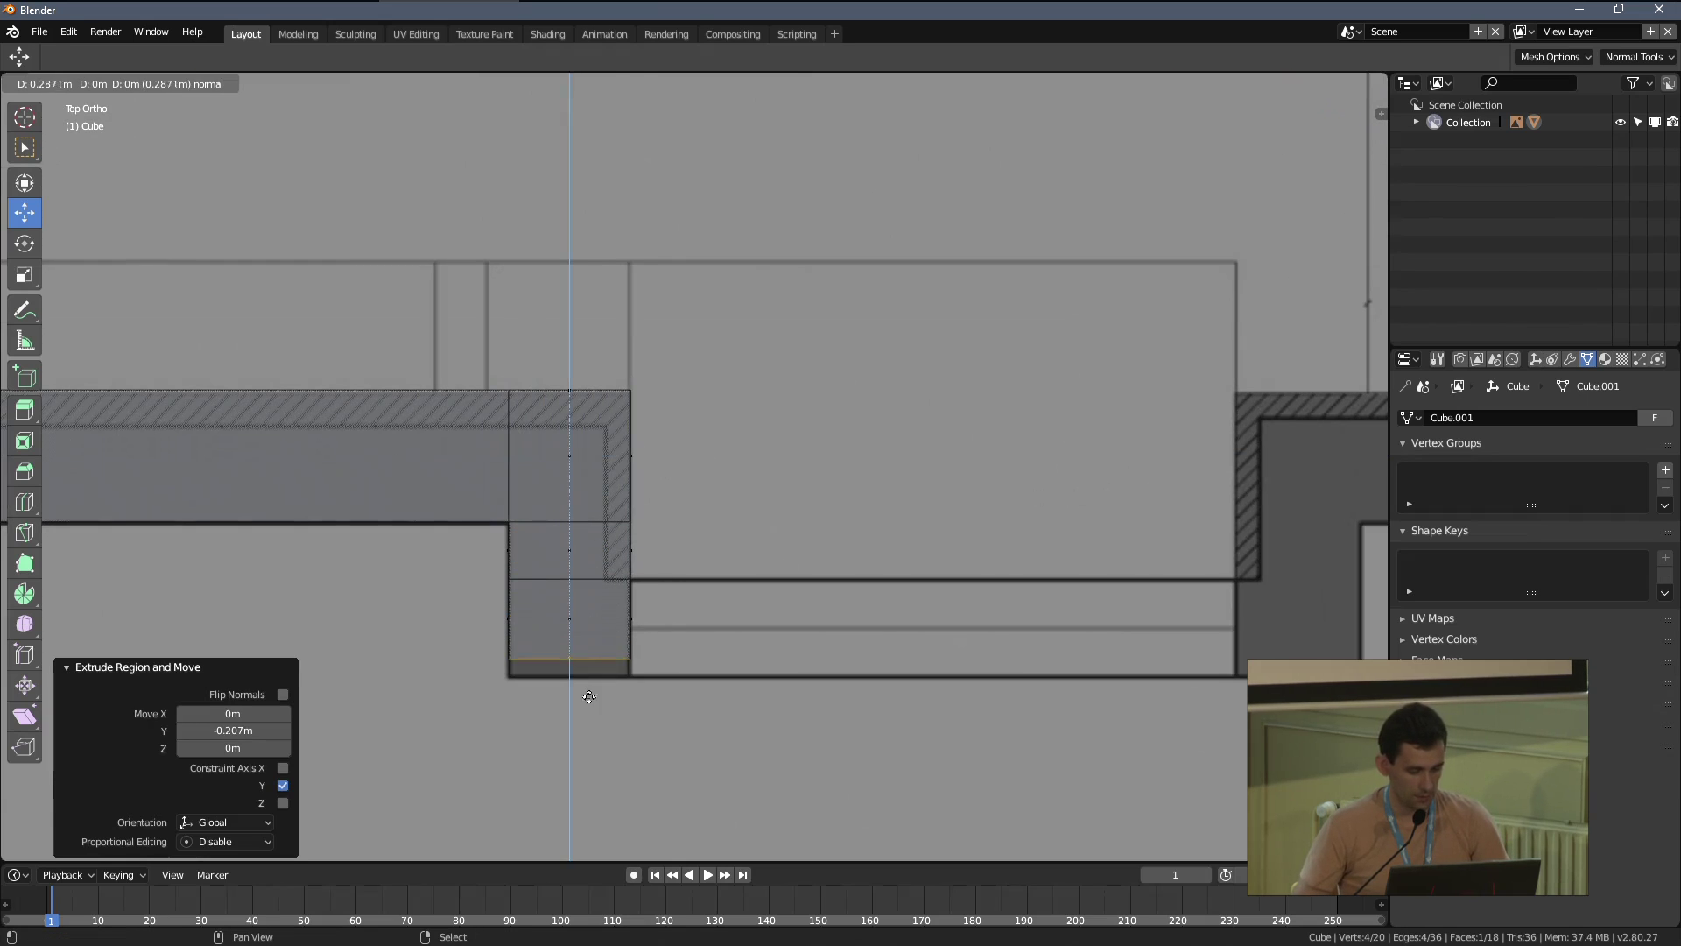
drag(613, 75, 594, 83)
Extrude the pier's +X face 2.17 m across the bay window, then again through the width of the opposite pier
click(630, 627)
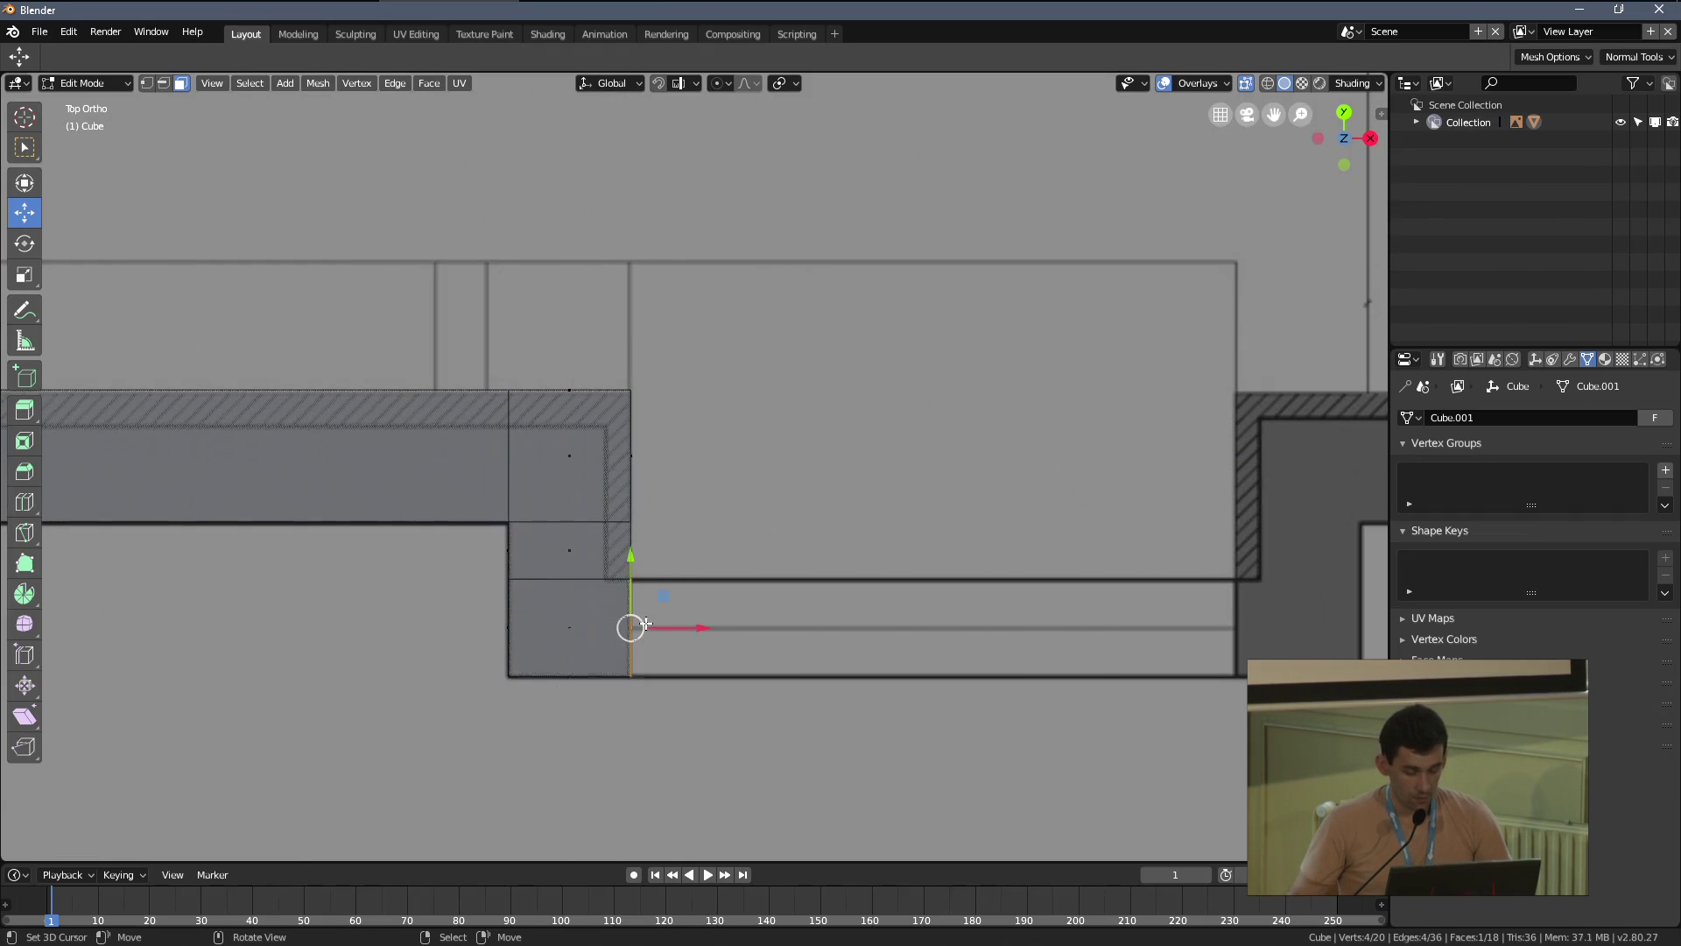
scroll(788, 563, down, 2)
shift+middle_drag(788, 563, 627, 613)
key(e)
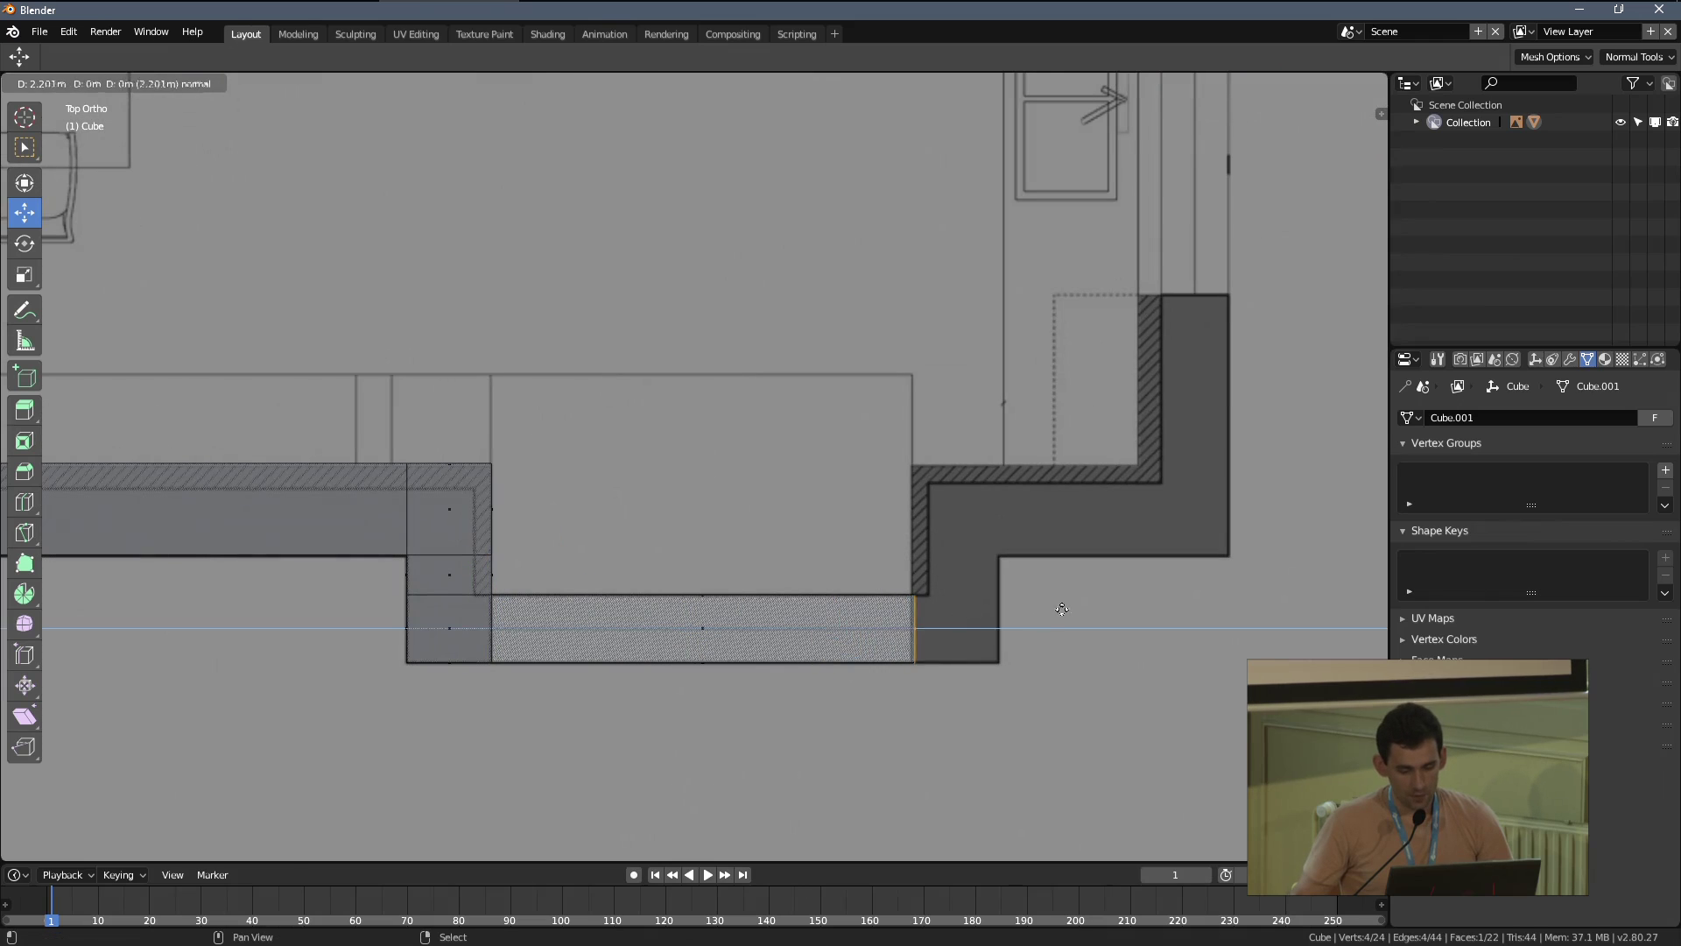
click(1009, 623)
scroll(950, 581, up, 2)
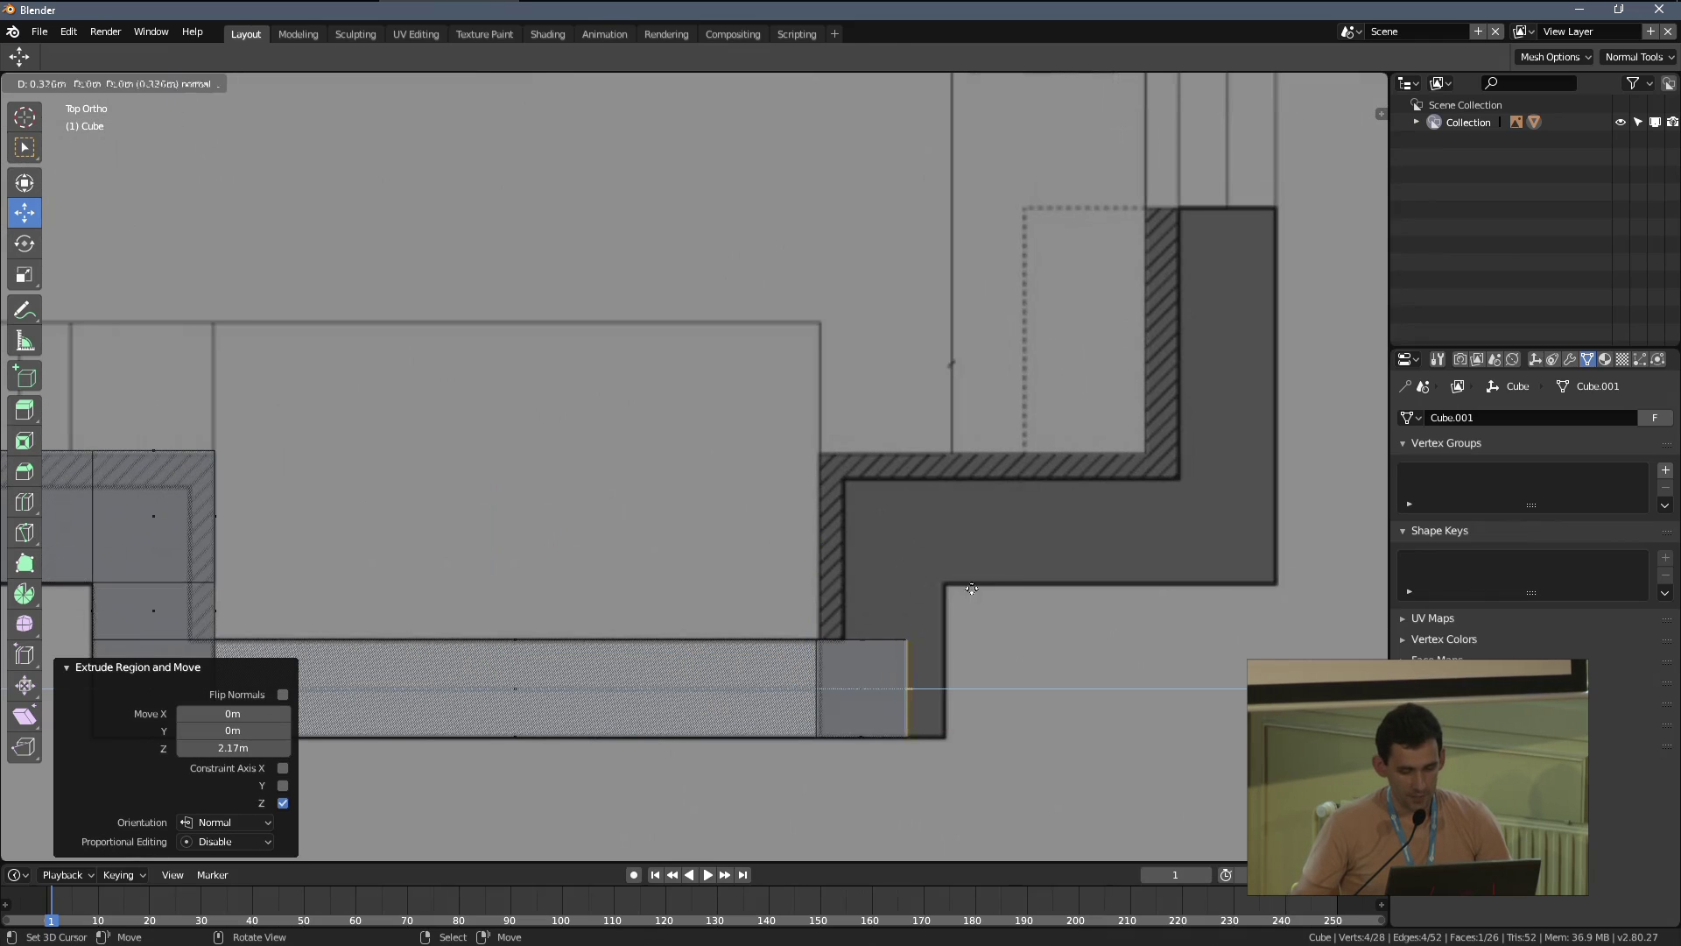
Extrude the second pier's +Y face 0.211 m, then again up to the inner face of the kitchen wall
click(880, 639)
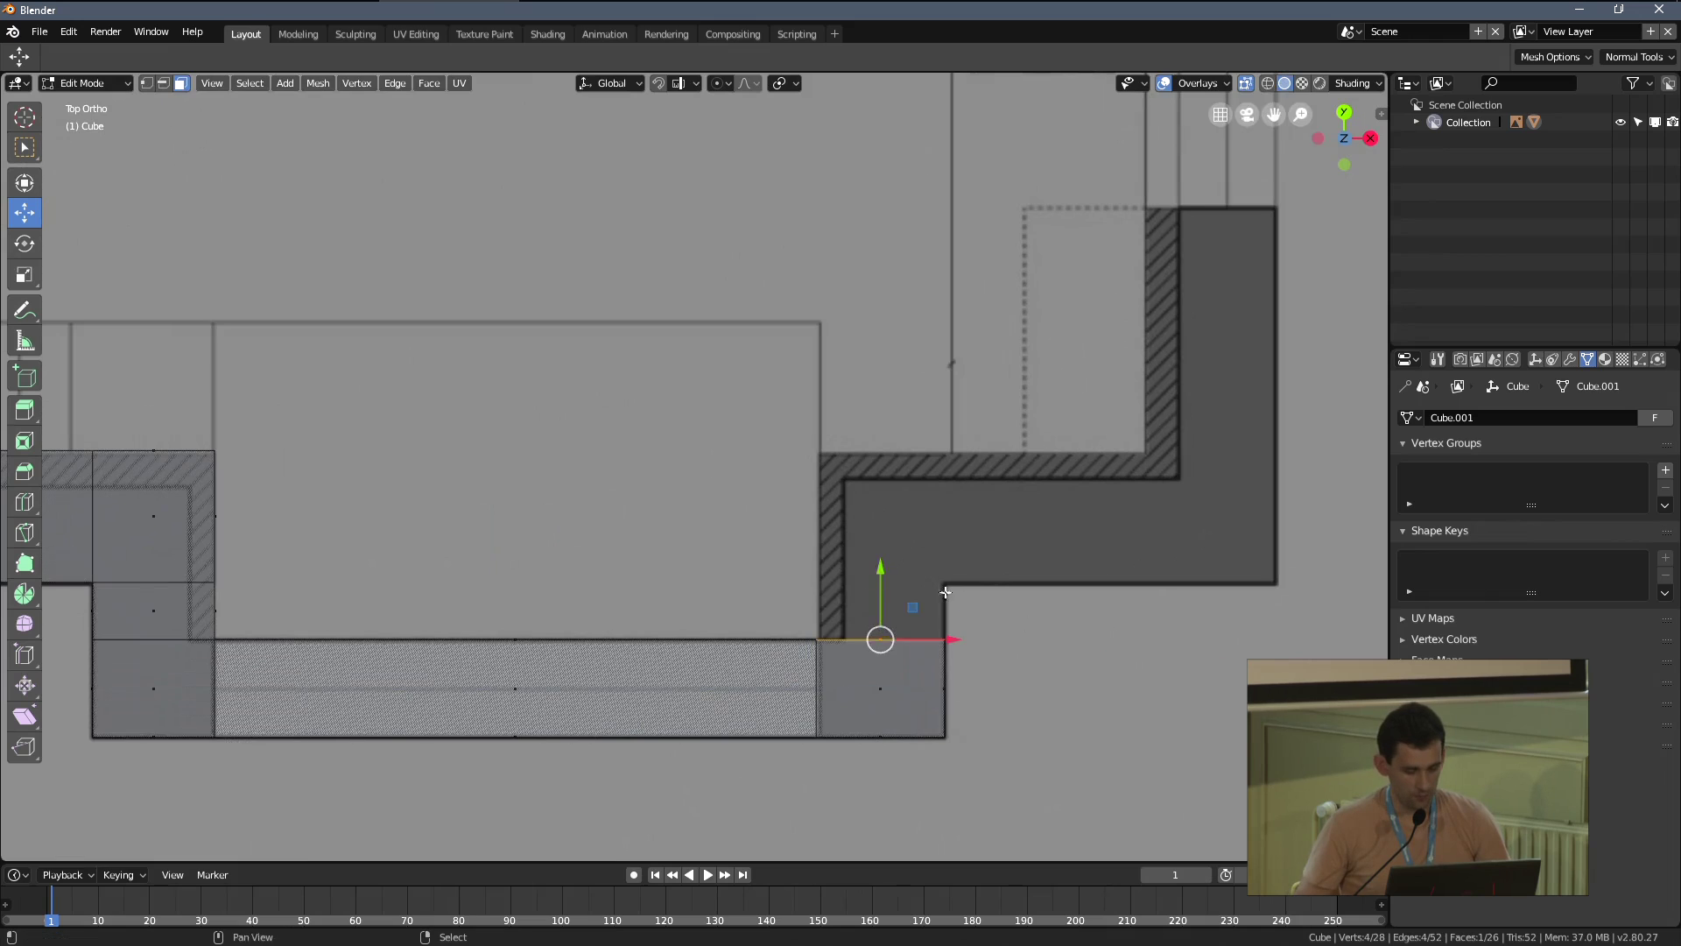
shift+middle_drag(885, 638, 815, 669)
key(e)
click(873, 637)
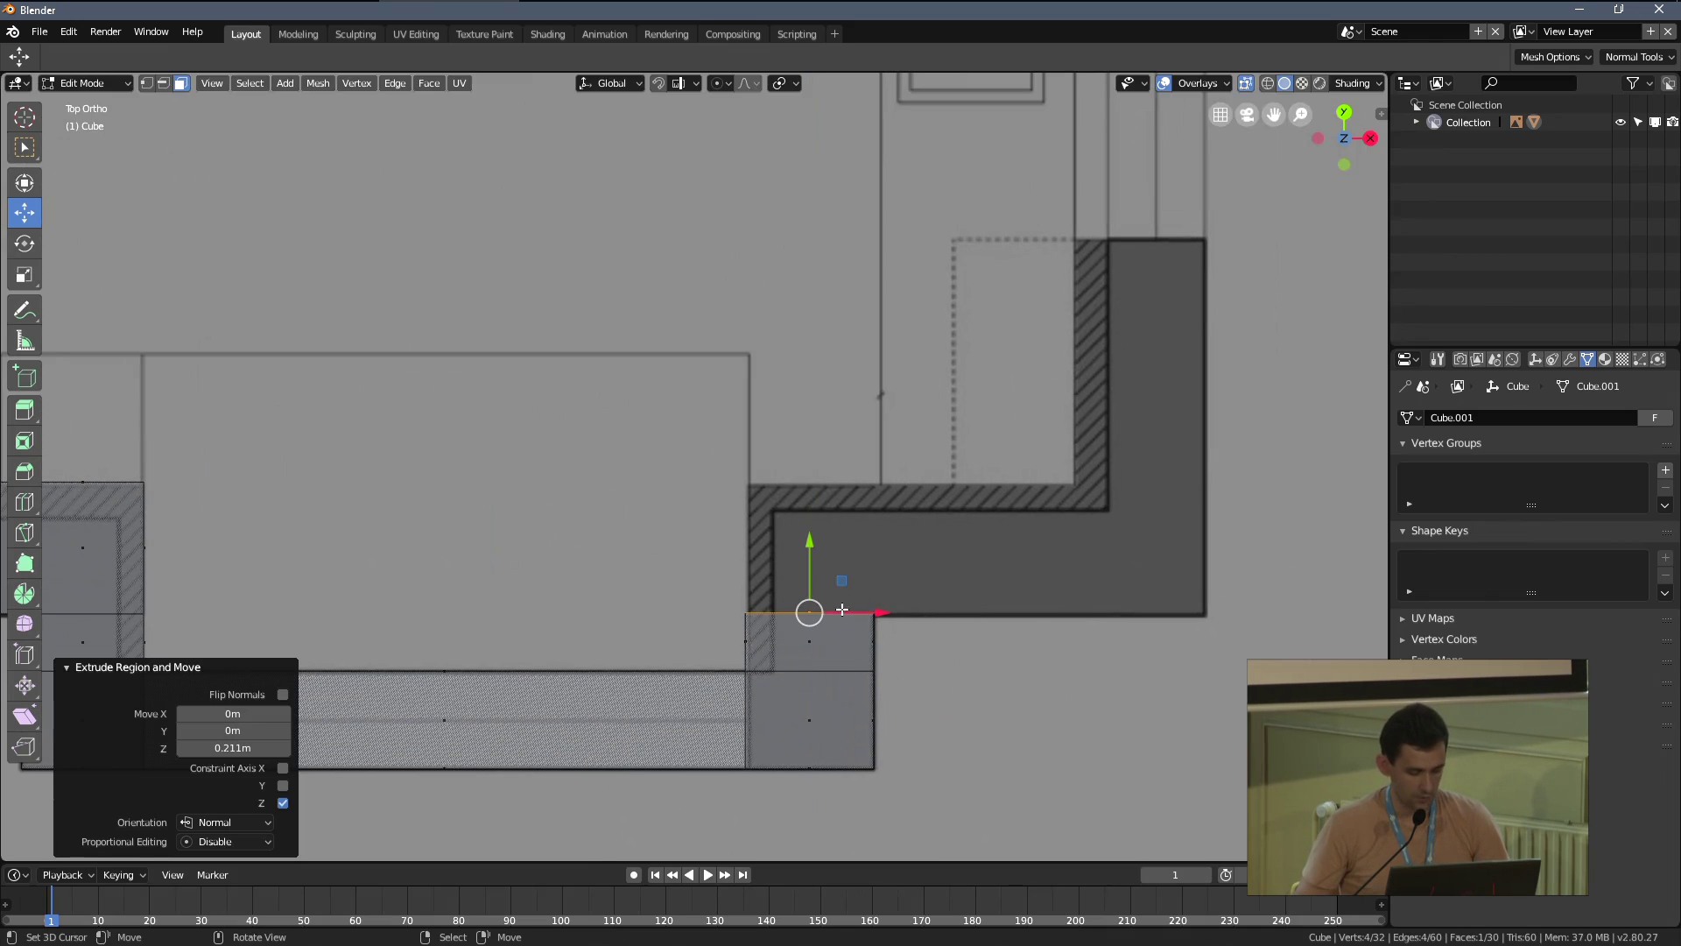
key(e)
click(846, 465)
Extrude the pier's +X face 0.725 m along the kitchen wall, then about 0.47 m to the outer corner
click(873, 548)
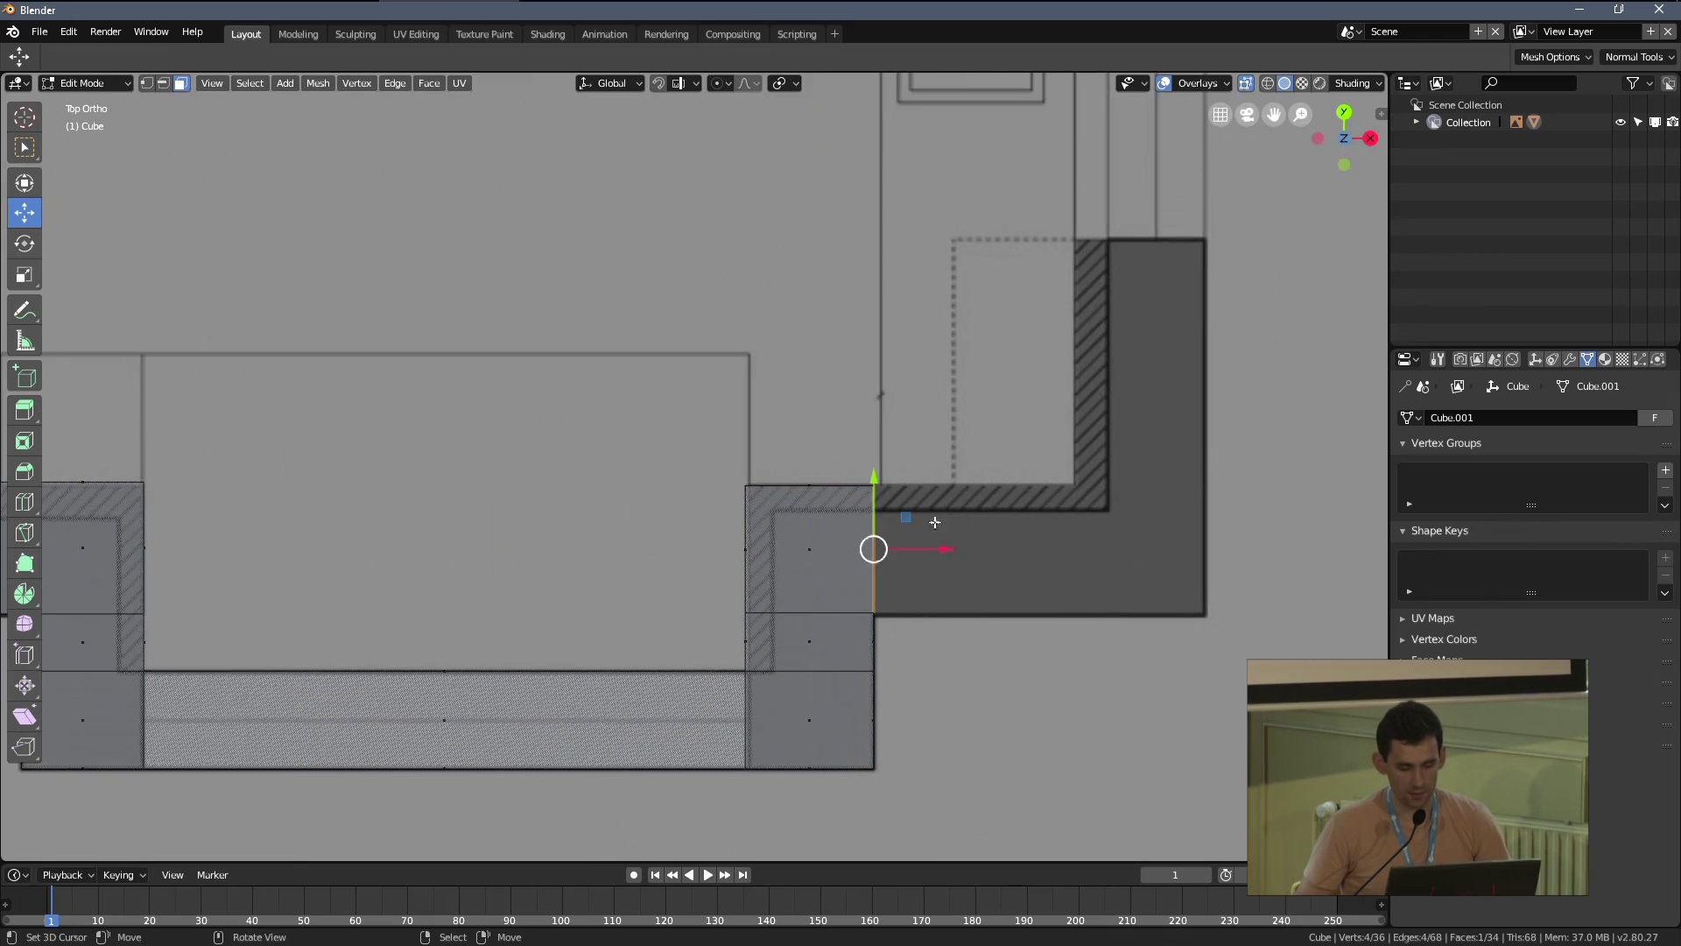
shift+middle_drag(990, 497, 819, 518)
key(e)
click(1016, 514)
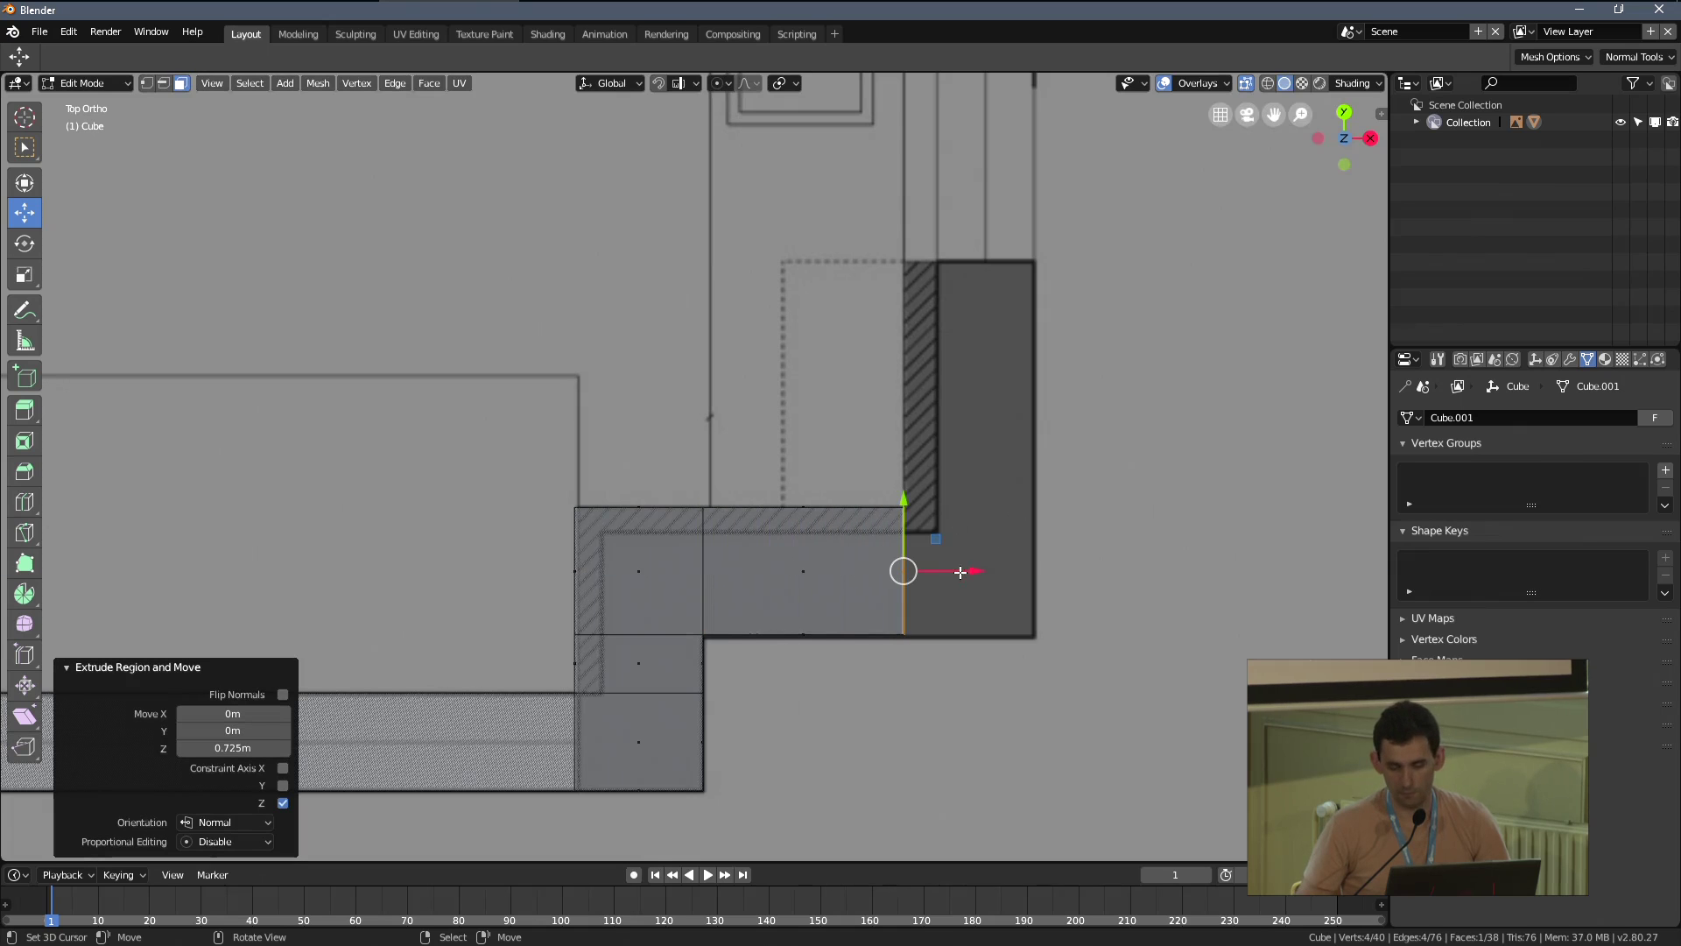
key(e)
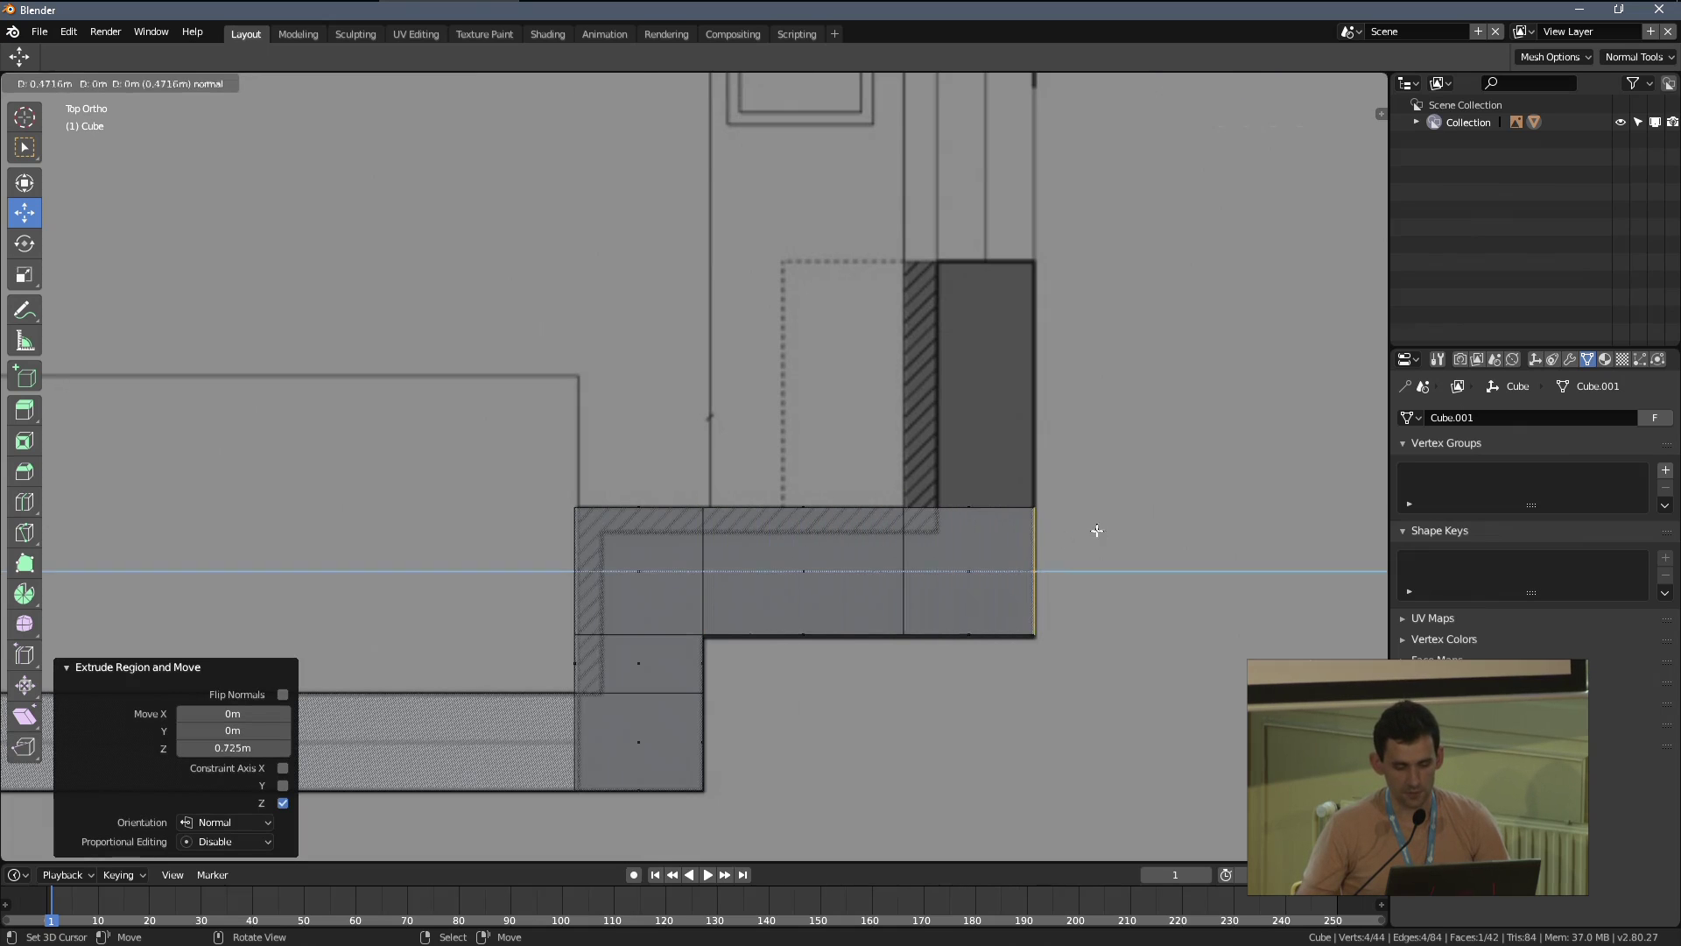
click(1096, 530)
Extrude the corner's +Y face 0.896 m to the kitchen window, then 2.05 m along the window opening
right_click(999, 499)
shift+middle_drag(939, 399, 942, 570)
key(e)
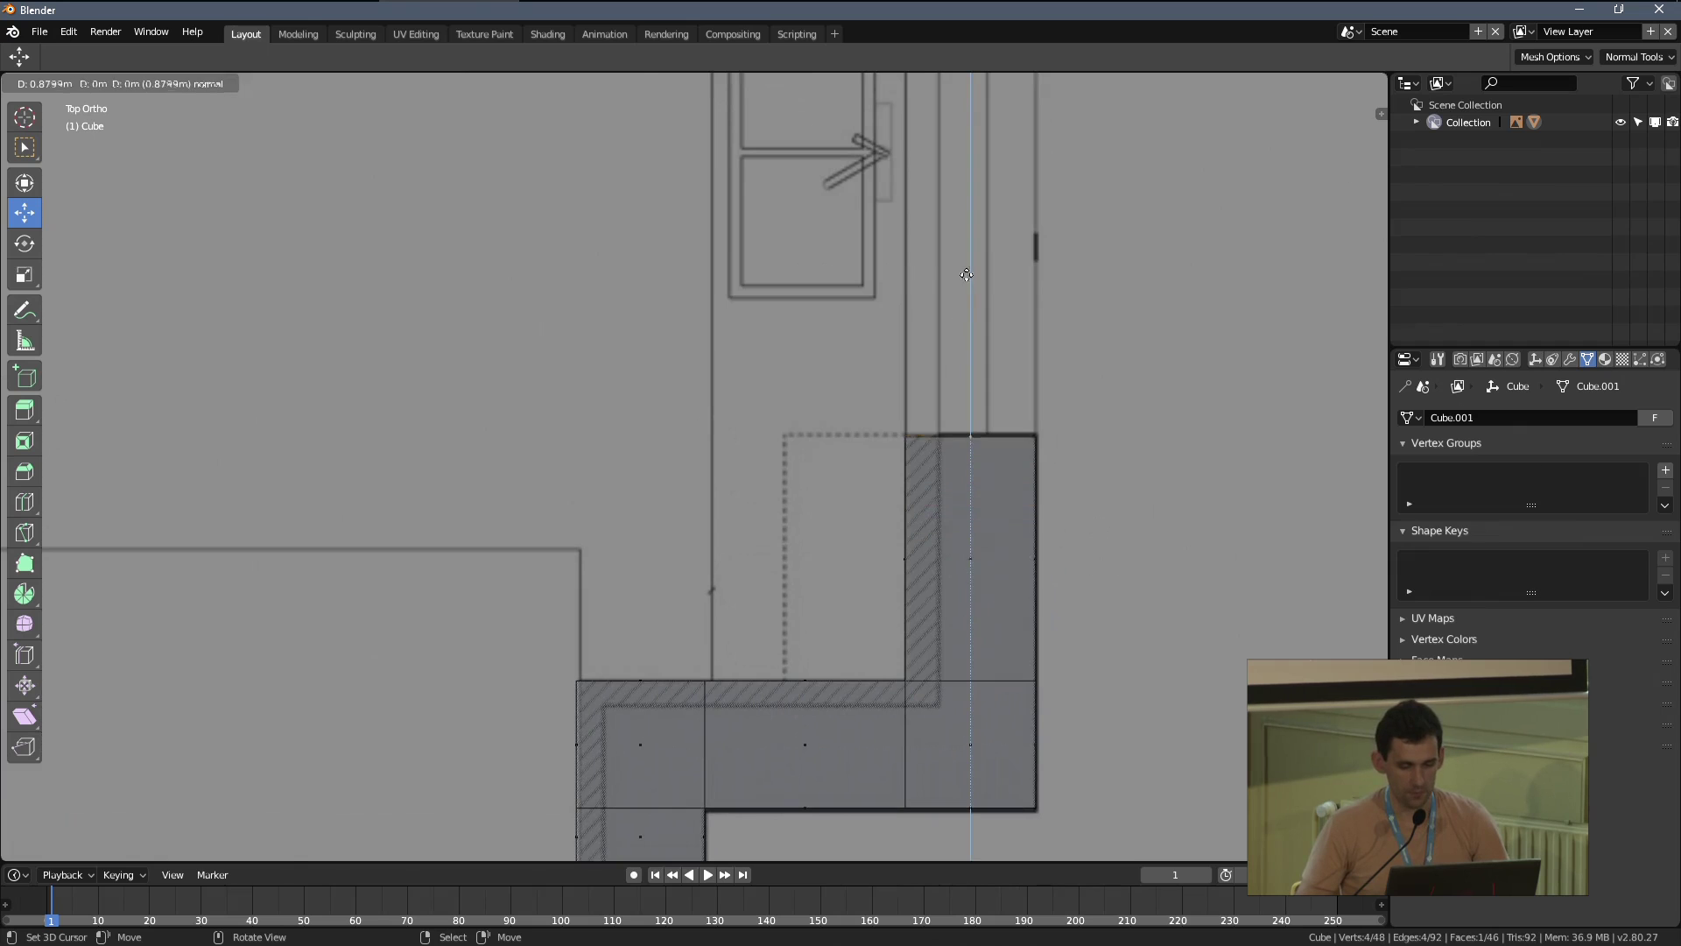
click(967, 273)
scroll(911, 271, down, 5)
scroll(832, 560, up, 2)
shift+middle_drag(931, 286, 840, 477)
key(e)
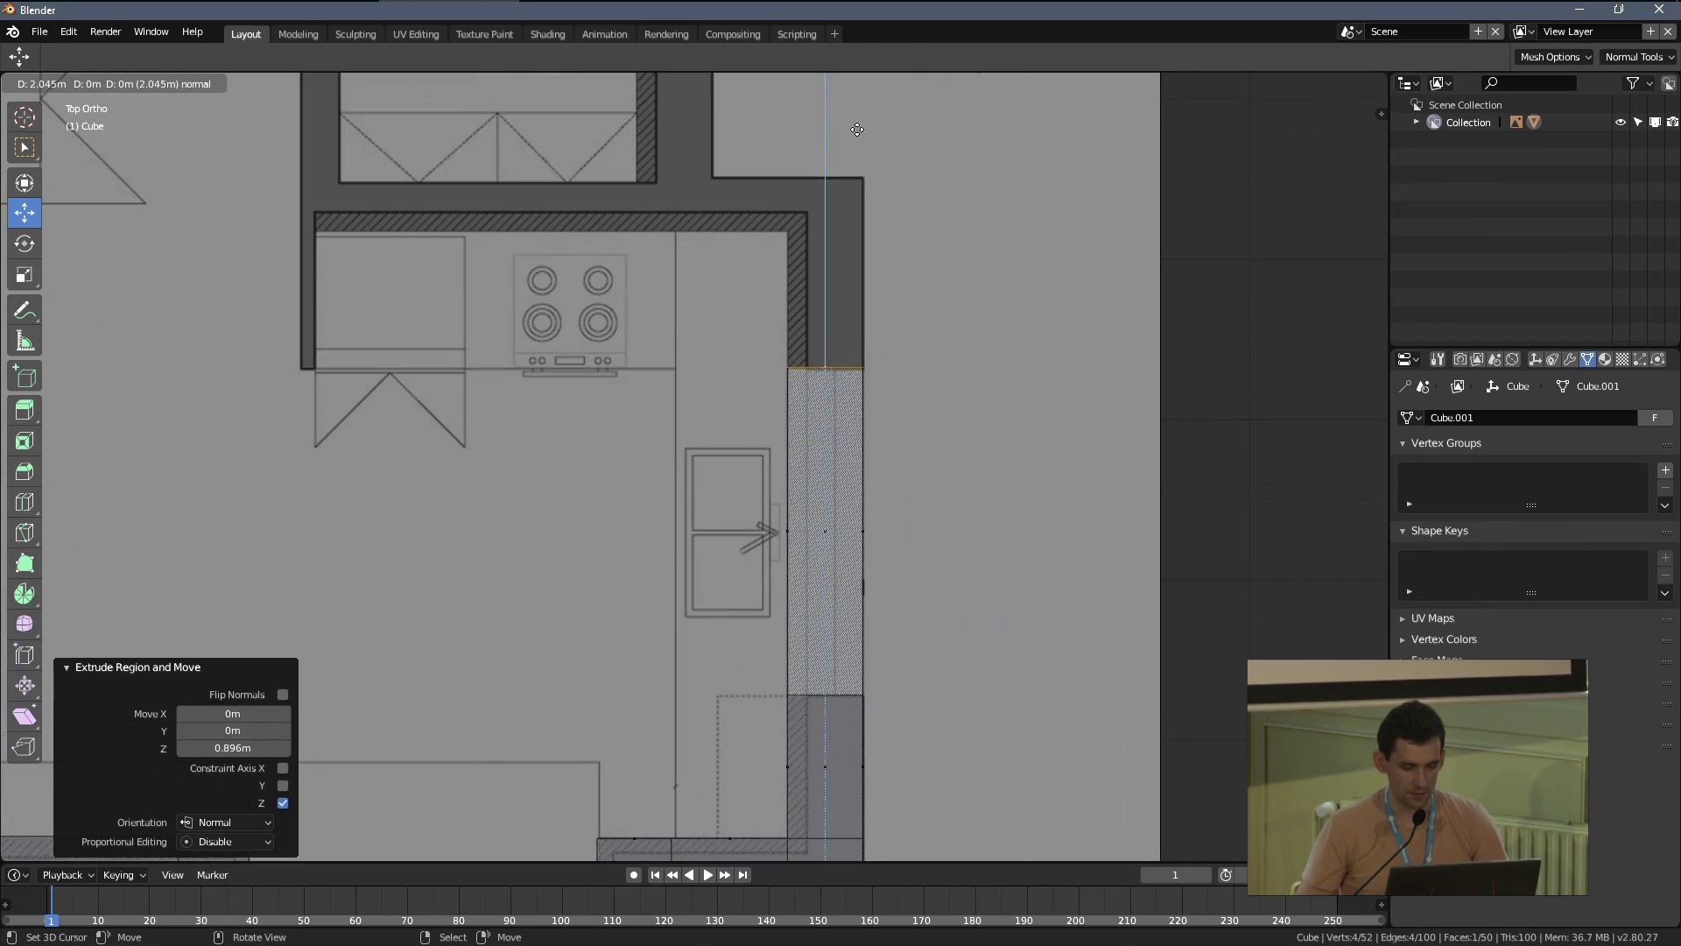
click(857, 130)
Extrude the wall beyond the kitchen window 0.832 m in +Y, then again to the outer edge of the corner
scroll(743, 93, up, 3)
key(e)
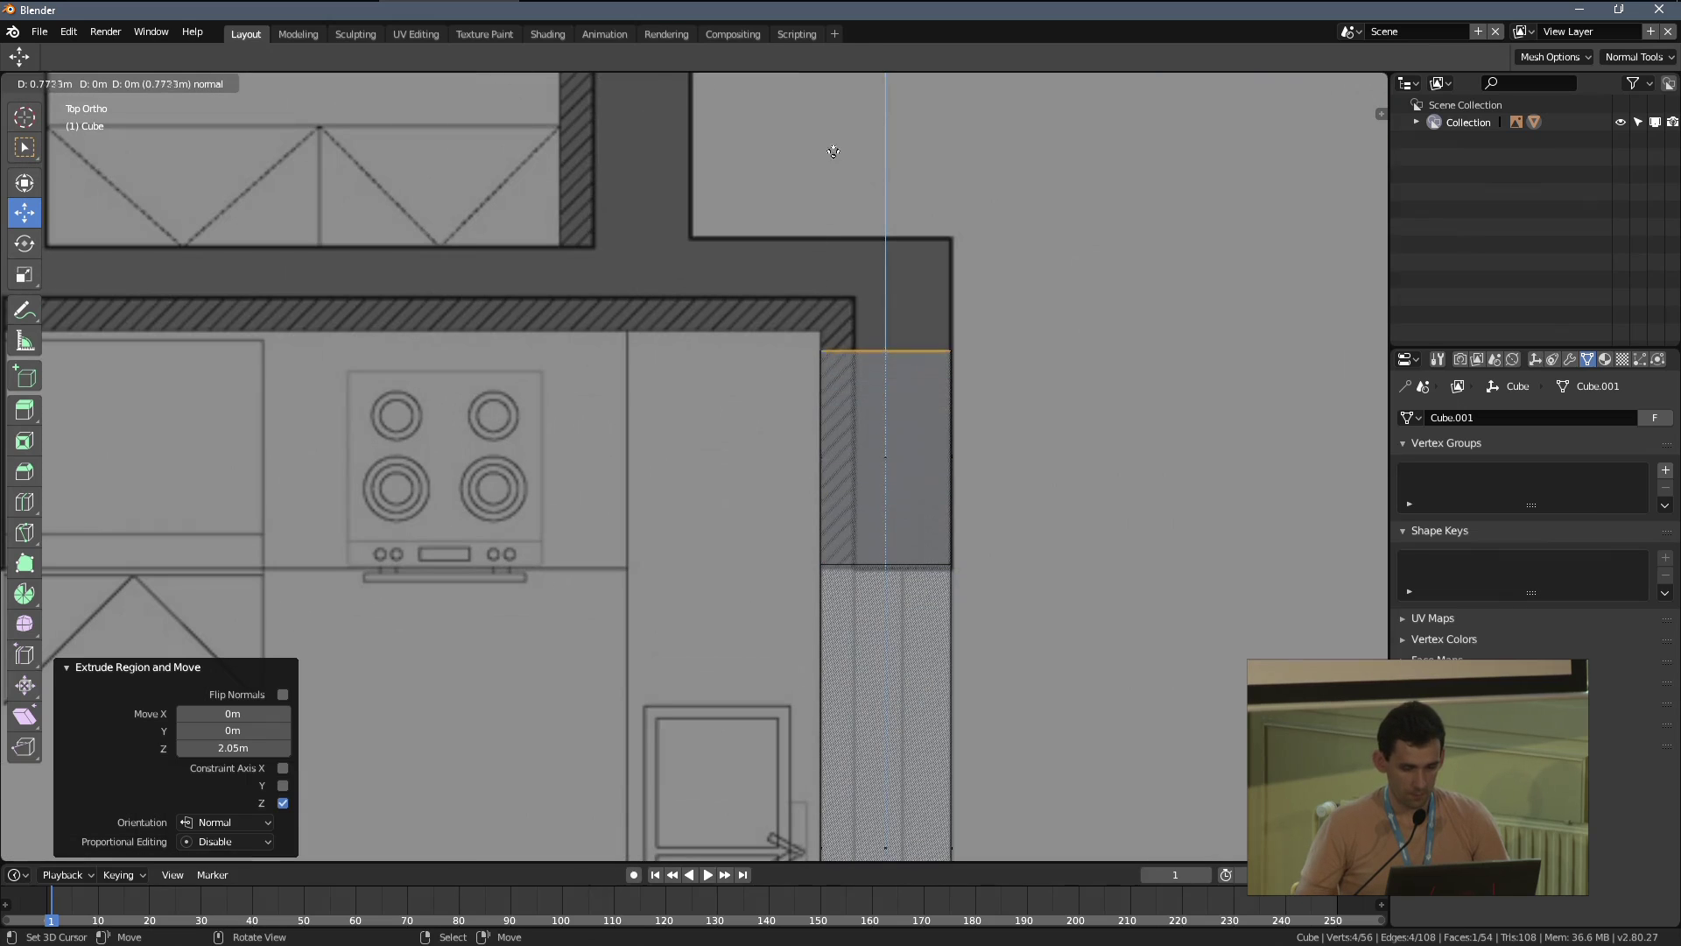
click(837, 140)
shift+middle_drag(837, 140, 800, 291)
key(e)
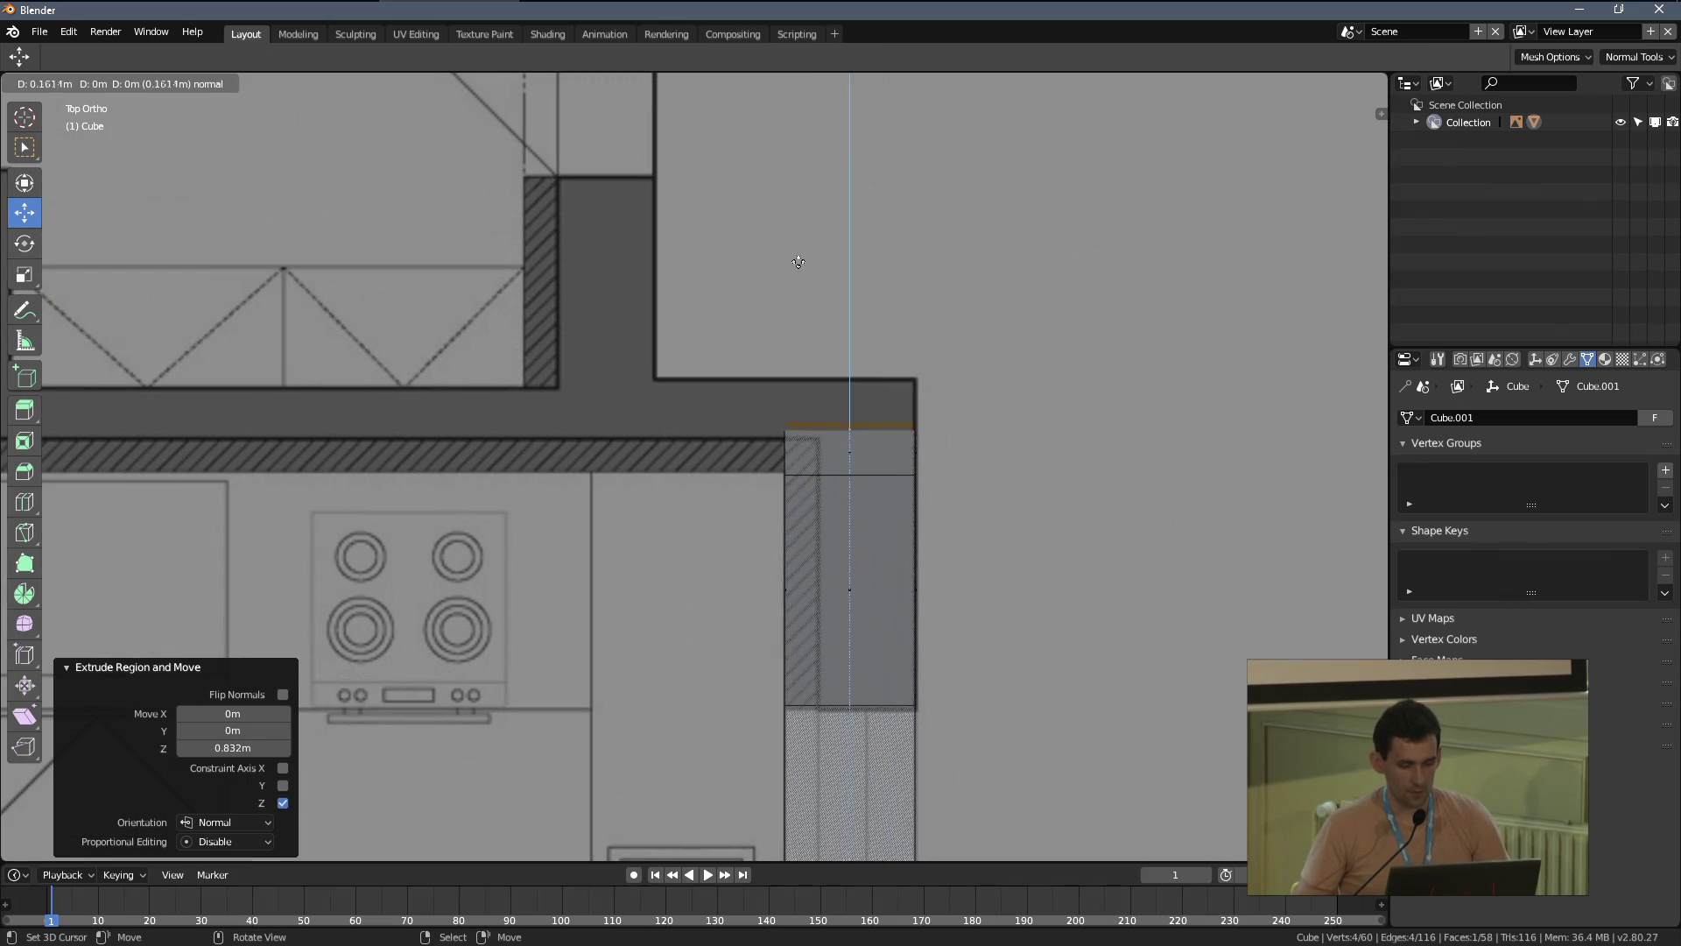
click(789, 165)
Extrude the corner's -X face about 0.45 m to the entrance wall's outer face, then 0.476 m across that wall's thickness
click(785, 428)
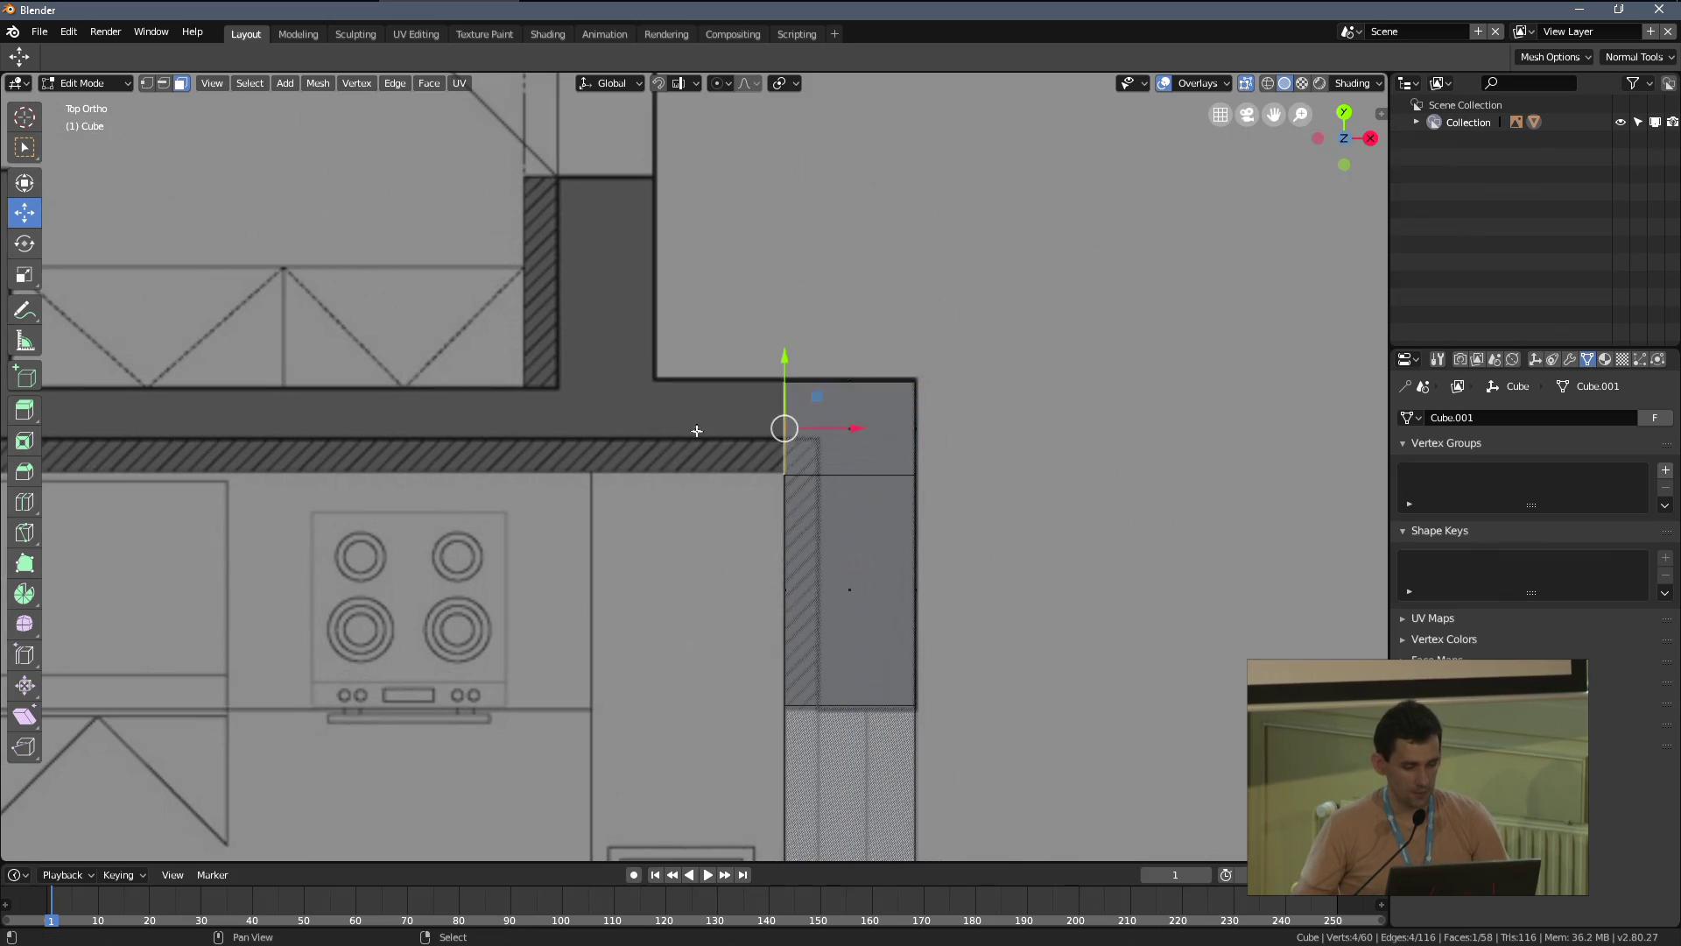
shift+middle_drag(696, 431, 854, 431)
key(e)
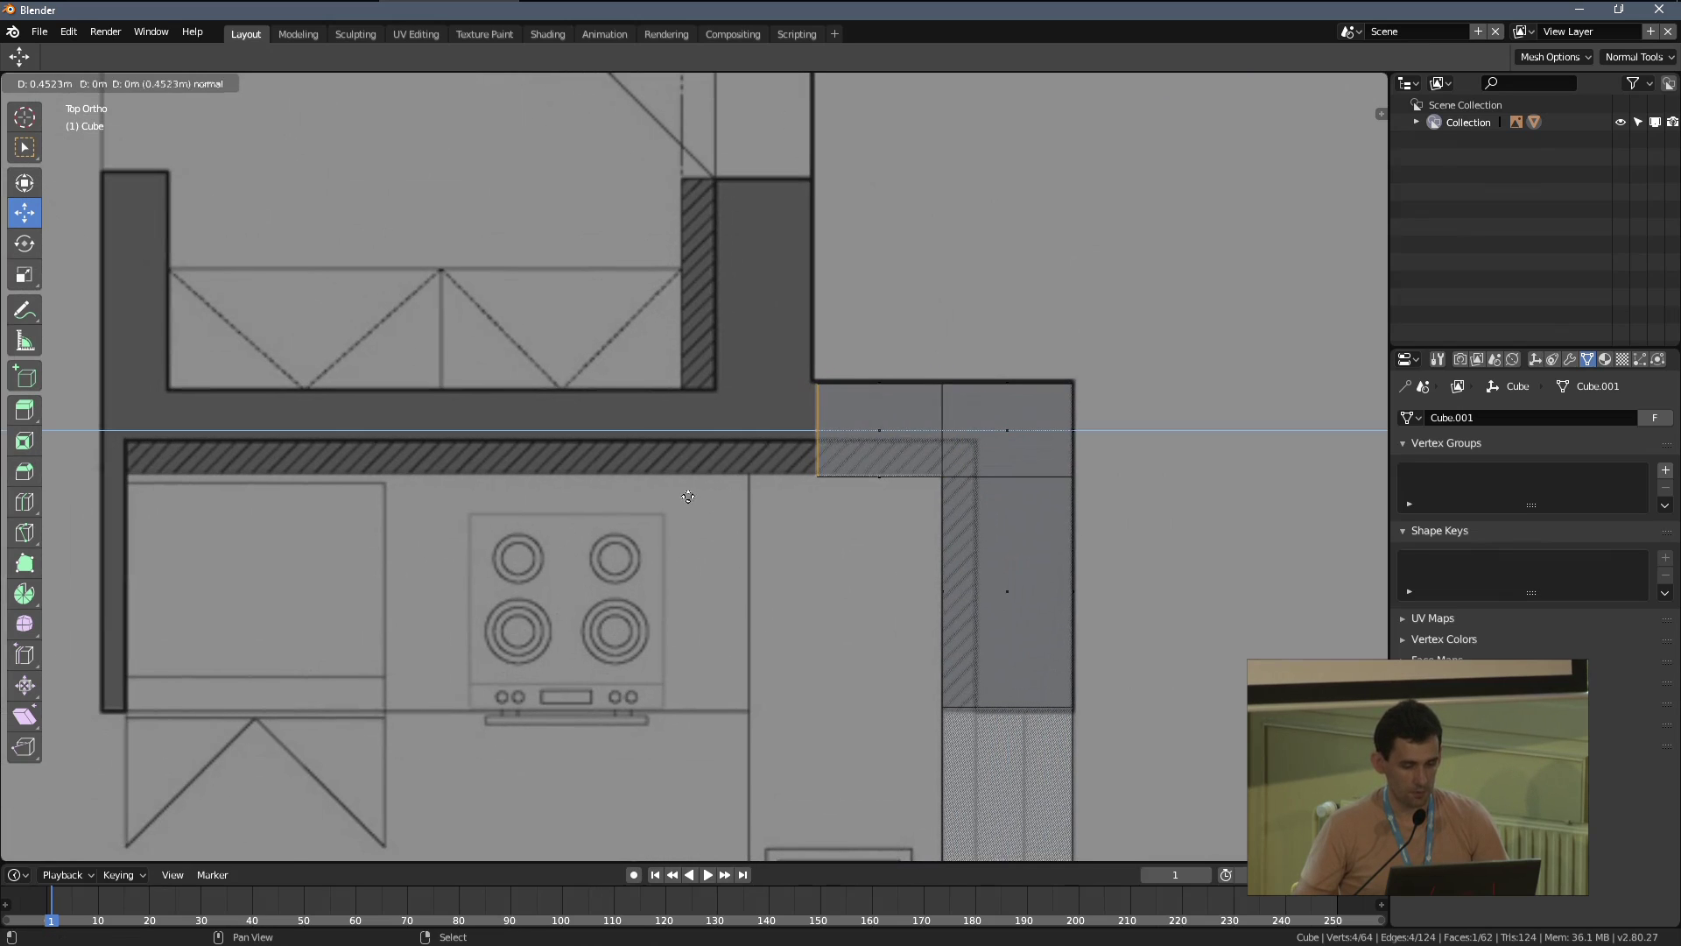
click(689, 497)
shift+middle_drag(688, 491, 859, 497)
key(e)
click(641, 533)
Extrude the wall behind the stove 1.86 m in -X, then about 0.23 m through the partition's thickness
scroll(688, 503, down, 2)
key(e)
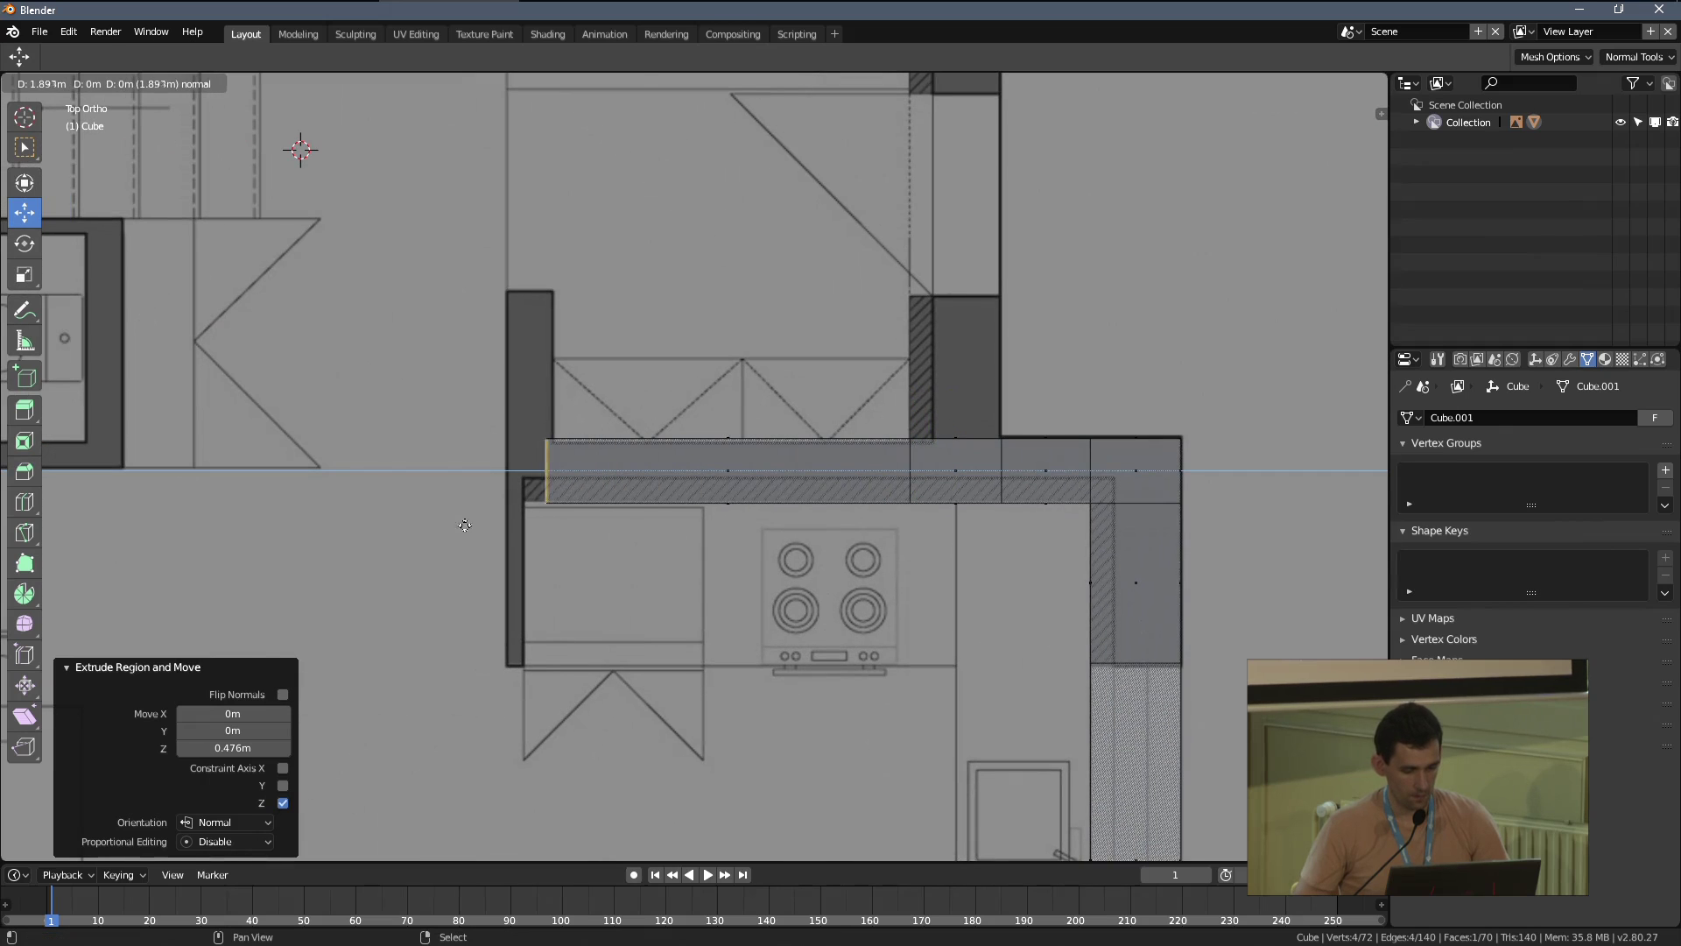
click(515, 516)
shift+middle_drag(698, 555, 726, 558)
key(e)
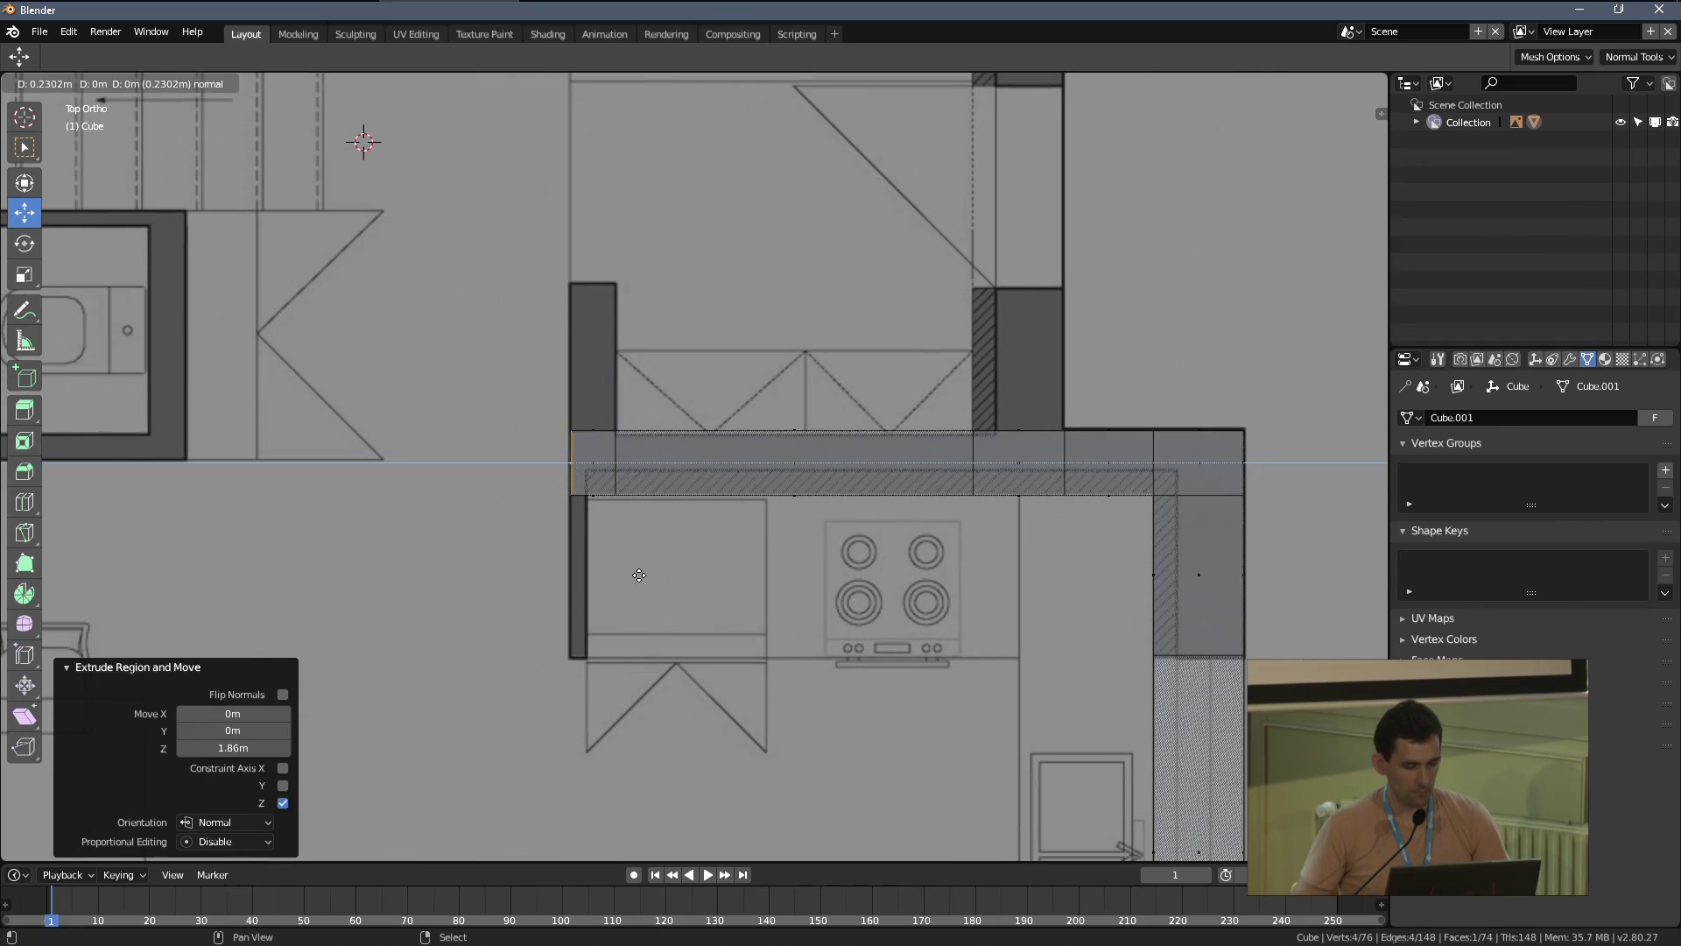
click(639, 574)
Extrude the +Y face at the entrance wall junction 2.09 m past the opening, then 0.479 m to the outer corner
shift+middle_drag(1060, 402, 929, 542)
right_click(903, 563)
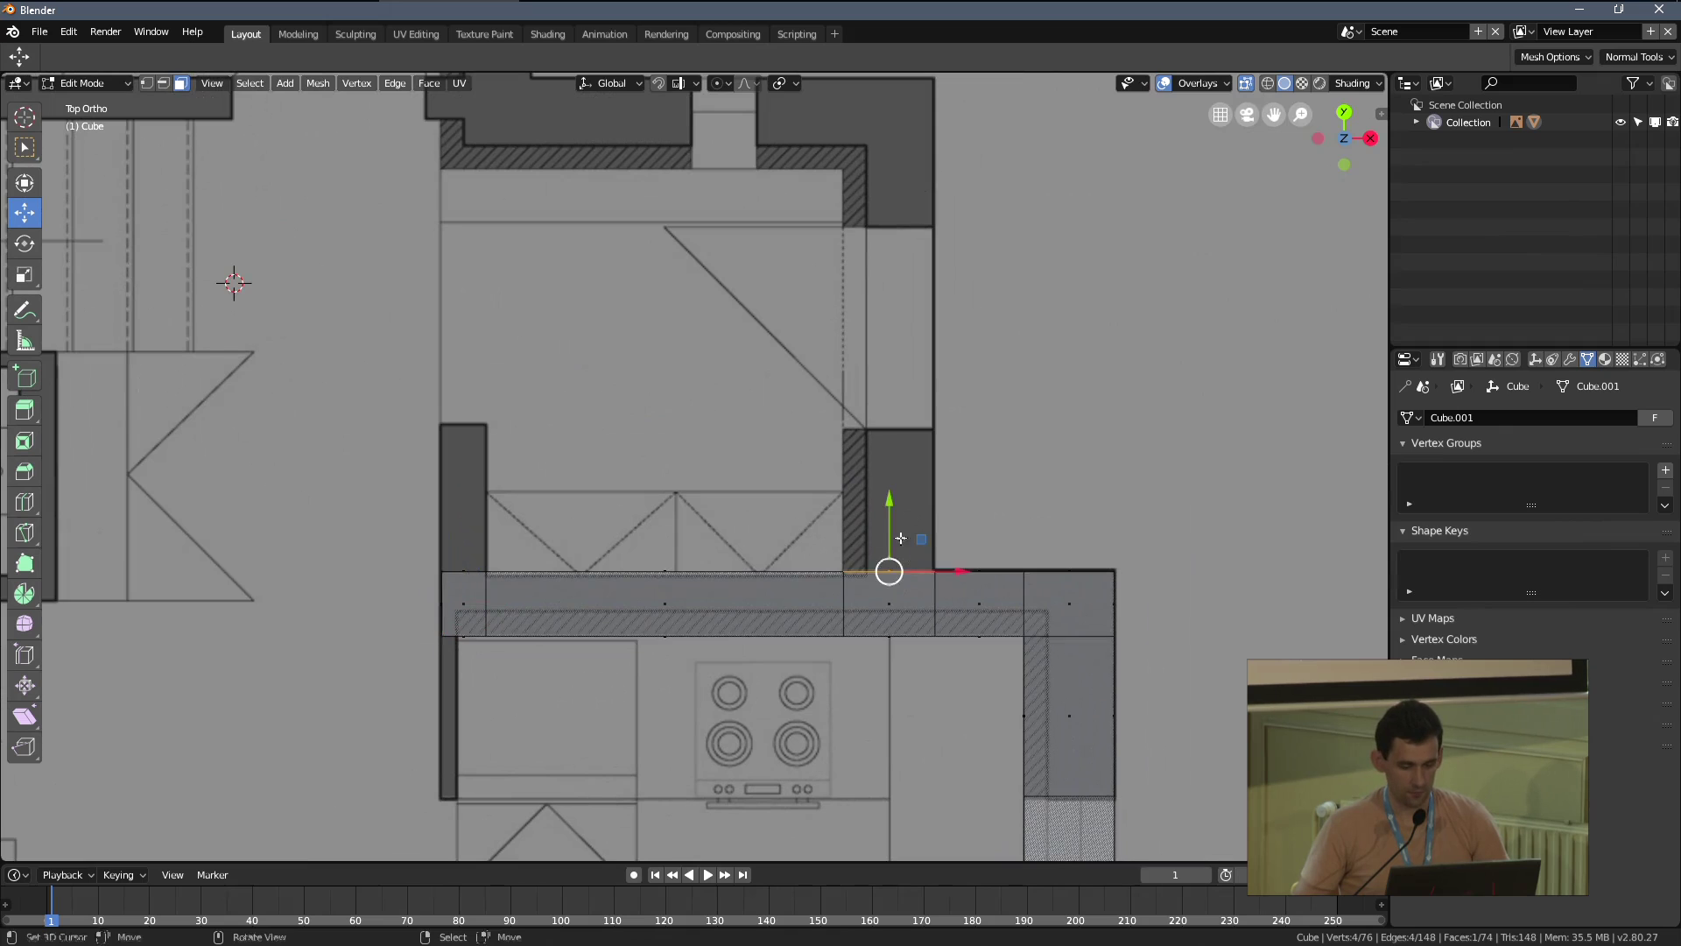
shift+middle_drag(897, 474, 856, 575)
key(e)
click(878, 181)
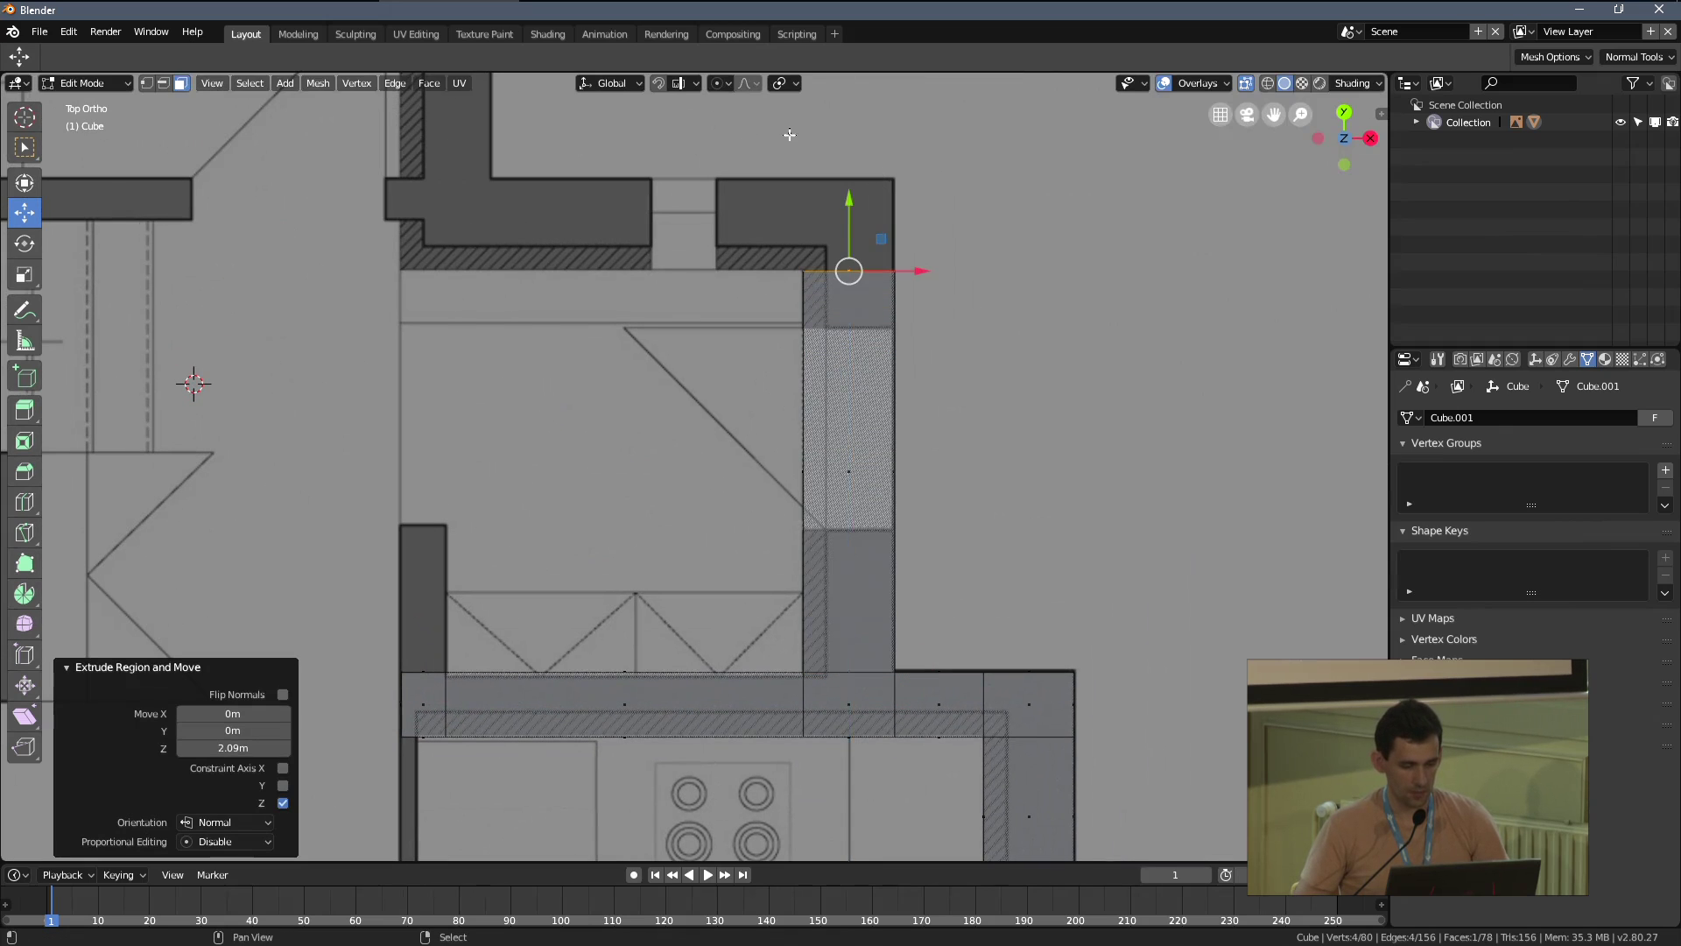
shift+middle_drag(872, 186, 865, 361)
key(e)
click(823, 257)
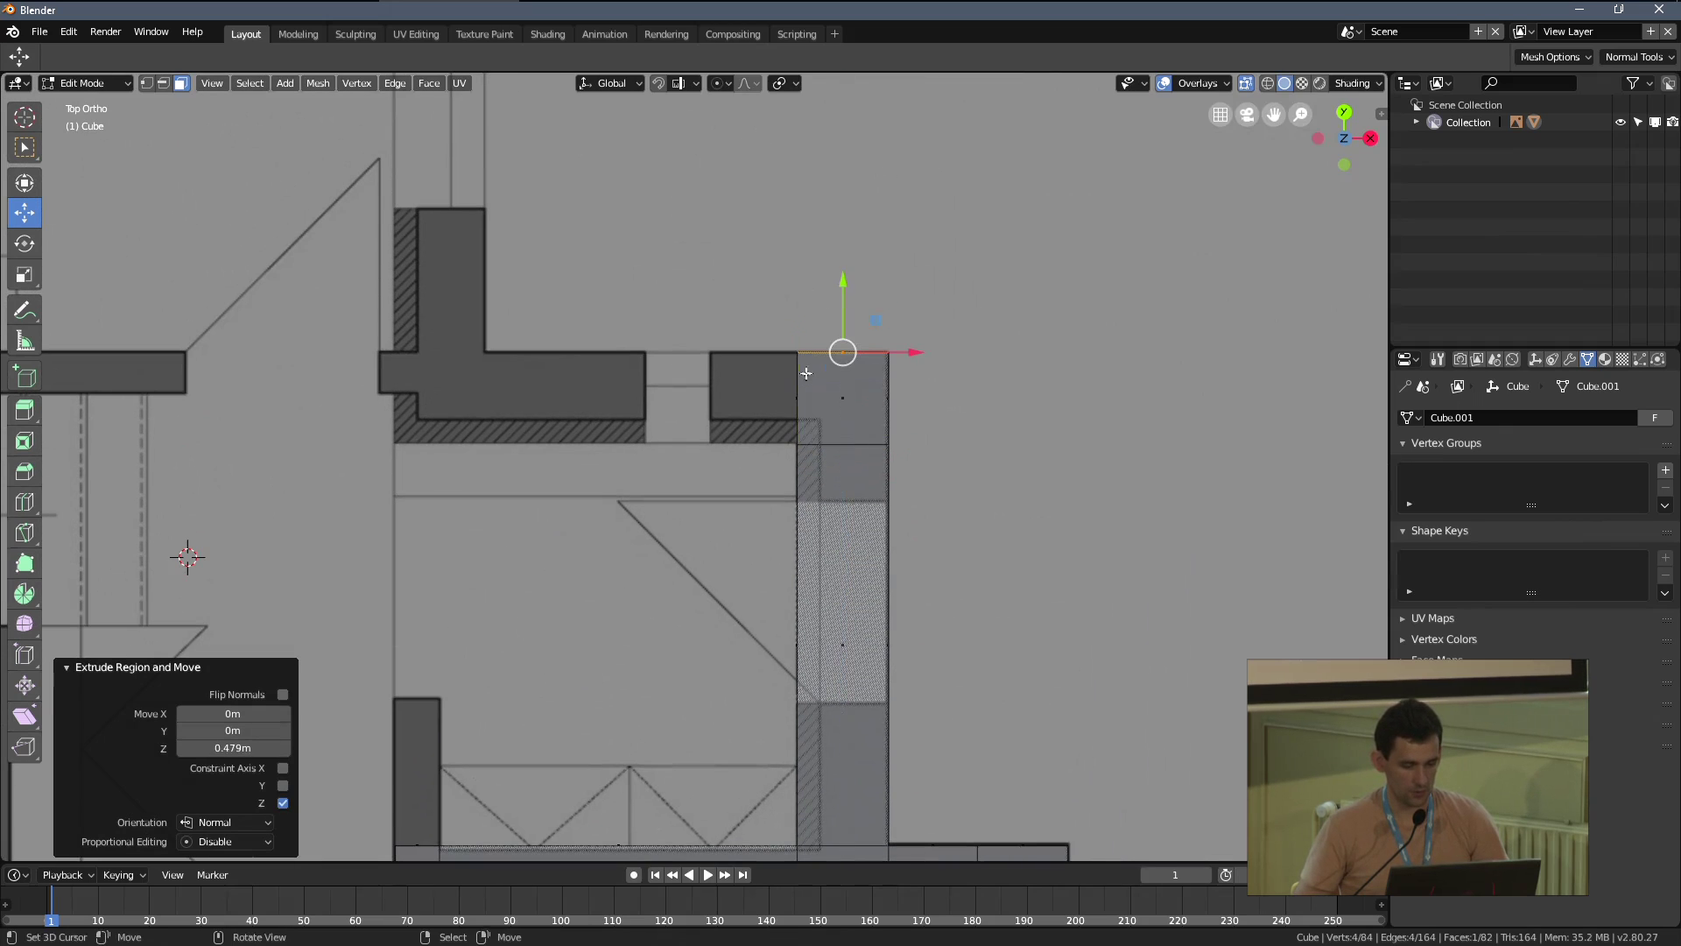
Extrude the entrance corner's -X face 1.618 m past the small window, then 0.479 m across the wall junction
right_click(795, 392)
shift+middle_drag(730, 421, 884, 409)
key(e)
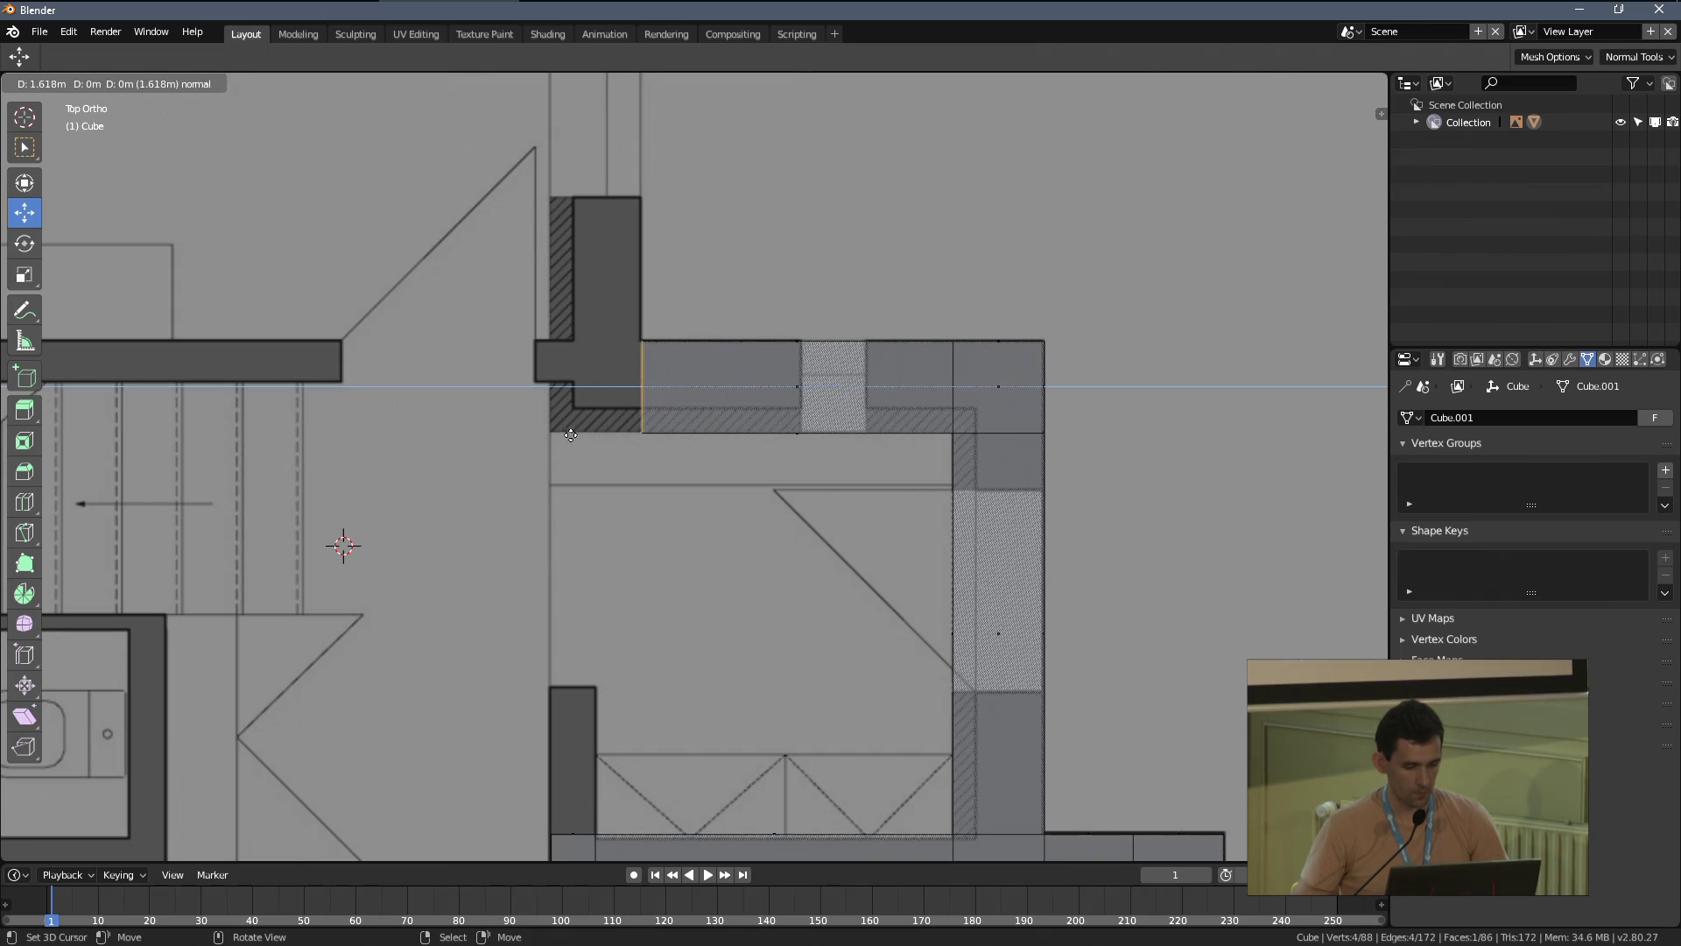
click(571, 436)
shift+middle_drag(571, 437, 763, 422)
key(e)
click(667, 442)
Extrude the junction's -X face about 5.37 m along the staircase wall, then 0.51 m through the outer wall's thickness
scroll(681, 475, down, 6)
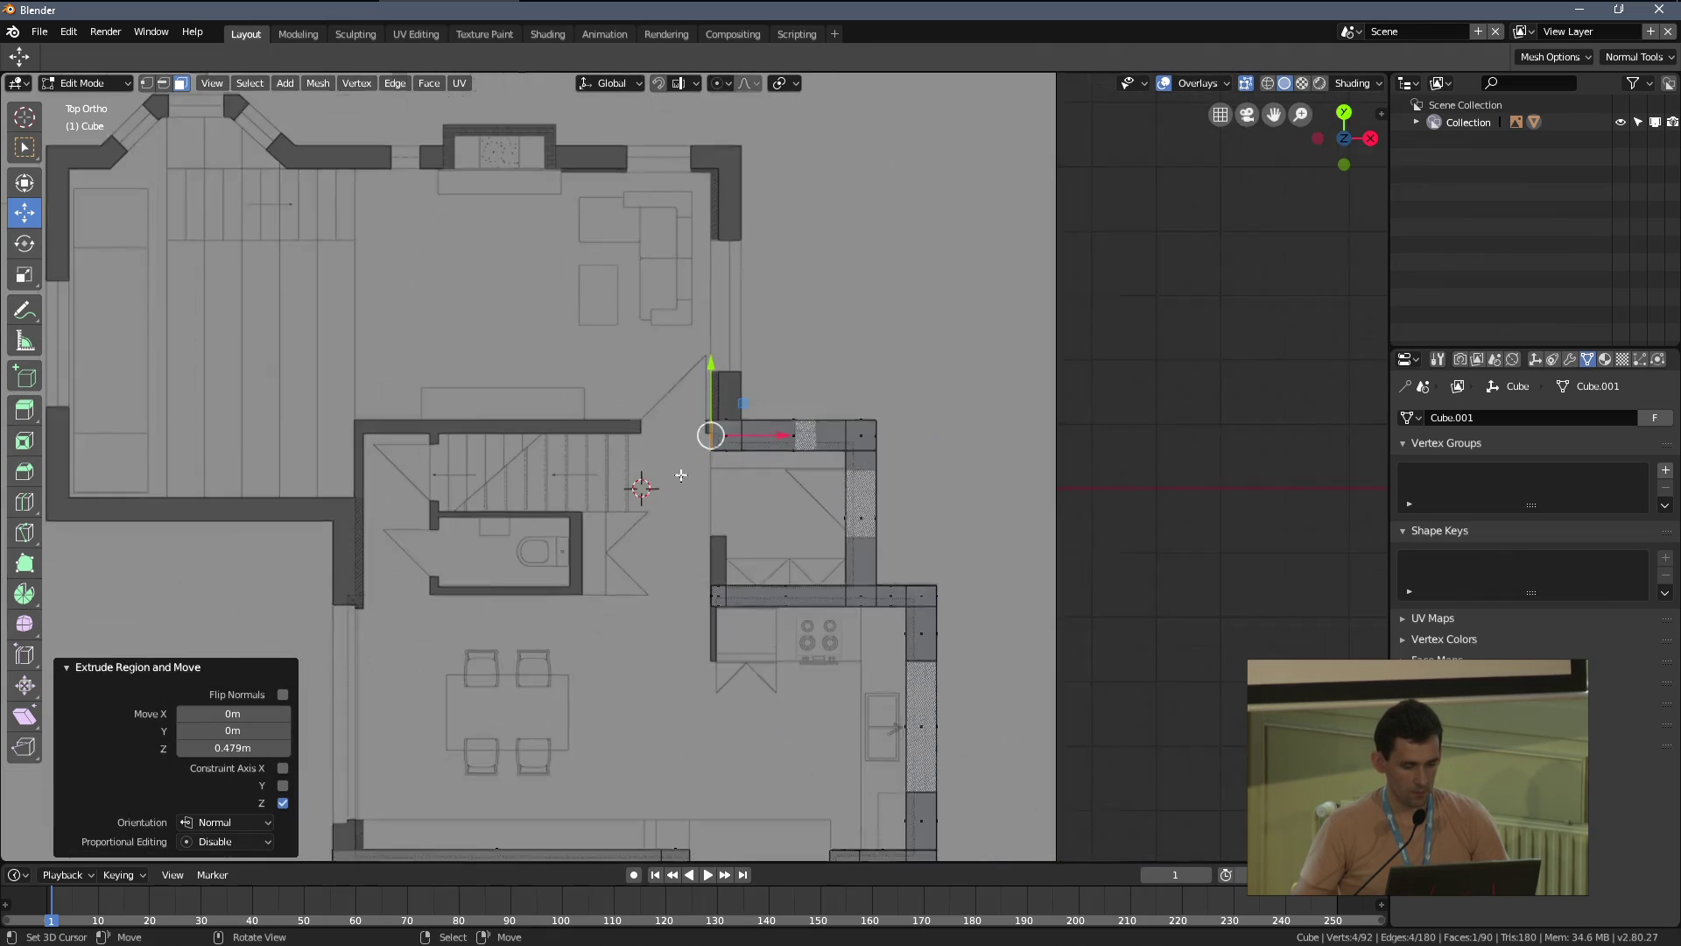
shift+middle_drag(689, 732, 703, 561)
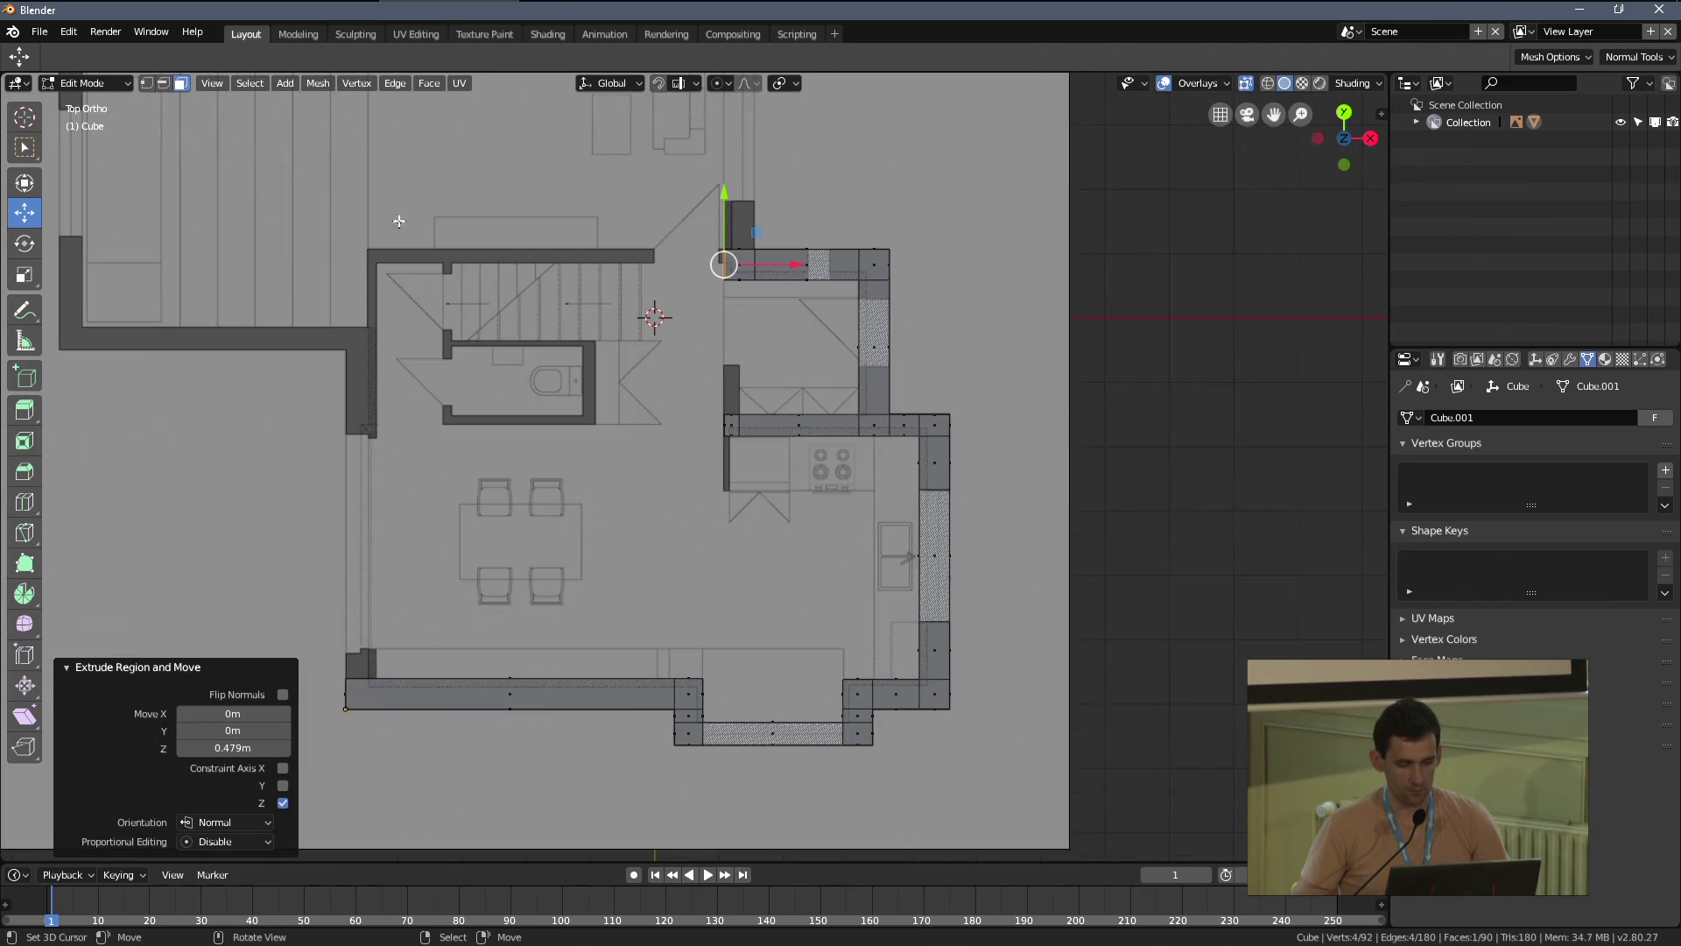
scroll(630, 260, up, 3)
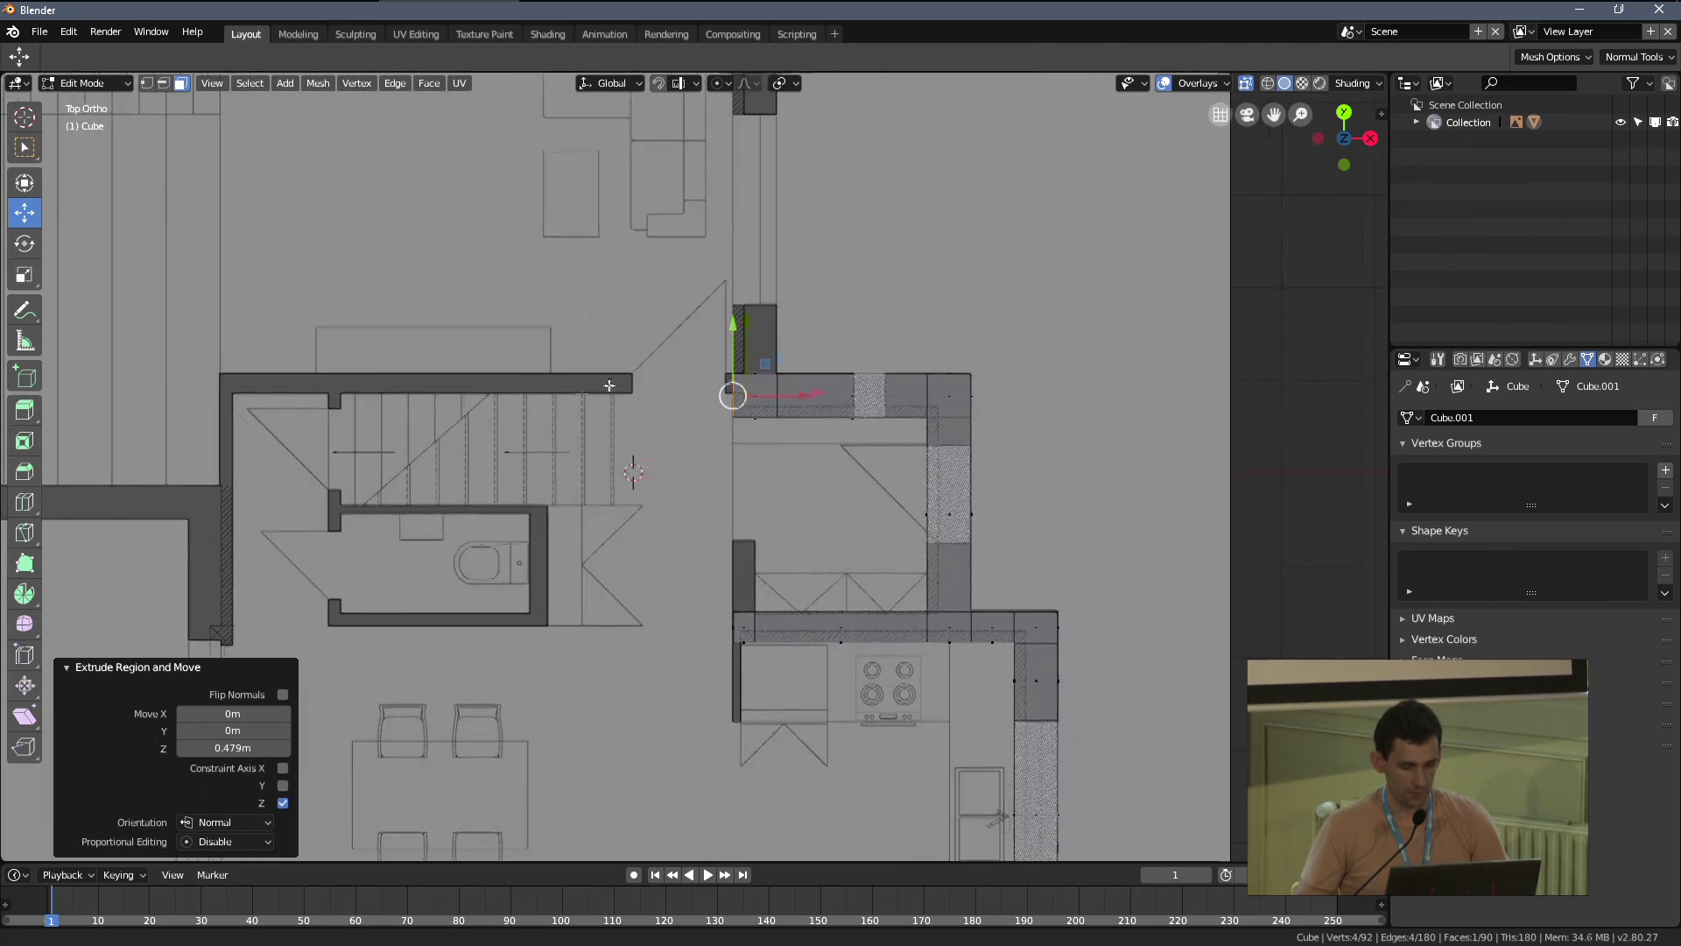
key(e)
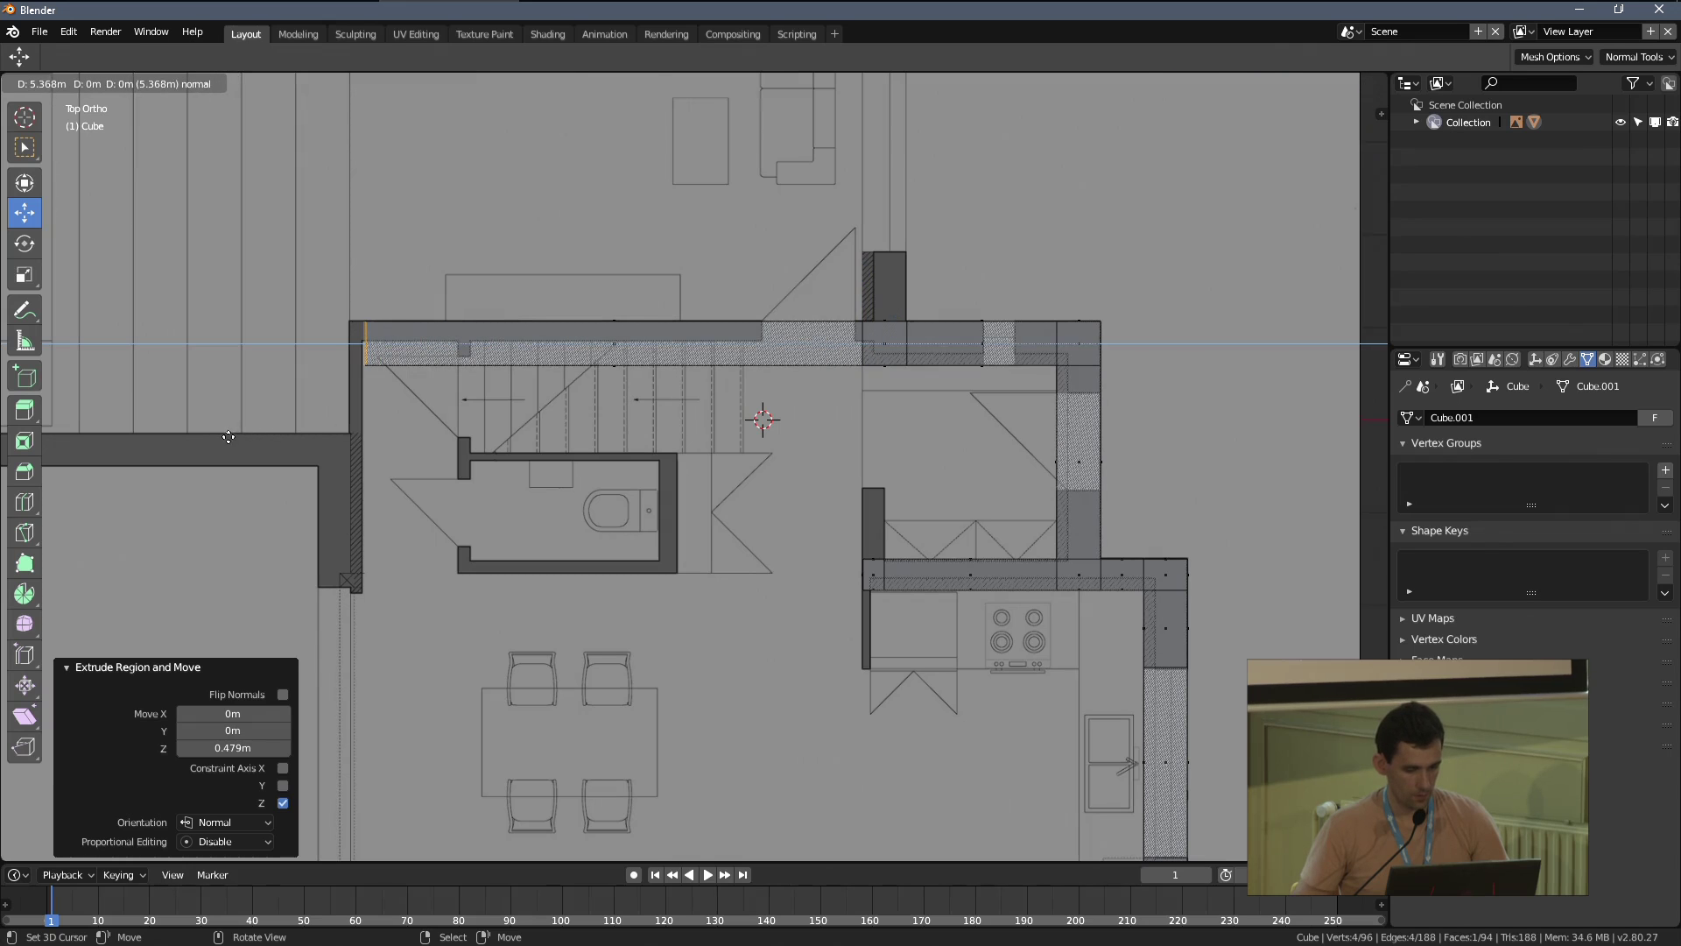
click(228, 437)
shift+middle_drag(343, 409, 571, 335)
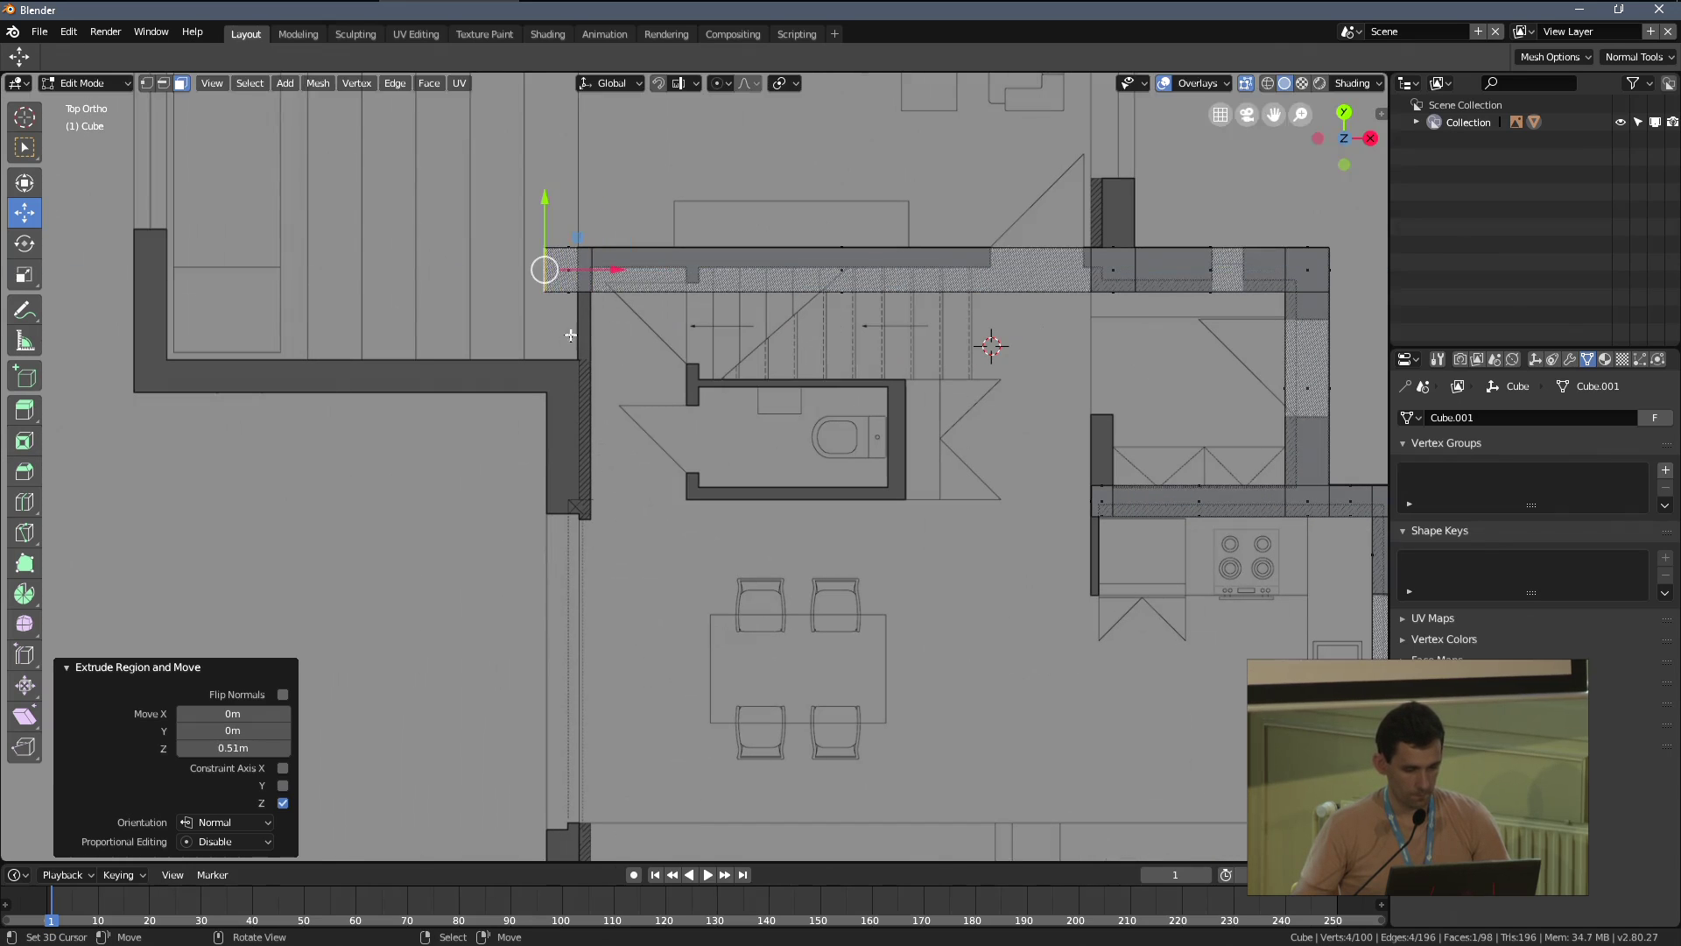
Extrude the staircase corner's -Y face 2.36 m to the dining room opening, then 3.44 m to the opening's far side
key(e)
click(570, 517)
shift+middle_drag(596, 608, 633, 424)
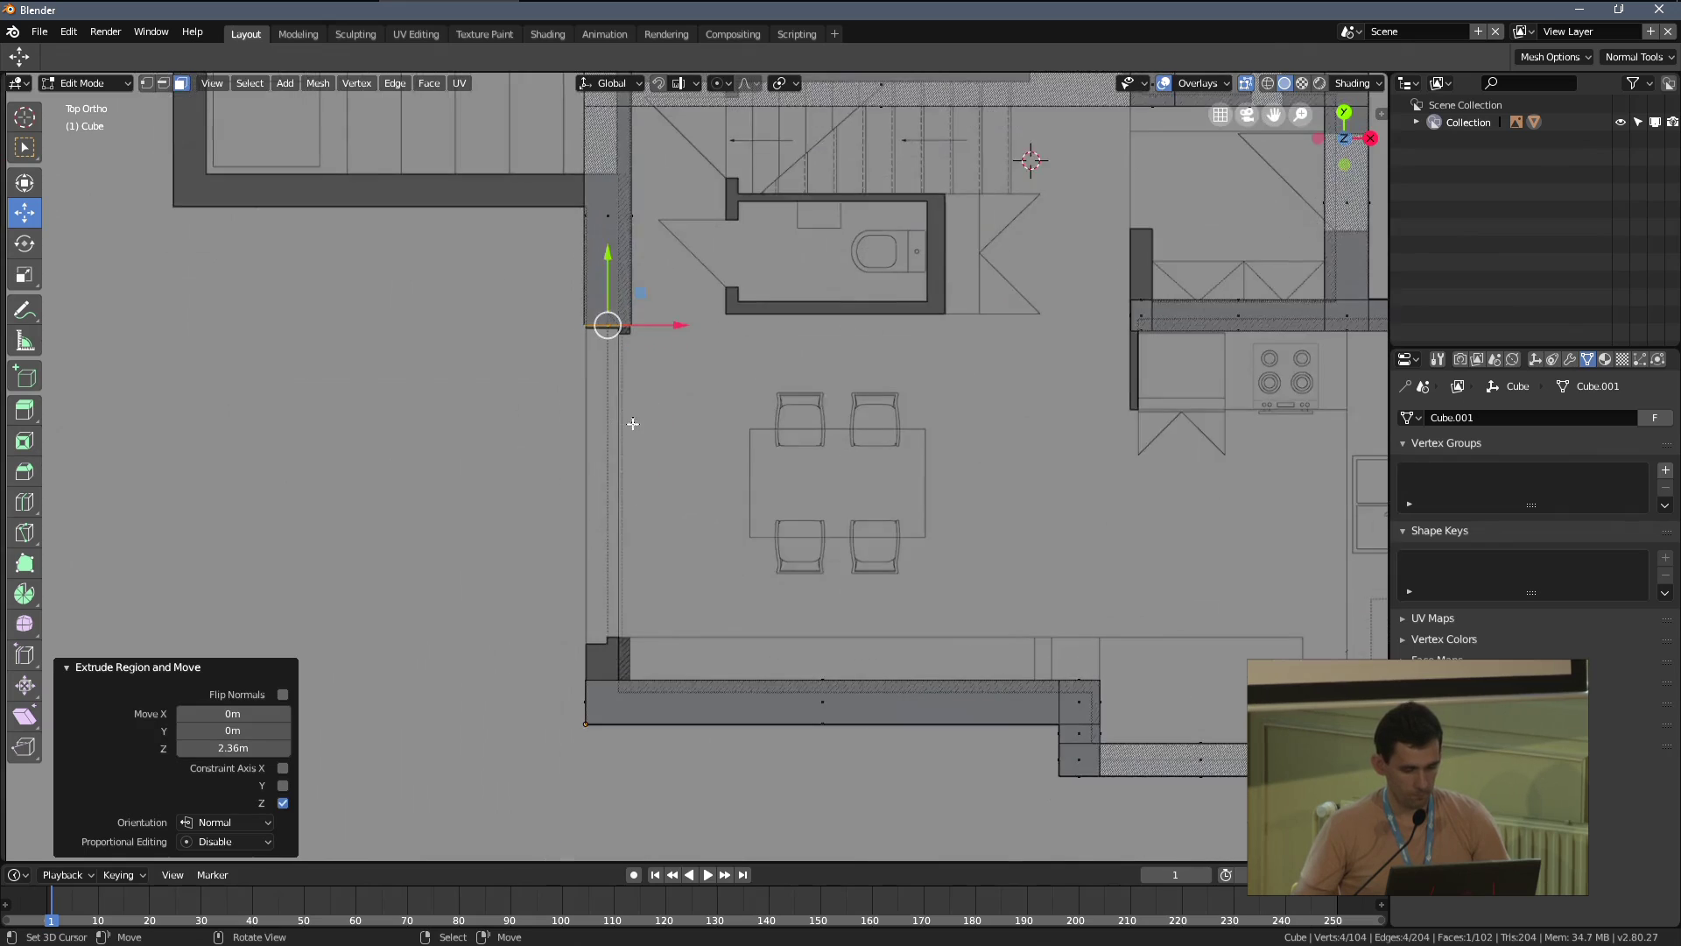
scroll(633, 424, up, 2)
key(e)
click(675, 727)
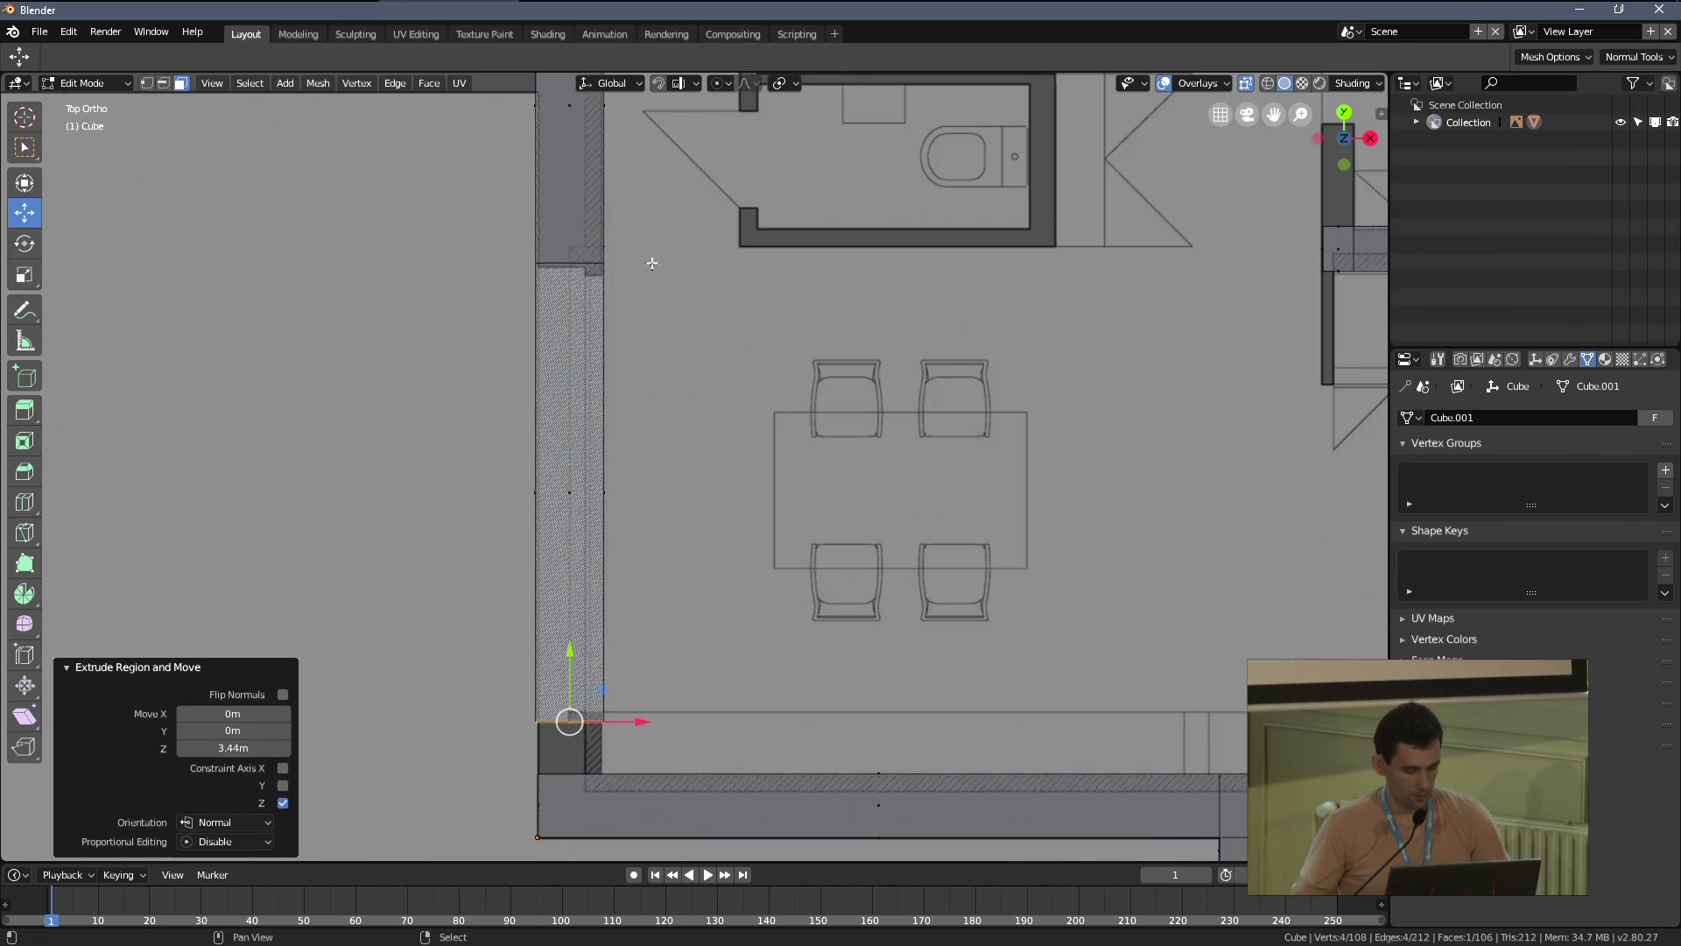
Select the vertices along the -X wall's outer face and flatten them by scaling to 0 along X
shift+middle_drag(692, 560, 717, 412)
scroll(715, 415, down, 1)
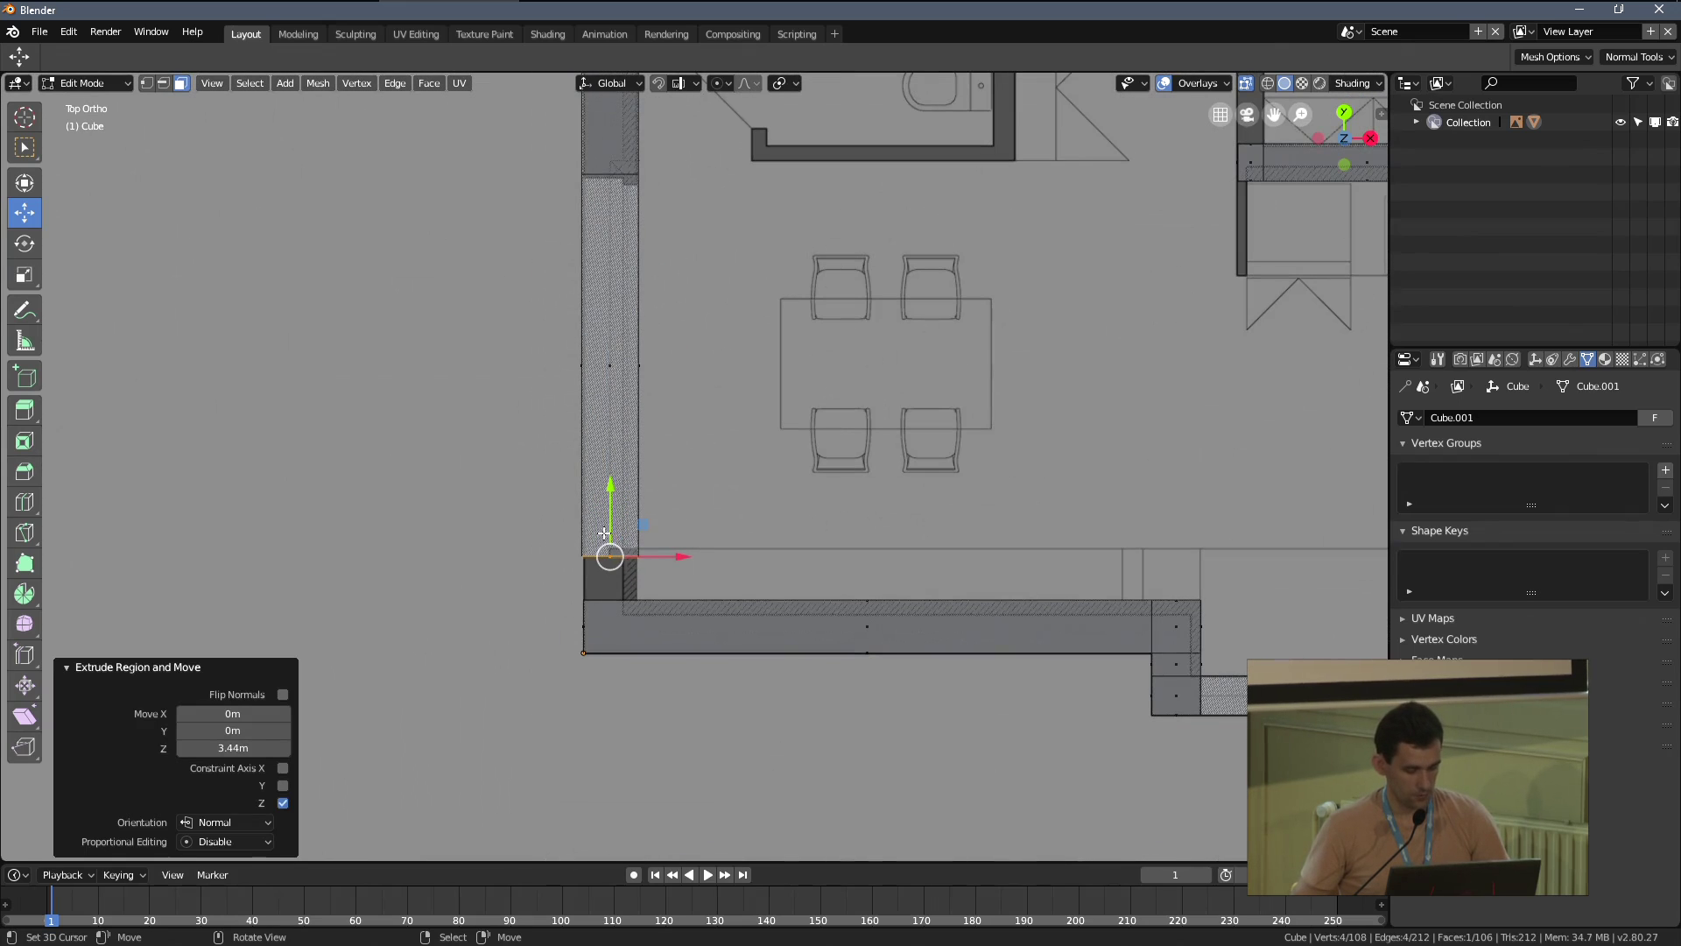
key(1)
scroll(612, 473, down, 4)
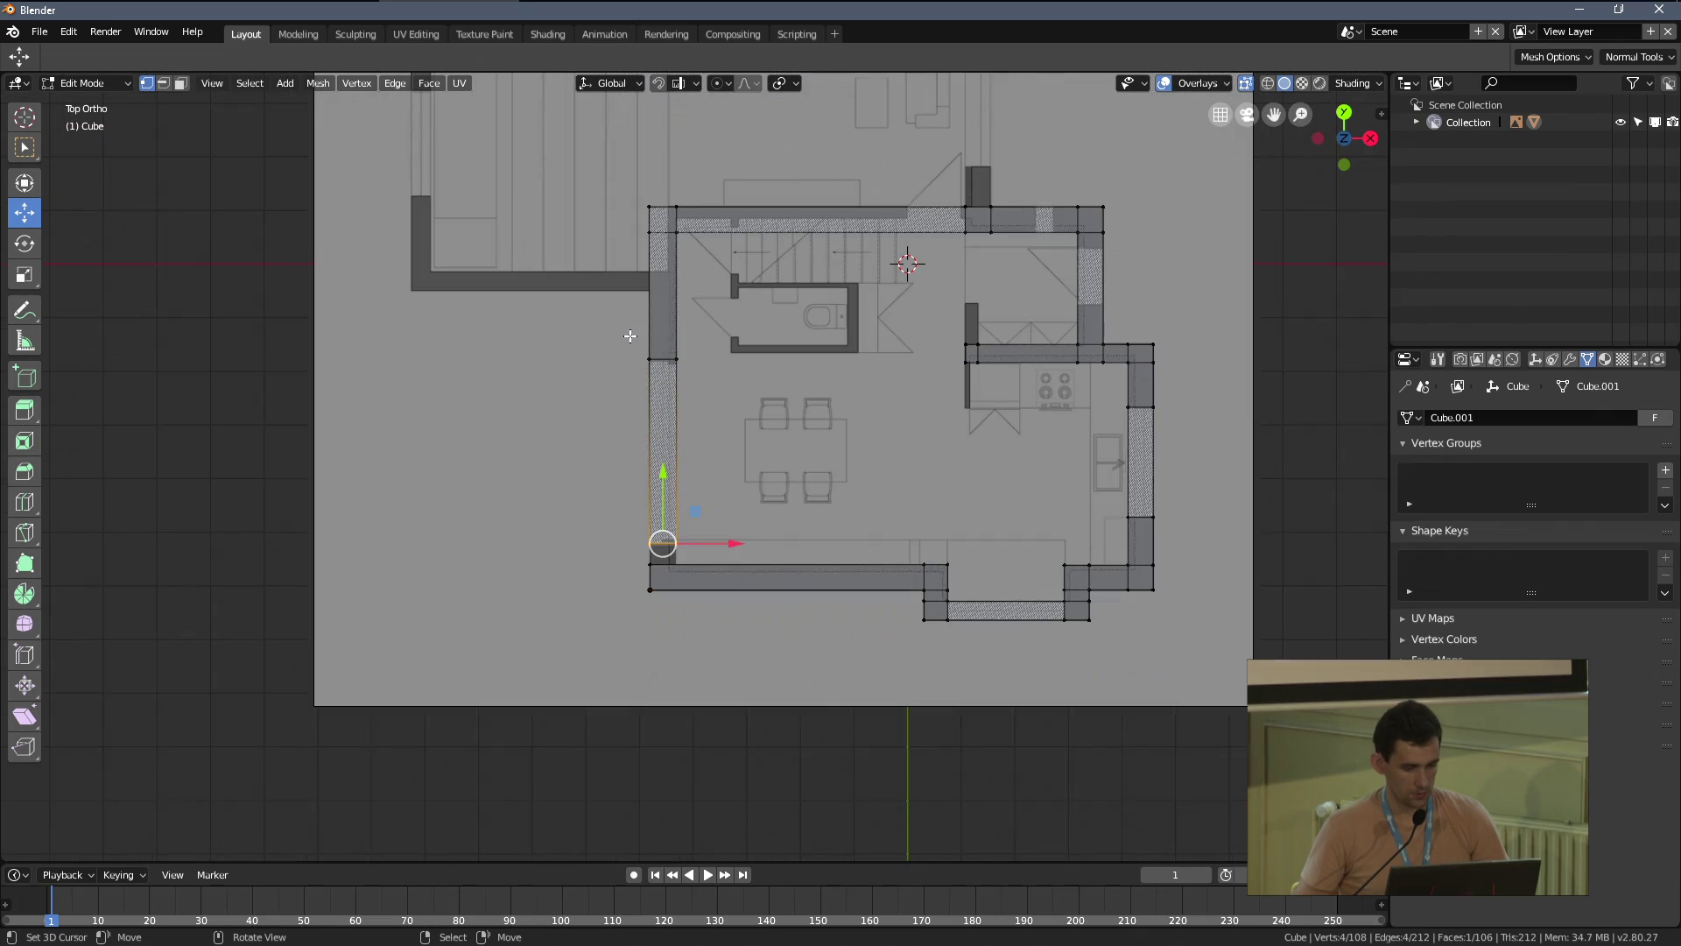
key(b)
drag(657, 600, 657, 600)
scroll(818, 469, up, 3)
key(s)
key(x)
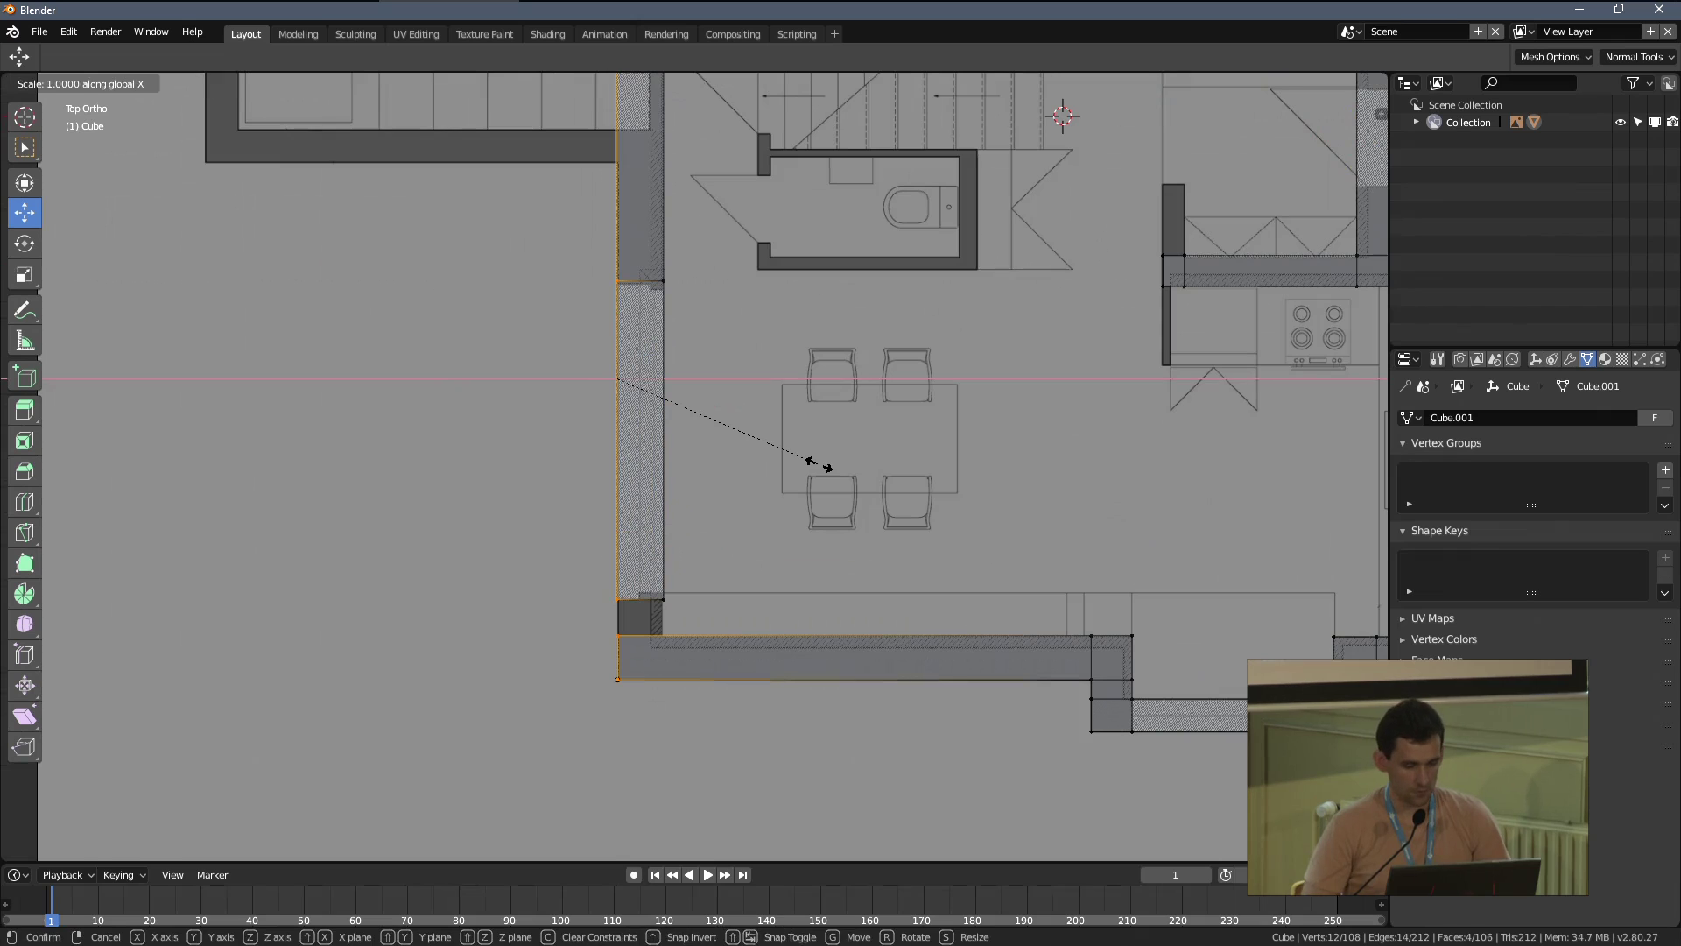
key(0)
key(Return)
Add one loop cut across the -Y wall near its -X corner, slid to a factor of 0.805
scroll(911, 468, up, 2)
key(ctrl+r)
click(954, 738)
click(679, 760)
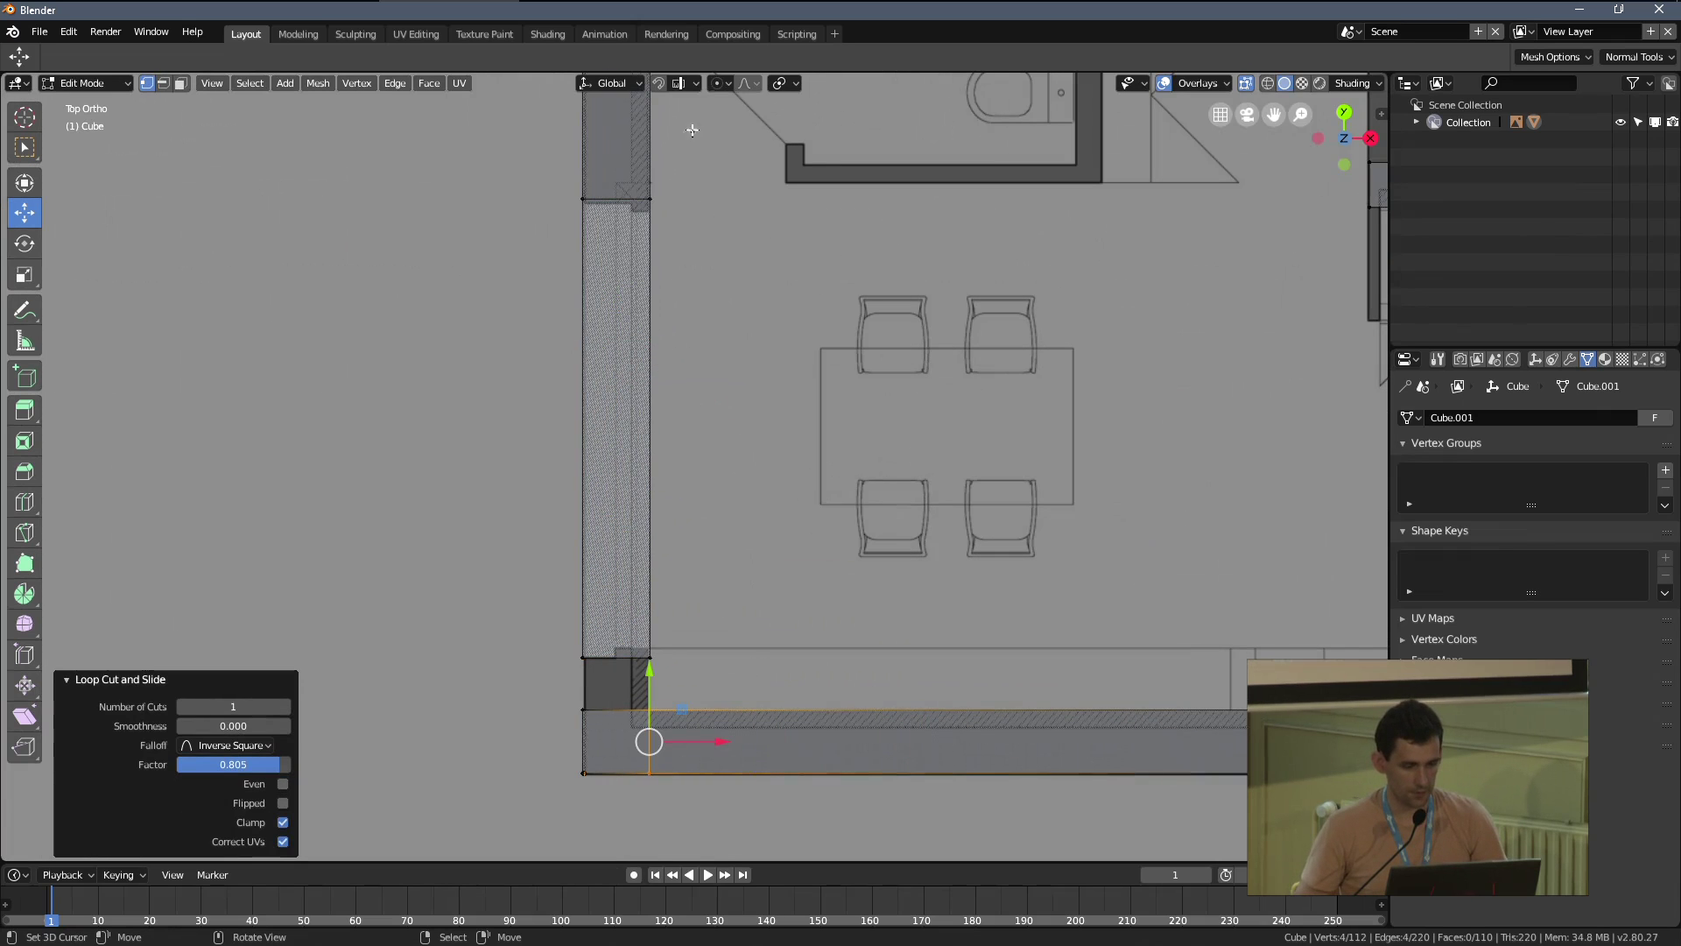
Turn on vertex snapping and move the new loop along X onto the -X wall's inner vertex
click(698, 83)
click(643, 156)
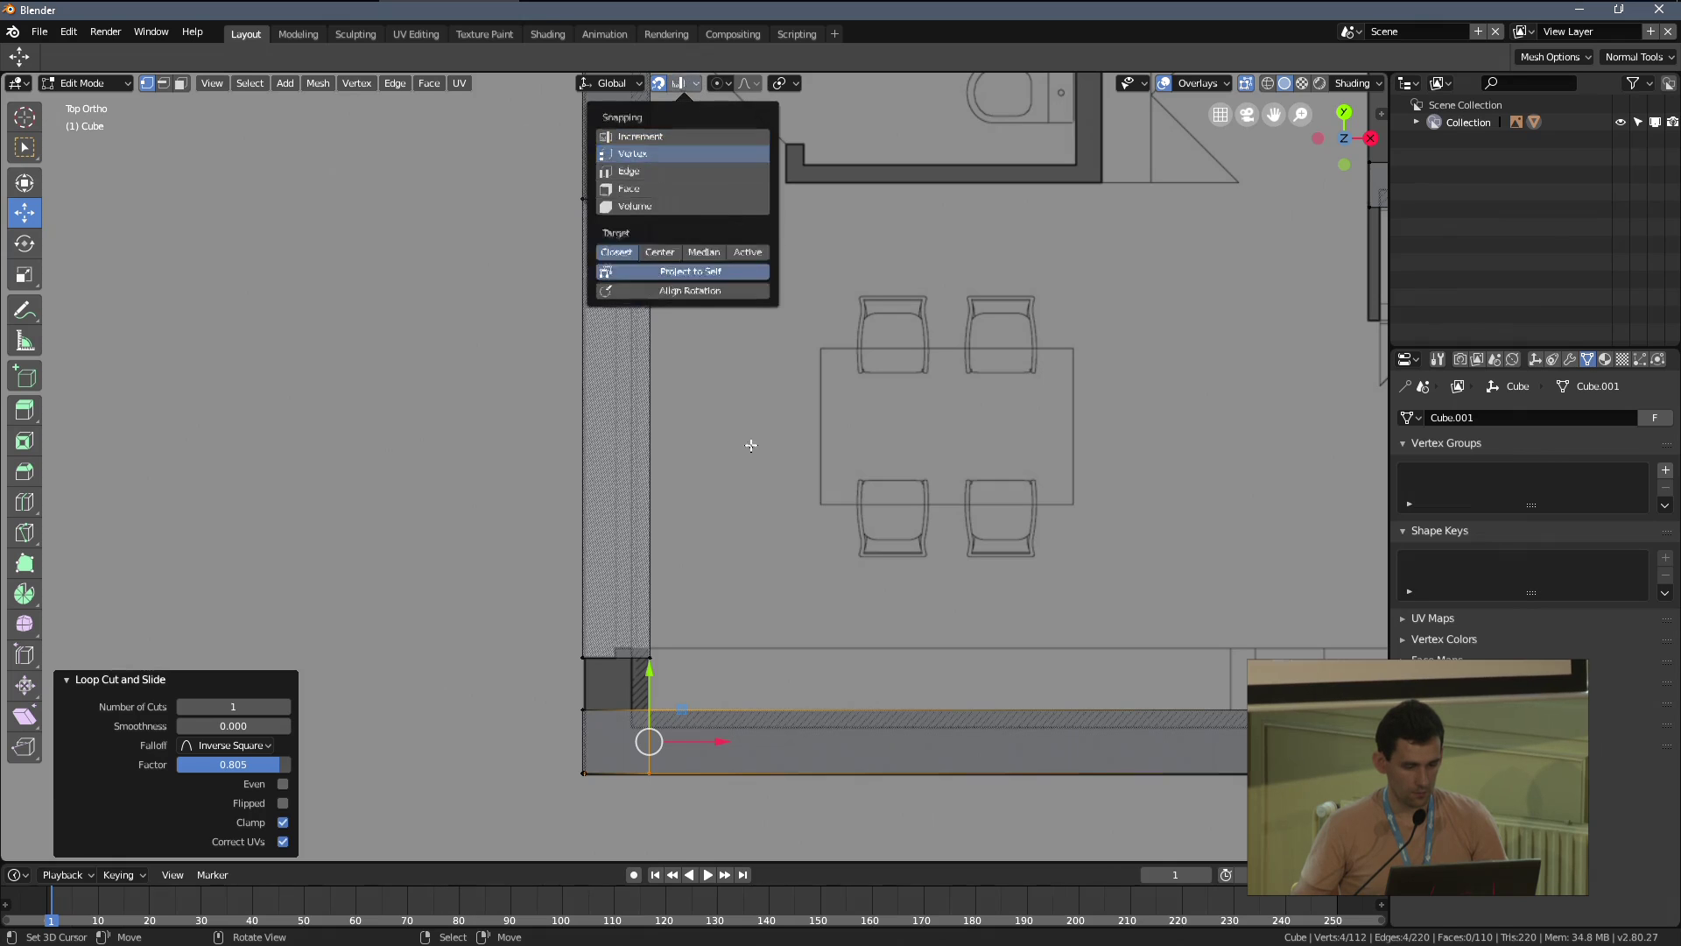
shift+middle_drag(705, 484, 689, 232)
scroll(648, 376, up, 3)
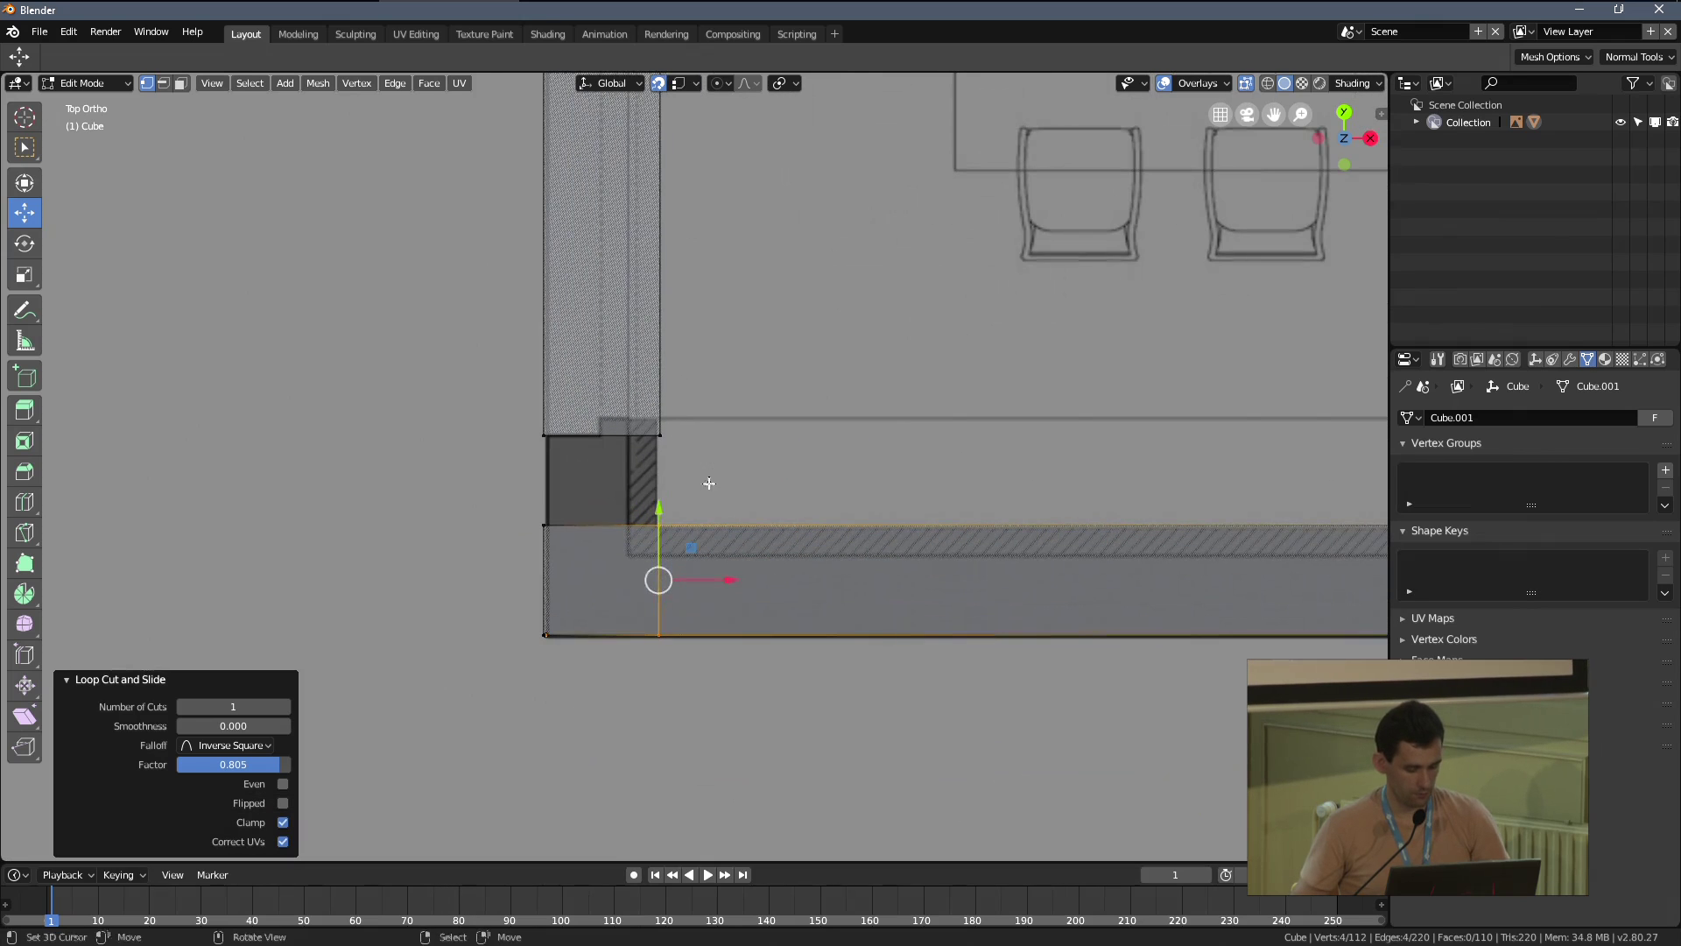
key(g)
key(x)
key(ctrl)
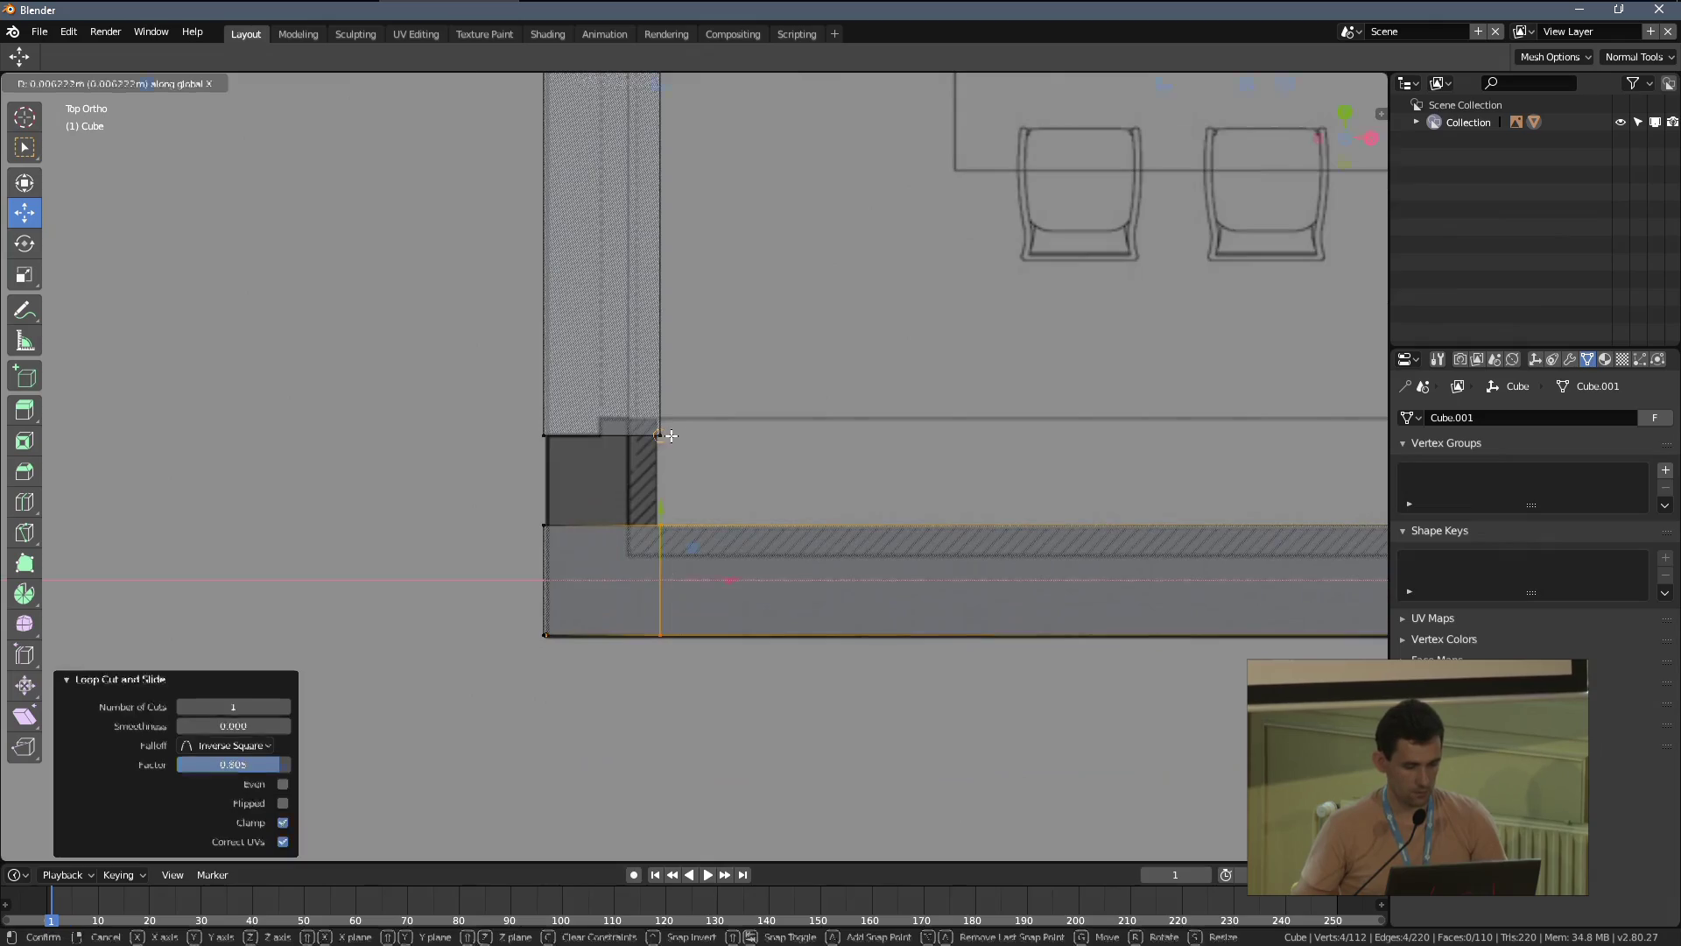
click(671, 435)
Select the open end of the -X wall and snap it along Y to the -Y wall's inner corner
scroll(718, 480, down, 3)
middle_drag(717, 481, 644, 395)
right_click(630, 362)
shift+right_click(679, 378)
shift+right_click(641, 465)
shift+right_click(682, 490)
key(KP_7)
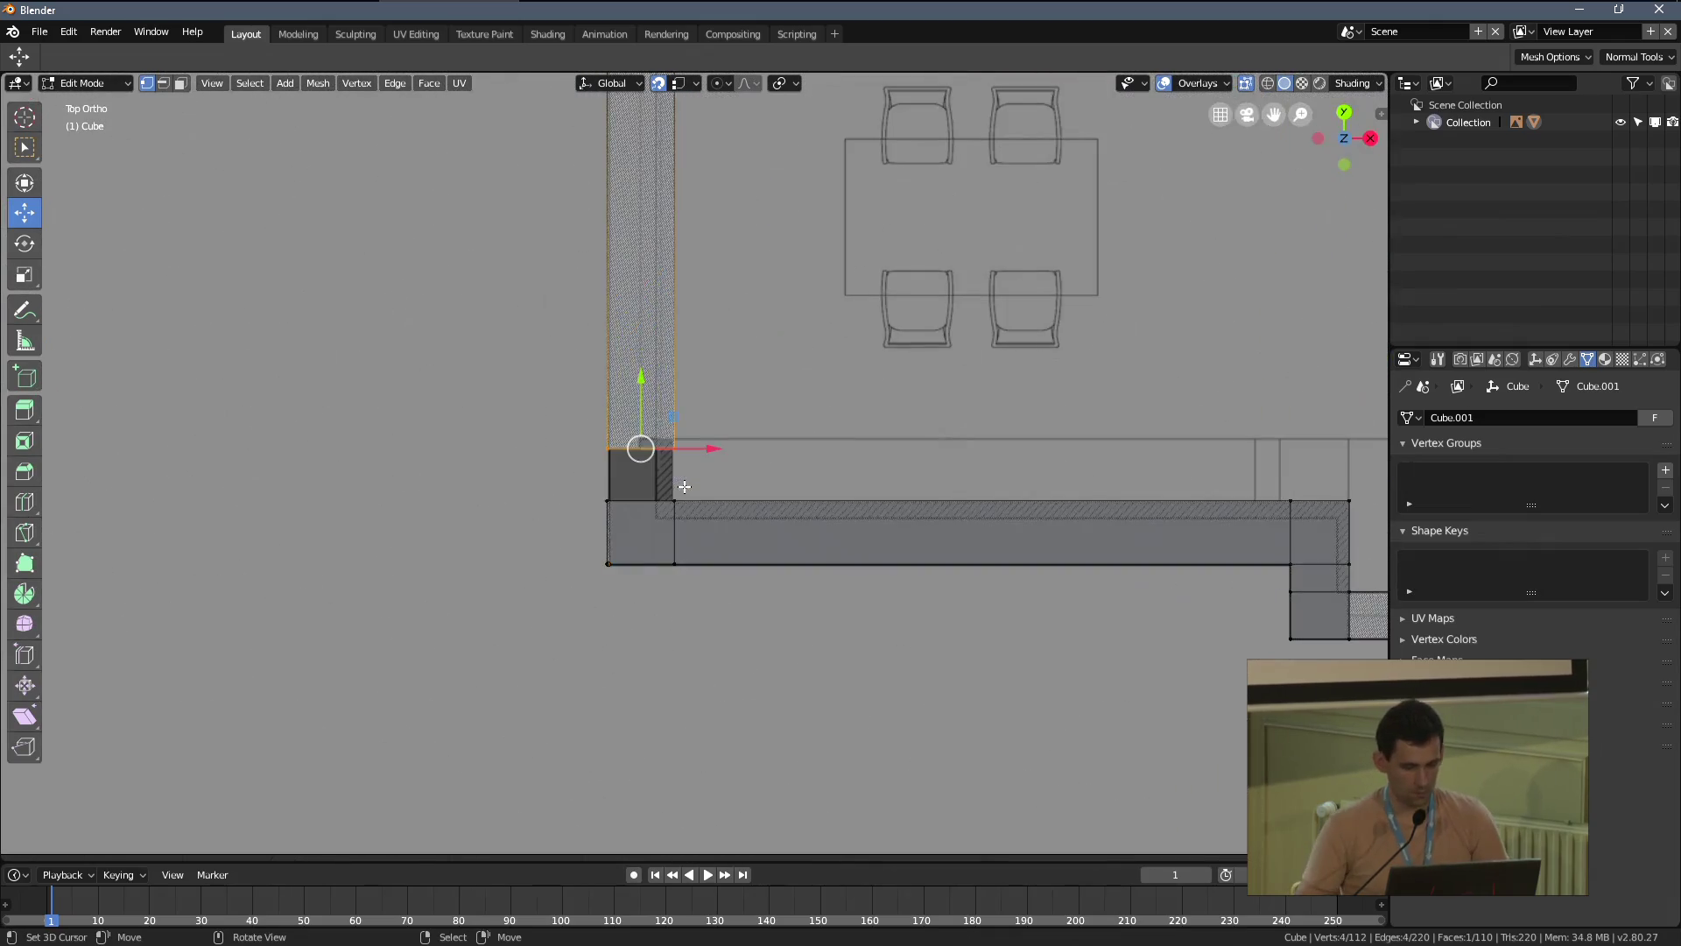
key(g)
key(y)
click(676, 502)
Select the whole wall mesh and remove its double vertices
middle_drag(677, 500, 755, 413)
key(a)
scroll(755, 412, up, 1)
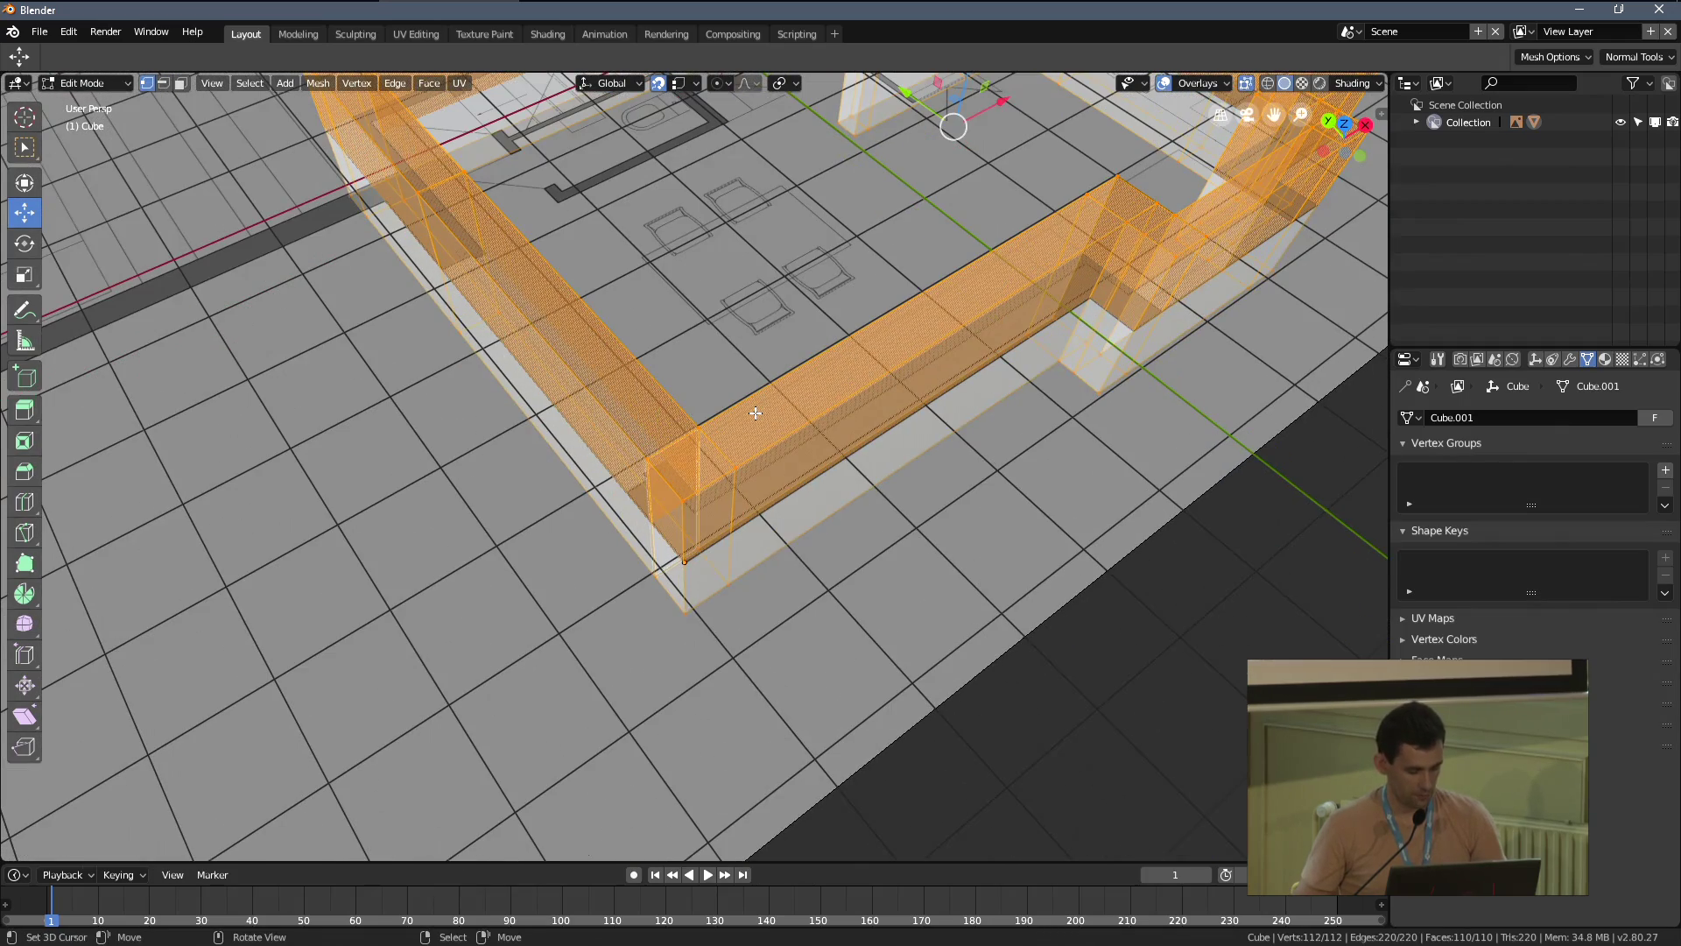
key(ctrl+v)
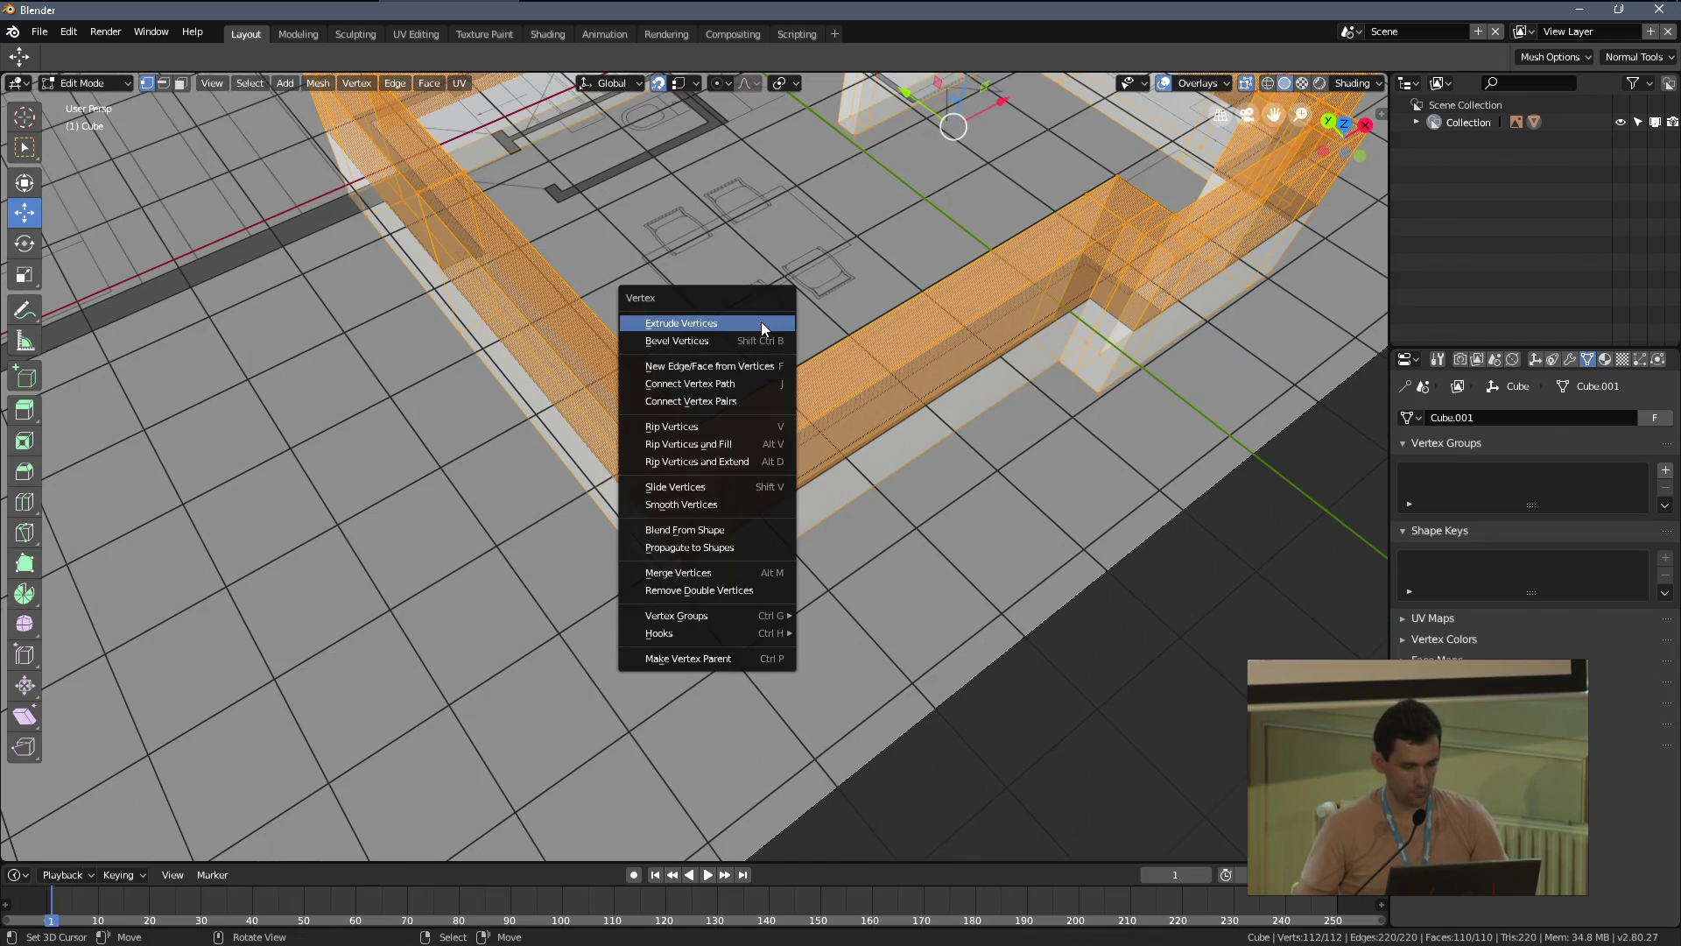
click(744, 586)
Delete the internal face left inside the joined -X/-Y wall corner
key(KP_7)
key(3)
scroll(697, 541, up, 4)
middle_drag(659, 594, 672, 550)
right_click(628, 558)
click(675, 553)
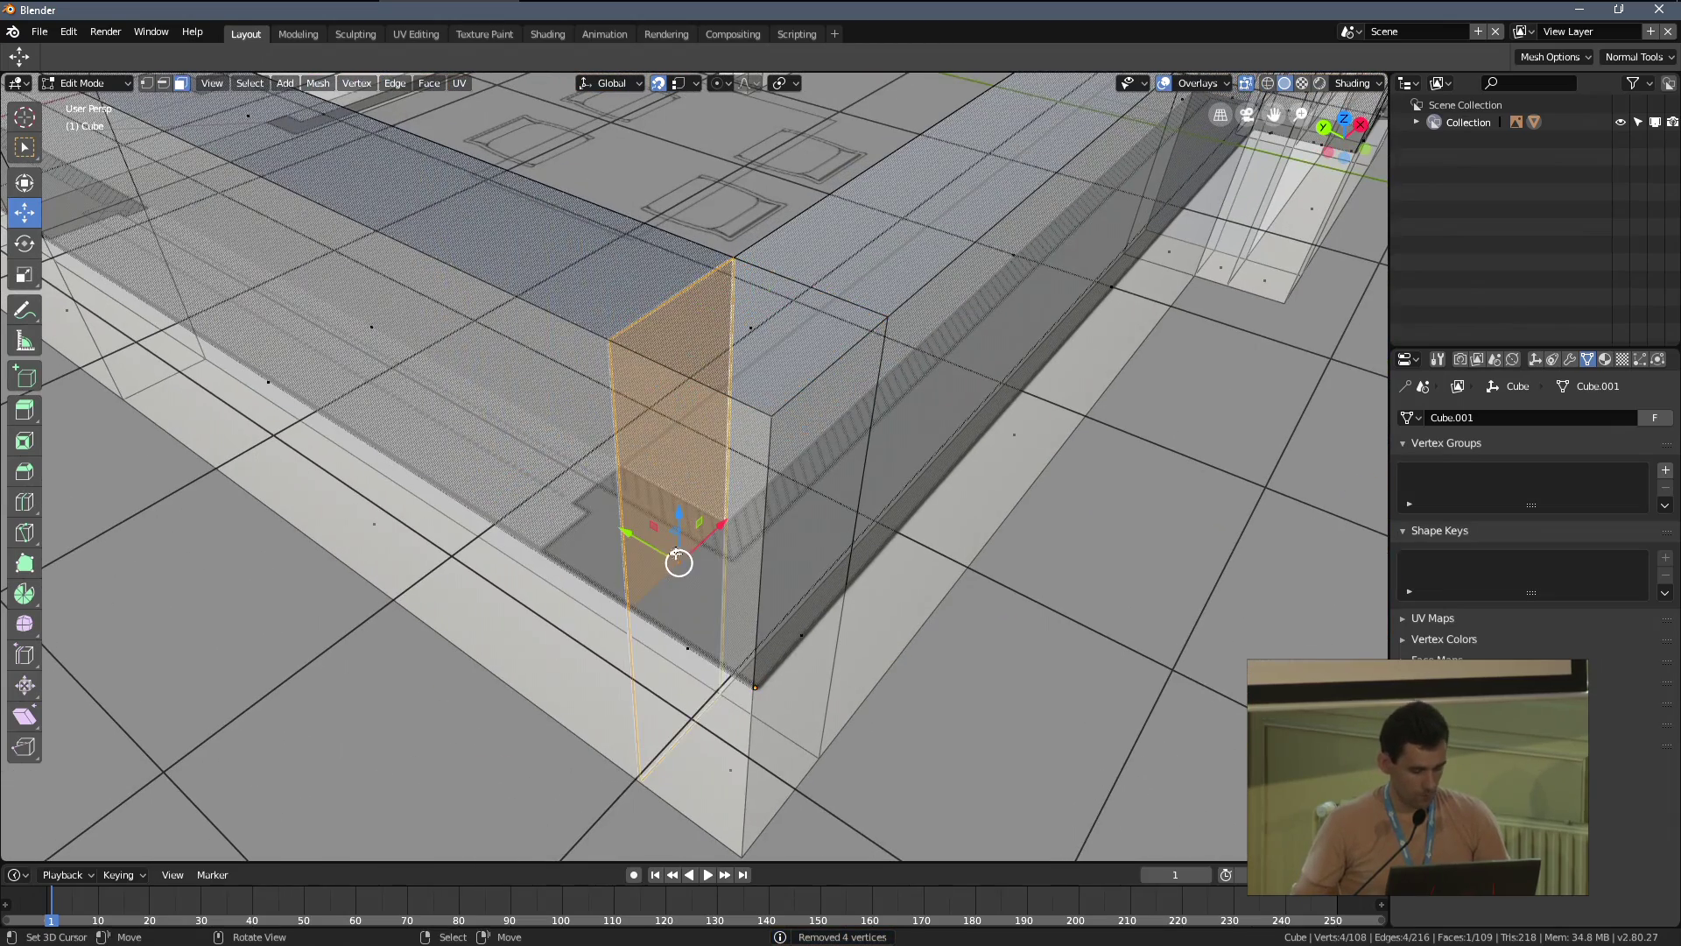
key(x)
click(654, 613)
Extrude the +Y face at the stove wall's free end 0.773 m to the end of the short partition
key(KP_7)
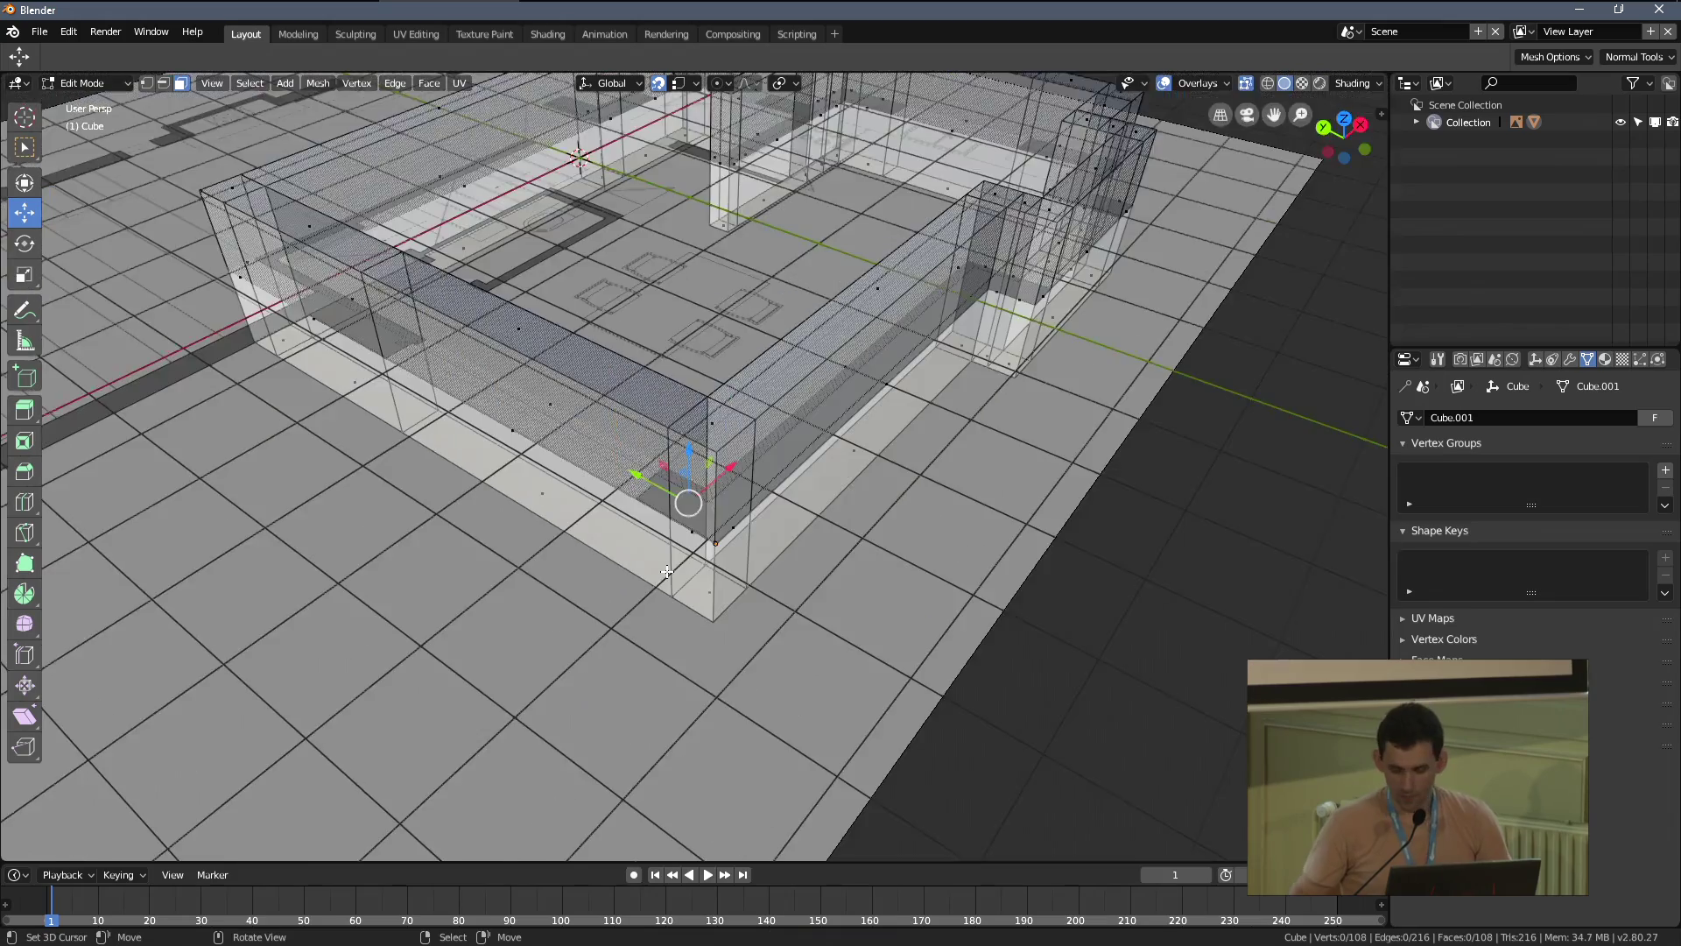
scroll(709, 519, down, 5)
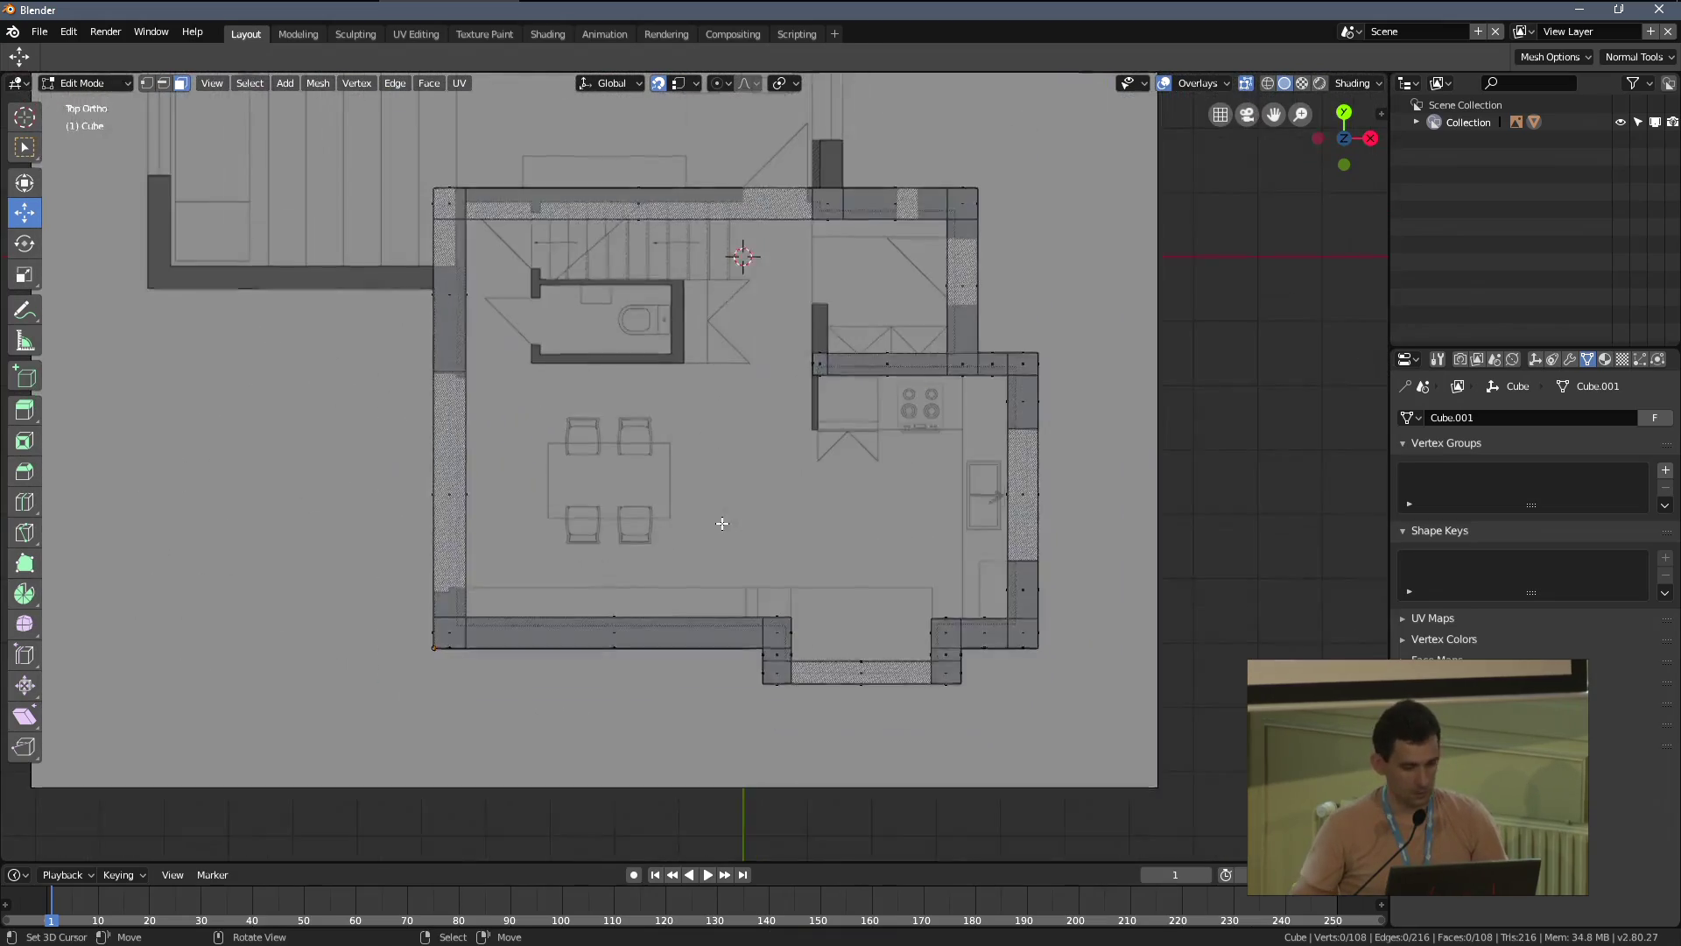
scroll(724, 519, up, 5)
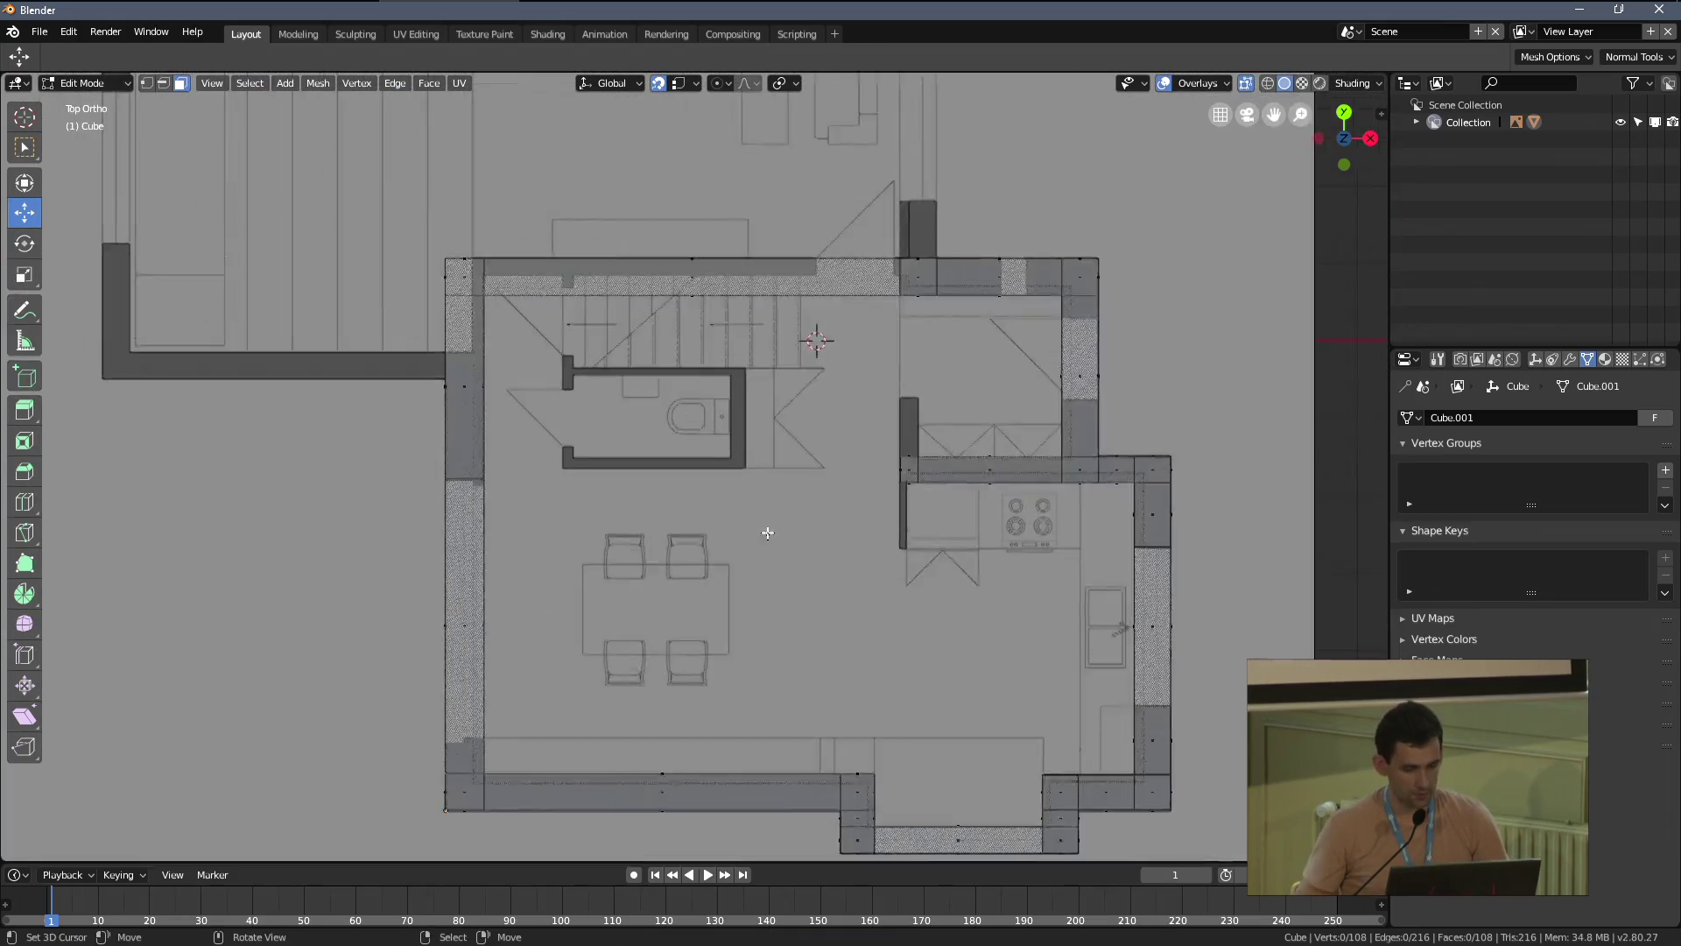
scroll(1015, 479, up, 3)
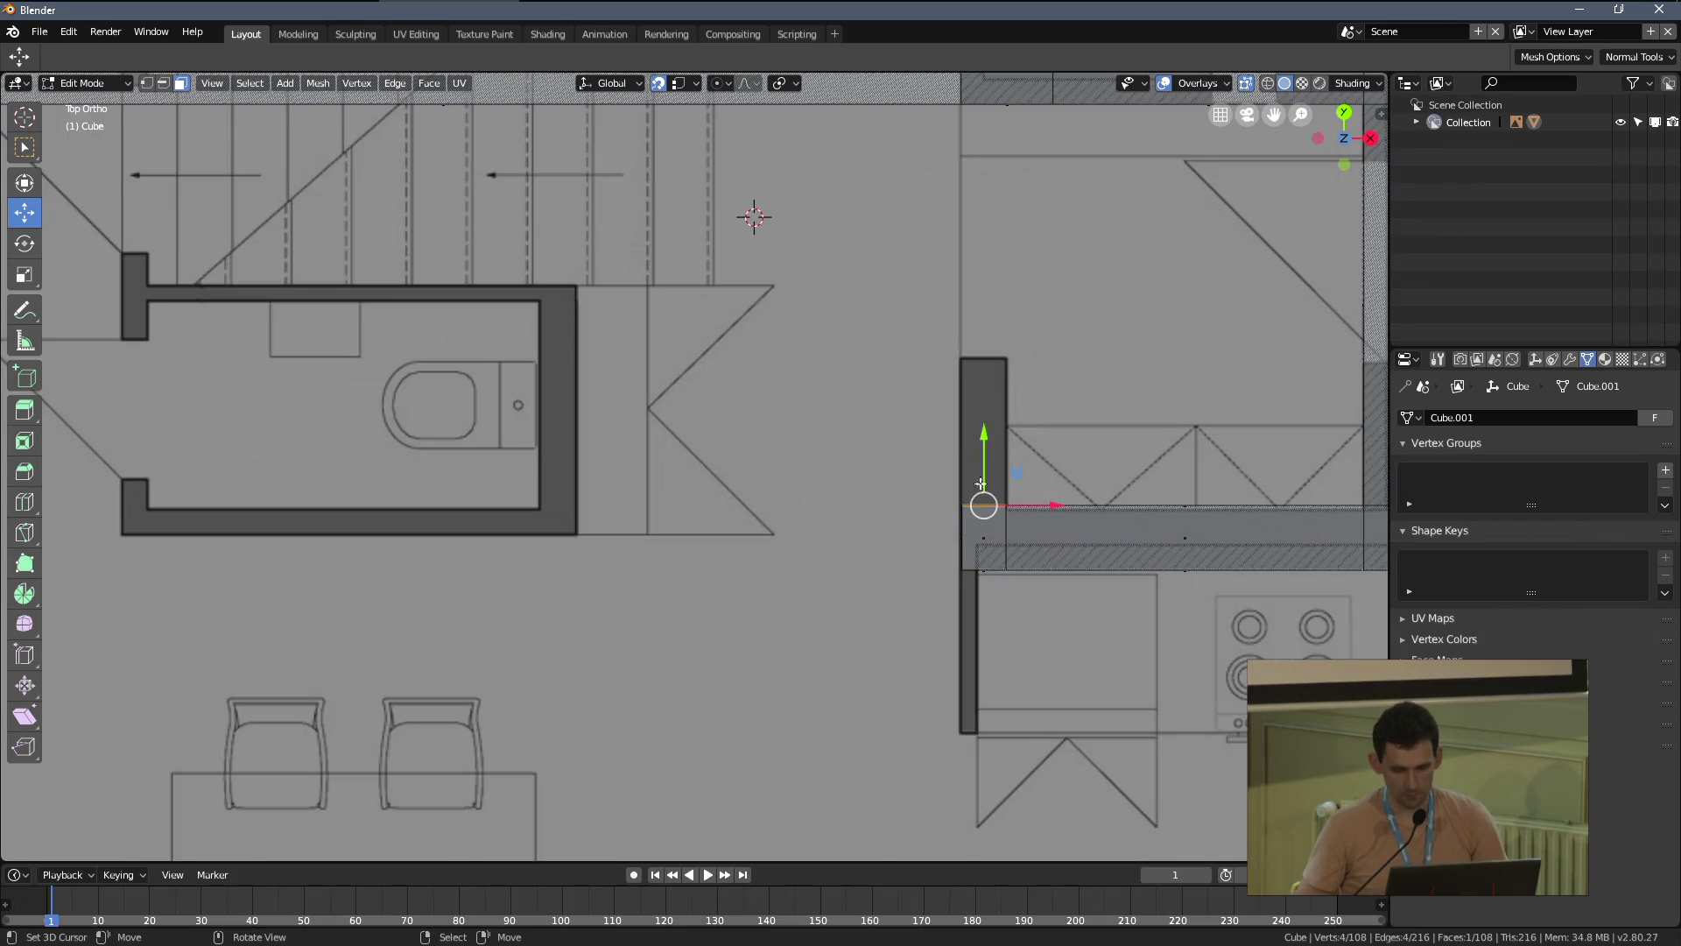
shift+middle_drag(984, 492, 888, 595)
key(e)
click(929, 322)
Add a loop cut lengthwise through the short partition and slide it to match the thin kitchen partition's thickness
shift+middle_drag(895, 536, 815, 456)
key(ctrl+r)
click(812, 515)
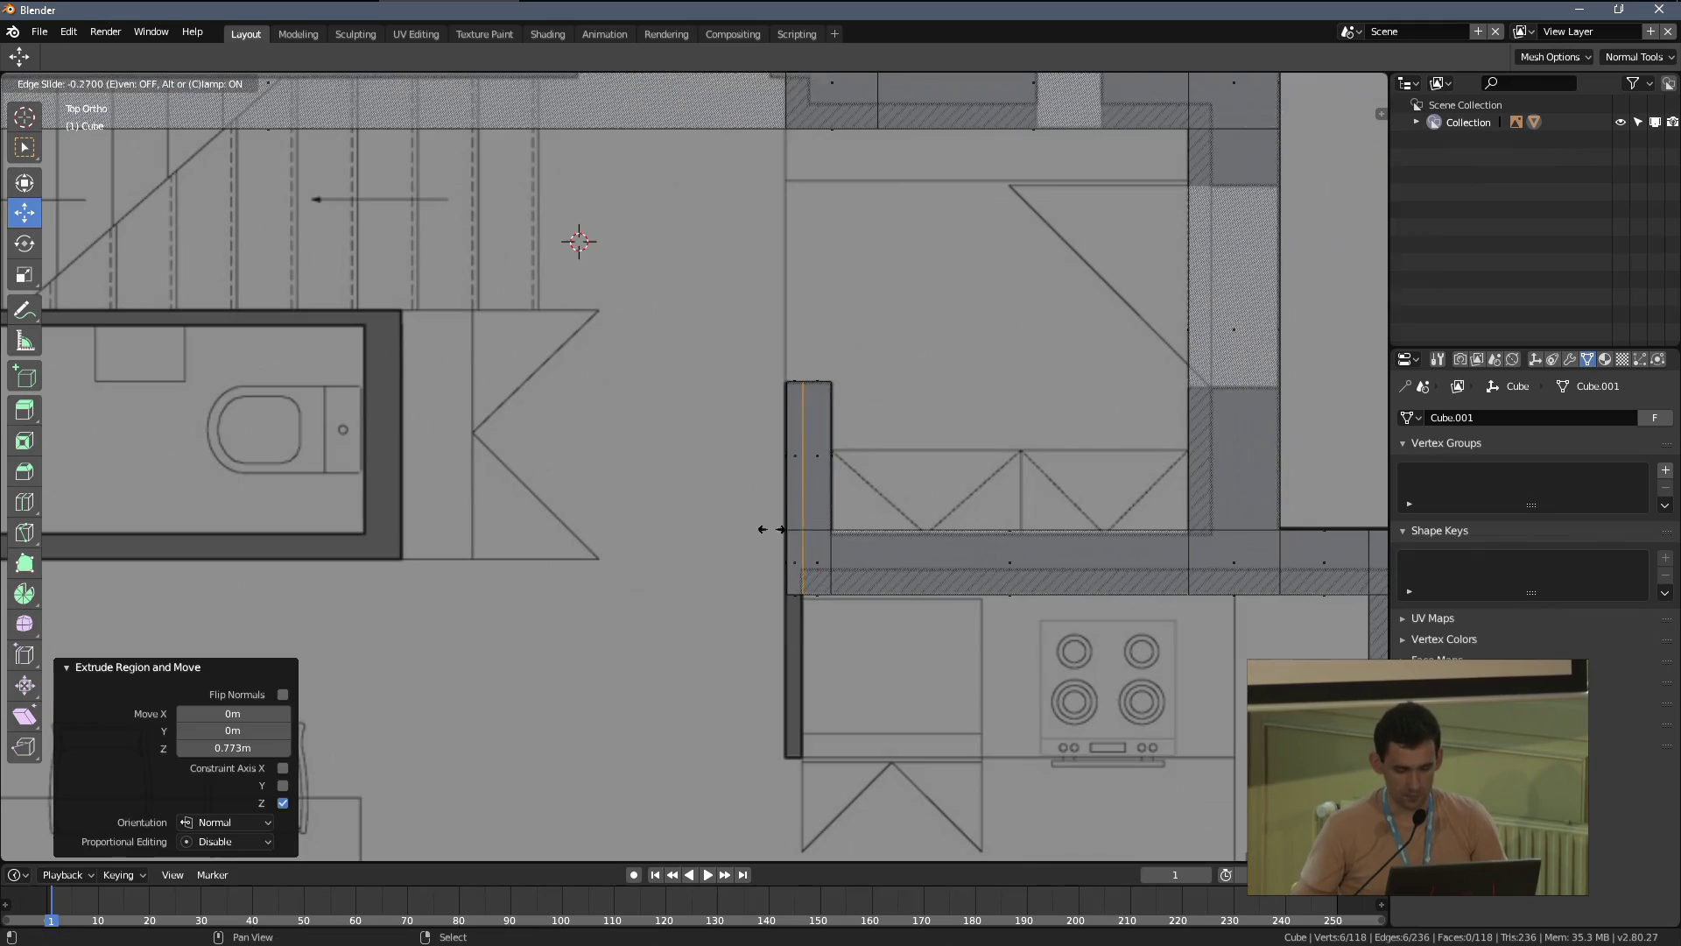
click(775, 527)
Try to extrude the edge at the thin partition's start about 0.85 m in -Y to the partition's end
right_click(794, 595)
shift+middle_drag(861, 627, 774, 480)
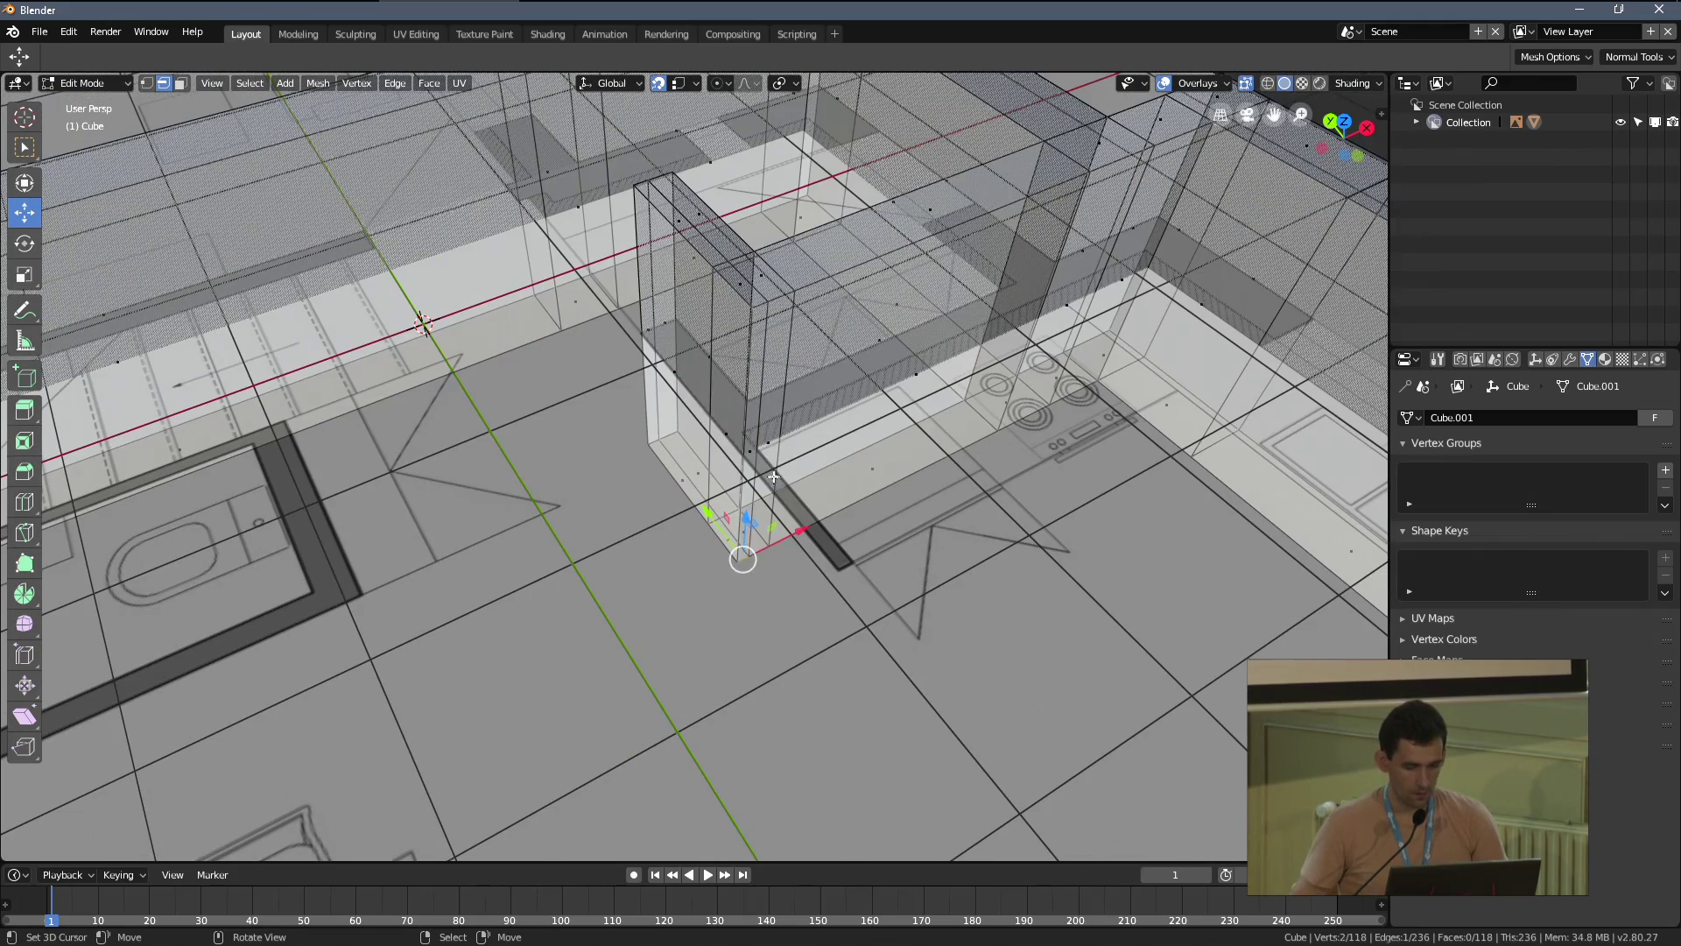
key(KP_7)
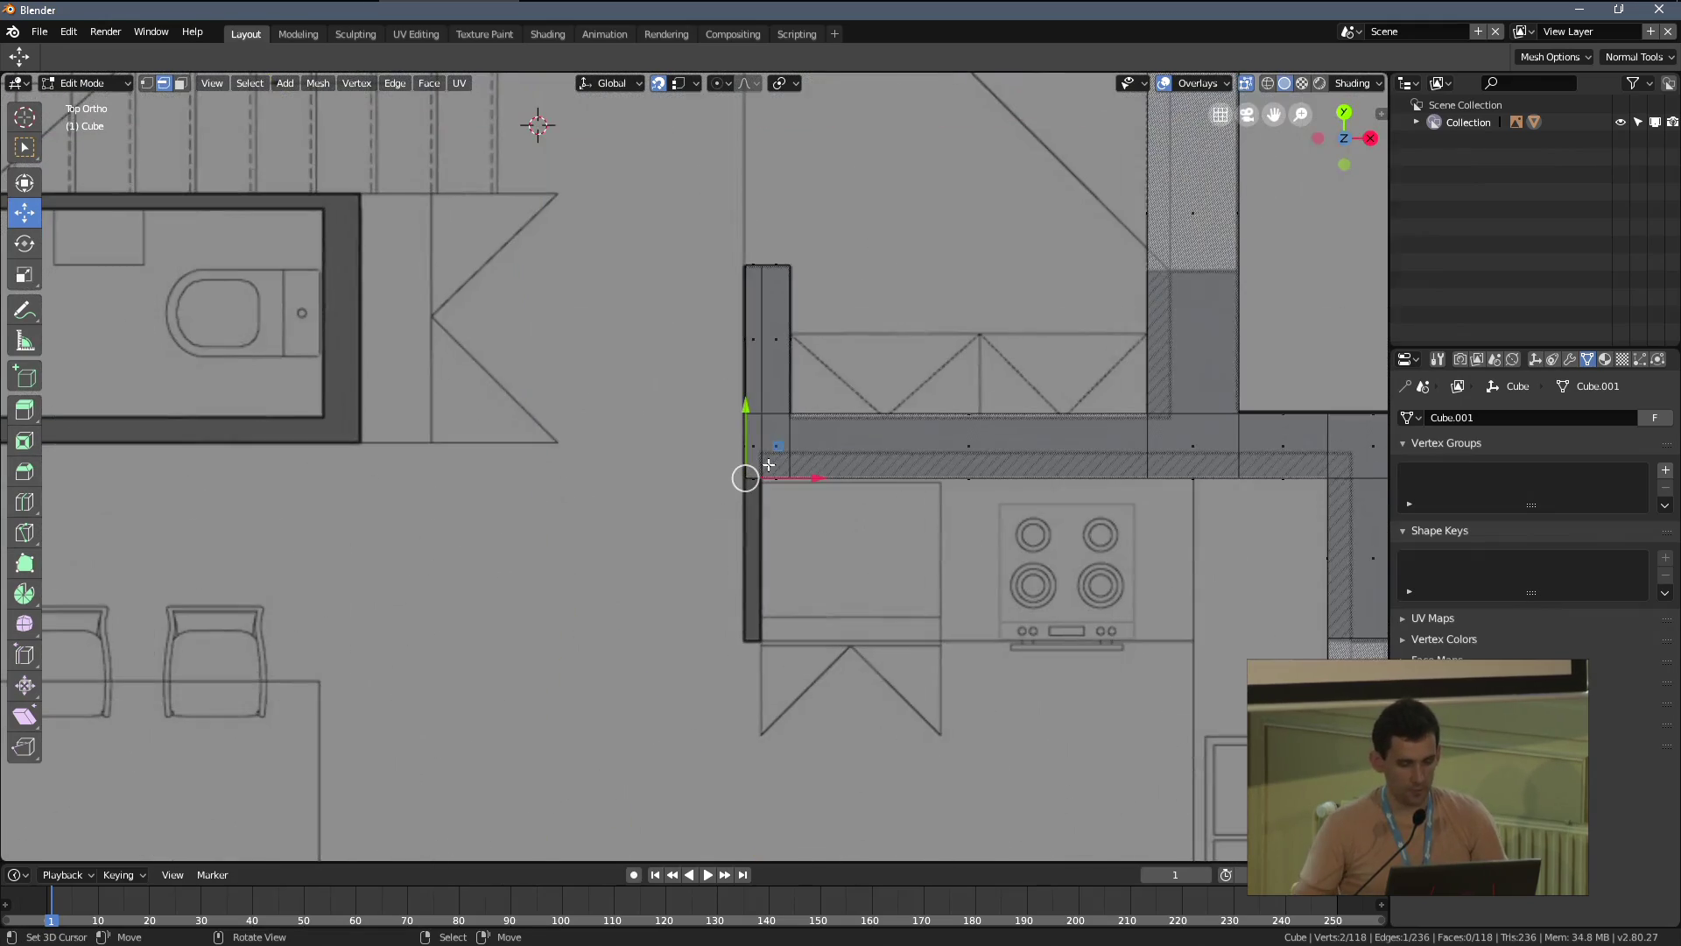
scroll(768, 480, up, 2)
key(Tab)
key(Tab)
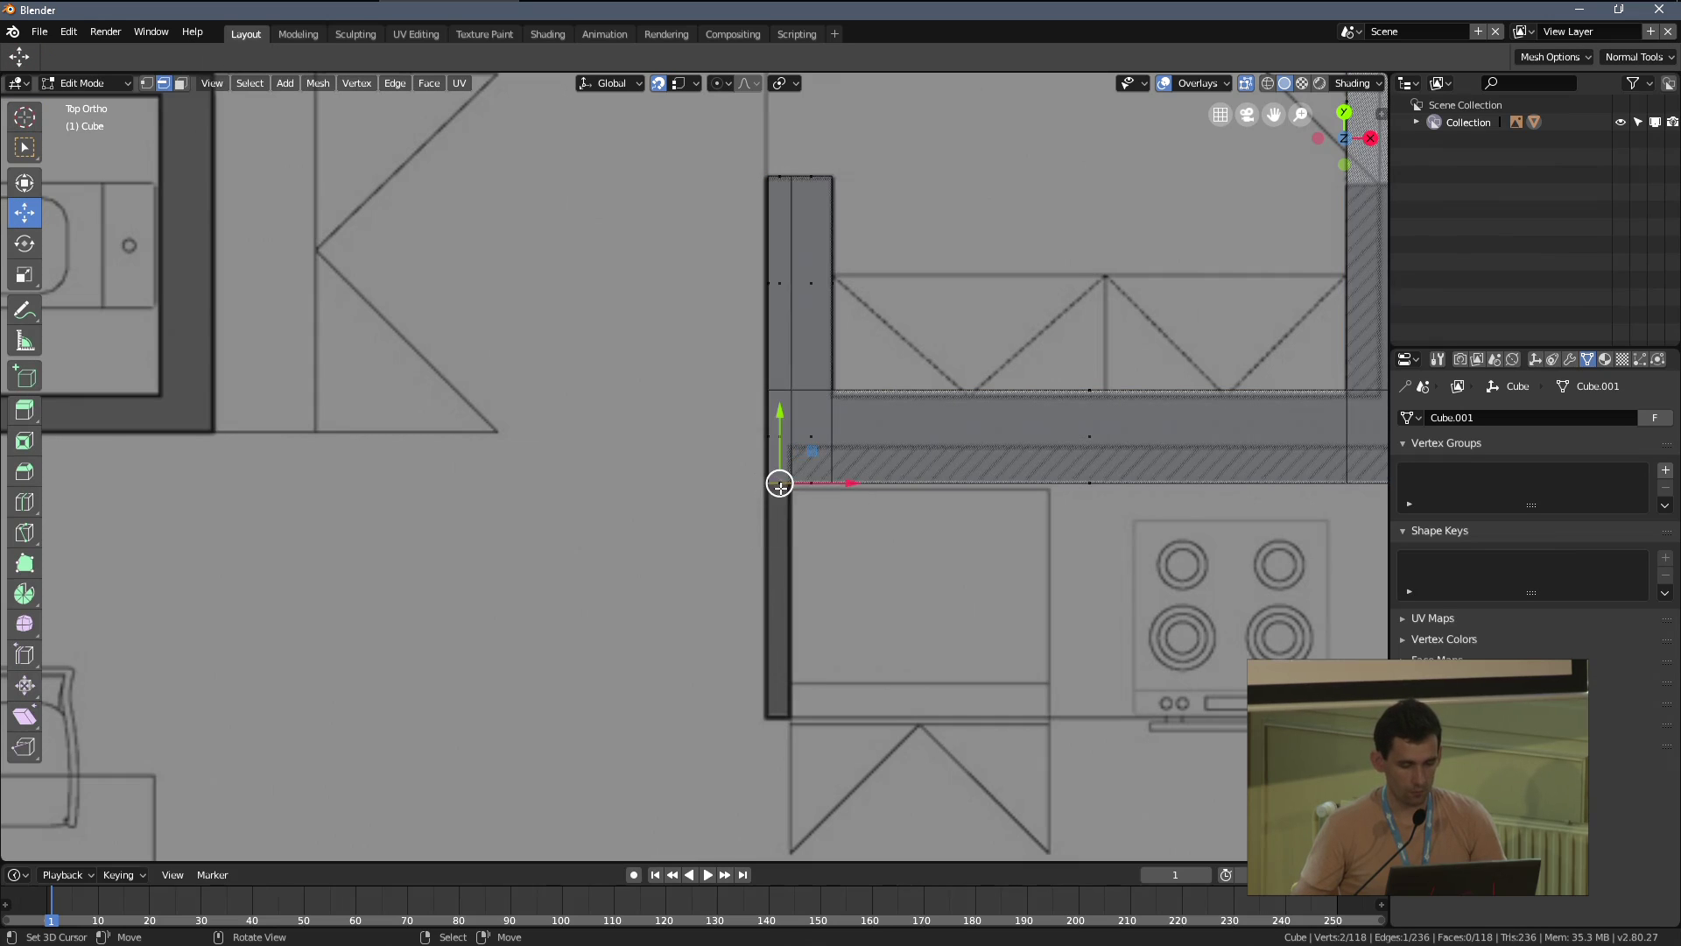
shift+middle_drag(826, 525, 771, 463)
key(g)
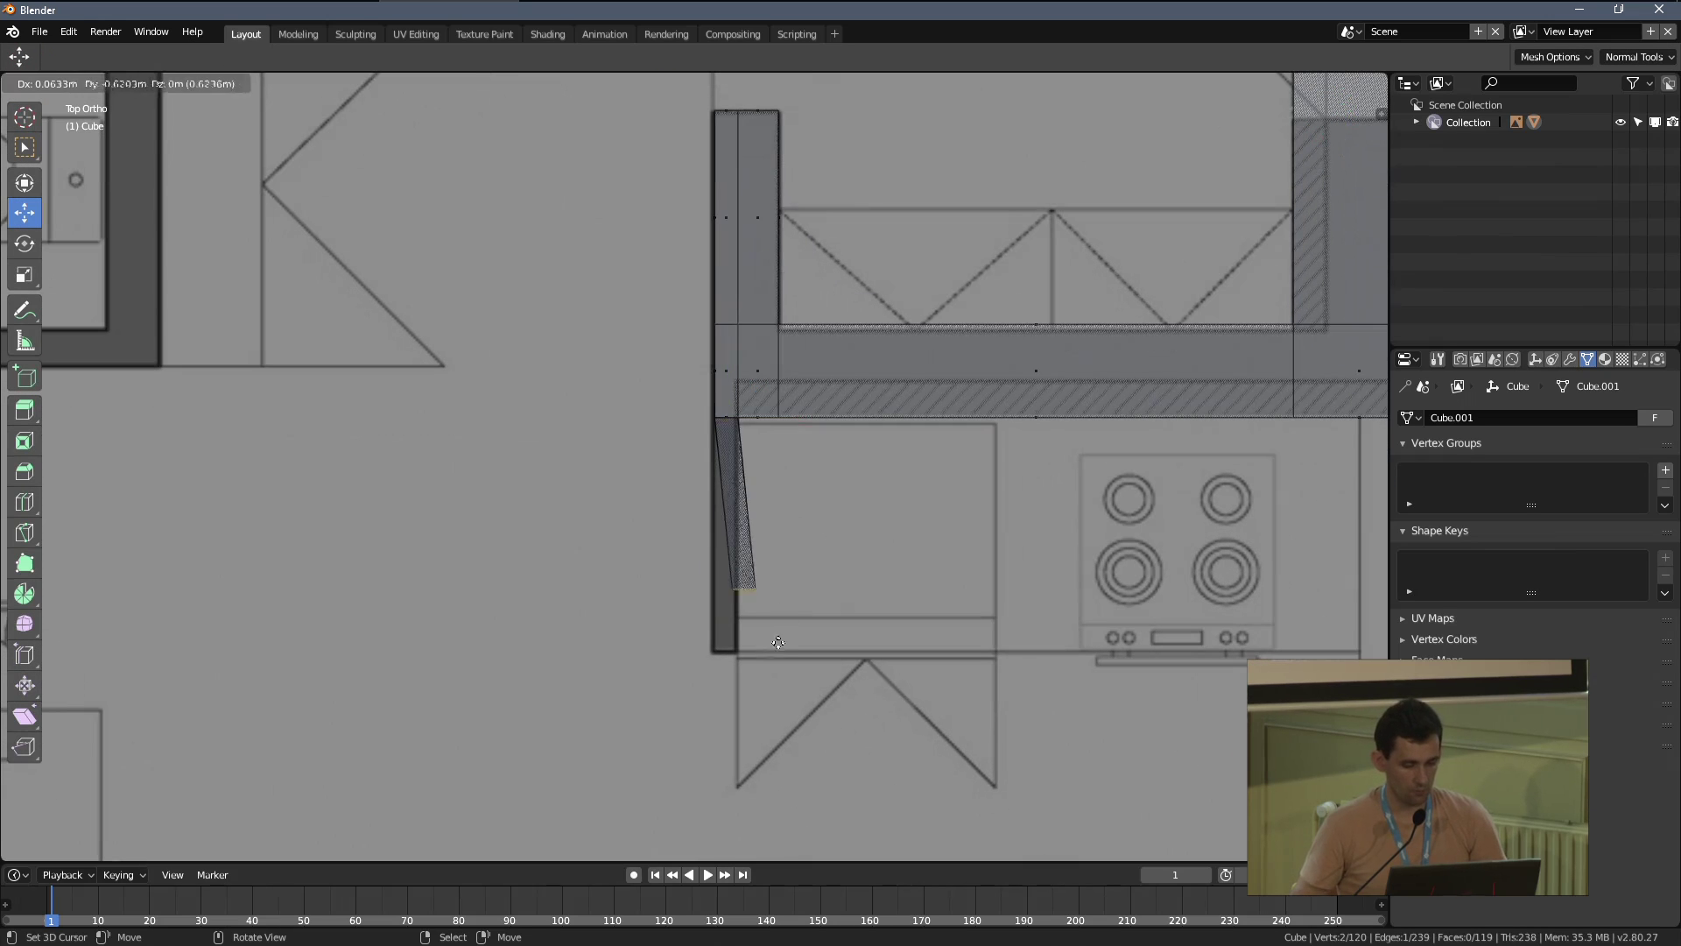
key(y)
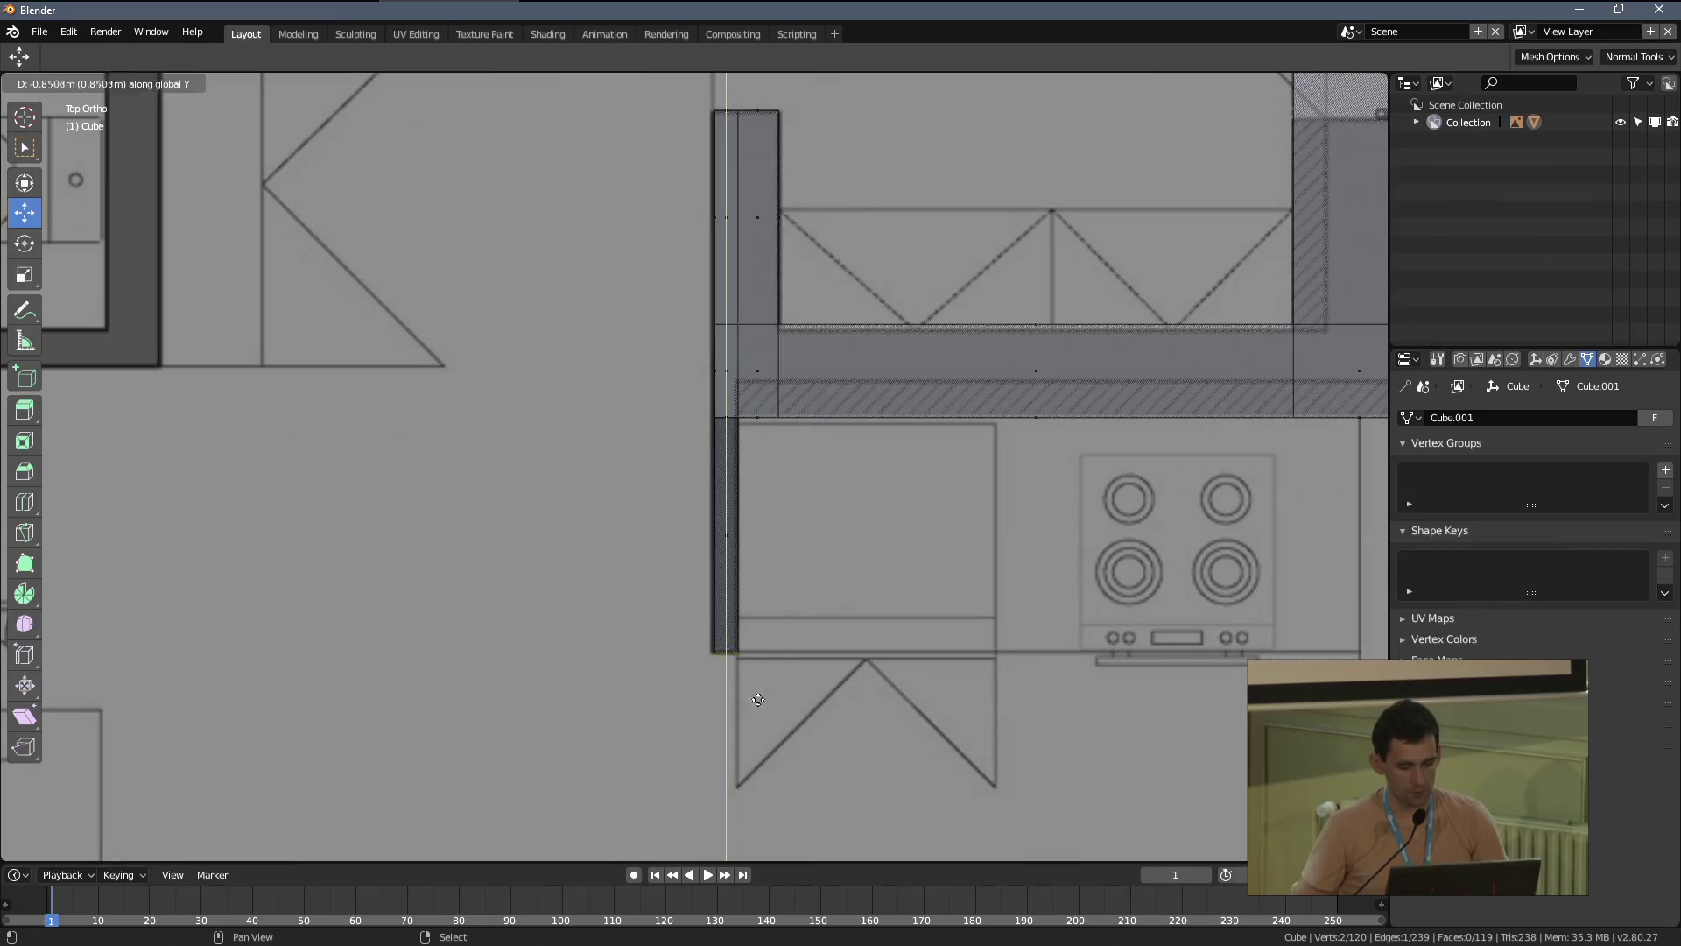
click(759, 704)
Turn off X-ray display to inspect the extruded edge, and undo its extrusion
mouse_move(759, 704)
middle_down()
mouse_move(873, 527)
mouse_move(870, 472)
mouse_move(841, 522)
middle_up()
scroll(873, 528, up, 2)
key(z)
click(865, 559)
scroll(759, 439, up, 3)
key(ctrl+z)
Examine the narrow face and its edges where the thin kitchen partition meets the stove wall
middle_drag(782, 374, 755, 392)
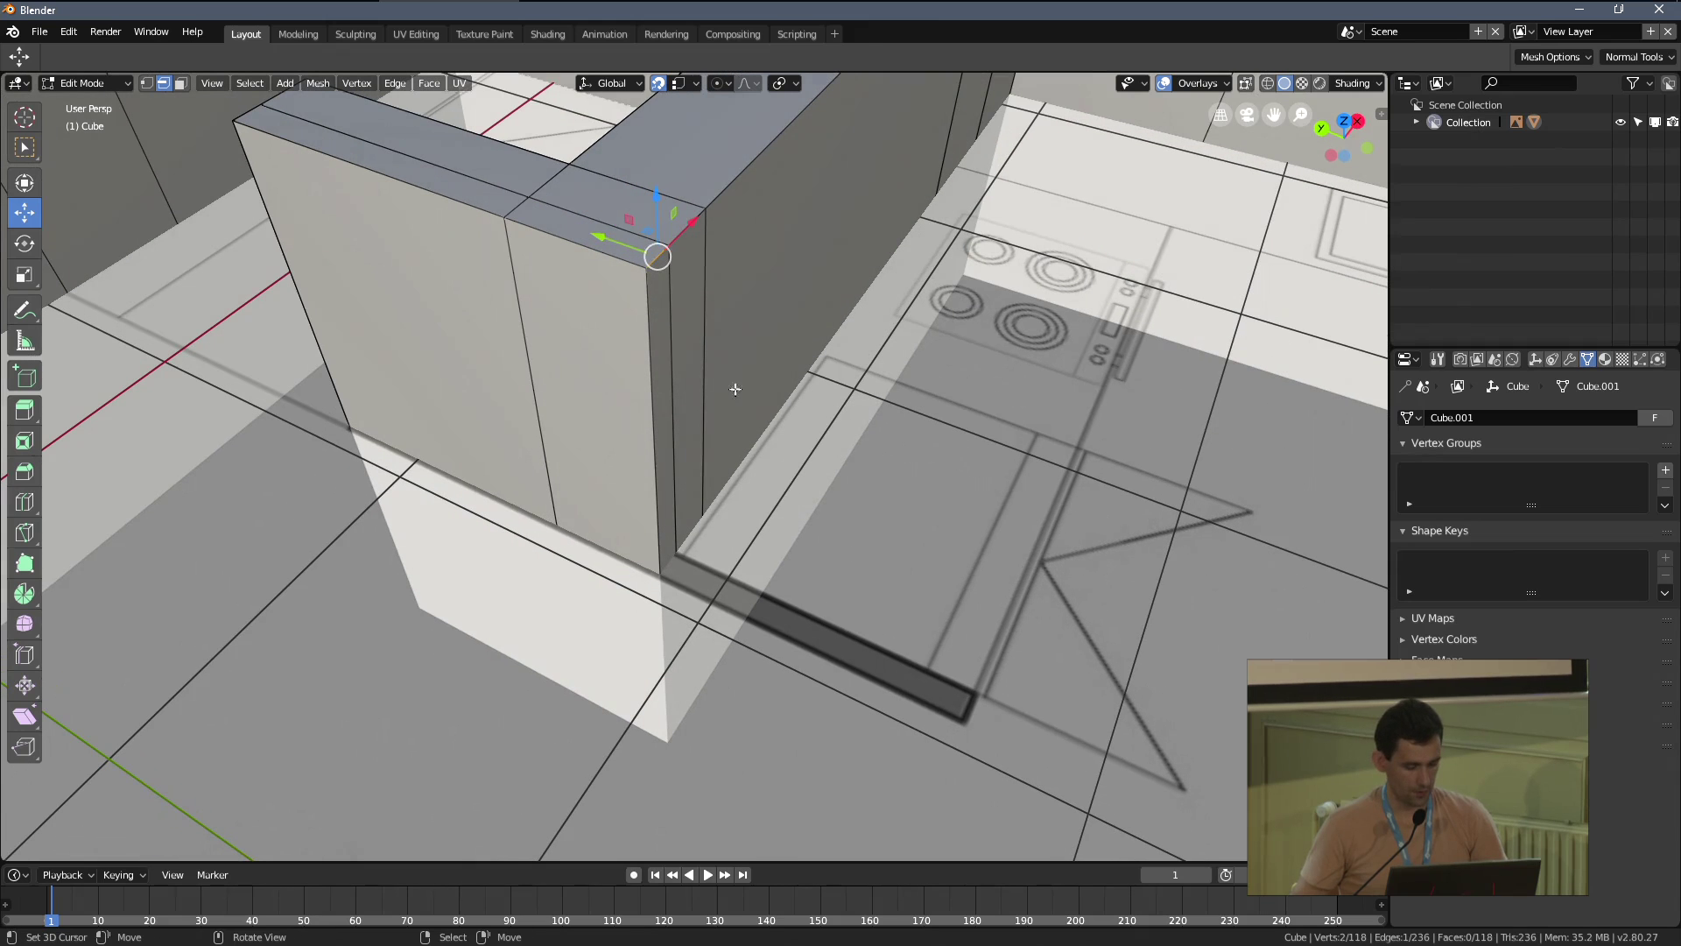
click(660, 300)
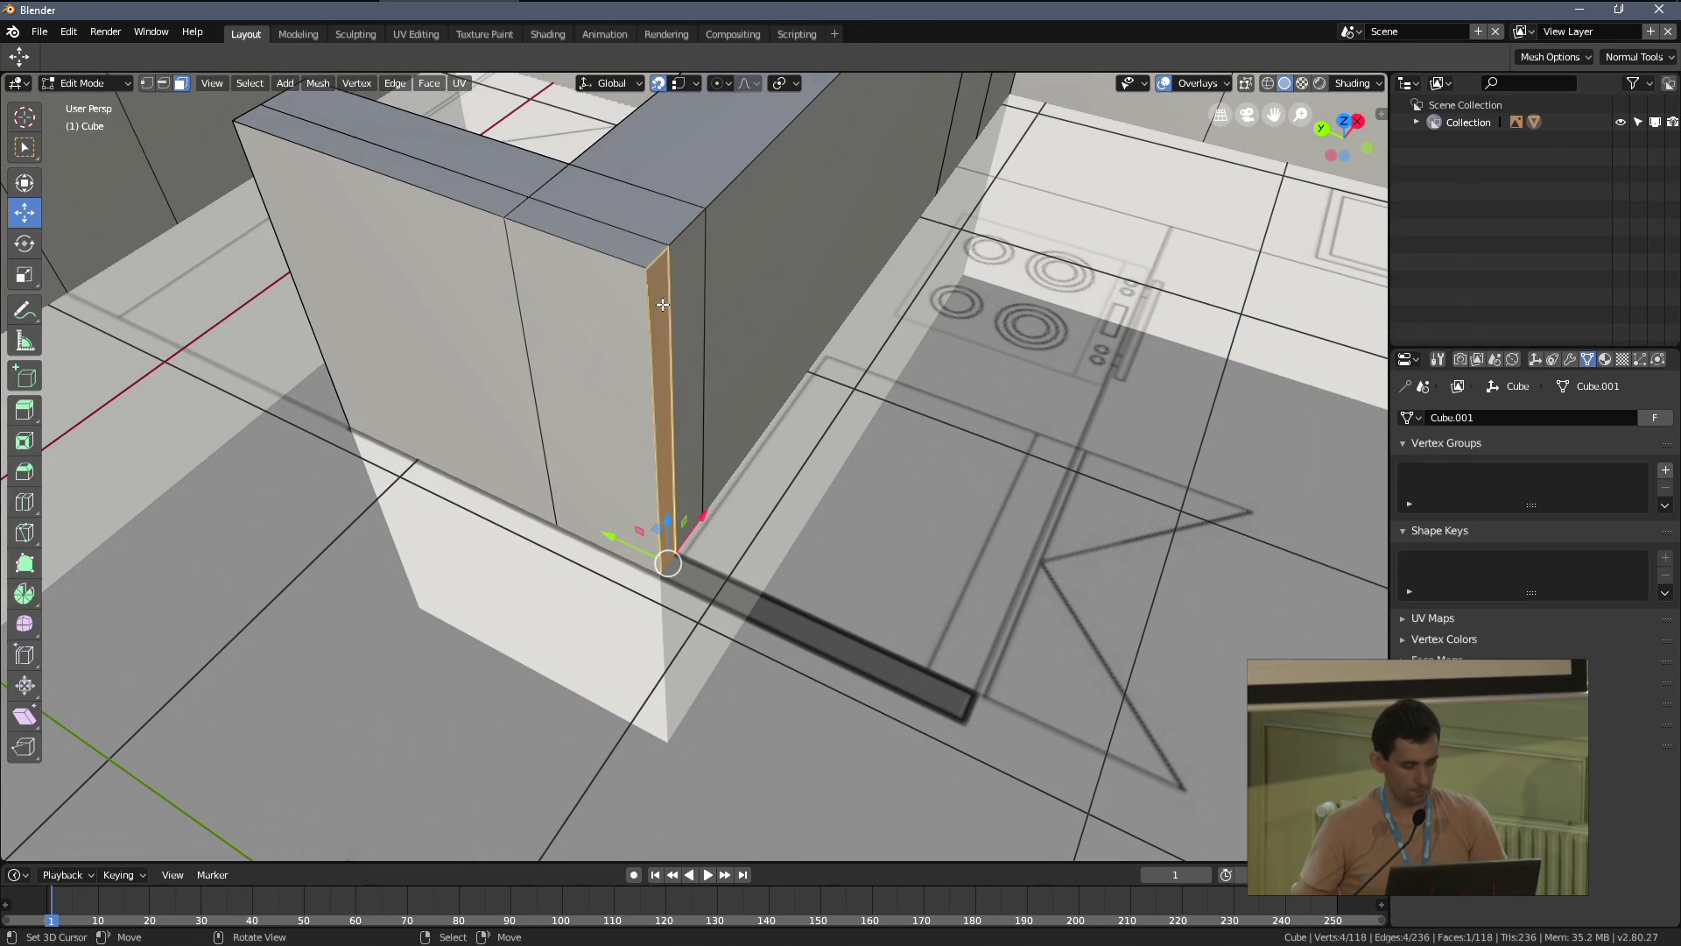
key(2)
middle_drag(664, 271, 618, 280)
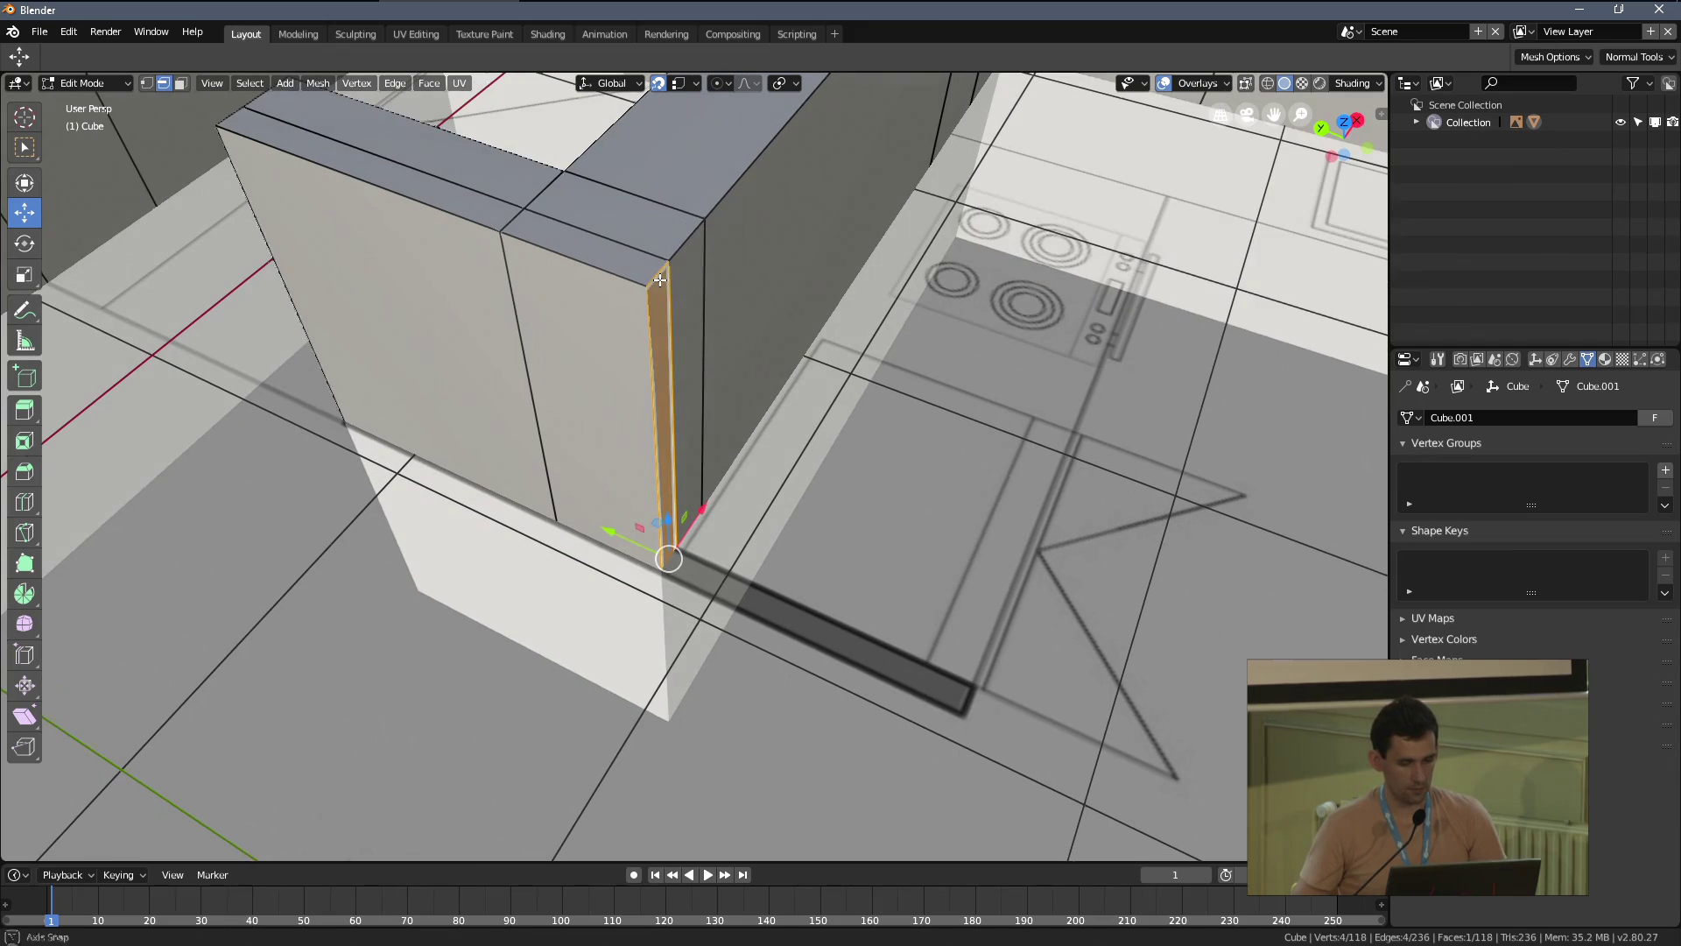
click(618, 280)
Run Remove Double Vertices on the whole mesh and return to Object Mode
key(a)
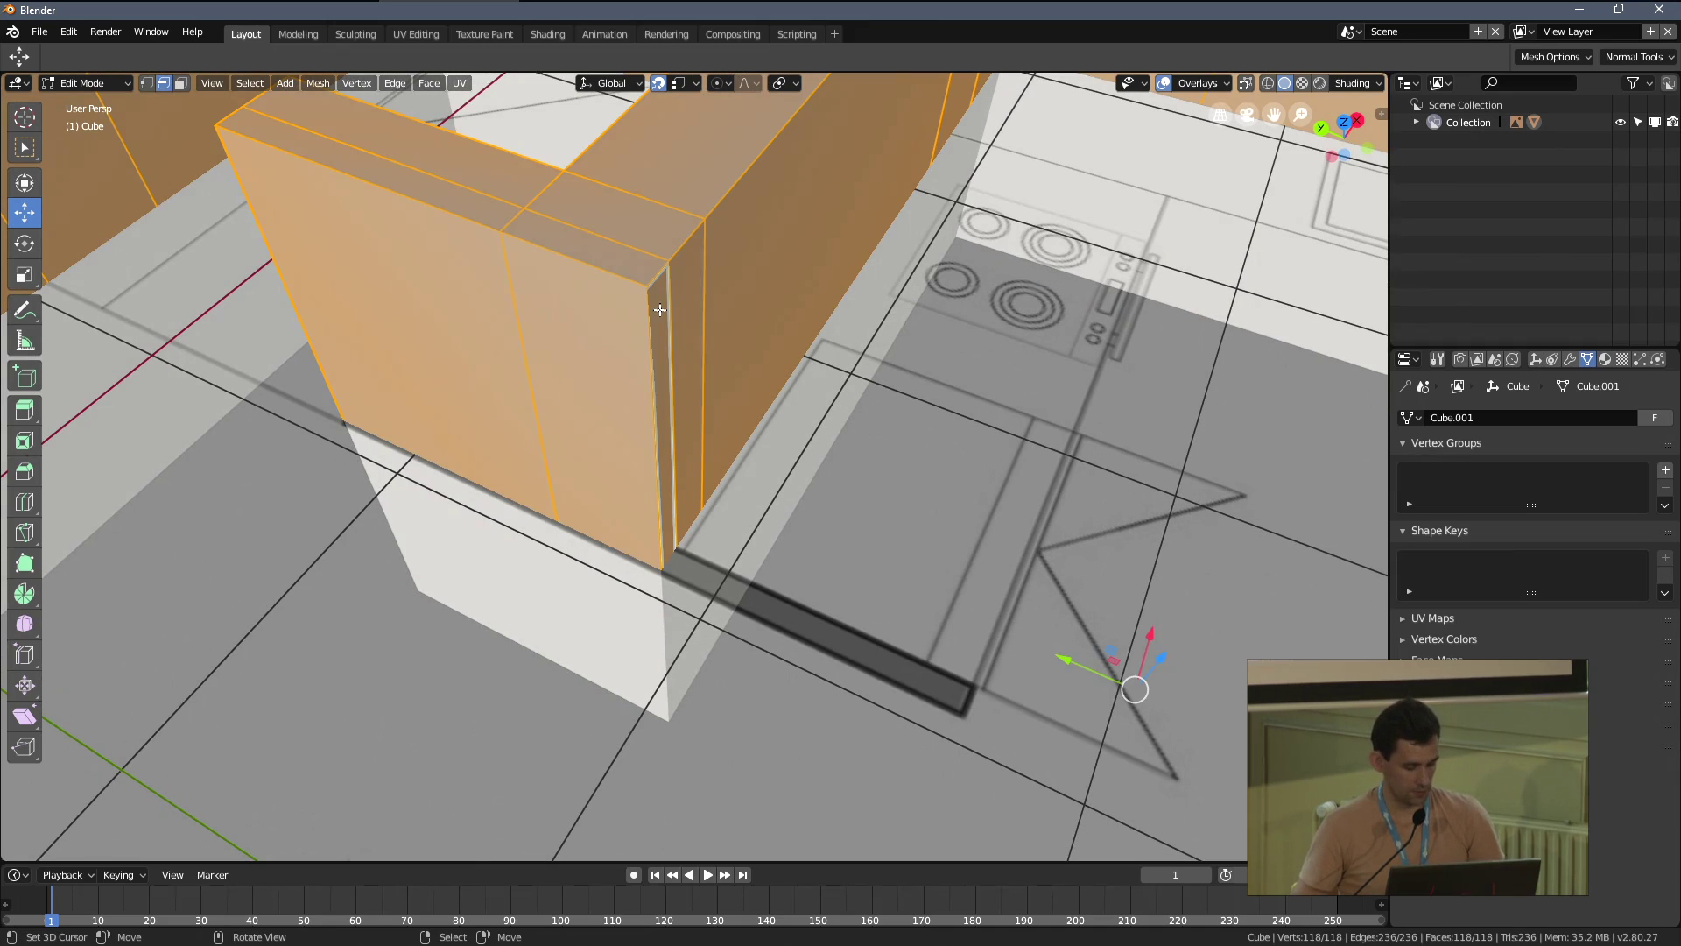
key(ctrl+v)
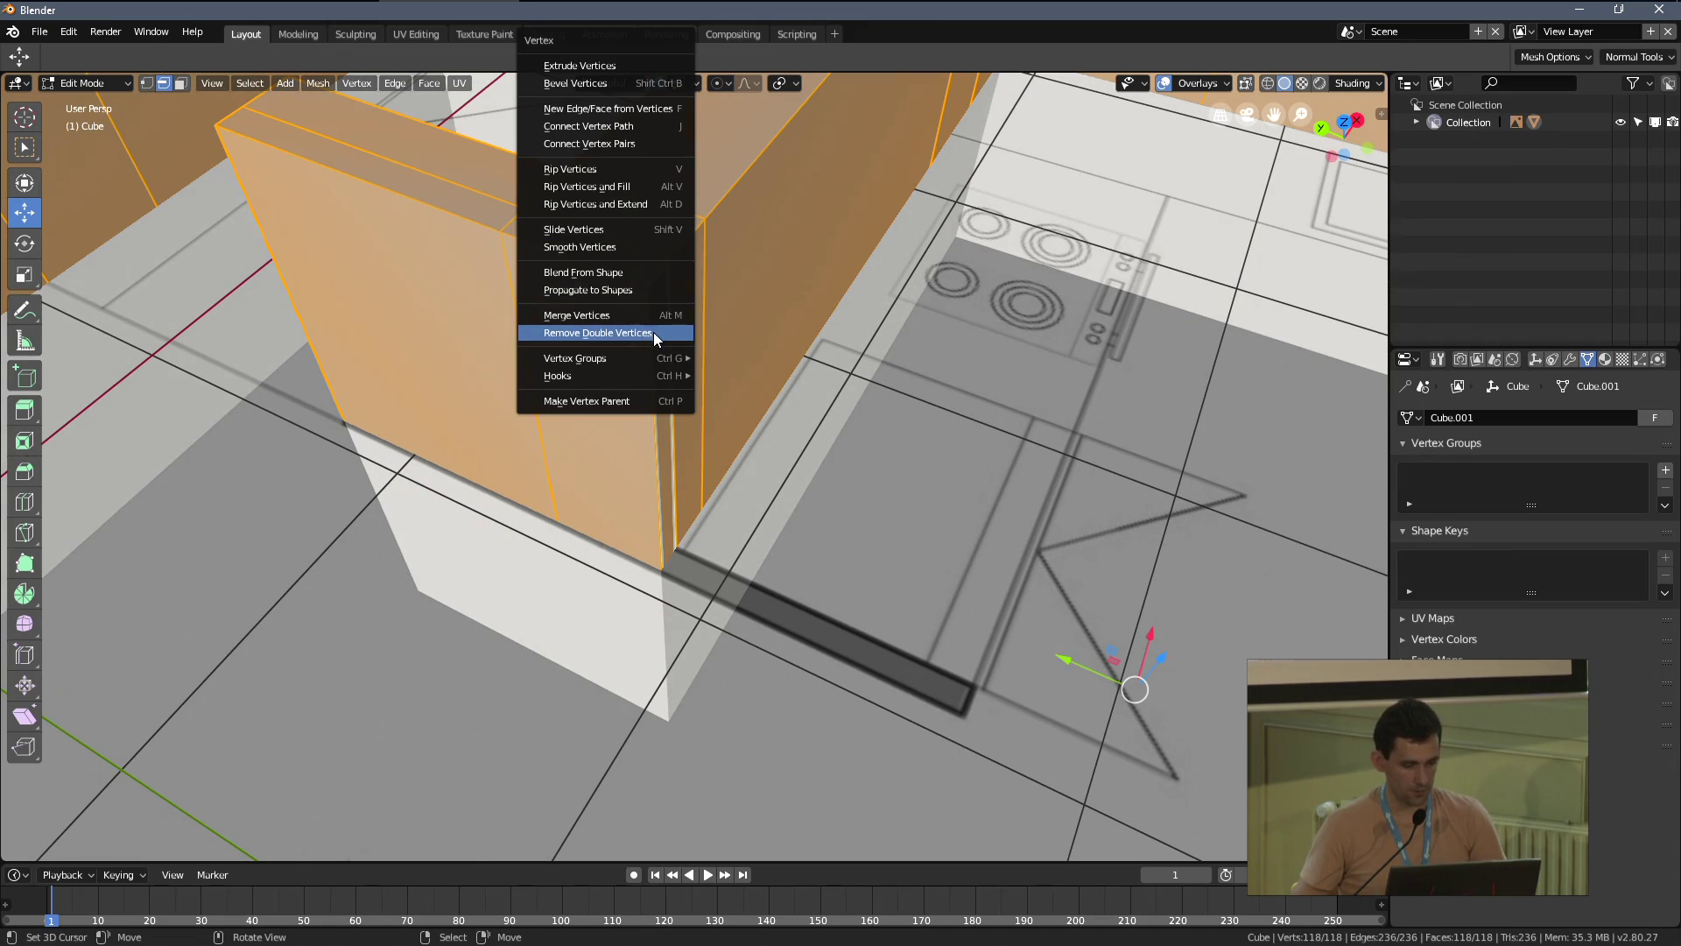
click(653, 333)
middle_drag(784, 327, 809, 294)
key(Tab)
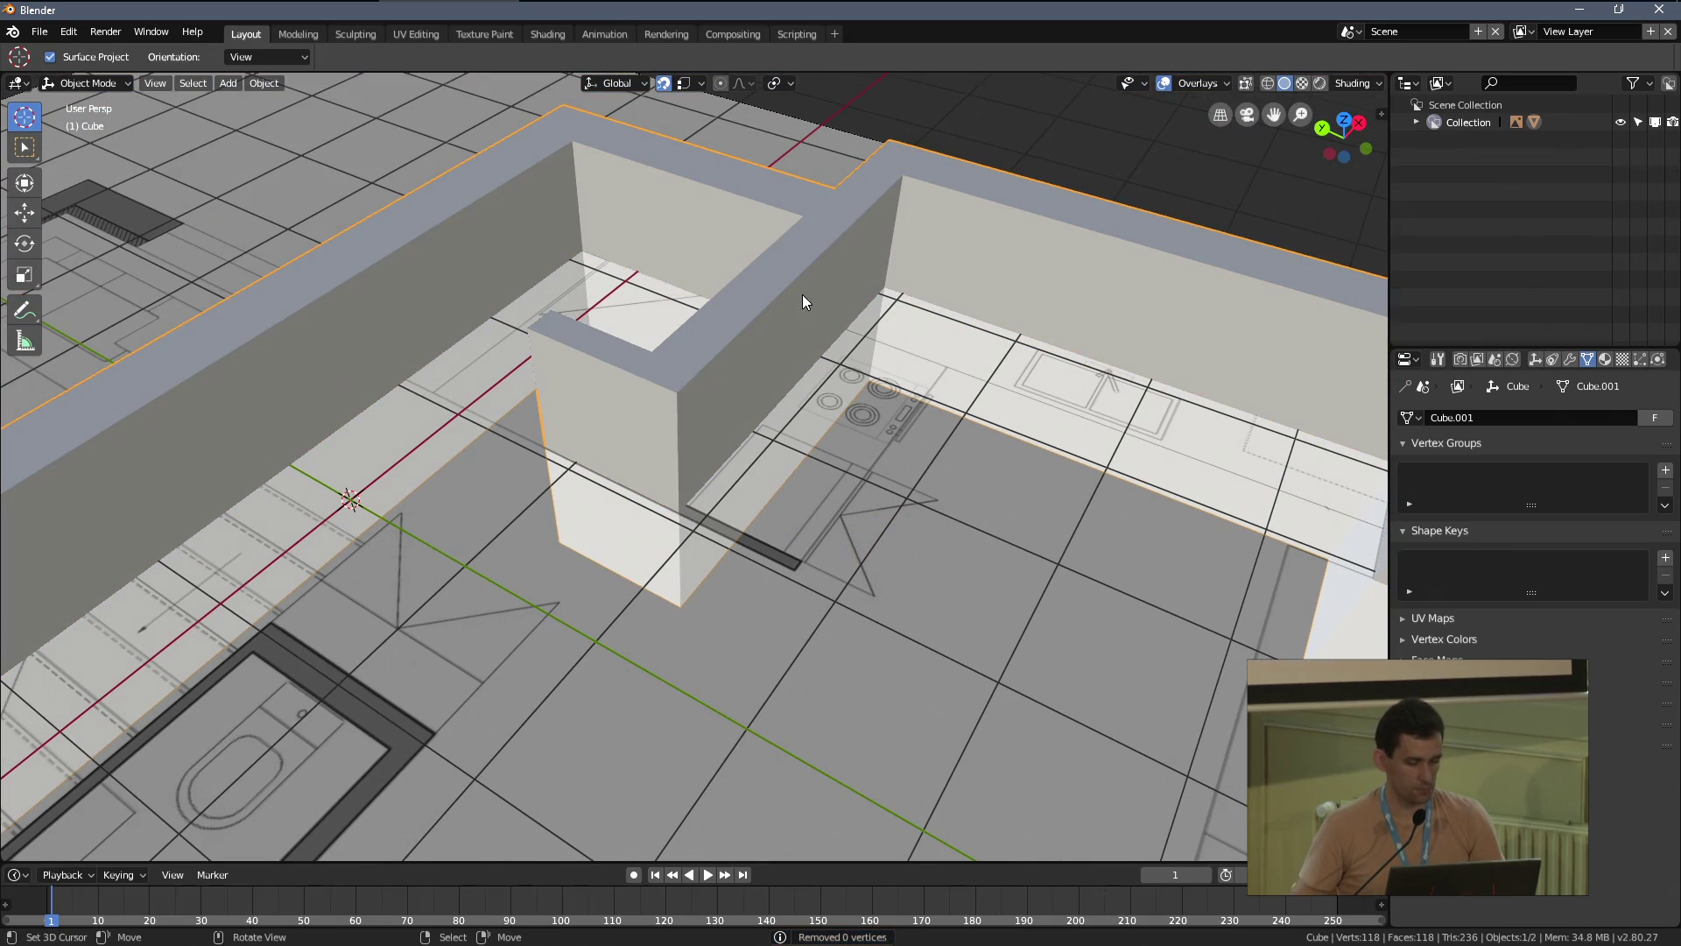
Extrude the narrow face at the start of the thin kitchen partition 0.847 m to the partition's end
key(Tab)
key(KP_7)
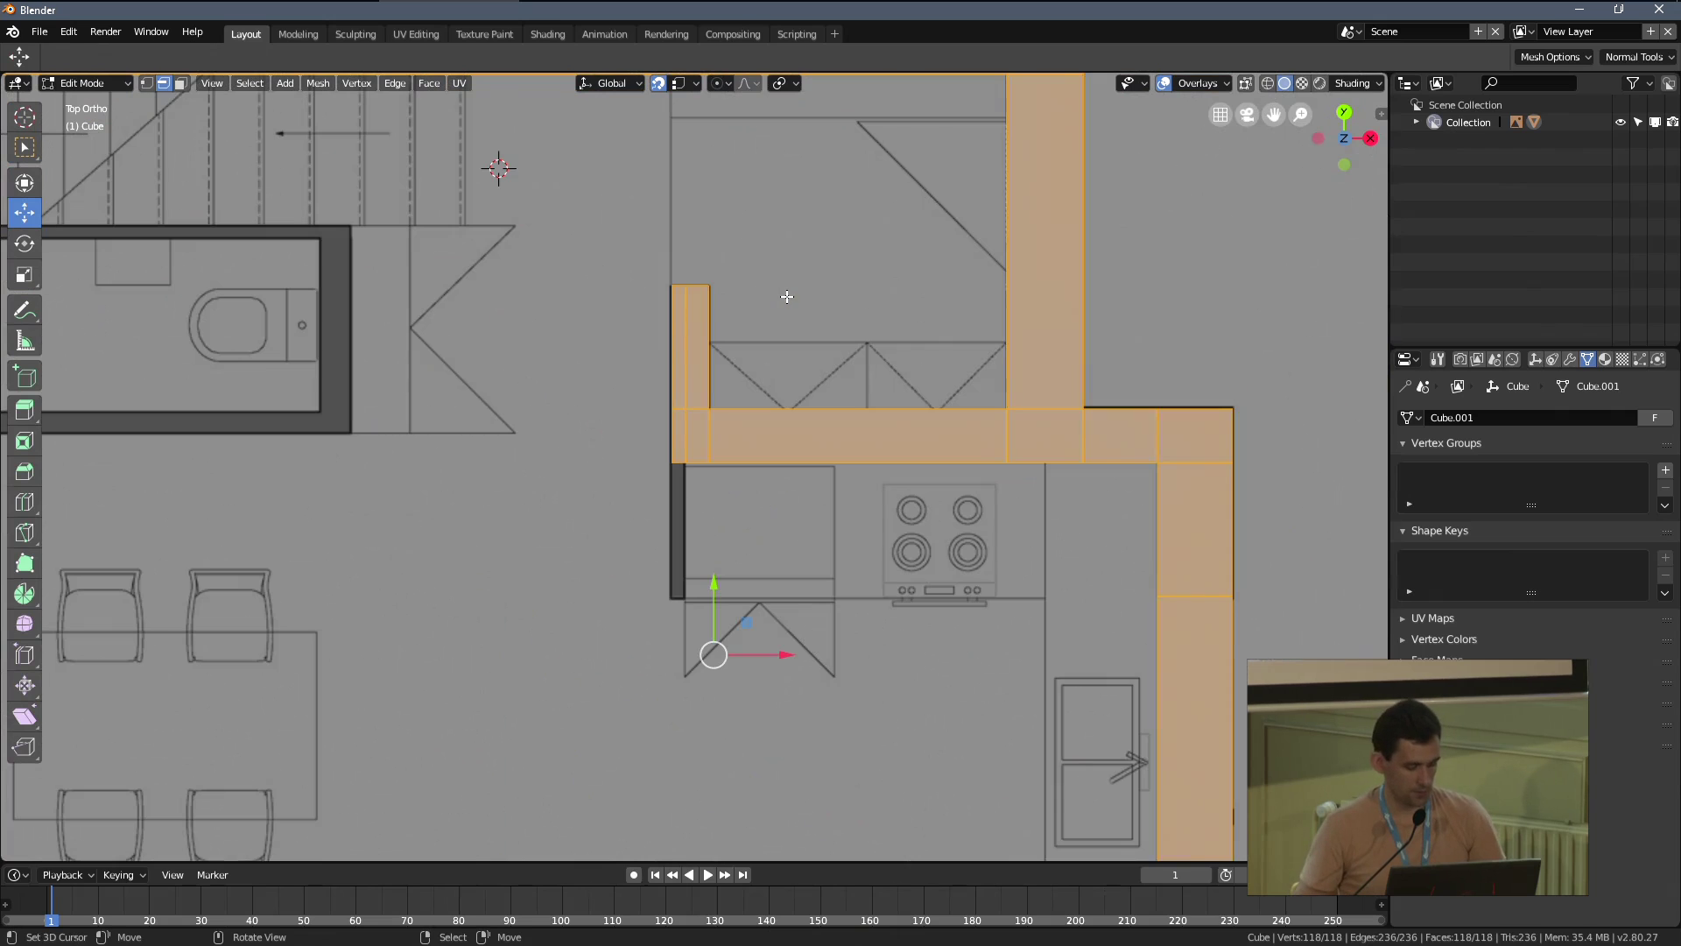
key(3)
scroll(728, 443, up, 4)
middle_drag(673, 492, 696, 427)
right_click(665, 438)
click(666, 437)
key(KP_7)
key(e)
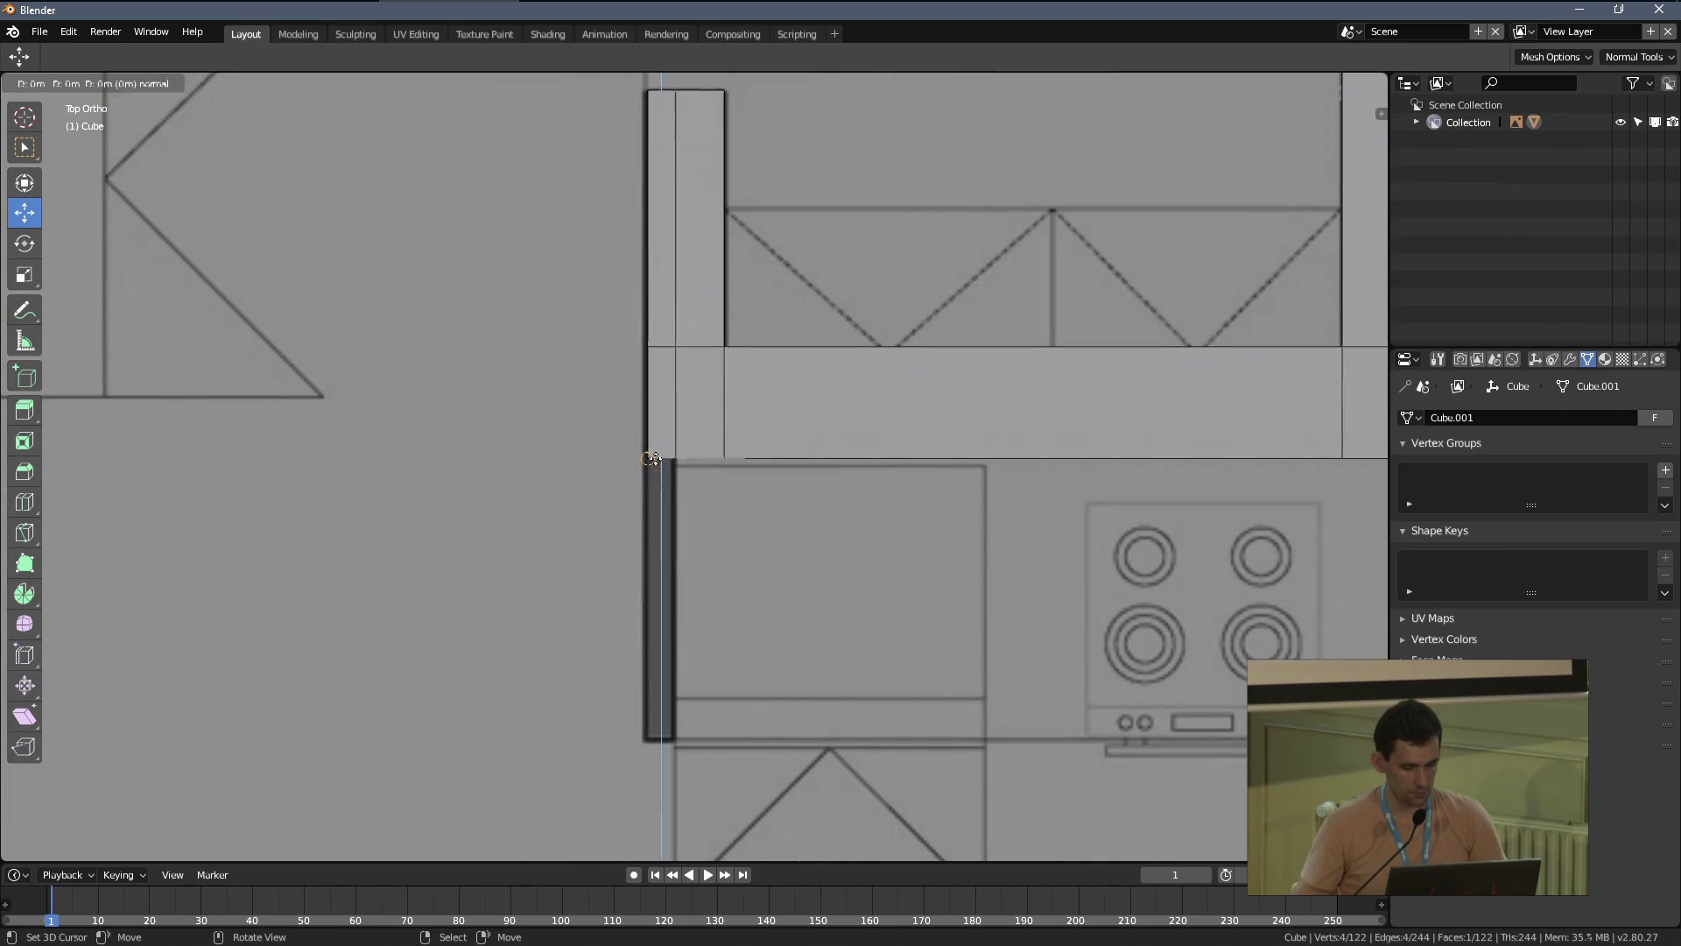
click(667, 730)
scroll(668, 730, down, 4)
middle_drag(751, 589, 827, 429)
scroll(773, 512, down, 3)
key(KP_7)
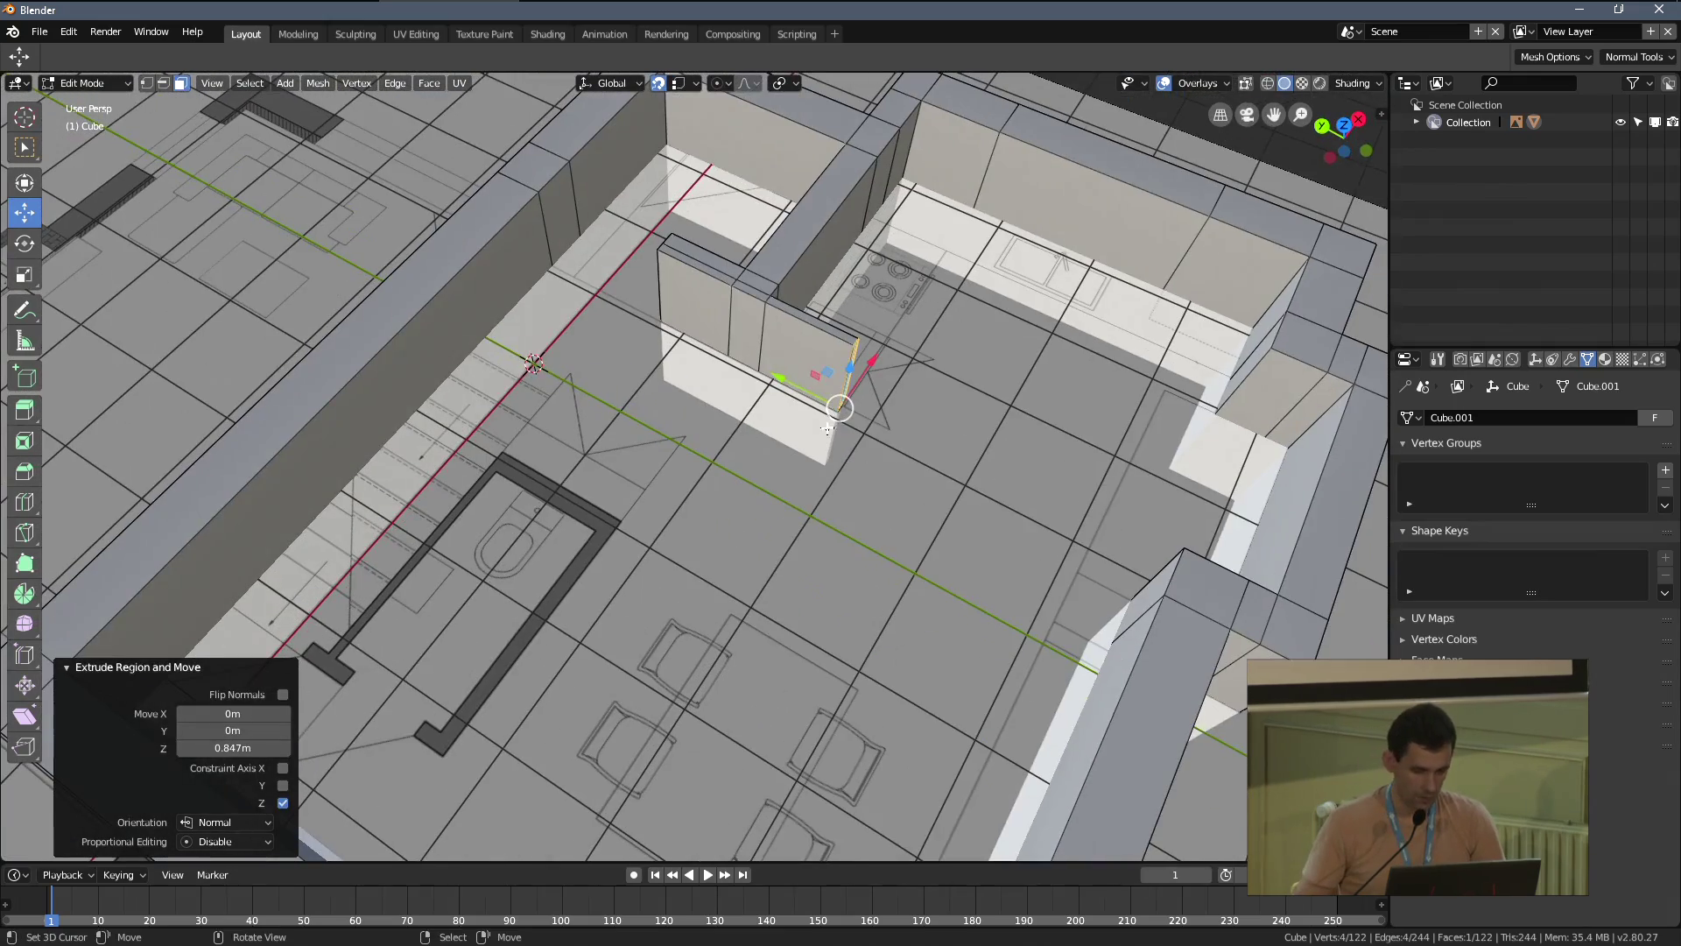
click(809, 362)
key(KP_7)
Switch to the desktop and launch Blender again from the 2.80_02 shortcut
key(alt+Tab)
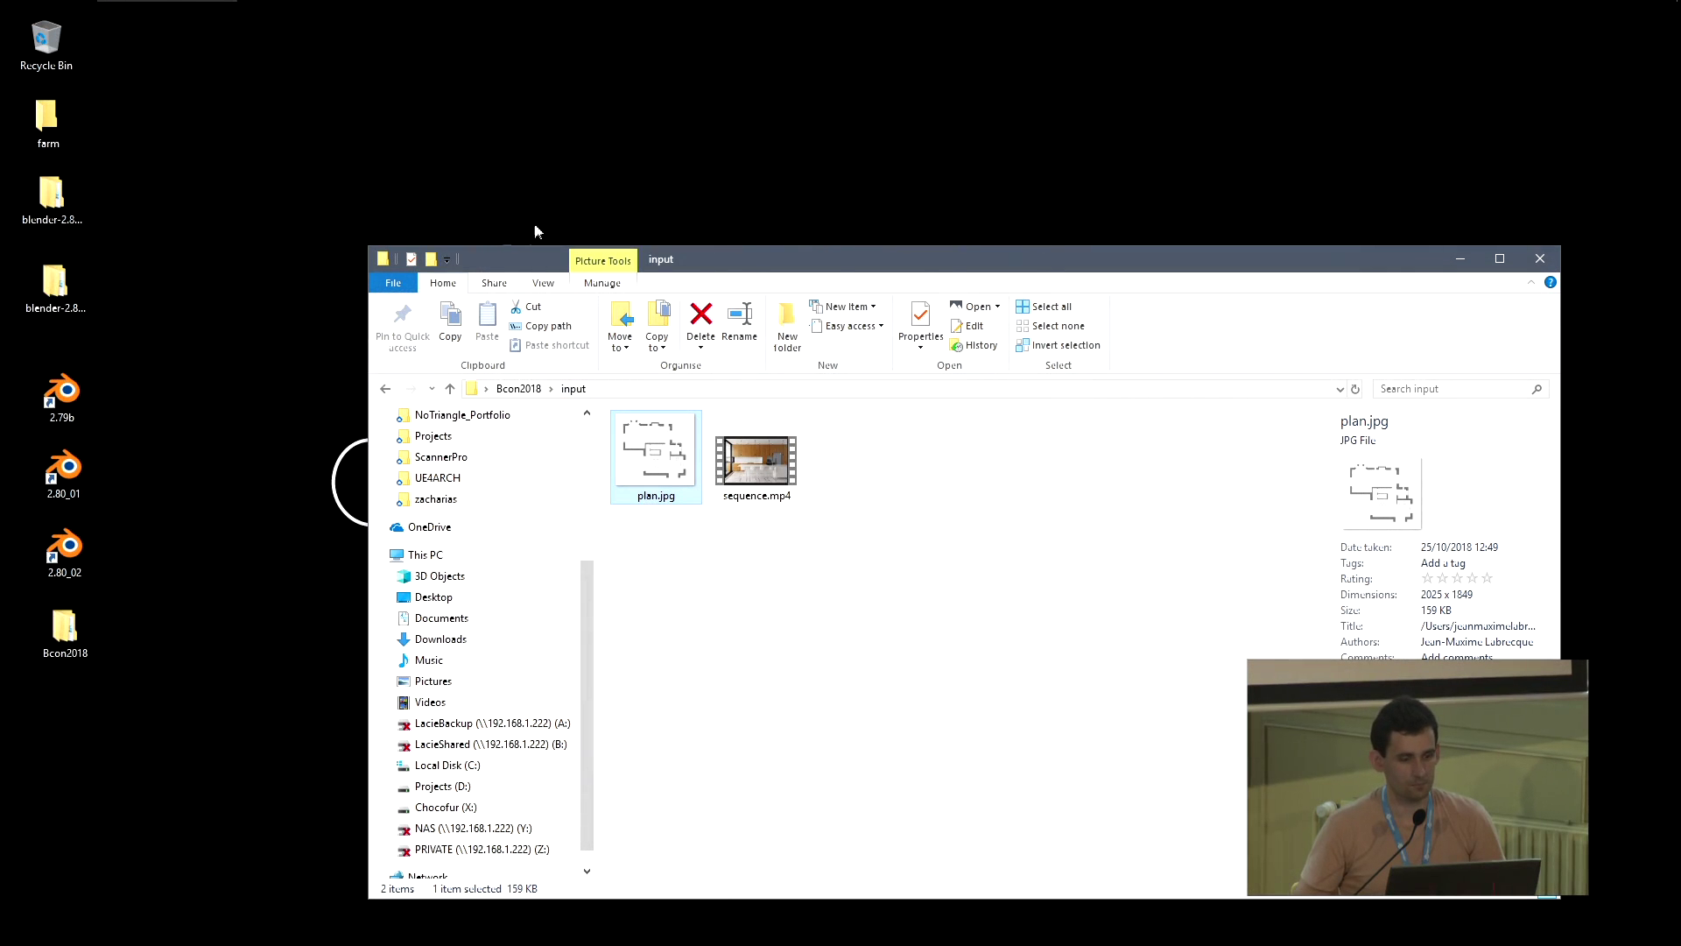
click(455, 173)
click(65, 547)
double_click(66, 548)
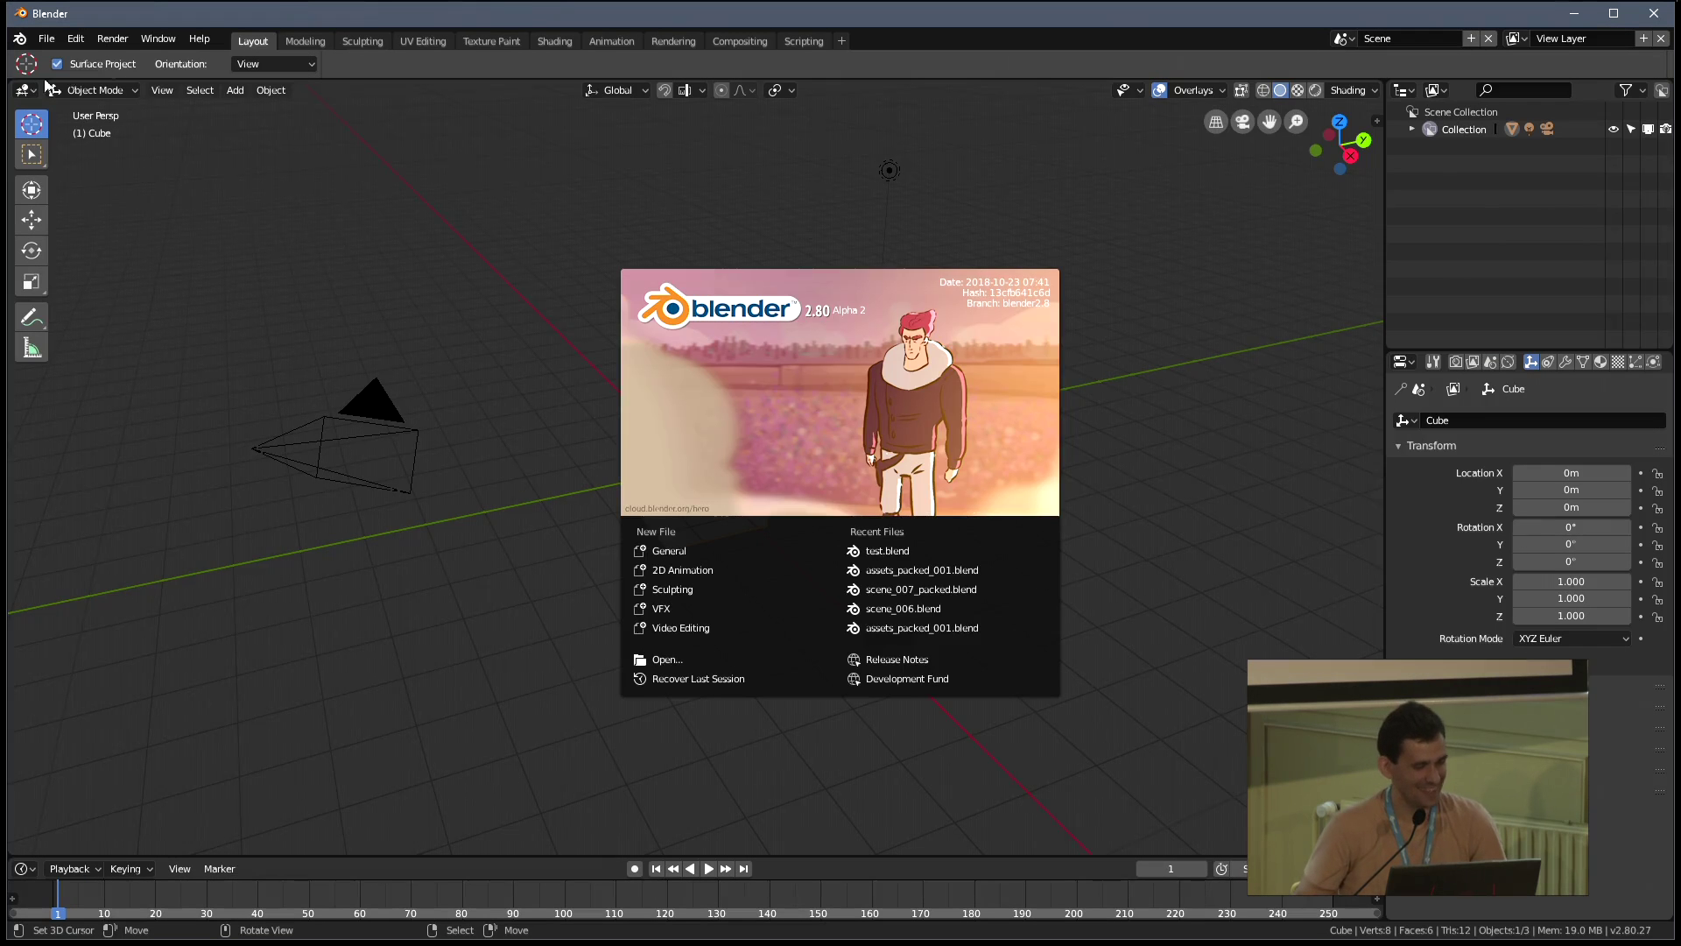
Recover the auto-saved file 2728.blend
click(47, 42)
click(47, 41)
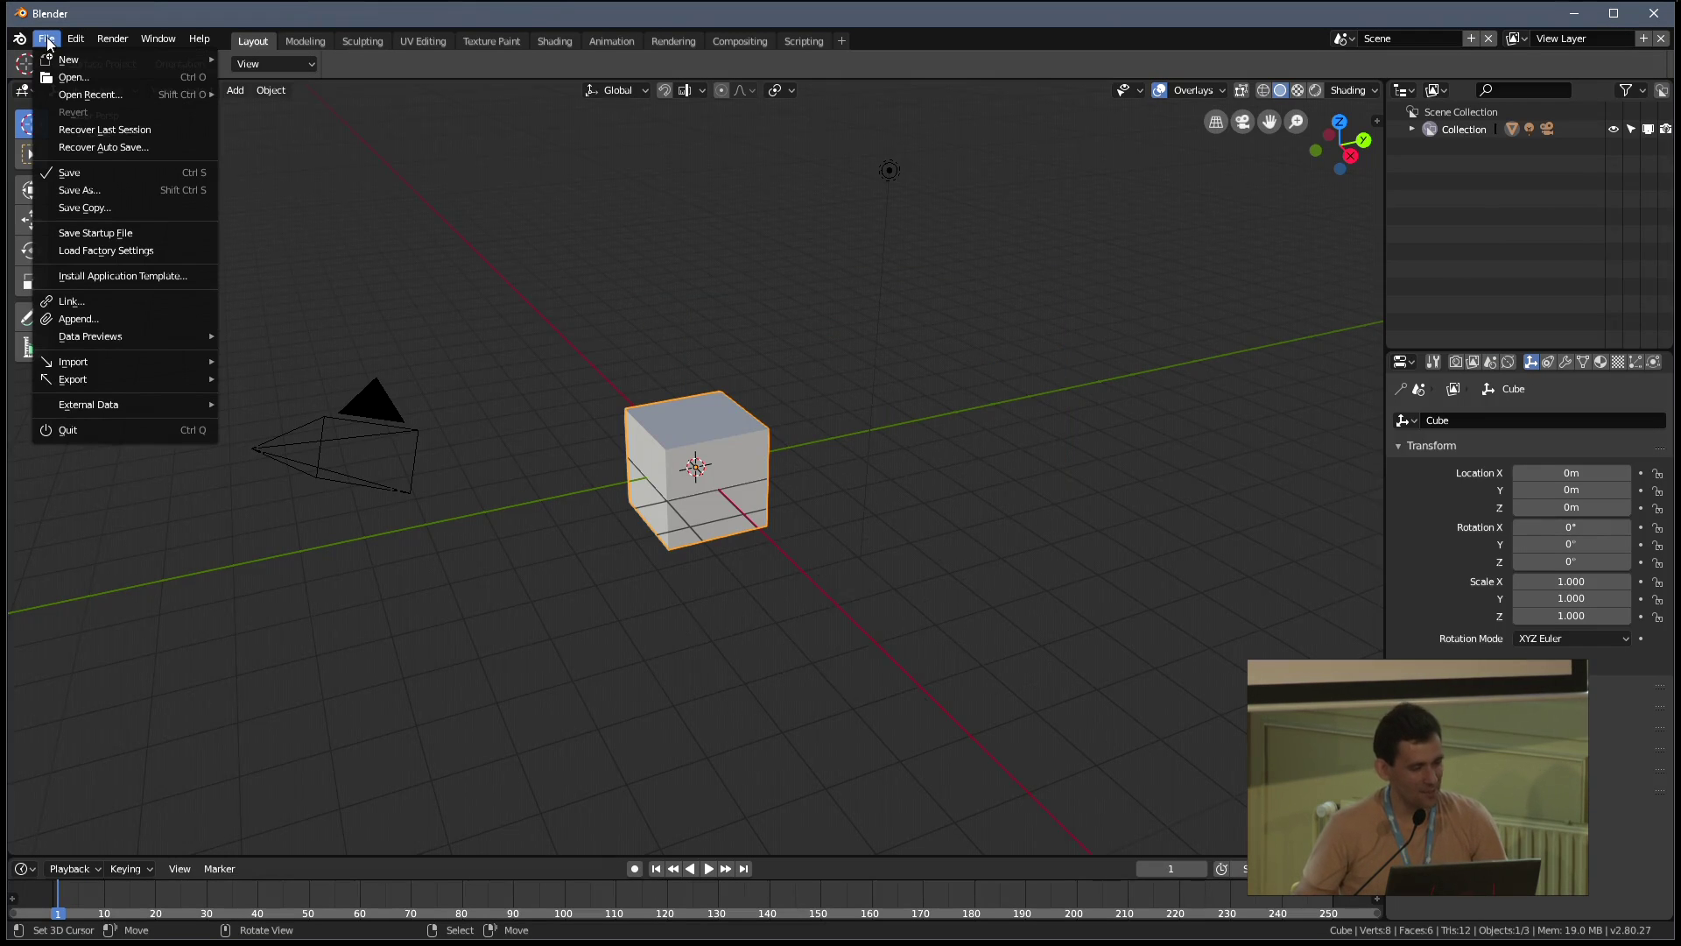
click(99, 148)
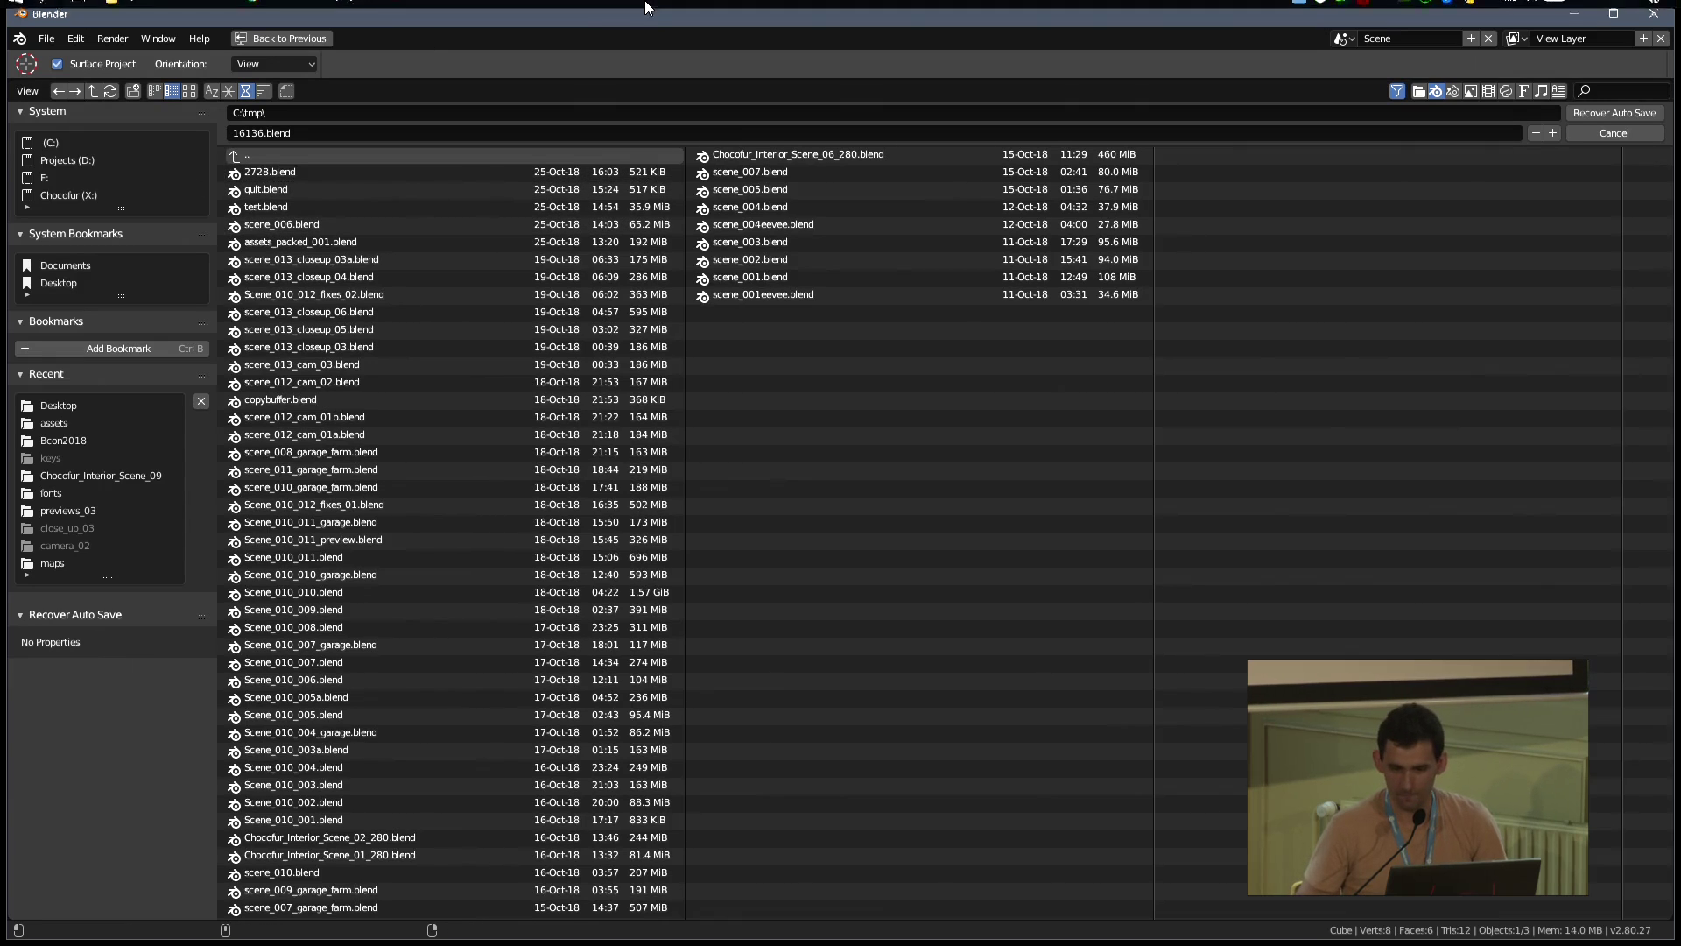
click(282, 172)
click(1578, 113)
Move the cube's +Y face -0.518 m in Y to match the lower wall's thickness, and save the file as test.blend
scroll(919, 433, down, 5)
scroll(898, 403, up, 6)
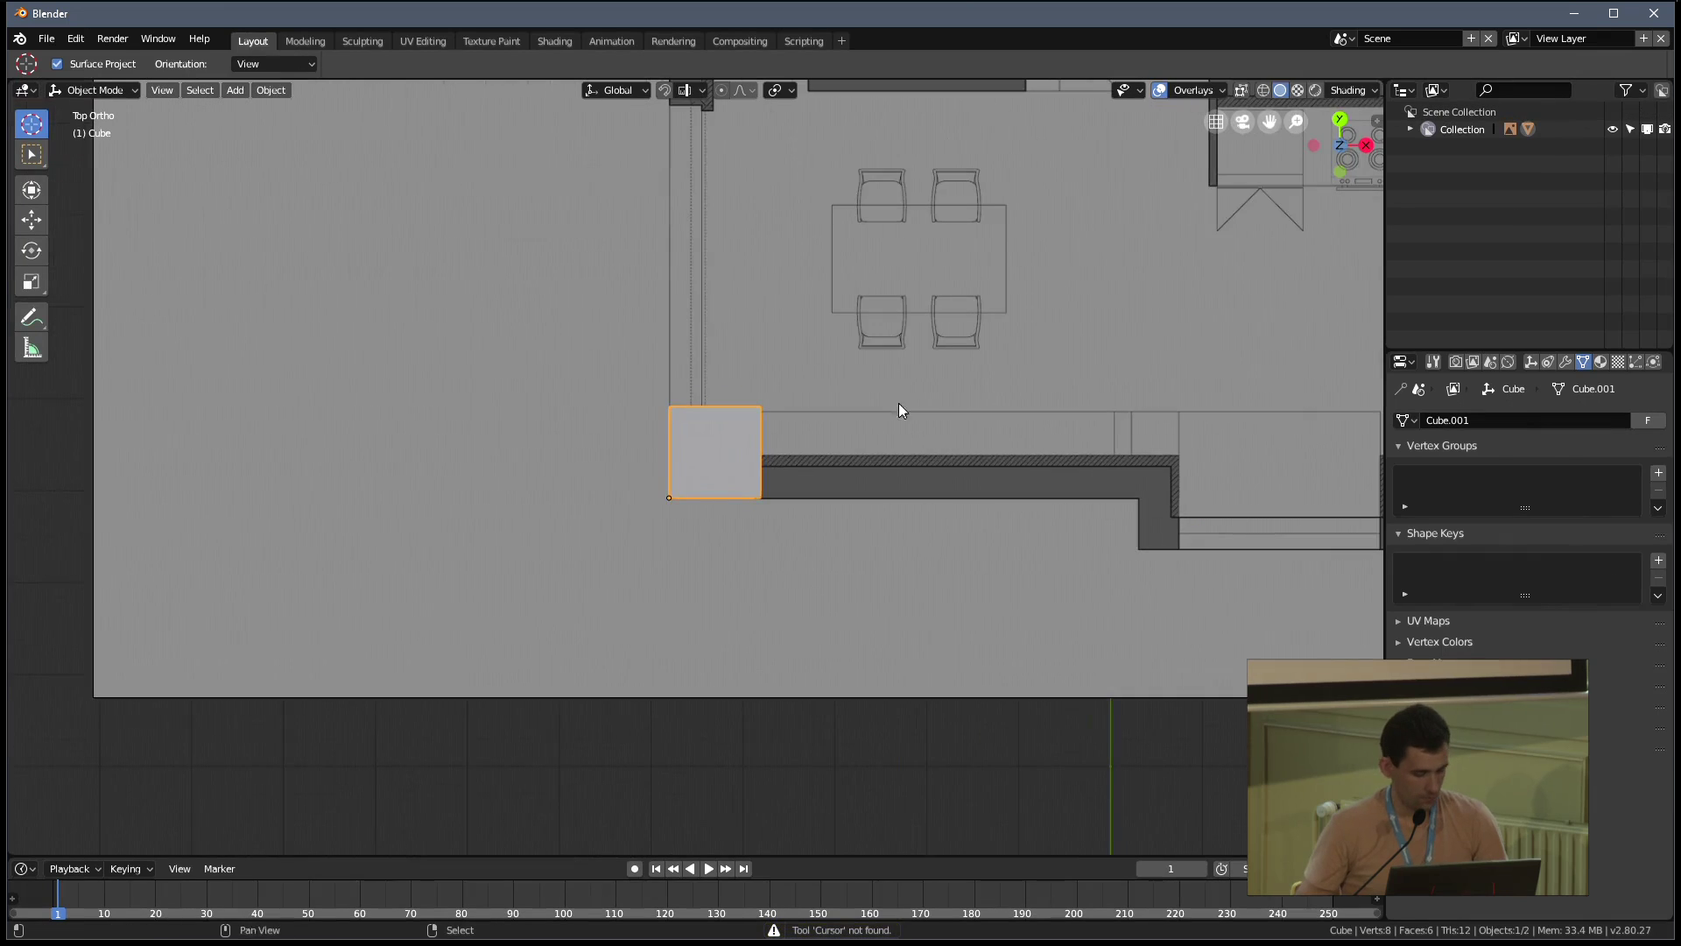
scroll(608, 517, up, 3)
middle_drag(789, 451, 858, 425)
key(KP_7)
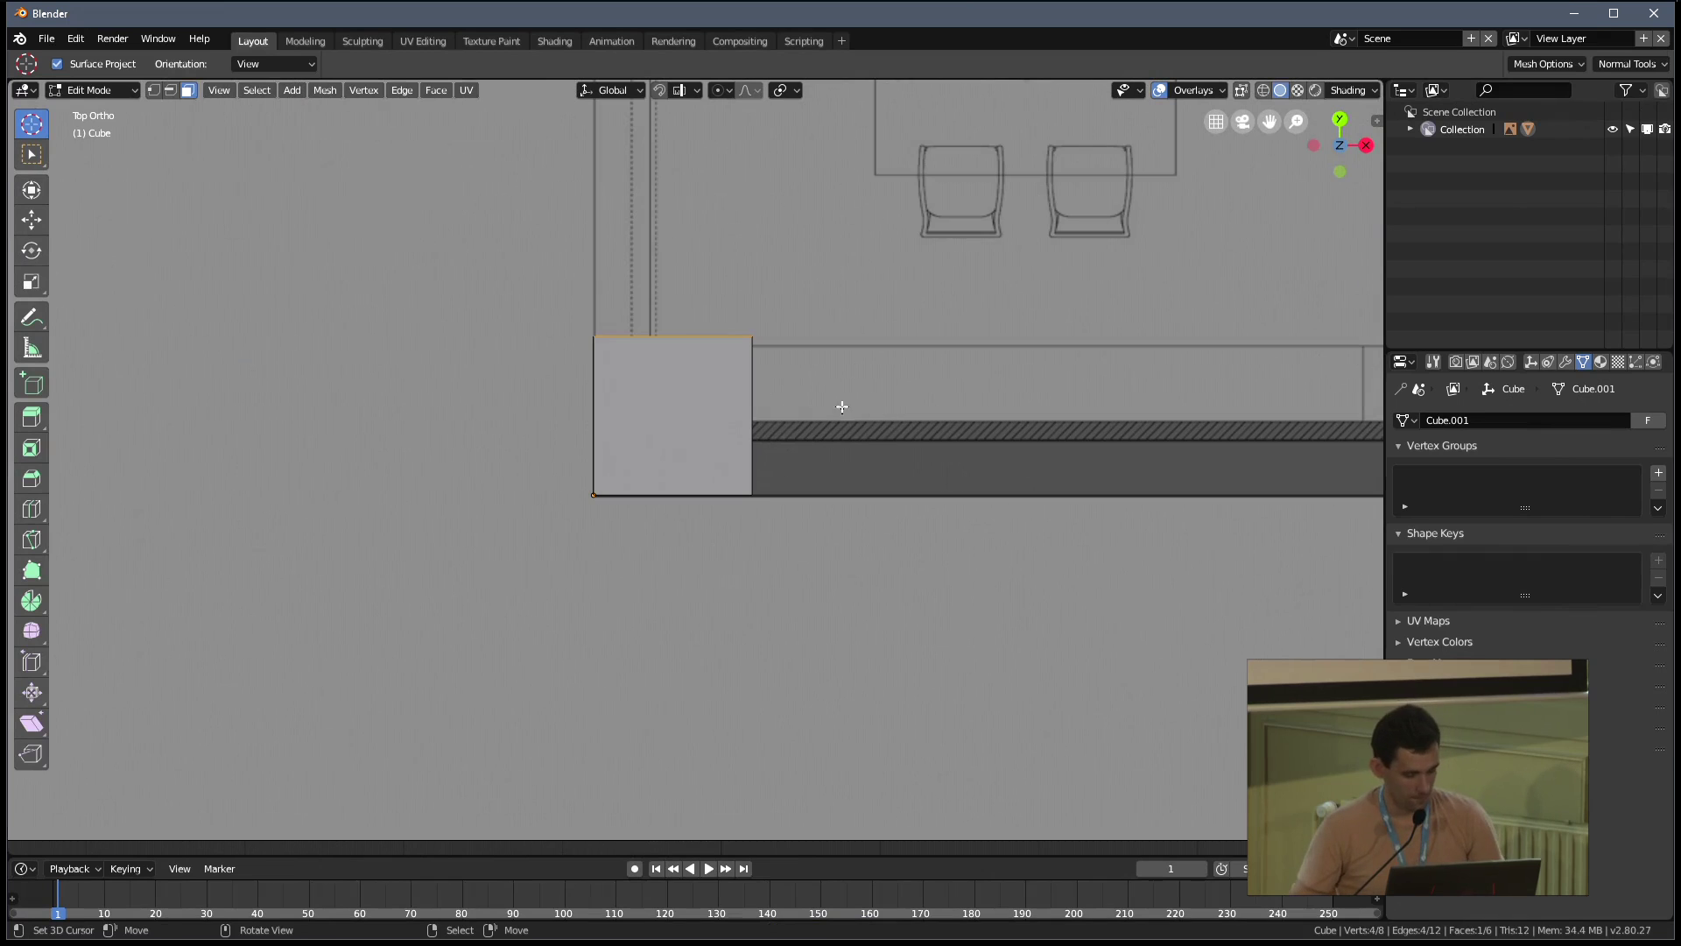
click(32, 219)
drag(655, 266, 656, 350)
key(ctrl+s)
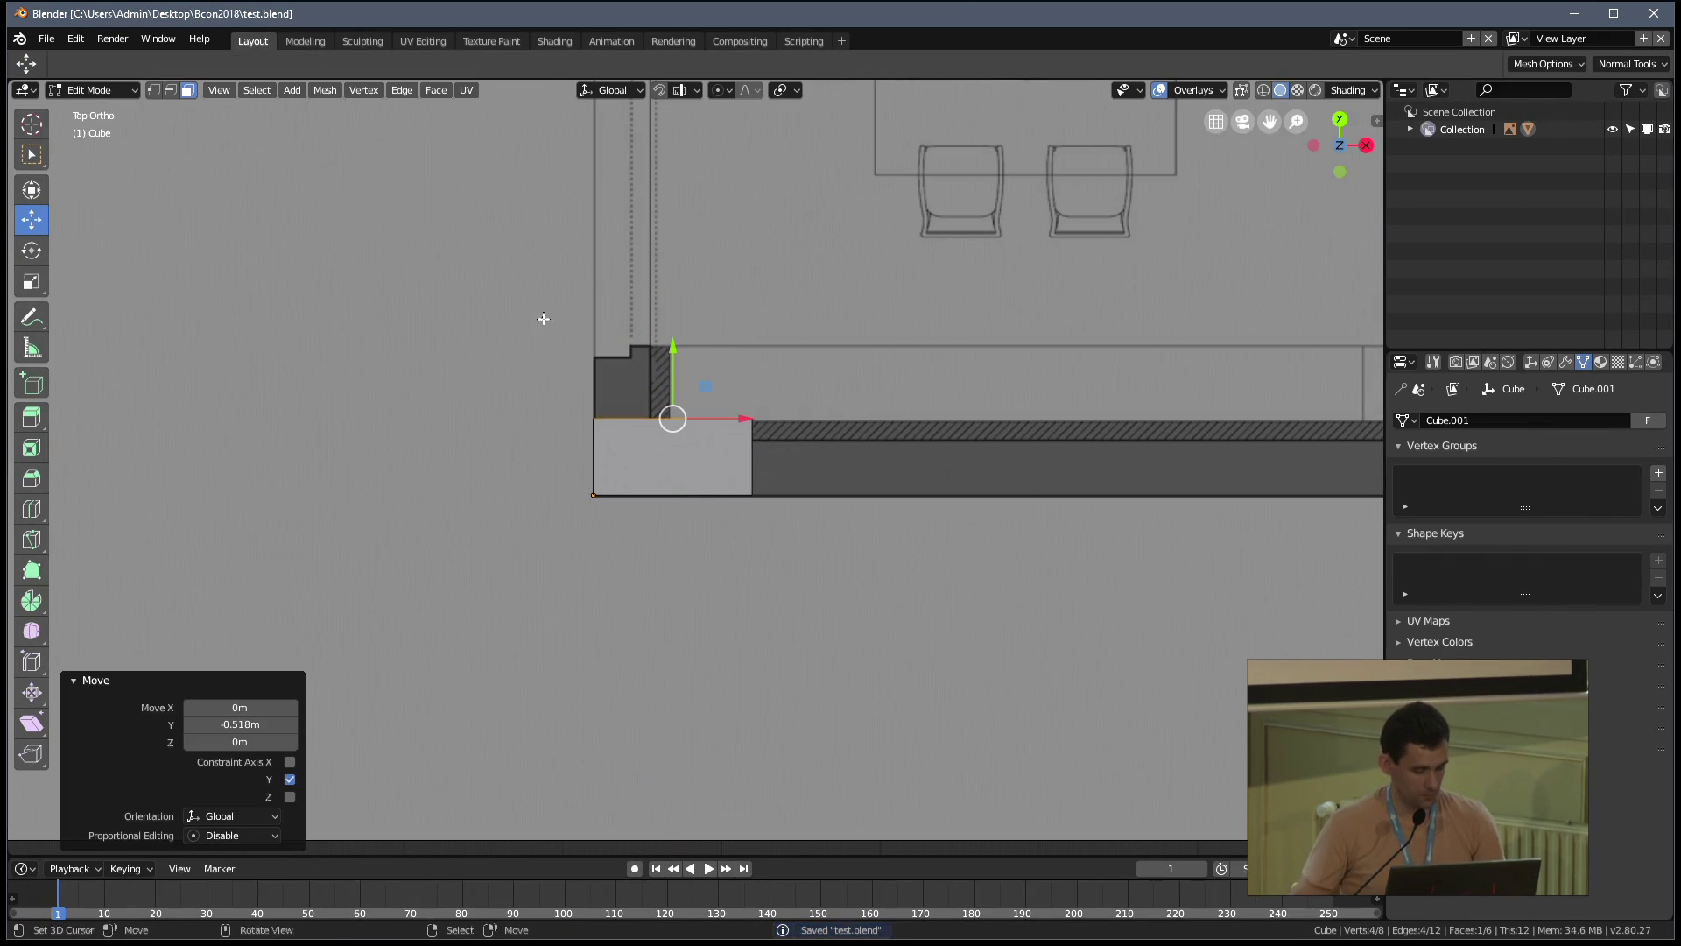
key(ctrl+s)
click(813, 422)
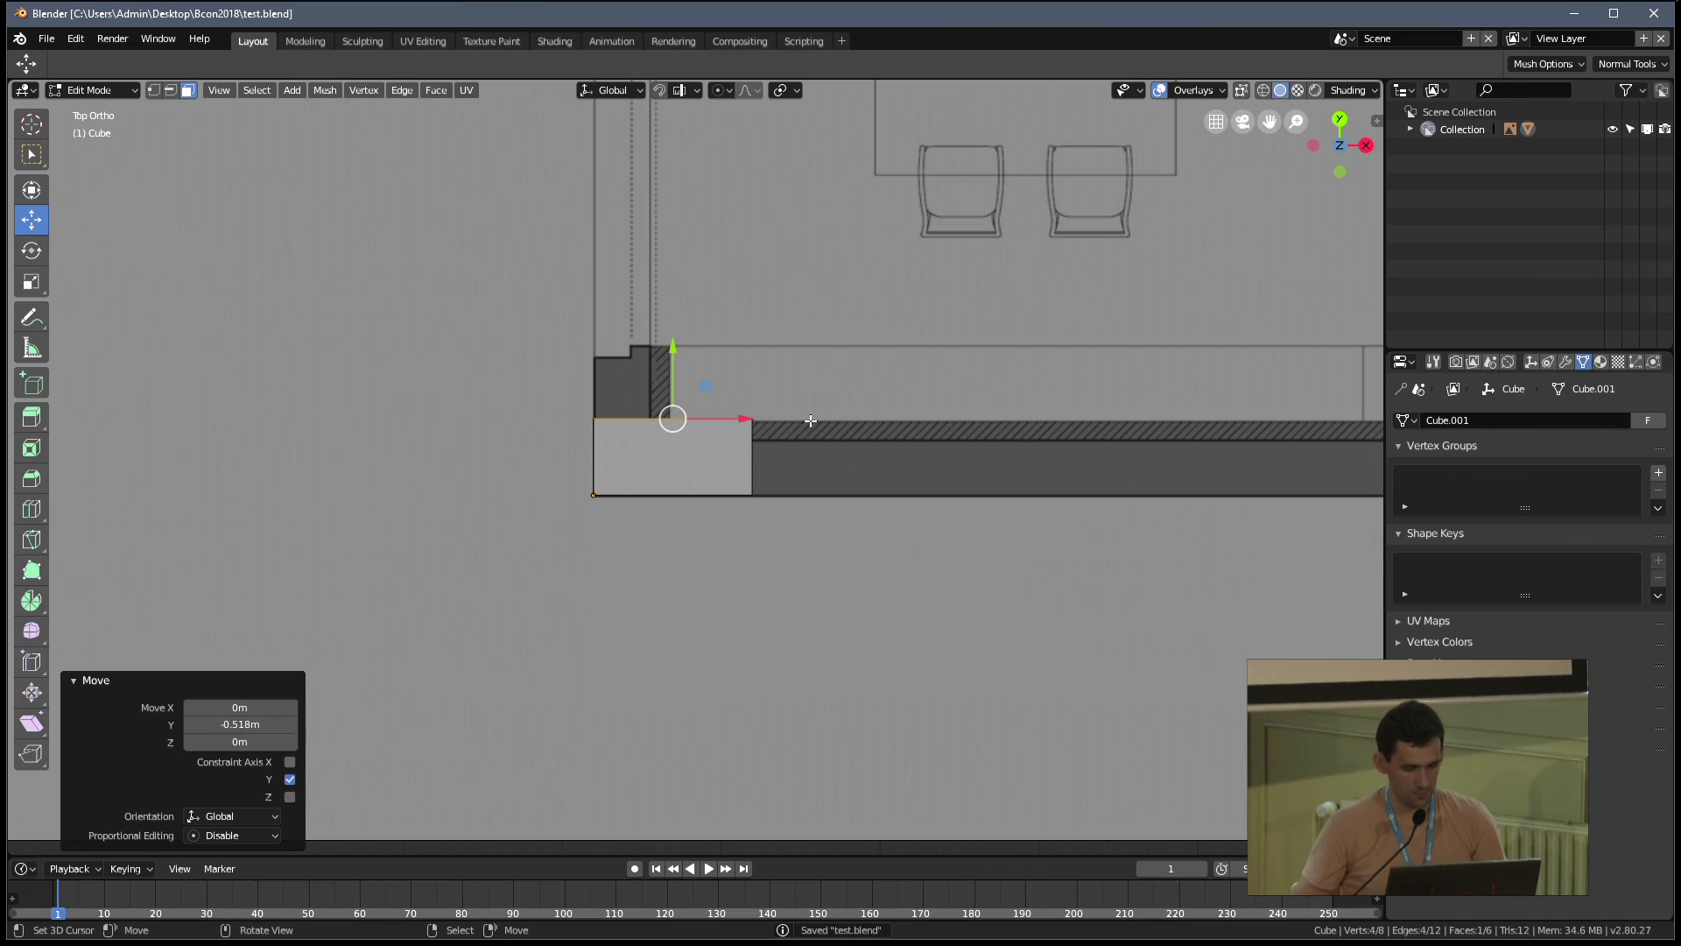
Turn on X-ray display and move the cube's +X face 4.11 m in X along the lower wall to the bay's first pier
key(Tab)
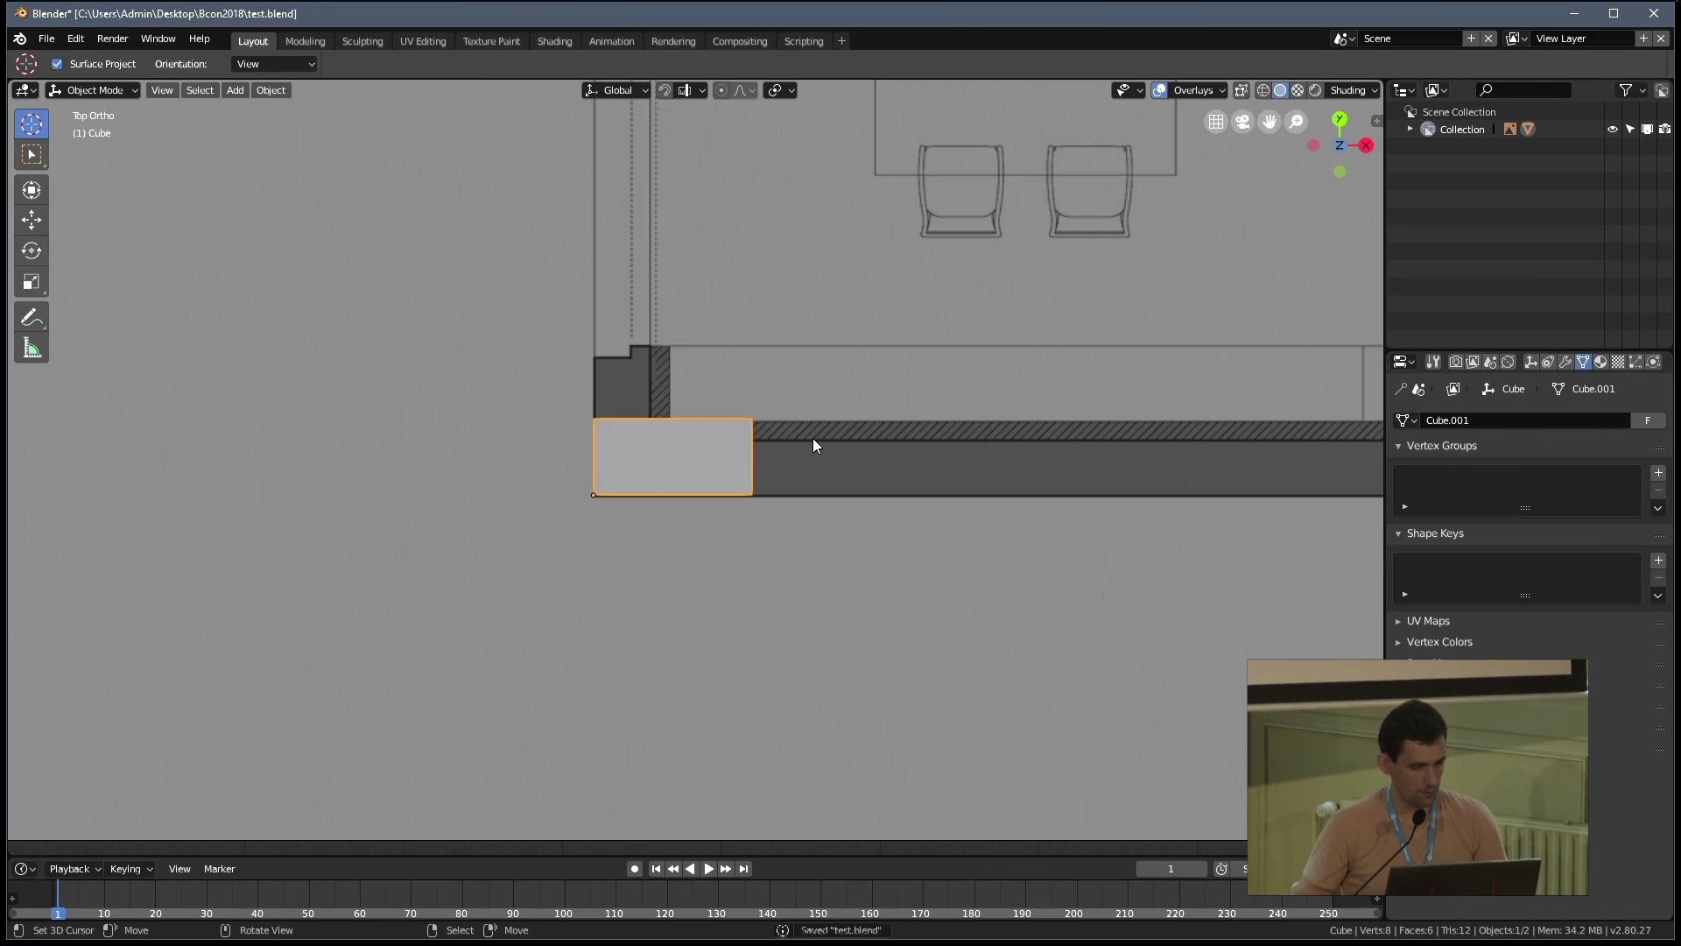
key(Tab)
middle_drag(792, 471, 742, 450)
key(z)
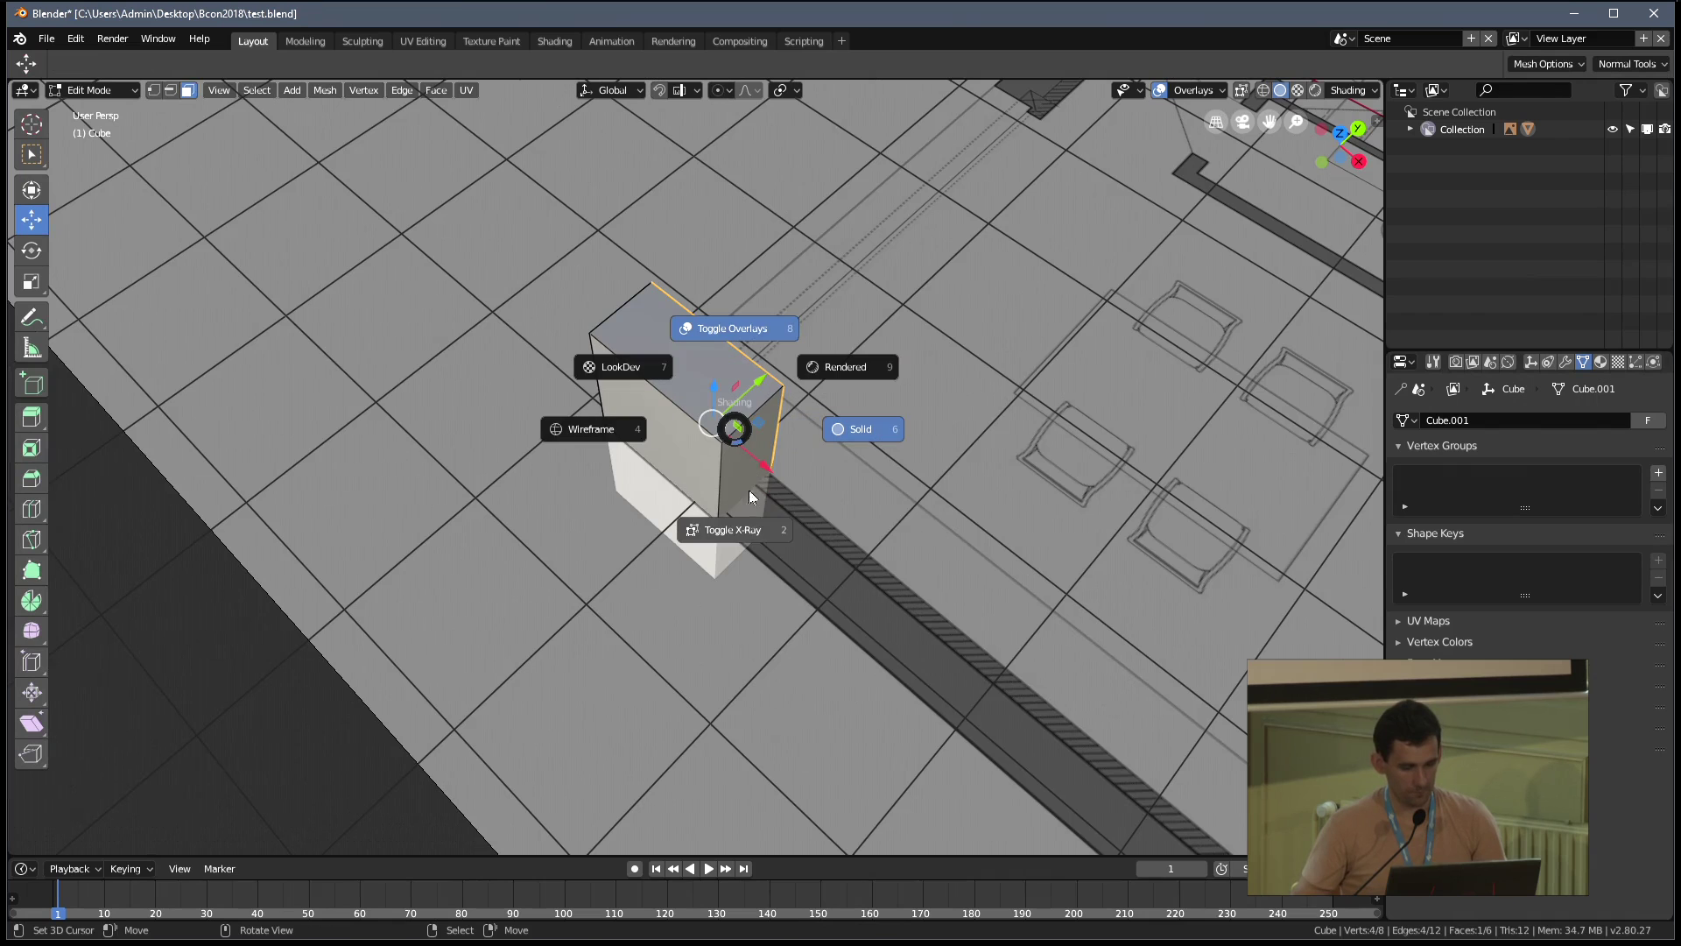
click(755, 507)
right_click(737, 462)
key(KP_7)
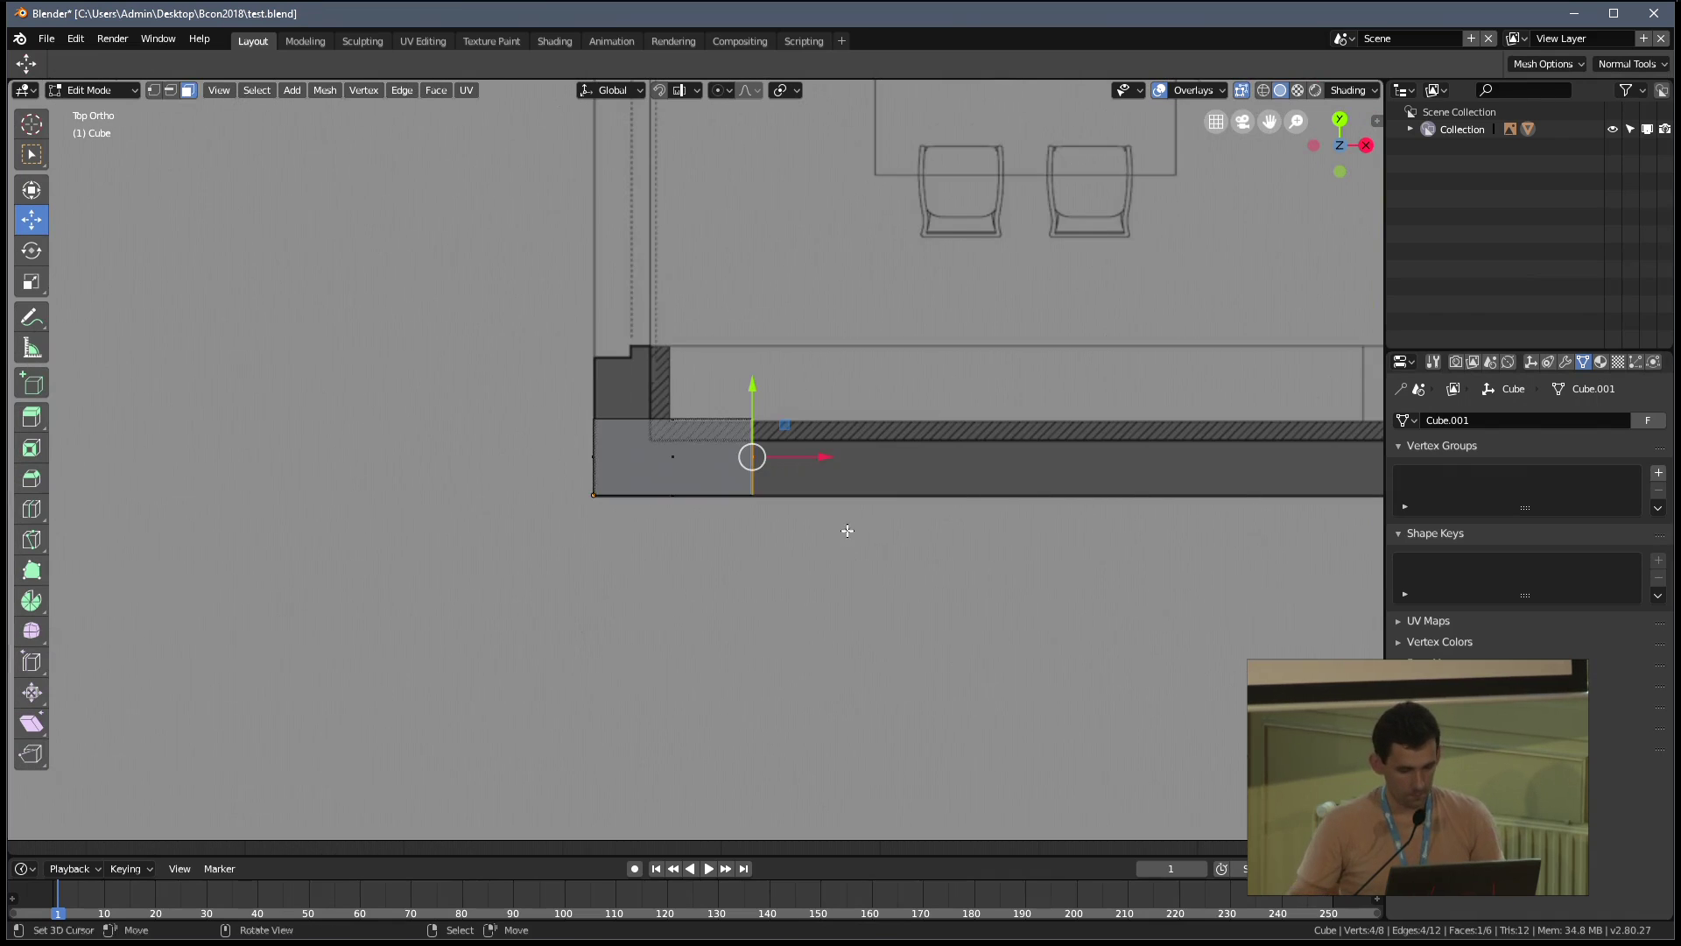
shift+middle_drag(847, 529, 476, 582)
scroll(477, 582, down, 2)
drag(471, 523, 928, 496)
shift+middle_drag(1040, 593, 850, 518)
scroll(848, 522, up, 2)
Extrude the wall's end about 0.46 m across the first pier, and the pier's -Y face 0.211 m and on to the outer edge
key(e)
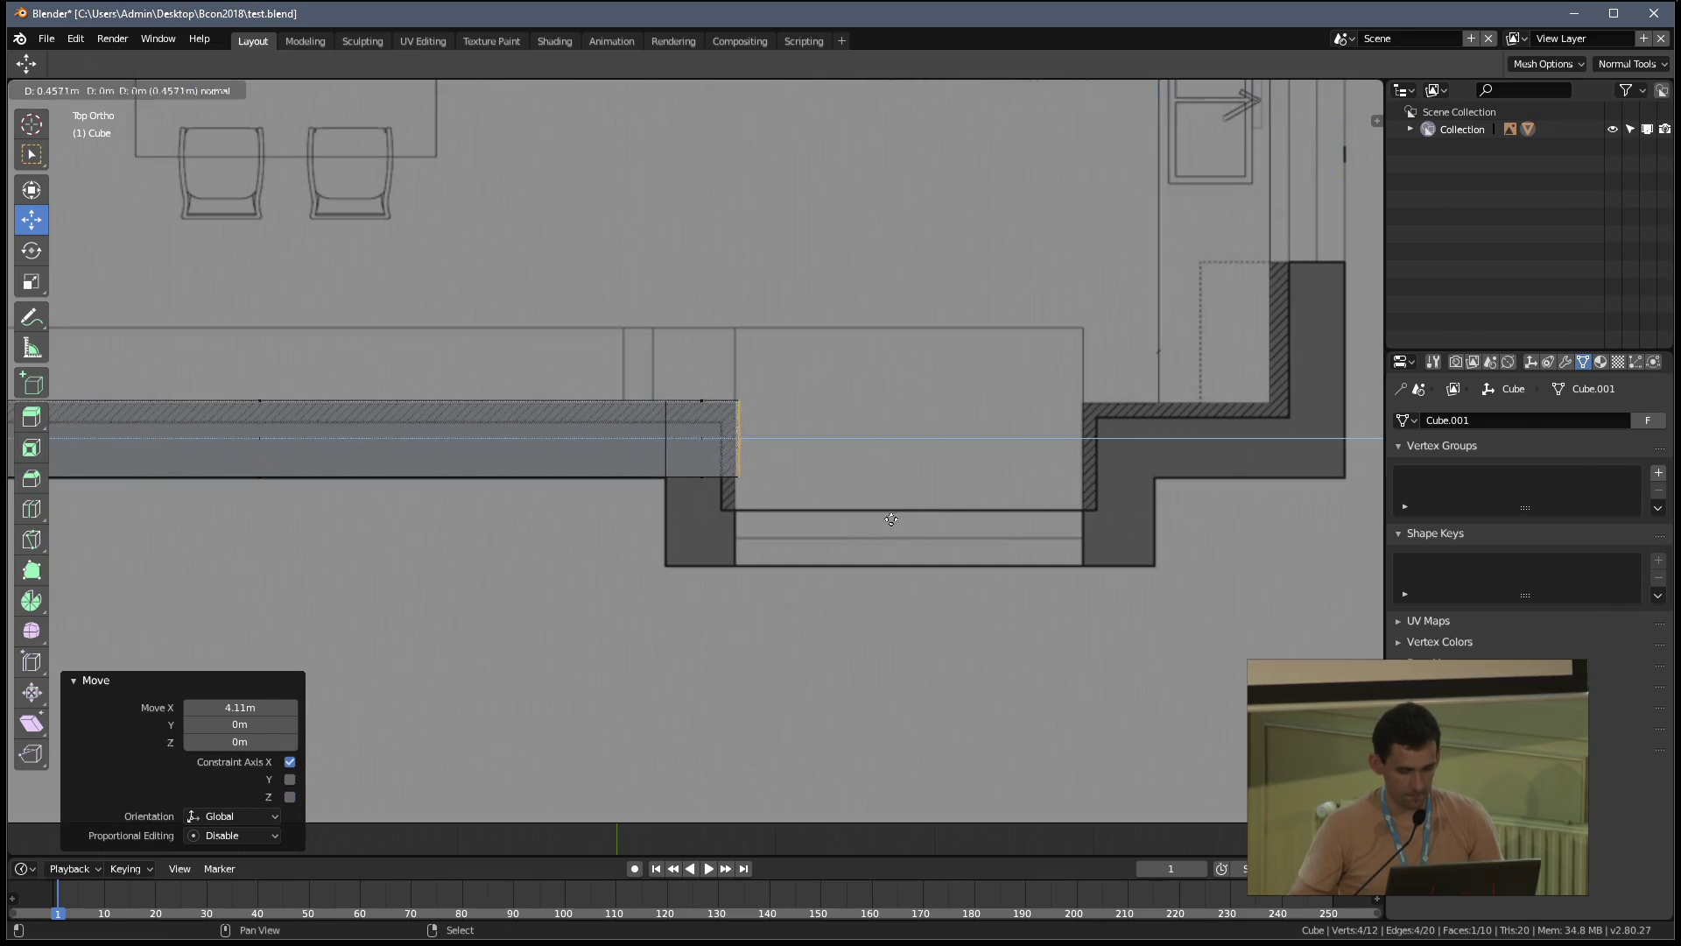
click(909, 518)
right_click(737, 496)
right_click(743, 508)
key(e)
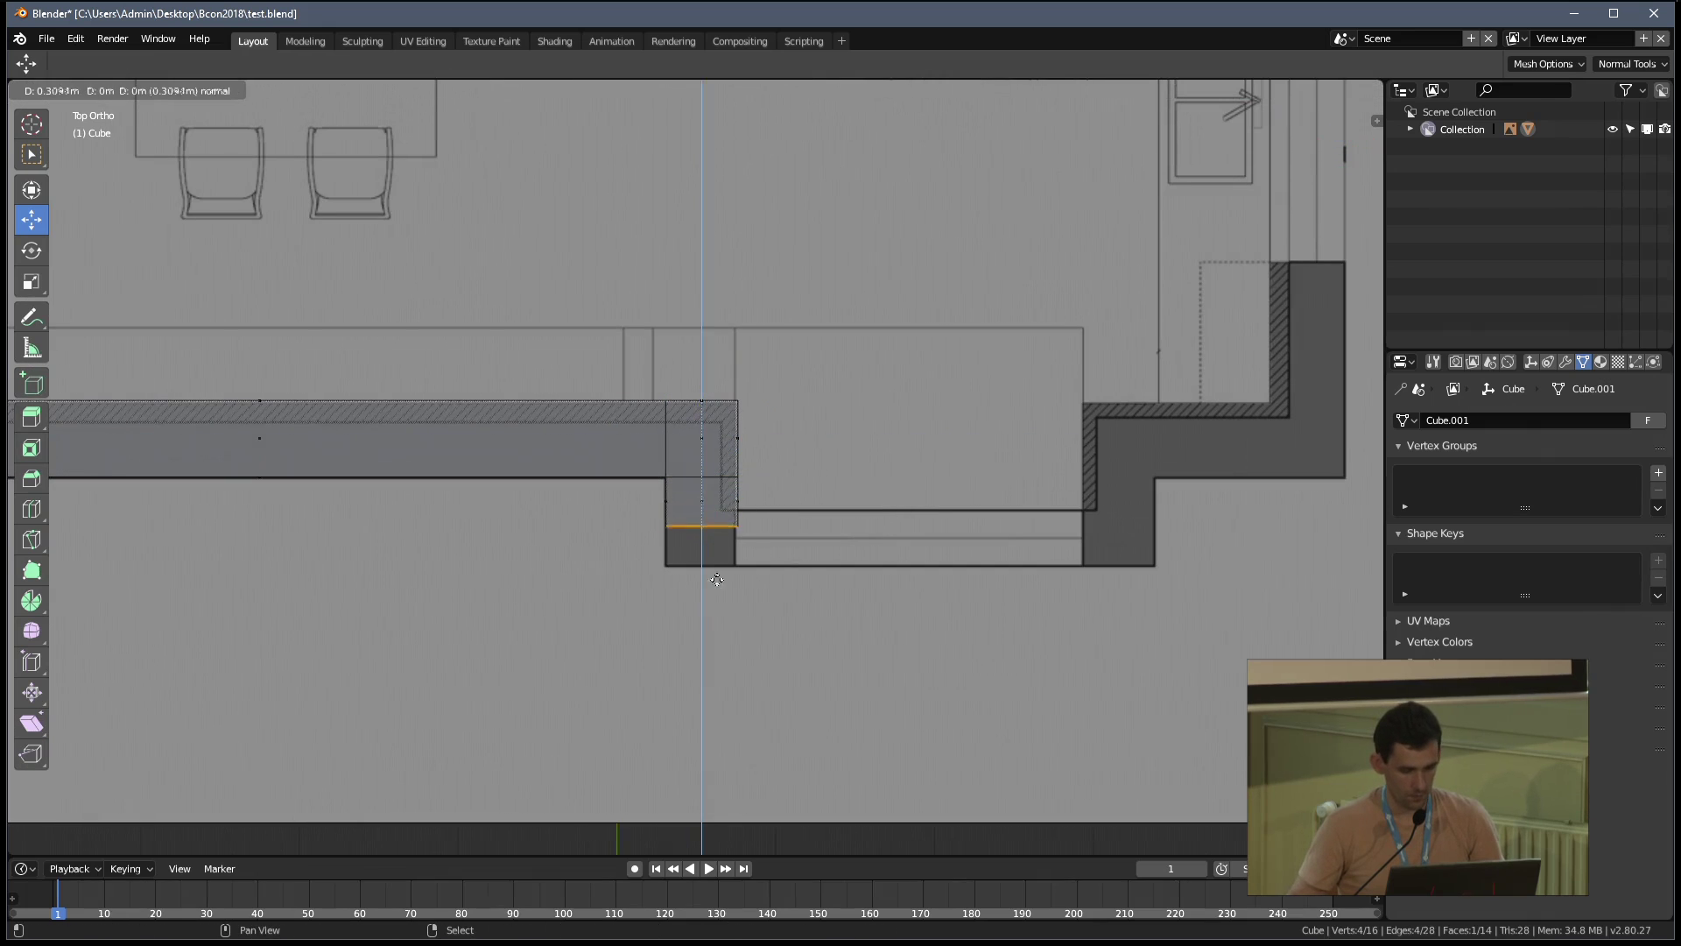
click(607, 398)
key(e)
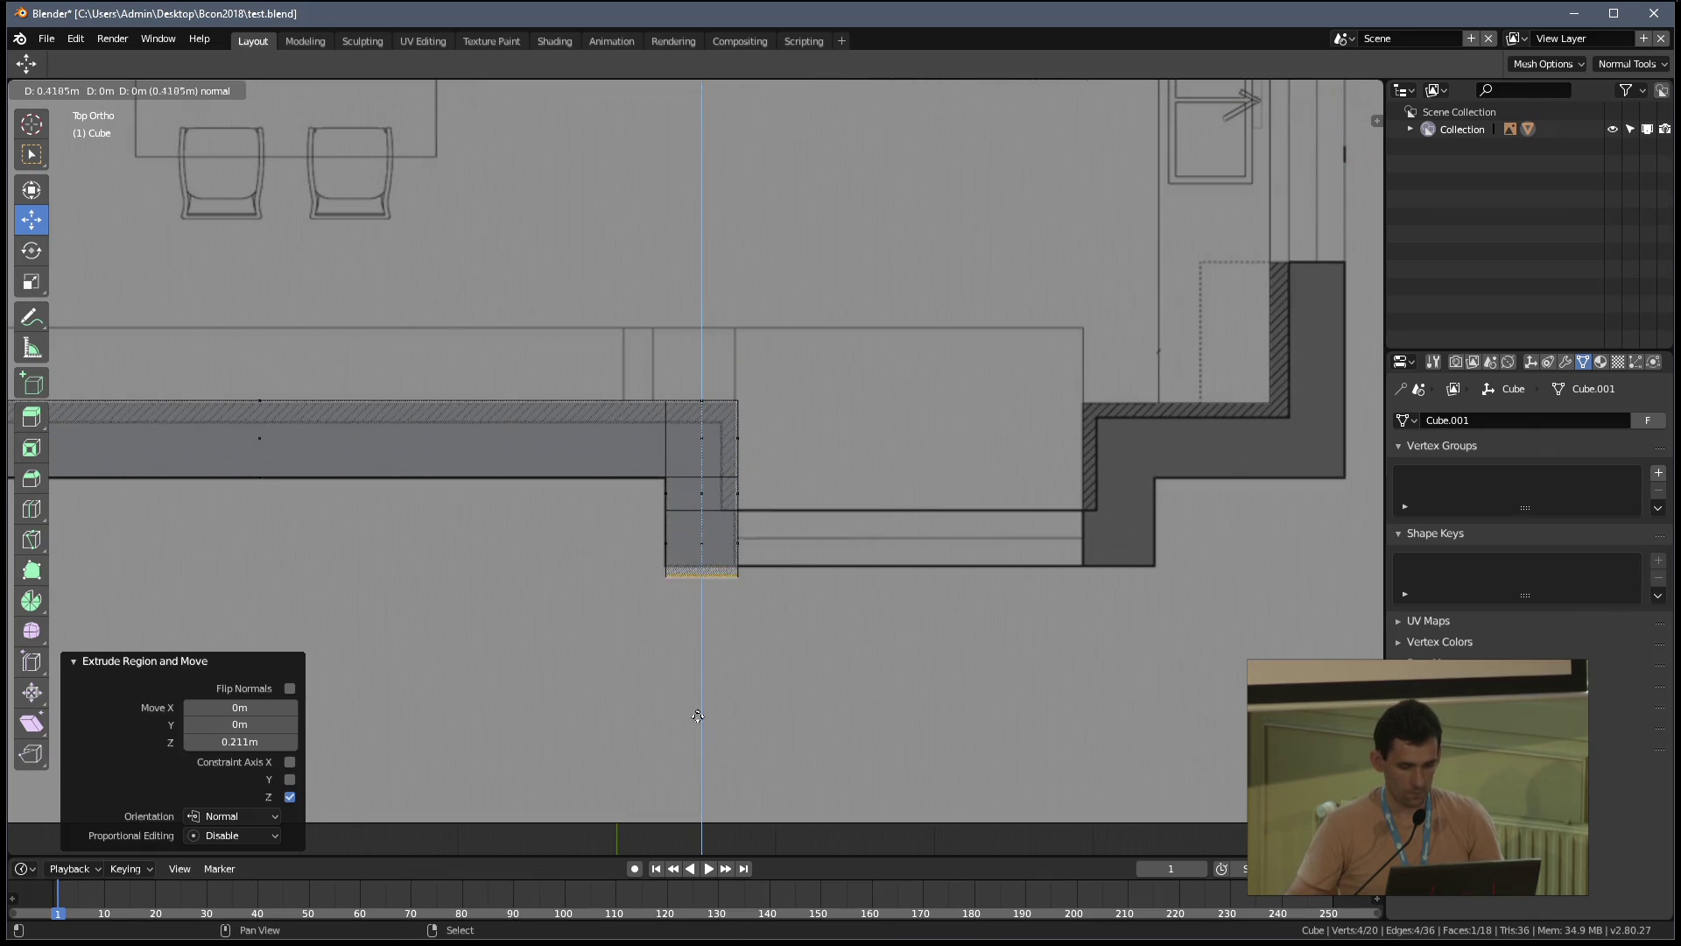
click(704, 639)
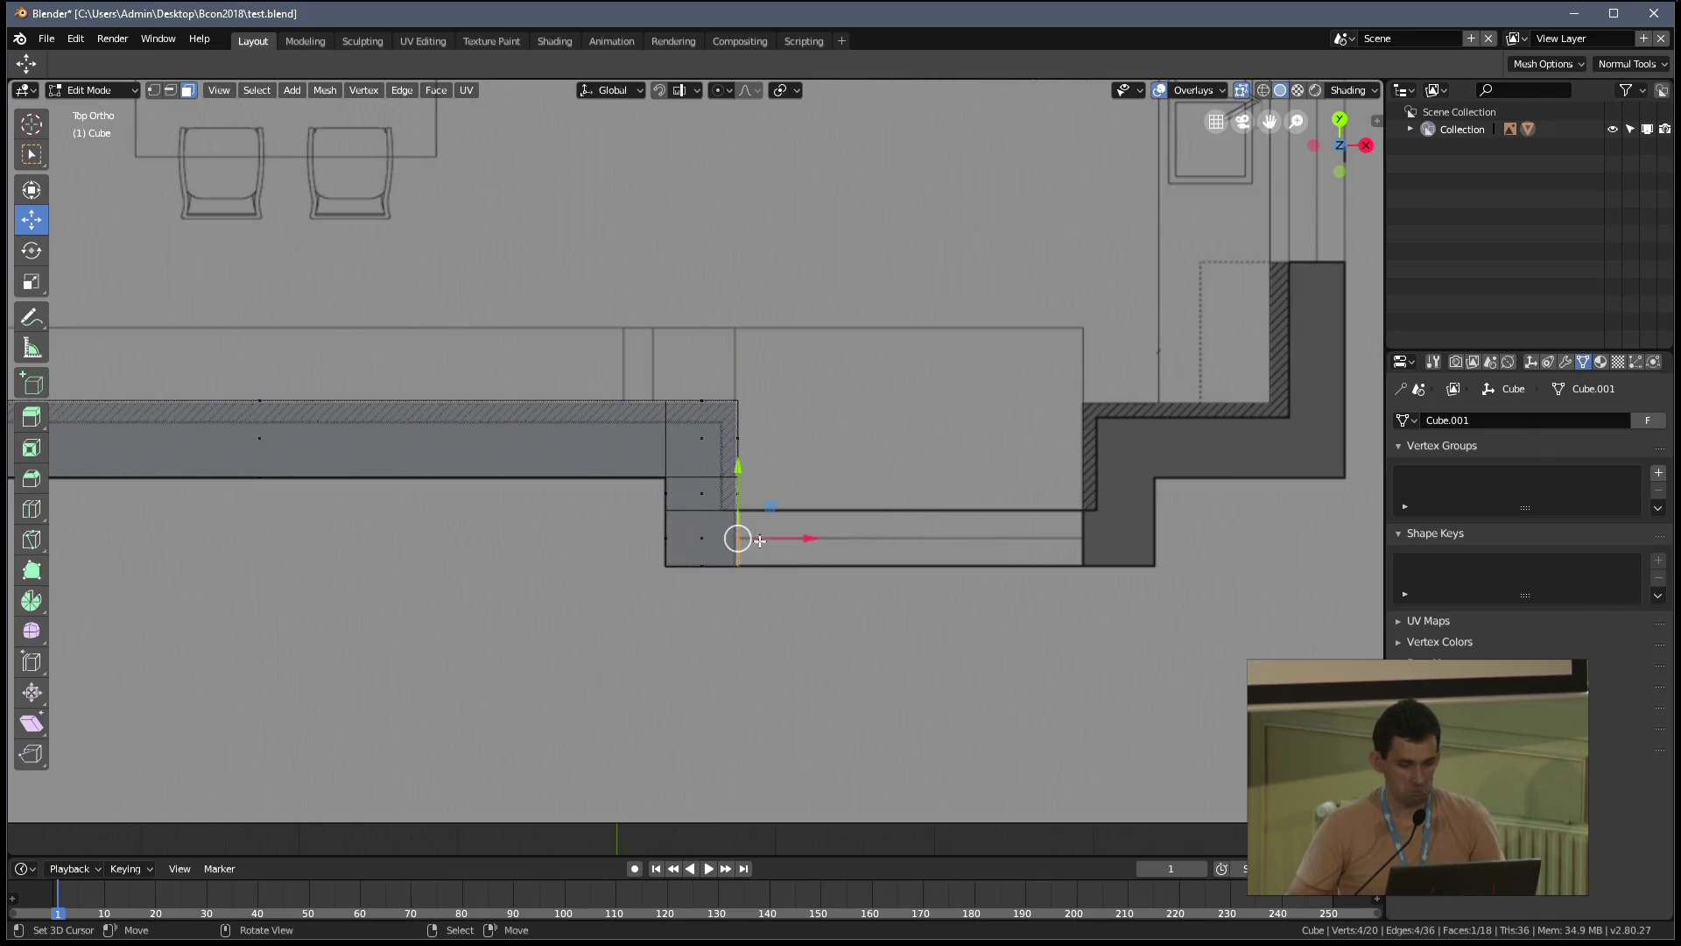
Extrude the pier's +X face 2.18 m across the bay window, then across the width of the second pier
shift+middle_drag(911, 575, 792, 575)
key(e)
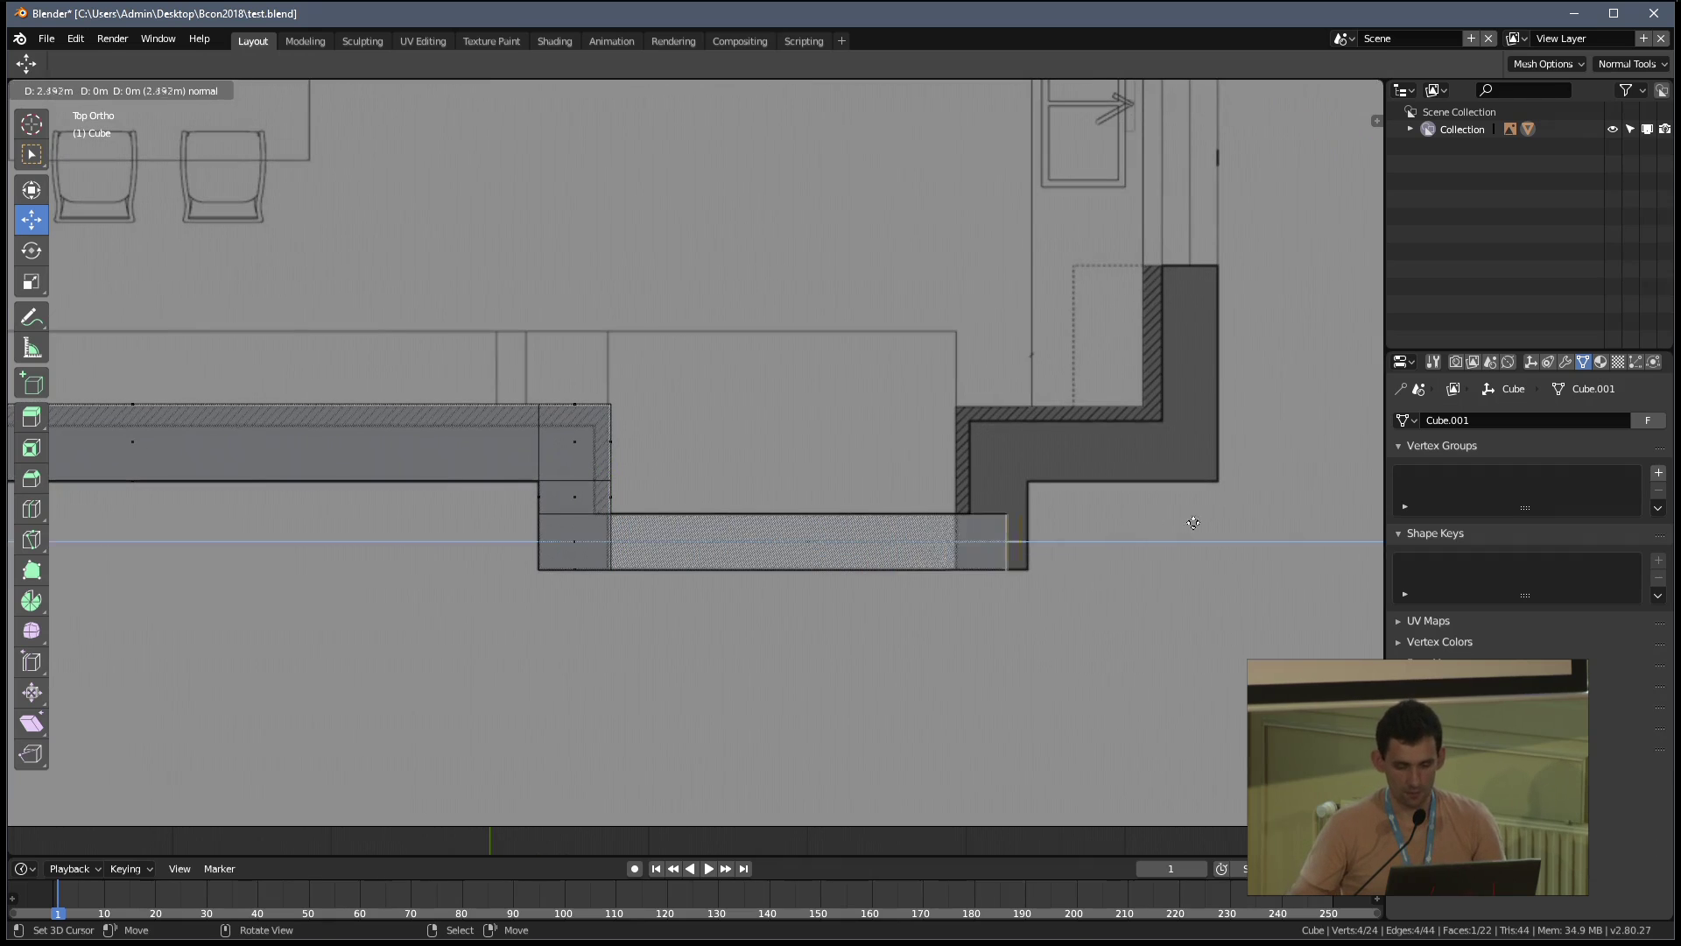
click(1131, 524)
shift+middle_drag(1119, 525, 983, 525)
scroll(984, 526, up, 2)
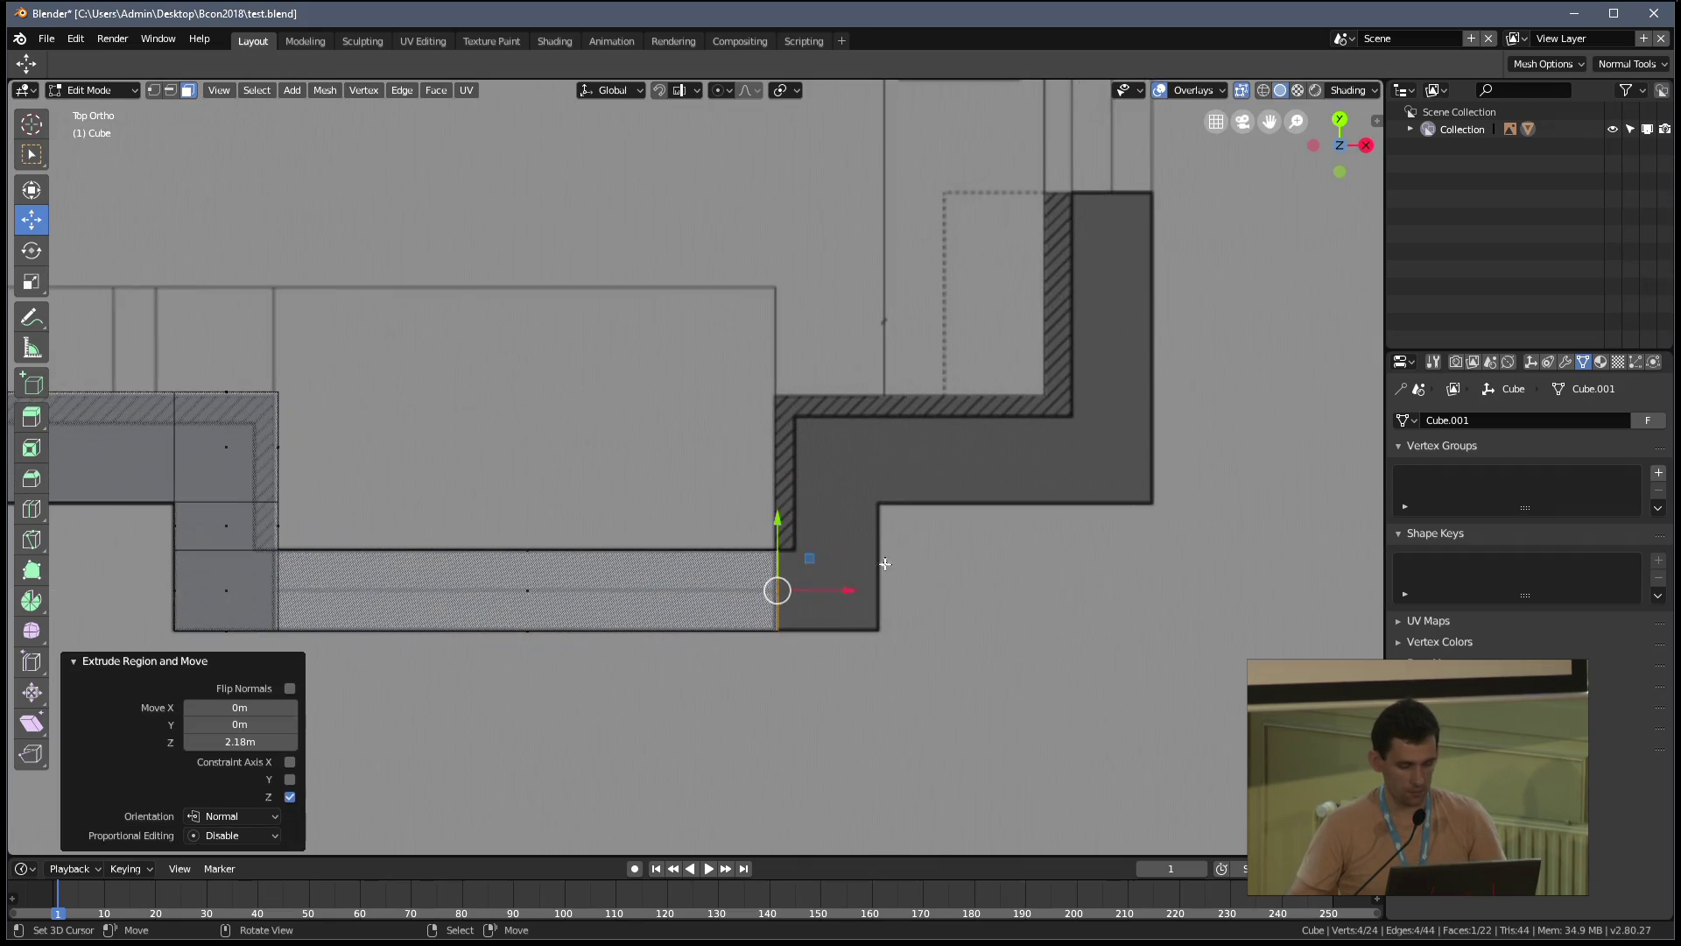
key(e)
click(964, 566)
Extrude the second pier's +Y face in two segments, to the wall's outer line and then its inner line
click(854, 550)
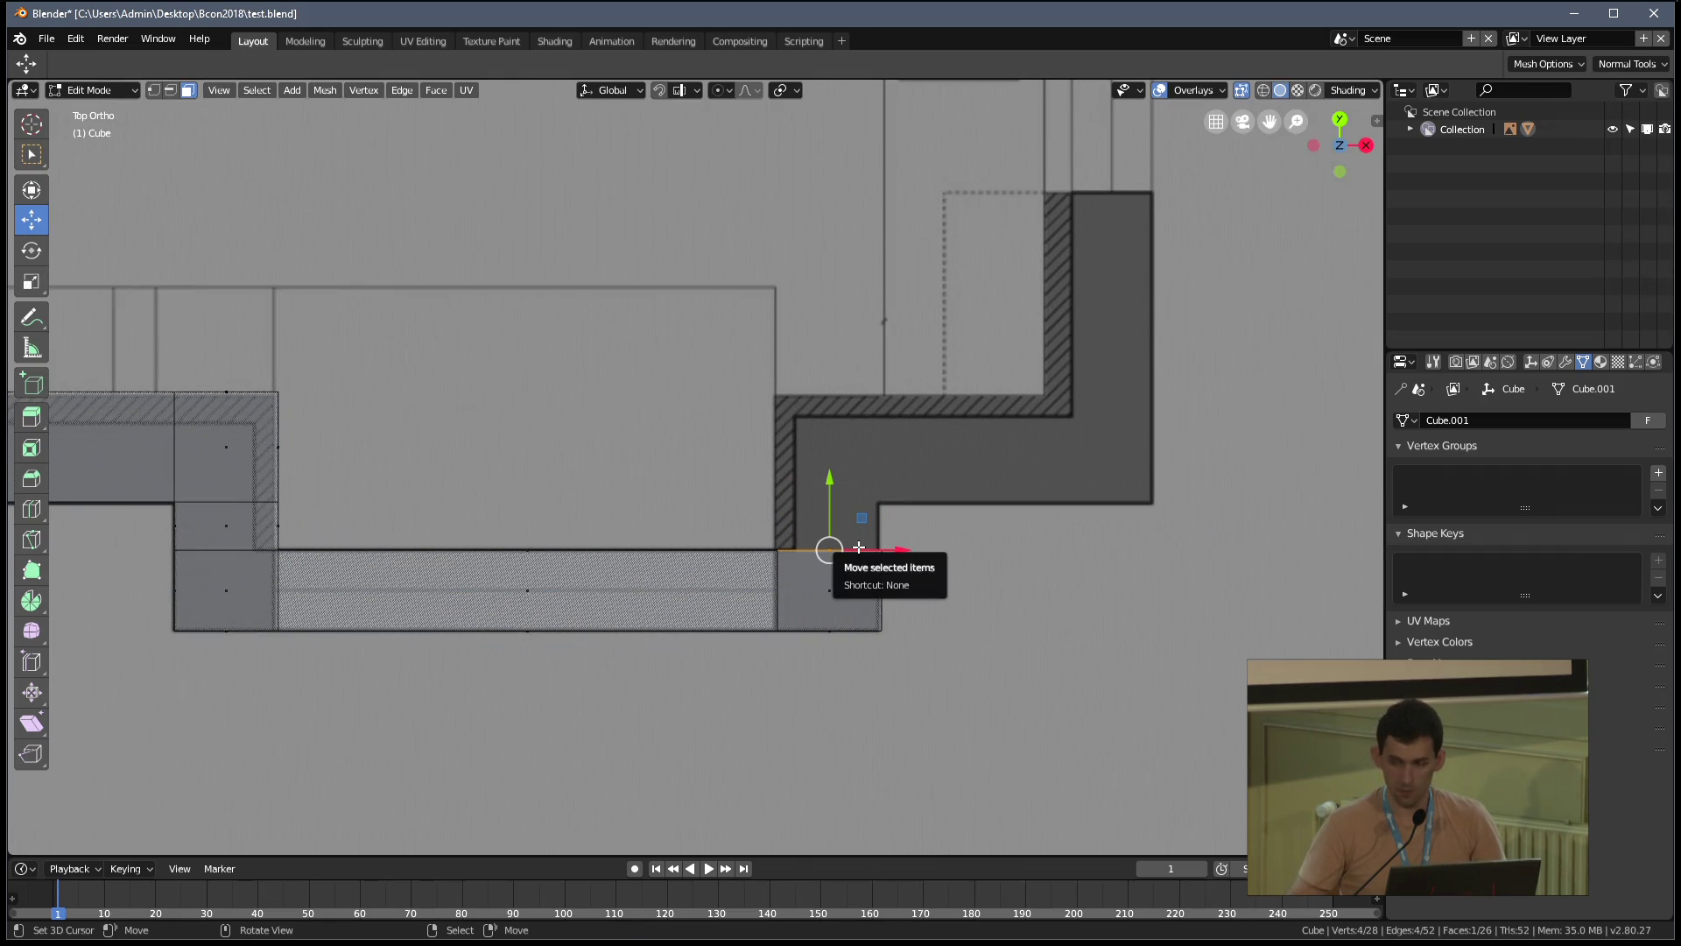
key(e)
click(854, 501)
key(e)
click(854, 394)
Extrude the second pier's +X face 0.705 m along the wall, then 0.471 m to the building's outer corner
right_click(883, 444)
key(e)
click(1045, 434)
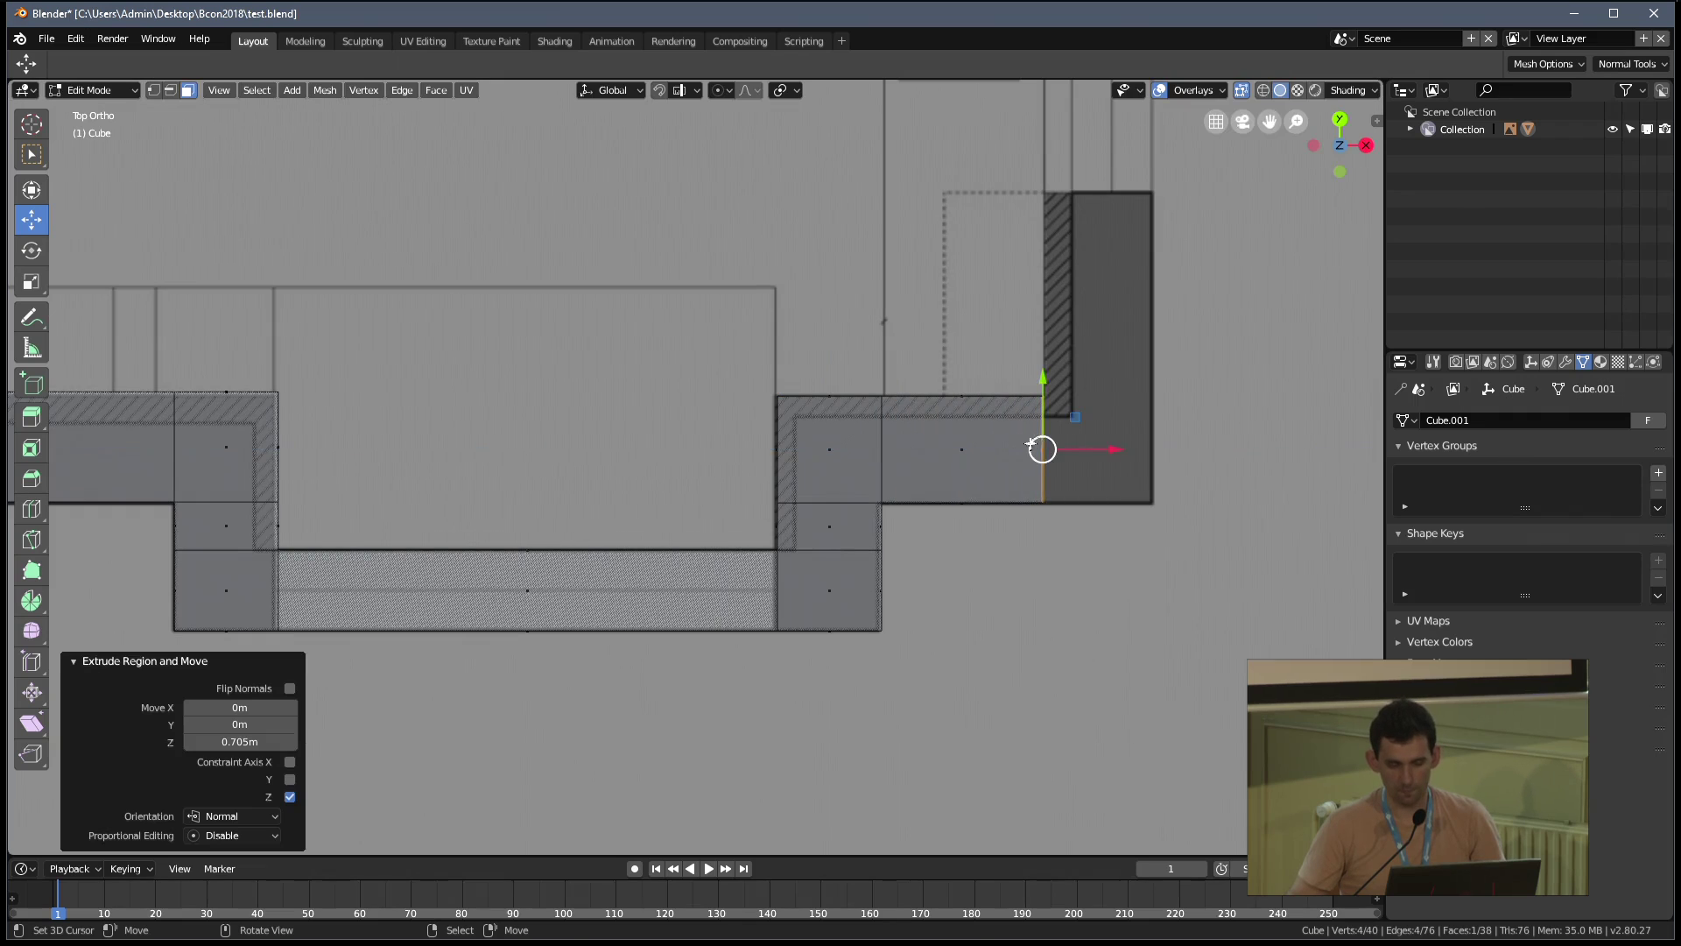
shift+middle_drag(1111, 416, 911, 459)
key(e)
click(1018, 459)
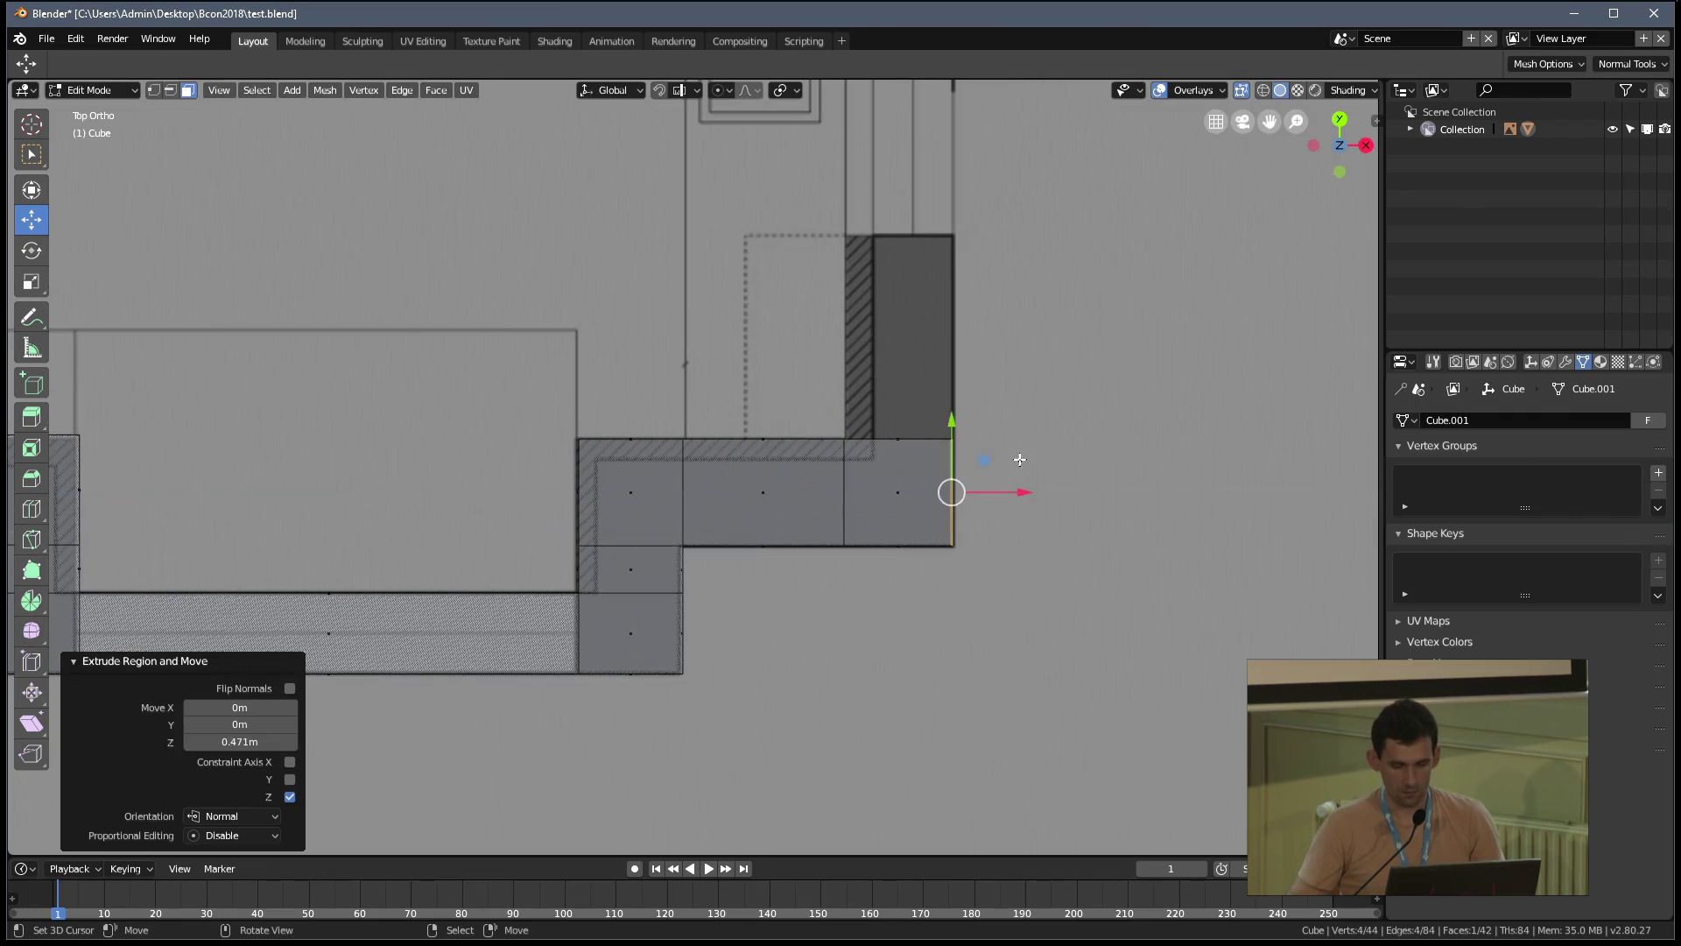
Extrude the corner's +Y face up to the kitchen window by the sink, then 2 m across the window opening
right_click(902, 443)
shift+middle_drag(933, 380, 915, 551)
key(e)
click(920, 350)
shift+middle_drag(919, 350, 884, 648)
key(e)
click(887, 208)
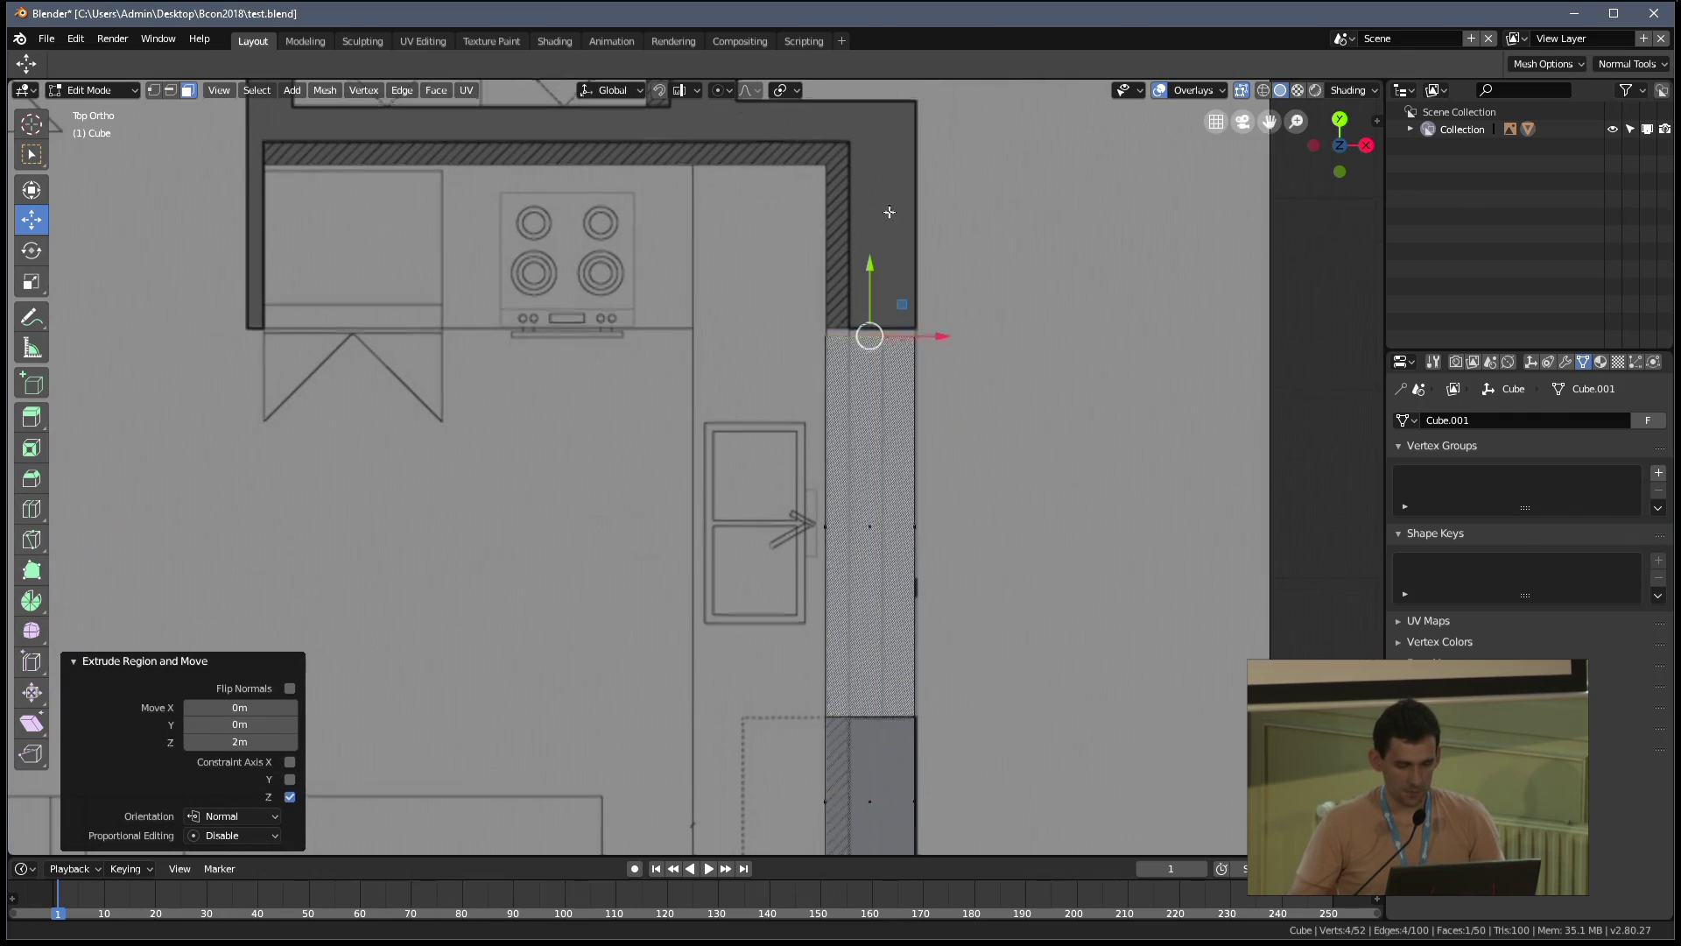
Move the window segment's end face 0.045 m in Y and extrude it up the wall to the corner beyond the stove
shift+middle_drag(884, 212, 900, 321)
drag(889, 364, 889, 340)
shift+middle_drag(926, 278, 931, 431)
key(e)
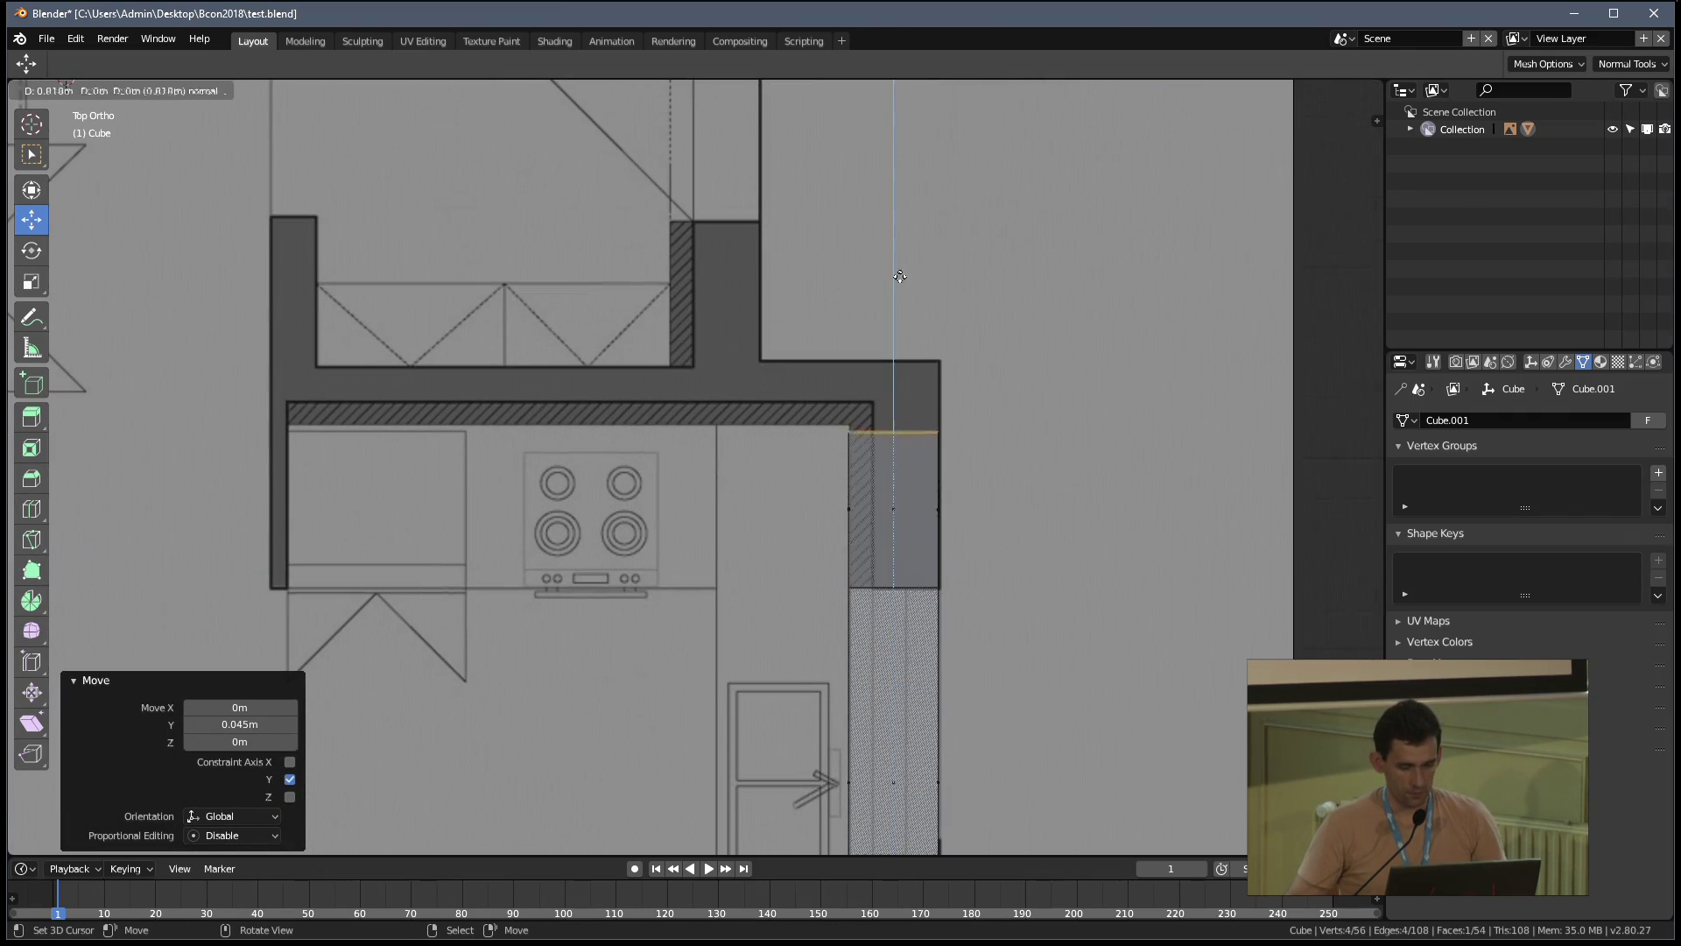
click(911, 199)
Extrude the corner's -X face 2.77 m along the wall behind the stove, then through the thickness of the short wall stub
click(853, 388)
shift+middle_drag(769, 368, 894, 364)
key(e)
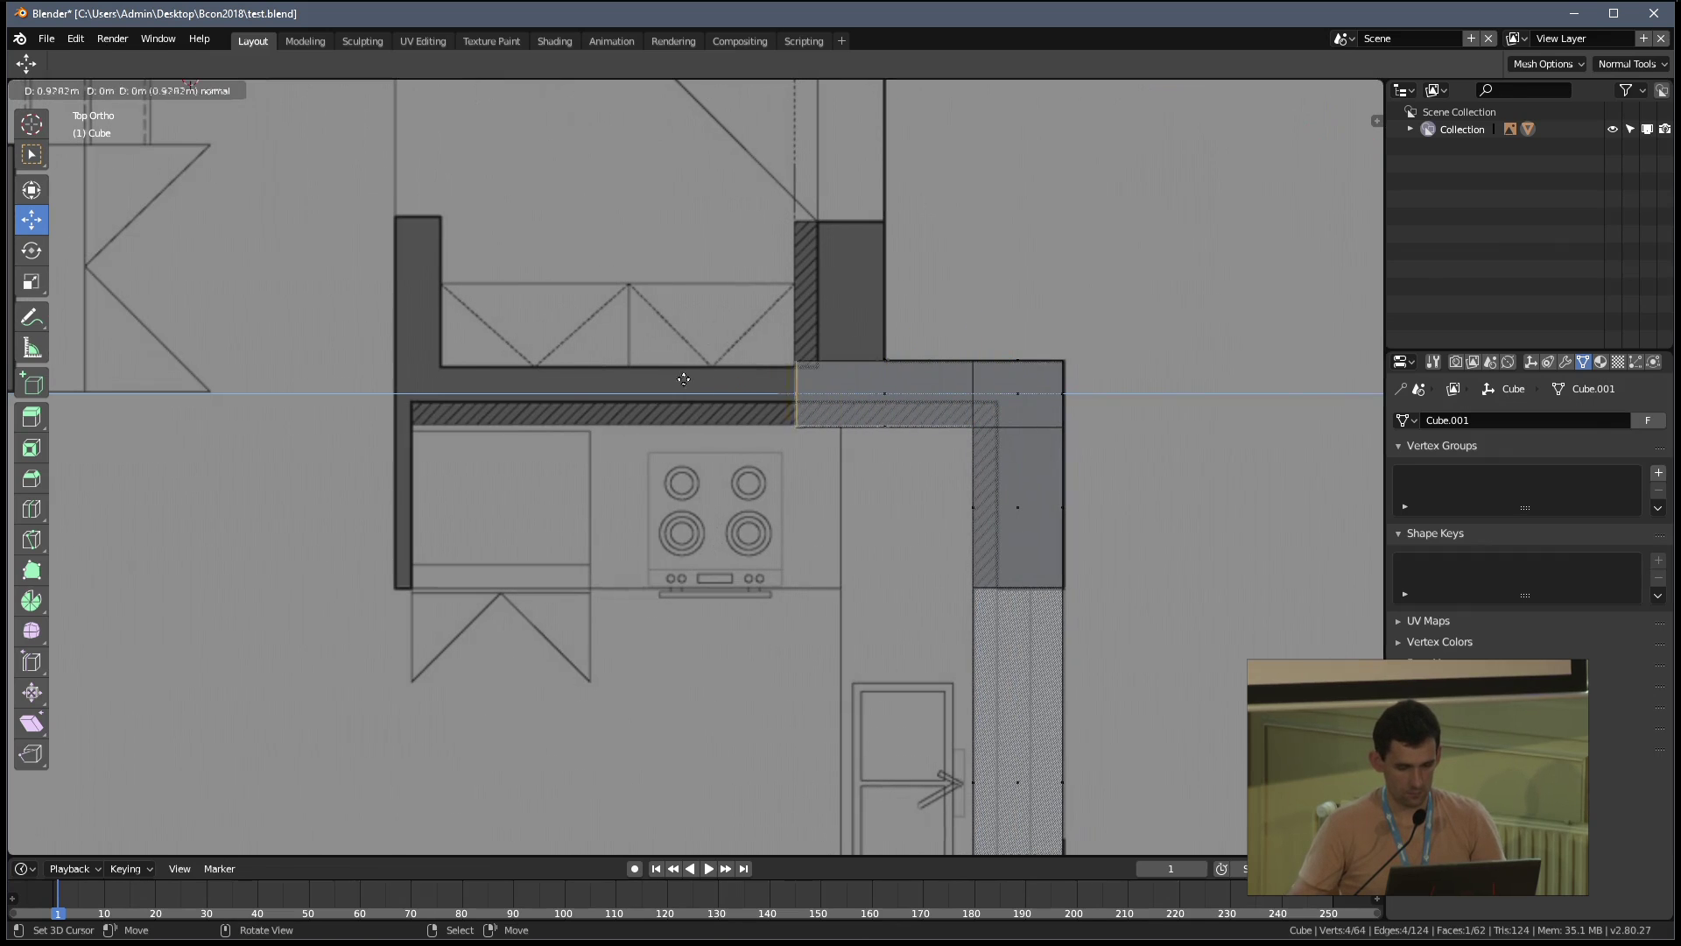
click(348, 382)
shift+middle_drag(619, 432, 802, 489)
key(e)
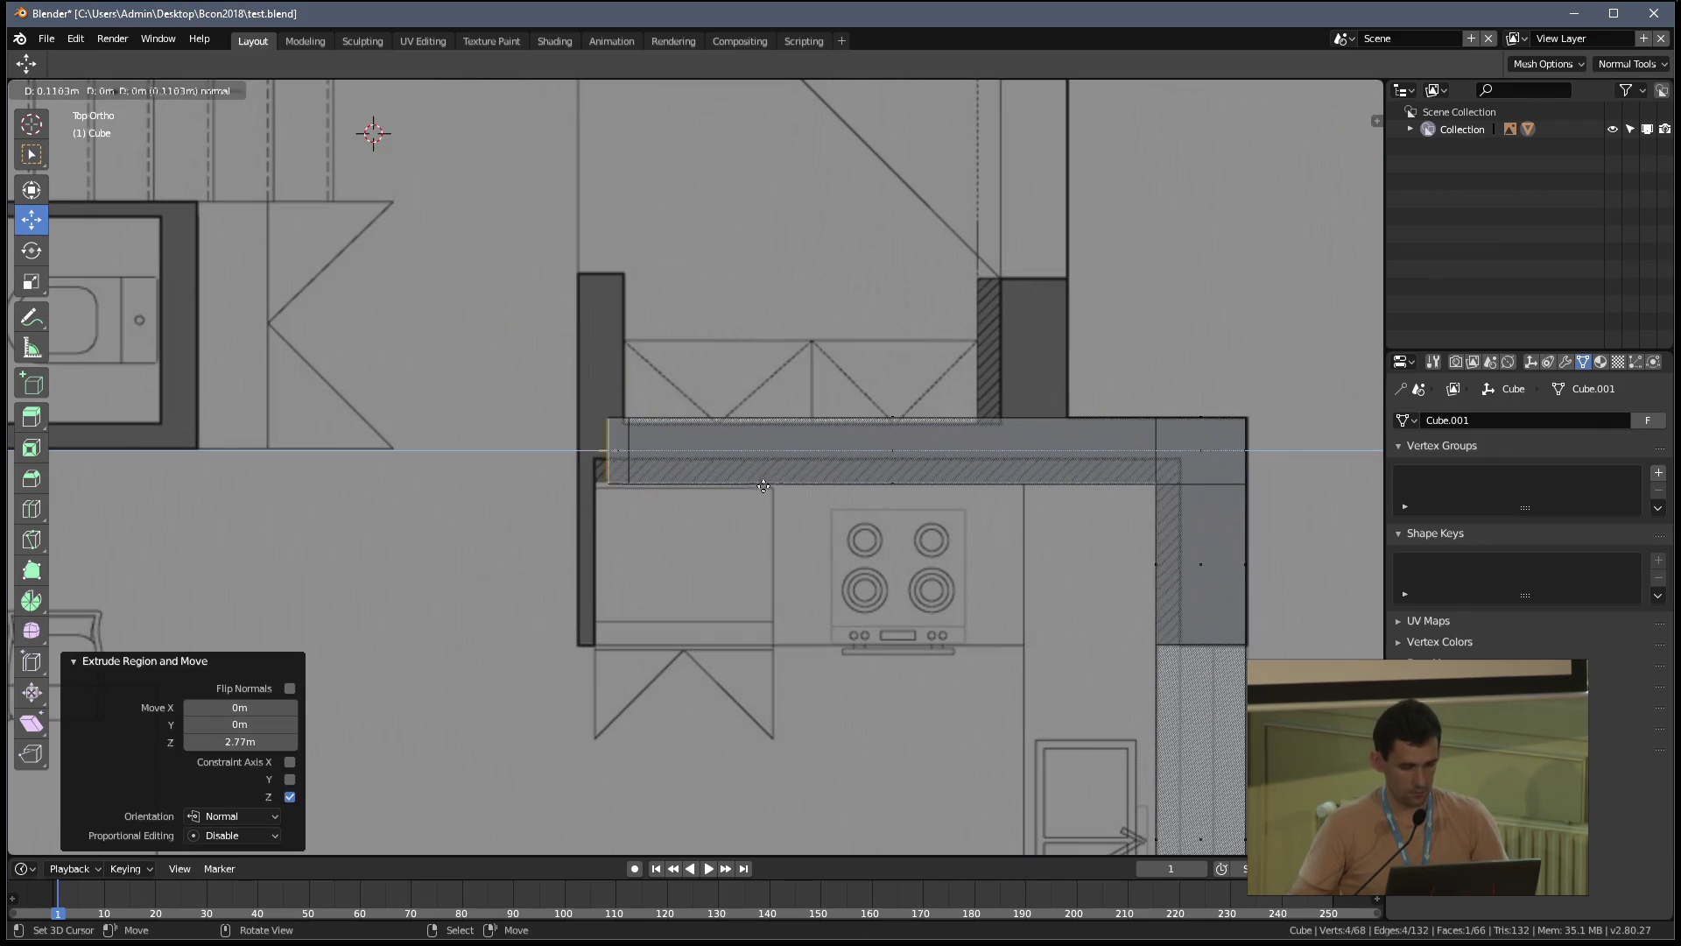
click(708, 492)
Extrude the stub in +Y to its end beside the cupboards, return to Object Mode and save the file
right_click(613, 421)
shift+middle_drag(638, 276, 654, 455)
key(e)
click(686, 307)
key(Tab)
key(ctrl+s)
click(687, 307)
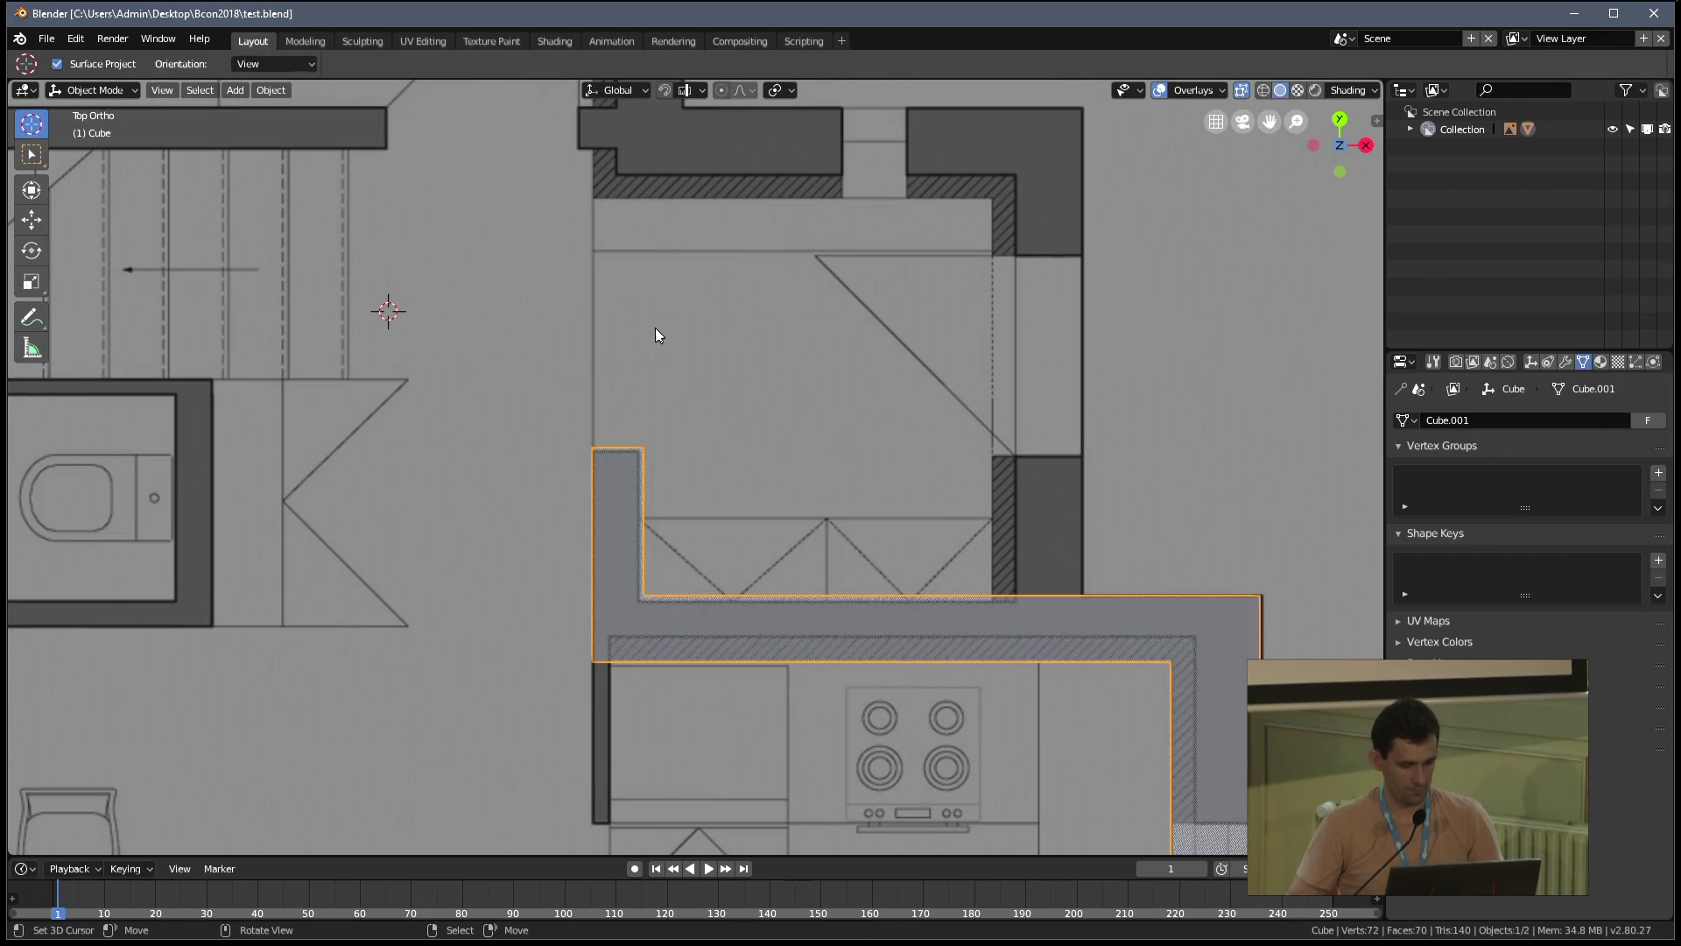
In Edit Mode, extrude the stub's end in +Y across the opening to the upper wall, then through that wall's thickness
key(Tab)
shift+middle_drag(661, 291, 753, 515)
scroll(753, 515, down, 1)
shift+middle_drag(684, 566, 725, 576)
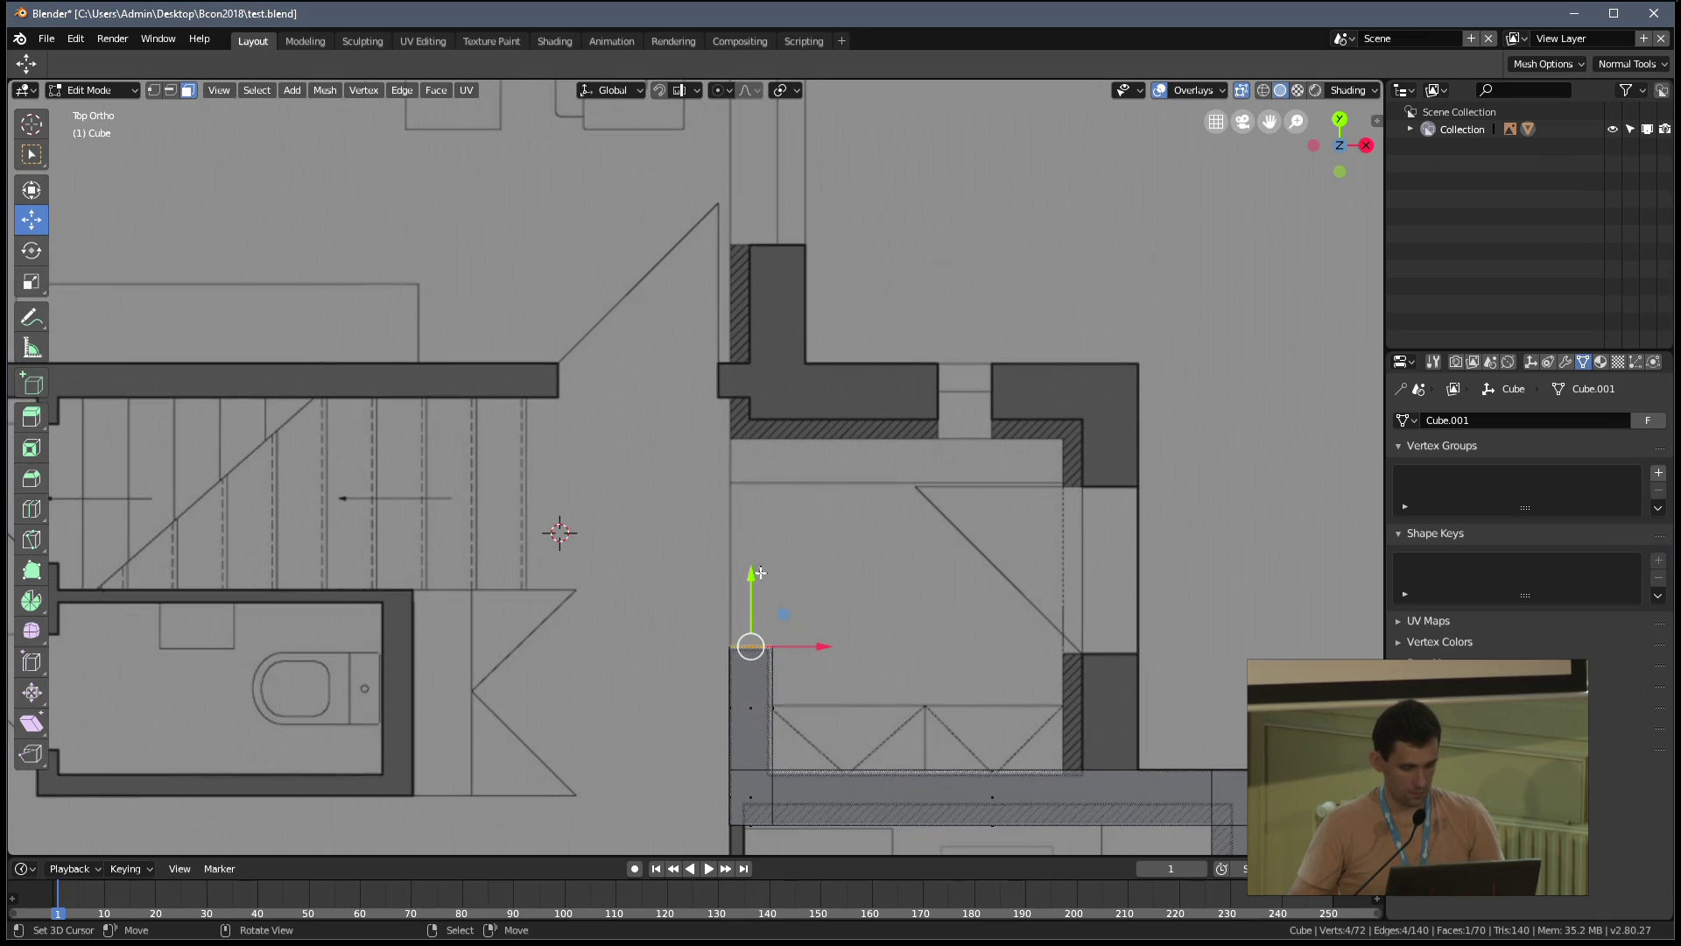
key(e)
click(779, 334)
key(e)
click(780, 324)
Extrude the upper wall in -X over the doorway and past the stairs, then through the thickness of the -X outer wall
right_click(726, 382)
shift+middle_drag(597, 396, 981, 388)
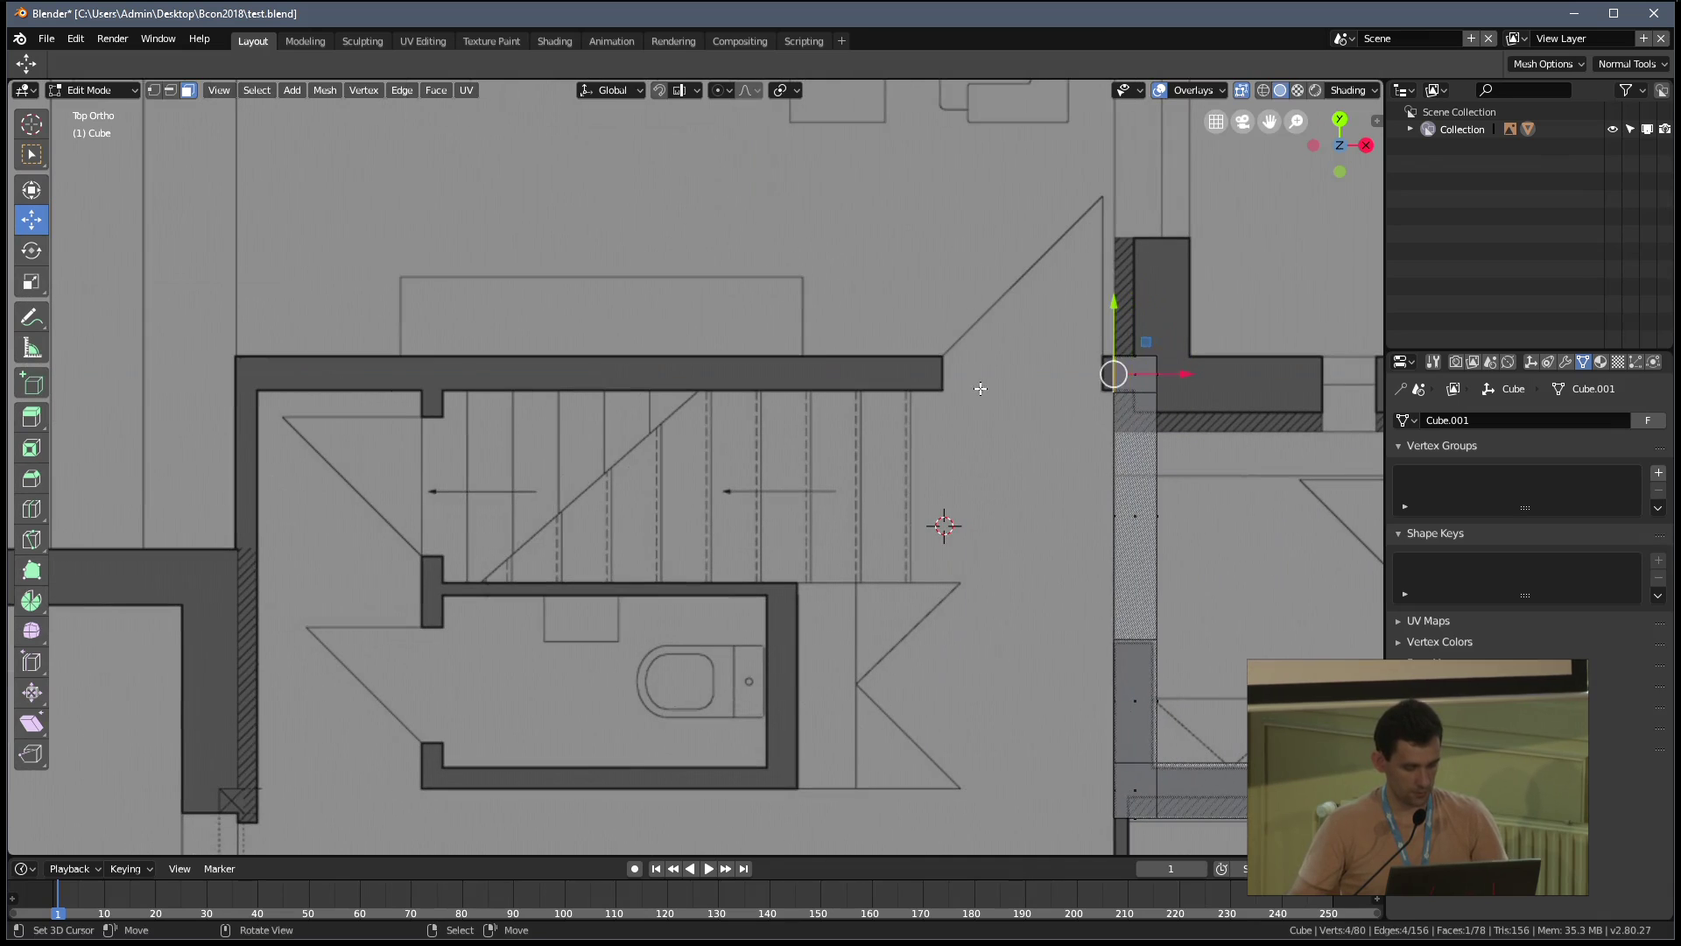
key(e)
click(142, 396)
shift+middle_drag(326, 404, 634, 369)
key(e)
click(506, 362)
Extrude the -X outer wall 2.64 m in -Y to the window, then about 3.4 m across the window opening
right_click(533, 360)
scroll(566, 529, down, 4)
shift+middle_drag(585, 548, 602, 378)
key(e)
click(604, 589)
key(e)
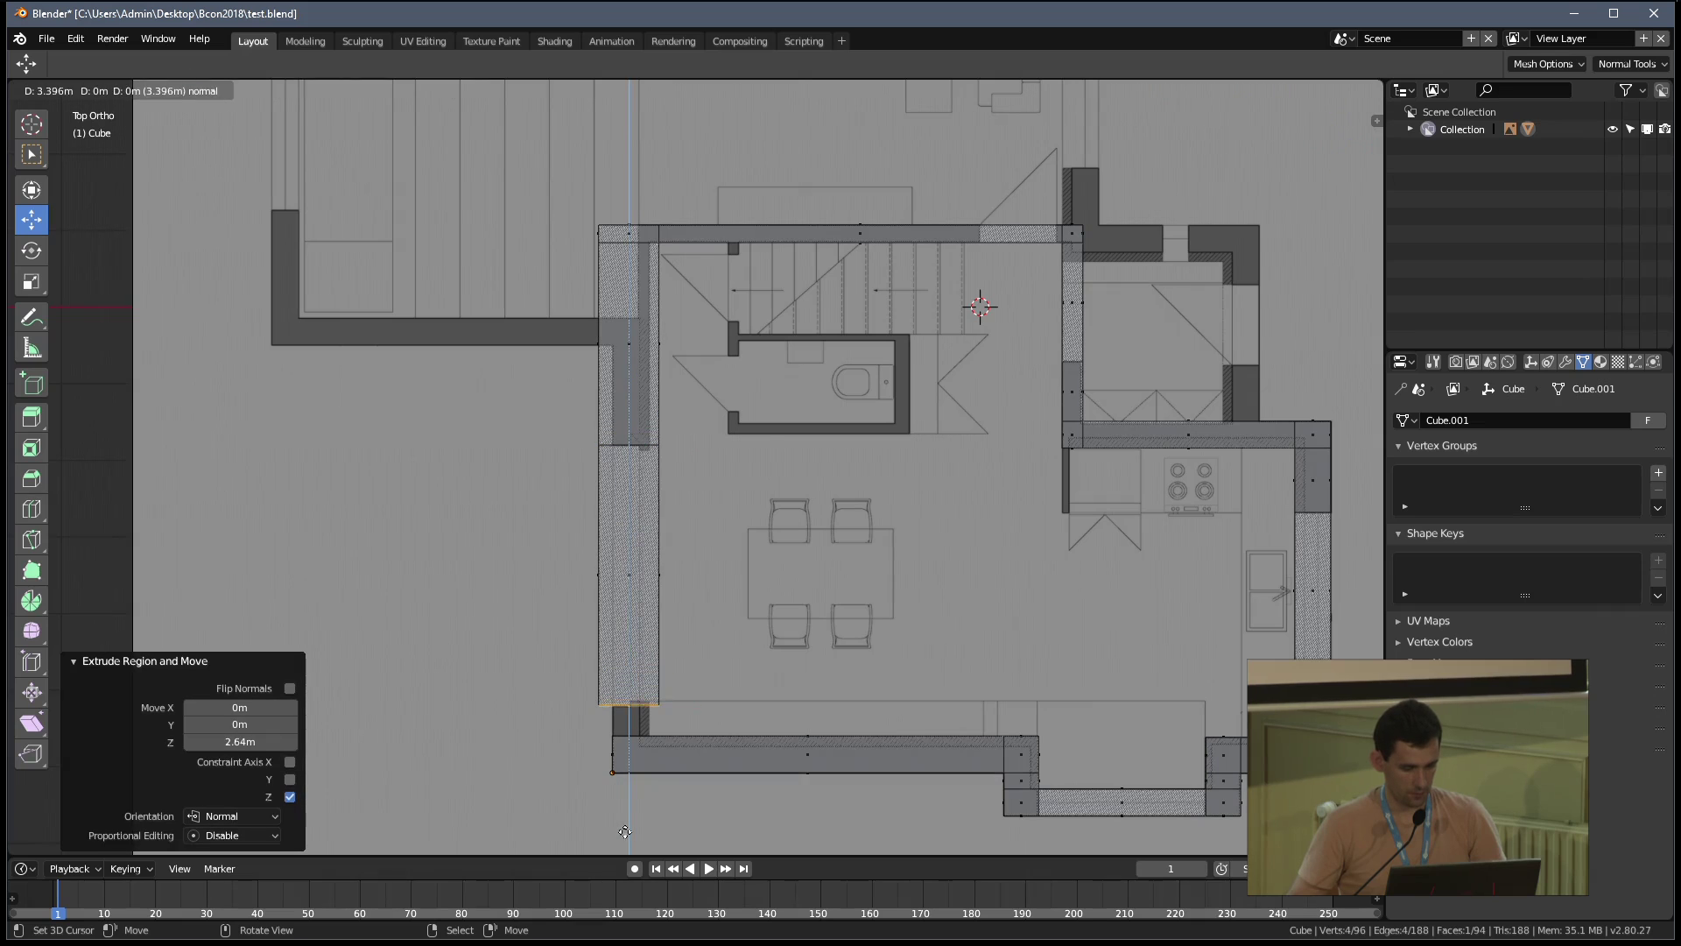
right_click(625, 831)
Align the outer vertices of the -X wall by scaling them to 0 along X, and move them onto the plan's outer wall line
key(alt+a)
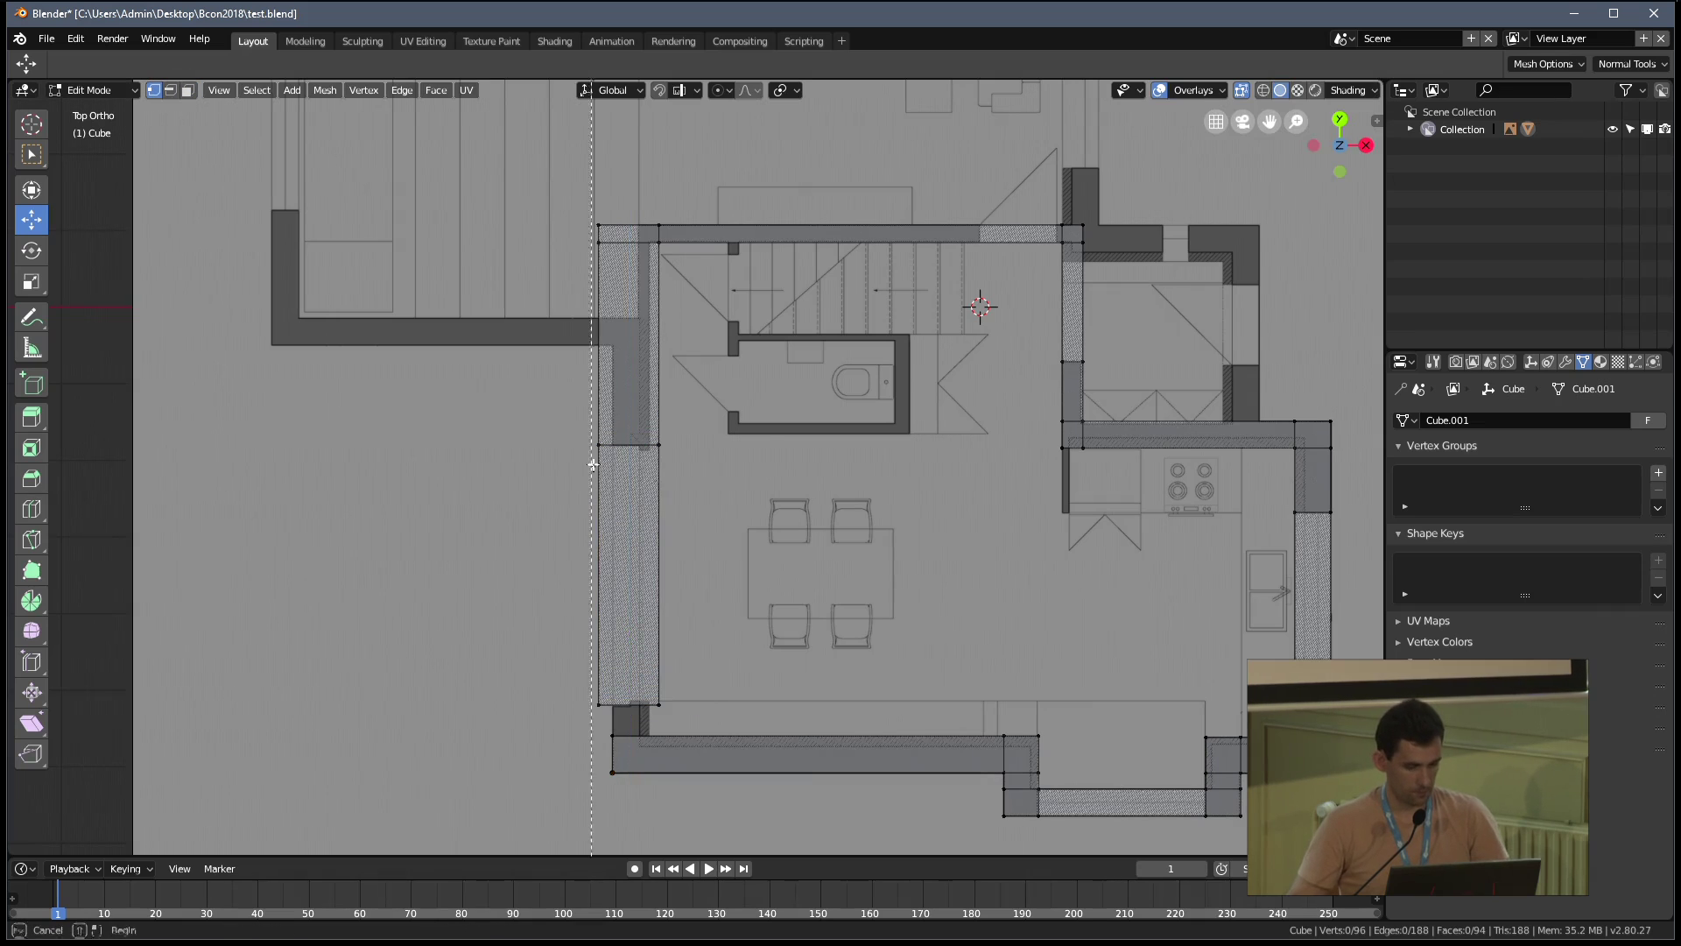
drag(579, 107, 620, 817)
key(s)
key(x)
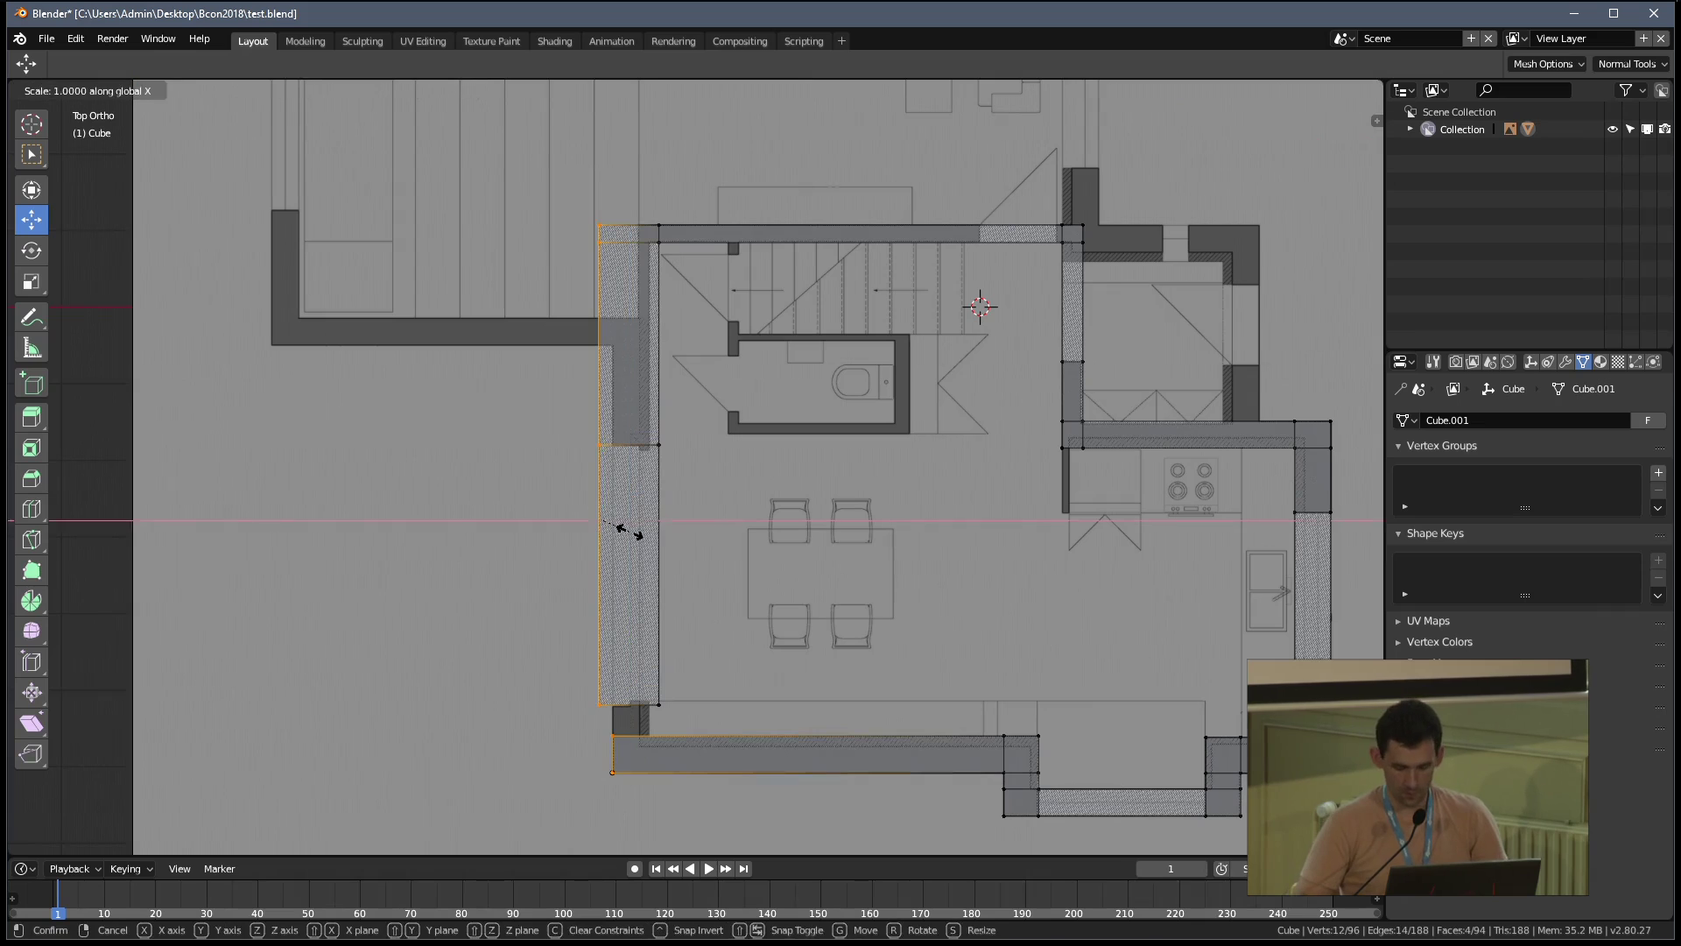
key(0)
key(Return)
shift+drag(670, 521, 769, 524)
Move the inner vertices of the -X wall about 0.1 m in -X onto the plan's inner wall line
key(alt+a)
drag(674, 702, 653, 707)
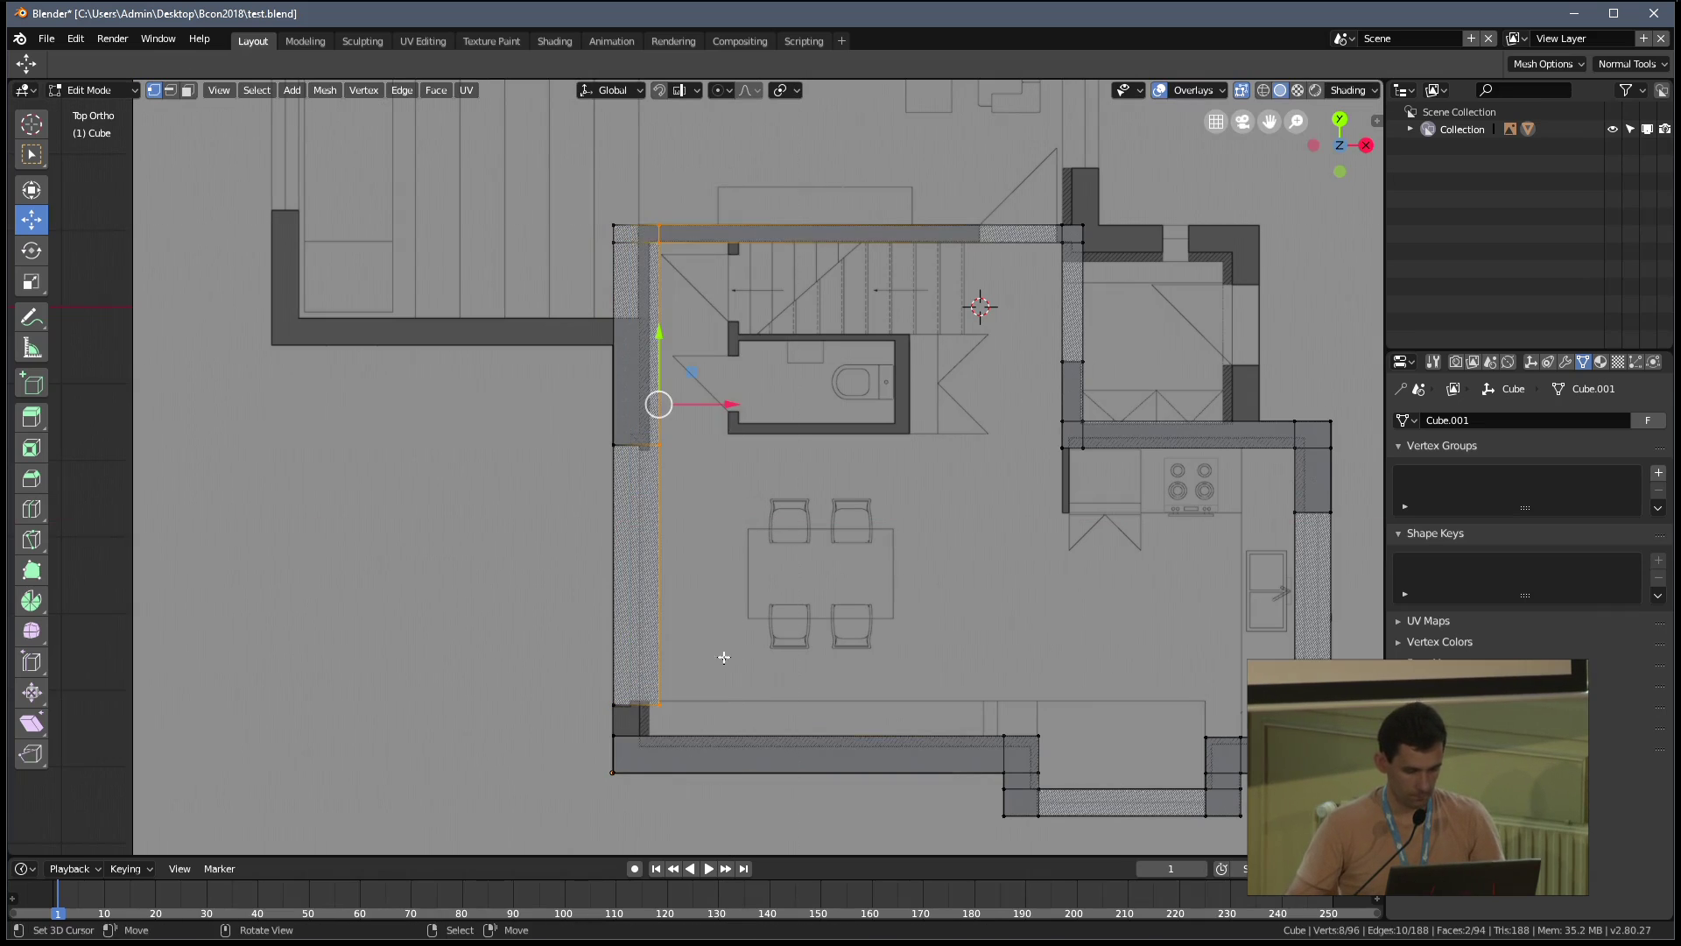
click(626, 440)
Add one loop cut across the lower wall near its -X corner, slid to a factor of 0.766
shift+middle_drag(699, 738, 693, 631)
drag(775, 639, 644, 643)
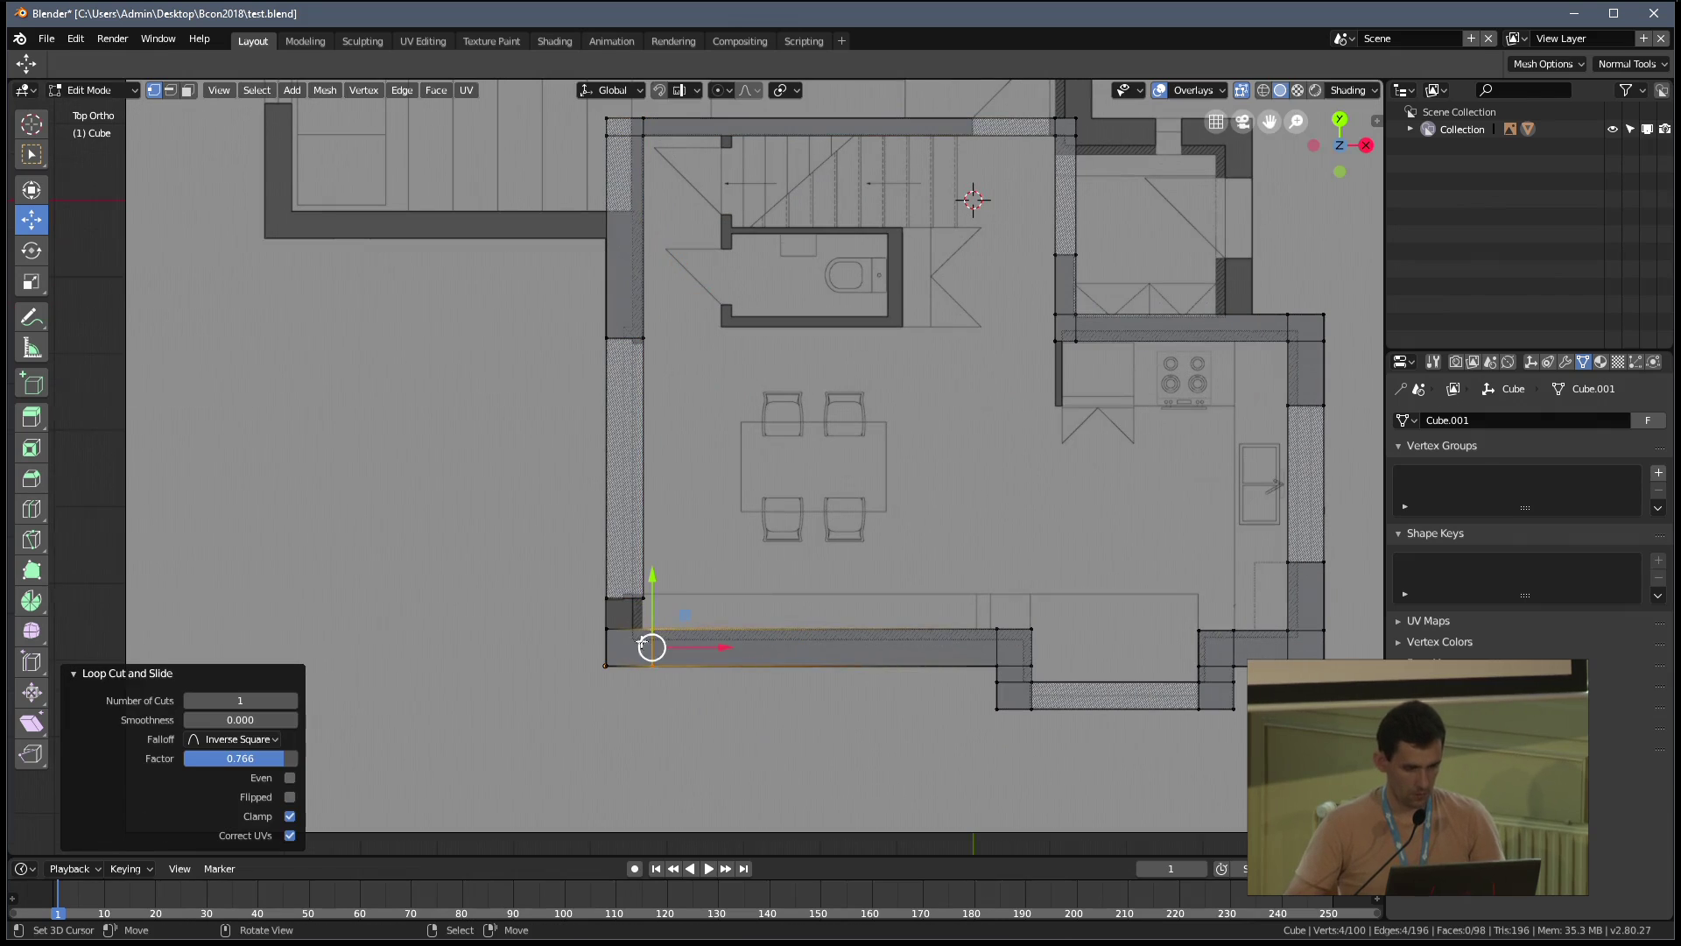
Switch snapping to vertices and move the new cut about 0.11 m in -X onto the -X wall's inner line
click(694, 91)
click(644, 162)
scroll(736, 586, up, 4)
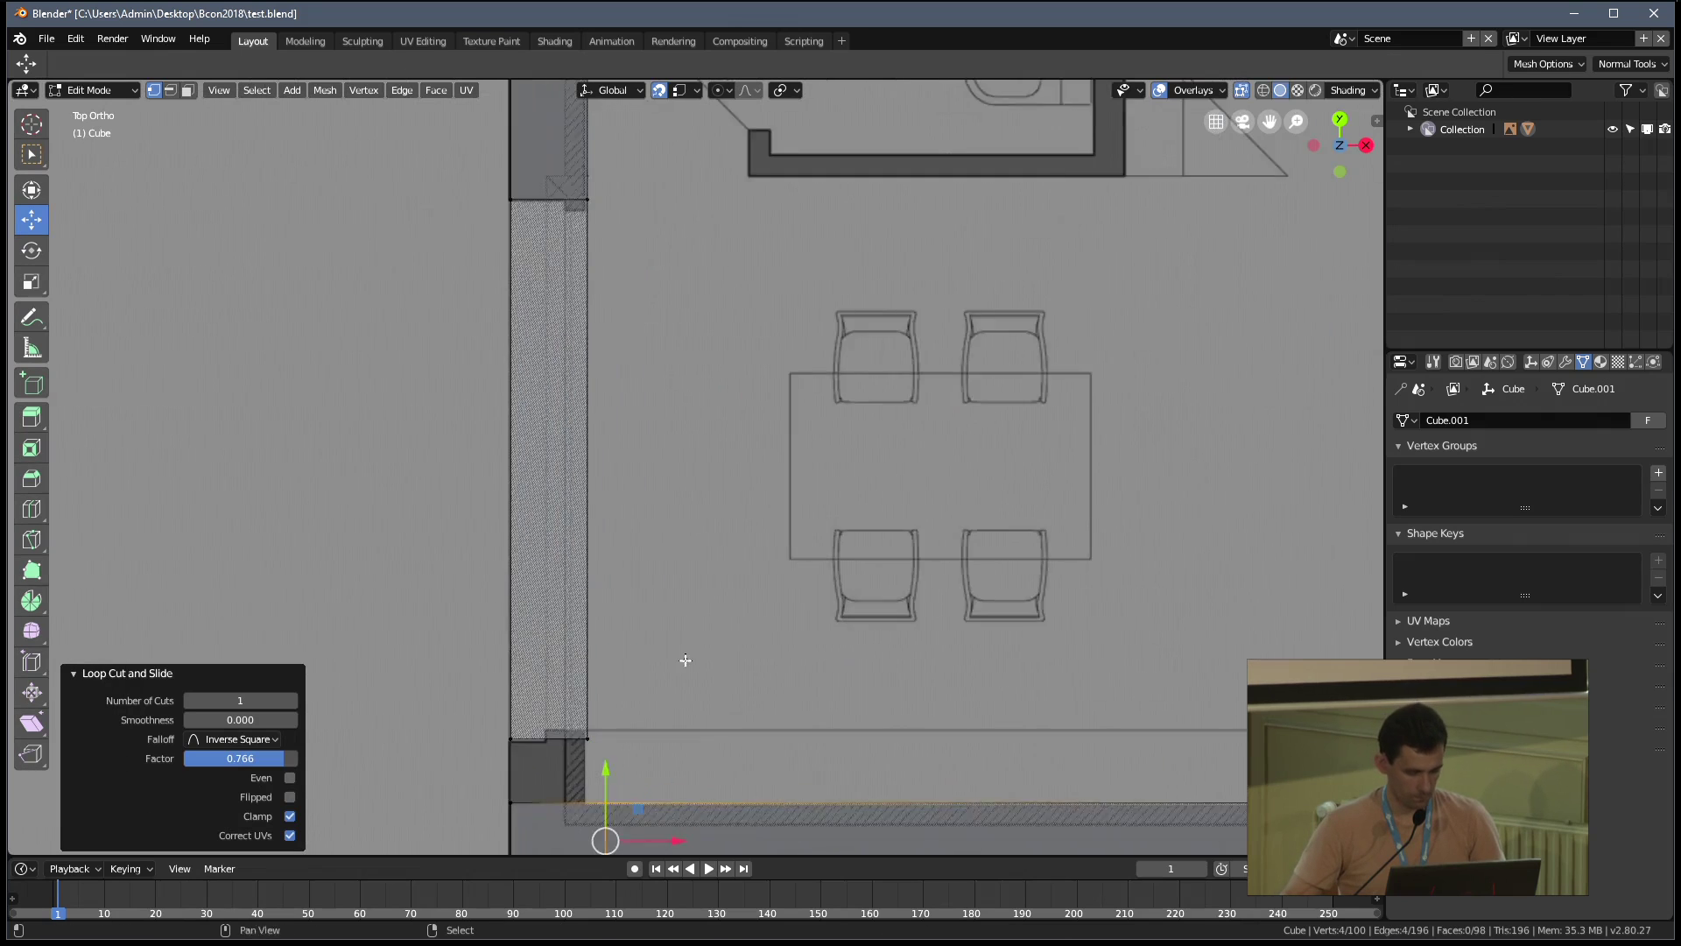
key(g)
key(x)
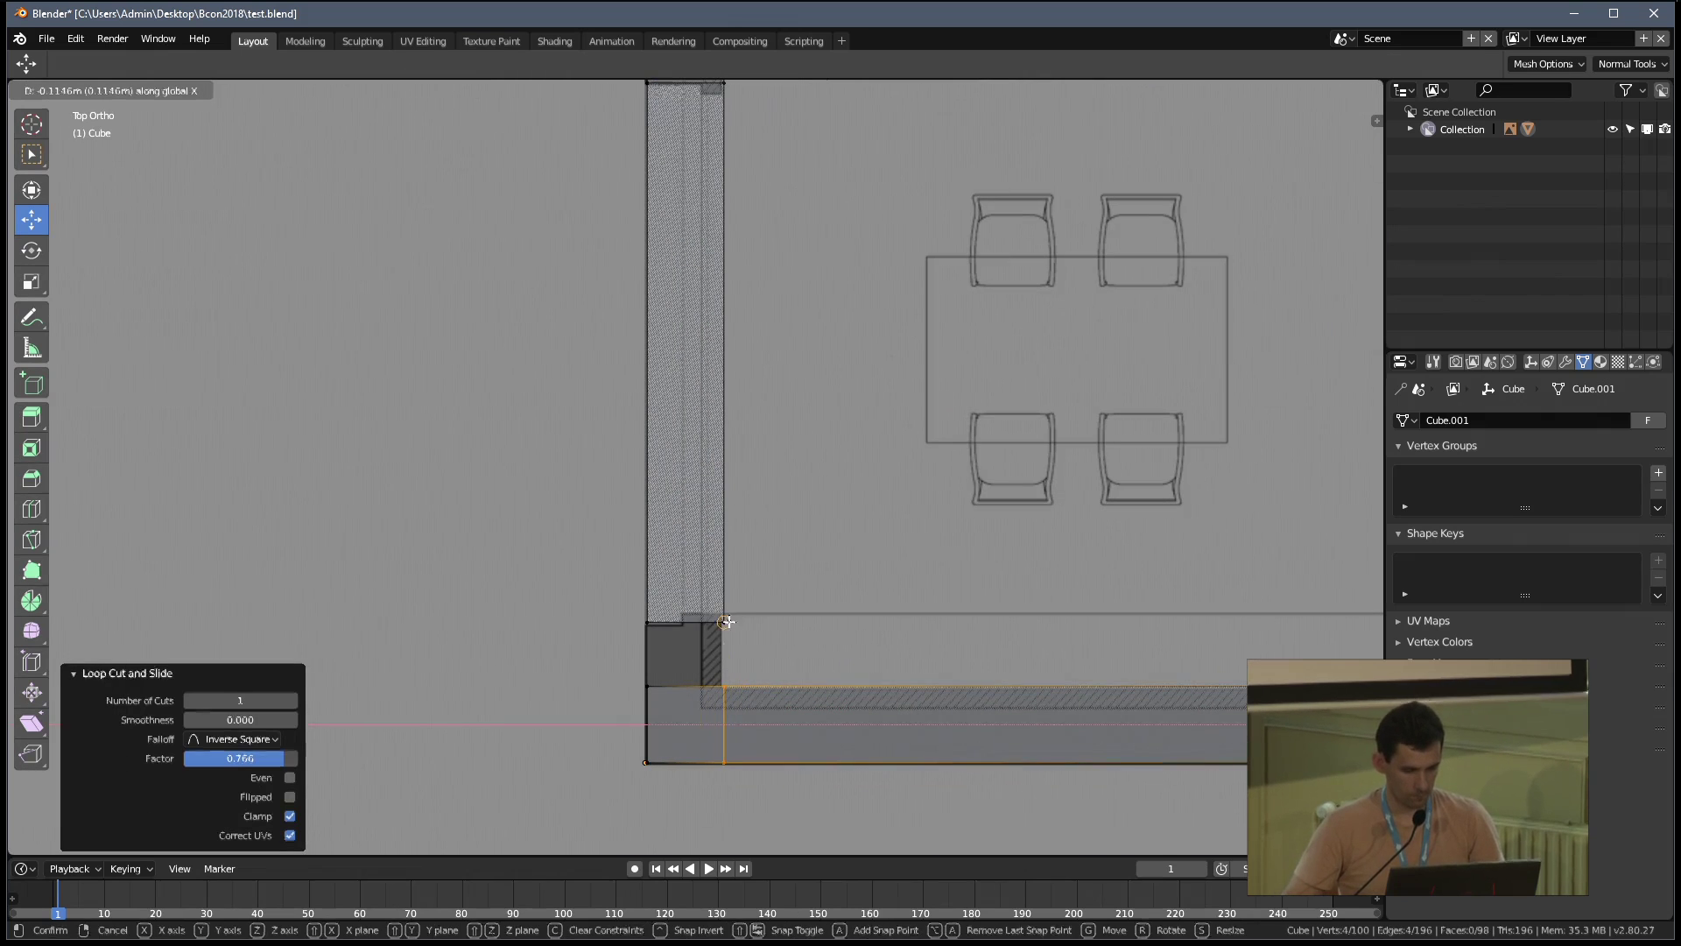
click(741, 639)
Move the open end vertices of the -X wall about 0.4 m in -Y onto the lower wall's inner edge
scroll(743, 659, down, 1)
key(alt+a)
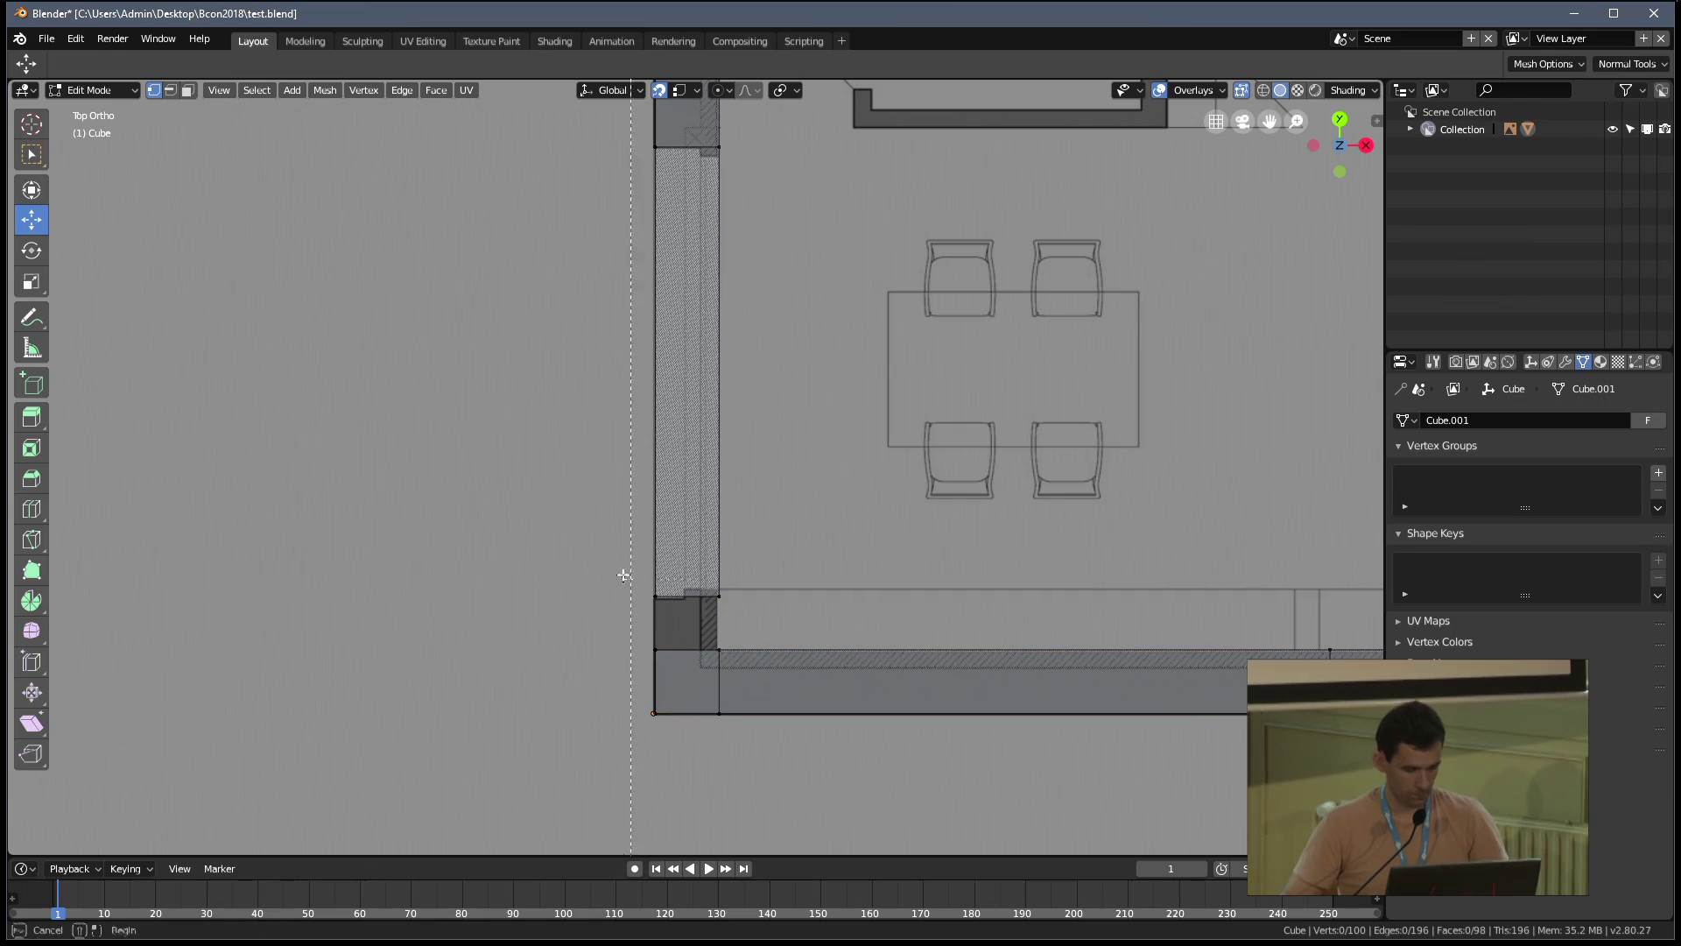
drag(882, 628, 882, 628)
scroll(881, 628, up, 1)
key(g)
key(y)
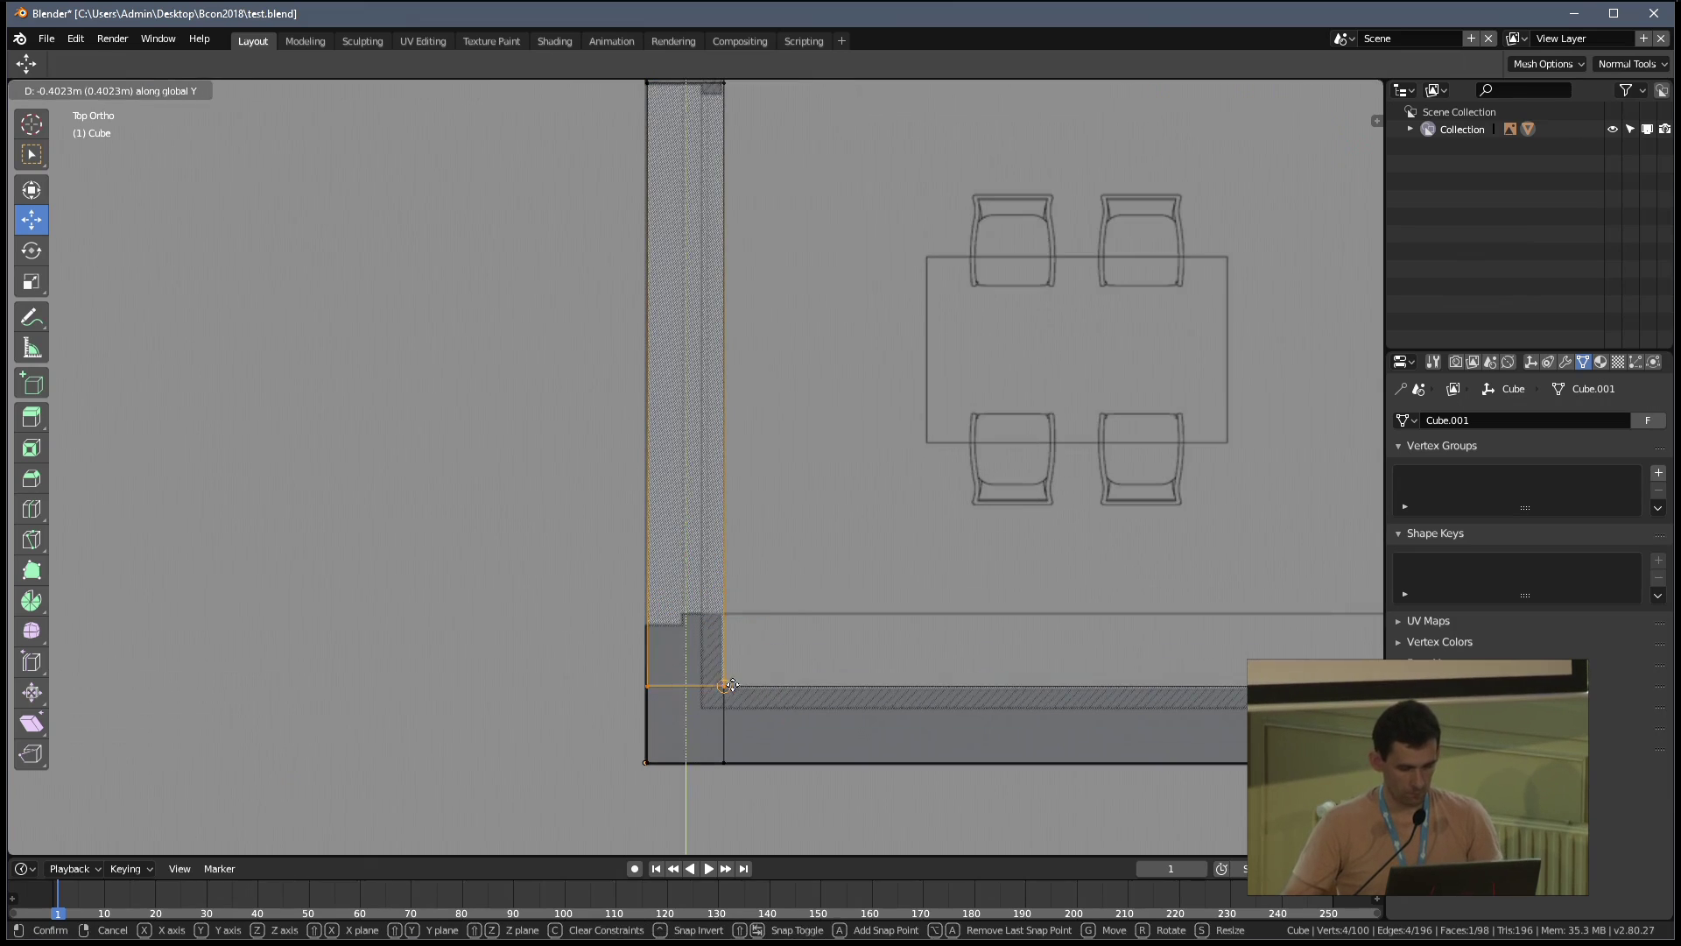
click(734, 662)
Remove double vertices from the entire wall mesh, leave Edit Mode and save the file
key(a)
key(ctrl+v)
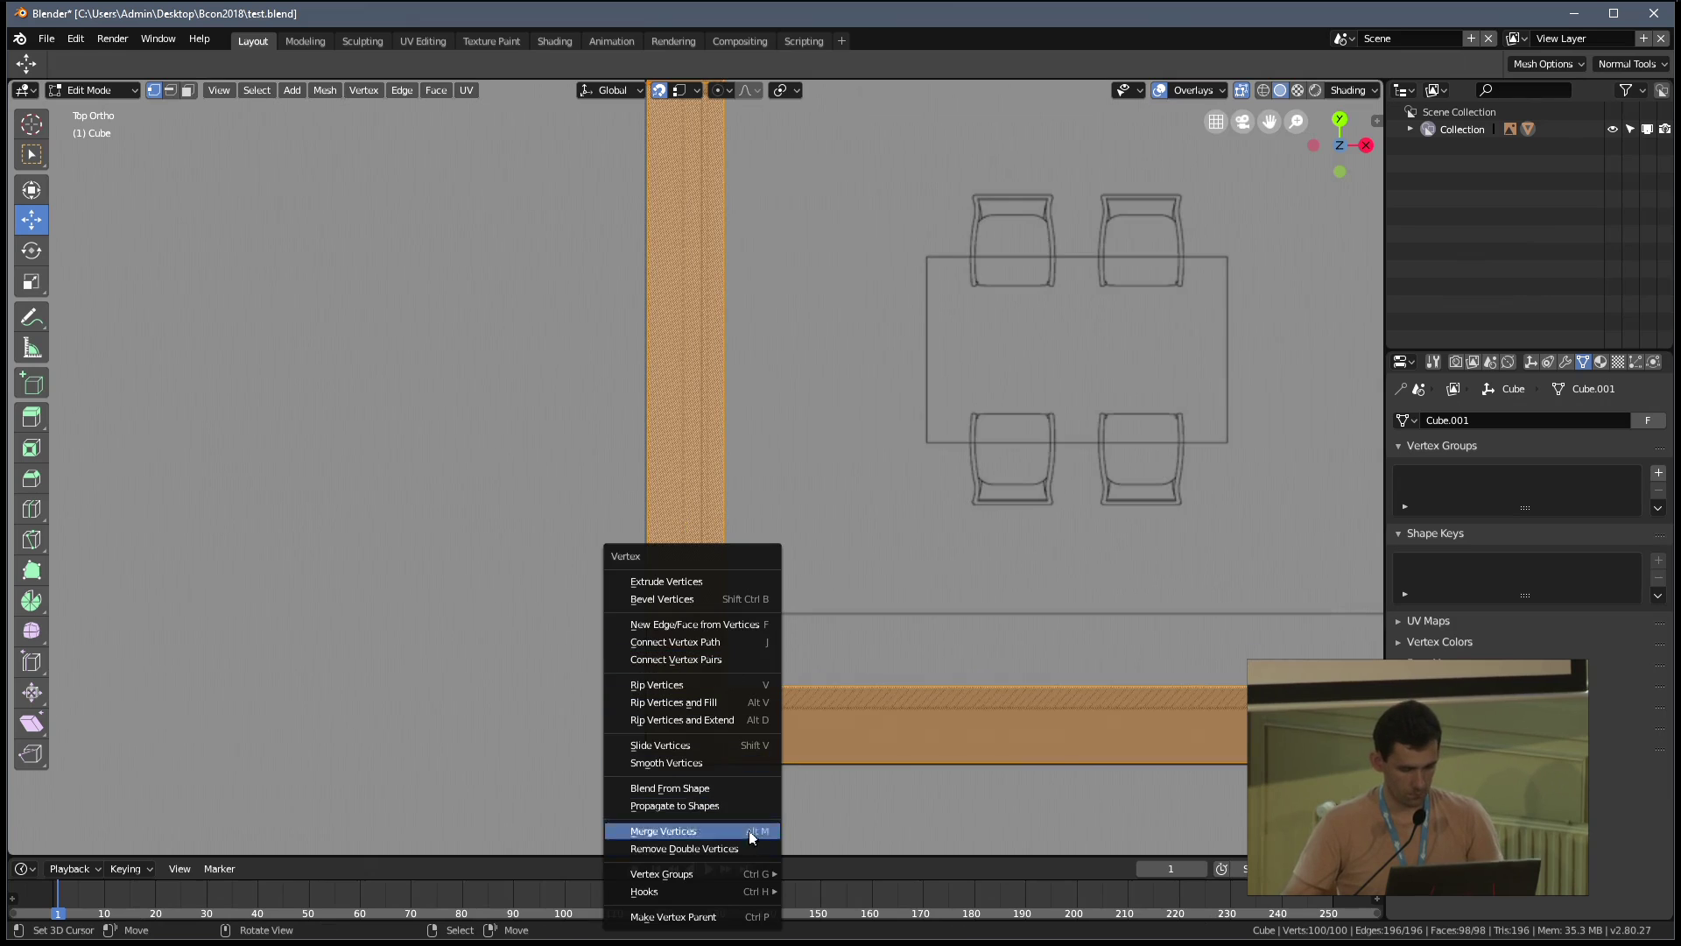
click(692, 848)
key(Tab)
key(ctrl+s)
click(774, 560)
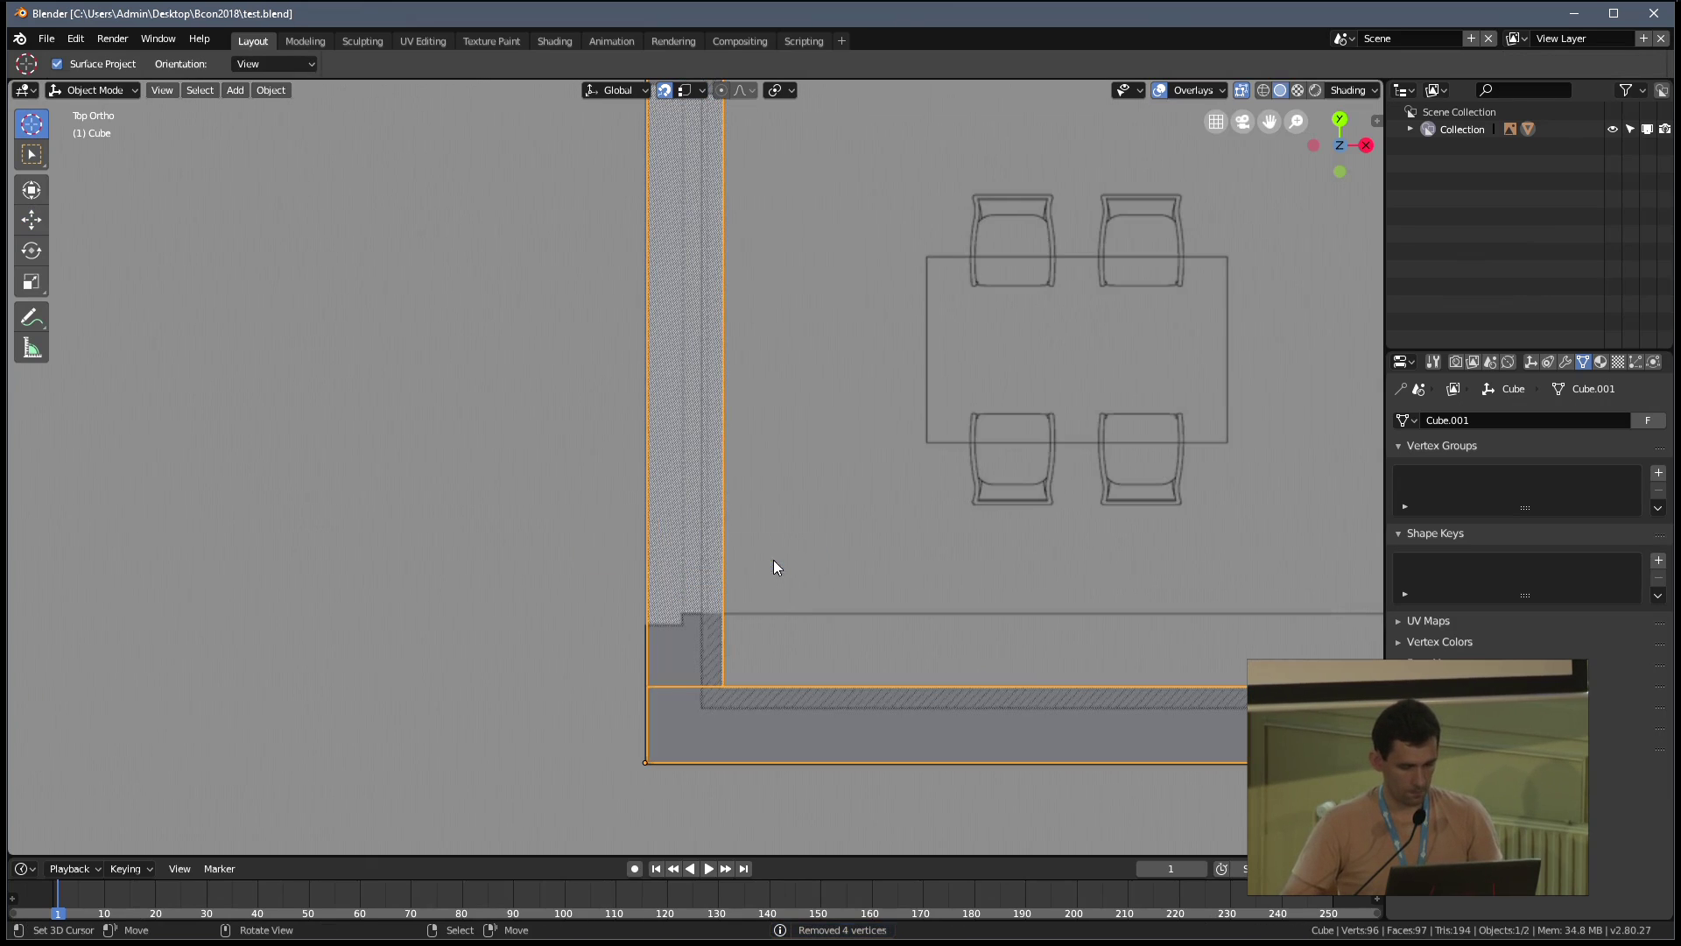
Delete the internal face left inside the corner where the -X wall meets the lower wall
key(Tab)
key(3)
key(alt+a)
middle_drag(694, 688, 730, 641)
right_click(723, 690)
key(x)
click(722, 692)
key(ctrl+z)
key(x)
click(718, 726)
scroll(804, 636, down, 5)
key(KP_7)
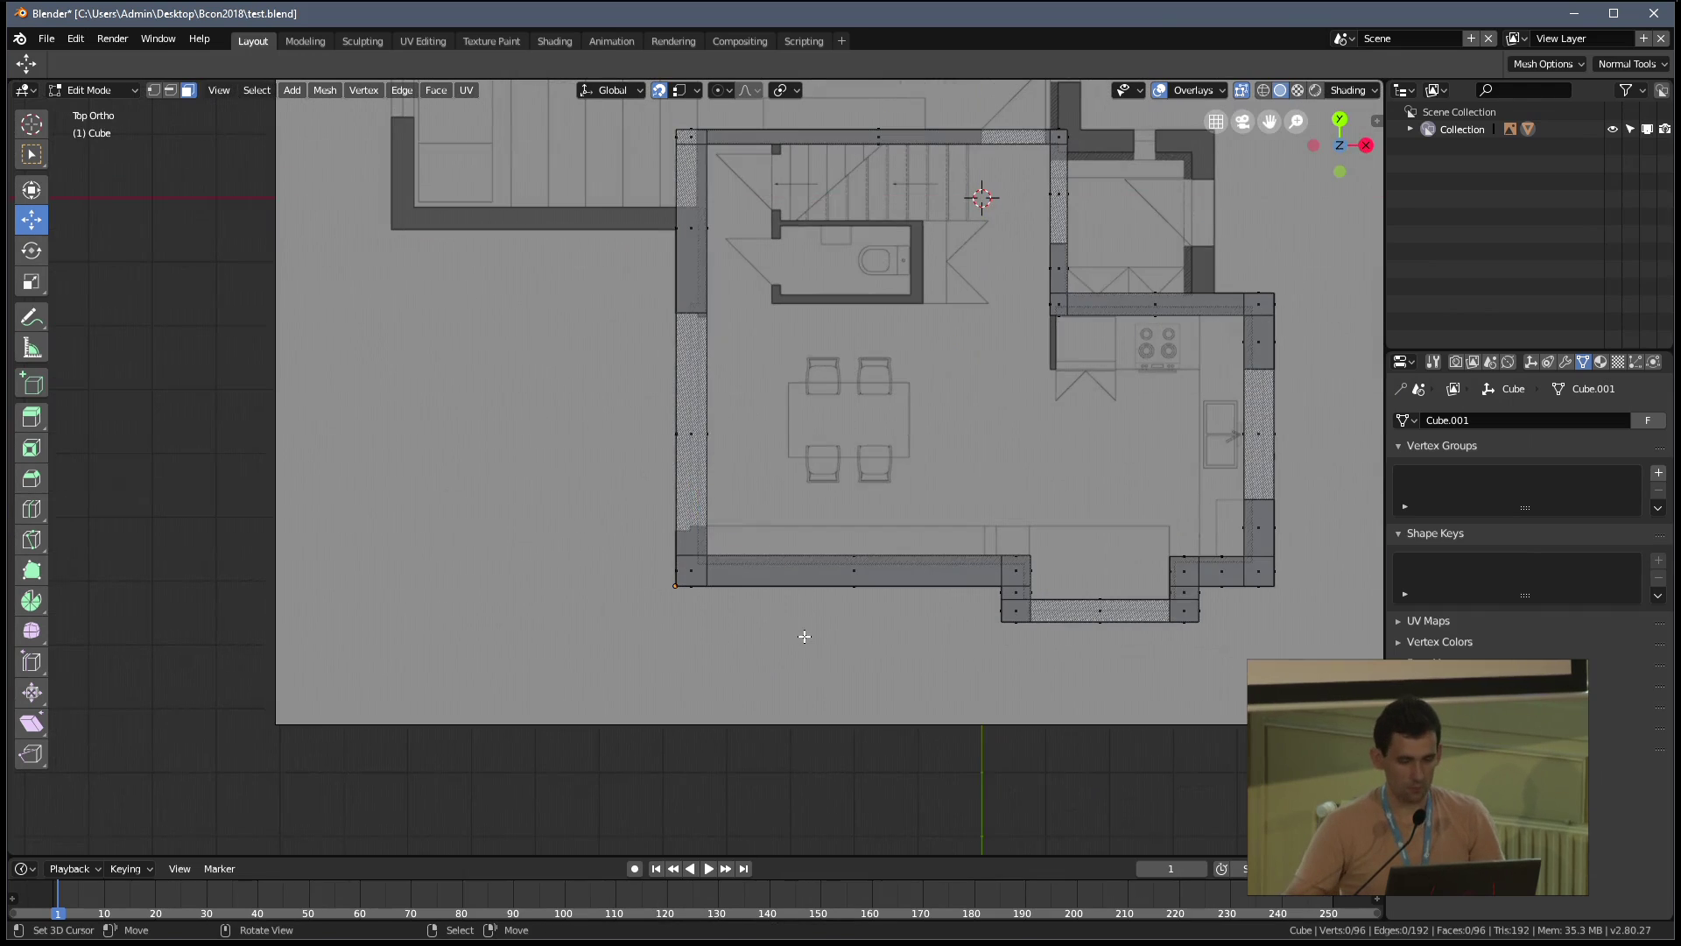
Add one loop cut through the wall beside the stairs, slid to a factor of -0.380 to match the kitchen partition's thickness
scroll(724, 444, up, 4)
shift+middle_drag(1078, 255, 871, 485)
key(ctrl+r)
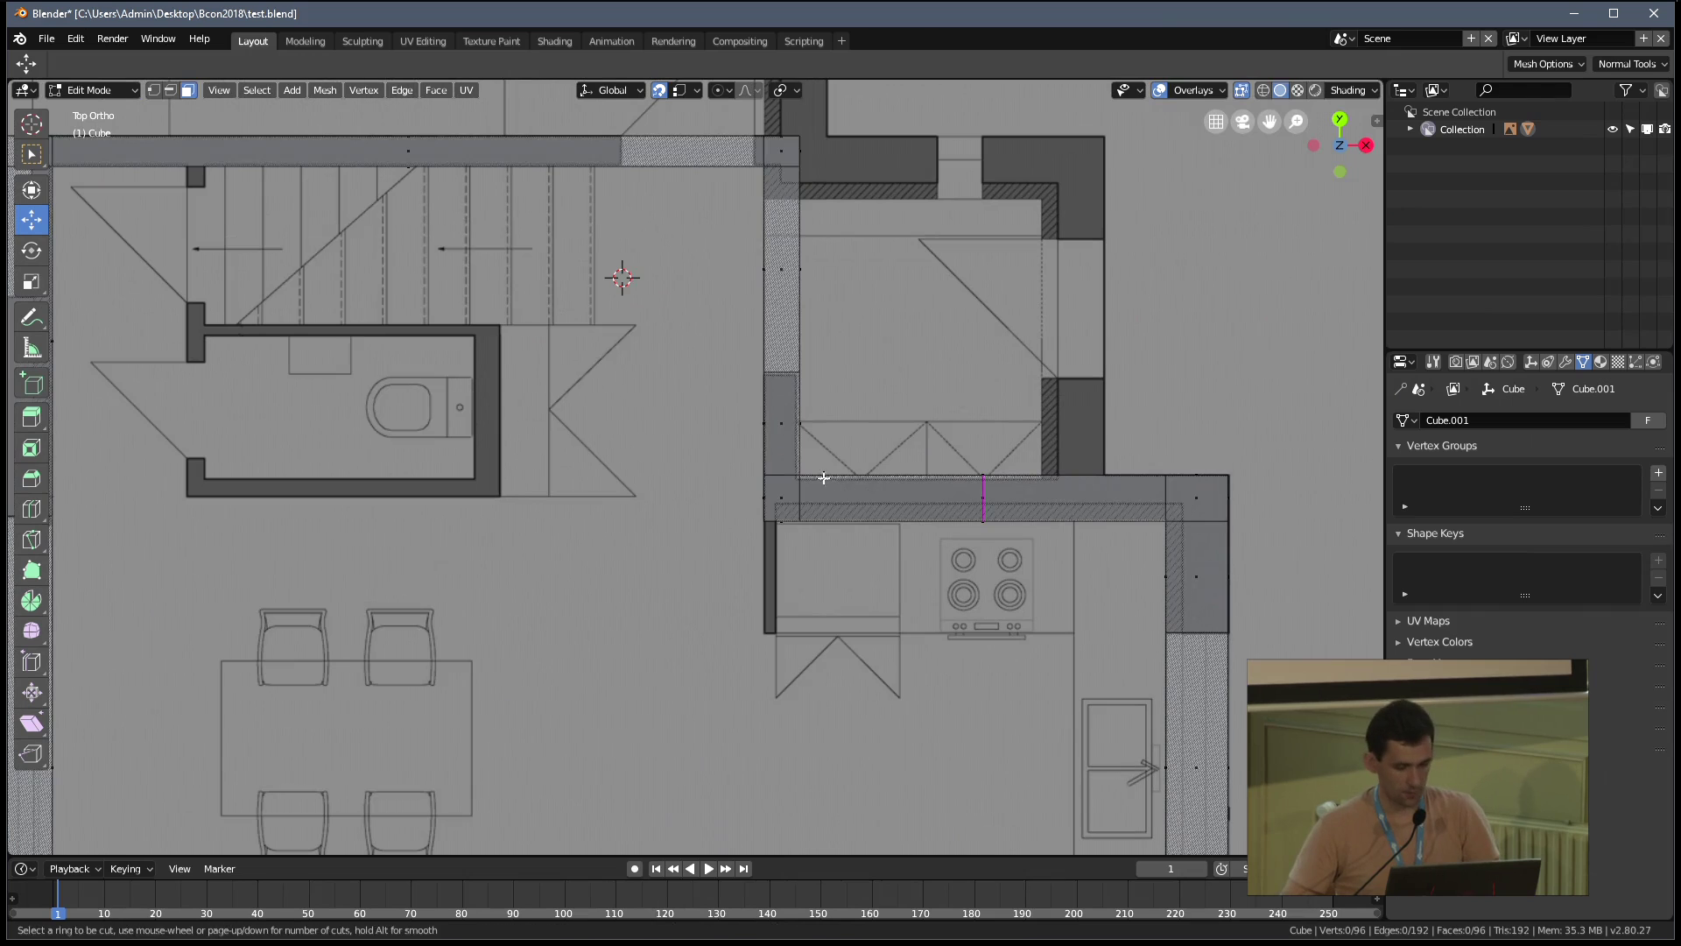
click(791, 519)
click(854, 534)
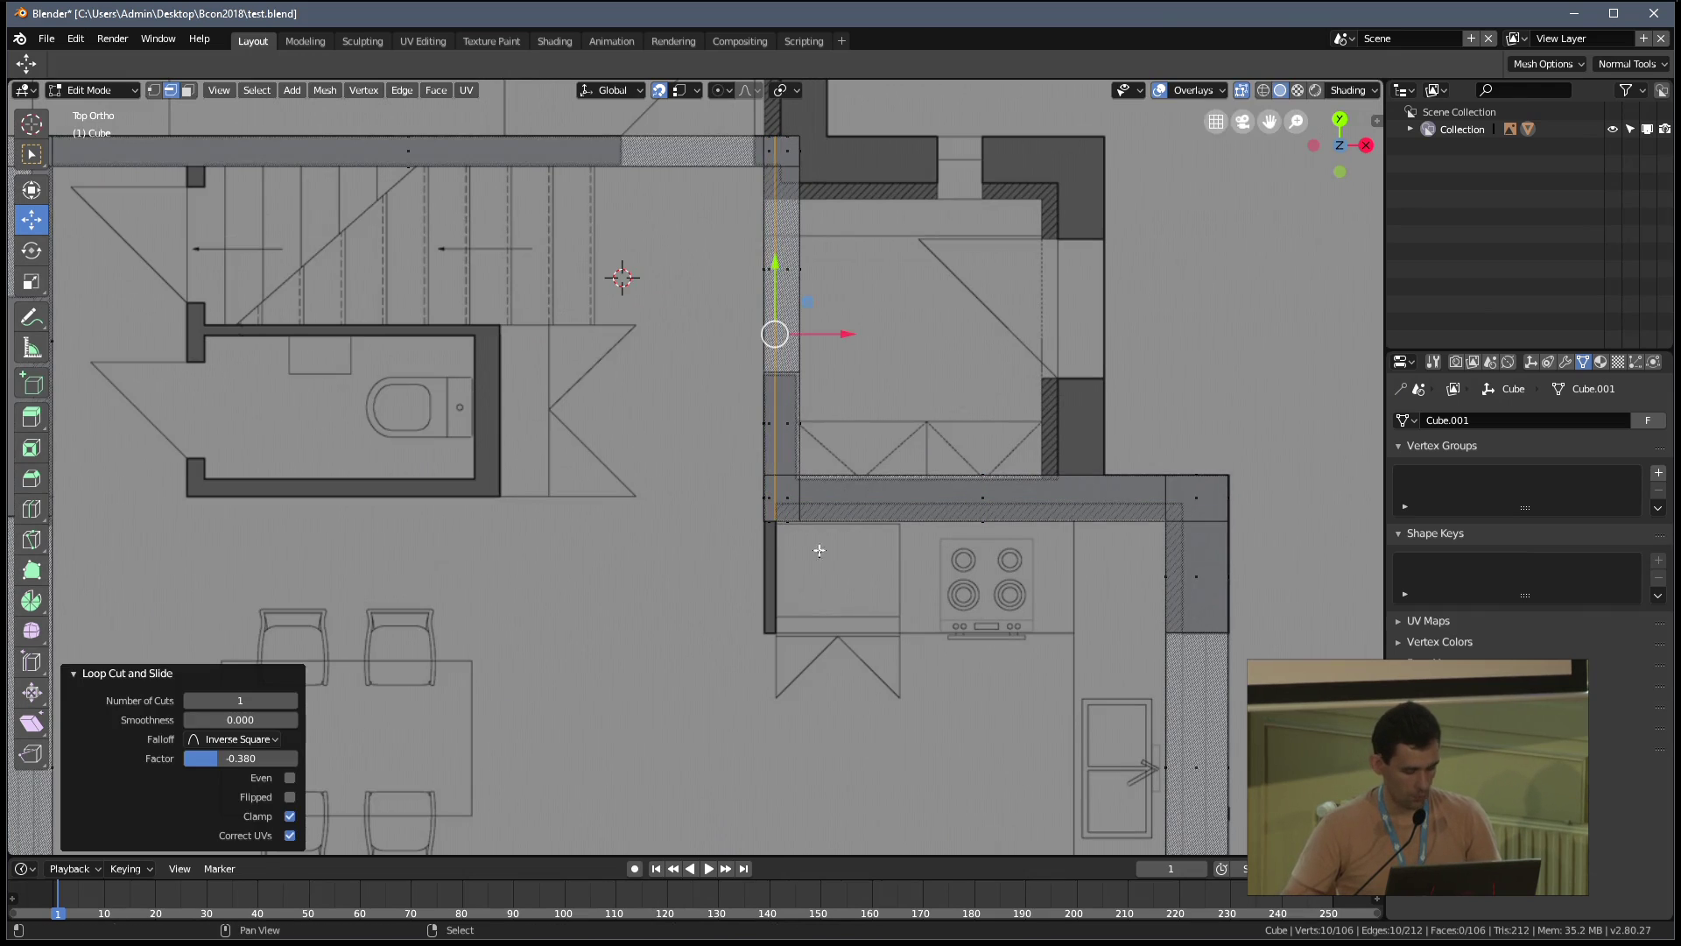
Extrude the narrow face above the kitchen partition in -Y to the partition's end on the plan
scroll(822, 557, up, 2)
key(Tab)
key(Tab)
key(alt+a)
right_click(808, 550)
middle_drag(822, 574, 861, 522)
key(KP_7)
key(e)
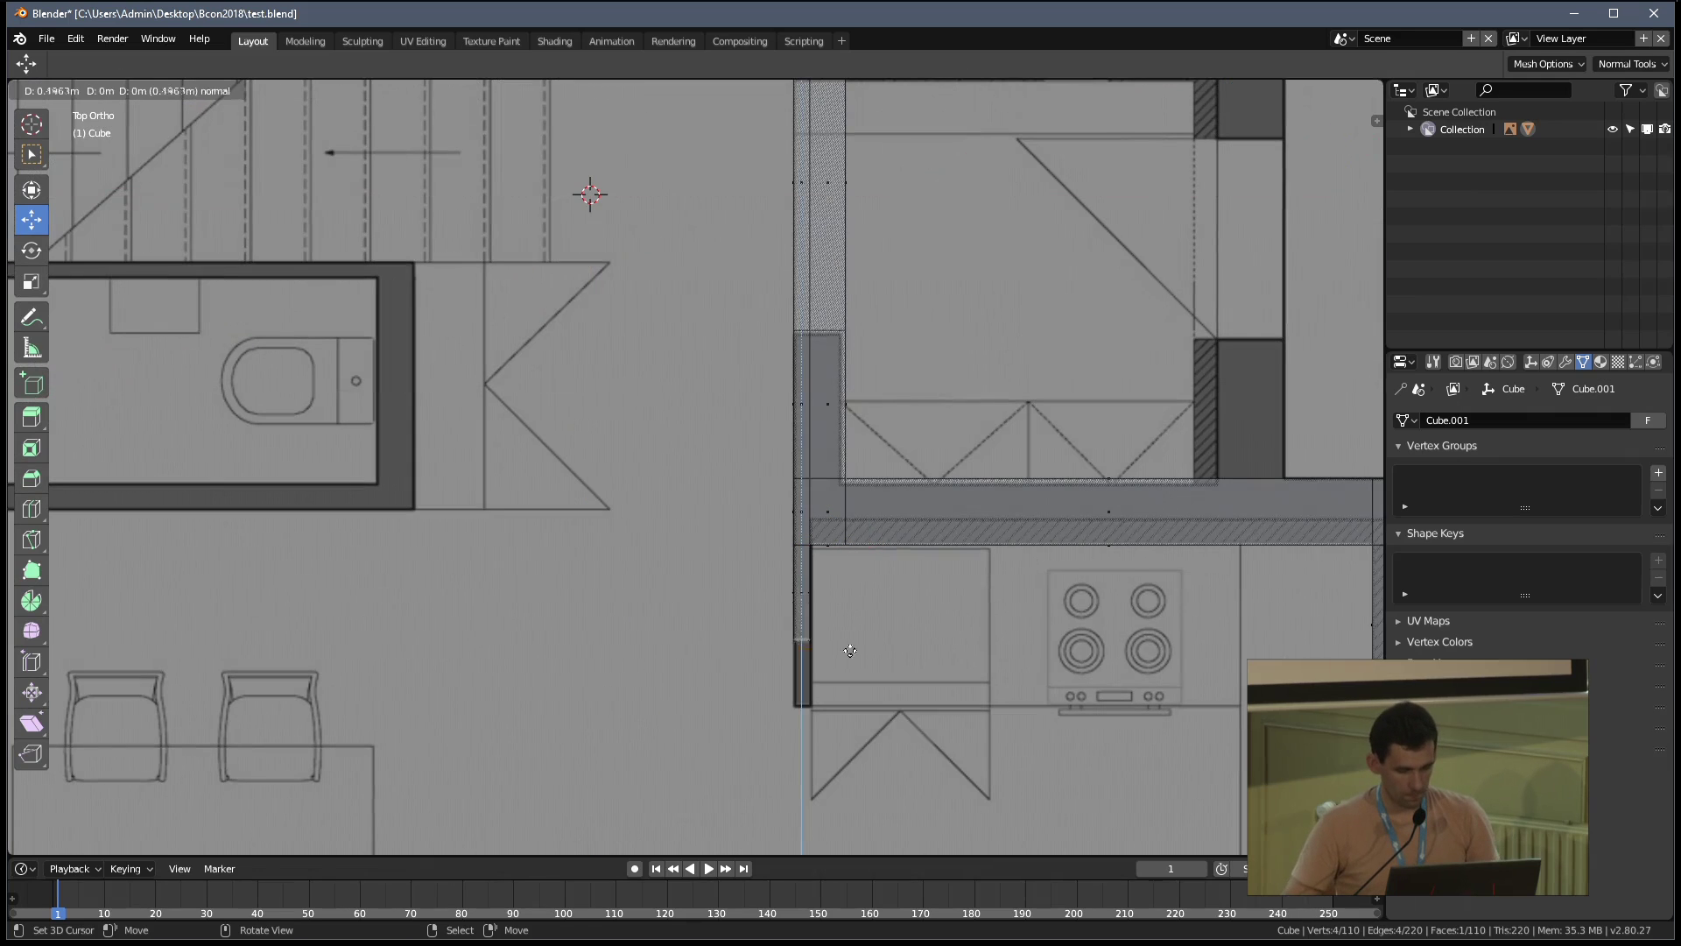
click(856, 704)
Duplicate the partition's side face and place it on the toilet room's outer +X wall line, moved -1.99 m in X and 1.48 m in Y
right_click(760, 628)
shift+middle_drag(751, 630, 1031, 663)
key(shift+d)
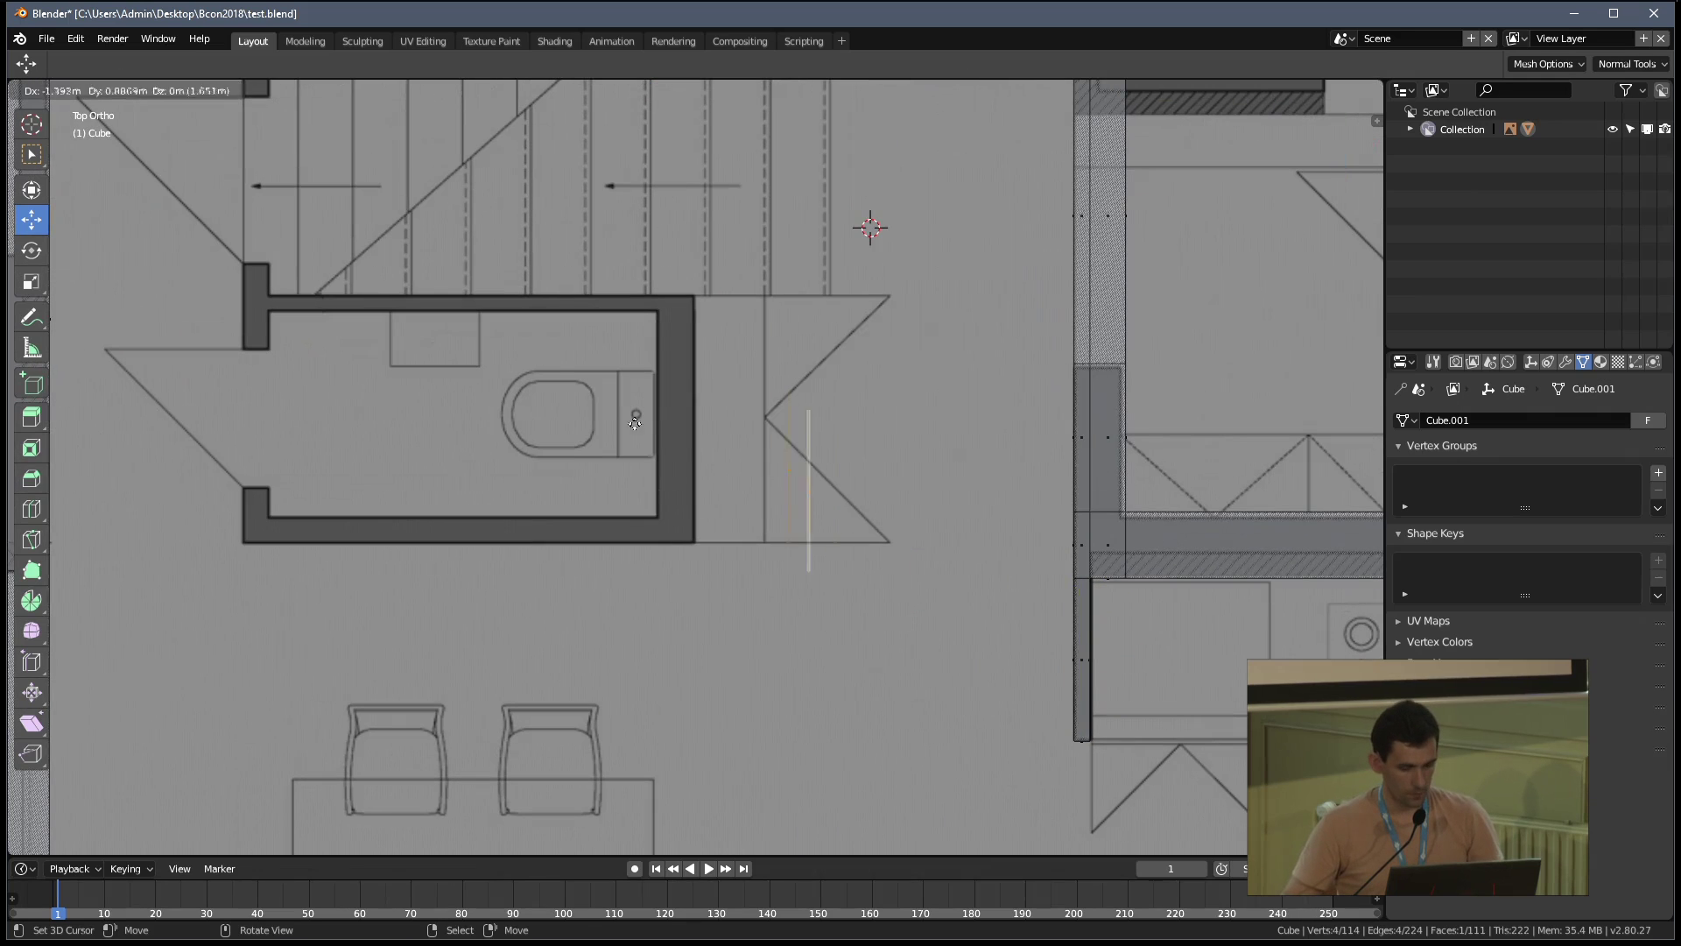
click(560, 364)
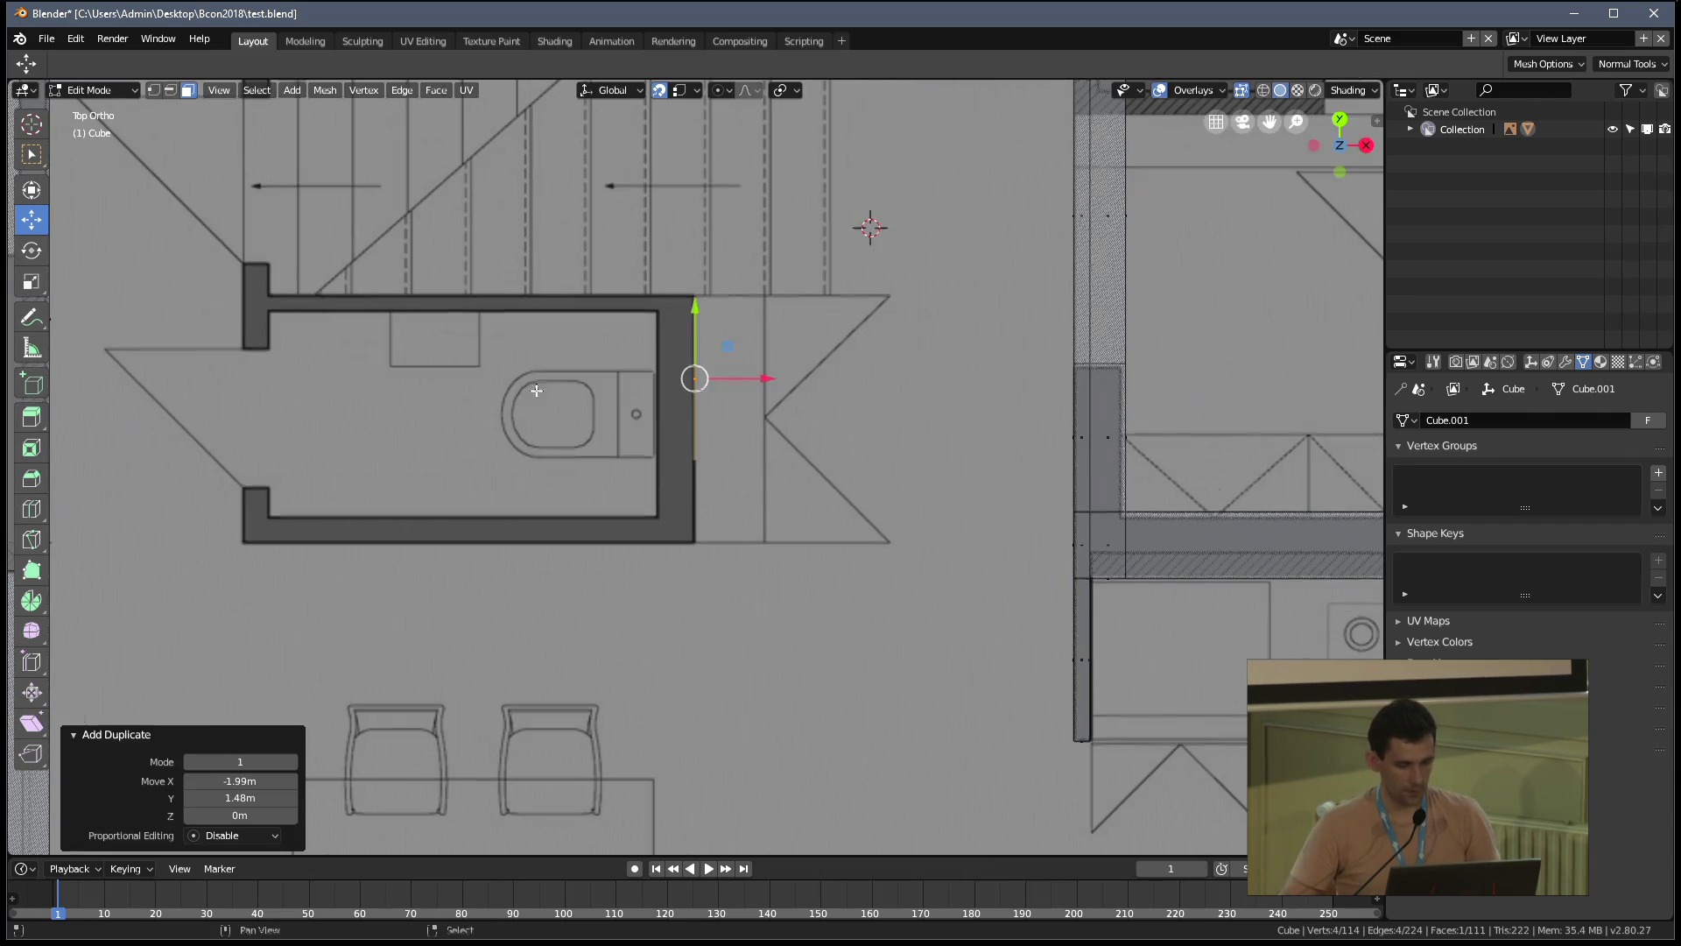
Extrude the copied face 2.37 m across the toilet room and extend its lower side to the room's outer wall line
shift+middle_drag(560, 368, 739, 408)
key(e)
right_click(253, 425)
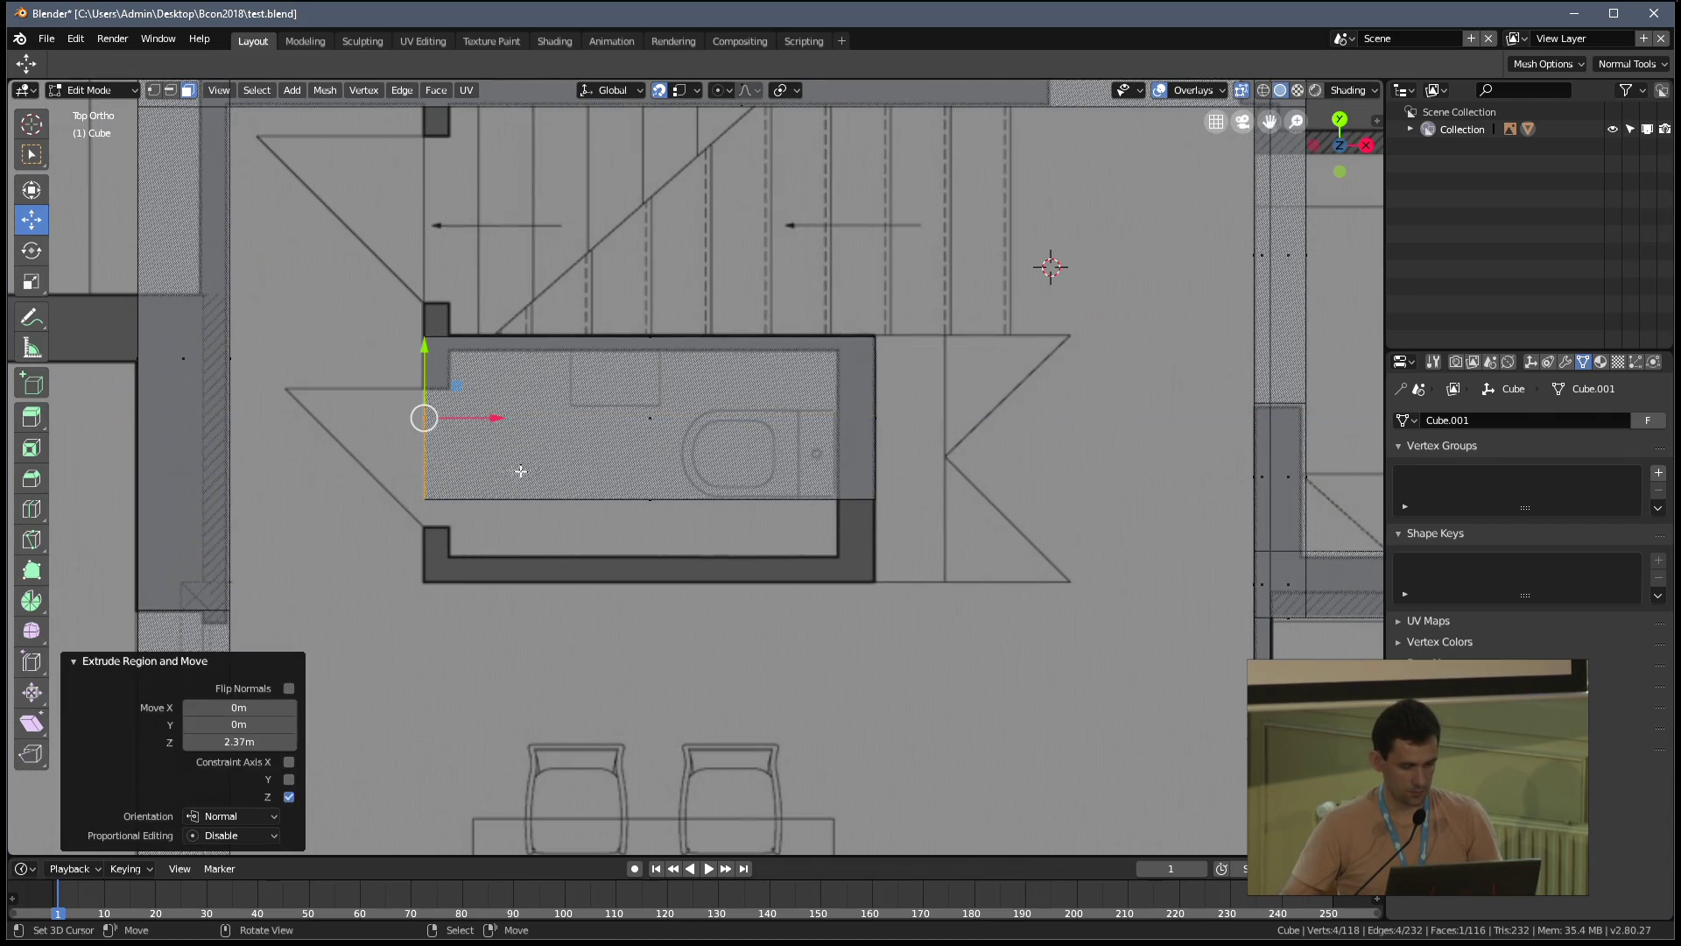
click(634, 500)
drag(651, 434, 706, 503)
key(Tab)
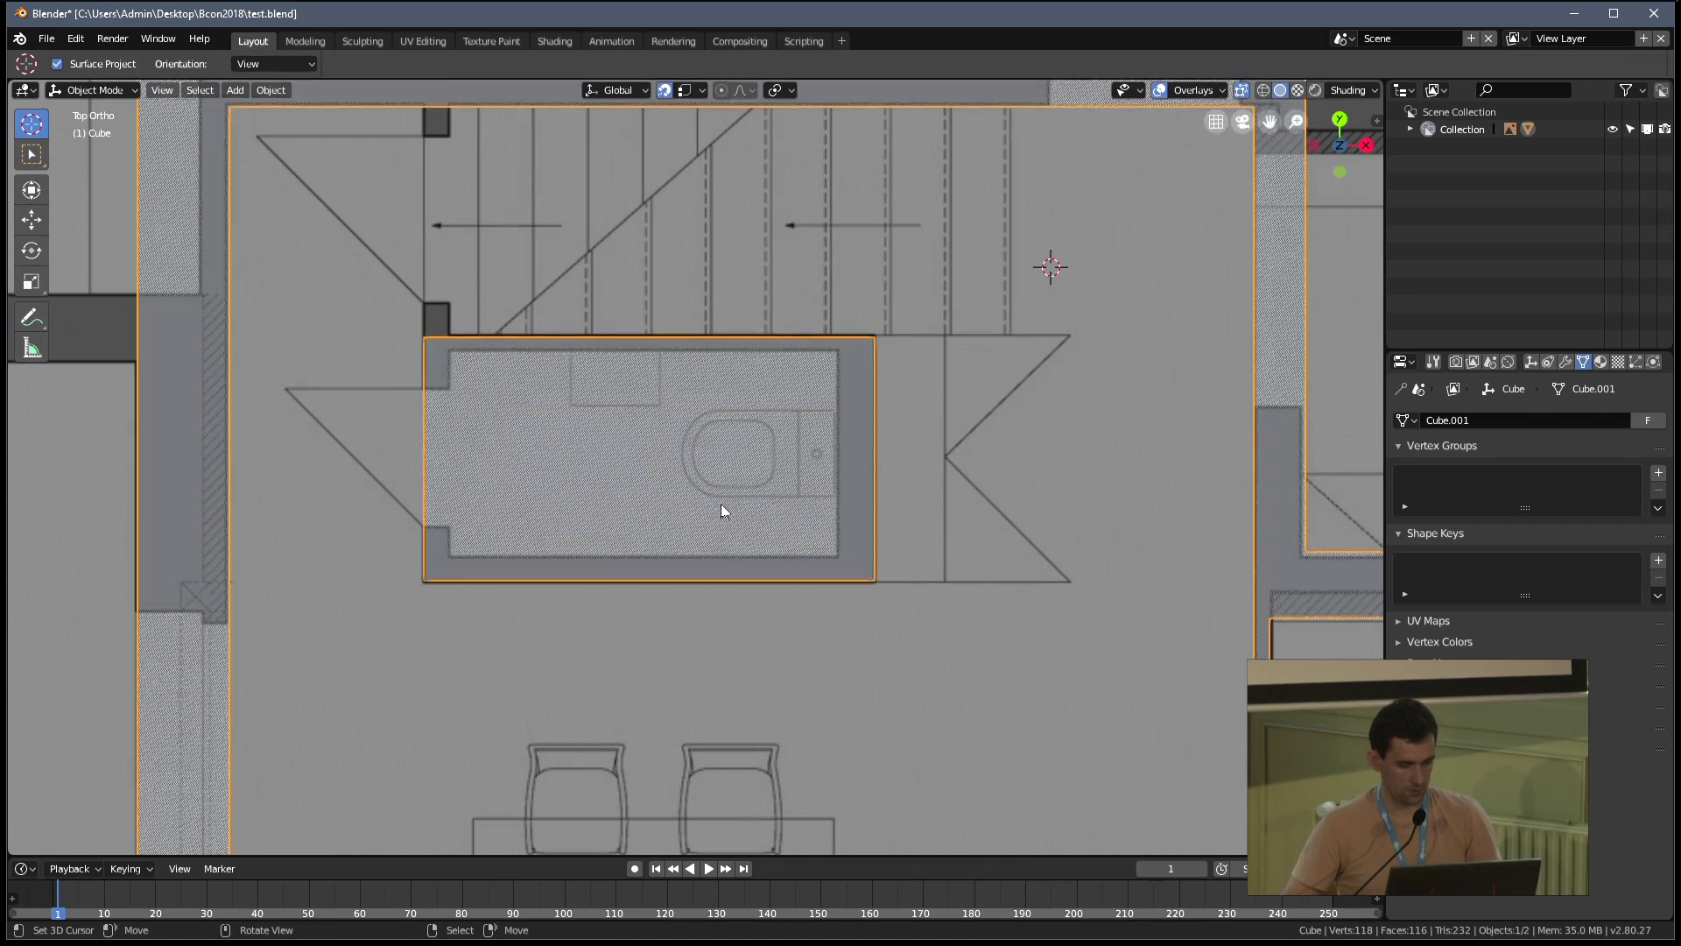
Turn off X-ray shading, show the walls from the front and activate the Move tool
scroll(706, 502, down, 2)
scroll(735, 513, down, 6)
mouse_move(787, 533)
middle_down()
mouse_move(883, 434)
mouse_move(867, 443)
middle_up()
key(z)
click(867, 512)
middle_drag(867, 513, 748, 487)
key(KP_1)
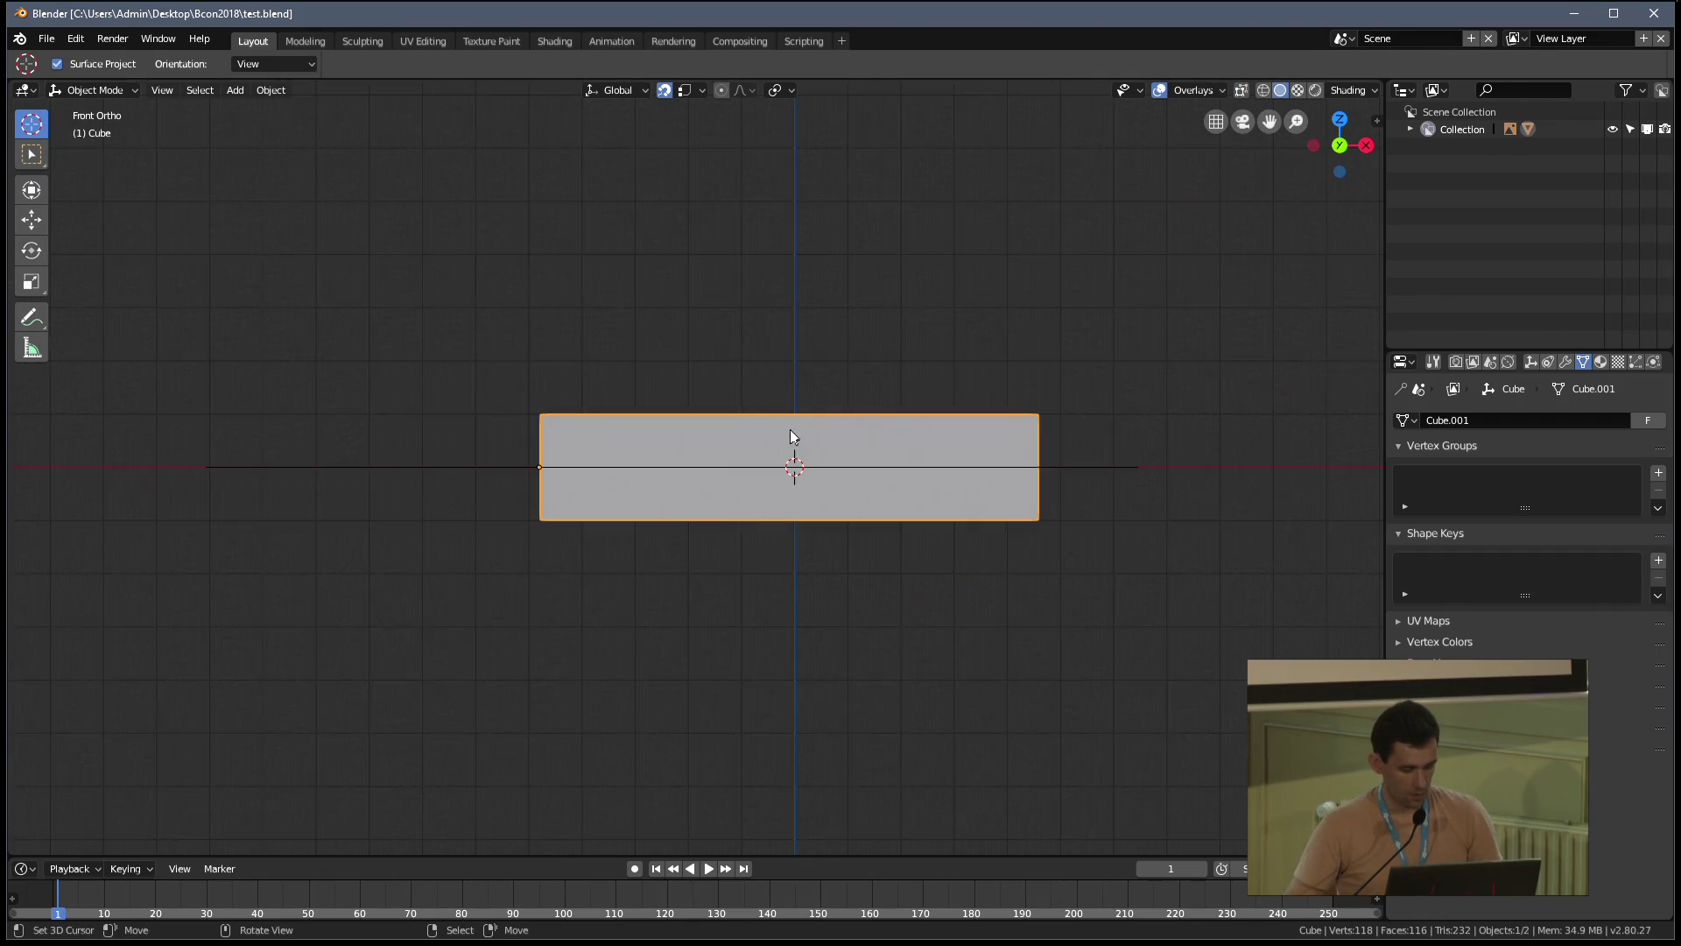
shift+middle_drag(790, 430, 779, 486)
click(32, 219)
scroll(533, 468, up, 2)
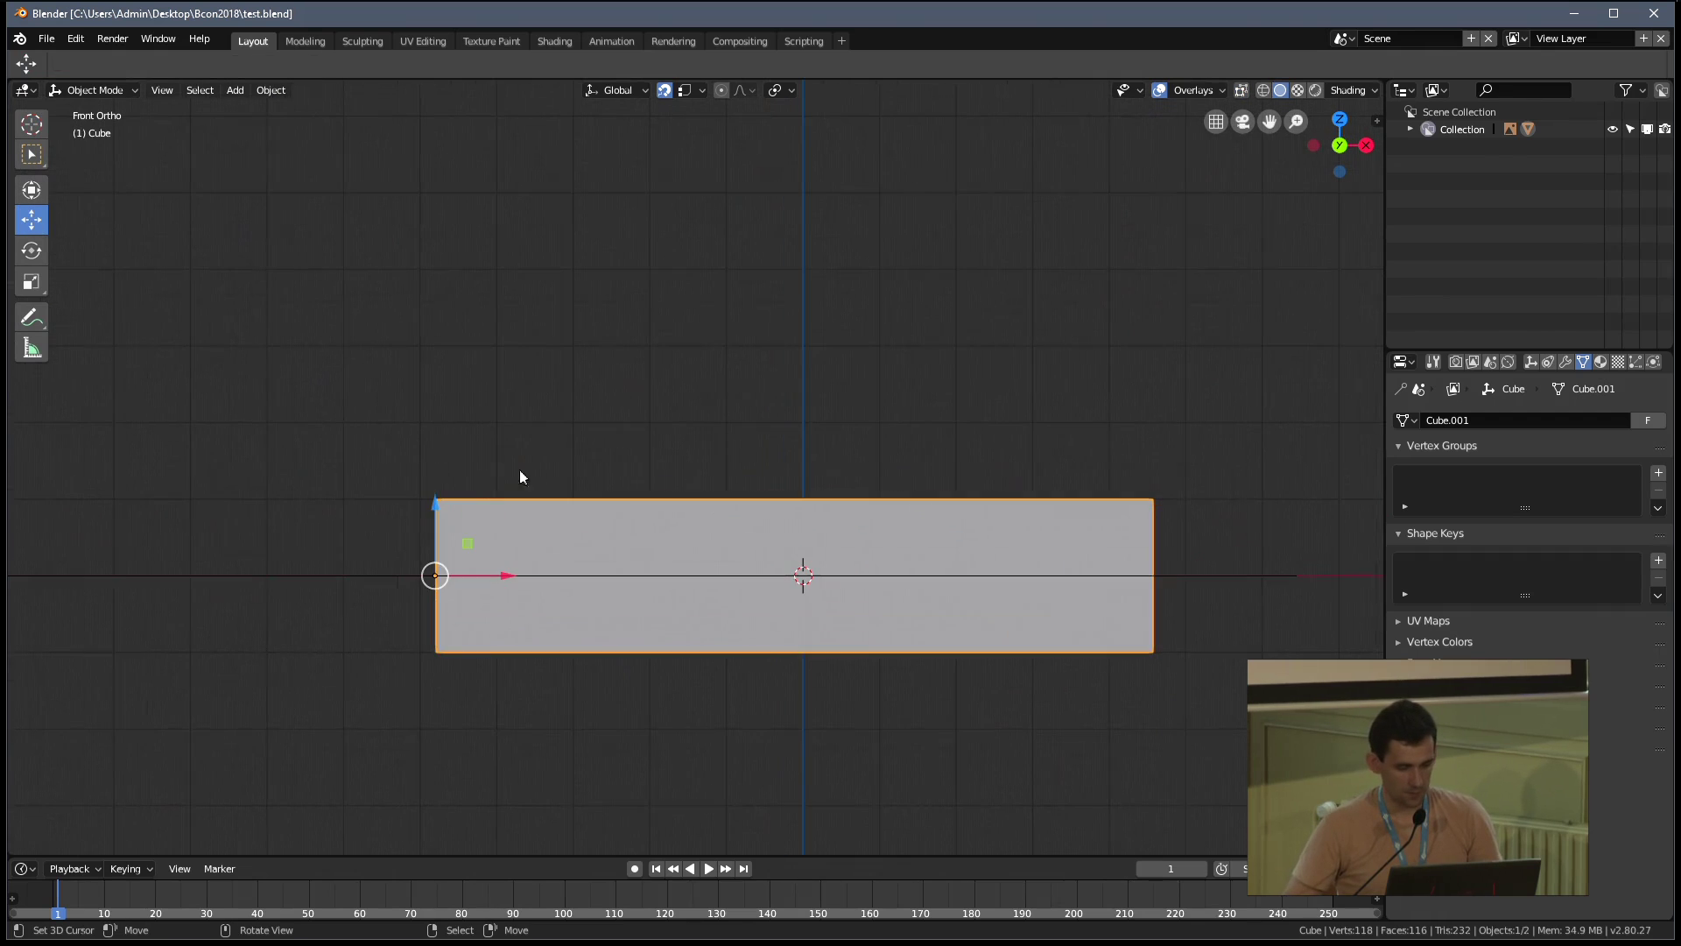
Try to raise the wall object along Z with vertex snapping
ctrl+drag(436, 506, 428, 431)
key(ctrl+z)
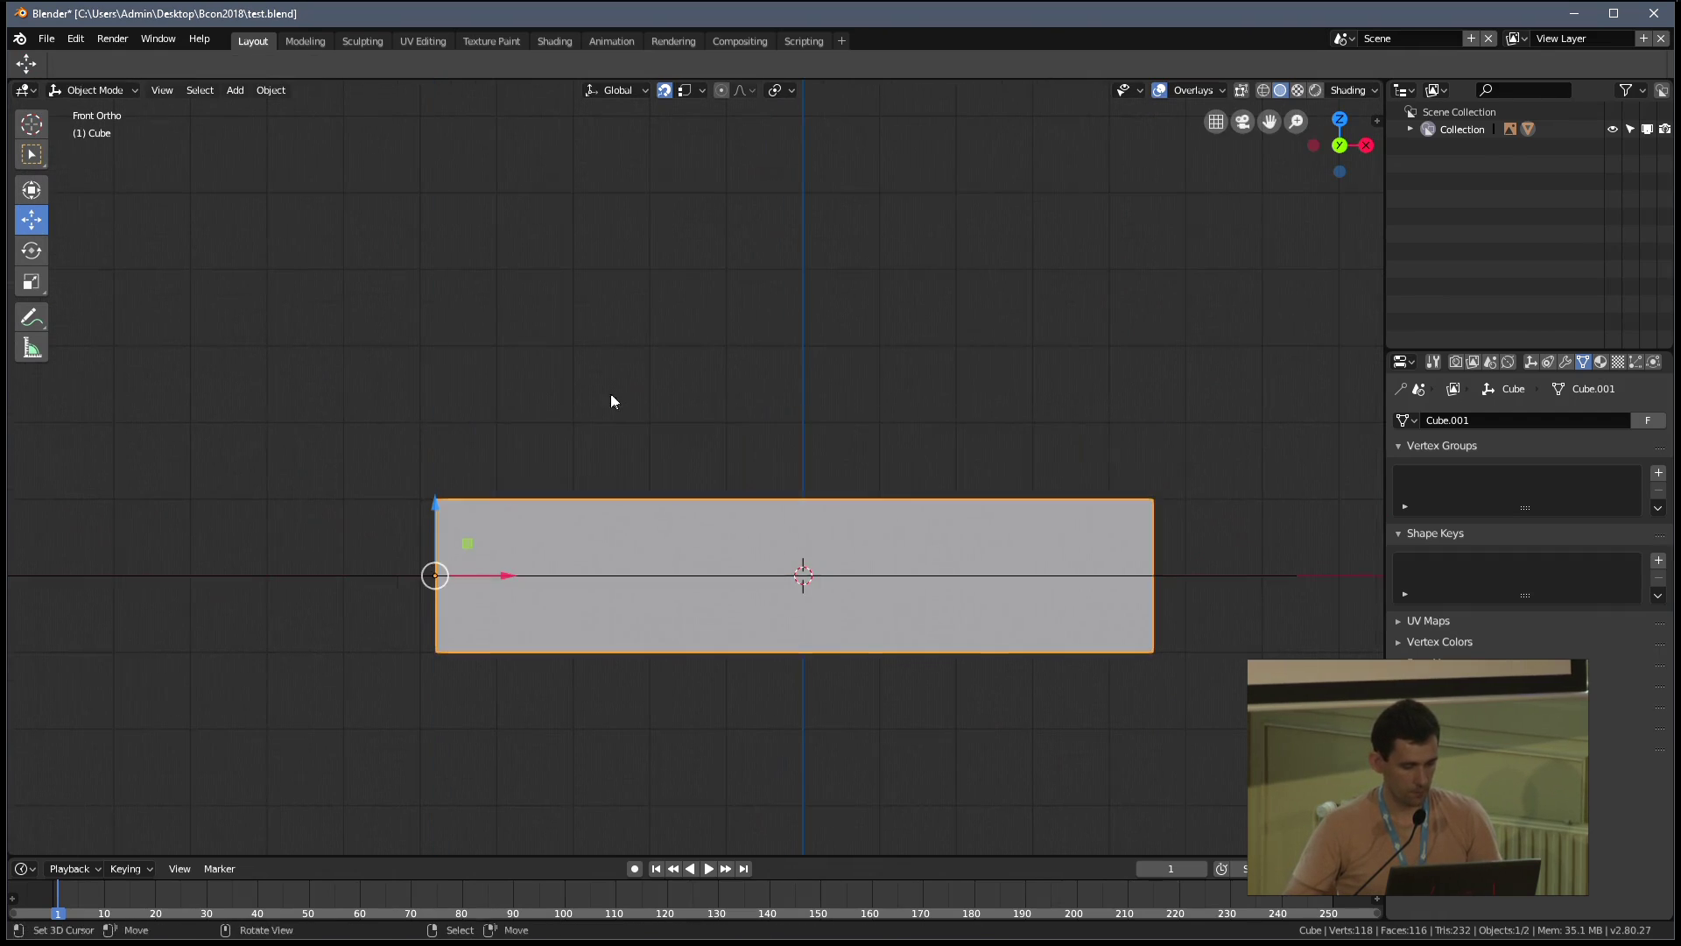
shift+middle_drag(622, 406, 690, 387)
scroll(550, 469, up, 3)
drag(399, 536, 403, 482)
key(ctrl+z)
Switch snapping to increments and raise the wall object 1 m along Z
click(682, 91)
click(670, 139)
drag(397, 539, 441, 427)
key(ctrl+z)
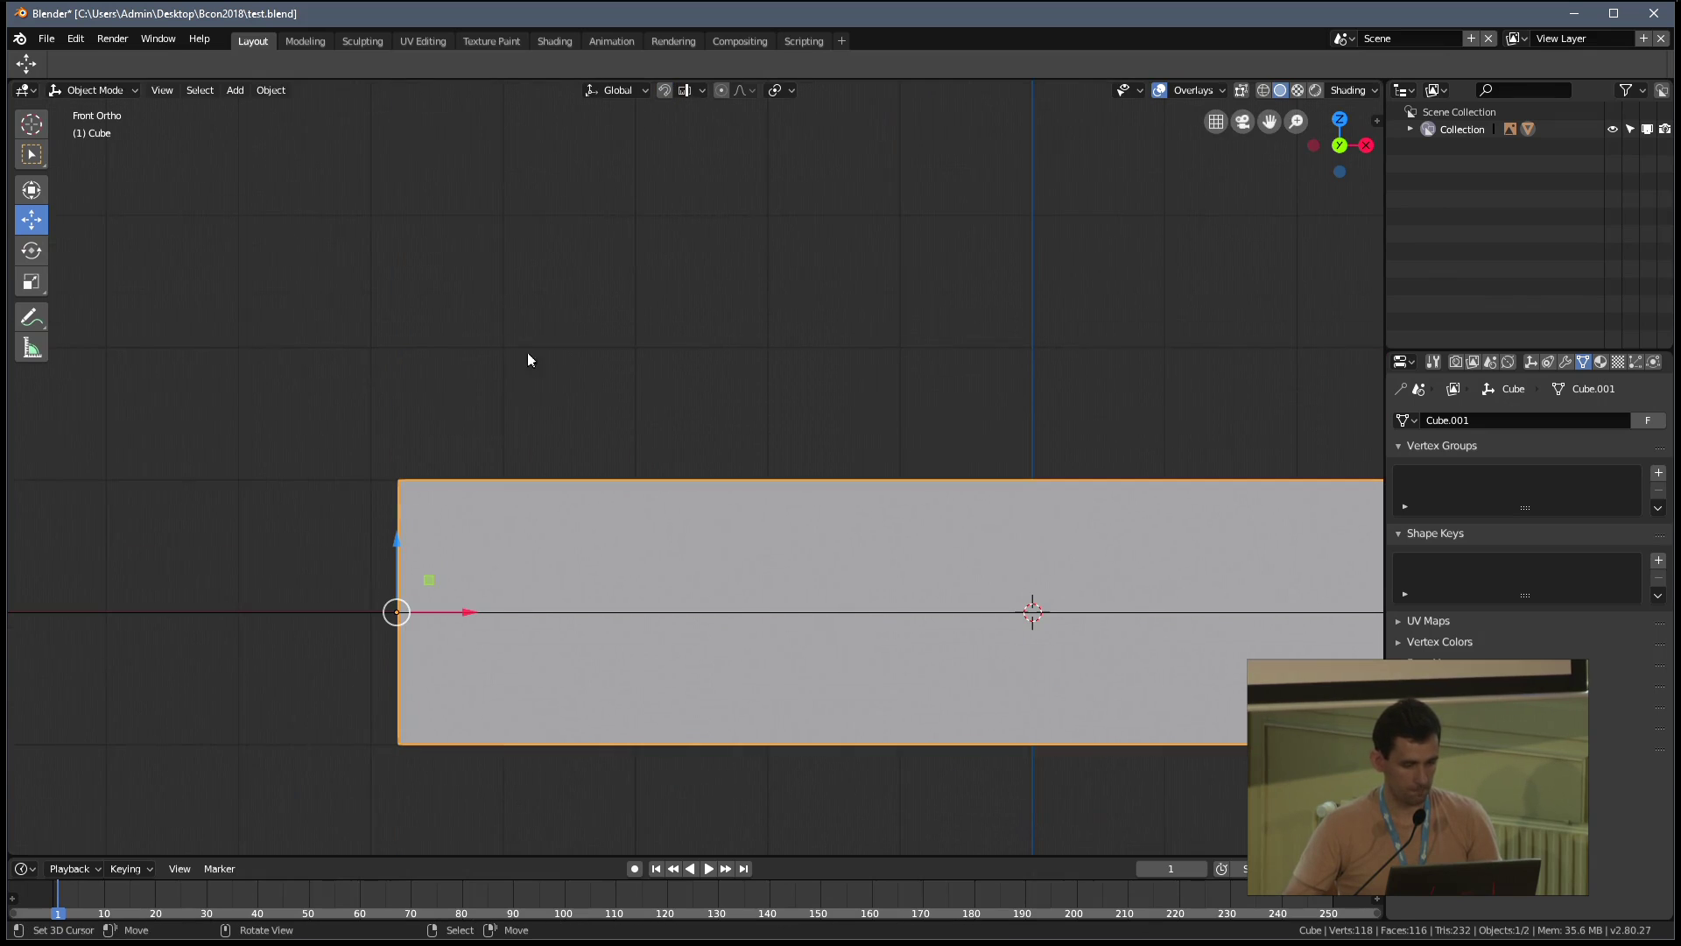
drag(394, 538, 428, 451)
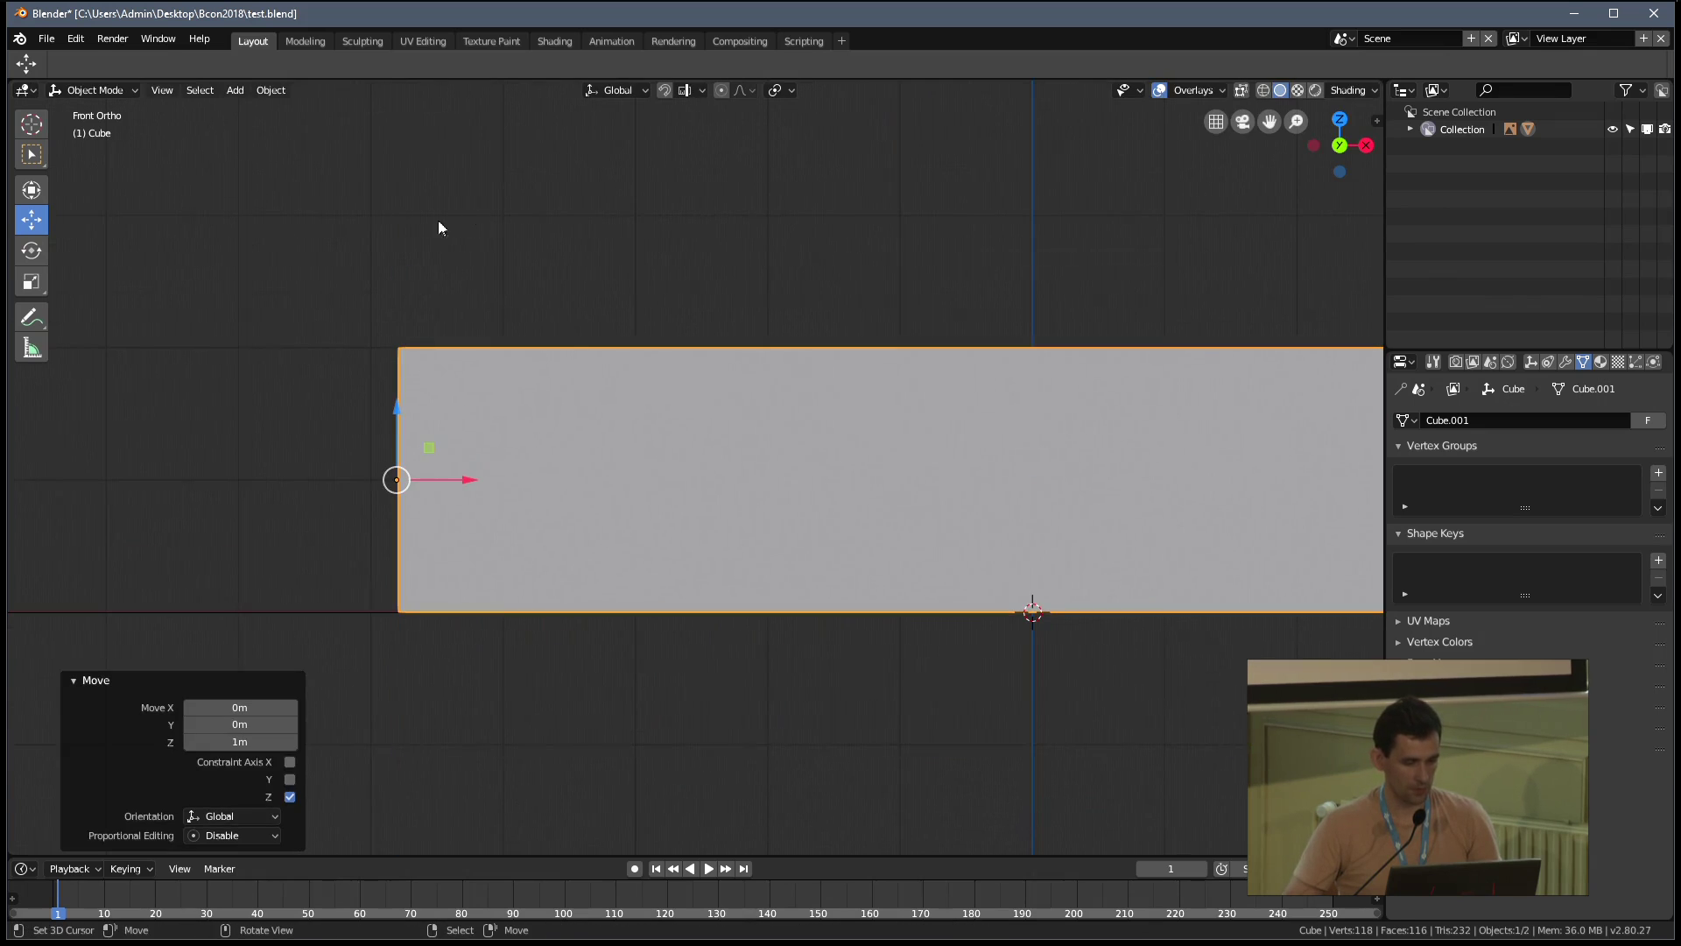
Set a finer grid scale in the viewport overlay settings
shift+middle_drag(690, 364, 559, 405)
scroll(777, 356, down, 4)
scroll(724, 380, up, 2)
shift+middle_drag(835, 366, 767, 394)
scroll(767, 376, up, 3)
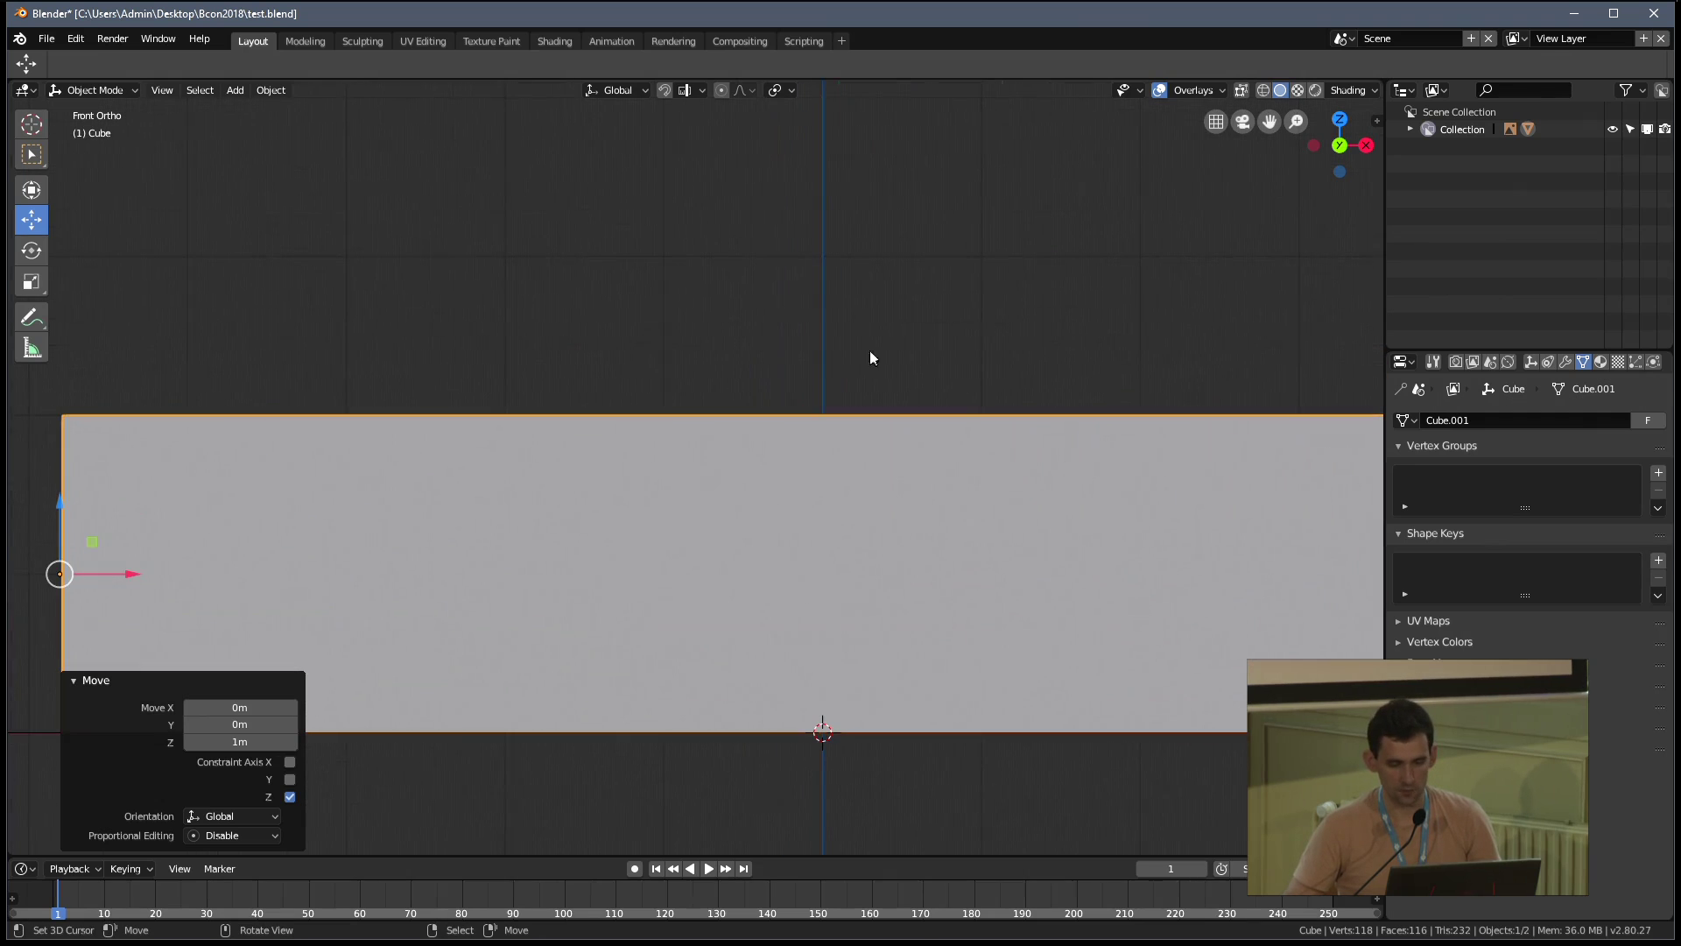
click(1189, 92)
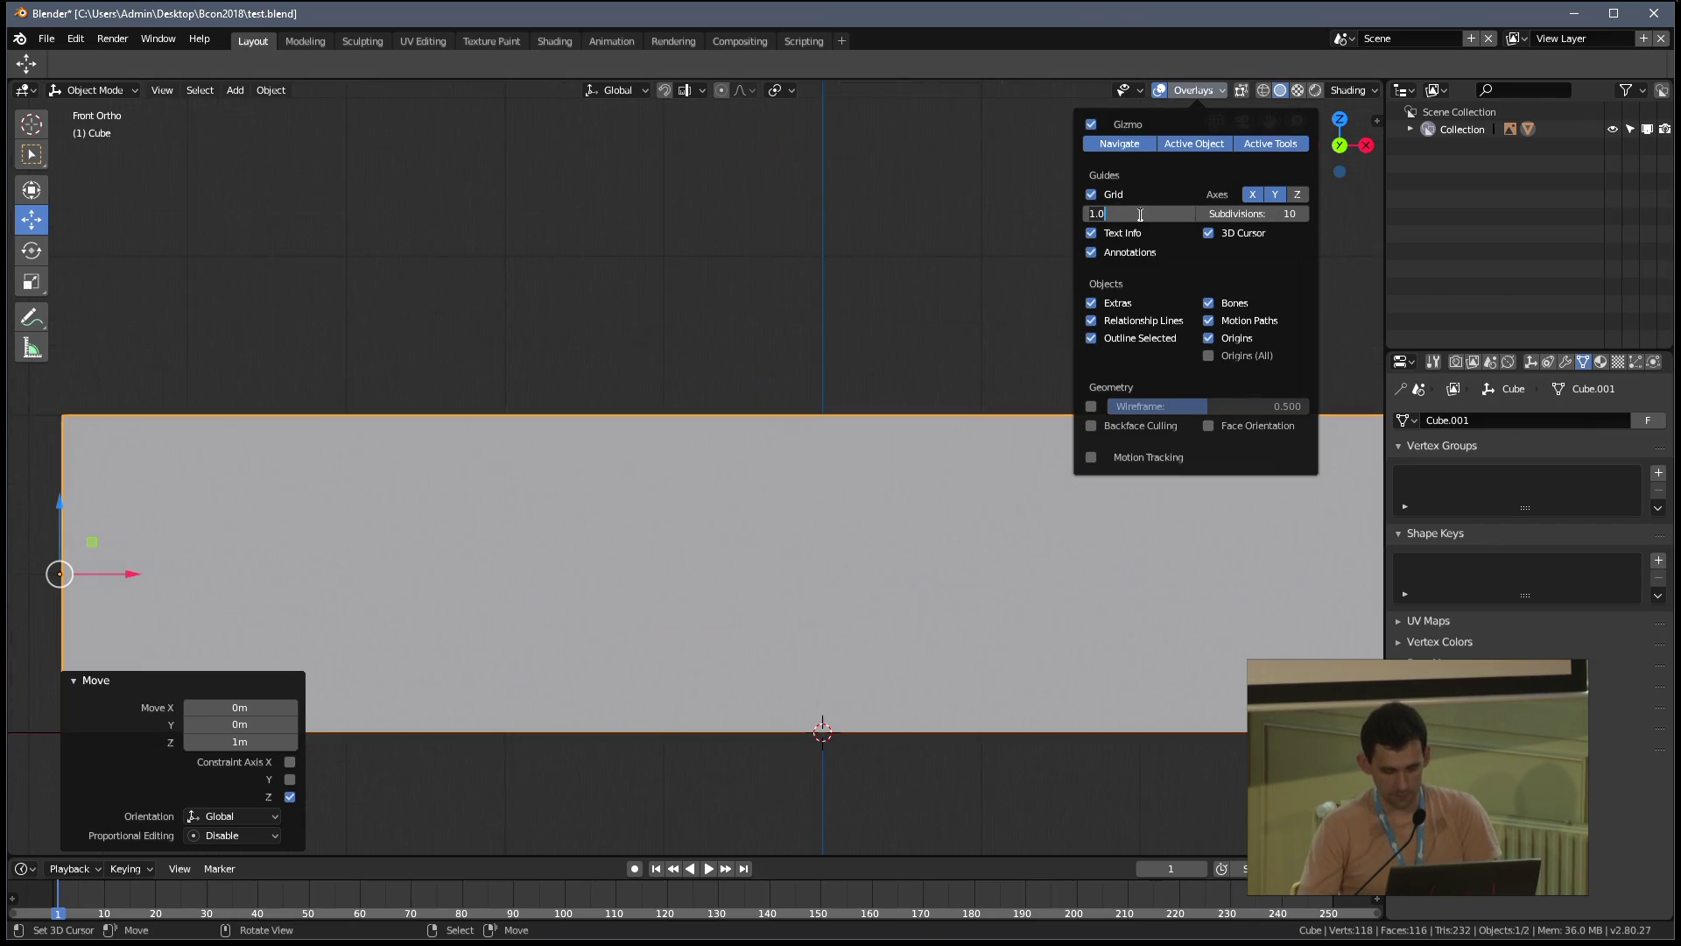
Turn on X-ray shading in Edit Mode and raise all the walls' top vertices about 1 m along Z
key(Tab)
scroll(518, 398, down, 3)
scroll(548, 397, up, 2)
scroll(563, 420, down, 3)
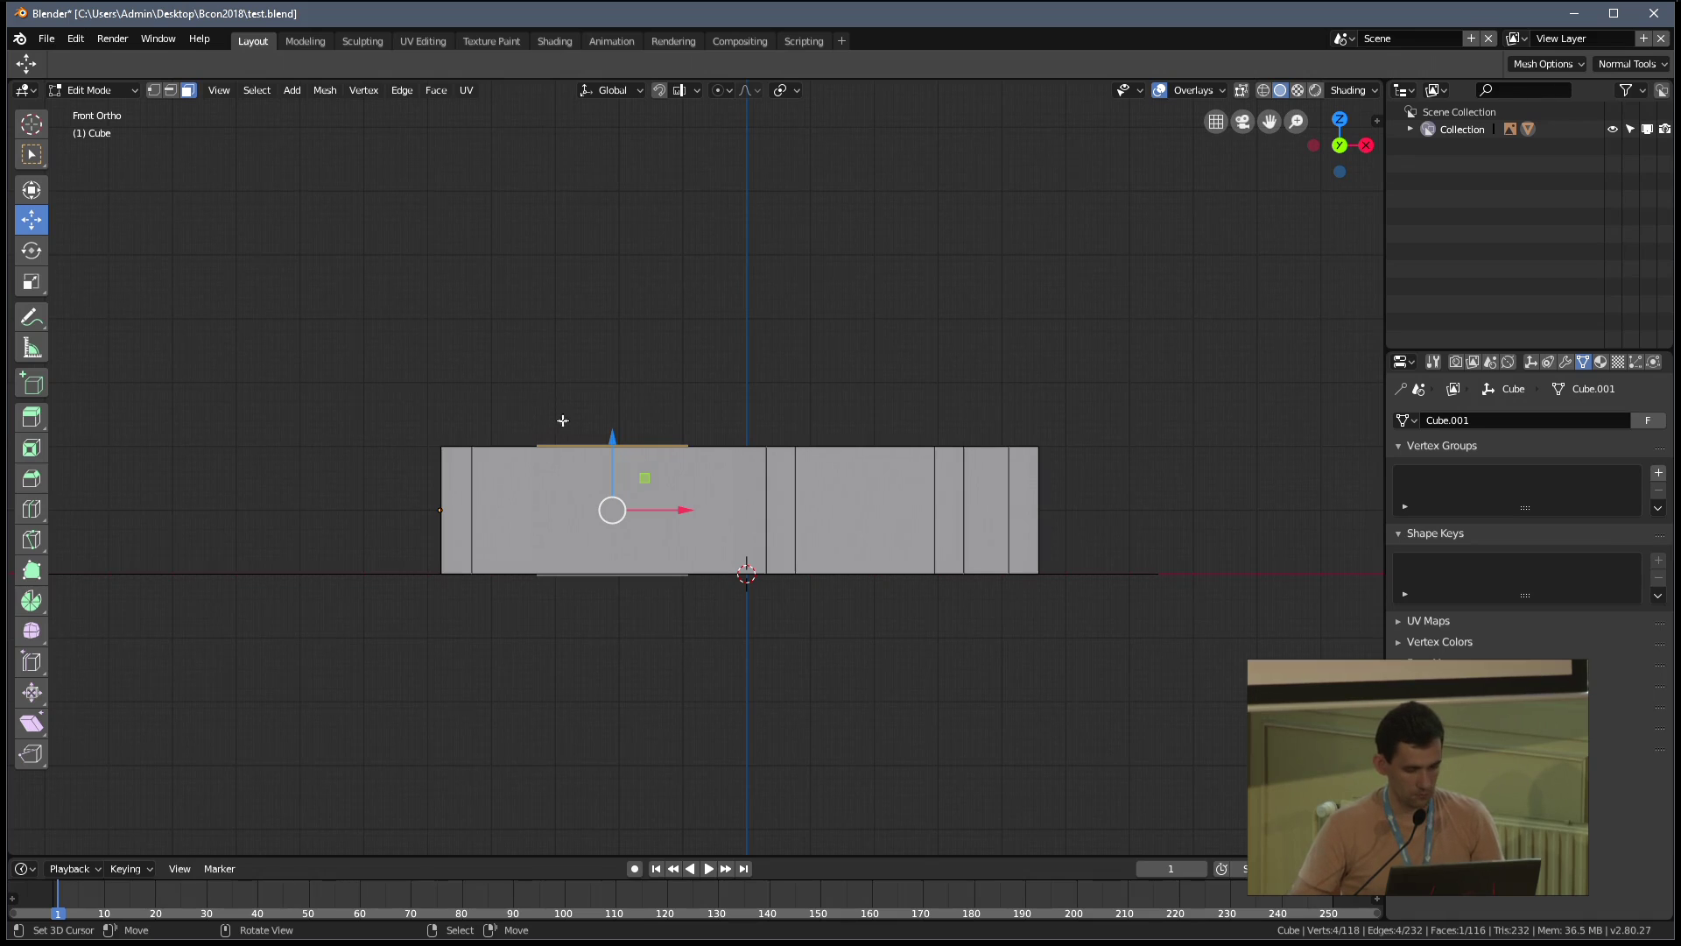
key(z)
click(565, 517)
key(b)
mouse_move(333, 403)
mouse_down()
mouse_move(962, 438)
mouse_move(1114, 490)
mouse_up()
key(alt+a)
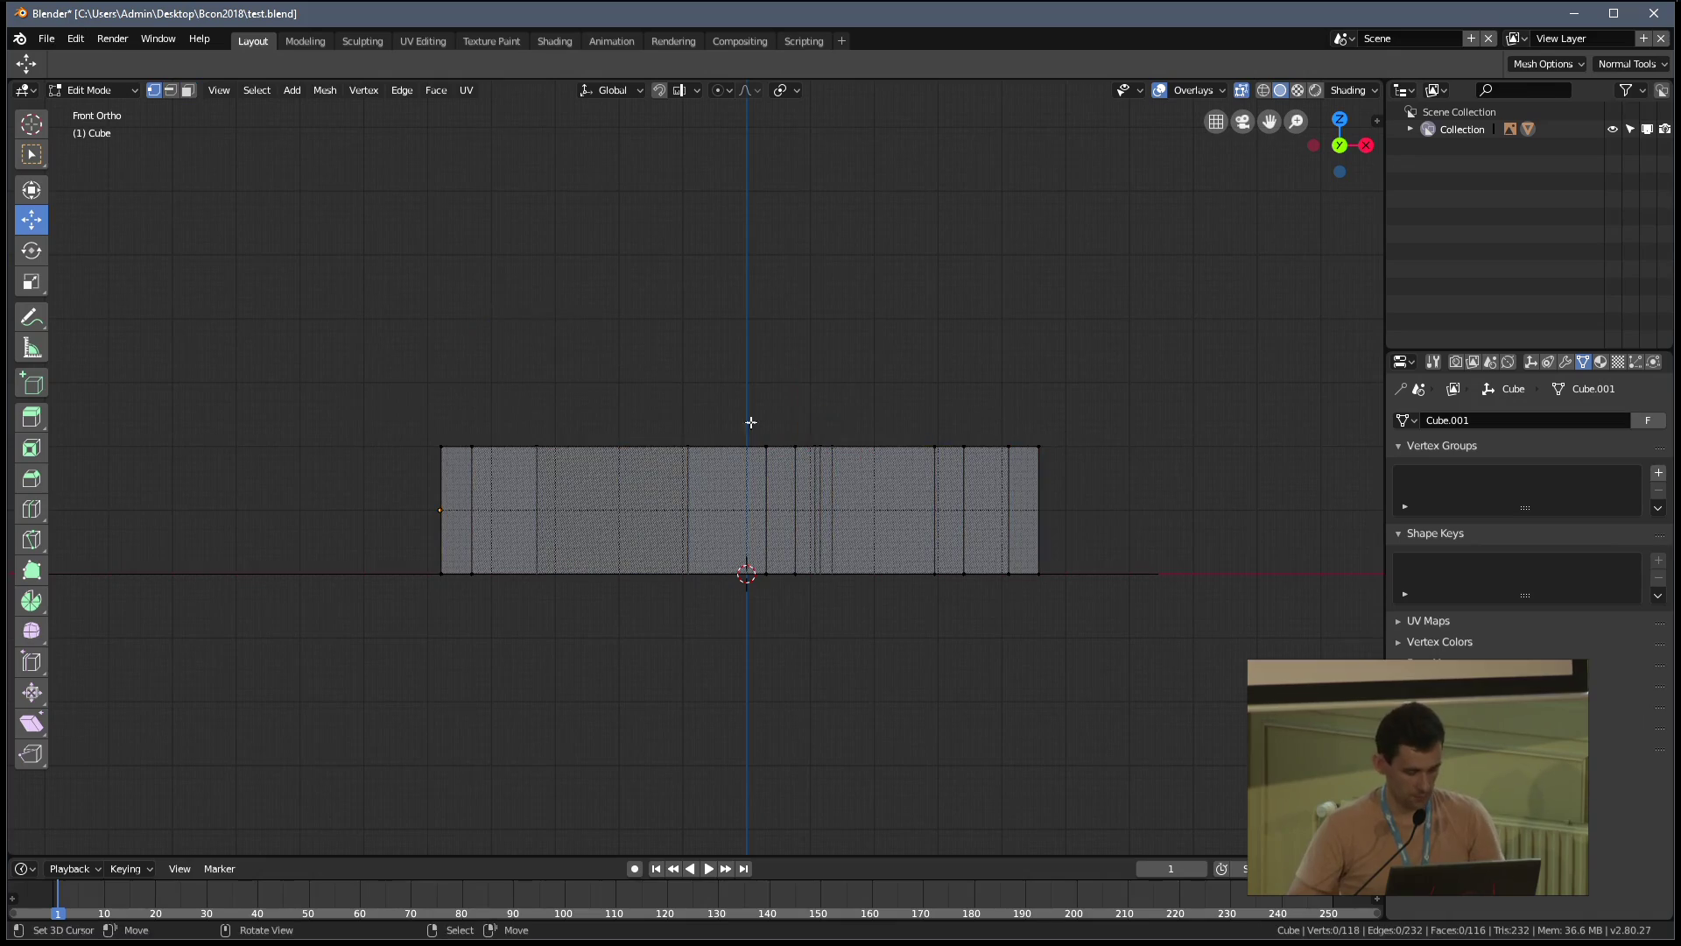
drag(418, 415, 1077, 477)
scroll(963, 491, up, 3)
key(g)
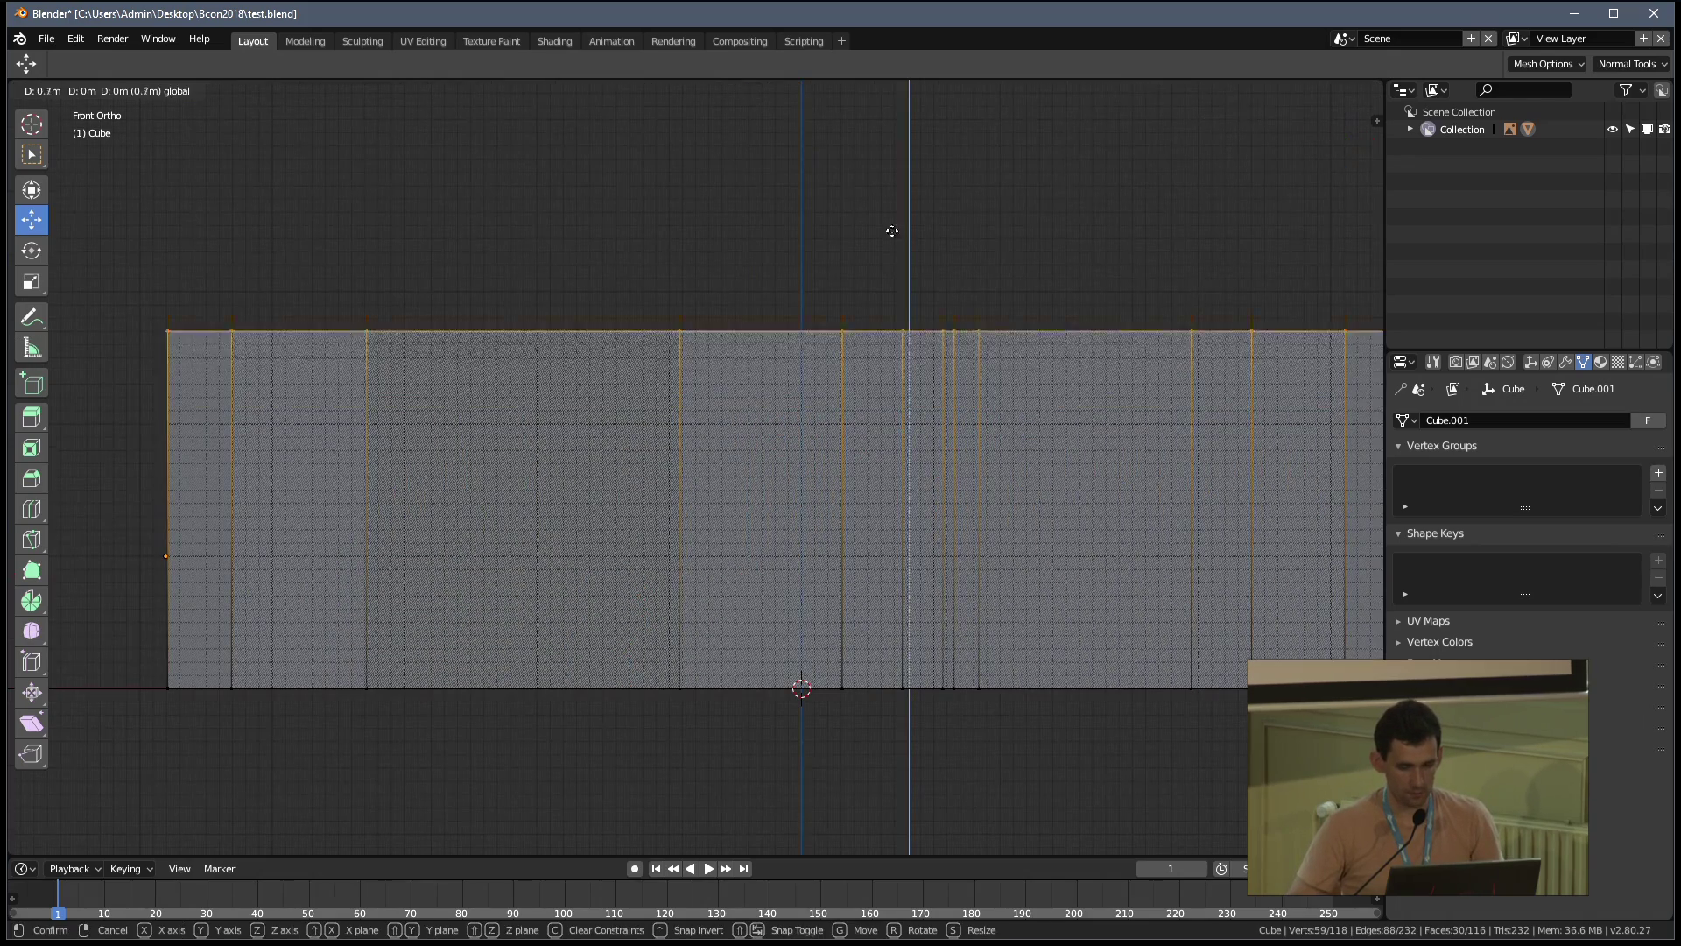
click(898, 226)
Leave Edit Mode, check the raised walls in perspective and save the file
scroll(898, 350, down, 4)
key(Tab)
scroll(838, 453, up, 2)
middle_drag(838, 454, 818, 592)
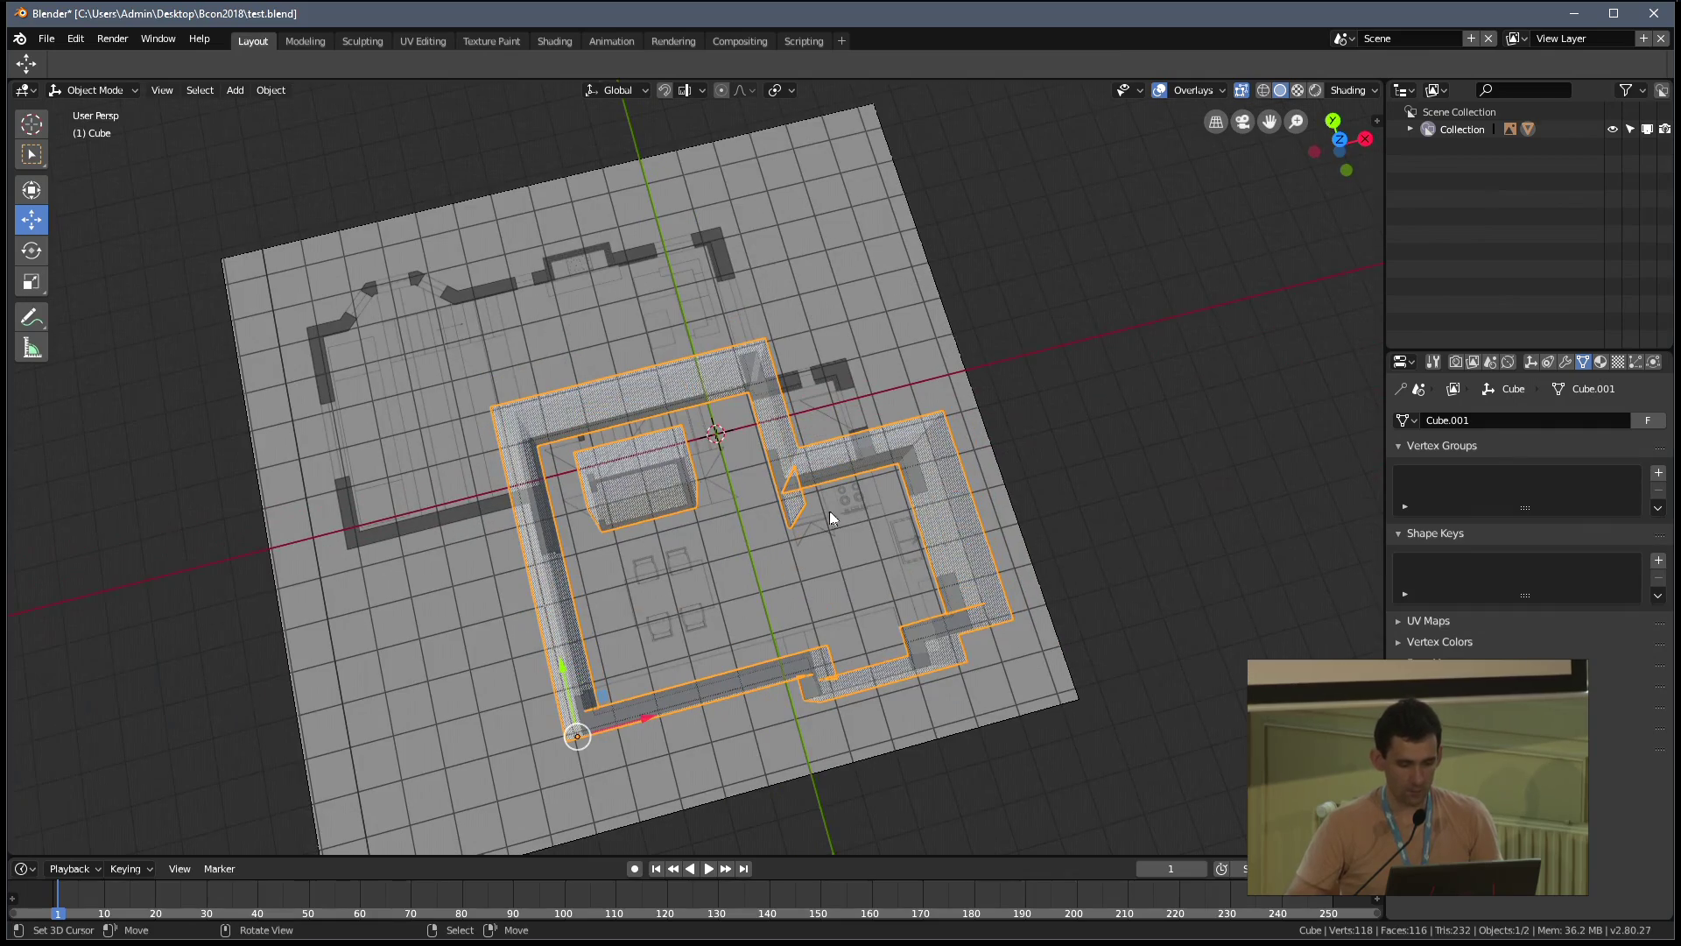
middle_drag(576, 613, 781, 580)
key(ctrl+s)
click(780, 566)
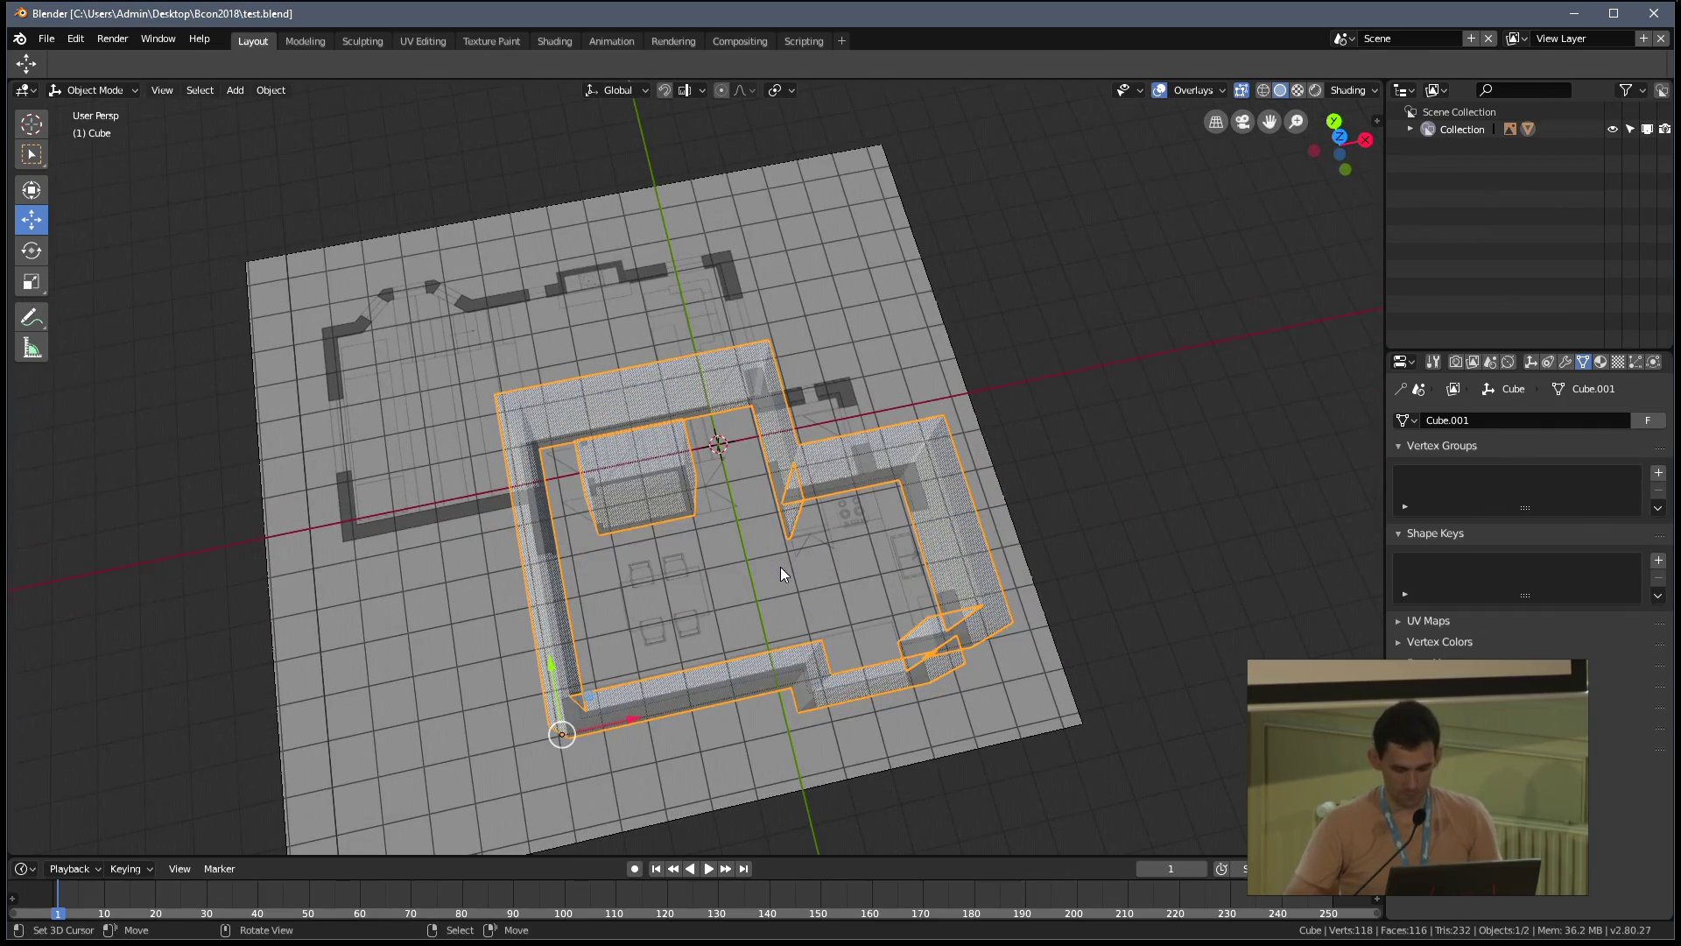
Select all vertical wall edges in front view and subdivide them with 2 cuts
key(KP_1)
key(Tab)
scroll(702, 537, up, 1)
key(2)
key(a)
key(b)
middle_drag(319, 316, 440, 605)
key(b)
scroll(592, 467, up, 2)
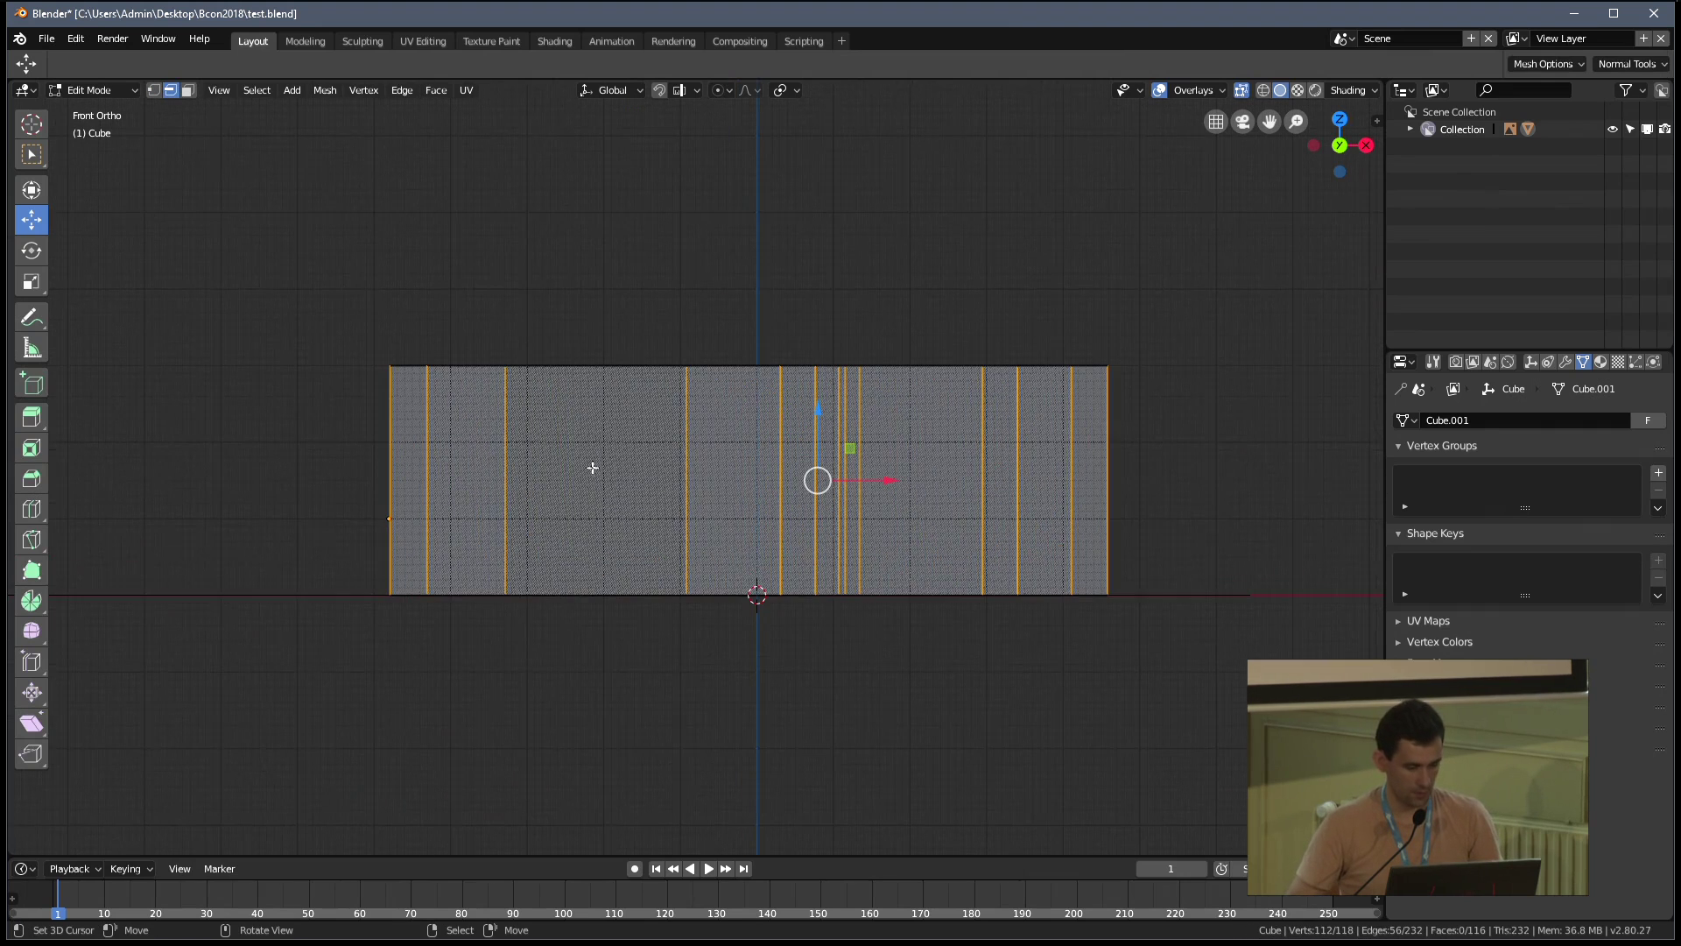
key(w)
click(582, 478)
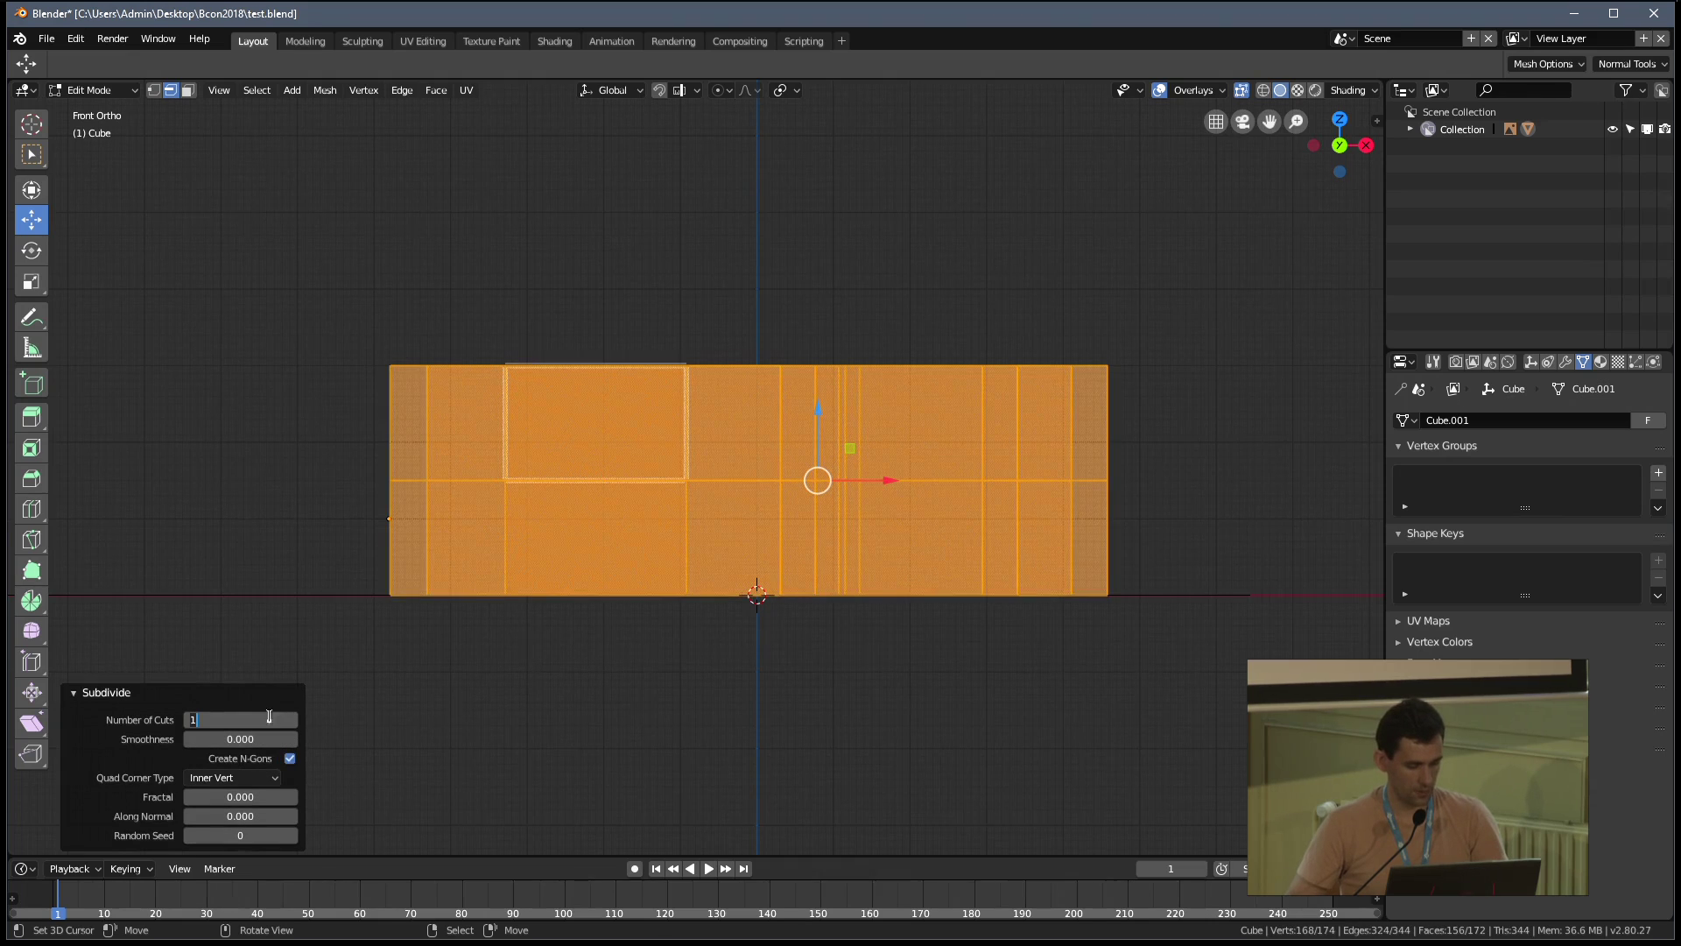
text(2)
key(Return)
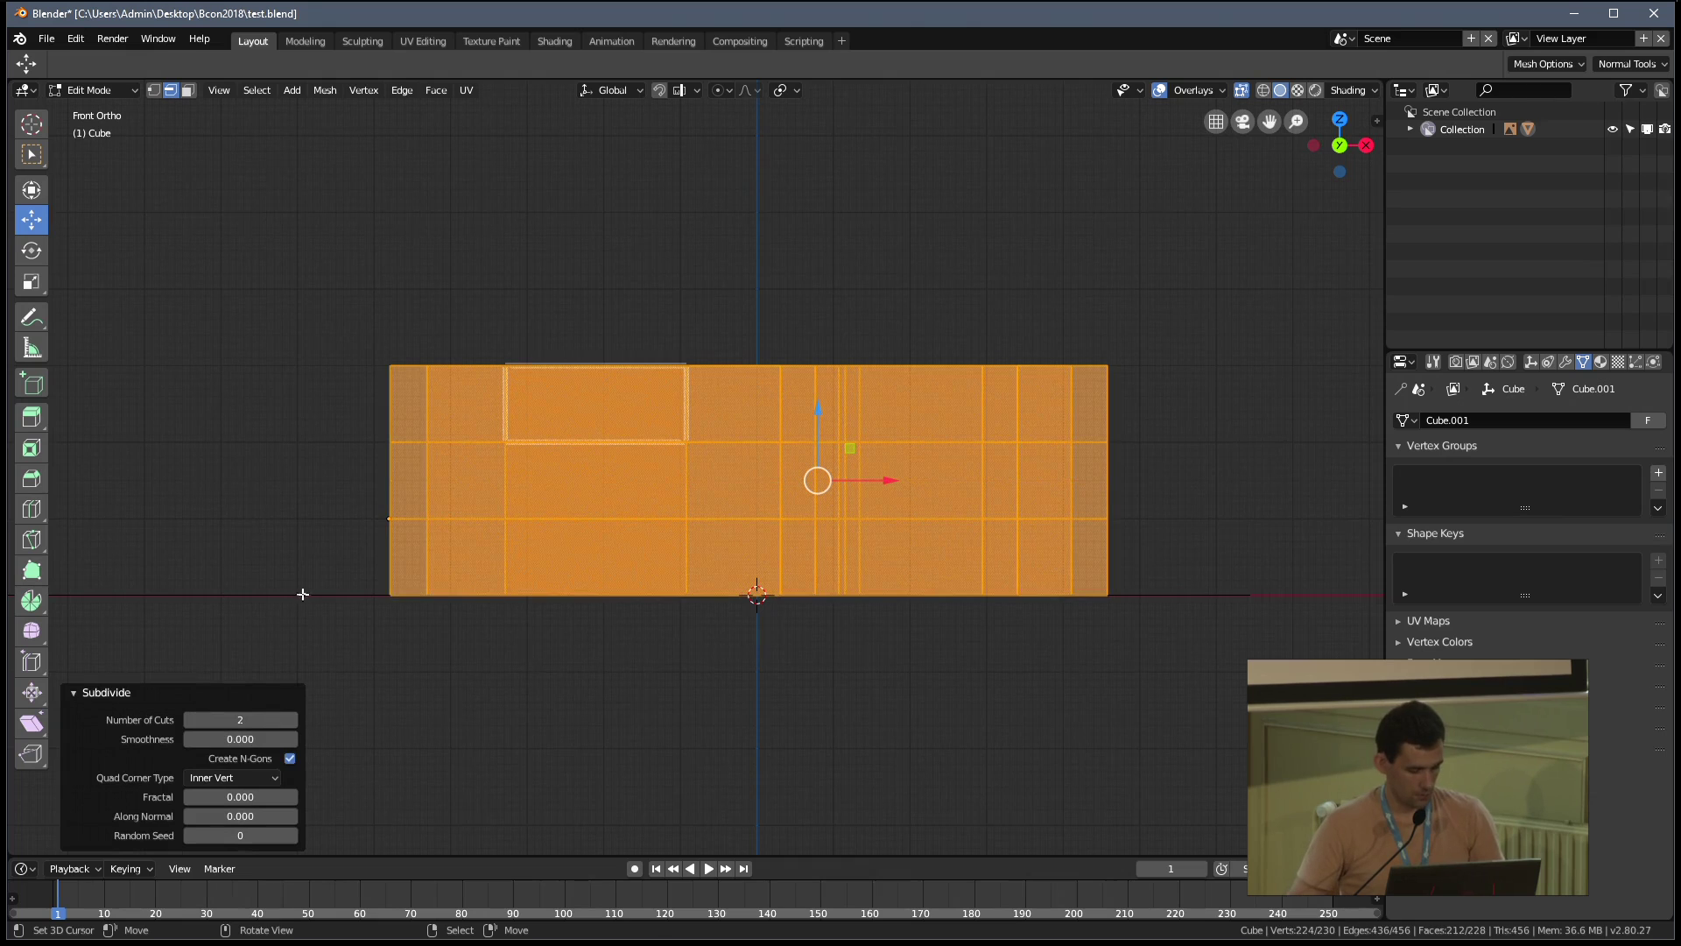
Select the upper row of subdivision vertices across all walls, leave Edit Mode and save the file
key(alt+a)
key(1)
key(b)
drag(301, 426, 1208, 460)
key(g)
key(g)
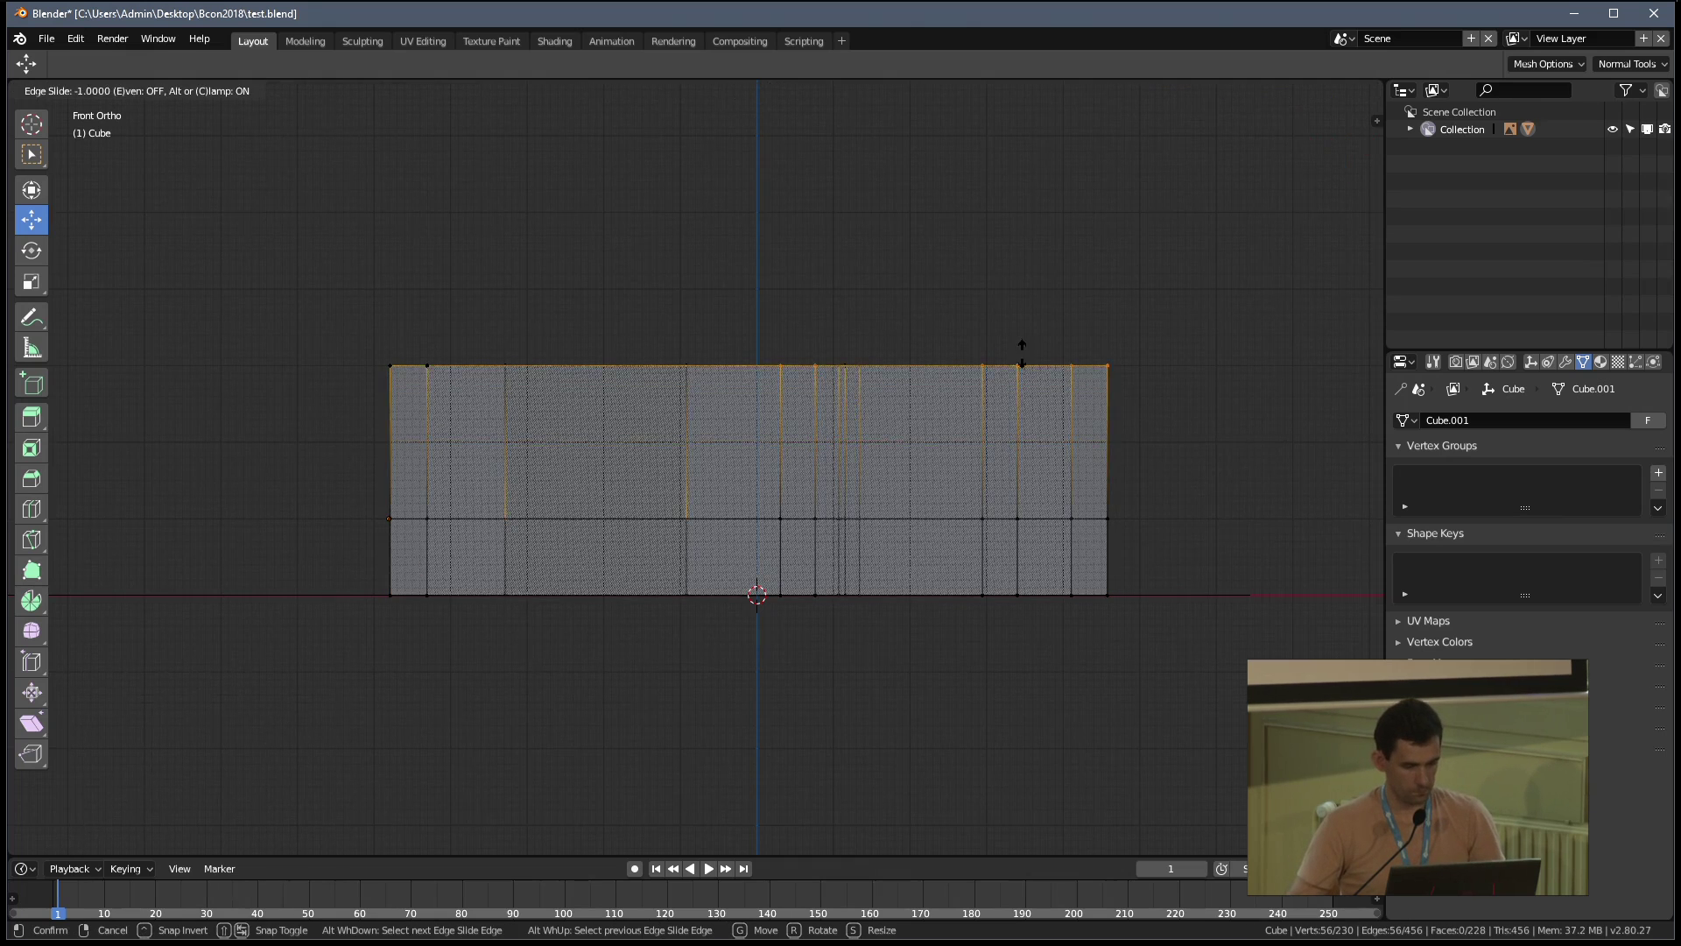
right_click(1013, 416)
key(Tab)
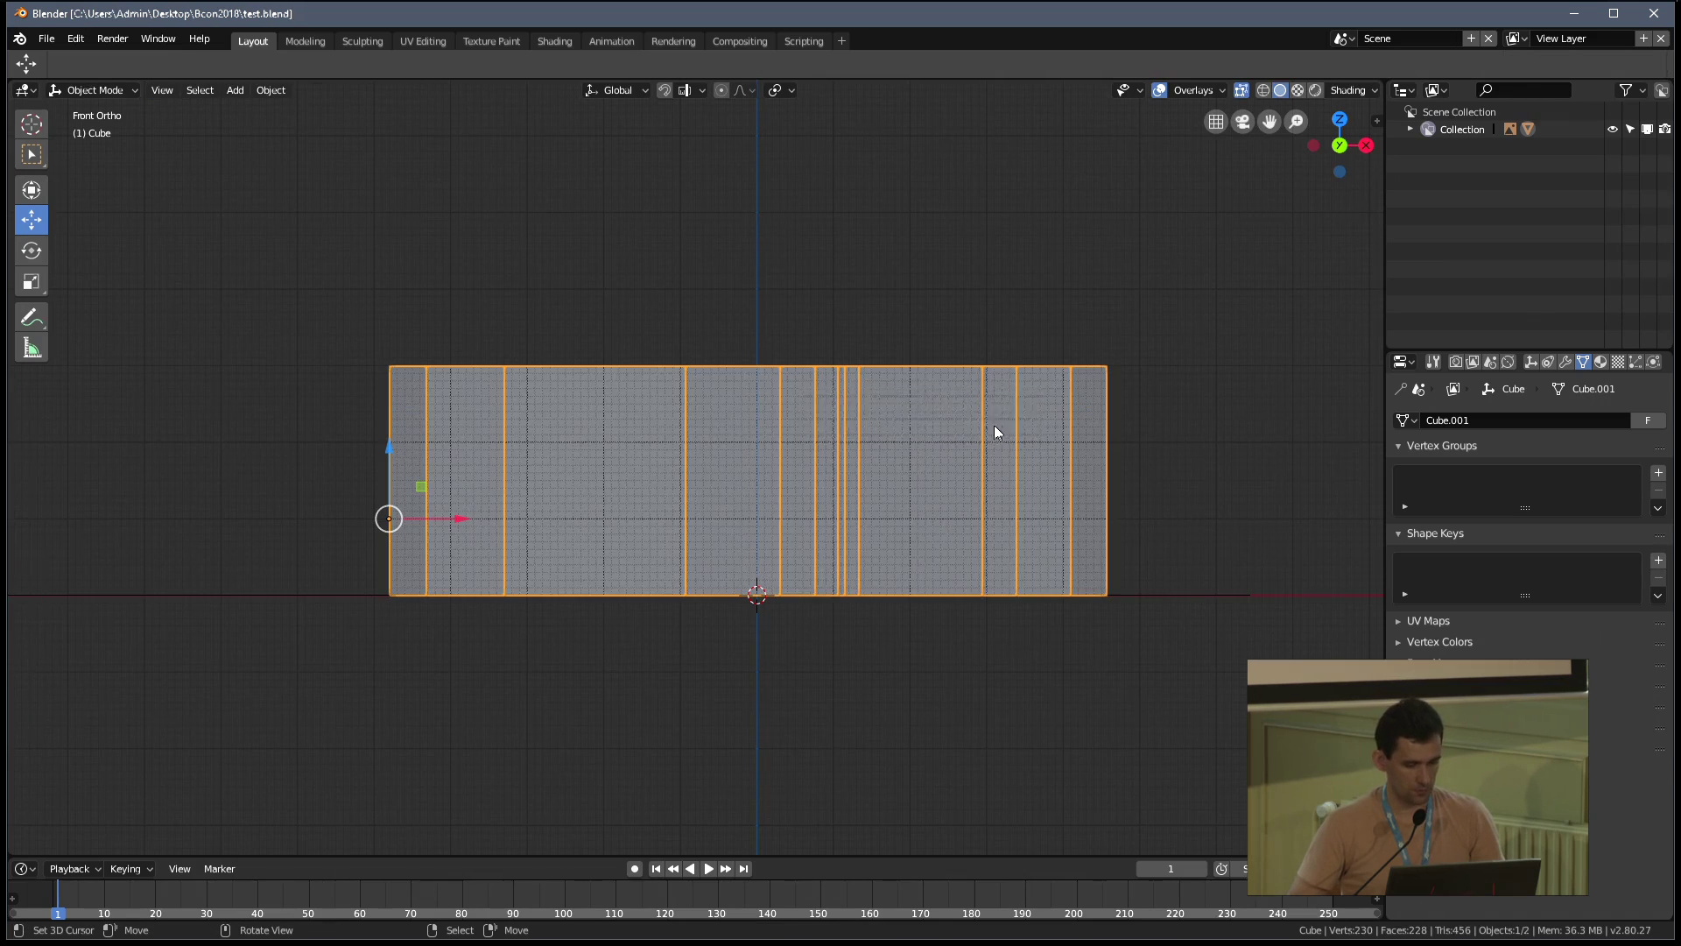
Edge-slide the upper vertex row to the wall tops with a factor of -1.000, and move it 1 m down along Z
key(Tab)
key(g)
key(g)
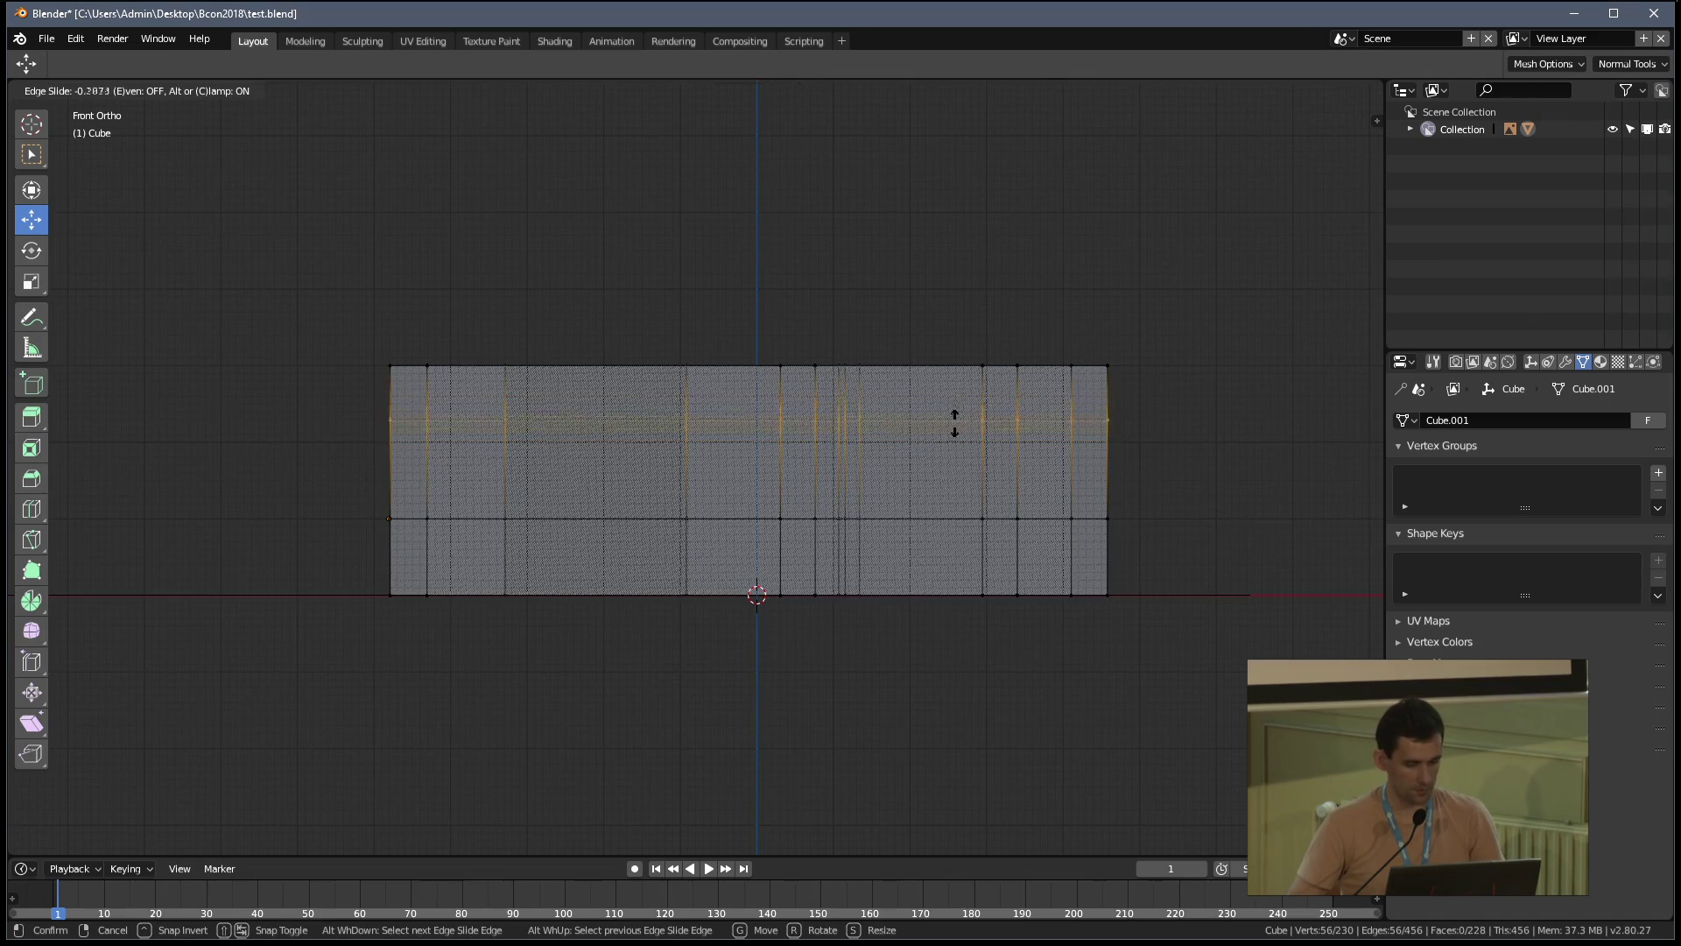
click(956, 335)
scroll(876, 359, up, 3)
key(g)
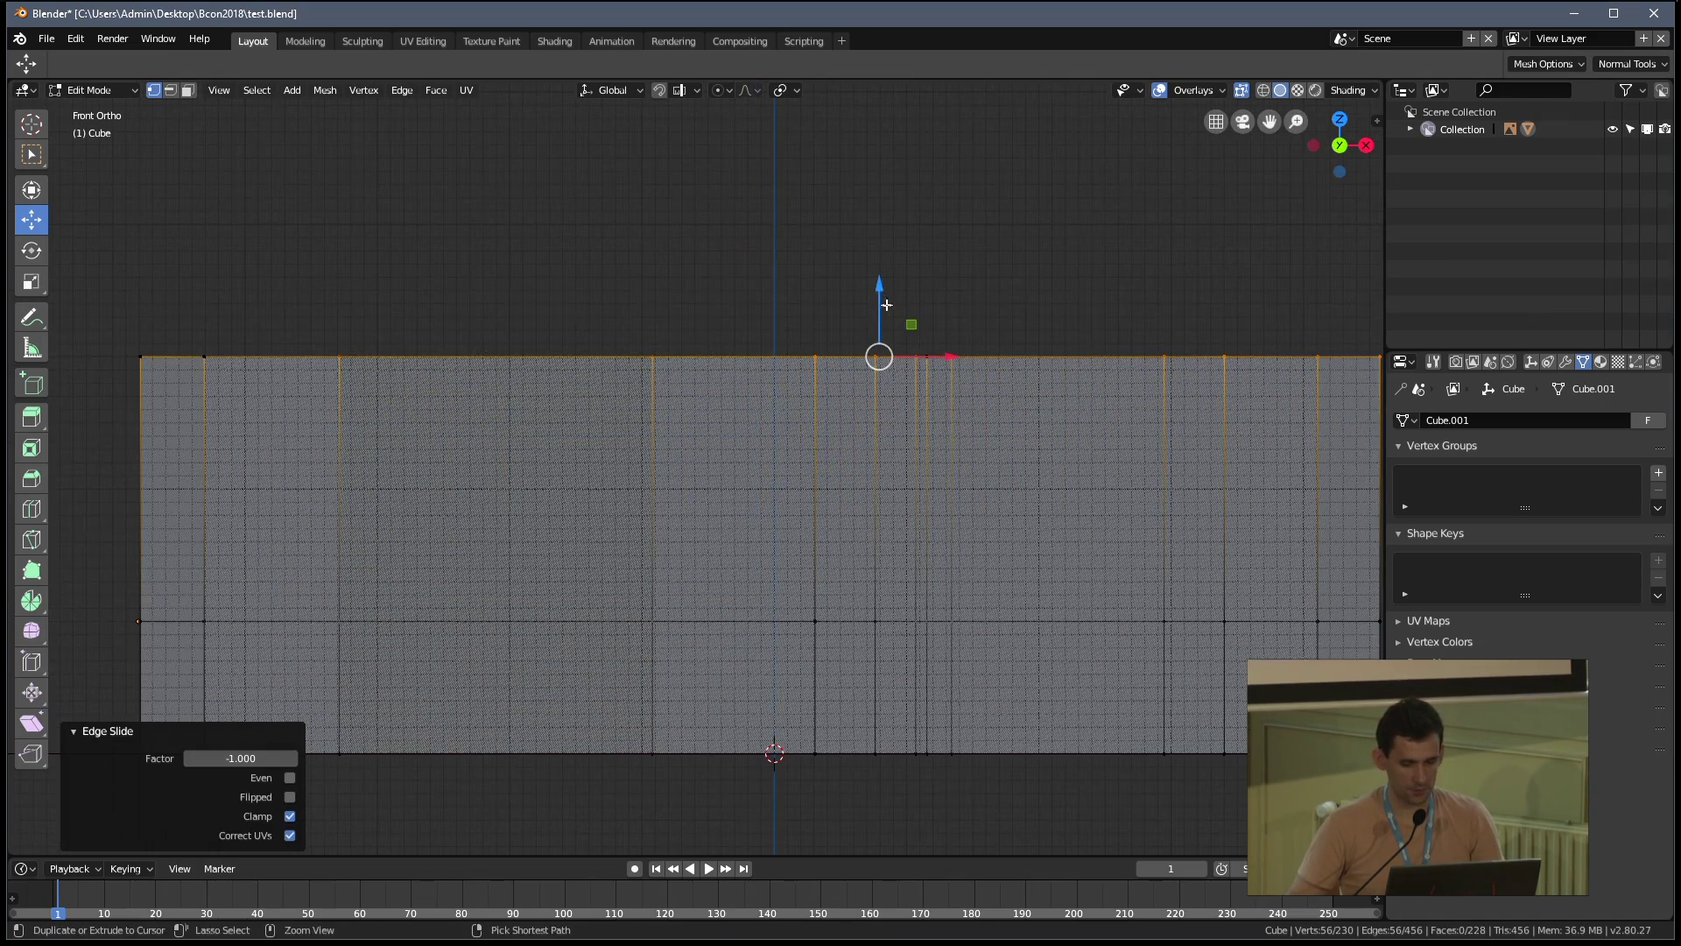
ctrl+click(900, 414)
Finish placing the upper vertex row and box-select the lower row of subdivision vertices across all walls
scroll(880, 535, down, 4)
shift+middle_drag(880, 533, 799, 517)
key(alt+a)
key(b)
drag(261, 498, 1042, 552)
scroll(913, 481, up, 3)
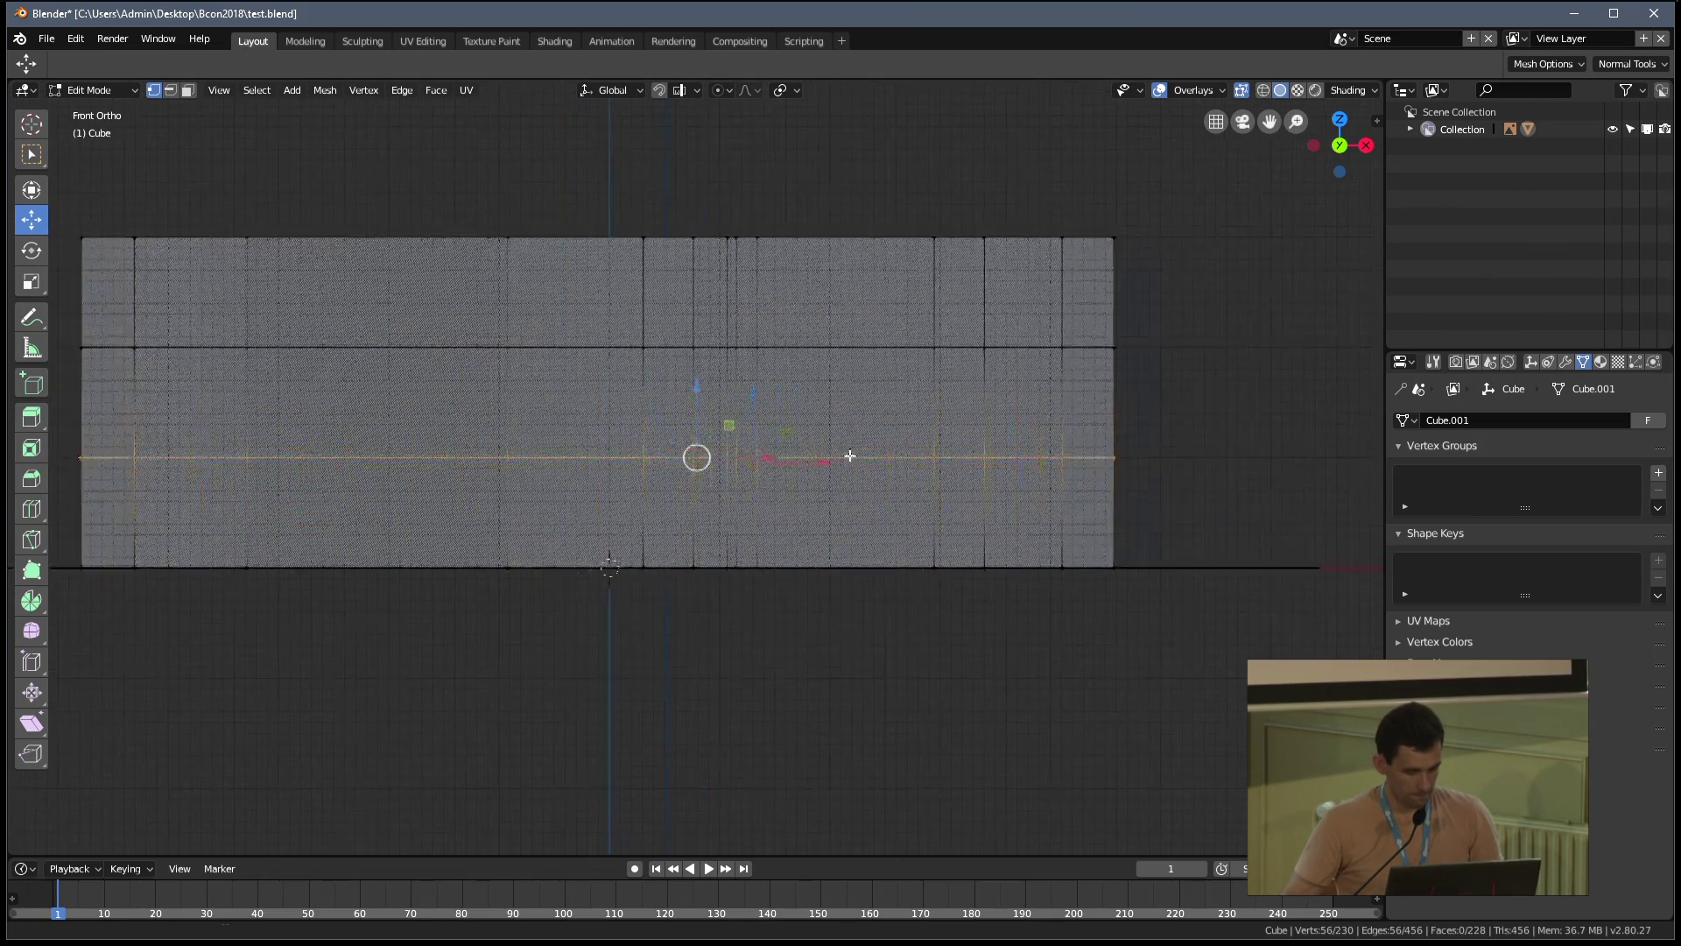
Edge-slide the lower vertex row to the wall bottoms with a factor of -1.000, and move it about 0.7 m up along Z
key(g)
key(g)
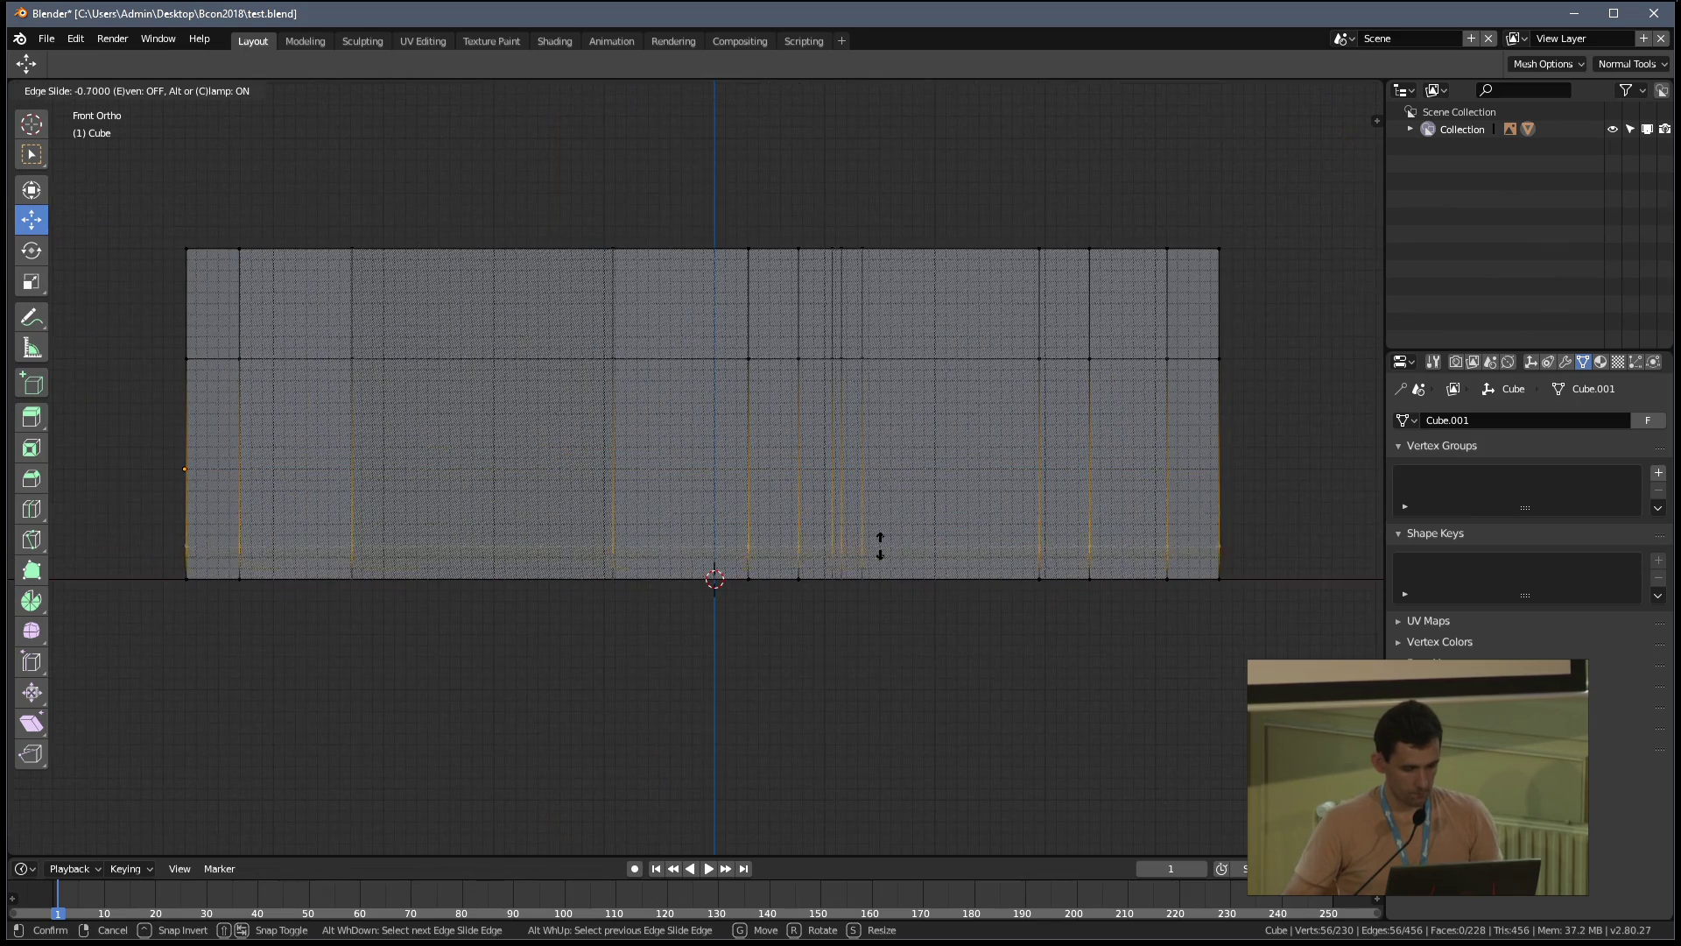
click(882, 570)
key(g)
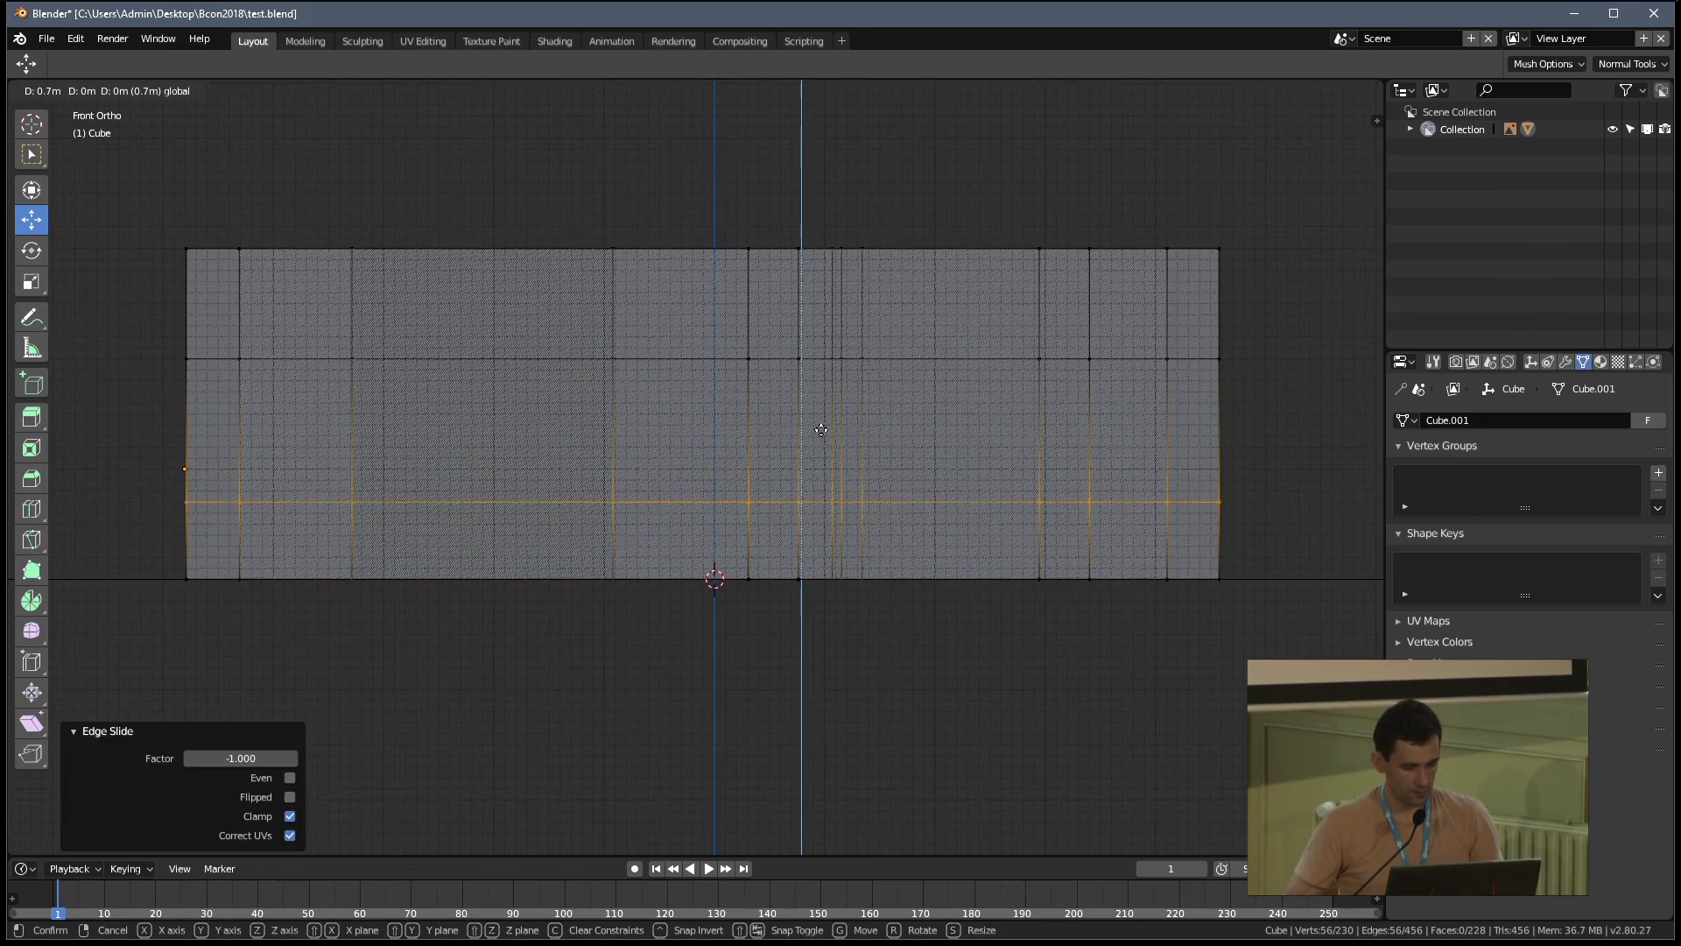
click(822, 426)
Leave Edit Mode, check the horizontal wall cuts in perspective and save the file
key(Tab)
middle_drag(665, 406, 814, 442)
scroll(695, 458, down, 7)
scroll(694, 458, up, 5)
key(ctrl+s)
scroll(812, 441, down, 5)
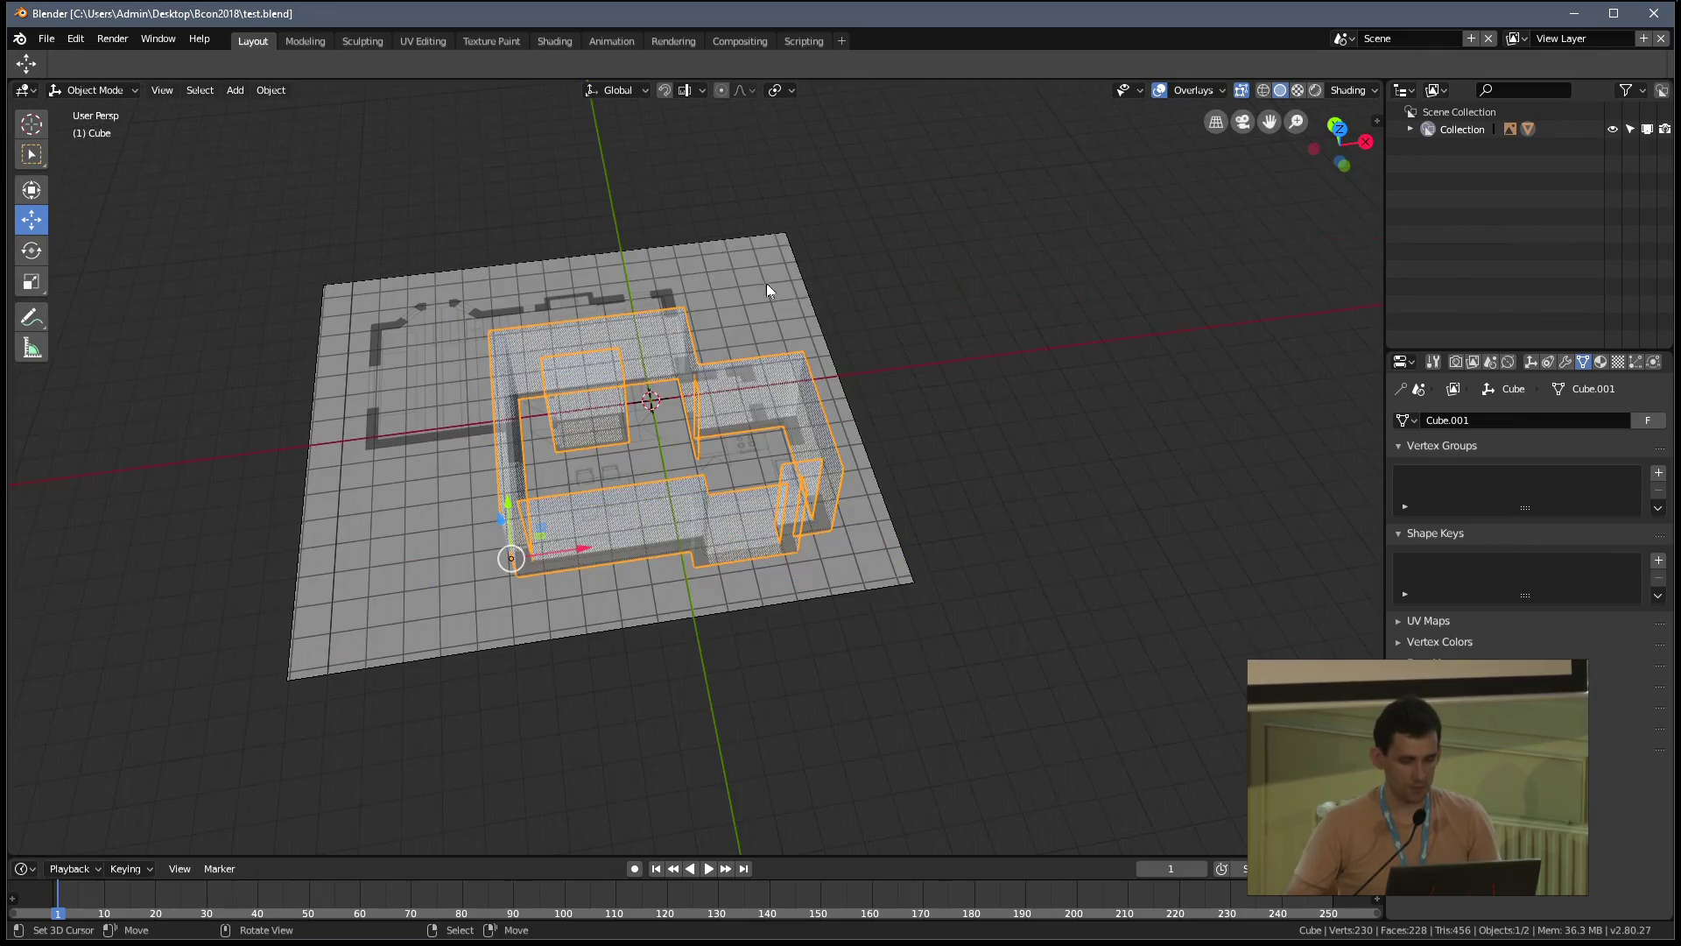
In Edit Mode with face selection, select the opposite inner and outer wall faces of the first opening
middle_drag(570, 292, 773, 568)
scroll(680, 501, up, 4)
scroll(744, 539, up, 2)
key(Tab)
key(3)
click(857, 617)
middle_drag(906, 664, 710, 575)
scroll(710, 574, down, 6)
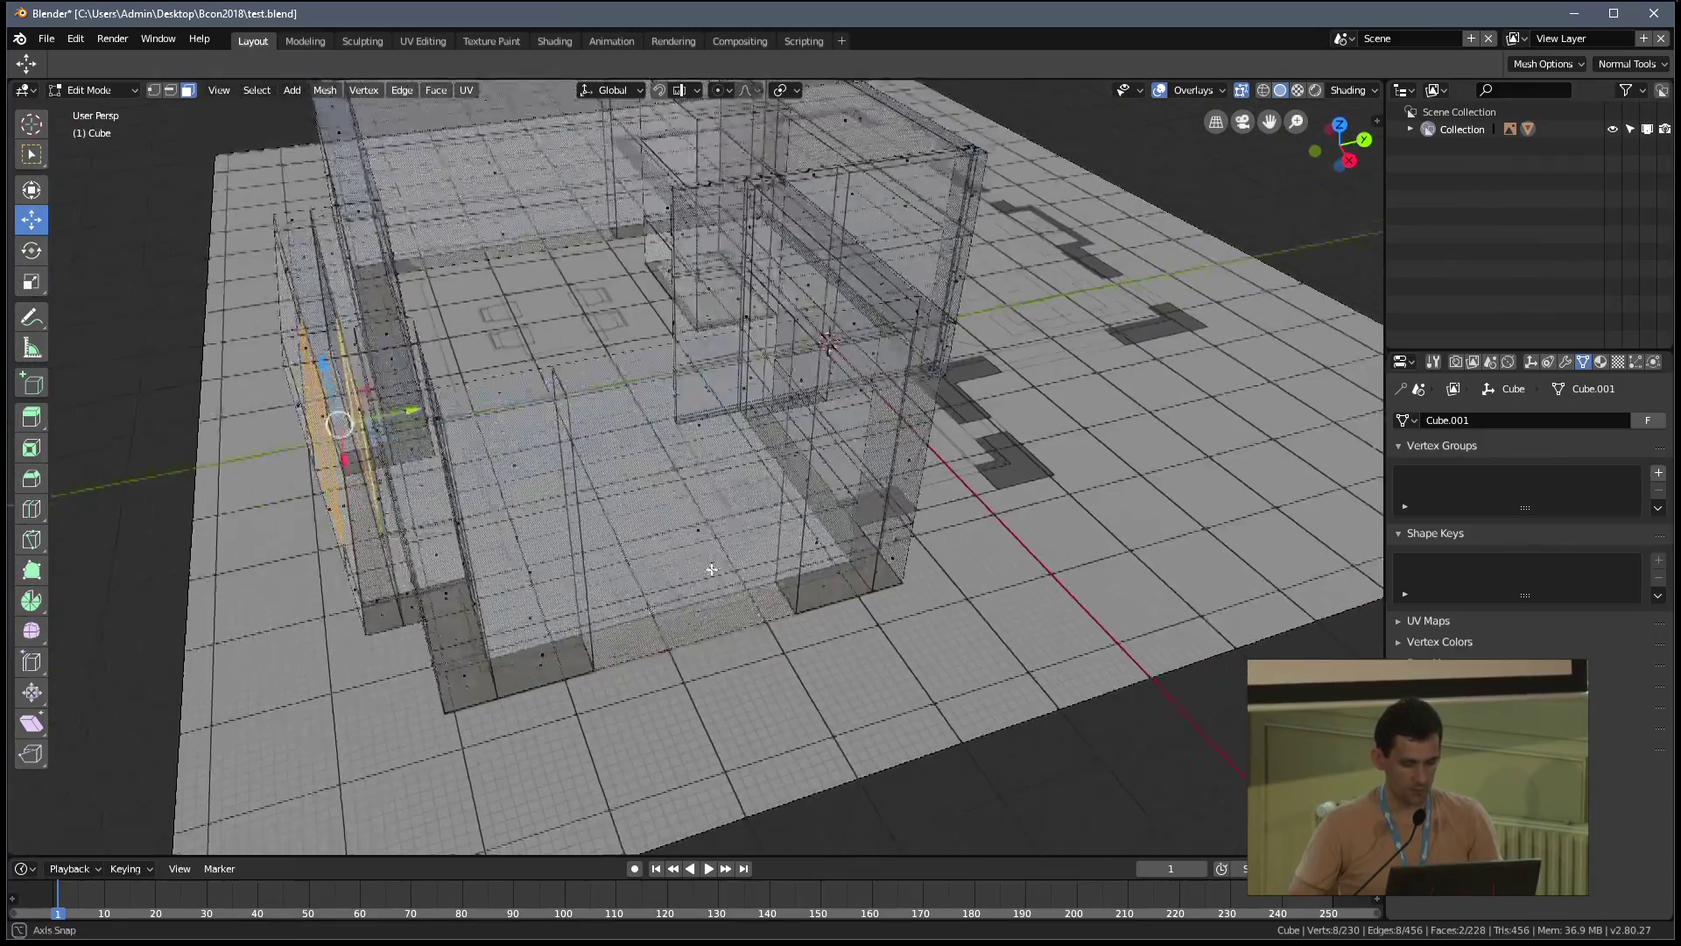
Add the wall faces of the remaining openings to the selection and delete all selected faces
shift+click(614, 464)
middle_drag(614, 463, 770, 604)
scroll(782, 613, up, 5)
scroll(782, 613, down, 5)
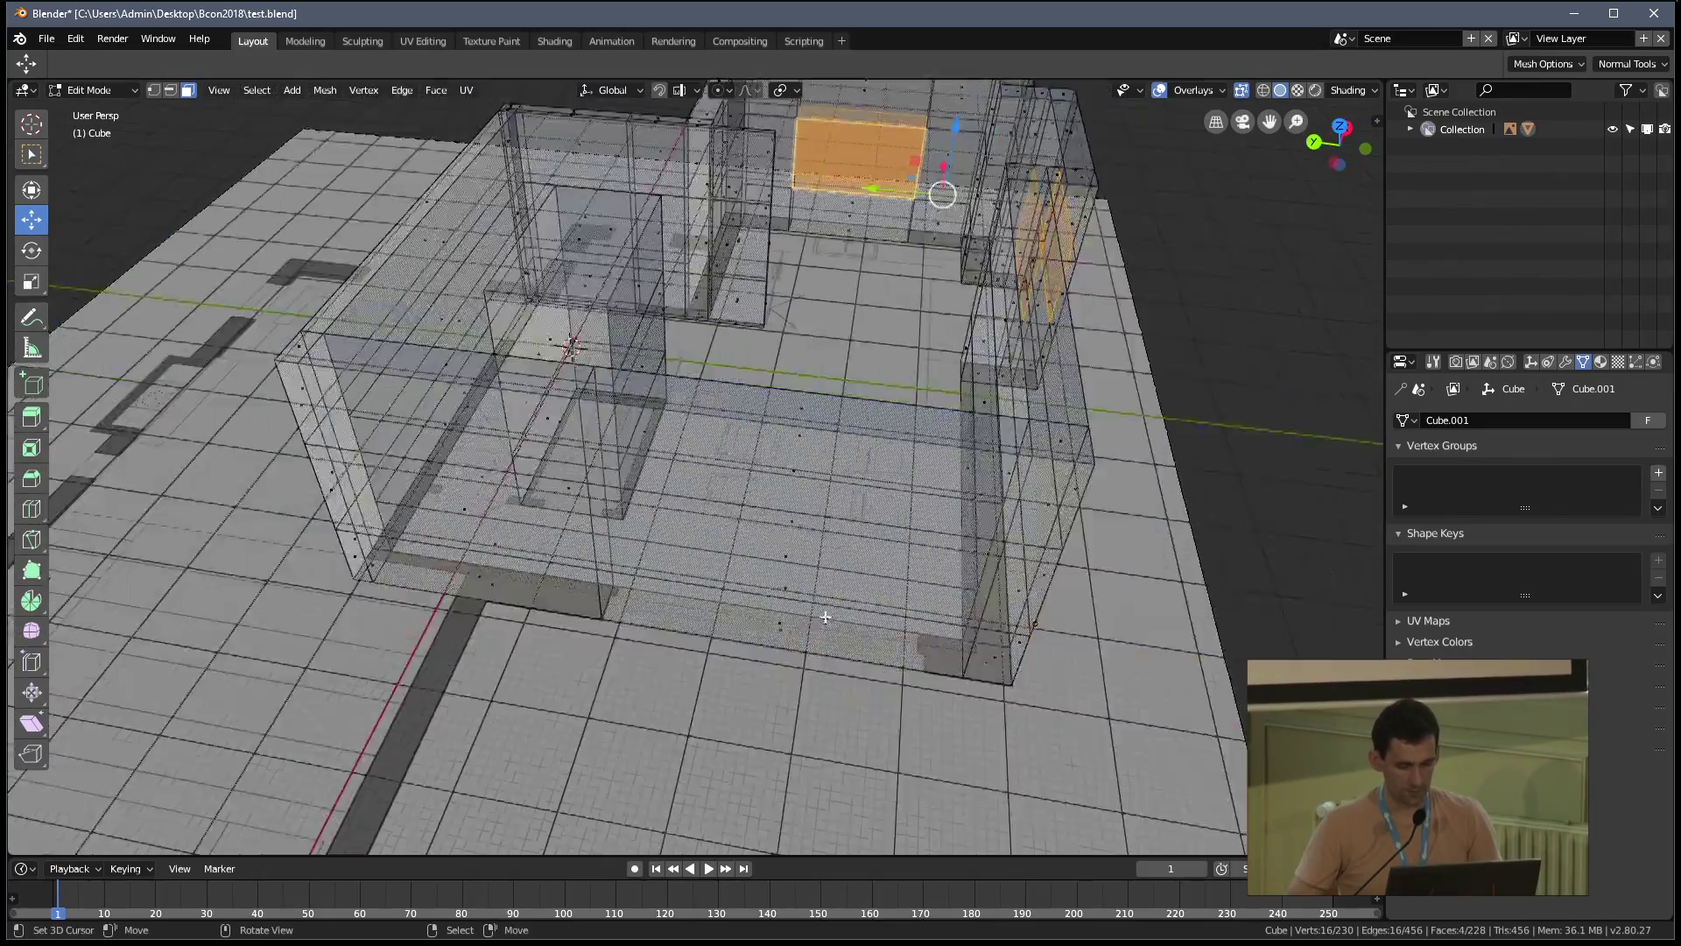
drag(837, 590, 840, 597)
mouse_move(841, 560)
middle_down()
mouse_move(810, 527)
mouse_move(856, 523)
middle_up()
key(x)
click(797, 527)
Switch the viewport to solid shading, leave Edit Mode and inspect the cut openings
key(z)
click(874, 592)
shift+middle_drag(839, 438, 867, 560)
mouse_move(867, 561)
middle_down()
mouse_move(801, 569)
mouse_move(841, 647)
mouse_move(769, 616)
mouse_move(788, 604)
middle_up()
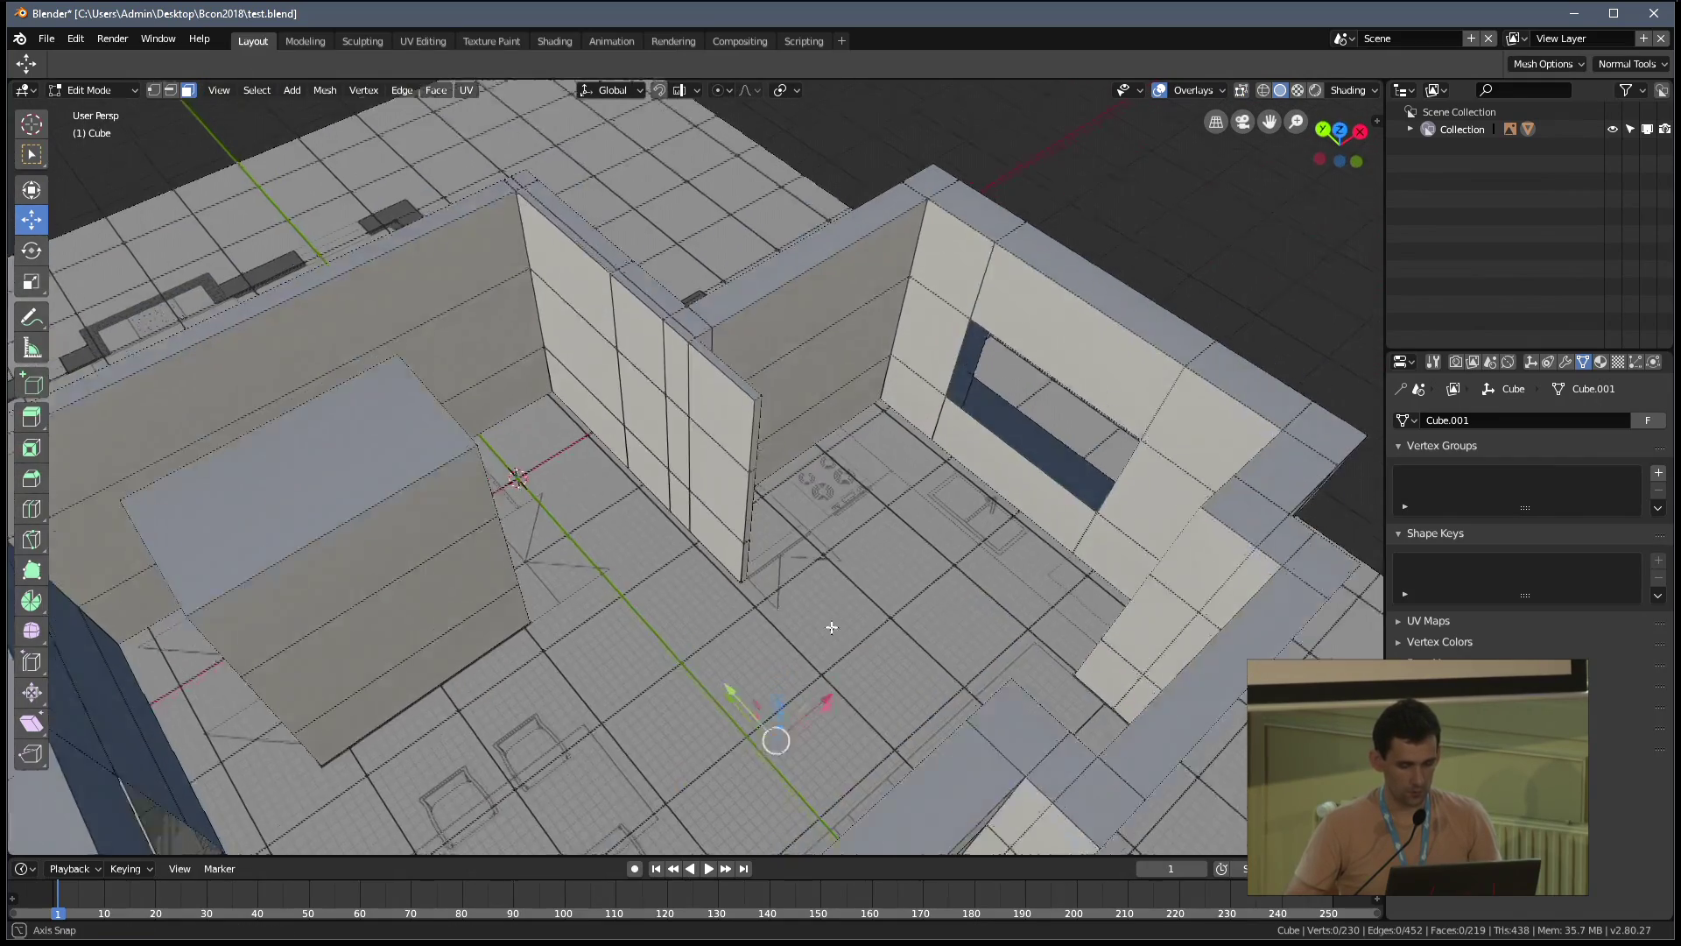
key(Tab)
middle_drag(912, 510, 833, 591)
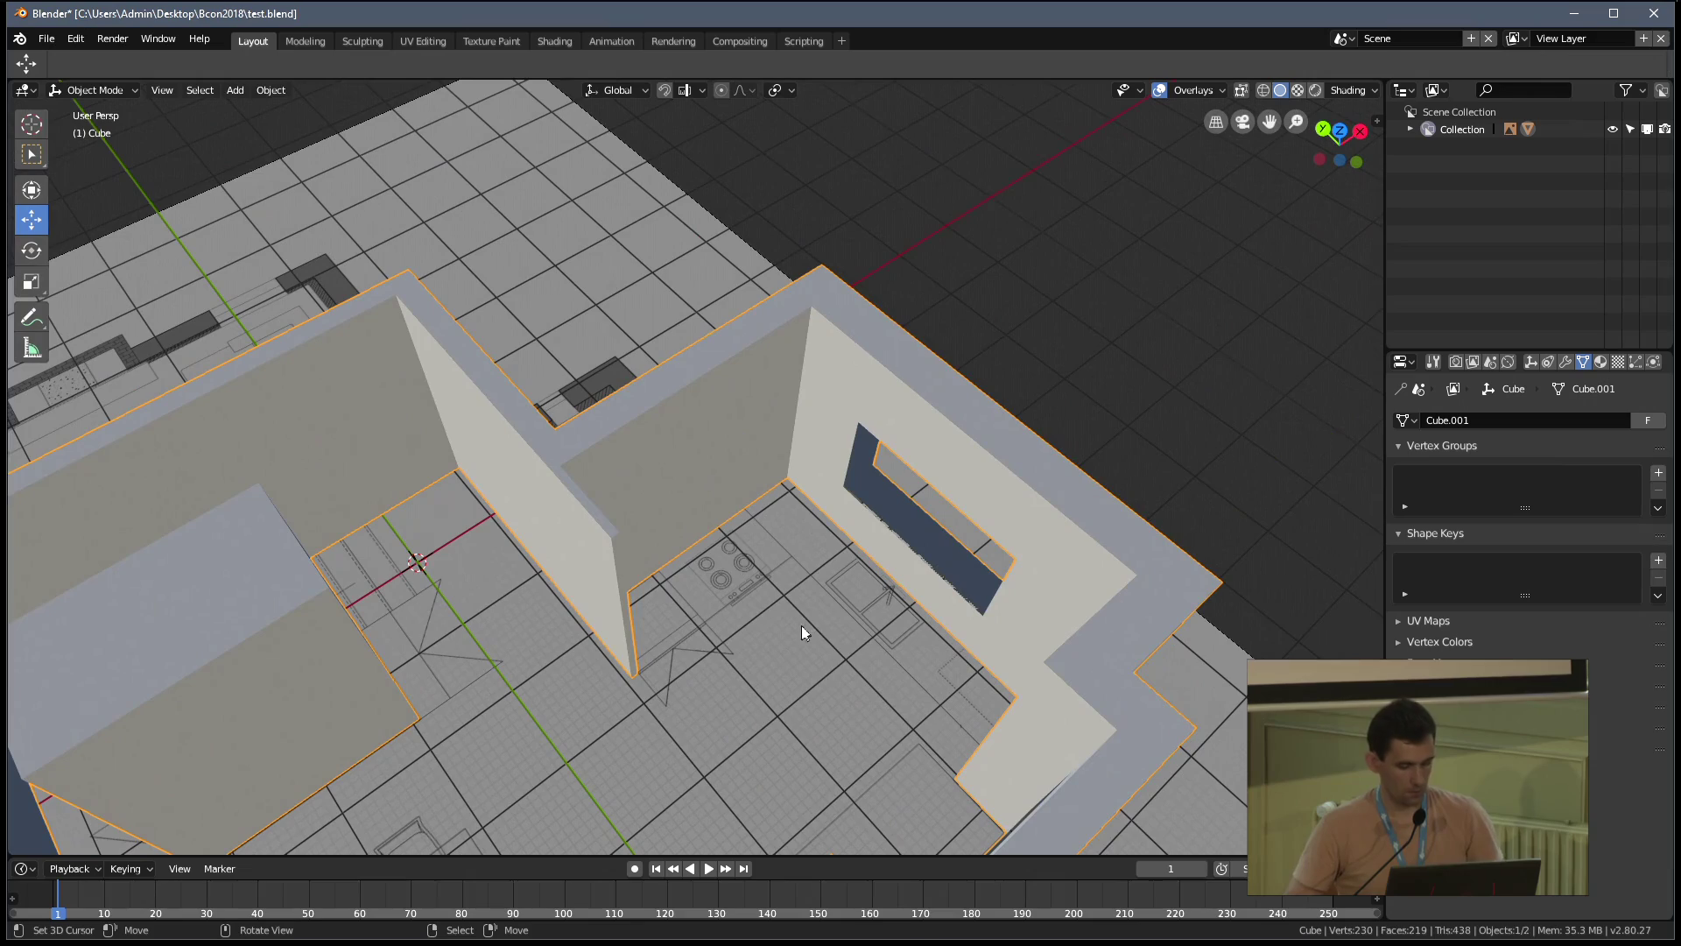
In Edit Mode with edge selection, fill a face between the kitchen window's inner and outer lower edges
key(Tab)
scroll(879, 514, up, 3)
middle_drag(828, 613, 879, 515)
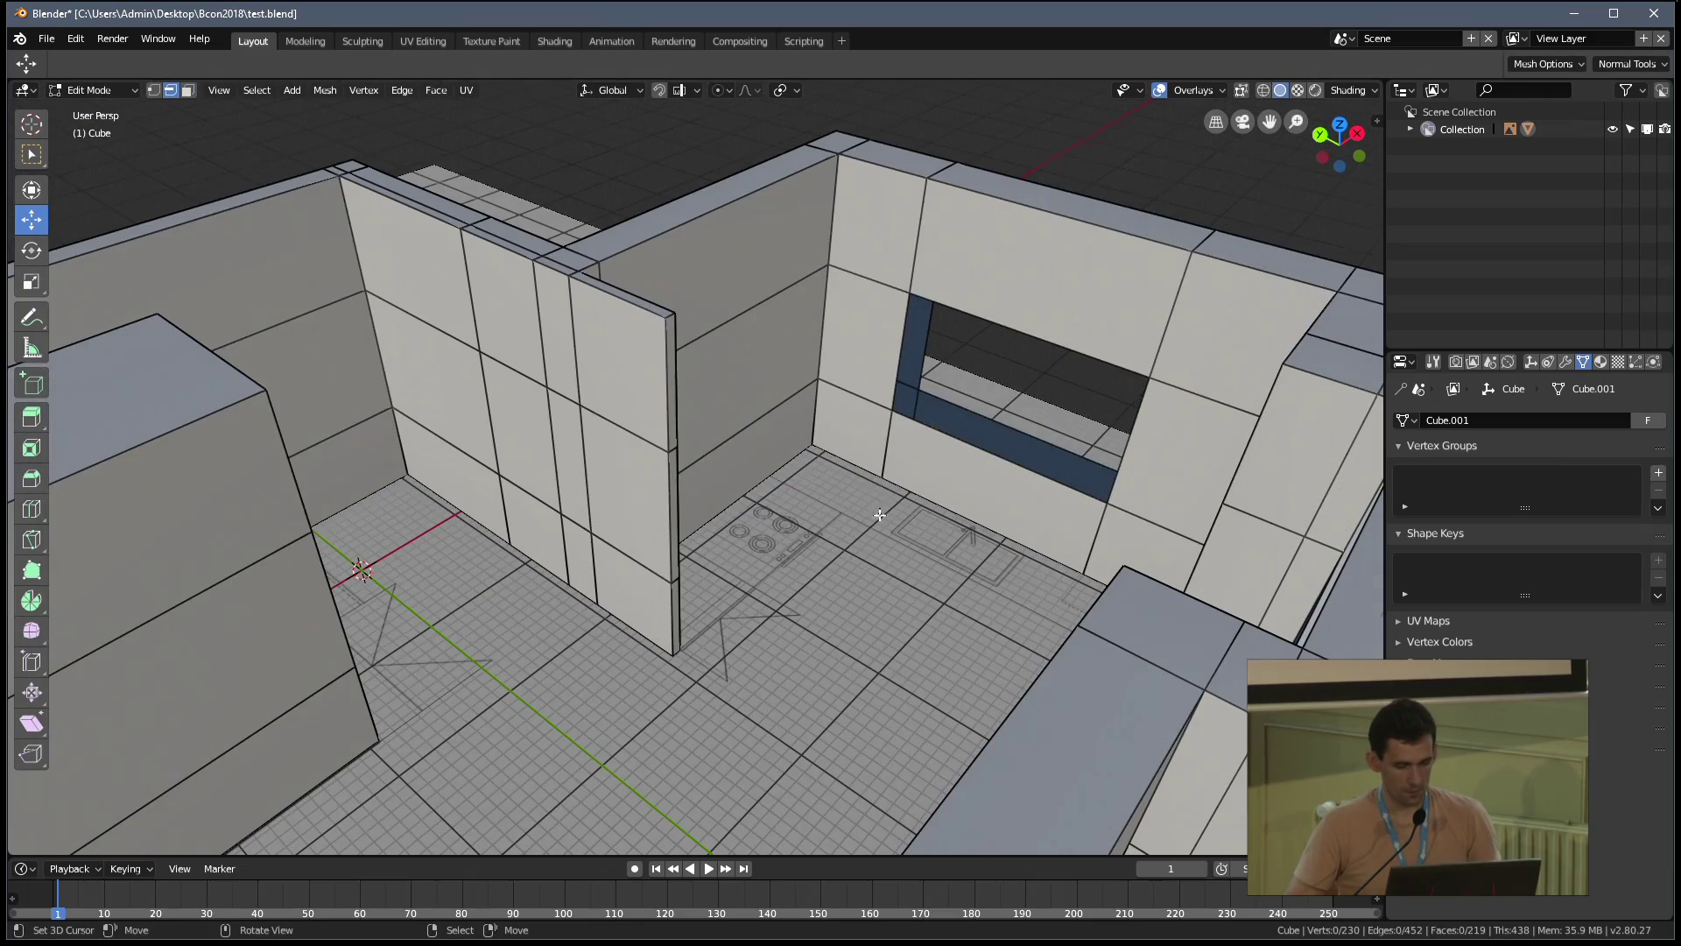
shift+middle_drag(970, 431, 854, 545)
scroll(854, 545, up, 2)
key(KP_Decimal)
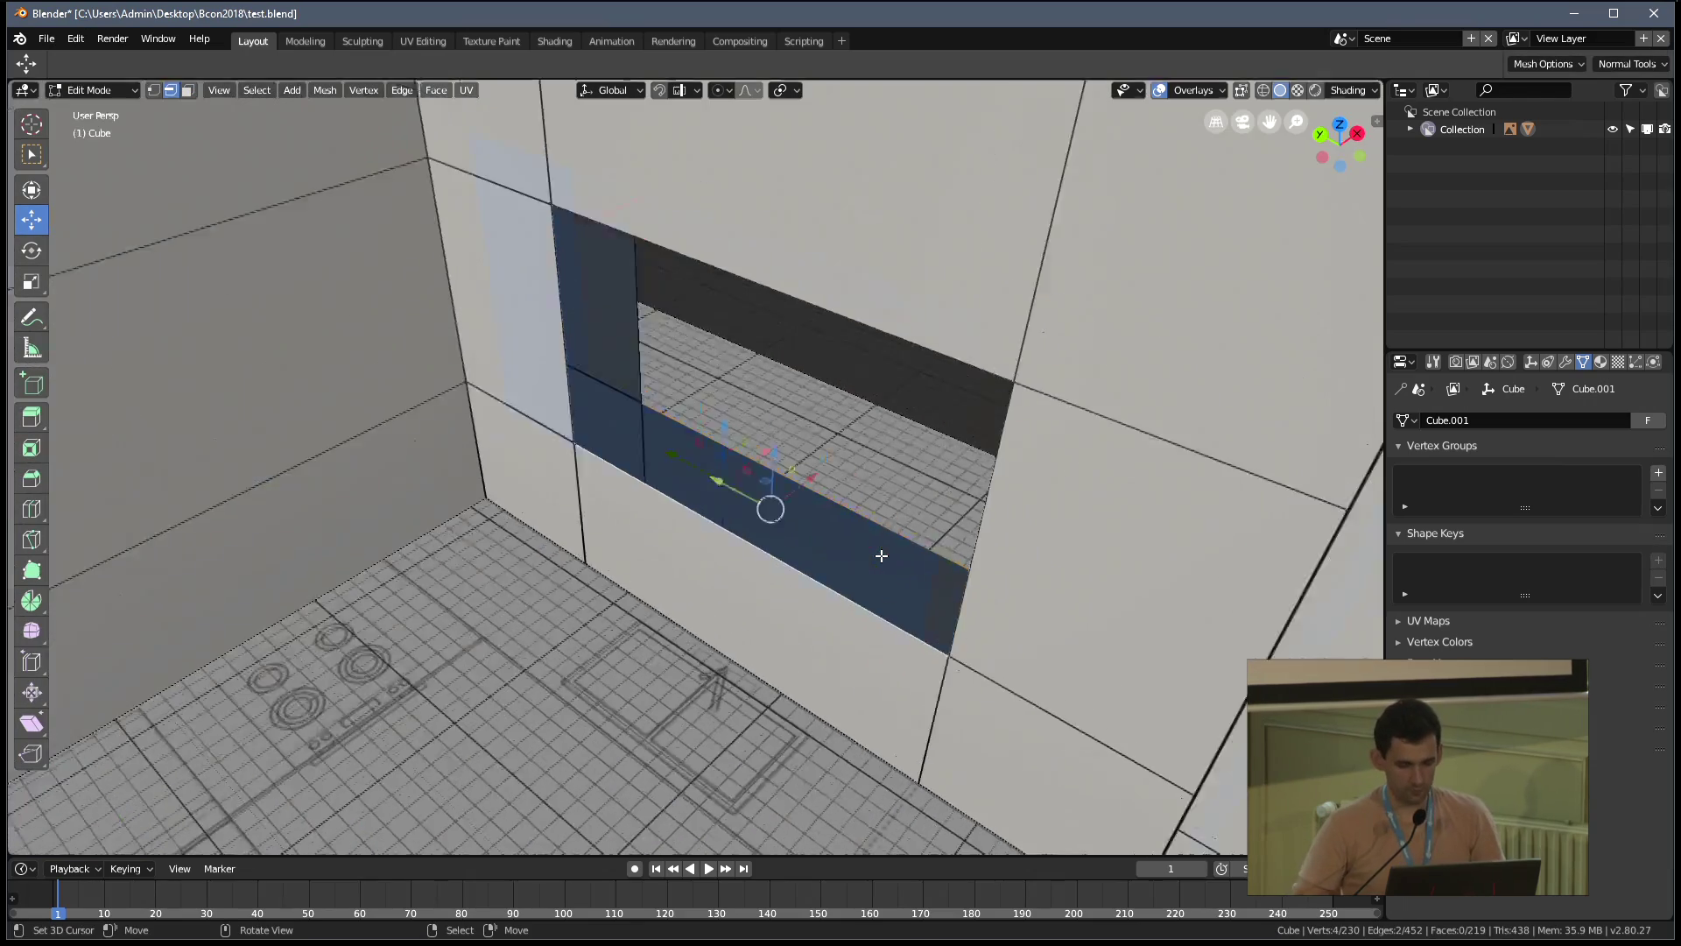
middle_drag(739, 488, 601, 378)
key(f)
Fill the remaining open sides of the kitchen window opening with faces
right_click(462, 434)
middle_drag(534, 443, 645, 390)
key(f)
key(f)
key(f)
Close the wall thickness around the other openings by filling faces between their inner and outer edges
middle_drag(796, 376, 887, 594)
key(f)
right_click(787, 491)
scroll(943, 507, up, 2)
key(KP_Decimal)
key(f)
right_click(976, 529)
scroll(975, 529, down, 4)
key(f)
Fill the tall open wall end with faces, segment by segment from the floor upward
middle_drag(975, 529, 806, 478)
key(f)
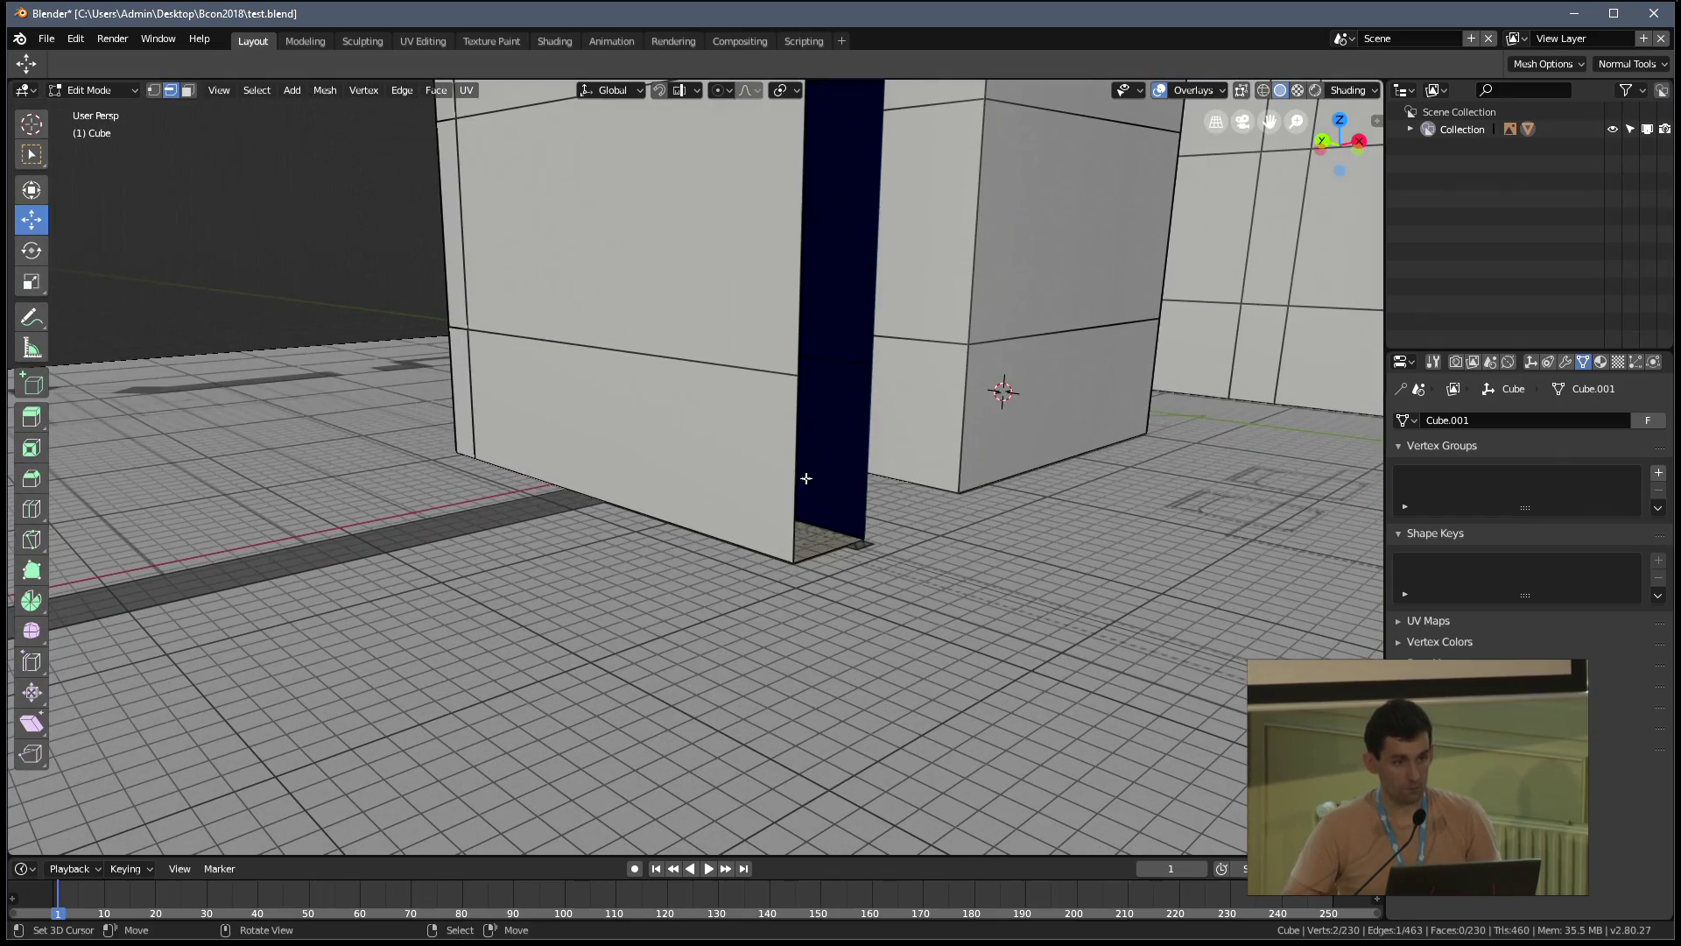
key(f)
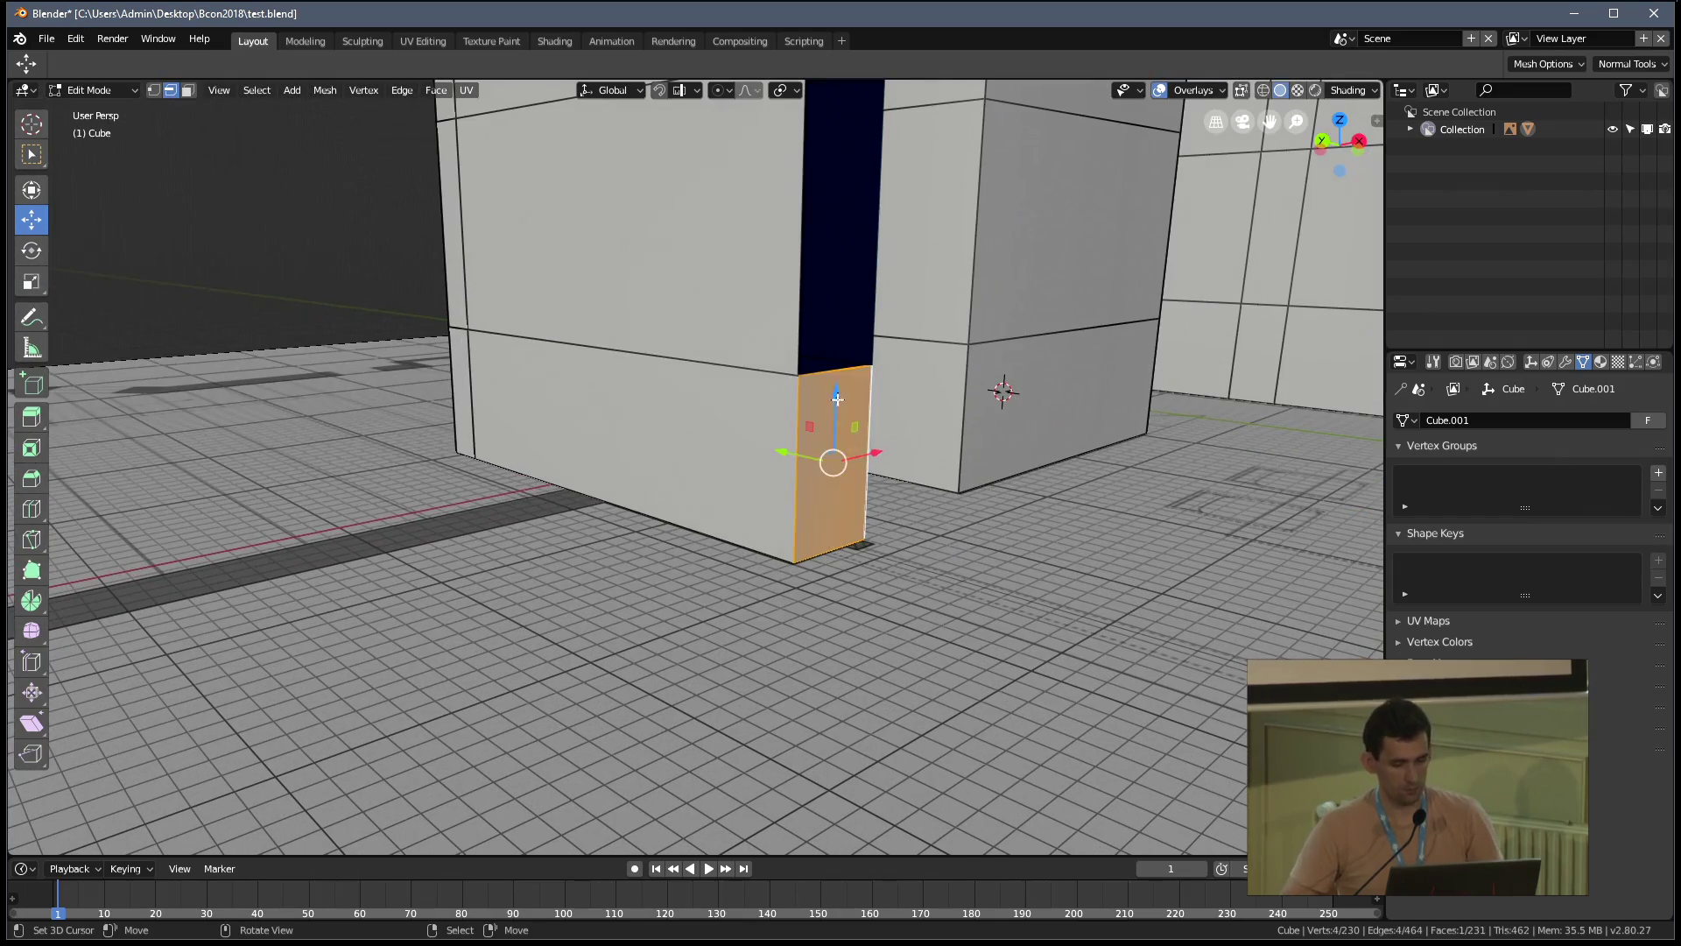
right_click(837, 392)
scroll(846, 397, down, 2)
right_click(810, 396)
key(f)
scroll(852, 402, down, 2)
Leave Edit Mode, view the closed walls from above and save the file
middle_drag(853, 403, 849, 529)
key(Tab)
key(ctrl+s)
click(881, 403)
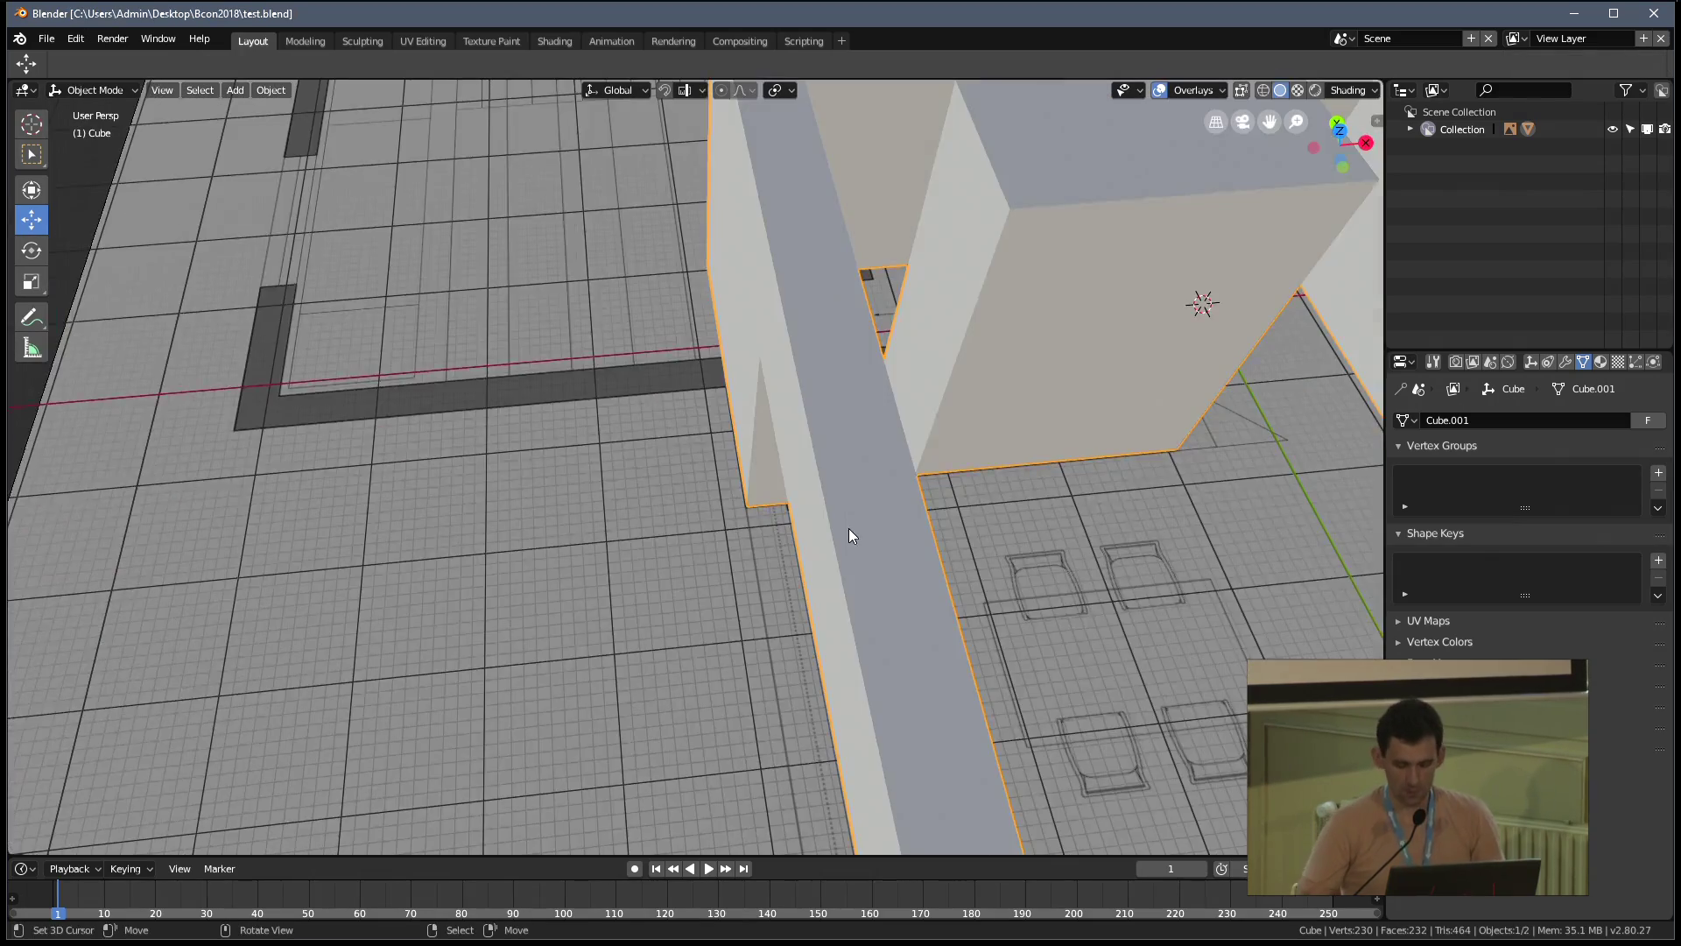
Select the floor plan image, create a new collection and rename it Plans
key(KP_7)
scroll(1053, 550, down, 4)
shift+middle_drag(1053, 550, 779, 517)
scroll(832, 537, up, 2)
scroll(807, 446, down, 3)
scroll(778, 517, up, 2)
right_click(772, 515)
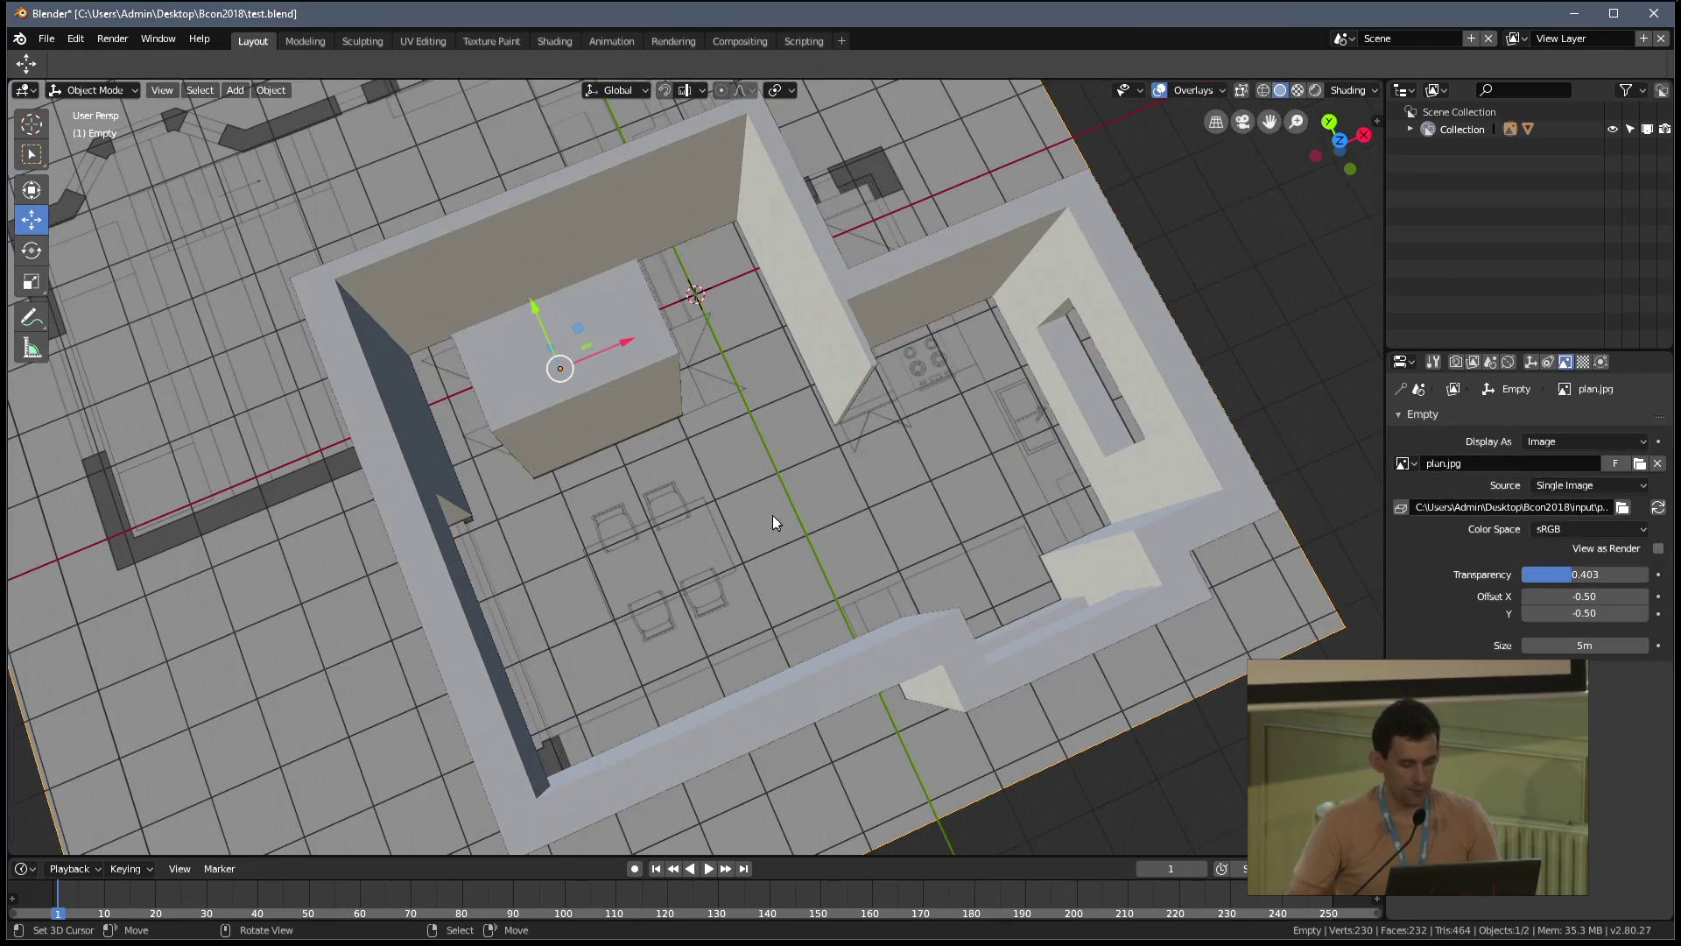
right_click(1430, 218)
click(1430, 218)
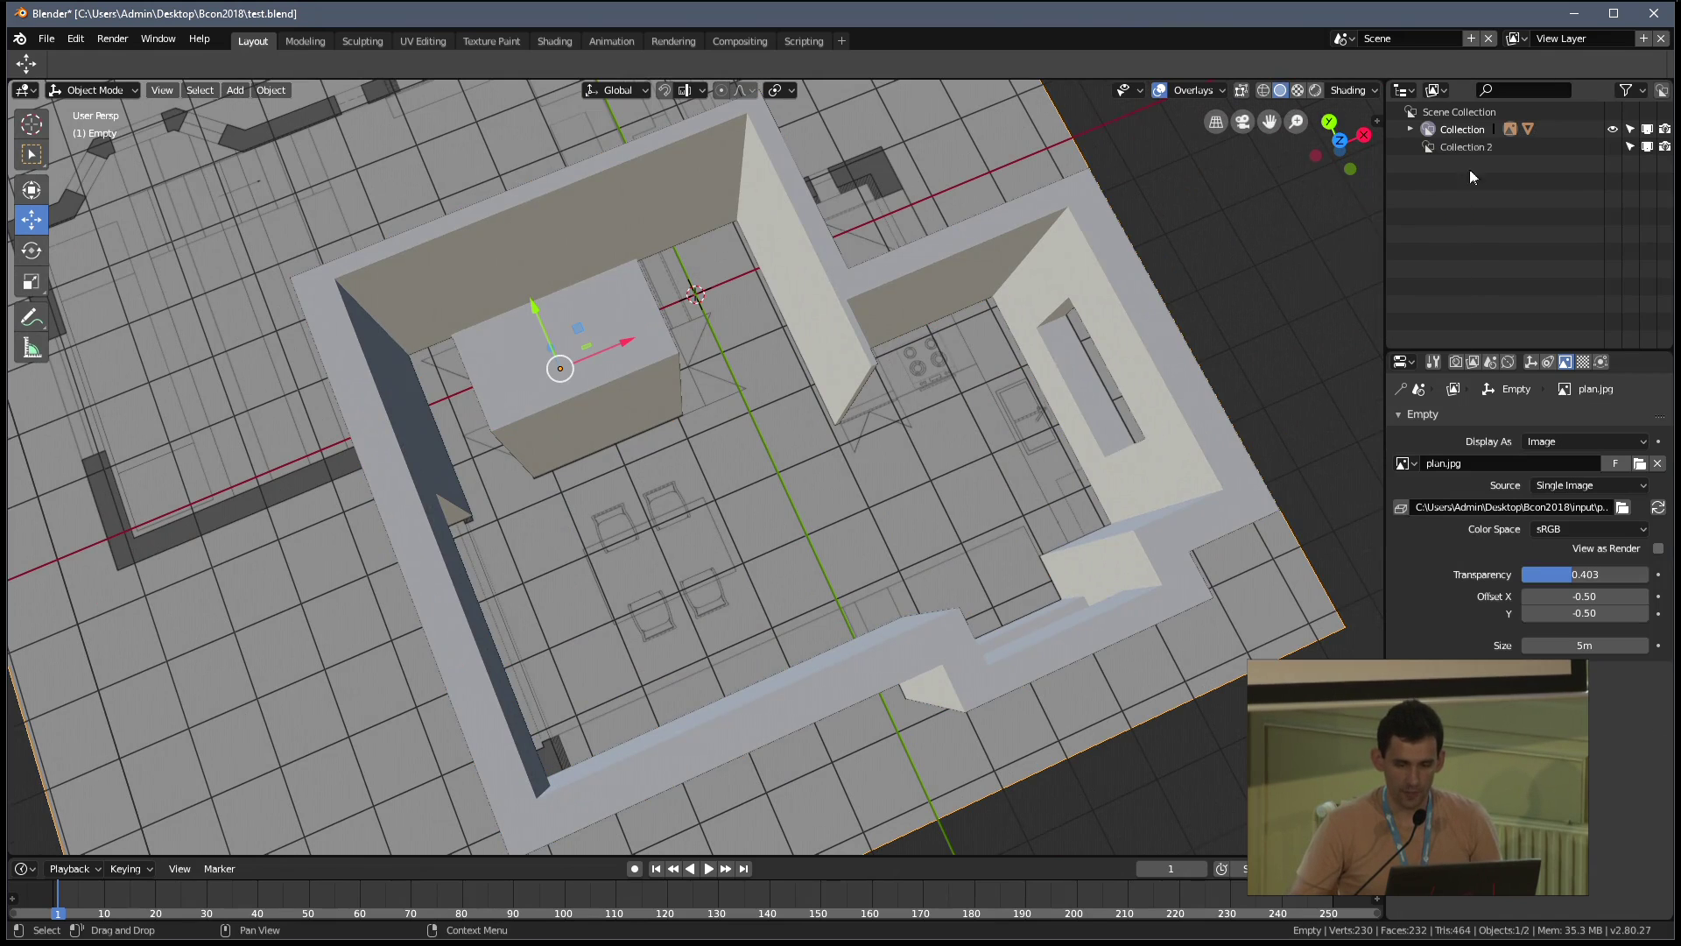
double_click(1480, 147)
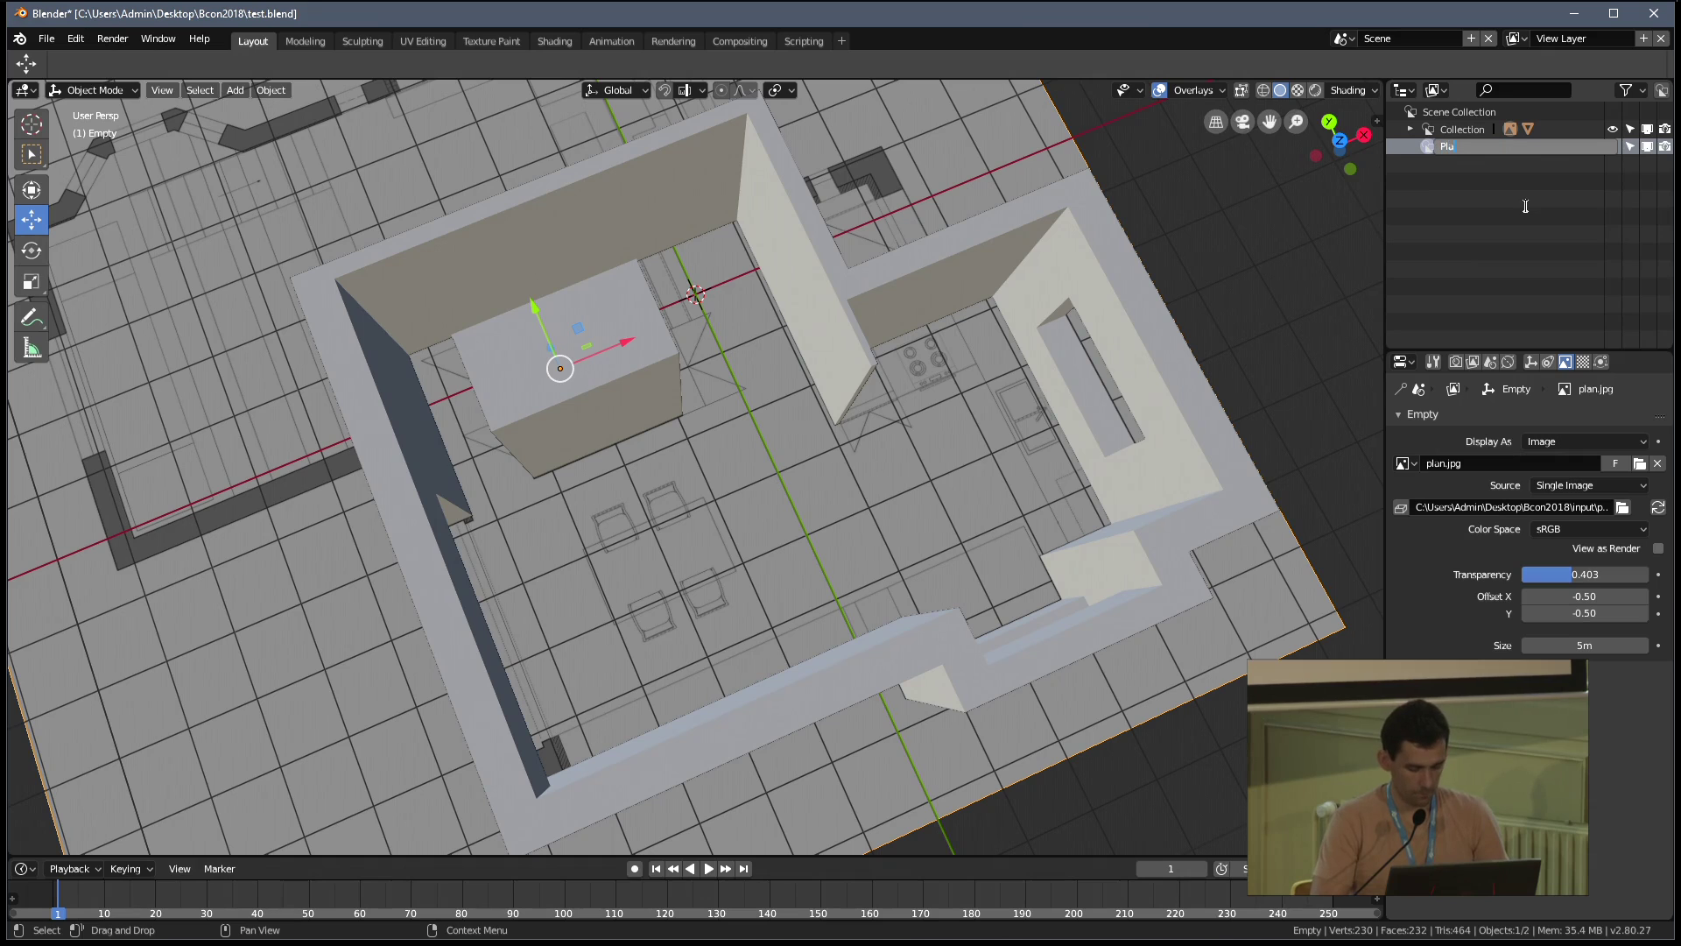
text(Plans)
key(Return)
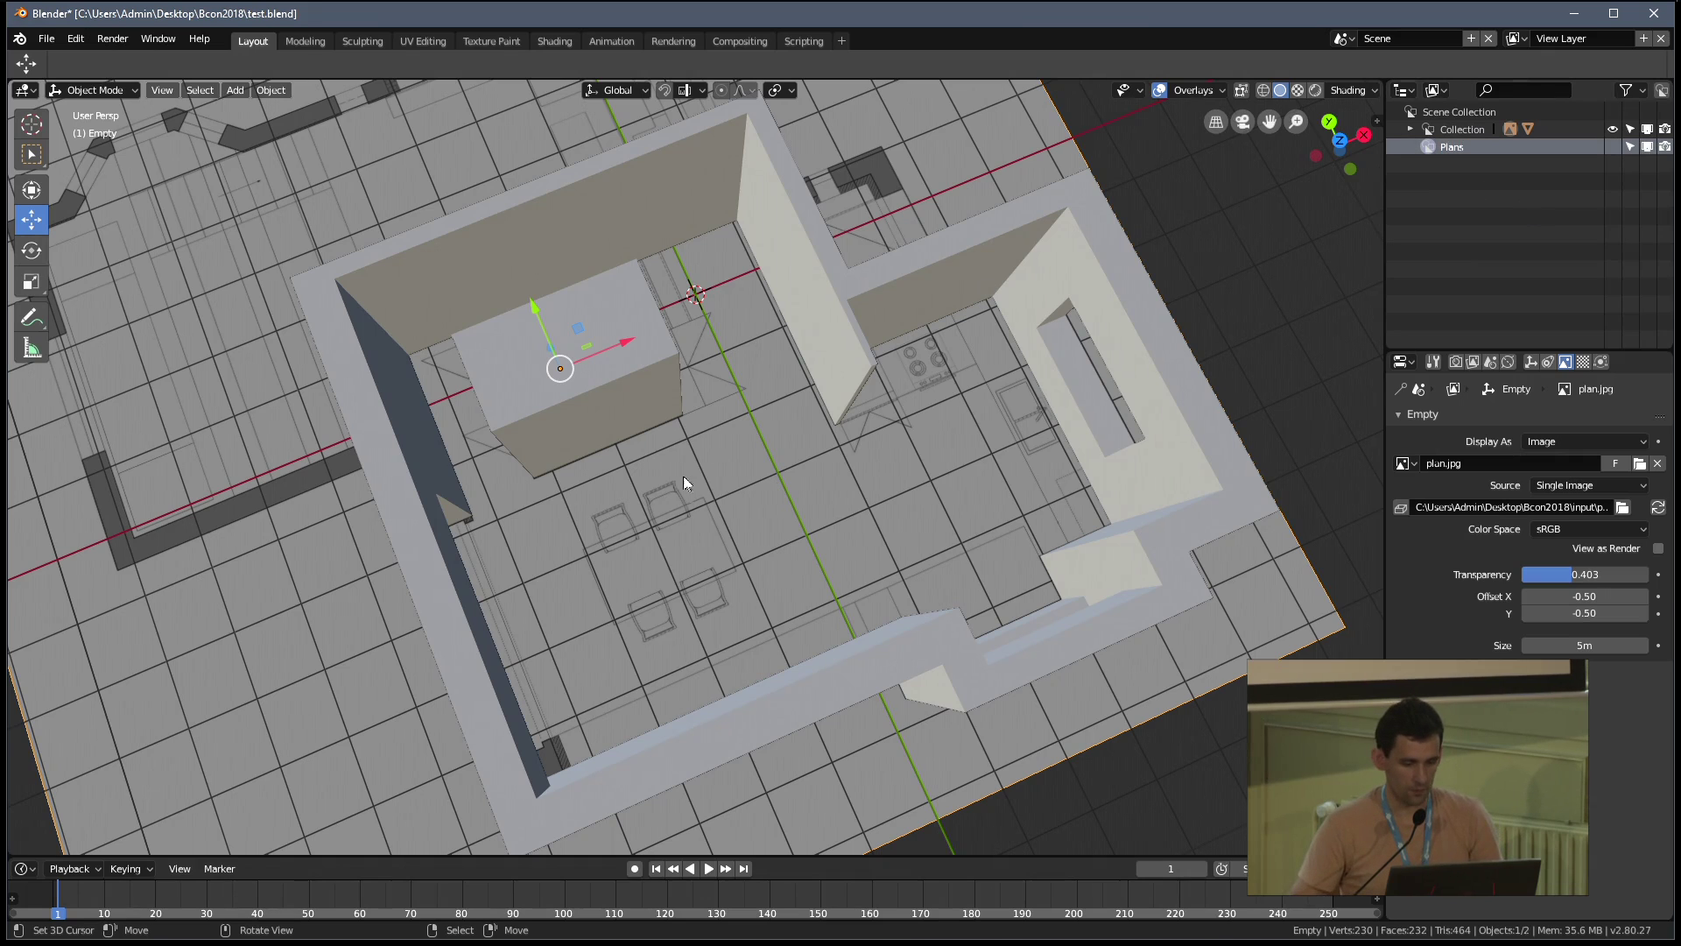
Move the plan image into the Plans collection, hide that collection in the viewport and return to top view
key(m)
click(697, 546)
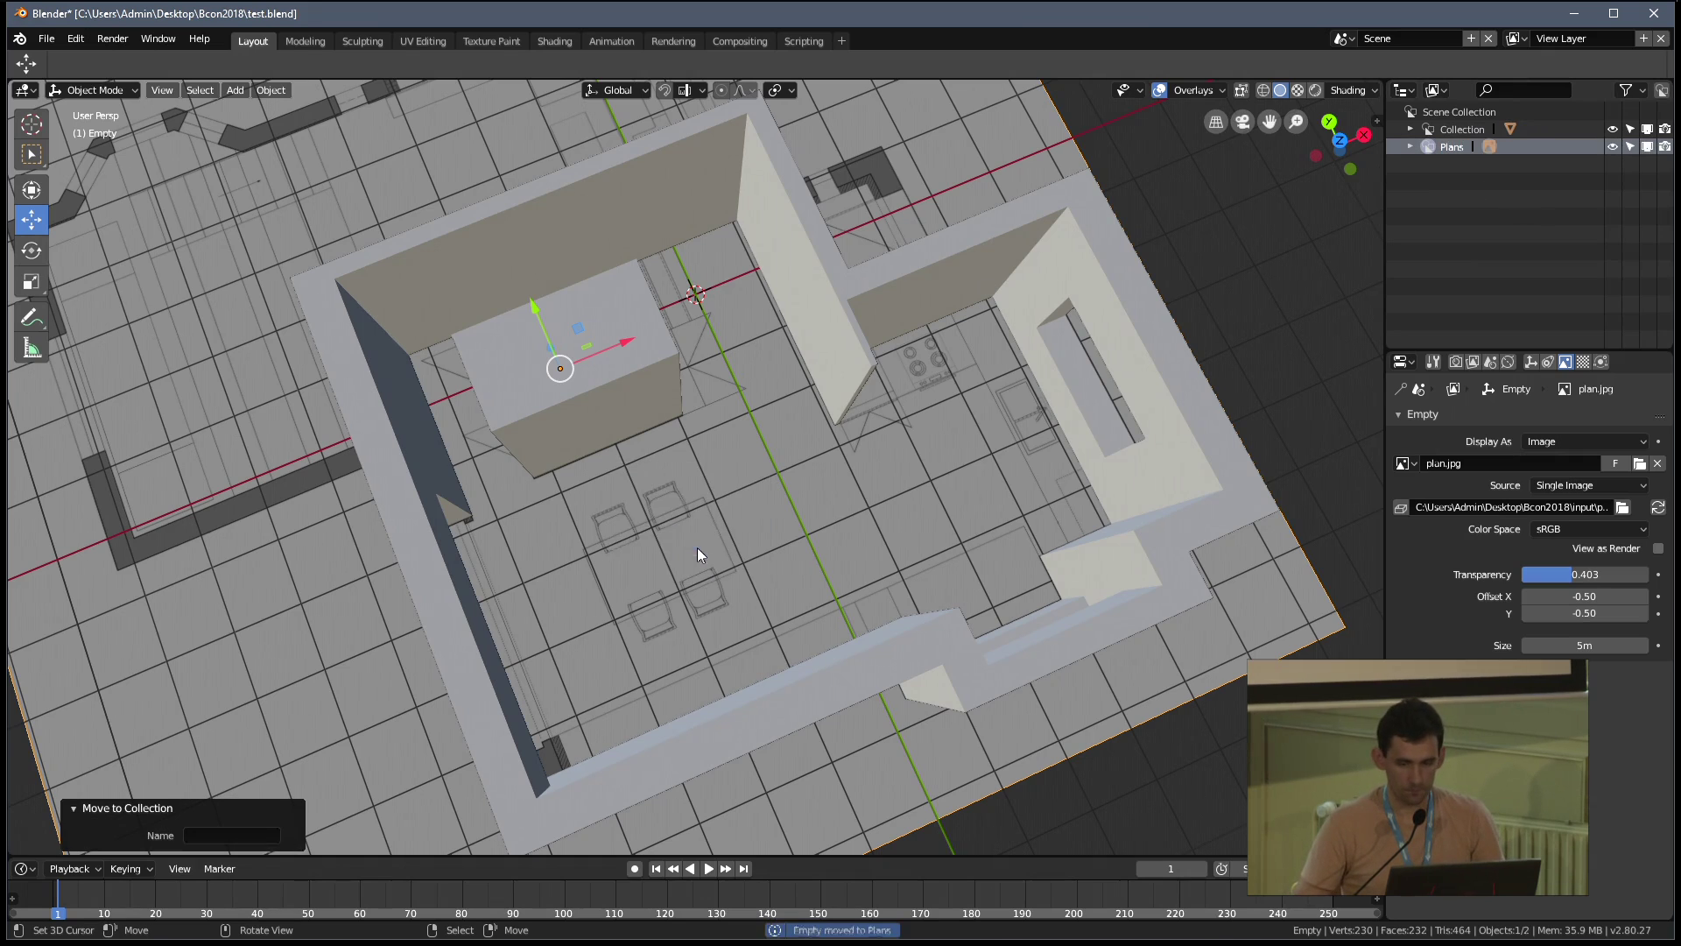
click(1651, 149)
middle_drag(892, 492, 899, 423)
key(KP_7)
key(KP_7)
Add a mesh plane at the 3D cursor in top view
key(shift+a)
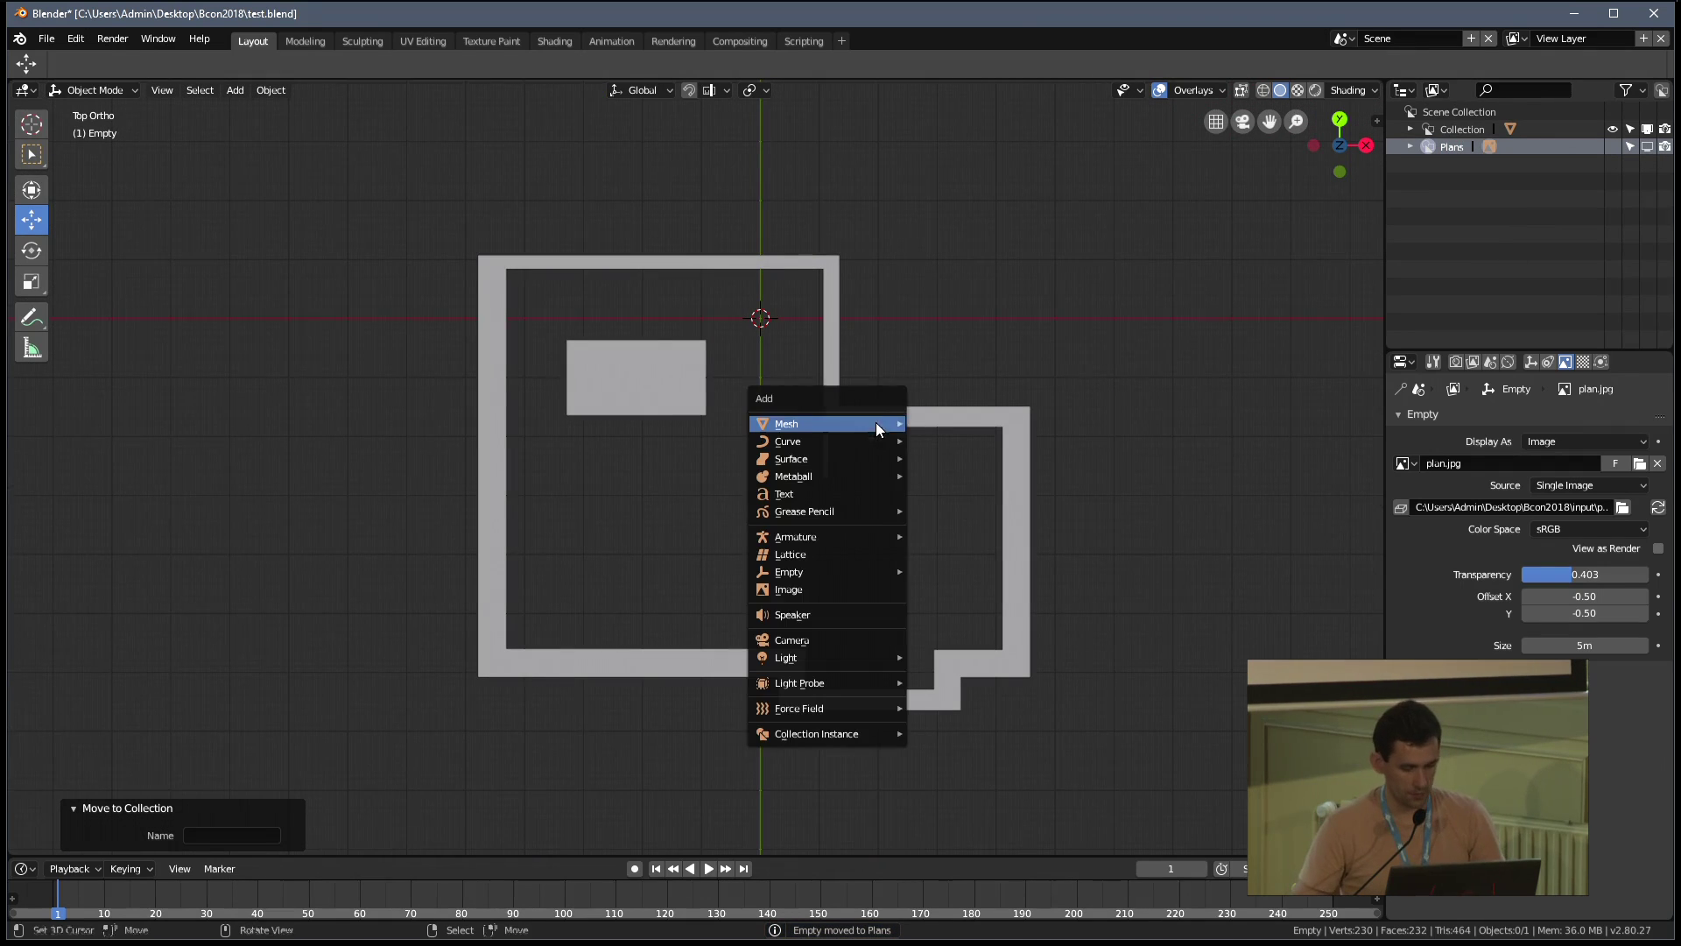
click(919, 427)
scroll(775, 457, down, 3)
scroll(786, 449, up, 5)
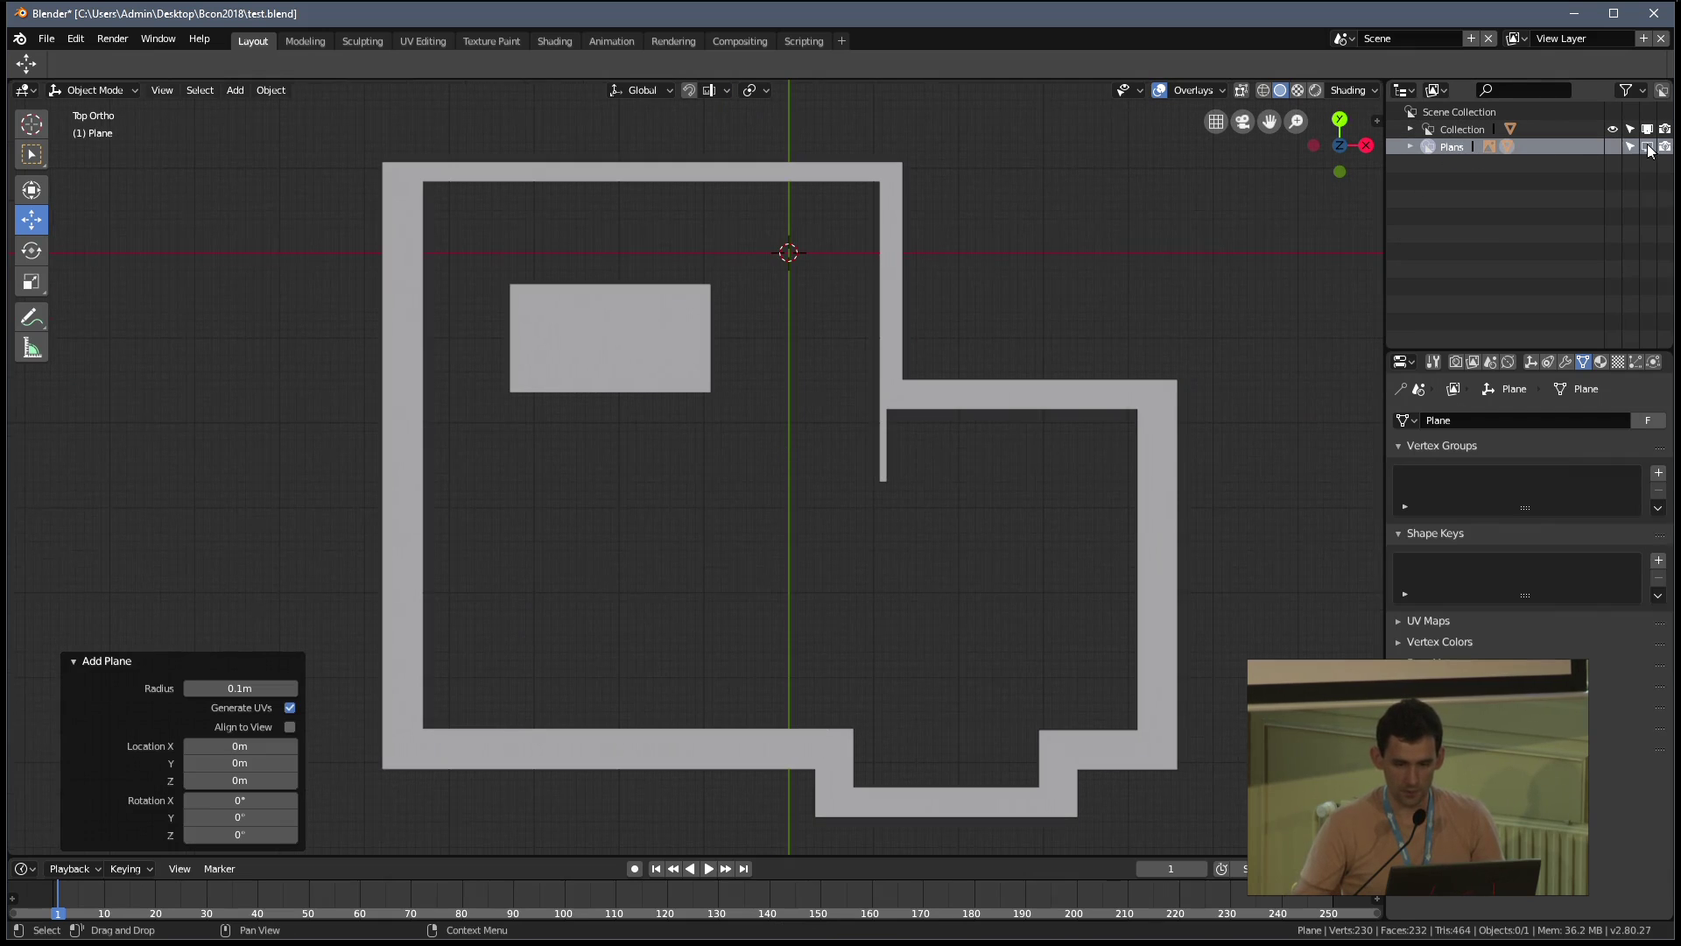
Show the Plans collection, make the main Collection active and hide Plans again
key(alt+h)
key(F2)
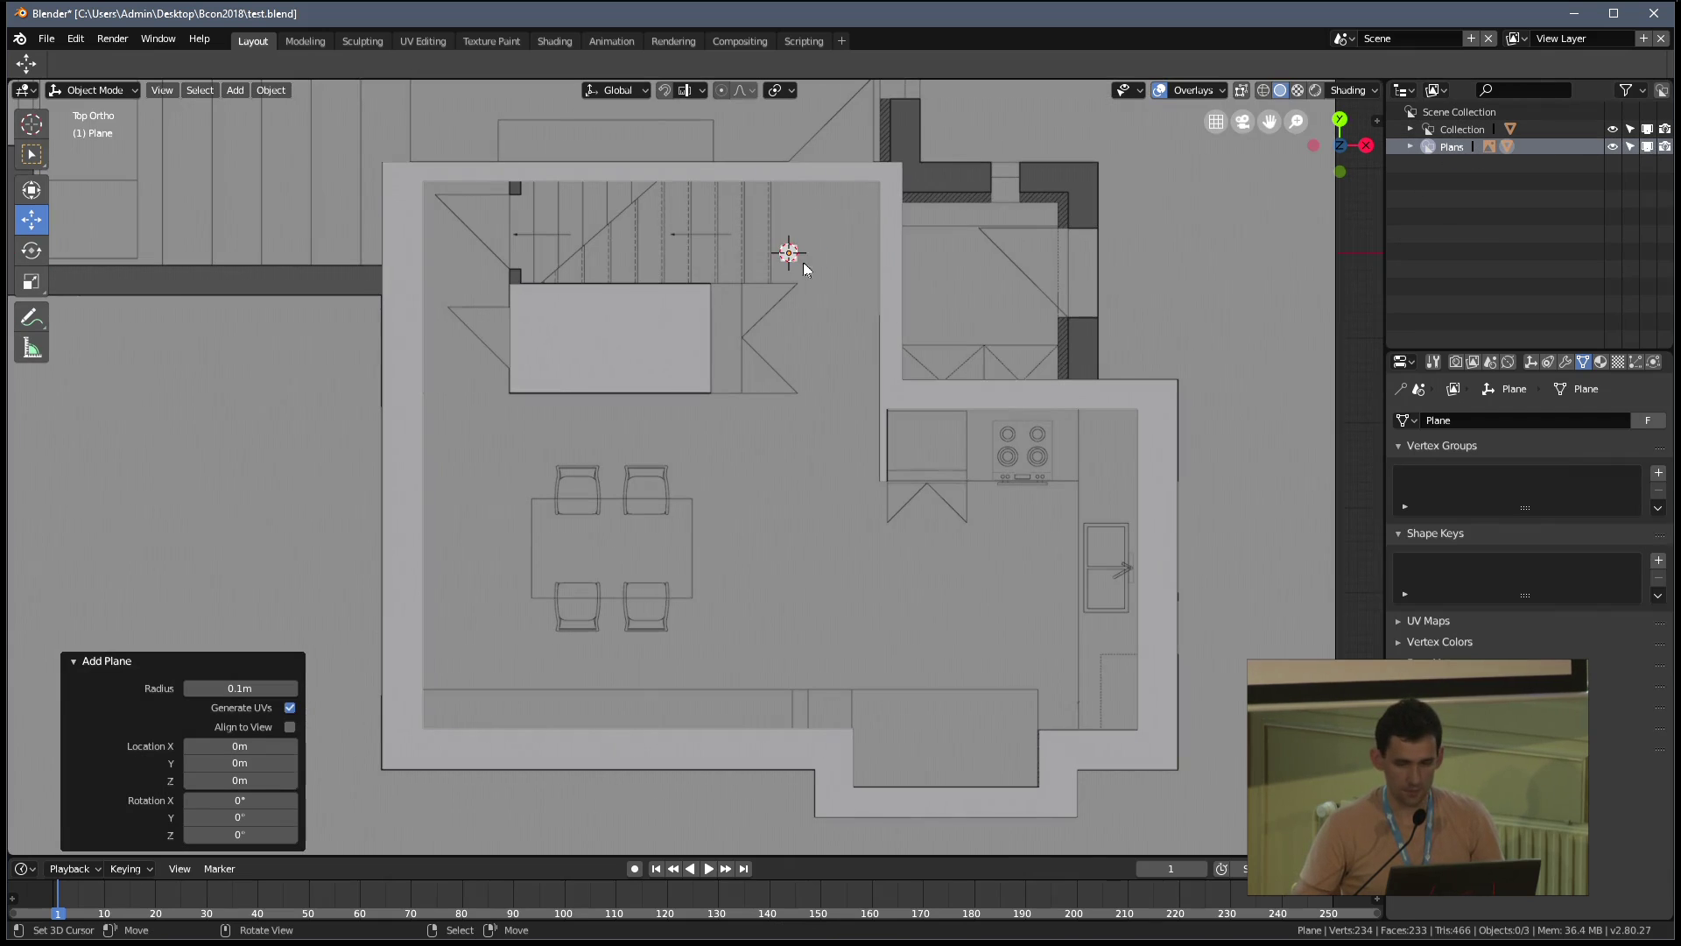
click(1545, 130)
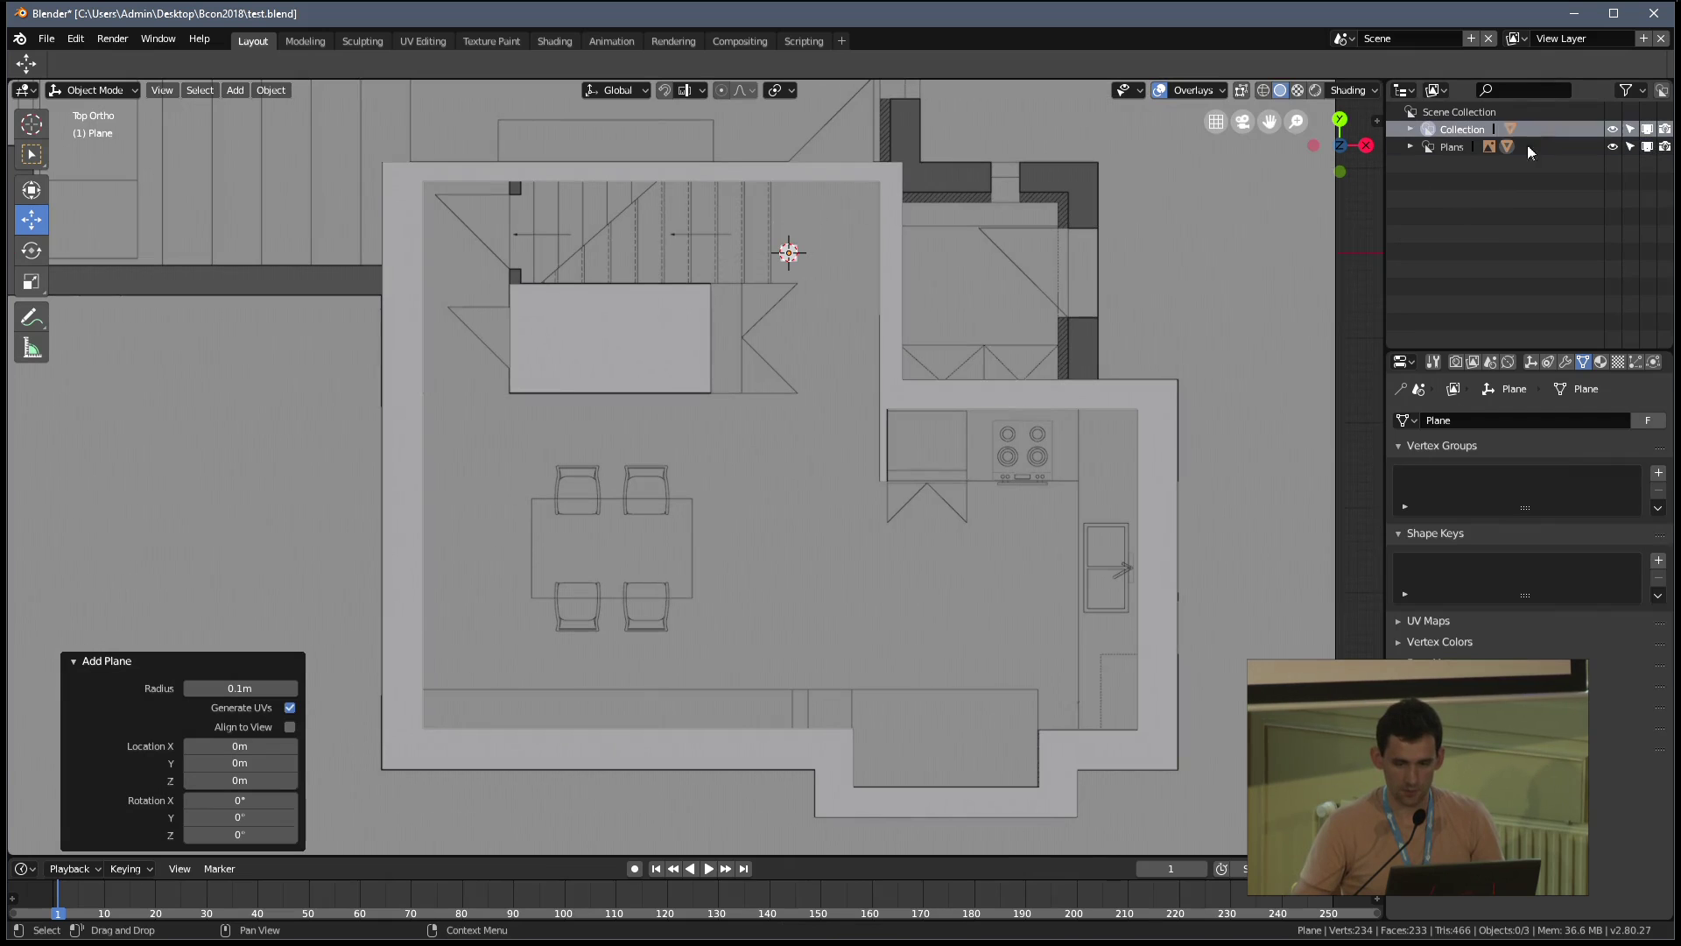
click(1647, 147)
scroll(893, 422, down, 3)
Add a plane in the main Collection, scale it up and place it over the building's upper-left corner
key(shift+a)
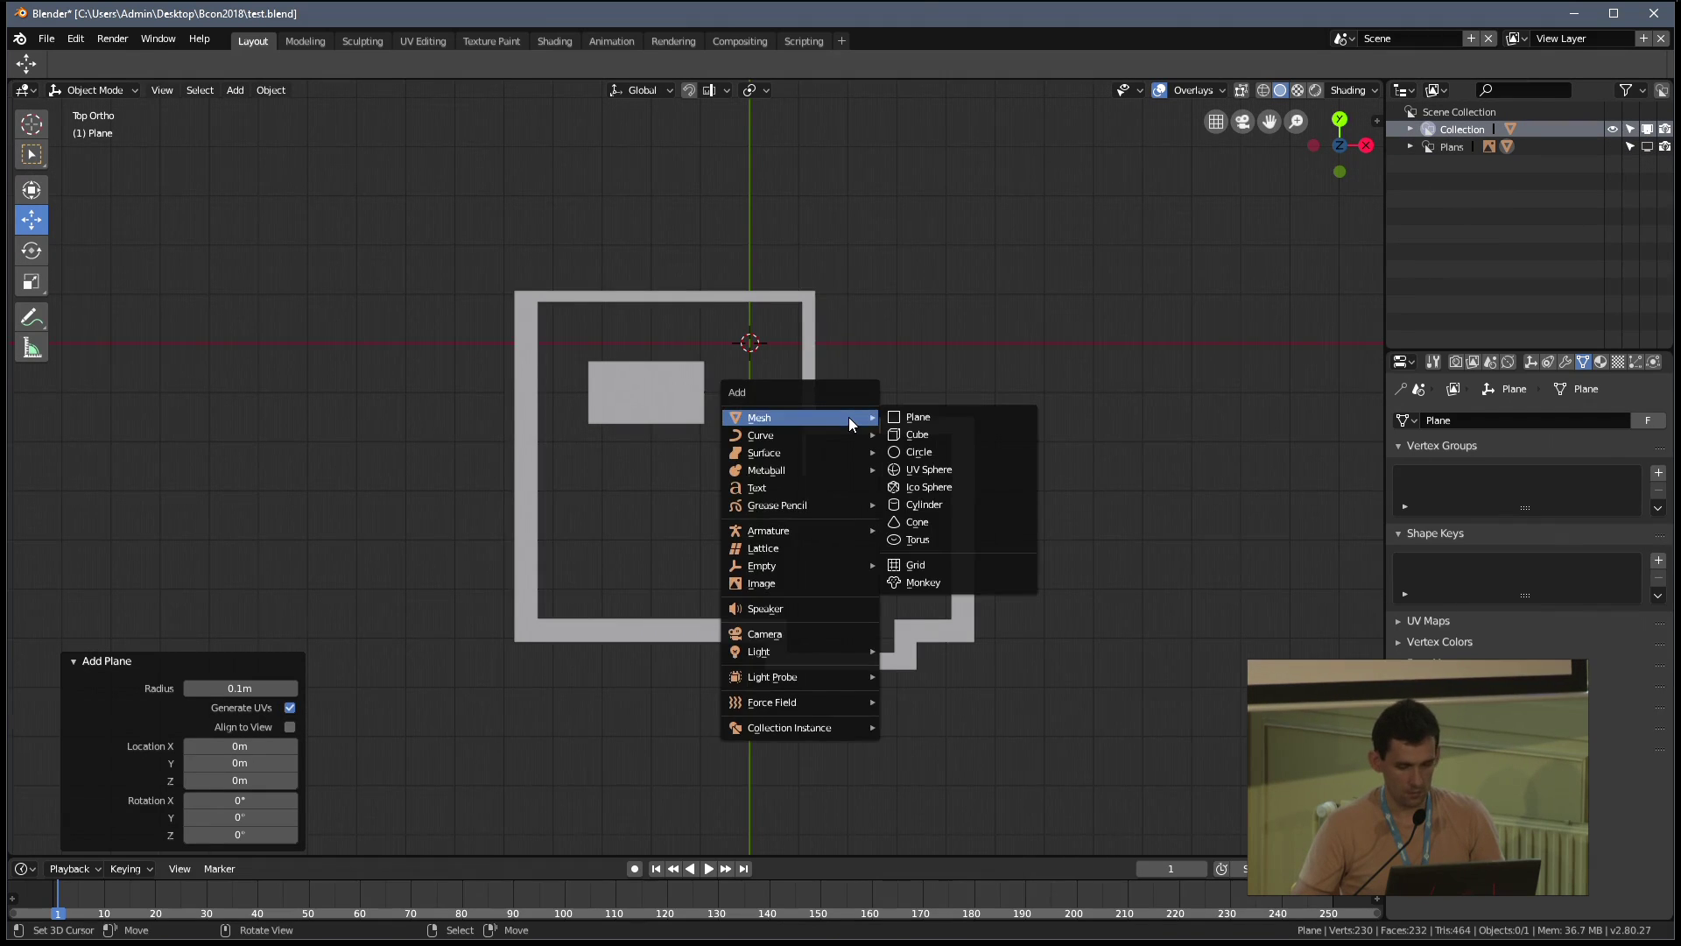
click(911, 418)
key(s)
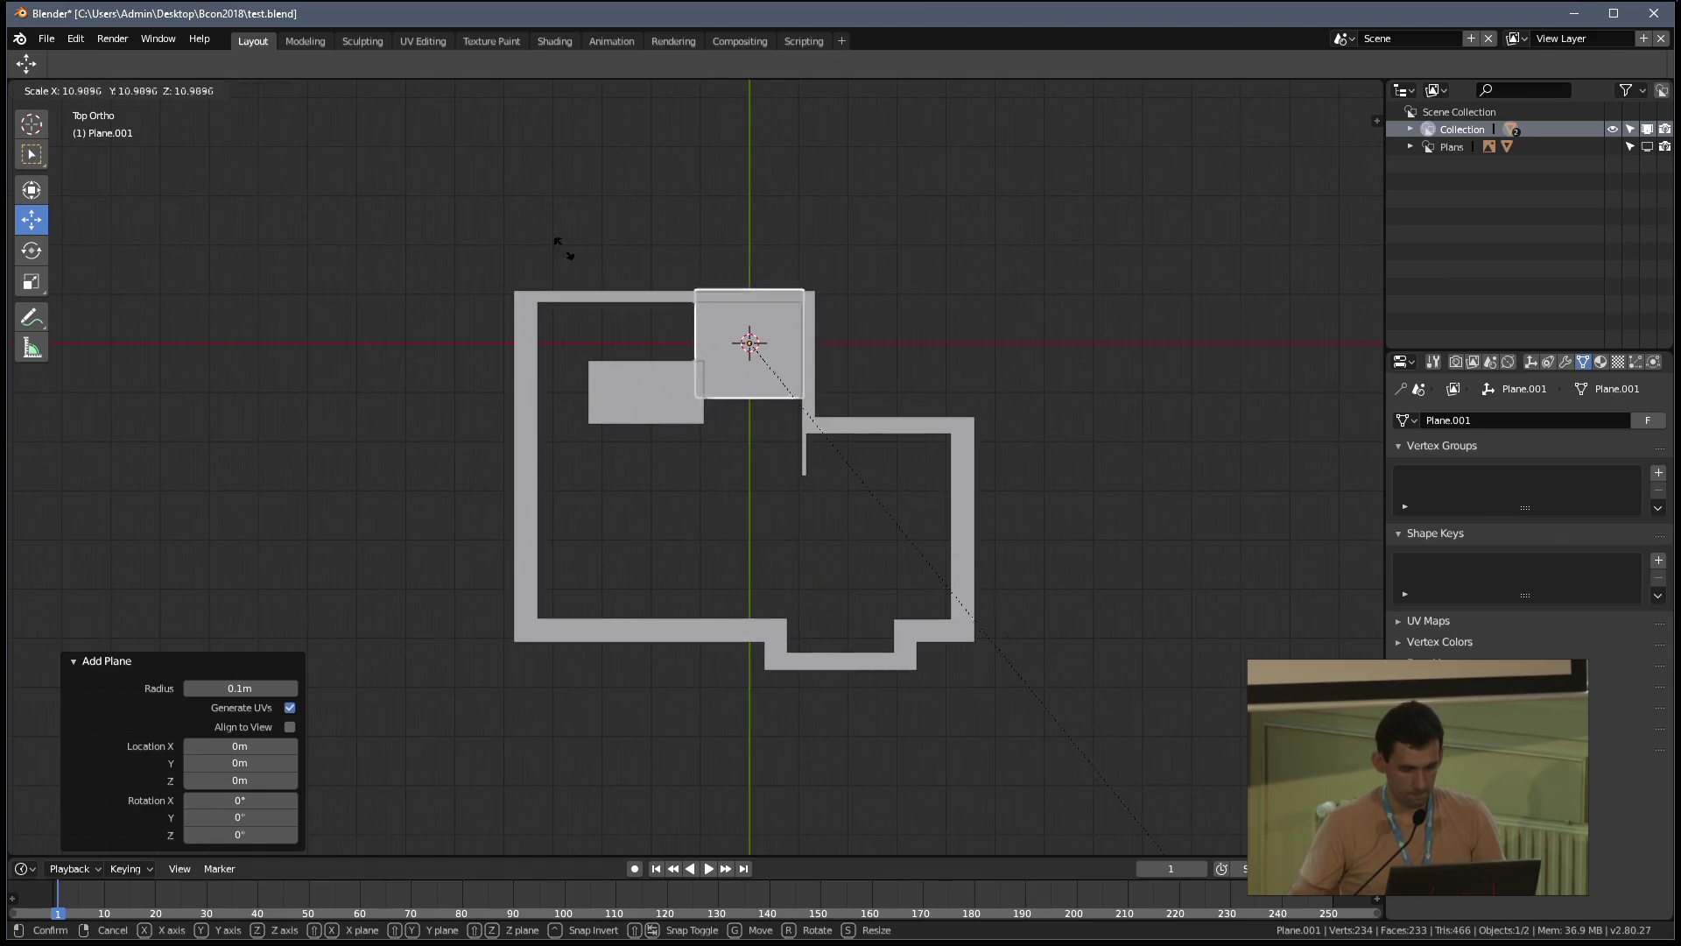
click(563, 244)
key(g)
click(564, 333)
Stretch the plane over the building in Edit Mode, moving its lower edge down and its right edge 8.61 m along X
key(Tab)
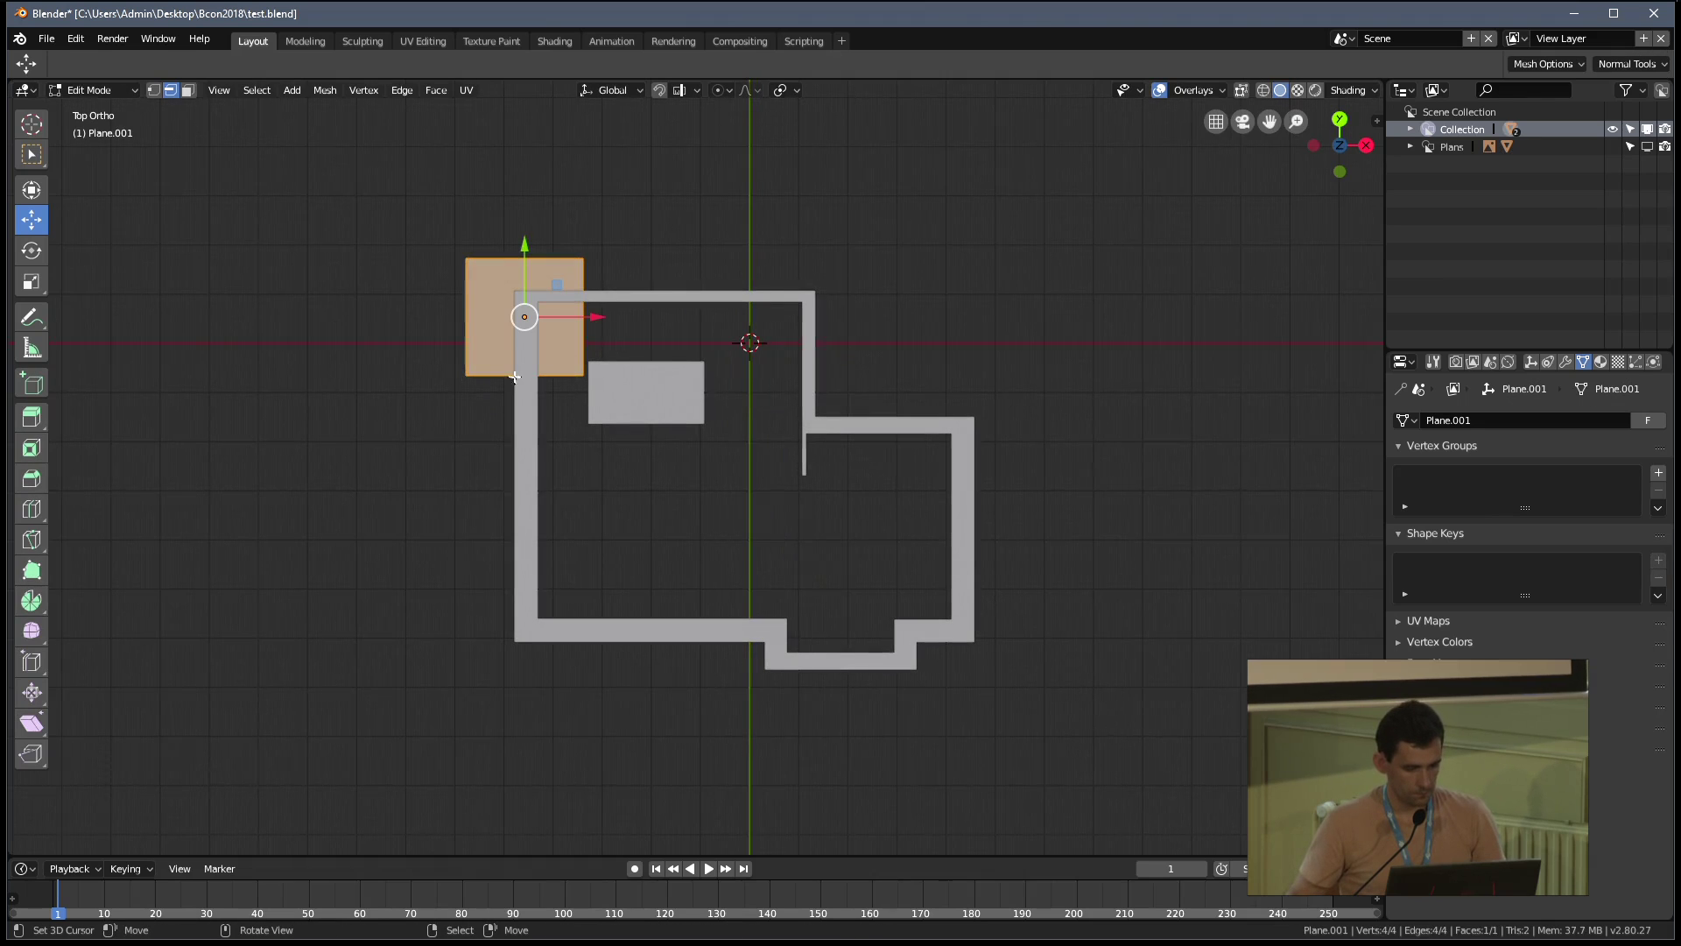
click(477, 375)
drag(522, 314, 523, 641)
click(560, 544)
drag(659, 484, 1084, 484)
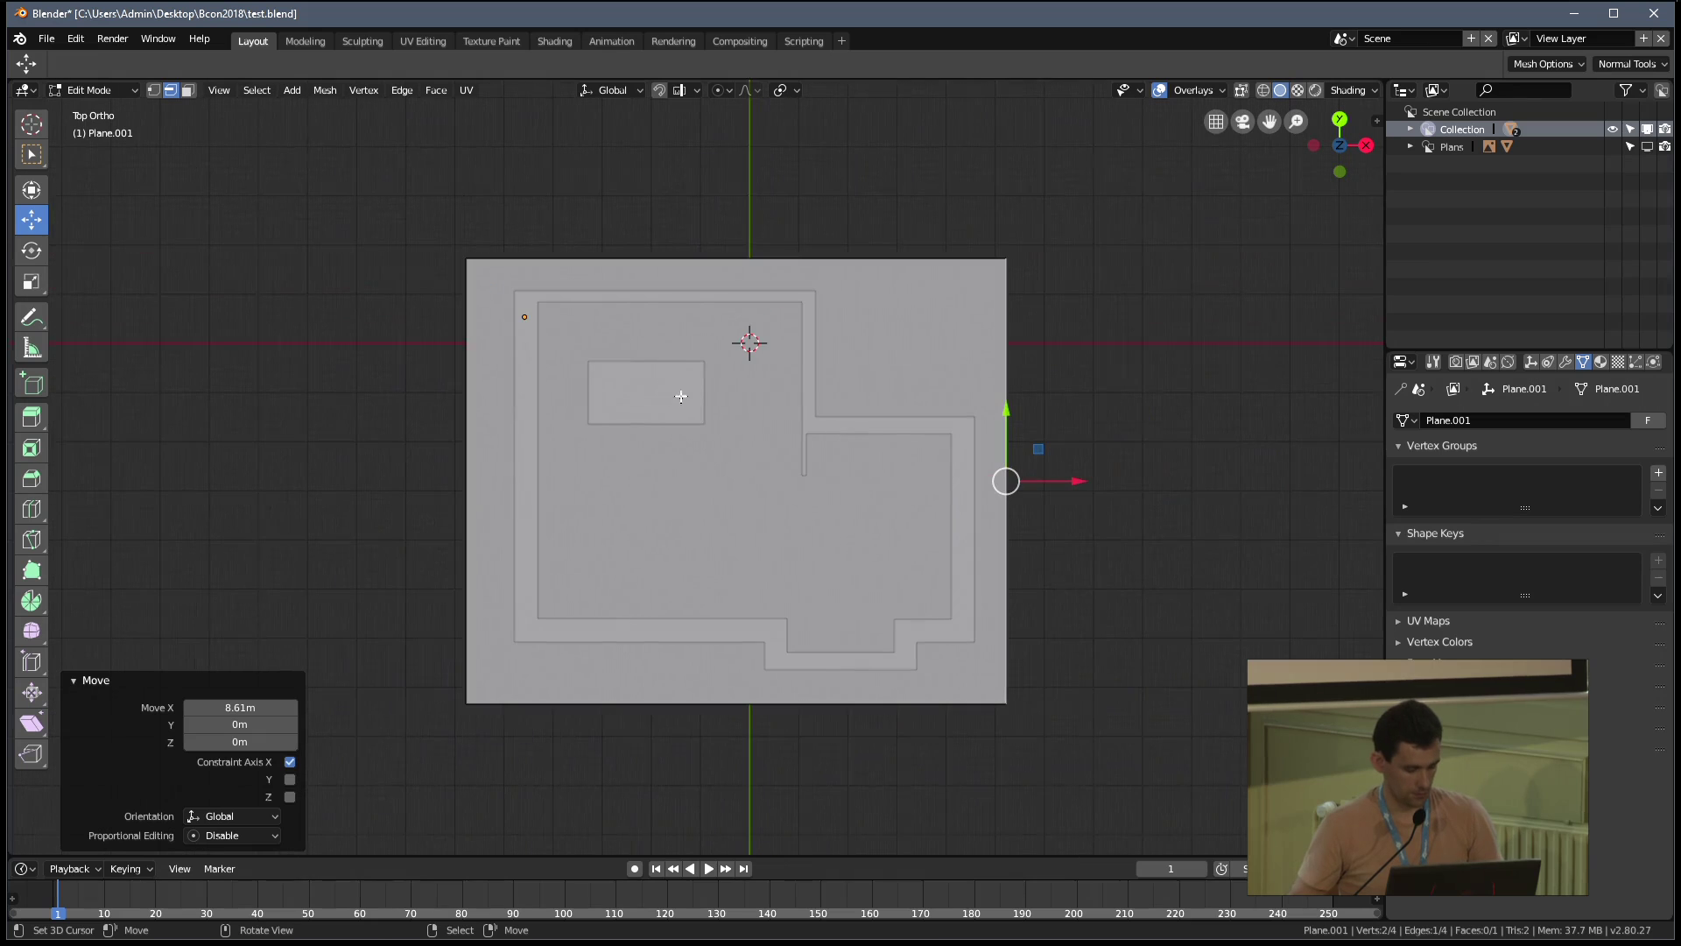
Move the plane's left, upper and right edges outward to leave a wider margin around the walls
click(471, 370)
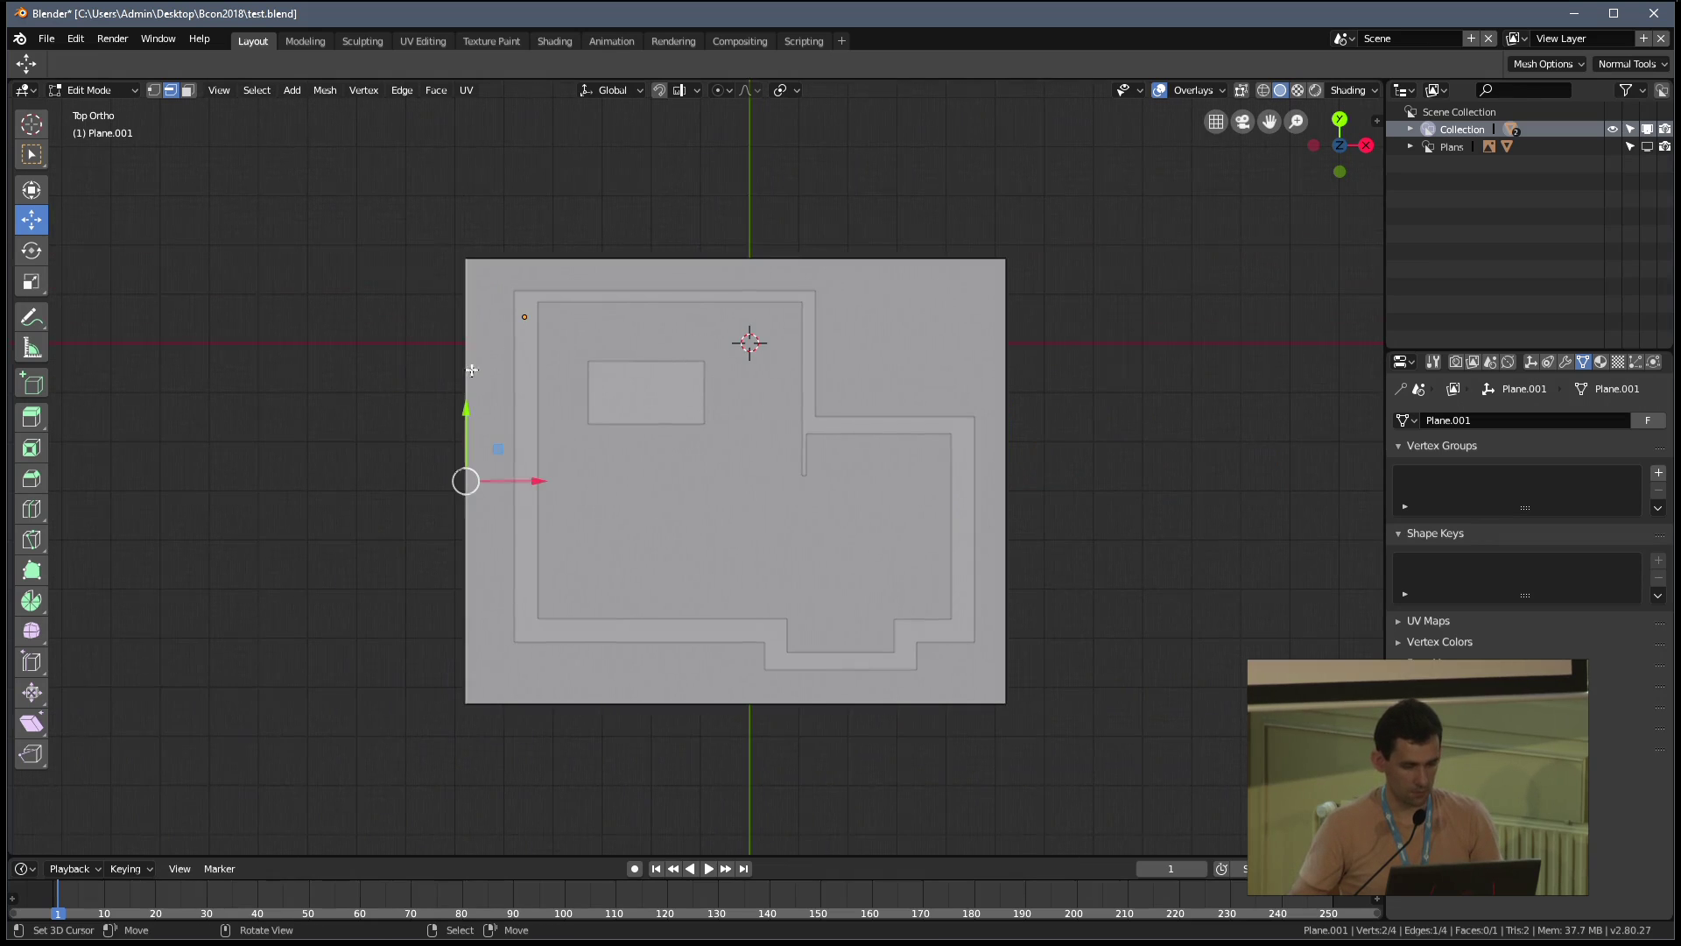
drag(537, 479, 488, 479)
click(718, 258)
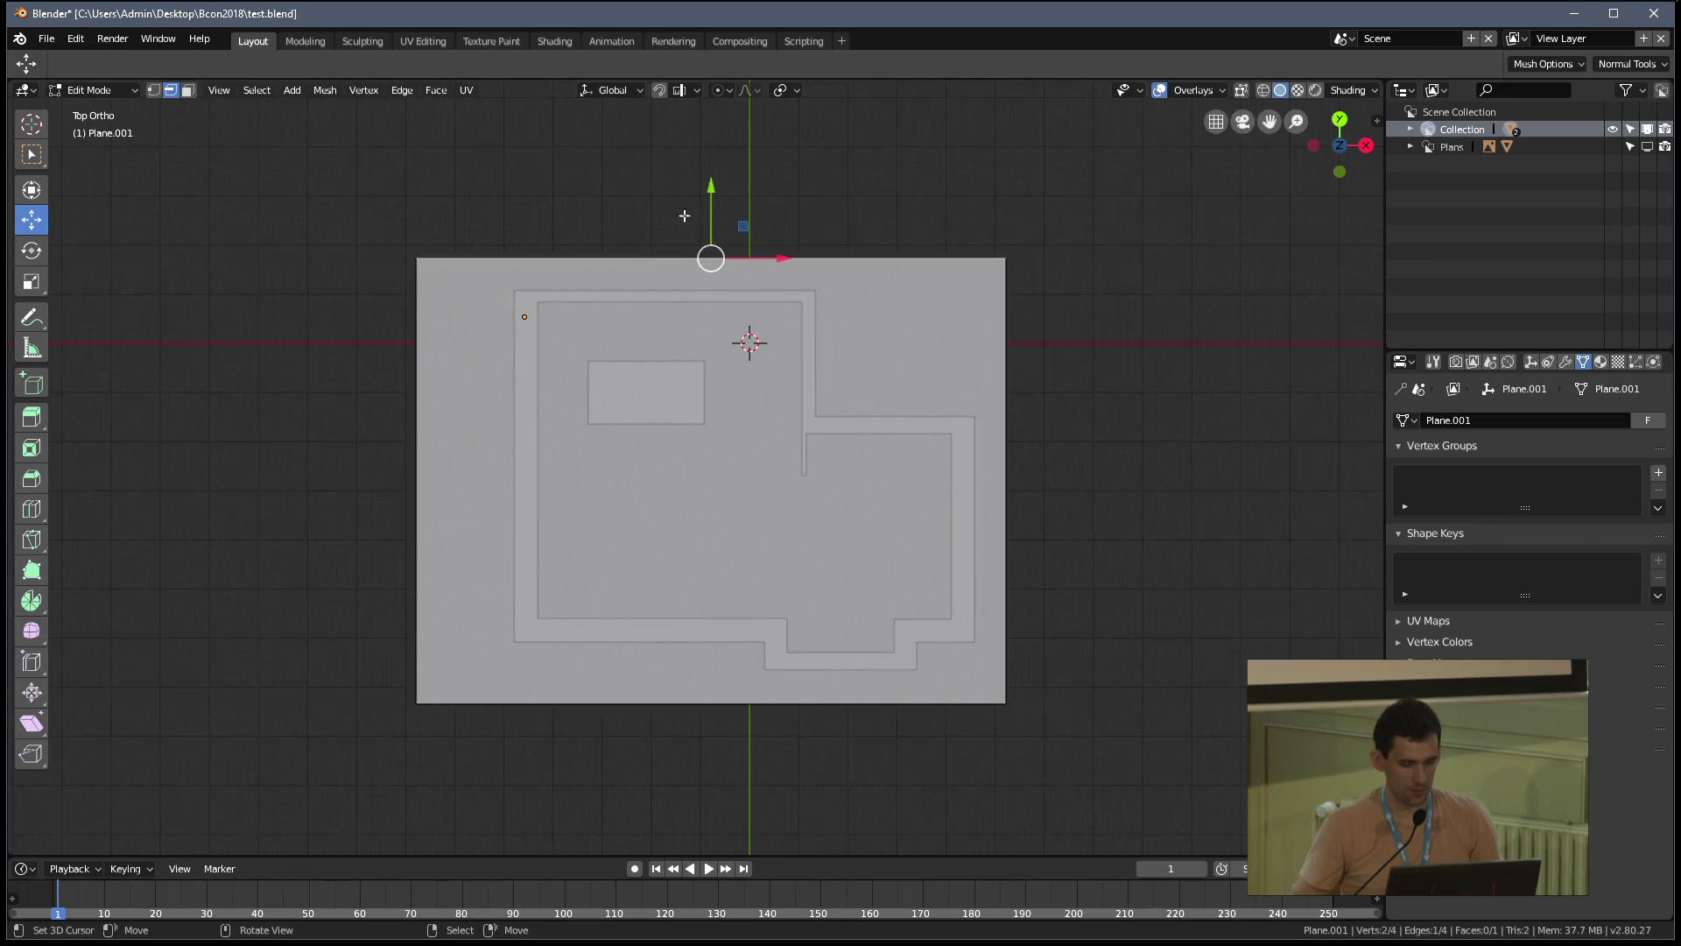
drag(714, 223, 713, 205)
click(1019, 338)
drag(1077, 470, 1109, 470)
Try to move the plane's lower edge outward, and undo the move
click(829, 706)
drag(719, 646, 729, 651)
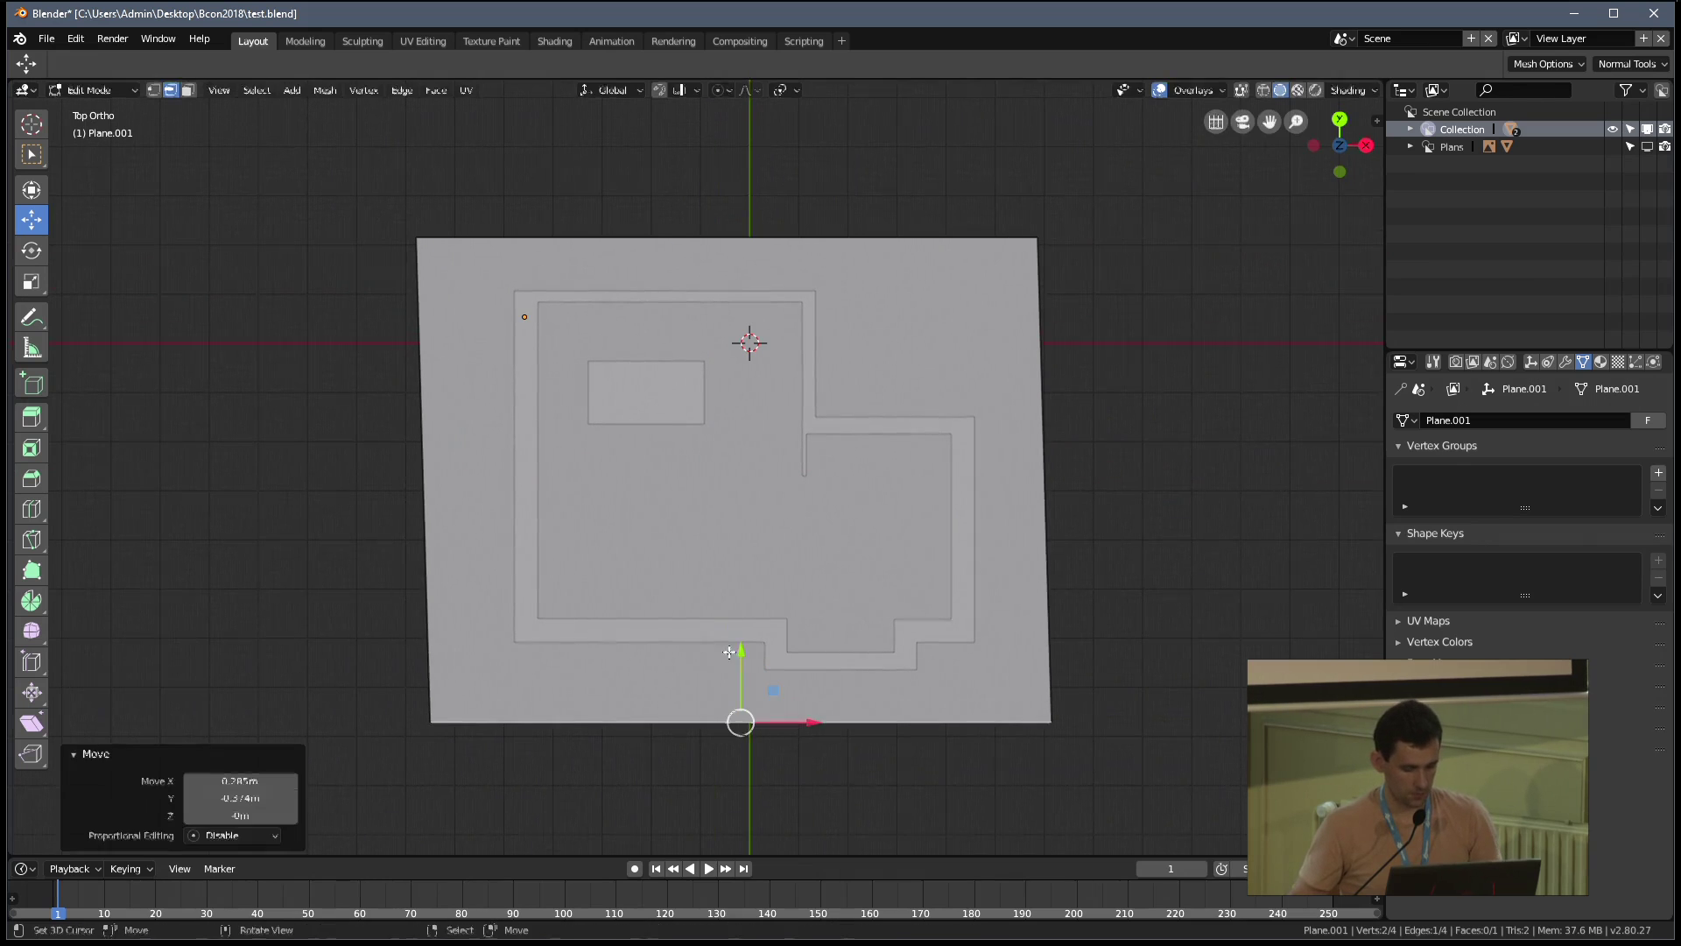
key(ctrl+z)
Add two vertical loop cuts to the plane, aligned with the outer faces of the building's left and right walls
key(ctrl+r)
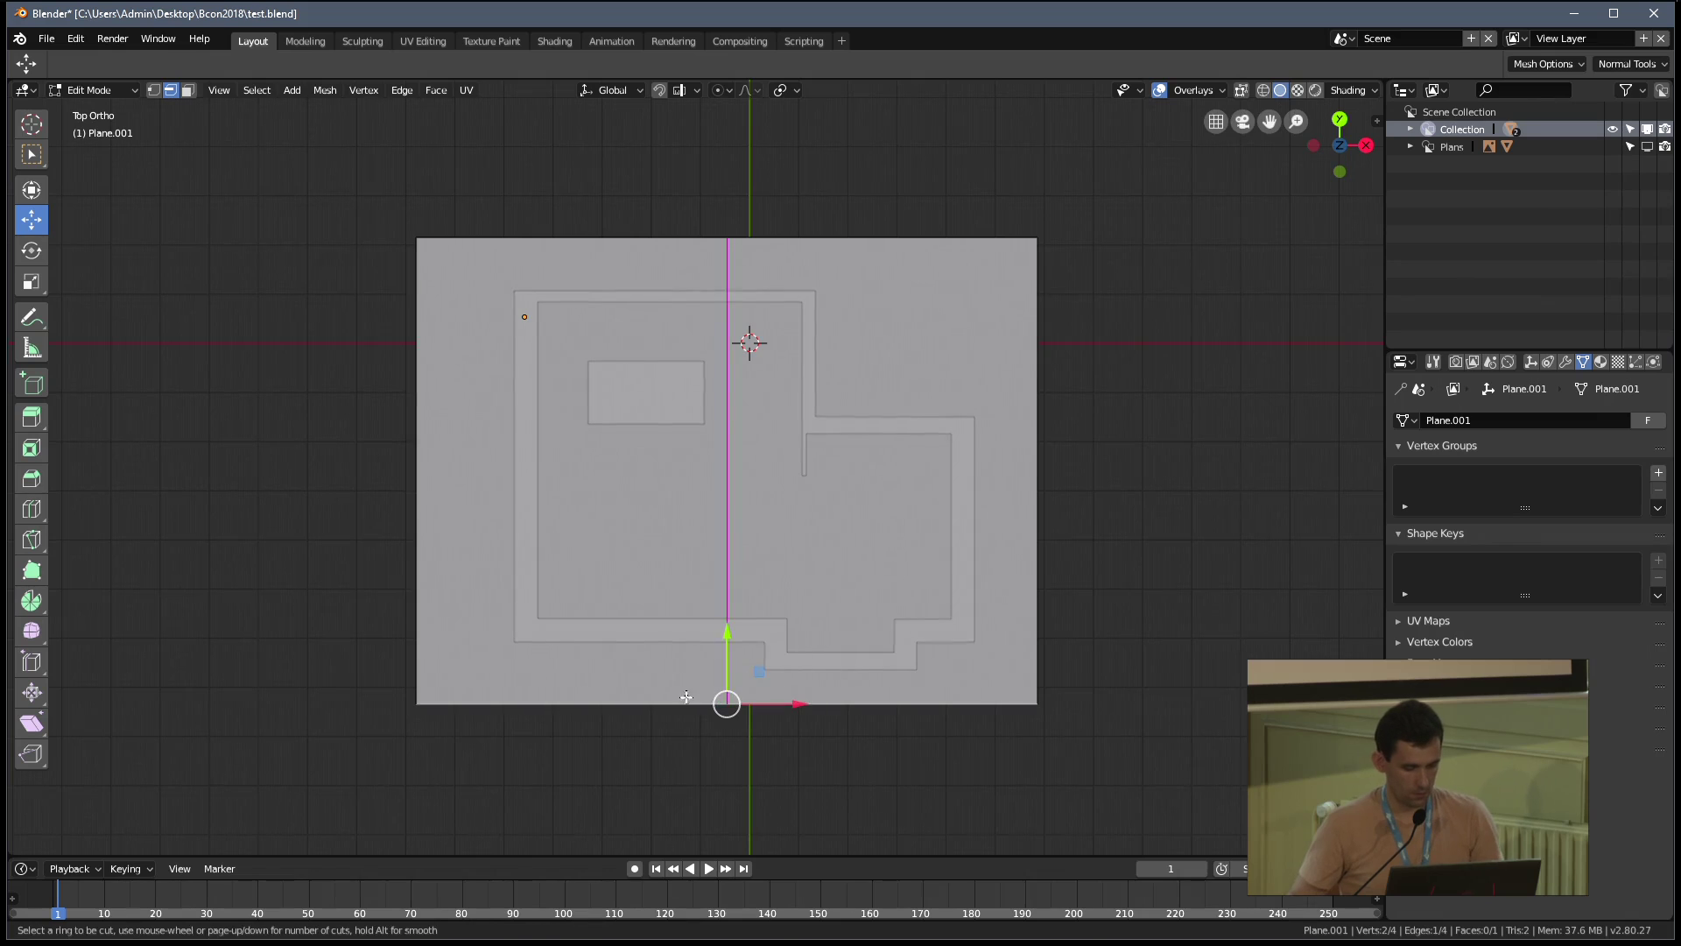
click(686, 696)
click(477, 696)
key(ctrl+r)
click(646, 688)
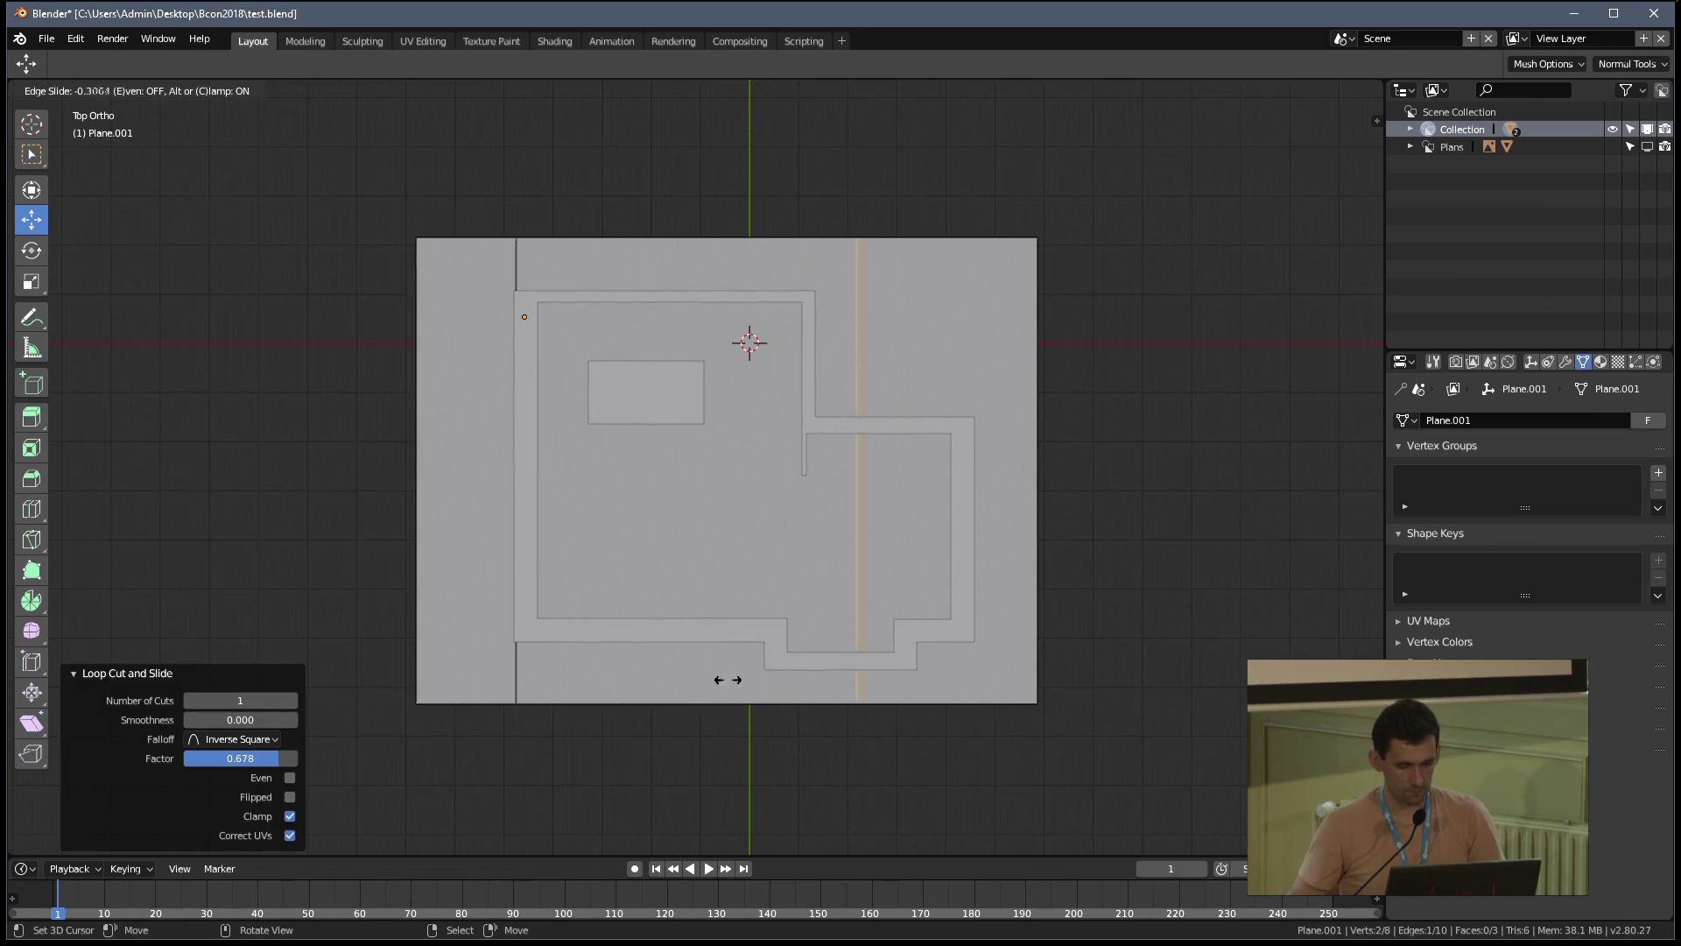
click(807, 674)
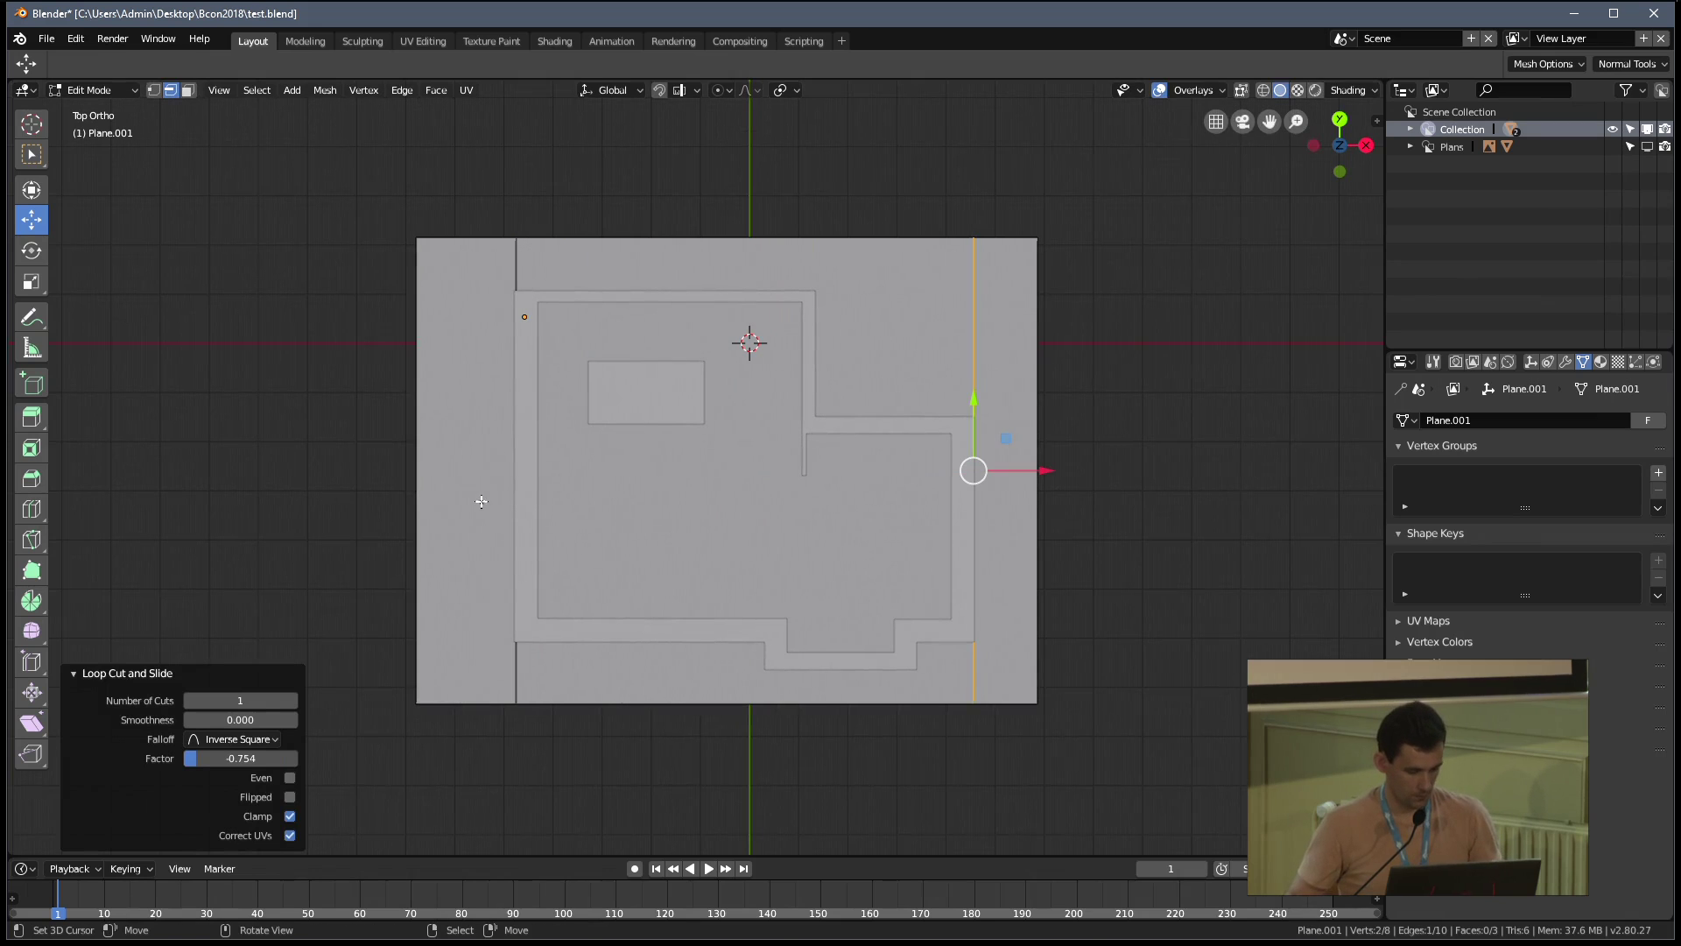
Add two horizontal loop cuts to the plane, aligned with the building's uppermost and lowermost outer wall faces
key(ctrl+r)
click(452, 471)
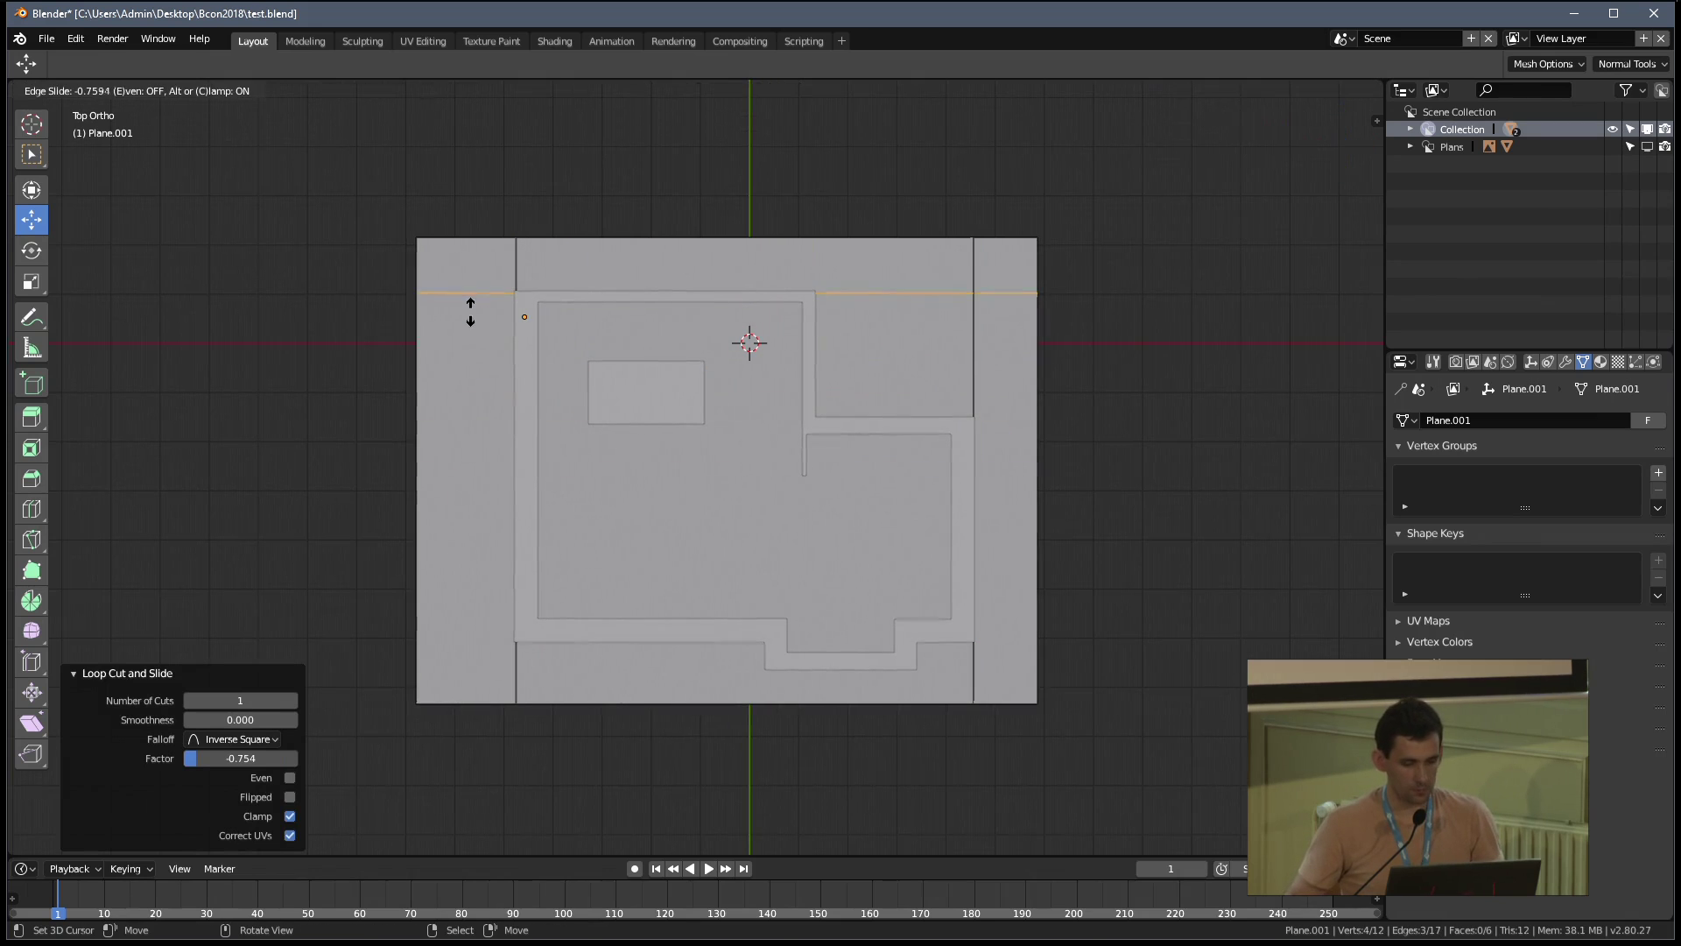
click(470, 314)
key(ctrl+r)
click(448, 451)
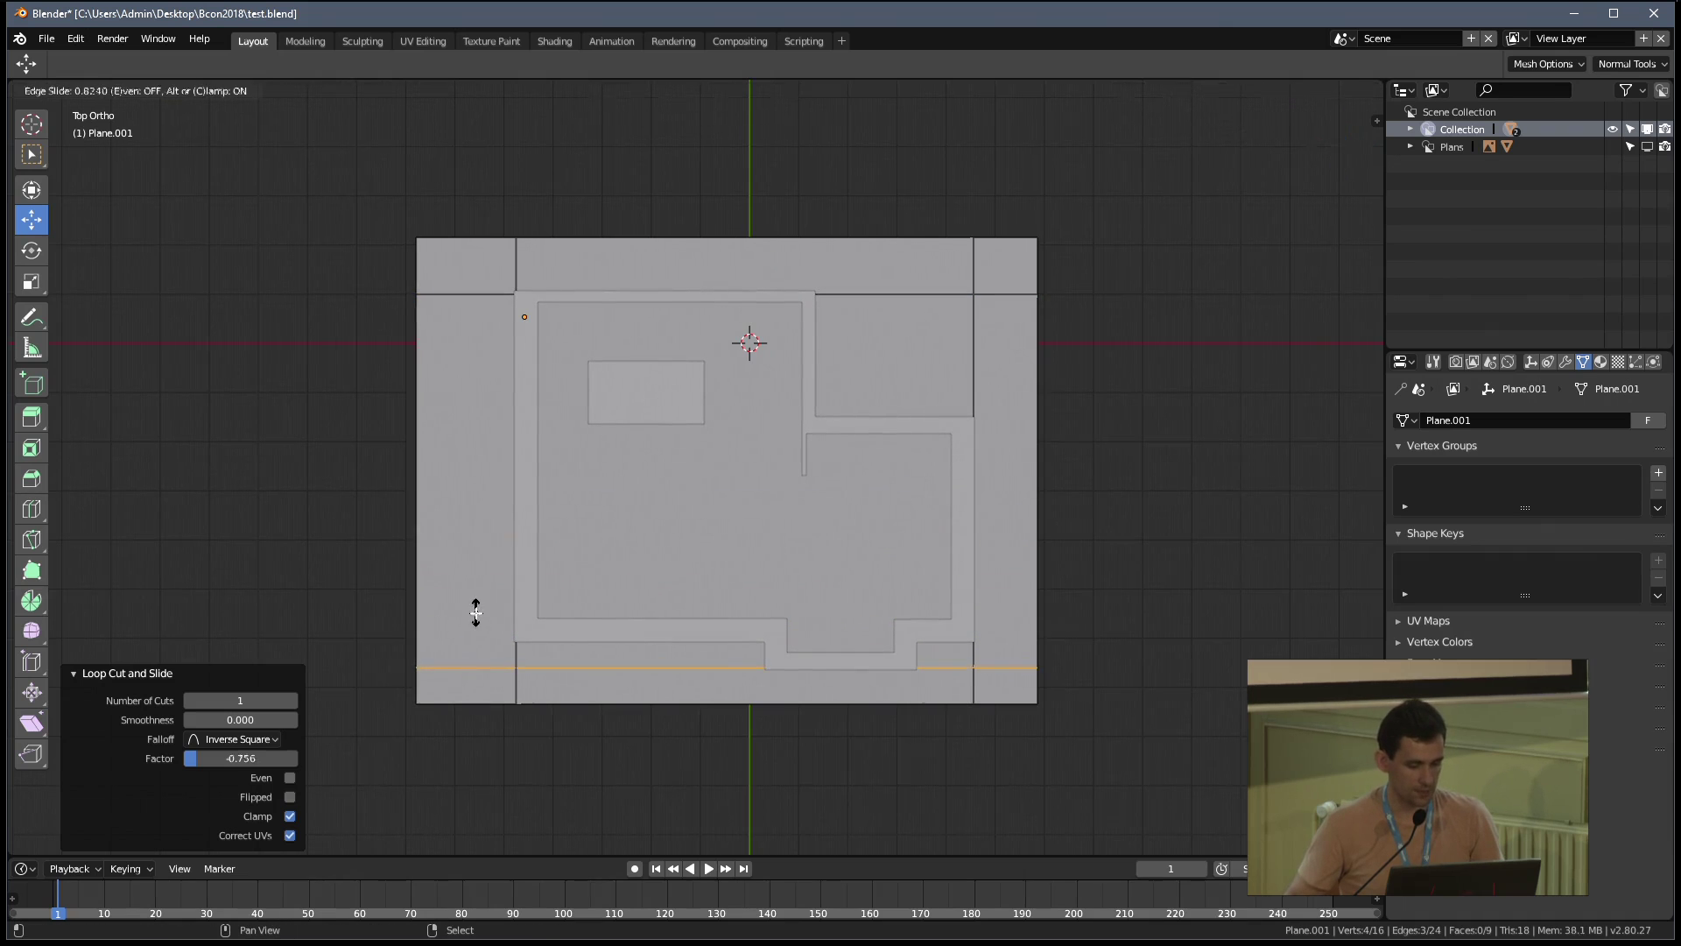
click(476, 613)
Move the base plane's lower horizontal edge loop about 0.08 m down along Y, just beyond the lowermost outer wall face, and leave mesh editing
shift+middle_drag(668, 531, 657, 487)
scroll(723, 561, up, 3)
key(g)
key(y)
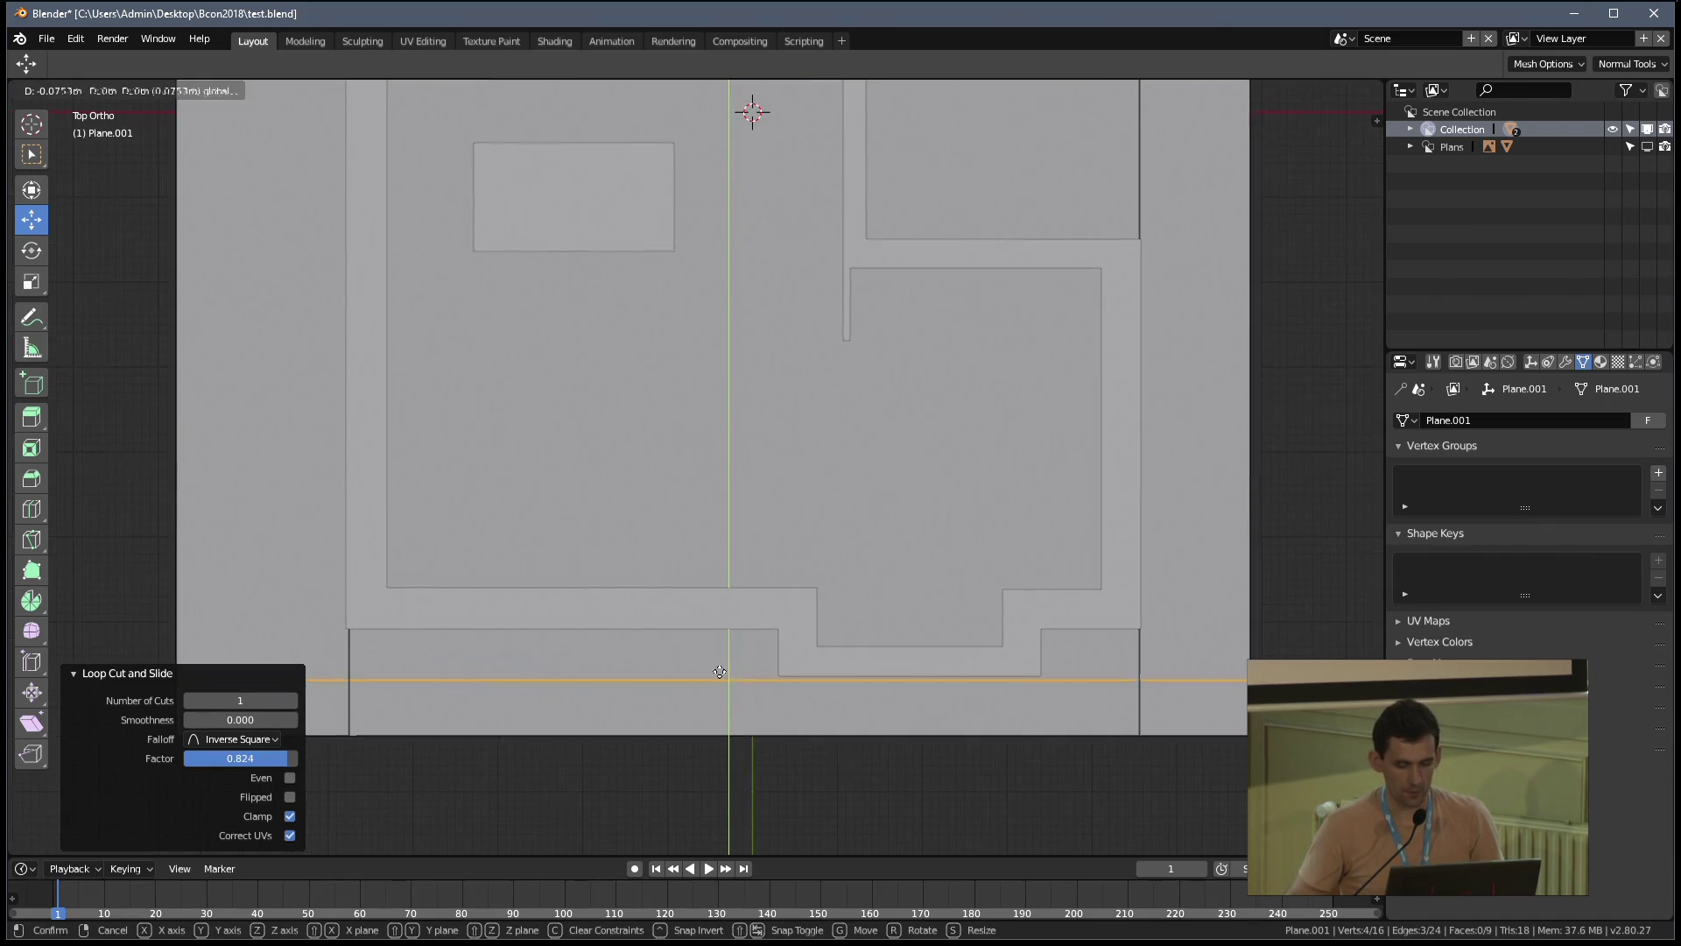
click(720, 672)
scroll(720, 672, down, 3)
key(Tab)
Create a new material on the base plane and name it Plaster
click(1602, 363)
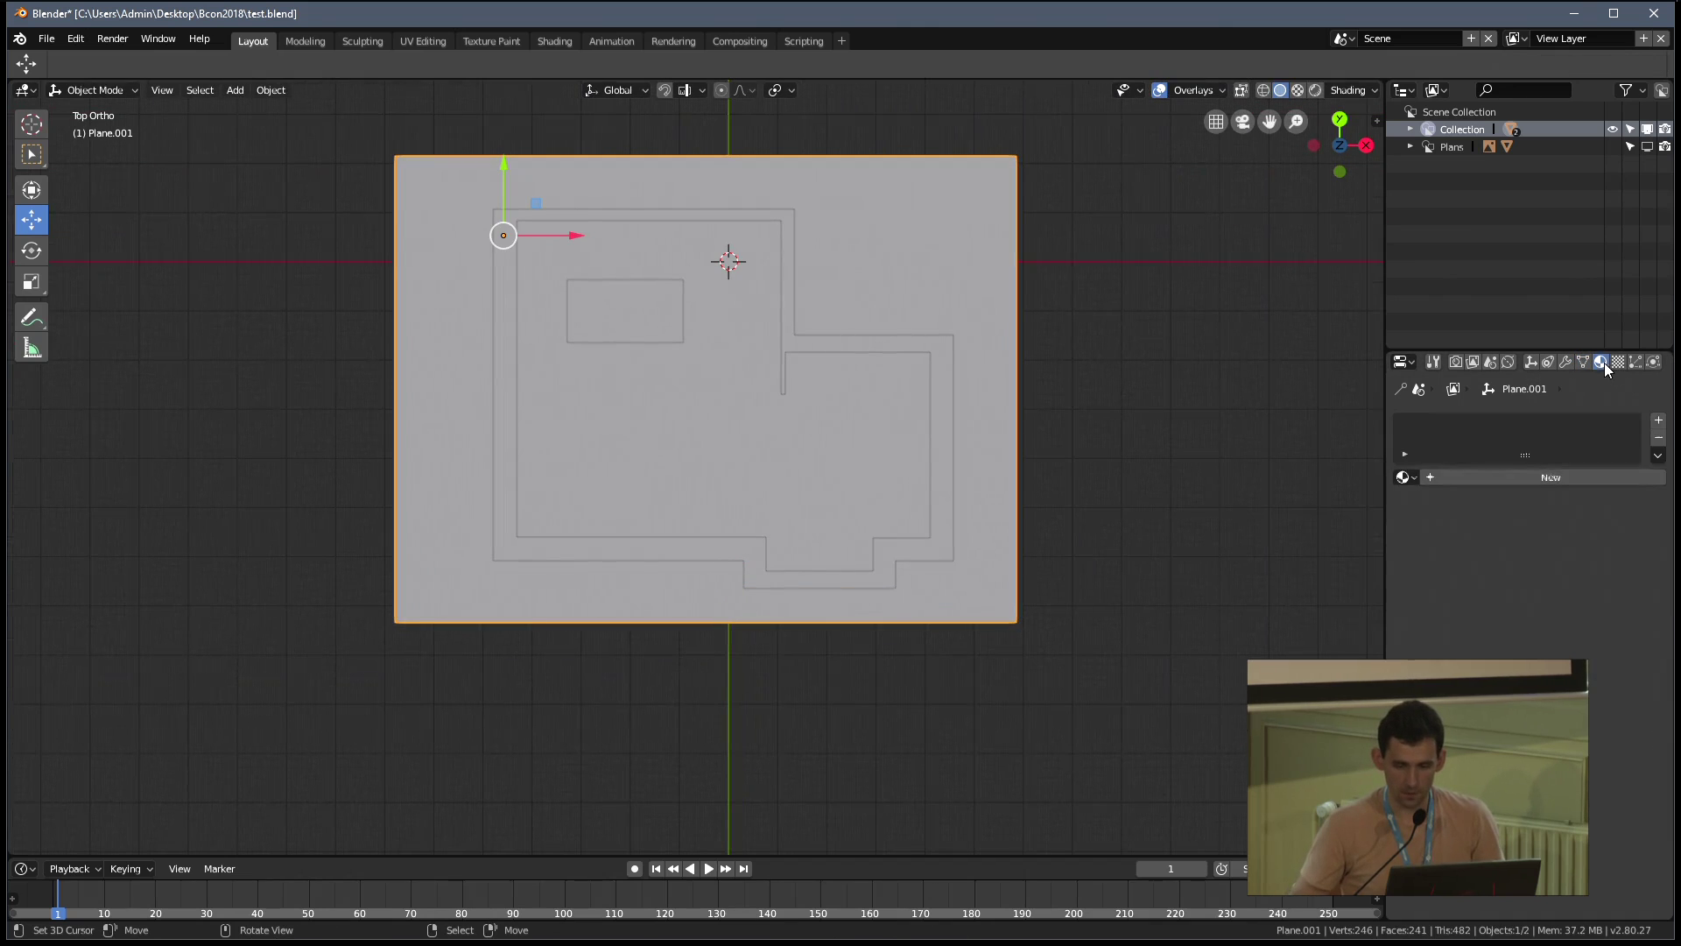
click(1602, 479)
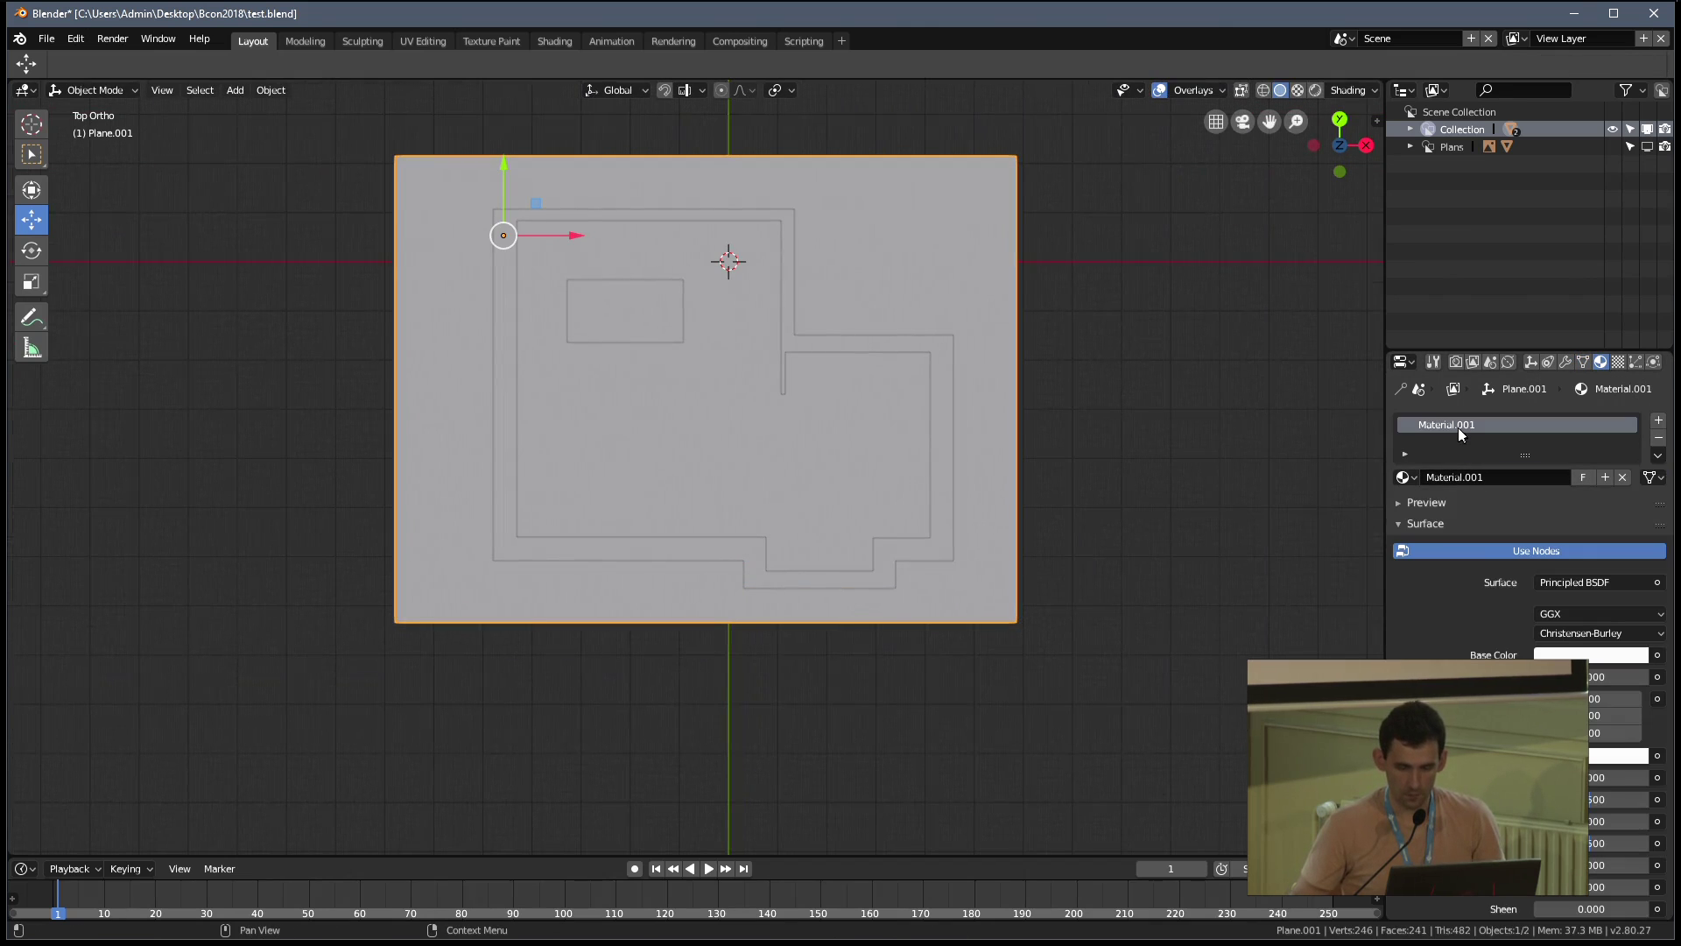
double_click(1521, 423)
drag(1519, 424, 1370, 427)
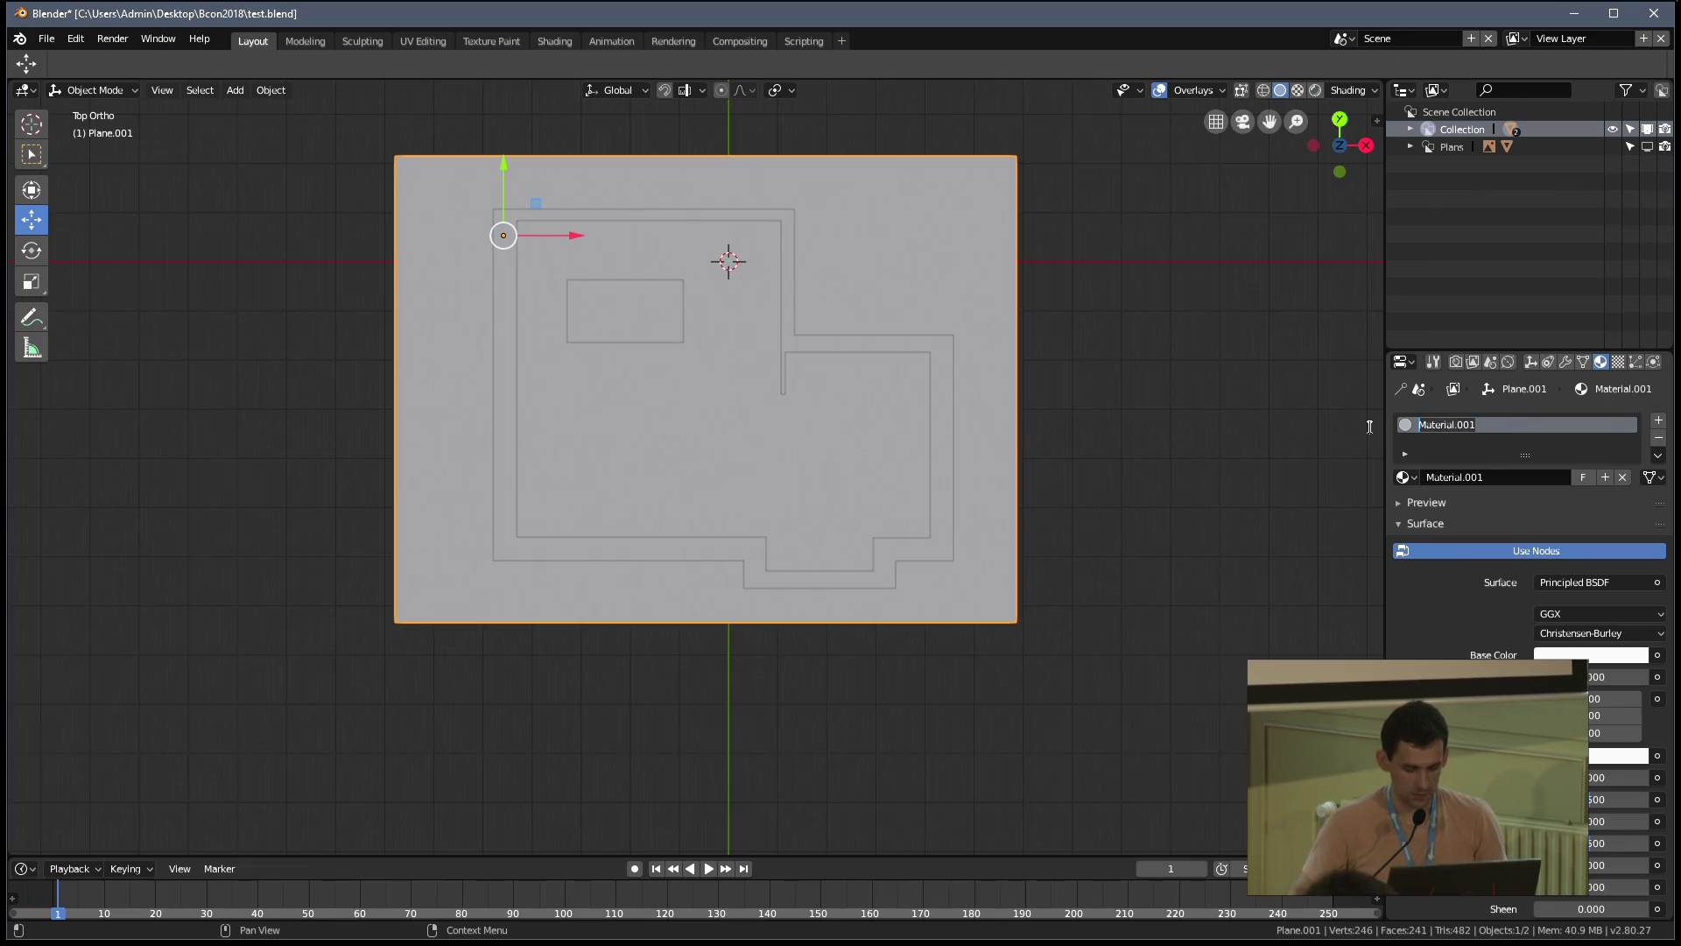
text(Plaster)
key(Return)
Add a second material to the base plane, name it Wood and give it an orange base color
click(1659, 420)
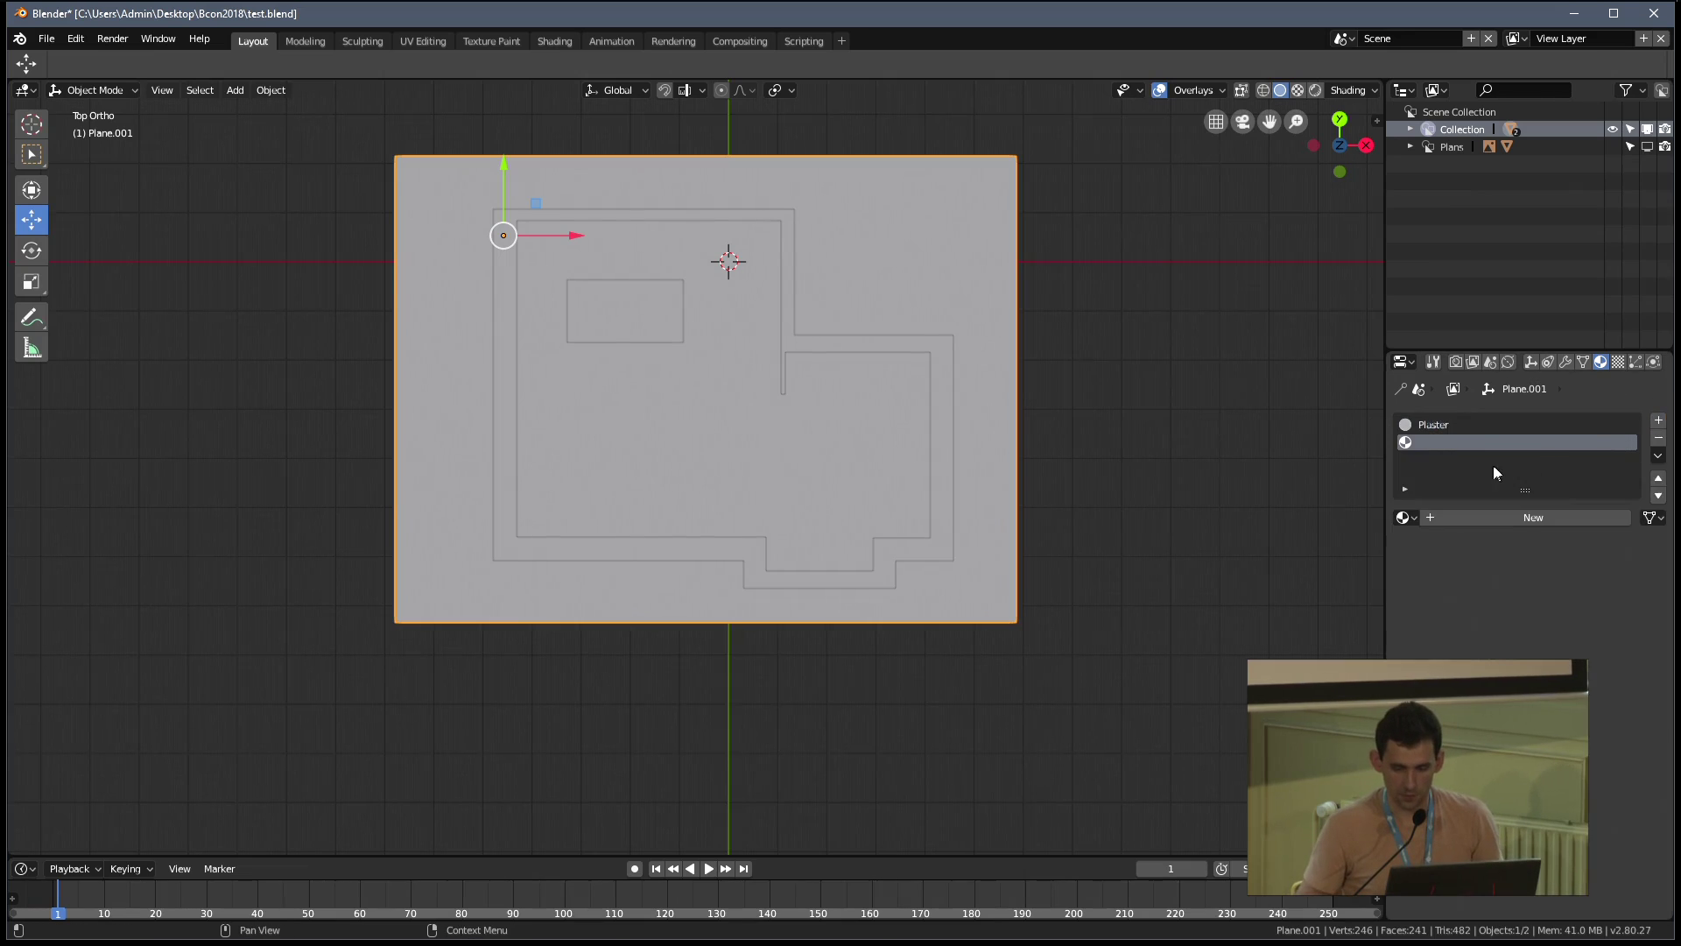
click(1528, 561)
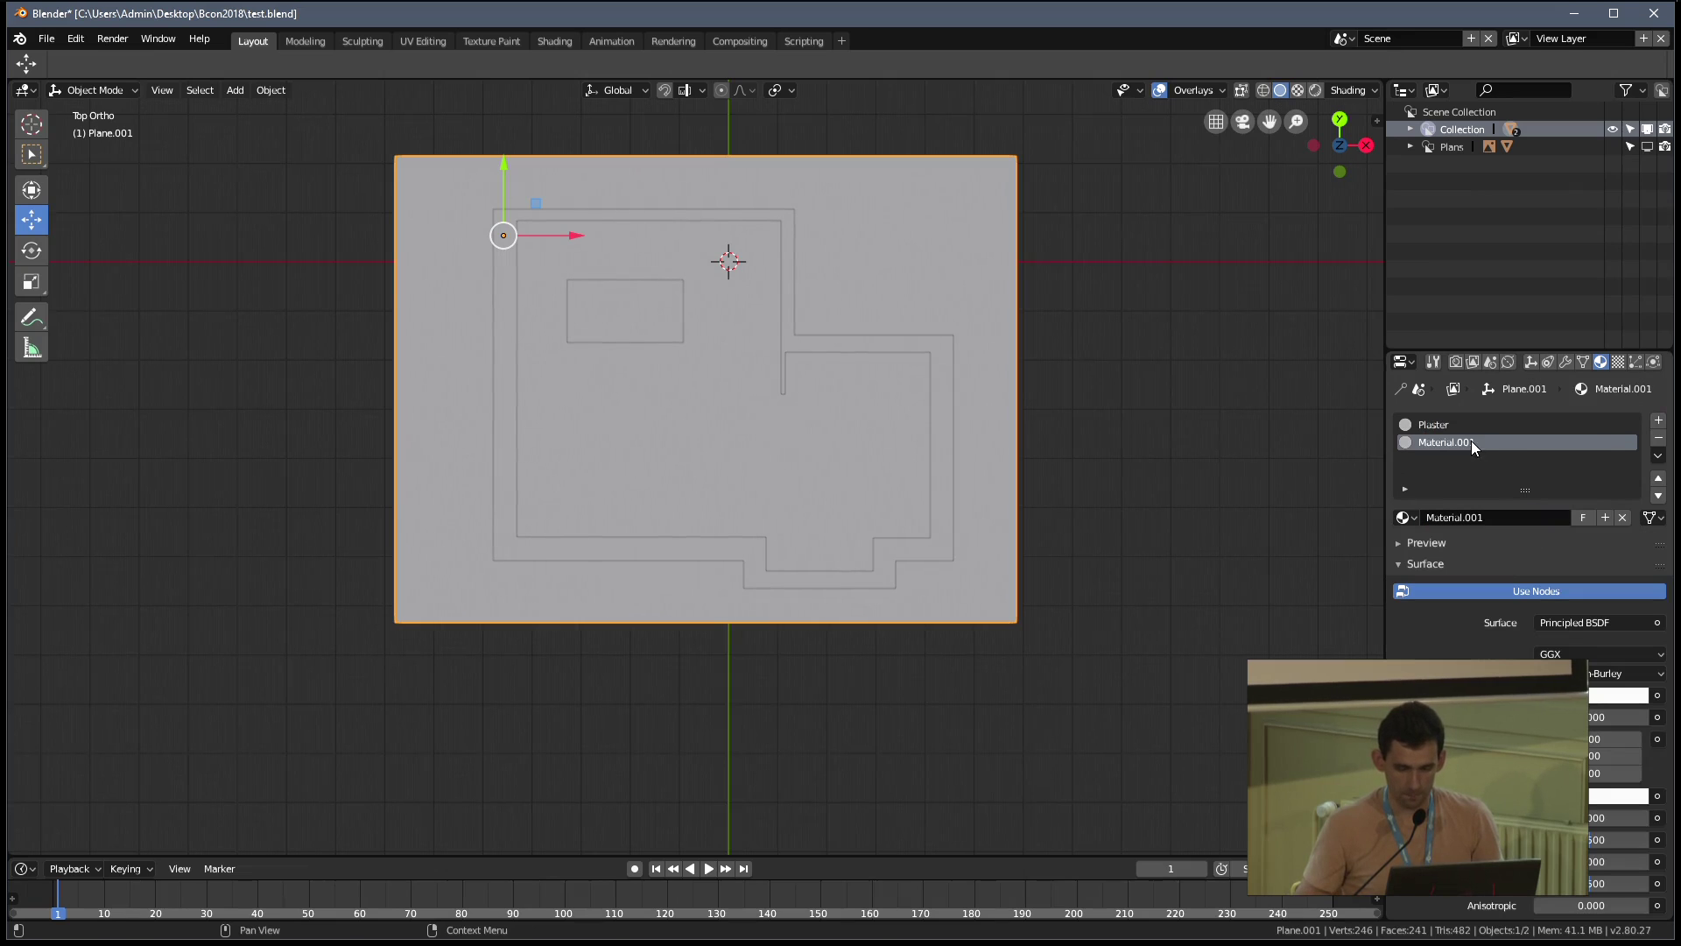
double_click(1494, 443)
text(Wood)
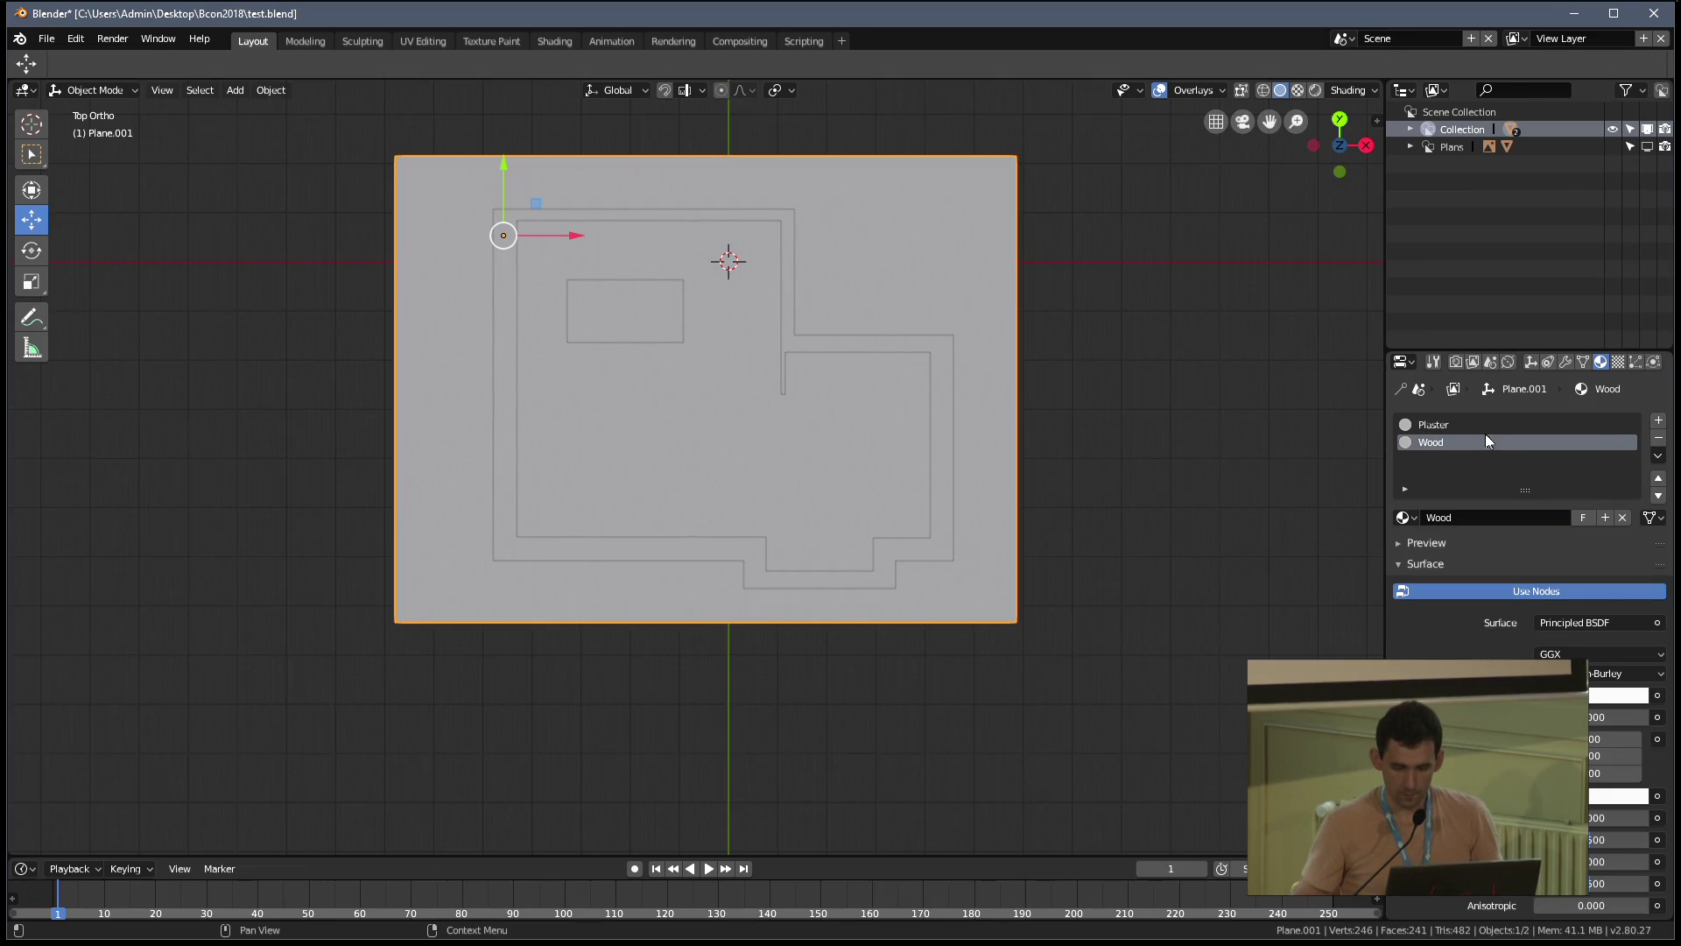
click(1557, 696)
drag(1557, 523, 1534, 547)
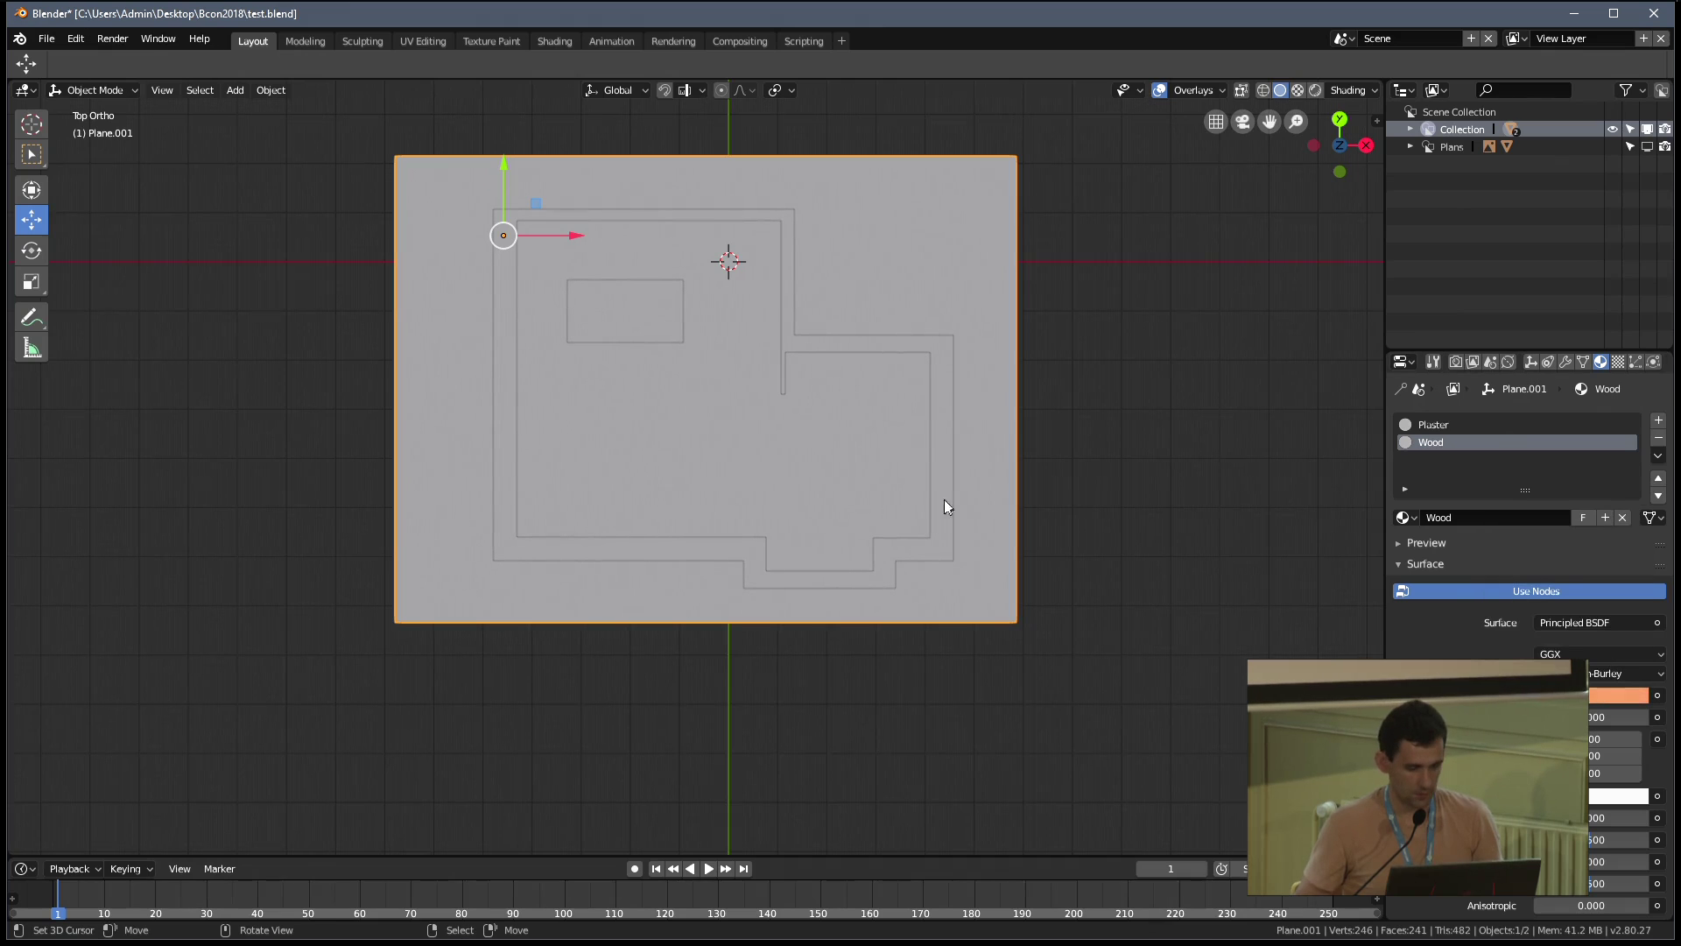
Try to assign the Wood material to the base plane's central face and check it in object mode
key(Tab)
click(691, 397)
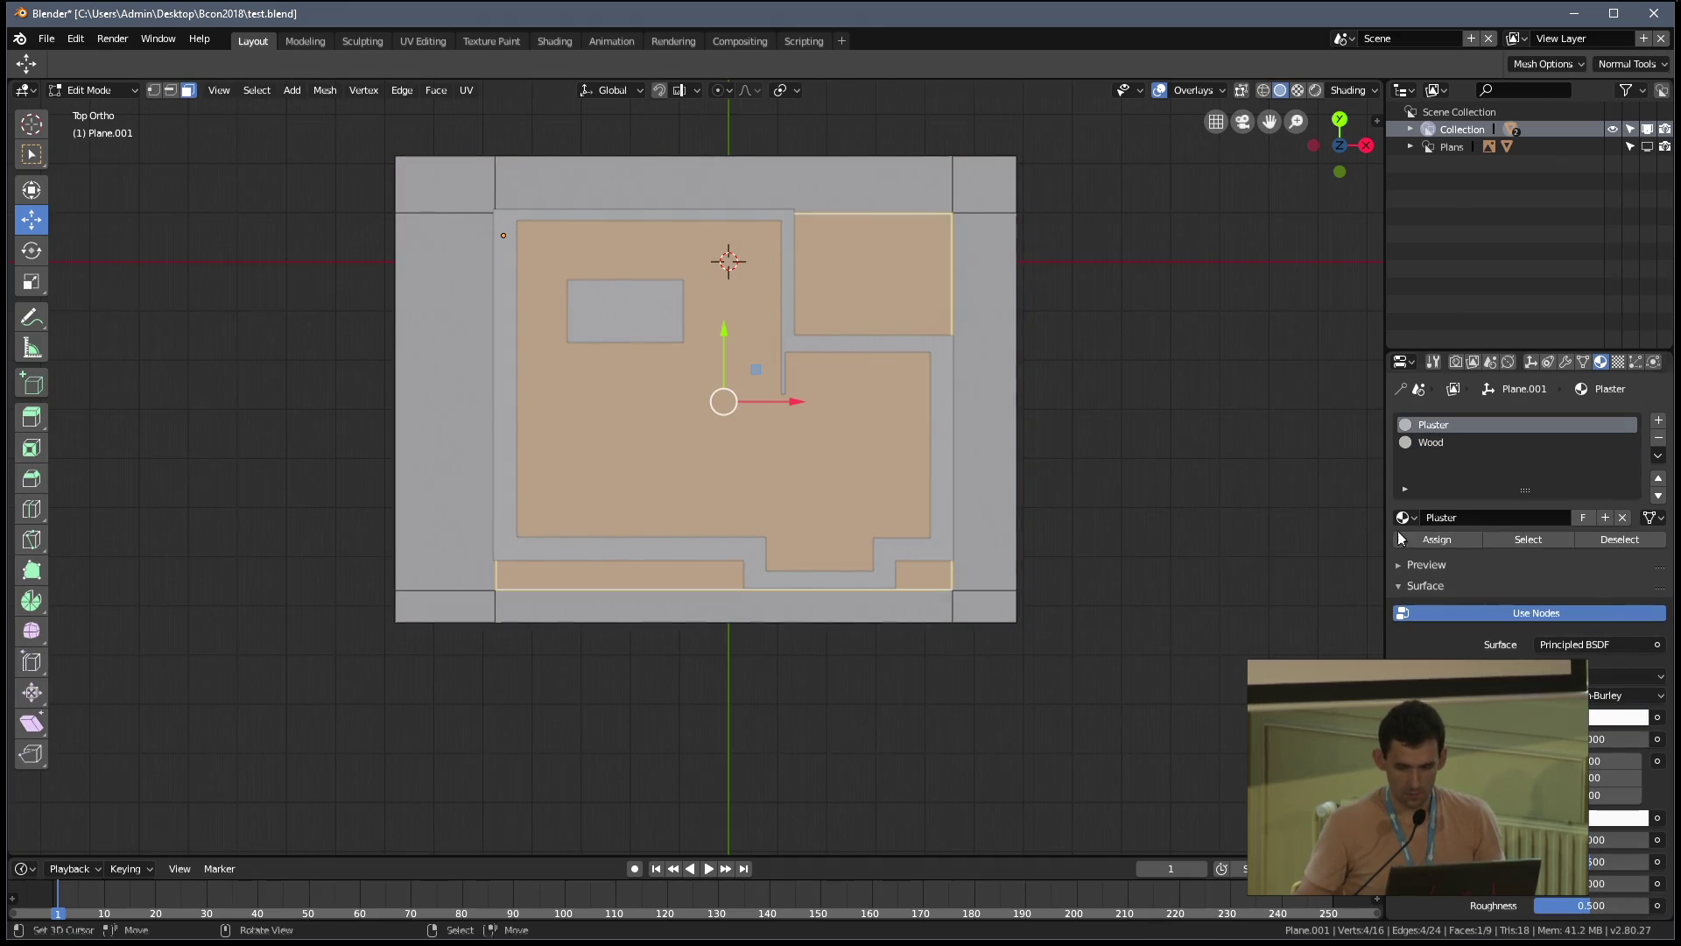
click(1445, 442)
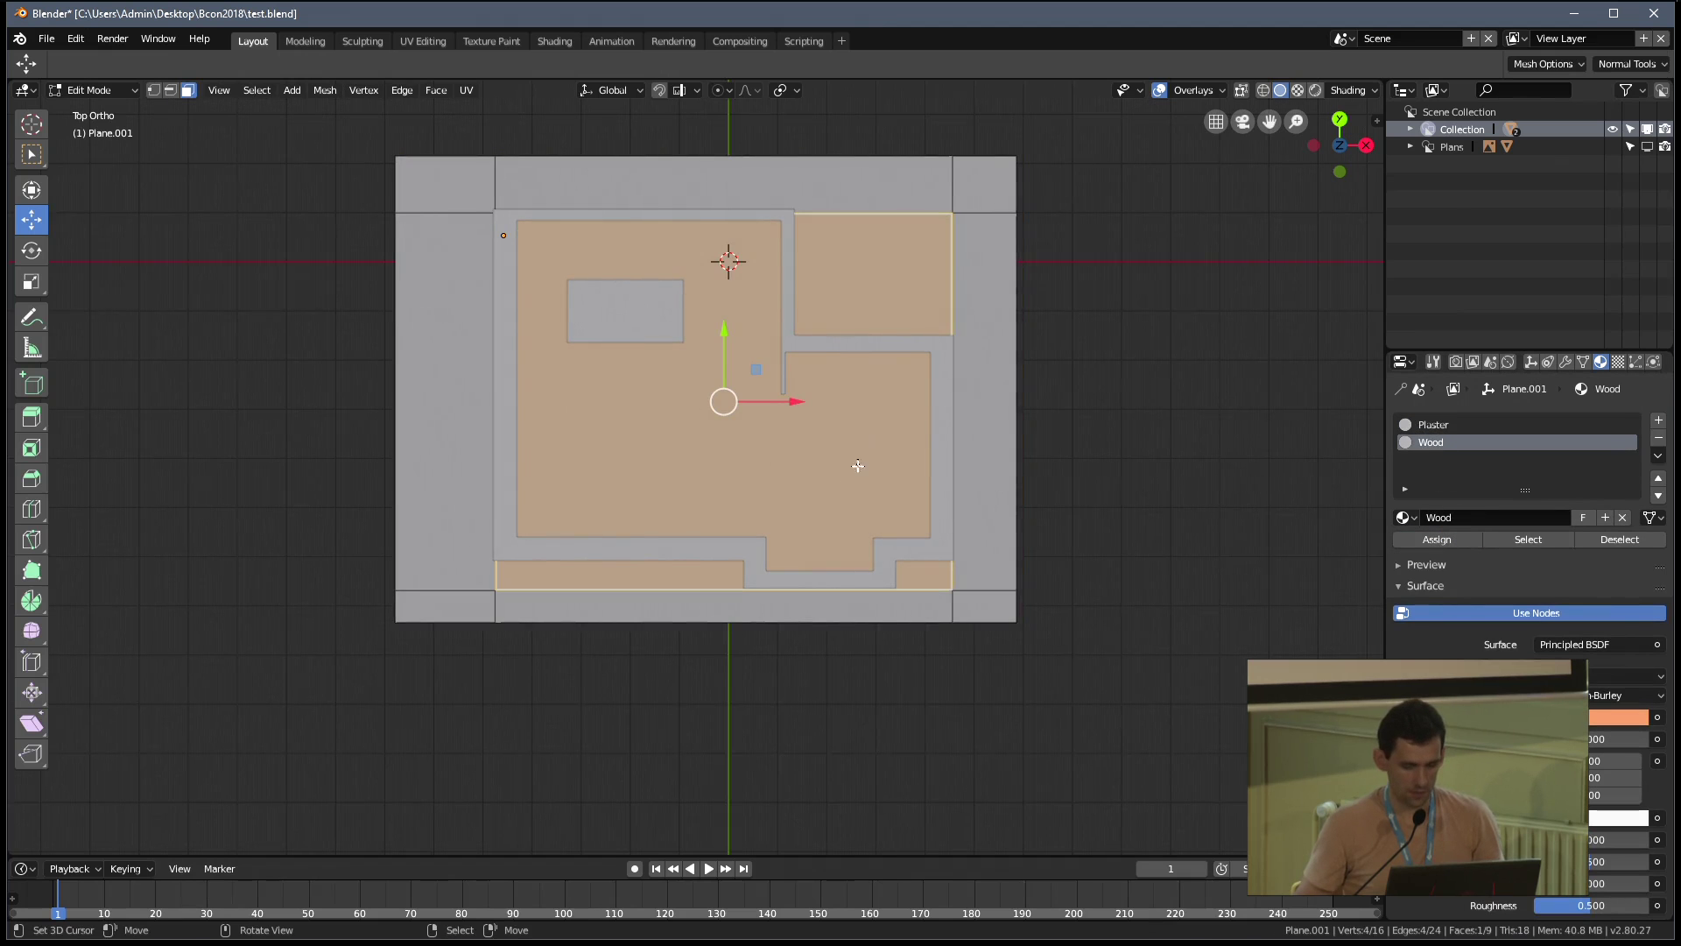
key(Tab)
mouse_move(827, 449)
middle_down()
mouse_move(827, 408)
mouse_move(889, 440)
mouse_move(846, 460)
middle_up()
key(Tab)
middle_drag(998, 422, 902, 394)
key(Tab)
middle_drag(890, 508, 954, 478)
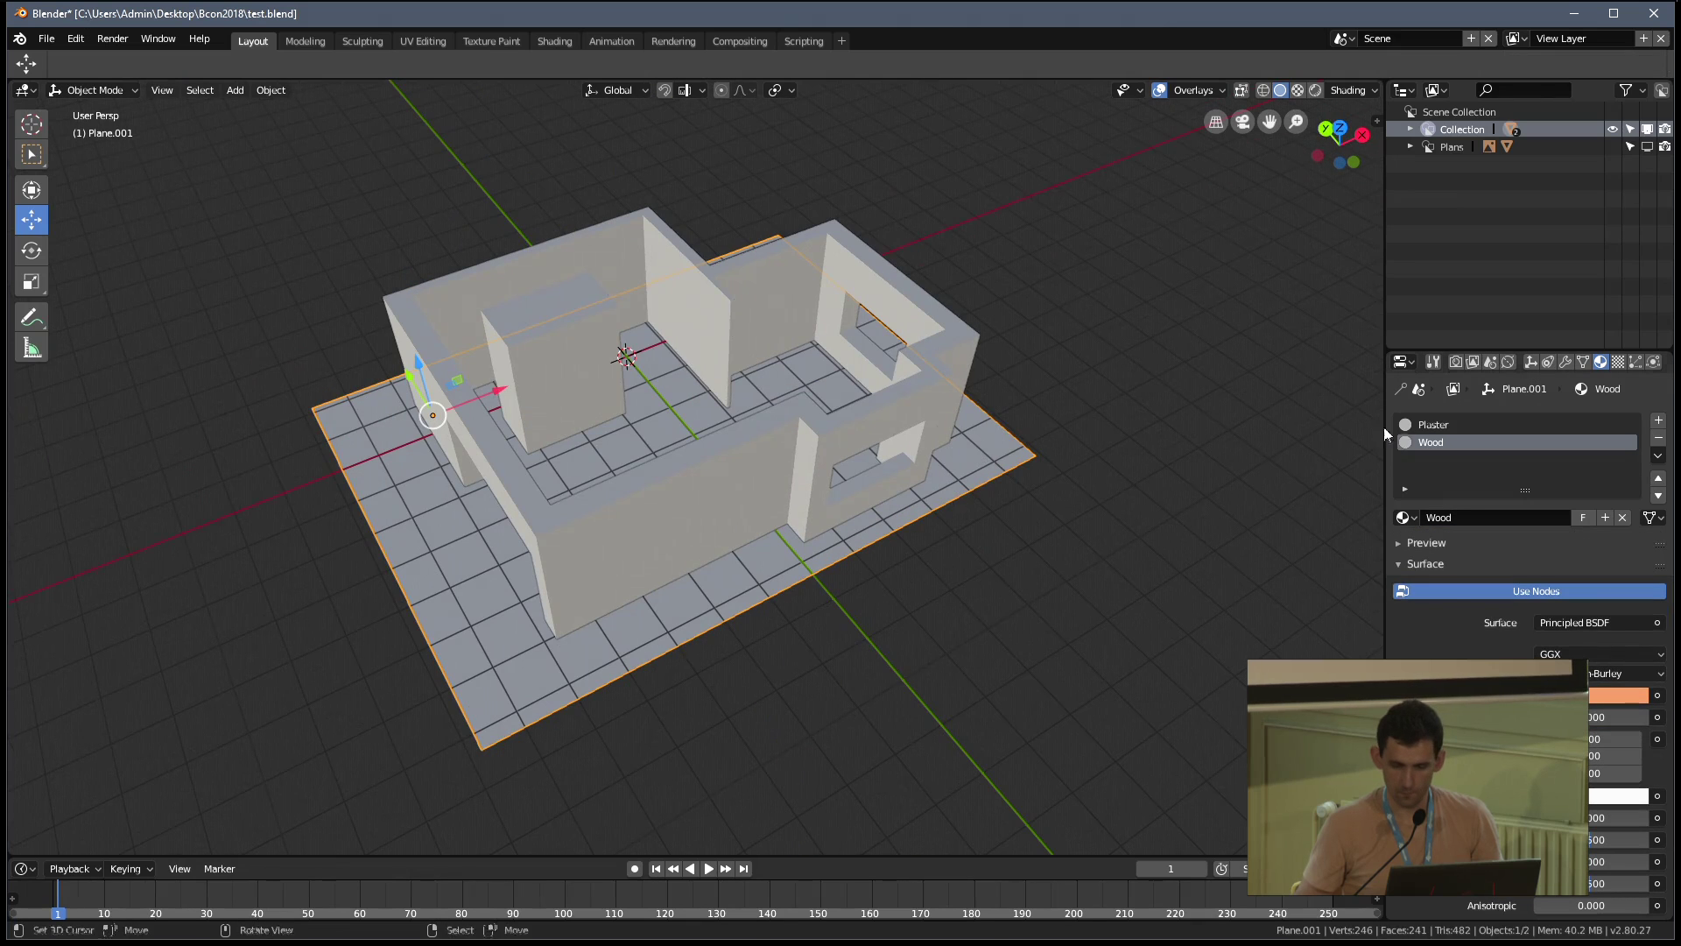
Assign the Plaster material to all faces of the base plane
click(1434, 425)
key(Tab)
key(alt+a)
key(a)
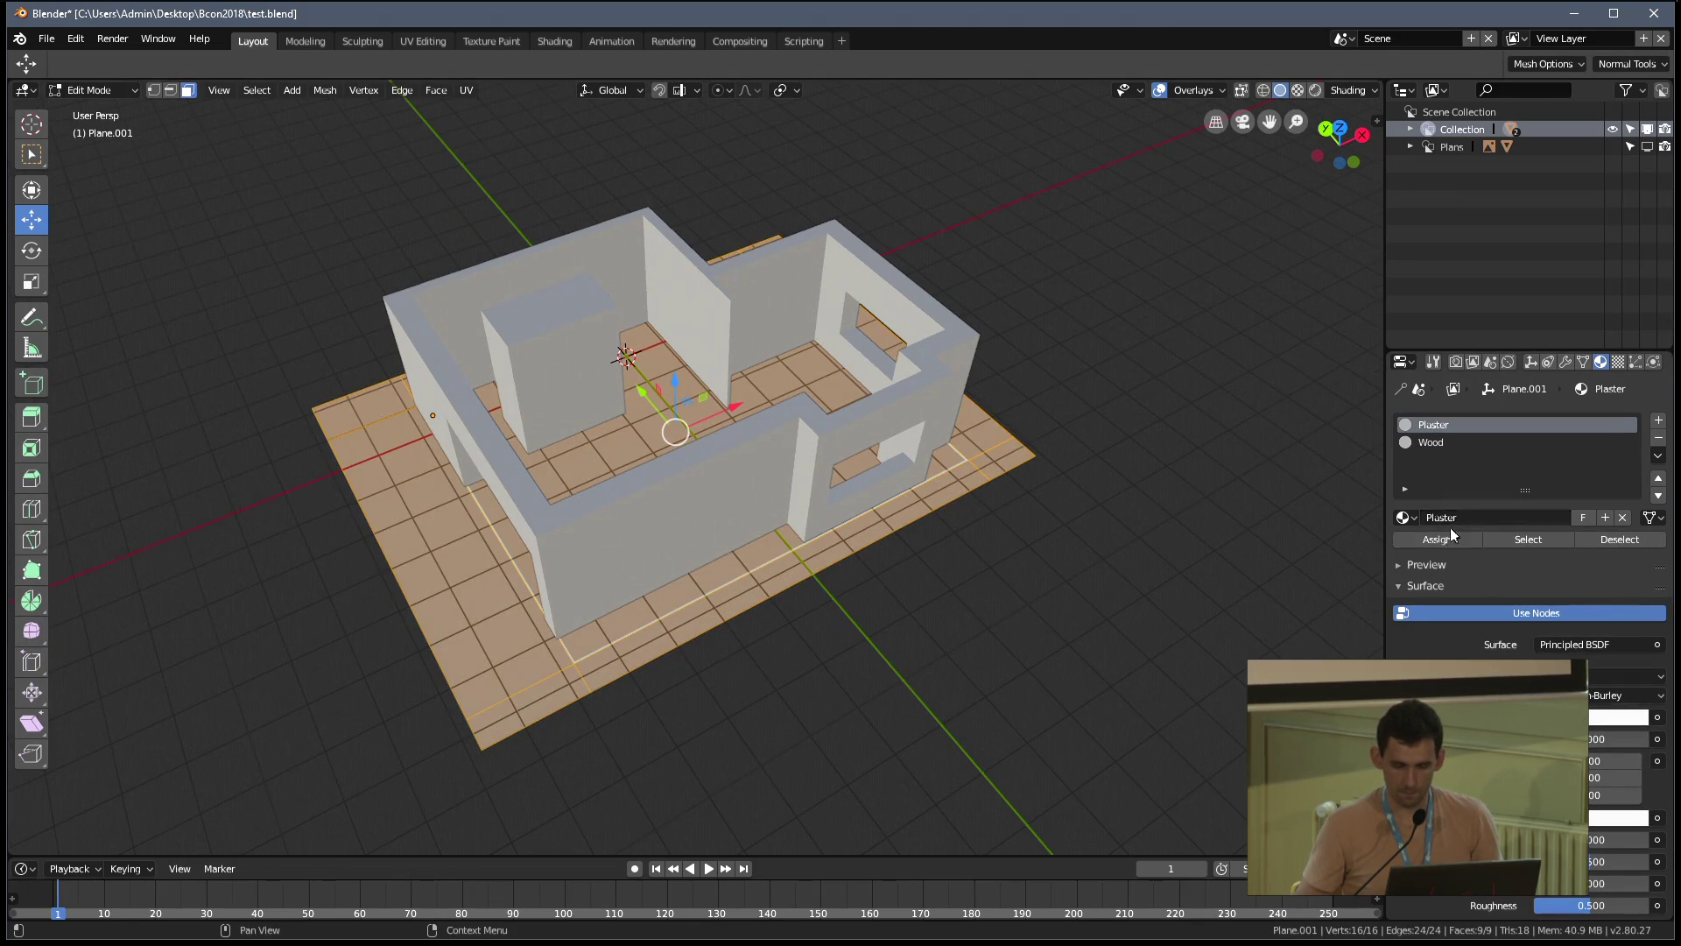
Assign the Wood material to the base plane's central face only
key(alt+a)
click(685, 430)
click(1431, 441)
click(1427, 538)
key(Tab)
middle_drag(958, 455, 988, 477)
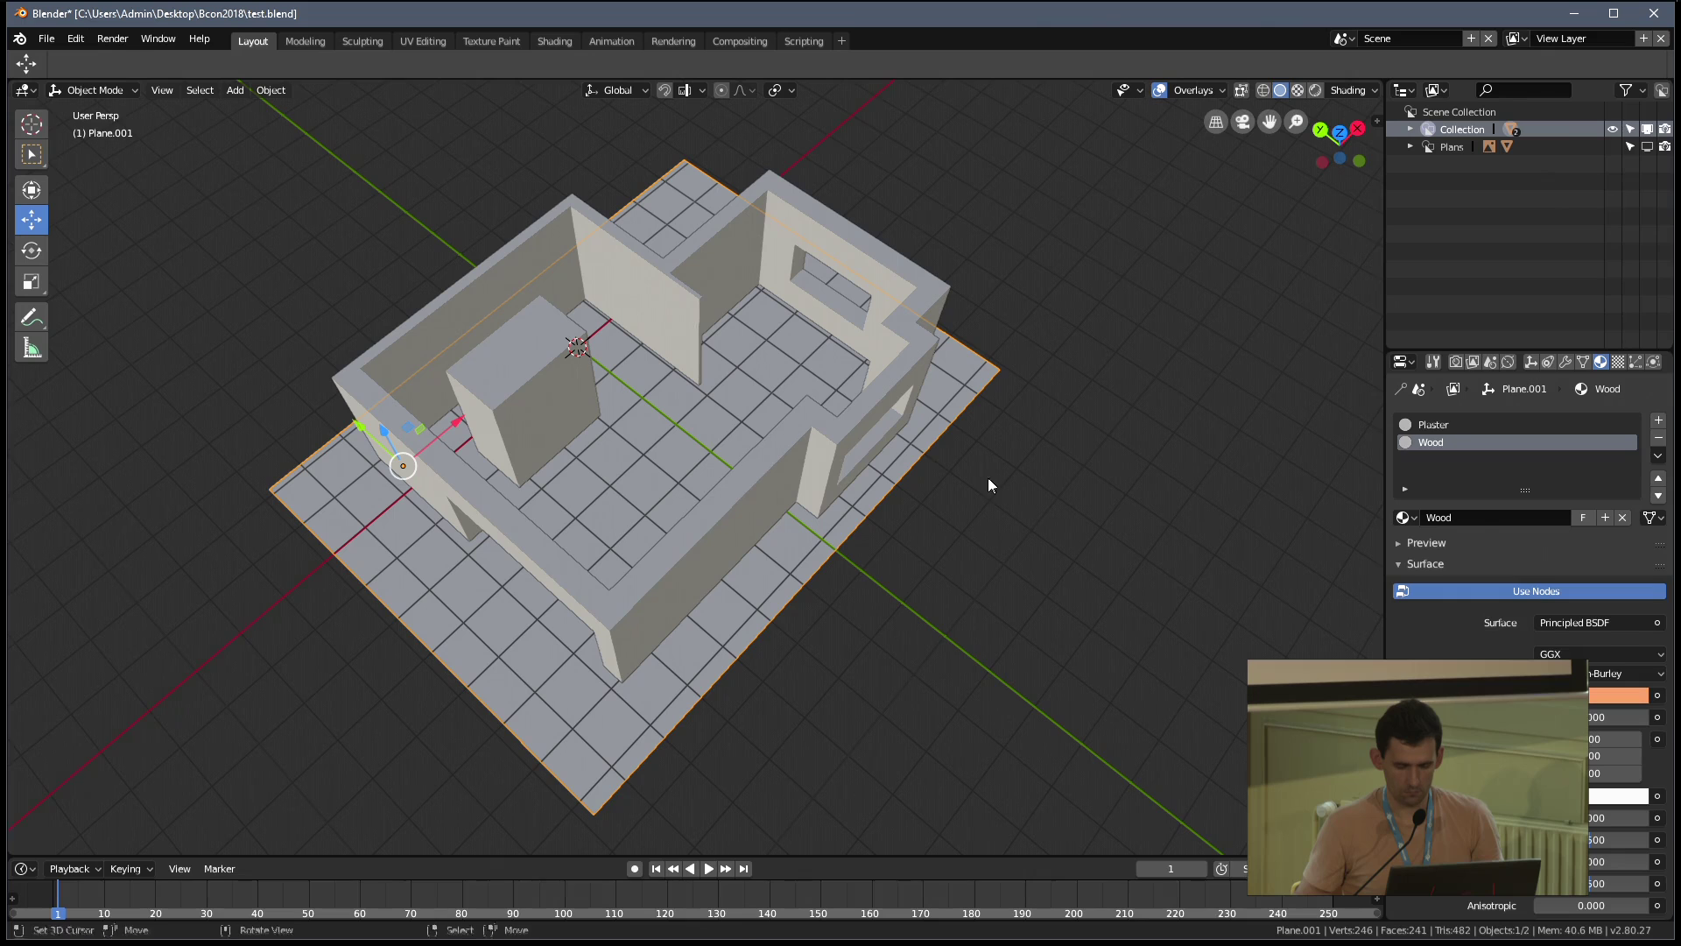
Set the render engine to Cycles and return to the Wood material's settings
click(1440, 544)
click(1429, 542)
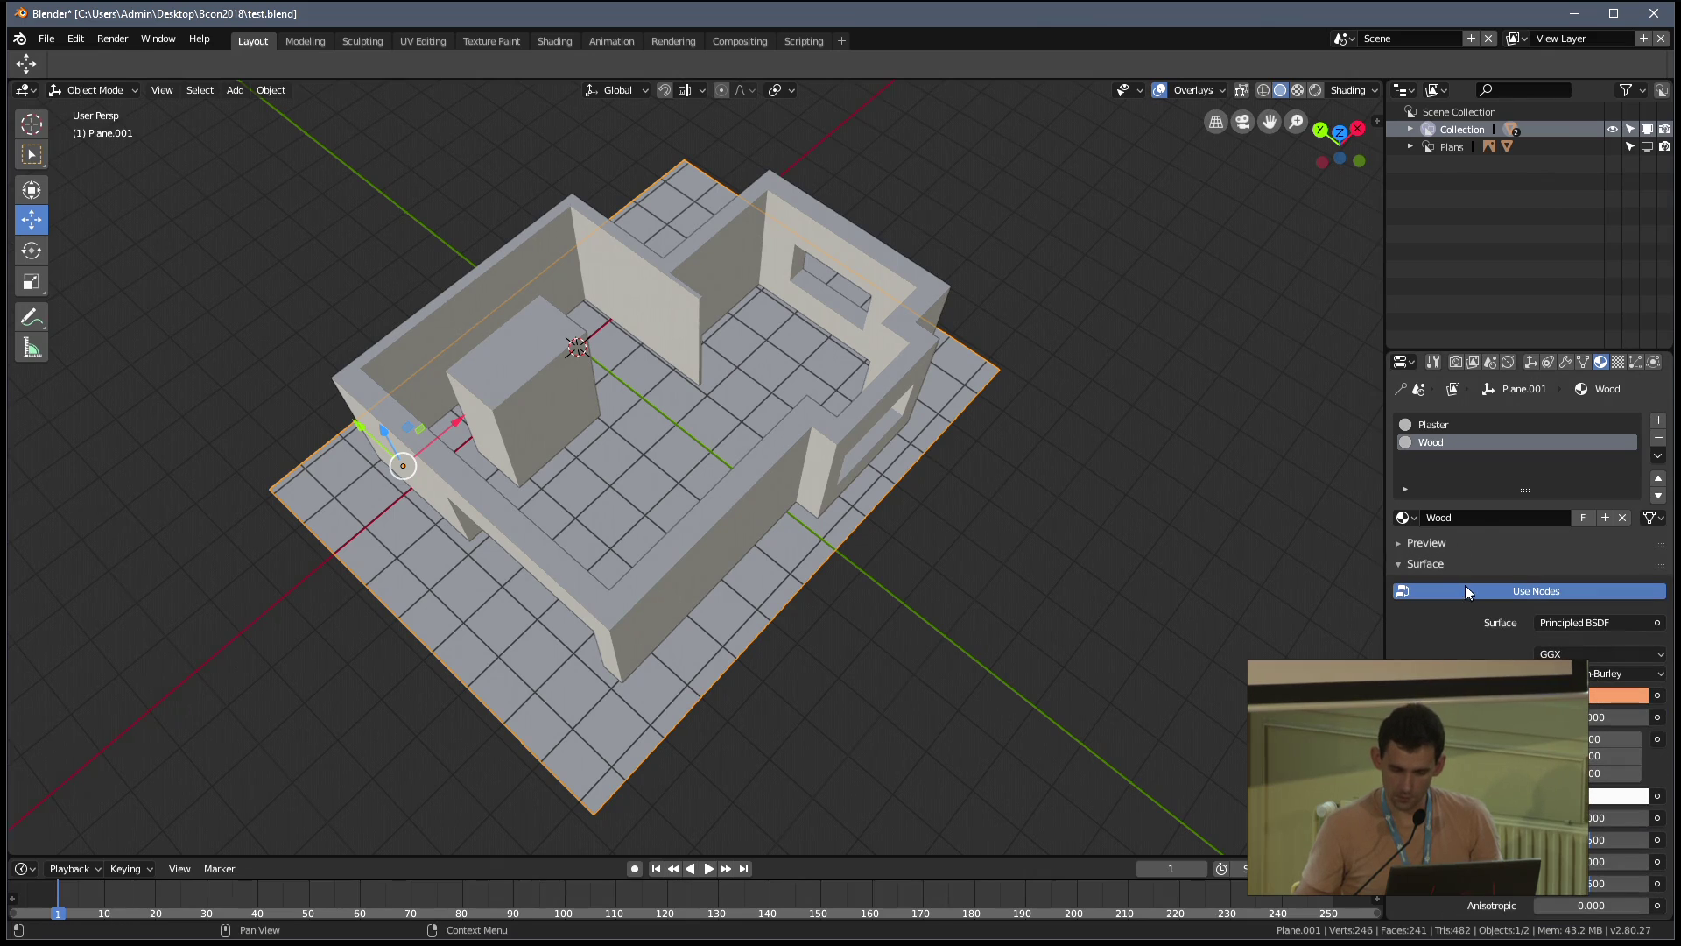
click(1455, 361)
click(1584, 420)
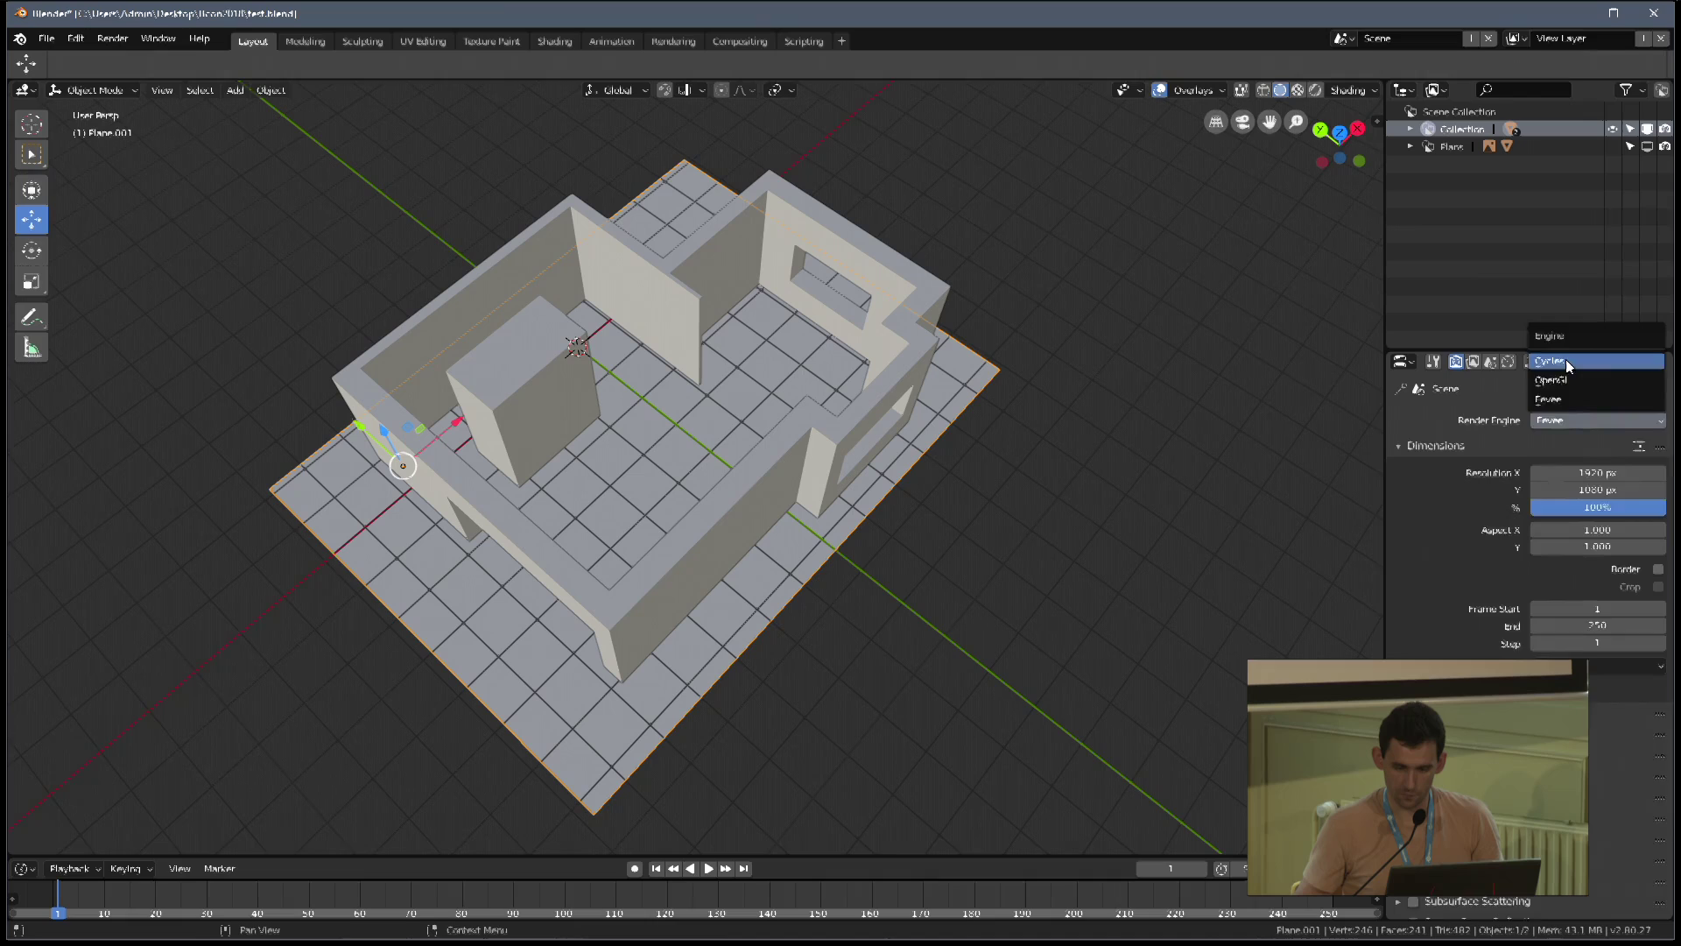
click(1549, 361)
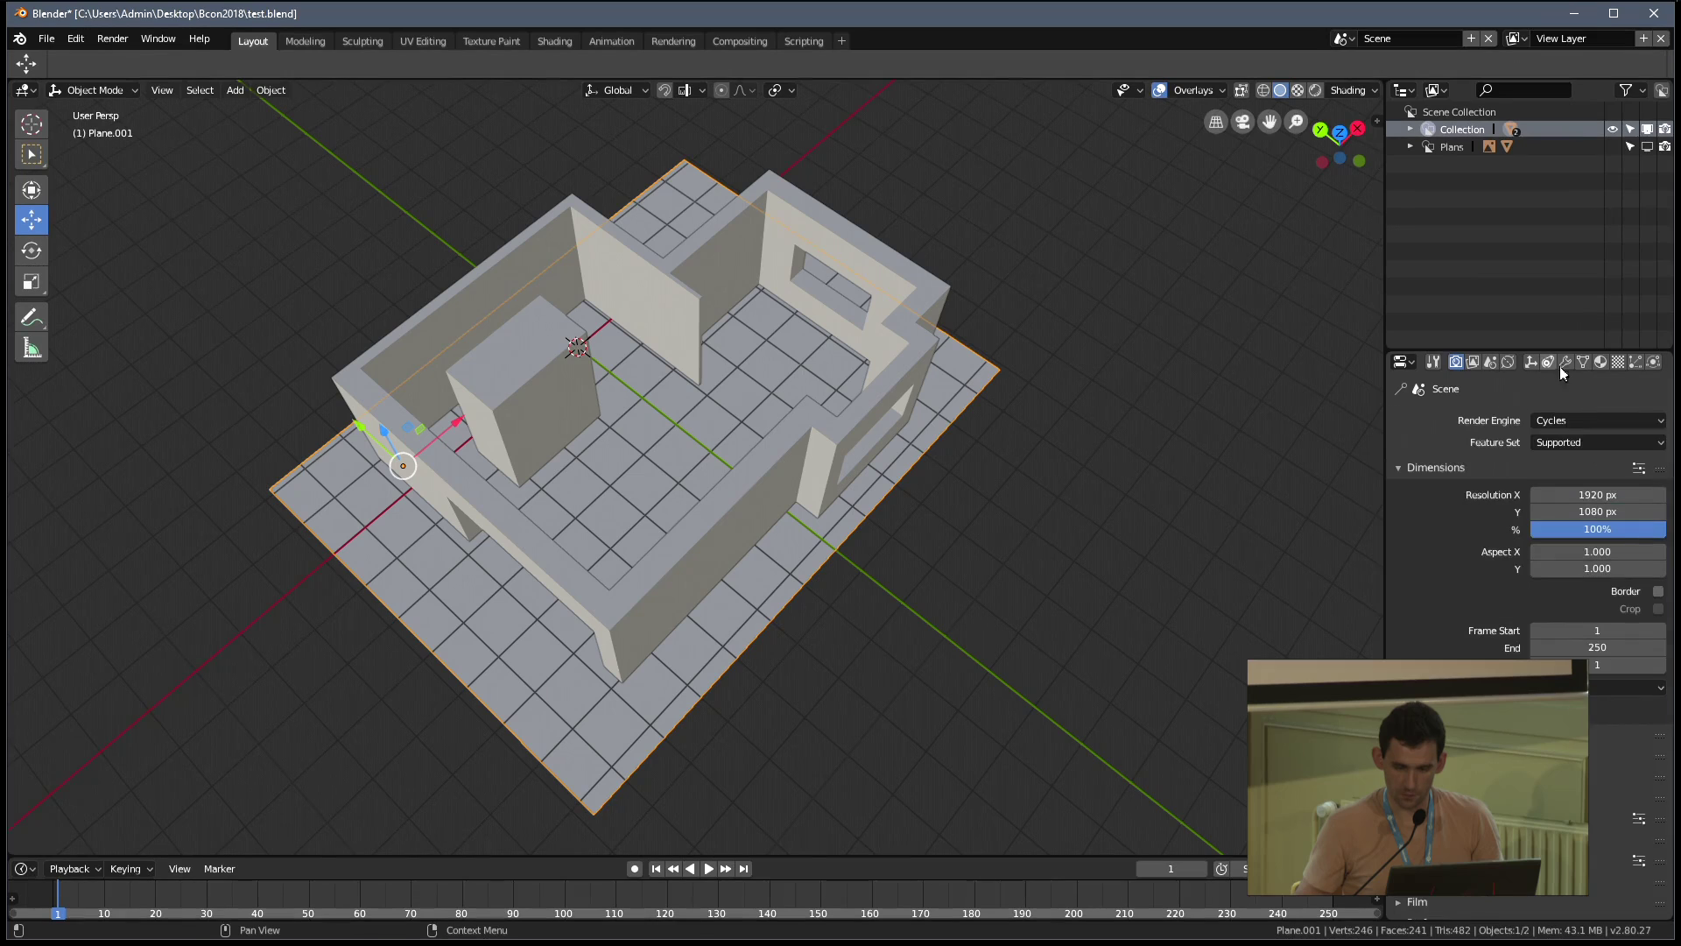
click(1601, 361)
Copy the Wood material's base color E79B6B to its viewport display diffuse color
click(1456, 544)
click(1545, 571)
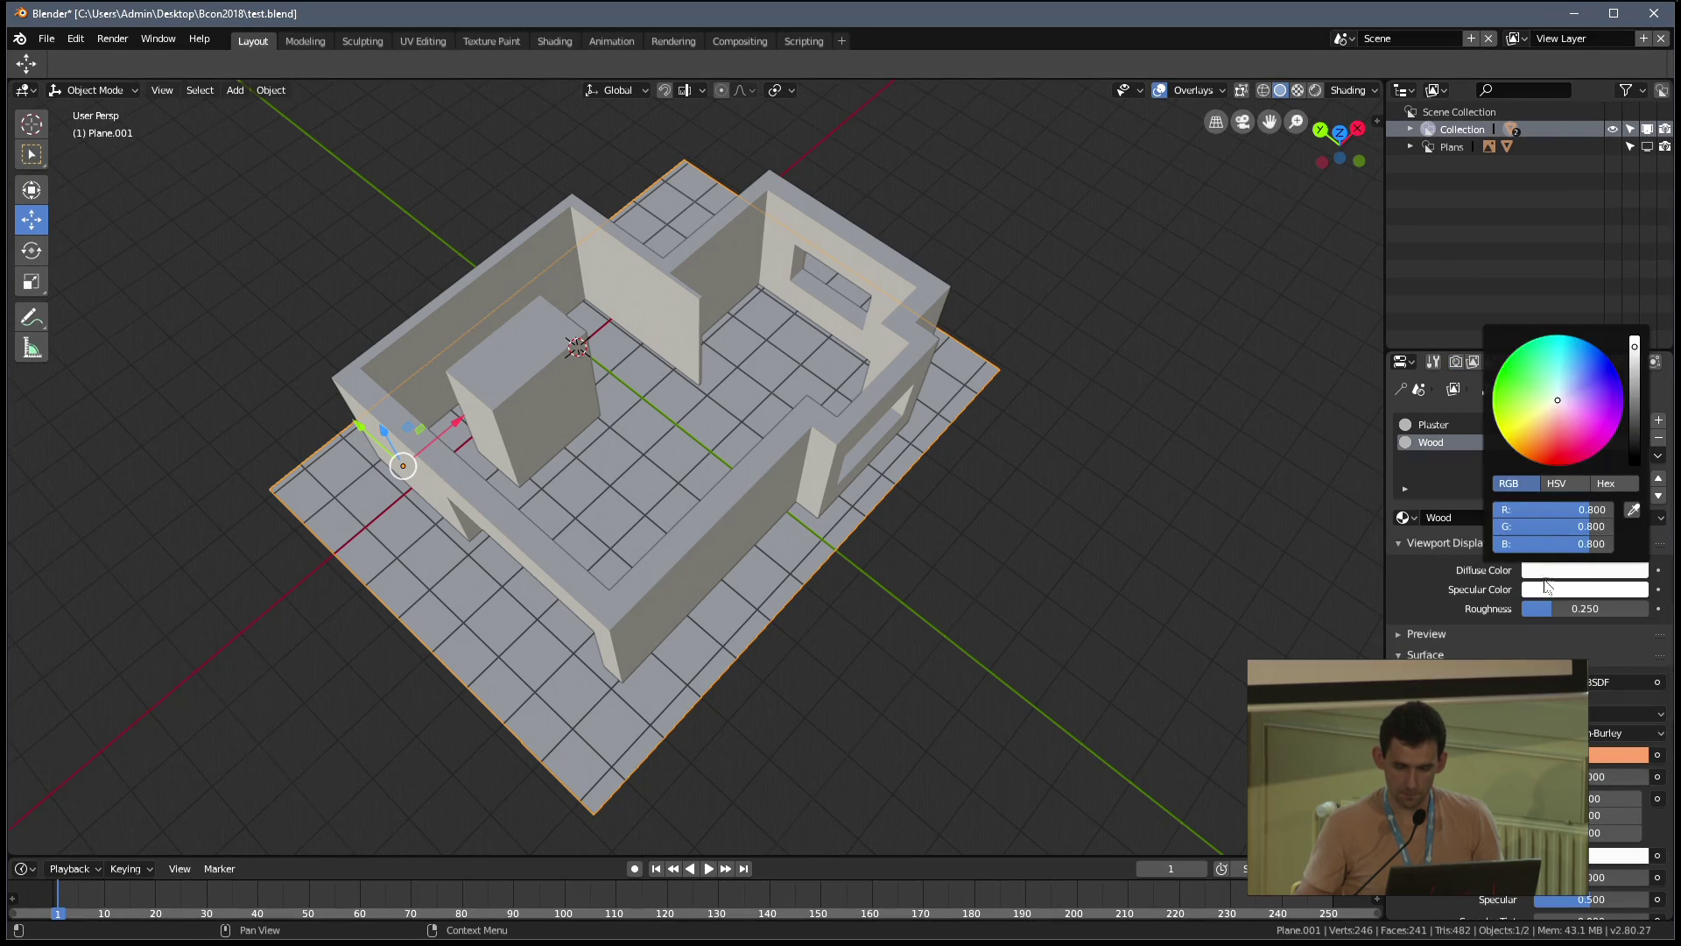
click(1613, 752)
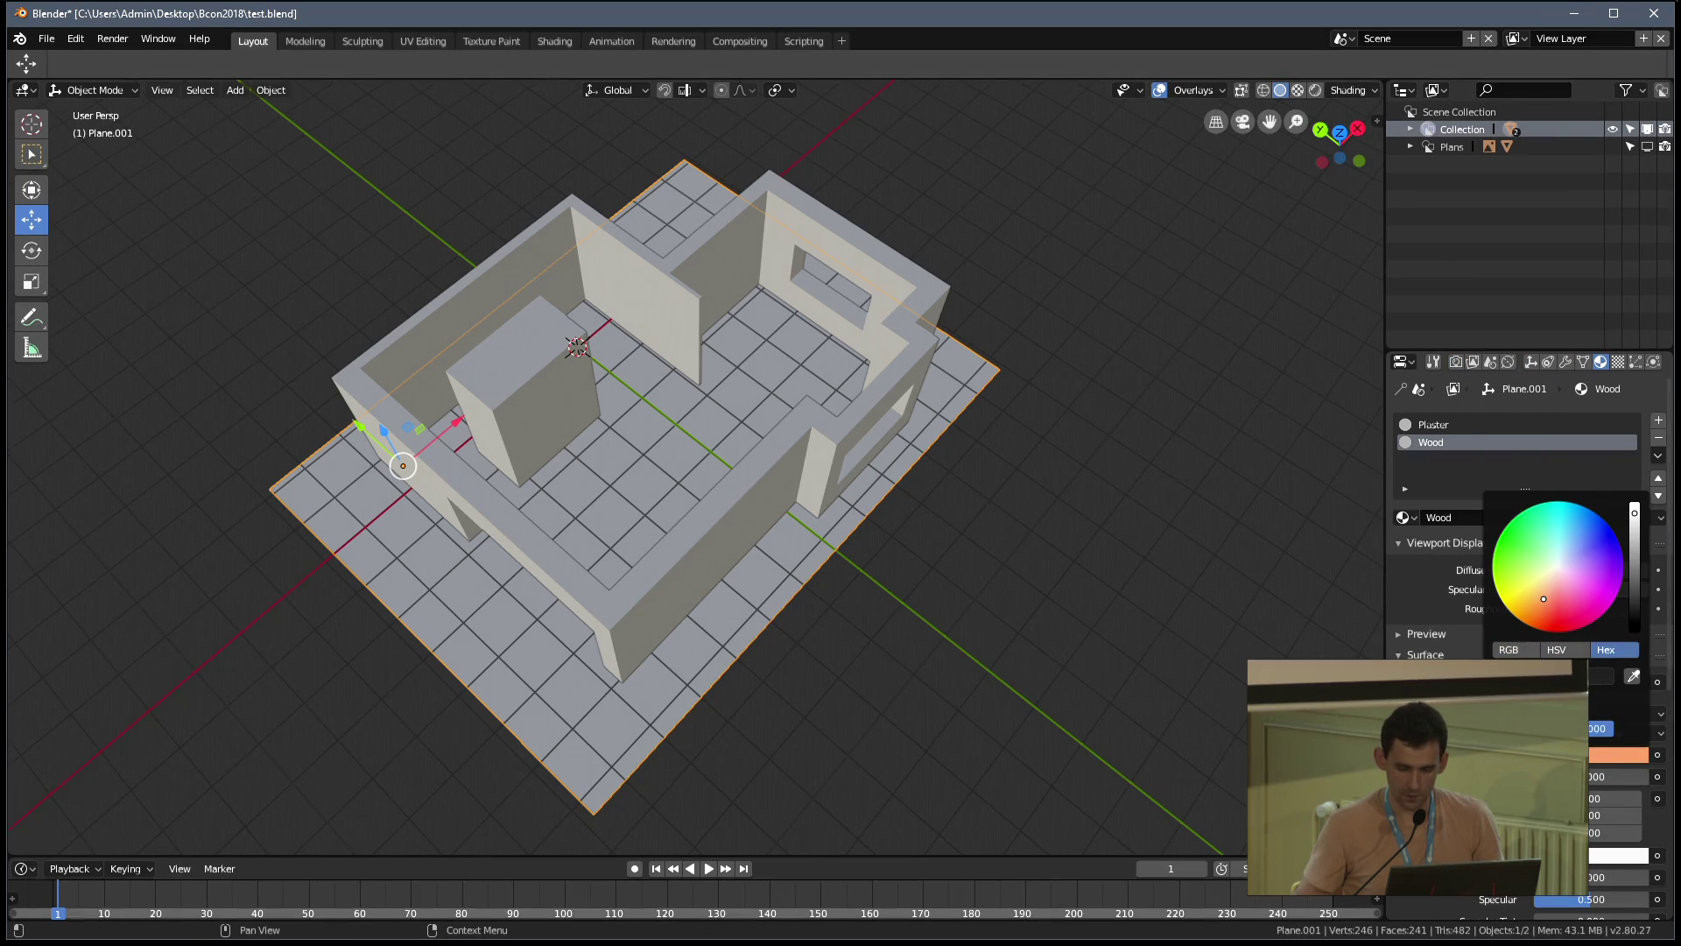
click(1539, 570)
text(E79B6B)
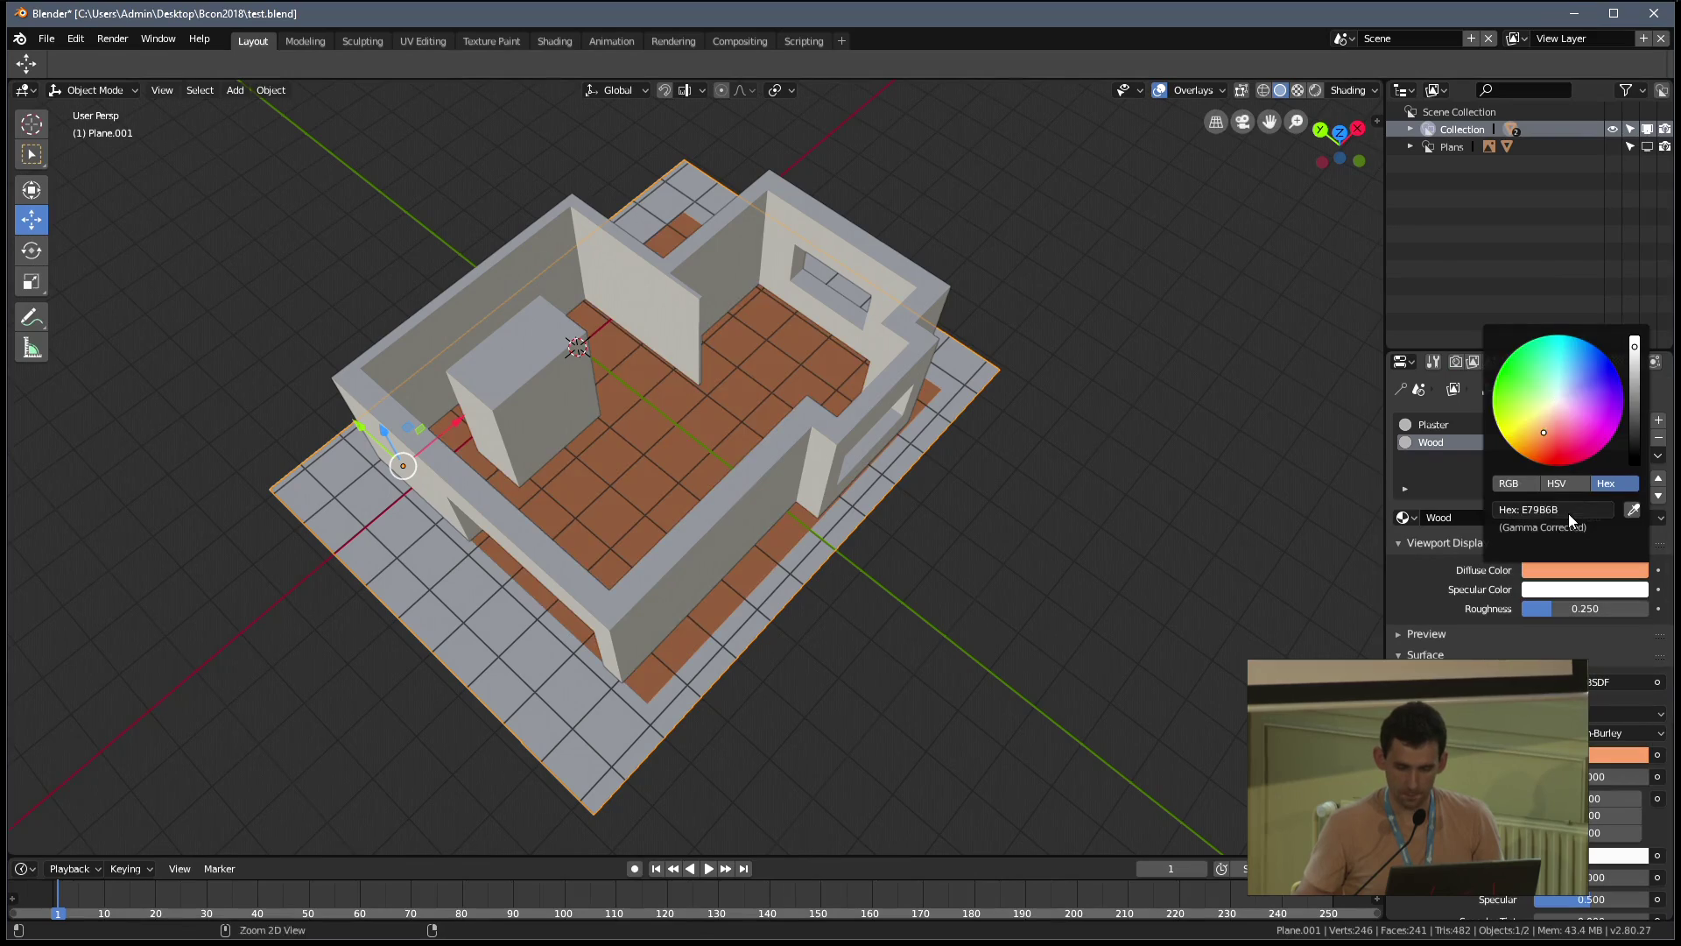
Duplicate the base plane and raise the copy 2.99 m along Z onto the top of the walls
scroll(913, 499, up, 5)
middle_drag(815, 450, 890, 423)
shift+middle_drag(684, 297, 696, 604)
scroll(753, 457, down, 5)
key(shift+d)
key(z)
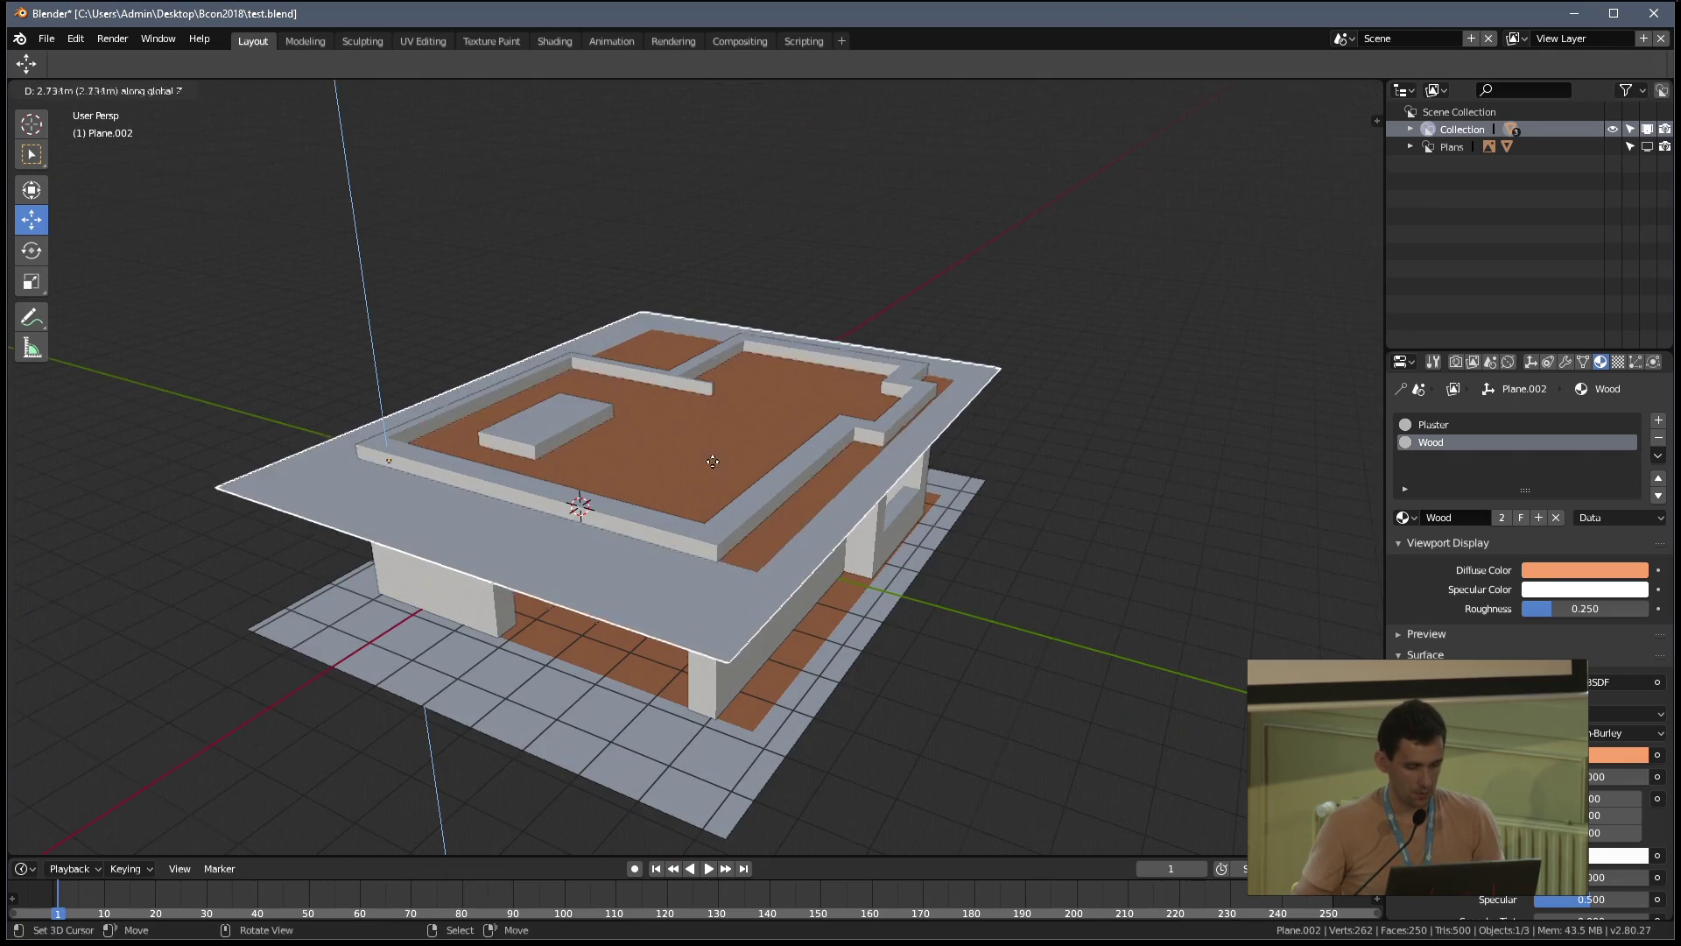
click(698, 410)
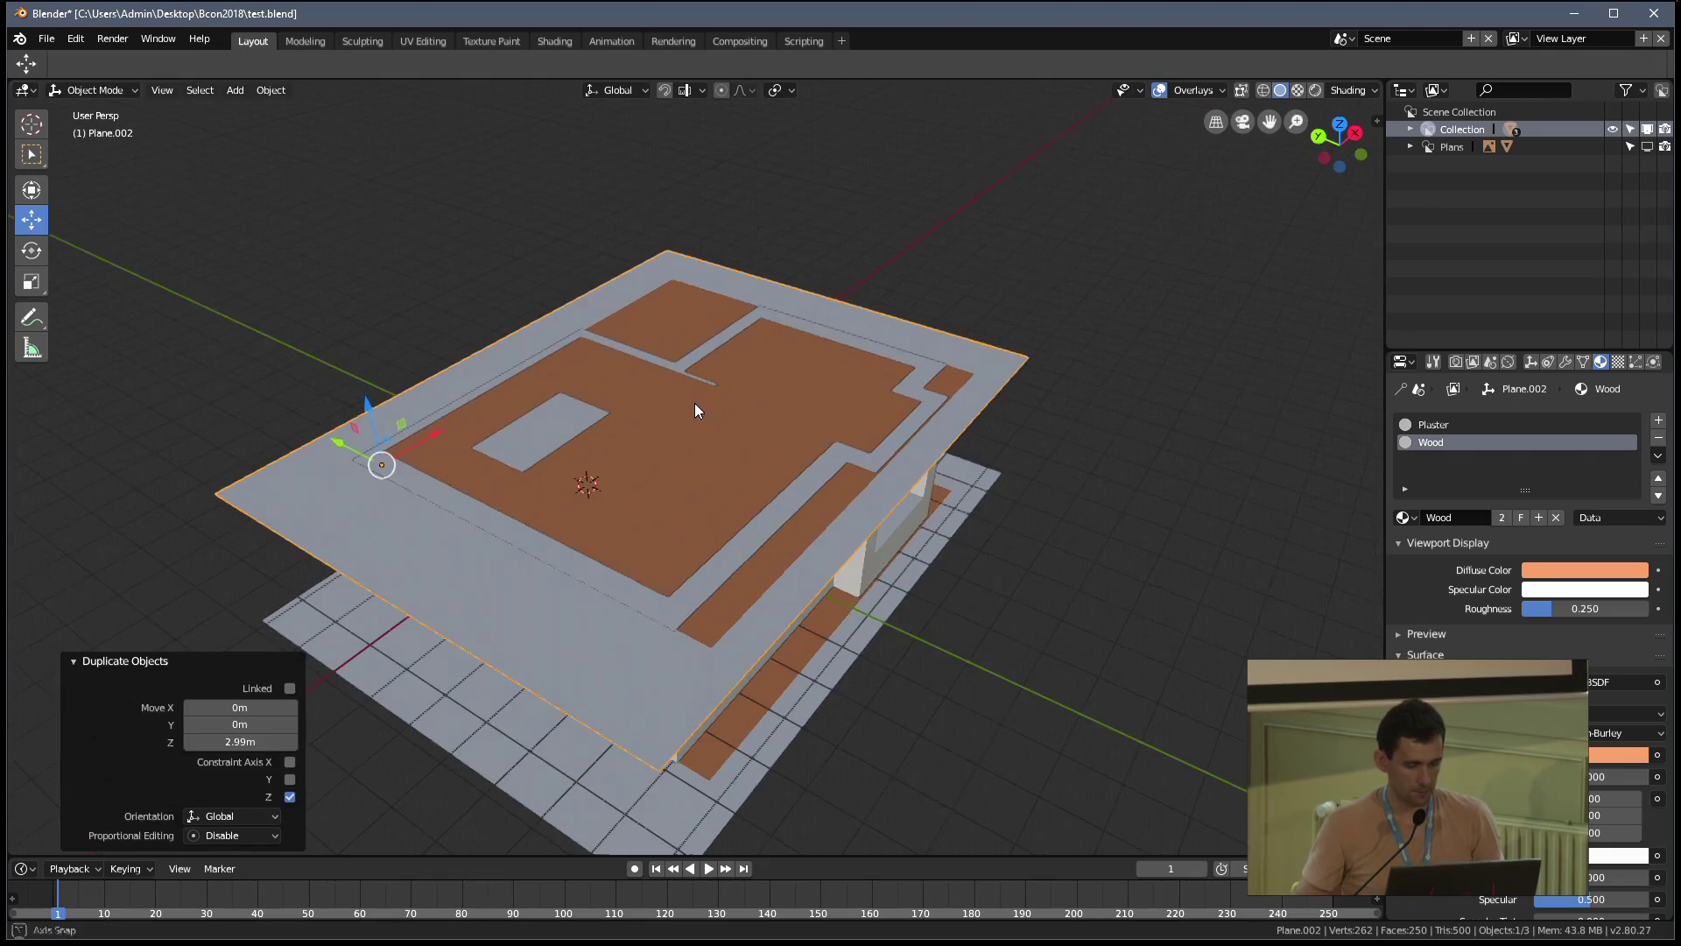
Remove the duplicated plane's two edge loops that follow the building's left and upper outer walls
key(Tab)
middle_drag(800, 439, 417, 578)
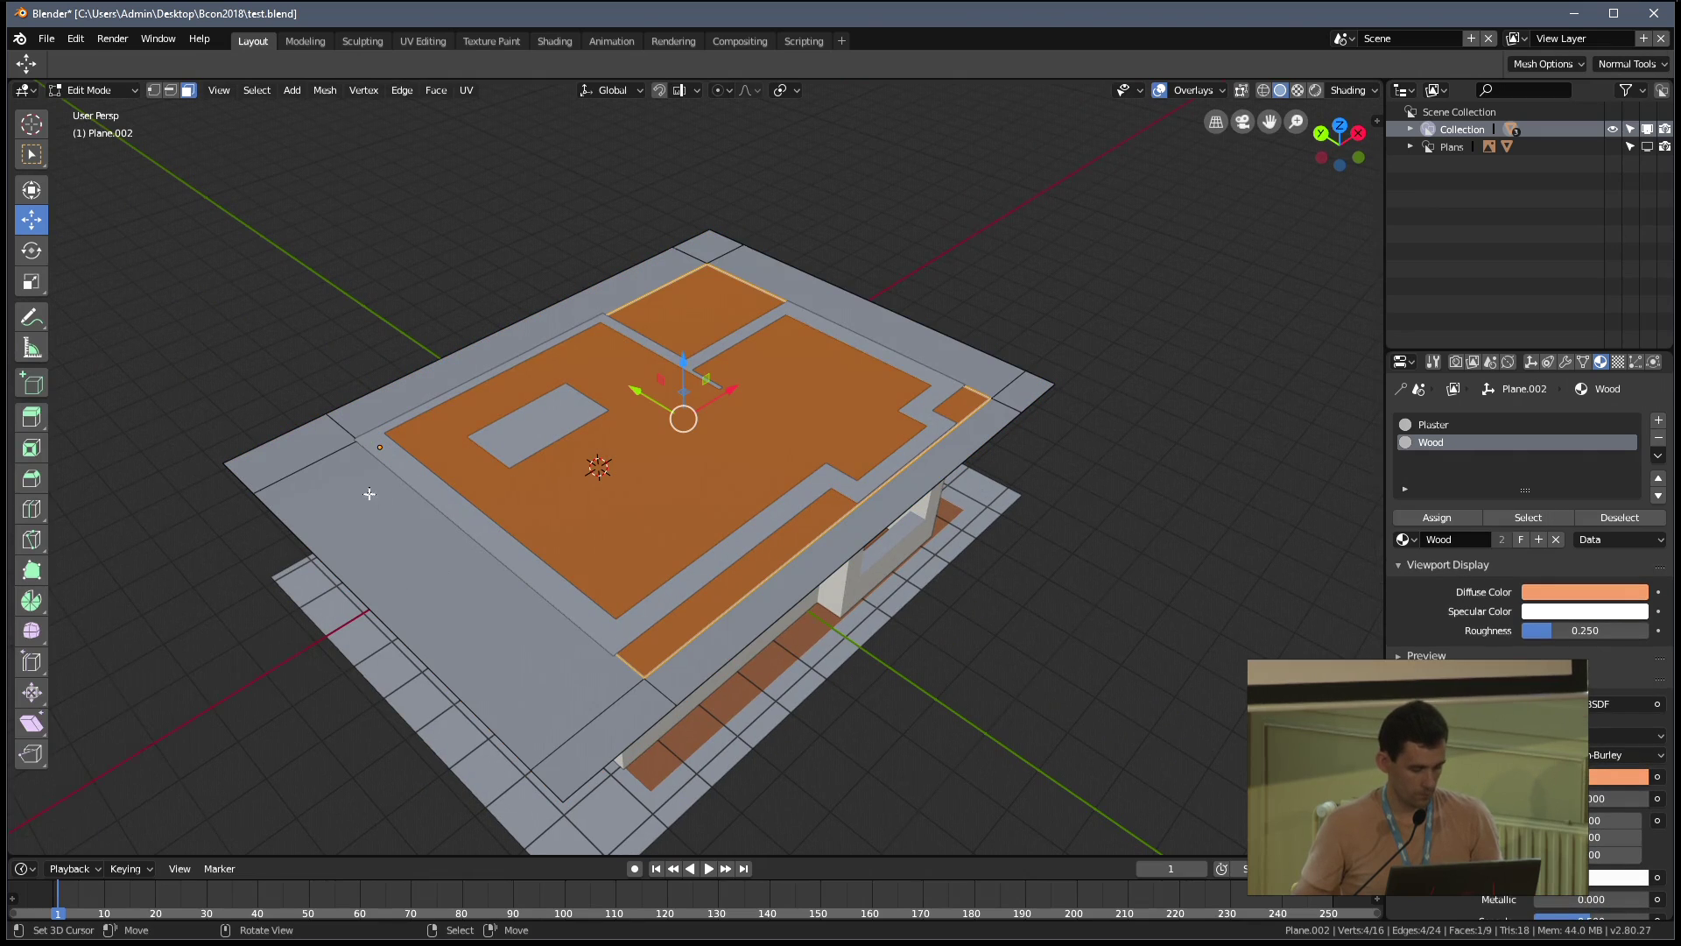
key(a)
key(alt+a)
alt+right_click(275, 510)
key(a)
key(alt+a)
alt+click(429, 522)
key(x)
click(350, 669)
key(alt+a)
alt+click(374, 446)
key(x)
click(591, 544)
Remove the duplicated plane's two edge loops that follow the building's lower and right outer walls
key(alt+a)
alt+click(752, 583)
key(x)
click(751, 575)
key(alt+a)
alt+click(826, 315)
key(x)
click(823, 324)
Move the upper plane's left edge inward along X, close to the building's left wall
click(226, 450)
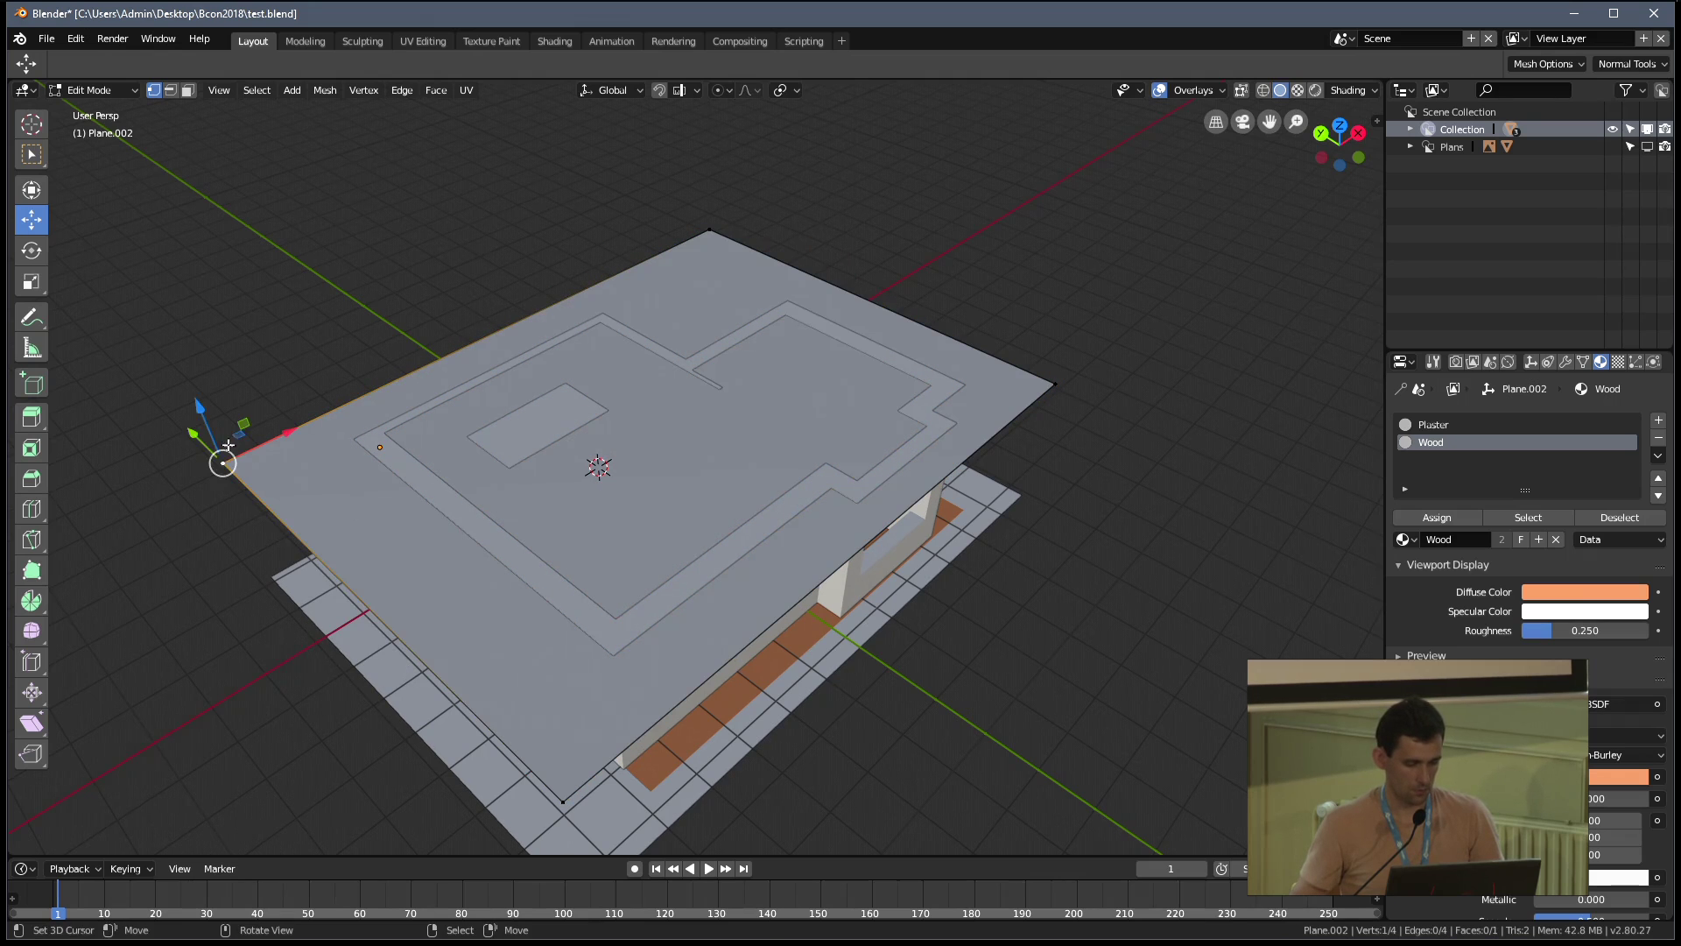
shift+click(570, 803)
key(g)
key(x)
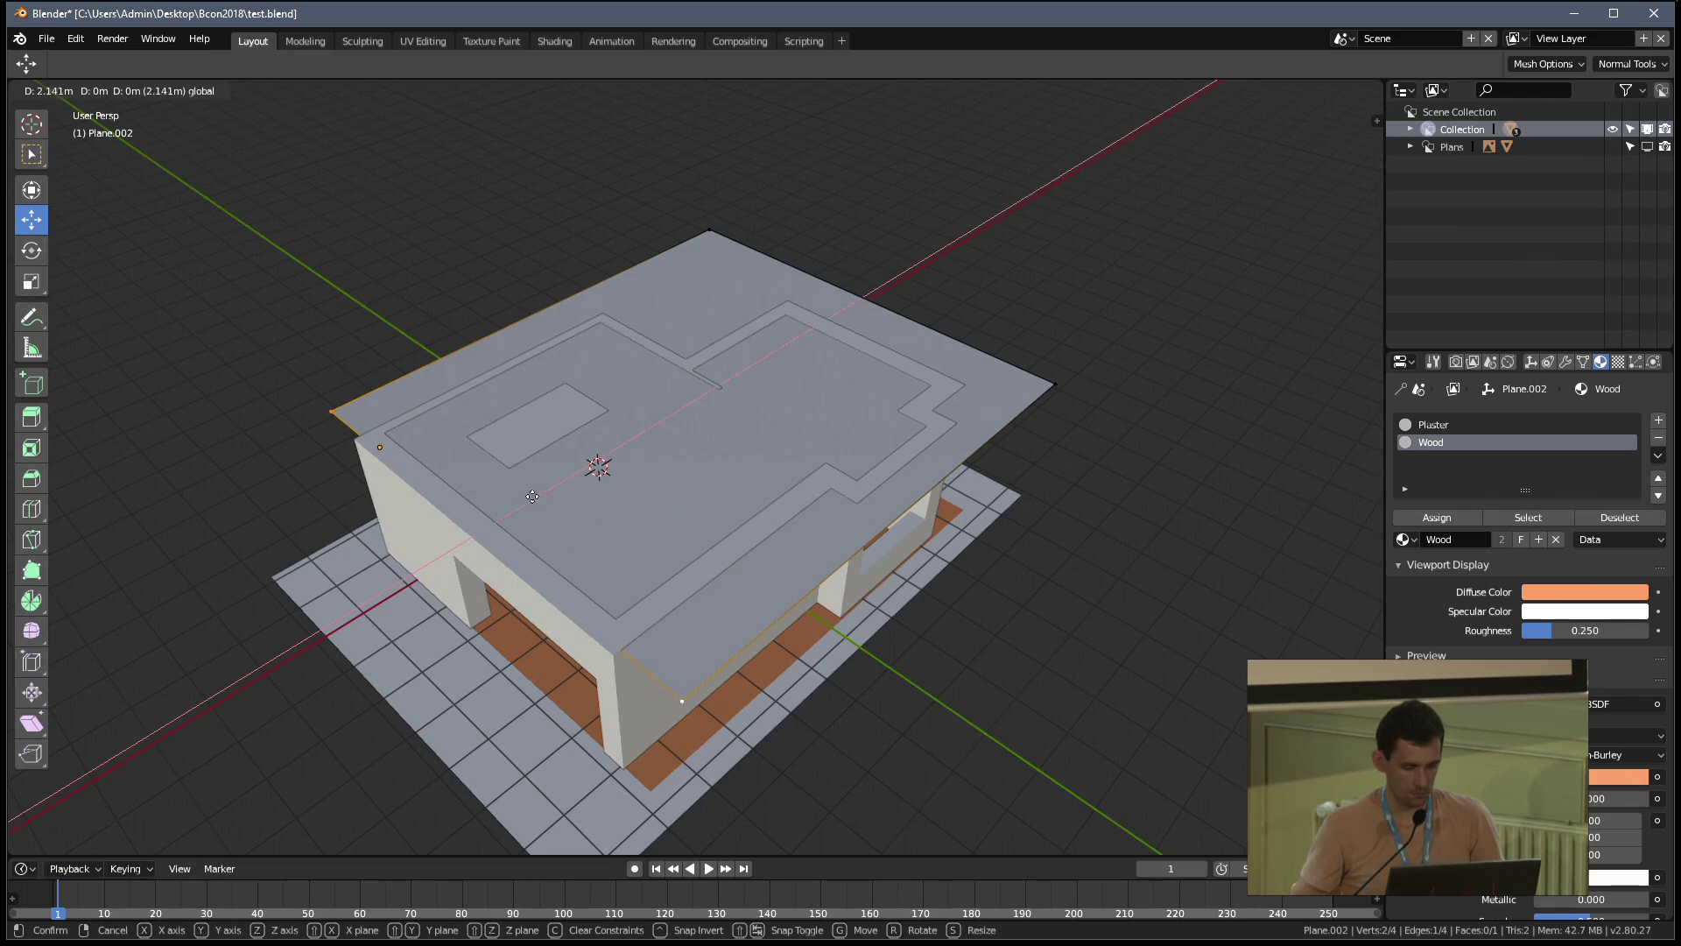
click(532, 497)
Move the upper plane's right edge inward along X to the building's right wall
click(709, 230)
shift+click(1055, 382)
middle_drag(1021, 274, 1001, 303)
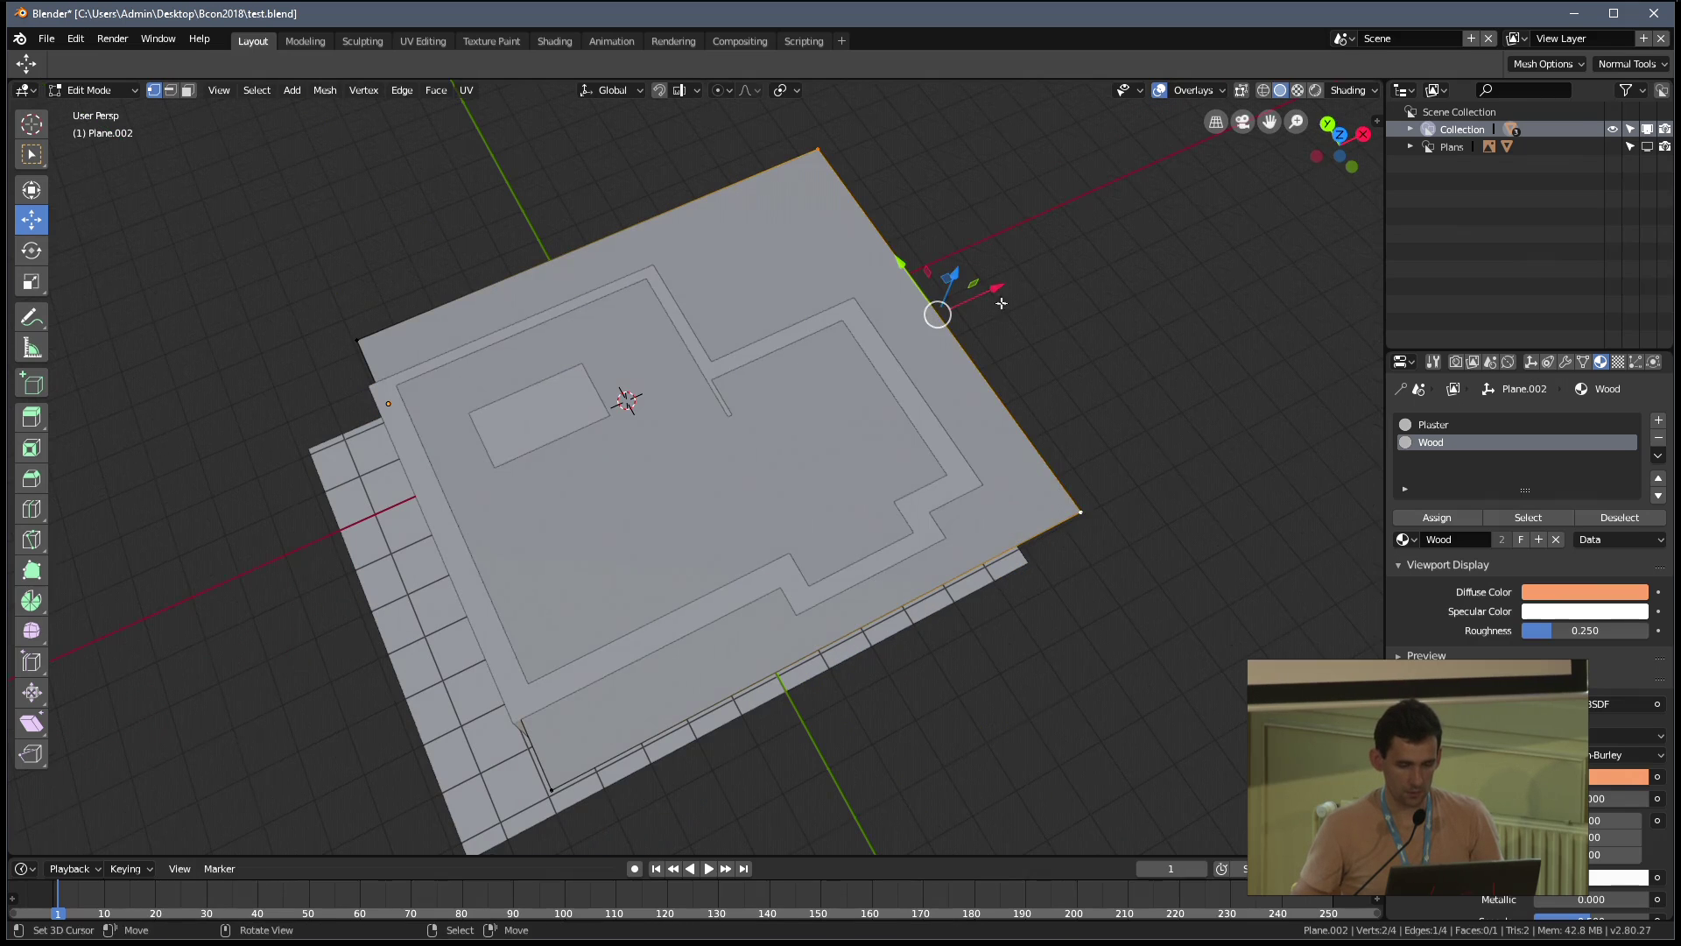
key(g)
key(x)
click(946, 321)
Move the upper plane's lower and upper edges inward along Y toward the outer walls and leave mesh editing
click(572, 775)
shift+click(1034, 526)
drag(768, 608, 747, 572)
key(alt+a)
shift+click(755, 180)
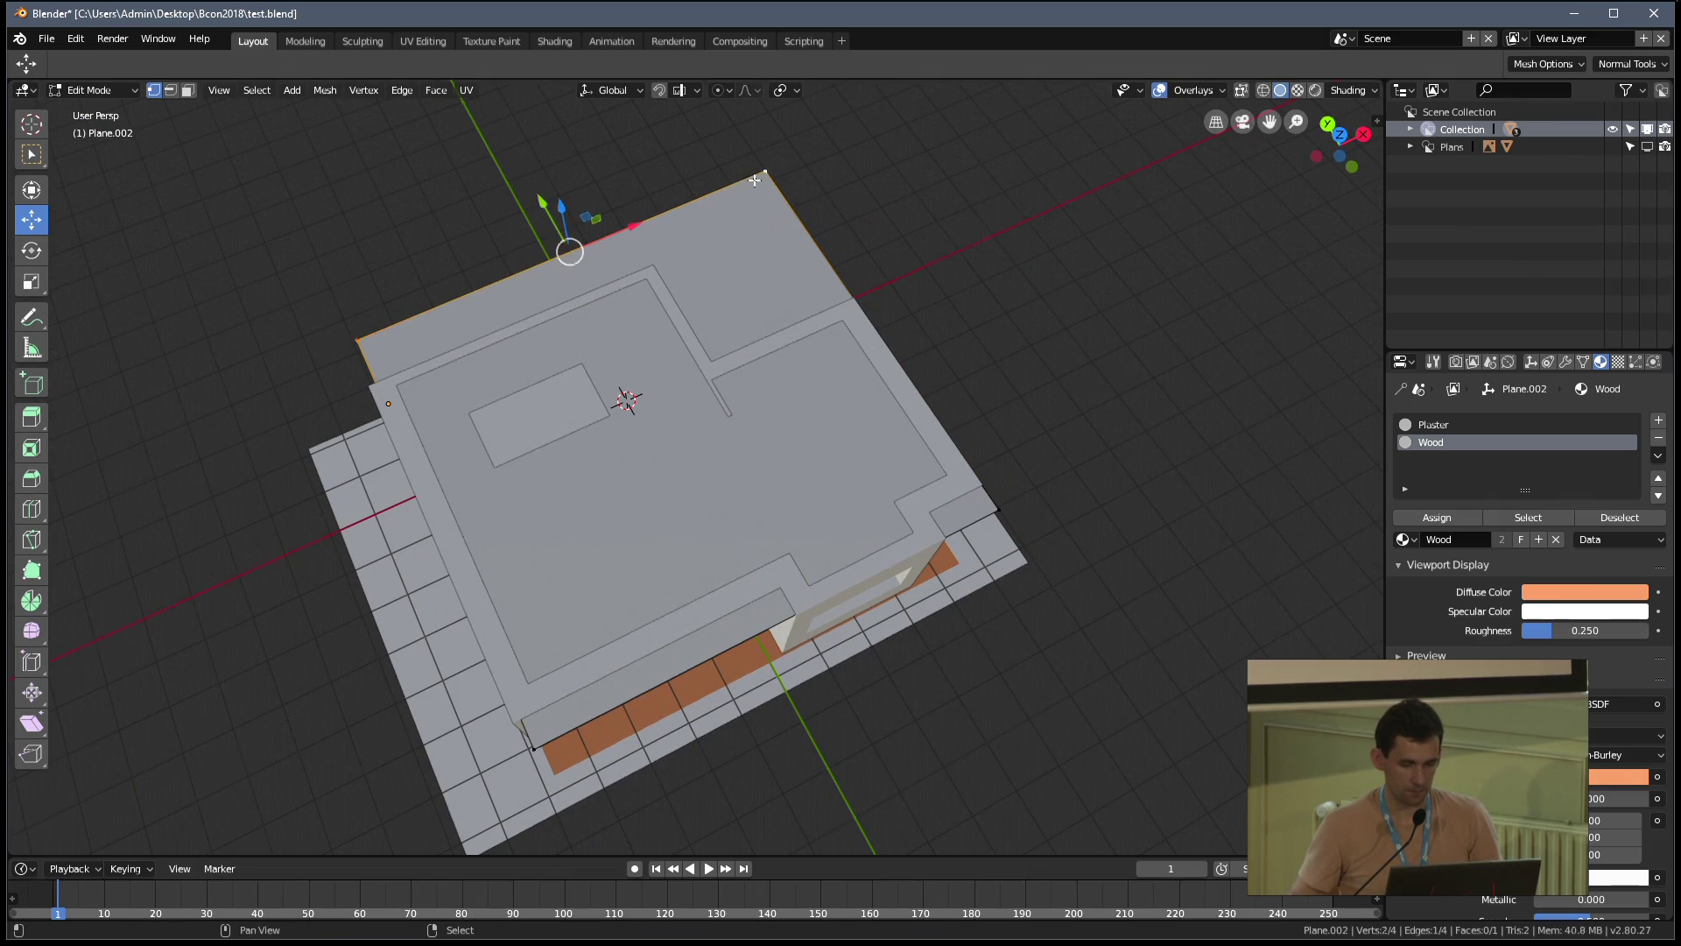
drag(544, 202, 568, 241)
key(Tab)
Check closely how the upper plane meets the walls and save the file
middle_drag(626, 341, 800, 213)
scroll(814, 385, up, 3)
middle_drag(831, 412, 821, 473)
scroll(814, 424, up, 4)
scroll(686, 430, down, 4)
scroll(686, 431, up, 4)
scroll(750, 440, up, 2)
key(ctrl+s)
click(821, 474)
Return to object mode, show the whole building in top view and save the file
key(Tab)
scroll(747, 408, down, 3)
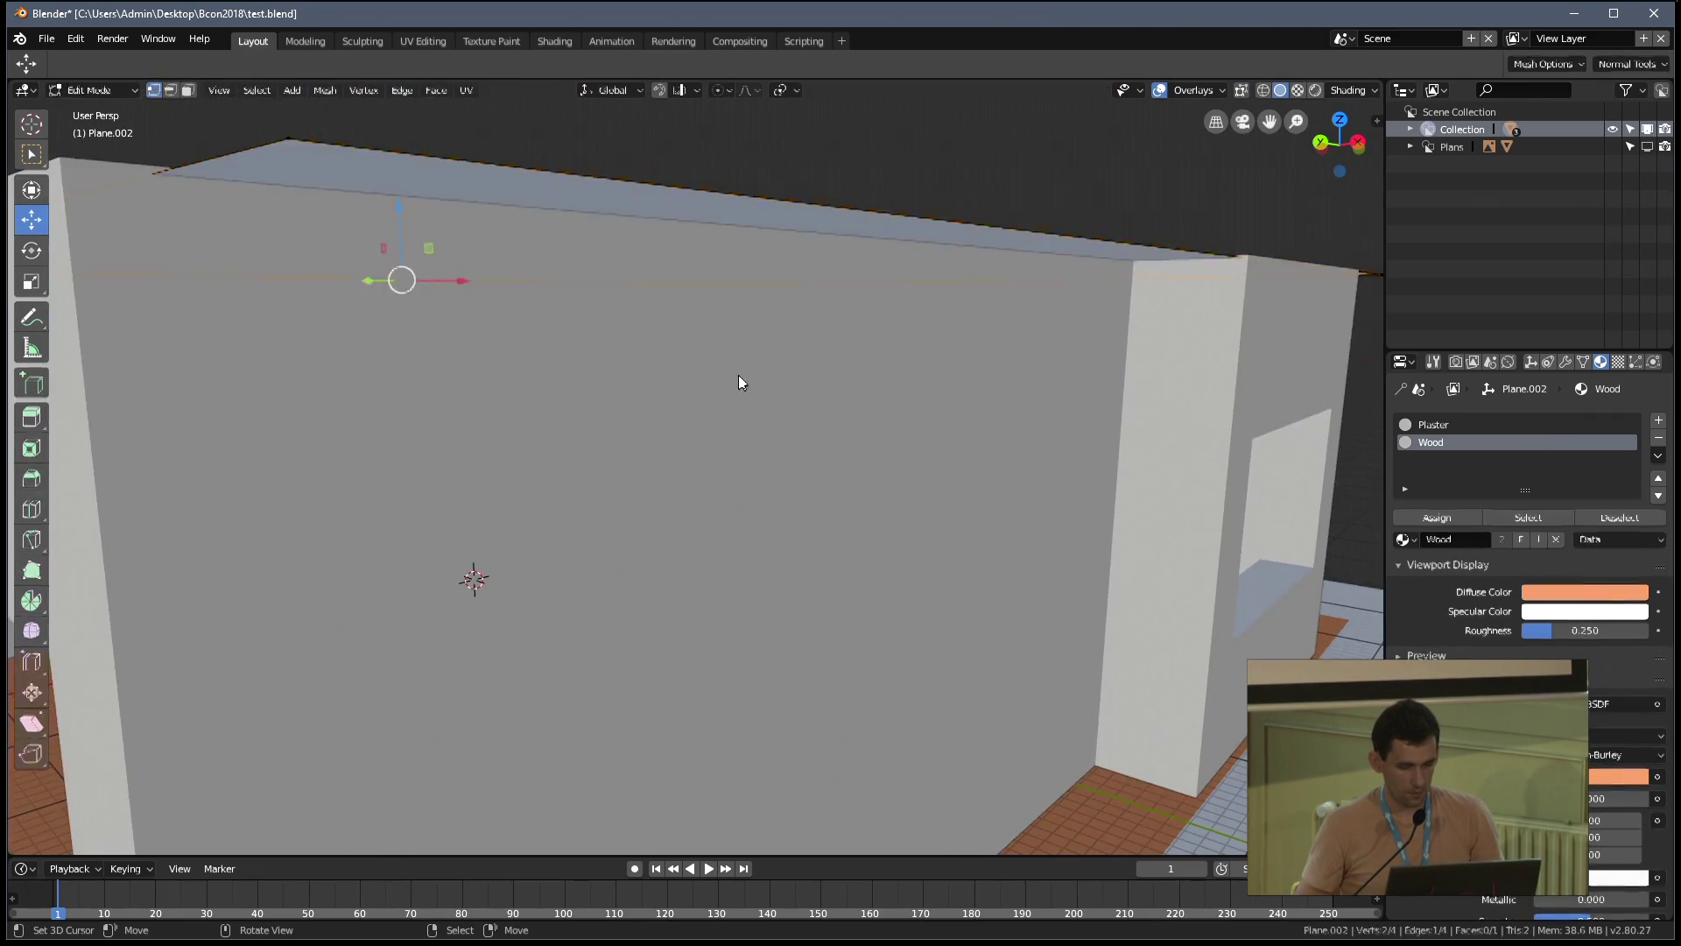
key(Tab)
middle_drag(740, 379, 740, 421)
key(KP_7)
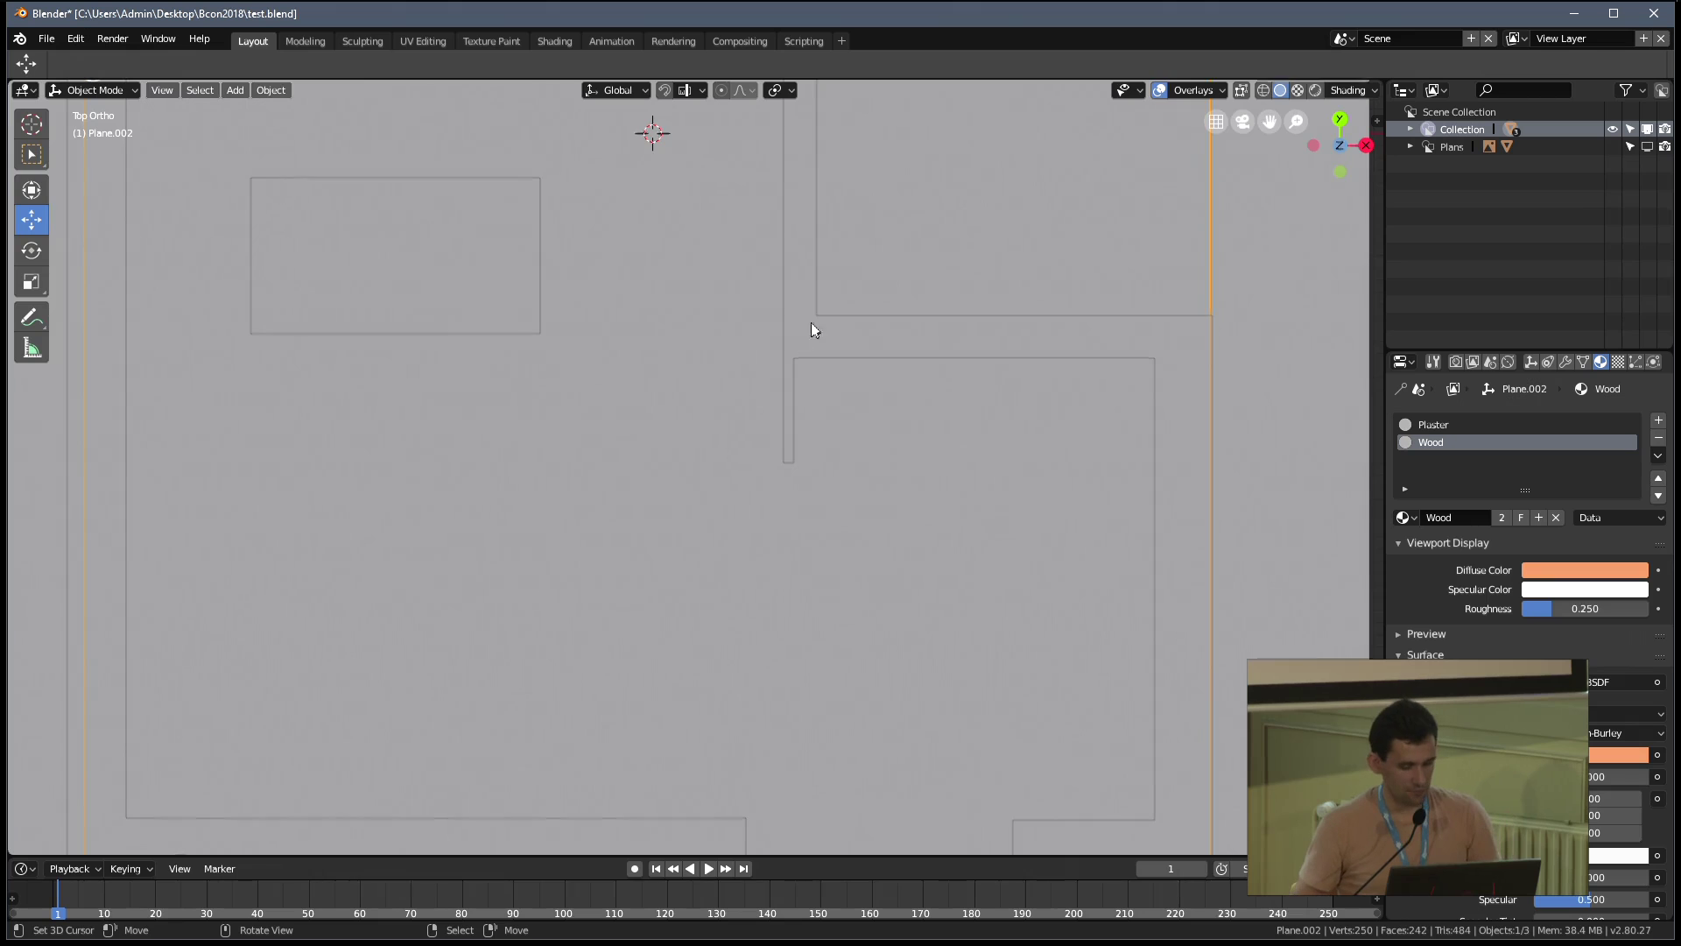
scroll(811, 326, down, 4)
key(ctrl+s)
click(812, 394)
Deselect everything, make the models see-through and add a camera at the world origin
key(alt+a)
key(z)
click(775, 481)
key(shift+a)
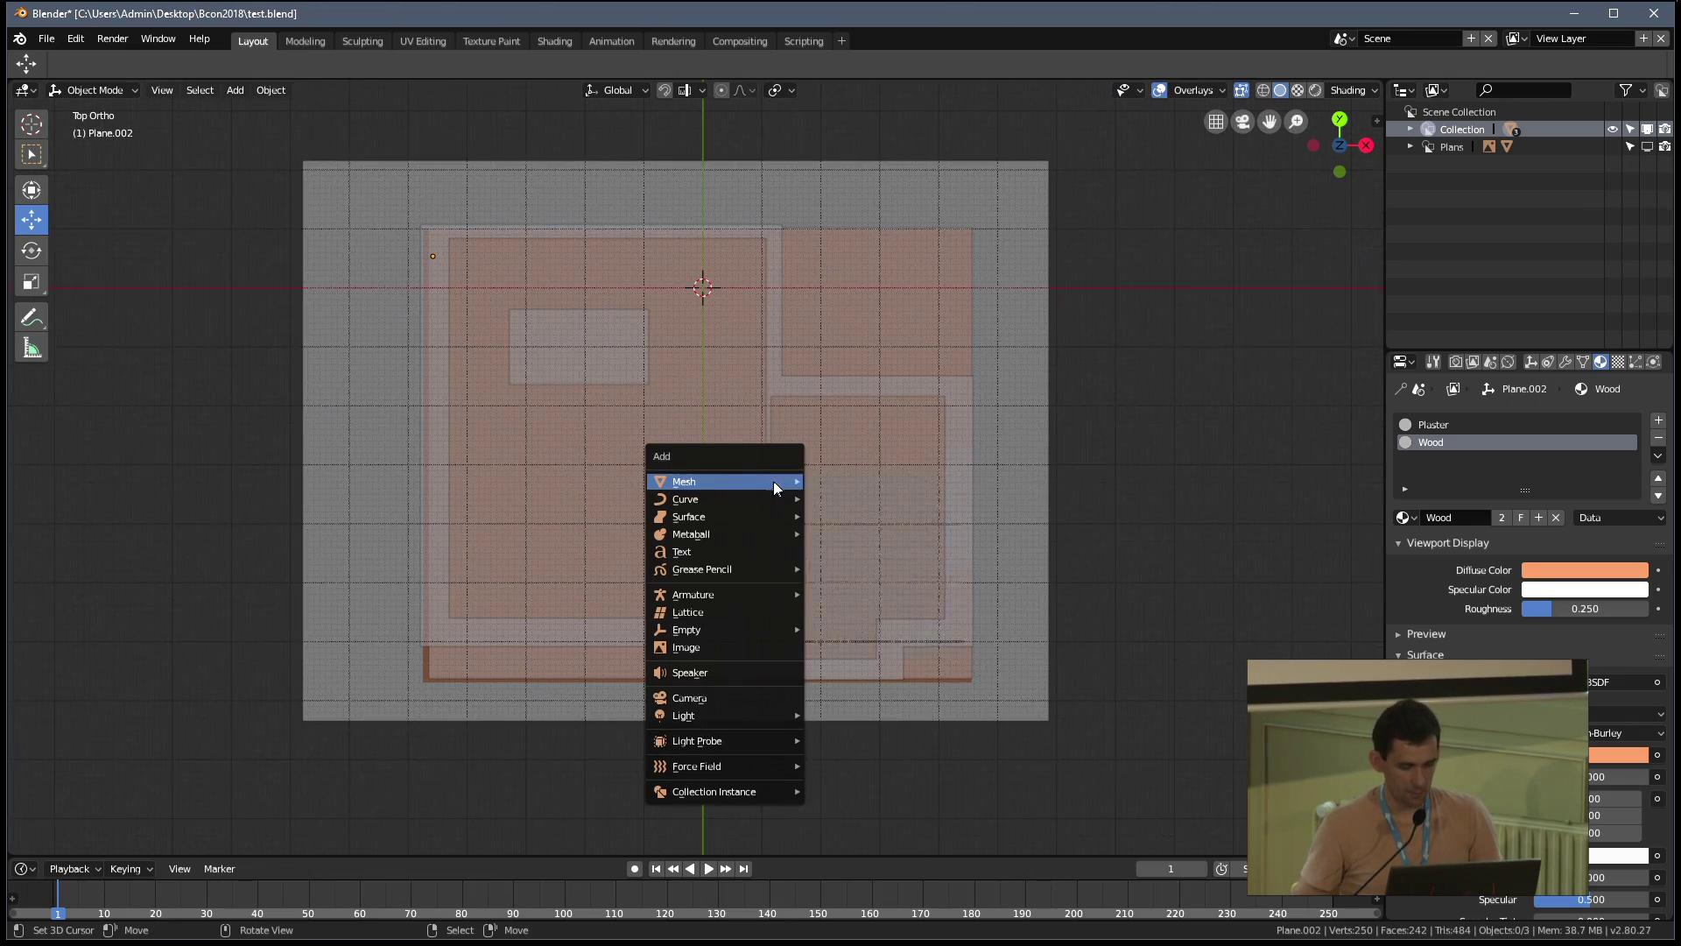
click(697, 701)
shift+middle_drag(911, 417, 930, 504)
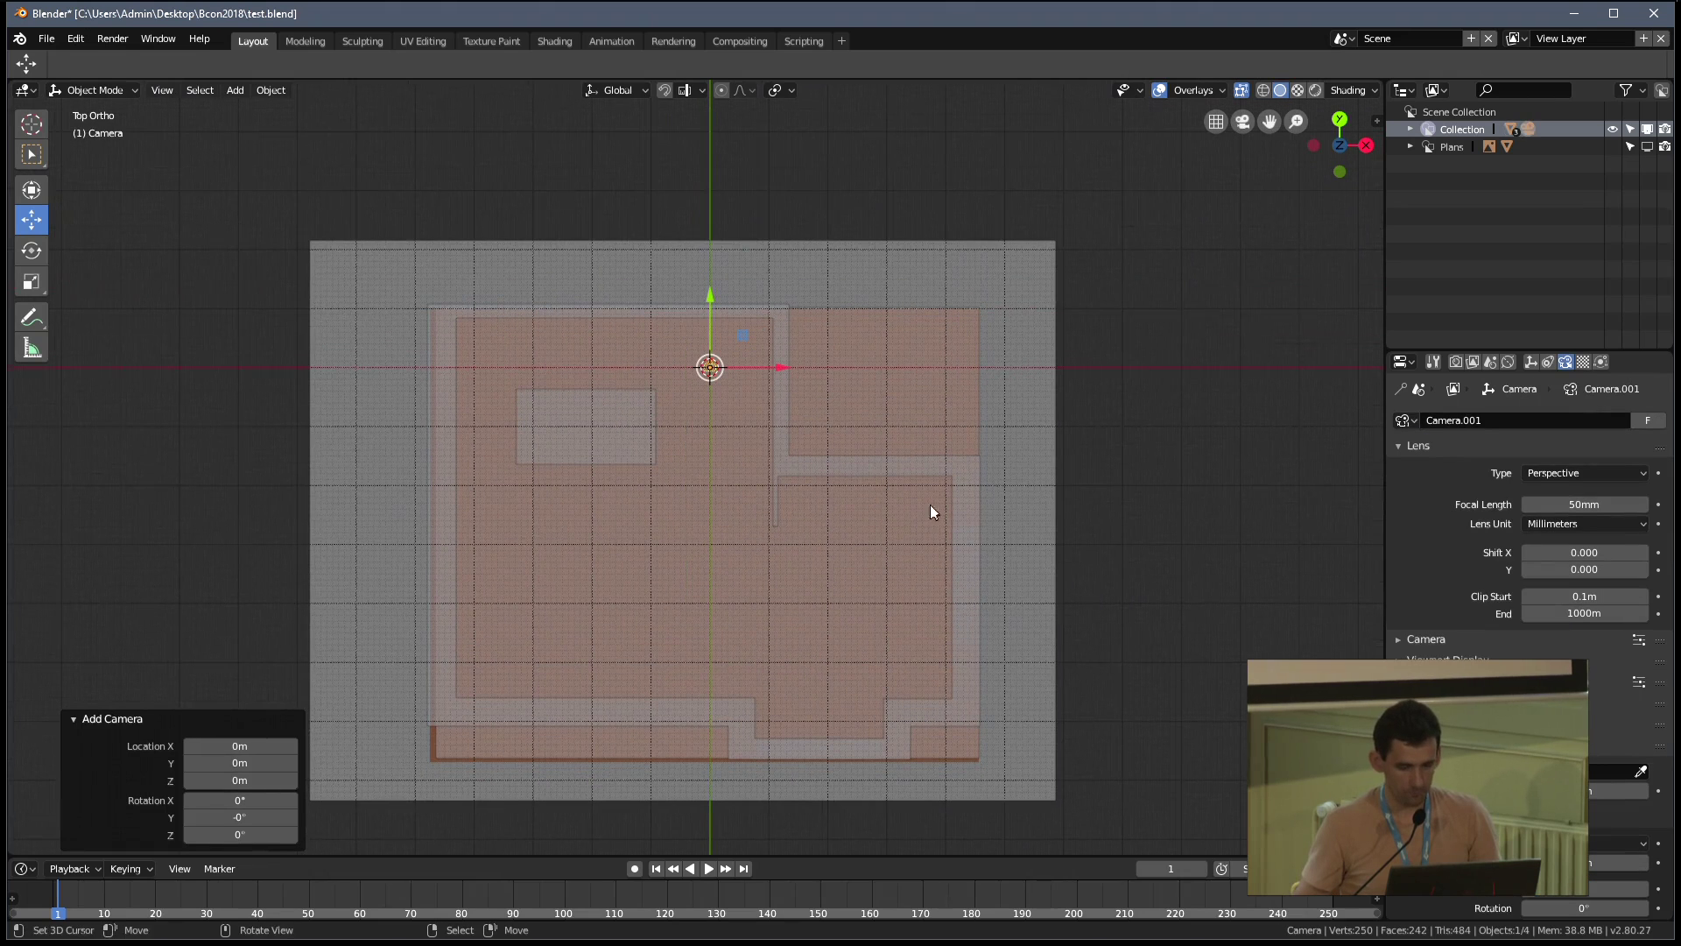
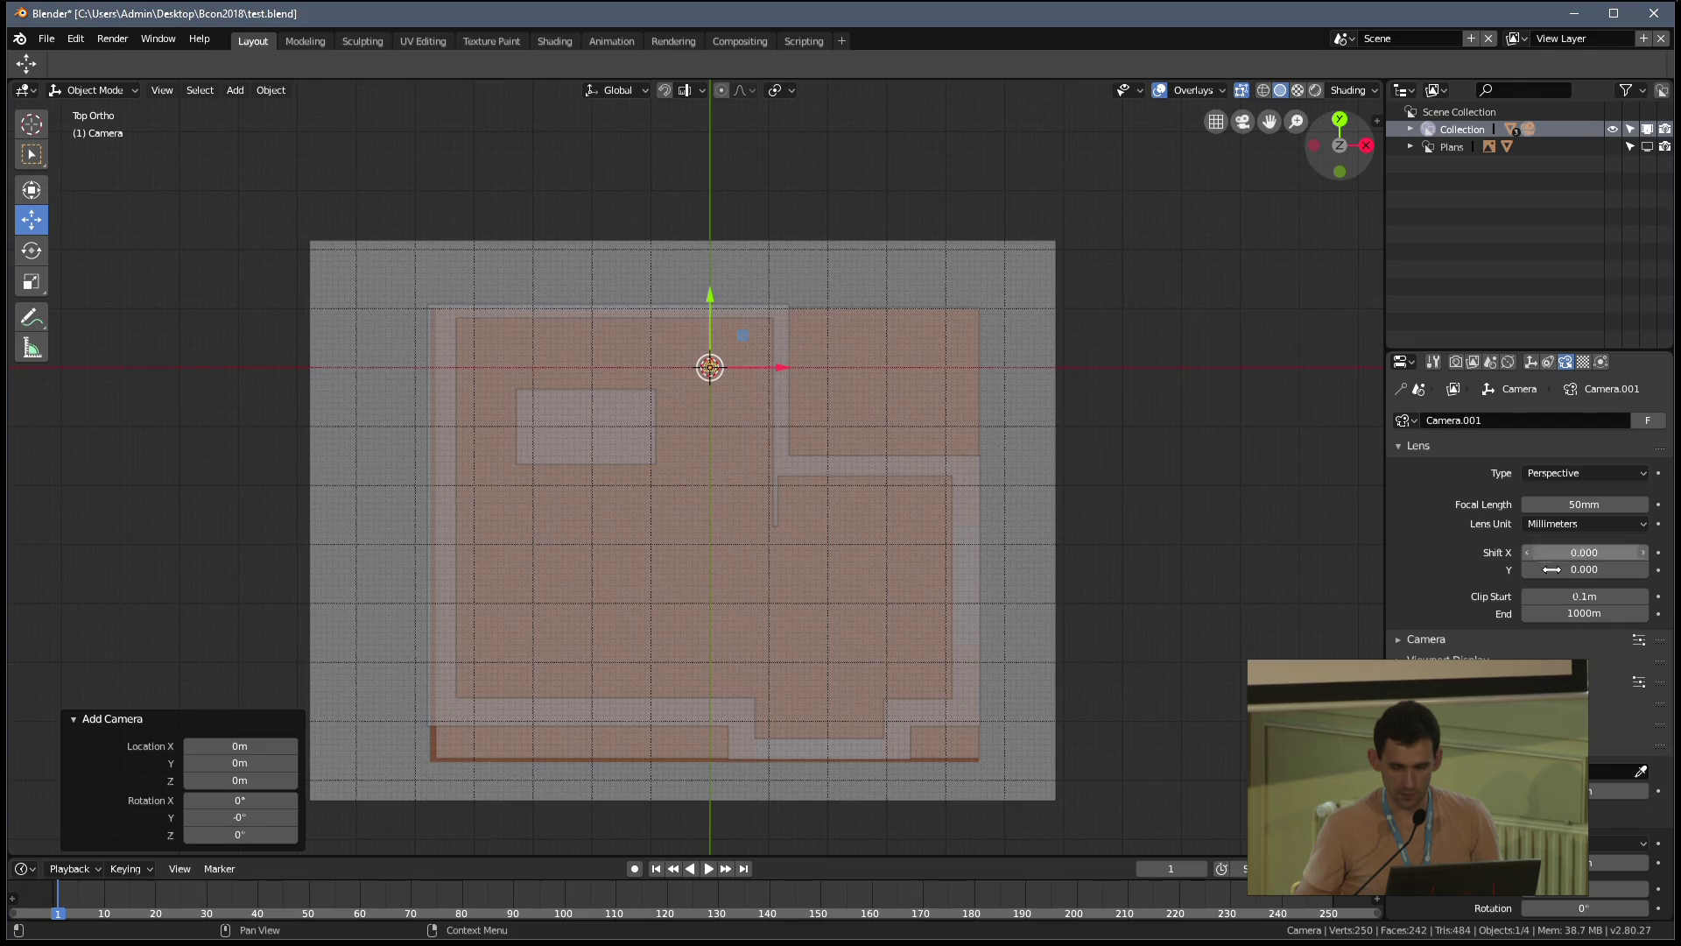
Rotate the camera -90° in the right view and raise it 1.4 m along Z
click(1426, 639)
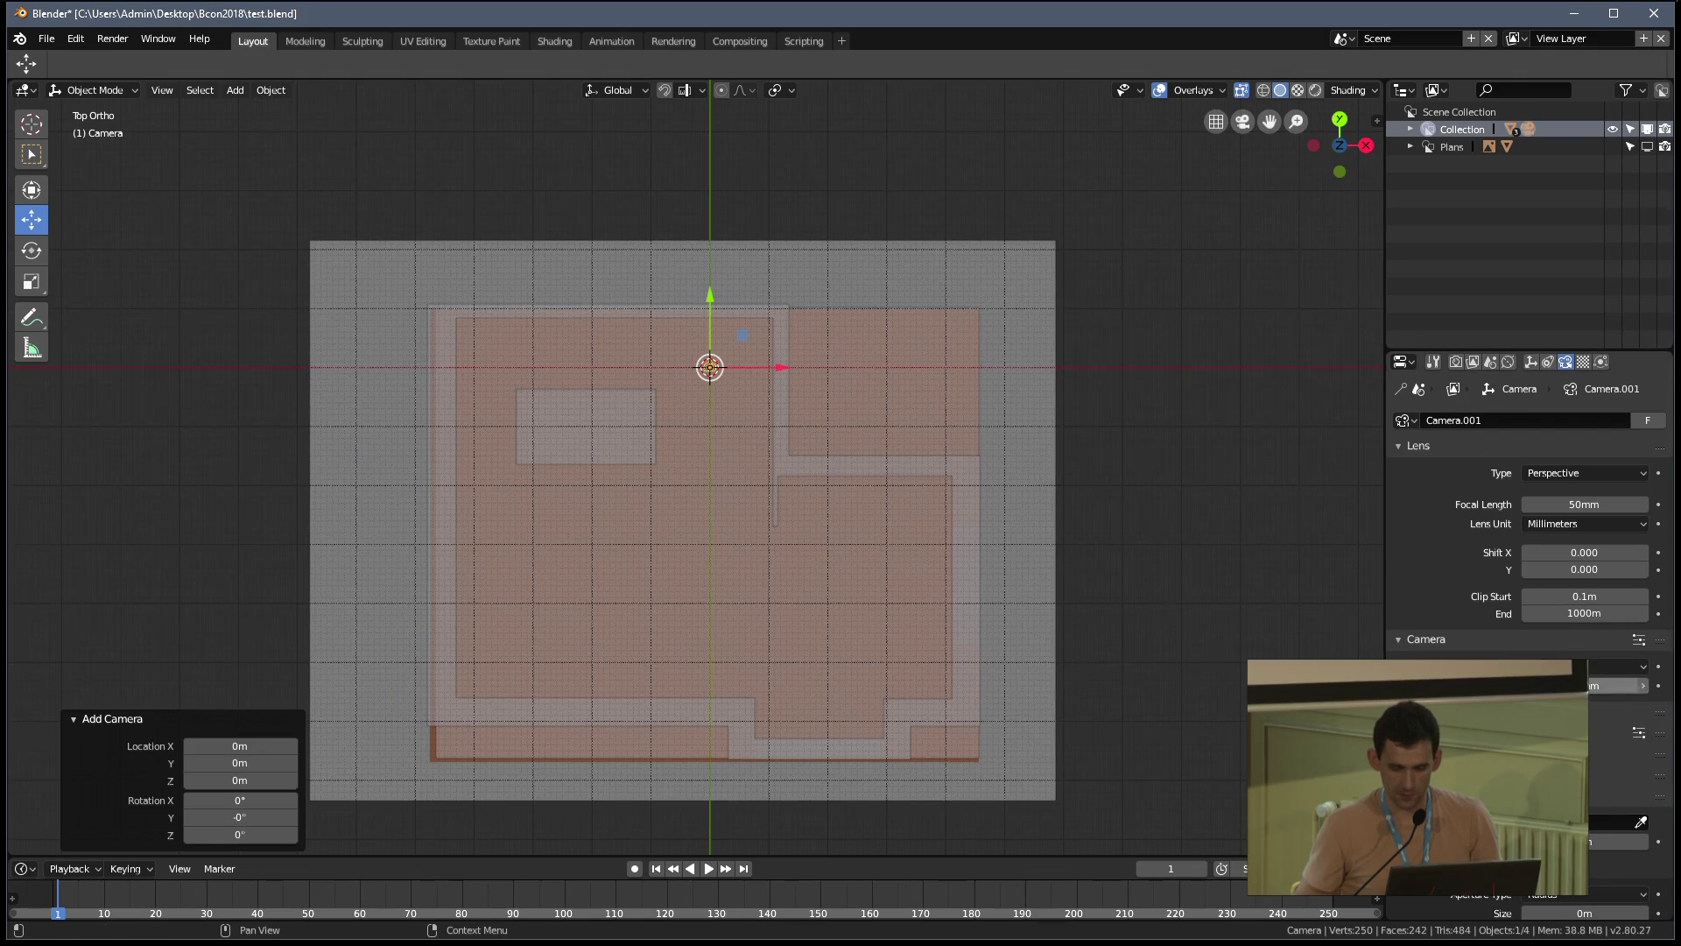
click(1415, 640)
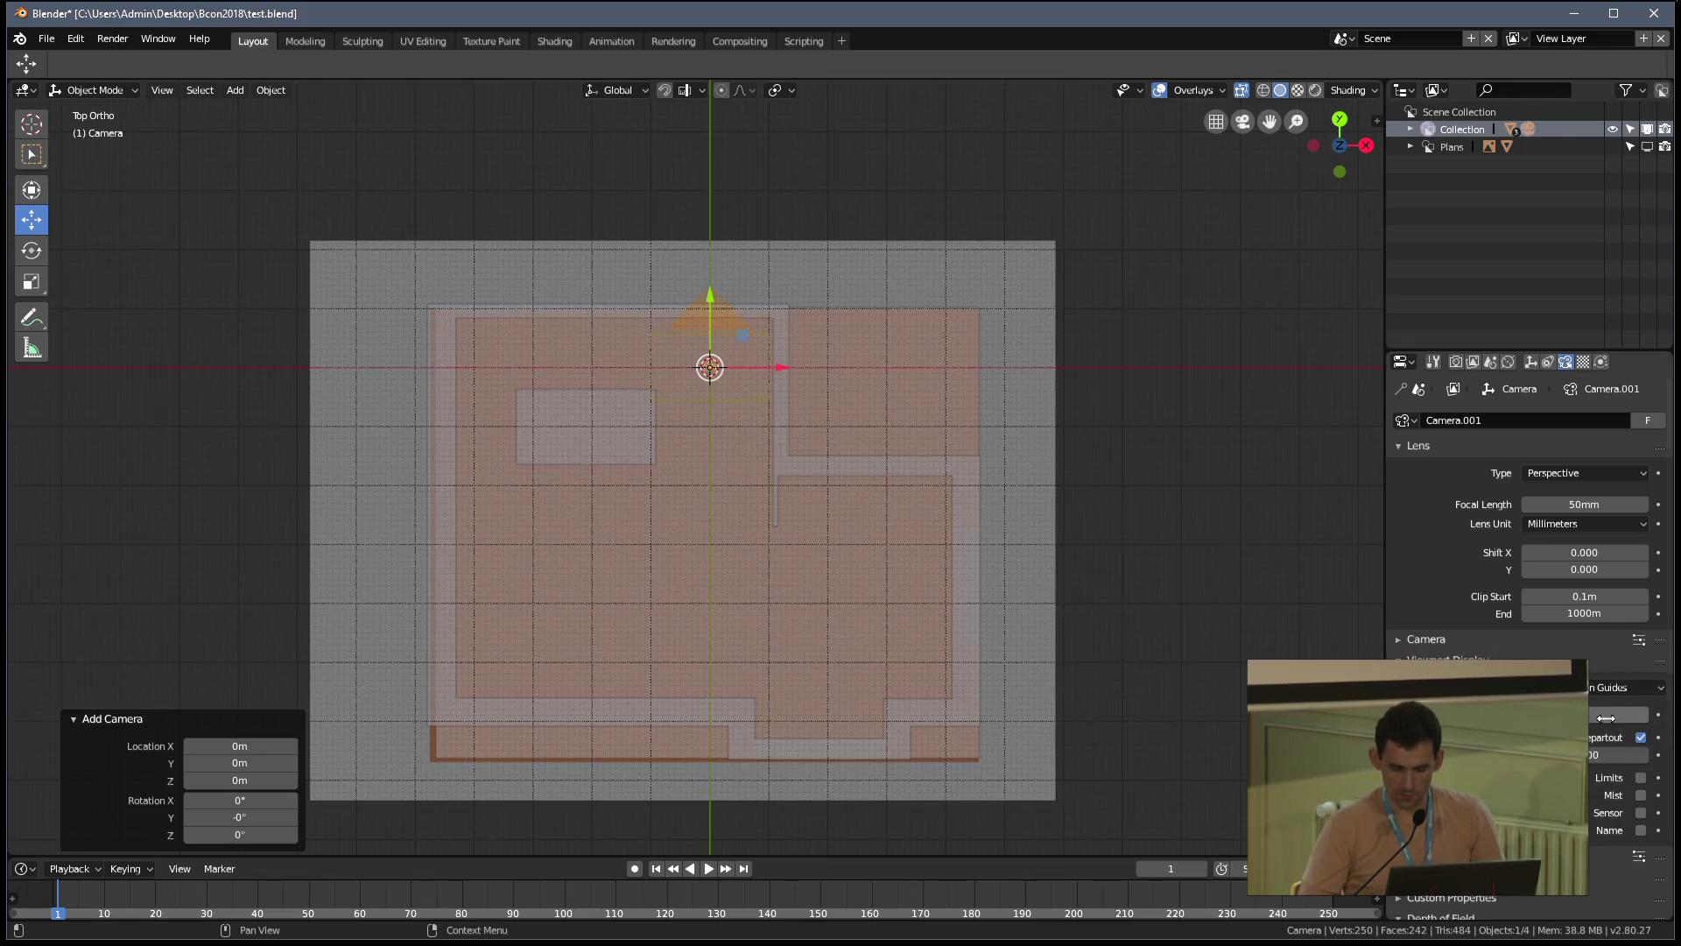
middle_drag(812, 328, 834, 379)
key(KP_3)
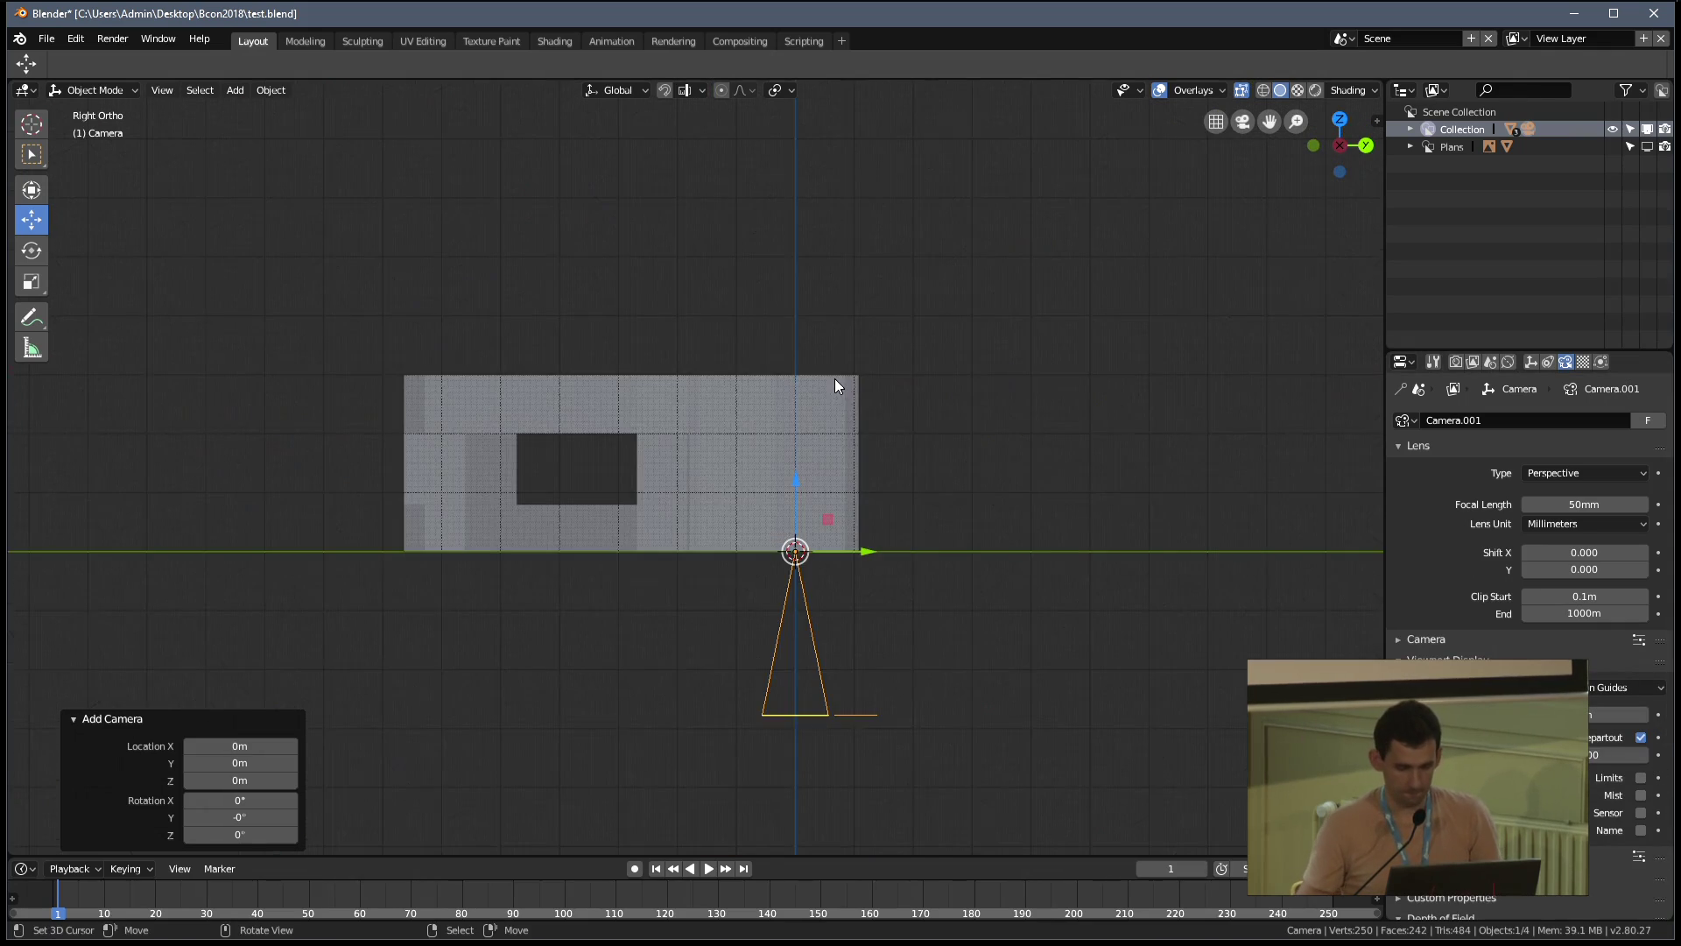
shift+middle_drag(949, 547, 856, 533)
scroll(857, 533, up, 2)
key(r)
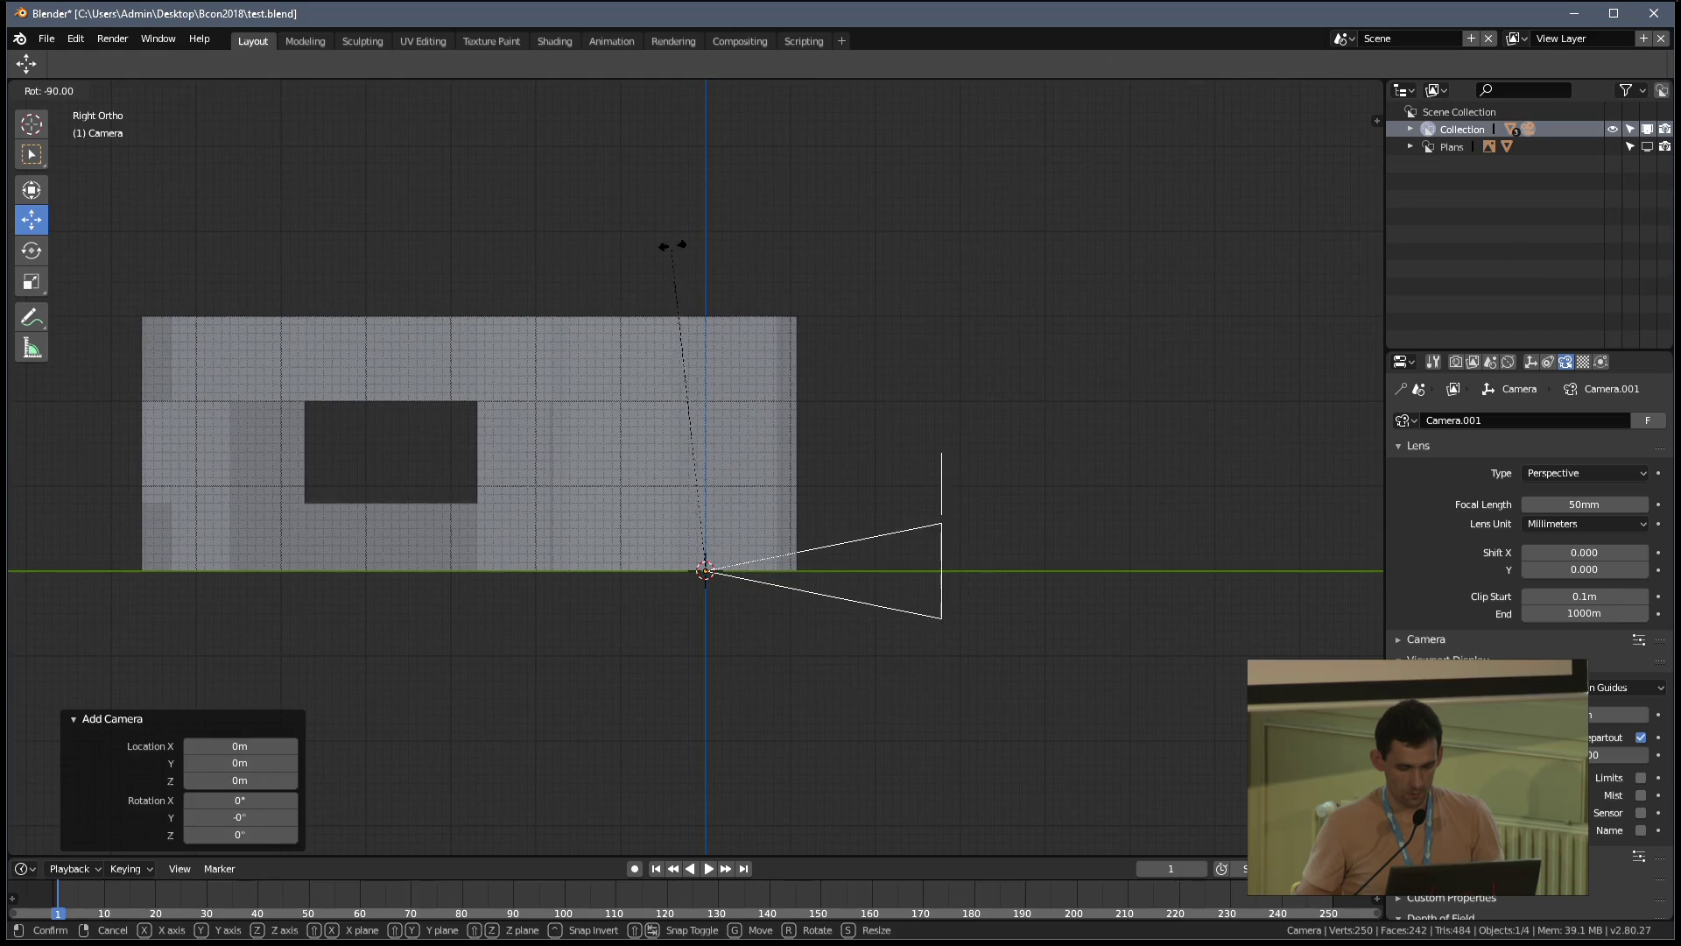
click(698, 465)
drag(701, 501, 705, 385)
middle_drag(705, 385, 776, 494)
Rotate the camera 180° in the top view and set its focal length to 20 mm
key(KP_7)
text(r180)
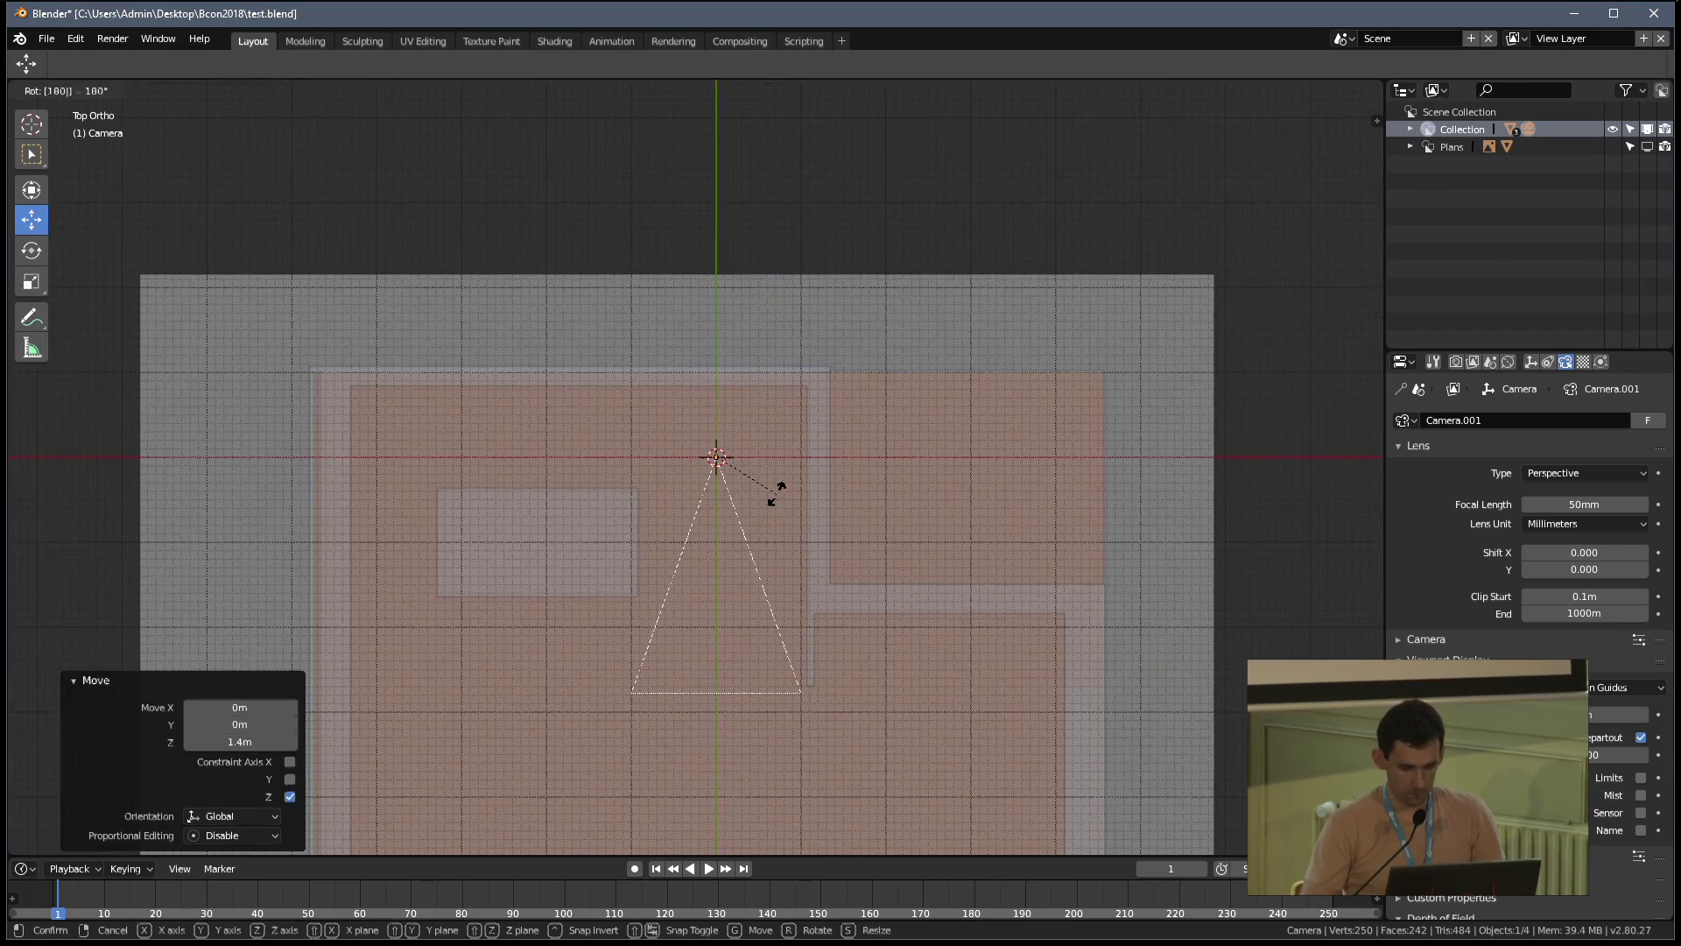
key(Return)
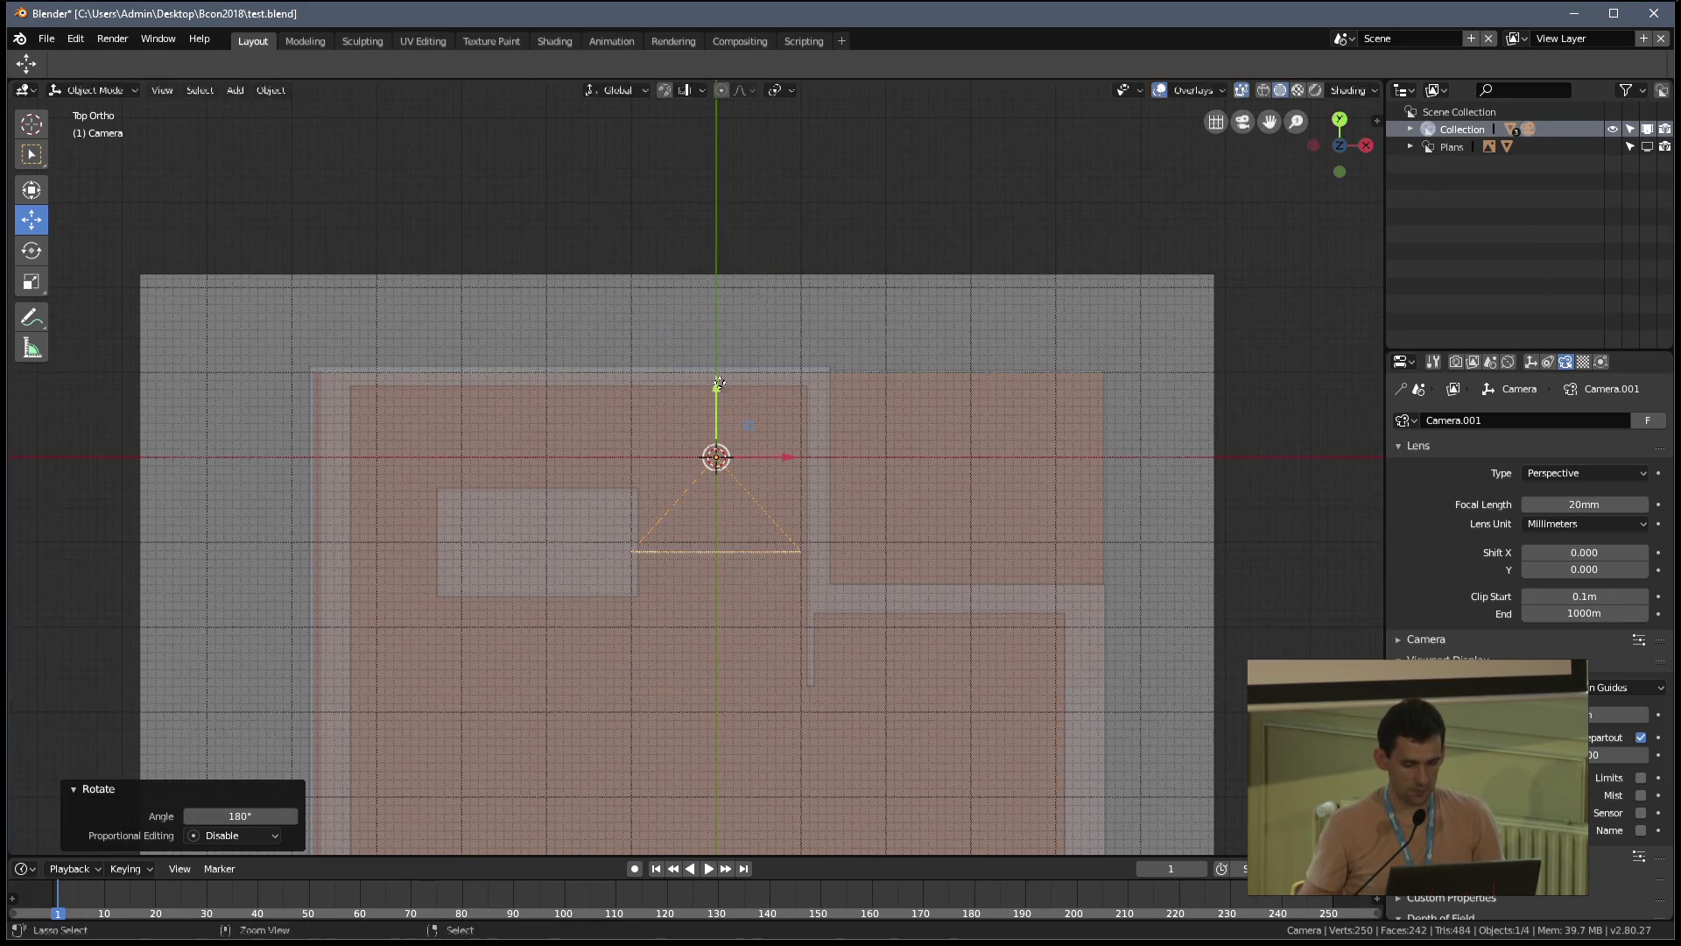
Reposition the camera inside the building, save the file, make it the active camera and look through it
key(g)
drag(734, 524, 737, 506)
ctrl+drag(792, 585, 742, 584)
shift+middle_drag(669, 441, 664, 392)
key(ctrl+s)
click(664, 391)
key(ctrl+KP_0)
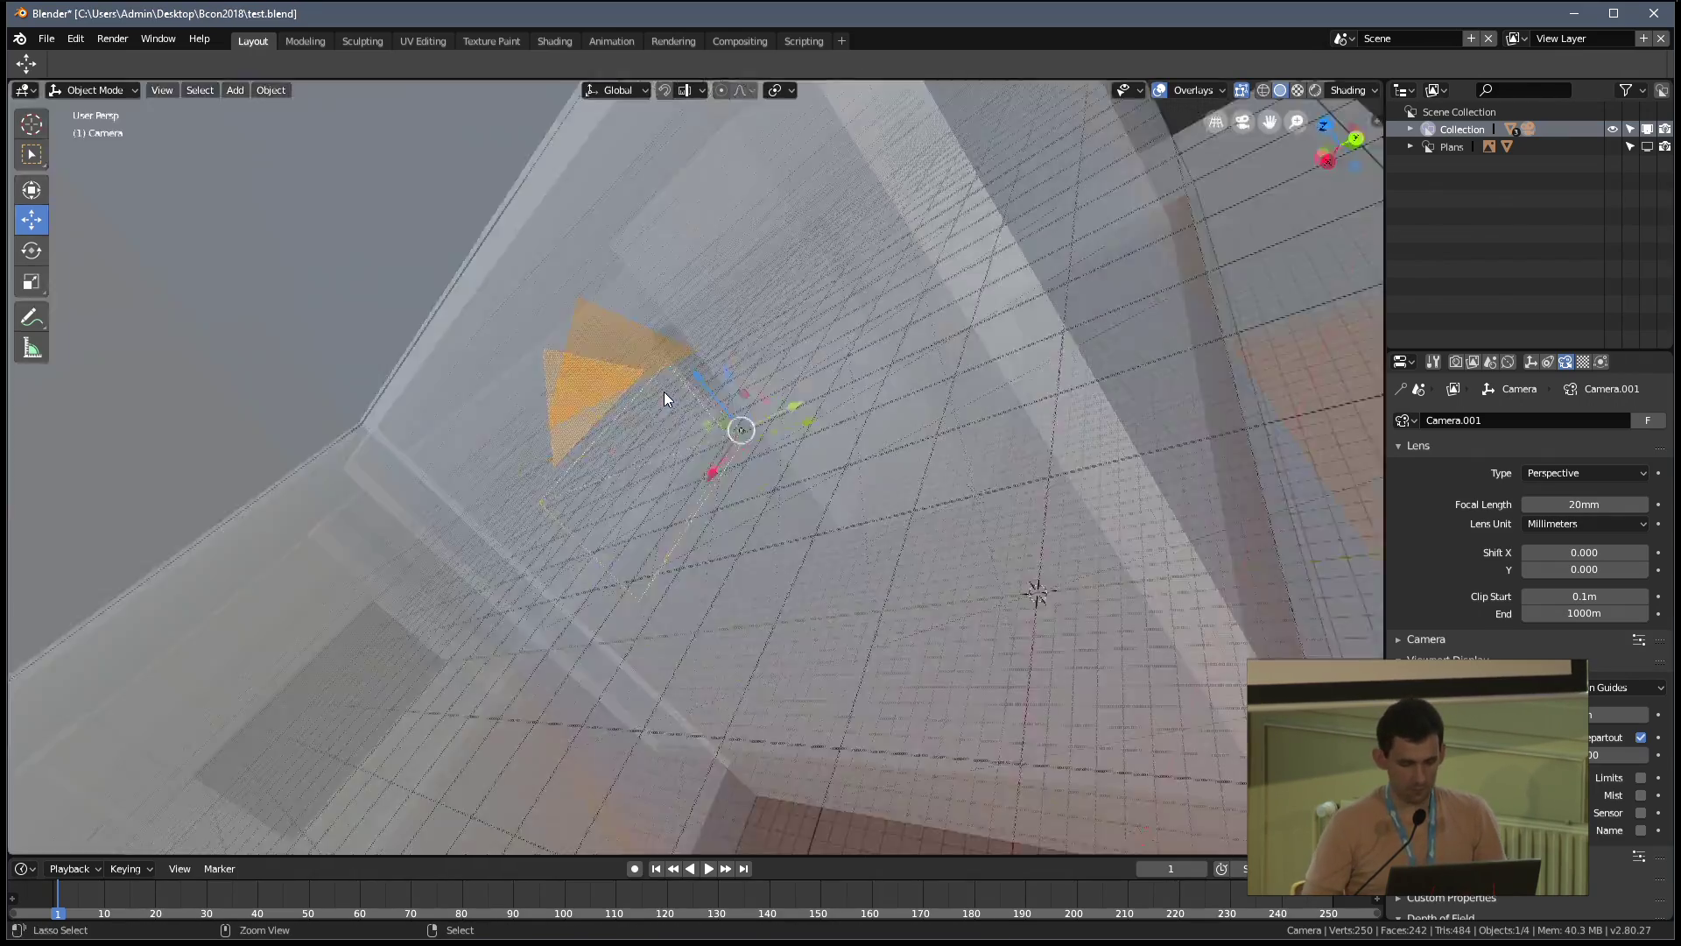
key(KP_0)
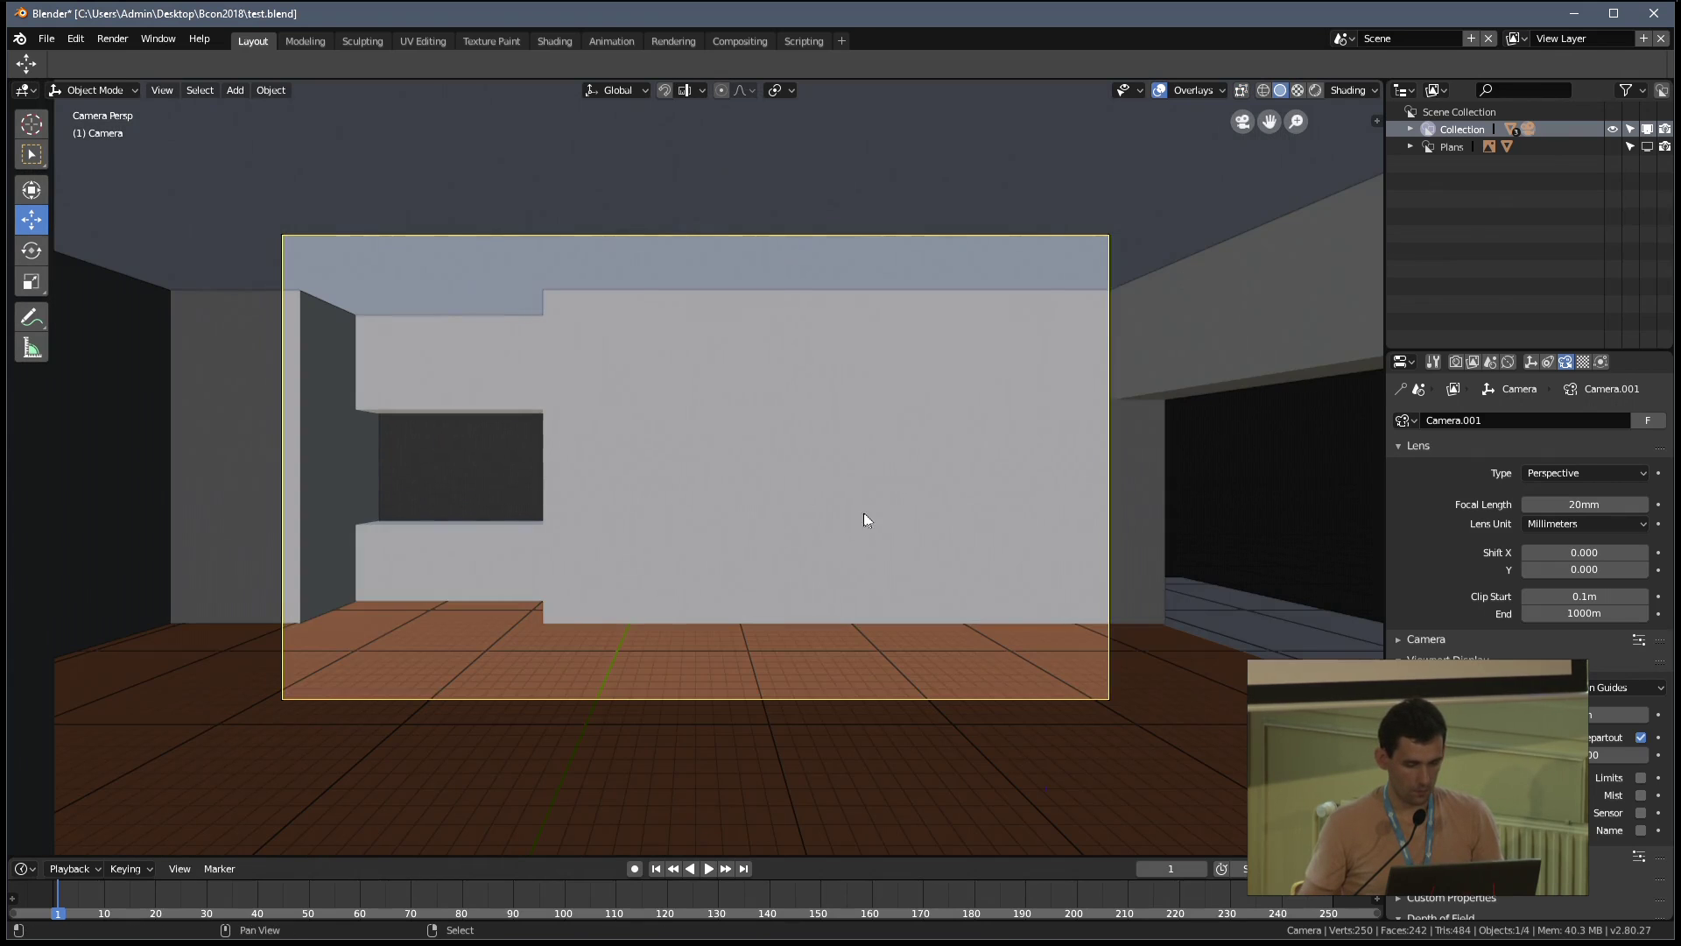
Nudge the camera about 0.11 m along X and 0.04 m along Z, then about another 0.11 m along X
key(g)
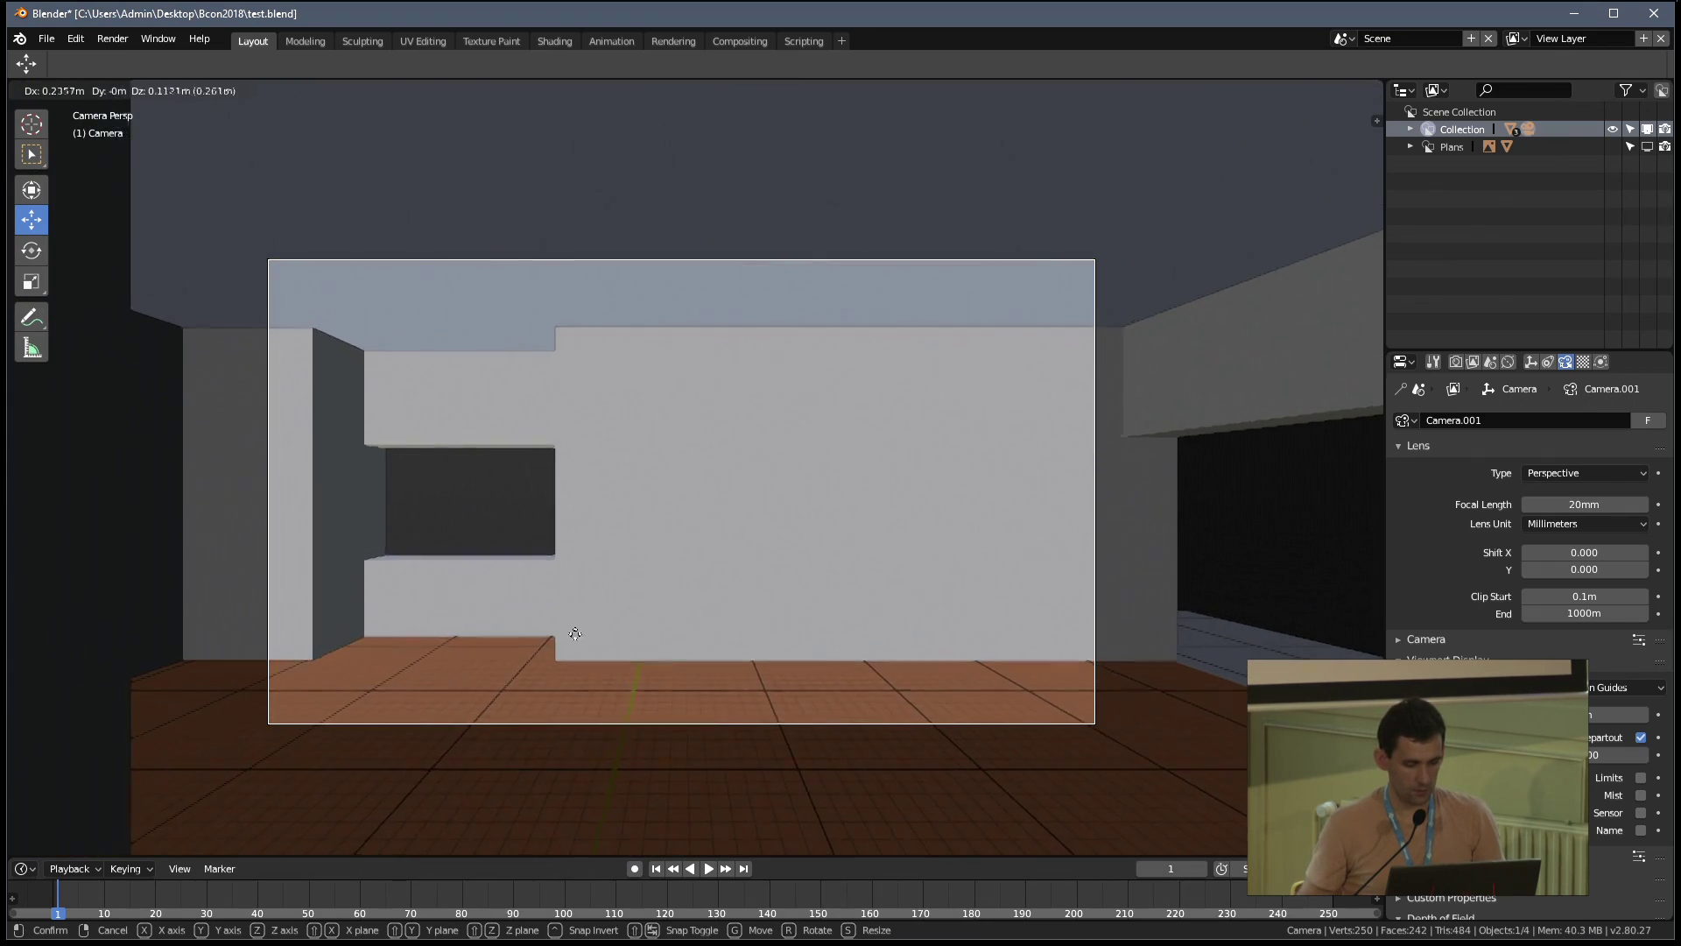
click(748, 640)
shift+middle_drag(749, 634, 708, 617)
key(g)
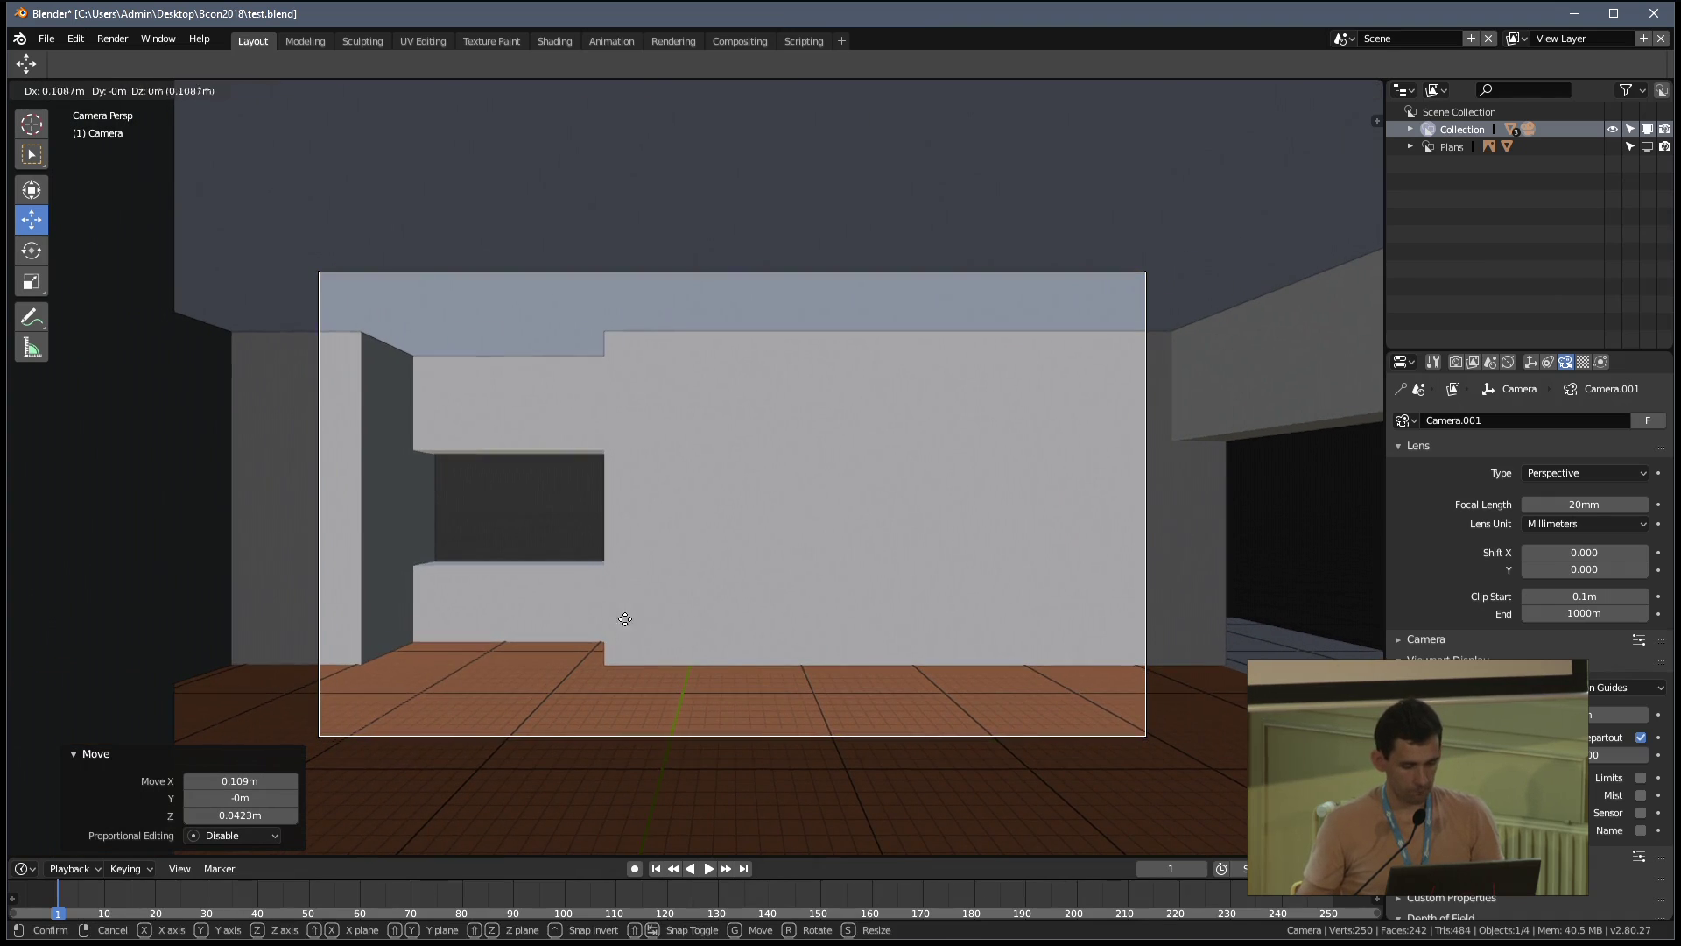
click(625, 618)
Show the Plans collection and select the floor plane beneath the building
middle_drag(885, 541, 684, 557)
scroll(878, 539, down, 4)
scroll(818, 528, down, 2)
middle_drag(653, 495, 754, 698)
click(759, 693)
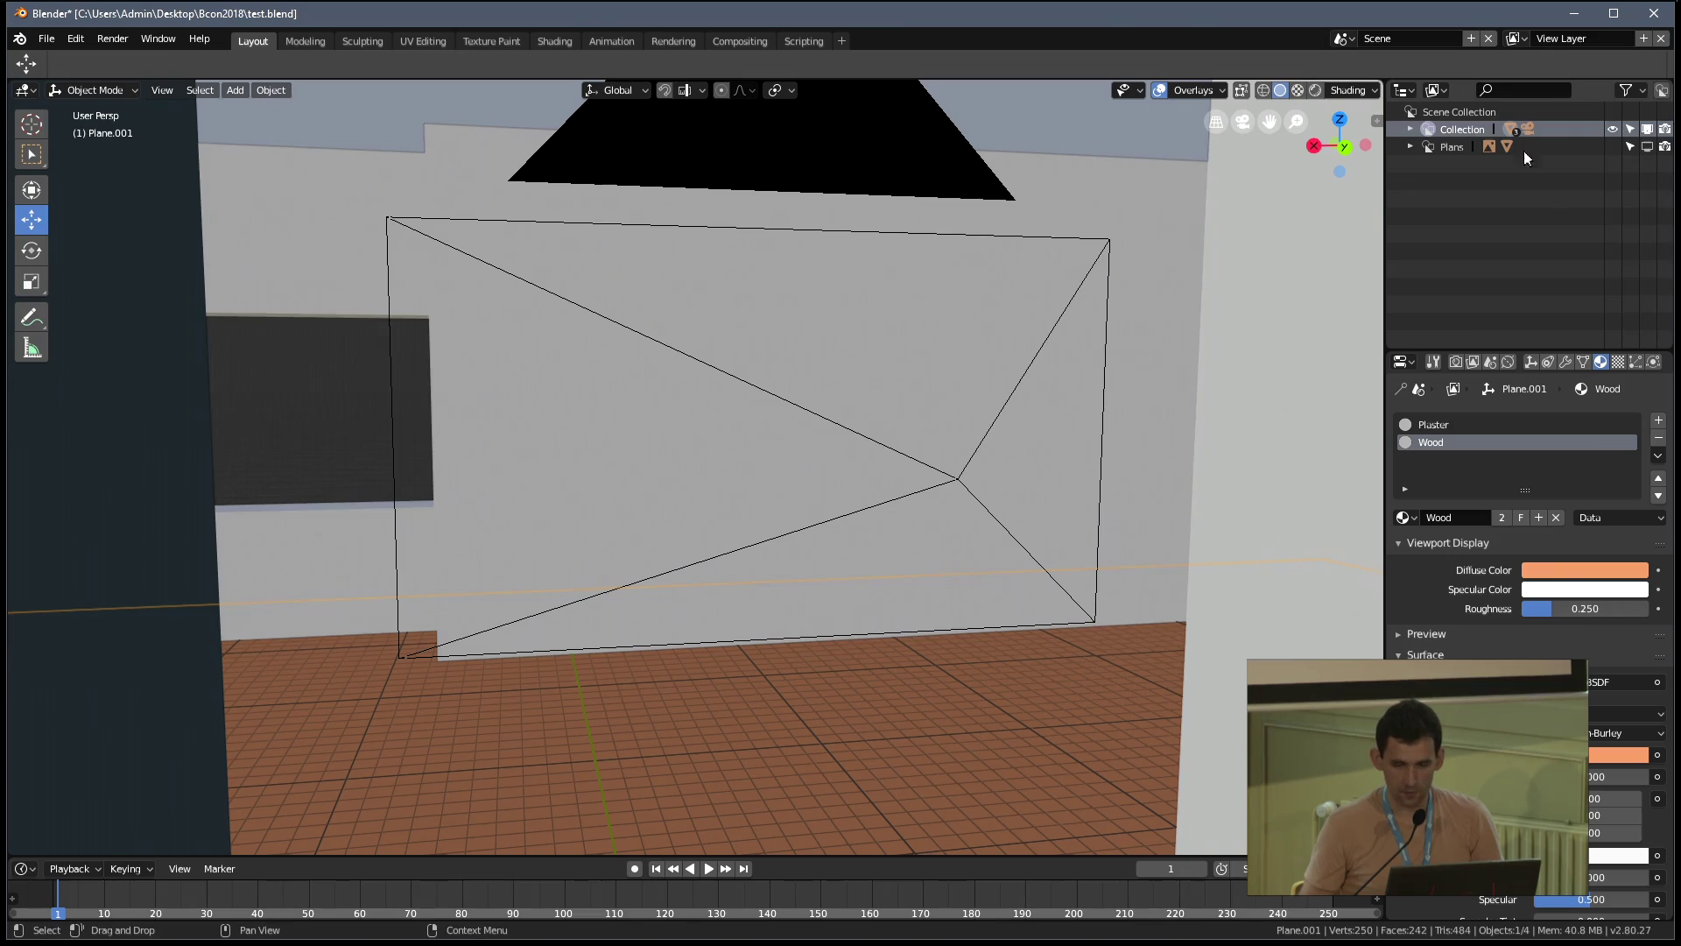
click(1613, 147)
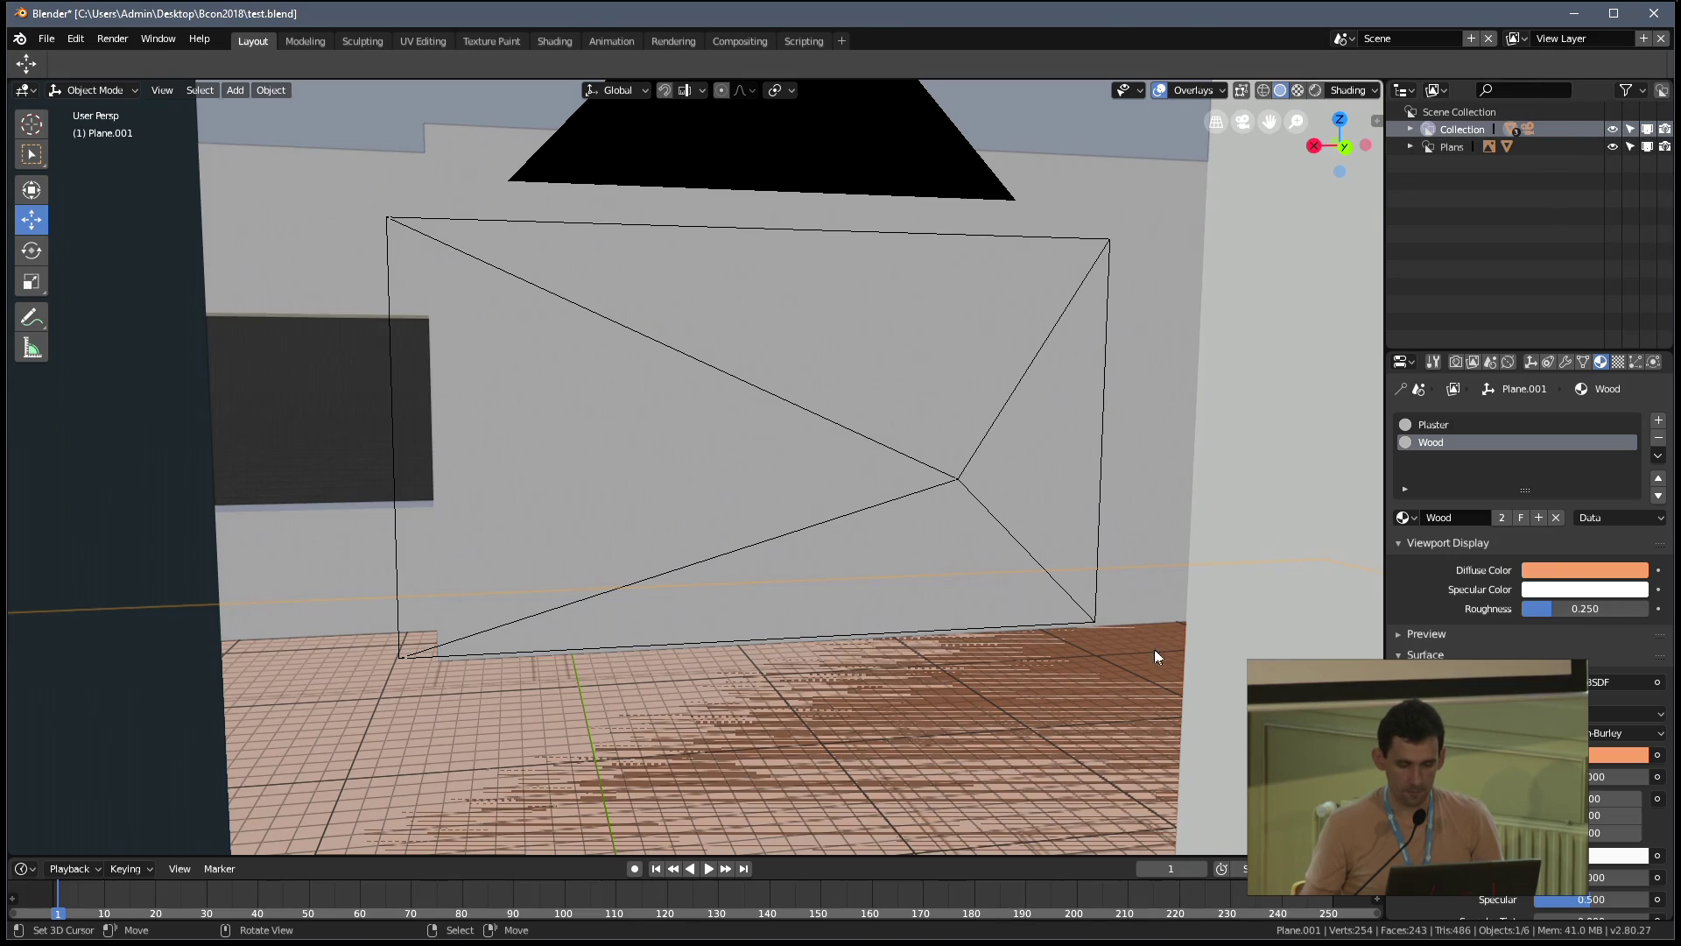
scroll(1138, 630, down, 7)
middle_drag(1099, 558, 1039, 610)
scroll(1039, 609, down, 2)
click(1040, 611)
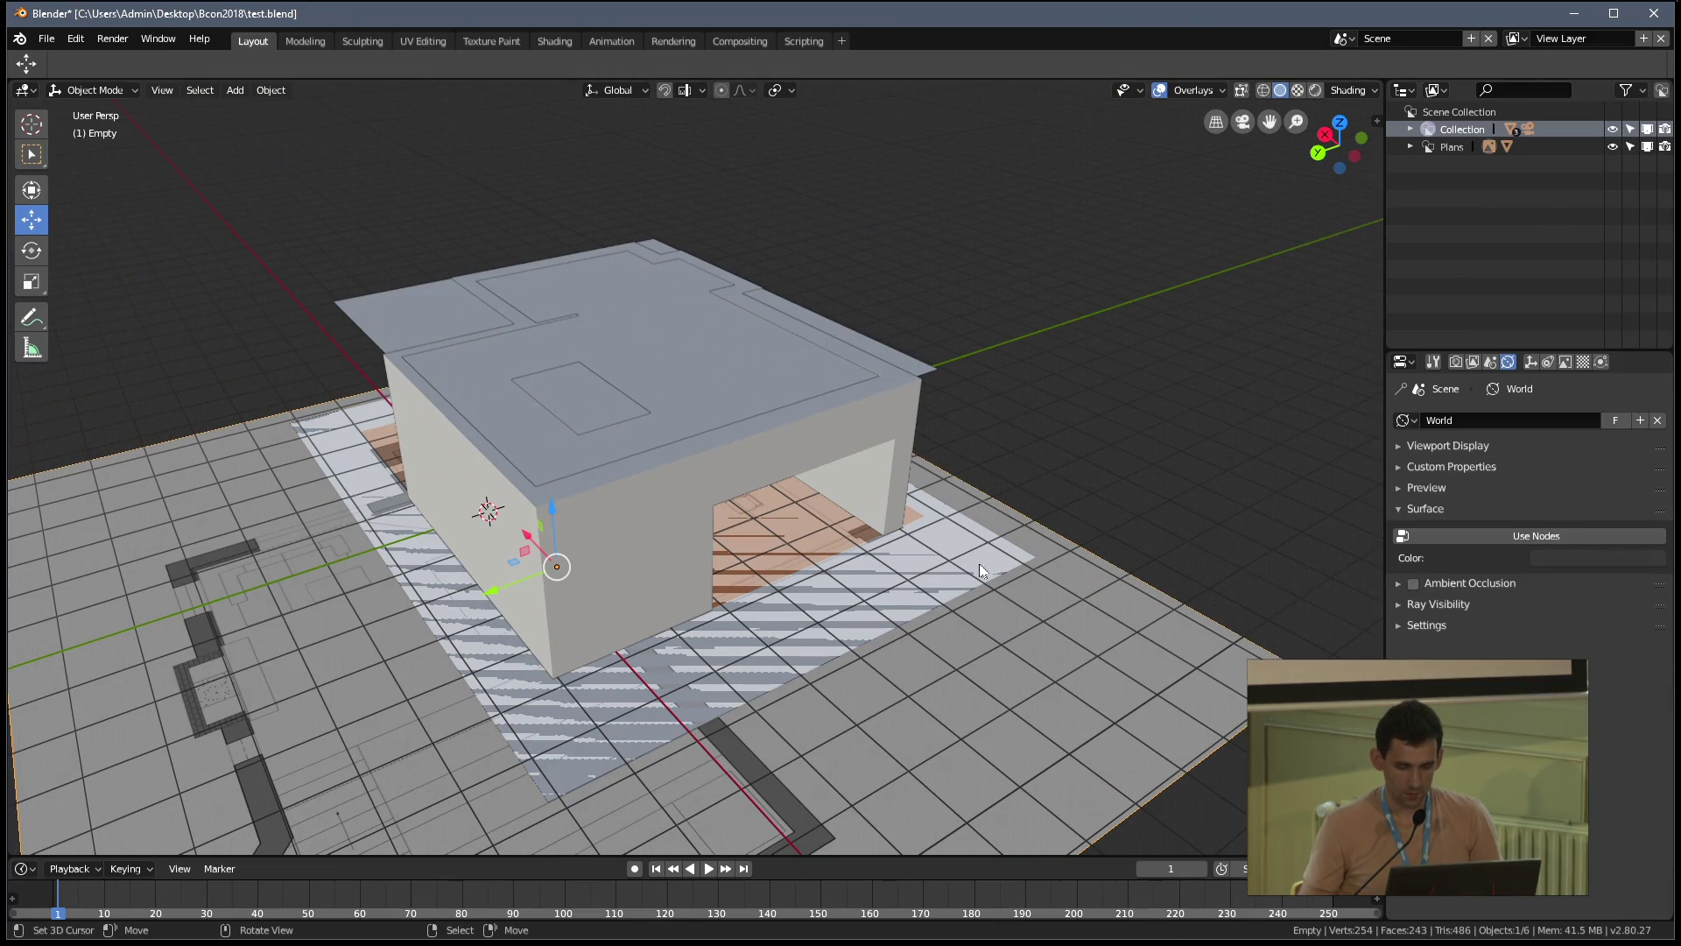
click(961, 550)
Create a new collection in the scene and name it Flootr
right_click(1410, 259)
click(1468, 235)
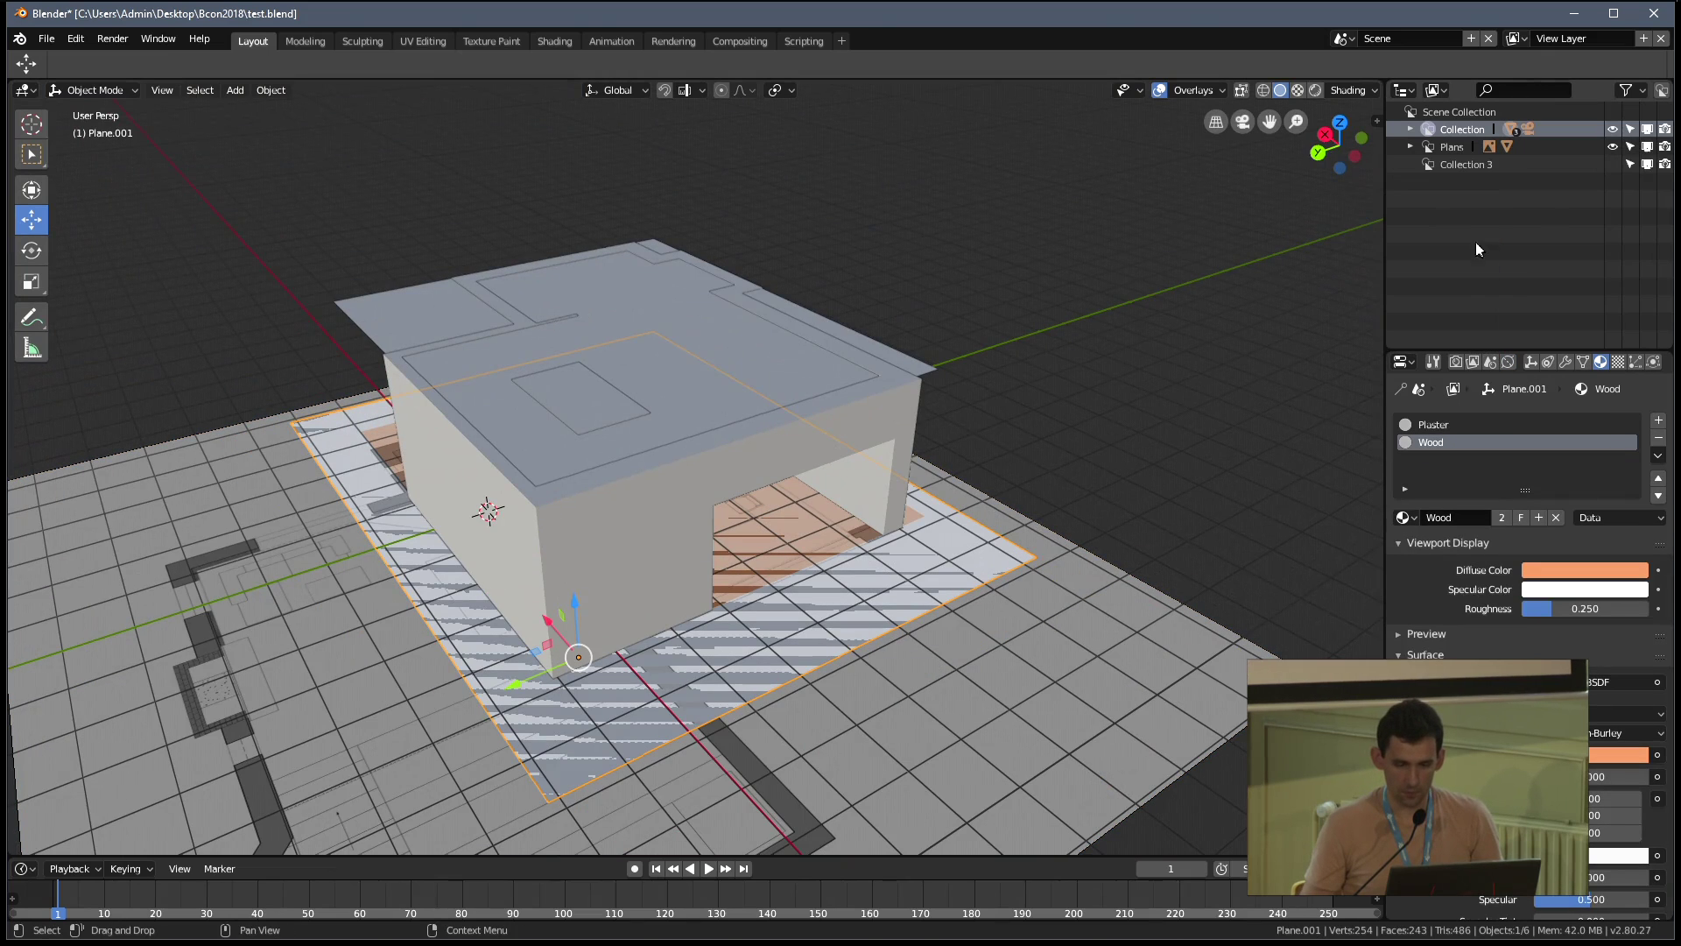
double_click(1507, 166)
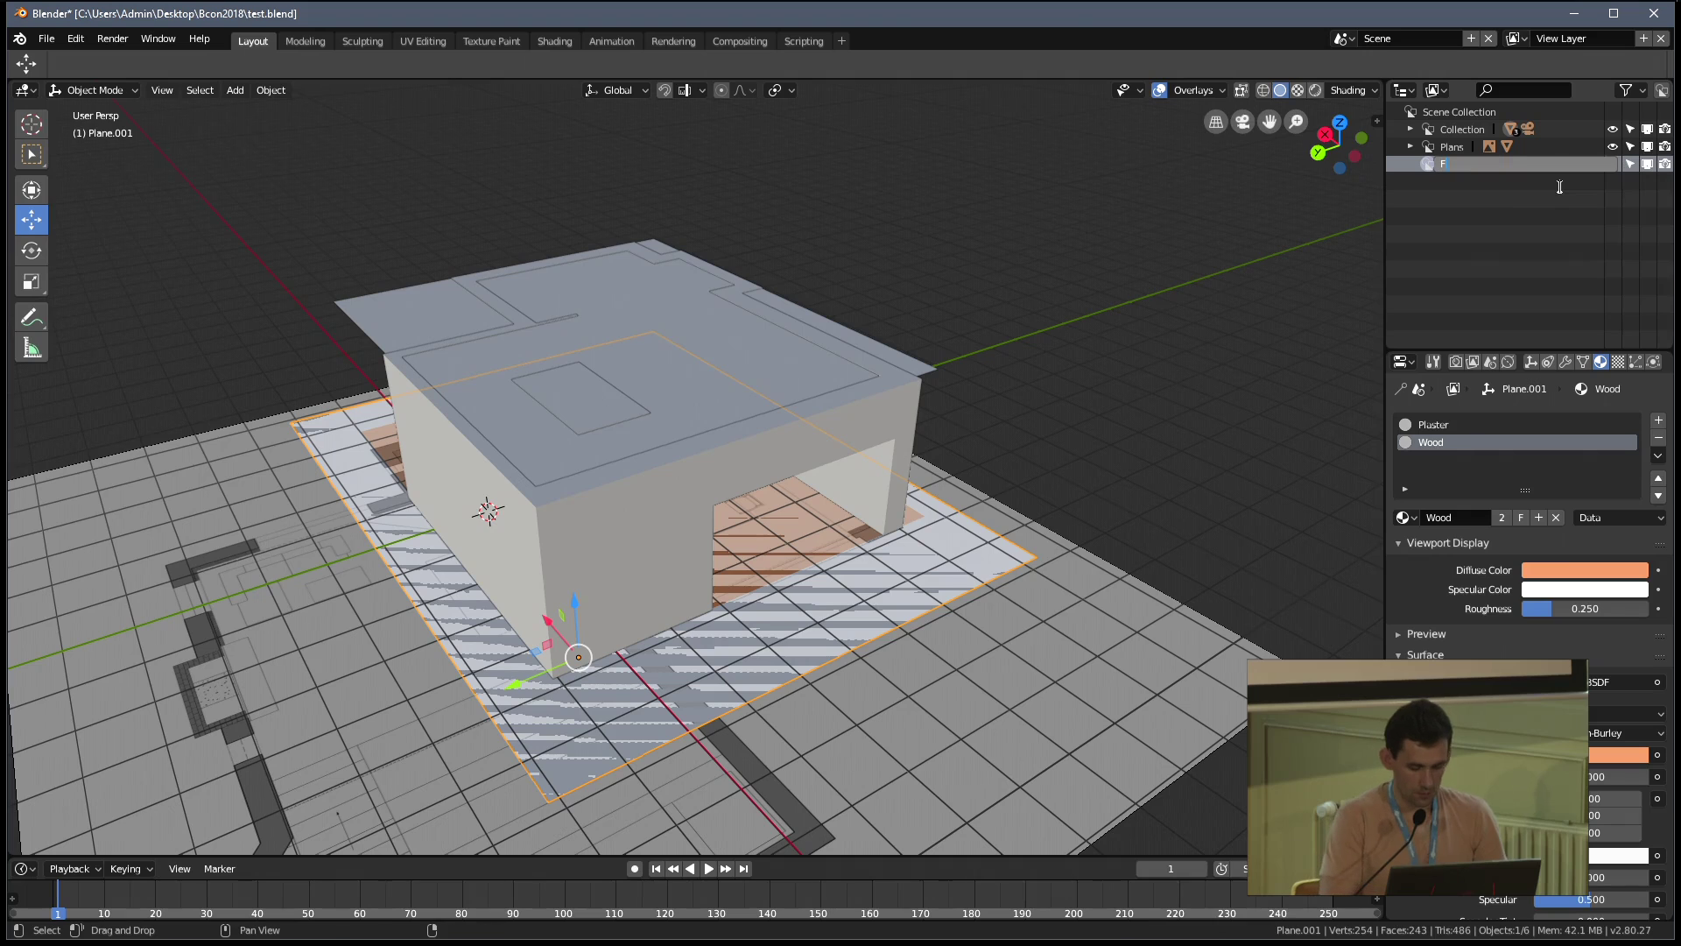
text(Floo)
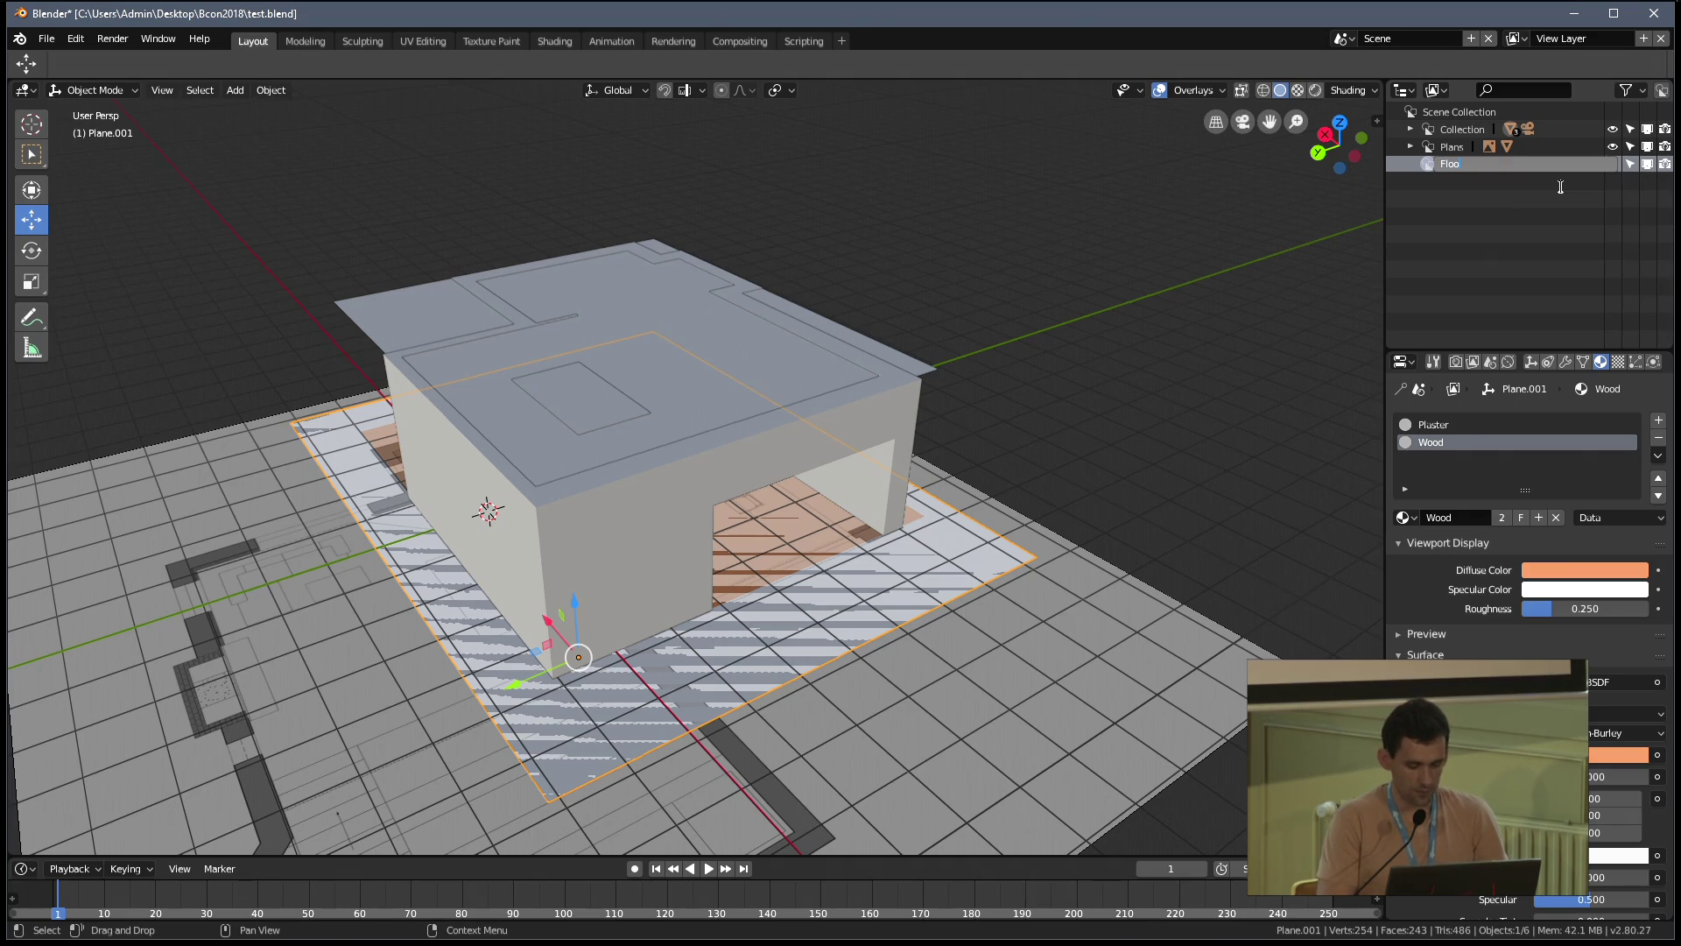
text(tr)
key(Return)
Move the floor plan reference image into the Flootr collection and hide that collection
right_click(1119, 604)
key(m)
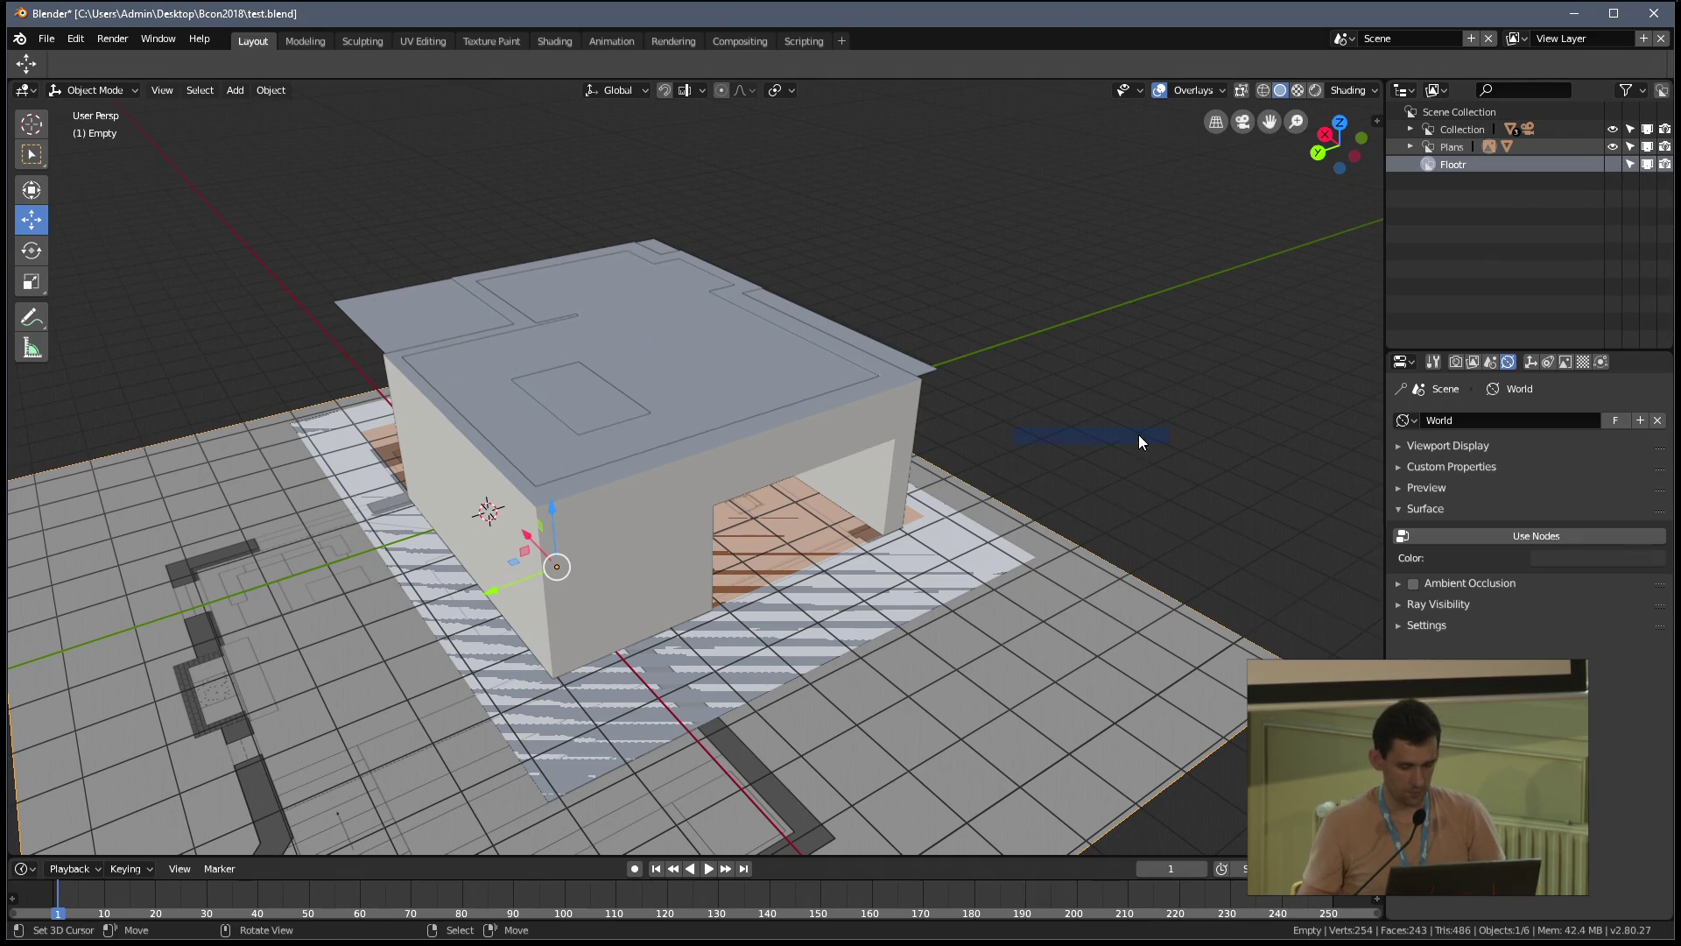
click(1105, 448)
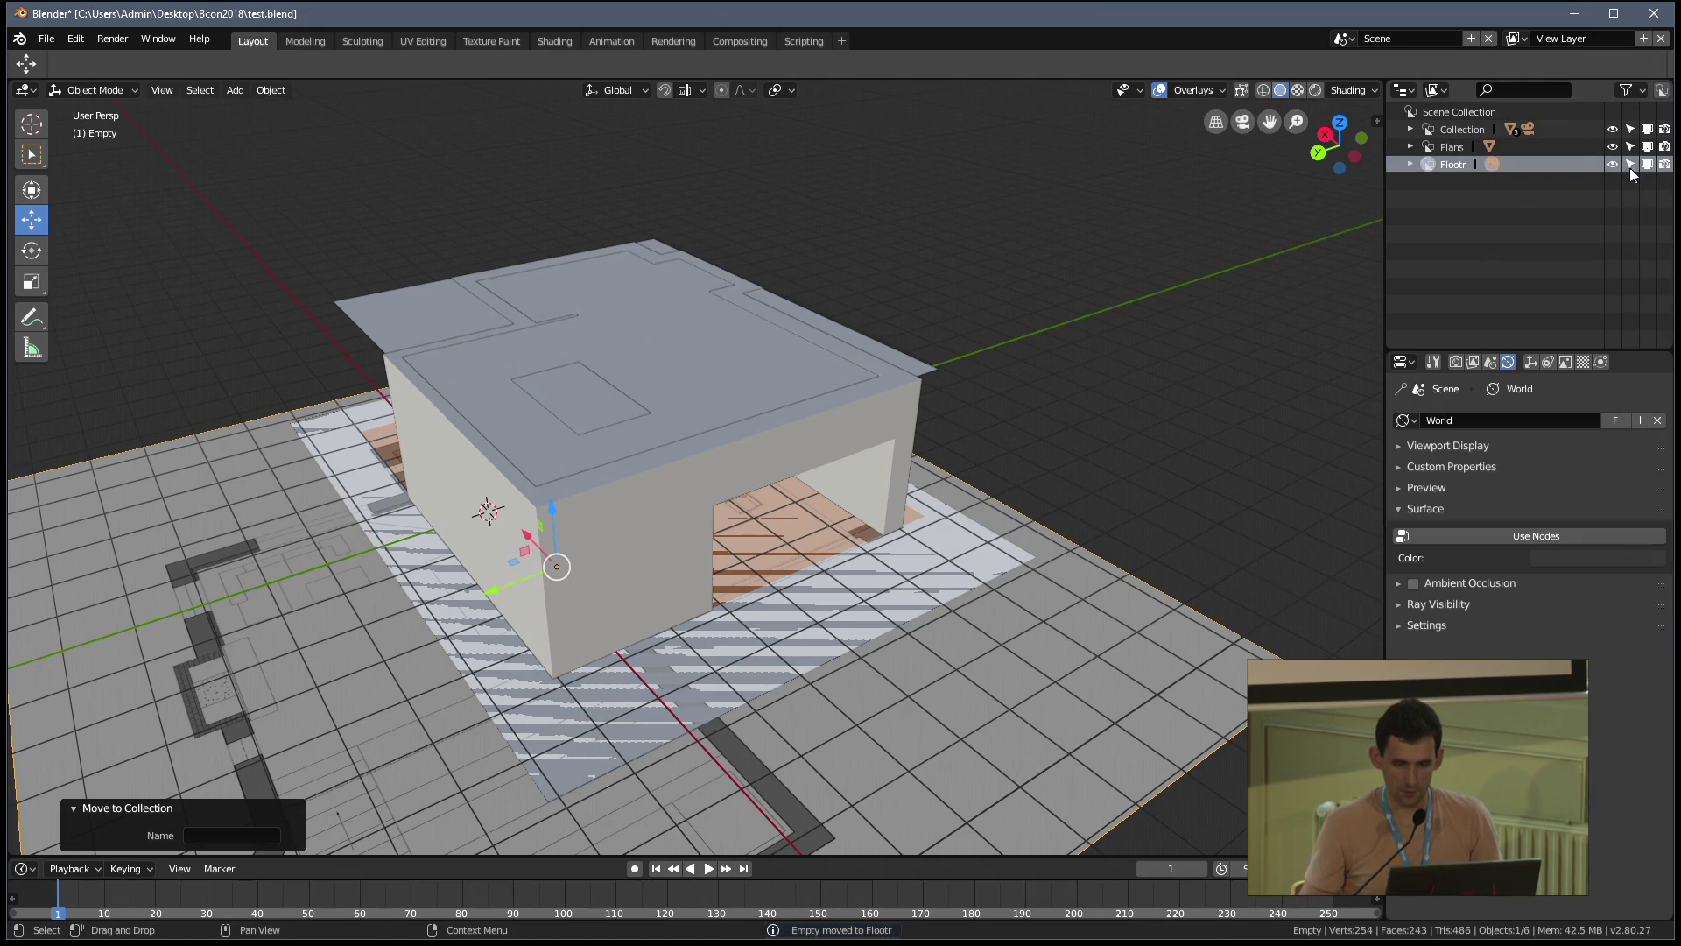
click(1612, 165)
Inspect the building with X-ray display on and return to opaque solid display
key(z)
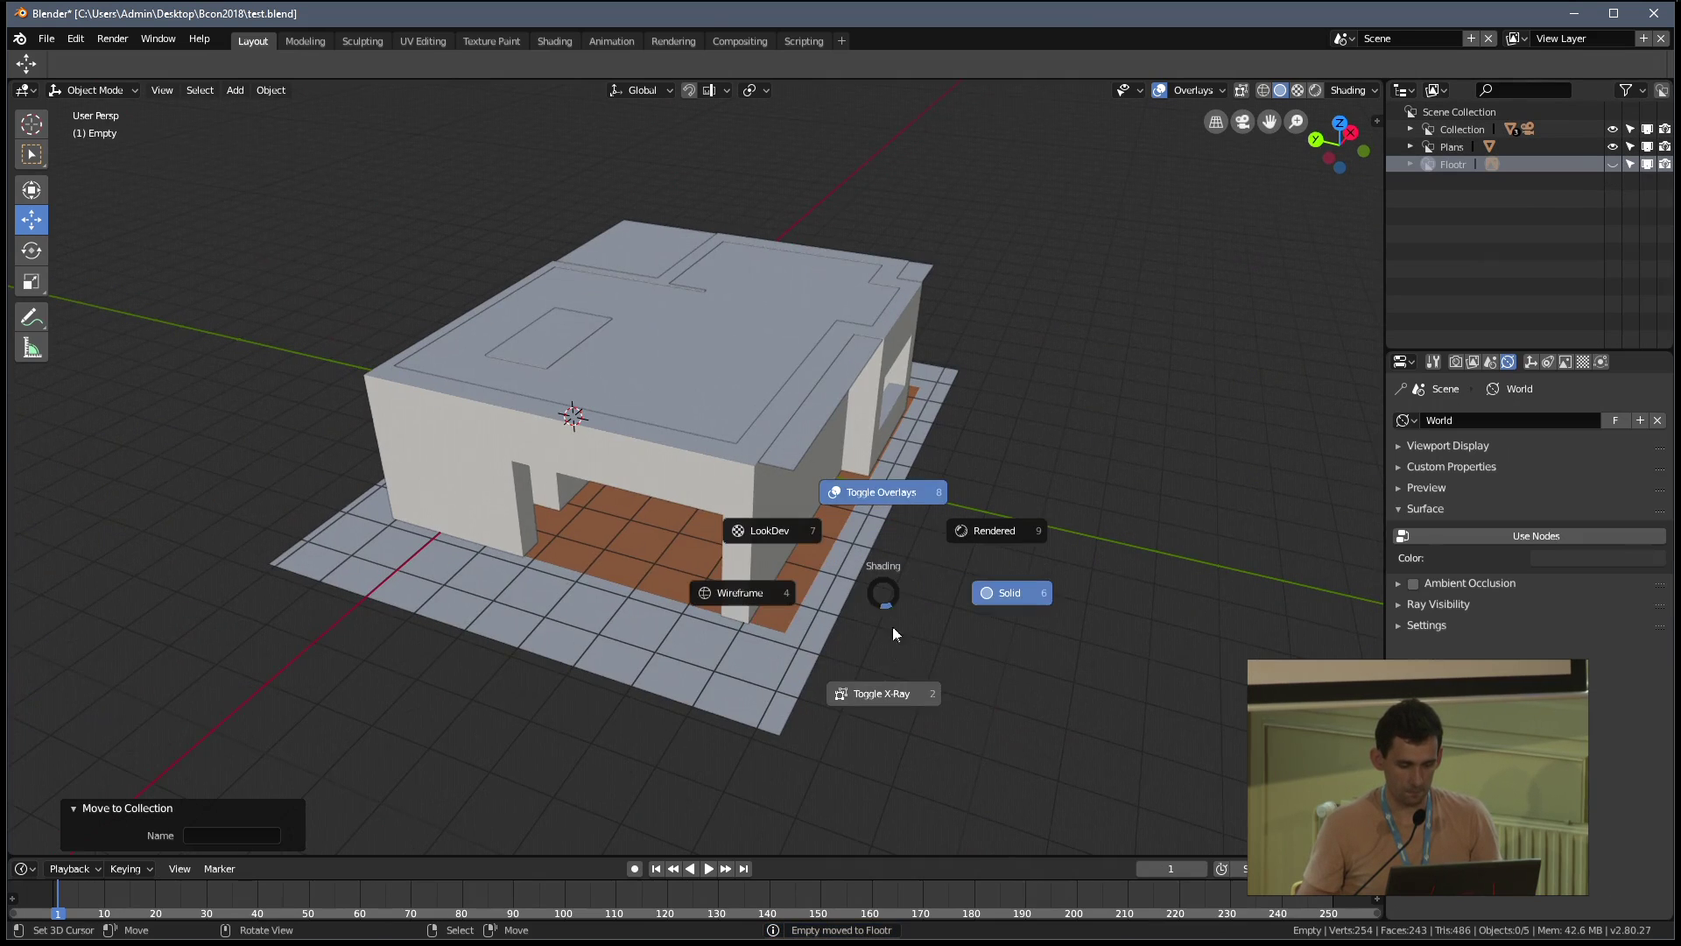
click(883, 706)
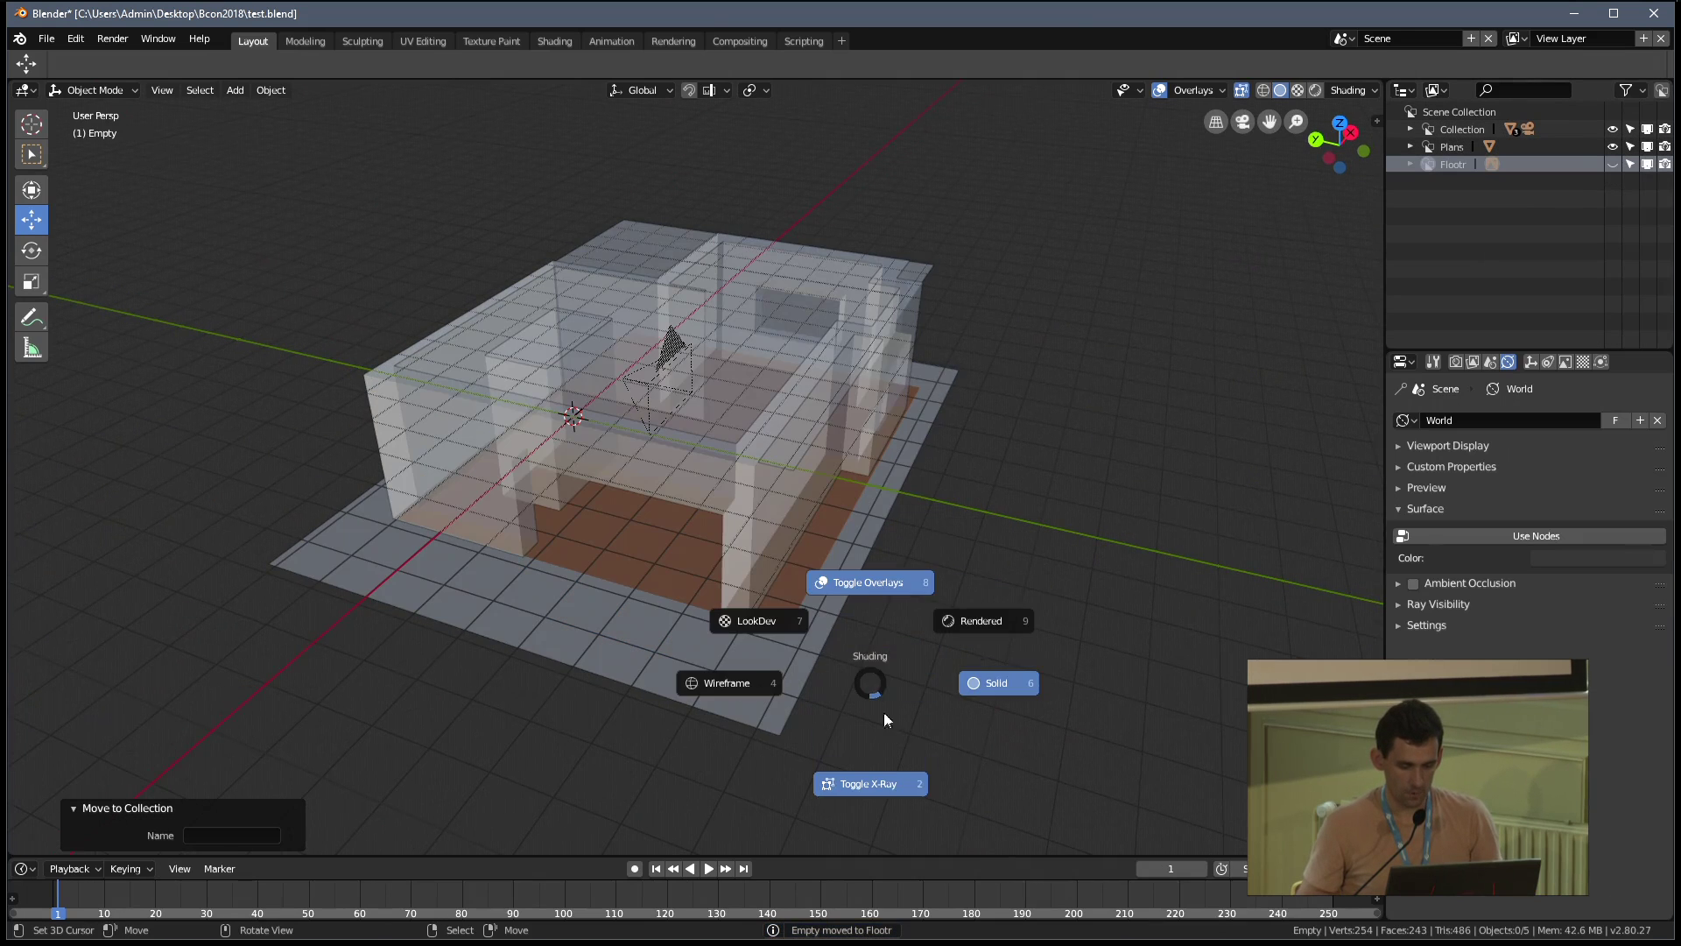
click(964, 708)
middle_drag(923, 585, 660, 644)
key(z)
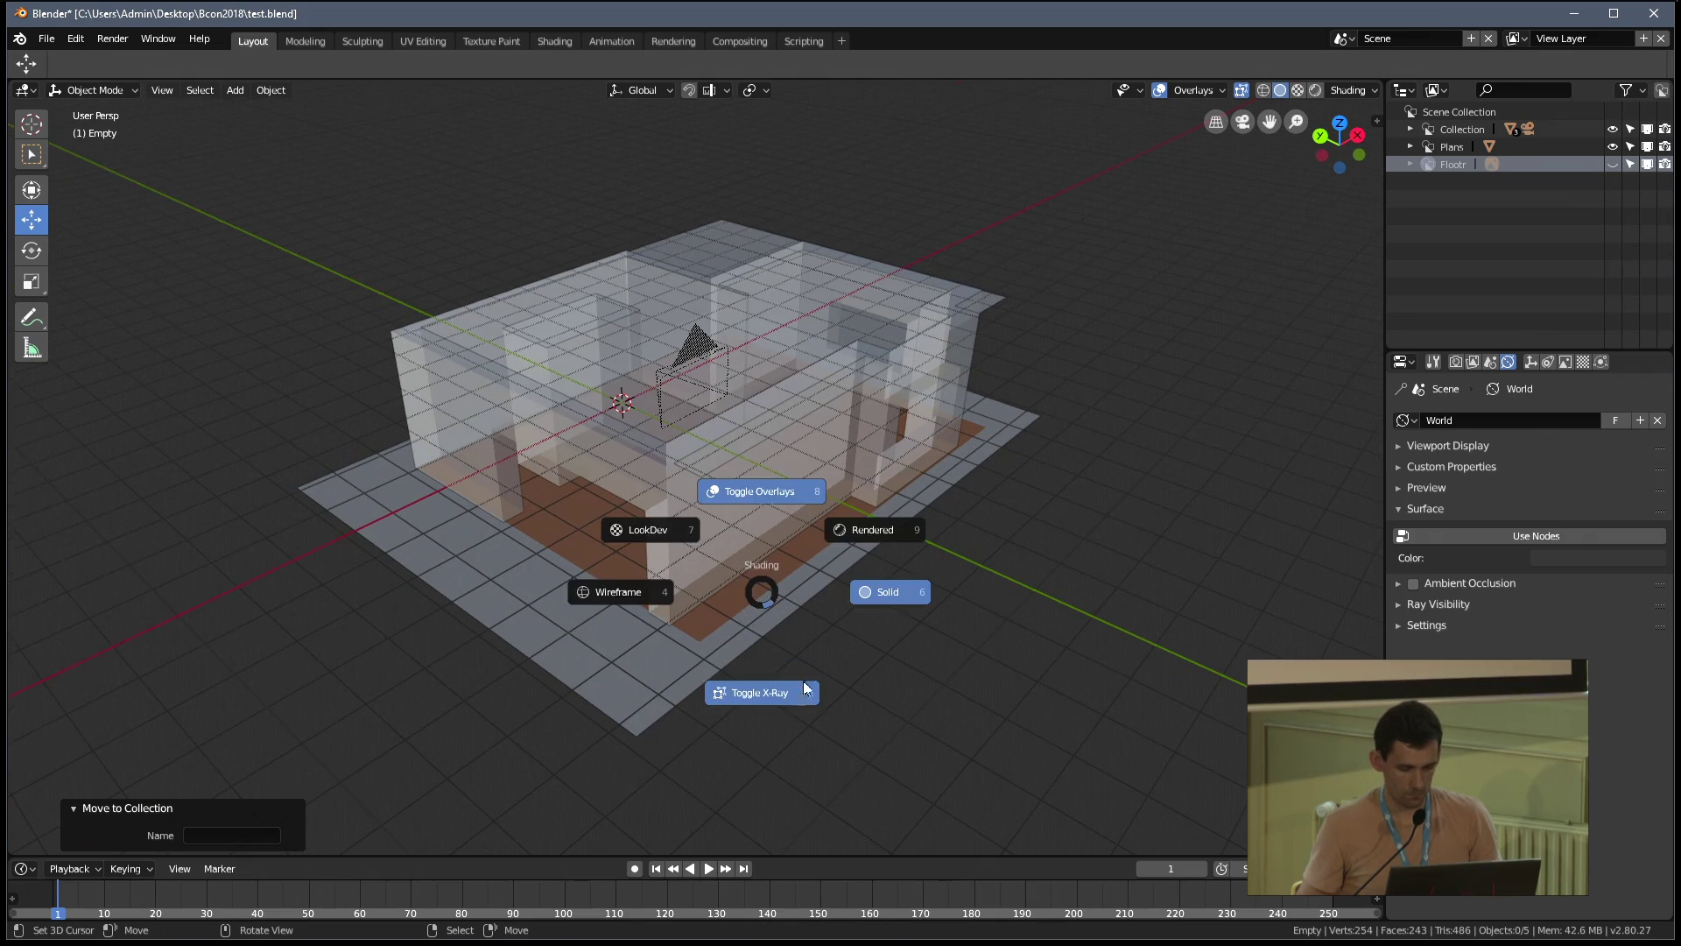
click(803, 686)
scroll(802, 577, up, 4)
mouse_move(802, 576)
middle_down()
mouse_move(774, 580)
mouse_move(822, 571)
middle_up()
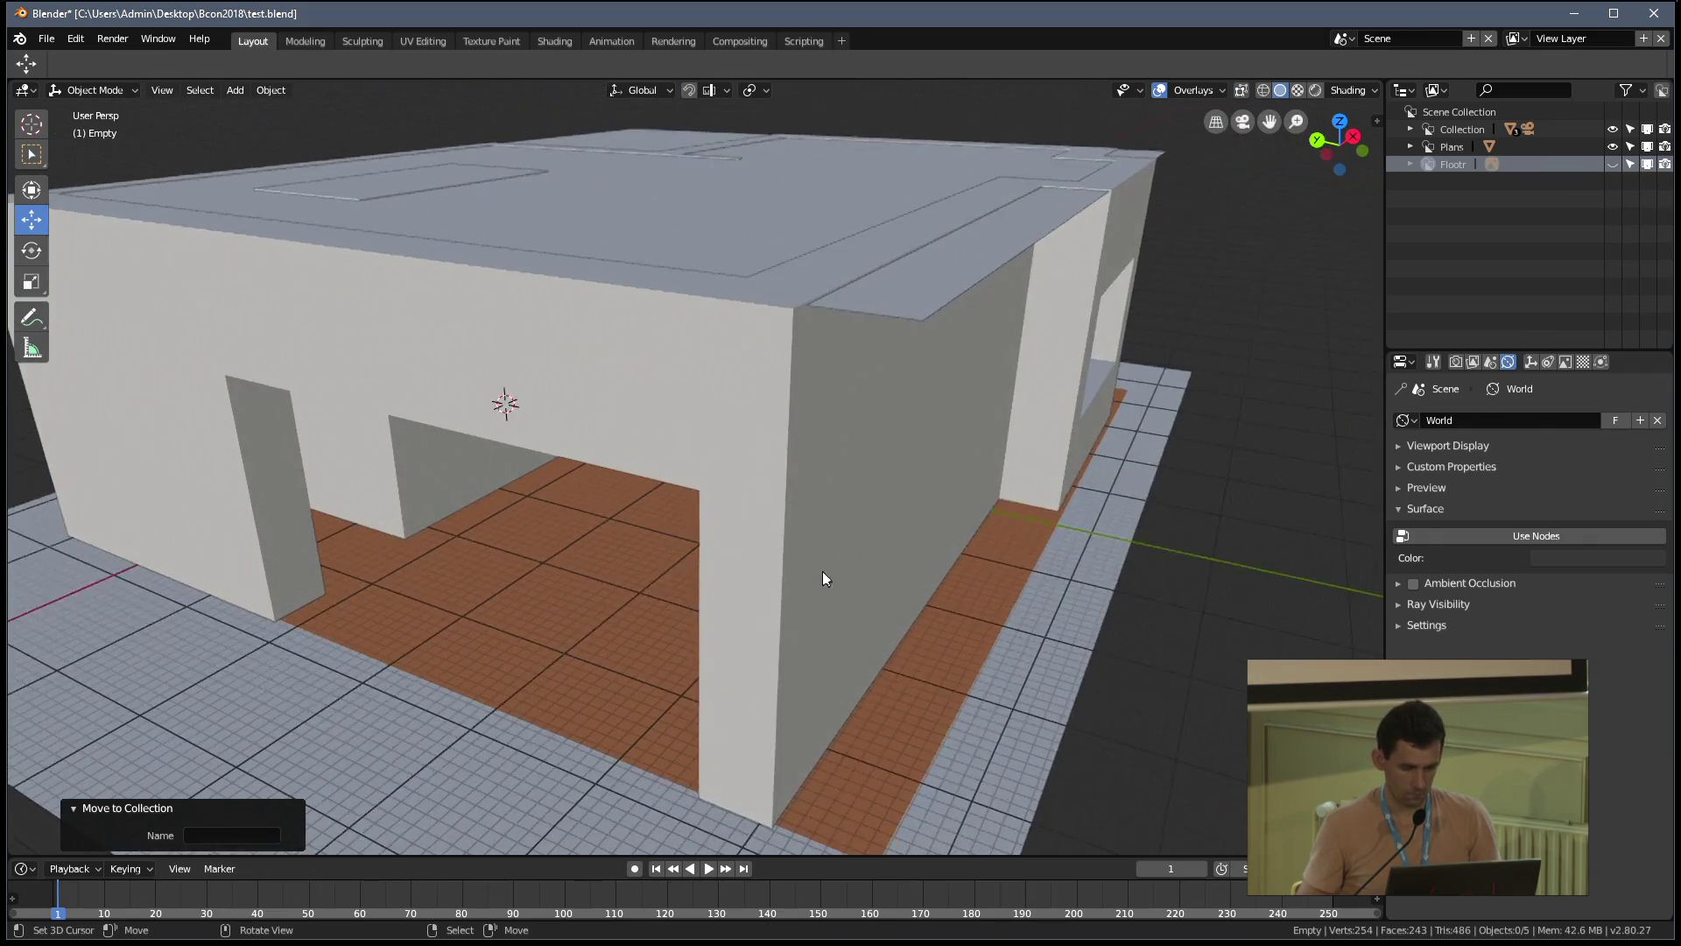
Select the floor plane and move it to the Flootr collection
scroll(823, 571, up, 1)
right_click(623, 615)
scroll(613, 604, down, 3)
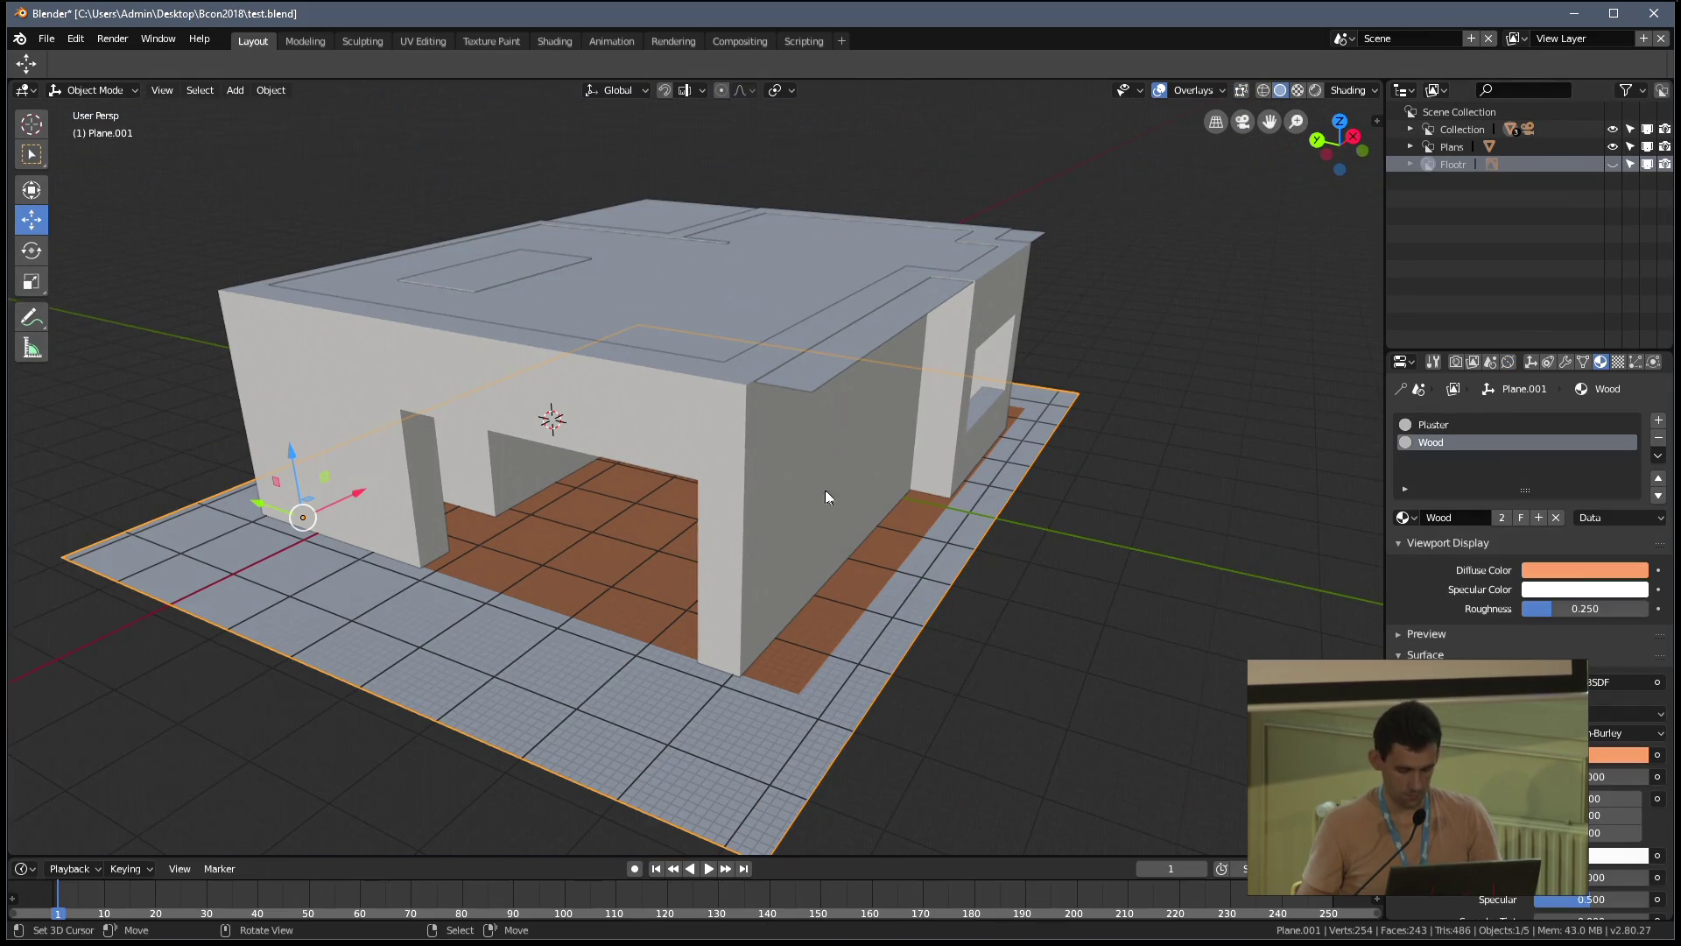
key(m)
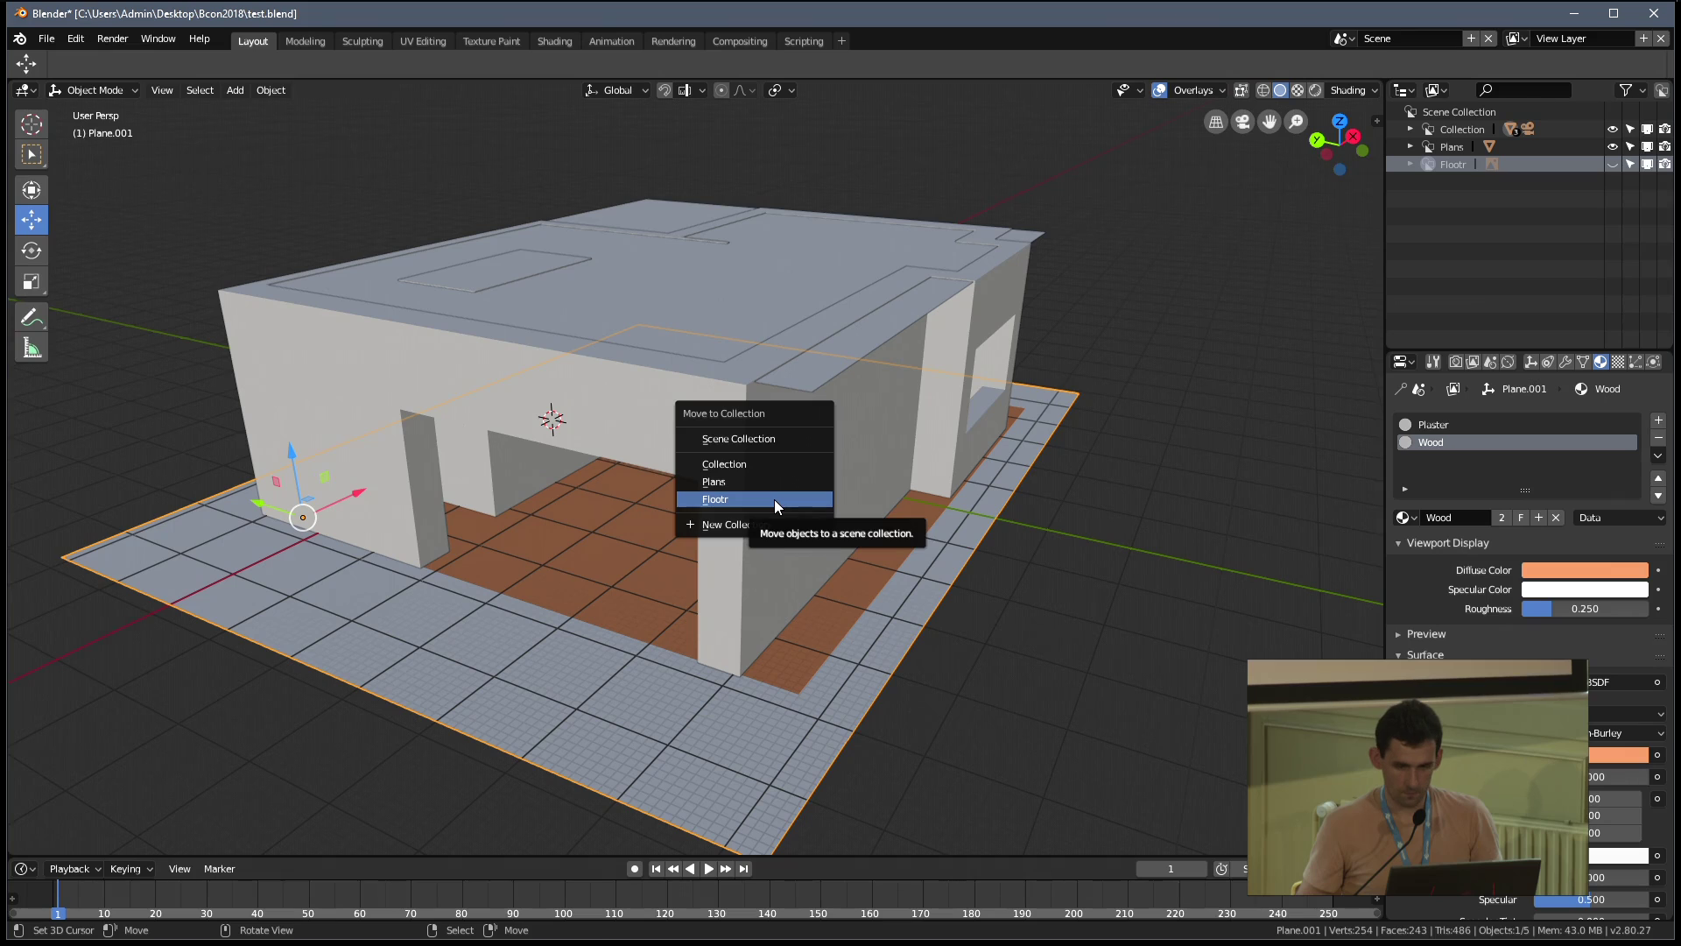
click(774, 499)
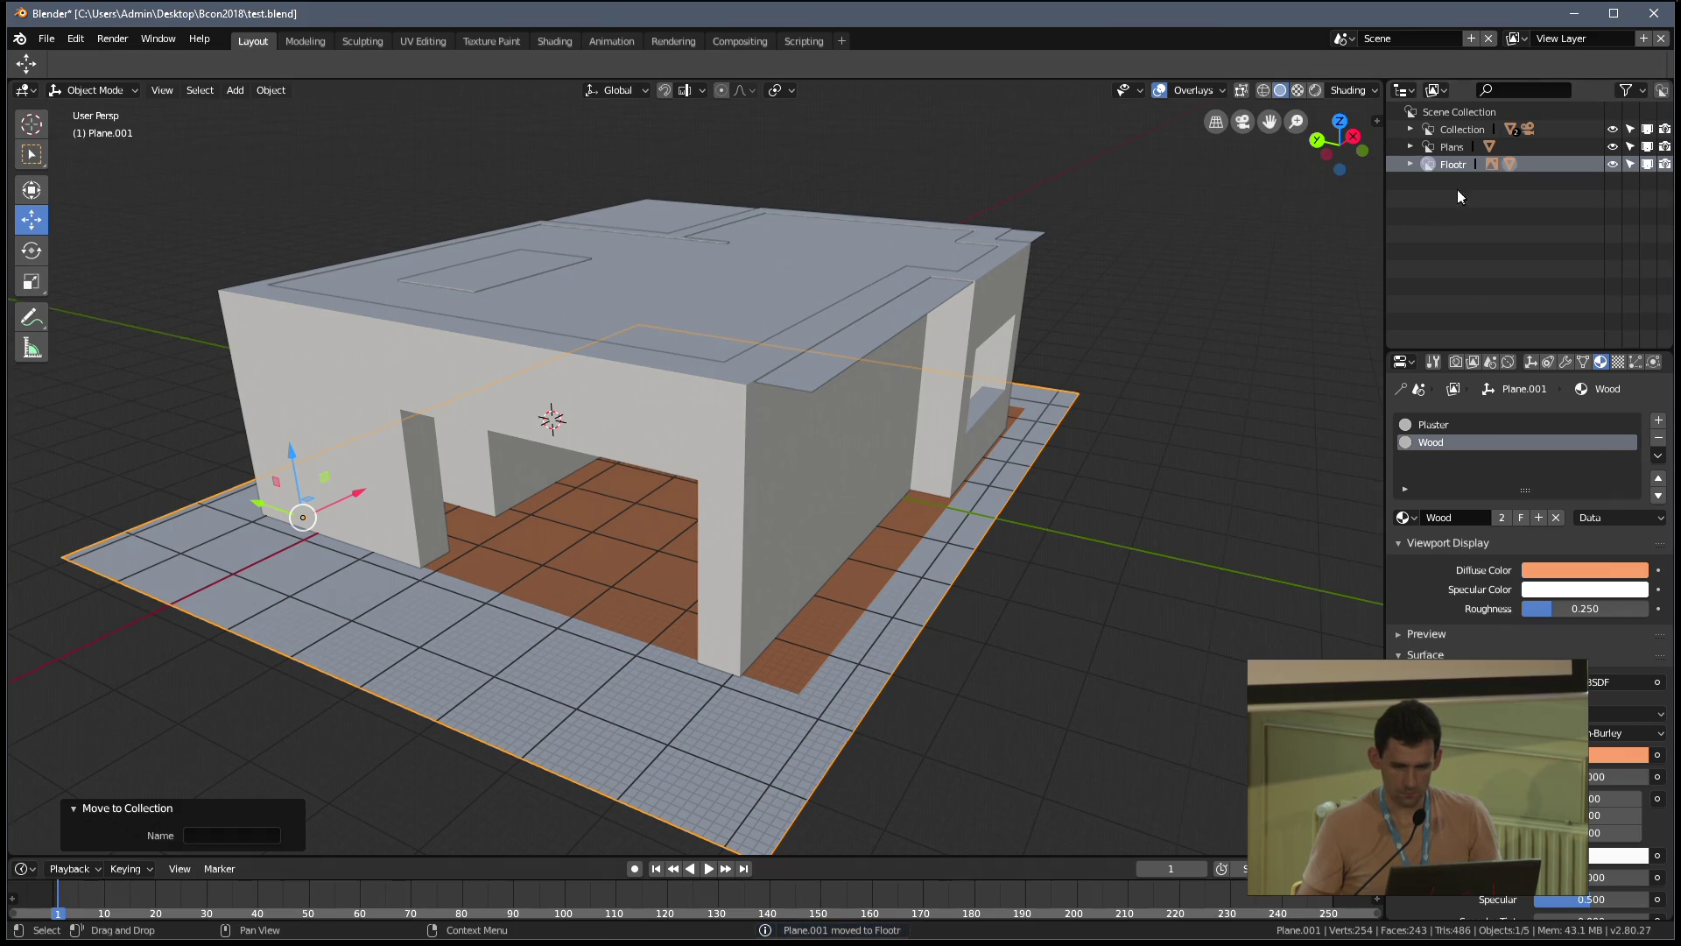
Try hiding the Flootr collection and restore its visibility
click(1613, 164)
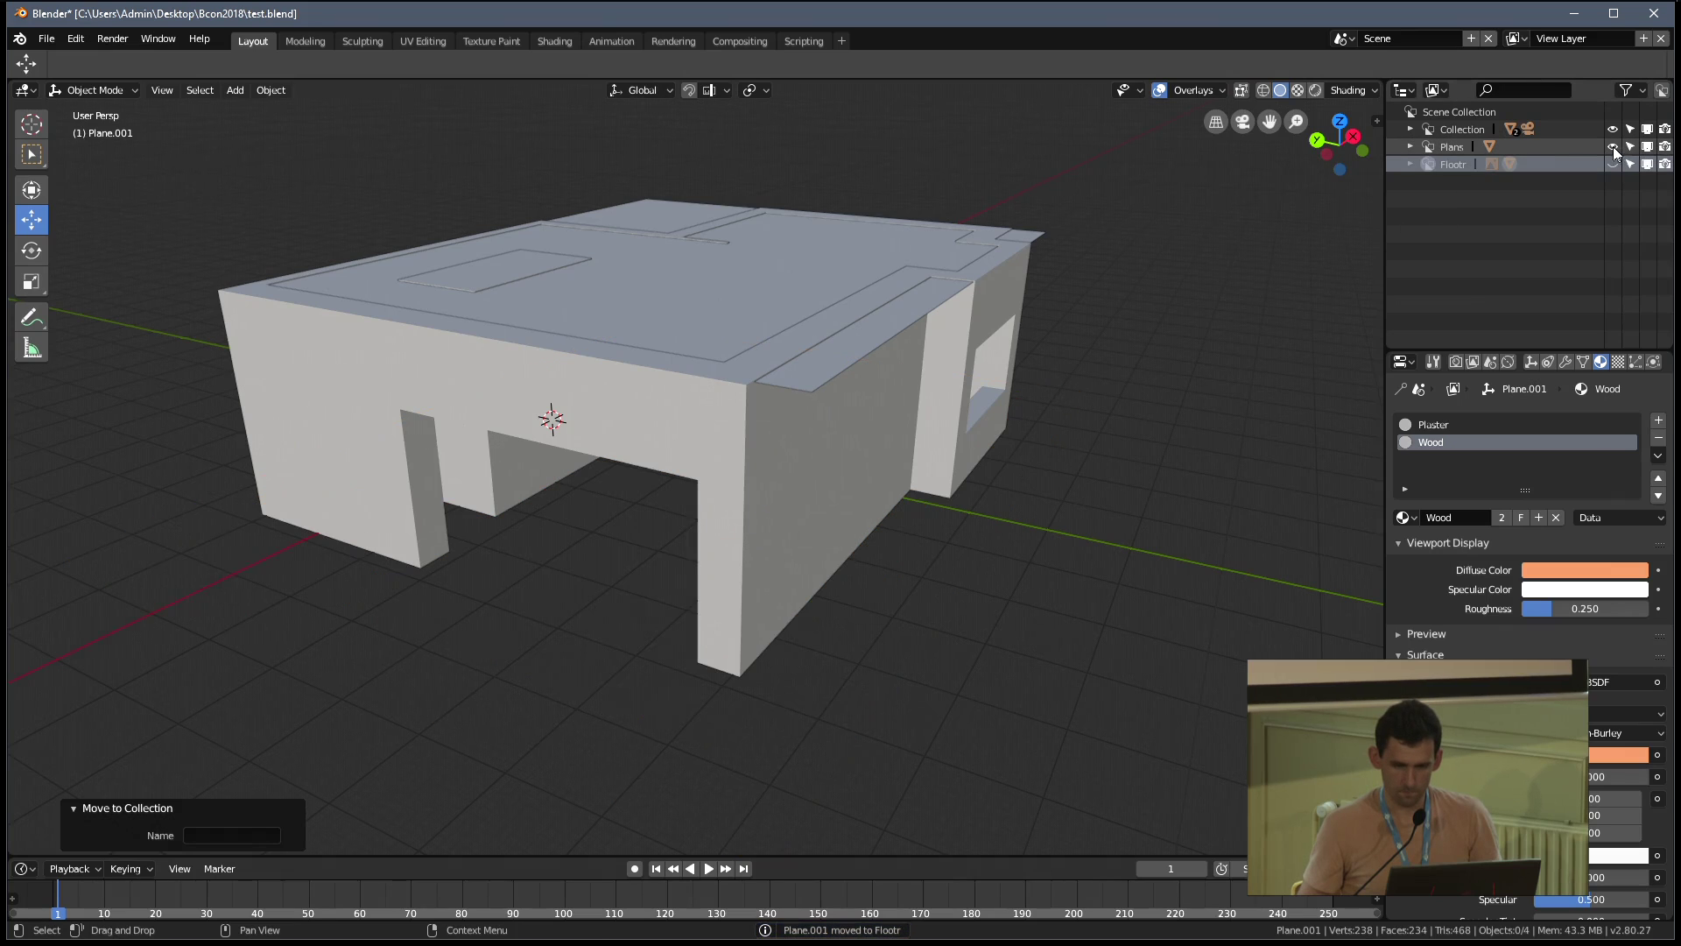
key(ctrl+z)
middle_drag(1102, 289, 854, 426)
click(1648, 167)
click(1649, 167)
Move the floor plan reference image back to the Plans collection
click(311, 644)
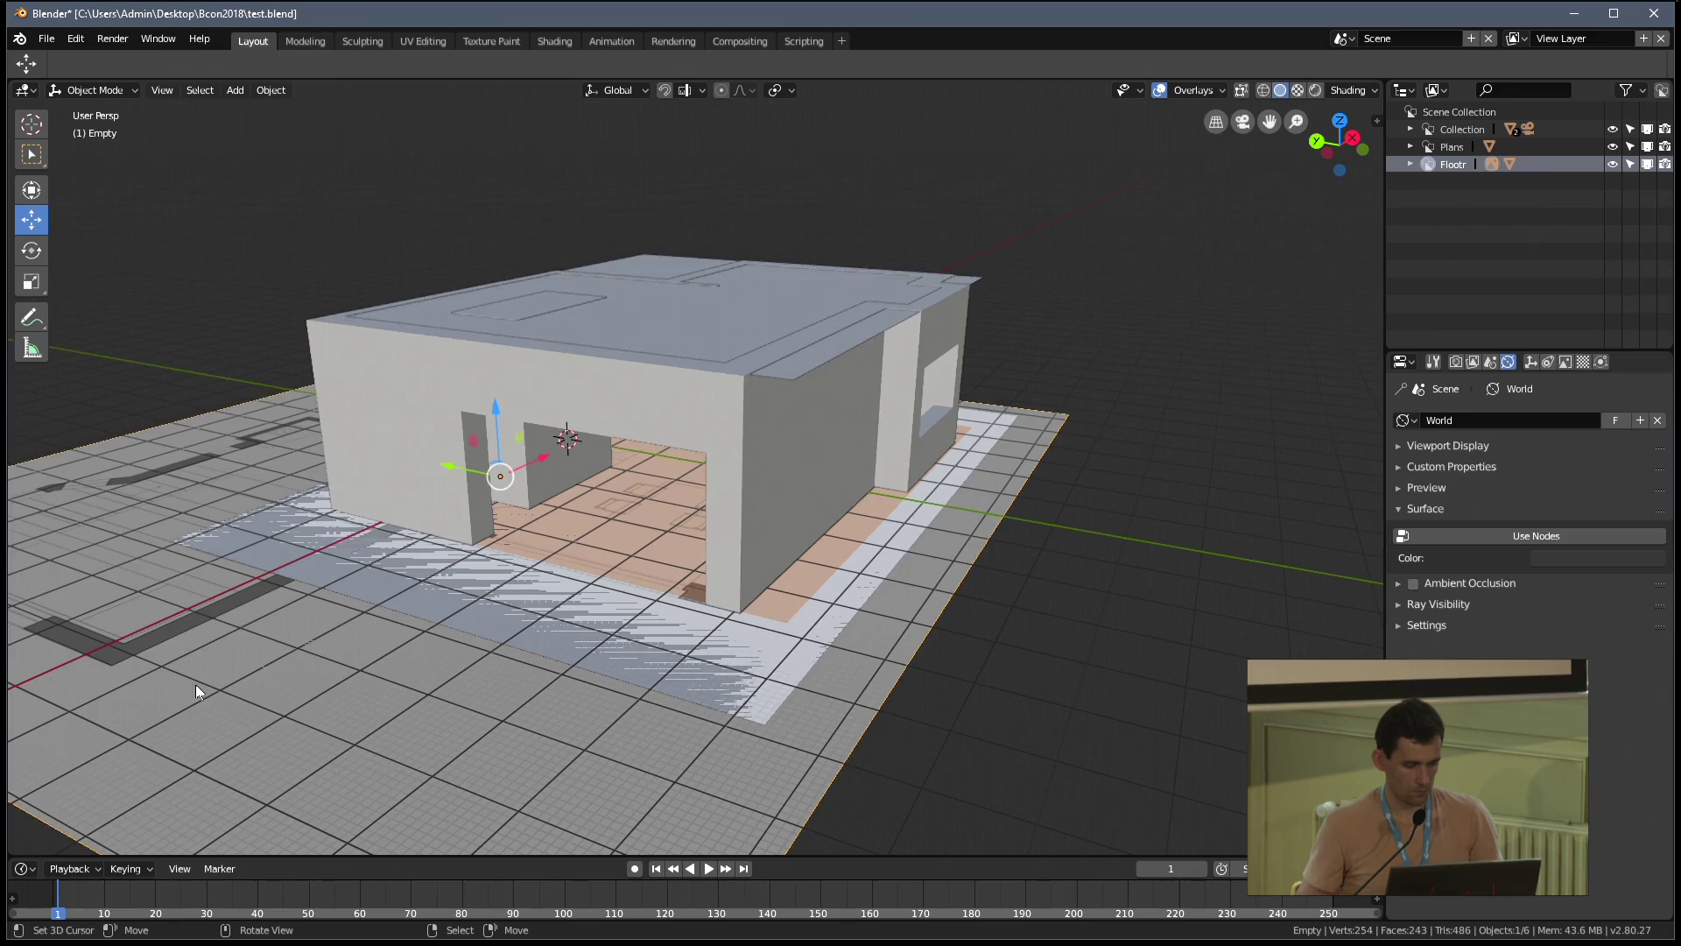
scroll(196, 684, down, 2)
key(m)
click(369, 587)
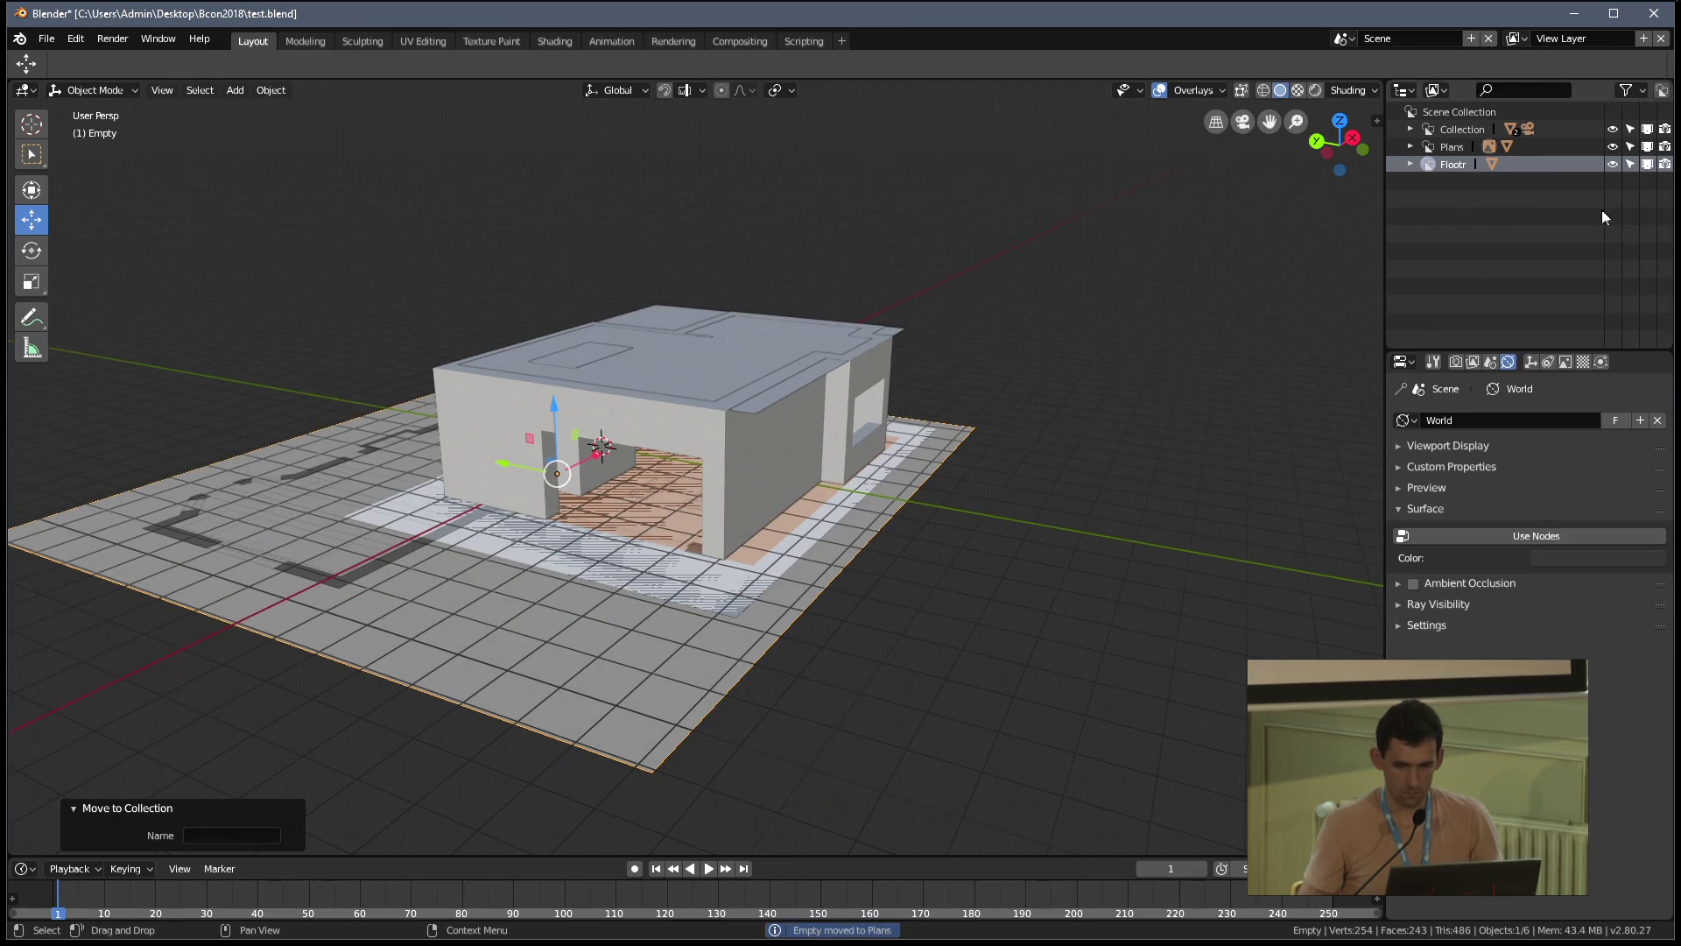
Disable the Flootr collection in the viewports and hide the ceiling plane to expose the rooms
click(1649, 166)
middle_drag(976, 350, 890, 454)
scroll(890, 454, up, 3)
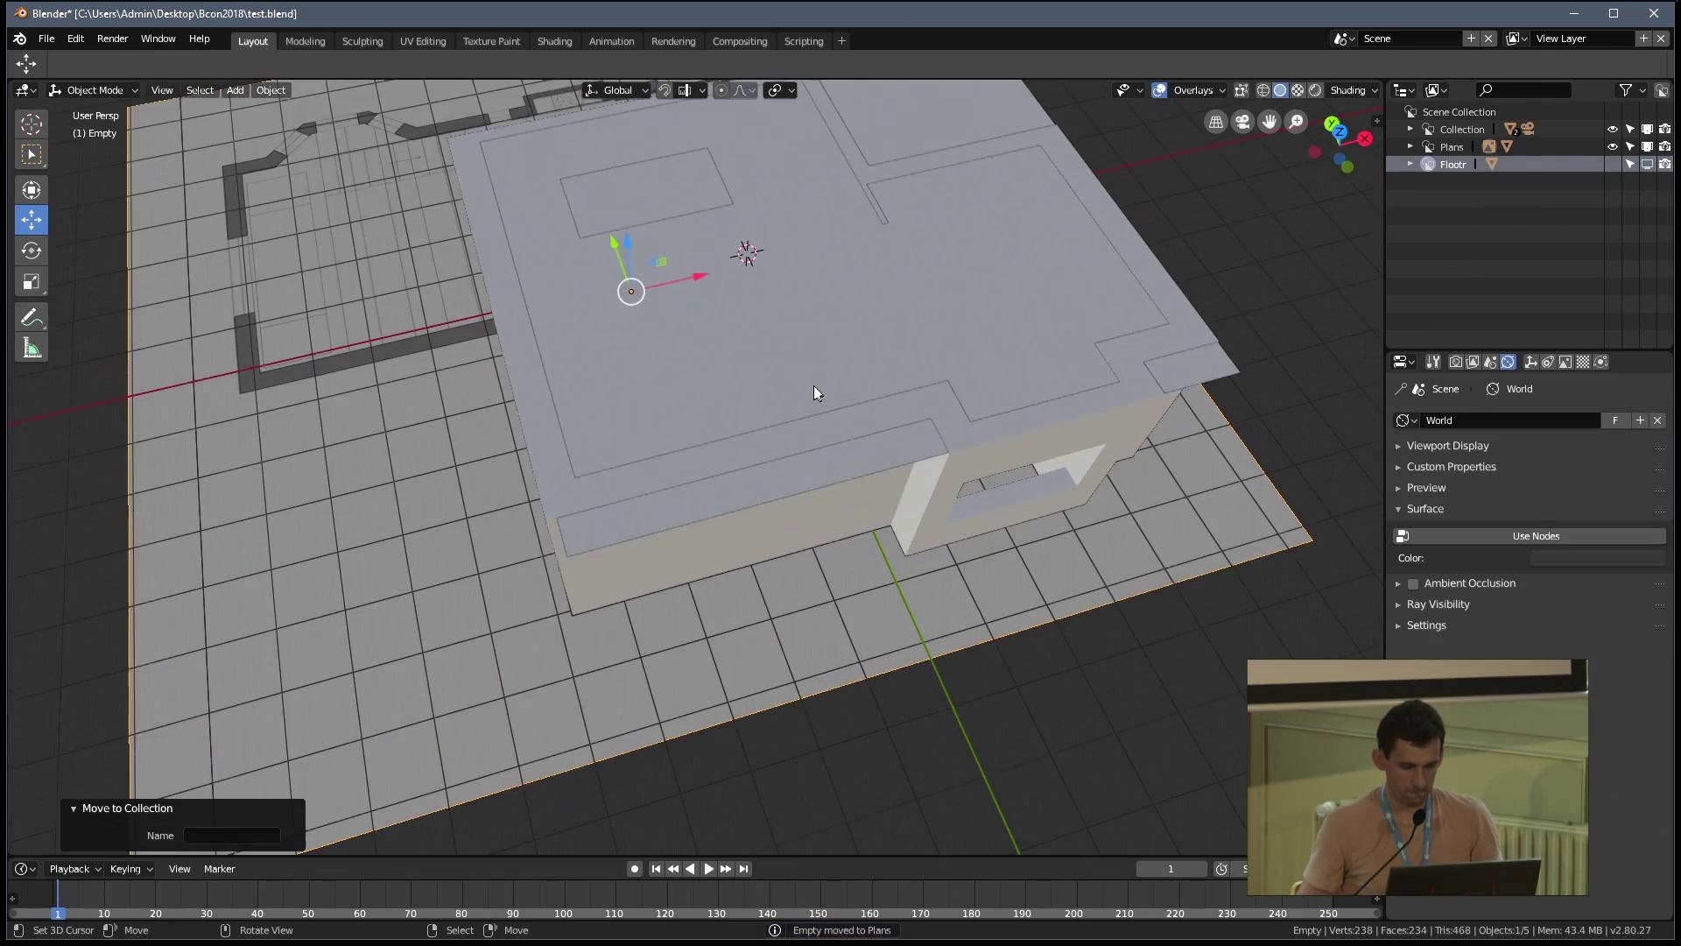
click(822, 361)
key(h)
middle_drag(820, 365, 658, 417)
scroll(818, 473, up, 3)
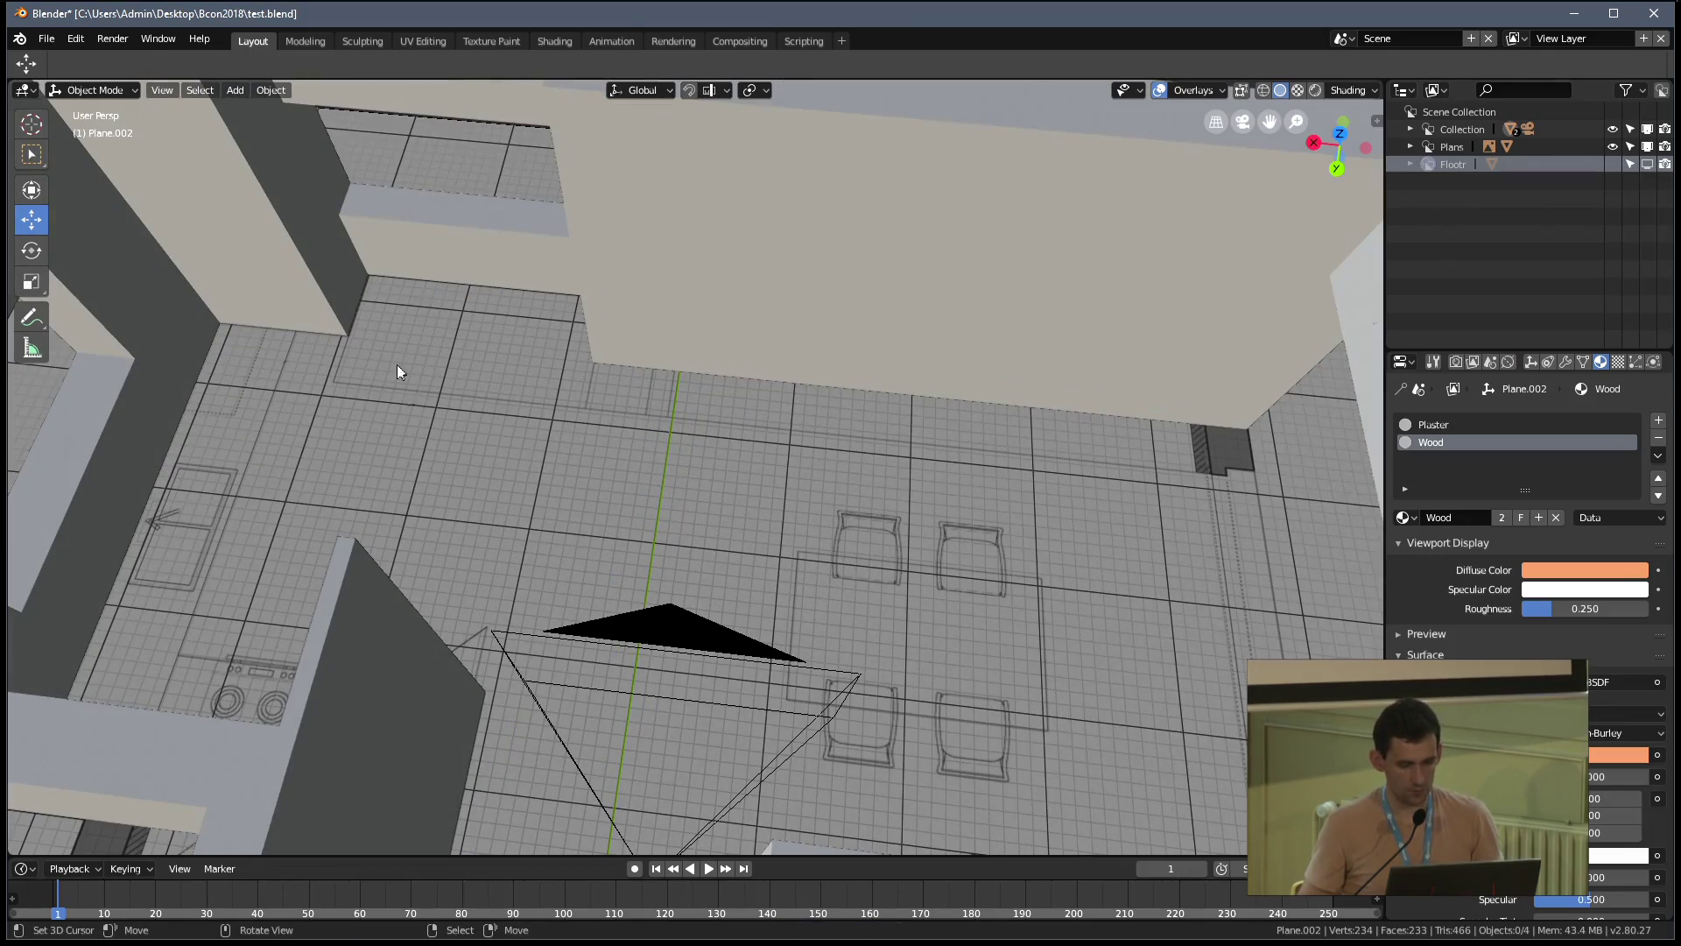
Add a cube with a 0.1 m radius at the world origin
middle_drag(1145, 435, 1033, 439)
middle_drag(1057, 306, 788, 454)
key(shift+a)
key(Escape)
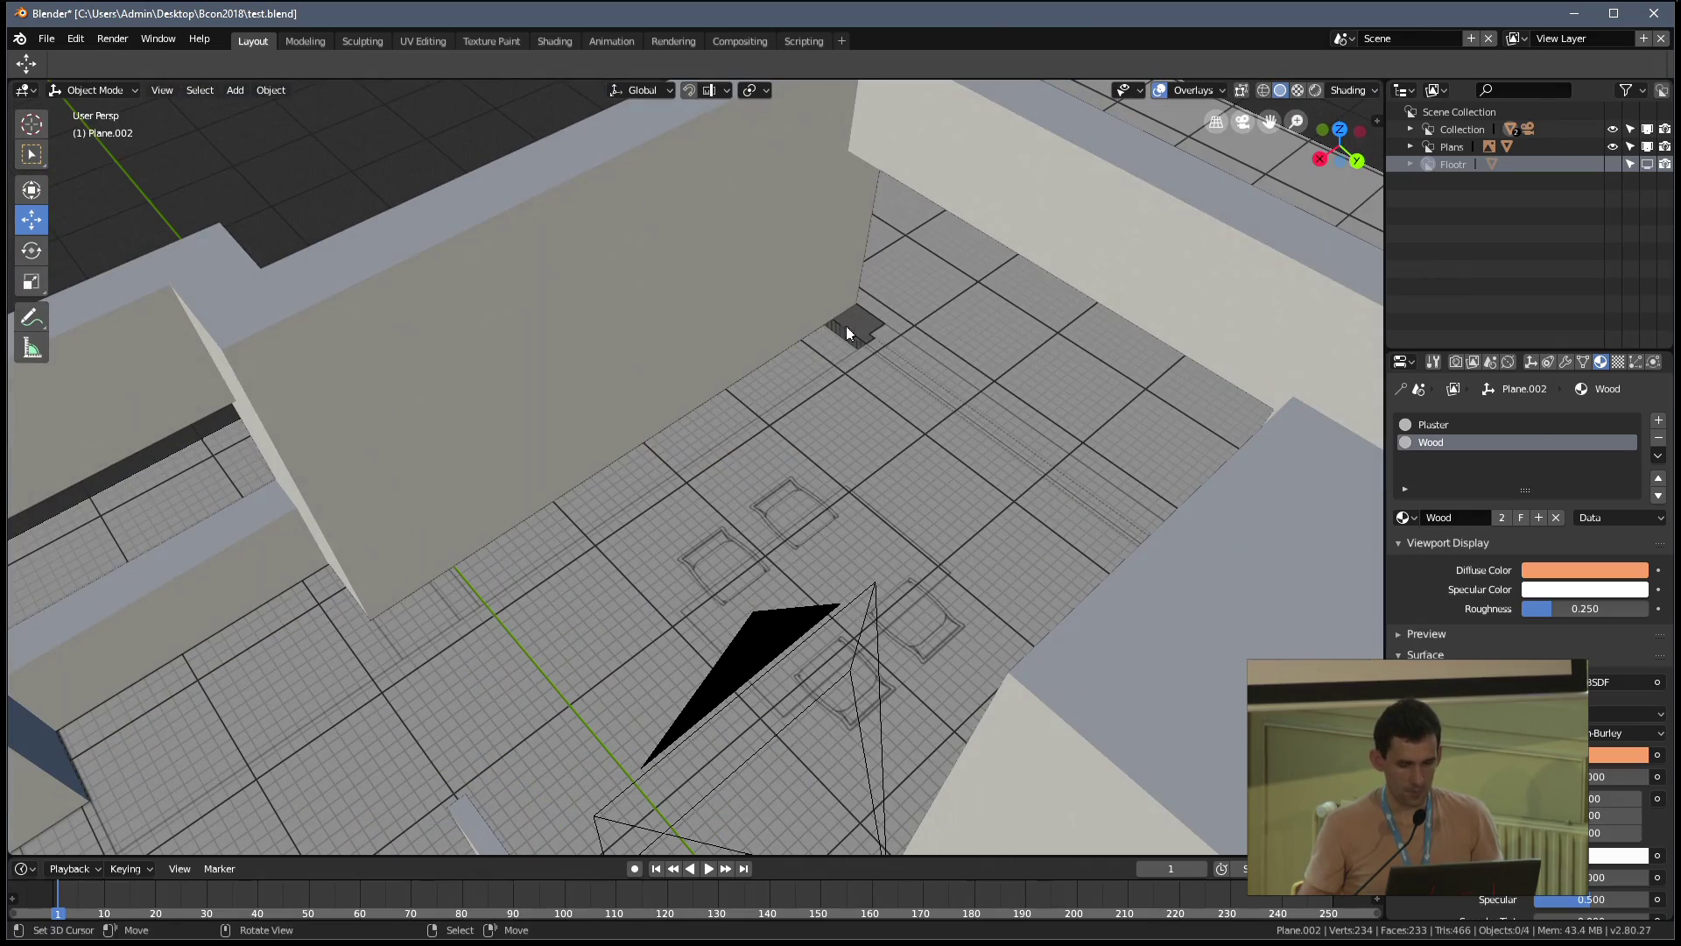
middle_drag(866, 323, 723, 487)
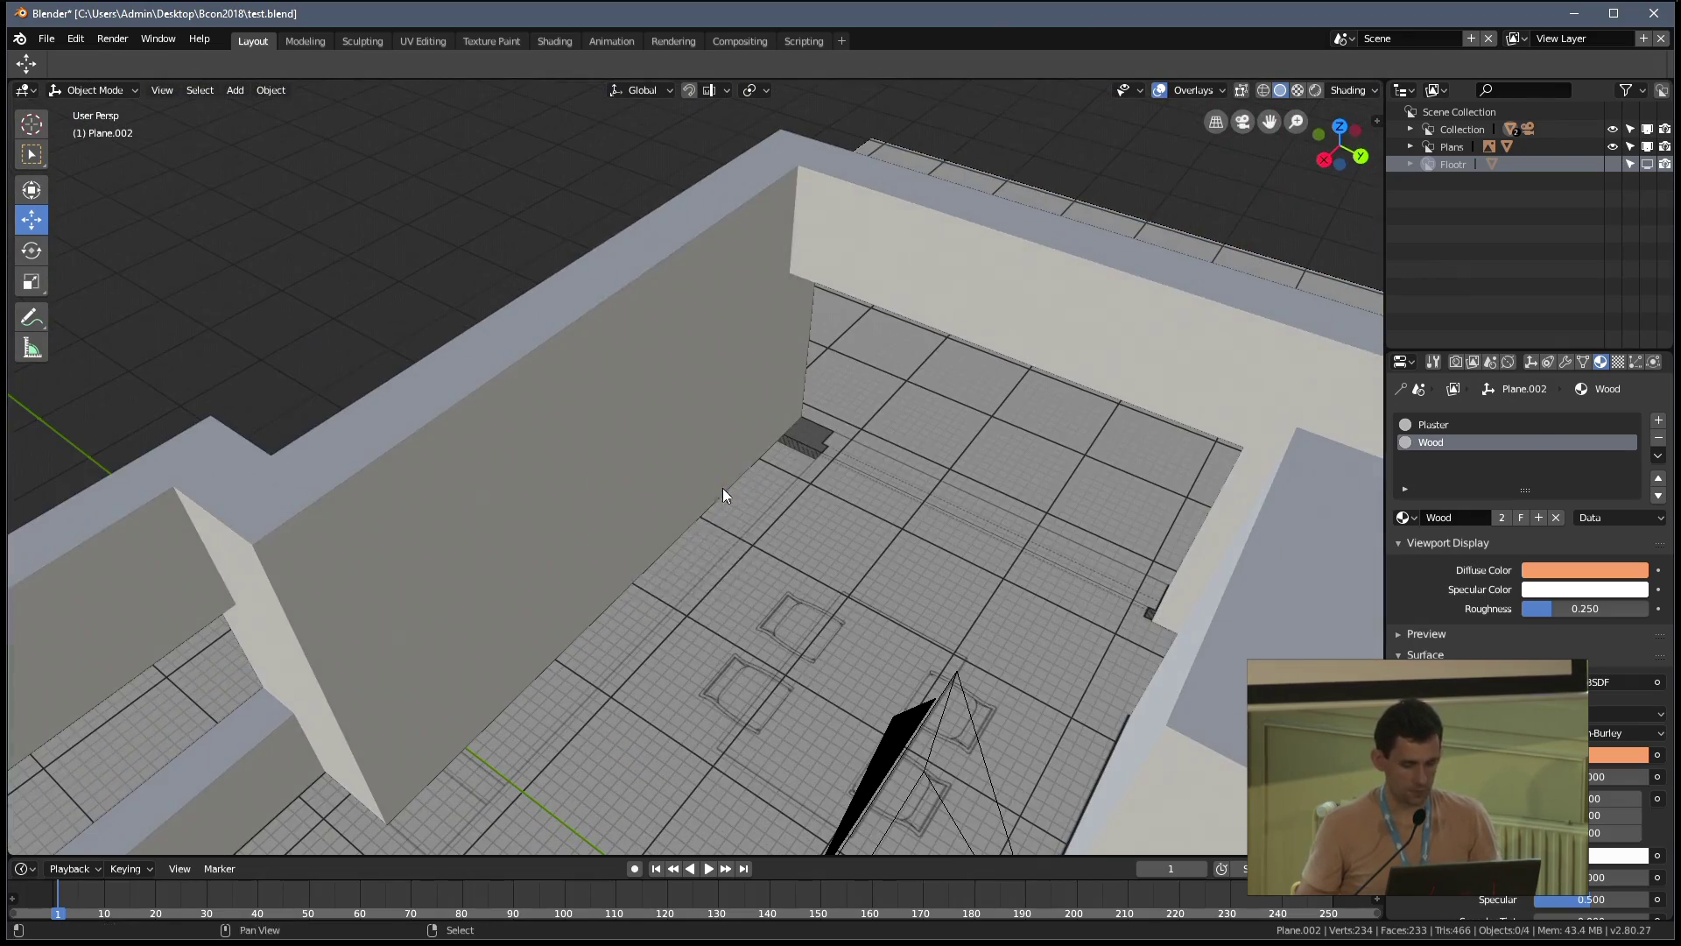
key(shift+a)
mouse_move(688, 274)
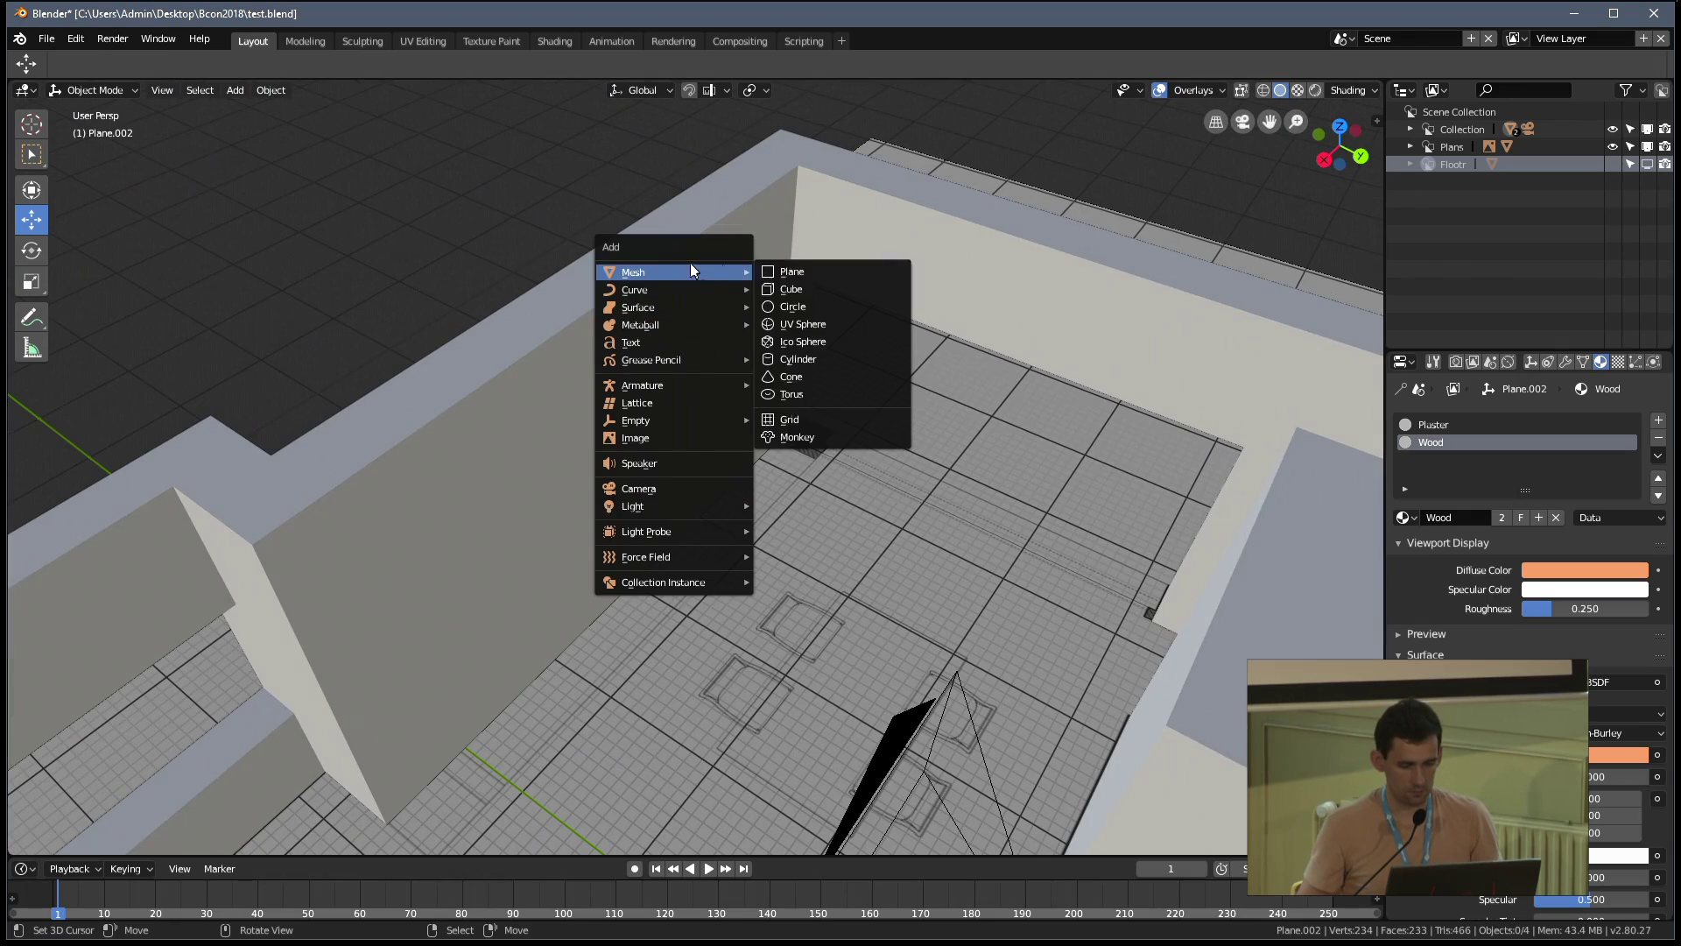
click(787, 290)
Enable the Flootr collection in the viewports again
scroll(893, 443, down, 5)
middle_drag(893, 443, 907, 534)
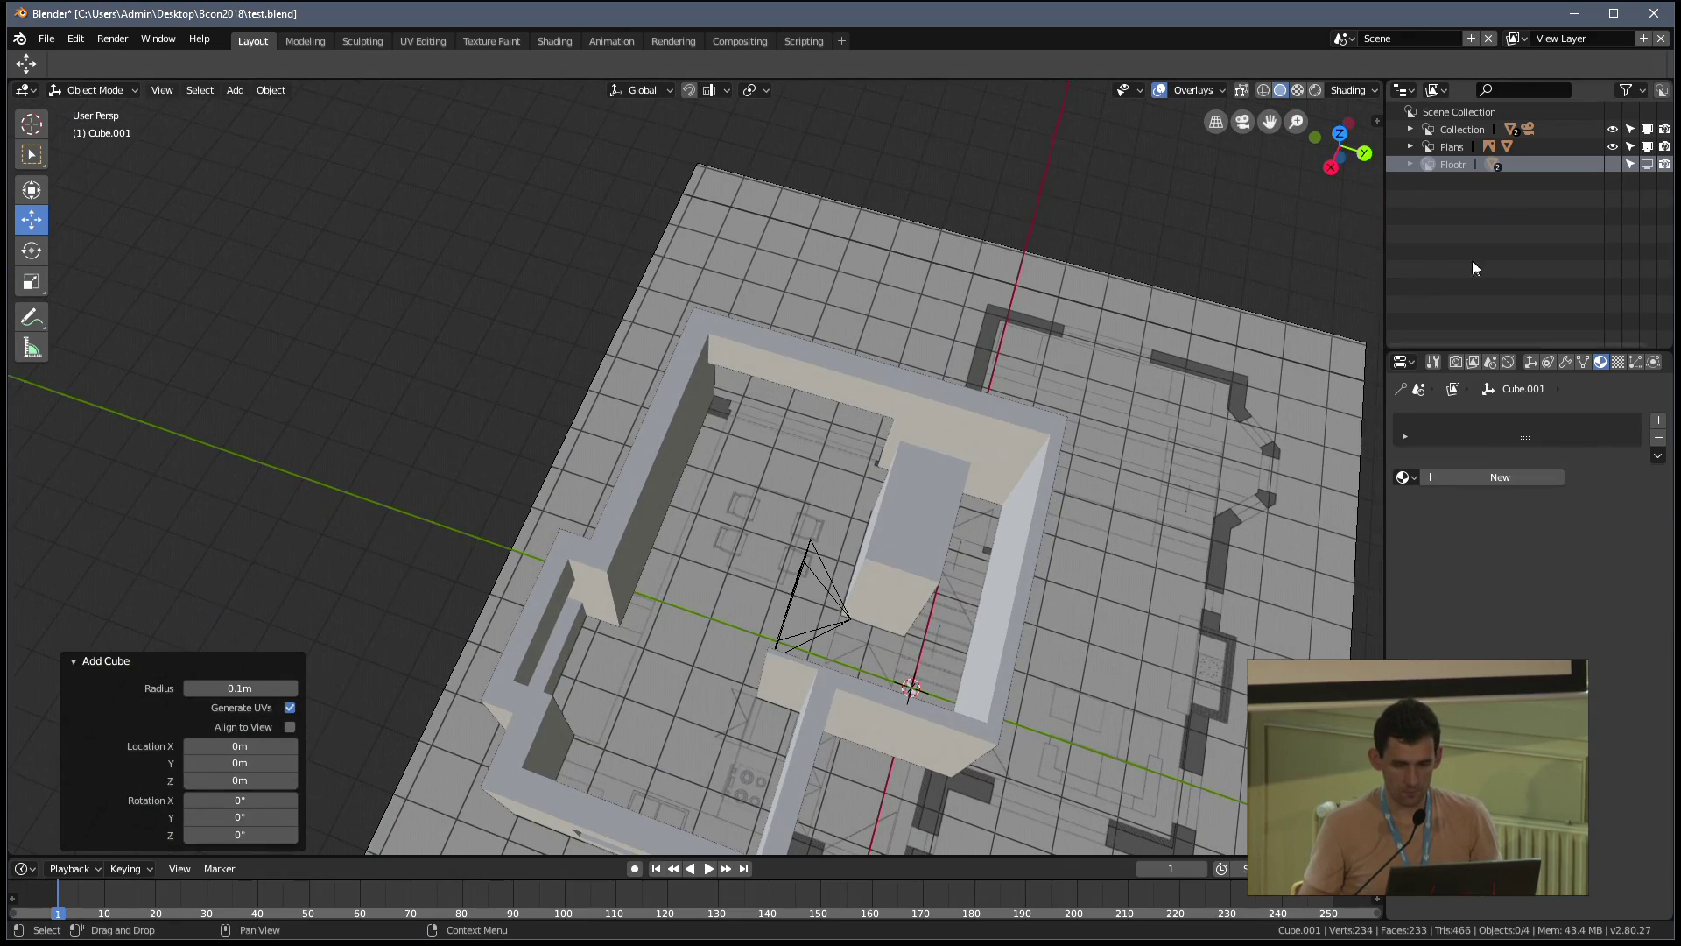
click(1649, 164)
scroll(892, 701, up, 5)
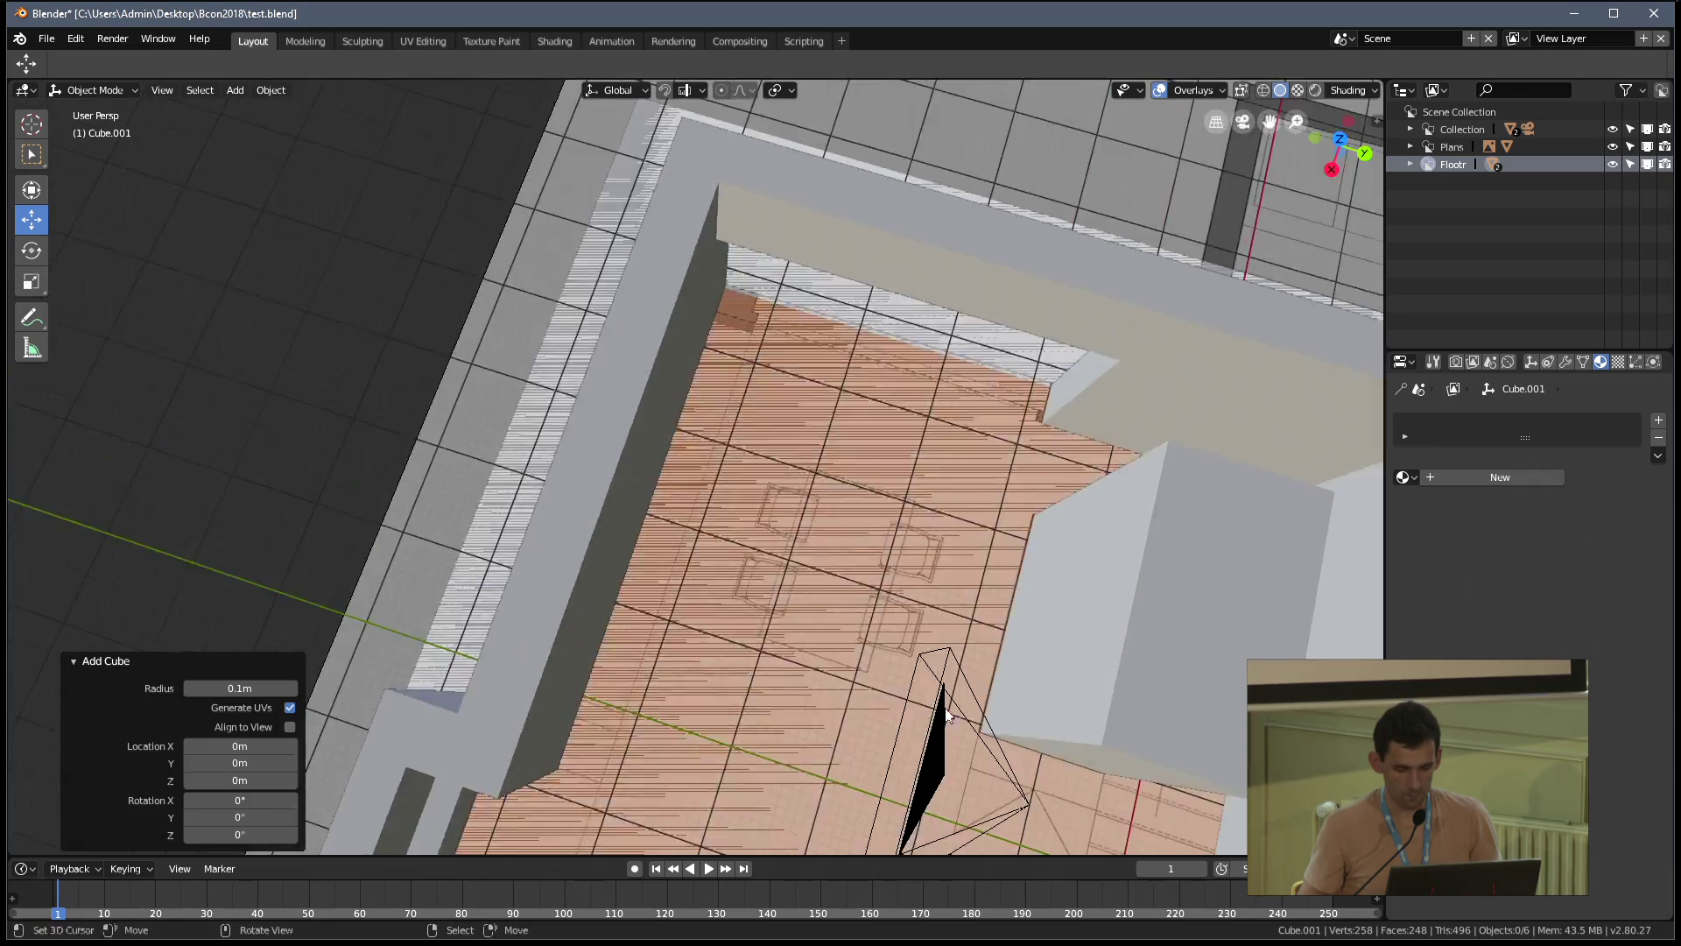
Move the small plane at the world origin into the collection named Collection and disable the Flootr collection in the viewports
click(1022, 675)
click(1023, 675)
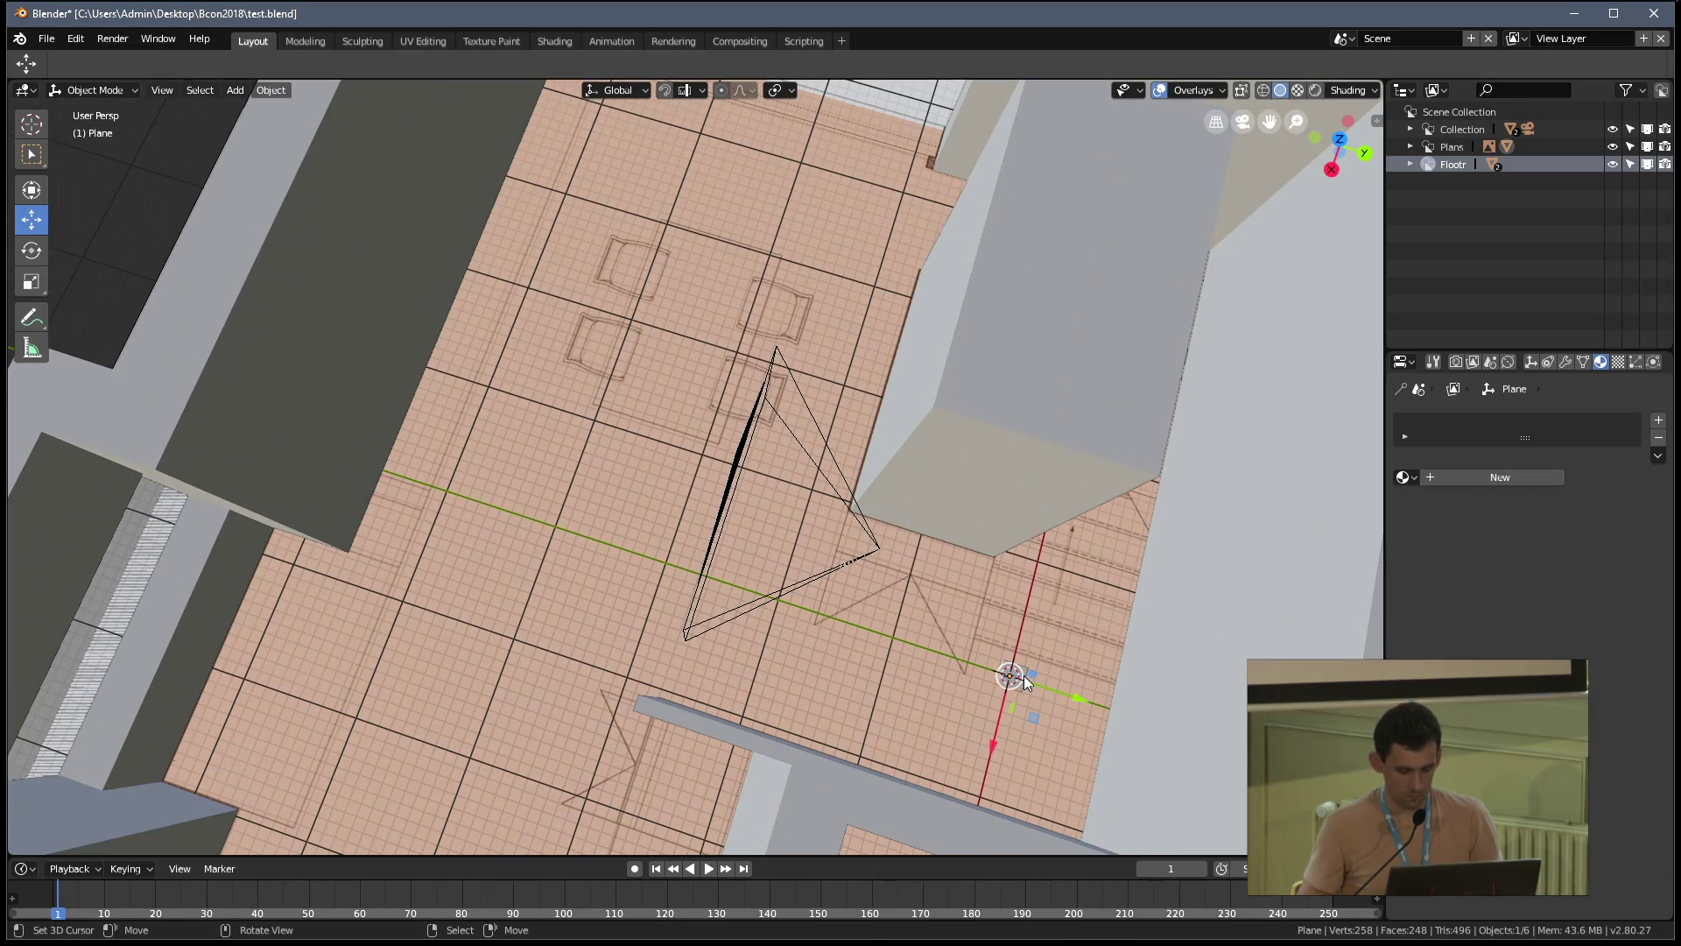
key(m)
click(1022, 655)
click(1647, 164)
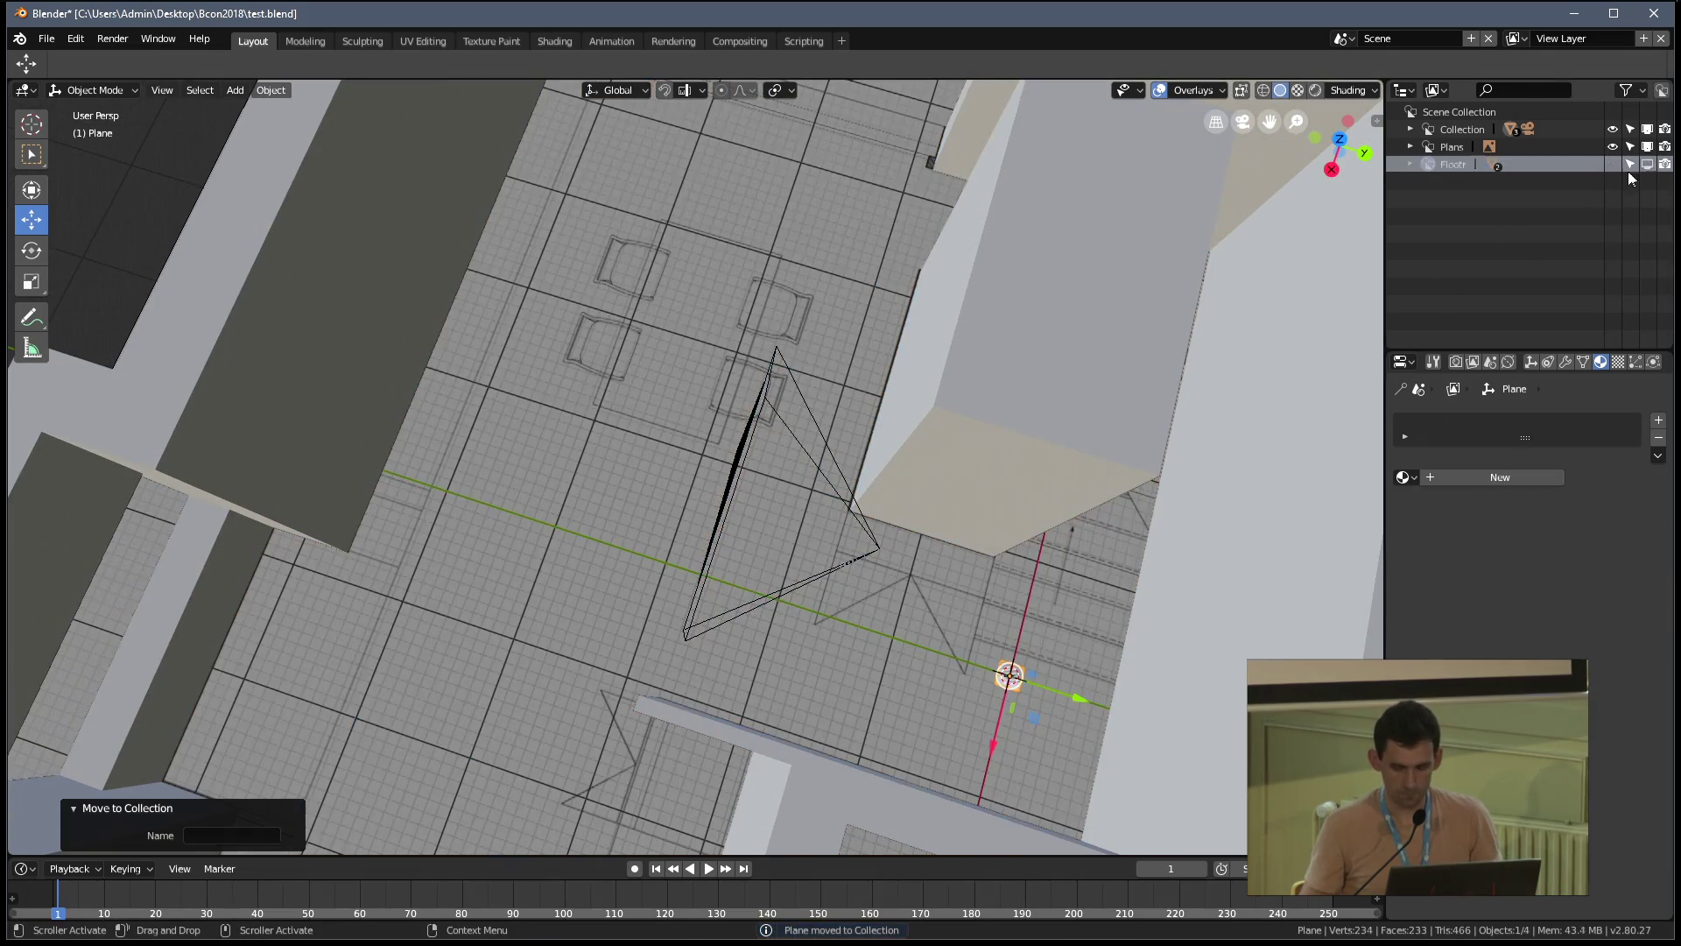
Move the small plane across the floor to the base of the long wall beside the dining table
shift+middle_drag(780, 382, 804, 428)
scroll(989, 547, down, 3)
middle_drag(990, 547, 974, 534)
key(g)
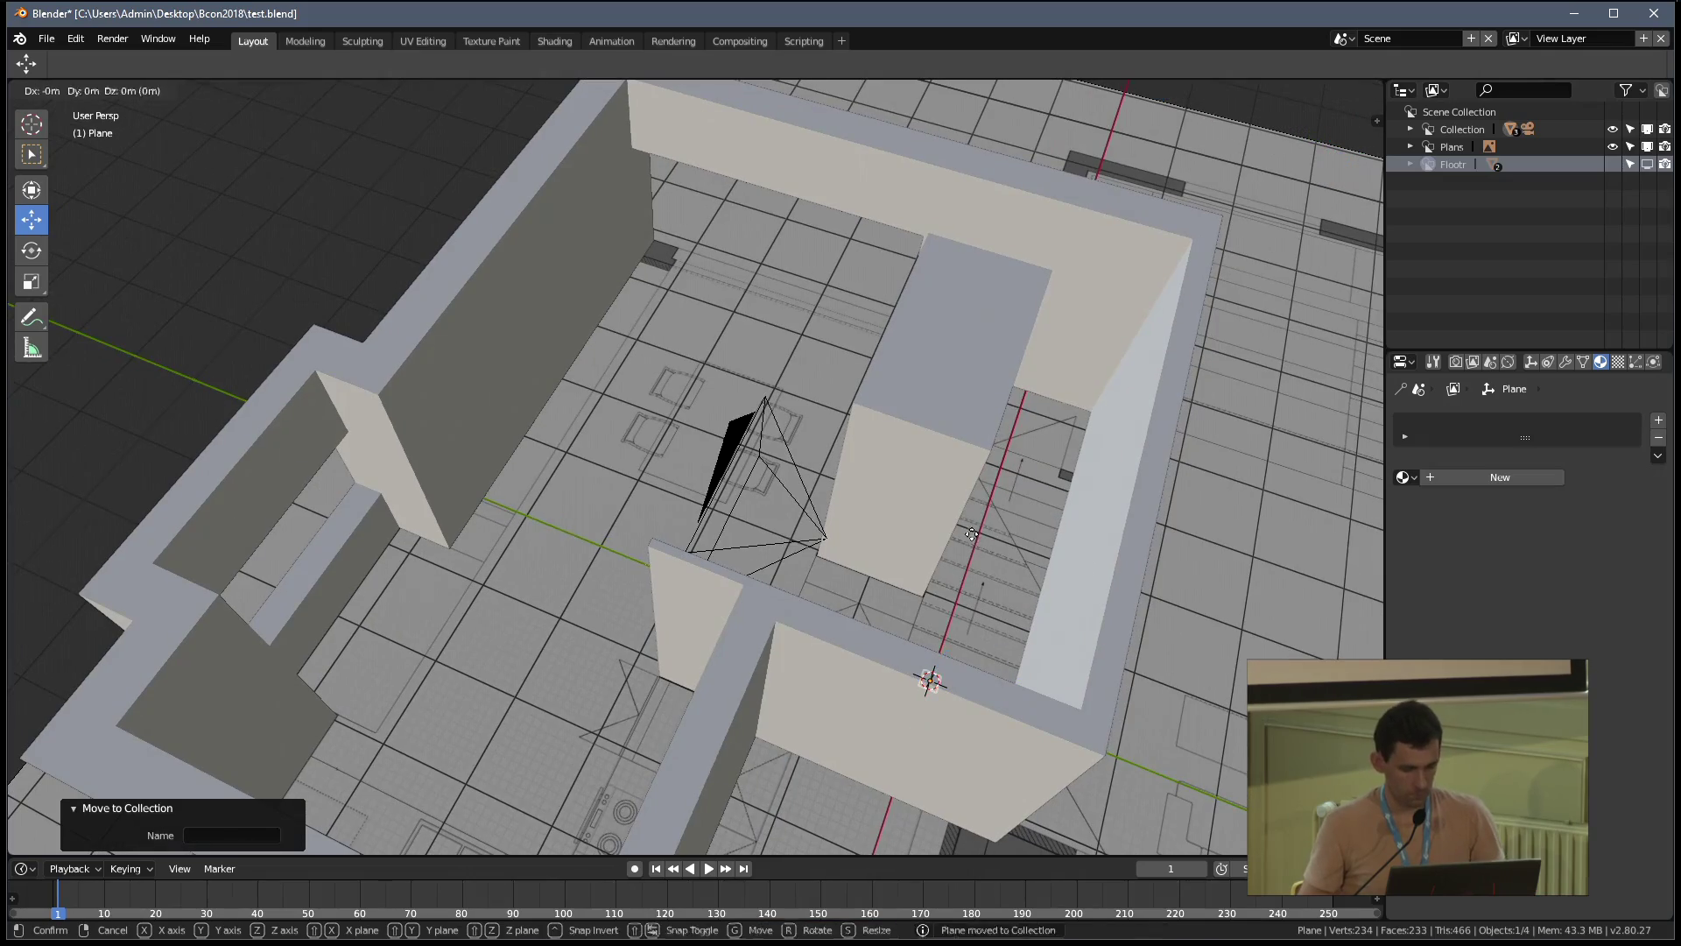
click(527, 327)
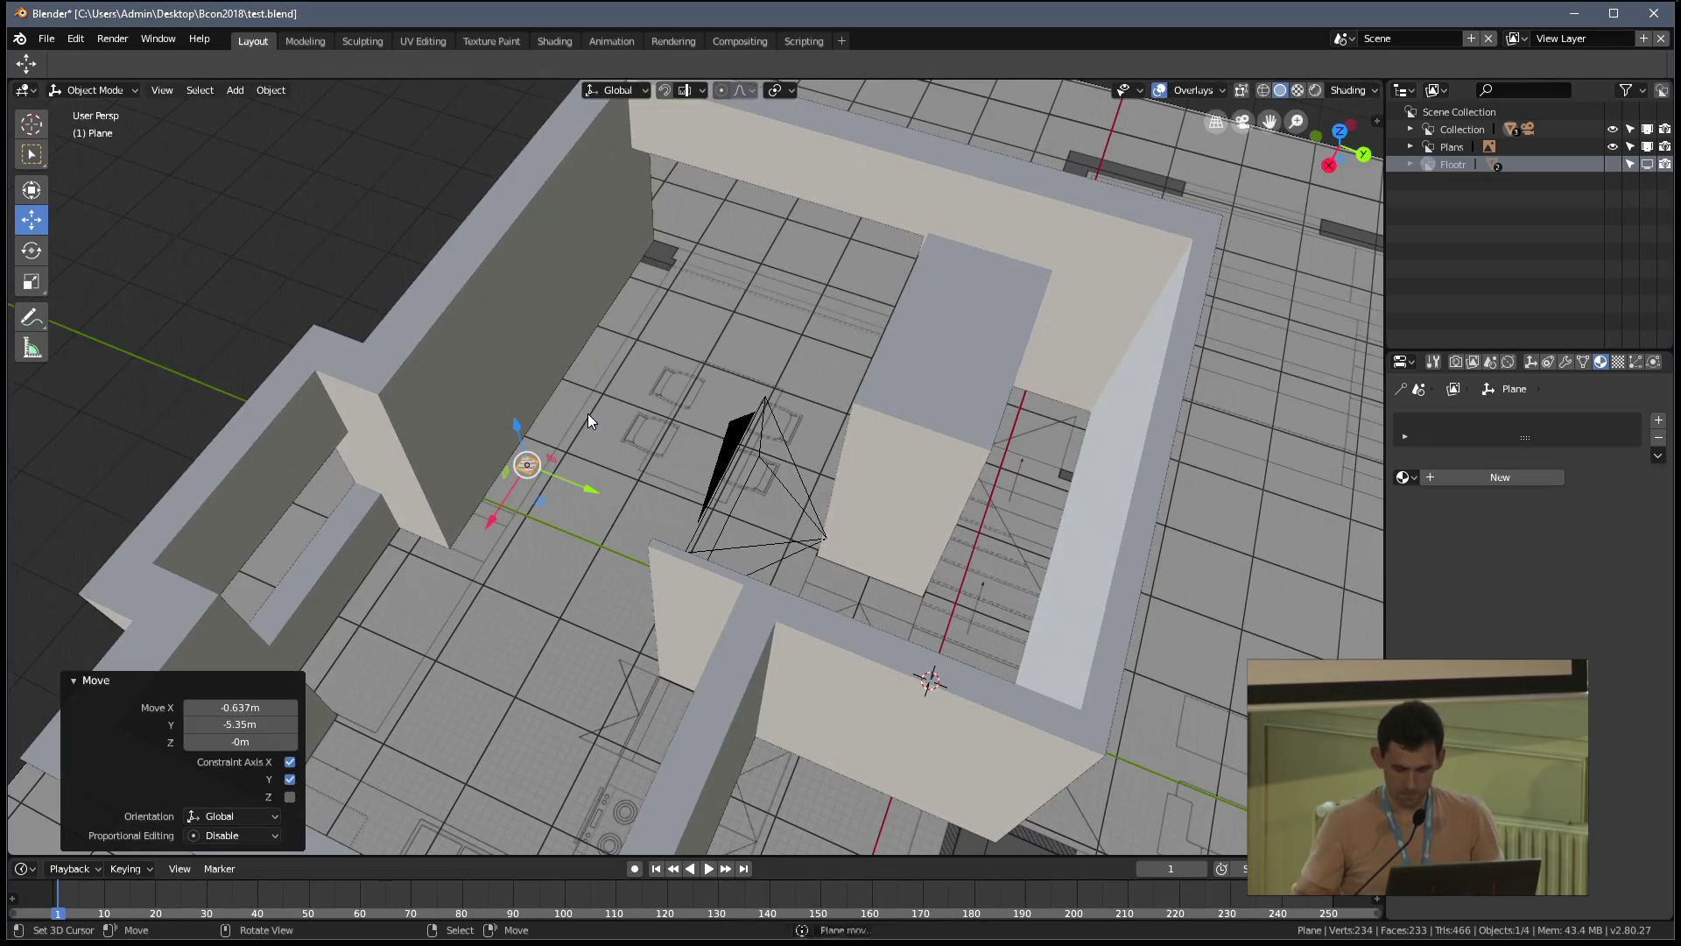
In Edit Mode, stretch the plane's end edge about 1.27 m along X to the corner of the long wall
key(KP_Decimal)
scroll(593, 429, down, 7)
middle_drag(607, 469, 623, 424)
key(Tab)
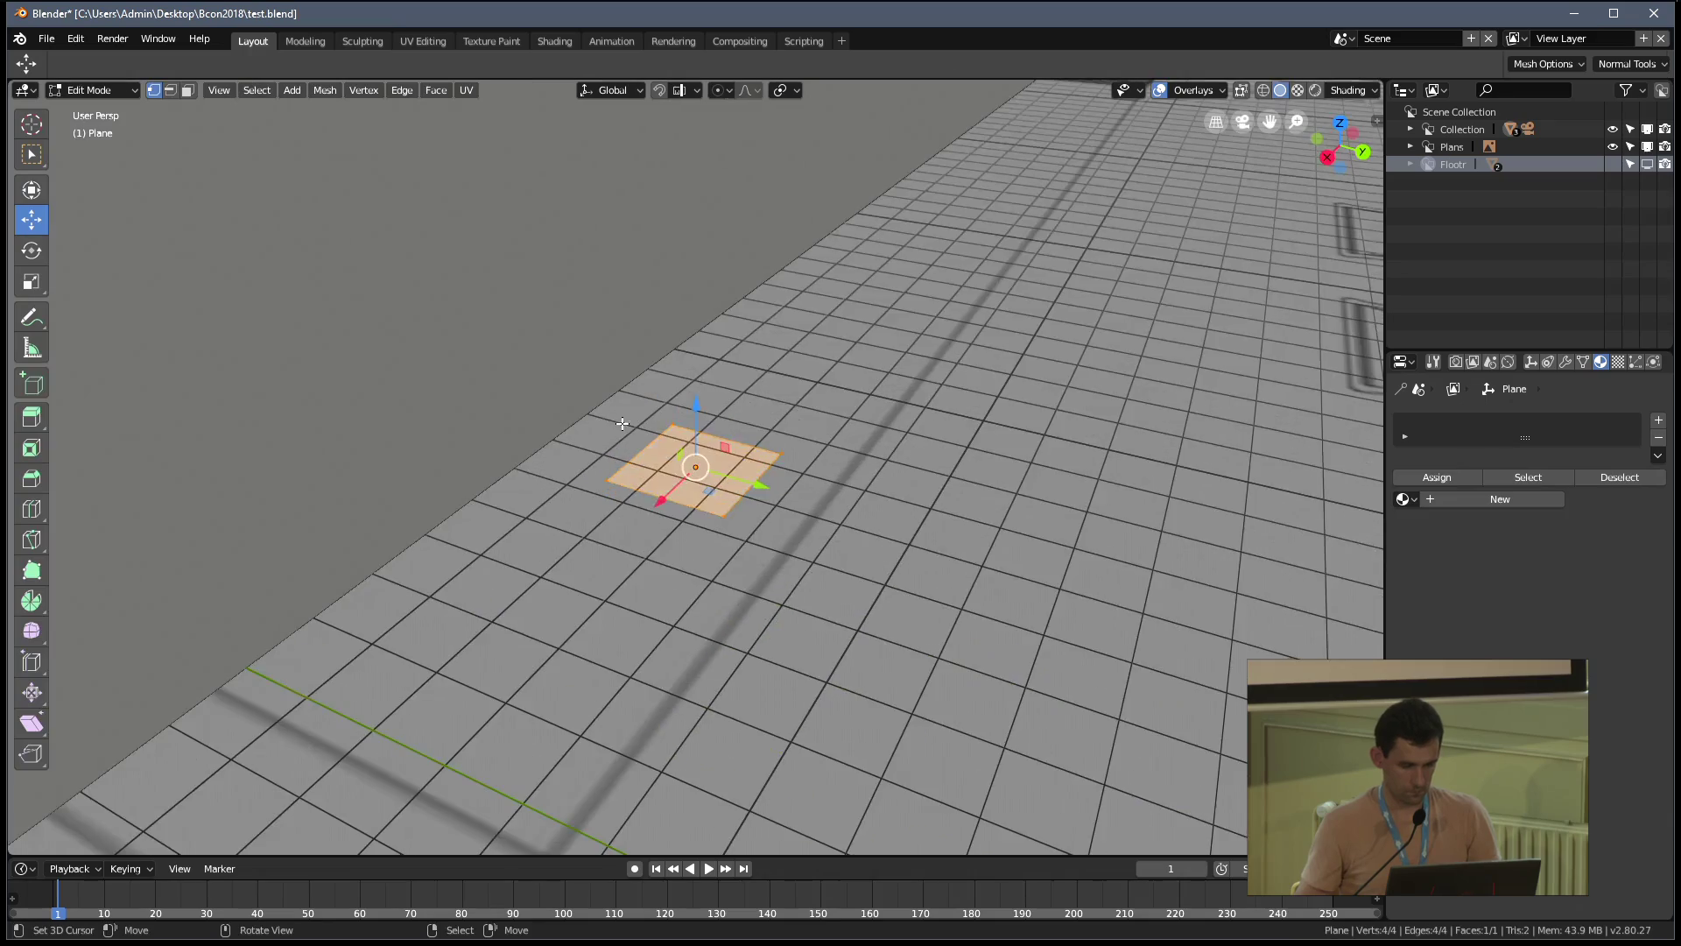
scroll(622, 424, down, 4)
middle_drag(755, 400, 707, 477)
drag(739, 517, 788, 577)
right_click(674, 478)
right_click(627, 430)
shift+right_click(712, 540)
scroll(640, 527, down, 3)
drag(626, 519, 497, 605)
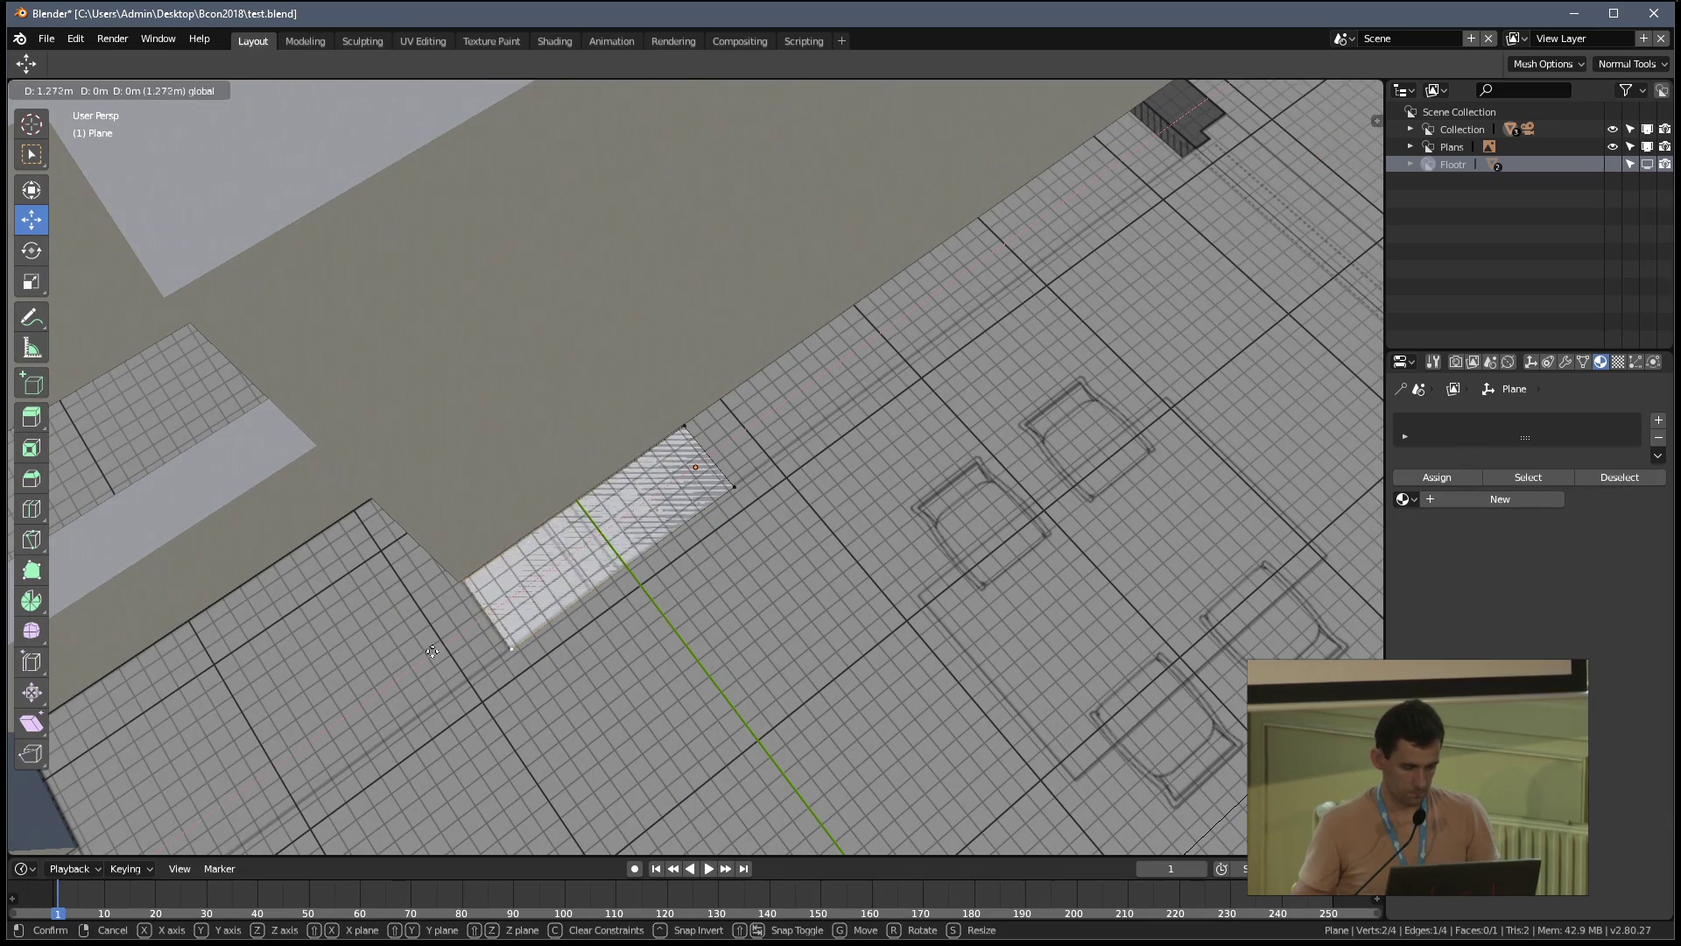
drag(433, 652, 433, 650)
Stretch the plane's opposite end edge along X to the dark column outline at the wall's other end
right_click(690, 424)
shift+right_click(762, 498)
shift+middle_drag(802, 430, 696, 521)
scroll(628, 543, up, 1)
drag(522, 601, 1063, 227)
scroll(1051, 237, down, 4)
Extrude the whole strip 0.9 m upward, working in the front view with X-ray enabled
key(a)
middle_drag(858, 374, 889, 302)
scroll(878, 341, up, 2)
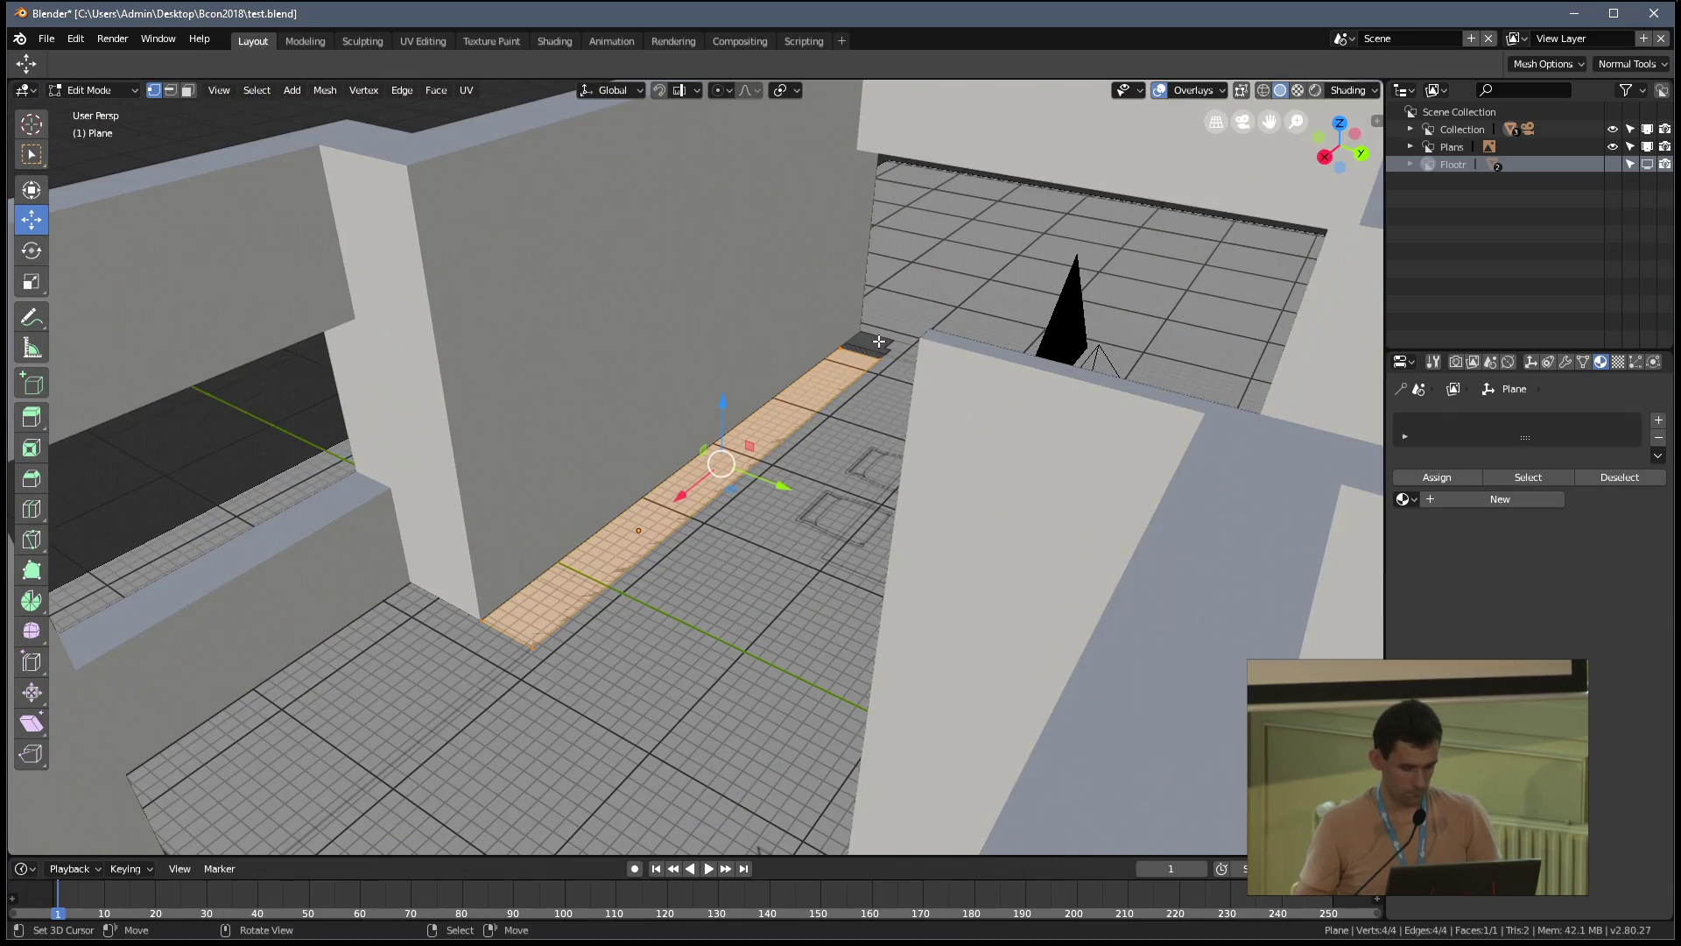
key(KP_1)
key(z)
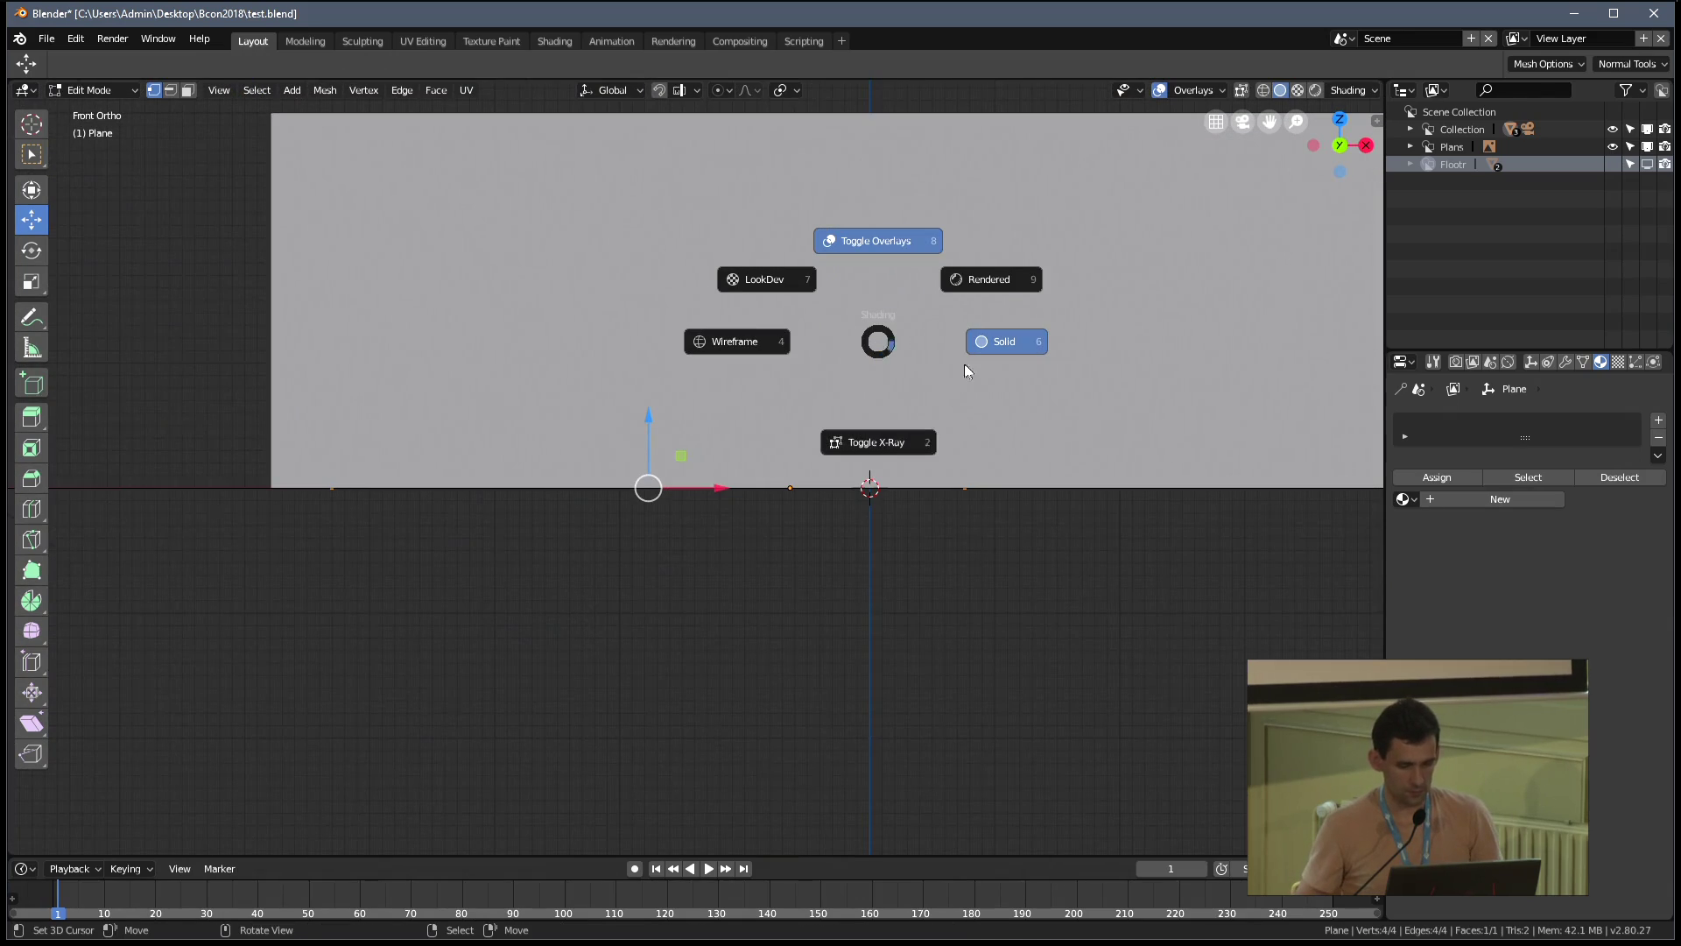
click(898, 440)
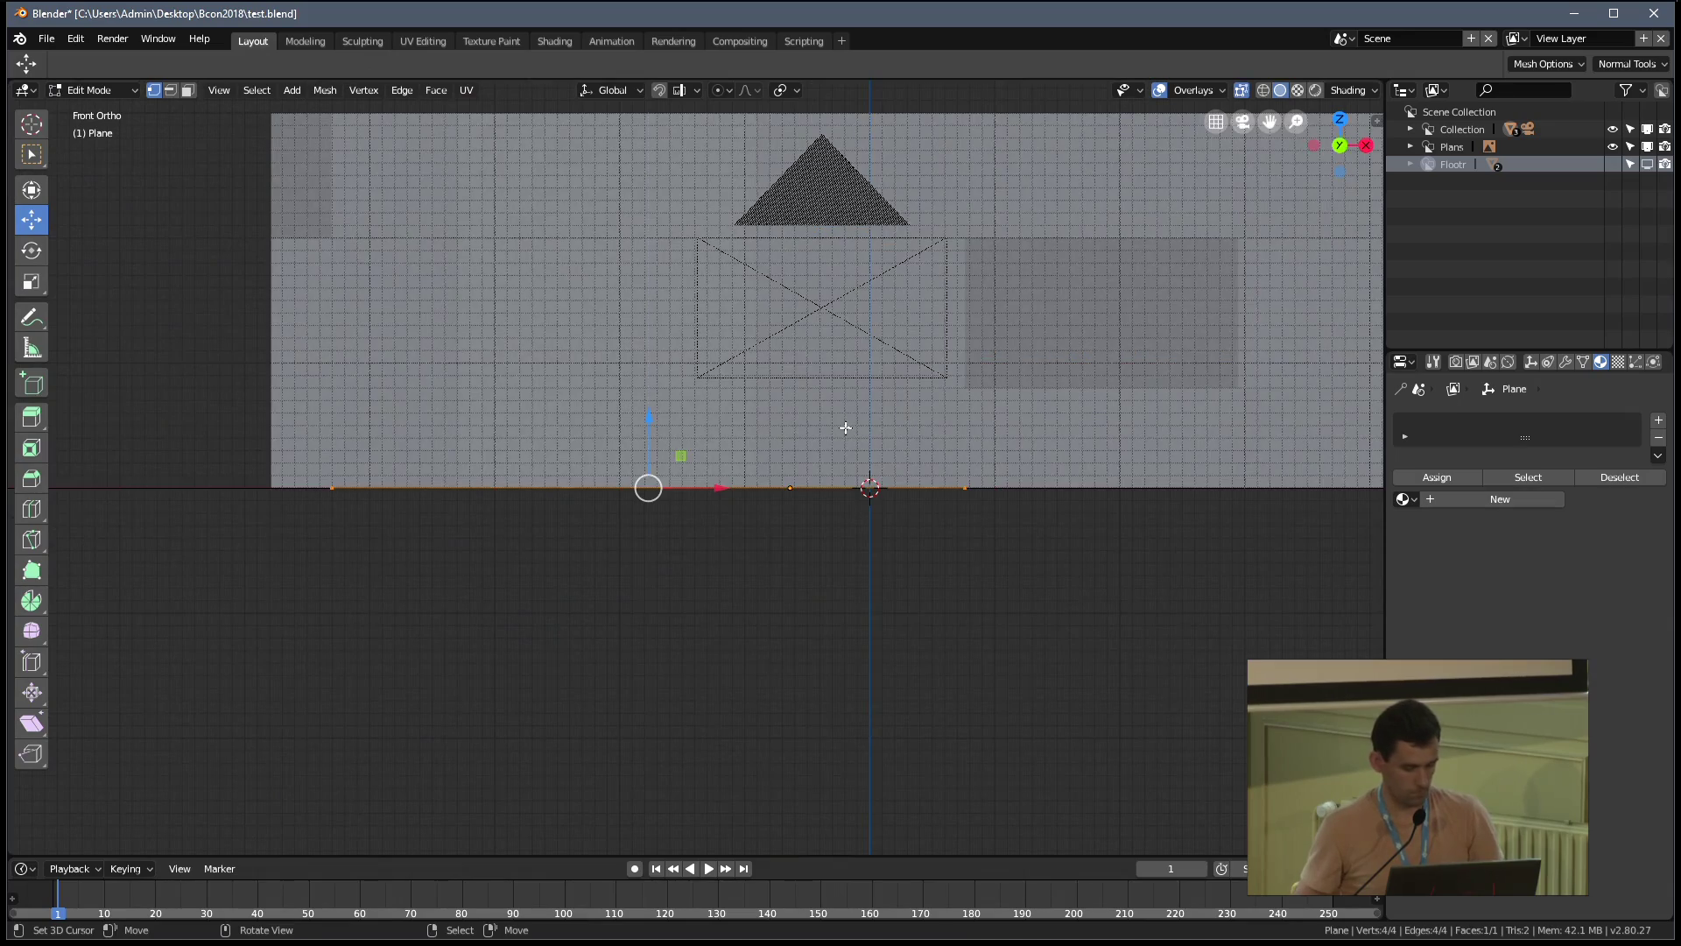
key(e)
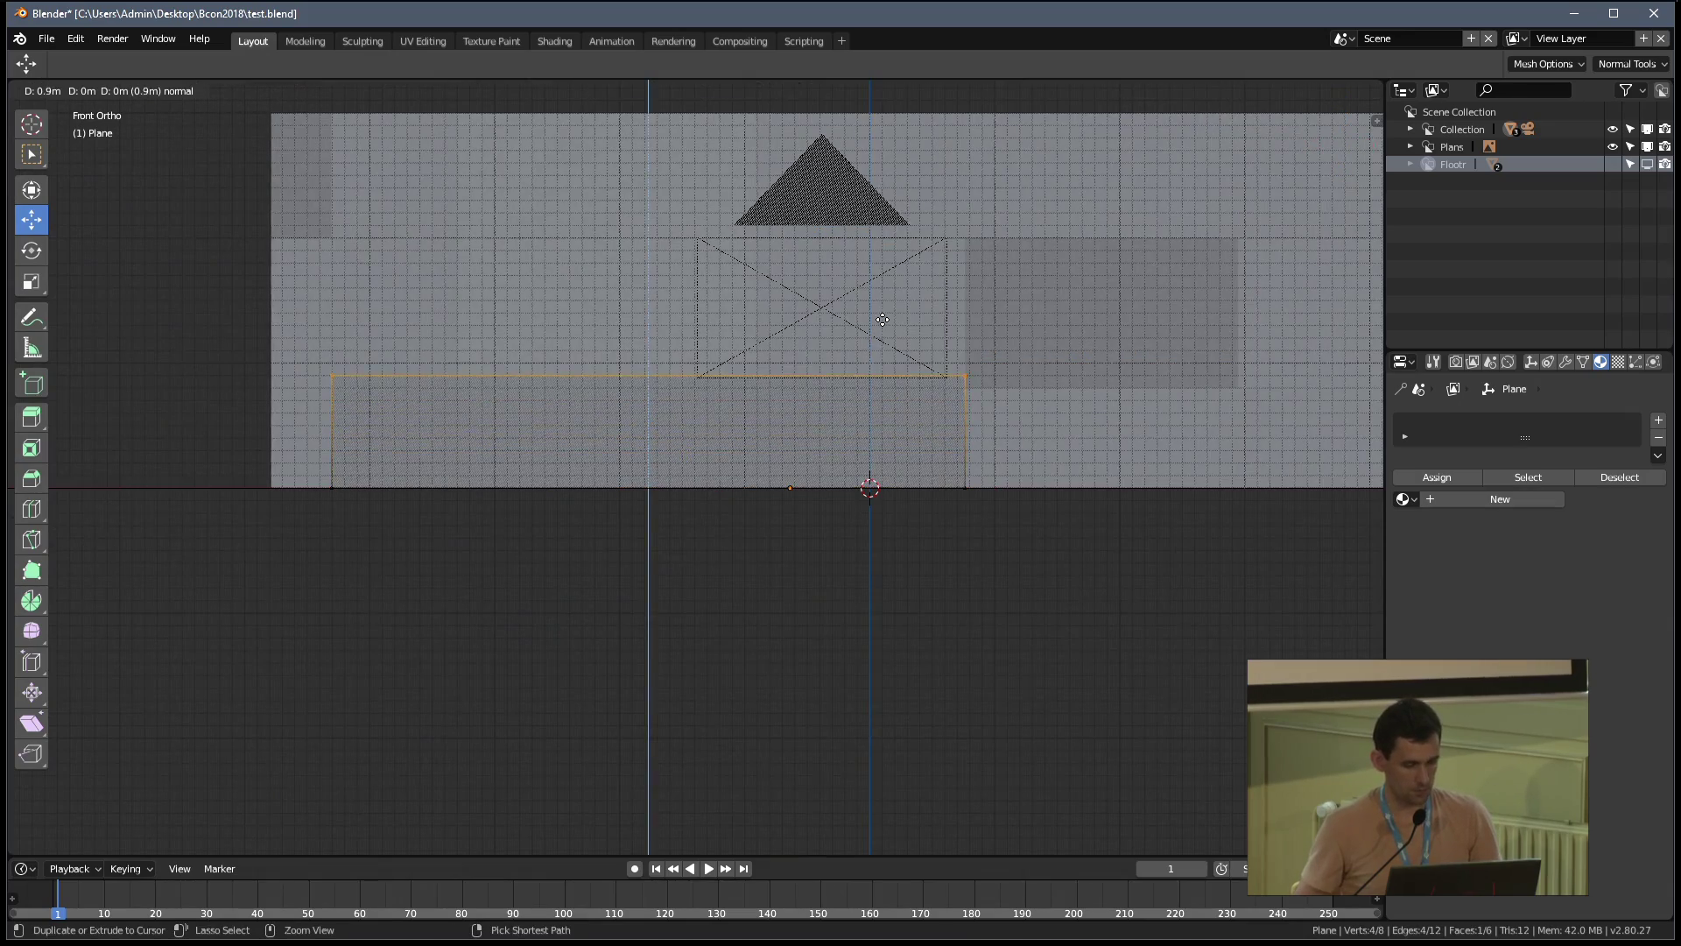
click(882, 320)
Turn X-ray off and duplicate the entire block 2.1 m upward along Z for an upper cabinet
middle_drag(883, 320, 589, 438)
key(z)
click(594, 525)
middle_drag(593, 526, 782, 490)
click(782, 490)
key(a)
key(shift+d)
key(z)
click(810, 297)
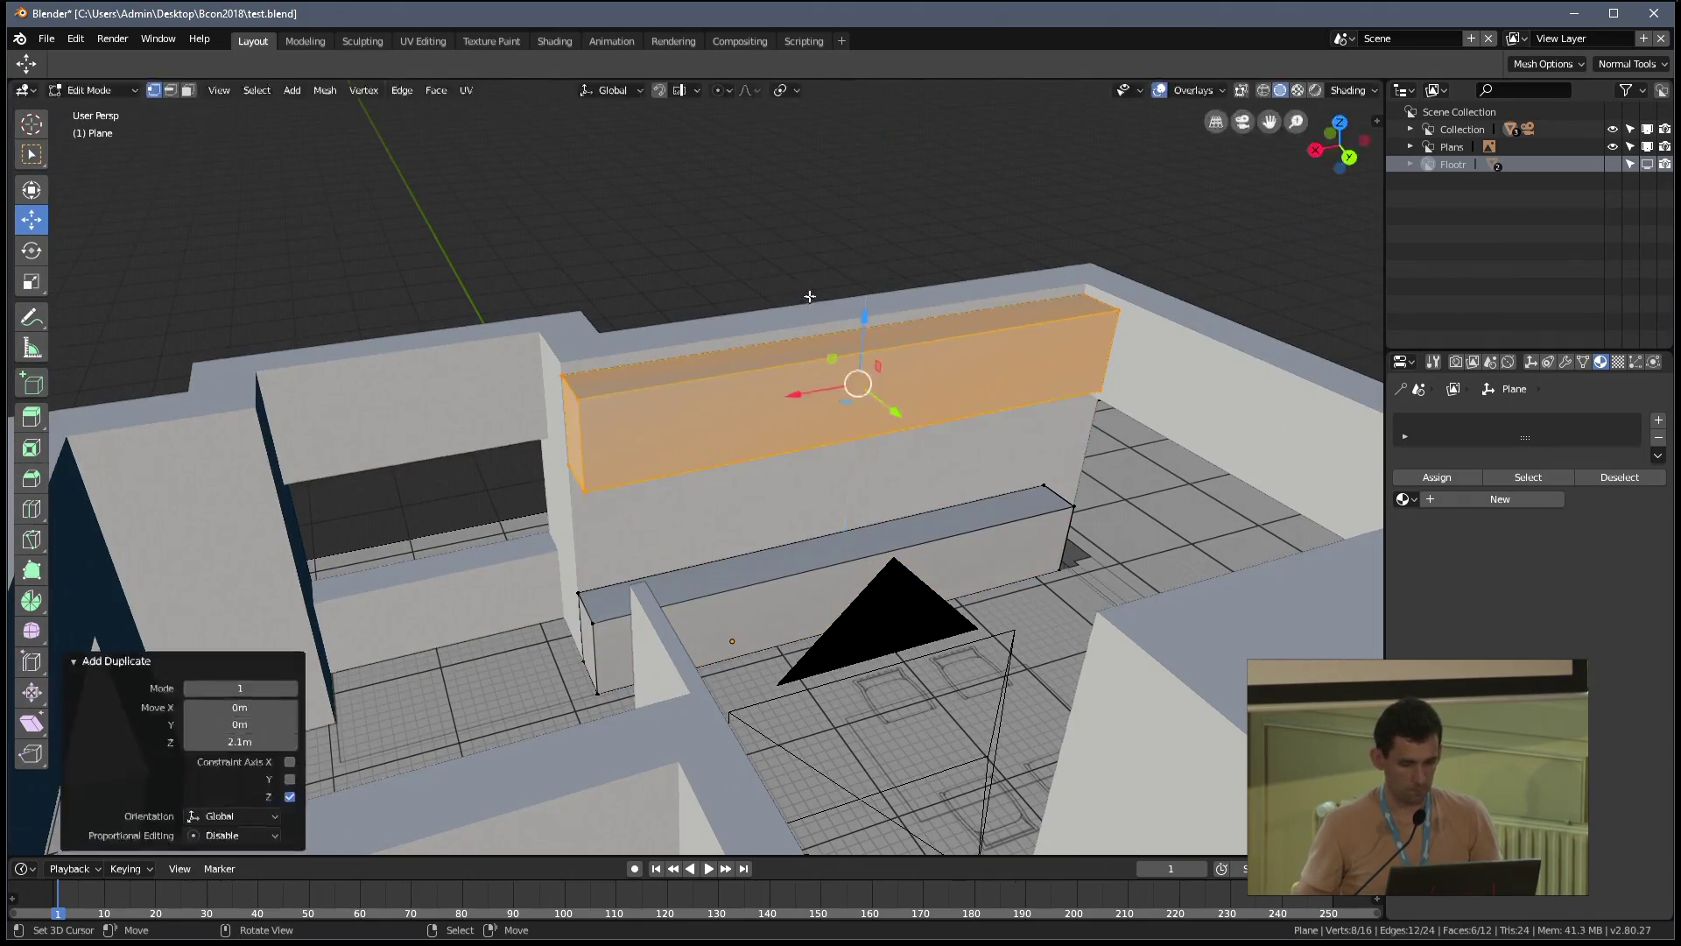
Switch to face selection and set the snapping target to Face
scroll(810, 296, up, 4)
key(3)
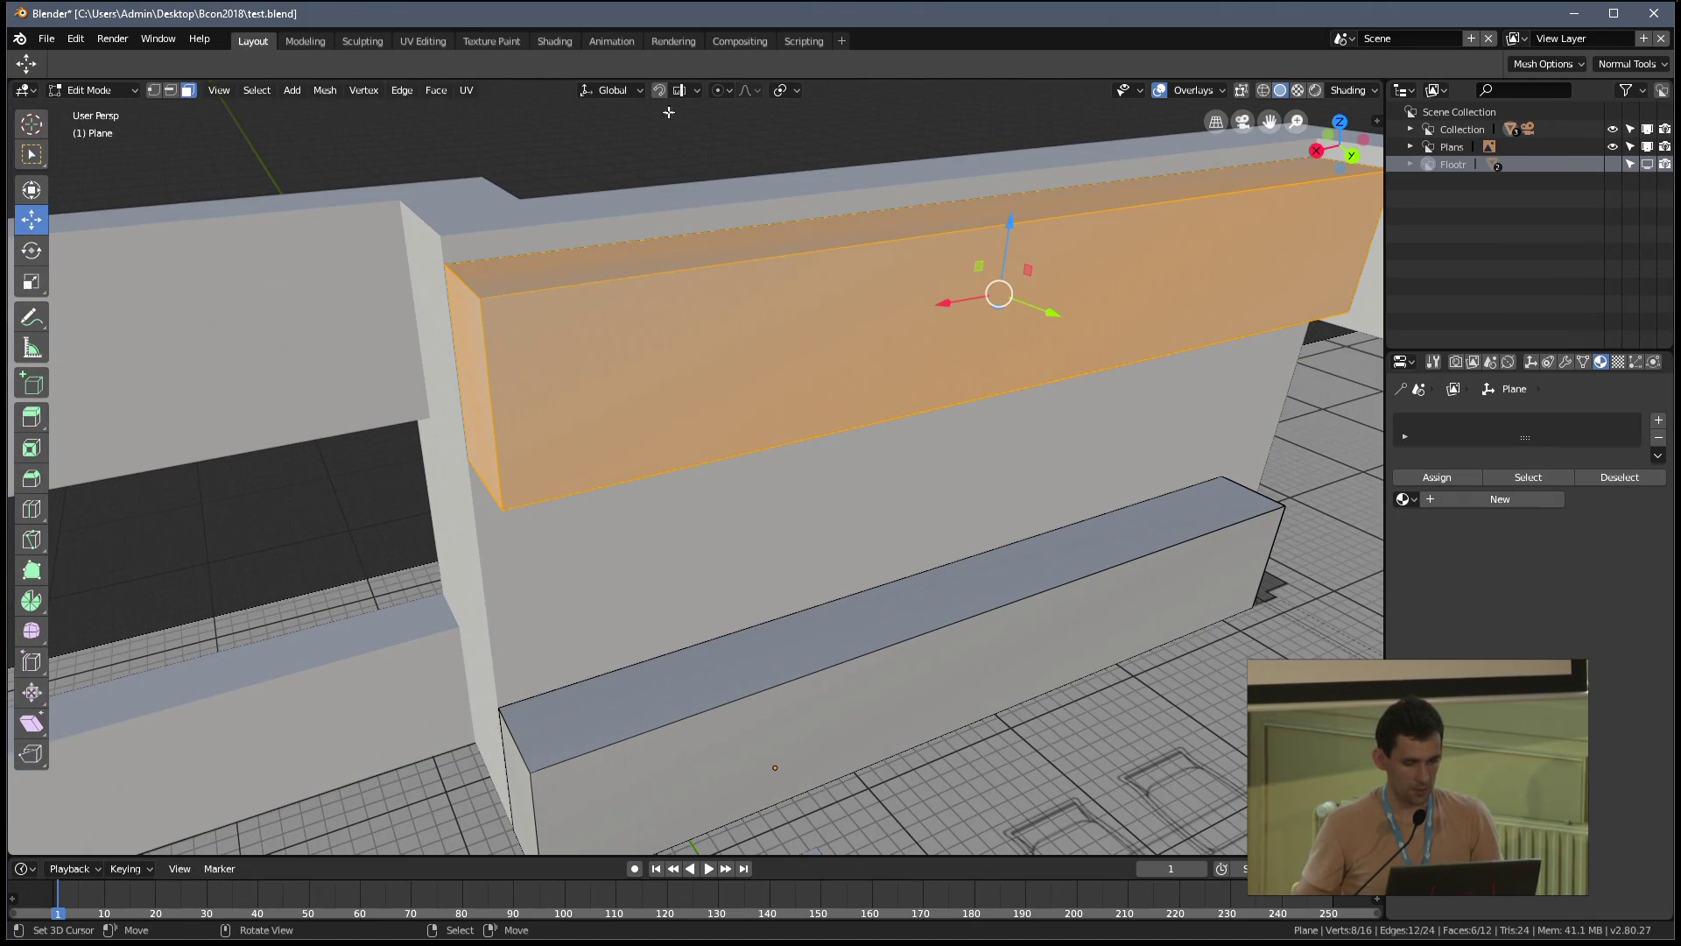
click(692, 89)
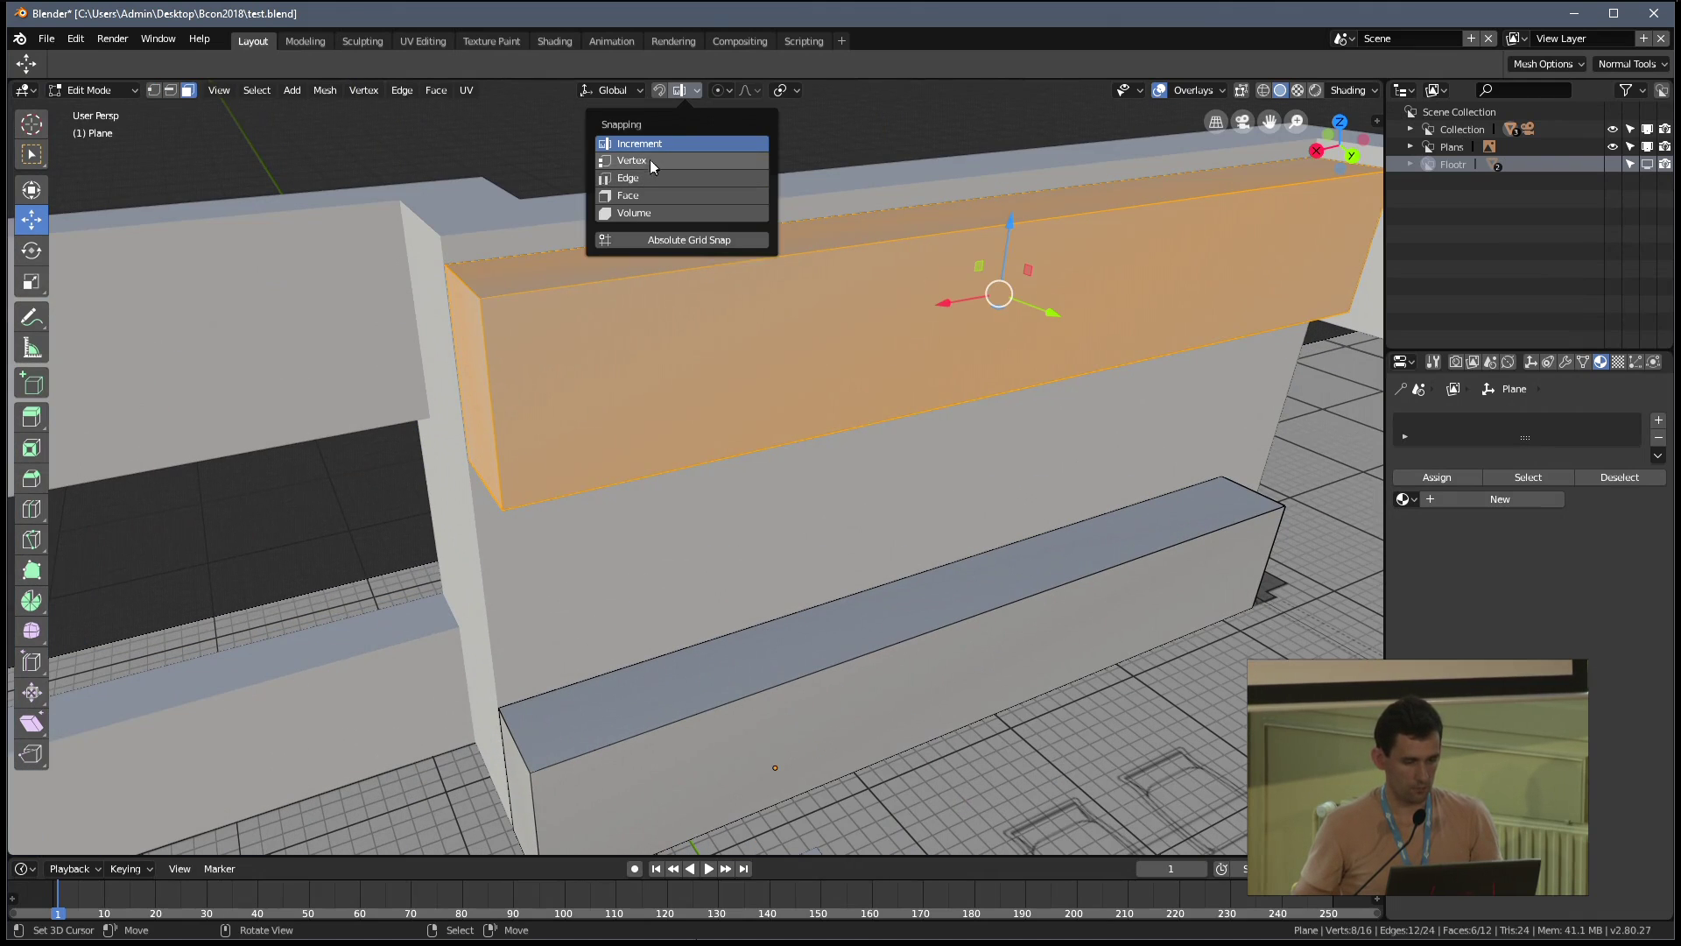
click(638, 195)
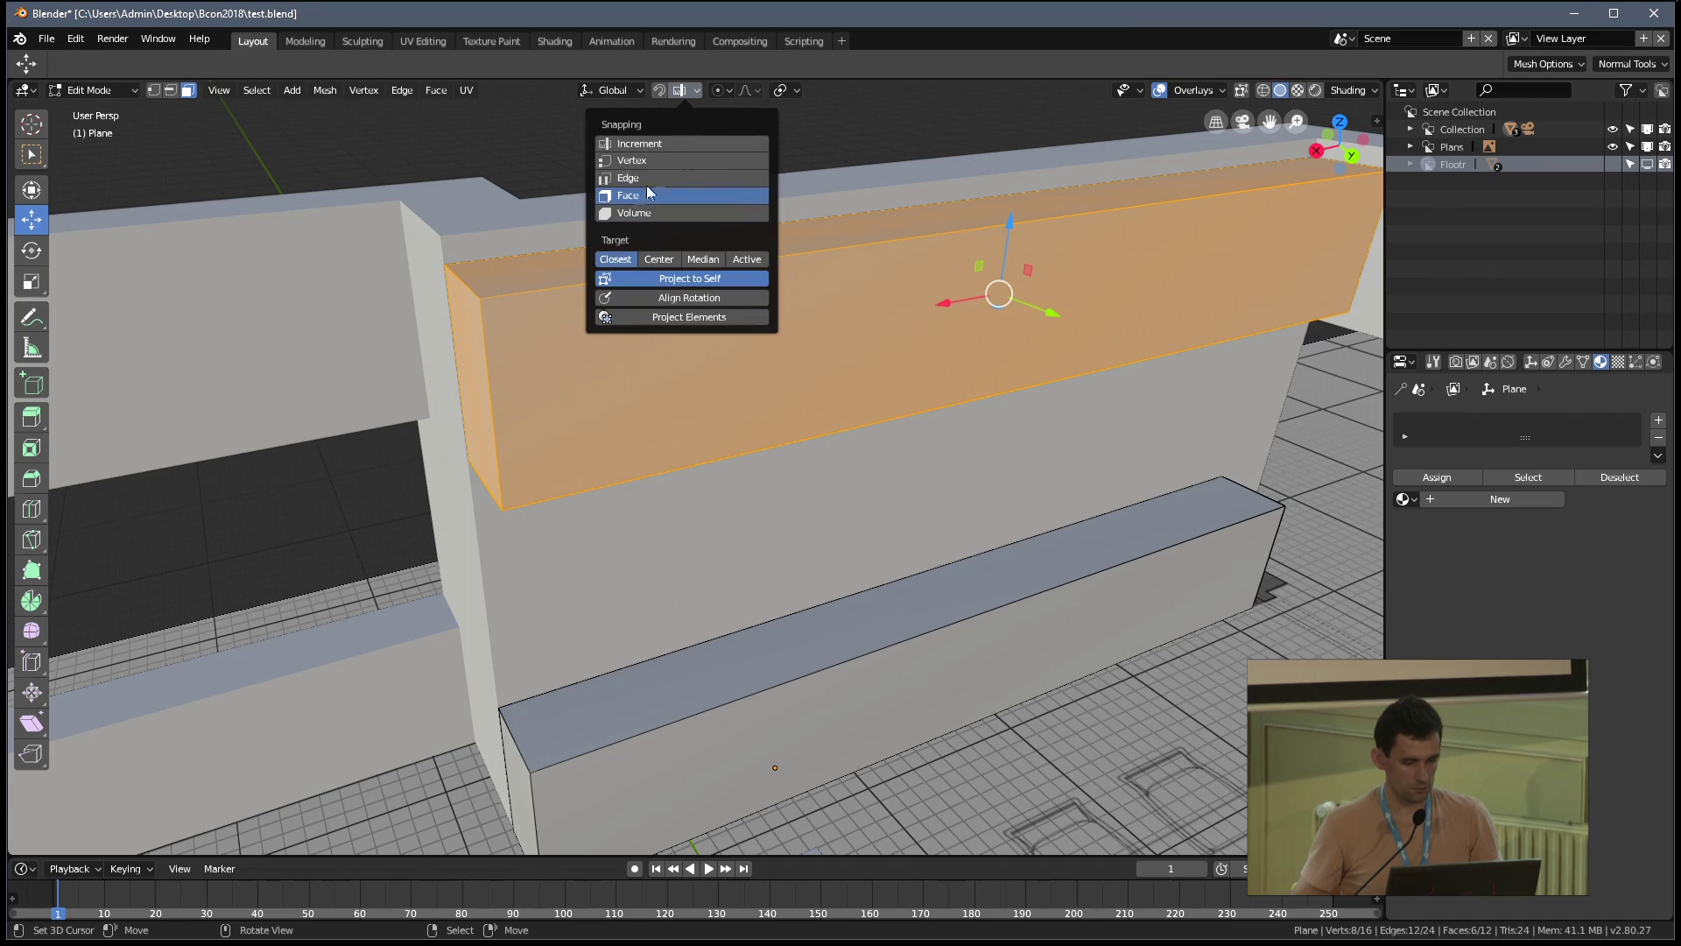
Raise the upper block's top face along Z to align with the wall top, and save the file
right_click(686, 231)
middle_drag(686, 231, 692, 241)
key(g)
key(z)
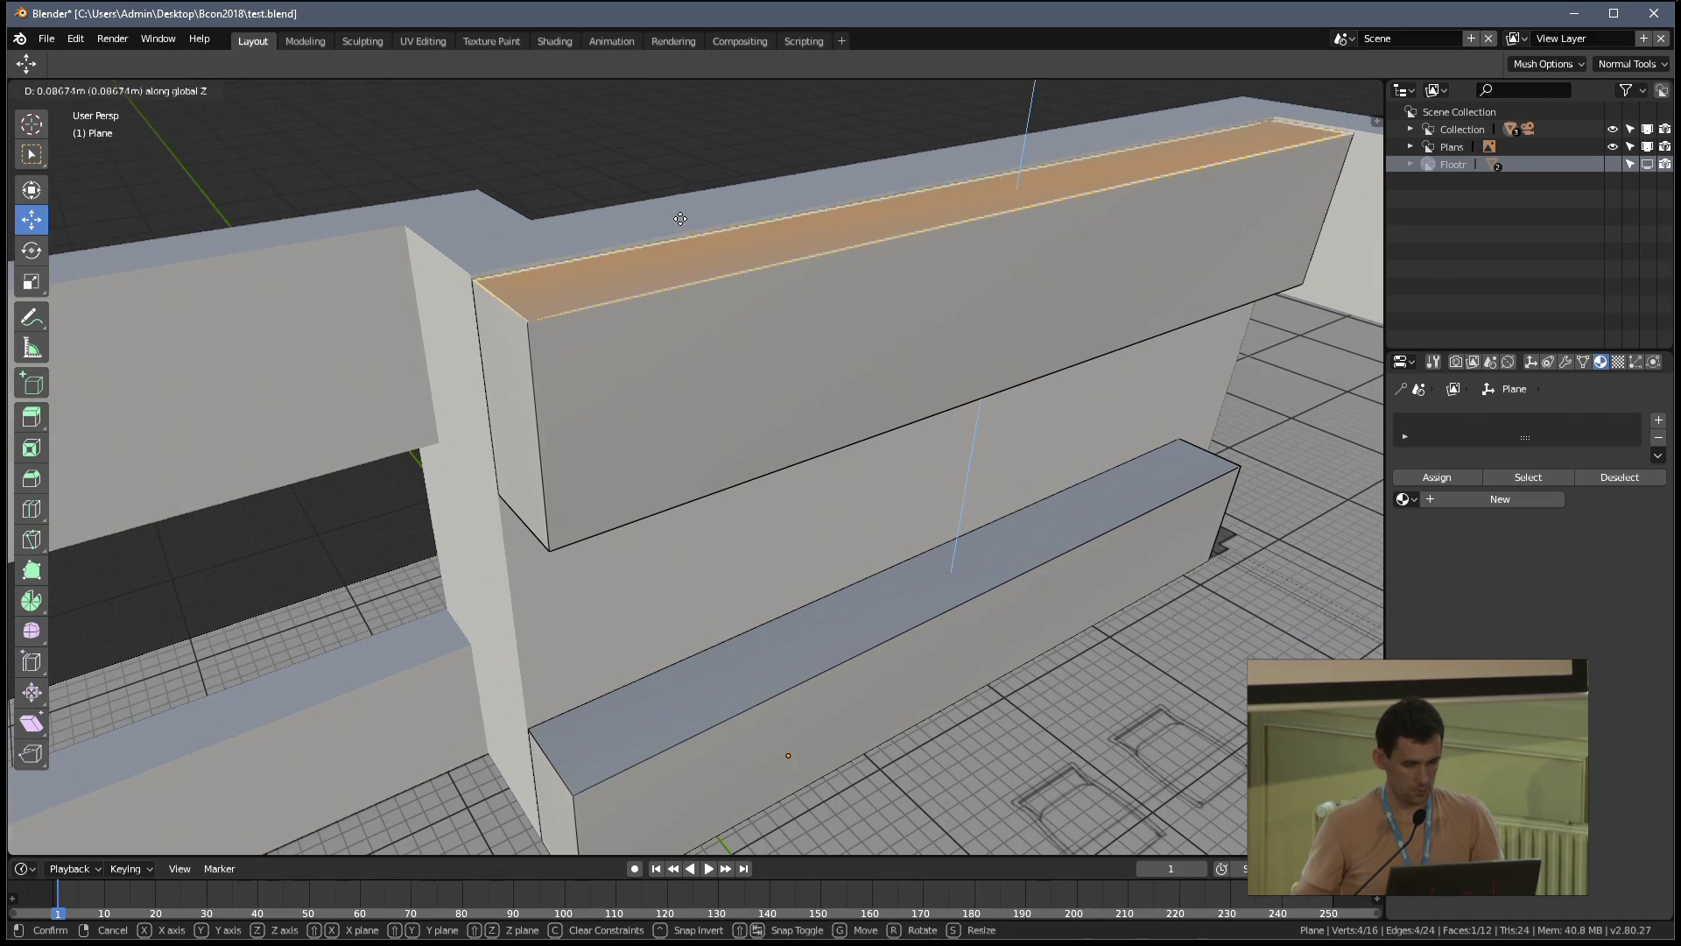
click(684, 218)
key(Tab)
key(ctrl+s)
Move the upper block's bottom face along Z to snap to the underside of the window lintel
click(685, 218)
key(Tab)
middle_drag(1007, 284, 691, 285)
click(677, 262)
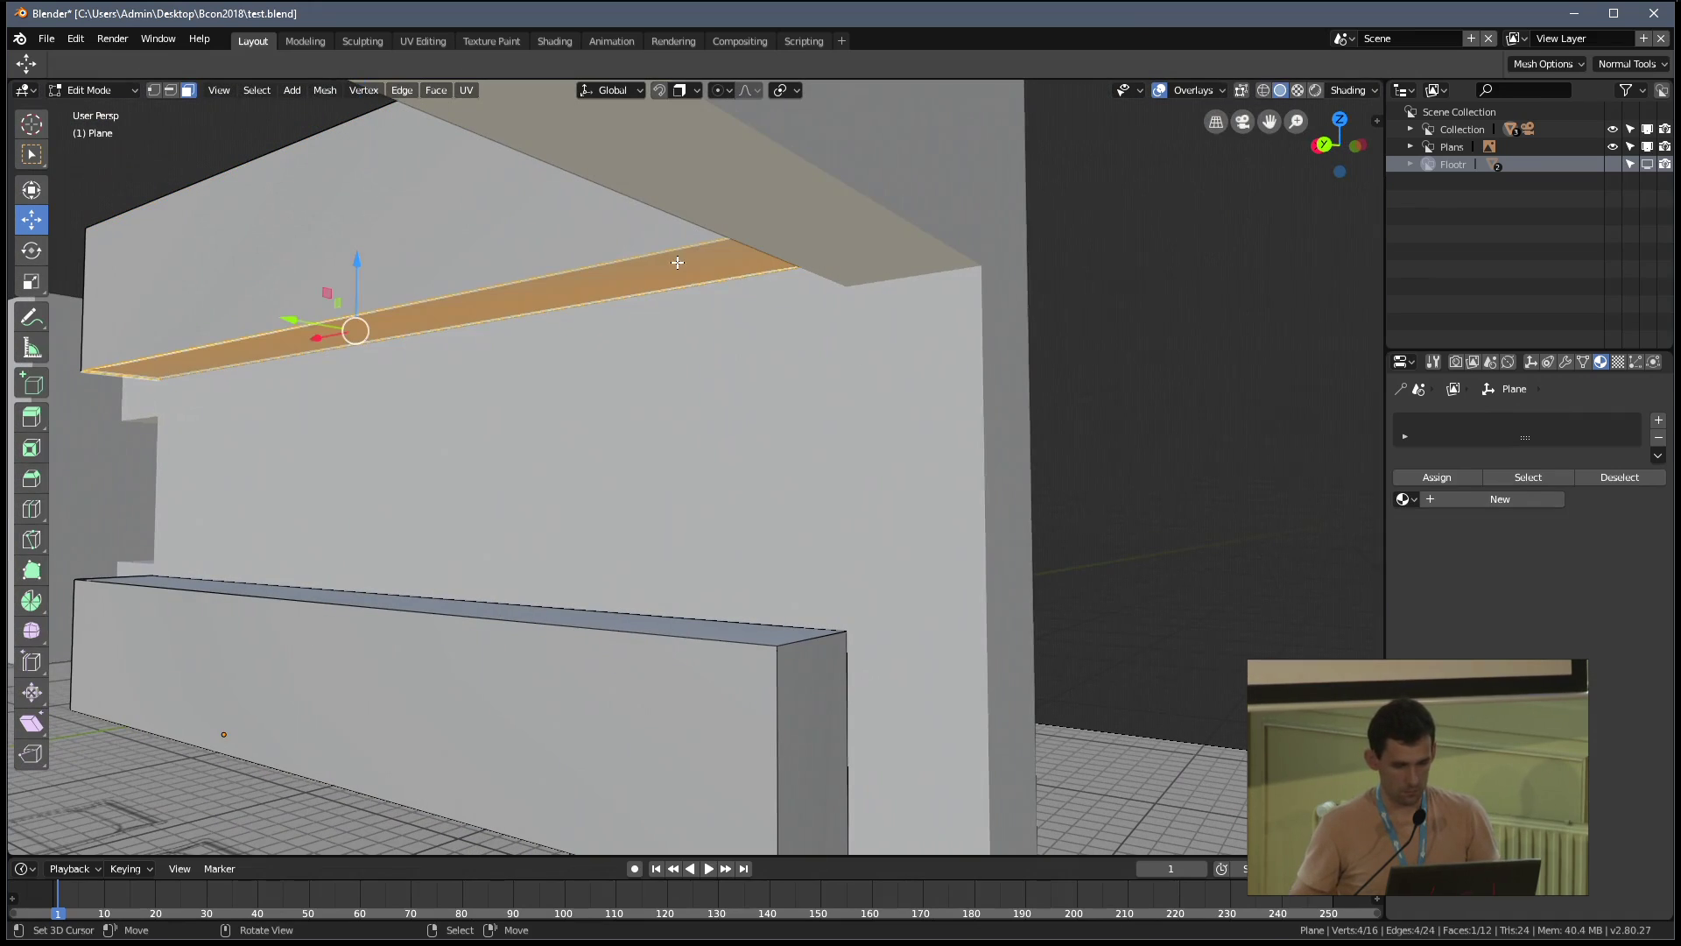
key(z)
ctrl+click(845, 281)
Extrude the upper block's end face along X across the window recess to the recess's far side
scroll(638, 277, down, 4)
middle_drag(638, 277, 830, 430)
right_click(664, 440)
key(e)
key(x)
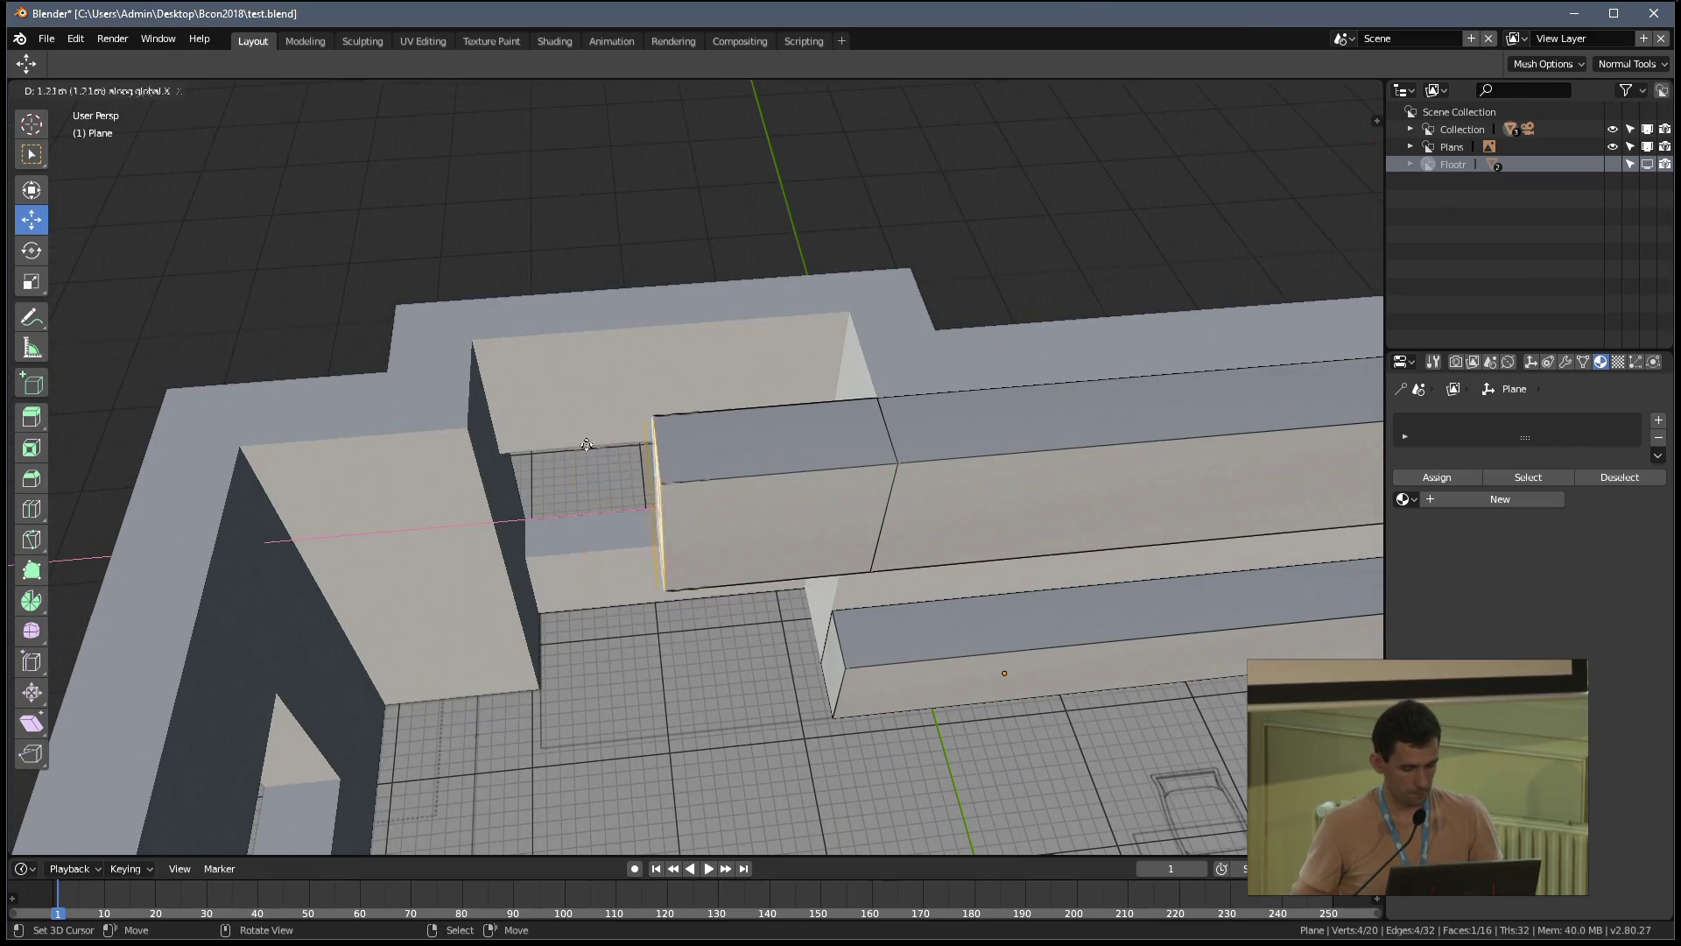
ctrl+click(486, 422)
Extrude the back face of the new upper section into the window recess up to the outer wall
middle_drag(691, 415, 783, 396)
right_click(503, 281)
key(e)
key(ctrl)
ctrl+click(665, 400)
Extrude the upper block's end face 0.482 m and move it along X to reach the far wall
right_click(669, 466)
shift+middle_drag(669, 462, 634, 473)
key(e)
click(678, 454)
key(g)
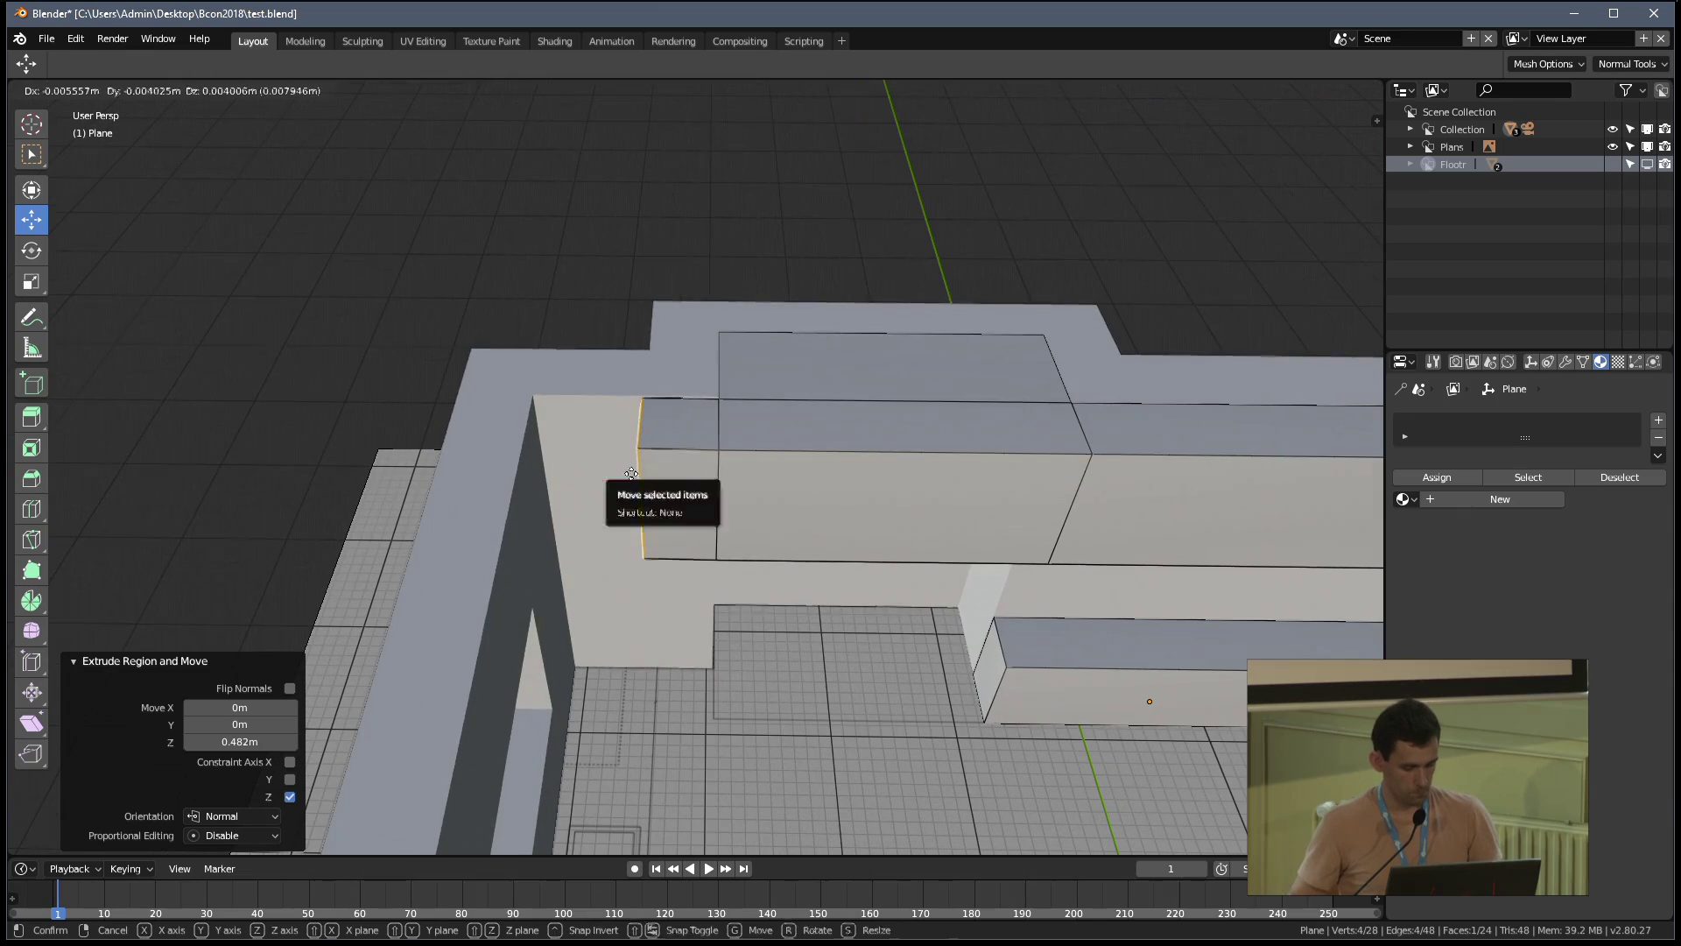
drag(631, 473, 550, 491)
key(x)
click(528, 507)
middle_drag(530, 511, 856, 570)
key(Tab)
key(Tab)
Duplicate the end face of the lower cabinet and place the copy 2.65 m away along X
scroll(906, 570, up, 3)
right_click(1018, 542)
middle_drag(1019, 542, 1000, 505)
key(shift+d)
key(x)
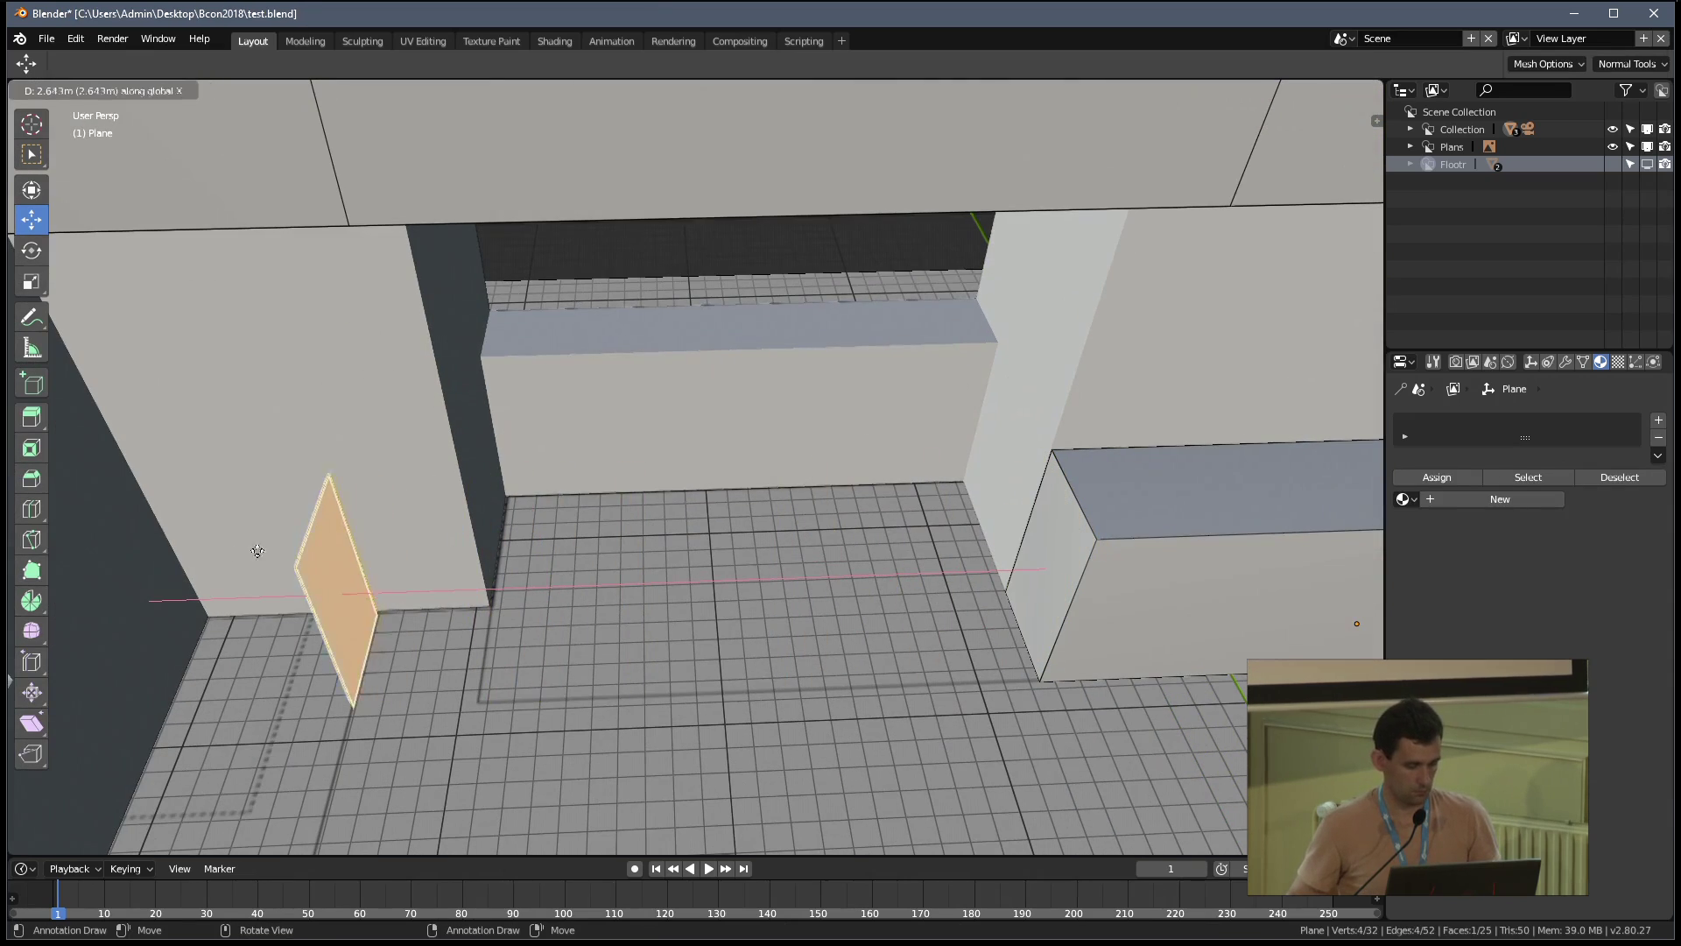
click(242, 551)
Extrude the duplicated face toward the far wall and adjust the new lower block's face position
middle_drag(241, 551, 487, 480)
middle_drag(709, 549, 864, 502)
middle_drag(520, 541, 663, 481)
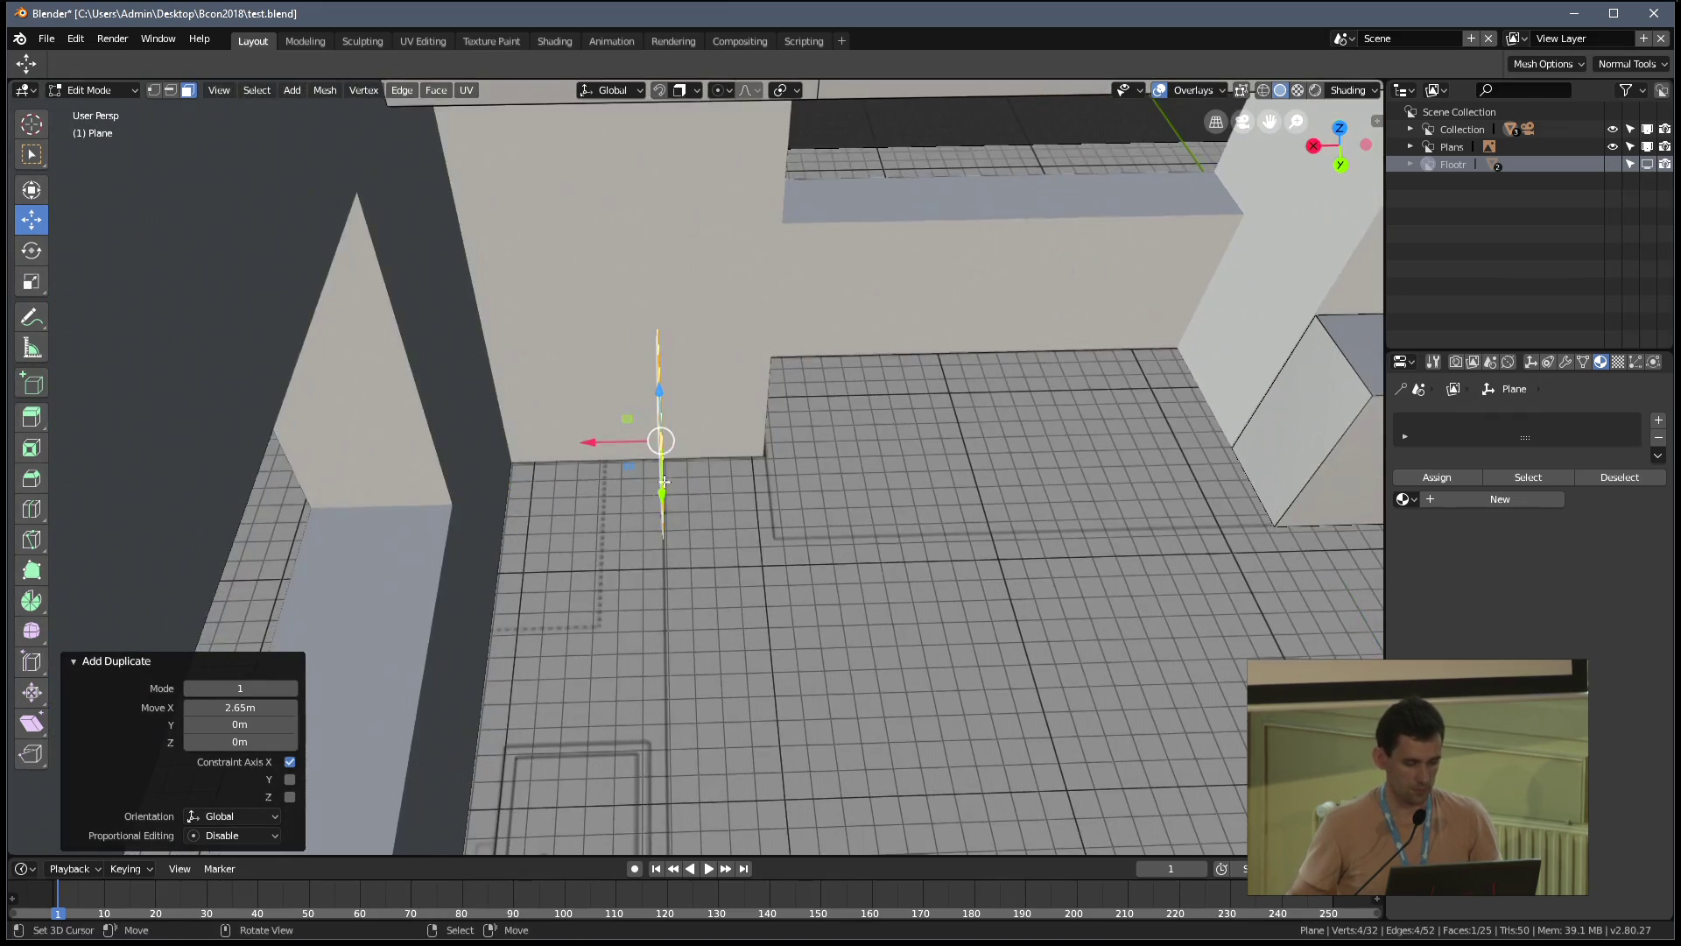
key(e)
click(570, 435)
middle_drag(570, 435, 646, 405)
key(g)
click(478, 425)
Continue the new lower cabinet run along the kitchen walls with two further extrusions
middle_drag(517, 569, 459, 477)
drag(673, 419, 393, 425)
shift+middle_drag(393, 424, 613, 368)
key(e)
click(391, 396)
right_click(491, 407)
key(e)
click(386, 431)
Add a loop cut to the upper cabinet's end section and shift it -0.157 m along X
middle_drag(386, 430, 848, 446)
click(975, 496)
click(860, 505)
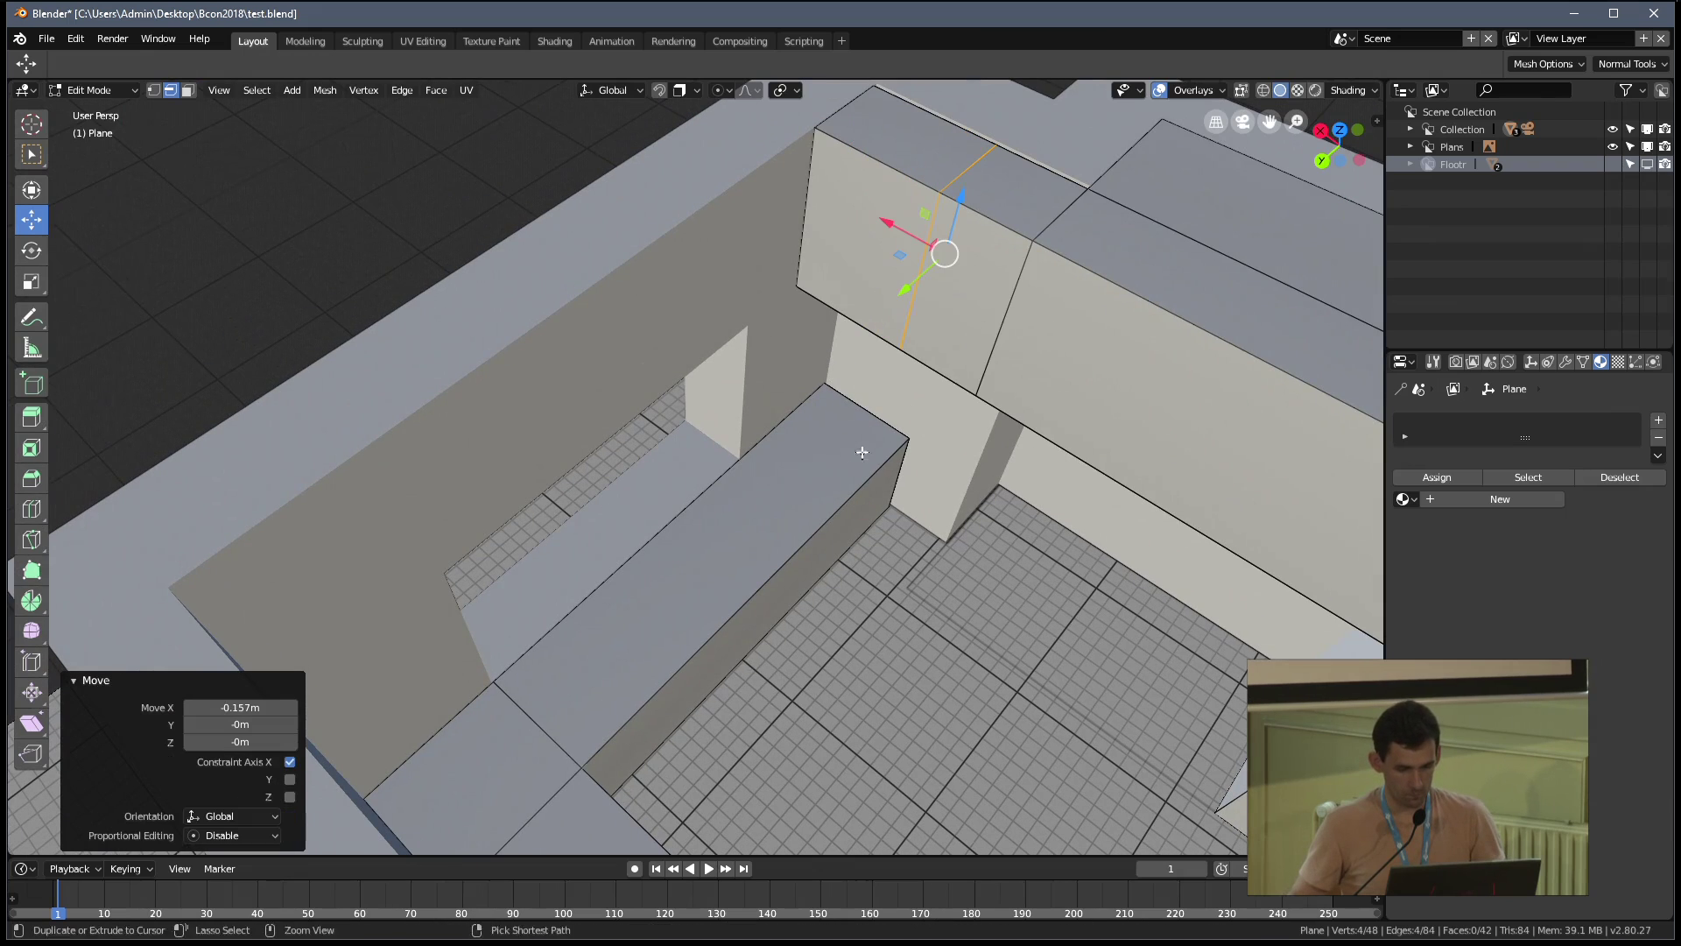
Extrude the side face of the upper cabinet's end section 2.44 m along Y above the lower run
key(3)
right_click(868, 295)
mouse_move(868, 295)
middle_down()
mouse_move(759, 364)
mouse_move(845, 316)
middle_up()
key(e)
key(y)
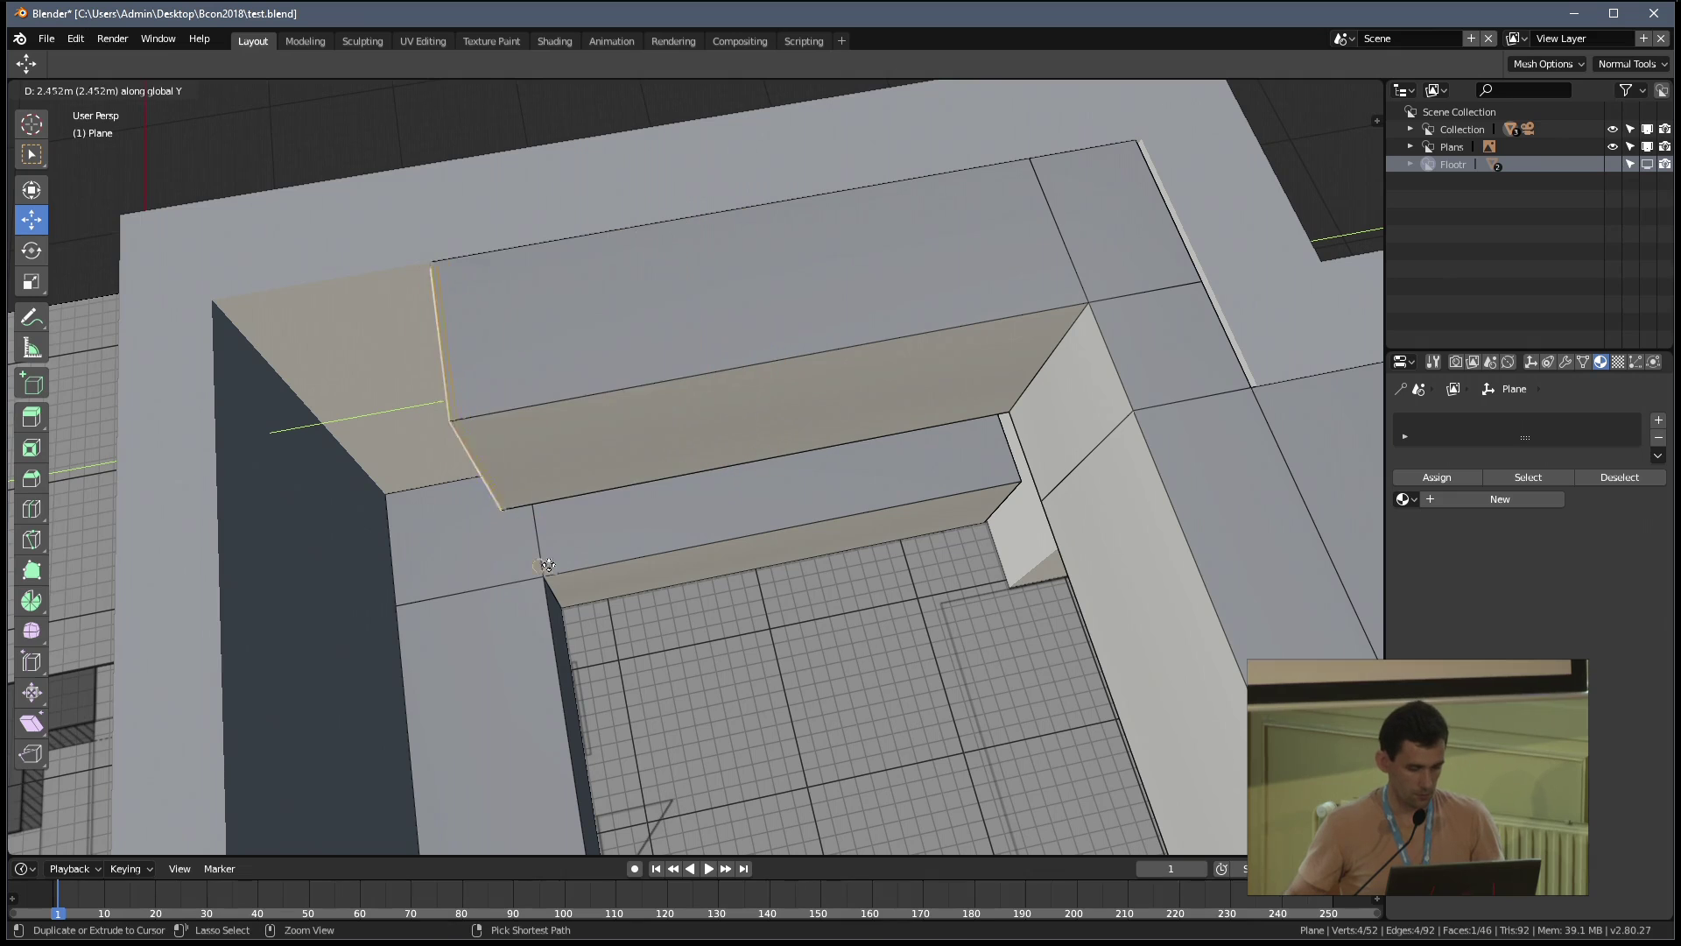
click(567, 643)
Extend the upper cabinet around the kitchen corner with two more extrusions, exit Edit Mode and save the file
middle_drag(566, 644, 589, 454)
key(r)
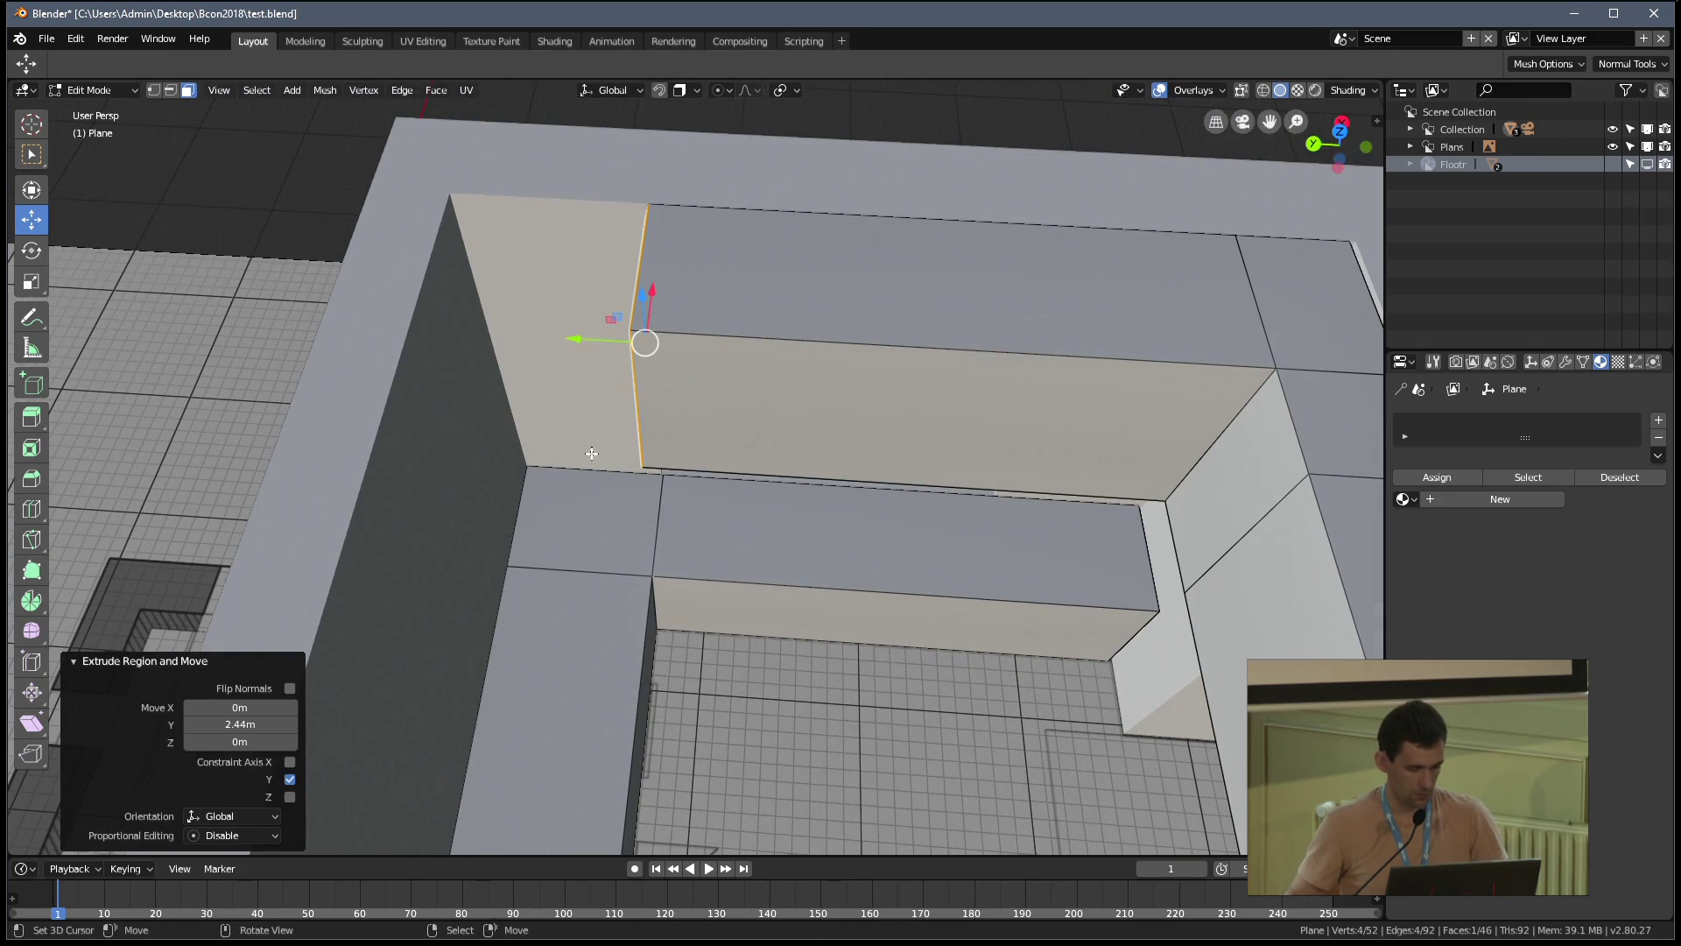
right_click(599, 457)
key(e)
ctrl+click(420, 458)
middle_drag(421, 458, 616, 396)
key(e)
click(368, 385)
key(Tab)
middle_drag(368, 385, 418, 372)
key(ctrl+s)
Duplicate the two underside faces of the upper block at the window recess and lower the copy along Z to counter height
click(775, 502)
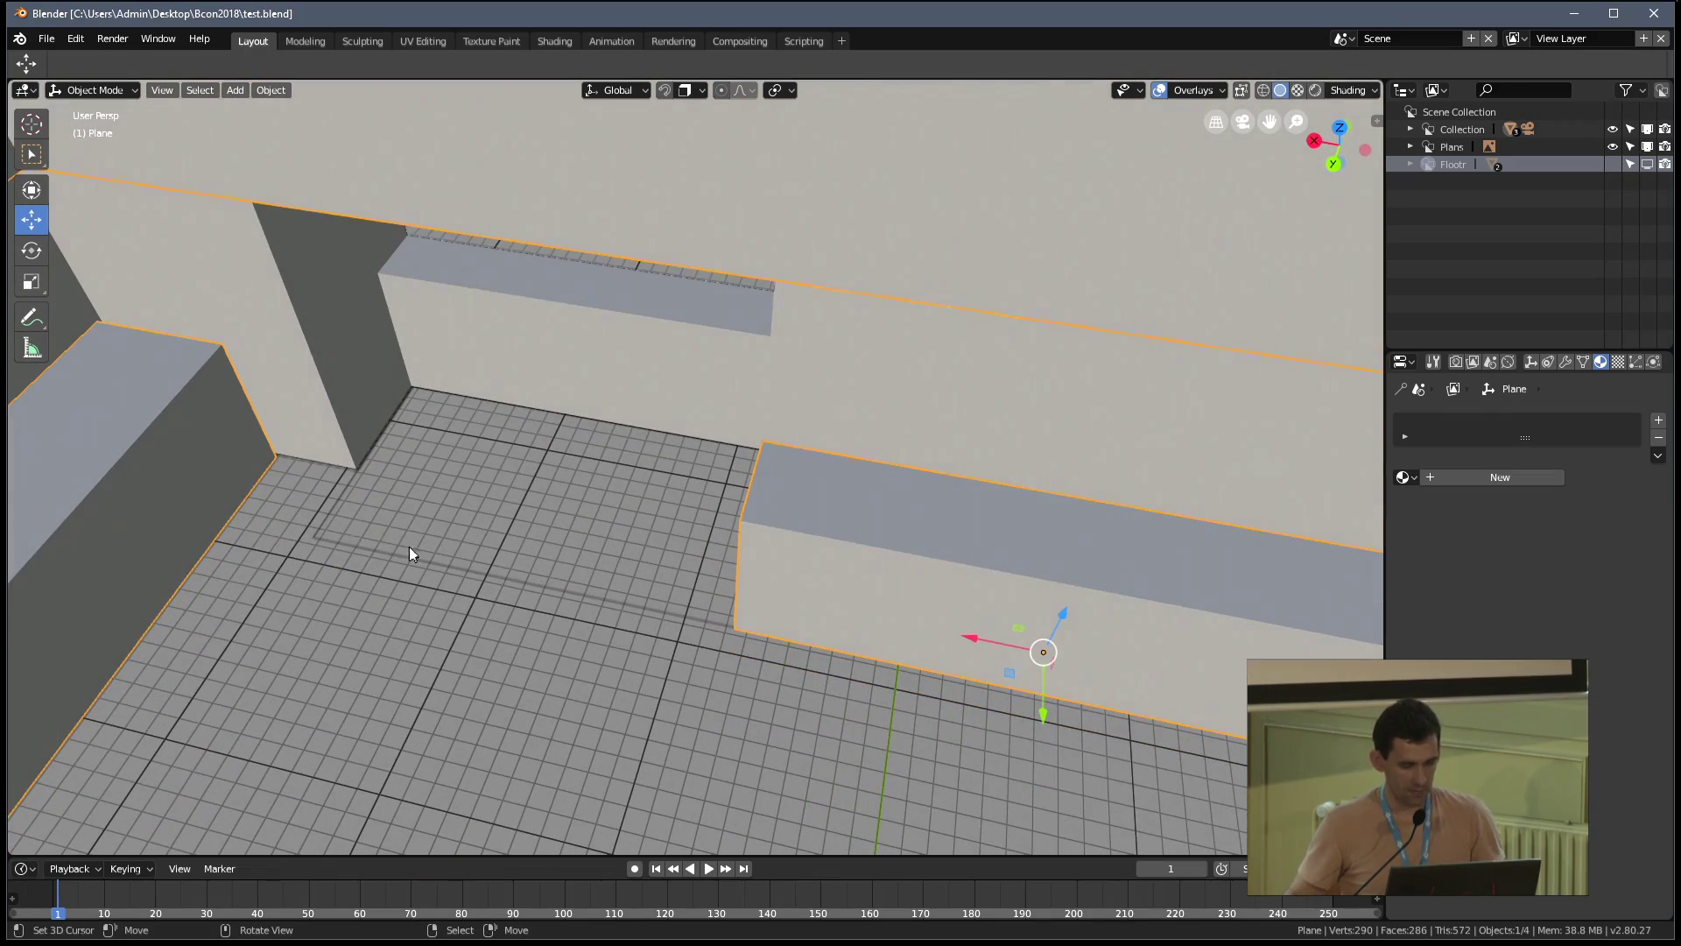
middle_drag(522, 419, 517, 281)
key(Tab)
mouse_move(508, 490)
middle_down()
mouse_move(496, 543)
mouse_move(501, 499)
middle_up()
shift+middle_drag(503, 590, 718, 348)
click(516, 511)
shift+click(523, 540)
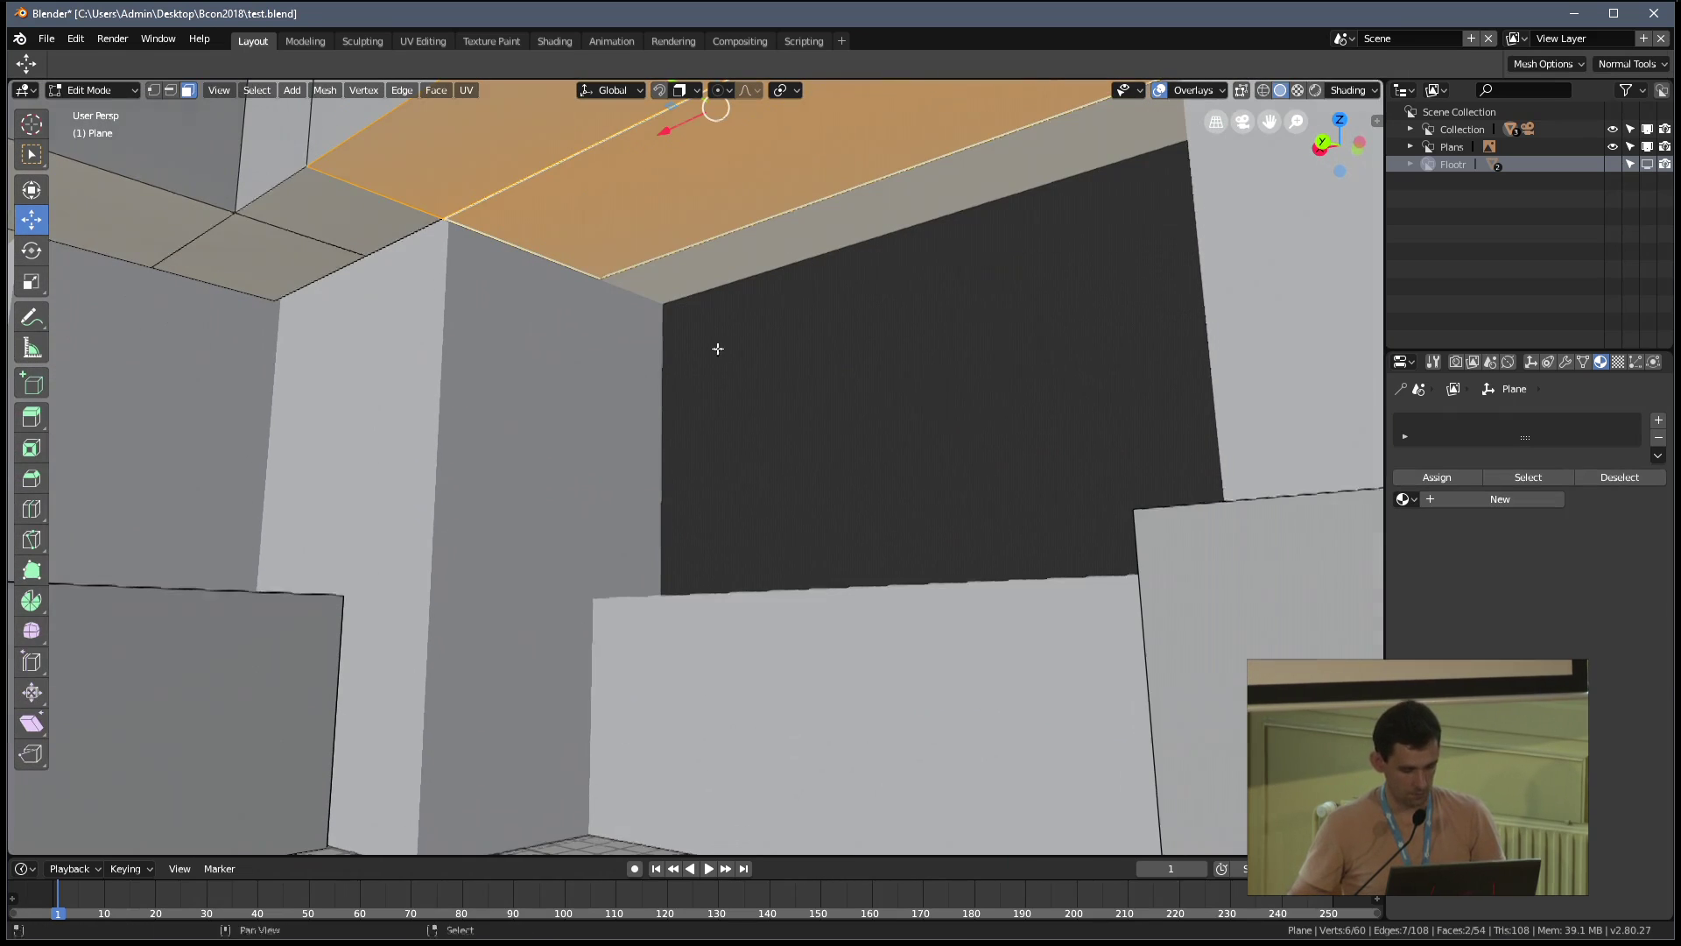
key(shift+d)
key(z)
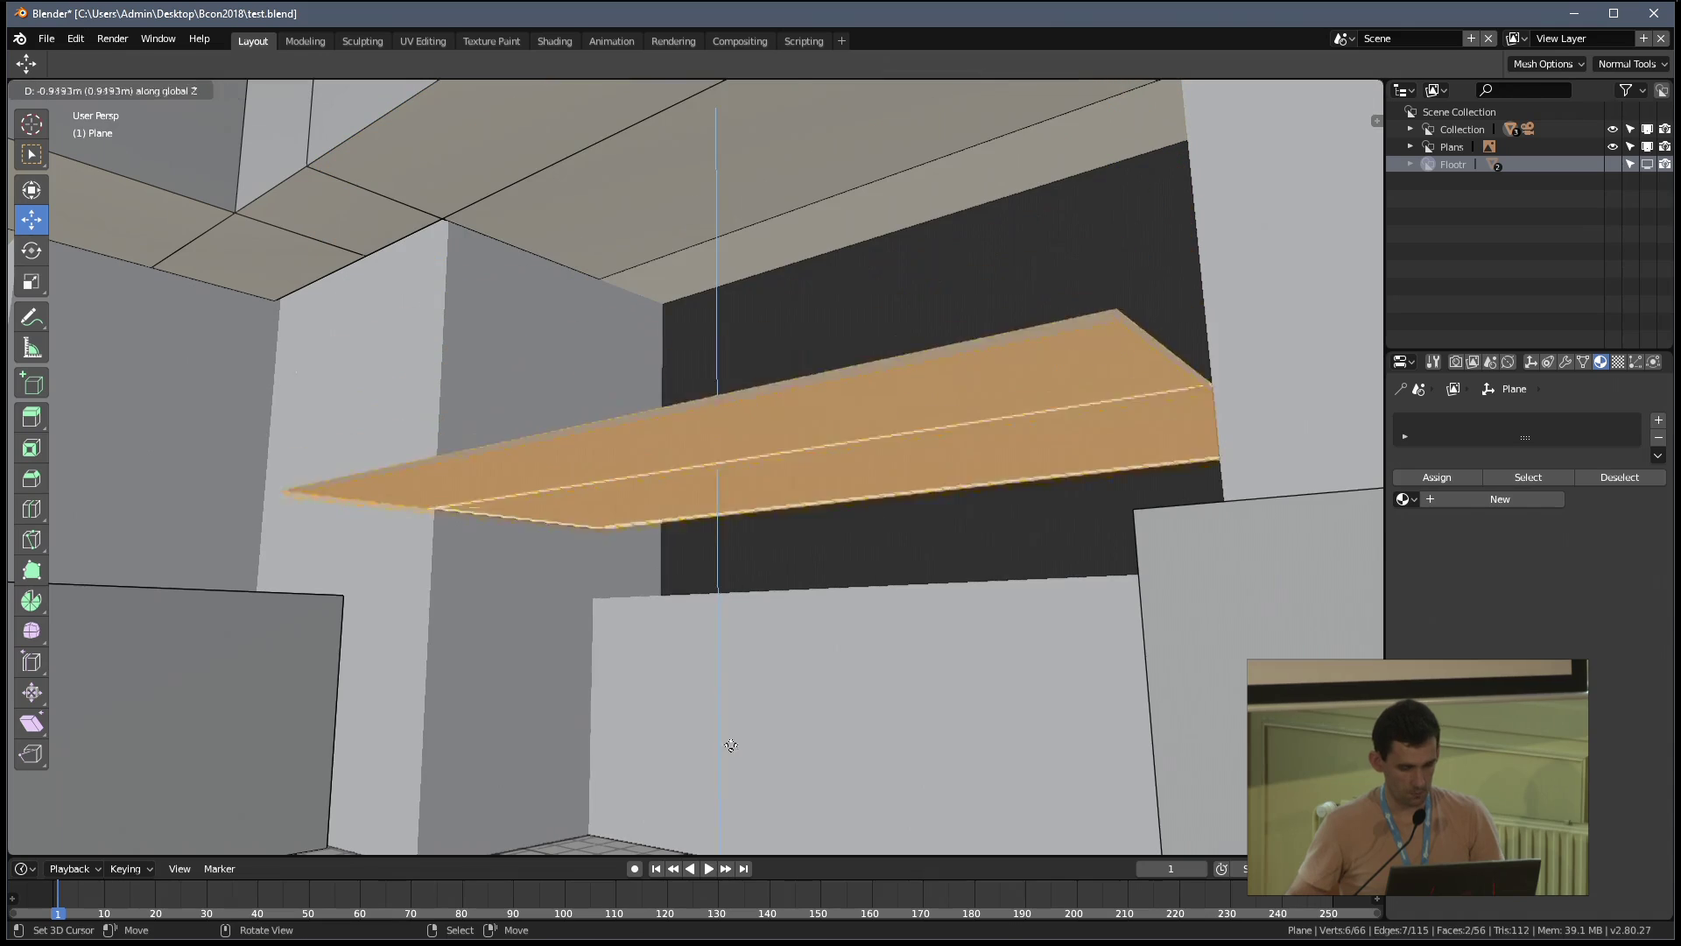
click(770, 800)
Shift the duplicated faces -0.0121 m along Z and extrude them 0.1 m to form a countertop slab
middle_drag(770, 800, 845, 464)
key(g)
key(z)
click(851, 481)
key(e)
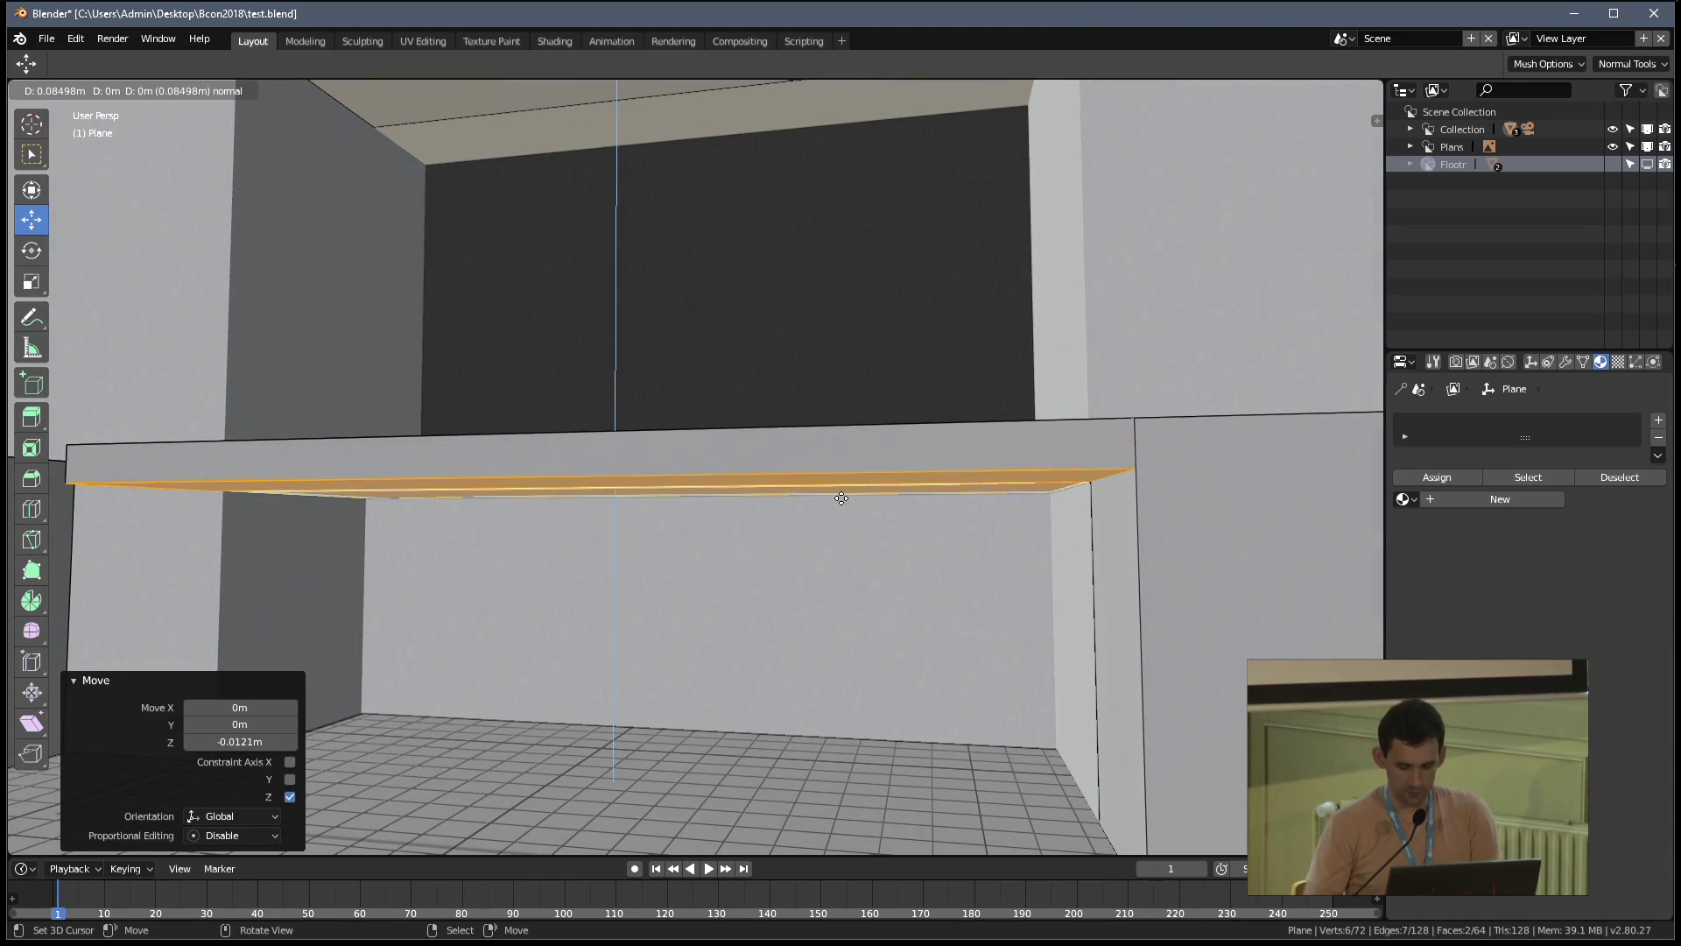
text(0.1)
key(Return)
Move the end face of the long lower cabinet 0.0738 m along X toward the countertop
middle_drag(938, 340, 788, 560)
click(768, 562)
drag(760, 571, 920, 567)
middle_drag(919, 567, 846, 581)
key(g)
key(x)
click(889, 619)
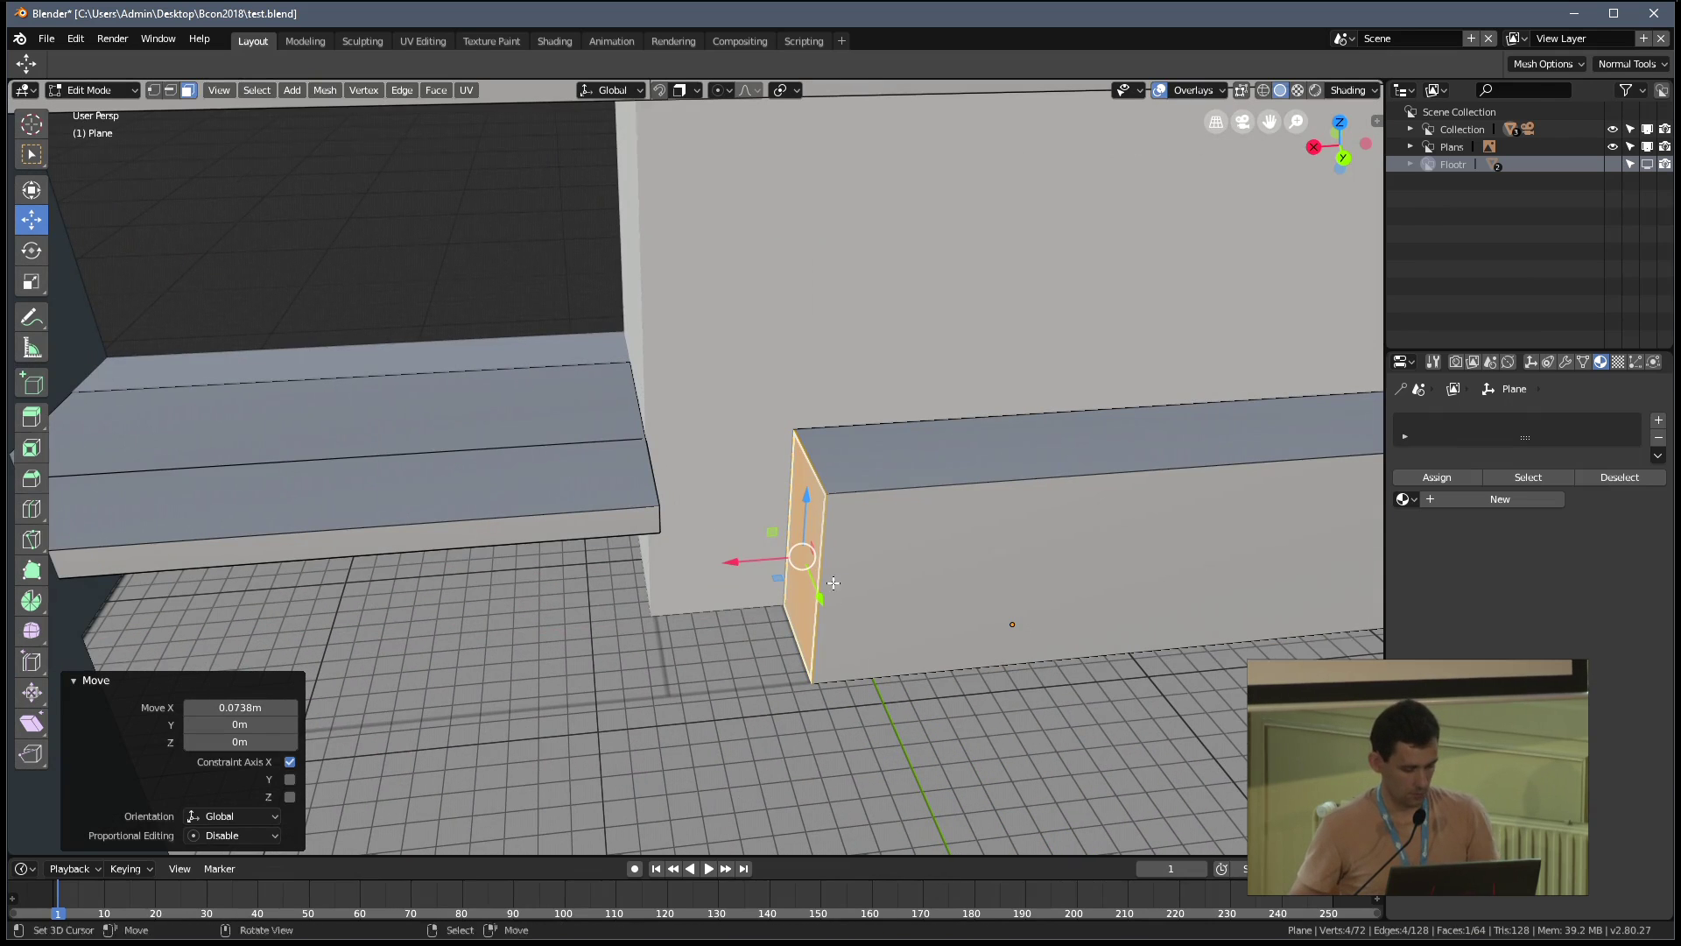
Add one horizontal loop cut around the long lower cabinet, slid to its base
click(816, 585)
click(864, 683)
middle_drag(864, 683, 871, 638)
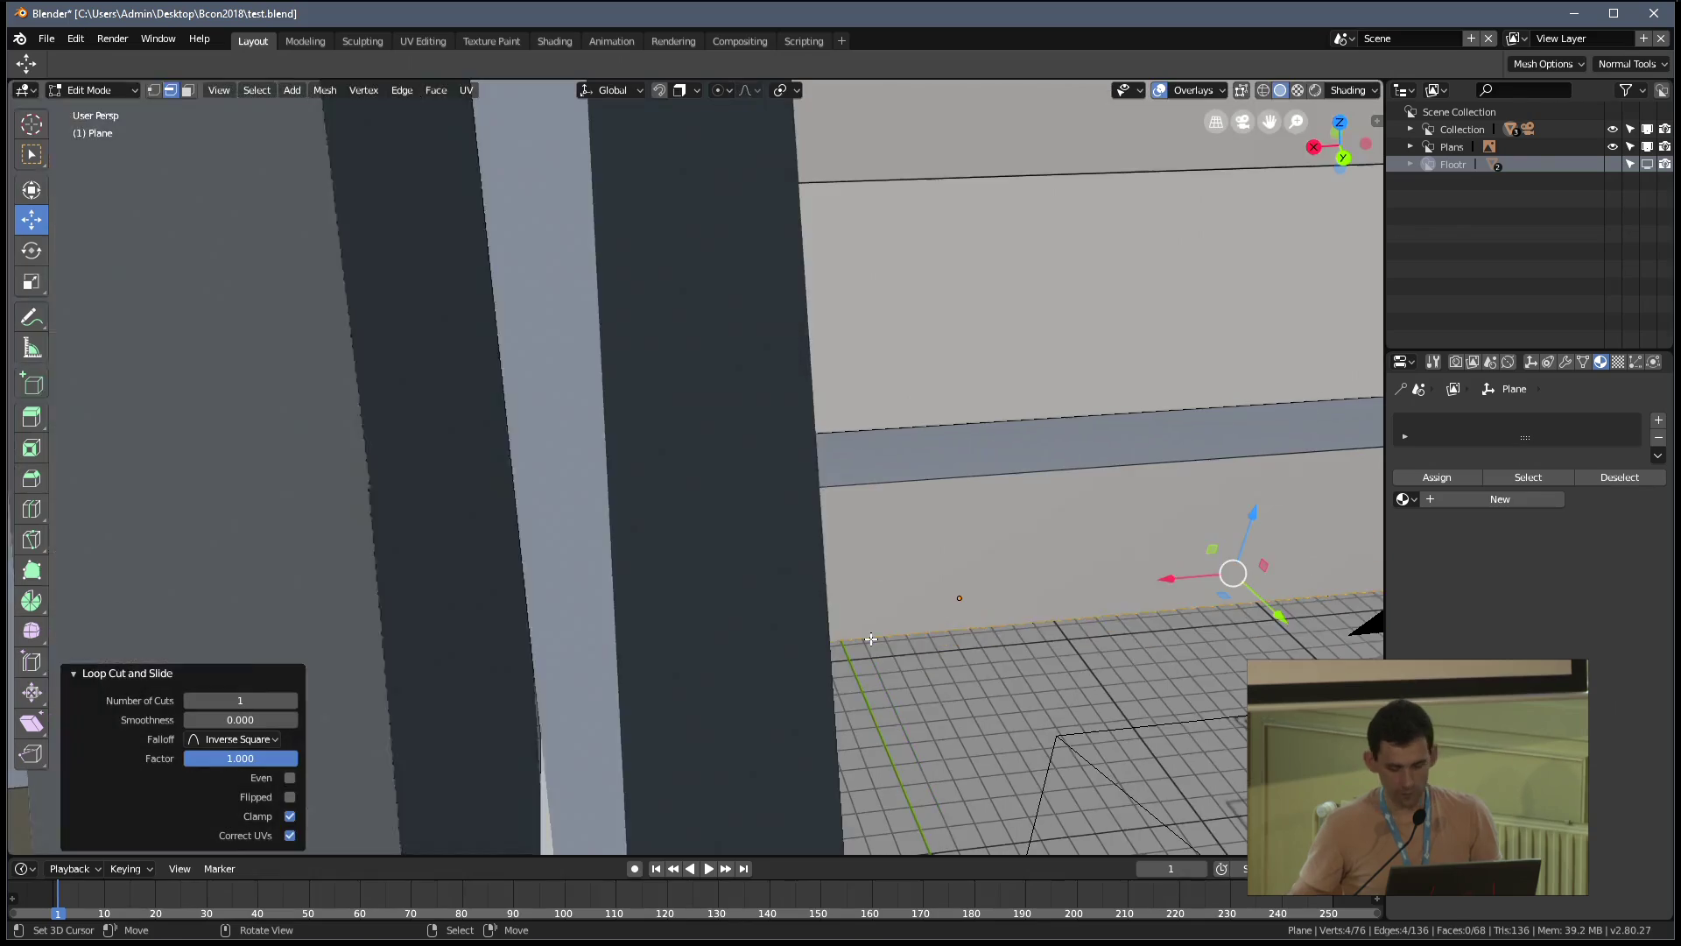
Raise the new edge loop on the long lower cabinet along Z from its base to slightly above mid-height
key(KP_1)
key(z)
click(951, 700)
shift+middle_drag(593, 522, 856, 519)
ctrl+drag(410, 507, 413, 479)
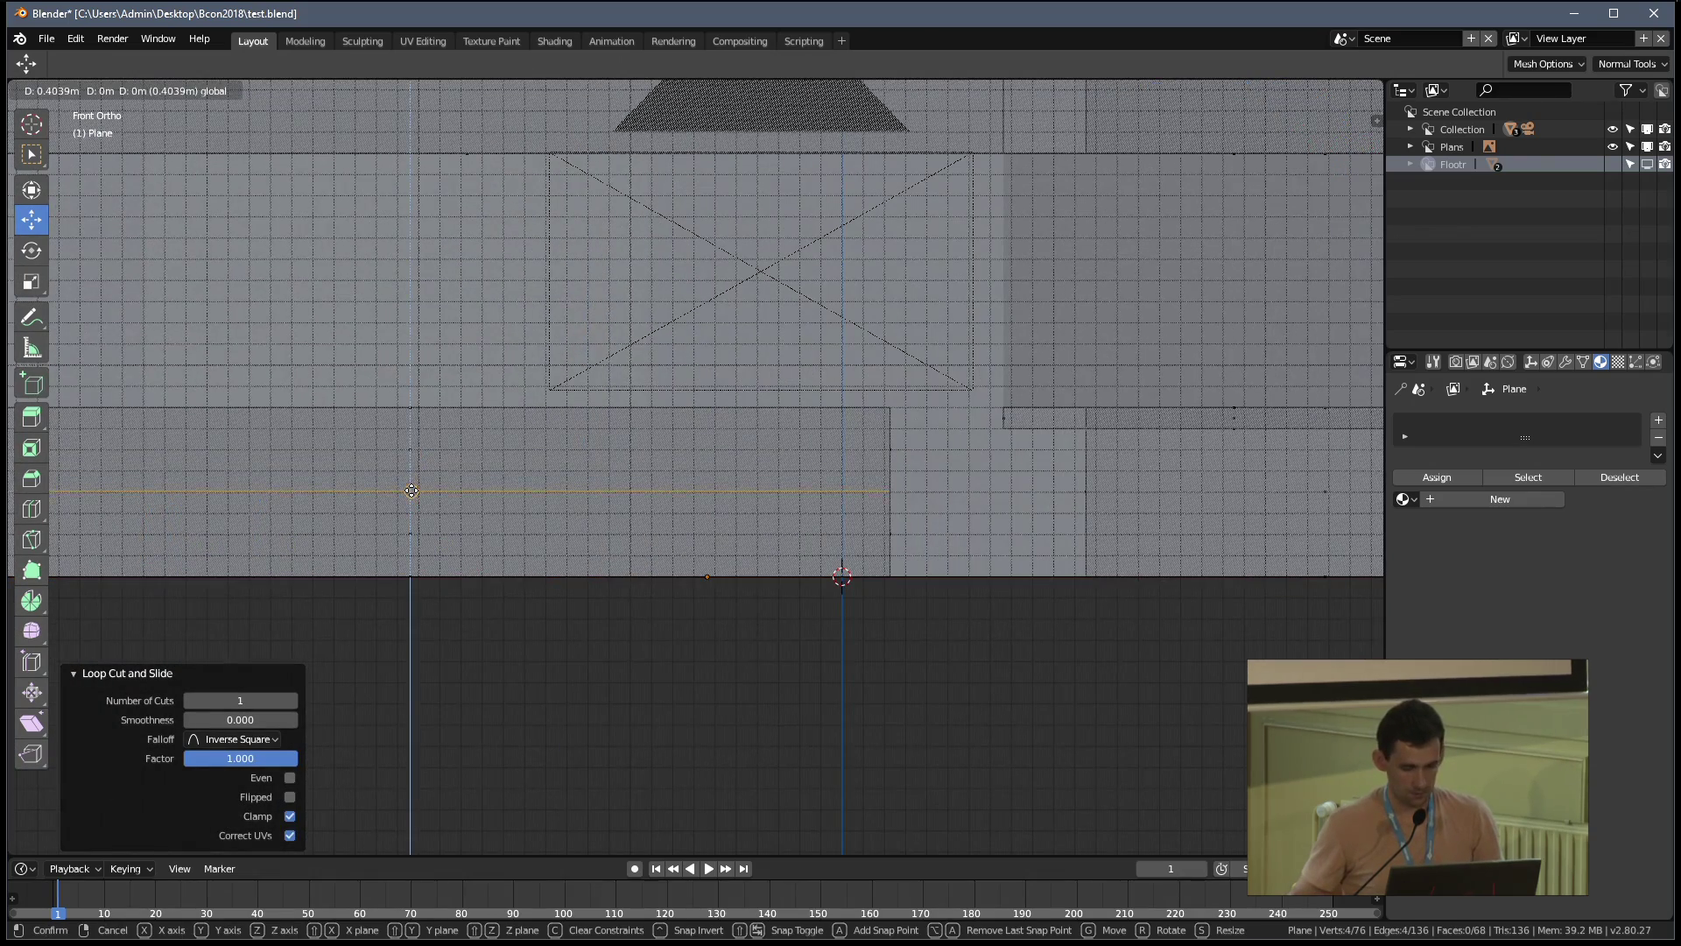
ctrl+drag(413, 472, 414, 471)
Extrude the lower part of the long cabinet's end face toward the countertop to form a low step
mouse_move(713, 427)
middle_down()
mouse_move(547, 547)
mouse_move(532, 574)
mouse_move(544, 623)
mouse_move(816, 451)
mouse_move(779, 486)
mouse_move(732, 403)
mouse_move(737, 475)
mouse_move(718, 457)
mouse_move(783, 454)
middle_up()
key(z)
click(557, 632)
scroll(567, 622, up, 3)
click(805, 455)
key(e)
click(608, 515)
key(Tab)
Look through the camera, set a render region around the whole camera frame, and save the file
scroll(737, 475, down, 3)
scroll(769, 466, up, 2)
key(KP_0)
key(alt+a)
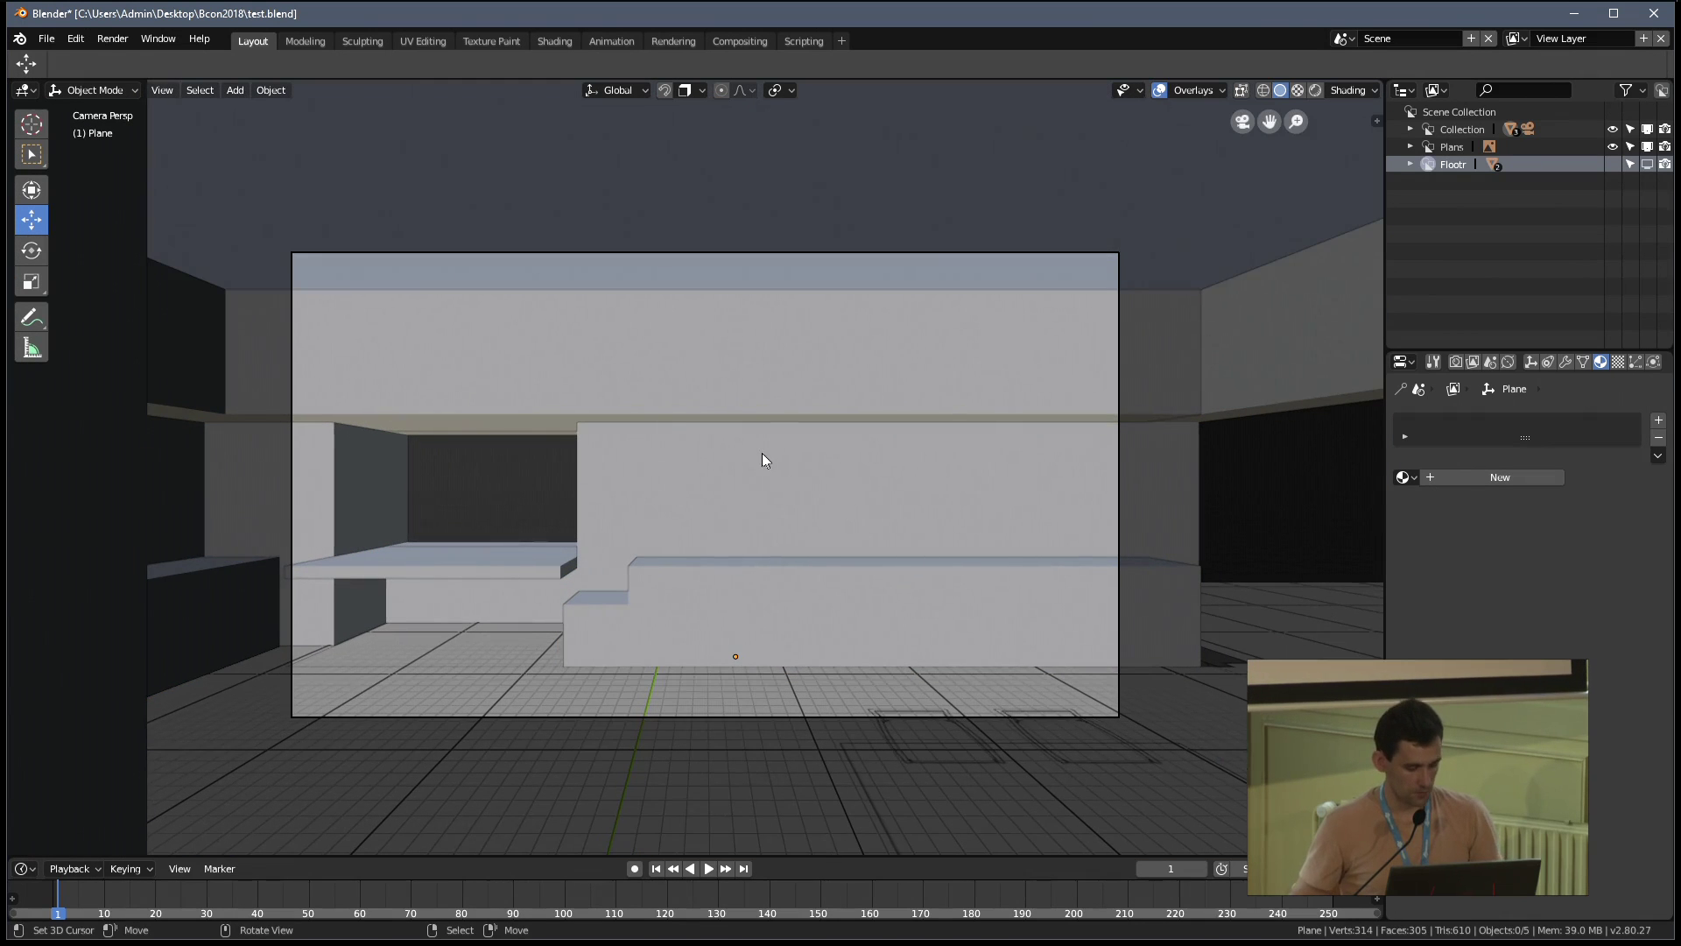
scroll(683, 412, down, 1)
key(ctrl+b)
drag(244, 254, 1177, 750)
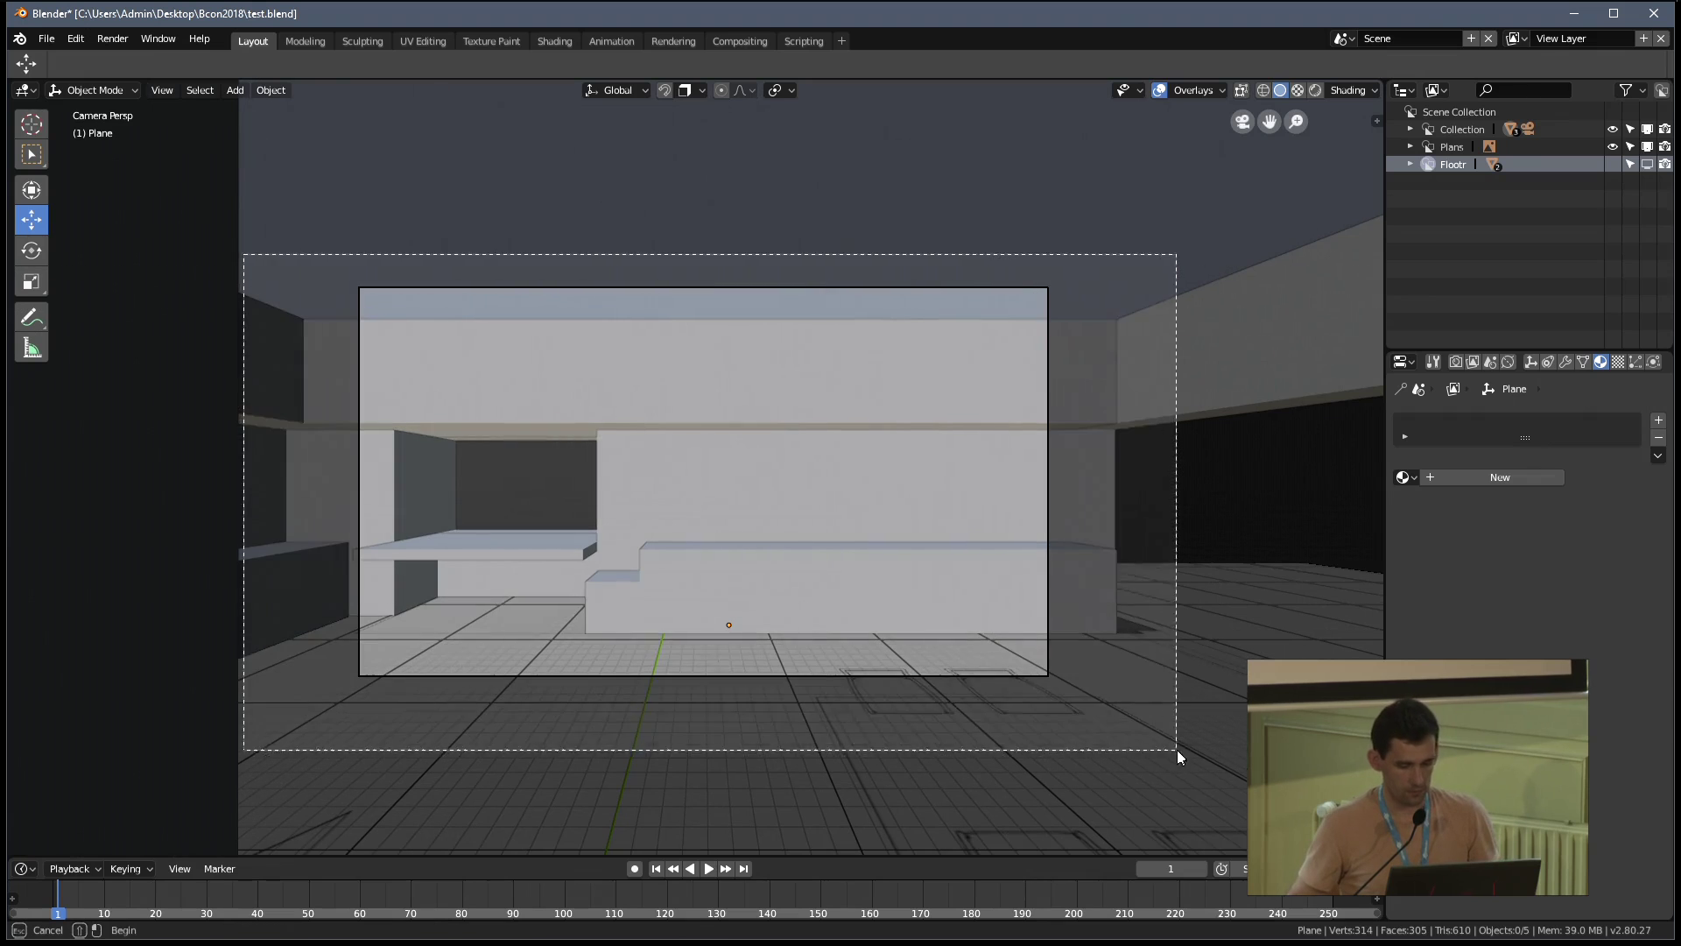
key(ctrl+s)
click(1005, 595)
shift+middle_drag(1179, 418, 1151, 386)
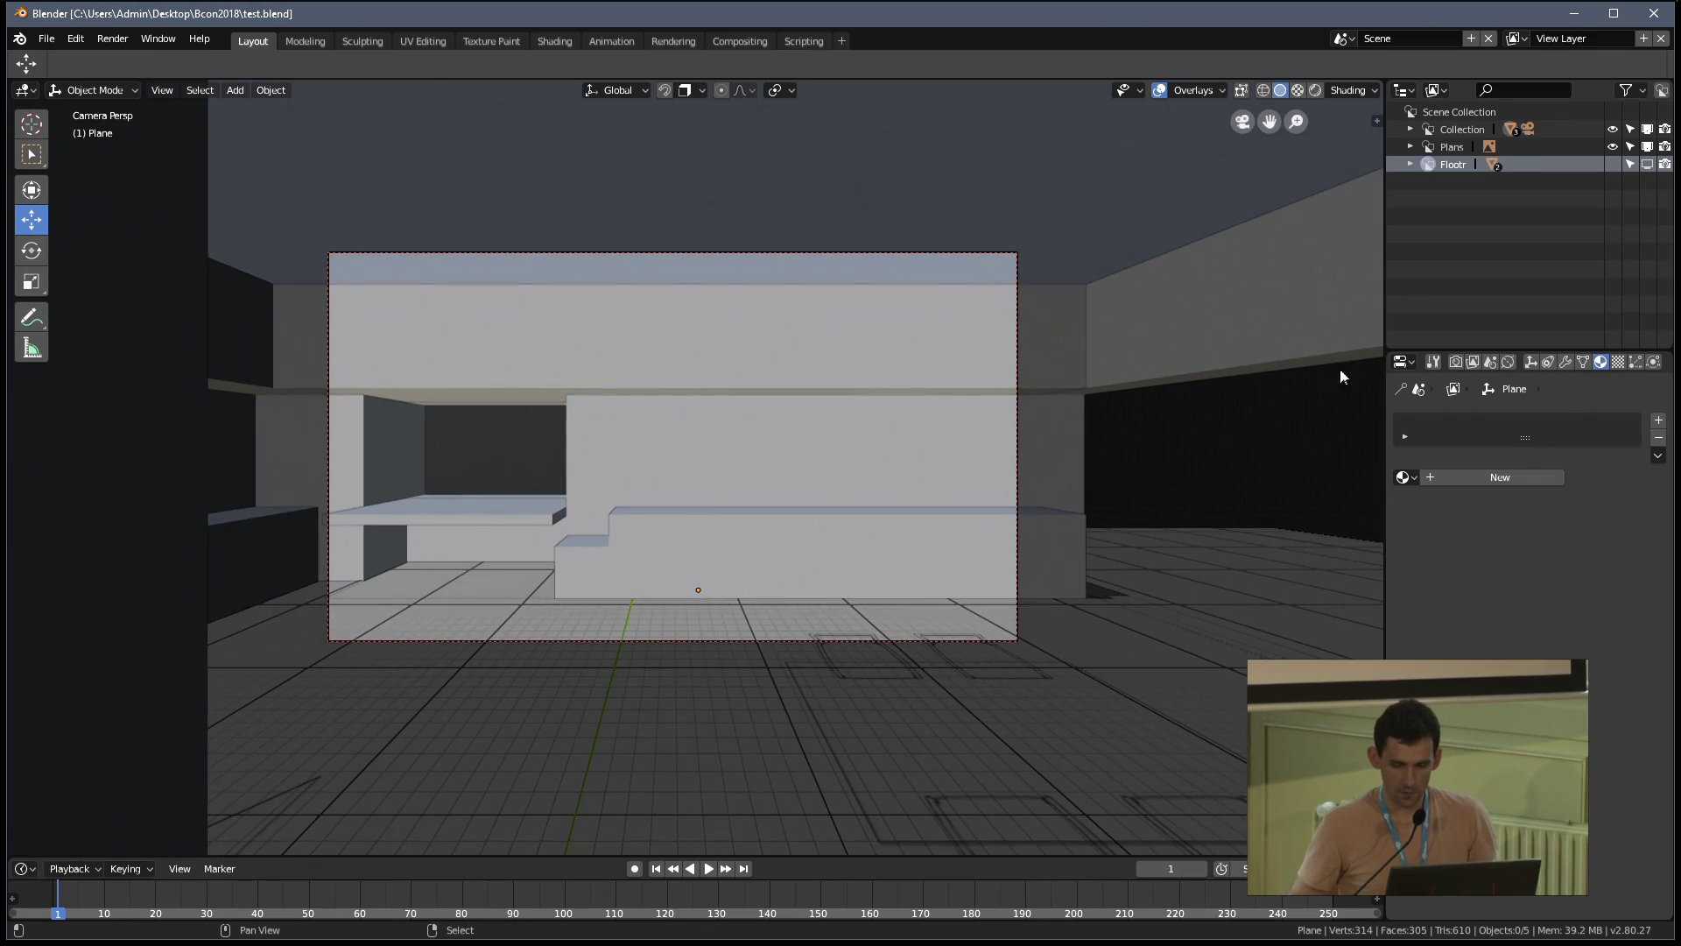
Change the viewport pixel size in the render Performance settings
click(1455, 363)
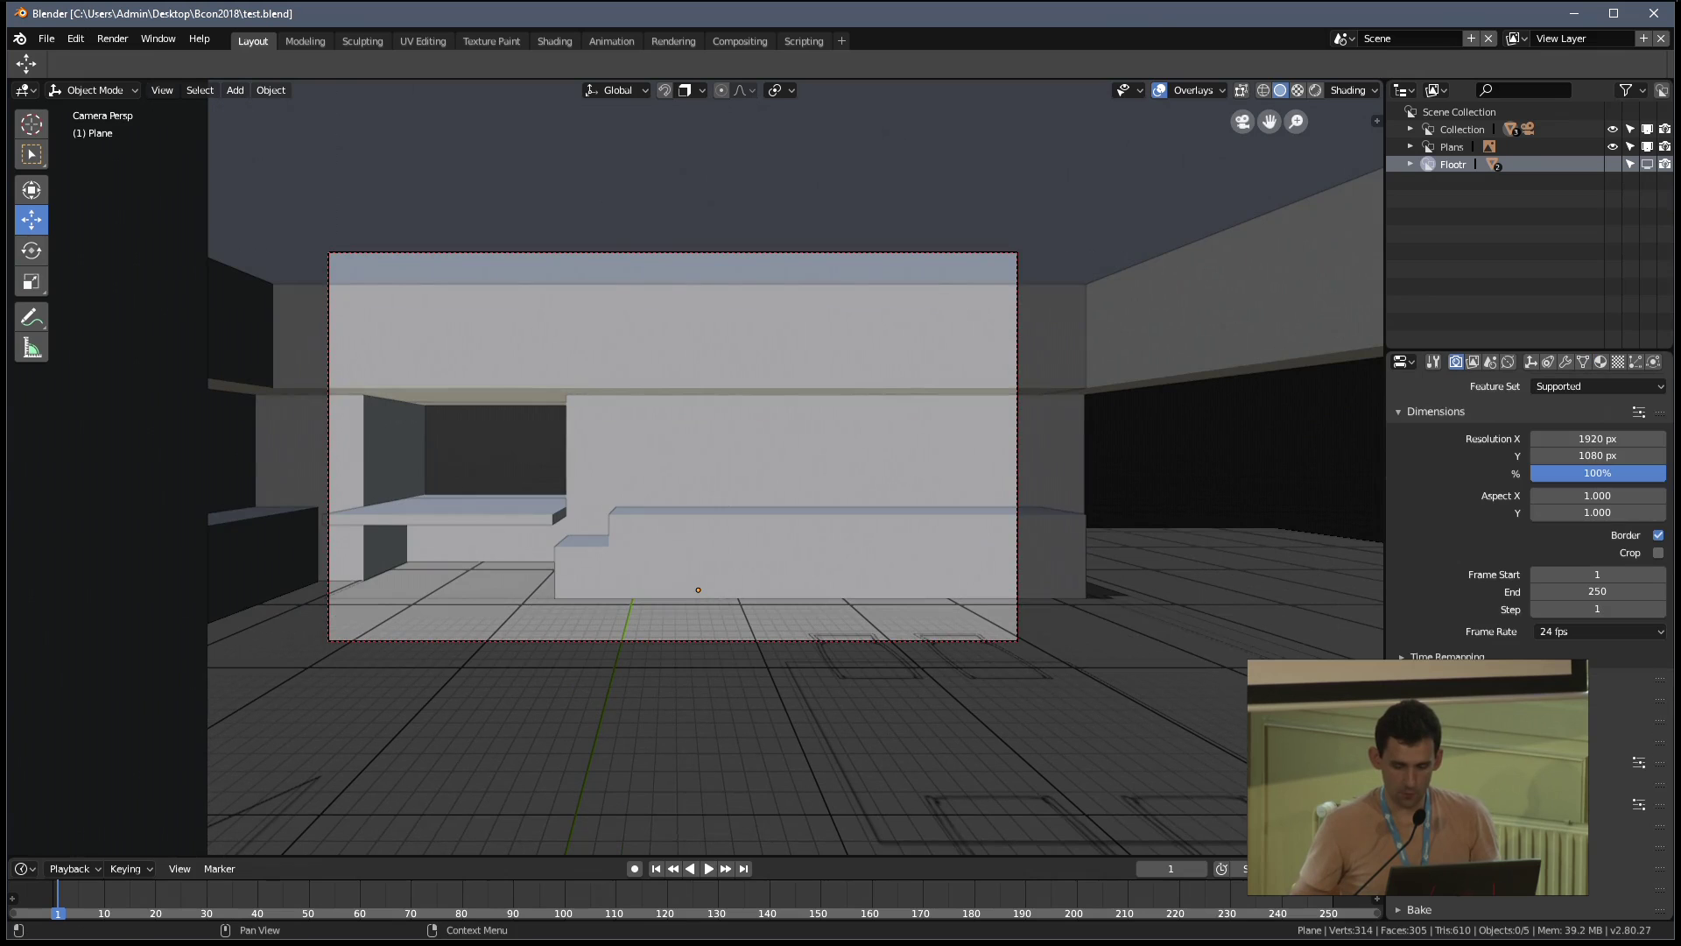
scroll(1528, 525, down, 5)
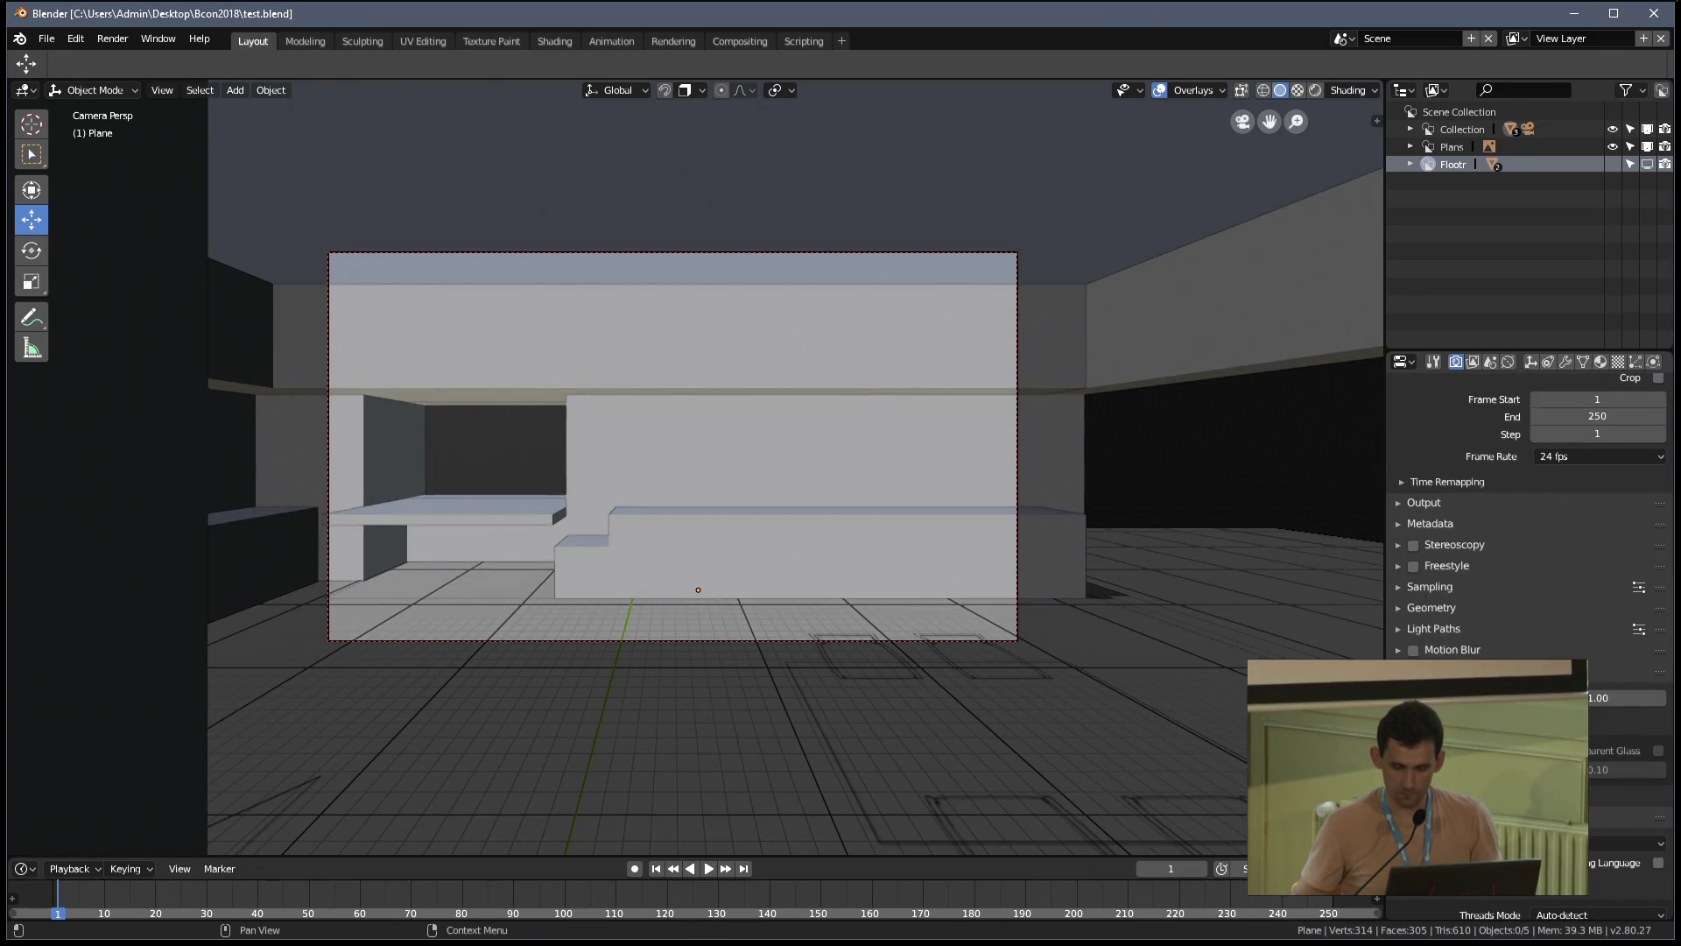
scroll(1528, 525, down, 3)
scroll(1529, 526, down, 2)
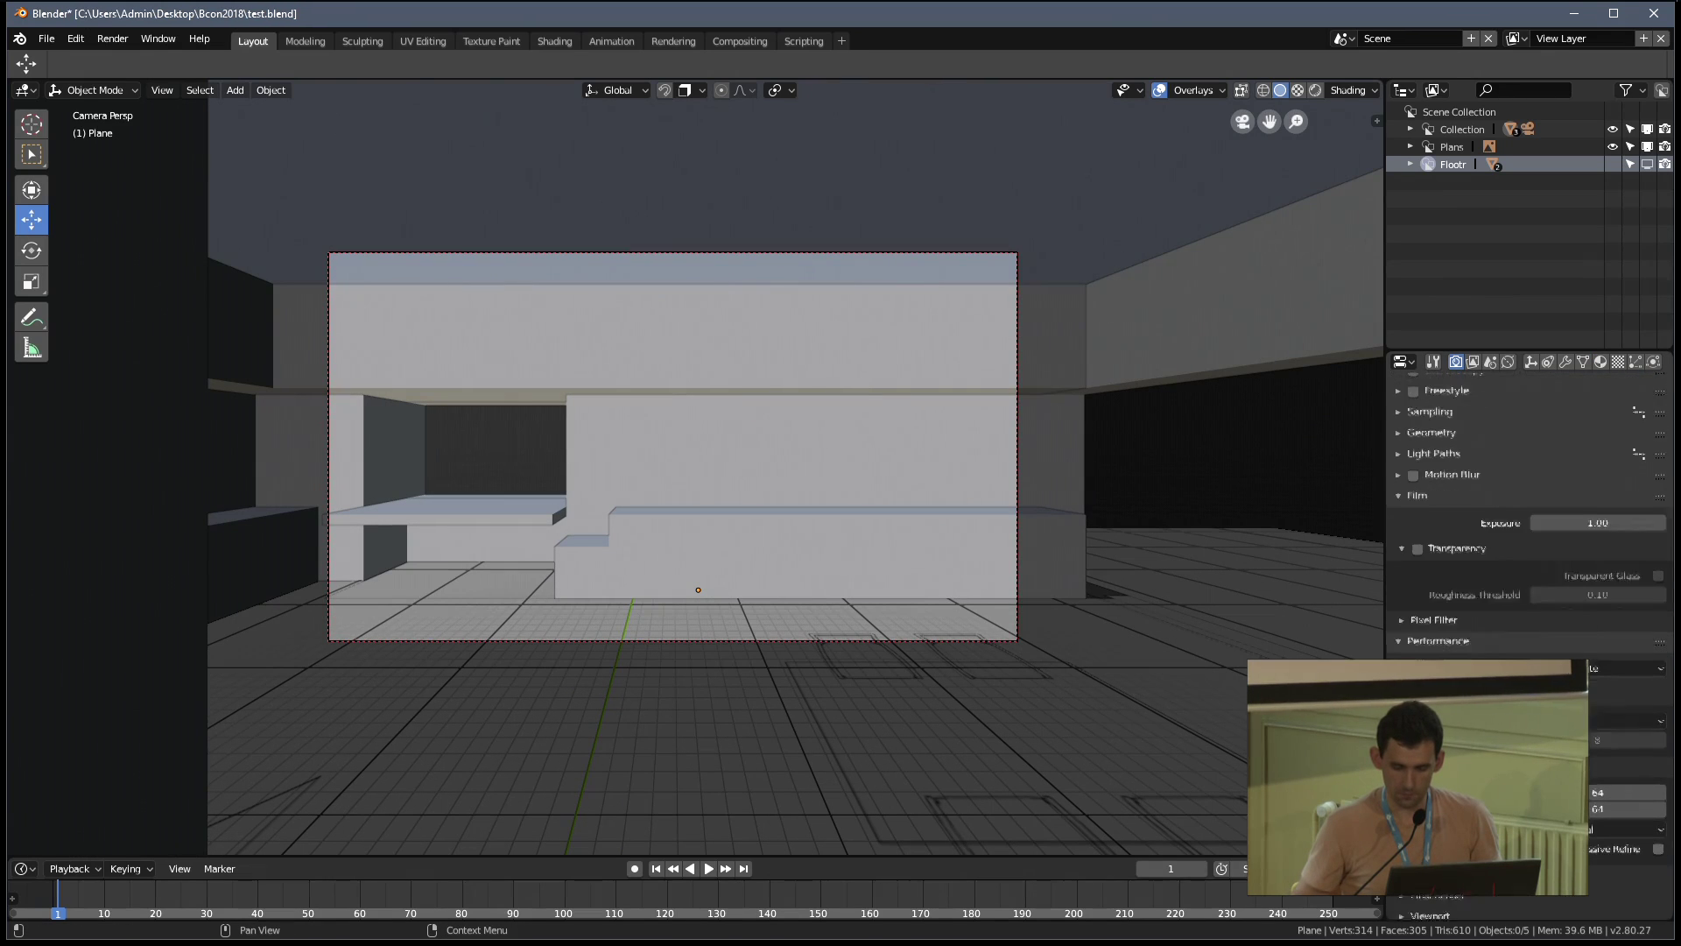
scroll(1529, 526, down, 1)
scroll(1528, 526, up, 2)
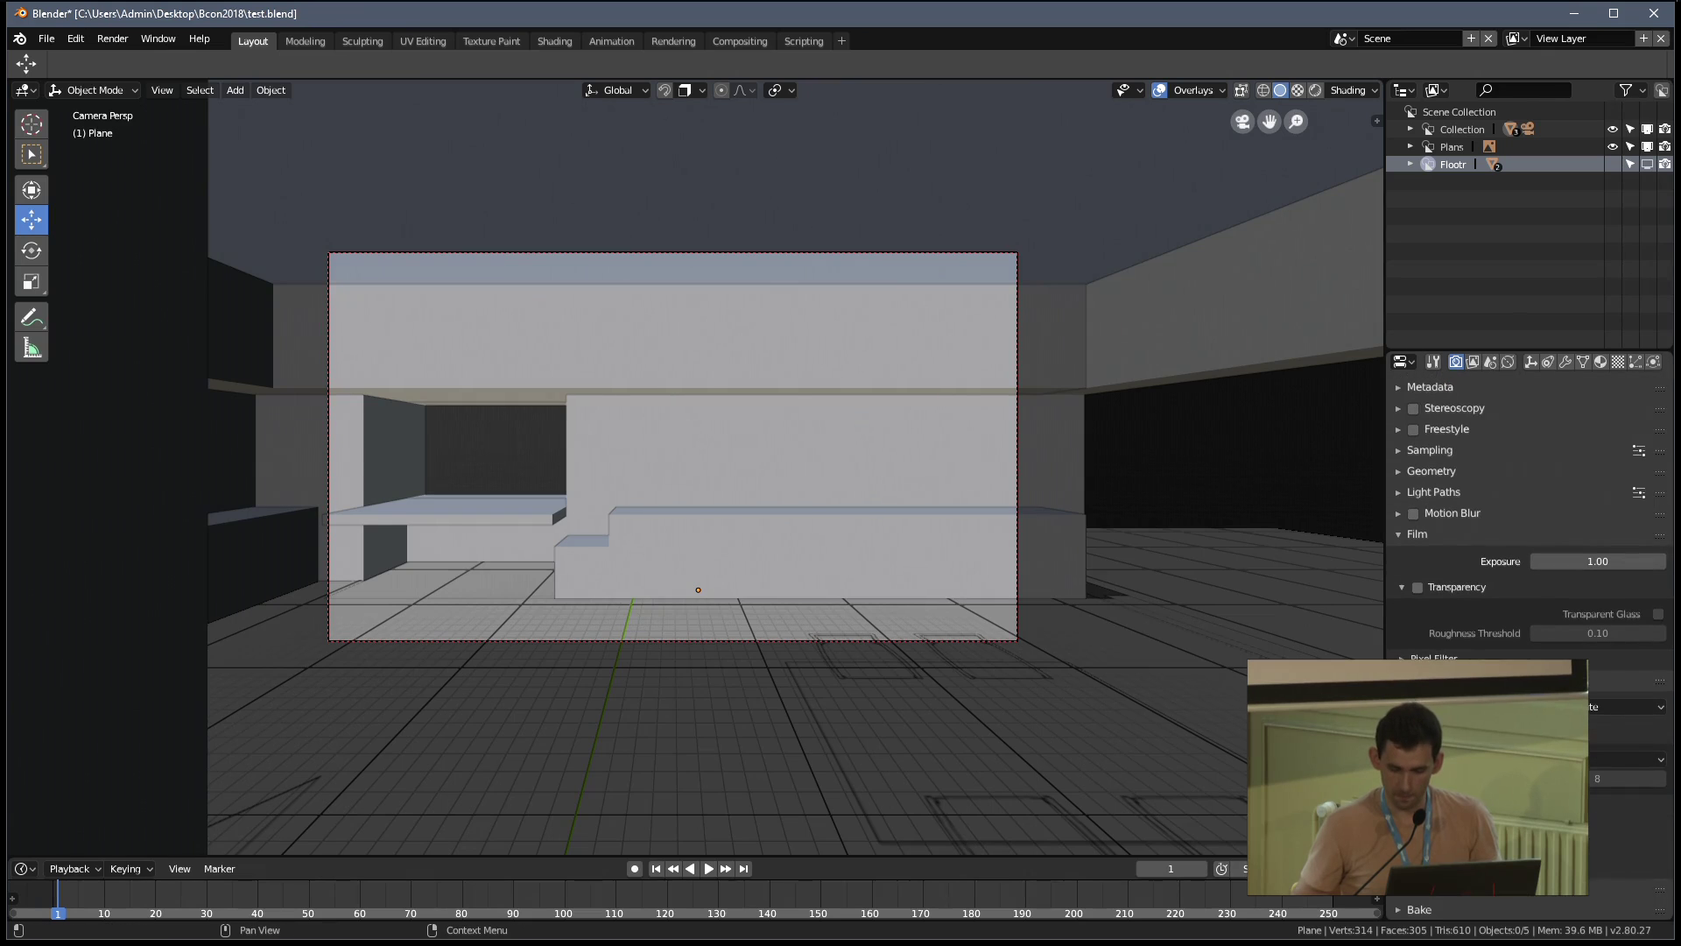
scroll(1528, 525, down, 1)
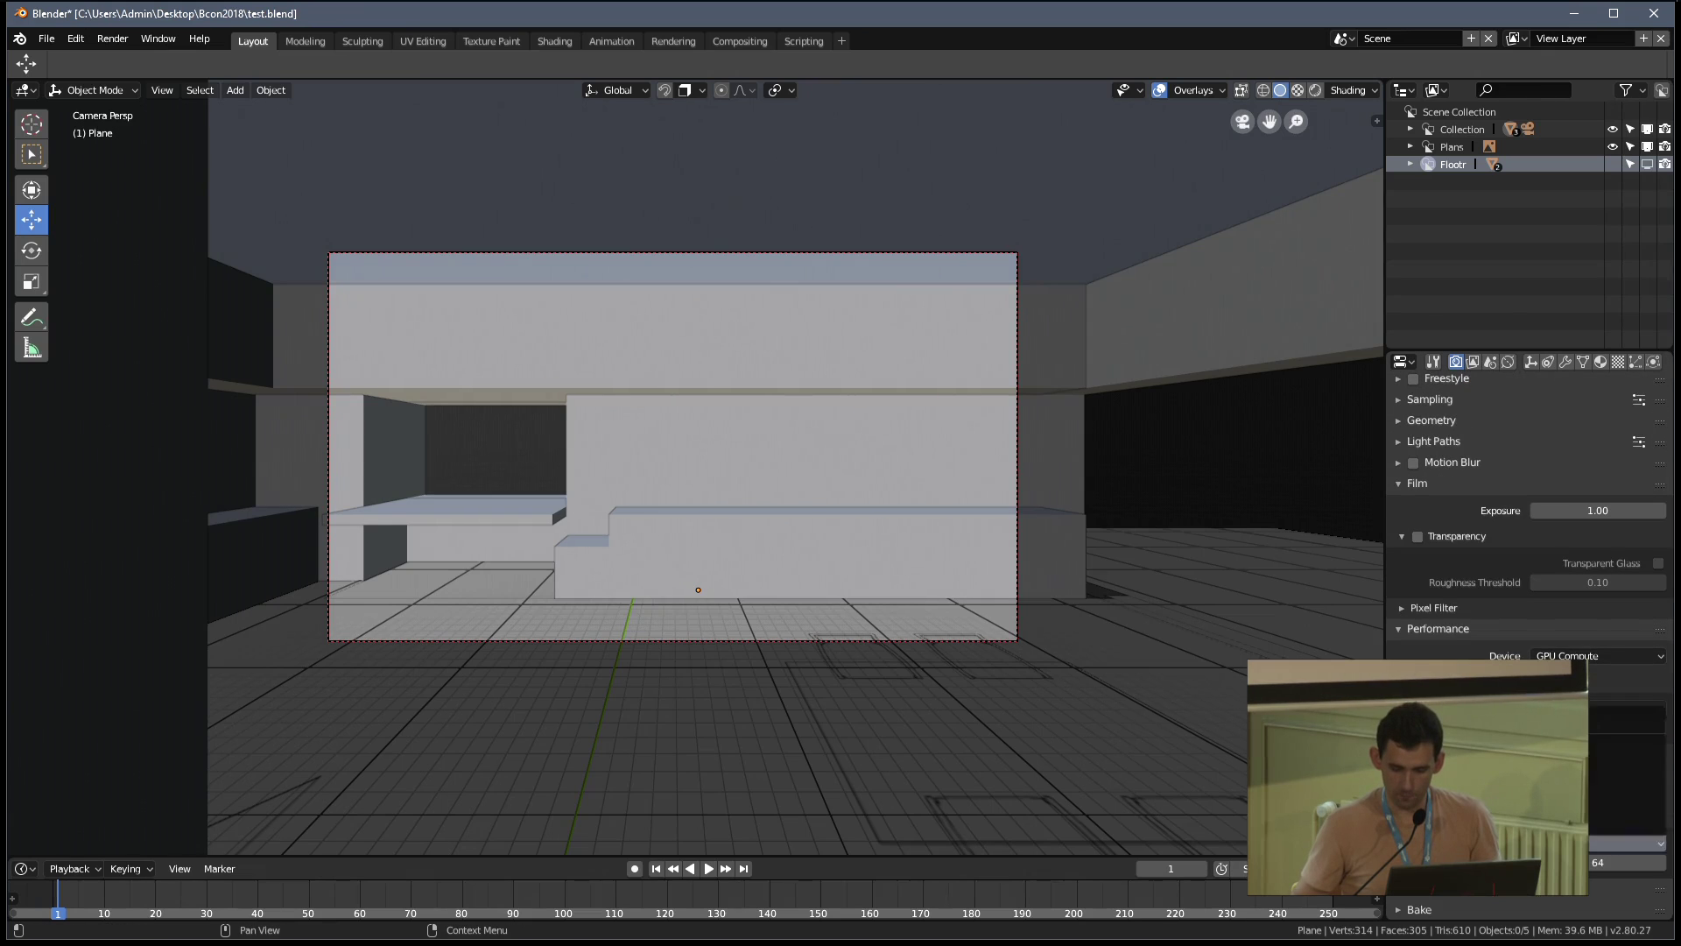
click(1595, 844)
click(1596, 802)
click(1595, 844)
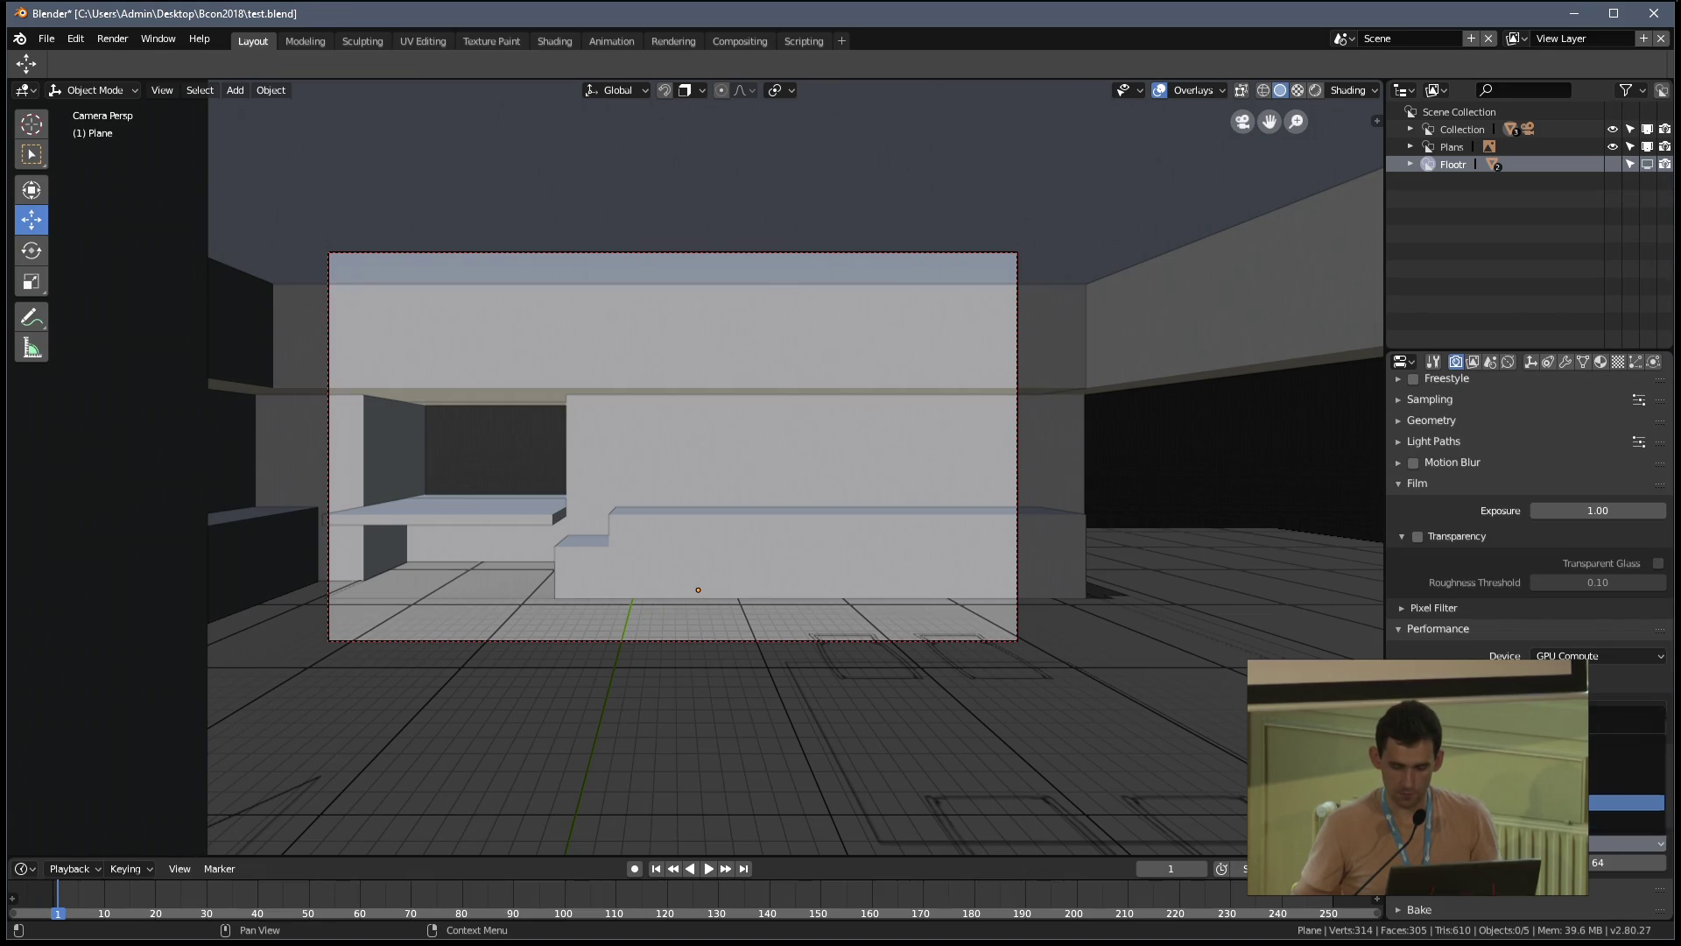
click(1567, 783)
Switch the viewport to rendered shading, enable the floor collection in the viewports and disable the Plans collection
key(shift+z)
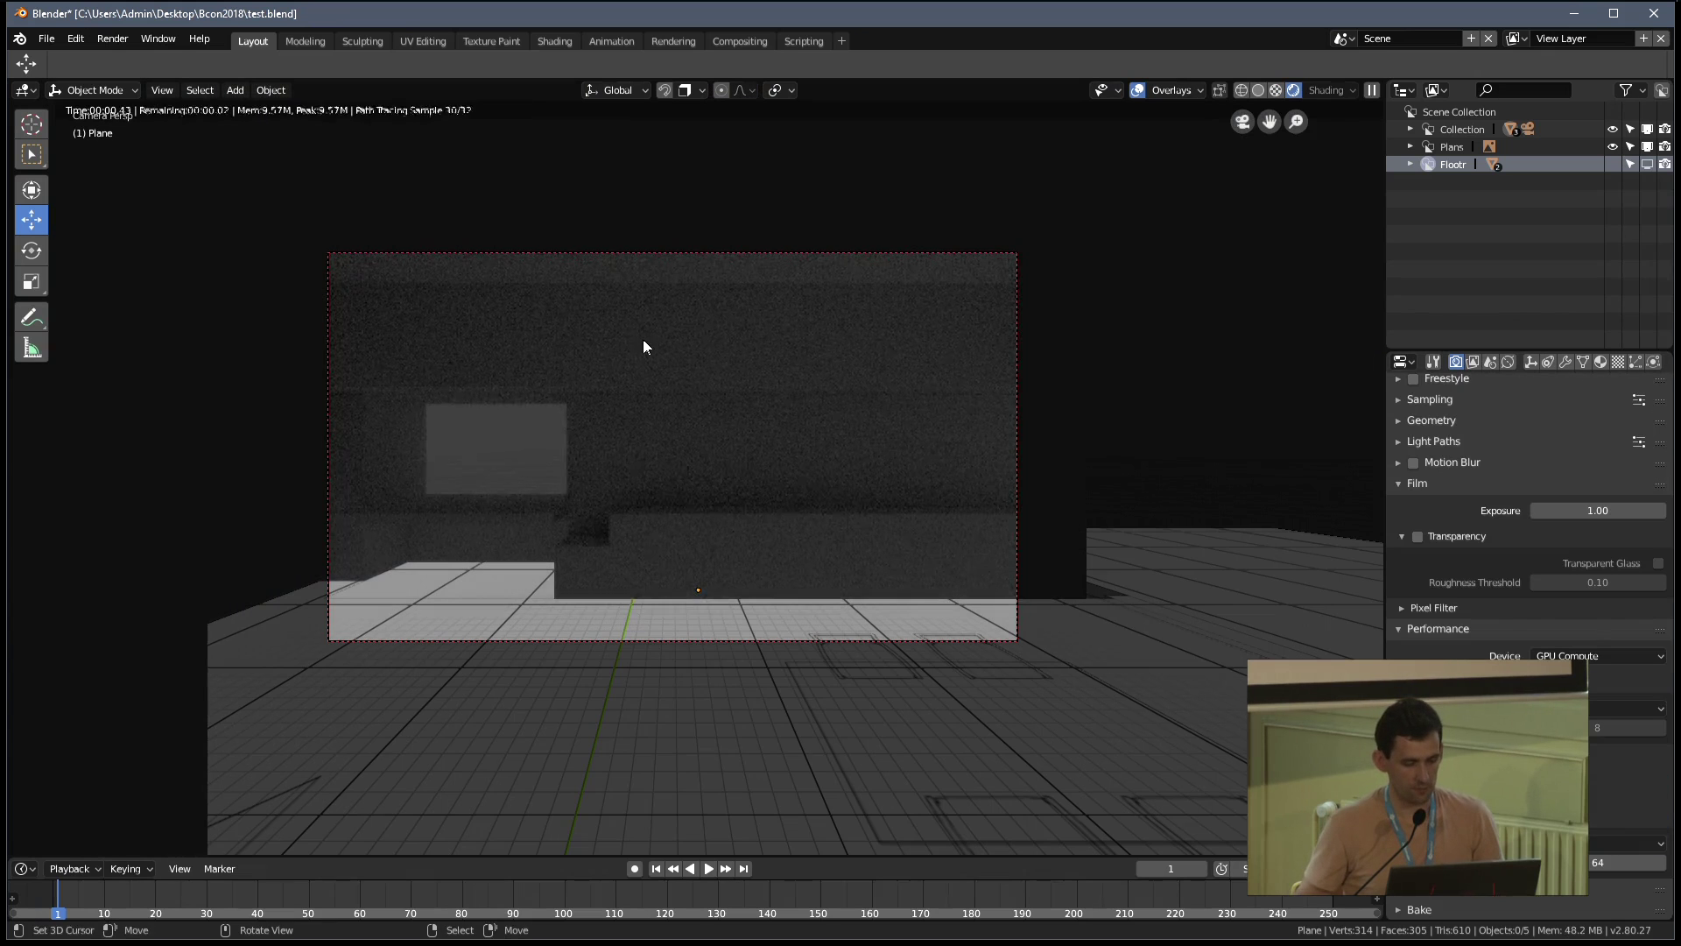
shift+middle_drag(701, 427, 748, 421)
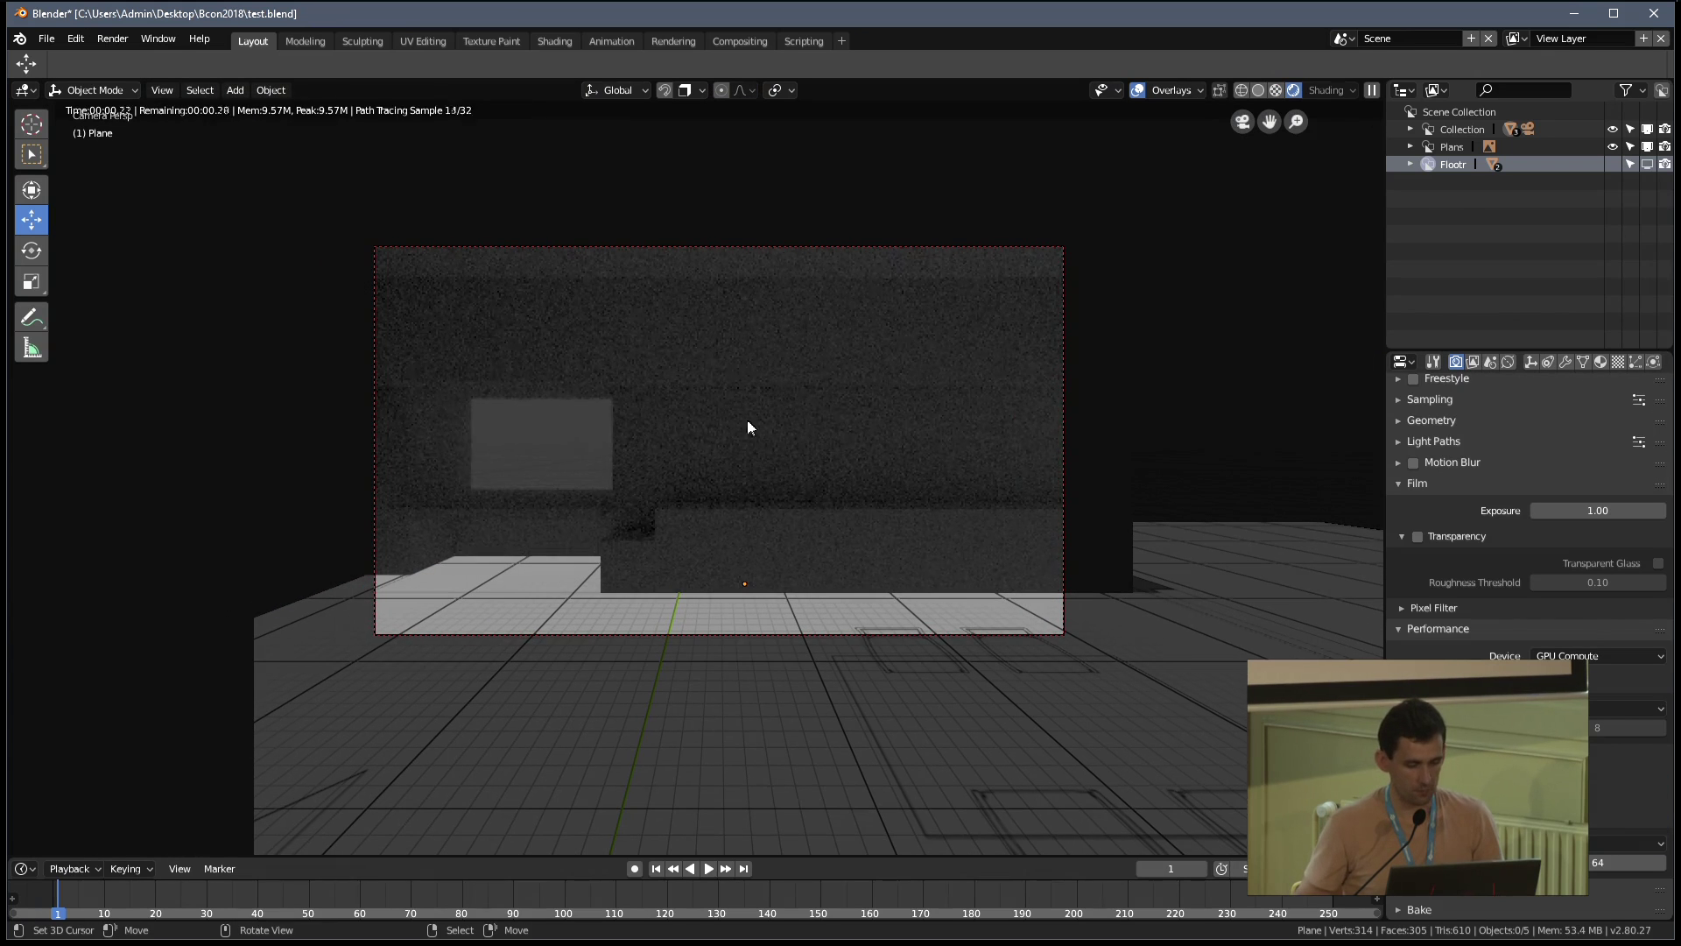
click(1651, 166)
click(1649, 148)
scroll(1033, 402, up, 2)
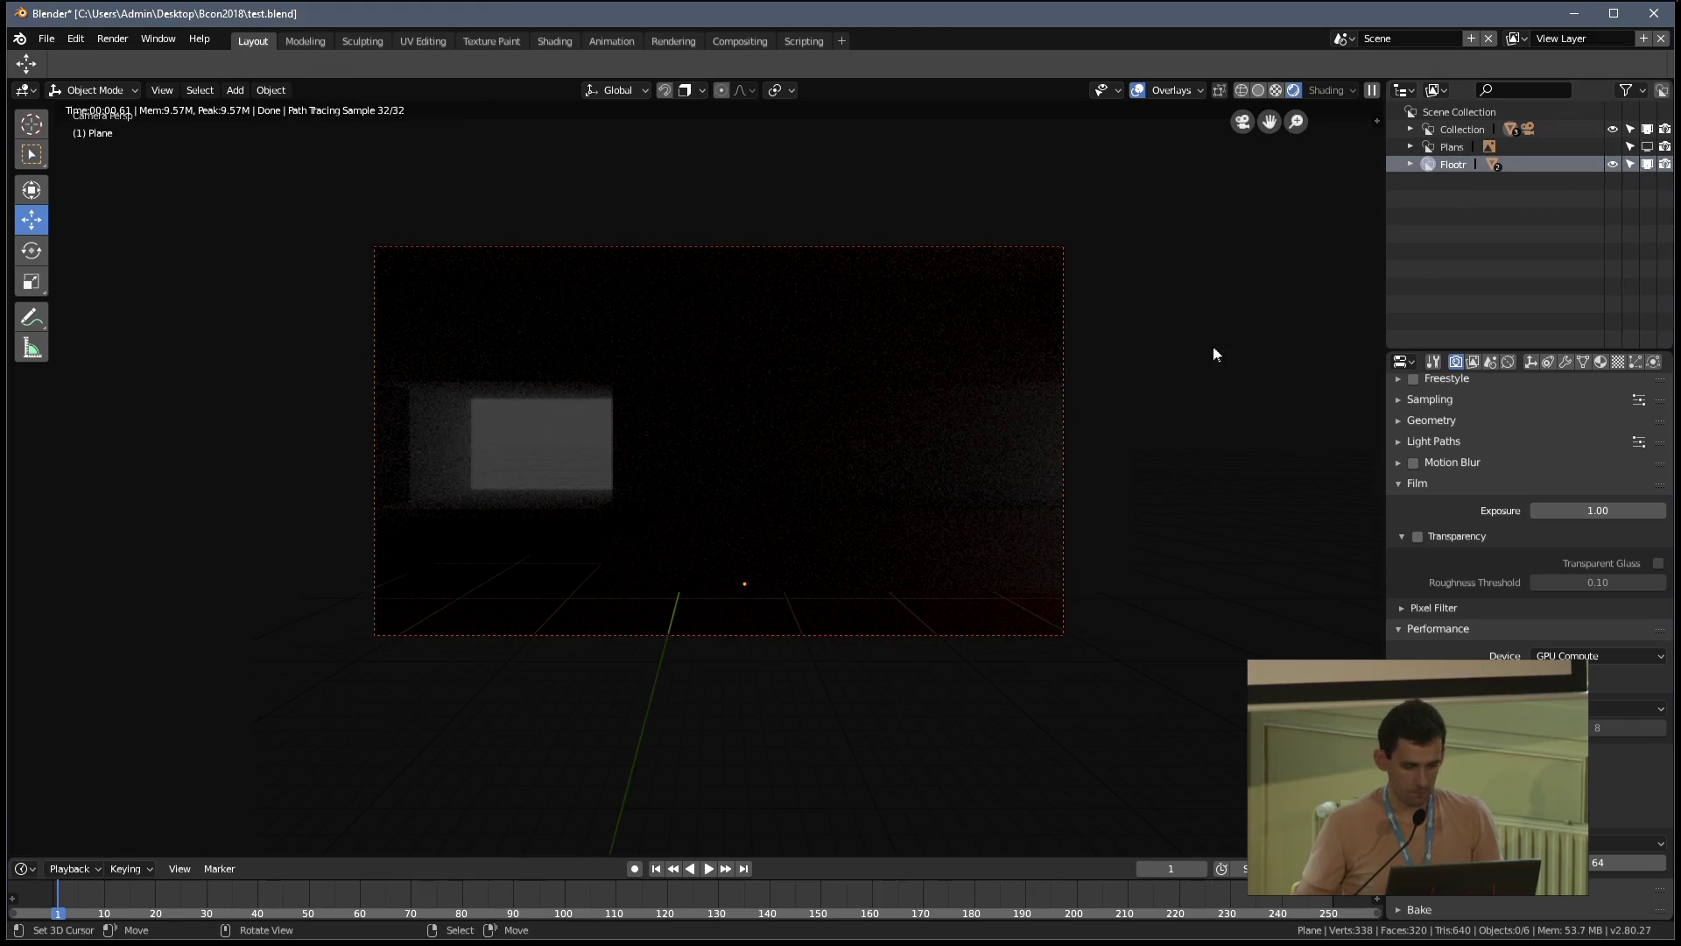
scroll(1034, 400, down, 2)
Set the scene's color management gamma to 2 and the look to High Contrast, and save the file
click(1473, 361)
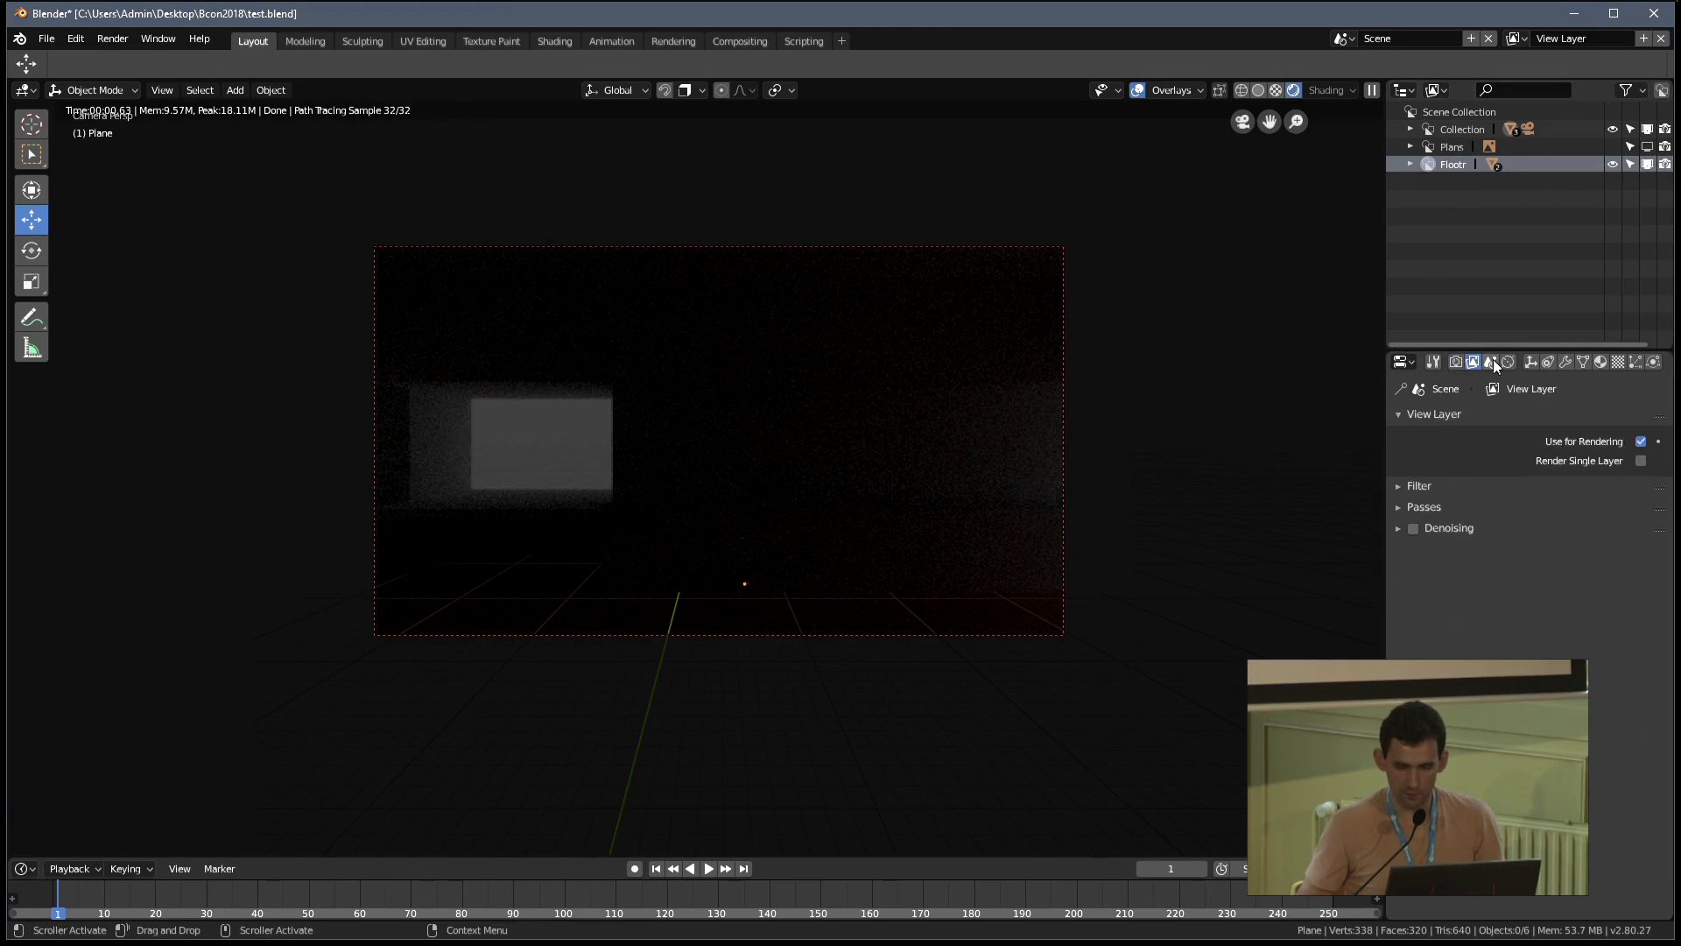
click(1490, 361)
click(1452, 555)
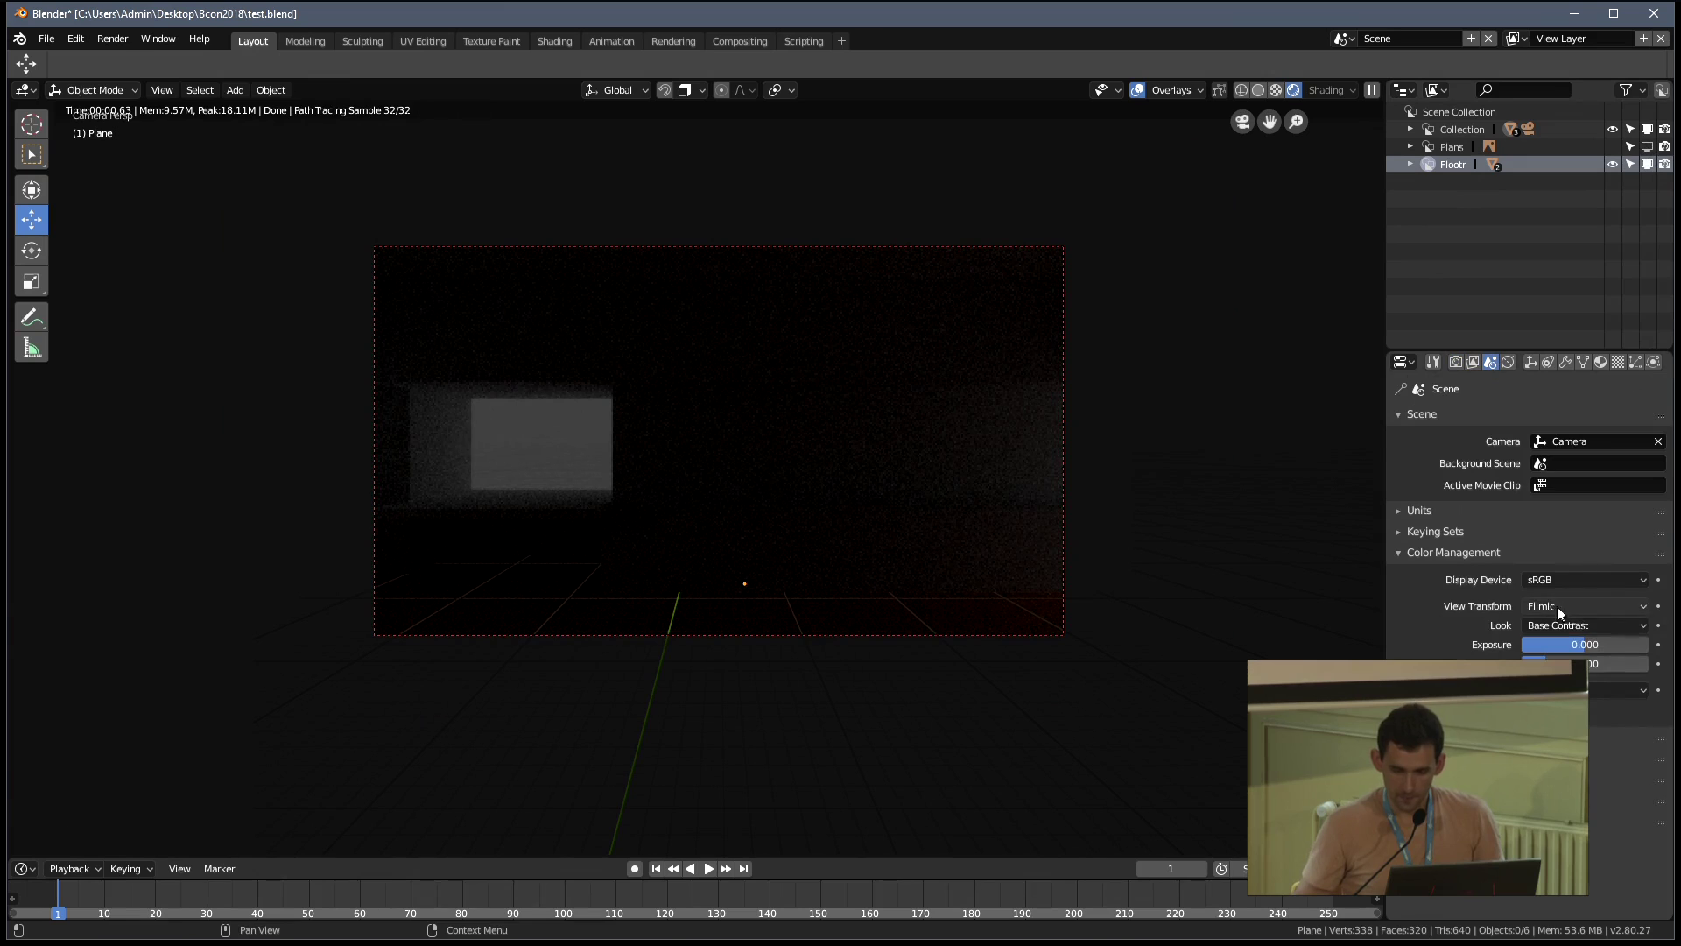
text(2)
key(Return)
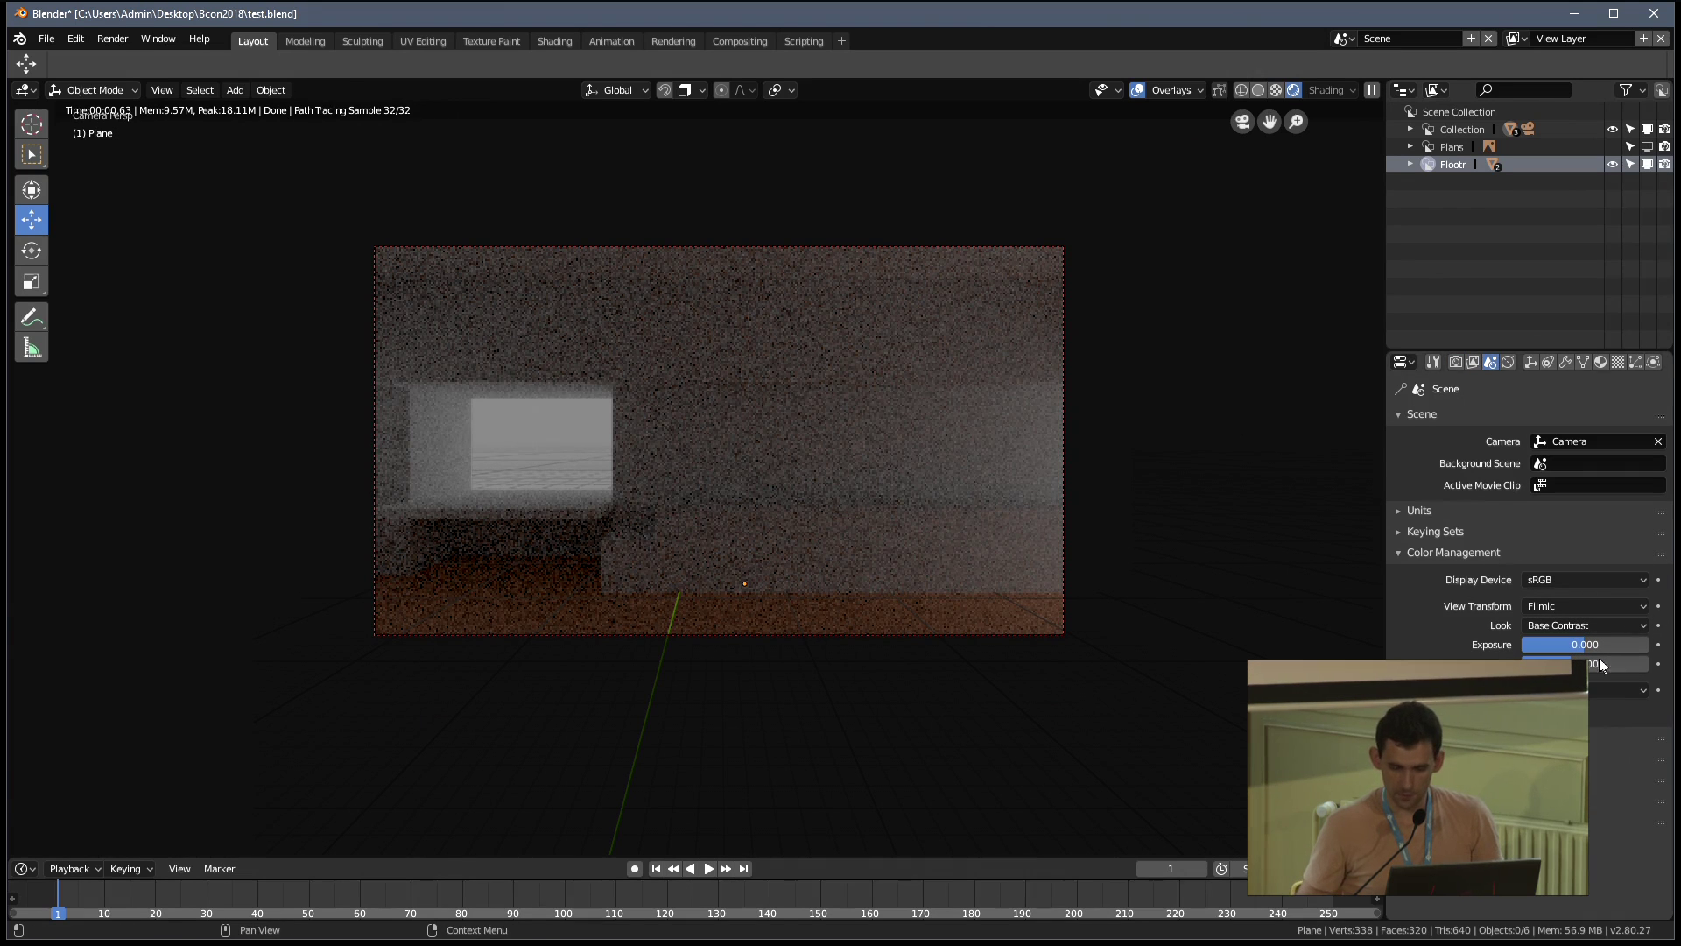
click(1587, 628)
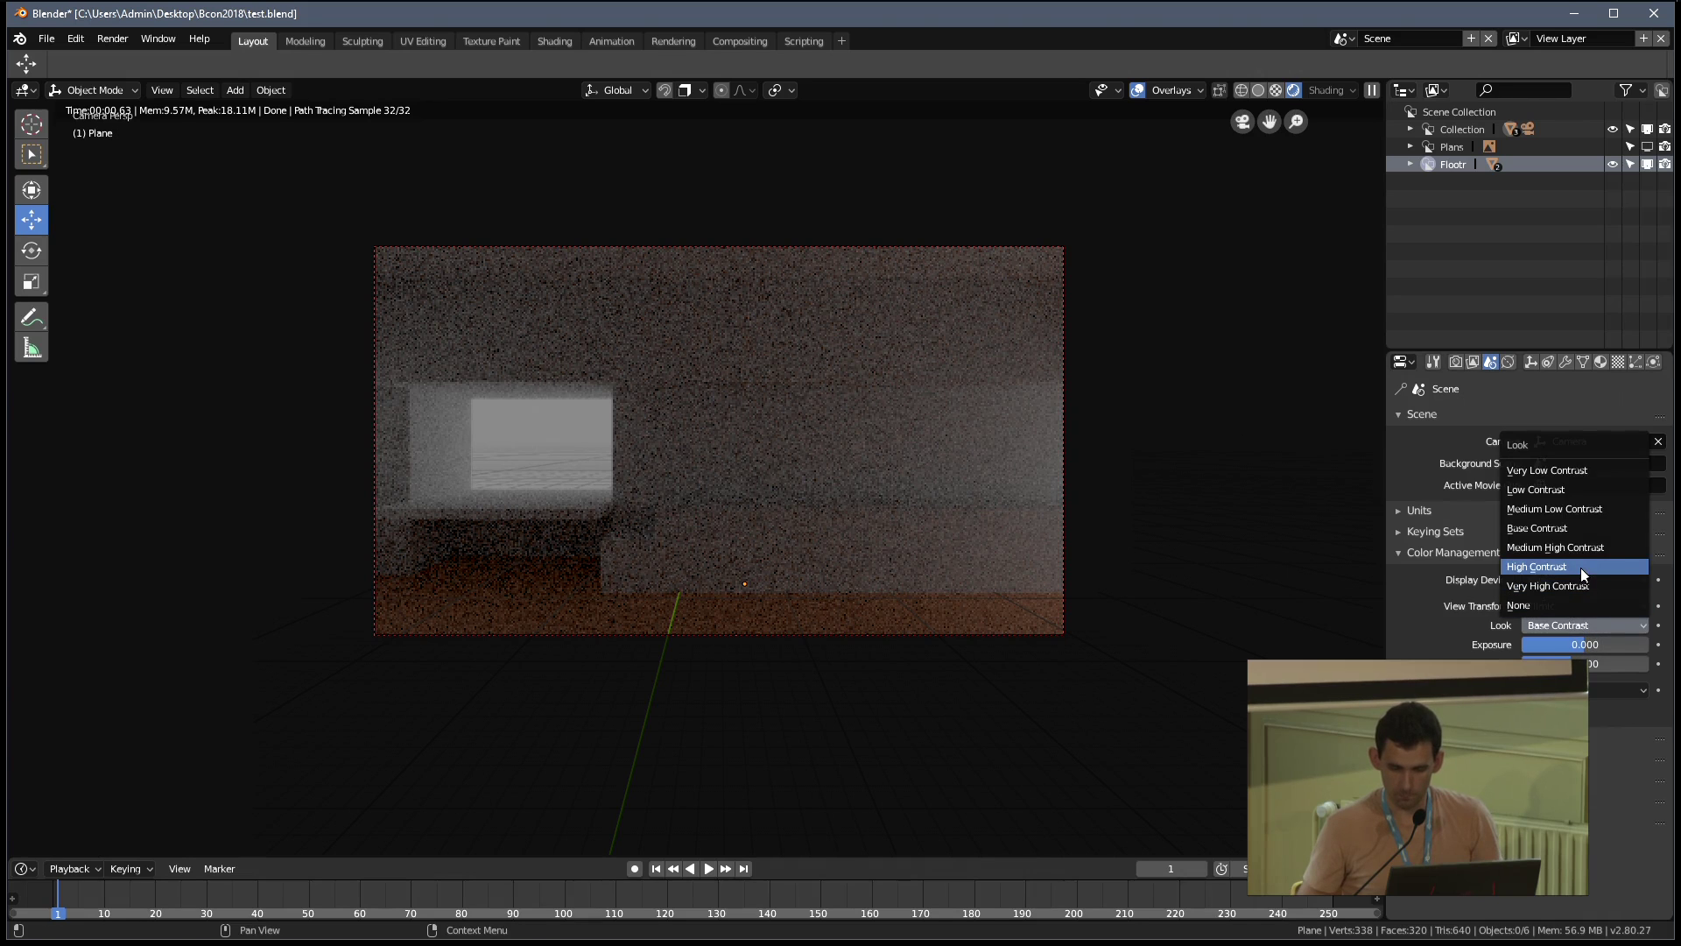
click(1580, 568)
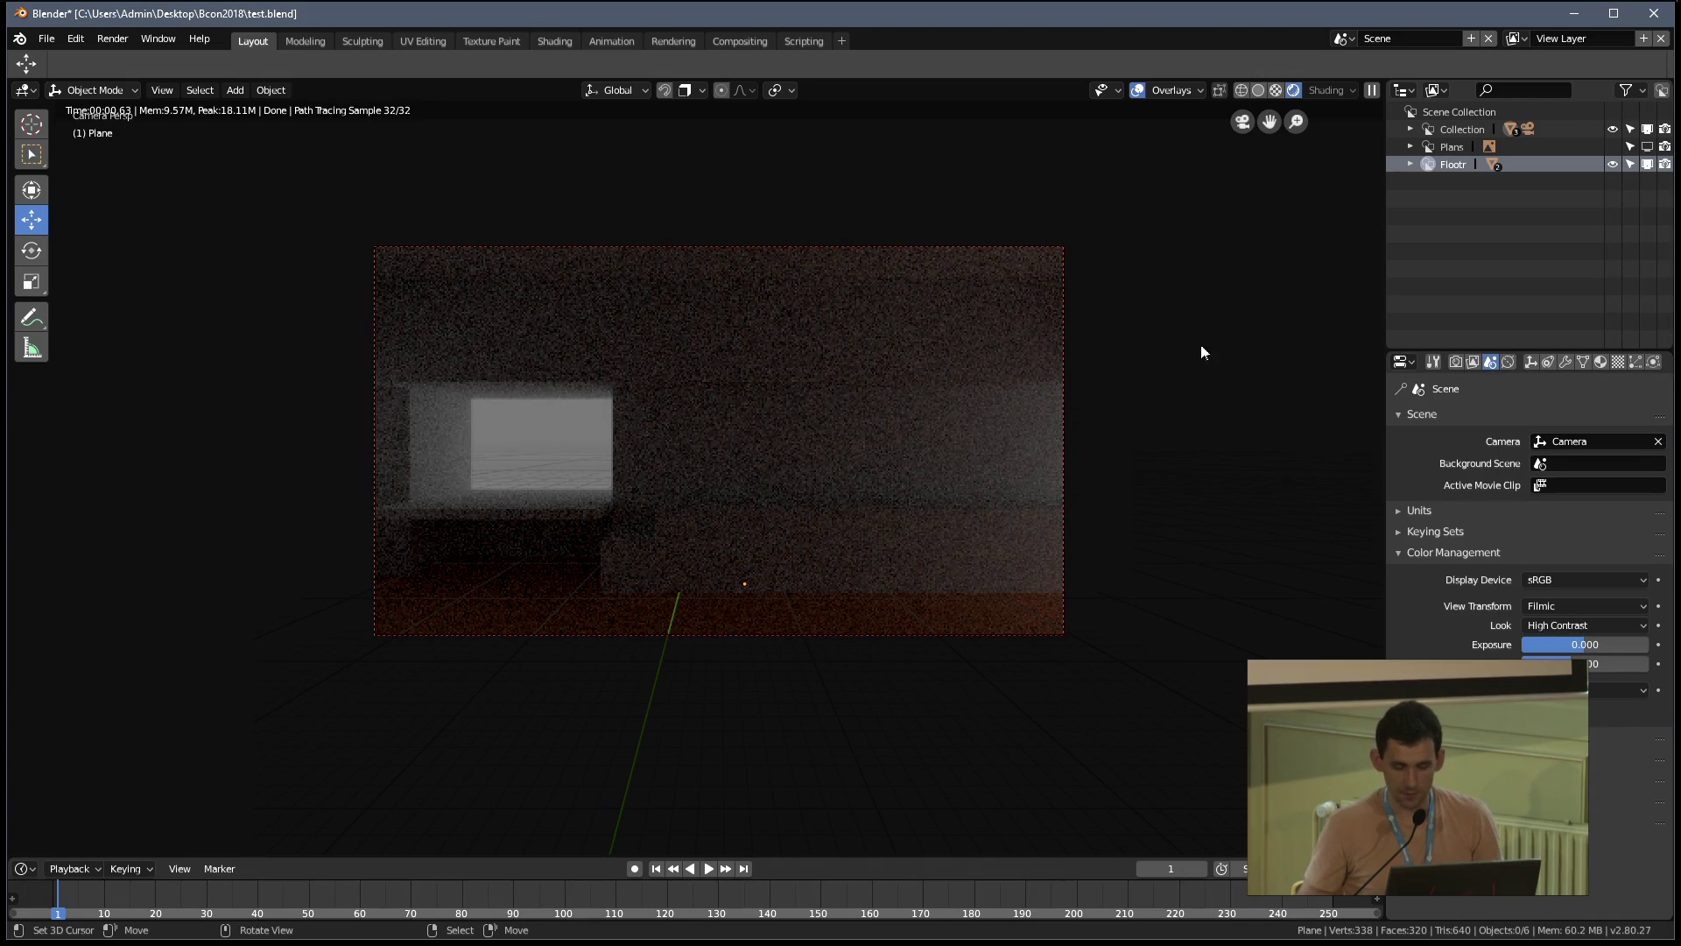
key(ctrl+s)
click(1057, 388)
key(ctrl+space)
key(ctrl+space)
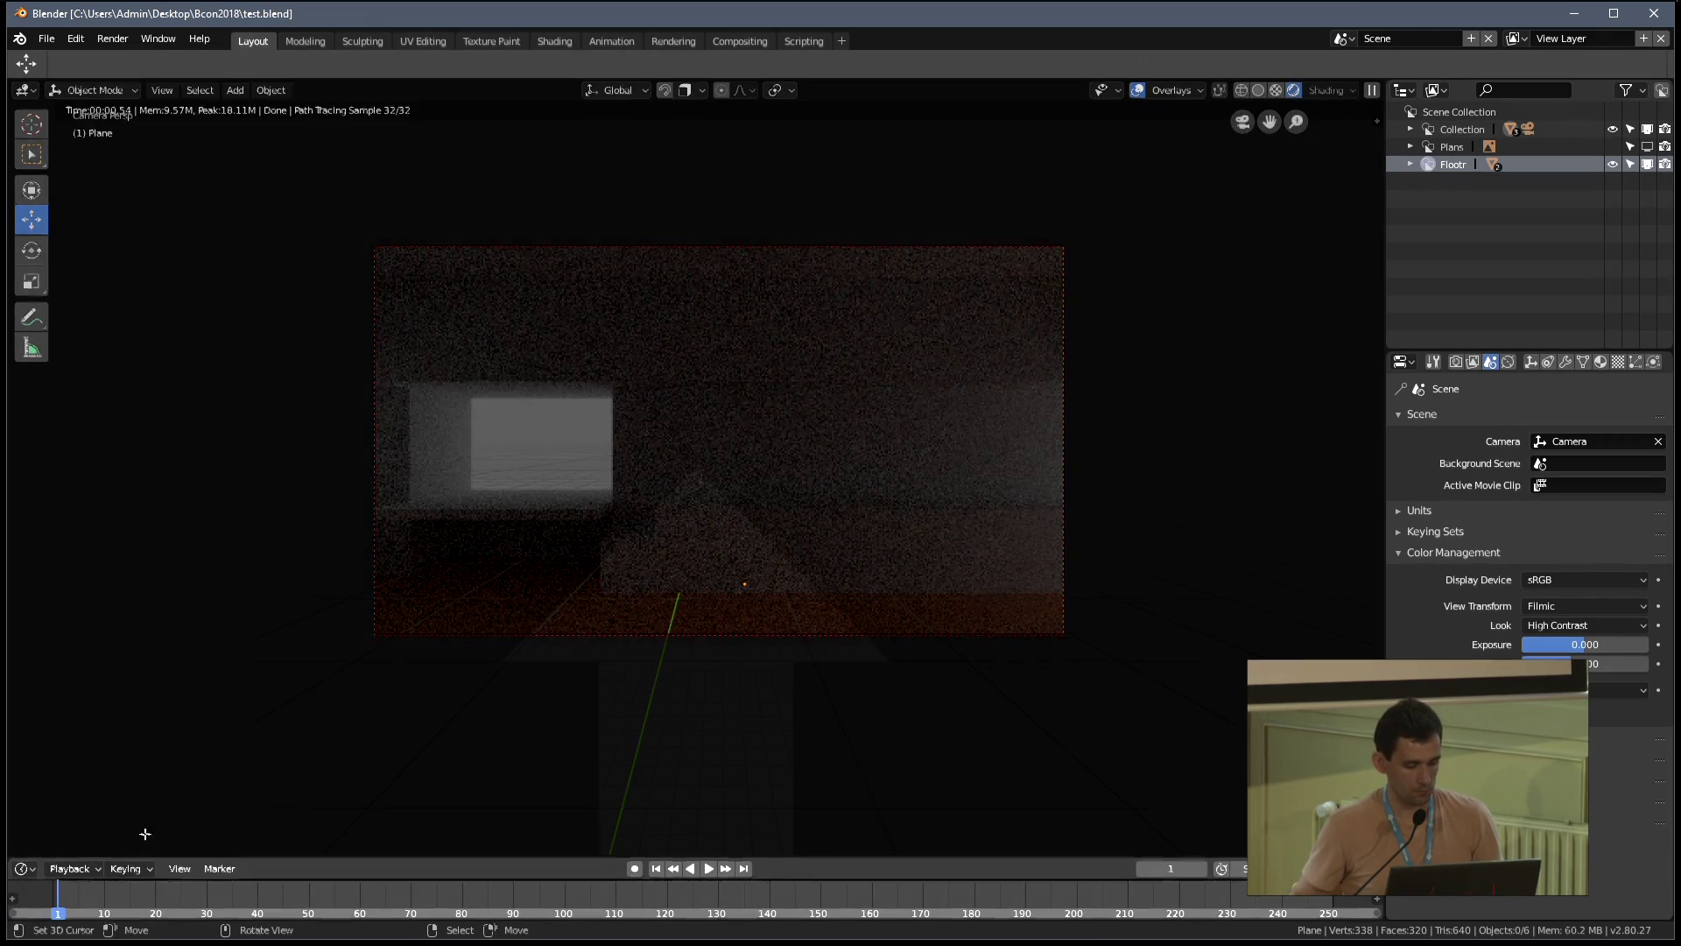
key(ctrl+space)
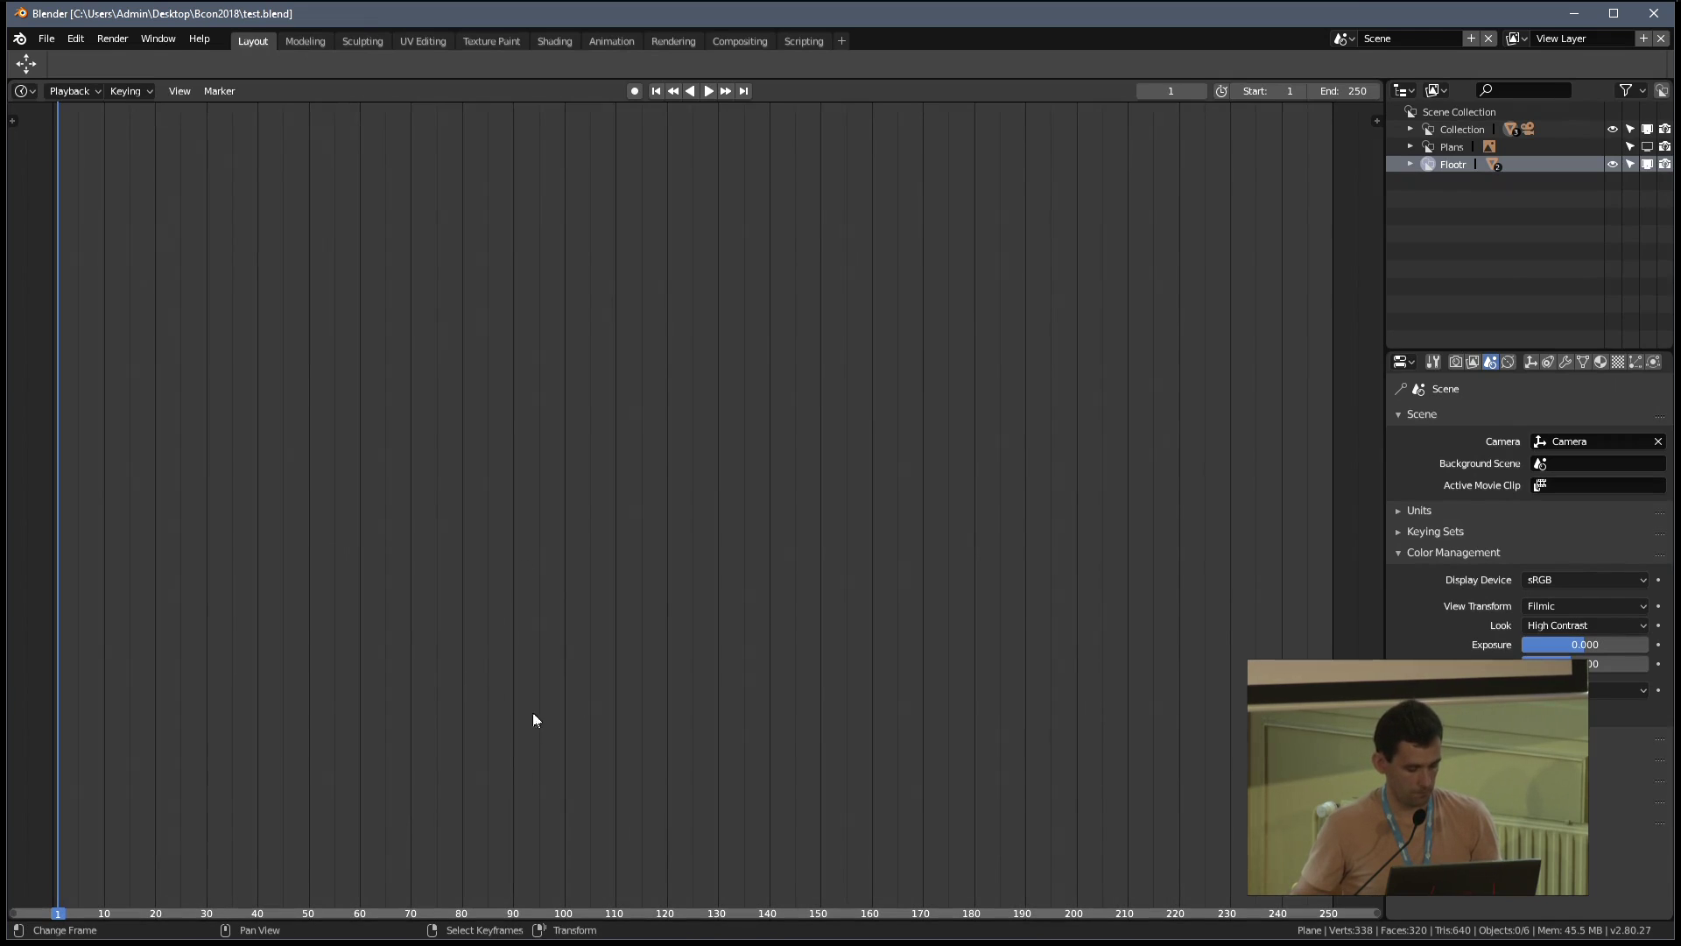
key(ctrl+alt+space)
key(ctrl+alt+space)
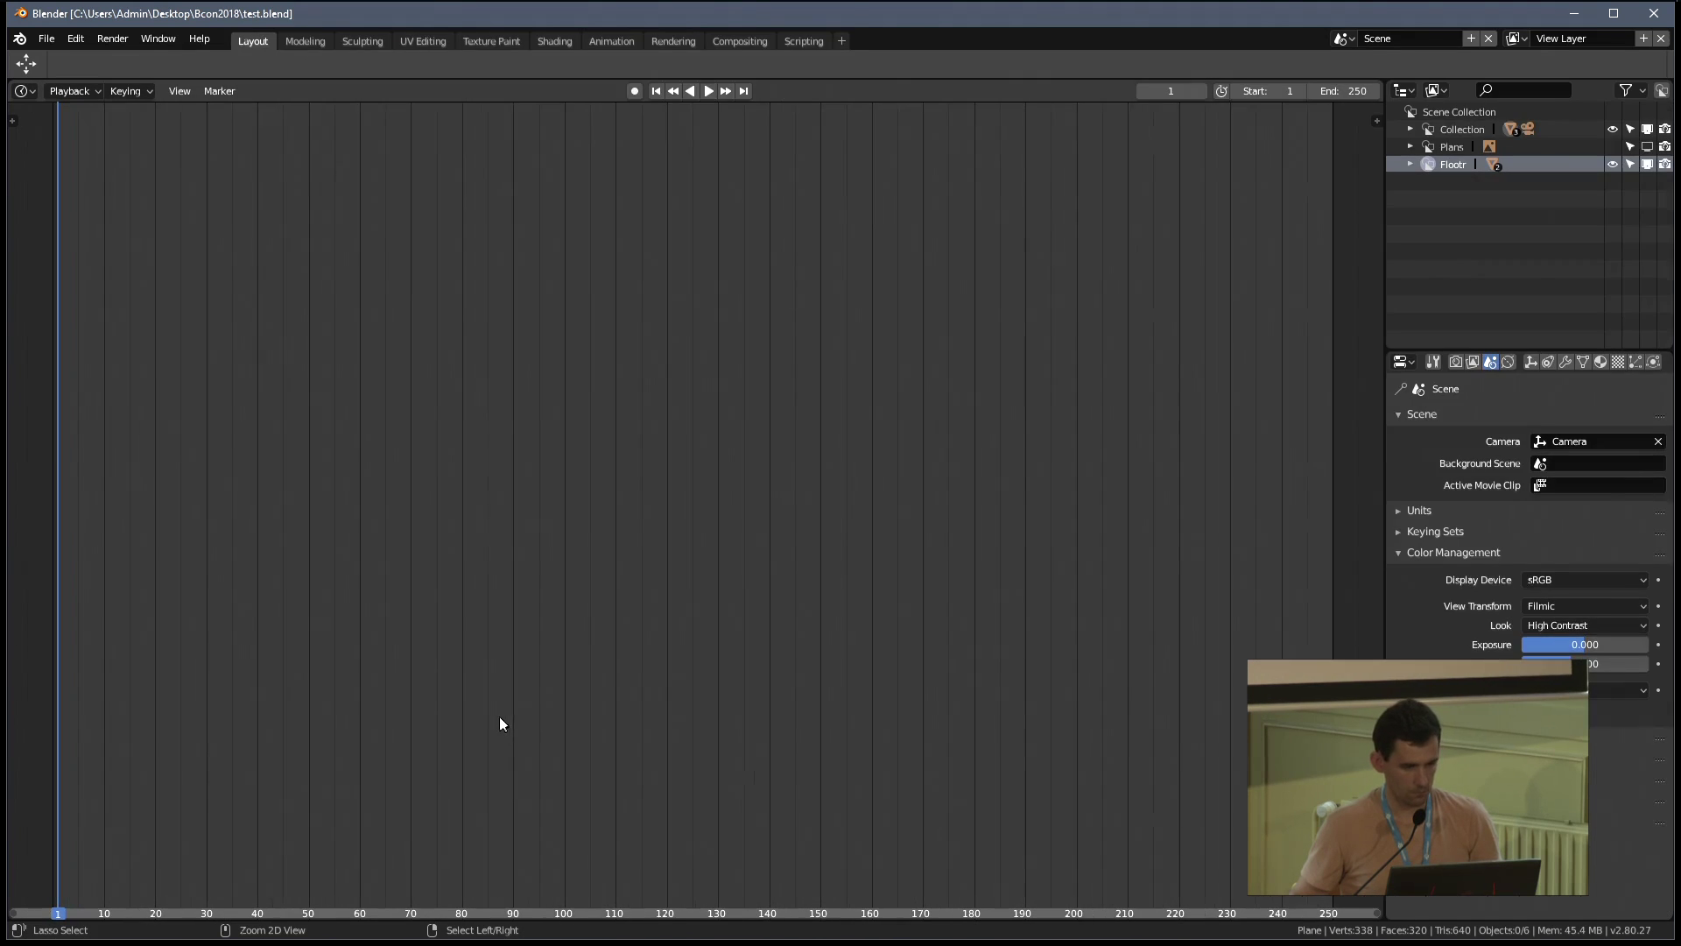
Split the enlarged timeline area horizontally and turn its upper part into a 3D Viewport
drag(14, 80, 48, 834)
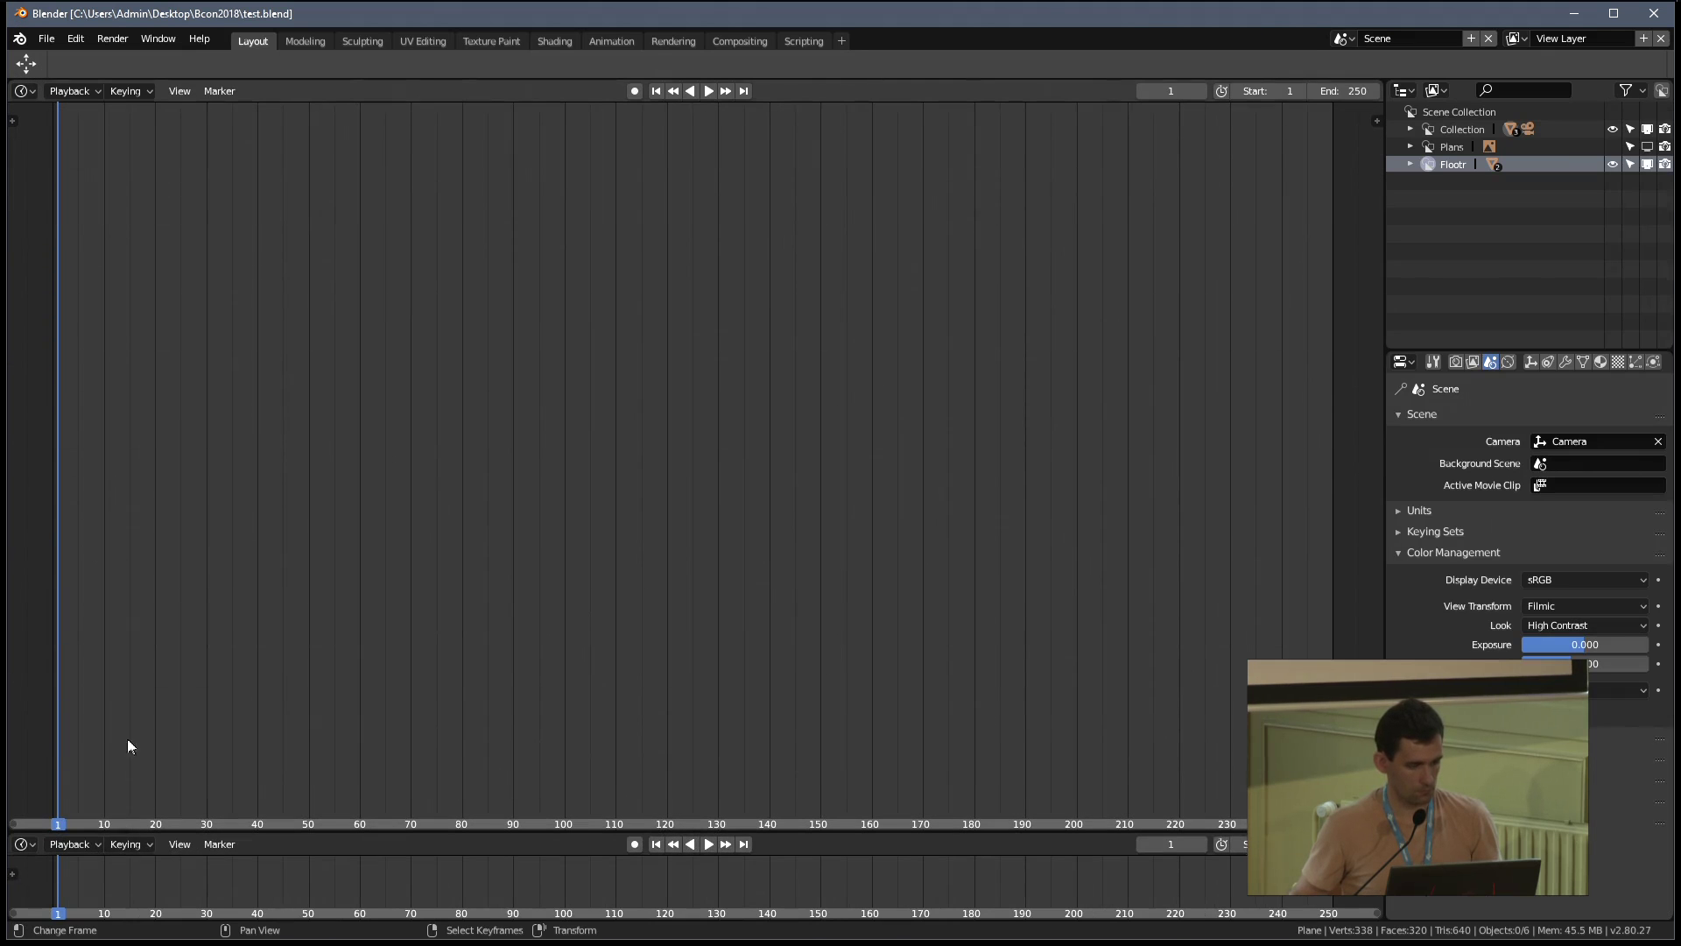
click(22, 91)
click(62, 155)
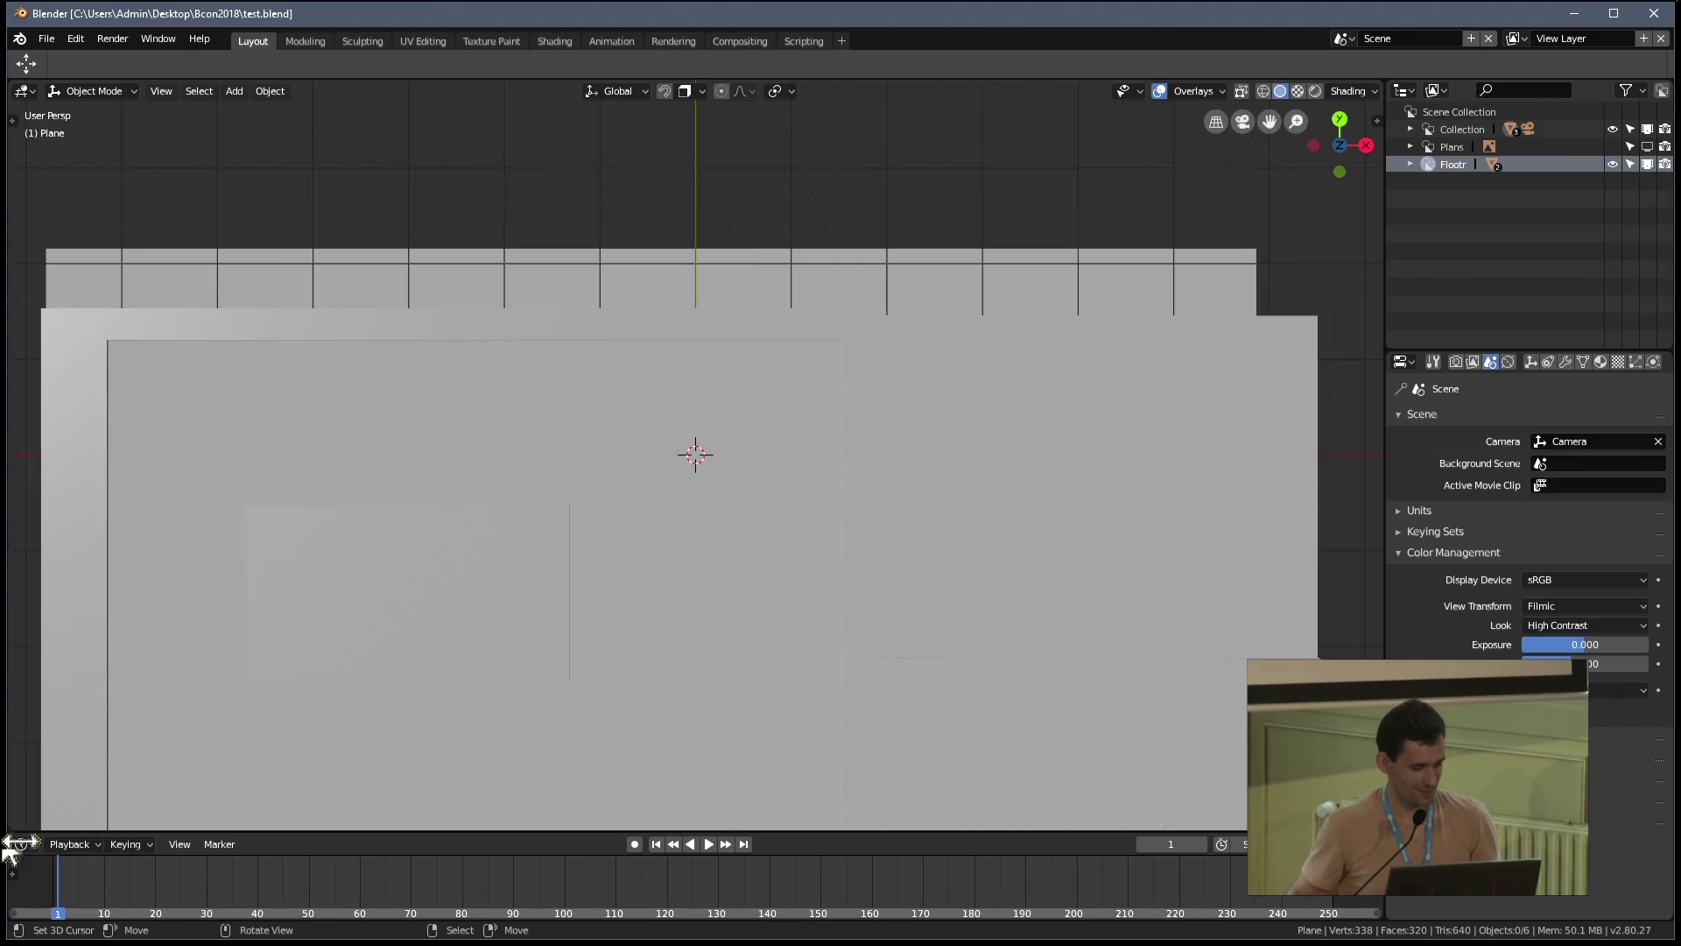
Split the 3D Viewport vertically, divide the narrower area into two, and turn its upper part into a Shader Editor
drag(34, 819, 516, 807)
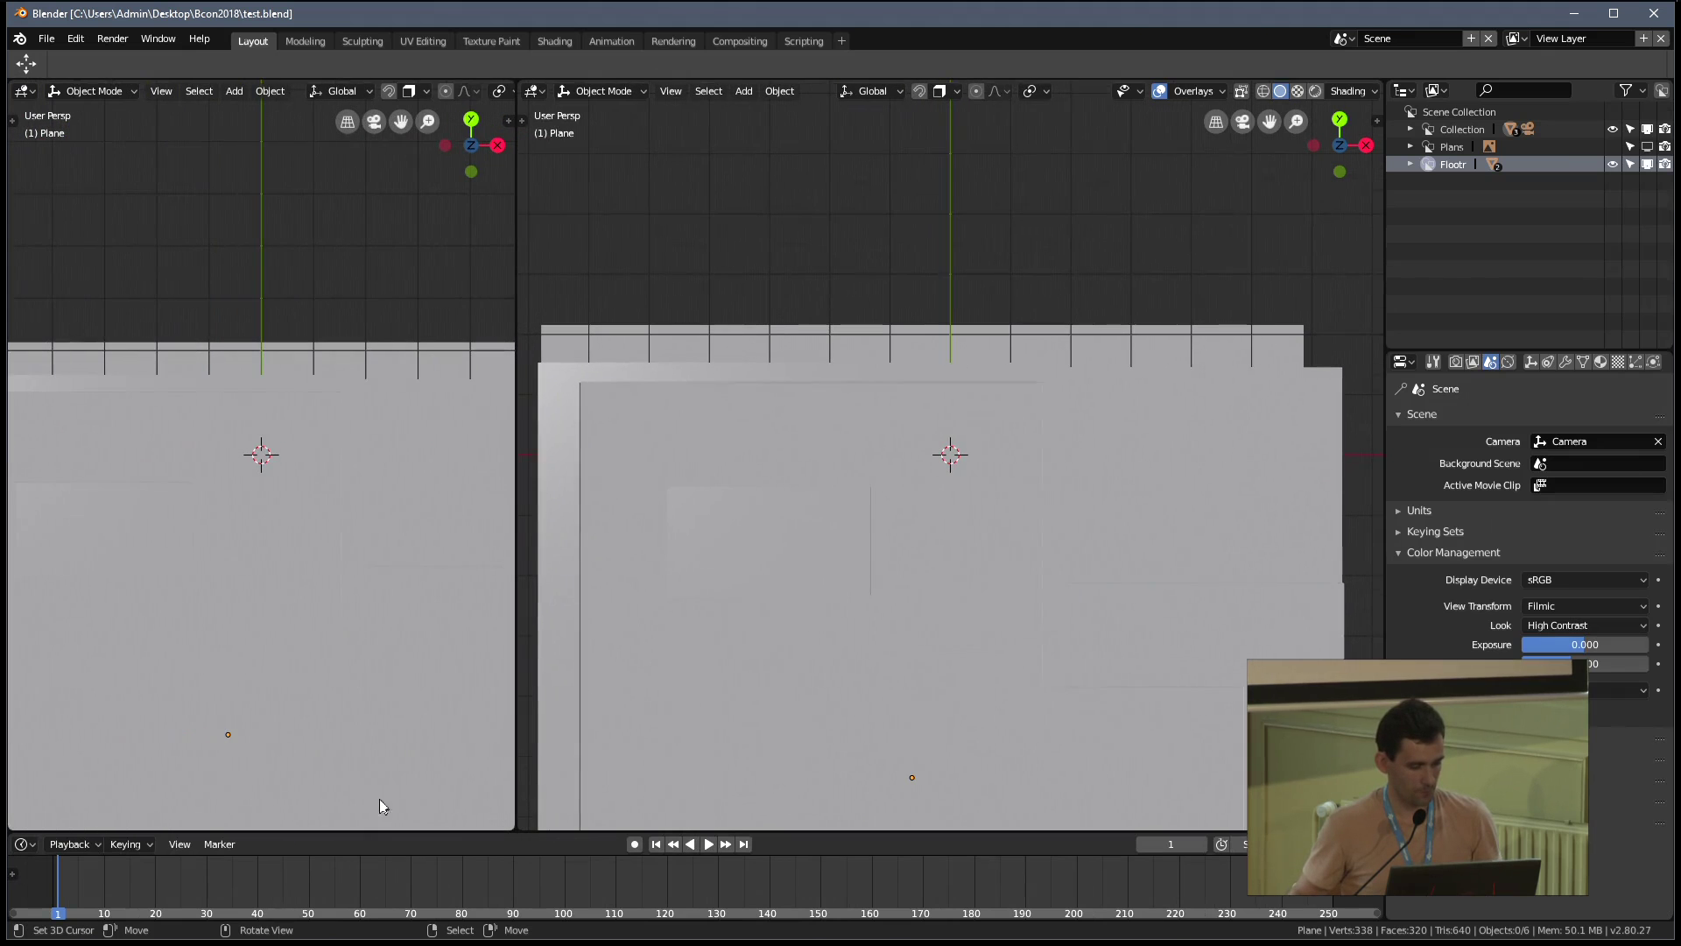
drag(10, 821, 42, 386)
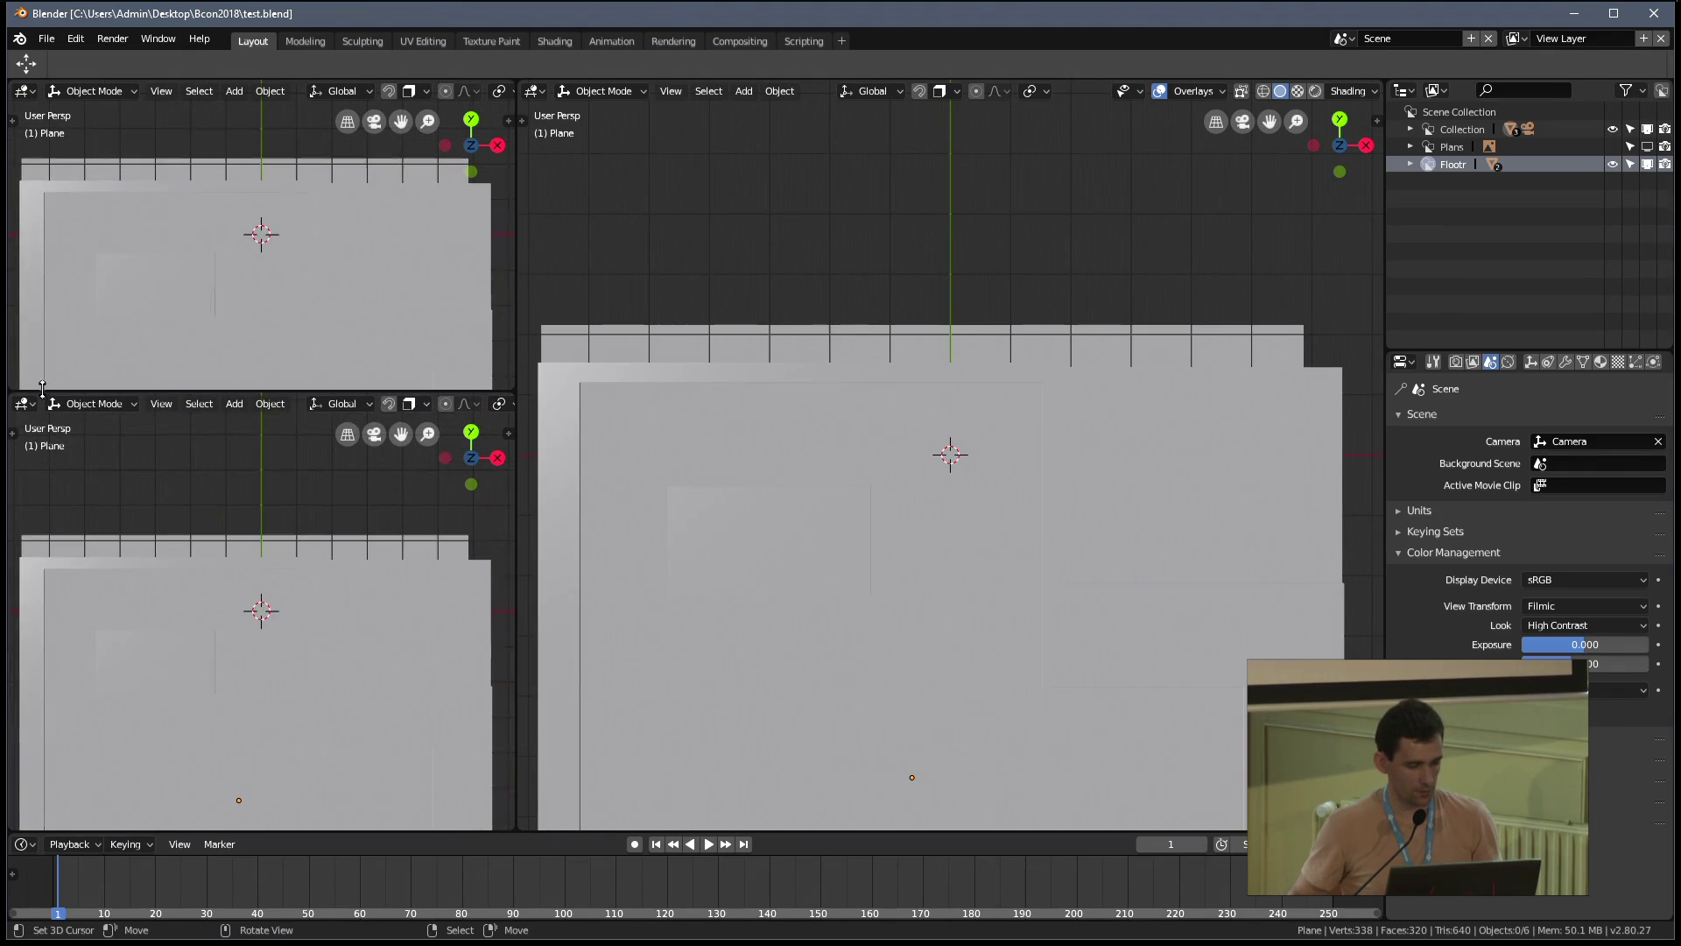
click(25, 91)
click(69, 180)
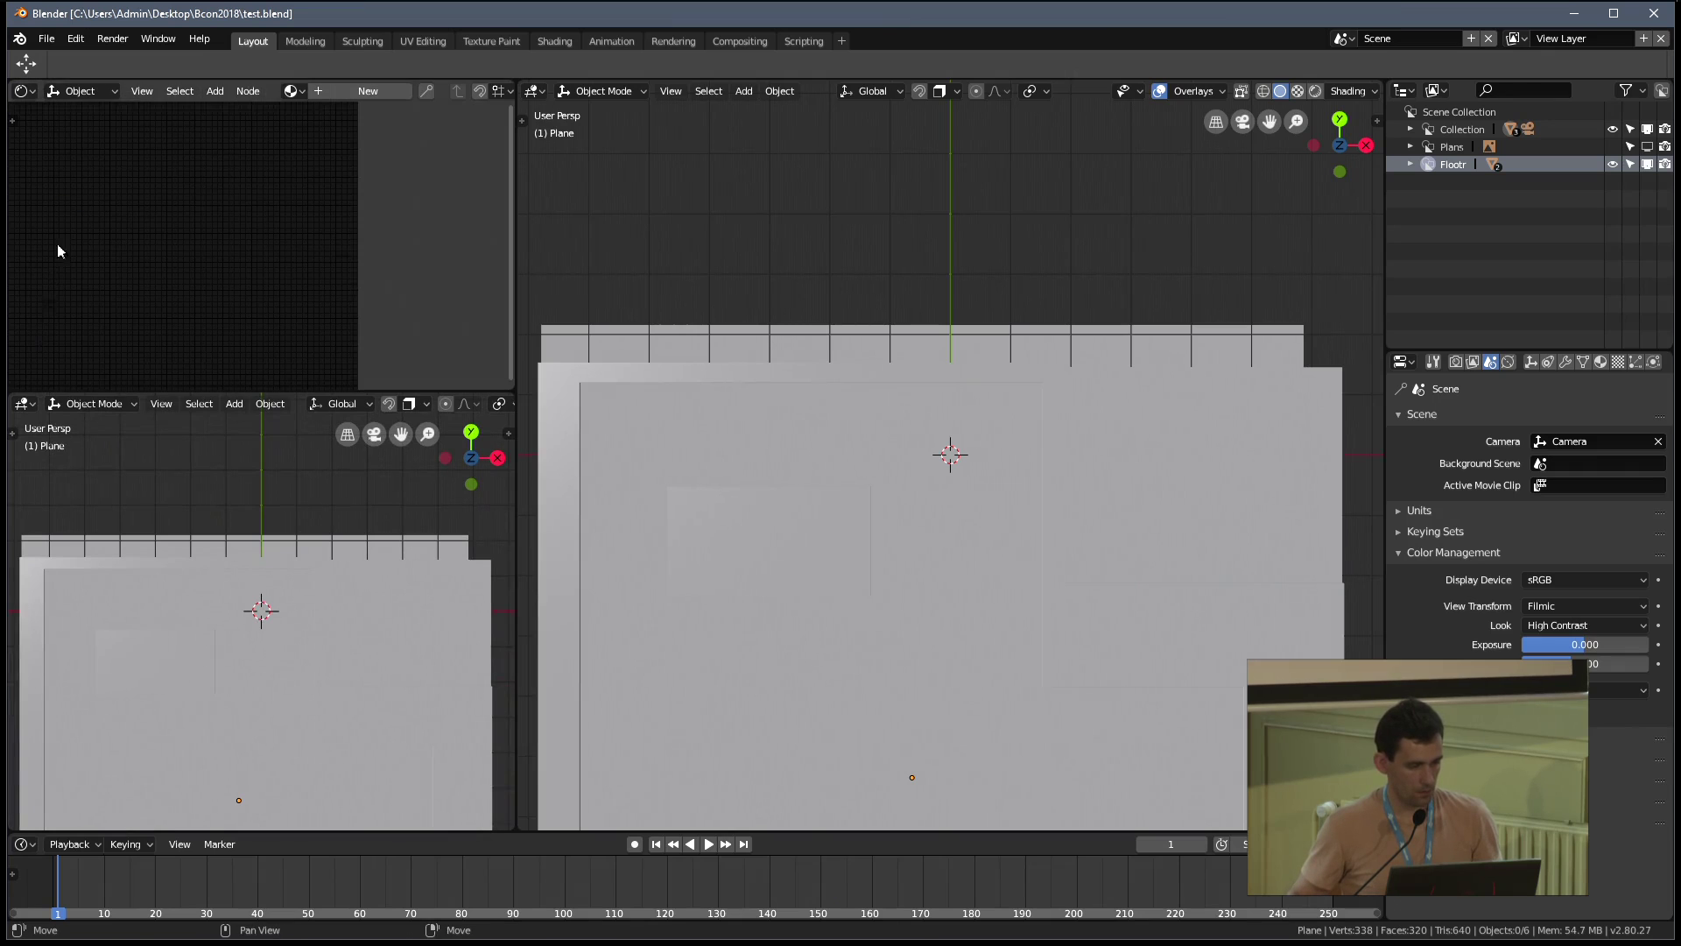
click(27, 408)
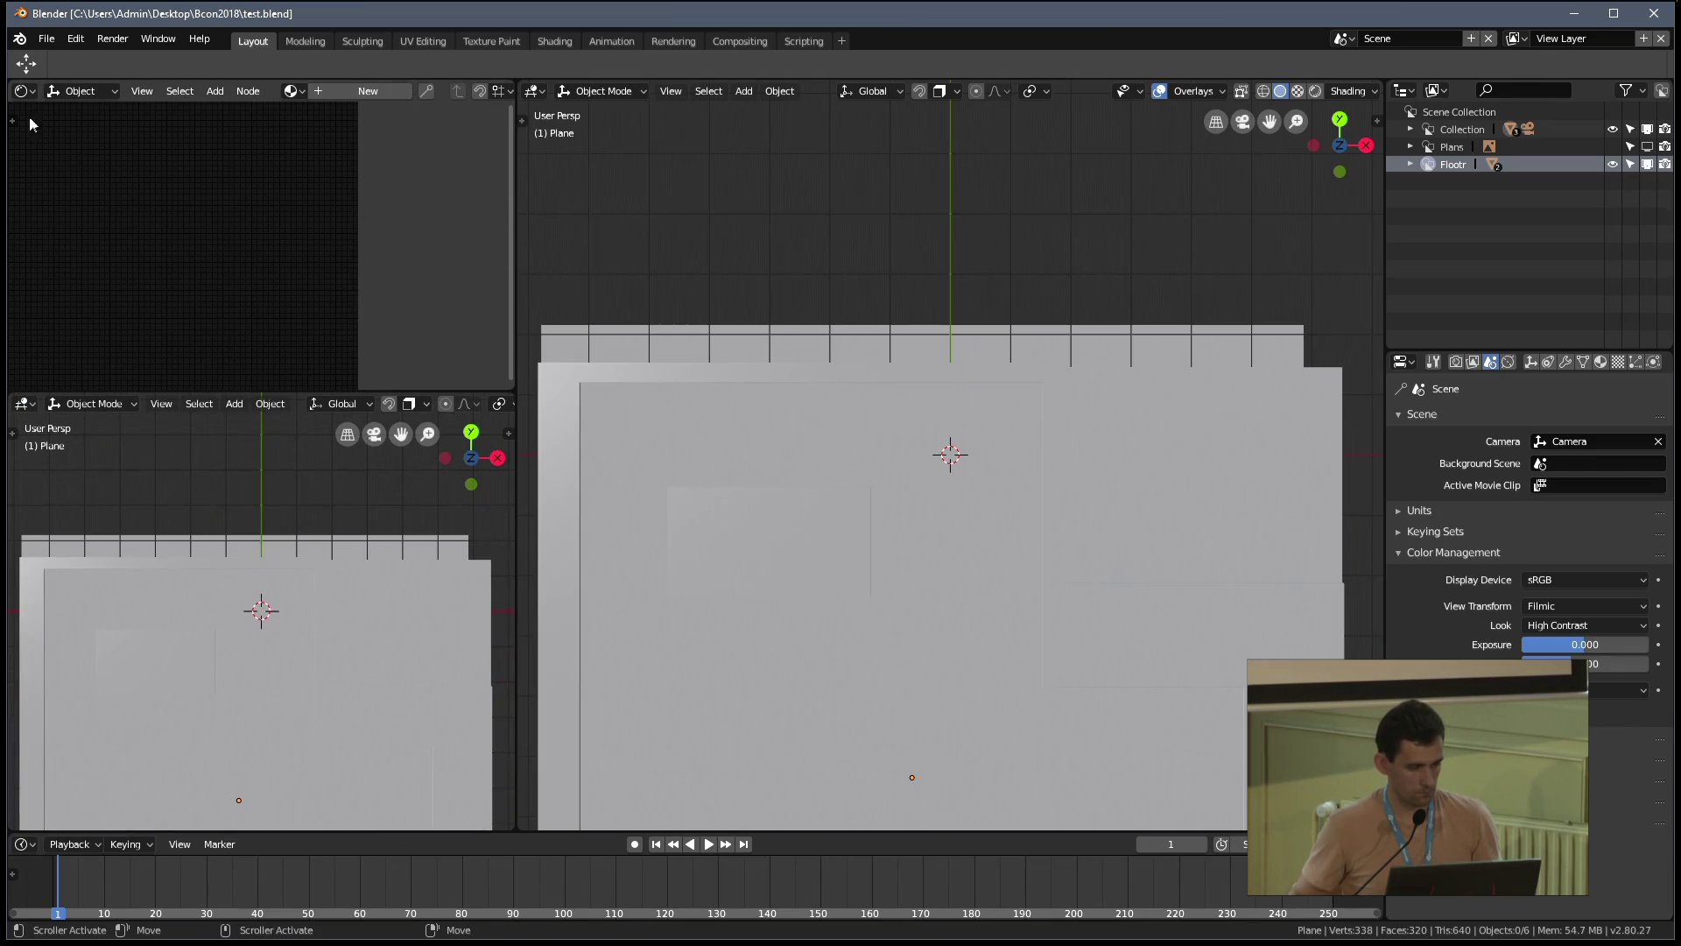
Show the camera view in the large viewport, frame the whole building in the small one, and enlarge the Shader Editor
middle_drag(262, 685, 272, 574)
scroll(758, 519, down, 3)
middle_drag(878, 519, 1001, 433)
key(KP_0)
scroll(1012, 448, up, 1)
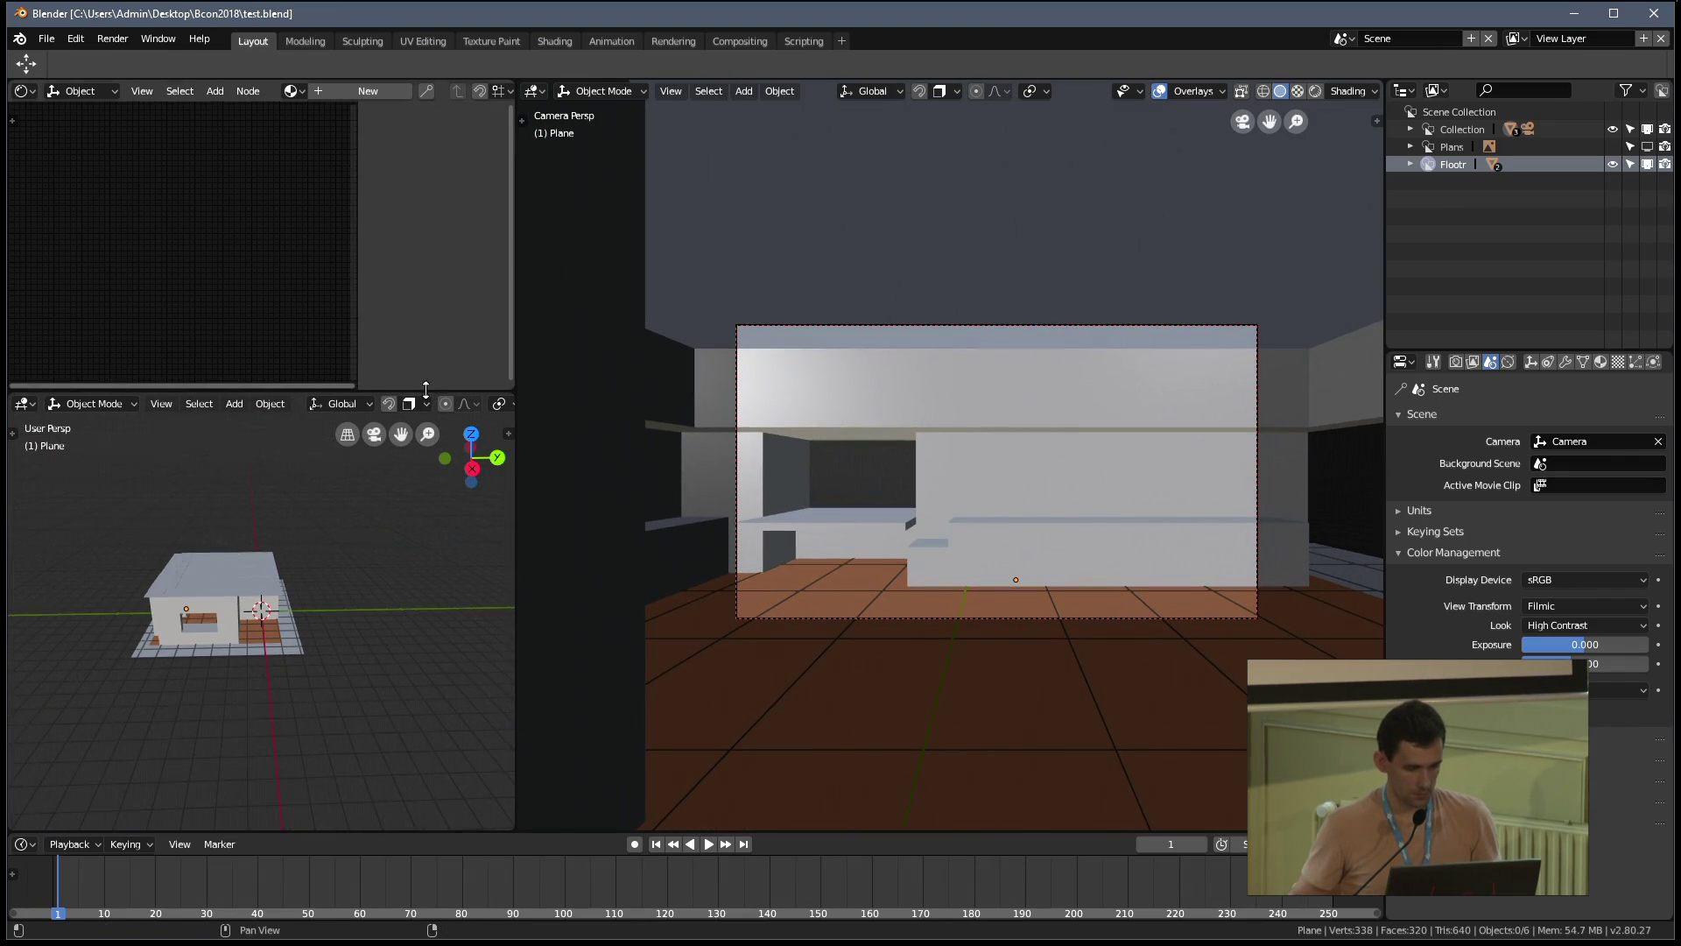
drag(426, 389, 425, 429)
middle_drag(351, 613, 319, 675)
Add a Sun light to the scene at the origin
key(shift+a)
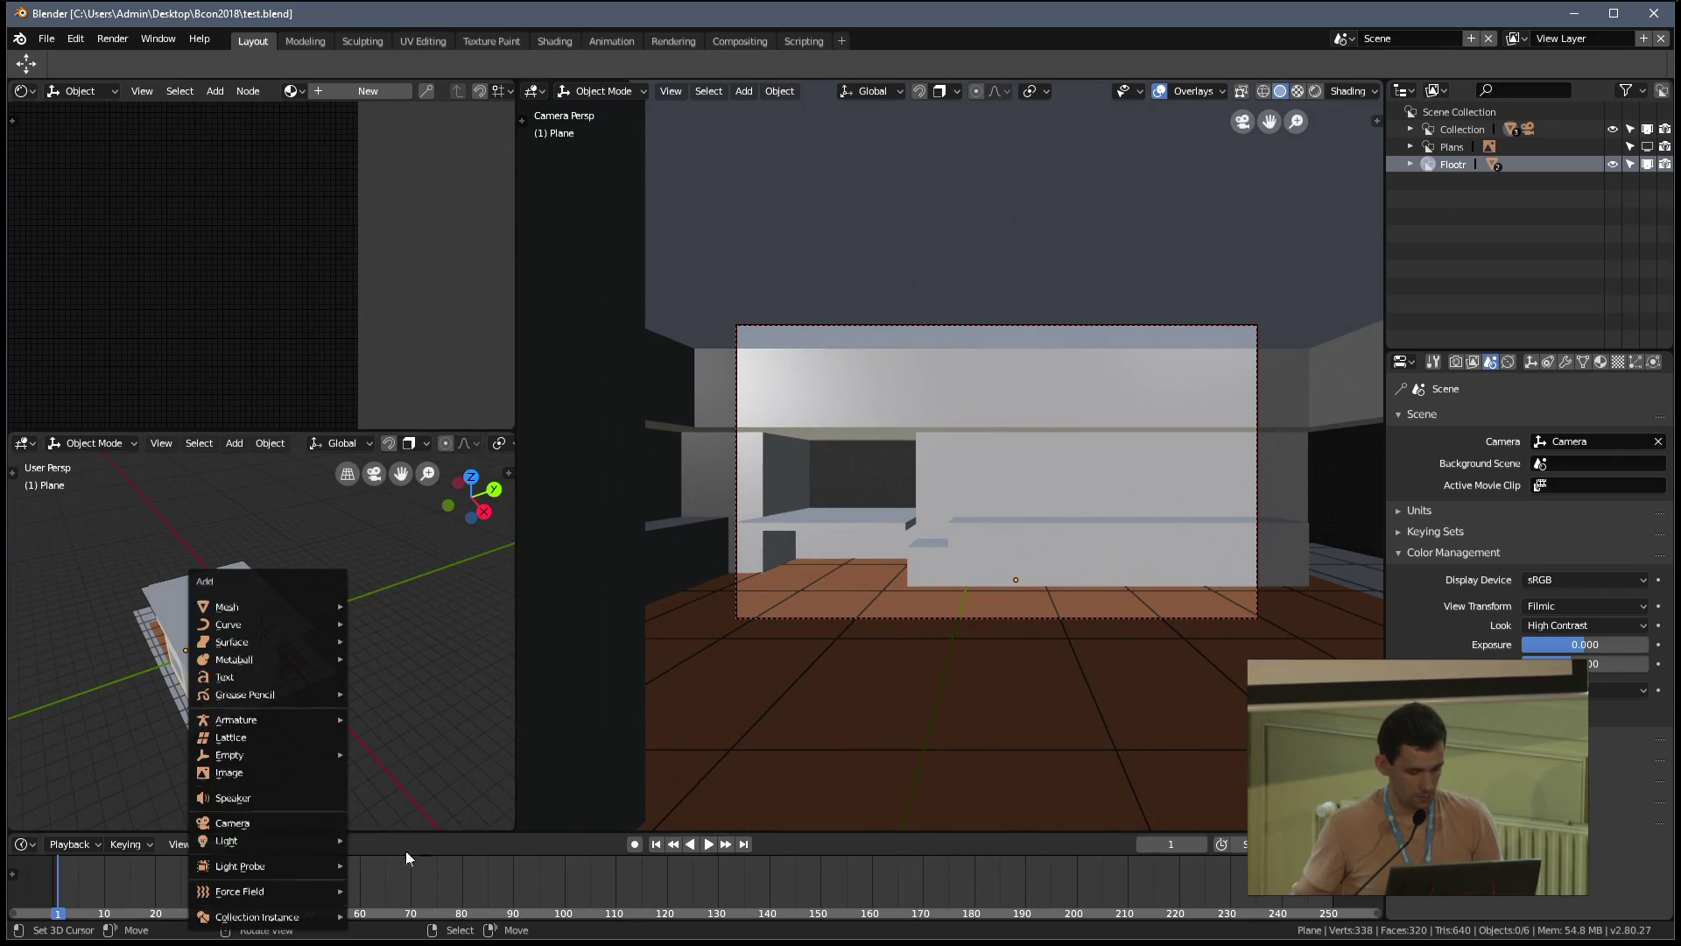
key(Escape)
key(shift+a)
mouse_move(203, 849)
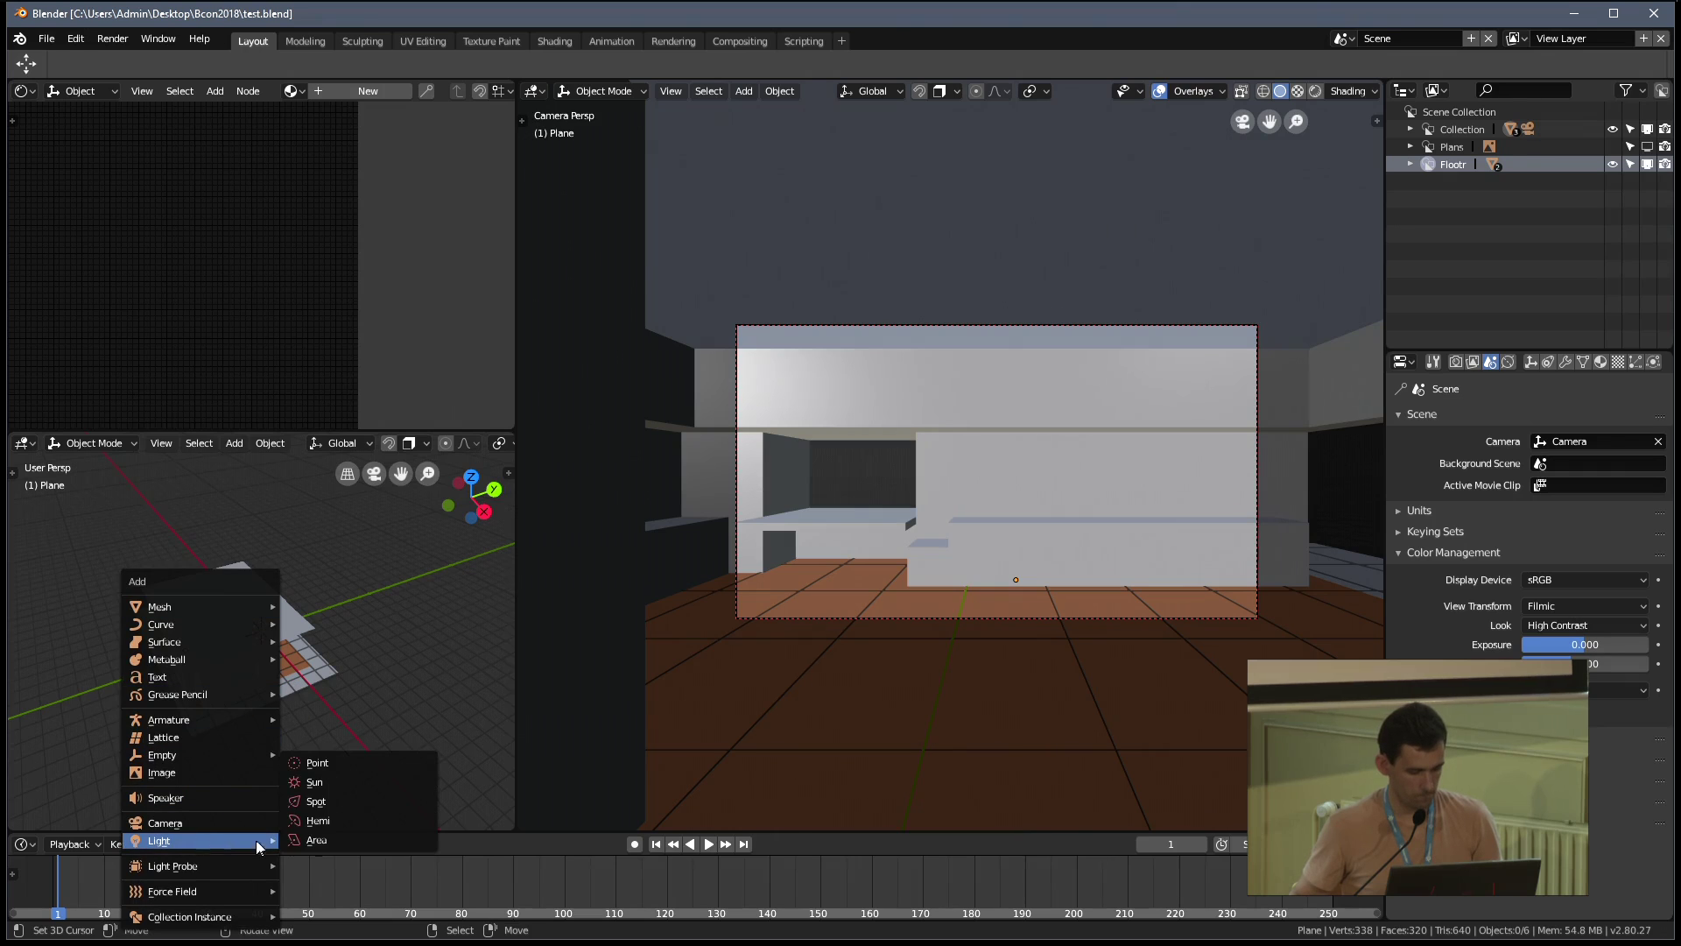
click(314, 791)
middle_drag(382, 695, 382, 682)
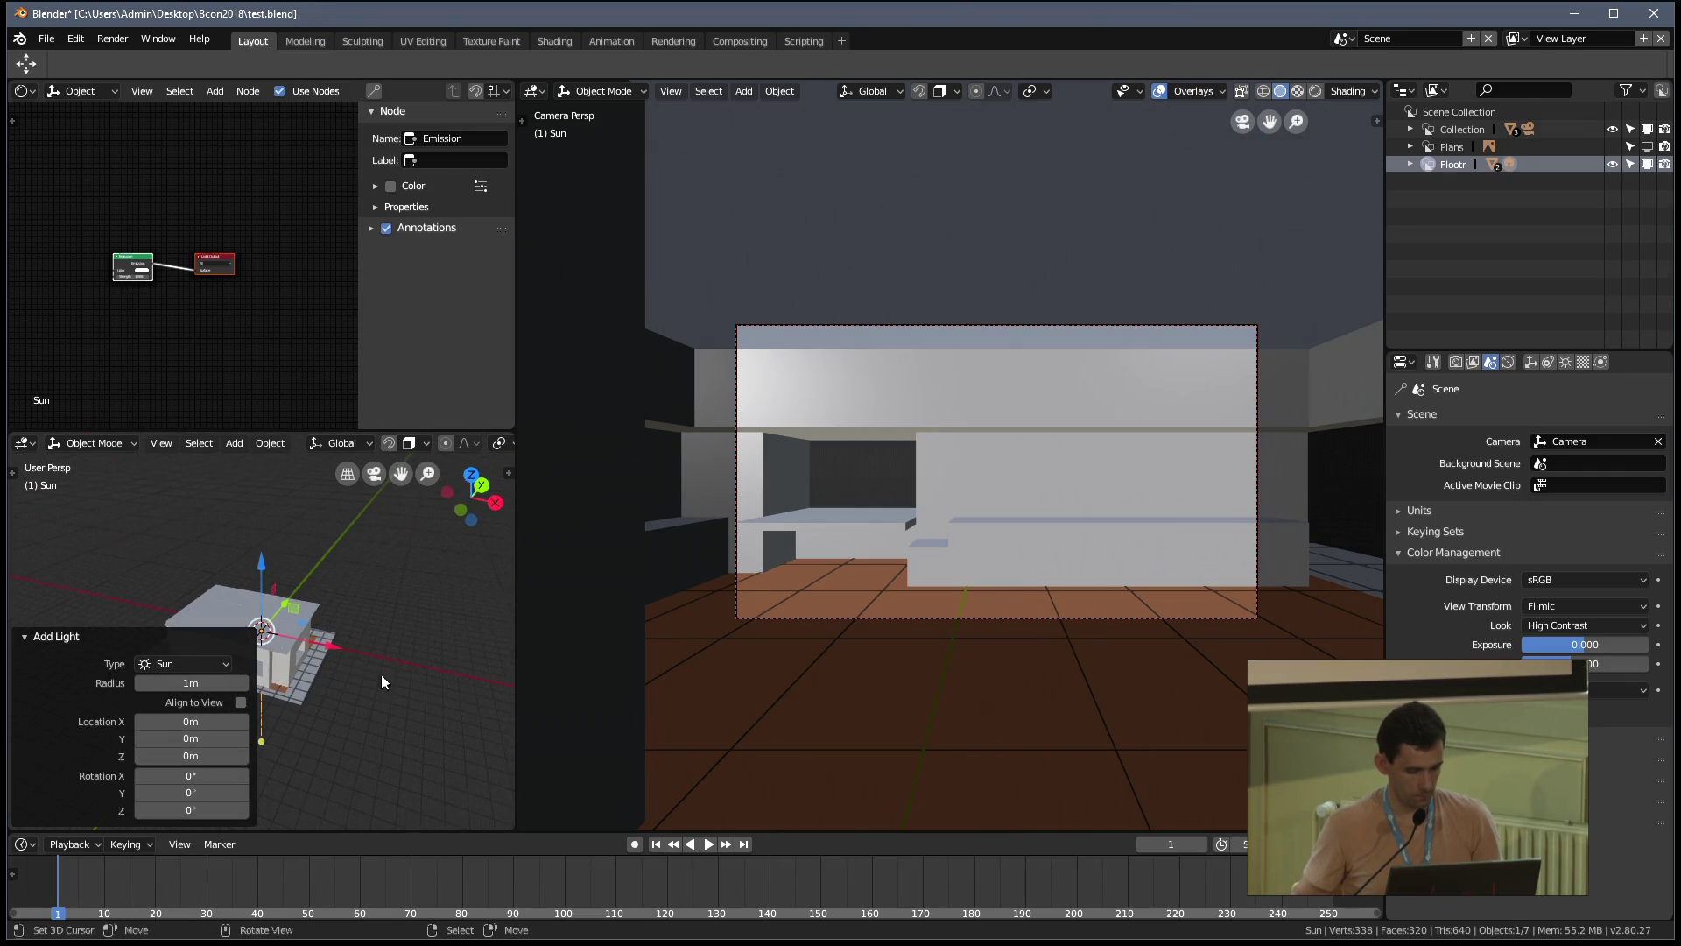
Move the Sun light along X outside the building and 2.68 m up along Z, and render the camera viewport
drag(341, 653, 464, 678)
drag(400, 597, 410, 526)
key(shift+z)
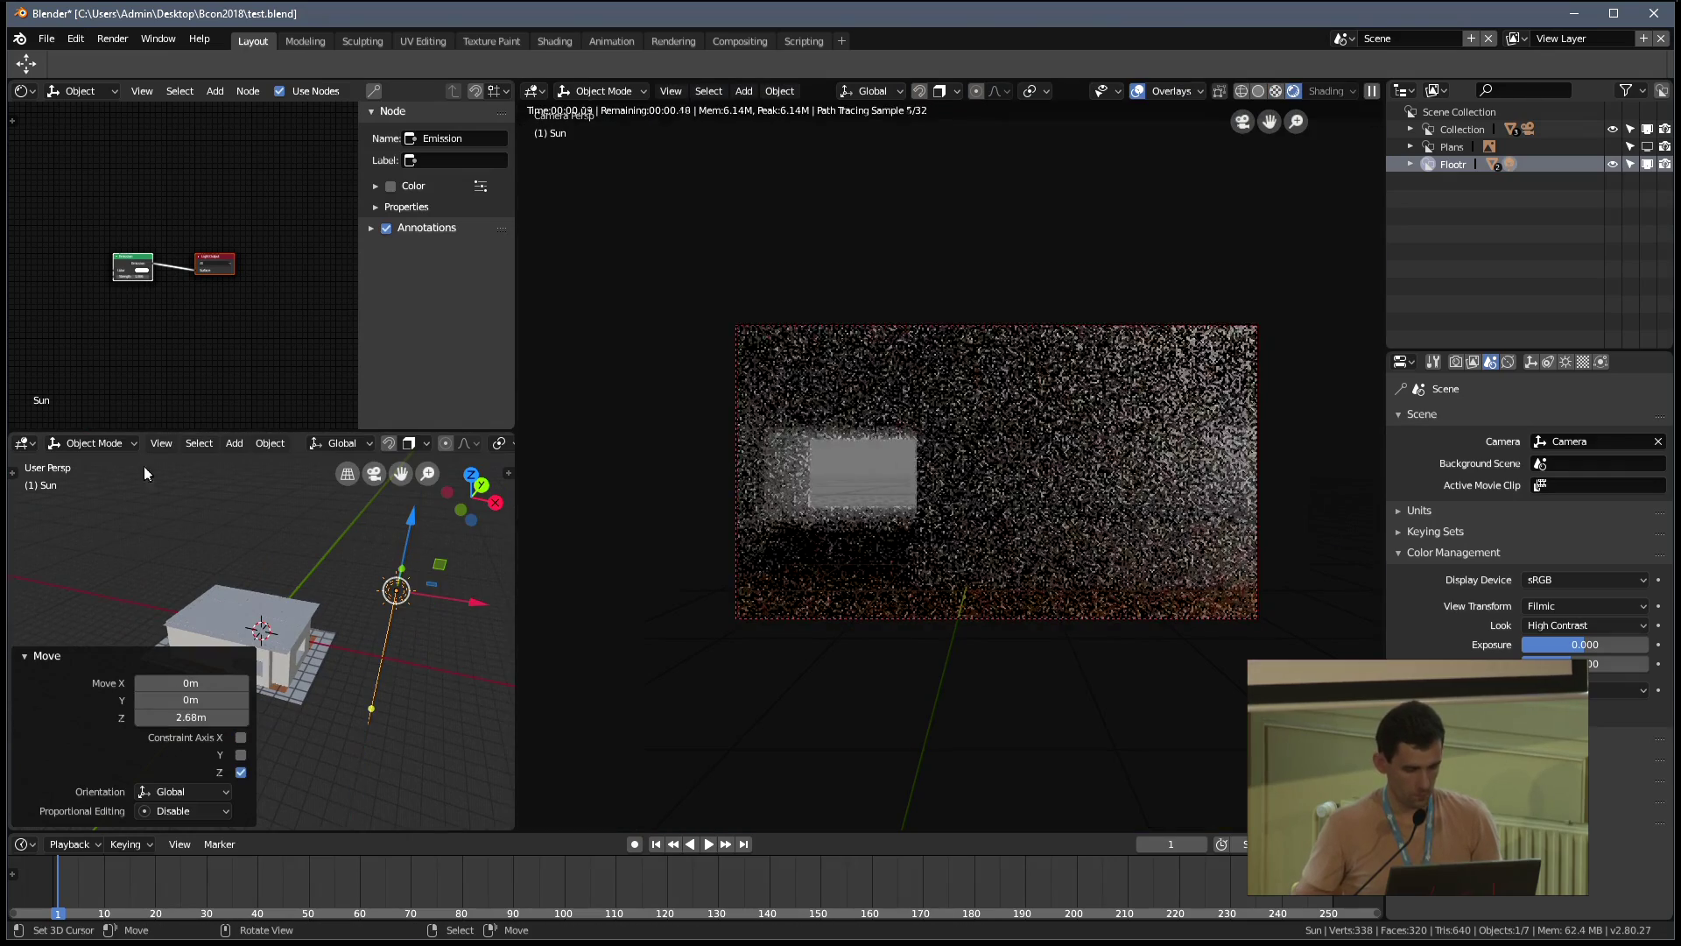
Activate the combined Transform tool and set a larger render region around the building in an outside perspective view
key(t)
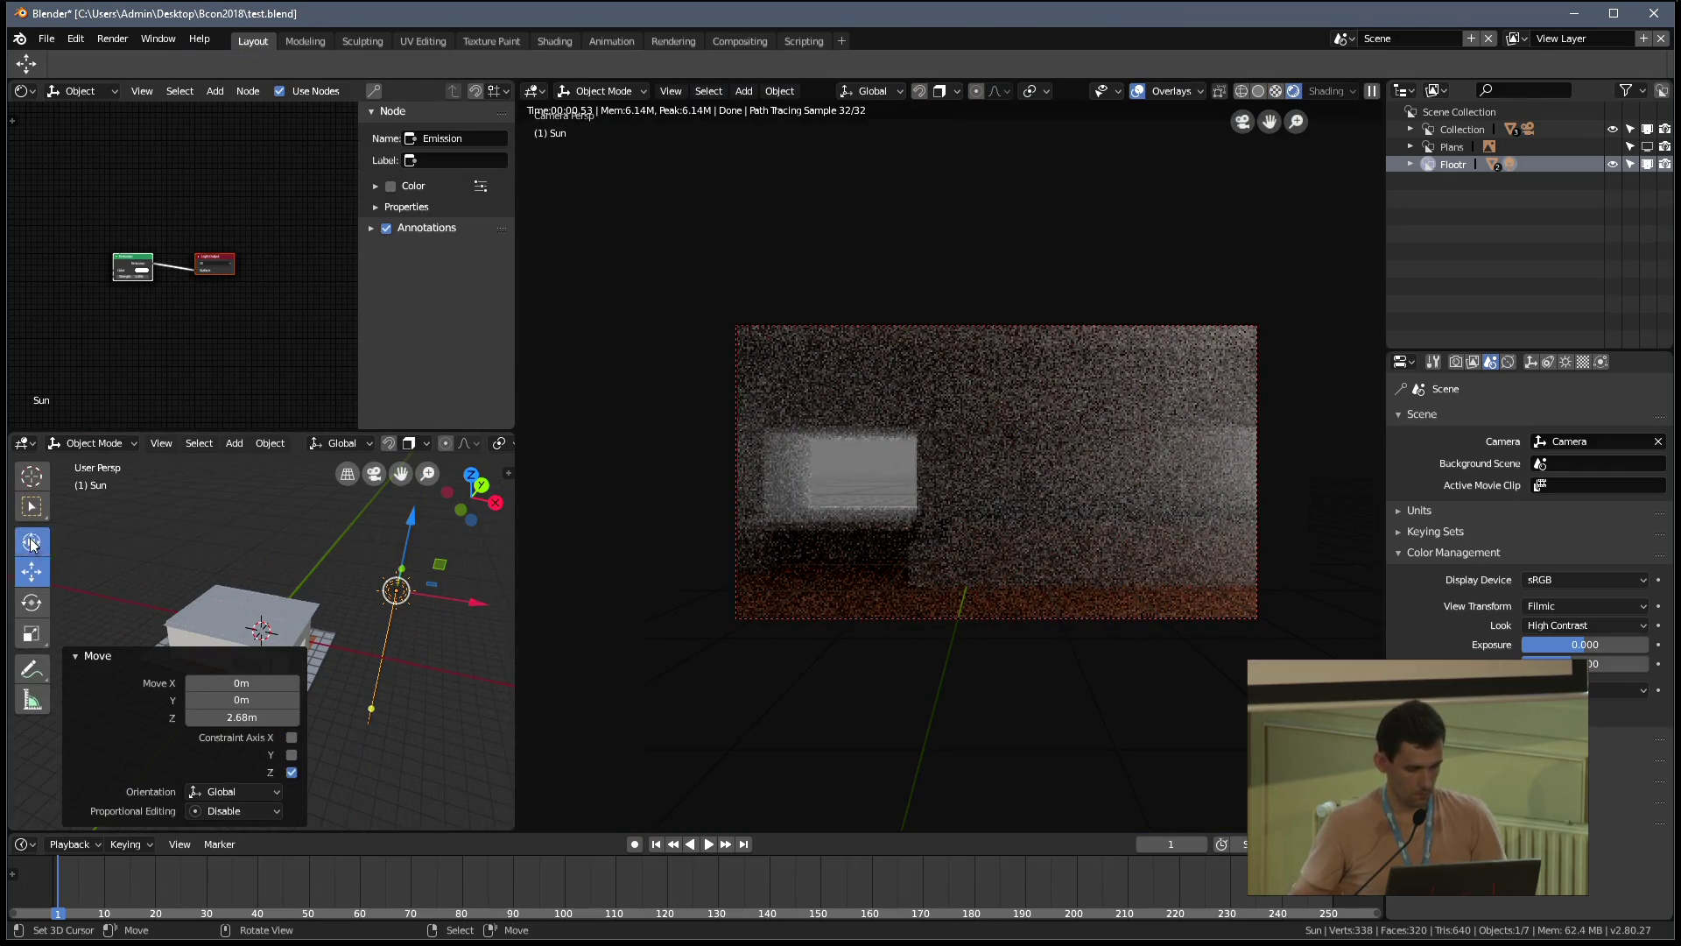
click(31, 544)
middle_drag(317, 611, 989, 505)
key(ctrl+b)
drag(648, 300, 1304, 805)
scroll(1335, 639, down, 3)
middle_drag(1356, 624, 1279, 605)
scroll(1279, 605, up, 2)
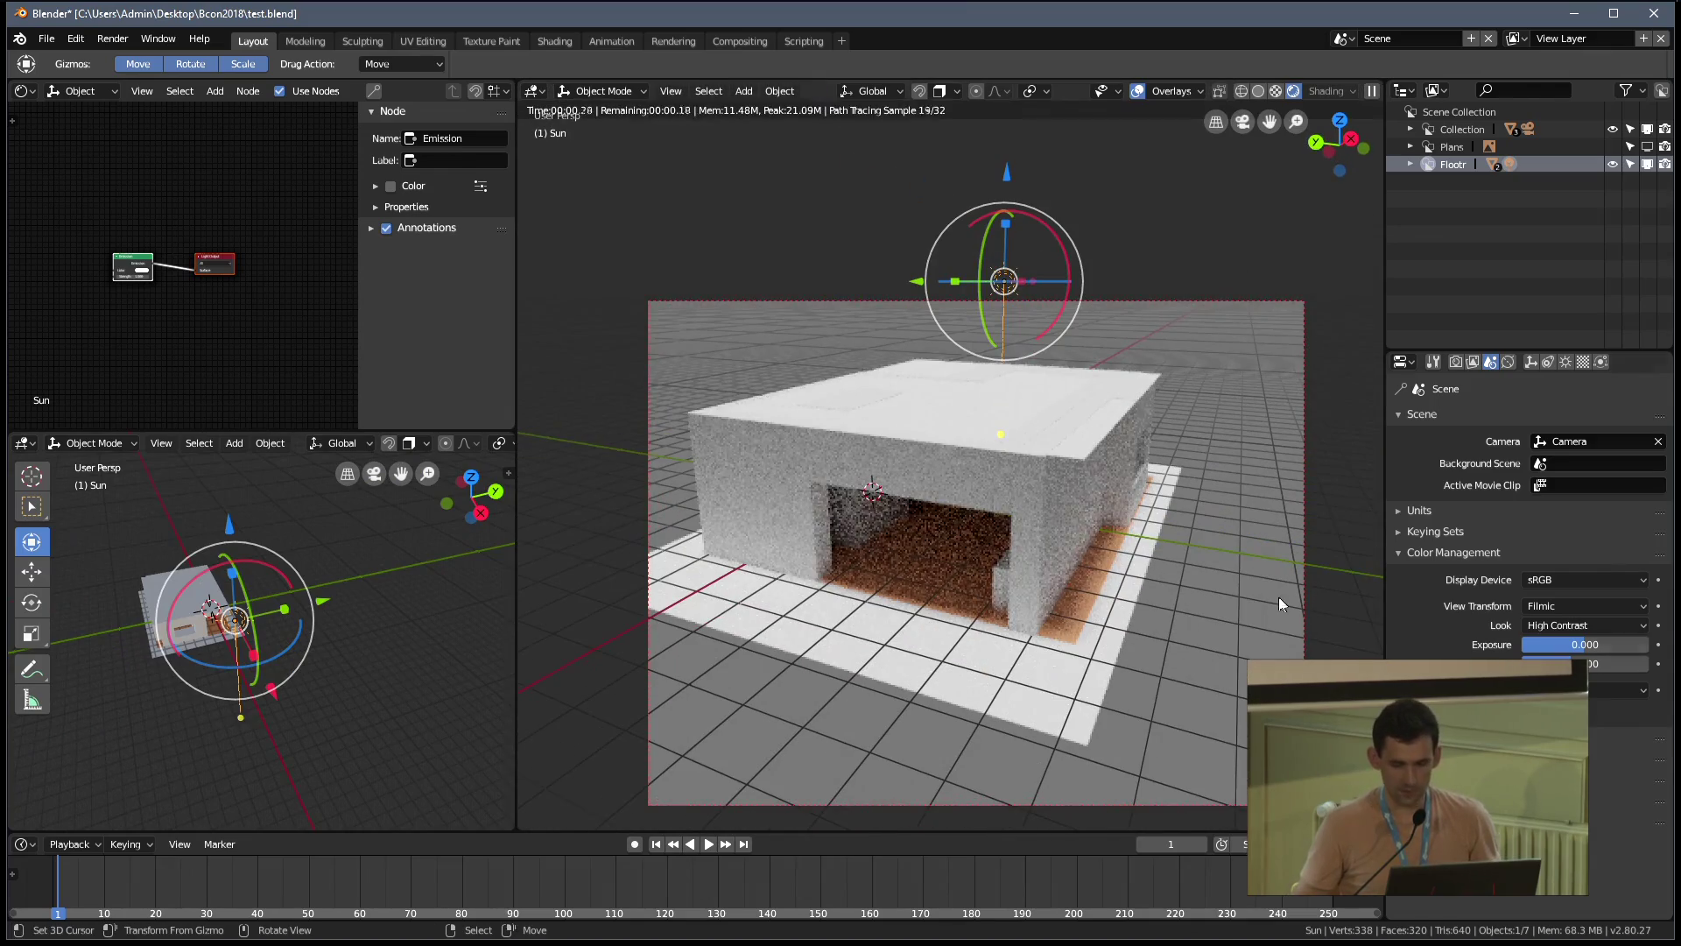
middle_drag(957, 518, 906, 545)
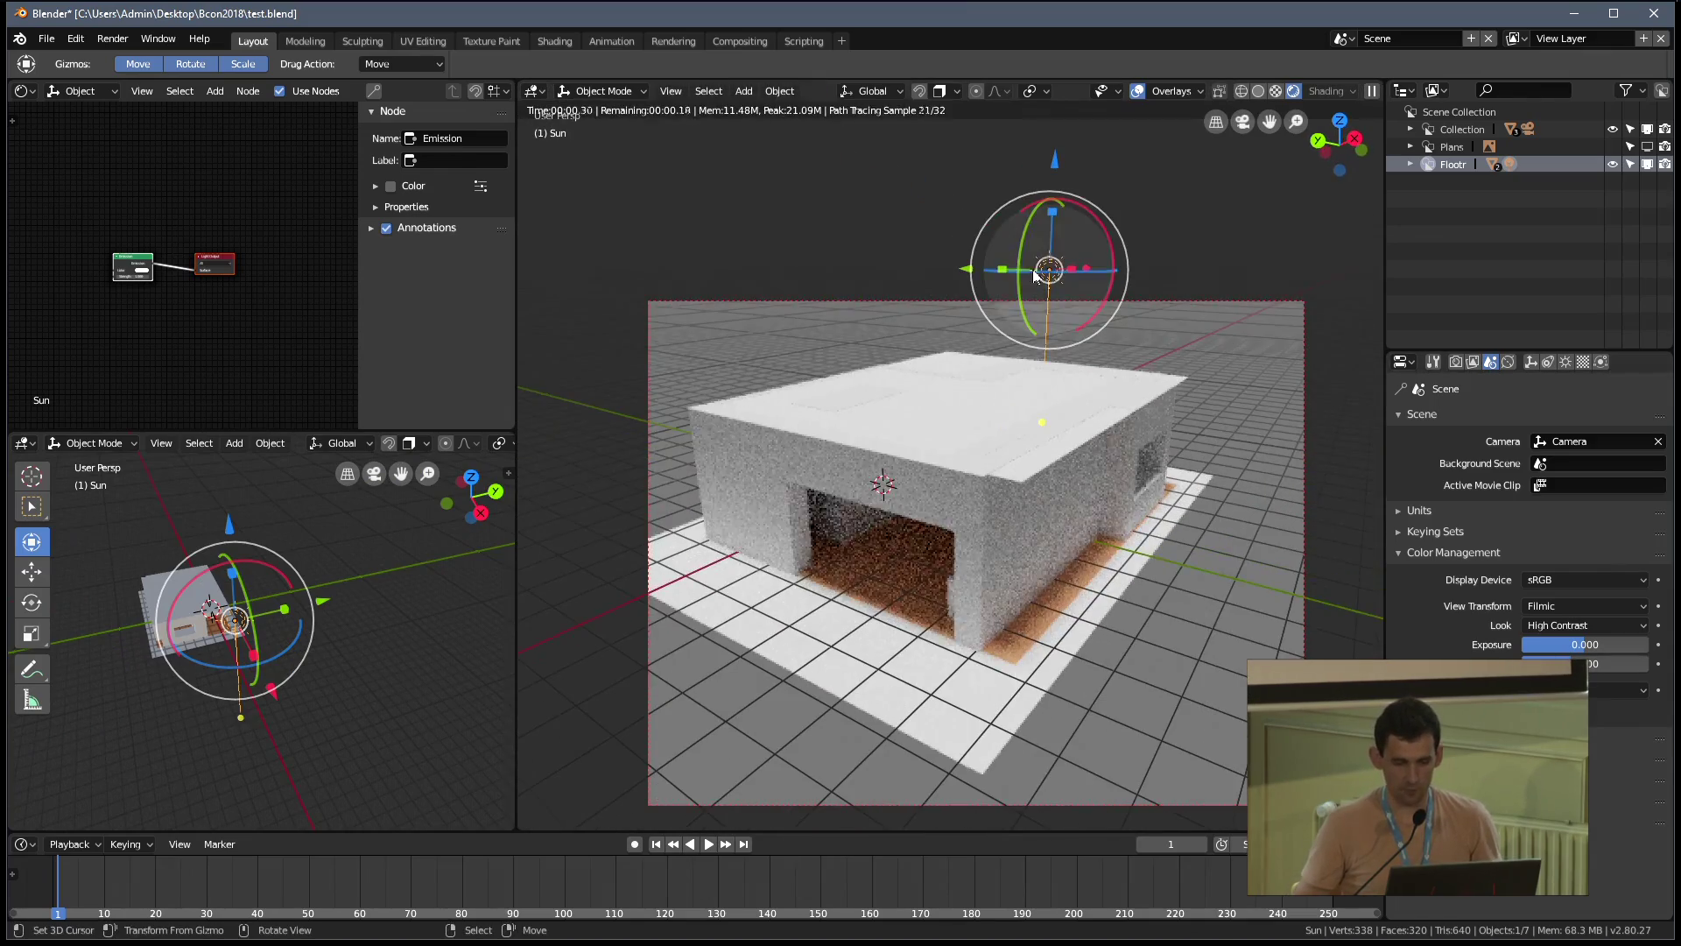
Tilt the Sun light to shine into the building's large opening, finish with 0.0285° about Y, and return to the camera view
drag(1034, 274, 1016, 285)
middle_drag(948, 515, 981, 501)
drag(979, 347, 980, 347)
middle_drag(871, 500, 1026, 506)
scroll(948, 412, up, 2)
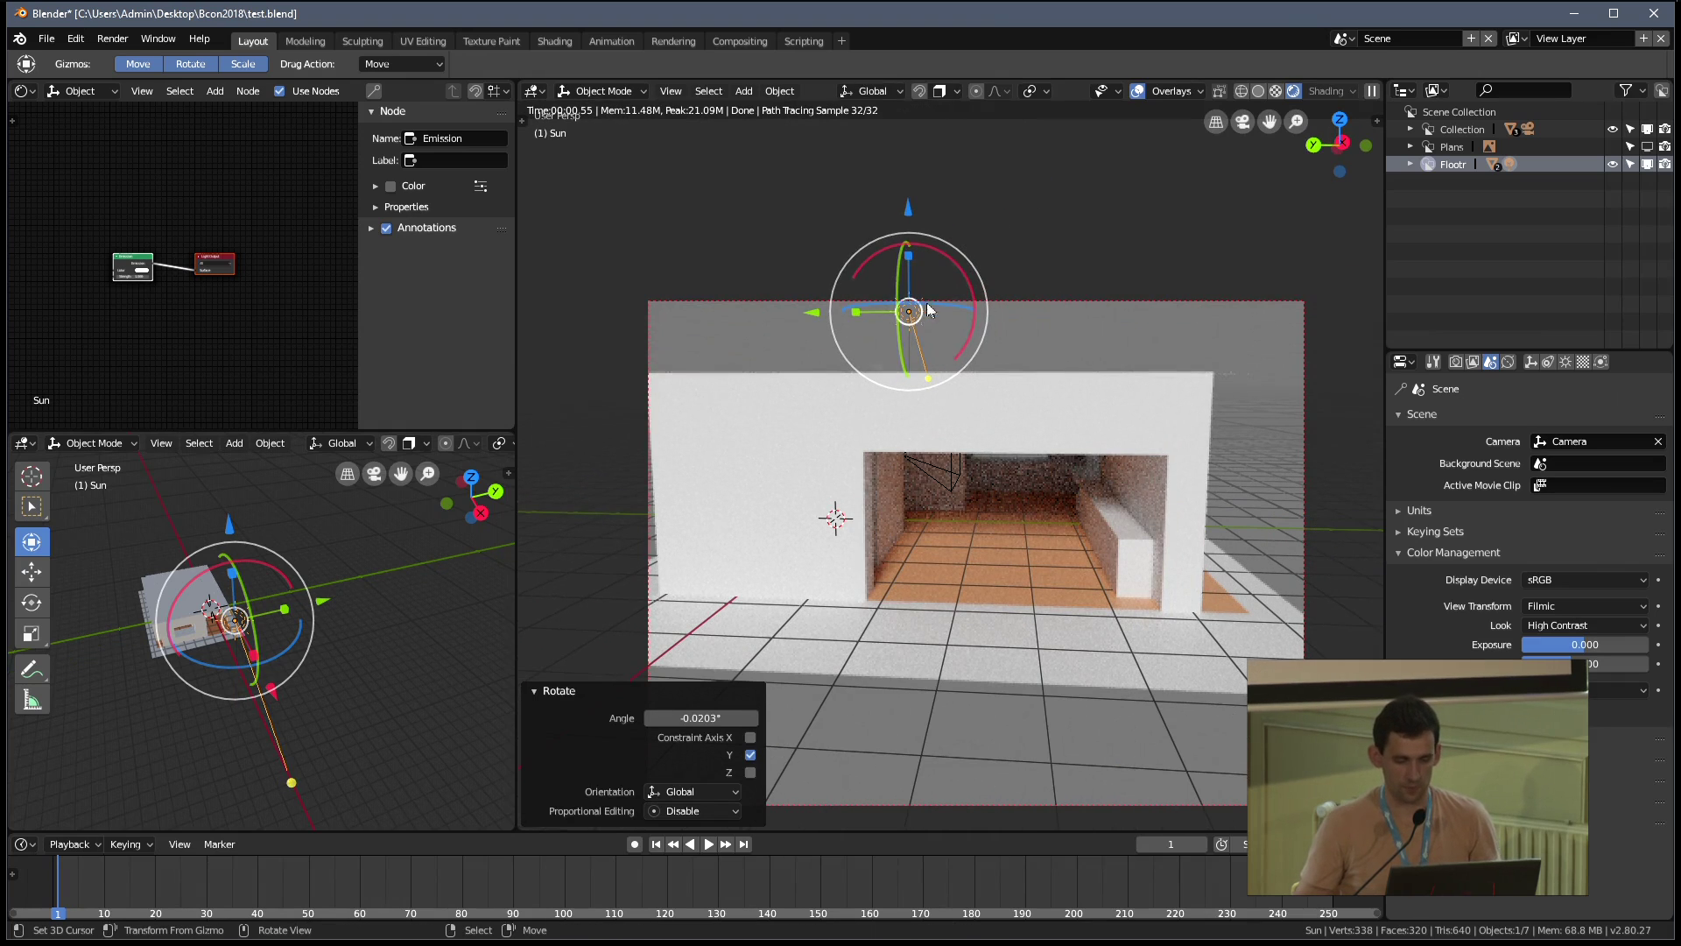
drag(898, 291, 899, 293)
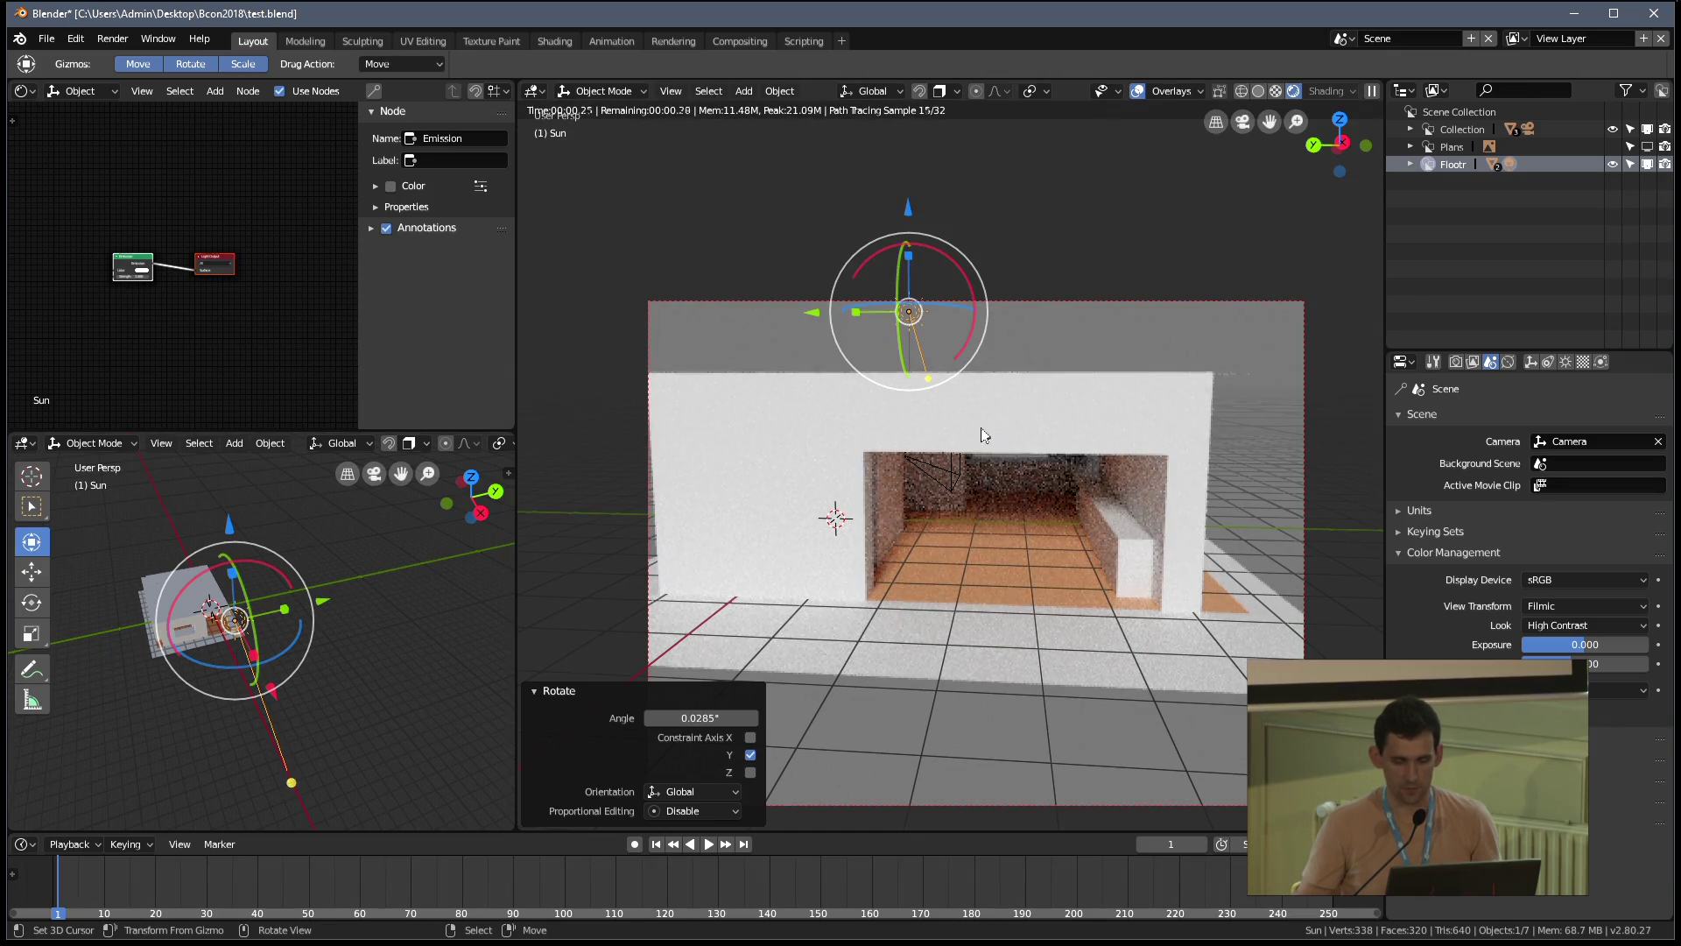
key(KP_0)
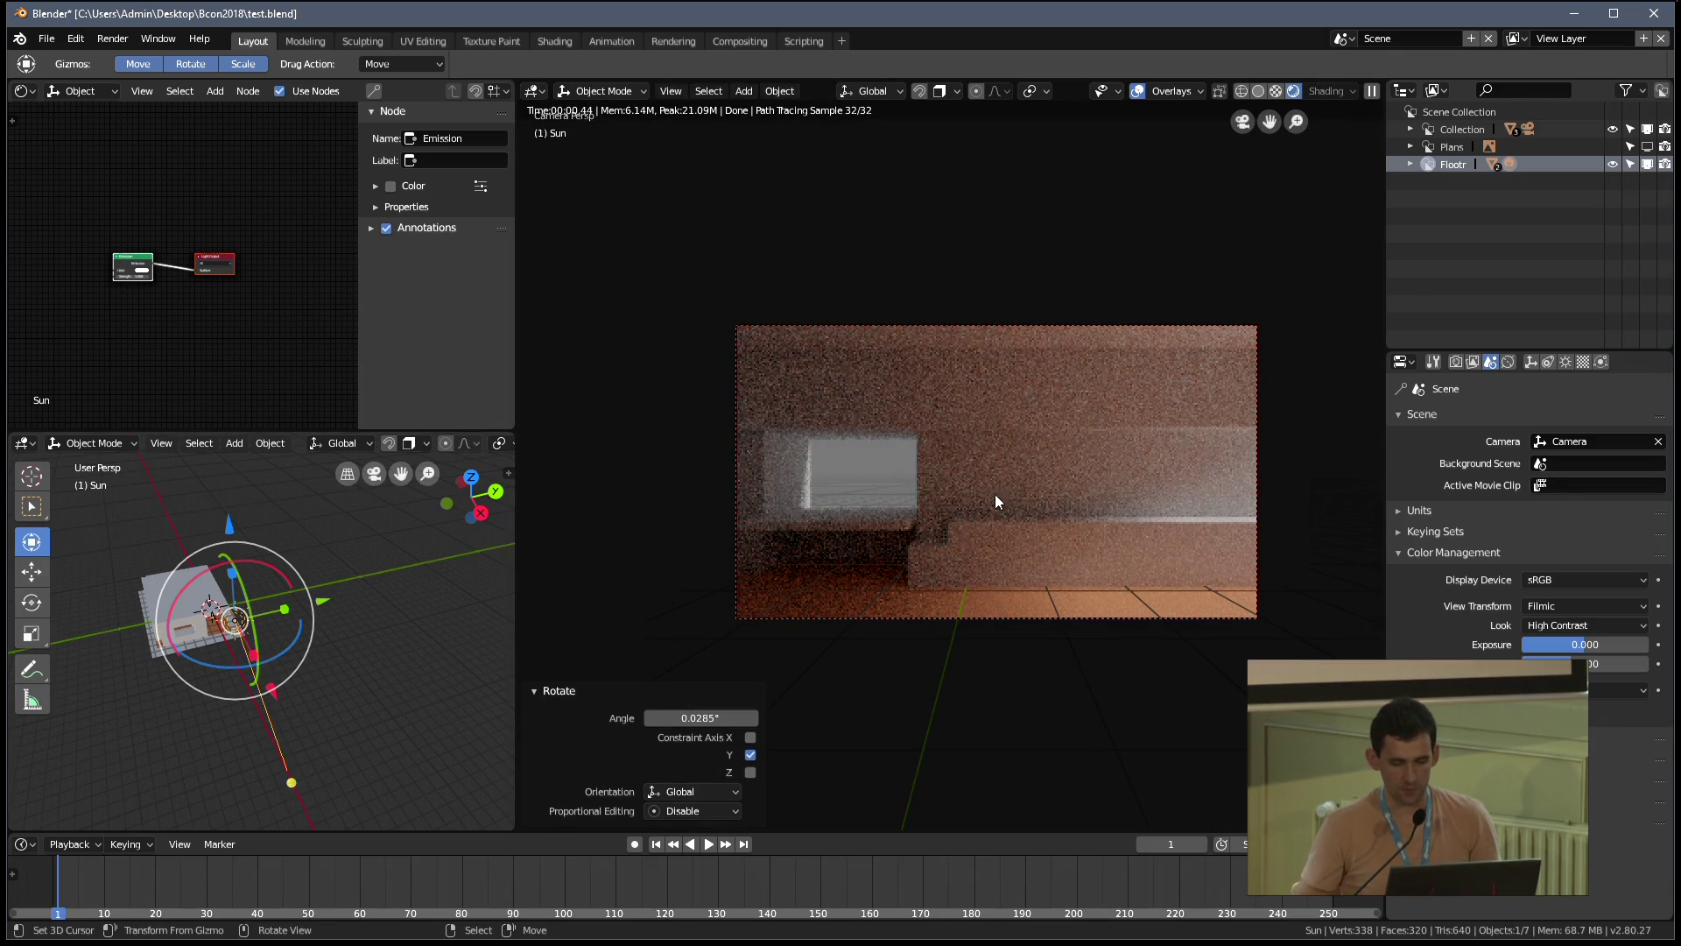
Save the blend file with the tilted Sun light
key(ctrl+s)
click(907, 474)
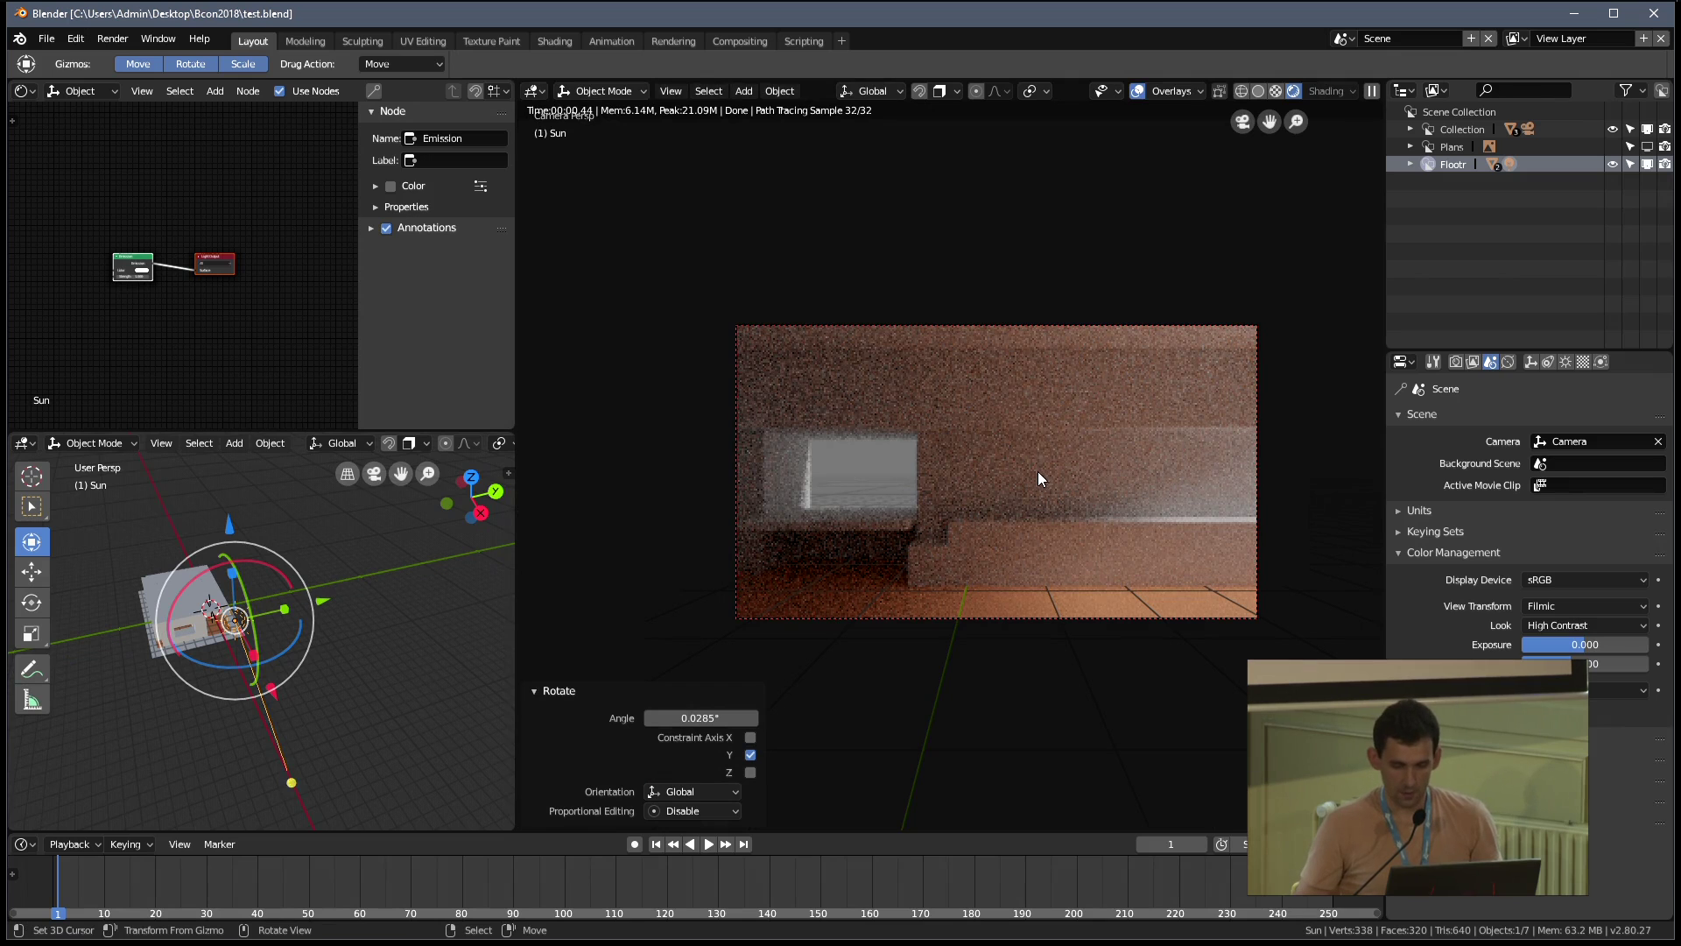
shift+middle_drag(1173, 527, 1138, 536)
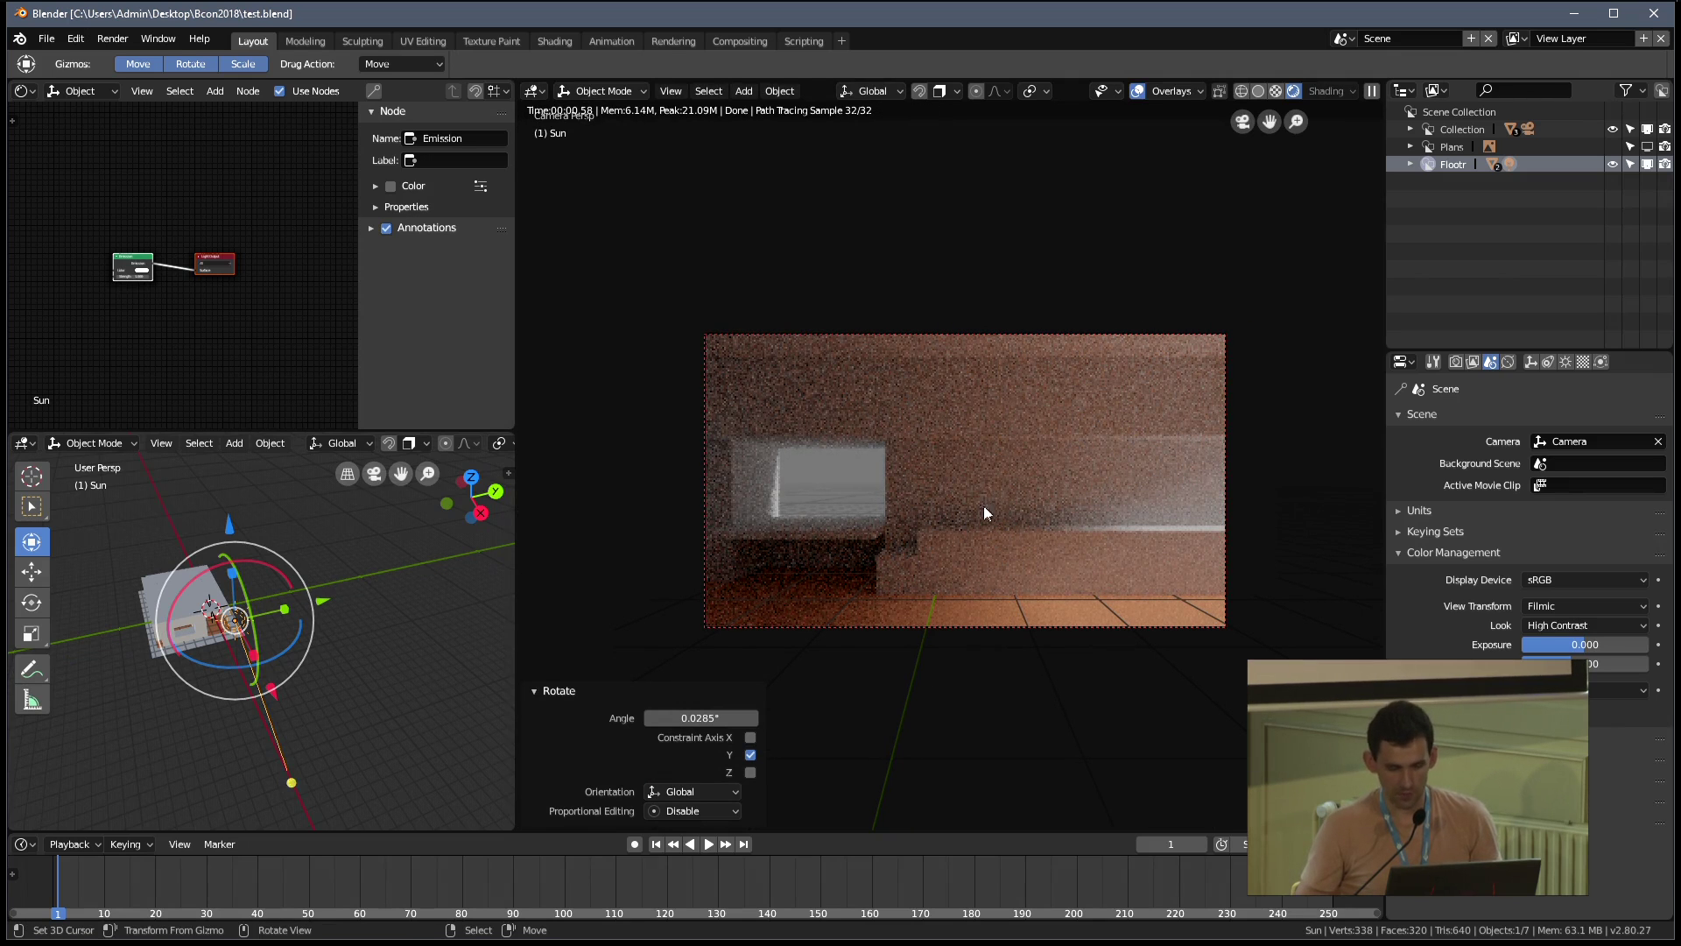
Set the Sun light's Emission strength to 10 and hide the overlays in the rendered camera viewport
middle_drag(371, 615, 341, 604)
scroll(206, 338, up, 6)
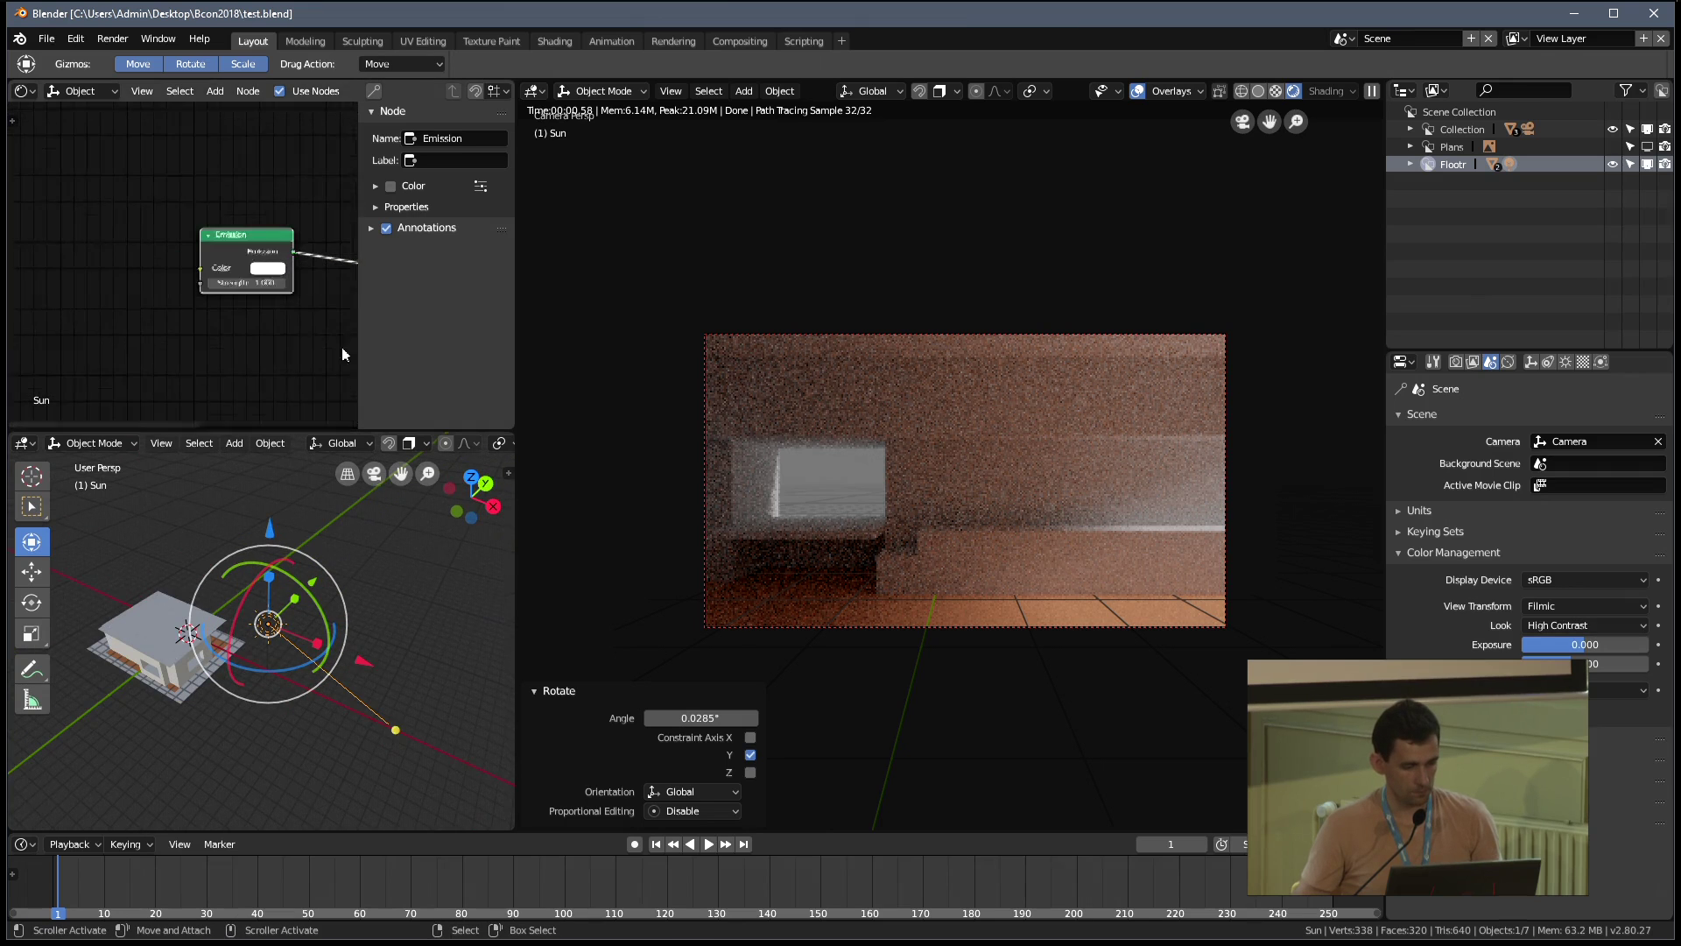
key(n)
click(302, 310)
text(10)
key(Return)
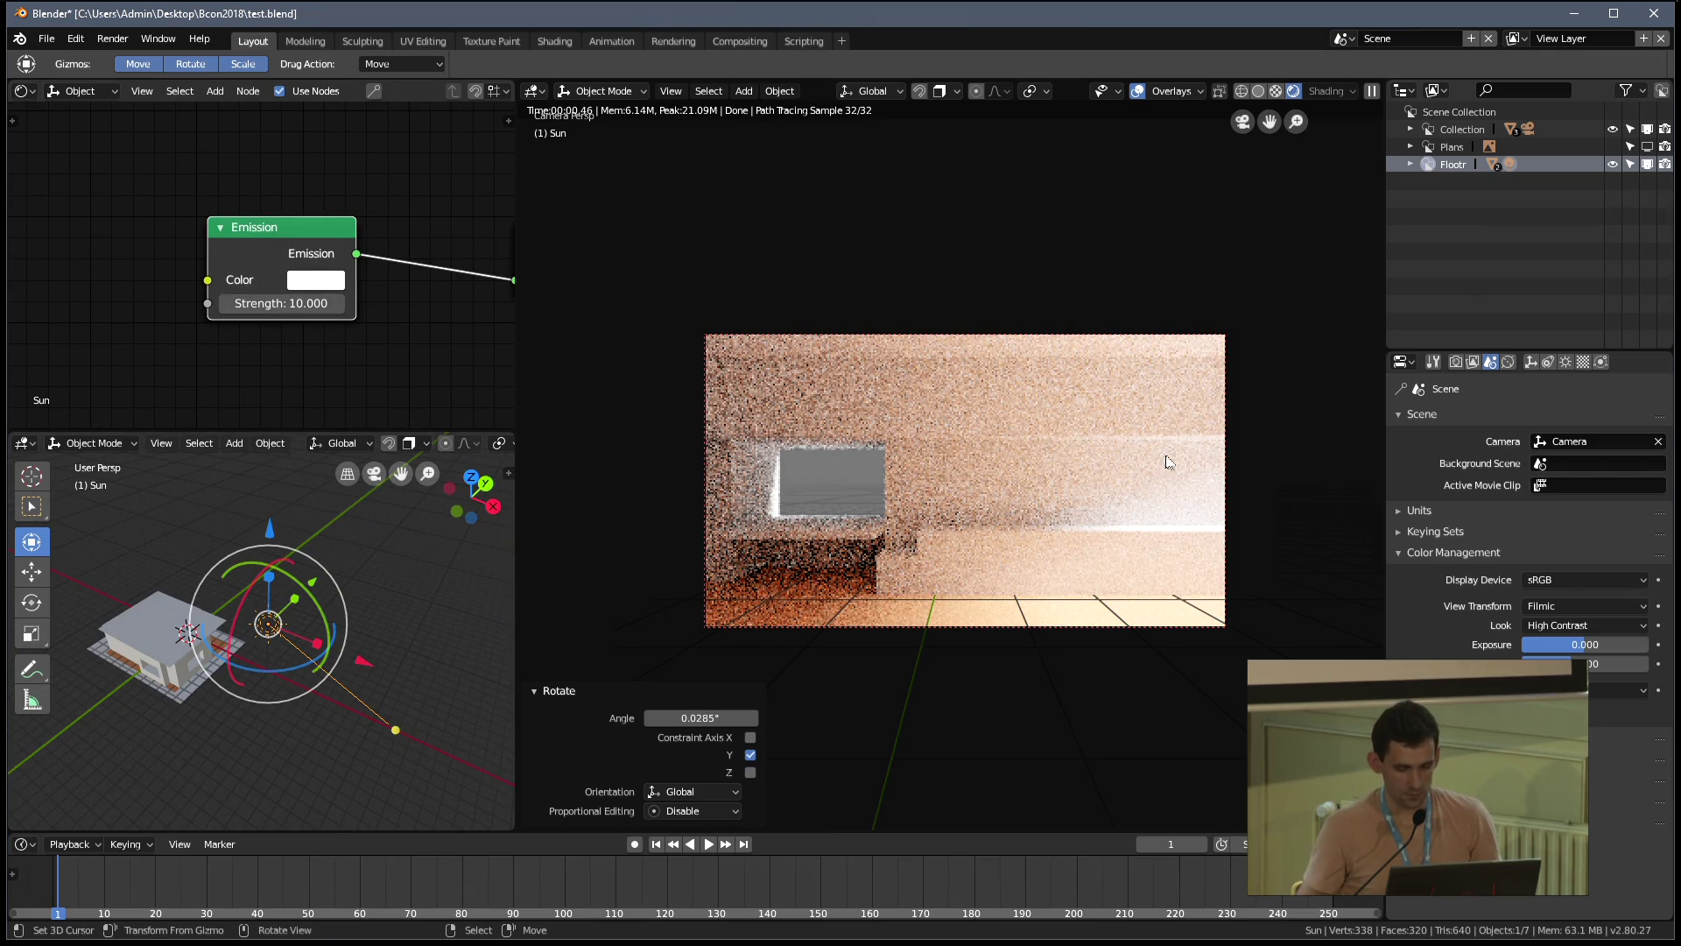
click(1139, 93)
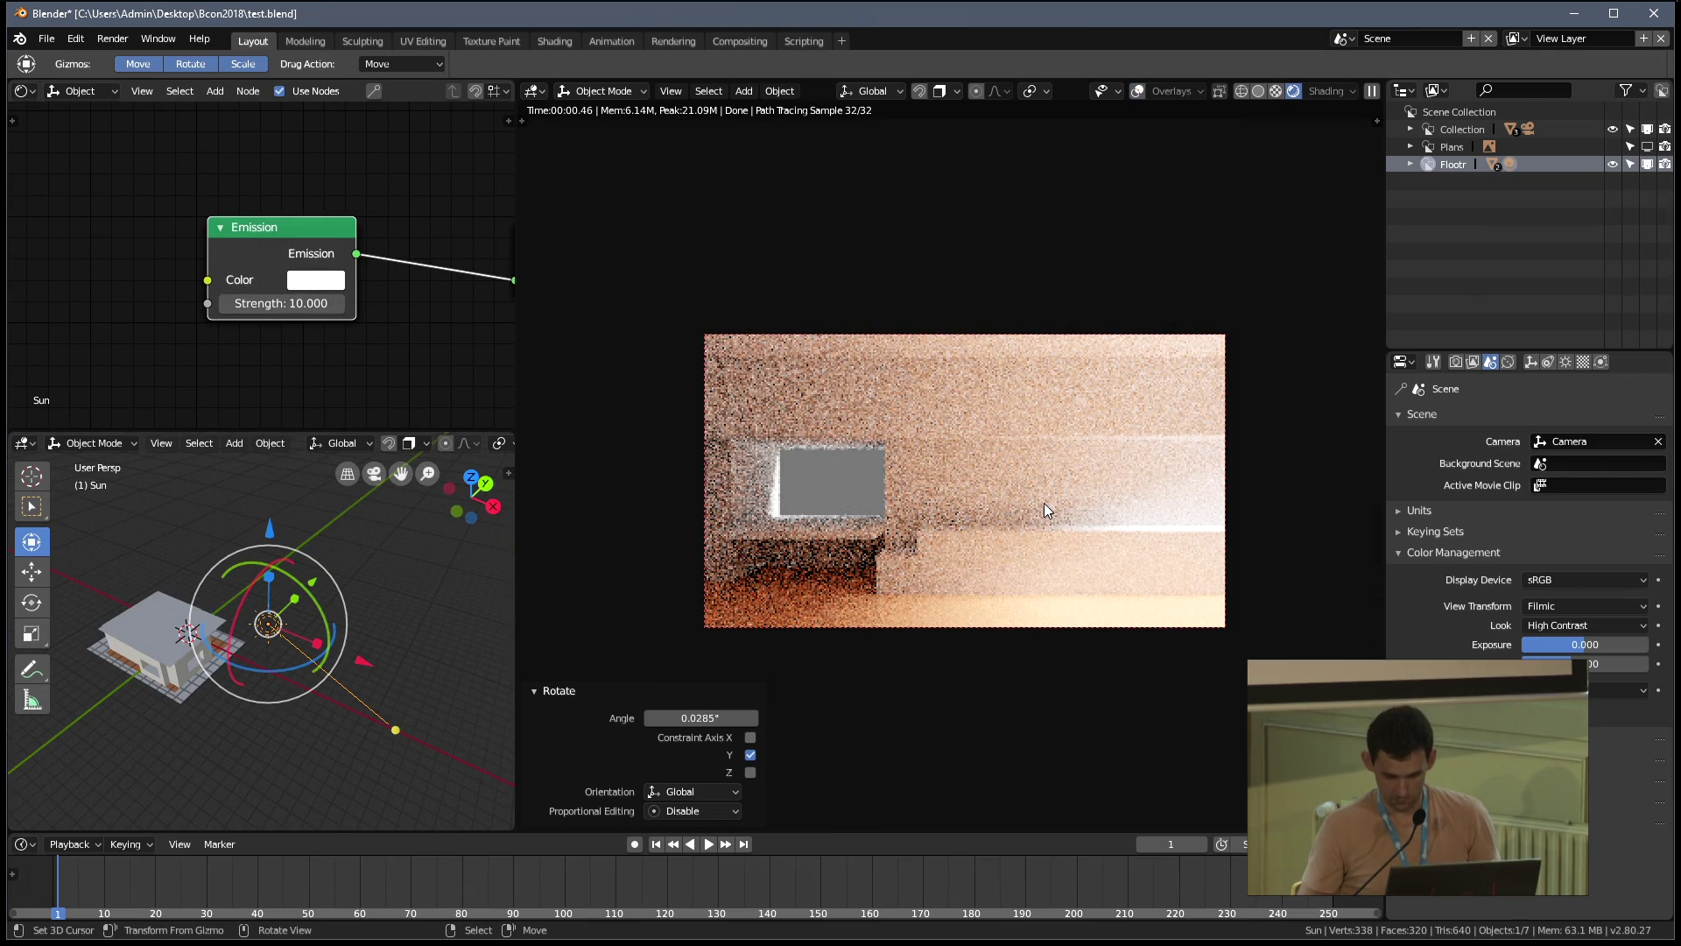
Switch the shader editor from object to World shading and enable nodes for the world
middle_drag(240, 367, 210, 325)
scroll(207, 325, down, 2)
click(23, 91)
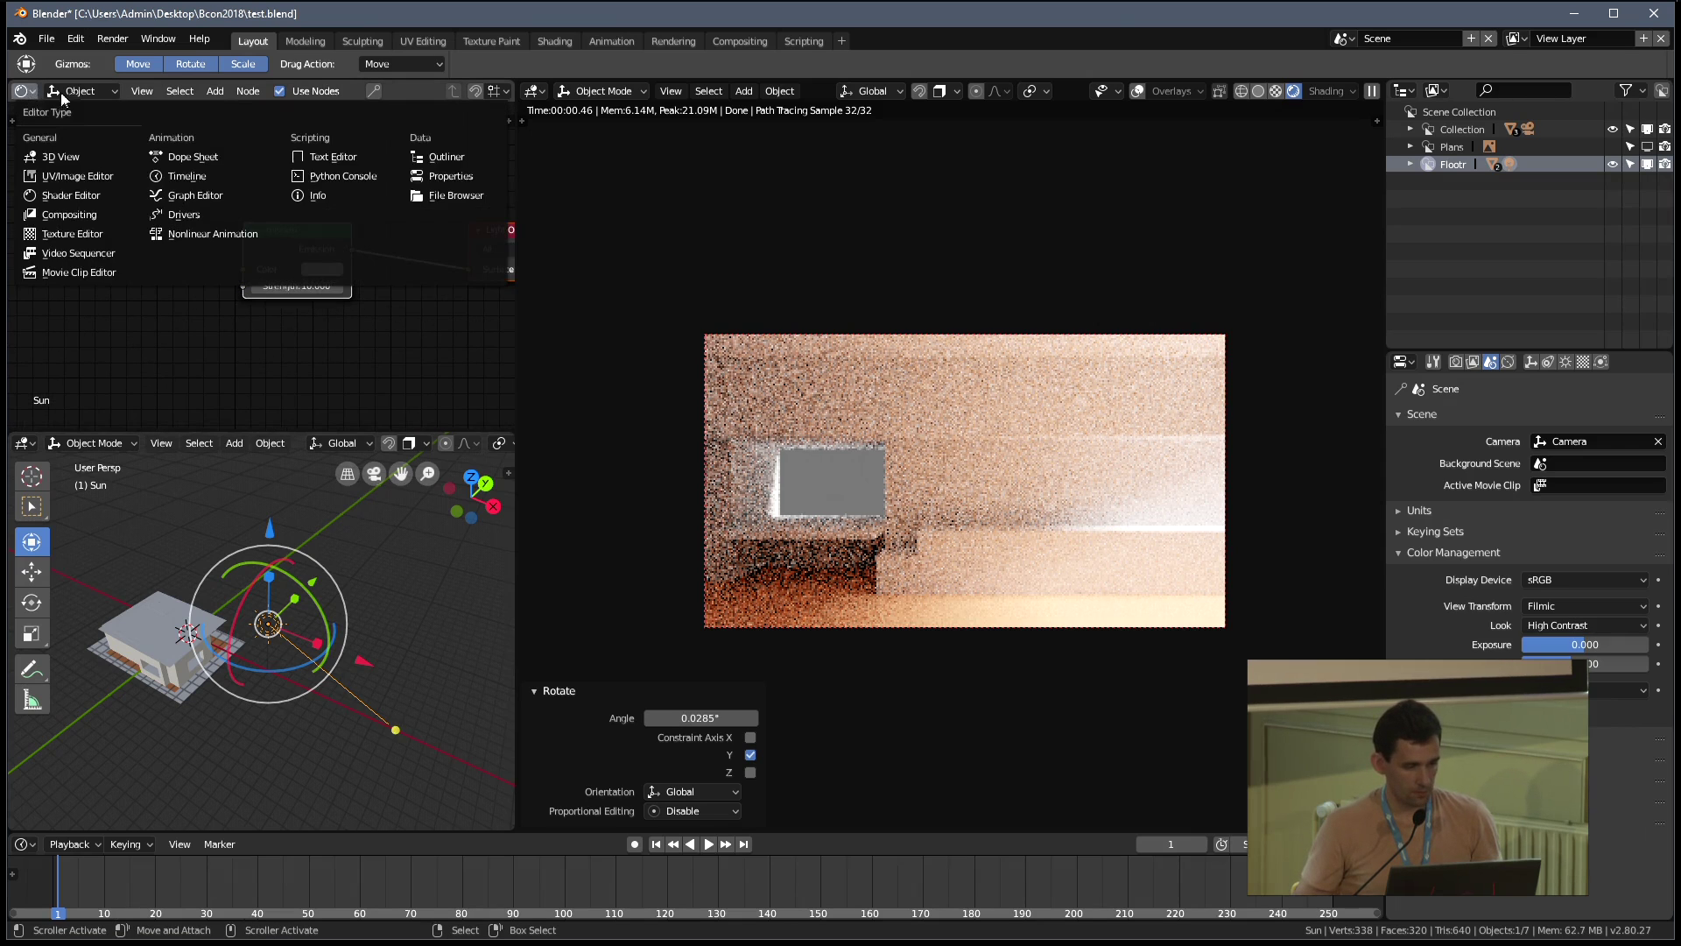
click(81, 91)
click(92, 133)
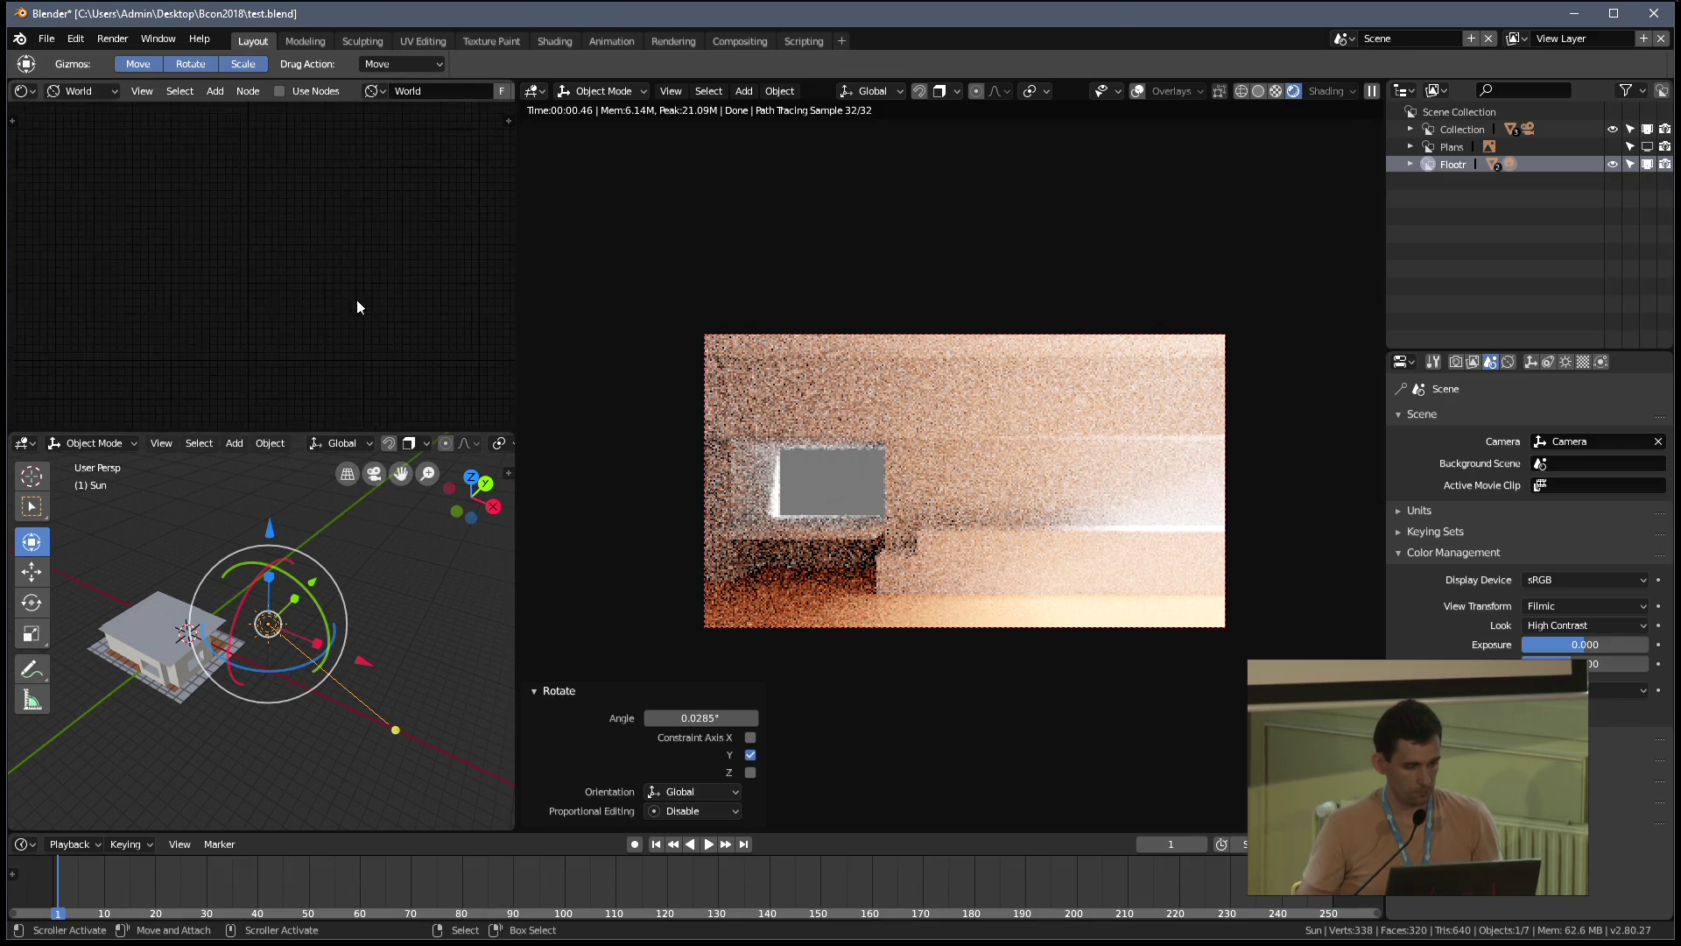
click(1507, 362)
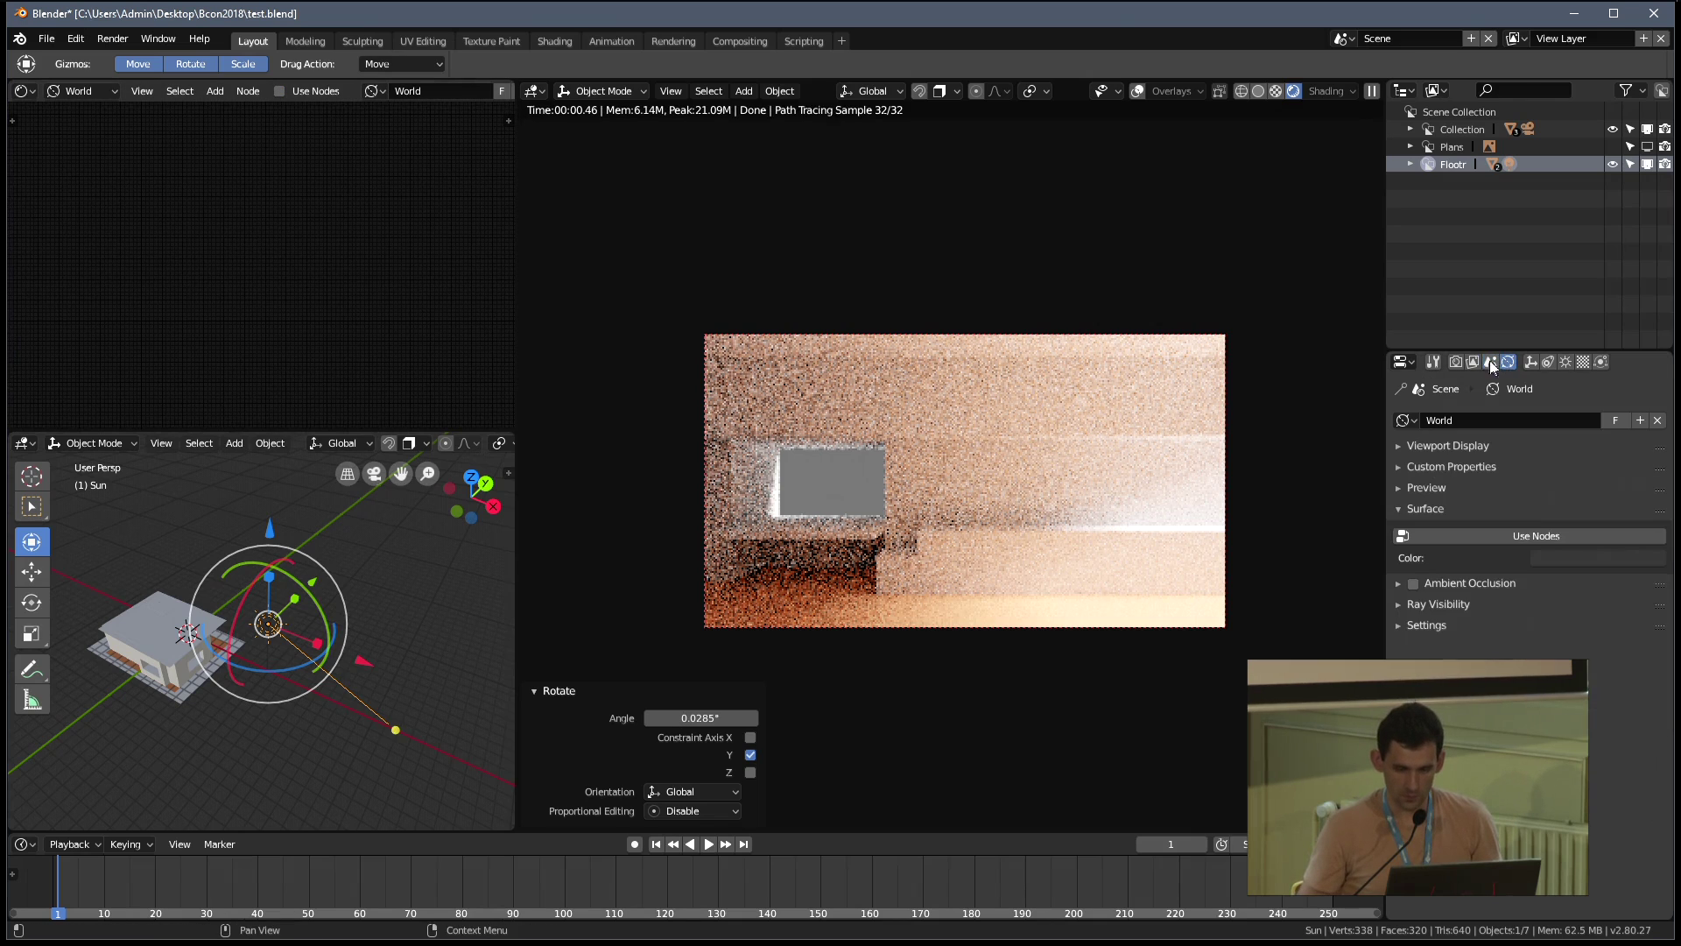
click(1528, 536)
scroll(265, 338, up, 5)
middle_drag(178, 381, 398, 353)
scroll(323, 293, up, 6)
middle_drag(323, 293, 229, 296)
scroll(280, 267, down, 3)
drag(203, 206, 188, 226)
scroll(274, 313, up, 13)
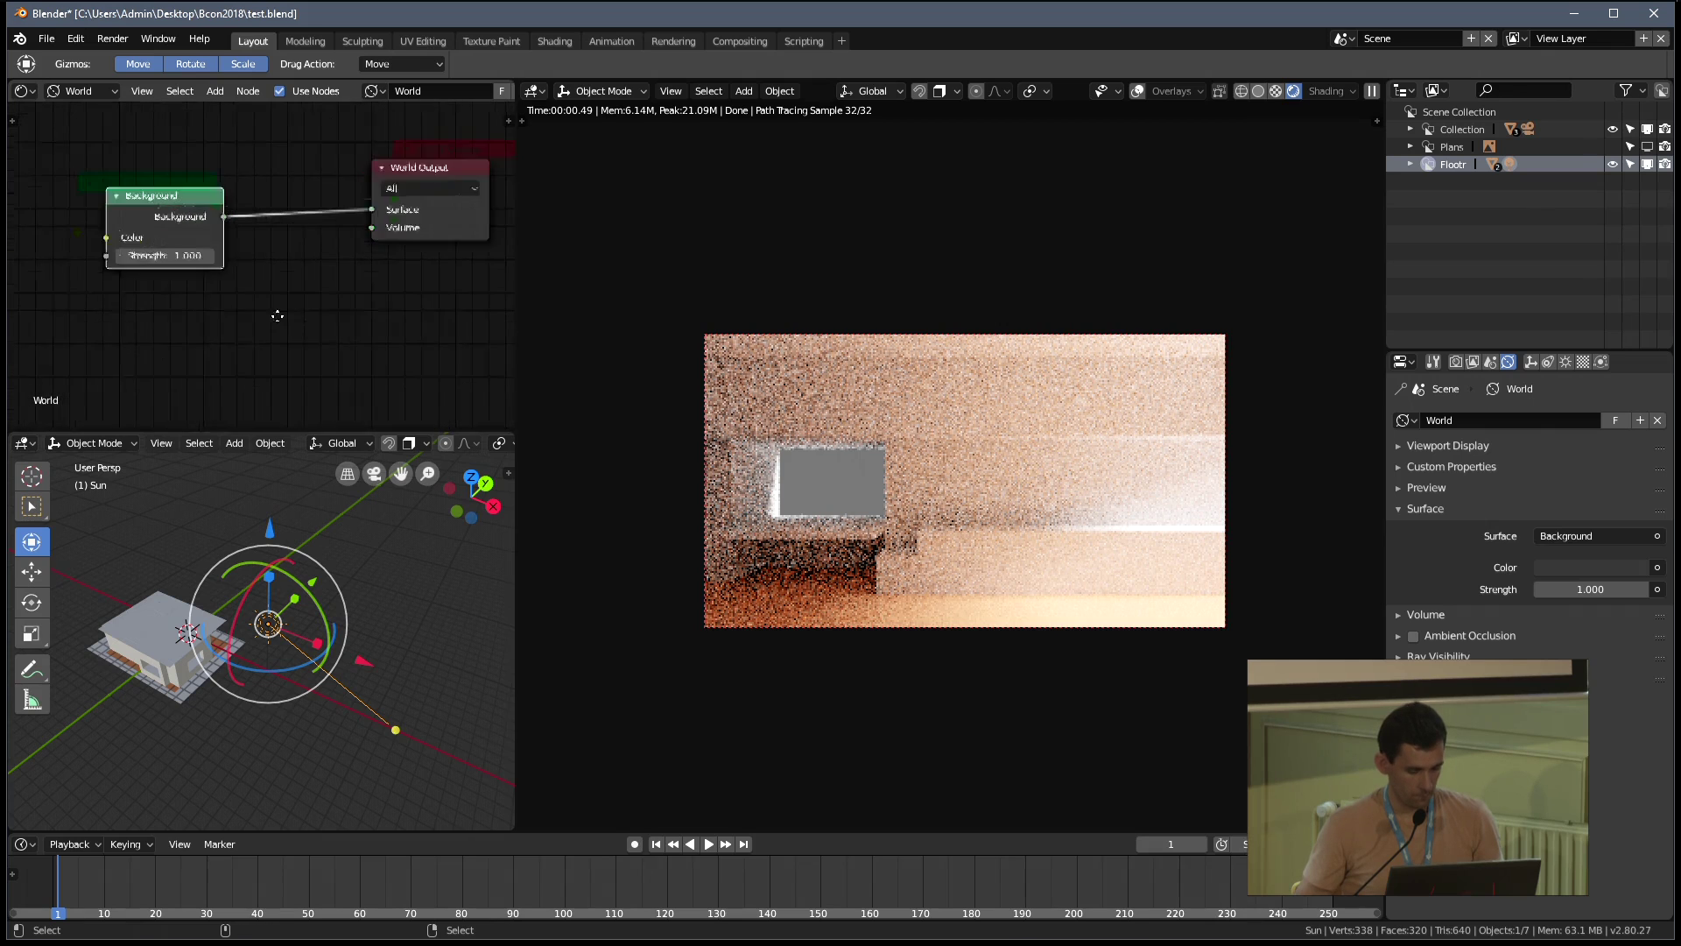
Add a Blackbody node to the world shader and connect its colour to the Background node's Color input
scroll(252, 316, down, 12)
middle_drag(215, 336, 405, 328)
key(shift+a)
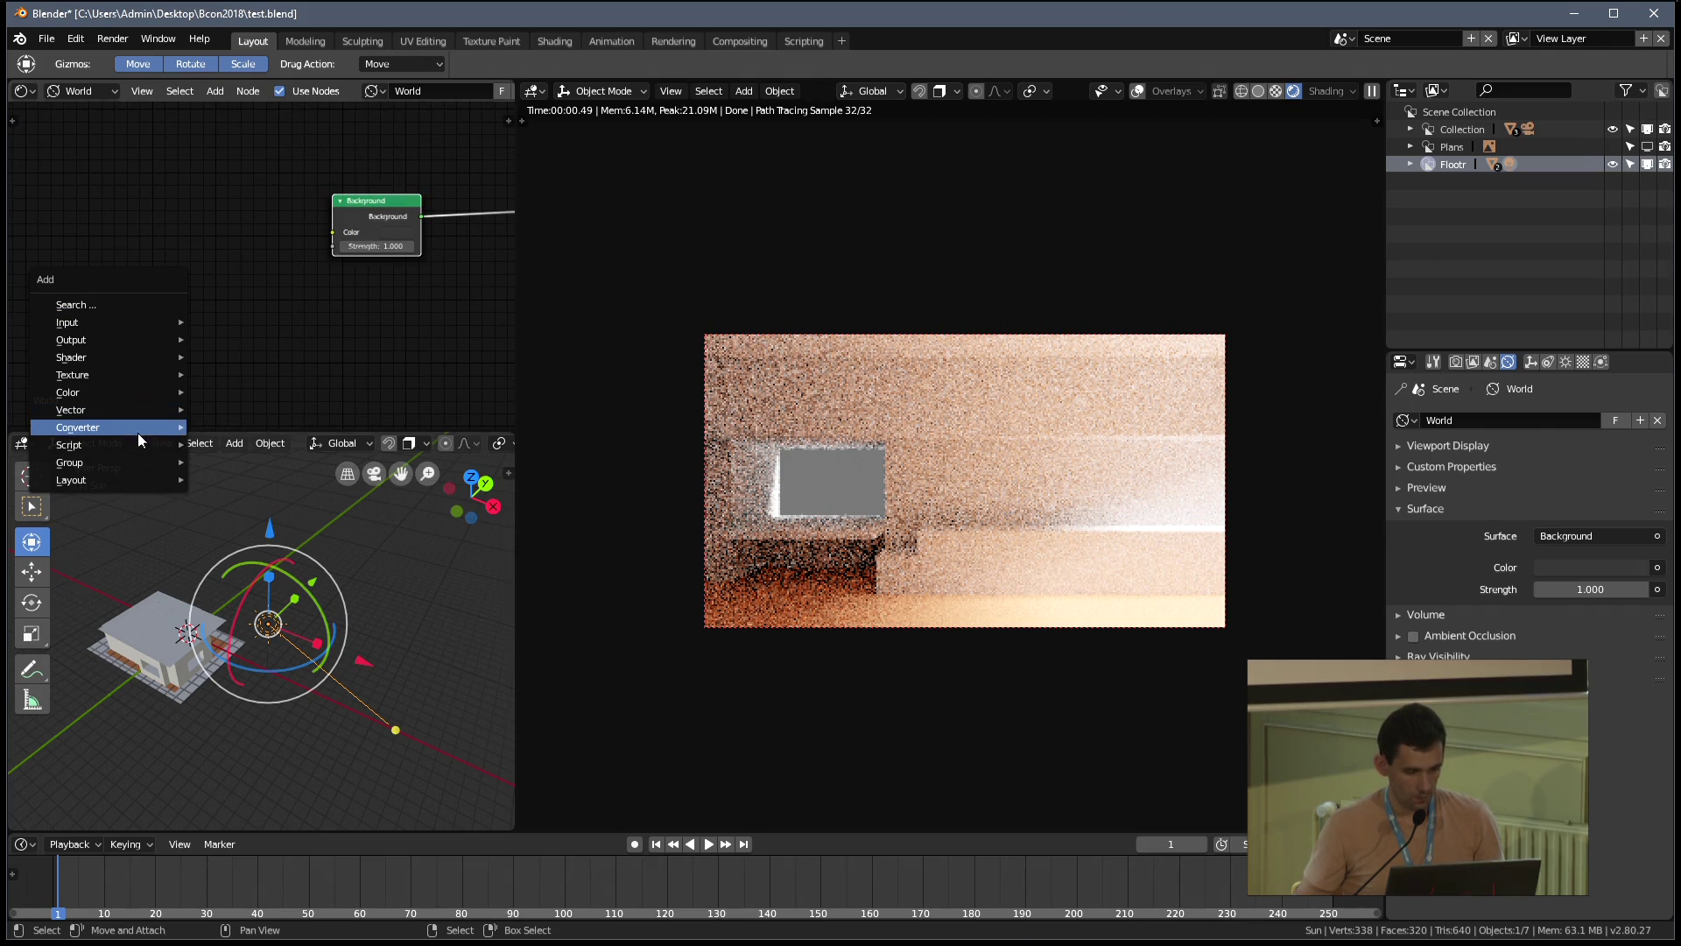
mouse_move(145, 434)
click(219, 435)
click(133, 266)
drag(235, 292, 333, 233)
scroll(324, 326, up, 3)
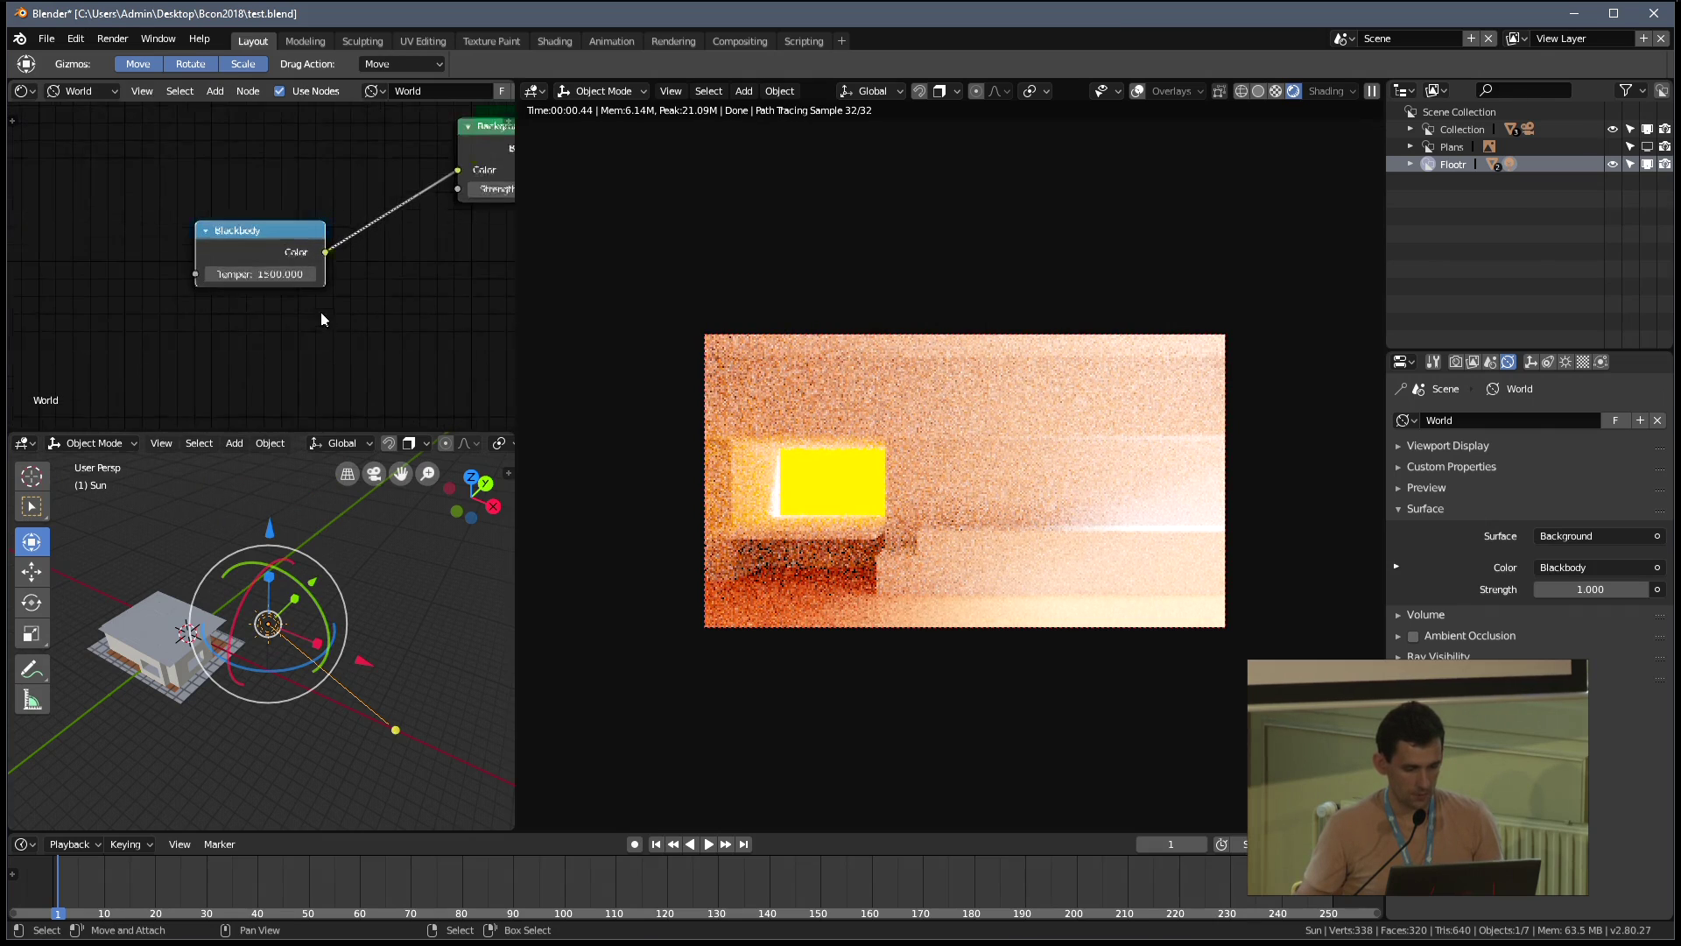
Set the world Blackbody node's temperature to 7500
click(257, 278)
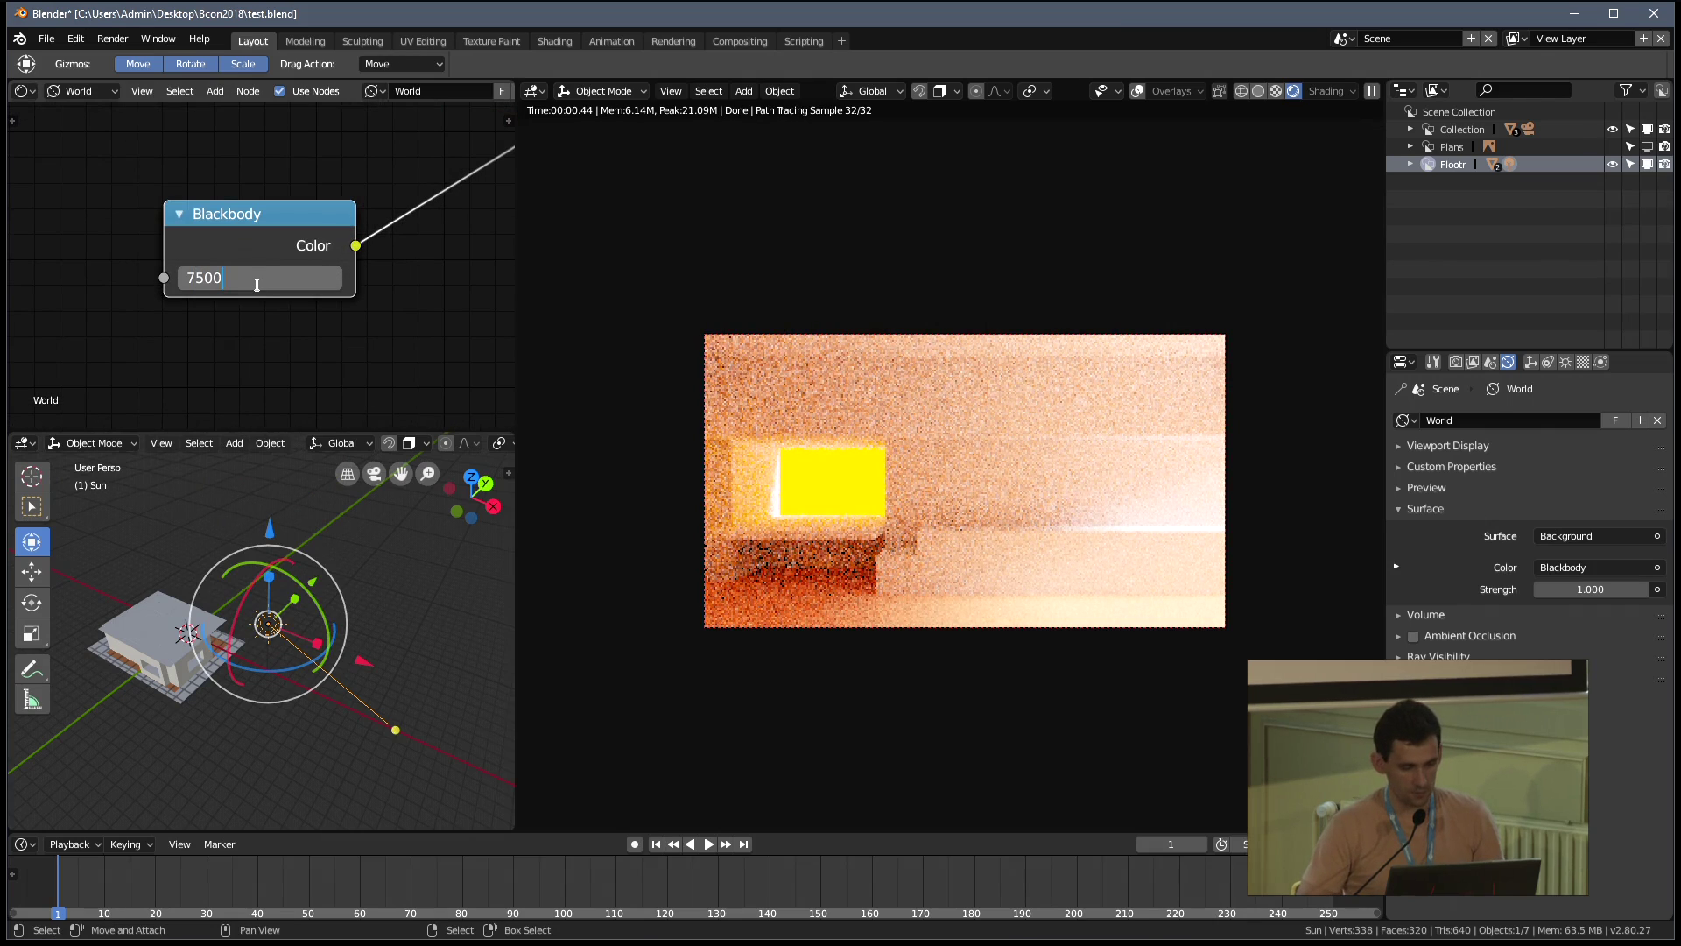
key(Return)
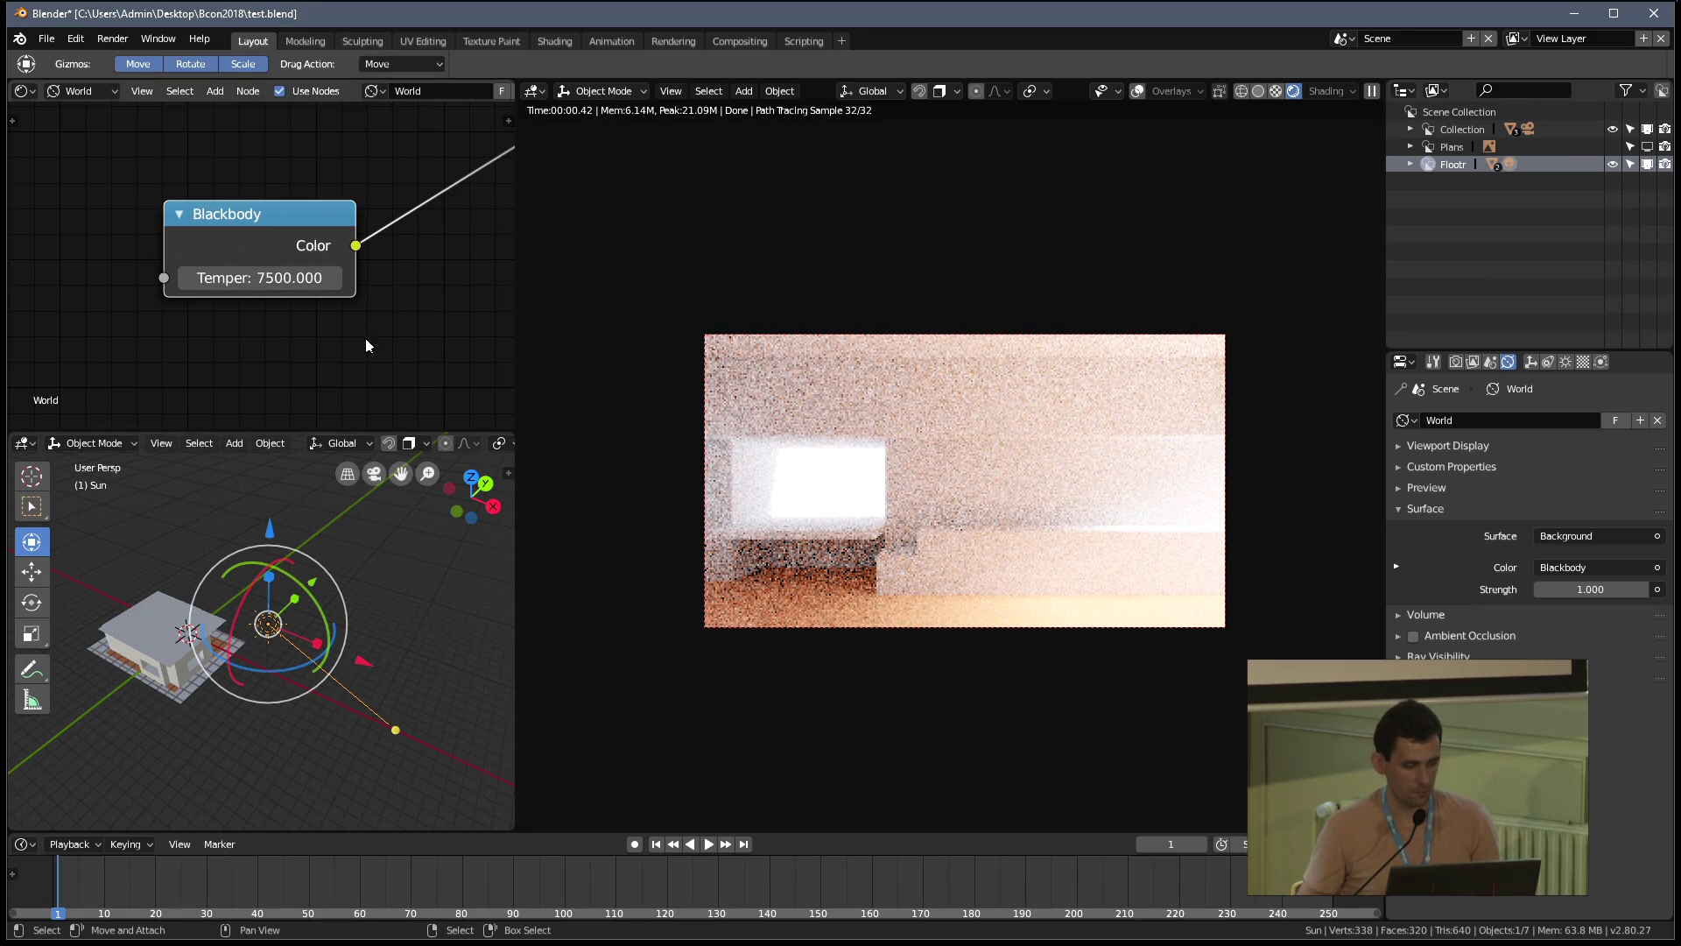
scroll(361, 342, down, 2)
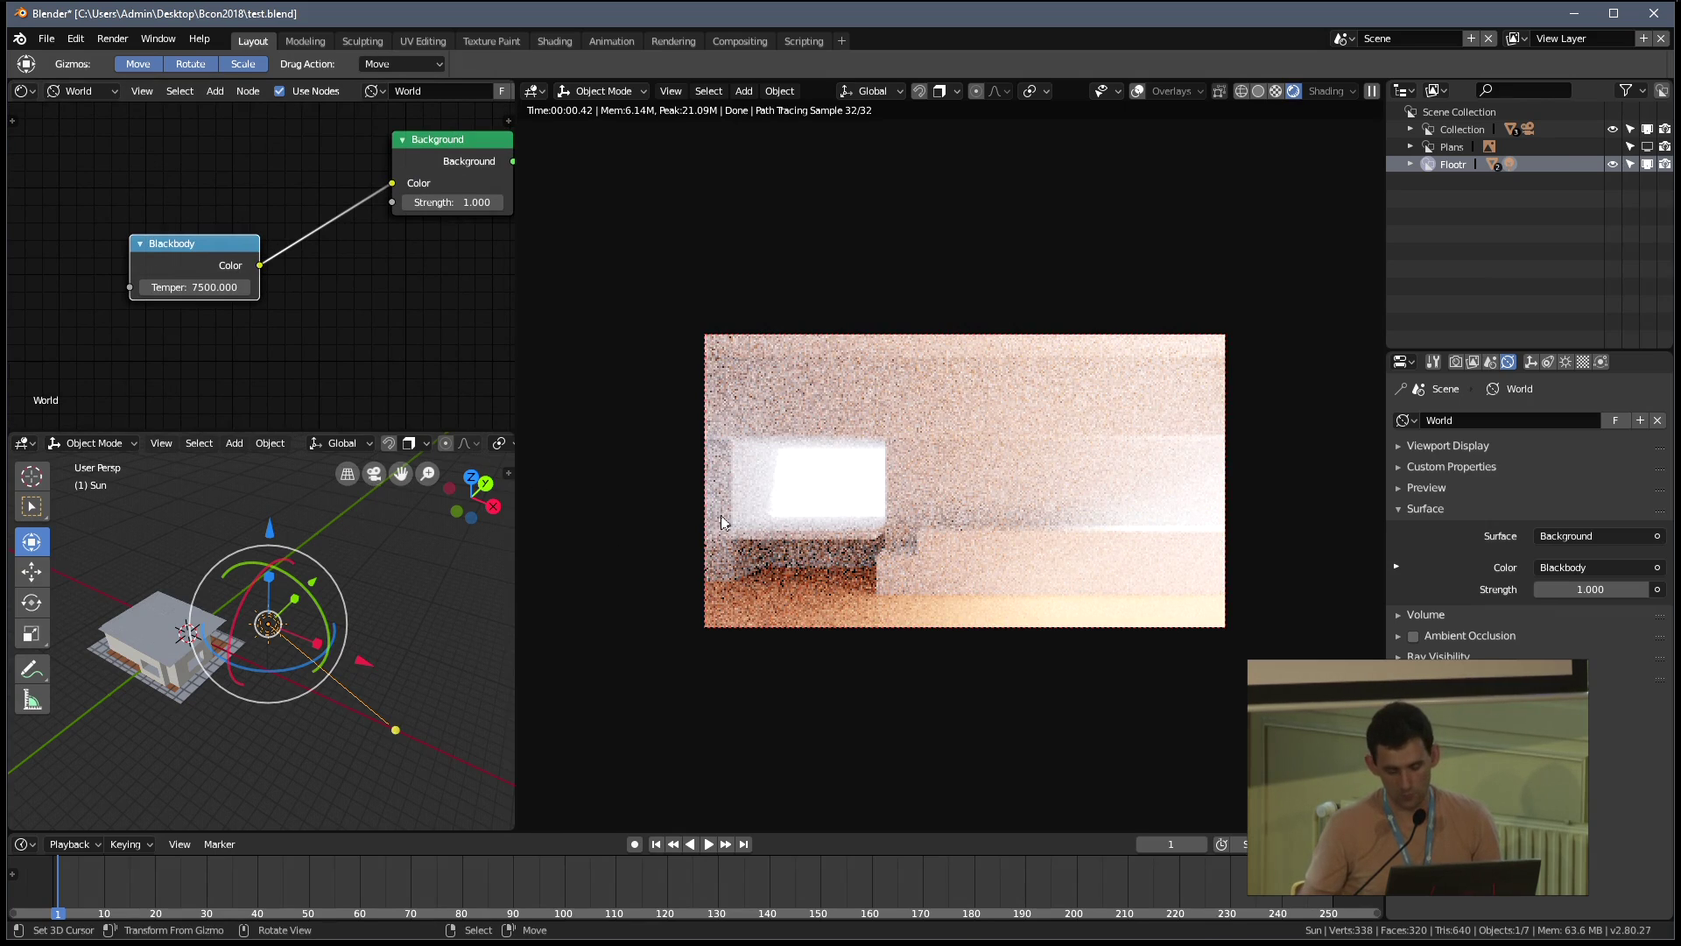
Lower the scene's colour management exposure to -0.876 and save the file
click(1473, 366)
click(1492, 362)
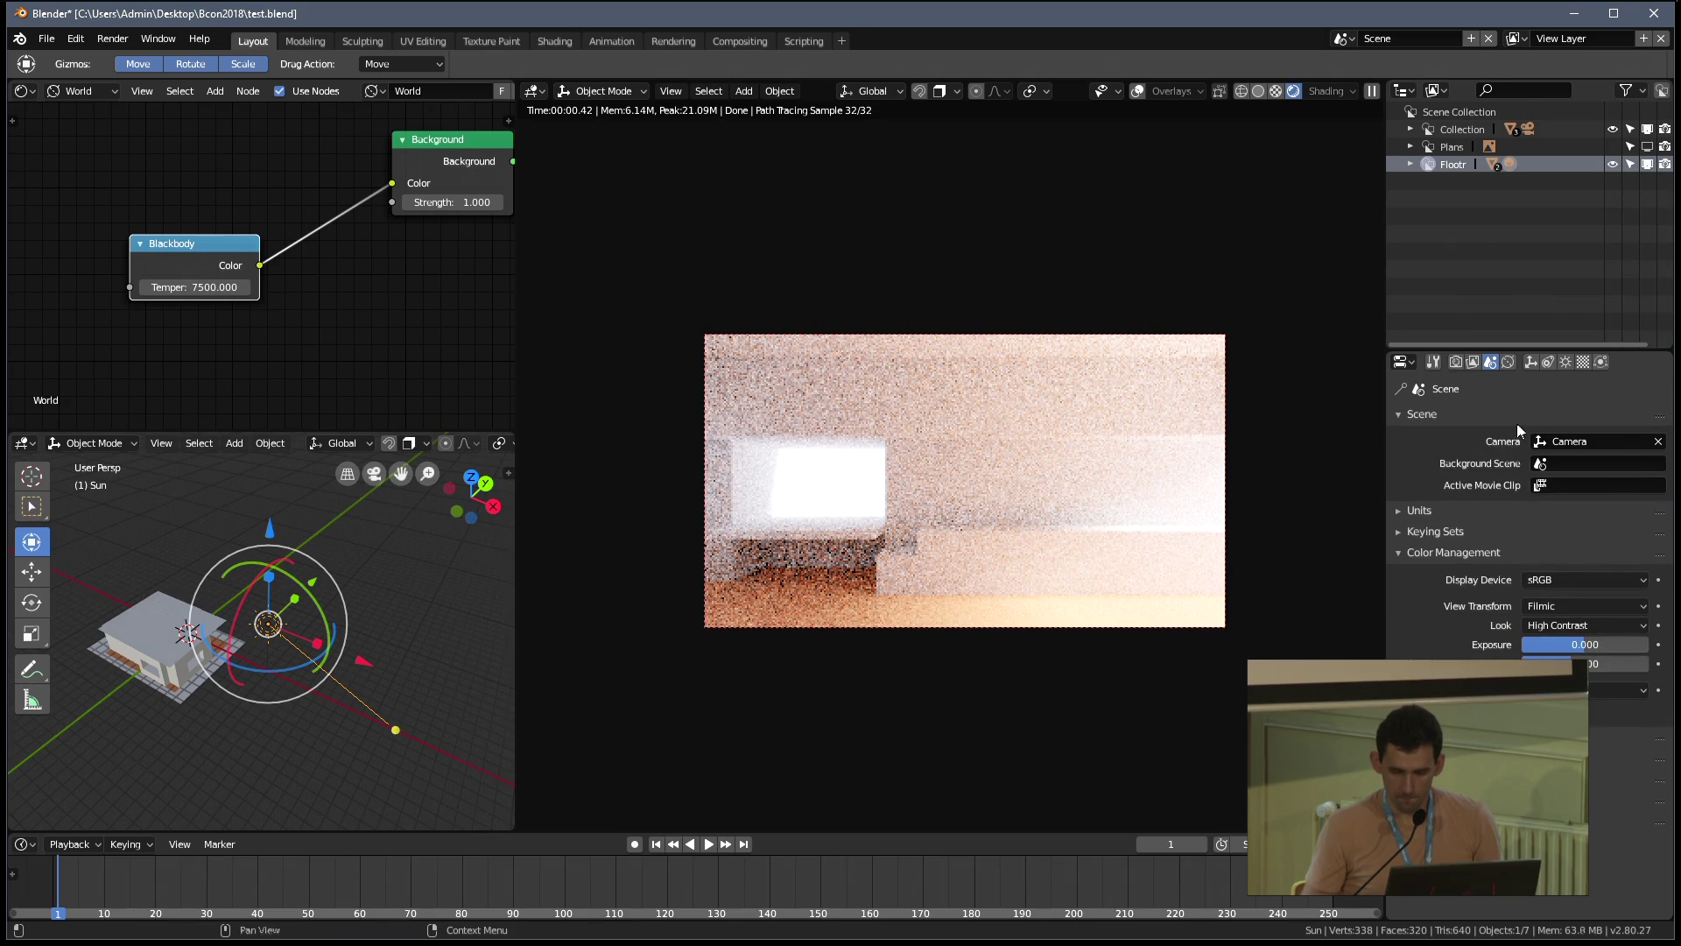
mouse_move(1574, 645)
mouse_down()
mouse_move(1542, 644)
mouse_move(1568, 644)
mouse_up()
middle_drag(386, 638, 397, 673)
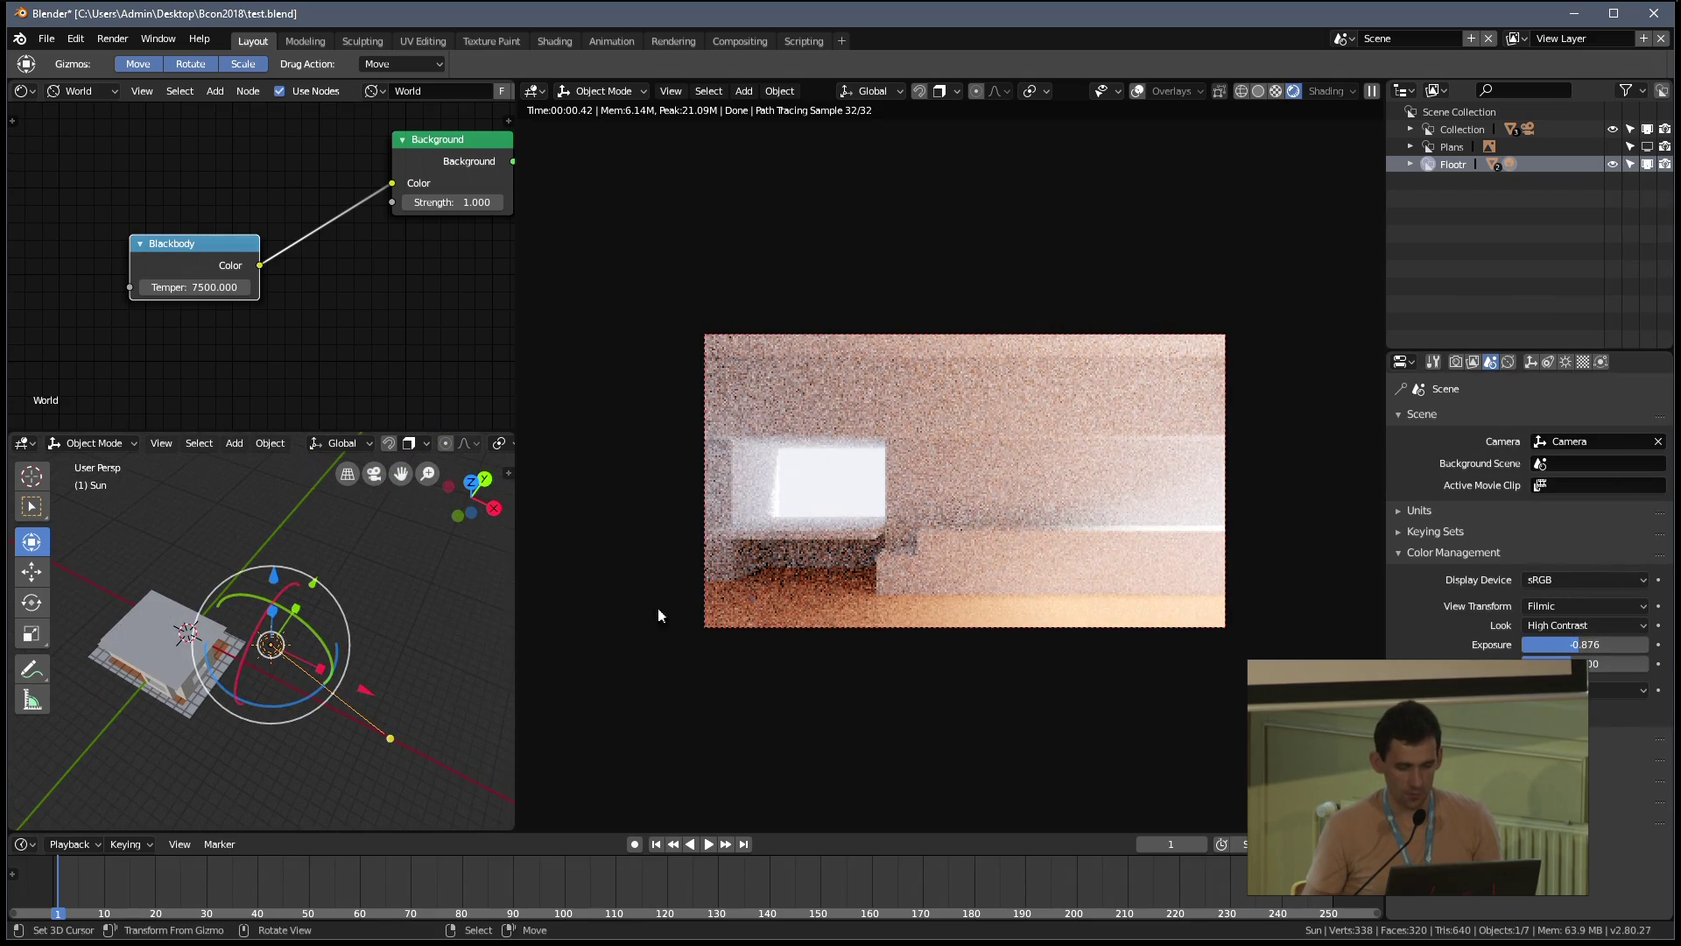
scroll(1034, 502, down, 3)
middle_drag(1033, 503, 1034, 533)
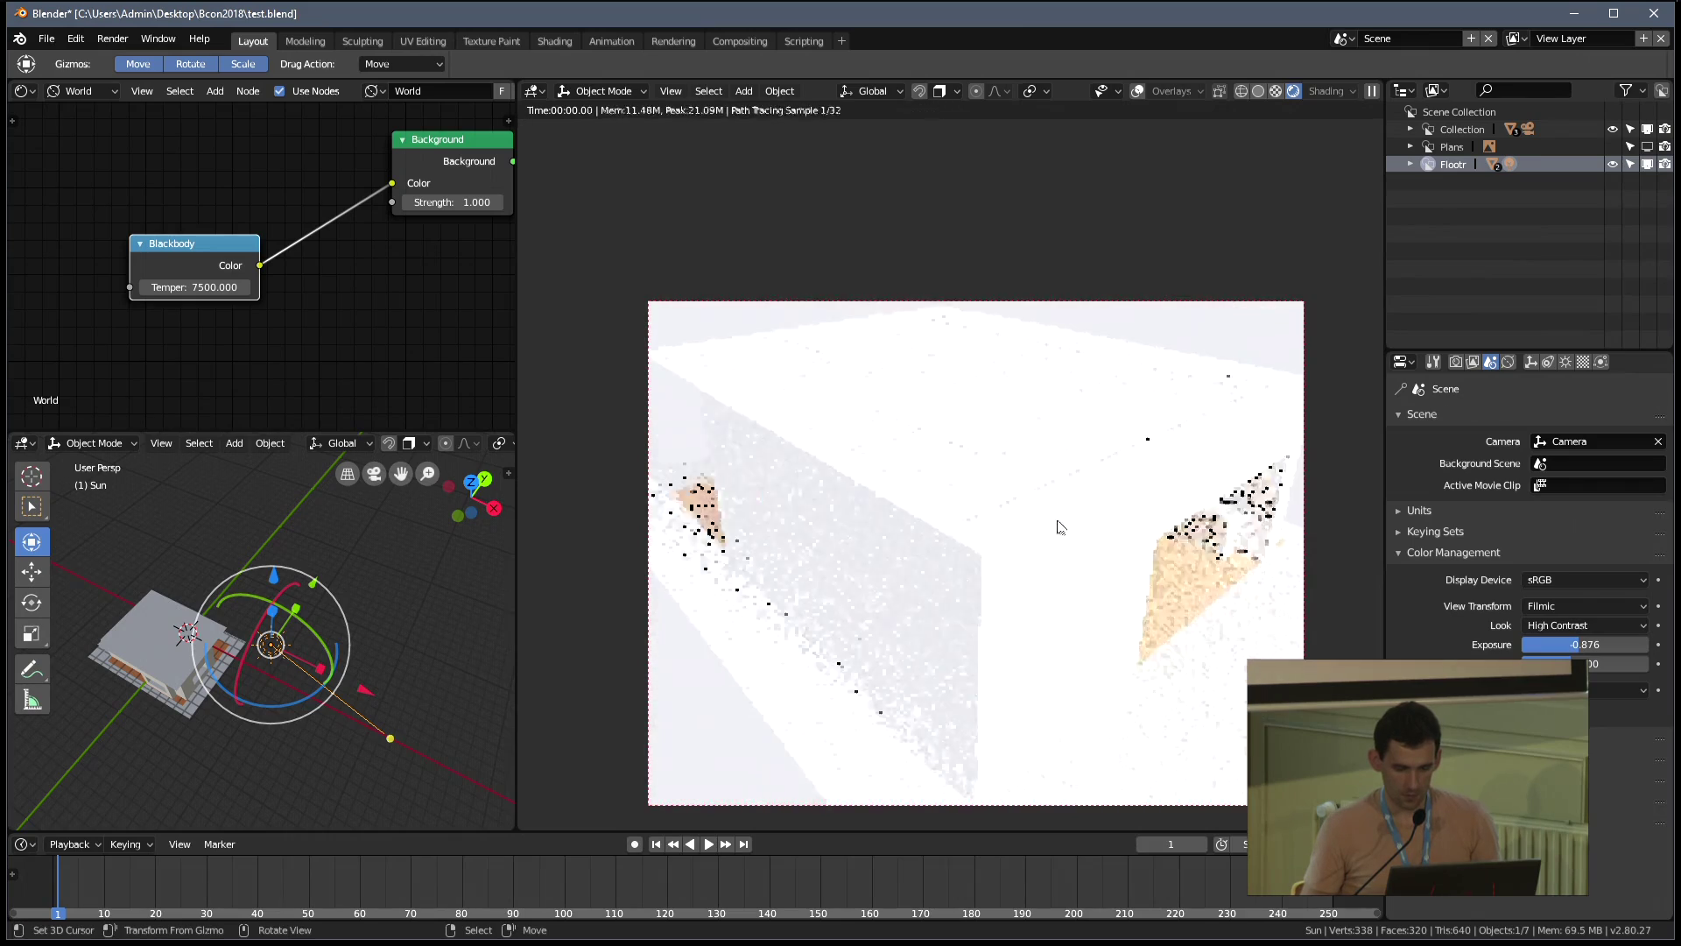
key(ctrl+s)
click(963, 490)
Rotate the Sun light -2° about the global Y axis, return to the camera view and save the file
middle_drag(350, 595, 306, 570)
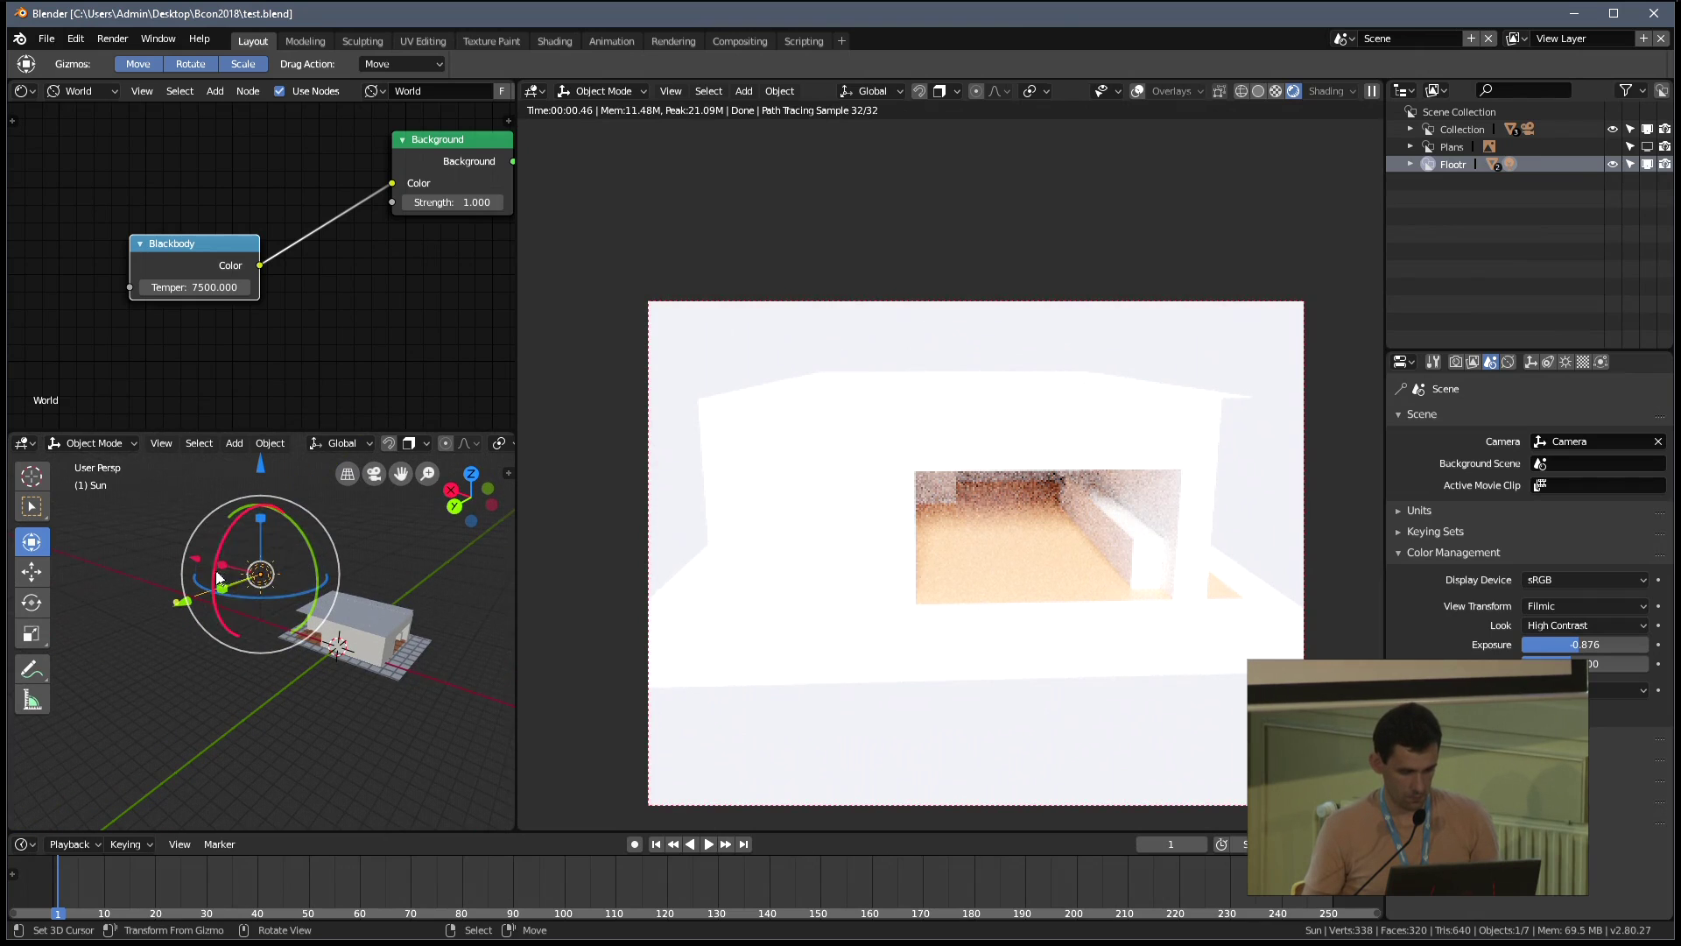
drag(307, 568, 308, 555)
key(KP_0)
scroll(1021, 408, up, 6)
key(ctrl+s)
click(1023, 395)
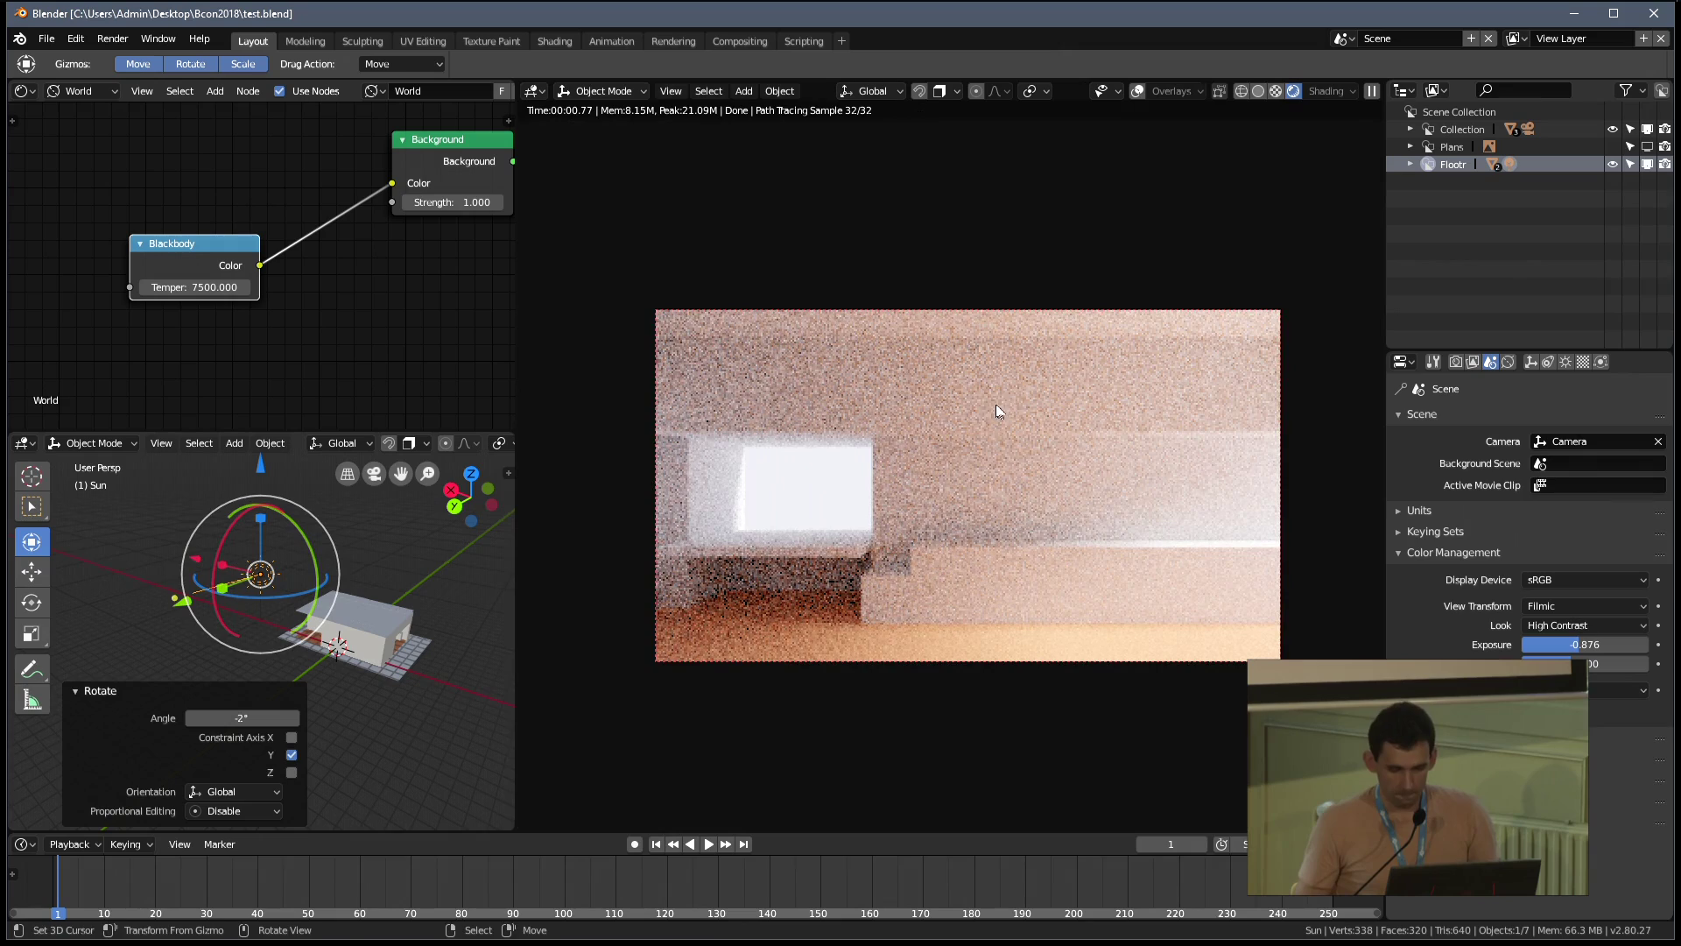
Switch the camera viewport from rendered to solid shading and save the file
shift+middle_drag(1078, 485, 1053, 470)
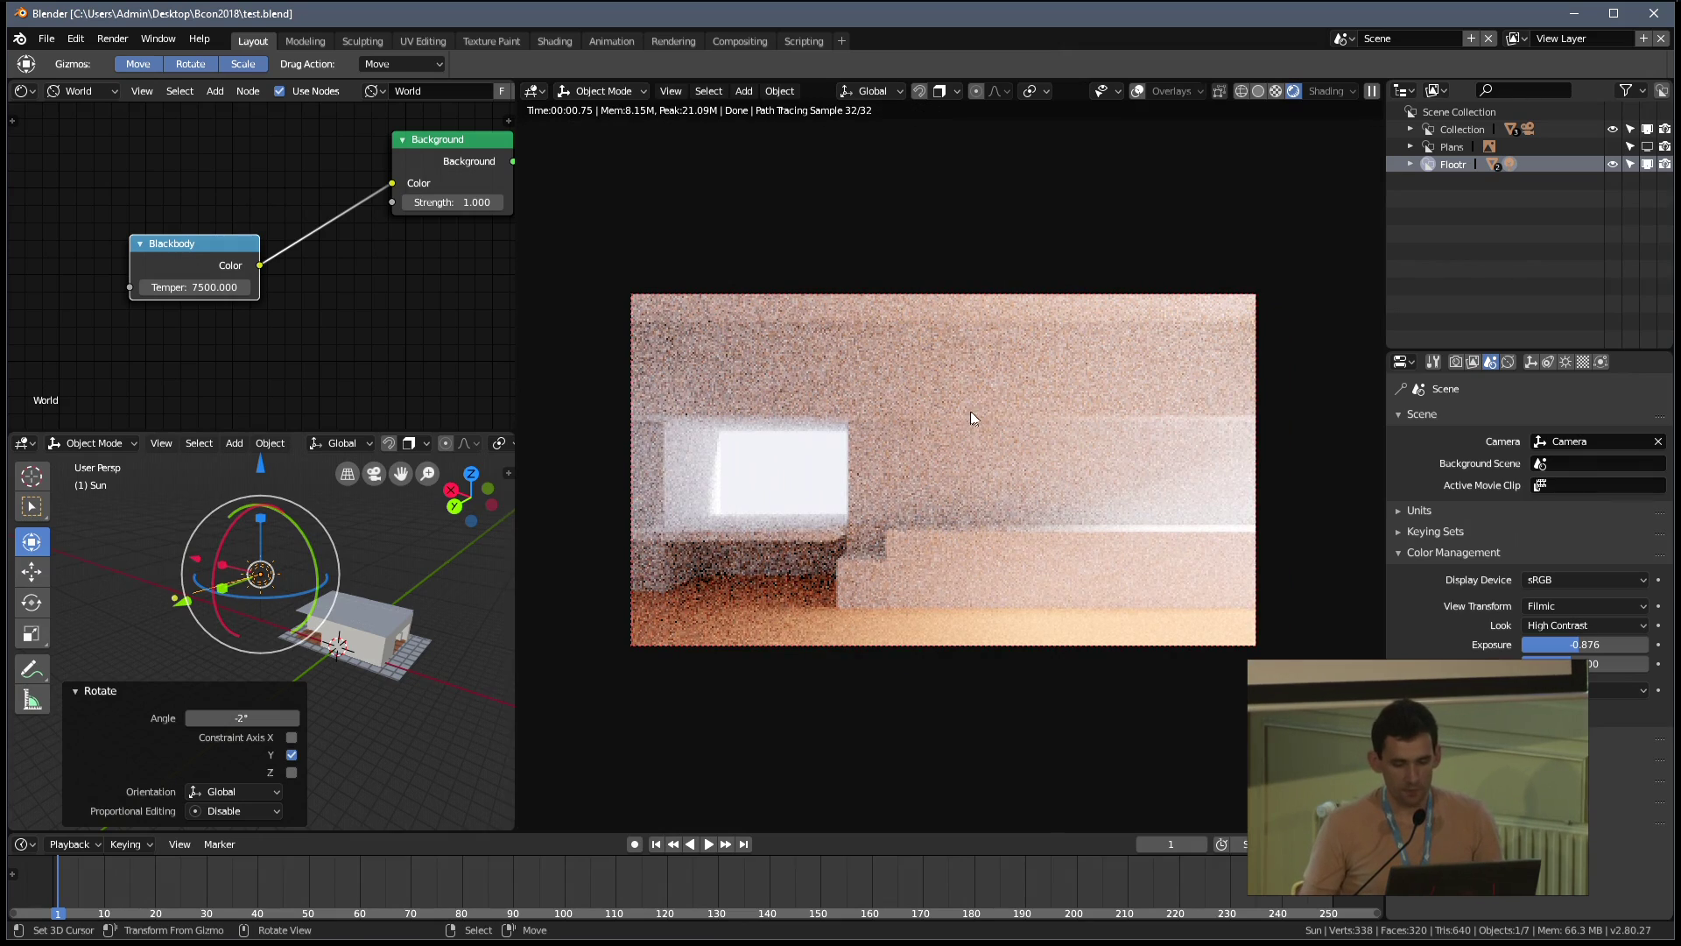
key(z)
click(1108, 399)
key(ctrl+s)
click(1074, 428)
mouse_move(1100, 417)
shift+middle_down()
mouse_move(1000, 422)
mouse_move(1017, 419)
mouse_move(1018, 445)
shift+middle_up()
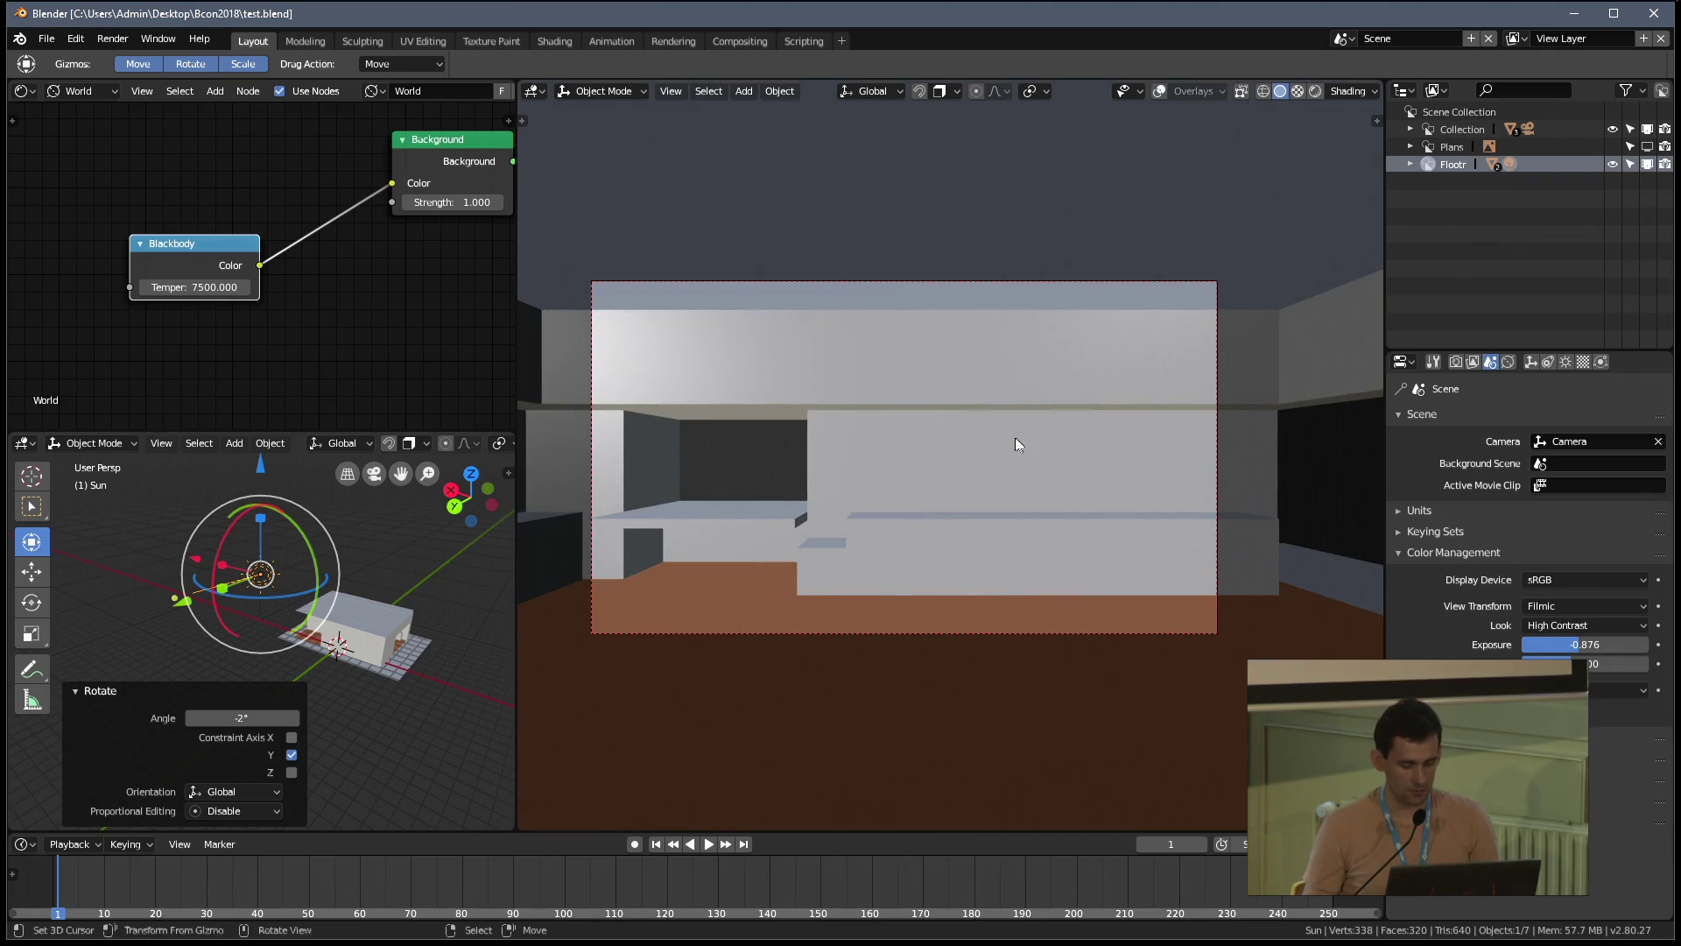
Switch to File Explorer, open the assets folder in Bcon2018 and move its window so the Blender viewport stays reachable
key(alt+Tab)
key(alt+Left)
double_click(665, 440)
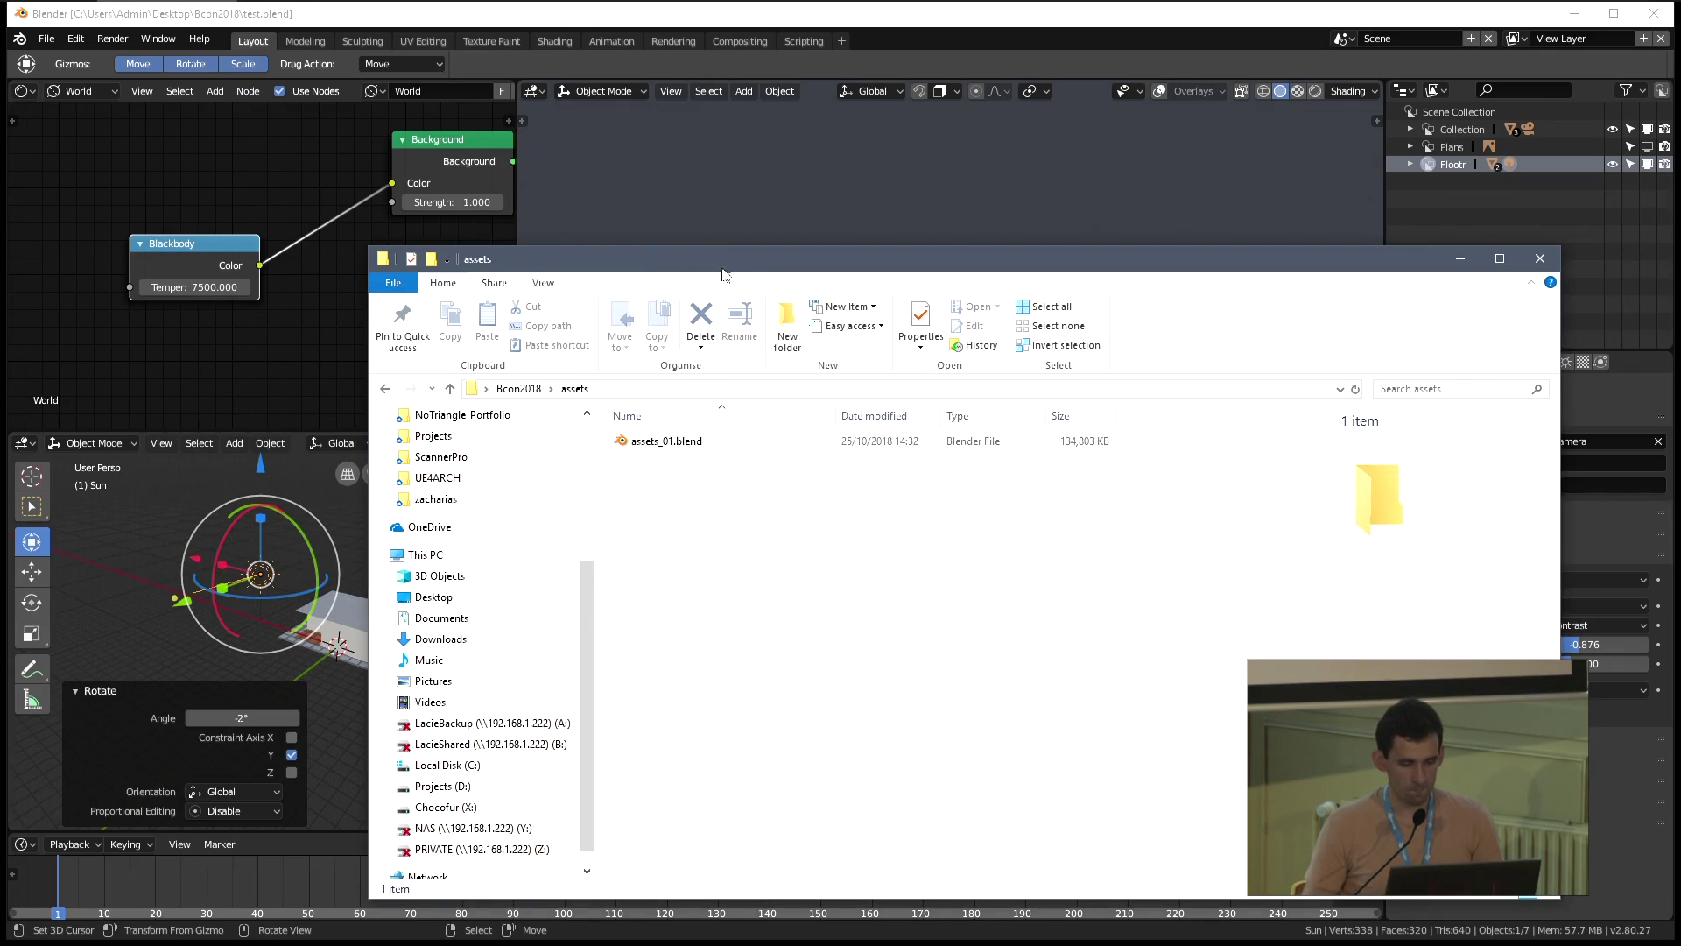
drag(714, 267, 1164, 335)
click(1130, 512)
drag(1129, 512, 660, 417)
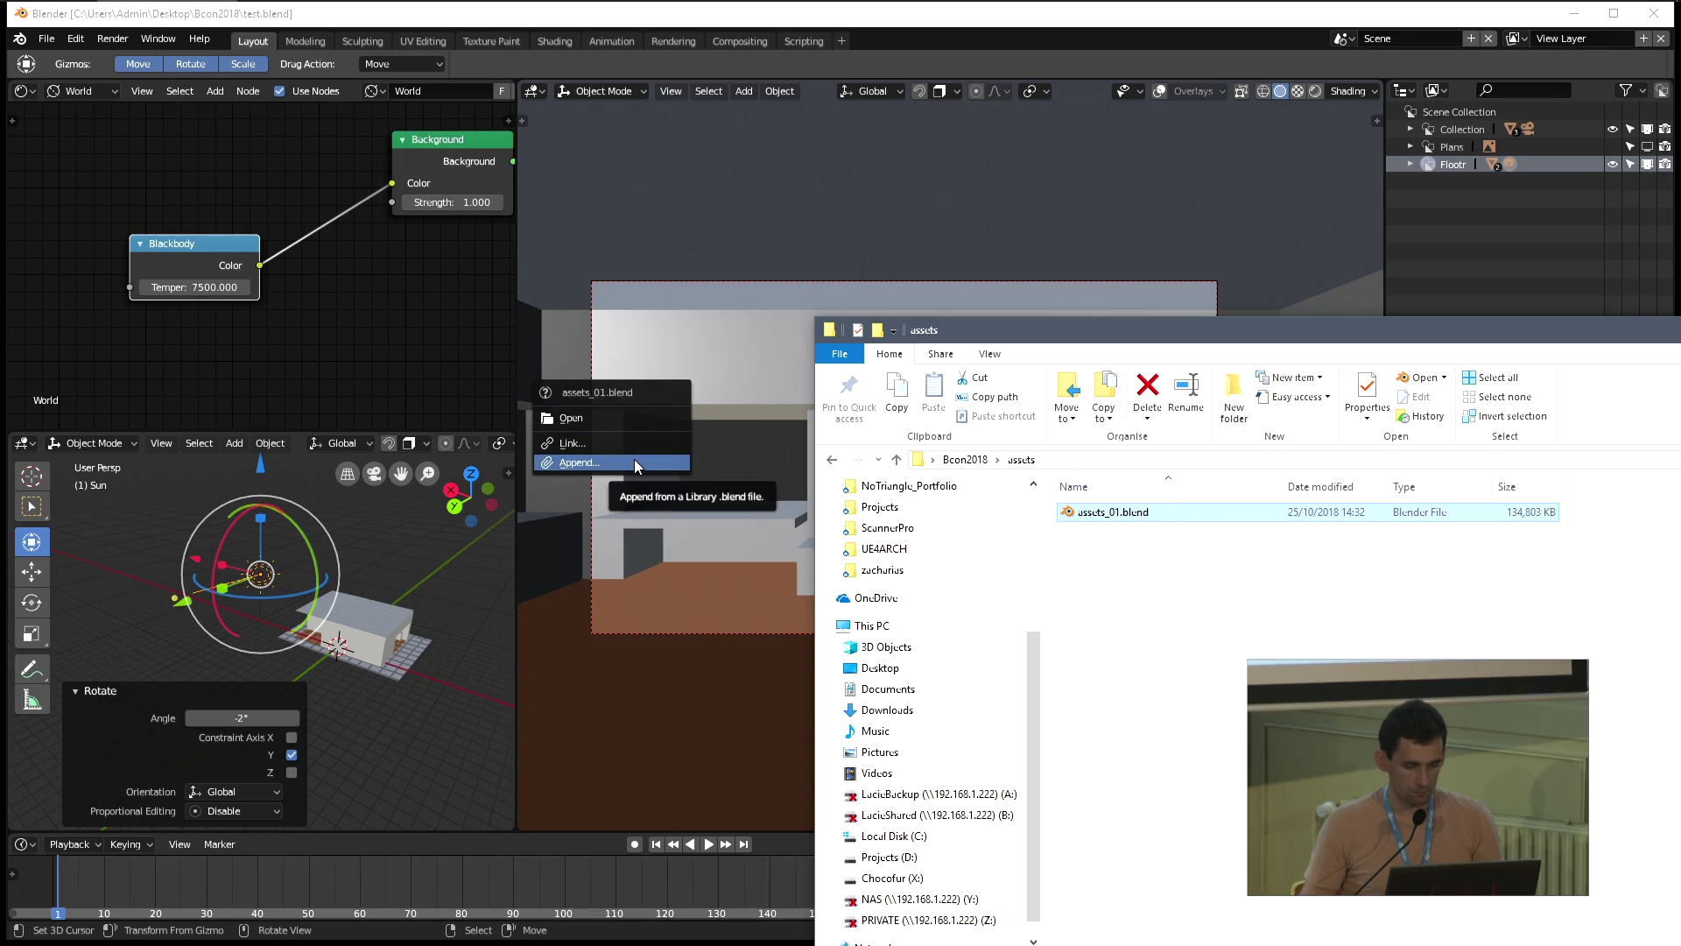
click(634, 461)
key(Escape)
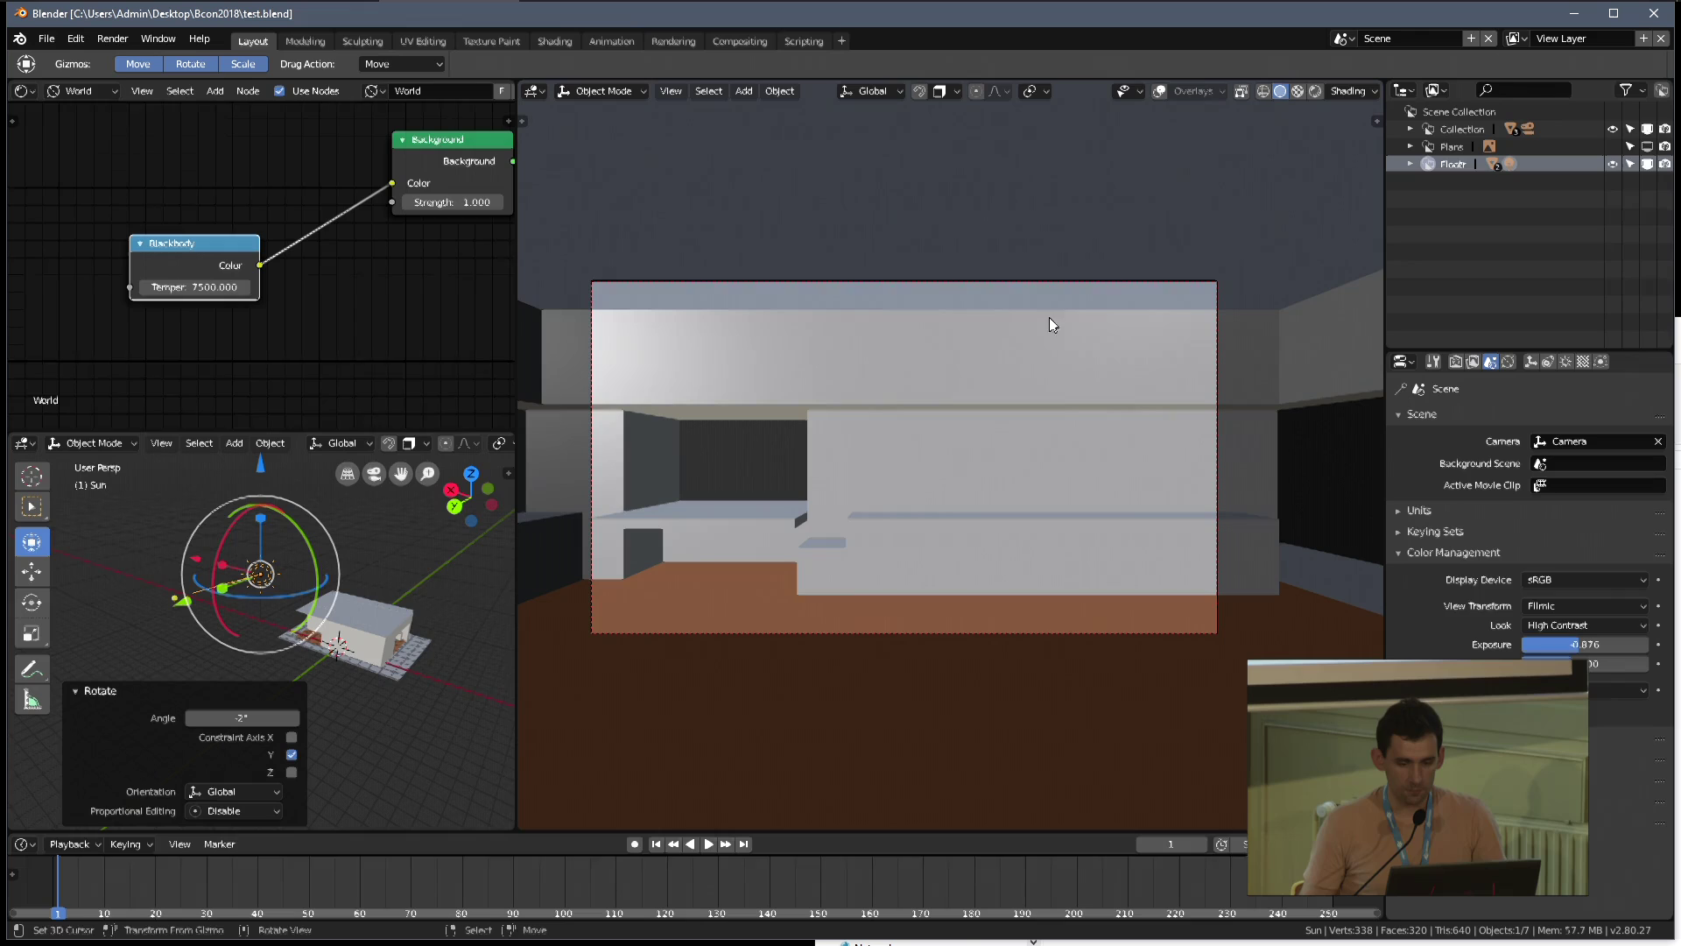
Add a new collection to the scene and name it Assets
right_click(1441, 223)
click(1431, 218)
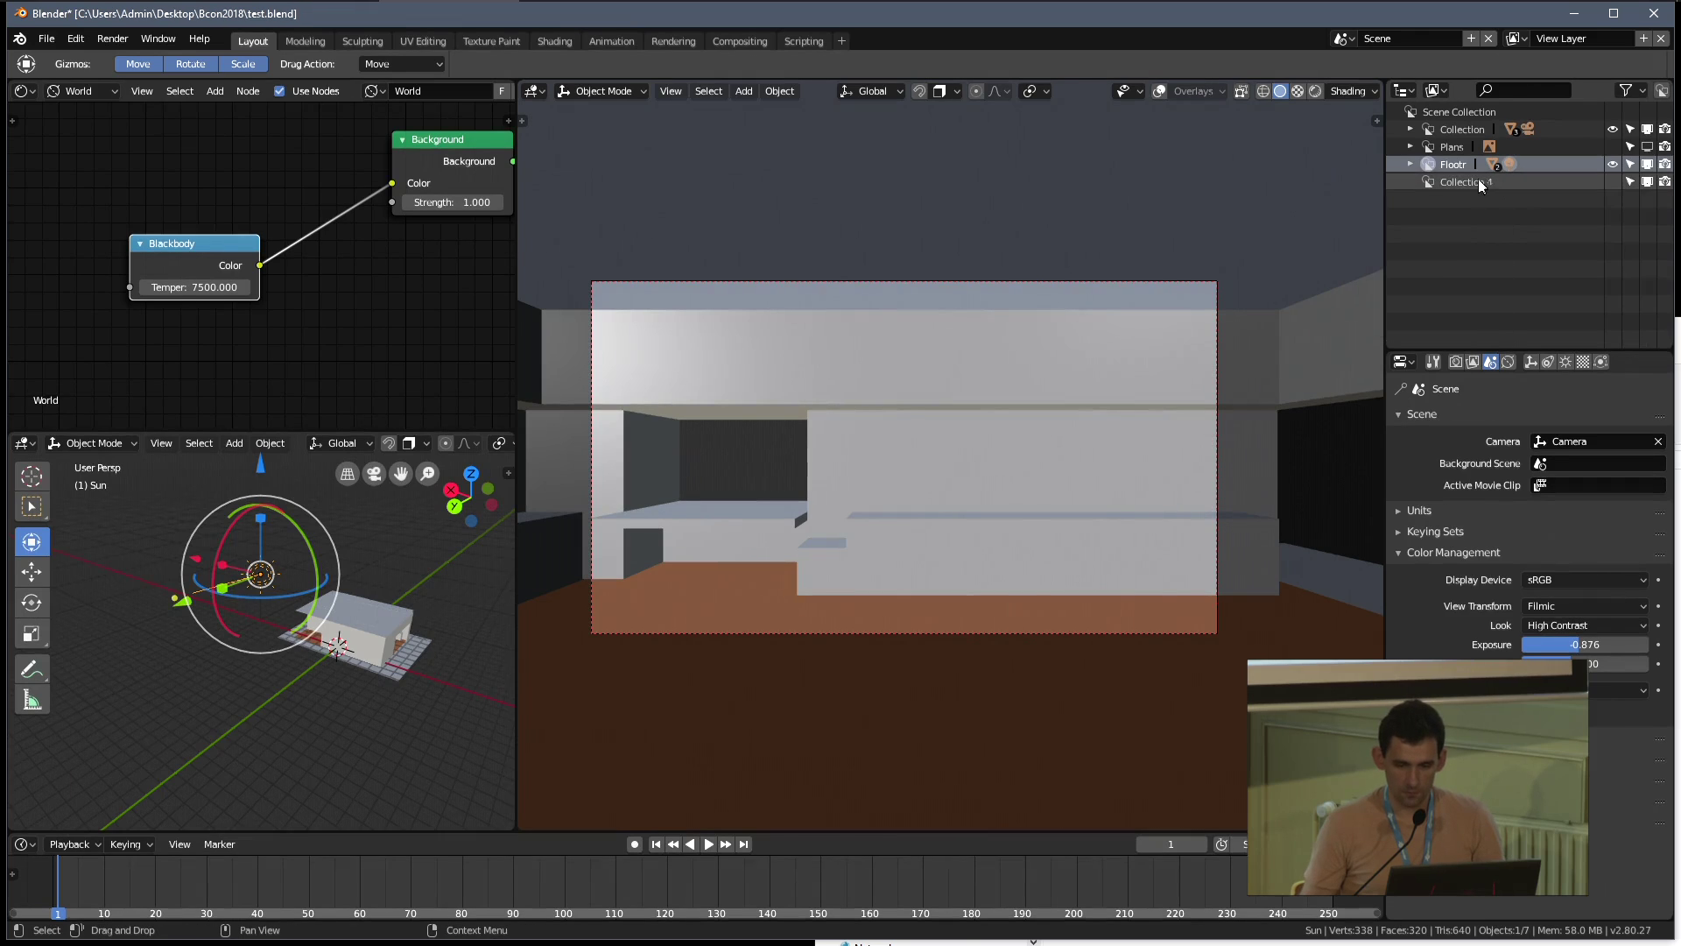
double_click(1478, 181)
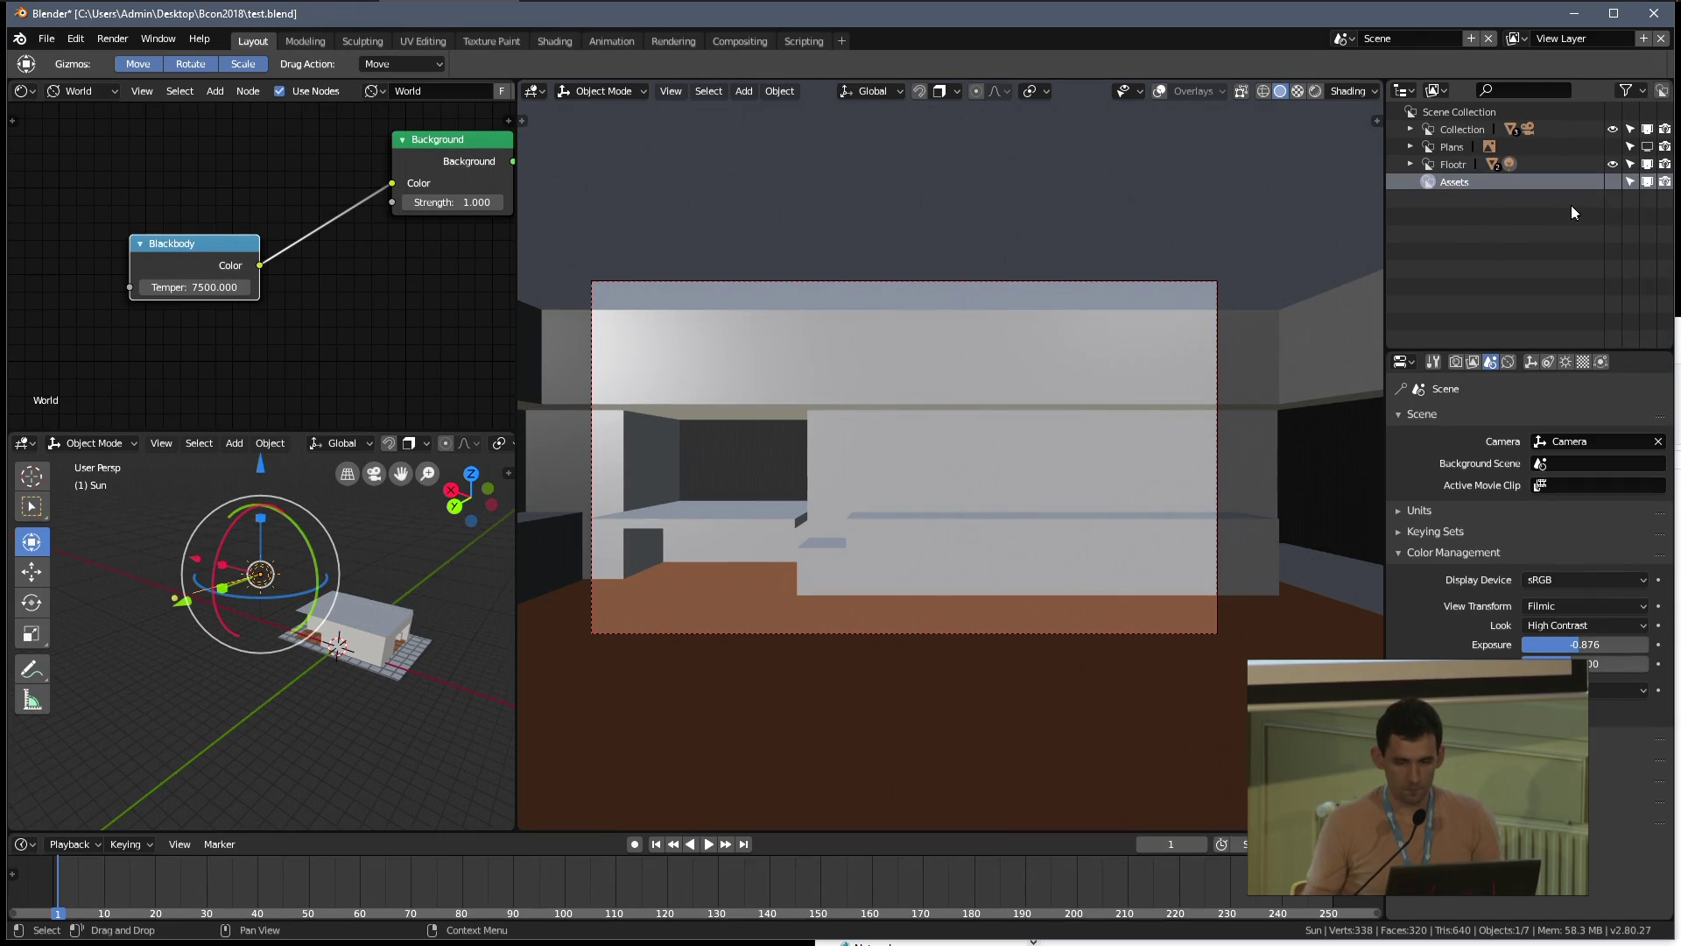
Append the Assets collection from assets_01.blend into the new Assets collection
key(alt+Tab)
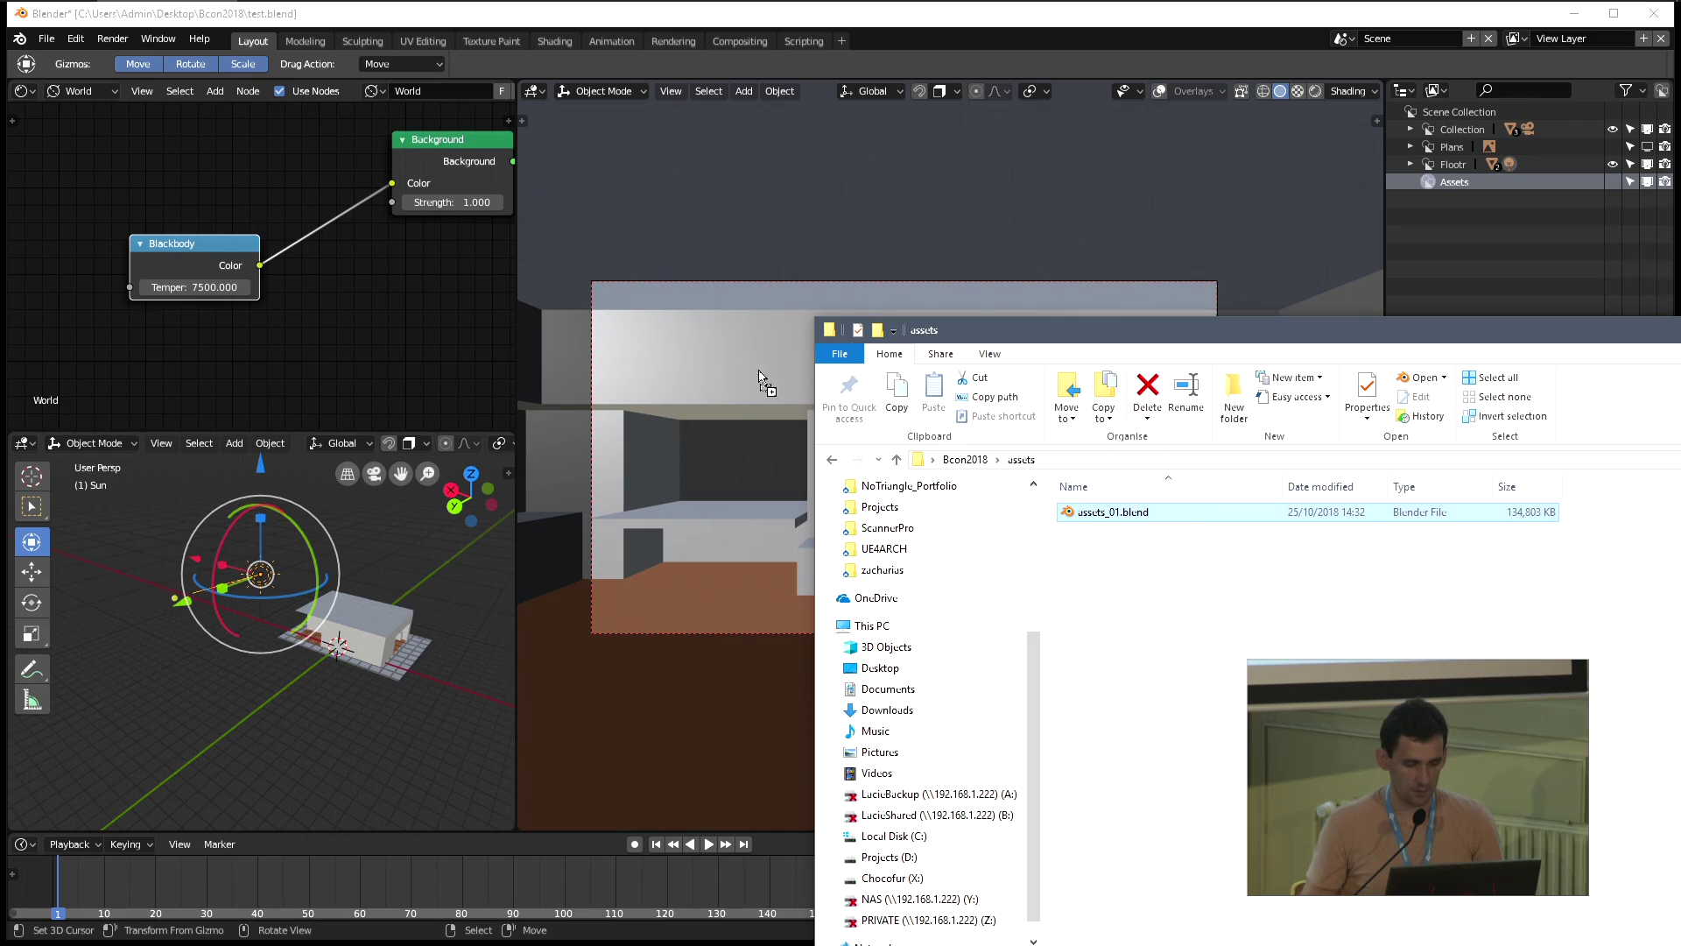
click(639, 329)
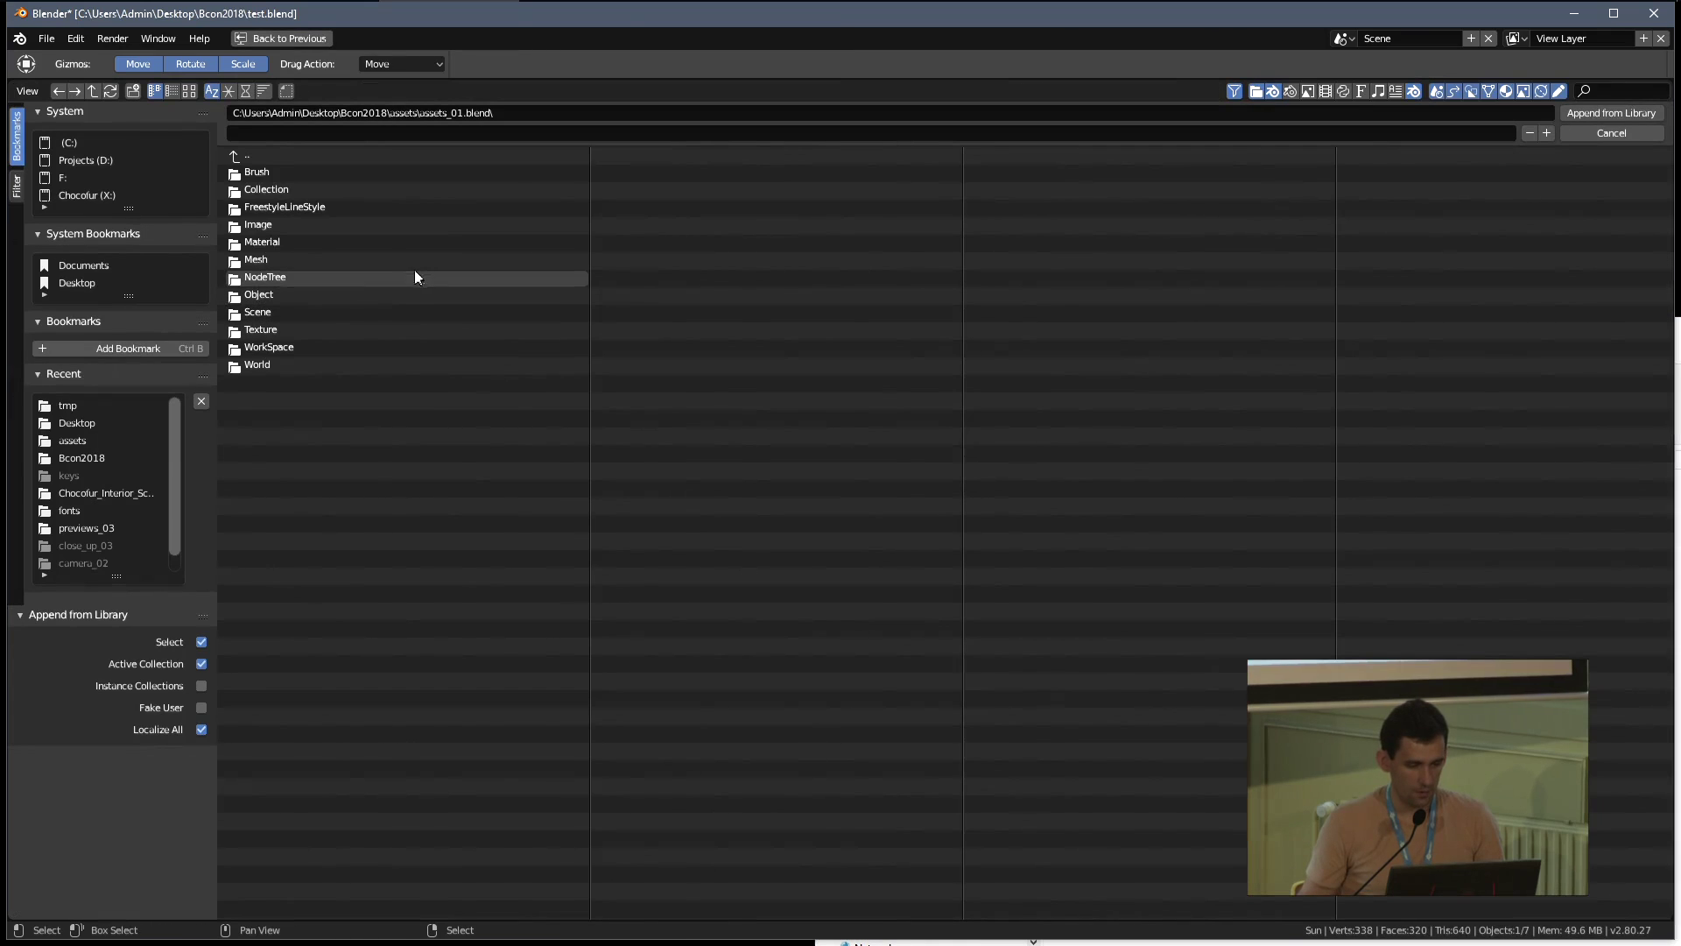
click(261, 175)
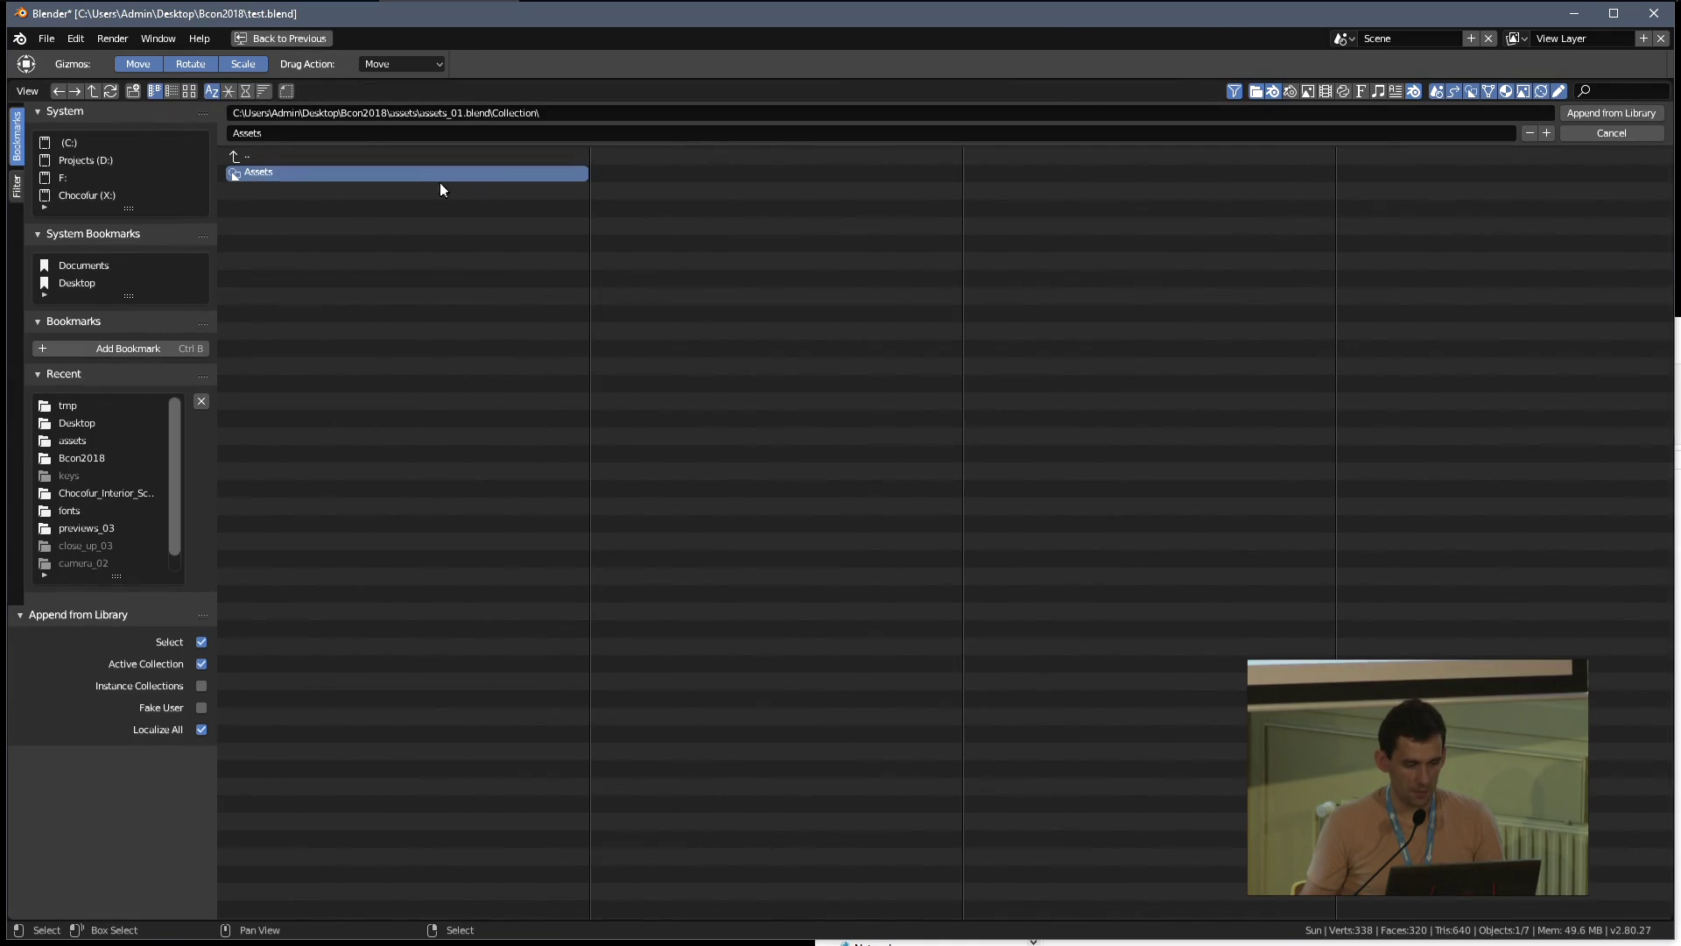
click(1610, 114)
Turn on X-ray in an outside view and hide the building's two collections so only the Assets collection shows
scroll(931, 380, down, 3)
mouse_move(932, 381)
middle_down()
mouse_move(944, 431)
mouse_move(980, 393)
mouse_move(934, 379)
middle_up()
scroll(944, 431, down, 5)
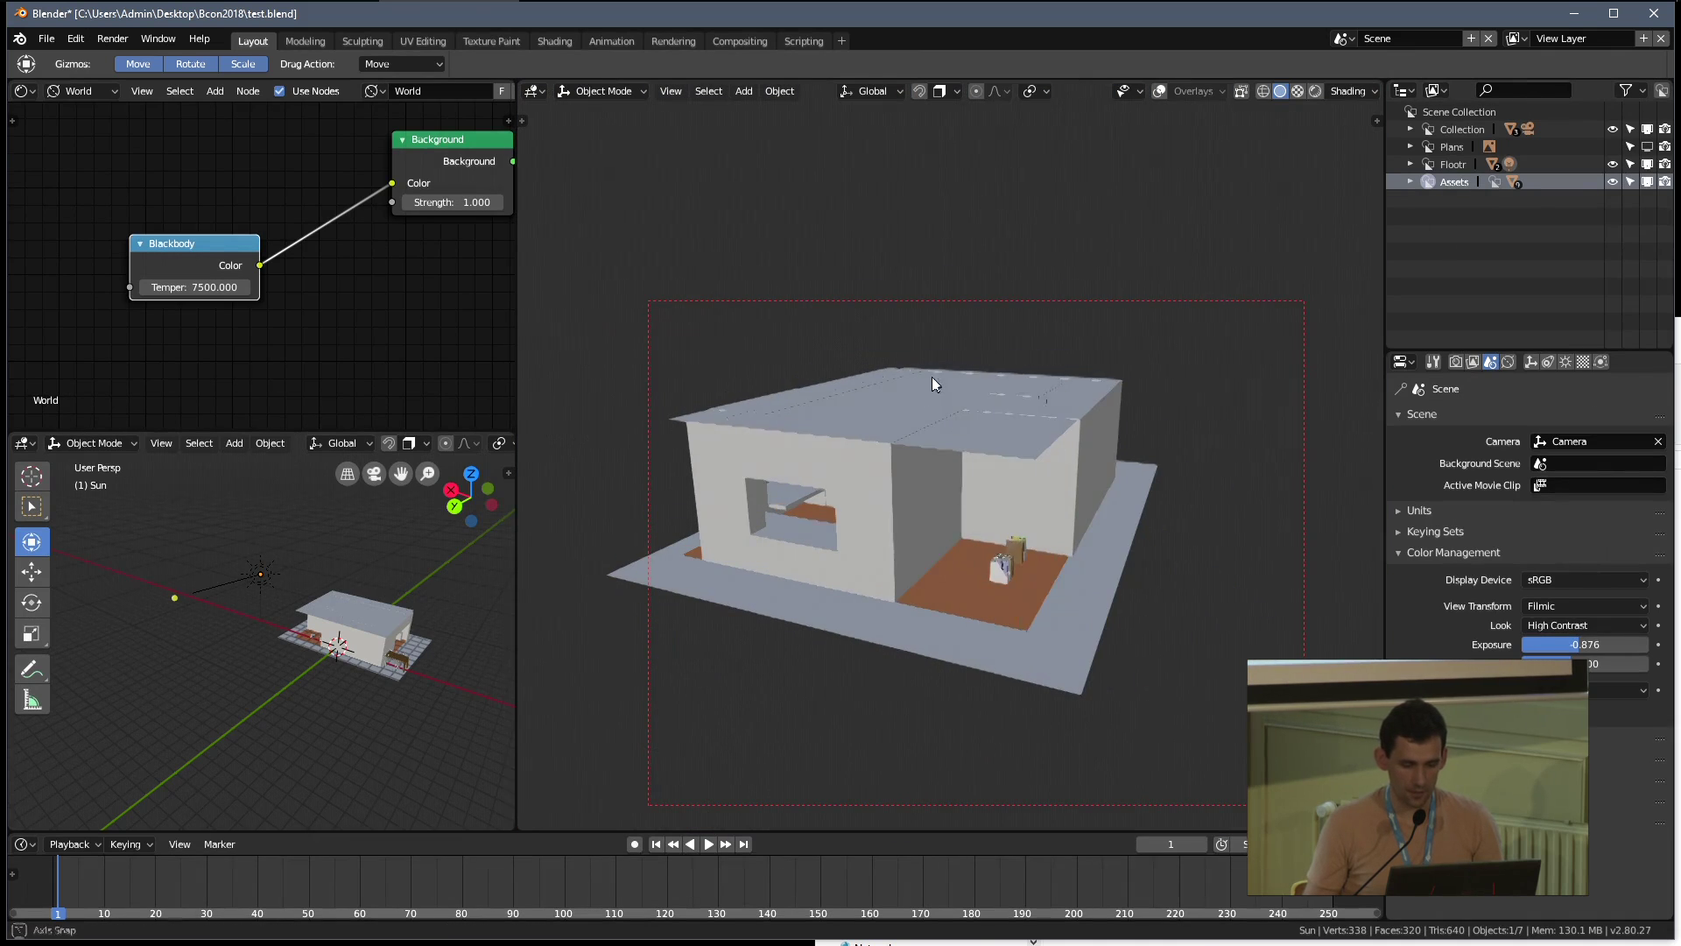
key(z)
click(1075, 527)
middle_drag(1068, 538, 928, 544)
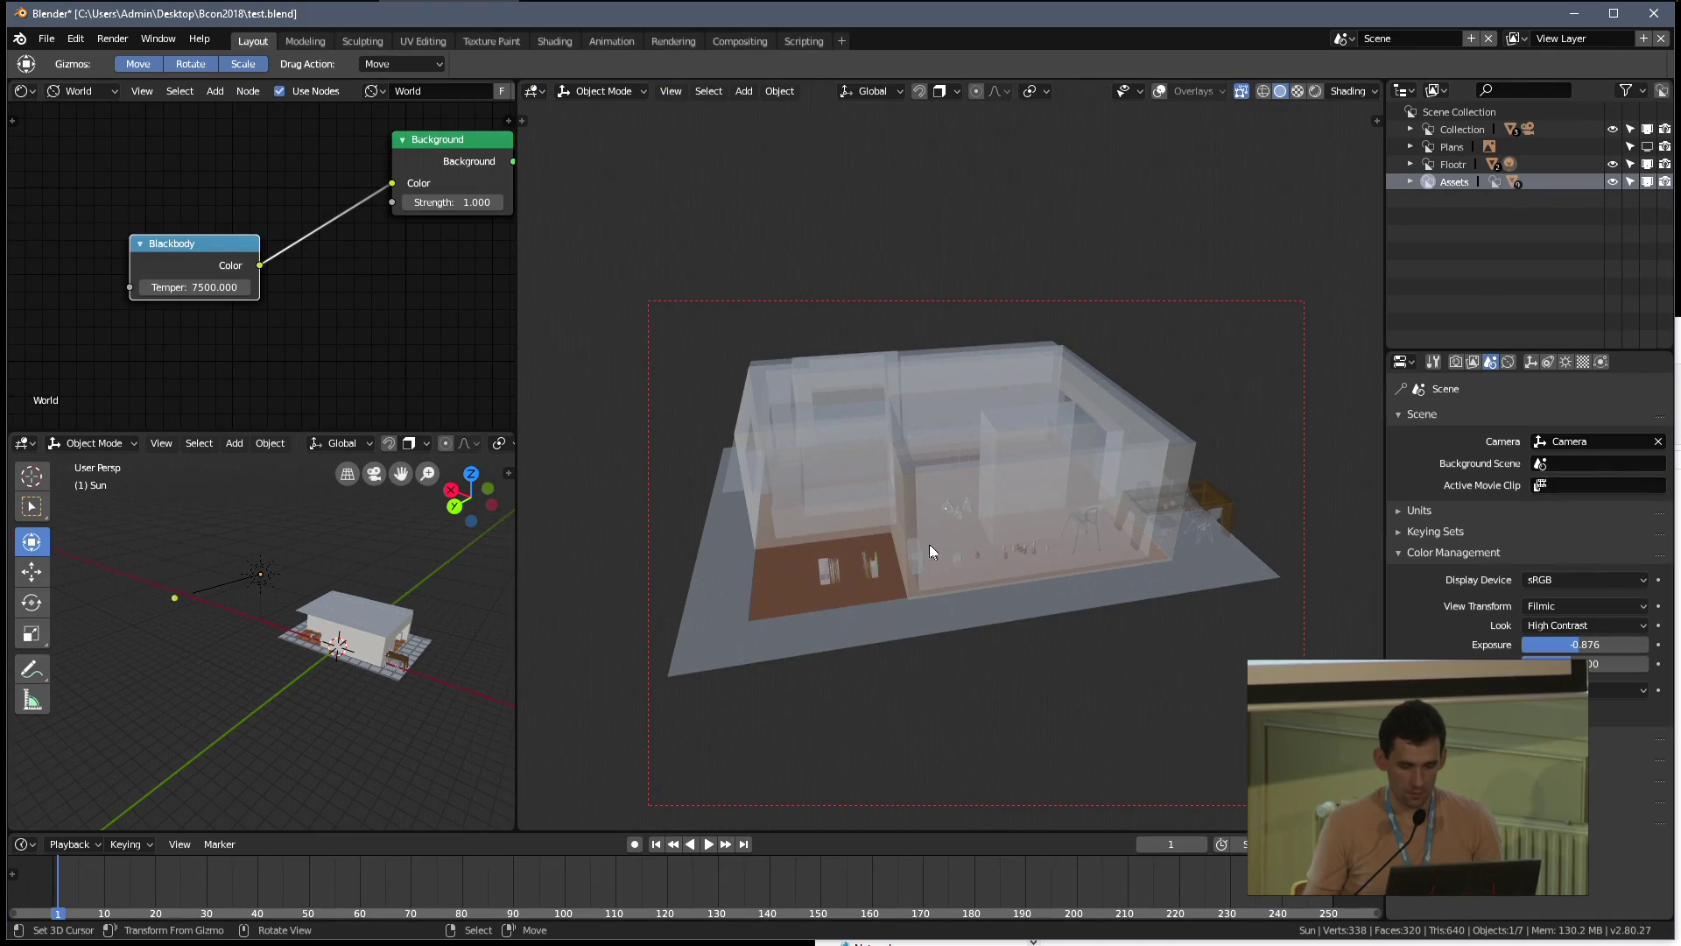
click(1647, 165)
click(1647, 130)
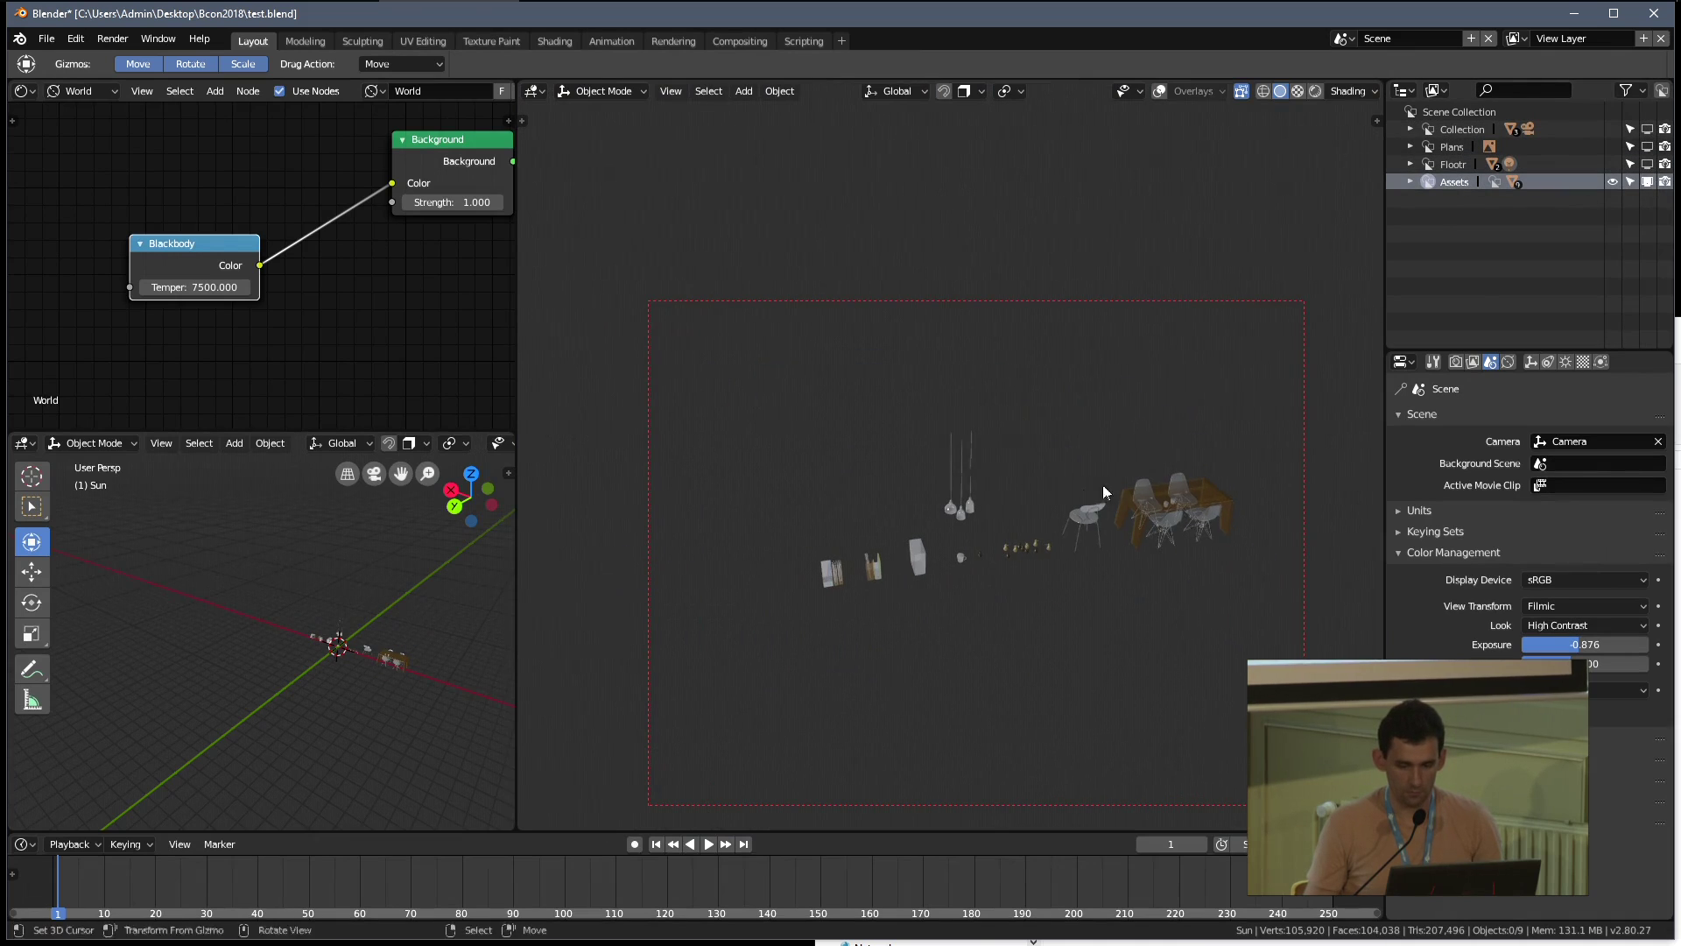
Show the viewport overlays and move all the appended assets 4.72 m along Y
click(1124, 497)
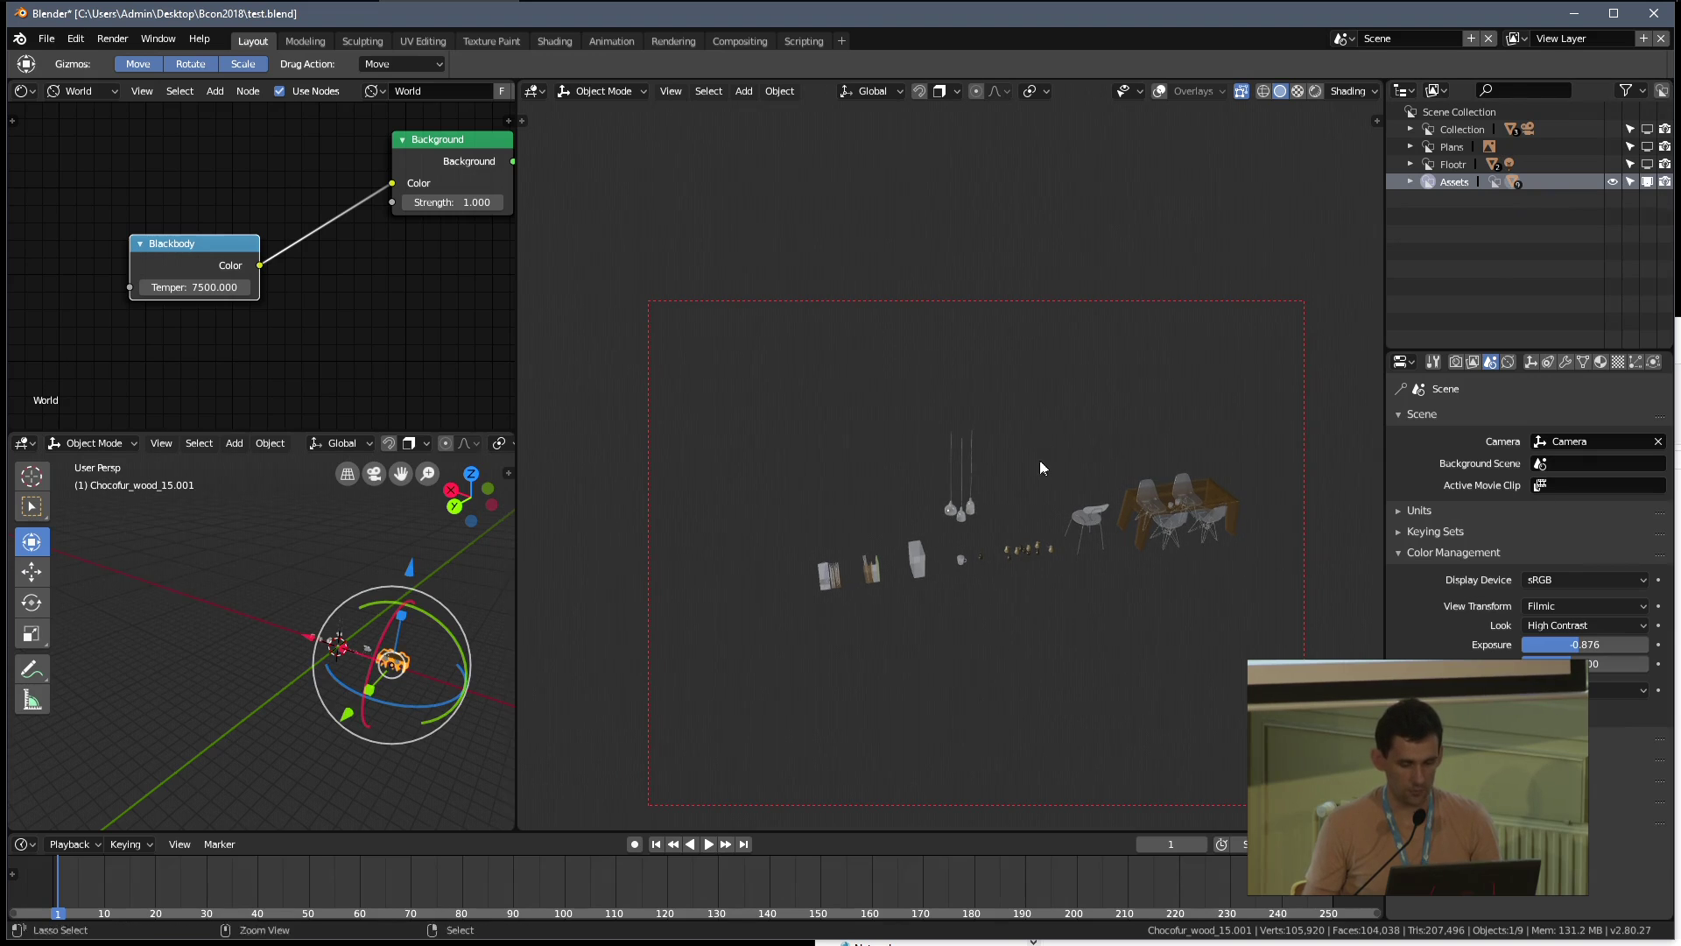
key(z)
click(1112, 233)
mouse_move(1105, 342)
middle_down()
mouse_move(1028, 445)
mouse_move(1040, 454)
middle_up()
key(alt+a)
key(a)
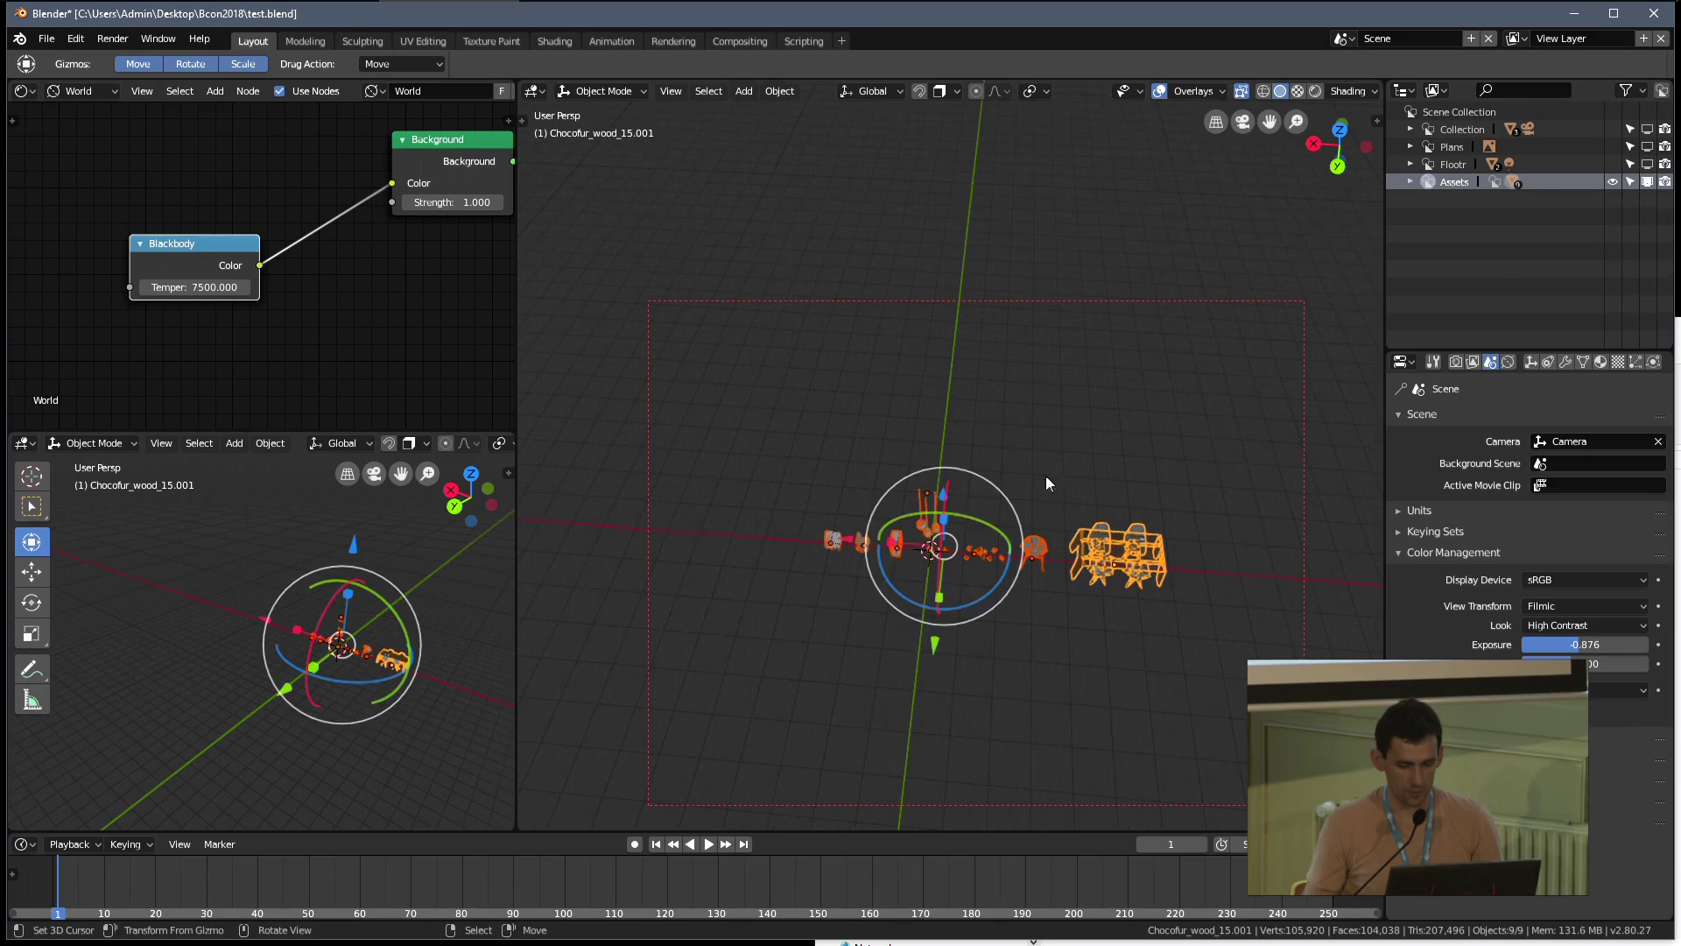
key(g)
key(y)
click(928, 817)
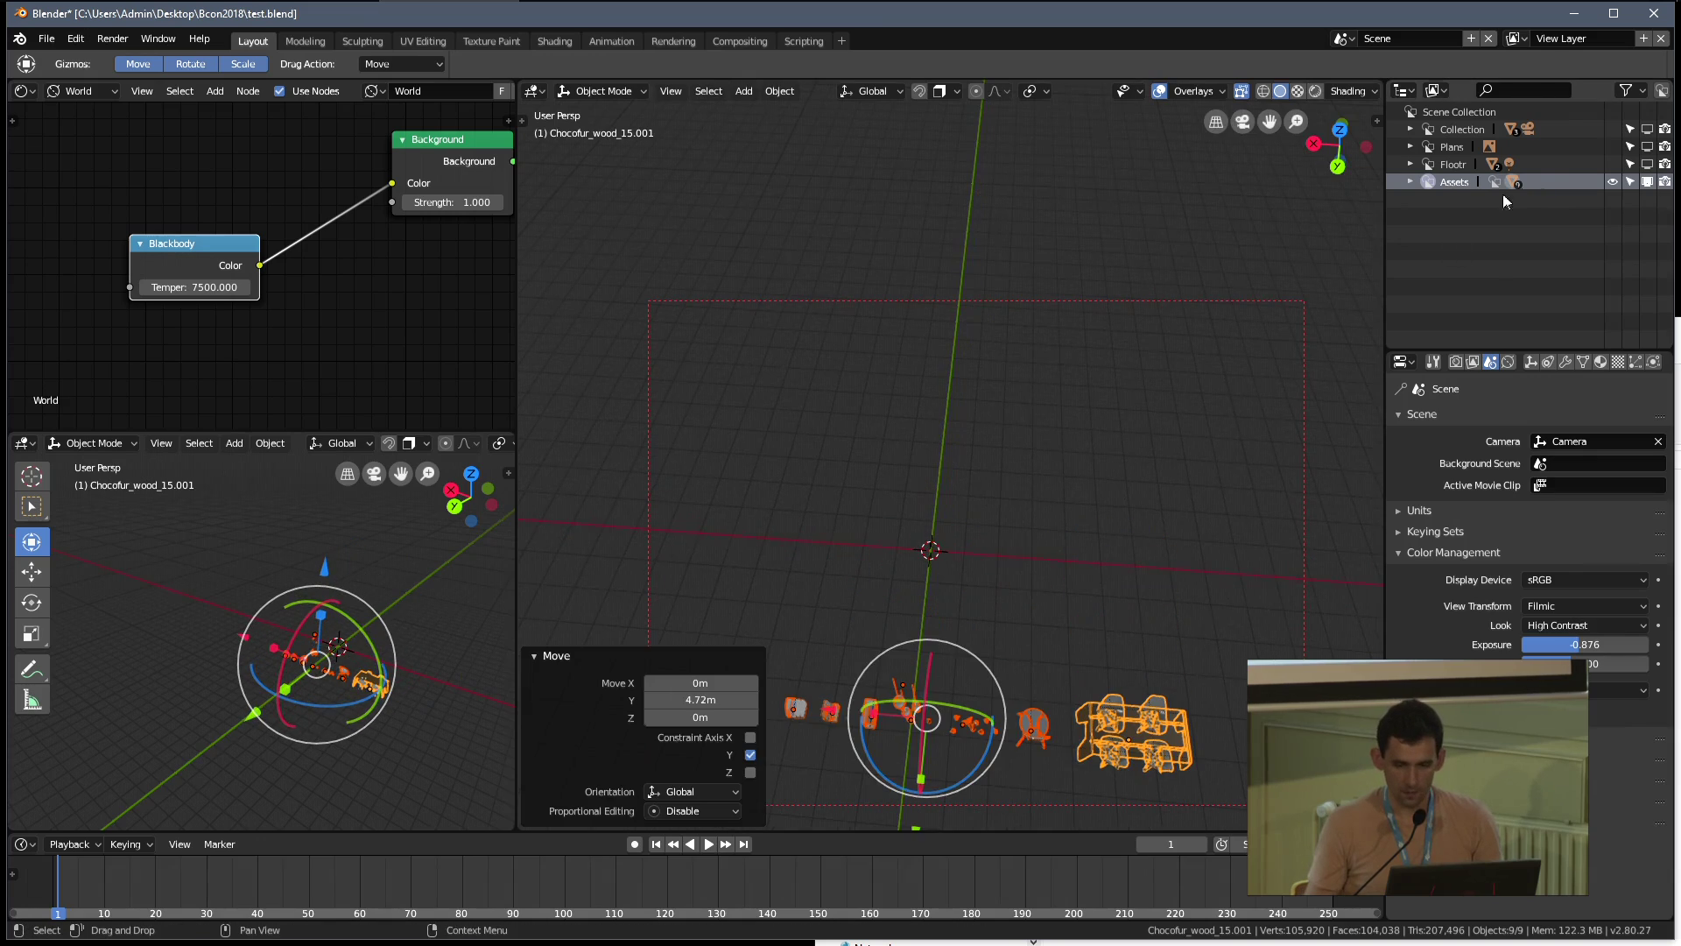
Show the building's main collection and move all the assets 2.69 m along X and -14 m along Y onto the building
click(1648, 129)
middle_drag(1164, 406, 1112, 413)
key(KP_7)
key(g)
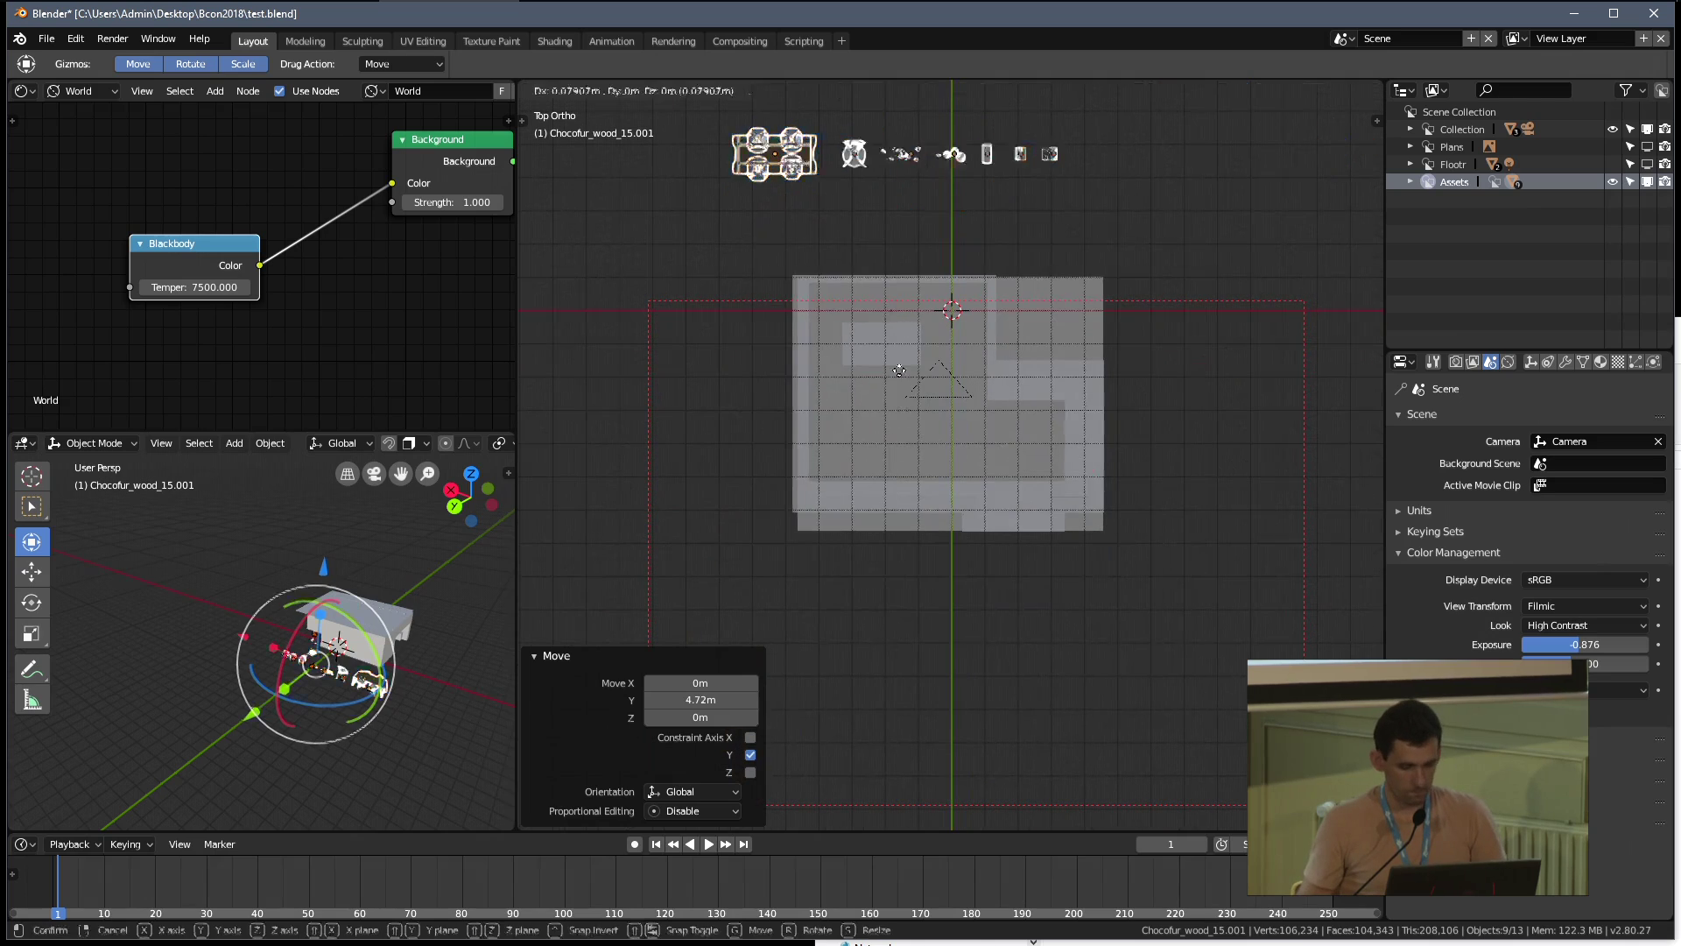
click(976, 785)
key(KP_0)
scroll(954, 551, up, 7)
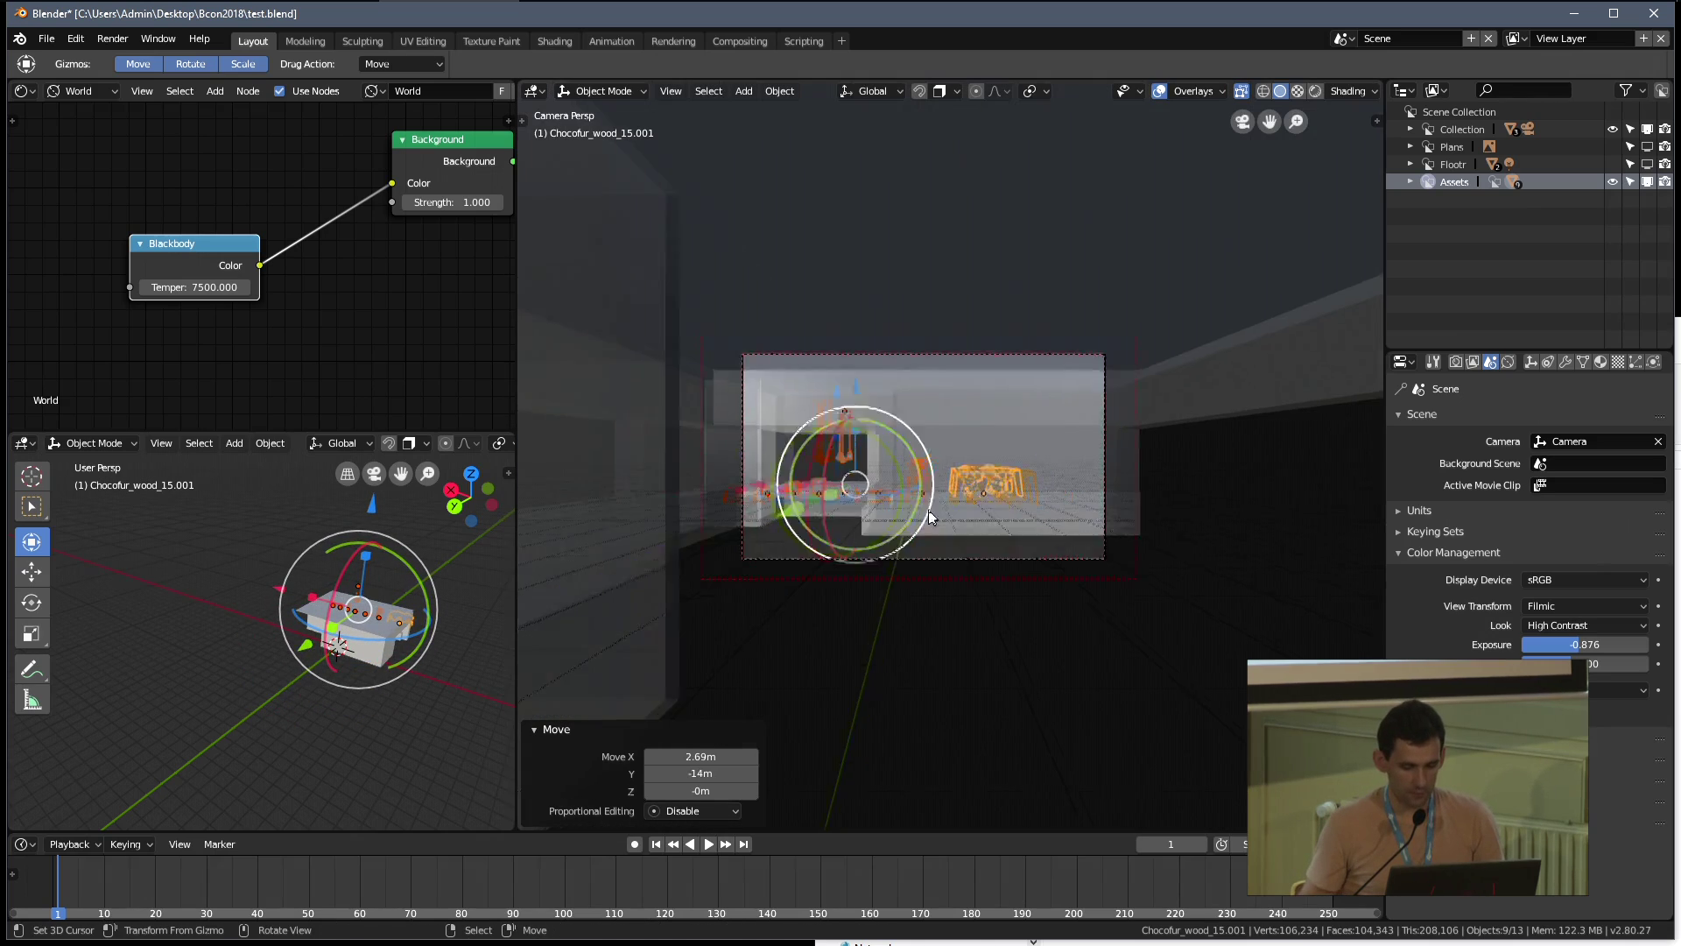
Turn off X-ray in the camera view and show the floor collection
key(z)
click(990, 628)
scroll(982, 620, down, 4)
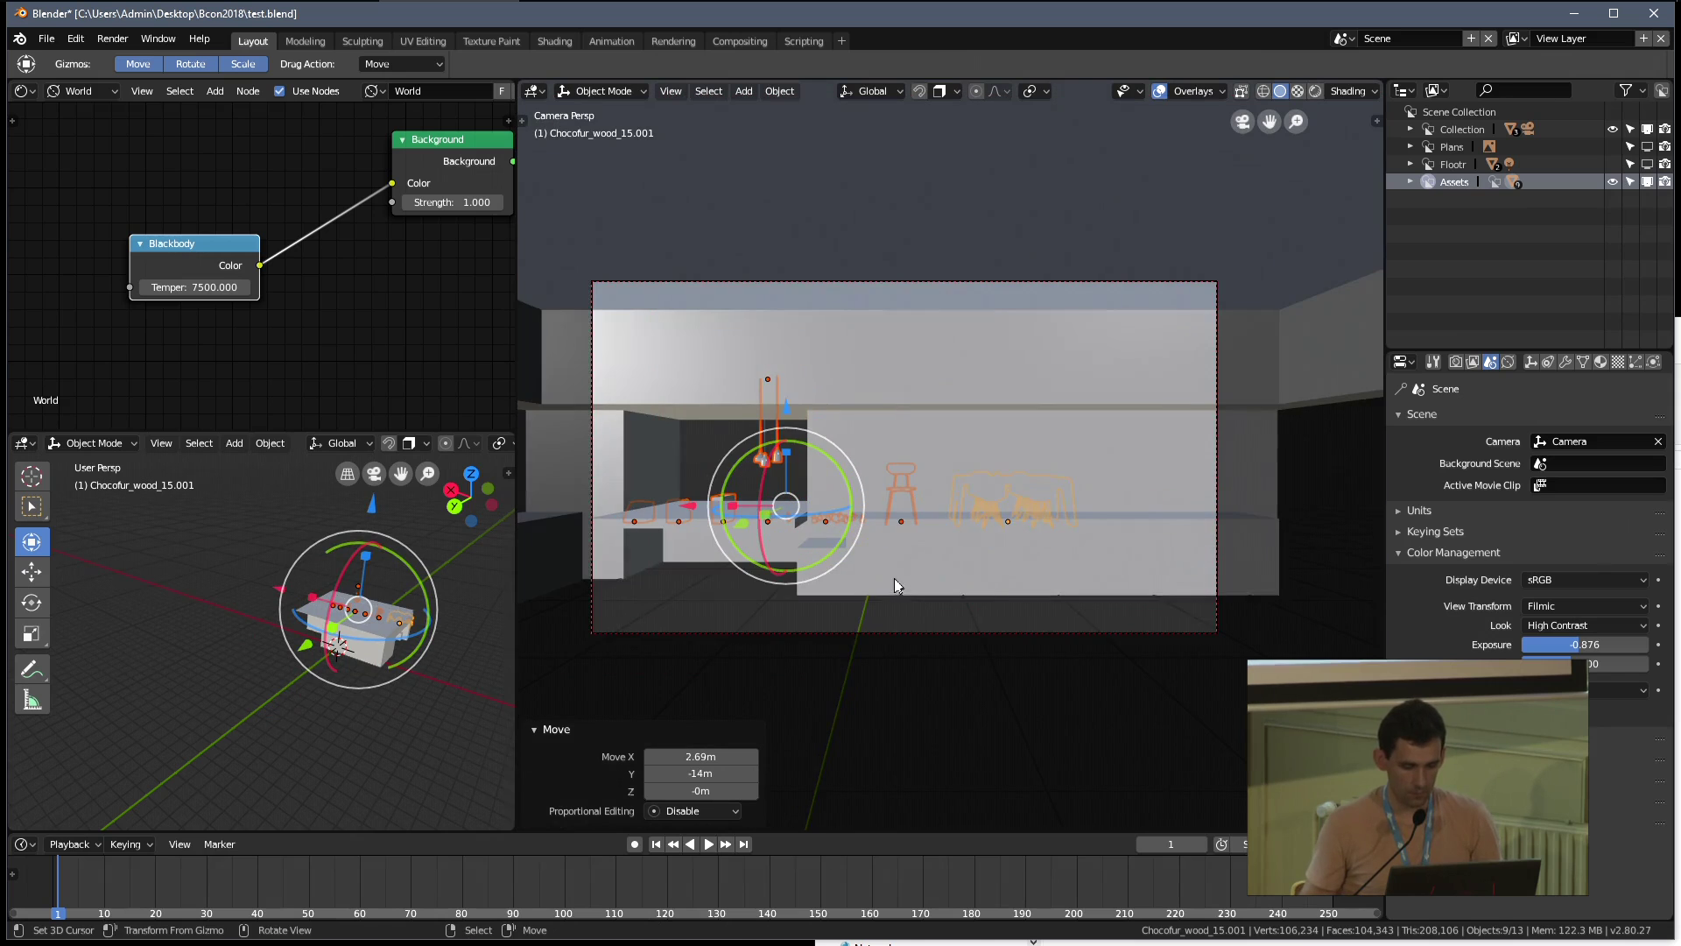
shift+middle_drag(895, 578, 929, 569)
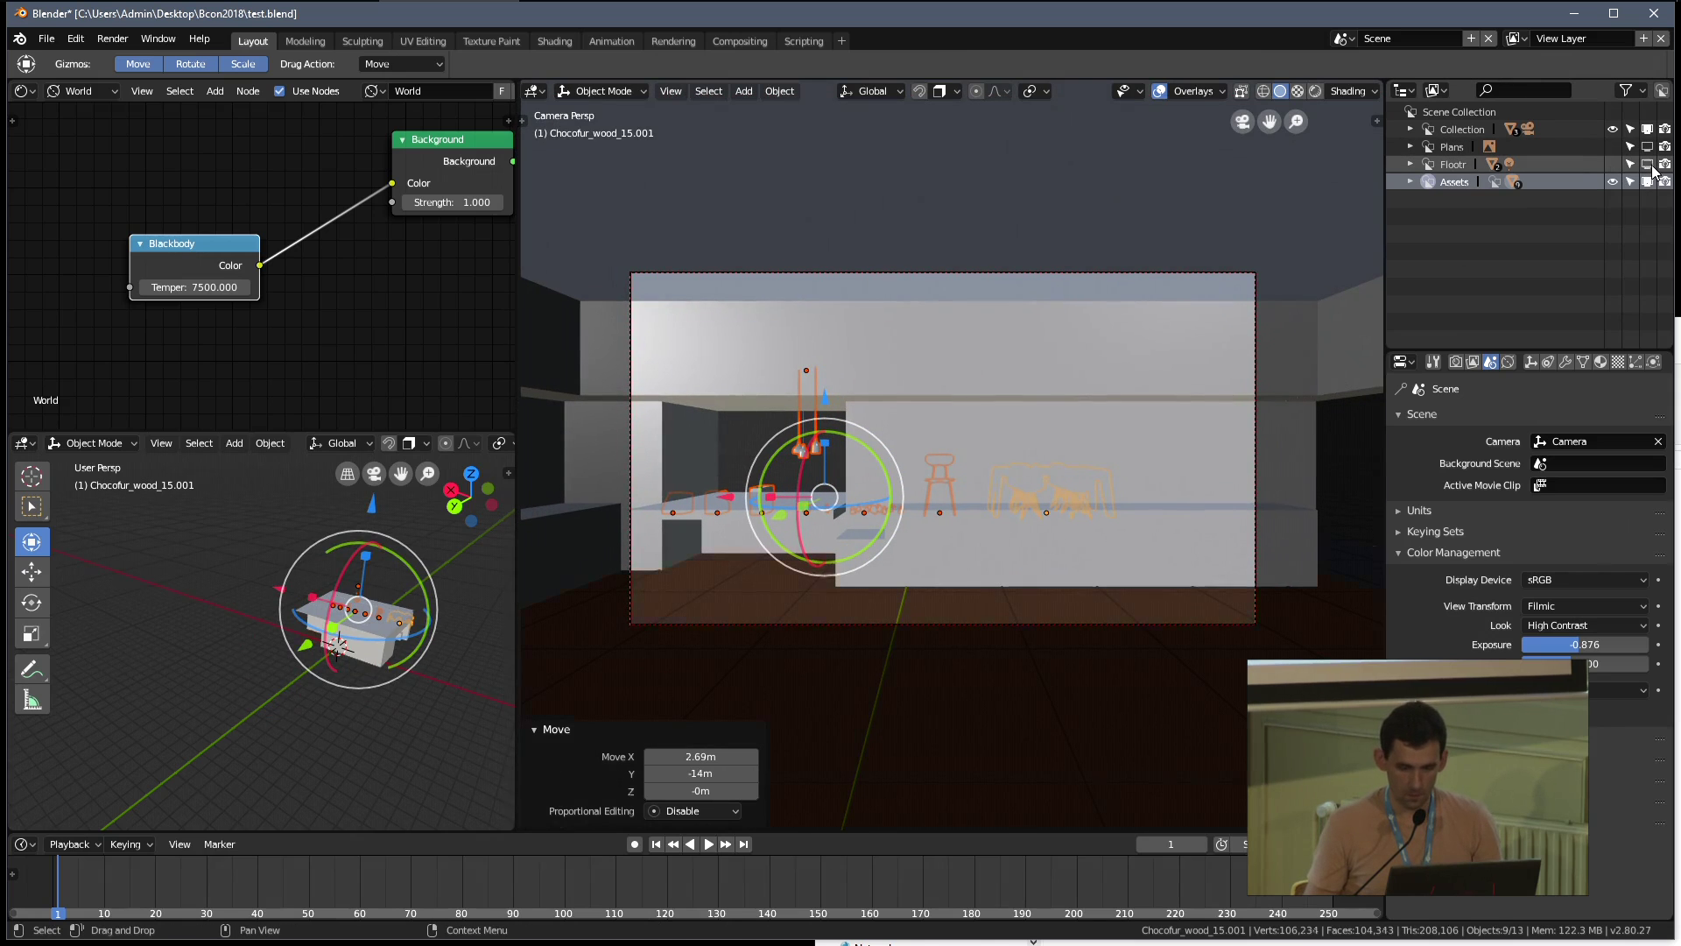
click(1650, 166)
In a second viewport's top view, turn on X-ray and move the dining table set 0.558 m along X and 5.67 m along Y
middle_drag(436, 518, 336, 563)
key(KP_7)
scroll(301, 686, up, 2)
shift+middle_drag(301, 687, 391, 642)
right_click(214, 687)
shift+middle_drag(282, 592, 338, 639)
key(z)
click(289, 720)
scroll(296, 676, up, 2)
scroll(338, 639, up, 1)
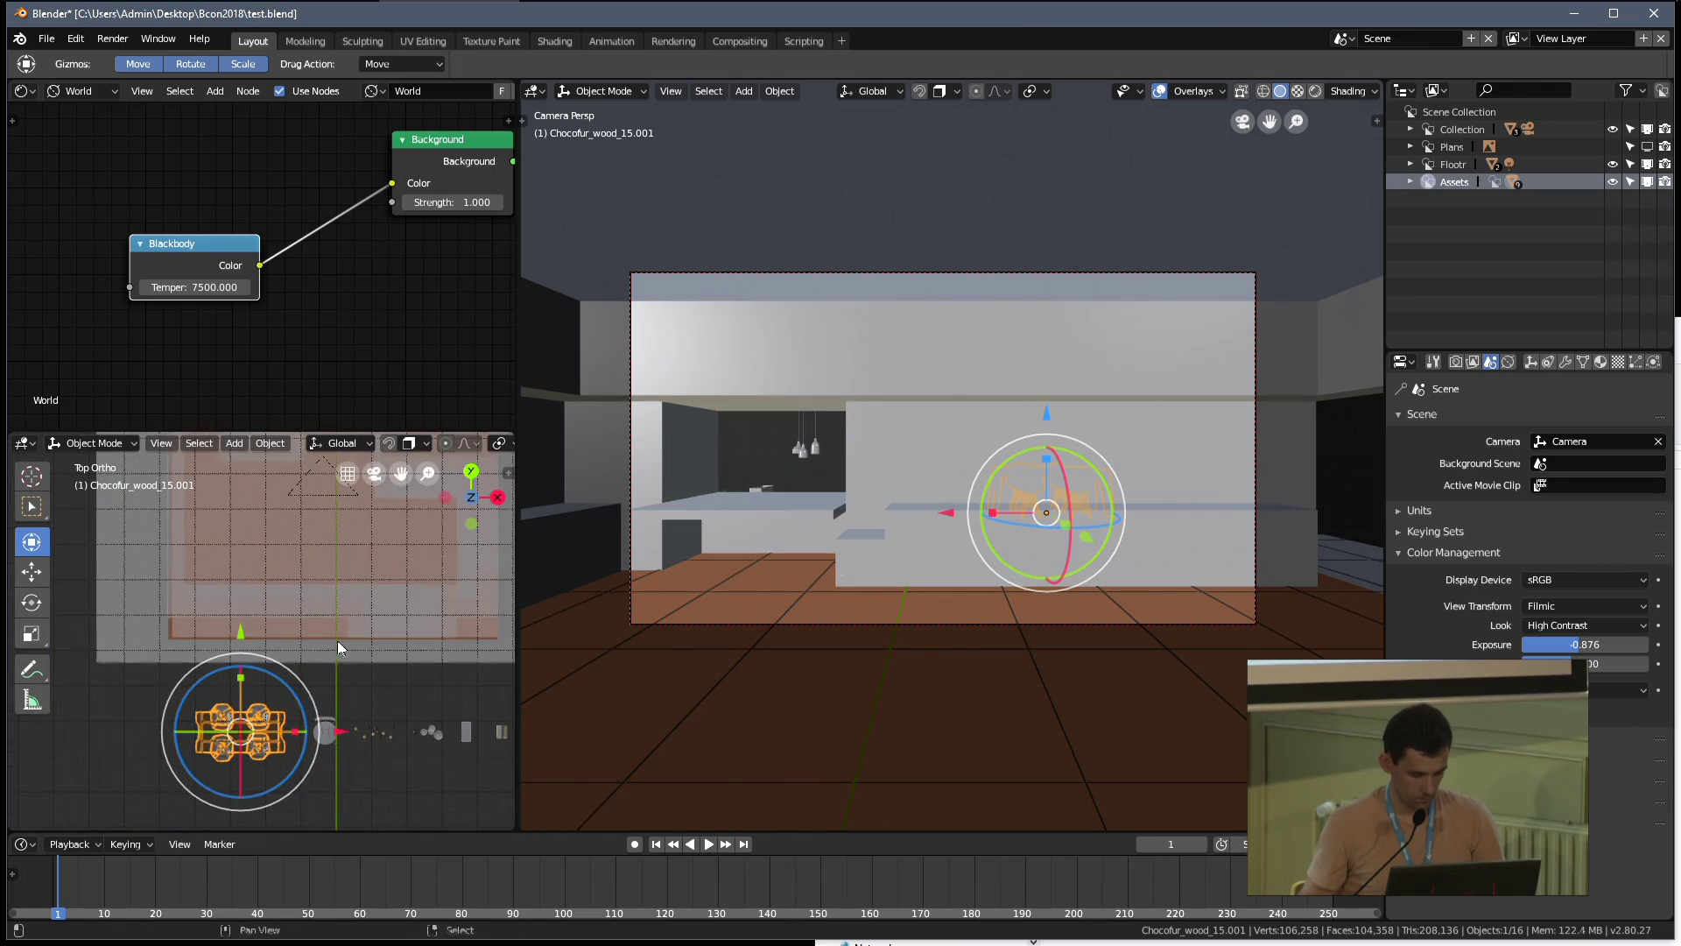
key(g)
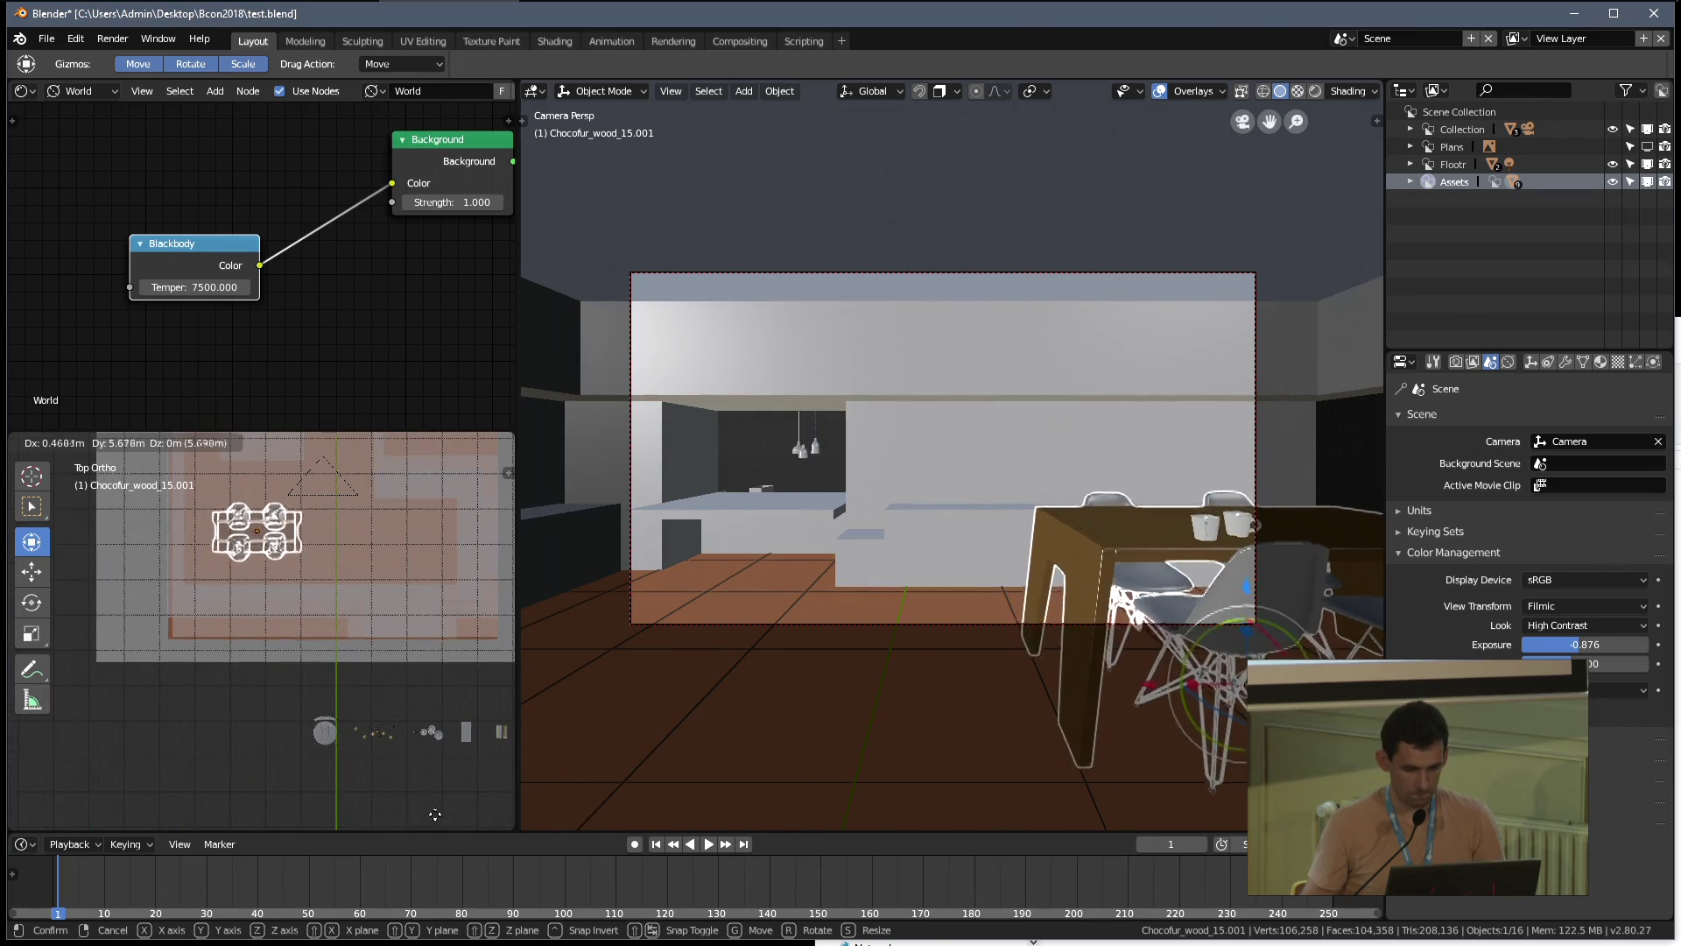
click(438, 814)
Scale the dining table set by 0.803 and shift it to refine its place in the room
shift+middle_drag(1013, 651, 834, 692)
key(s)
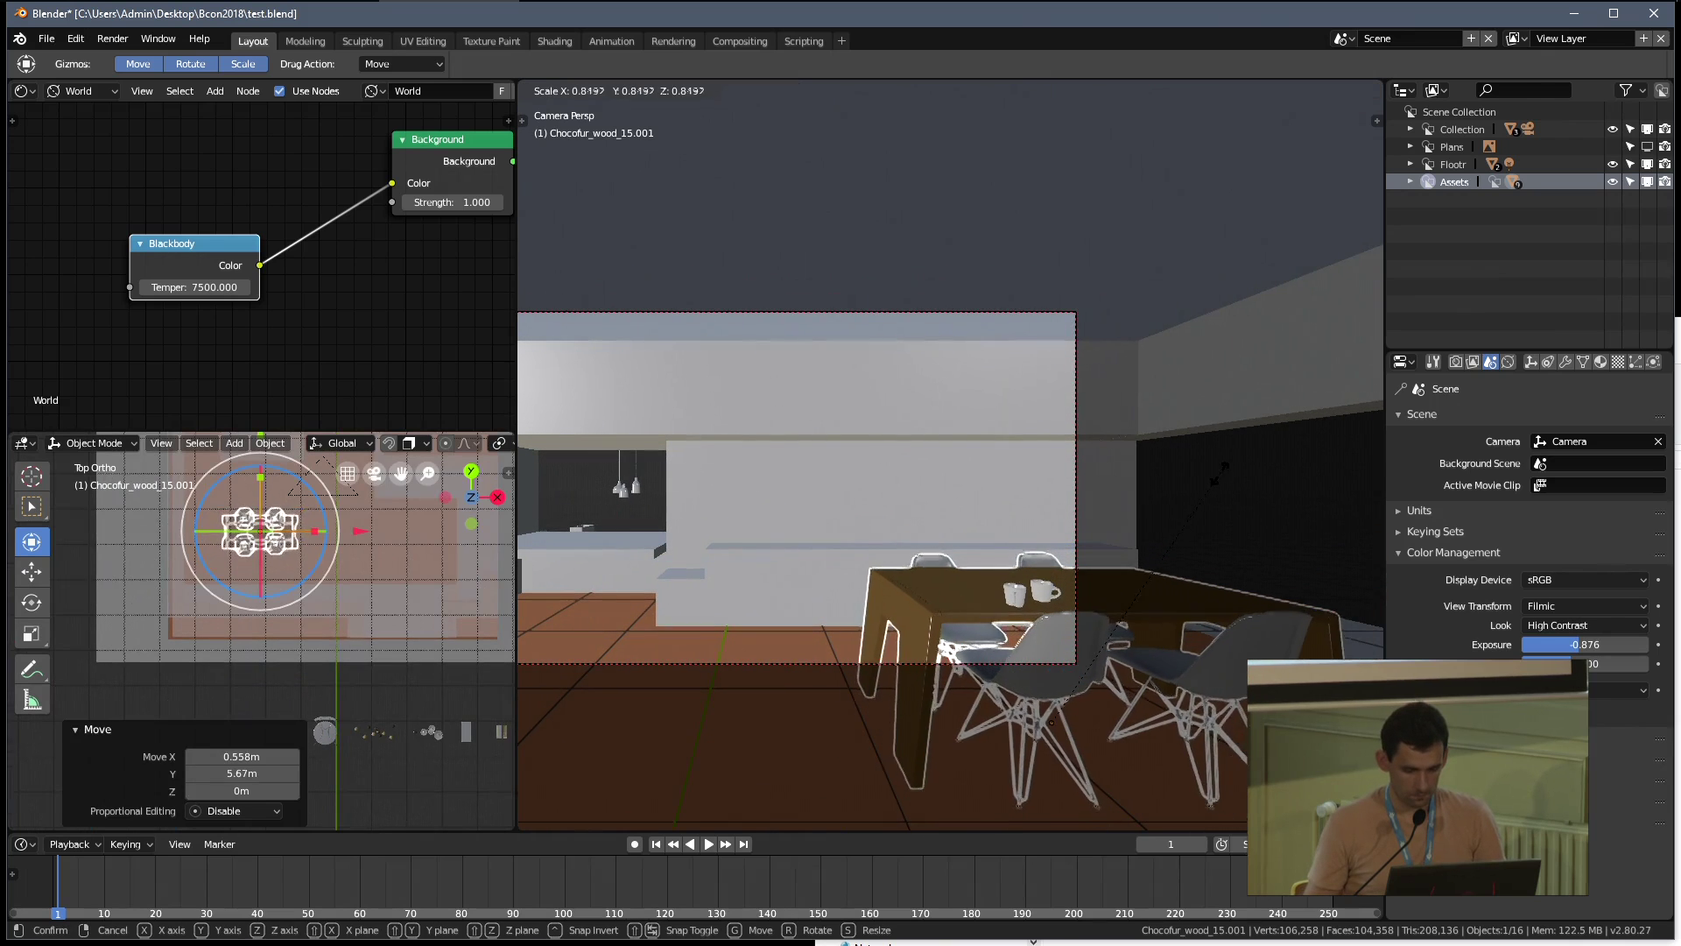
click(1210, 488)
shift+middle_drag(384, 538, 400, 657)
scroll(420, 605, up, 2)
key(g)
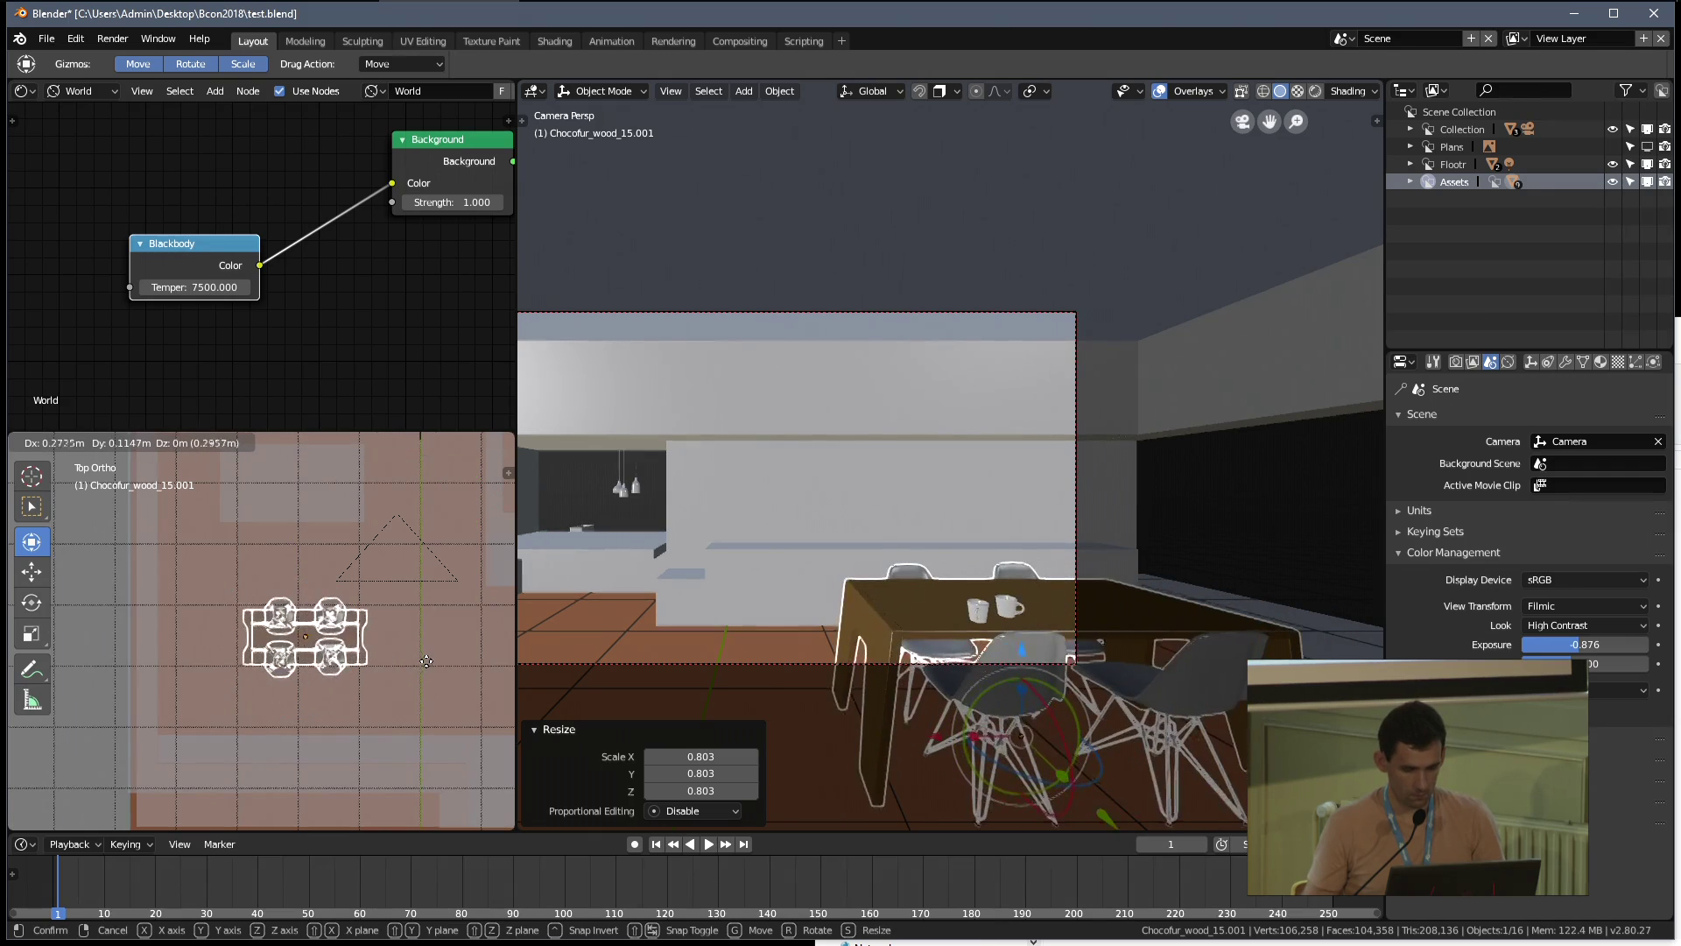
click(481, 687)
Move the high chair 1.55 m along X and 3.92 m along Y to the kitchen counter
scroll(395, 665, down, 3)
shift+middle_drag(399, 762, 333, 690)
right_click(277, 653)
scroll(289, 626, down, 5)
scroll(302, 601, up, 1)
scroll(318, 669, up, 2)
scroll(317, 671, up, 3)
drag(338, 724, 402, 557)
Scale the high chair by 0.763 and fine-tune its position, moving it 0.0749 m along Y
scroll(814, 512, up, 3)
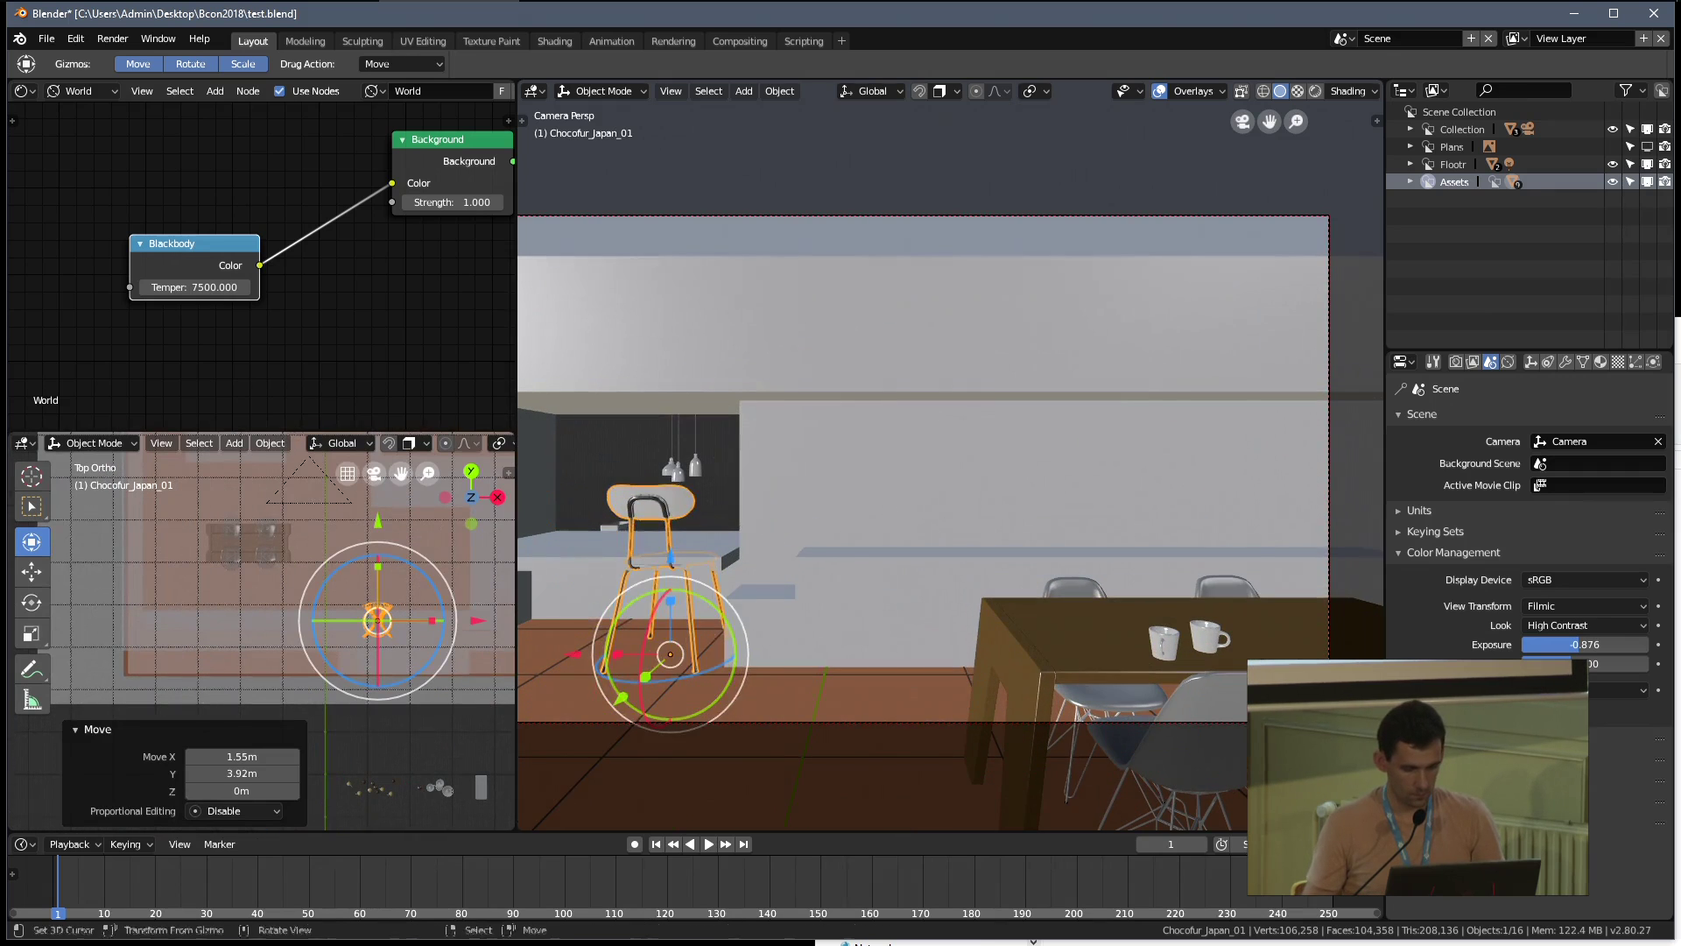
key(s)
click(836, 547)
scroll(779, 613, up, 4)
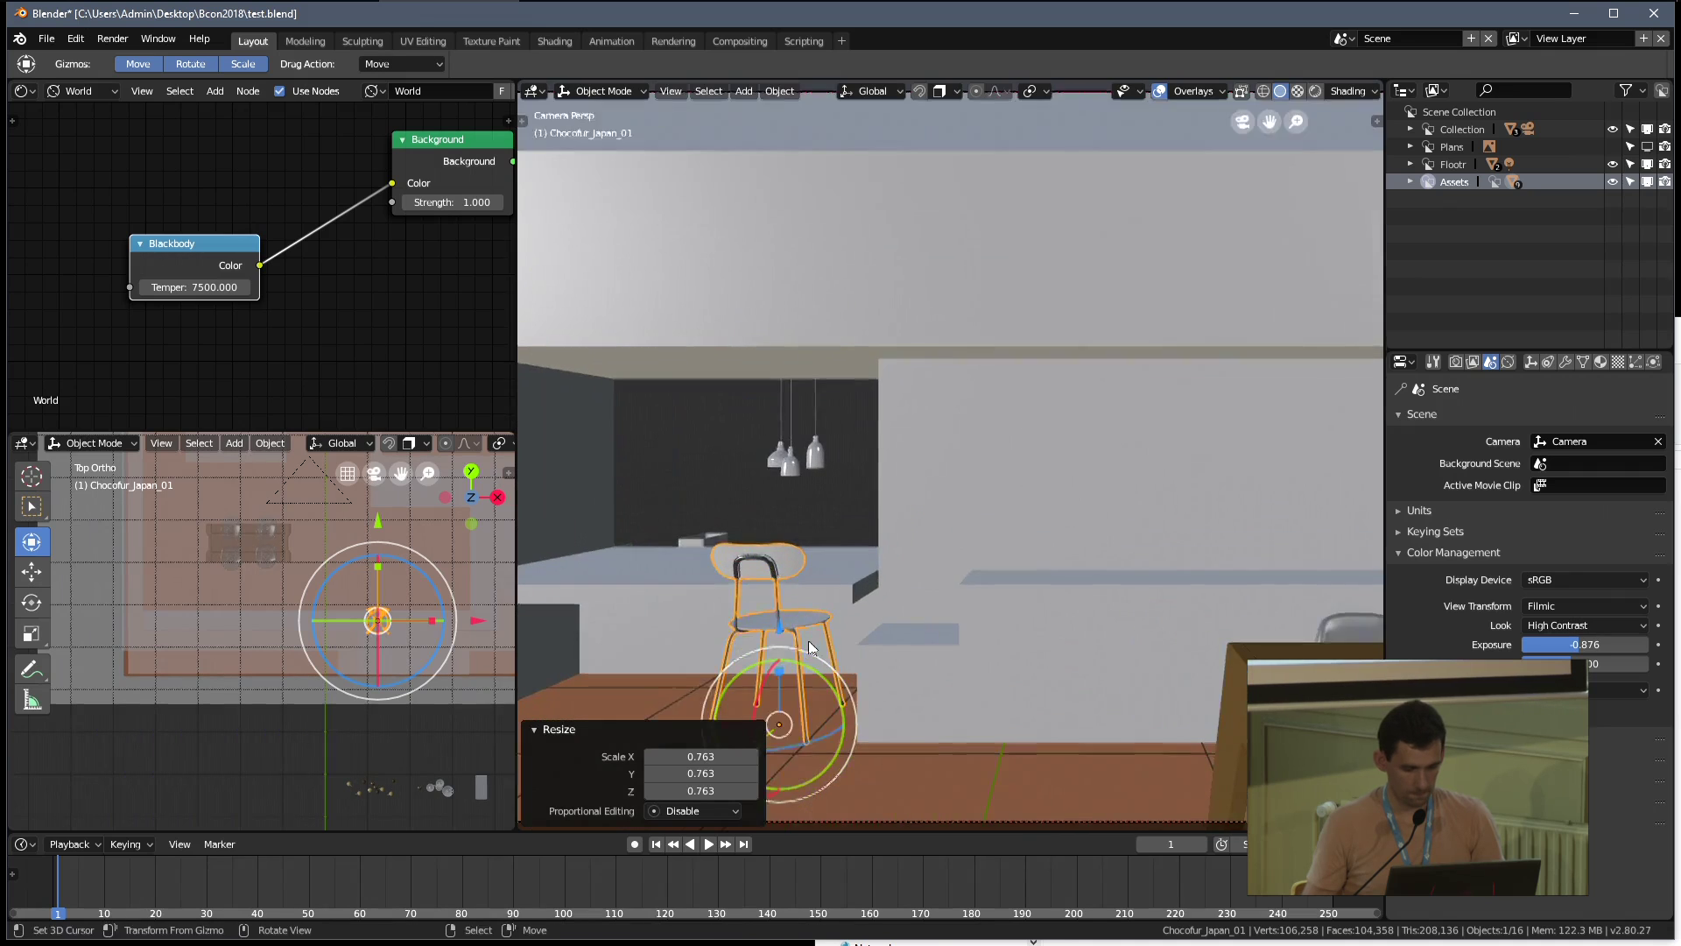
key(g)
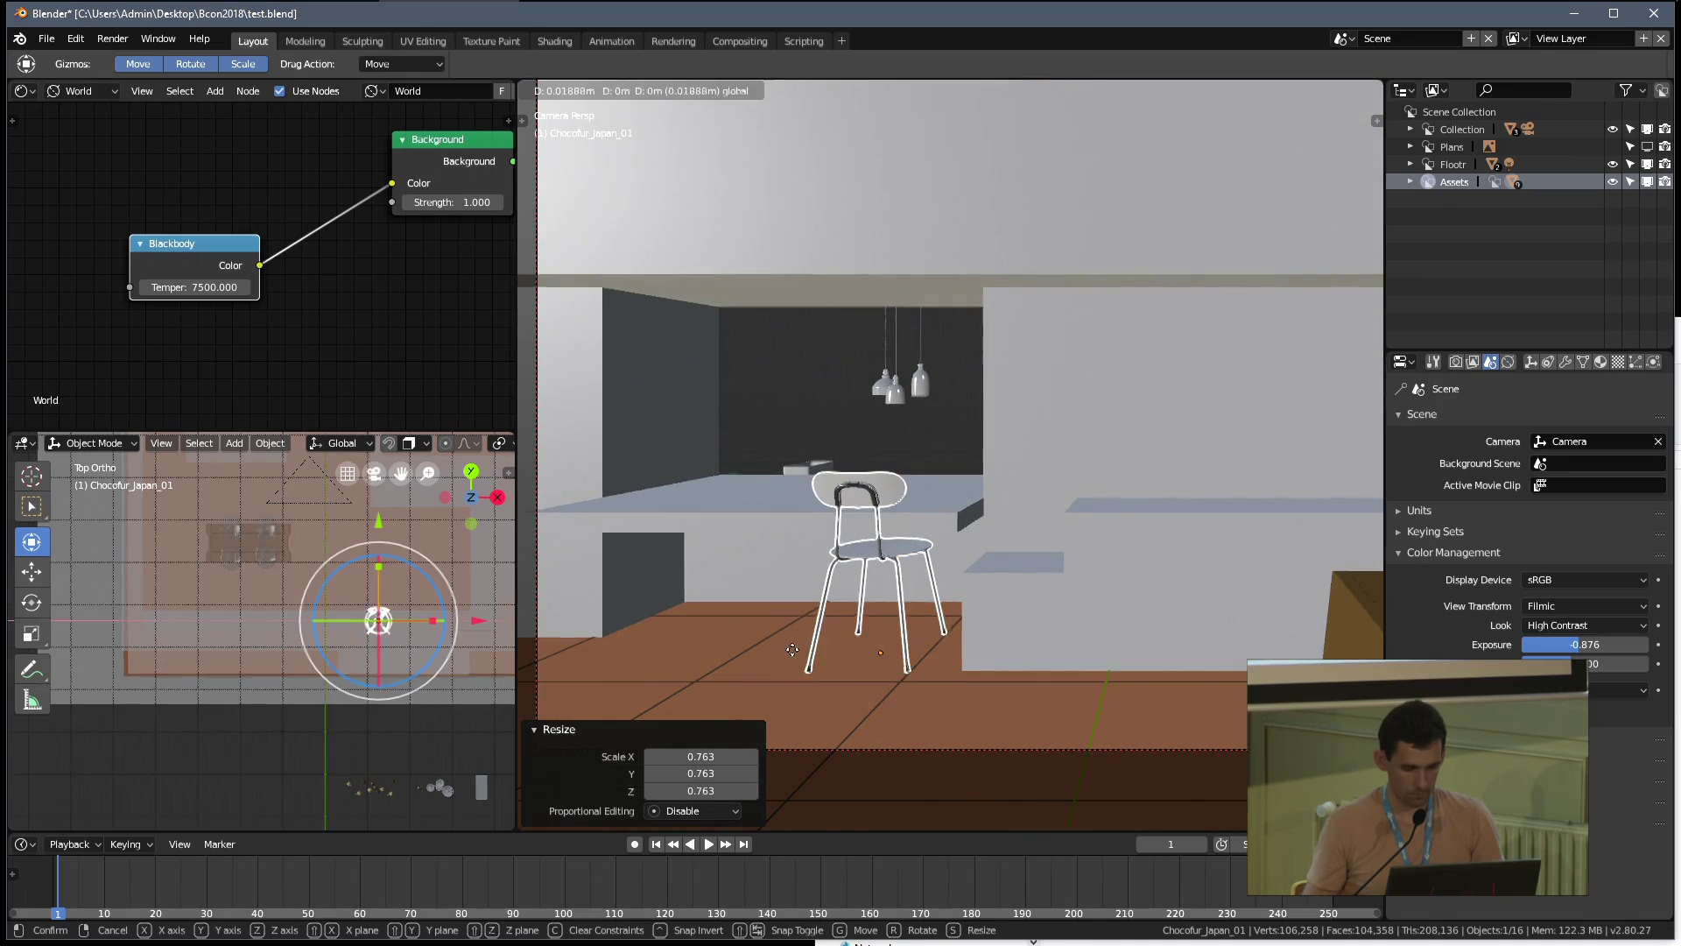
click(836, 569)
key(s)
click(858, 604)
drag(834, 694, 827, 700)
shift+middle_drag(930, 592, 944, 590)
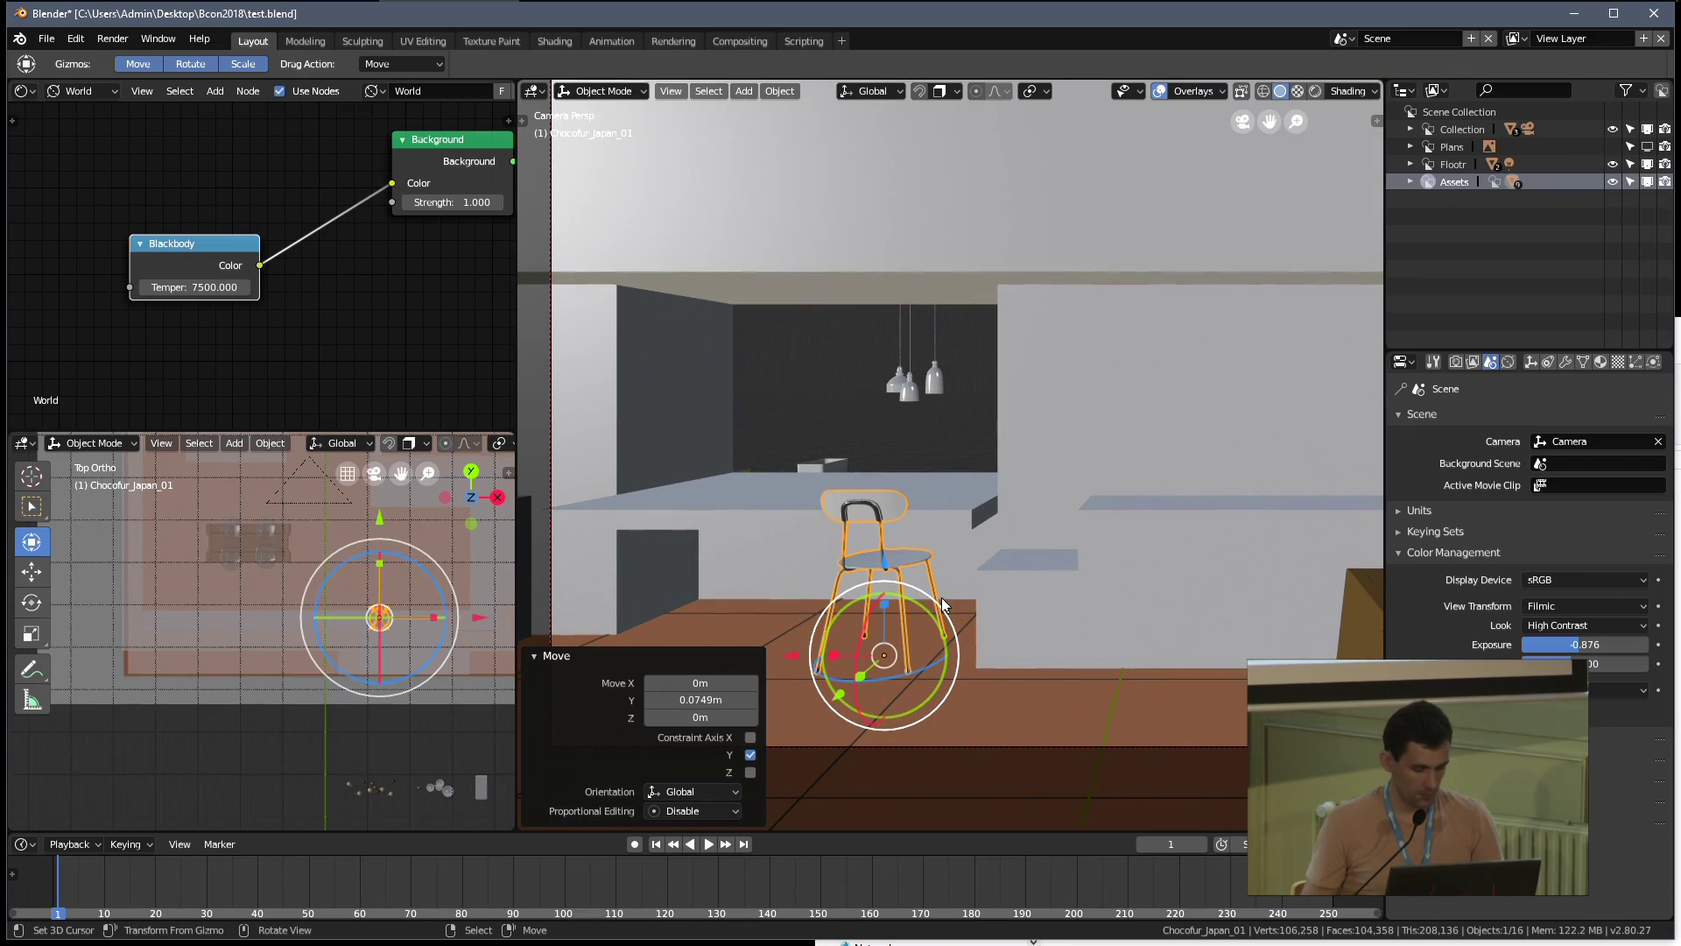
Duplicate the high chair along X so the copy stands beside it at the counter
key(shift+d)
key(x)
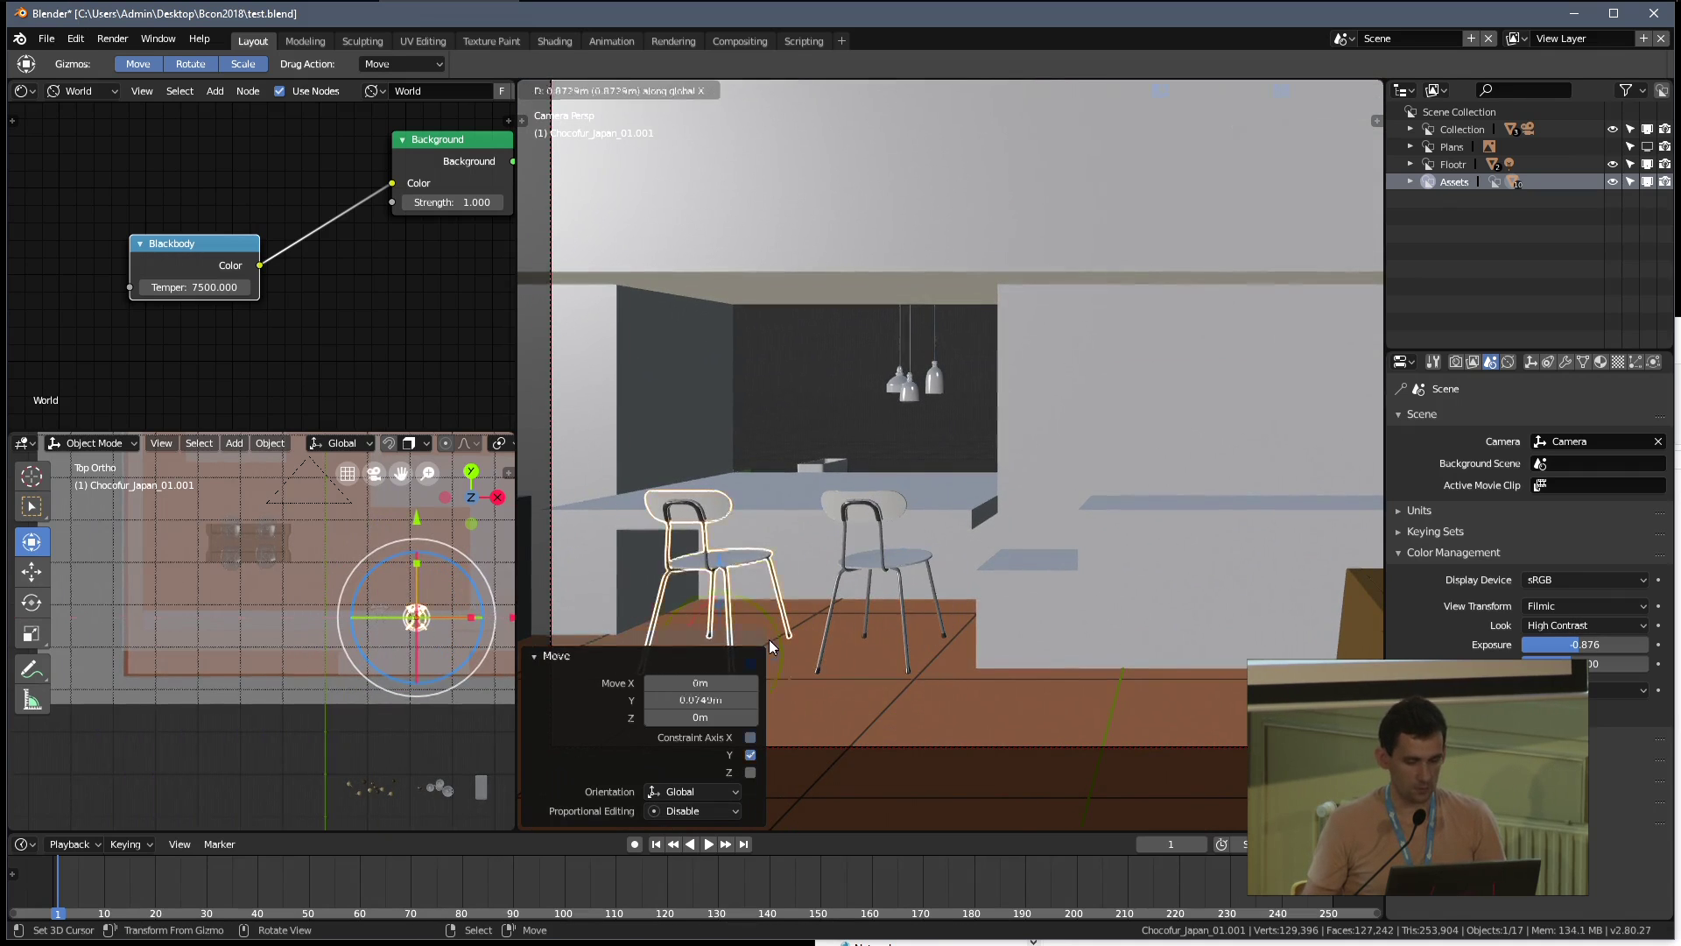
click(769, 646)
click(845, 670)
drag(840, 701, 841, 702)
Move the pendant lamps -4.54 m along X and 5.47 m along Y to hang above the dining table
middle_drag(424, 733, 363, 695)
click(362, 695)
key(KP_7)
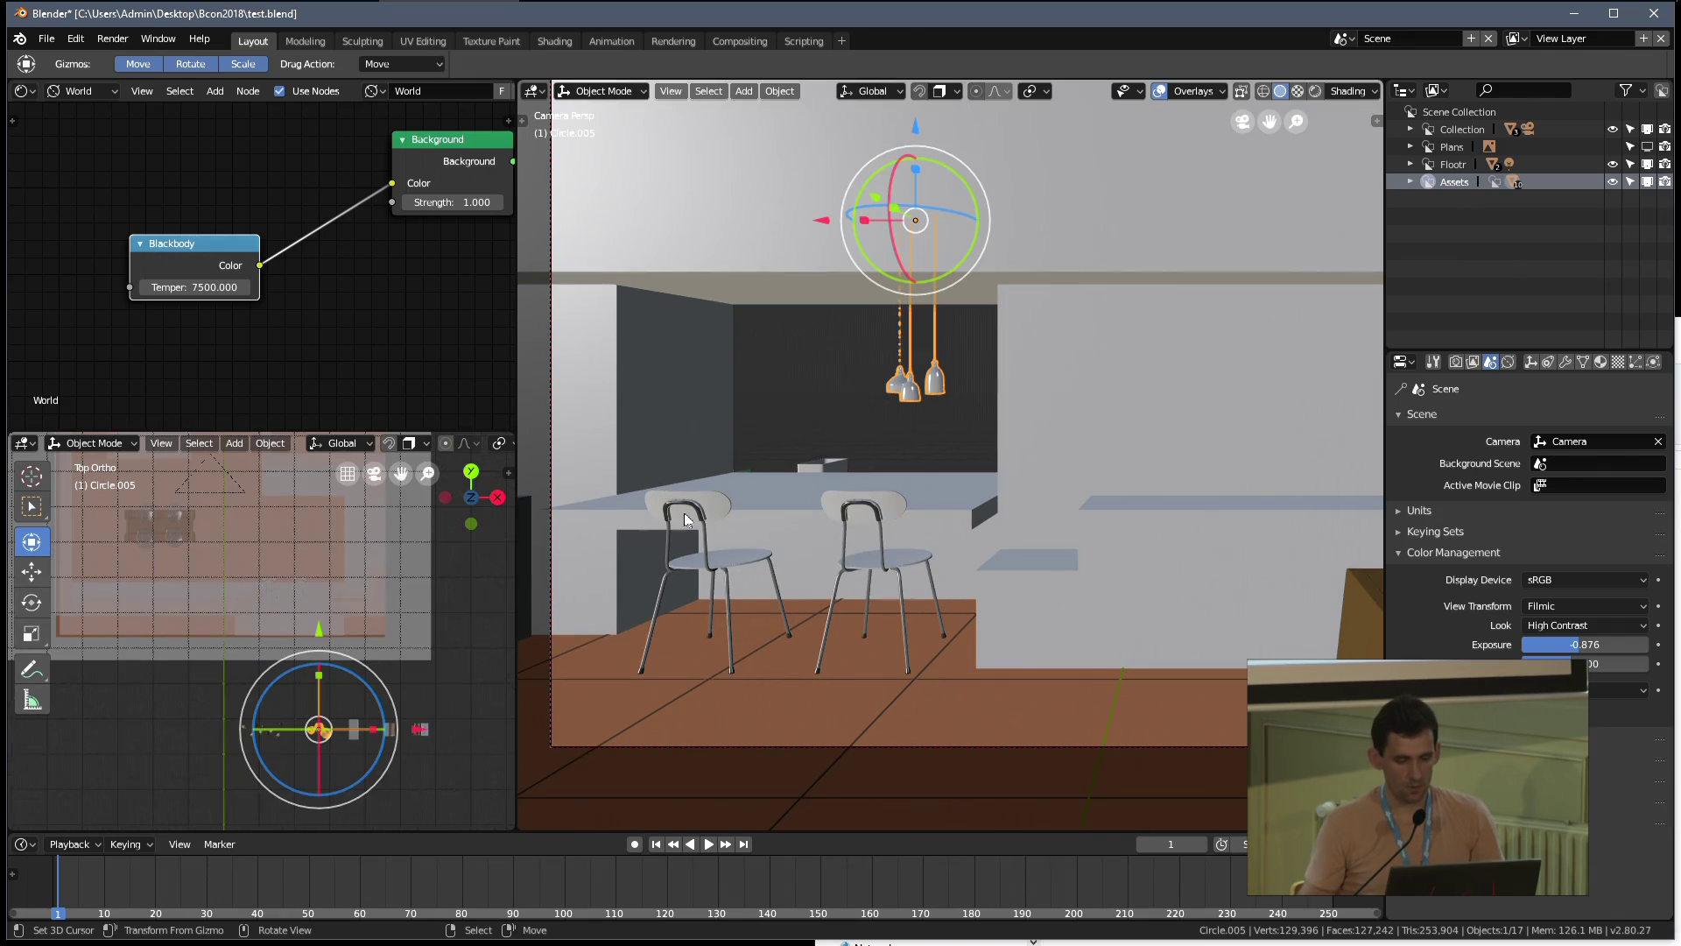
scroll(1104, 482, down, 5)
scroll(829, 506, up, 2)
shift+middle_drag(317, 666, 390, 729)
scroll(390, 729, up, 1)
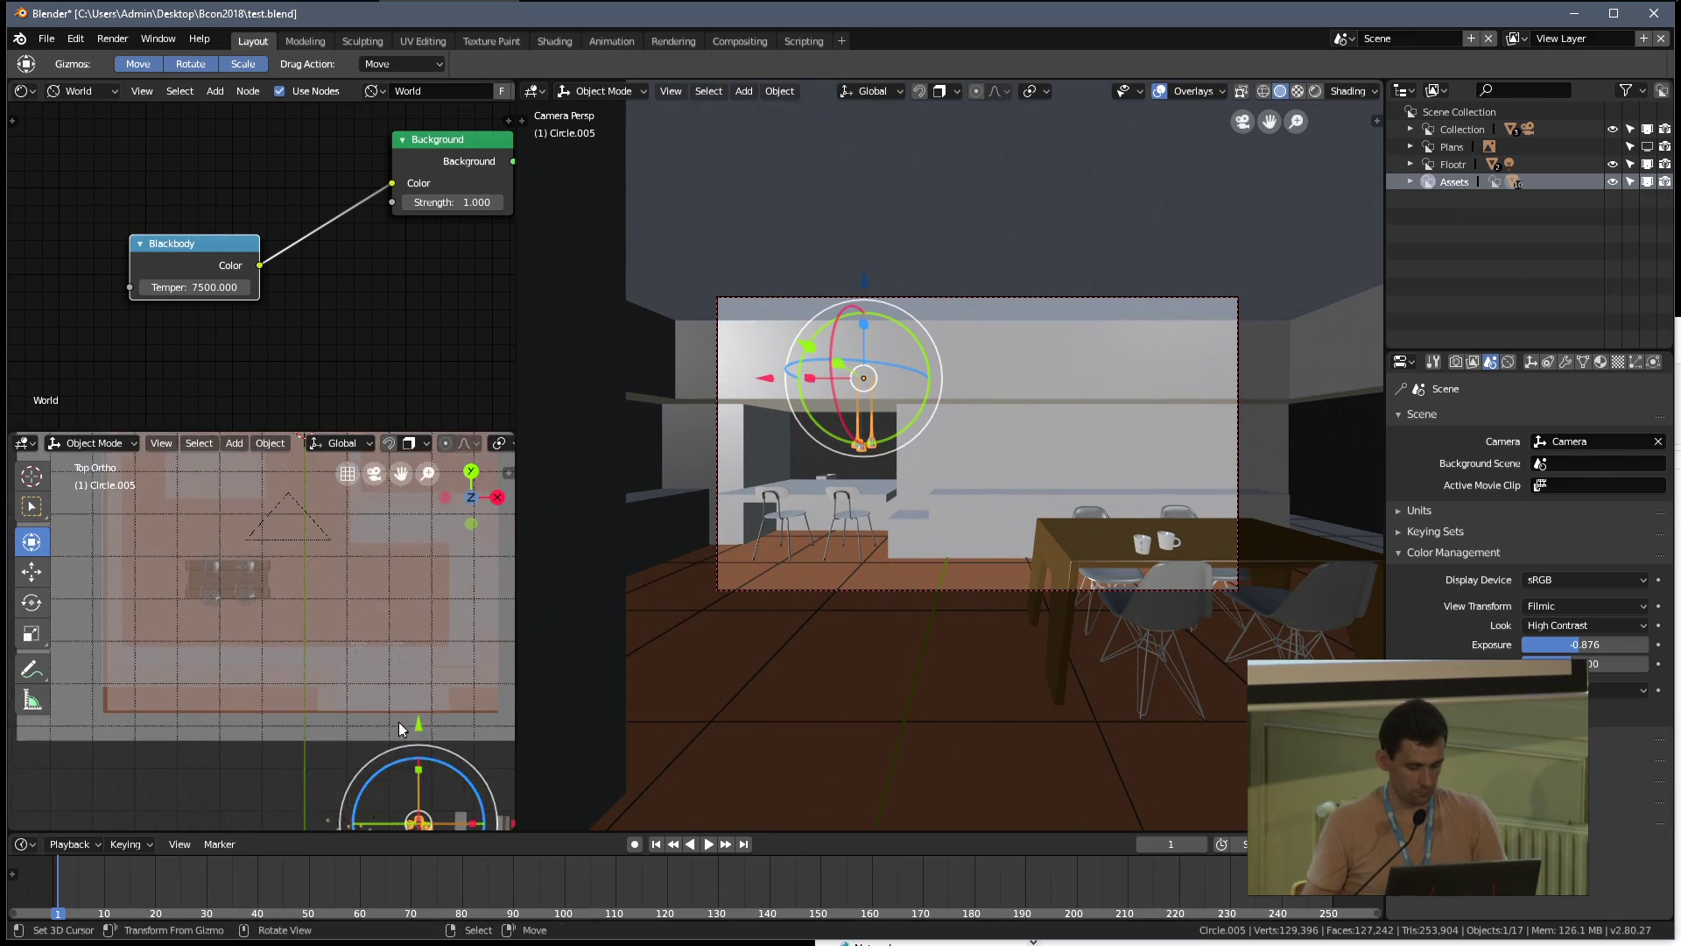
key(g)
click(226, 589)
scroll(1177, 412, up, 2)
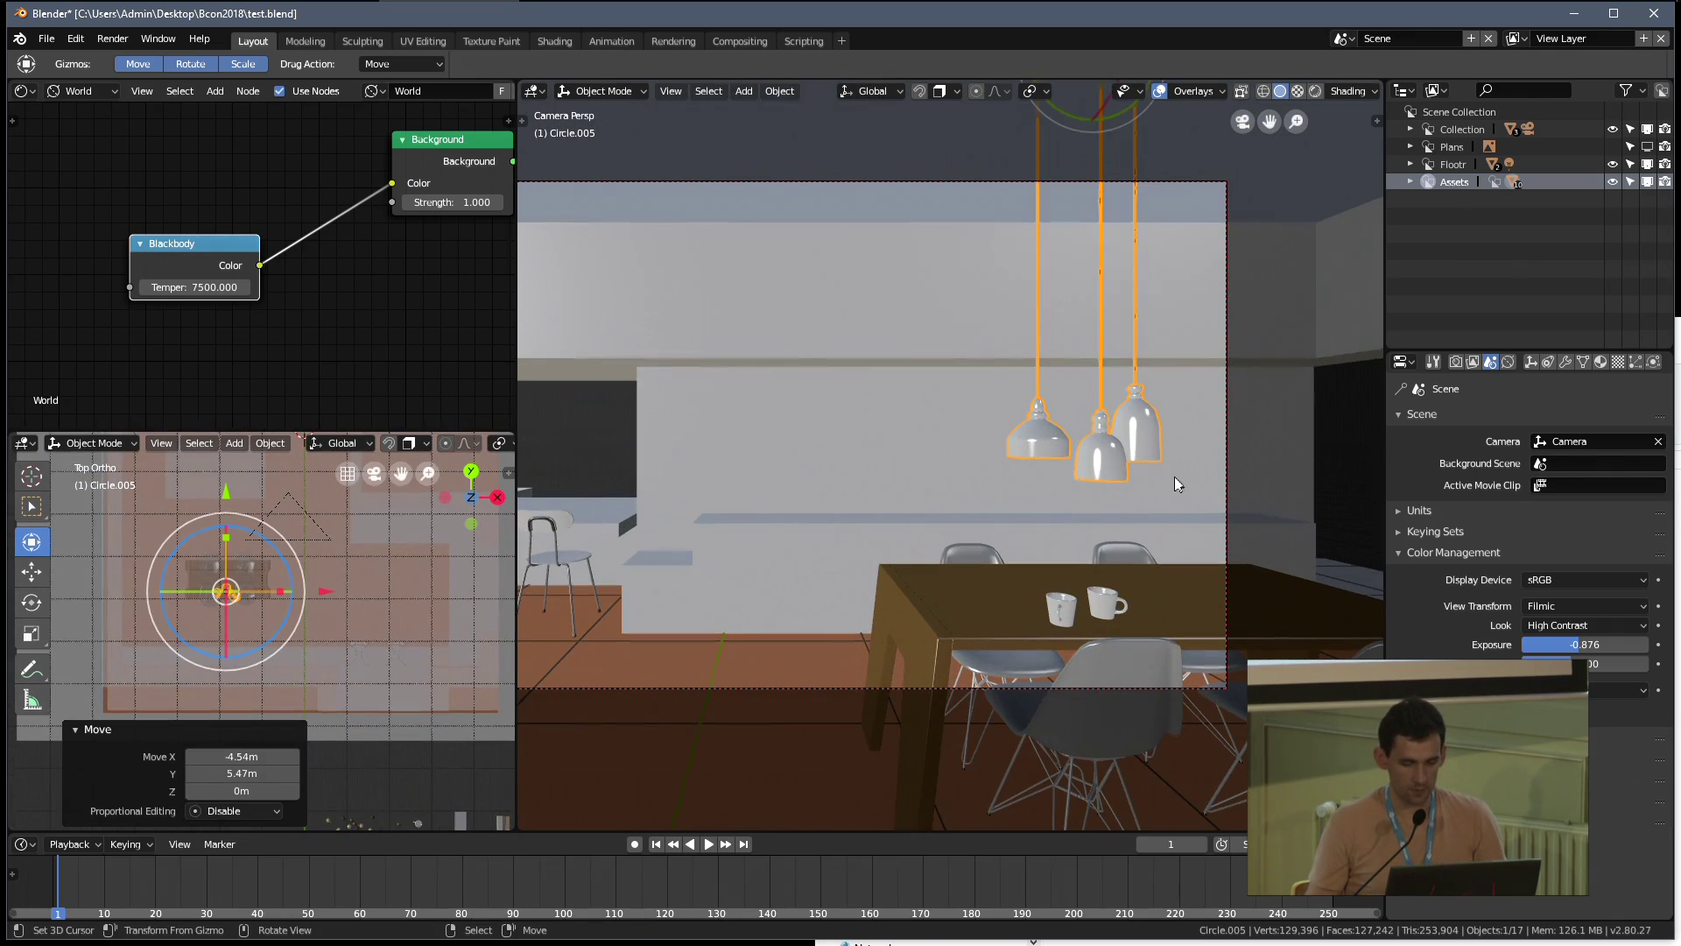
Scale the pendant lamps by 0.977
key(s)
click(1208, 499)
scroll(1068, 450, down, 3)
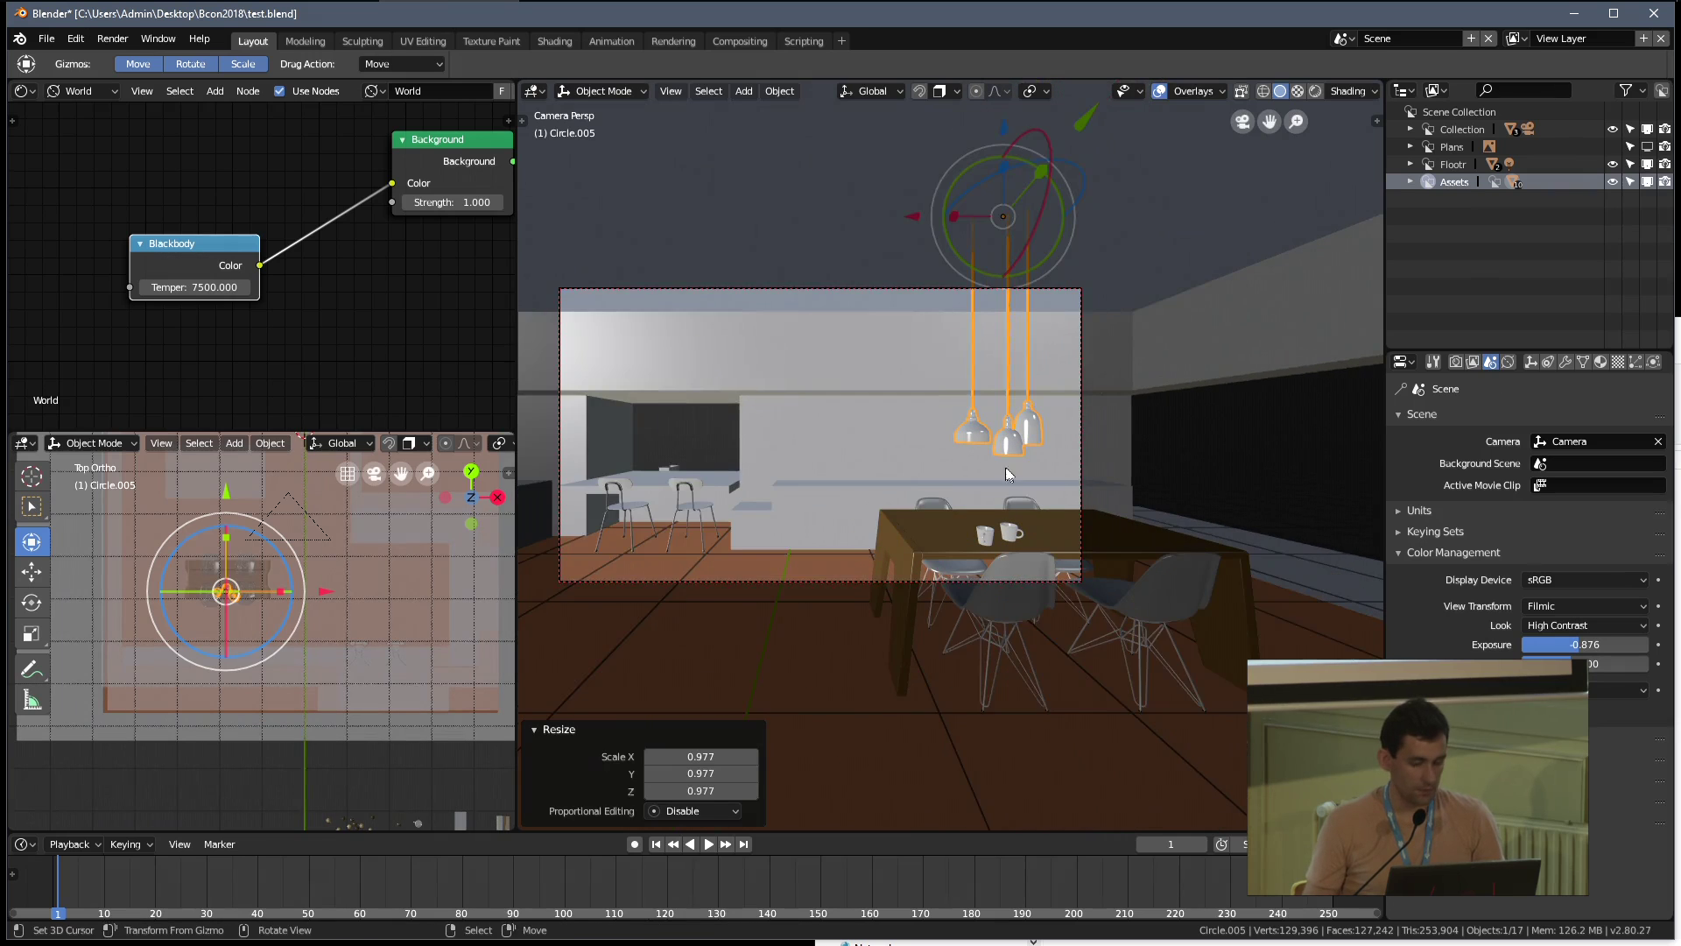
Move the group of small bird-like decor figures -3.55 m along X and 3.72 m along Y into the building
scroll(391, 657, down, 2)
scroll(392, 657, up, 2)
right_click(339, 669)
shift+middle_drag(318, 757, 403, 759)
scroll(401, 697, up, 2)
key(g)
click(238, 551)
Raise the decor figures 0.823 m along Z to the height of the counter
scroll(930, 525, up, 3)
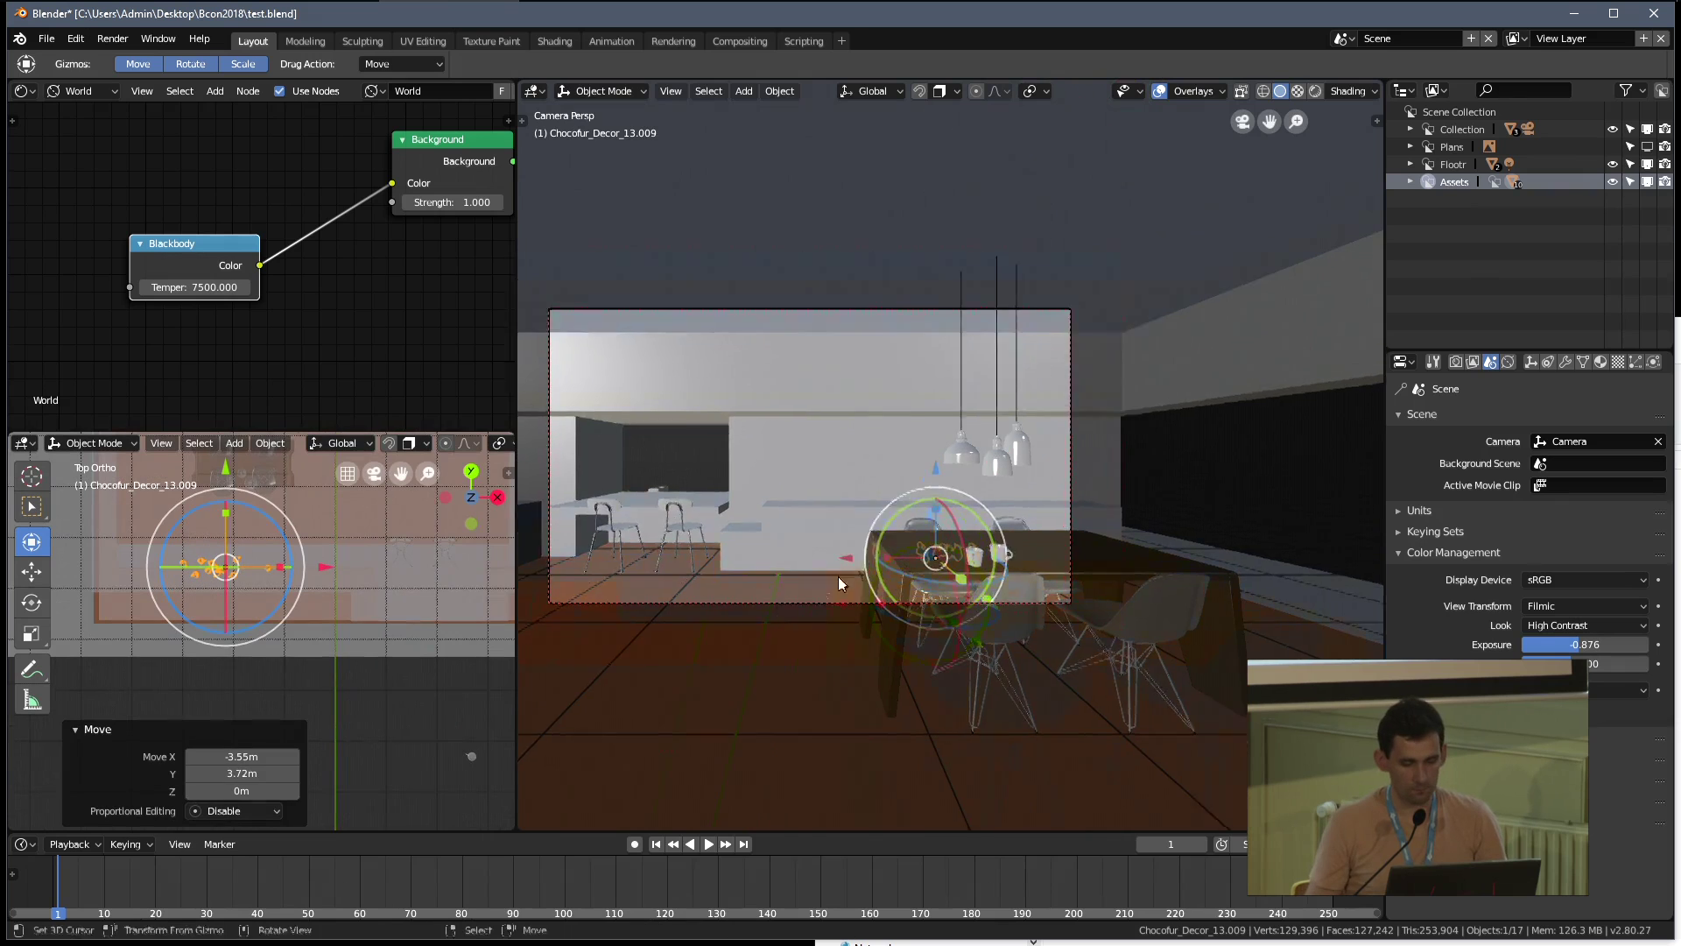
key(g)
key(z)
click(923, 463)
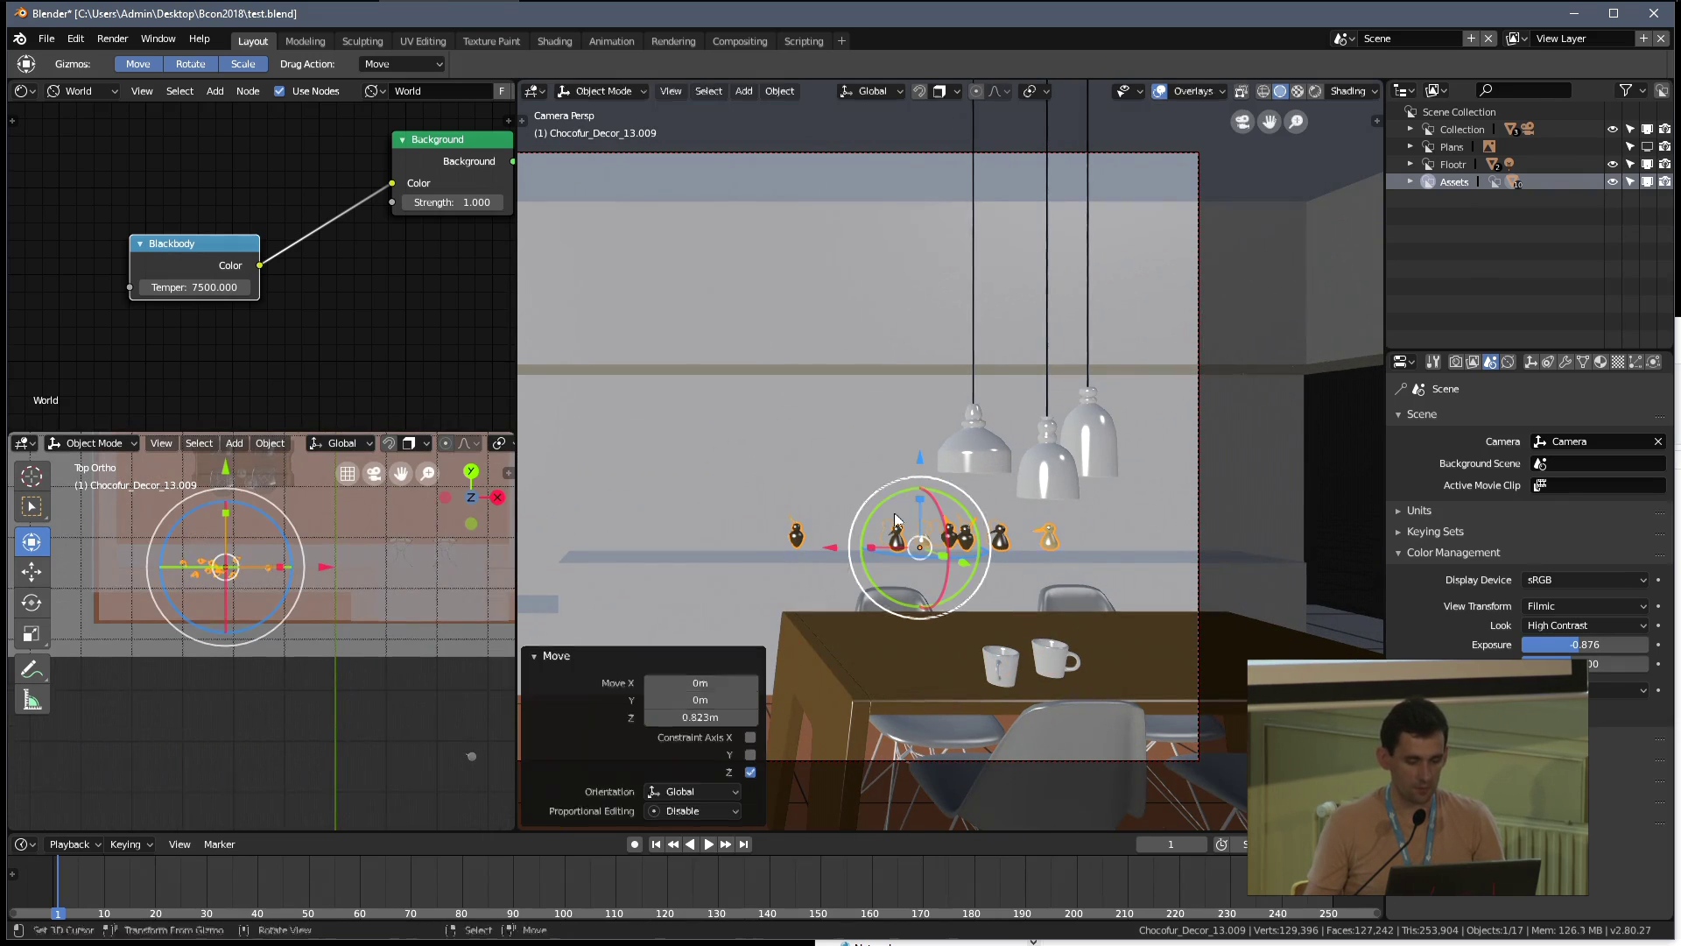
Scale the decor figures by 0.909
scroll(259, 537, up, 4)
shift+middle_drag(224, 482, 367, 663)
scroll(368, 663, up, 2)
drag(364, 602, 364, 568)
key(s)
click(394, 549)
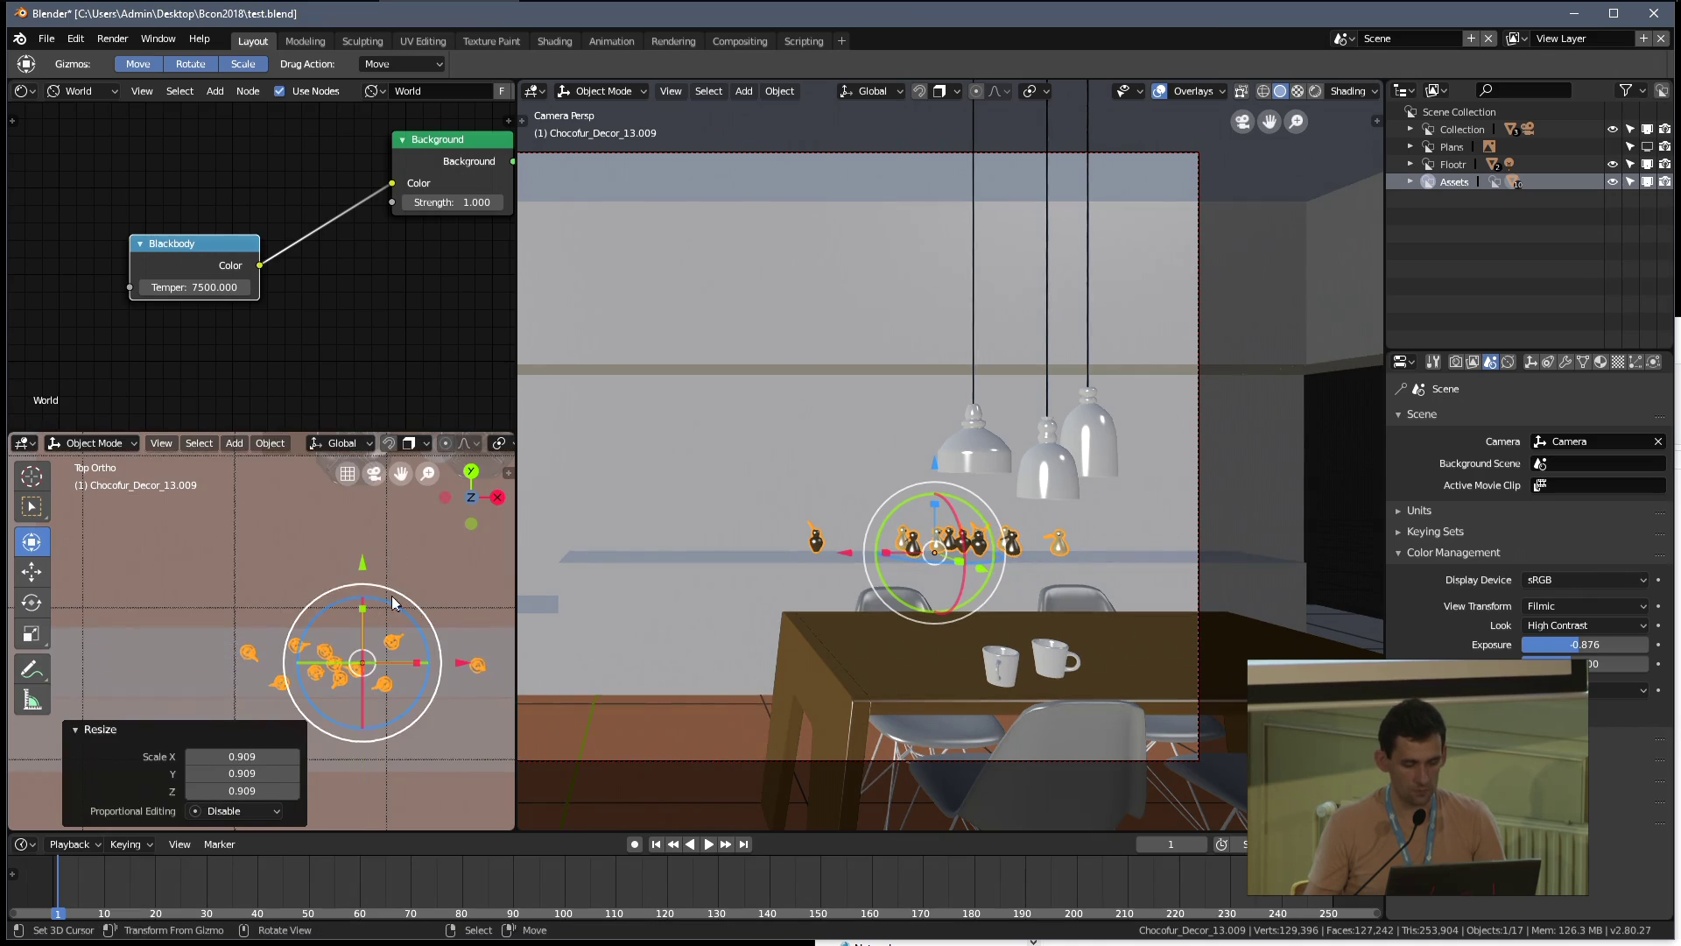
Move the decor figures -0.0282 m along Z and -0.507 m along X to settle them on the counter
shift+middle_drag(395, 603, 349, 577)
scroll(983, 527, up, 4)
key(g)
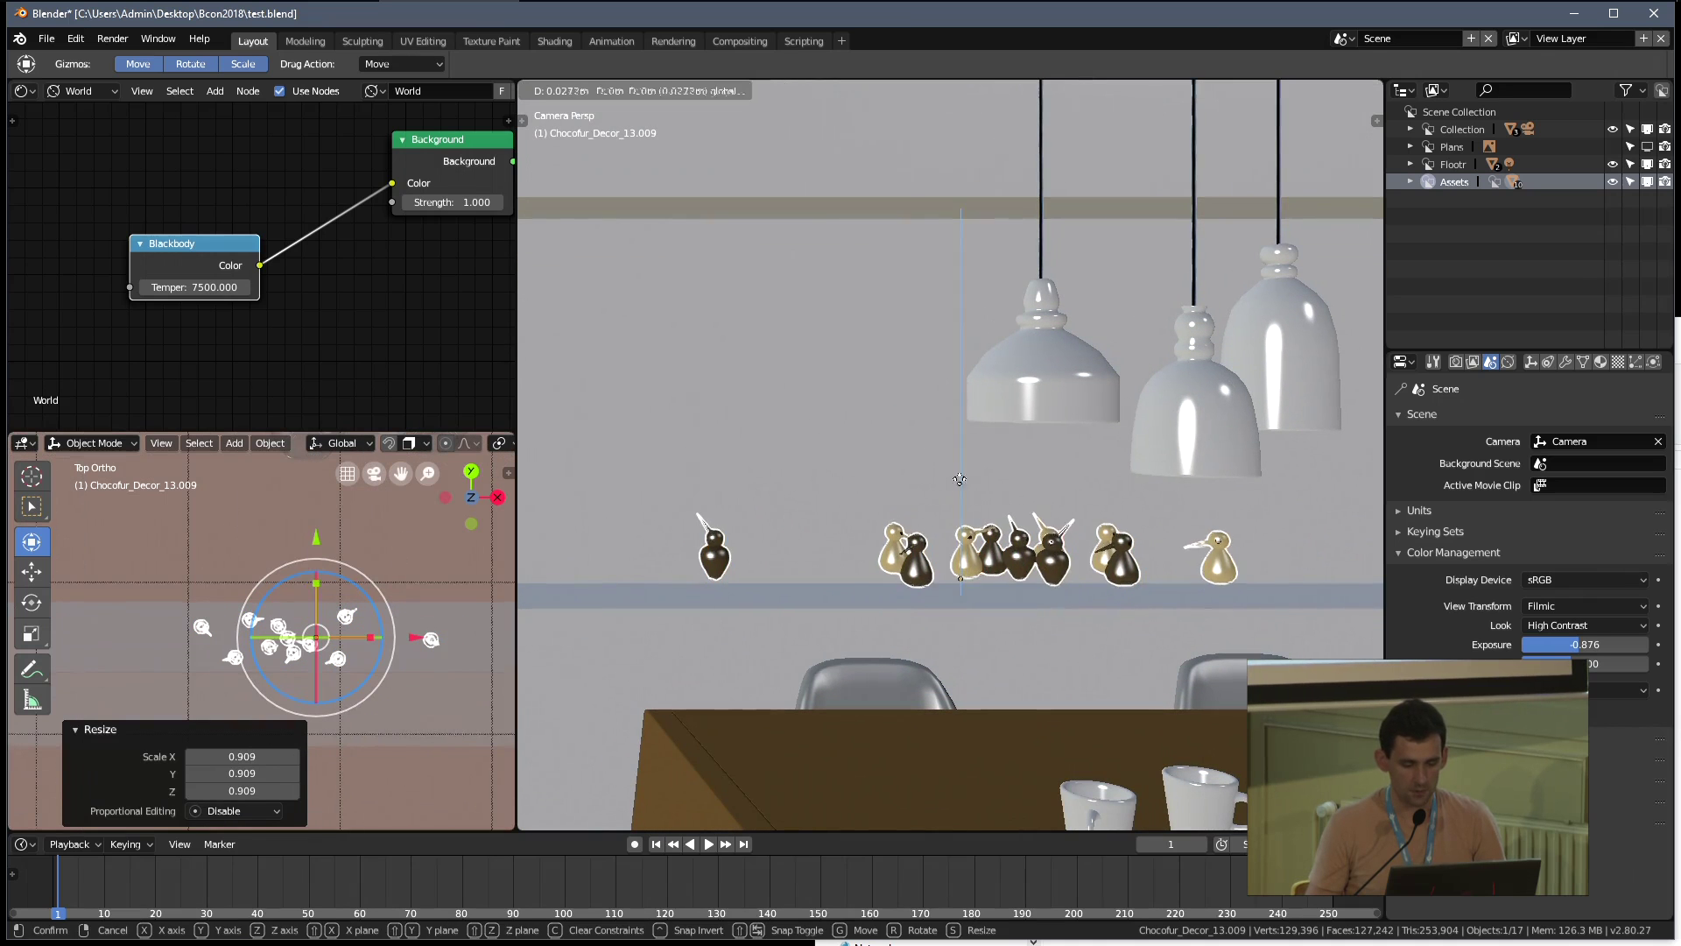
click(963, 663)
scroll(995, 628, down, 3)
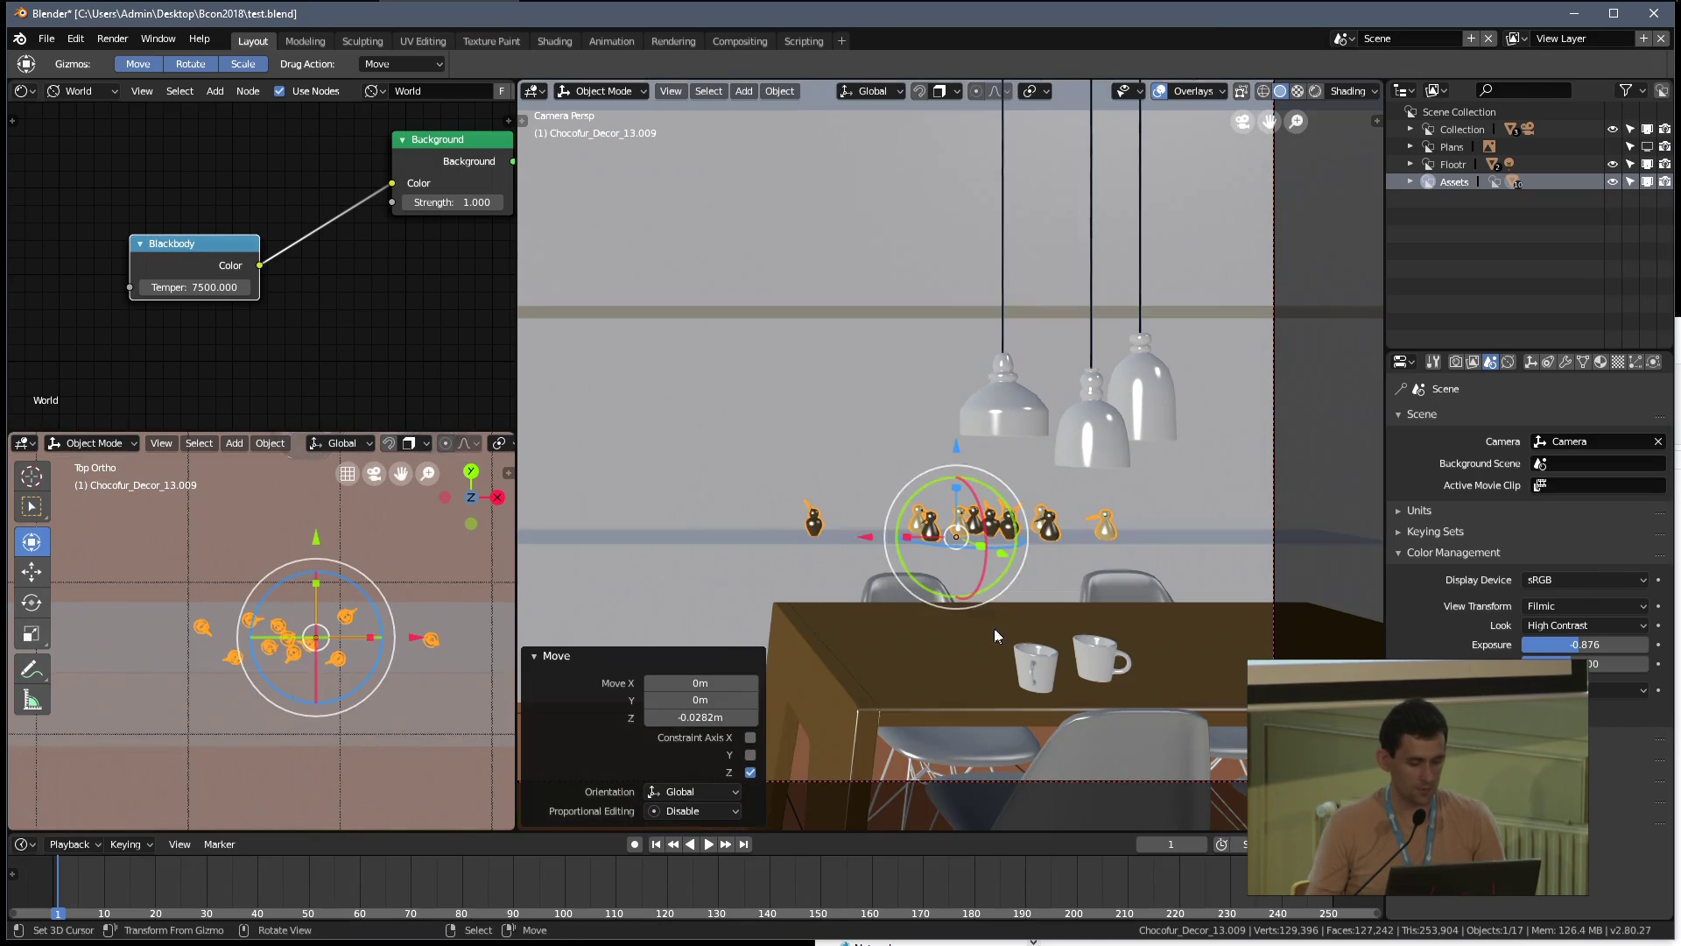
shift+middle_drag(937, 532, 967, 511)
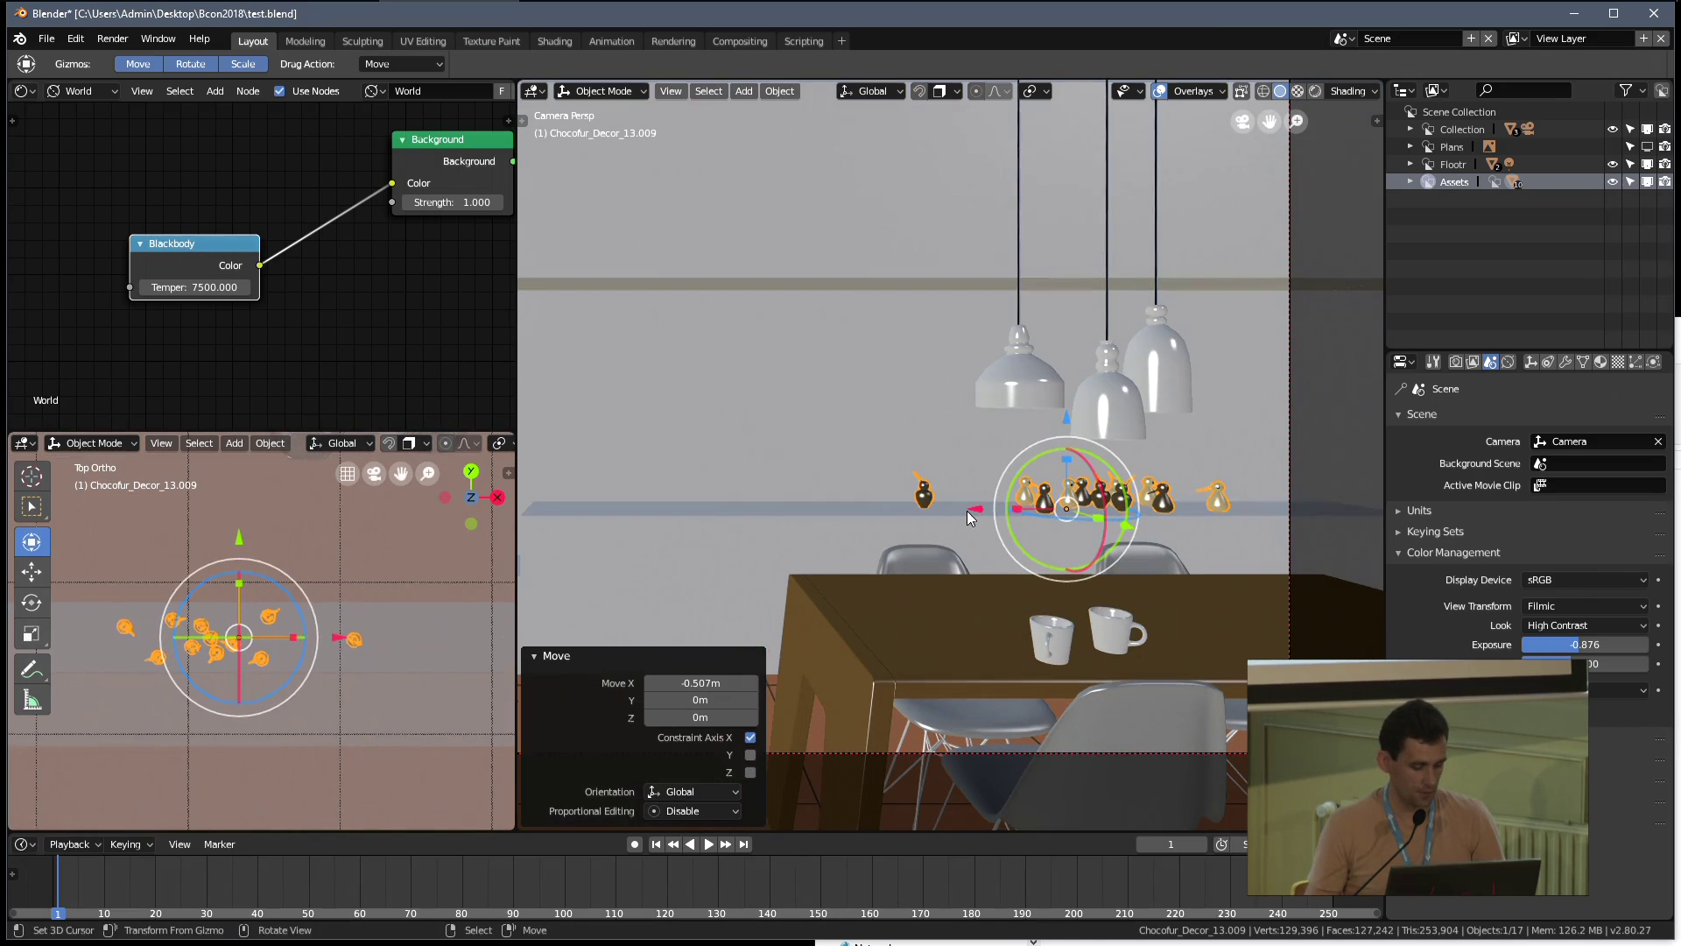
Raise the pendant lamps 0.0647 m along Z
key(alt+a)
click(1076, 400)
shift+middle_drag(1051, 355, 1026, 481)
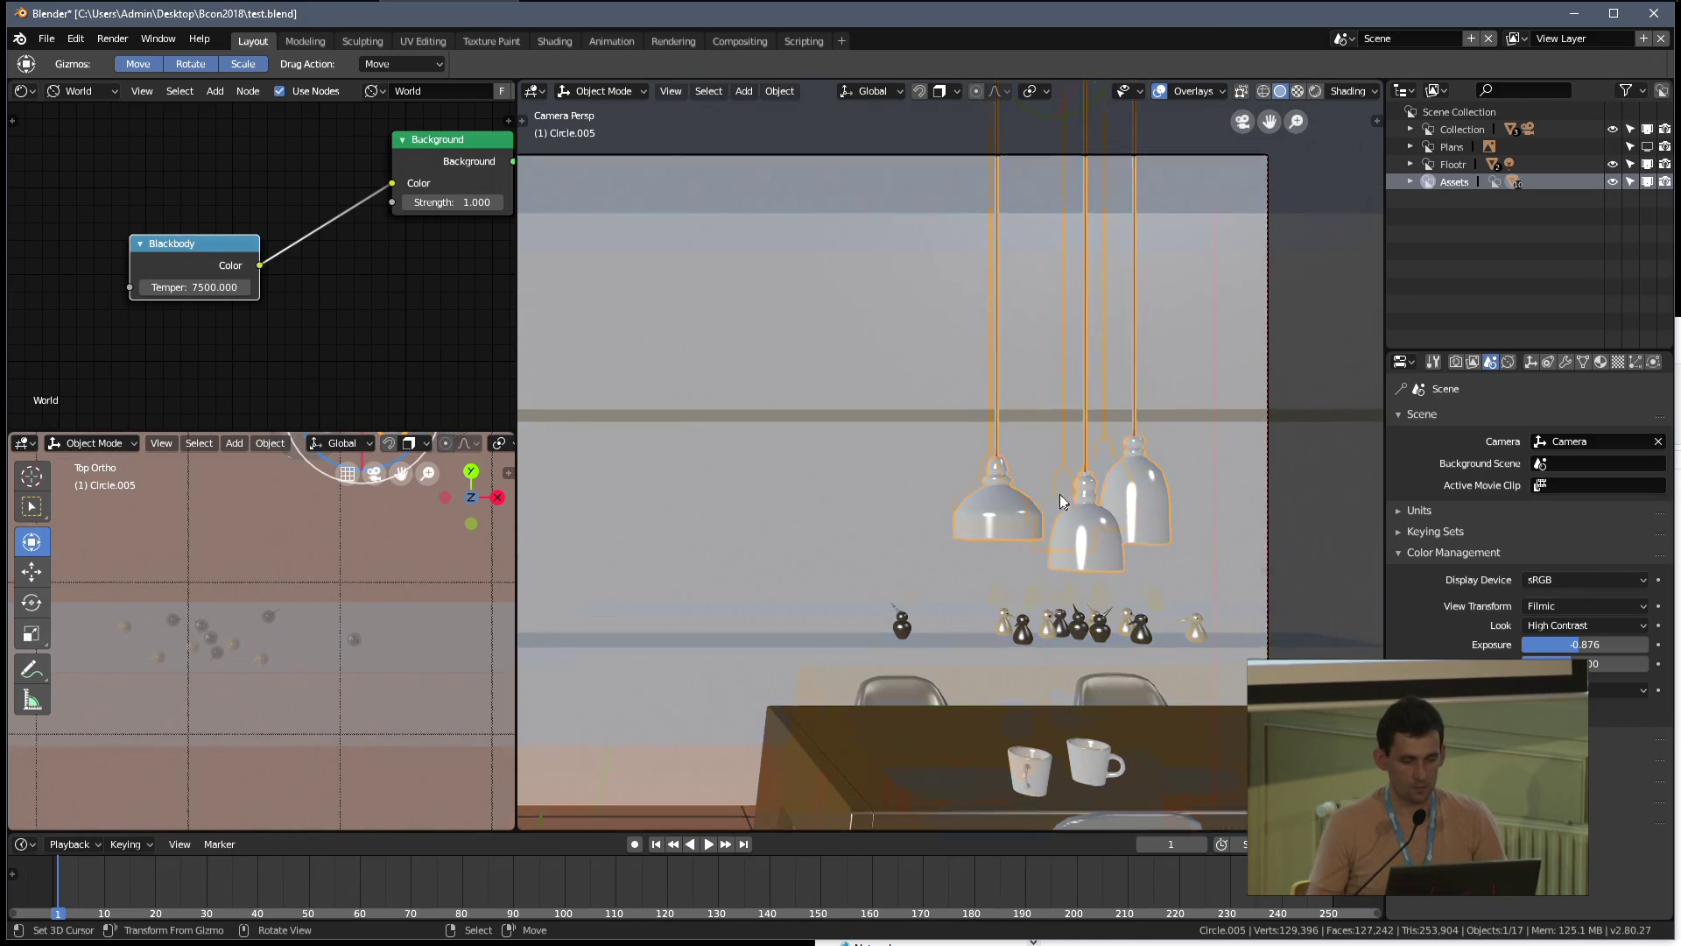
scroll(1059, 500, down, 3)
drag(1002, 236, 999, 225)
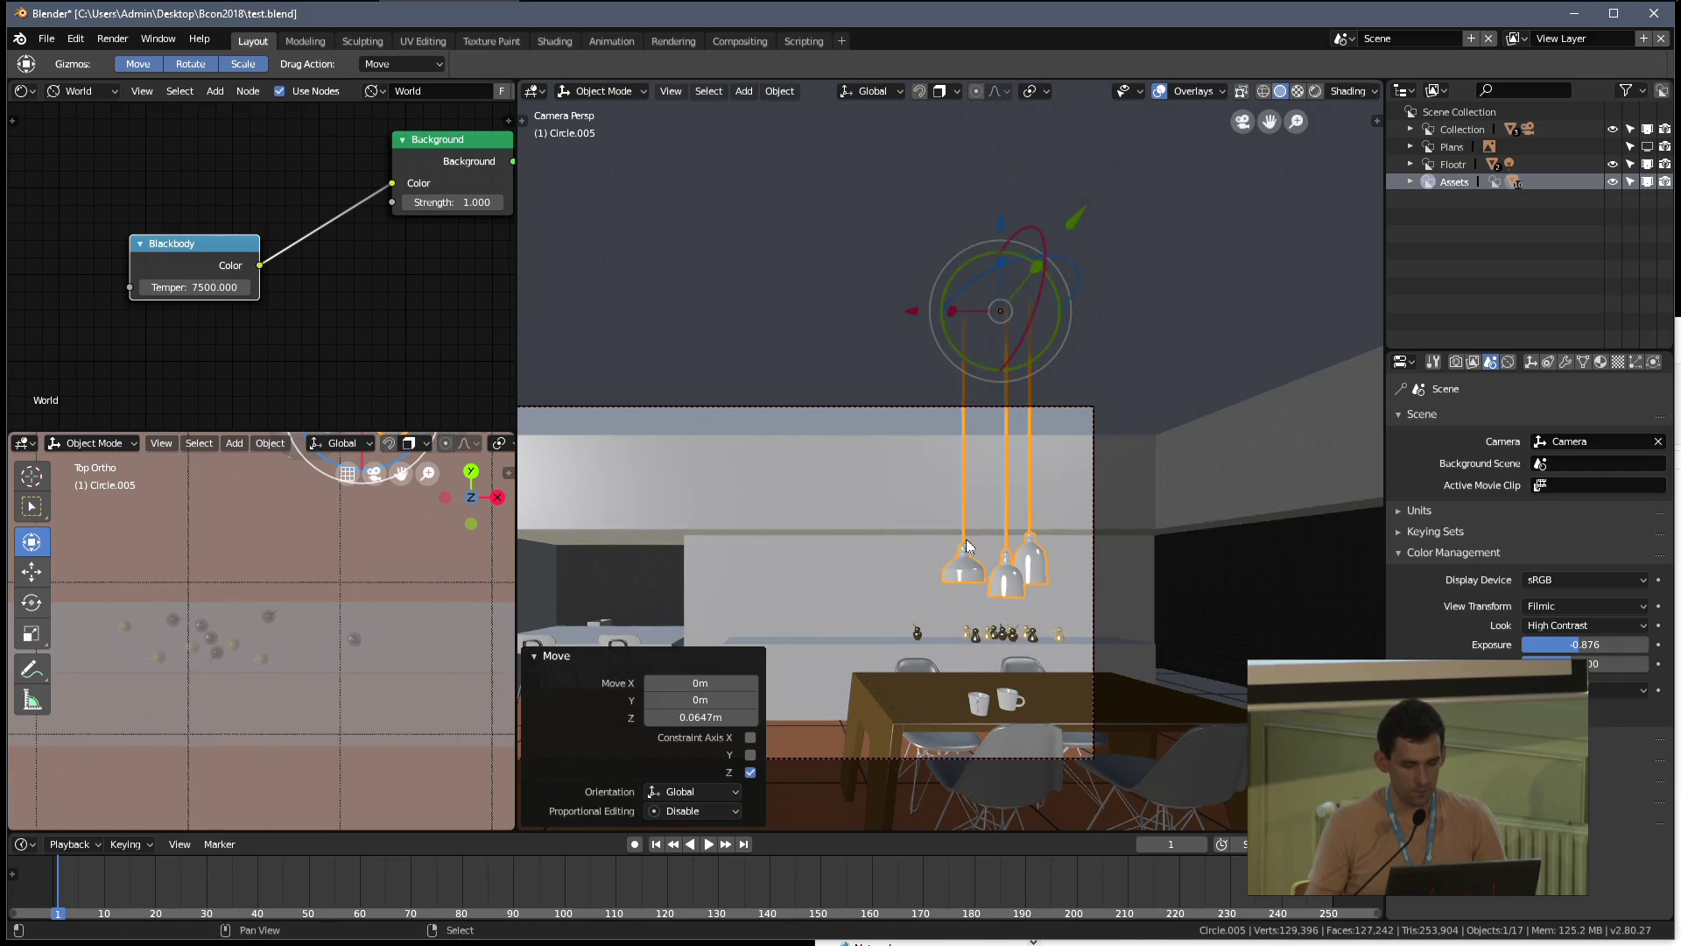
Move the rectangular box Chocofur_Free_Details_07_1 by -0.956 m along X and 3.72 m along Y, near the high chairs
shift+middle_drag(968, 552, 1111, 417)
scroll(322, 641, down, 5)
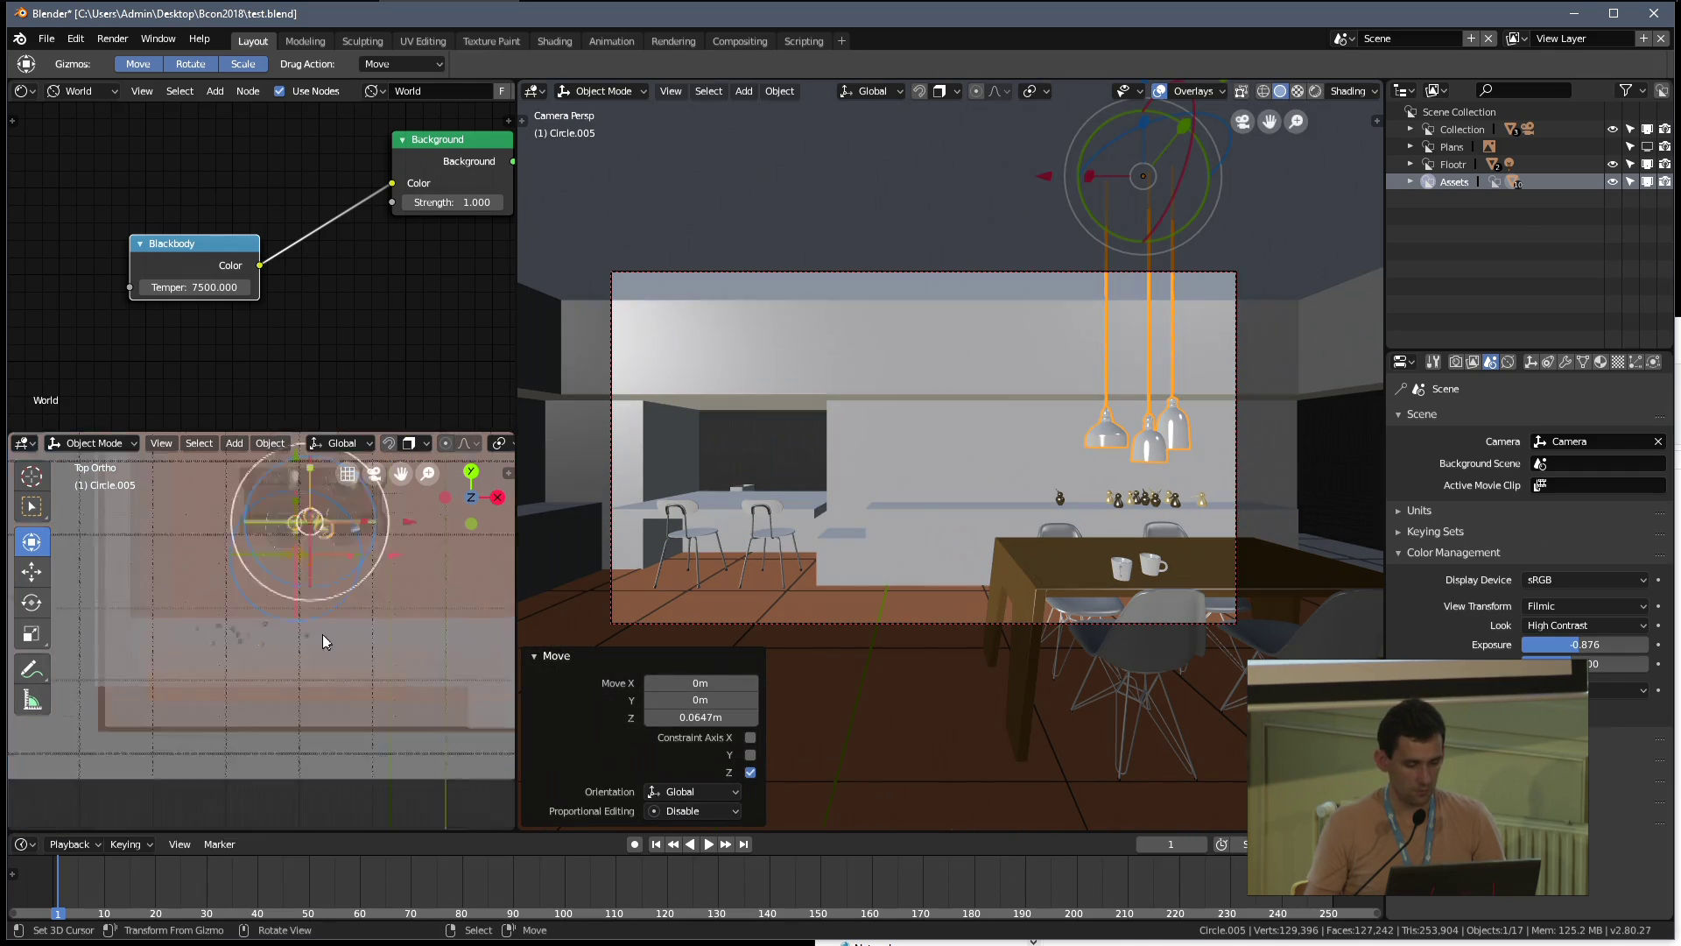
shift+middle_drag(456, 741, 353, 638)
scroll(402, 691, down, 3)
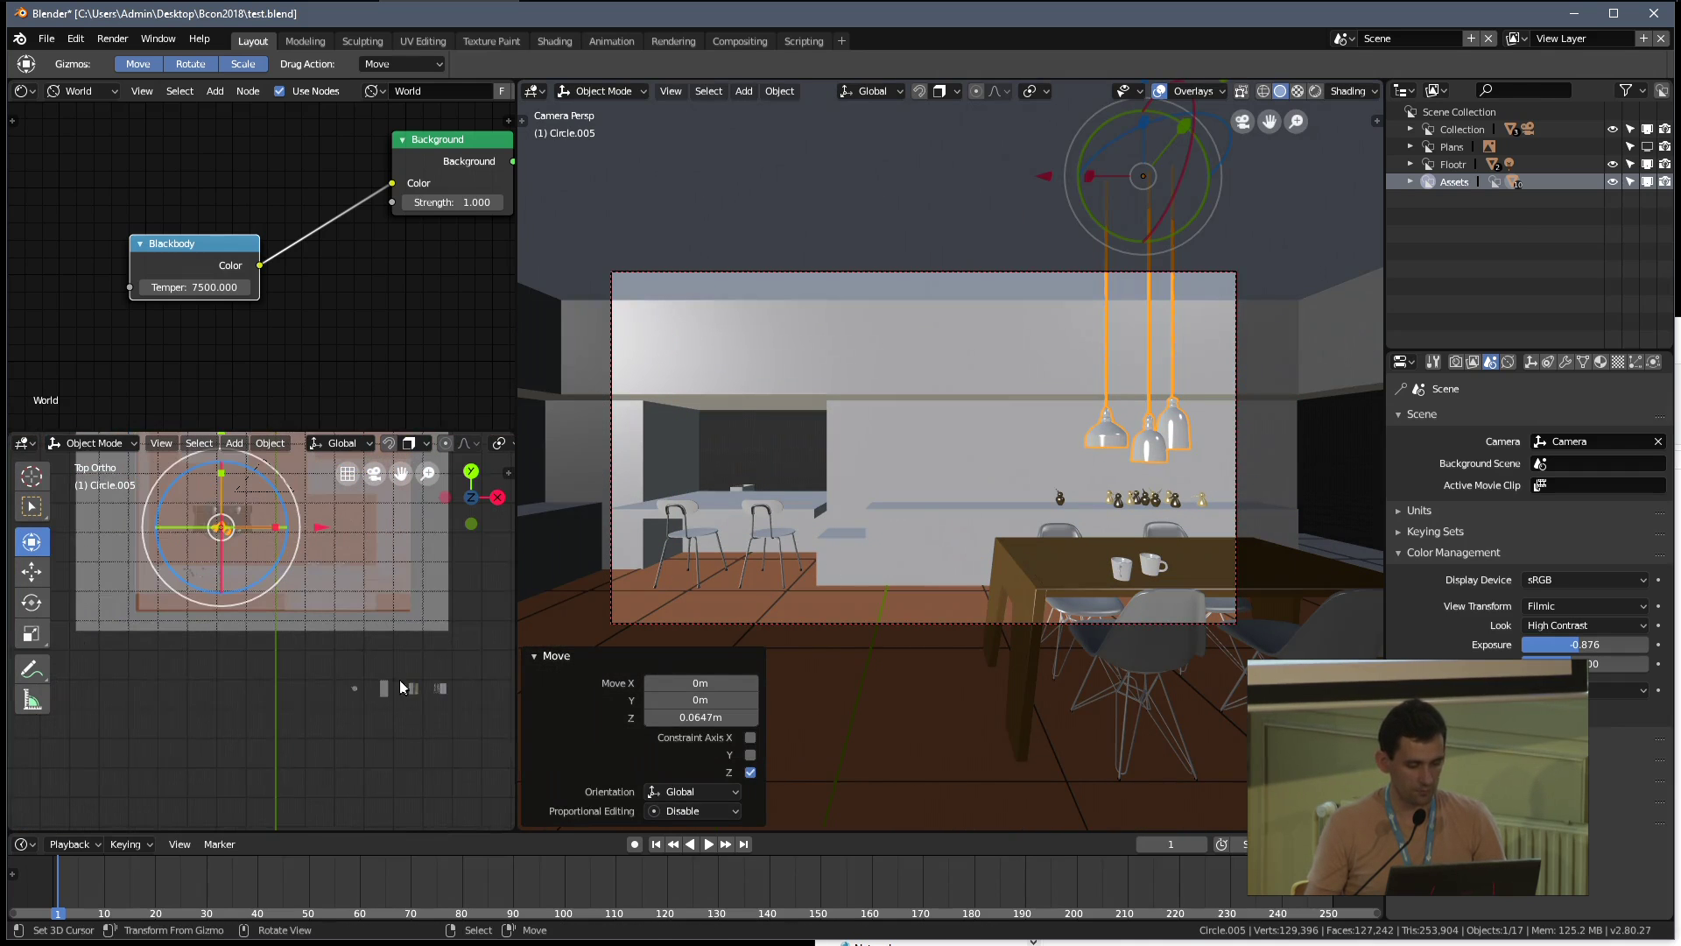
right_click(390, 693)
scroll(437, 701, up, 4)
shift+middle_drag(456, 734, 326, 799)
key(KP_7)
scroll(348, 652, down, 2)
key(g)
click(264, 511)
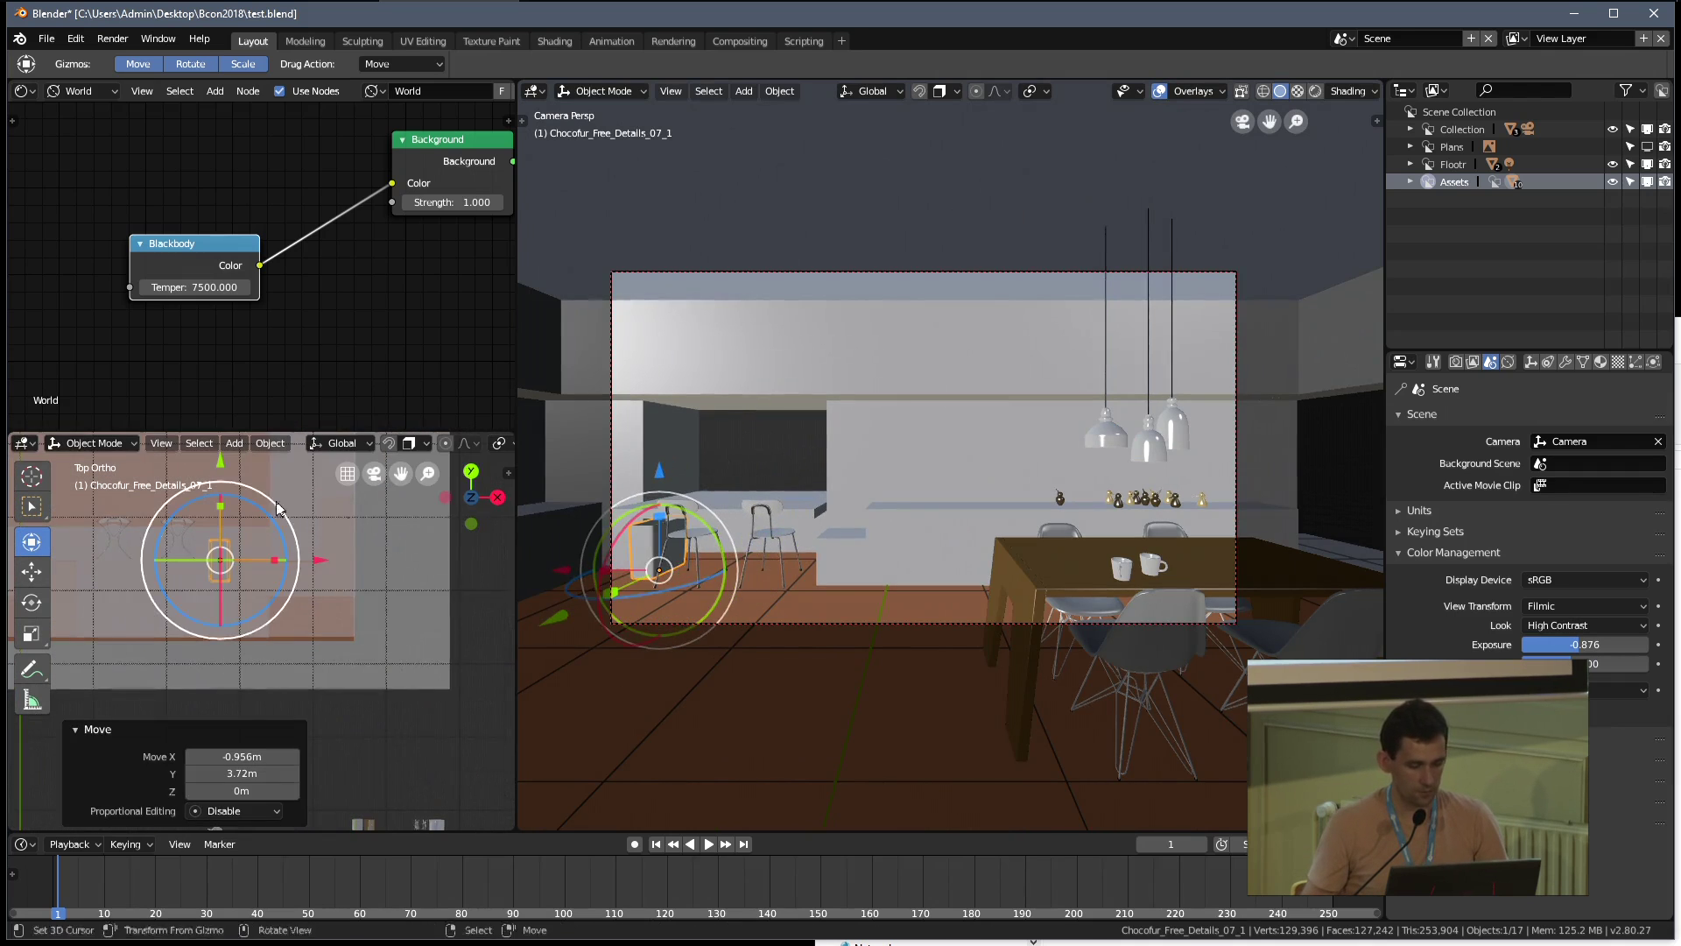
Scale the rectangular box beside the high chairs by 0.739
scroll(653, 455, up, 2)
shift+middle_drag(748, 563, 806, 521)
scroll(806, 520, up, 2)
key(s)
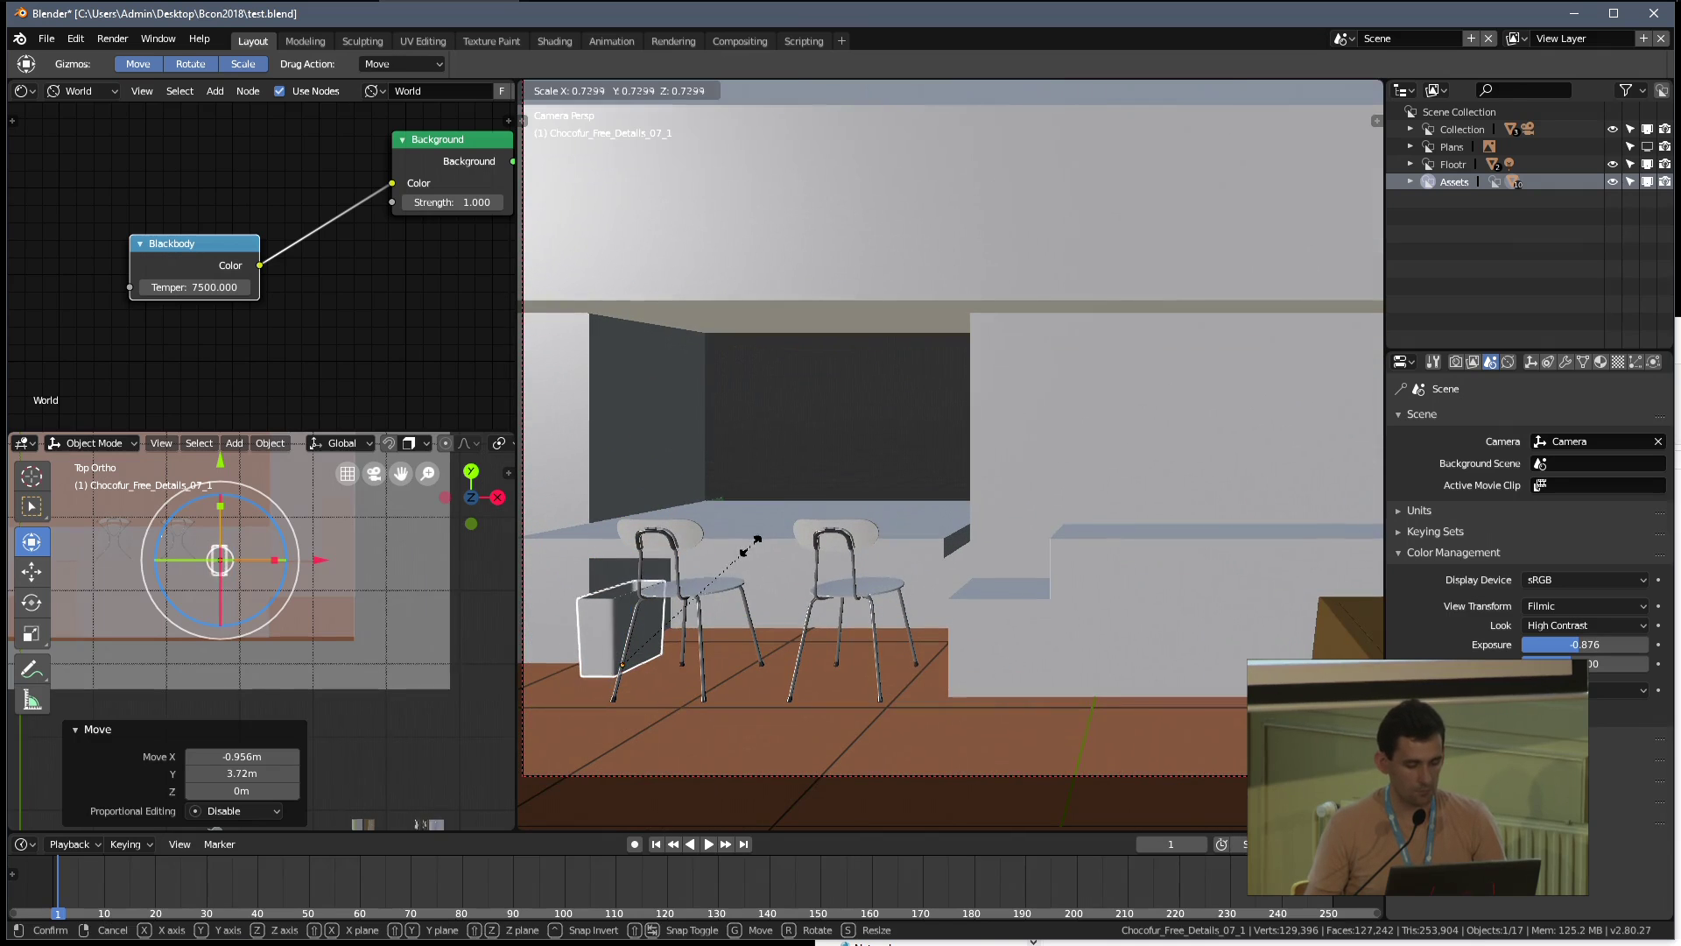
click(747, 552)
Move the rectangular box 0.027 m along X and -0.233 m along Y, towards the counter
shift+middle_drag(623, 663, 754, 602)
scroll(754, 602, up, 2)
scroll(338, 573, up, 3)
shift+middle_drag(275, 572, 301, 606)
scroll(301, 606, up, 4)
shift+middle_drag(677, 638, 803, 581)
shift+middle_drag(346, 573, 313, 613)
scroll(313, 613, up, 1)
key(g)
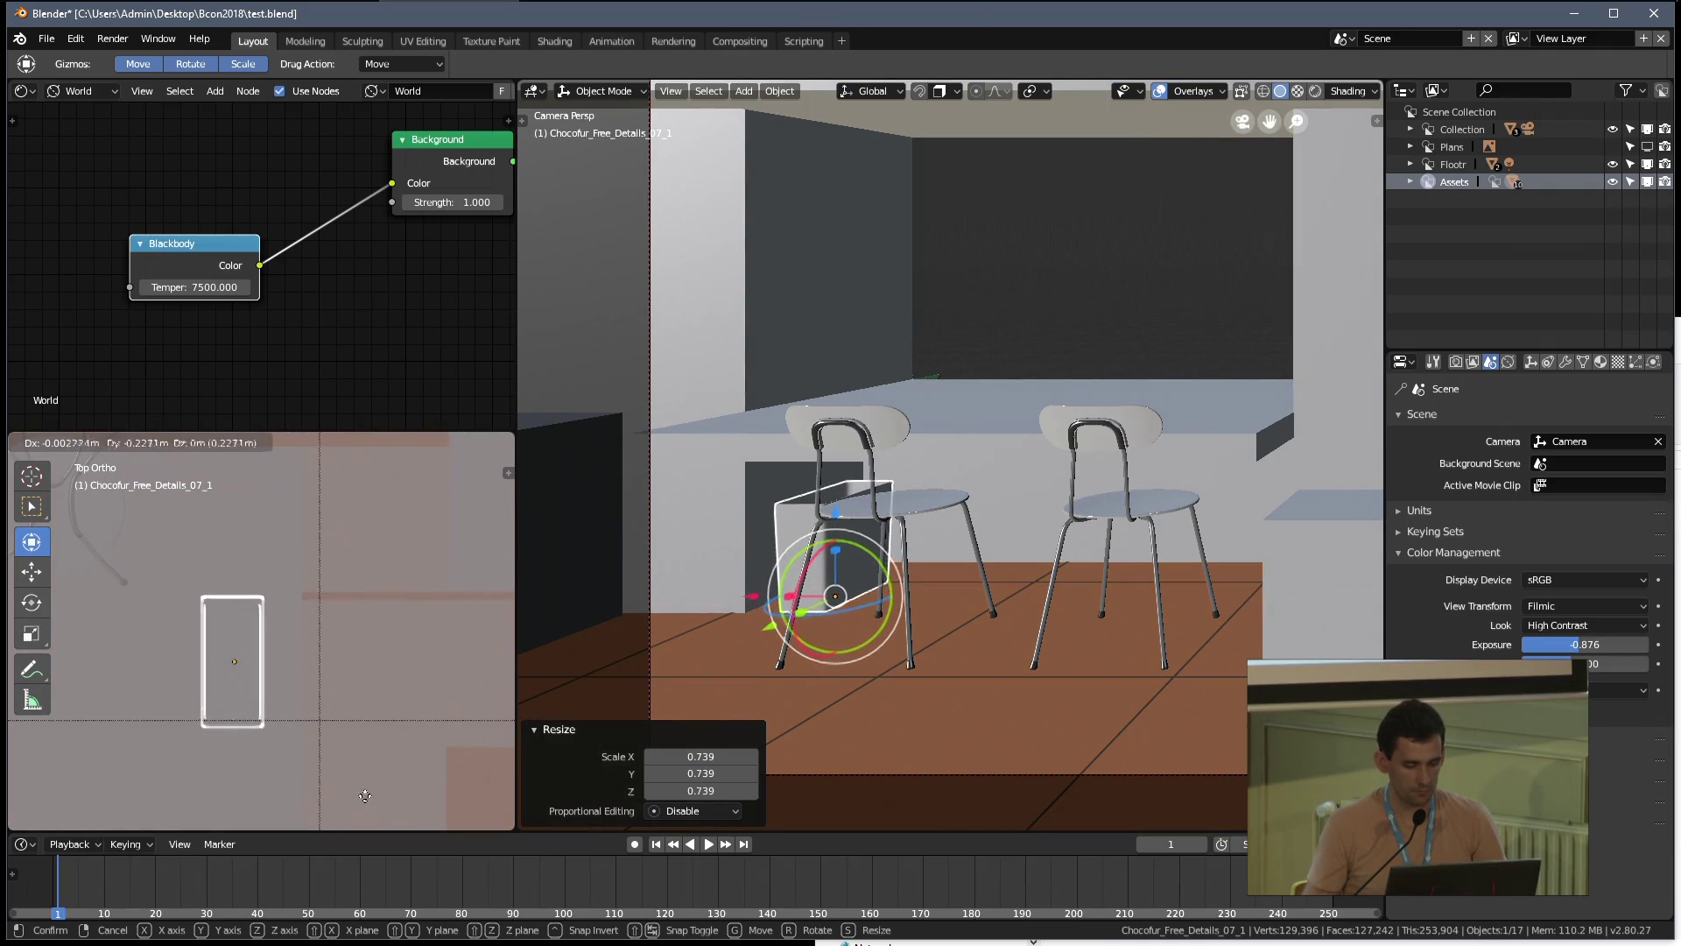
click(332, 743)
Move the rectangular box -0.00134 m along Z at floor level
scroll(834, 550, up, 2)
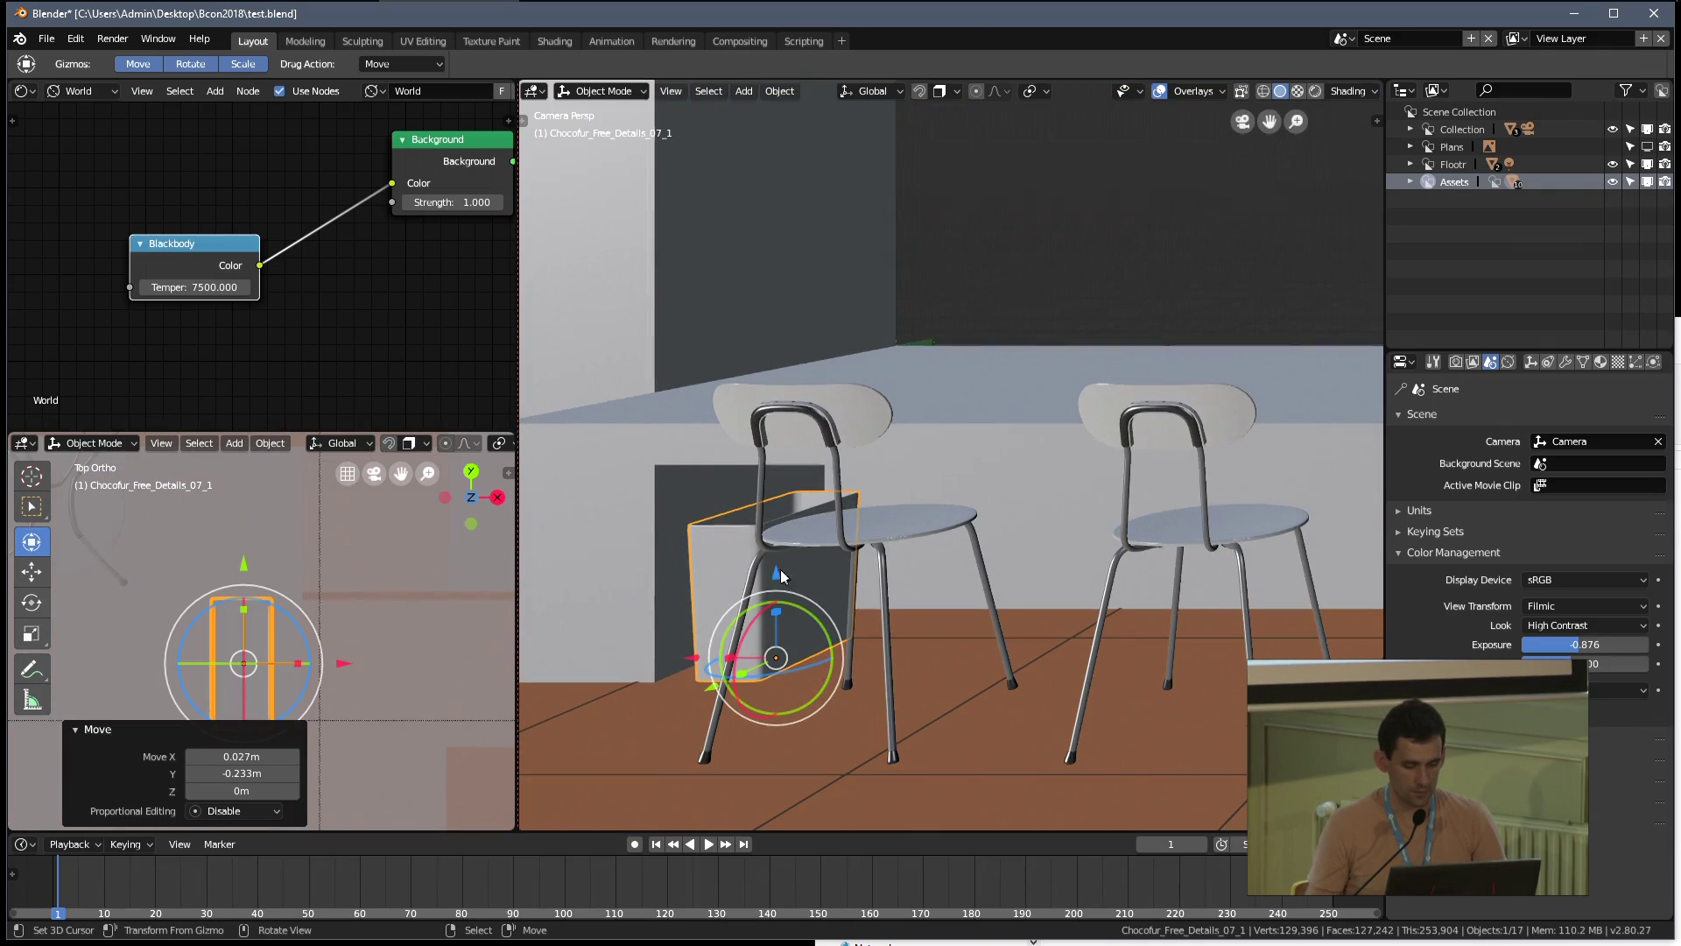
key(g)
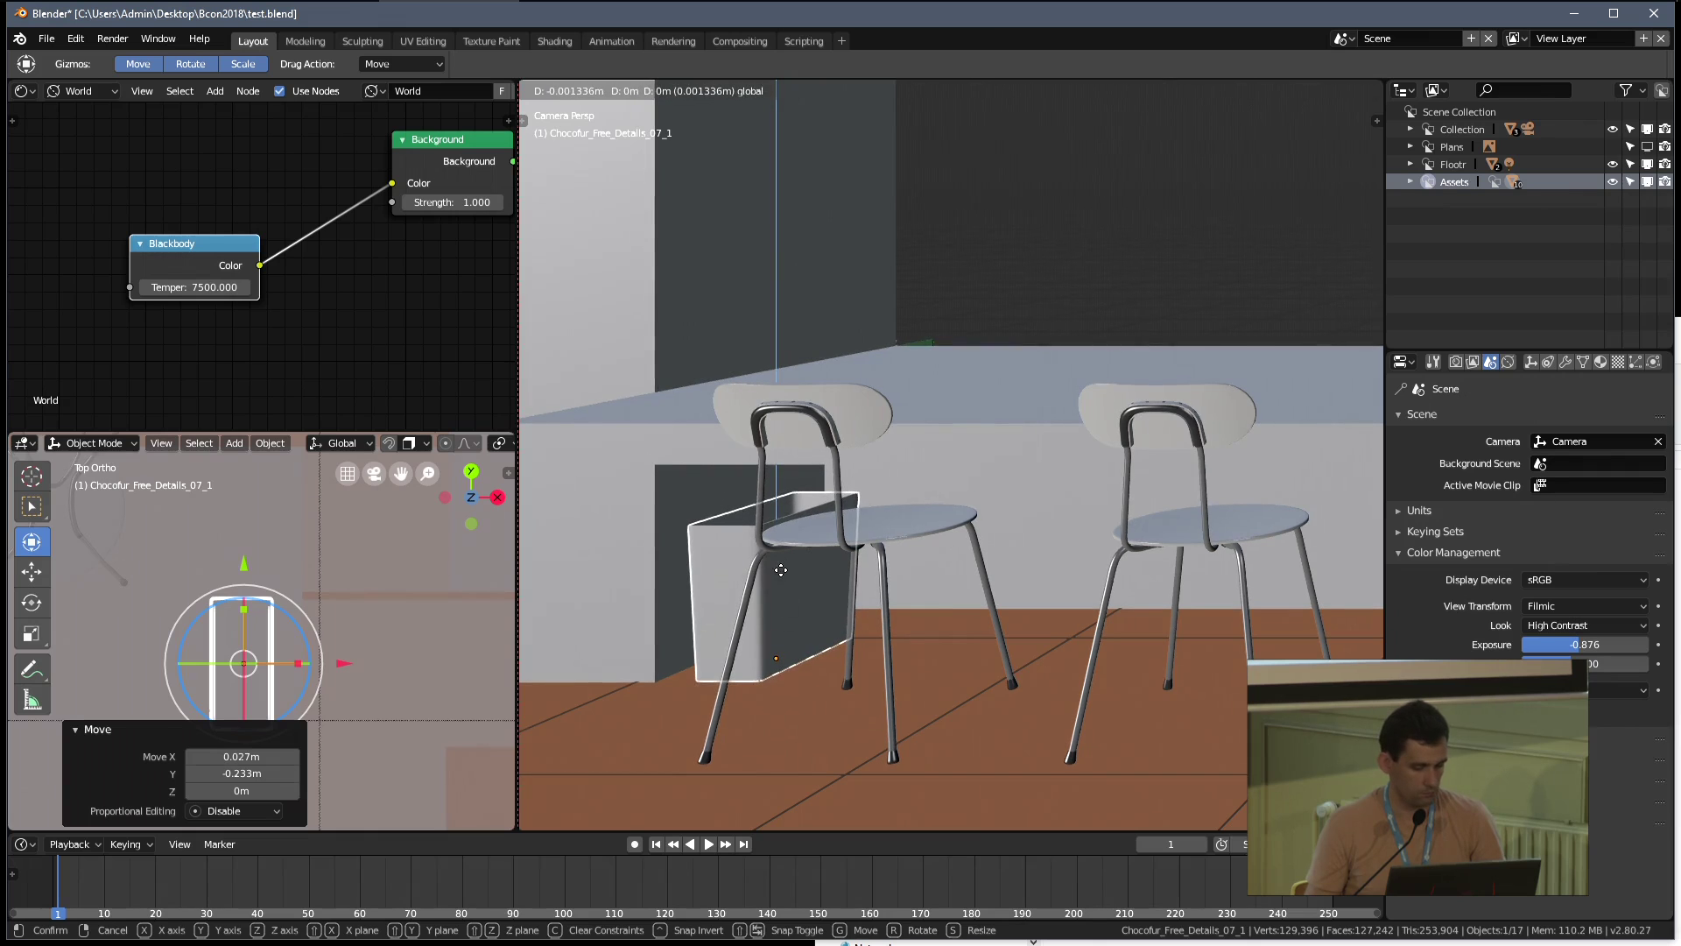
click(781, 570)
scroll(752, 580, down, 6)
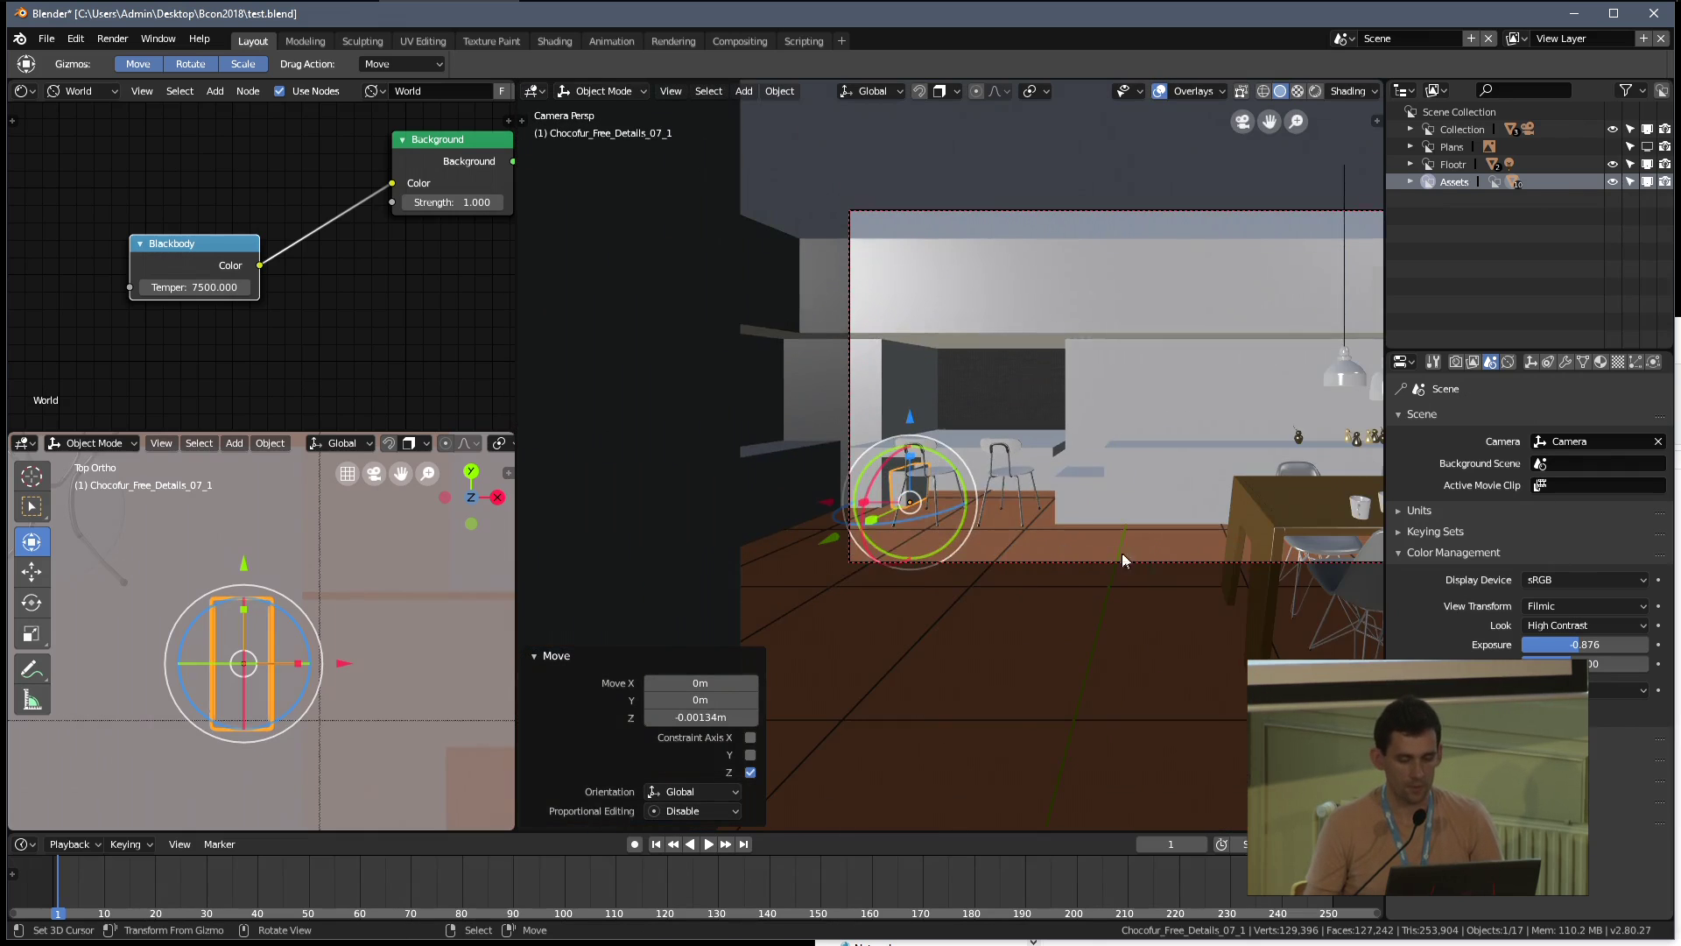
Move the small object Chocofur_Free_Details_43.001 by -1.41 m along X and 3.49 m along Y to the kitchen area
shift+middle_drag(1122, 554, 895, 564)
scroll(423, 602, down, 9)
shift+middle_drag(277, 702, 320, 569)
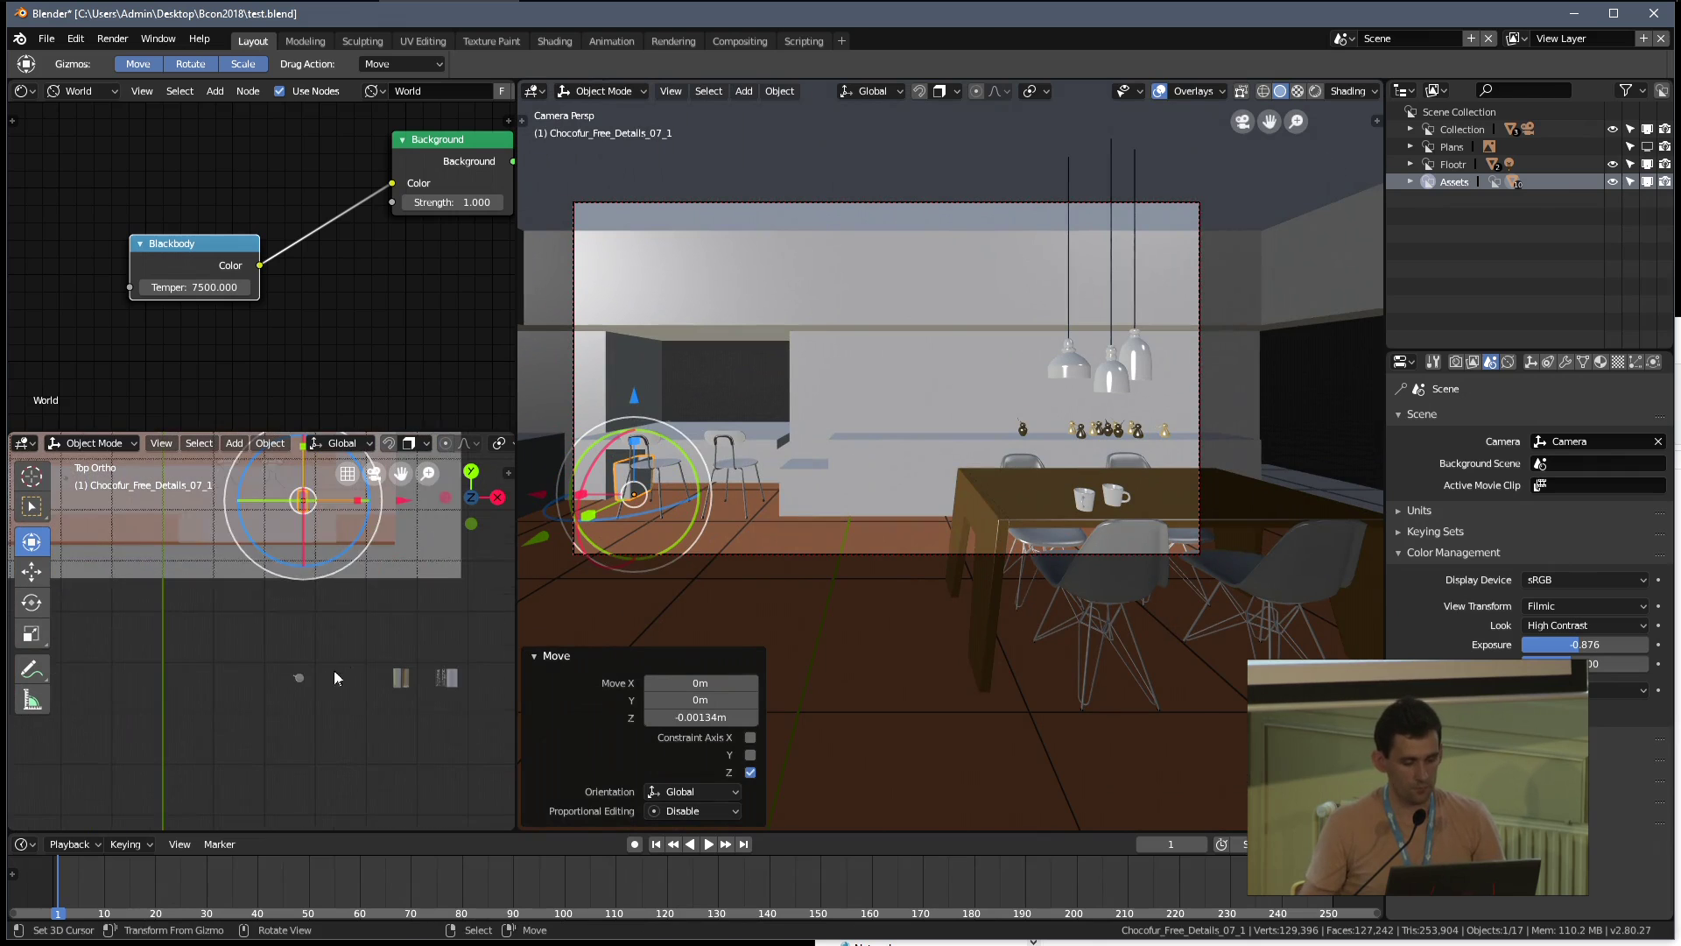
right_click(297, 677)
shift+middle_drag(338, 645, 320, 718)
key(g)
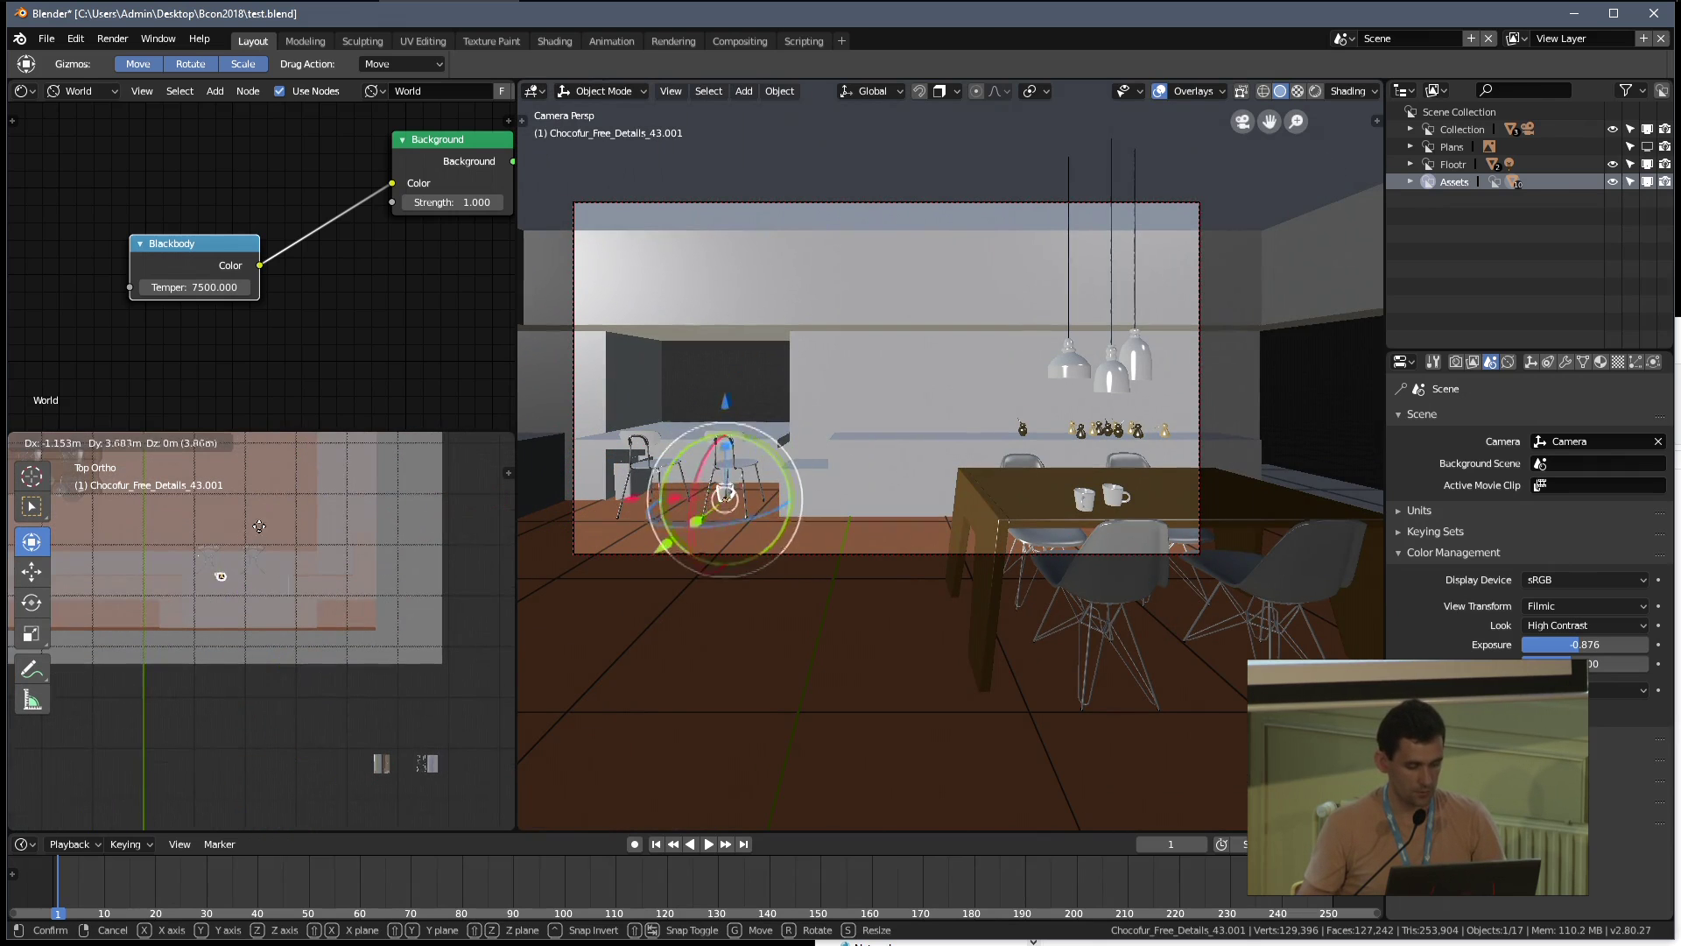
click(246, 541)
scroll(591, 431, up, 5)
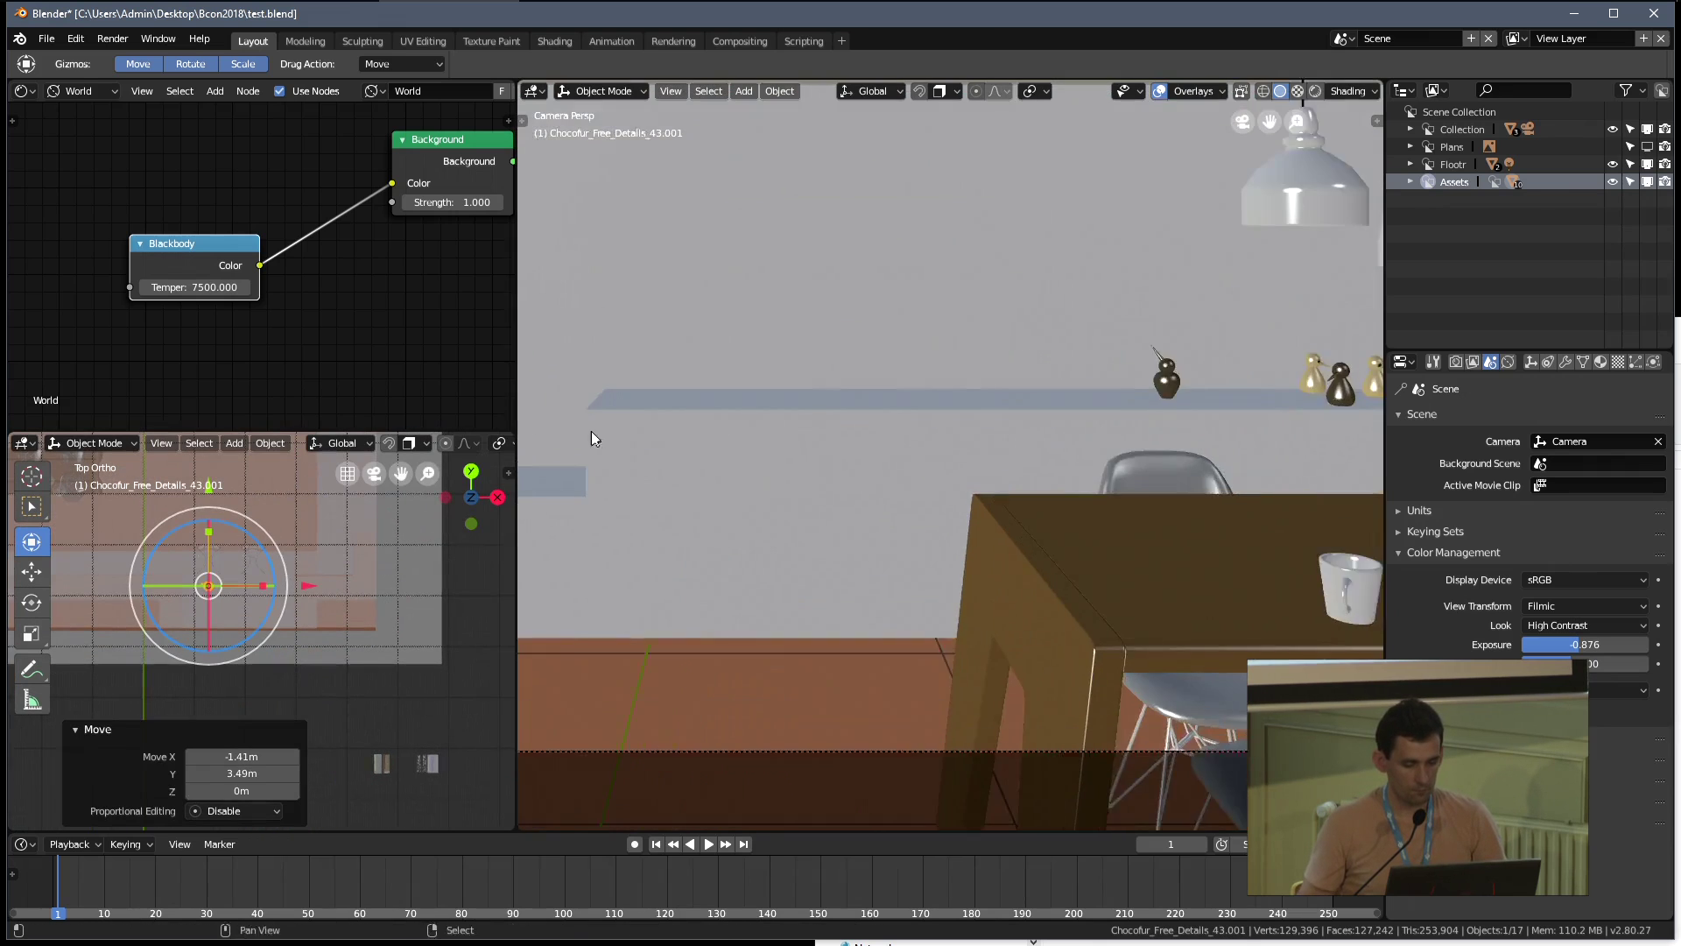
shift+middle_drag(591, 431, 1069, 491)
scroll(871, 524, up, 2)
key(r)
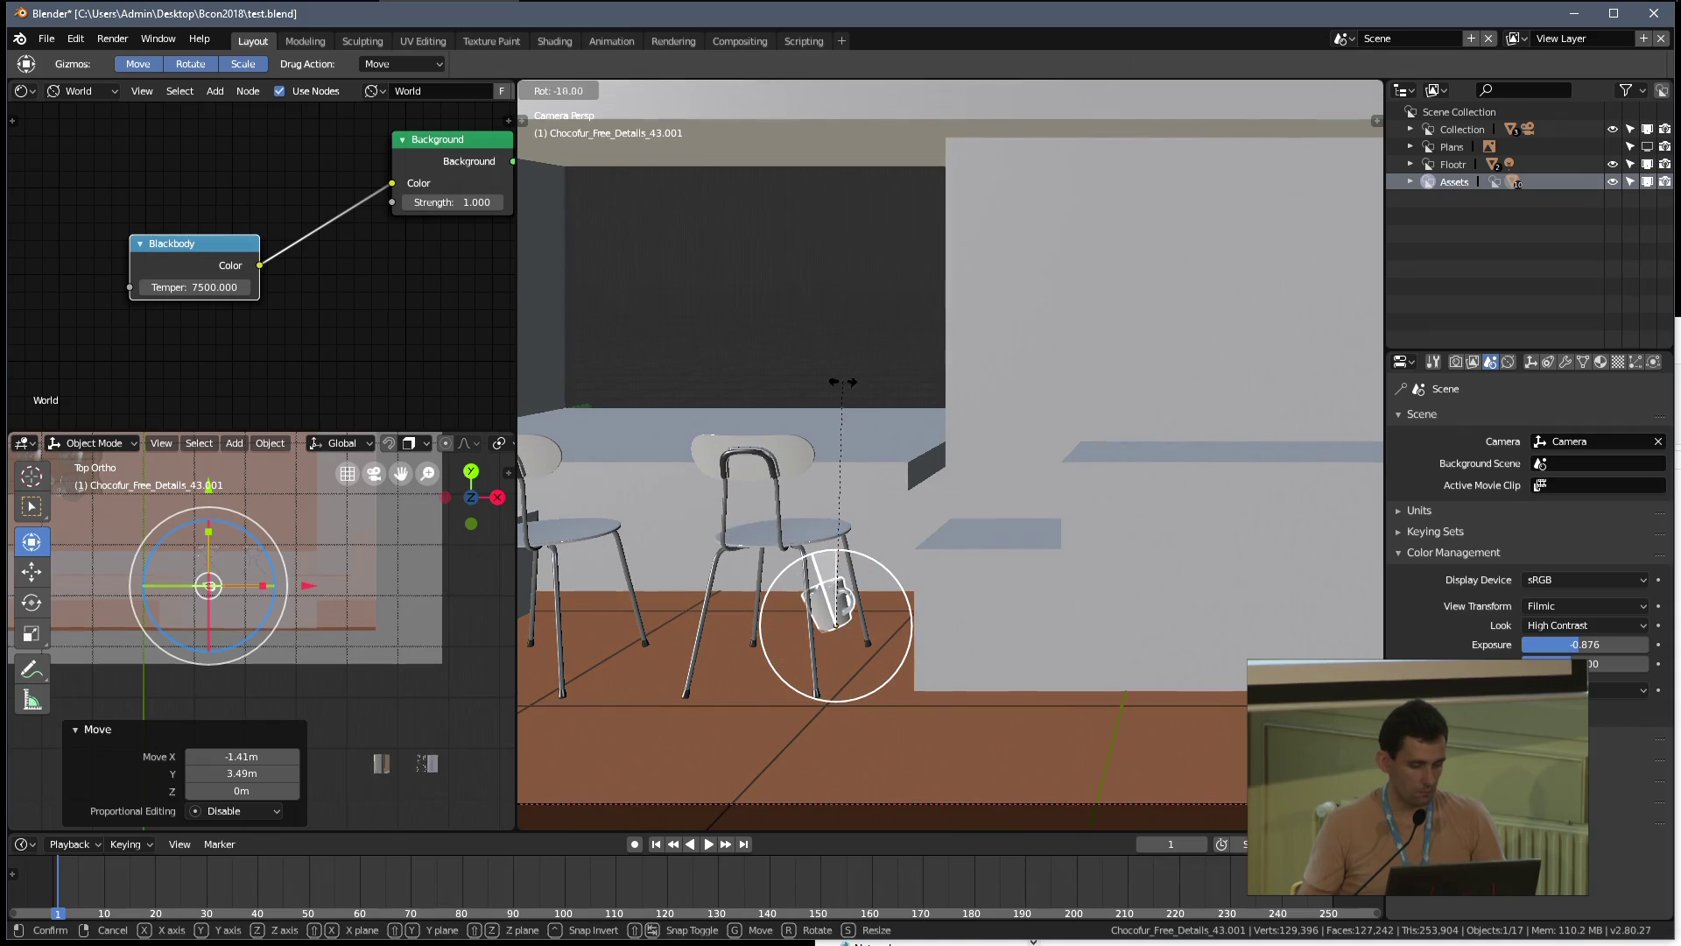
click(834, 441)
key(ctrl+z)
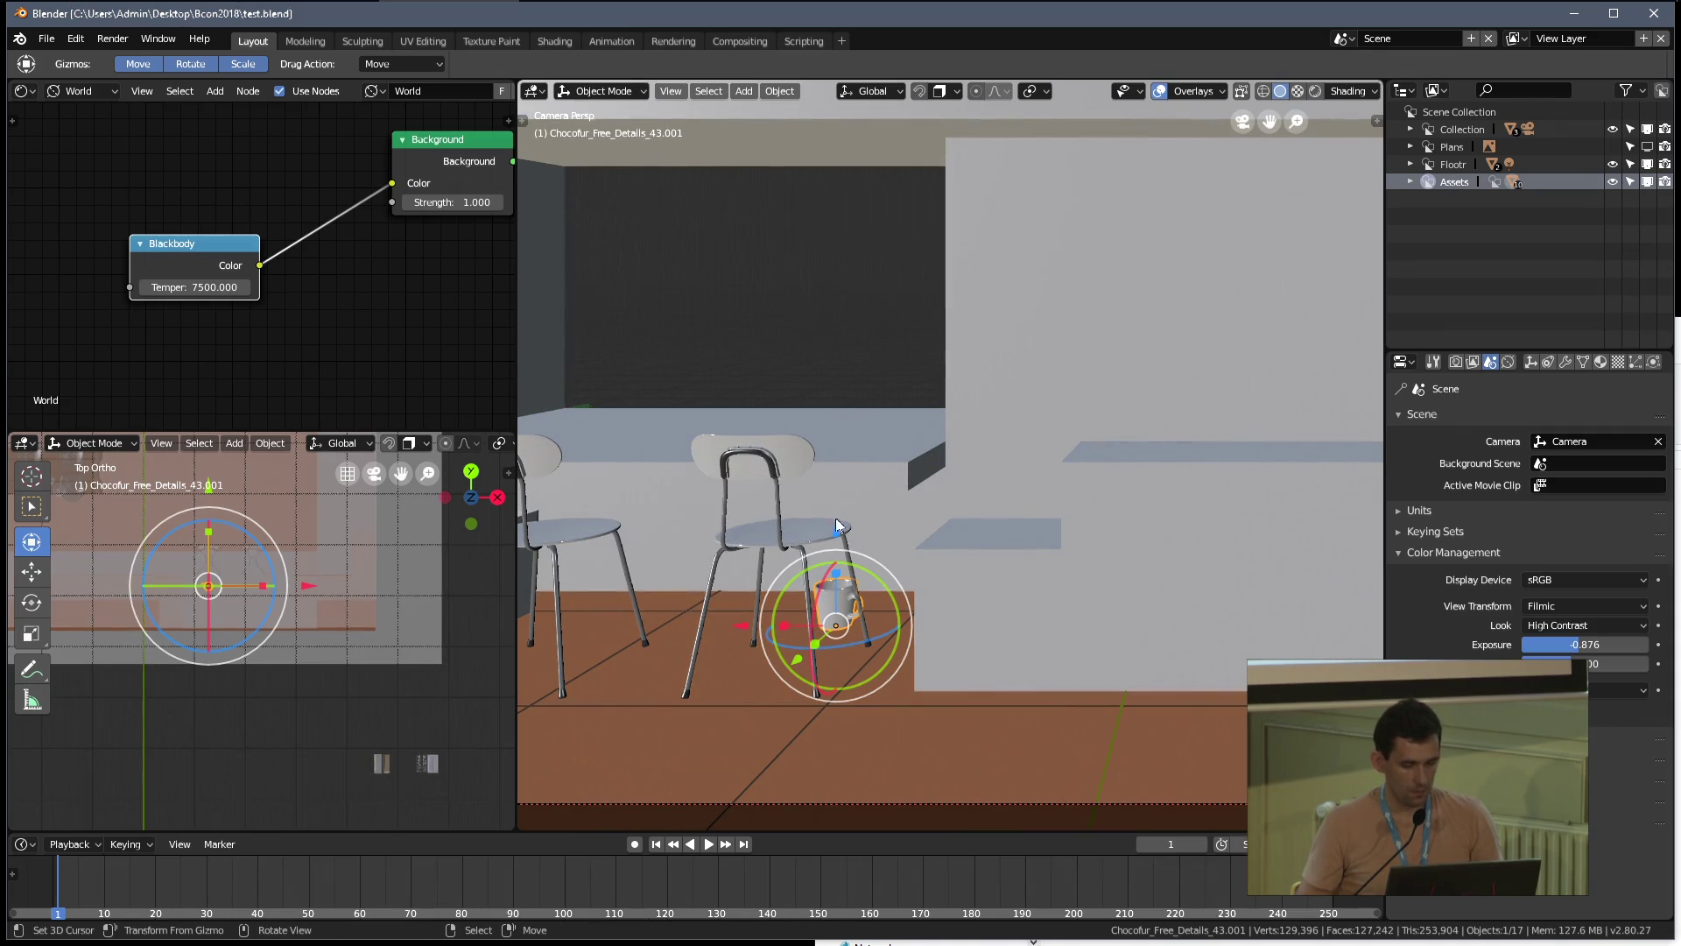
Raise the mug 0.787 m along Z to the kitchen counter's height and adjust its overall scale
drag(837, 529, 828, 524)
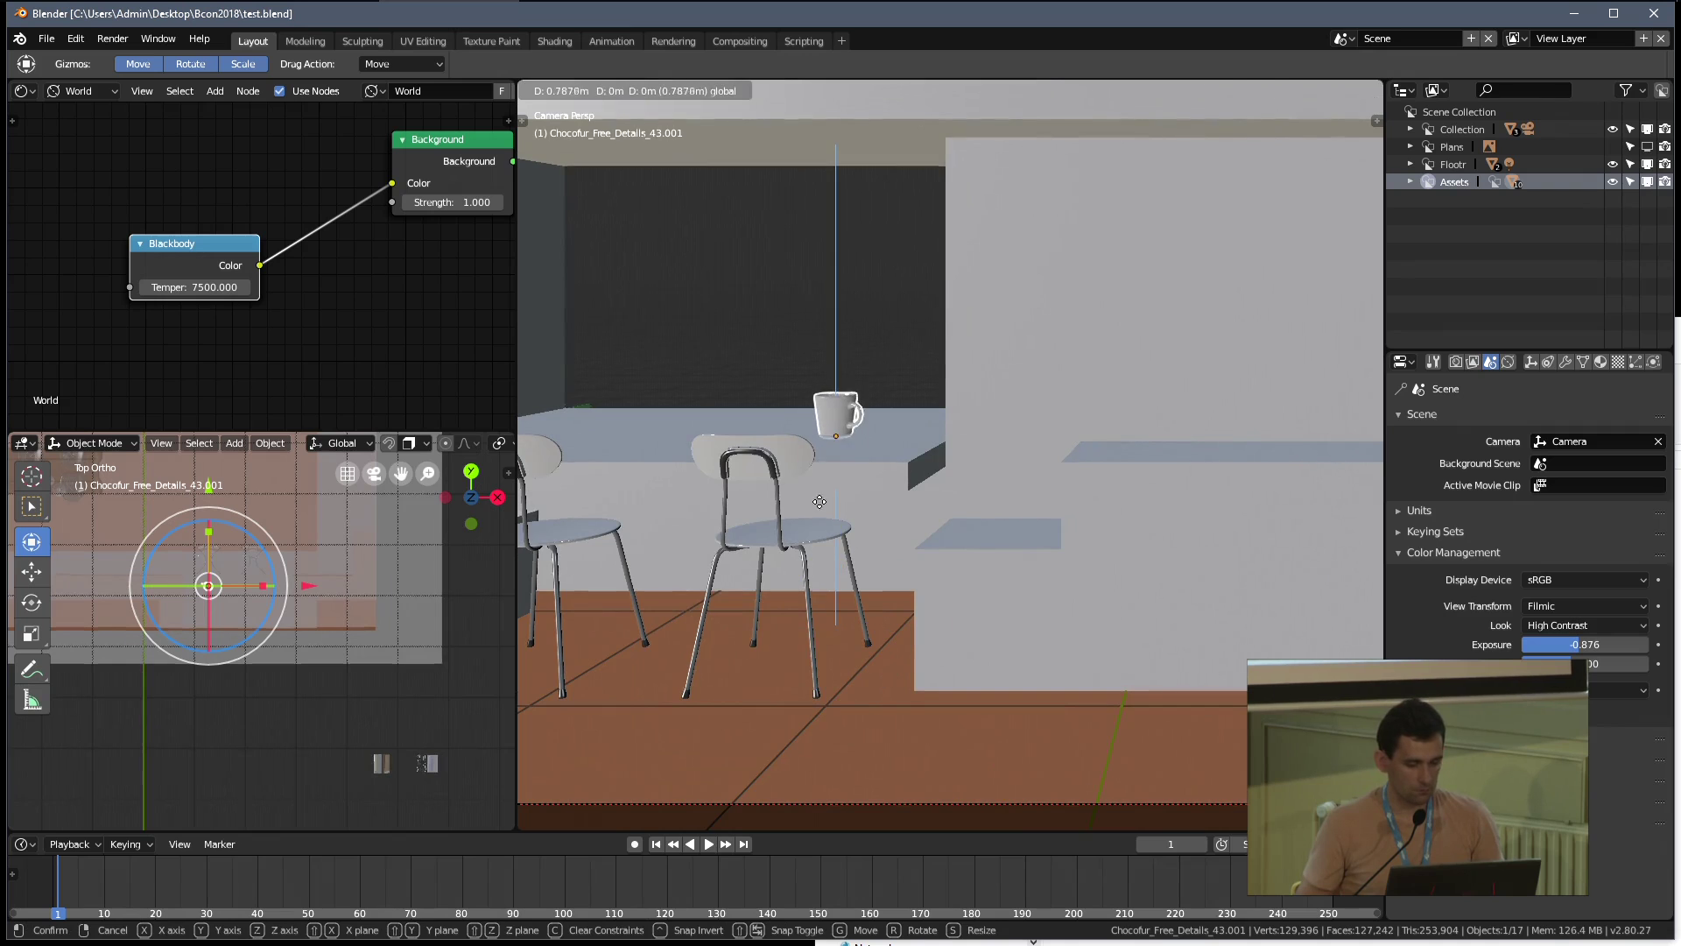
click(820, 501)
scroll(969, 407, up, 3)
key(s)
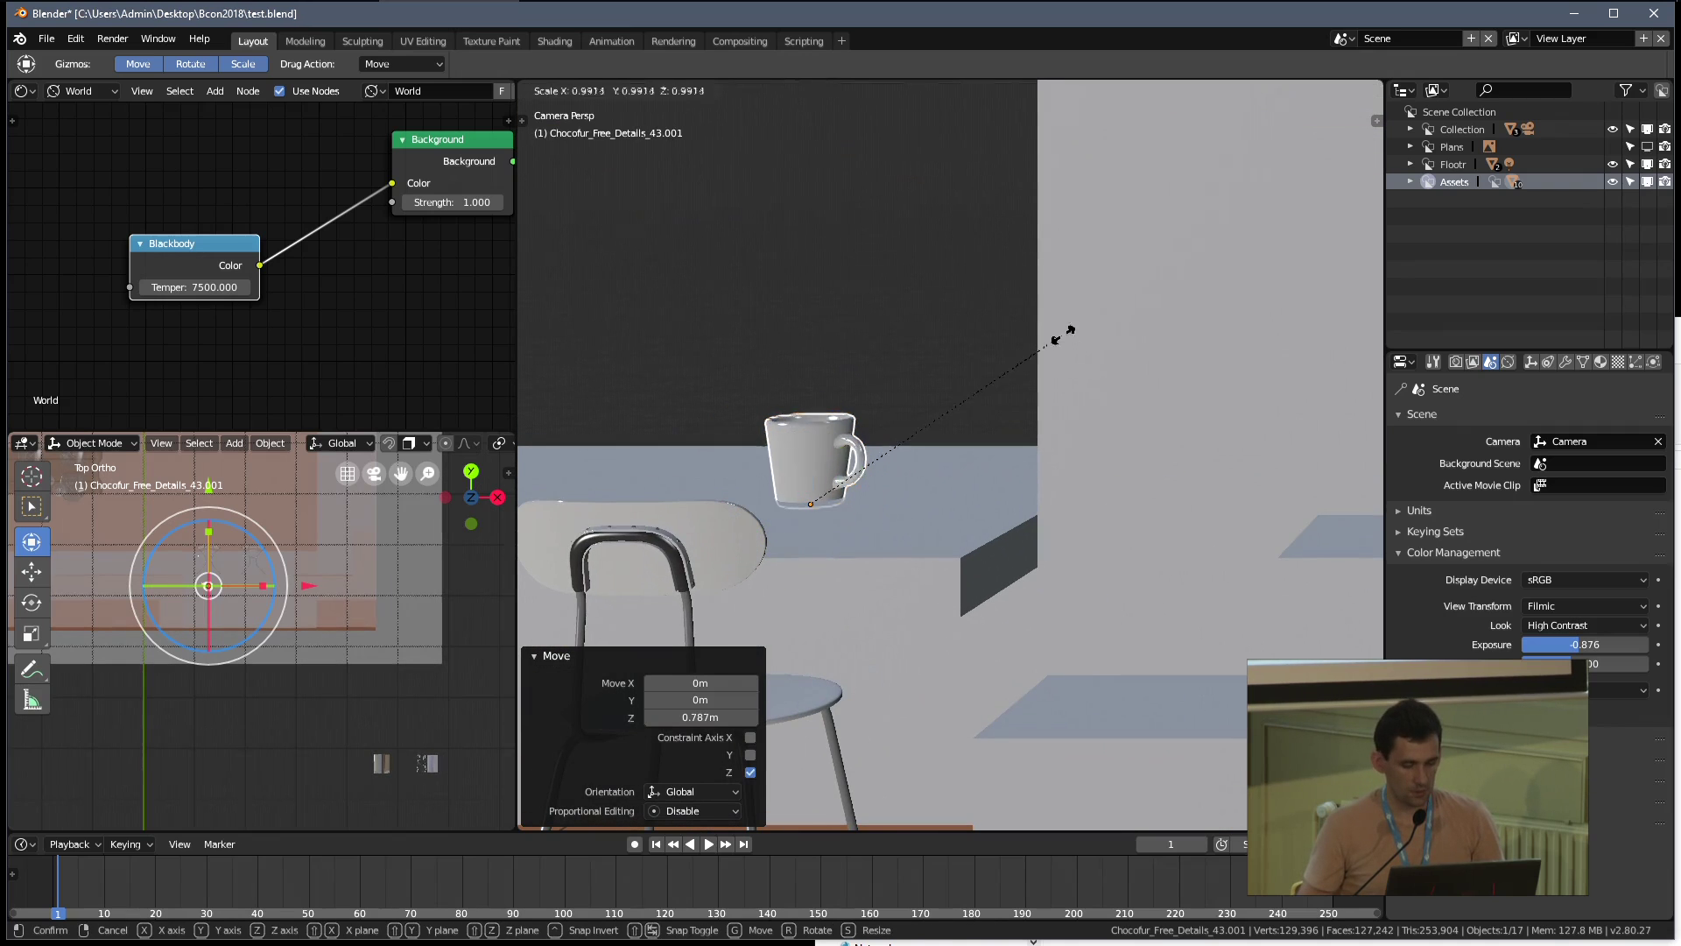
click(993, 383)
Raise the mug another 0.011 m along Z and scale it uniformly by 0.872
scroll(950, 406, up, 2)
drag(897, 405, 897, 399)
key(s)
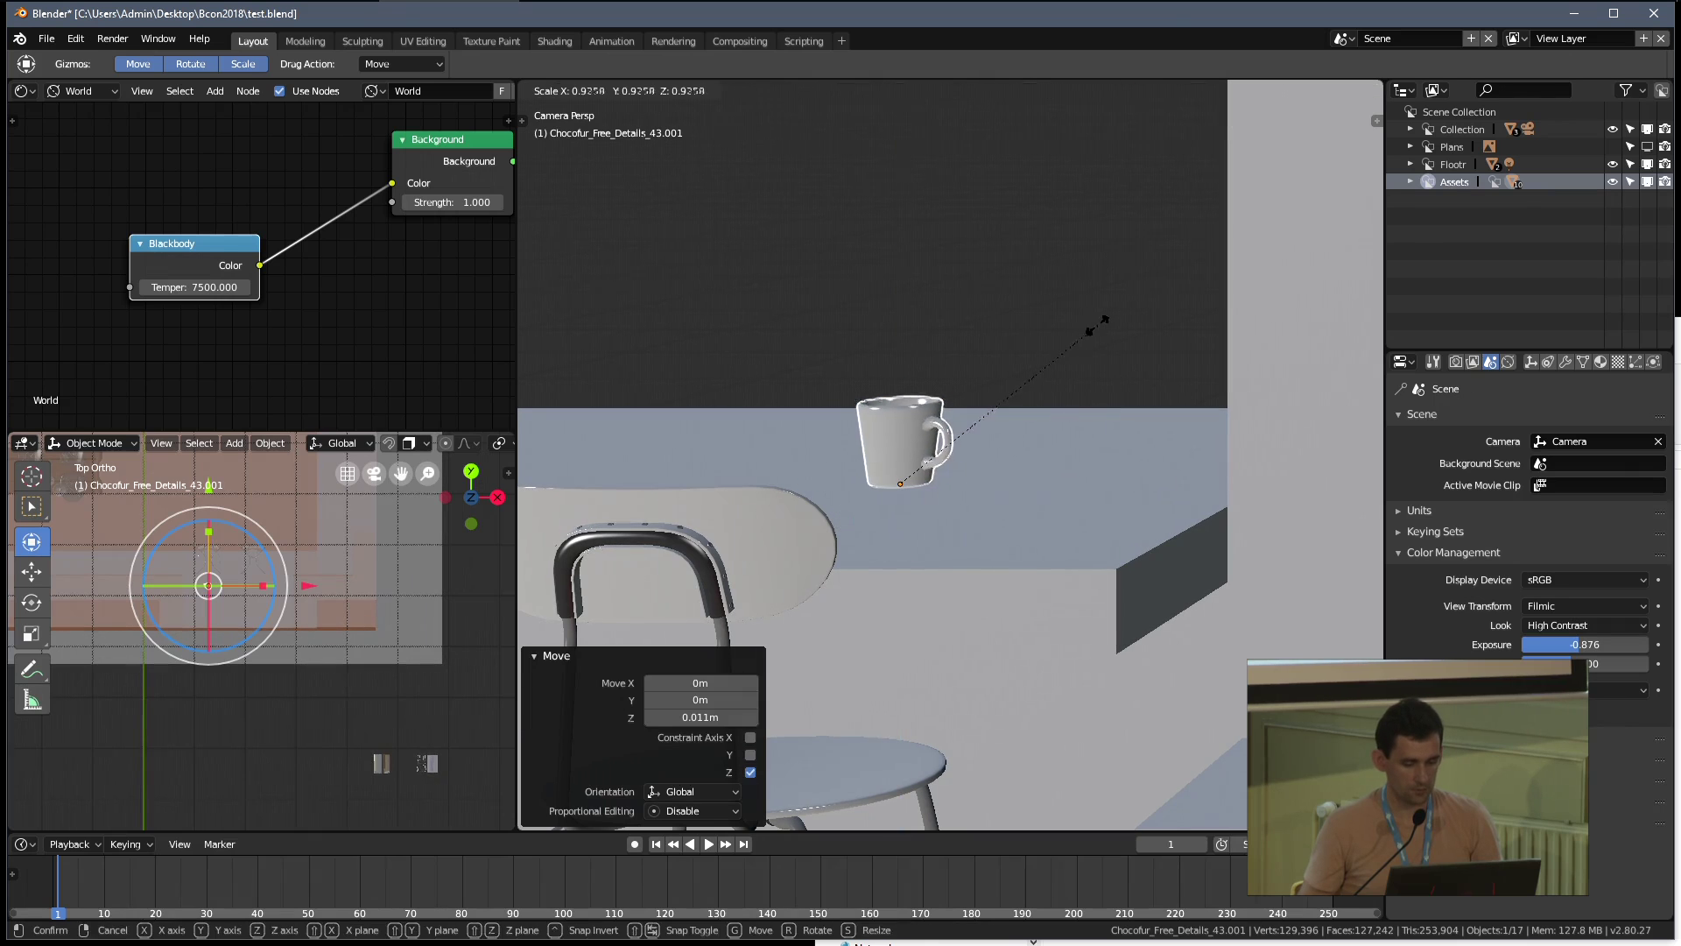
click(1087, 330)
Move the mug -0.212 m along X and 0.282 m along Y across the kitchen counter
scroll(313, 574, up, 4)
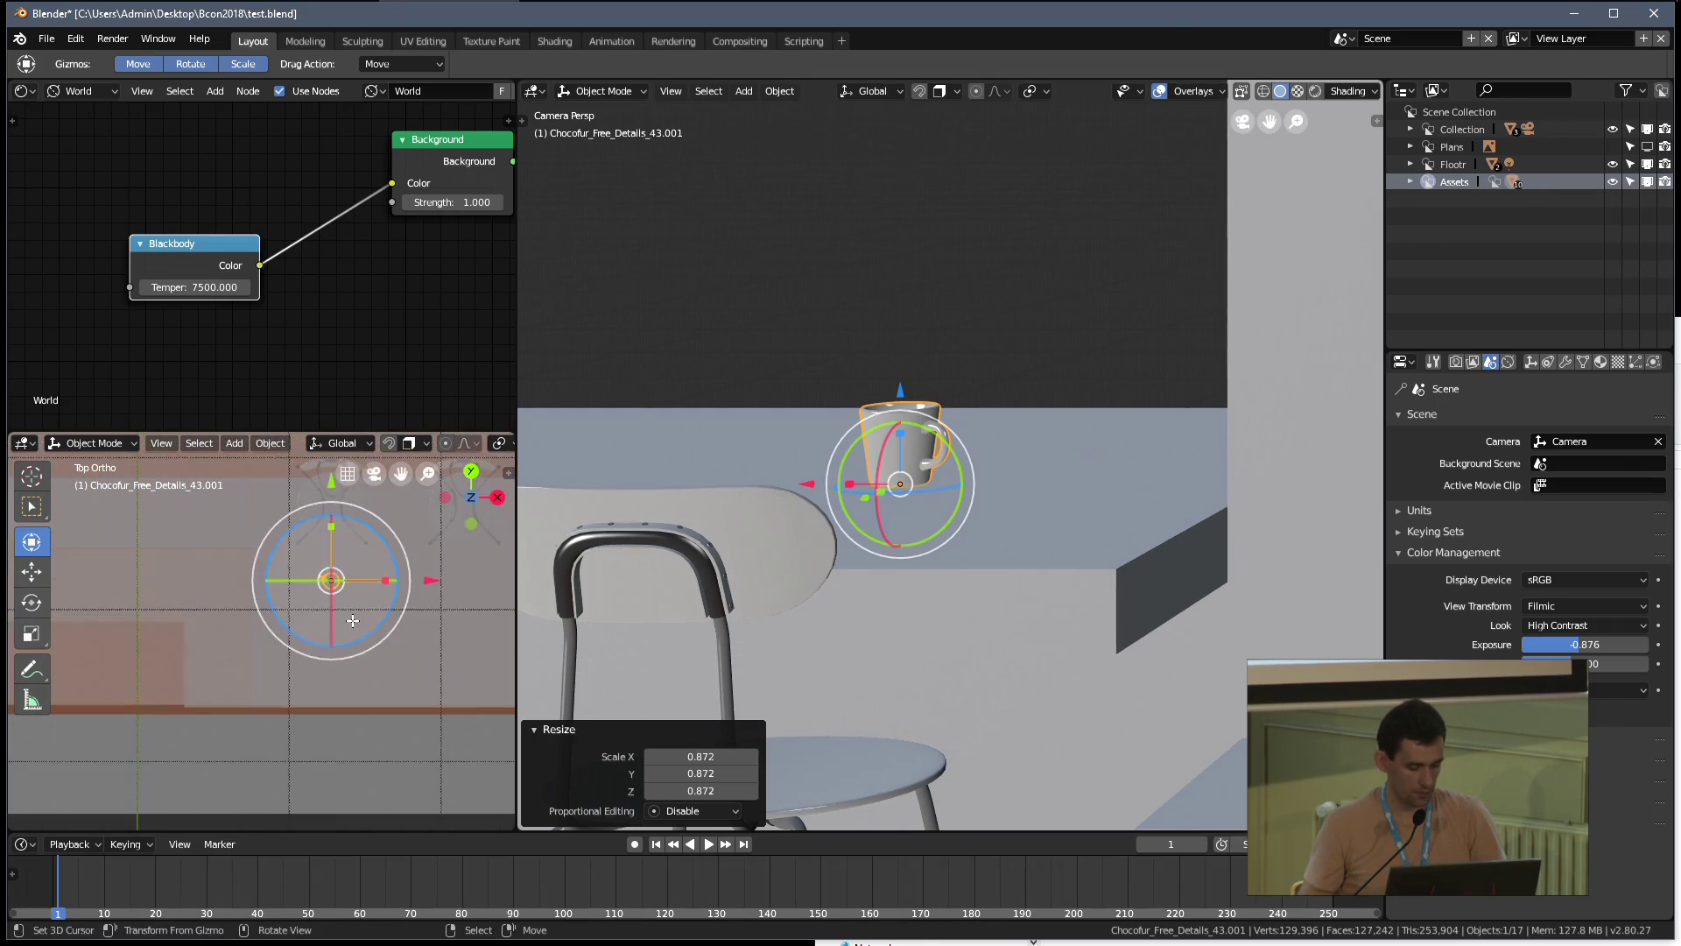
key(g)
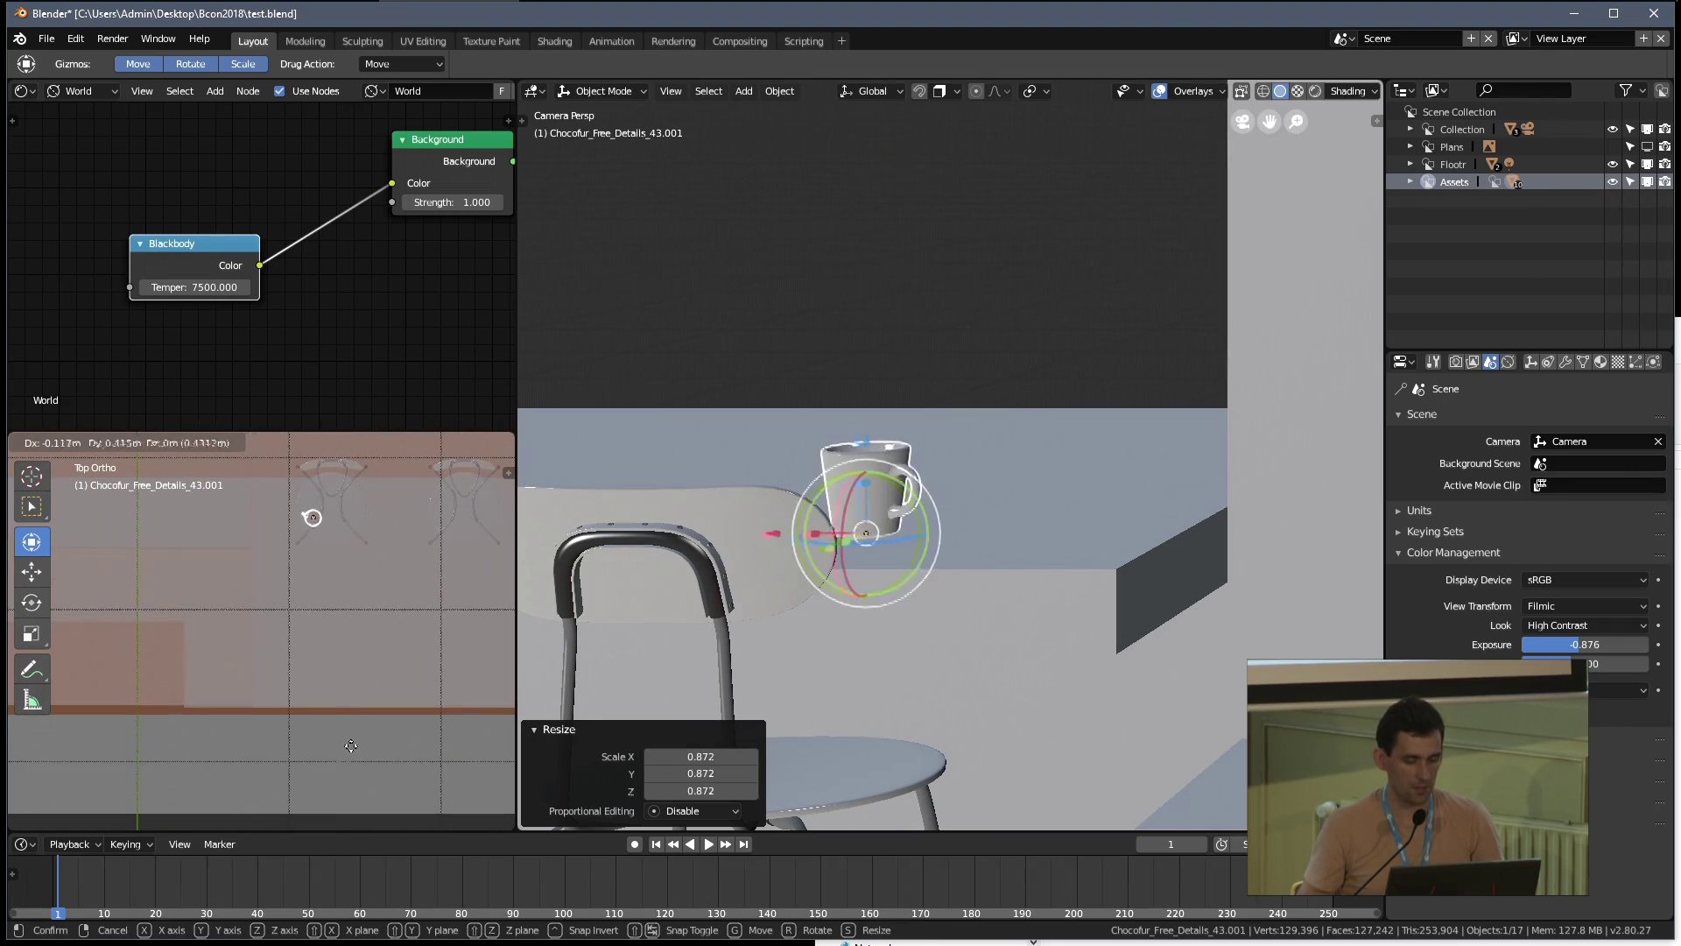
click(194, 571)
scroll(843, 517, down, 5)
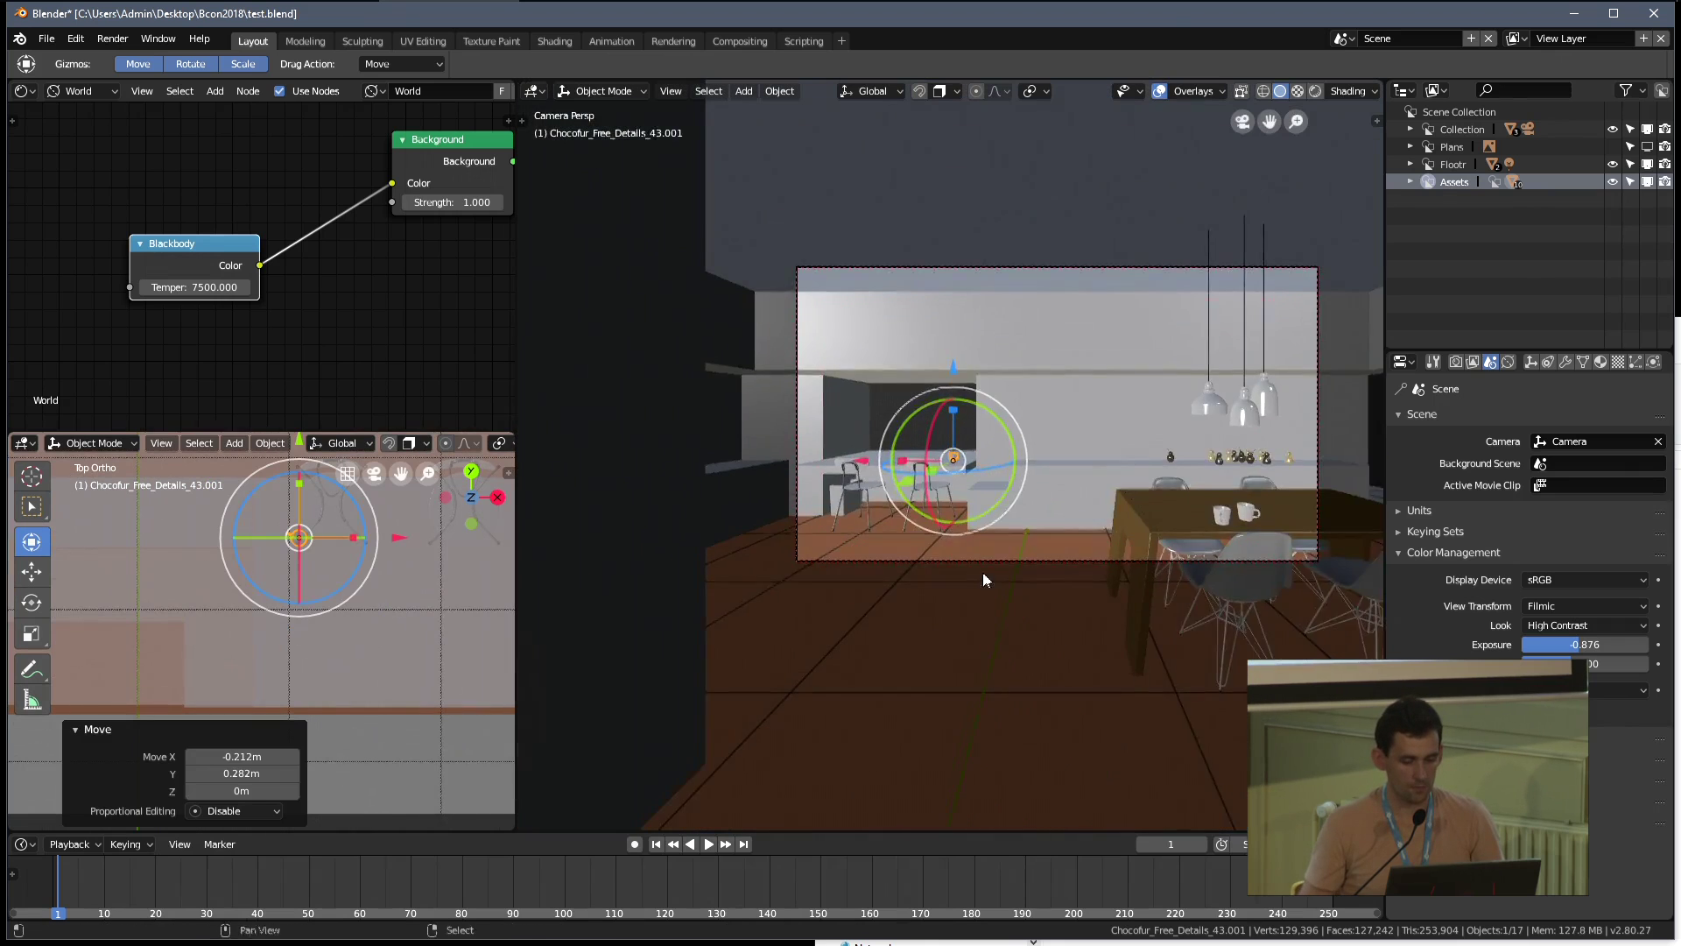
scroll(403, 624, down, 9)
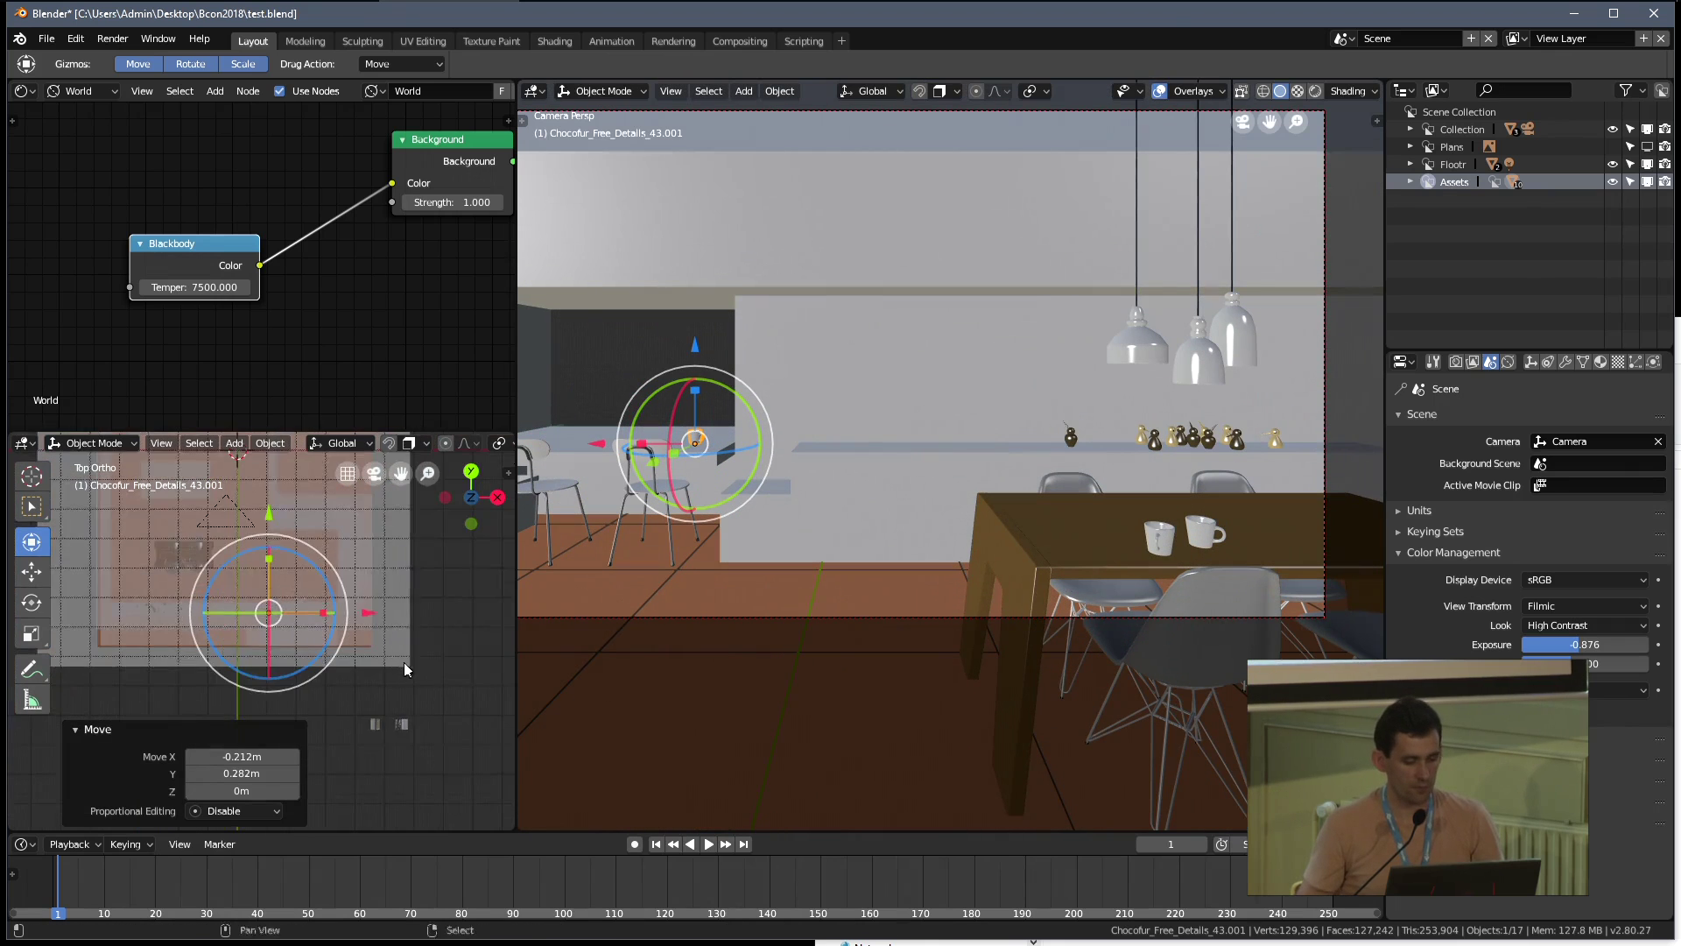
Move the file-holder set Chocofur_Office_07.001 from outside the building by -3.55 m along X and 3.61 m along Y to the kitchen area
shift+middle_drag(402, 662, 368, 620)
scroll(369, 623, up, 2)
scroll(335, 655, up, 2)
mouse_move(399, 724)
shift+middle_down()
mouse_move(335, 655)
mouse_move(385, 613)
mouse_move(326, 606)
shift+middle_up()
scroll(386, 617, up, 2)
key(z)
click(313, 695)
middle_drag(312, 692, 277, 560)
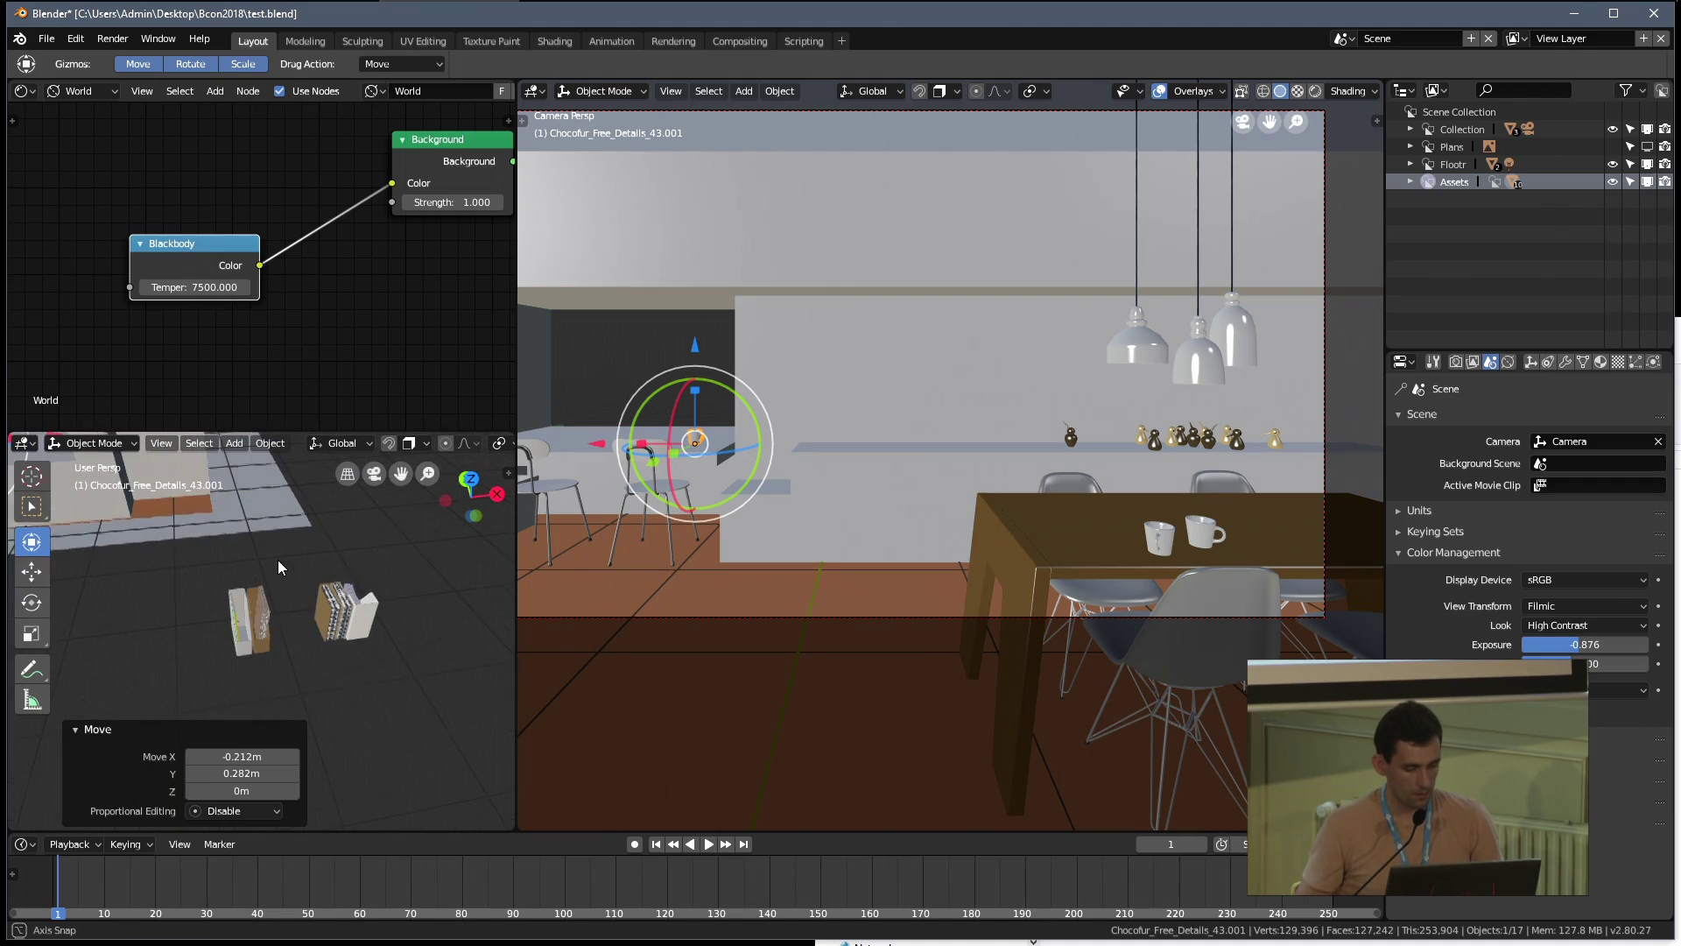
scroll(329, 633, up, 4)
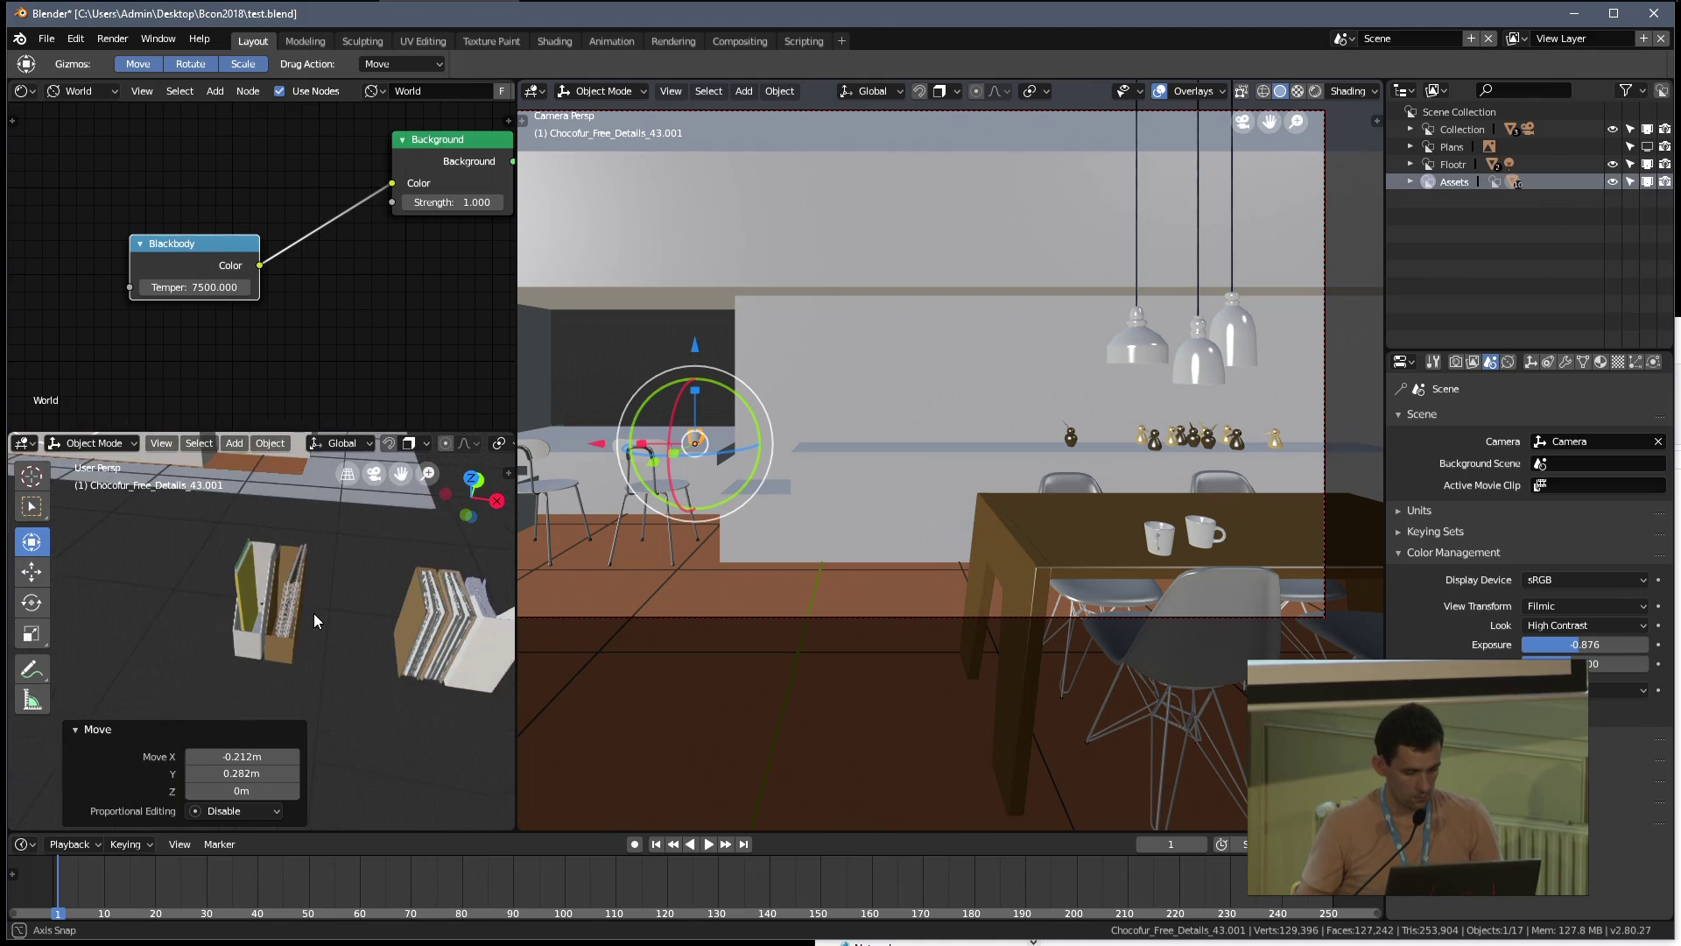
click(278, 616)
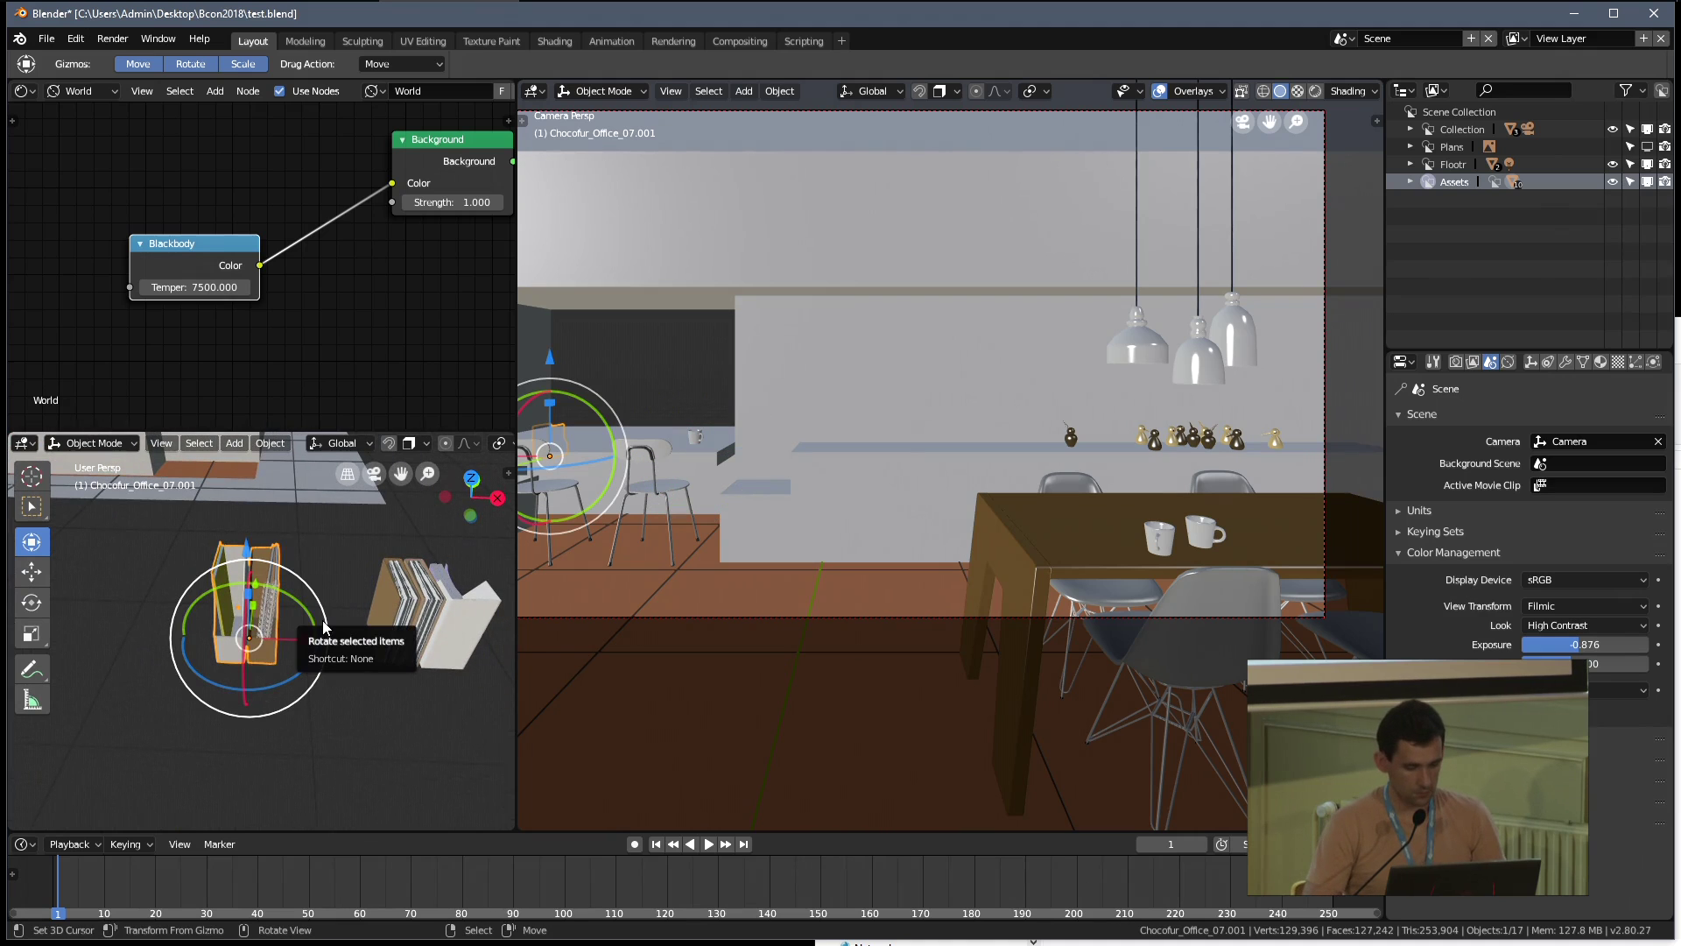
key(KP_7)
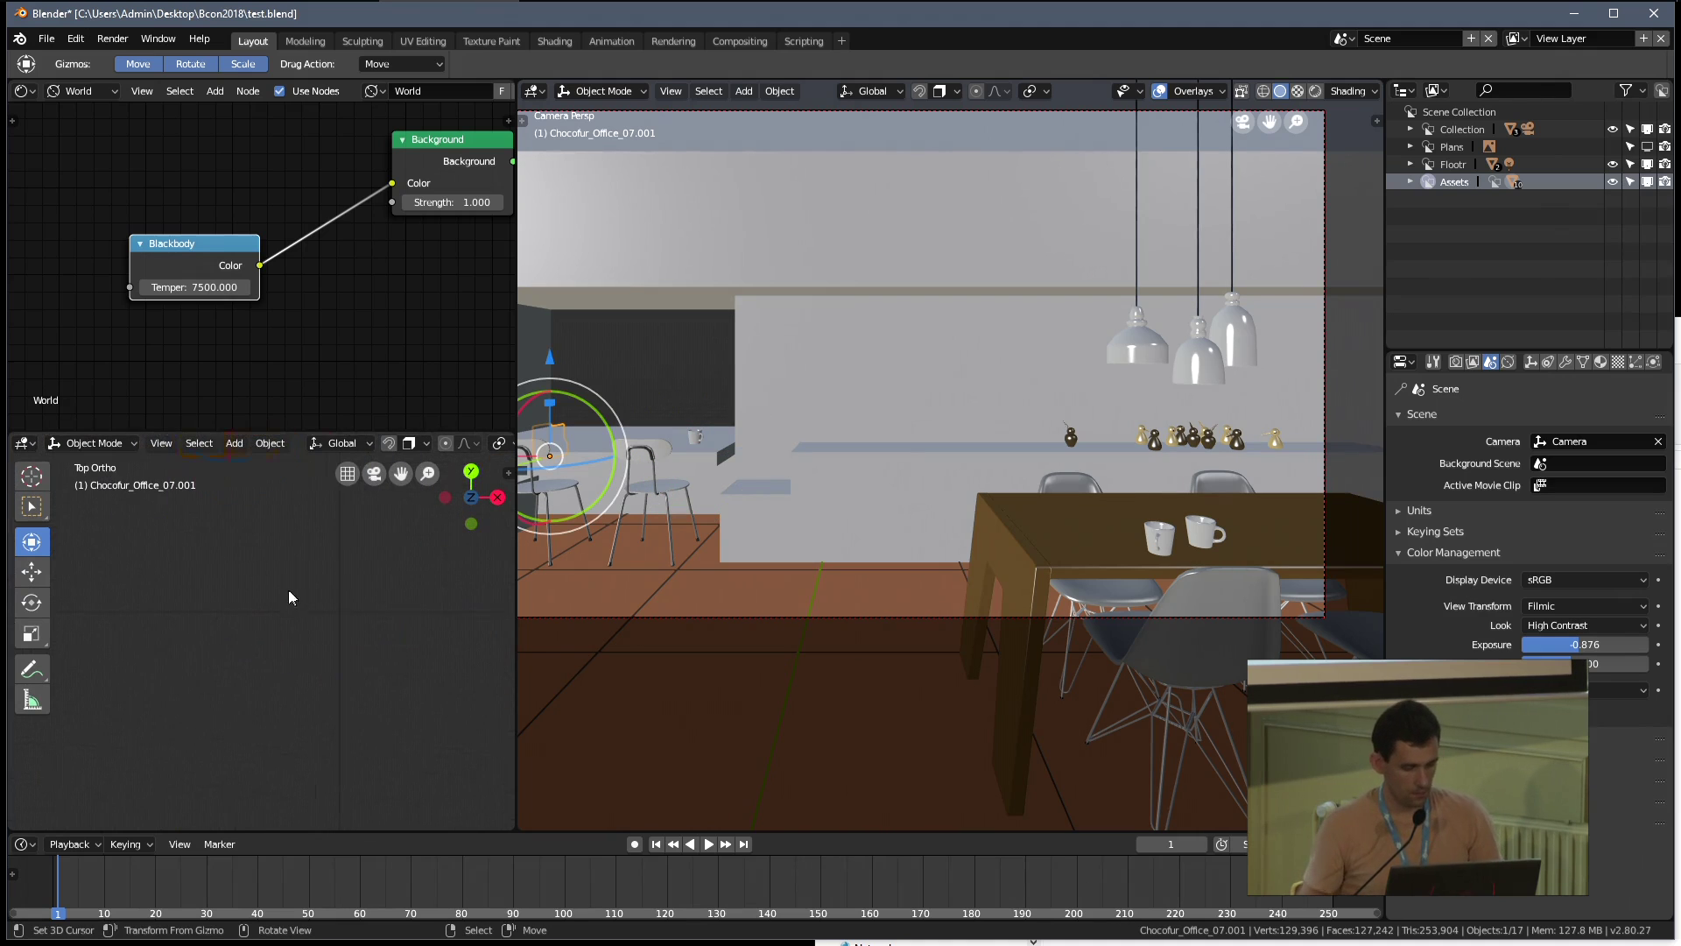
scroll(292, 599, down, 15)
scroll(333, 663, up, 5)
shift+middle_drag(282, 604, 394, 724)
key(z)
click(345, 761)
scroll(394, 724, up, 3)
key(g)
click(214, 542)
Shift the file holders -0.558 m along X, and by a further 0.0639 m along X and 0.322 m along Y, towards the low ledge
scroll(604, 504, up, 2)
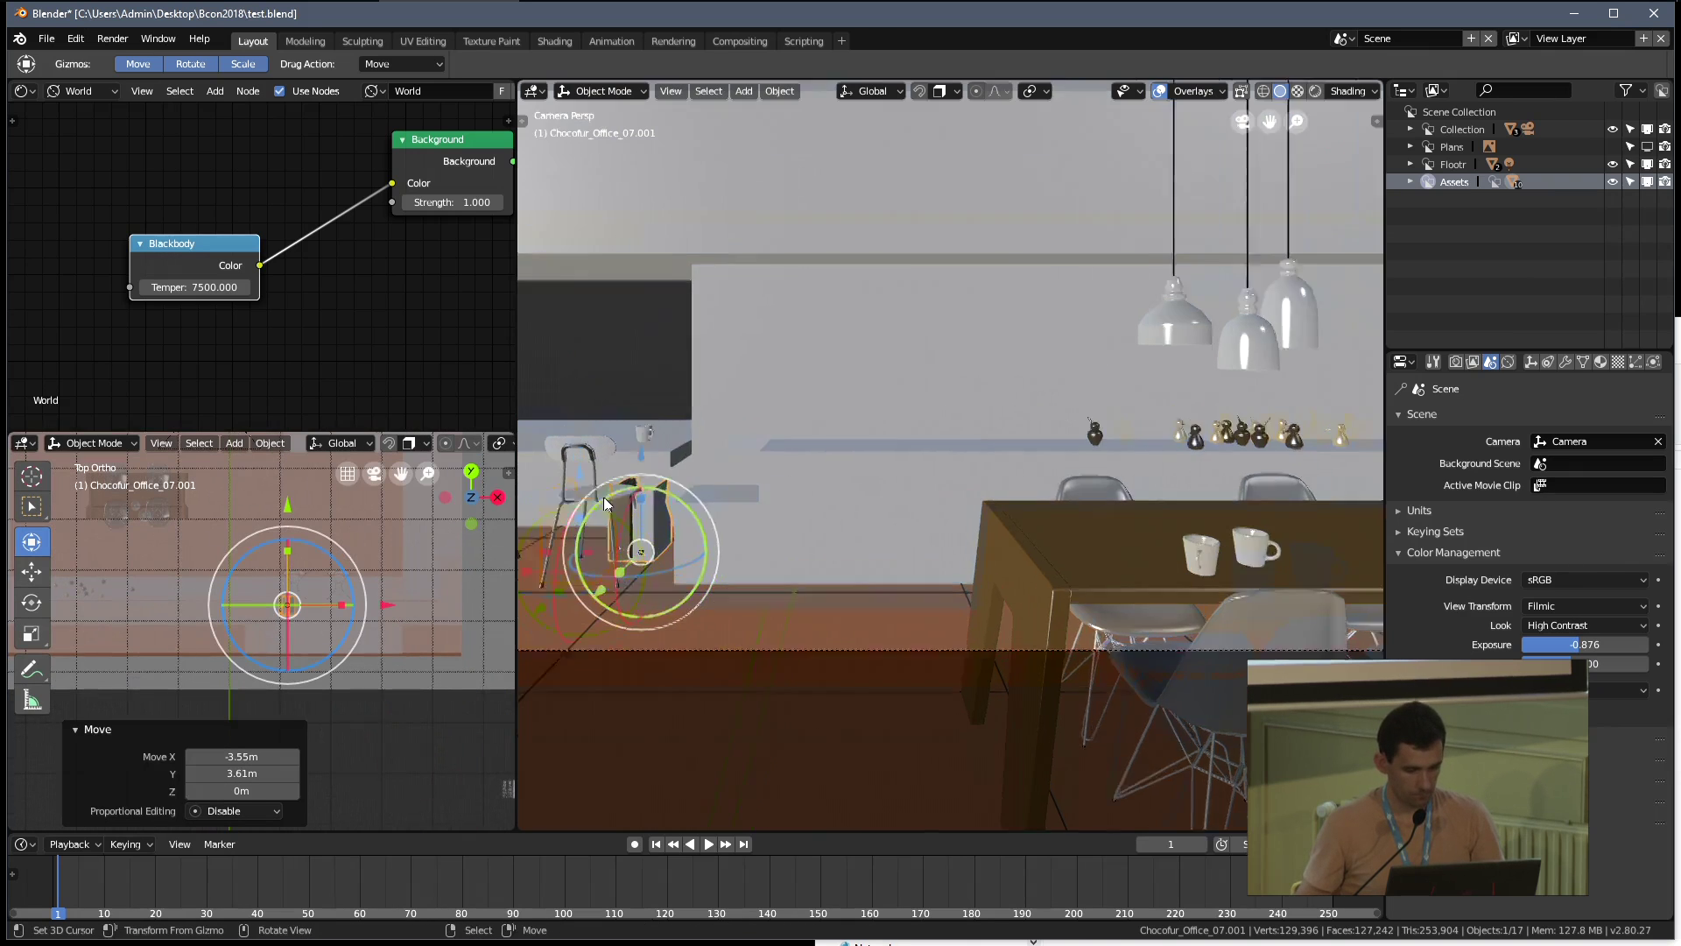
scroll(639, 543, up, 2)
drag(607, 587, 724, 583)
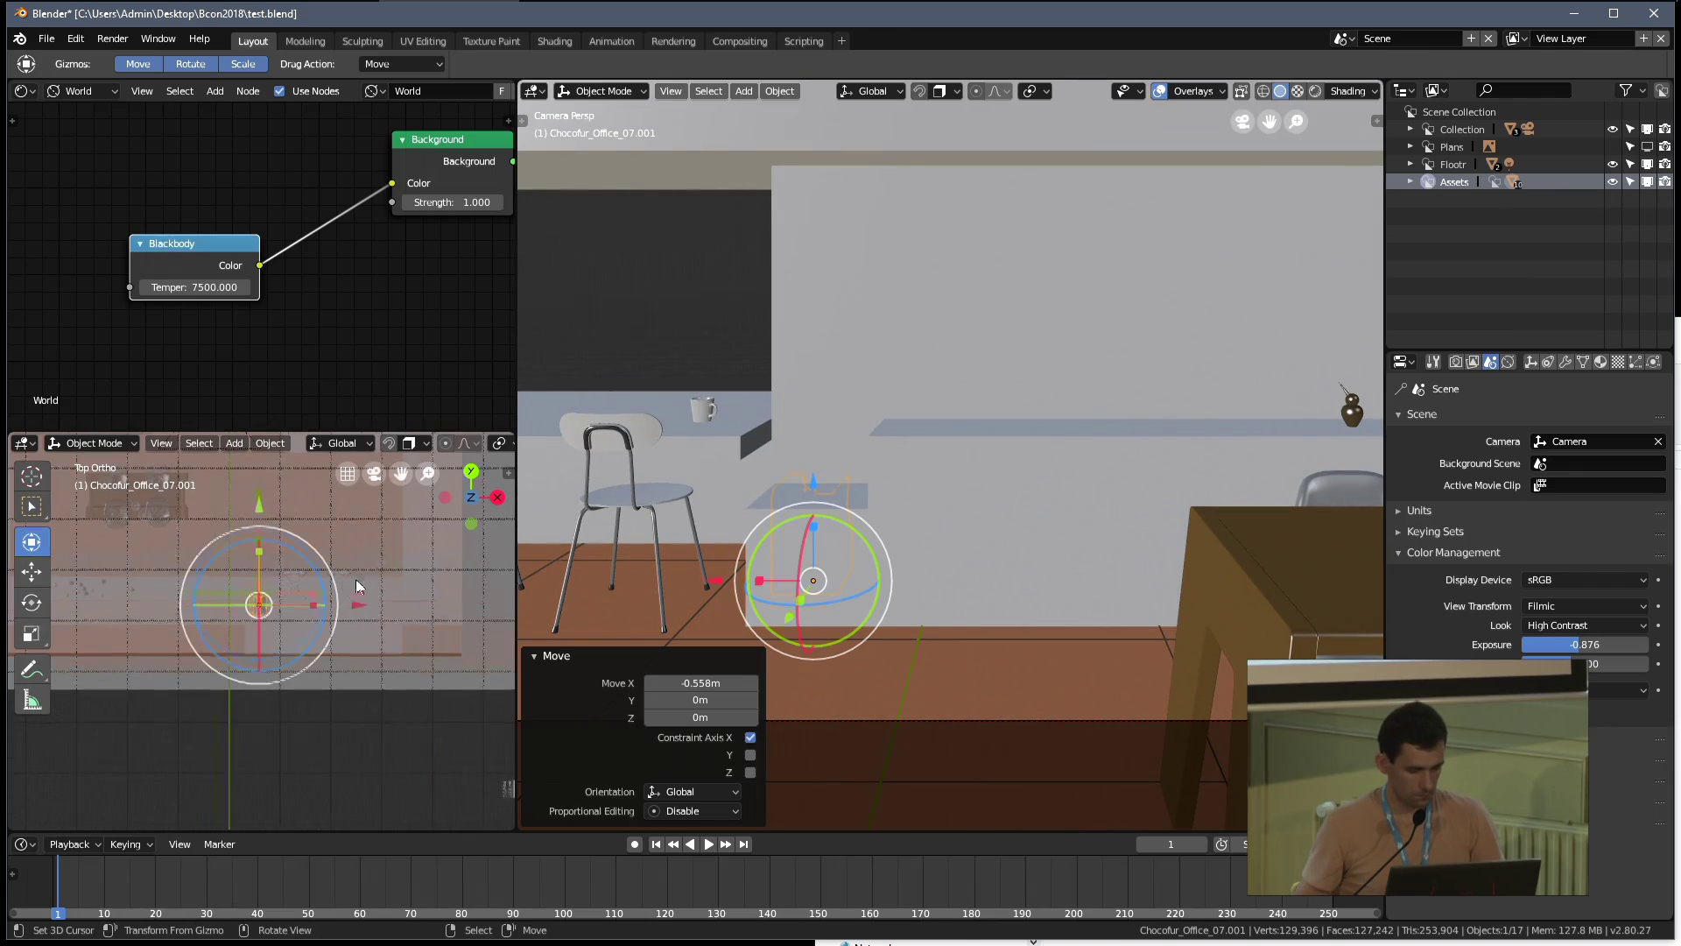
key(alt+z)
drag(334, 698, 356, 606)
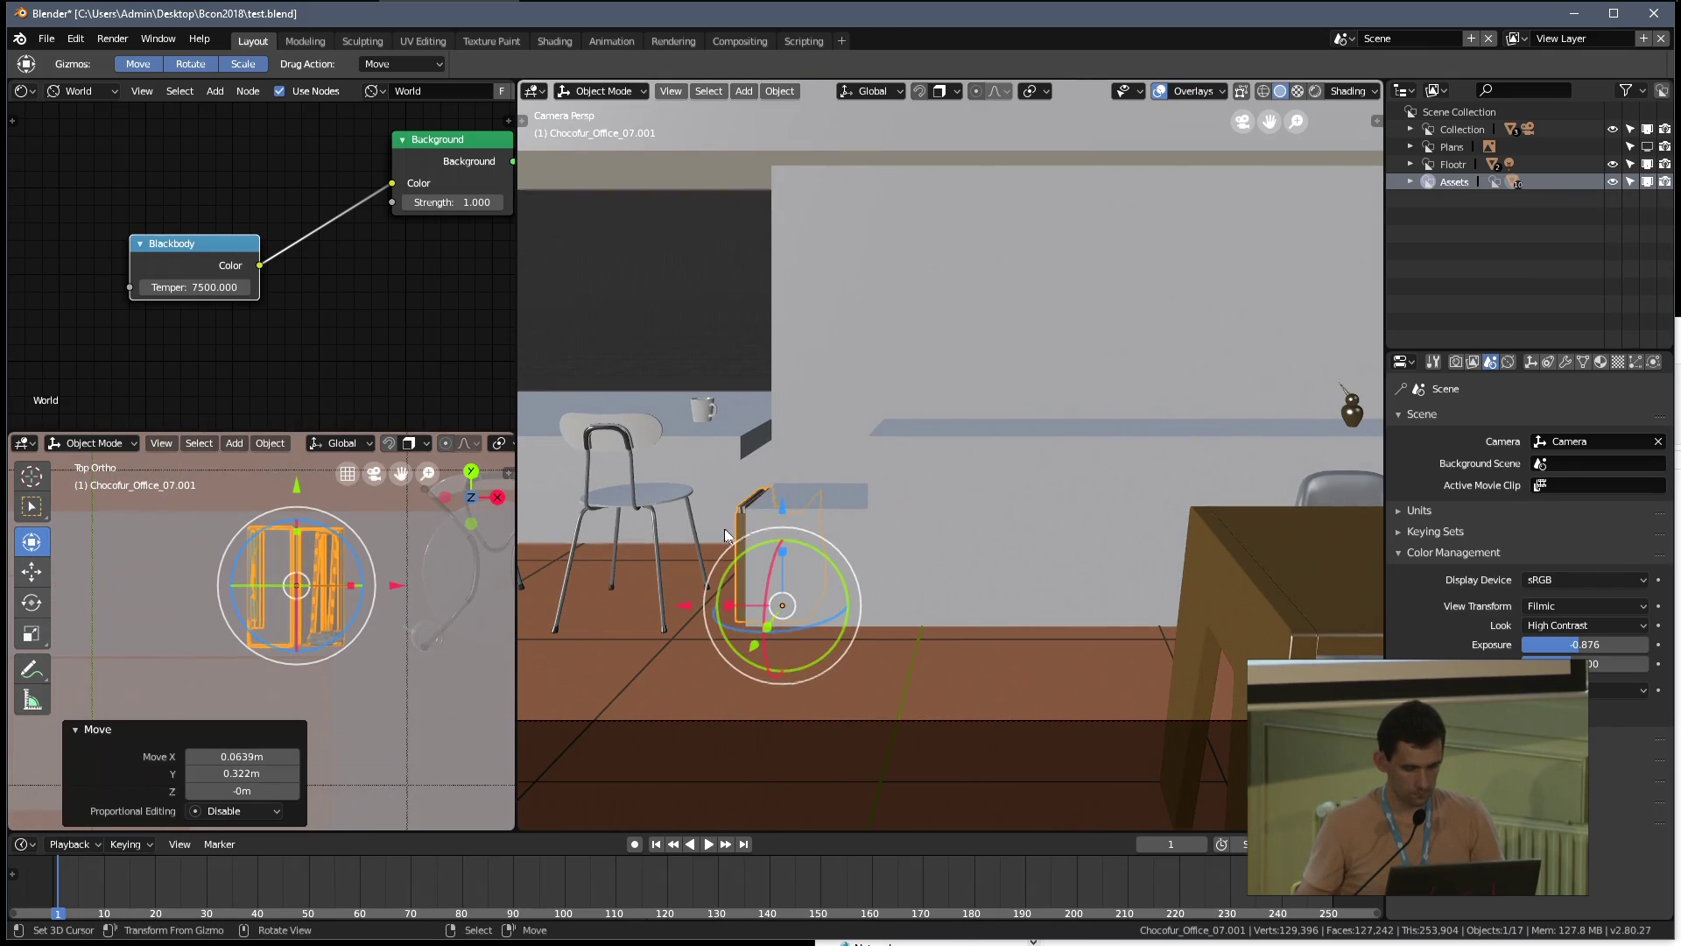
Raise the file holders about 0.5 m along Z to the low ledge's height and shift them along X
key(g)
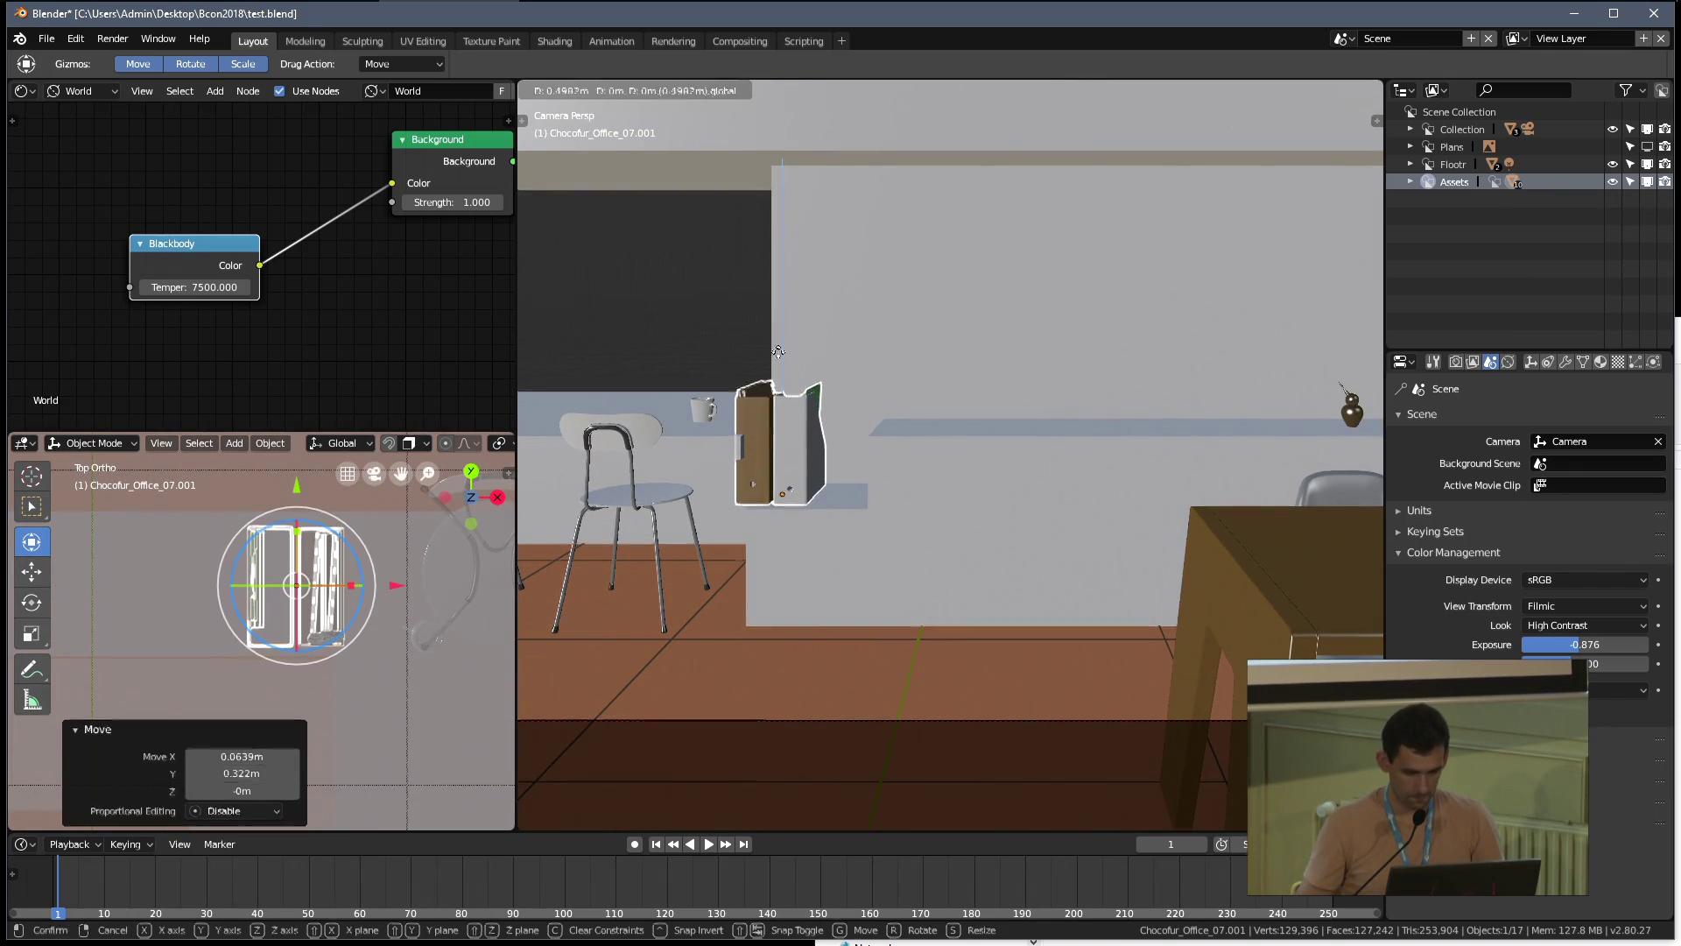
click(779, 352)
key(g)
key(x)
click(891, 480)
Scale the file holders down and fine-tune their position on the low ledge, including -0.0617 m along X
scroll(890, 480, up, 4)
key(s)
click(1035, 421)
shift+middle_drag(874, 525, 918, 449)
drag(900, 450, 895, 453)
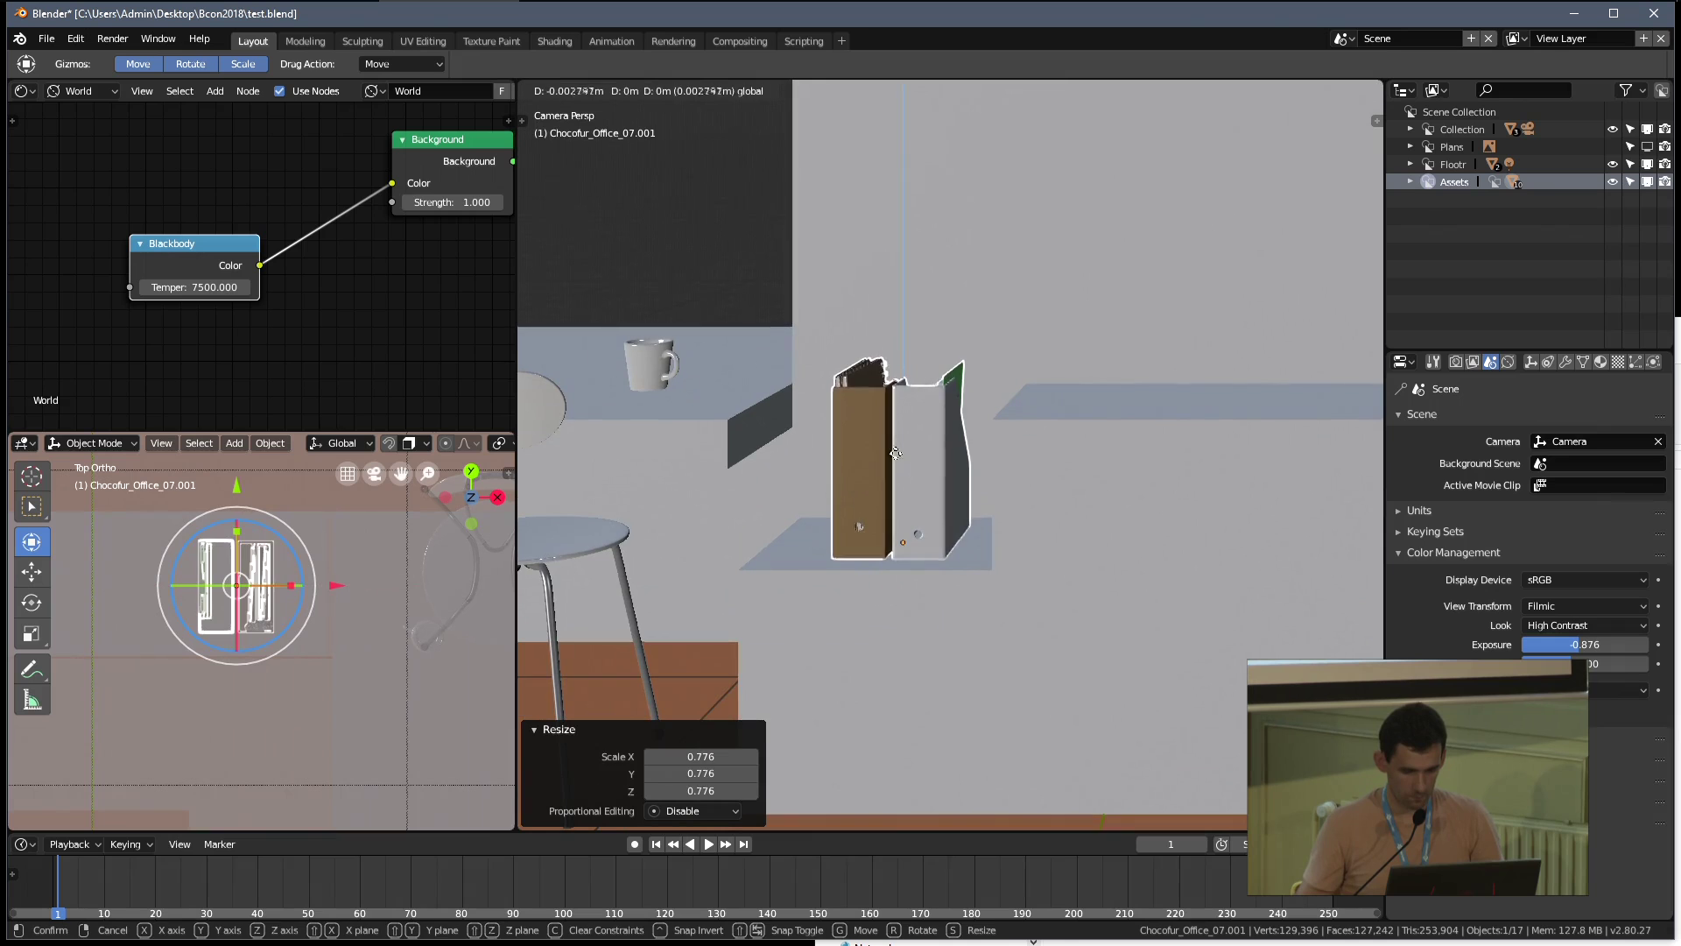
drag(806, 539, 836, 540)
scroll(974, 420, up, 3)
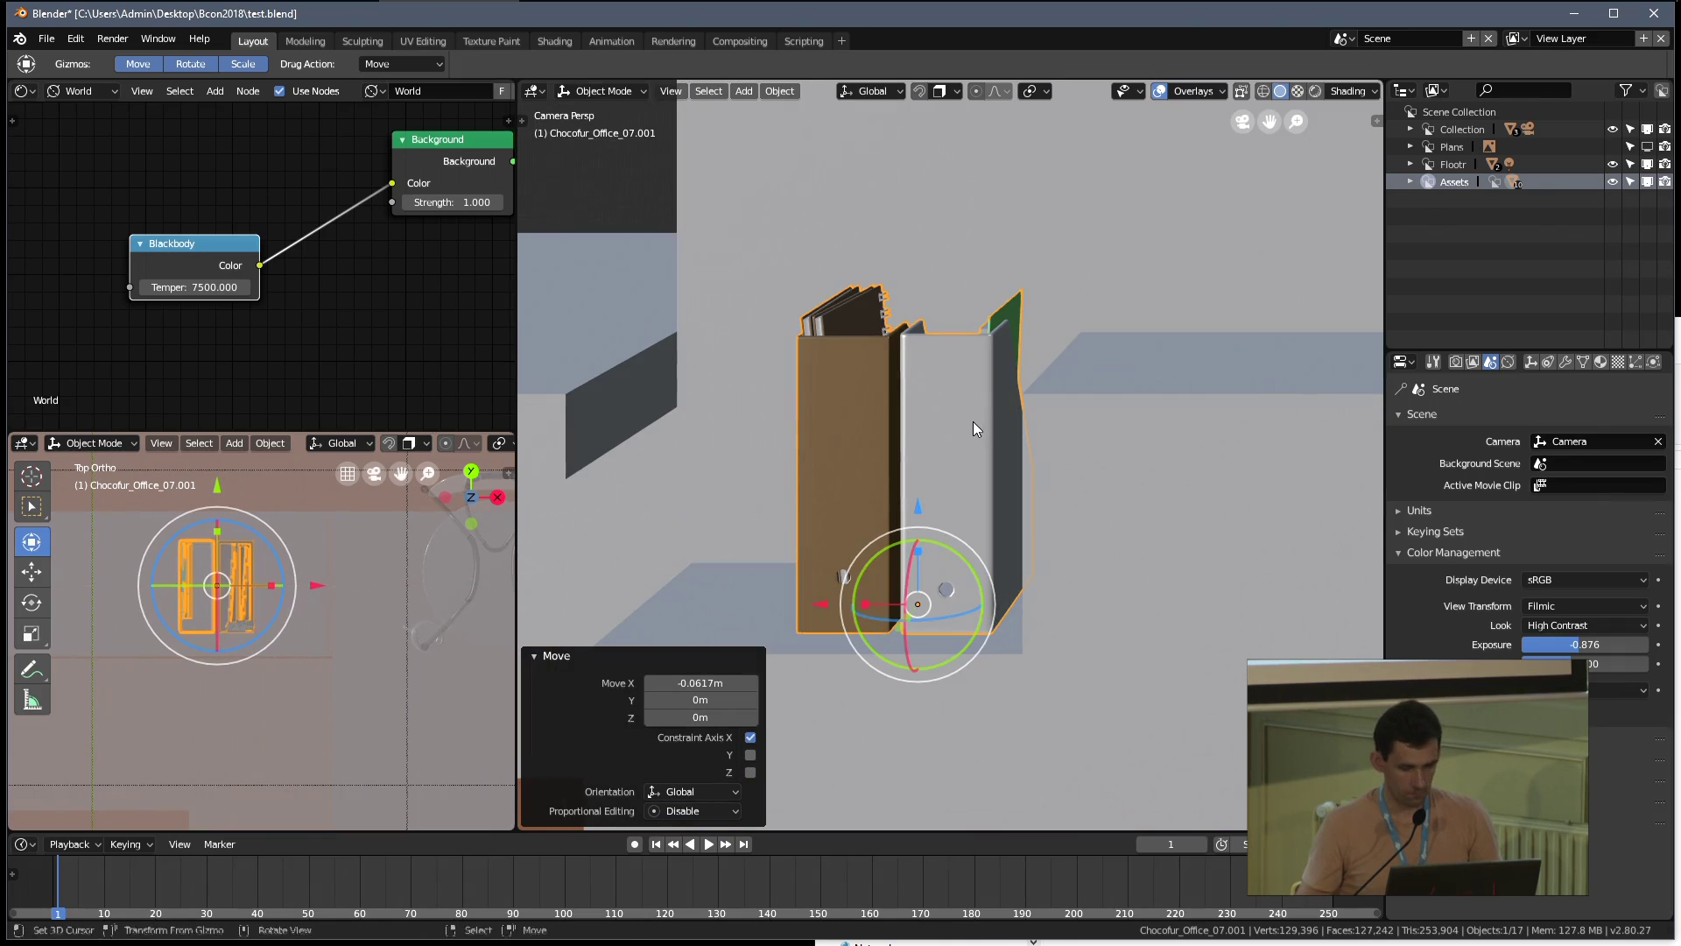
Deselect the file holders and save the scene over the existing test.blend file
key(alt+a)
scroll(973, 422, down, 6)
key(ctrl+s)
click(970, 420)
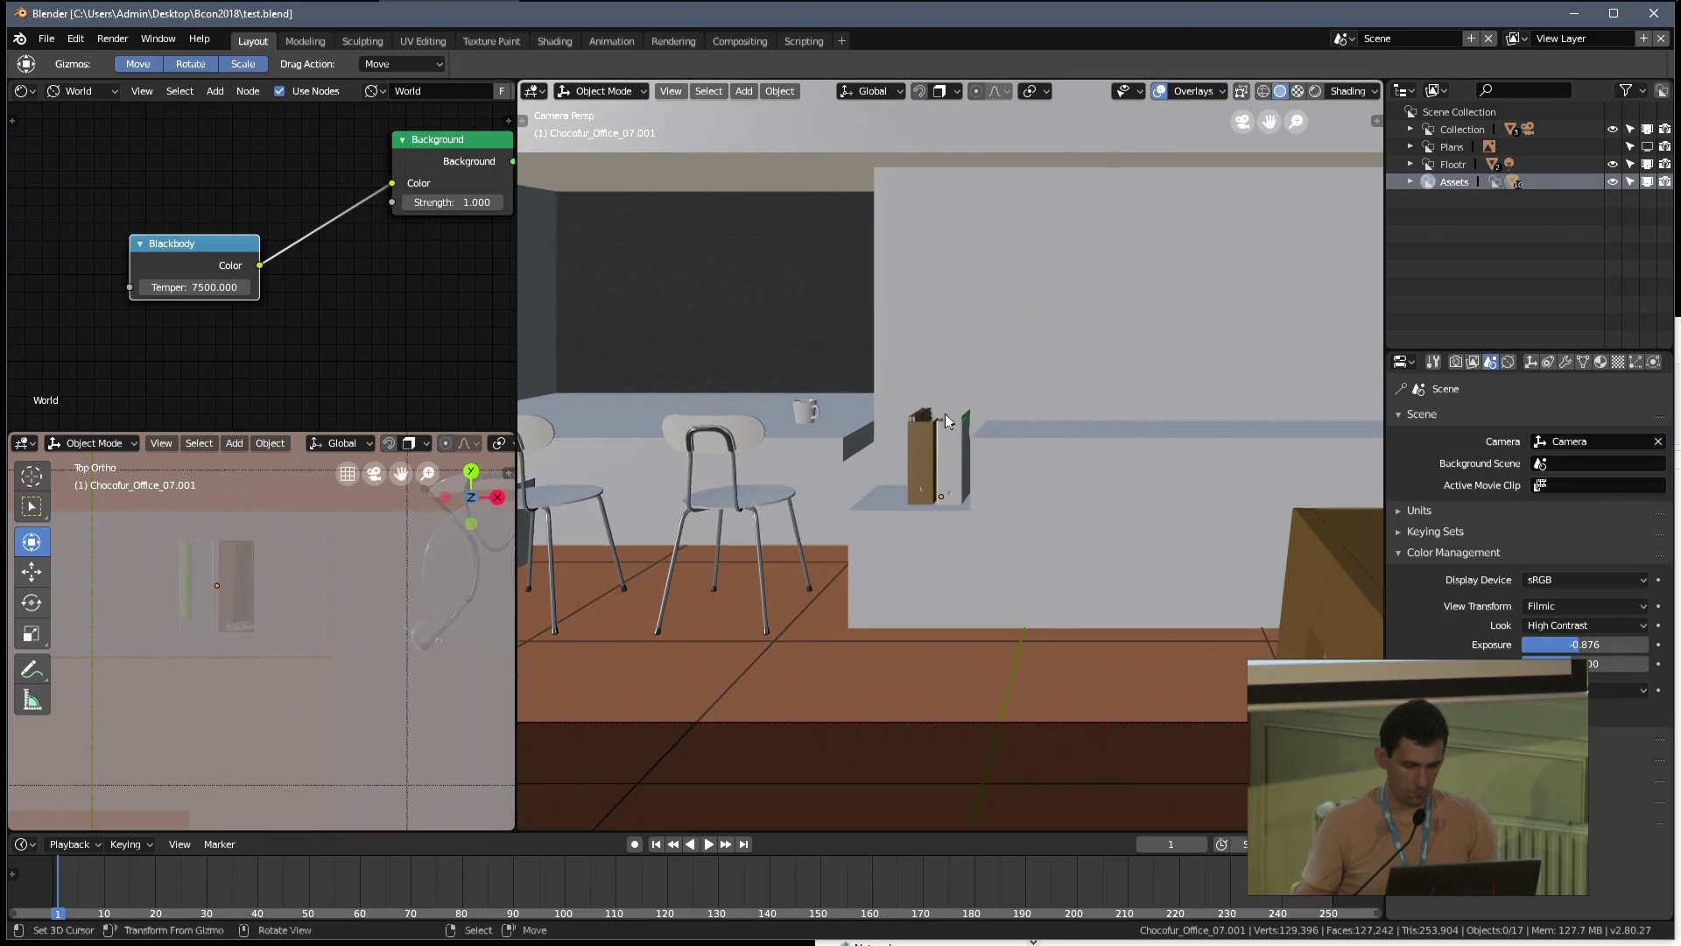
Preview the furnished camera view in Rendered shading with nothing selected
scroll(964, 455, up, 2)
click(937, 453)
scroll(1022, 473, down, 6)
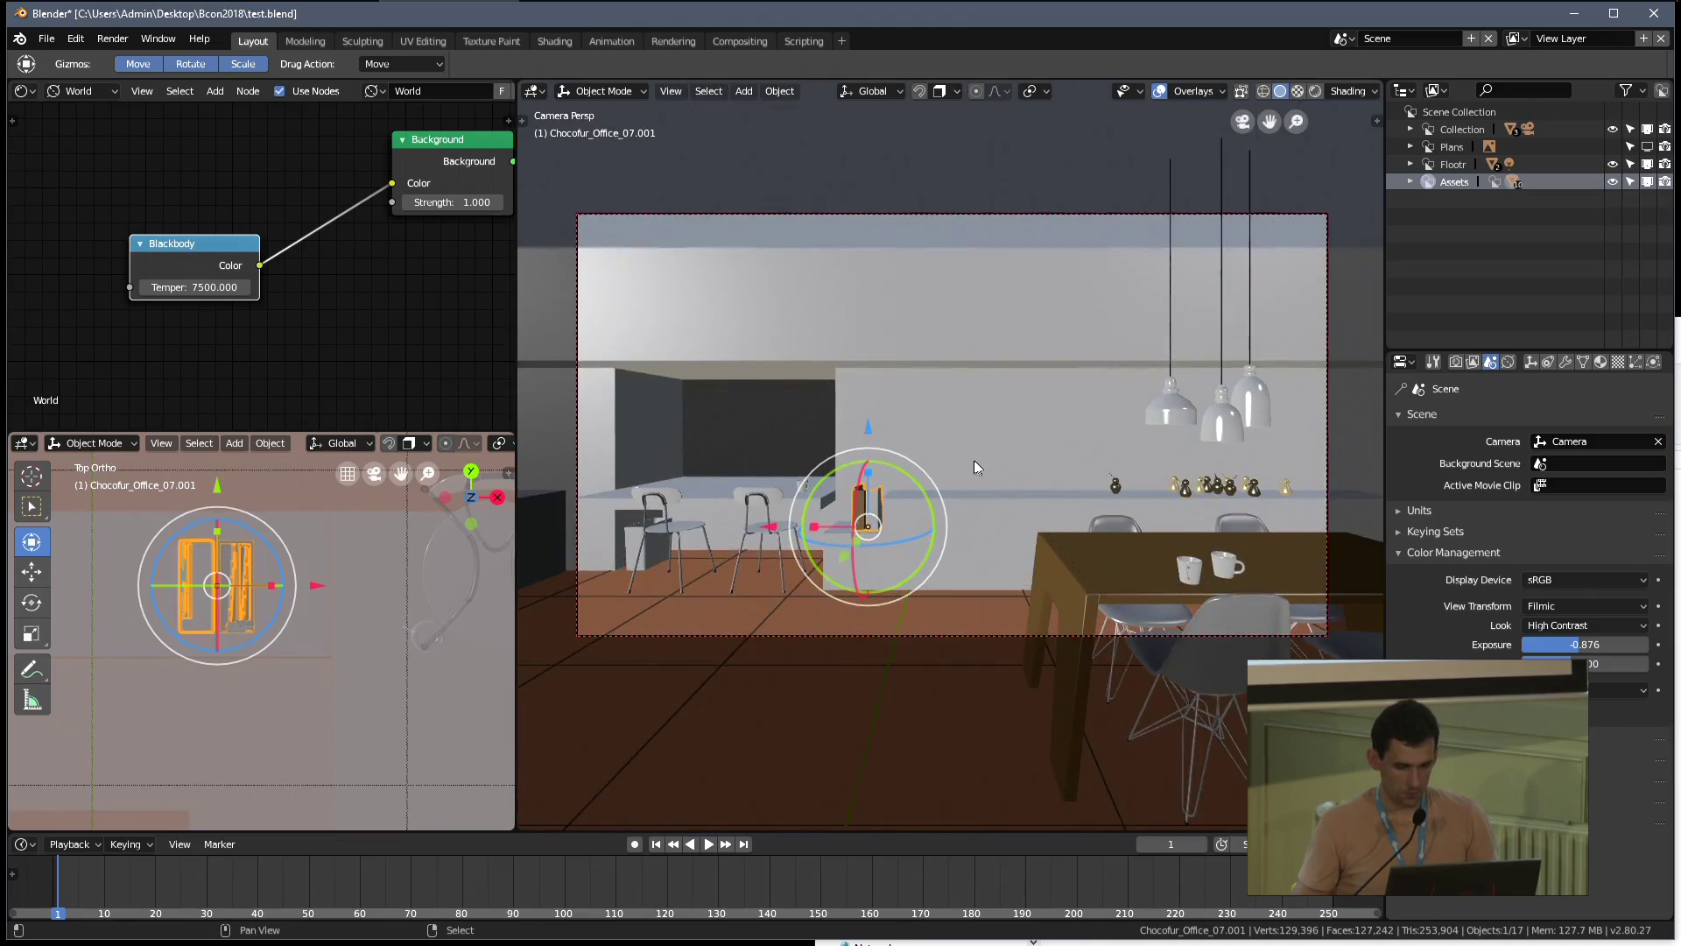
key(z)
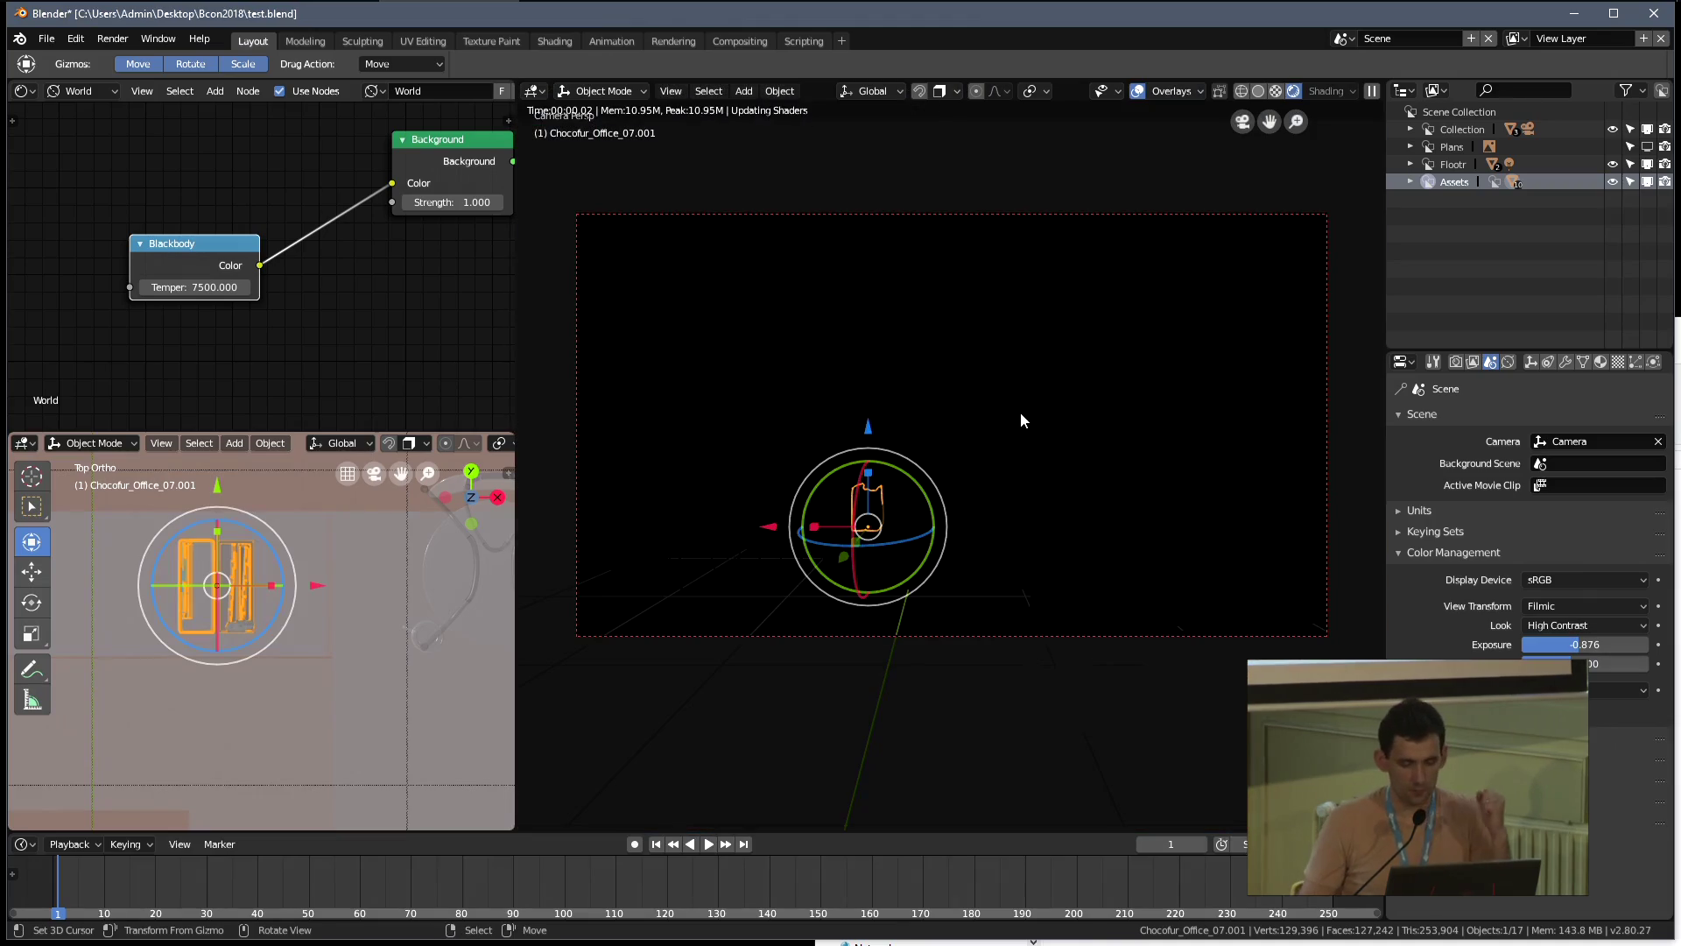
key(alt+a)
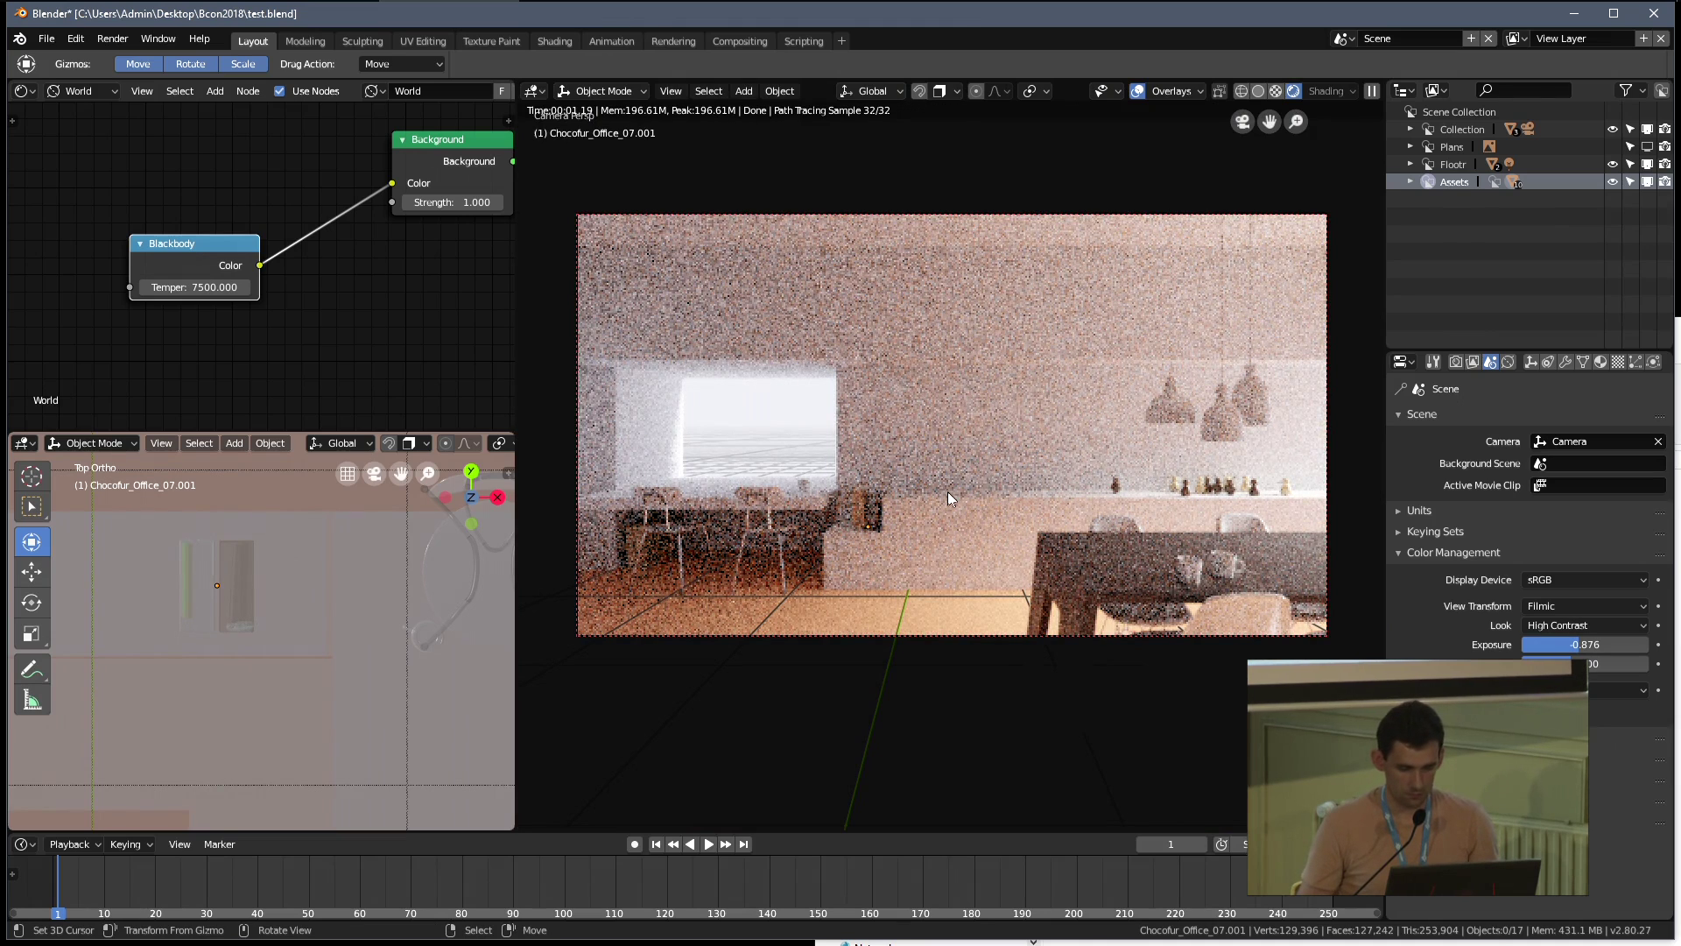
Return the camera view to Solid shading and save the file again
key(z)
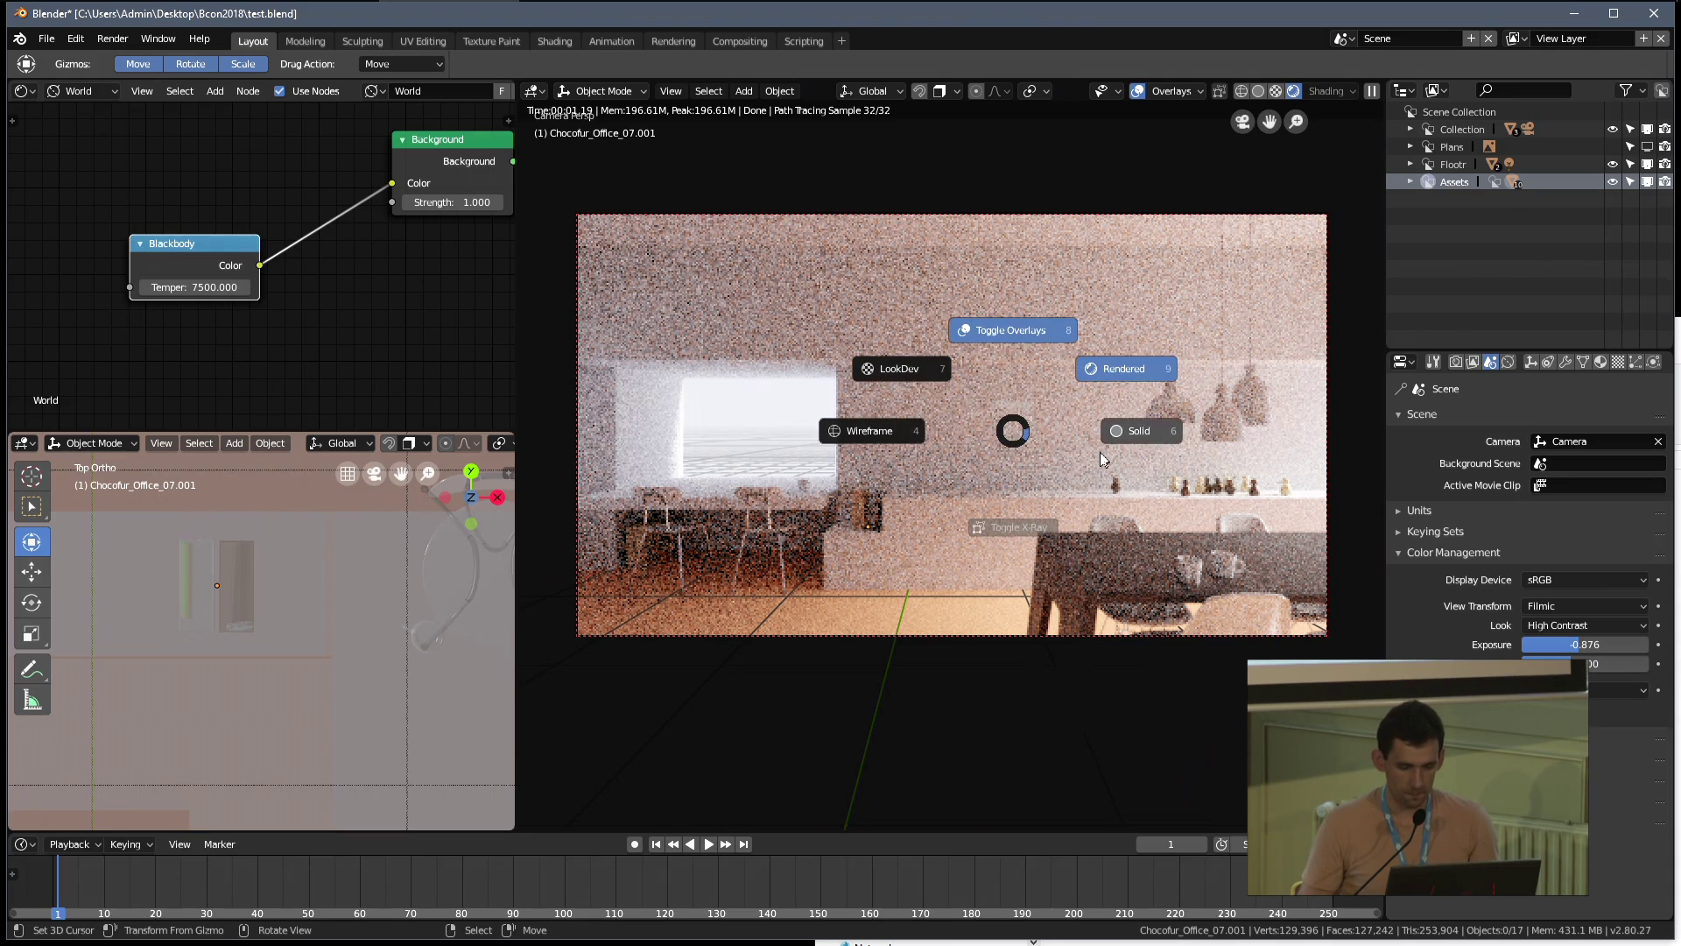
click(1119, 440)
key(ctrl+s)
click(987, 464)
Select the building mesh Plane and hide the other collections to isolate it
click(922, 522)
scroll(881, 513, up, 5)
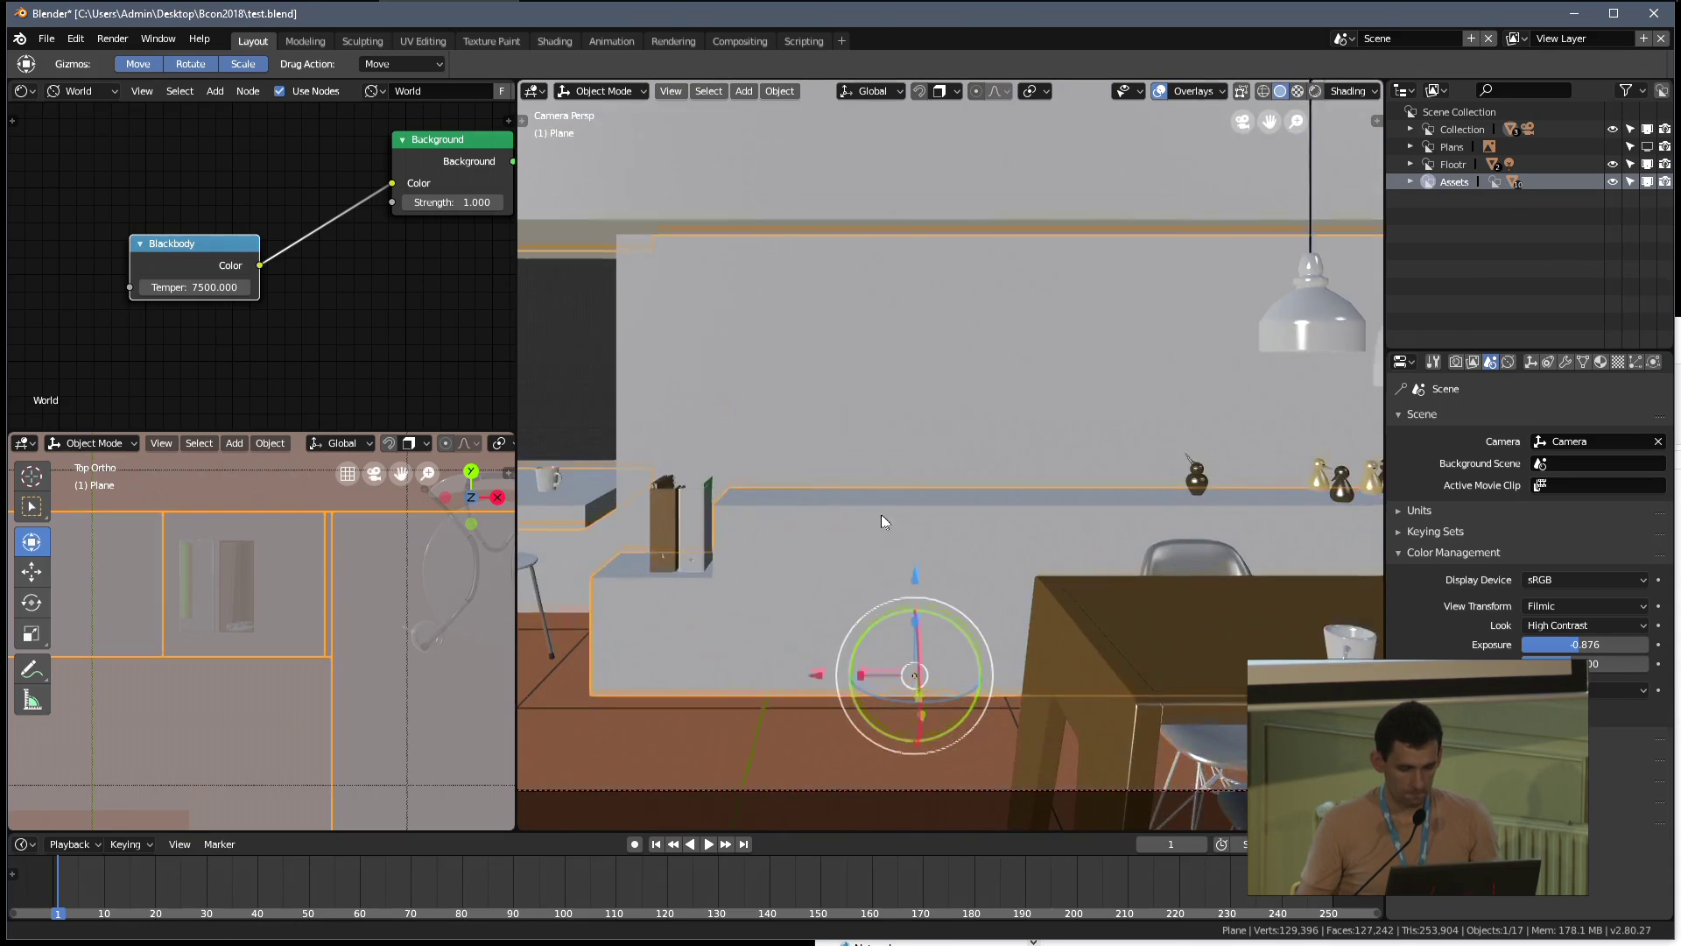
scroll(375, 617, down, 3)
scroll(1042, 492, down, 5)
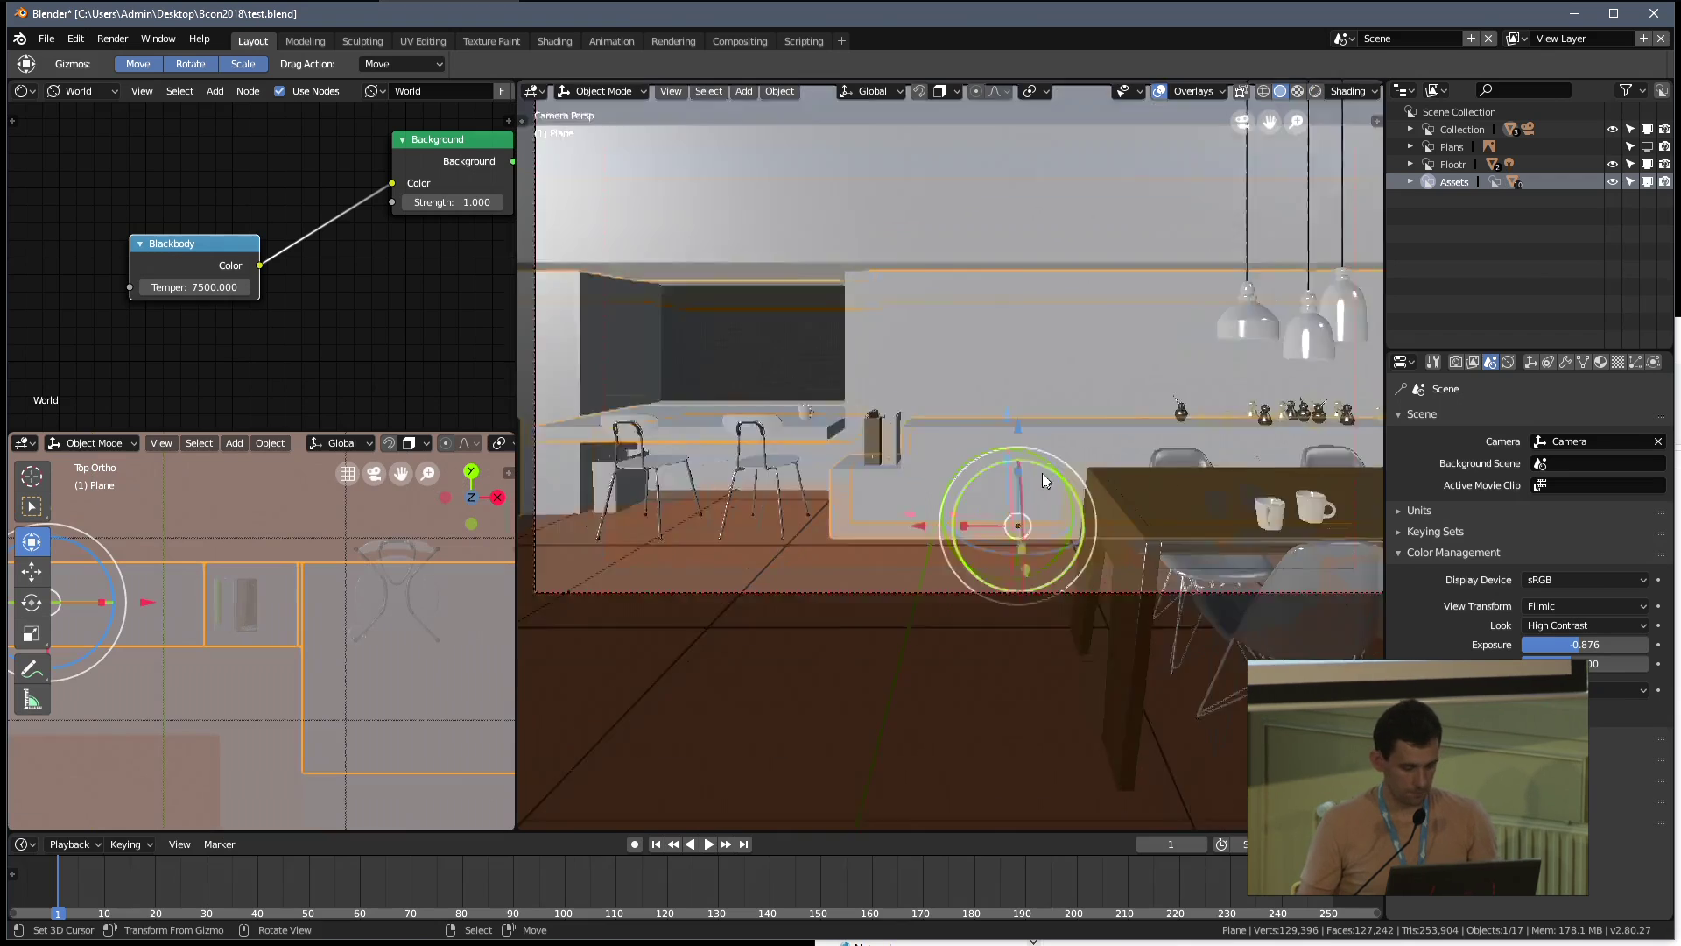
key(shift+h)
middle_drag(1054, 462, 1042, 441)
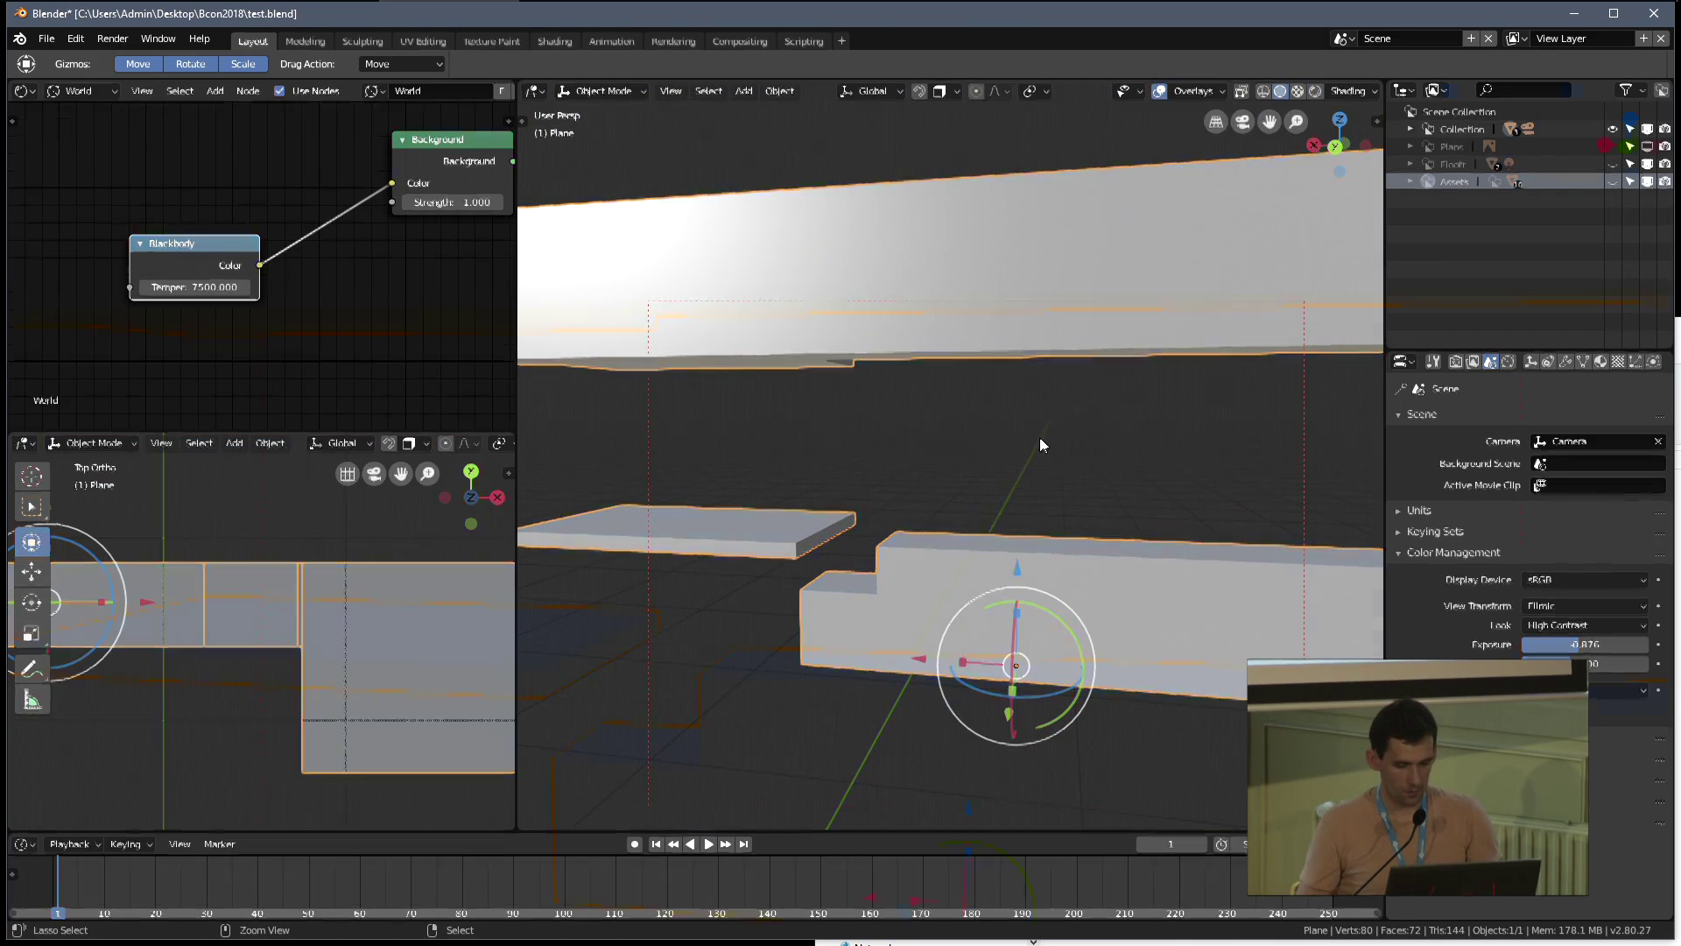
Maximize the 3D viewport and open the building mesh in Edit Mode
key(ctrl+space)
scroll(1029, 484, down, 2)
shift+middle_drag(1029, 511, 954, 379)
scroll(963, 504, down, 2)
key(Tab)
Add one loop cut across the long upper wall block with a slide factor of -0.687
key(alt+a)
key(ctrl+r)
click(1021, 379)
click(759, 394)
shift+middle_drag(818, 402, 813, 364)
scroll(864, 379, up, 2)
shift+middle_drag(854, 305, 852, 461)
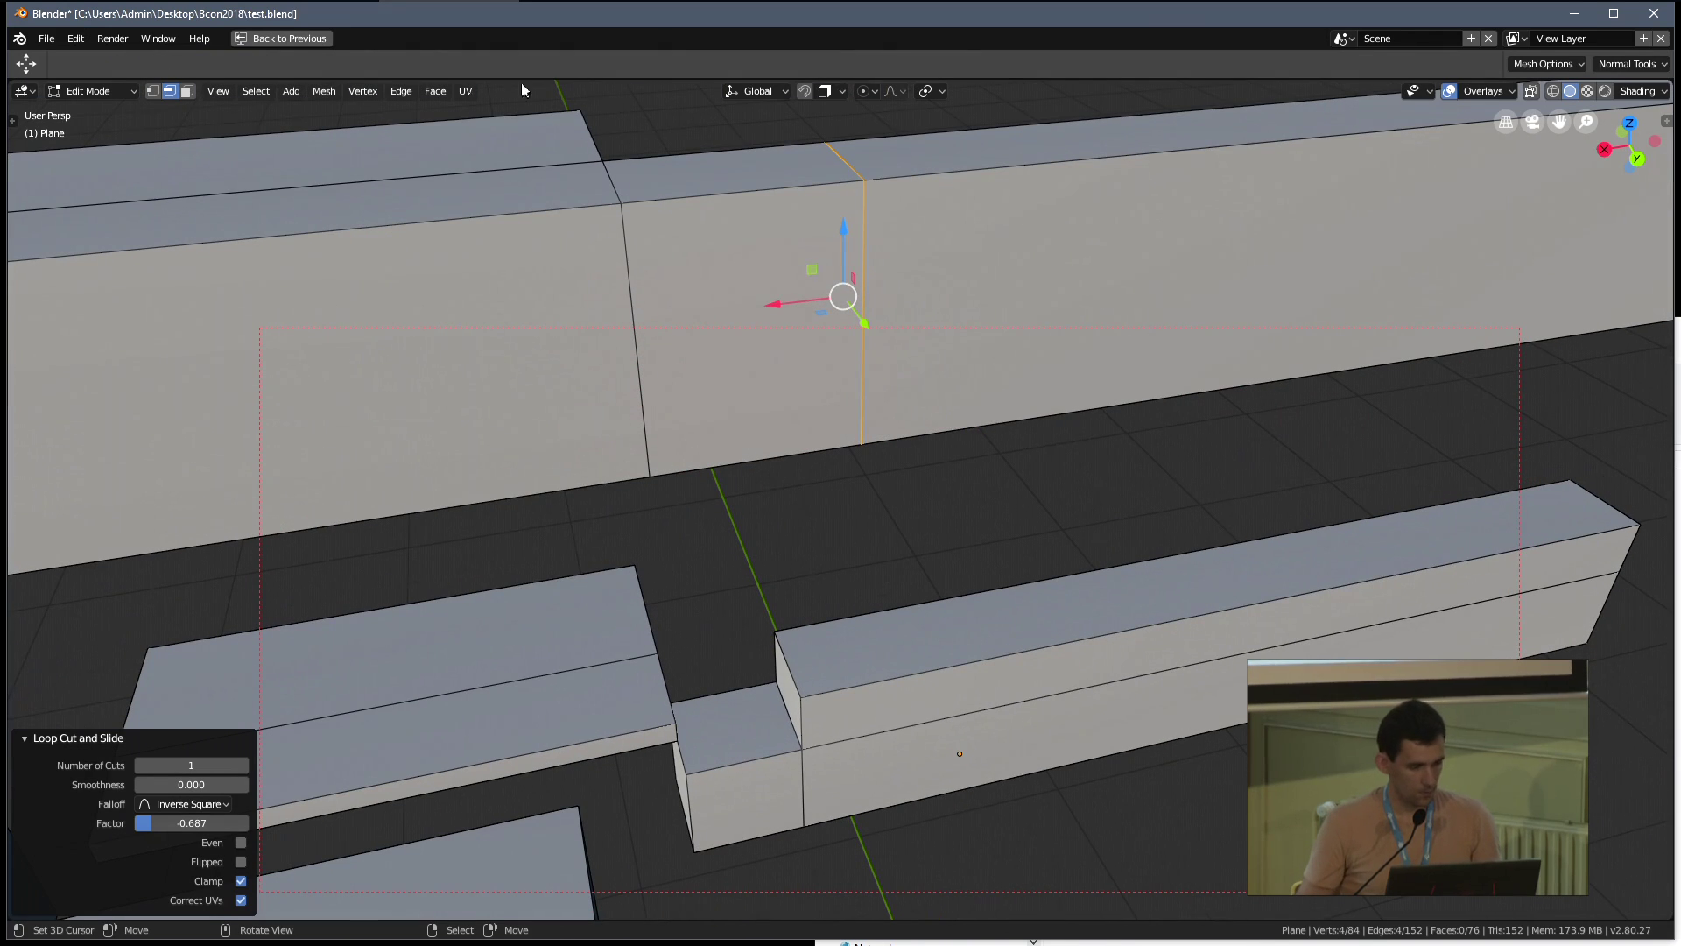
Adjust the snapping option and move the new edge loop along X into line with the step in the low wall below
click(832, 97)
click(800, 161)
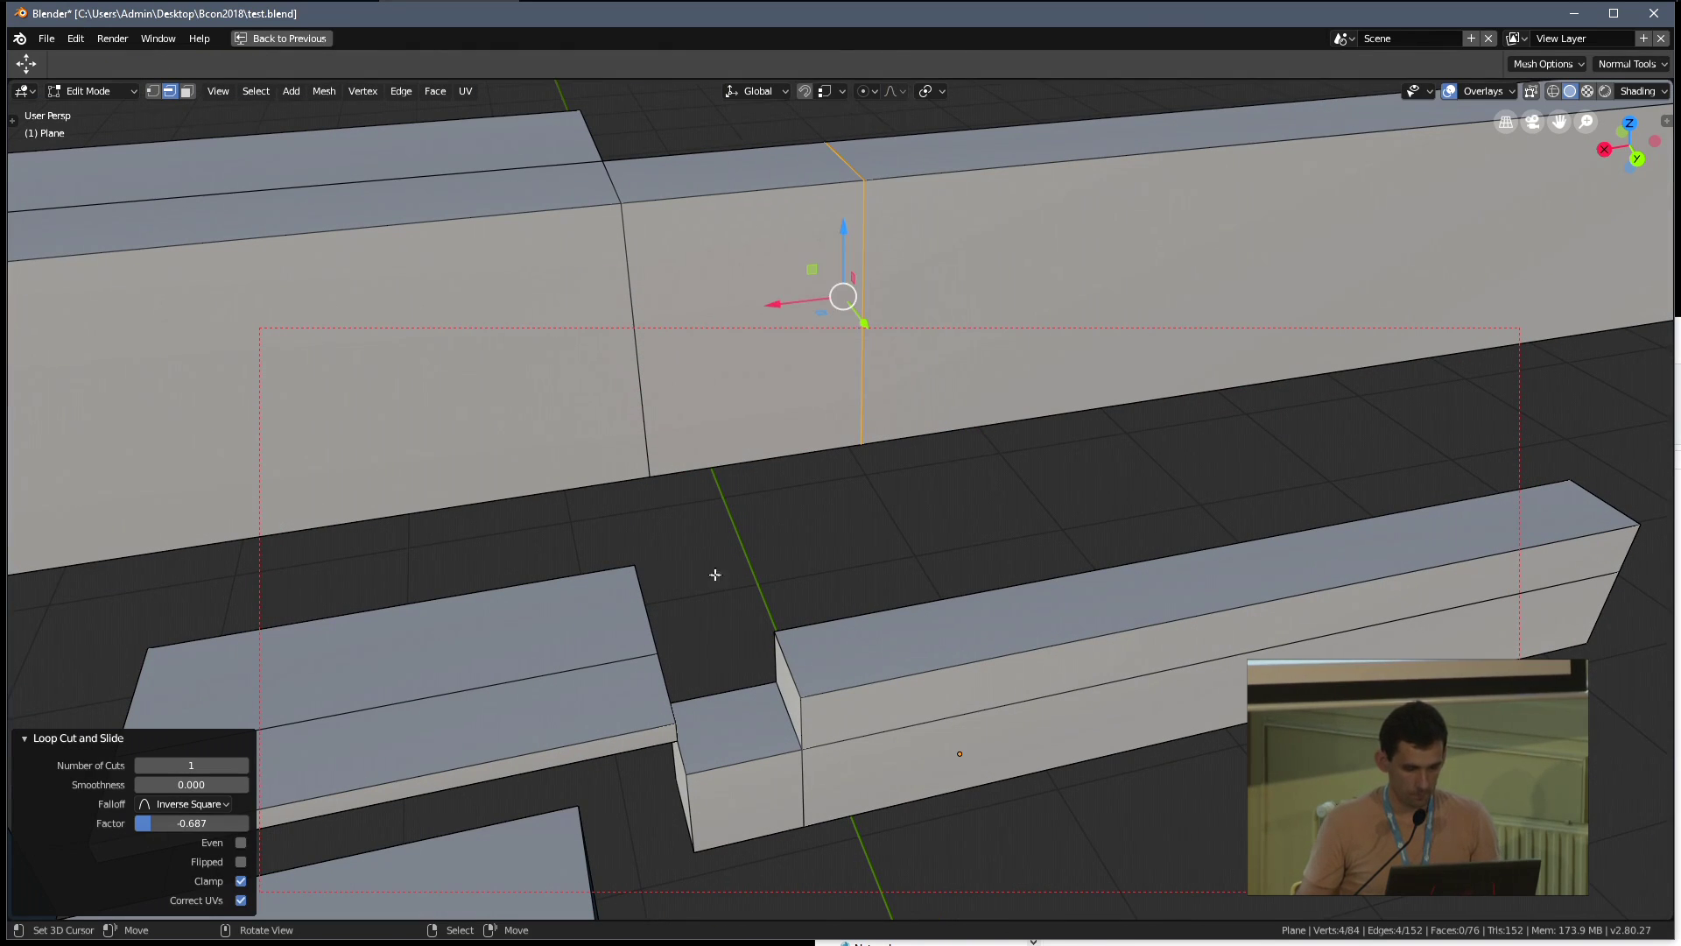
shift+middle_drag(713, 574, 920, 510)
key(g)
key(x)
ctrl+click(865, 670)
scroll(1007, 516, down, 3)
Add seven evenly spaced loop cuts across the upper wall block's long end section, without sliding them
middle_drag(1048, 498, 969, 477)
key(alt+a)
key(ctrl+r)
scroll(978, 427, up, 2)
scroll(979, 426, up, 4)
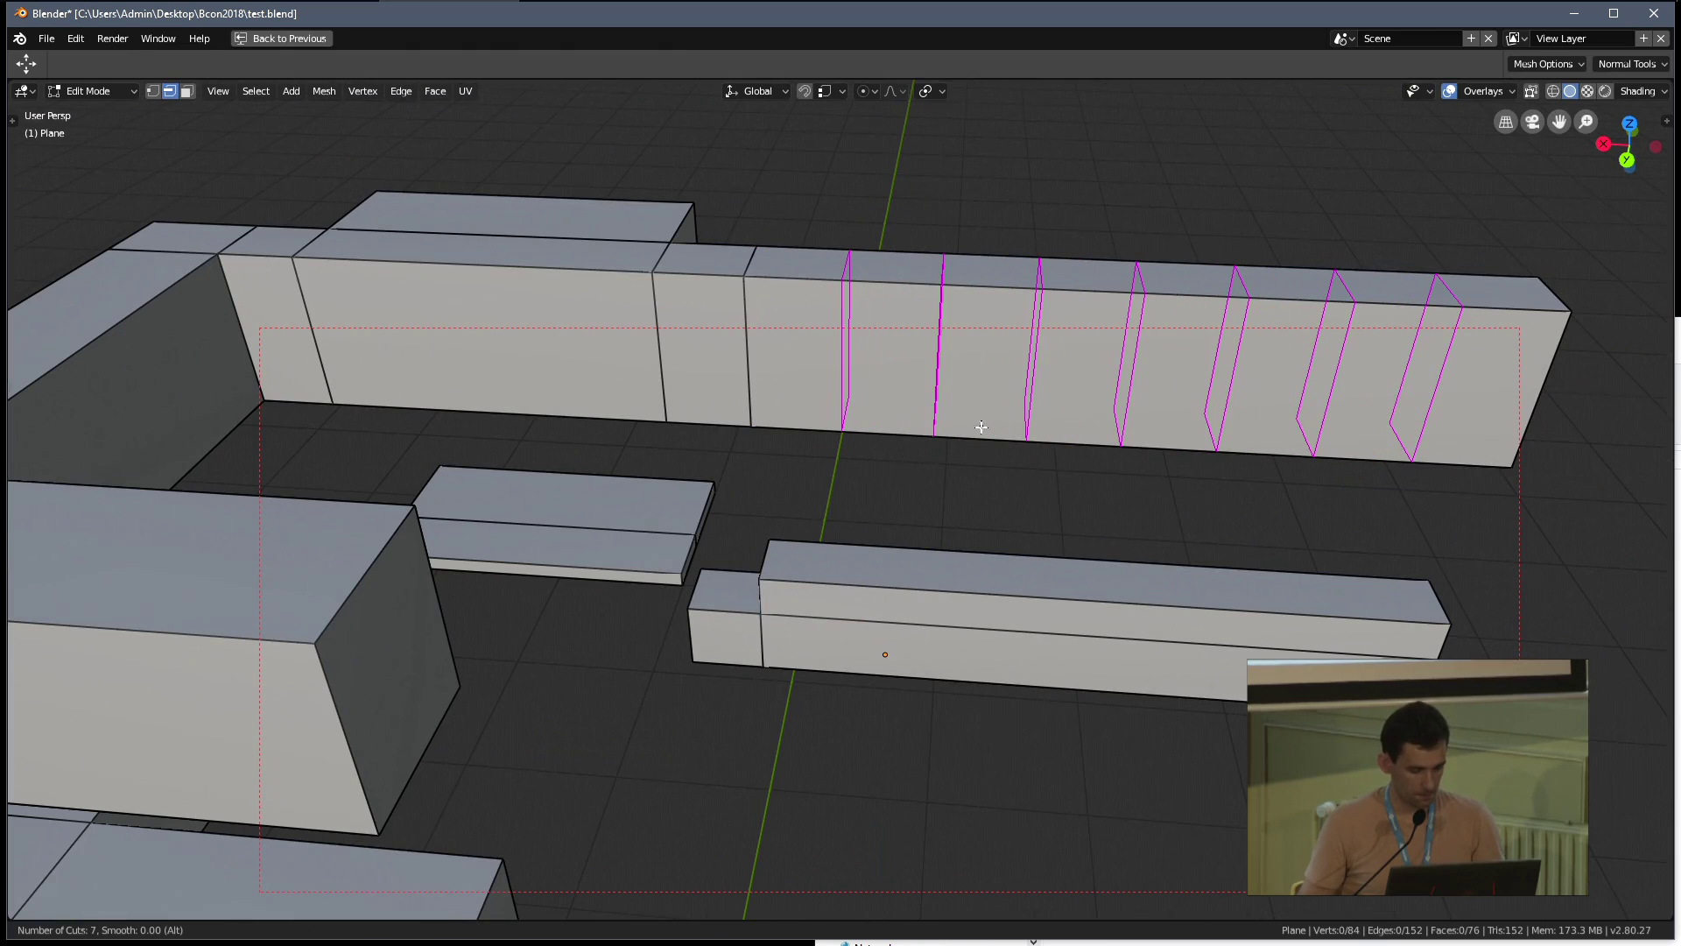
click(982, 427)
right_click(985, 427)
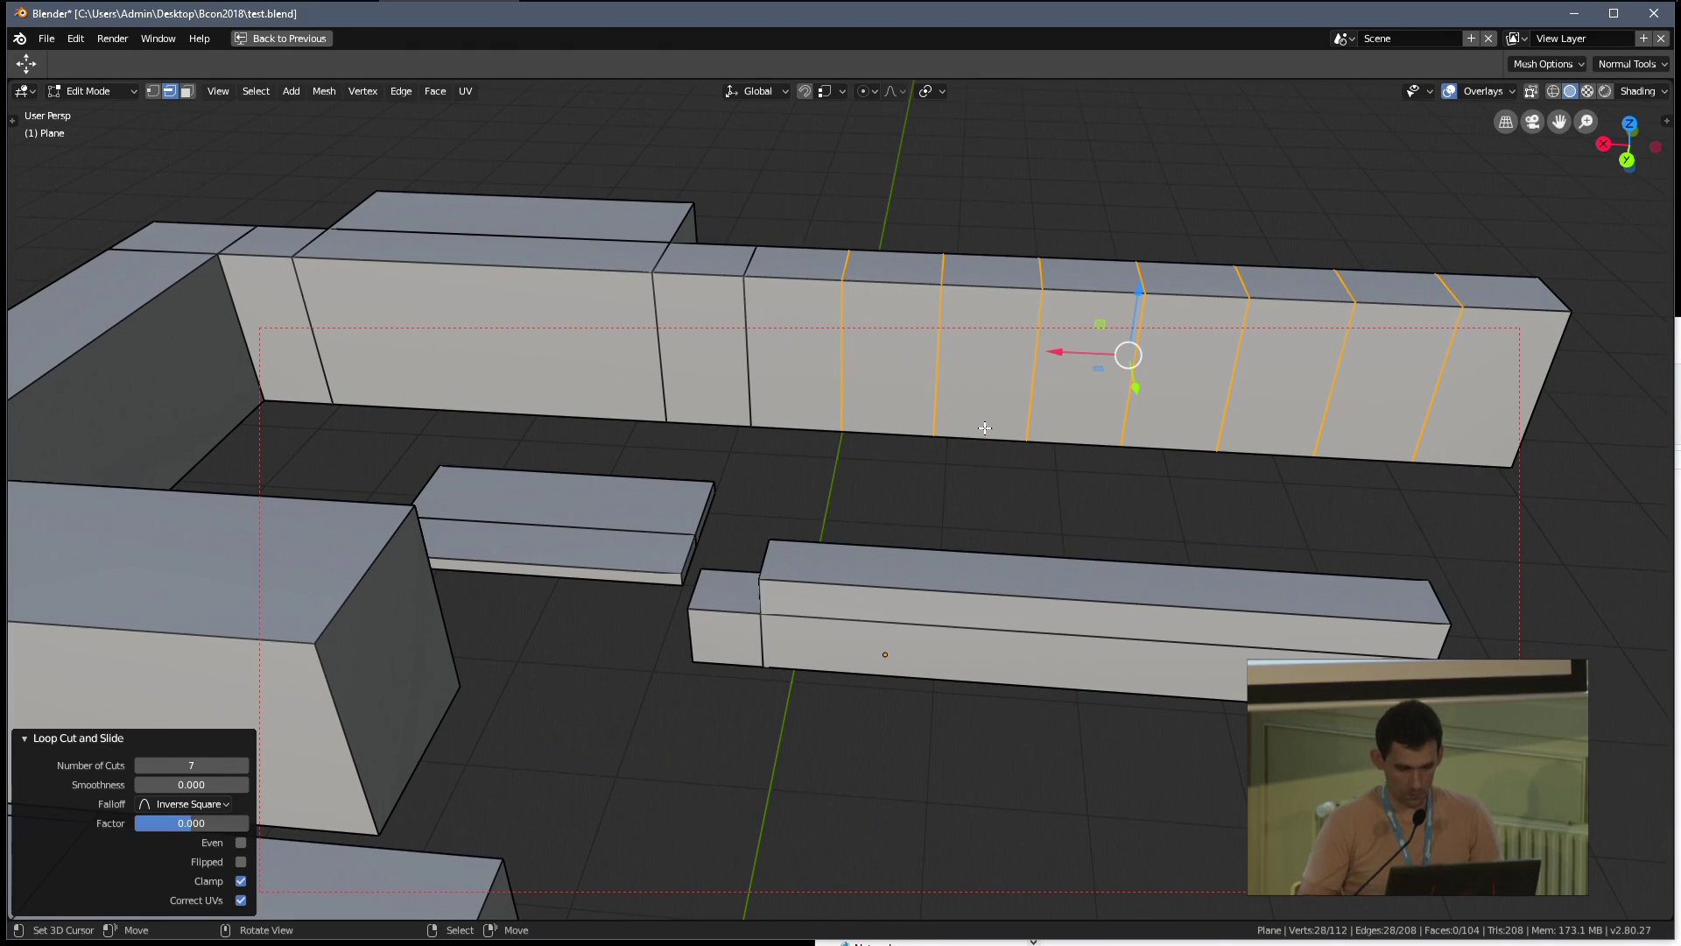
Add seven evenly spaced loop cuts across the long low wall below, without sliding them
key(ctrl+r)
scroll(1016, 575, up, 1)
scroll(1015, 574, up, 2)
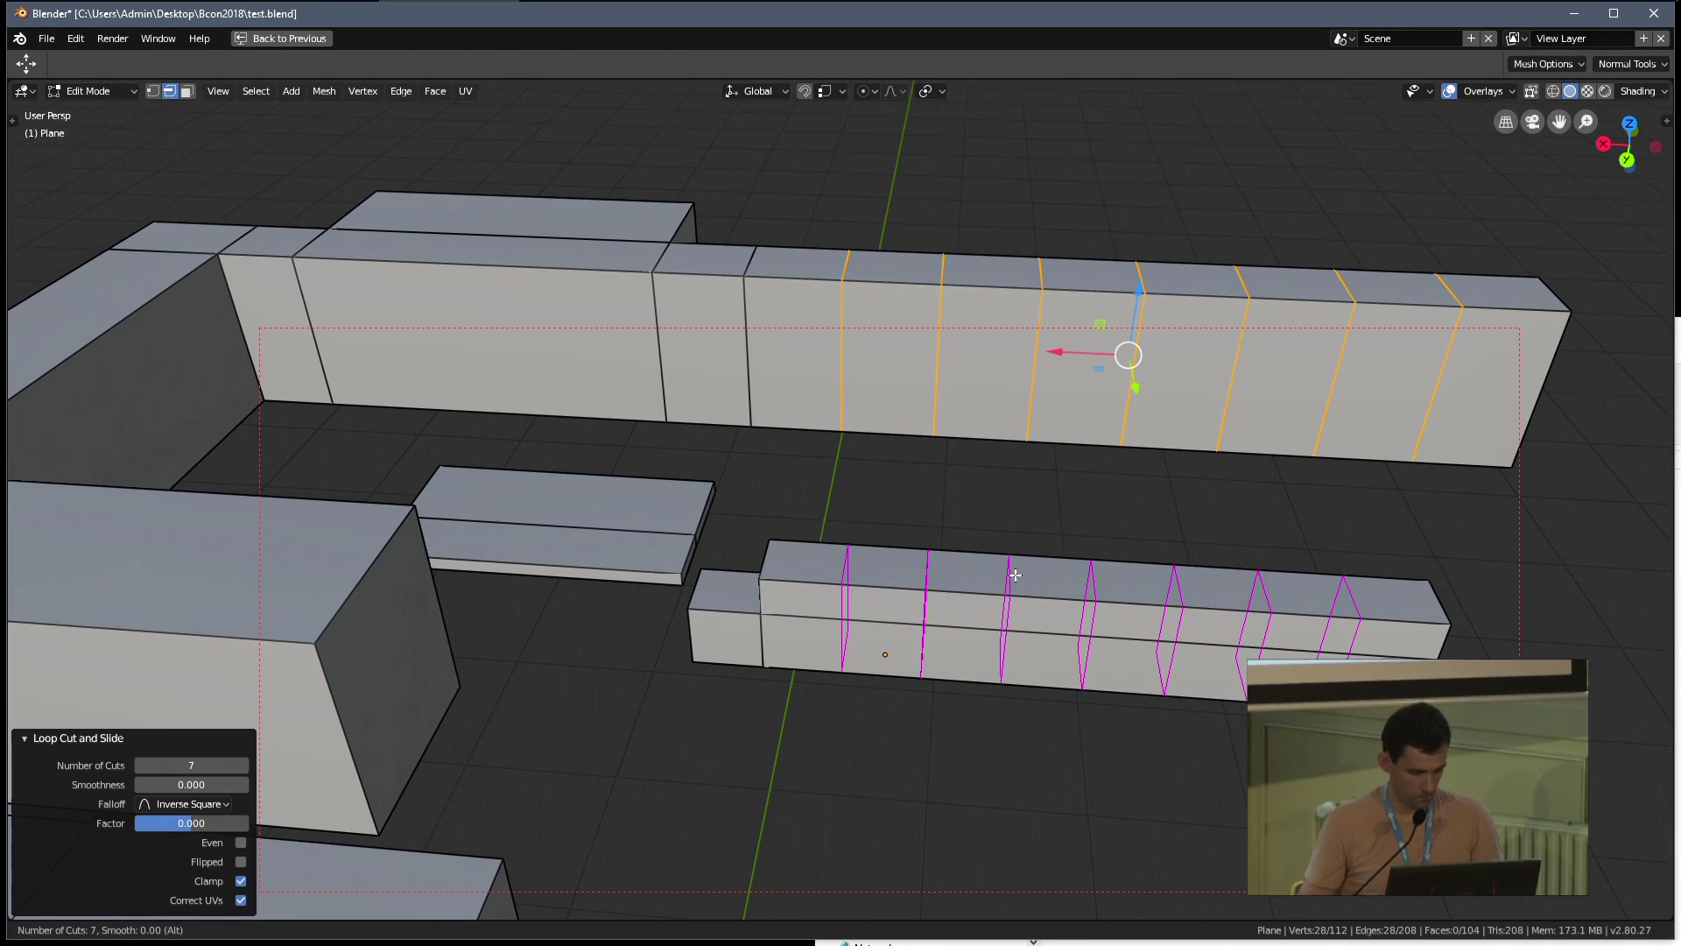
click(1020, 574)
right_click(1025, 575)
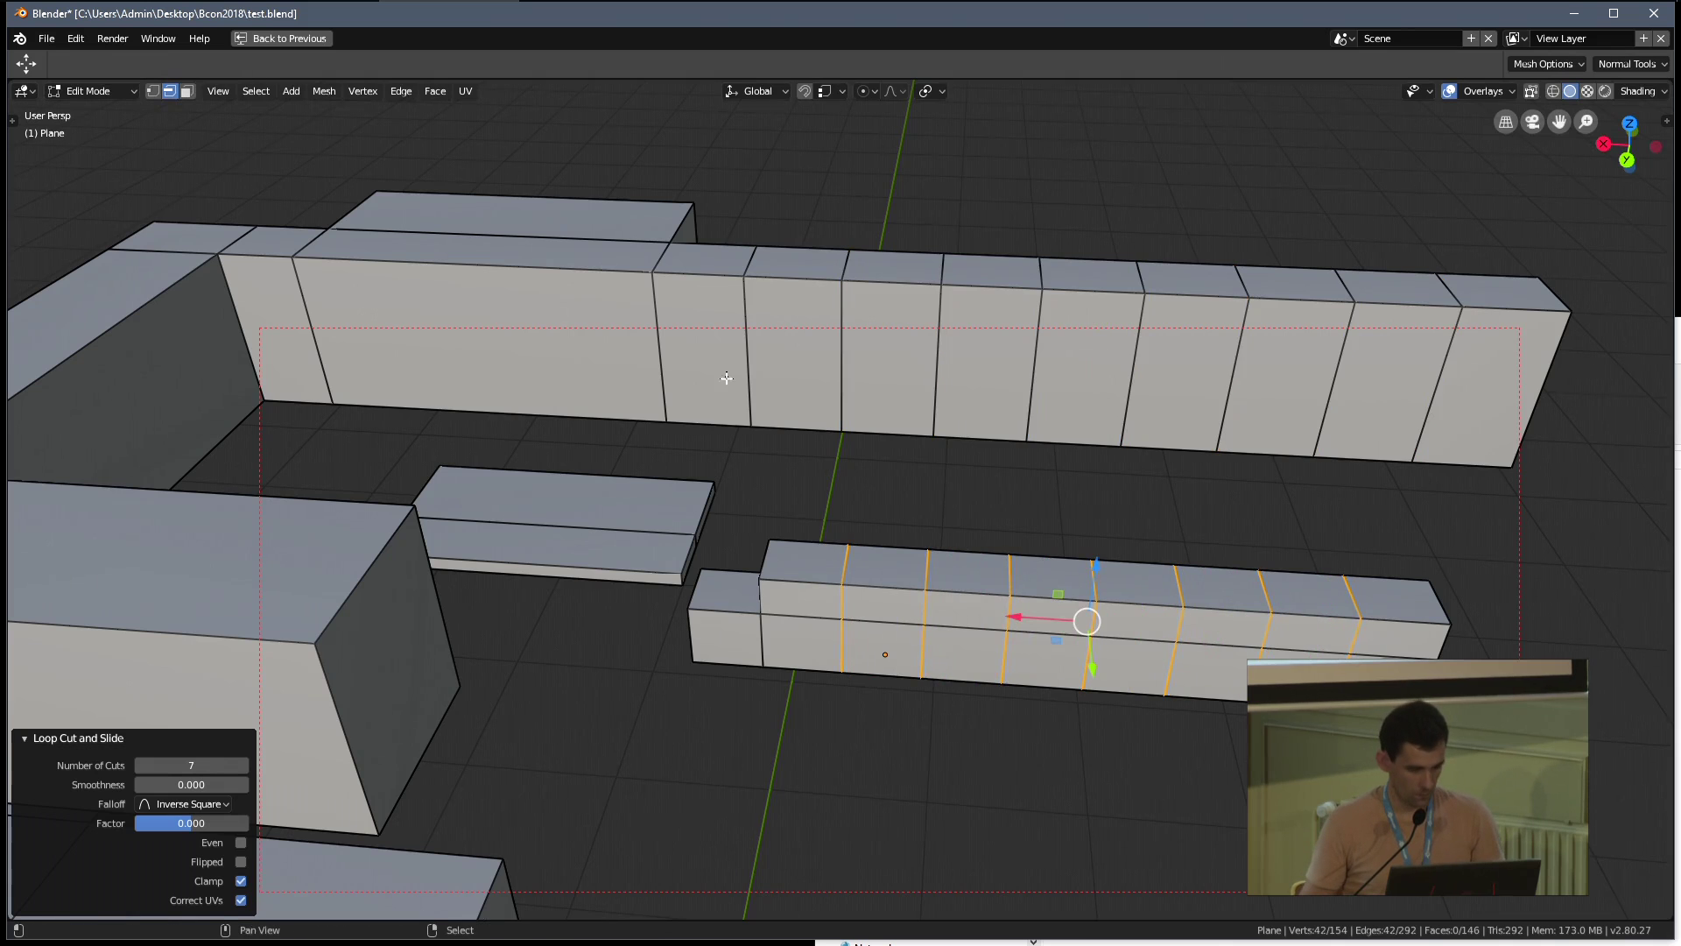
Add three evenly spaced loop cuts across the upper wall section with the rear projection, without sliding them
shift+middle_drag(726, 379, 901, 451)
key(ctrl+r)
scroll(659, 357, up, 3)
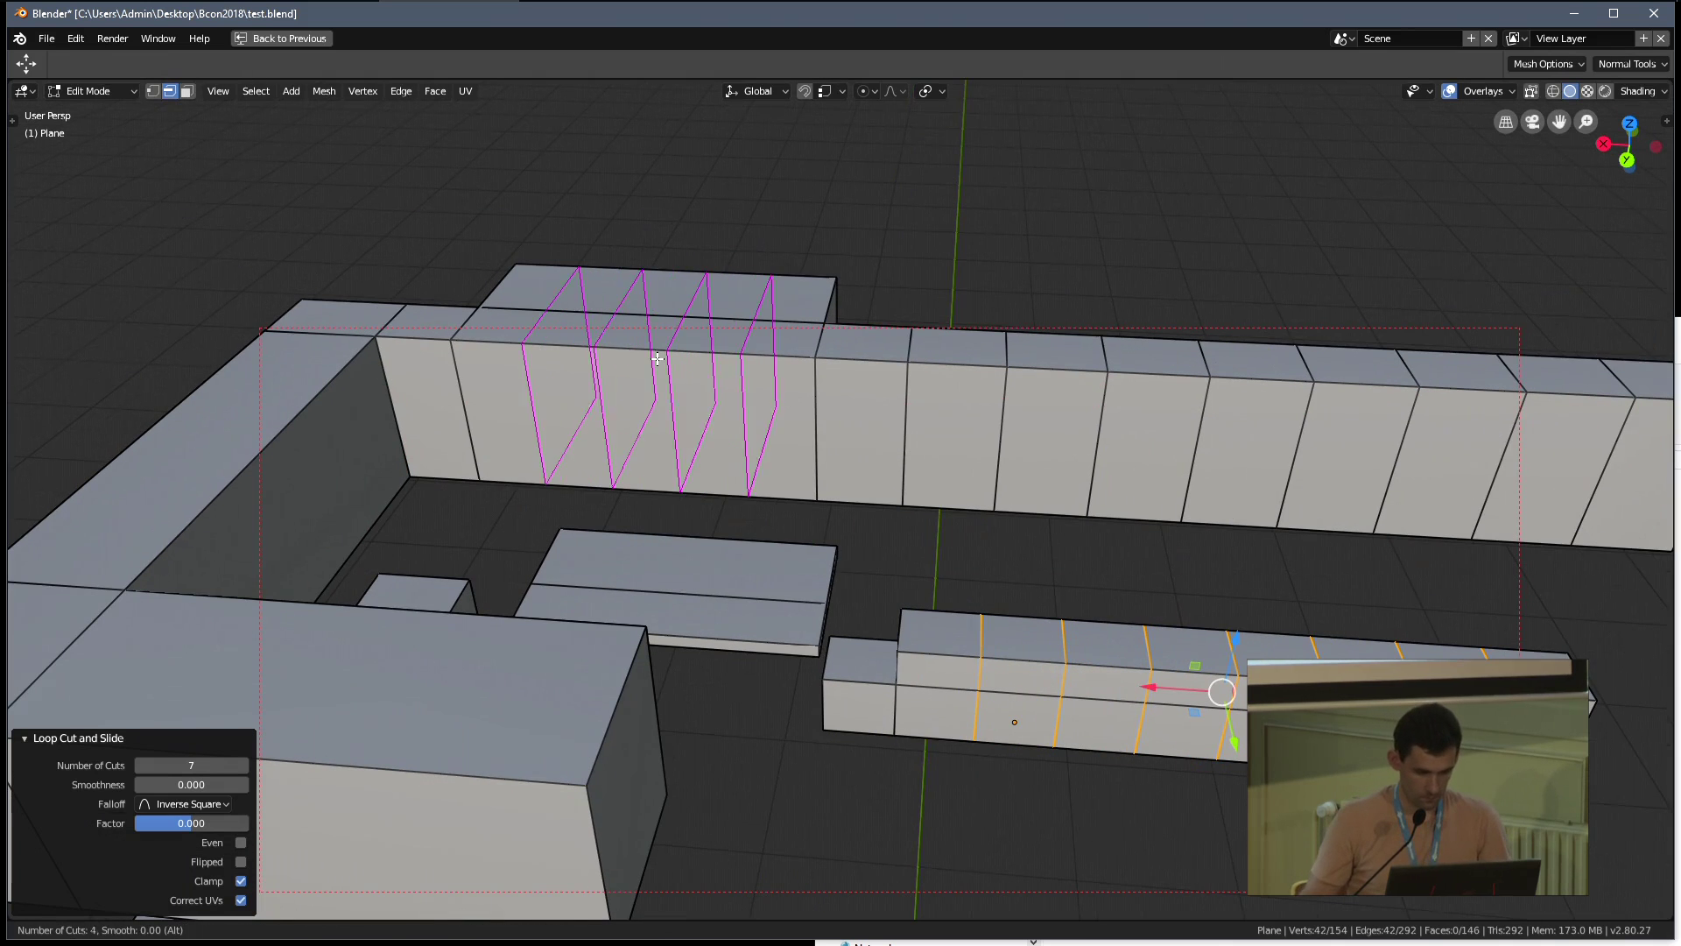
scroll(657, 358, down, 1)
click(657, 358)
right_click(658, 358)
middle_drag(842, 415, 885, 417)
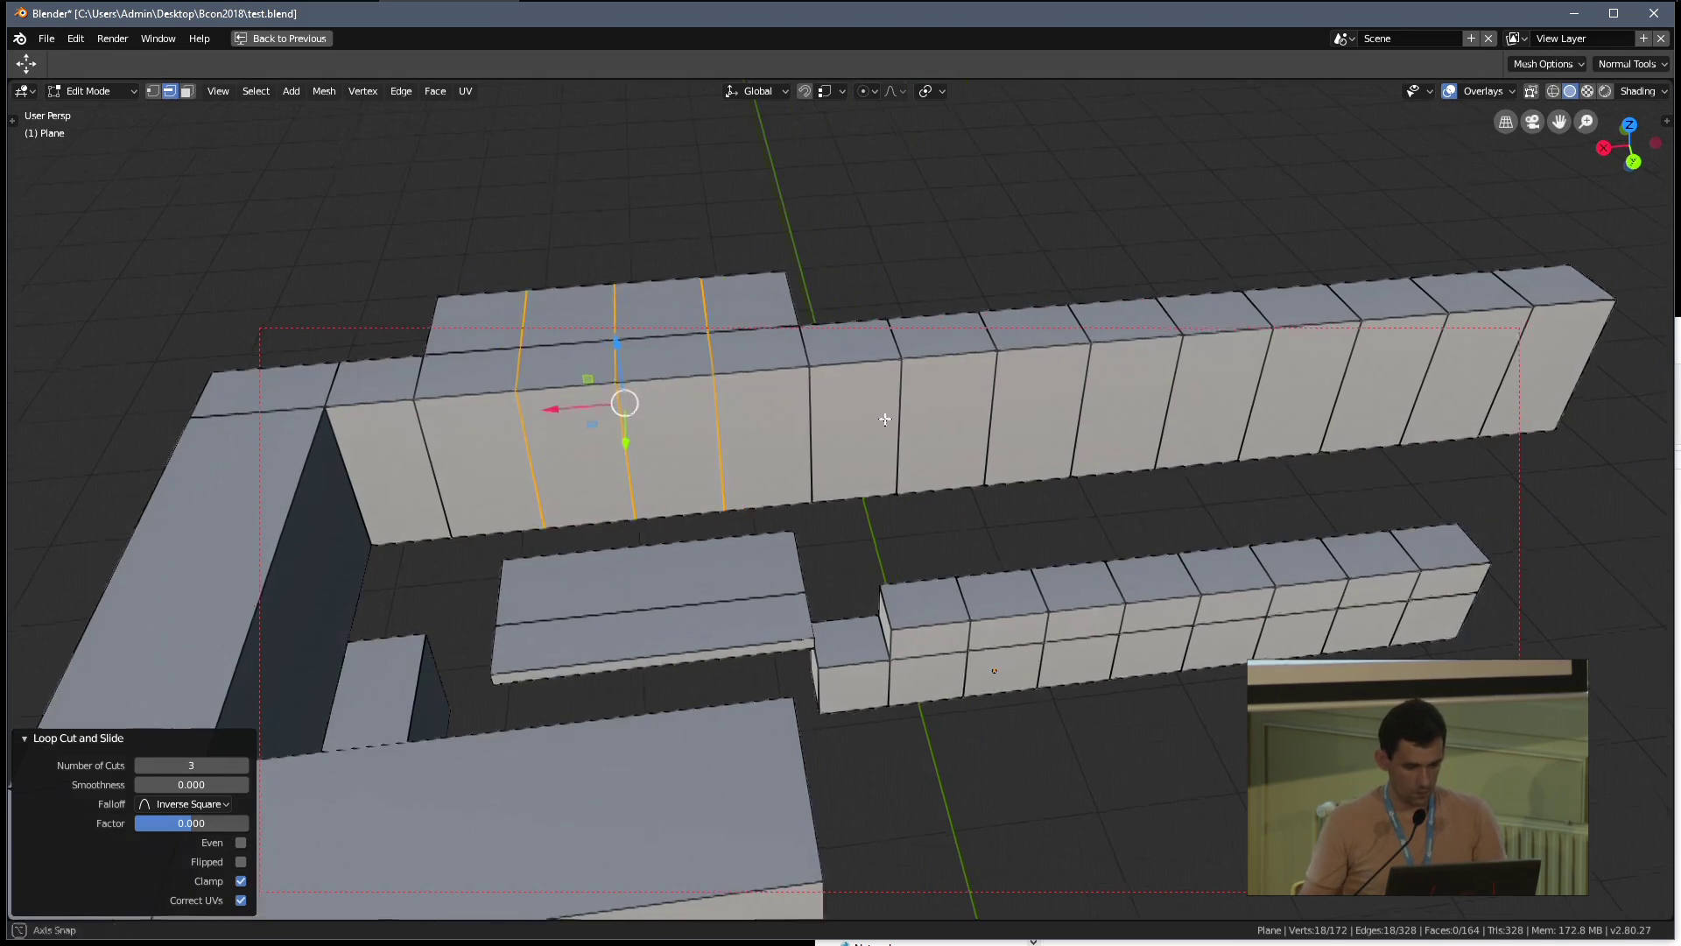
Clear the selection and select all the front faces along the long upper wall block
key(alt+a)
key(3)
right_click(413, 454)
shift+right_click(472, 446)
shift+right_click(571, 441)
shift+right_click(664, 429)
shift+right_click(759, 417)
shift+right_click(858, 415)
shift+click(946, 410)
shift+click(1037, 403)
shift+click(1119, 395)
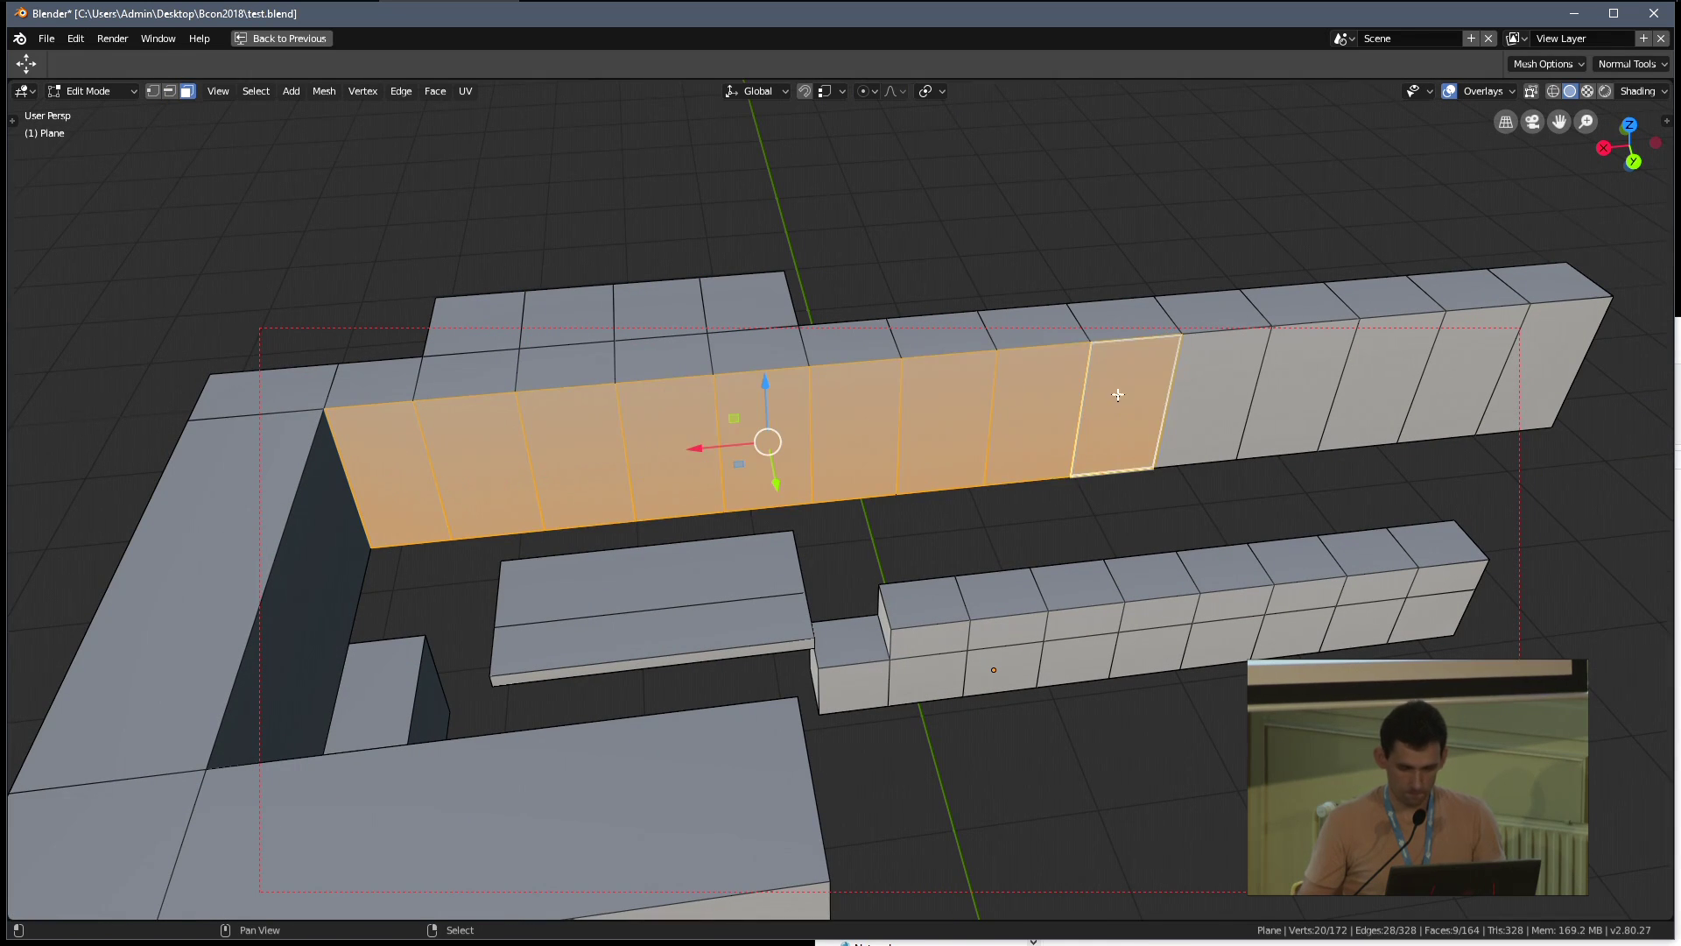
key(c)
drag(1224, 387, 1512, 351)
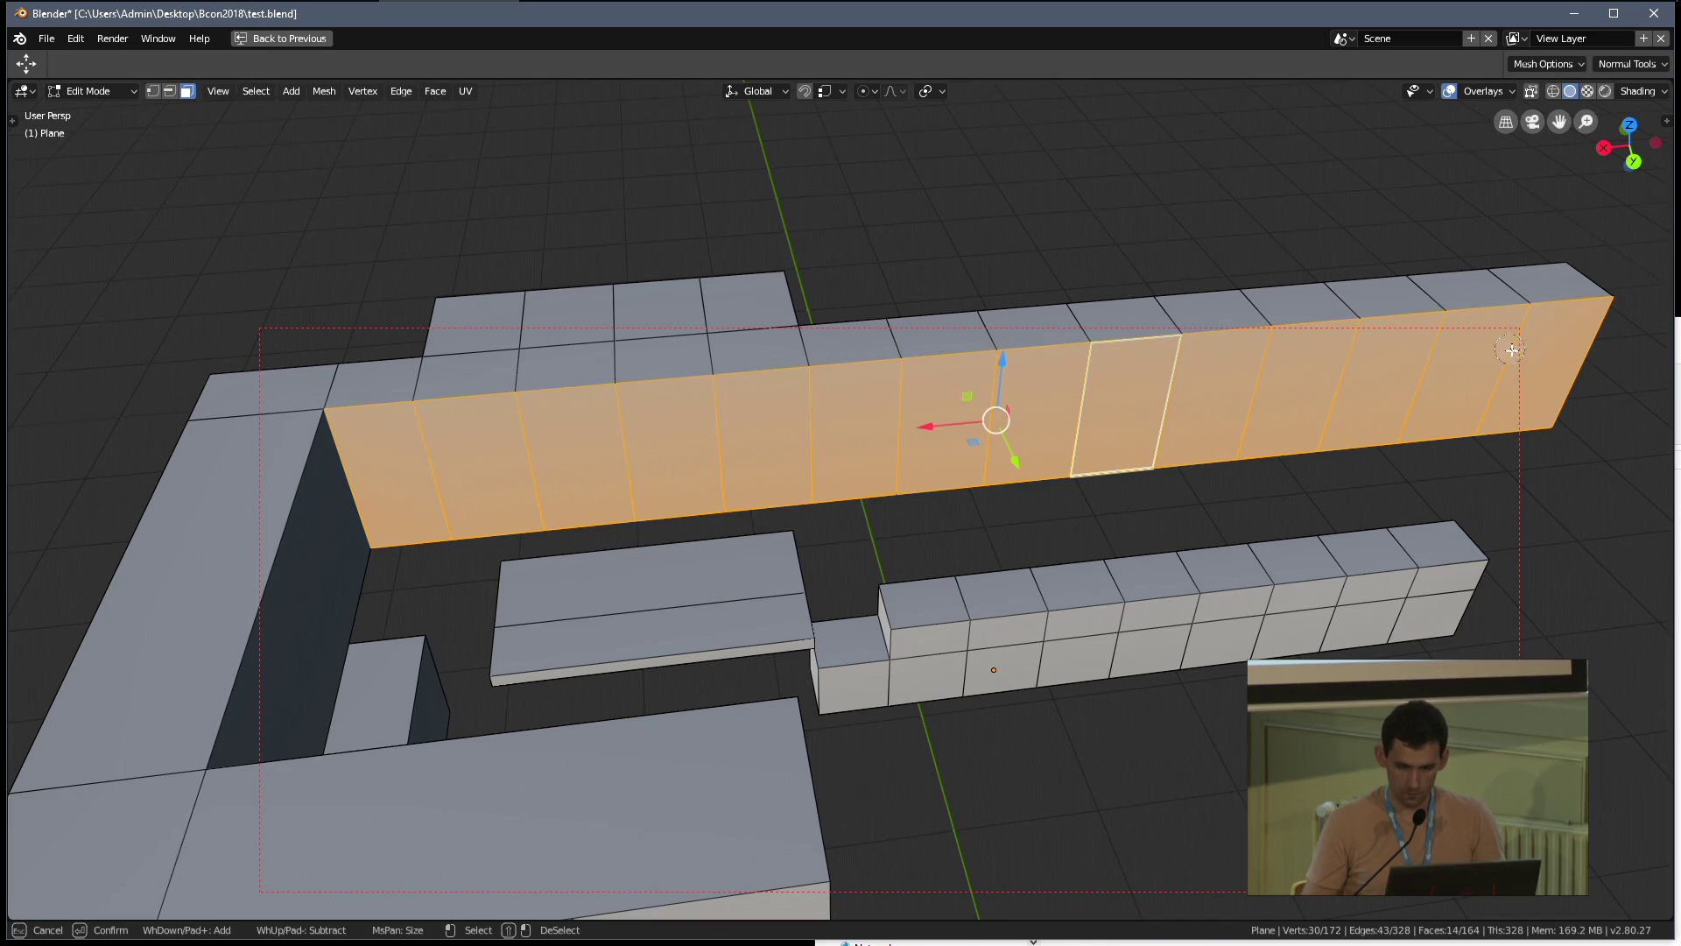
Add all the front faces of the long low wall below, including its short end step, to the selection
drag(1420, 604, 1036, 648)
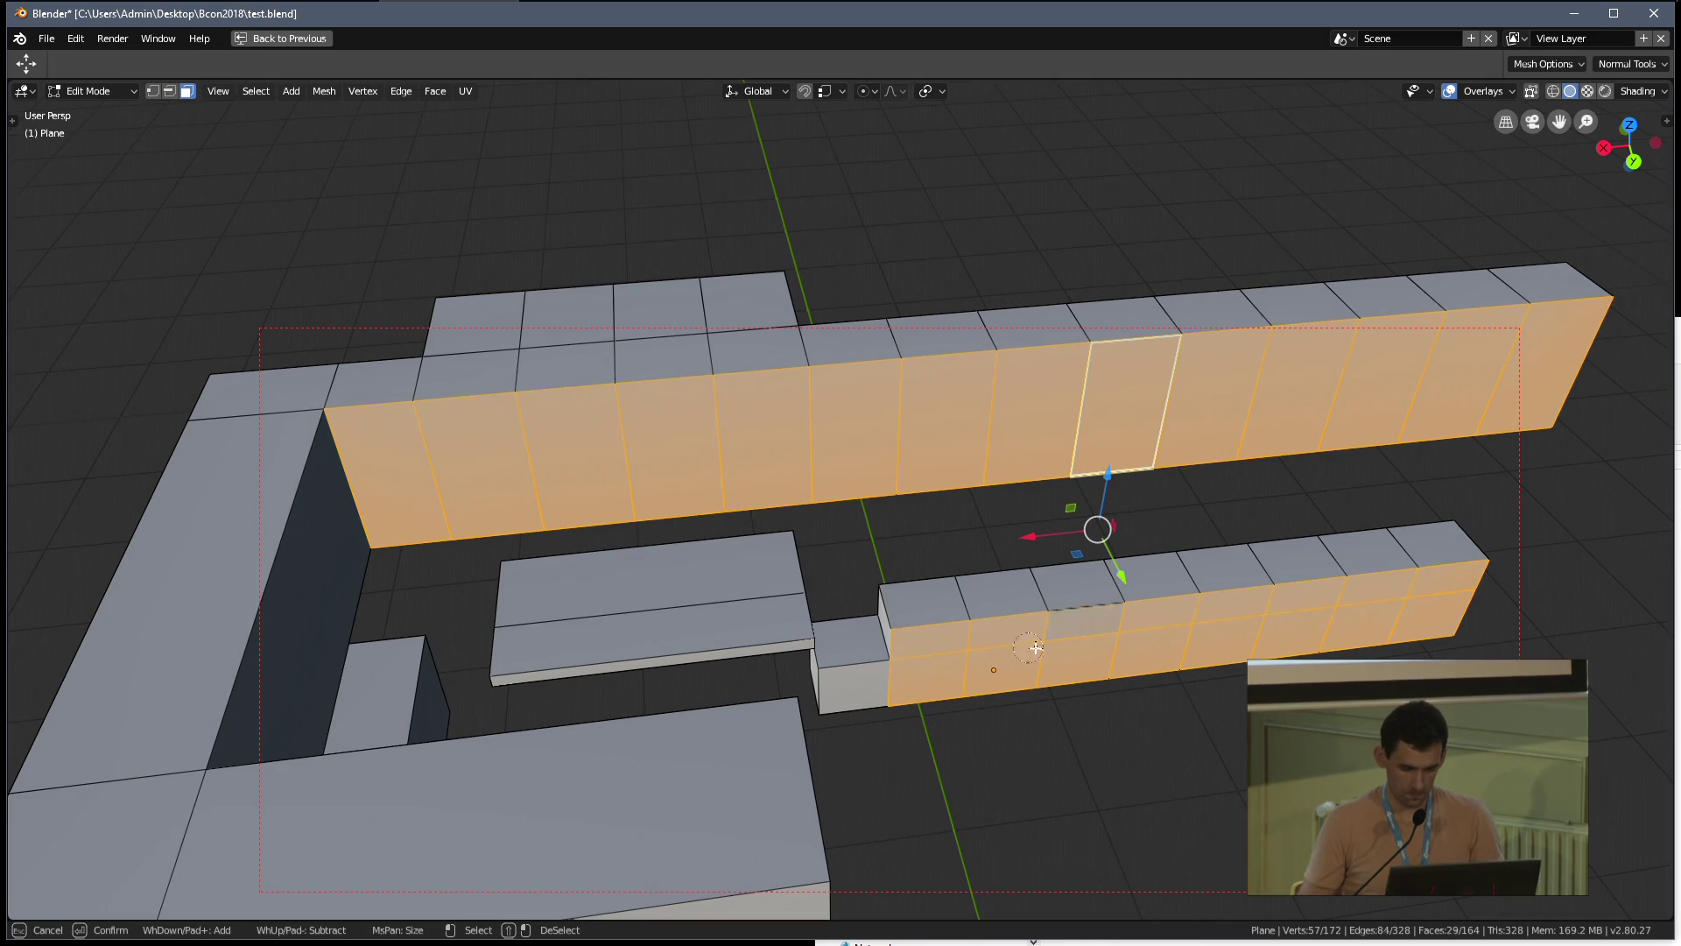
click(863, 690)
key(Escape)
Duplicate the selected front faces in place, separate them into their own object, leave Edit Mode and save the file
middle_drag(1022, 514, 866, 458)
key(shift+d)
click(852, 487)
key(p)
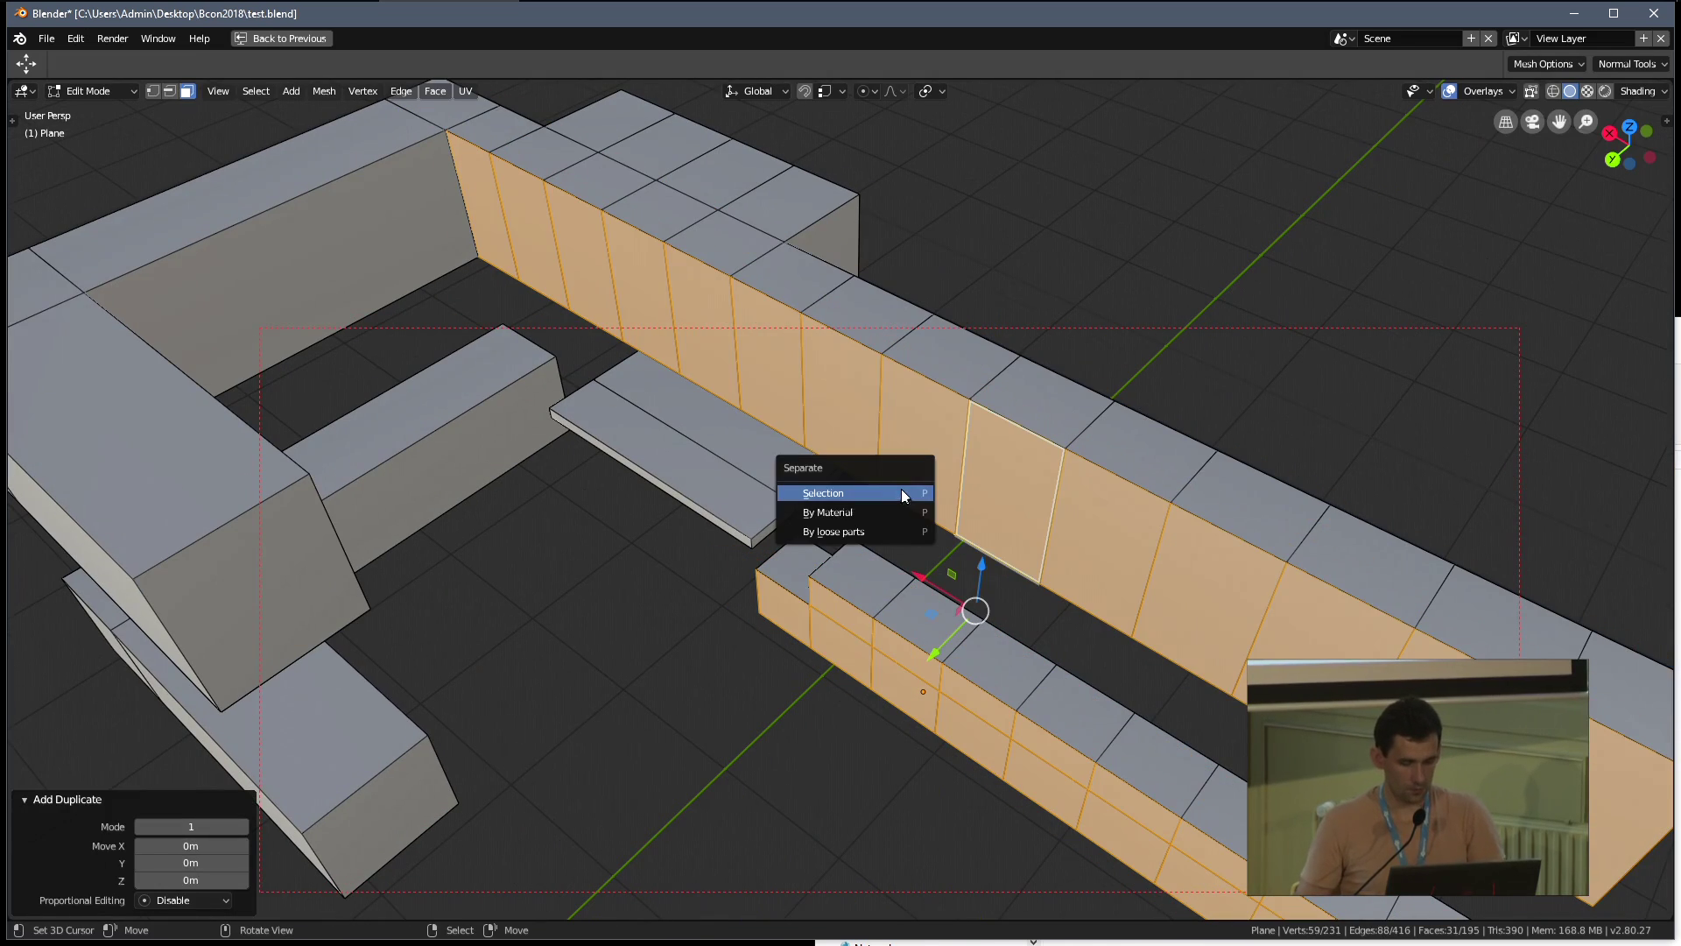
click(901, 488)
key(Tab)
key(ctrl+s)
click(884, 483)
Edit the separated faces object and dissolve the horizontal edge loop running through the low wall's panels
right_click(891, 415)
key(Tab)
middle_drag(889, 413, 908, 468)
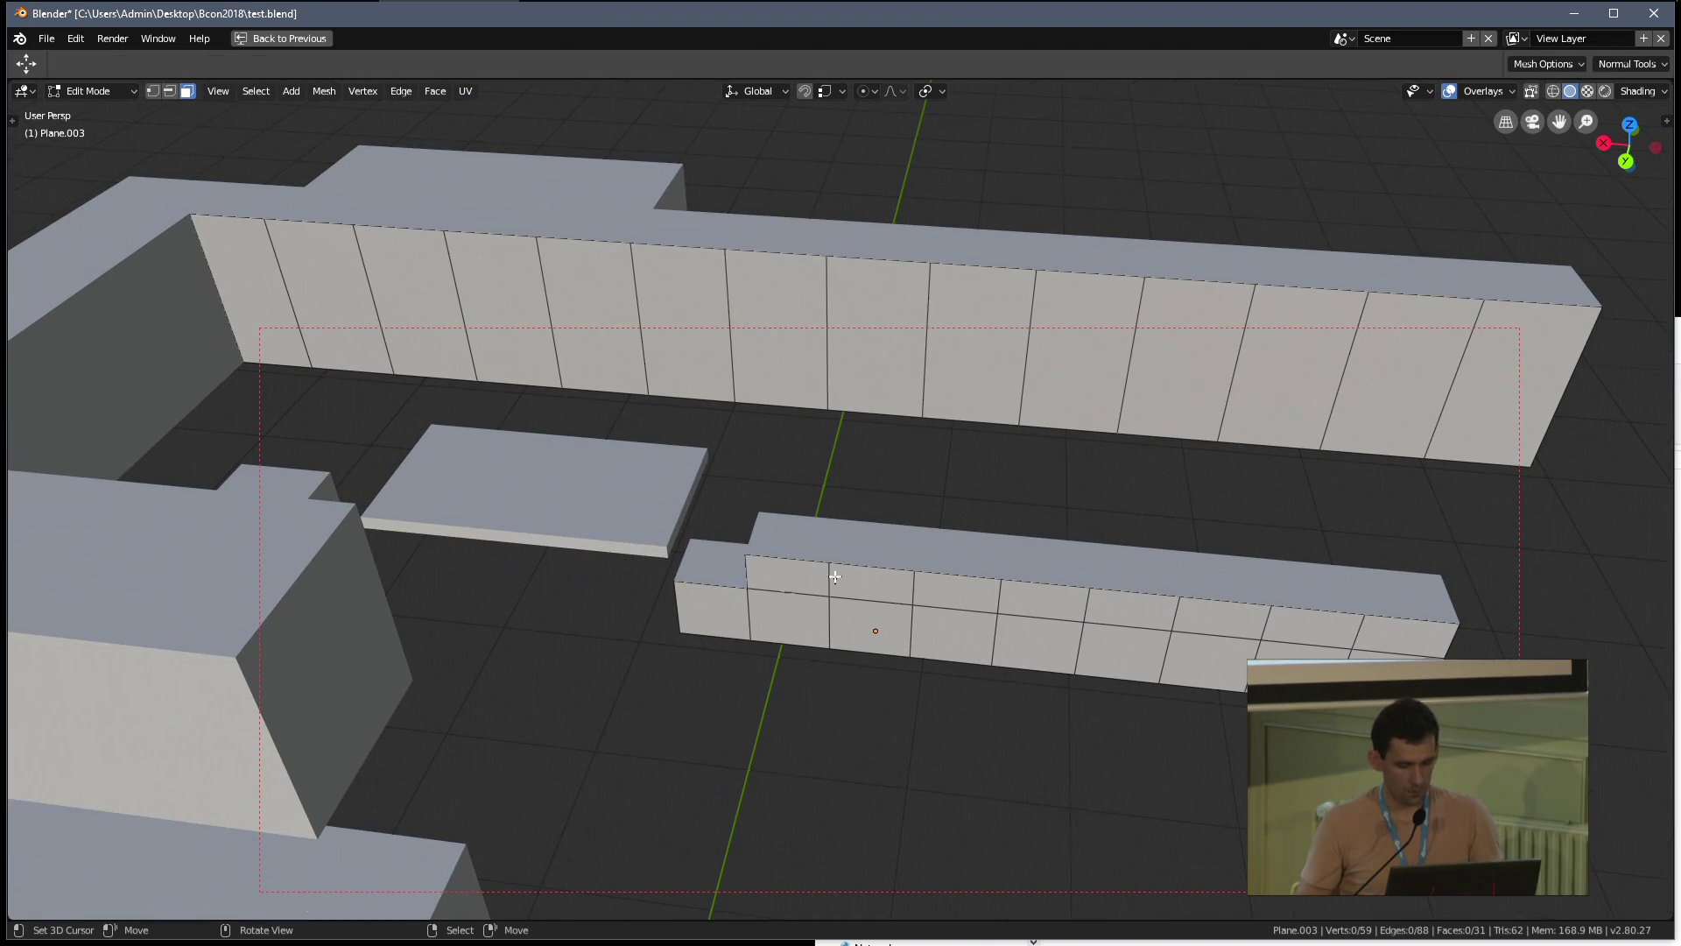
key(2)
click(784, 594)
alt+shift+right_click(1030, 613)
key(x)
key(3)
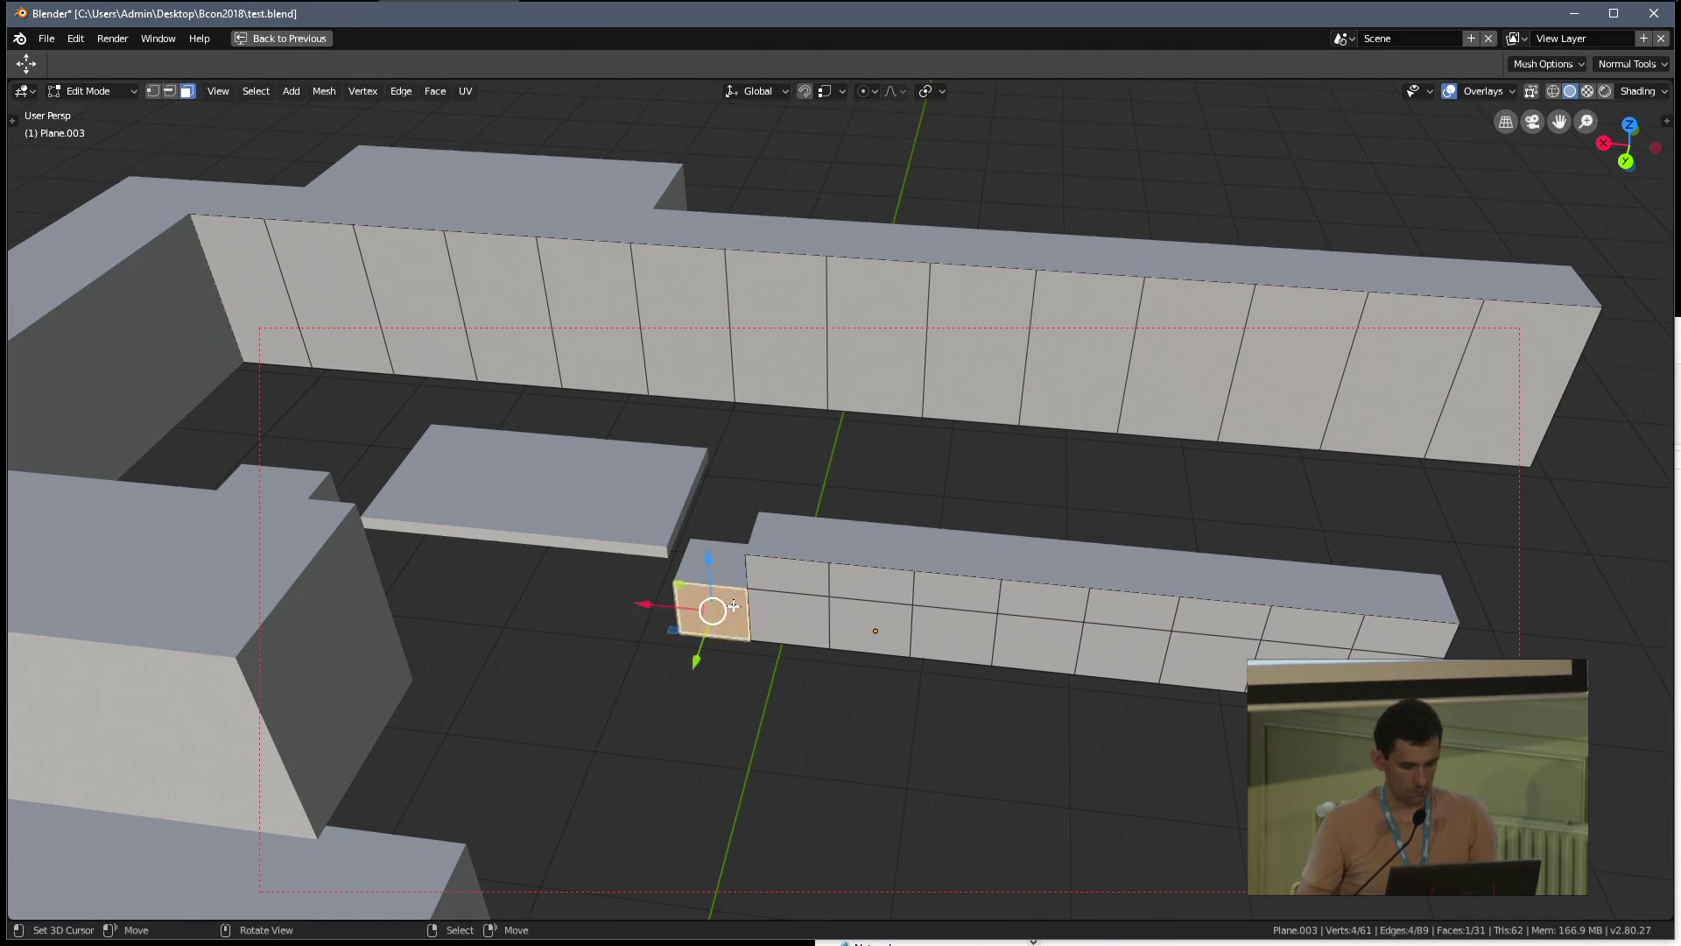
key(2)
alt+click(856, 607)
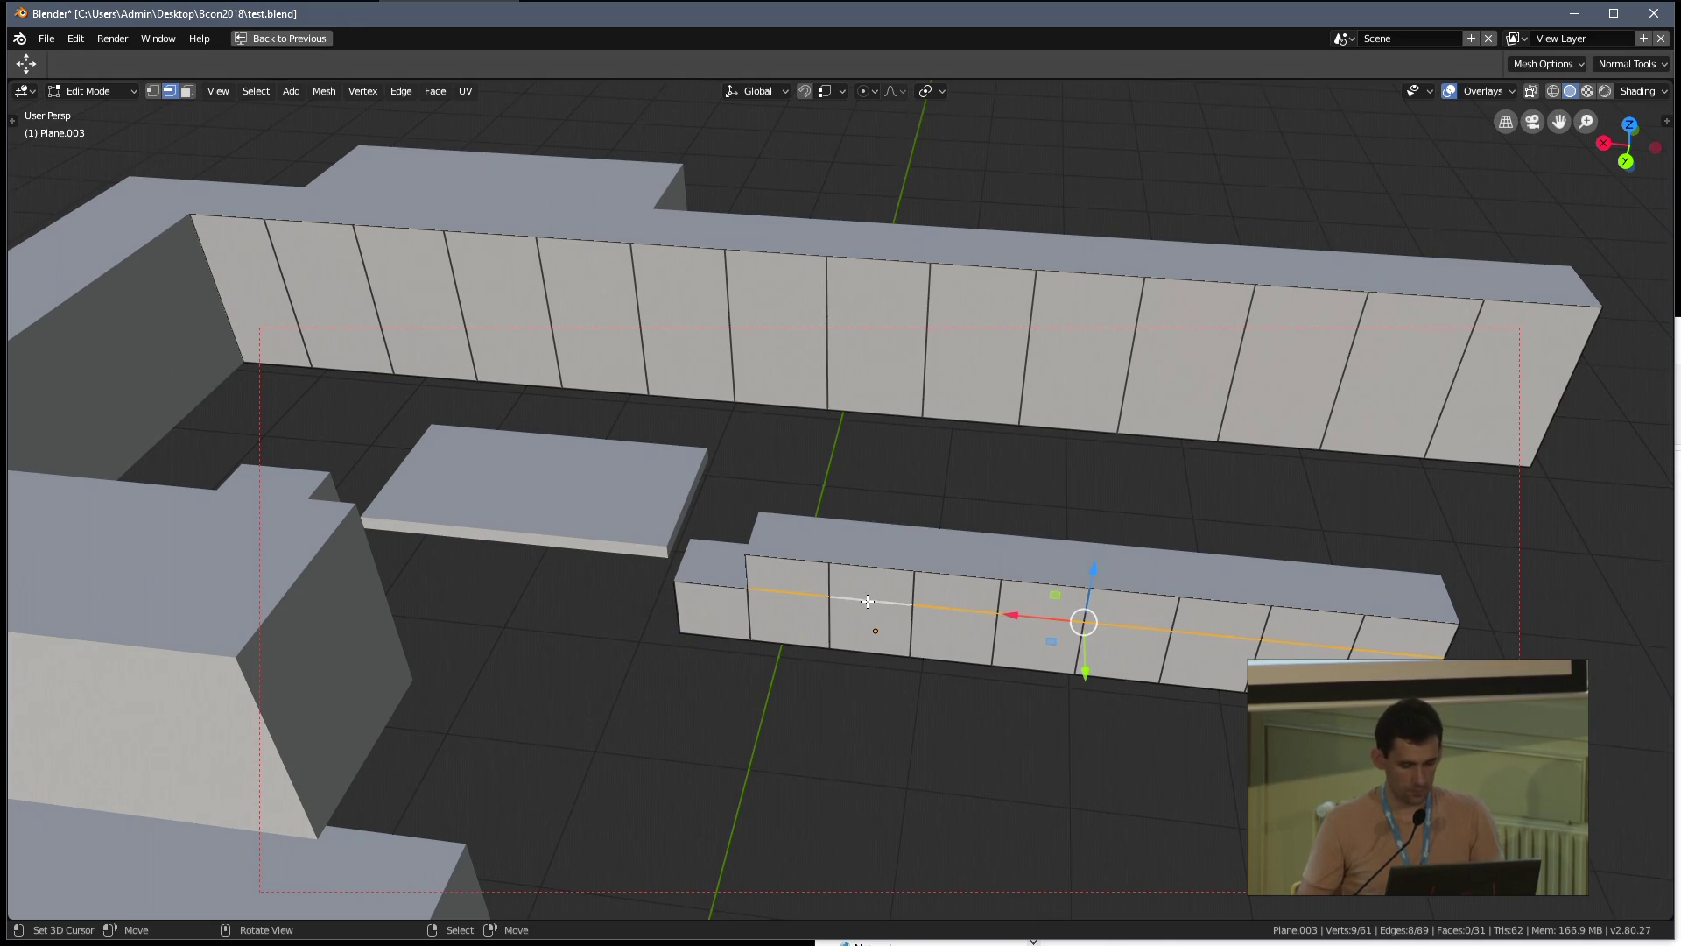
key(x)
click(789, 600)
click(792, 615)
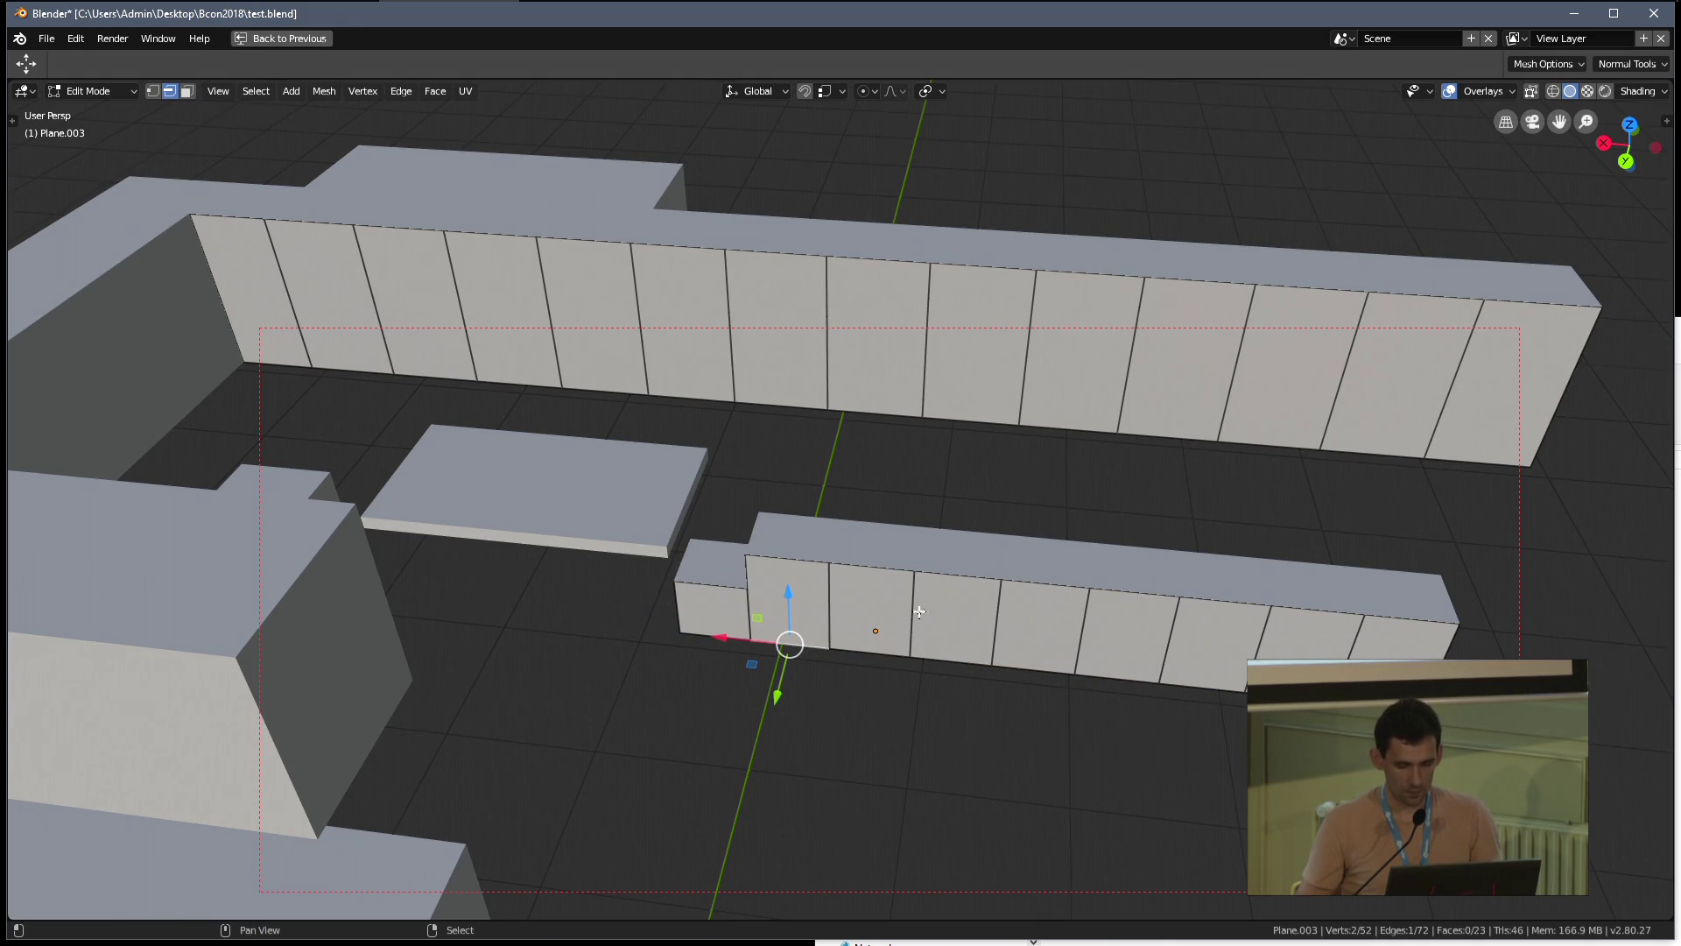
Select every second panel face along the low and upper walls and split them from their neighbours
key(3)
click(788, 604)
shift+click(954, 617)
shift+click(1127, 635)
shift+click(1309, 632)
shift+click(1406, 412)
shift+click(1186, 394)
shift+click(992, 377)
shift+click(797, 358)
shift+click(620, 337)
shift+click(412, 317)
shift+click(250, 314)
key(y)
middle_drag(361, 327, 865, 327)
click(974, 343)
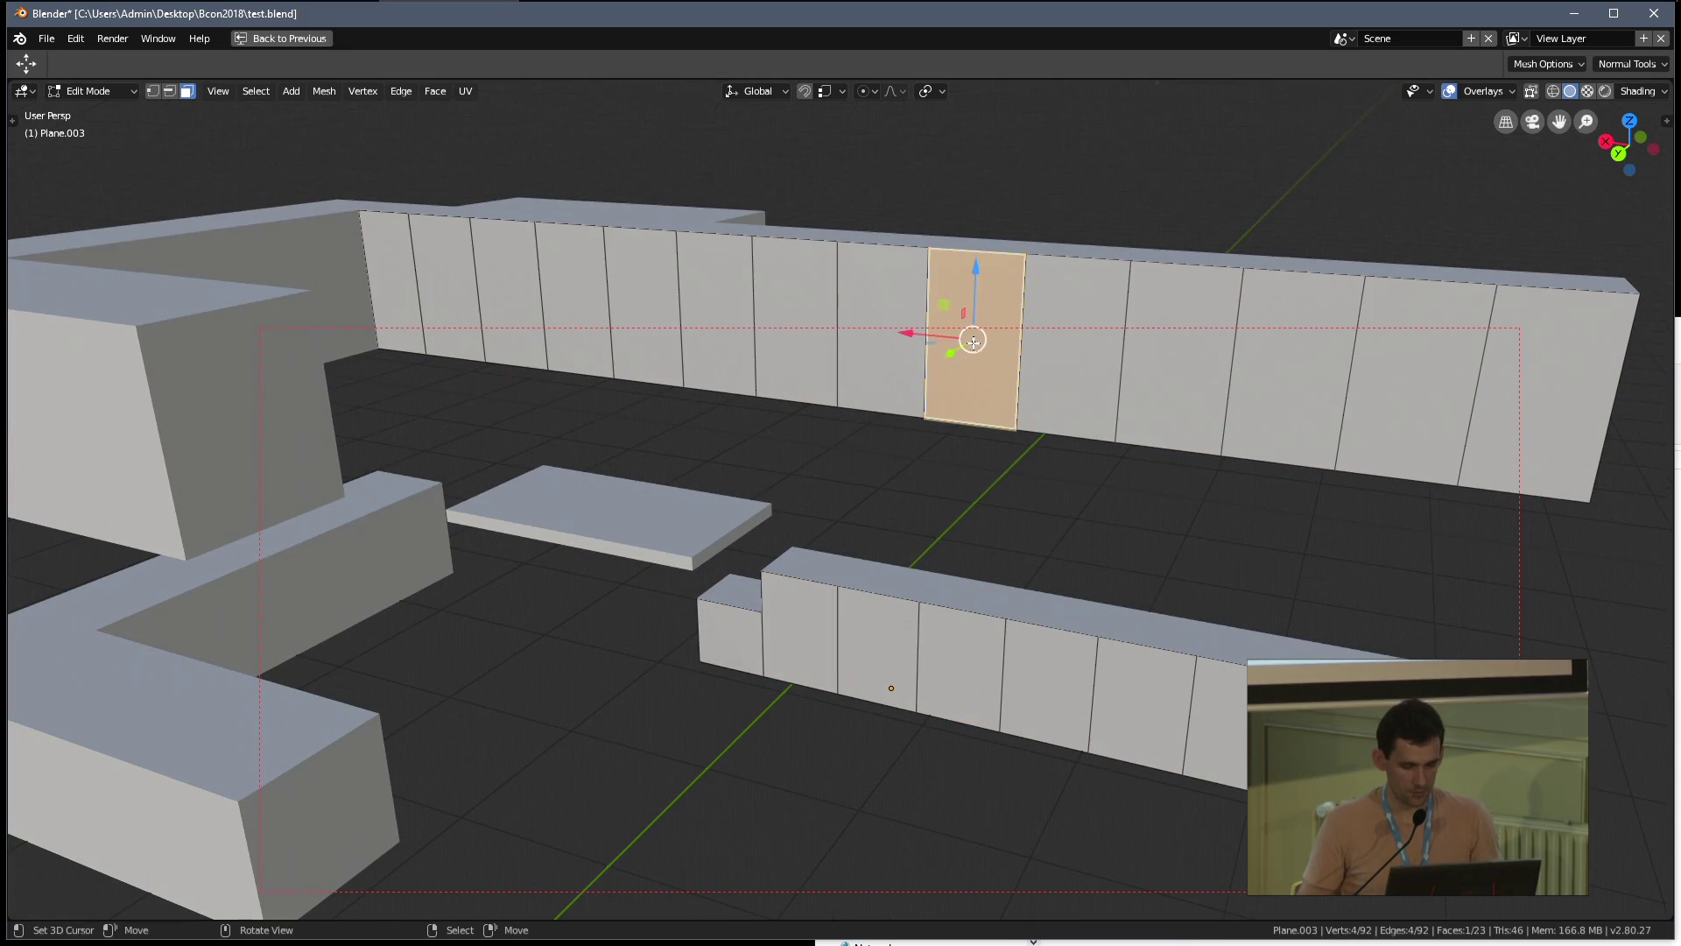
key(g)
right_click(973, 344)
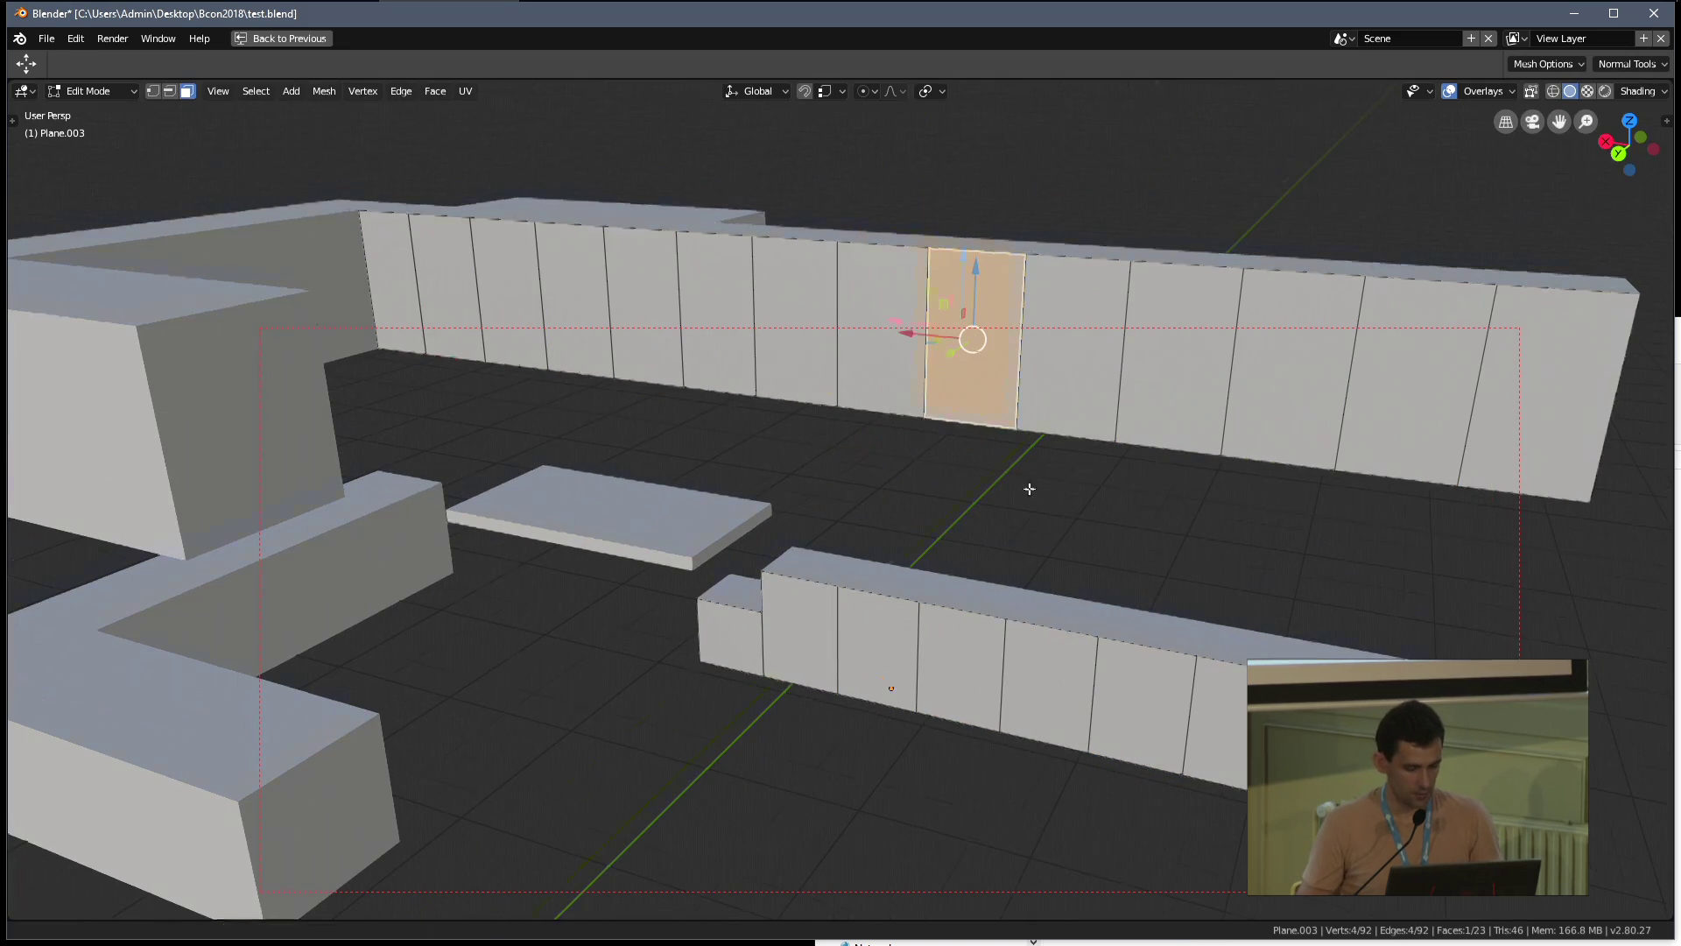
Select all the panel faces and set the pivot point to Individual Origins
scroll(1029, 489, up, 2)
key(a)
key(comma)
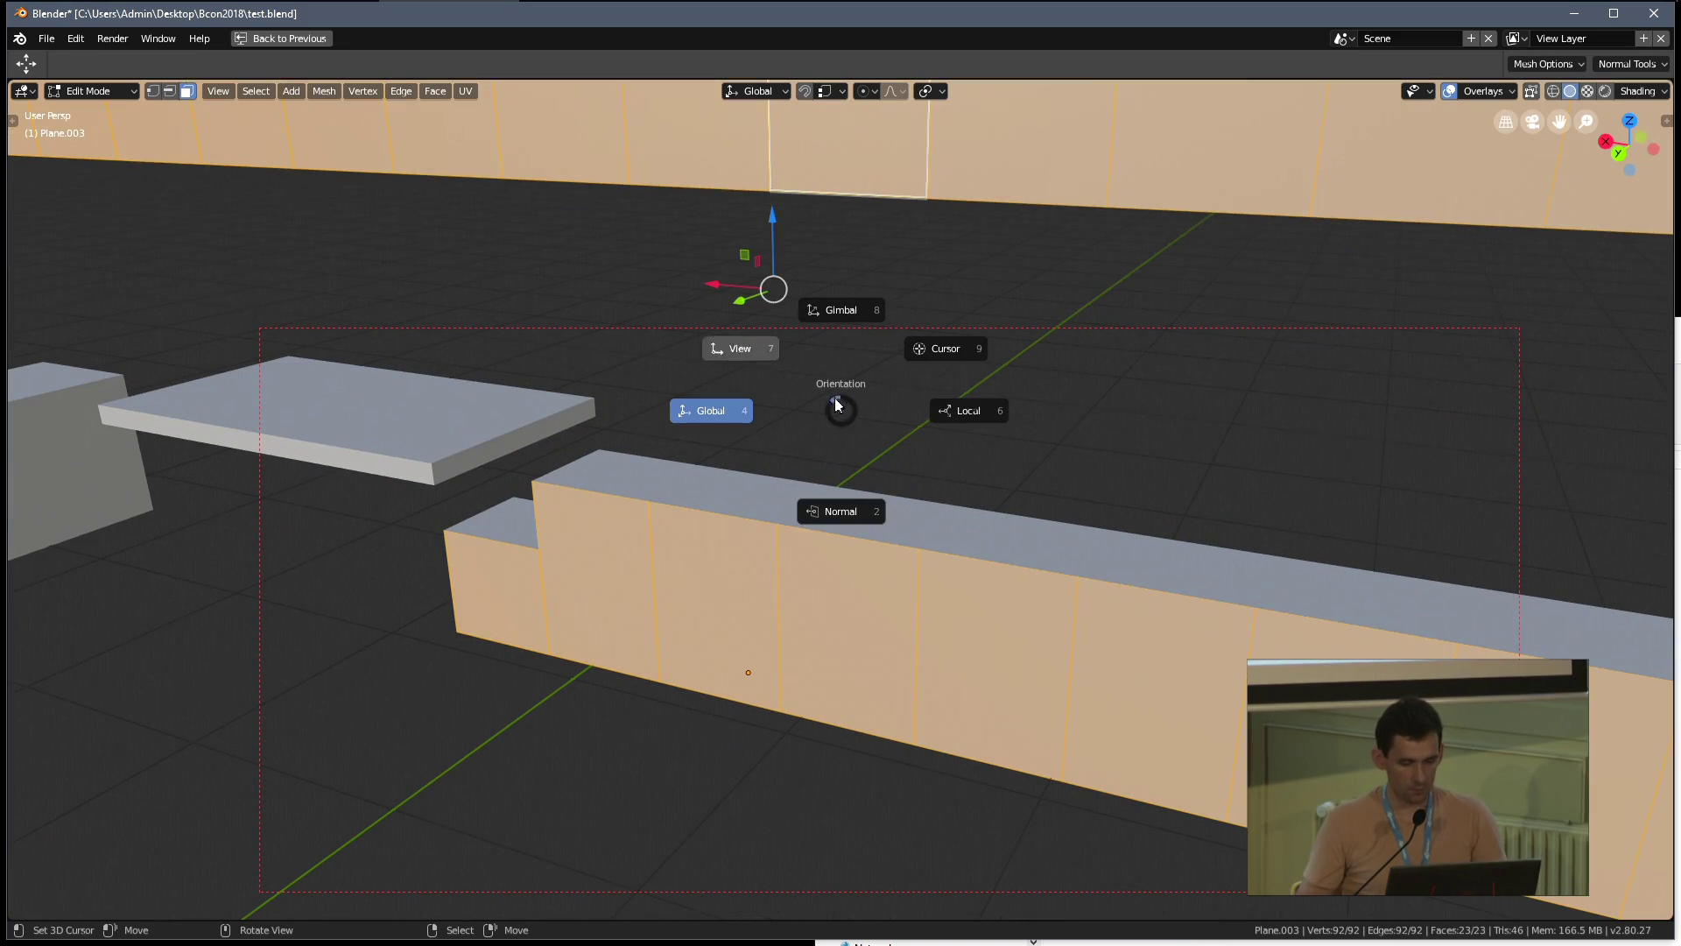
key(Escape)
key(period)
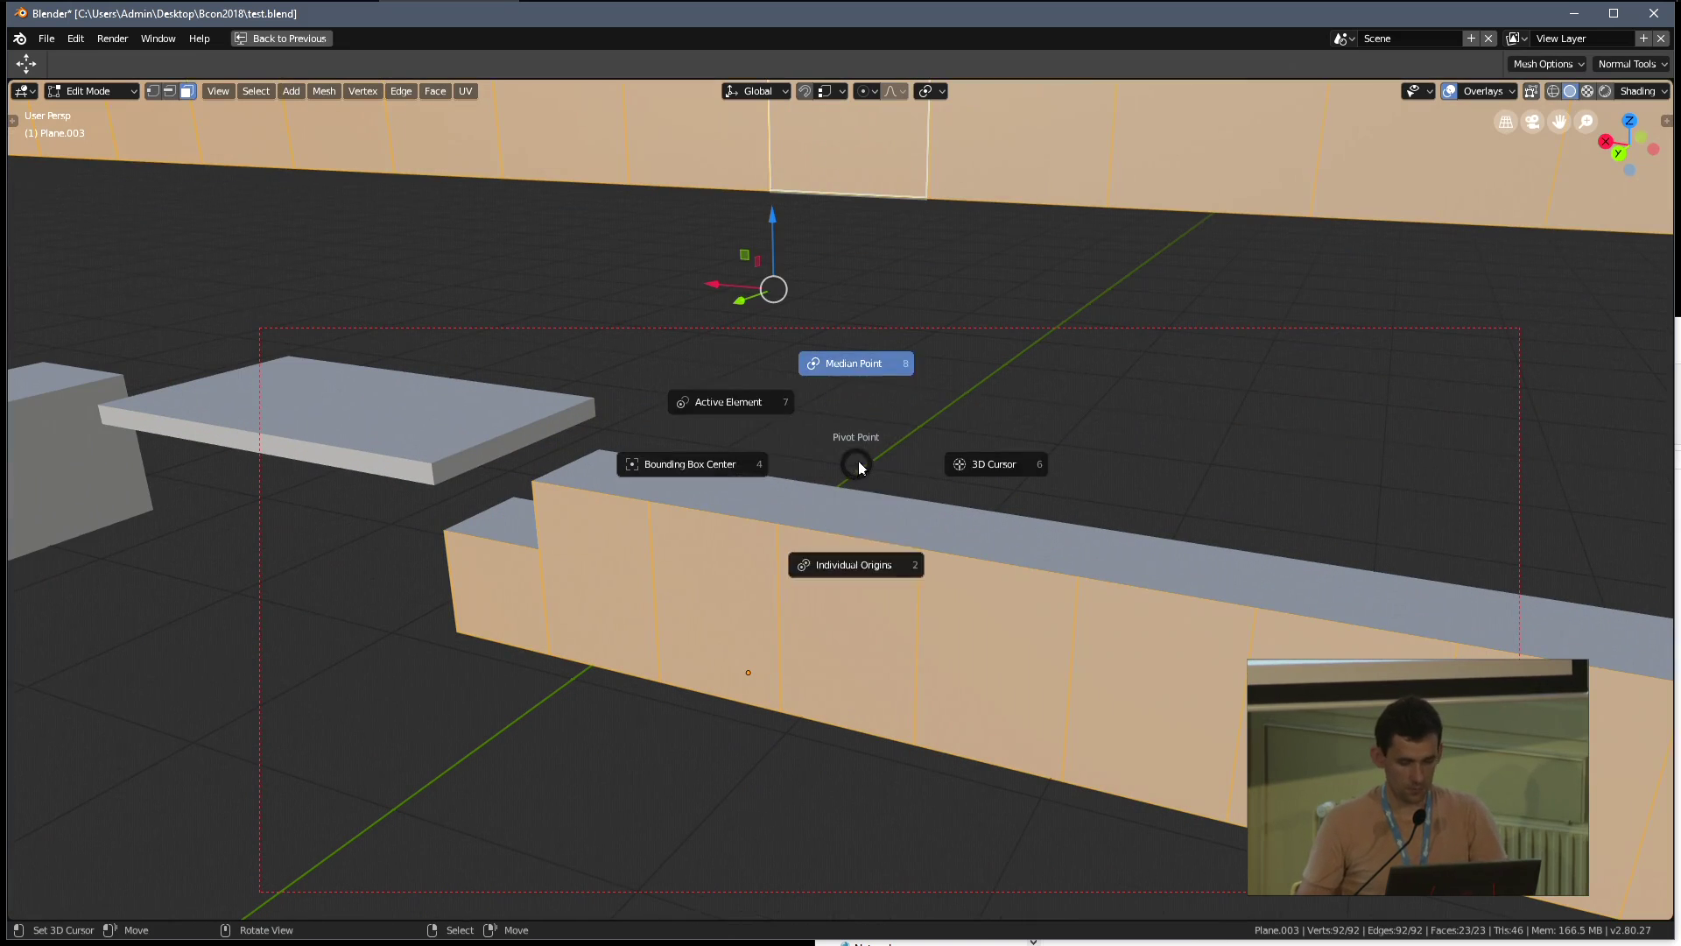
key(Escape)
scroll(843, 373, down, 3)
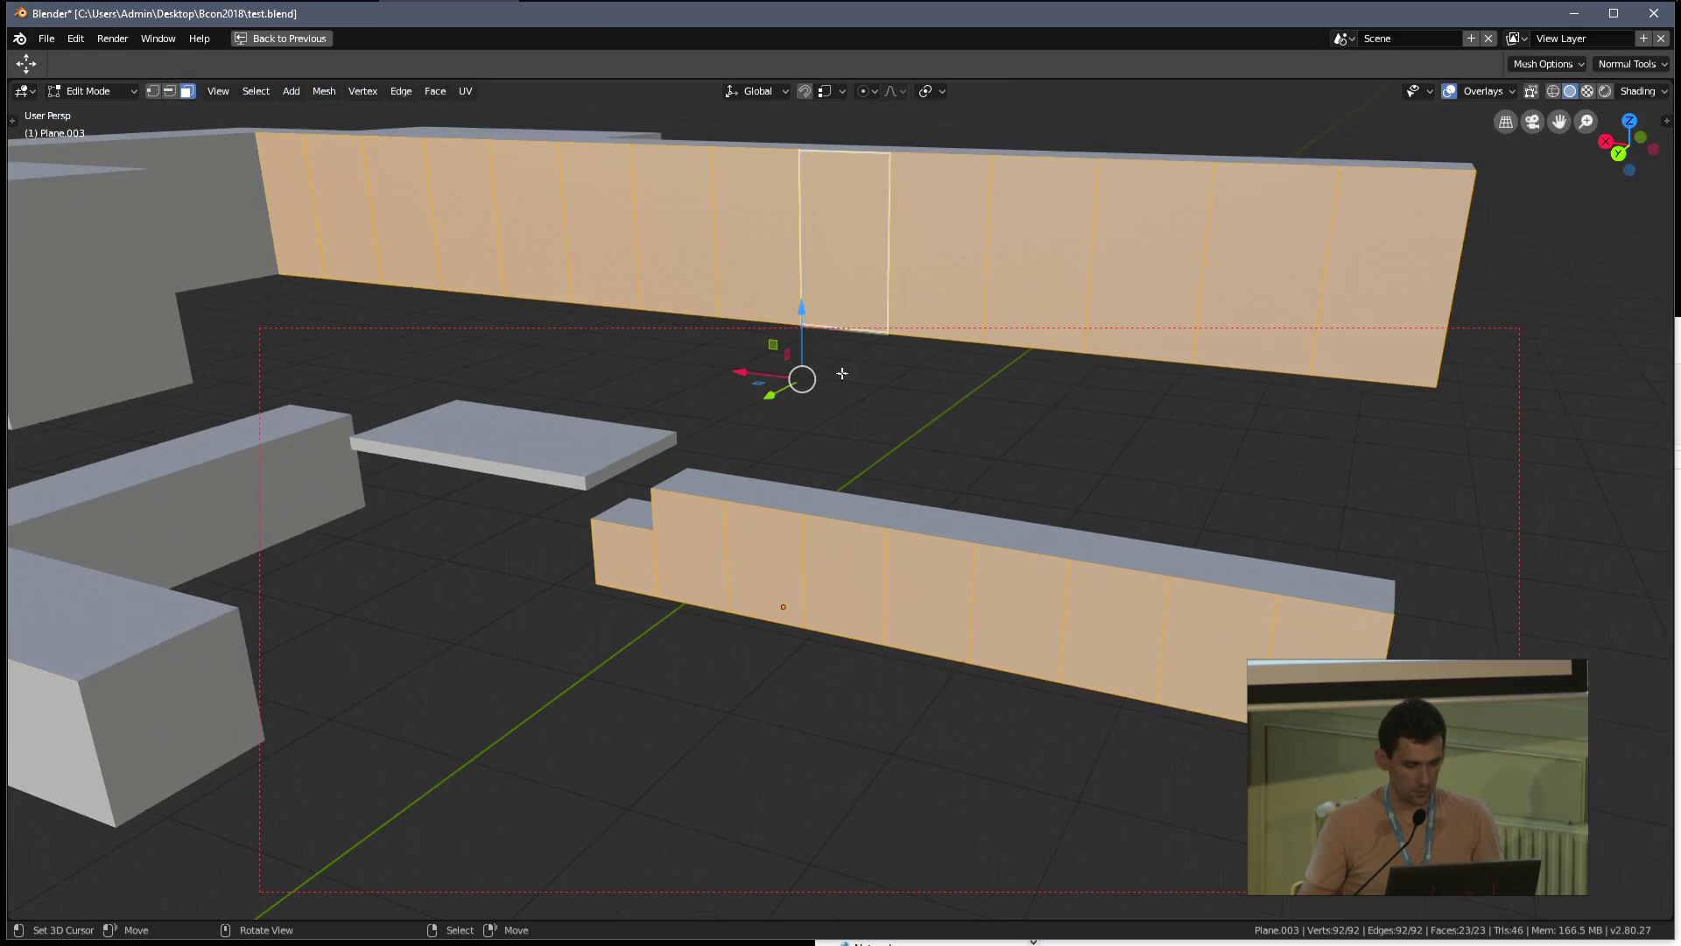
scroll(843, 373, up, 2)
shift+middle_drag(850, 371, 855, 469)
middle_drag(854, 469, 1126, 522)
key(s)
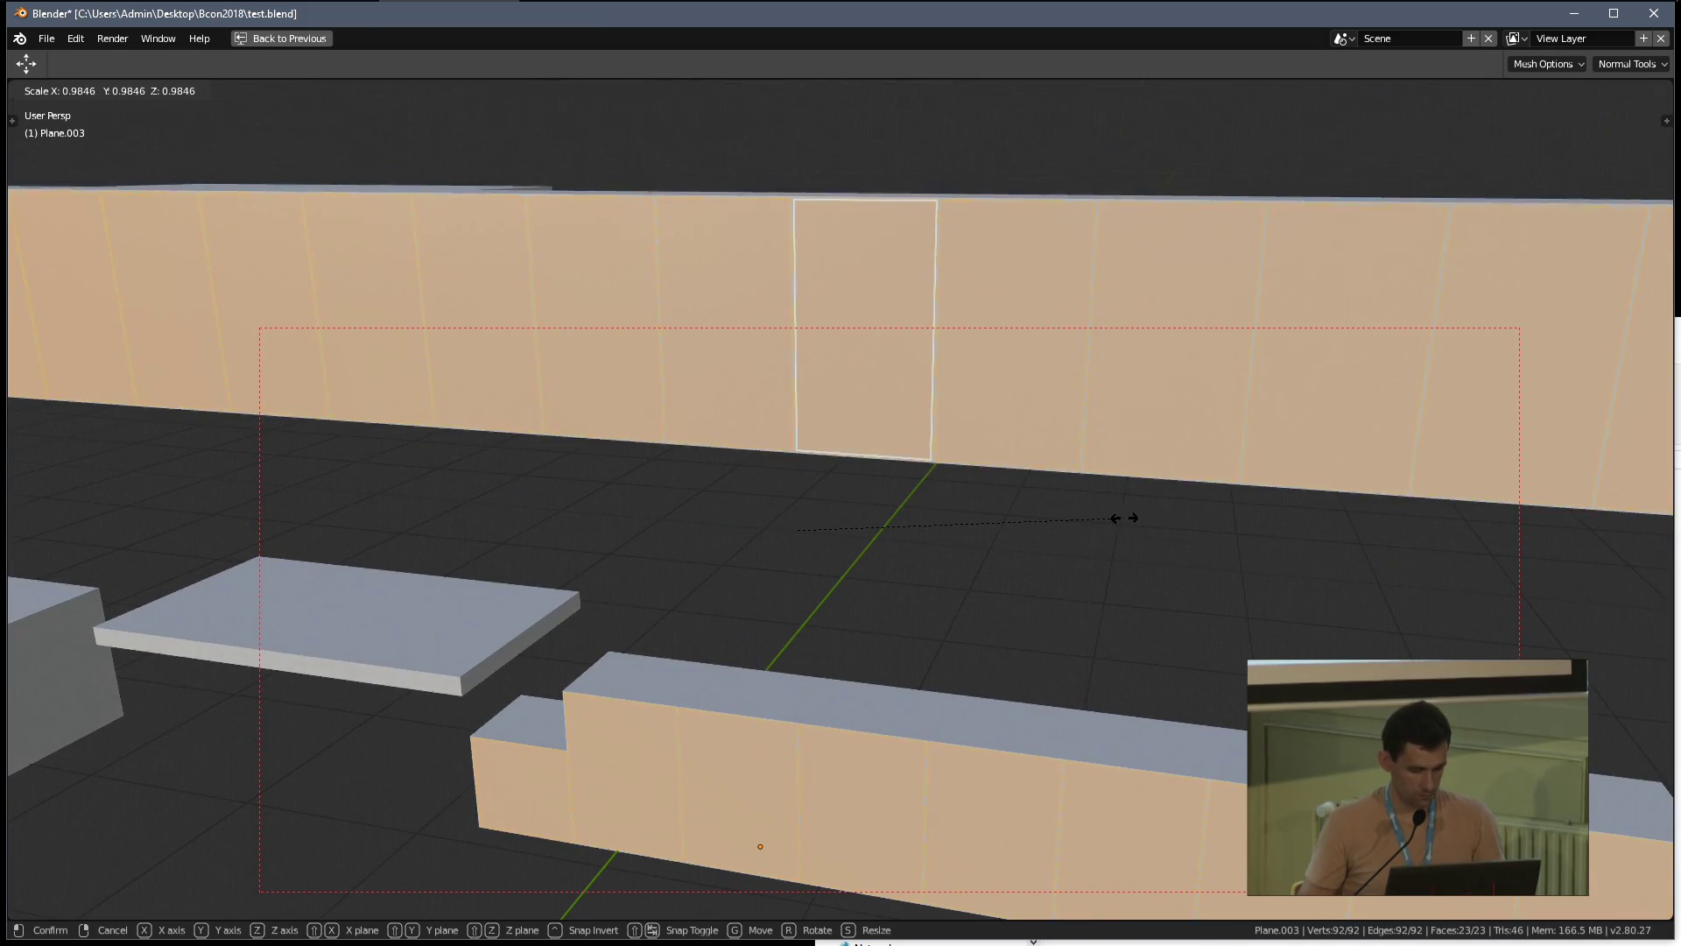
click(1124, 518)
key(KP_1)
middle_drag(994, 432, 946, 499)
scroll(1148, 498, down, 3)
scroll(1063, 496, up, 3)
scroll(946, 499, up, 1)
middle_drag(915, 579, 961, 574)
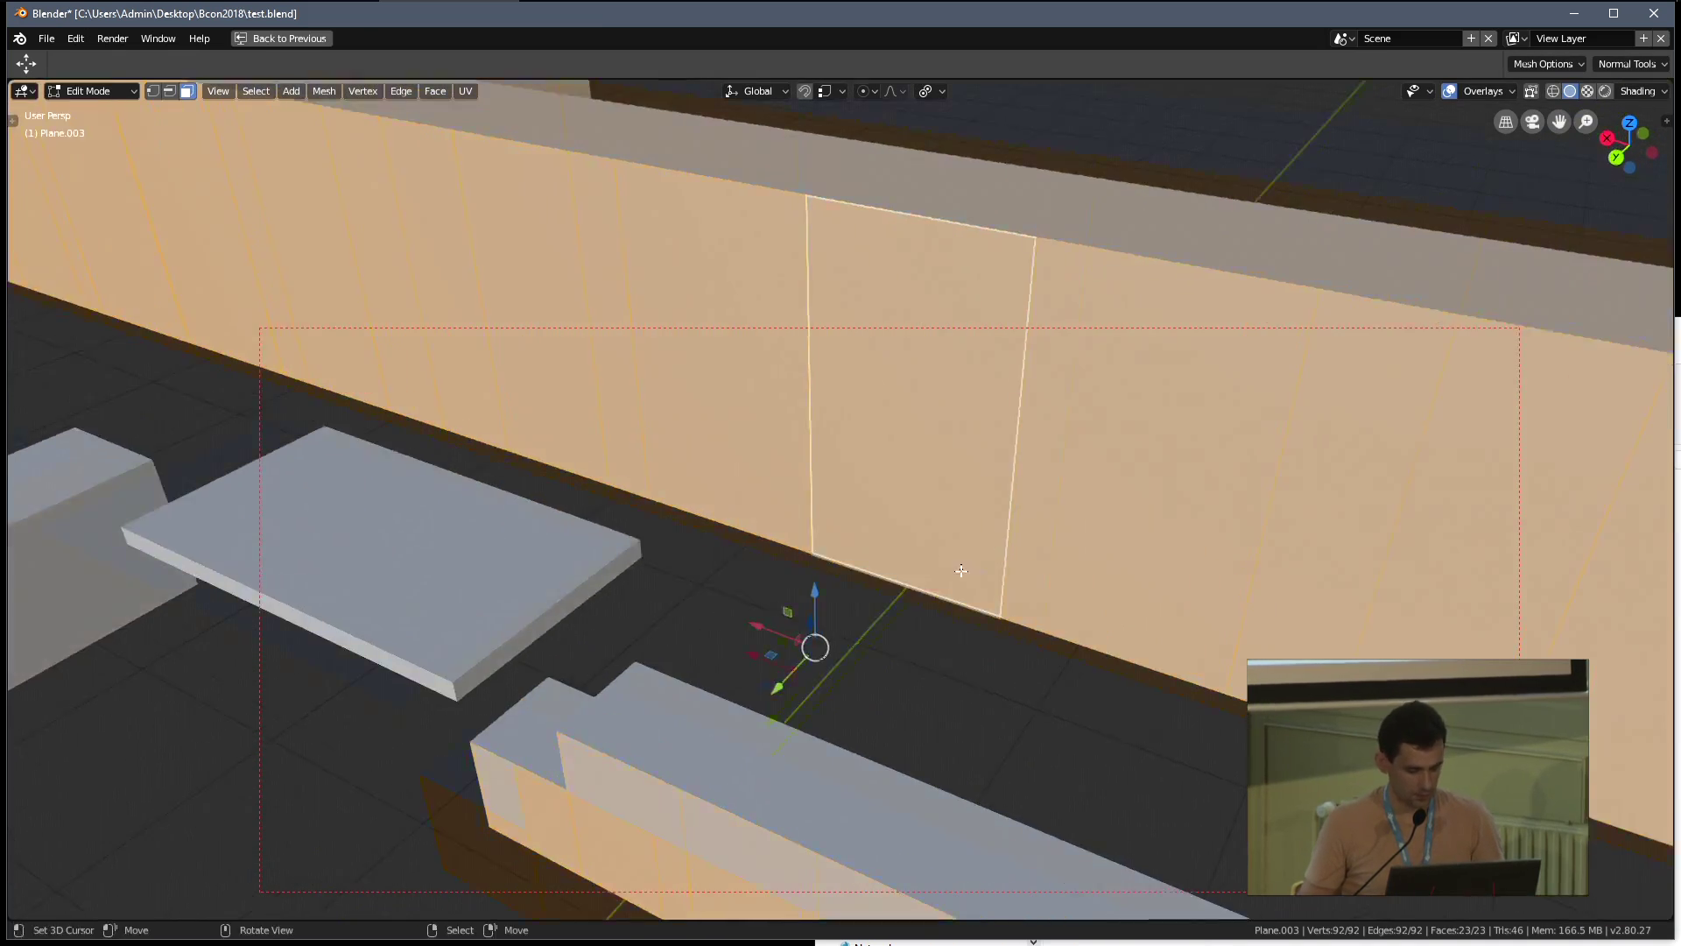
scroll(1042, 572, up, 2)
Scale all the panel faces to 0.981 along the X axis to open narrow gaps between them
key(s)
key(x)
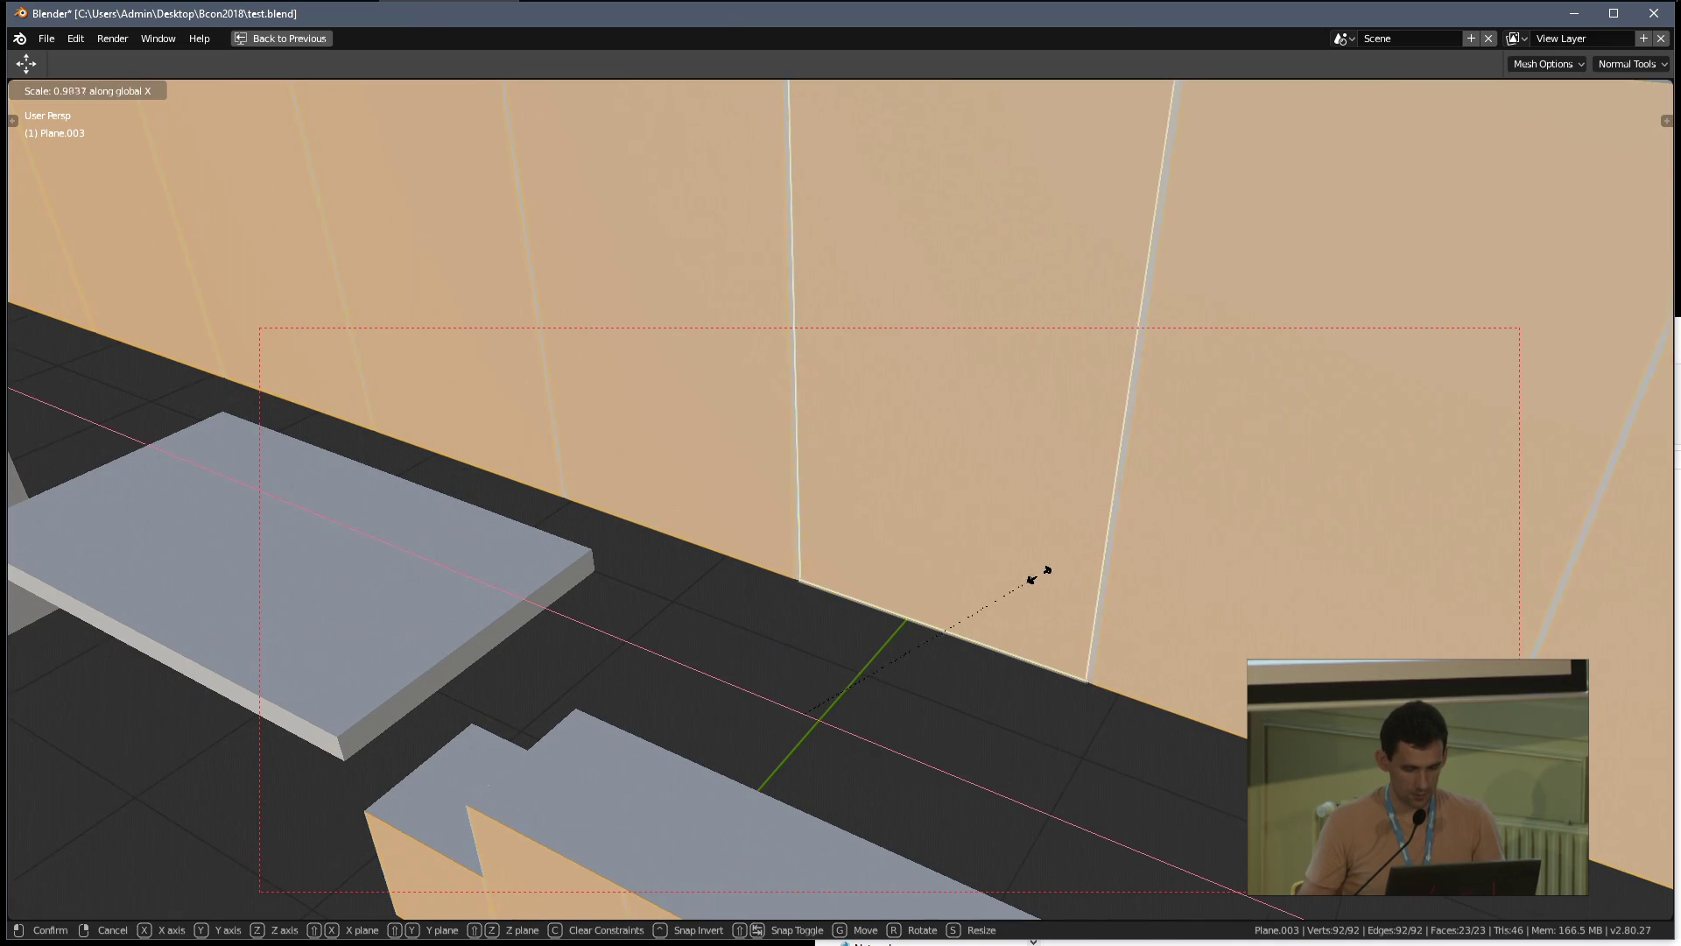
click(1016, 588)
middle_drag(1016, 588, 1135, 359)
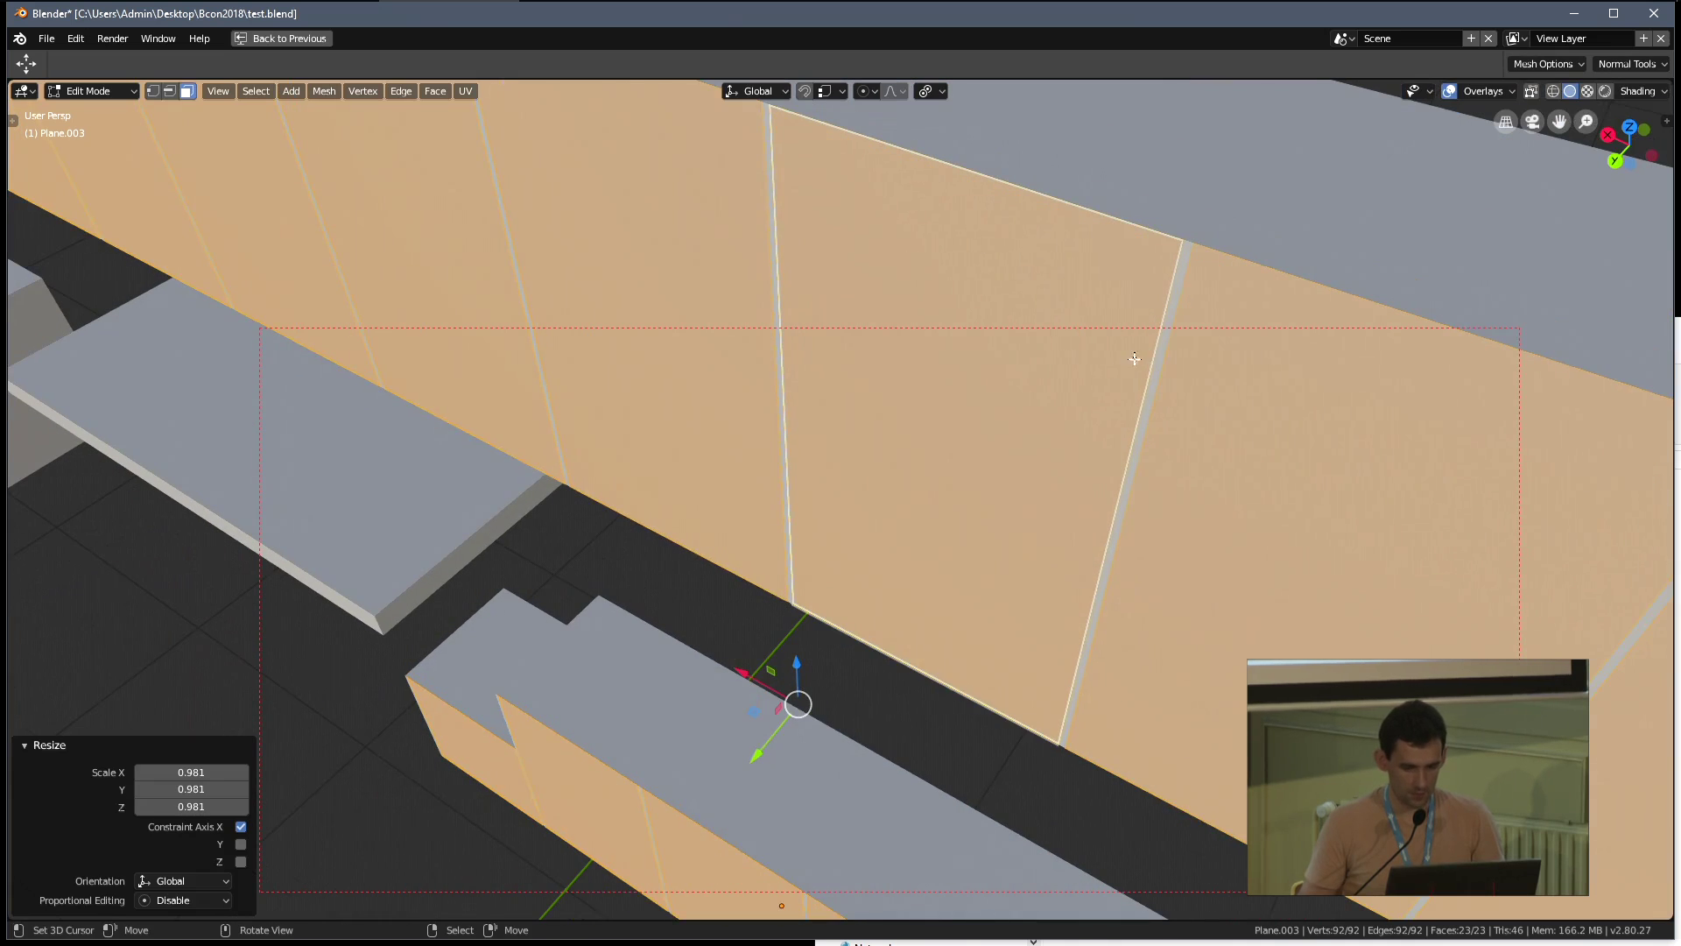
Extrude the panel faces outward by about 0.0189 m, leave Edit Mode and clear the selection
key(e)
click(1047, 469)
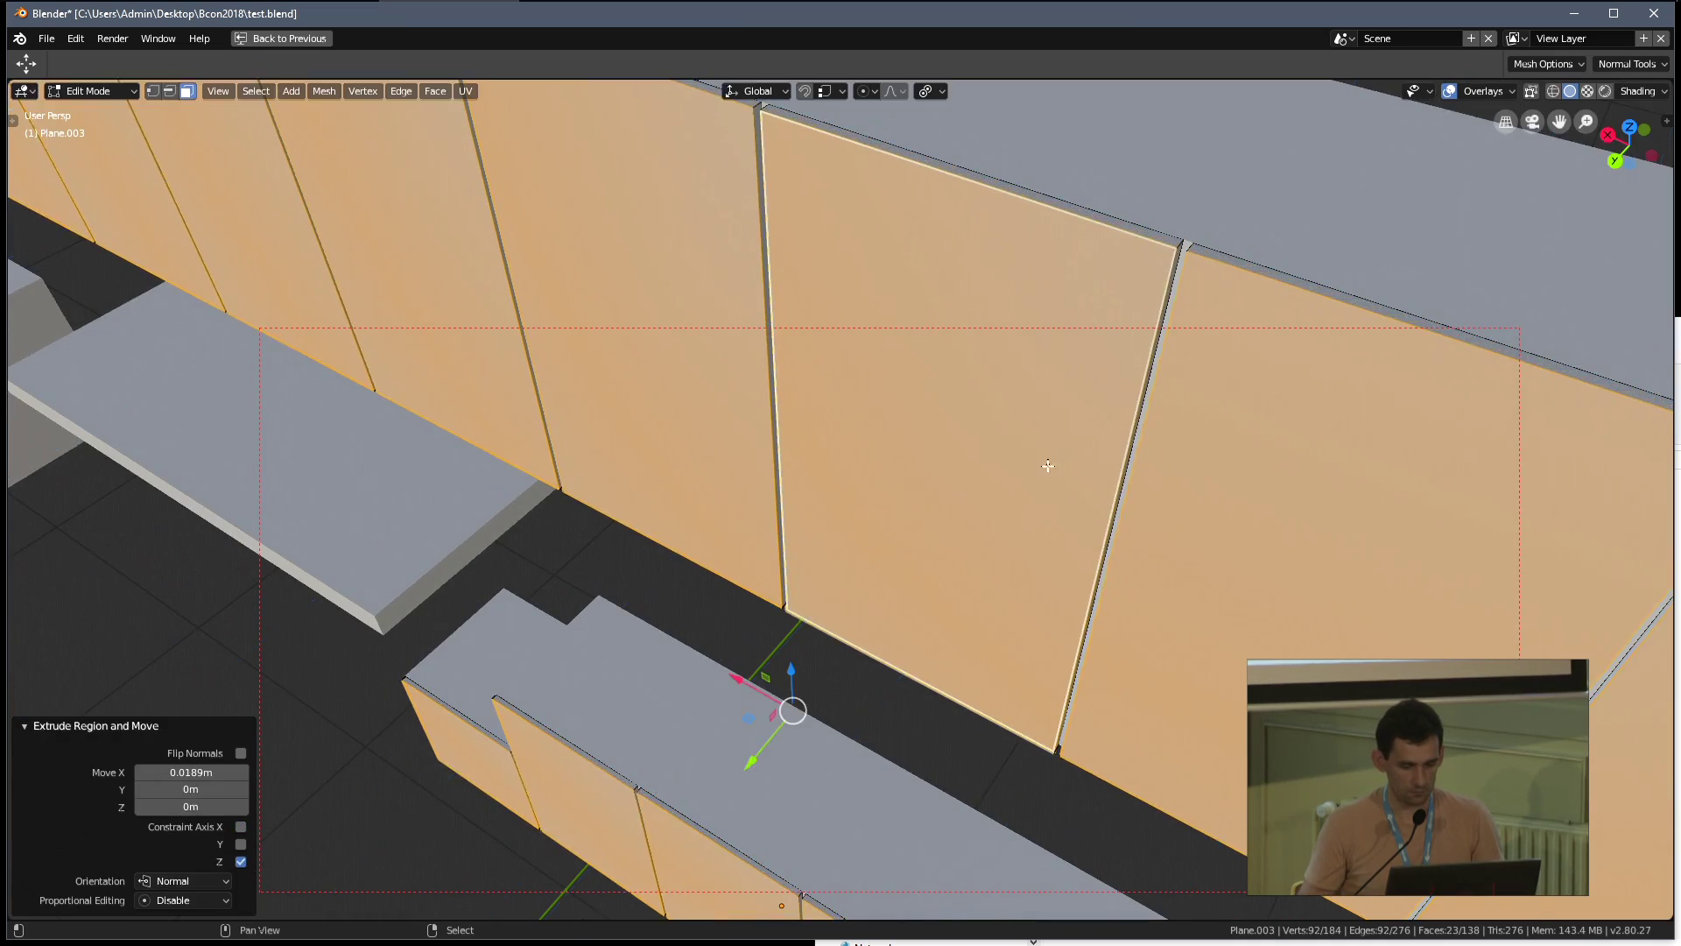
scroll(1007, 490, down, 4)
key(Tab)
middle_drag(912, 533, 850, 436)
key(alt+a)
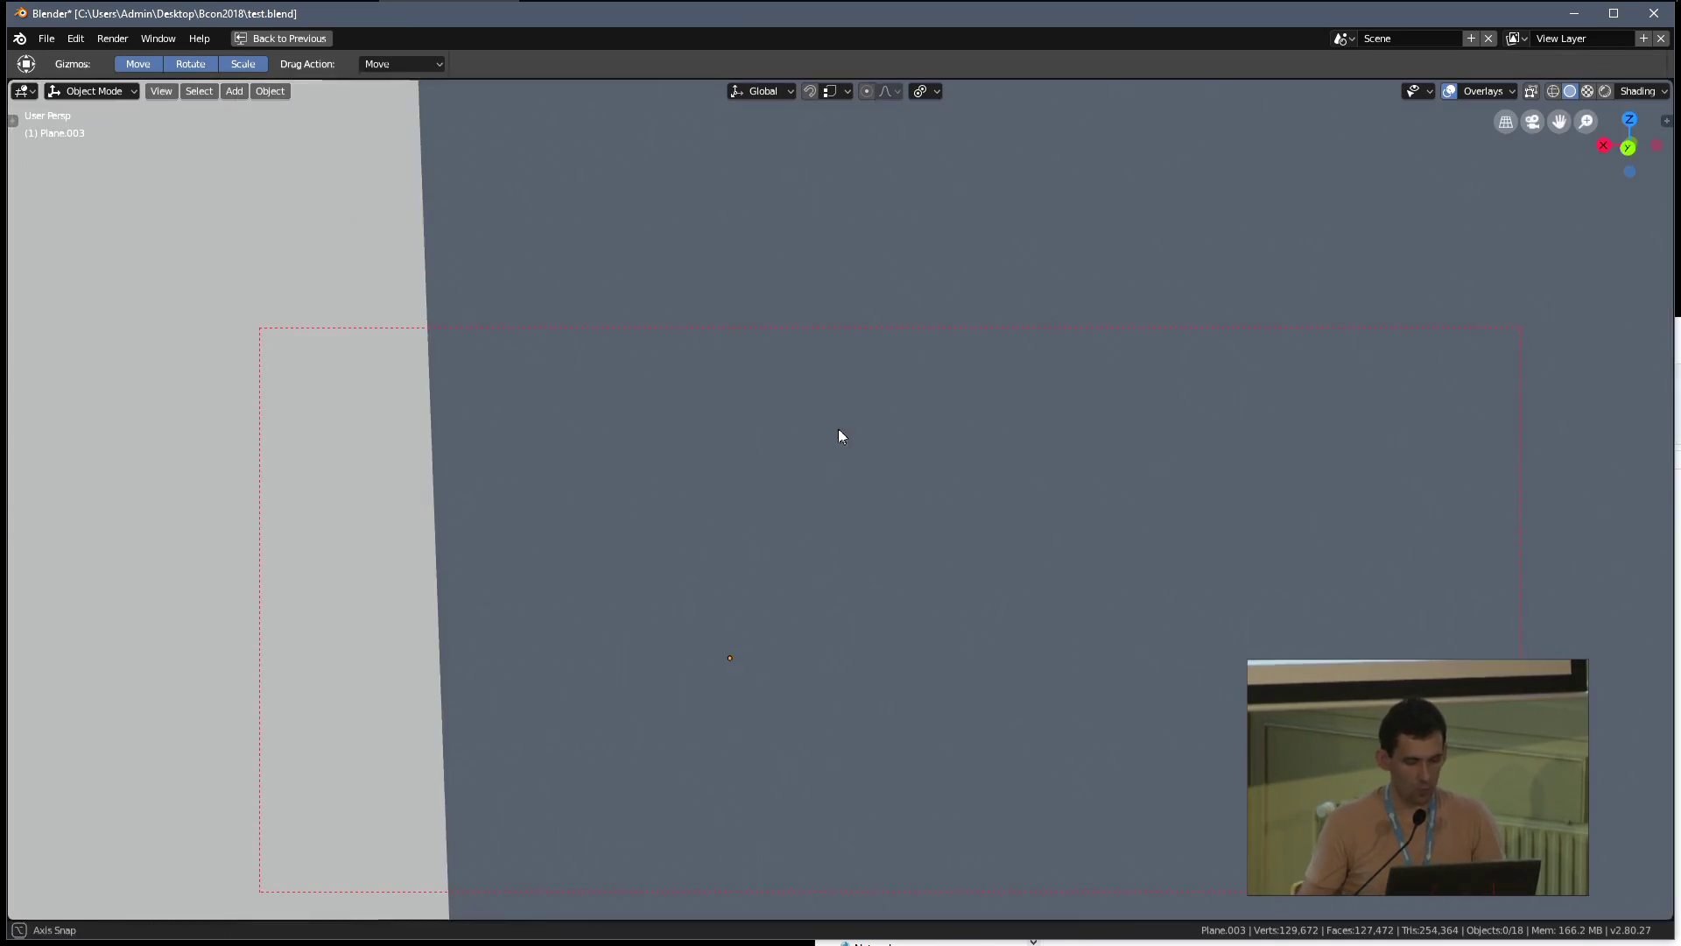
Preview the panels through the camera in rendered shading, first within a small region and then across the full frame, and return to solid shading
key(KP_0)
scroll(838, 445, up, 2)
shift+middle_drag(890, 298, 778, 459)
scroll(778, 459, down, 3)
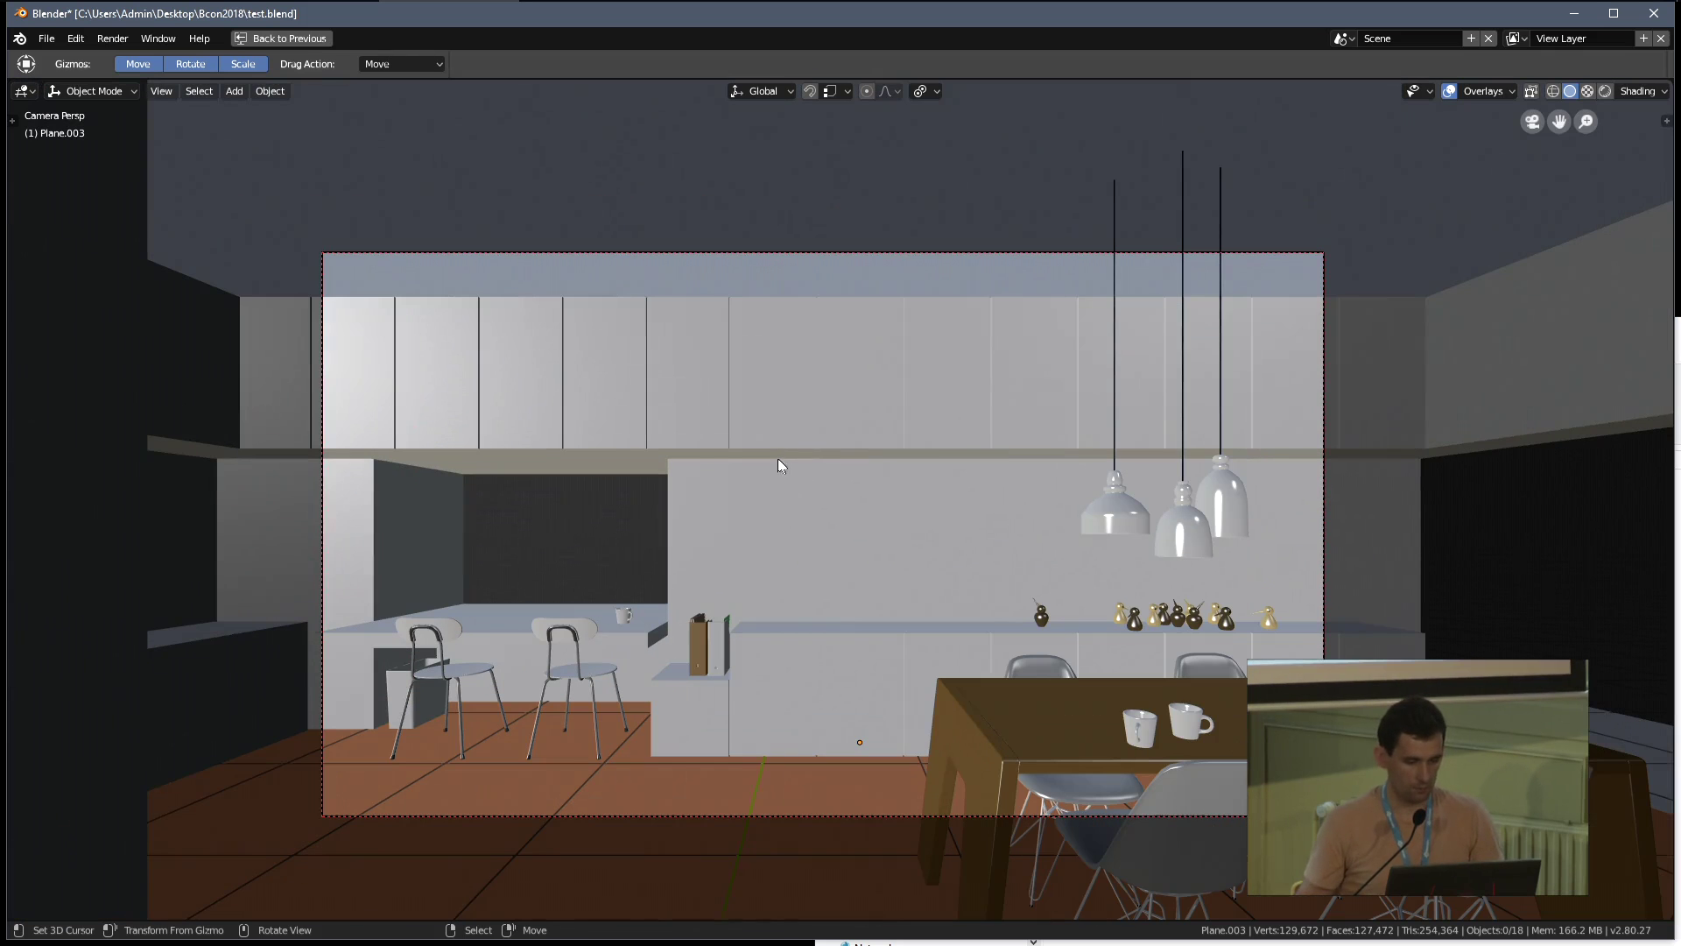
key(ctrl+b)
drag(679, 284, 949, 484)
key(shift+z)
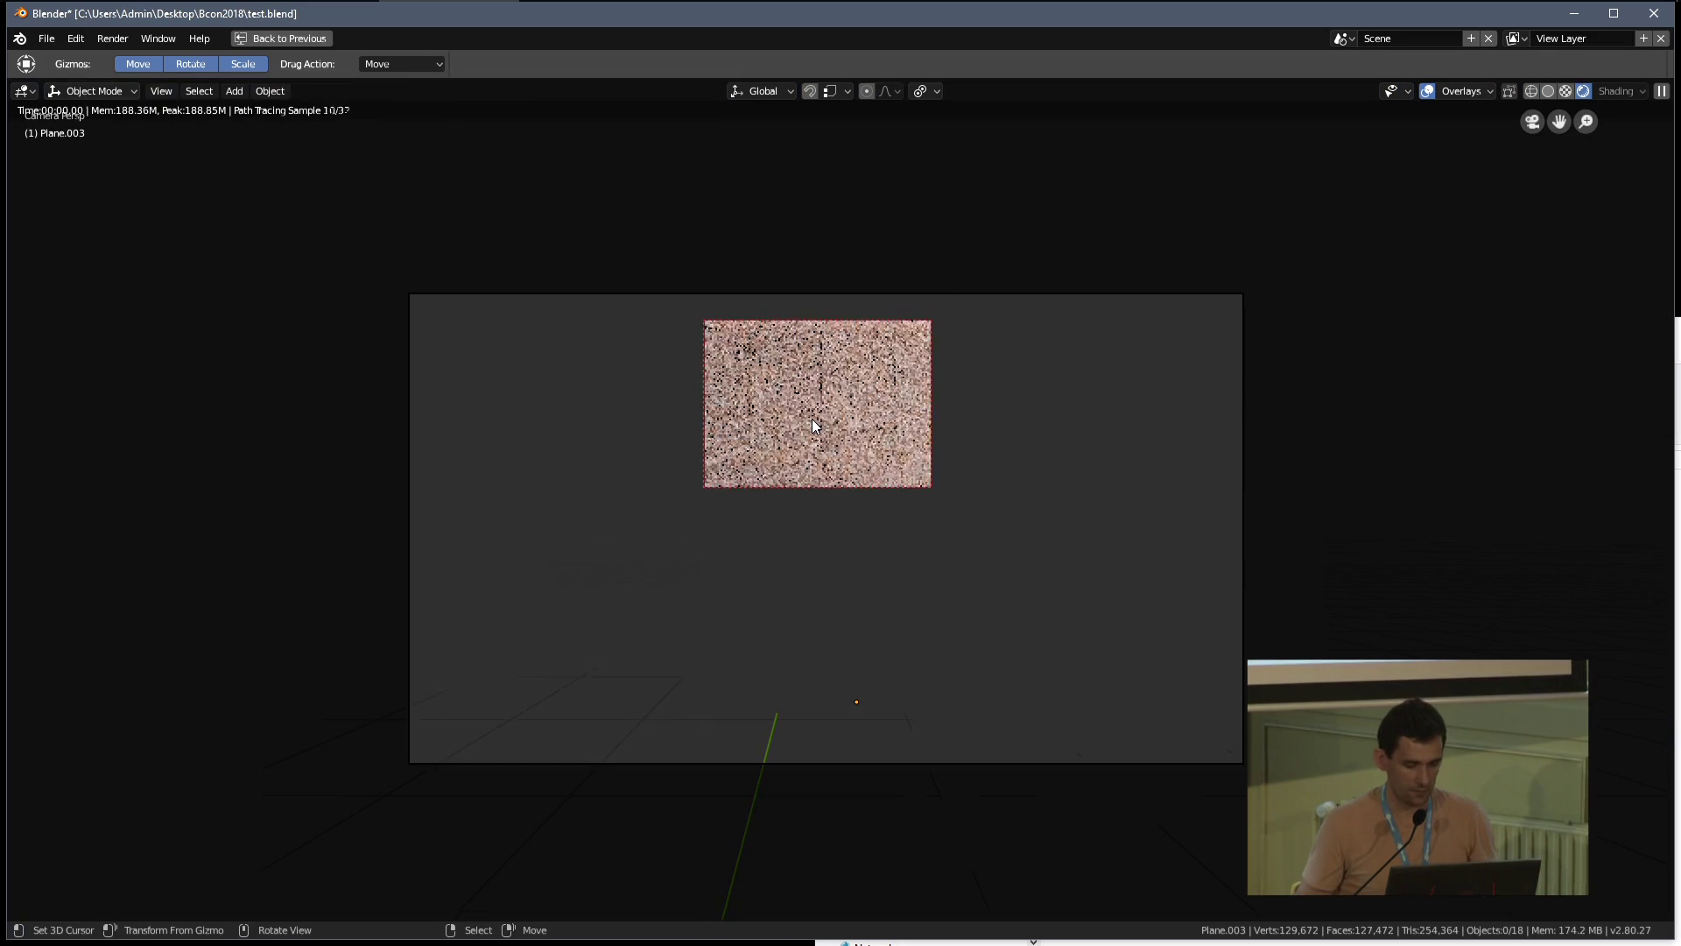
key(ctrl+b)
drag(409, 294, 1242, 764)
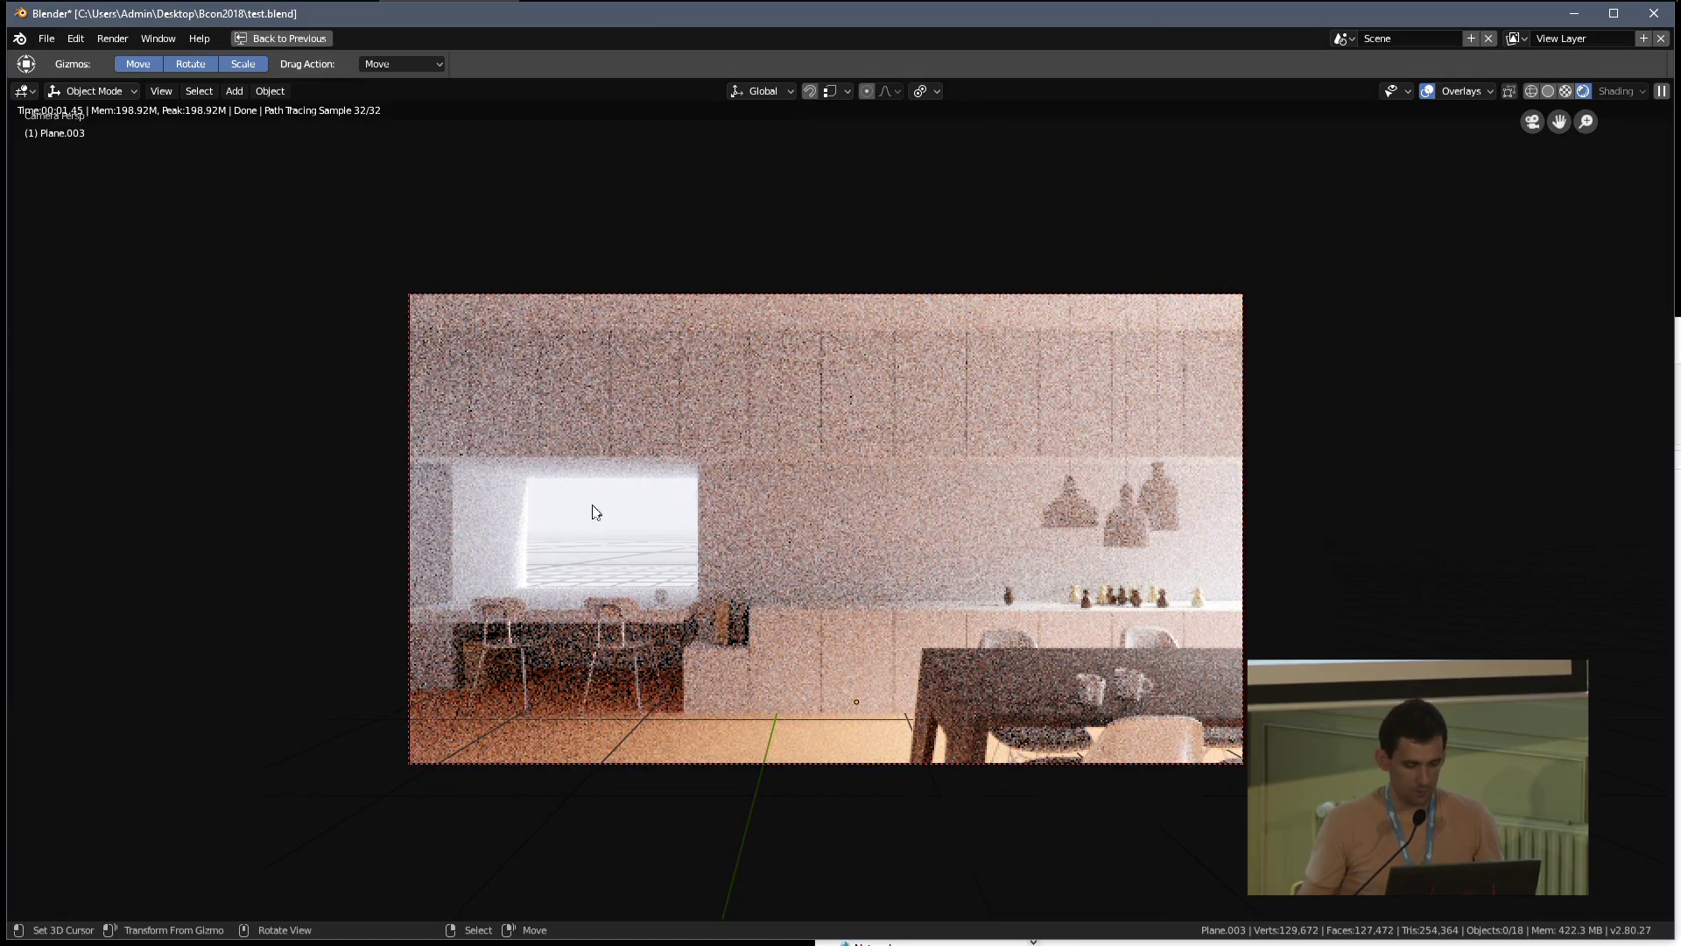
key(z)
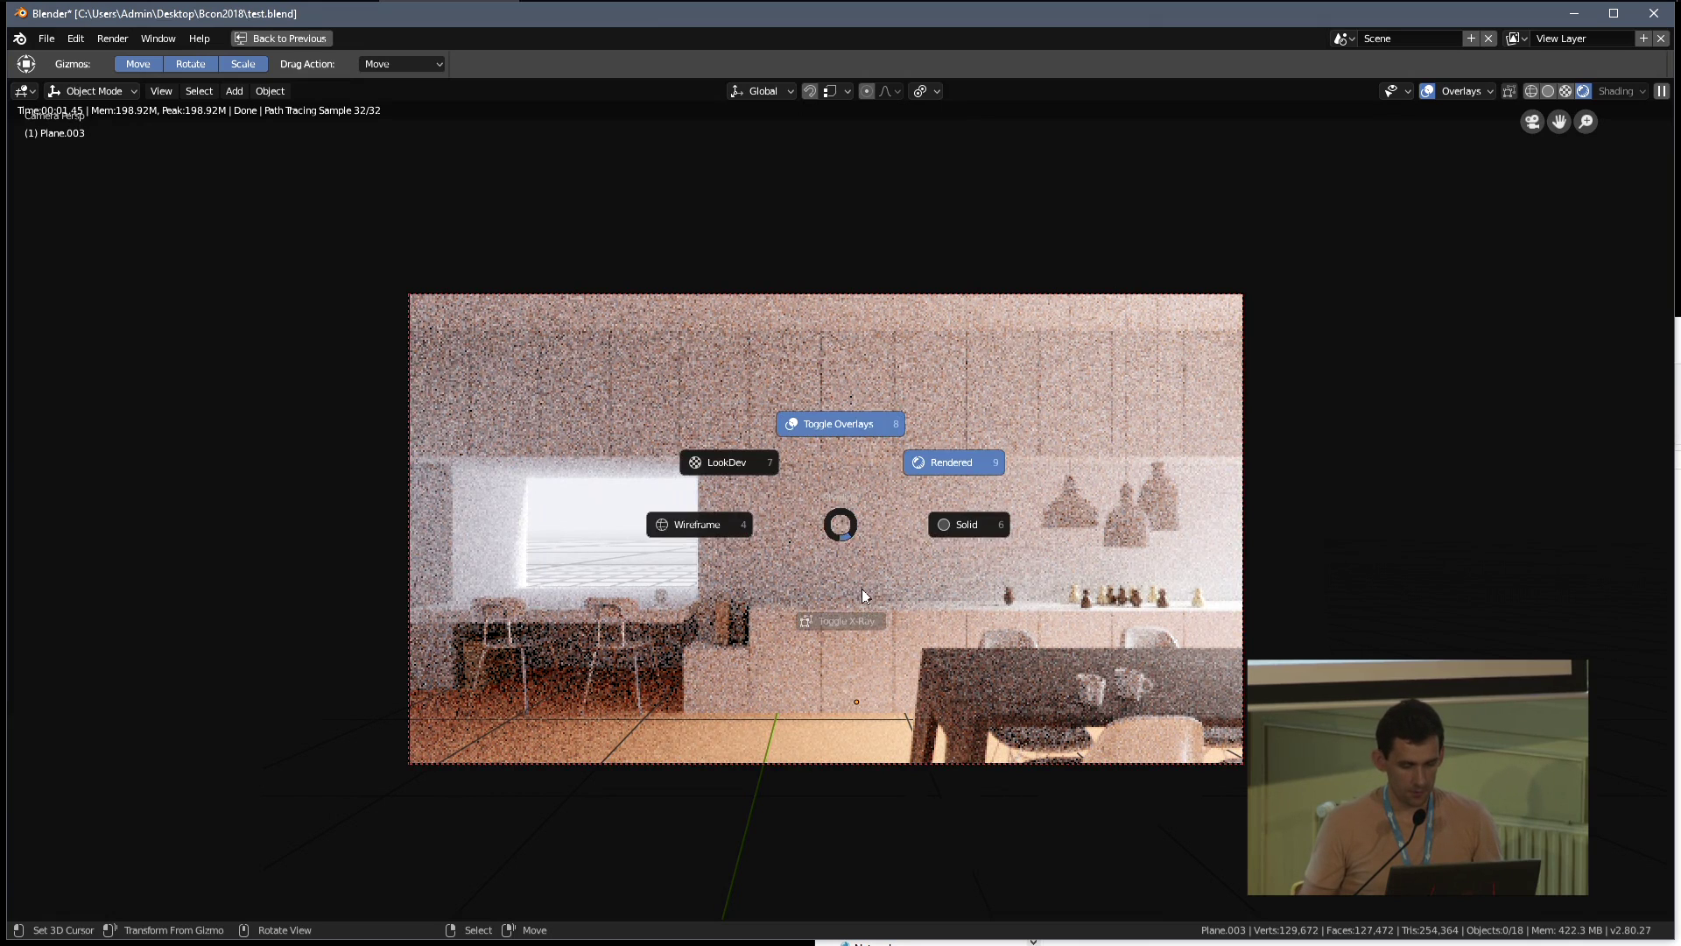
click(943, 540)
Restore the full editor layout, show only the floor's collection and save the file
key(ctrl+space)
key(ctrl+s)
click(863, 520)
middle_drag(955, 497, 969, 445)
scroll(907, 545, down, 3)
key(3)
key(ctrl+s)
click(965, 453)
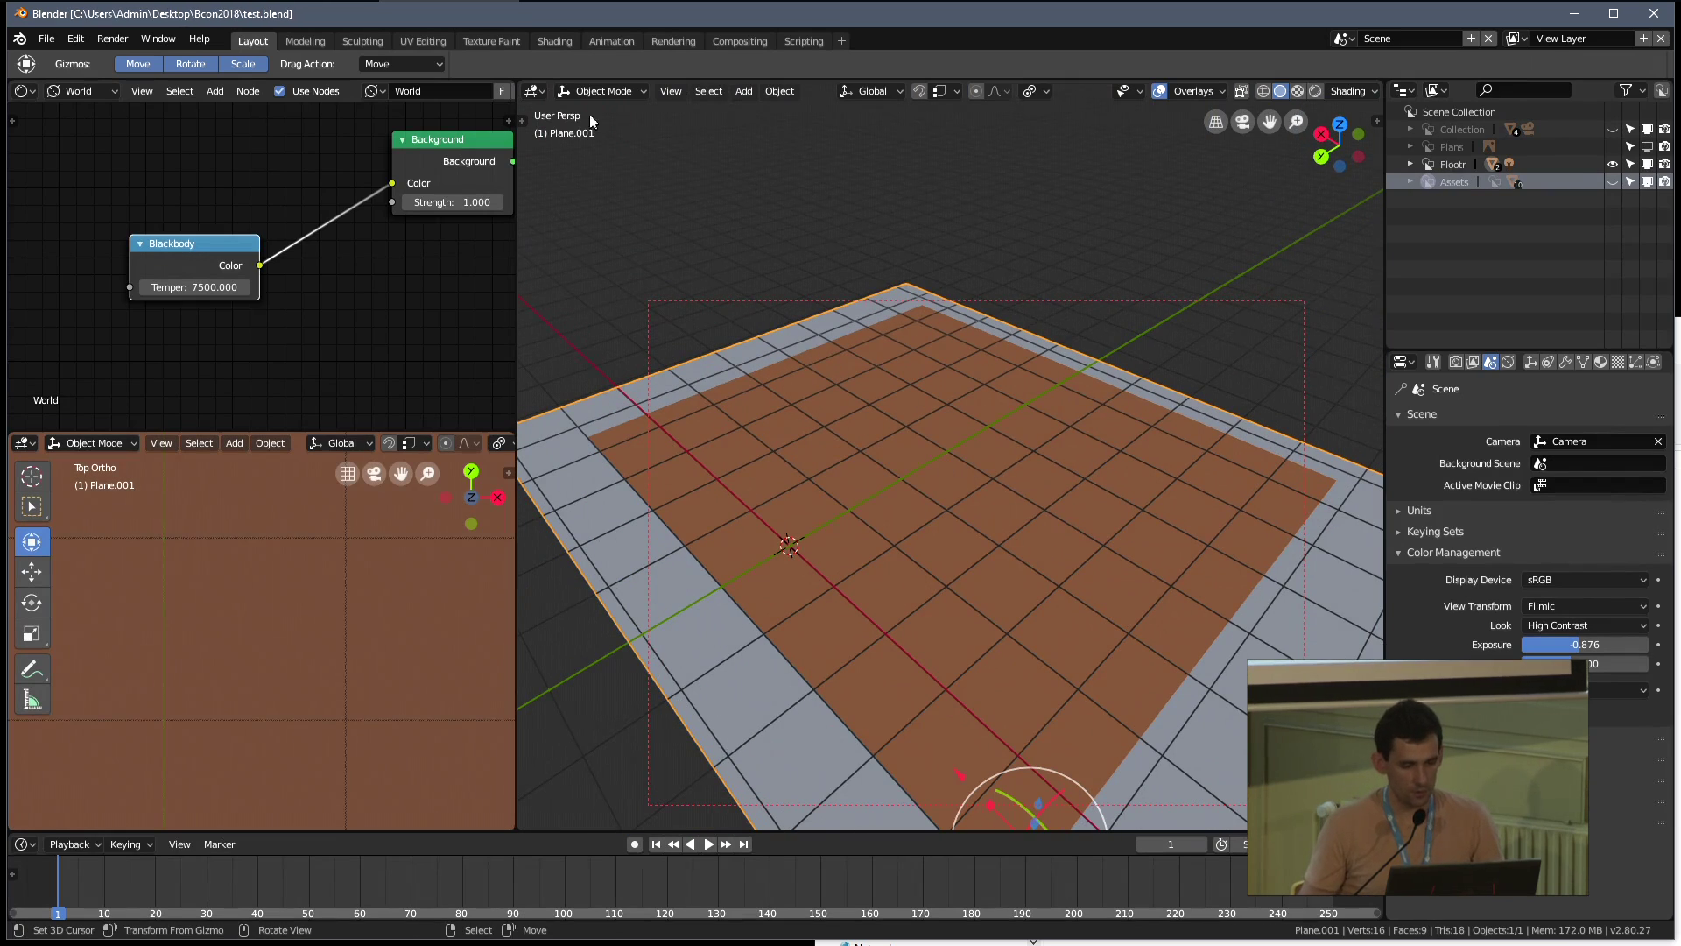
Switch to the Shading workspace to edit the floor's Wood material
click(557, 36)
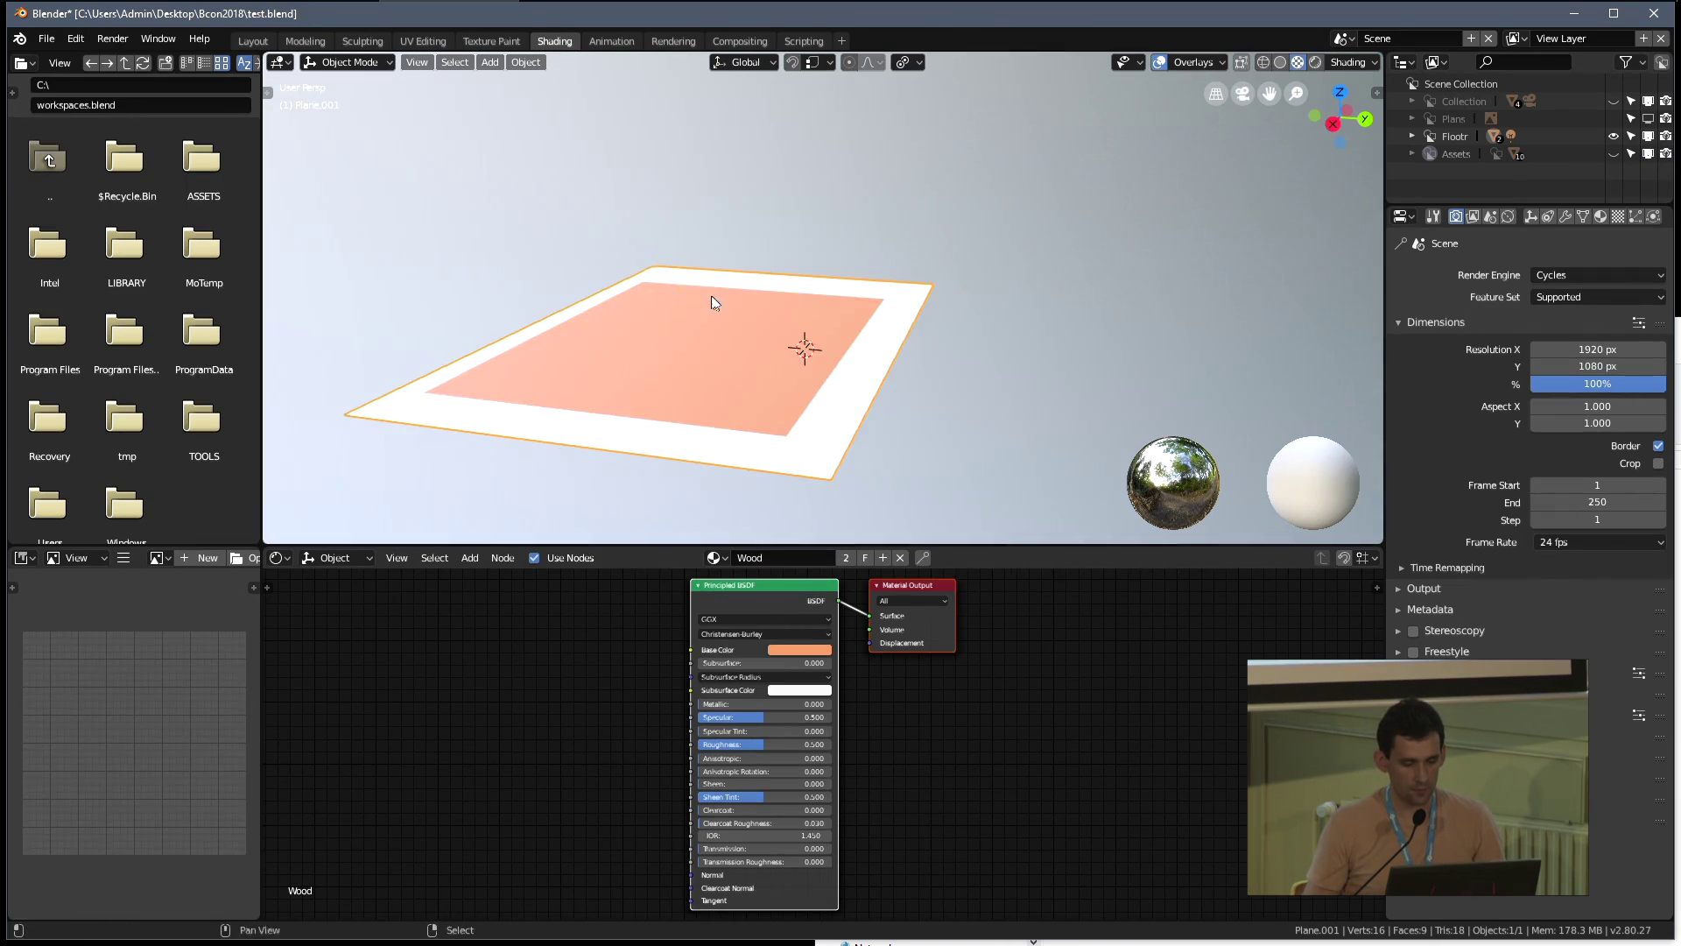
shift+middle_drag(711, 296, 774, 332)
scroll(815, 750, up, 4)
middle_drag(926, 634, 953, 763)
drag(961, 660, 1020, 653)
Switch to File Explorer, open the maps folder and bring Chocofur_Wood_Simple_04_diff.jpg into the Wood material as an image texture node
key(alt+Tab)
key(BackSpace)
double_click(1118, 553)
click(1069, 602)
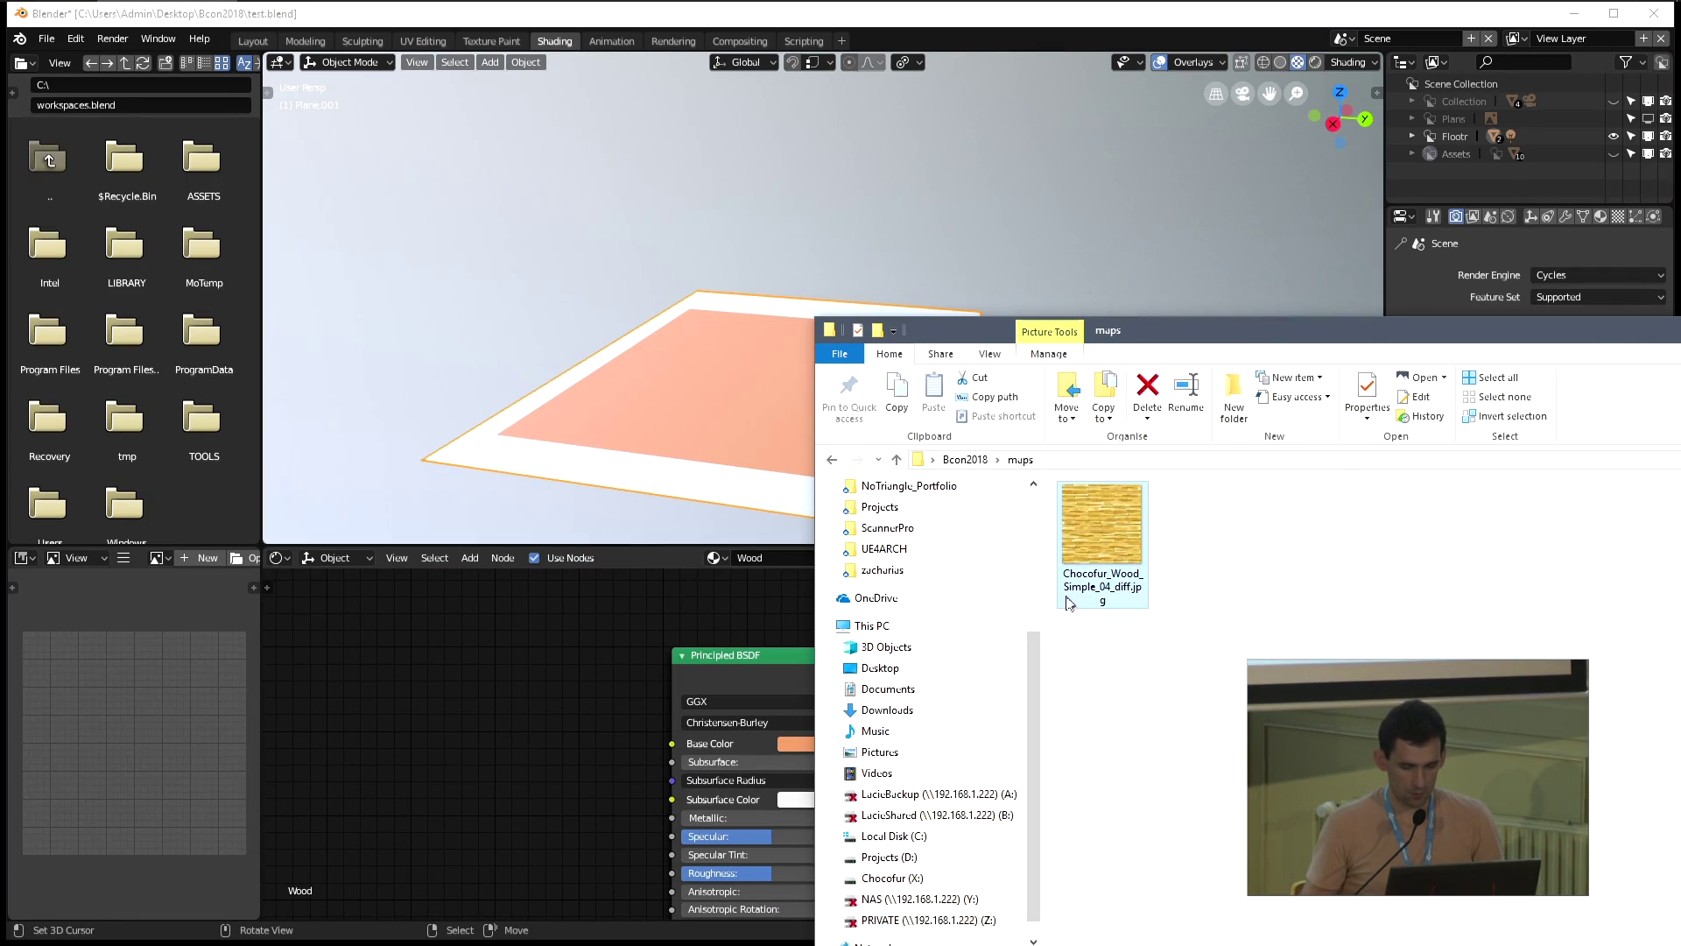
drag(475, 719, 444, 720)
click(589, 617)
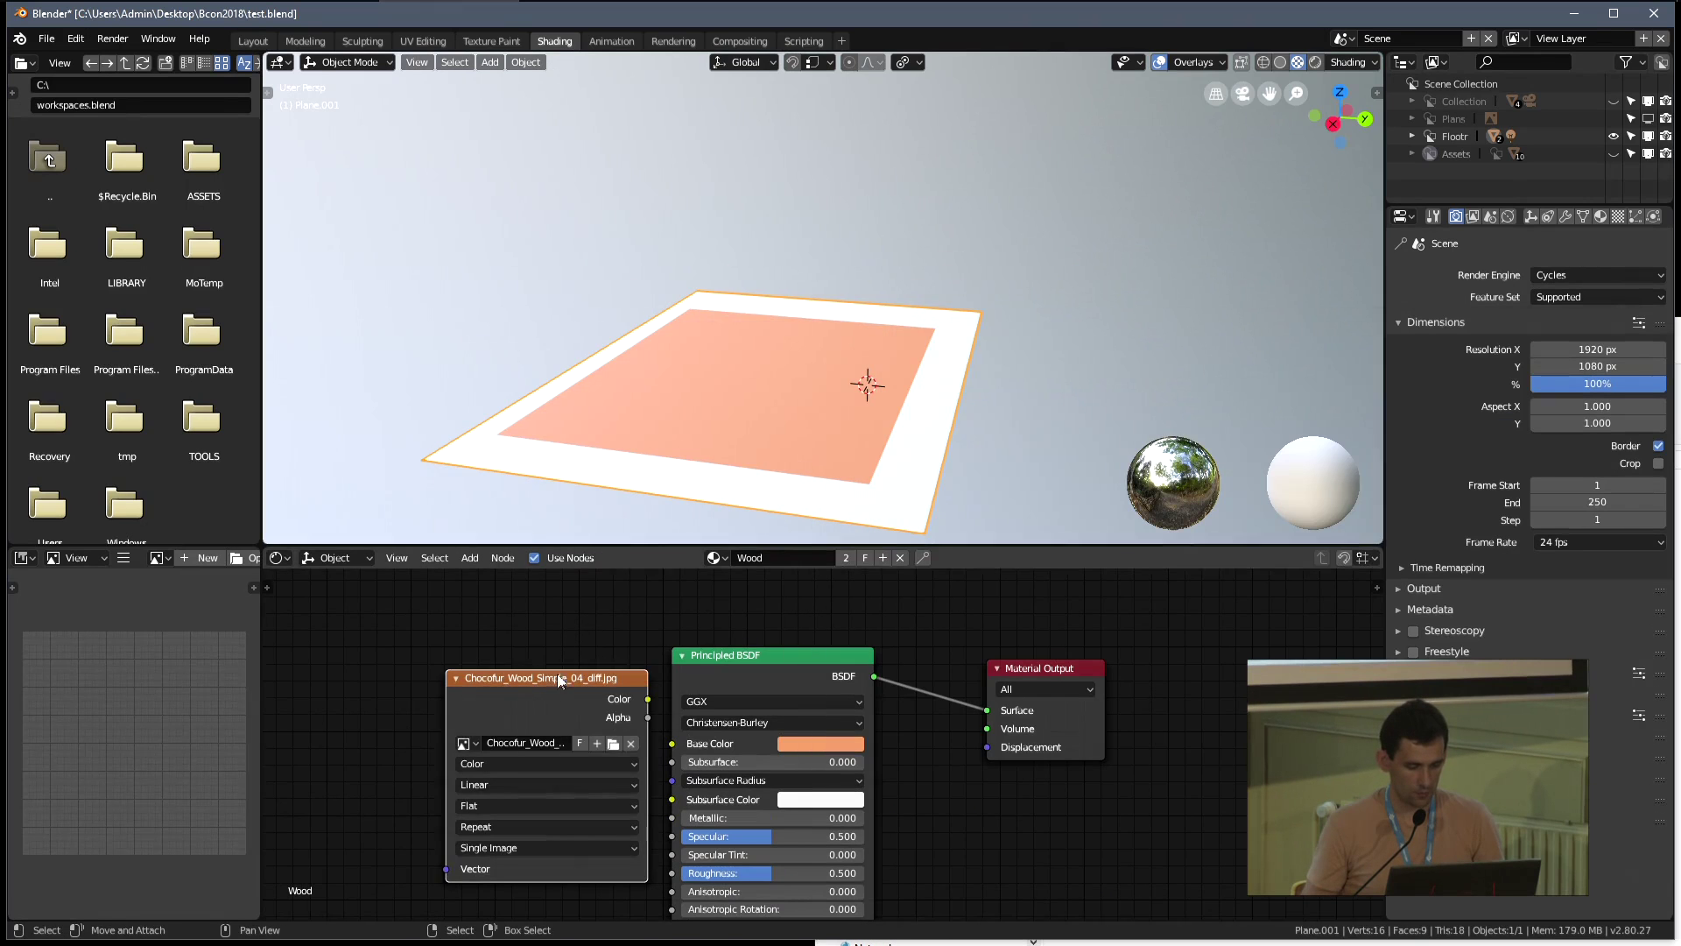
Connect the wood texture's Color output to the Principled BSDF's Base Color and inspect the texture on the floor
drag(554, 675, 384, 664)
drag(665, 750, 668, 748)
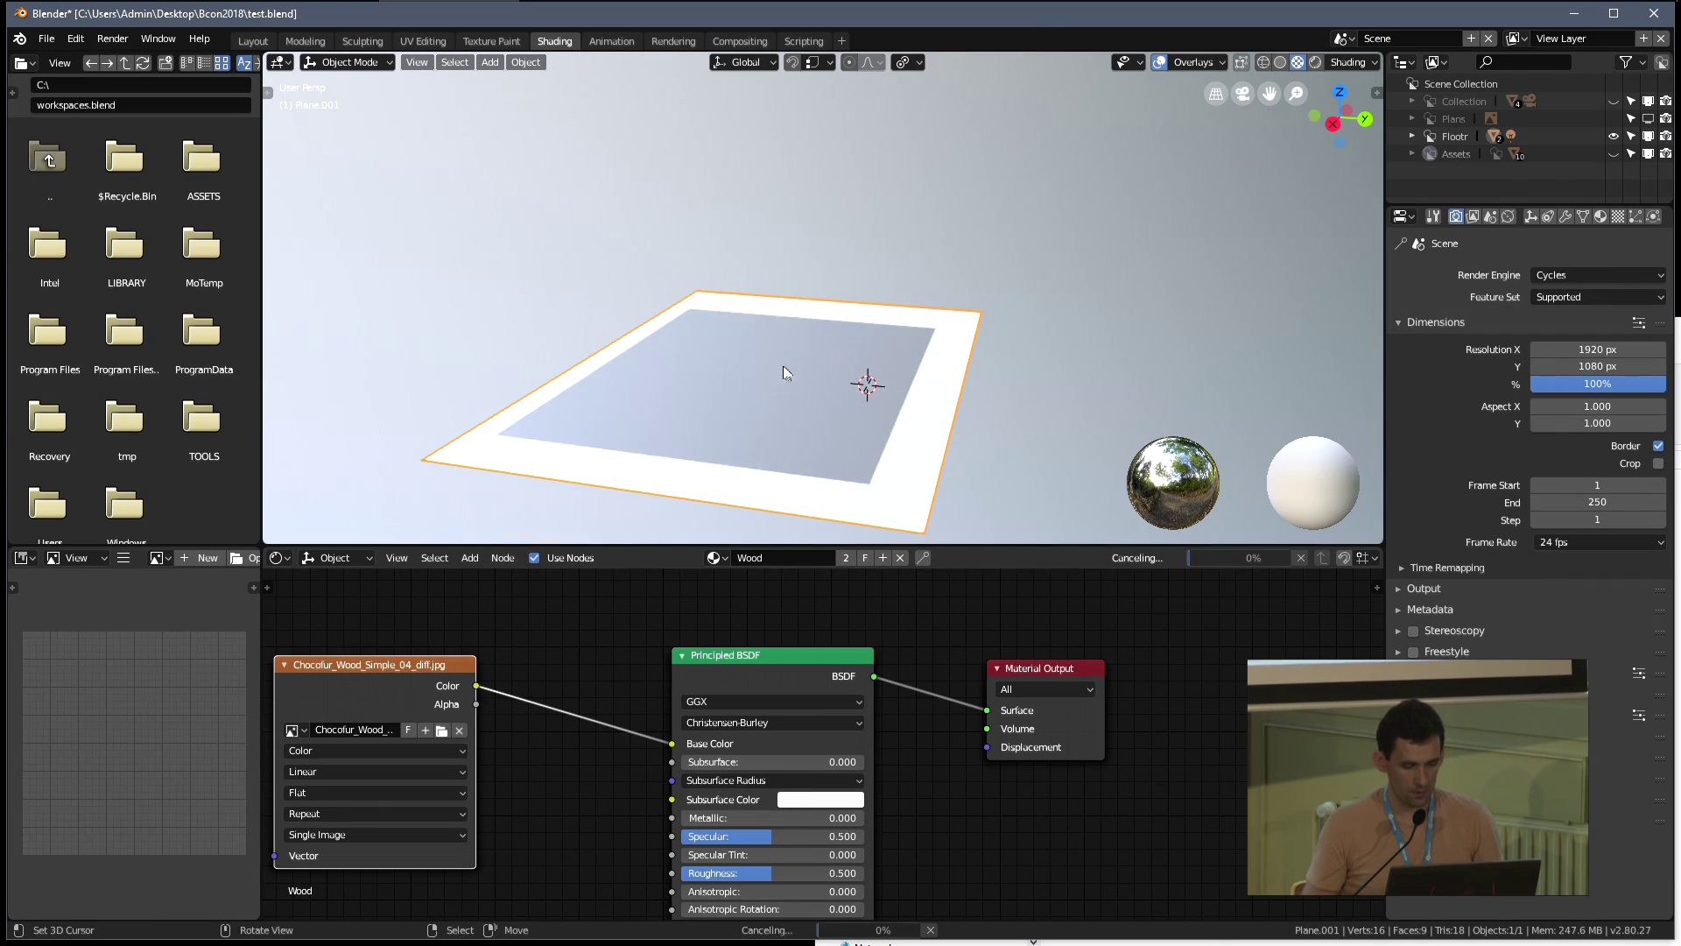
scroll(814, 371, up, 3)
middle_drag(832, 376, 695, 386)
scroll(695, 386, down, 5)
scroll(938, 249, up, 5)
middle_drag(964, 354, 875, 338)
scroll(880, 346, down, 3)
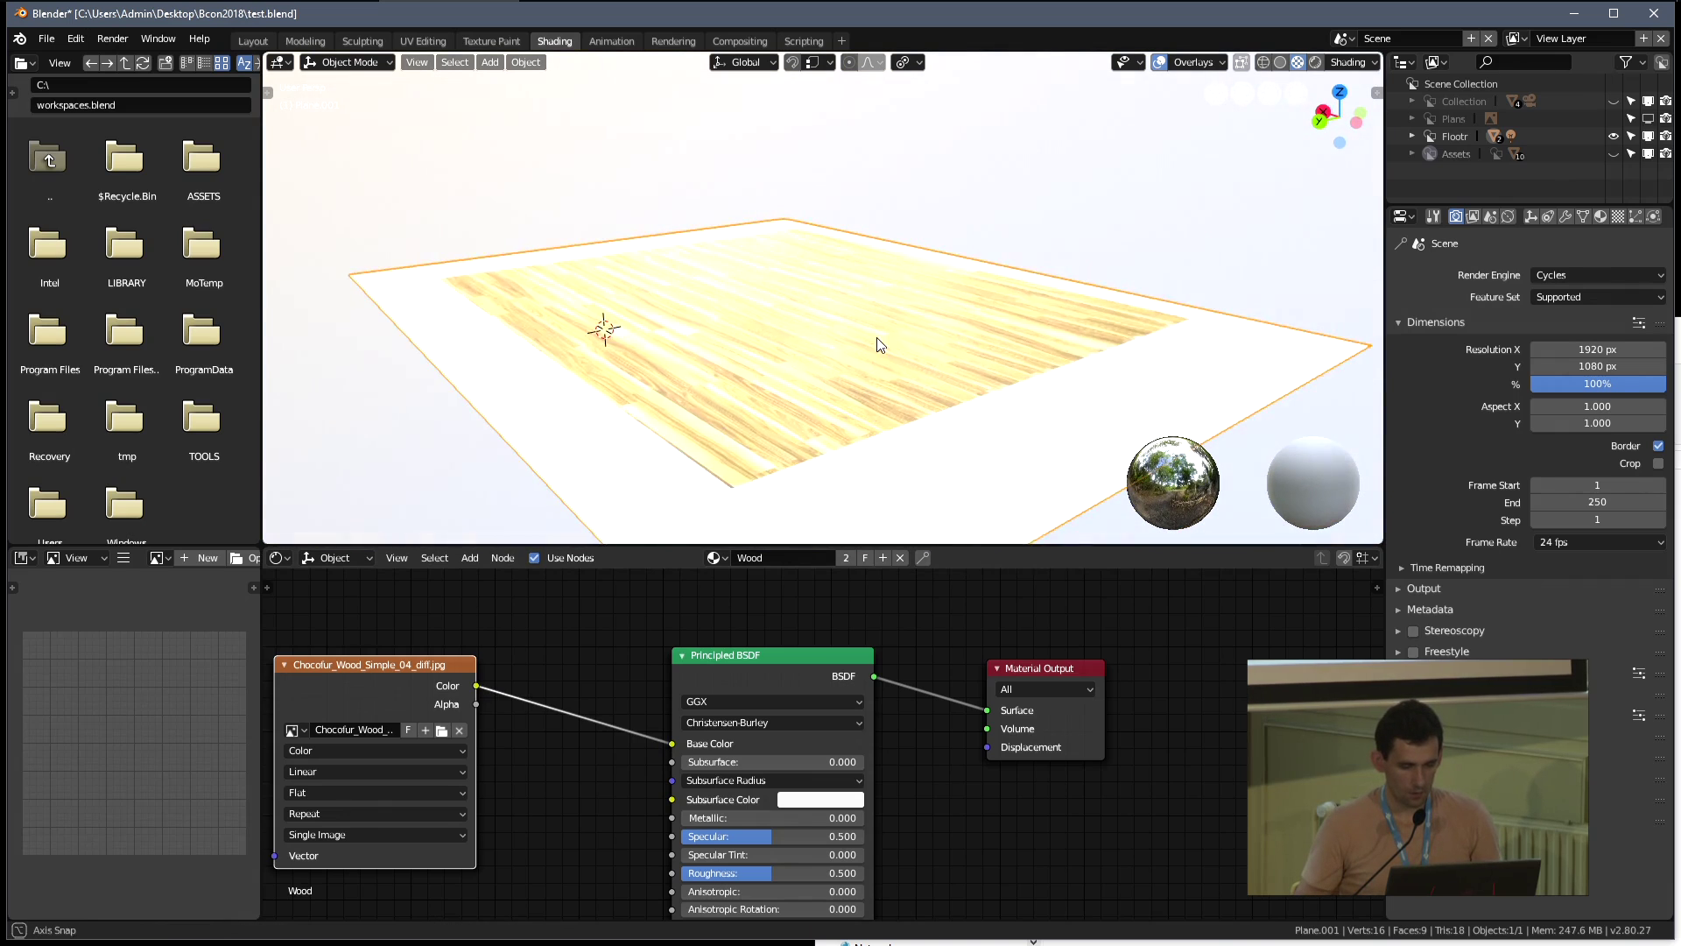
scroll(837, 383, up, 3)
scroll(832, 386, down, 2)
Disconnect the wood texture from the Base Color and spread the texture node and Principled BSDF apart
ctrl+drag(538, 659, 495, 770)
scroll(508, 759, down, 4)
middle_drag(528, 738, 637, 724)
drag(601, 679, 492, 682)
middle_drag(654, 722, 654, 680)
scroll(657, 705, up, 4)
Open the choice of color nodes that can be added to the Wood material
key(shift+a)
mouse_move(557, 698)
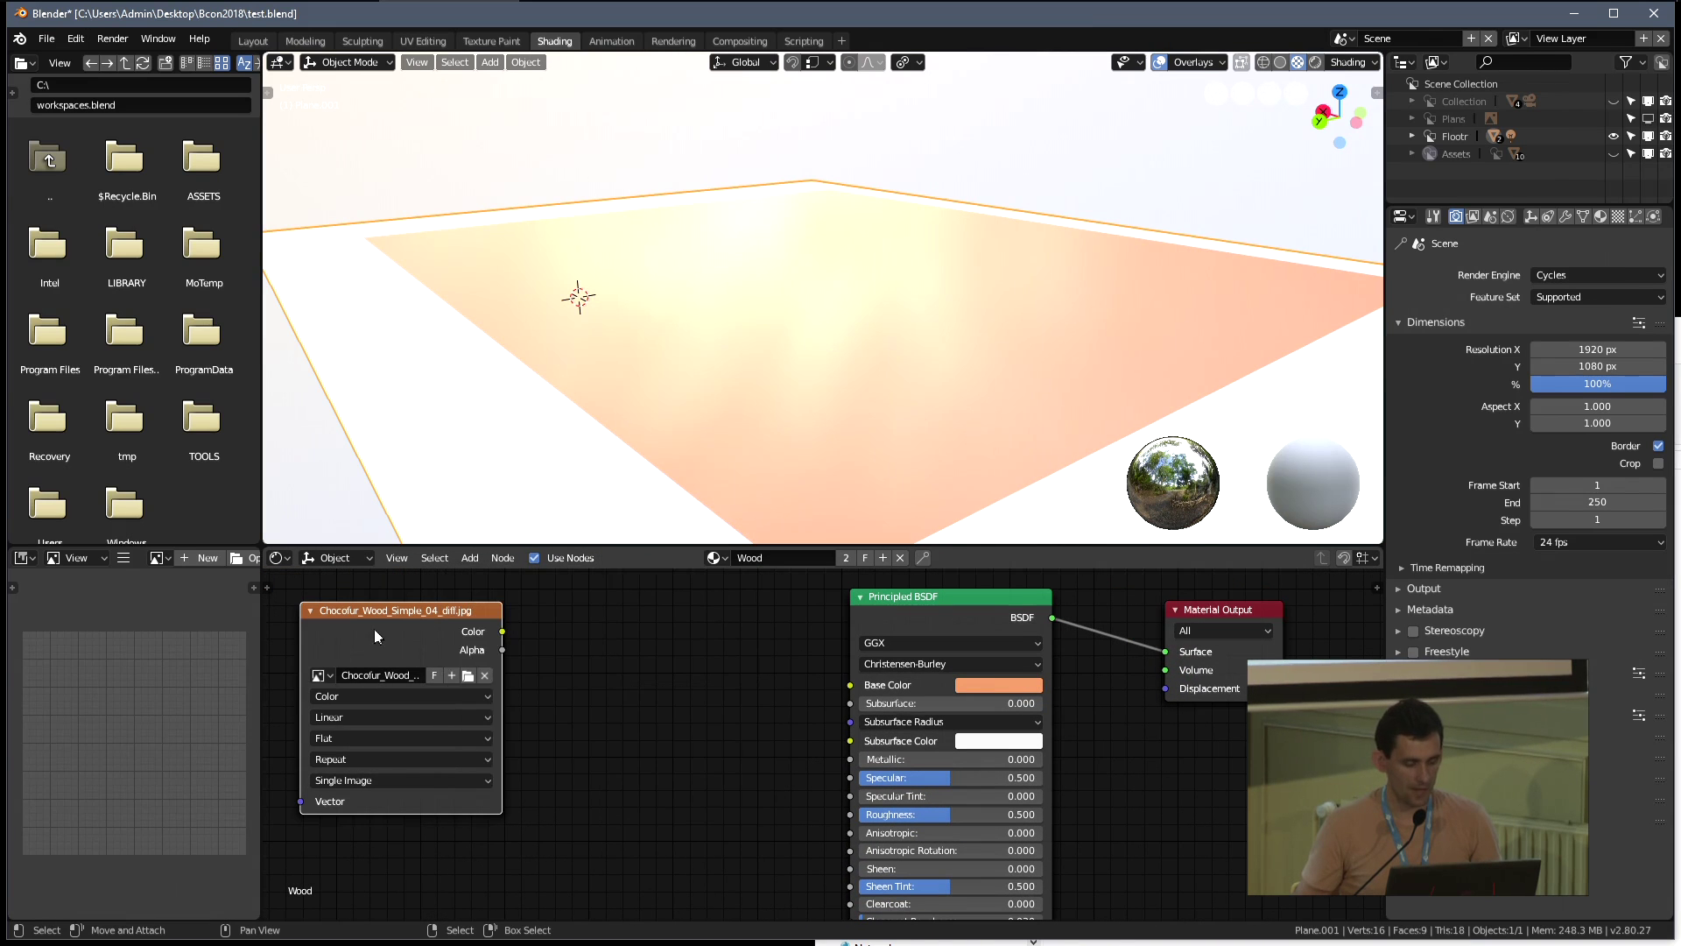
key(shift+a)
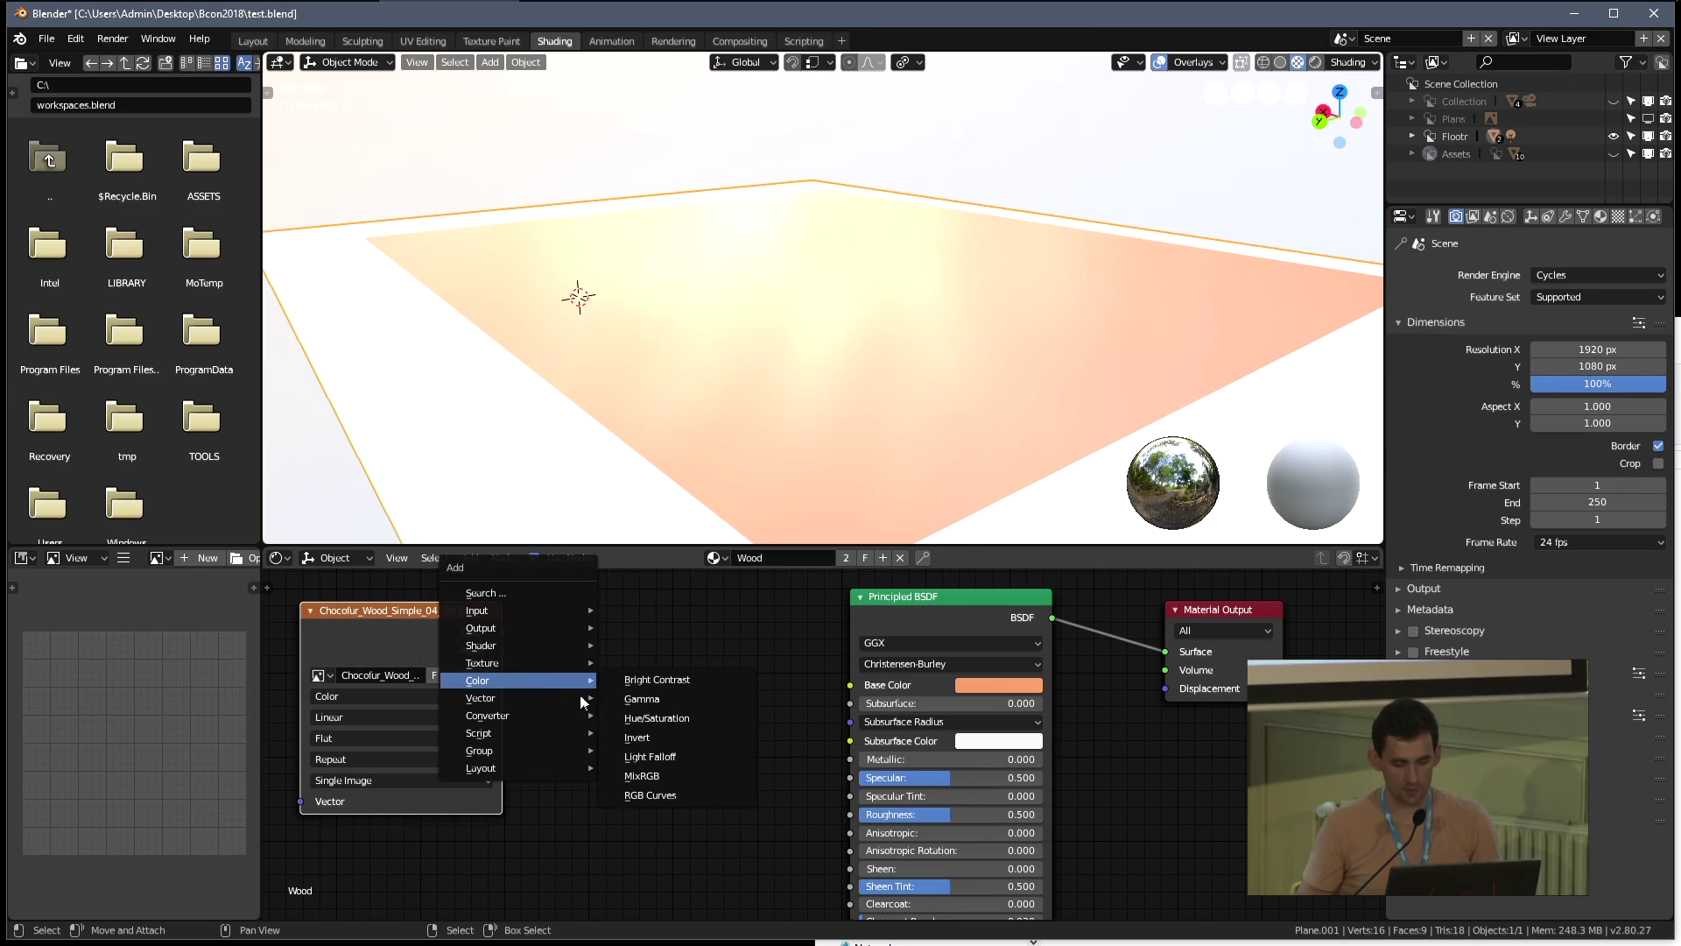
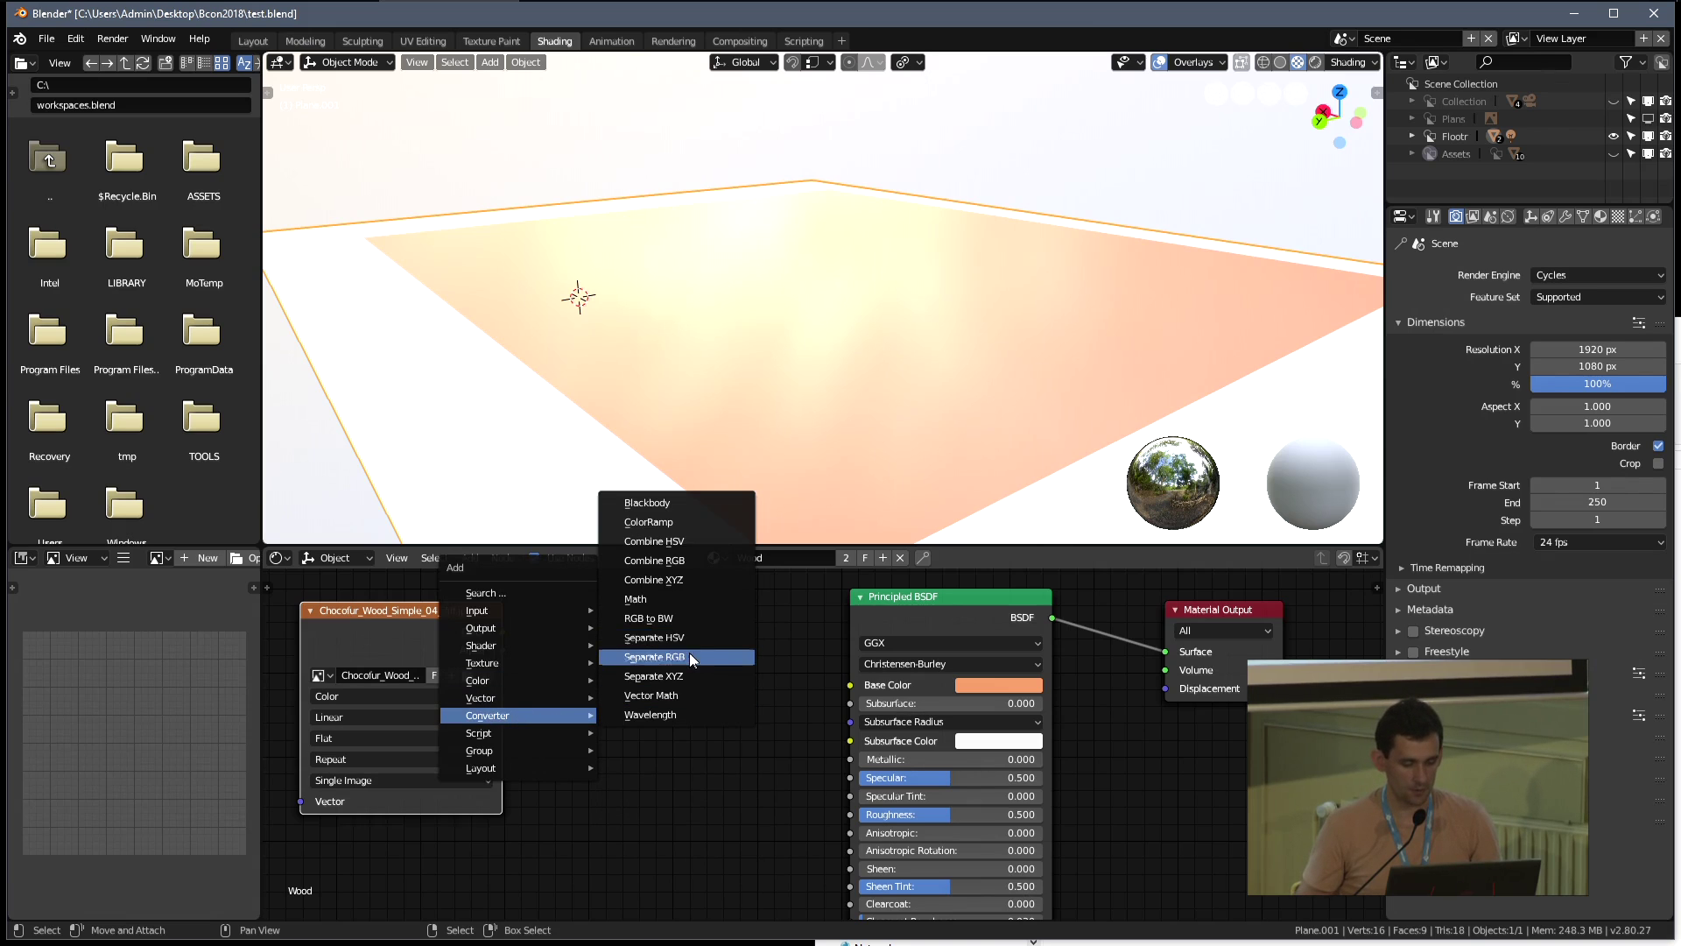
Add a Separate RGB node to the Wood material and feed the wood texture's Color output into its Image input
click(690, 656)
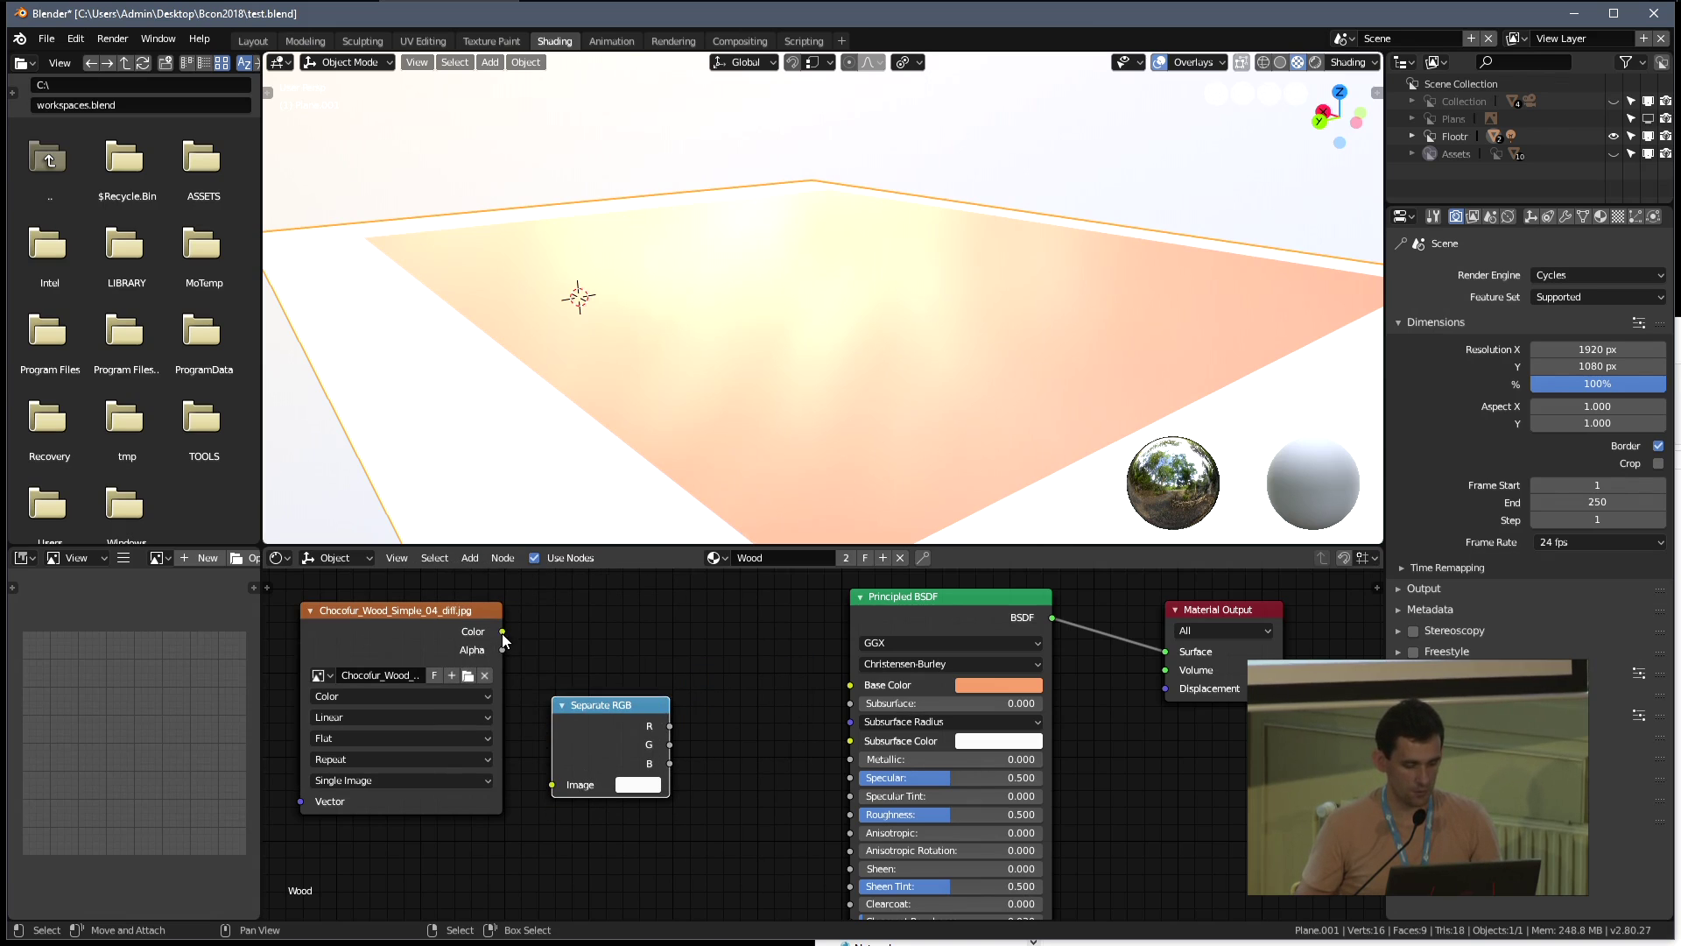
drag(551, 780, 553, 785)
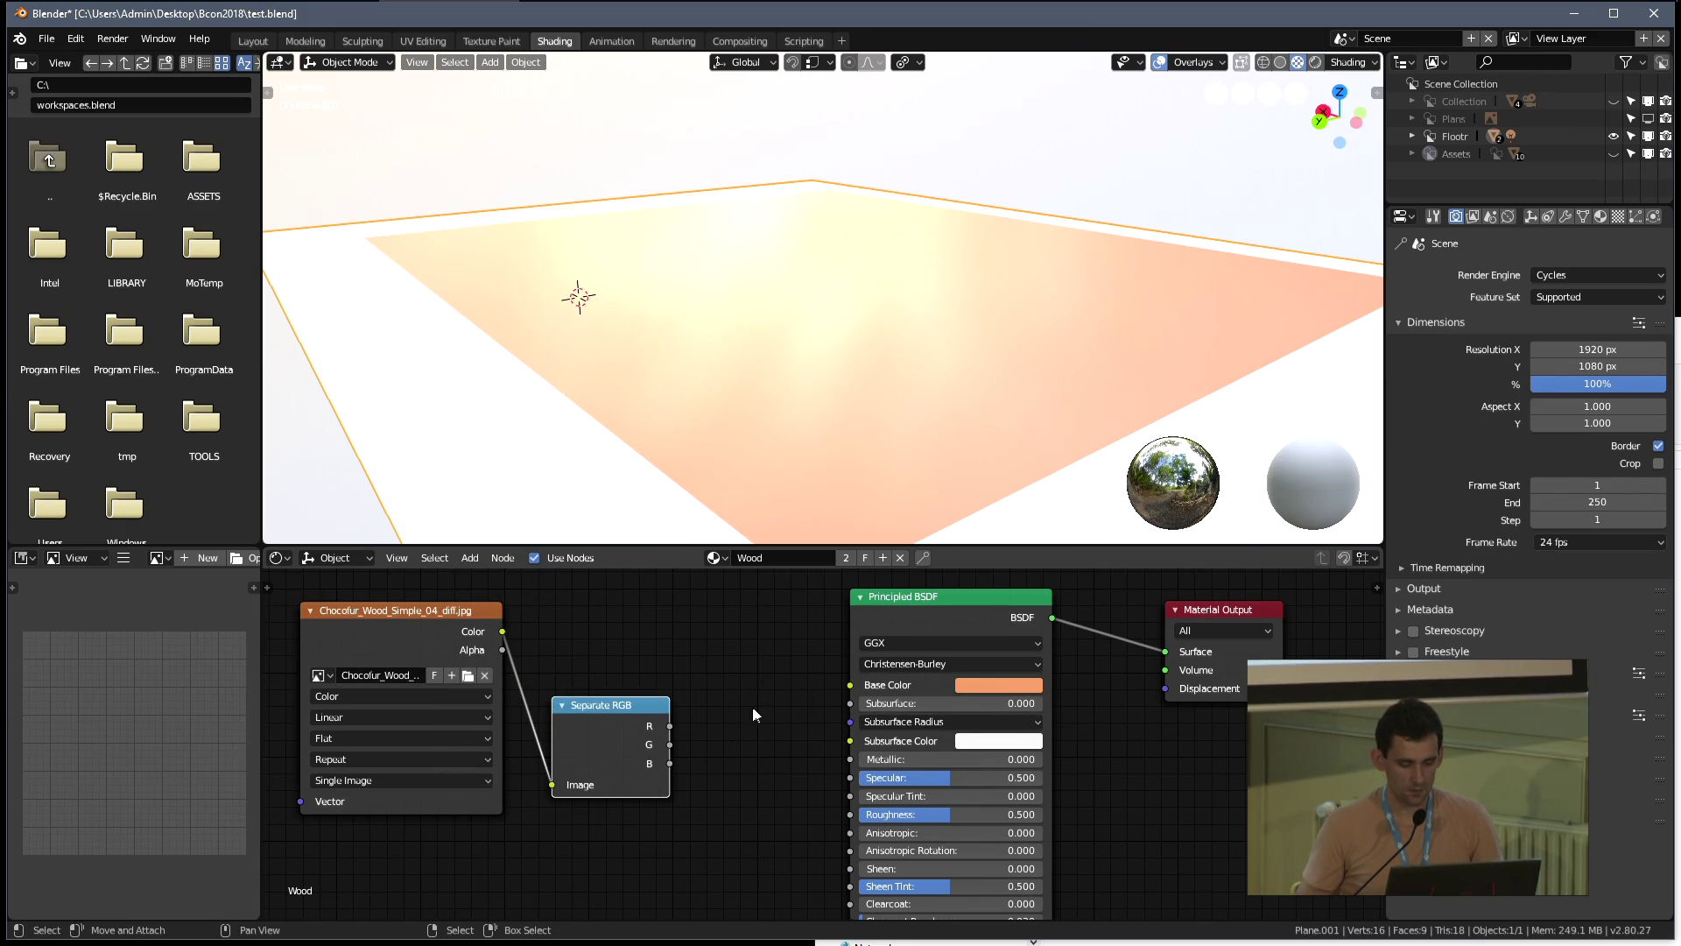
middle_drag(753, 714, 613, 758)
Preview the Separate RGB node's R, G and B channels in turn as the Base Color, and remove the link
drag(782, 716, 781, 709)
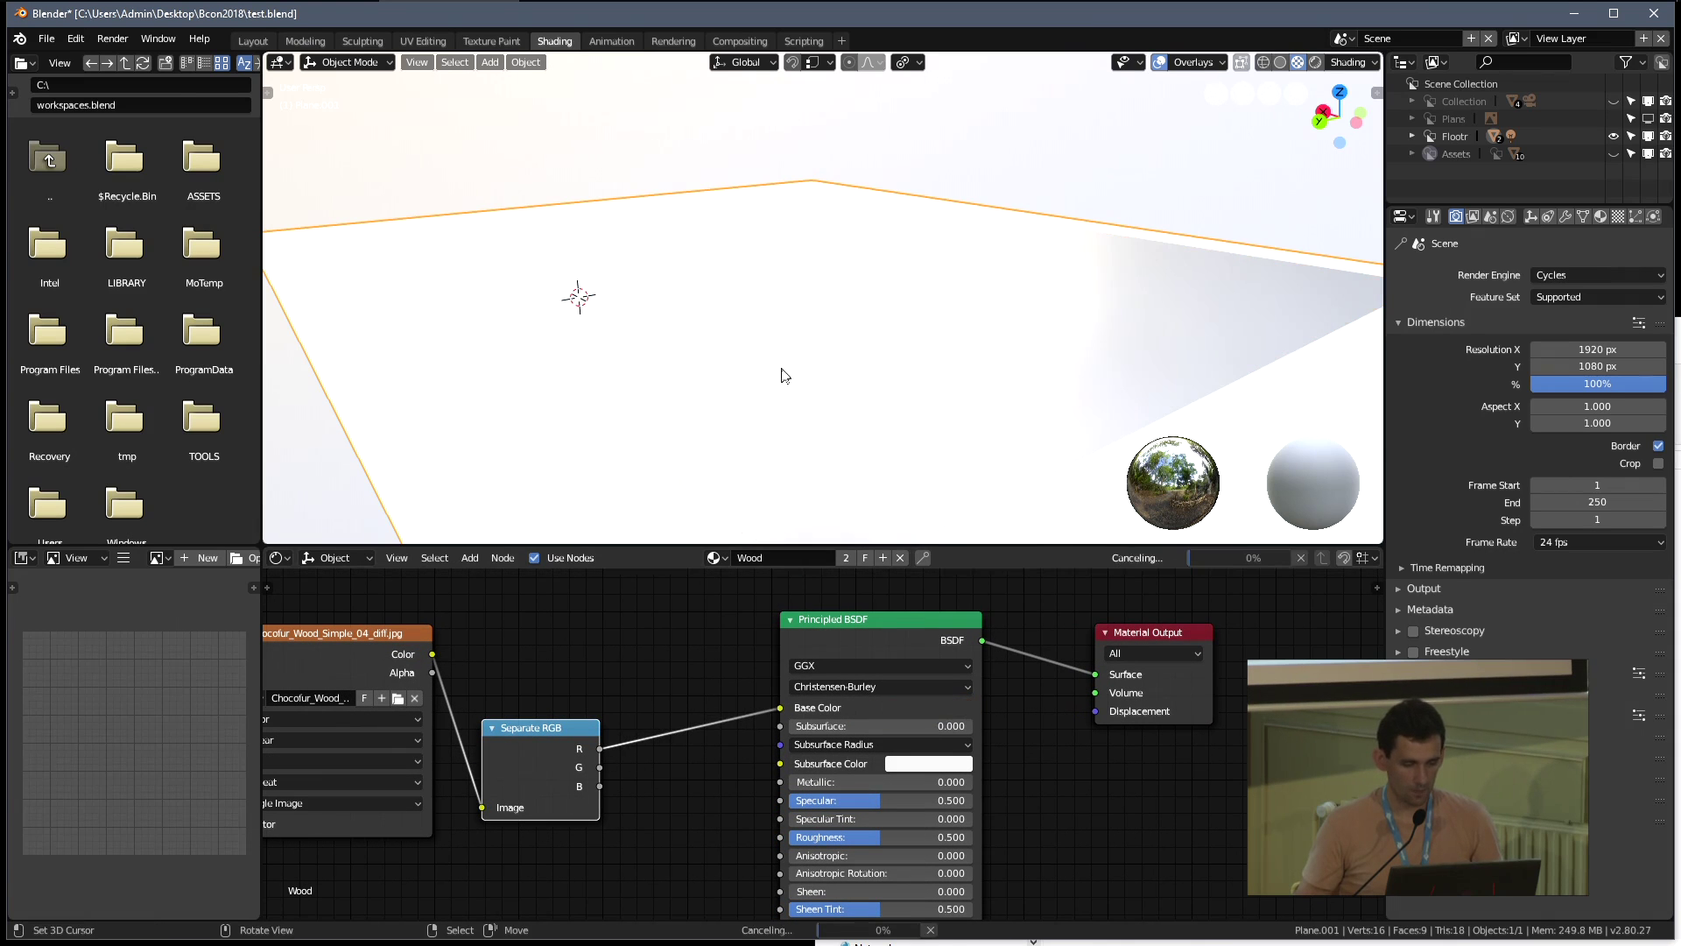
middle_drag(754, 299, 770, 329)
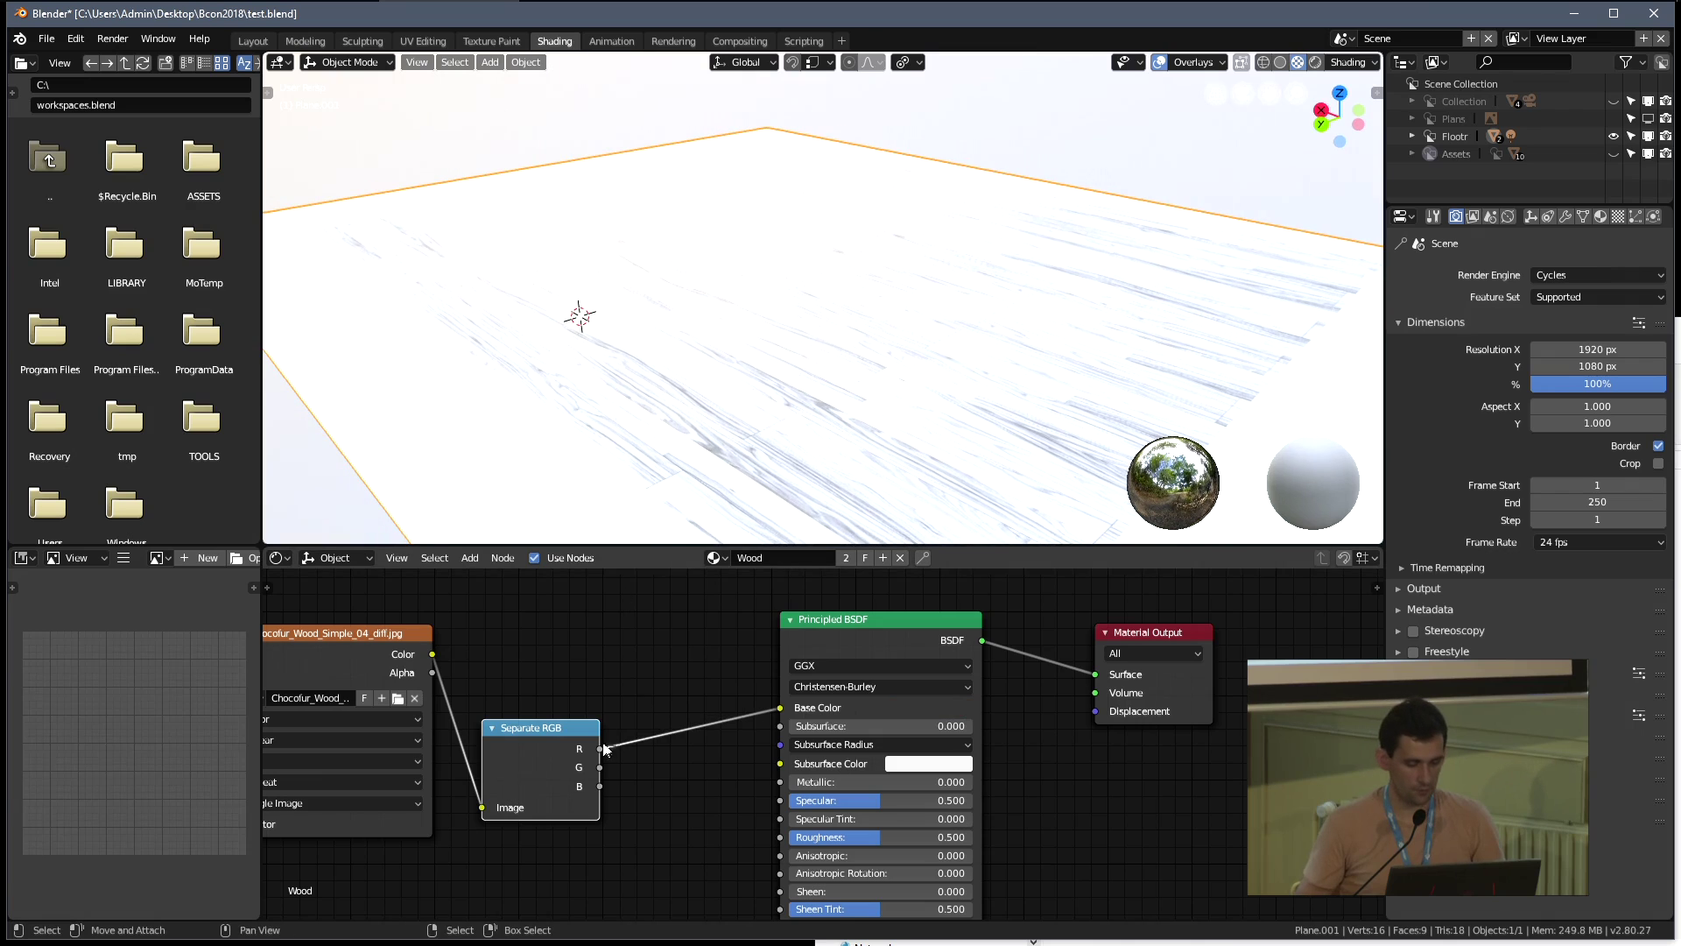
drag(785, 716, 780, 708)
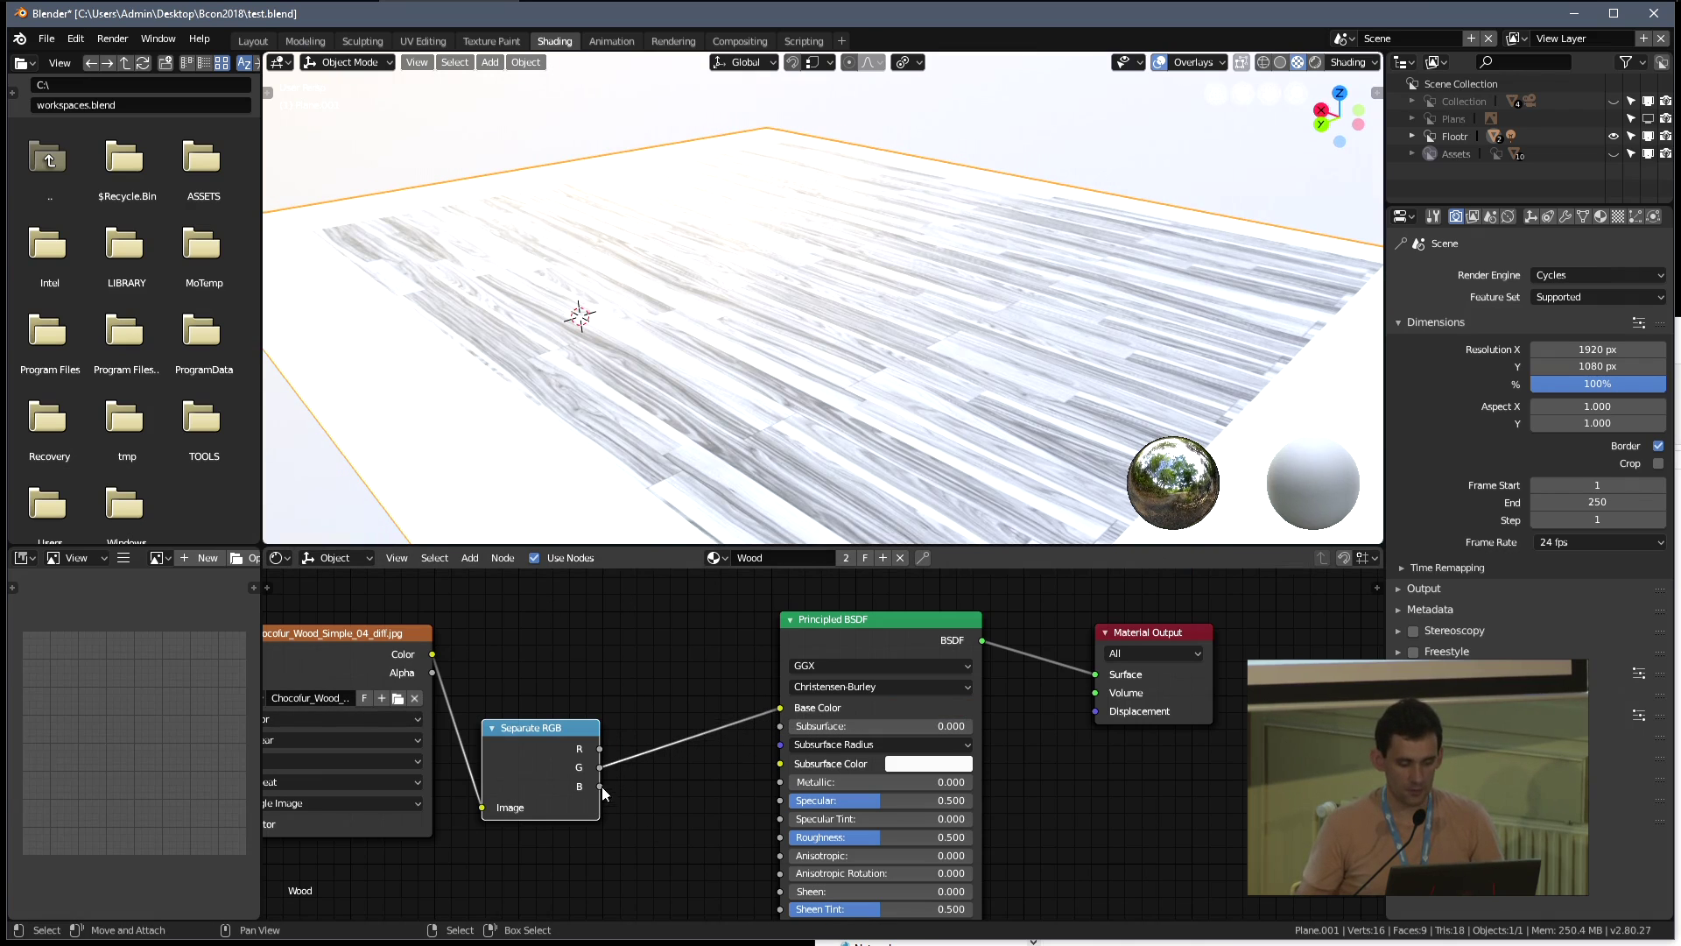
drag(796, 716, 780, 708)
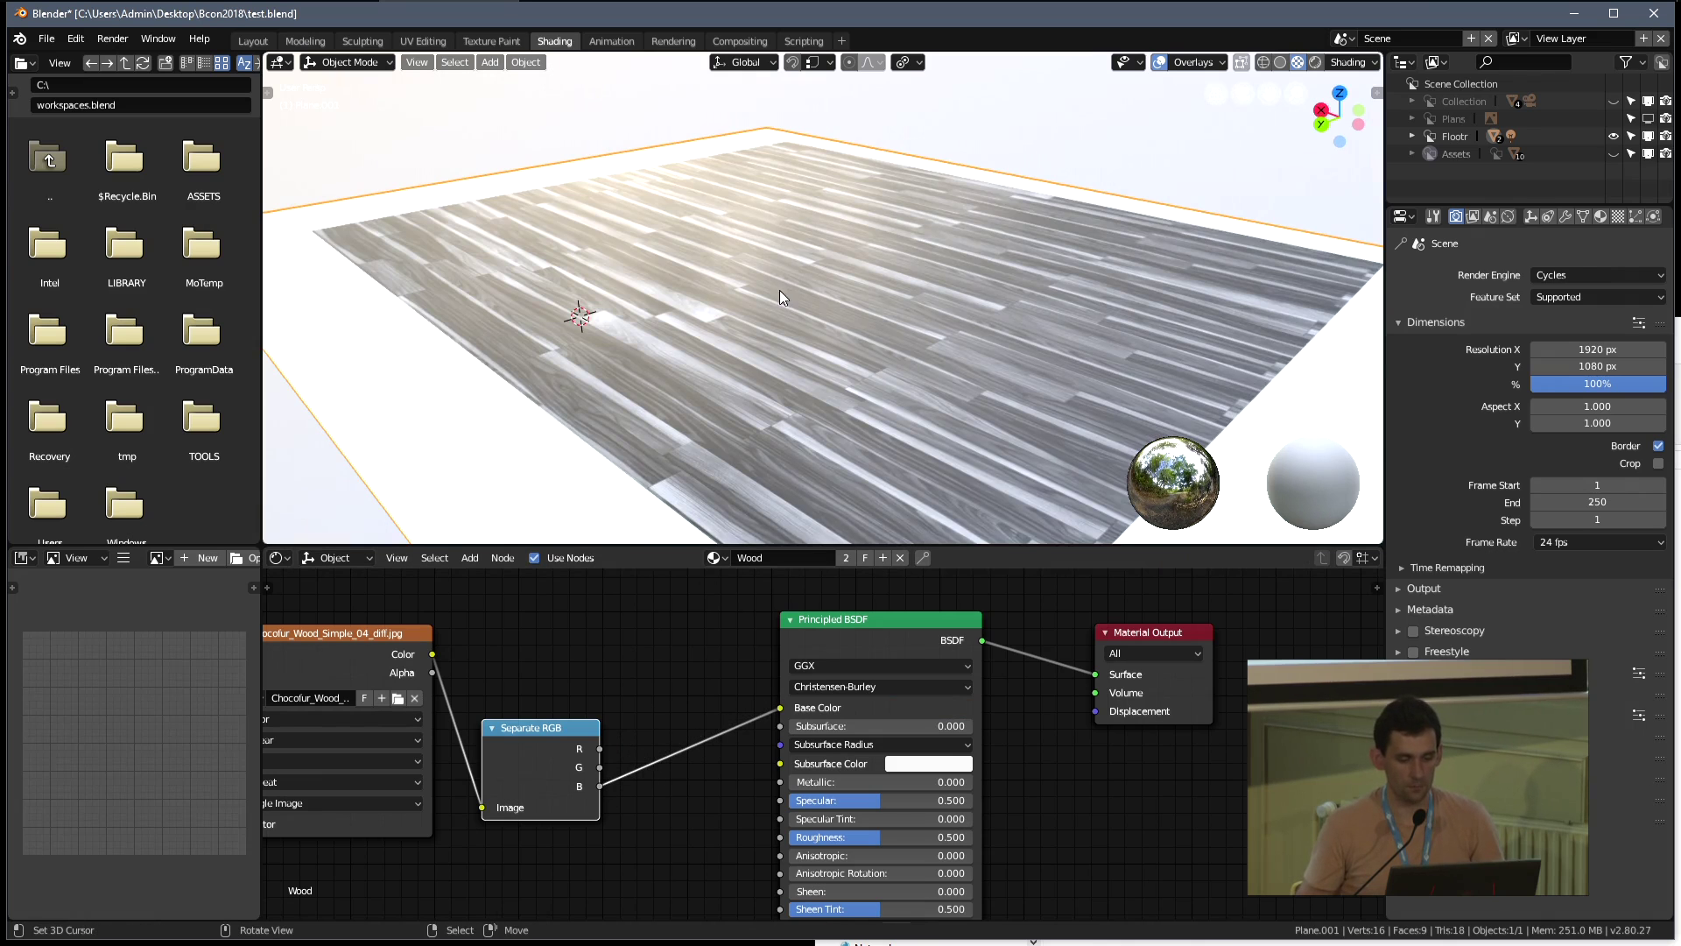
middle_drag(900, 280, 850, 302)
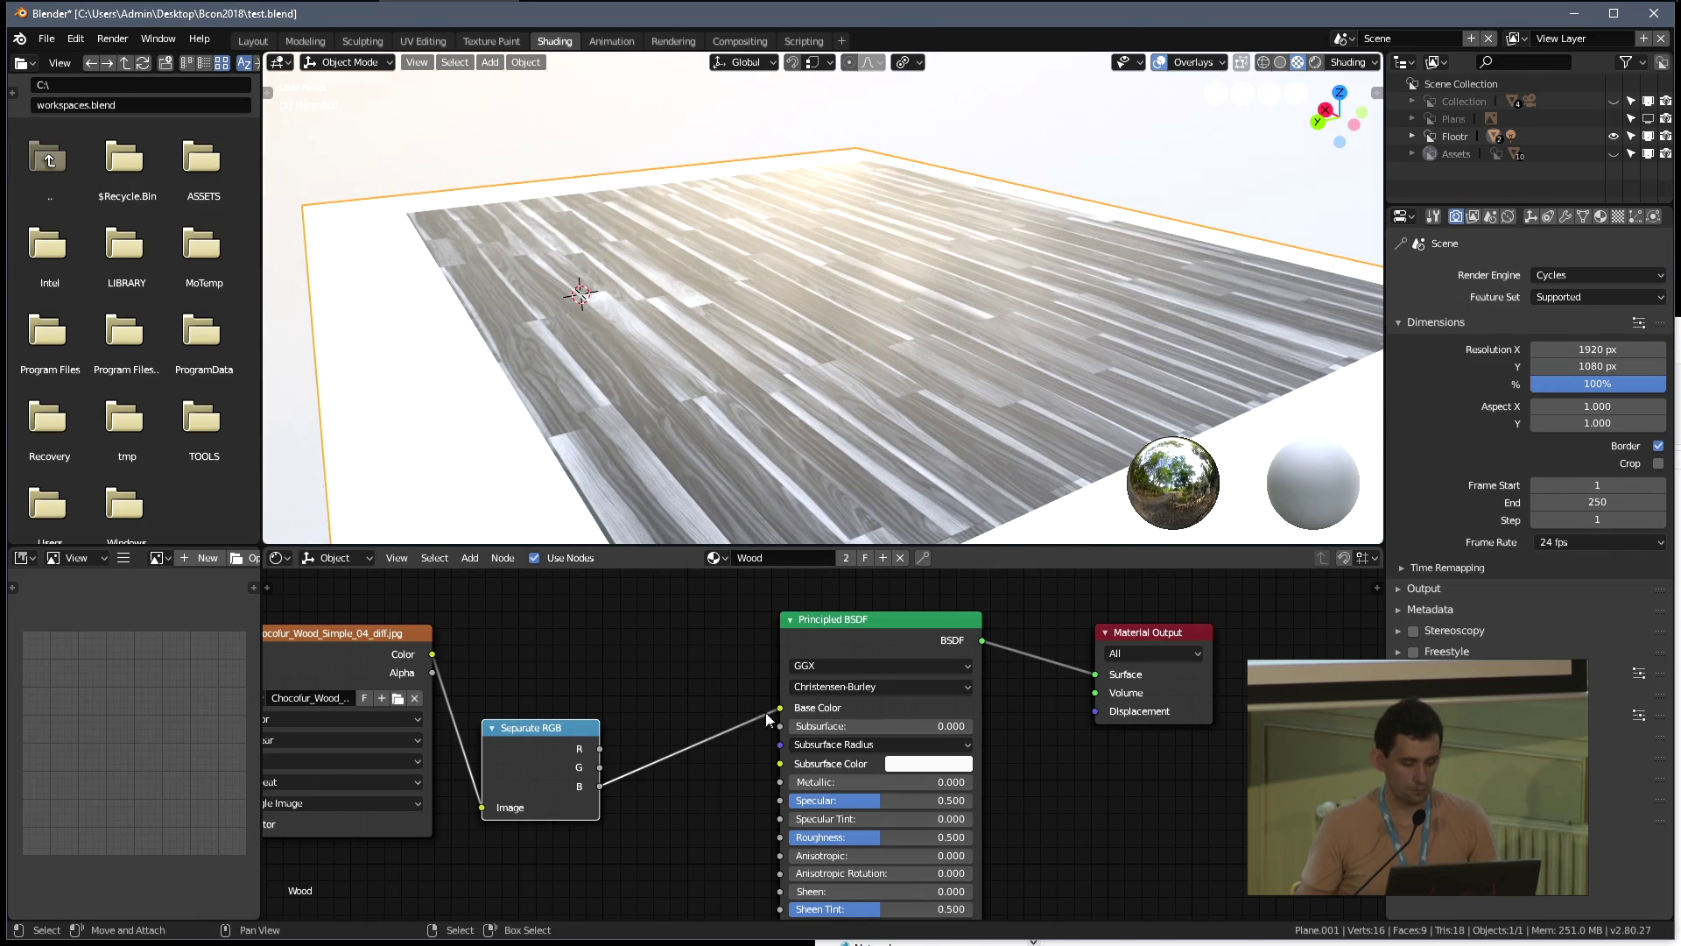
ctrl+right_drag(750, 761, 751, 762)
middle_drag(752, 762, 724, 754)
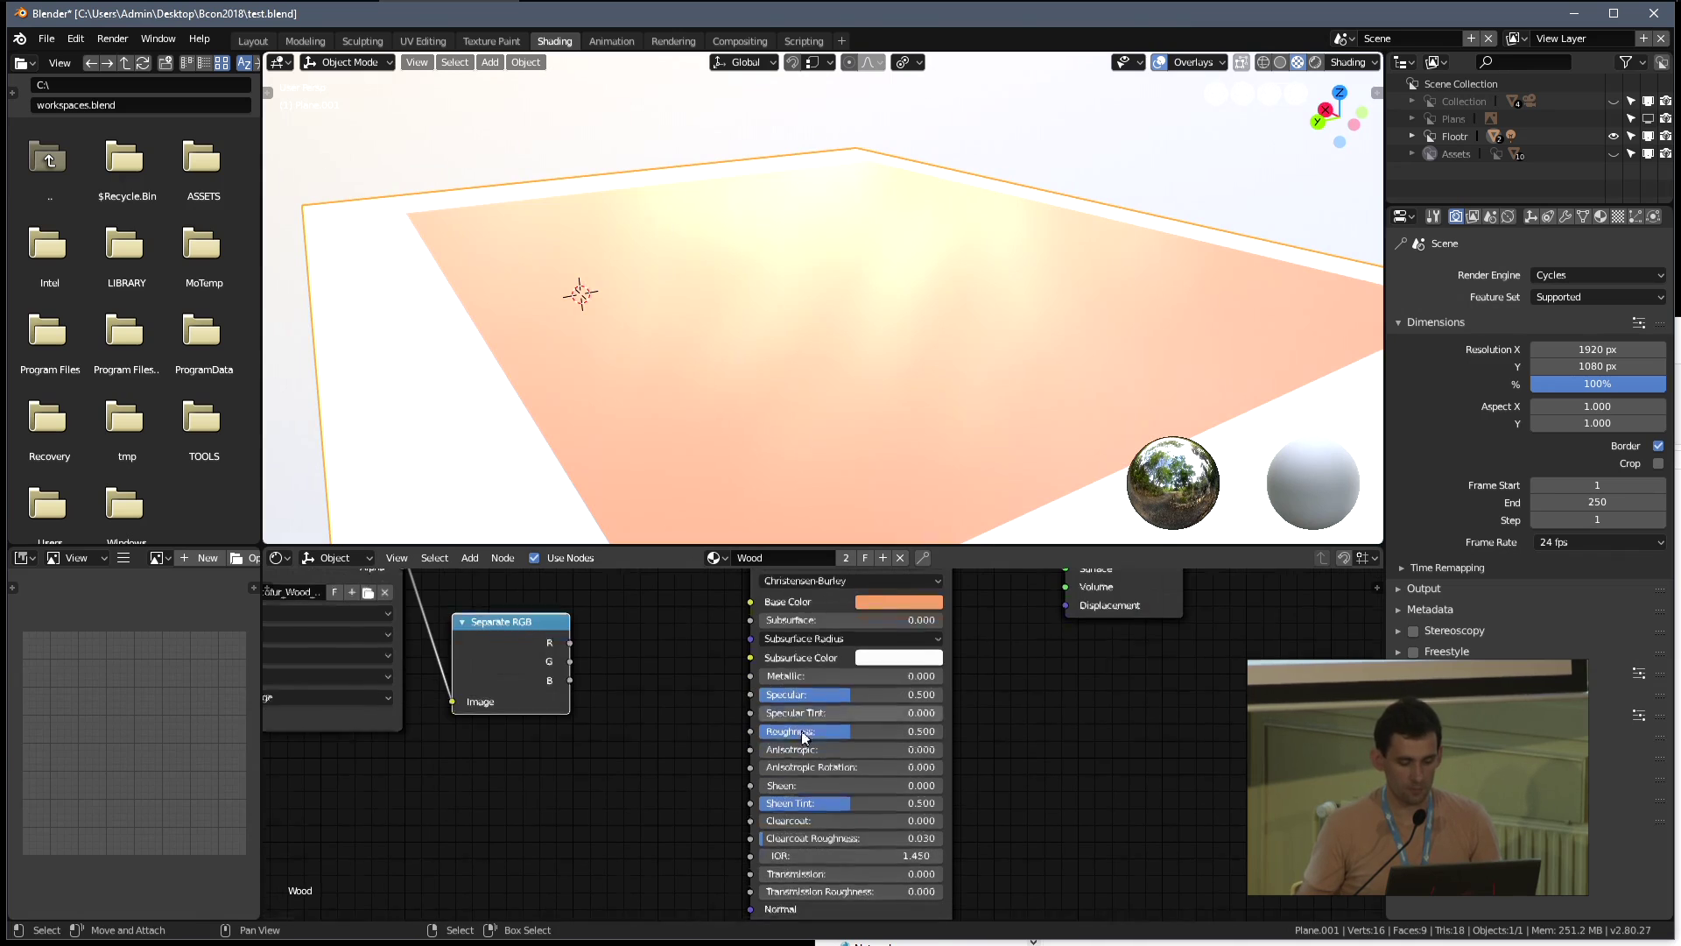
Move the wood texture and Separate RGB nodes farther away from the Principled BSDF
middle_drag(599, 716, 726, 712)
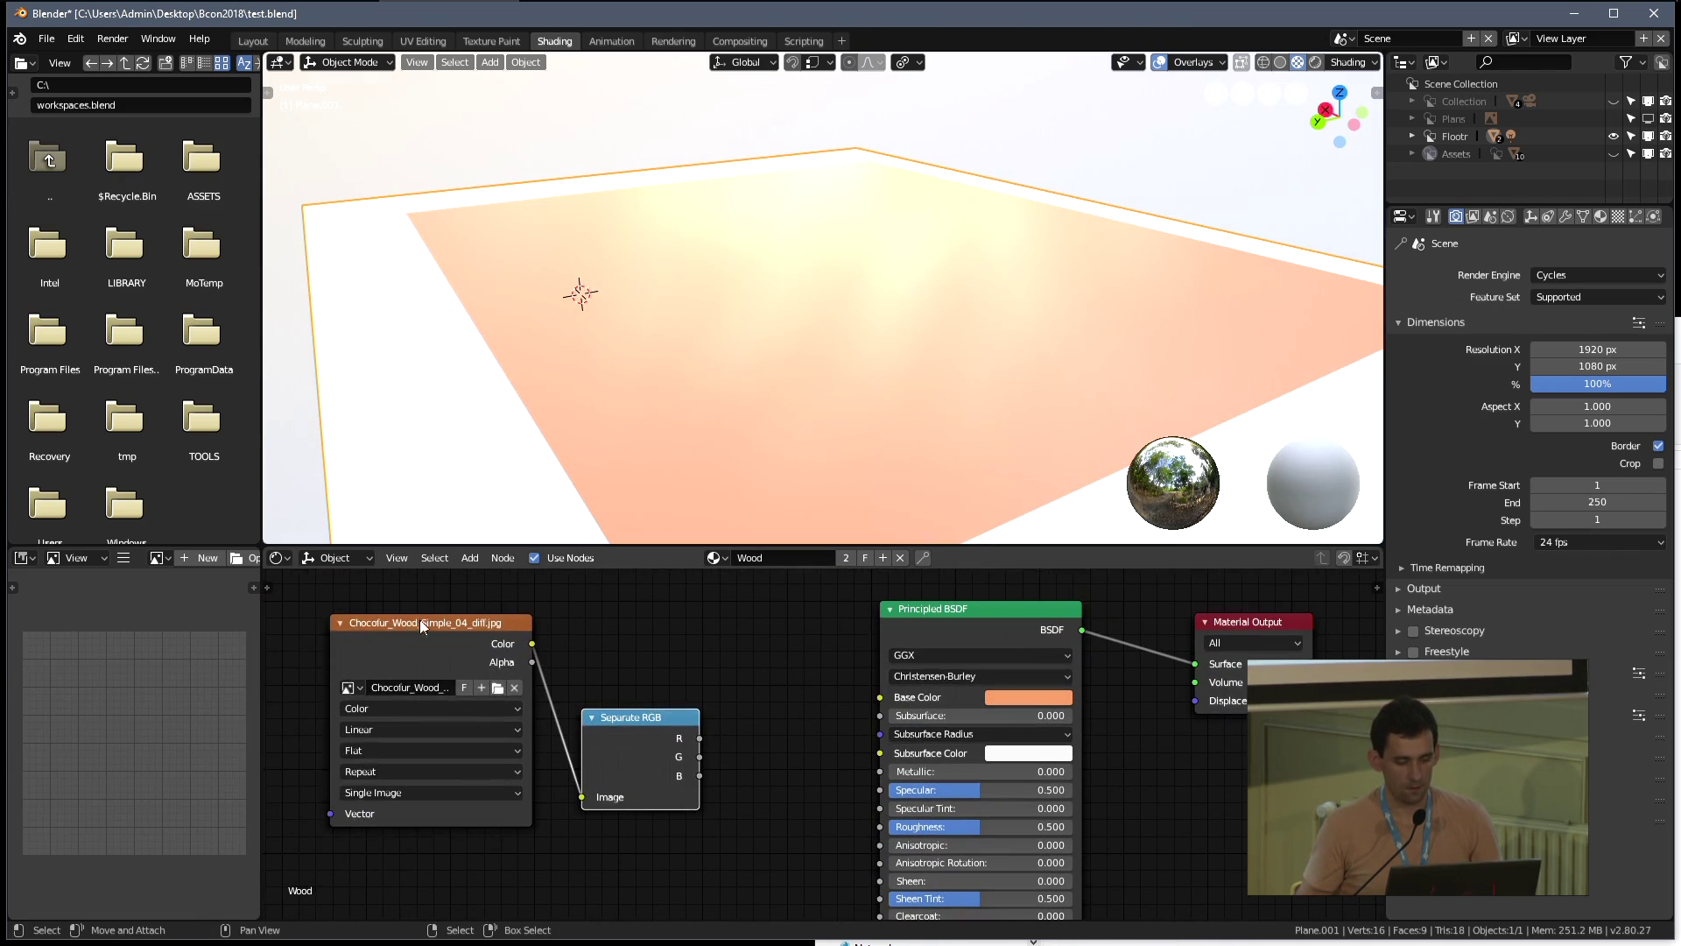
drag(419, 622, 311, 667)
drag(591, 727, 533, 715)
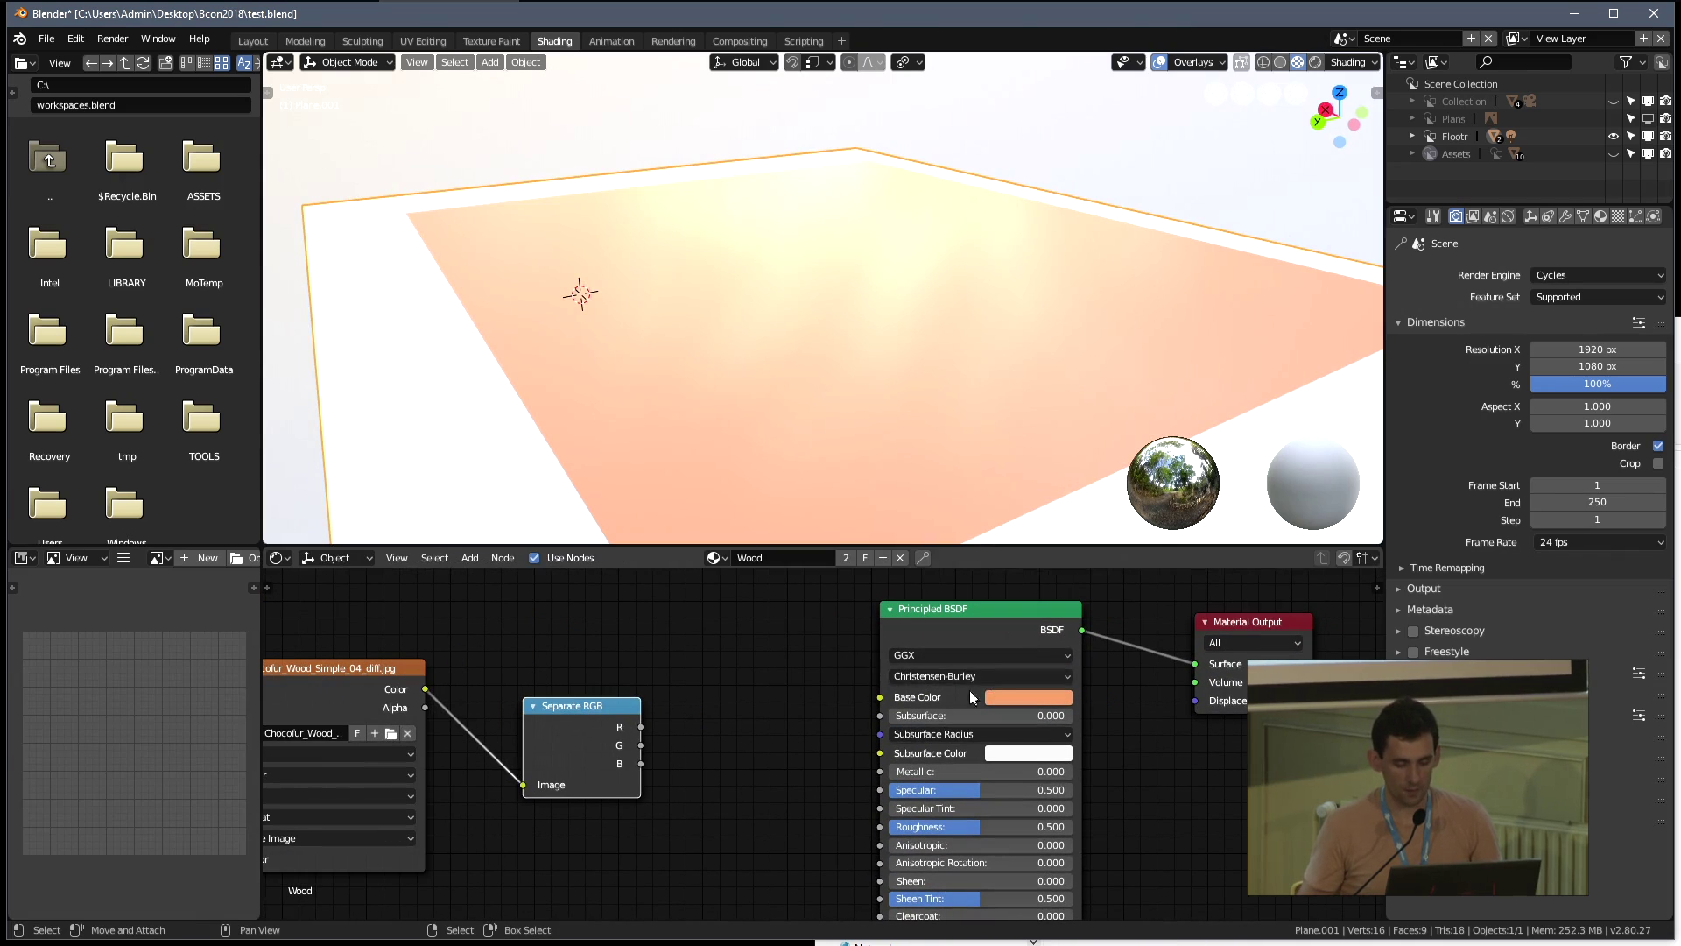
Set the Principled BSDF's Base Color to a dark neutral grey with saturation 0
click(1063, 699)
click(1067, 601)
drag(1065, 640, 1002, 656)
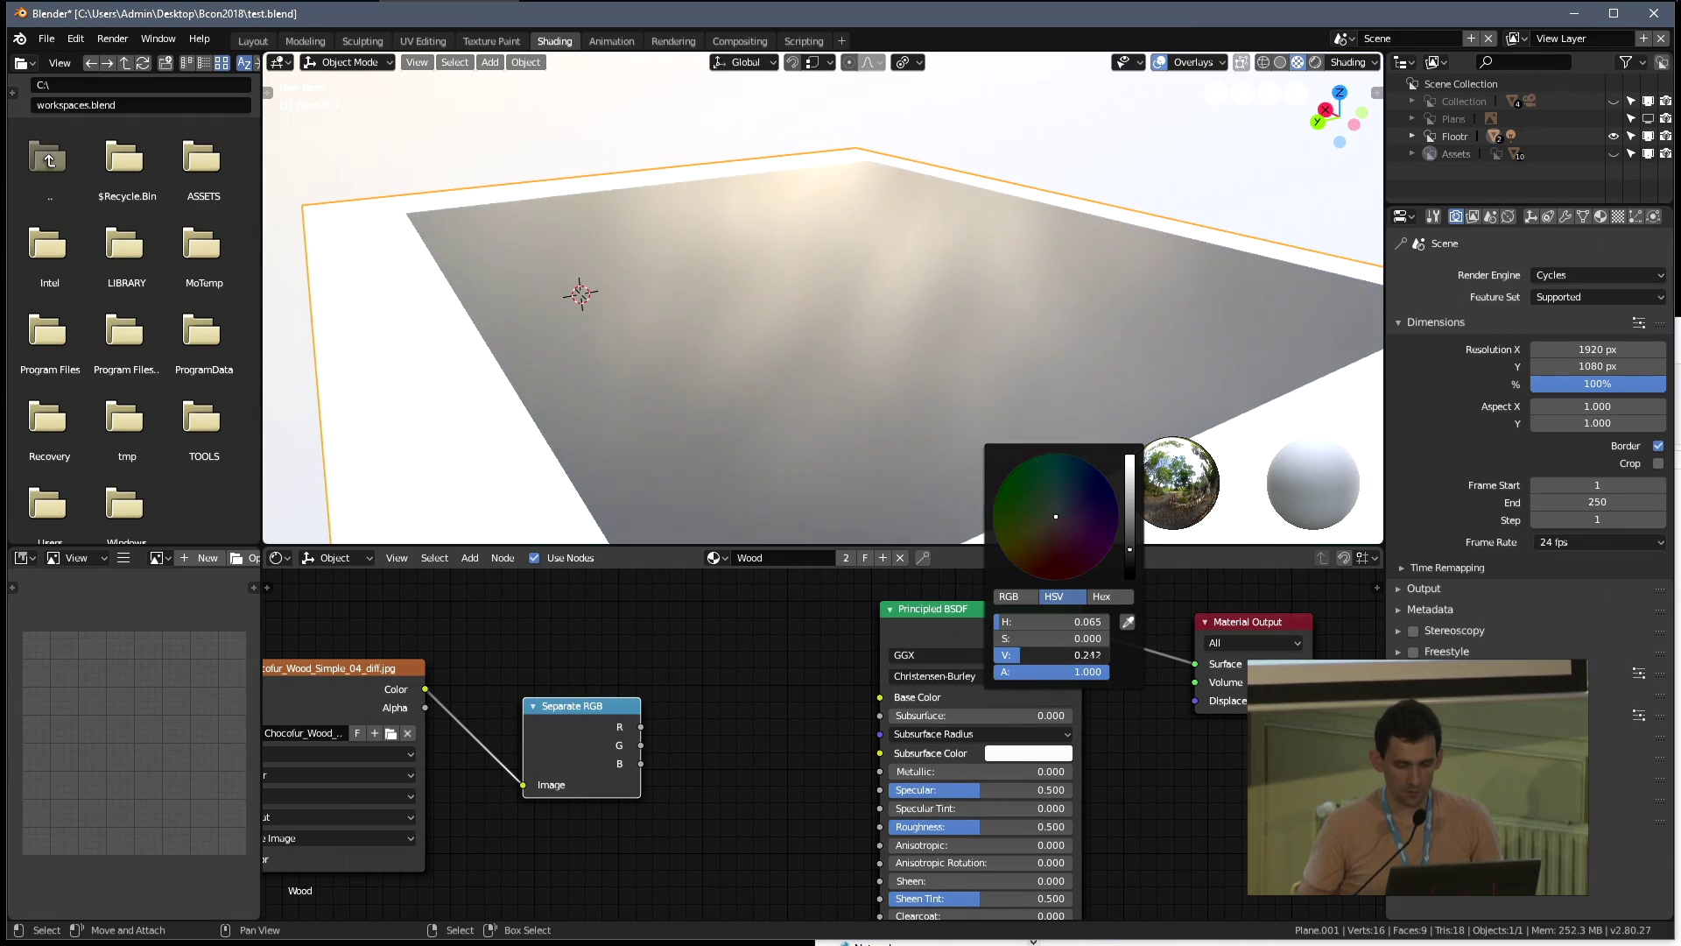
Set the Principled BSDF's Roughness to 0.476 and reposition the Separate RGB node beside its inputs
middle_drag(619, 744, 686, 700)
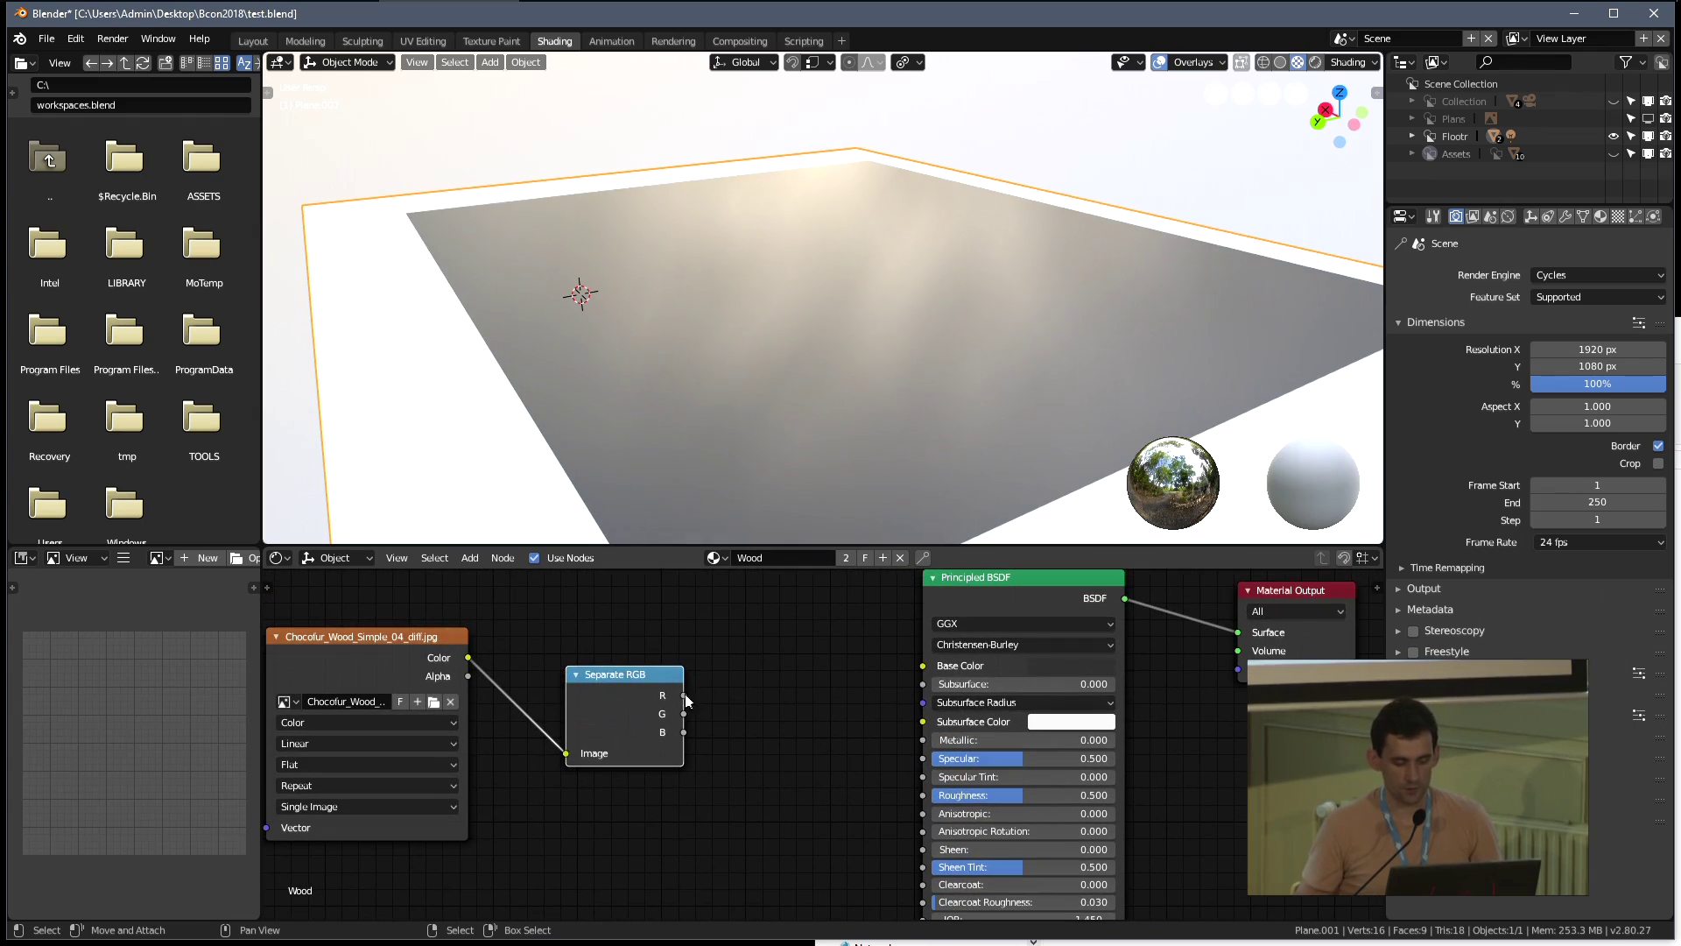
drag(653, 684, 702, 748)
drag(1015, 792, 1011, 793)
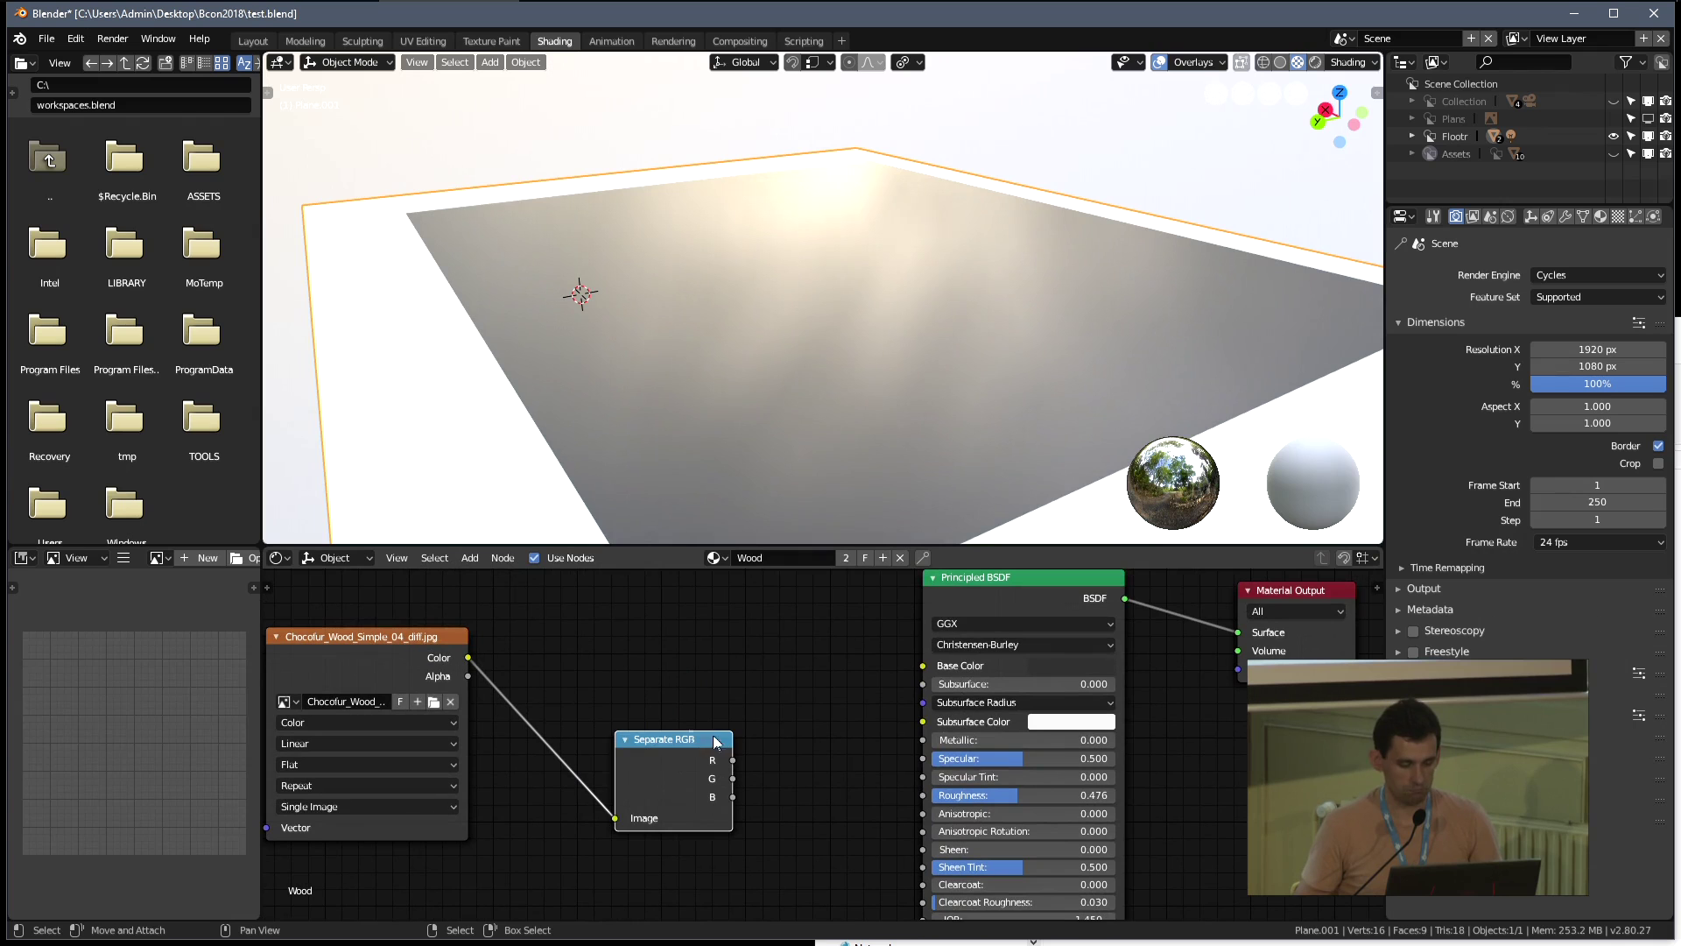
drag(649, 746, 661, 738)
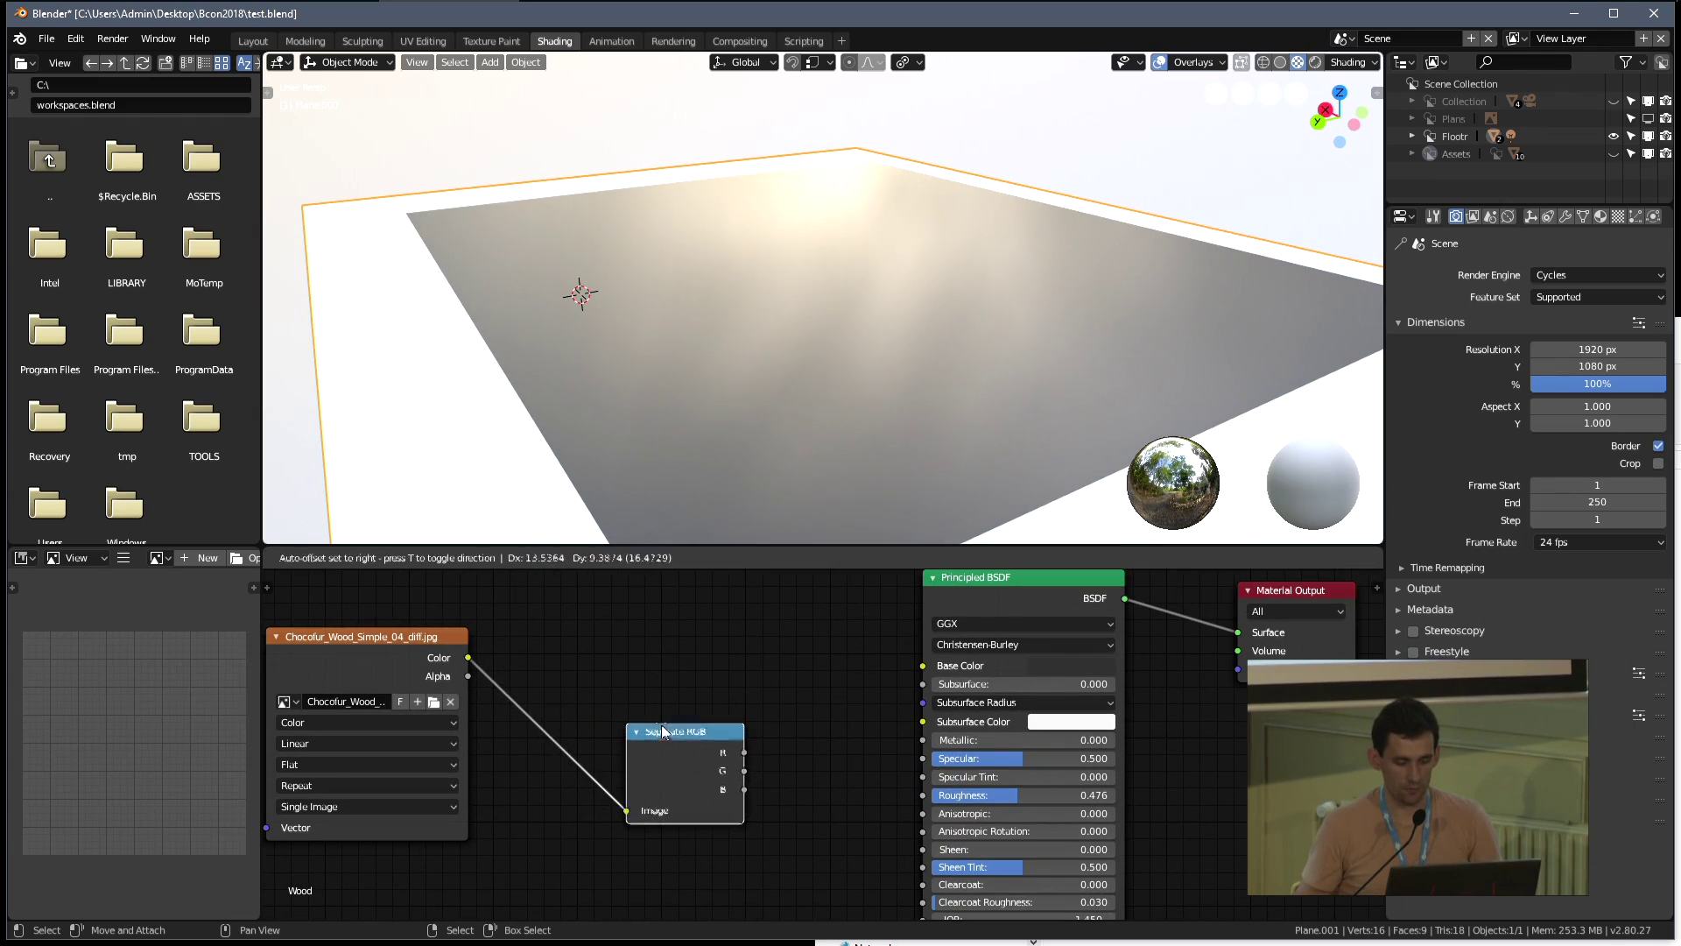
middle_drag(733, 773, 659, 735)
scroll(670, 726, up, 2)
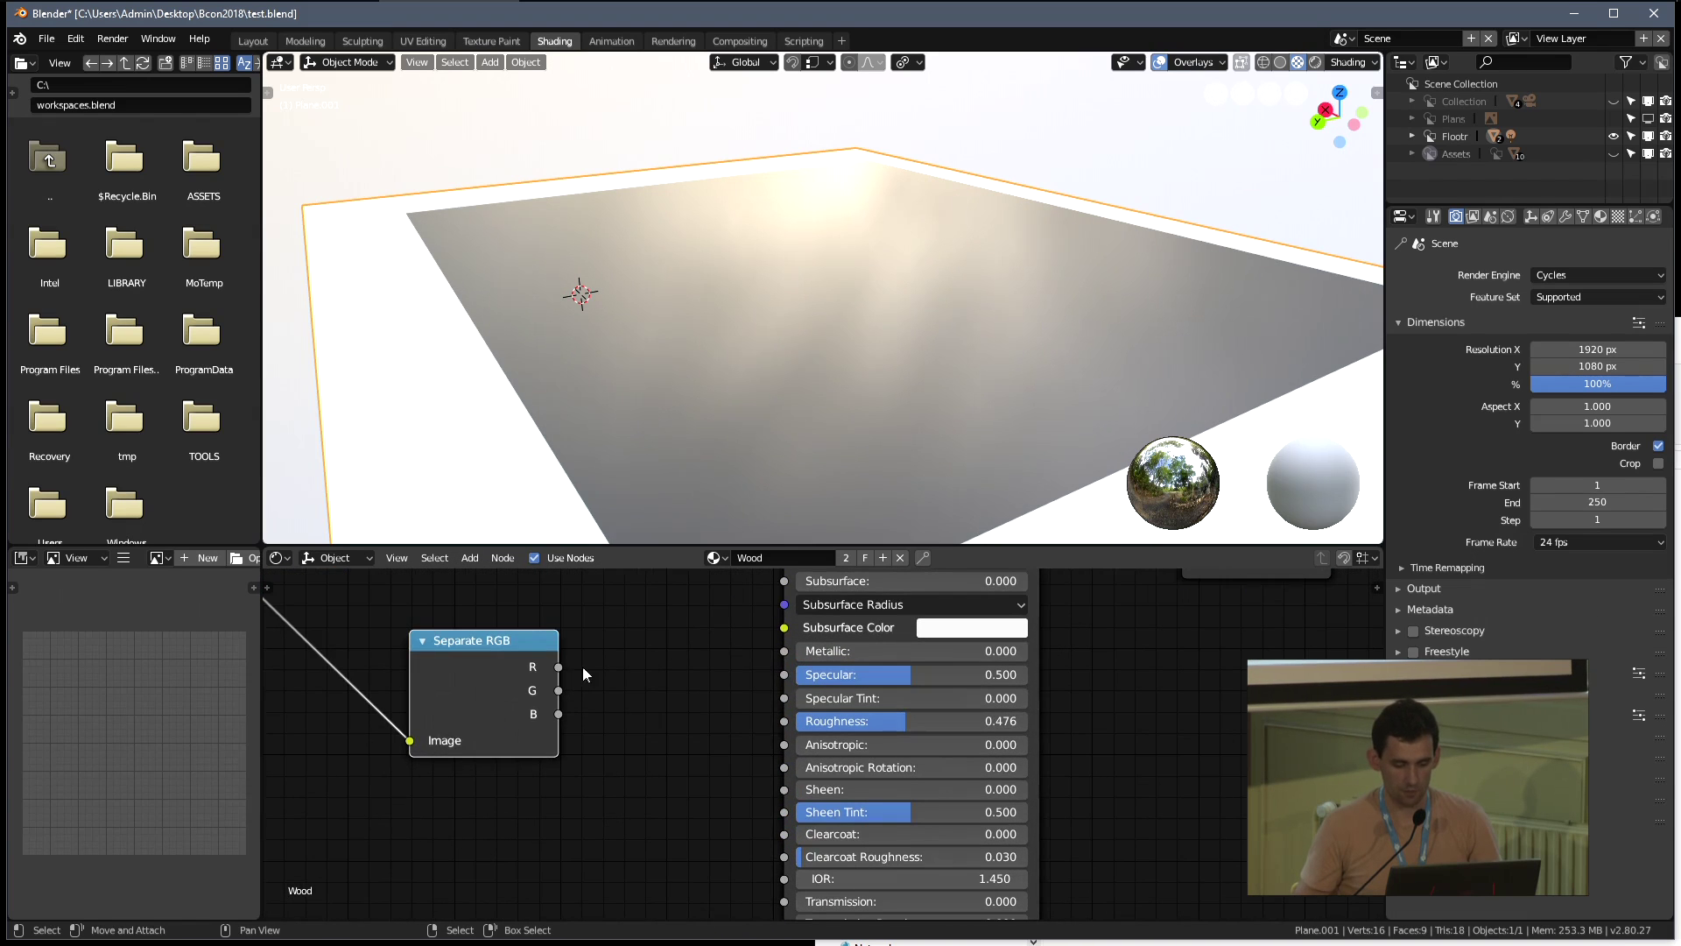
Connect the Separate RGB node's R, G and B outputs in turn to Roughness, comparing the floor's reflections and ending with B
drag(785, 724, 785, 720)
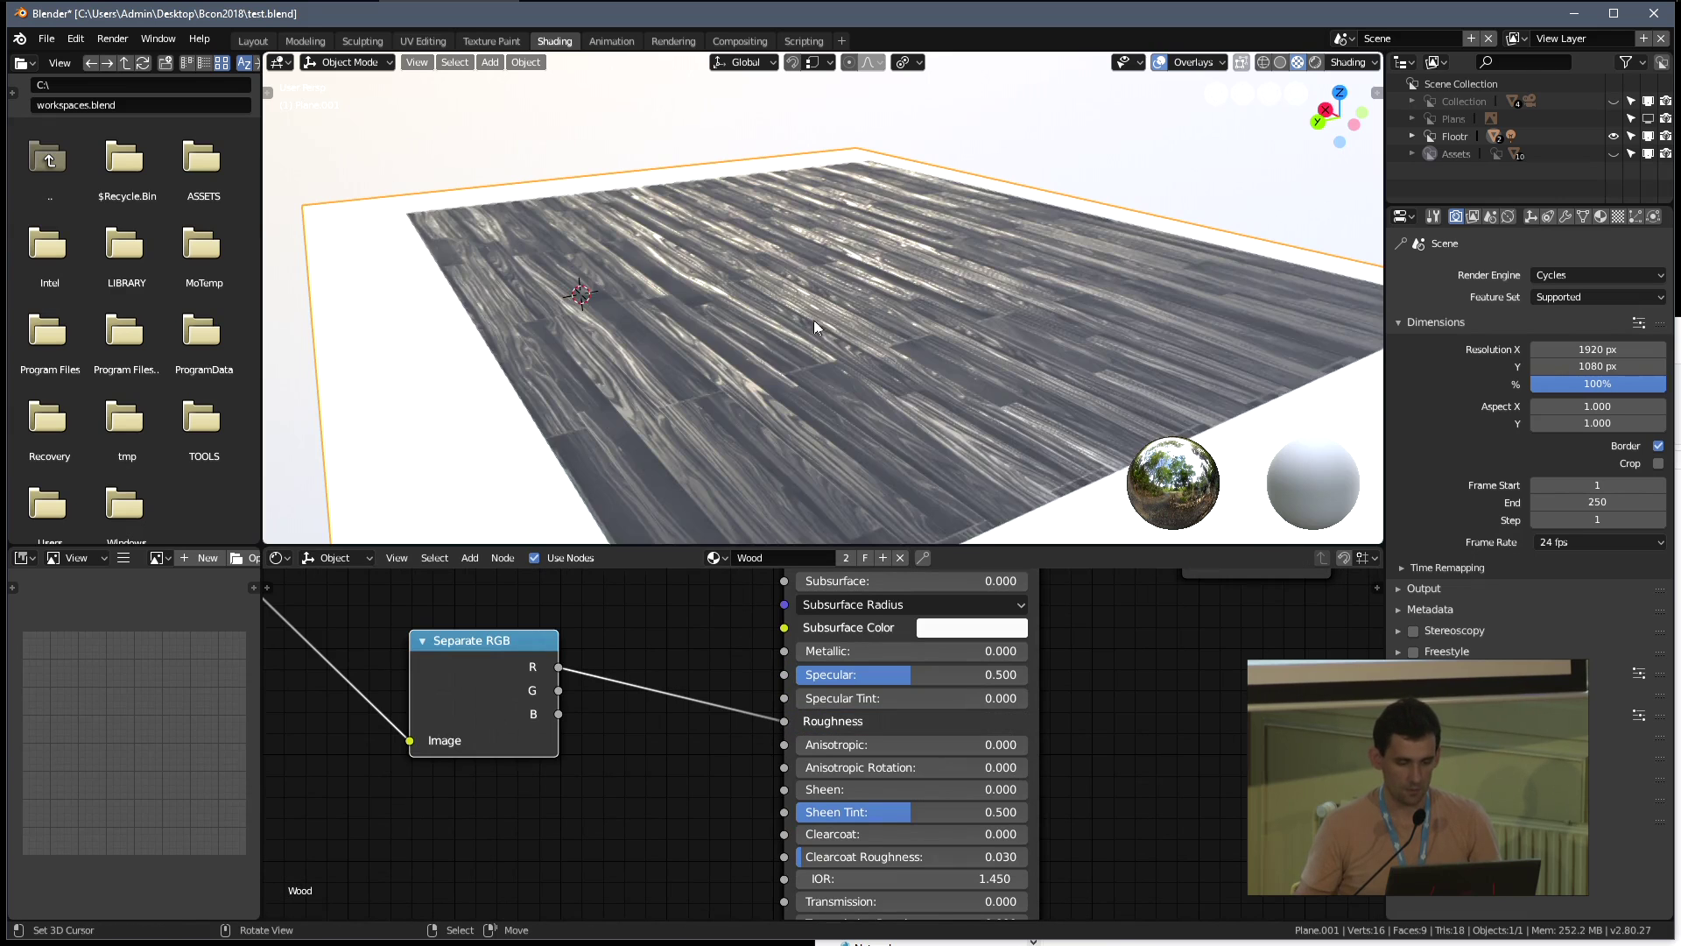
scroll(814, 333, up, 3)
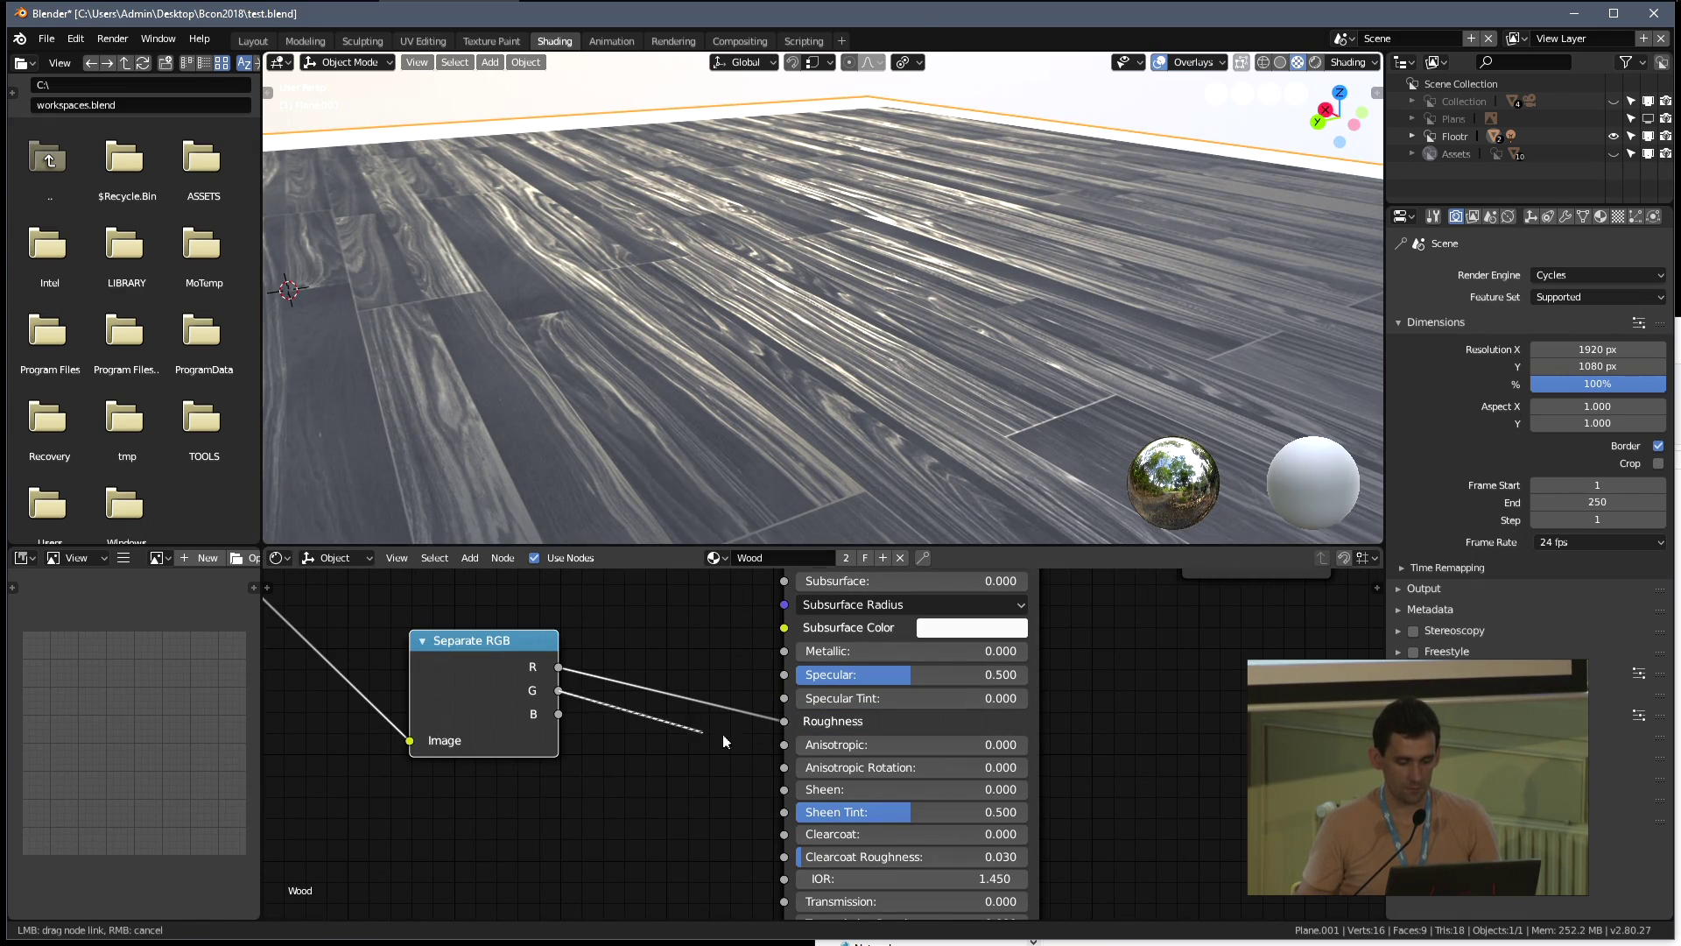
drag(792, 736, 788, 727)
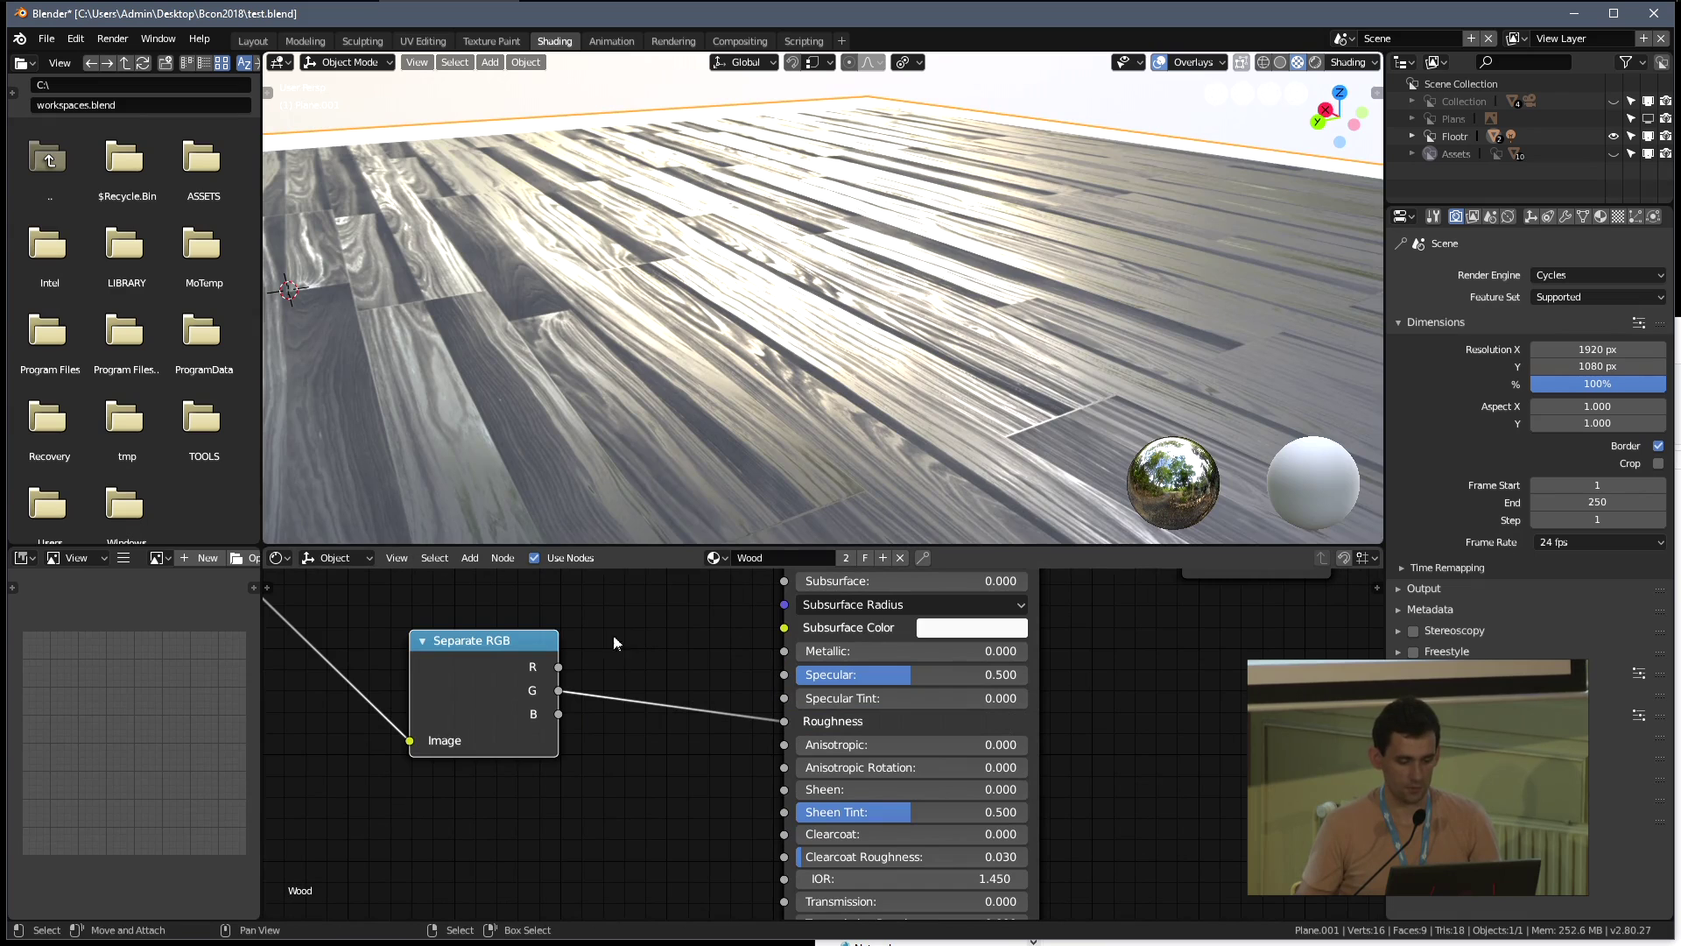
drag(559, 715, 785, 721)
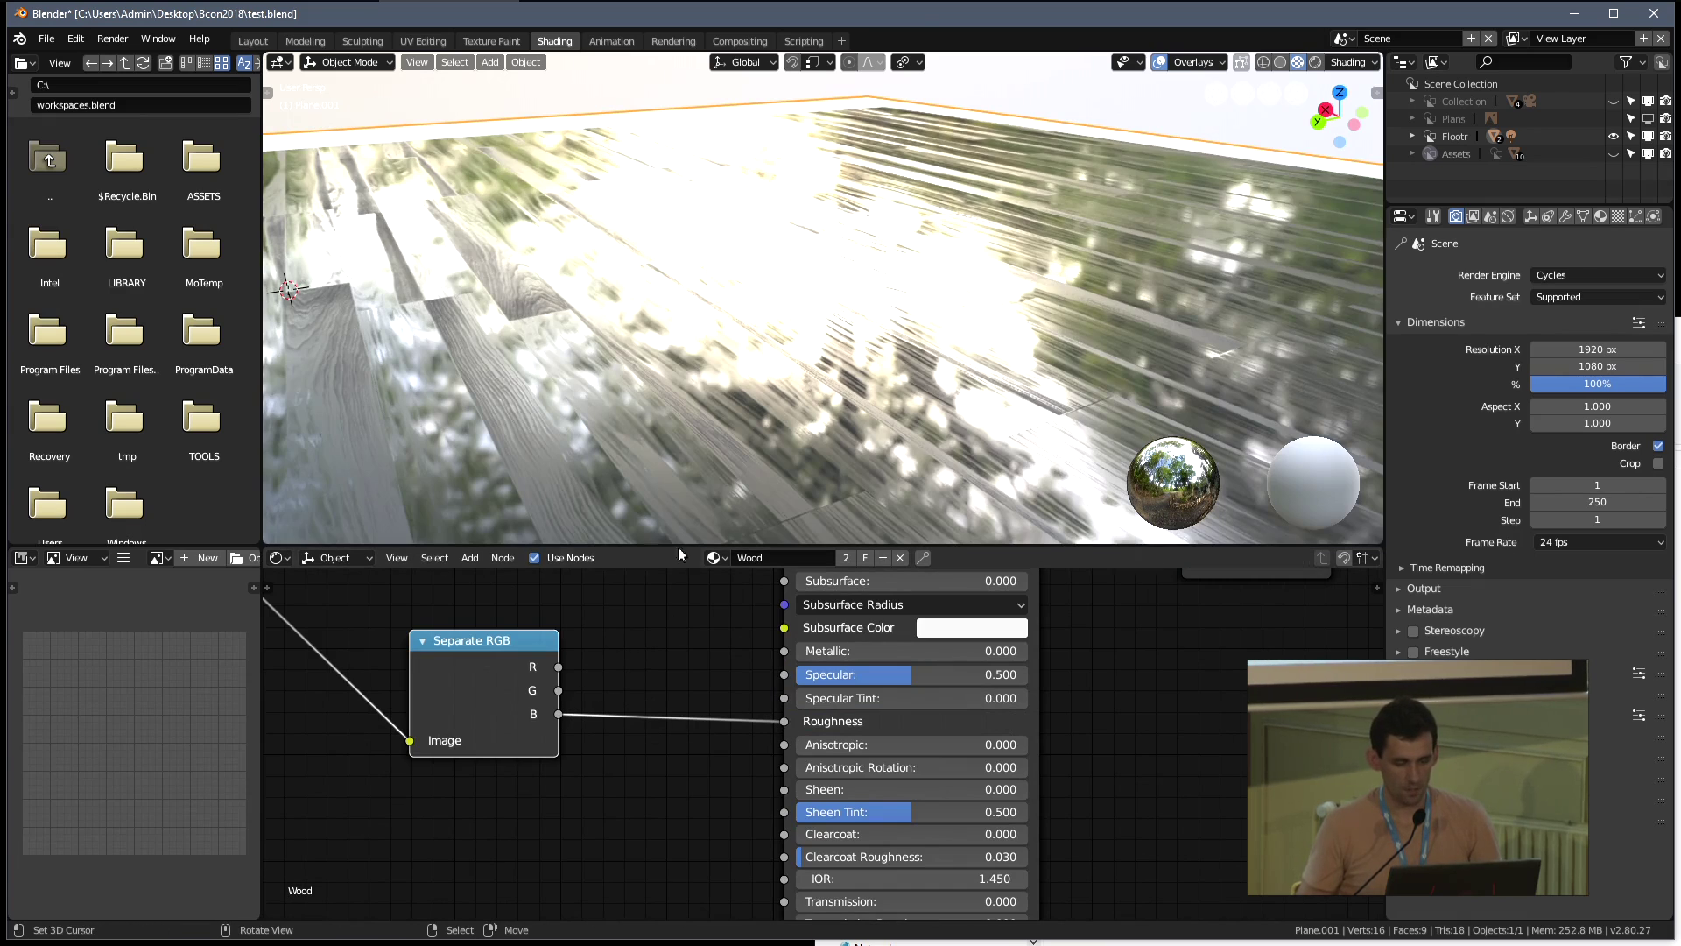
scroll(585, 728, down, 2)
scroll(584, 729, down, 3)
middle_drag(655, 498, 691, 487)
Make room between the nodes and insert a ColorRamp between Separate RGB's B output and the Roughness input
middle_drag(318, 615, 386, 599)
click(460, 615)
drag(462, 618, 335, 654)
drag(704, 680, 571, 696)
middle_drag(744, 348, 788, 421)
mouse_move(712, 678)
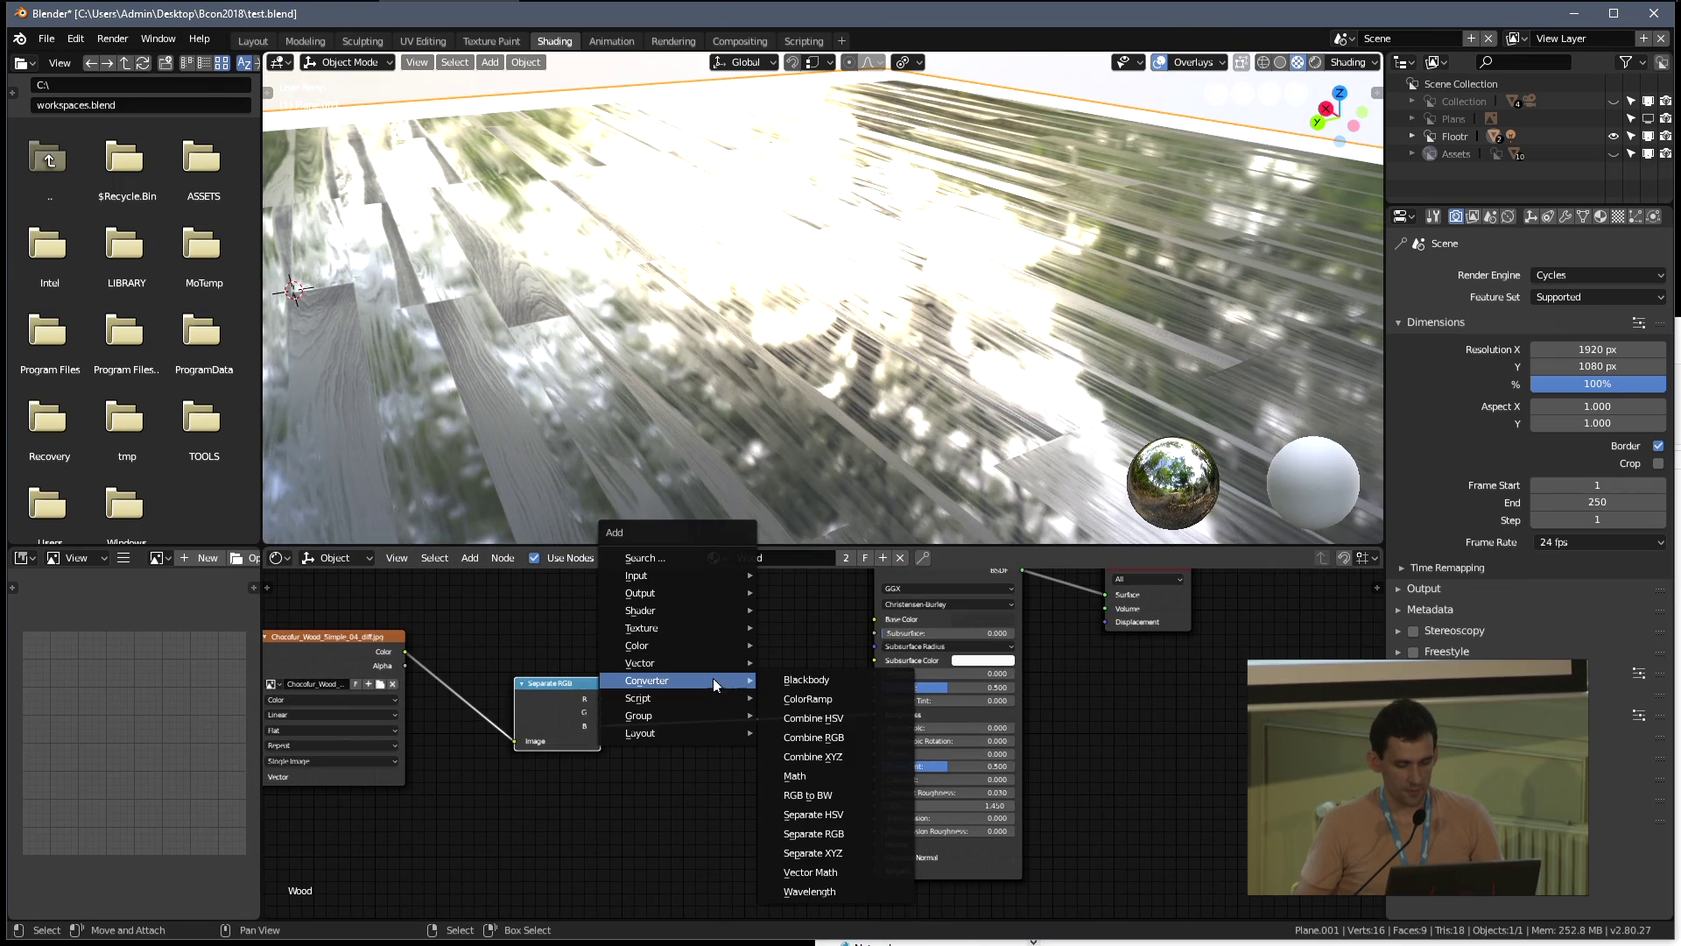
click(815, 699)
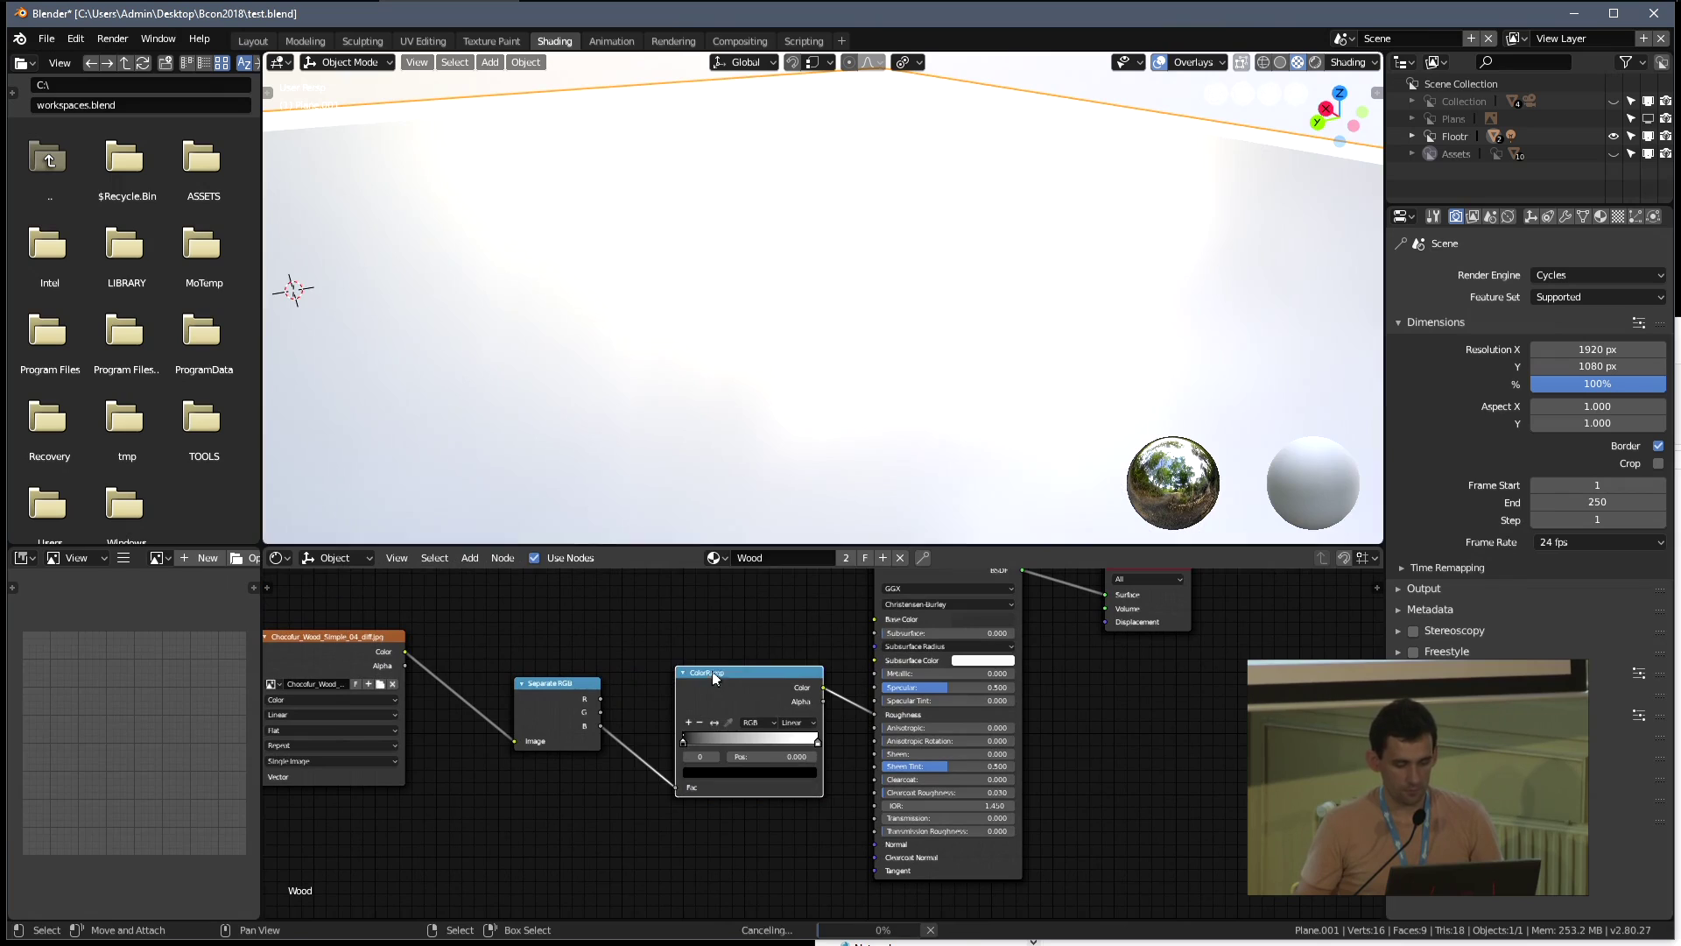
click(641, 669)
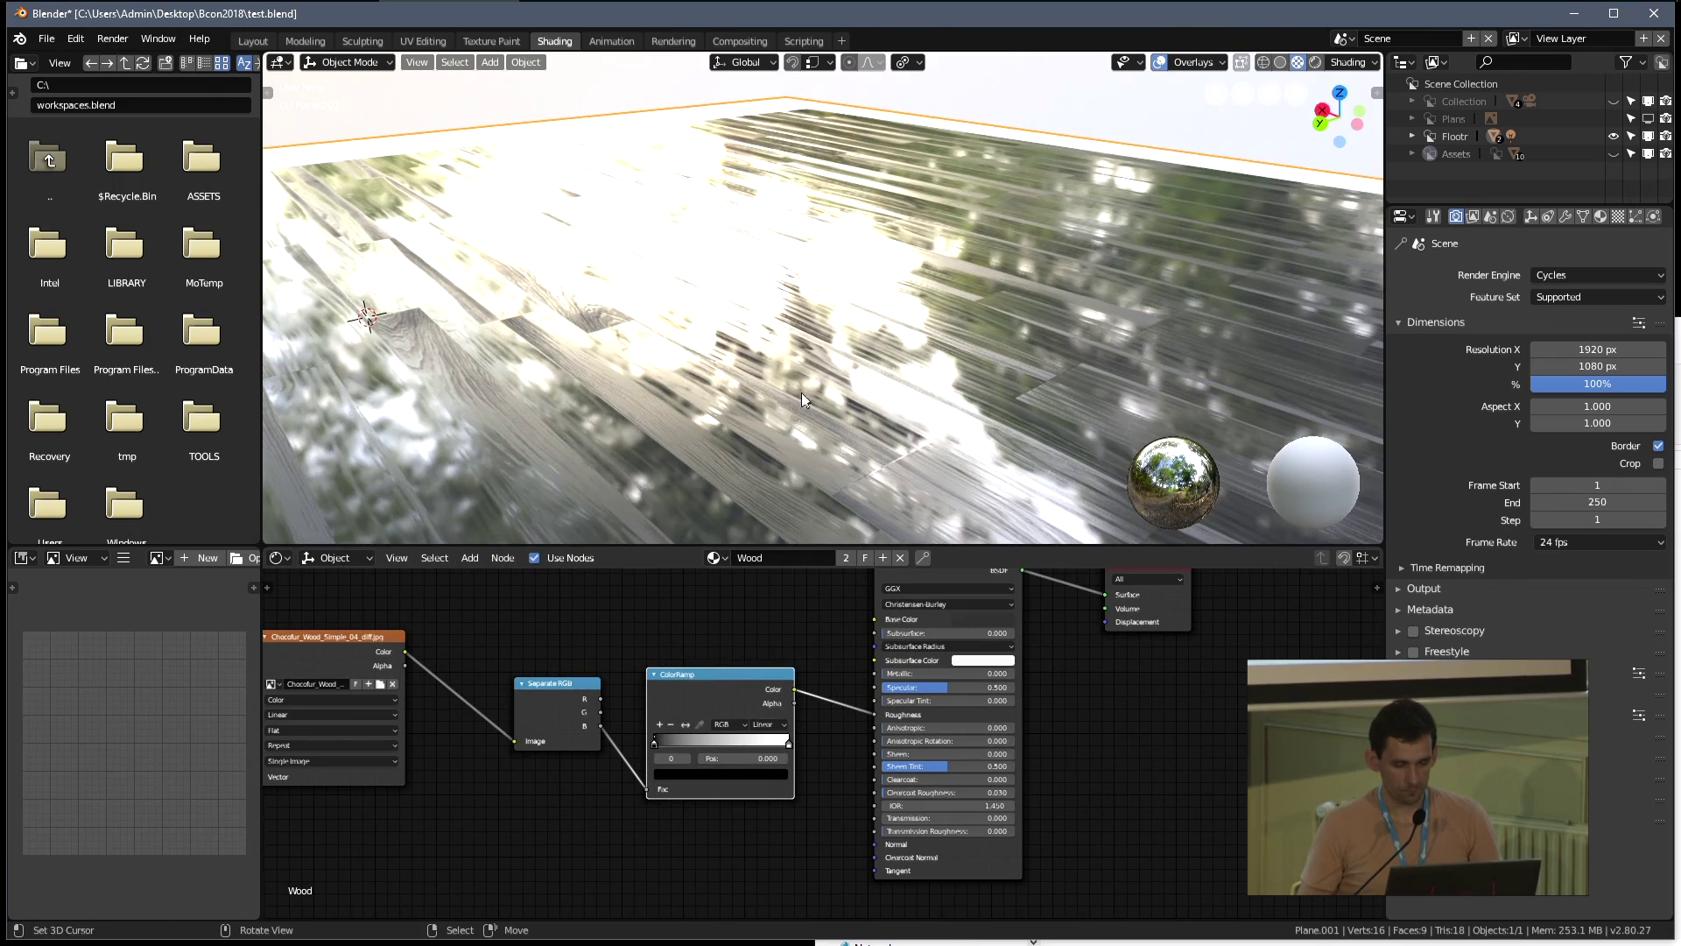
Move the ColorRamp's black and white stops inward, the white one to 0.659, and set the interpolation to B-Spline
scroll(696, 743, up, 2)
drag(553, 743, 626, 742)
drag(754, 749, 710, 751)
click(736, 713)
click(736, 712)
click(735, 713)
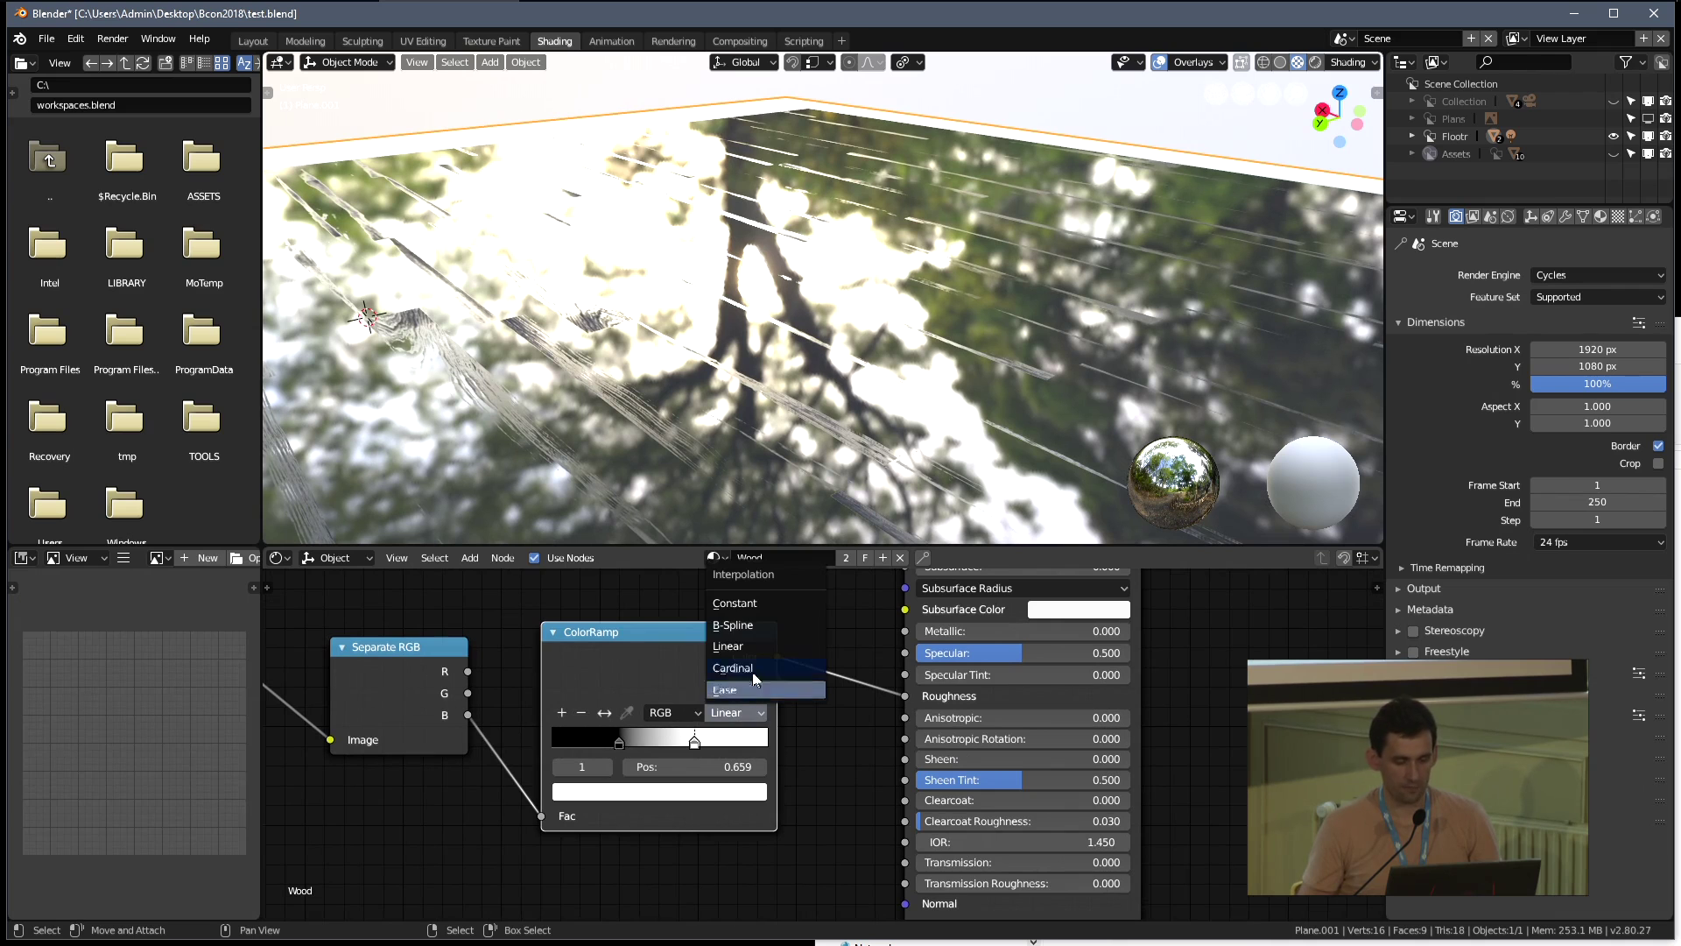
click(750, 627)
Place the ColorRamp's black stop at position 0.355 and lighten its color to grey
drag(627, 749, 712, 746)
click(628, 743)
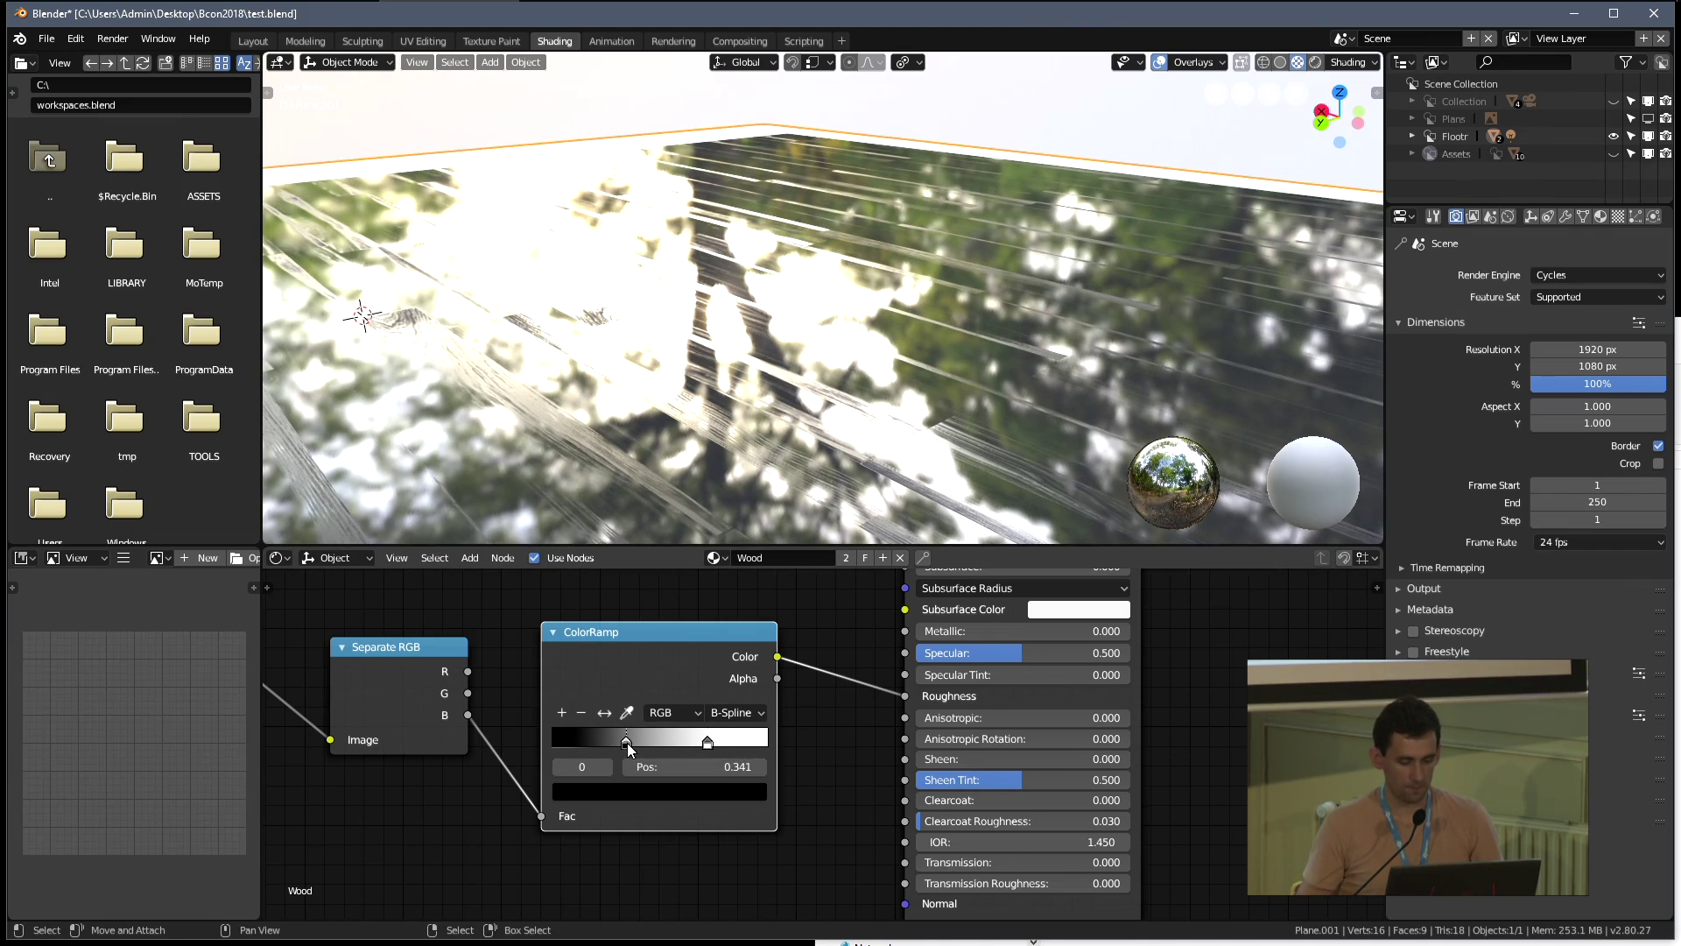
click(634, 800)
drag(724, 652, 723, 597)
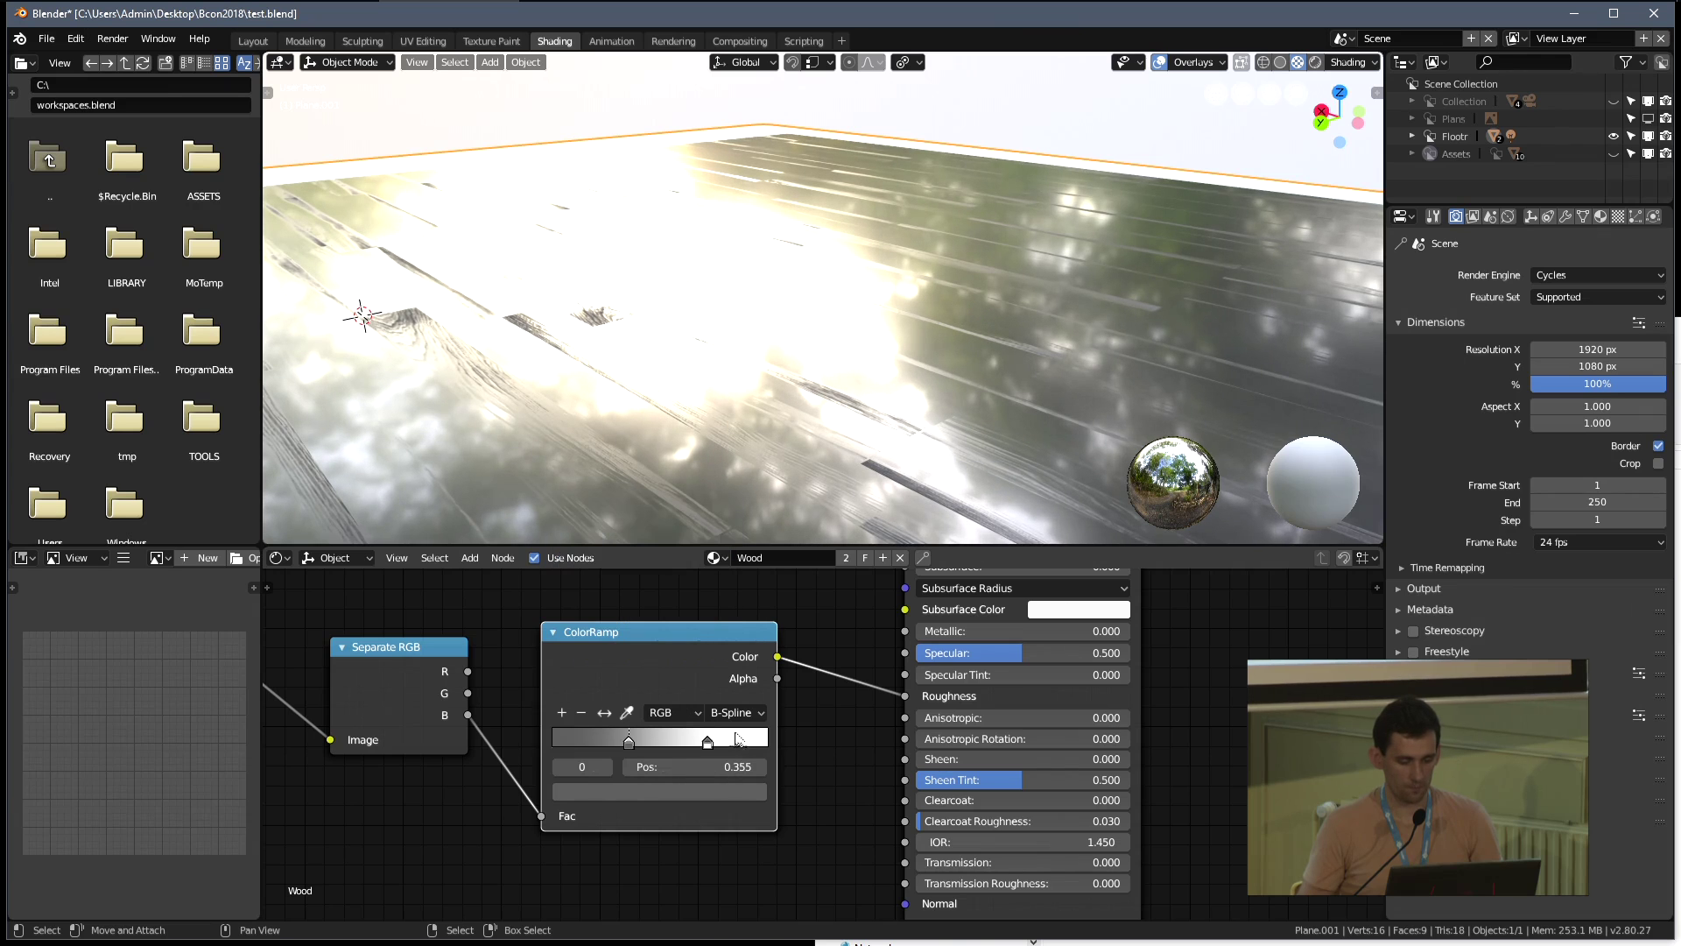
Place the ColorRamp's white stop at position 0.750 and darken its color to a value of about 0.765
drag(711, 743, 715, 744)
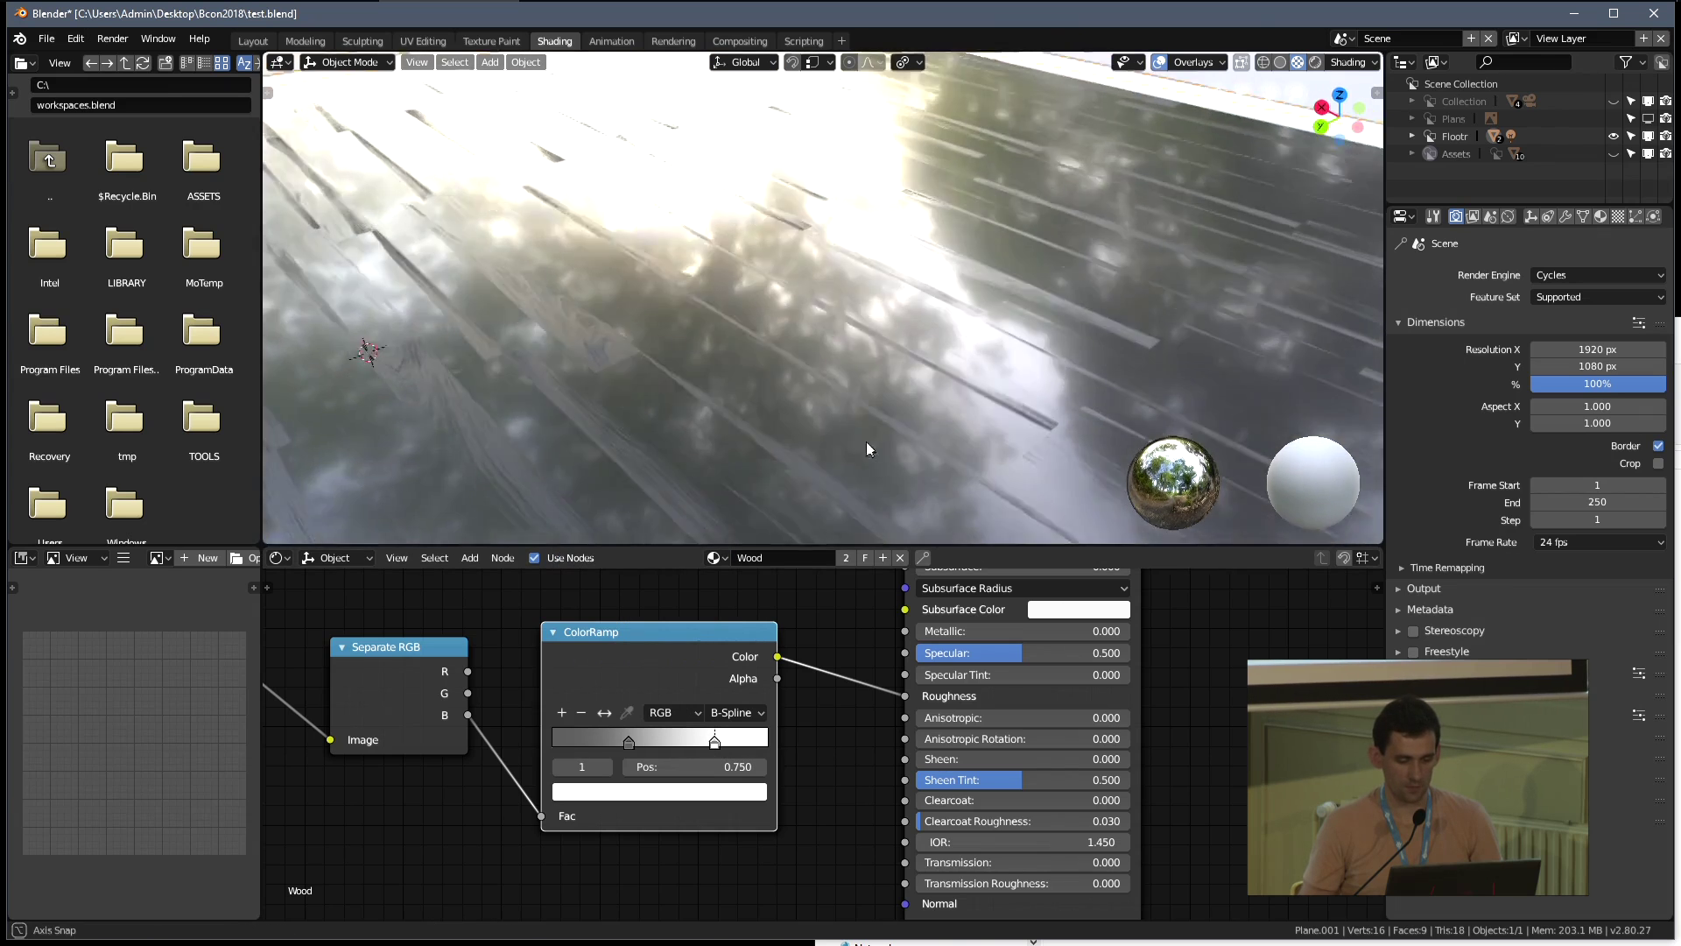
click(747, 795)
drag(722, 510, 723, 545)
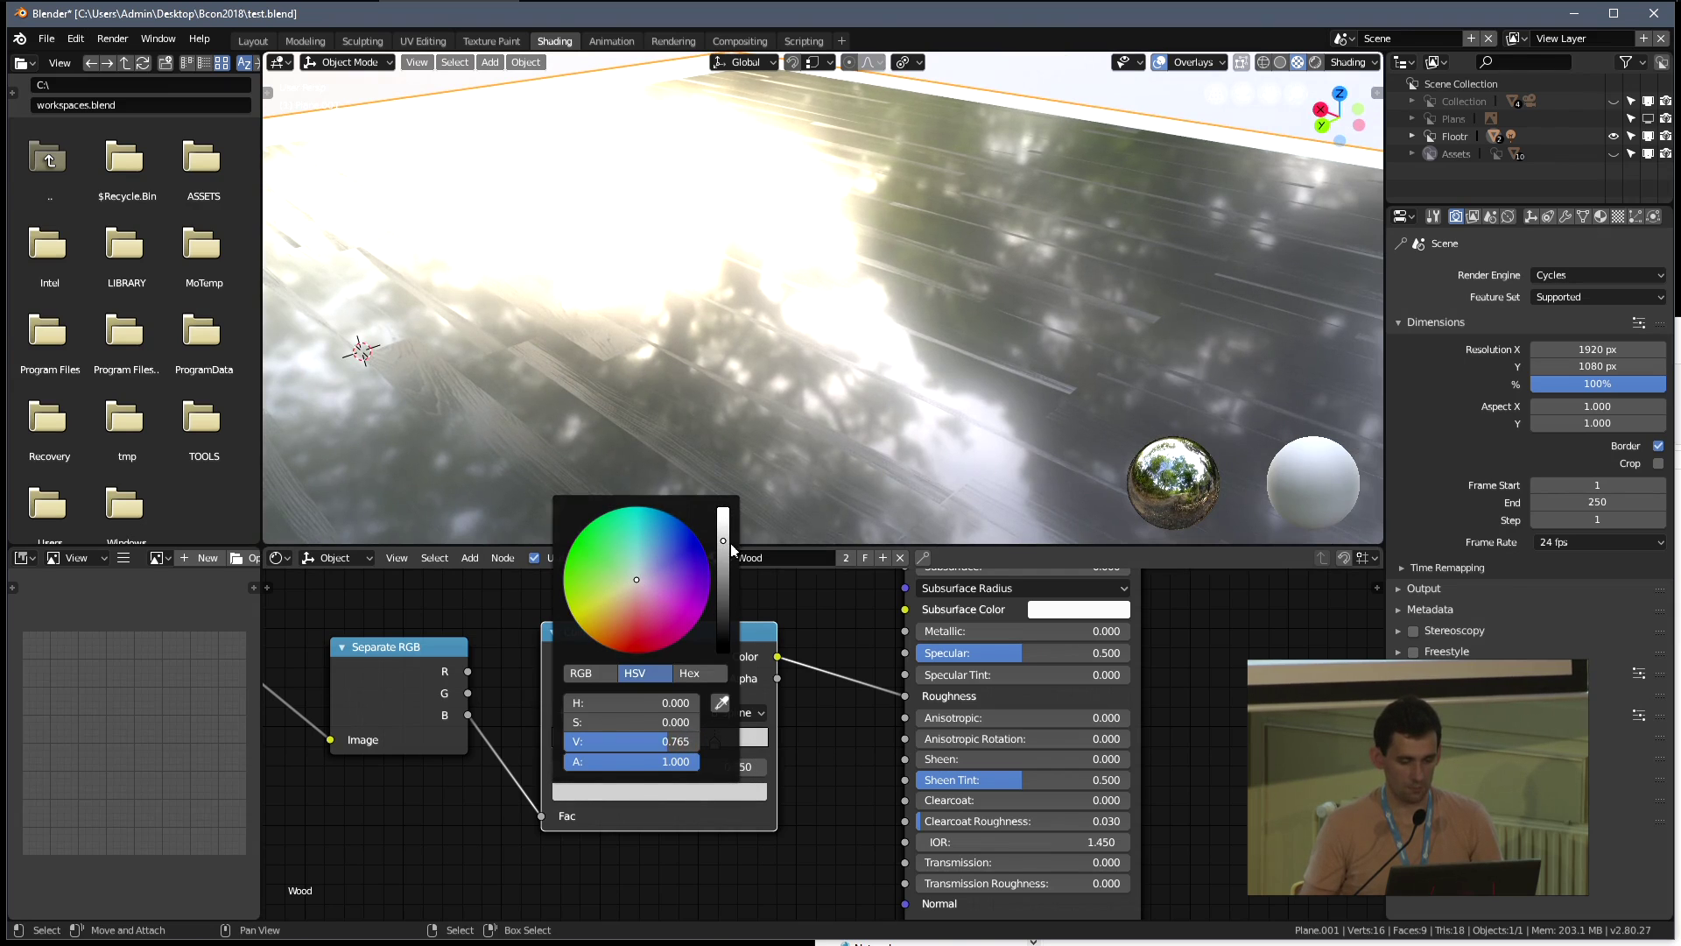
middle_drag(806, 737, 856, 778)
middle_drag(748, 420, 751, 378)
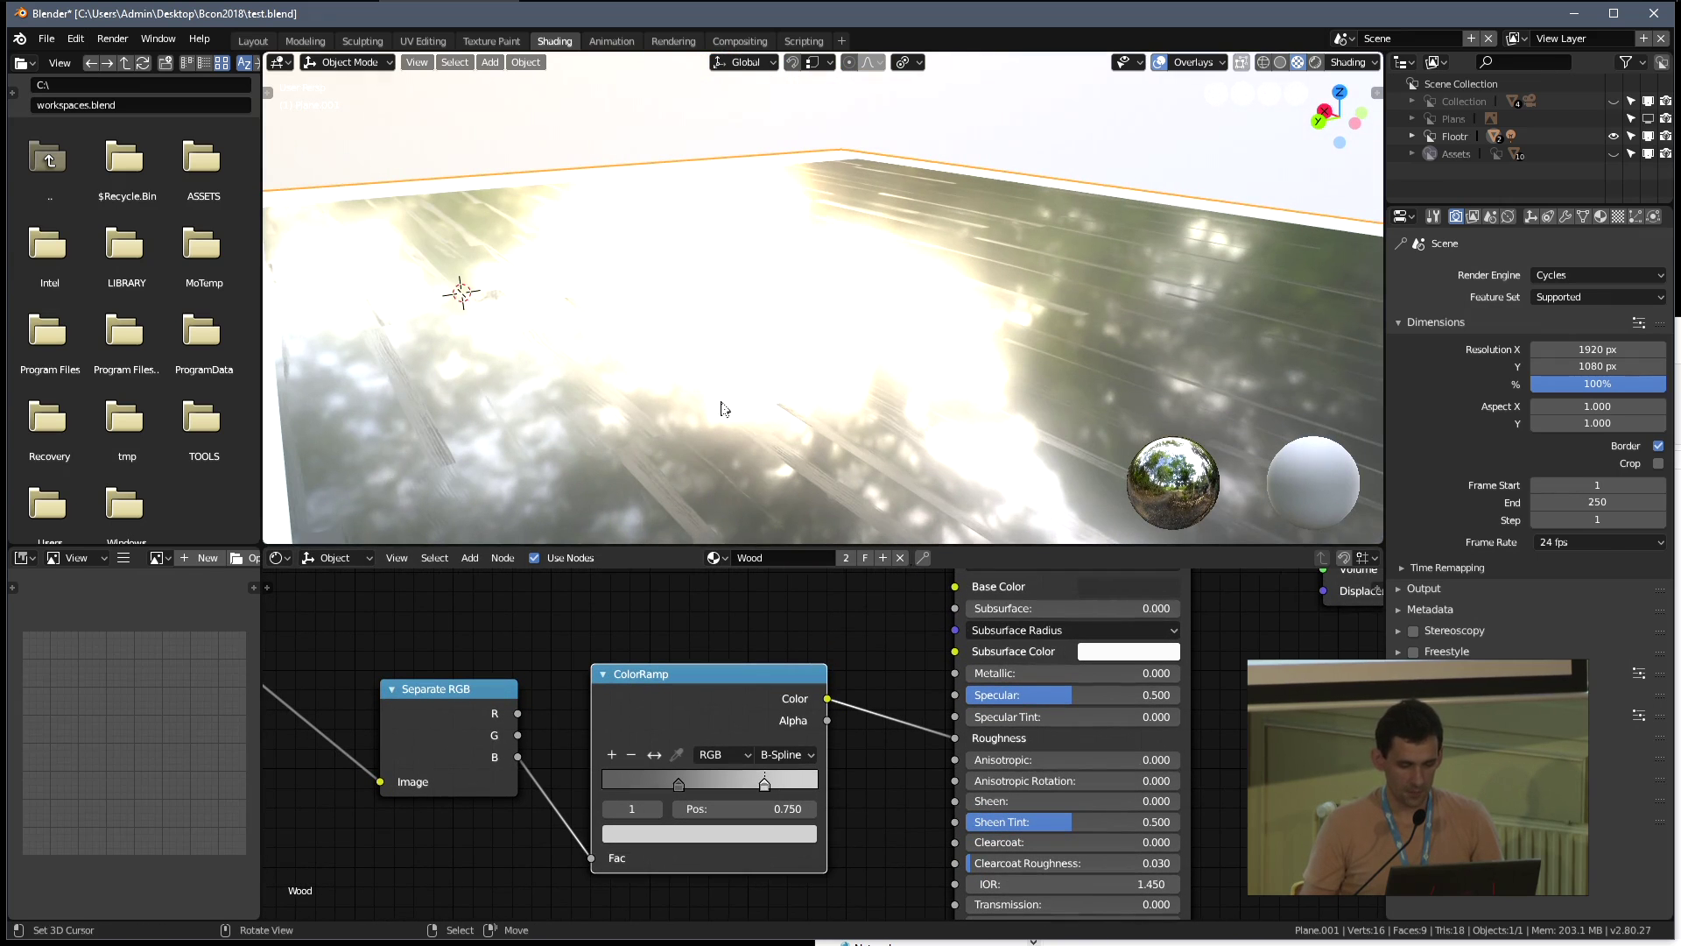
Shift the Separate RGB node and try its R output as the ColorRamp's Fac input, checking the floor's reflections
drag(486, 696, 592, 858)
middle_drag(788, 420, 793, 413)
drag(582, 842, 592, 858)
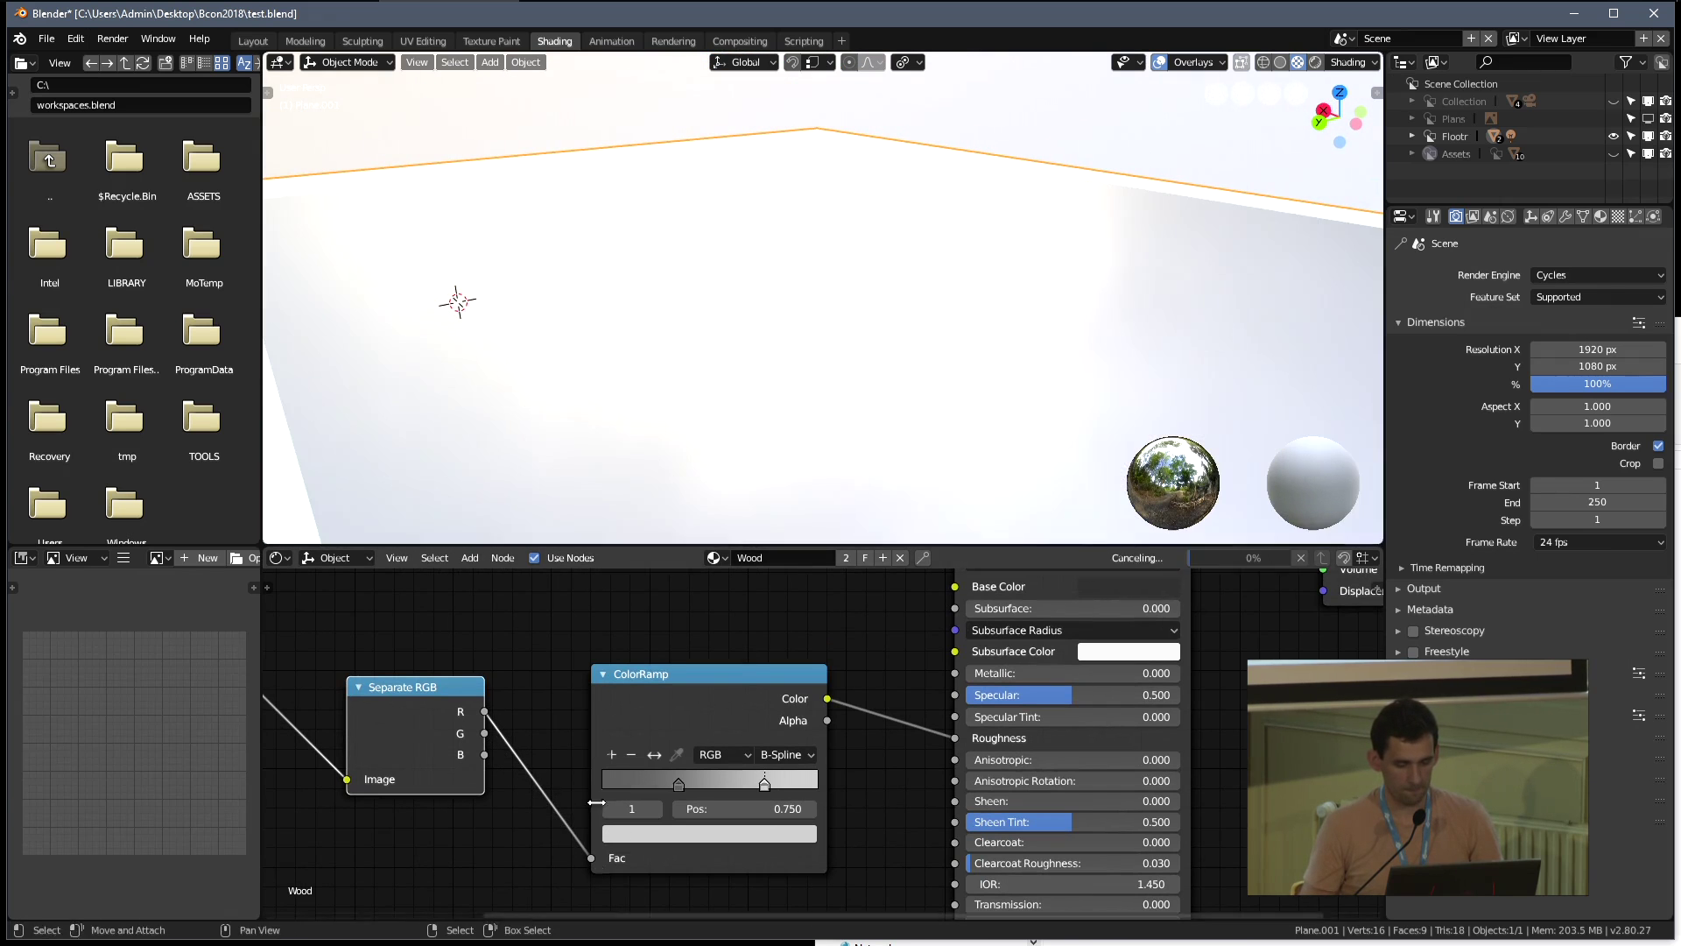
mouse_move(870, 406)
middle_down()
mouse_move(878, 369)
mouse_move(865, 380)
middle_up()
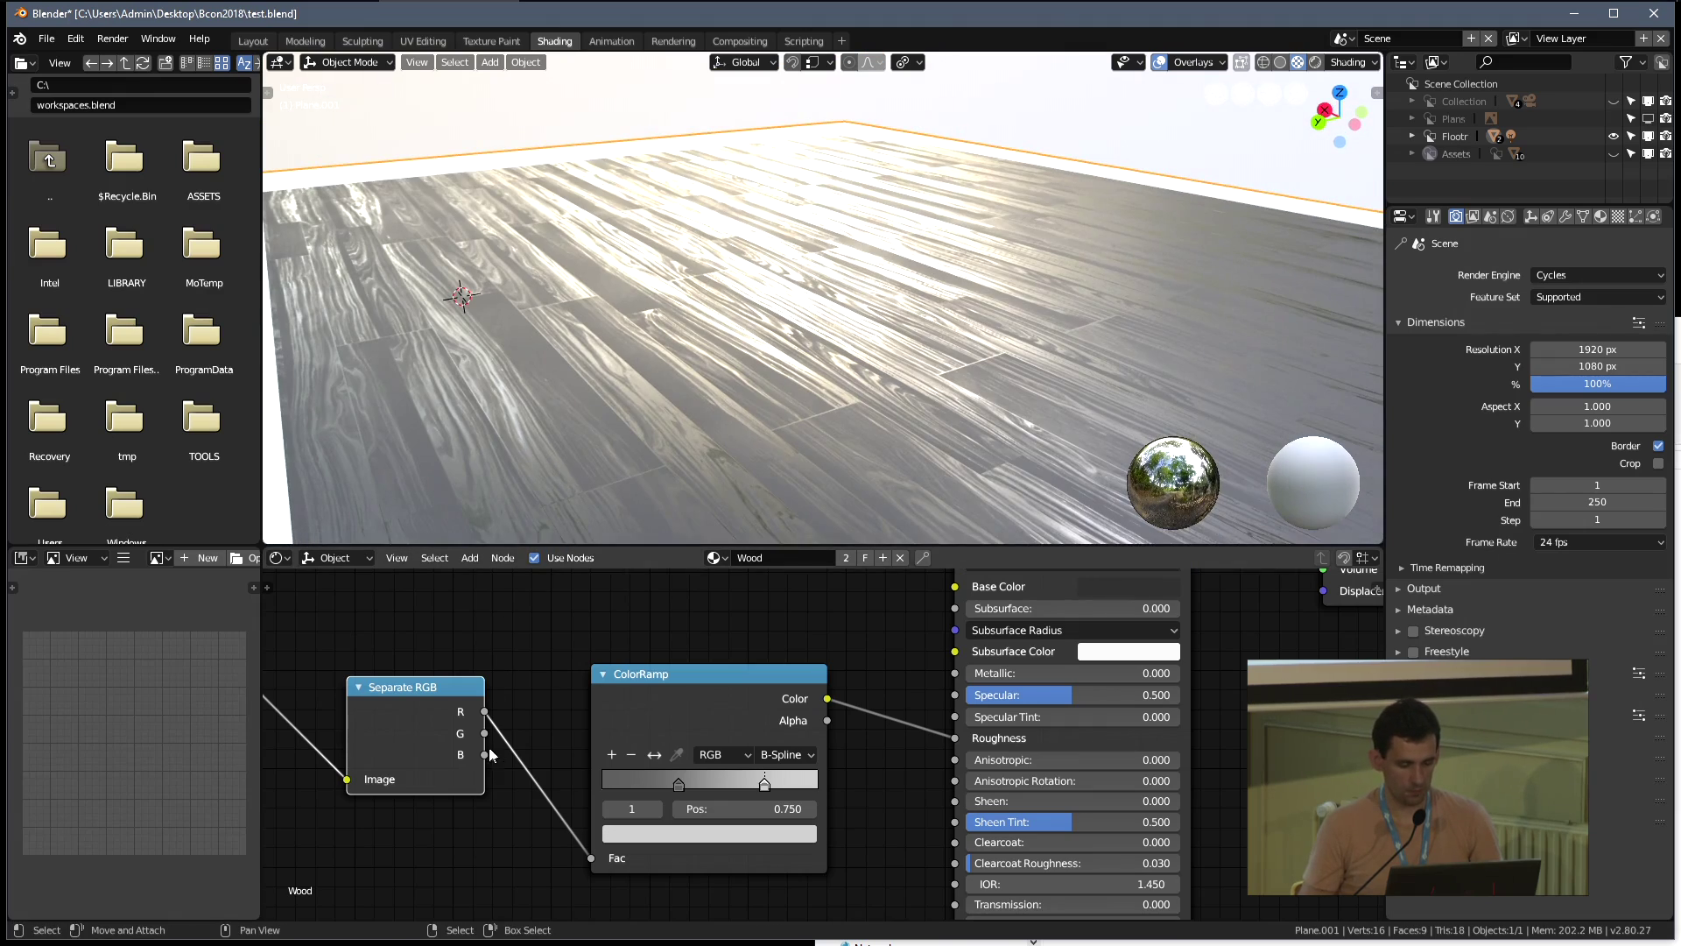
Connect Separate RGB's G output to the ColorRamp's Fac input and save the Blender file
drag(580, 853, 591, 859)
key(ctrl+s)
click(792, 364)
mouse_move(720, 415)
middle_down()
mouse_move(736, 422)
mouse_move(726, 406)
middle_up()
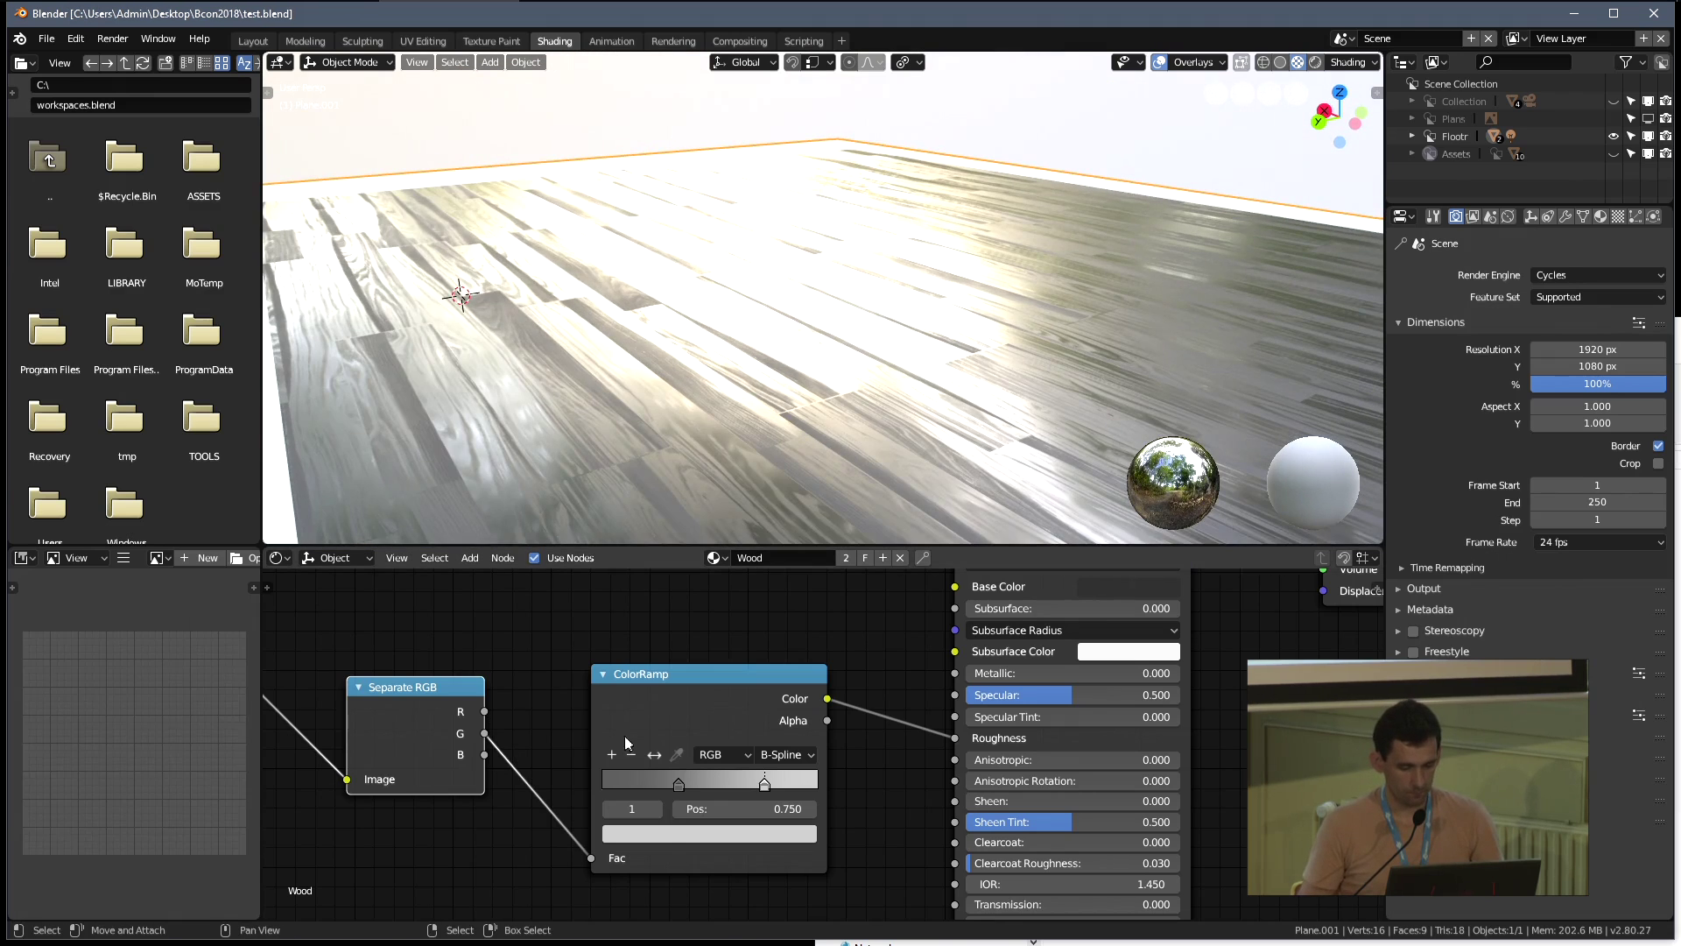
Move the ColorRamp's dark stop to position 0.105 and its light stop to 0.727, and save the file
drag(678, 786, 624, 785)
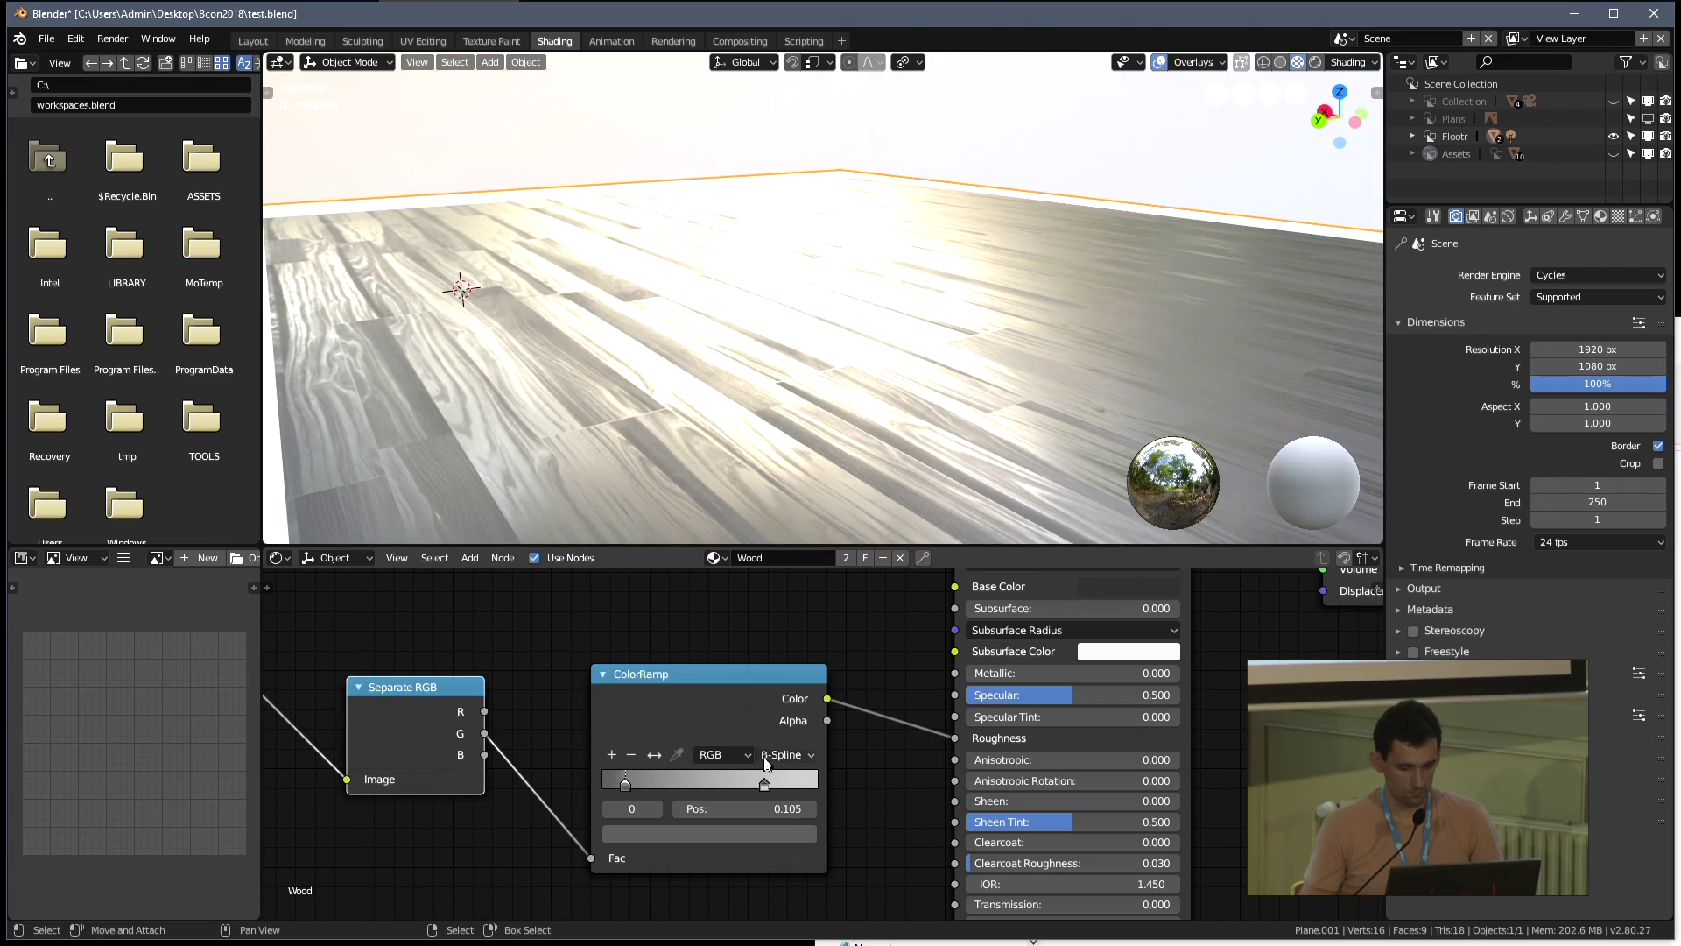
drag(765, 785, 760, 786)
middle_drag(837, 526, 796, 394)
key(ctrl+s)
click(797, 394)
Disconnect the ColorRamp's Color output from the Principled BSDF's Roughness input
ctrl+drag(914, 698, 895, 785)
scroll(897, 779, down, 5)
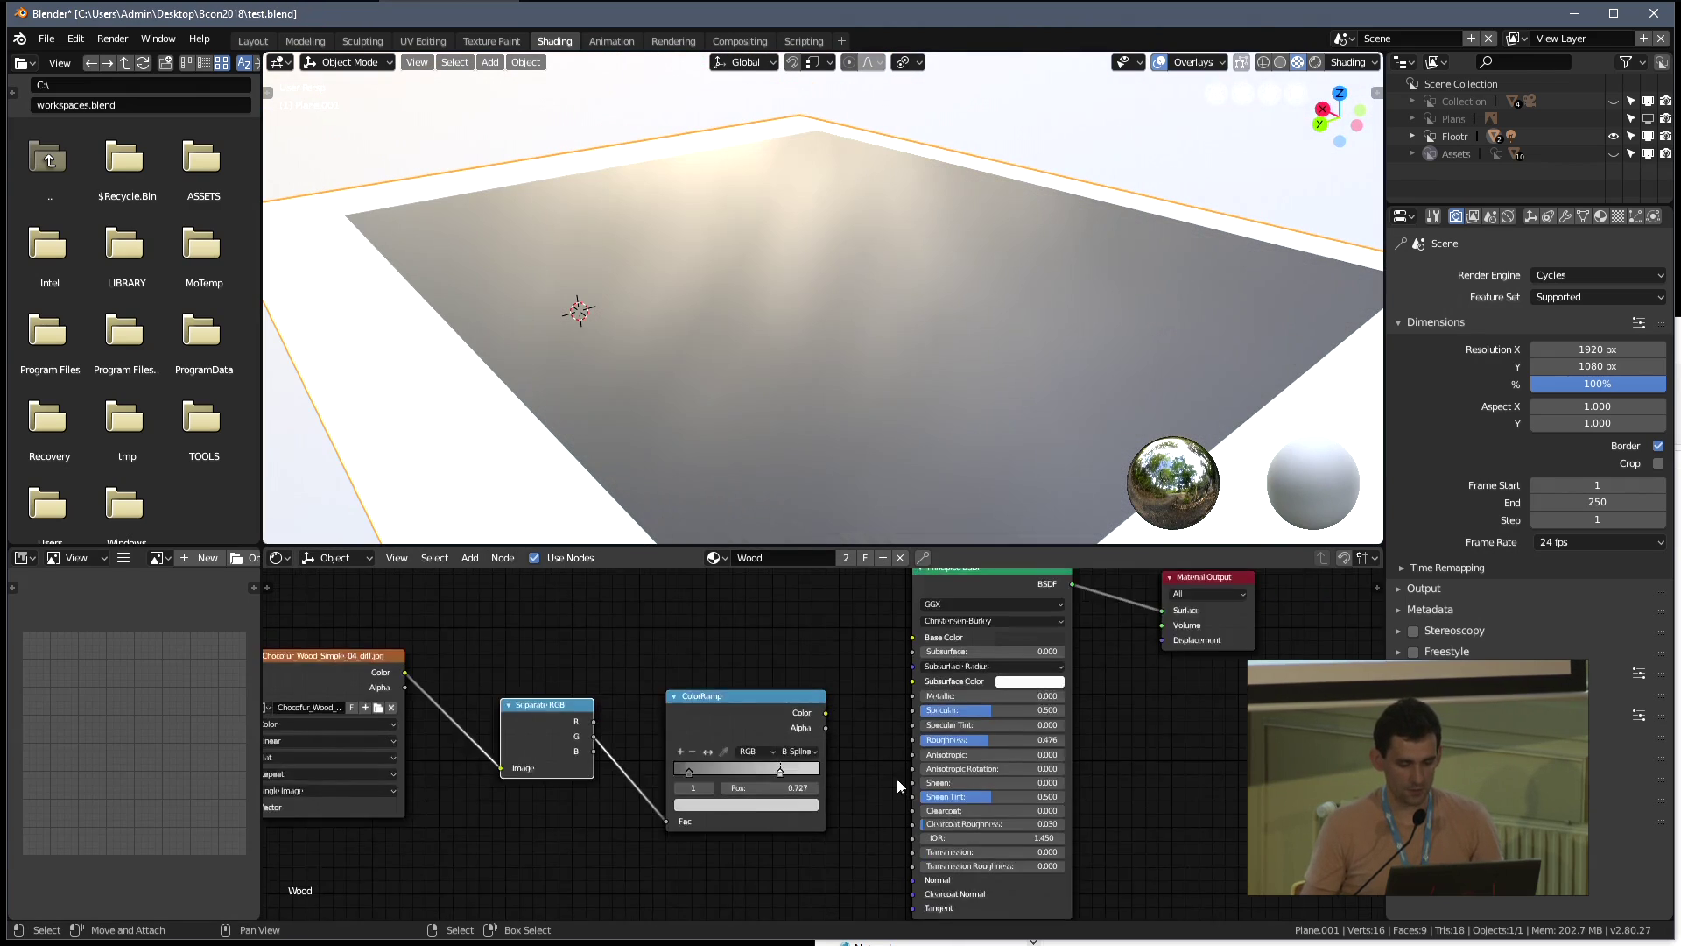
Add a Bump node below the ColorRamp and move the Separate RGB node down
middle_drag(897, 779, 953, 730)
middle_drag(652, 765, 648, 699)
key(shift+a)
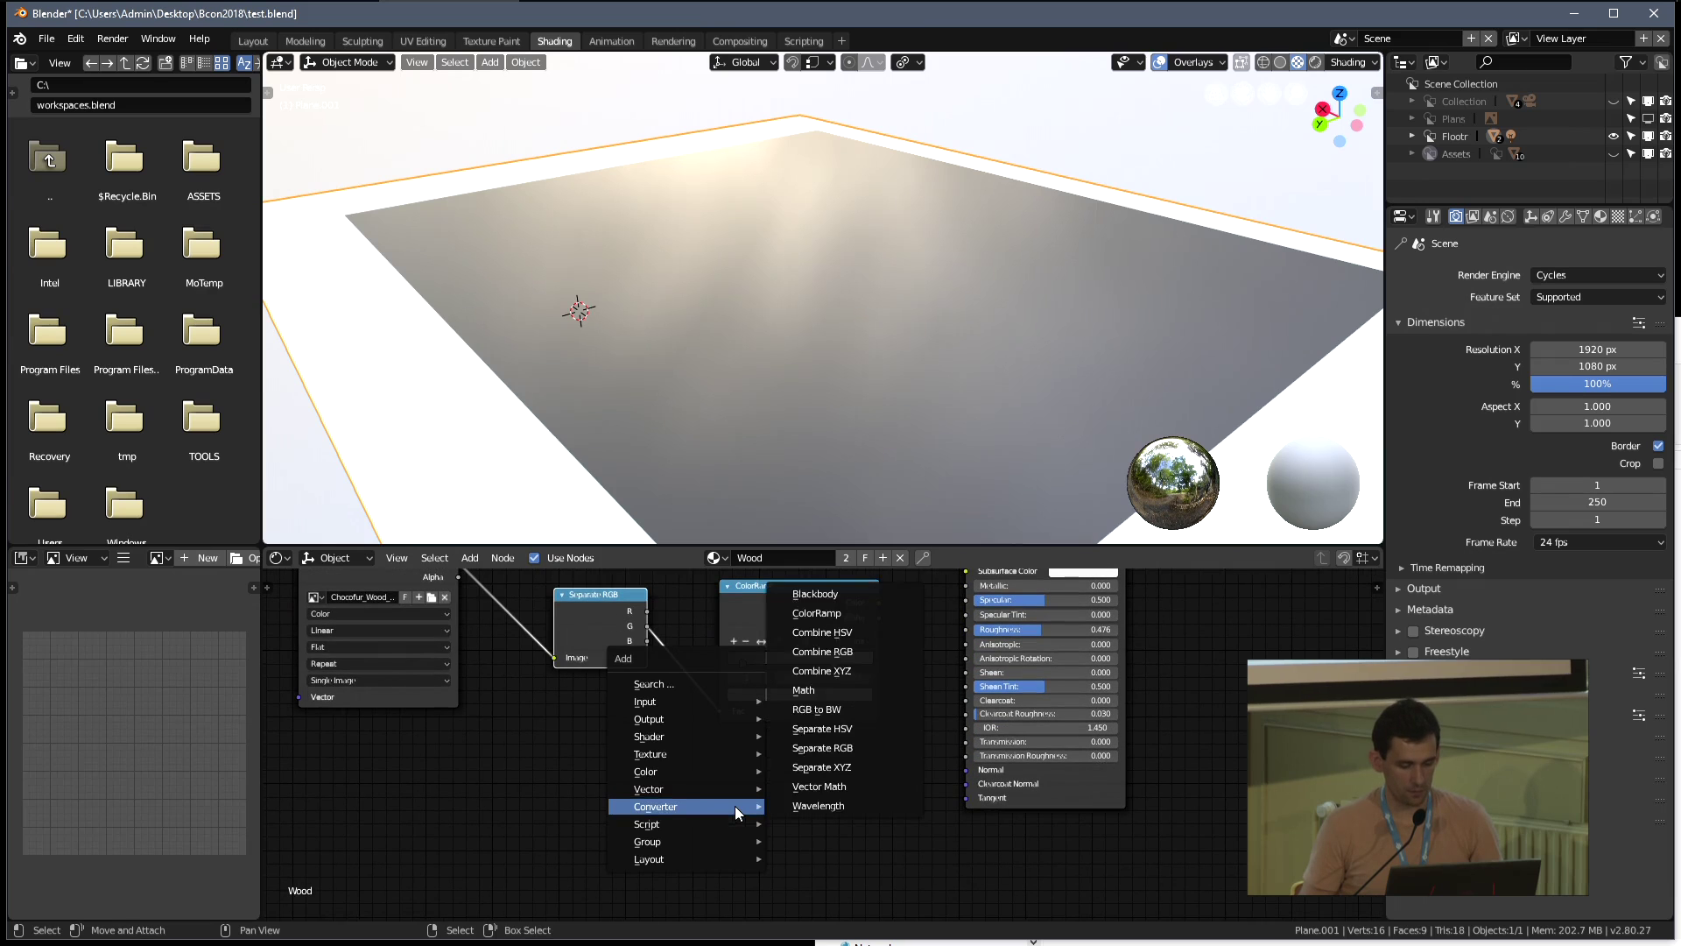
mouse_move(706, 788)
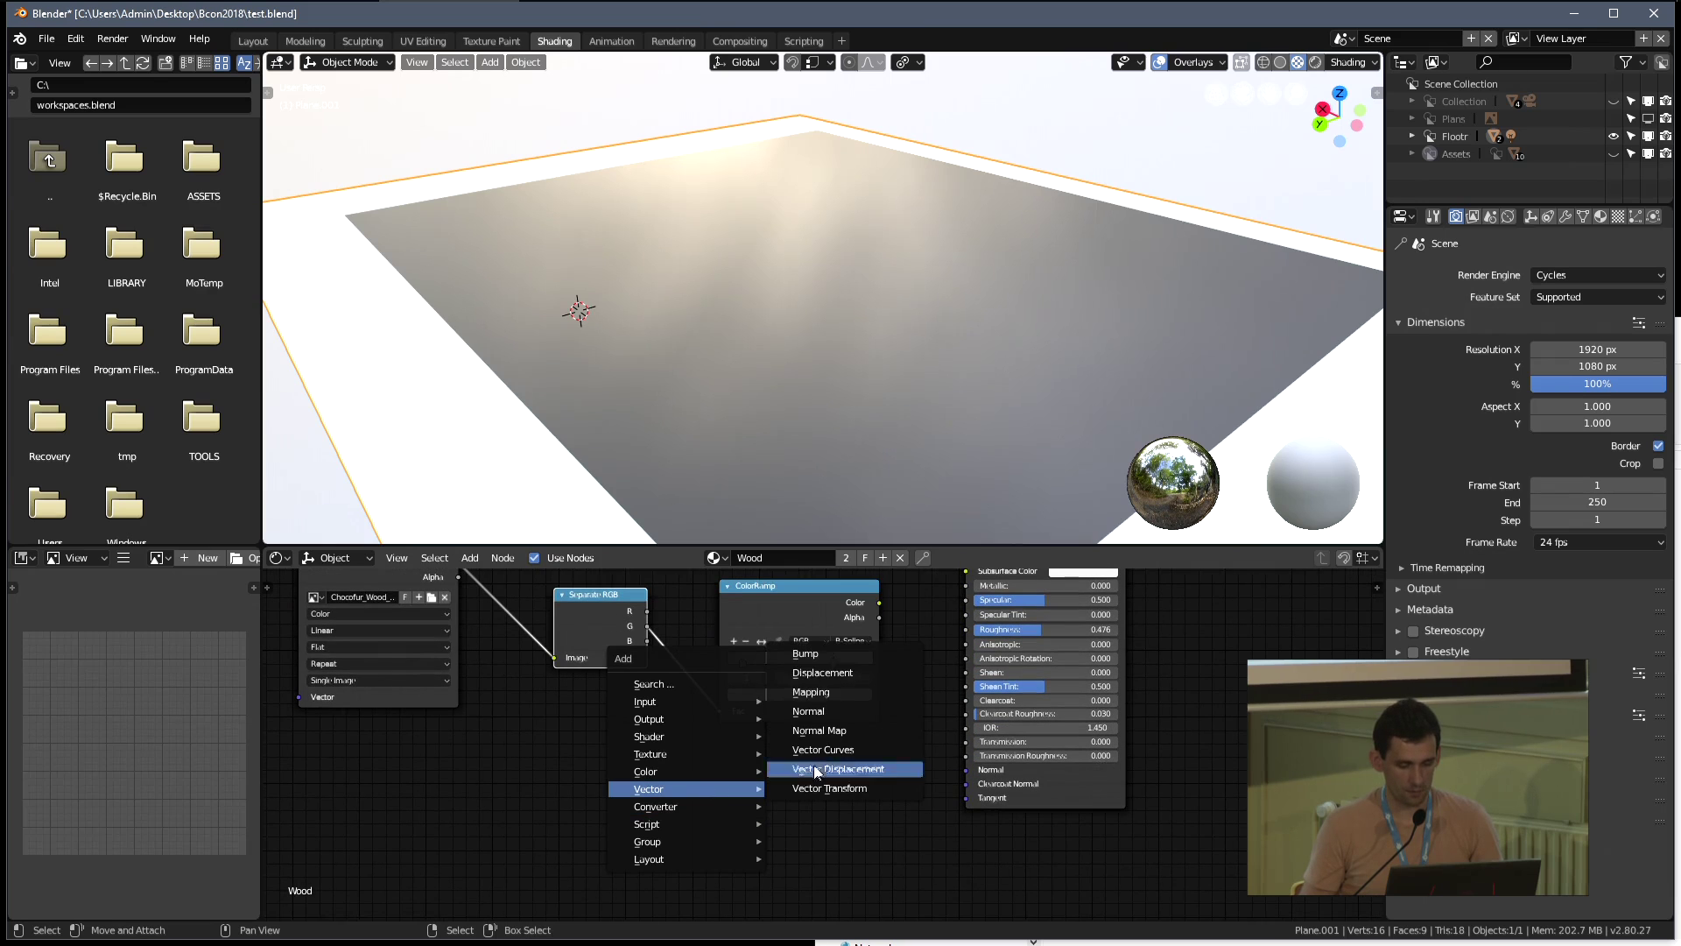
click(805, 653)
drag(617, 598, 603, 643)
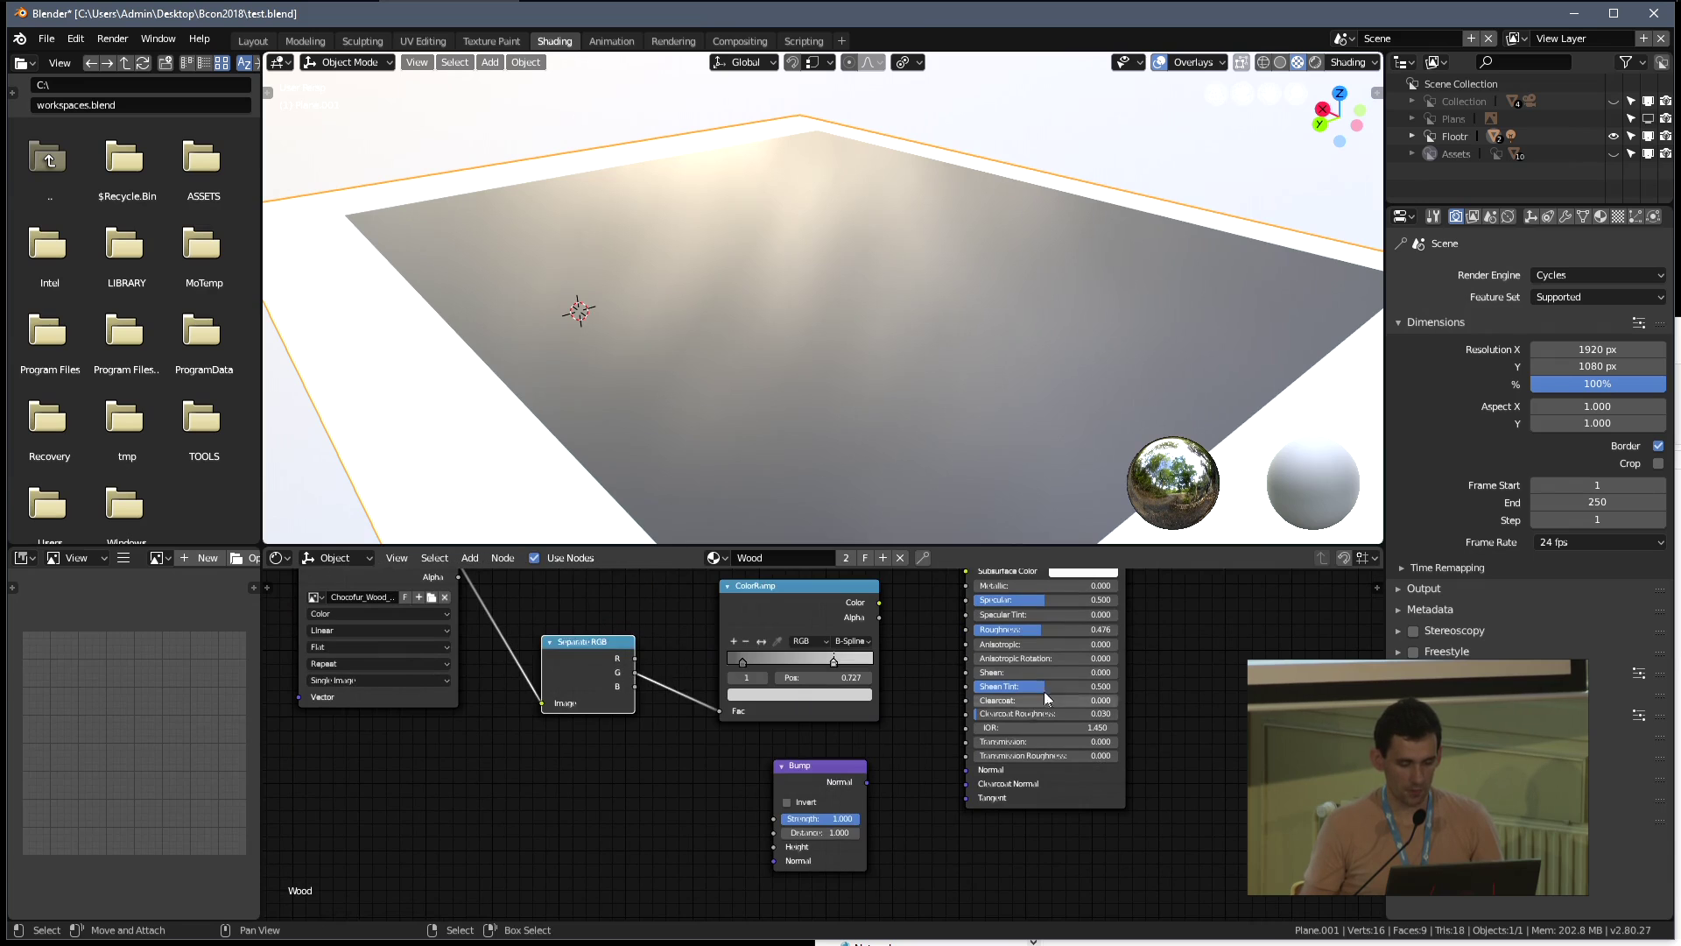
Connect Separate RGB's B output to the Bump's Height, and the Bump's Normal output to the Principled BSDF's Normal input
middle_drag(1075, 615, 1075, 684)
middle_drag(775, 790, 853, 648)
middle_drag(732, 720, 696, 761)
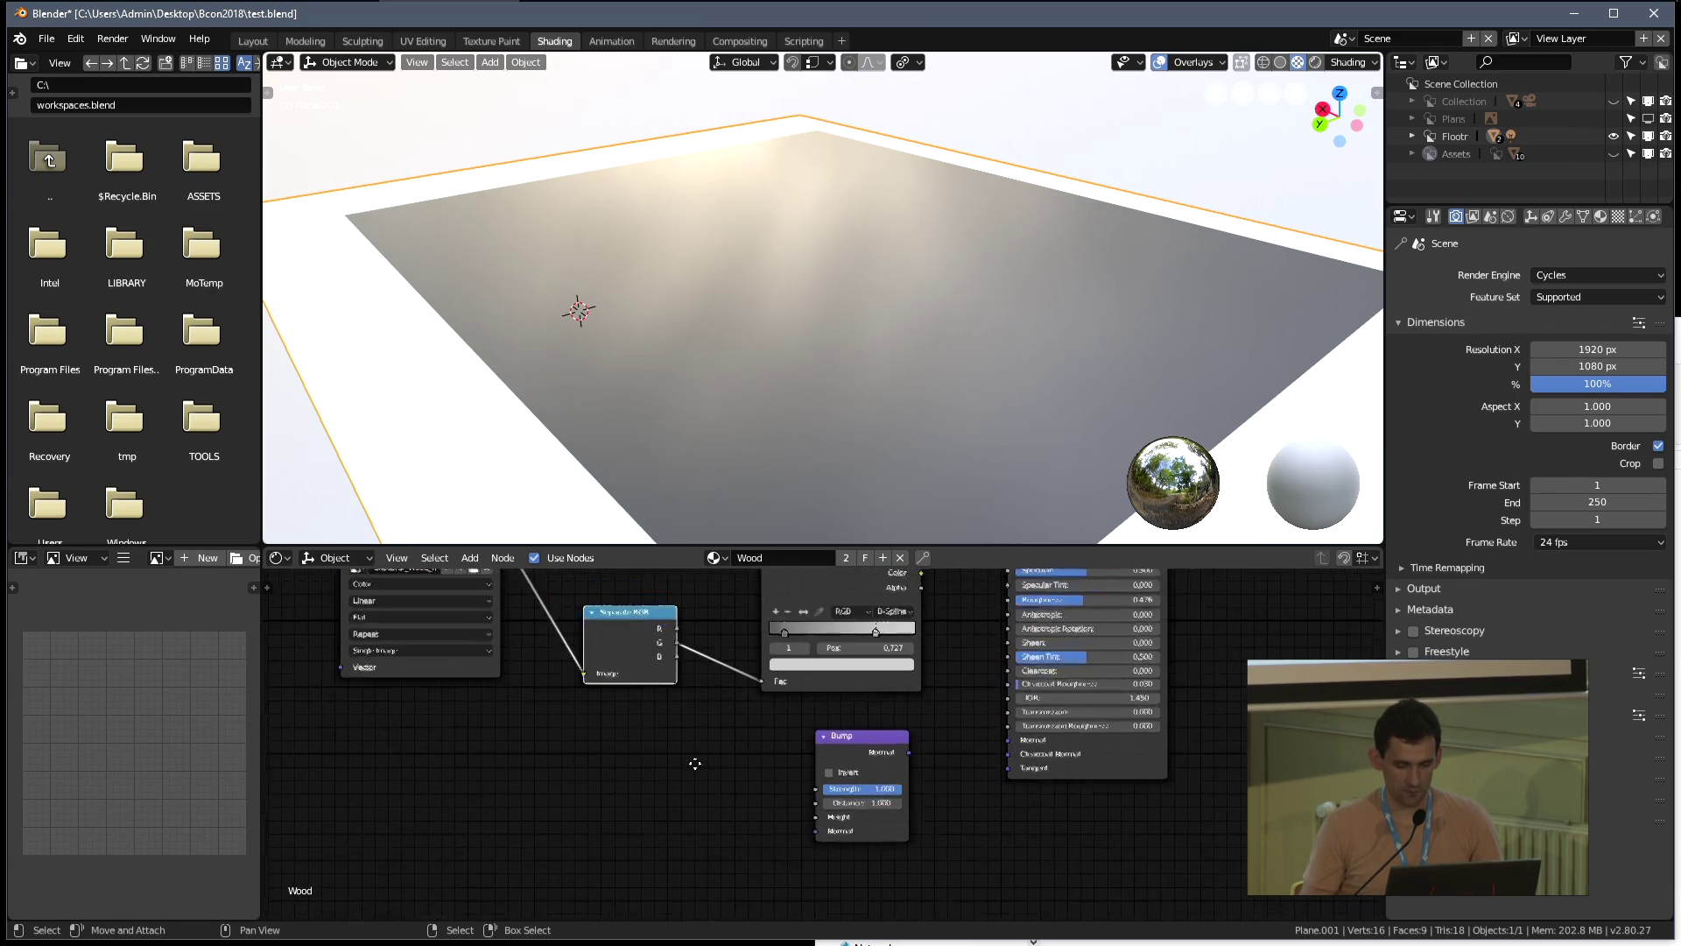
scroll(694, 761, up, 2)
drag(617, 594, 602, 669)
drag(801, 813, 815, 830)
scroll(817, 832, up, 3)
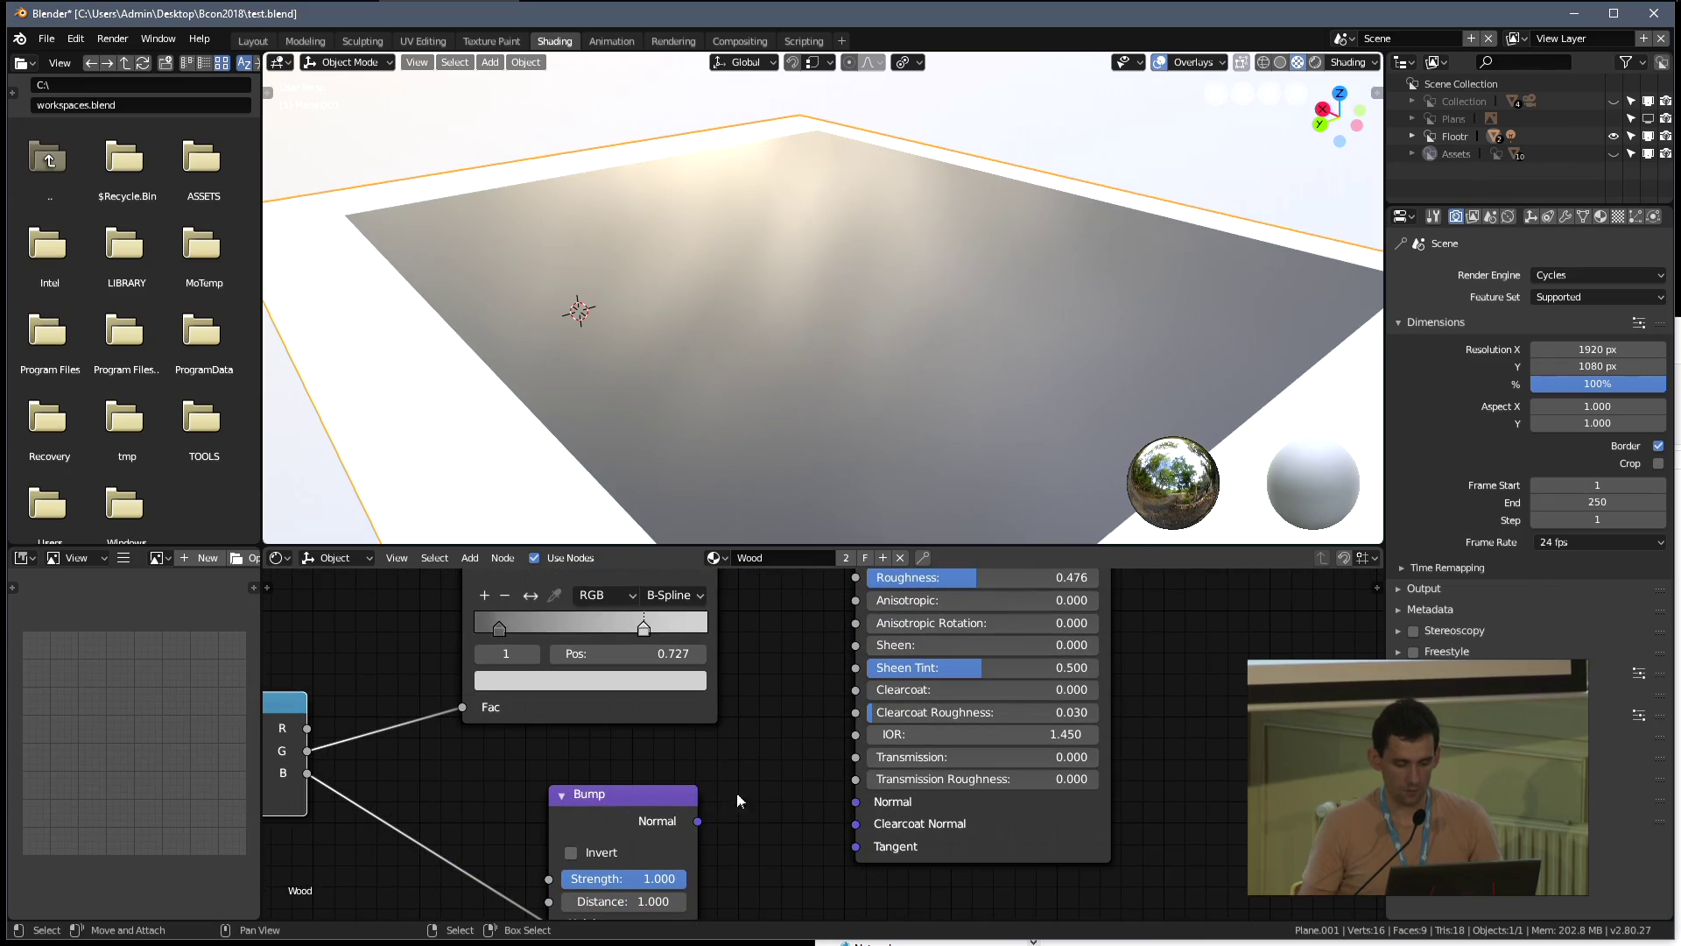
drag(698, 820, 856, 801)
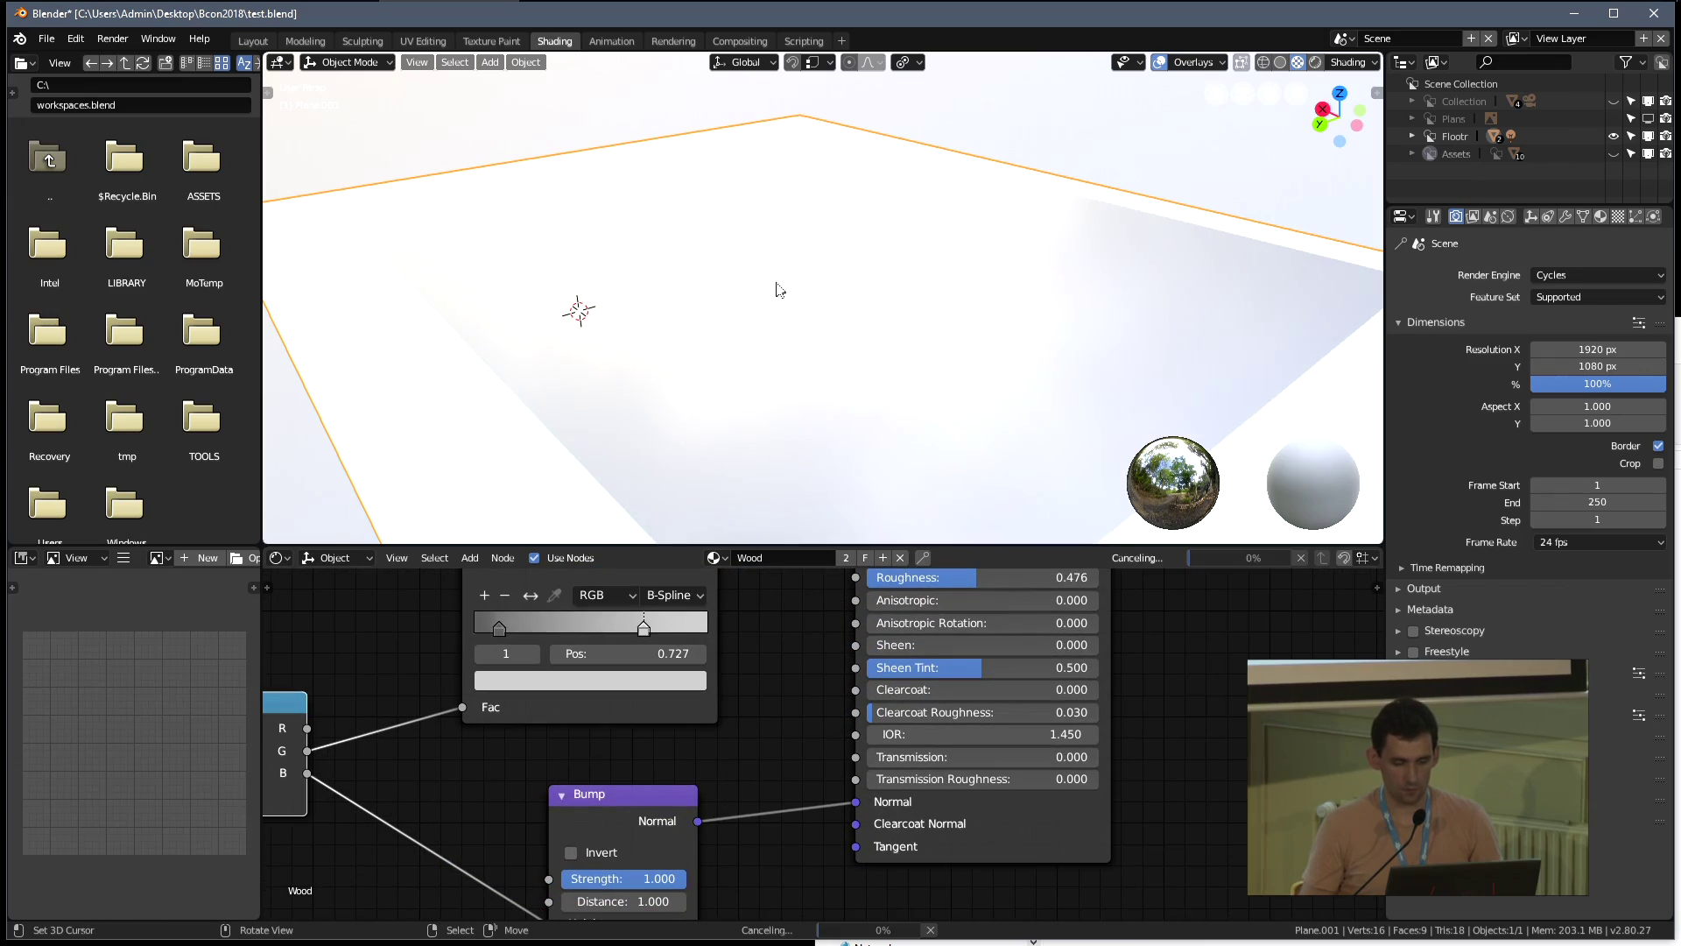
Set the Bump node's Strength to 0.1 and its Distance to 0.1
scroll(760, 346, up, 4)
middle_drag(837, 728, 1006, 584)
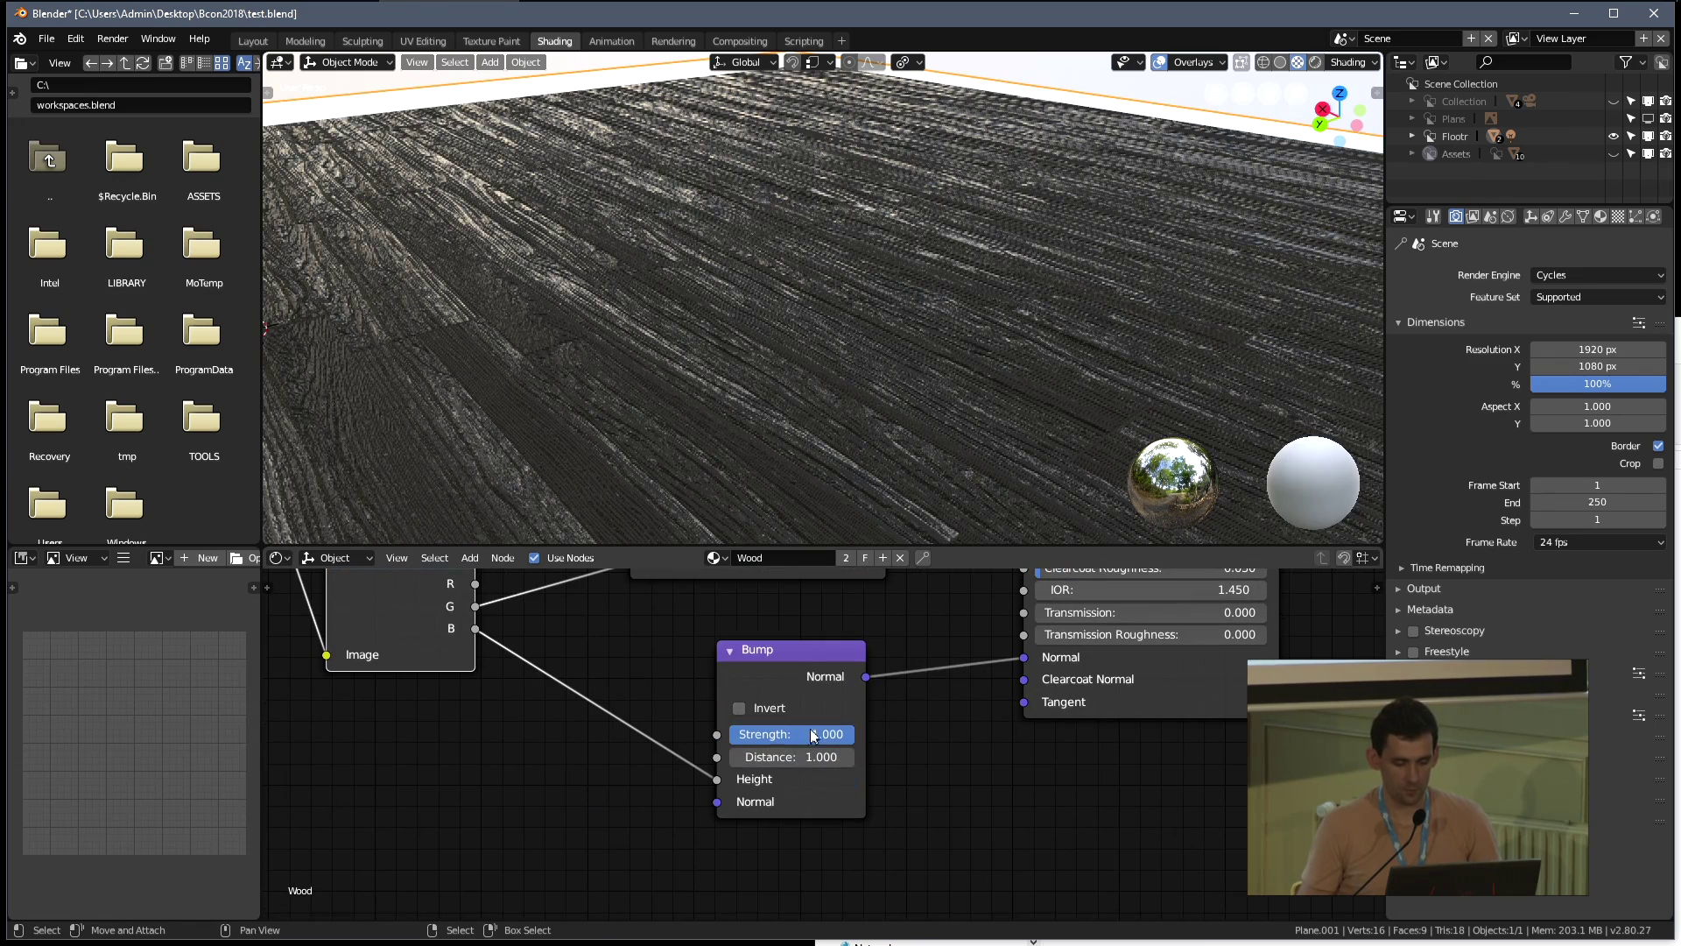
click(798, 734)
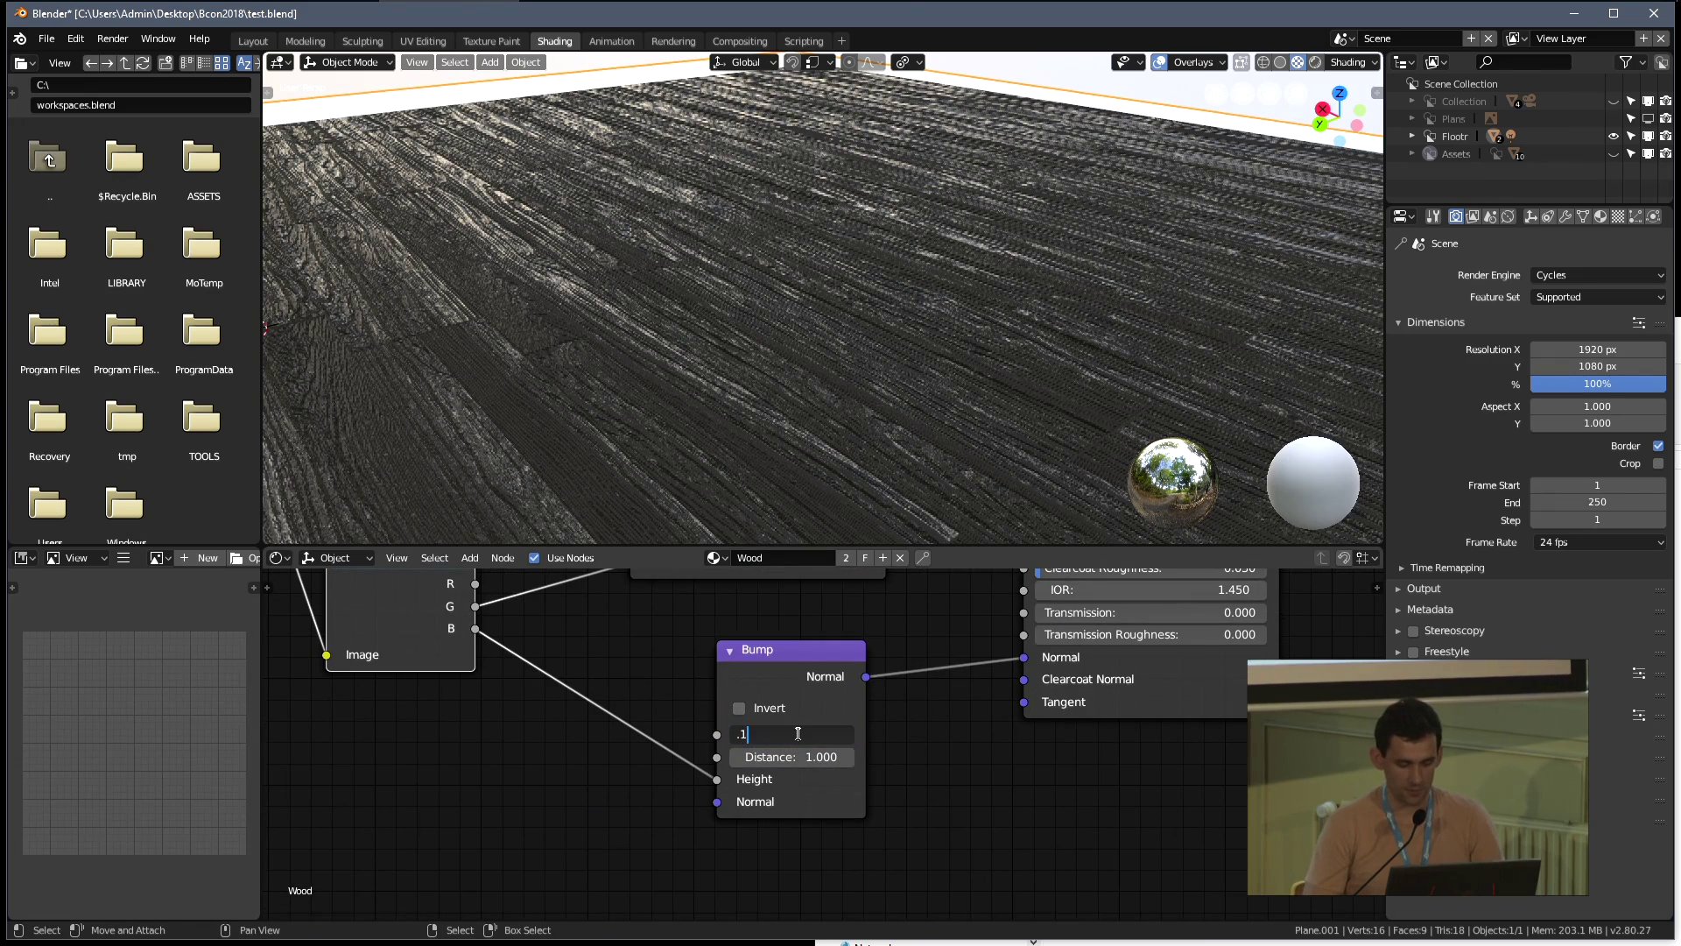
text(.1)
key(Return)
click(802, 756)
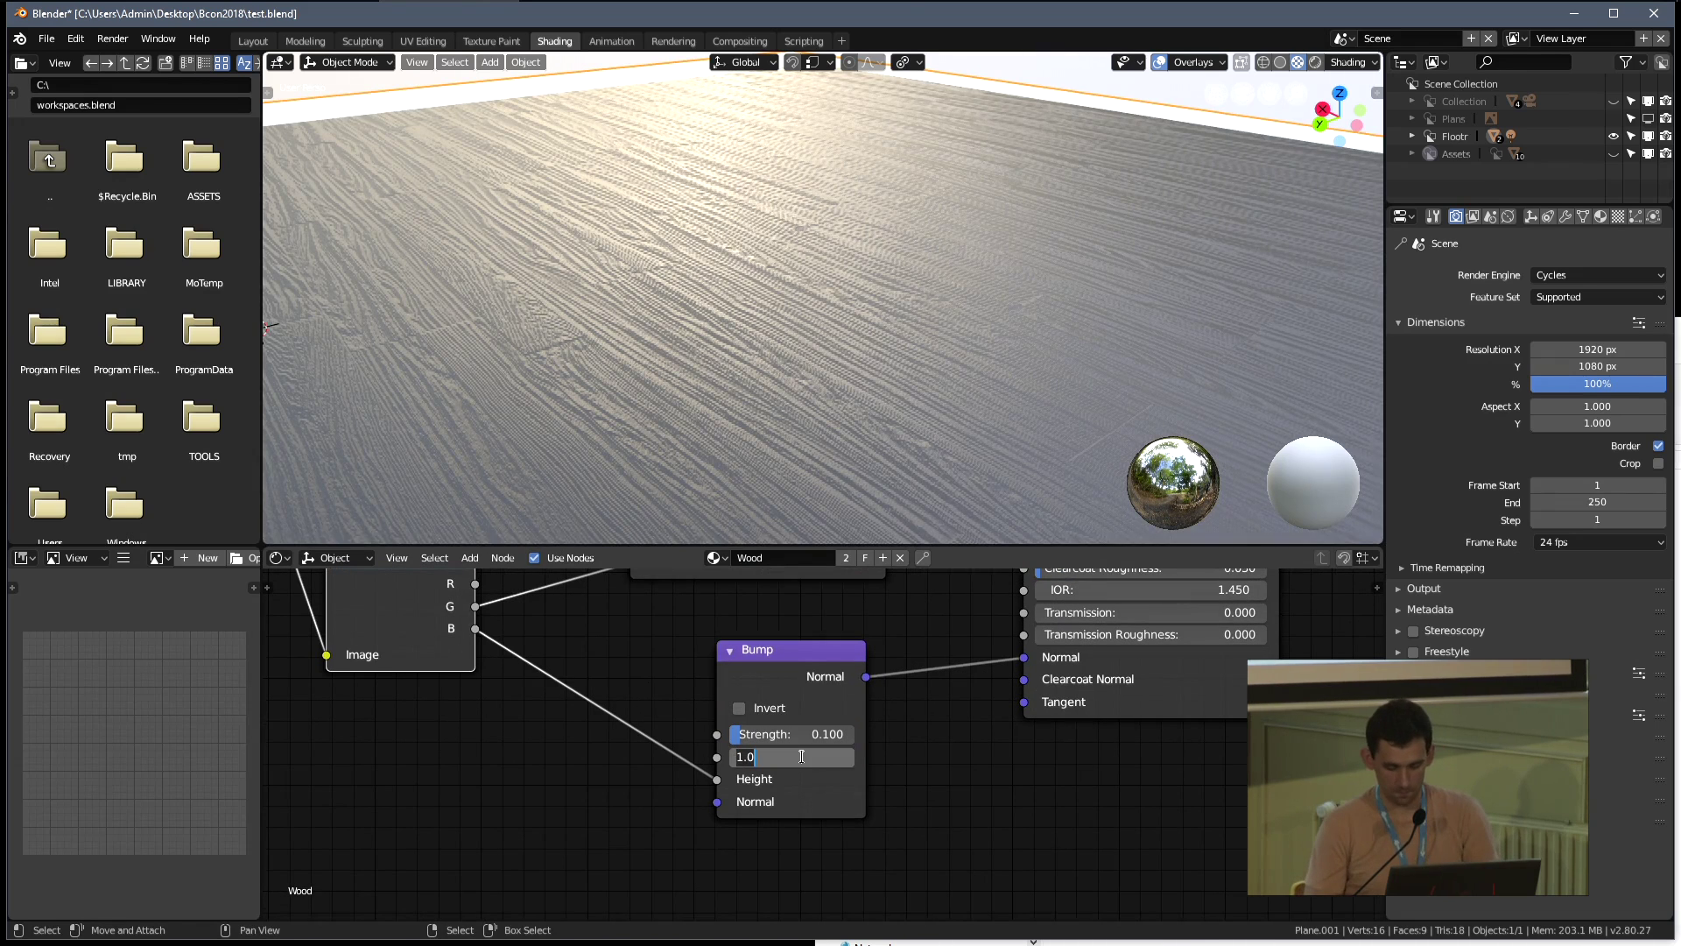
text(.1)
key(Return)
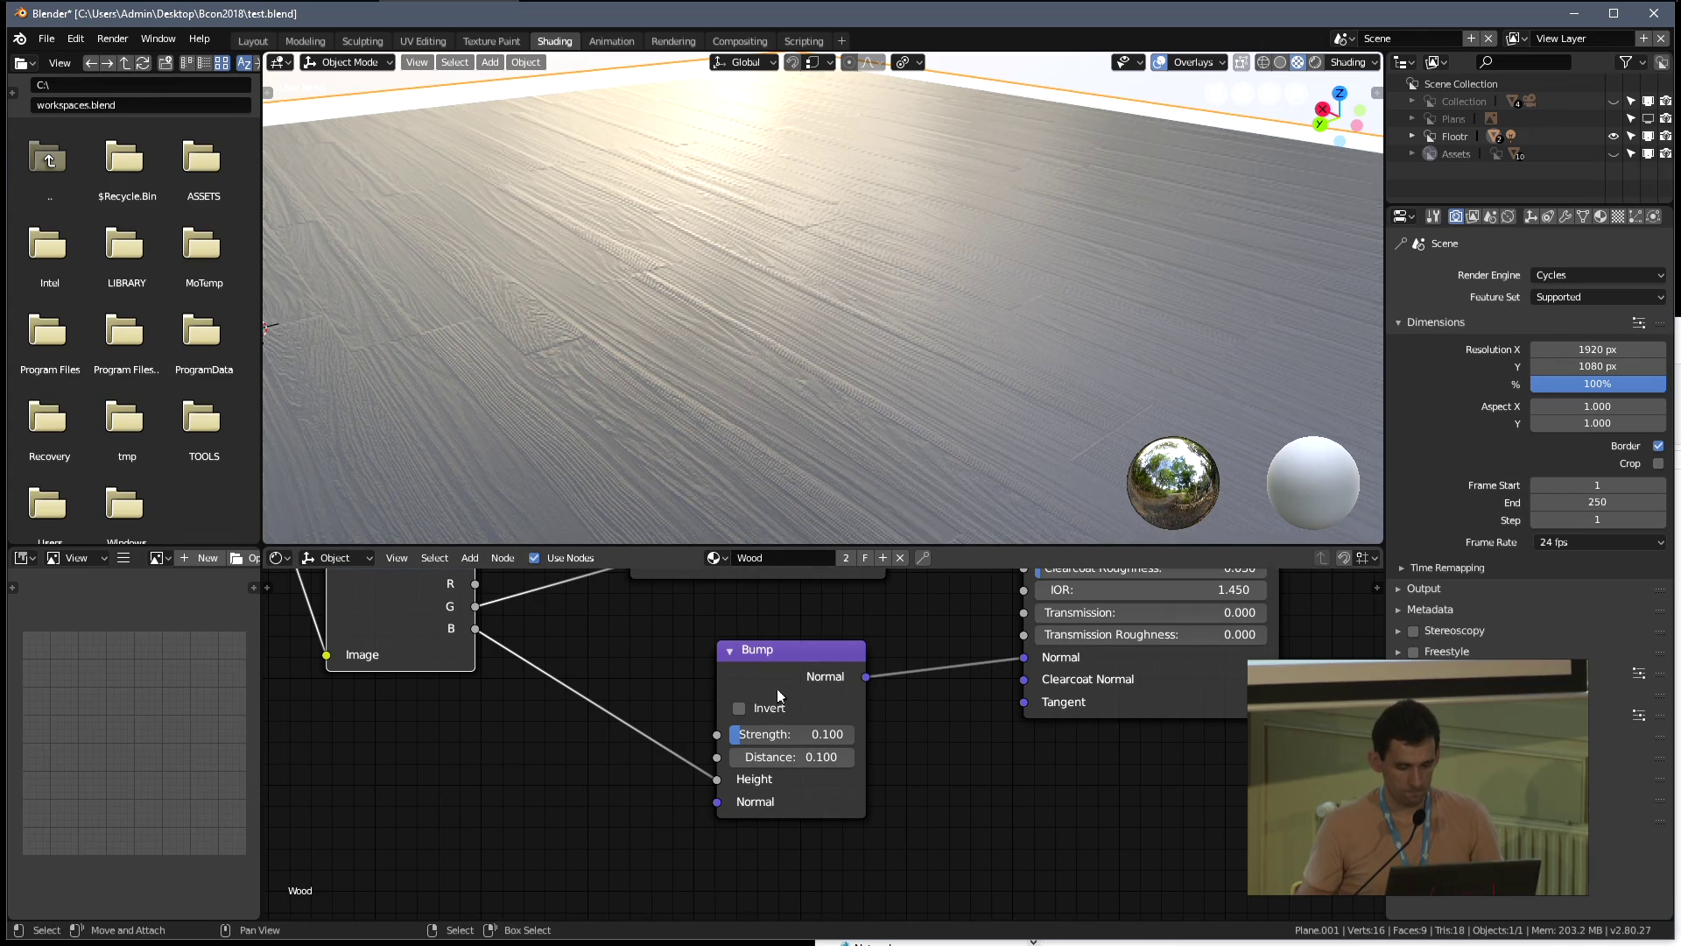
Enable Invert on the Bump node and lower its Strength to 0.051
click(758, 711)
middle_drag(944, 324, 965, 382)
scroll(827, 729, up, 1)
drag(817, 735, 805, 735)
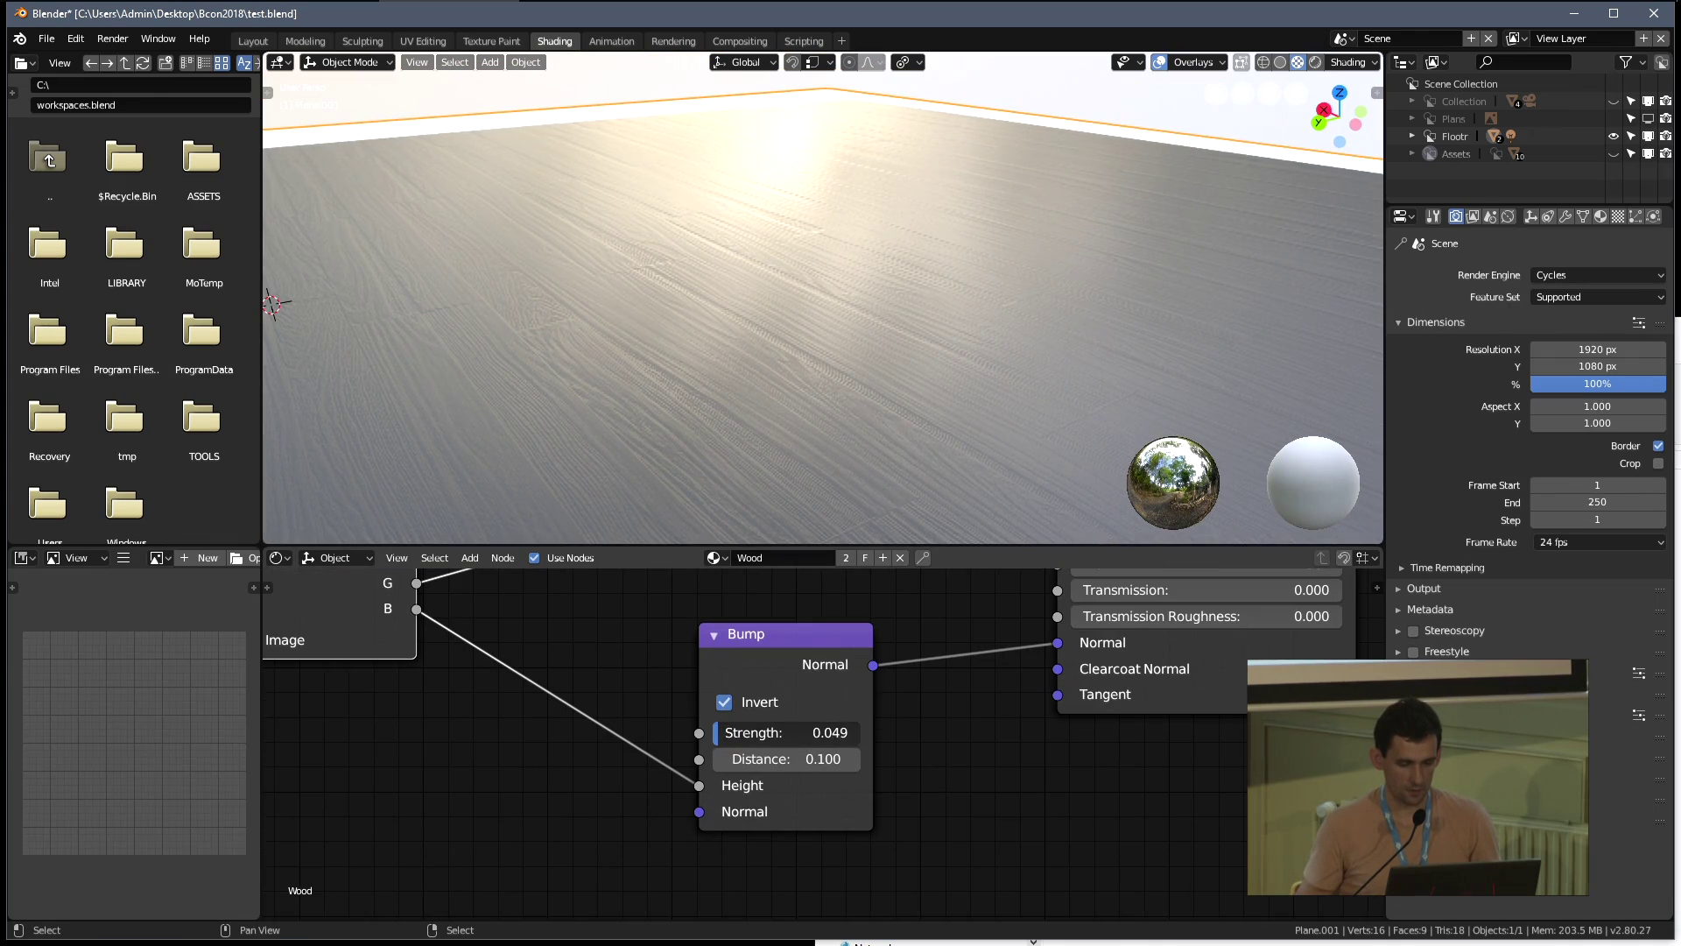
Reconnect the ColorRamp's Color output to the Principled BSDF's Roughness input and inspect the floor's reflections
scroll(817, 743, down, 5)
middle_drag(928, 623, 841, 787)
scroll(811, 654, up, 2)
key(ctrl+shift+Tab)
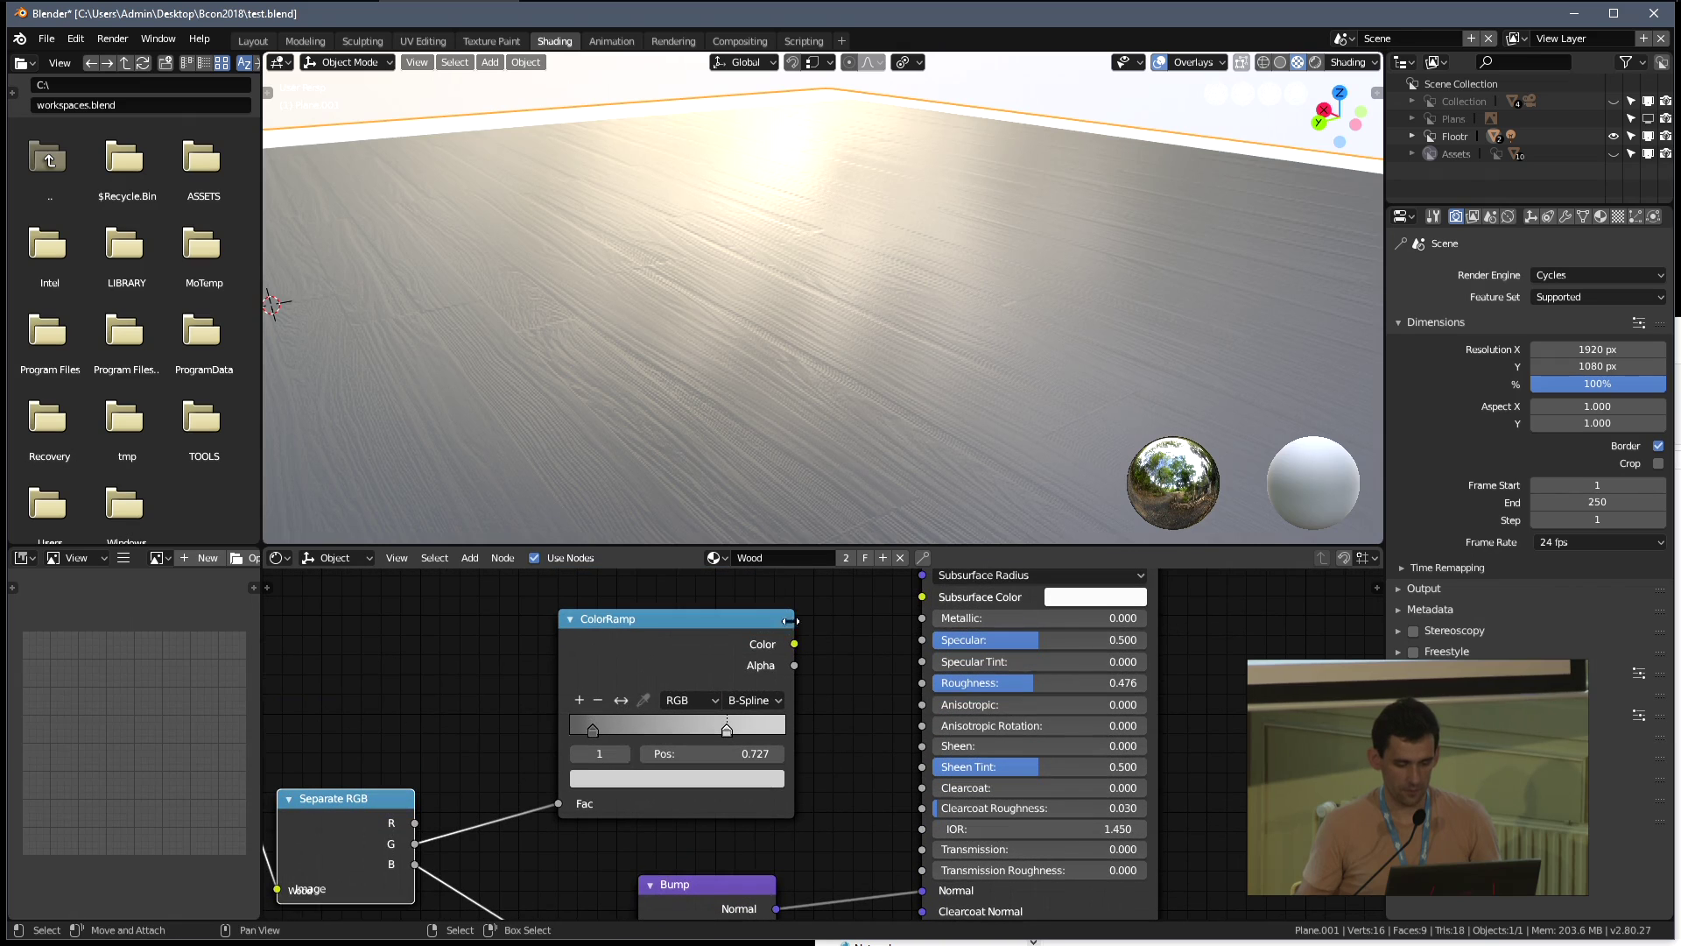
drag(918, 685, 922, 683)
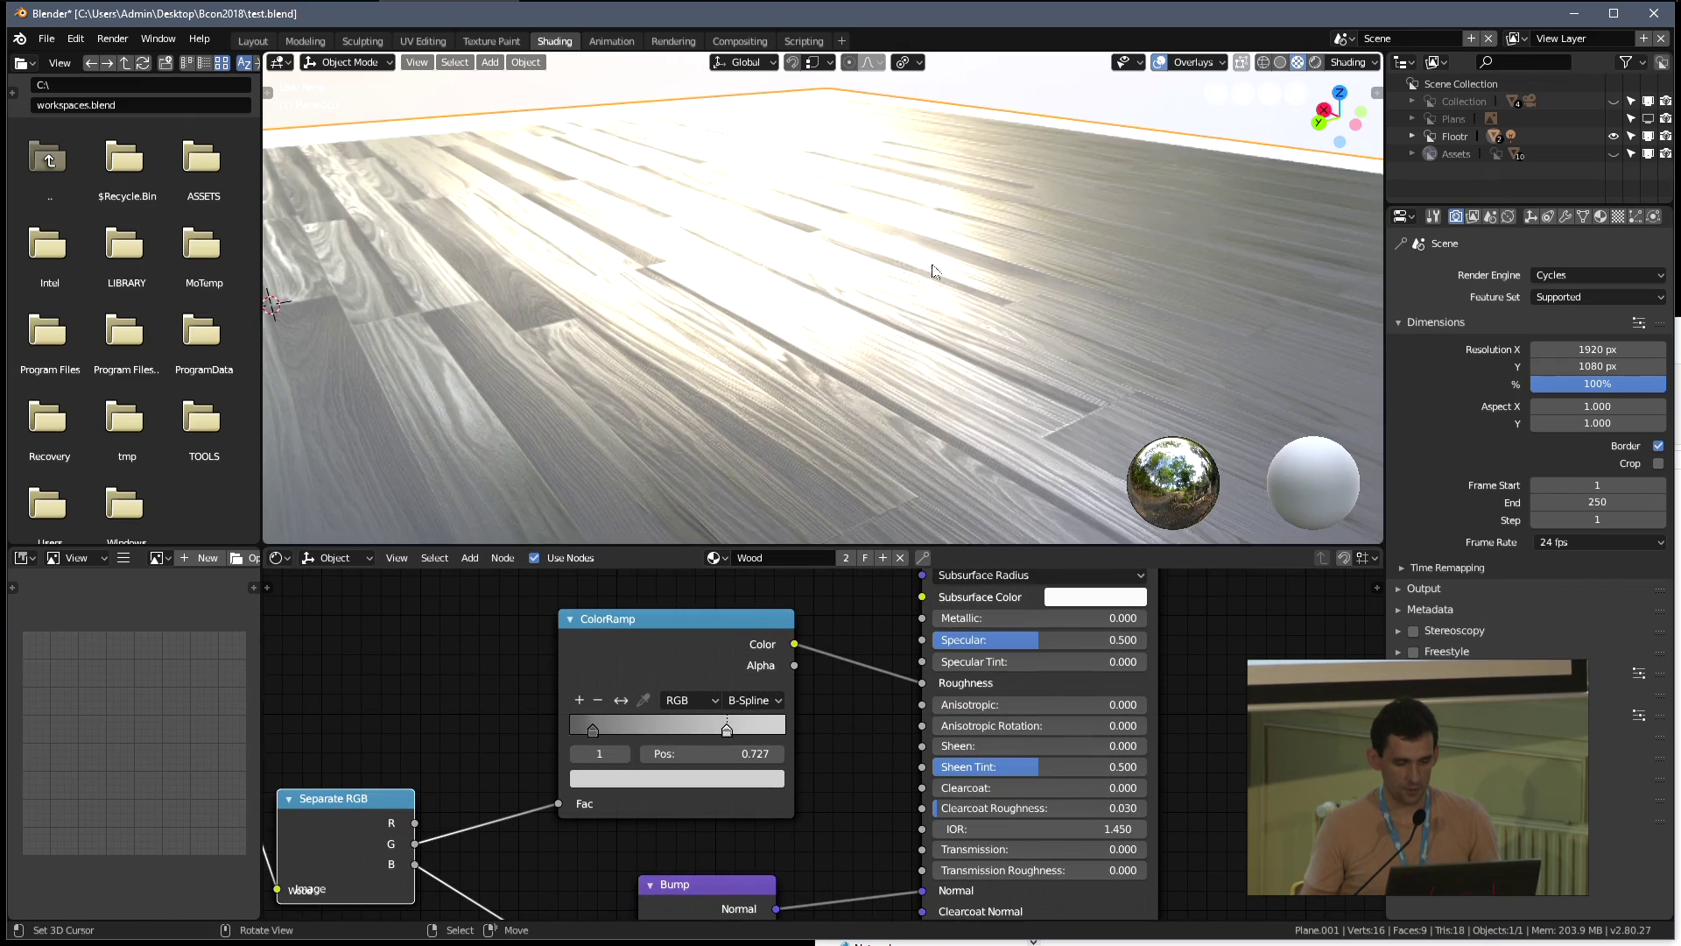
scroll(943, 271, down, 1)
scroll(818, 618, down, 5)
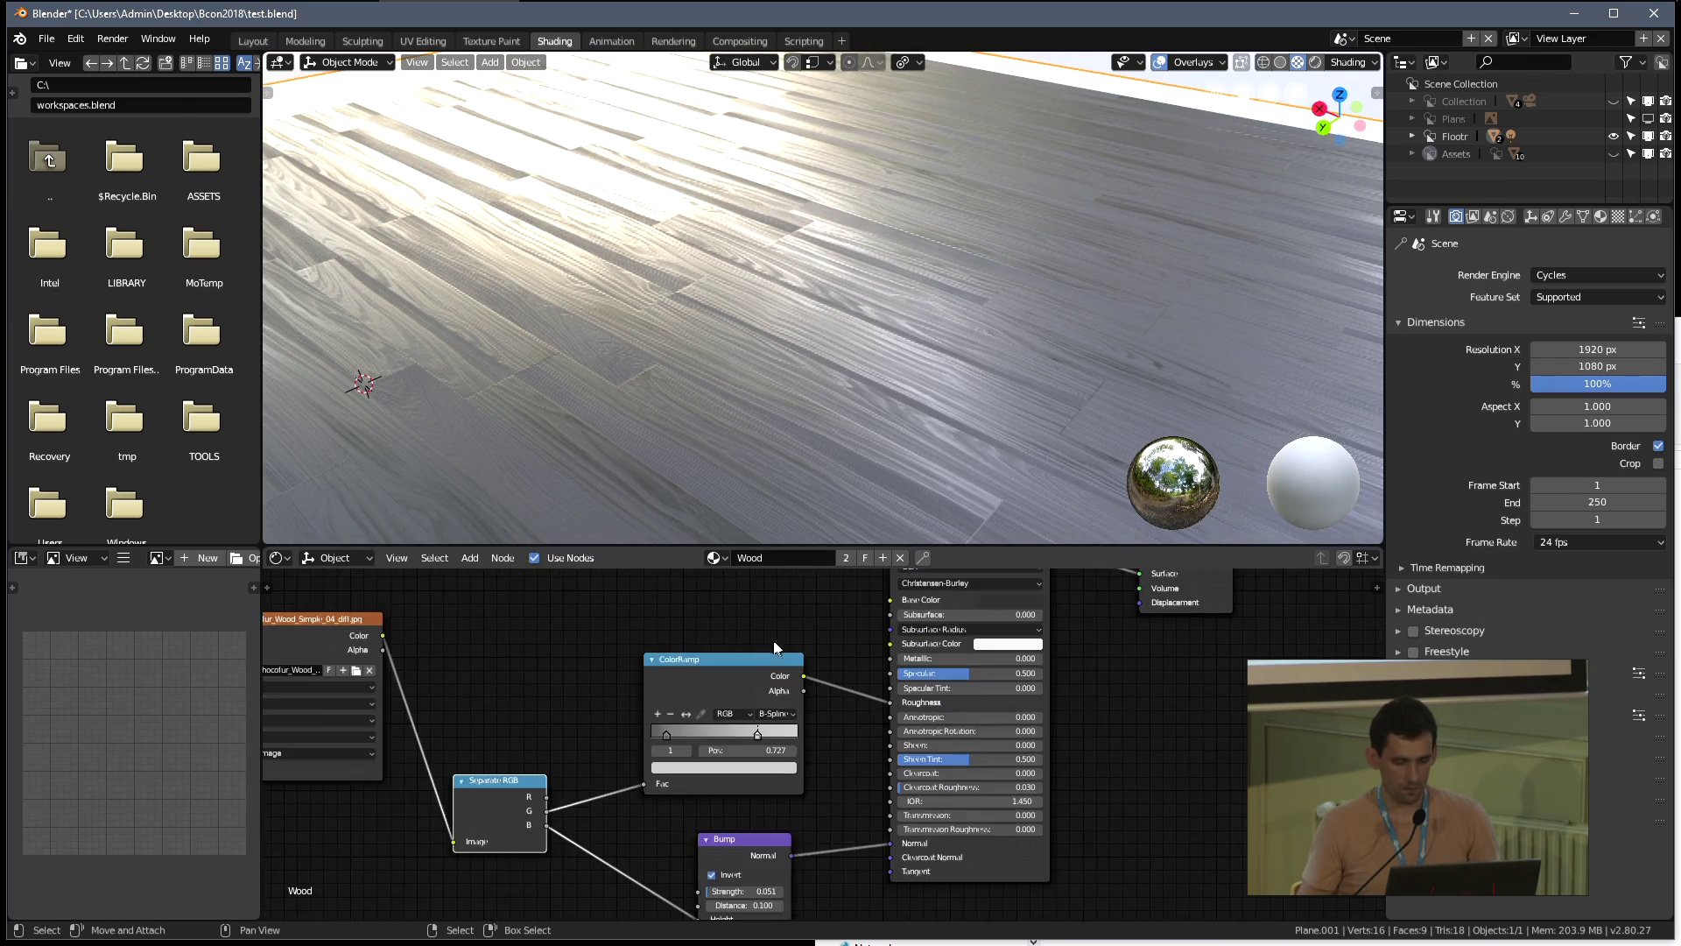
middle_drag(777, 645, 871, 746)
scroll(815, 274, down, 1)
middle_drag(814, 274, 825, 268)
Try the wood texture's Color output as the Principled BSDF's Base Color, and cut that link again
drag(424, 718, 985, 702)
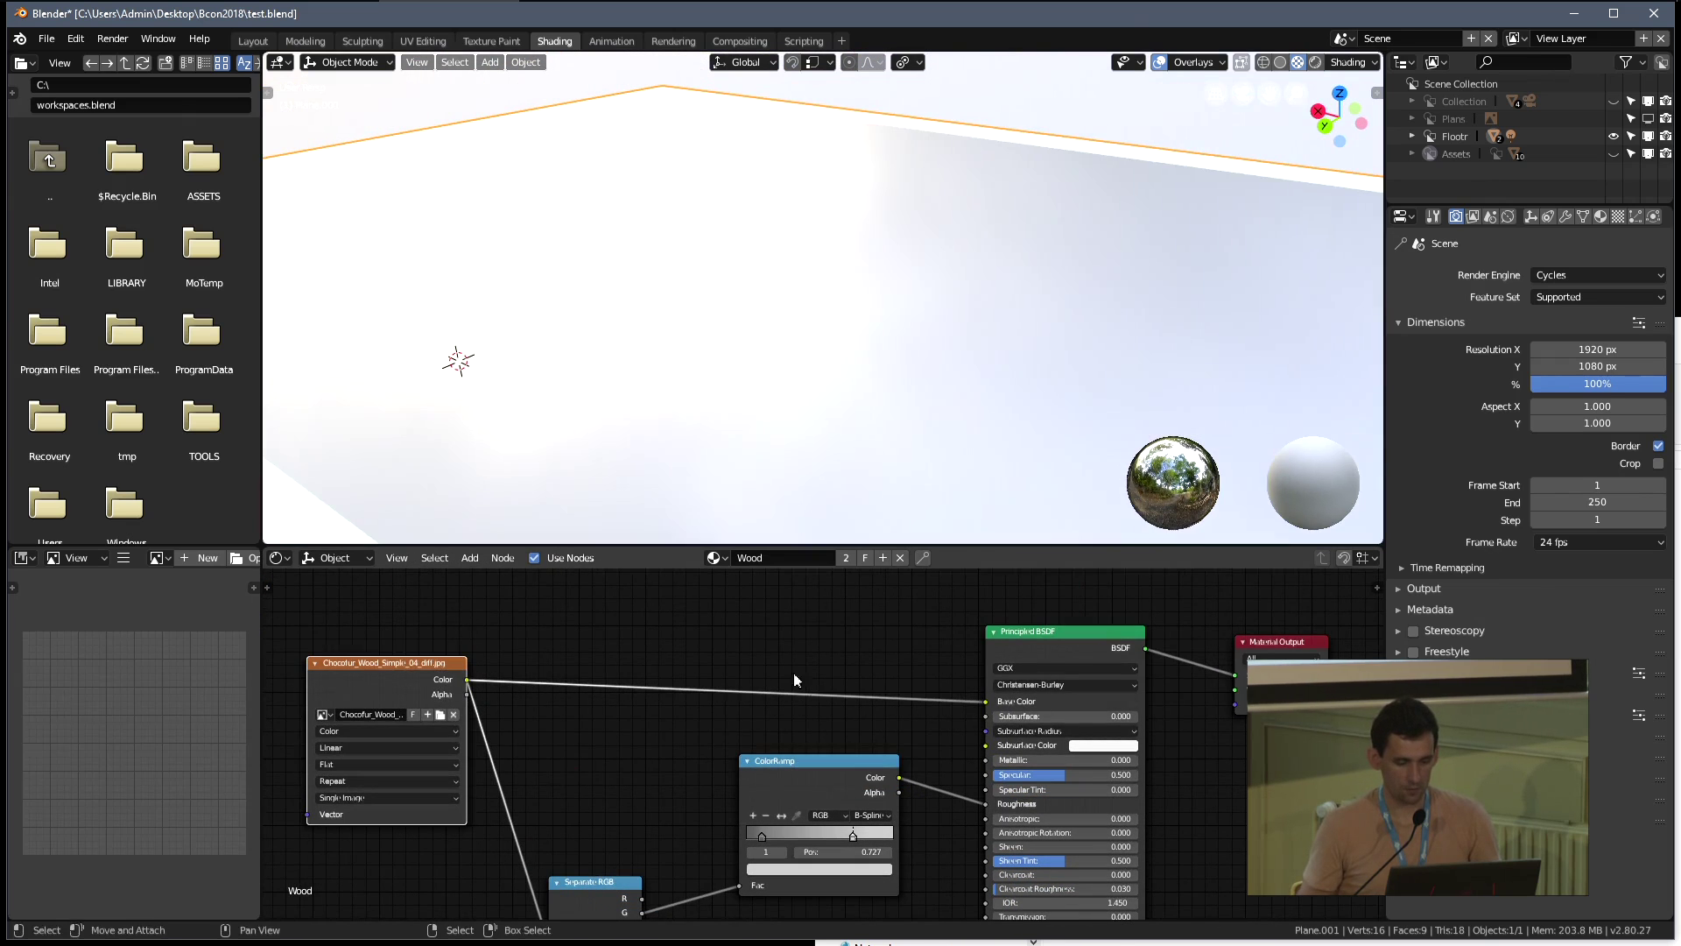
mouse_move(905, 313)
middle_down()
mouse_move(876, 337)
mouse_move(891, 313)
middle_up()
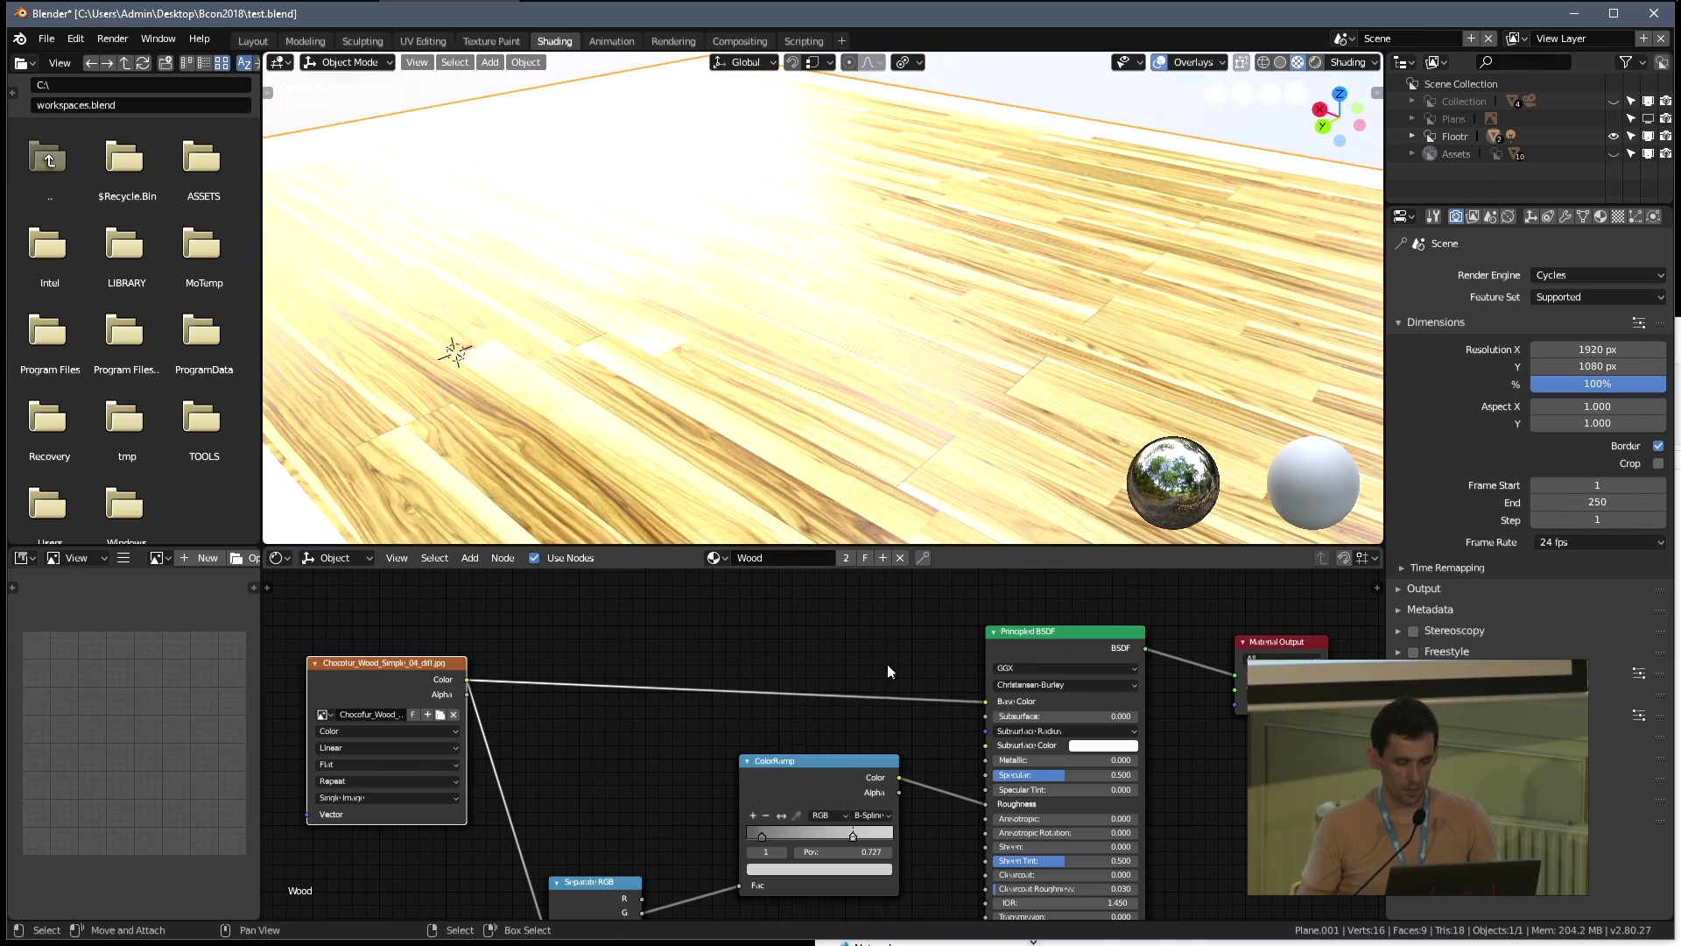
ctrl+drag(887, 665, 893, 718)
Move the wood texture, Separate RGB and ColorRamp nodes away from the Principled BSDF to make room between them
middle_drag(474, 676, 610, 621)
drag(536, 609, 329, 630)
drag(701, 827, 505, 785)
drag(938, 705, 761, 704)
middle_drag(791, 295, 939, 279)
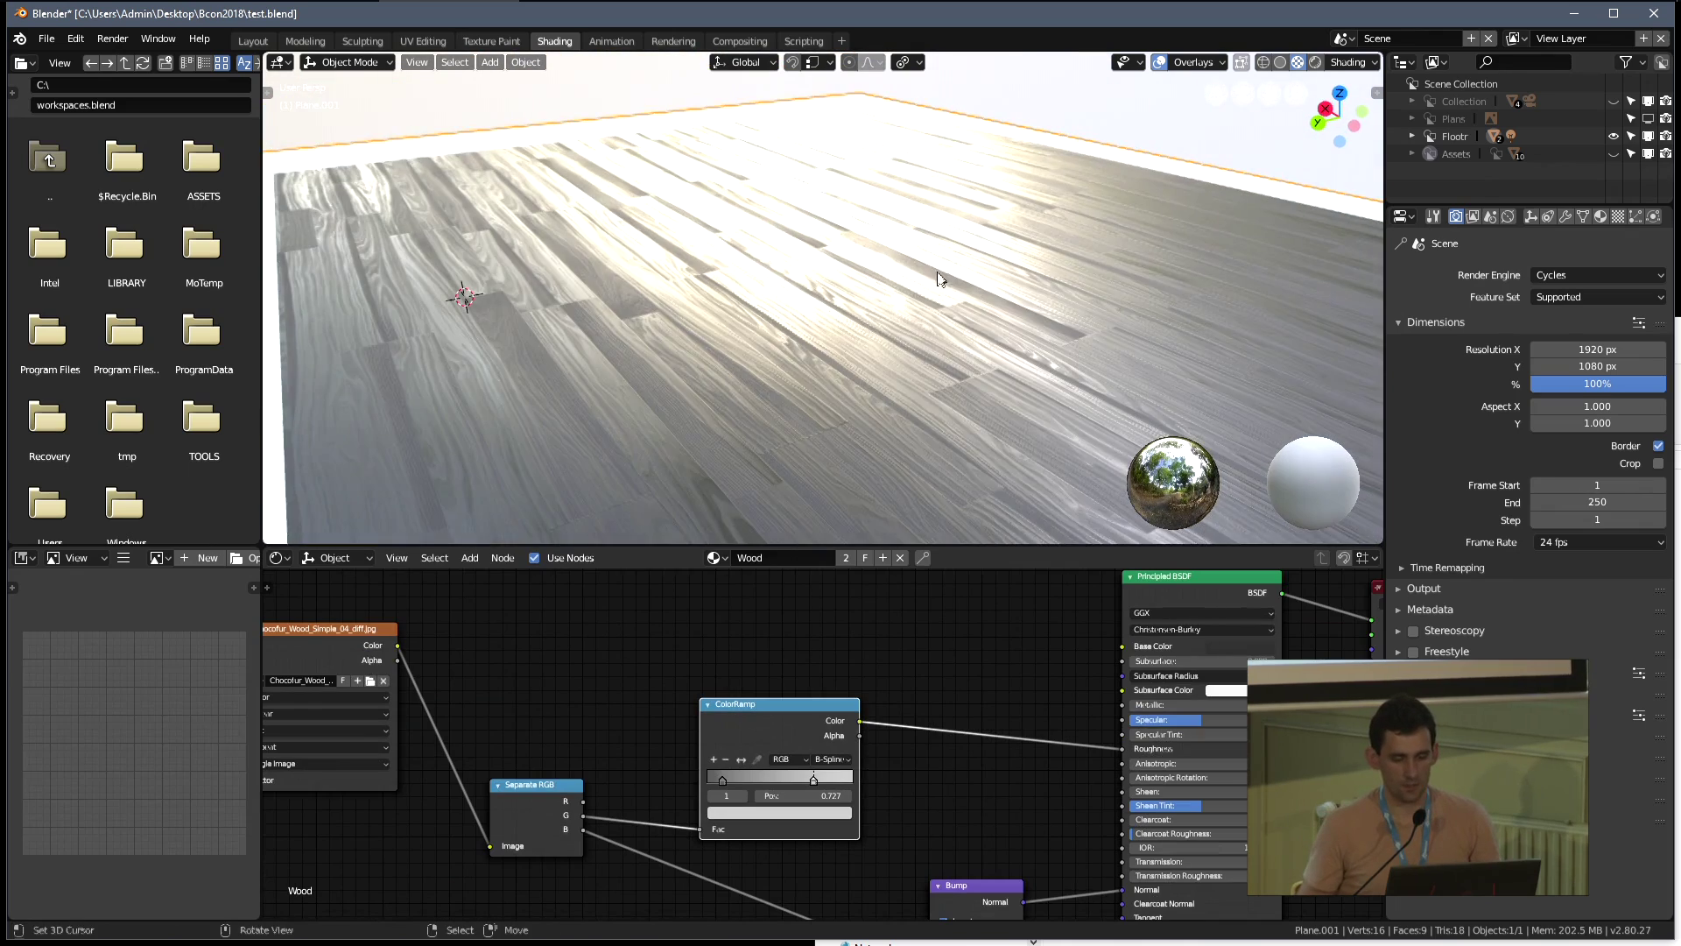
Insert a Hue Saturation Value node into the link between the ColorRamp's Color output and the Roughness input
scroll(902, 377, up, 4)
middle_drag(979, 632, 865, 638)
key(shift+a)
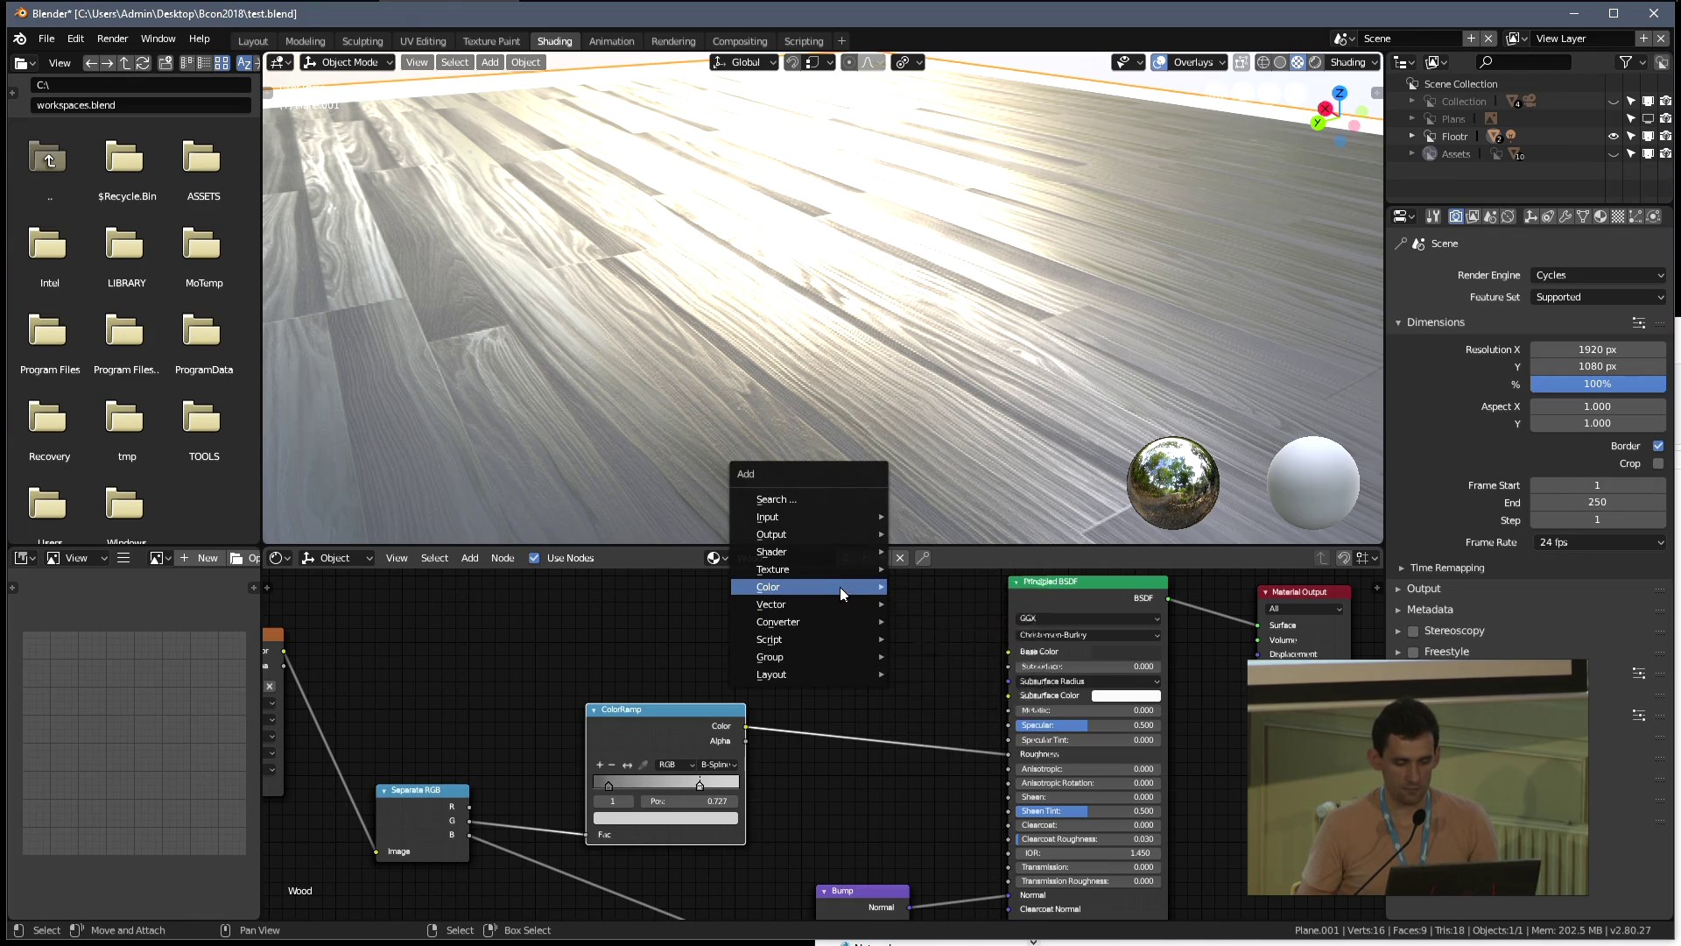
mouse_move(839, 587)
click(979, 621)
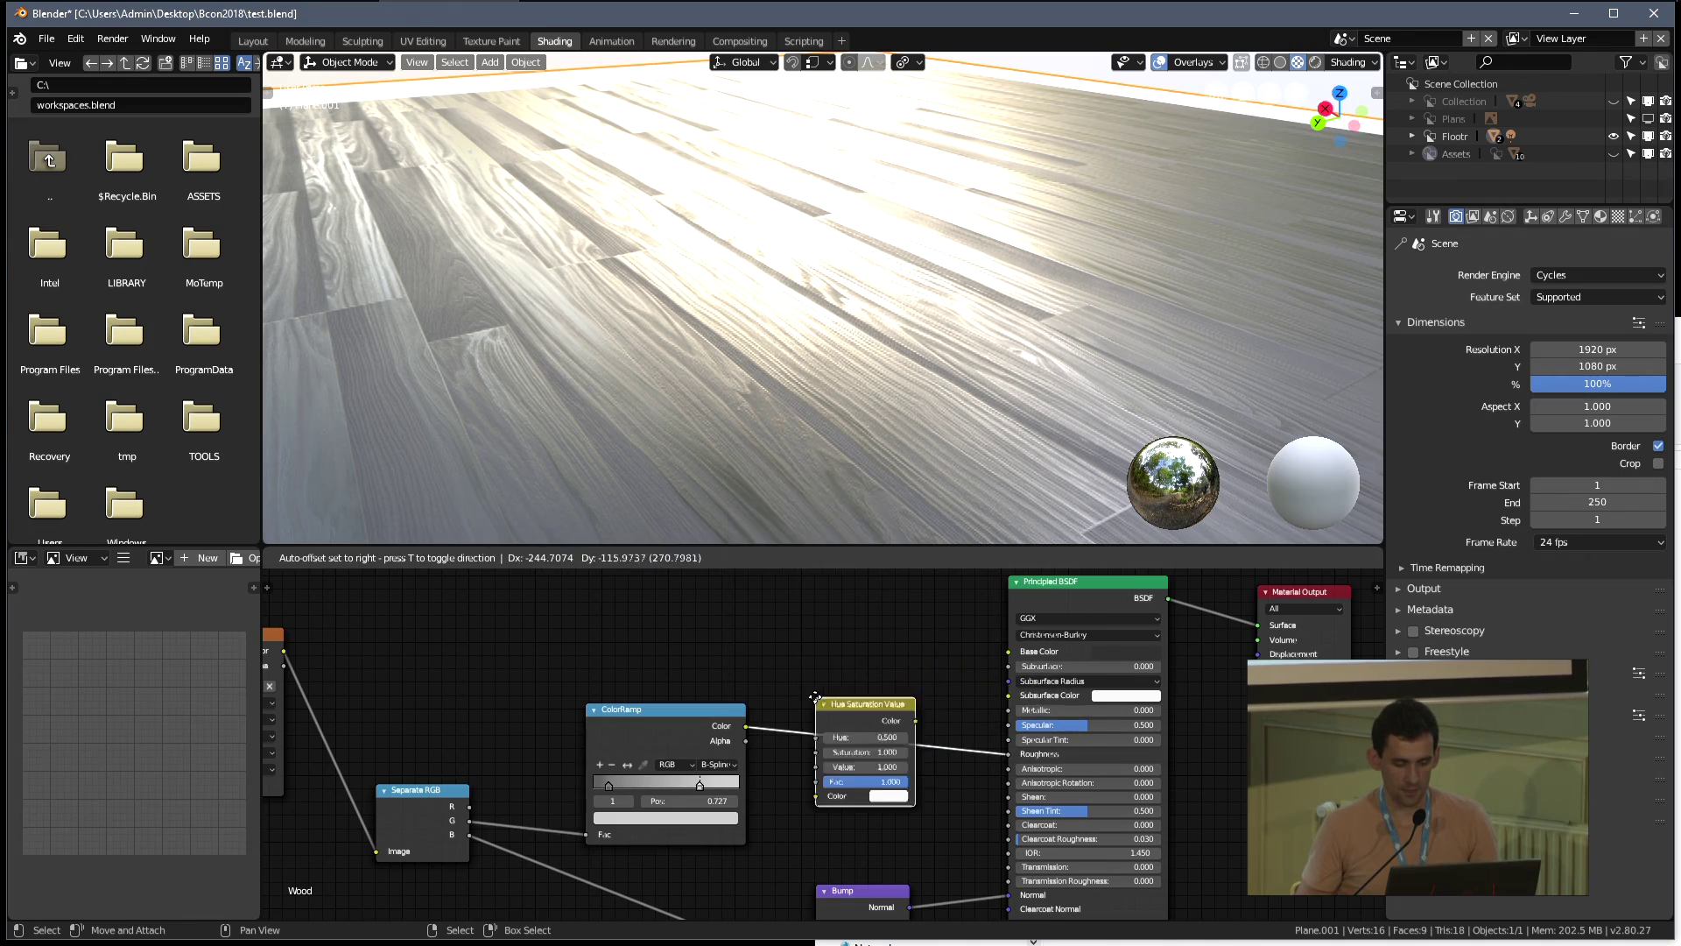
click(863, 728)
Lower the Value of the Hue Saturation Value node feeding Roughness to 0.71
scroll(864, 728, up, 2)
drag(912, 743, 838, 742)
mouse_move(952, 744)
mouse_down()
mouse_move(972, 744)
mouse_move(893, 742)
mouse_move(921, 743)
mouse_up()
middle_drag(916, 746, 885, 619)
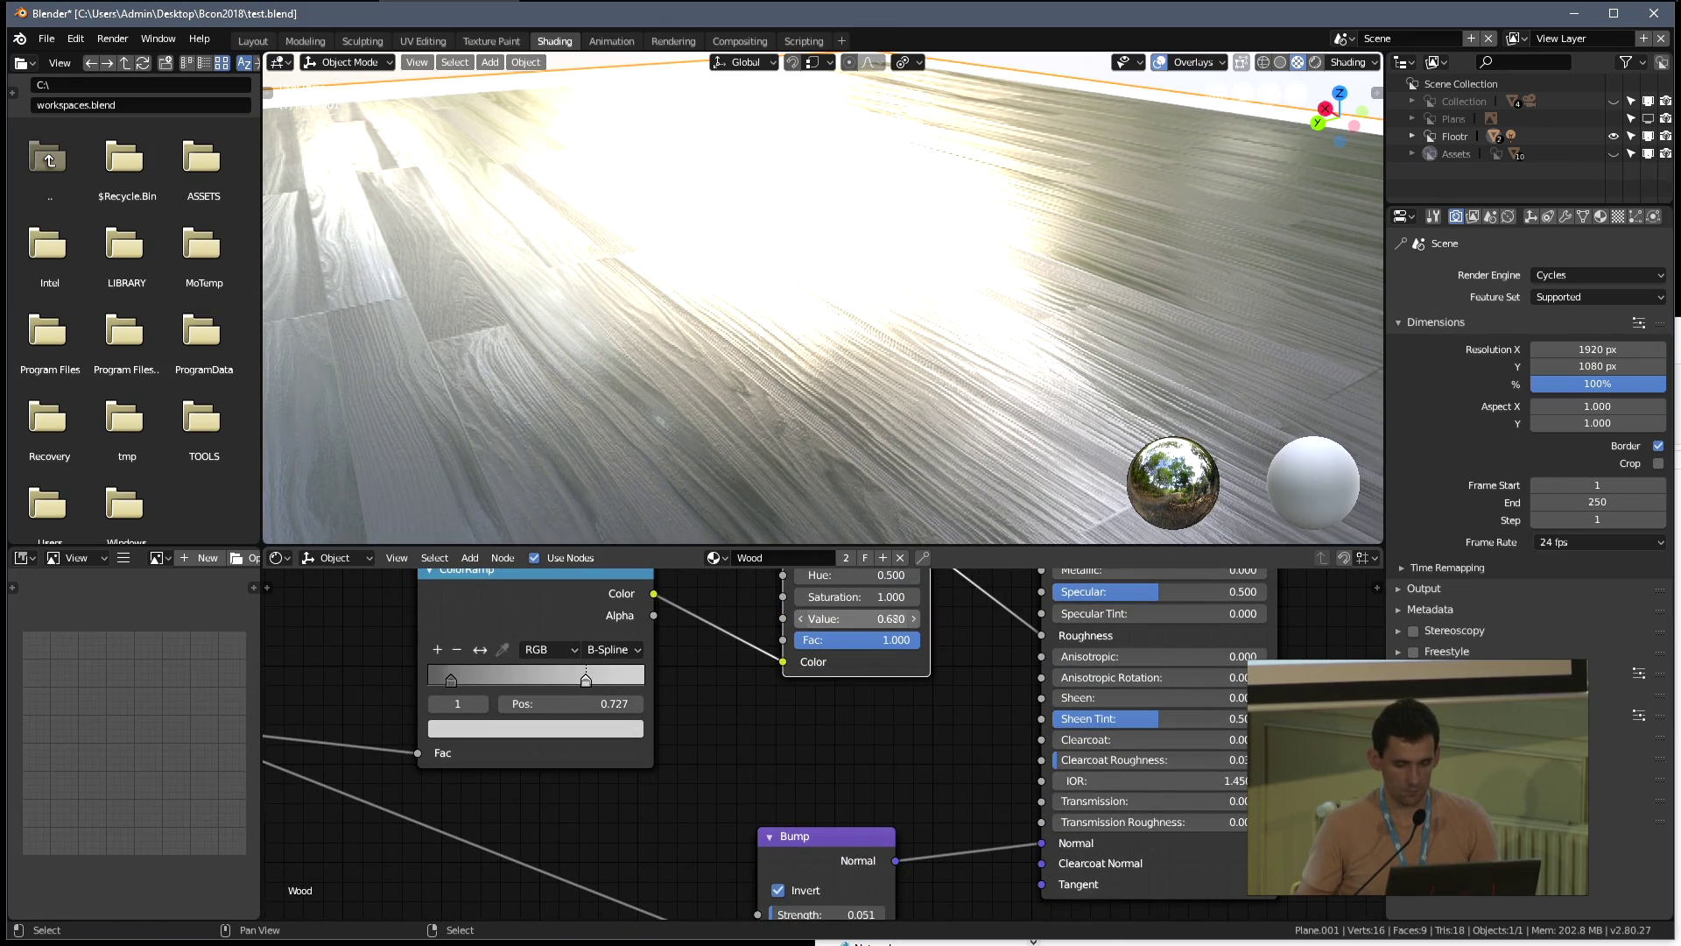
Open the Bump node's Distance for editing, and connect the wood texture's Color output to the Principled BSDF's Base Color
middle_drag(839, 817, 868, 725)
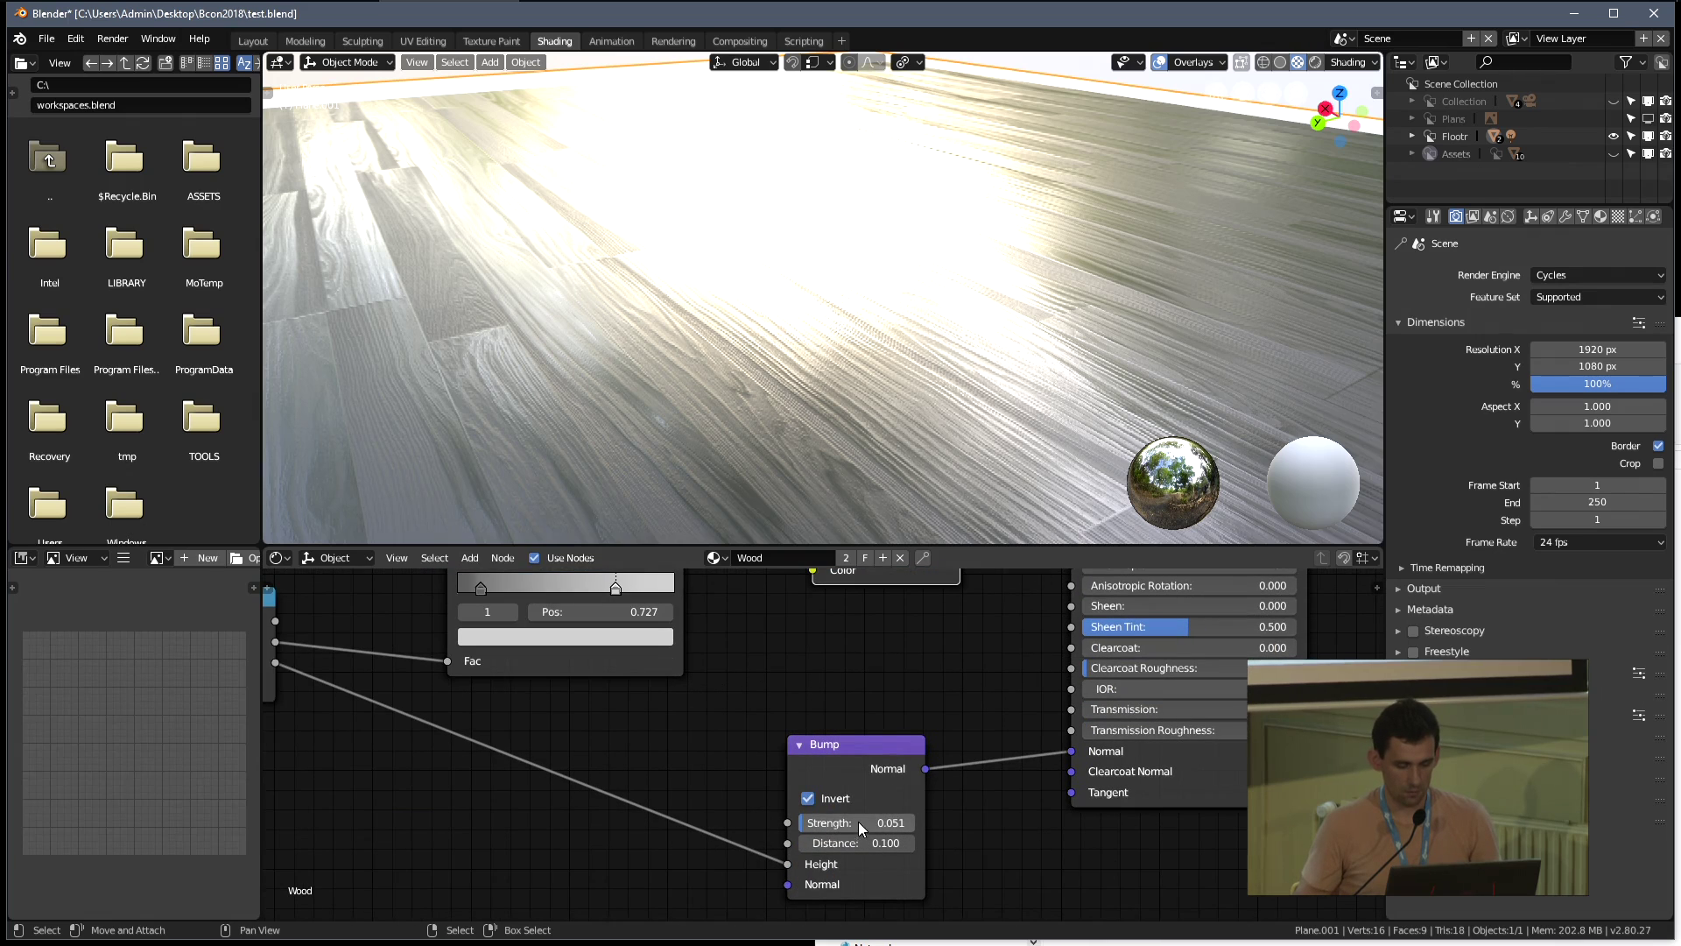
scroll(858, 821, down, 2)
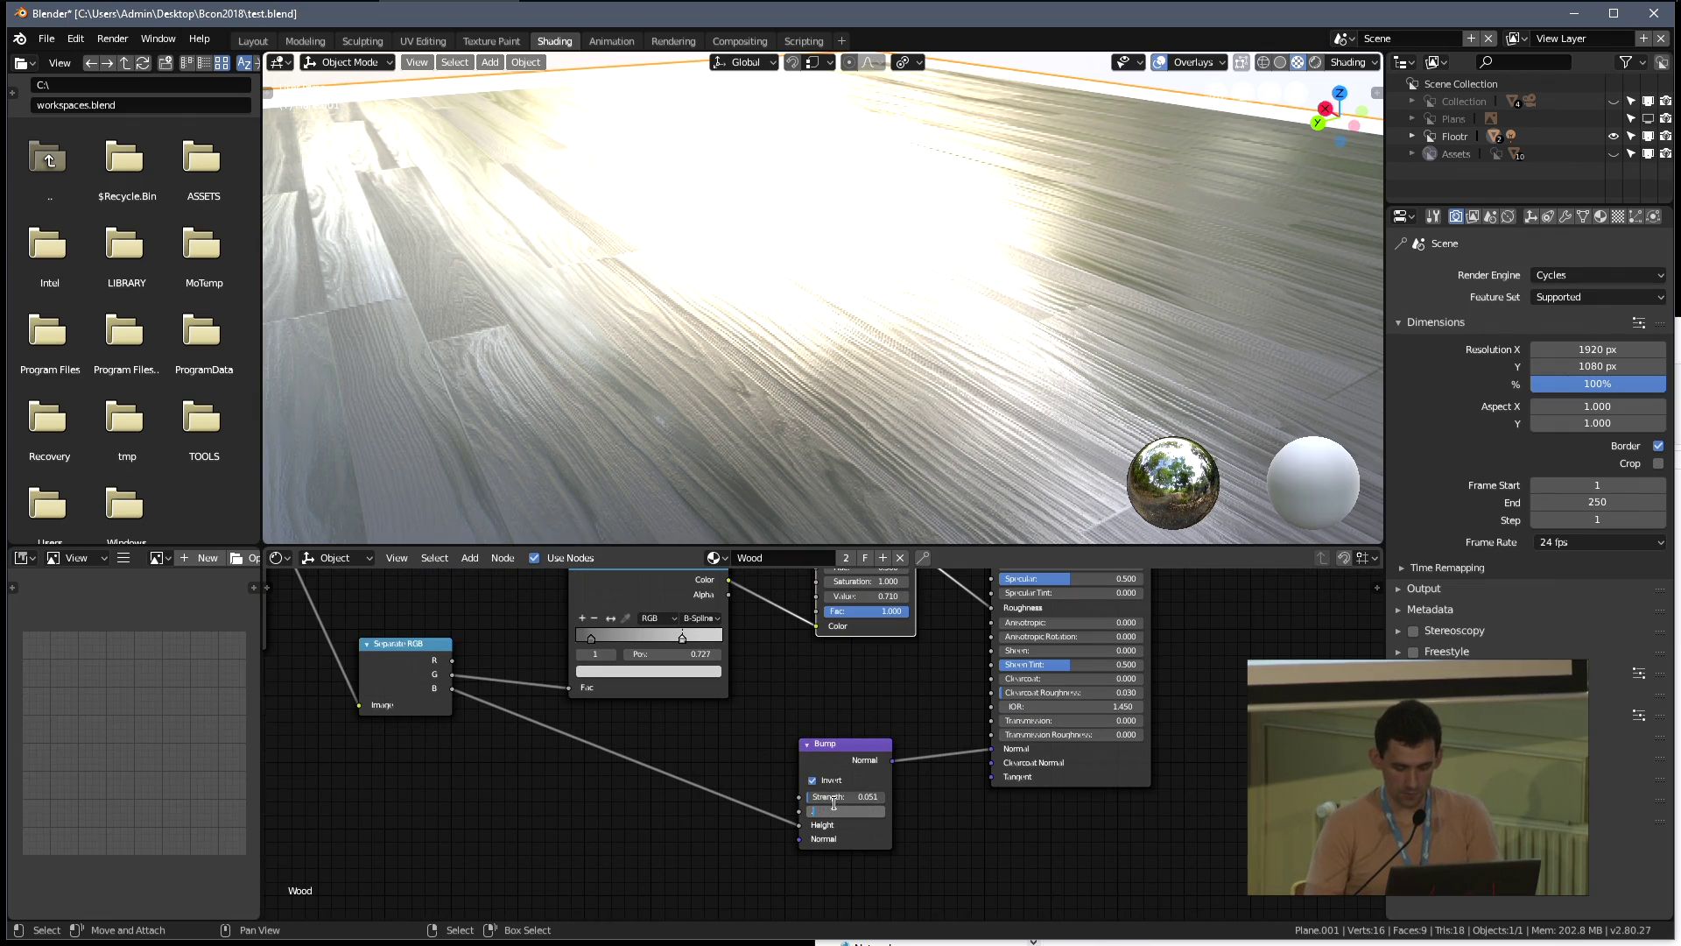
scroll(902, 724, down, 2)
middle_drag(422, 601, 485, 745)
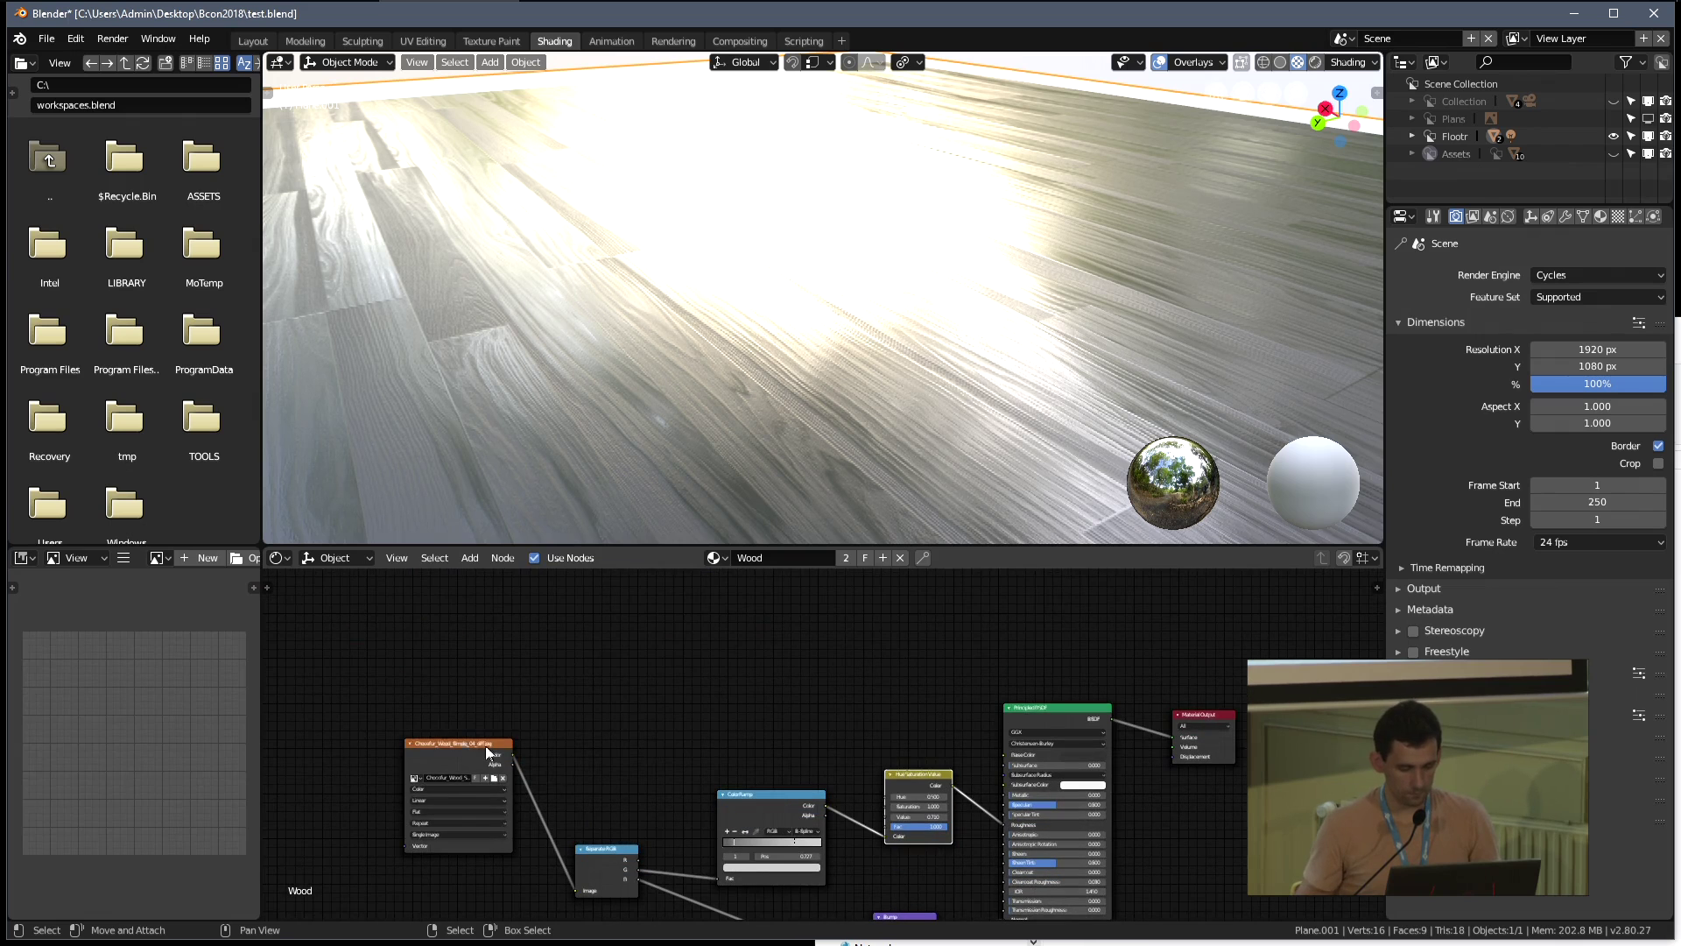
drag(456, 740, 1090, 759)
scroll(600, 709, up, 2)
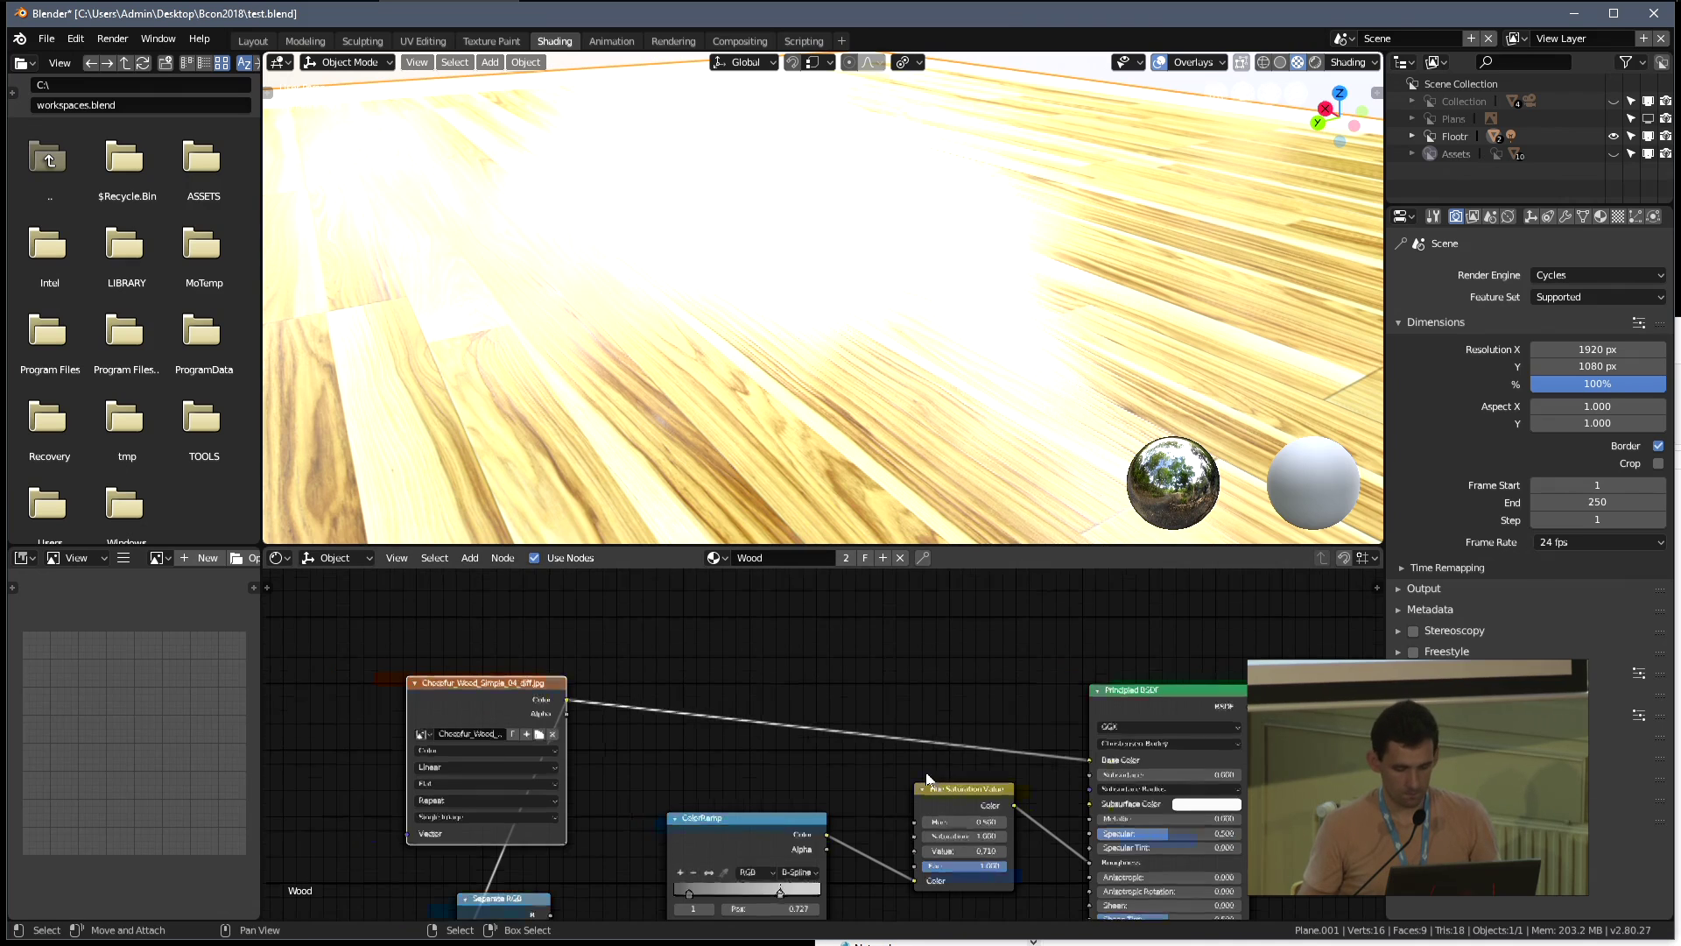
Duplicate the Hue Saturation Value node into the wood texture's Base Color link and set the copy's Value to 1
scroll(845, 741, up, 1)
key(shift+d)
click(827, 725)
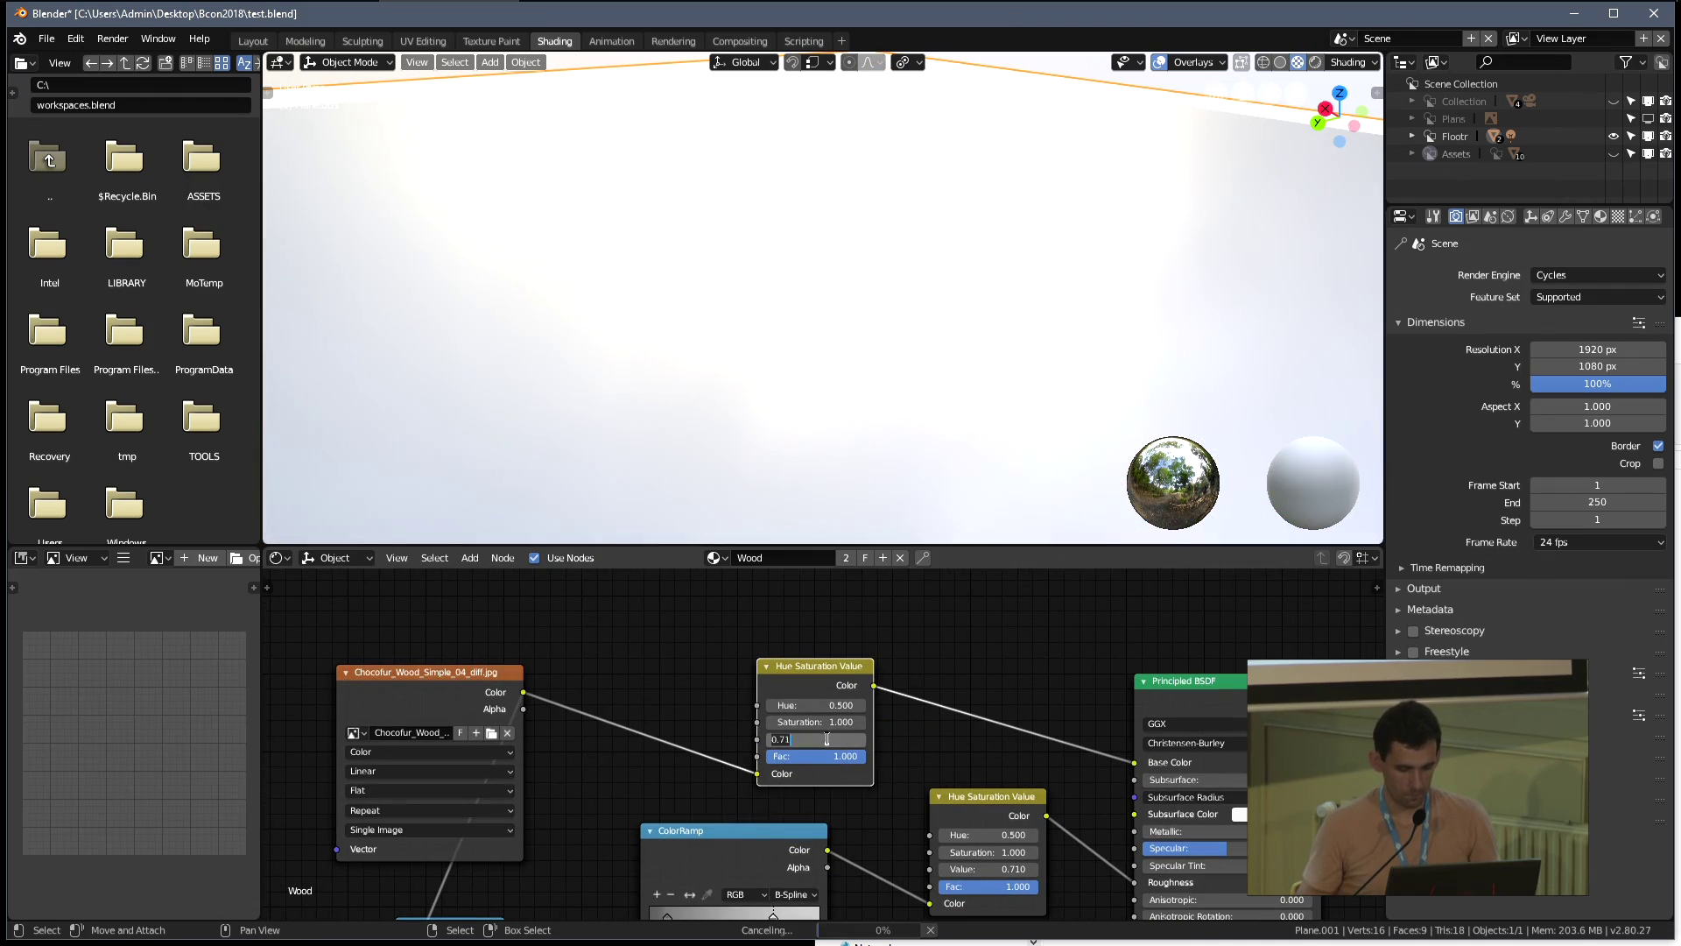
text(1)
key(Return)
Set the Base Color Hue Saturation Value node's Saturation to 0.85 and its Hue to 0.48
click(823, 723)
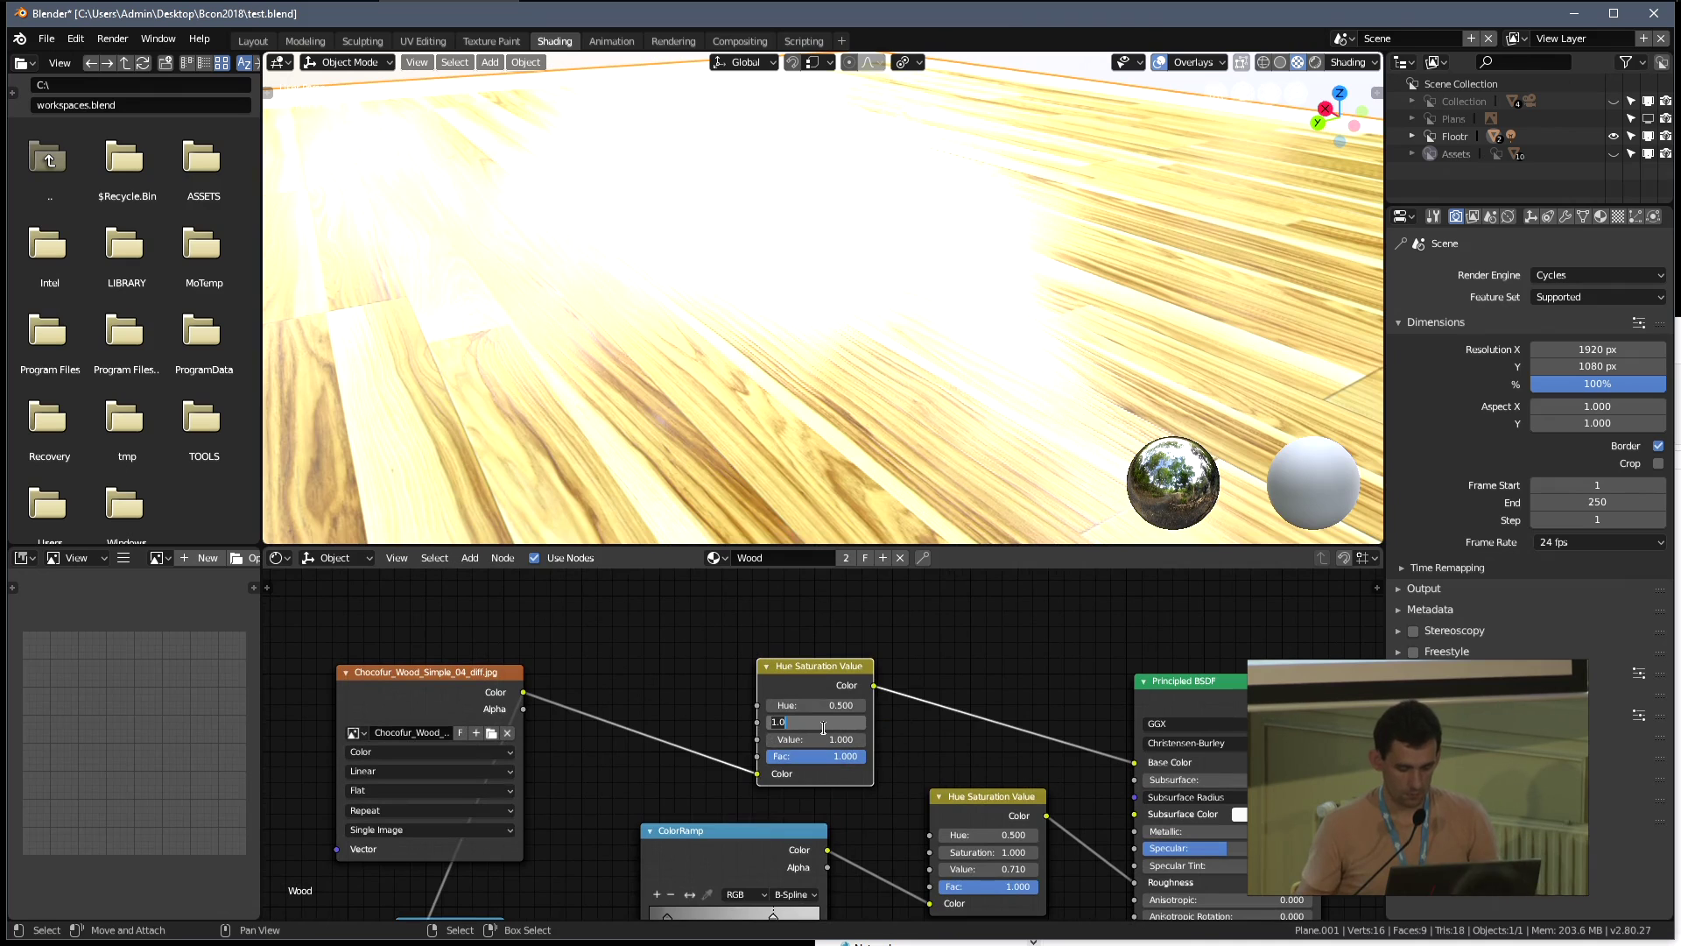
text(0.85)
key(Return)
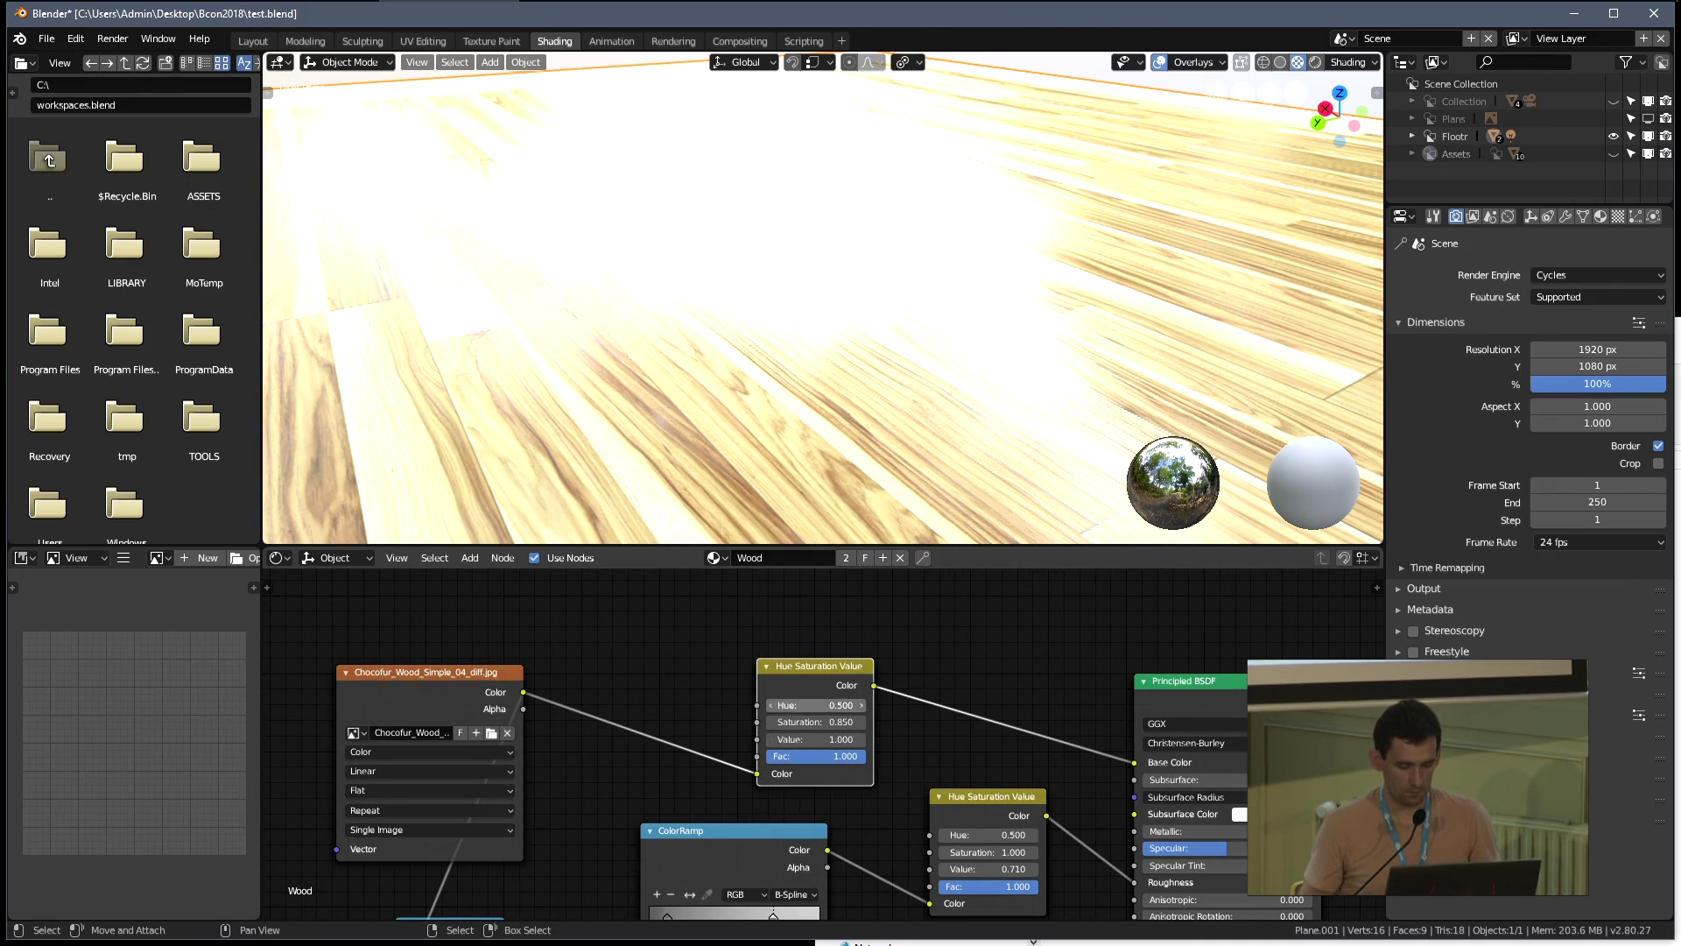
click(821, 710)
text(.48)
key(Return)
Check the wood floor from a higher angle and save the Blender file
scroll(778, 320, down, 5)
middle_drag(793, 331, 856, 372)
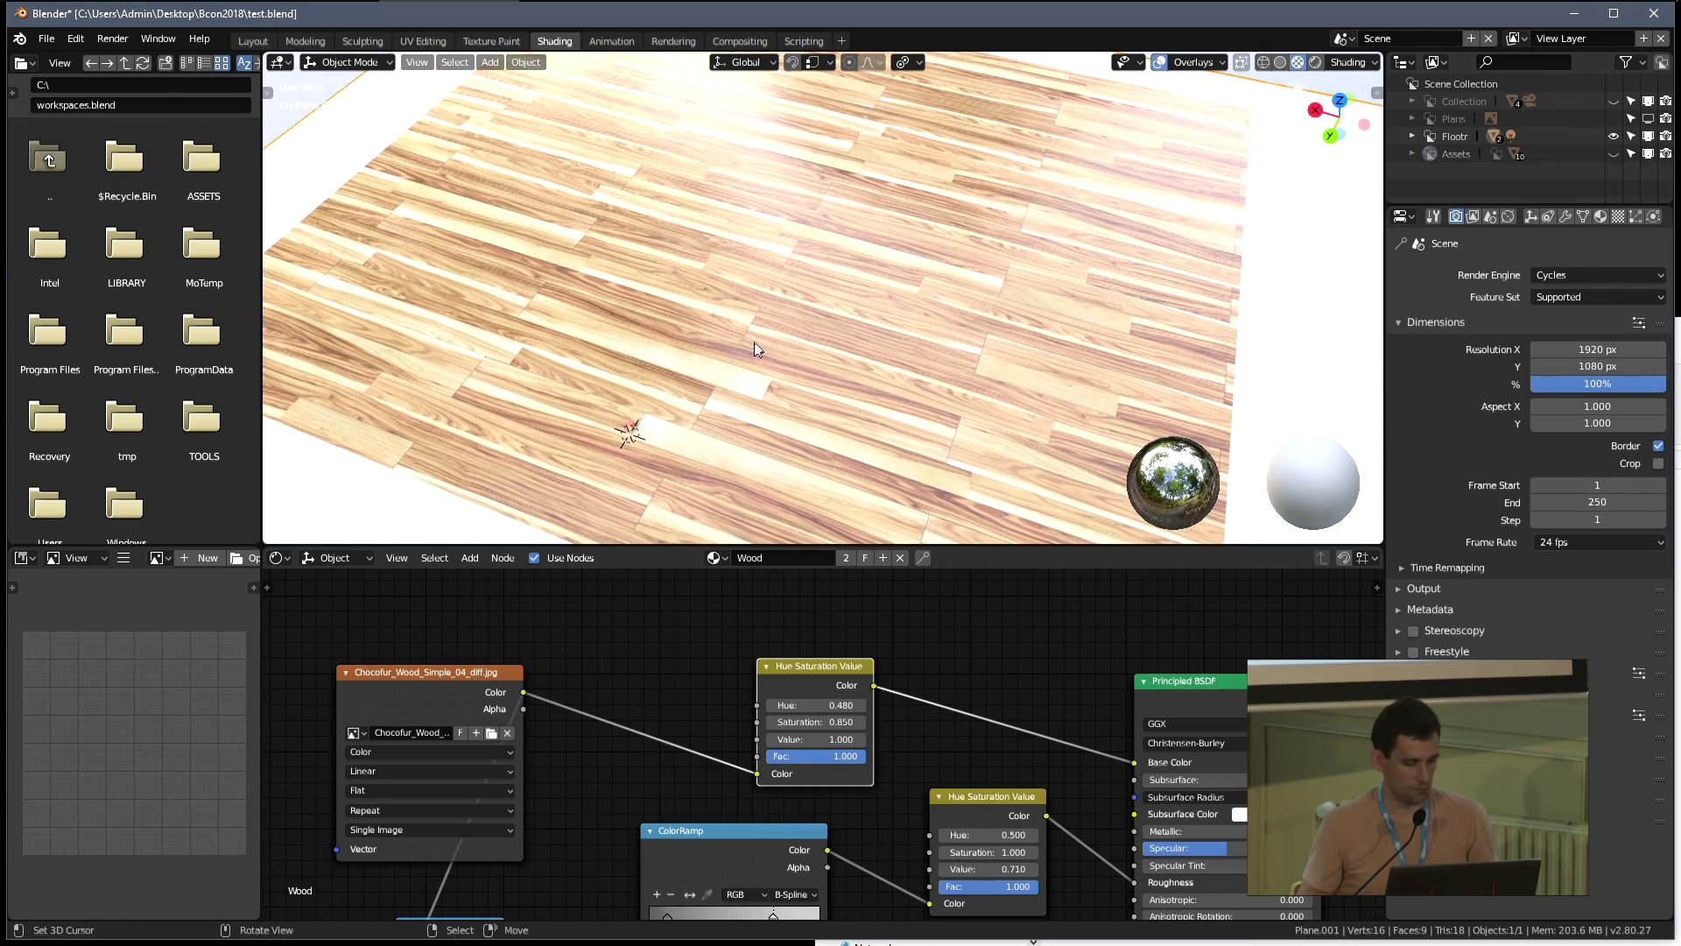
key(ctrl+s)
click(673, 259)
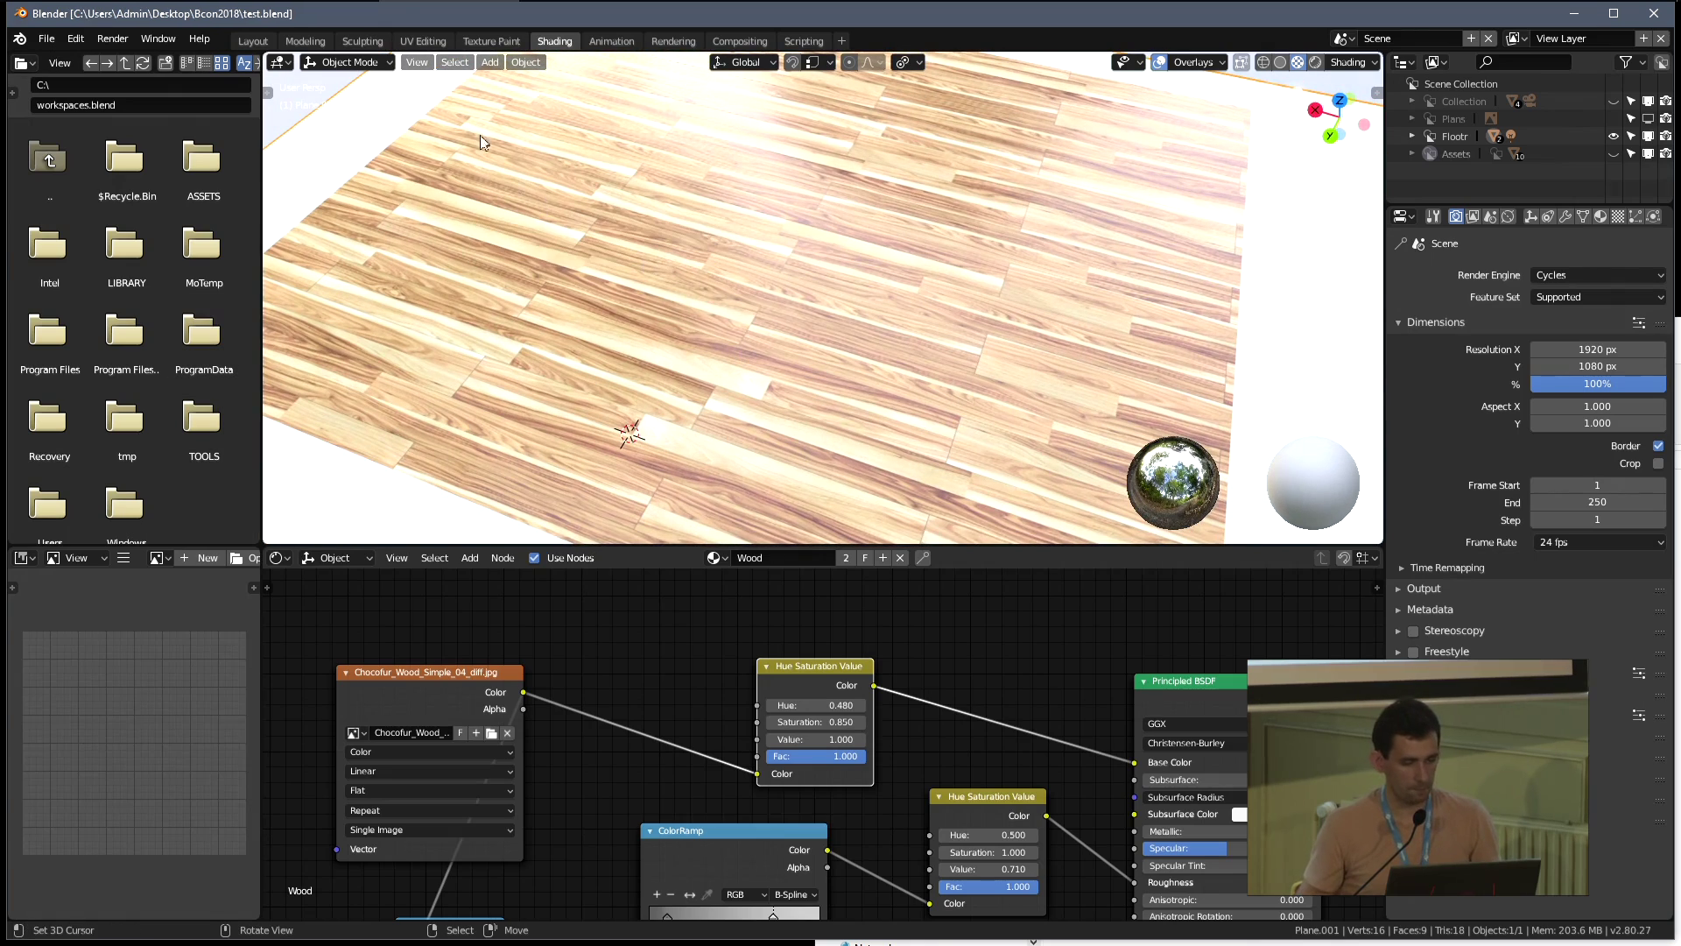
Scale up all UVs of the floor's inner face in the UV Editing workspace, leave Edit Mode and return to Shading
click(429, 40)
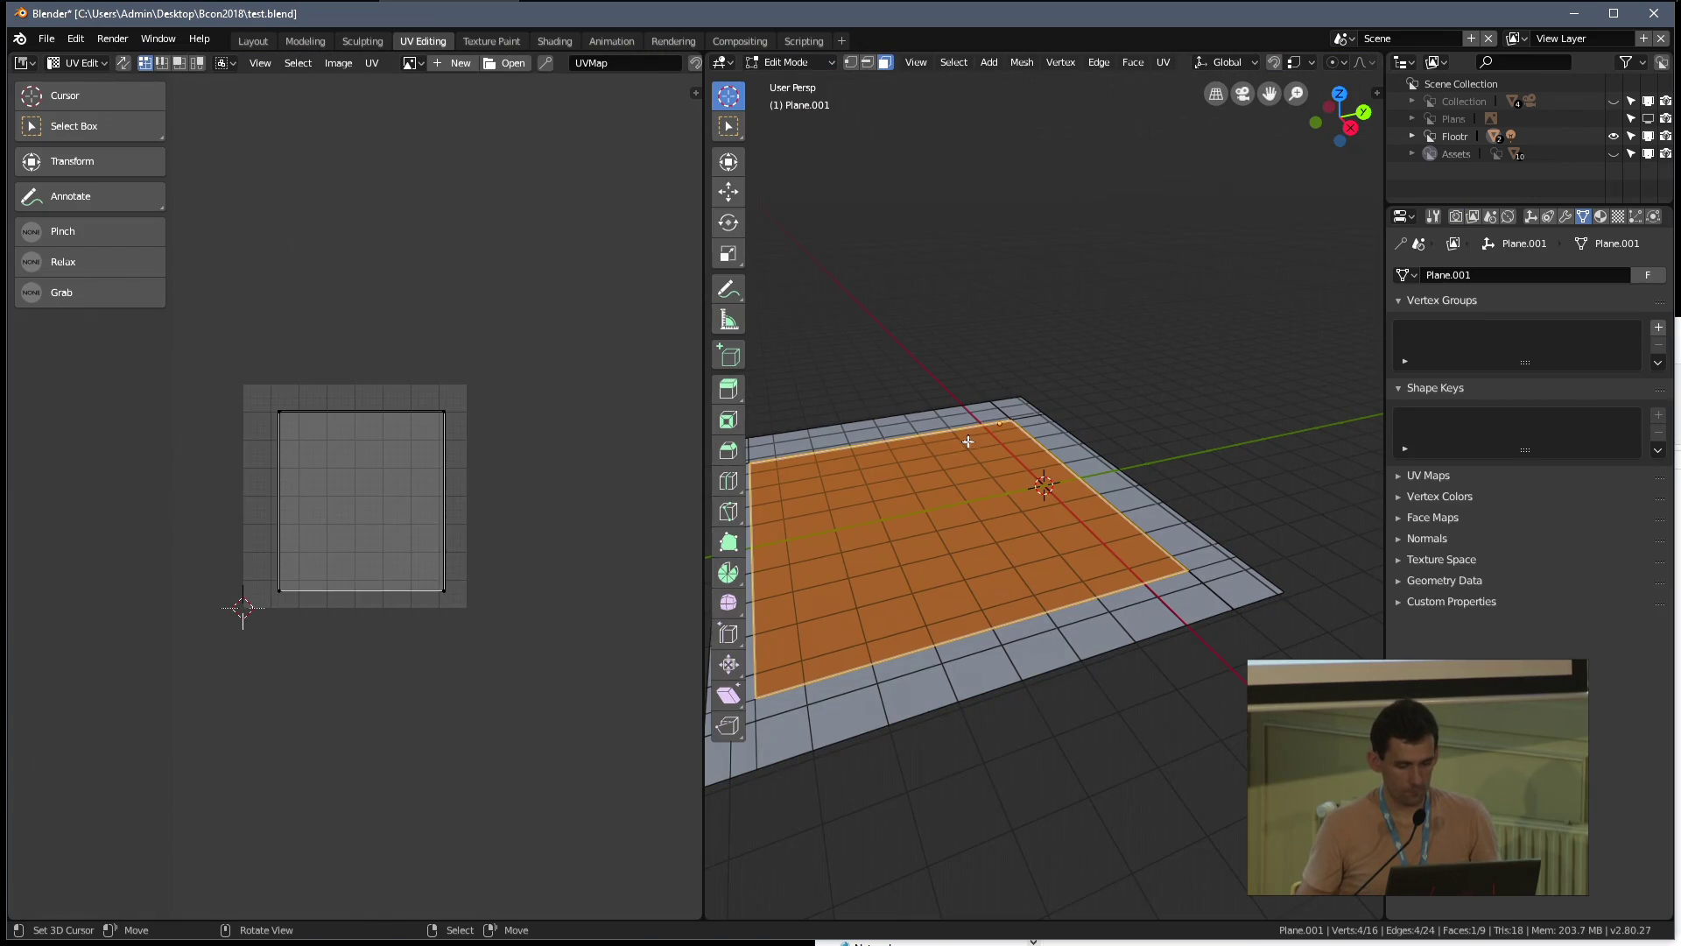
key(a)
key(s)
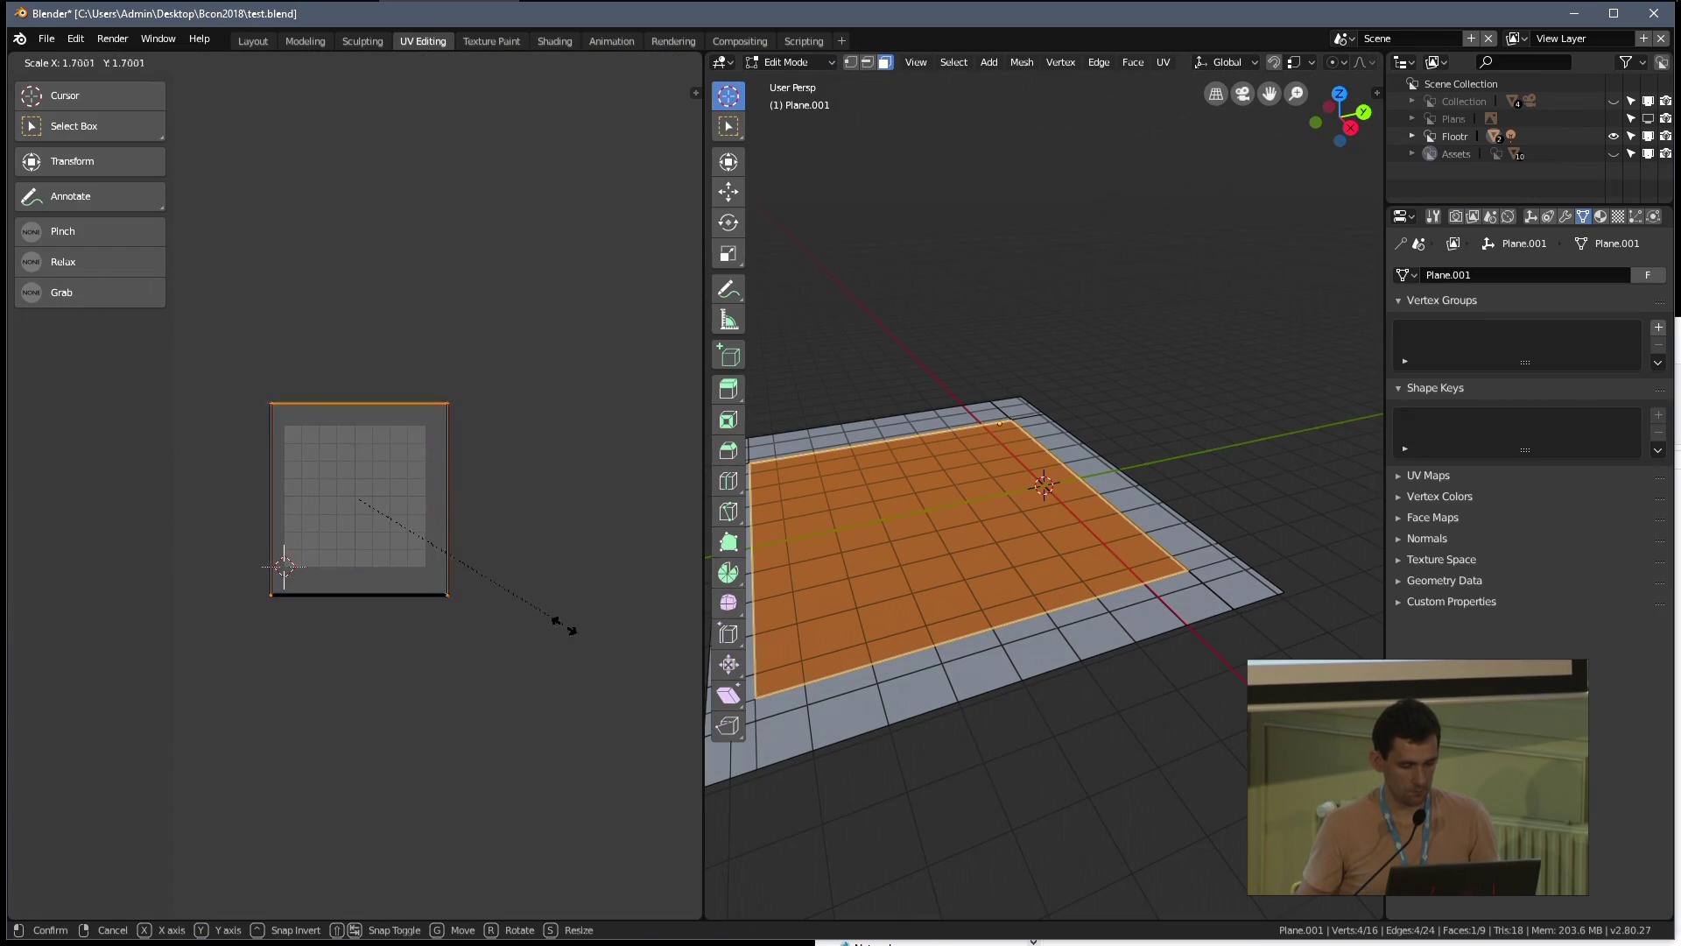
click(614, 685)
key(Tab)
middle_drag(1007, 469, 1056, 451)
click(551, 43)
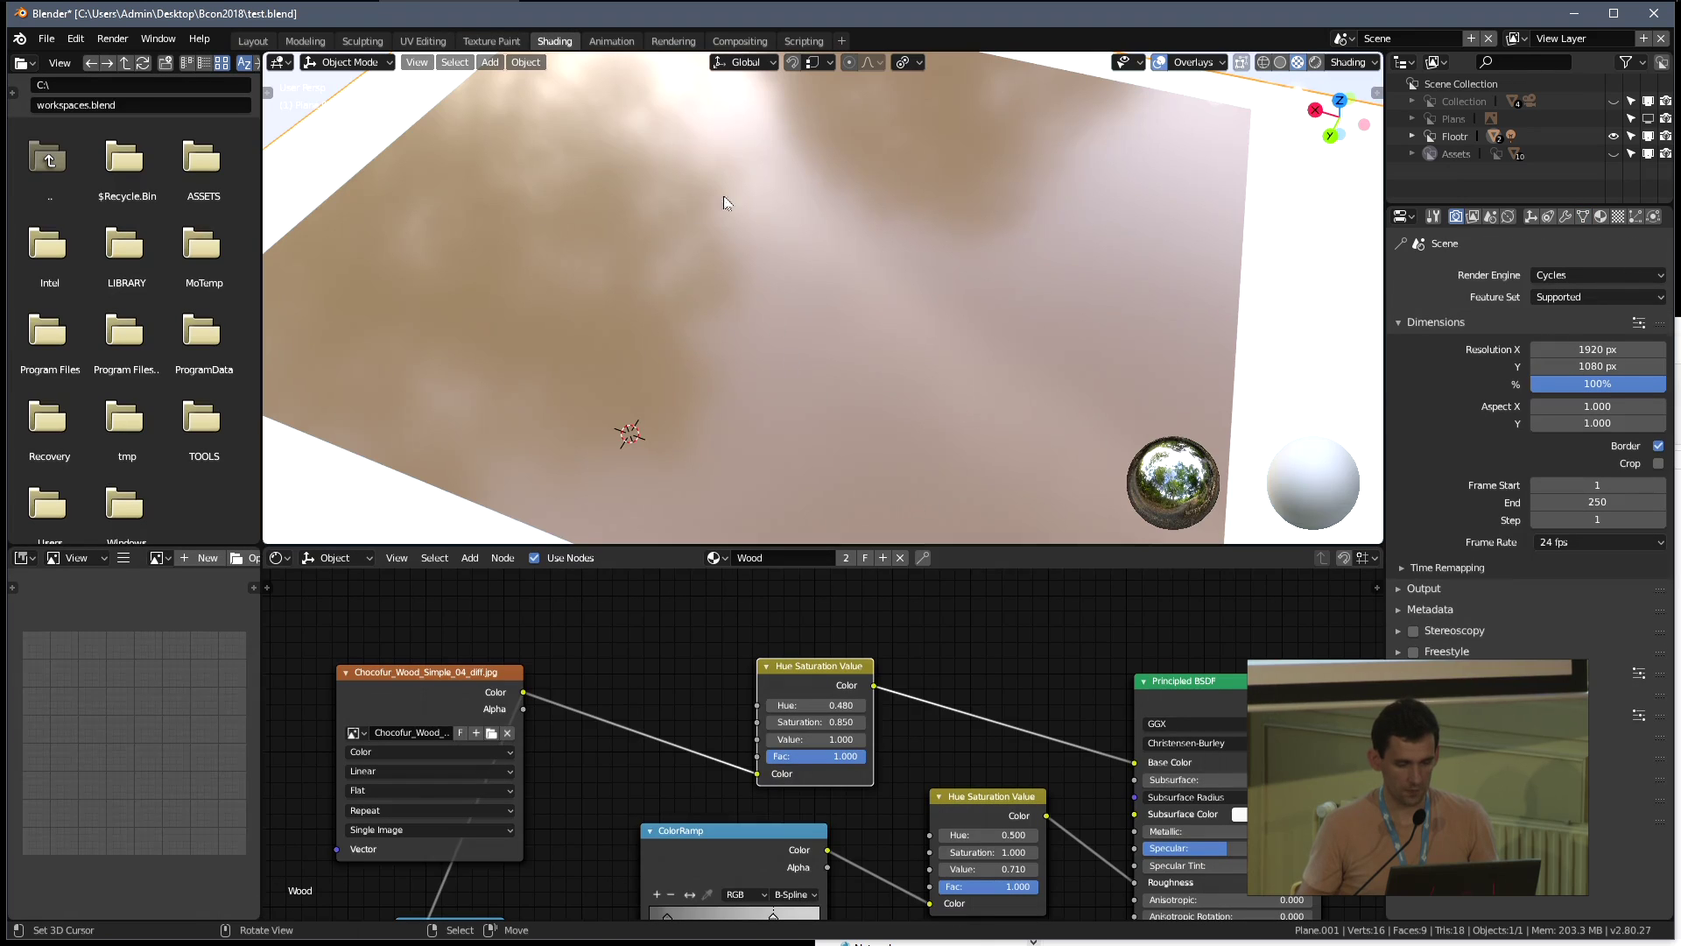
Shift the wood texture node farther from the Hue Saturation Value node and check the plank scale on the floor
scroll(758, 319, down, 5)
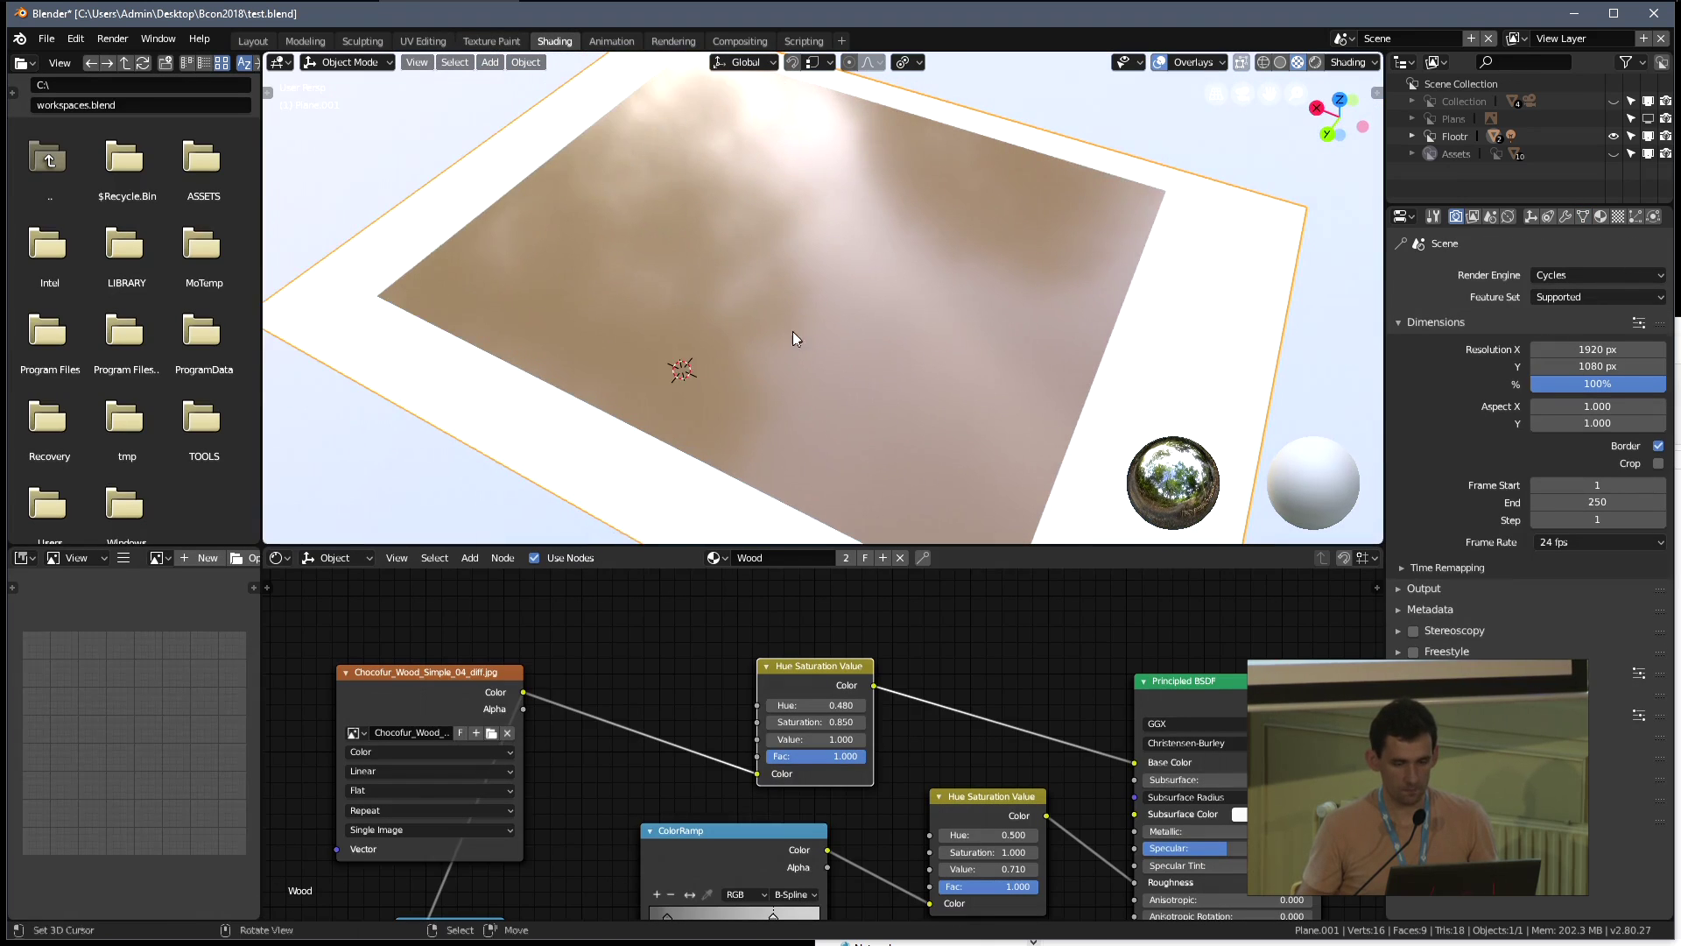
middle_drag(791, 331, 902, 355)
drag(415, 684, 322, 660)
ctrl+drag(913, 669, 1134, 762)
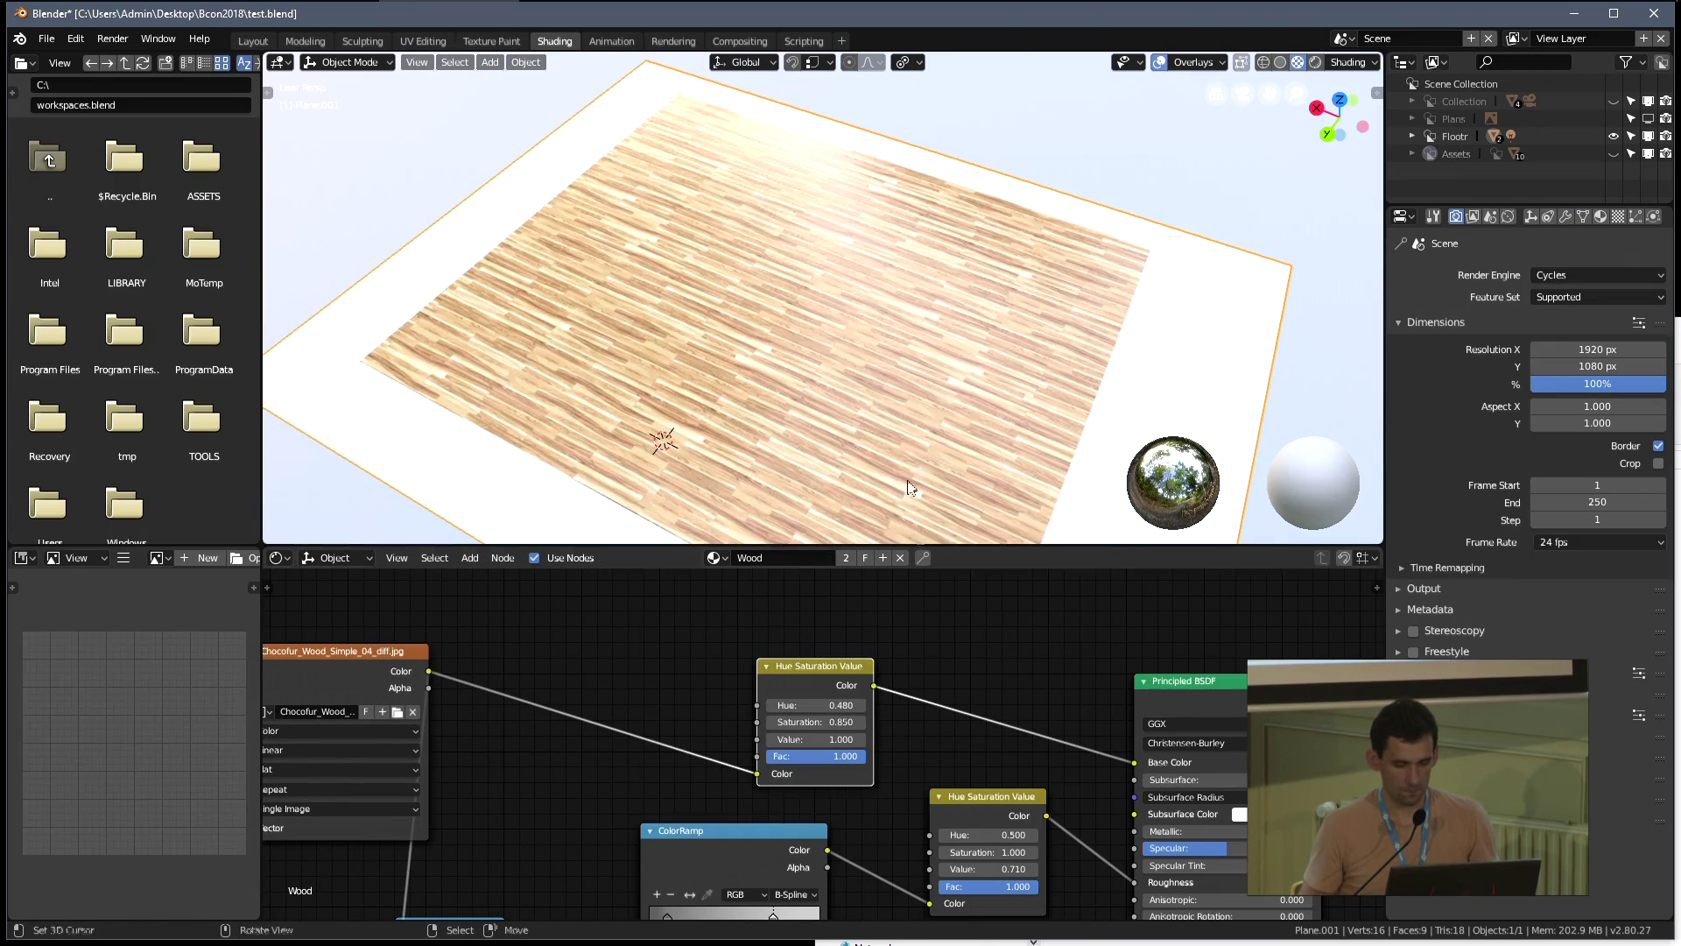
Switch the viewport to Solid shading, return to the Layout workspace, unhide all collections and look through the camera
scroll(875, 376, up, 4)
key(z)
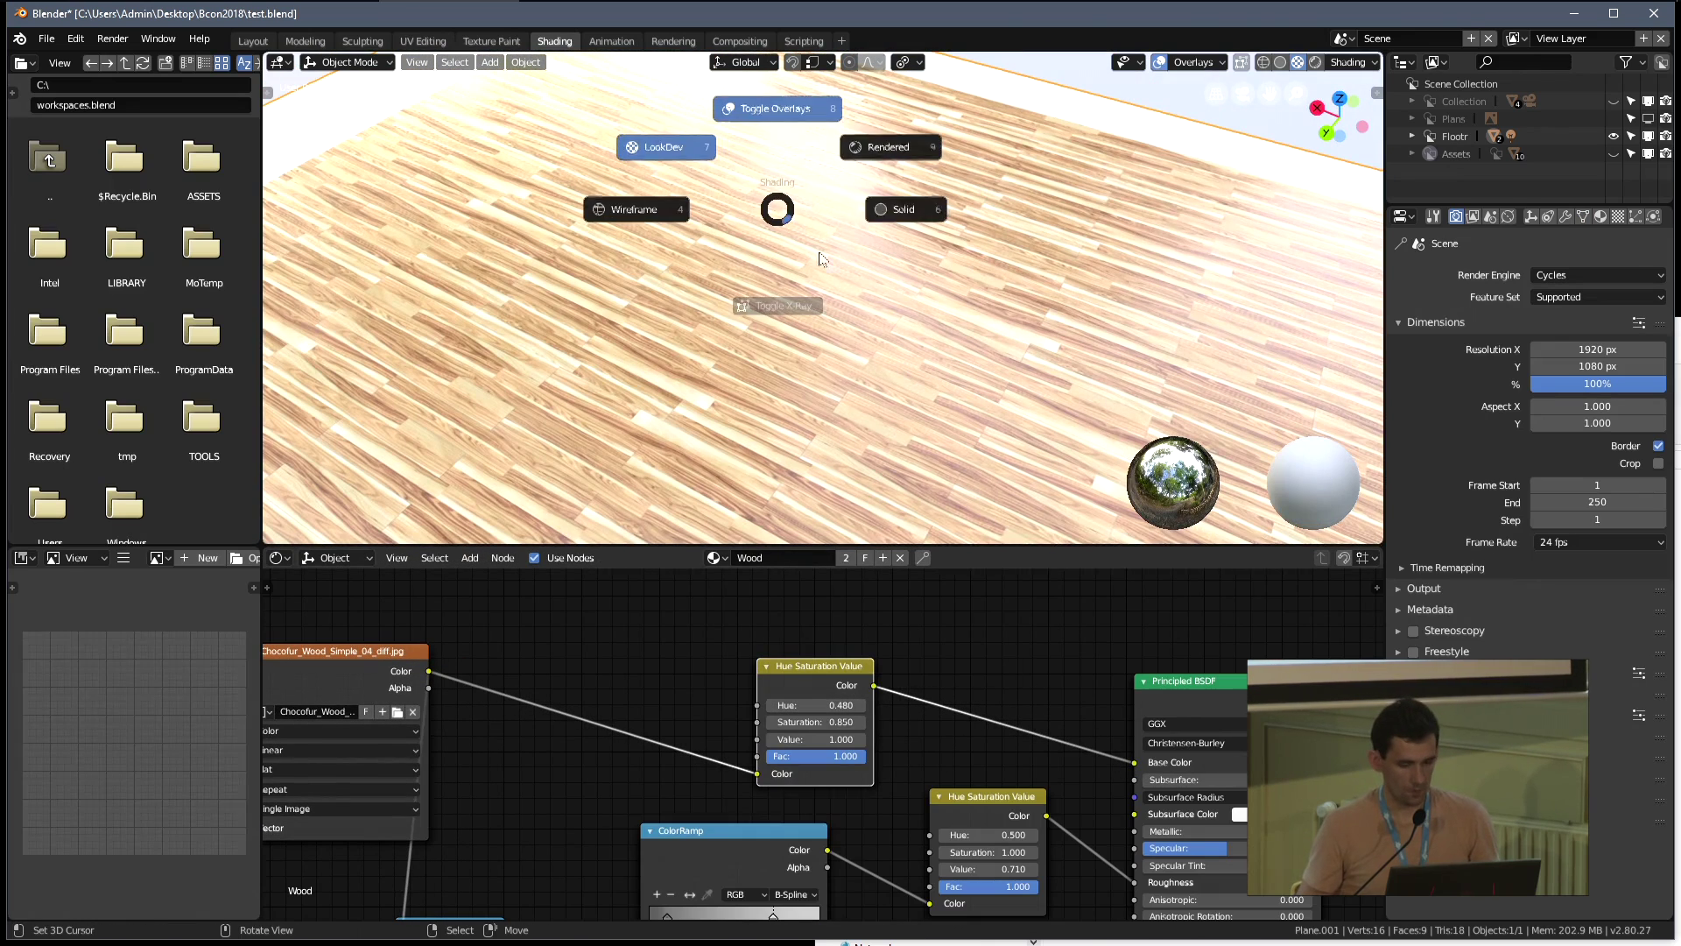
click(902, 212)
click(254, 41)
scroll(753, 323, down, 3)
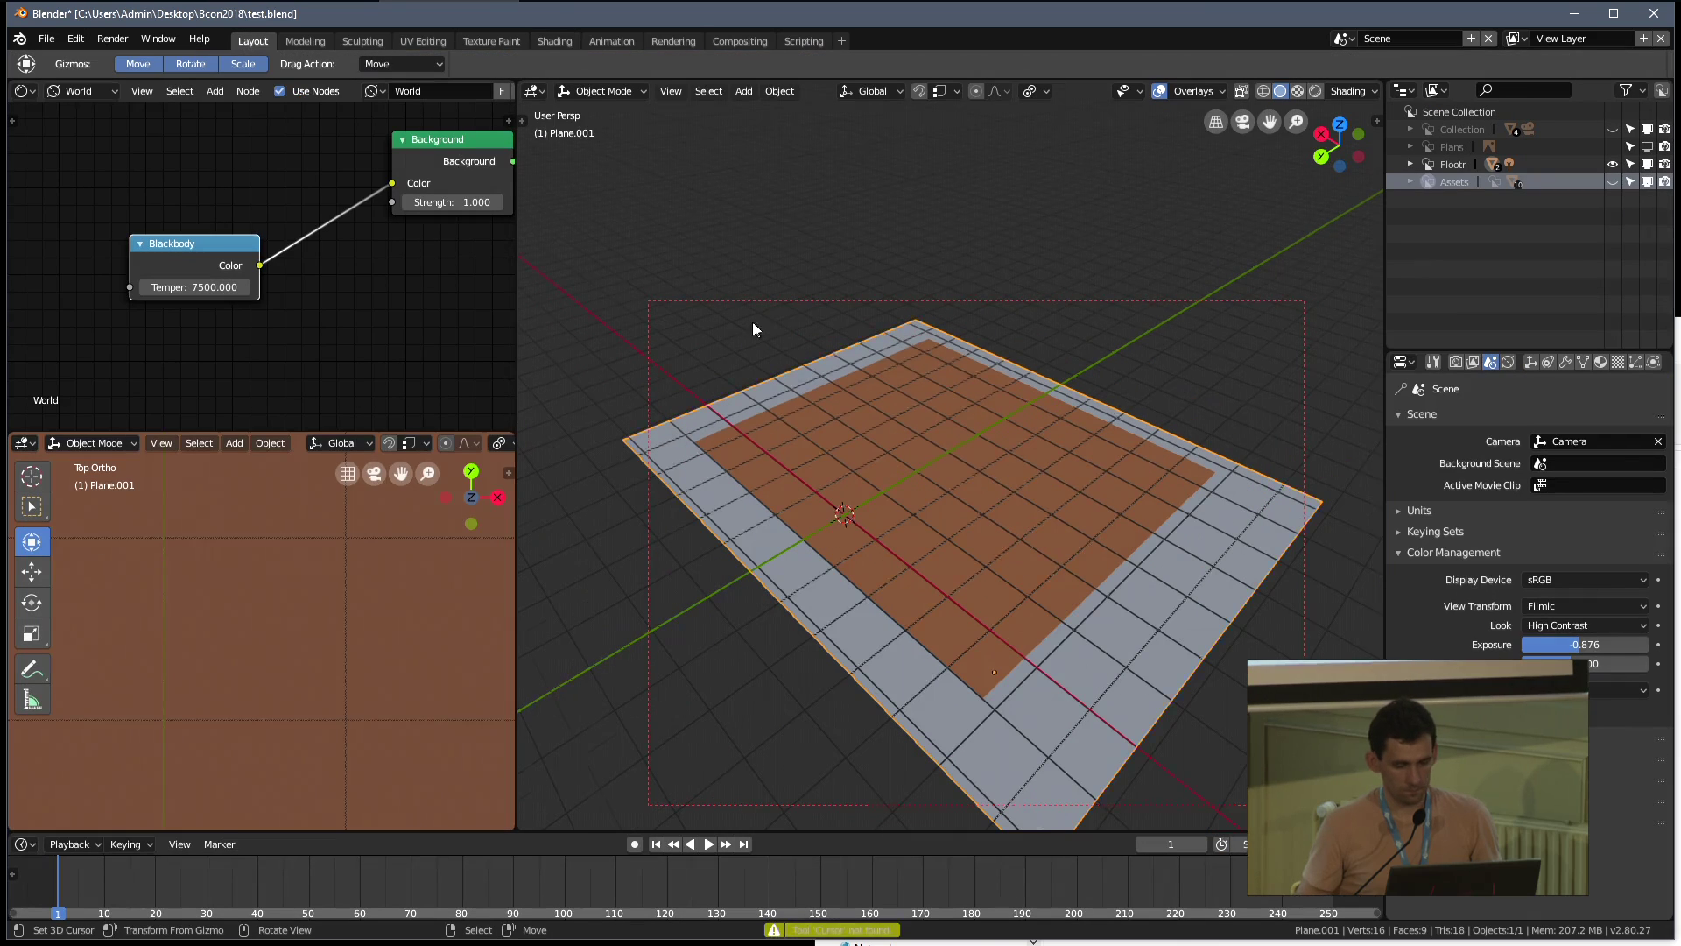
key(alt+h)
key(KP_0)
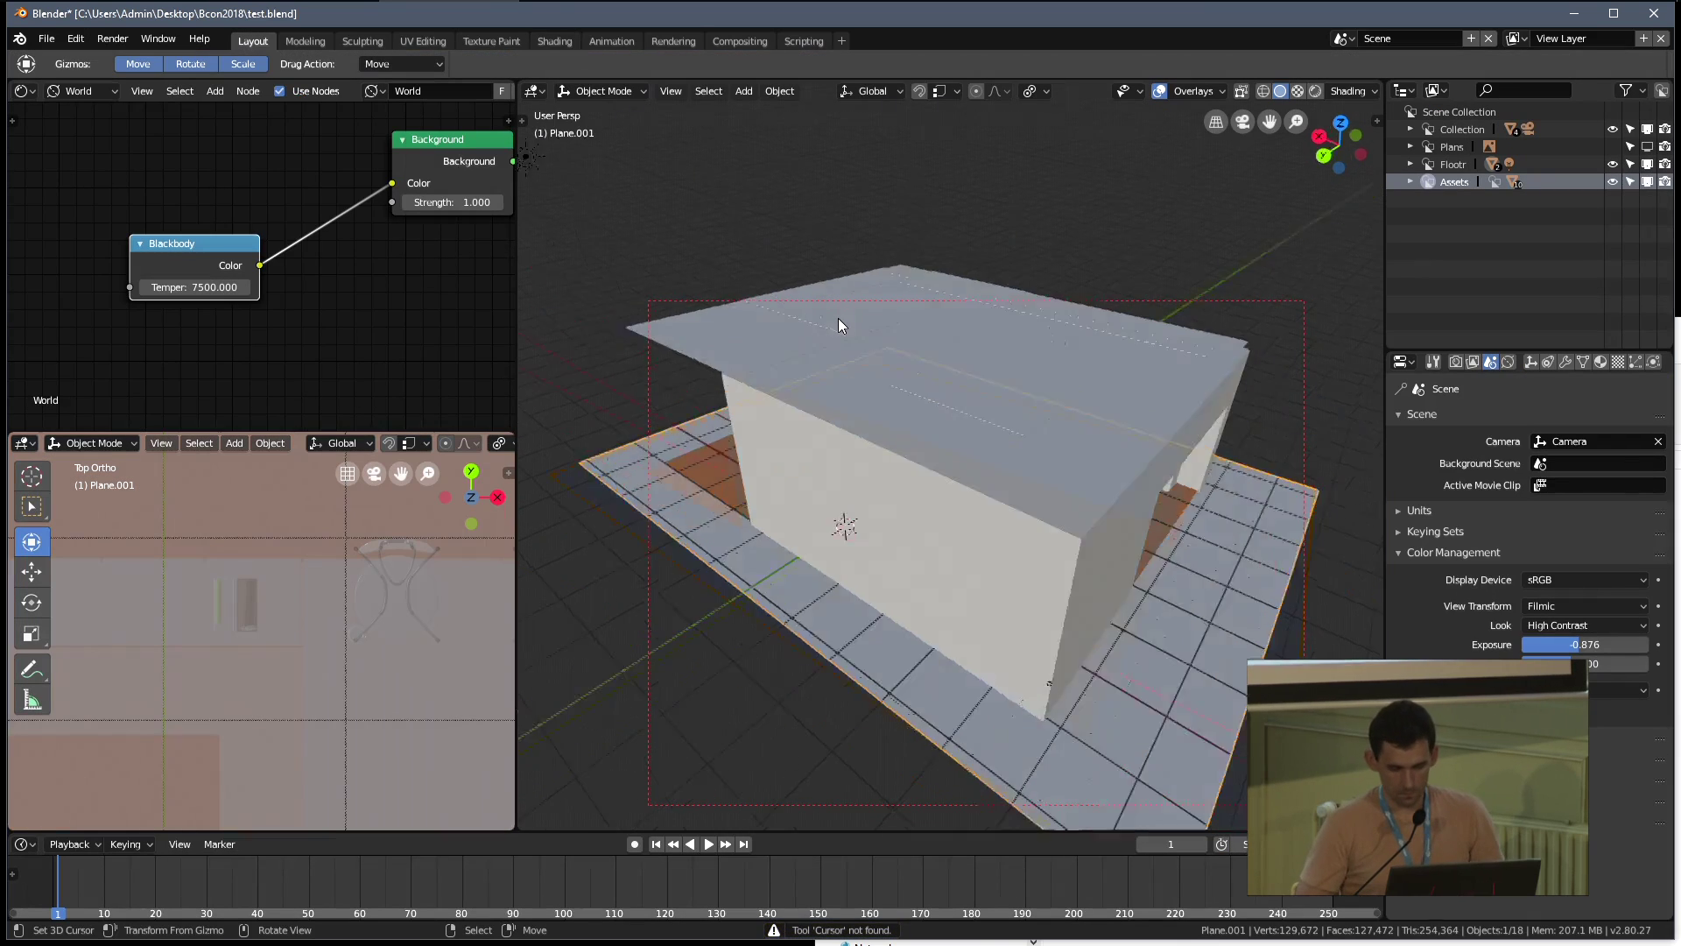
Save the file, deselect everything and preview the interior's camera view in Rendered shading
scroll(838, 318, up, 2)
key(ctrl+s)
click(937, 351)
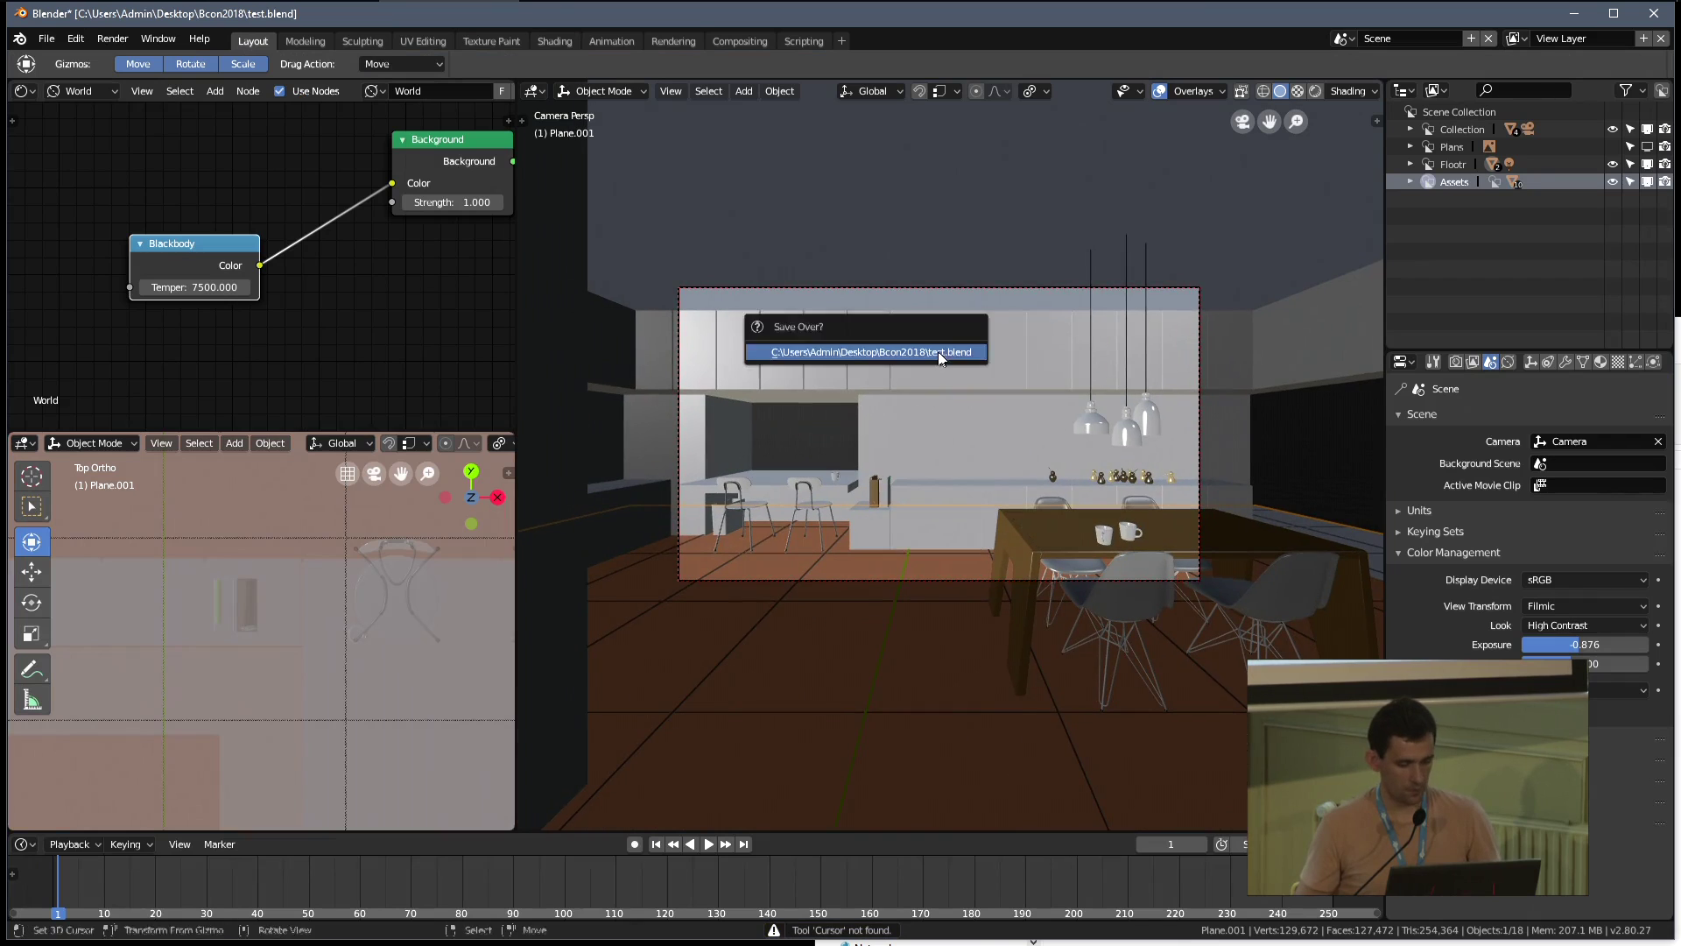
key(alt+a)
key(shift+z)
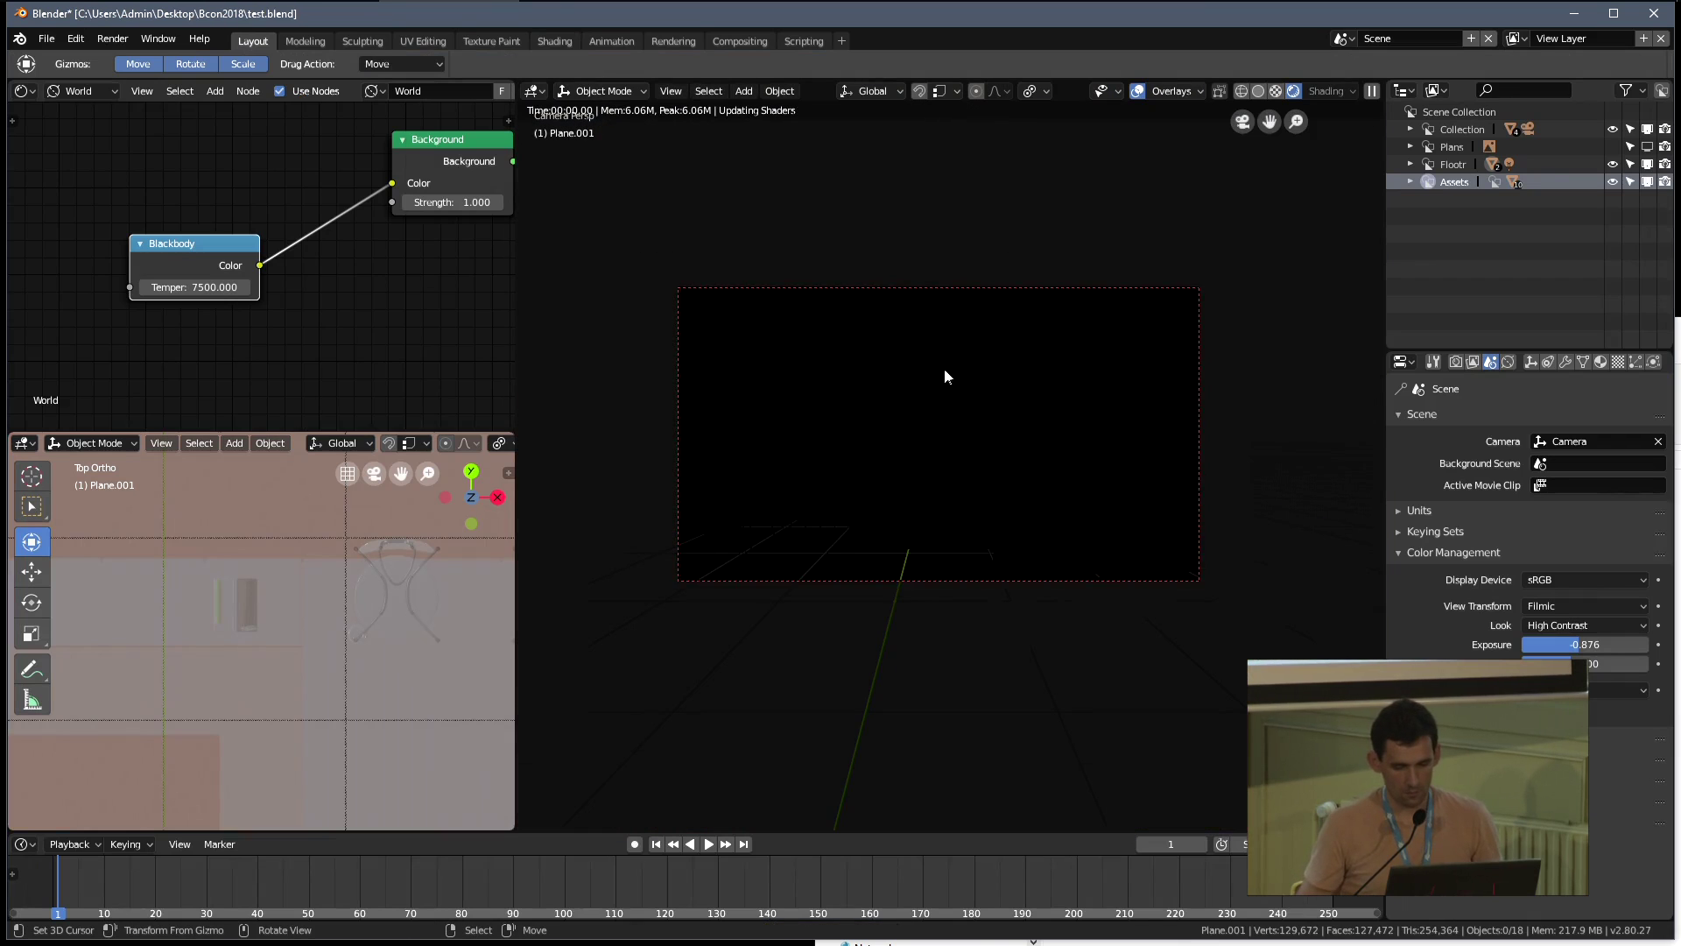
scroll(944, 370, up, 1)
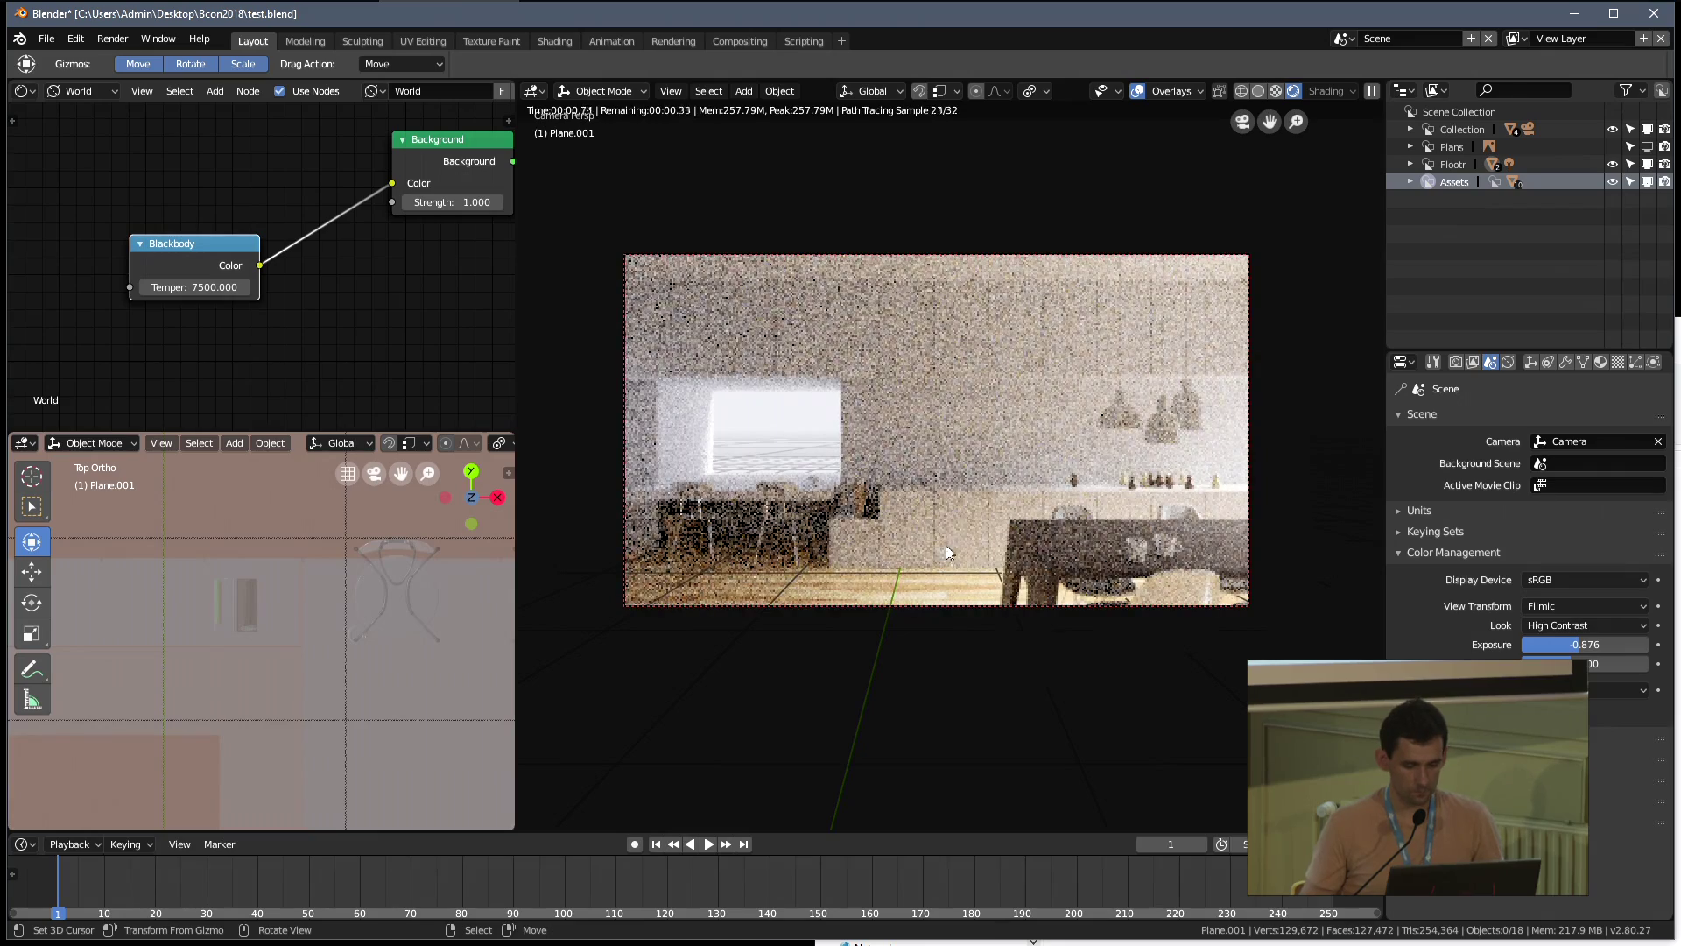
Replace the World node editor with a UV/Image Editor and put the floor into Edit Mode
click(23, 91)
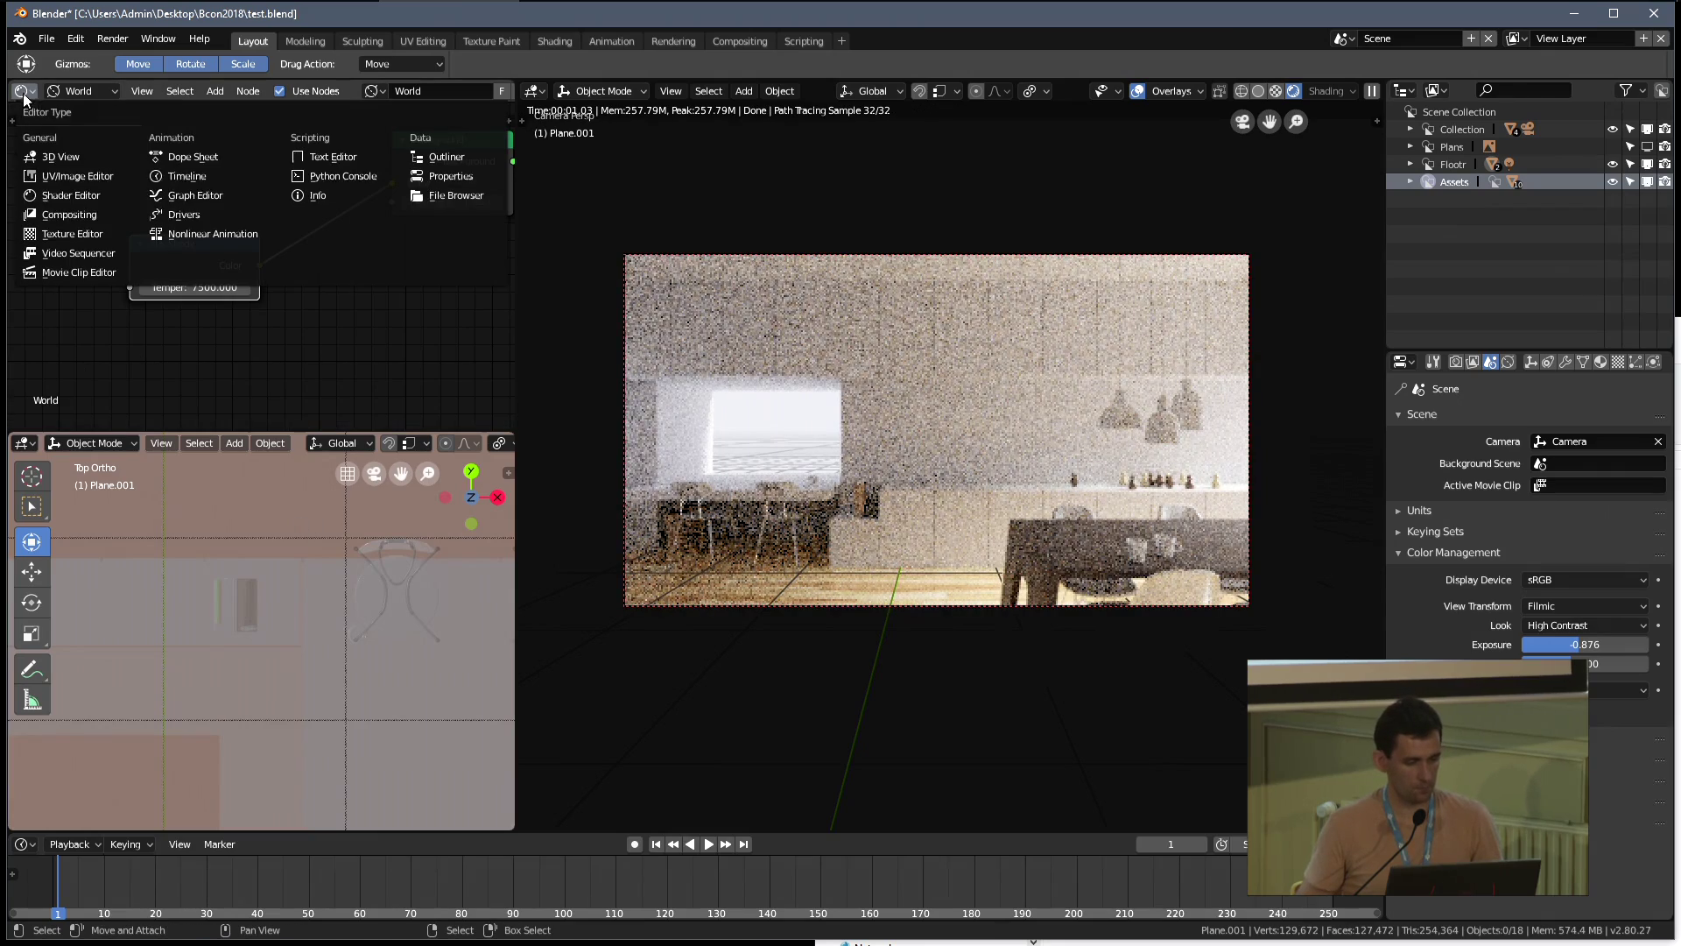
click(76, 175)
middle_drag(257, 632, 370, 696)
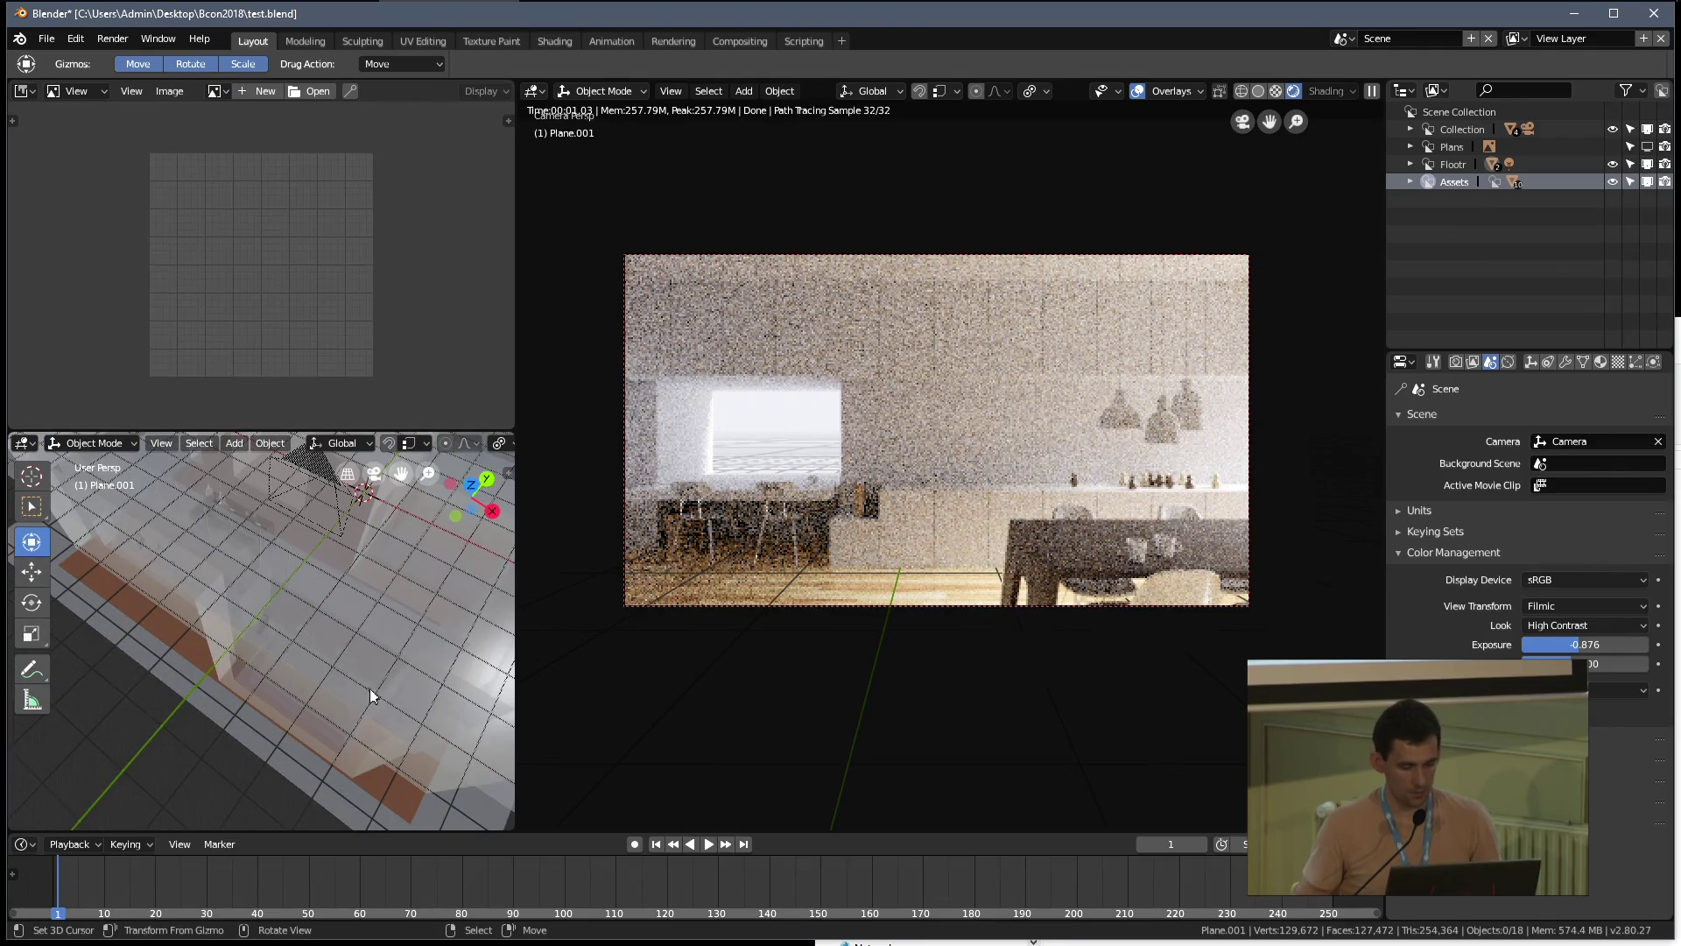
click(162, 630)
key(Tab)
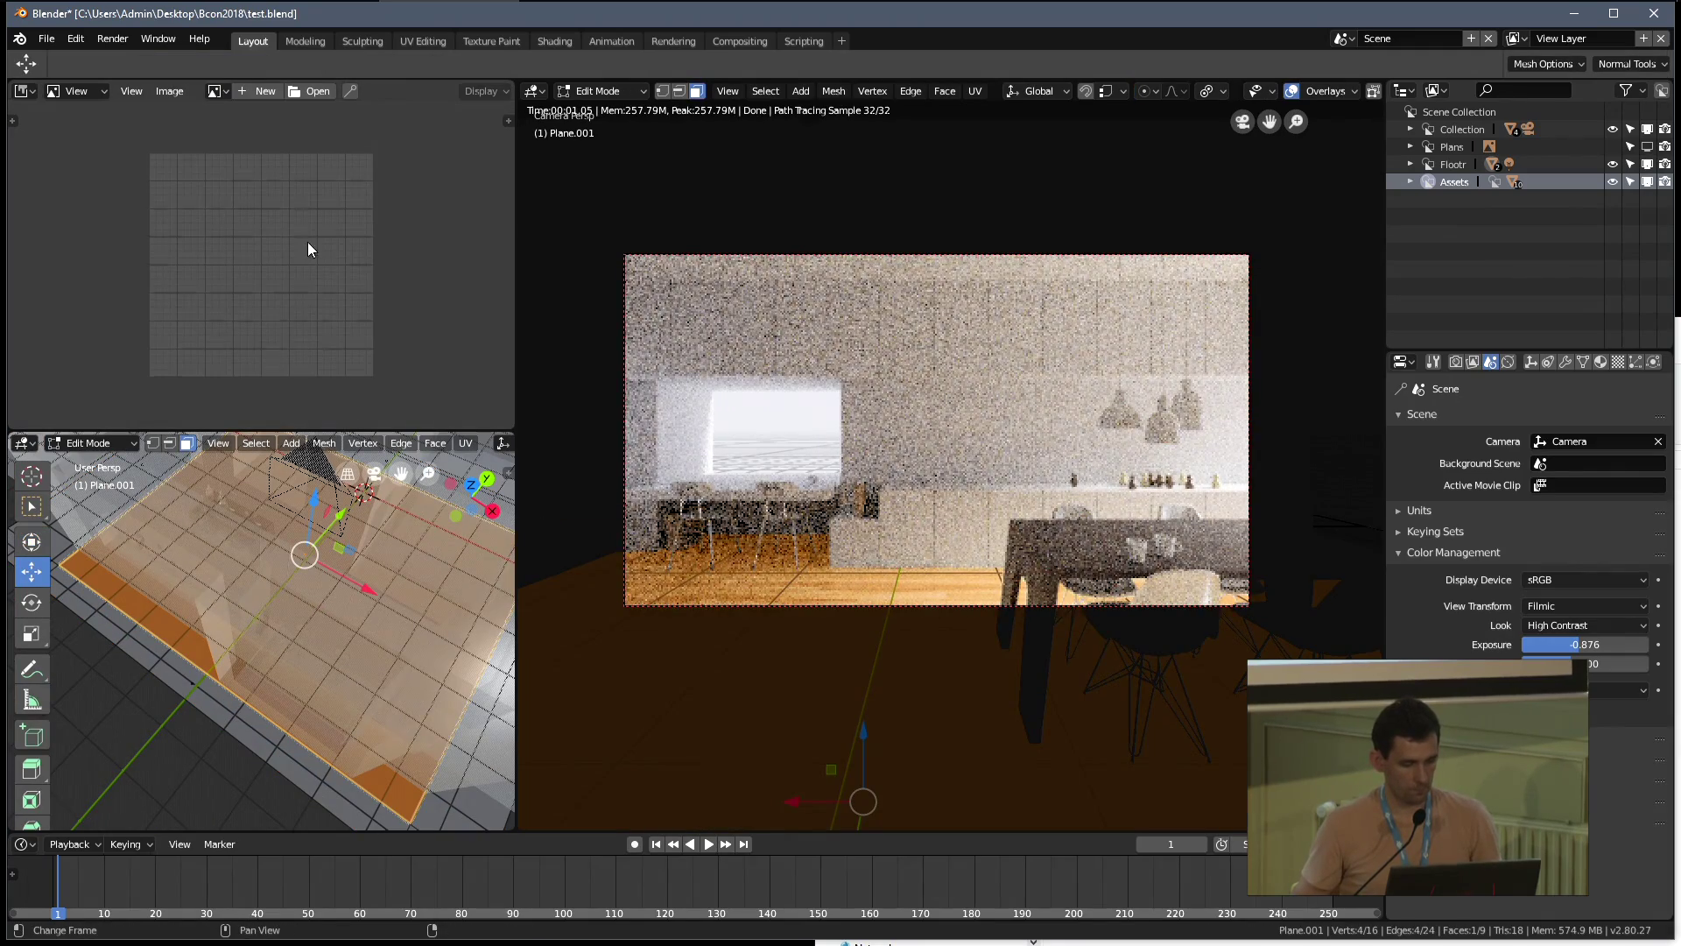
Switch the image editor to UV Edit, rotate the floor face's UVs by 90°, leave Edit Mode and save
scroll(308, 250, down, 5)
click(75, 95)
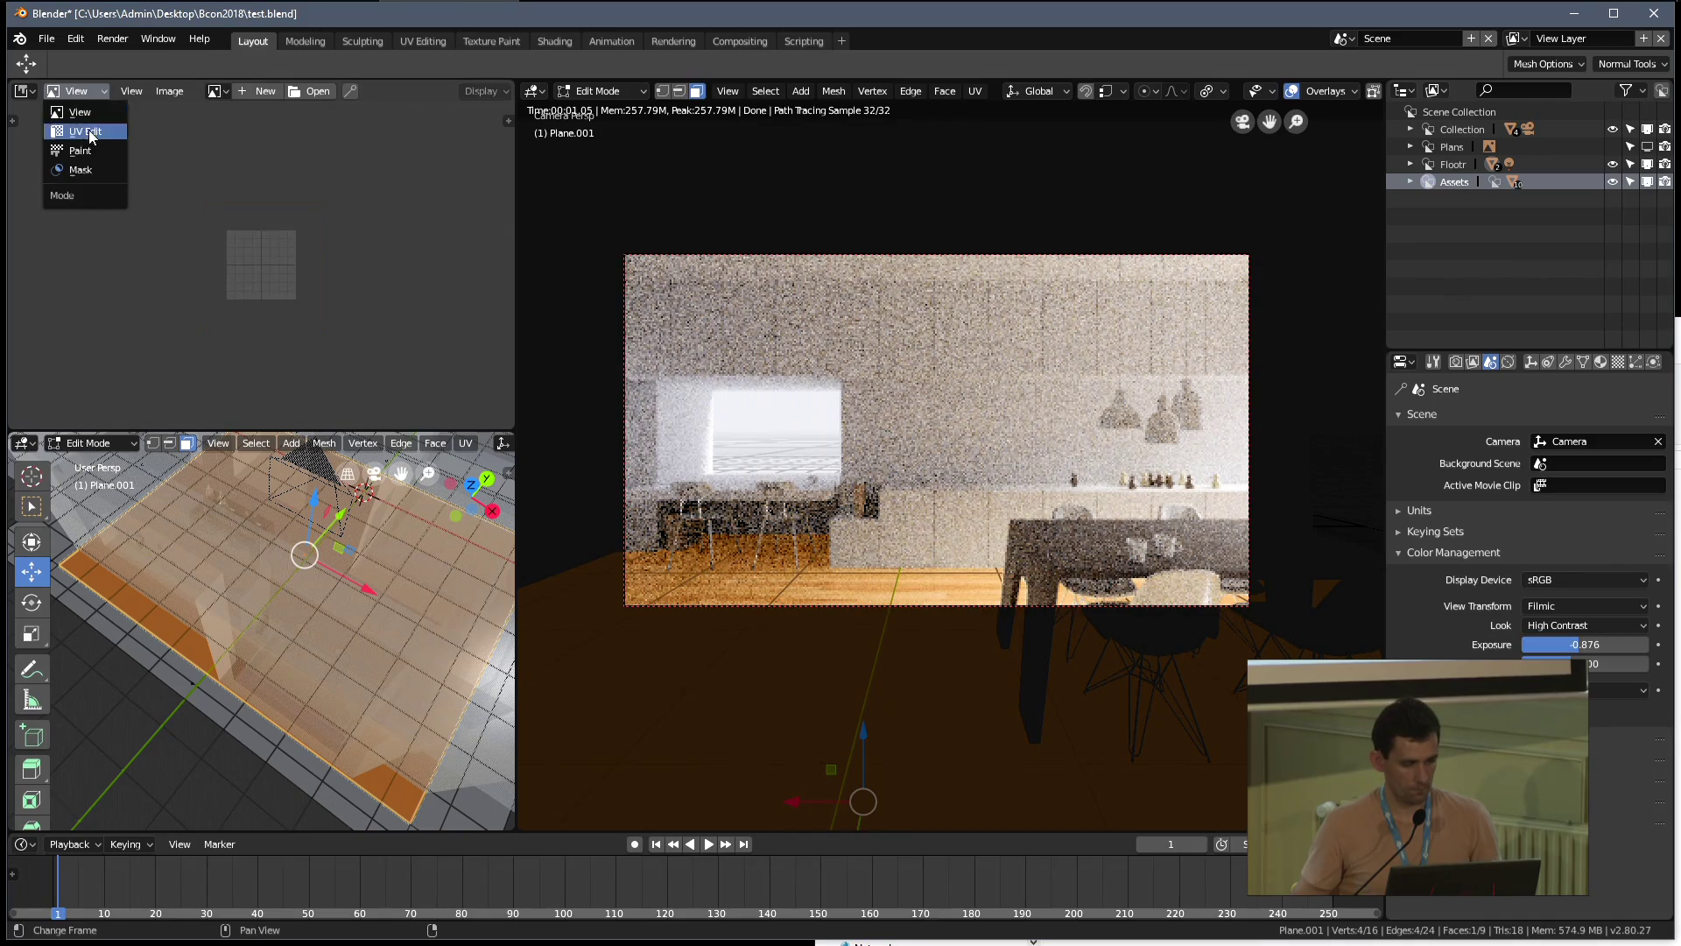
click(87, 131)
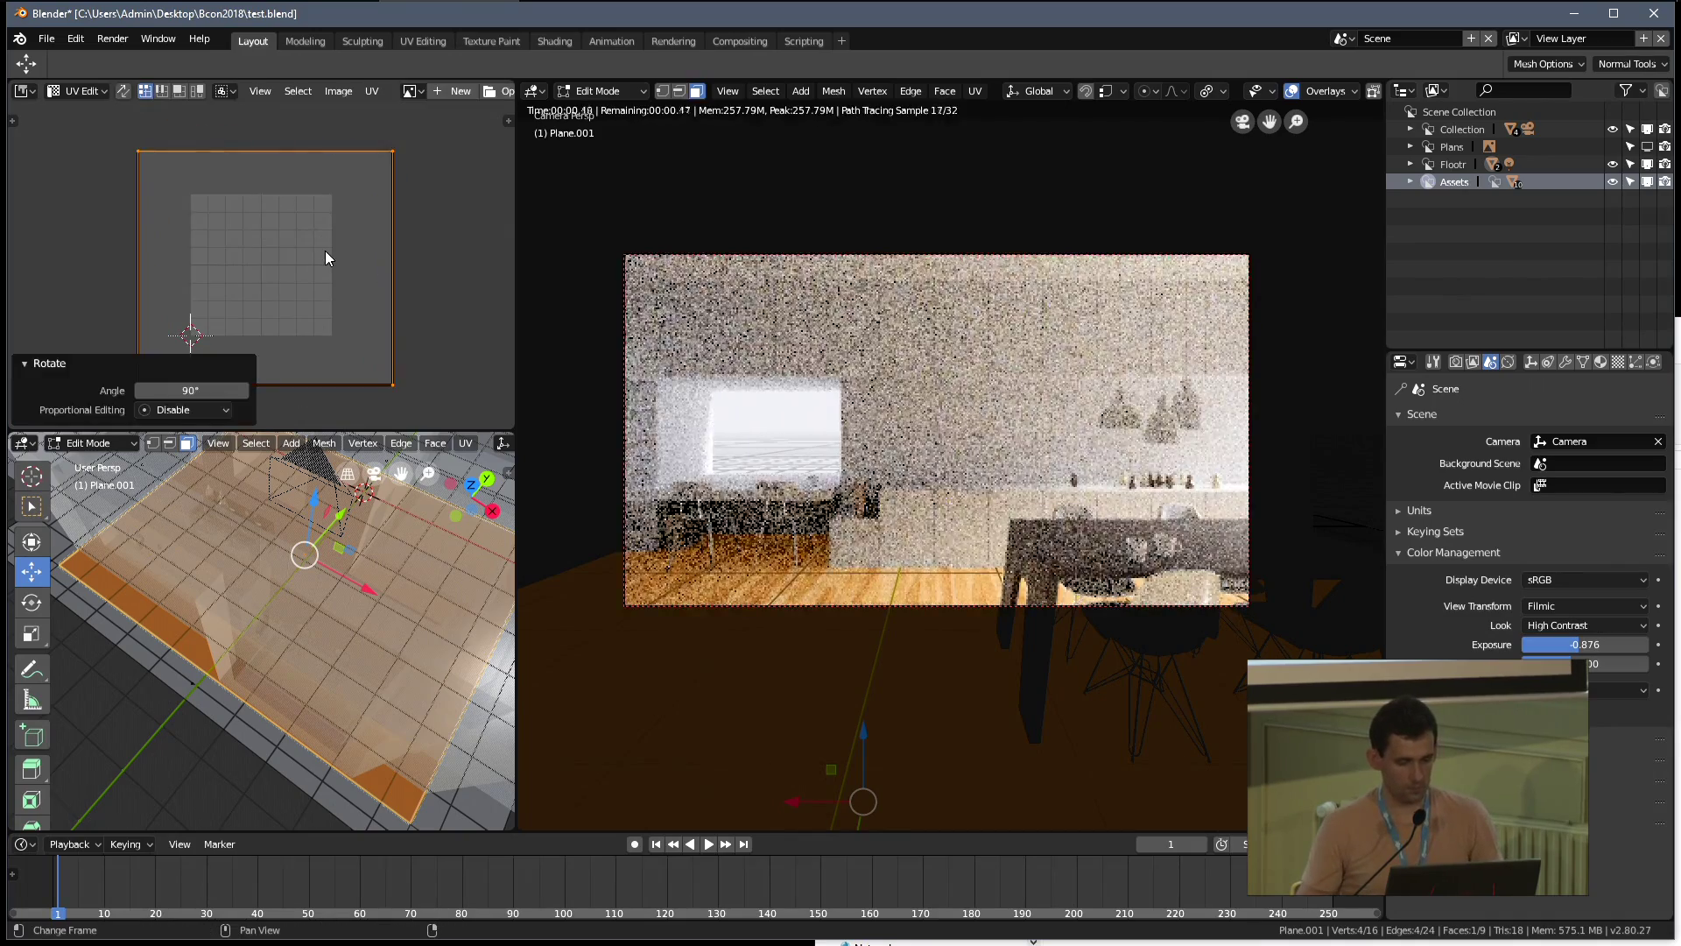
key(Tab)
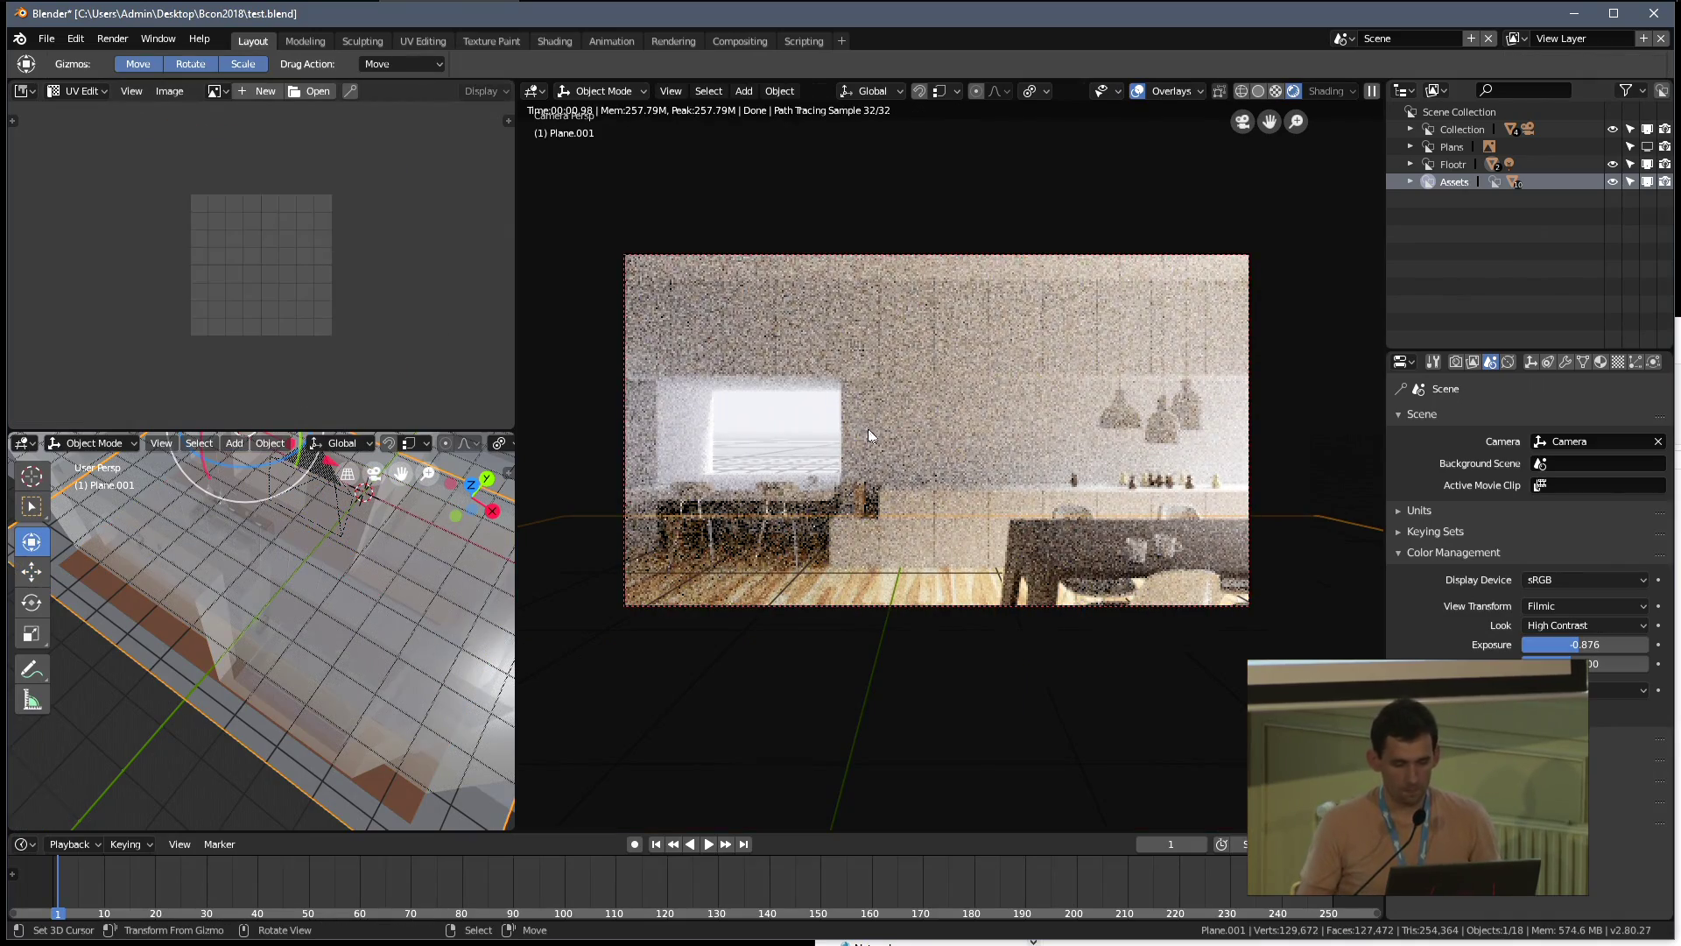
scroll(869, 428, up, 1)
key(ctrl+s)
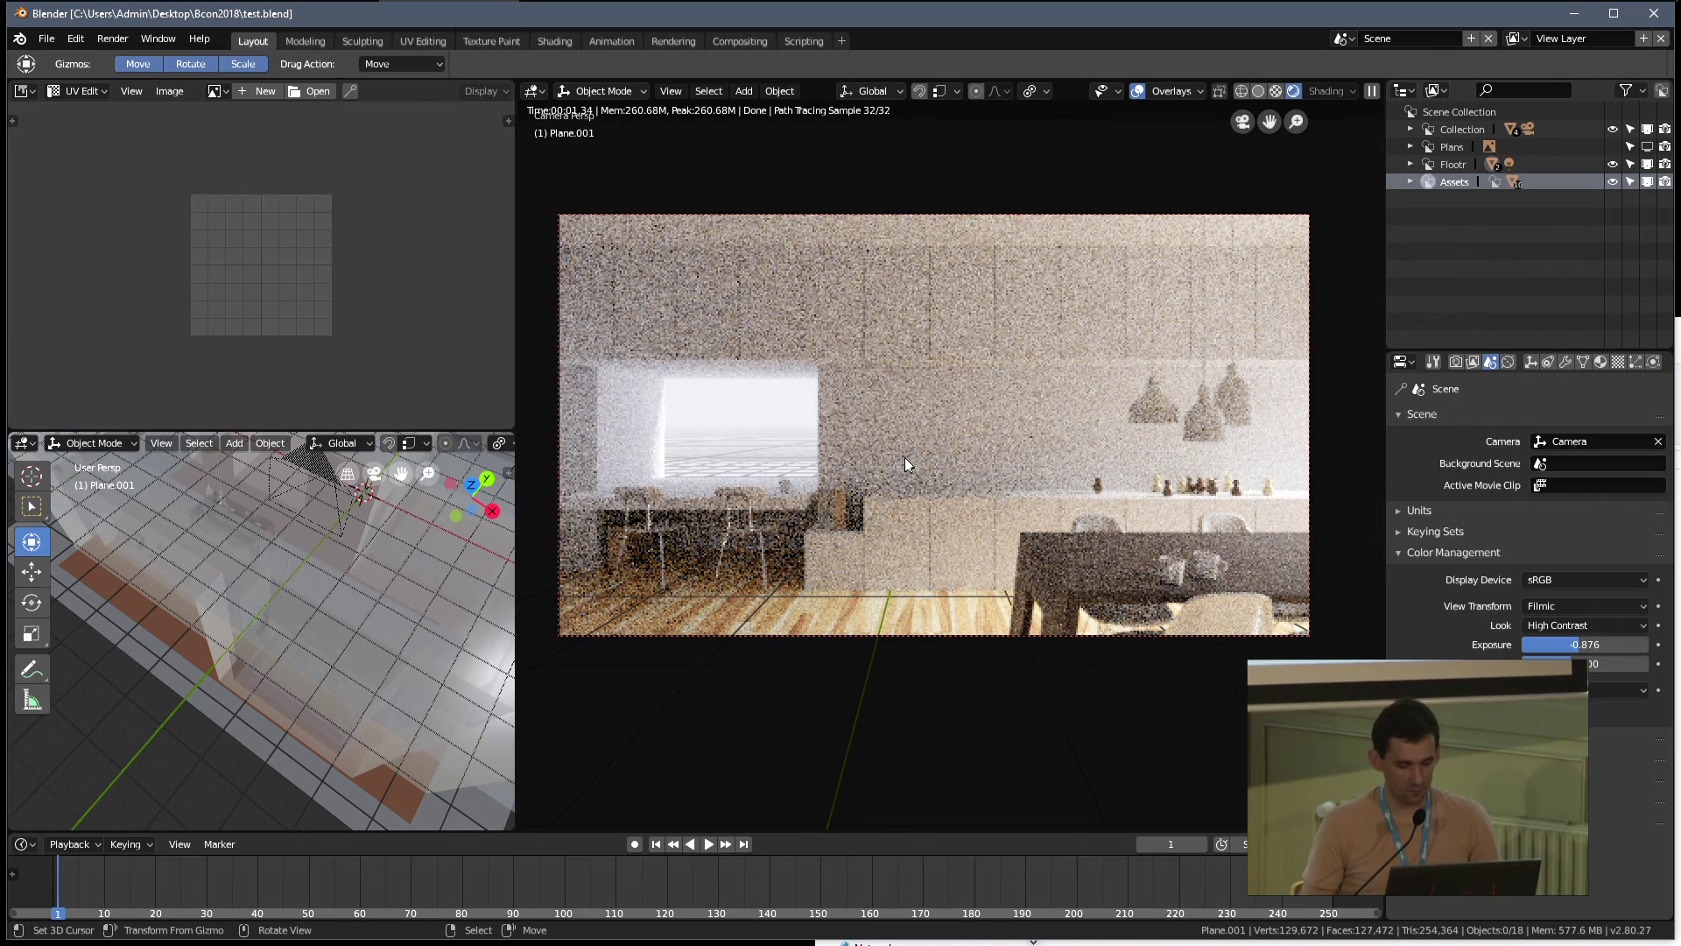
Return the camera view to Solid shading and open C:\LIBRARY\Details in File Explorer
key(z)
click(996, 458)
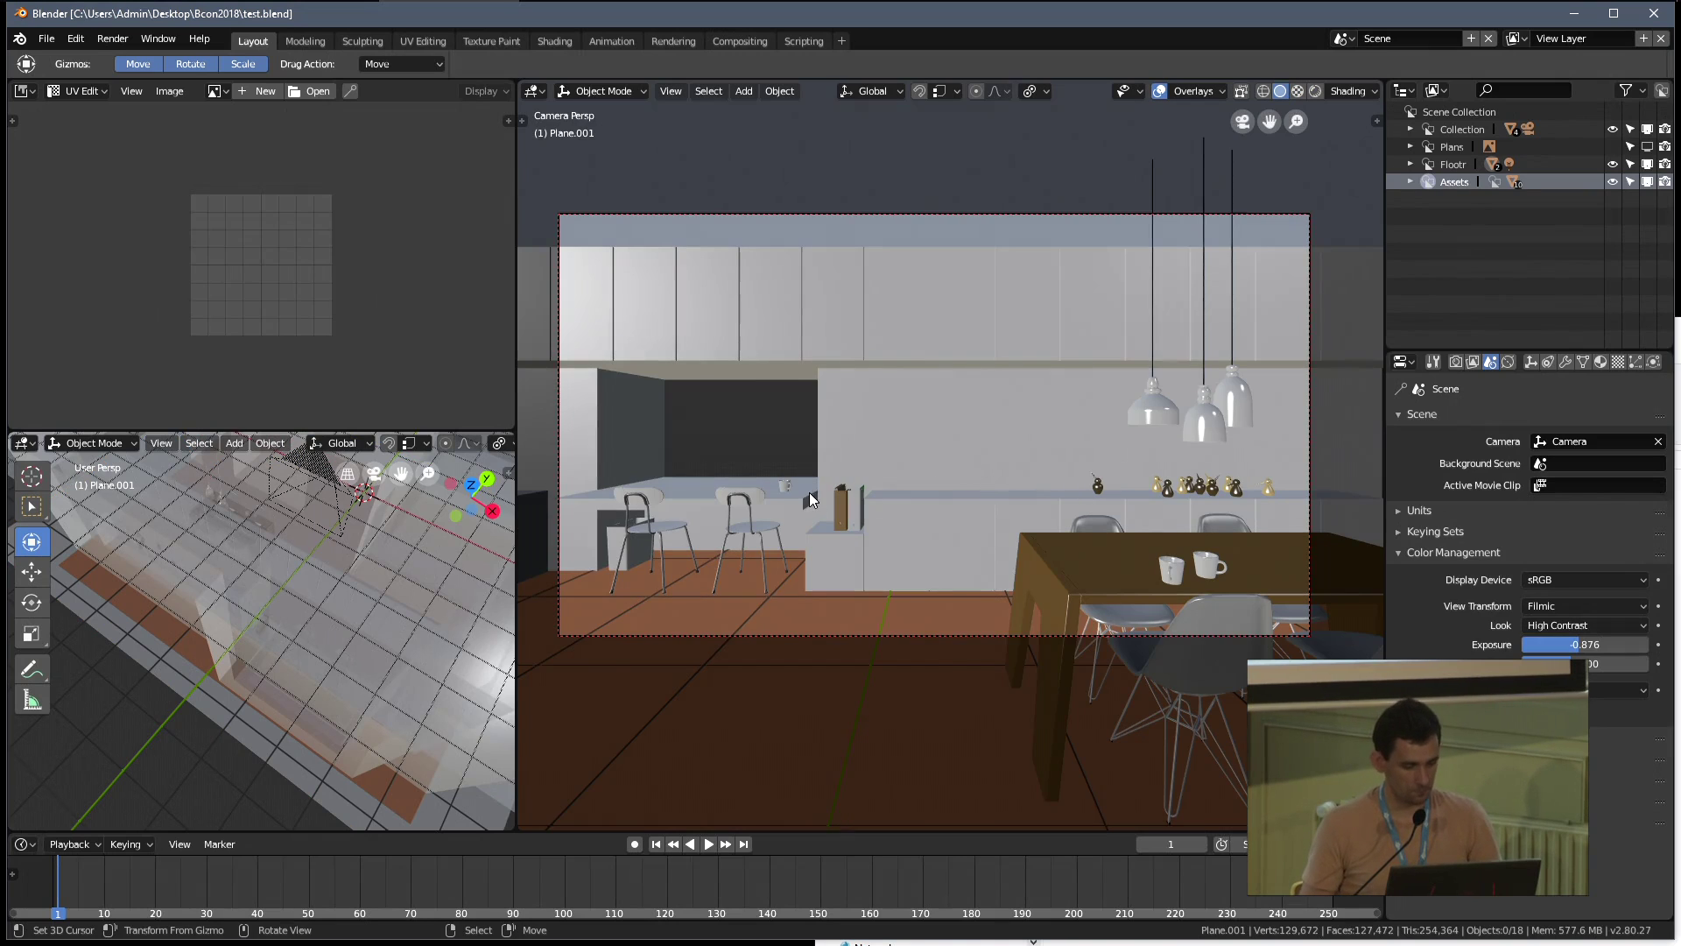
key(super+e)
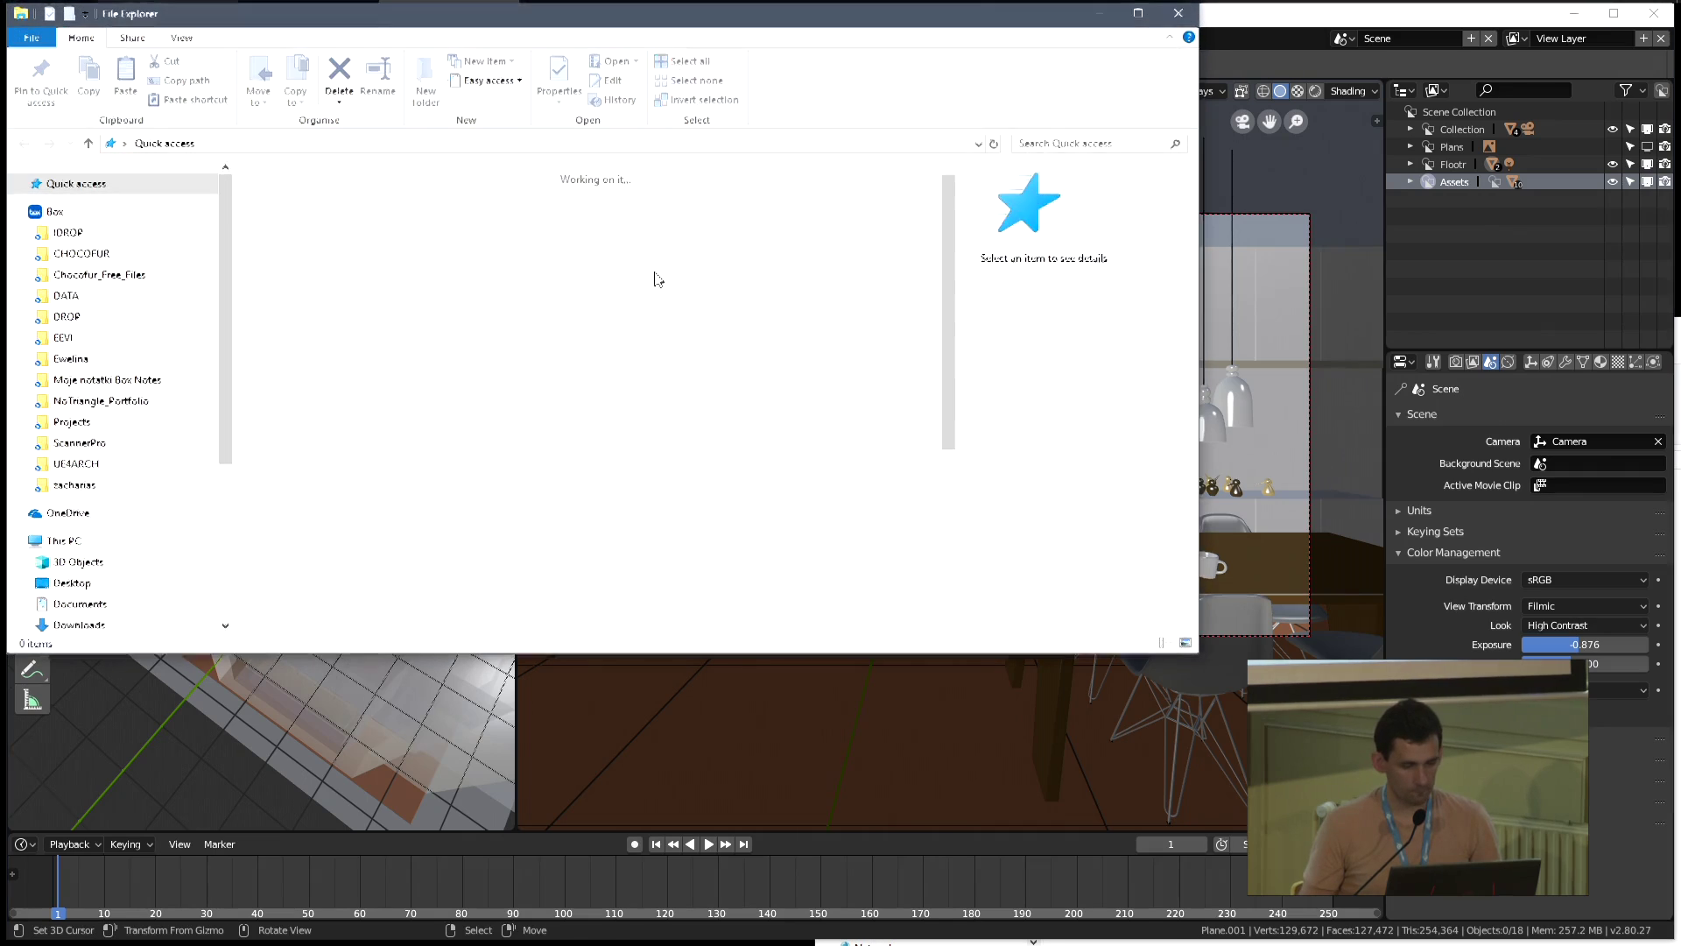
drag(431, 18, 633, 99)
scroll(325, 569, down, 1)
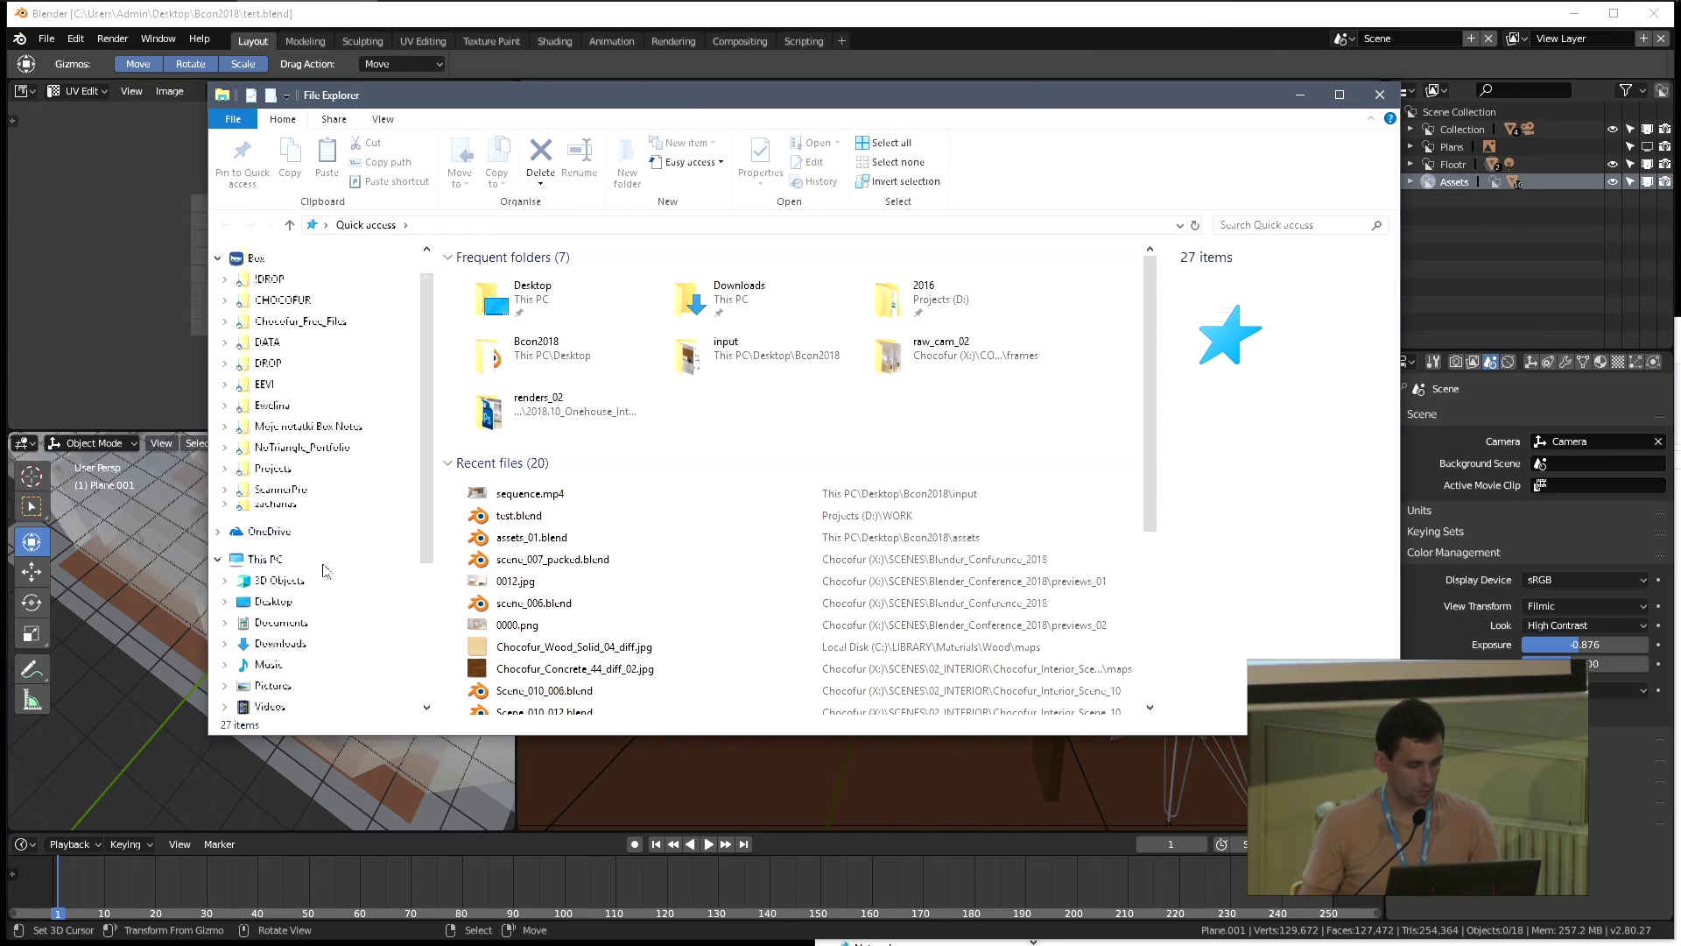
scroll(324, 570, down, 3)
click(286, 581)
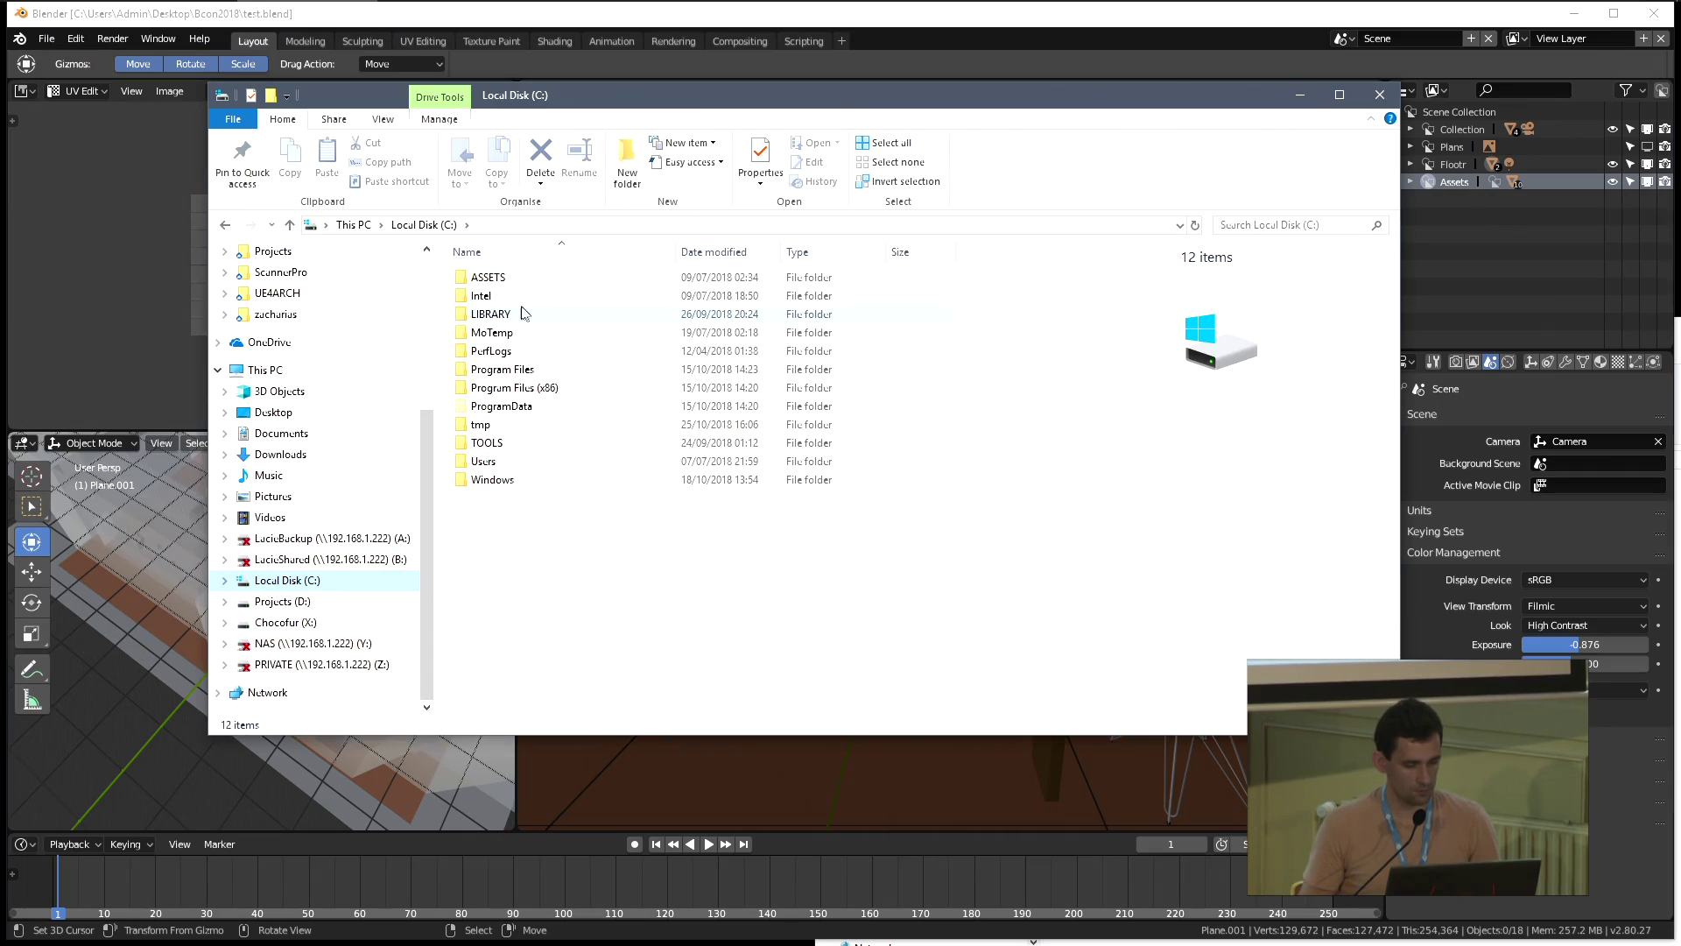
double_click(490, 314)
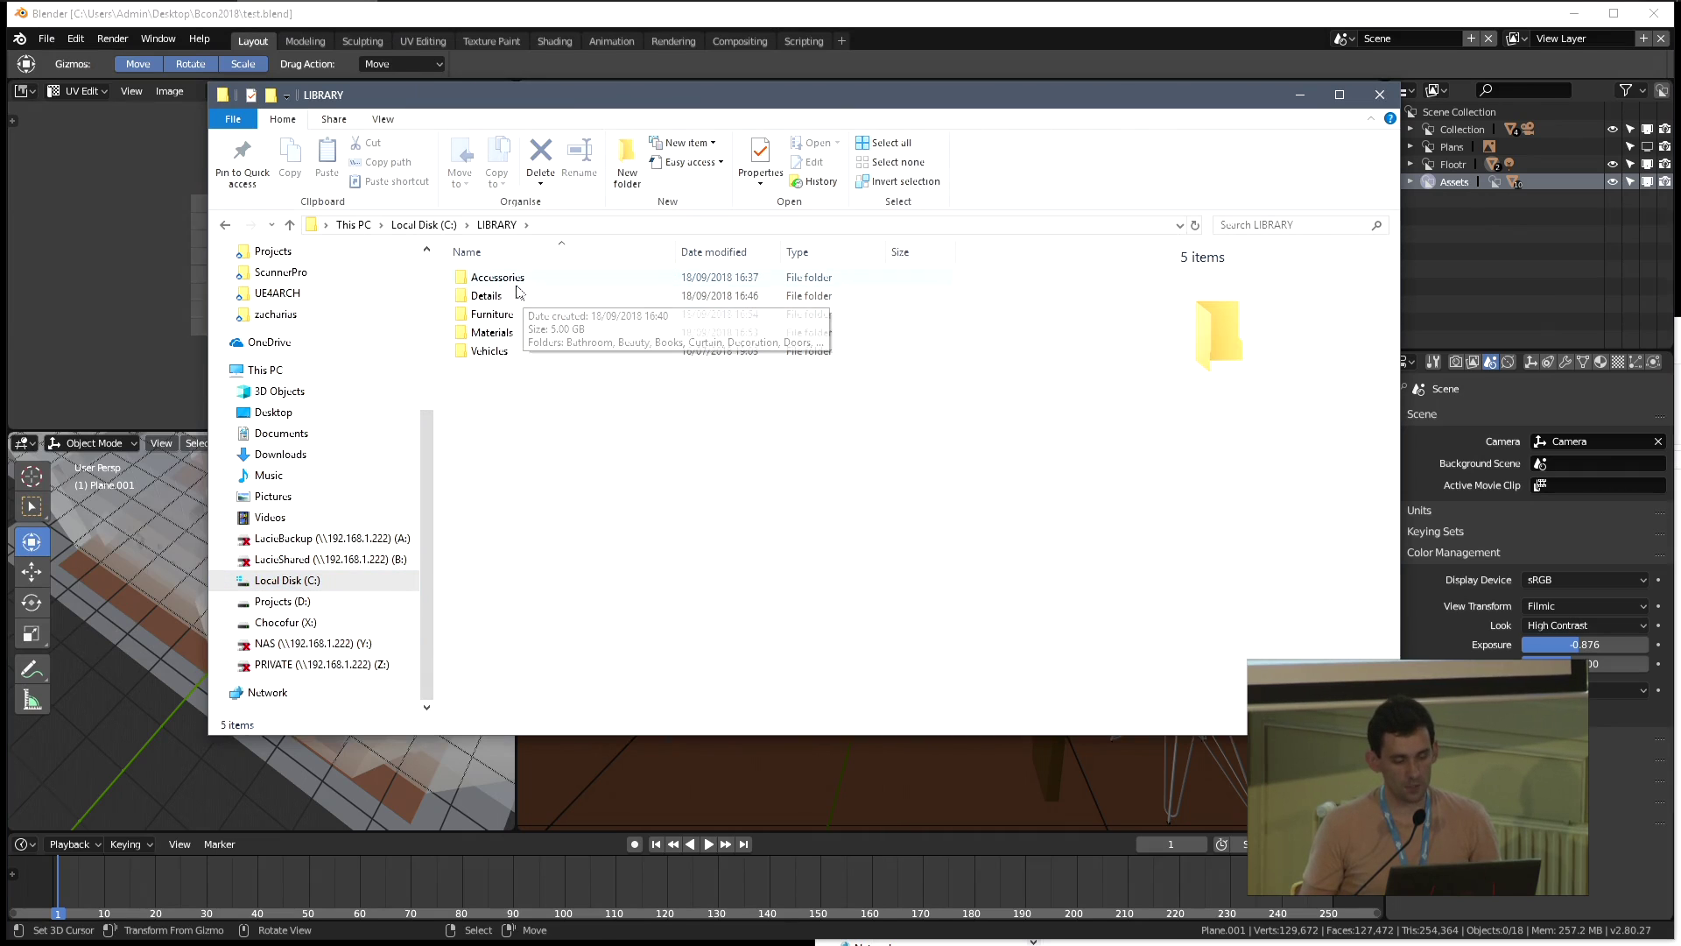
double_click(487, 296)
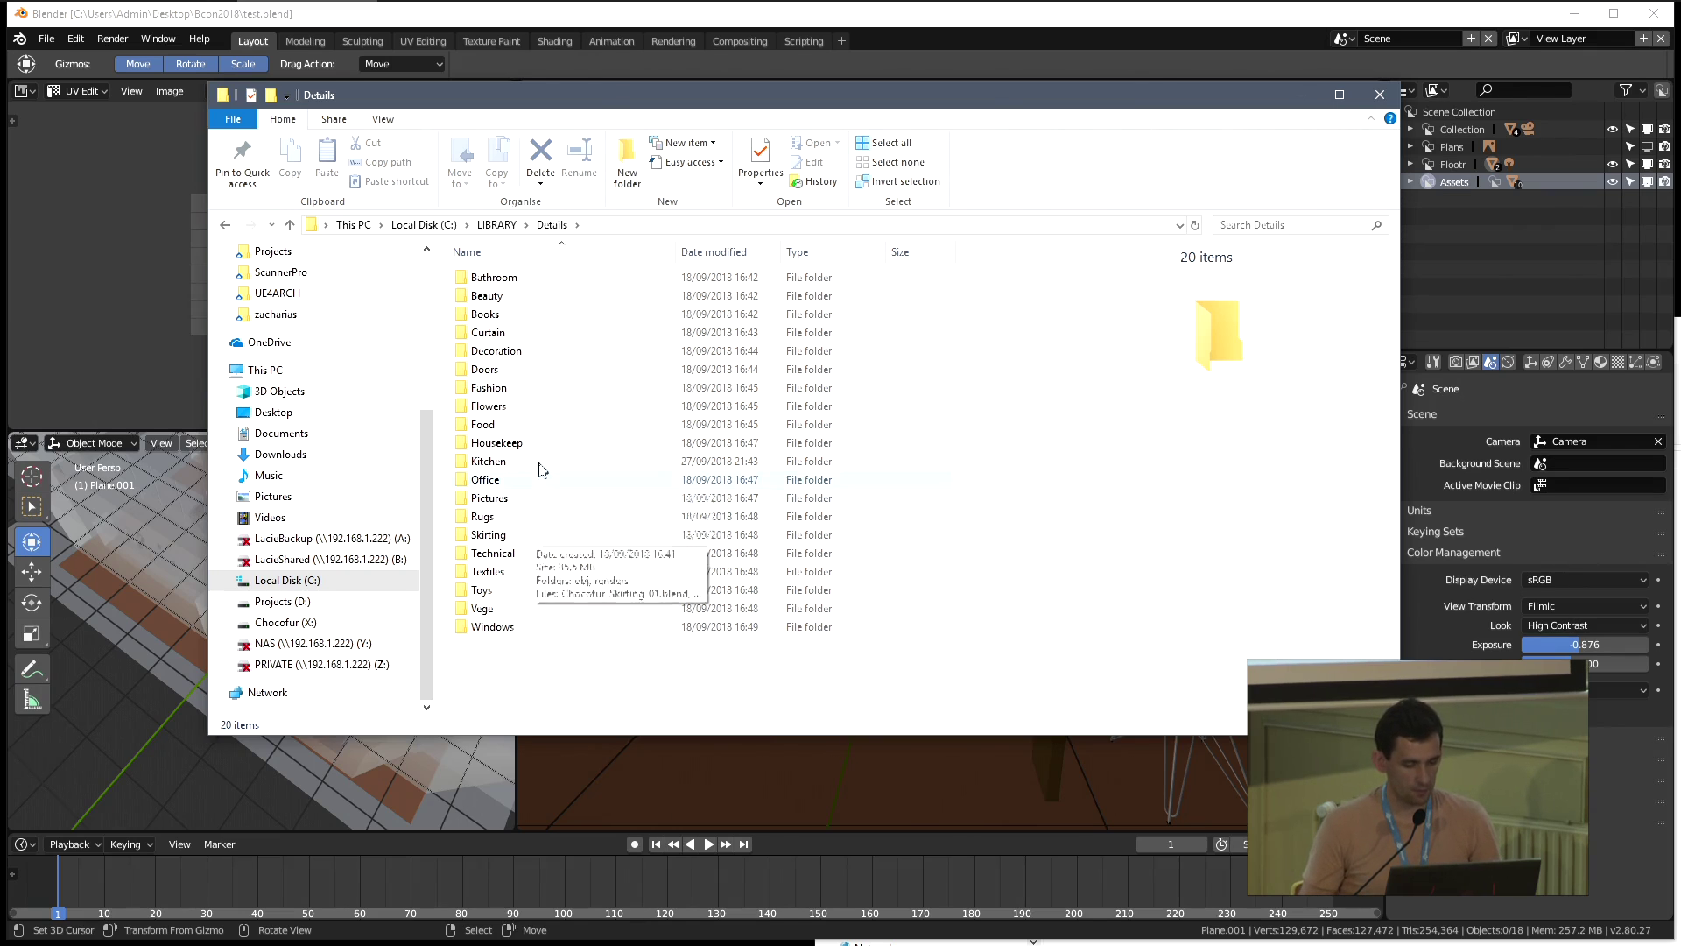
Look through the window model previews in the Windows renders folder and return to the Details folder
double_click(504, 625)
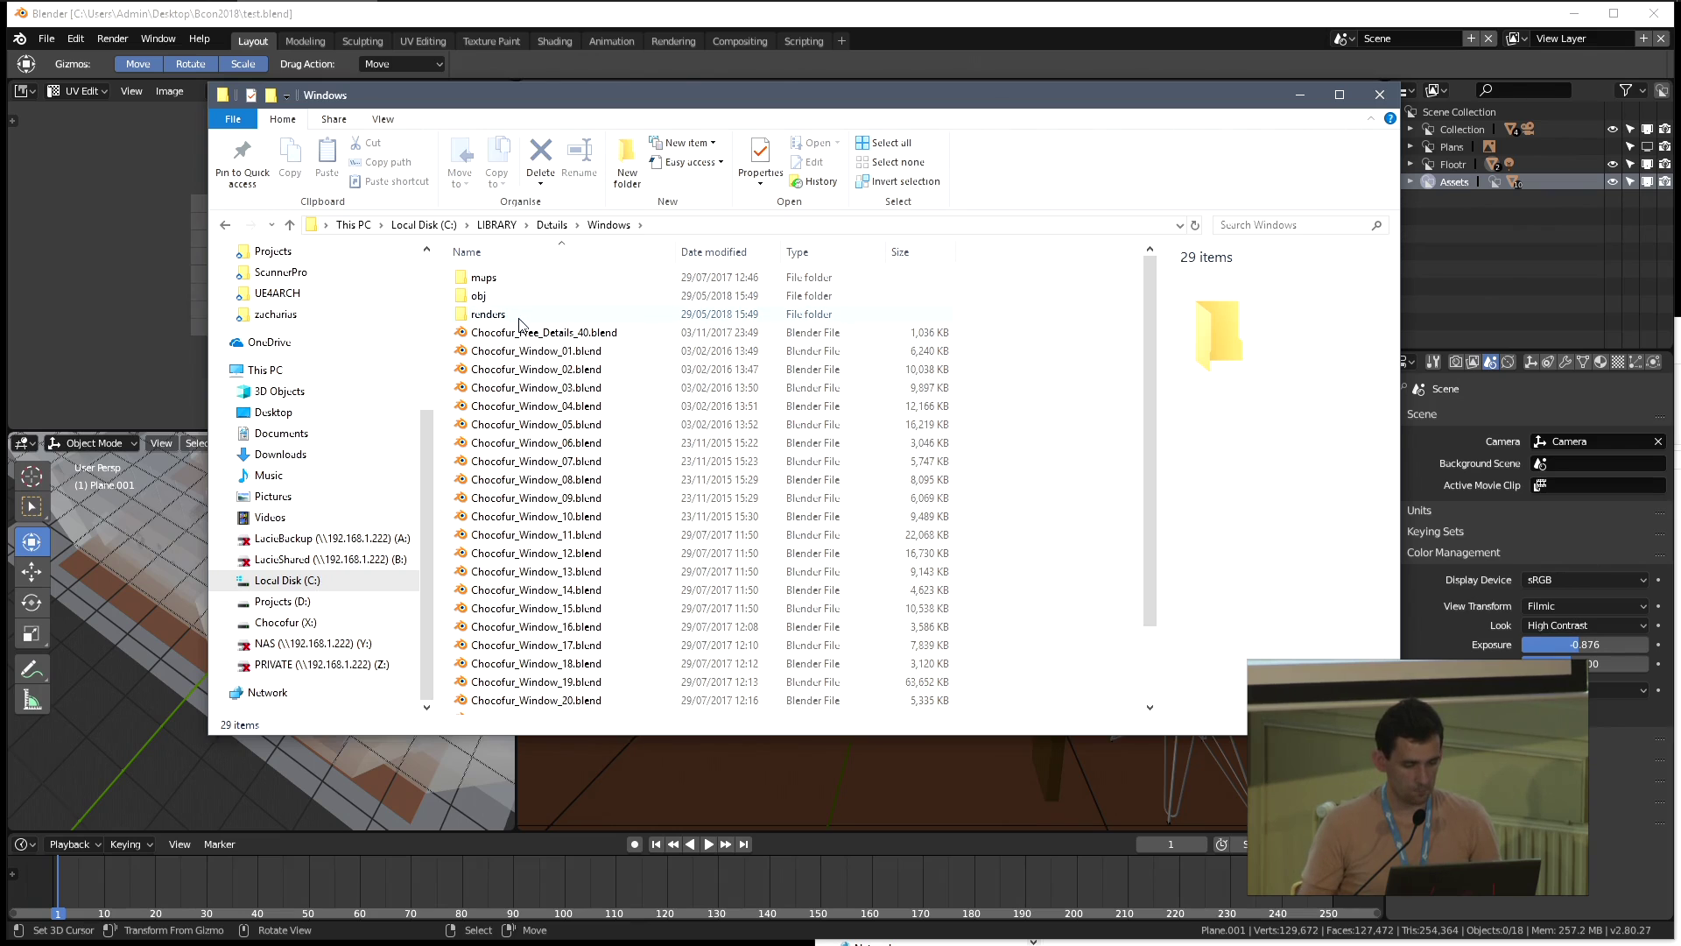
double_click(490, 315)
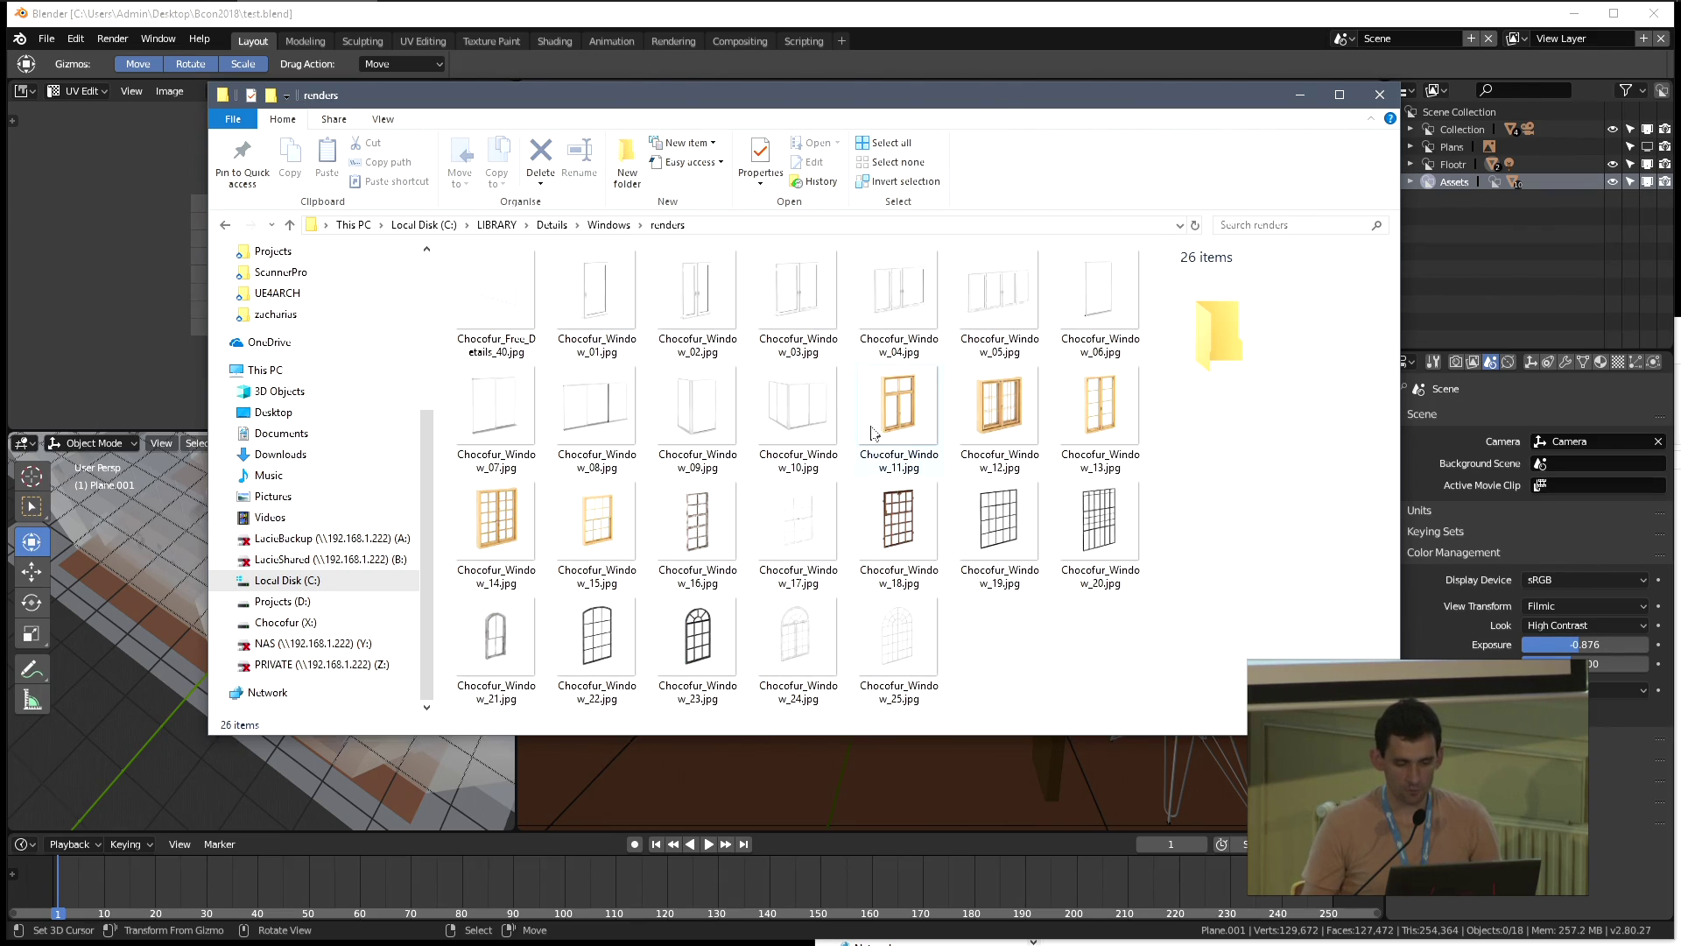
key(BackSpace)
key(BackSpace)
Browse the Curtain renders folder and view the Chocofur_Curtain_22.jpg preview at full size
double_click(530, 335)
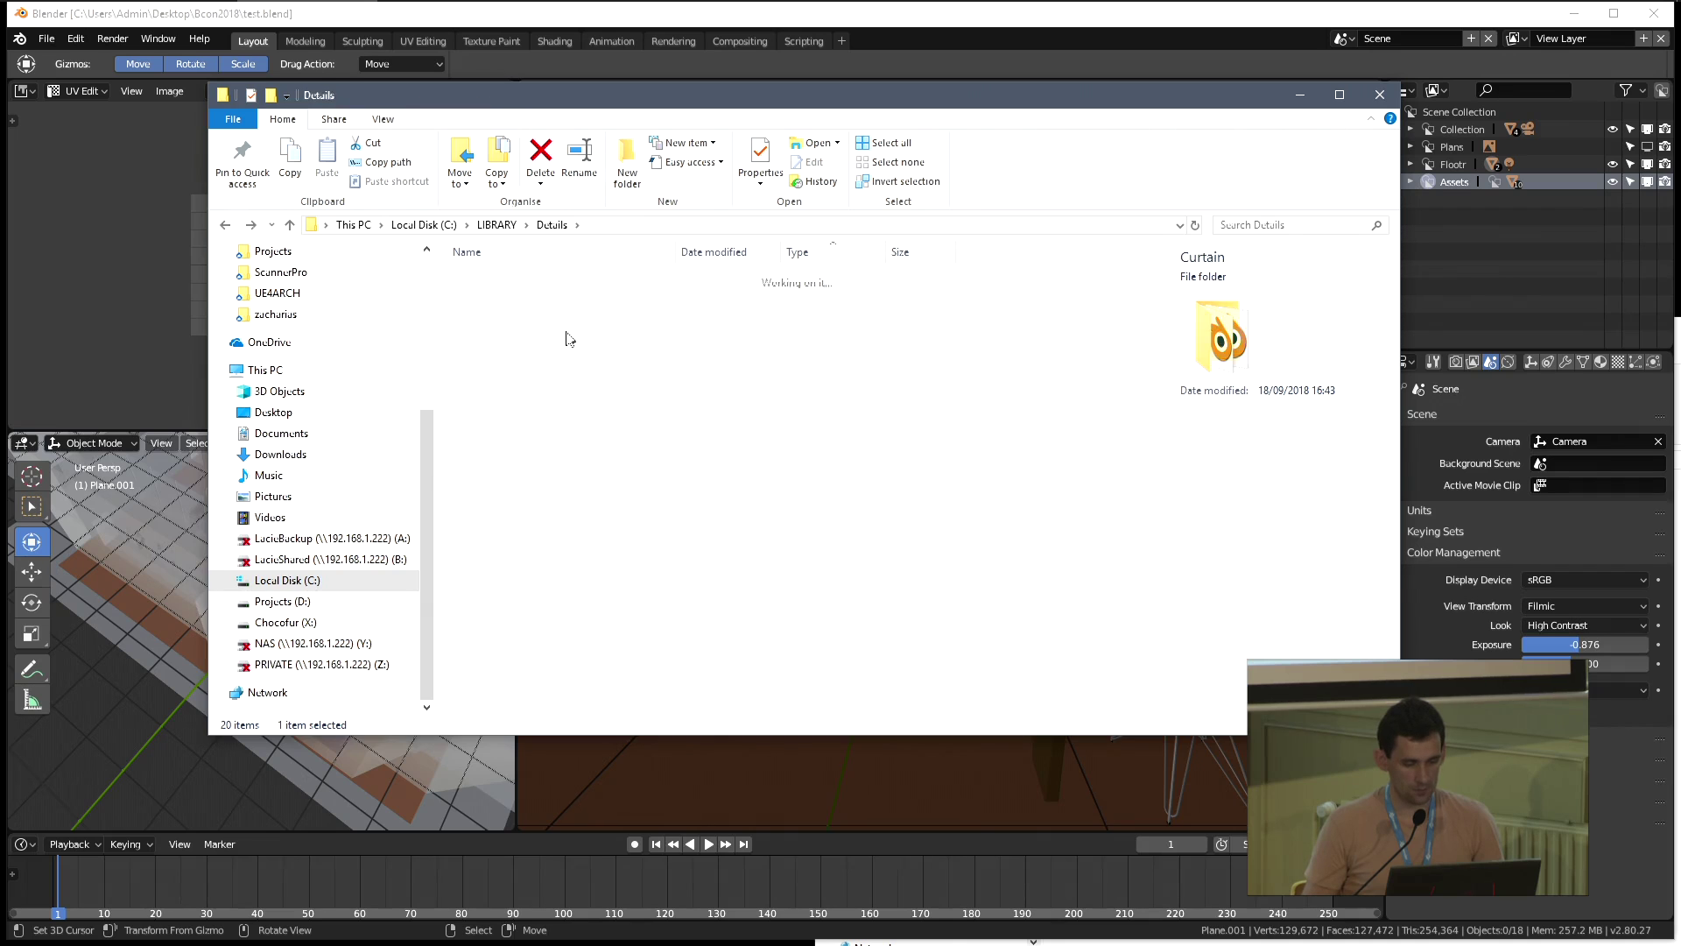
double_click(489, 317)
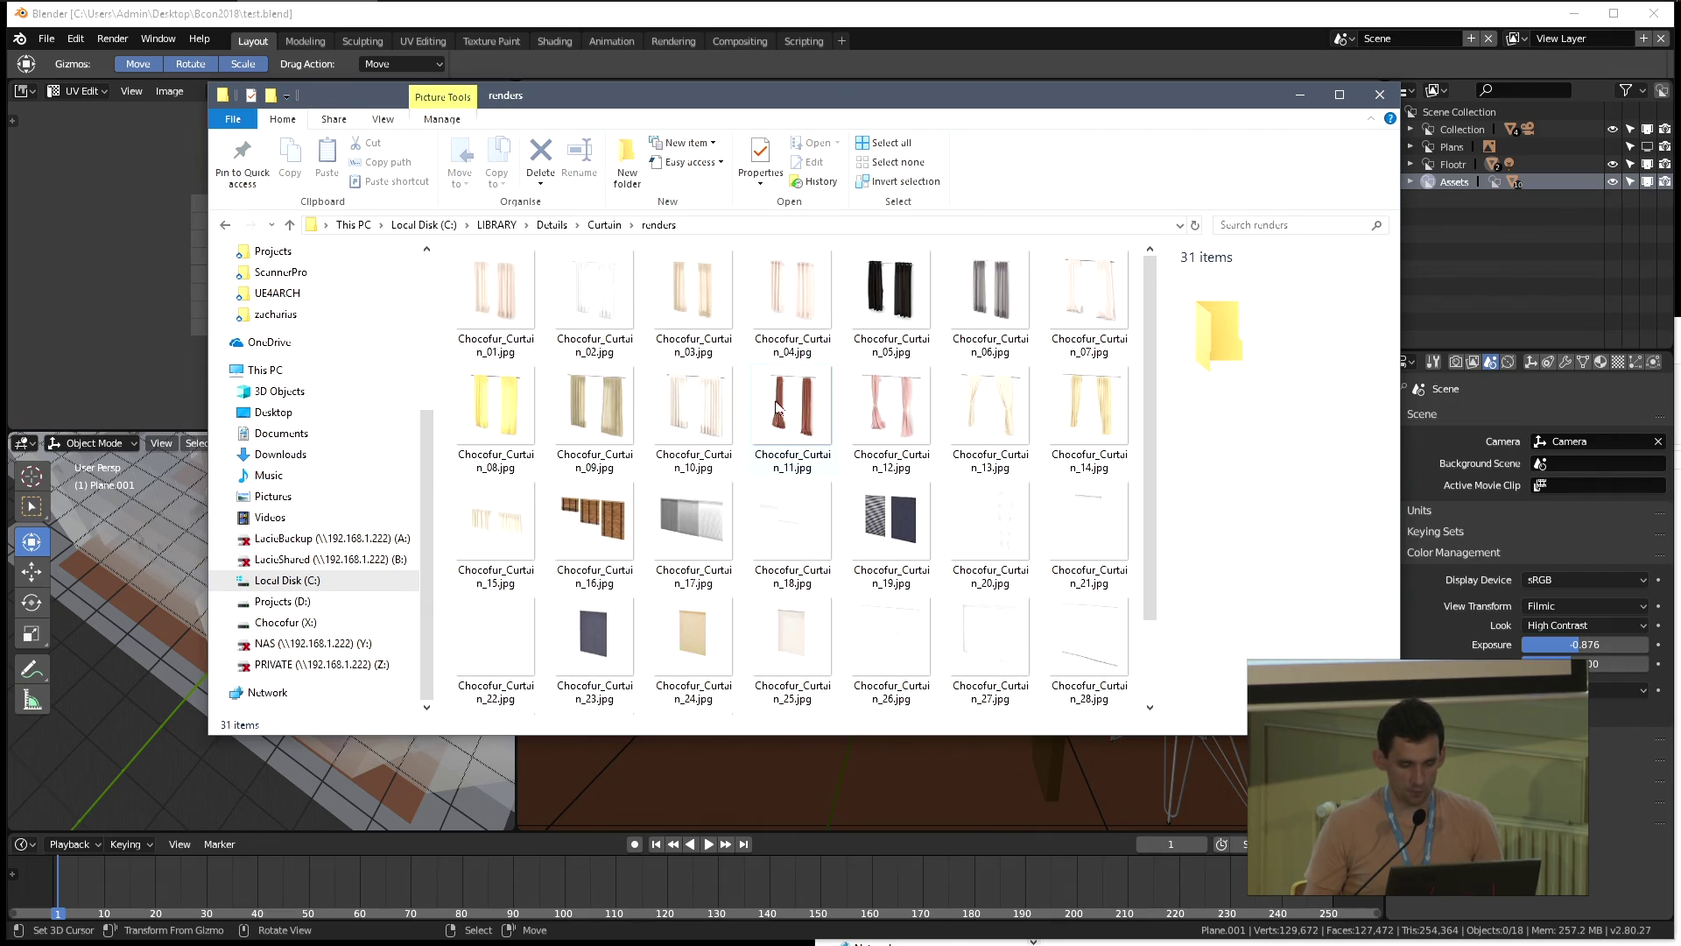
scroll(835, 432, down, 2)
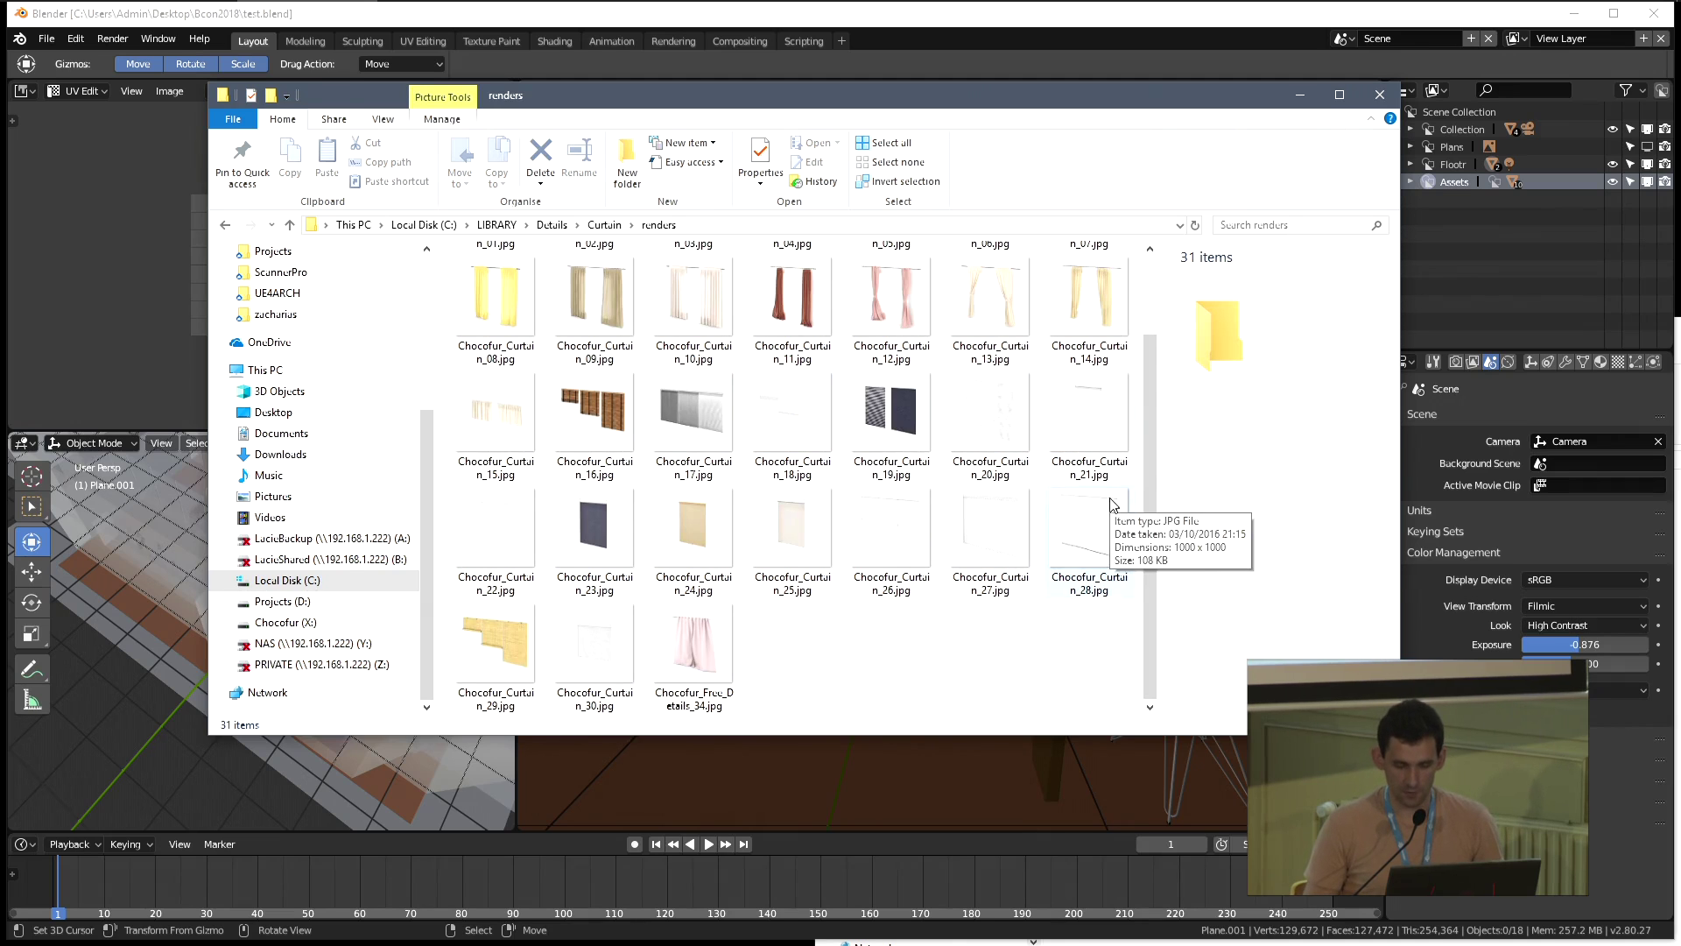
double_click(1098, 428)
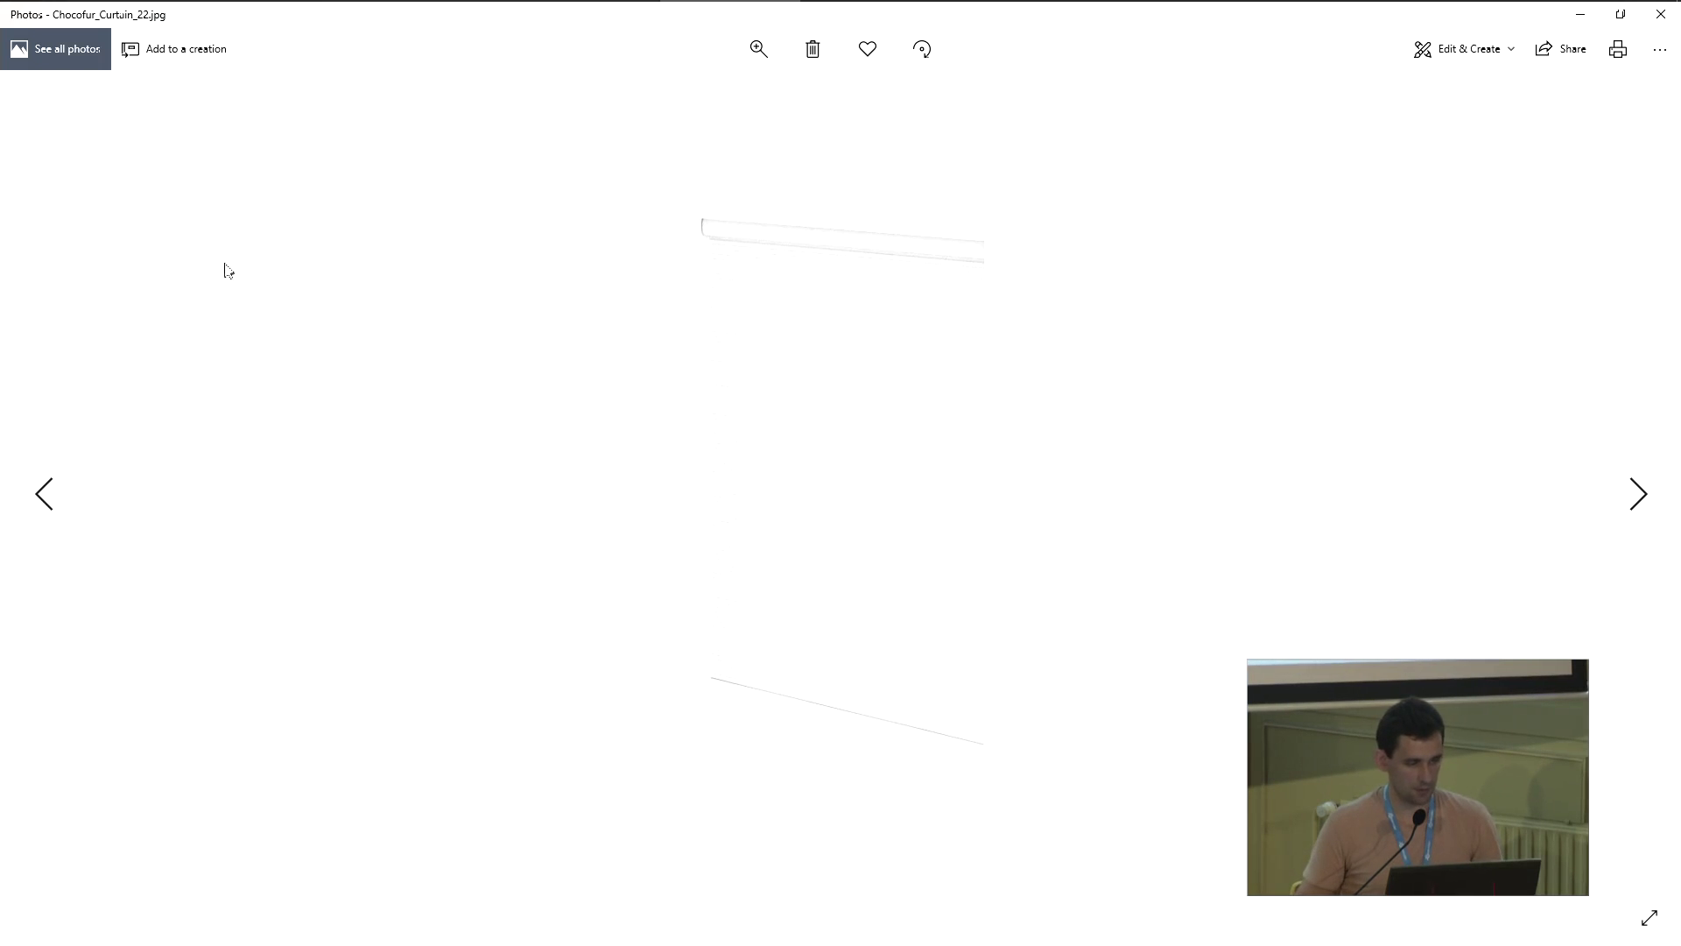
click(1657, 12)
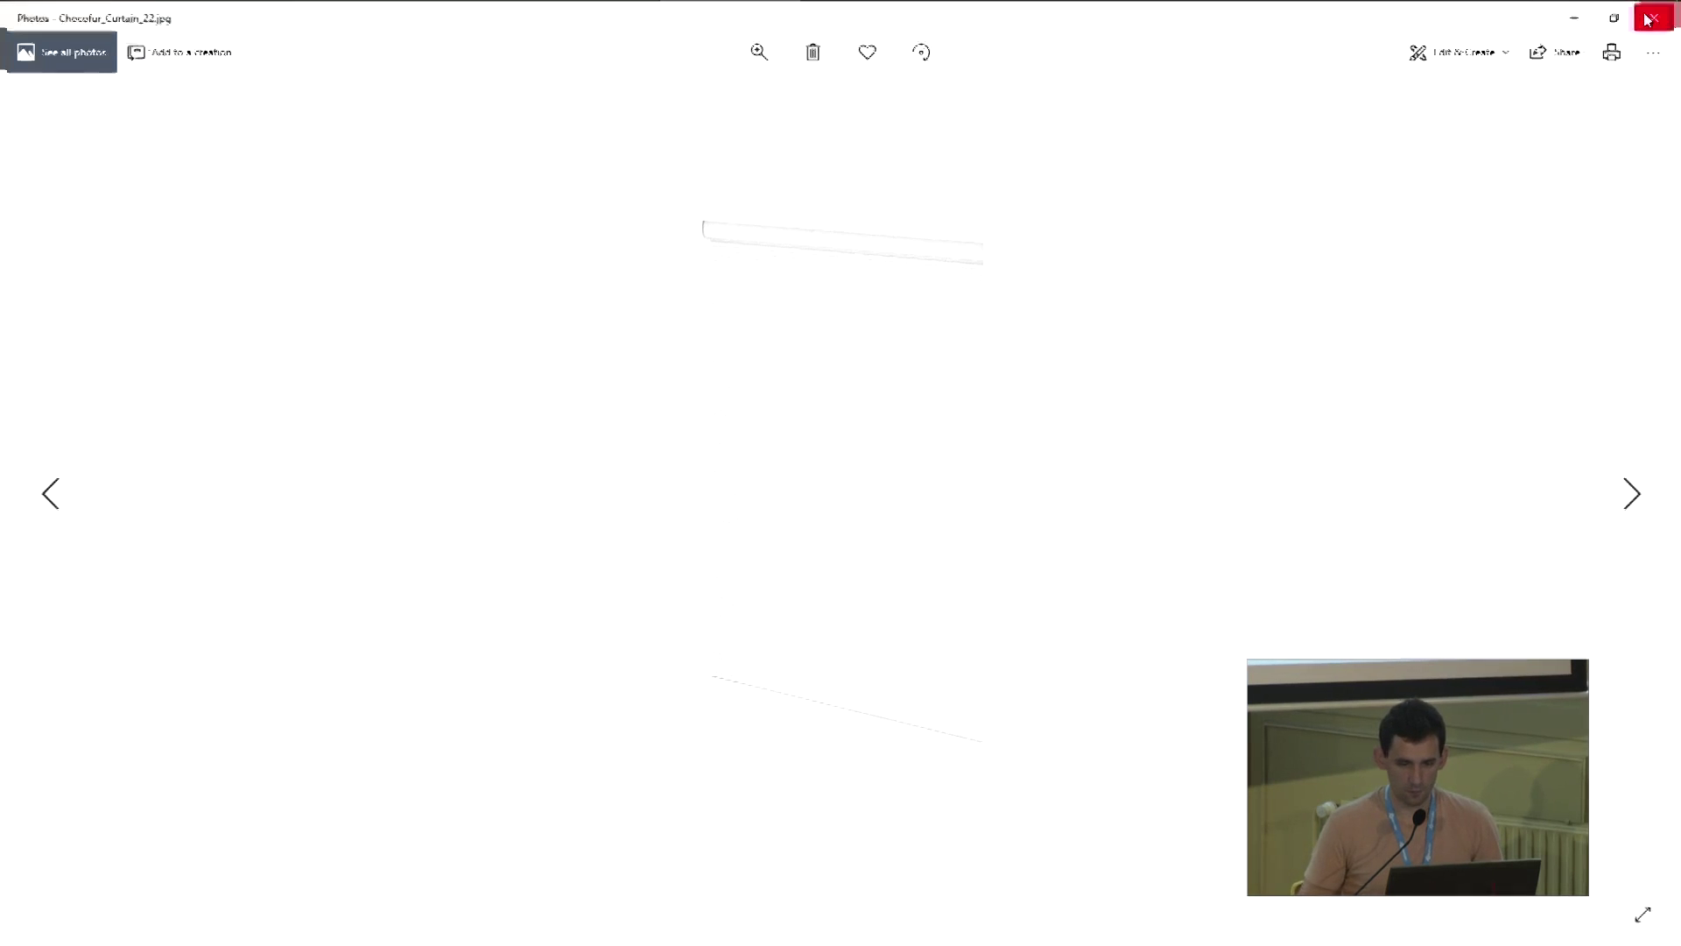
Shift the File Explorer window aside, go back to the Curtain folder and save the Blender scene
drag(746, 91, 1201, 169)
key(BackSpace)
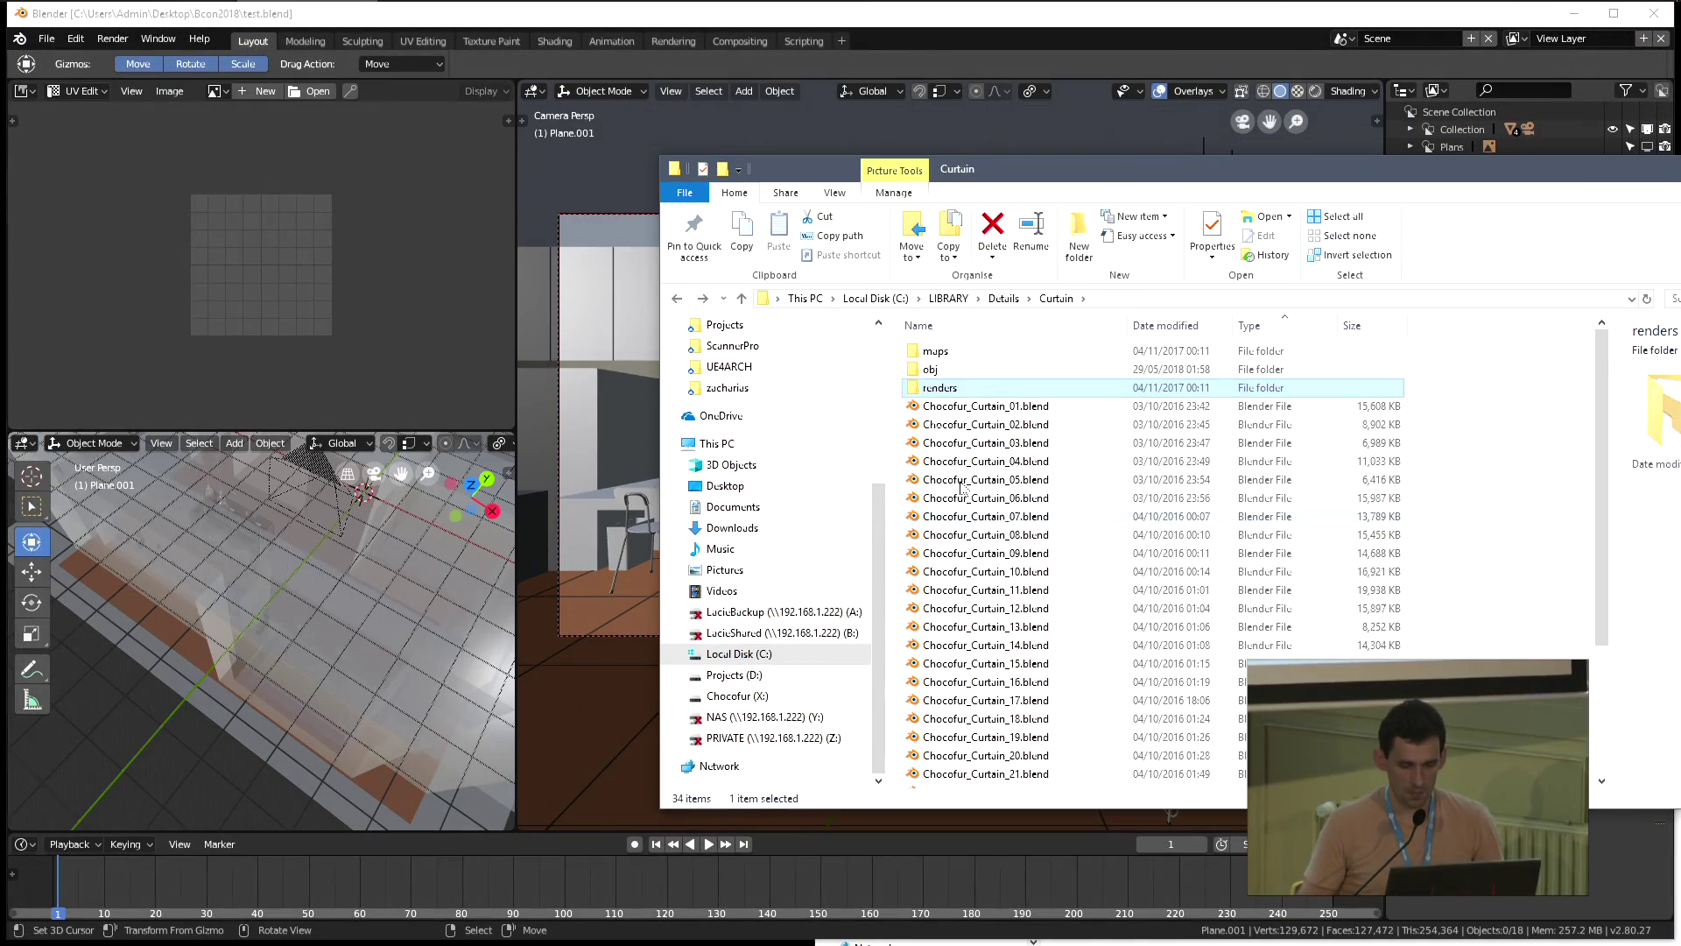
click(918, 40)
key(ctrl+s)
click(969, 404)
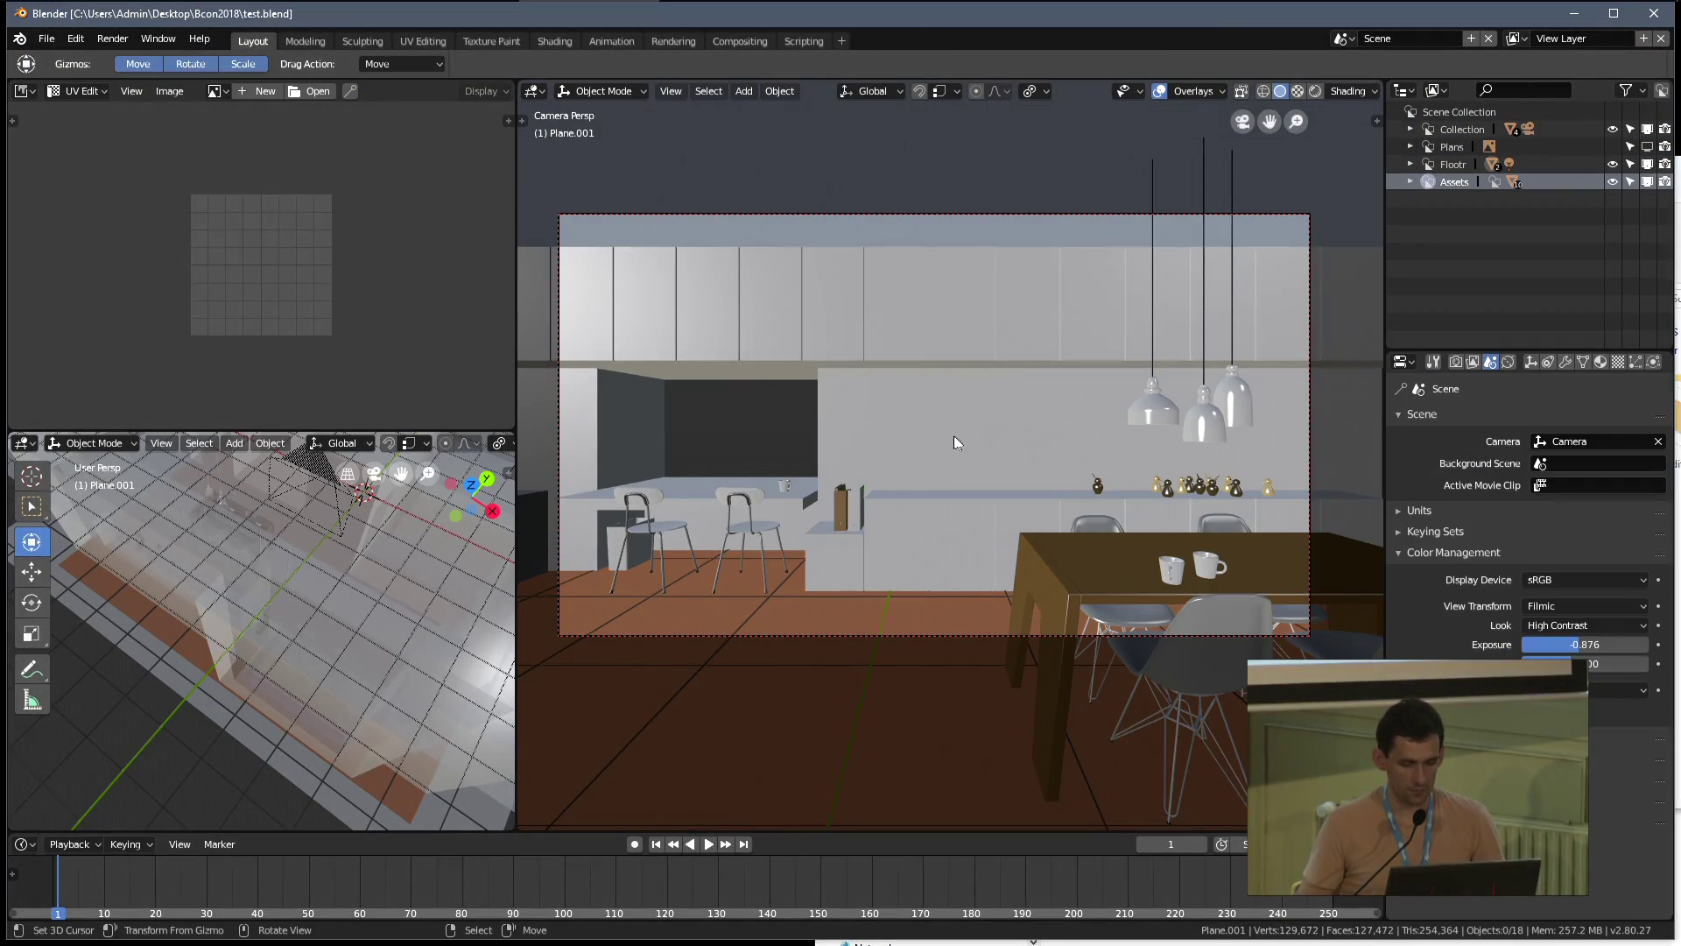
key(alt+Tab)
Append the window blind object from Chocofur_Curtain_22.blend into the scene
drag(1020, 617, 617, 450)
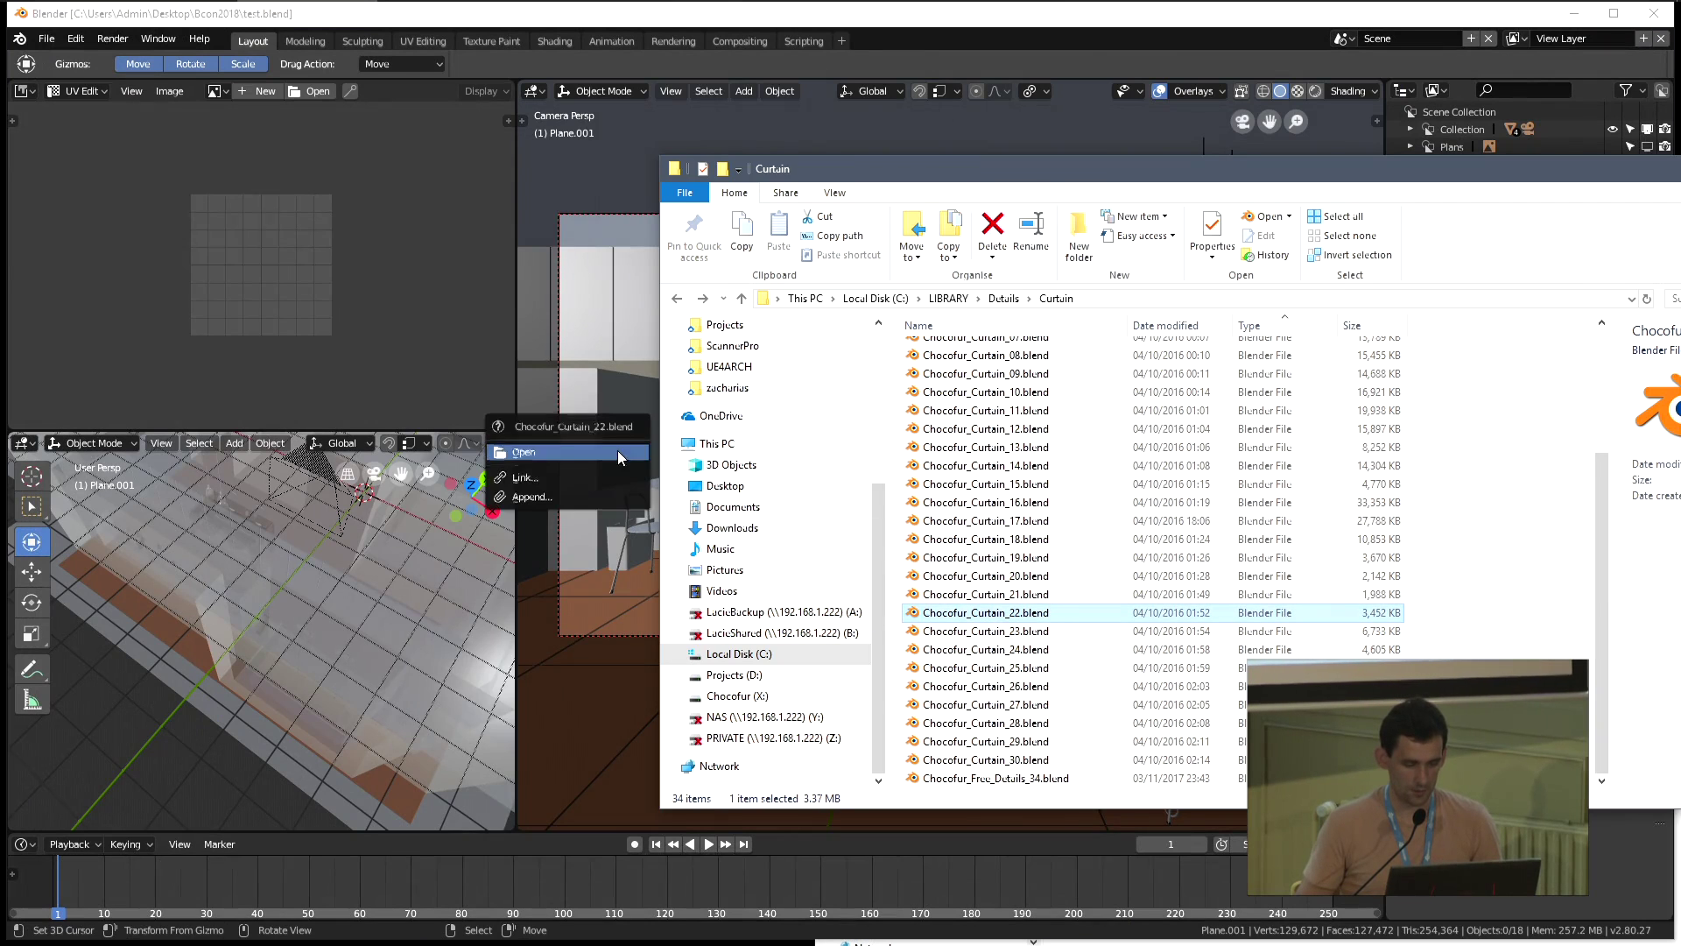
click(565, 493)
click(294, 280)
click(303, 174)
click(1595, 112)
In top view, move the blind about 2.21 m in X and -6.35 m in Y to the window wall
scroll(242, 578, down, 6)
middle_drag(242, 578, 339, 575)
scroll(339, 575, up, 6)
key(KP_7)
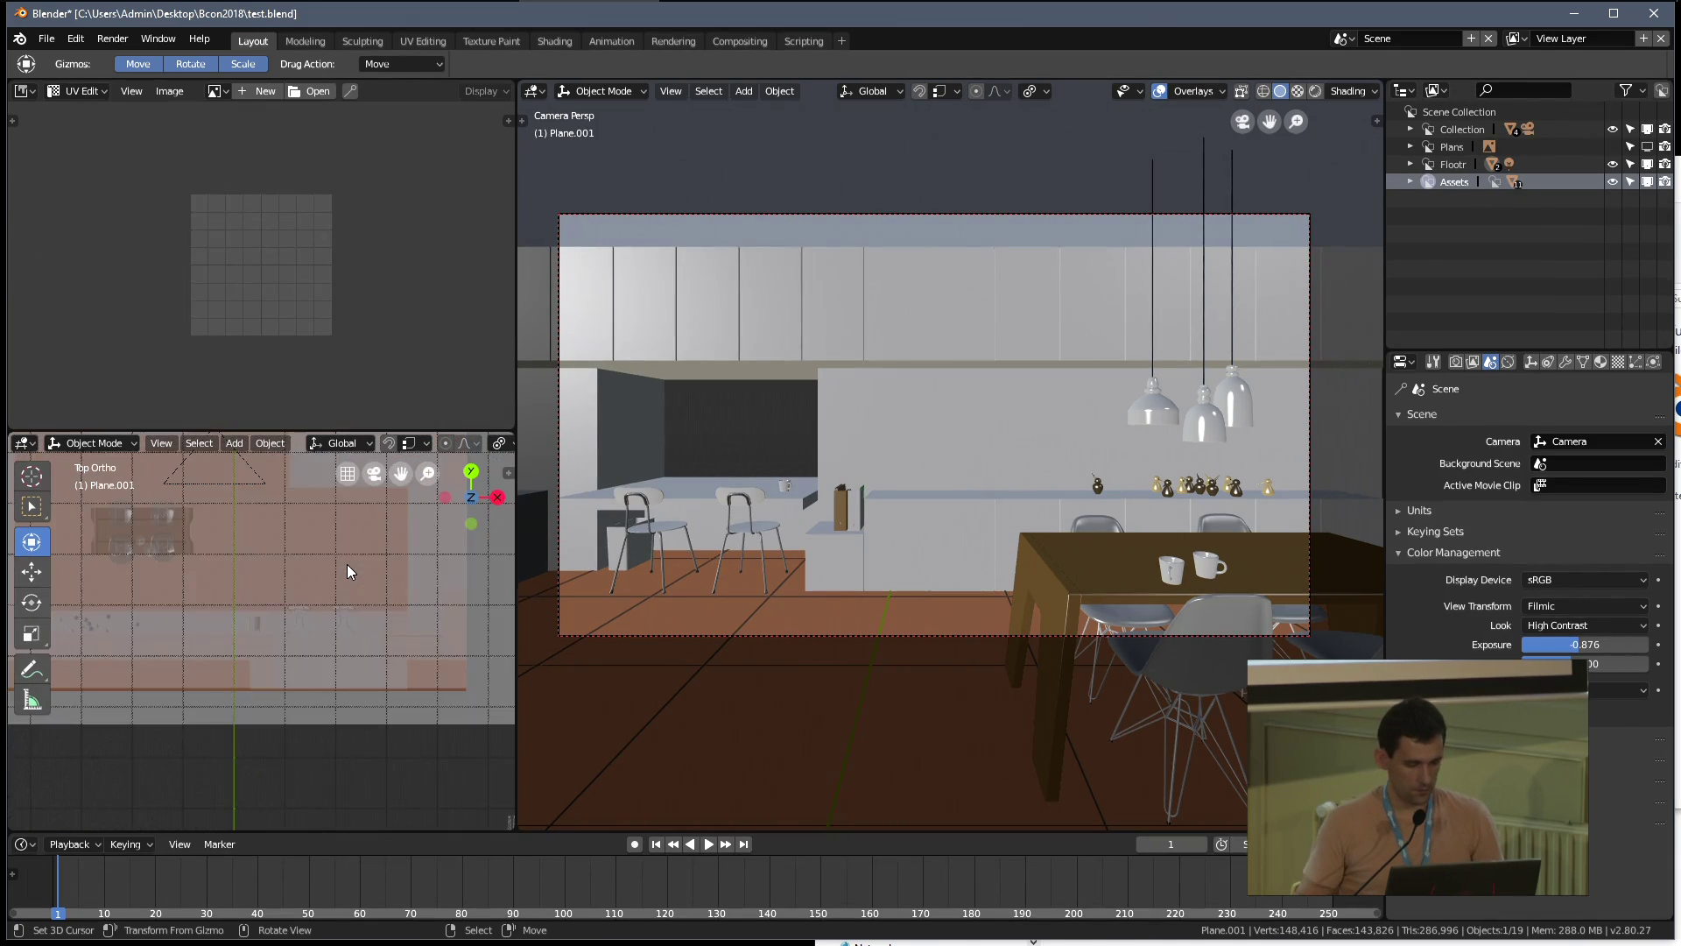
scroll(347, 571, down, 4)
key(g)
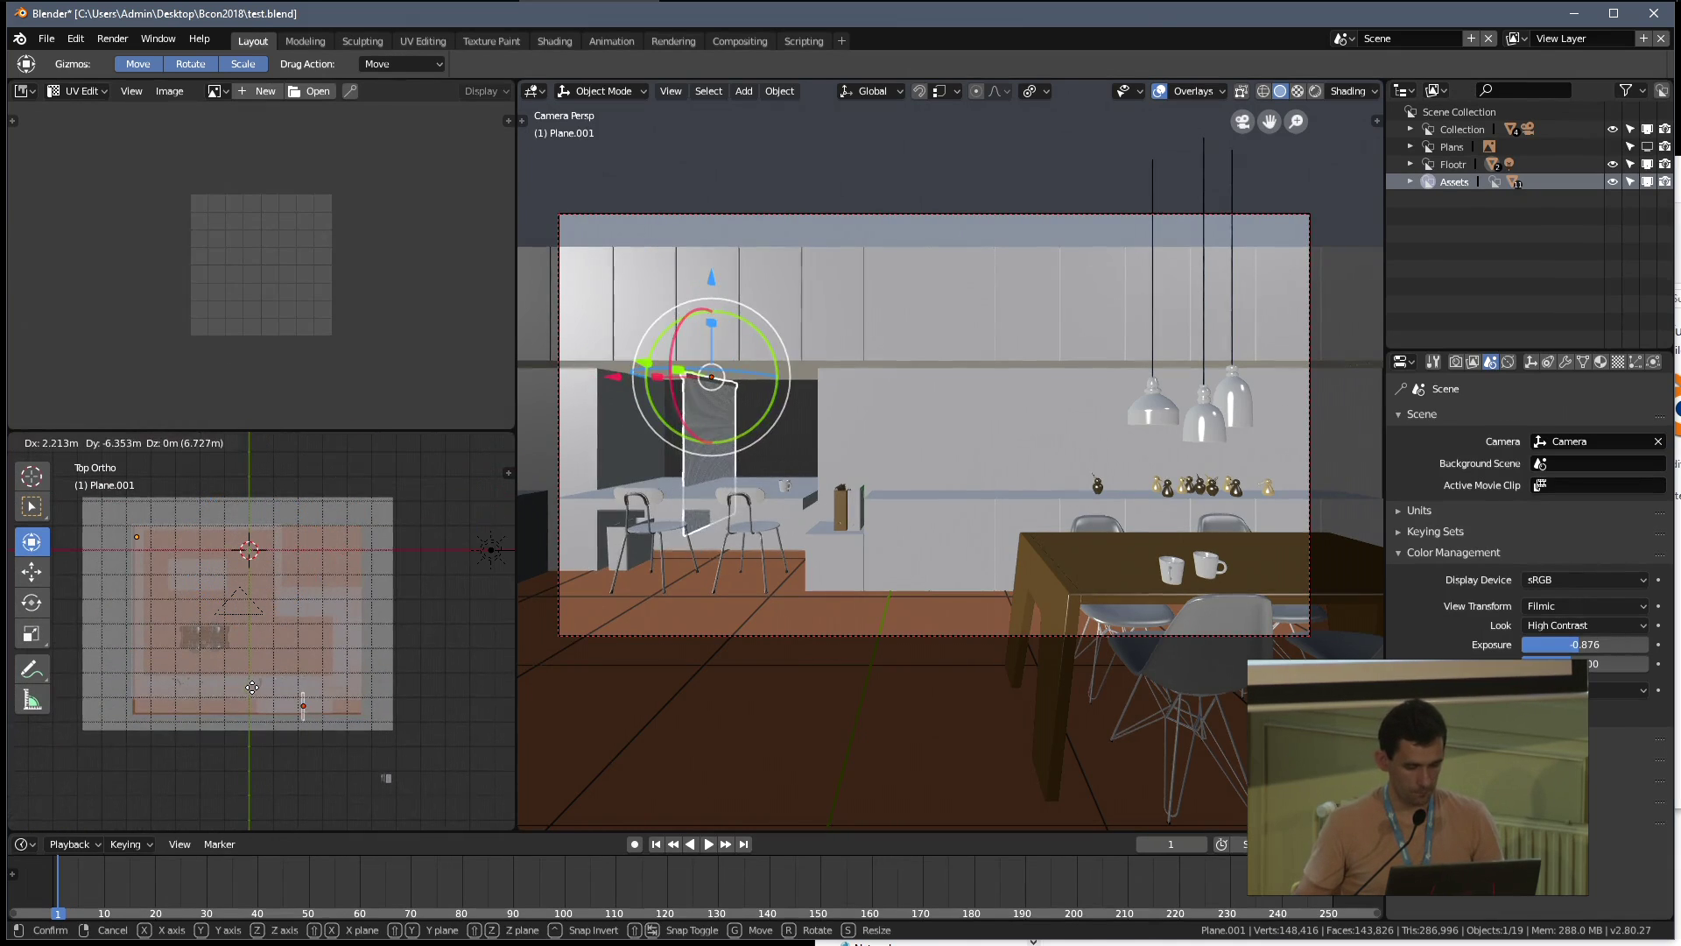
click(252, 687)
Rotate the blind 90° around the global Z axis and adjust its height to the top of the window opening
scroll(654, 466, up, 4)
shift+middle_drag(678, 468, 955, 501)
text(rz90)
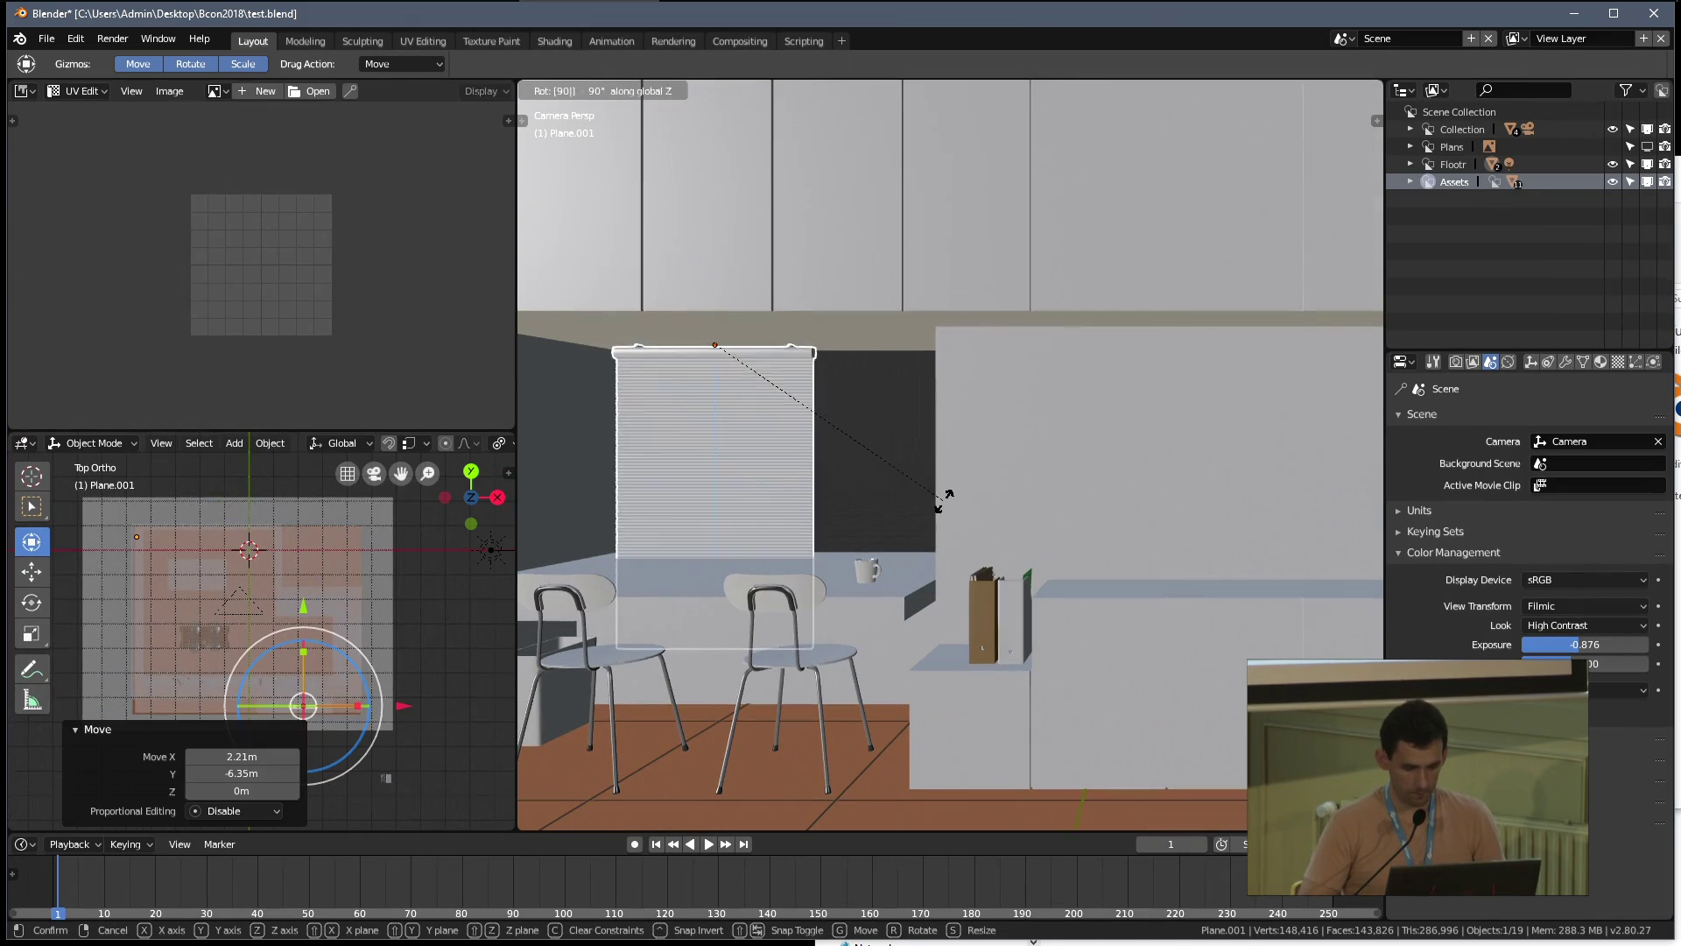
key(Return)
scroll(906, 444, up, 5)
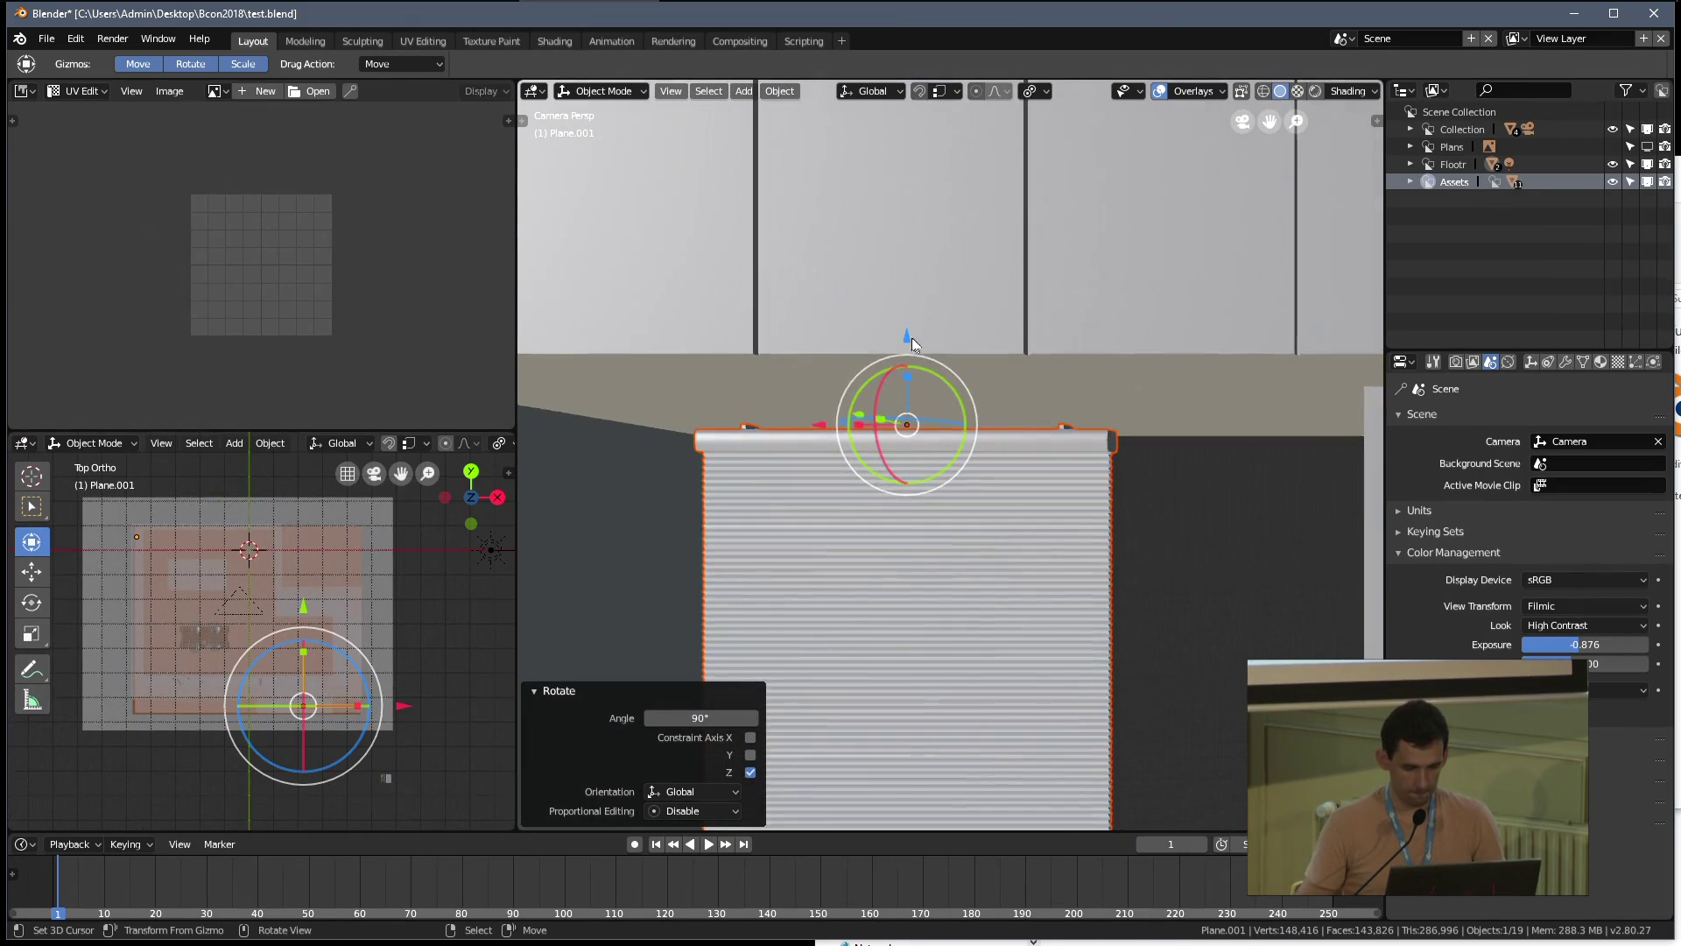
key(g)
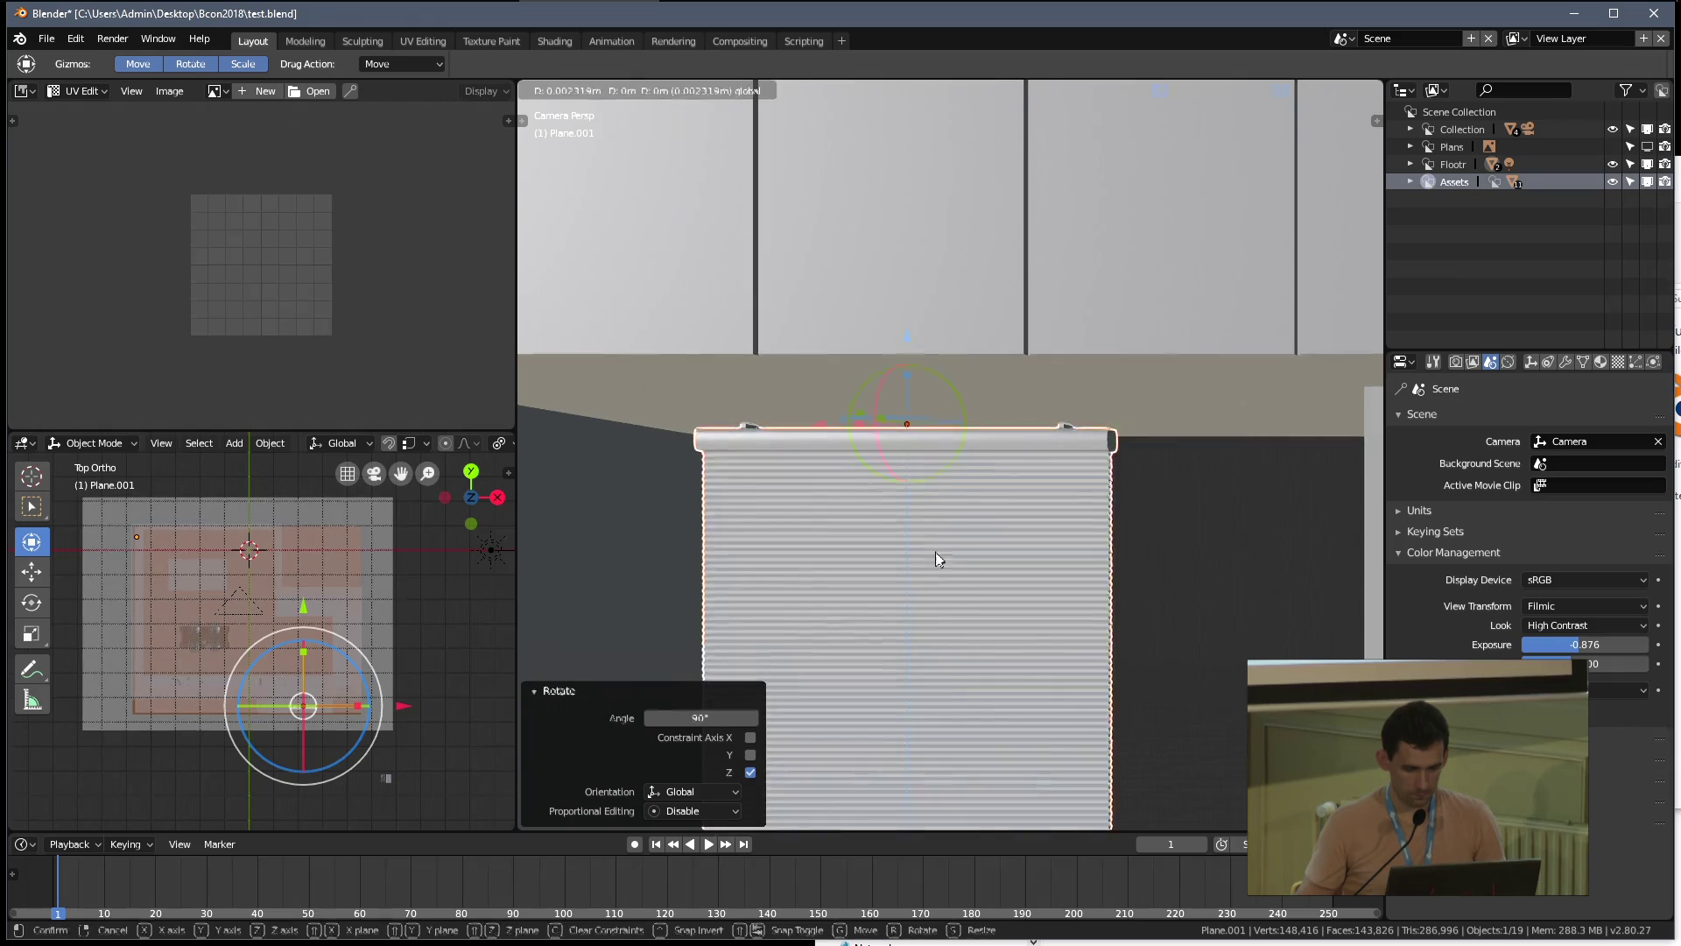
click(935, 552)
scroll(937, 567, down, 3)
Scale the blind uniformly by about 0.719 to fit the height of the window opening
middle_drag(311, 665, 333, 585)
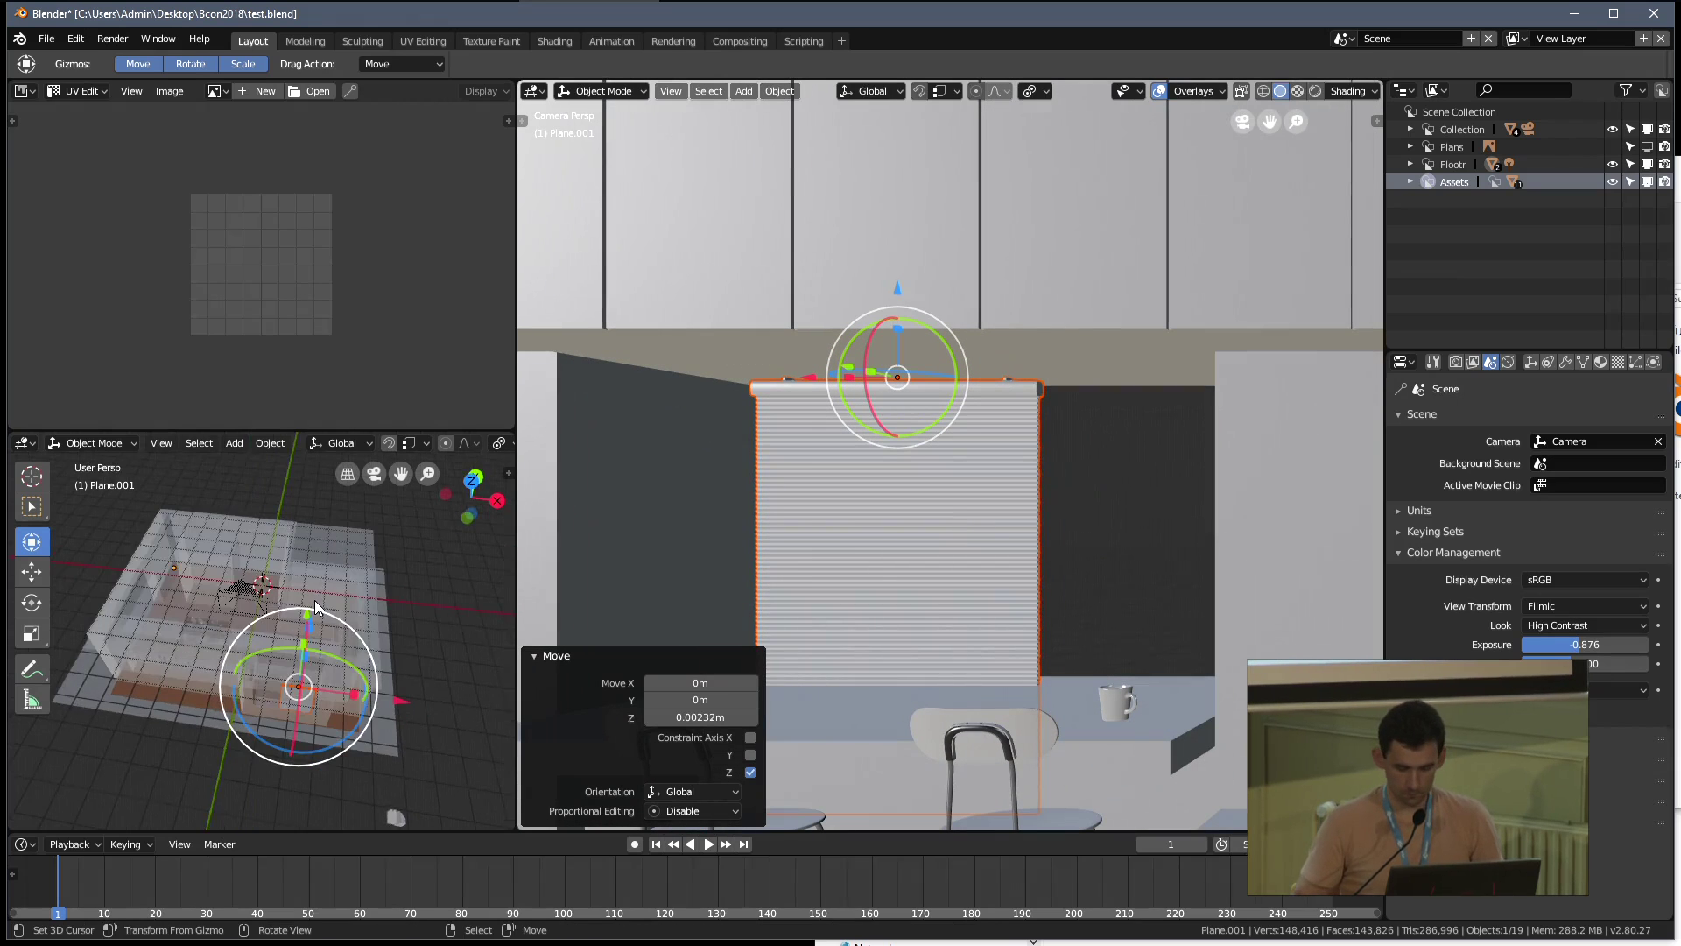
key(KP_Decimal)
key(z)
click(339, 675)
mouse_move(339, 672)
middle_down()
mouse_move(361, 624)
mouse_move(371, 670)
middle_up()
key(s)
click(350, 651)
Scale the blind by about 2.335 along X and shift it about -0.32 m in X across the window opening
scroll(340, 664, down, 3)
key(s)
key(x)
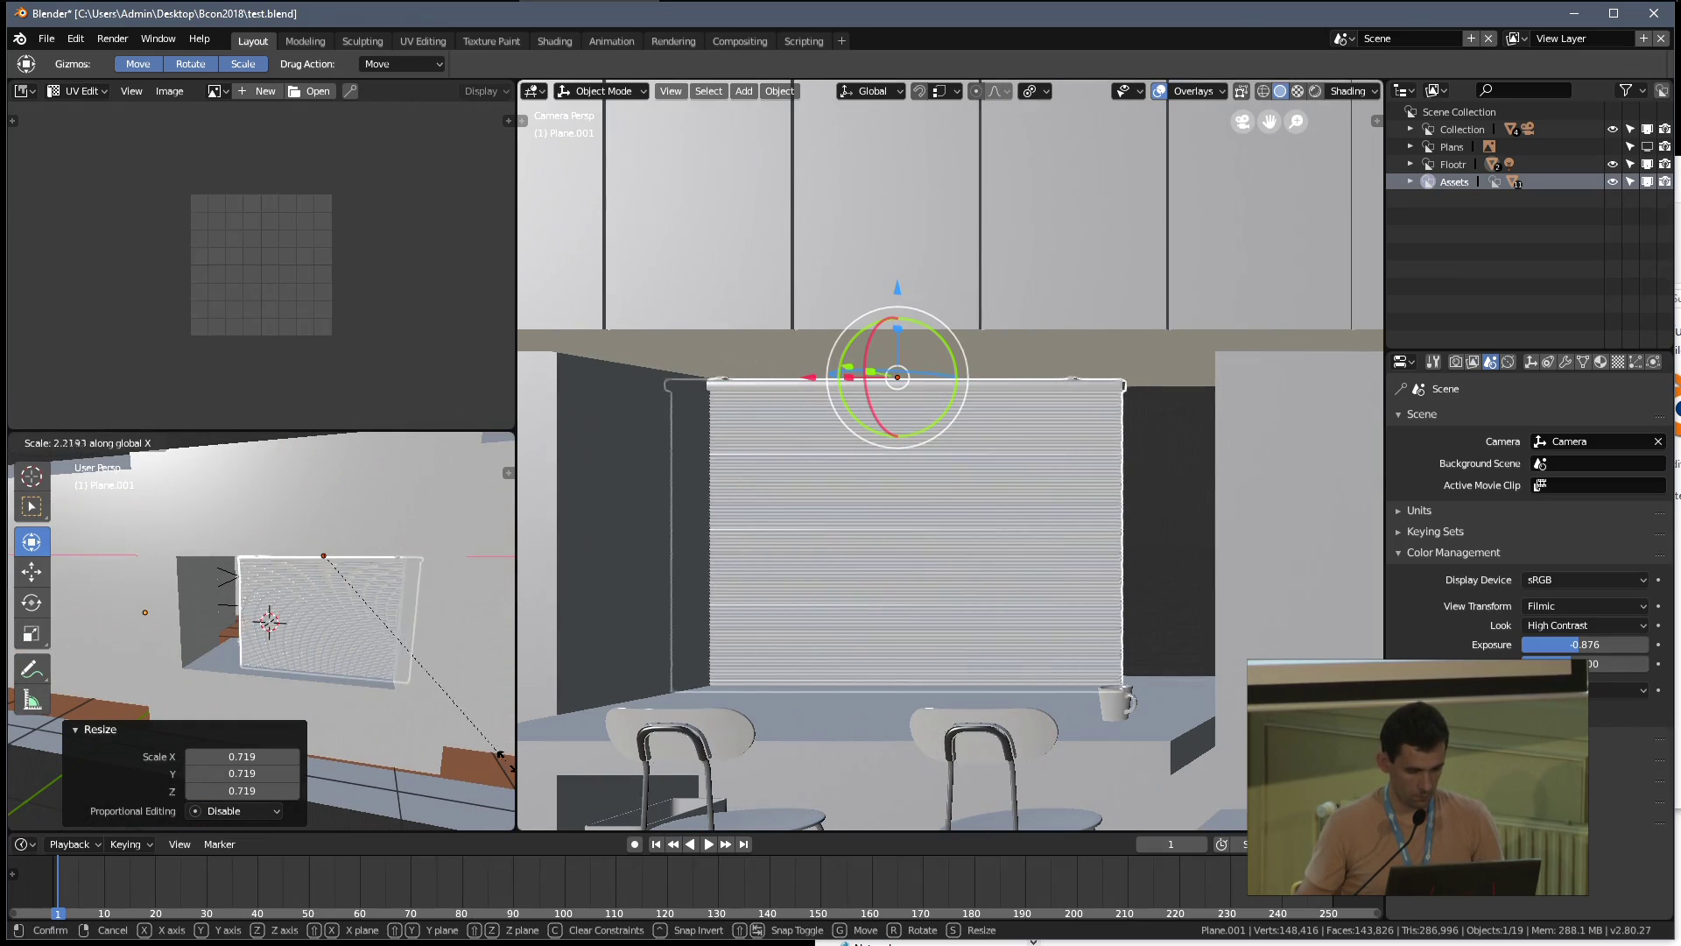
click(512, 772)
middle_drag(230, 618, 225, 586)
drag(429, 528, 258, 535)
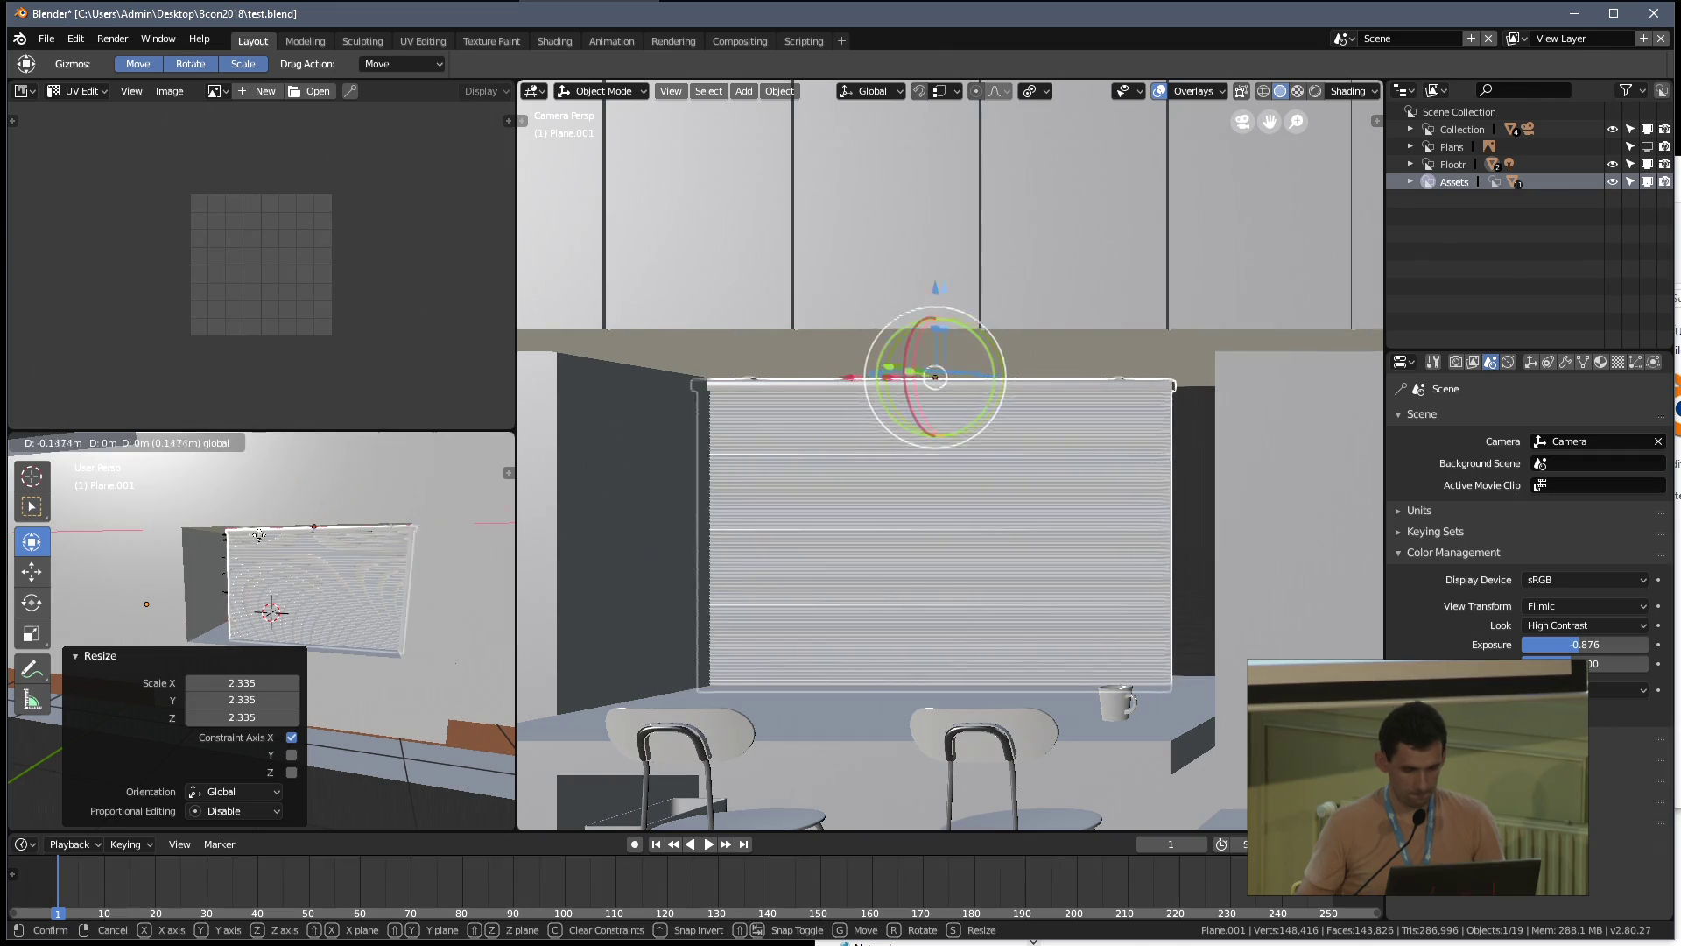
click(123, 536)
Limit the render region to the window area in the camera view and preview it in rendered shading
scroll(834, 508, down, 3)
key(b)
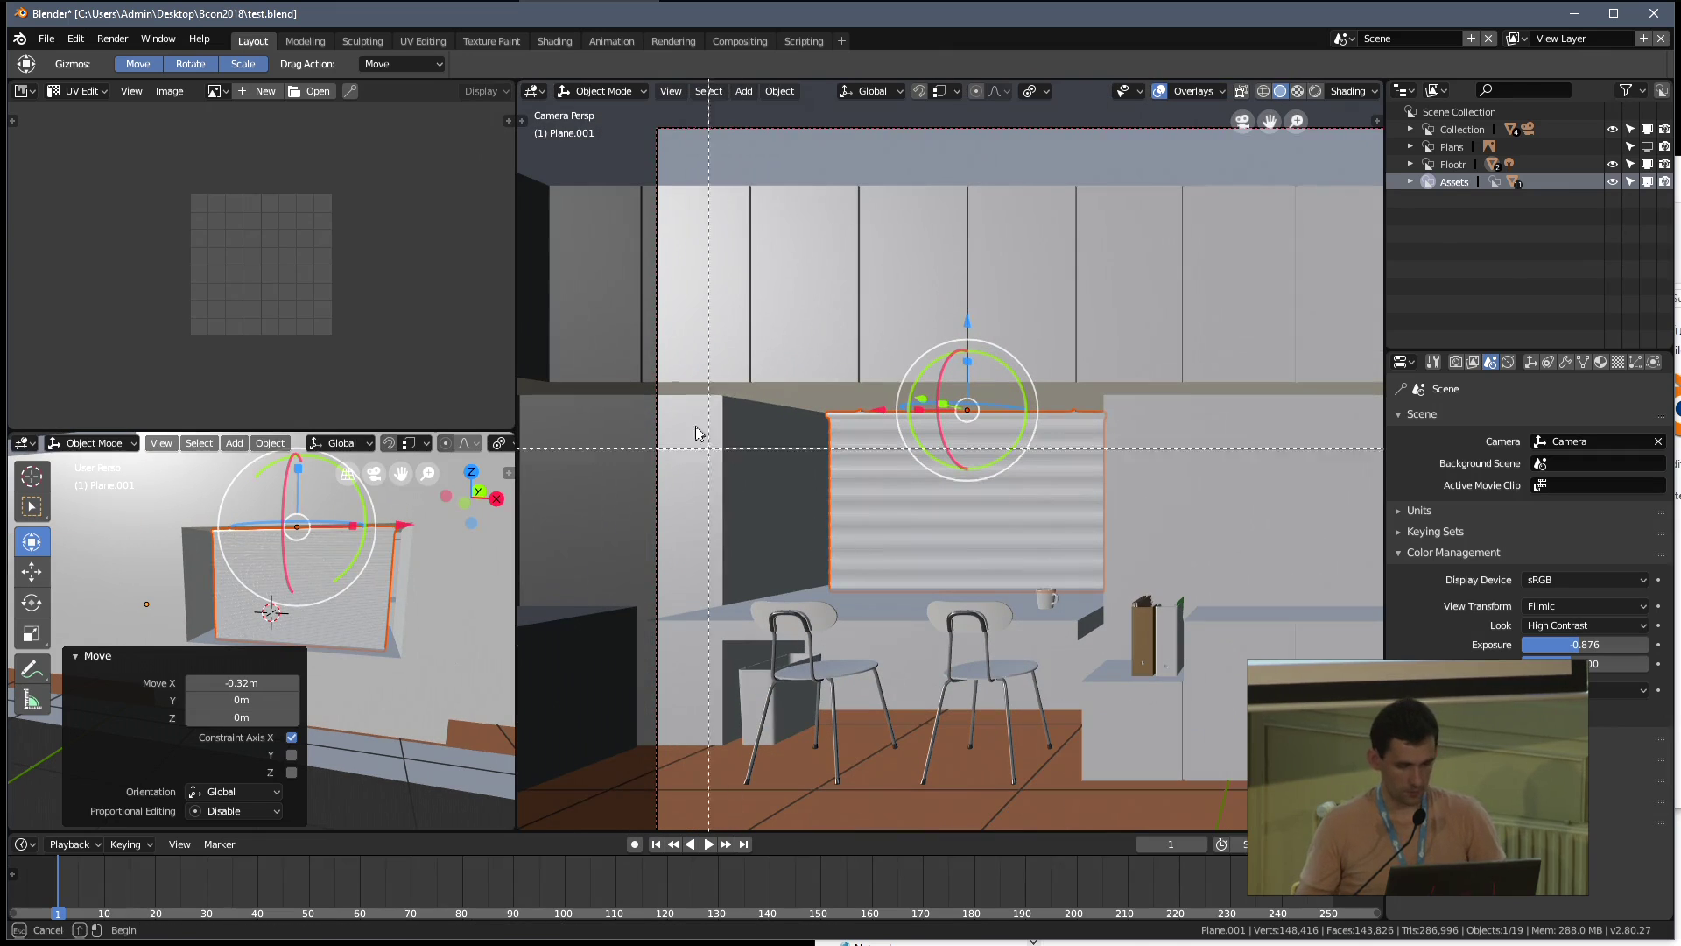
drag(646, 313, 1191, 682)
key(shift+z)
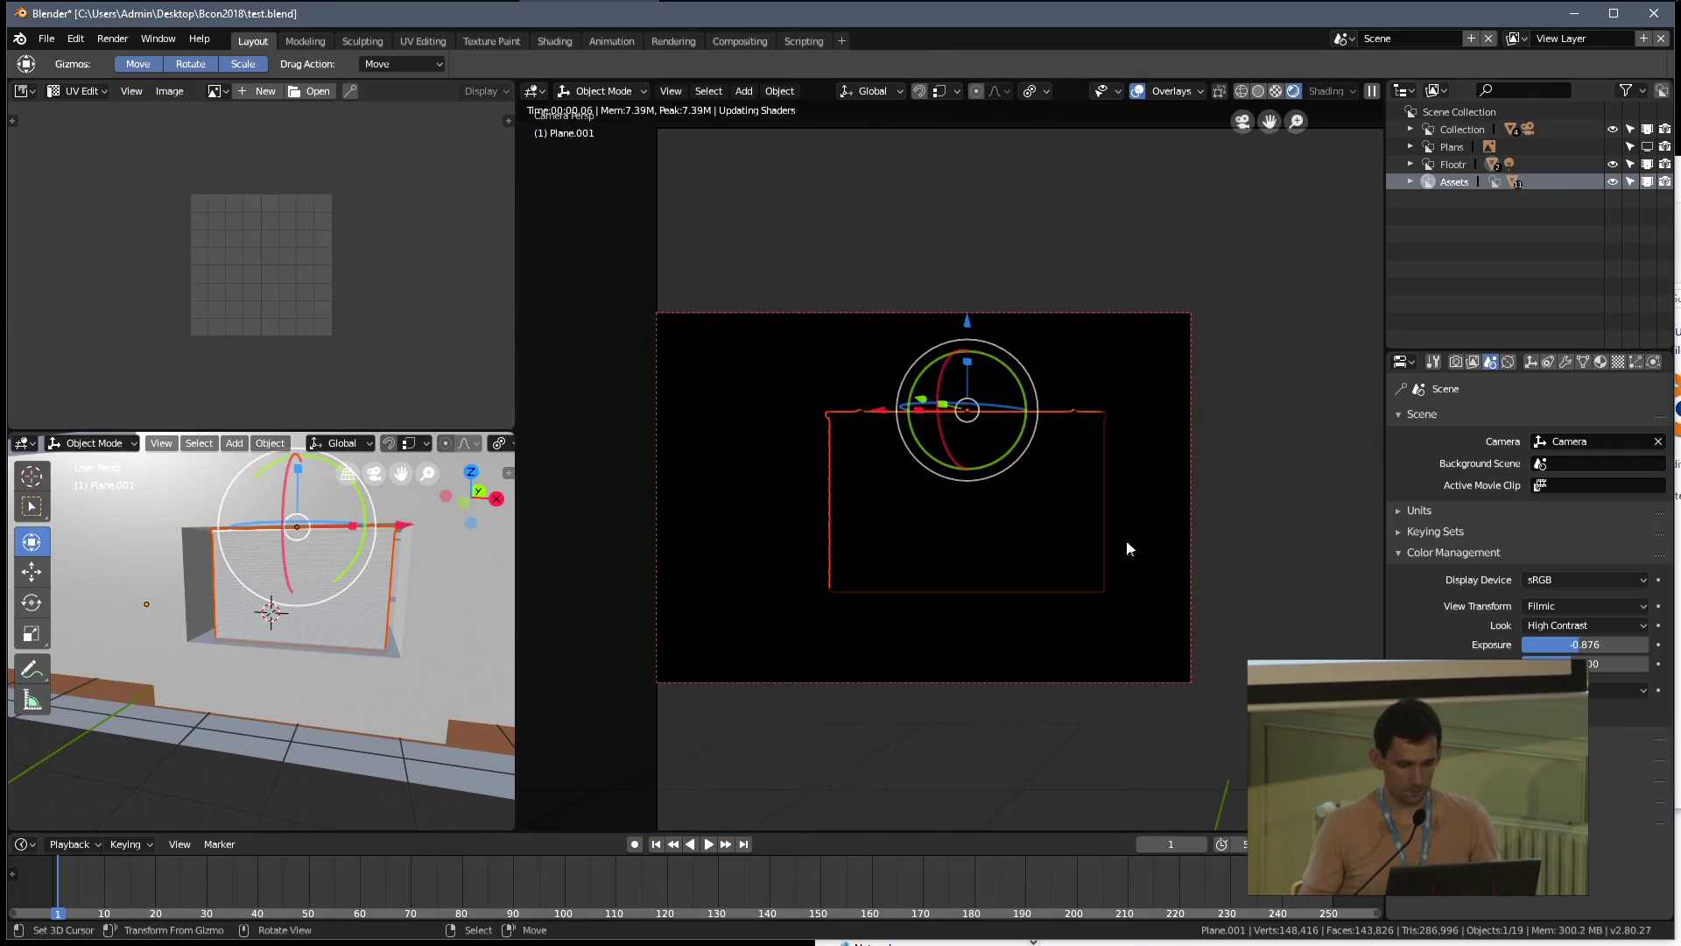
Set the window blind's Roll shape key to 0.063, then deselect the blind
click(359, 599)
click(1583, 362)
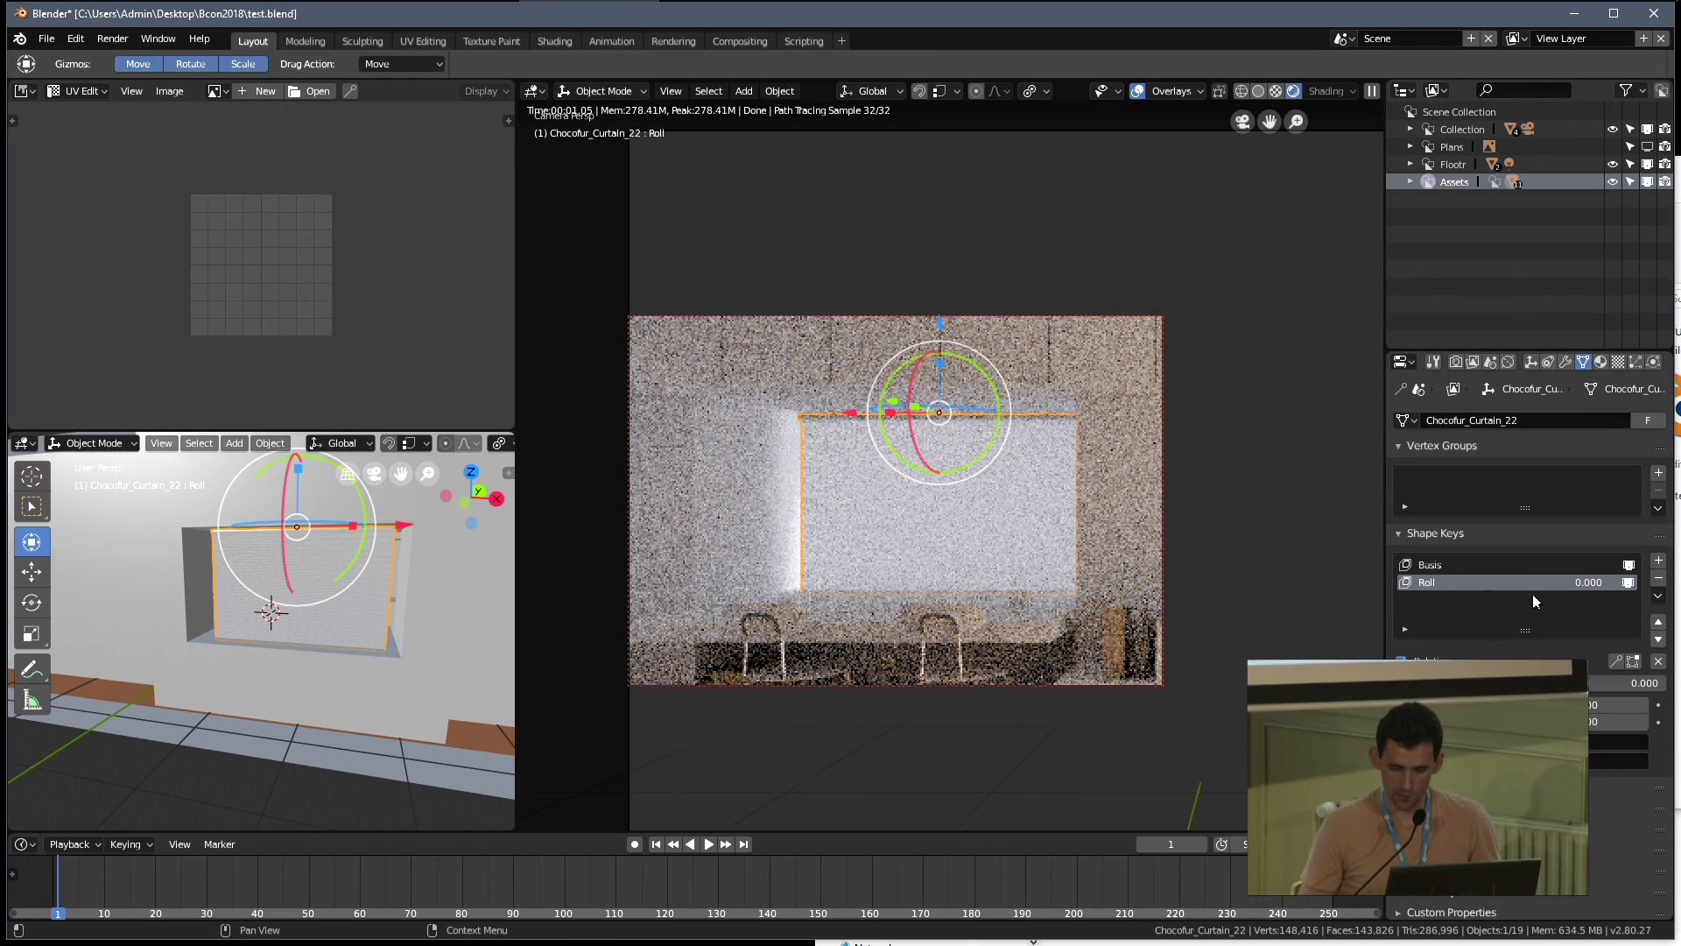
drag(1528, 683, 1586, 683)
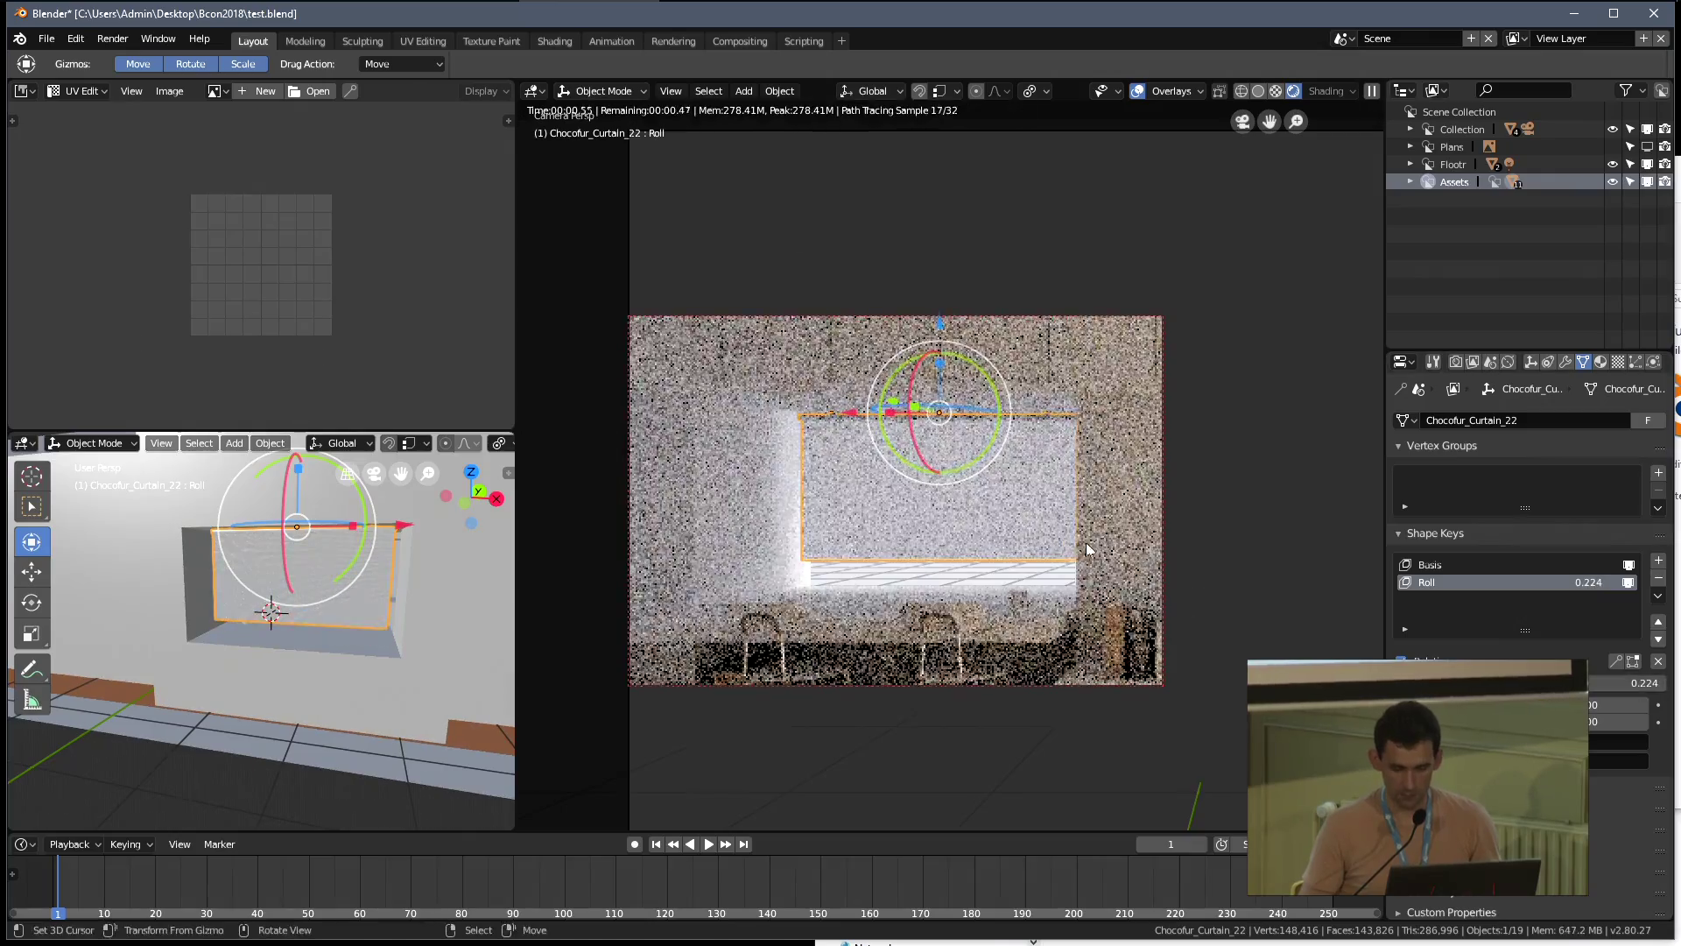
drag(1545, 683, 1504, 683)
key(alt+a)
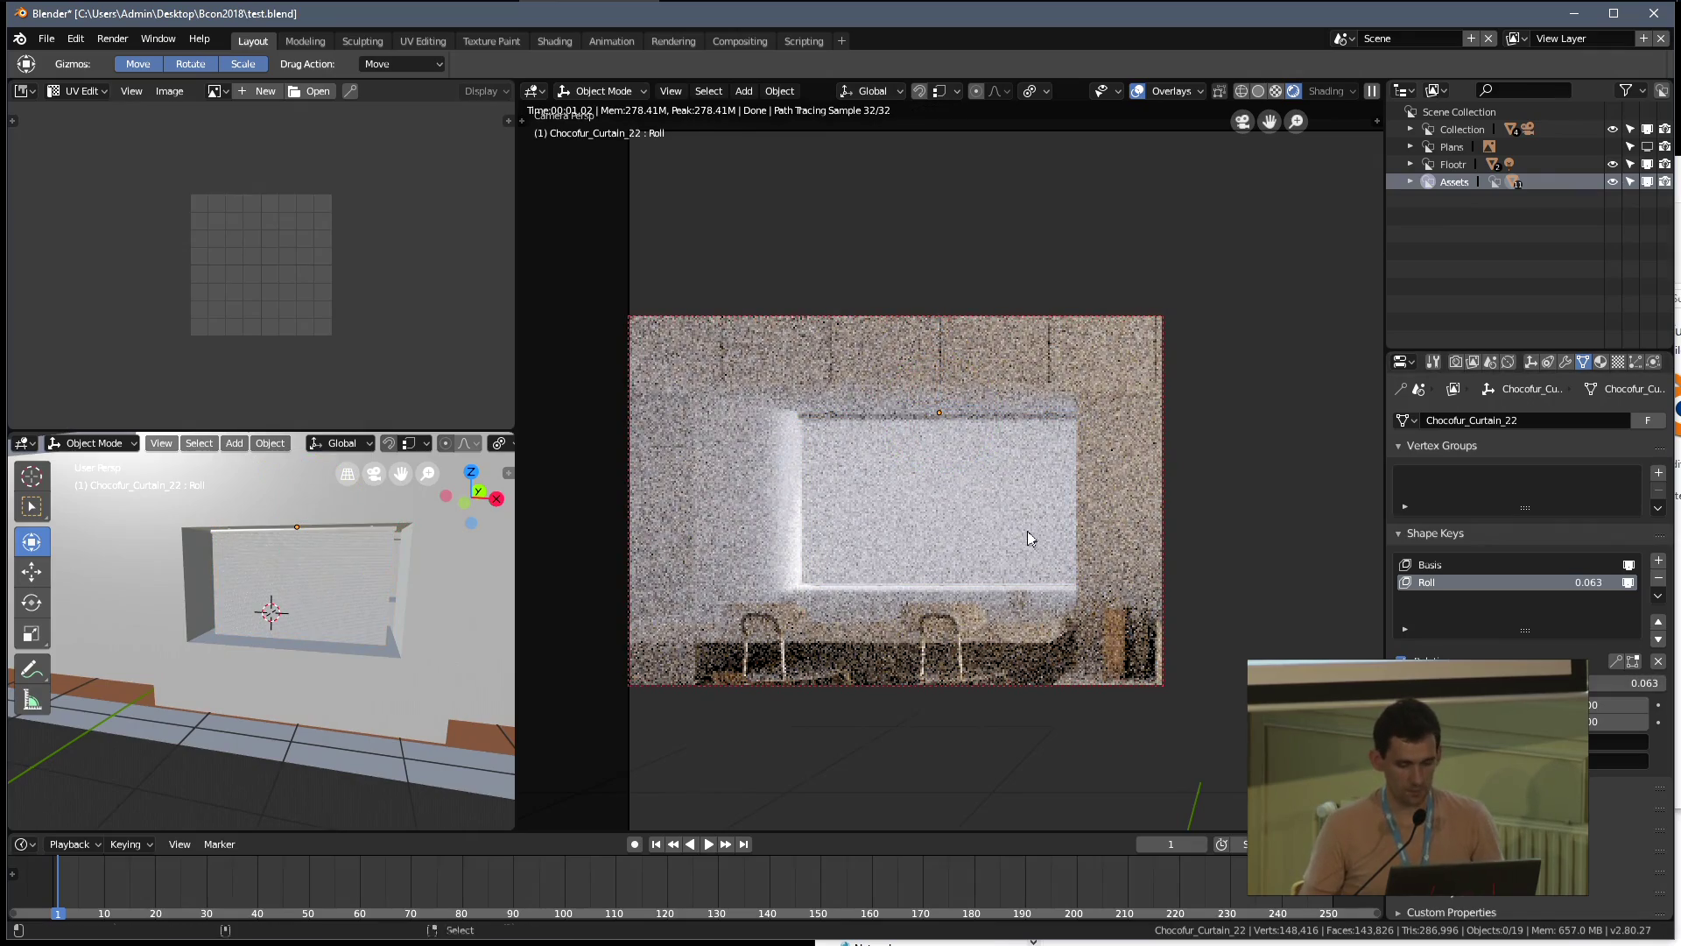
Move the blind about 0.364 m in Y and -0.042 m in X within the window recess
click(333, 580)
middle_drag(333, 581, 242, 536)
key(g)
key(y)
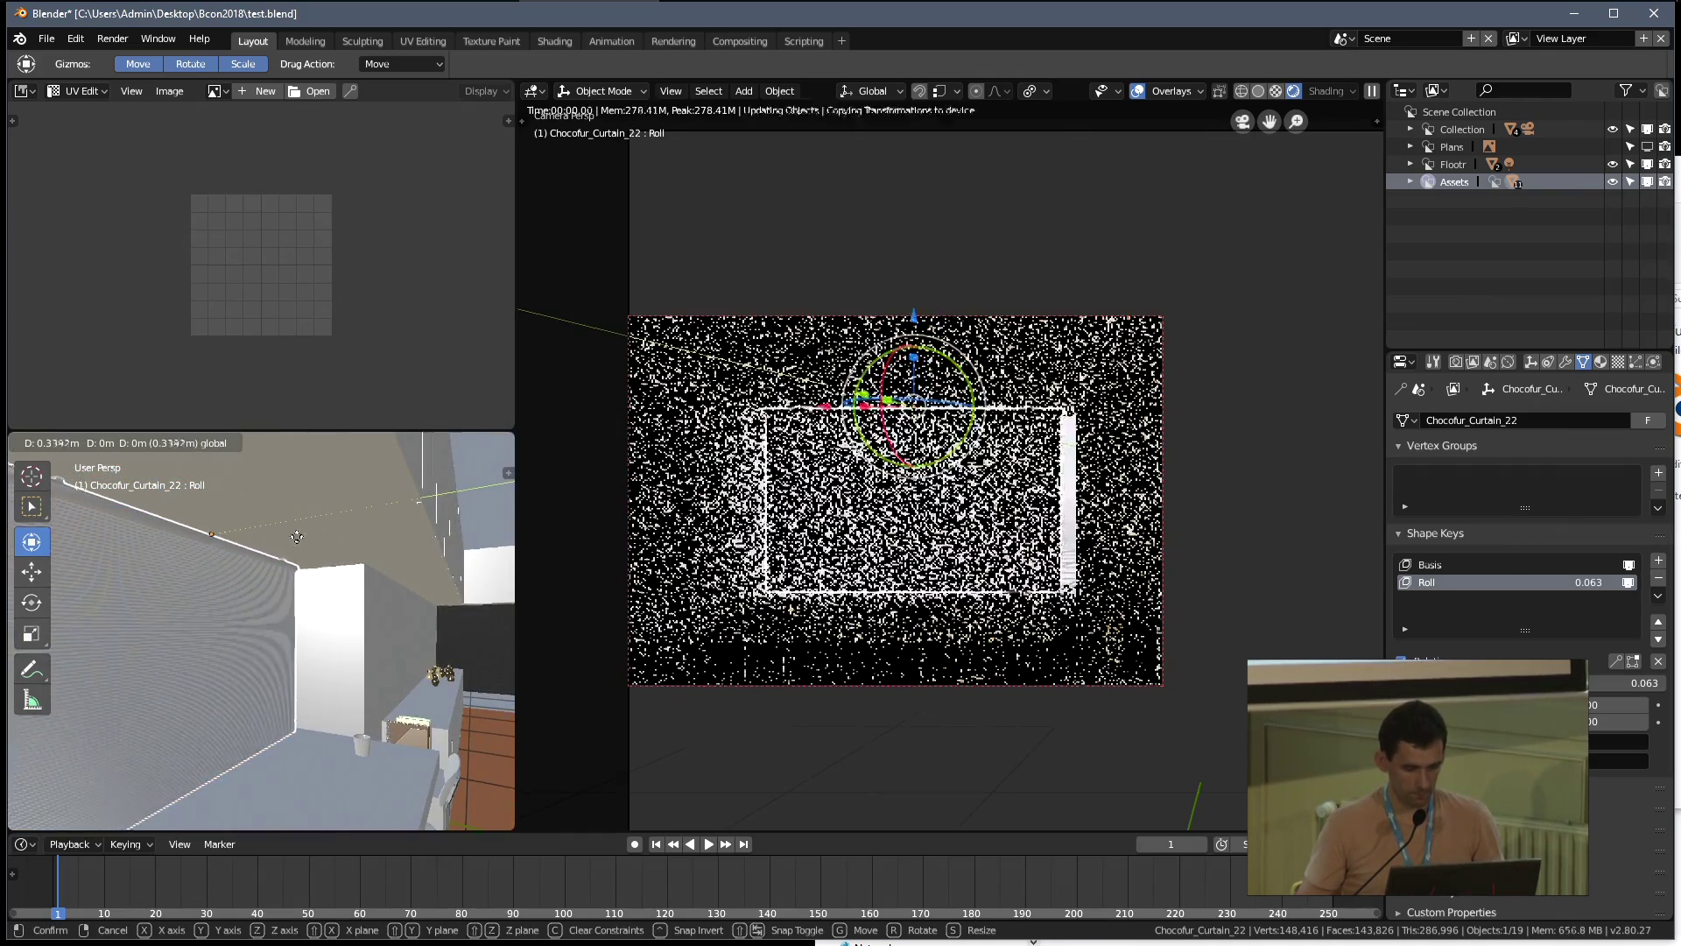
click(341, 597)
middle_drag(342, 597, 186, 595)
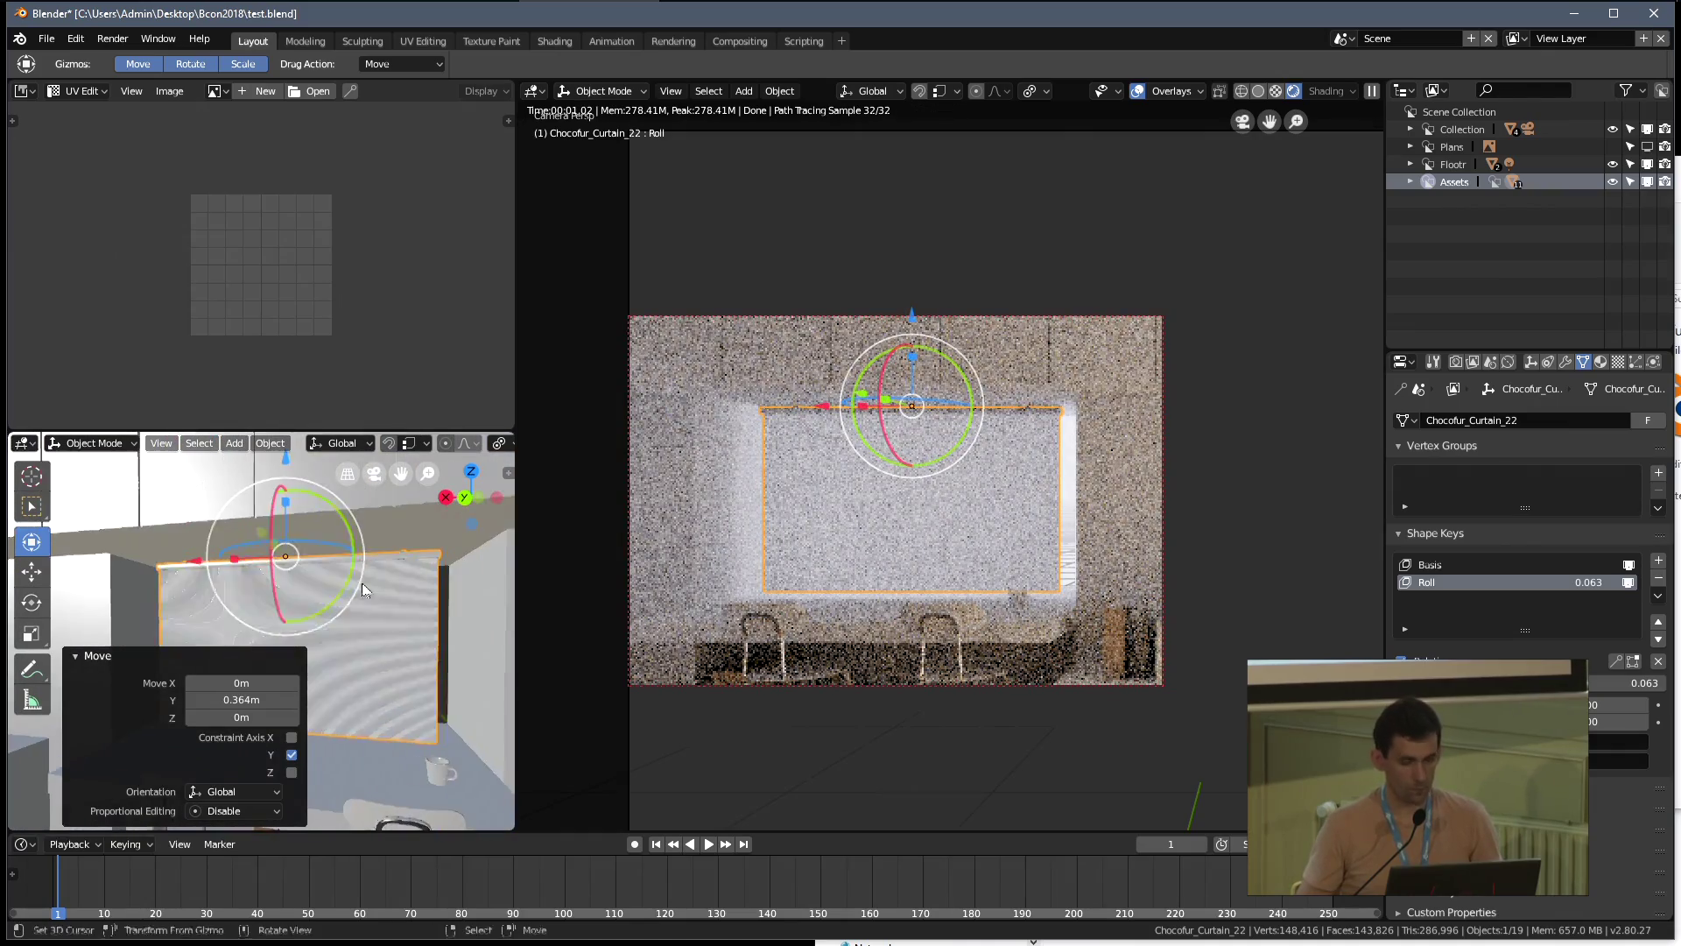
scroll(198, 596, down, 1)
drag(194, 576, 186, 577)
Switch the camera view to solid shading and widen the blind slightly along X to span the opening
key(z)
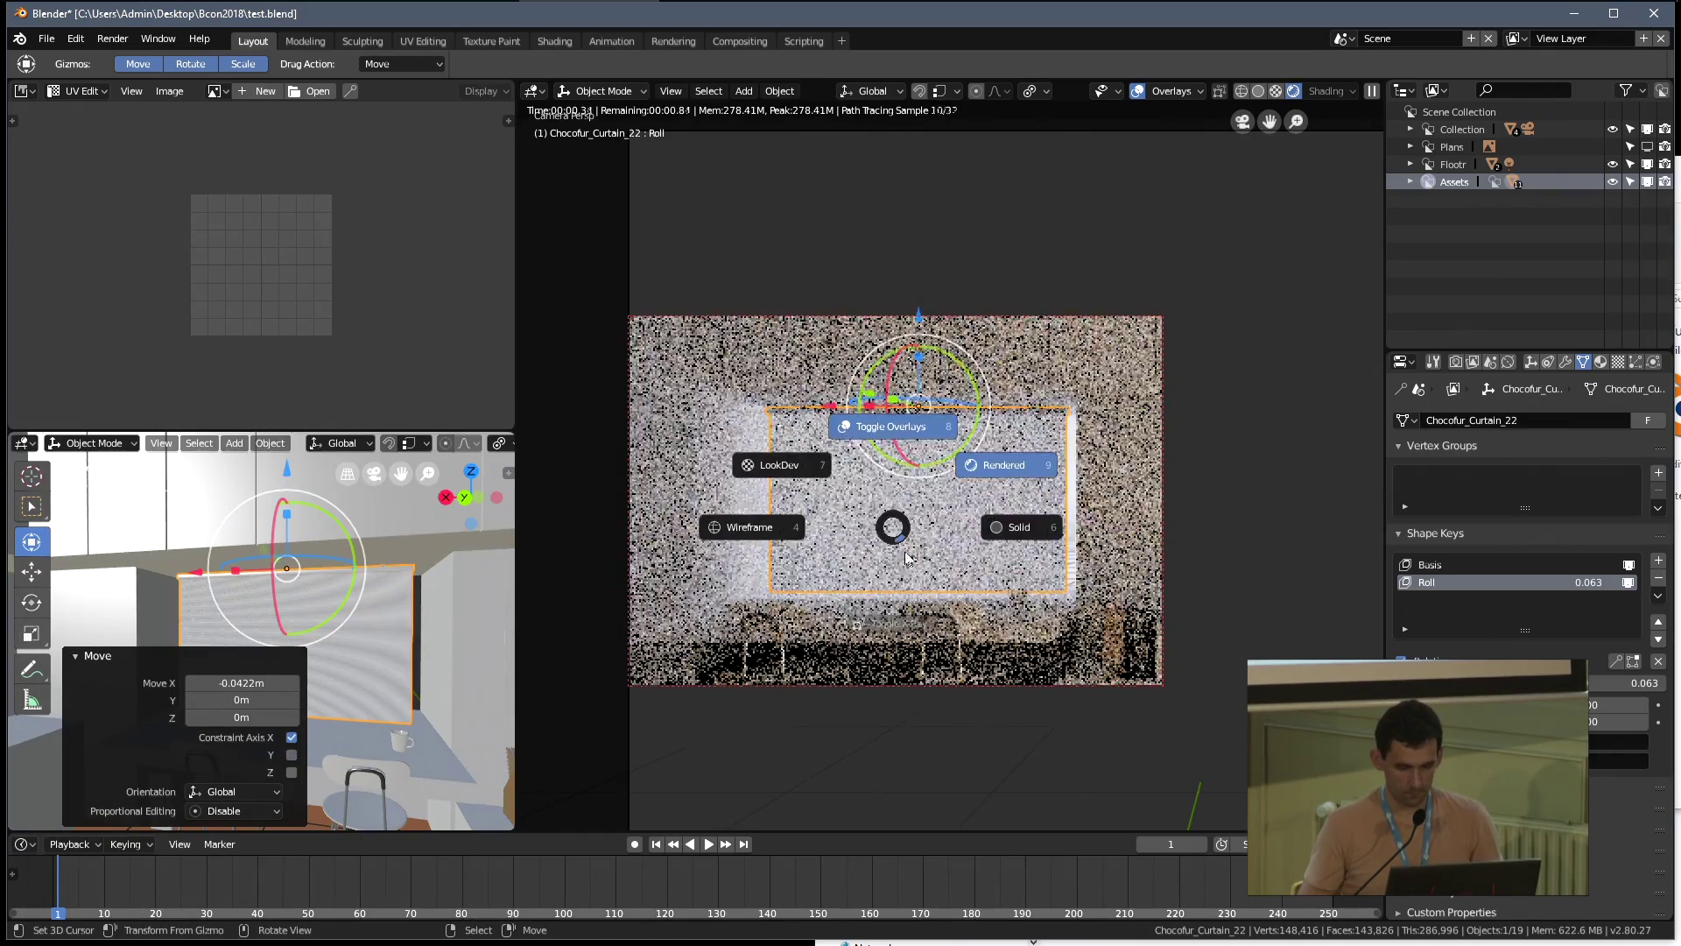
click(1009, 519)
key(s)
key(x)
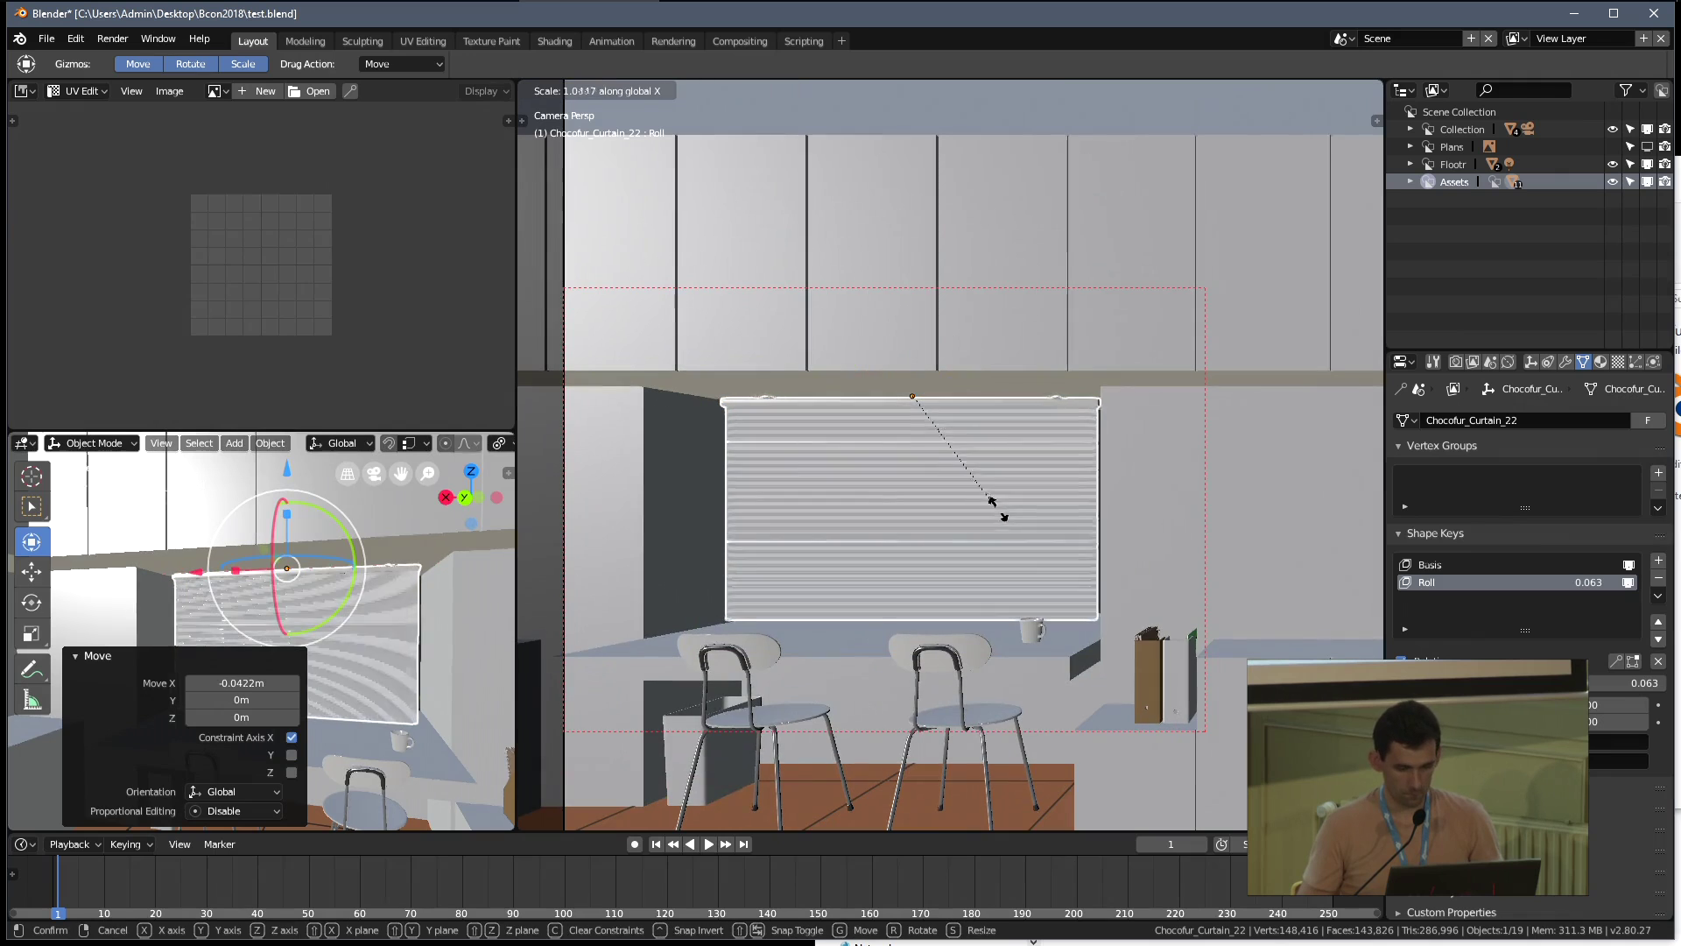
click(1005, 514)
key(alt+a)
Save test.blend over the existing file and show the whole camera view in rendered shading
scroll(987, 493, down, 3)
scroll(989, 486, down, 3)
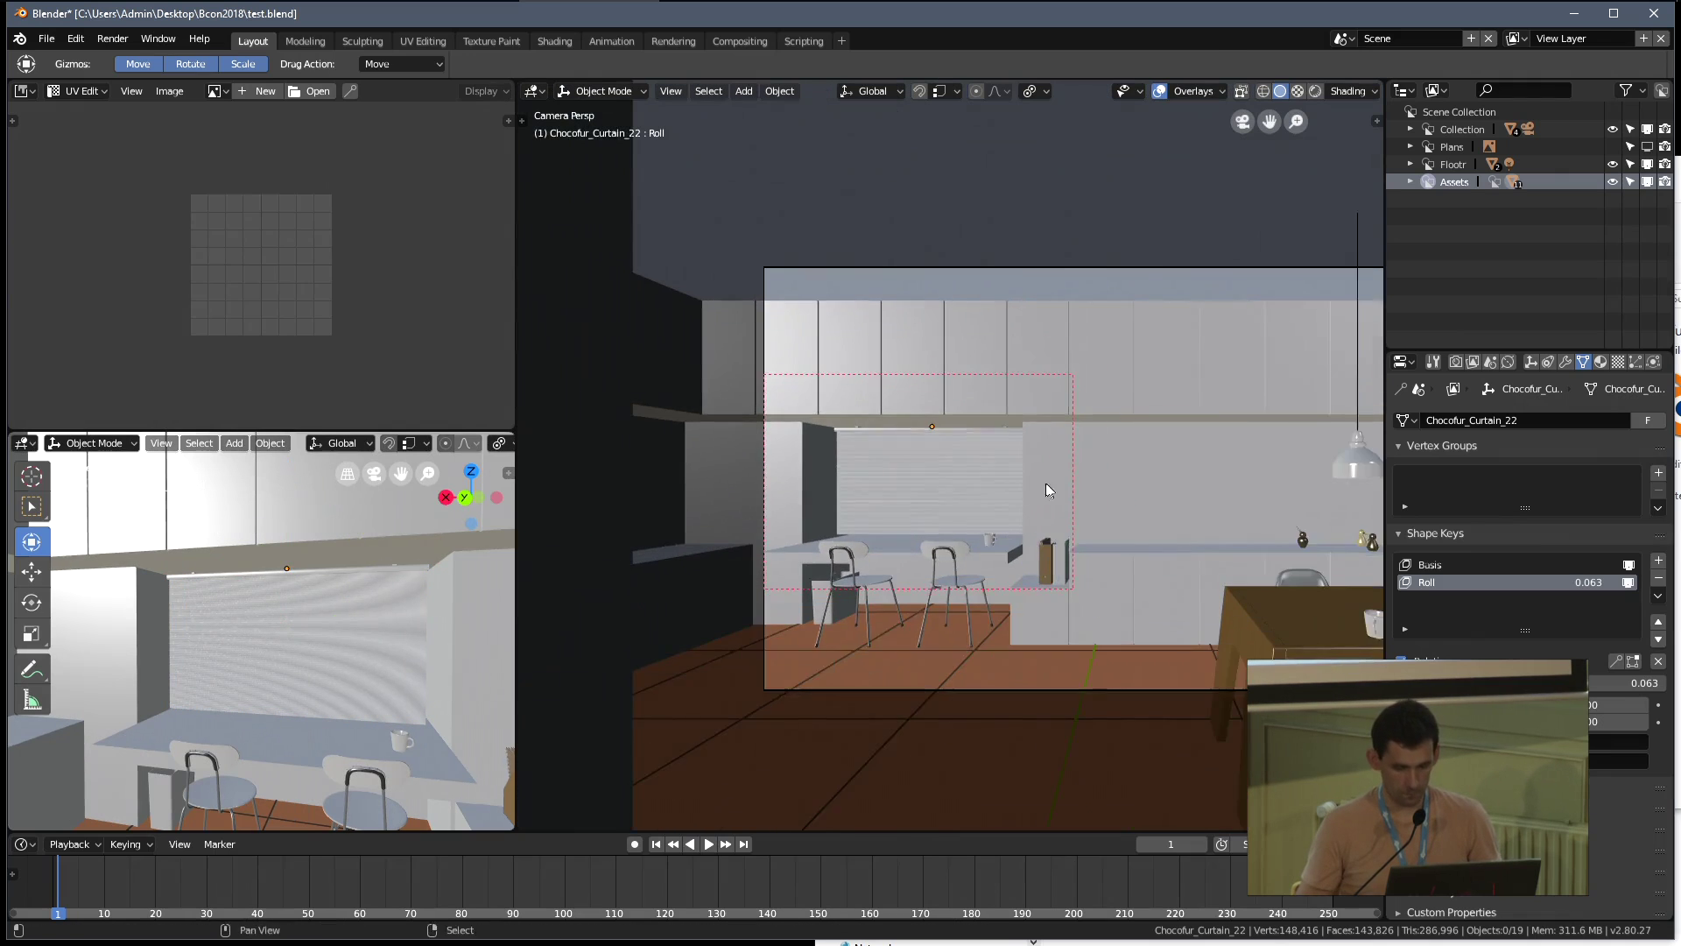
key(ctrl+s)
click(990, 457)
key(shift+z)
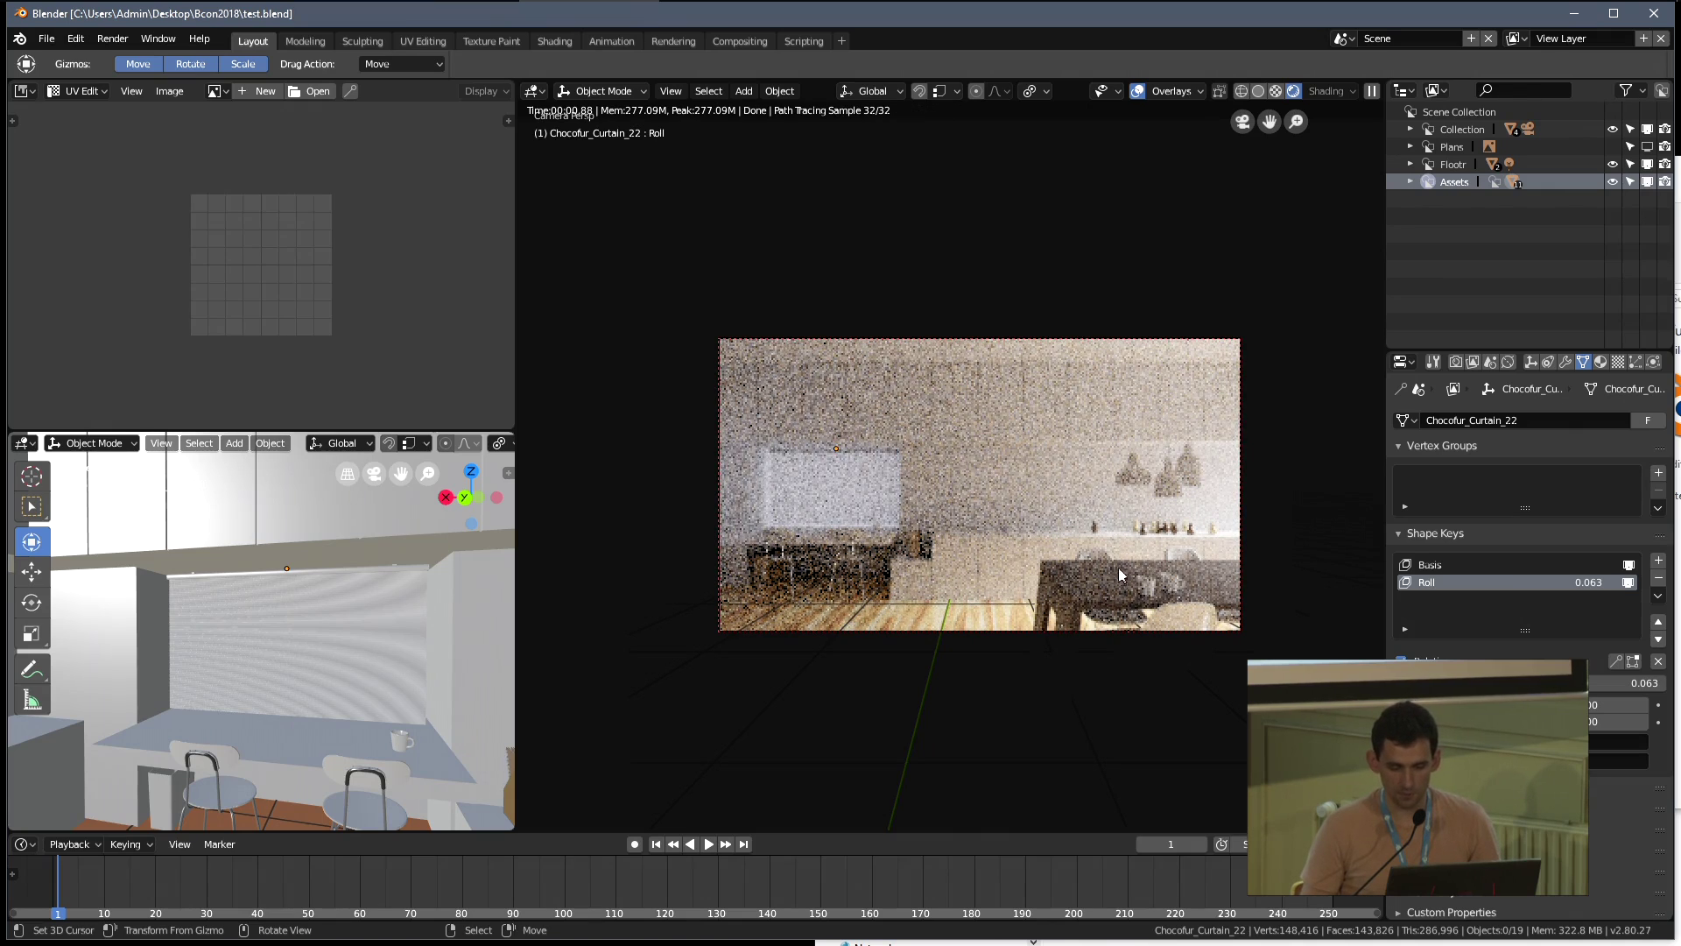
Select the Sun light outside the building and save the file over the existing one
scroll(368, 588, down, 8)
middle_drag(379, 575, 491, 623)
scroll(353, 595, down, 6)
right_click(232, 551)
shift+middle_drag(282, 550, 339, 587)
scroll(290, 603, up, 4)
key(ctrl+s)
click(916, 508)
middle_drag(459, 629, 298, 601)
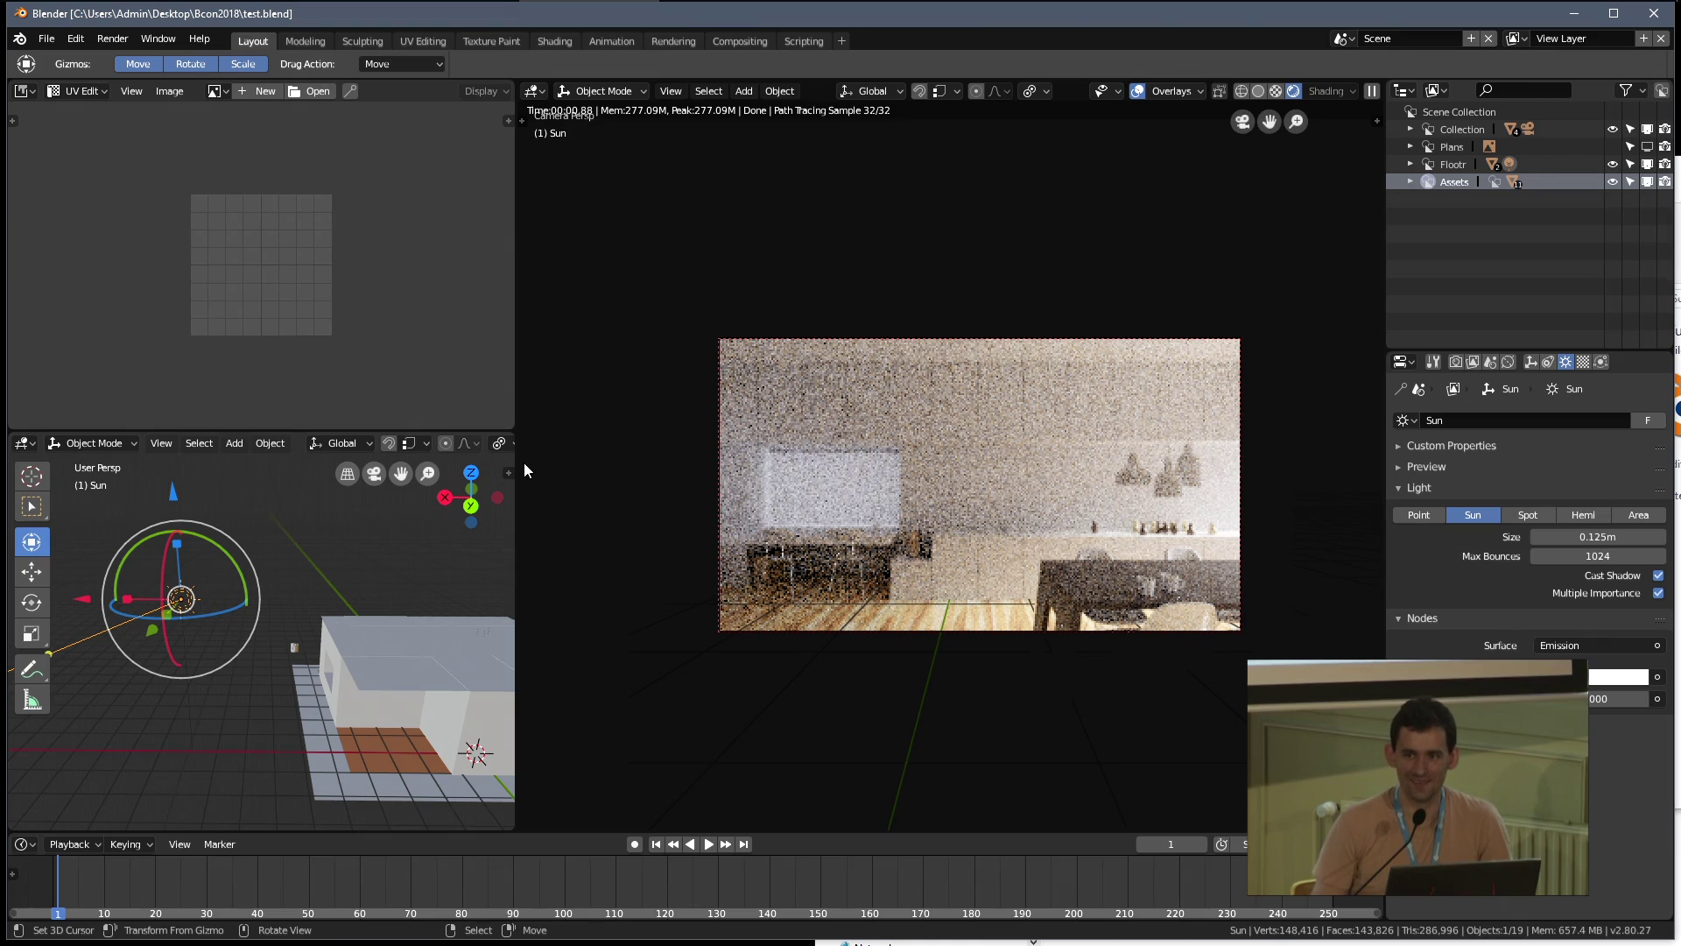
middle_drag(370, 587, 342, 585)
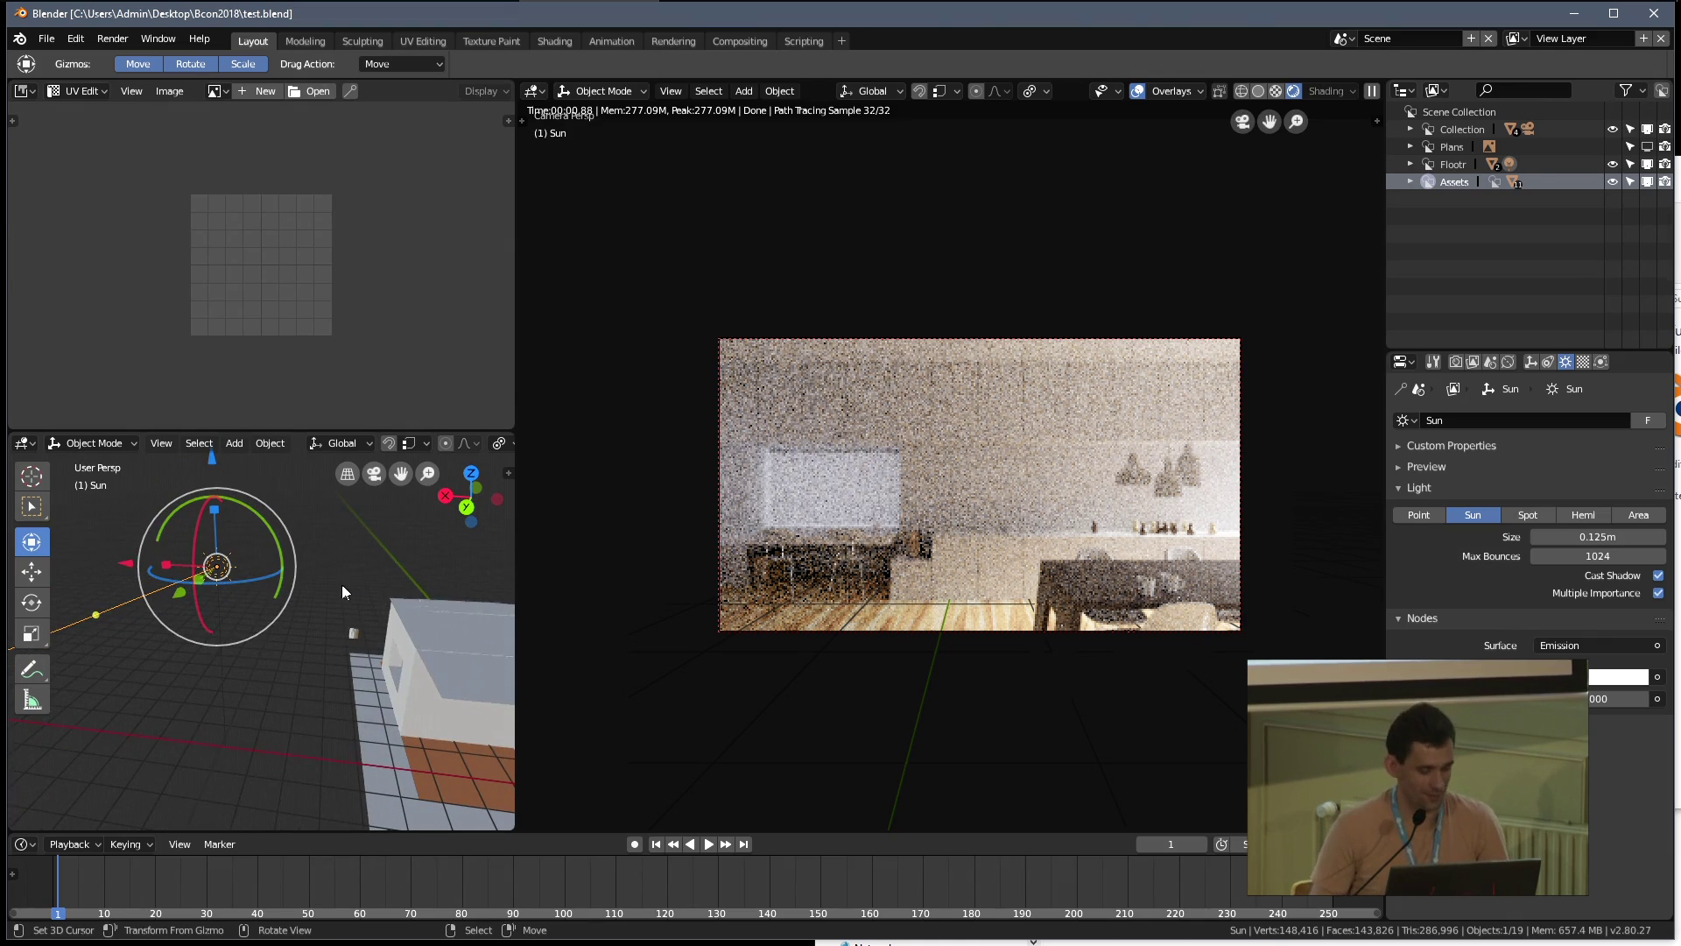
click(375, 582)
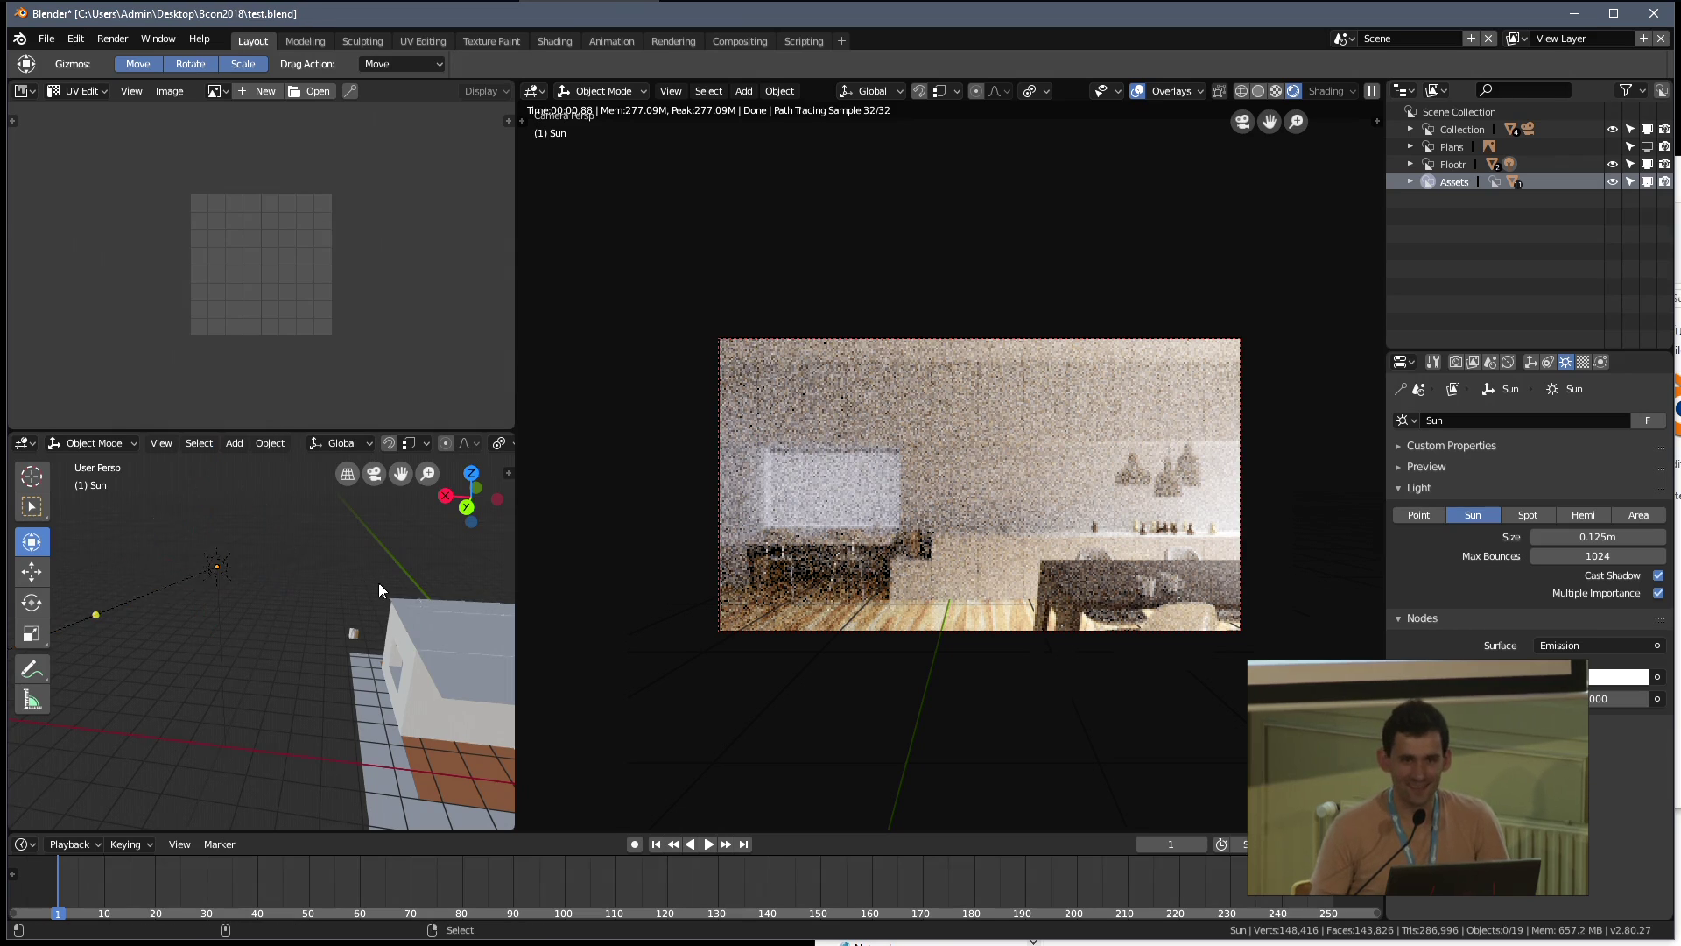
mouse_move(883, 10)
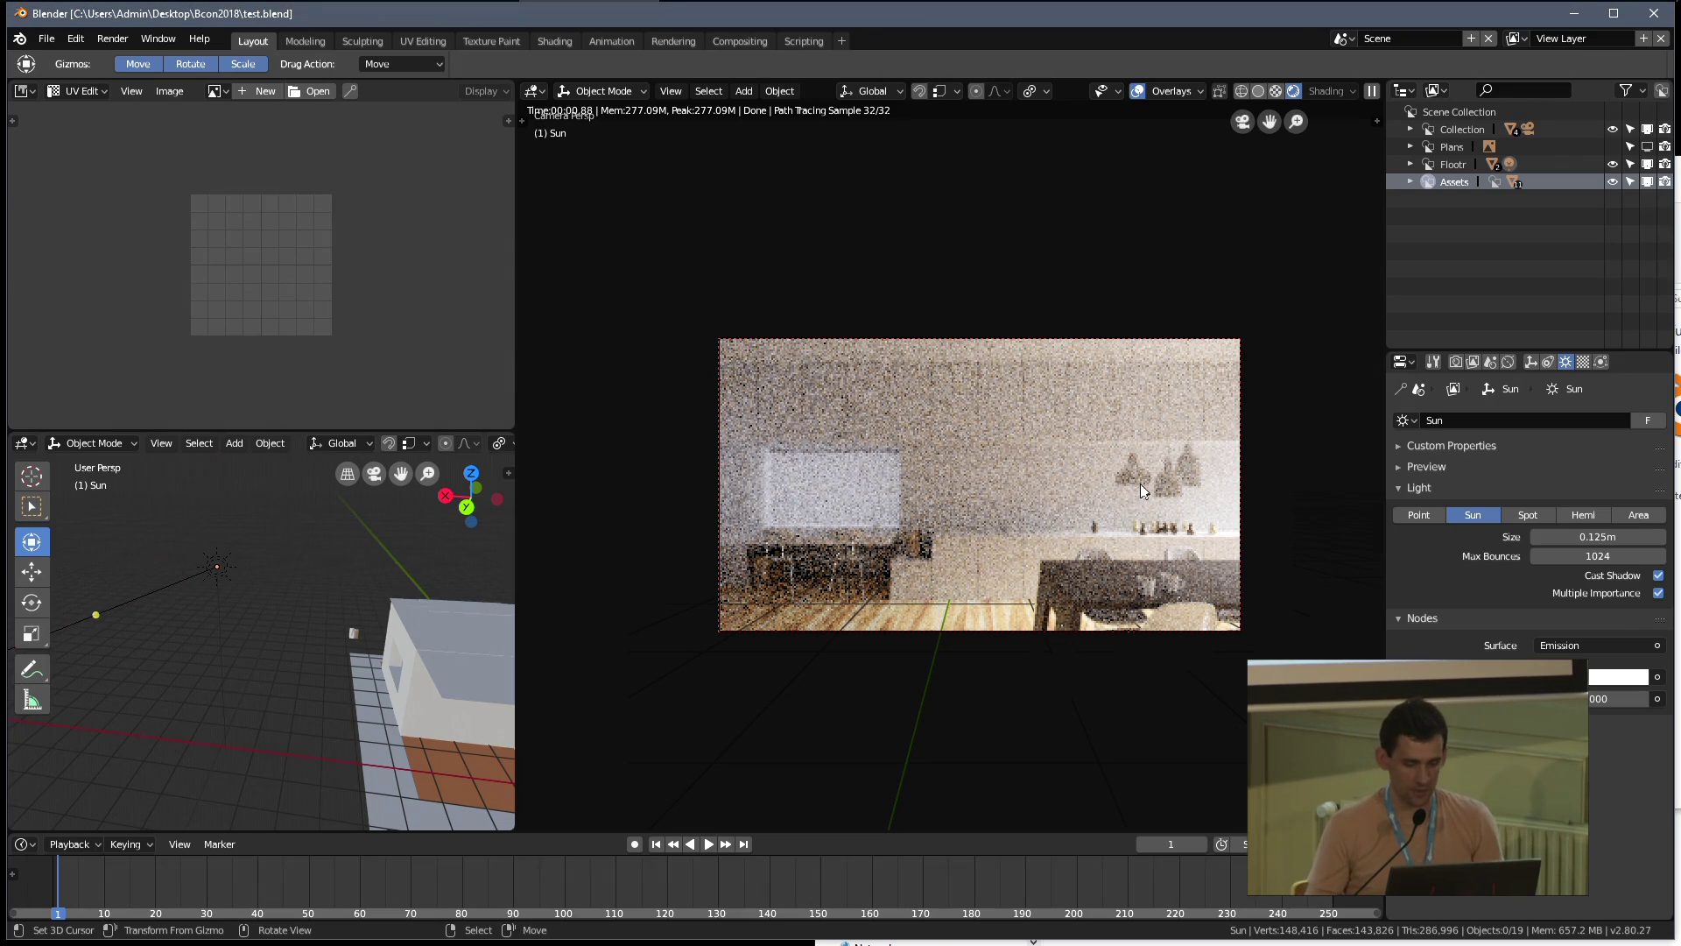
shift+middle_drag(1135, 501, 1107, 475)
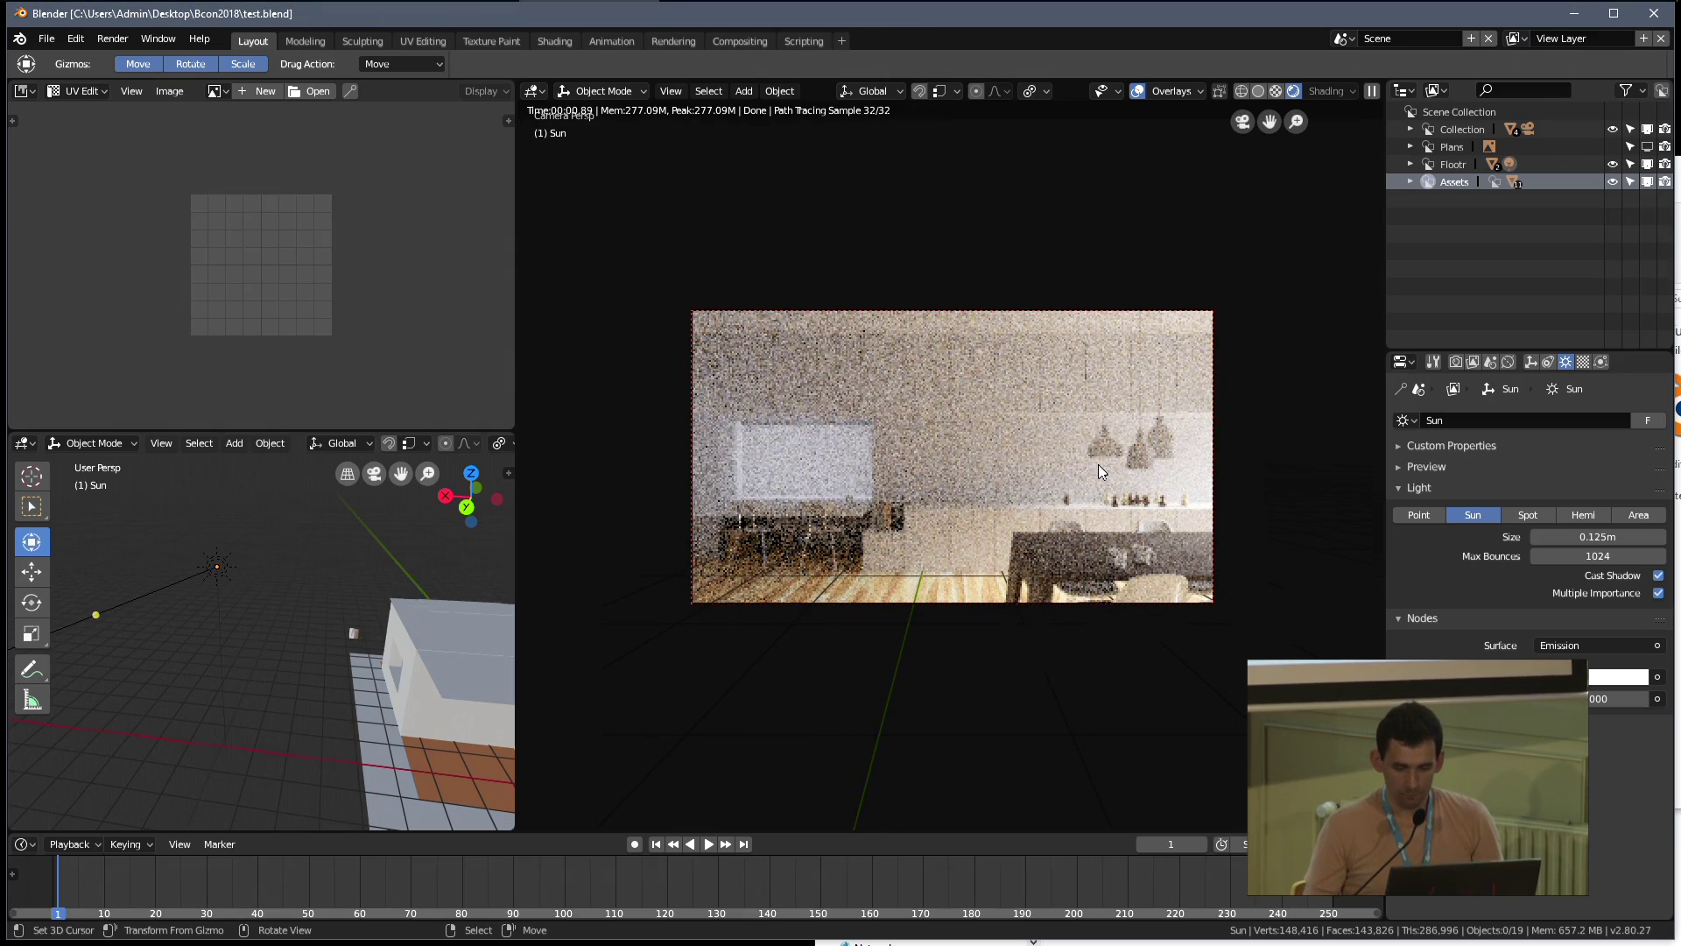
Select the Sun light and show its object shader nodes by changing the UV editor to a Shader Editor
click(218, 567)
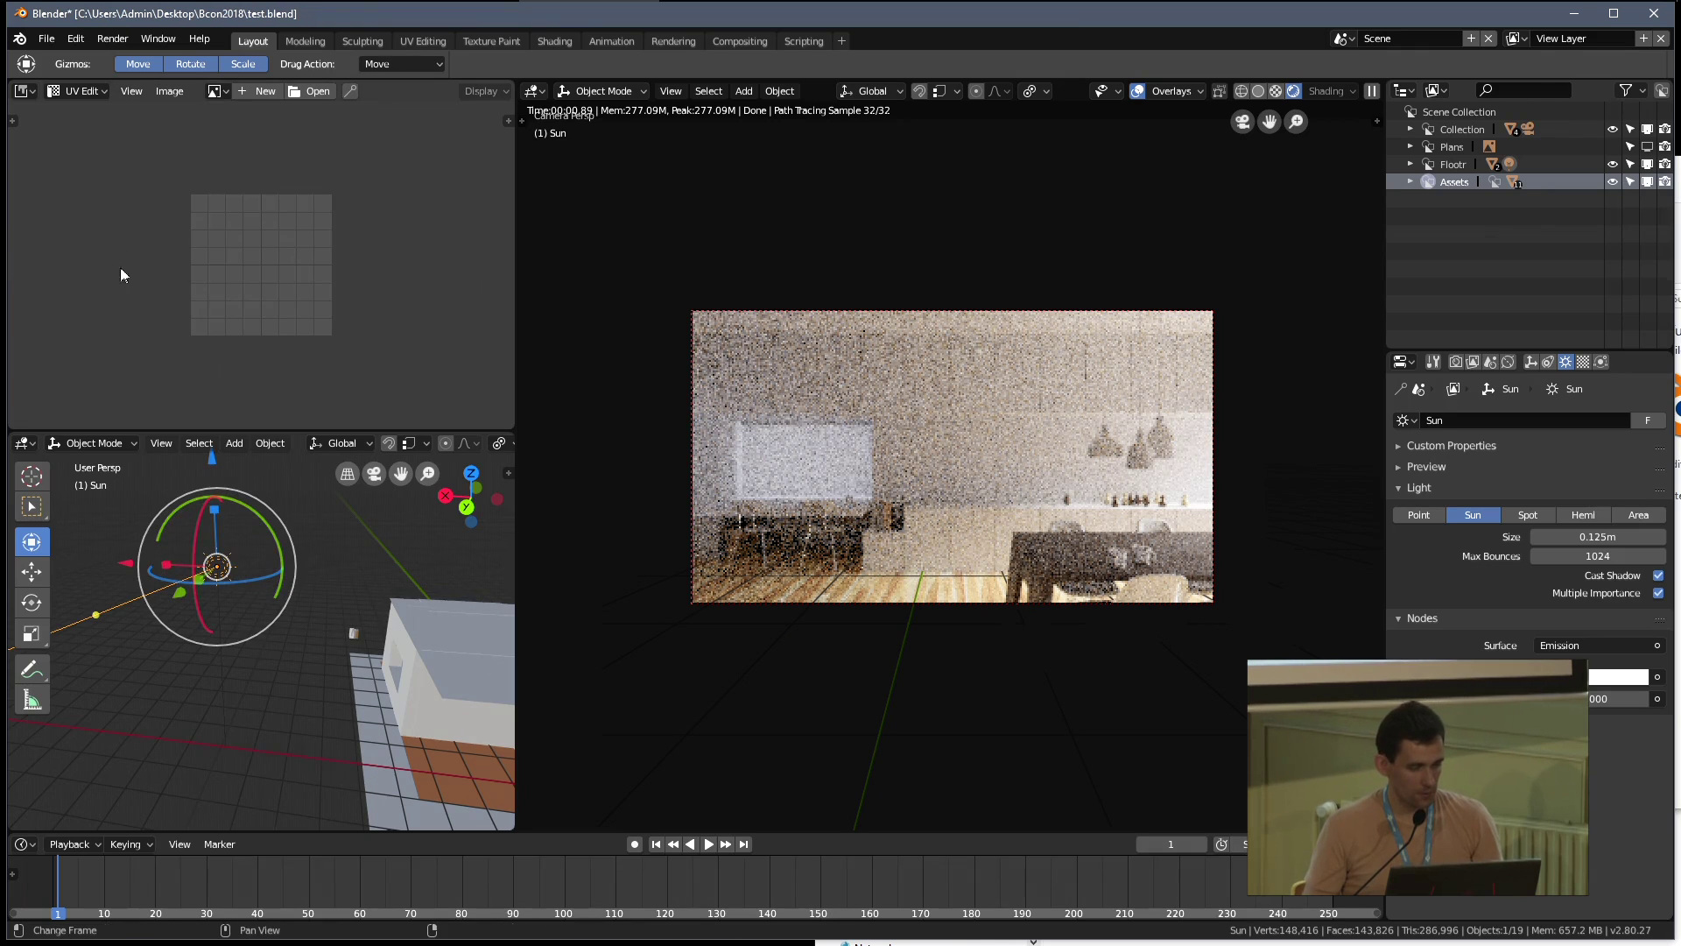
click(23, 91)
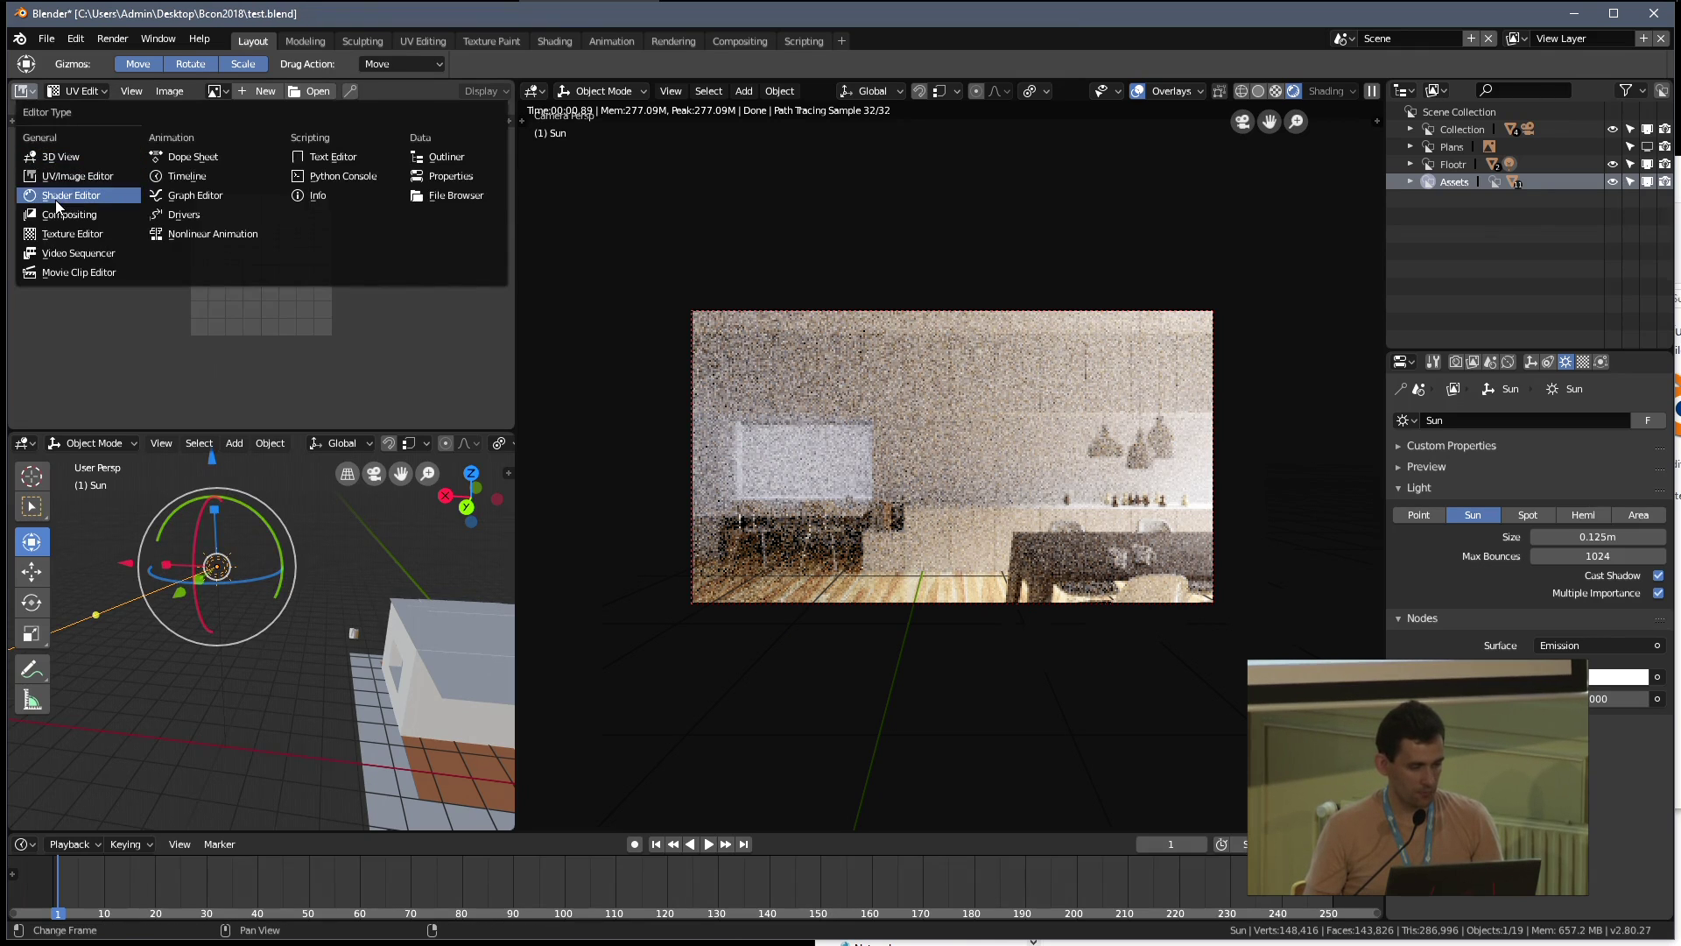
click(88, 199)
scroll(266, 343, down, 2)
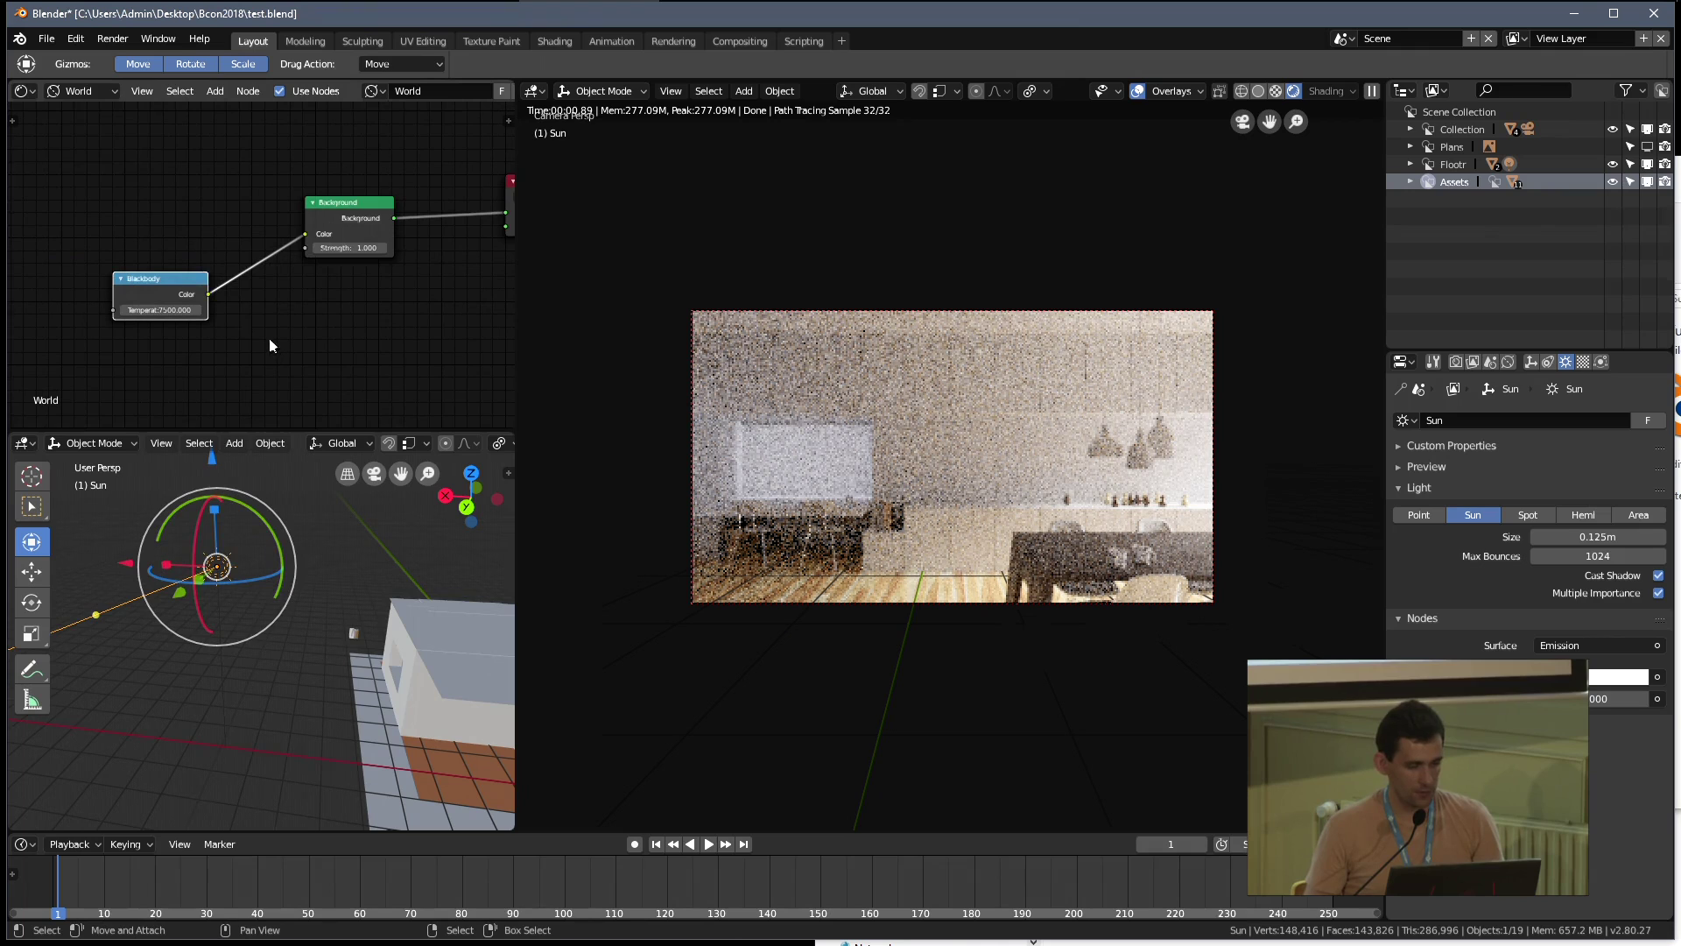
click(88, 92)
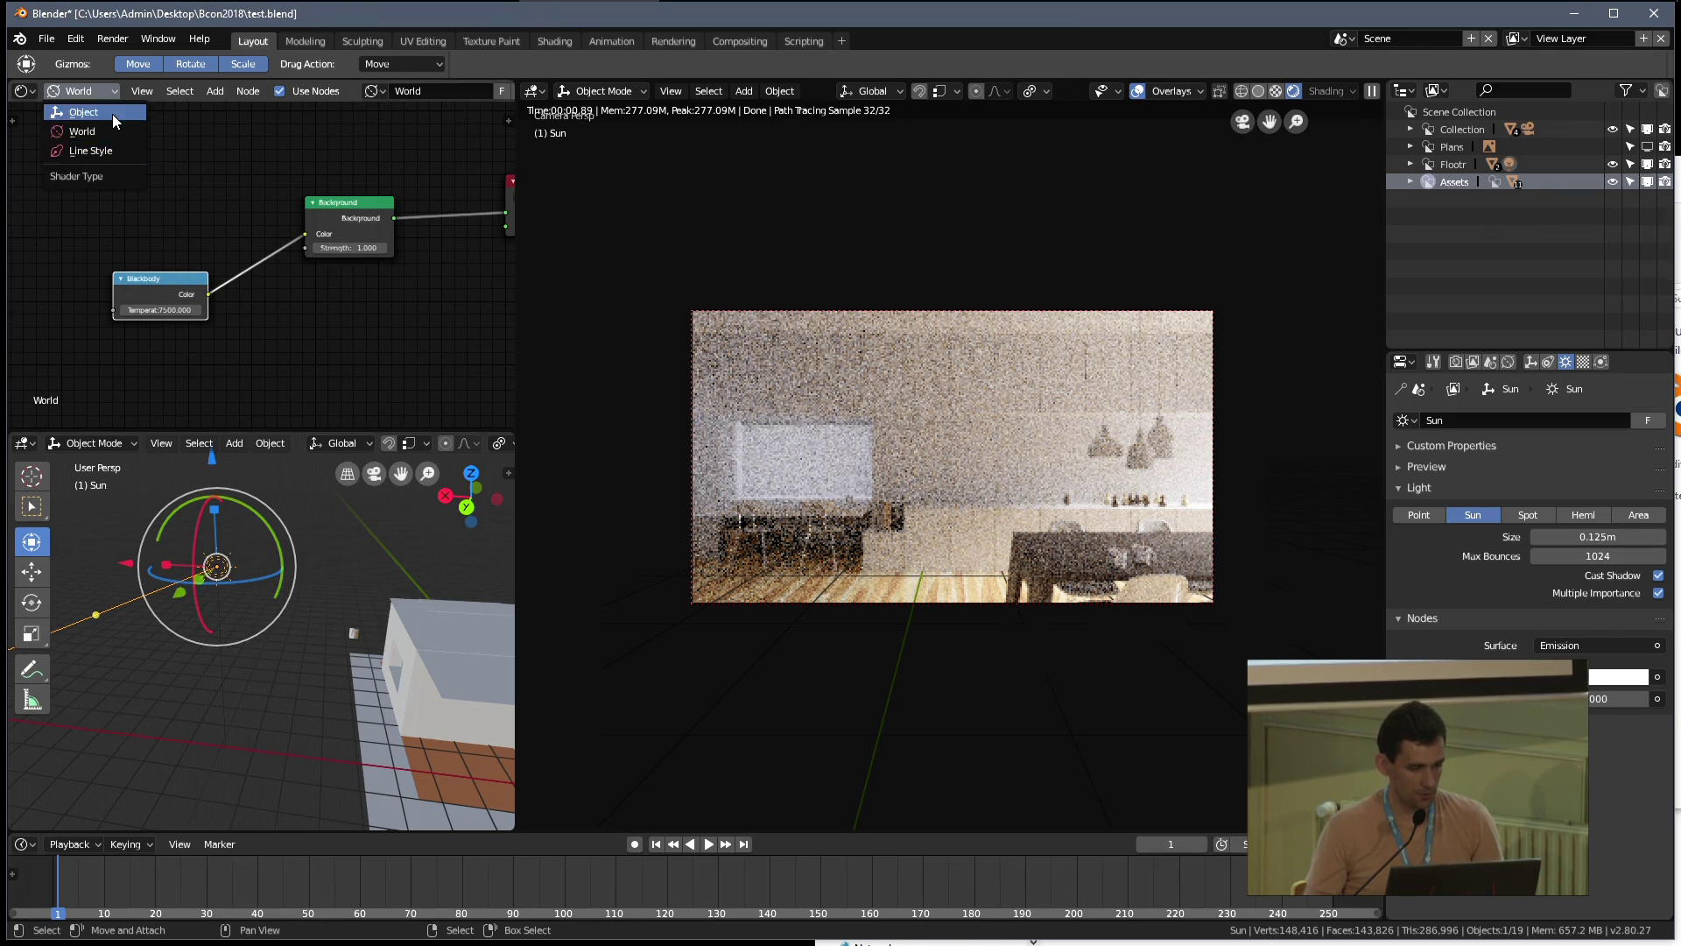
click(84, 112)
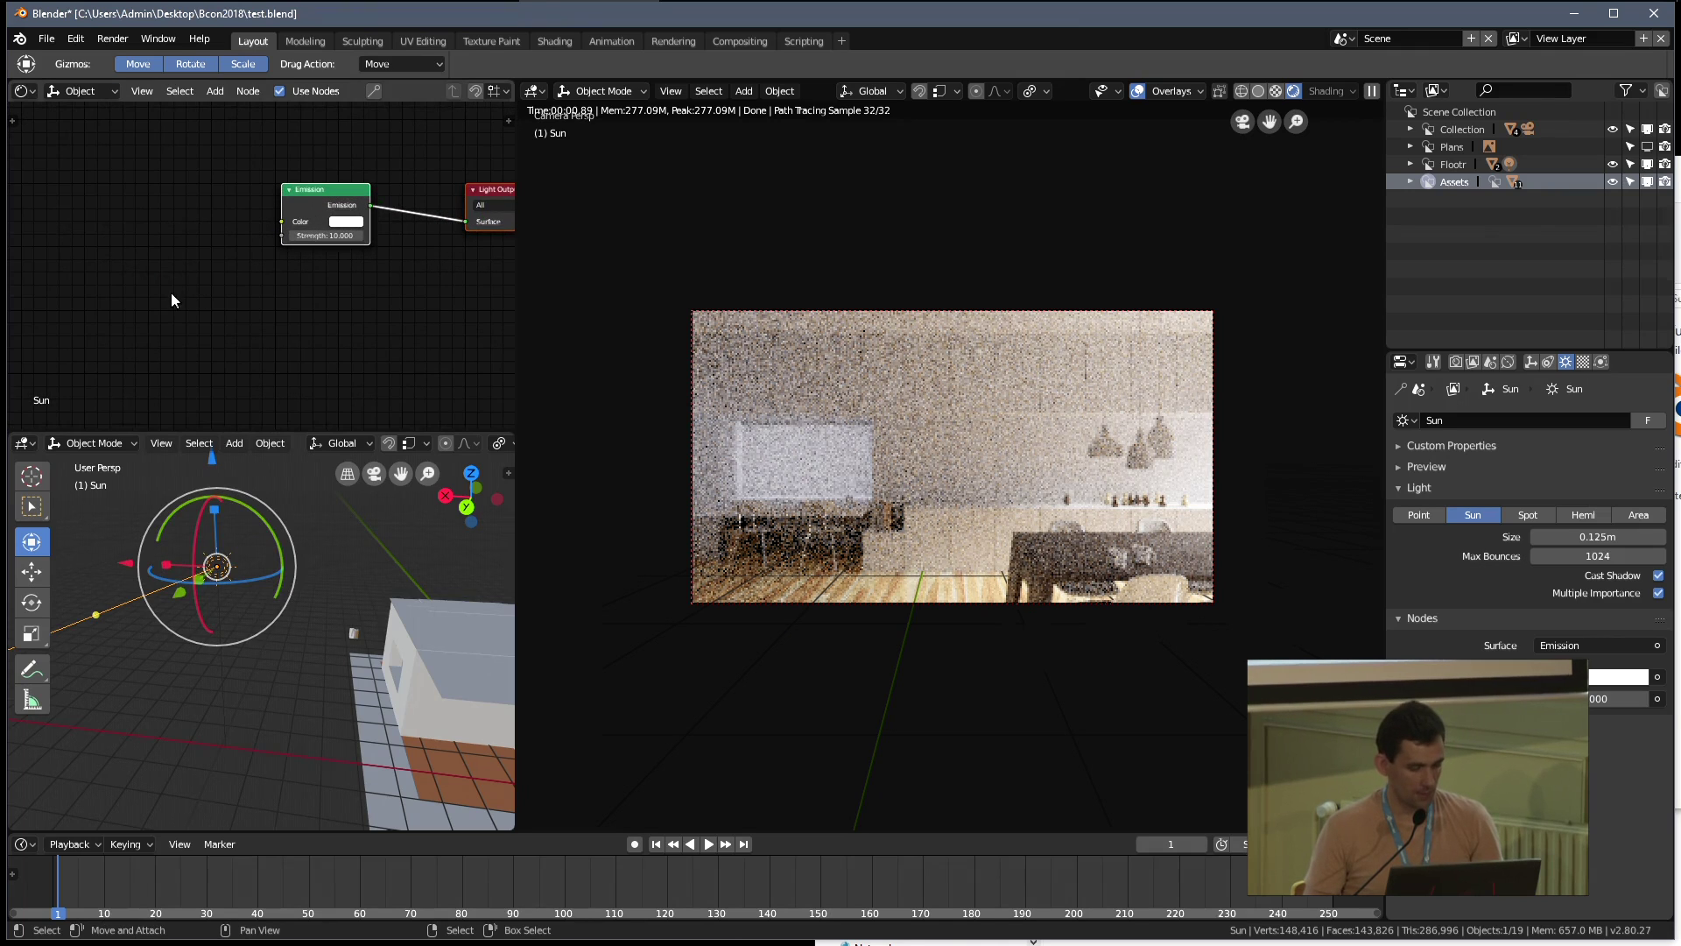
Add a Blackbody node and connect its Color output to the Color input of the Sun's Emission node
key(shift+a)
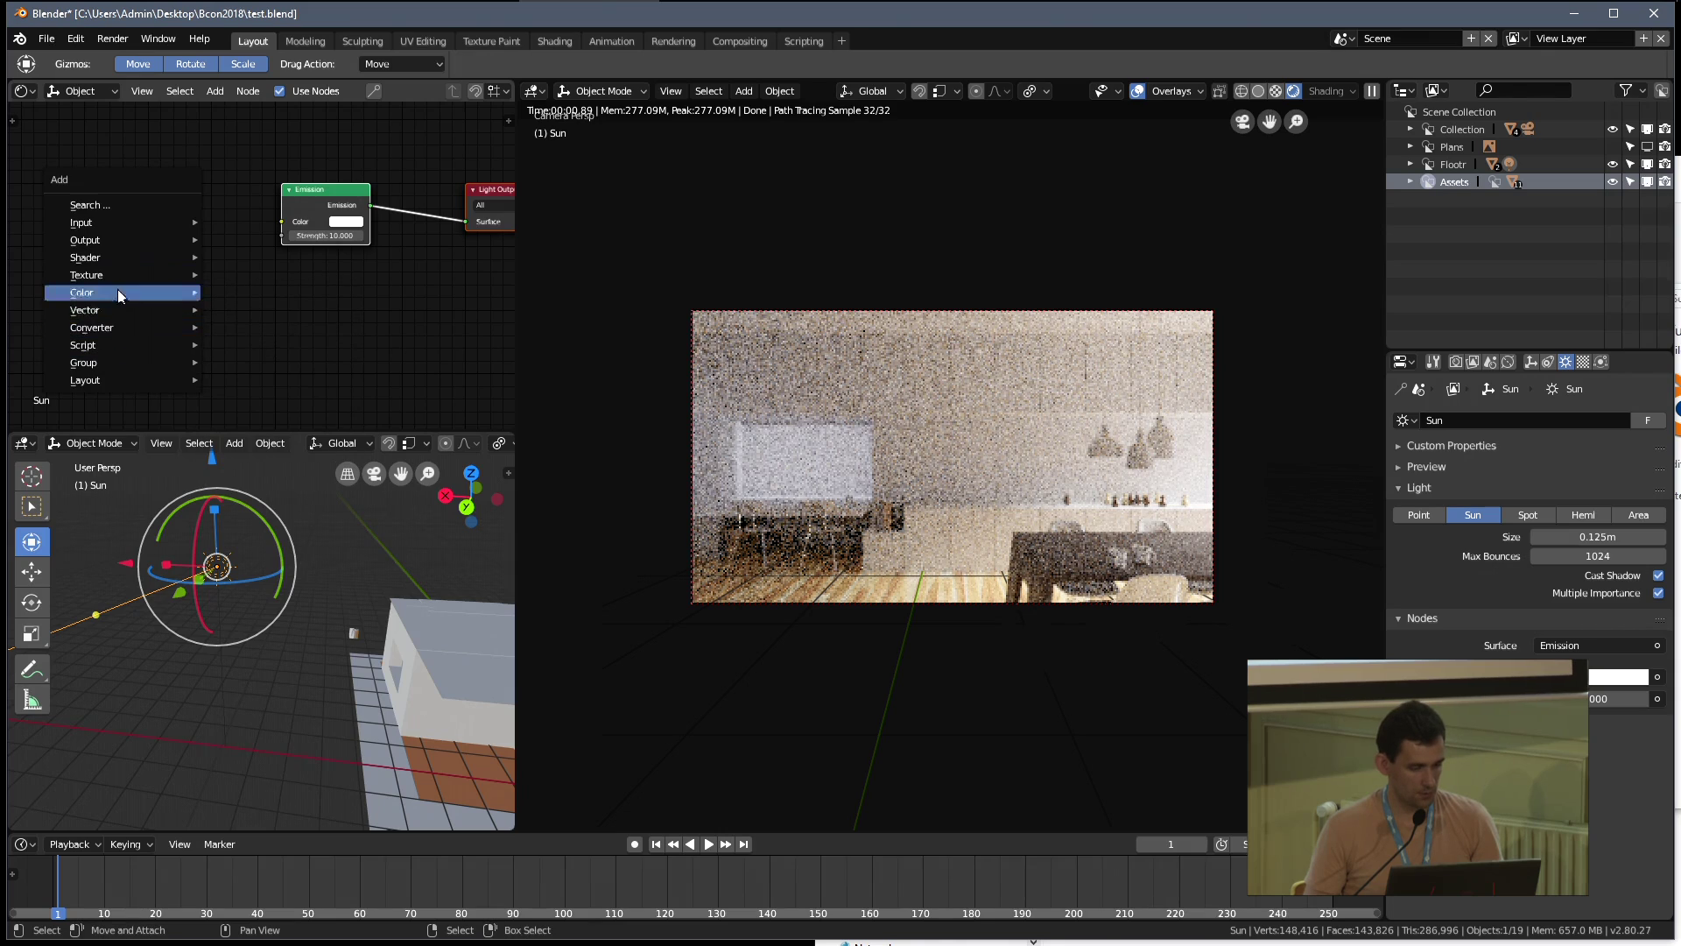
mouse_move(92, 327)
click(241, 329)
click(233, 292)
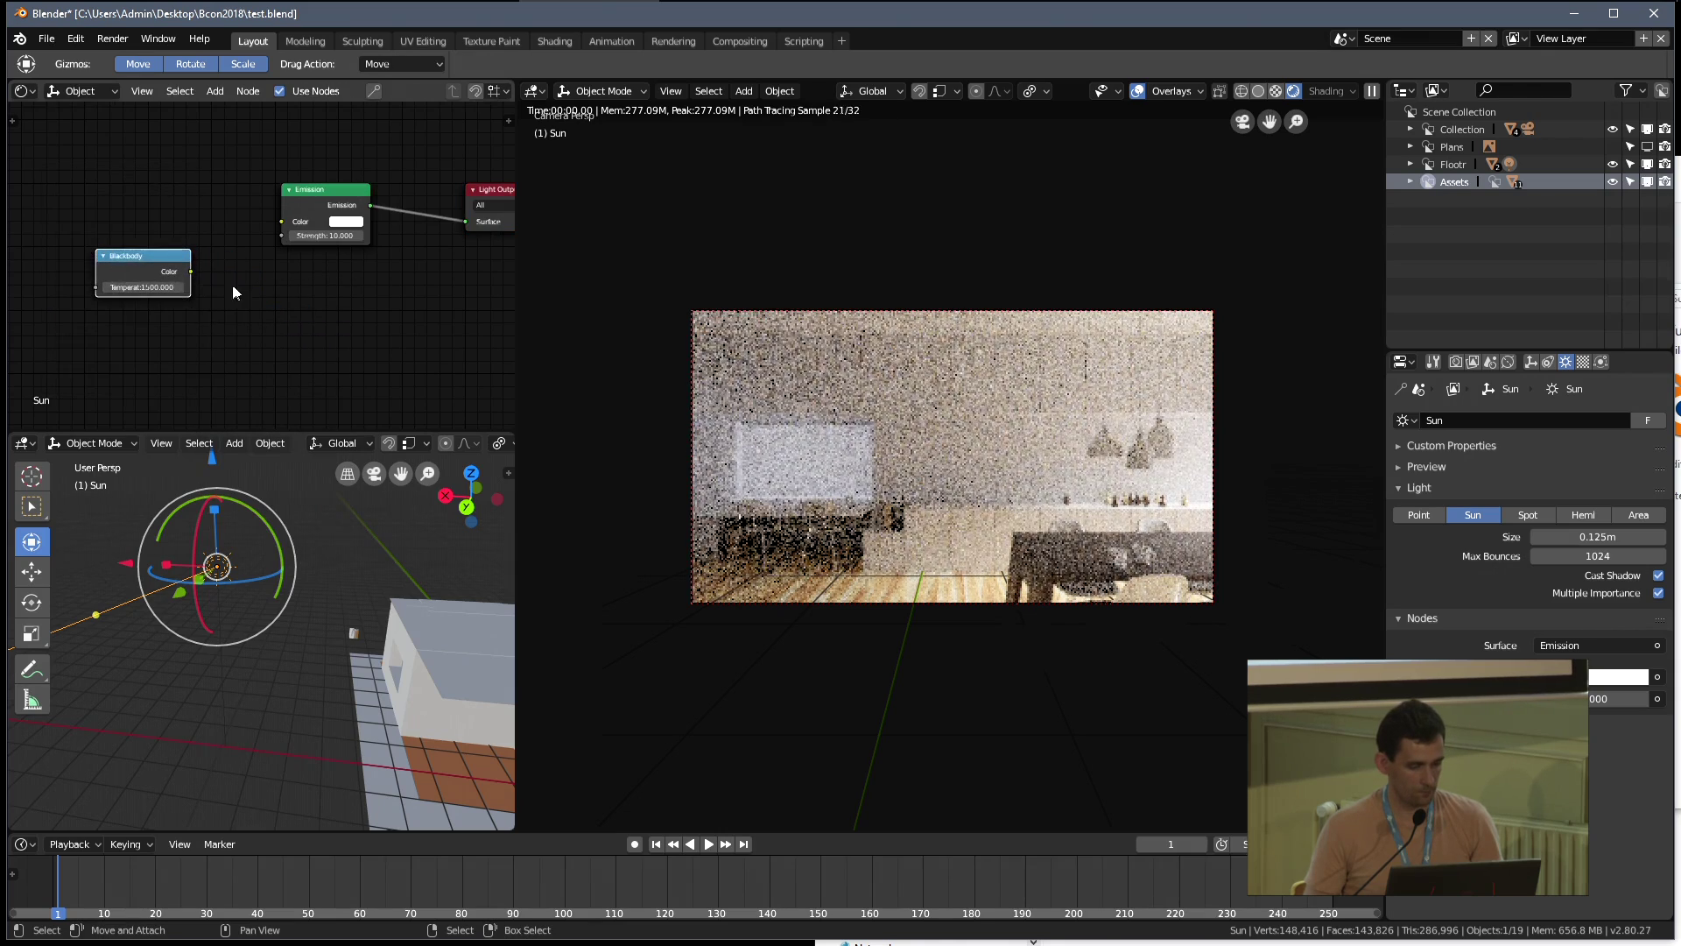
scroll(233, 287, up, 4)
drag(166, 271, 288, 204)
Set the Blackbody node's temperature to 4000 for the Sun light
middle_drag(222, 287, 346, 299)
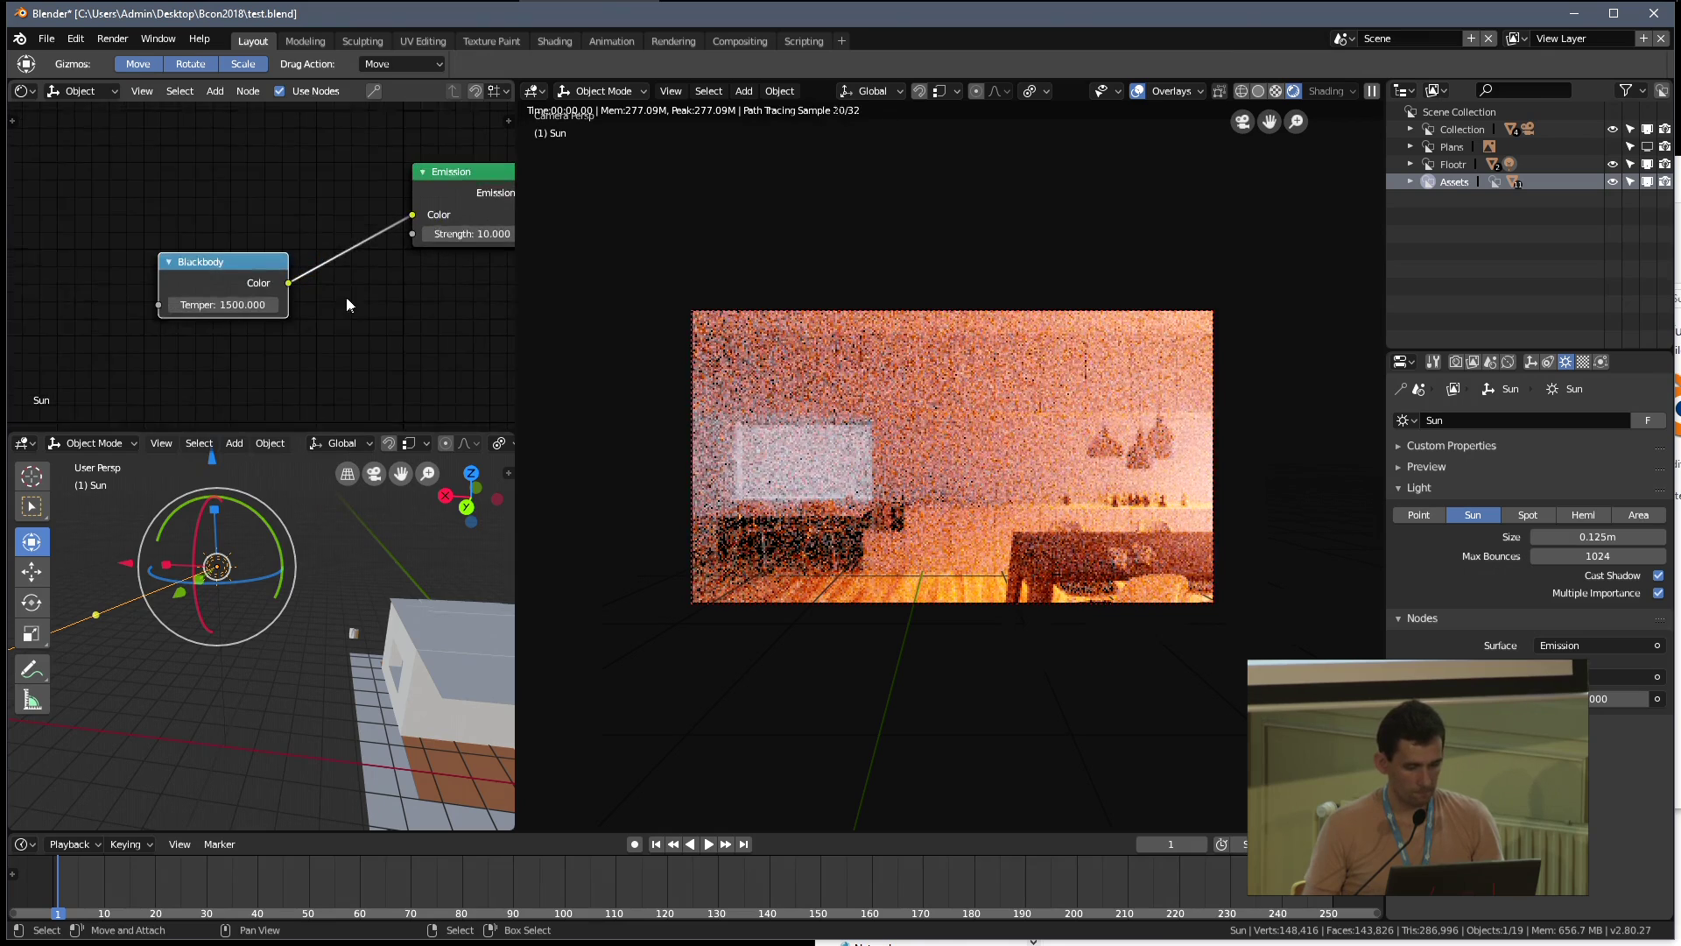
scroll(253, 268, up, 1)
drag(248, 265, 219, 256)
double_click(190, 301)
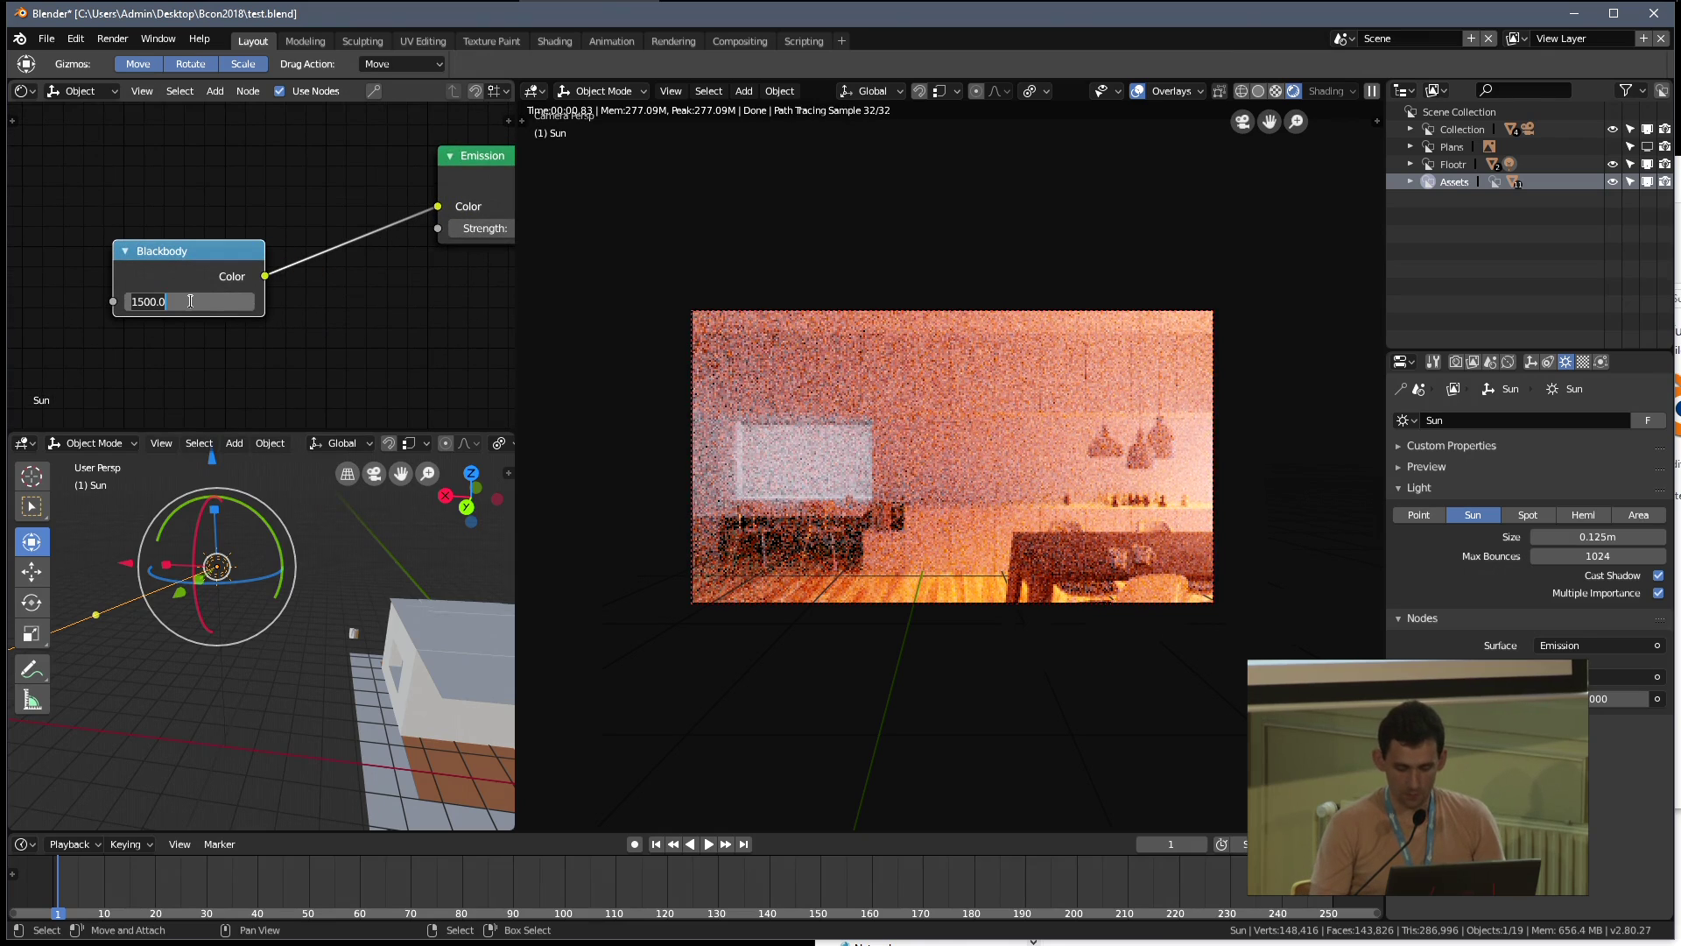
text(40)
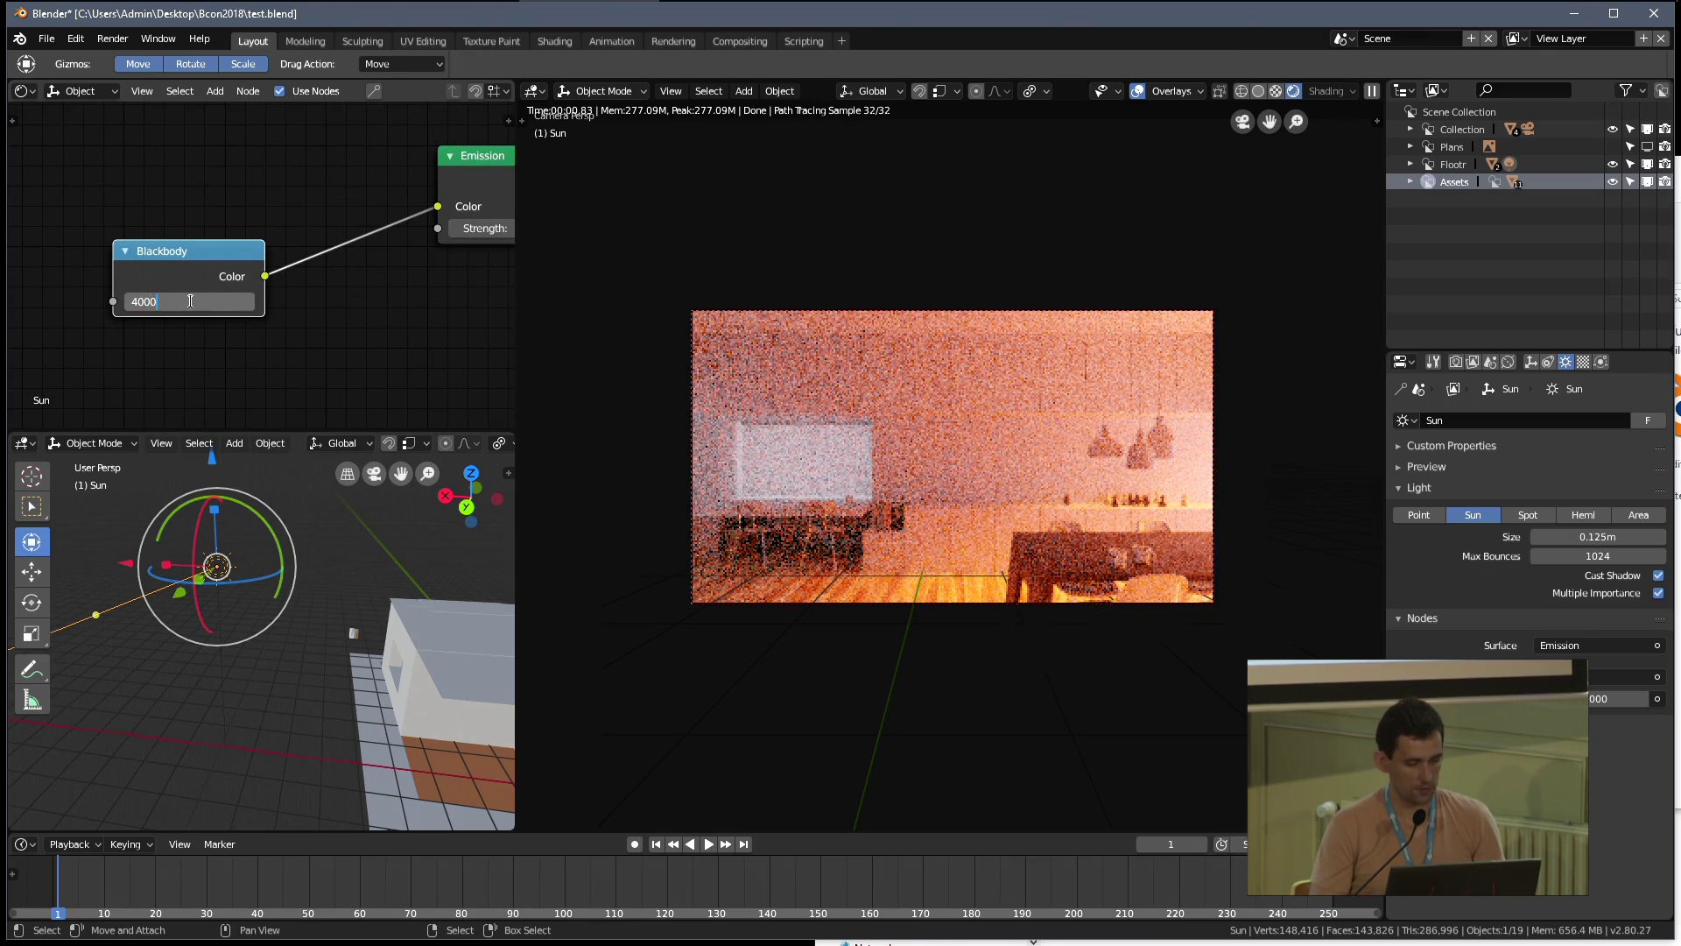
key(Return)
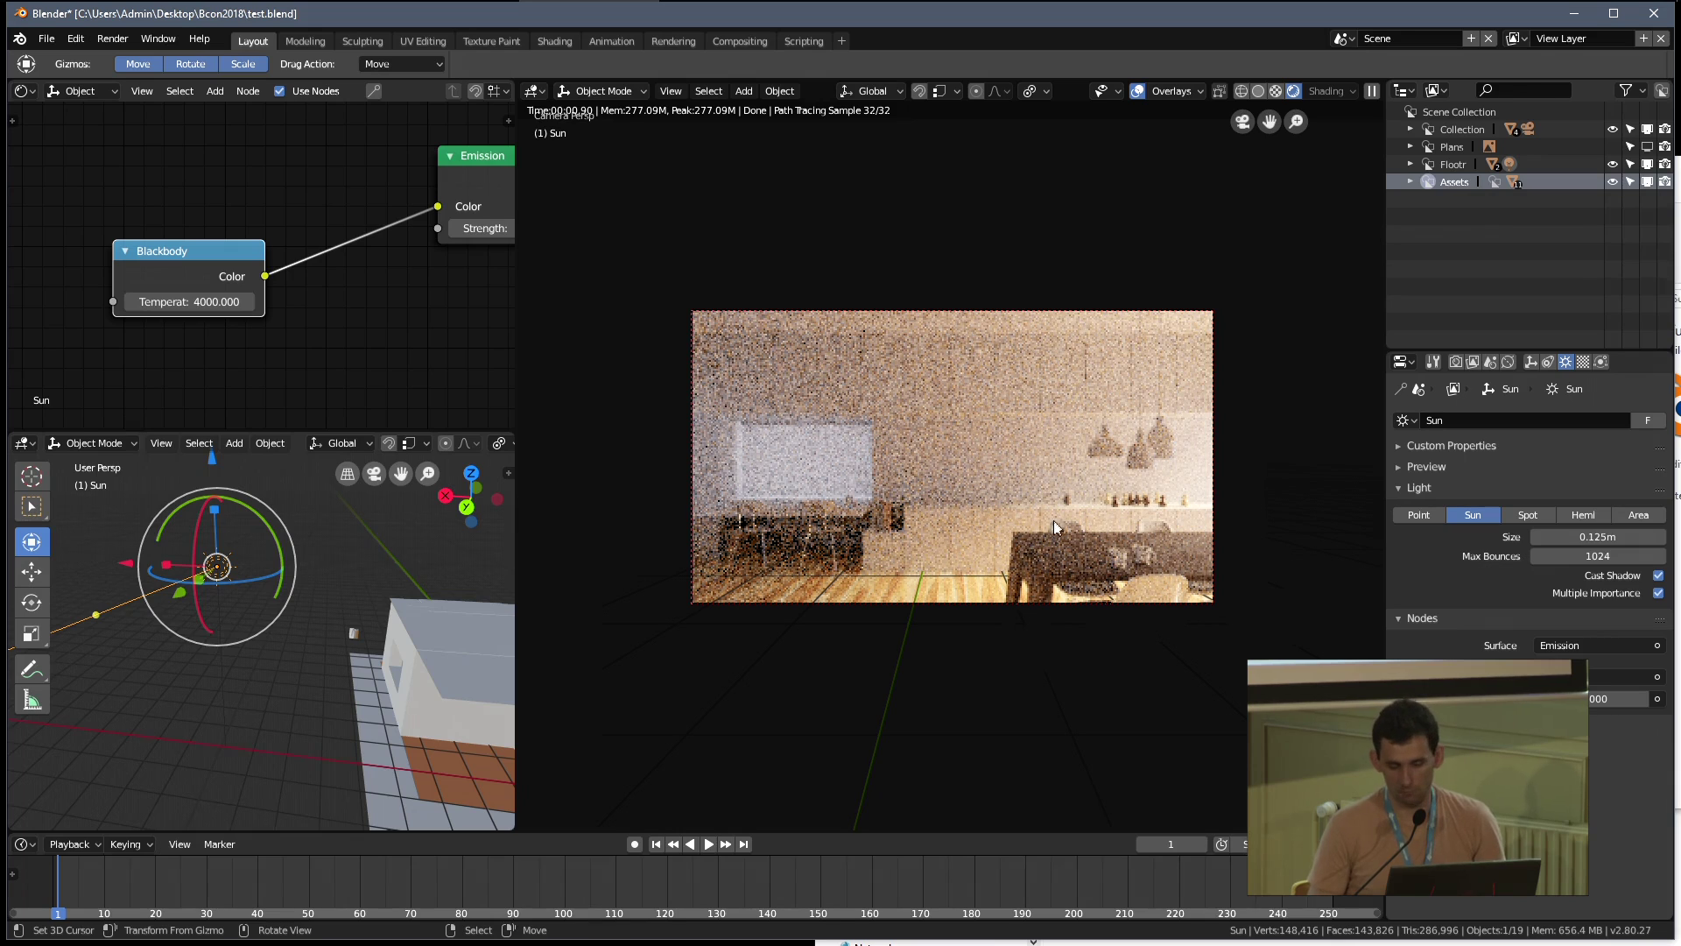
Deselect the Sun light, return the camera view to solid shading and save the file
click(261, 550)
key(z)
click(1108, 442)
key(ctrl+s)
click(1110, 450)
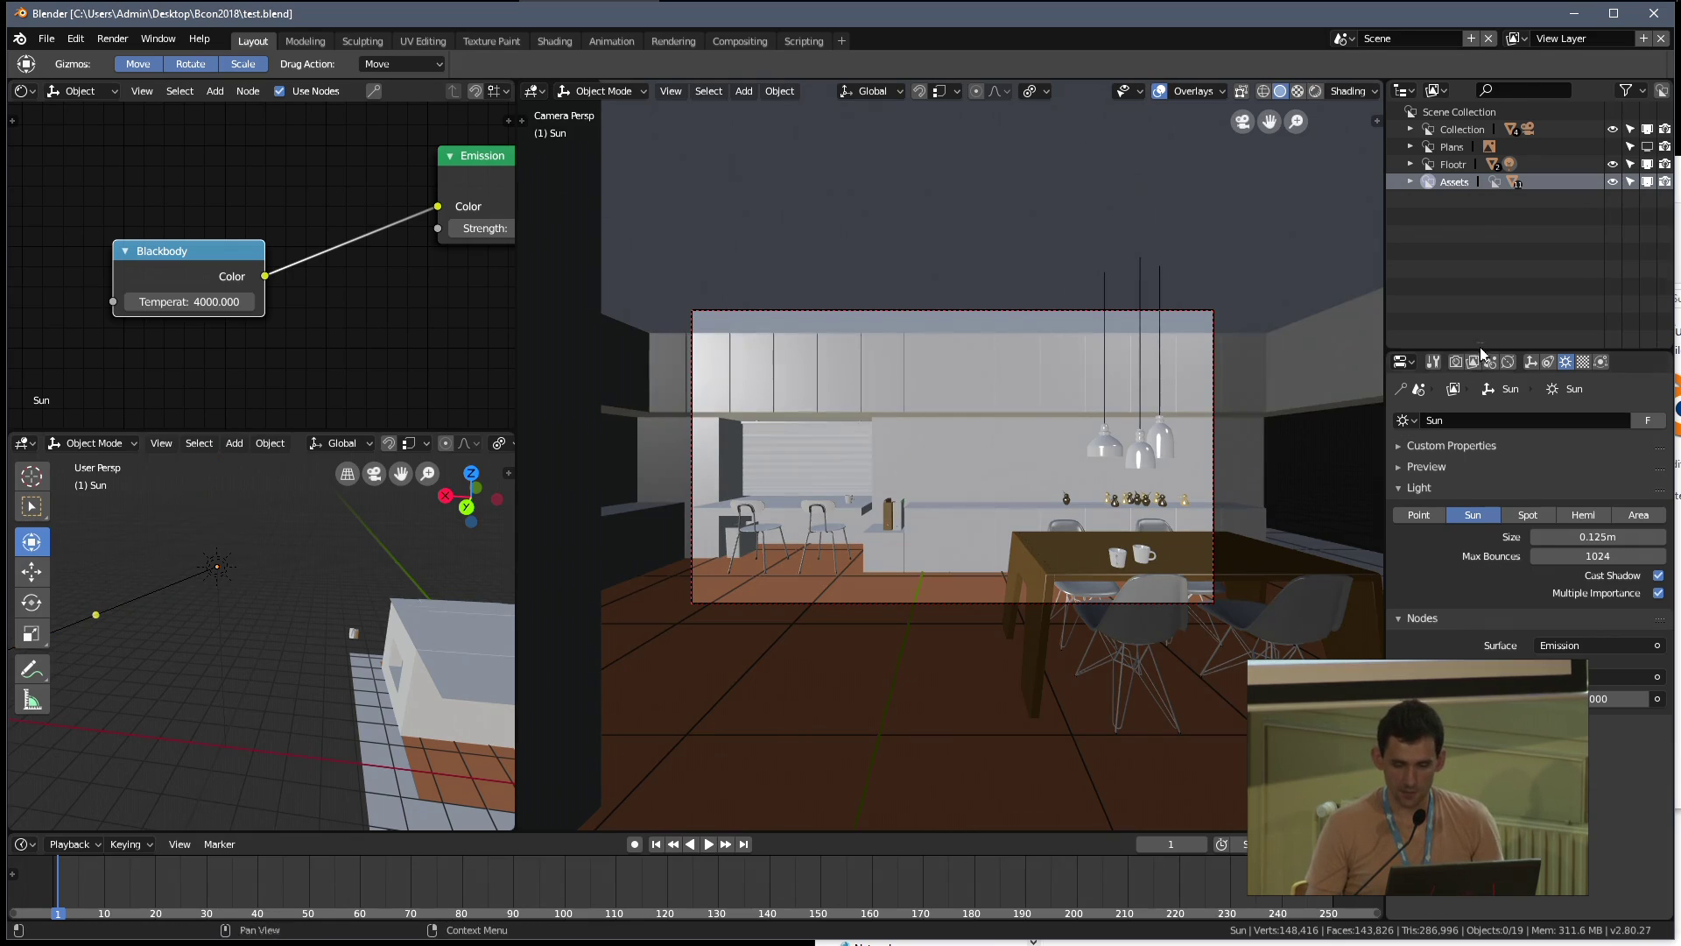
Set the render resolution to 1280 by 720 px in the scene's output dimensions
click(1457, 362)
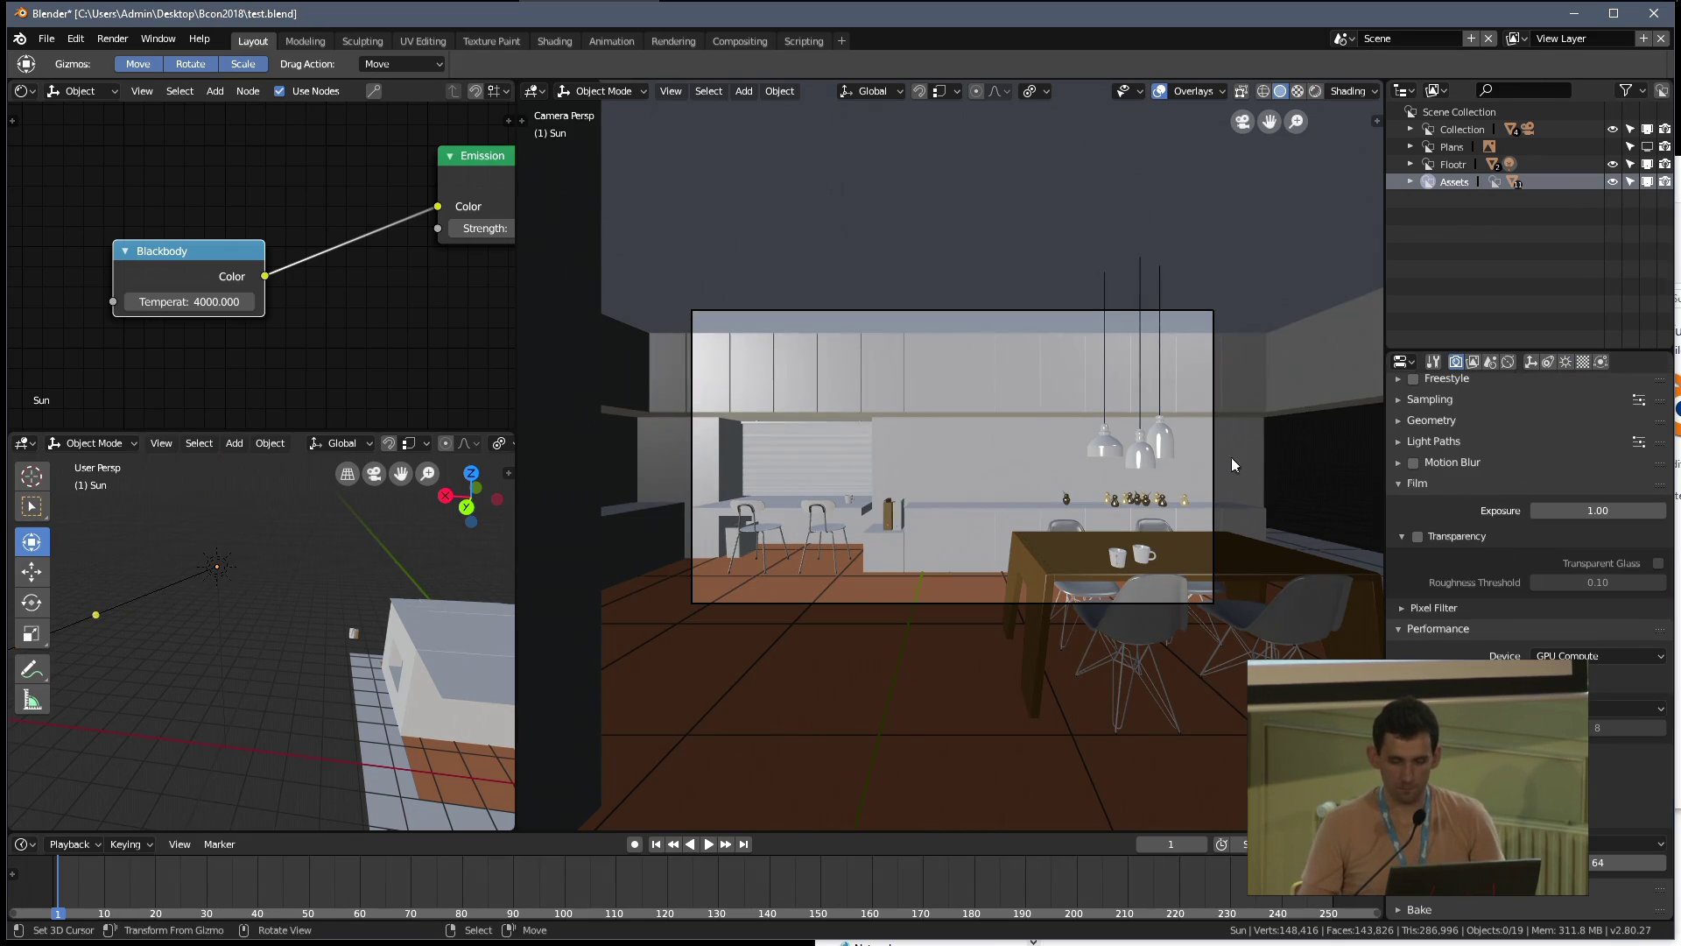
click(1399, 483)
scroll(1397, 630, up, 5)
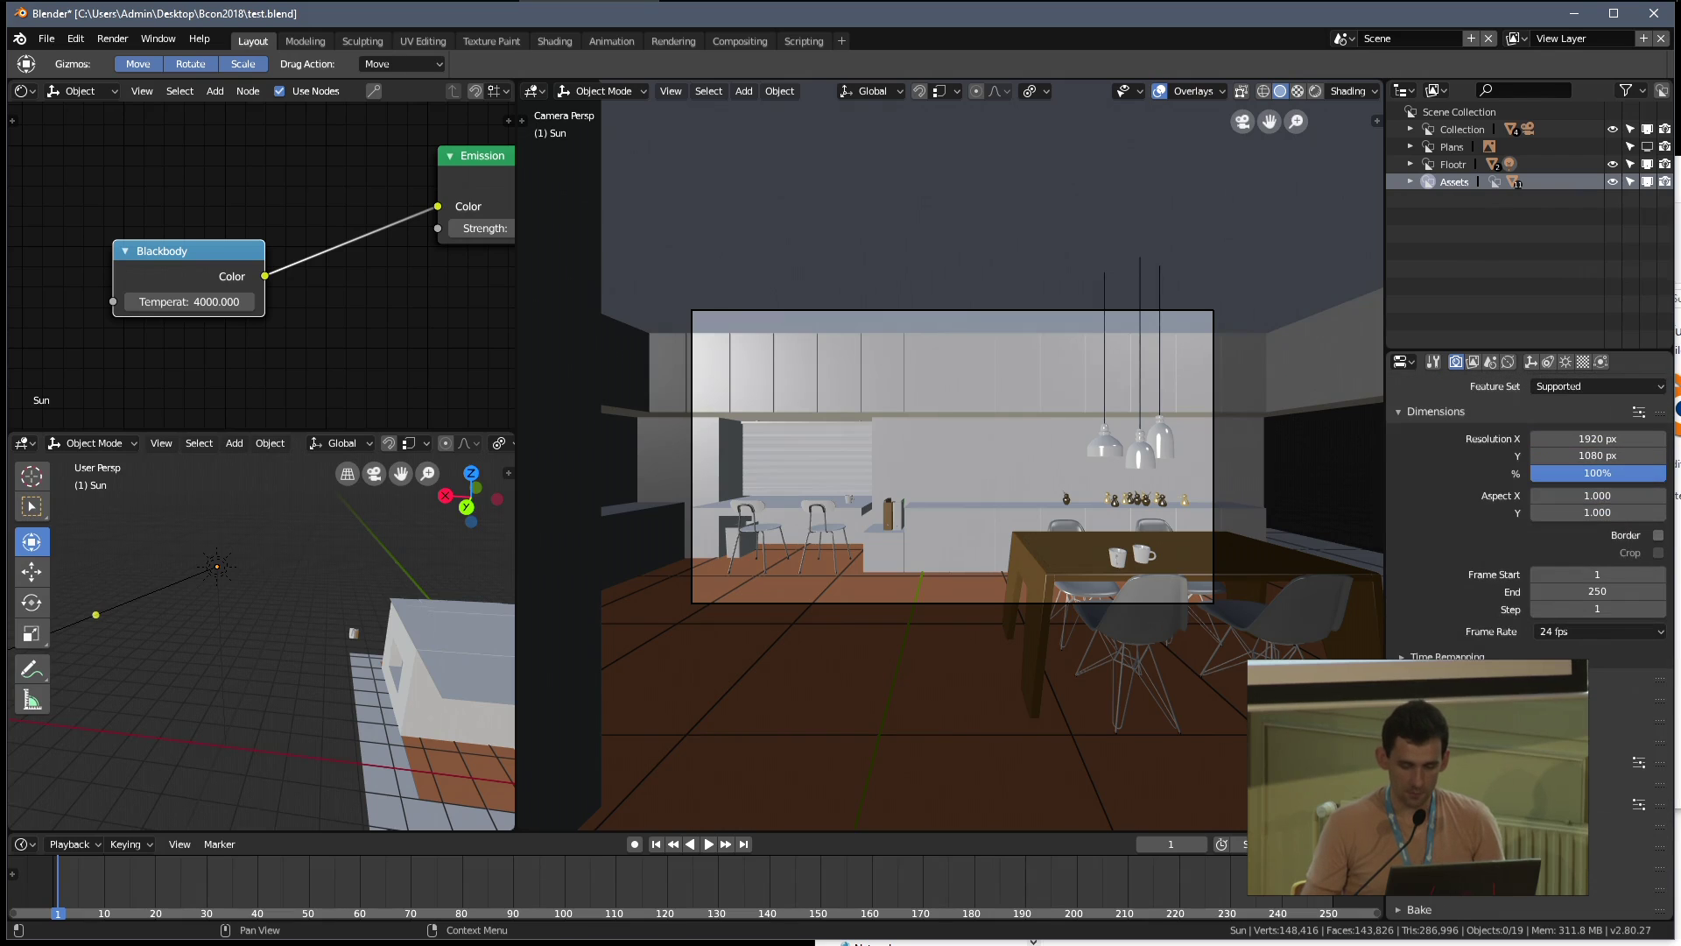
click(1399, 410)
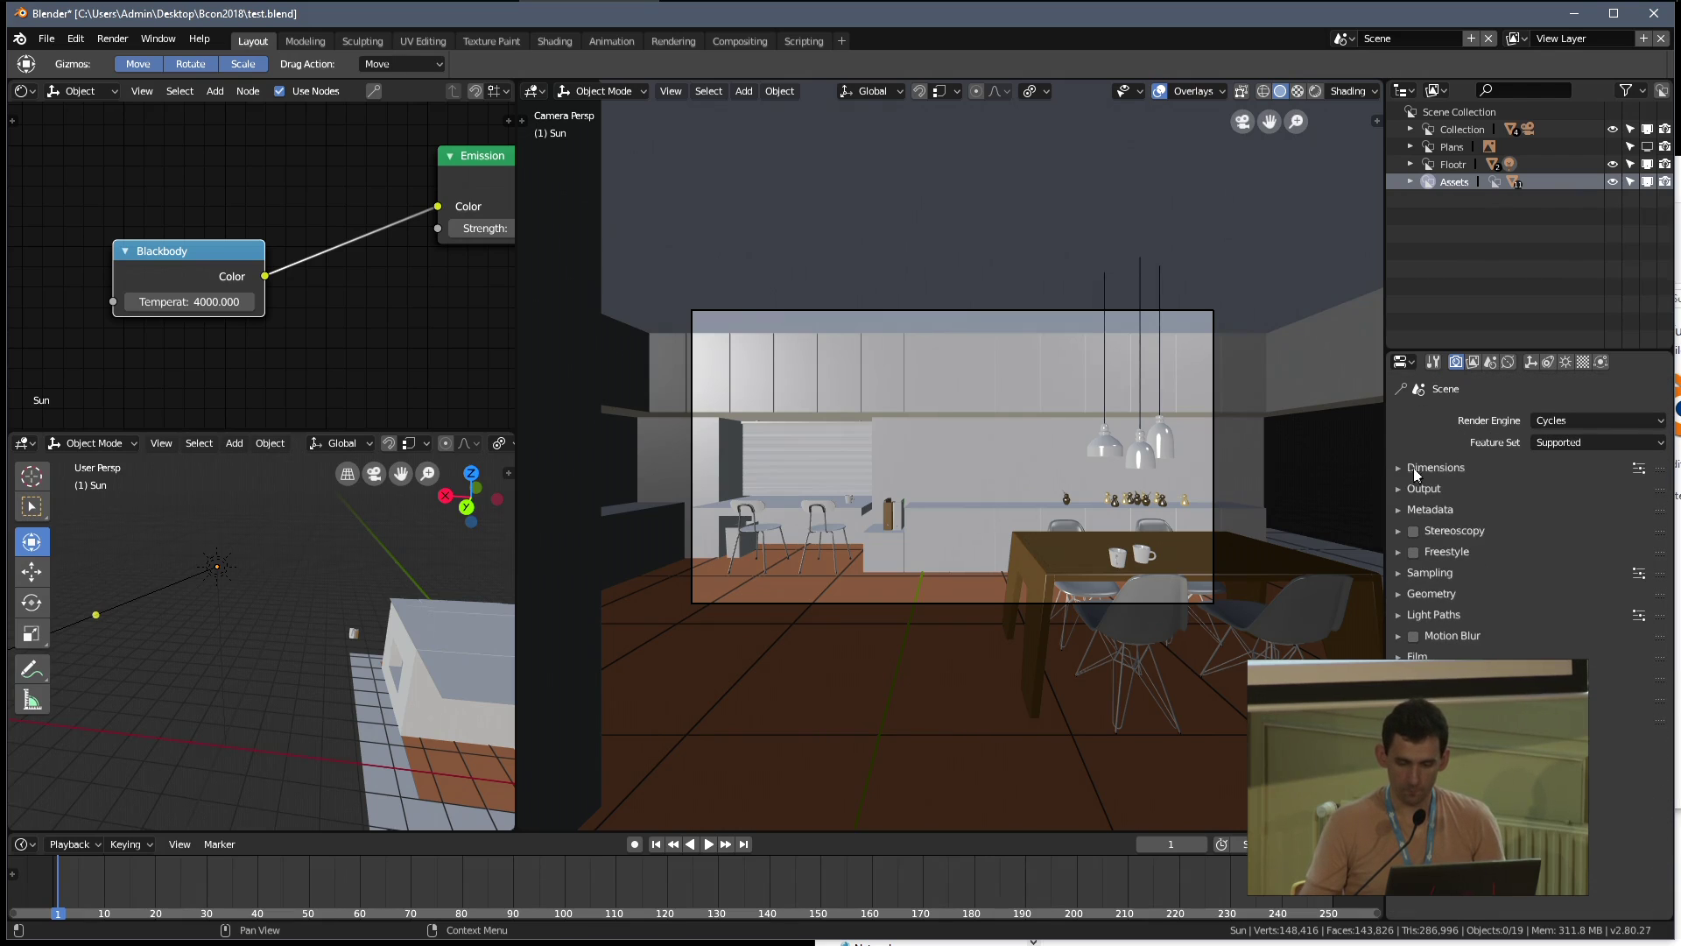
click(1398, 469)
double_click(1587, 495)
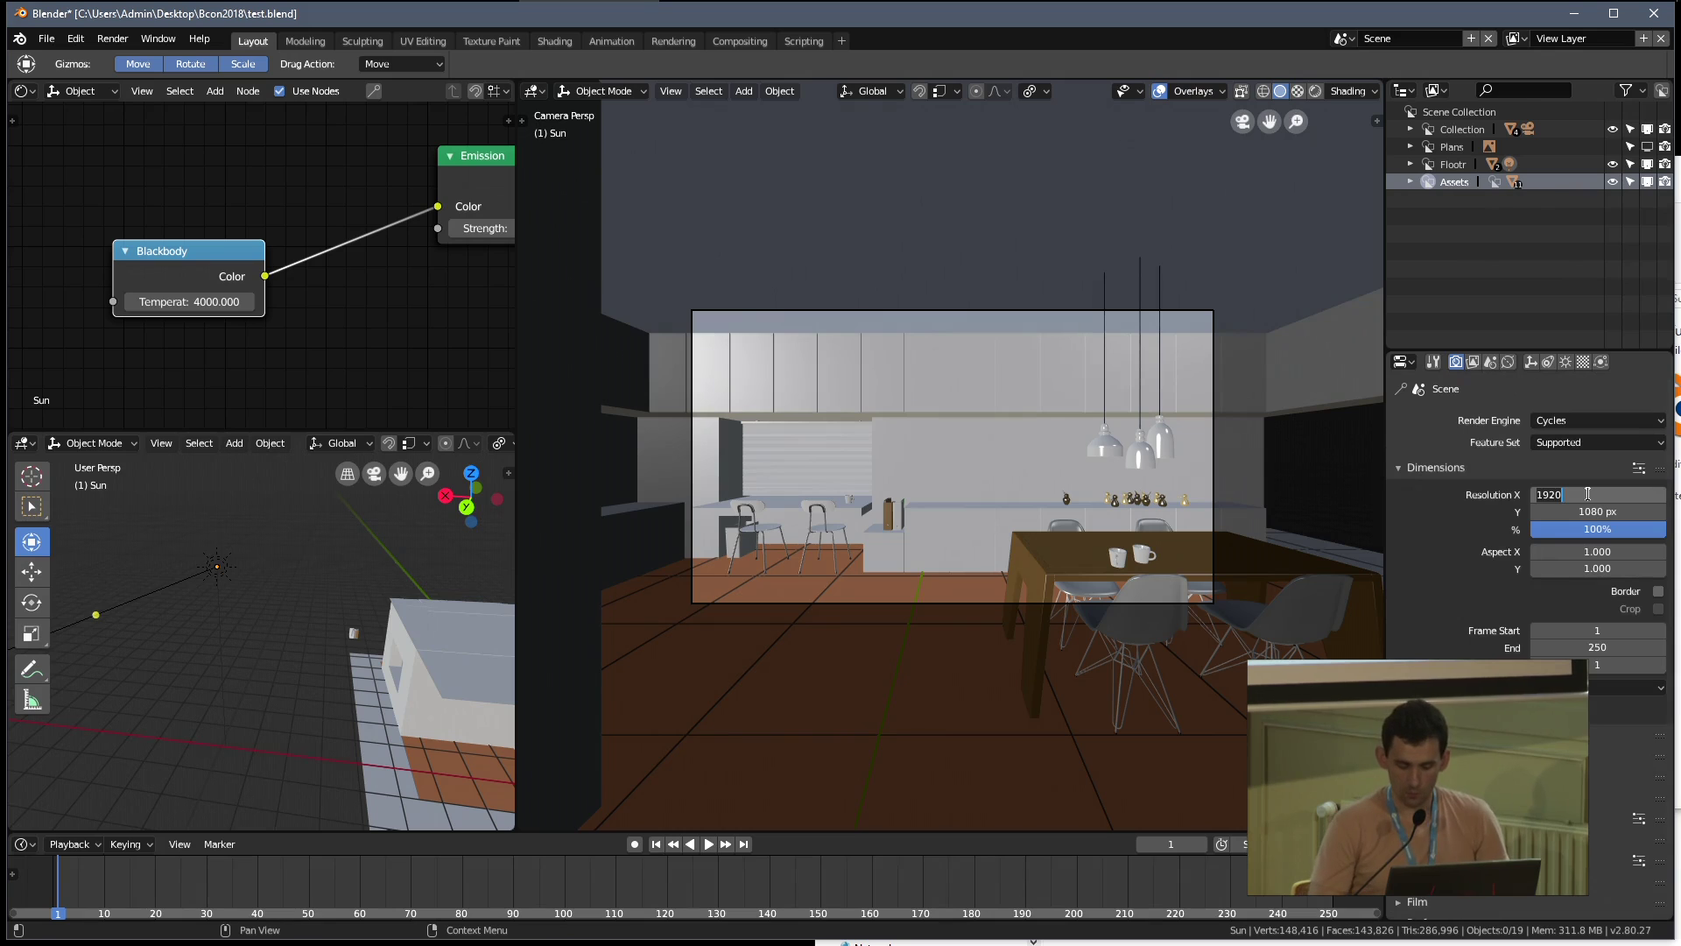
text(1280)
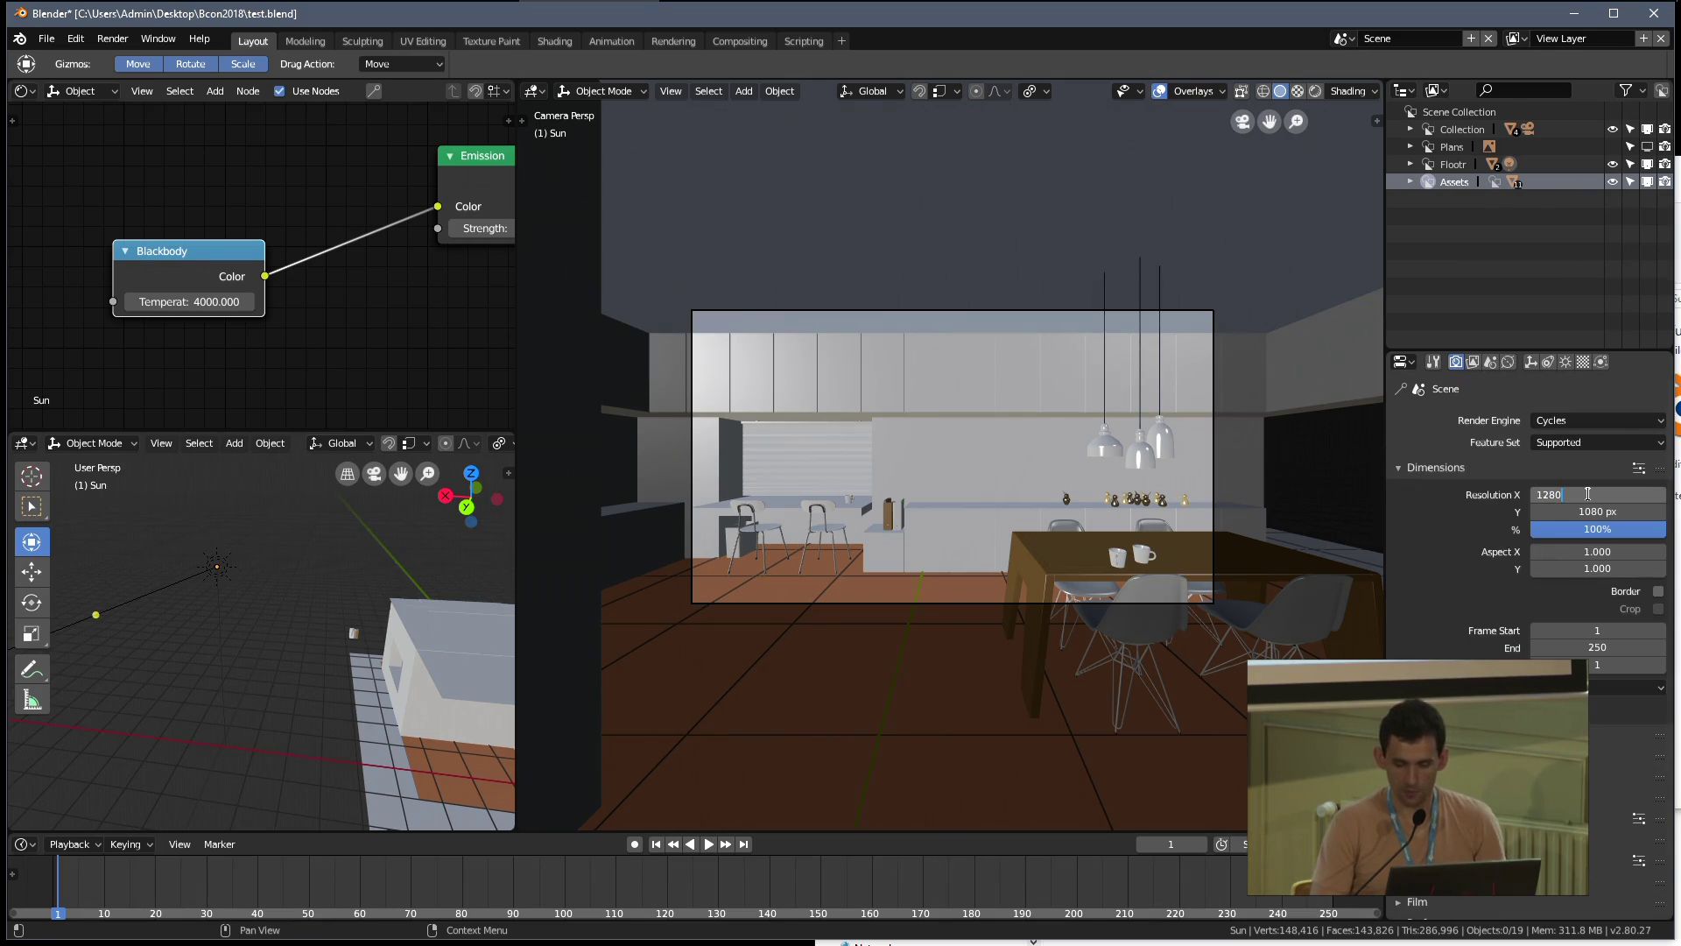
key(Tab)
text(7)
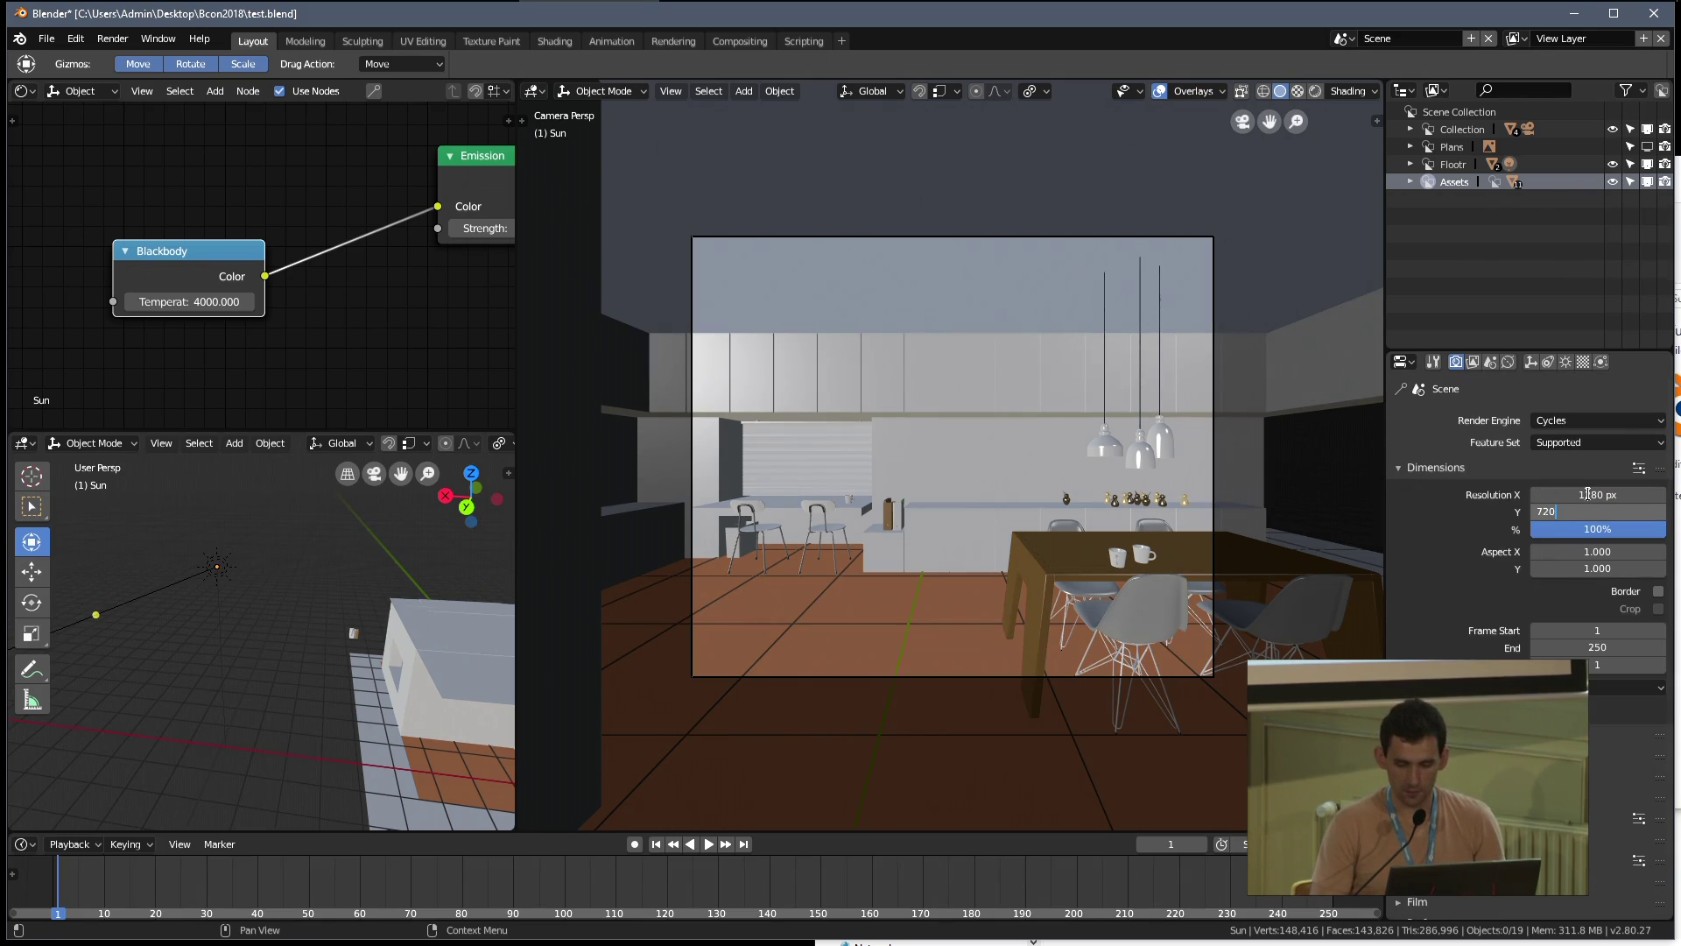
text(20)
key(Return)
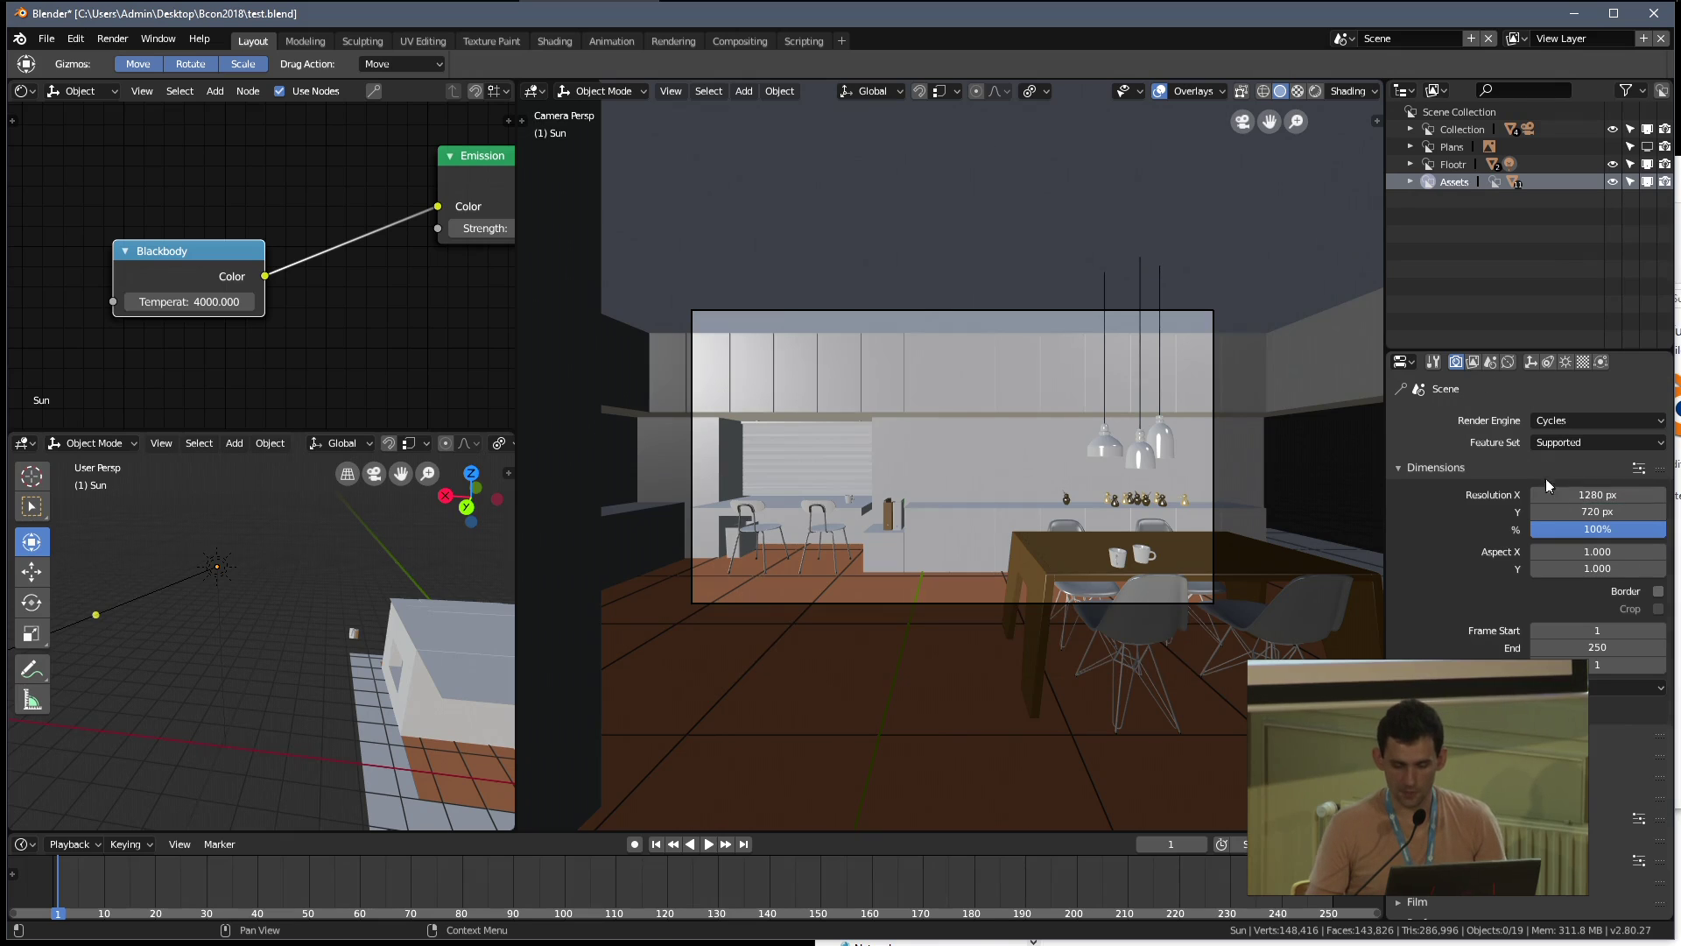
click(1436, 467)
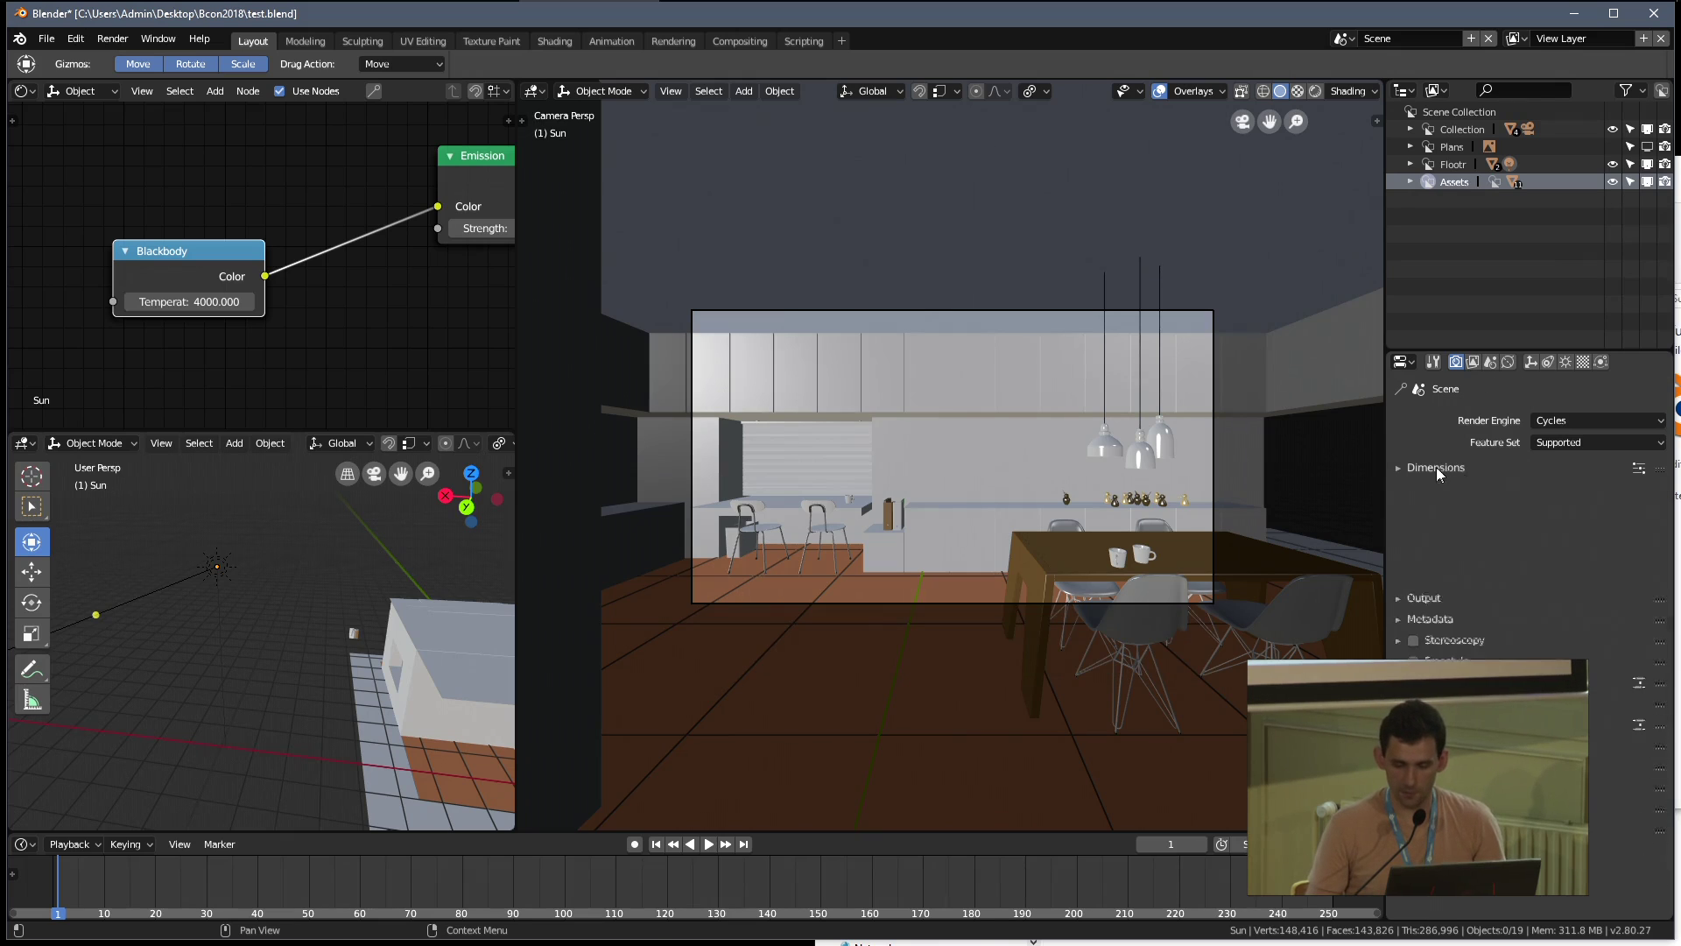
Set the render tile size to 400 in both X and Y in the performance settings
click(1438, 678)
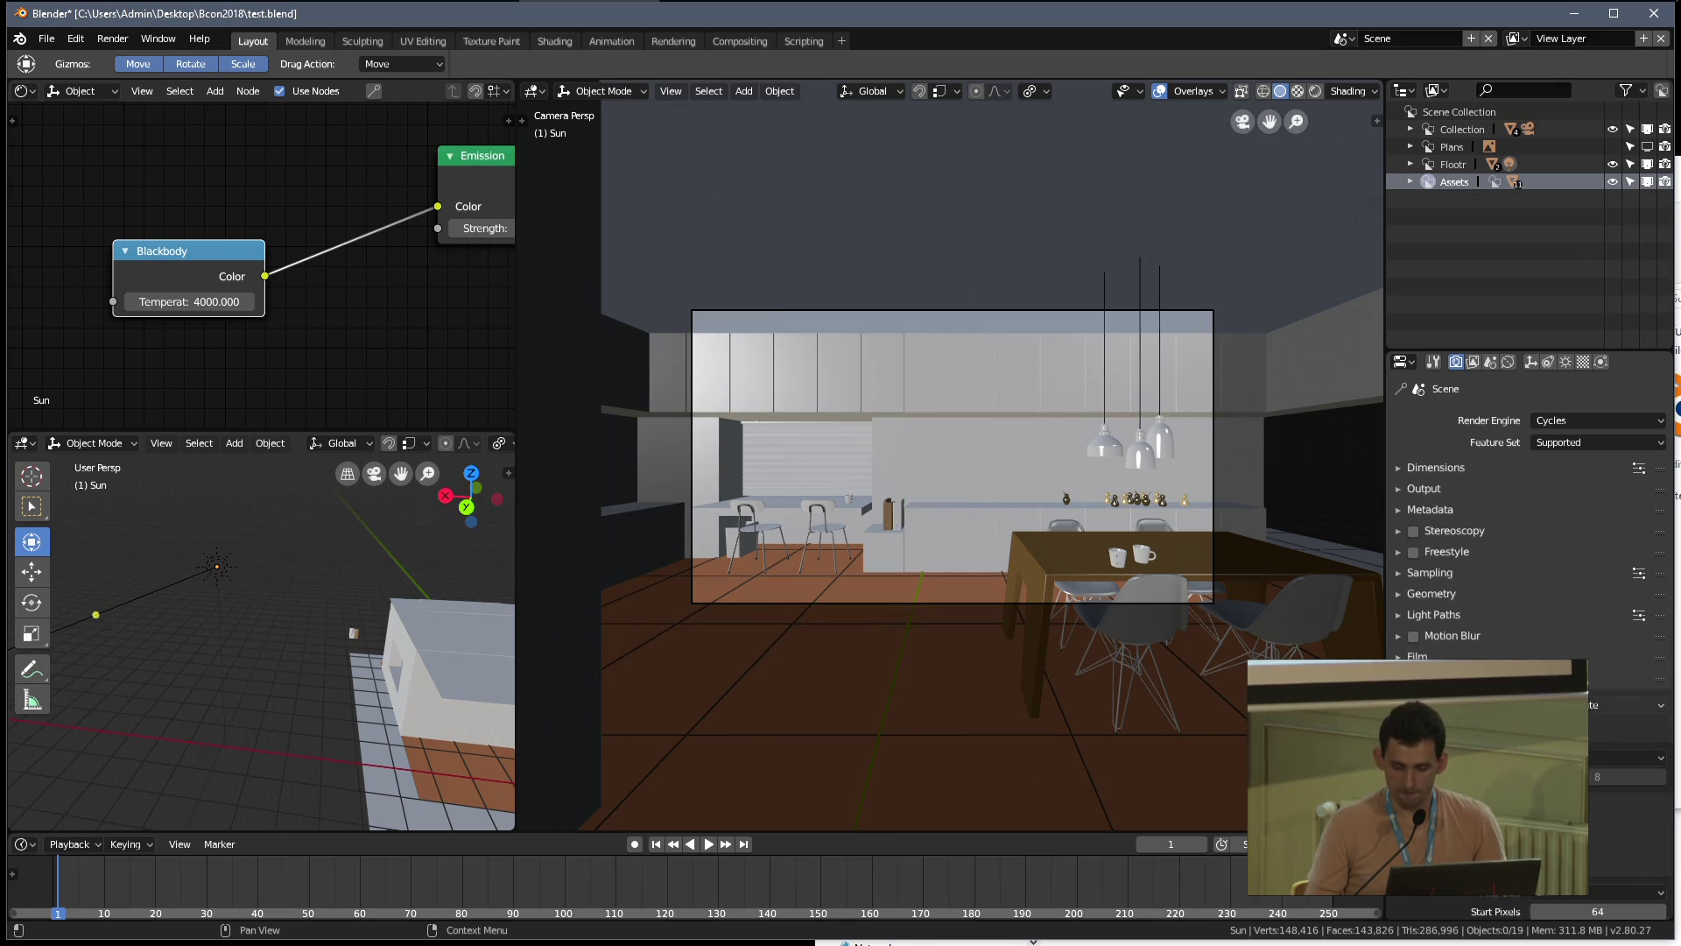
scroll(1489, 744, down, 2)
scroll(1489, 525, up, 1)
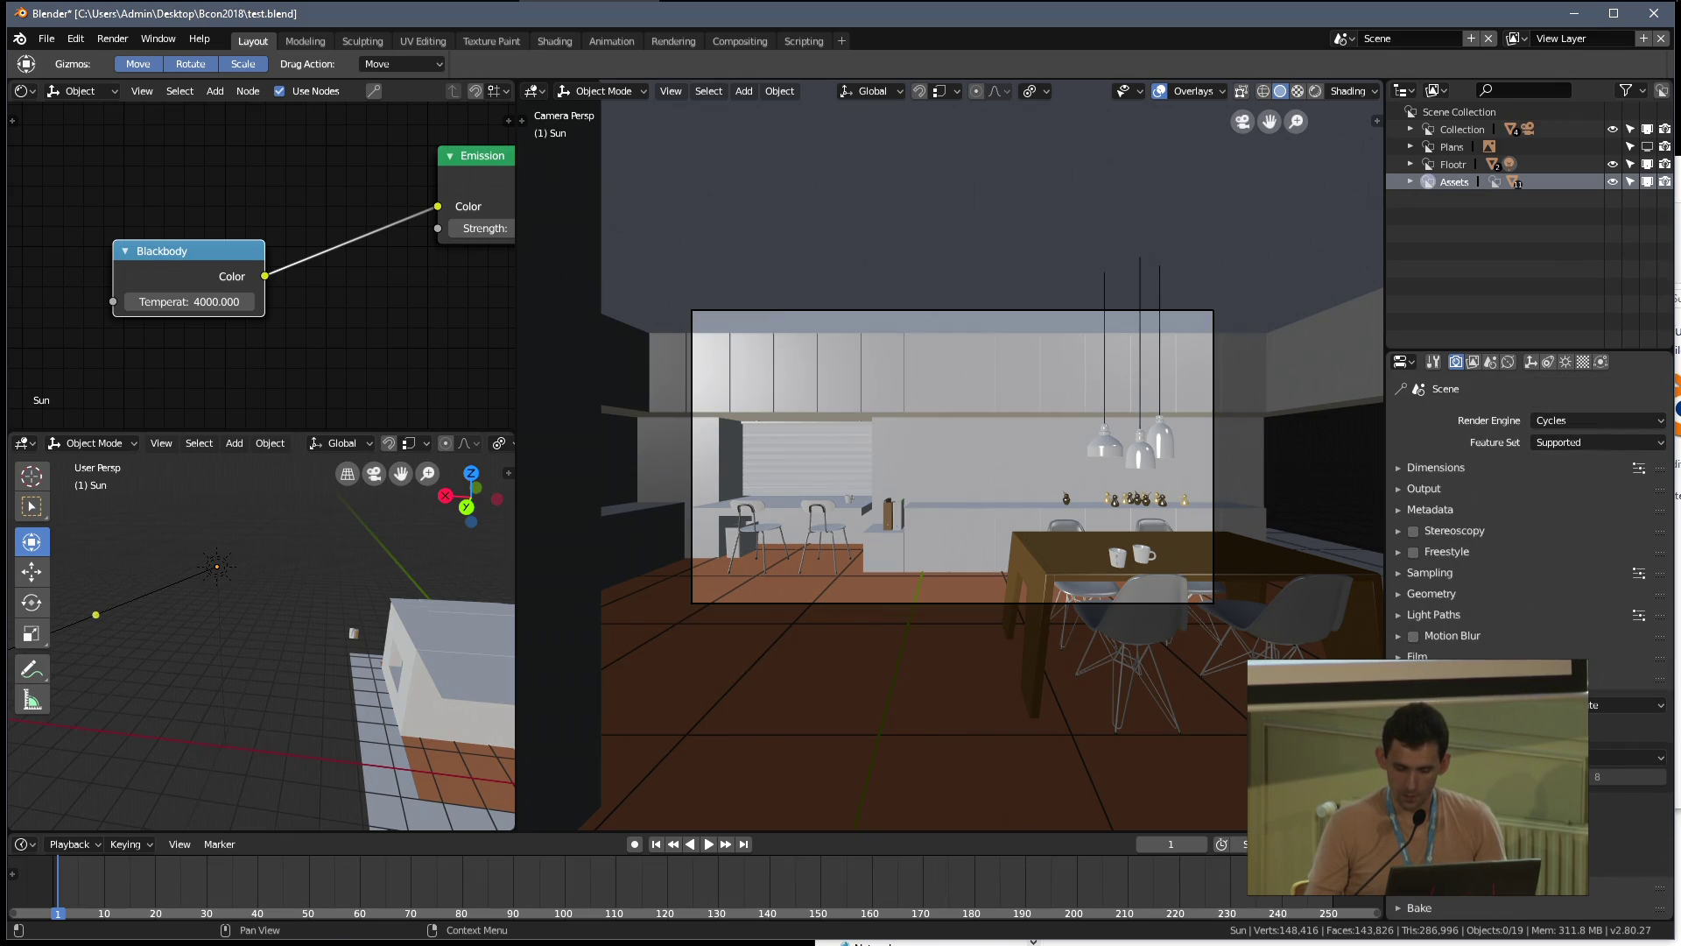
scroll(1528, 569, down, 2)
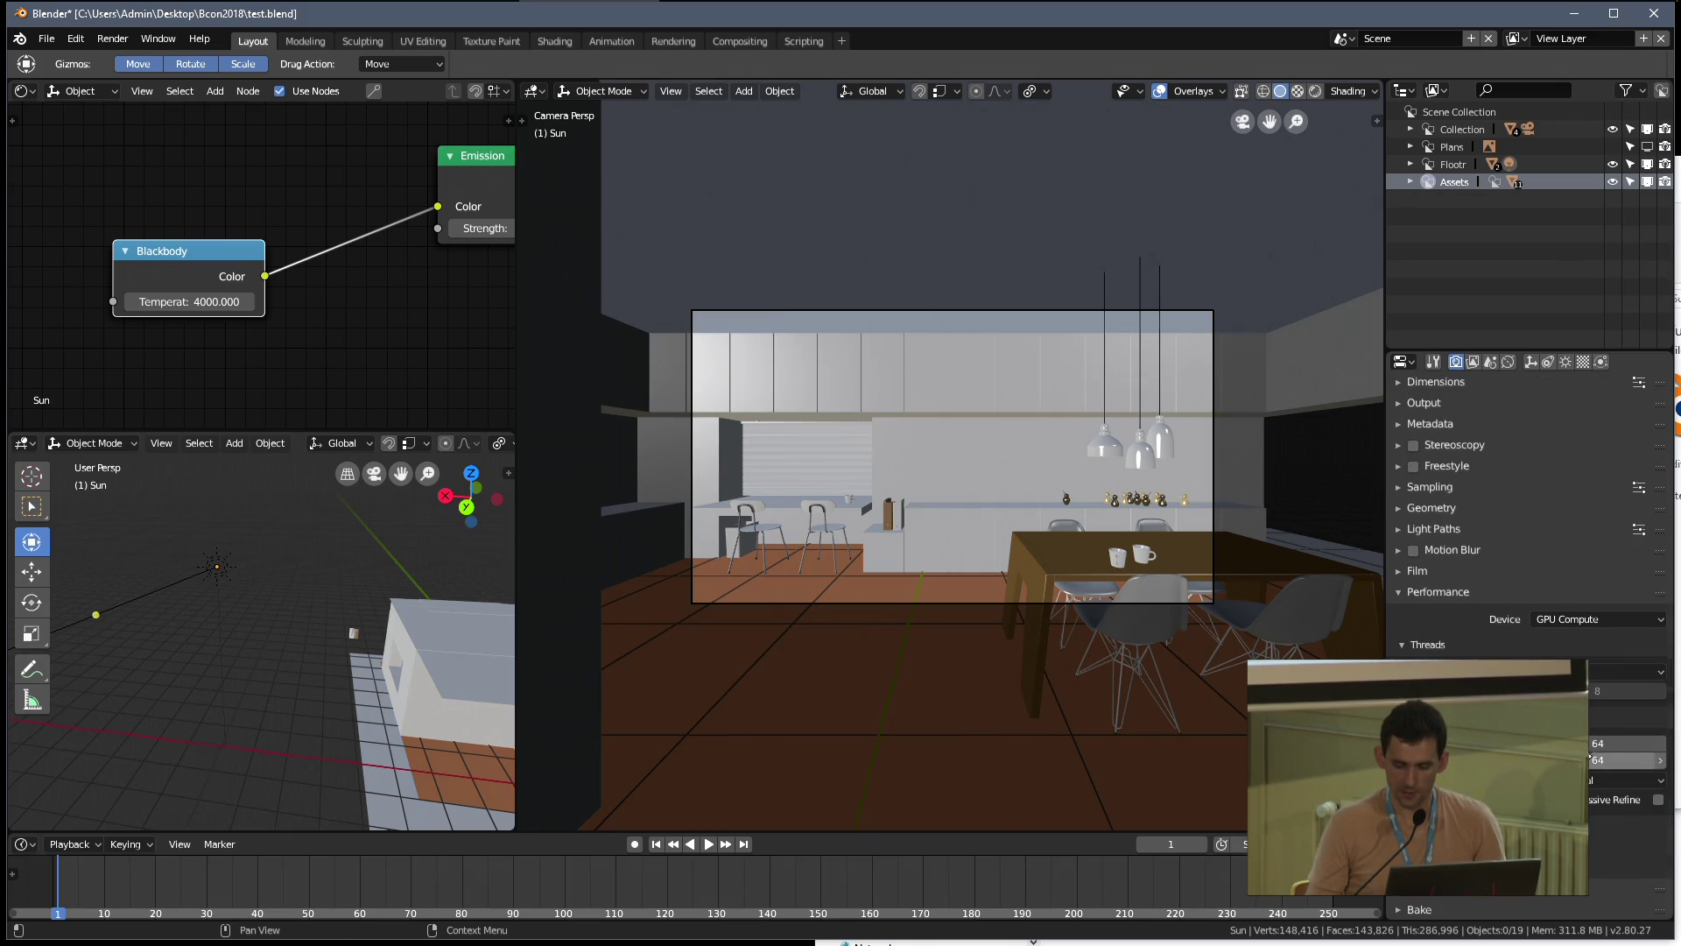
text(400)
key(Return)
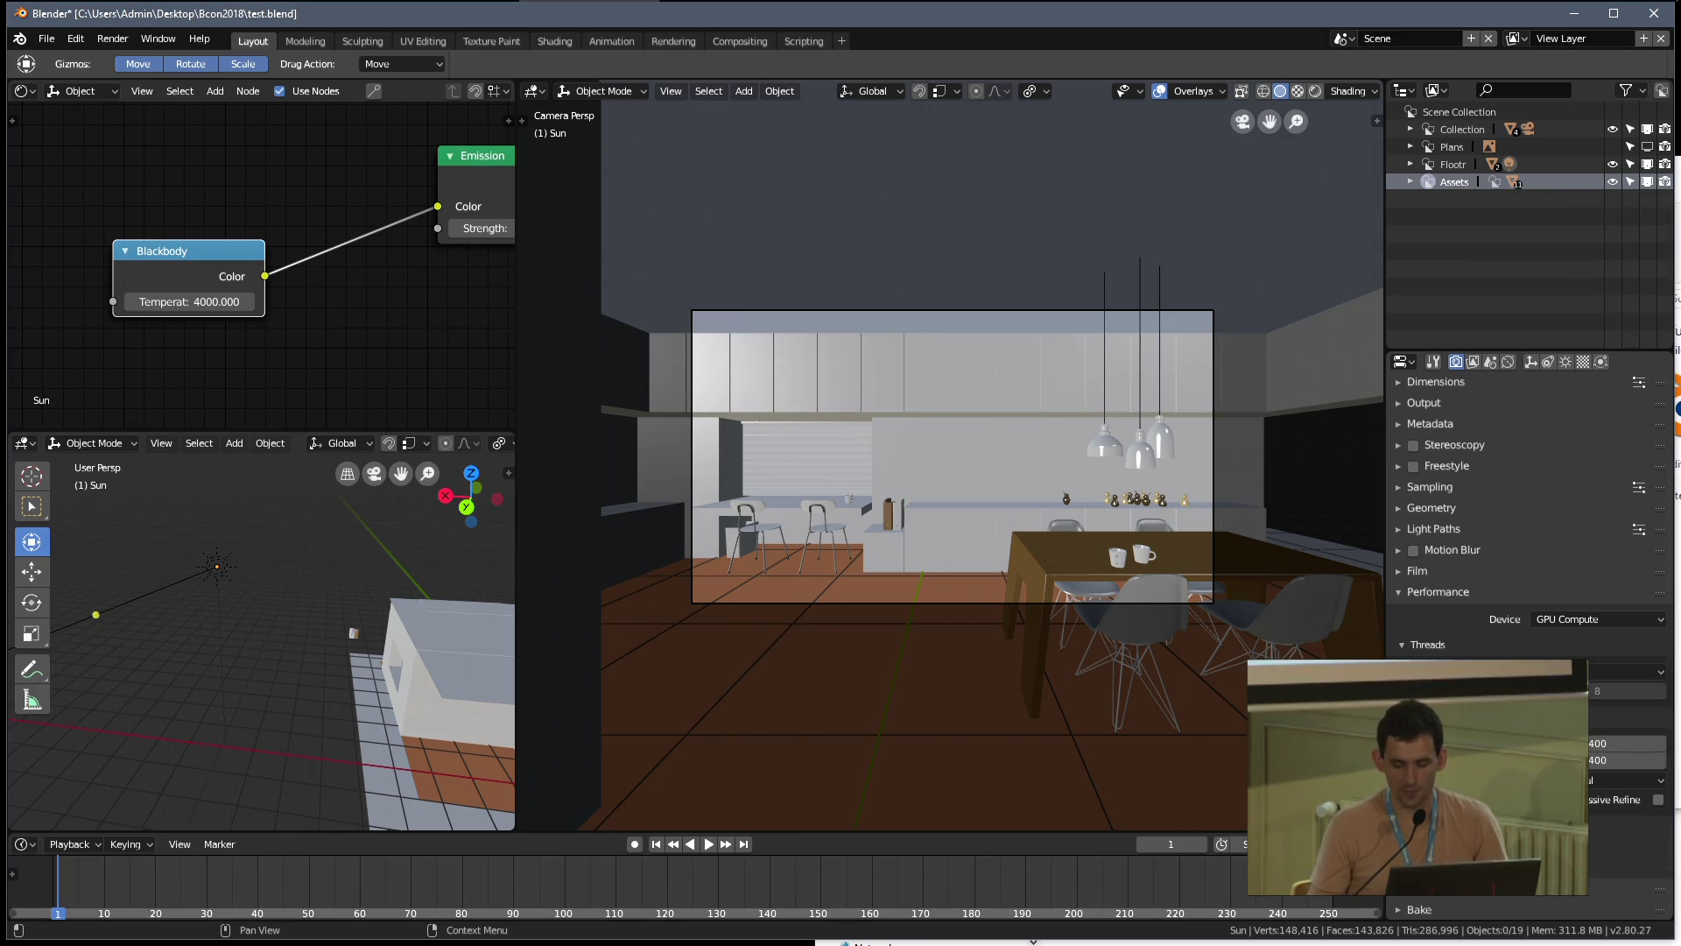
scroll(1529, 526, up, 3)
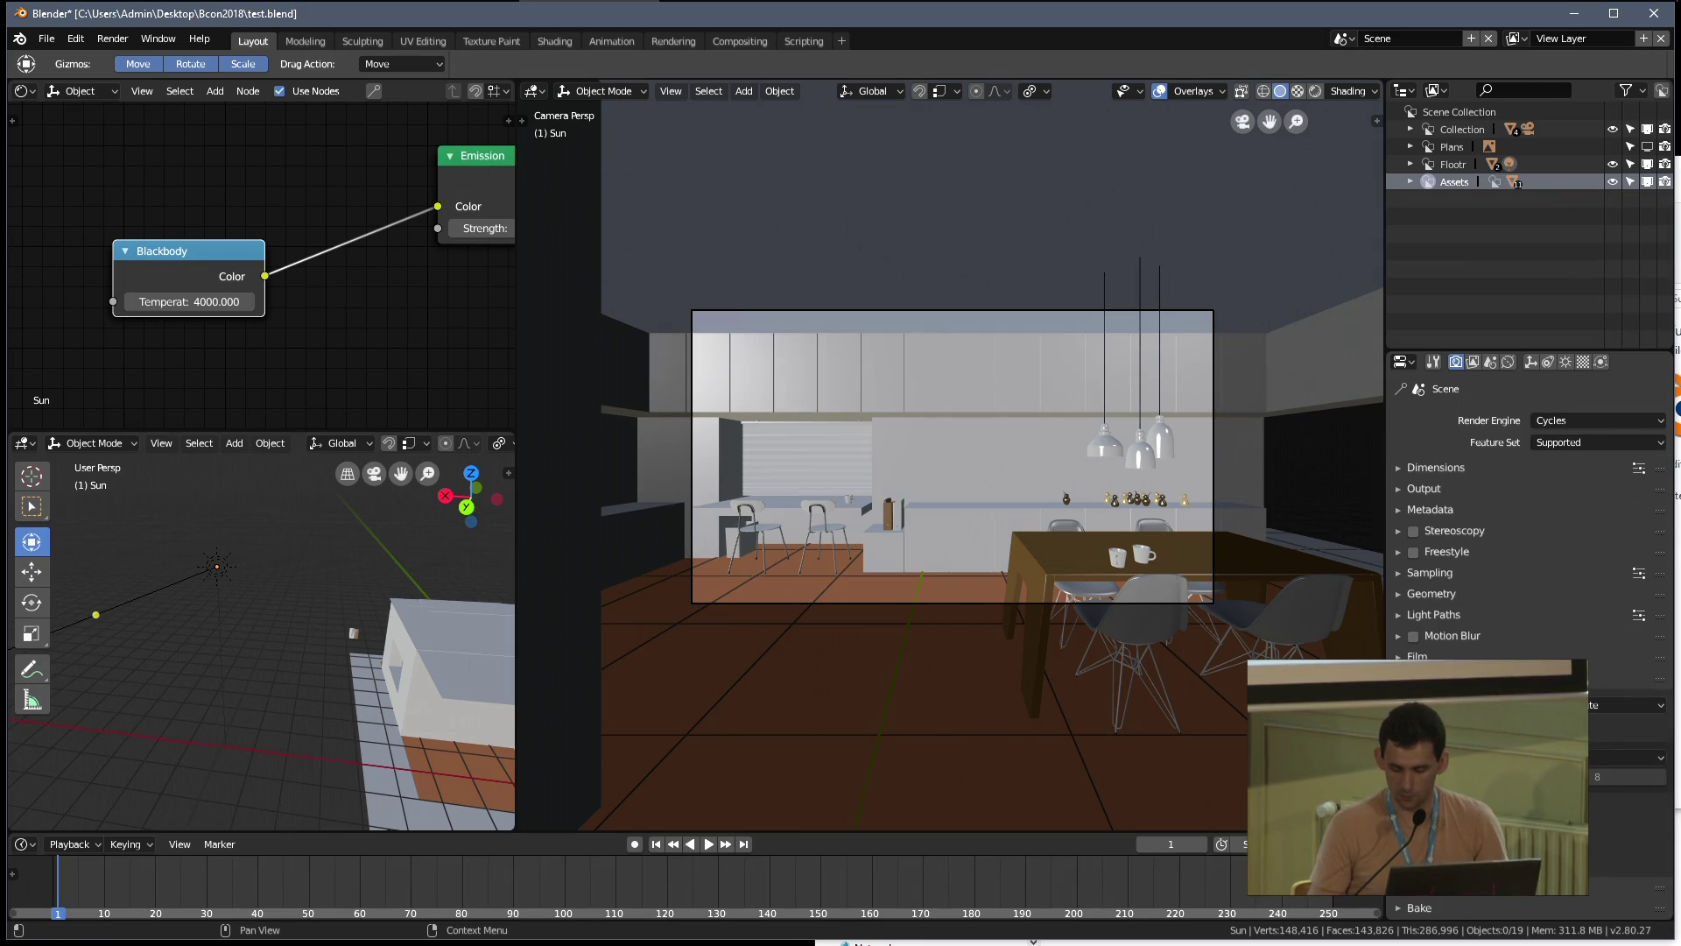
click(1436, 731)
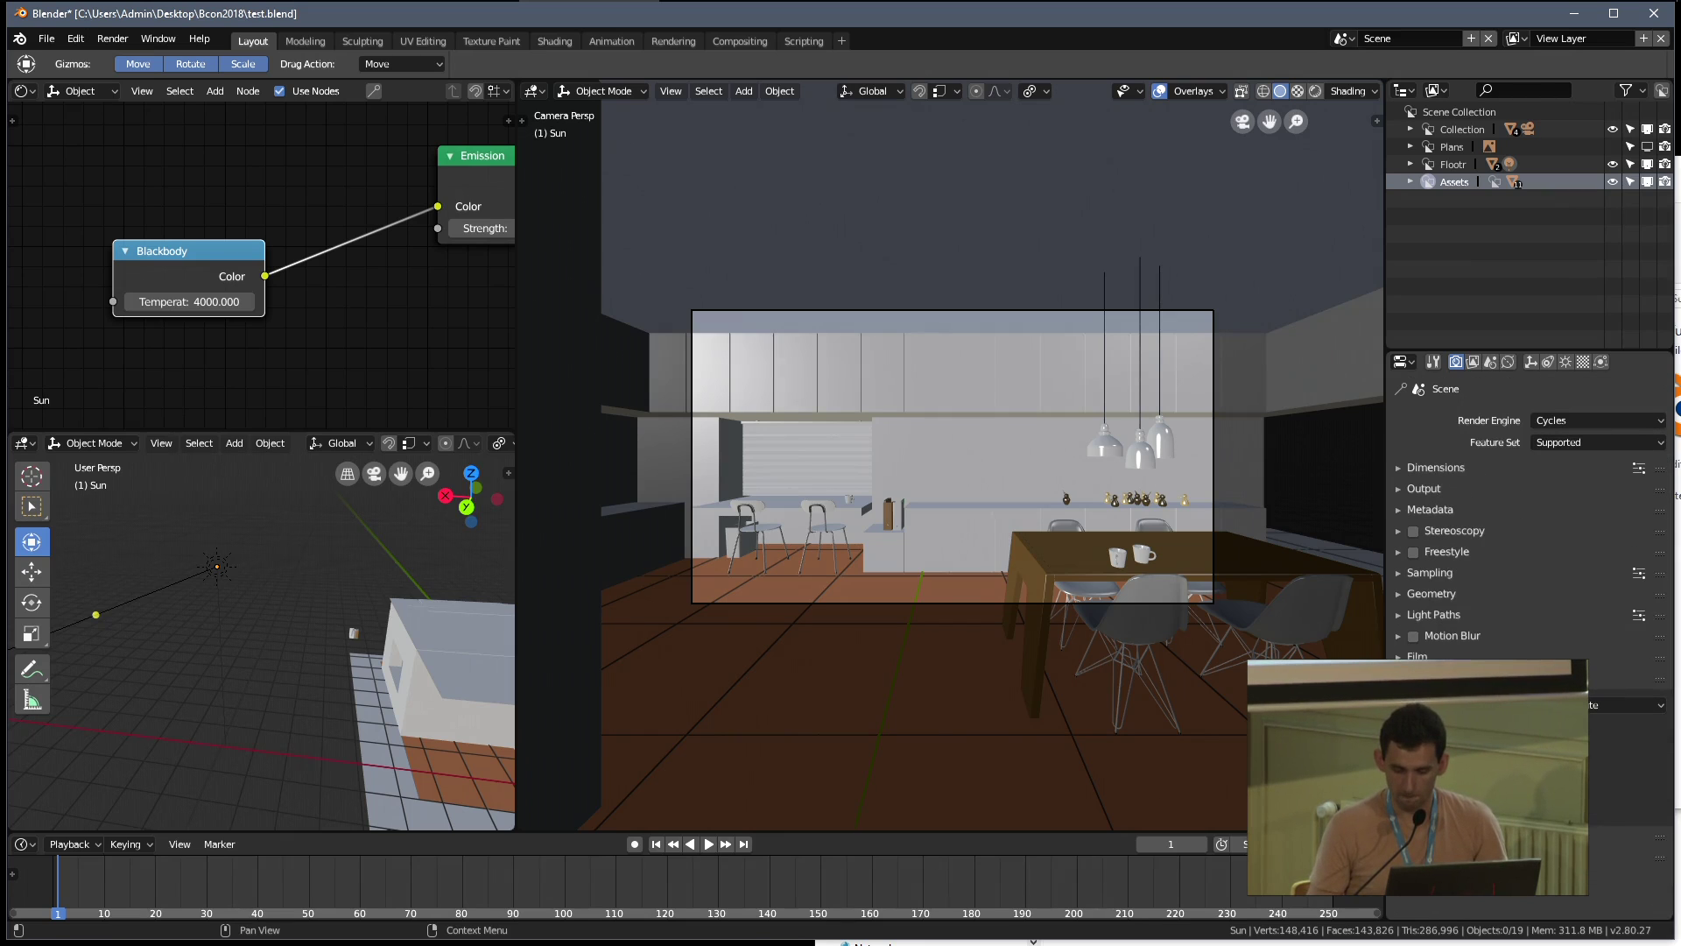
click(1436, 678)
Set the maximum diffuse and glossy light bounces to 6 and toggle the reflective and refractive caustics options
click(1426, 613)
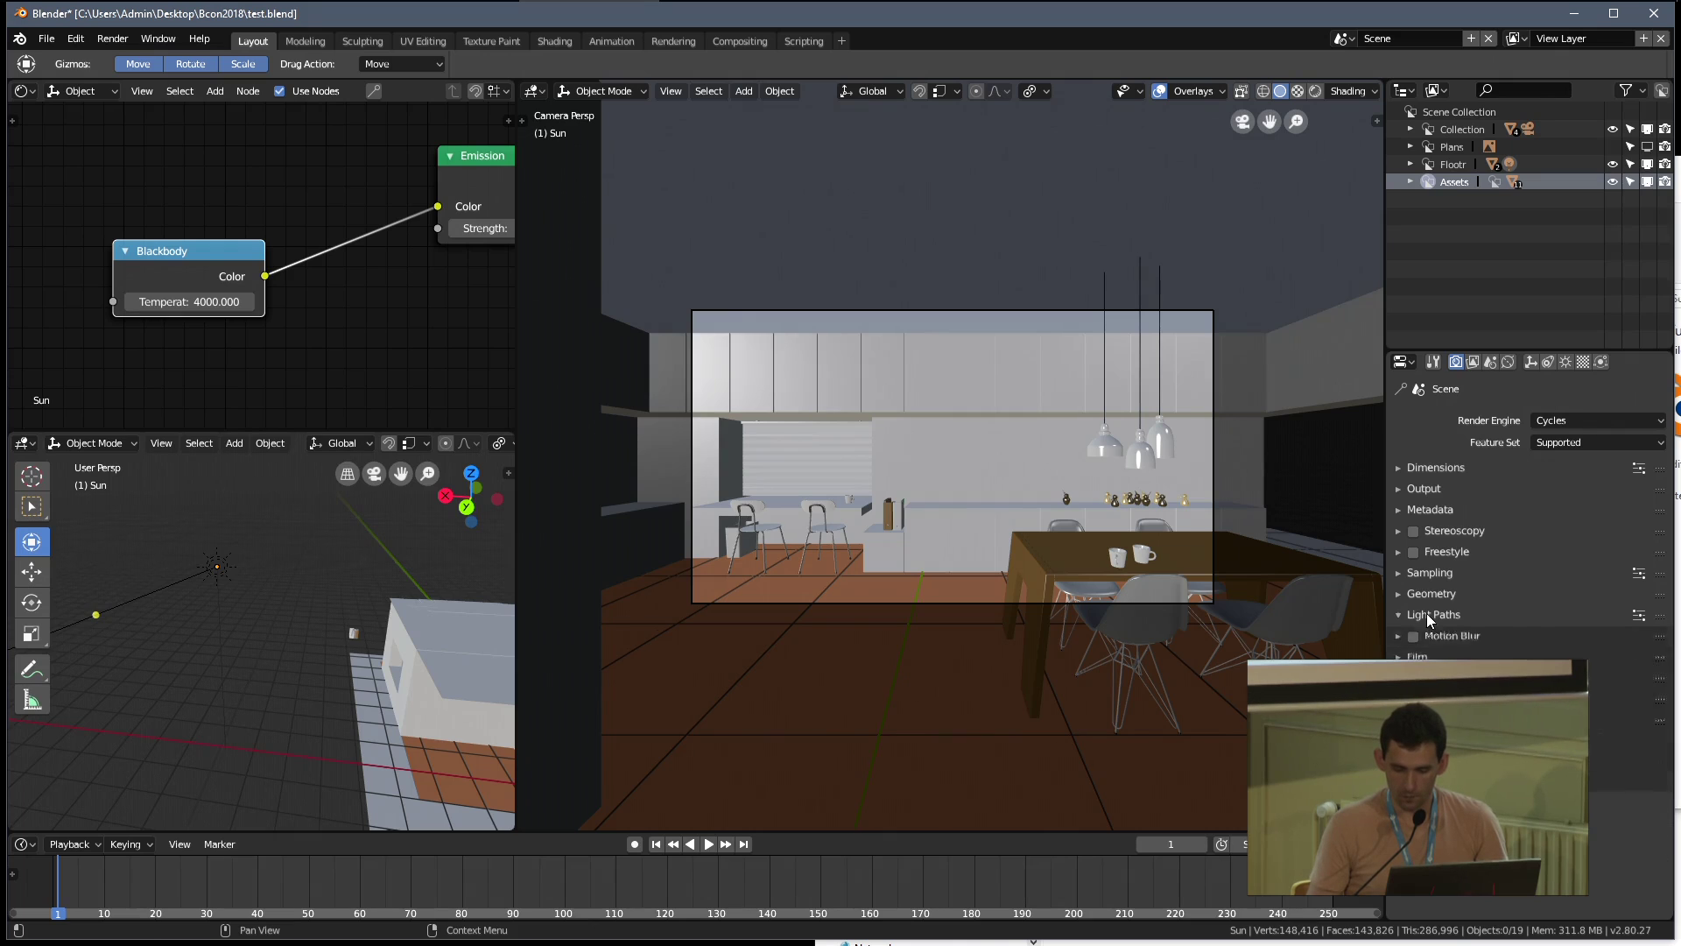
click(1651, 687)
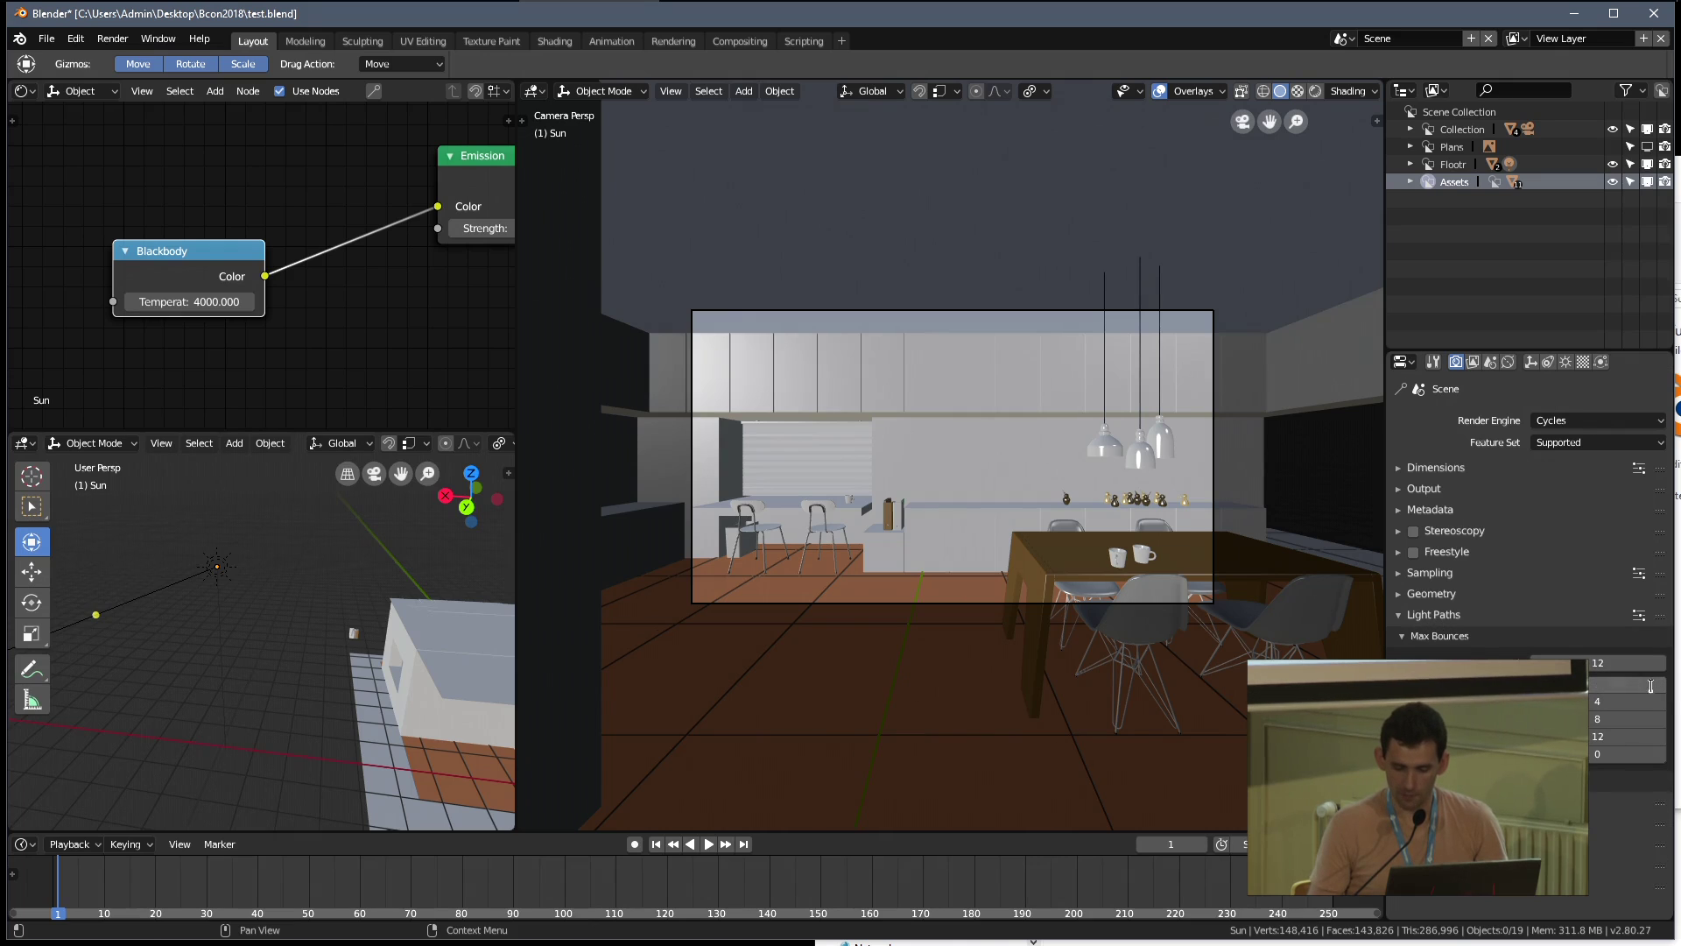
text(6)
key(Return)
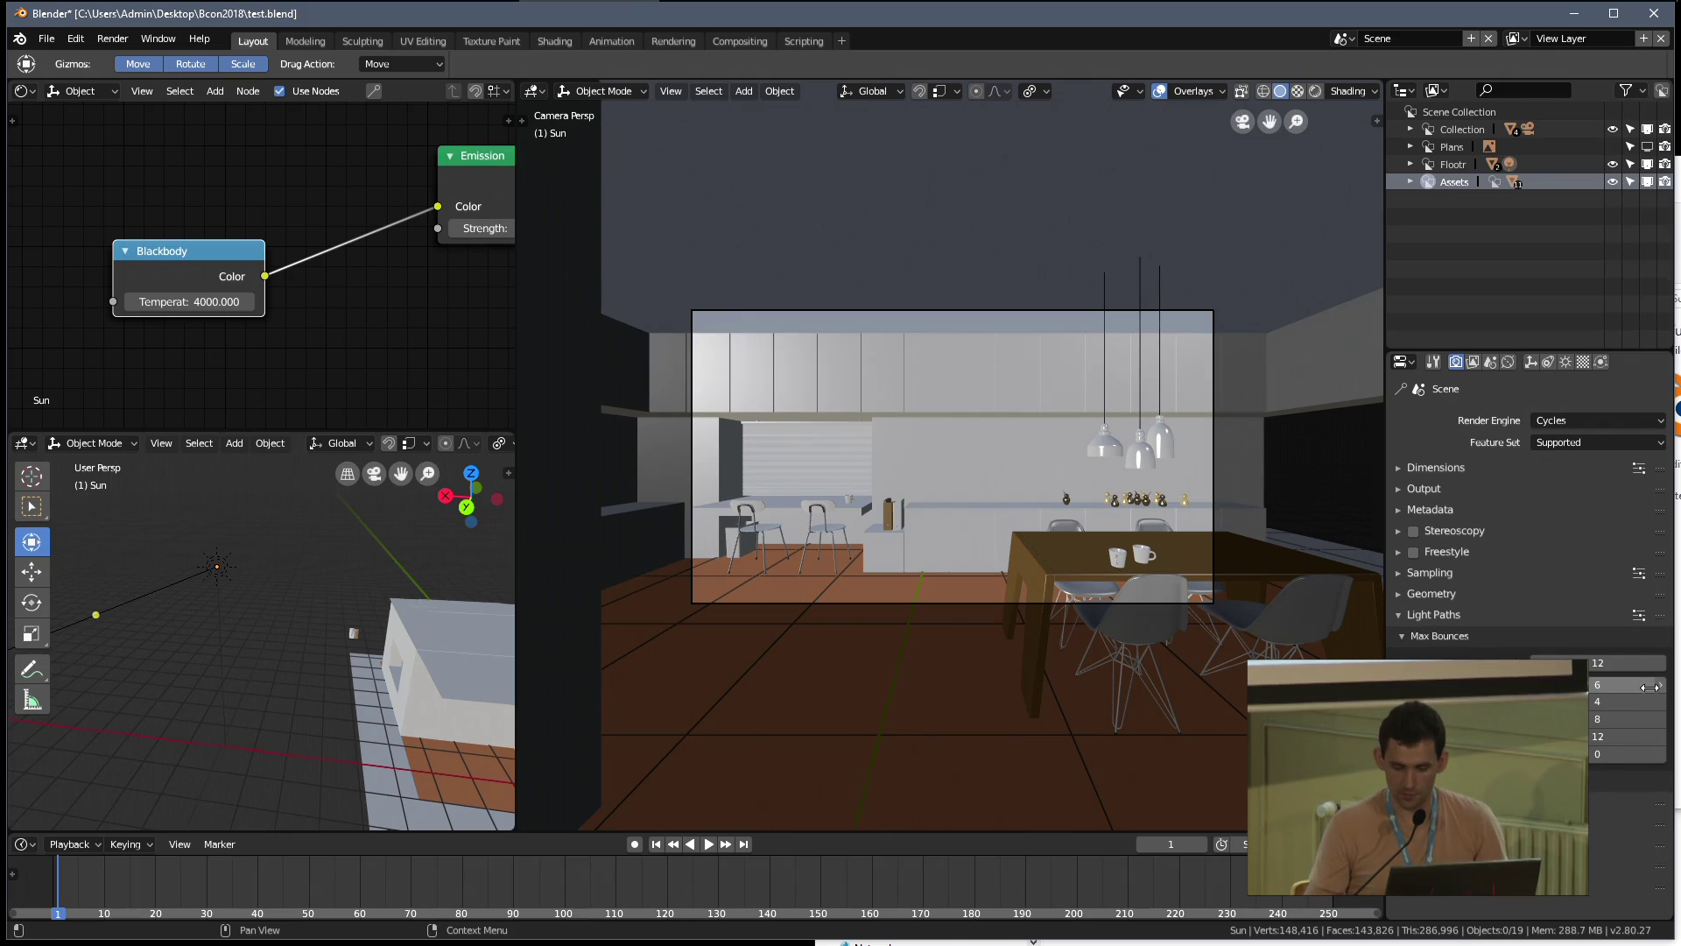
click(1662, 703)
click(1662, 703)
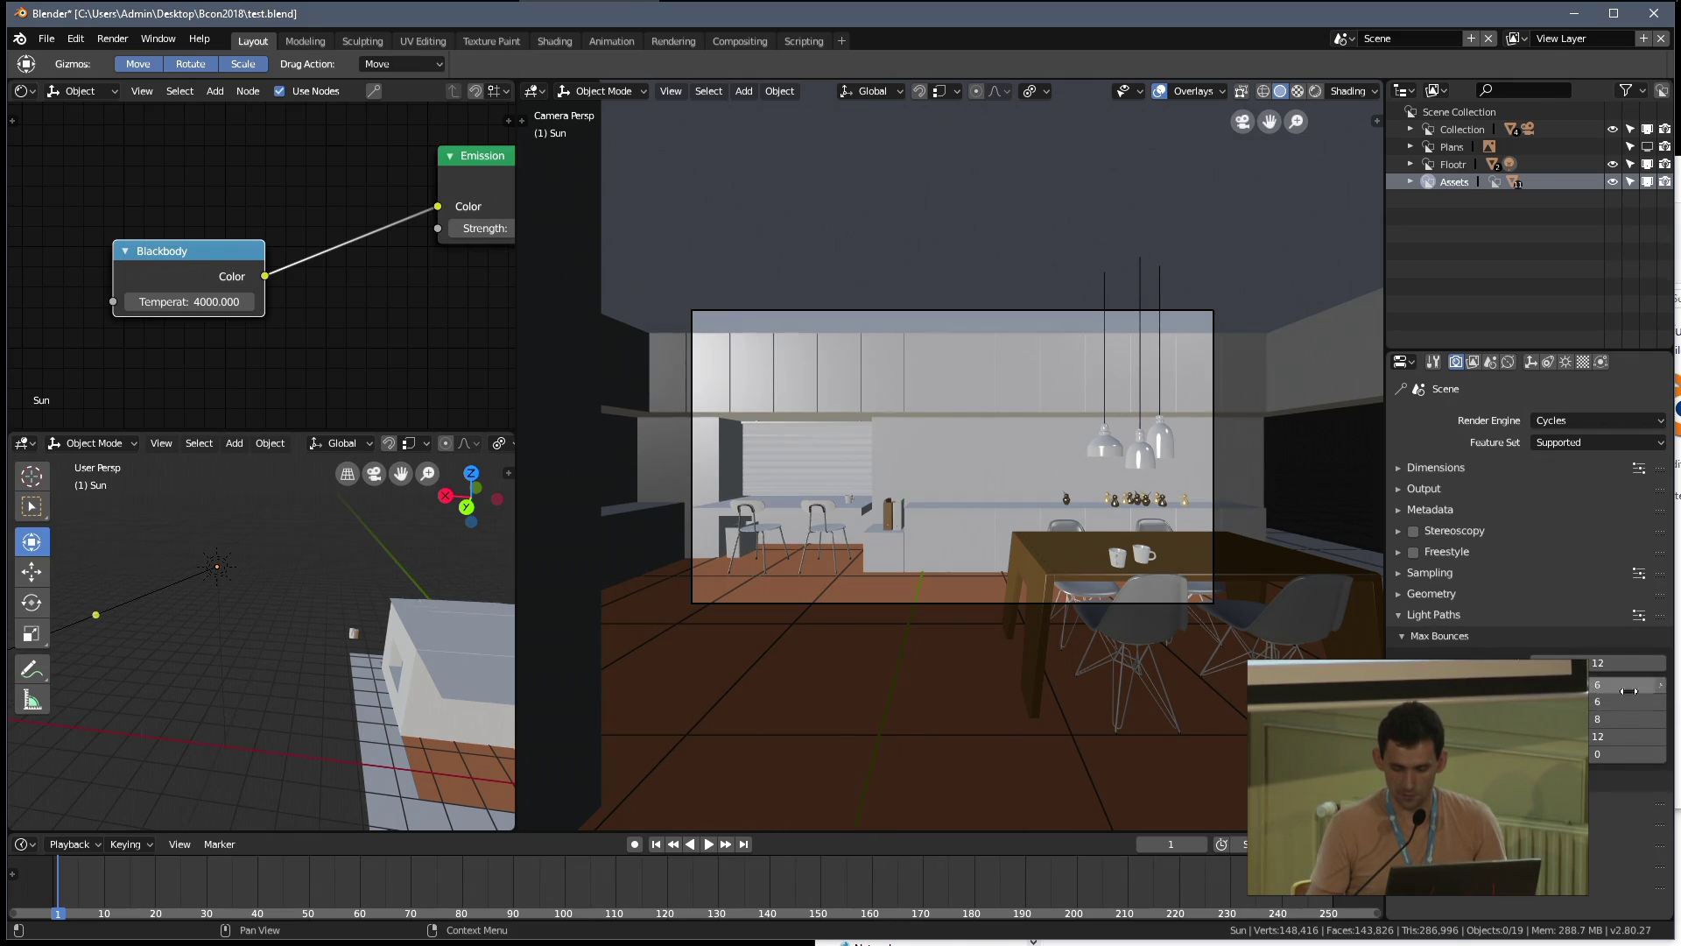
scroll(1633, 806, down, 1)
click(1658, 780)
click(1657, 800)
click(1427, 568)
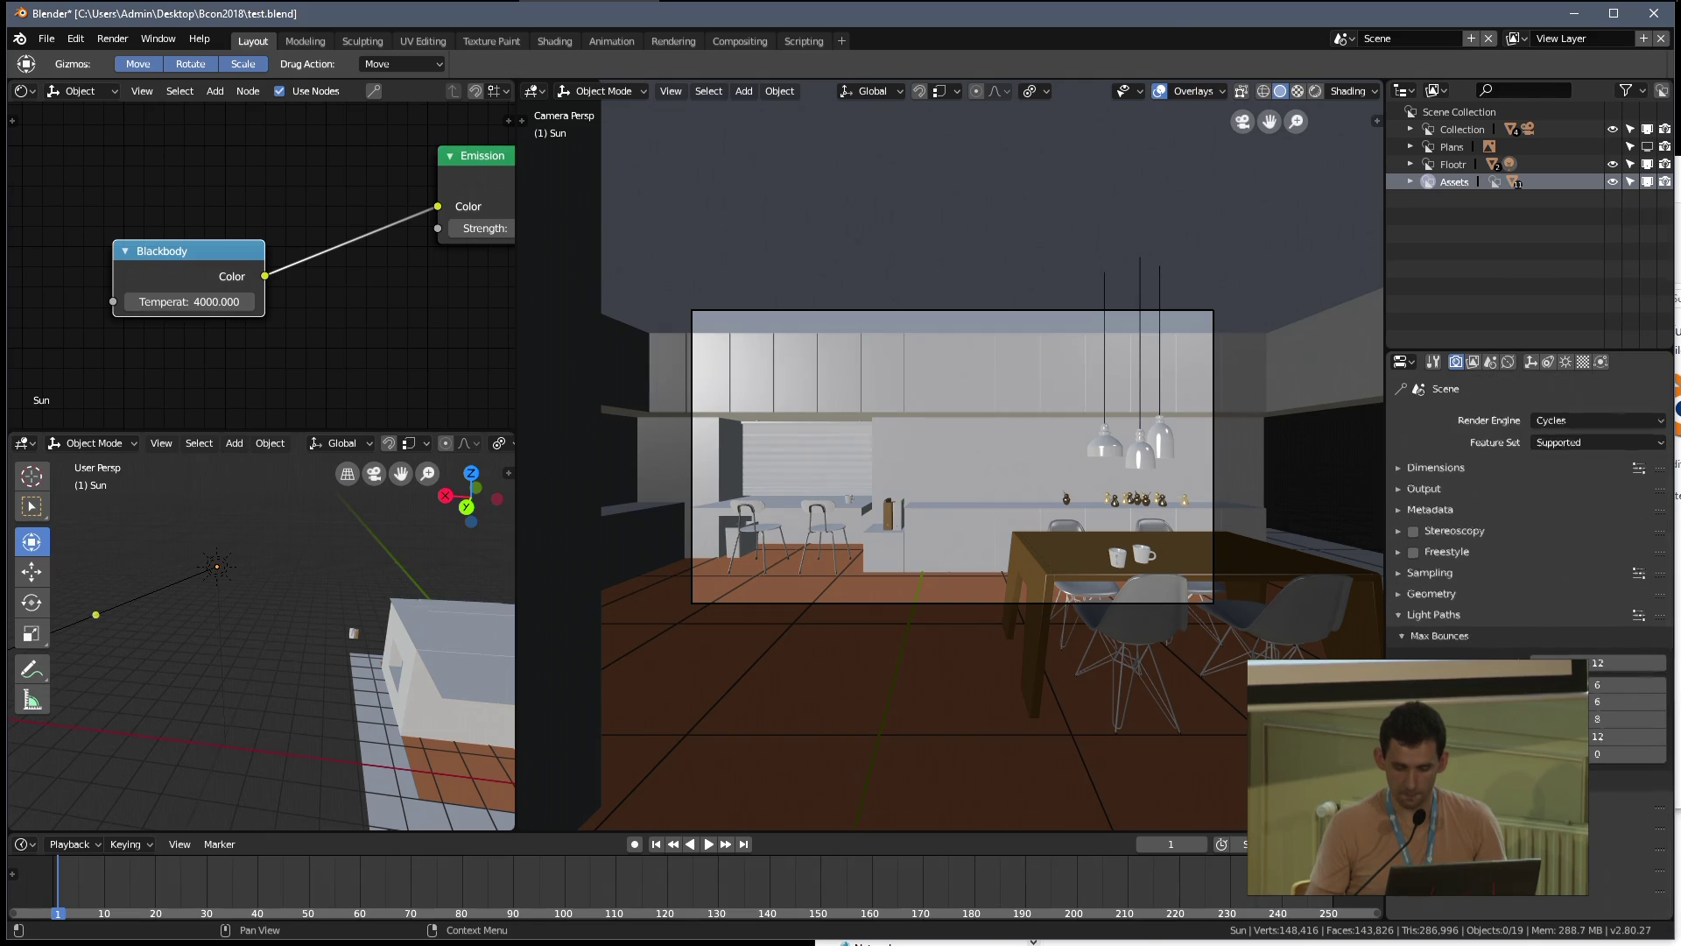
Set the number of Cycles render samples to 1024, keeping Path Tracing as the integrator
click(1436, 574)
click(1574, 621)
text(12)
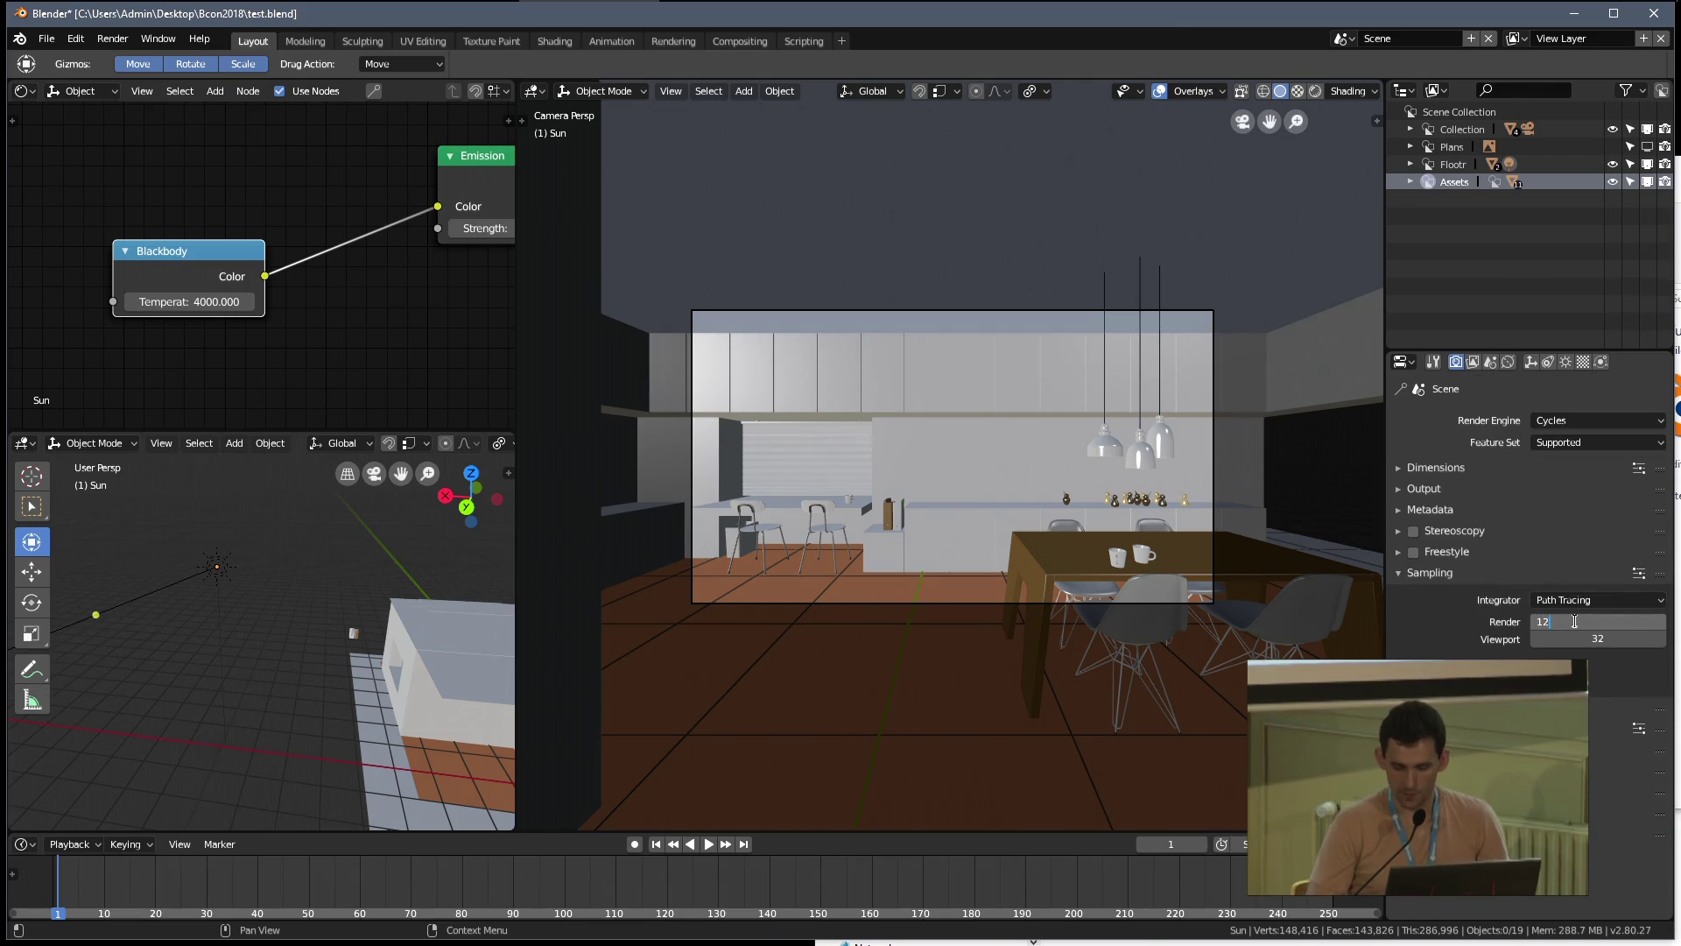
text(24)
key(Return)
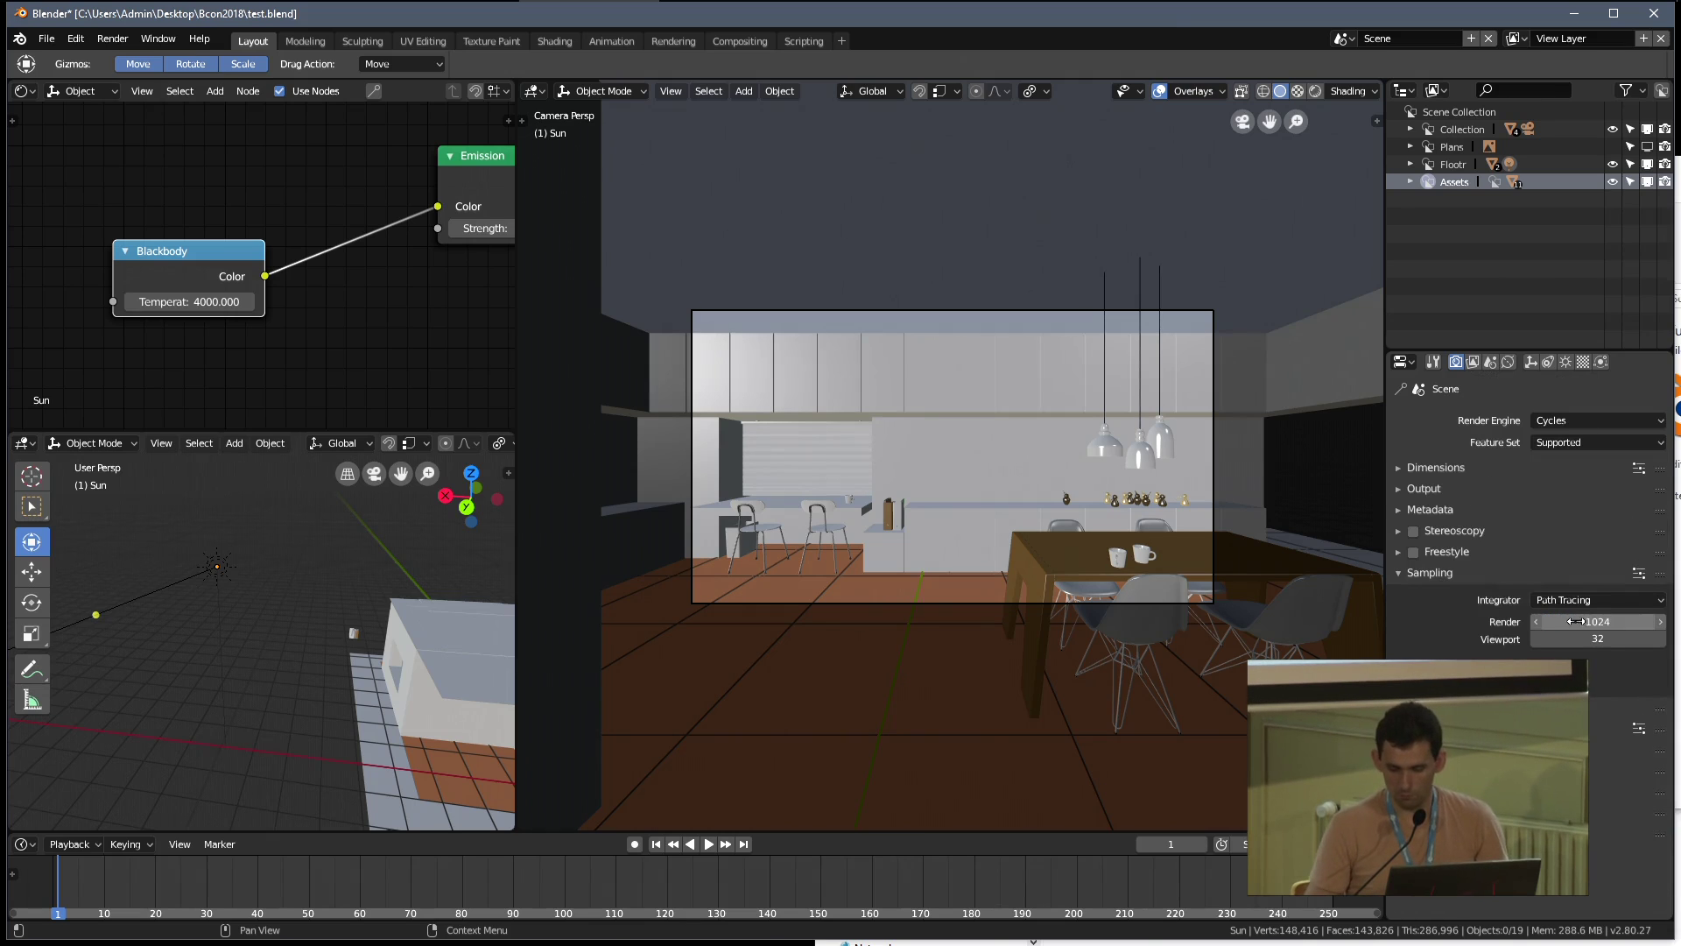
Set both the direct and indirect light clamping to 9.00 in the advanced sampling settings
click(1428, 667)
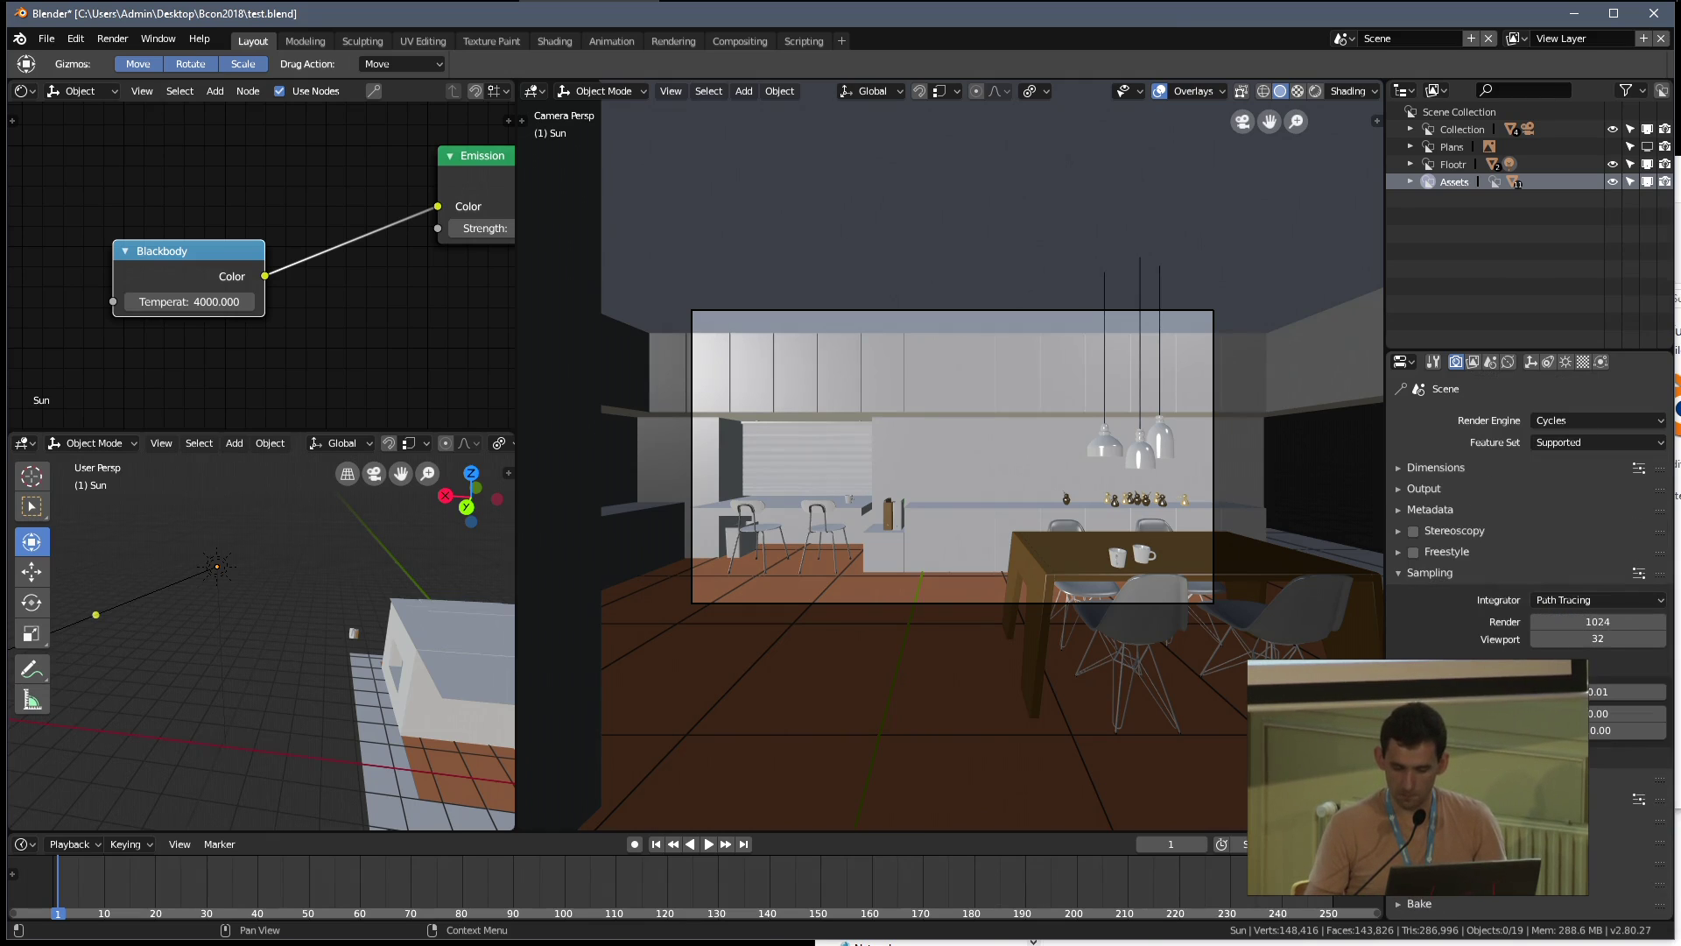
click(1604, 711)
text(9)
key(Tab)
text(9)
key(Return)
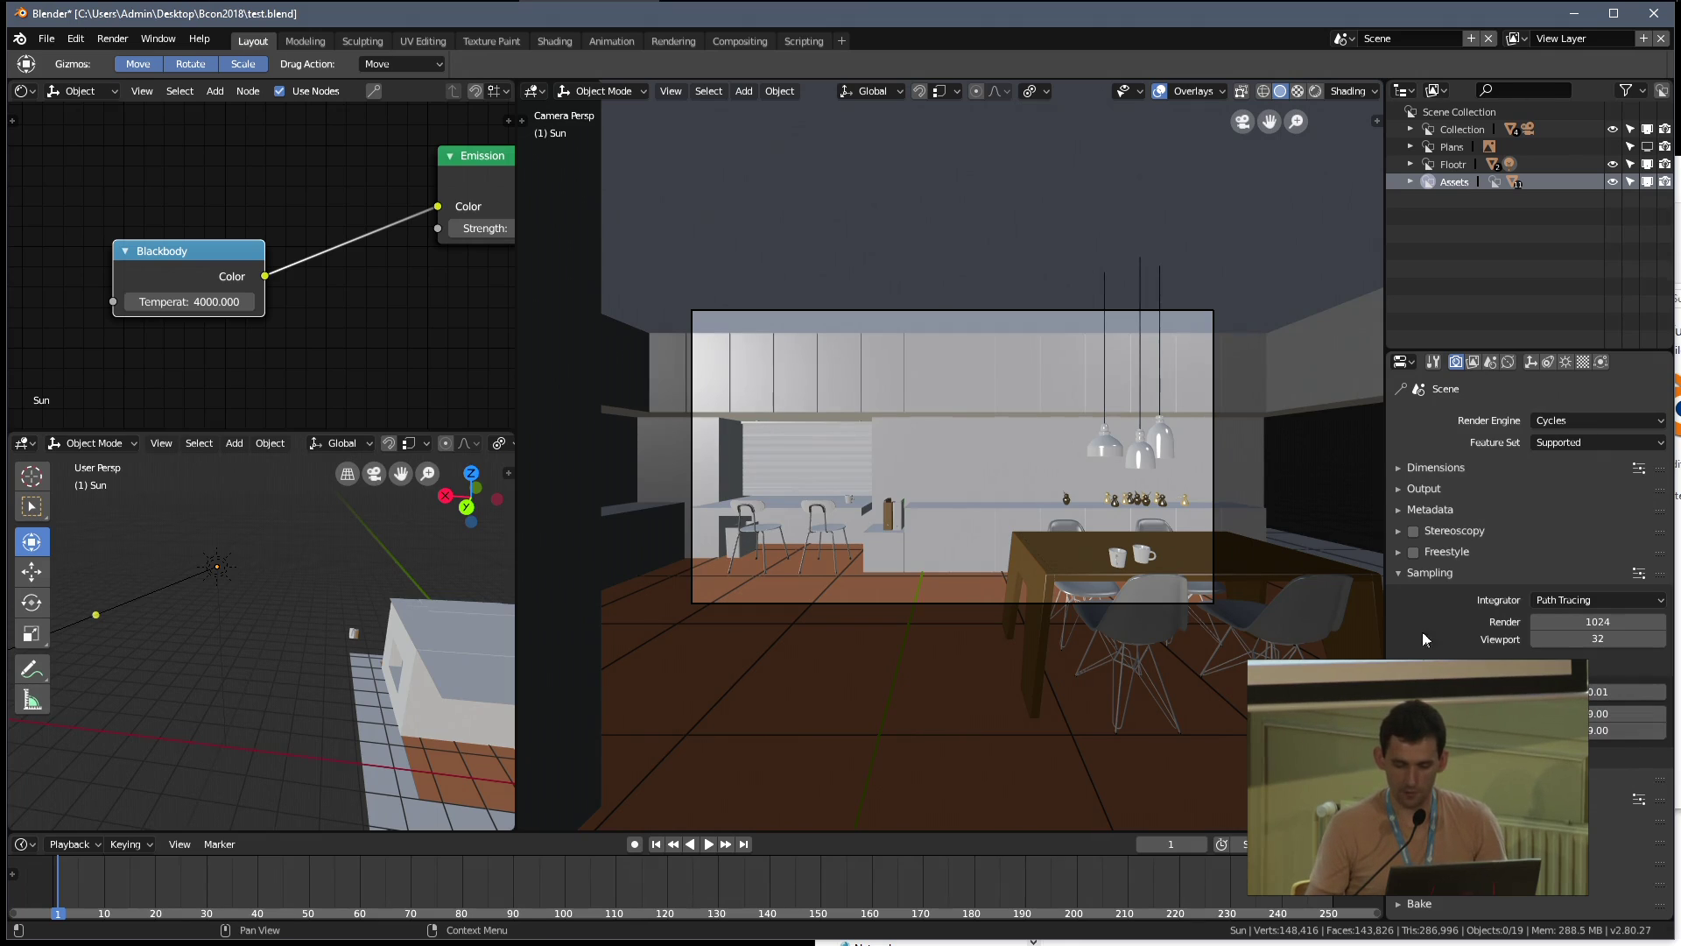
click(1416, 575)
click(1426, 595)
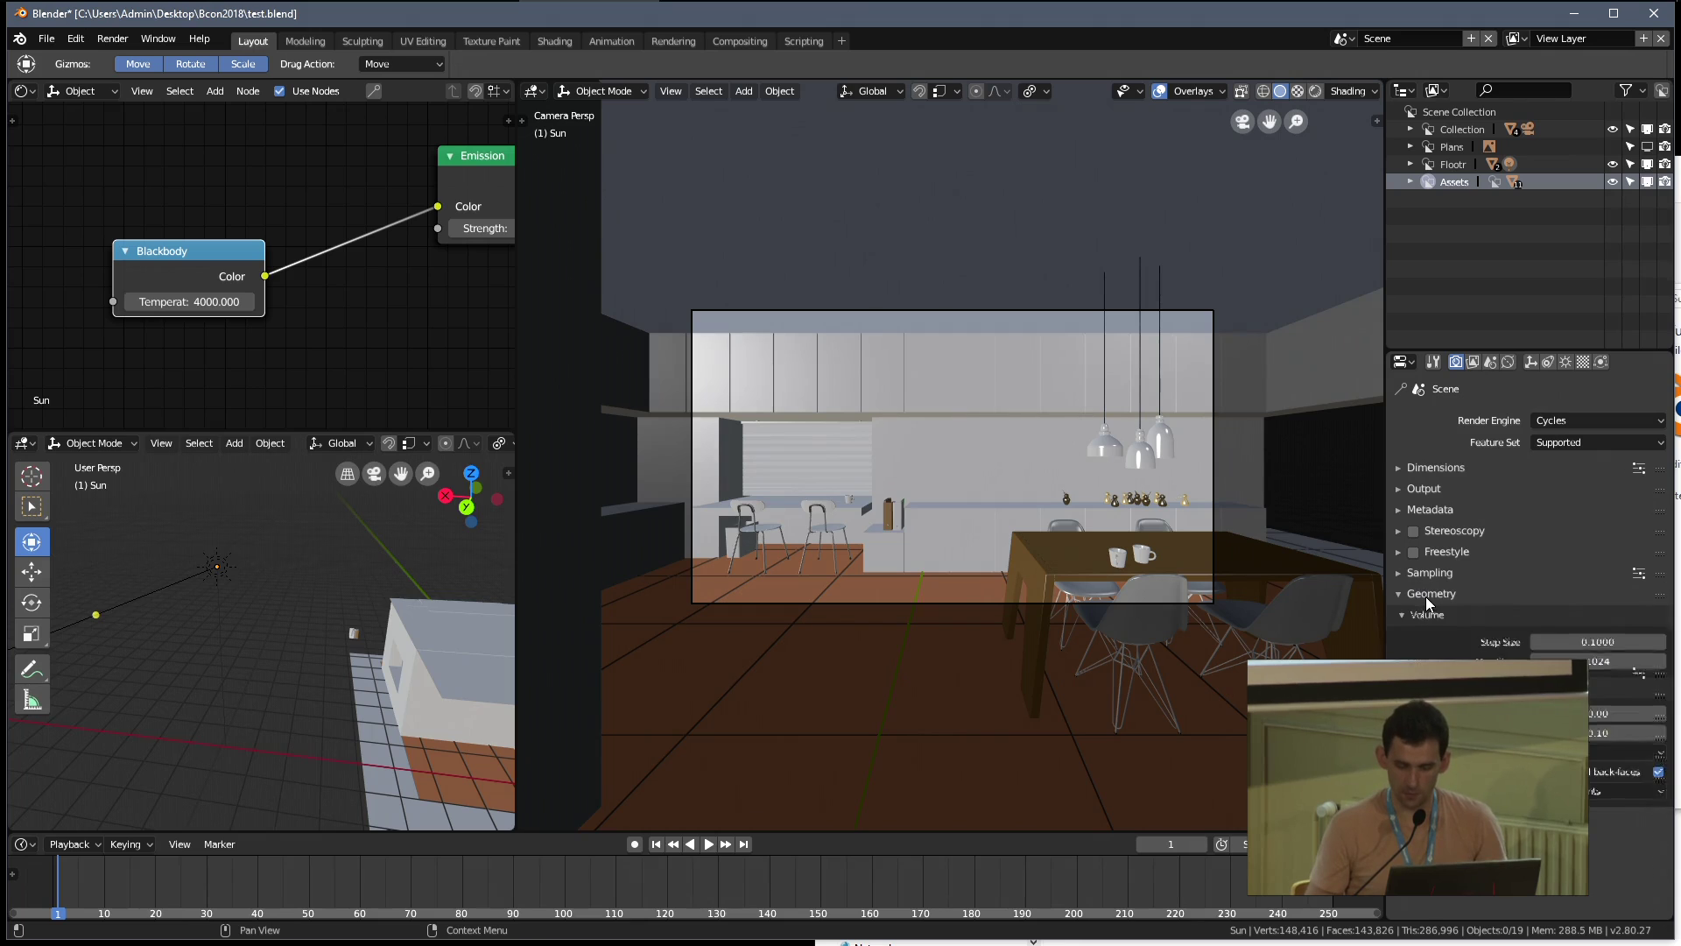
click(1426, 595)
Enable Denoising for the view layer and save the file
click(1485, 364)
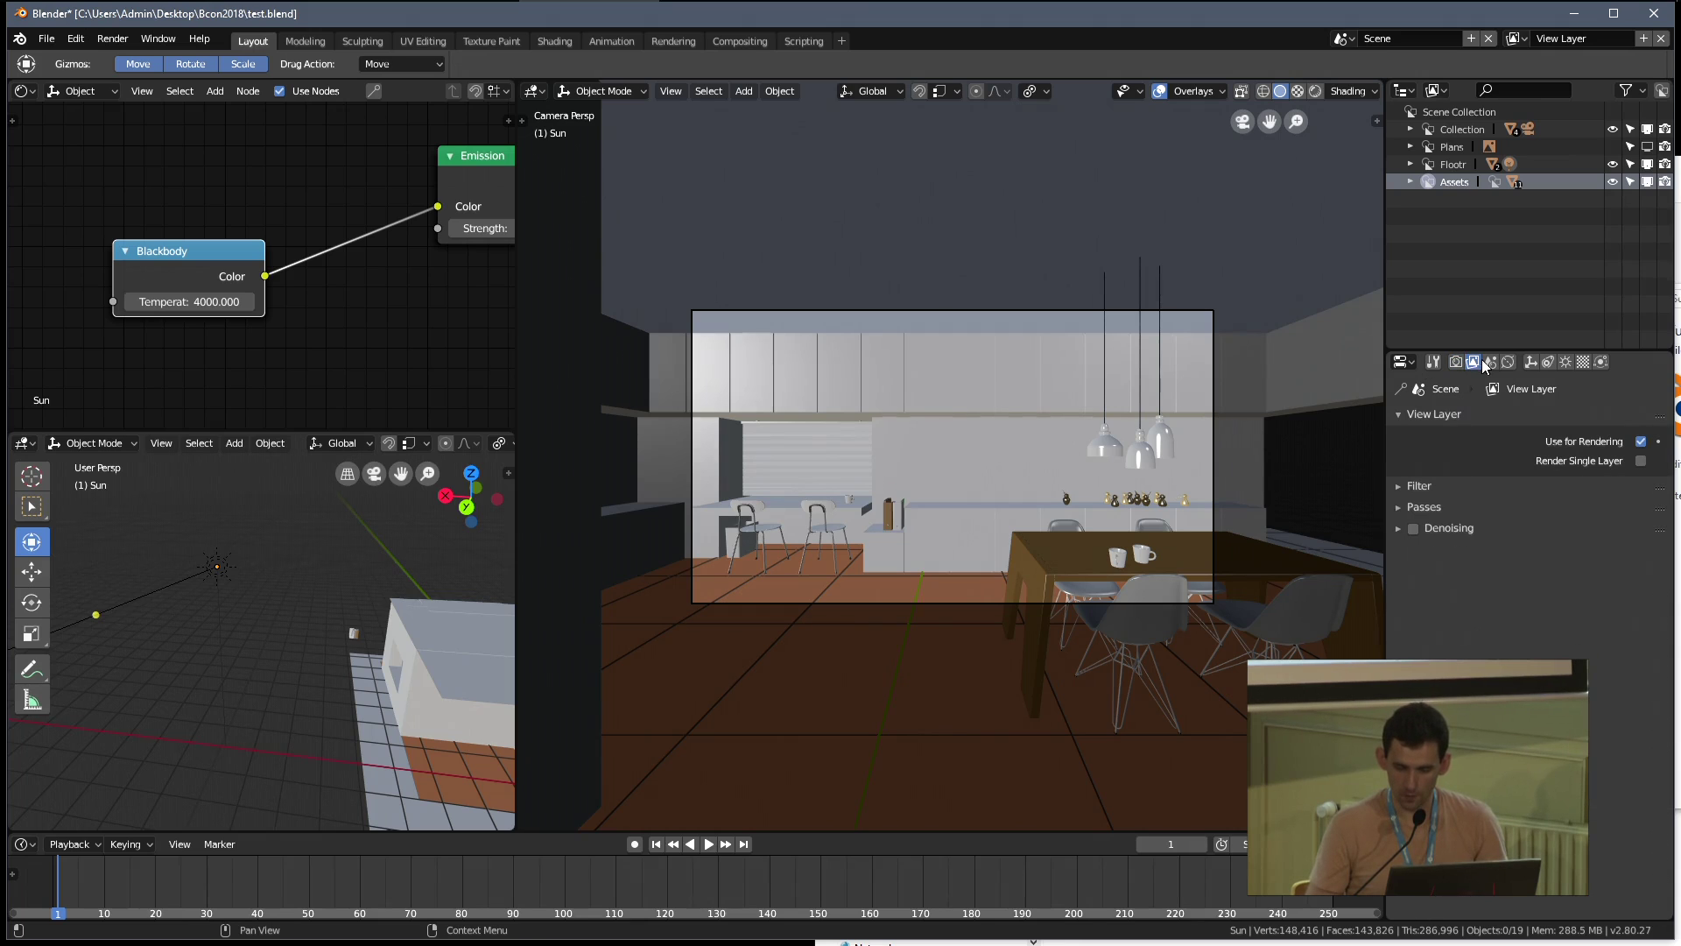
click(1414, 529)
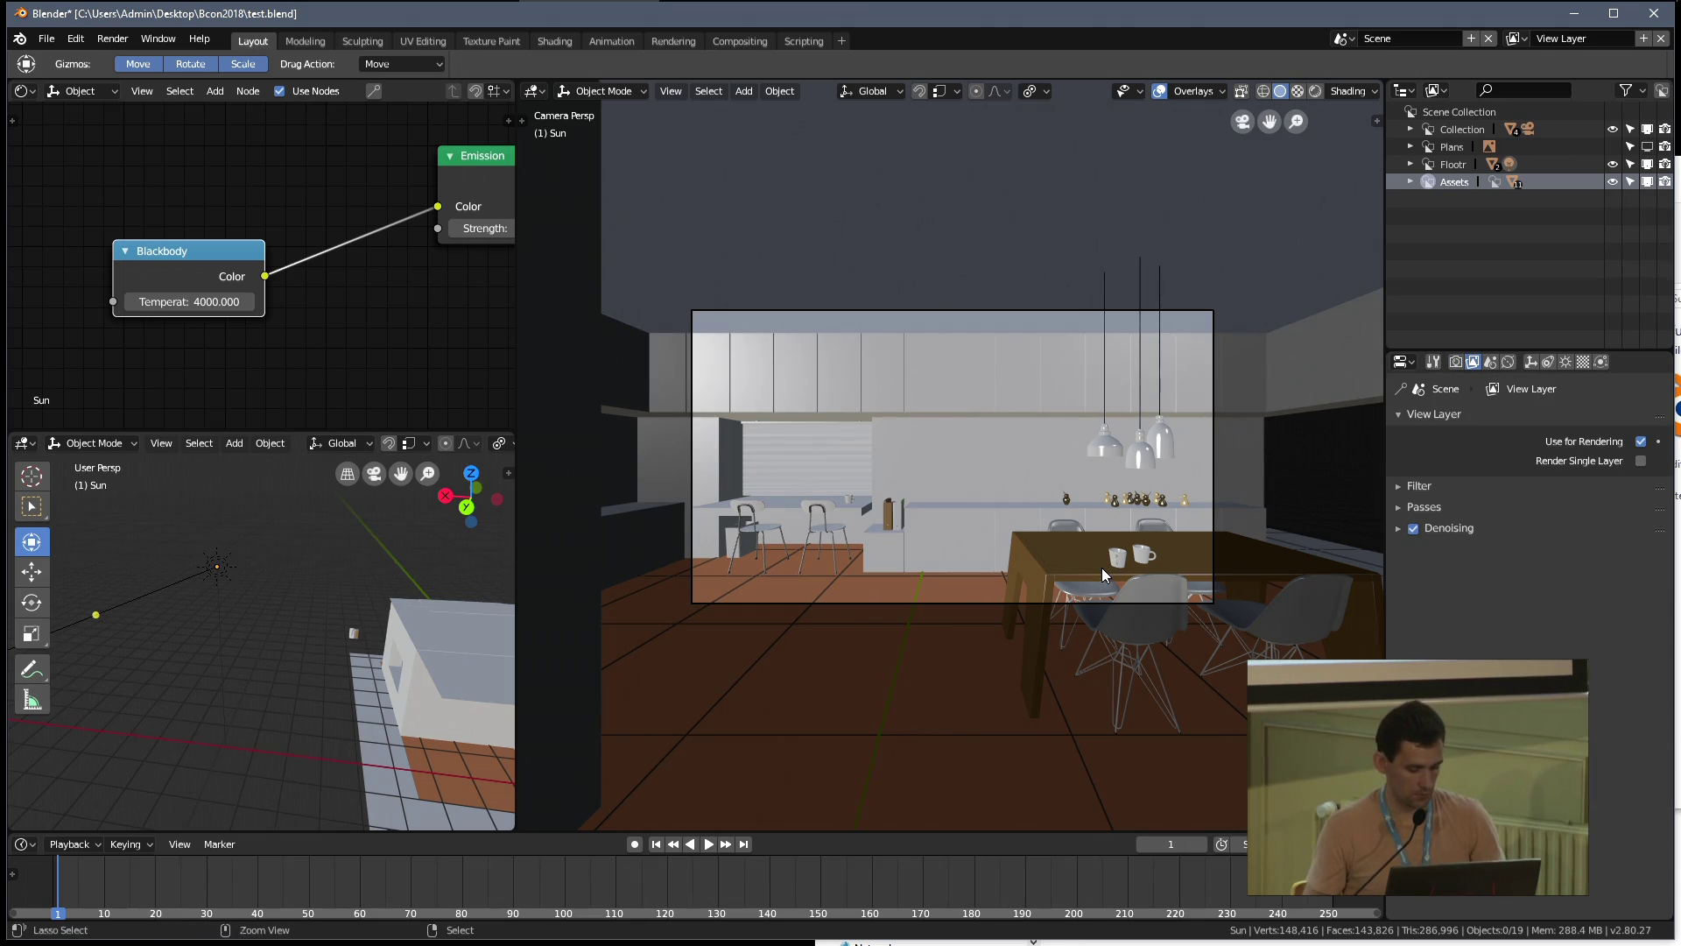
key(ctrl+s)
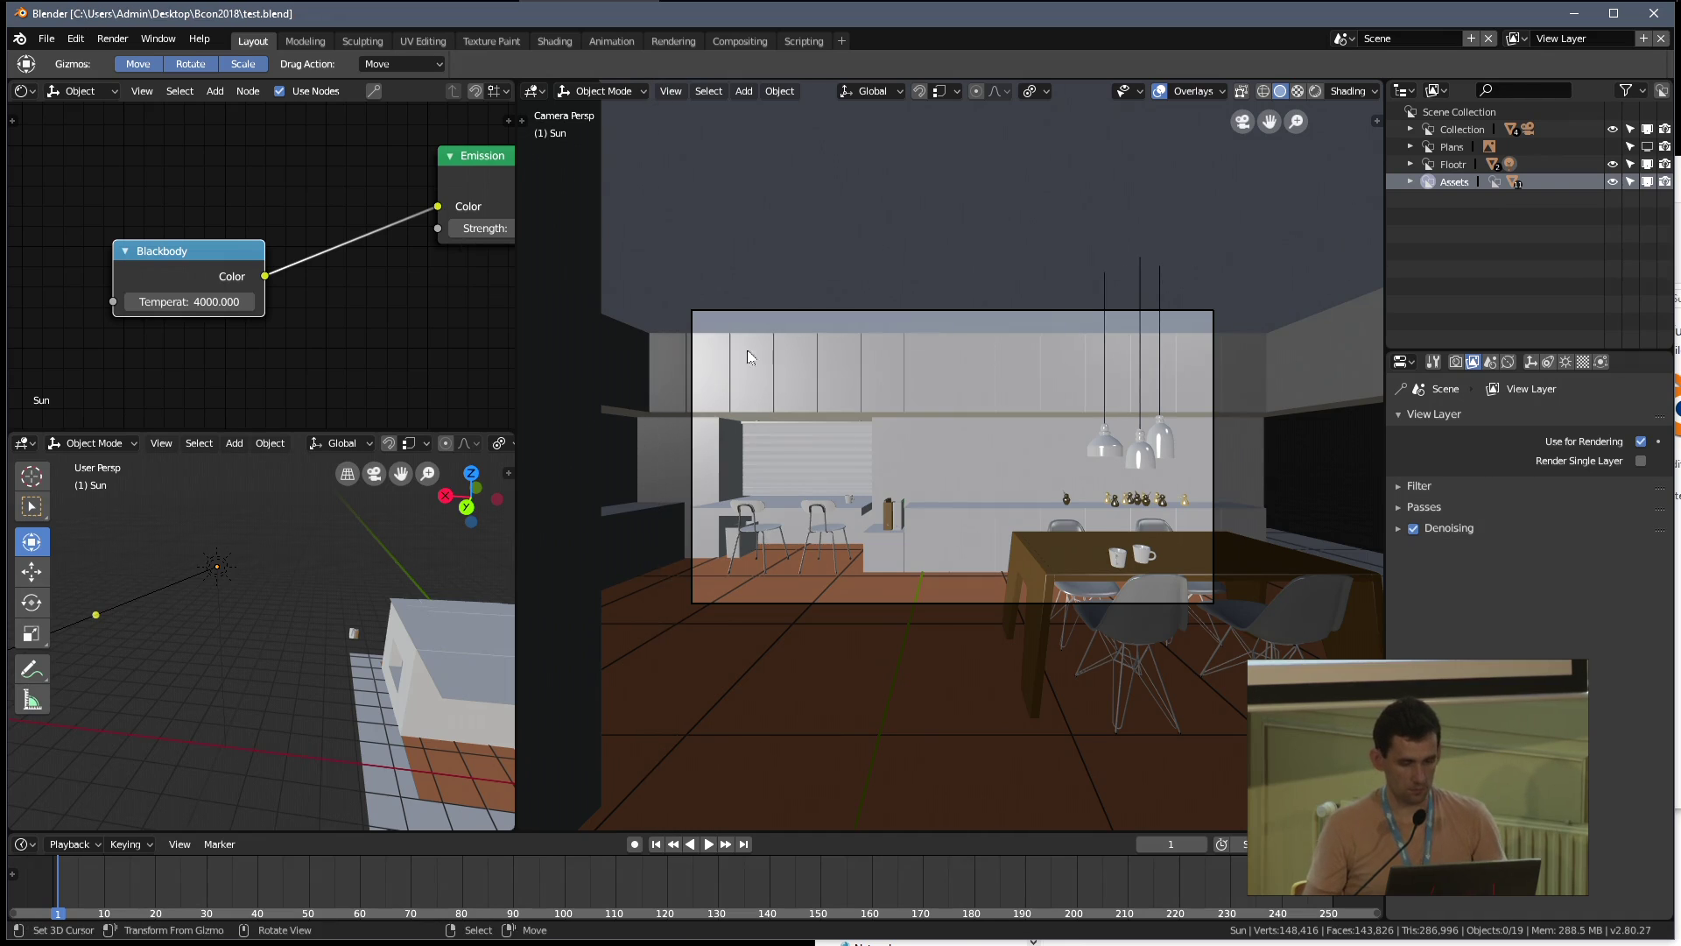
Recheck the render dimensions, start rendering the camera view and reposition the render window
click(1458, 361)
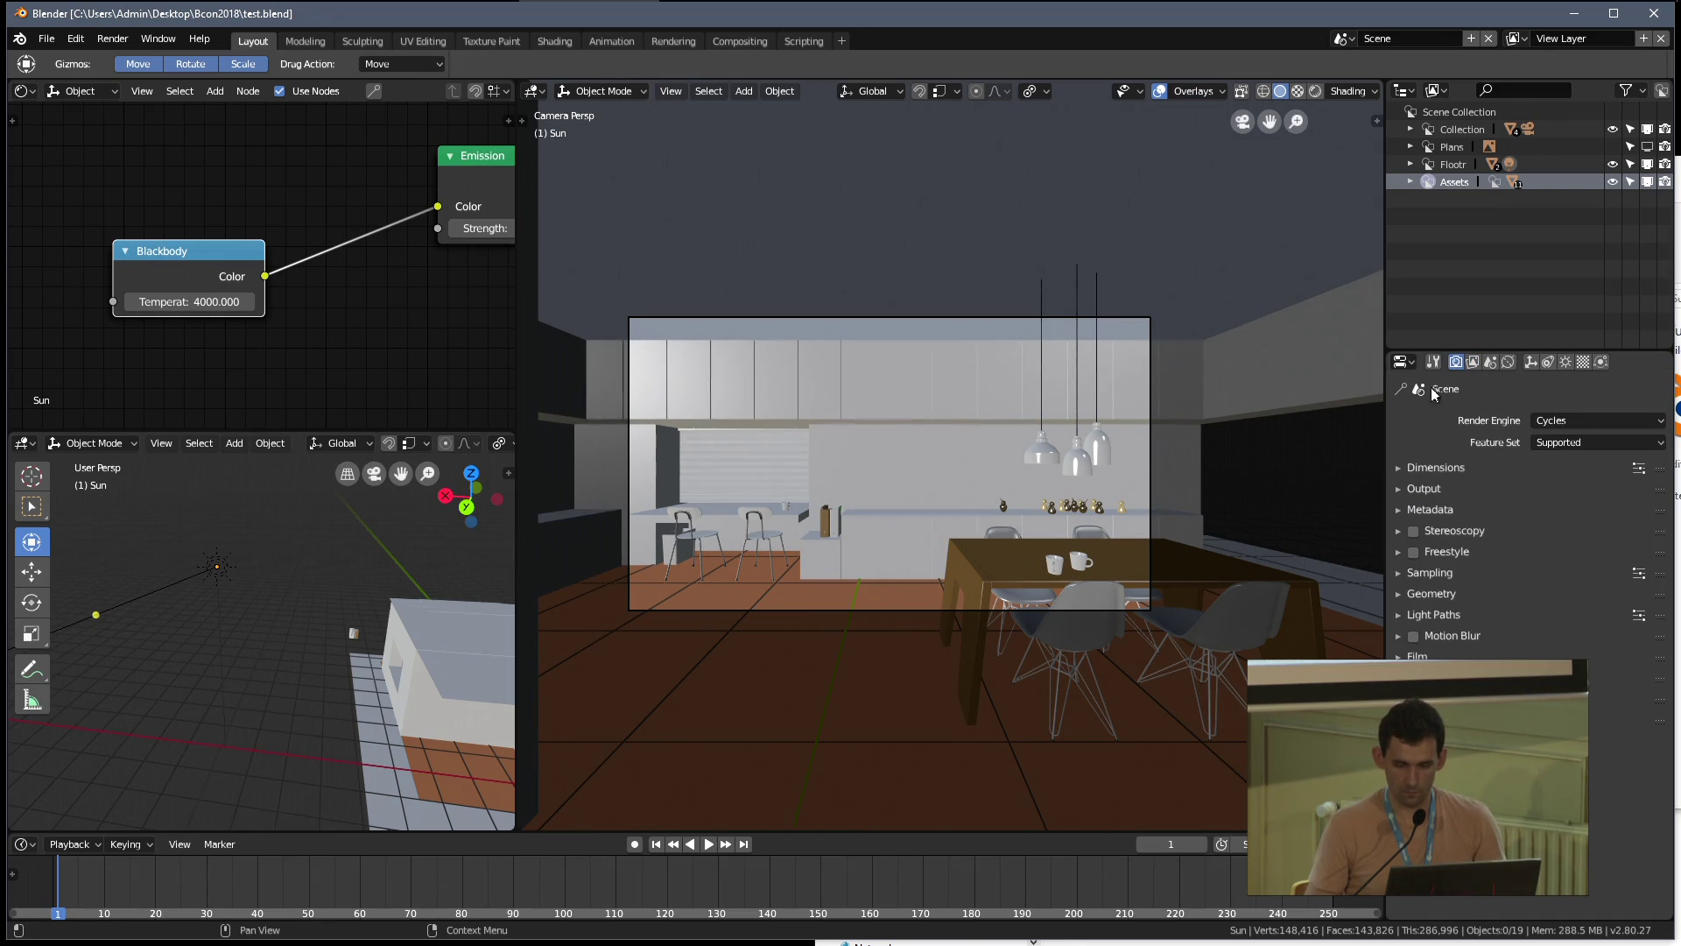
click(1430, 466)
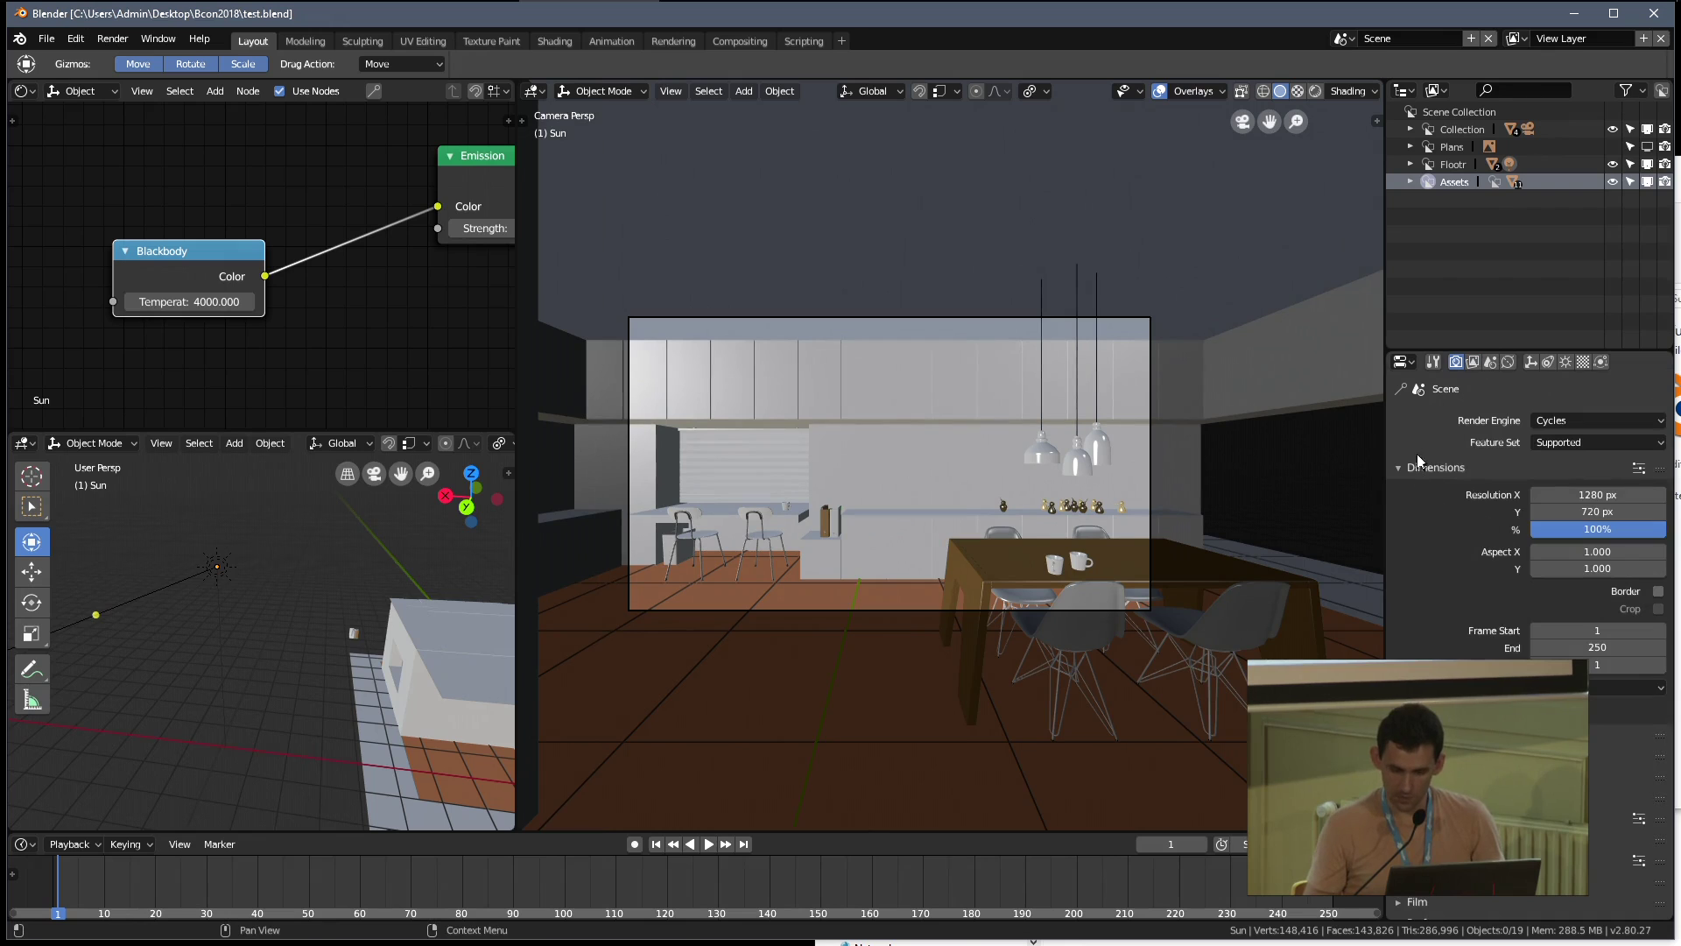
click(1420, 467)
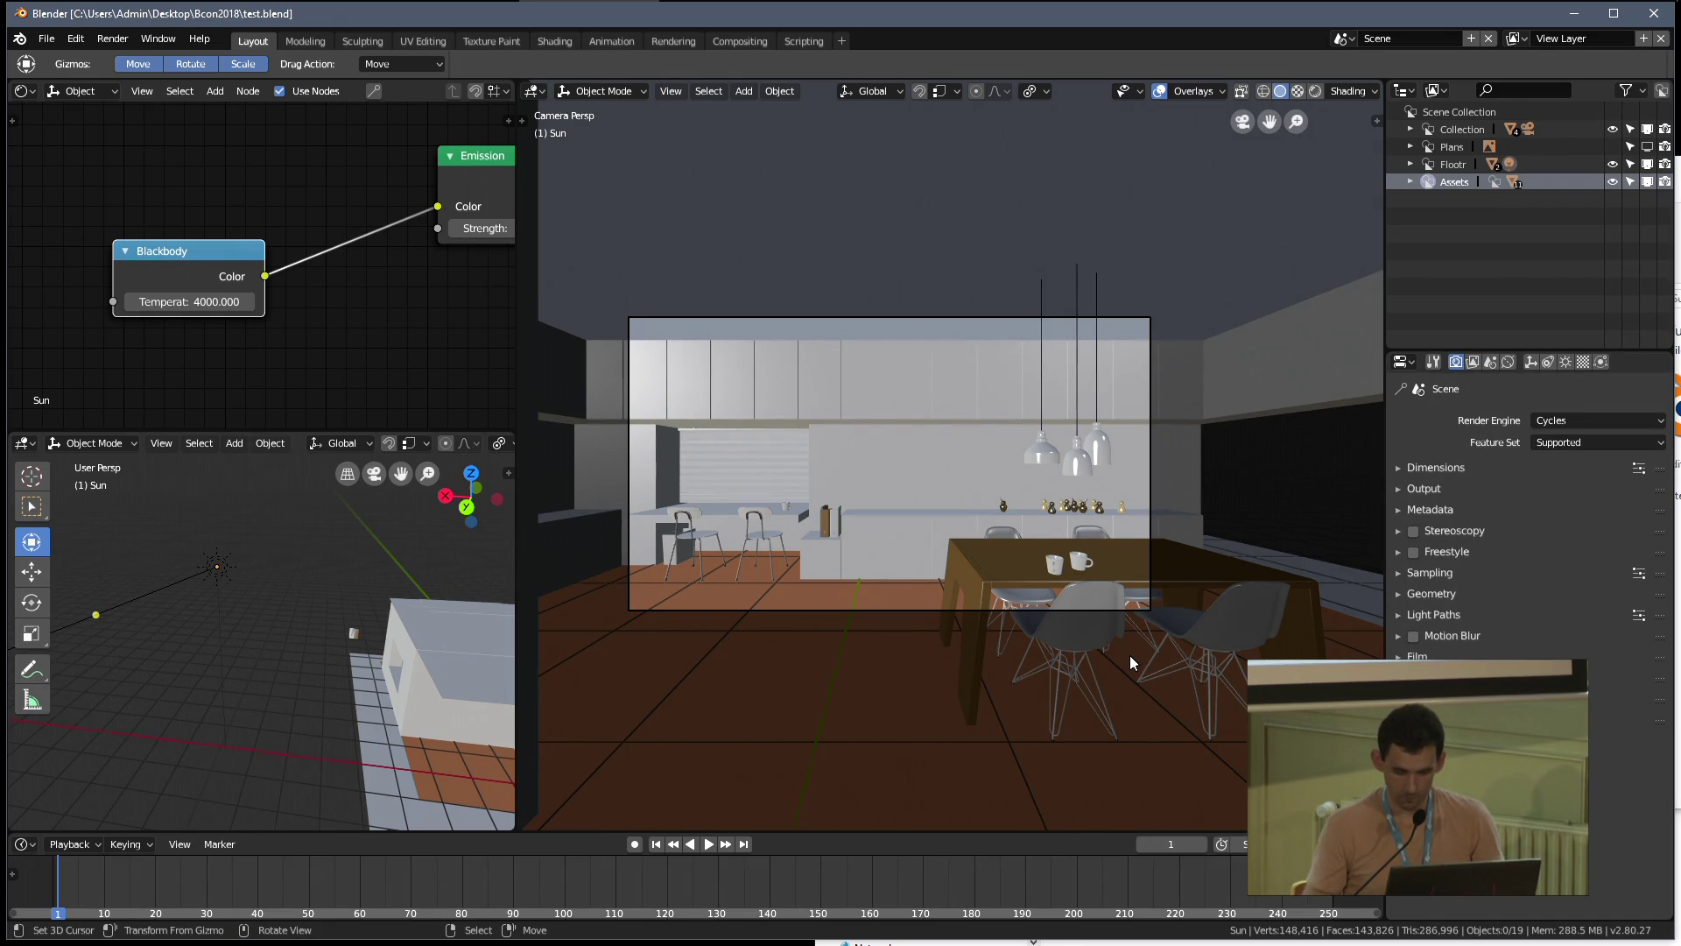
key(F12)
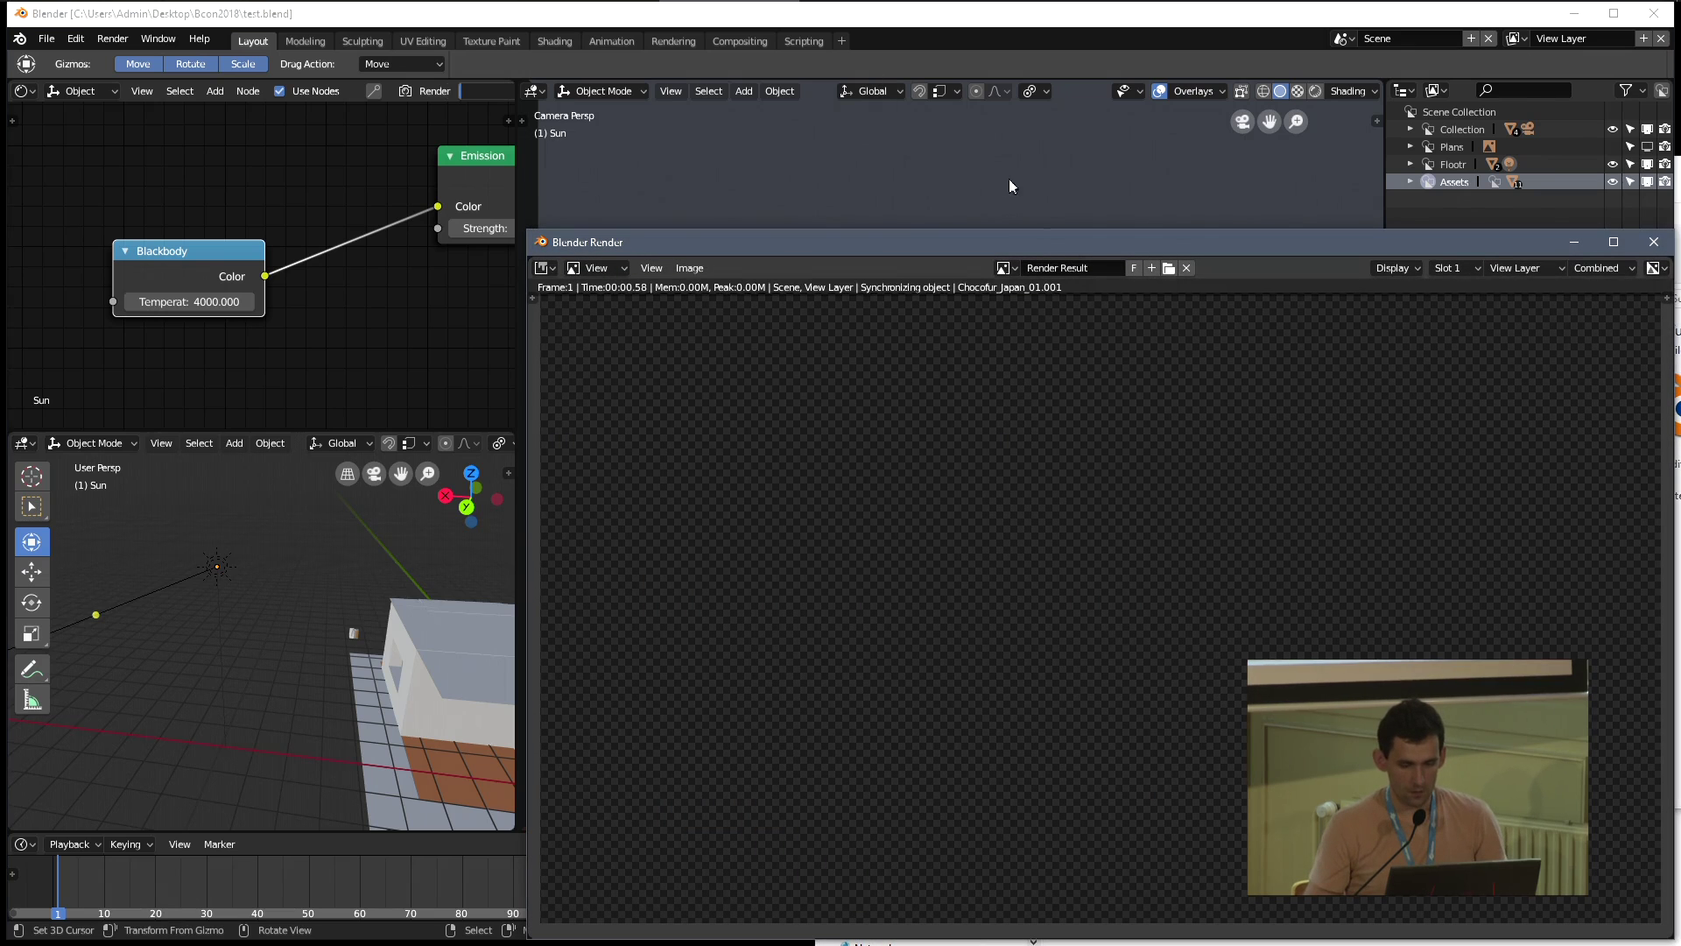
drag(1077, 240, 806, 120)
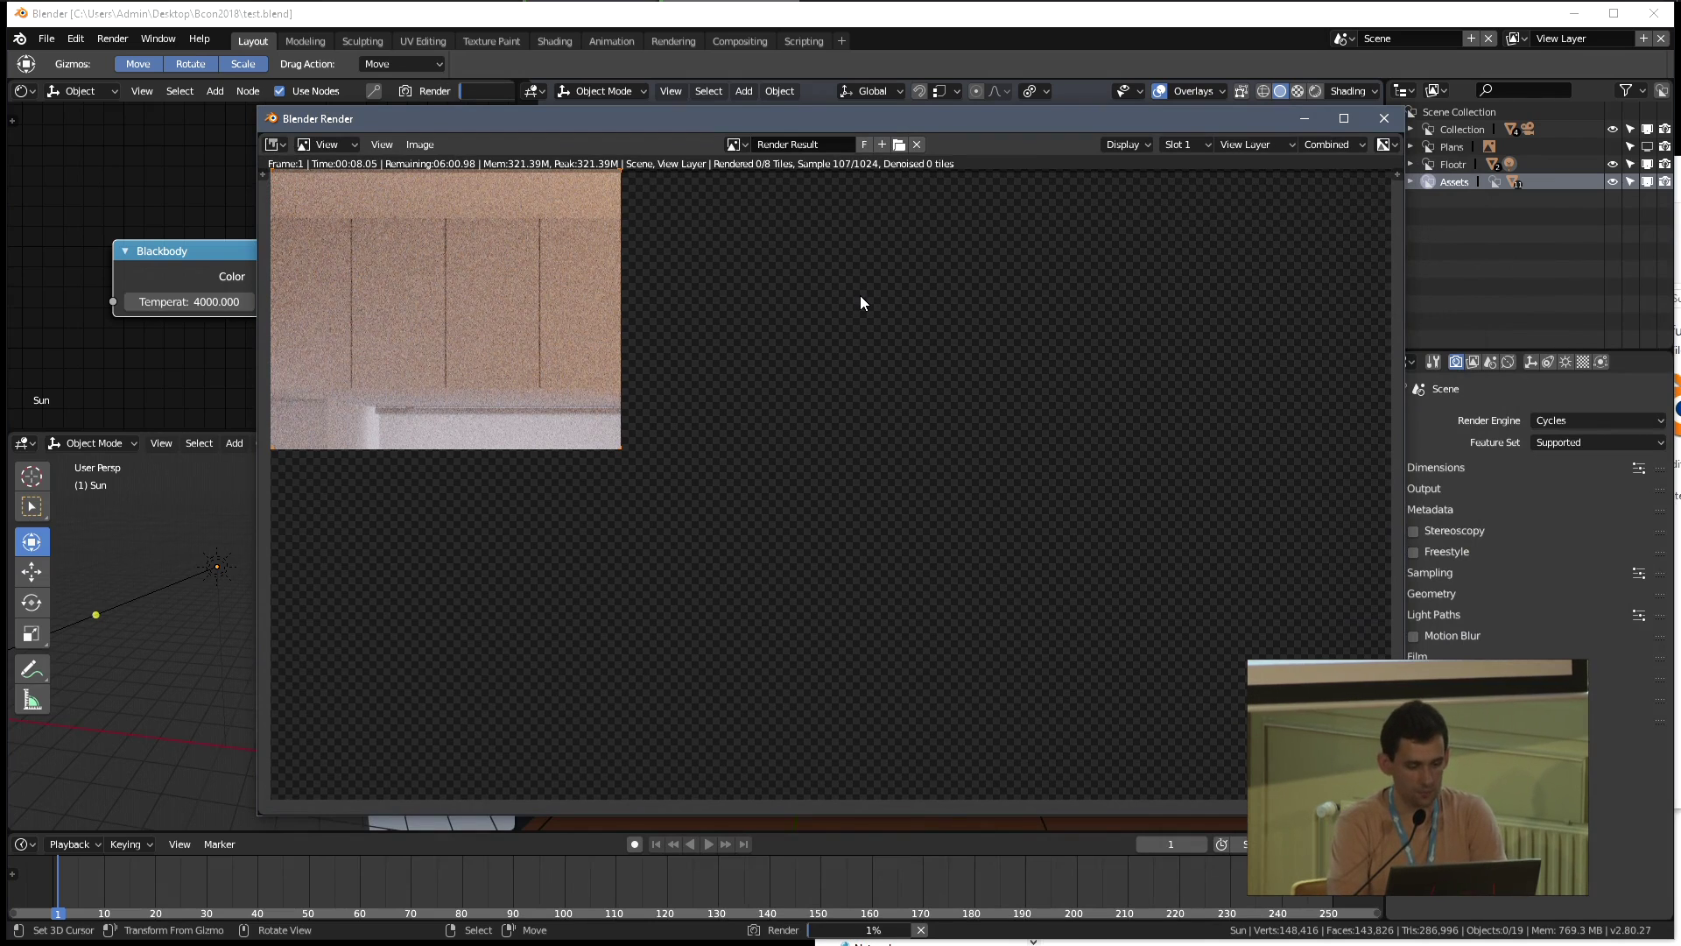
Save over test.blend while the render runs and bring the main window back to the front
key(ctrl+s)
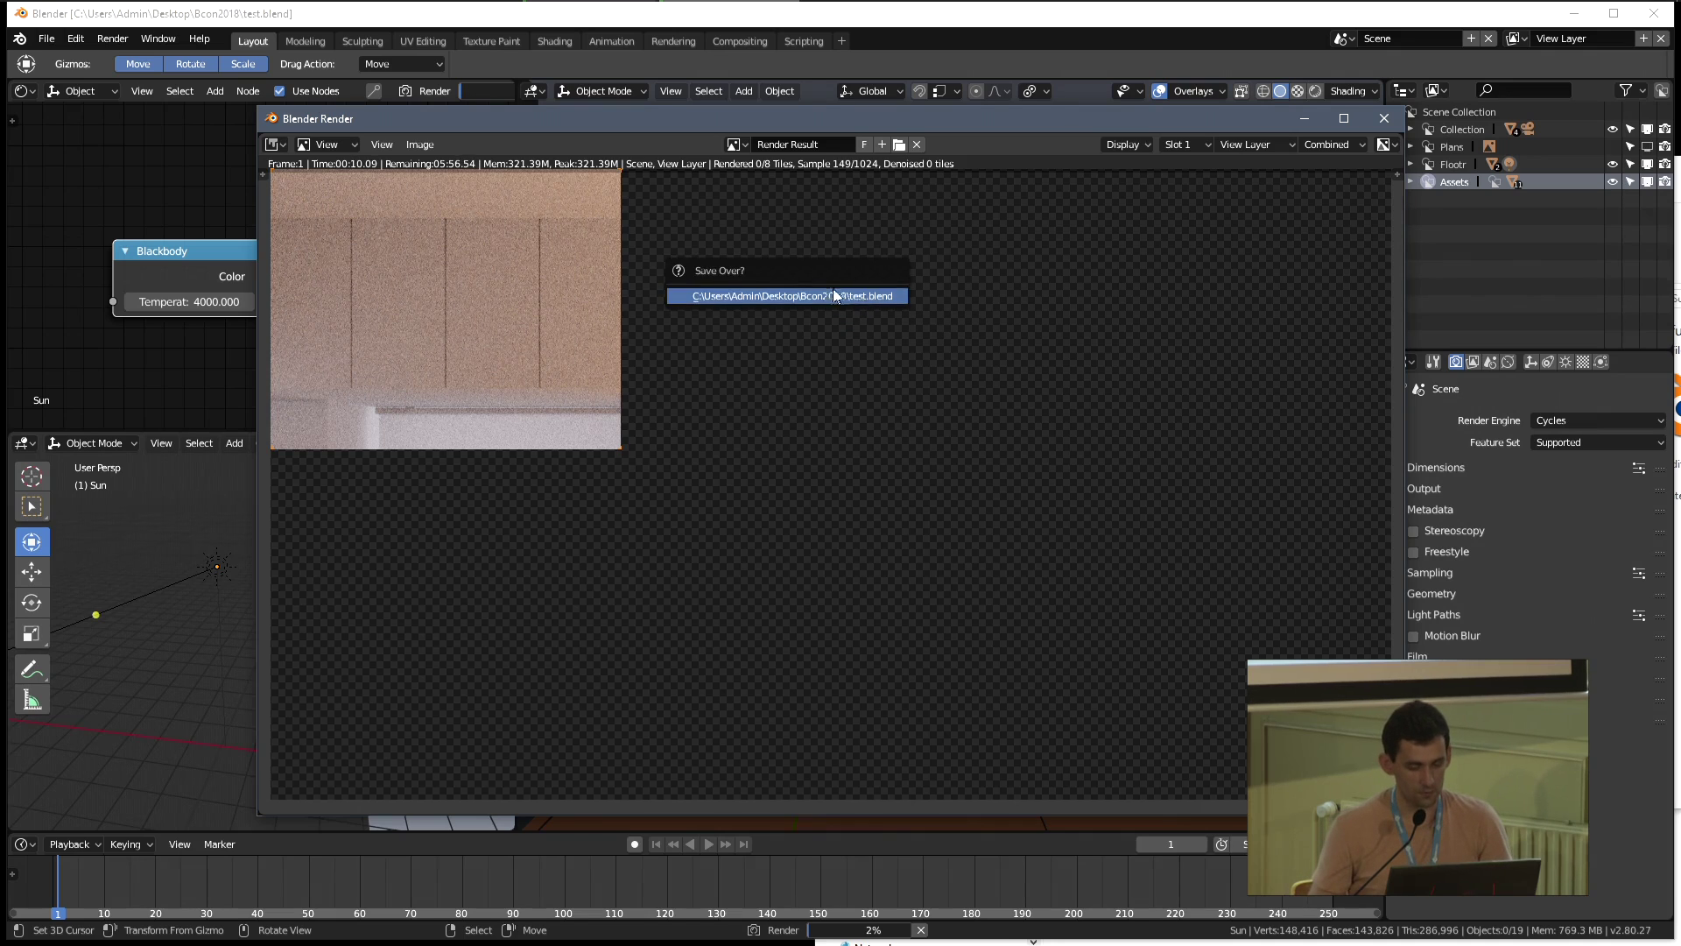
click(833, 295)
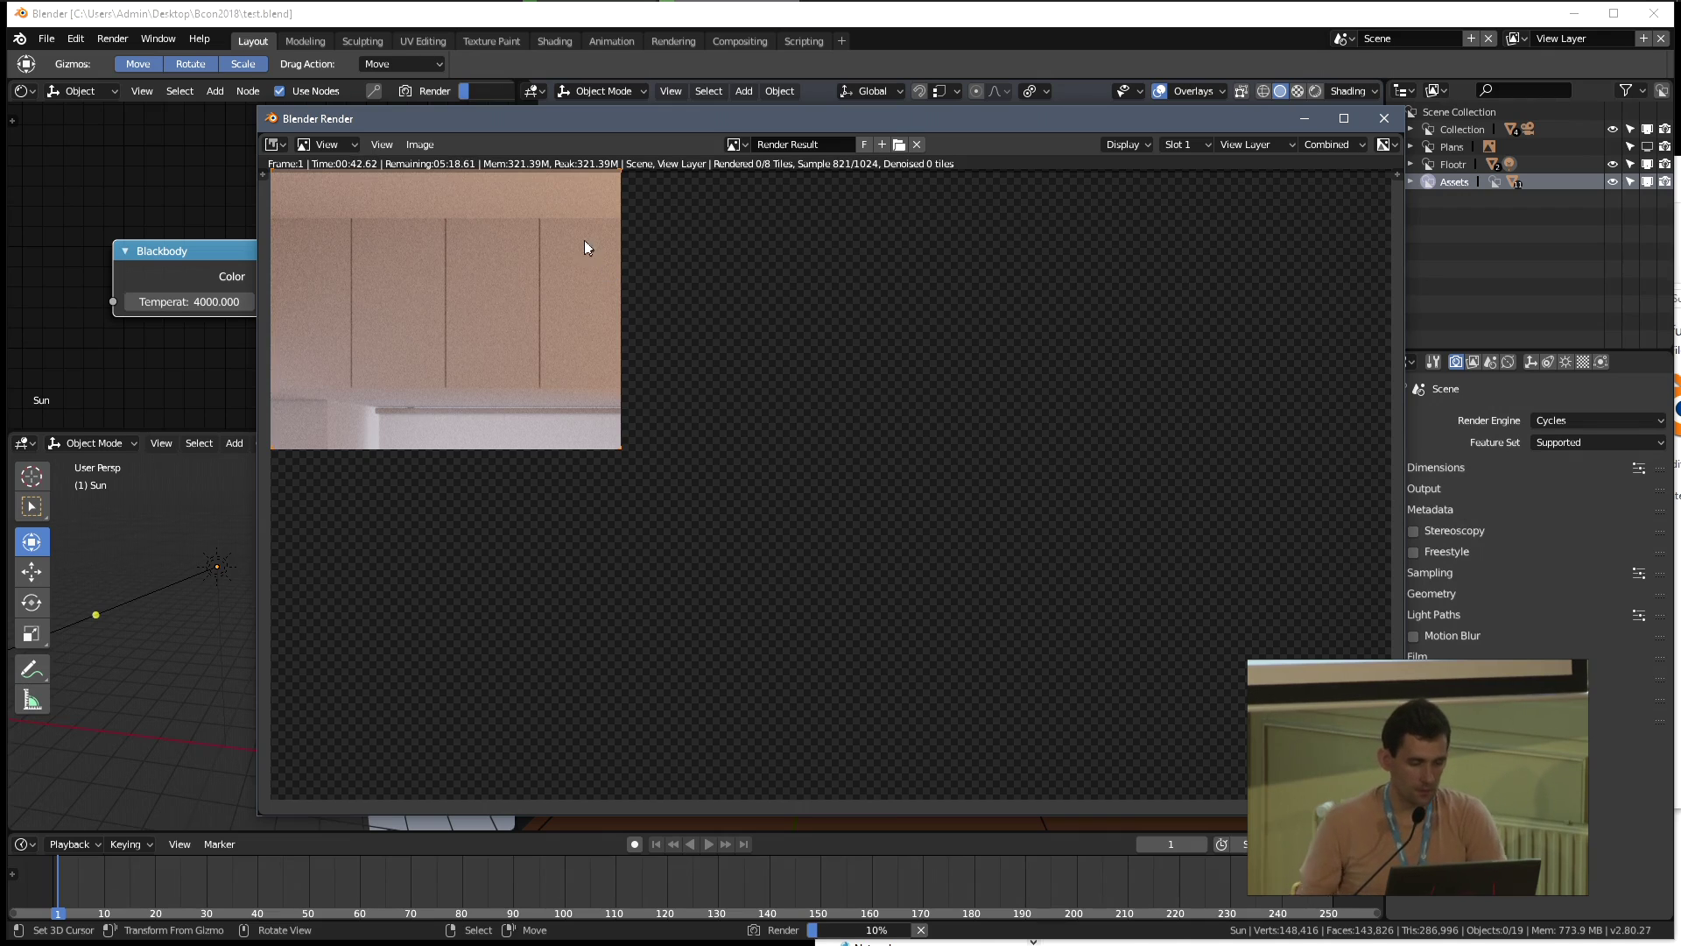
click(670, 16)
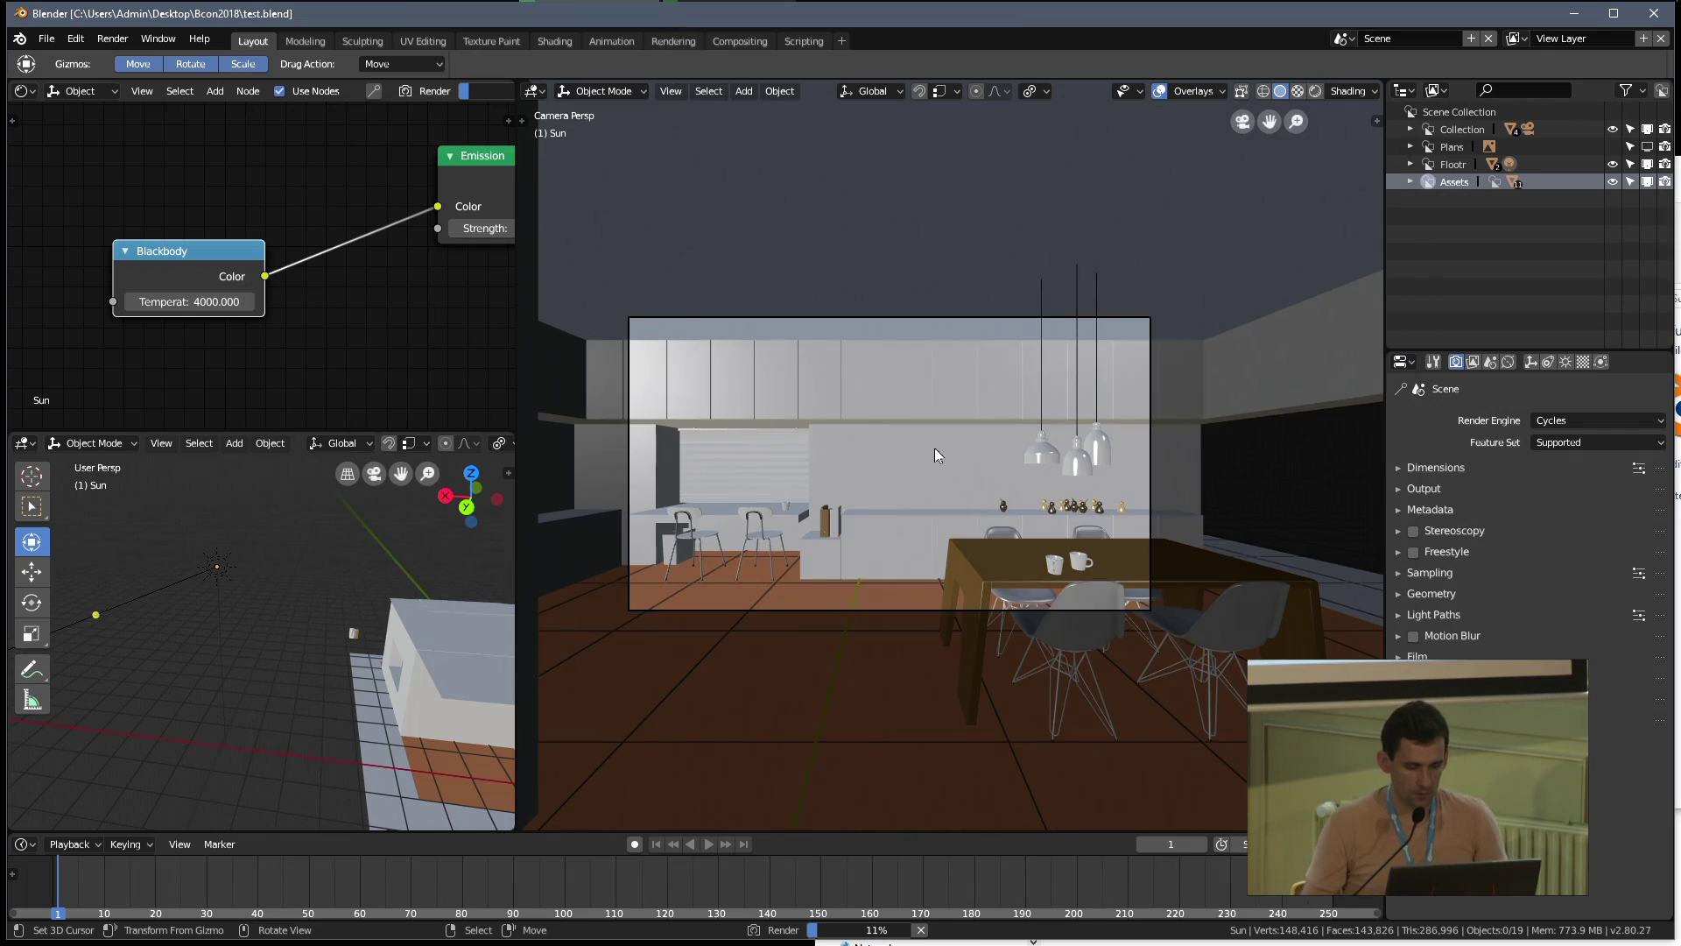
Make the Plans collection visible in the viewports and hide the Collection, Floor and Assets collections
scroll(934, 449, down, 3)
middle_drag(933, 449, 893, 408)
scroll(855, 376, down, 6)
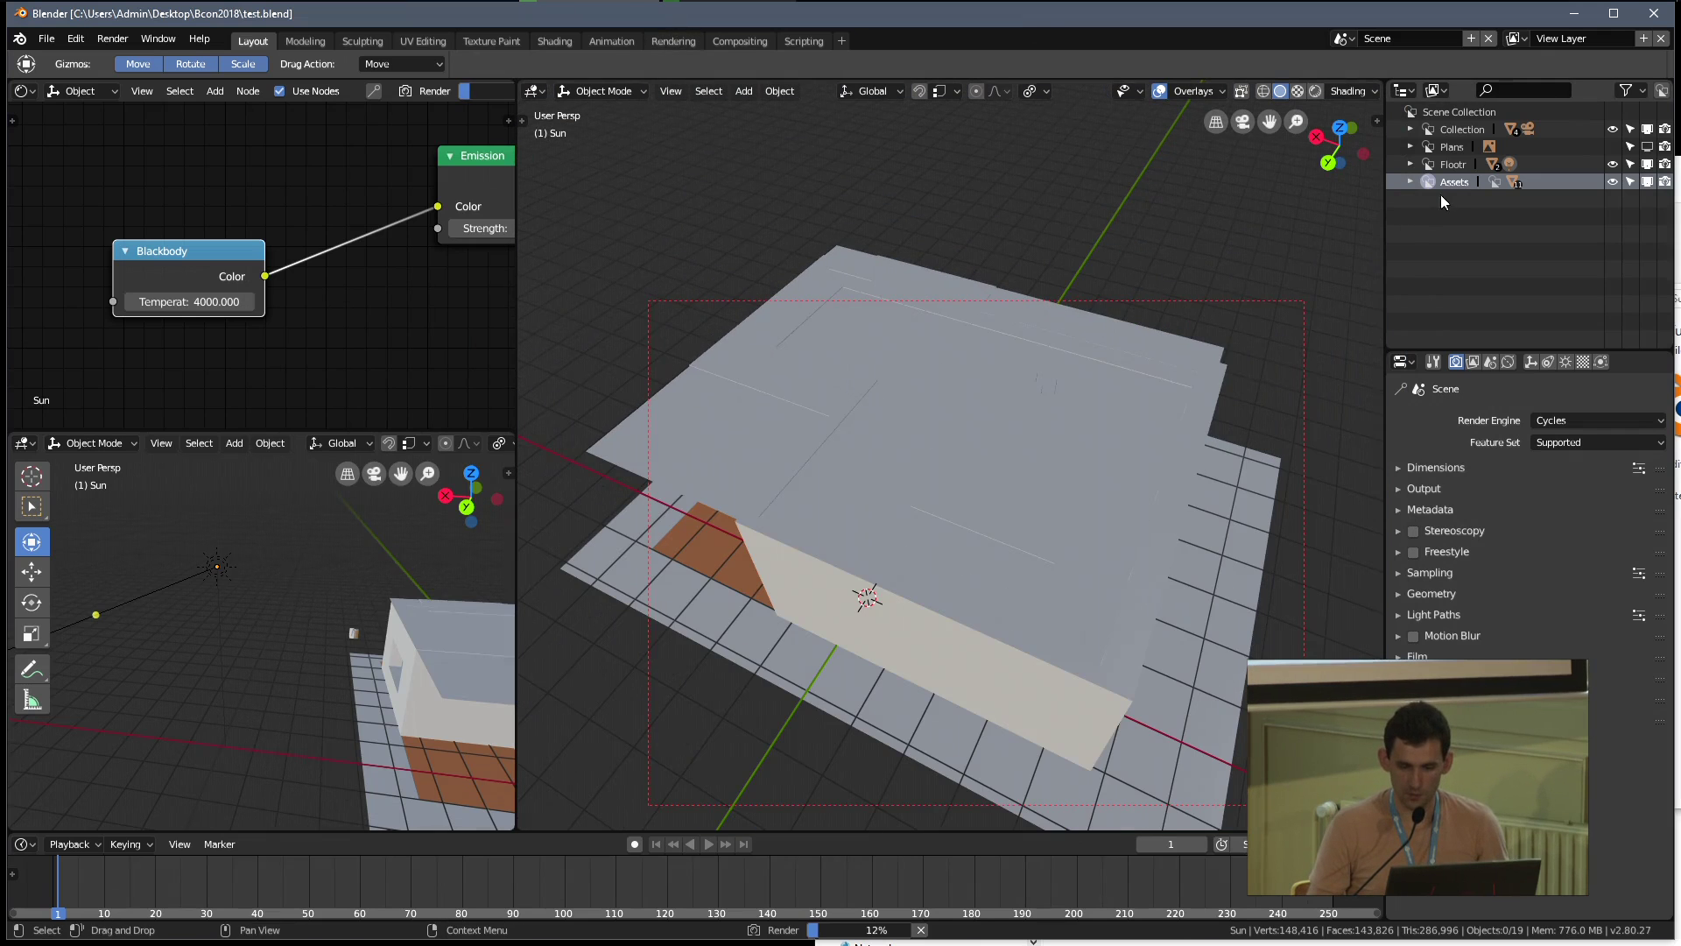
click(1647, 146)
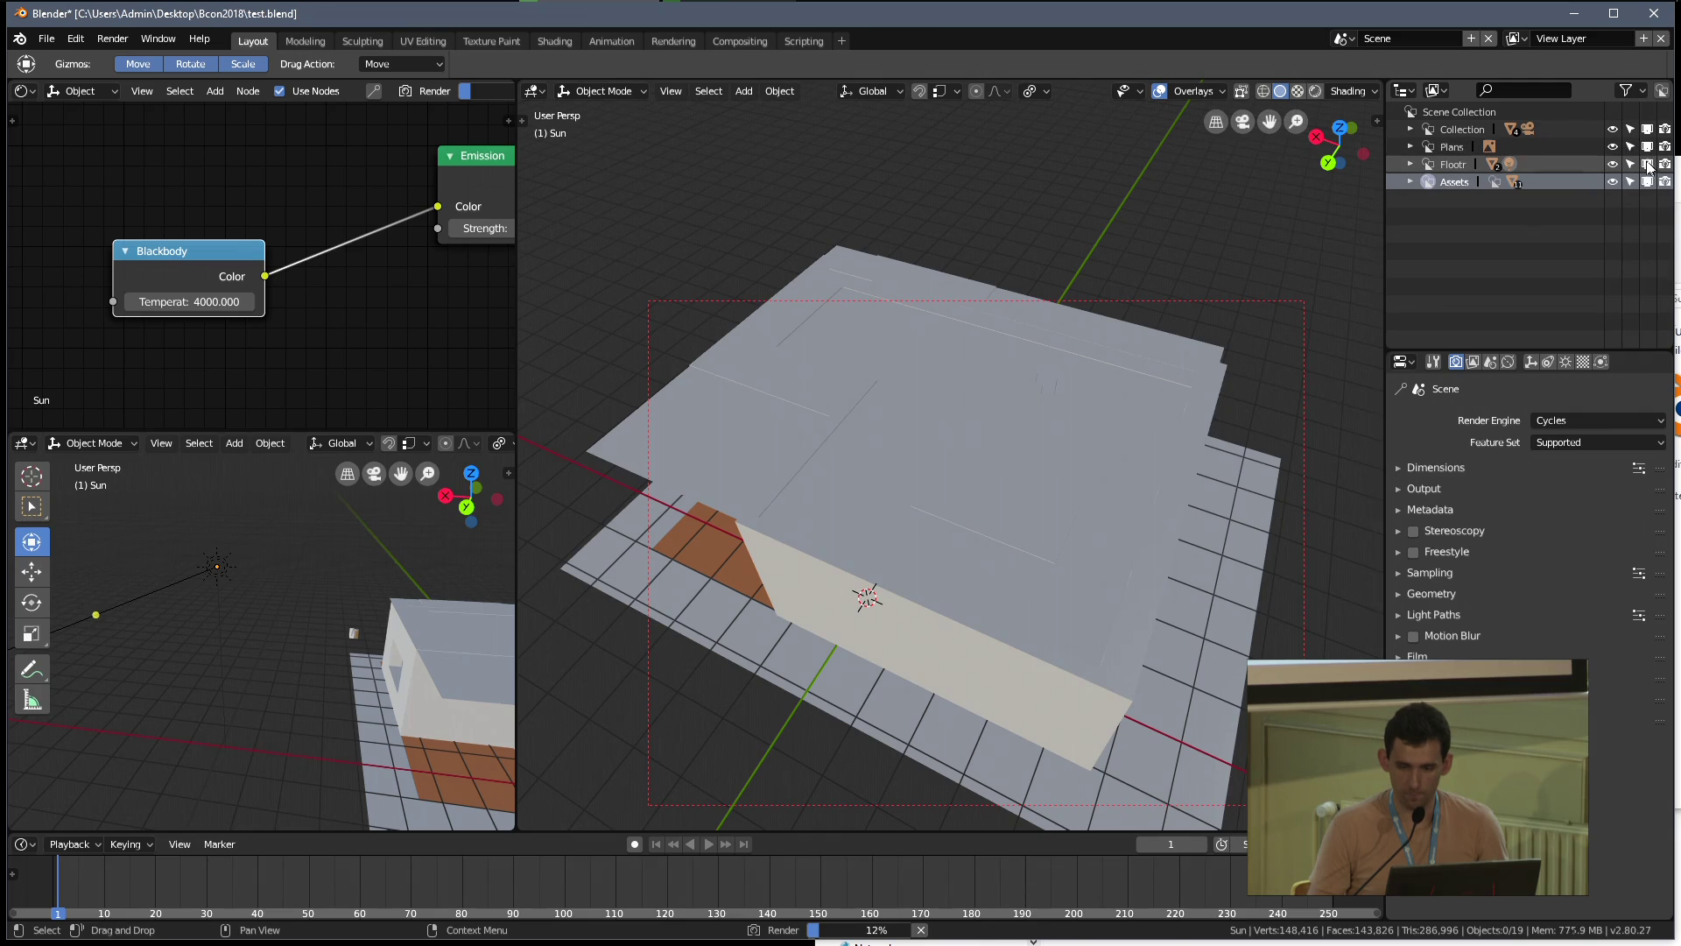
drag(1649, 167, 1649, 183)
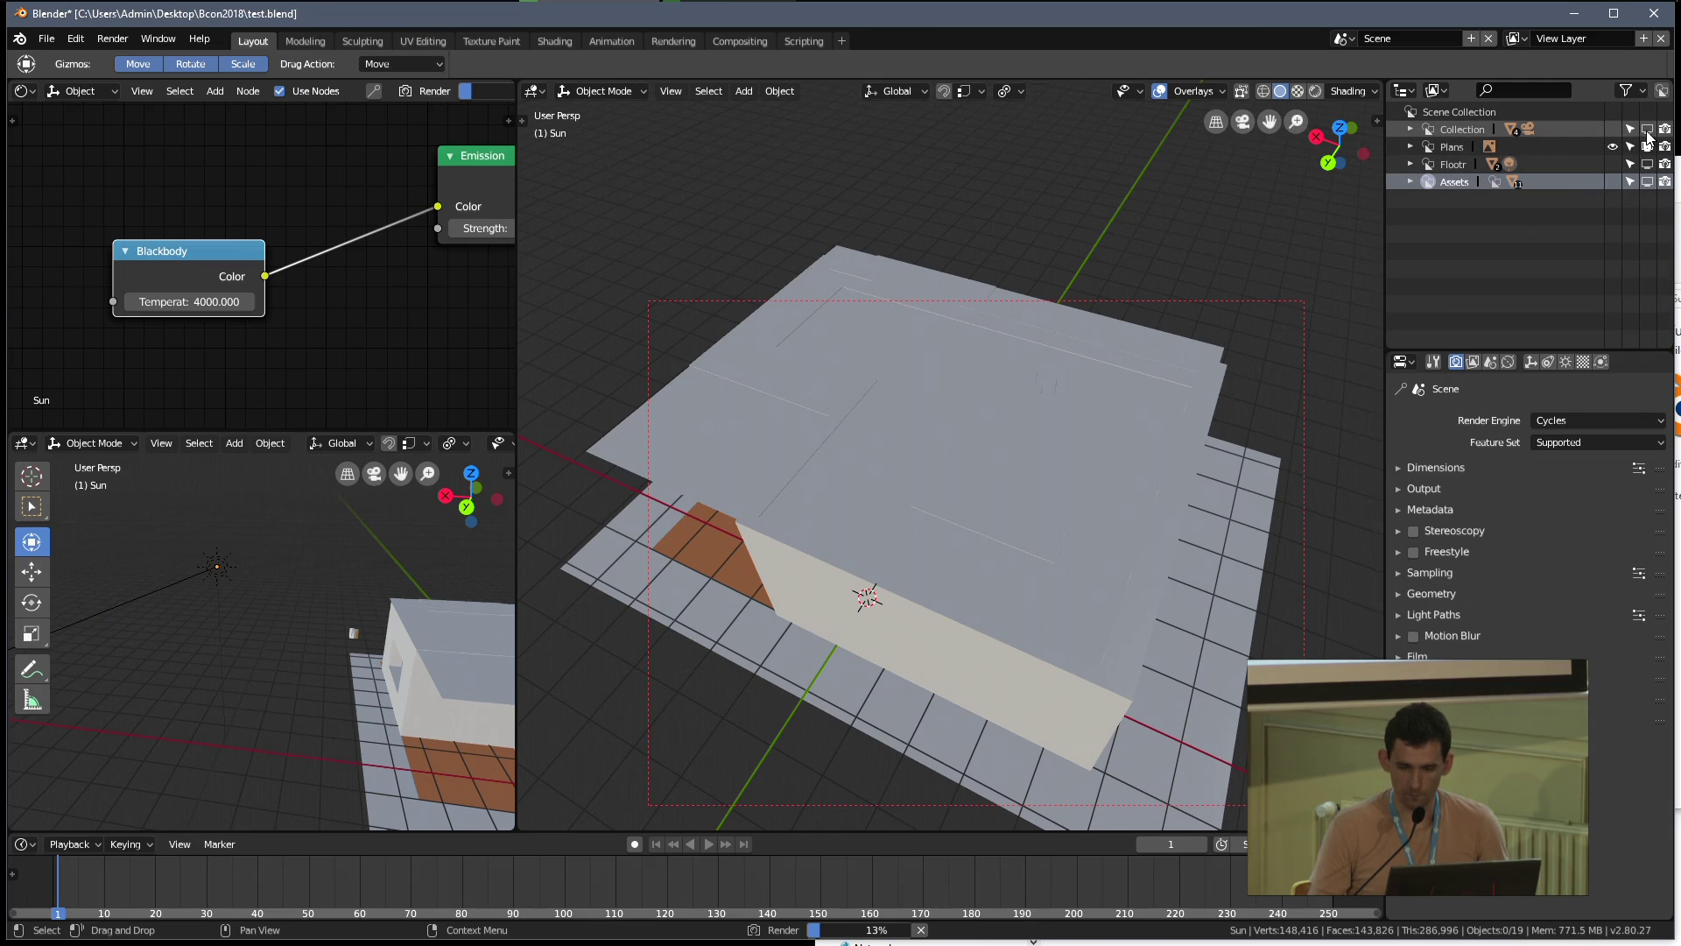
middle_drag(1095, 466, 1117, 443)
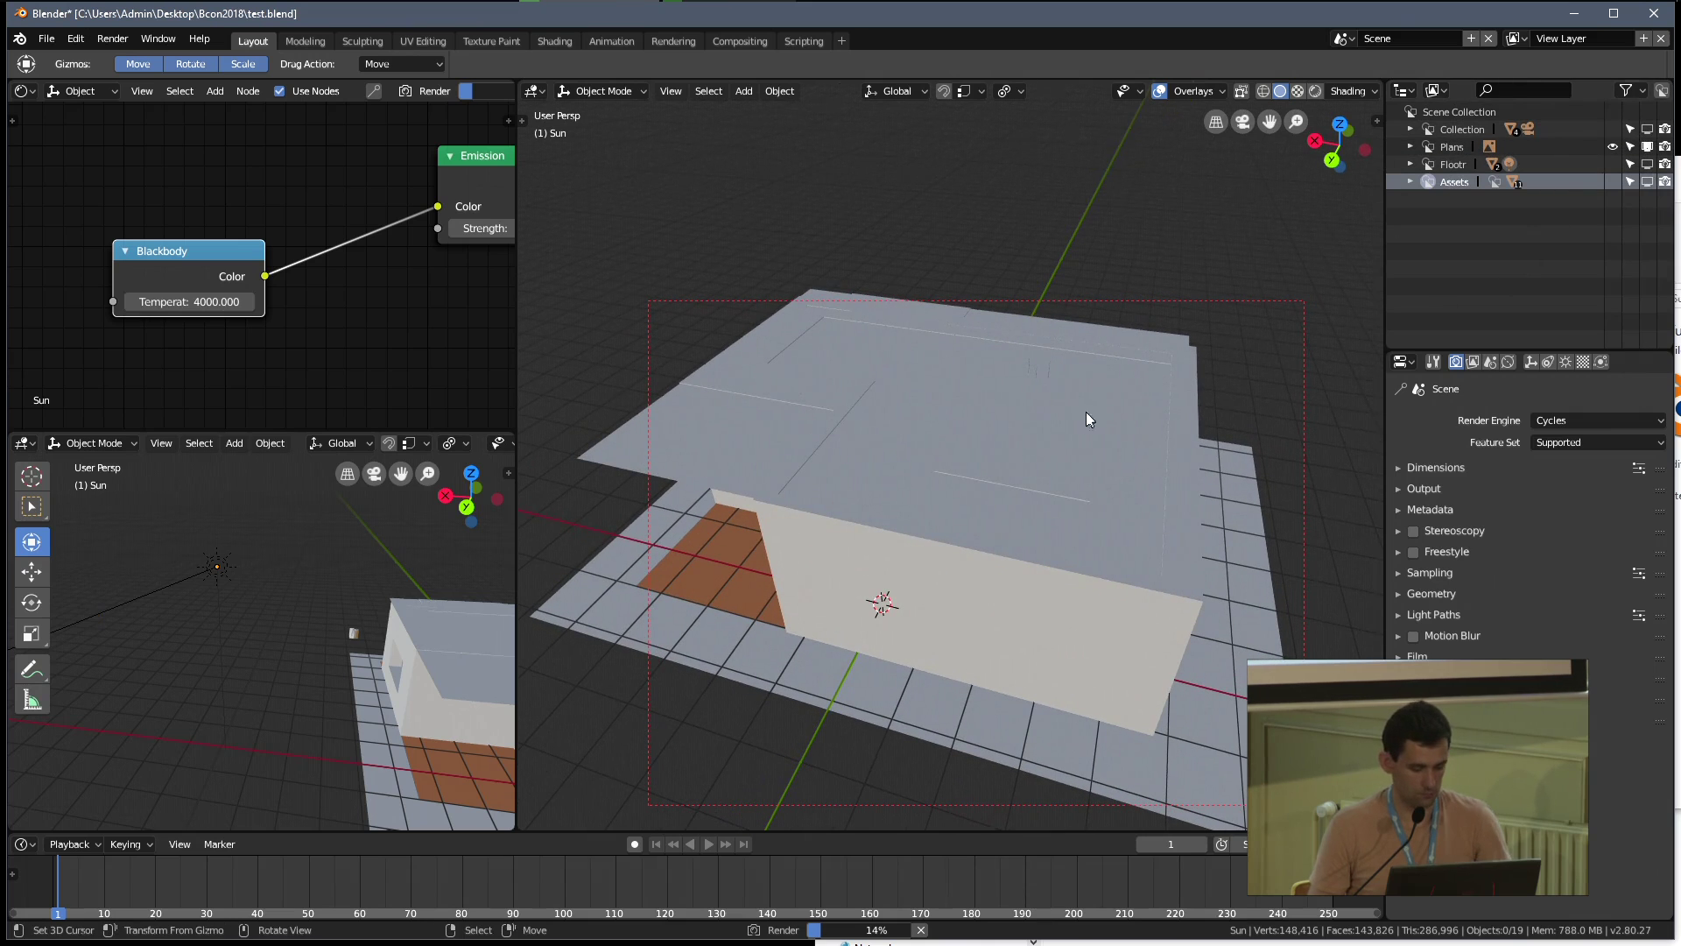
Check the progress of the running render and save over test.blend
key(alt+Tab)
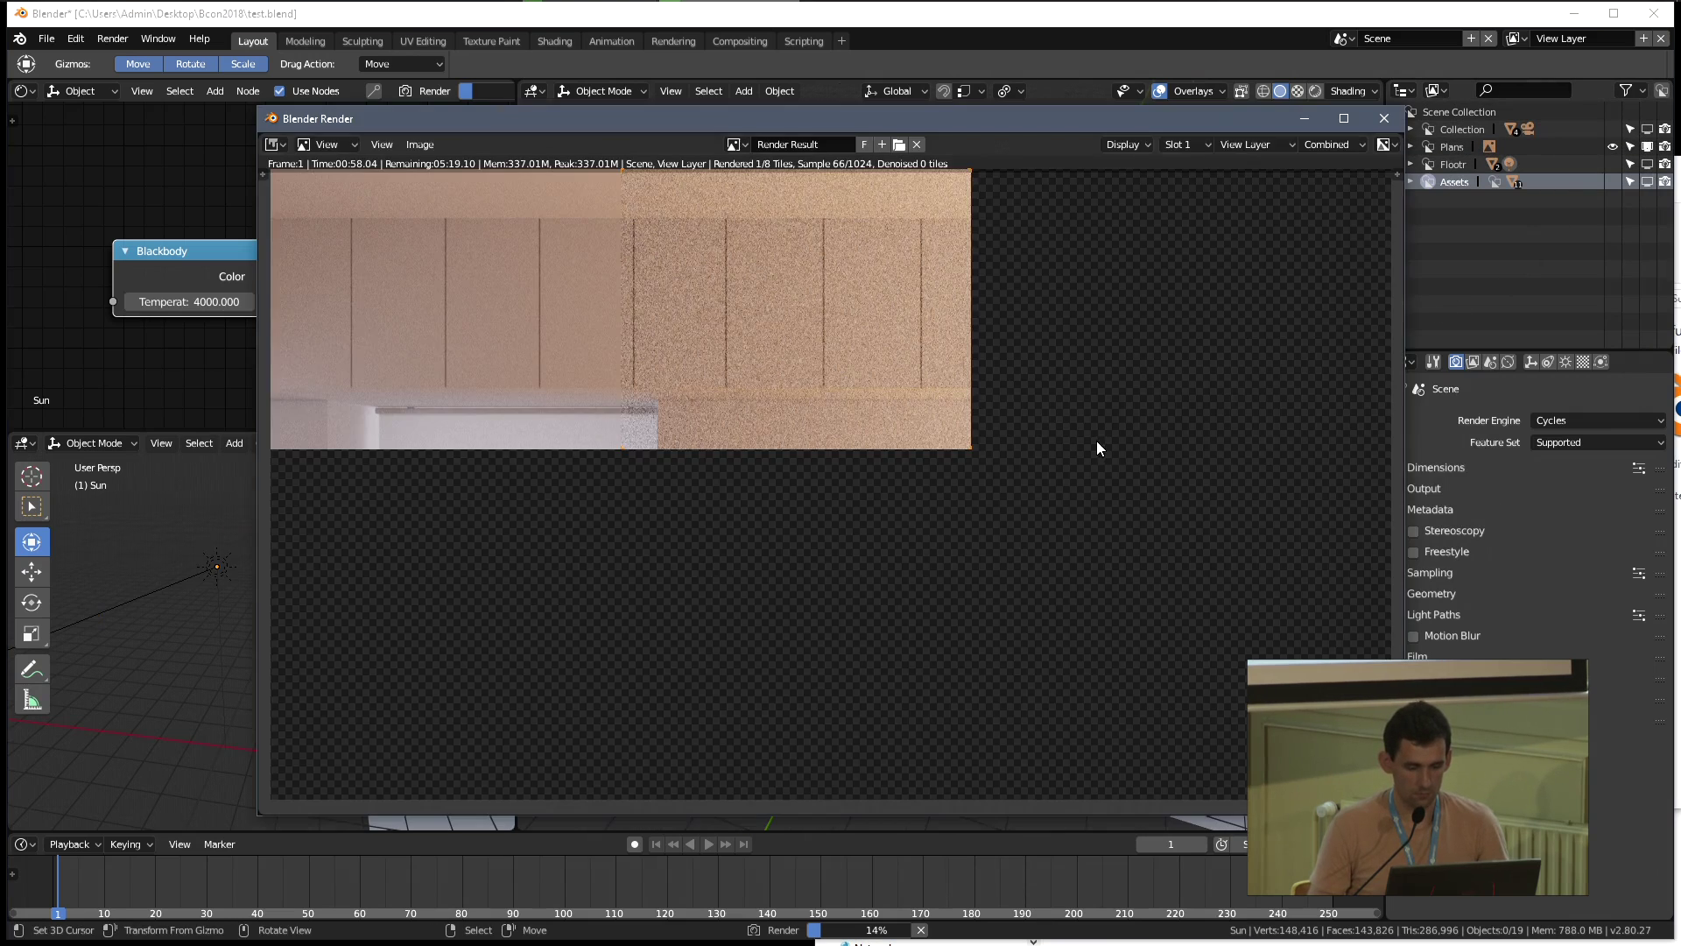
key(alt+Tab)
middle_drag(1105, 554, 904, 662)
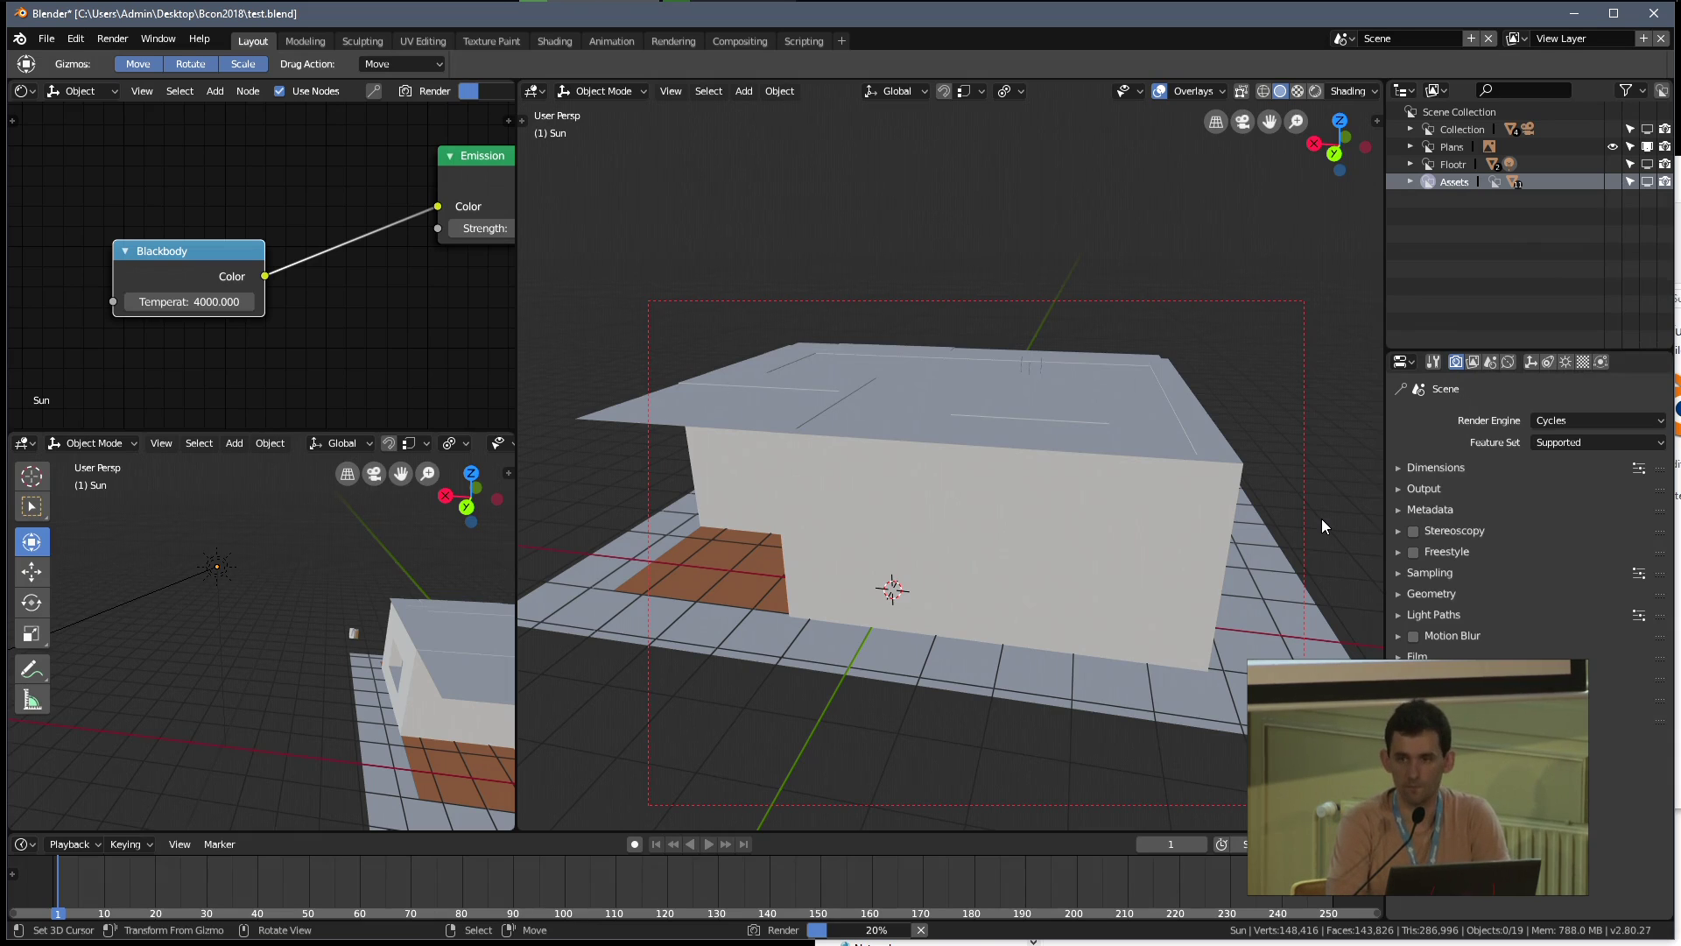
key(alt+Tab)
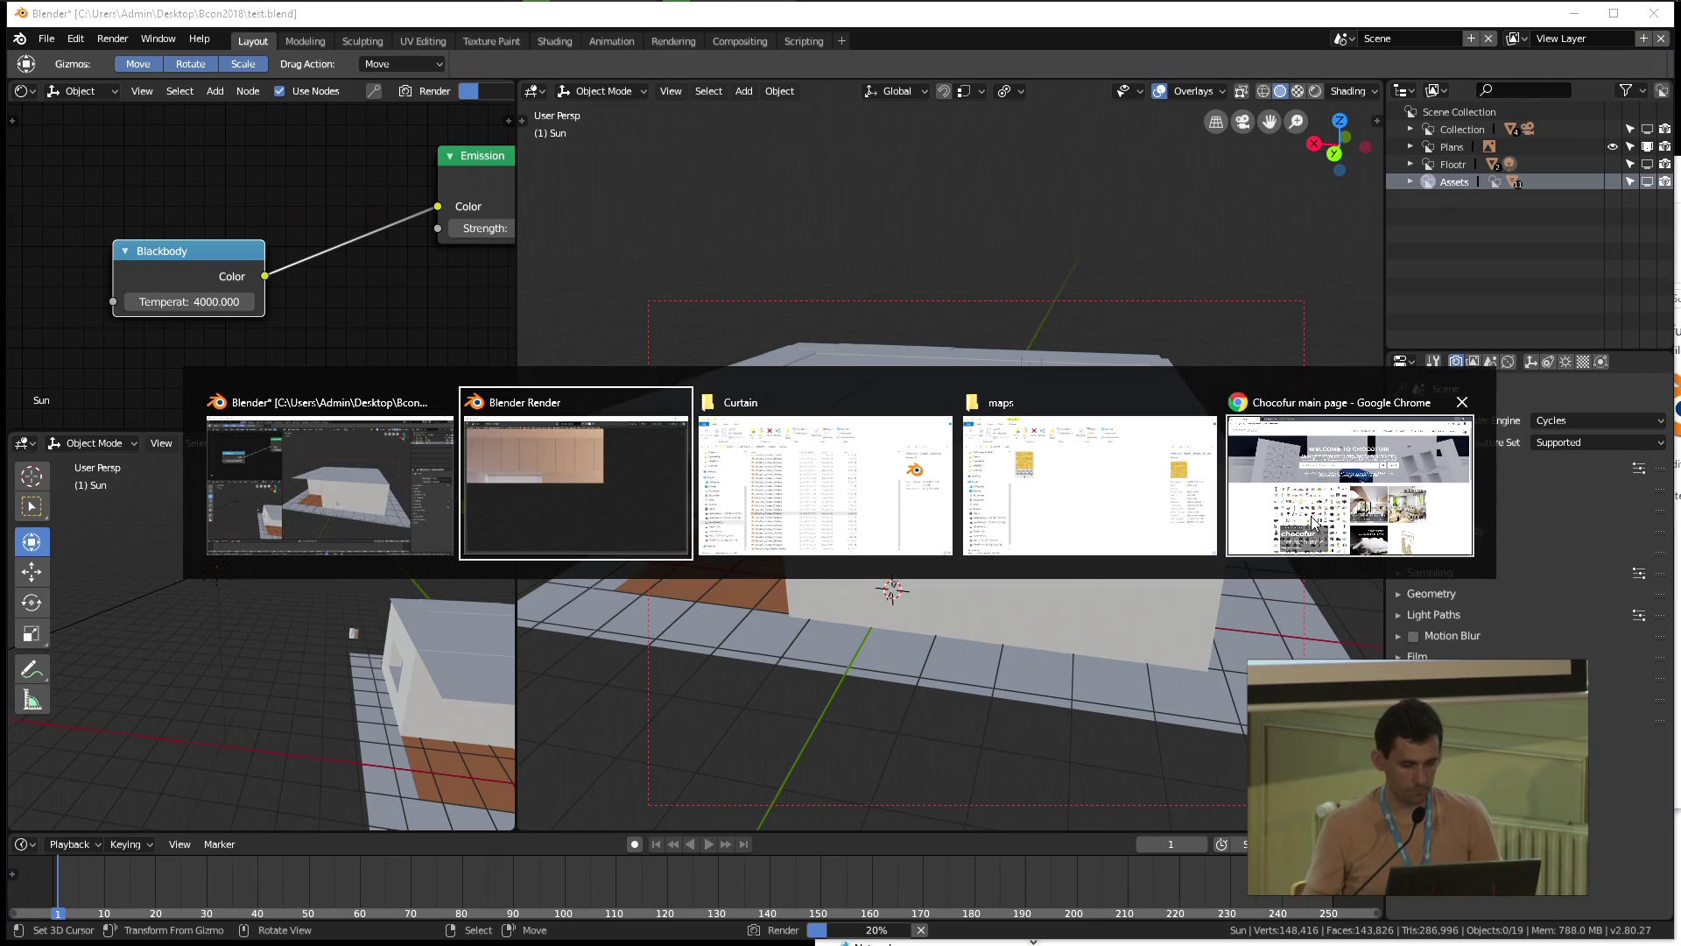
key(alt+Tab)
key(ctrl+s)
click(1197, 683)
key(alt+Tab)
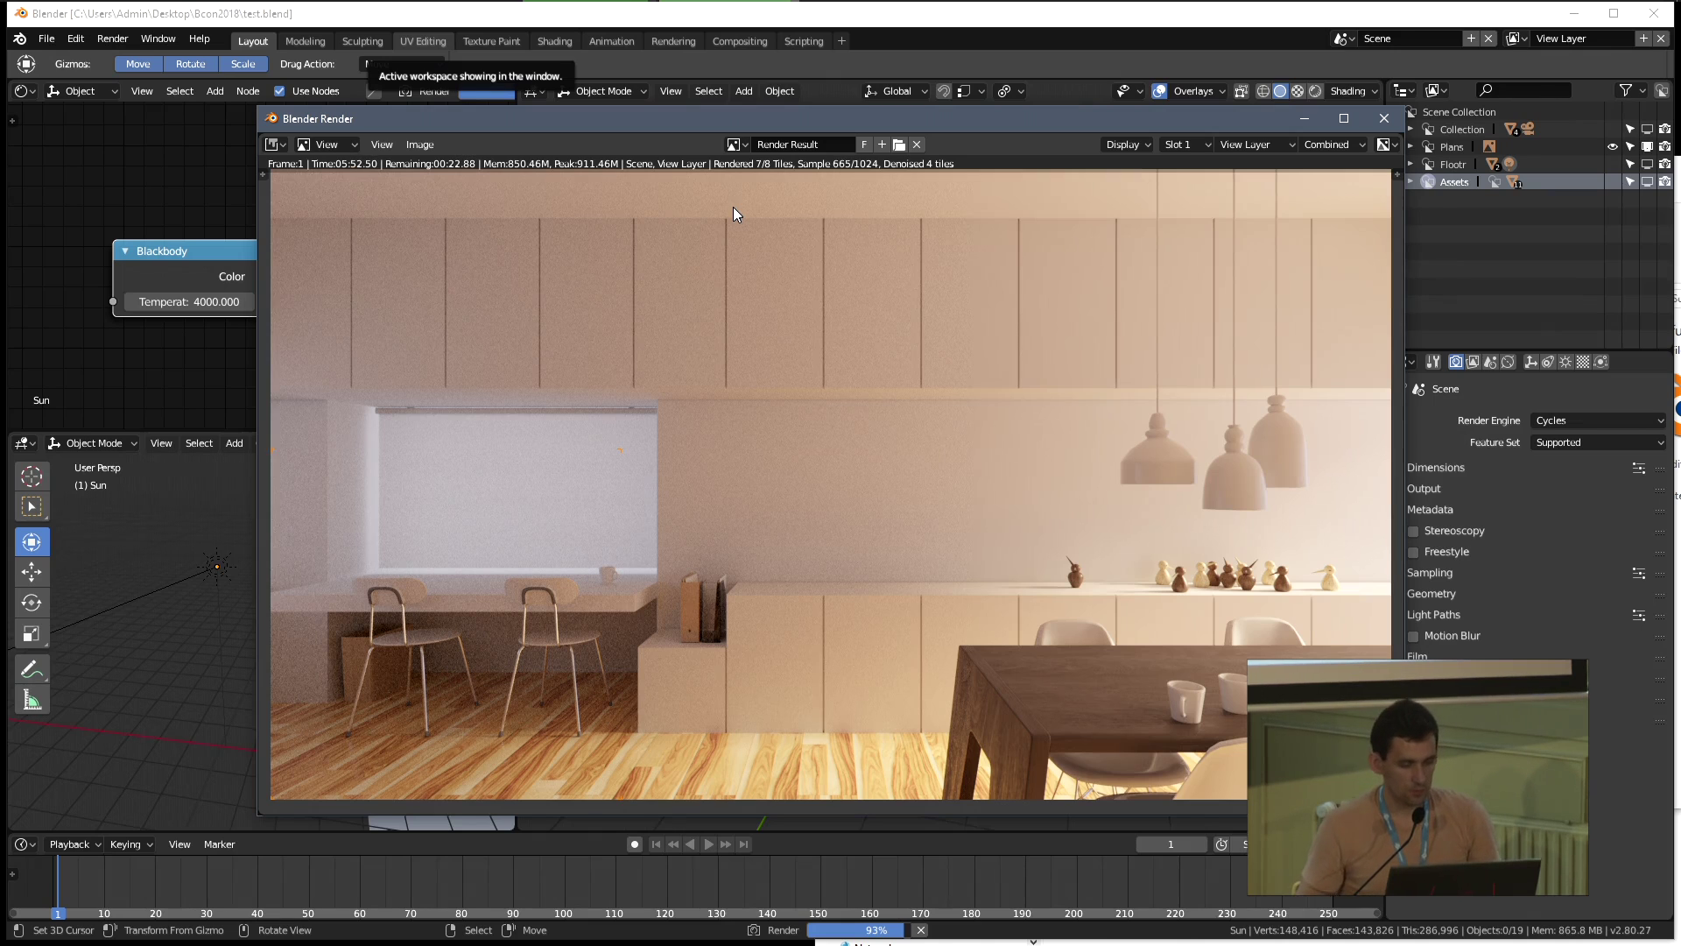
Switch to the Curtain folder window, enlarge it and look through the curtain models, selecting Chocofur_Curtain_11.blend
key(alt+Tab)
key(alt+Tab)
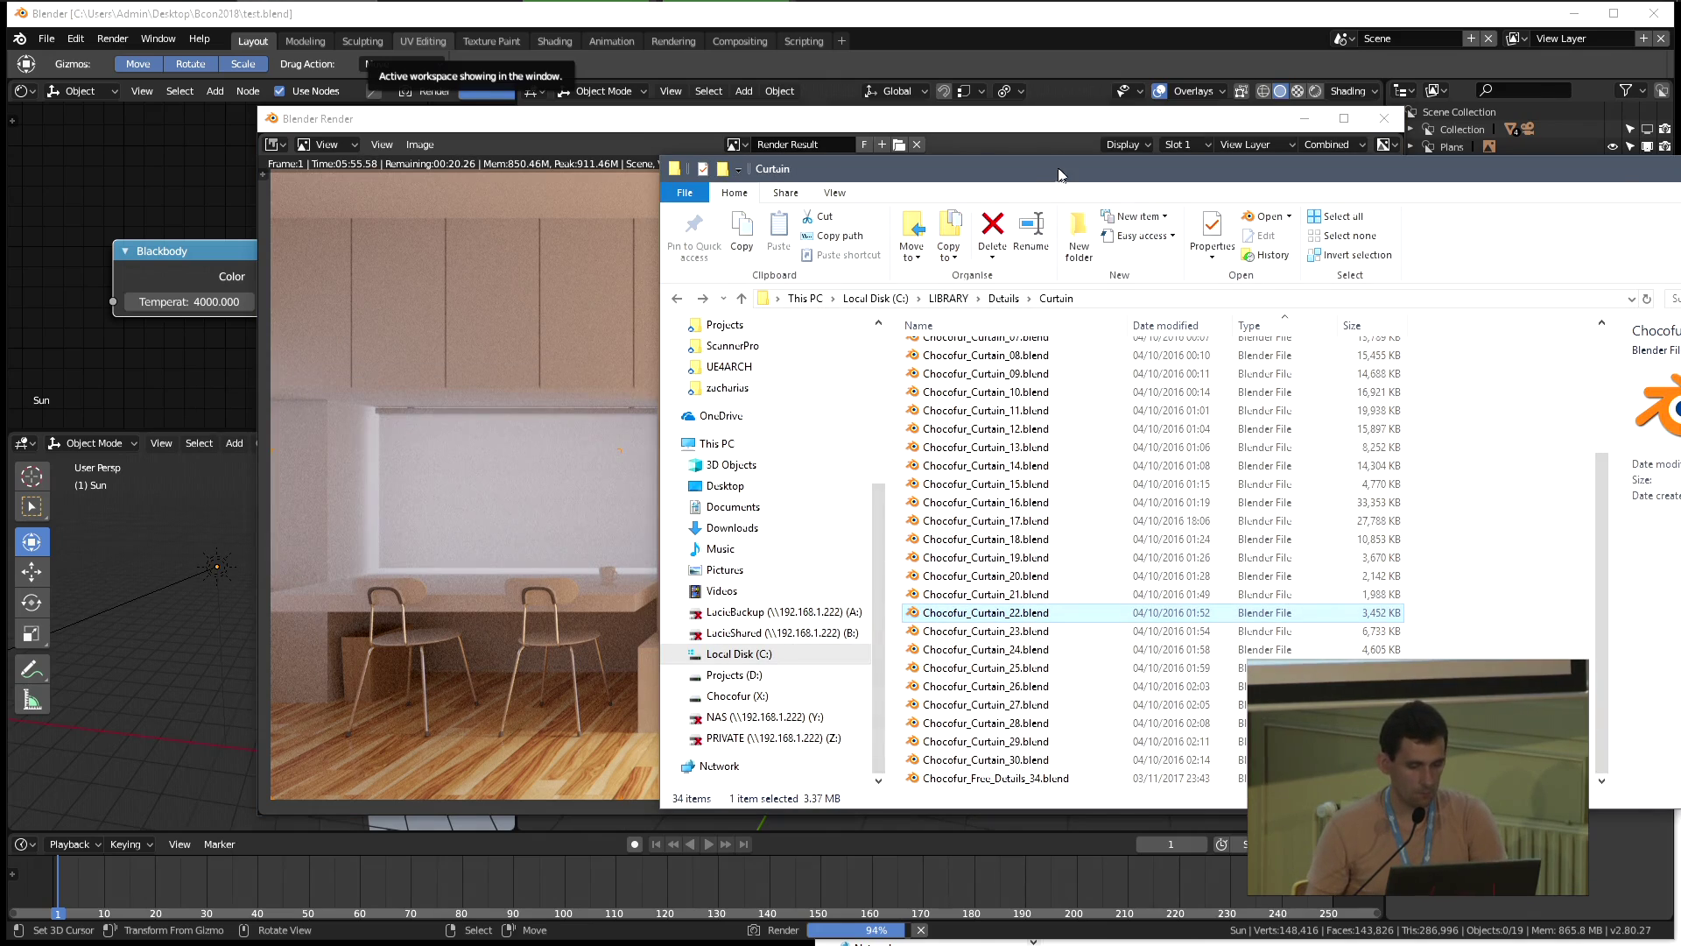
drag(1058, 173, 783, 208)
scroll(849, 497, up, 3)
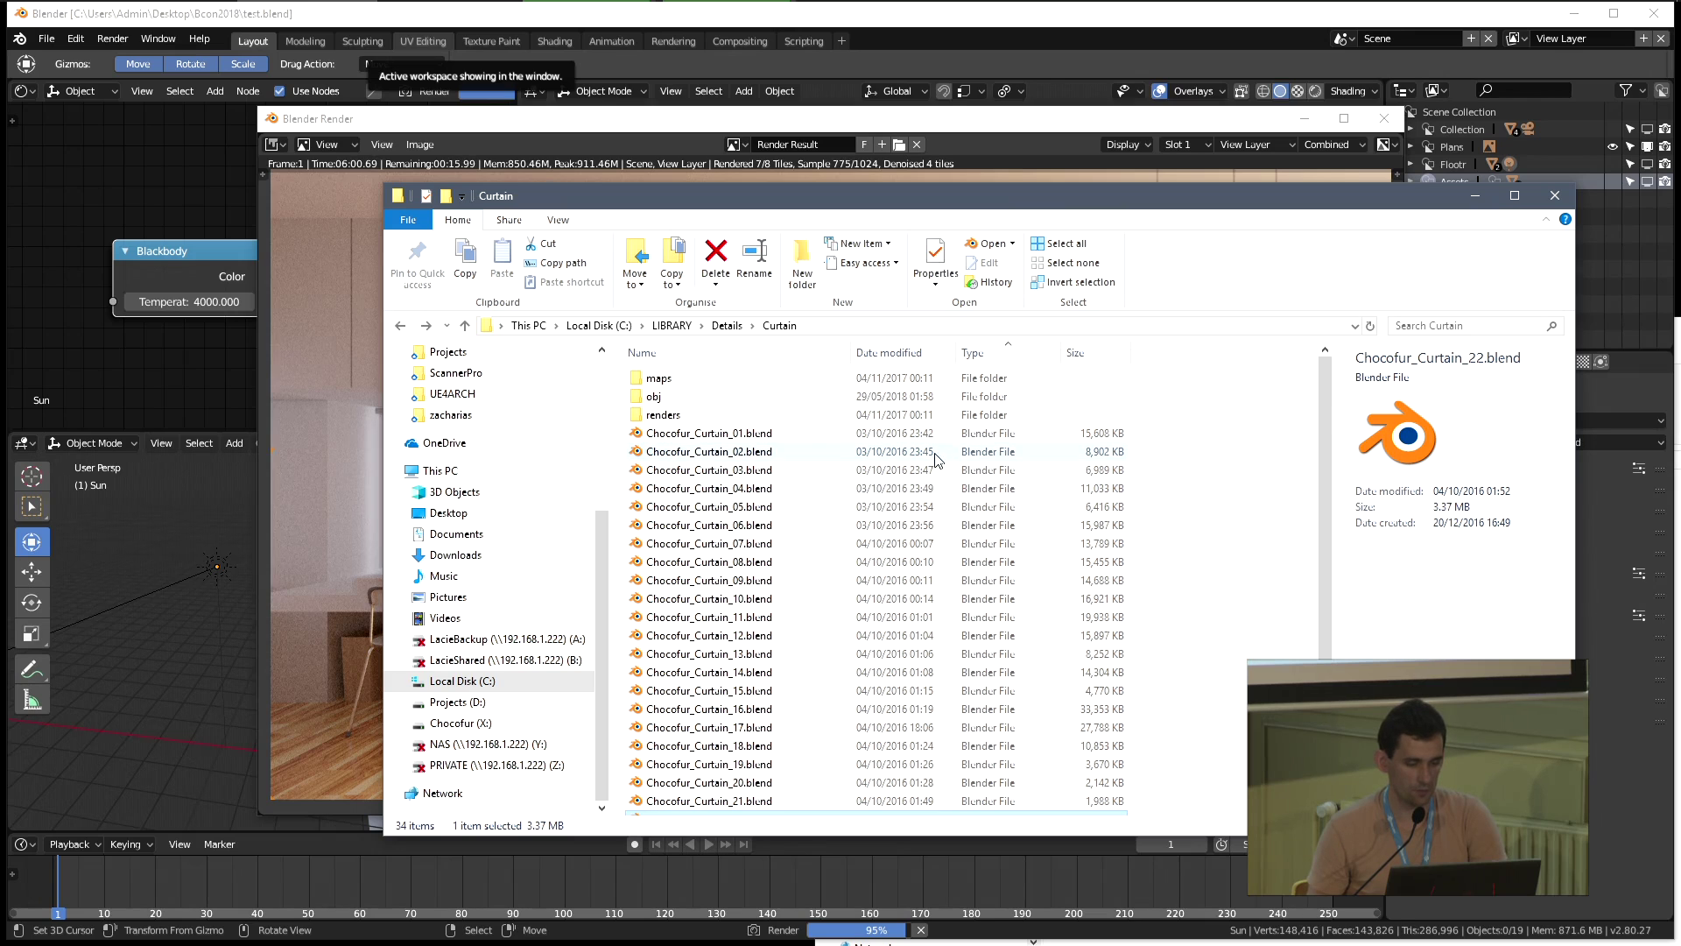
drag(1029, 194, 875, 80)
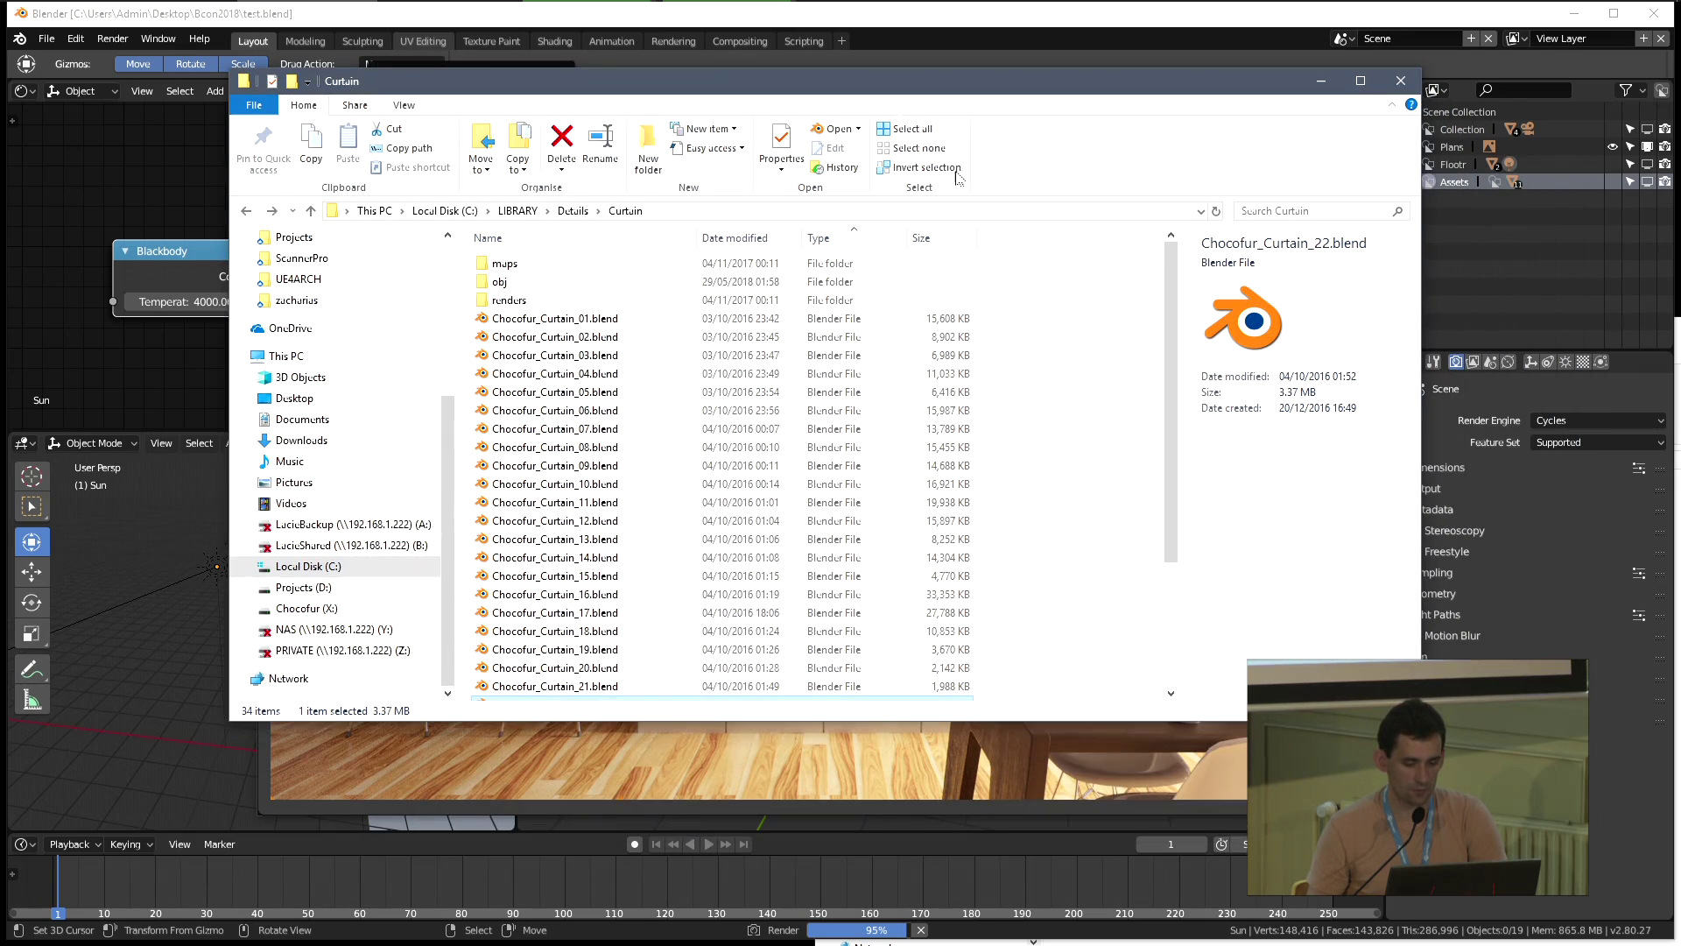
drag(1421, 720, 1520, 831)
scroll(683, 657, down, 2)
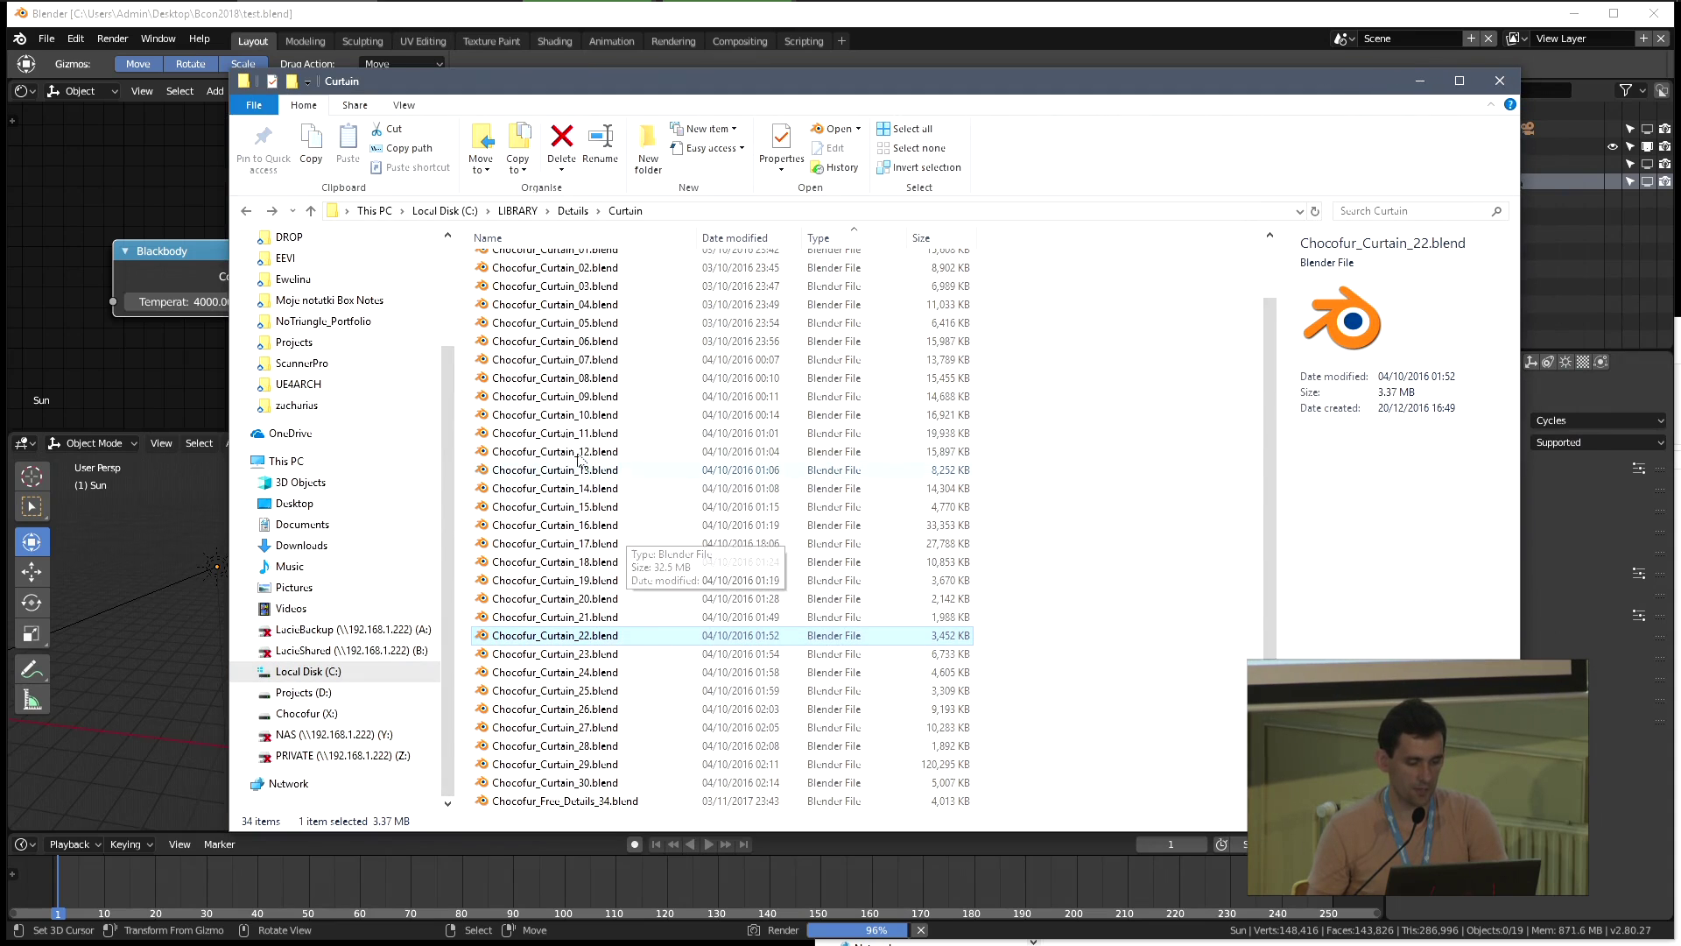
click(581, 432)
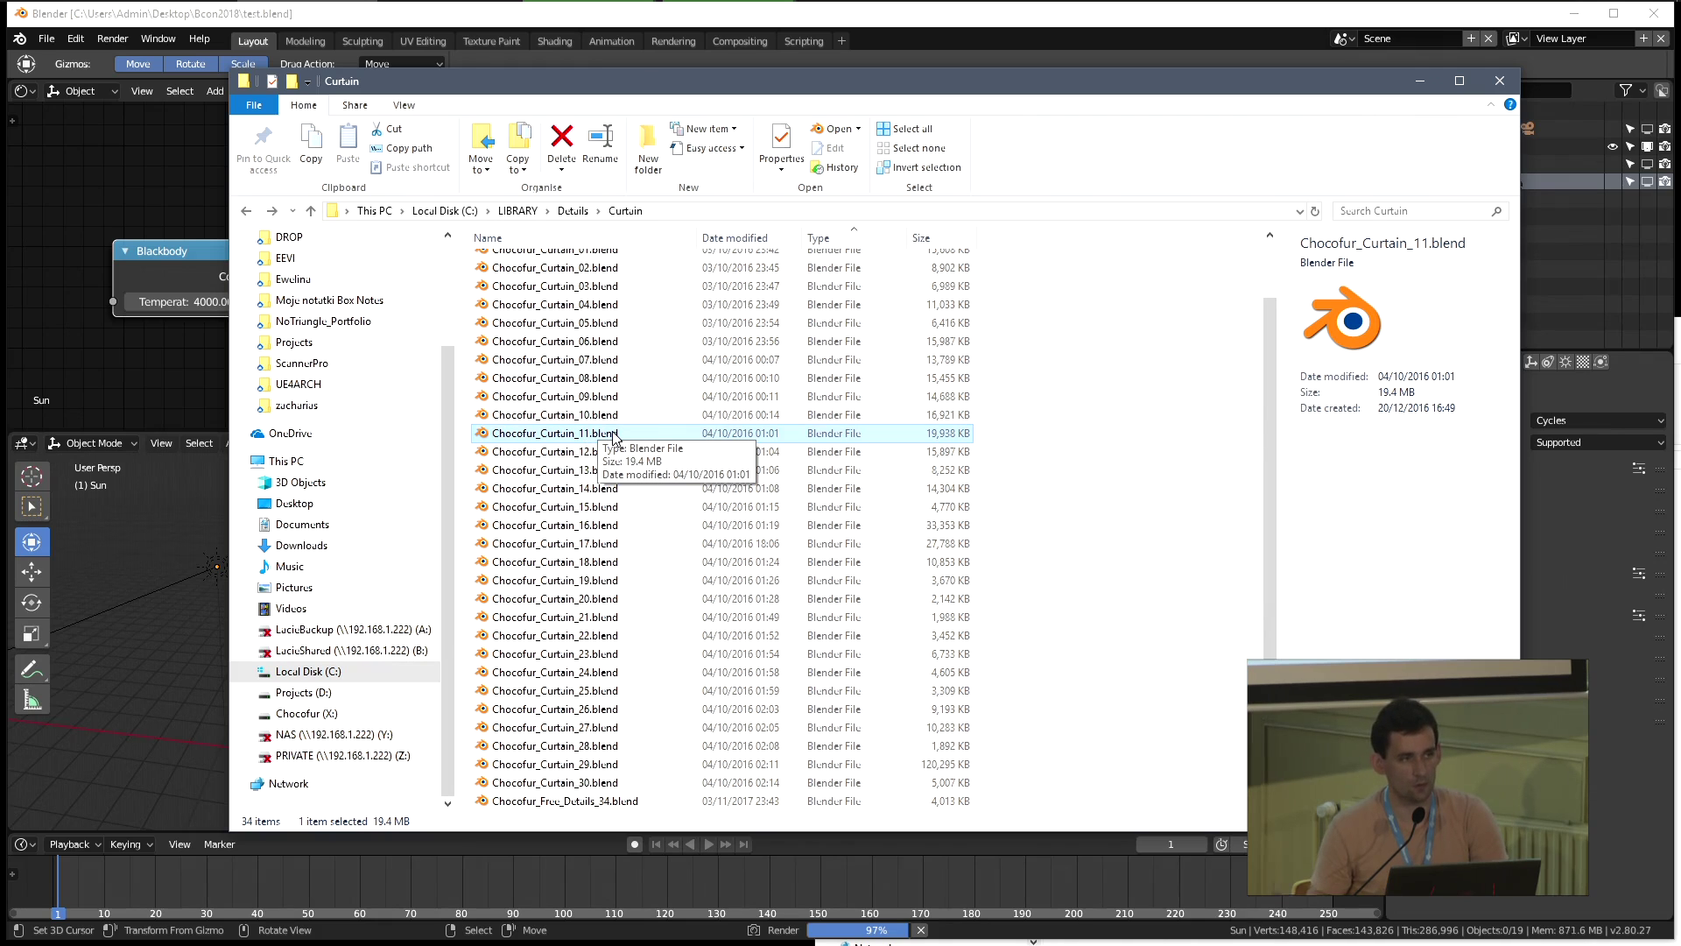
drag(1002, 92, 1061, 156)
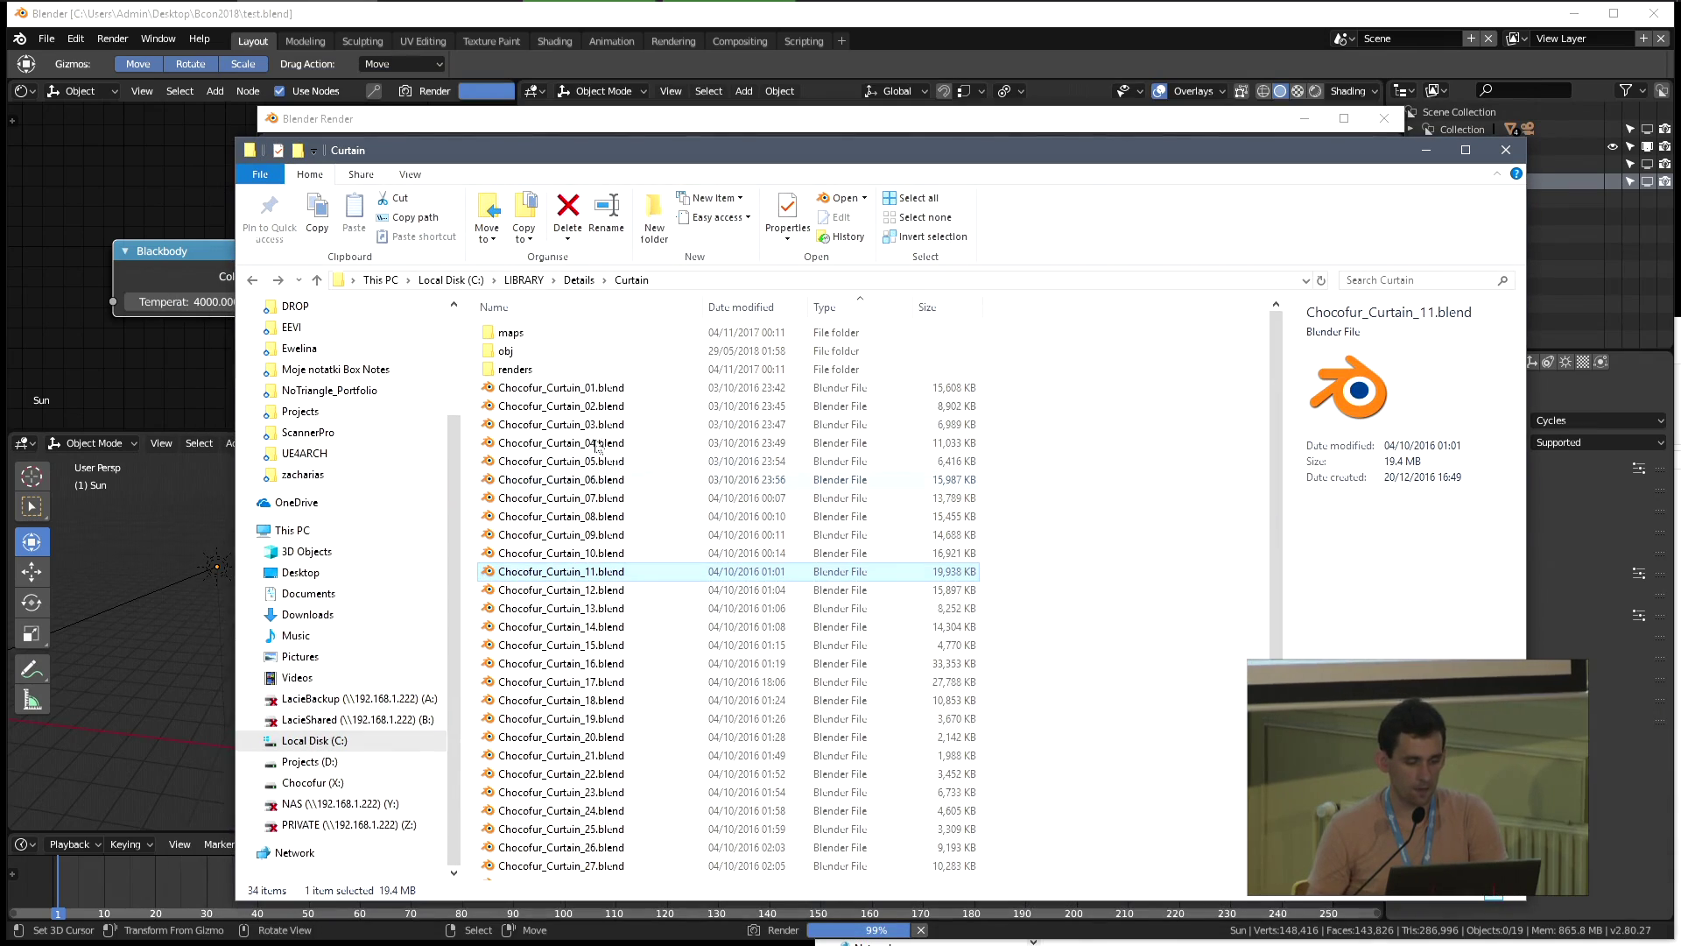
Examine the curtain textures in the maps folder and the category folders in the Details library
click(550, 369)
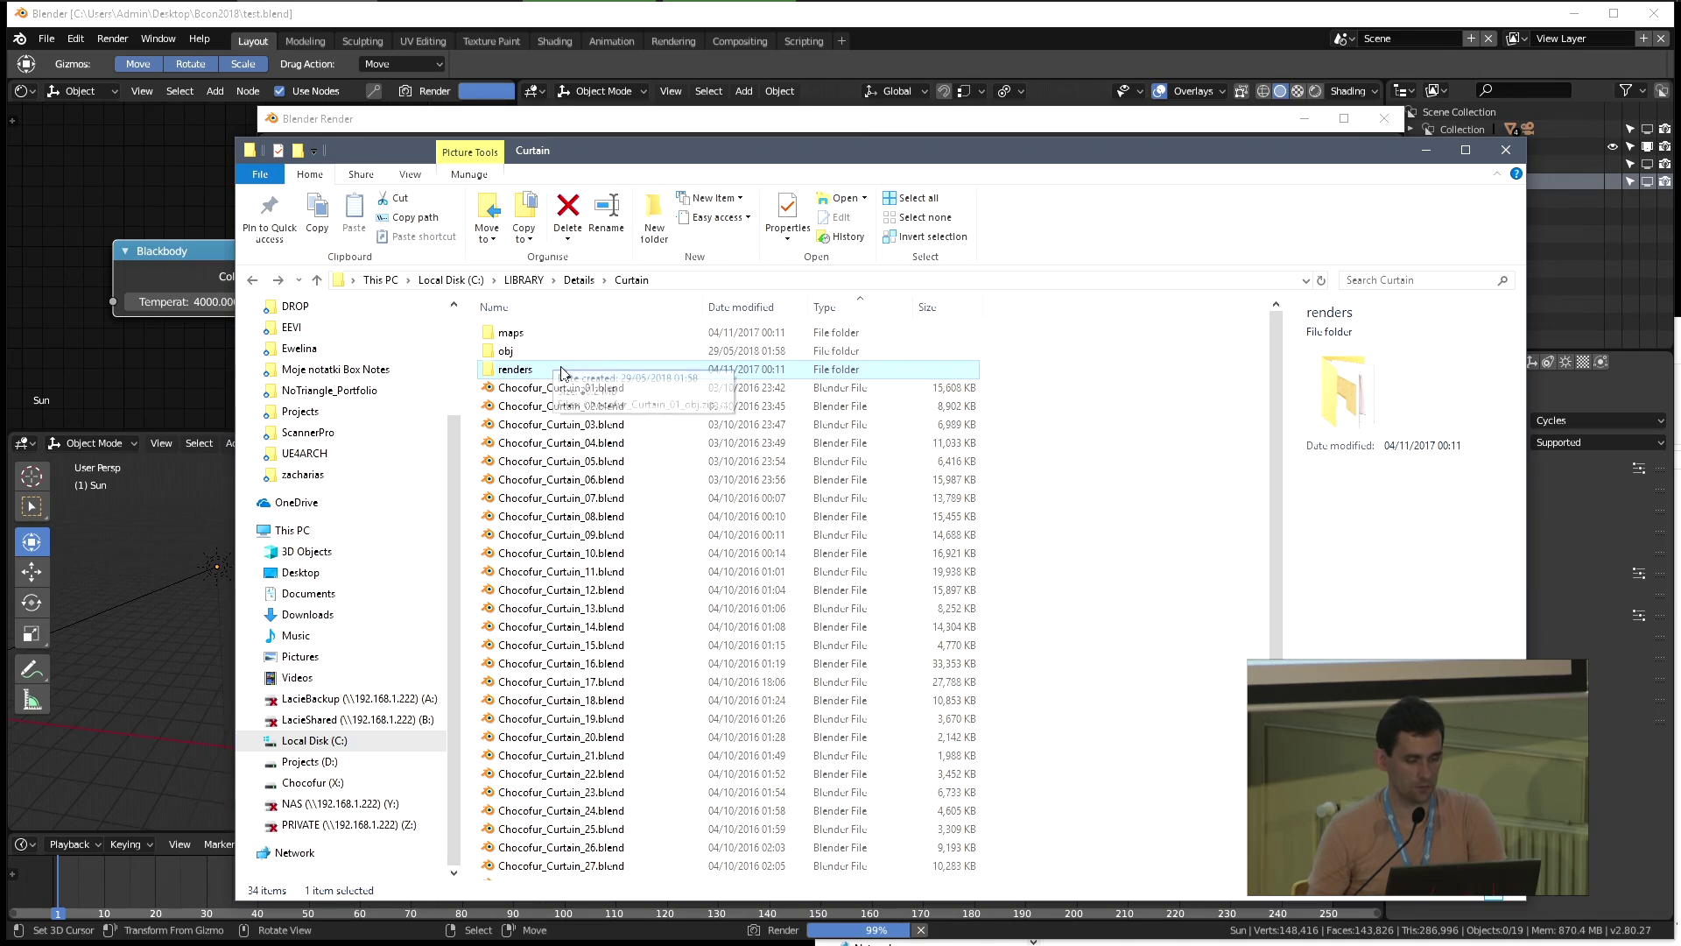
double_click(513, 332)
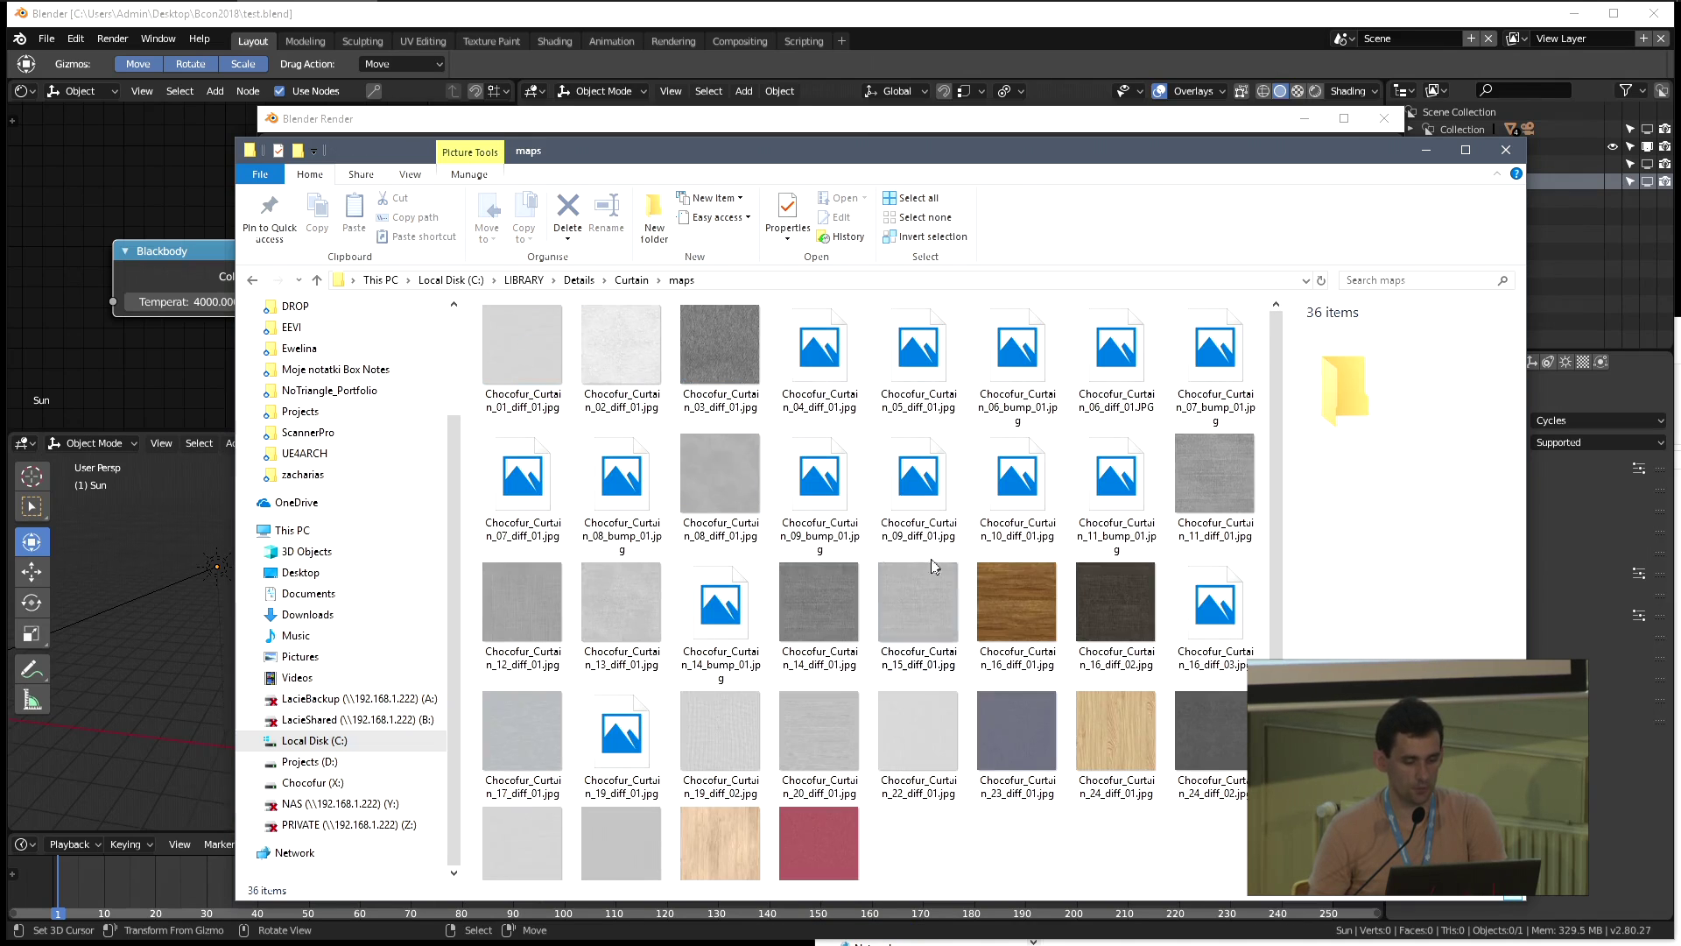
scroll(1084, 559, down, 1)
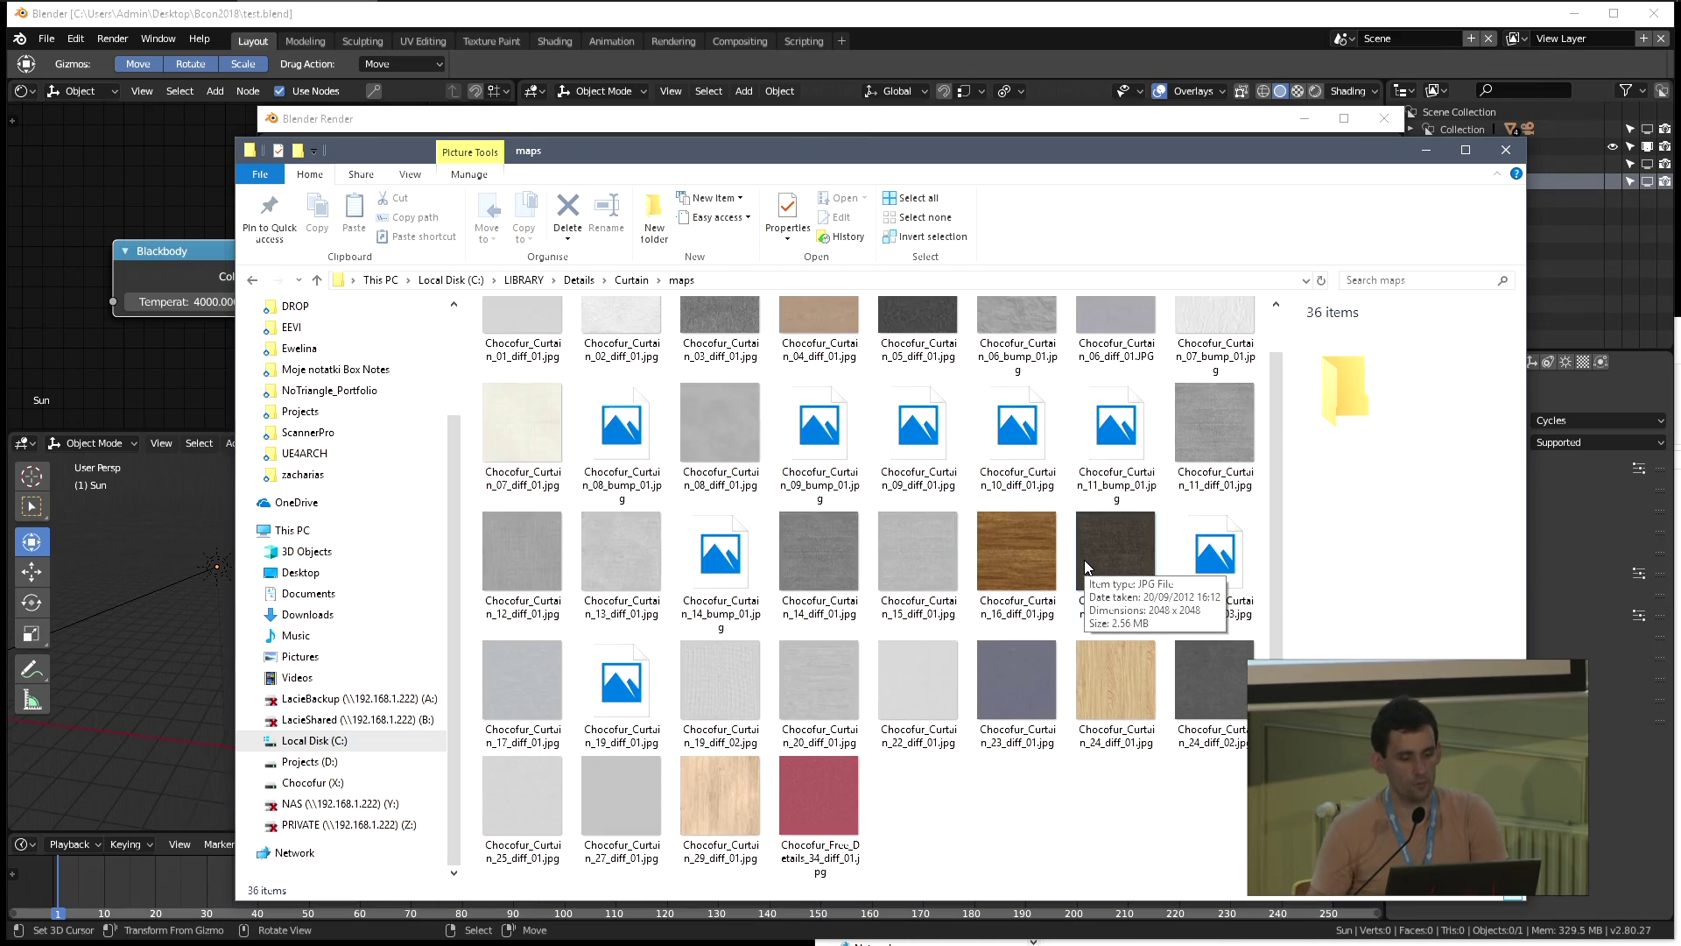
key(alt+Left)
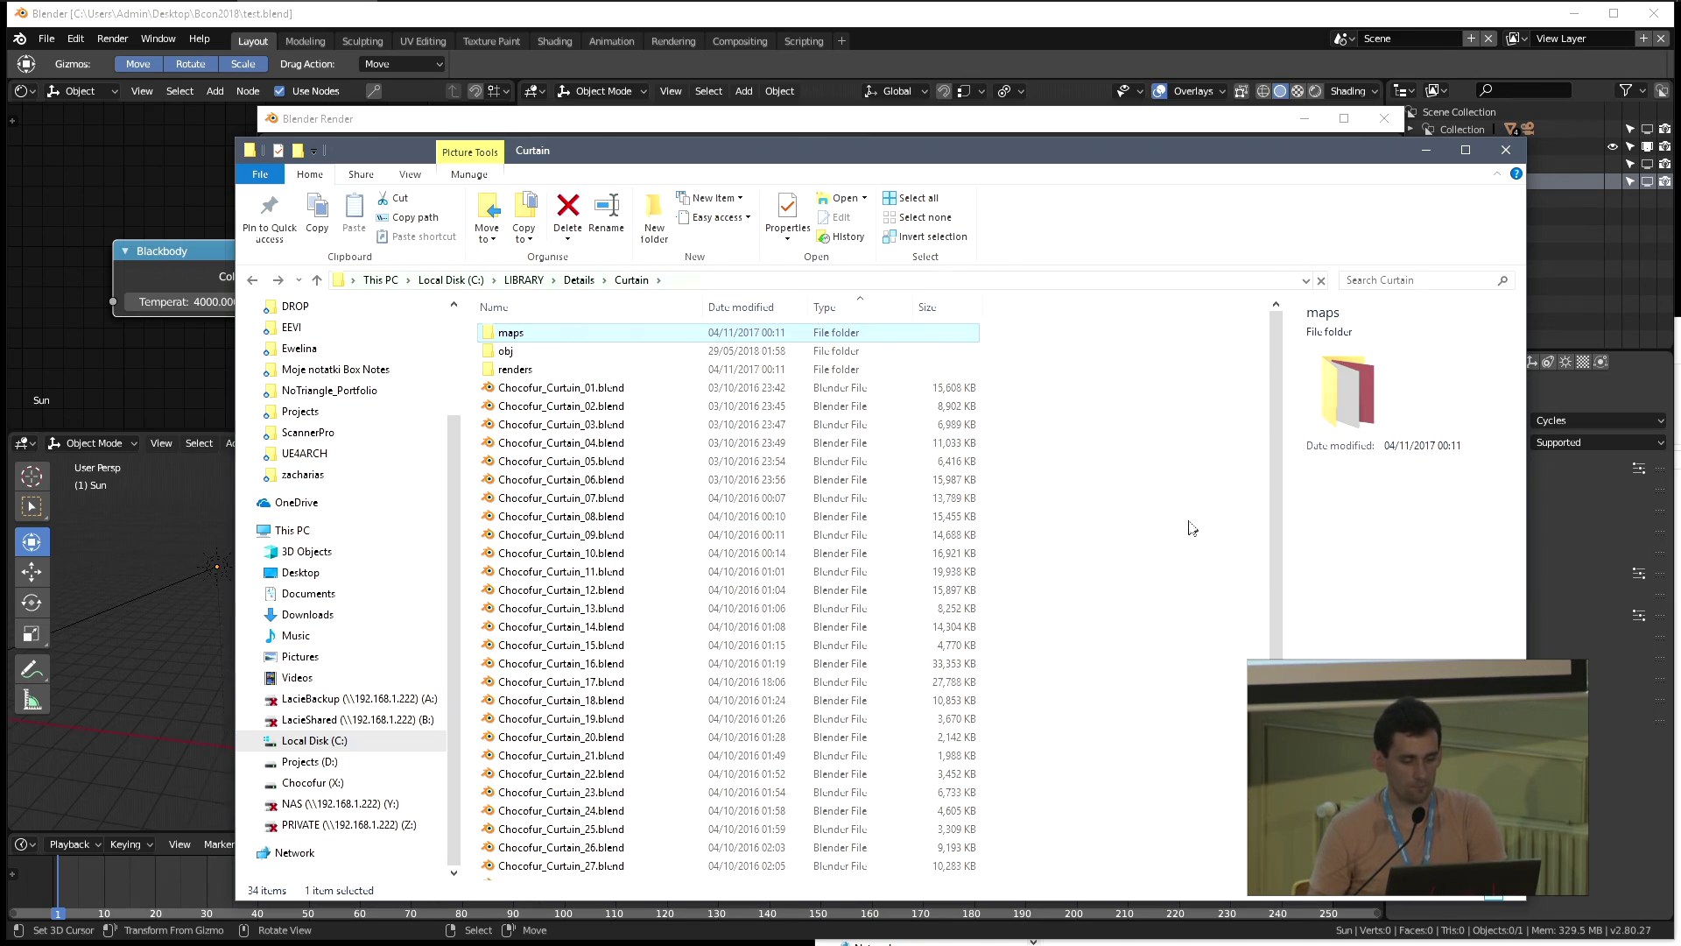
click(1189, 530)
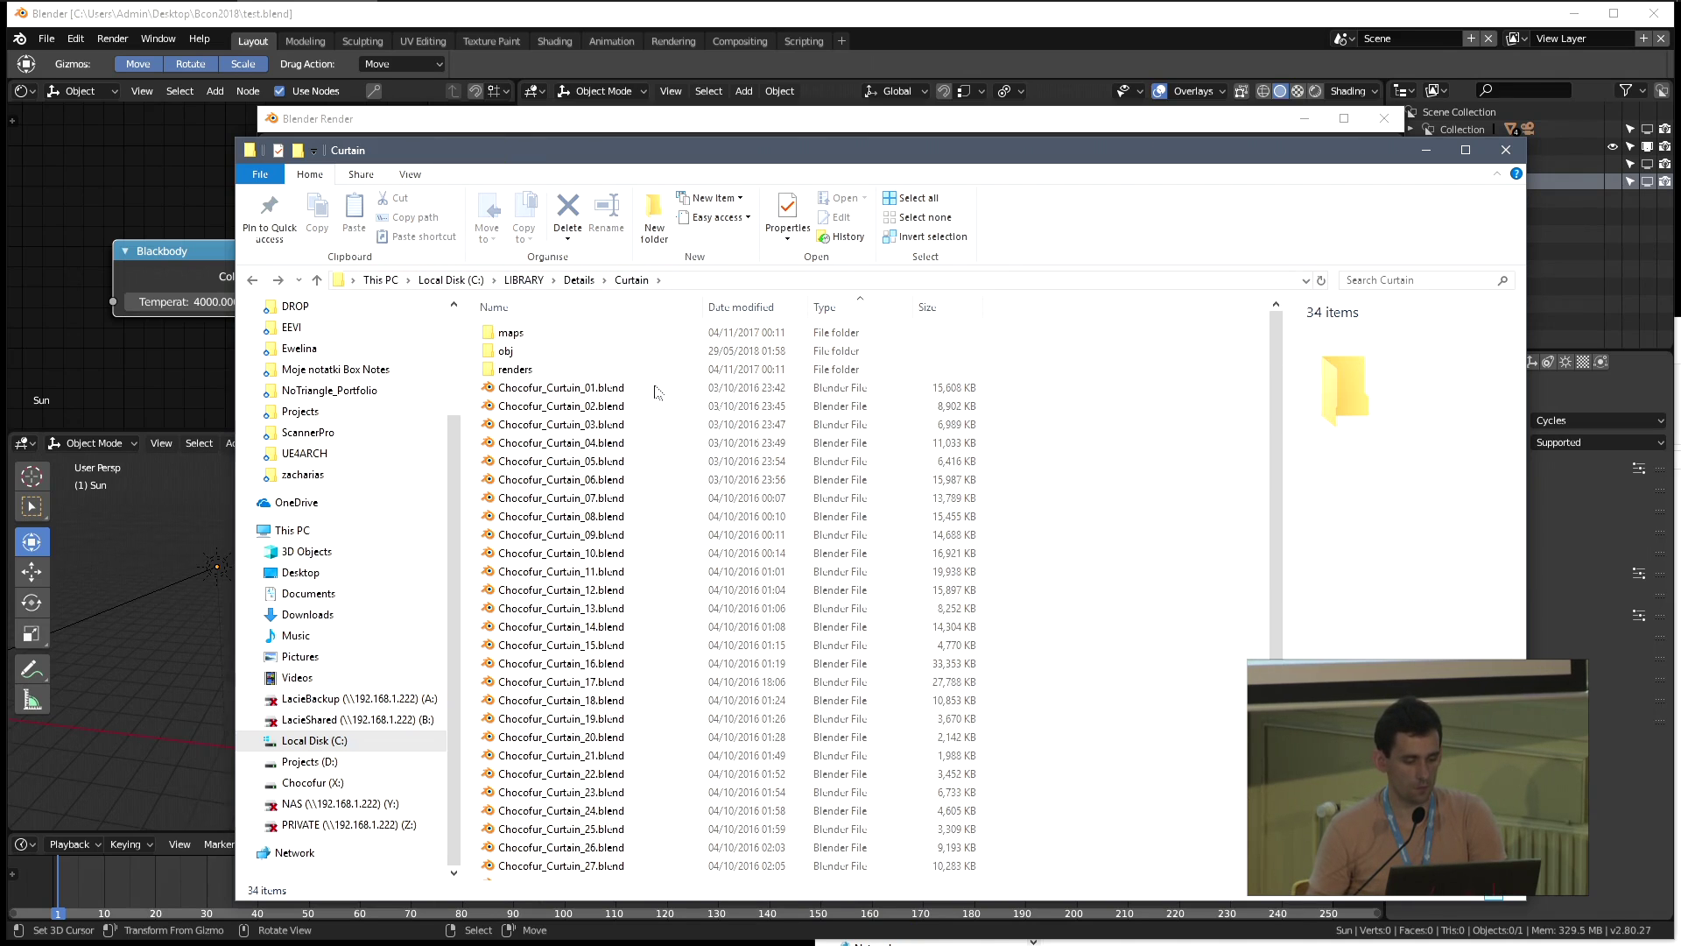
click(579, 279)
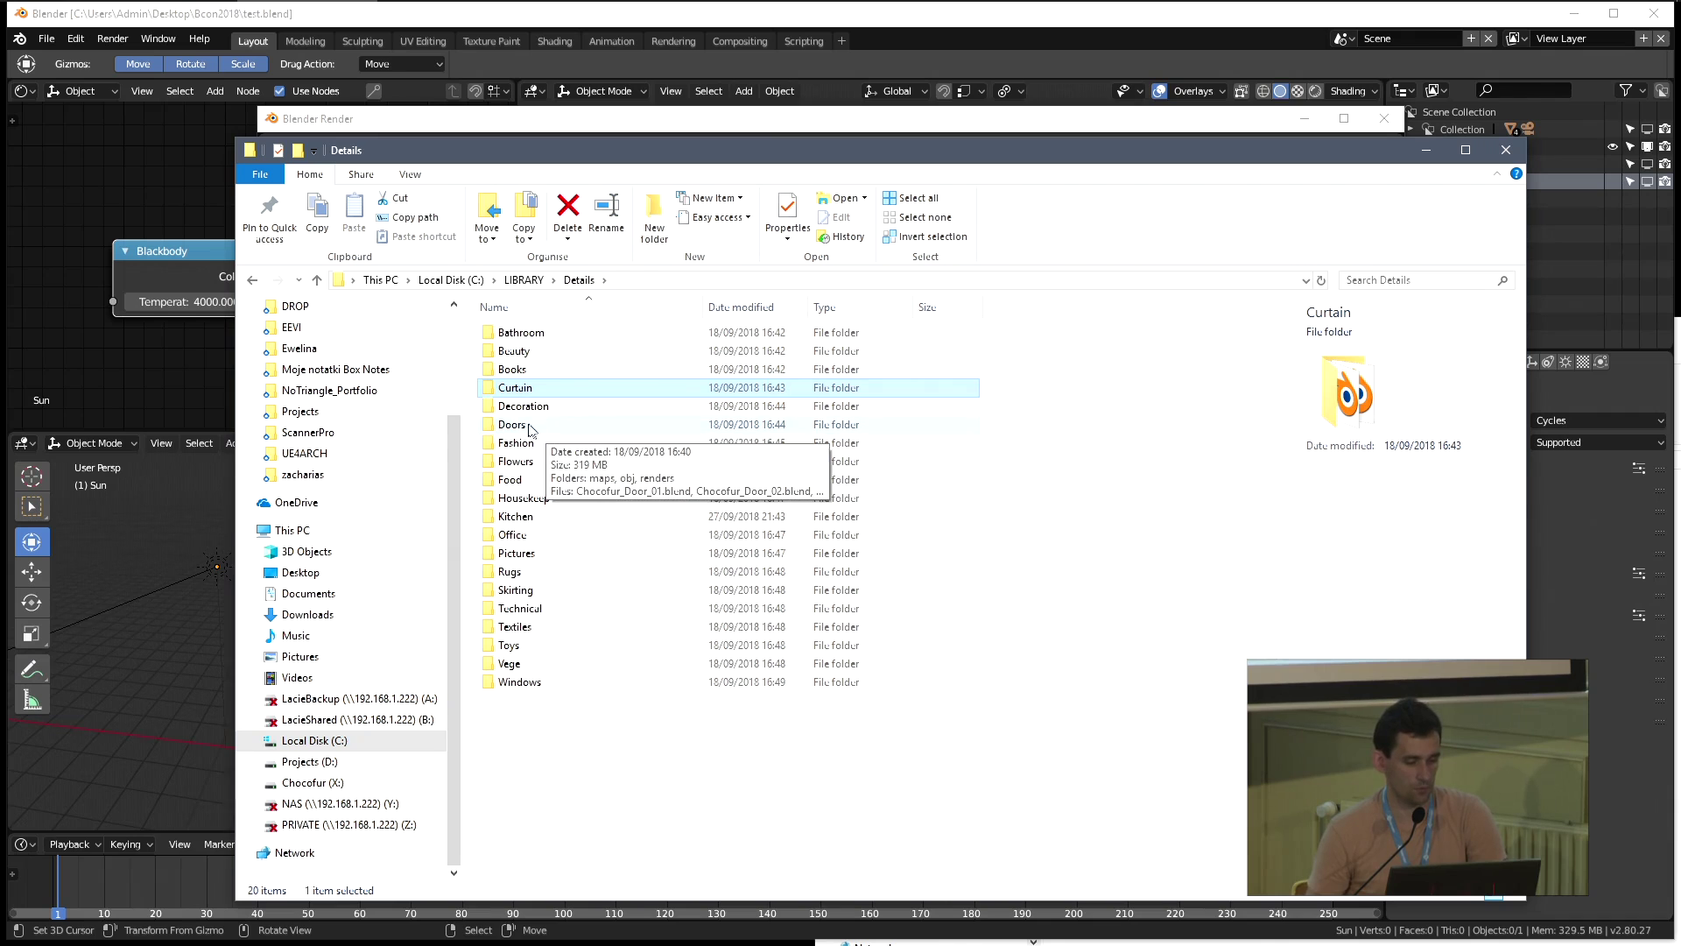
double_click(554, 389)
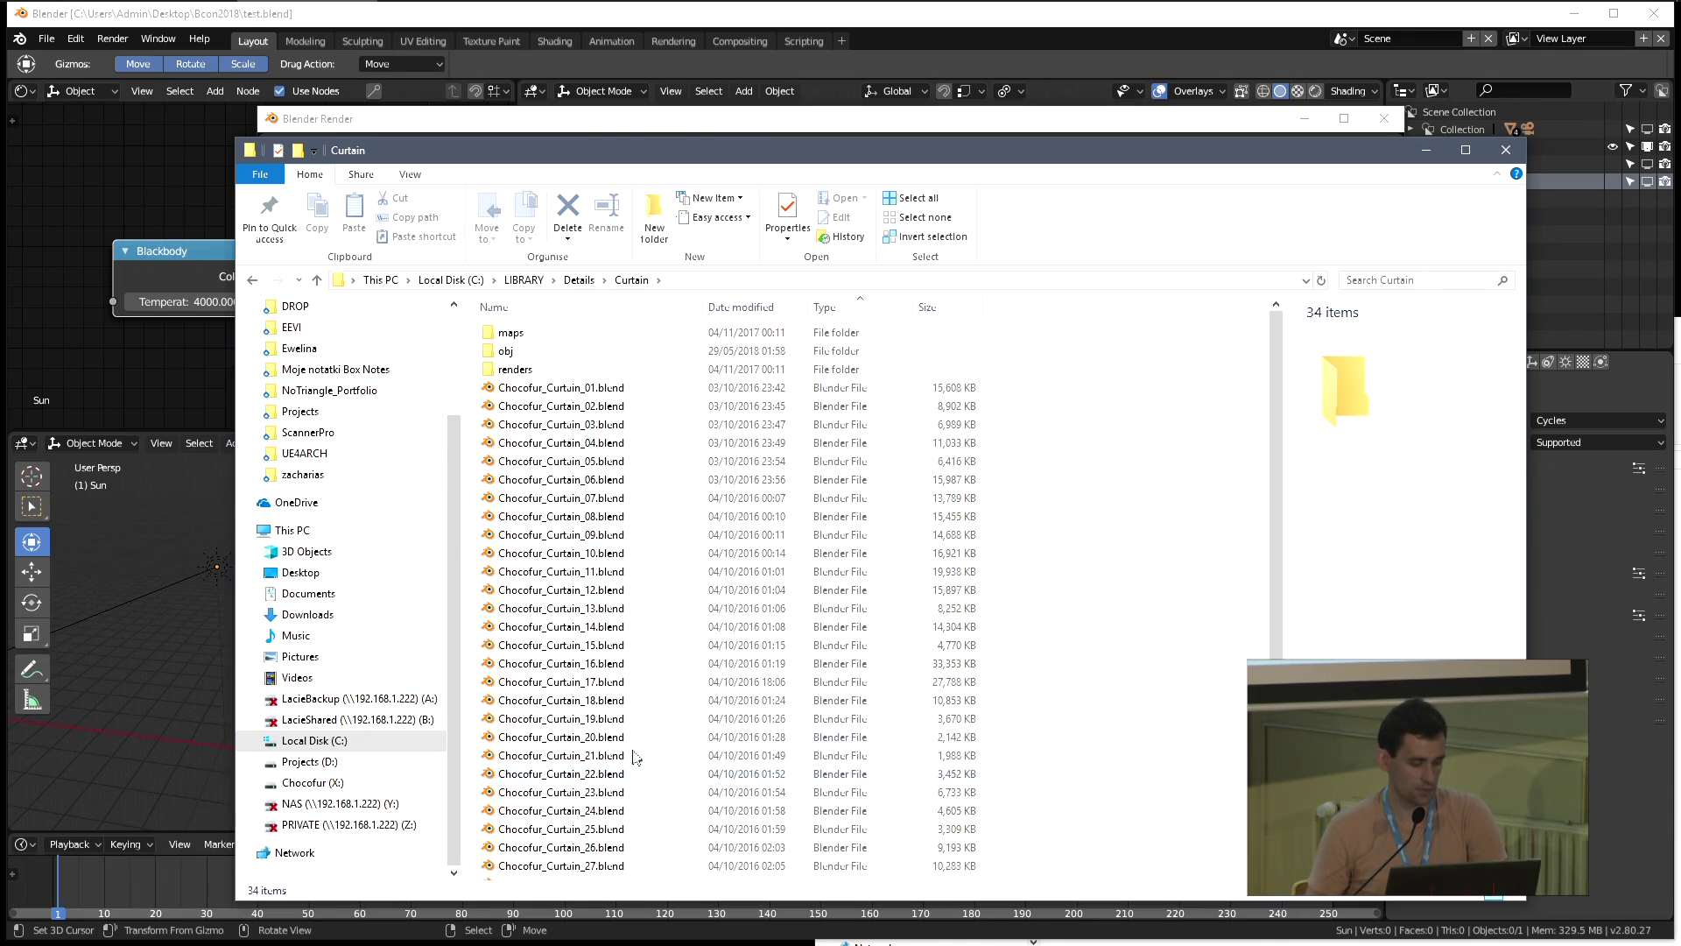
Examine the curtain preview images in the renders folder and minimize the folder window
double_click(515, 368)
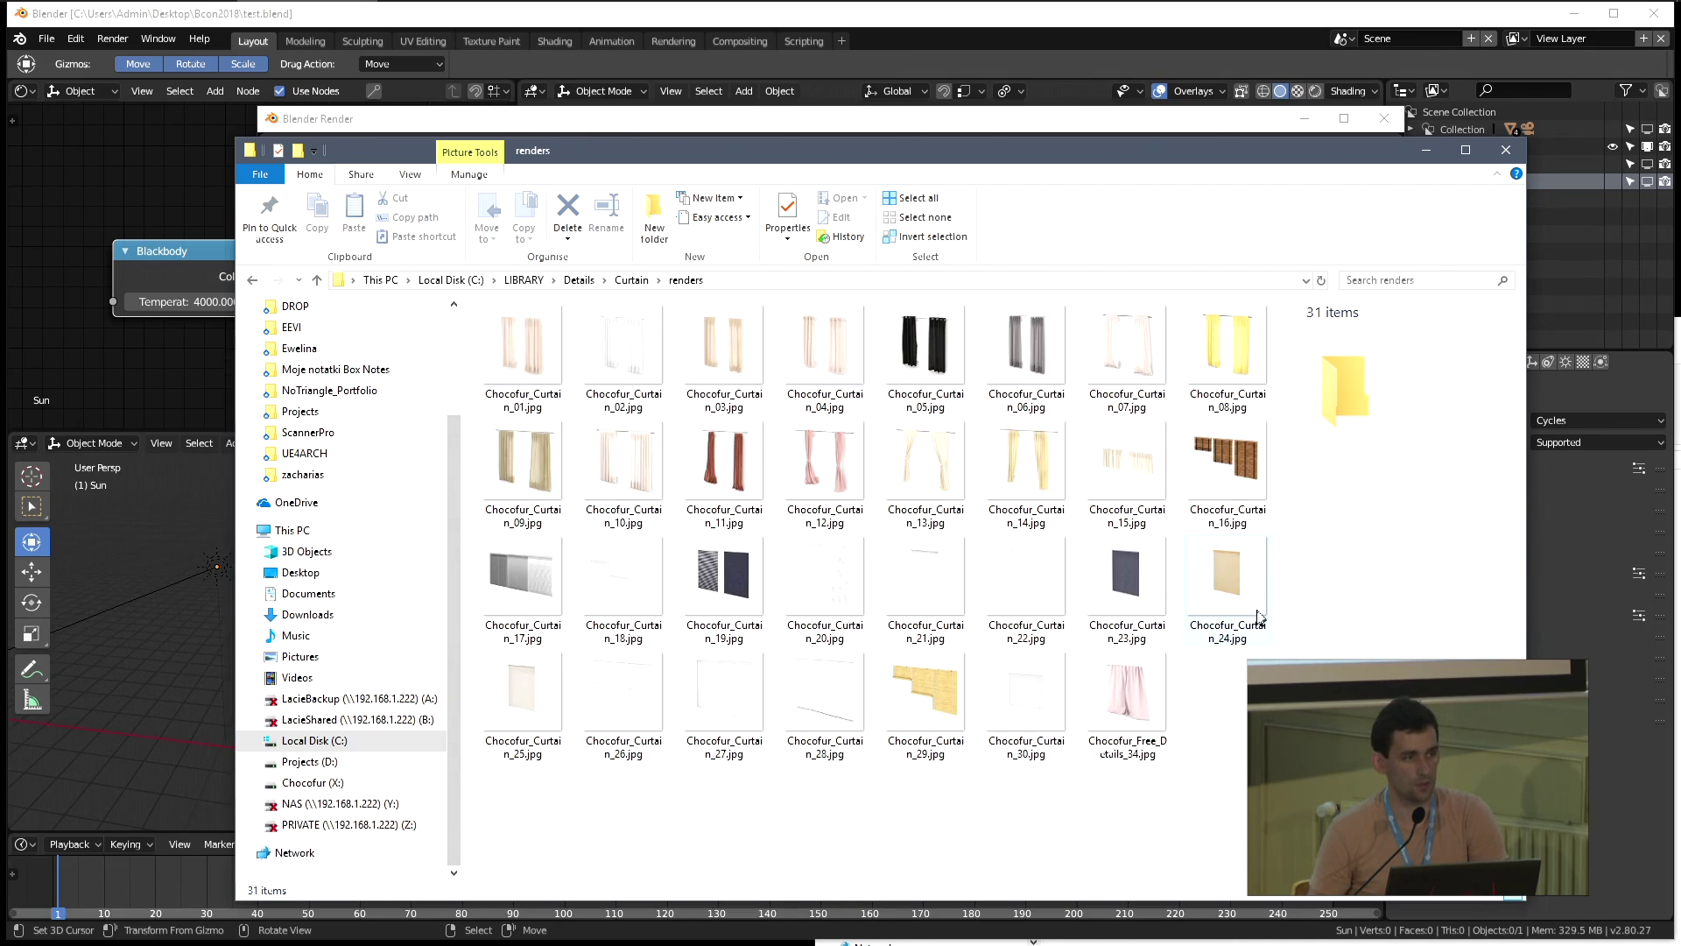
click(504, 406)
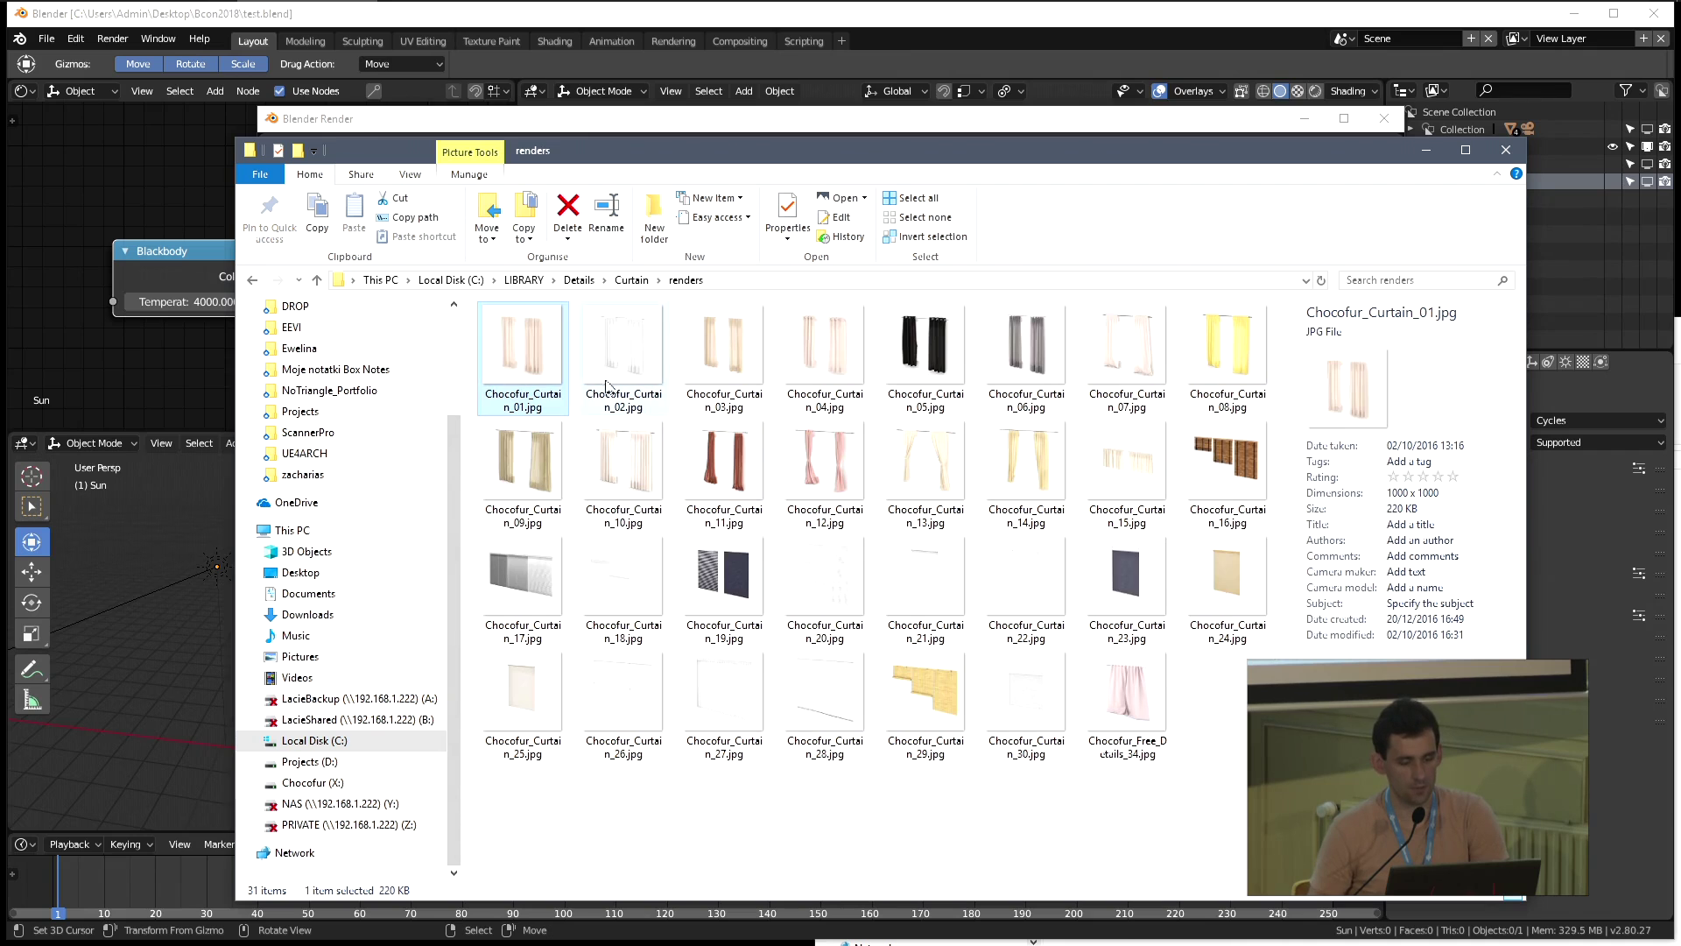
click(611, 390)
click(630, 459)
click(720, 384)
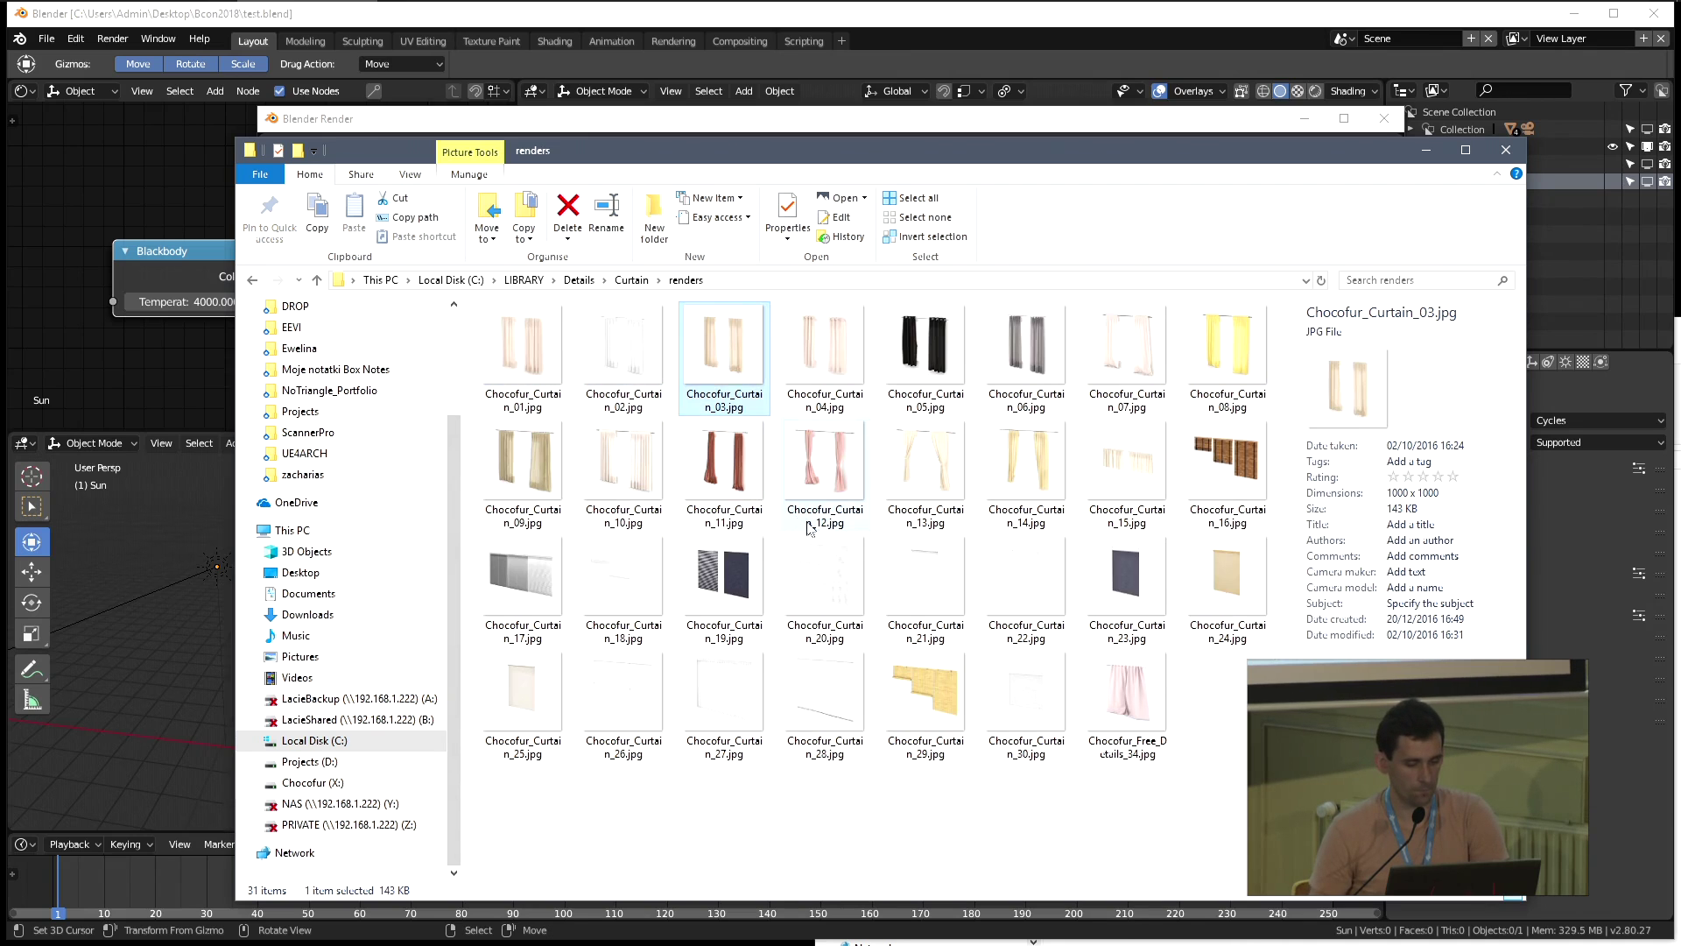
key(alt+Left)
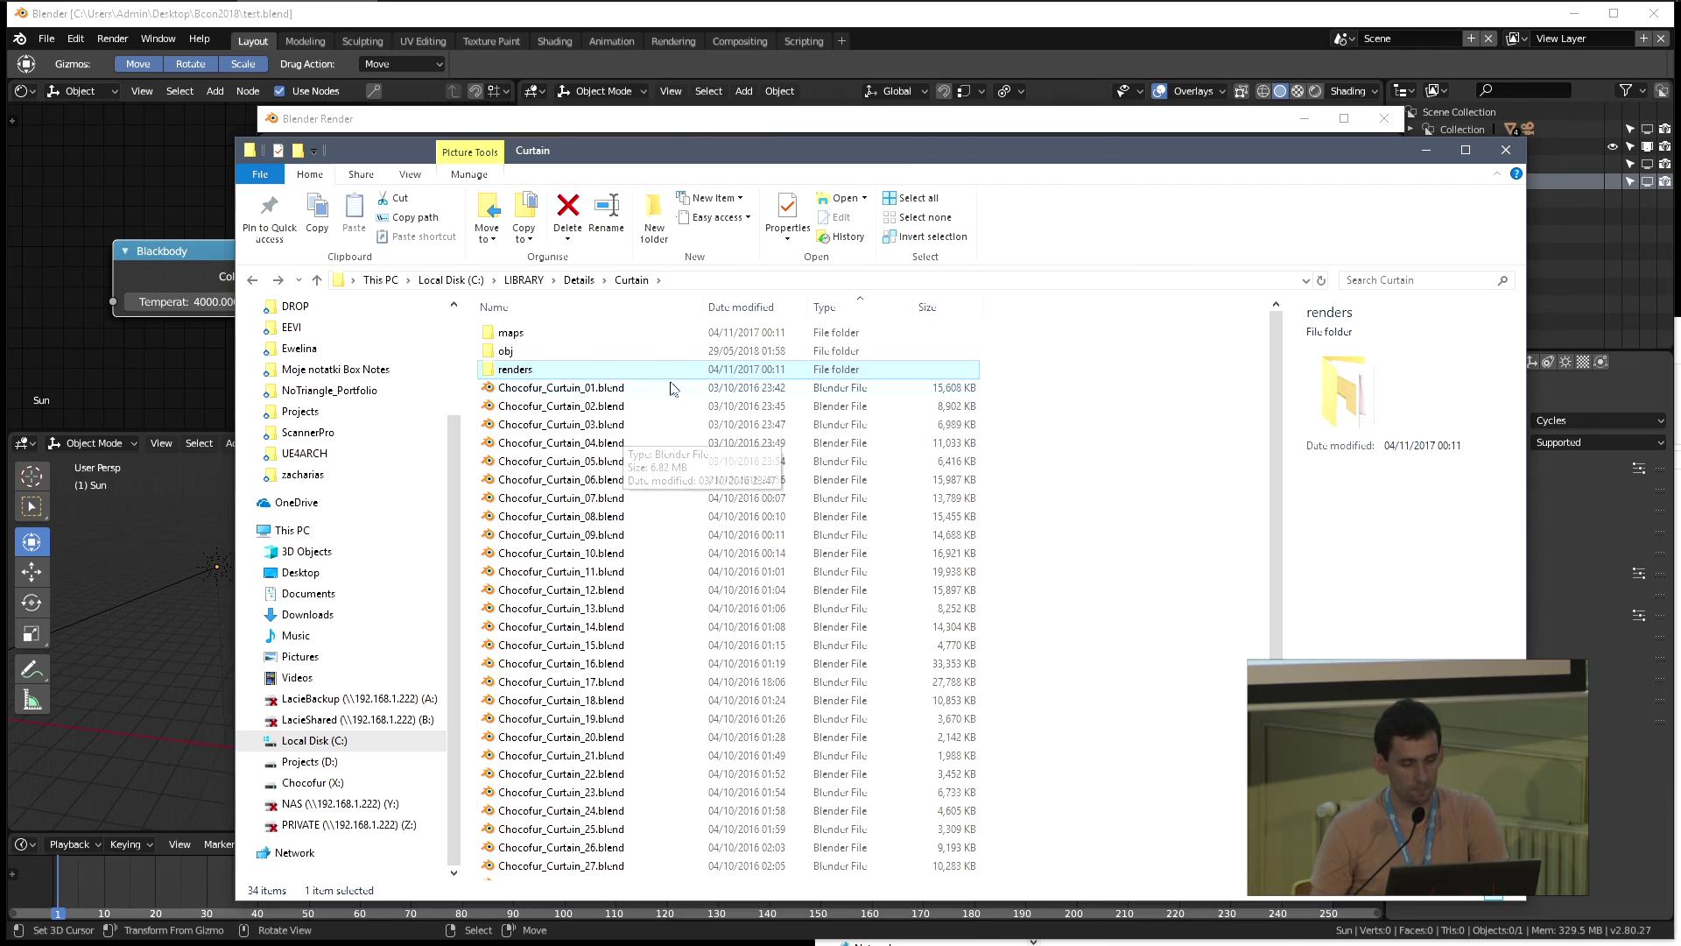
click(1427, 150)
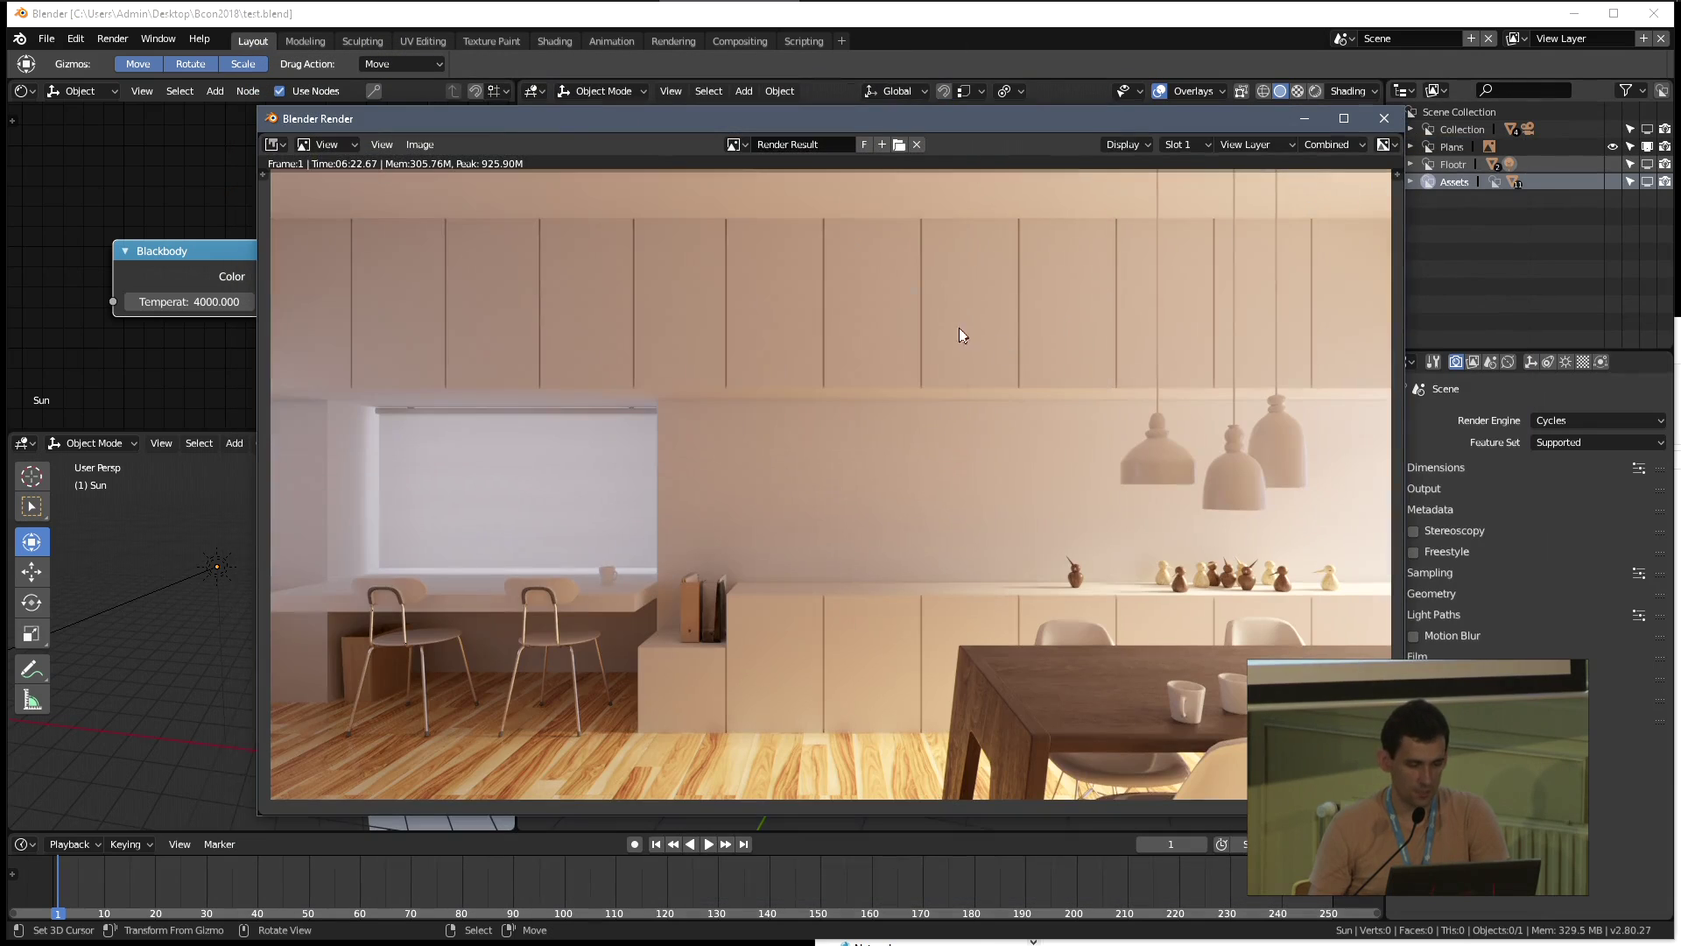
Reposition the render window and save the finished render as untitled.png in the Bcon2018 renders folder
drag(802, 114, 728, 105)
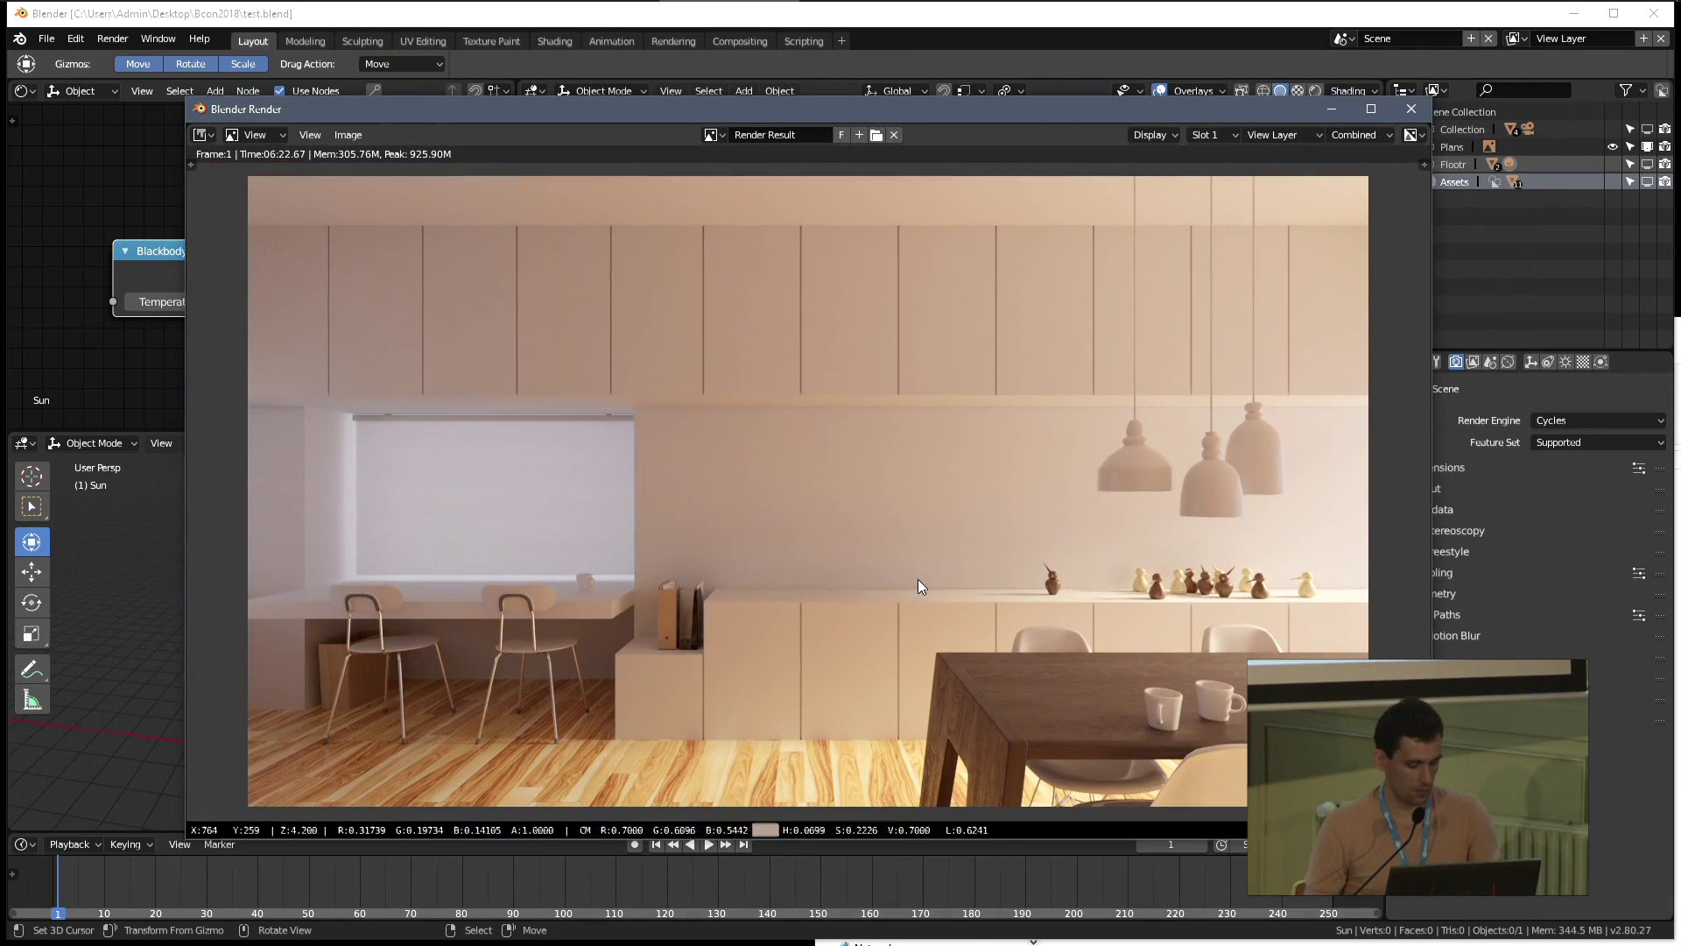
key(ctrl+s)
click(859, 579)
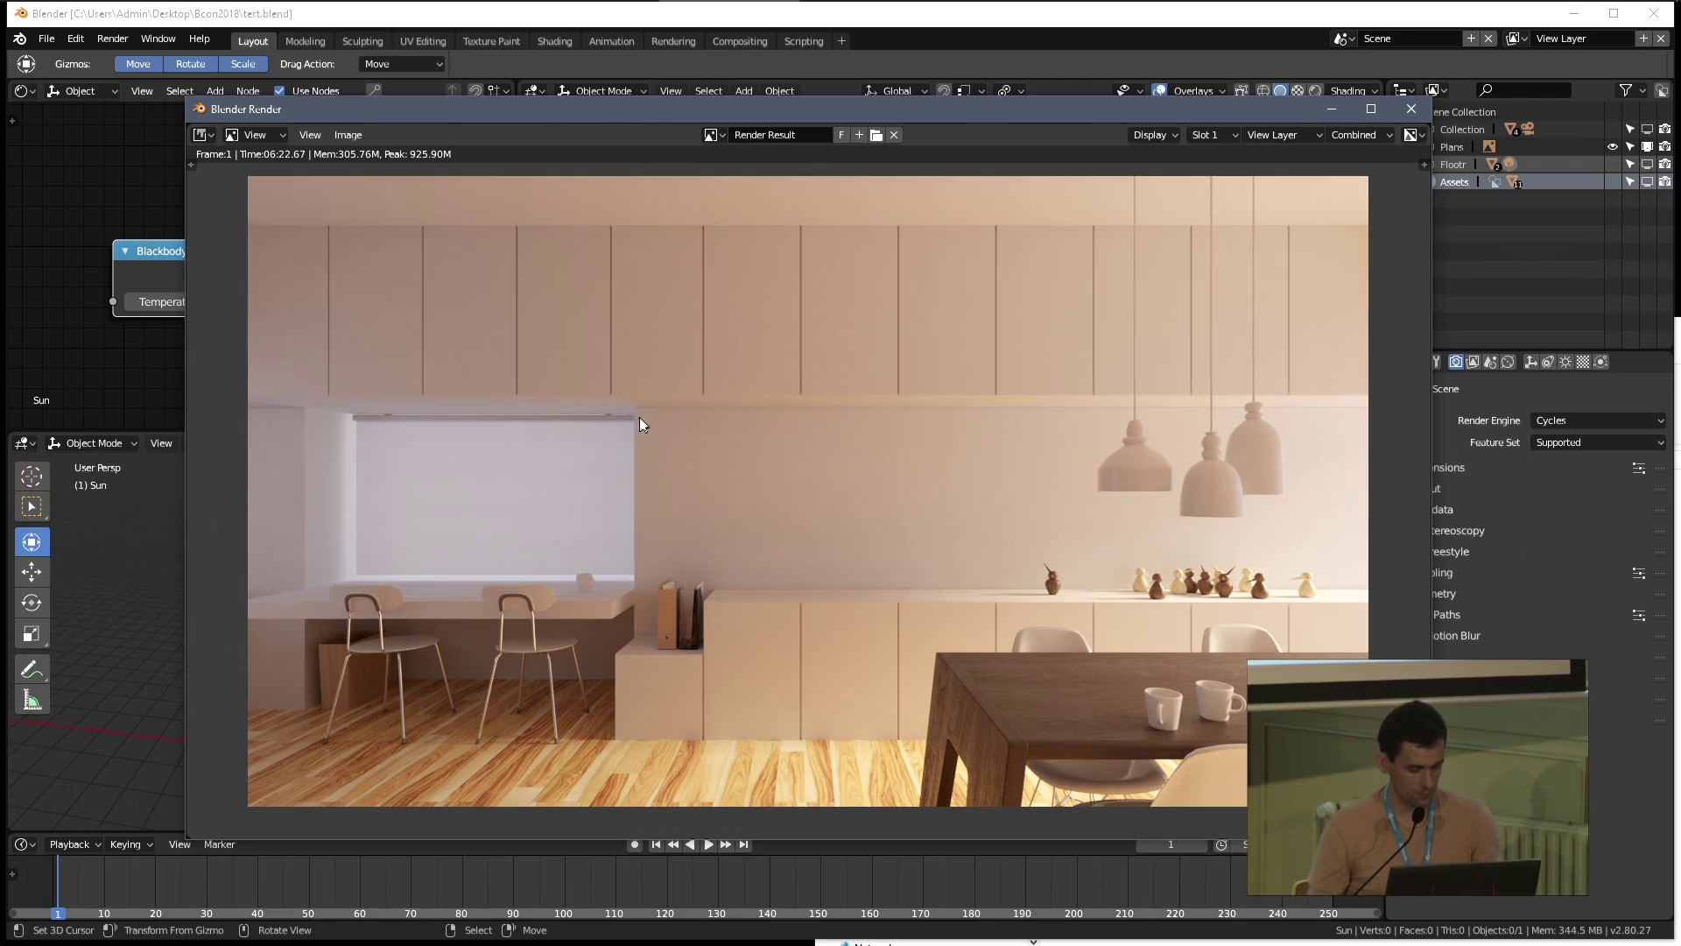
key(shift+alt+s)
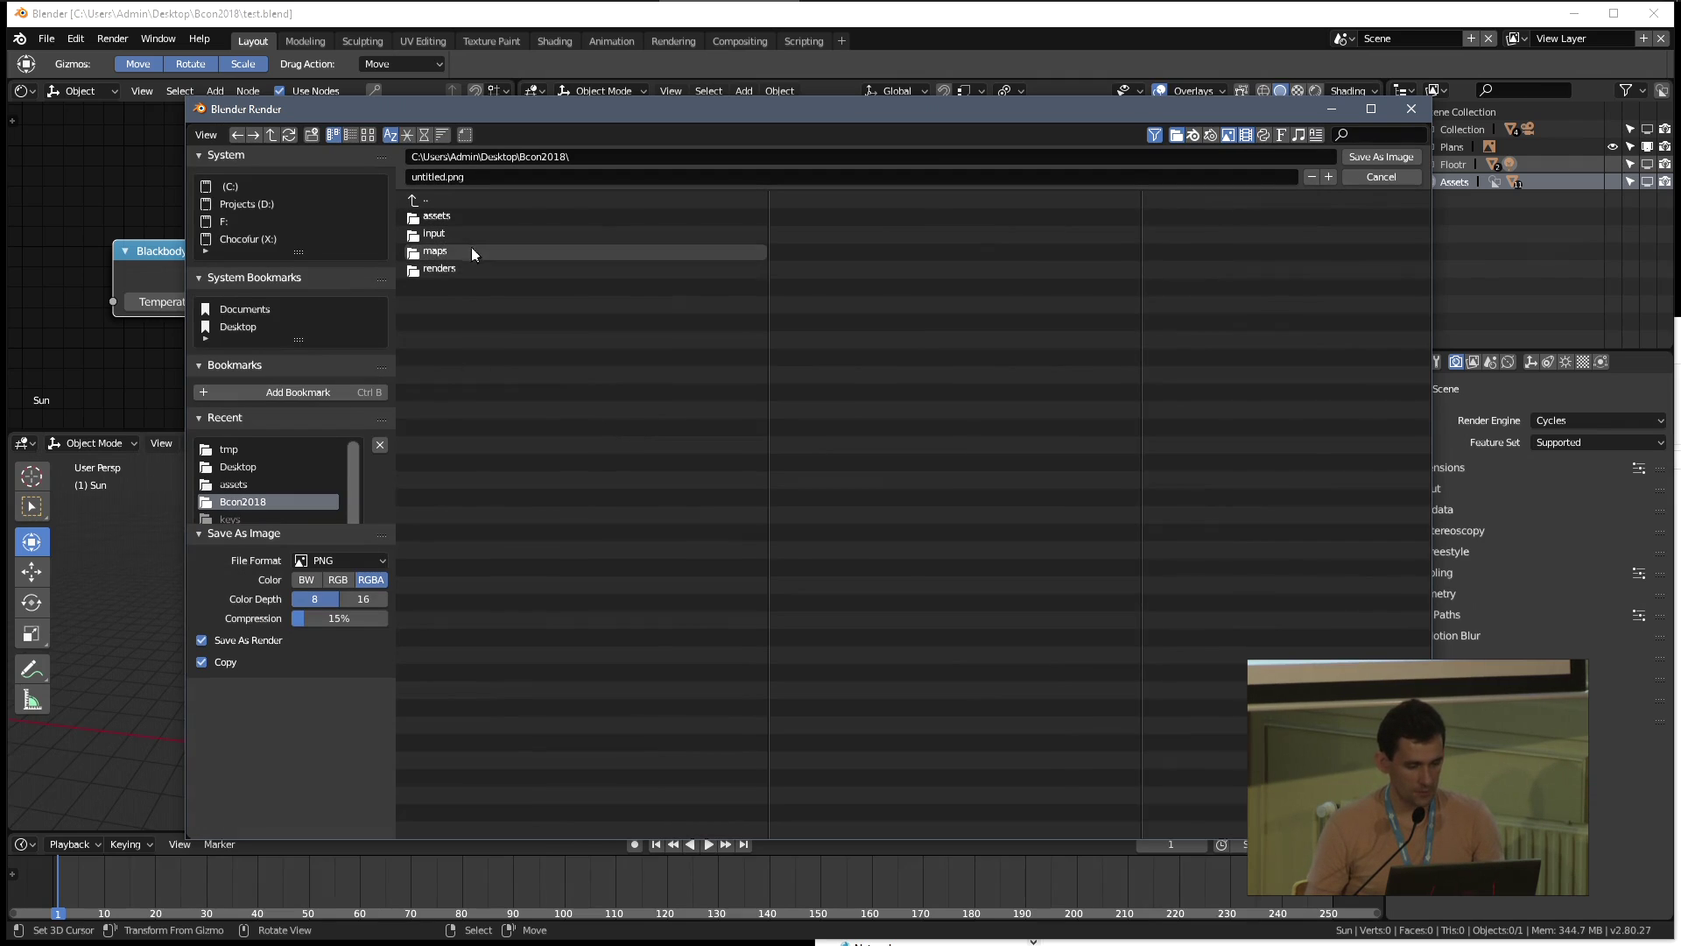
double_click(466, 269)
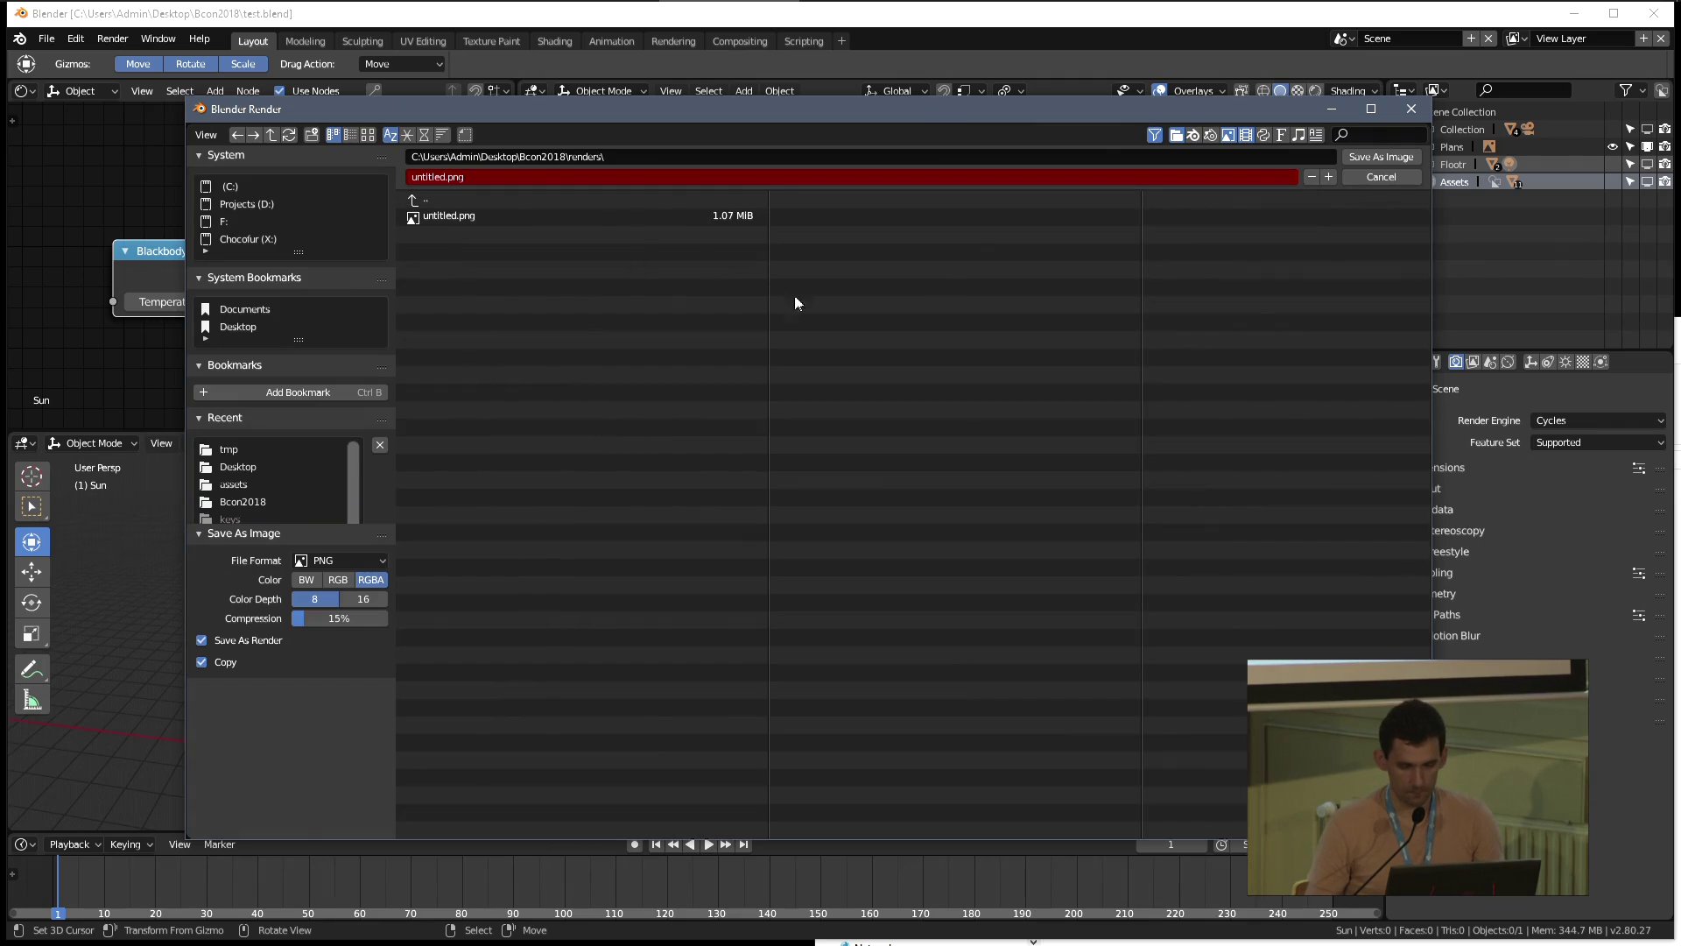
click(1386, 158)
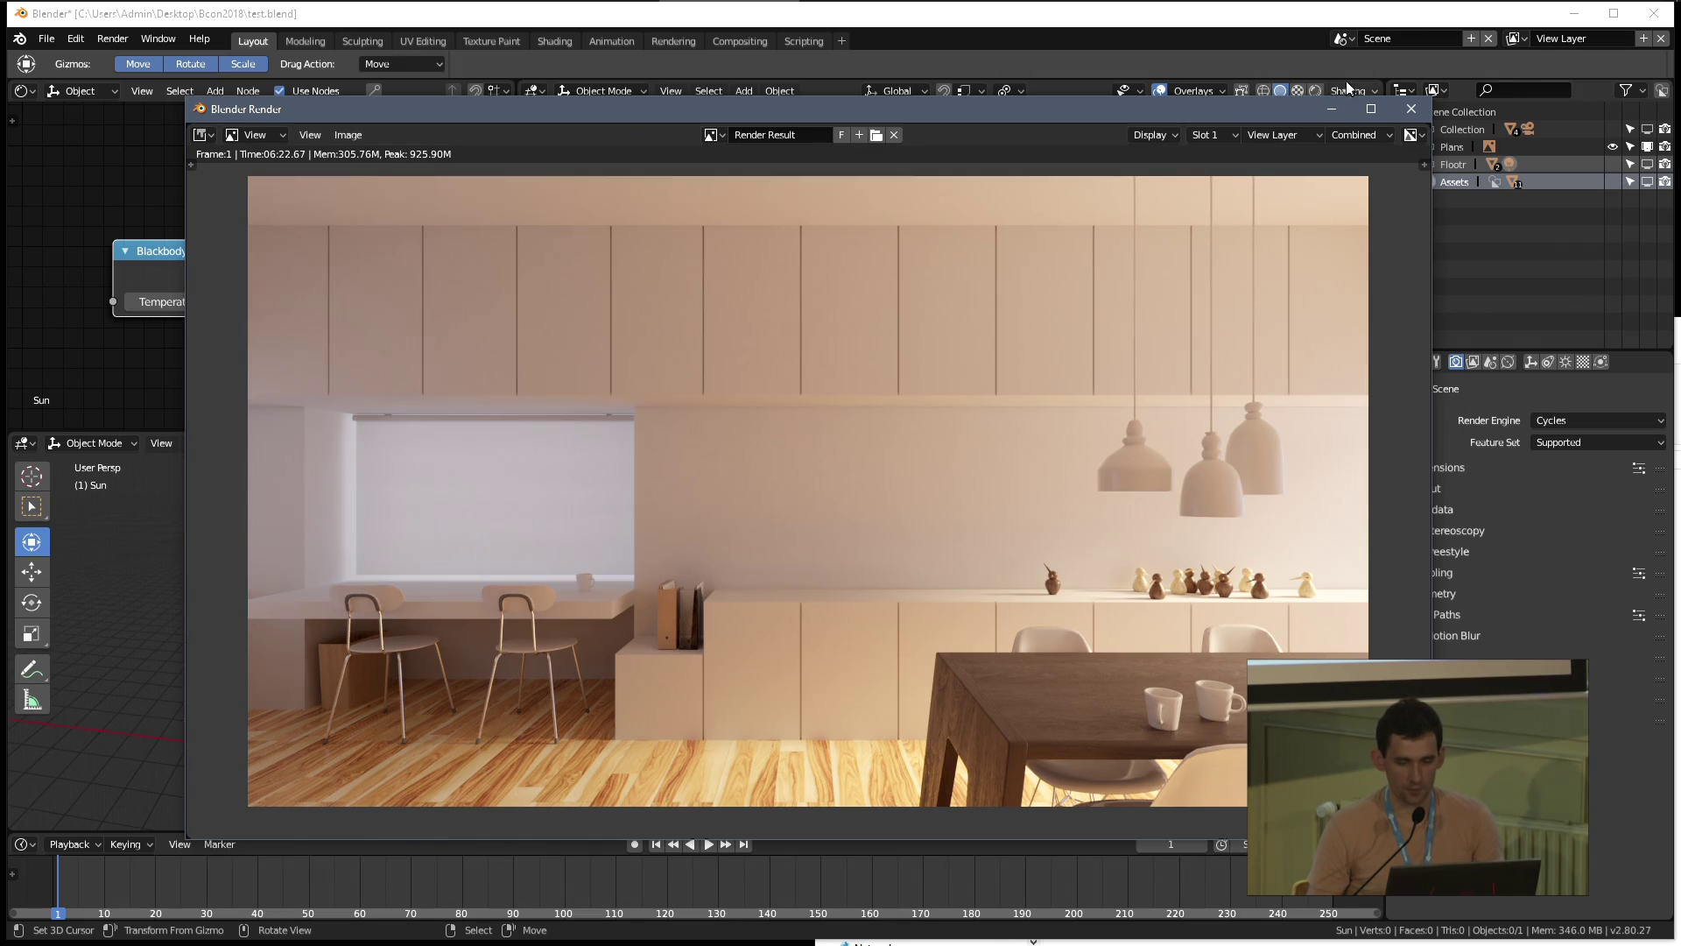
Close the render window and launch Blender 2.79b from the desktop
click(1410, 109)
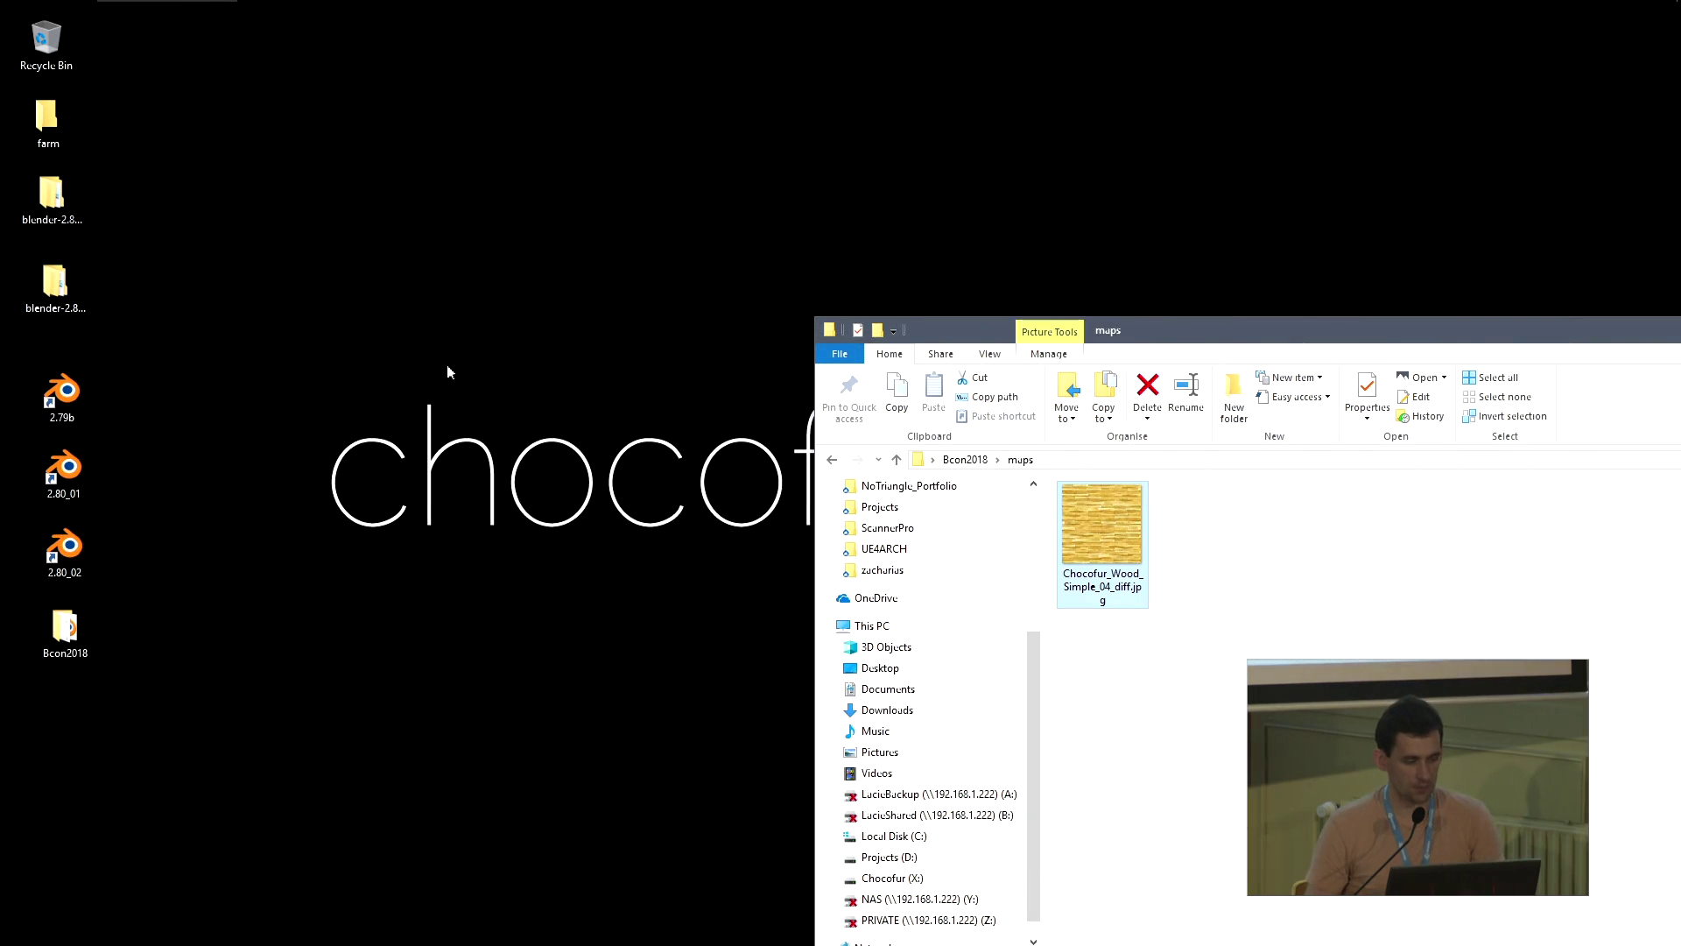
click(56, 399)
double_click(76, 408)
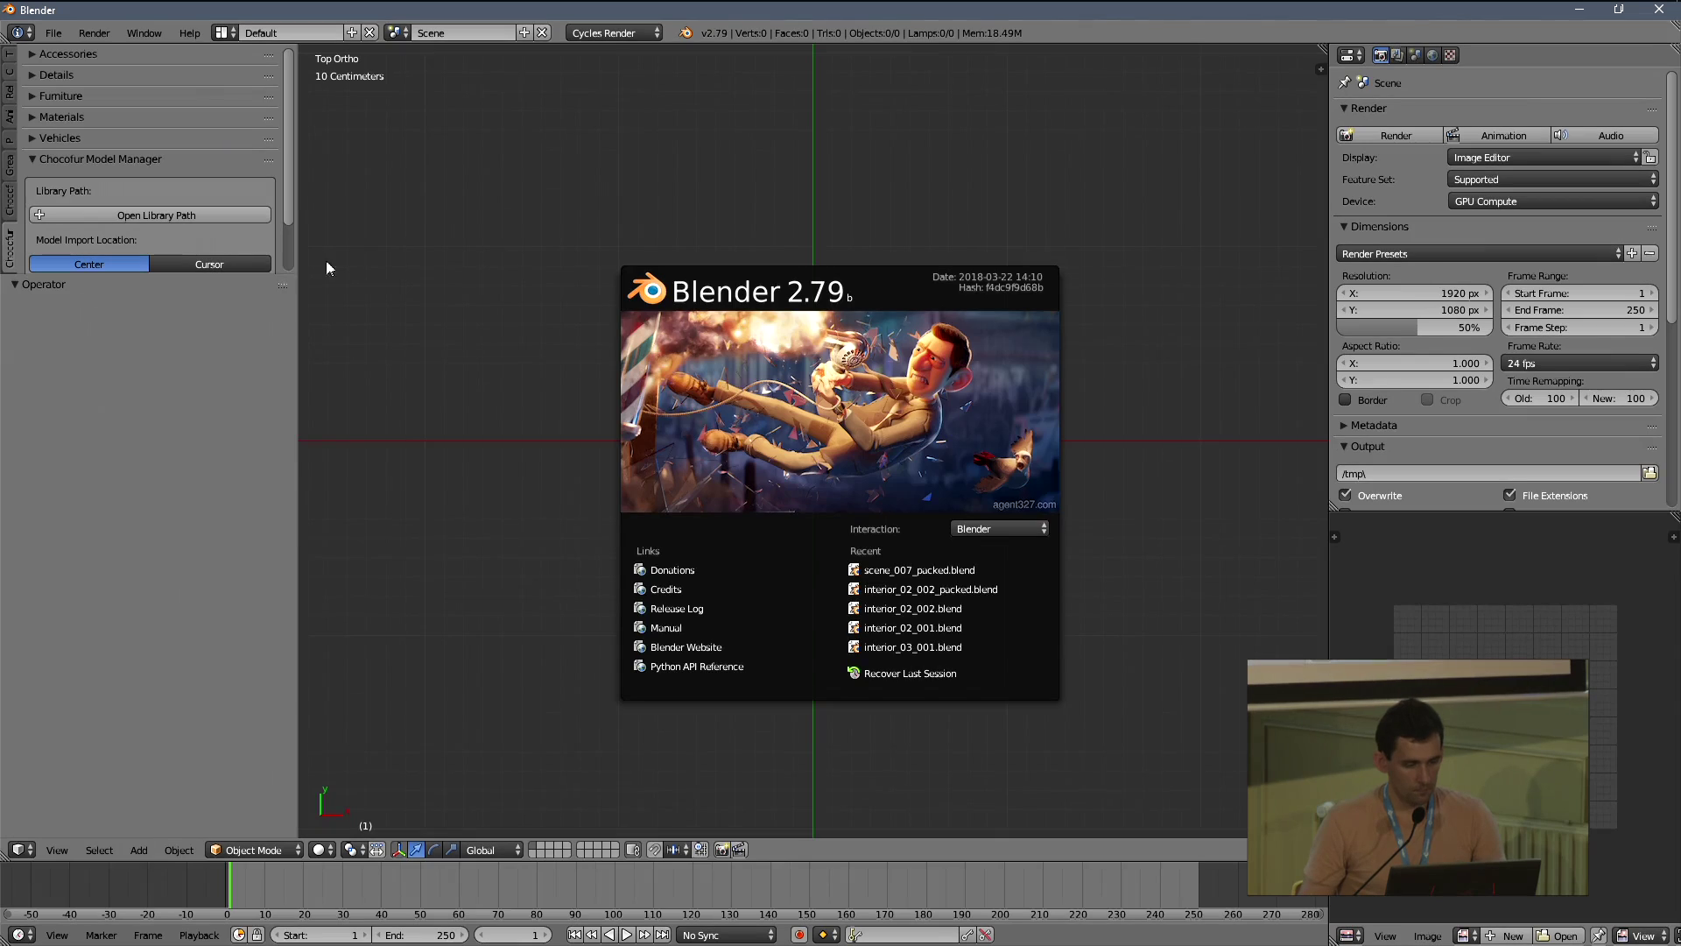
Dismiss the splash screen, enlarge the area showing the Chocofur library categories and collapse the Chocofur Model Manager section
click(326, 260)
drag(258, 277, 258, 598)
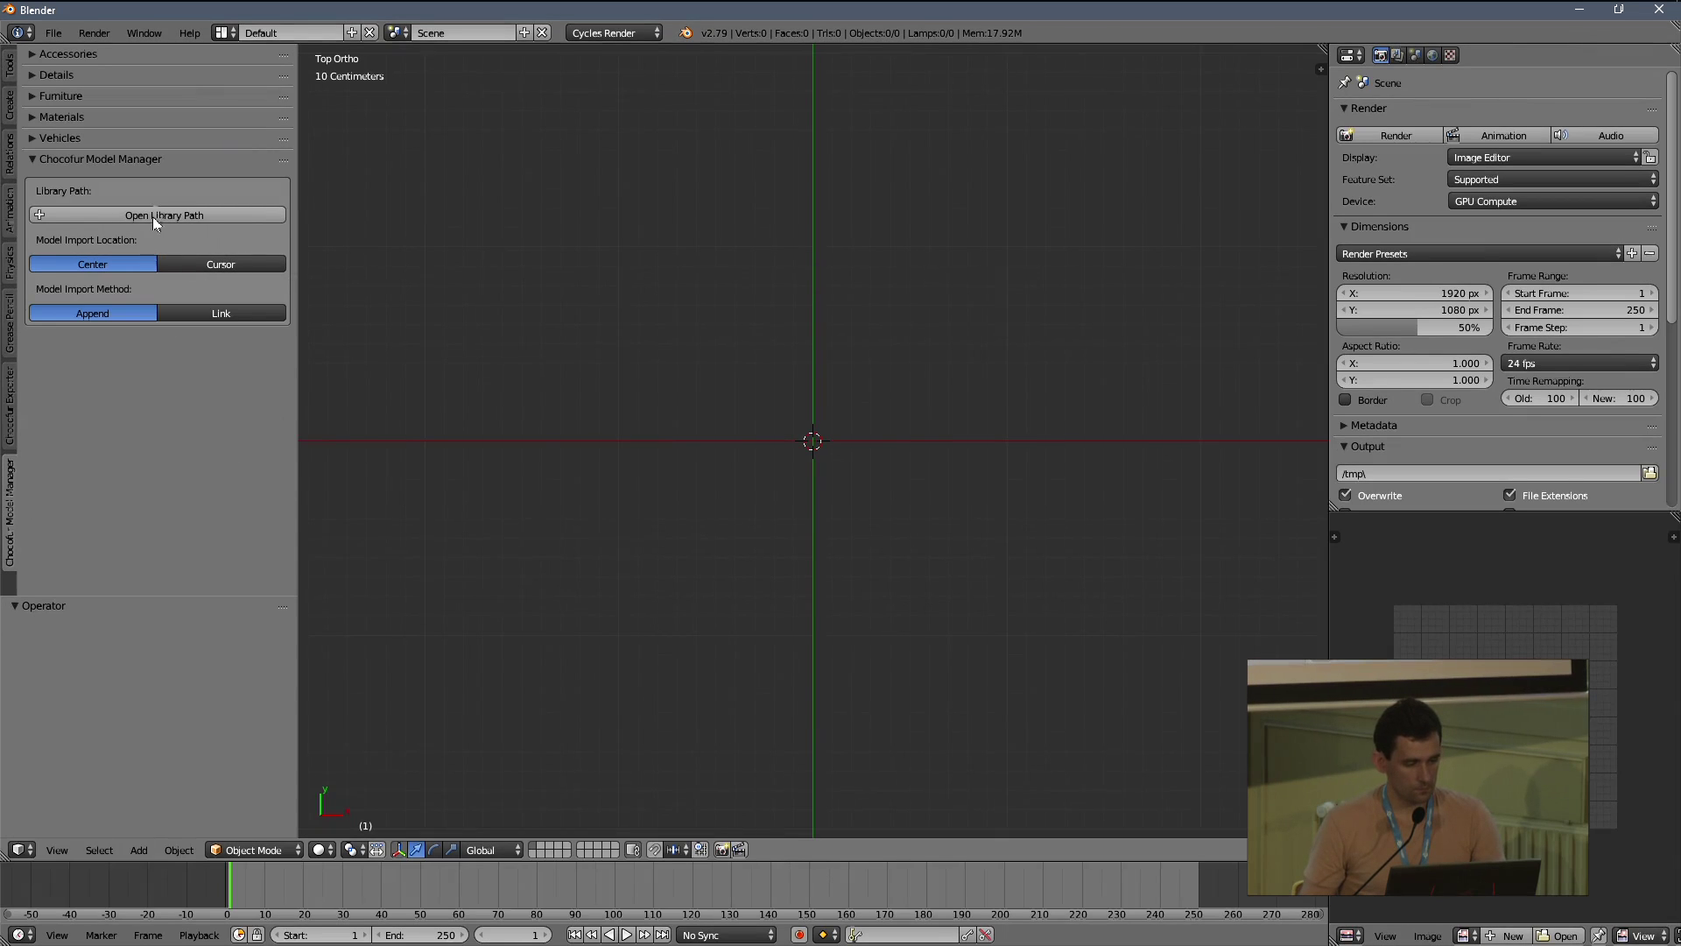
click(57, 158)
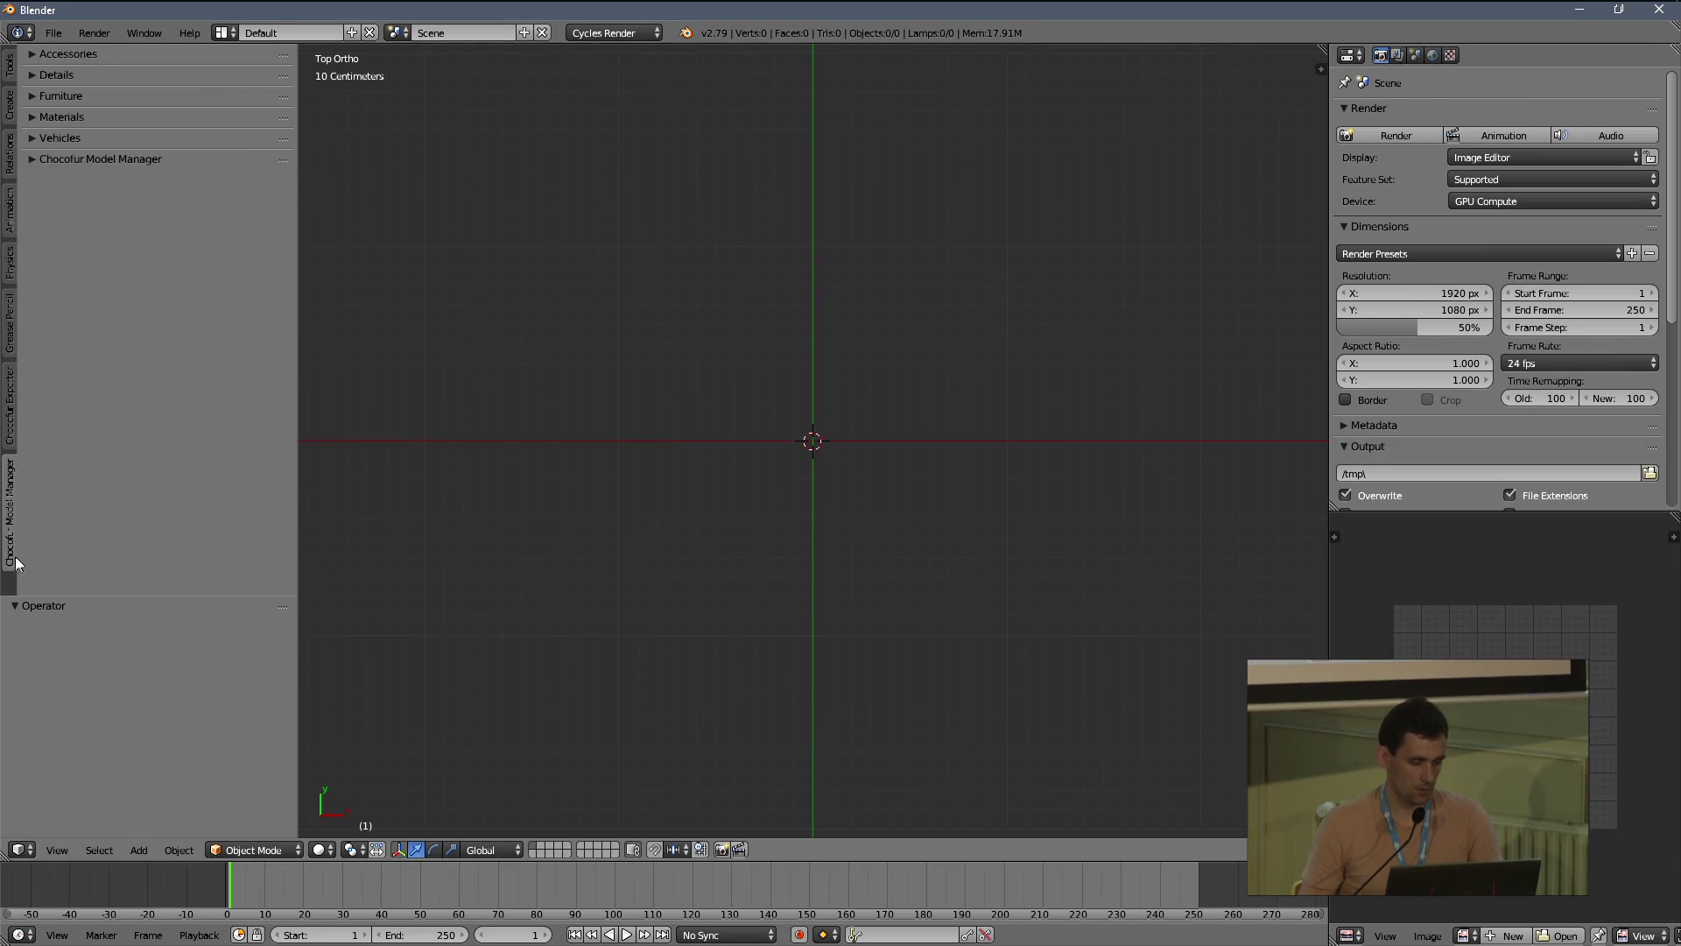
Expand the Vehicles and Materials categories of the model library and check the Furniture category before collapsing it
click(79, 142)
click(86, 114)
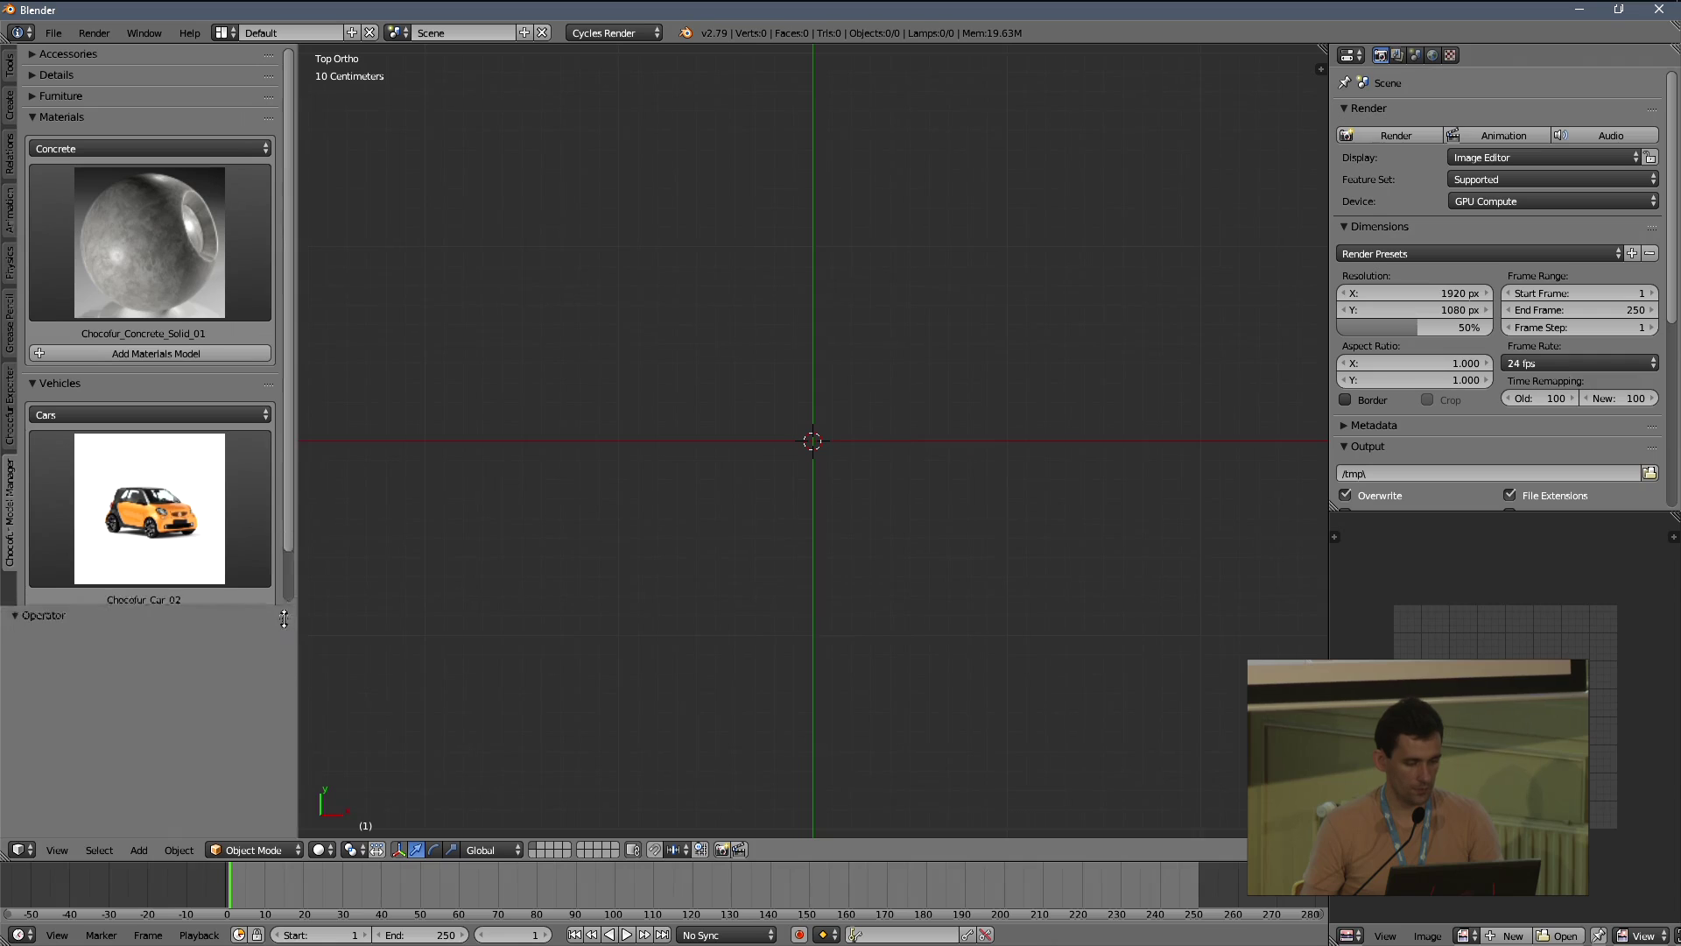
click(75, 99)
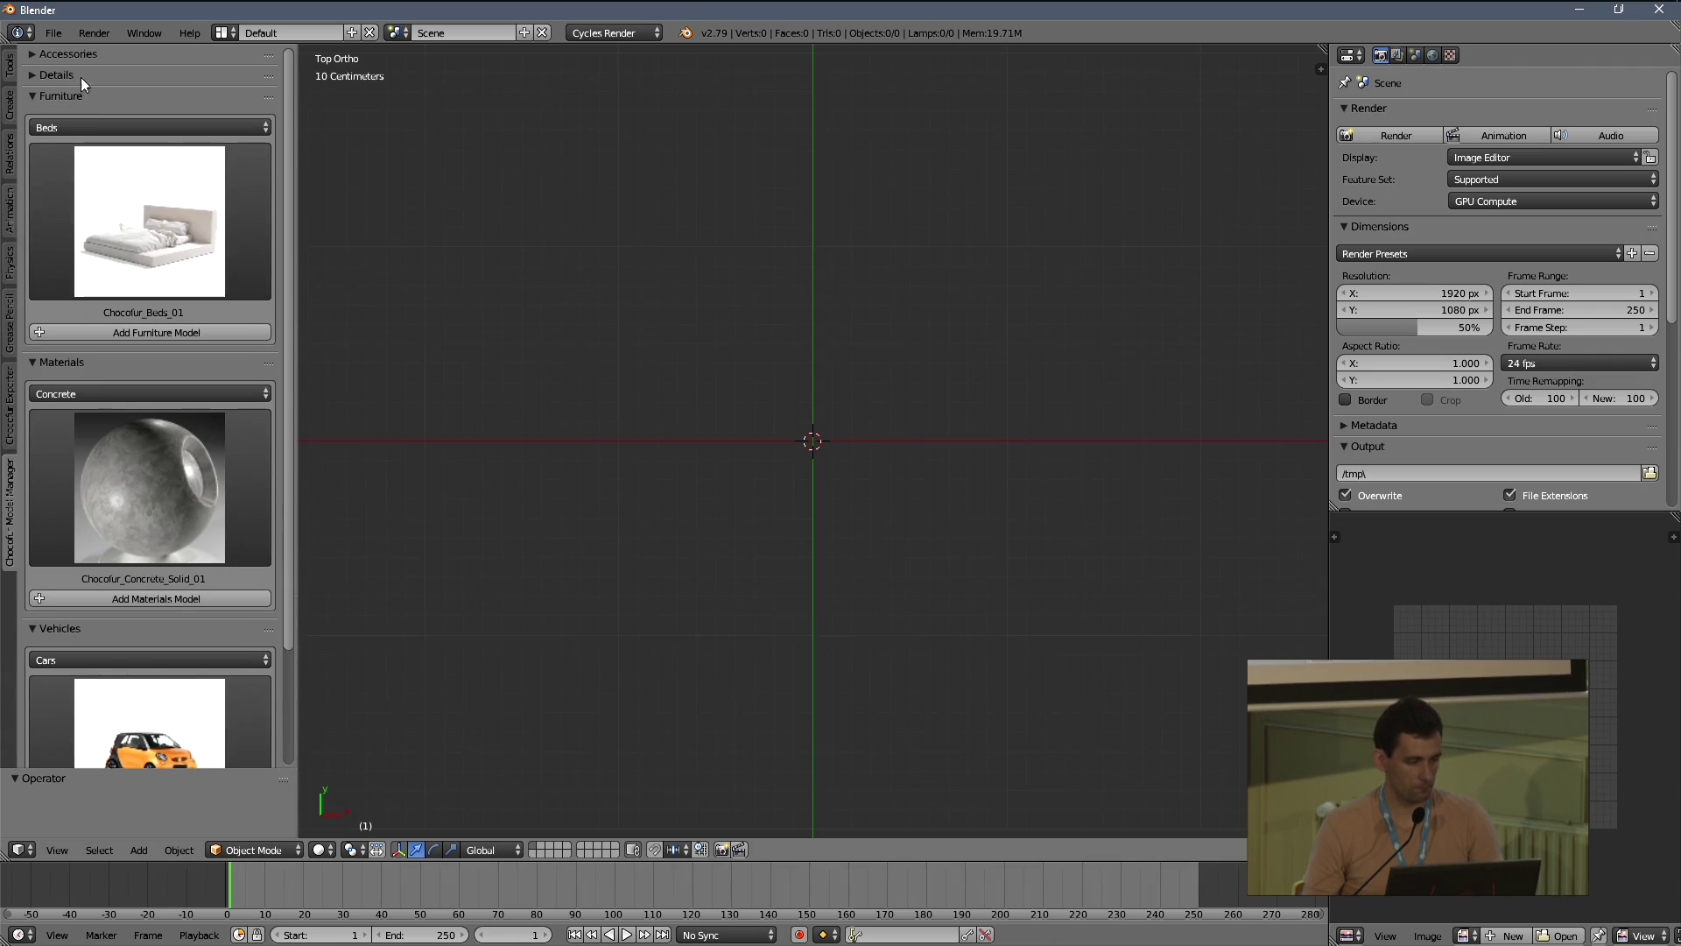
click(67, 96)
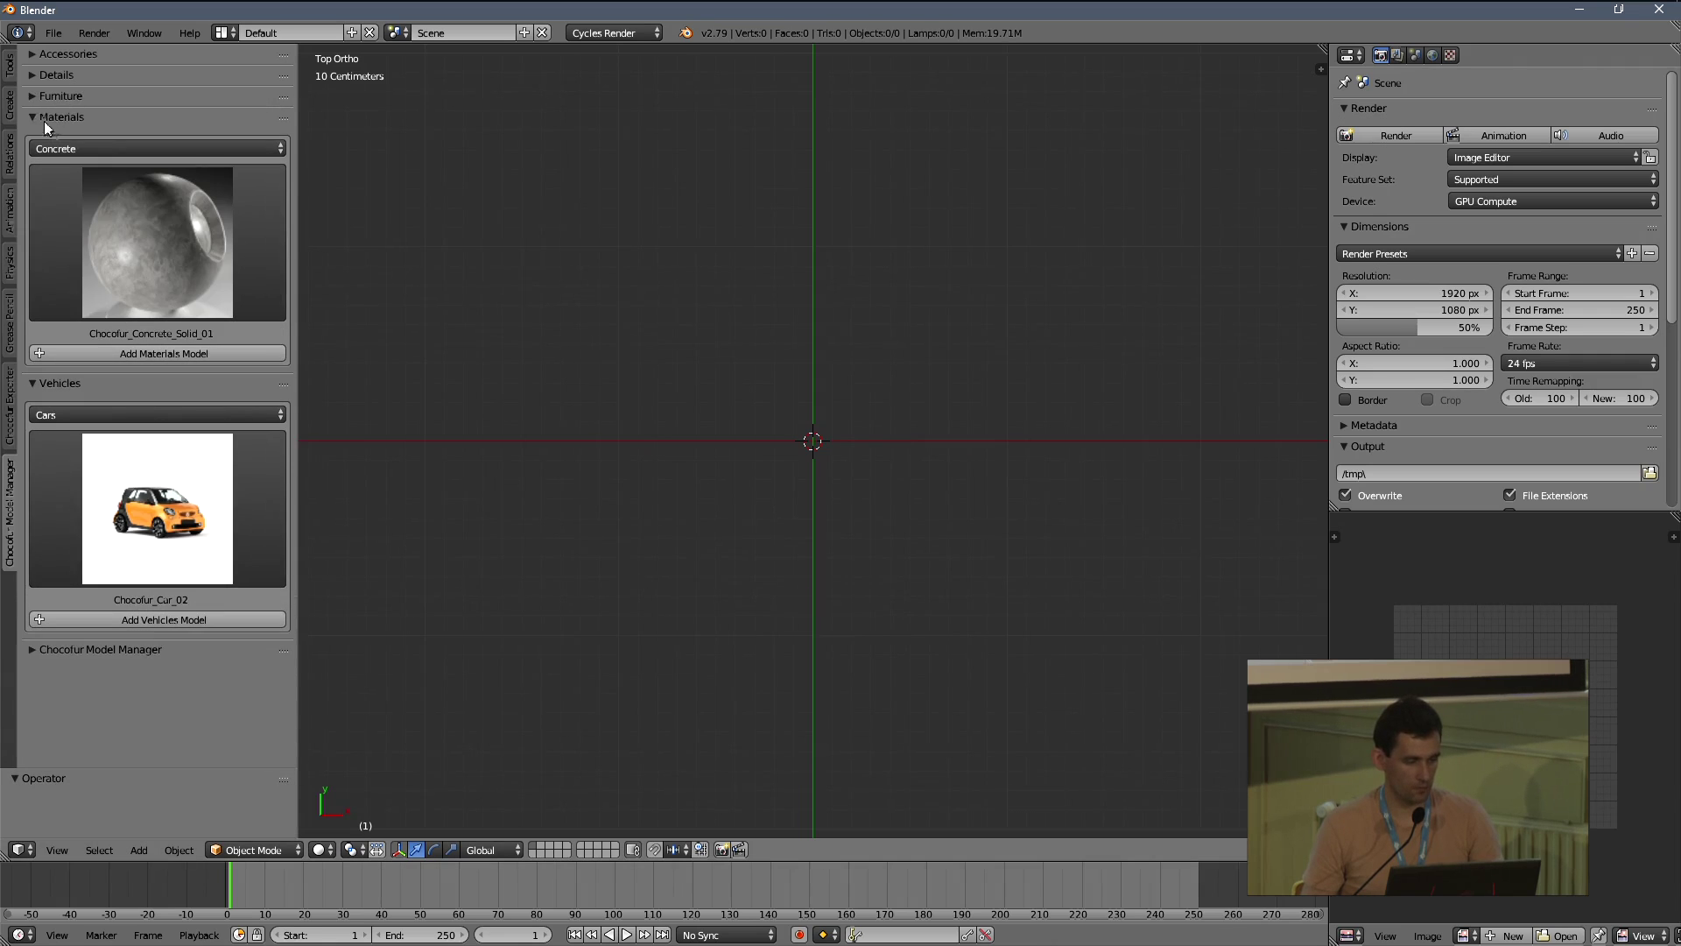
Expand the Details category, switch it to Fashion and choose the Chocofur_Fashion_02 sneakers
click(63, 75)
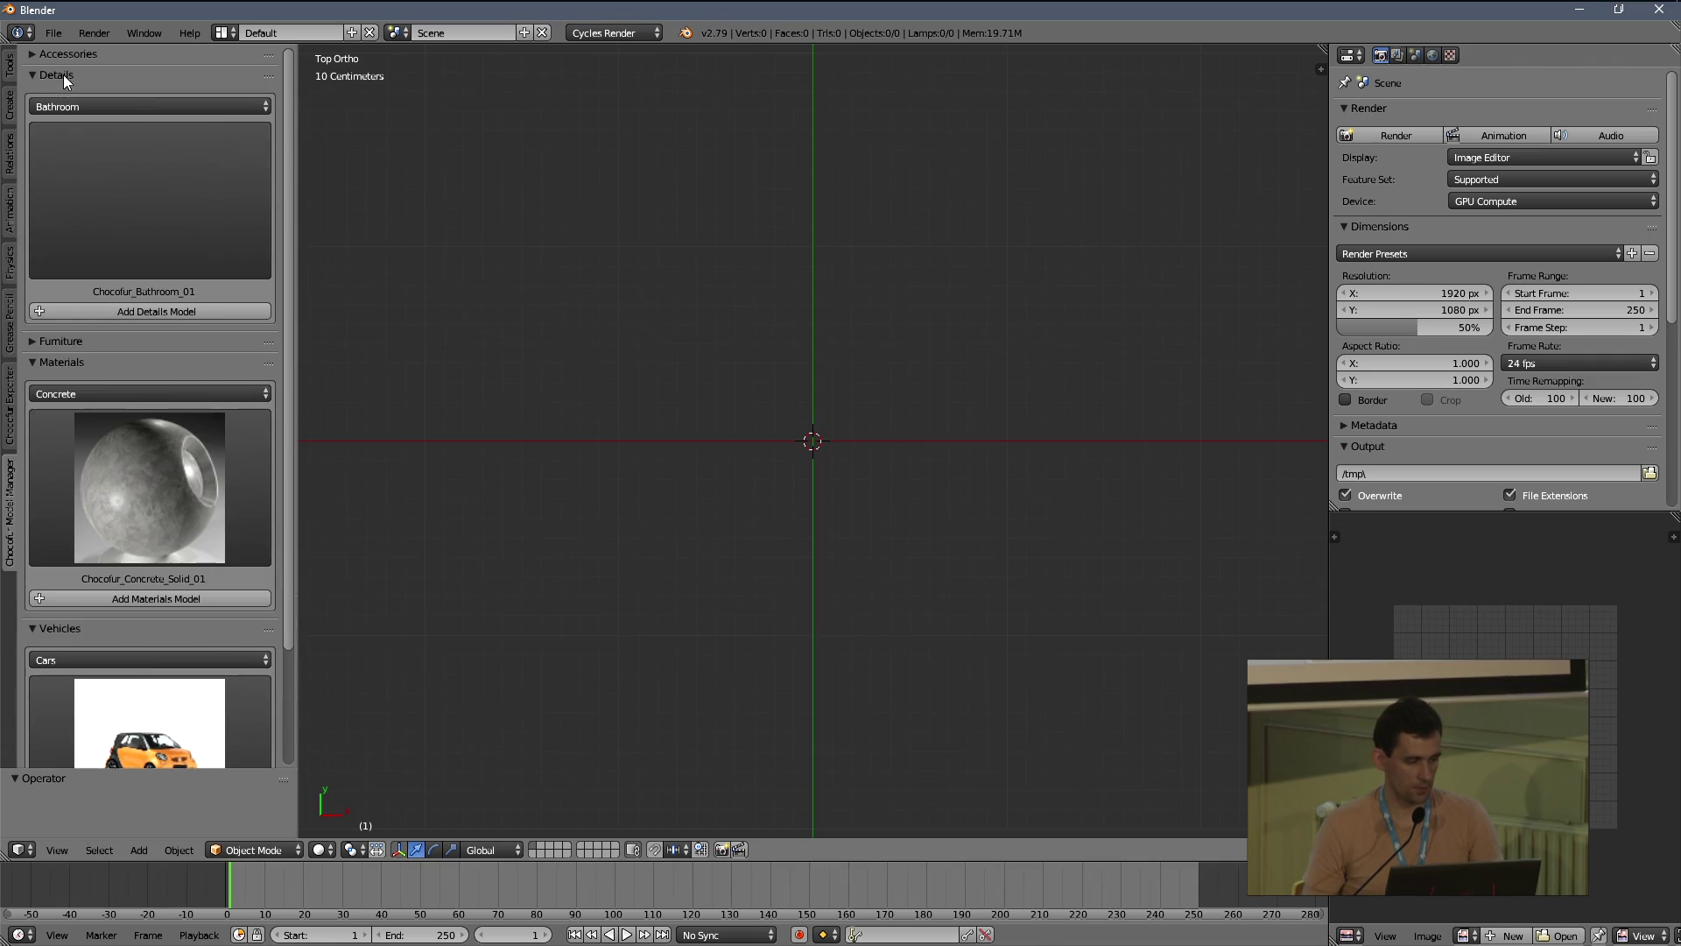
click(90, 109)
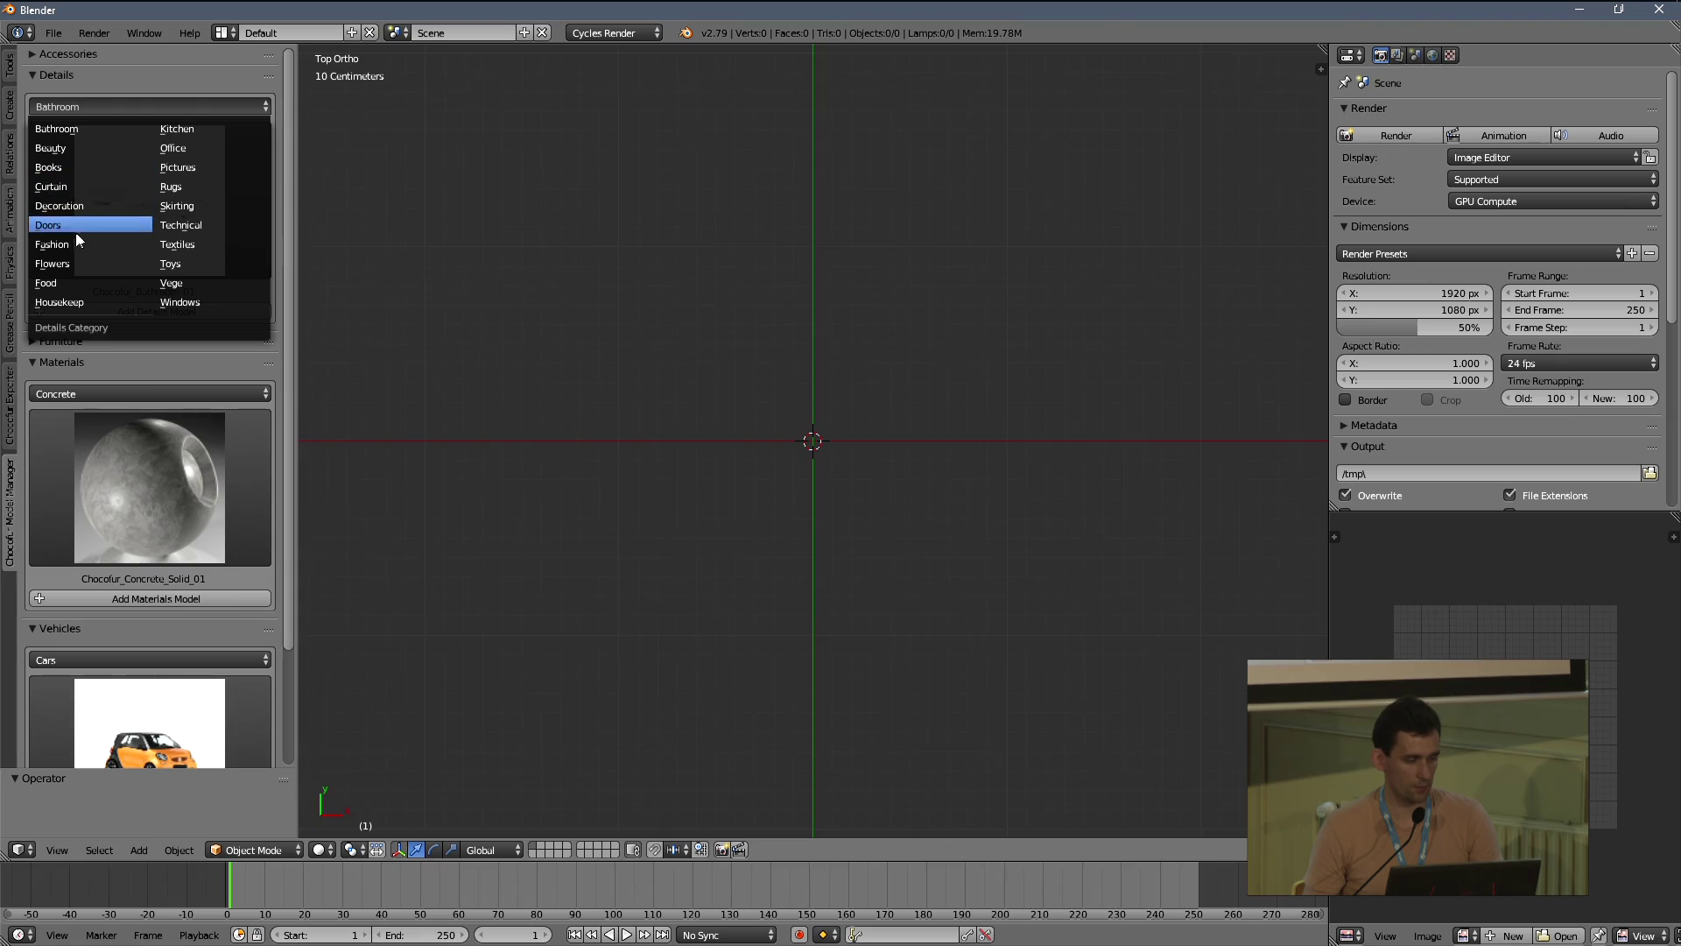
click(54, 246)
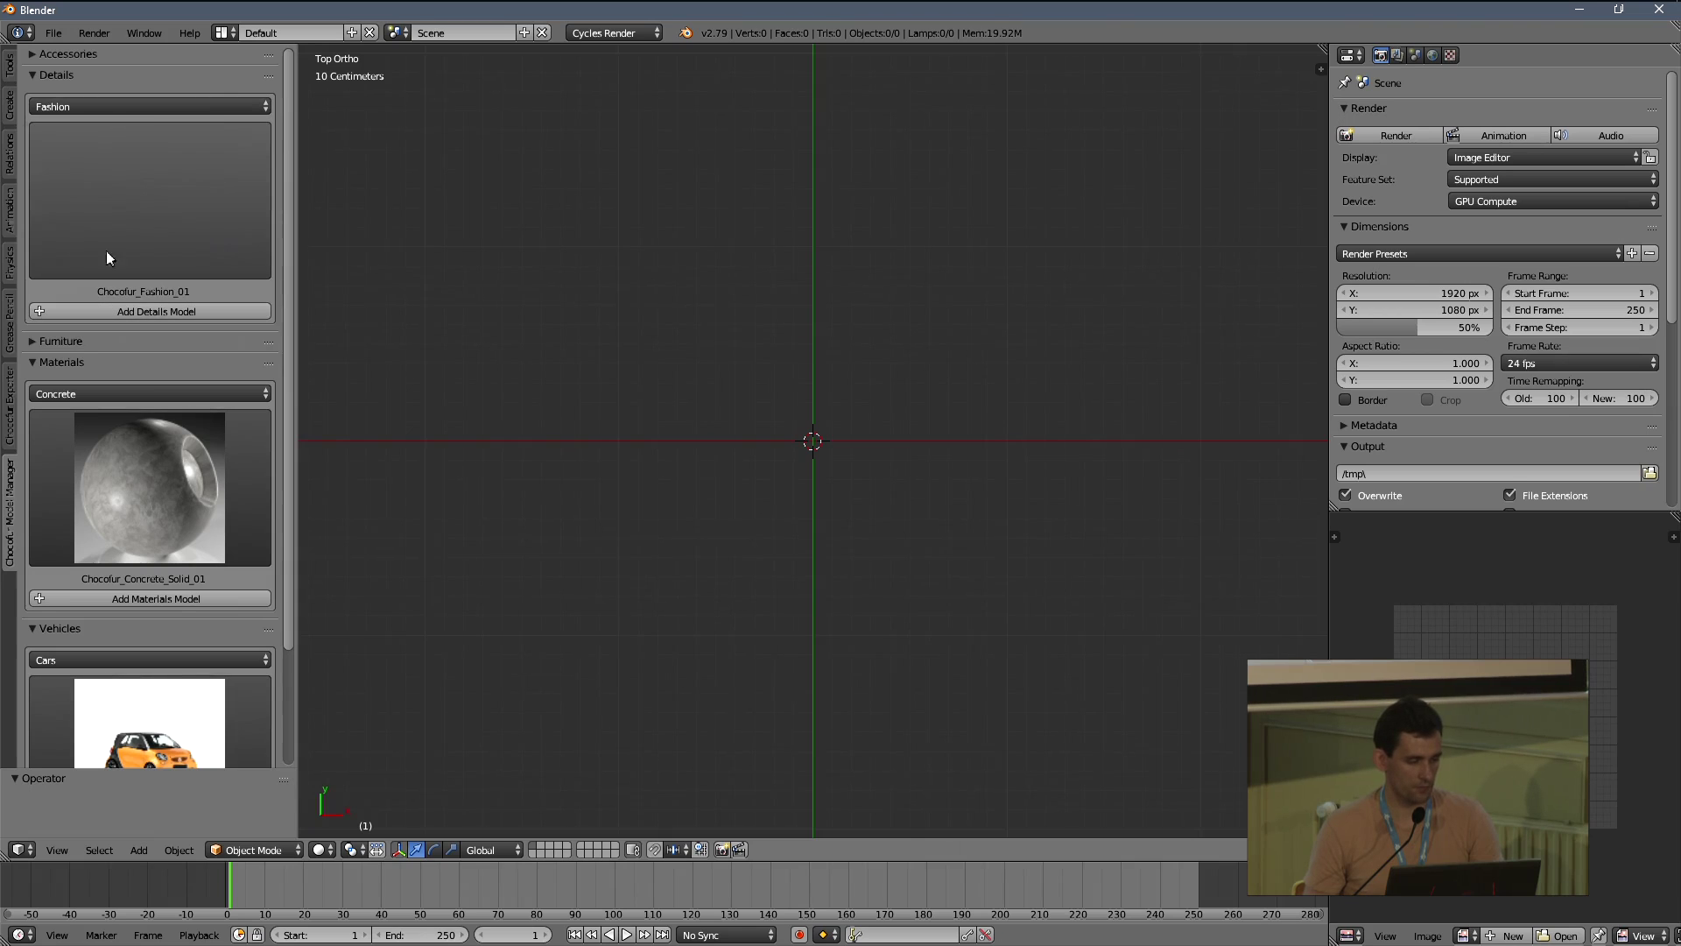
click(112, 152)
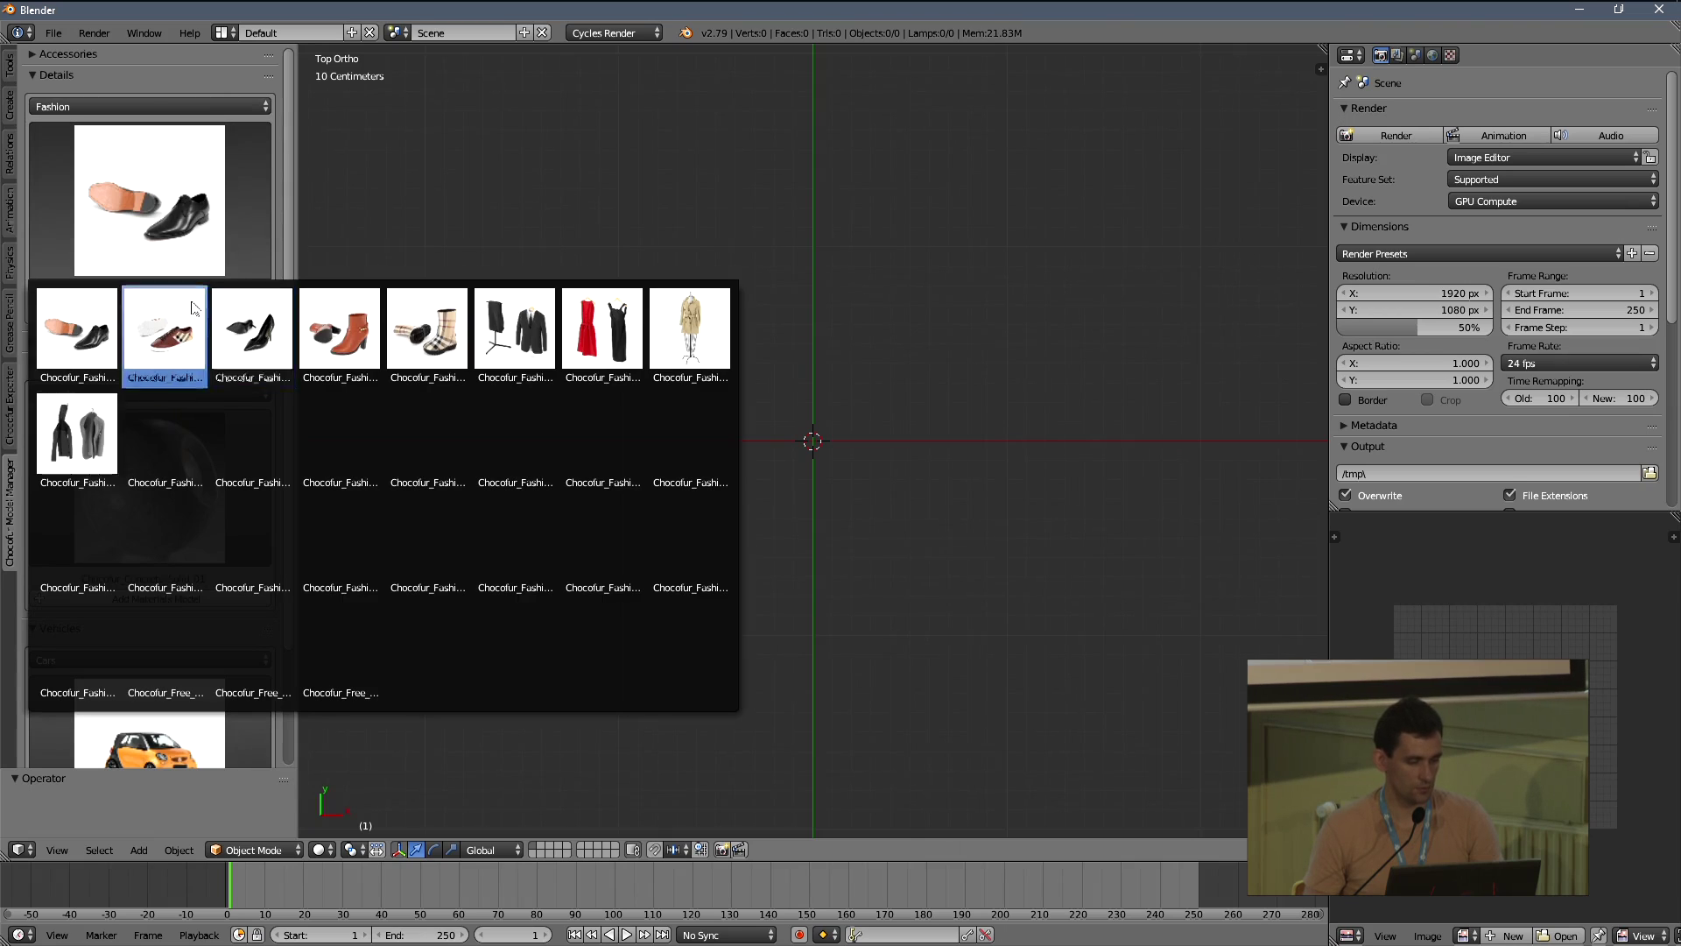
click(156, 335)
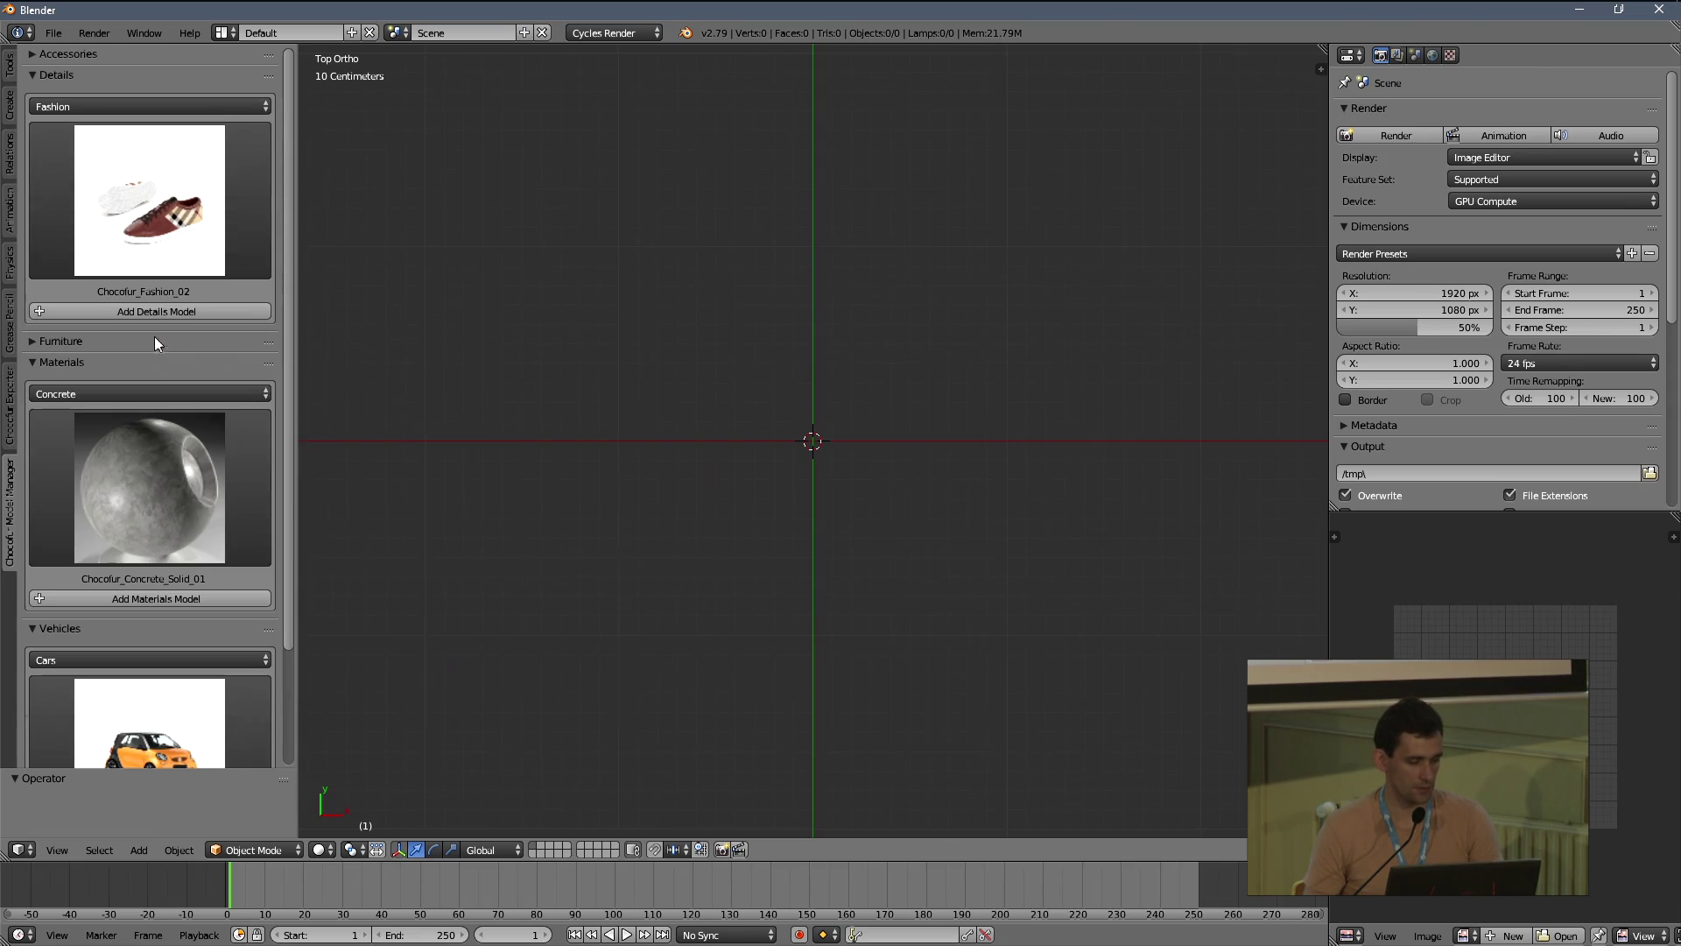
Add the chosen sneakers model to the scene and inspect it in perspective
click(145, 313)
middle_drag(728, 435, 857, 399)
scroll(887, 416, up, 8)
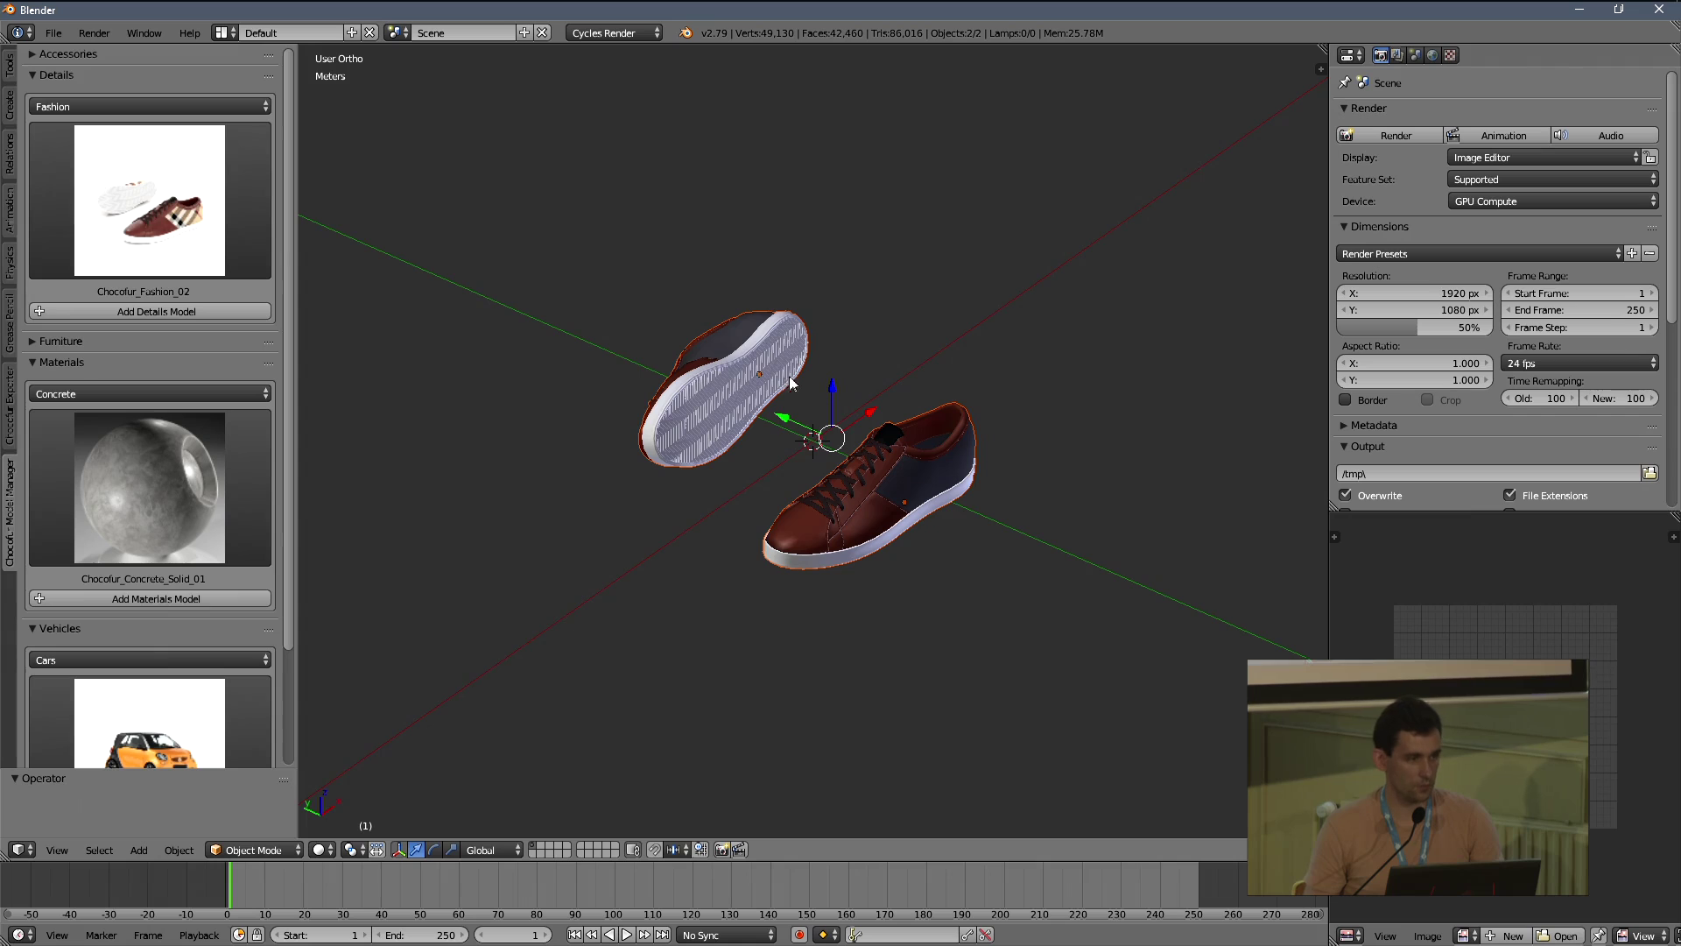
scroll(722, 408, down, 3)
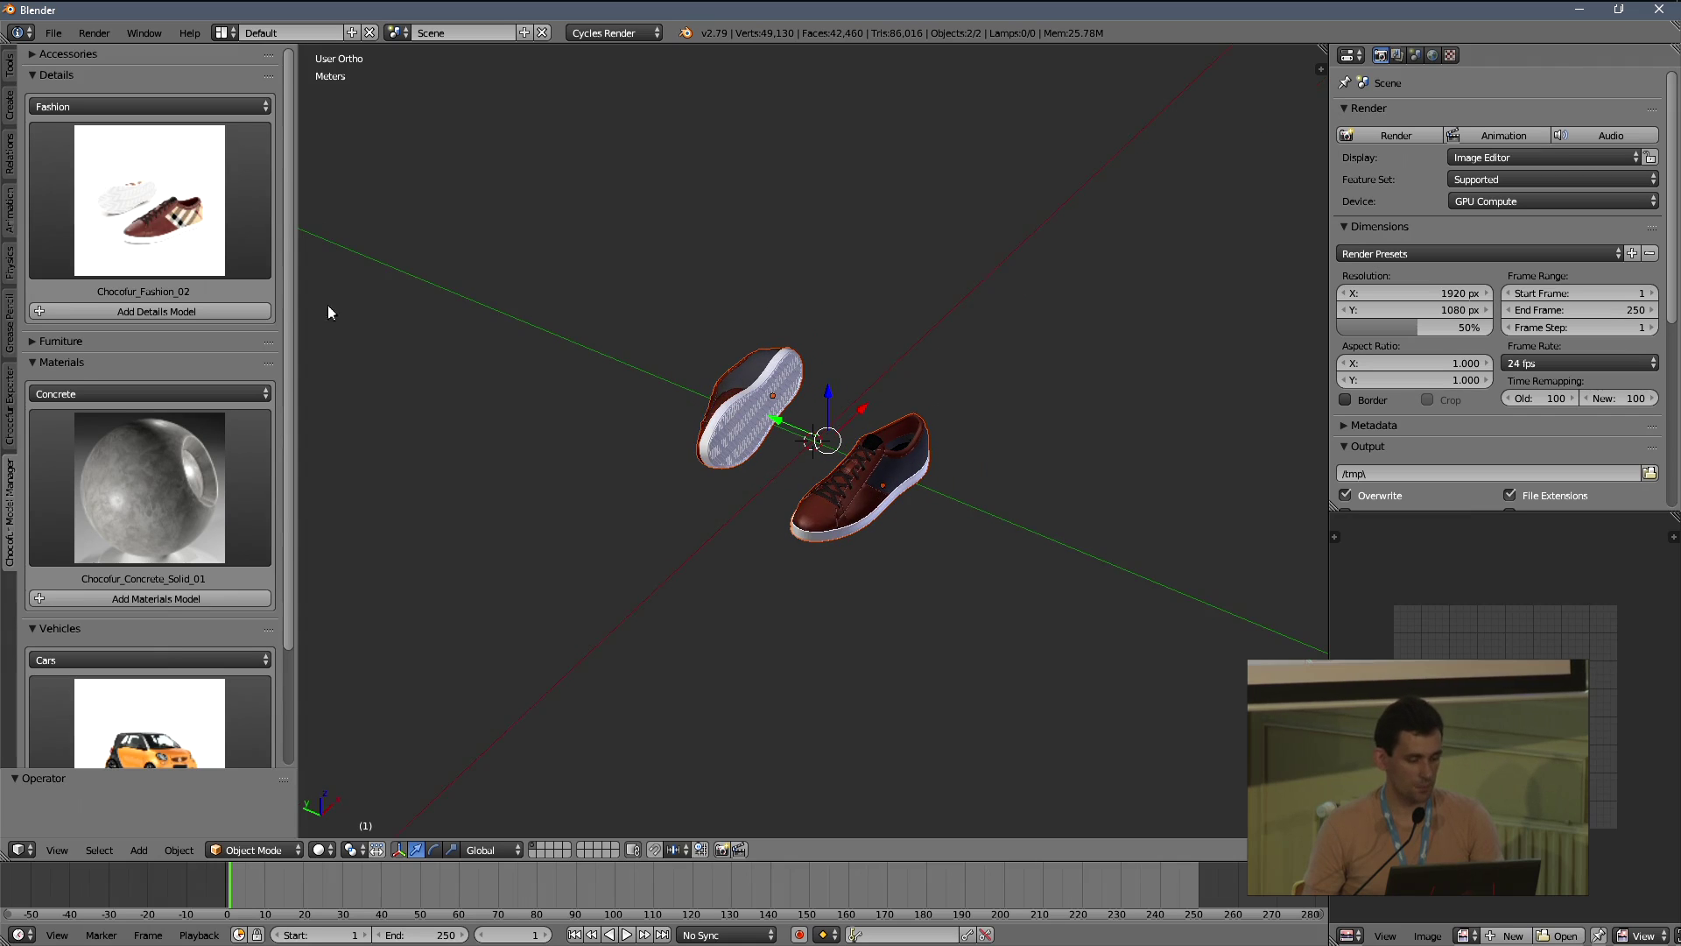
Switch to File Explorer, review the Curtain folder's blend files and preview renders, and return to Blender 2.79b
click(1586, 9)
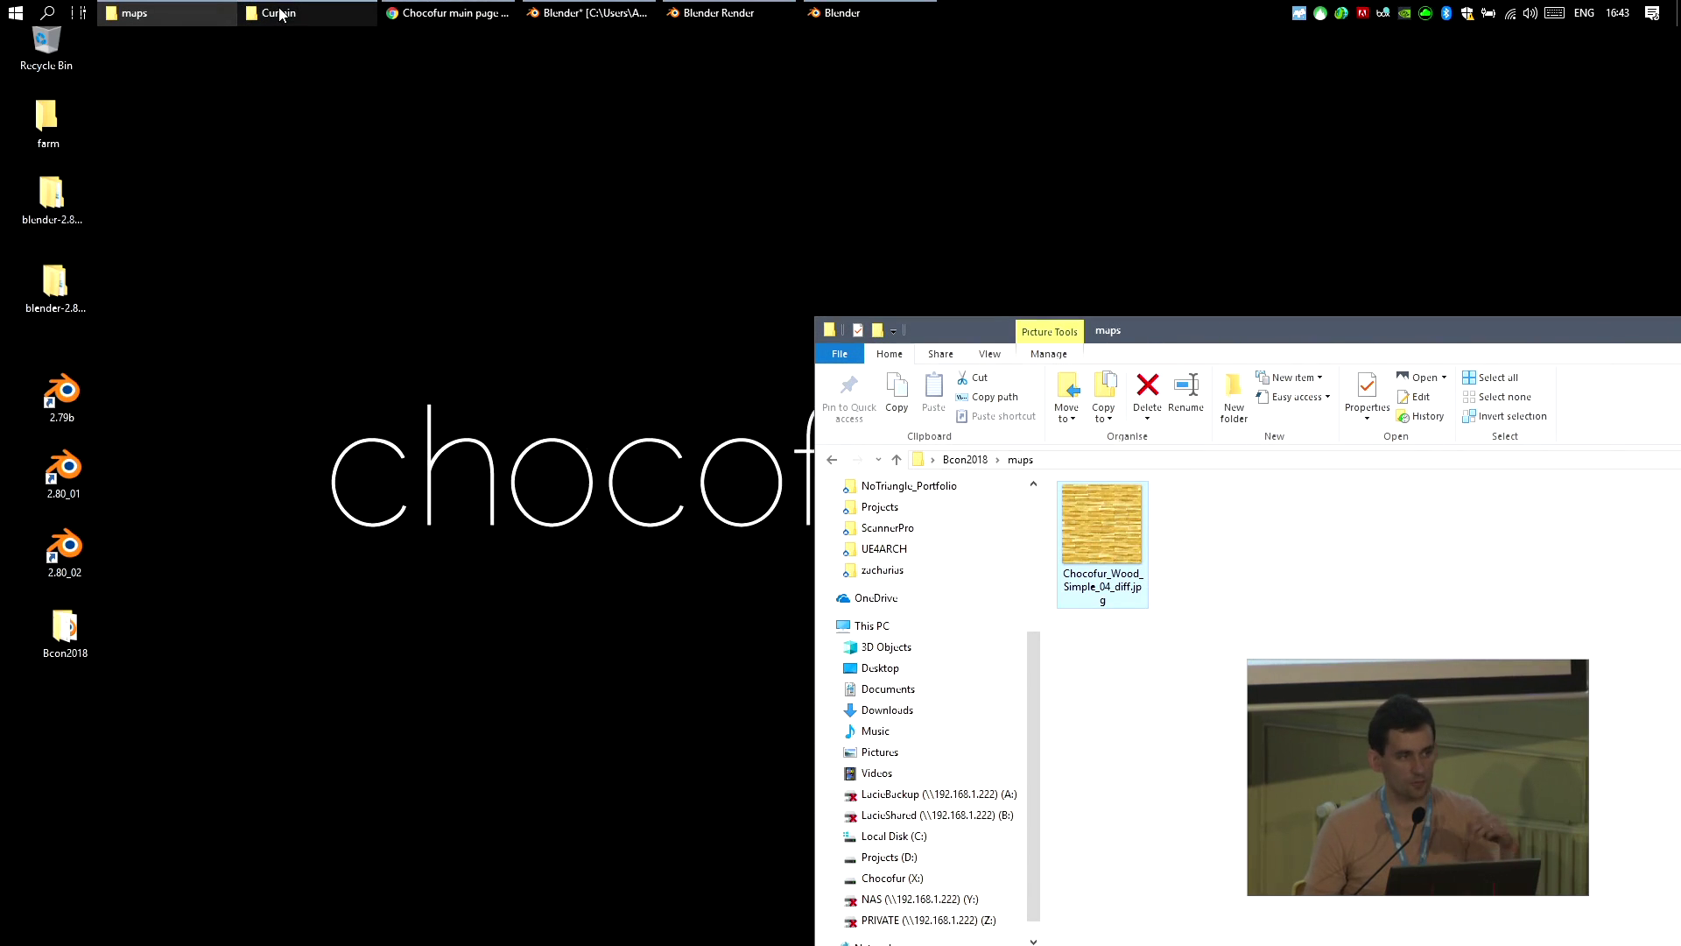
click(280, 16)
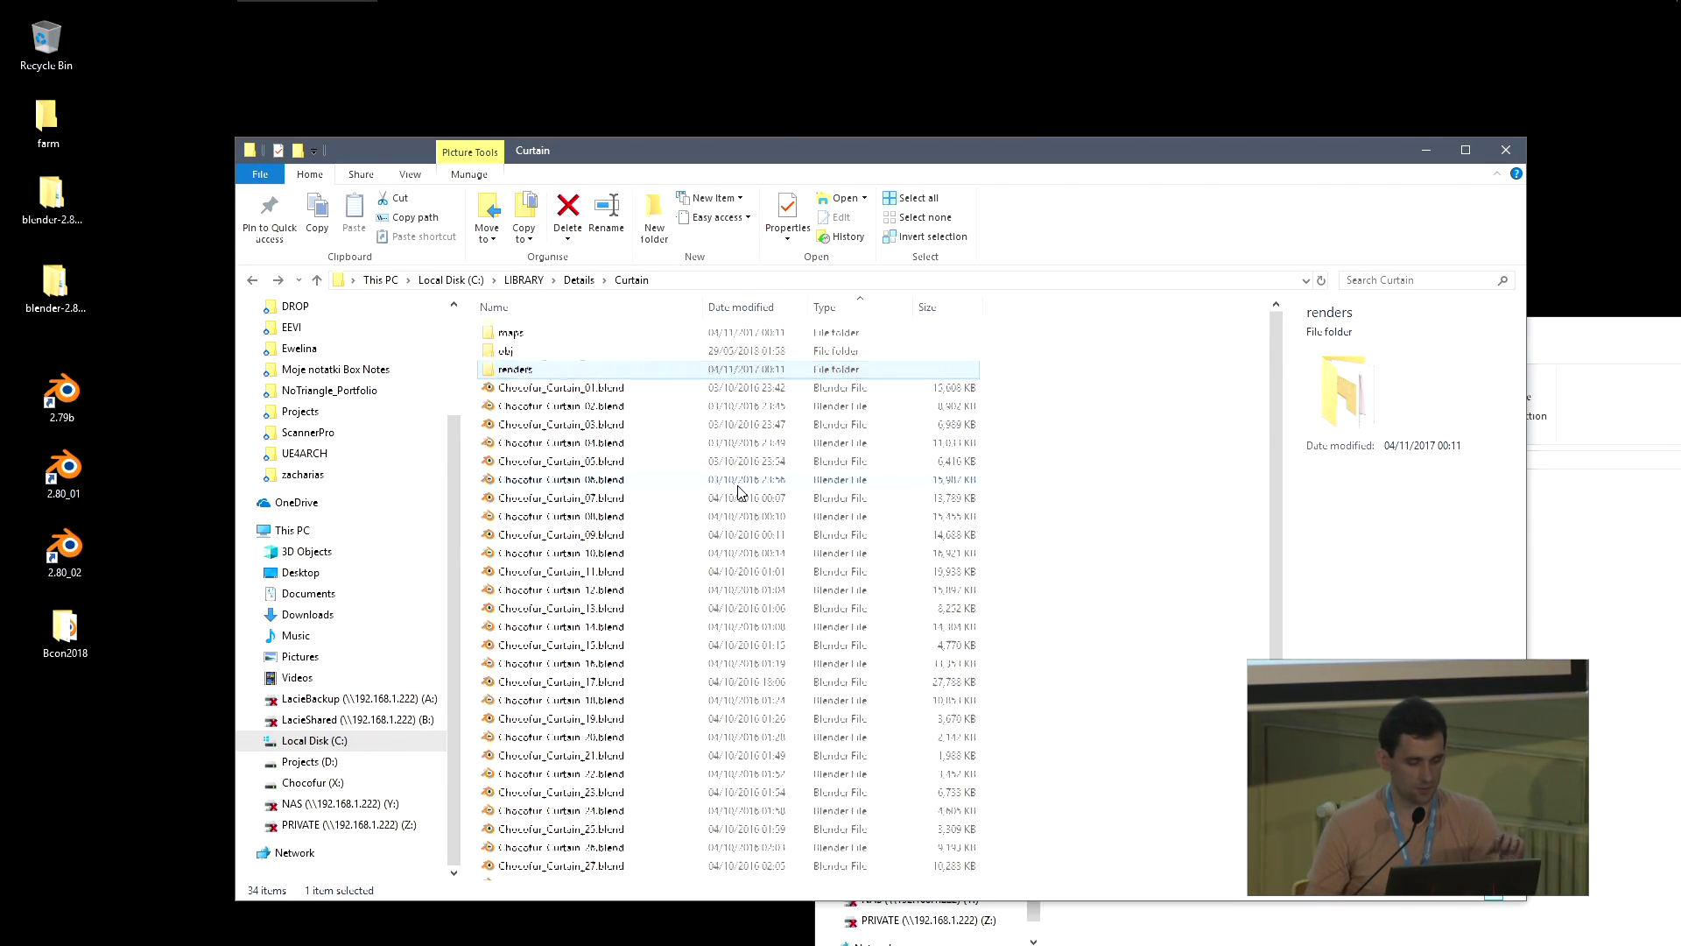
scroll(747, 489, down, 2)
scroll(639, 429, up, 1)
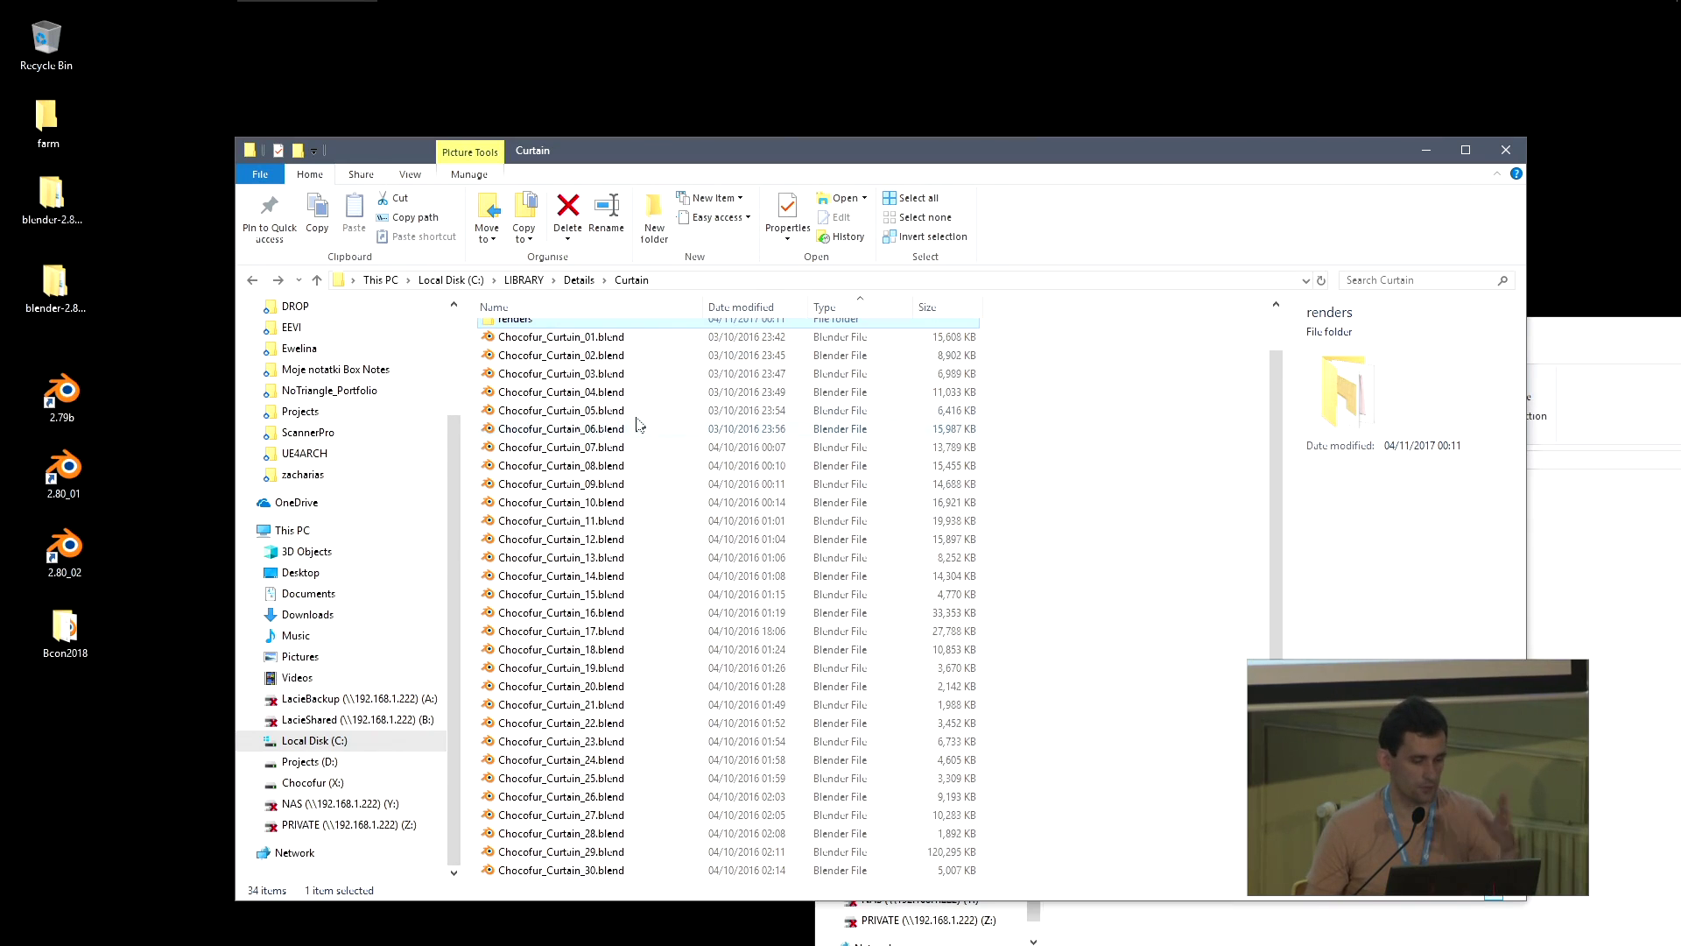
scroll(638, 445, up, 1)
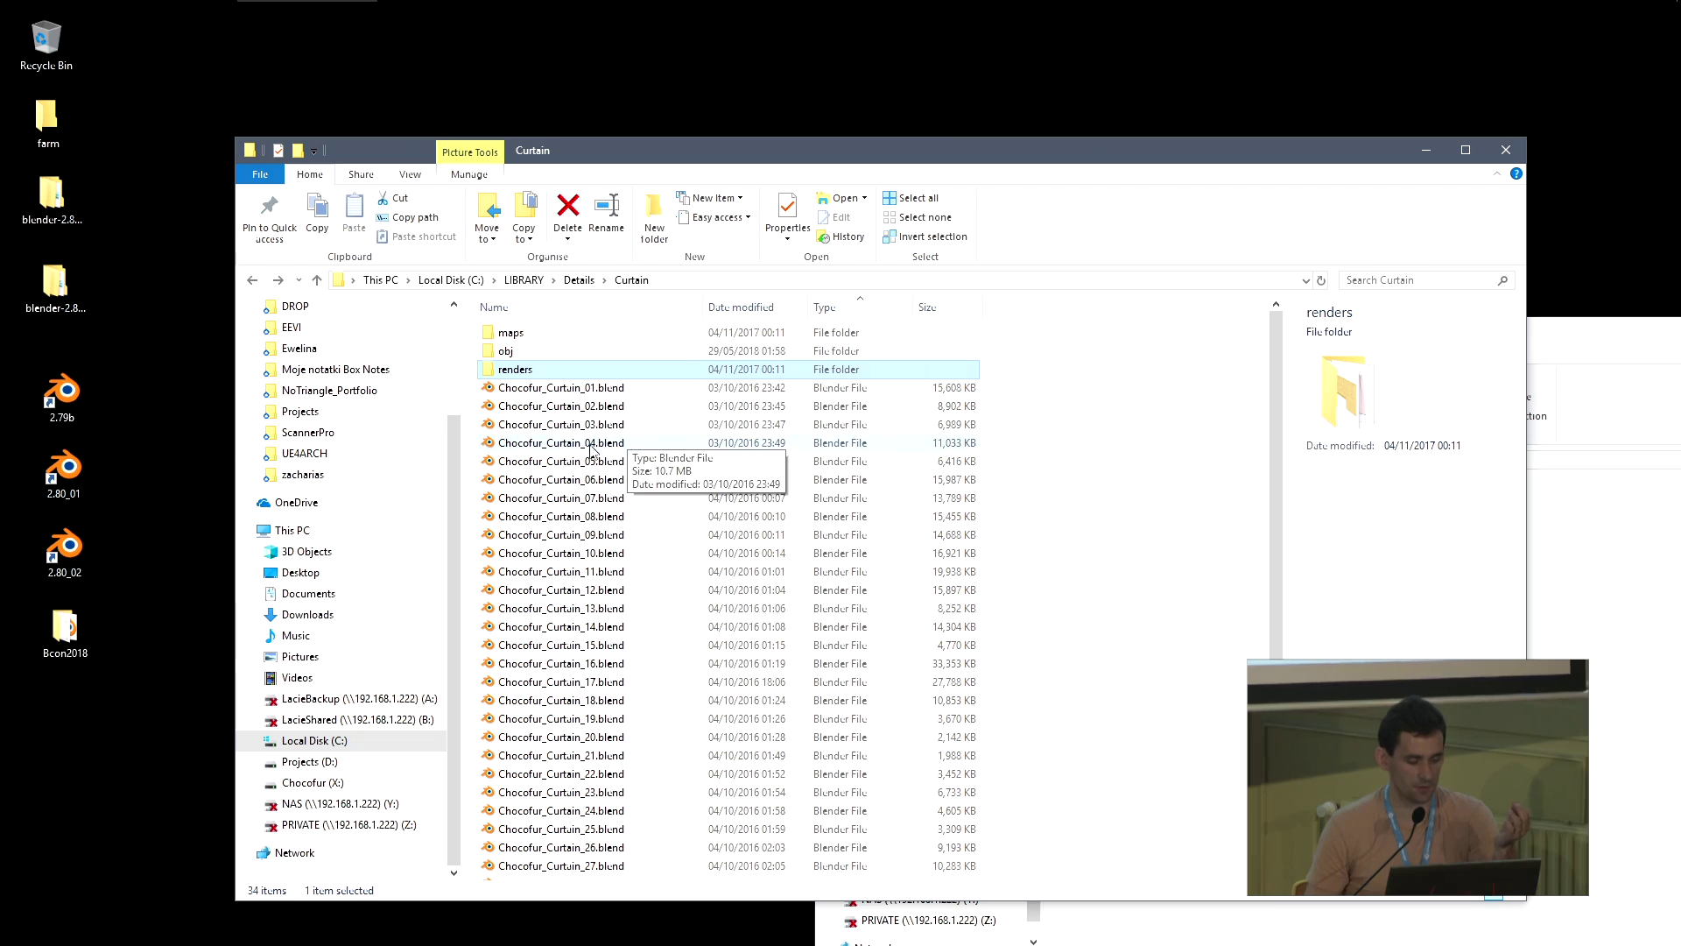
double_click(526, 370)
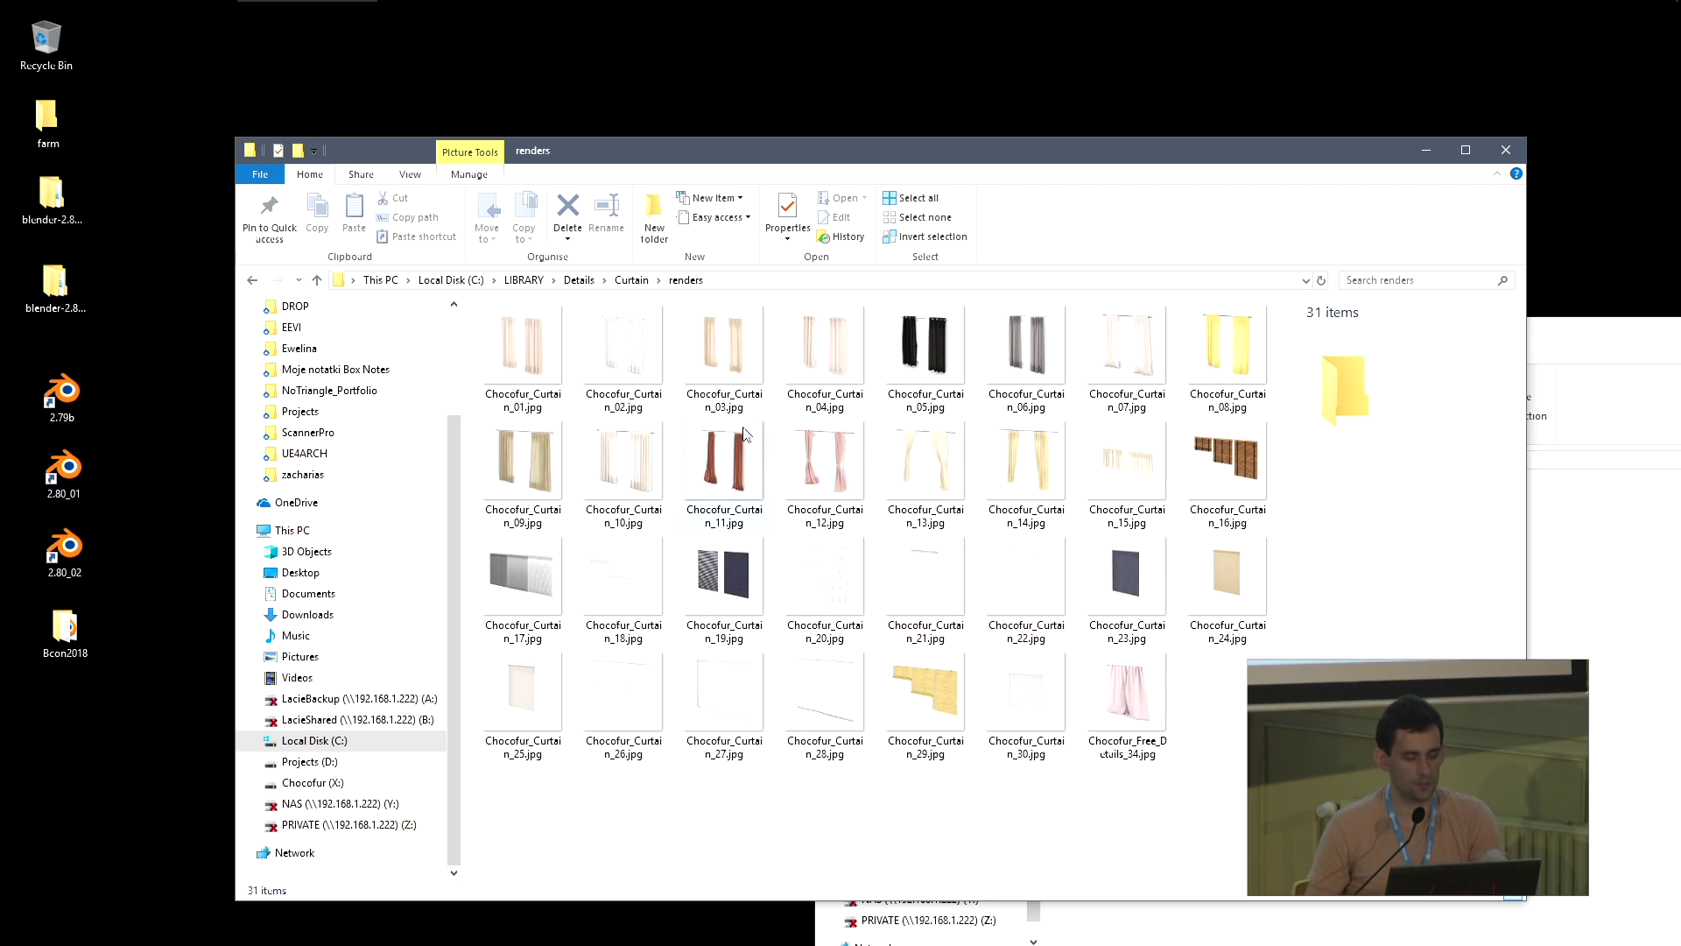
key(alt+Left)
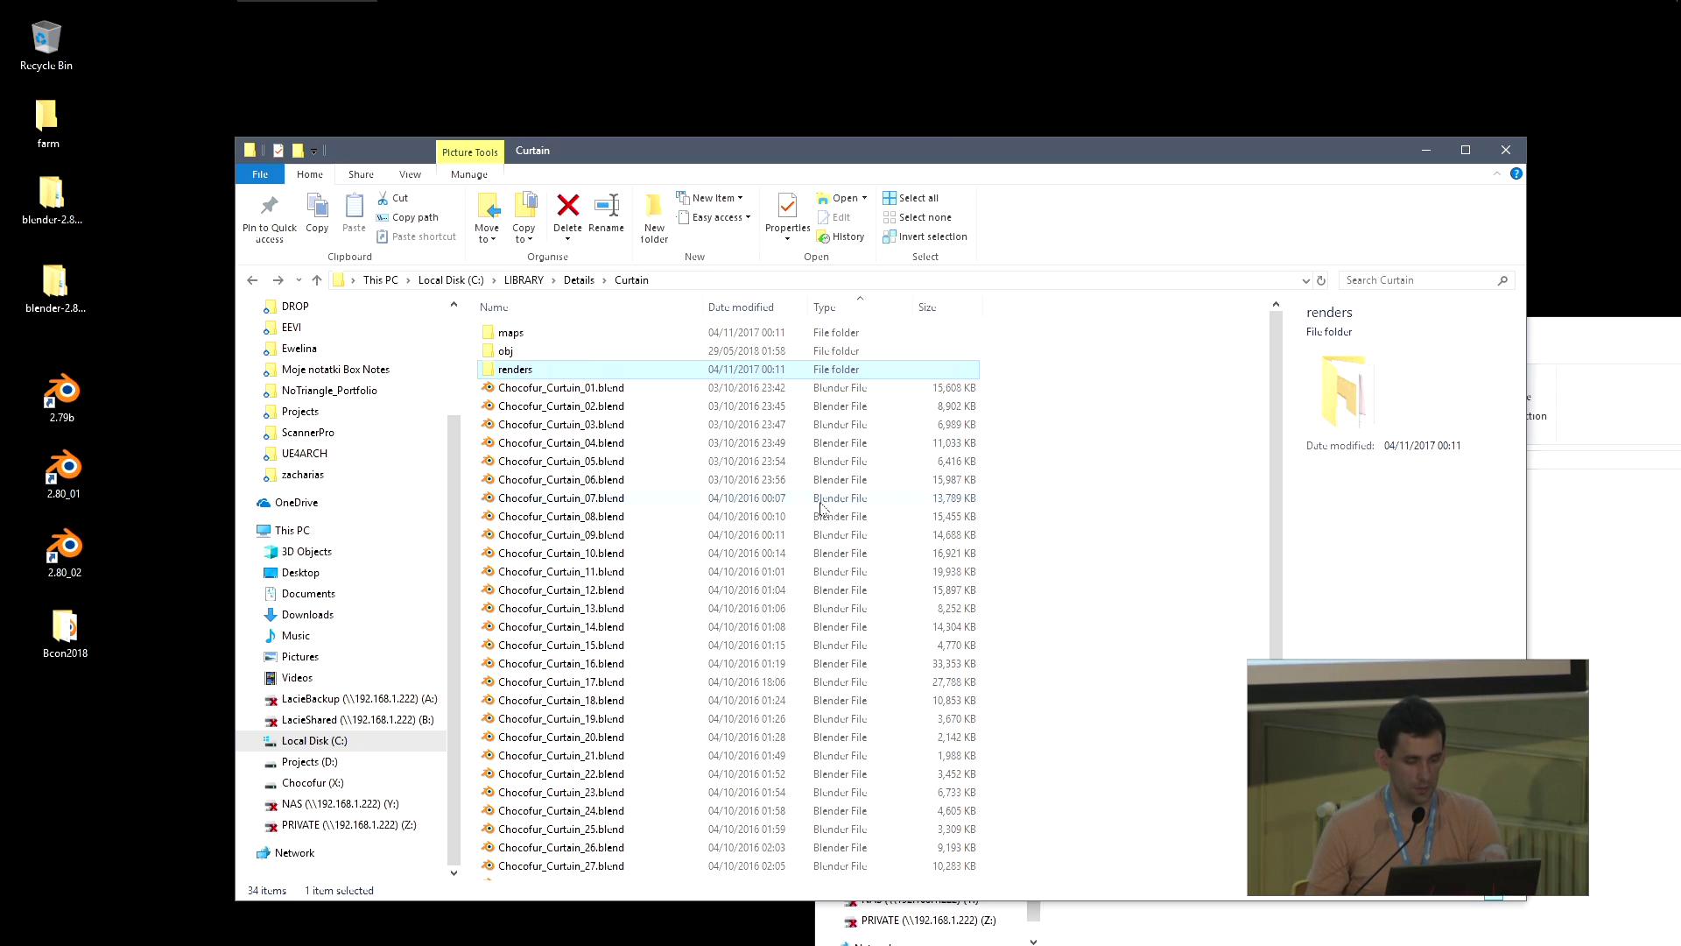
click(839, 12)
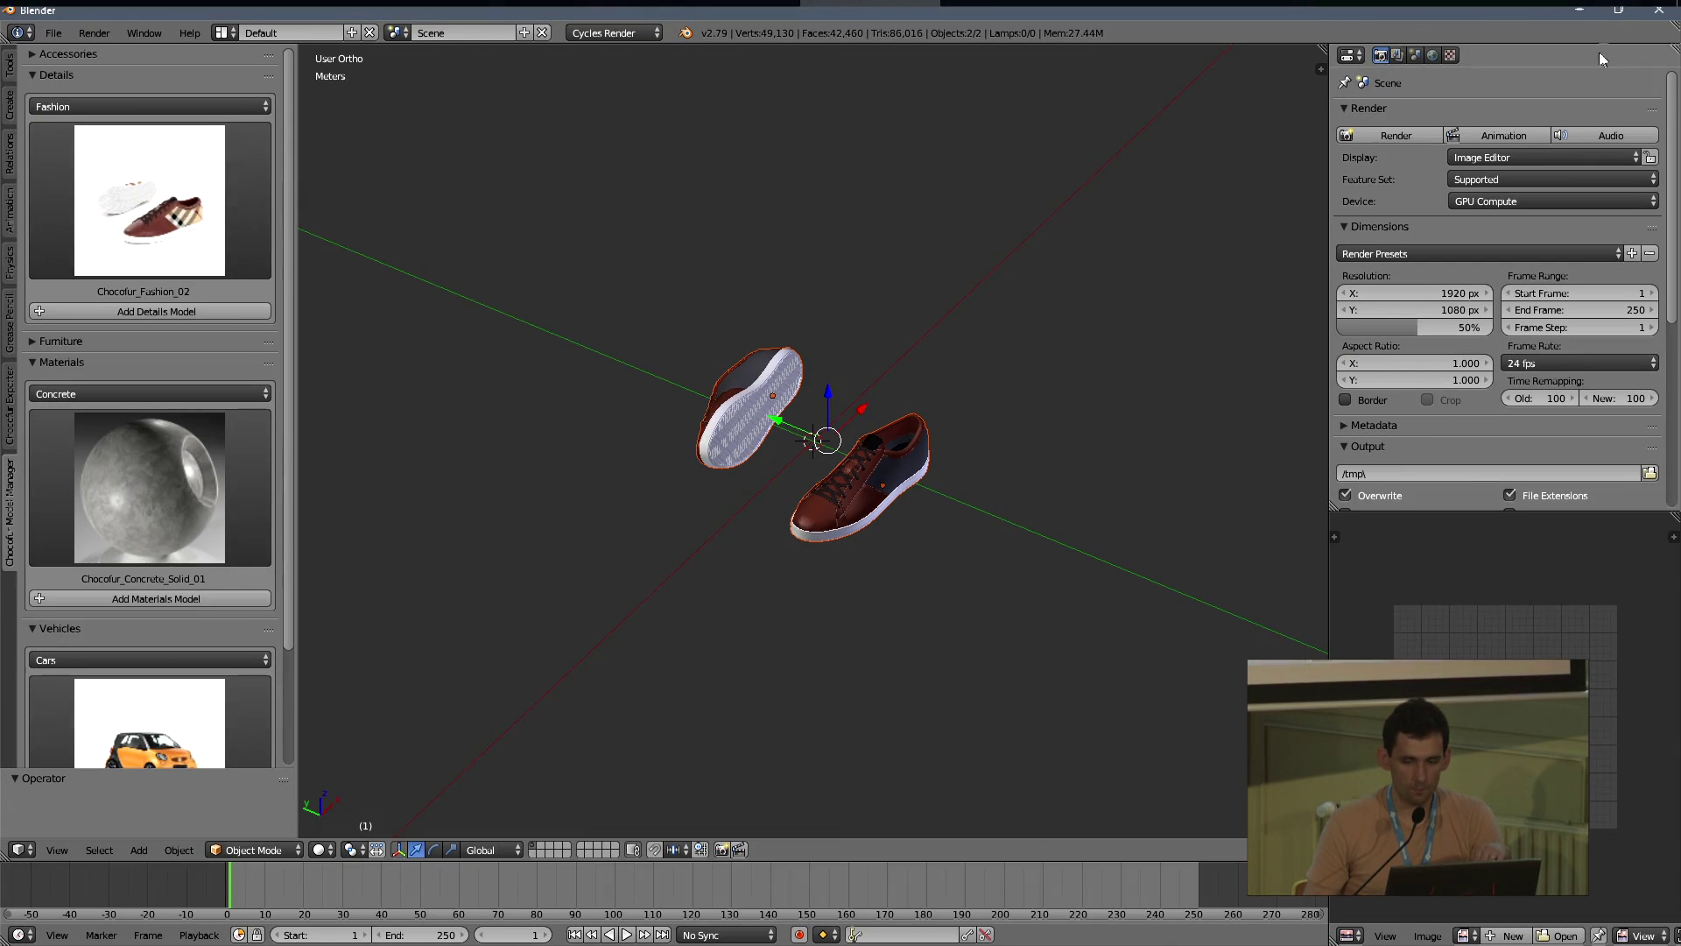
Bring up the finished interior render, reposition its window and return to the main window of test.blend
mouse_move(728, 18)
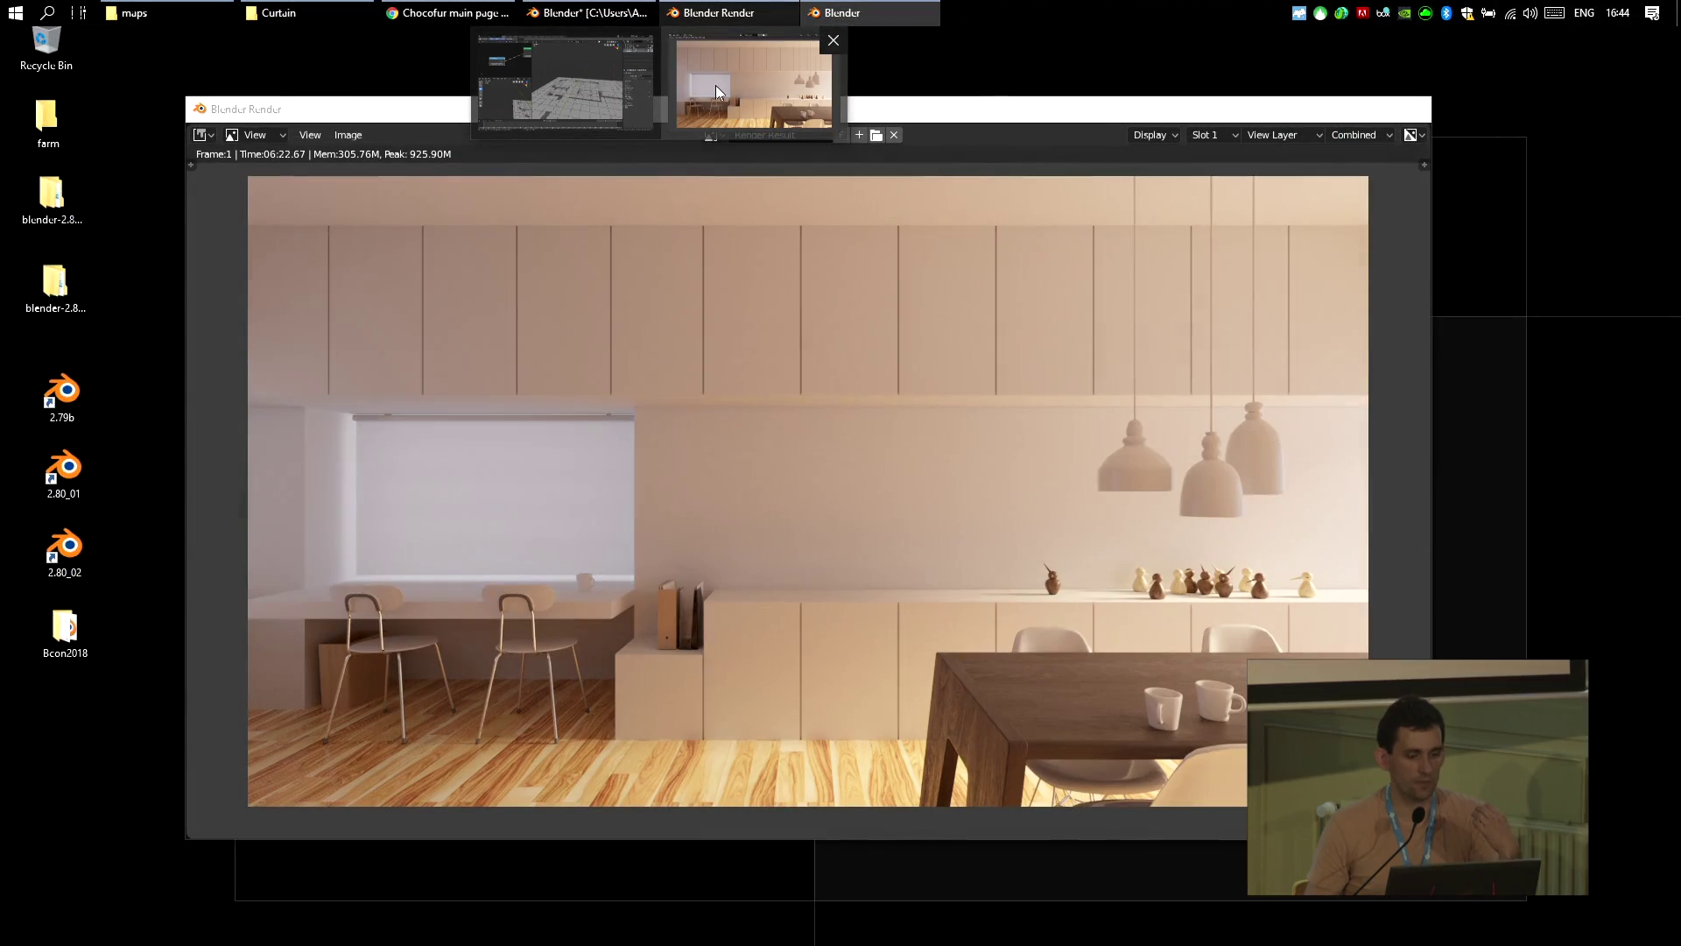
click(716, 85)
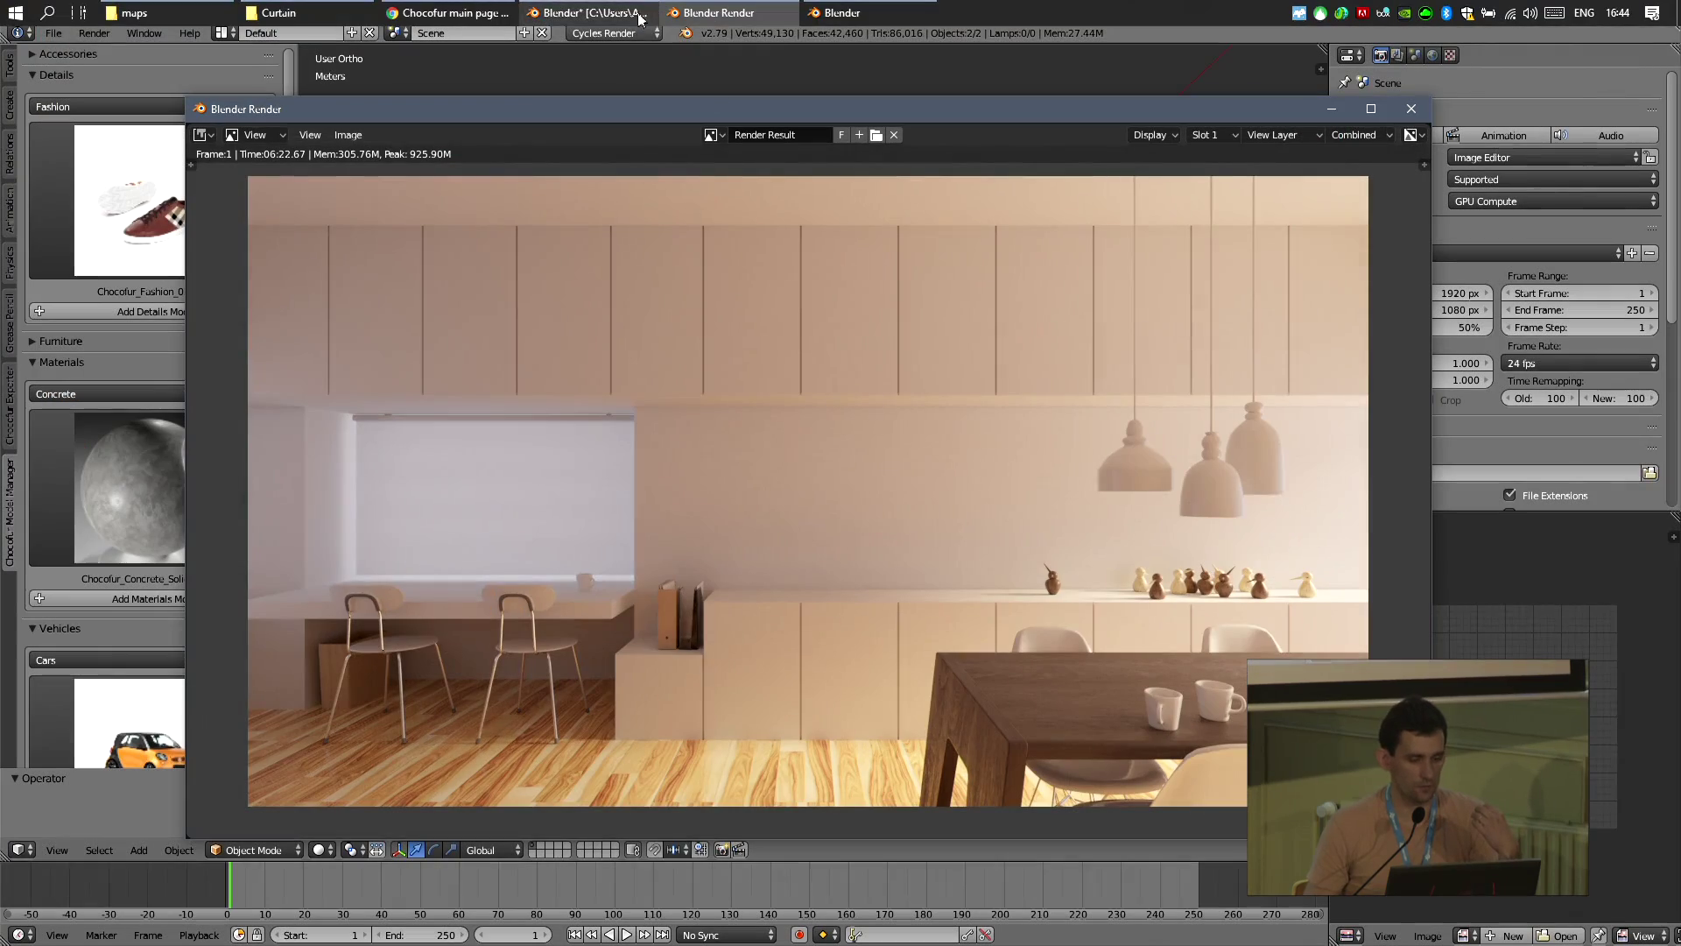
click(618, 13)
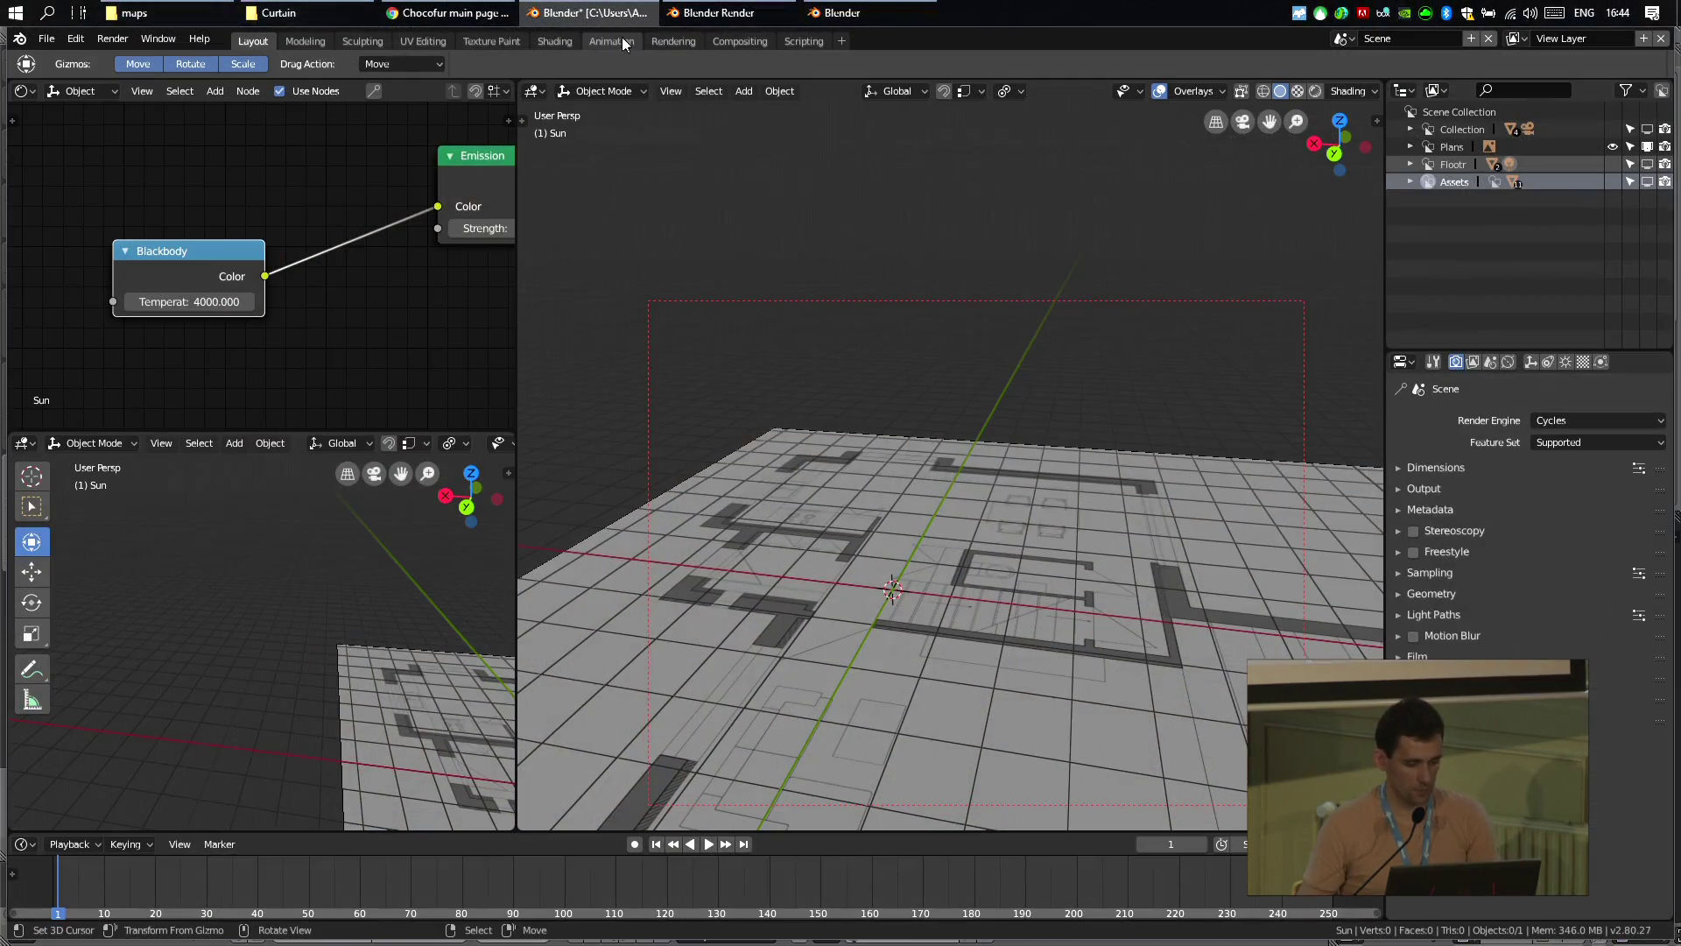
key(alt+Tab)
drag(1017, 112, 901, 150)
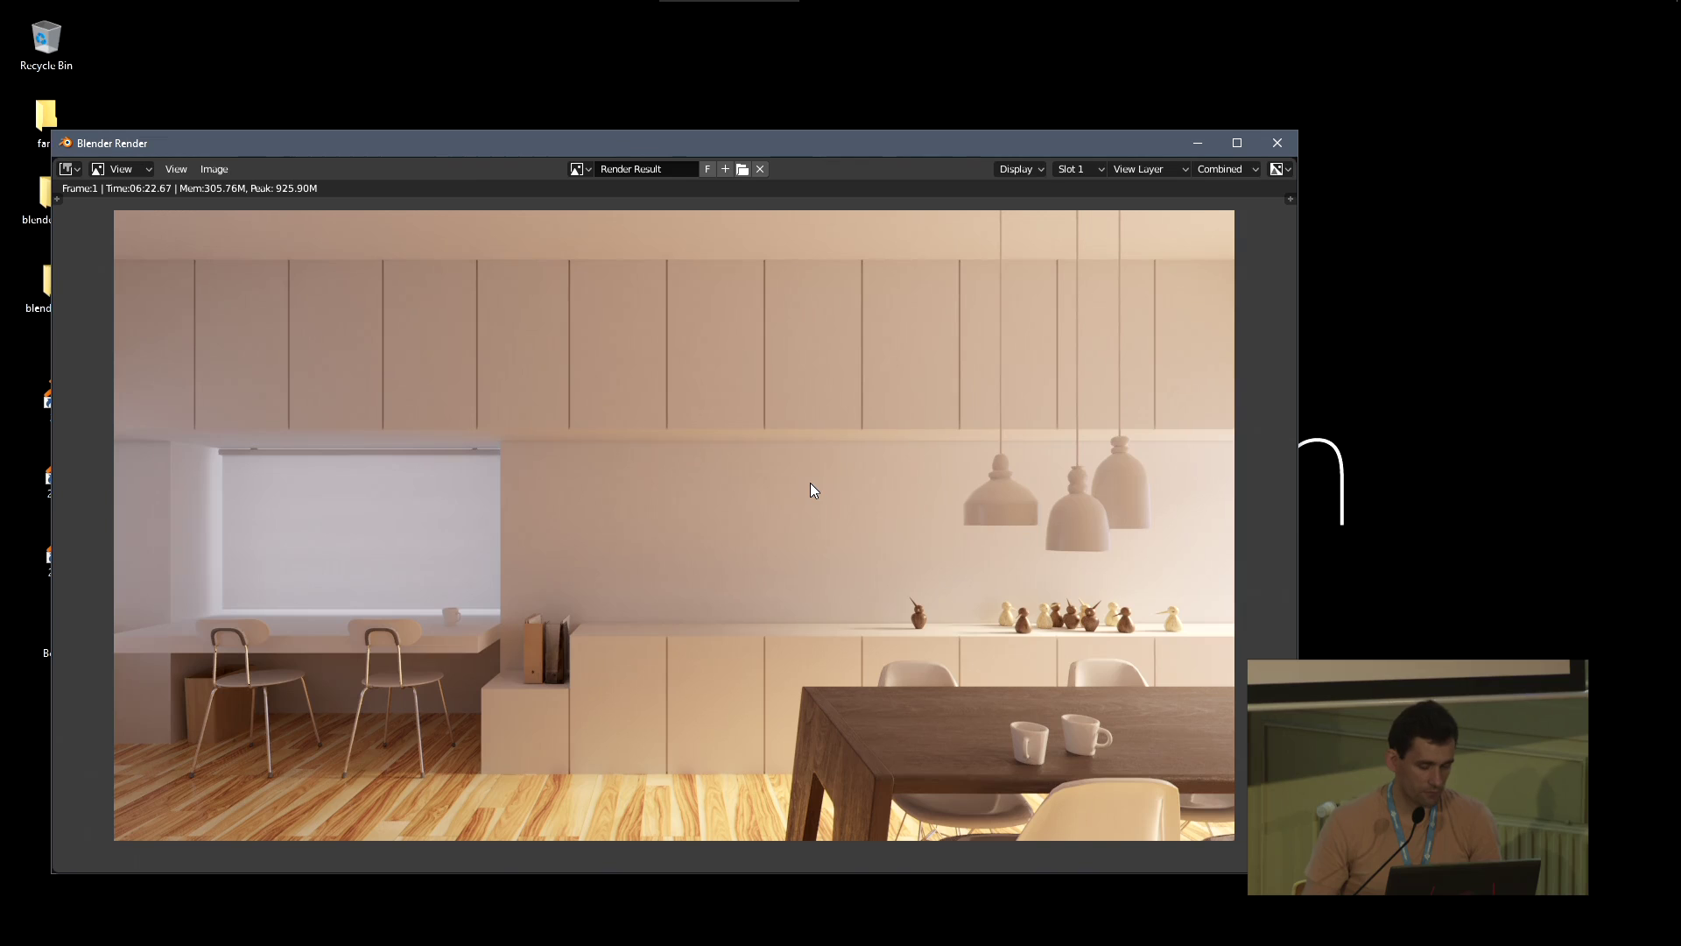
key(Escape)
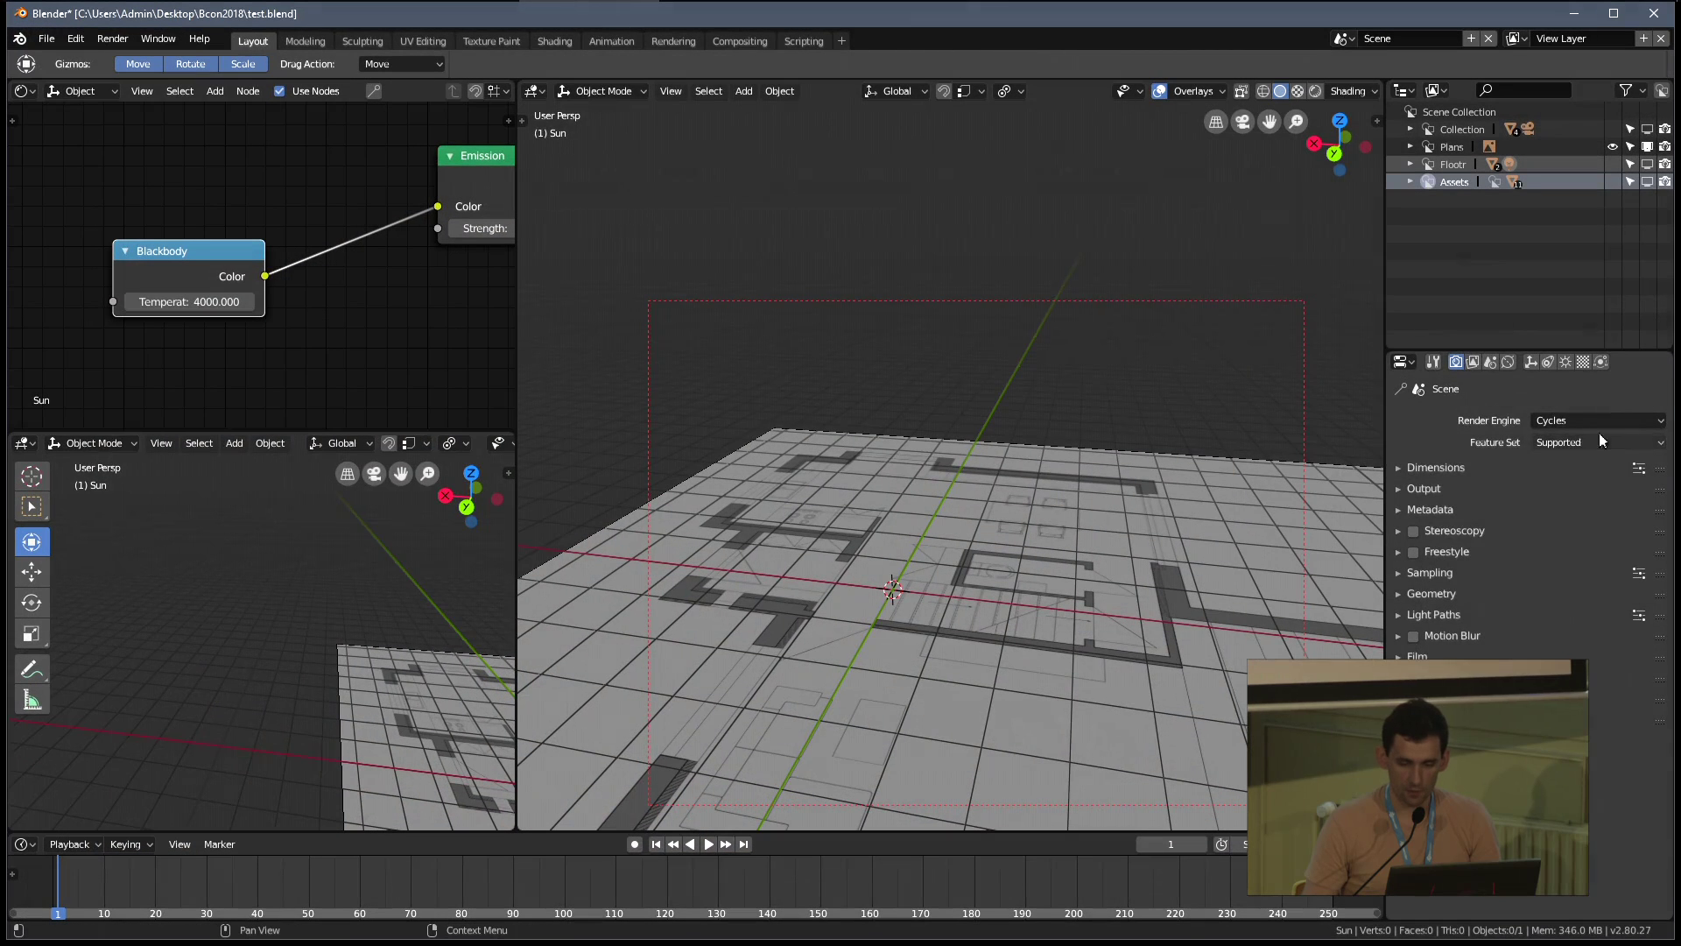
Show the scene's Color Management settings and collapse the Scene section above them
click(1475, 362)
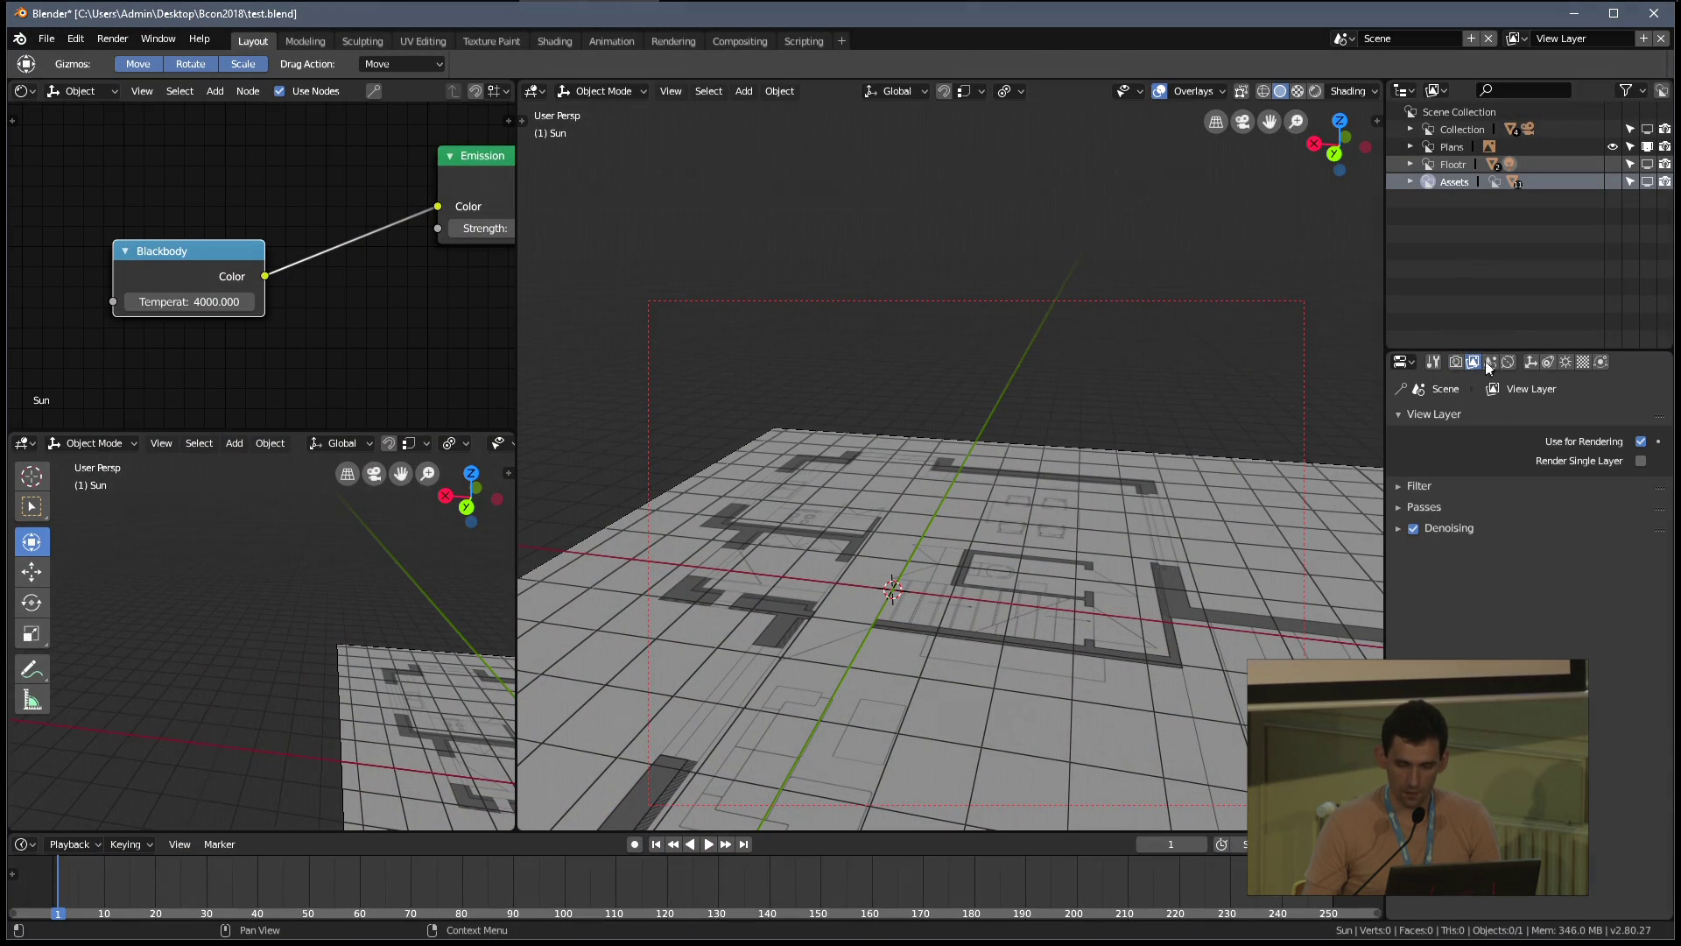
click(1490, 364)
click(1587, 644)
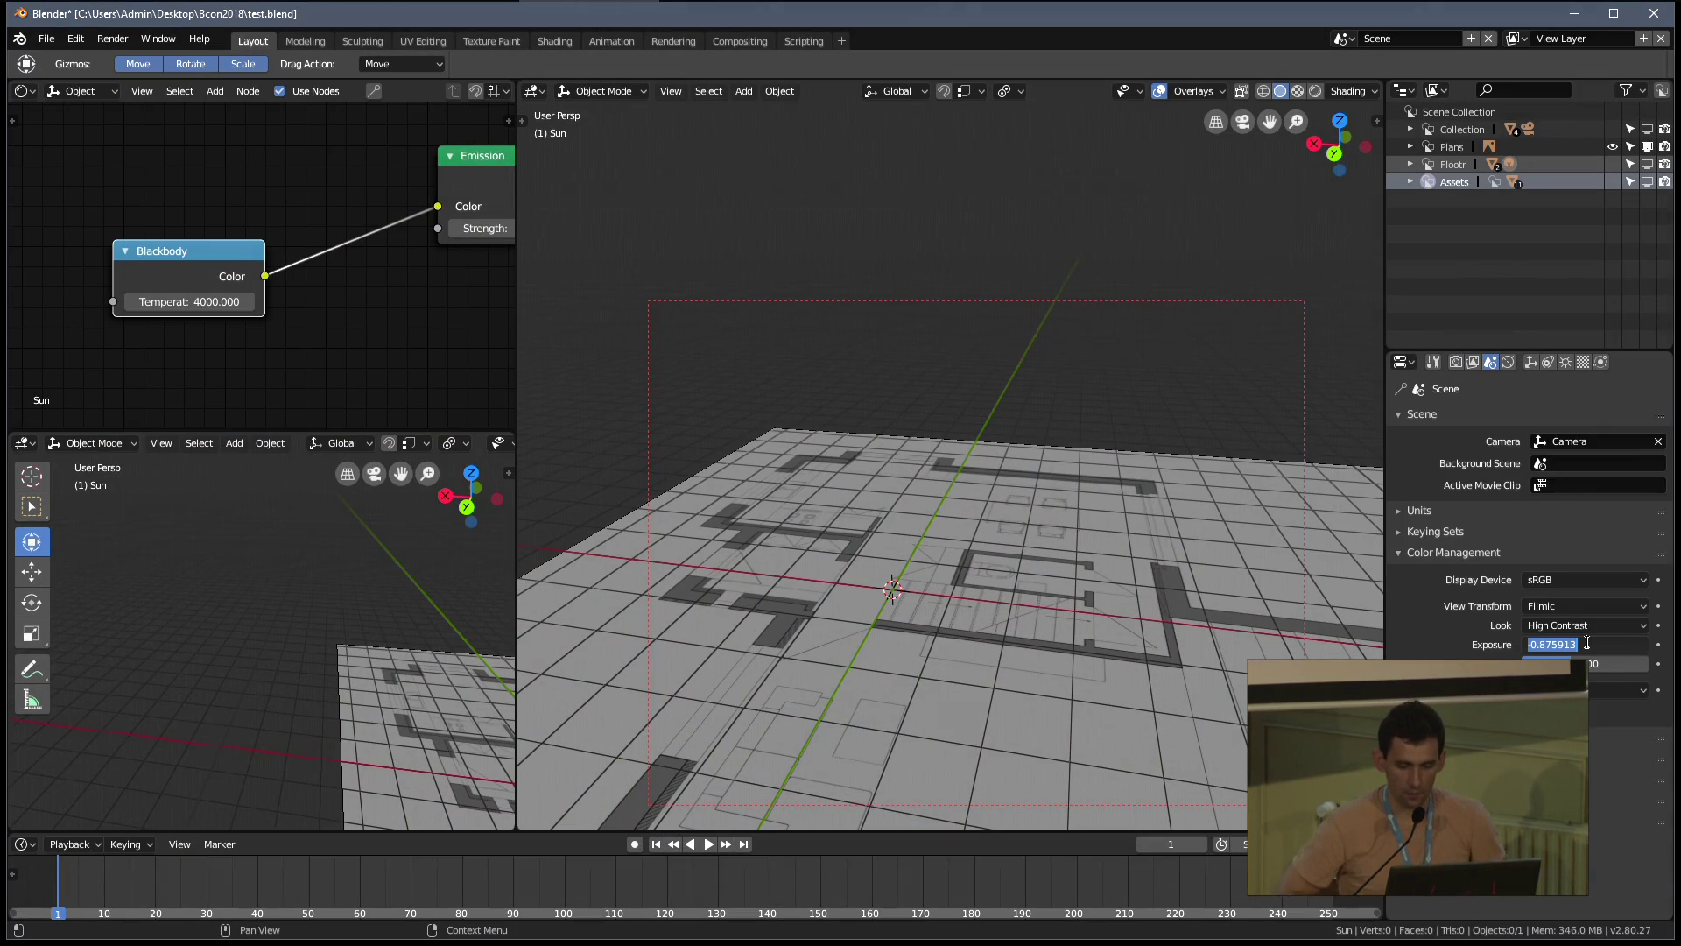
click(1423, 416)
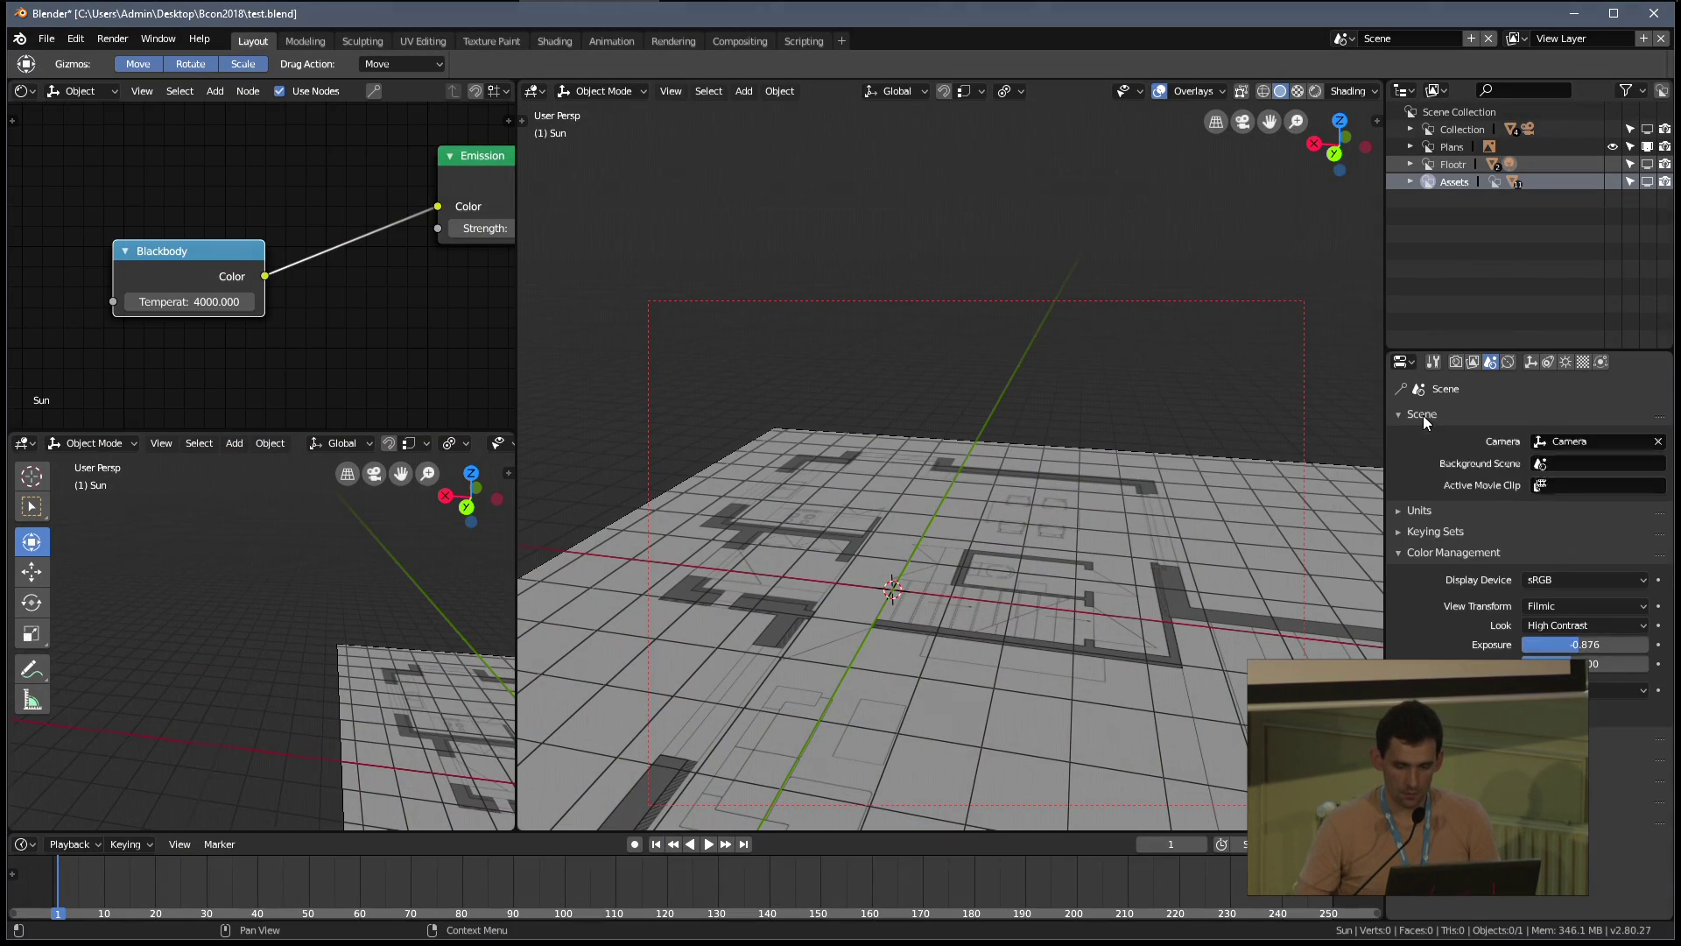
click(1422, 415)
Tile the render result window beside the test.blend window and widen the properties area
drag(868, 17, 904, 66)
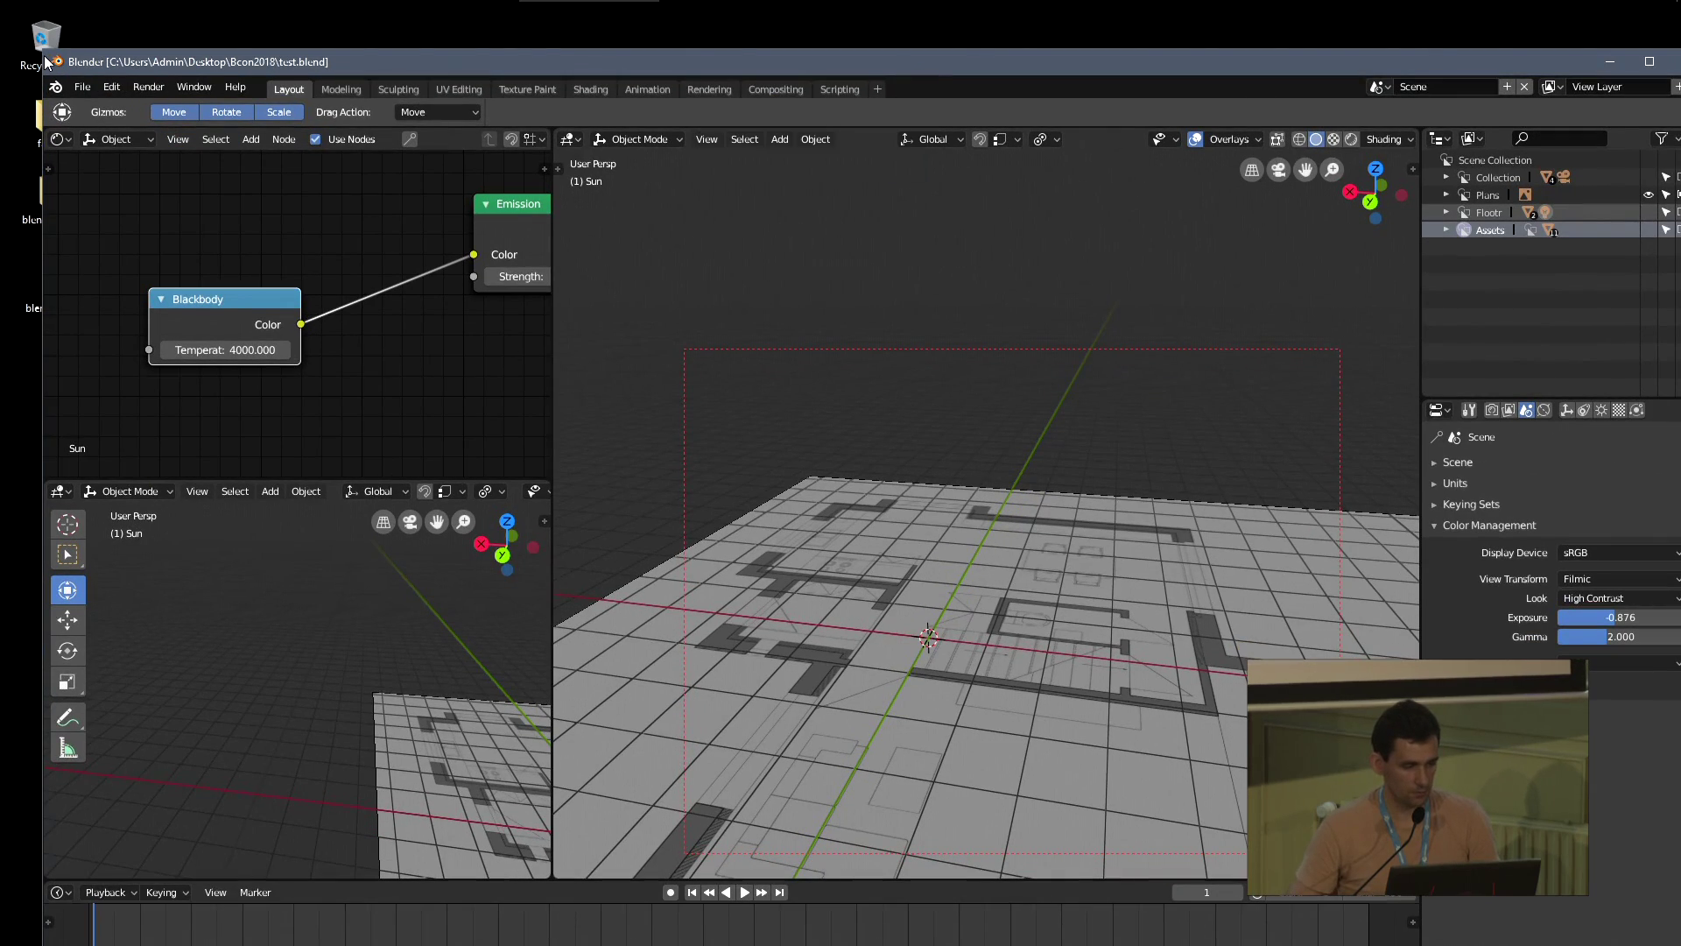
drag(345, 63, 1677, 53)
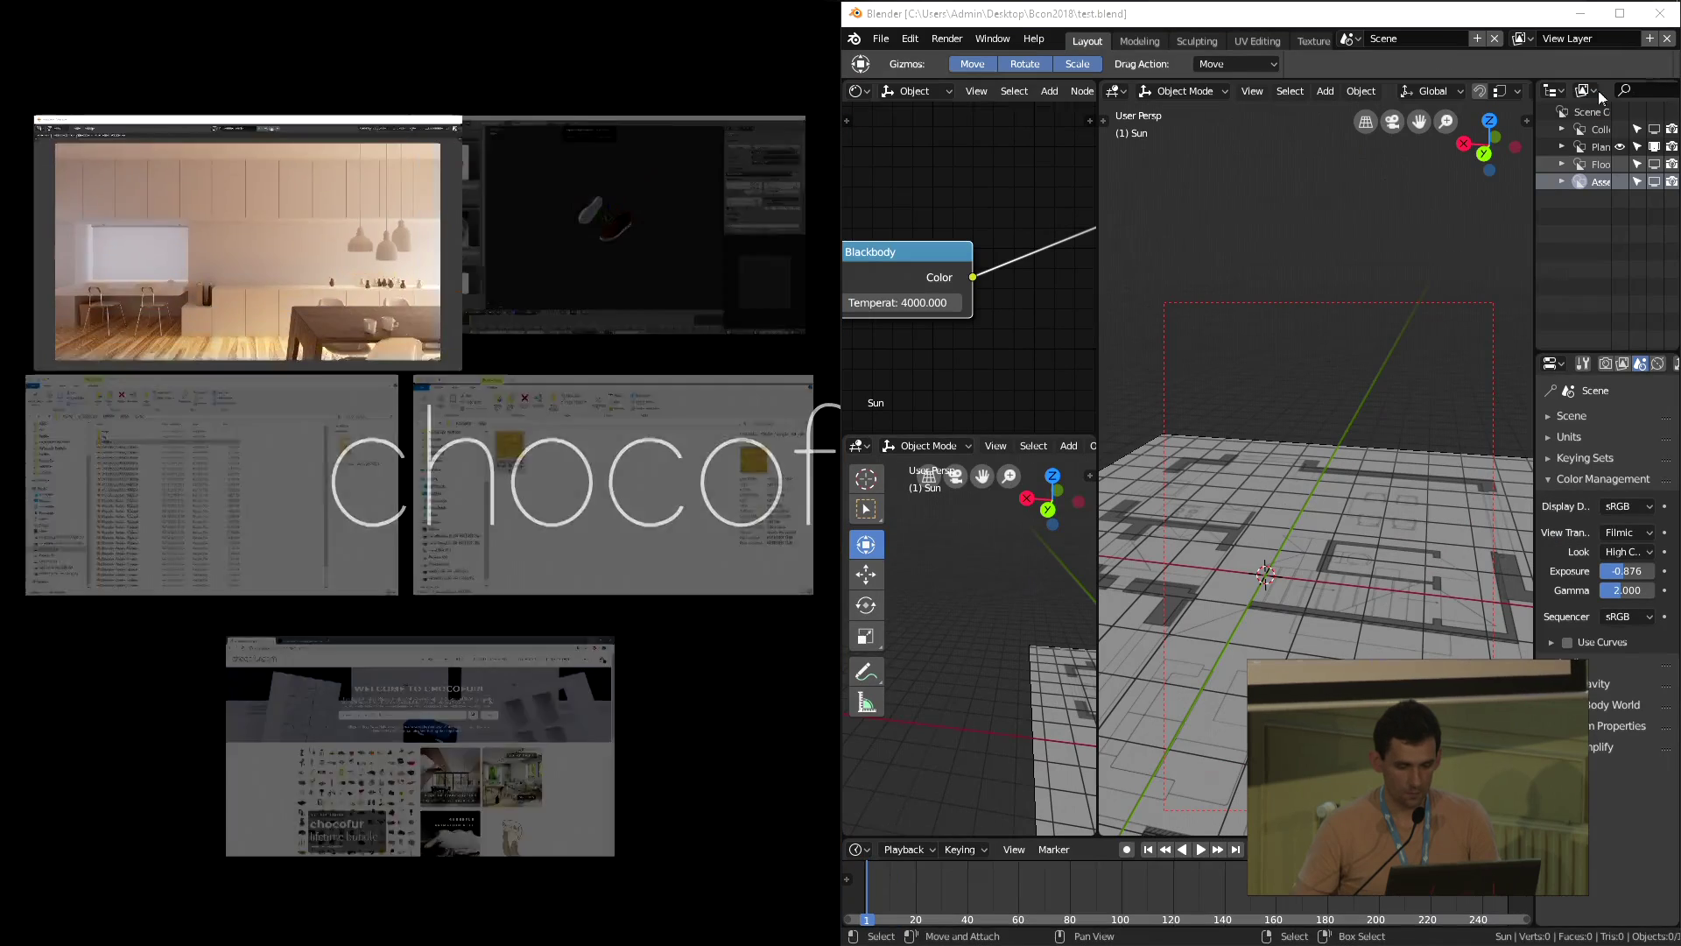
click(124, 259)
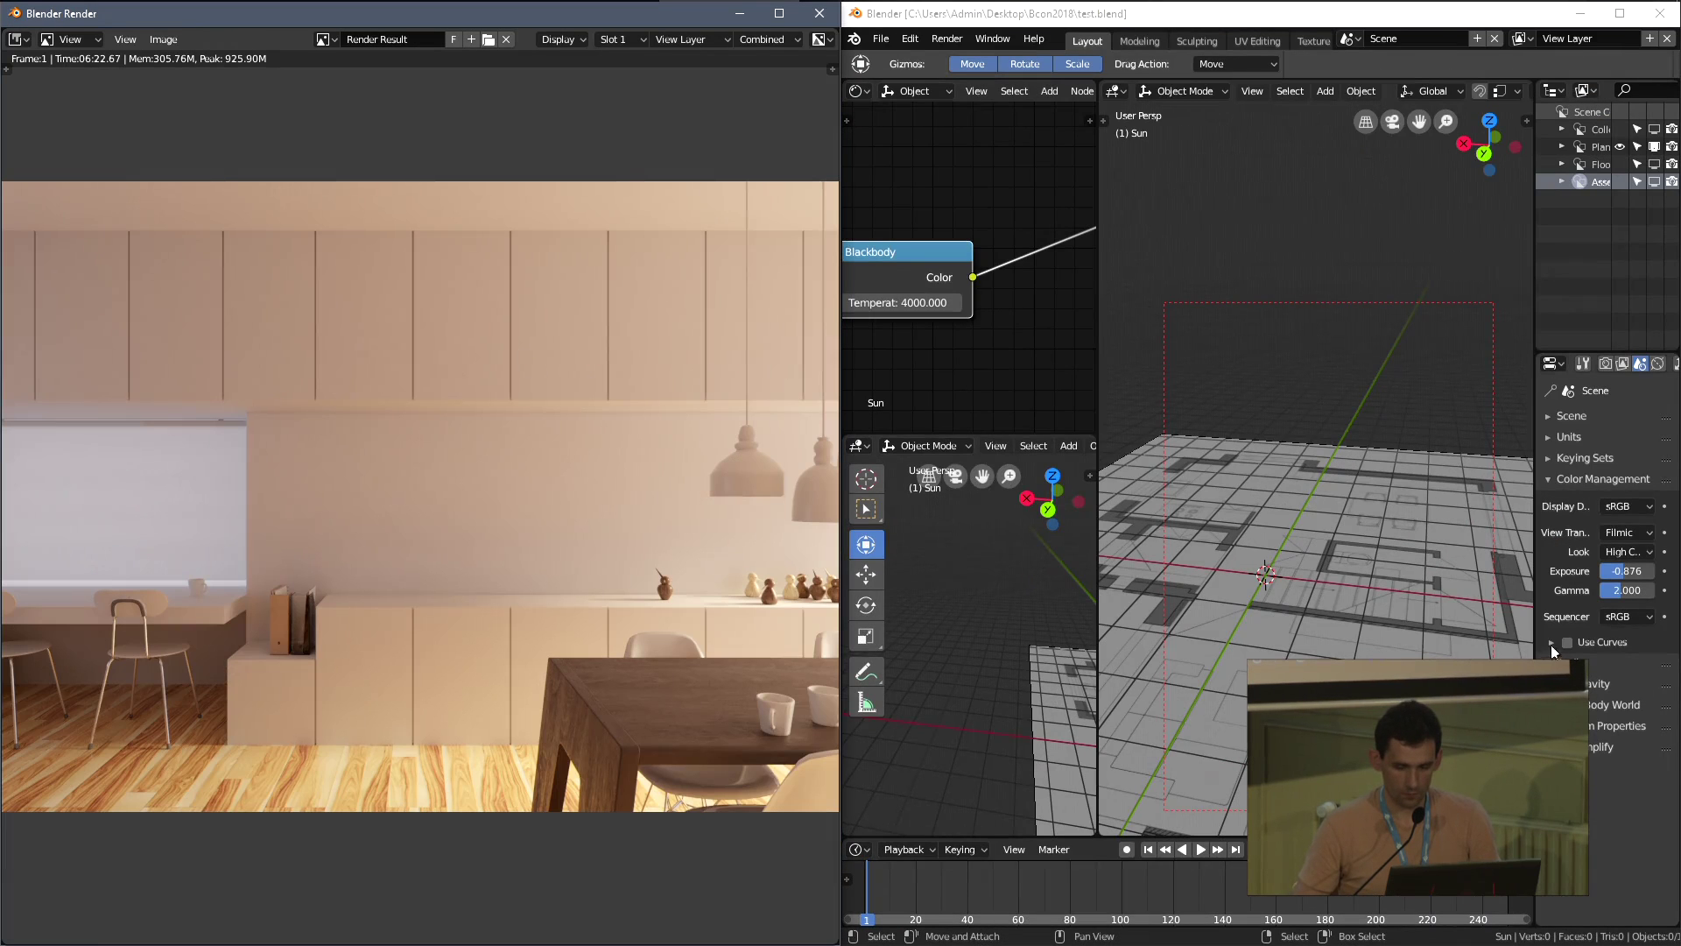
drag(1537, 648, 1346, 658)
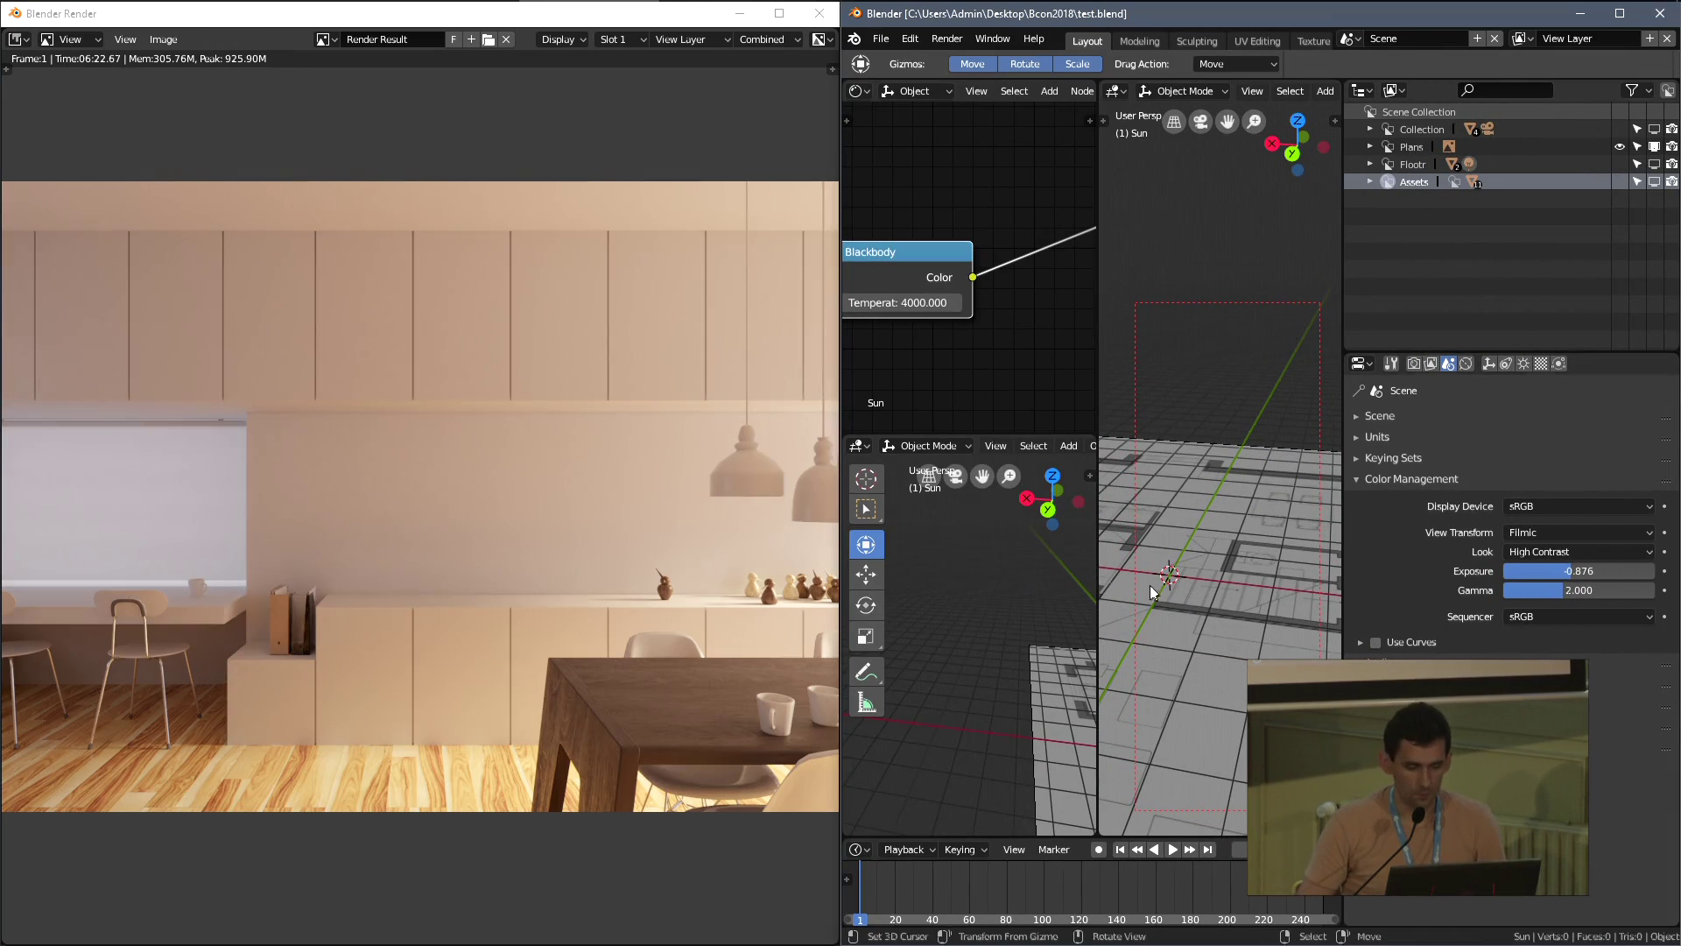
click(585, 576)
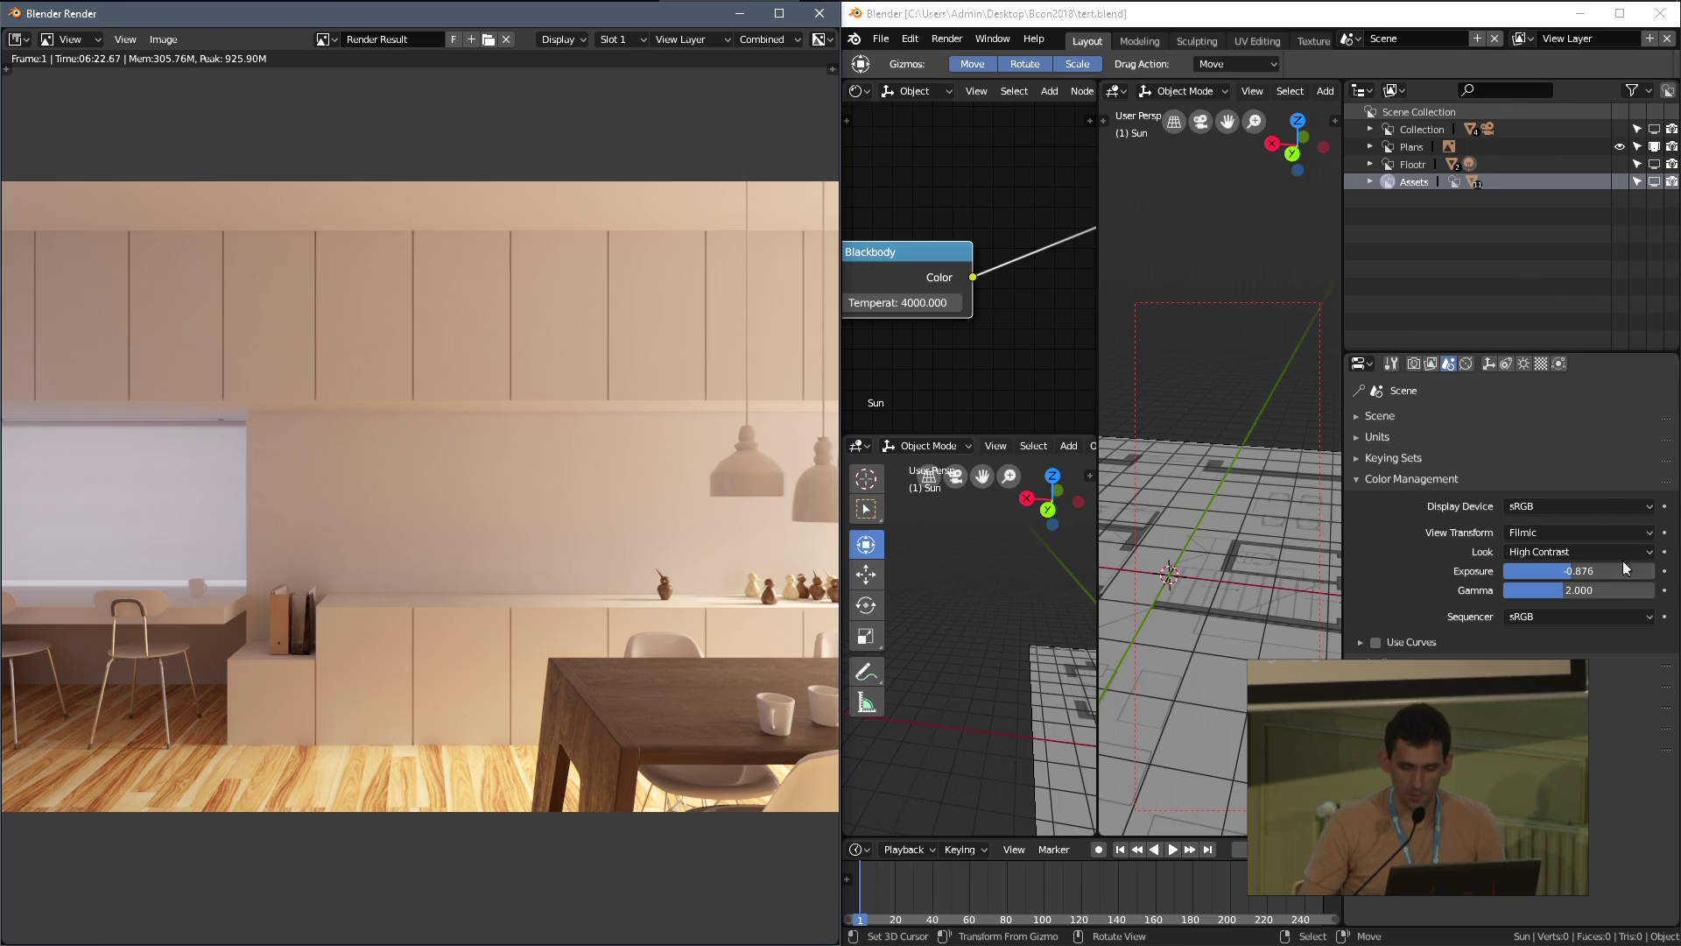
Set the Color Management exposure to 0 and compare the effect in the render result
click(1580, 566)
text(0)
key(Return)
right_click(1581, 570)
key(Escape)
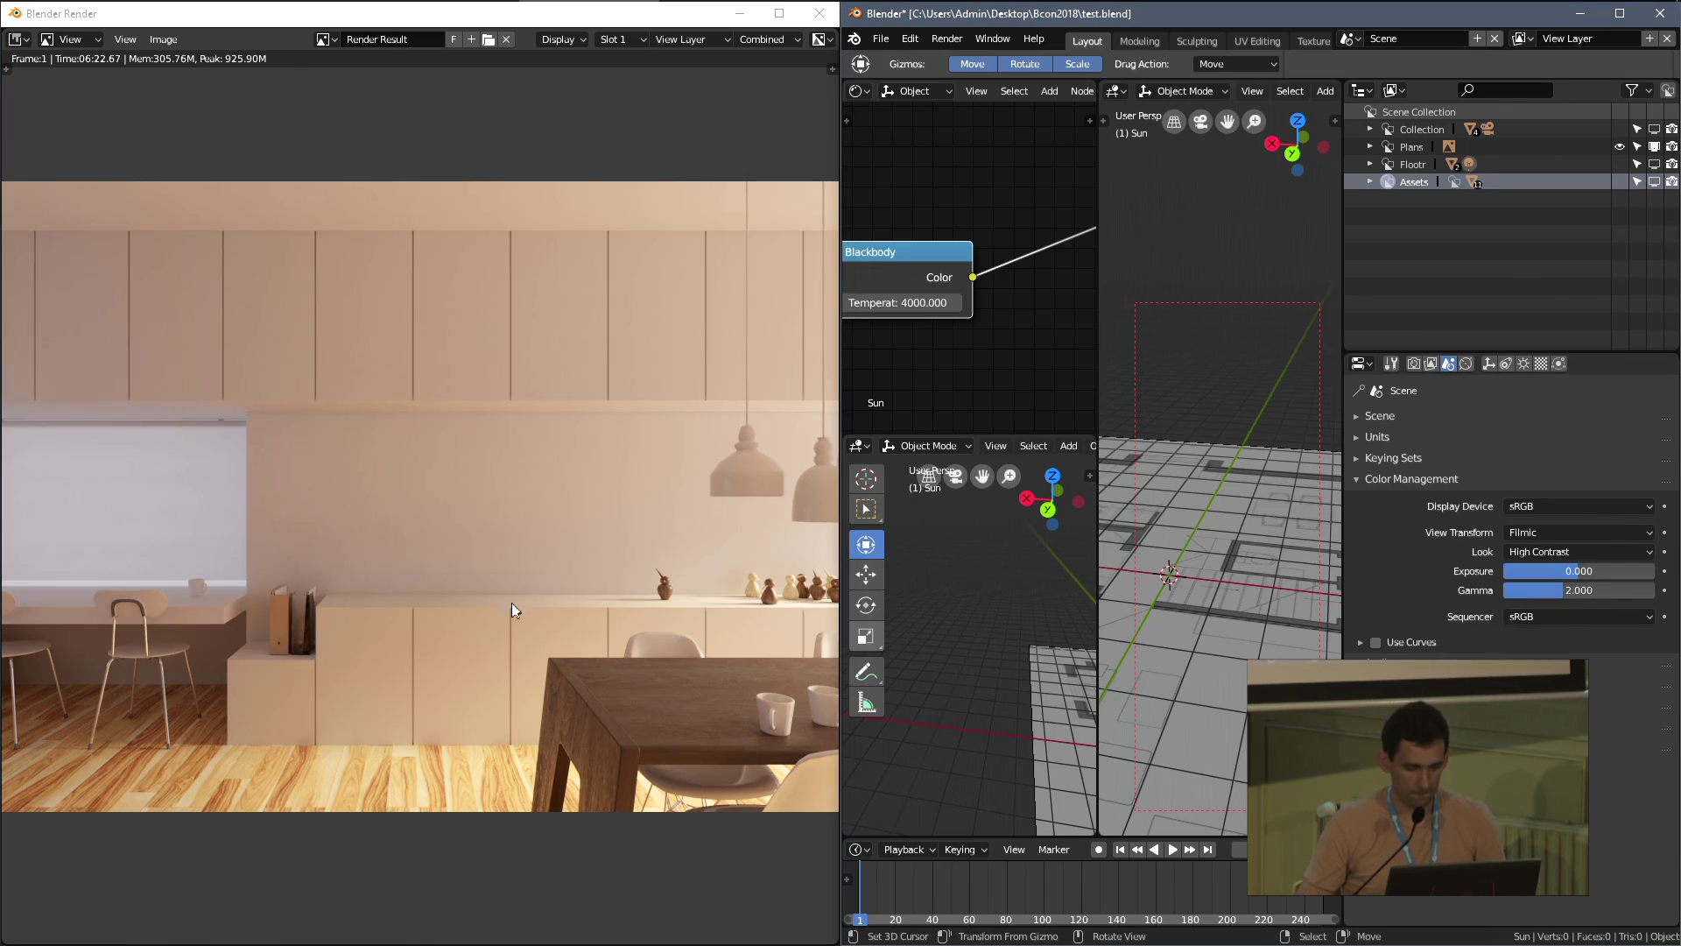
scroll(512, 602, down, 3)
scroll(522, 550, up, 4)
Lower the Color Management exposure by eye and set it to -2
drag(1560, 571, 1576, 575)
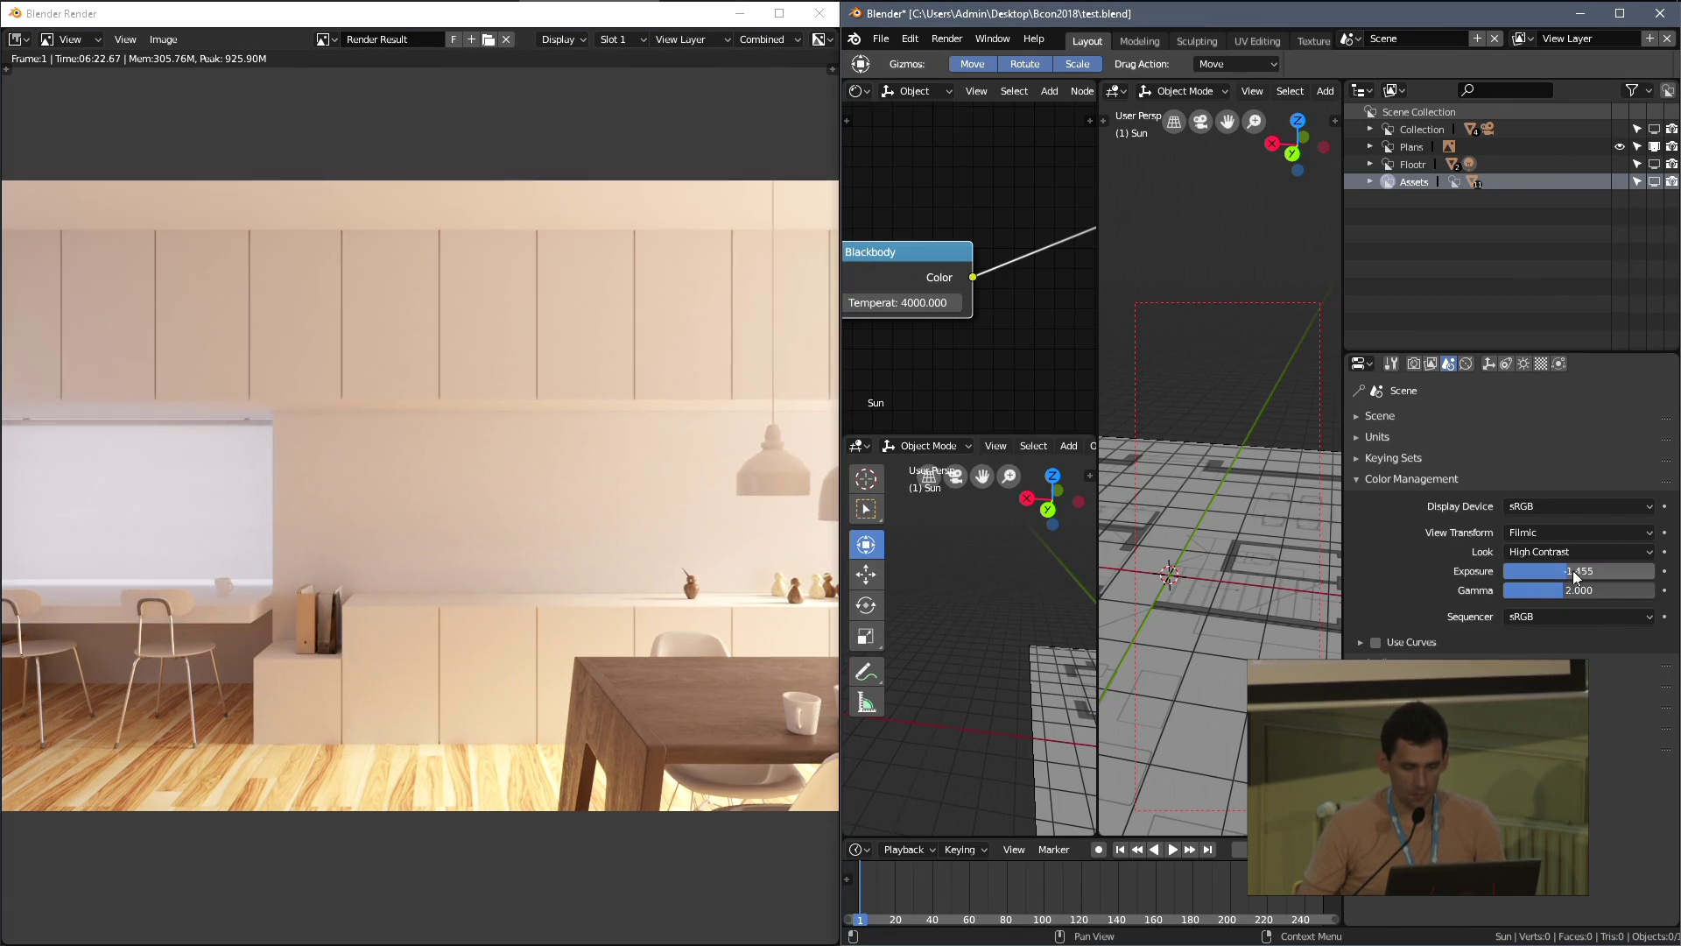
double_click(1580, 575)
text(-2)
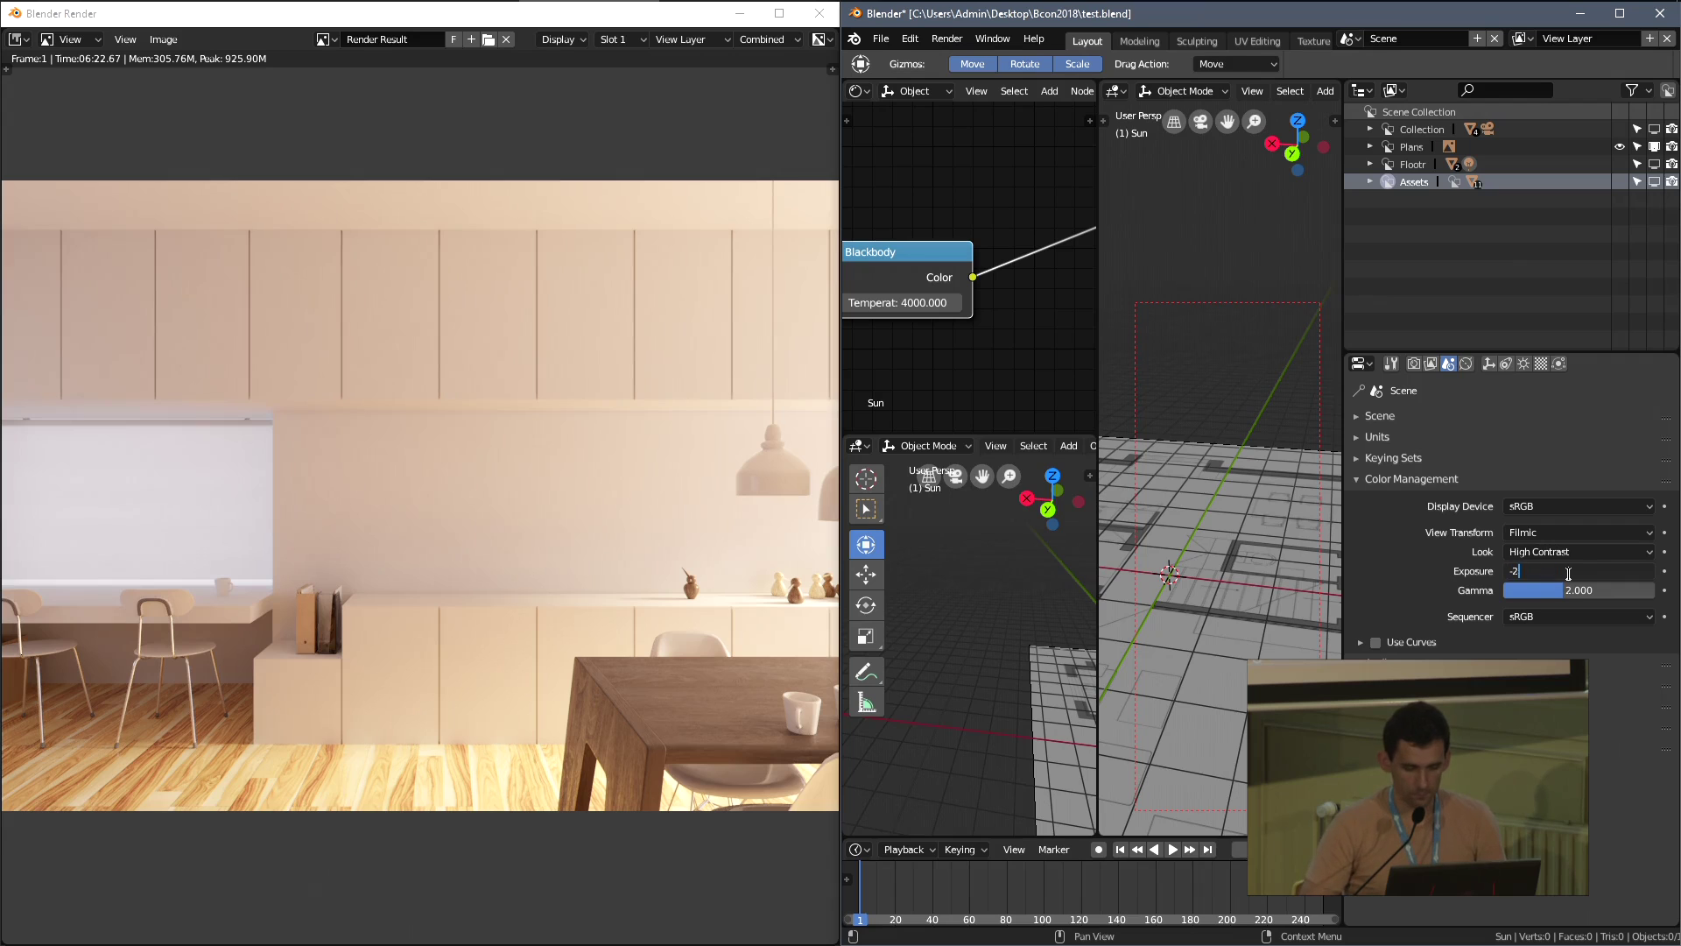
key(Return)
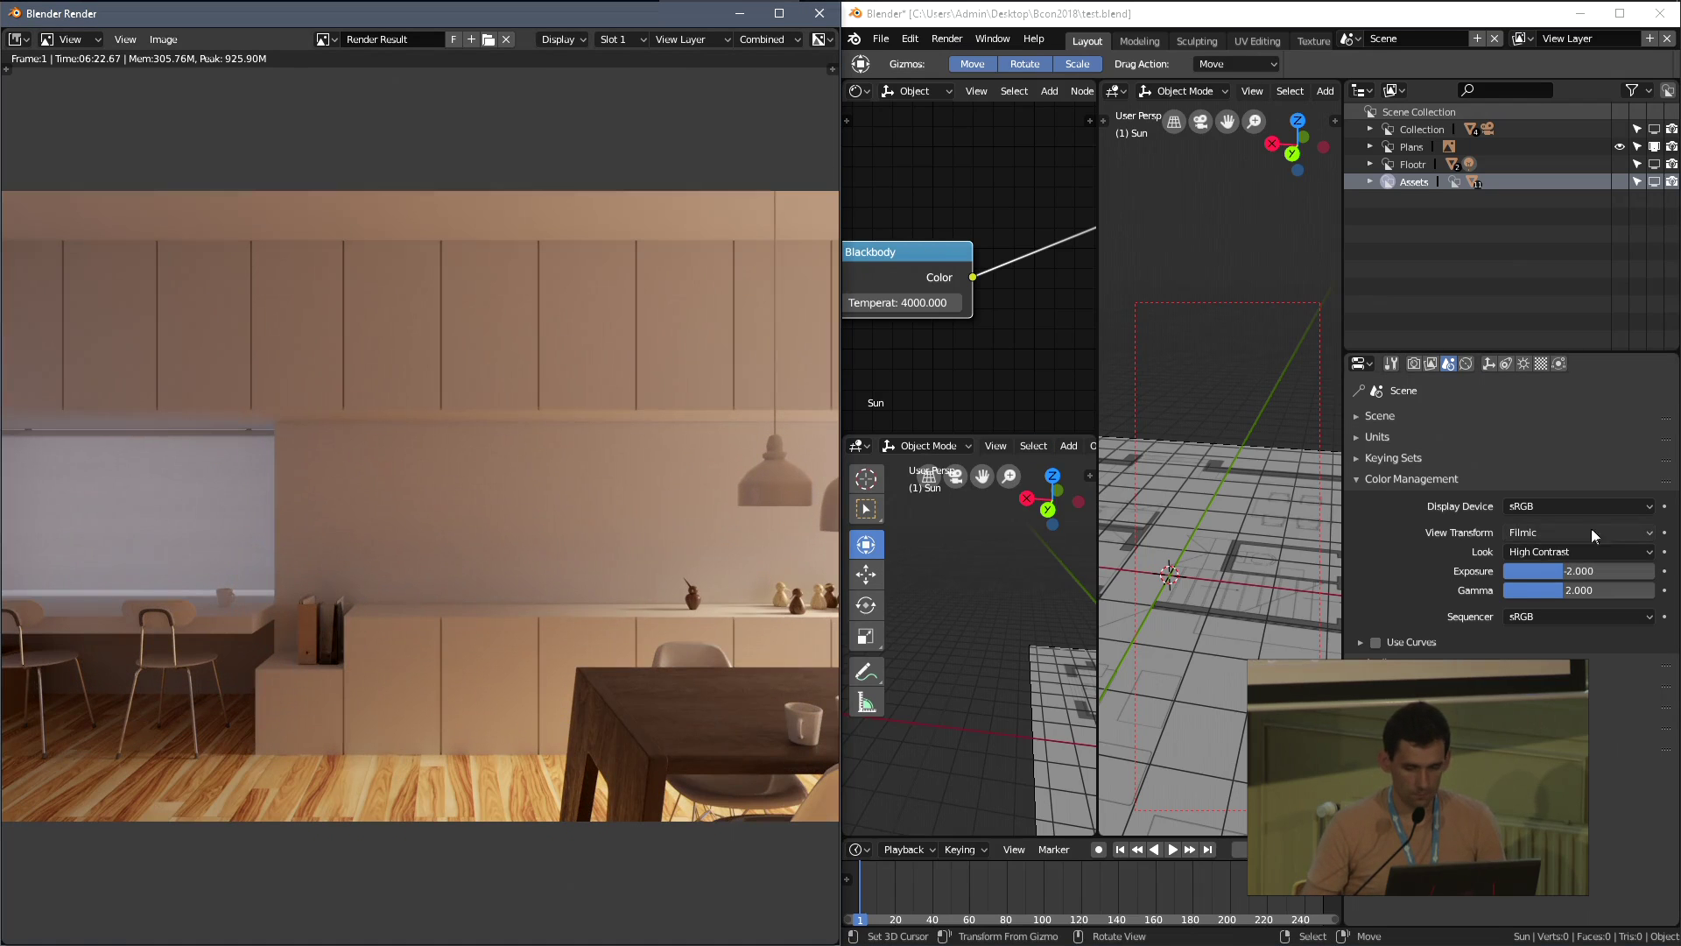
Reset the Color Management exposure to 0
double_click(1572, 571)
text(0)
key(Return)
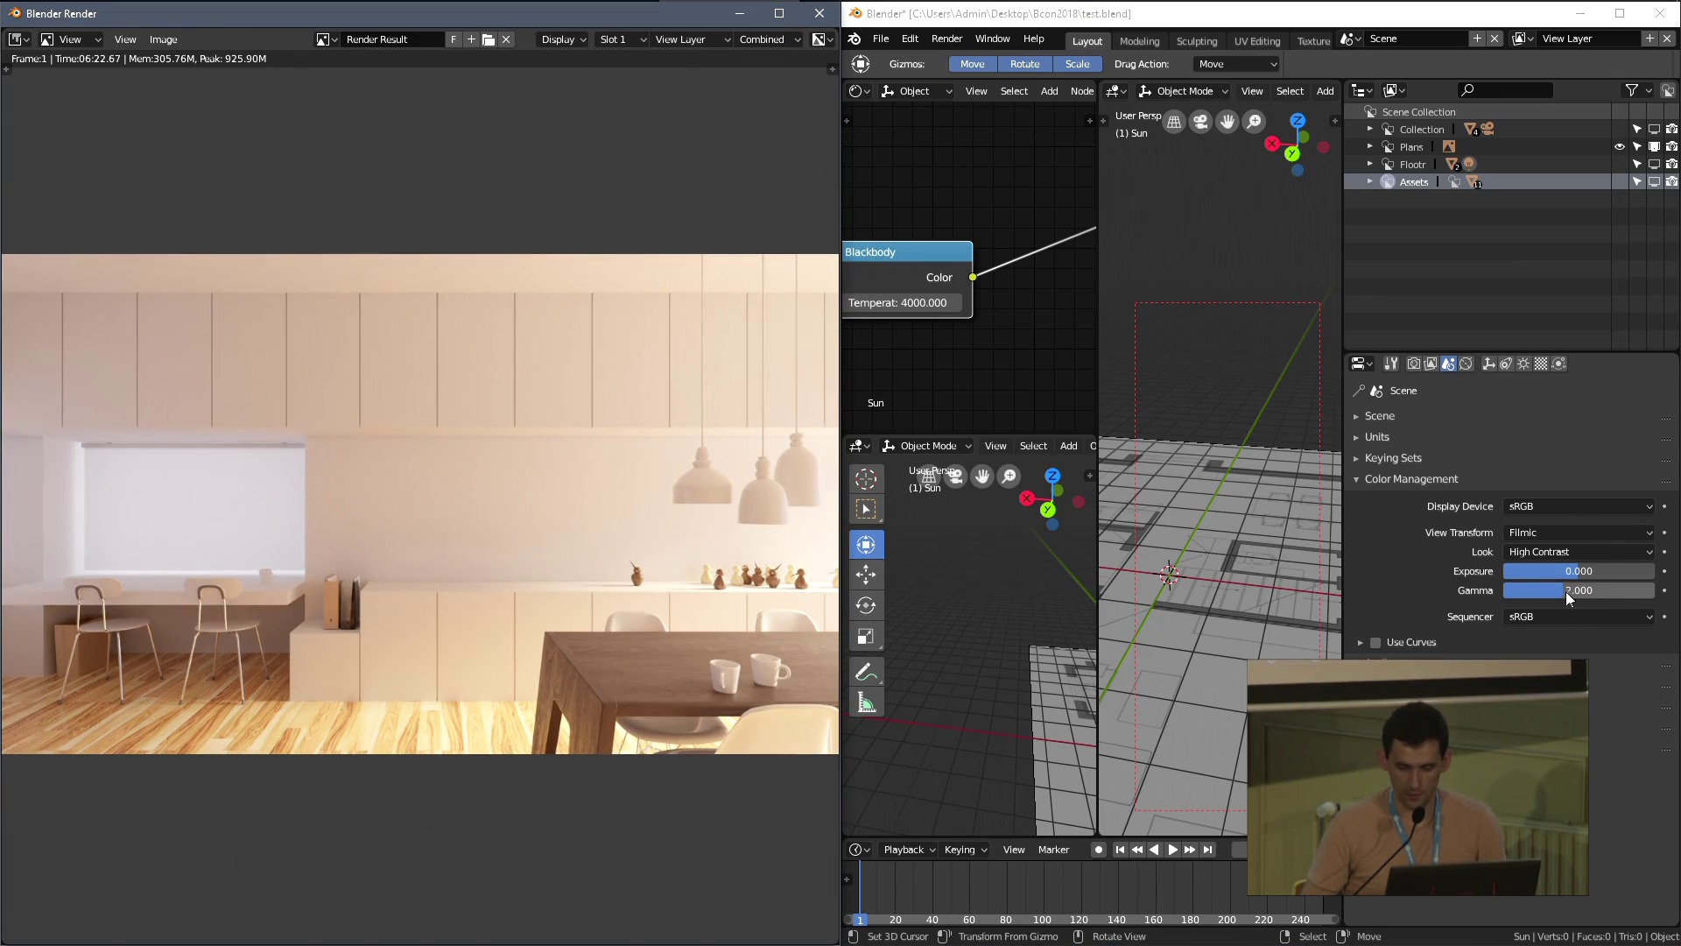
Set the Color Management gamma to 2.2 and compare the effect in the render result
click(1563, 591)
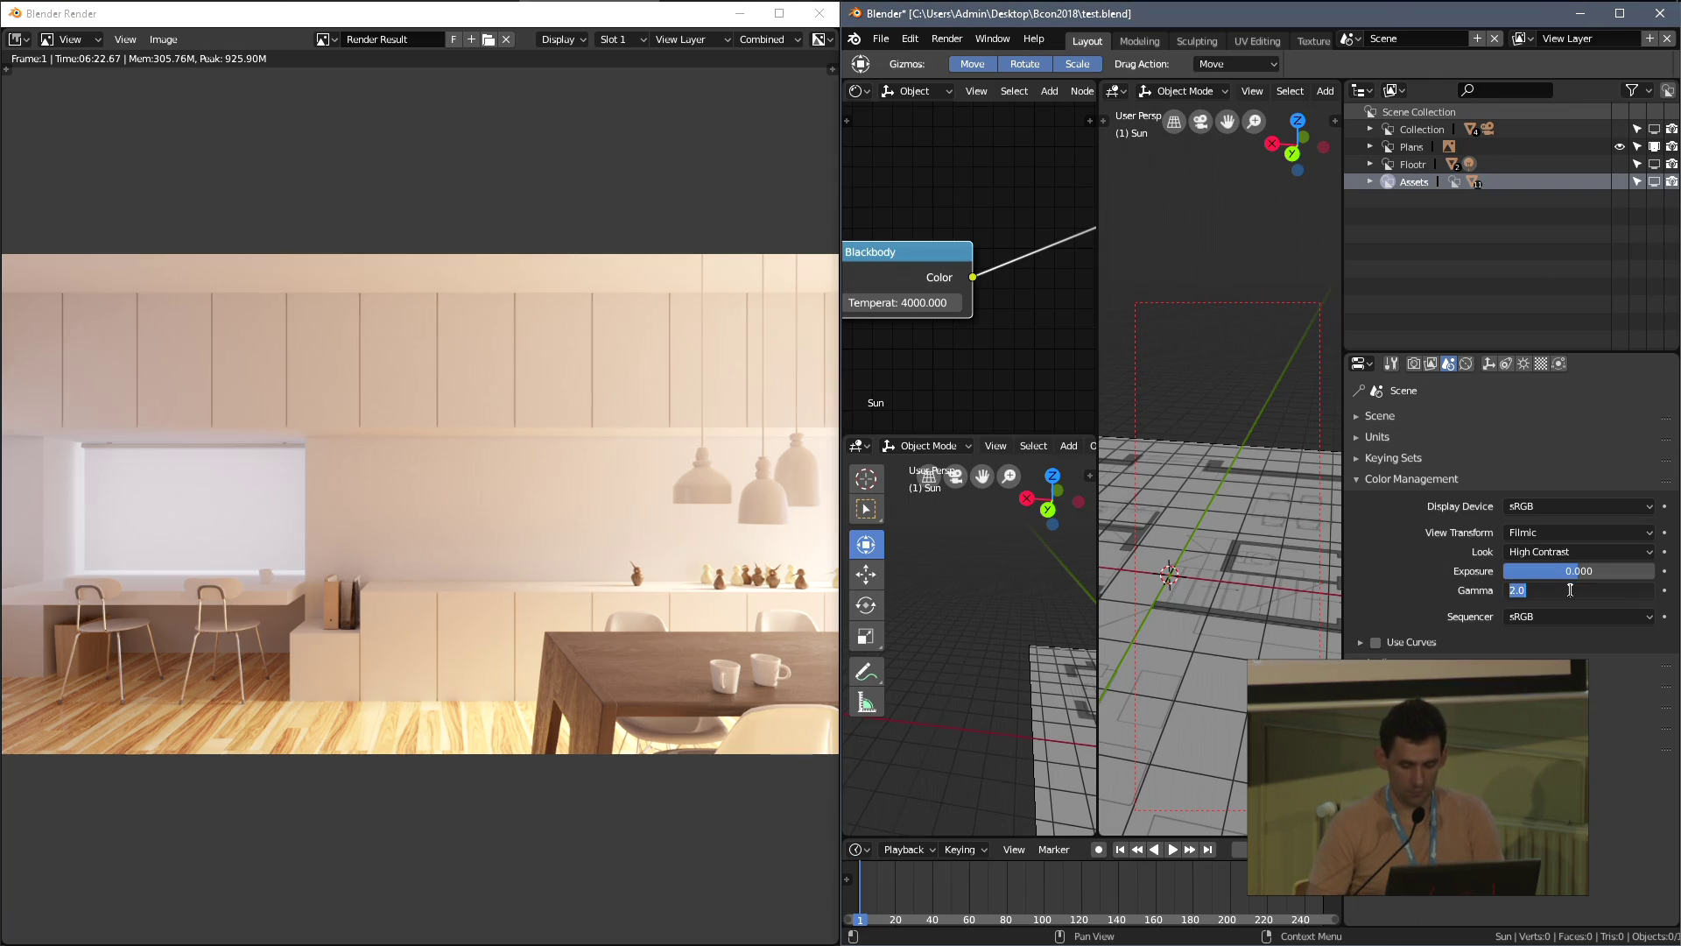
text(2.2)
key(Return)
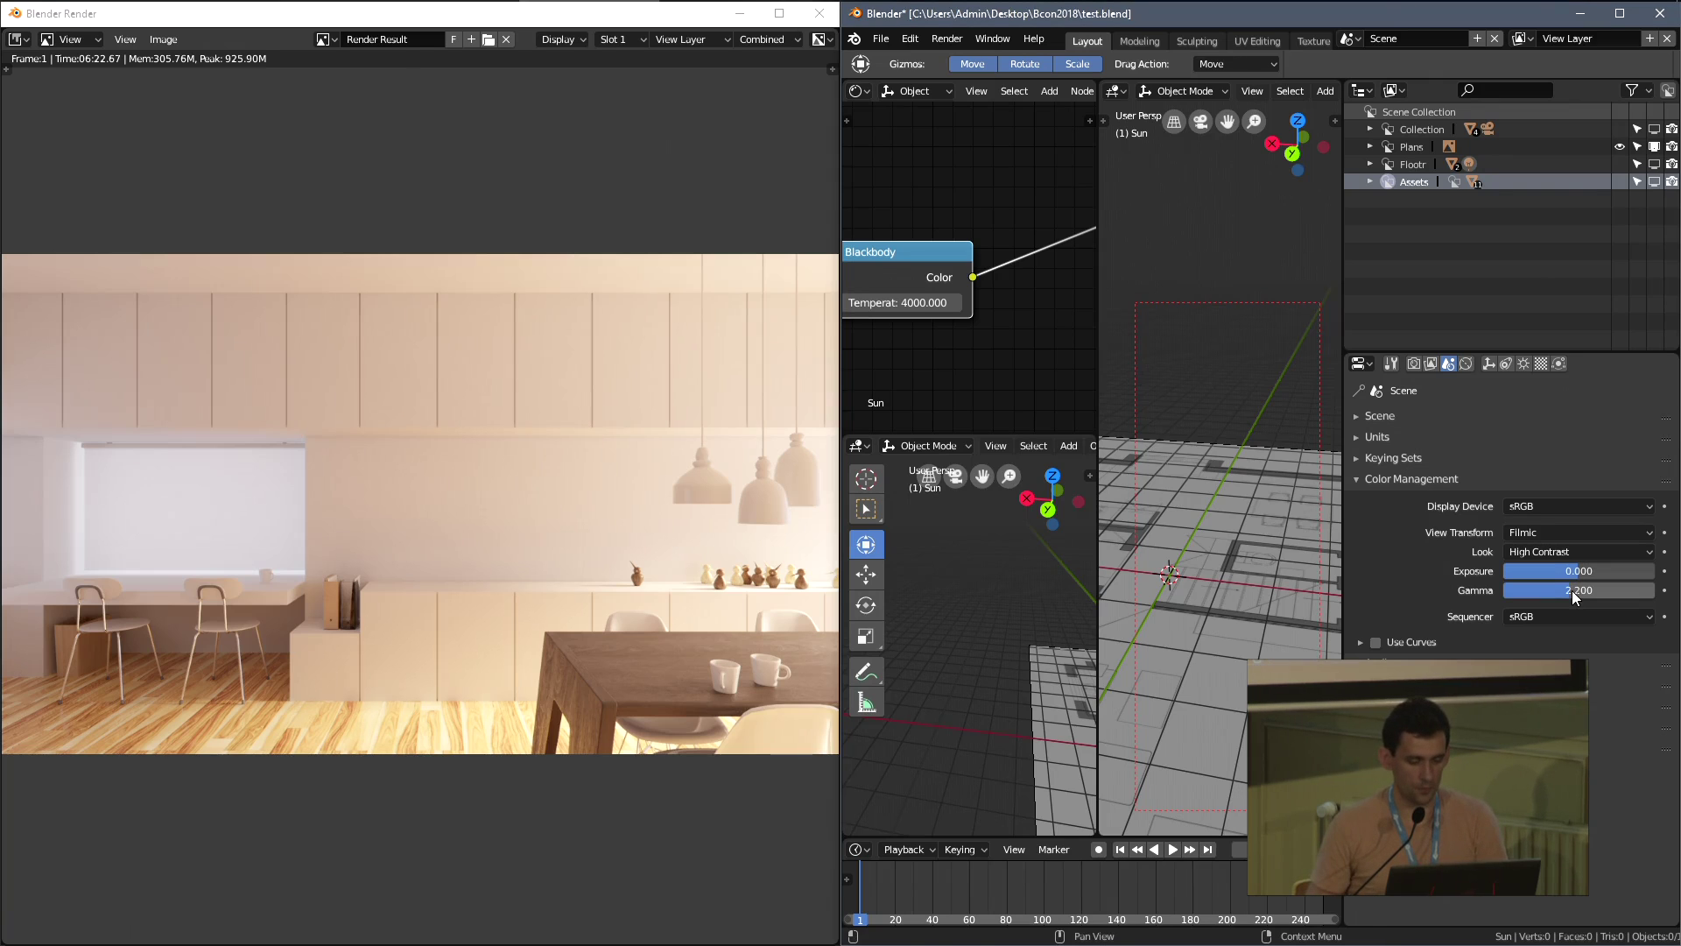
mouse_move(471, 486)
middle_down()
mouse_move(493, 511)
mouse_move(474, 493)
mouse_move(448, 502)
middle_up()
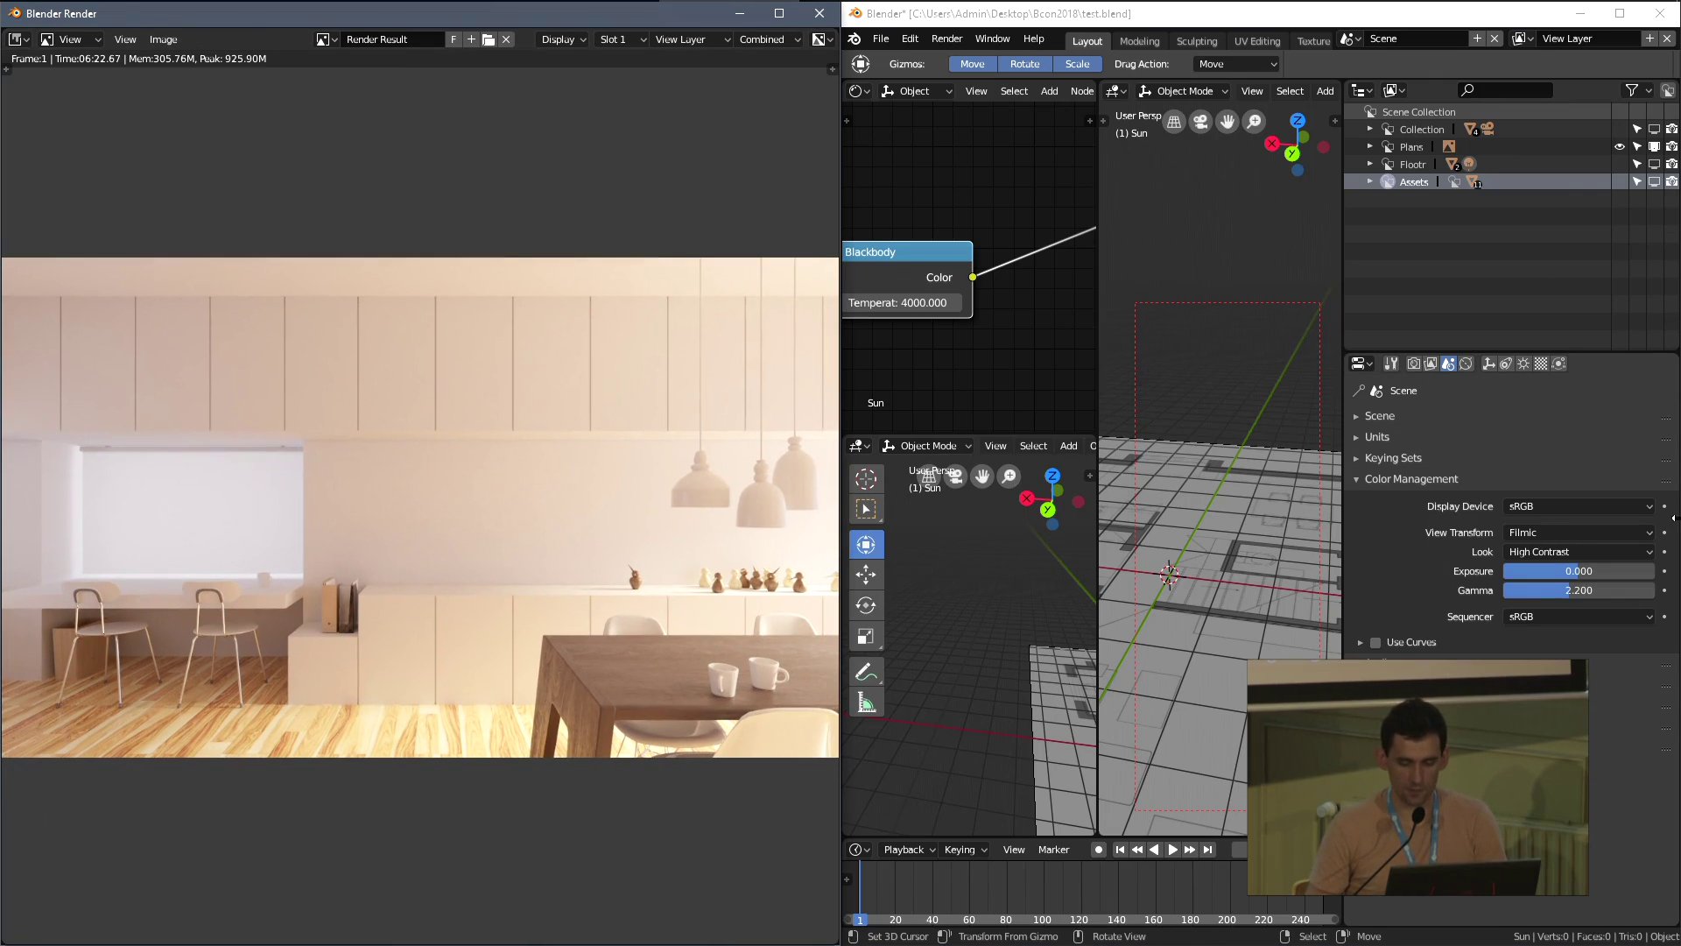
middle_drag(505, 584, 498, 575)
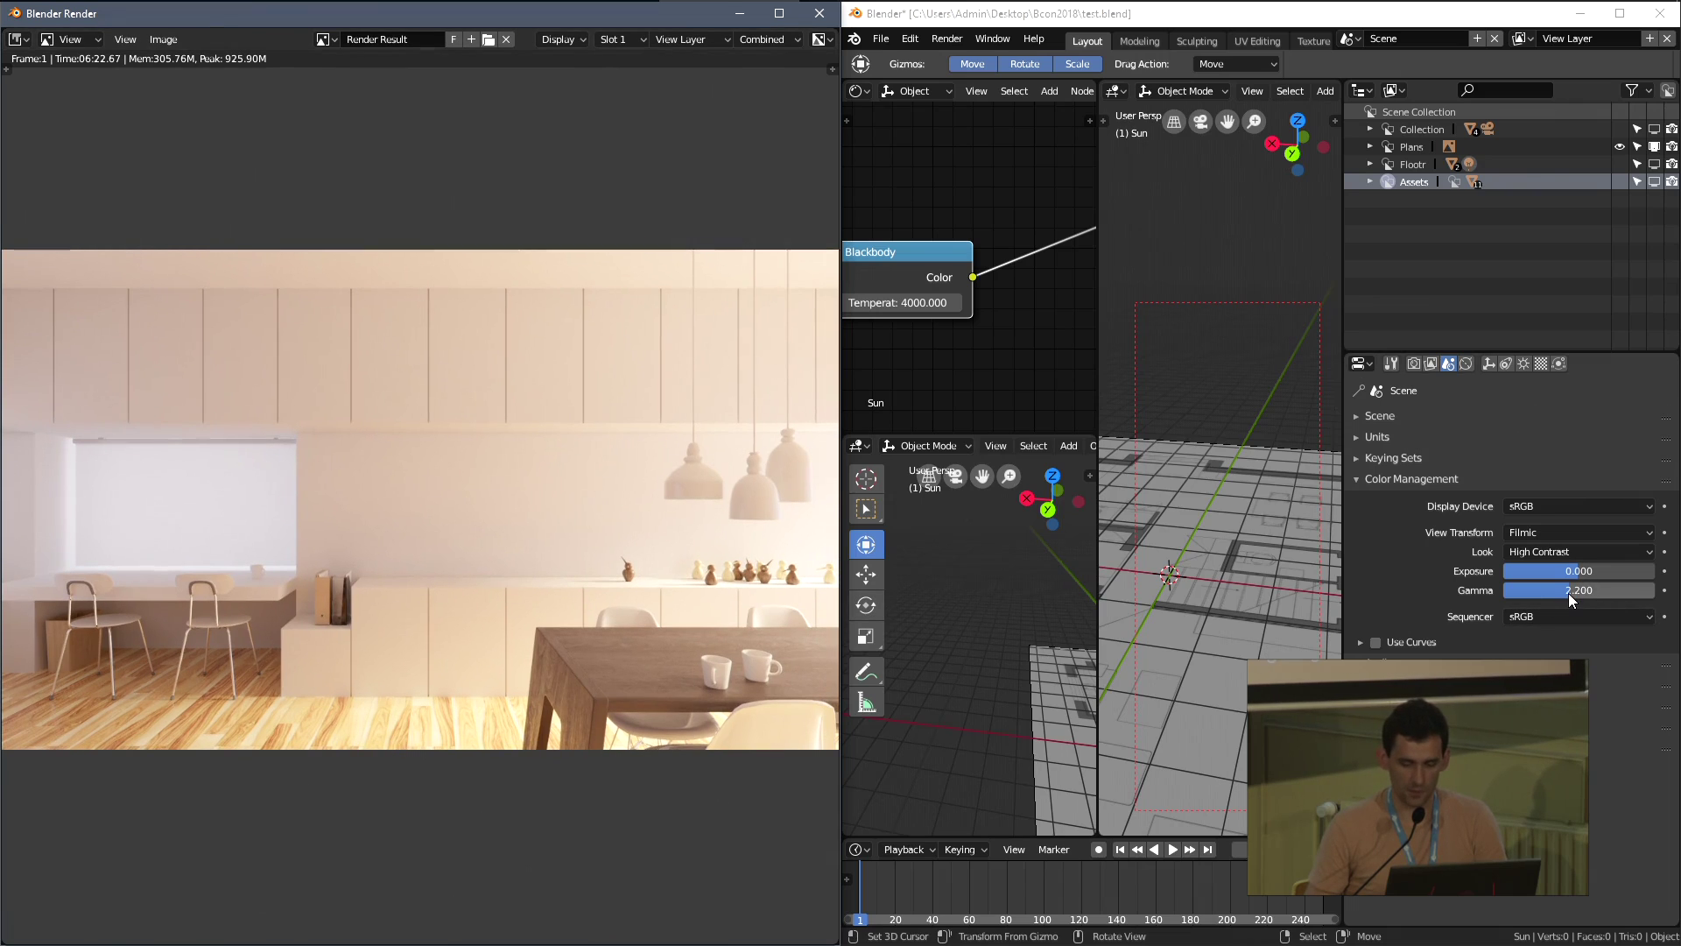
Lower the Color Management gamma to 1.8 and compare the effect in the render result
click(1571, 592)
text(1)
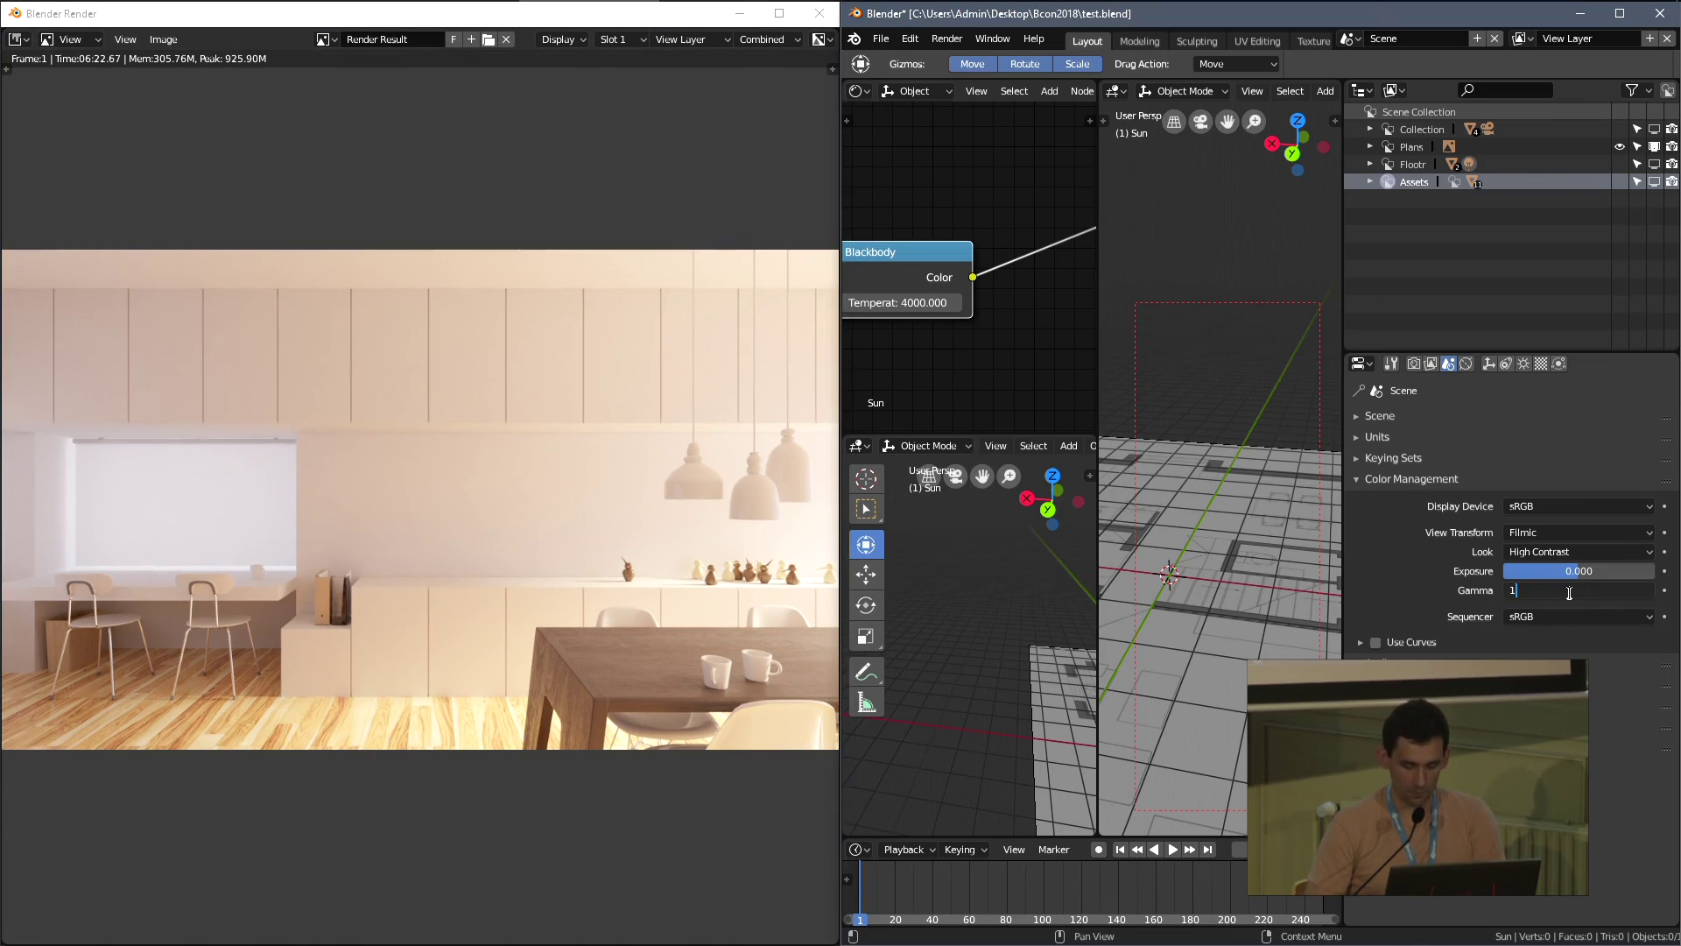
key(Return)
click(538, 603)
mouse_move(610, 508)
middle_down()
mouse_move(623, 520)
mouse_move(558, 509)
mouse_move(600, 500)
middle_up()
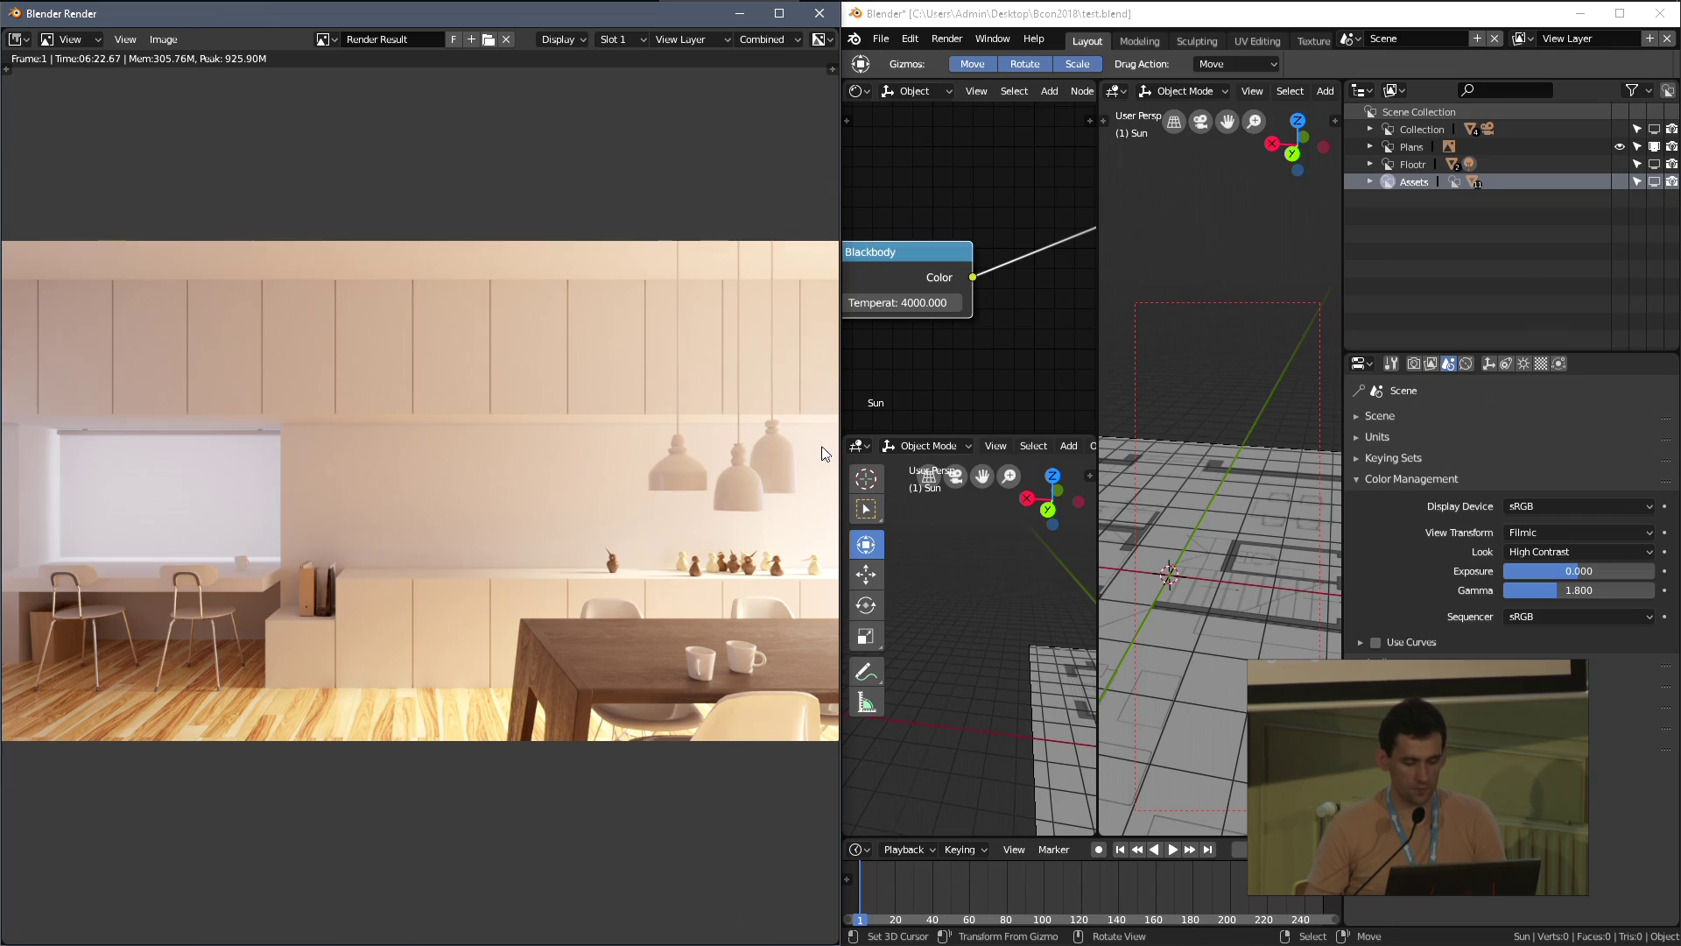
Set the Color Management gamma back to 2
click(1579, 590)
text(2)
key(Return)
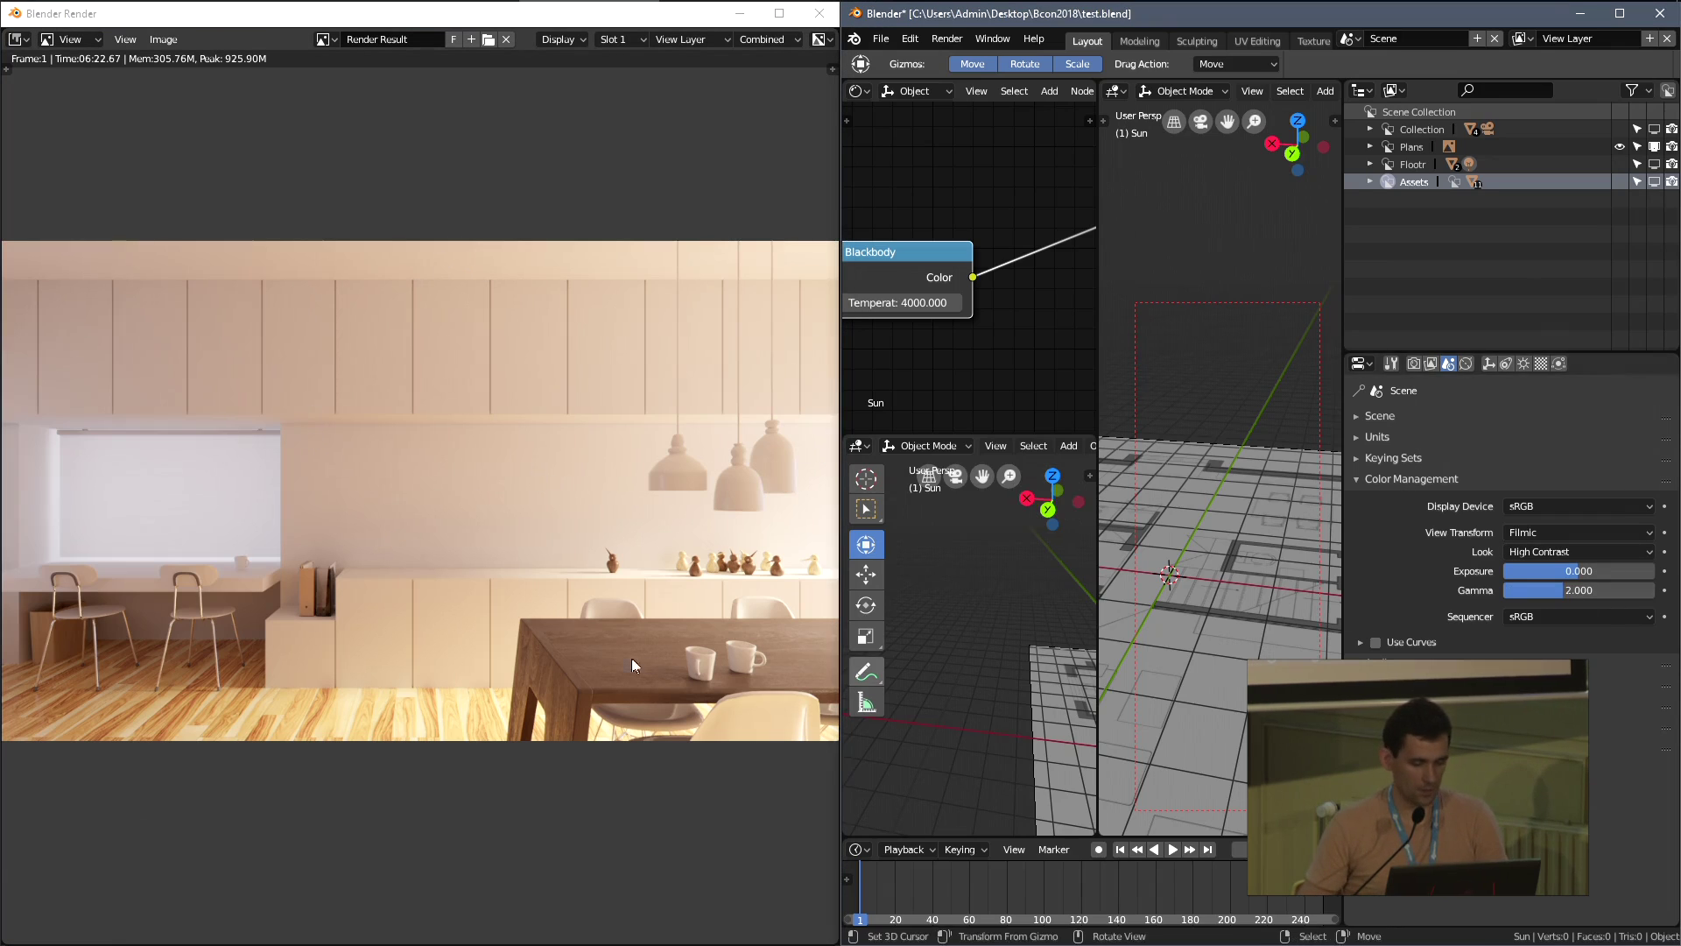
Save the render result as an RGBA PNG, overwriting untitled.png in the Bcon2018 renders folder
scroll(458, 492, down, 1)
key(shift+alt+s)
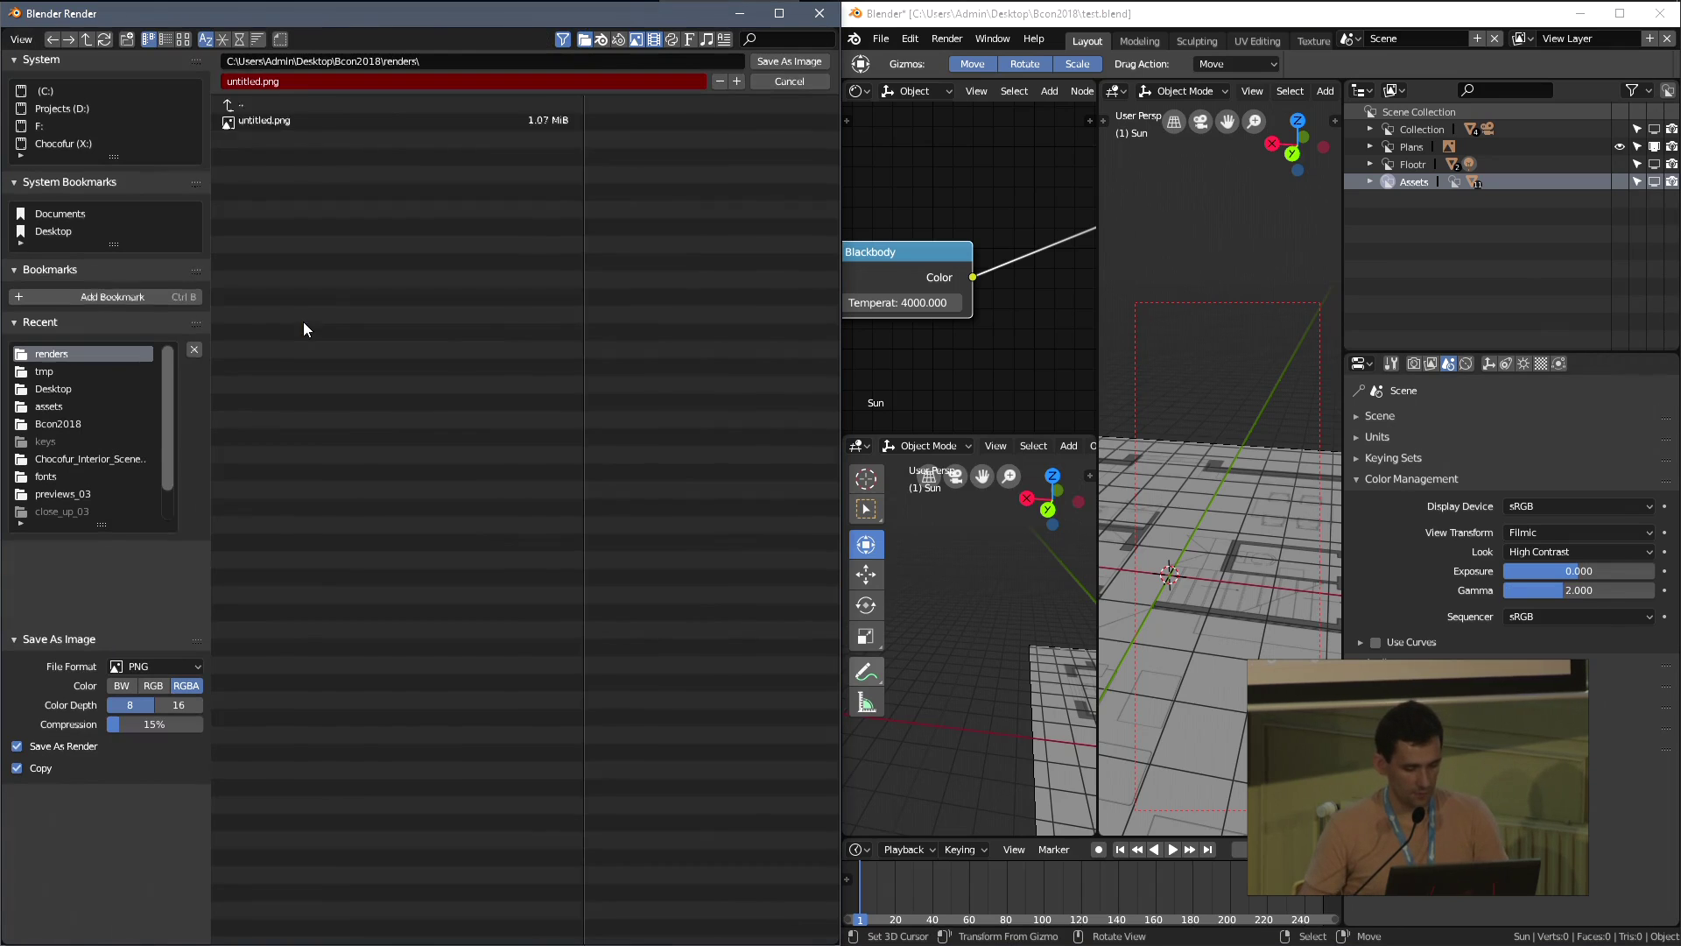
click(774, 62)
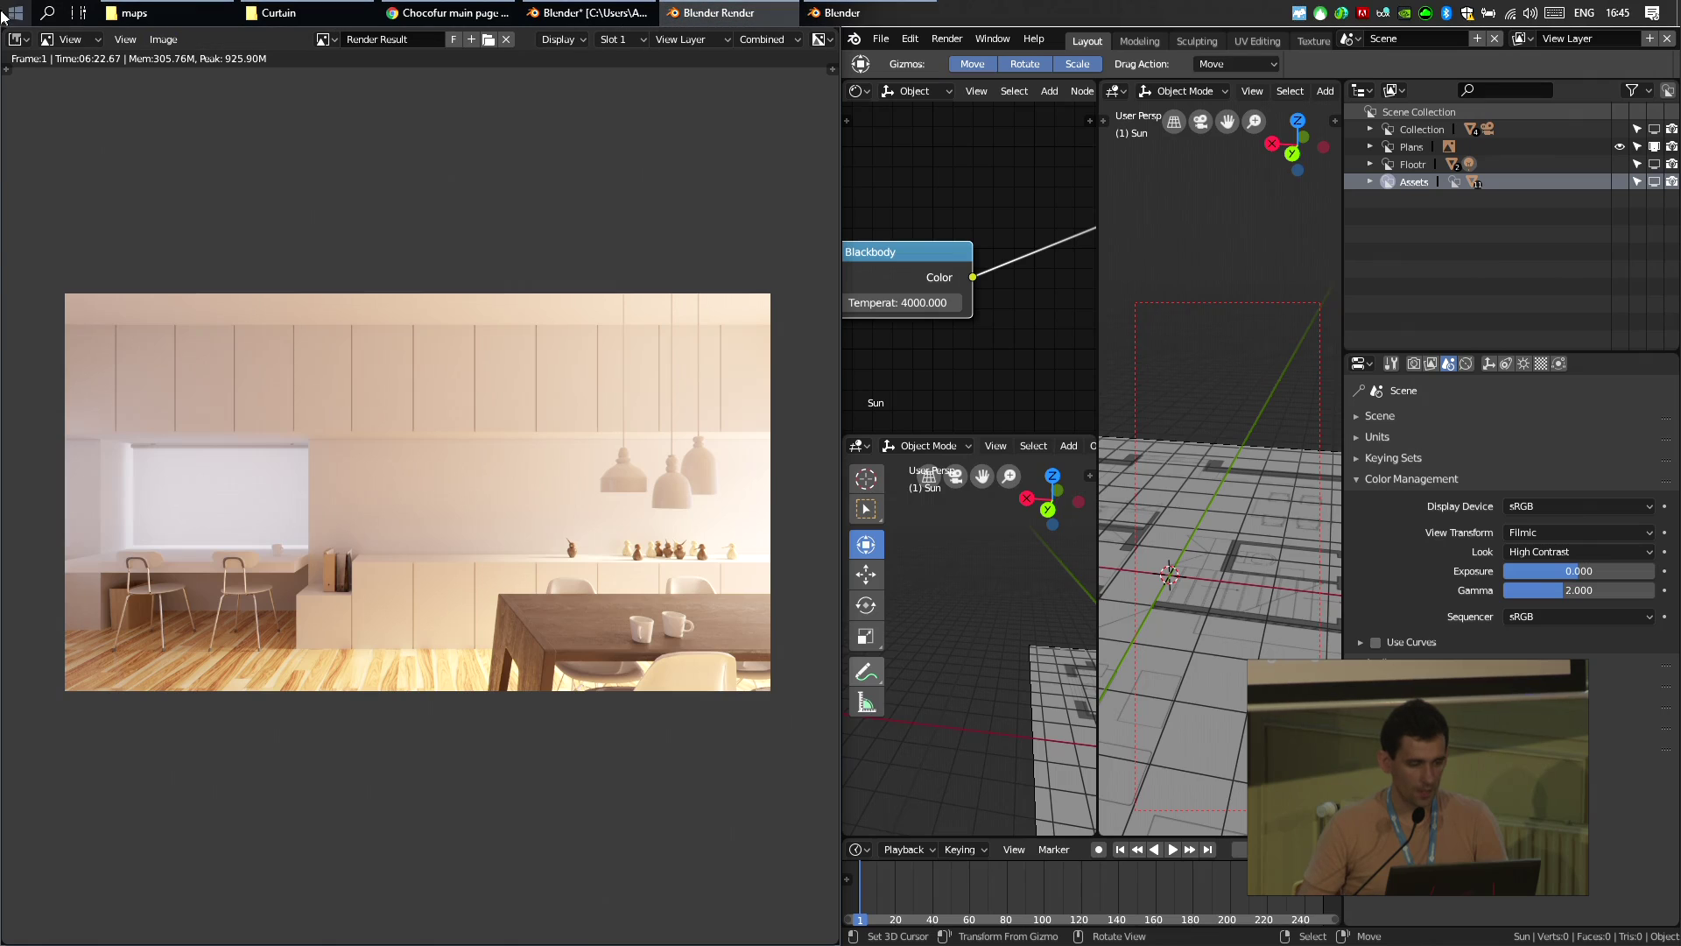
Launch Adobe Photoshop CS5 Extended and move its window down to uncover the Blender windows
click(5, 16)
click(316, 118)
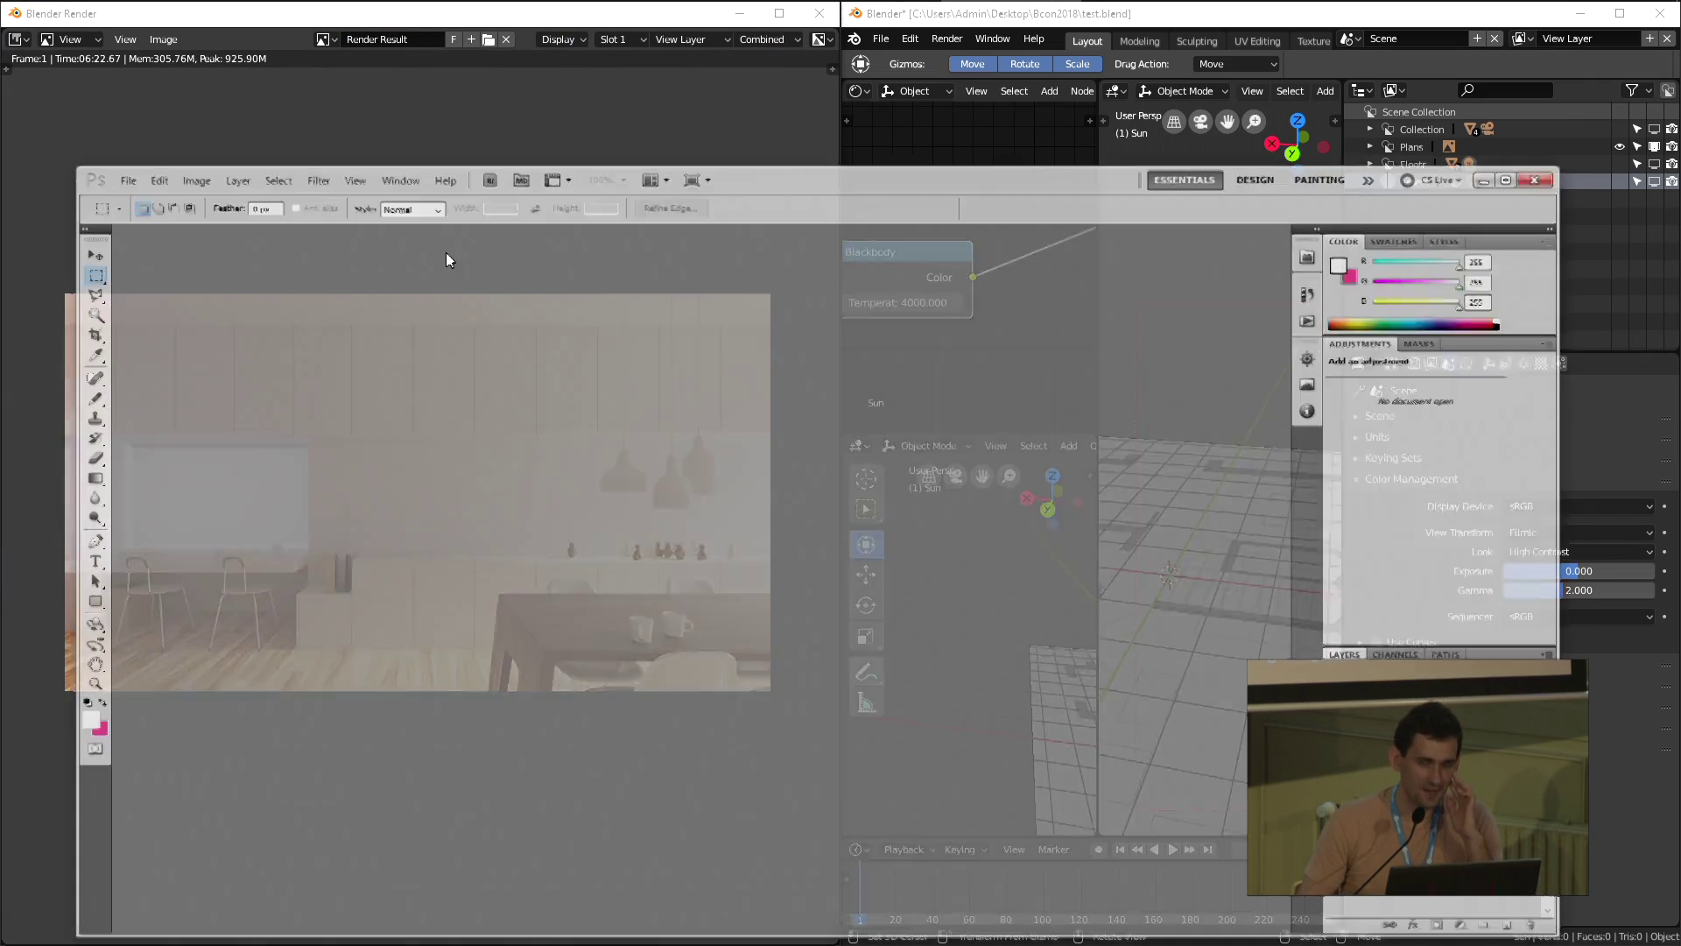
drag(908, 187, 874, 425)
click(824, 377)
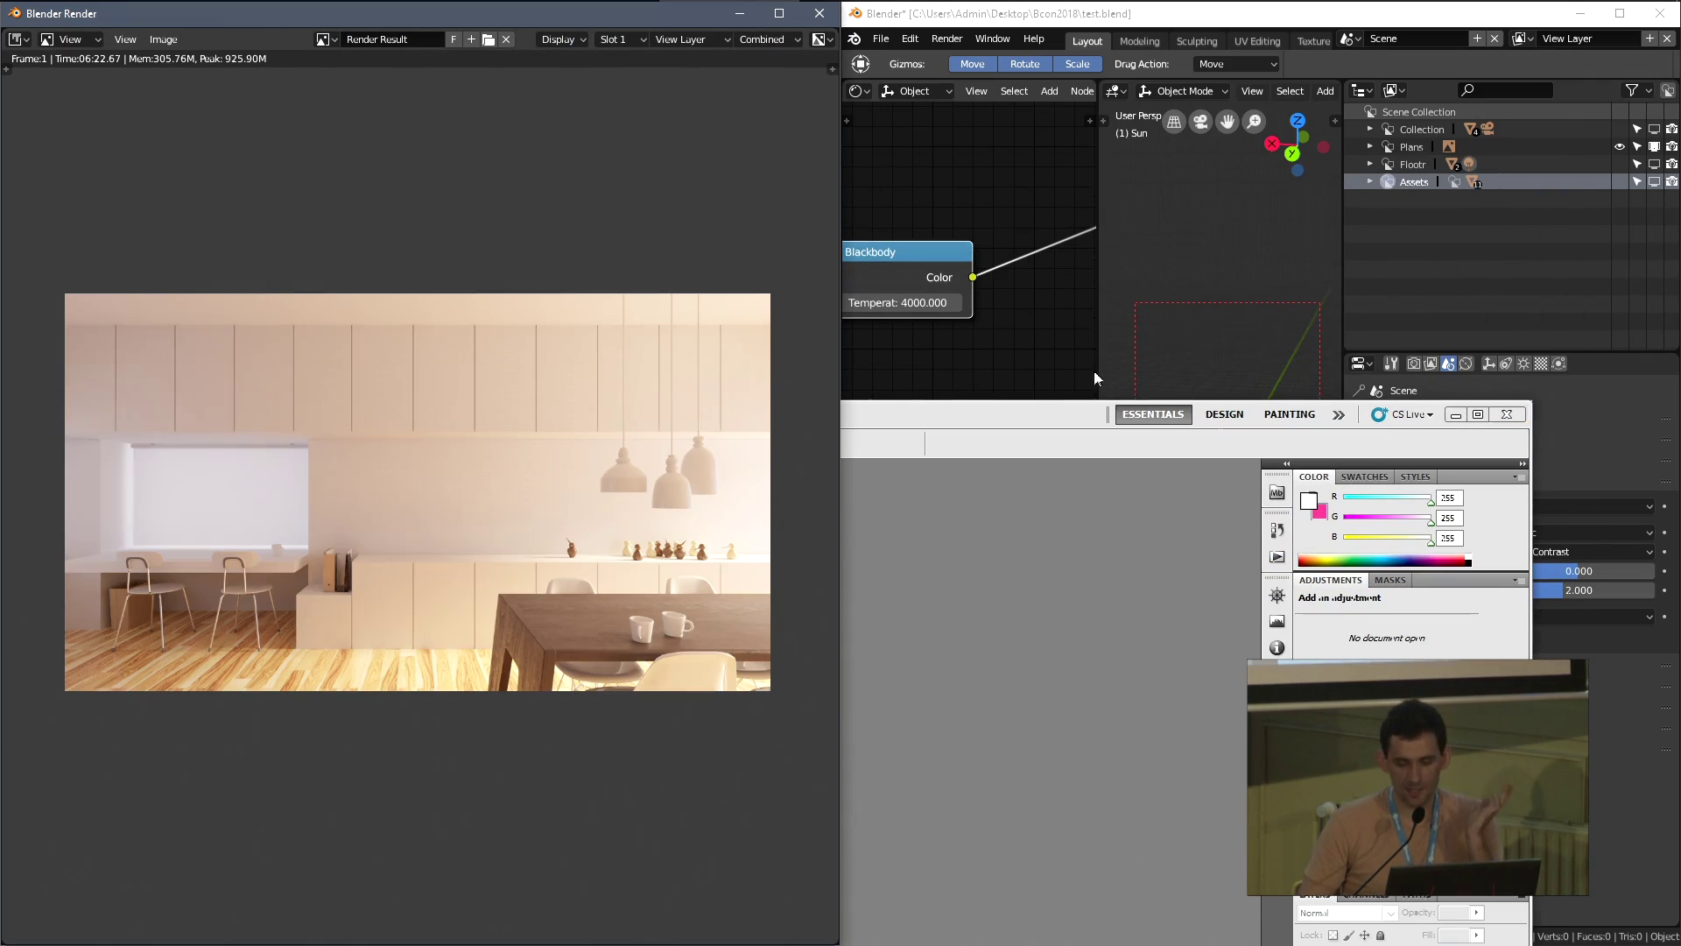
Enable Use Curves in Color Management and raise a point on the curve to about Y 0.6 to brighten the render
click(1592, 753)
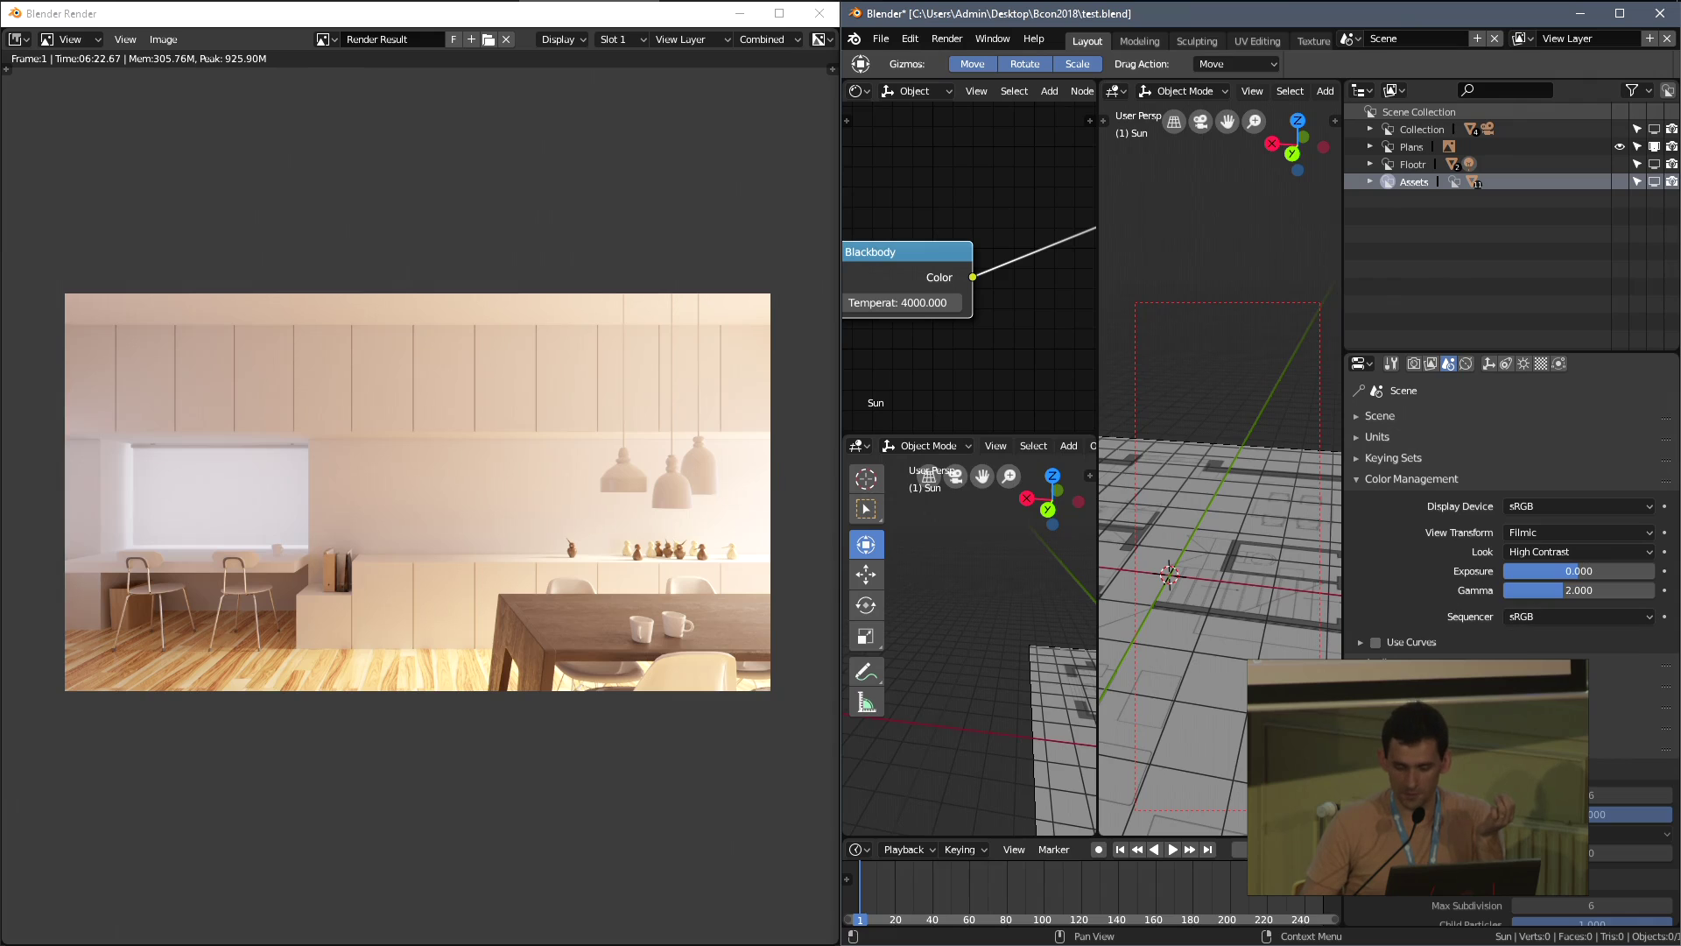
click(1501, 750)
click(1376, 643)
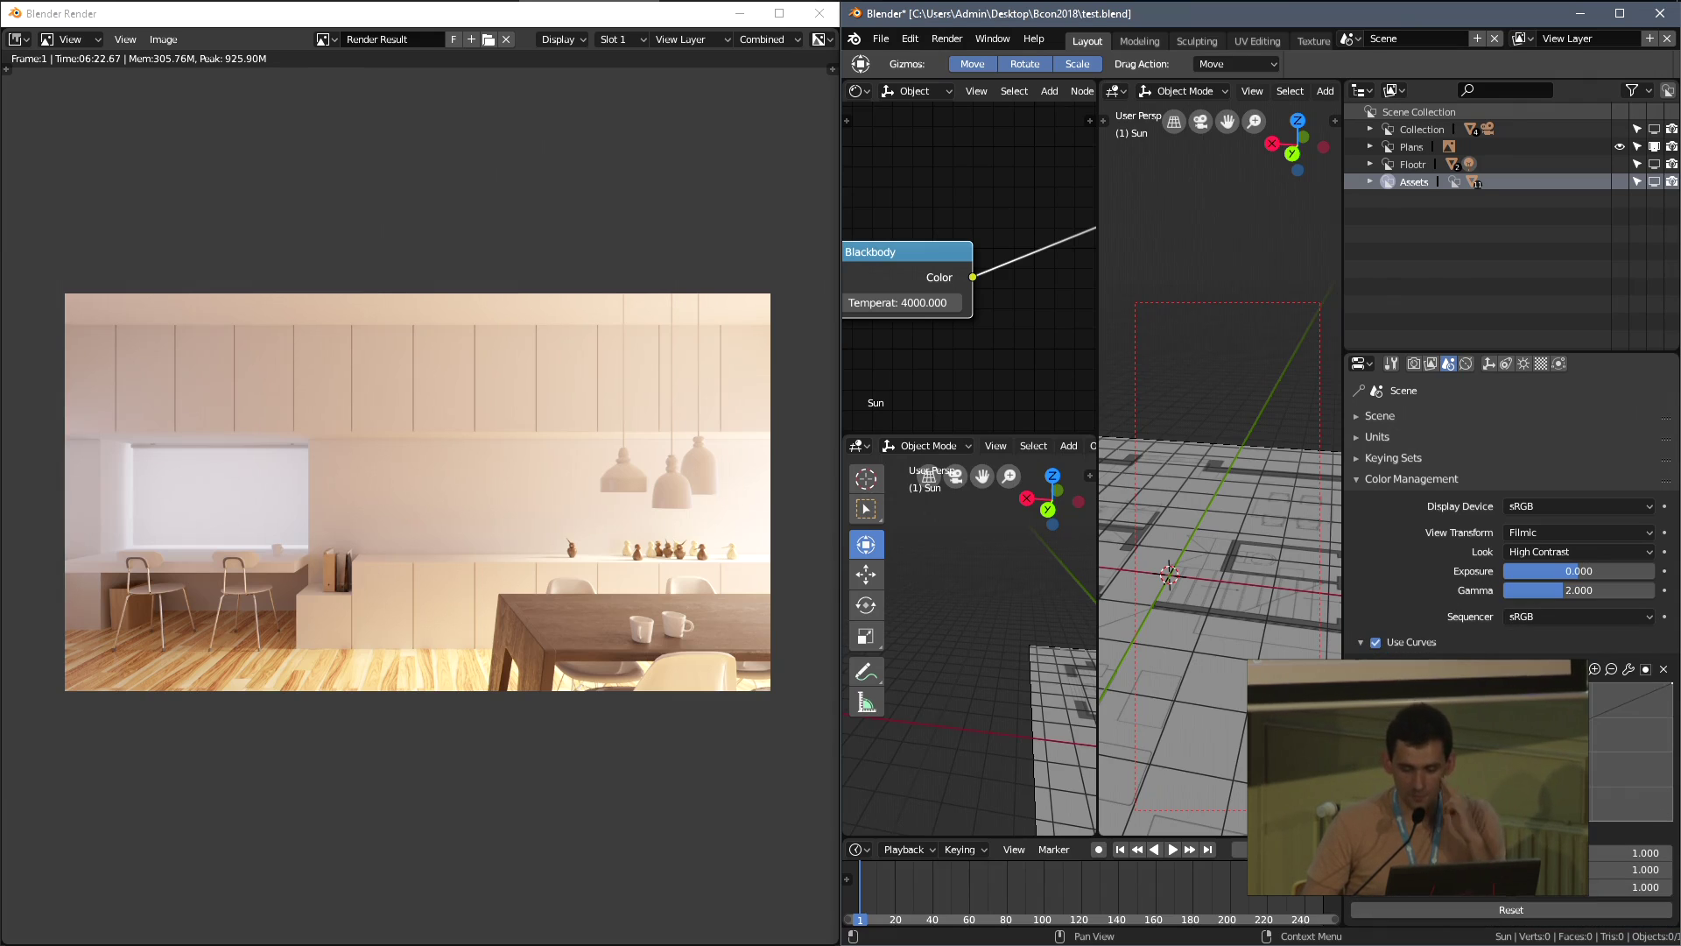
scroll(1511, 525, down, 2)
drag(1512, 682, 1507, 678)
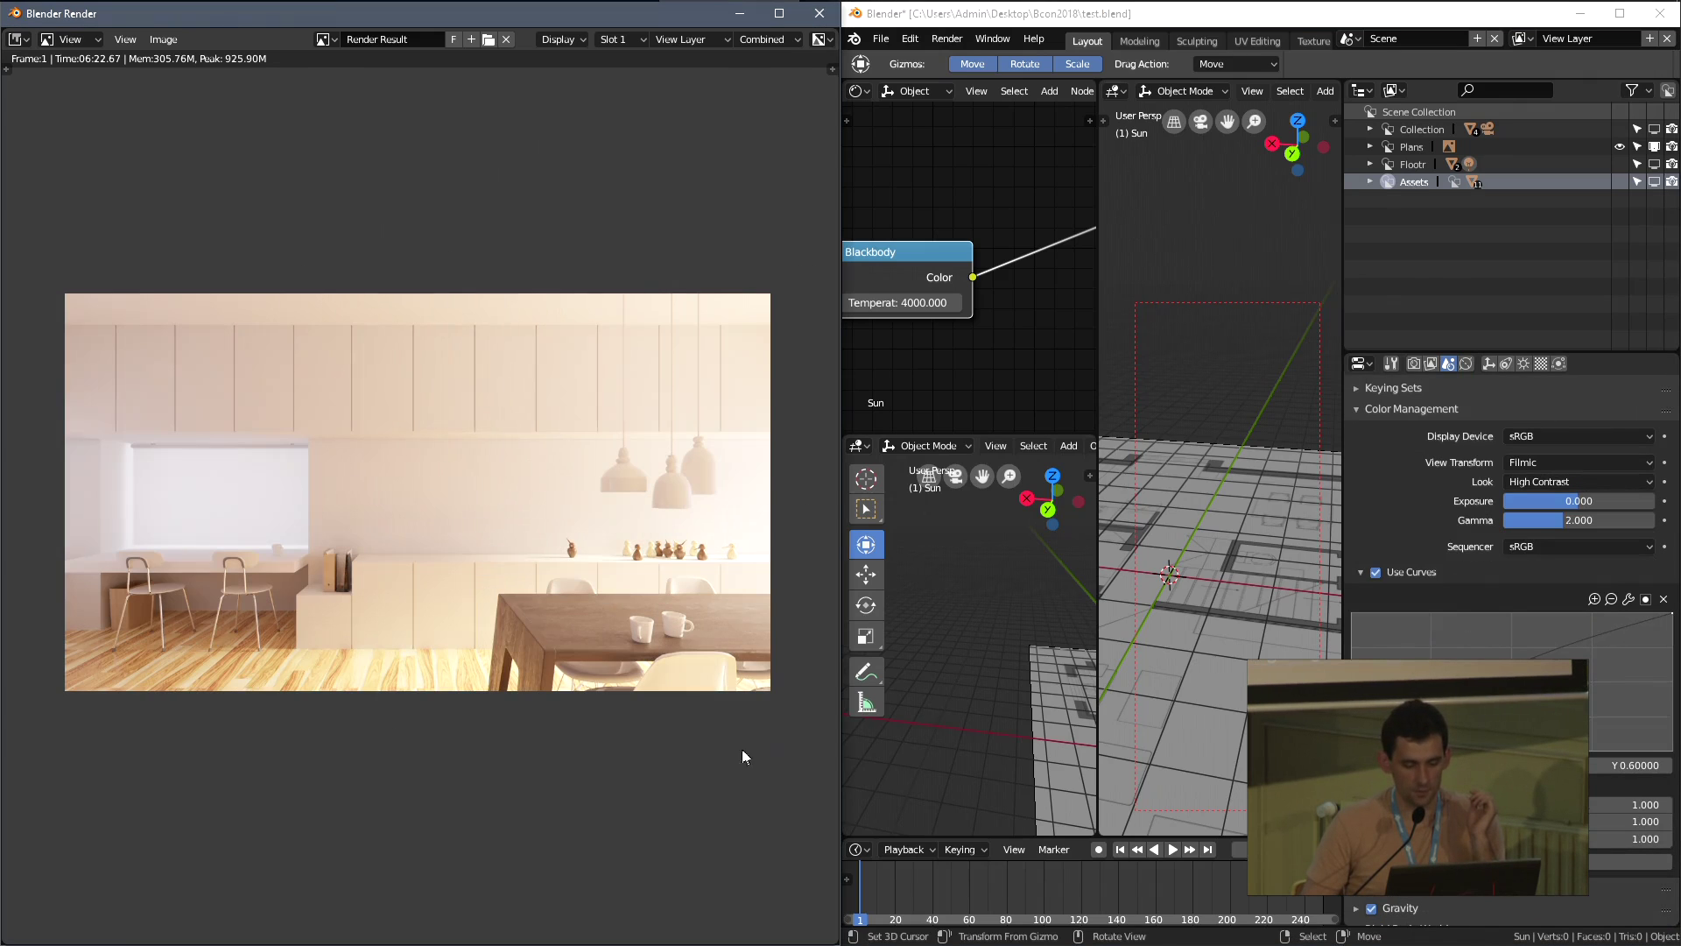
Add contrast with an upper highlight point and a lower shadow point at about Y 0.2125 on the Color Management curve
drag(1609, 637, 1612, 633)
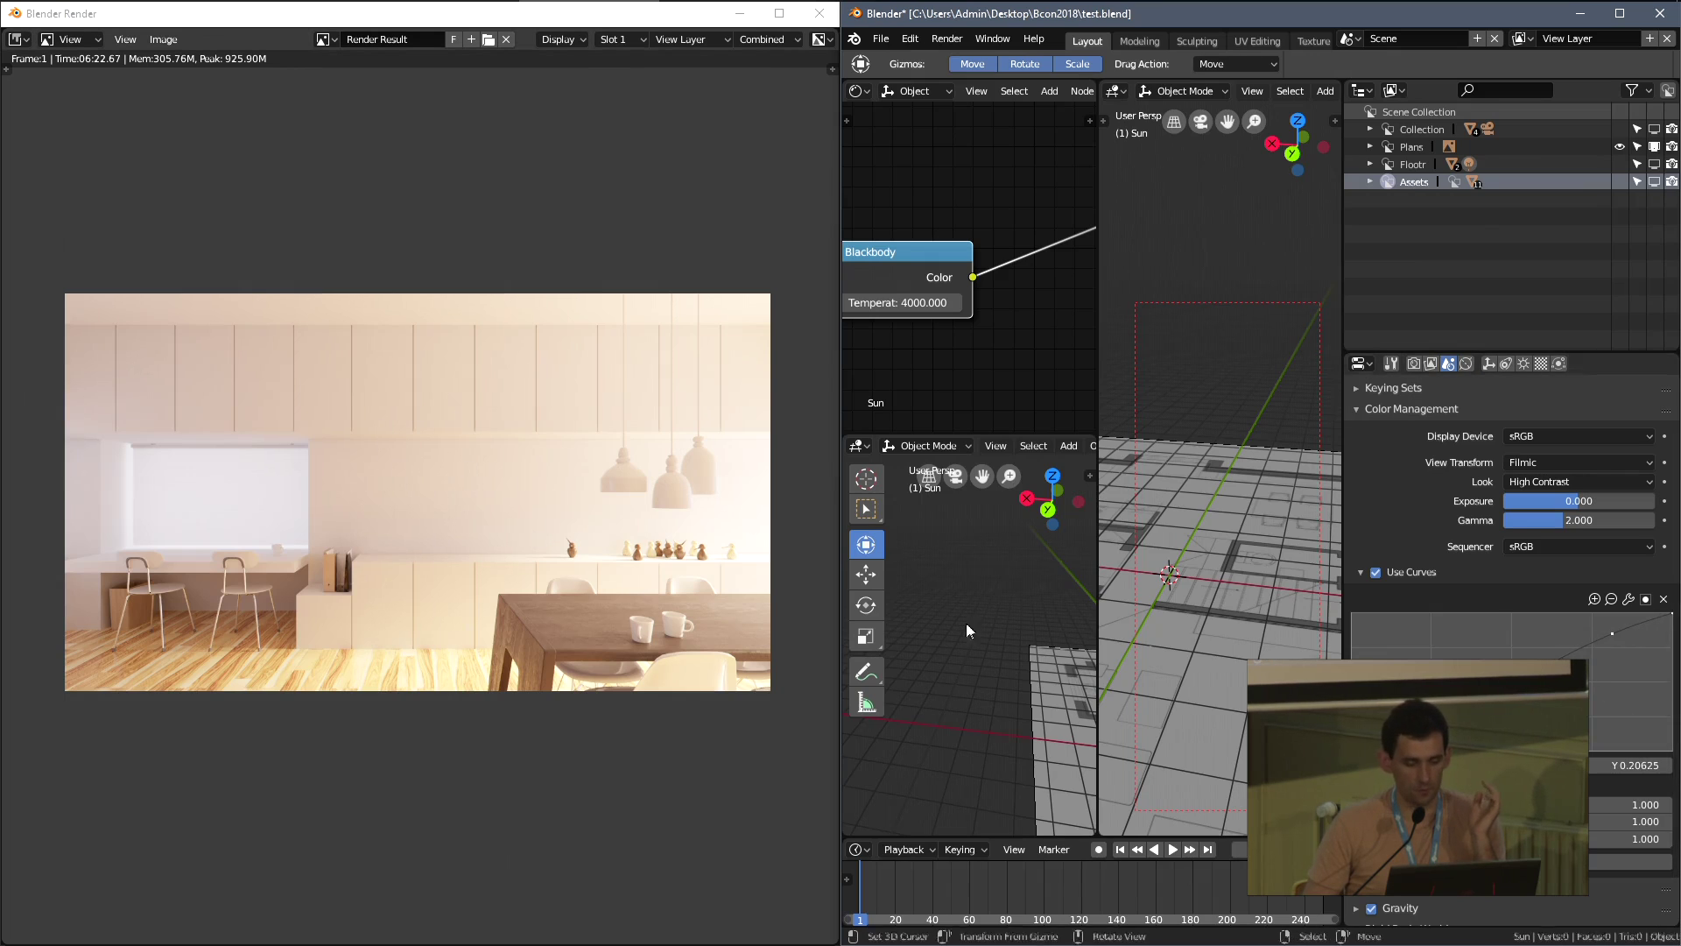
click(461, 645)
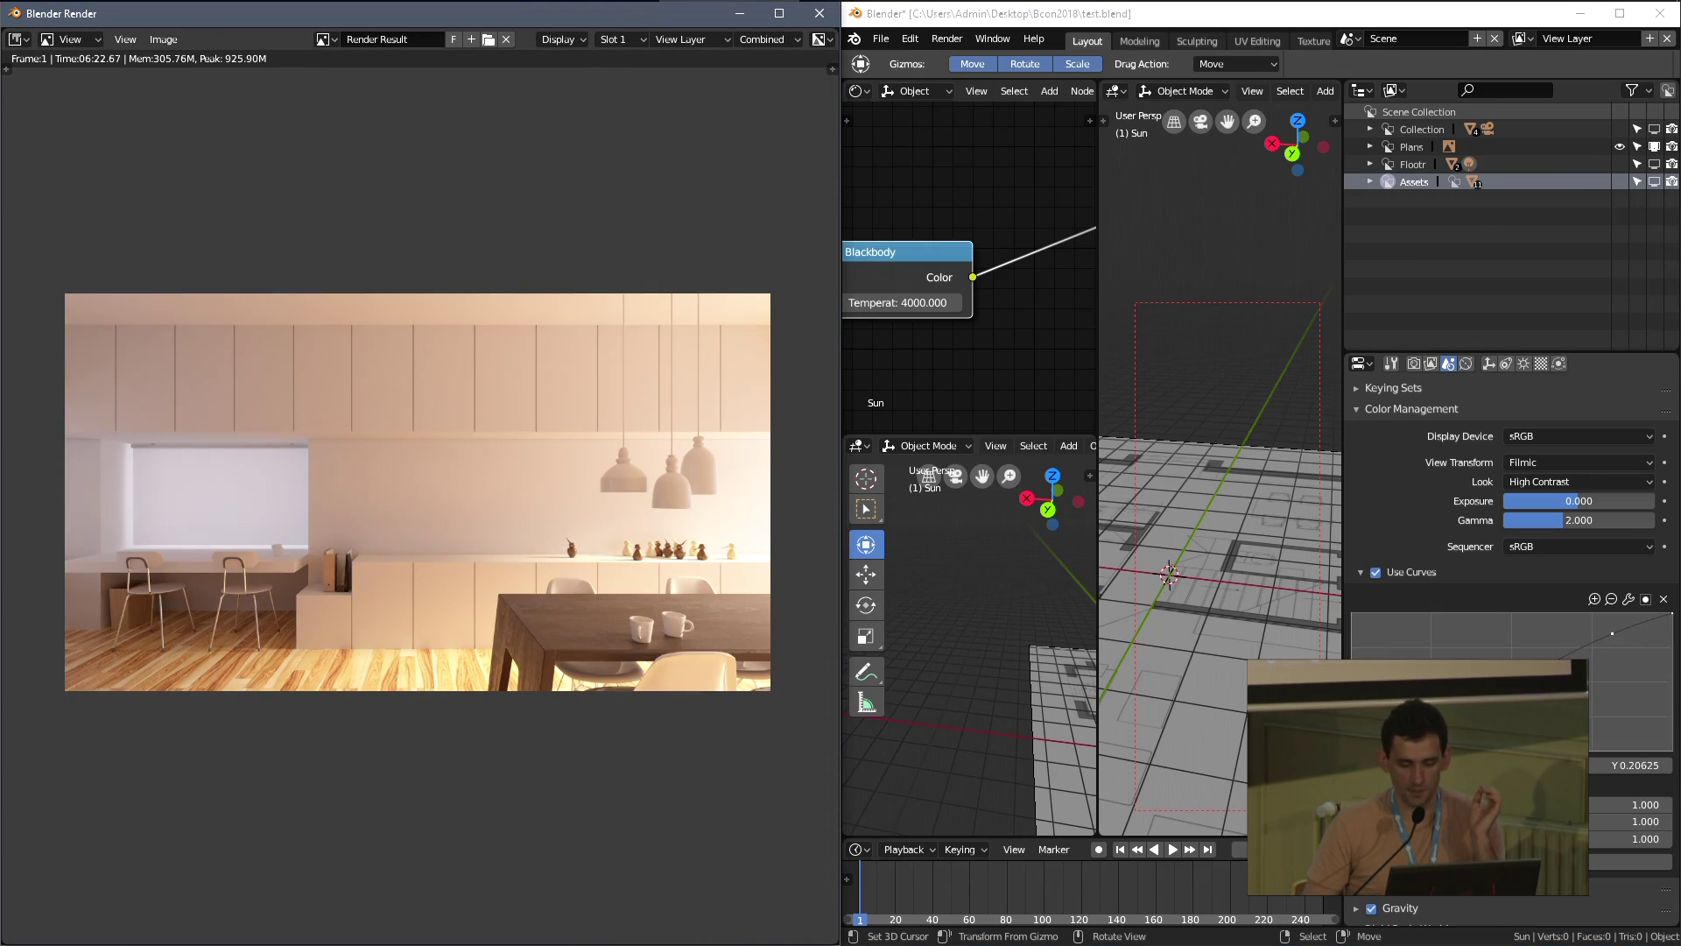
drag(1432, 722, 1432, 717)
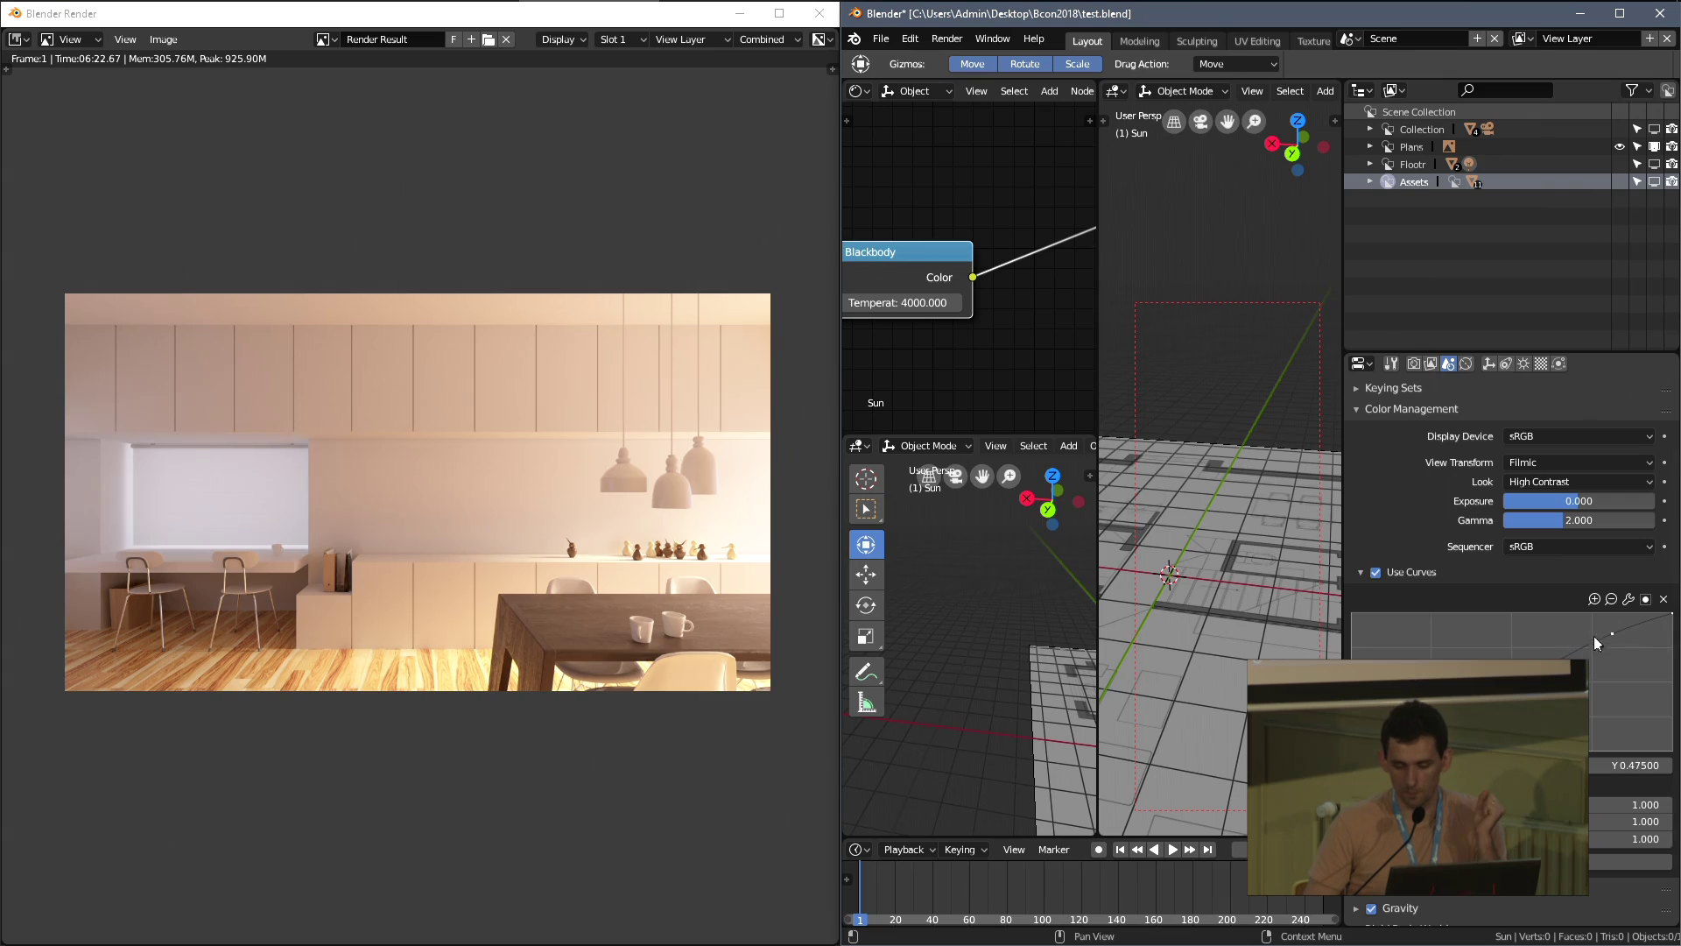
drag(1432, 718, 1431, 721)
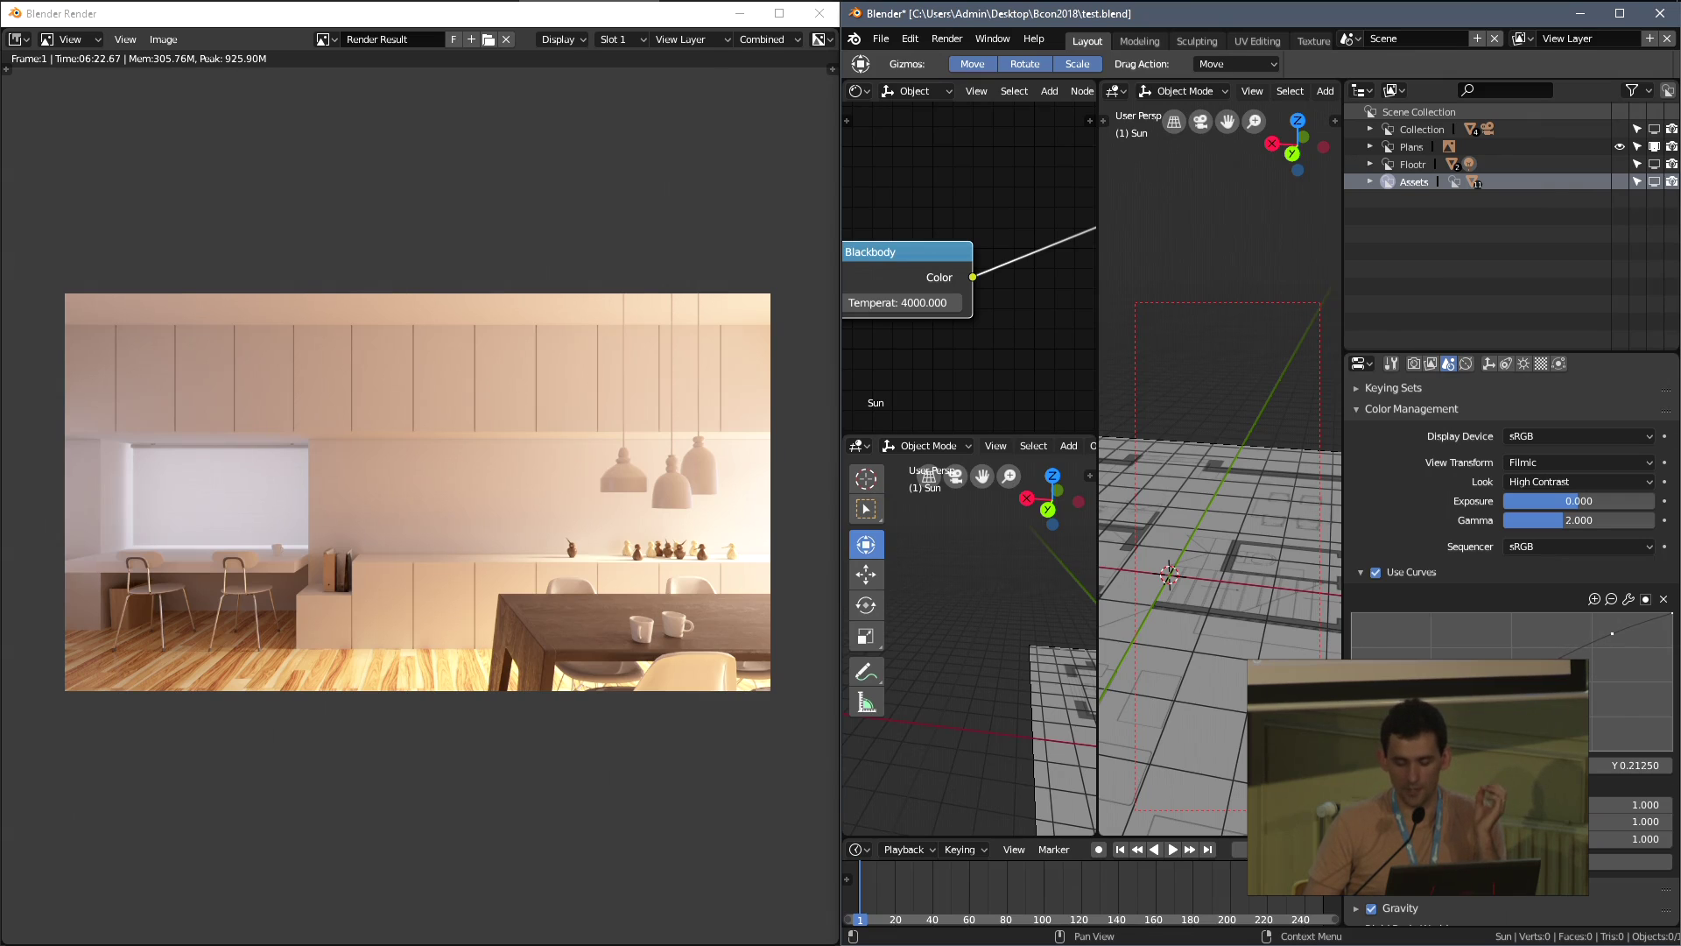
click(553, 585)
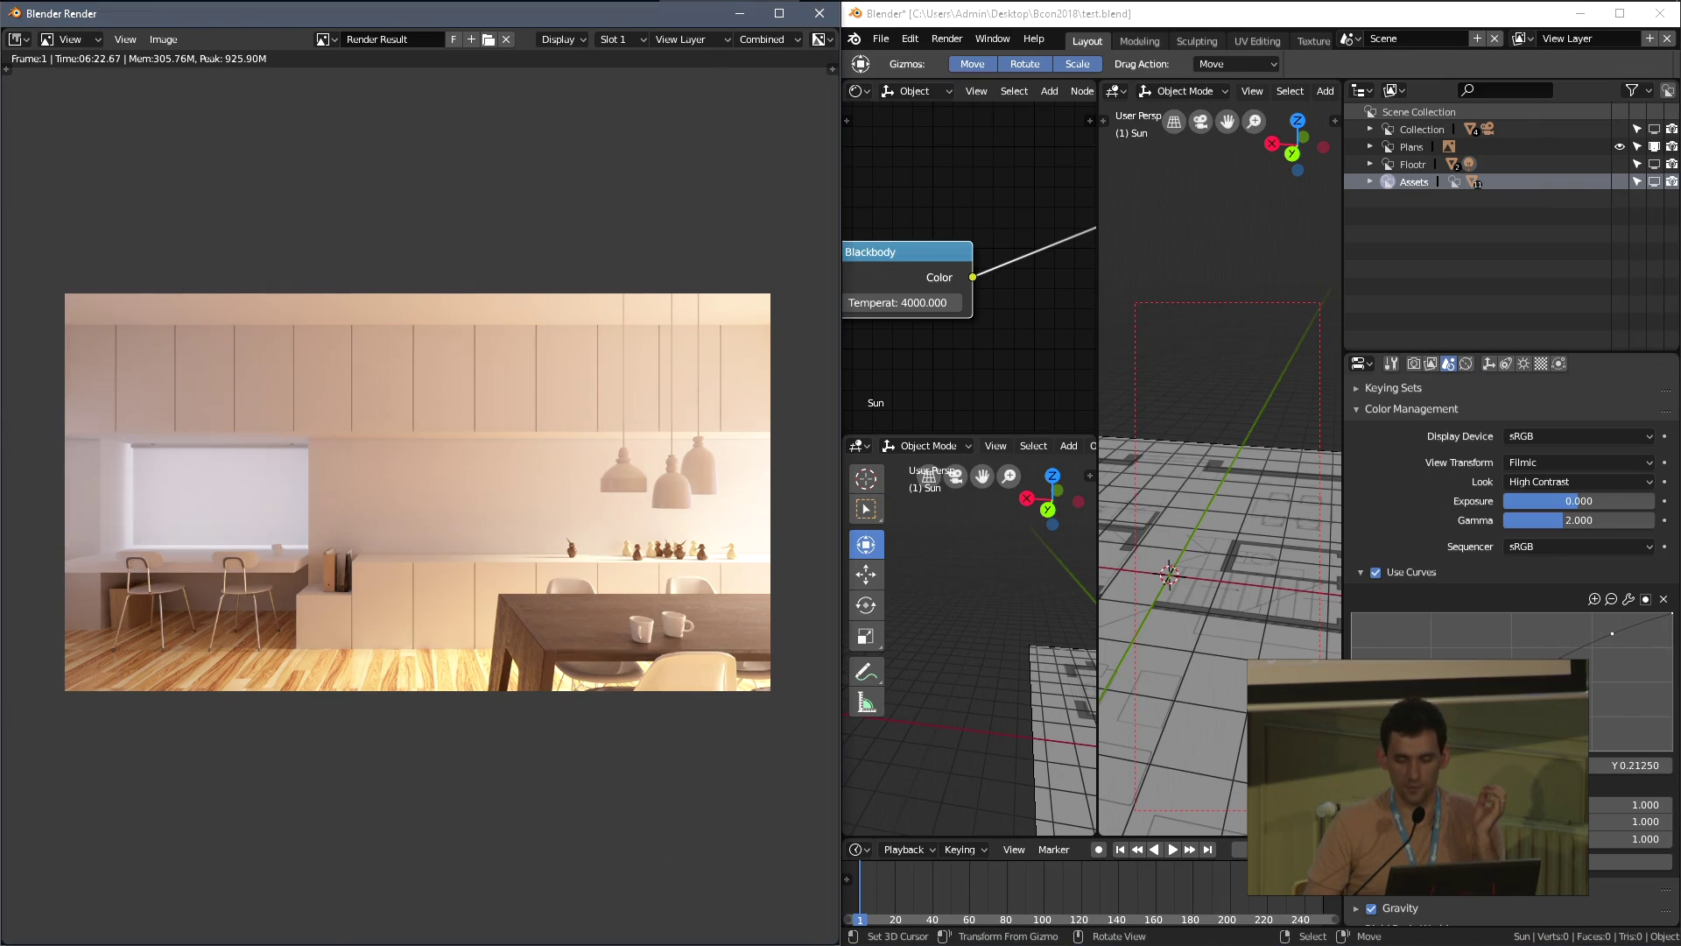
Switch to Adobe Photoshop CS5 Extended and maximize its window
key(alt+Tab)
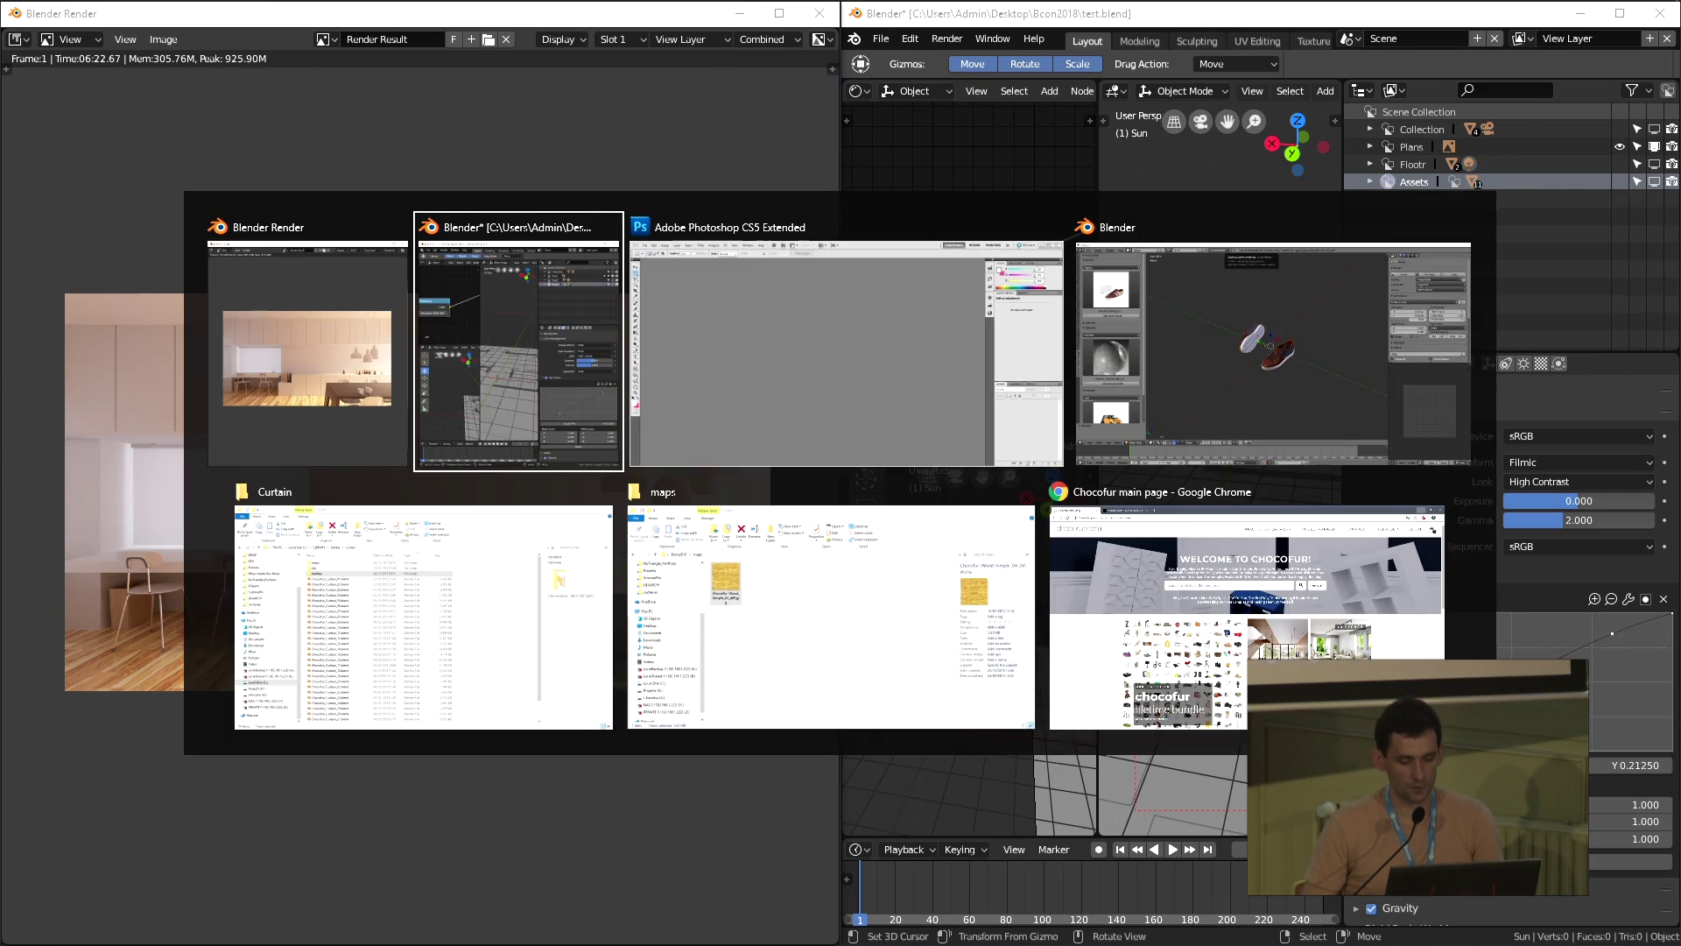
click(644, 375)
drag(928, 427, 954, 199)
double_click(958, 182)
Switch to the maps folder window, browse to Bcon2018's renders folder and open untitled.png in Photoshop
key(alt+Tab)
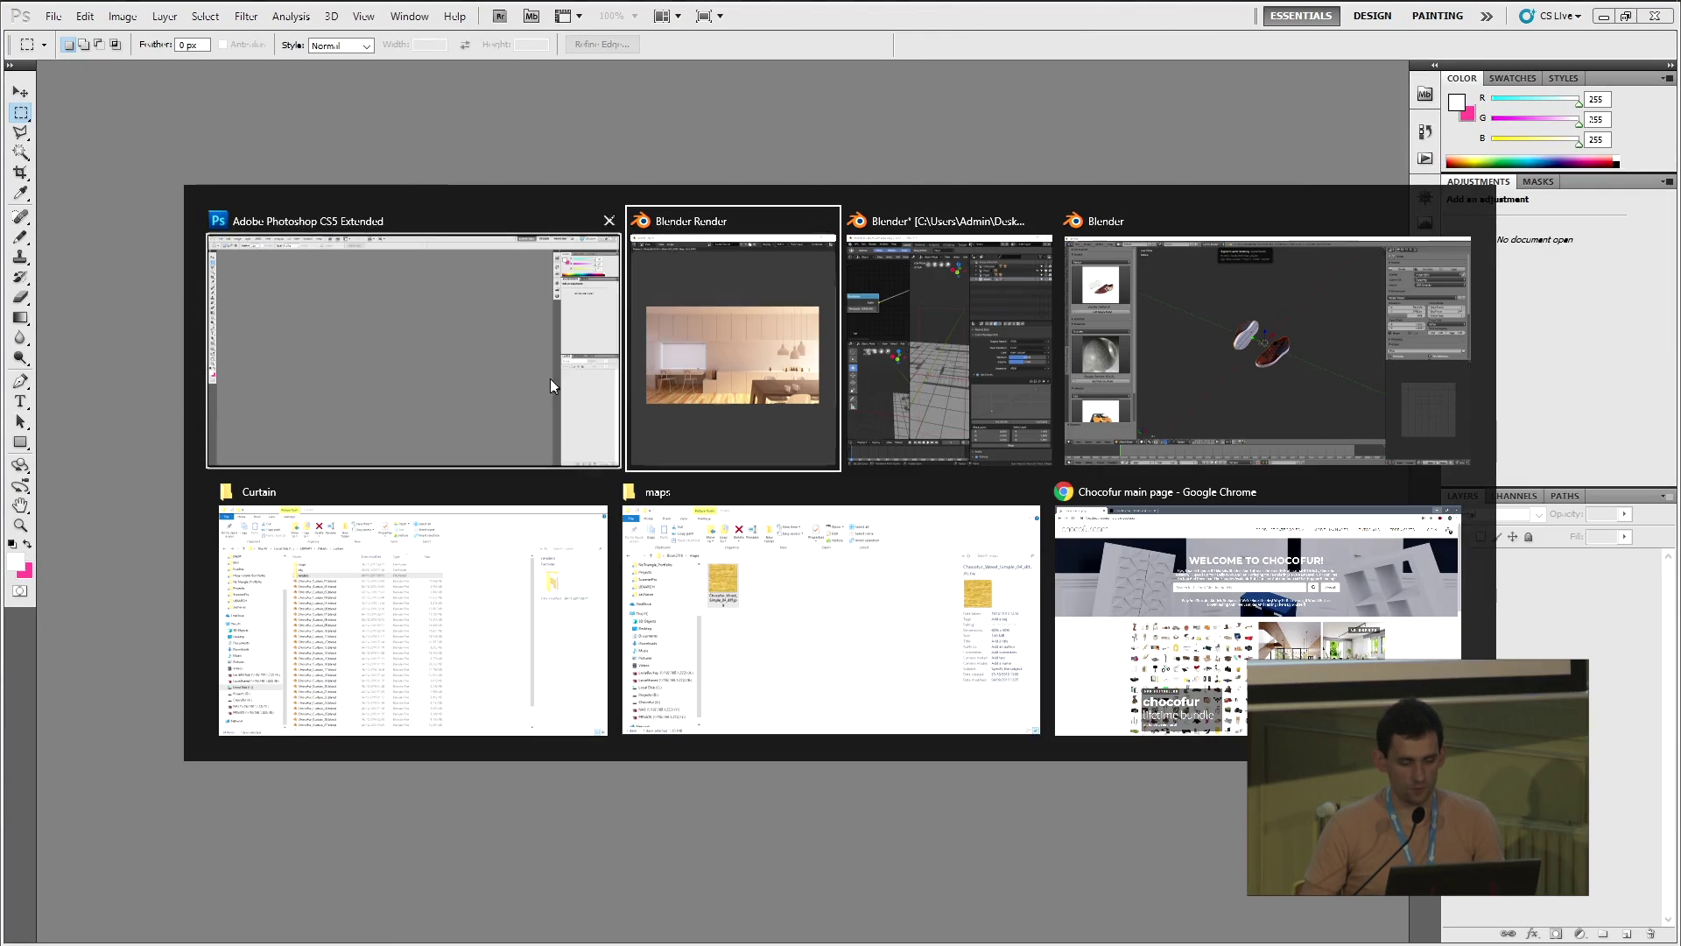
click(856, 627)
key(alt+Left)
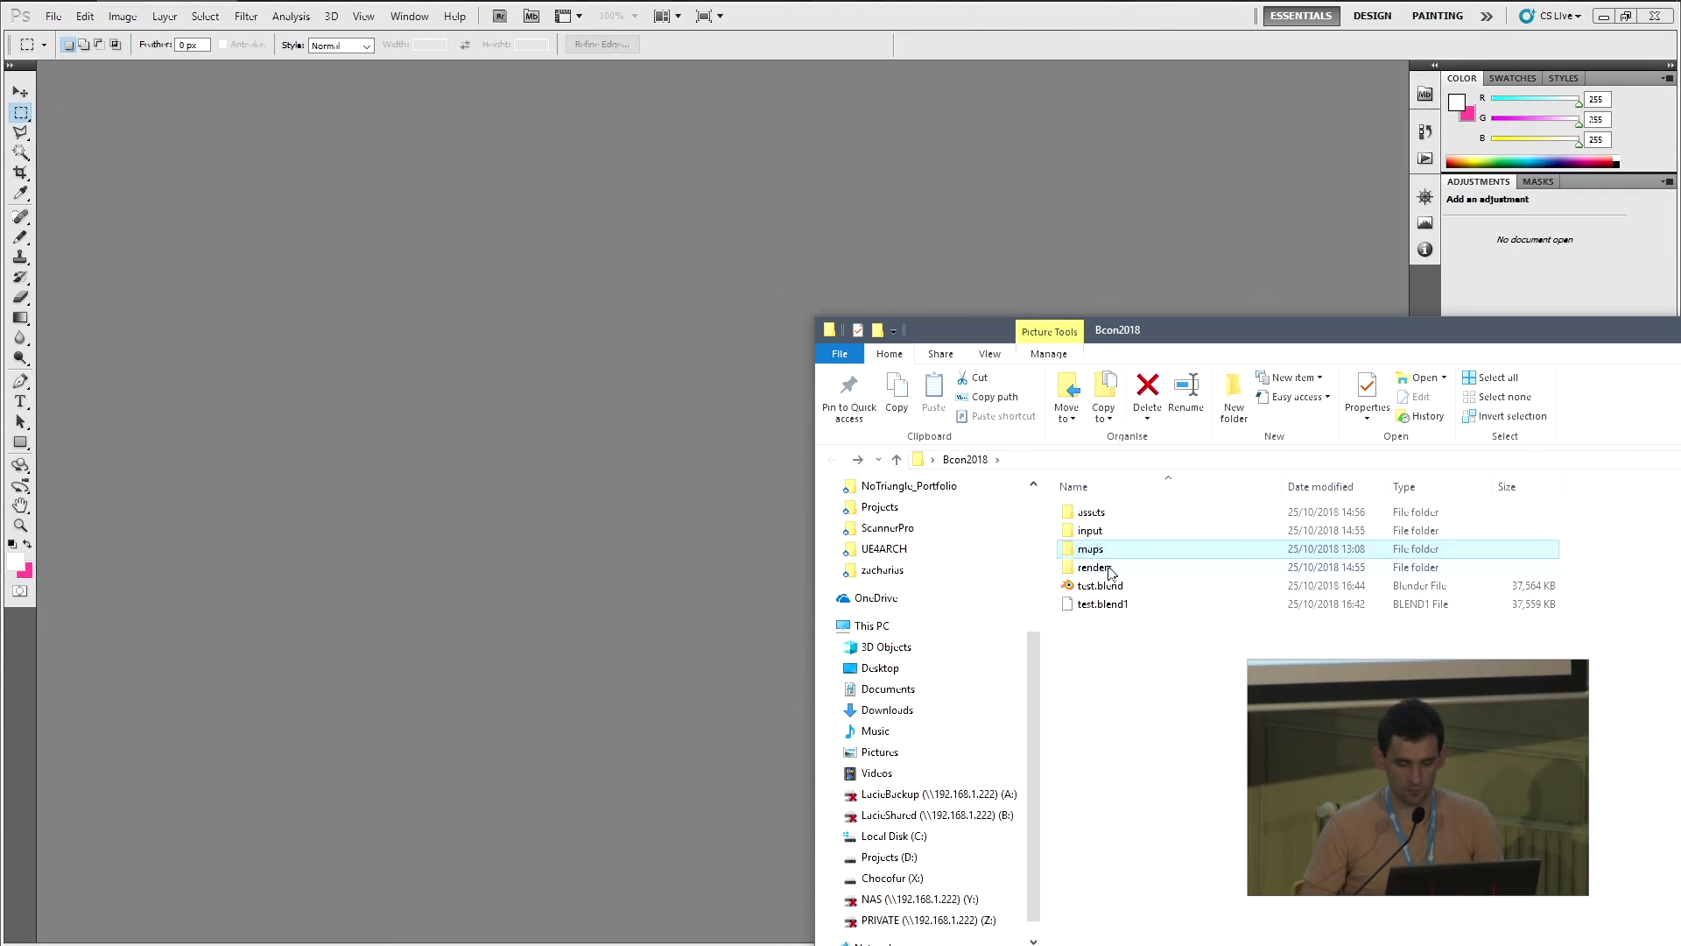
double_click(1105, 567)
drag(1109, 544, 420, 447)
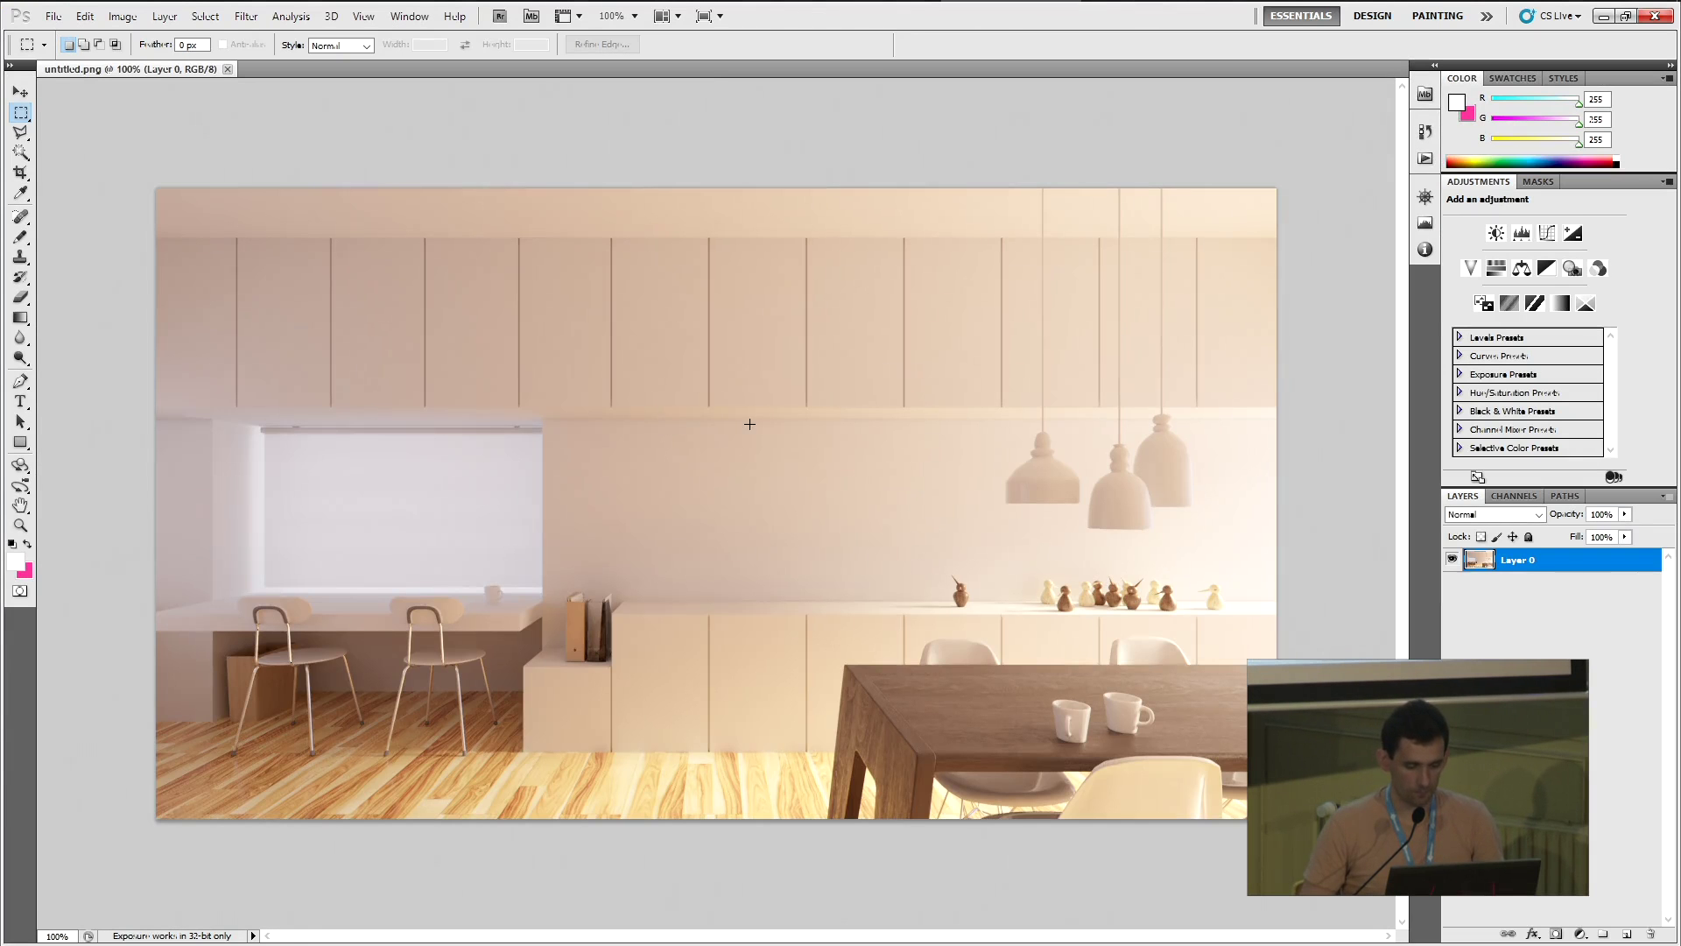
Cycle the screen modes to show the render full screen on black with the menu bar and panels available
key(f)
key(f)
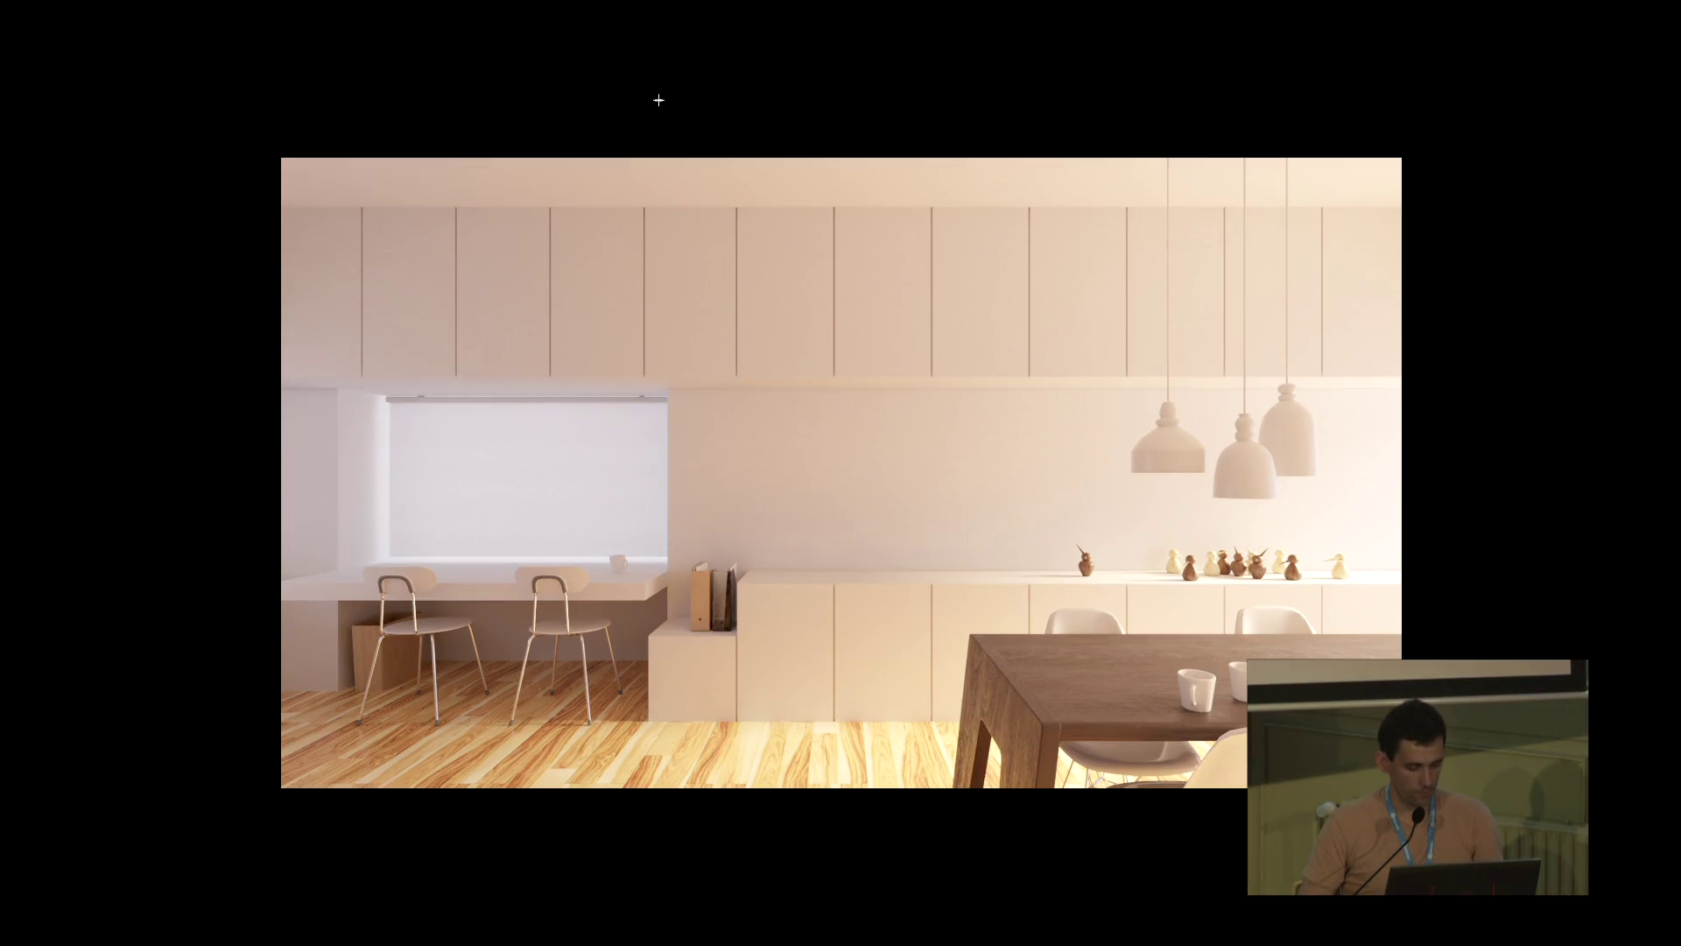
key(f)
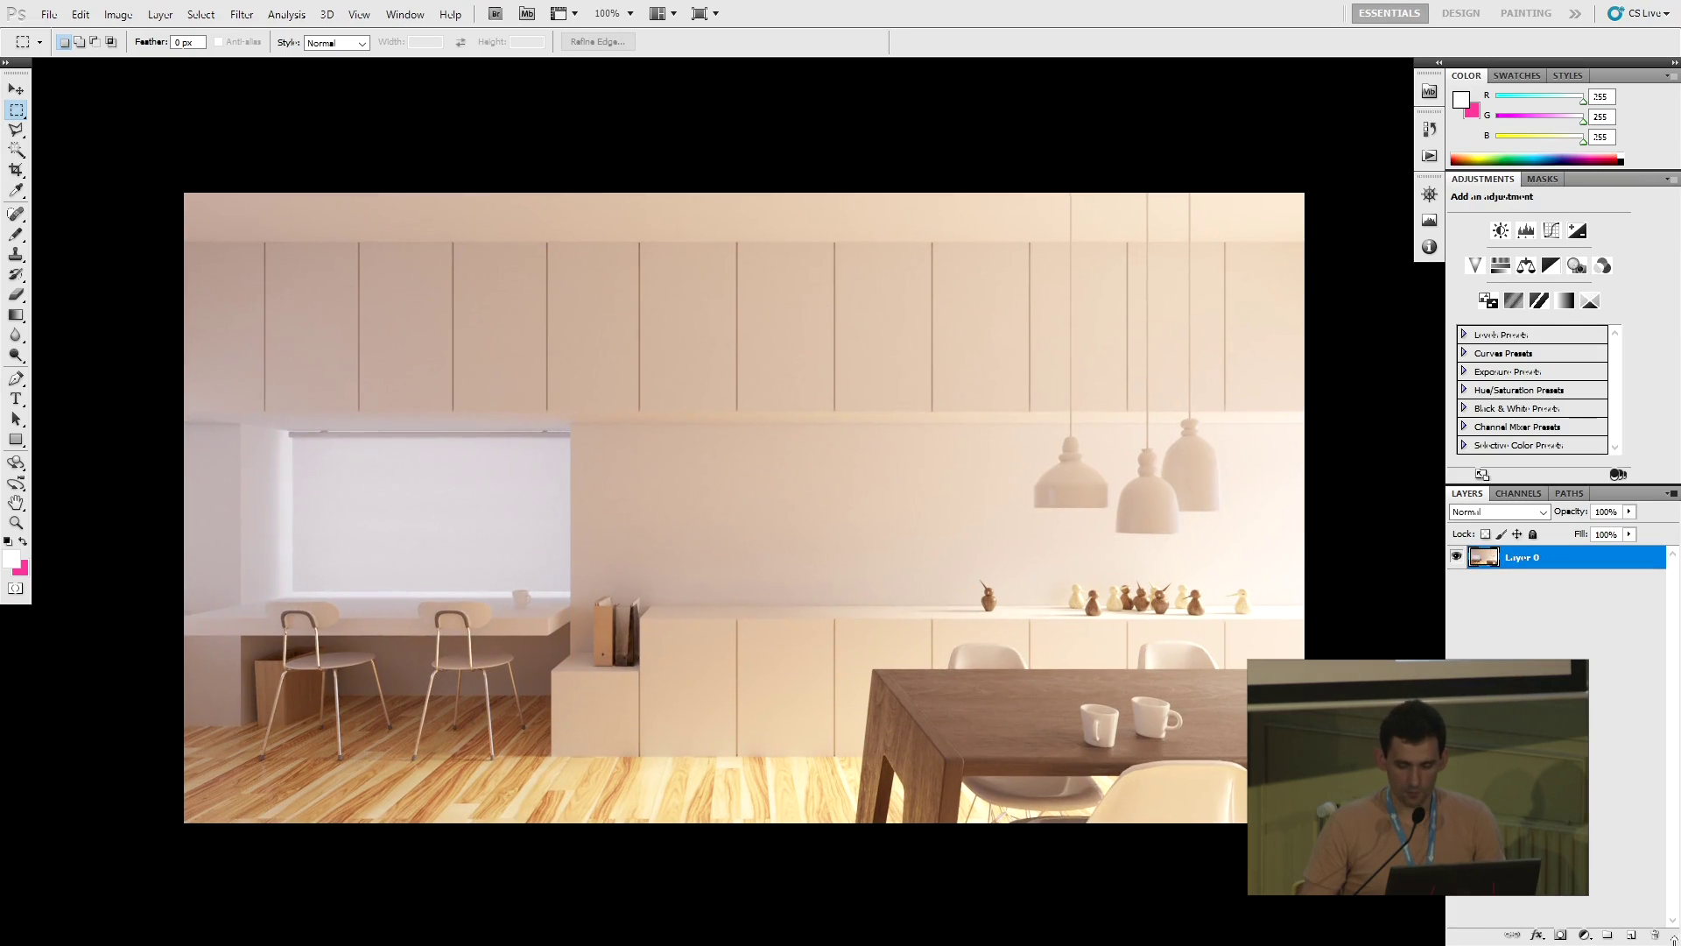
Add an Exposure adjustment layer above the render and set its exposure to about +0.2
click(1586, 936)
click(1611, 688)
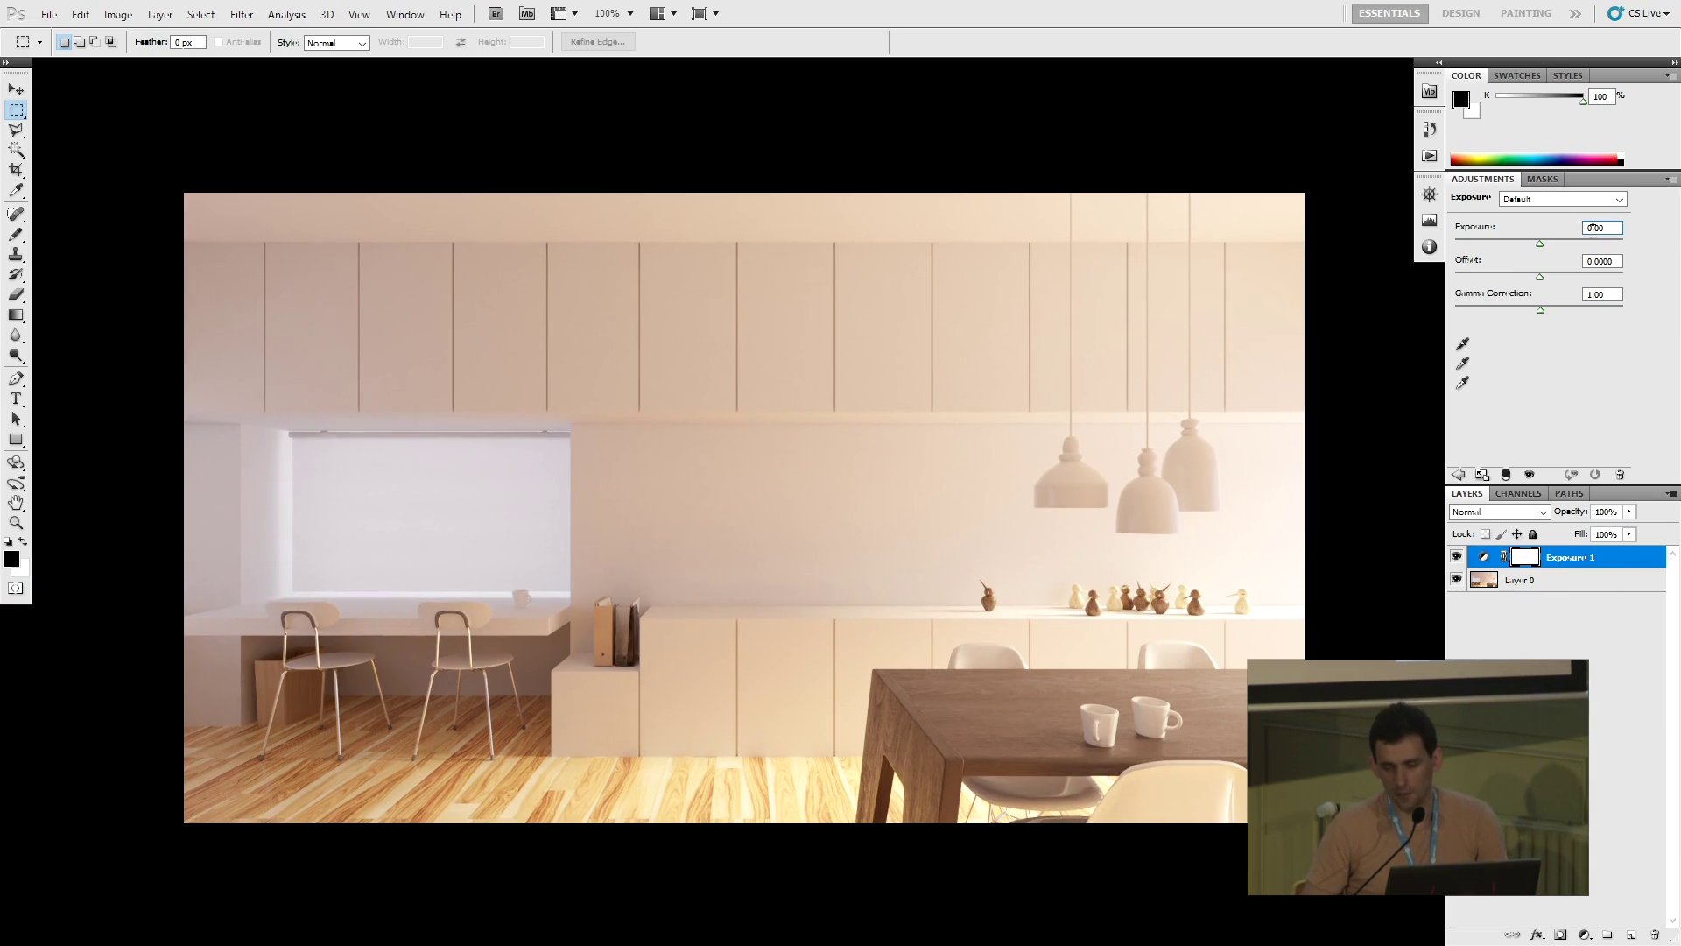
key(Up)
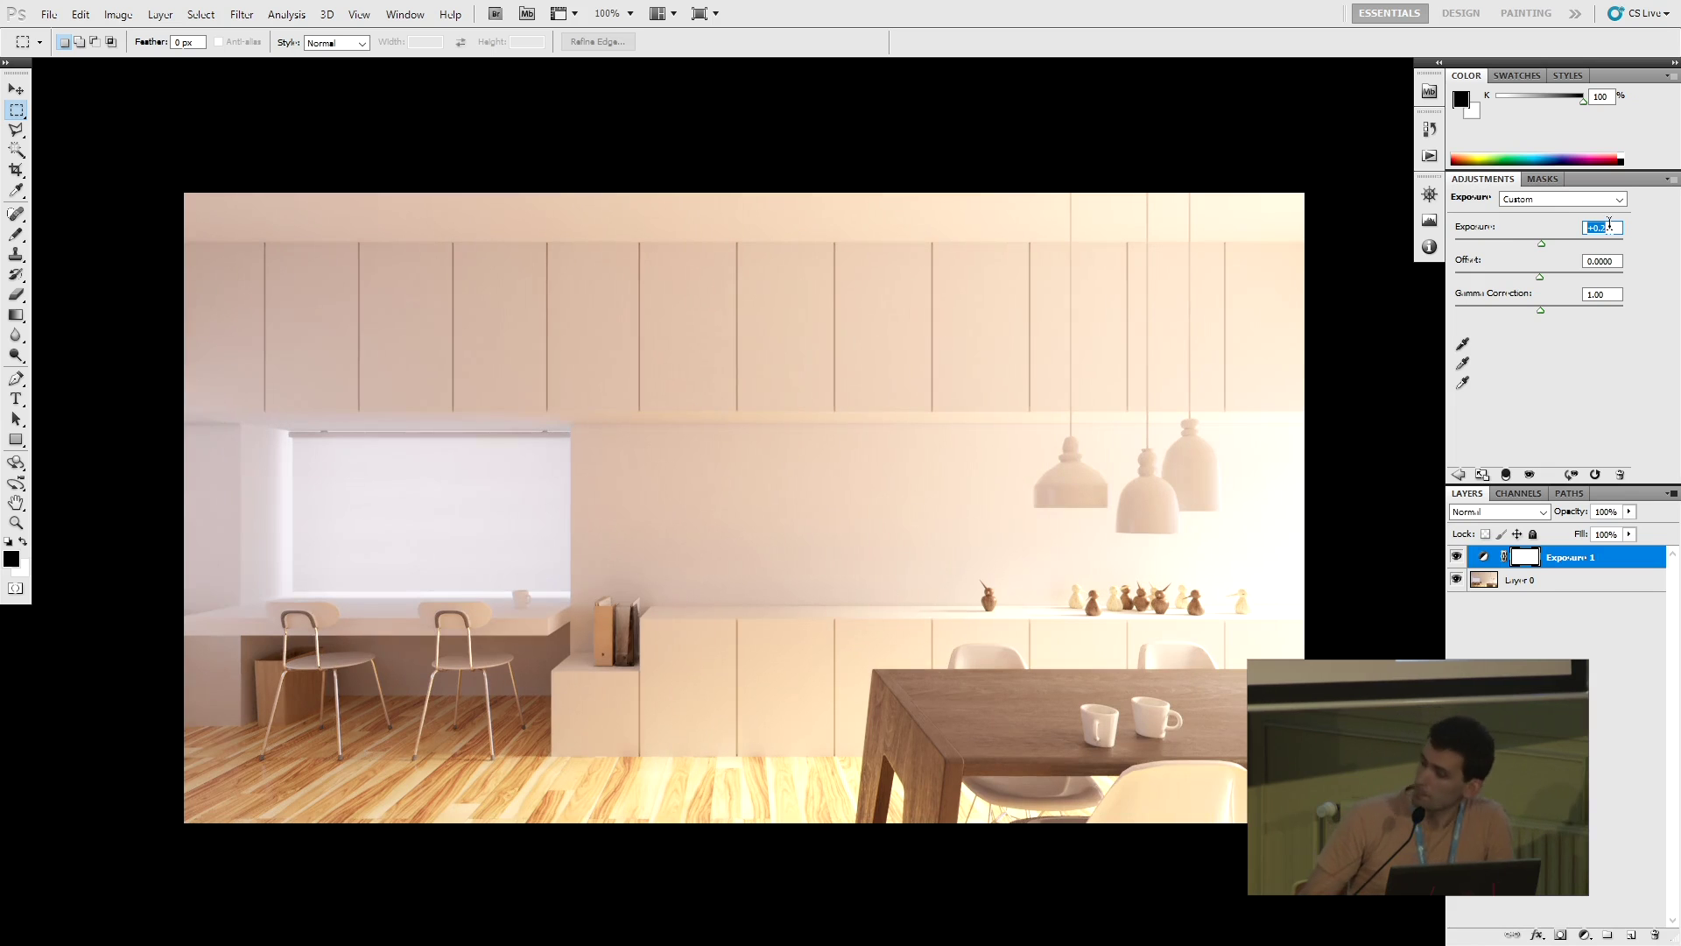
key(Down)
key(Down)
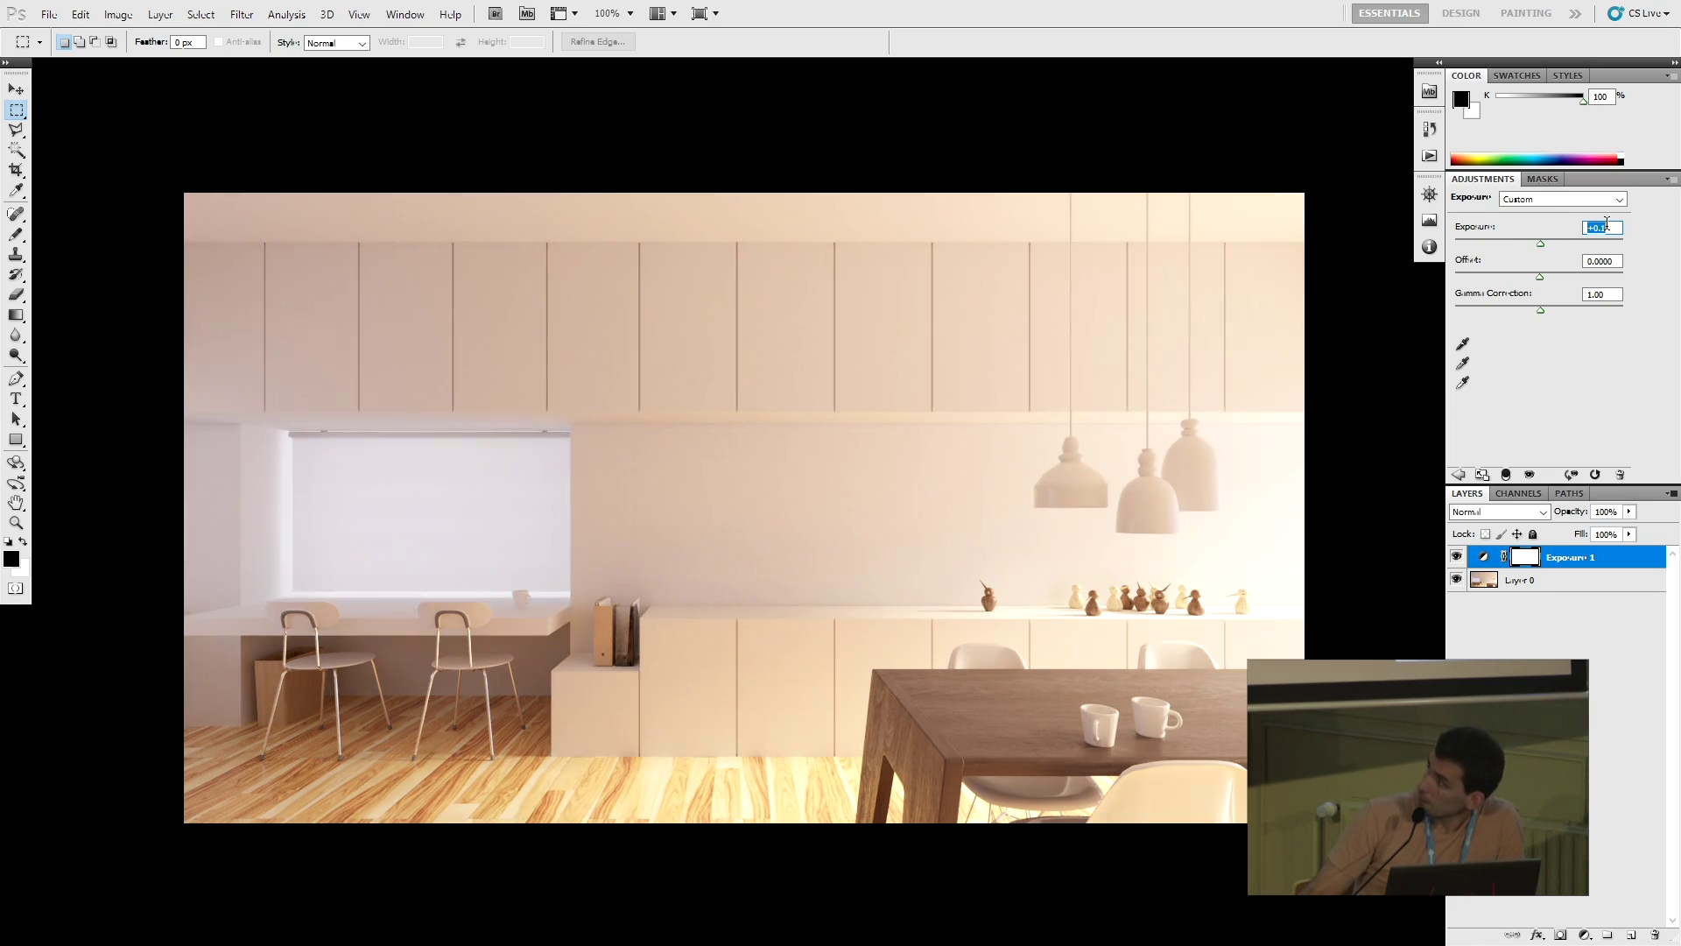
key(Up)
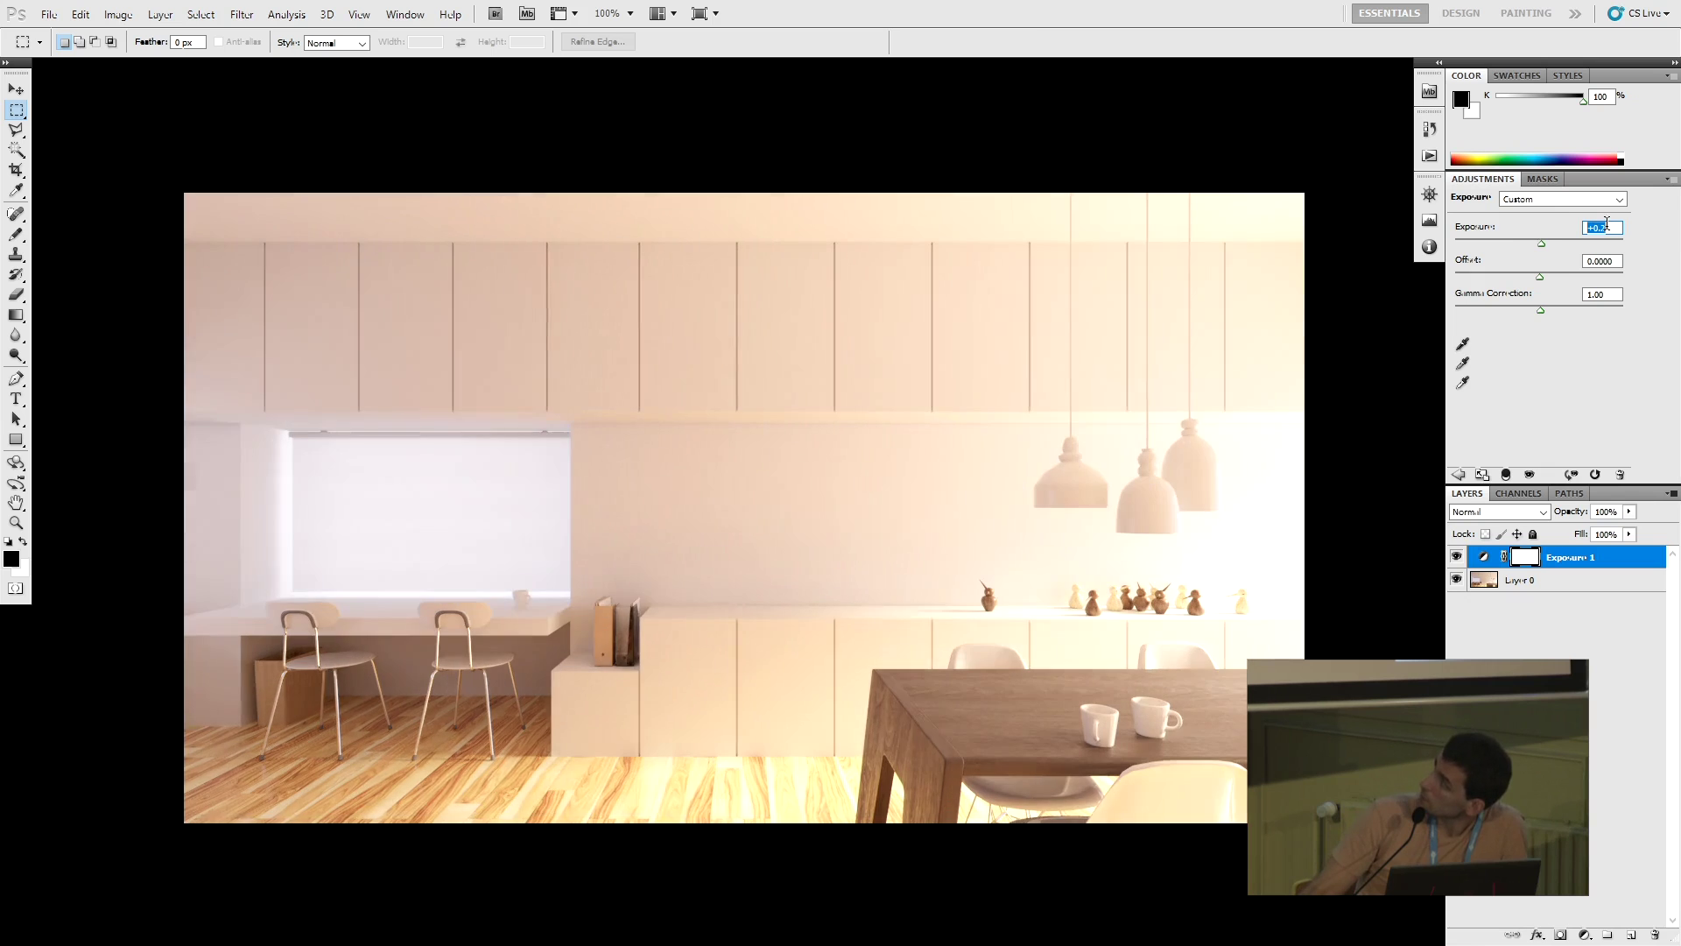
key(Up)
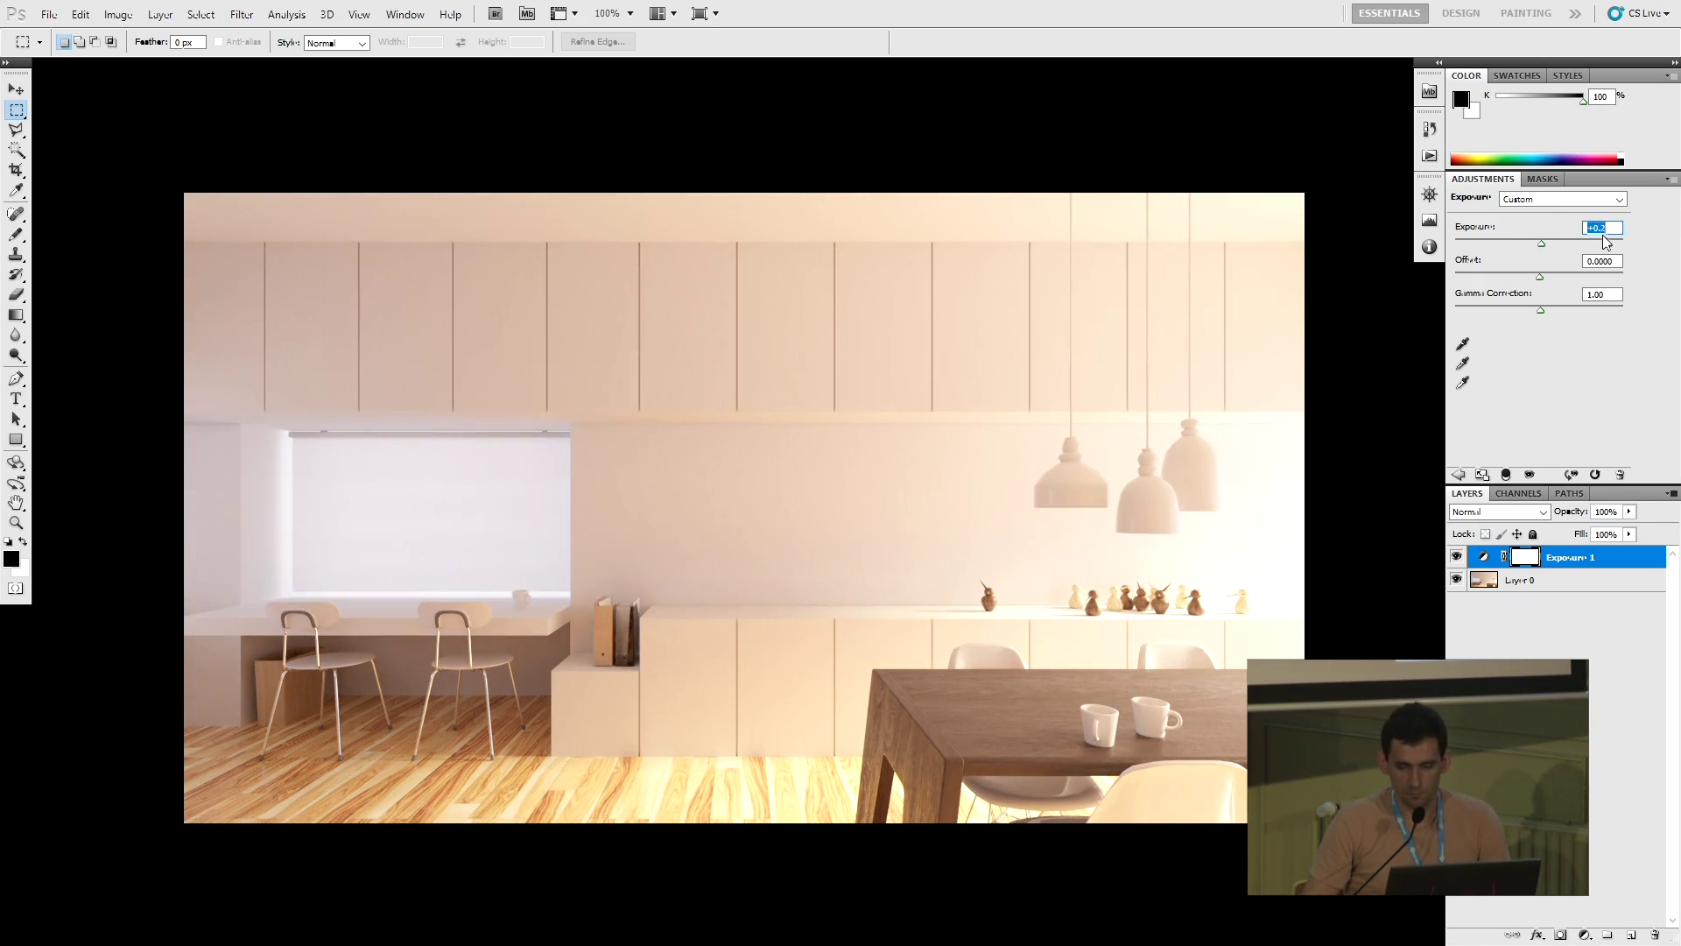
click(1620, 643)
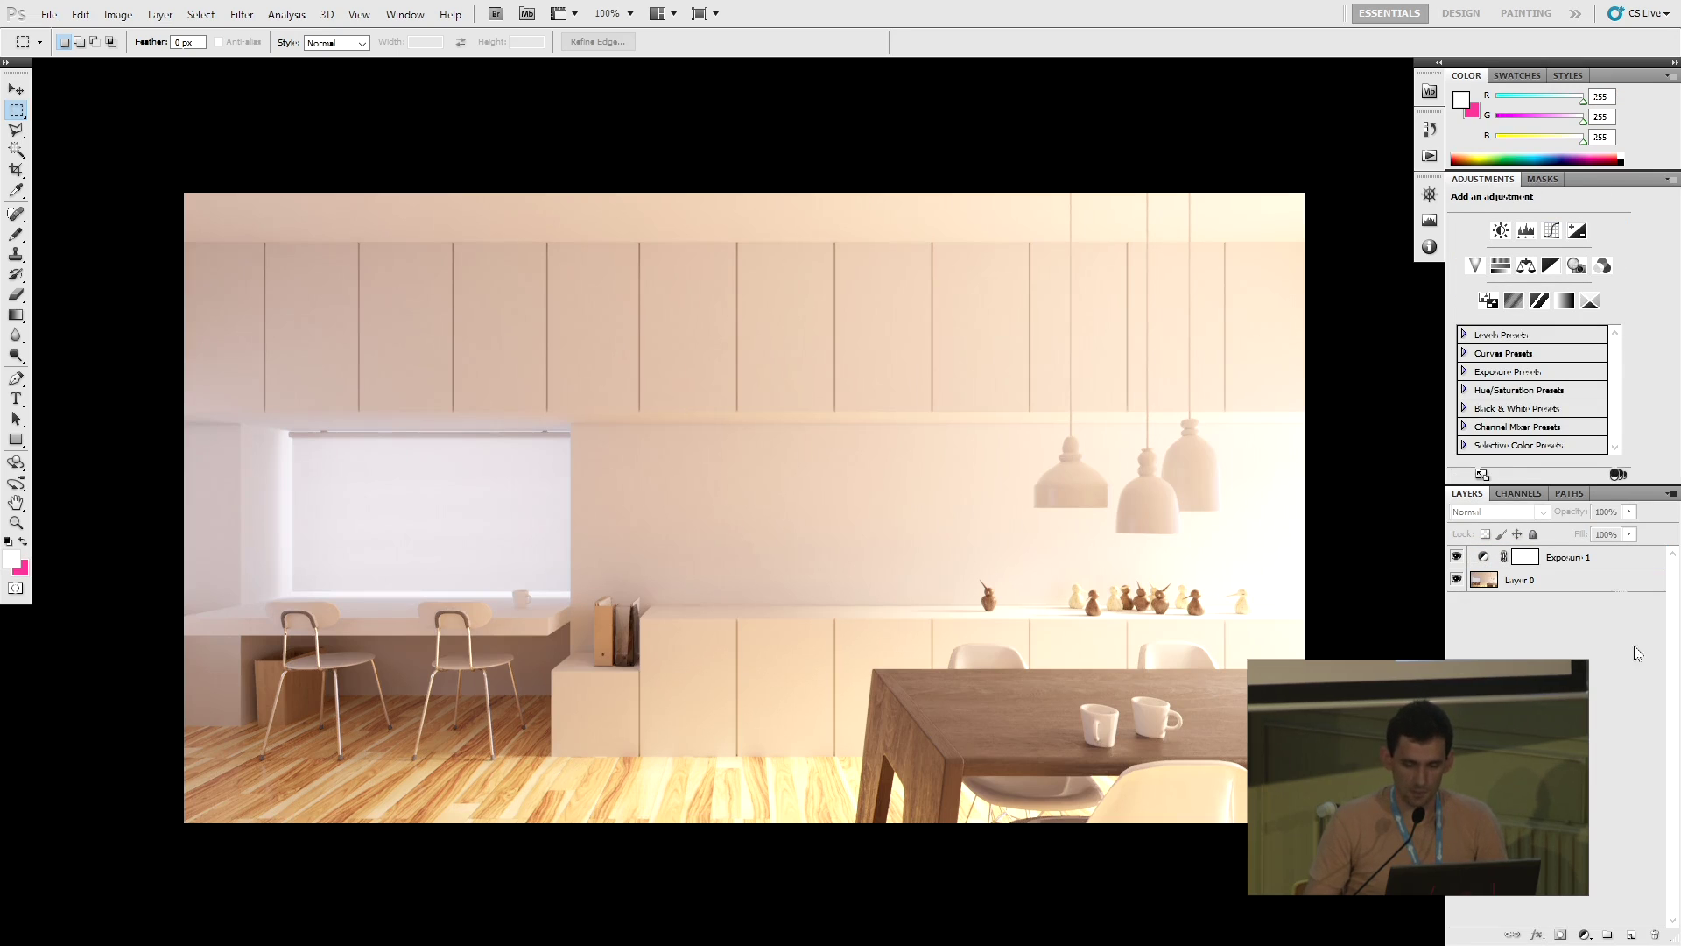
Add a Curves adjustment layer with a gentle S-curve, placing the lower point at input 74 and output 64, and compare before and after
click(1585, 934)
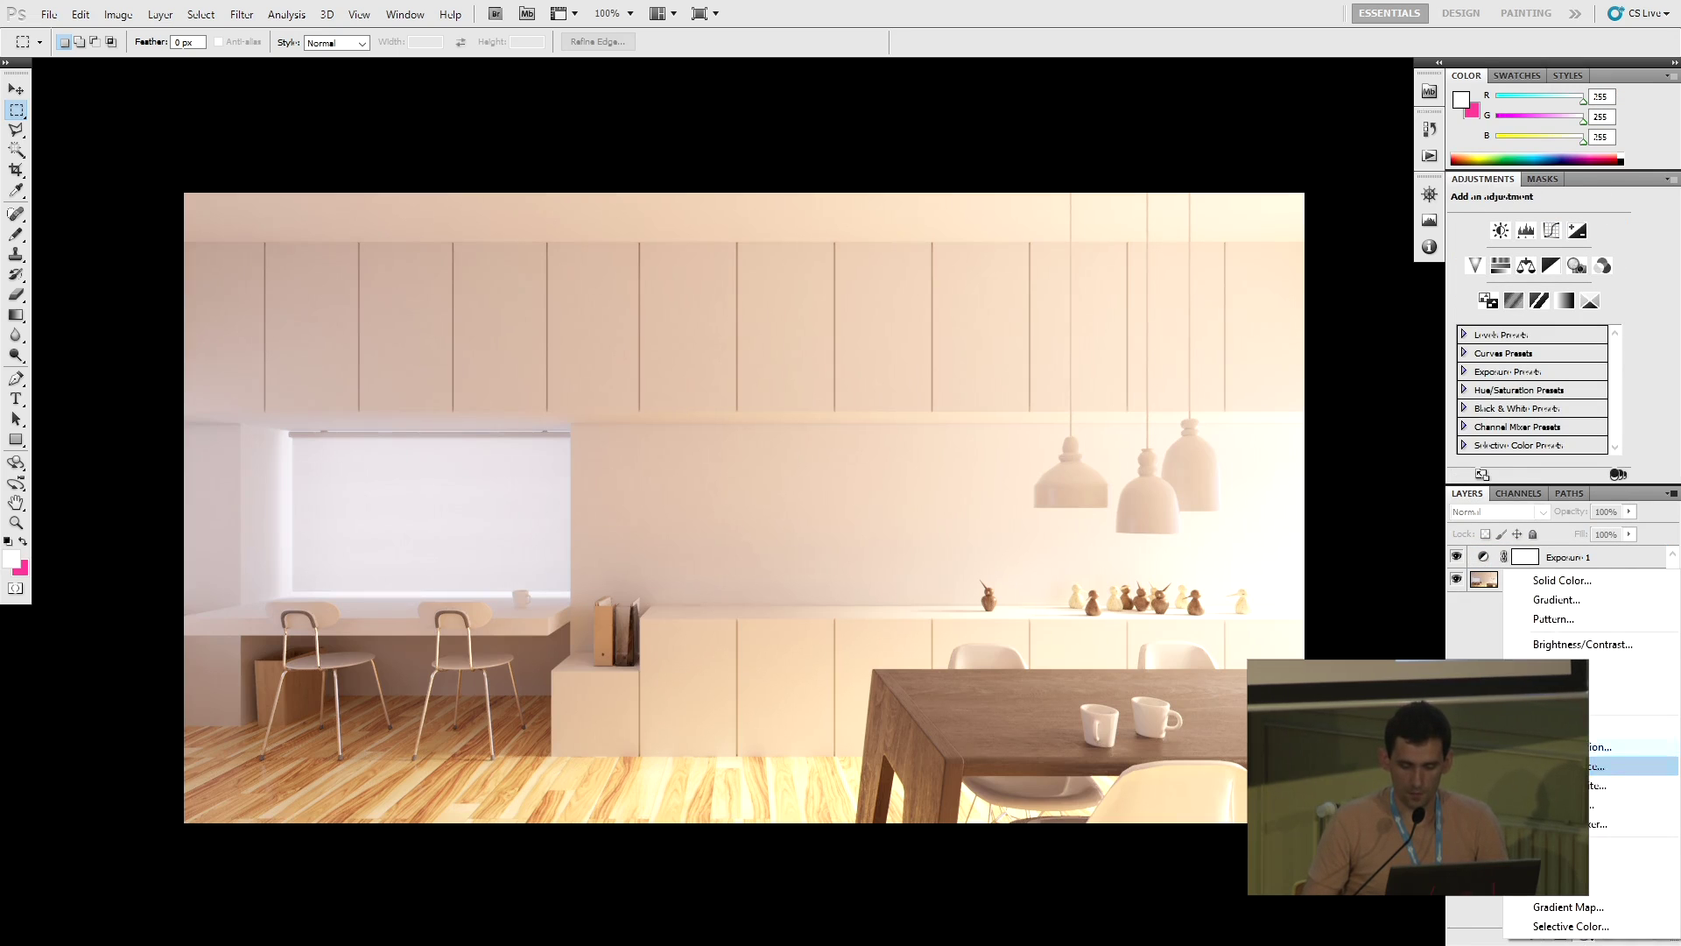
click(1577, 683)
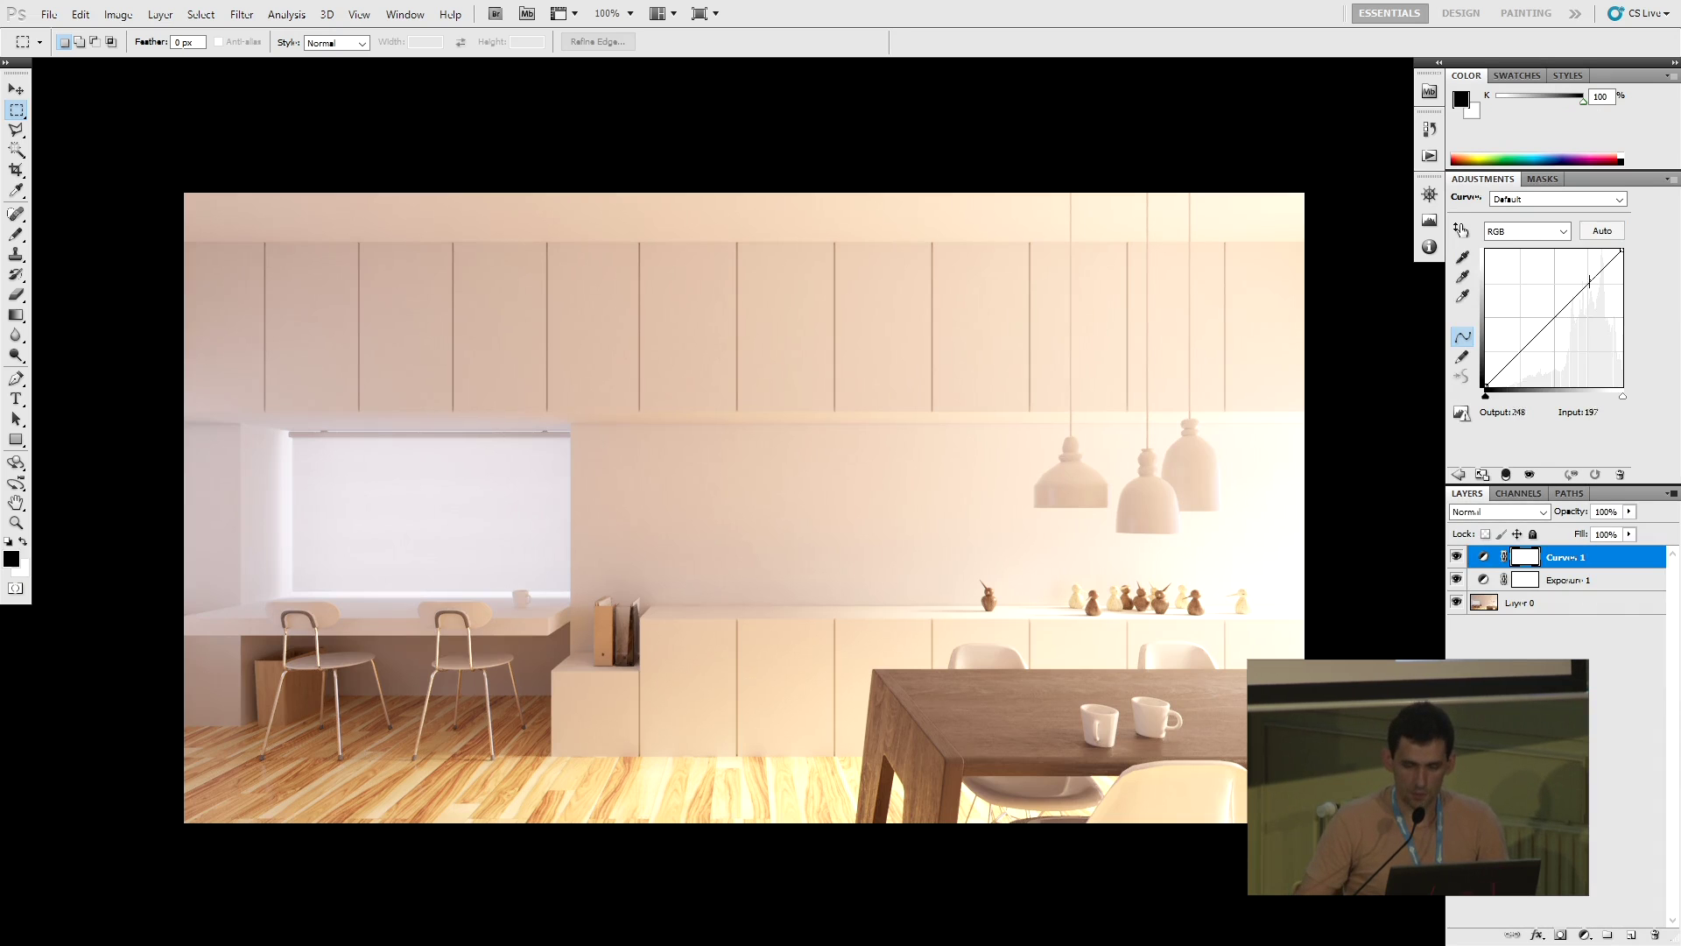
drag(1590, 282, 1585, 278)
drag(1522, 350, 1523, 353)
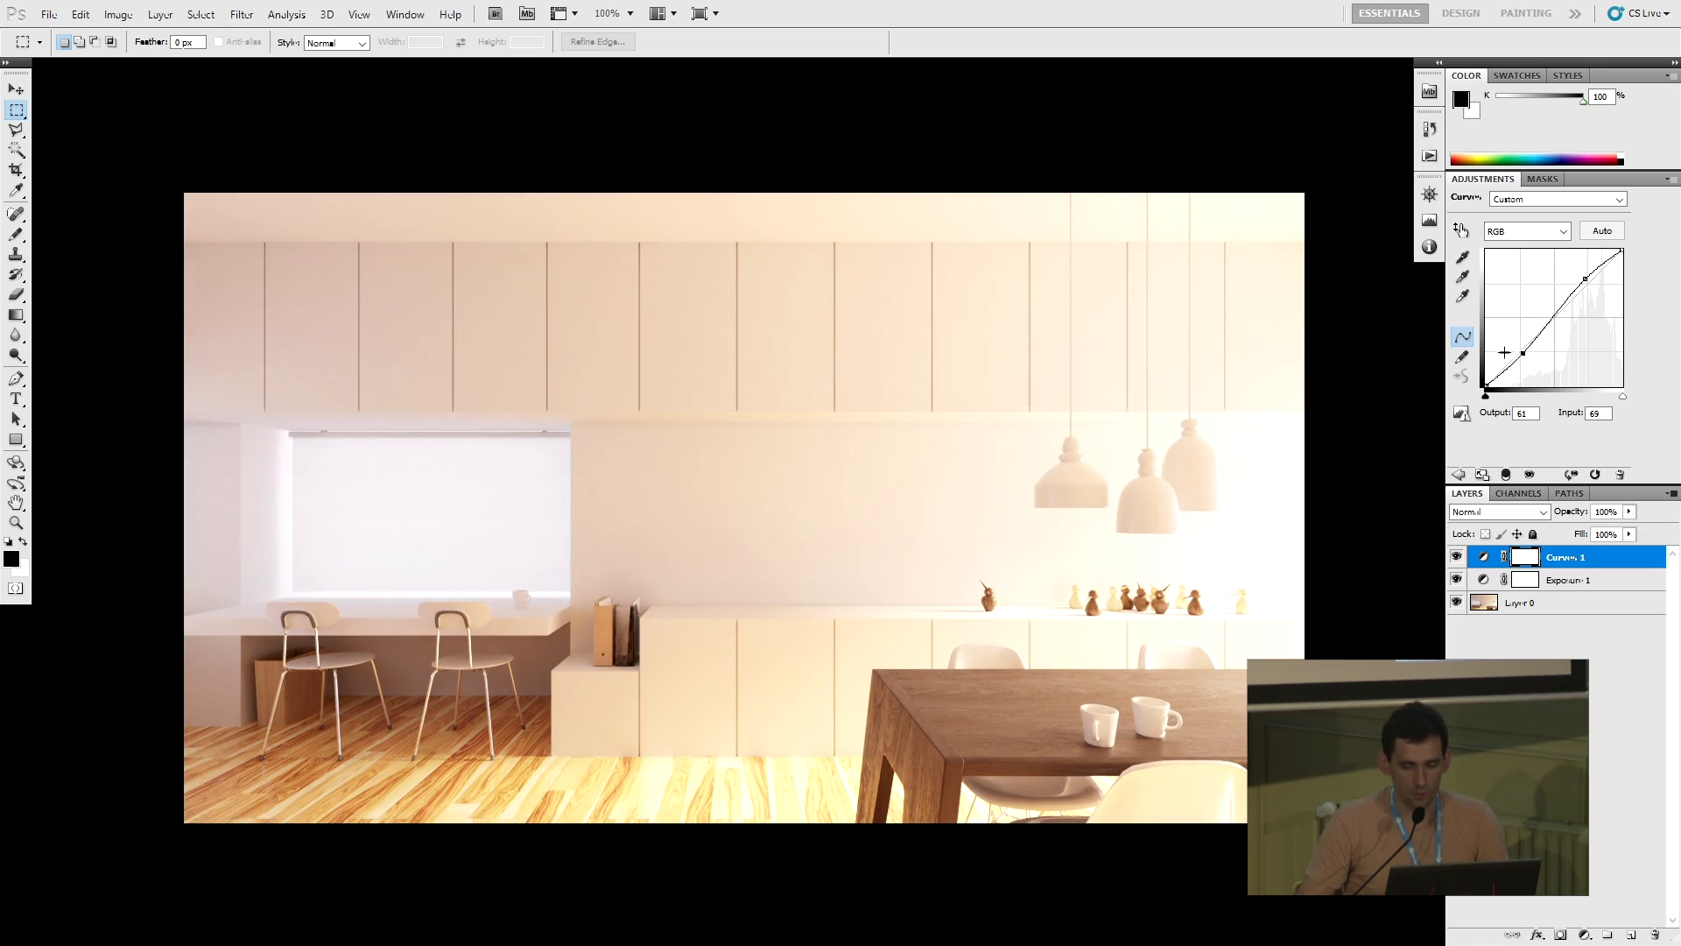
drag(1521, 352, 1523, 355)
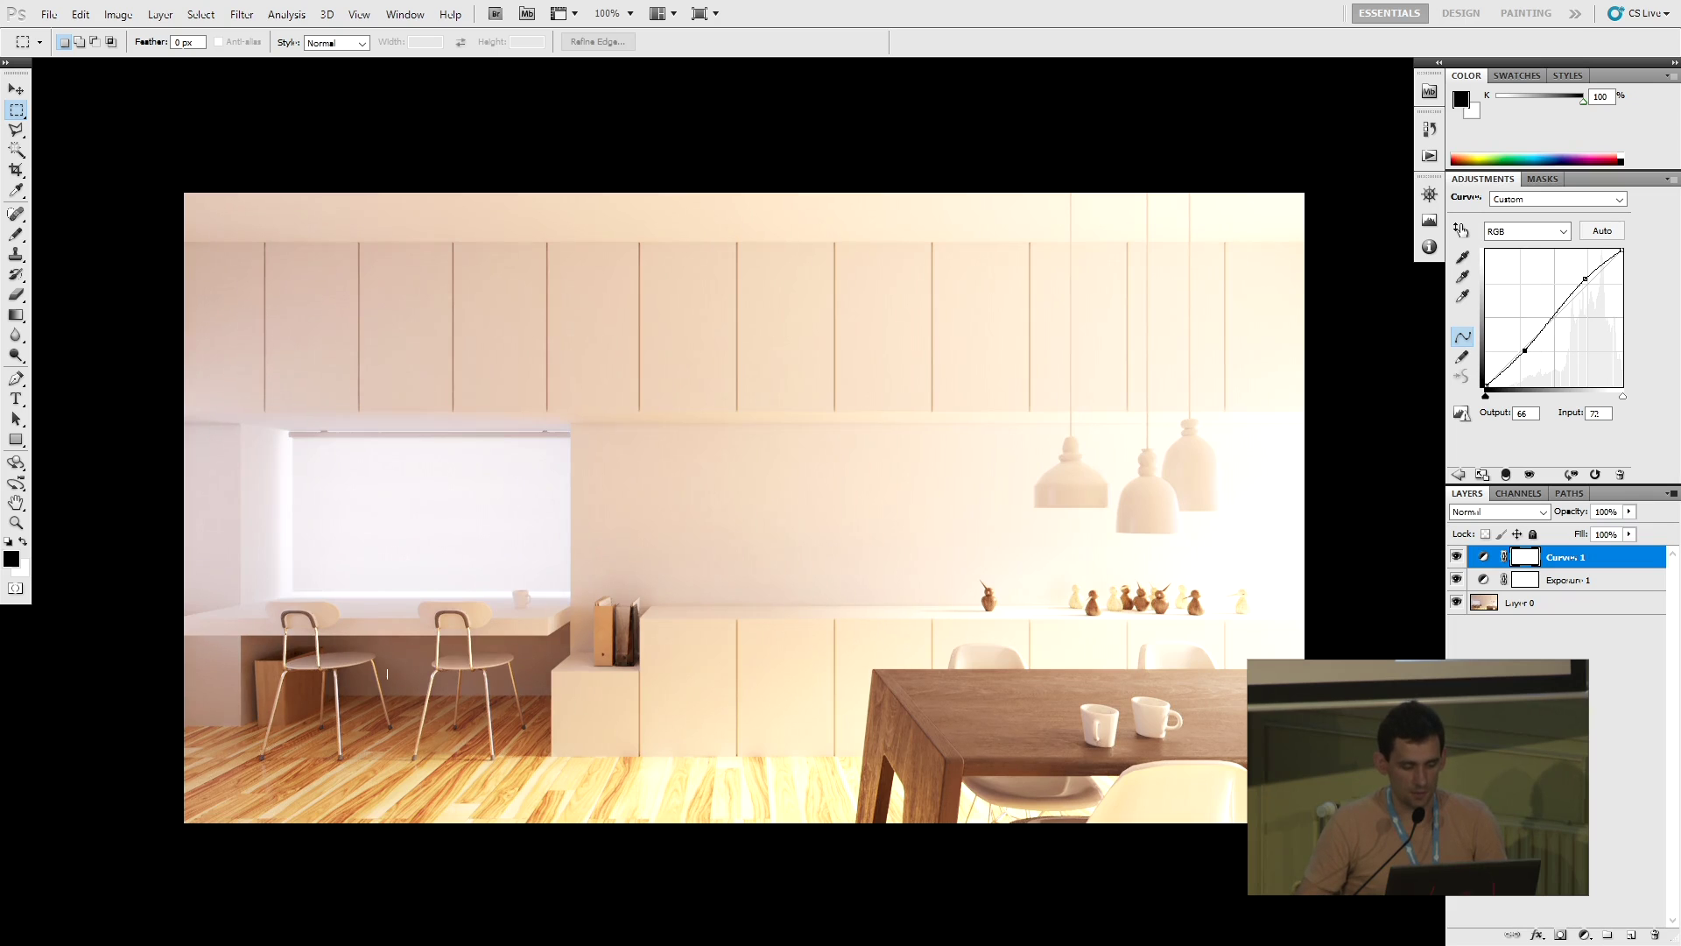
drag(1526, 349, 1527, 351)
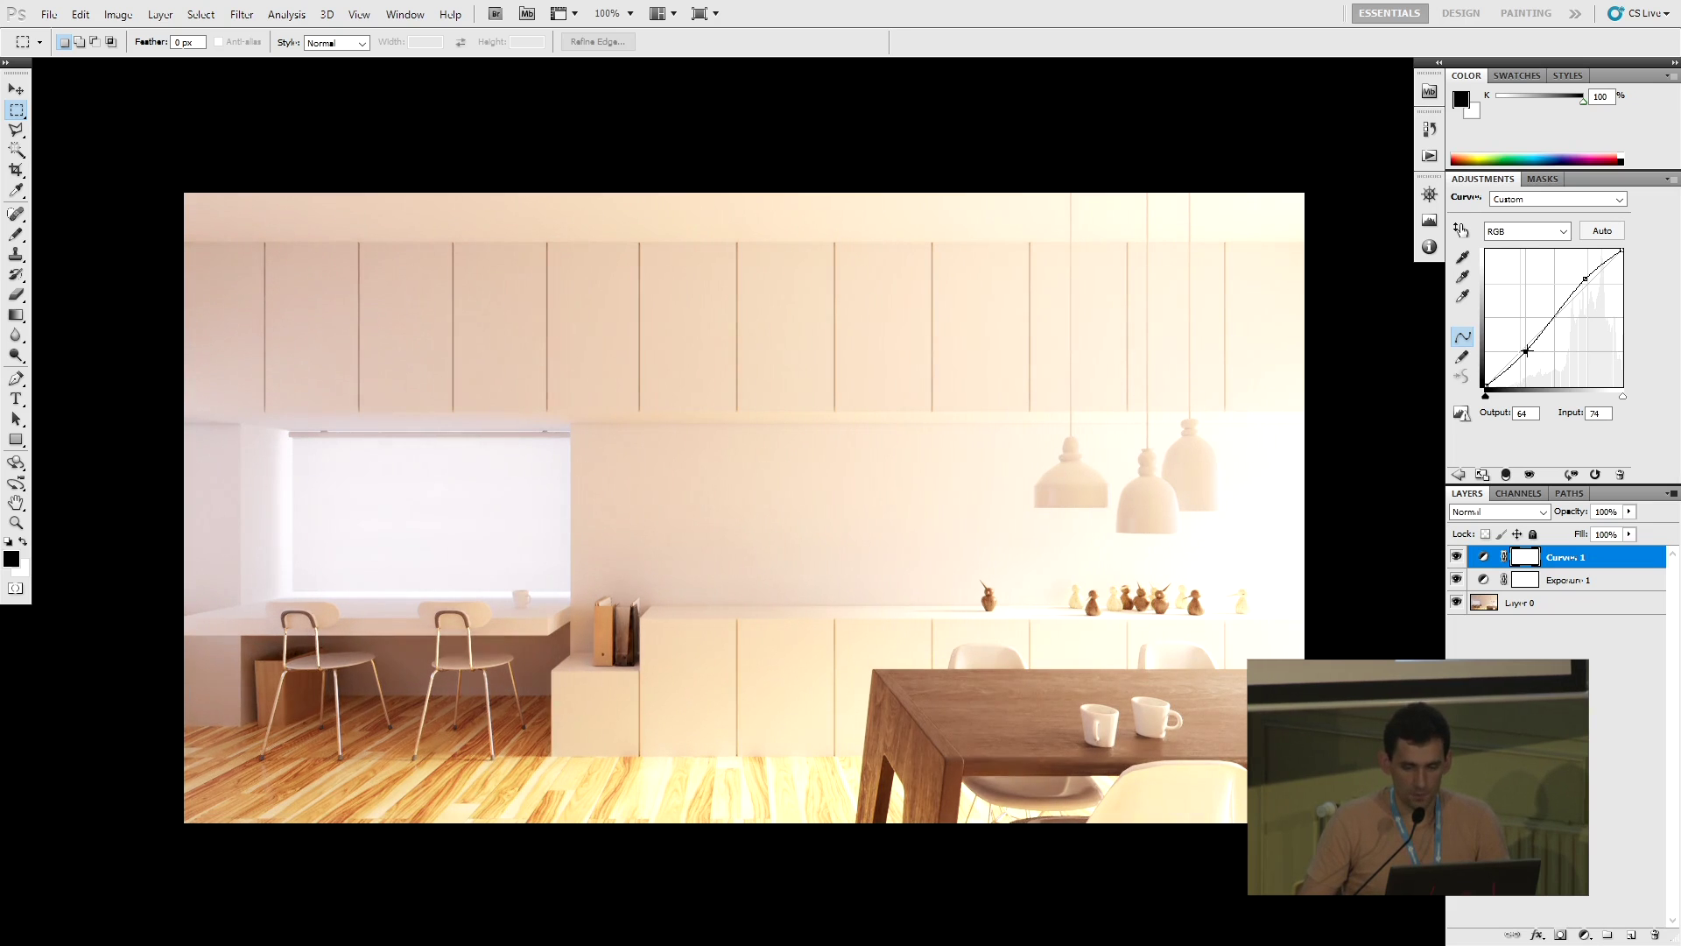
click(1457, 558)
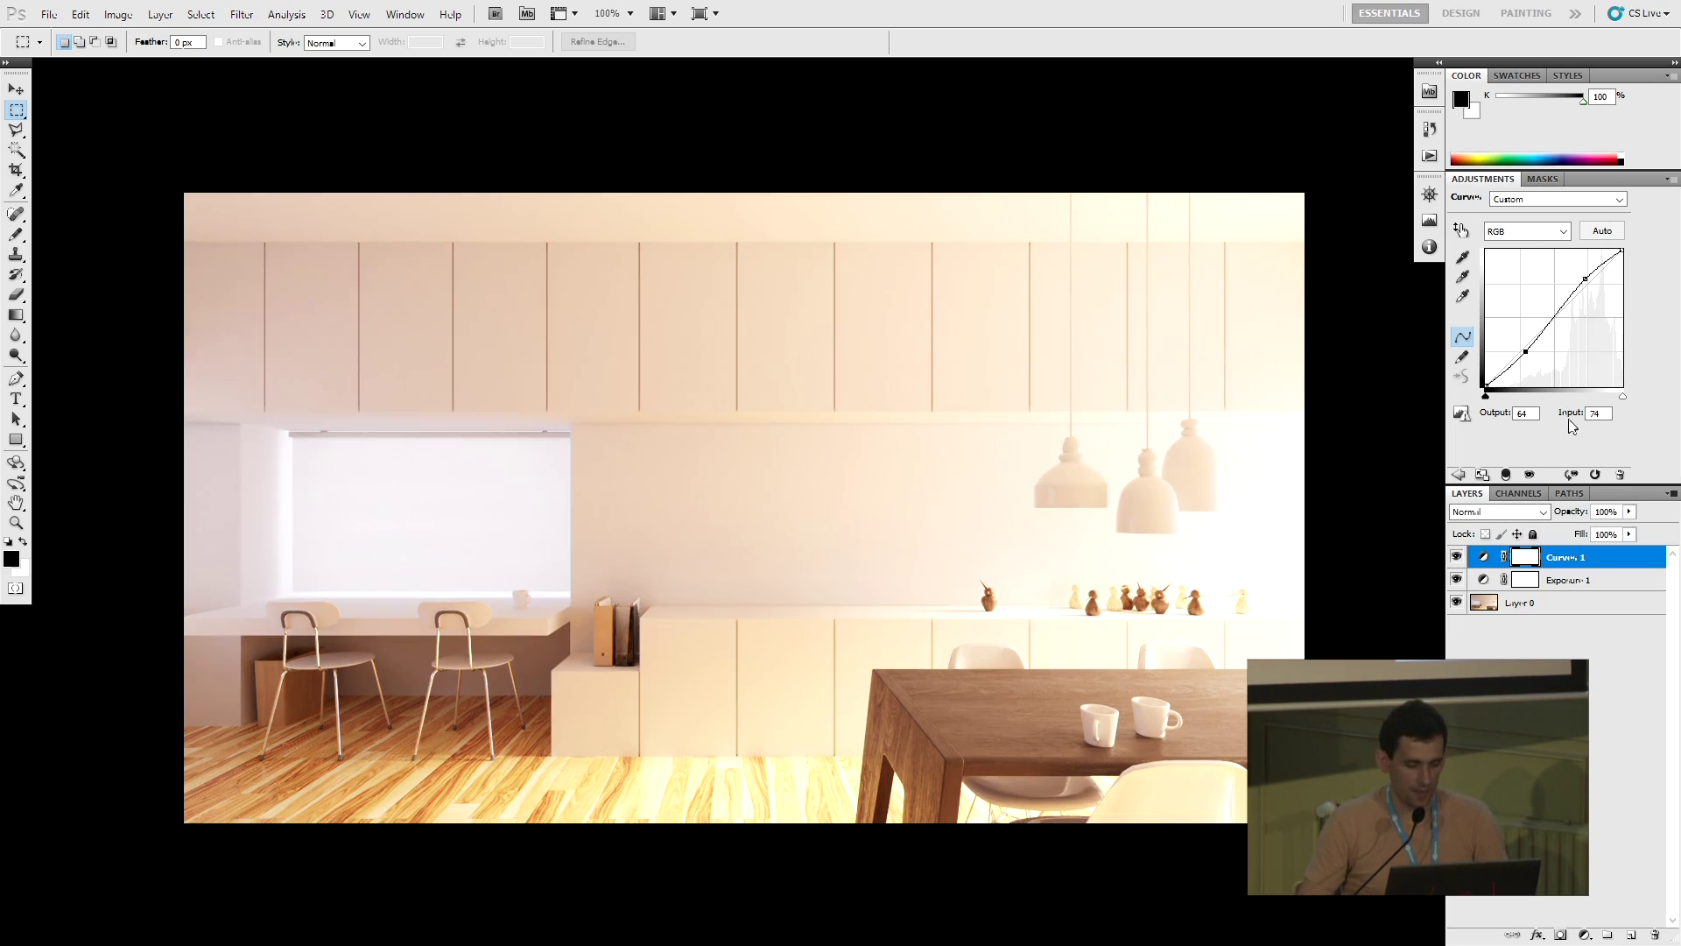
Add a Color Balance adjustment layer above the Curves layer
click(1586, 935)
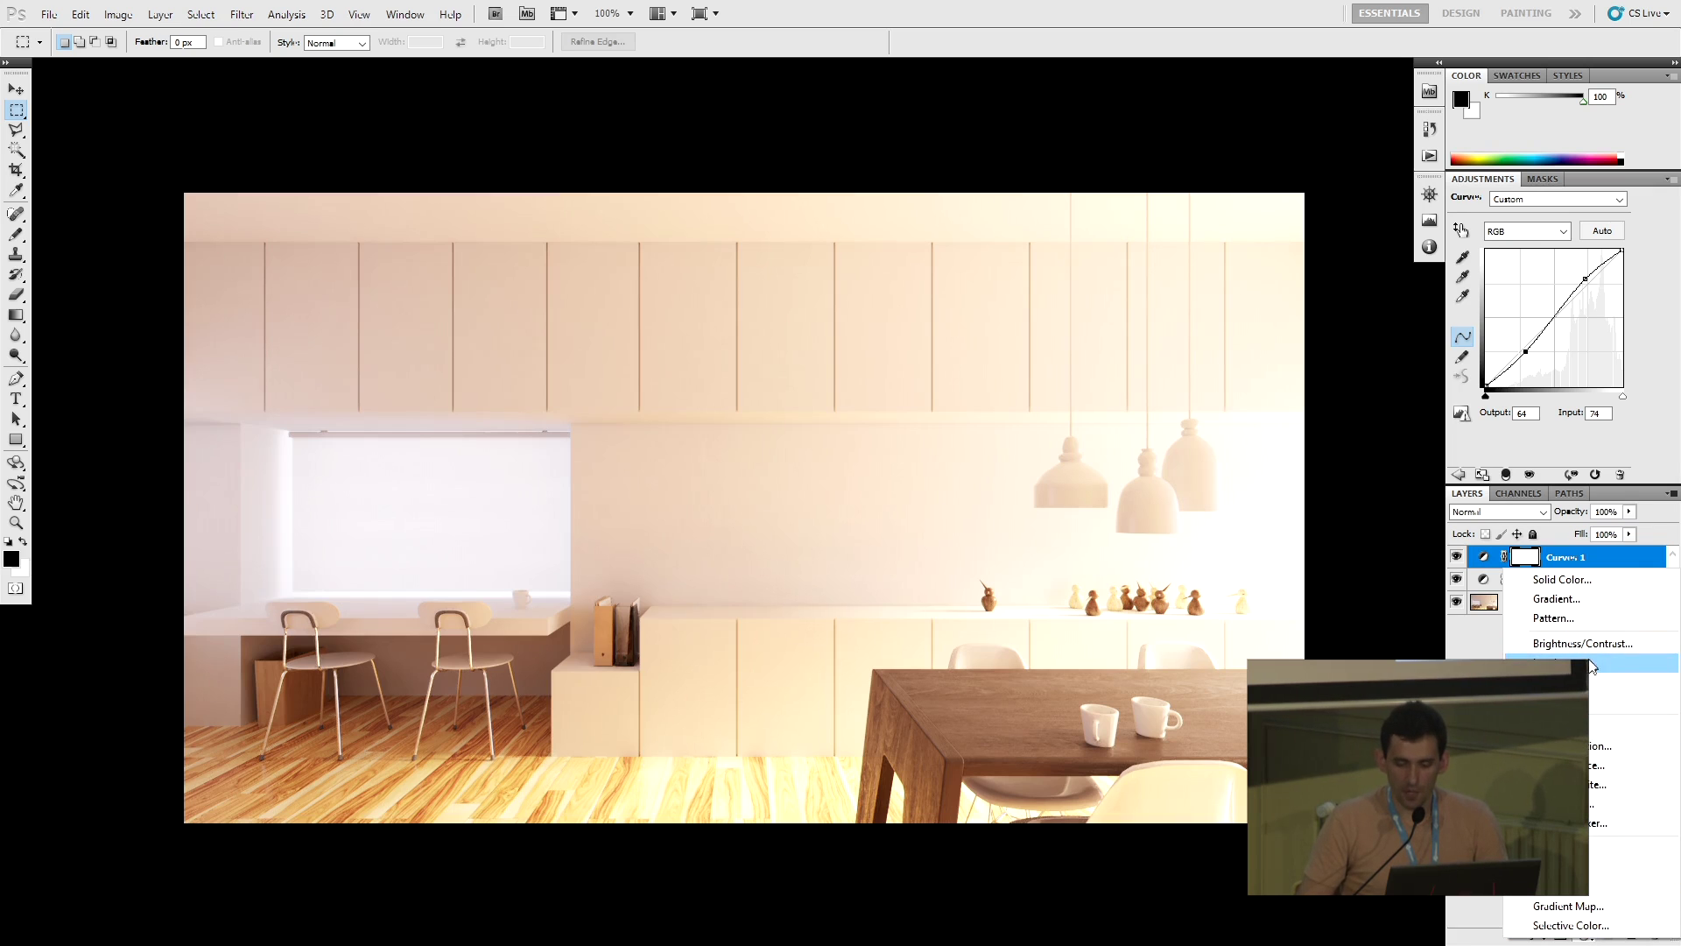
click(1594, 767)
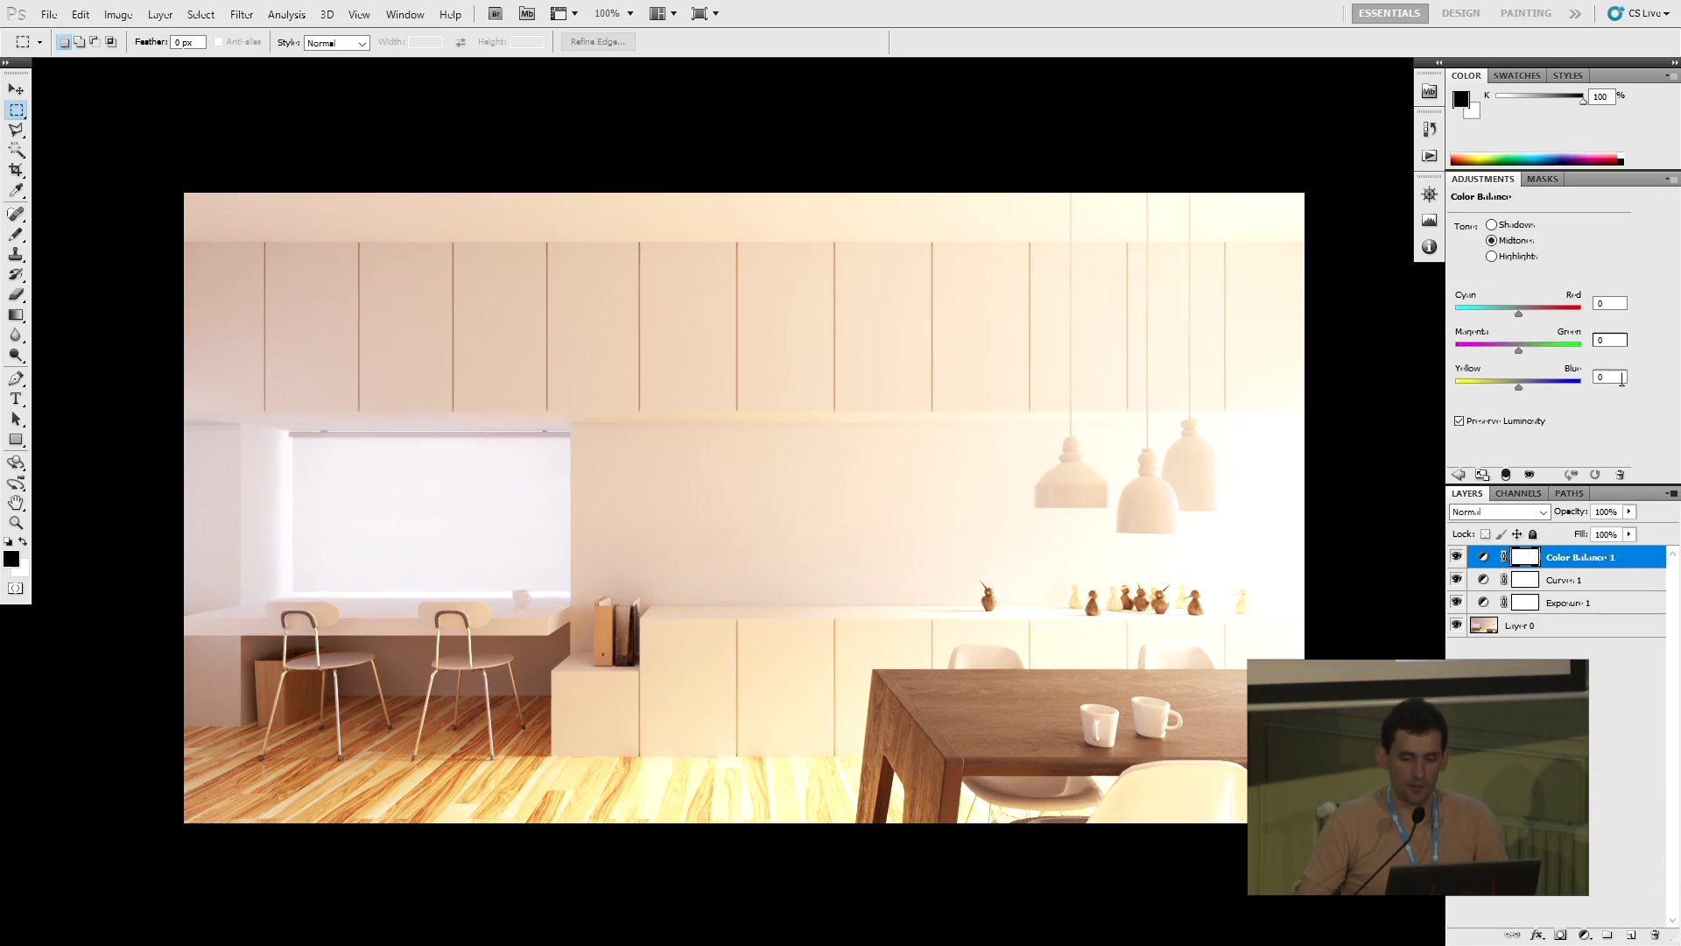
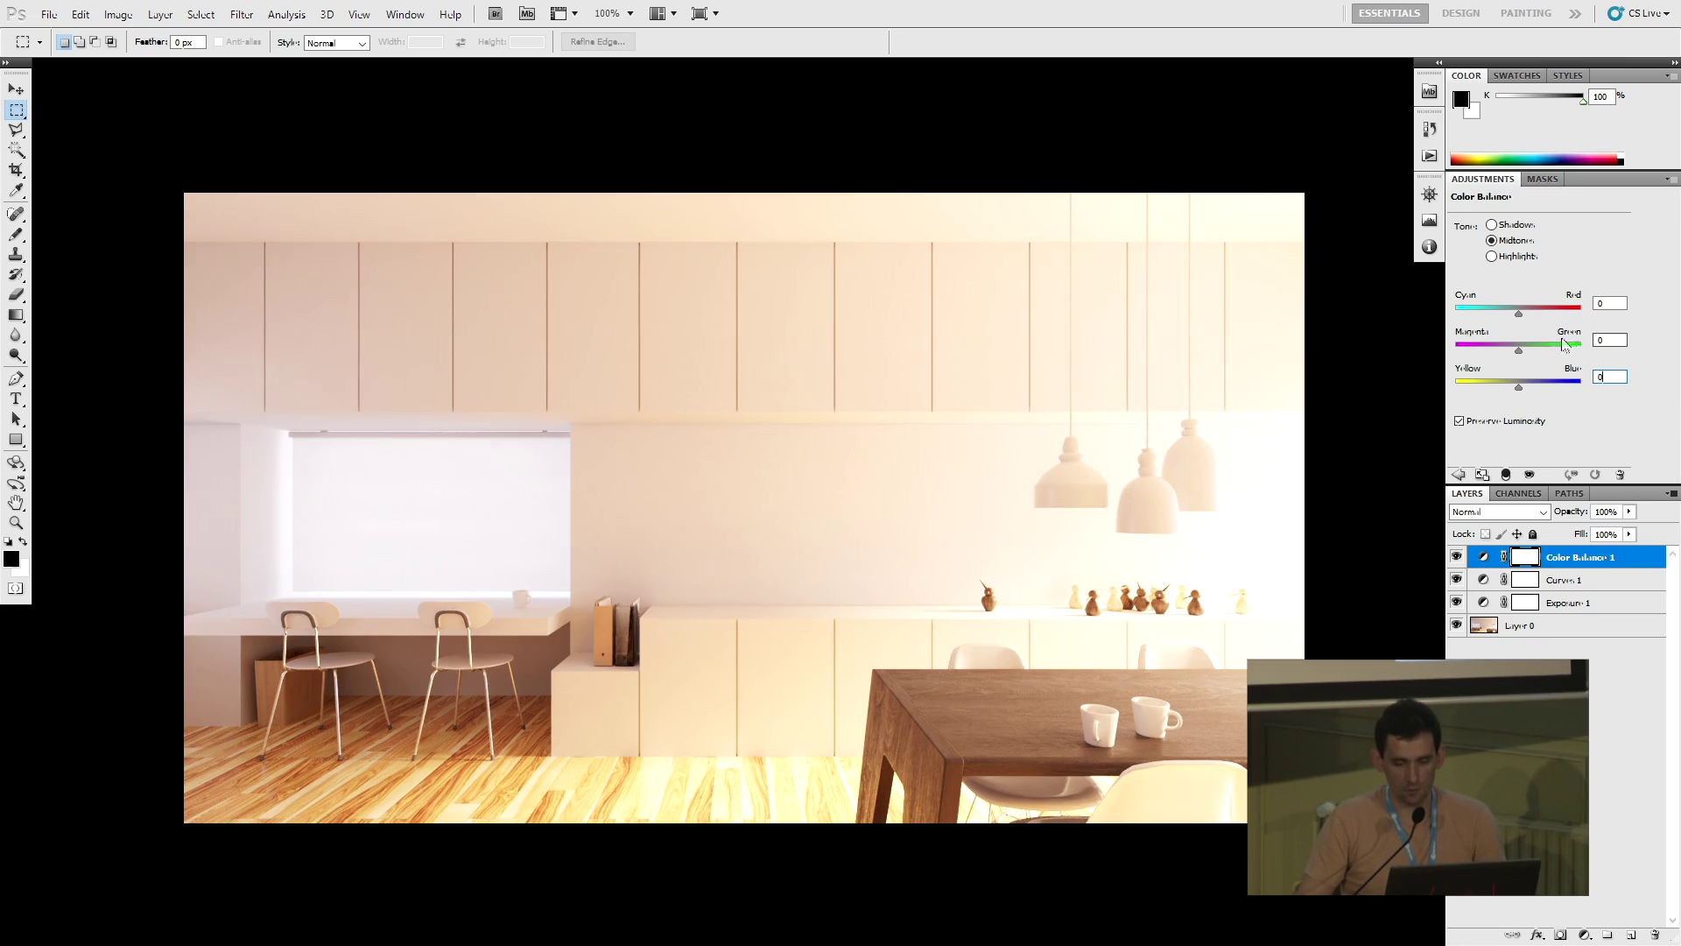
Try shifting the Color Balance midtones strongly toward cyan, yellow and blue, and reset the adjustment
click(1621, 377)
key(shift+Down)
key(shift+Up)
key(shift+Down)
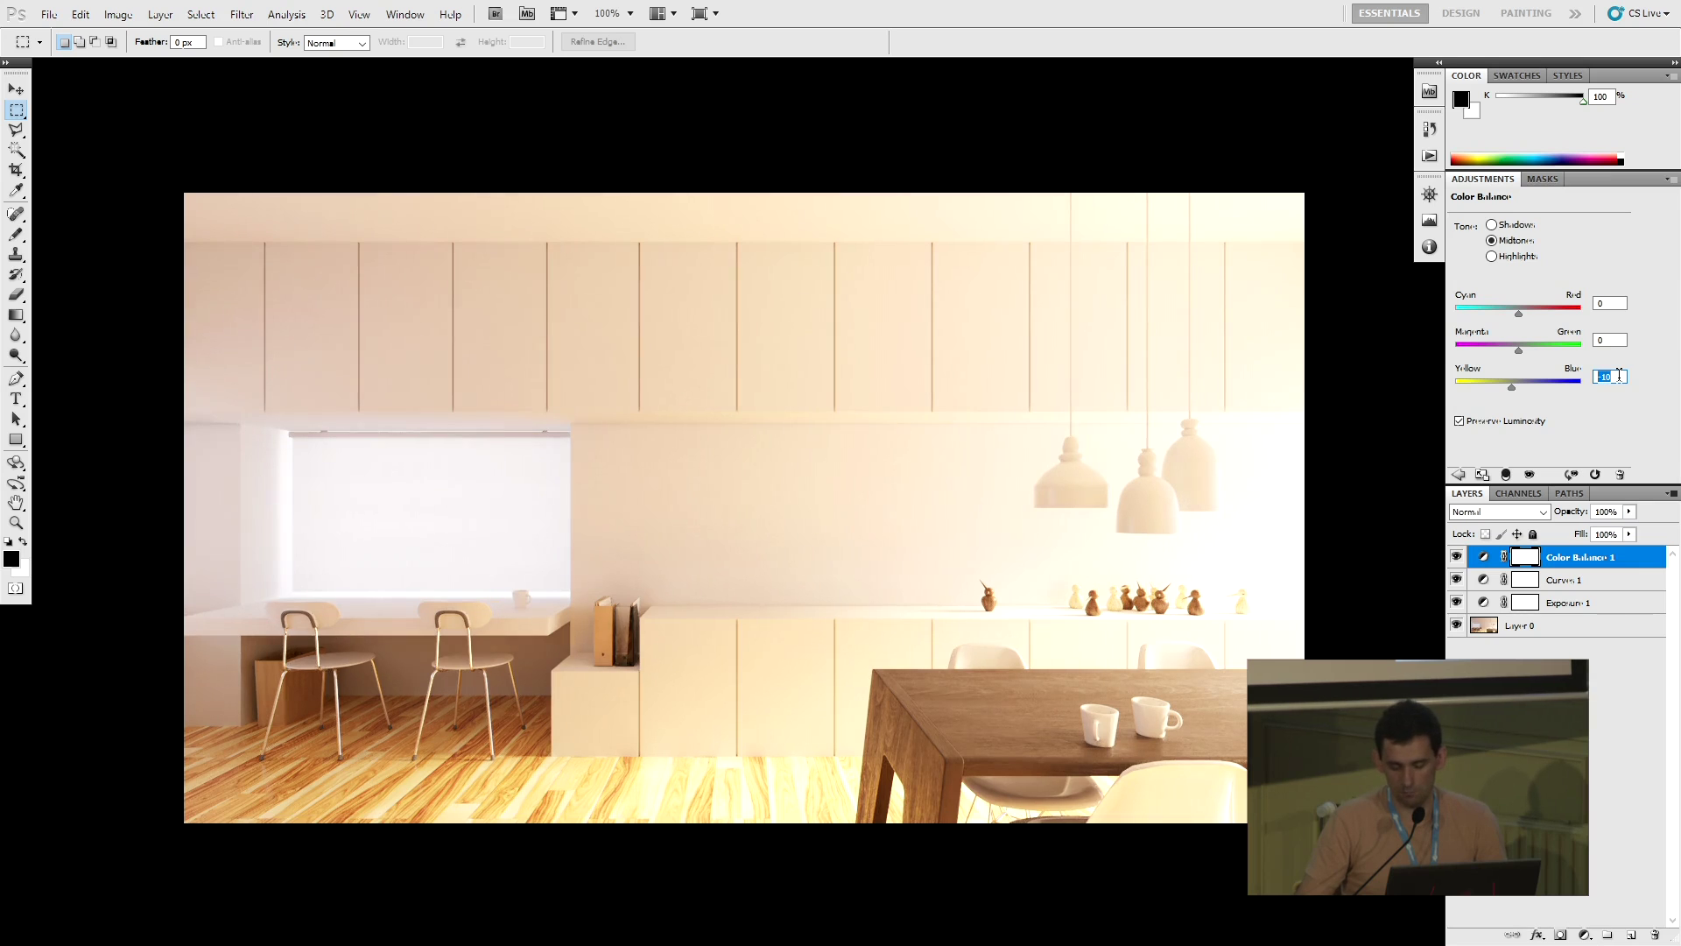
click(1610, 303)
key(shift+Down)
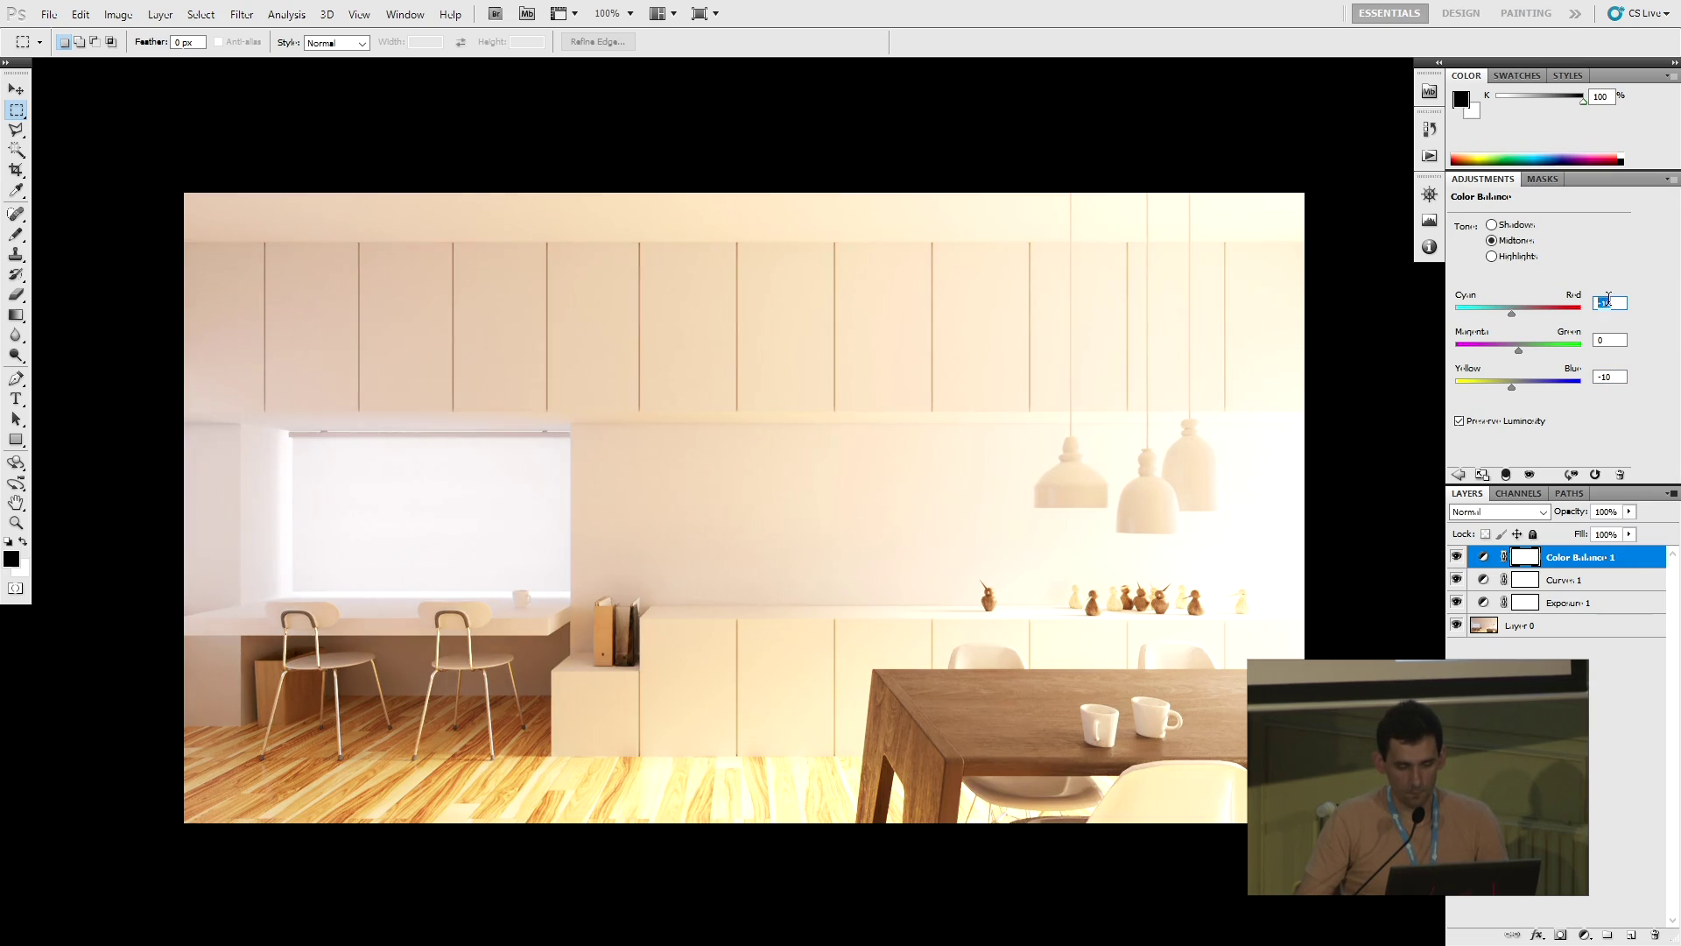
drag(1495, 313, 1477, 314)
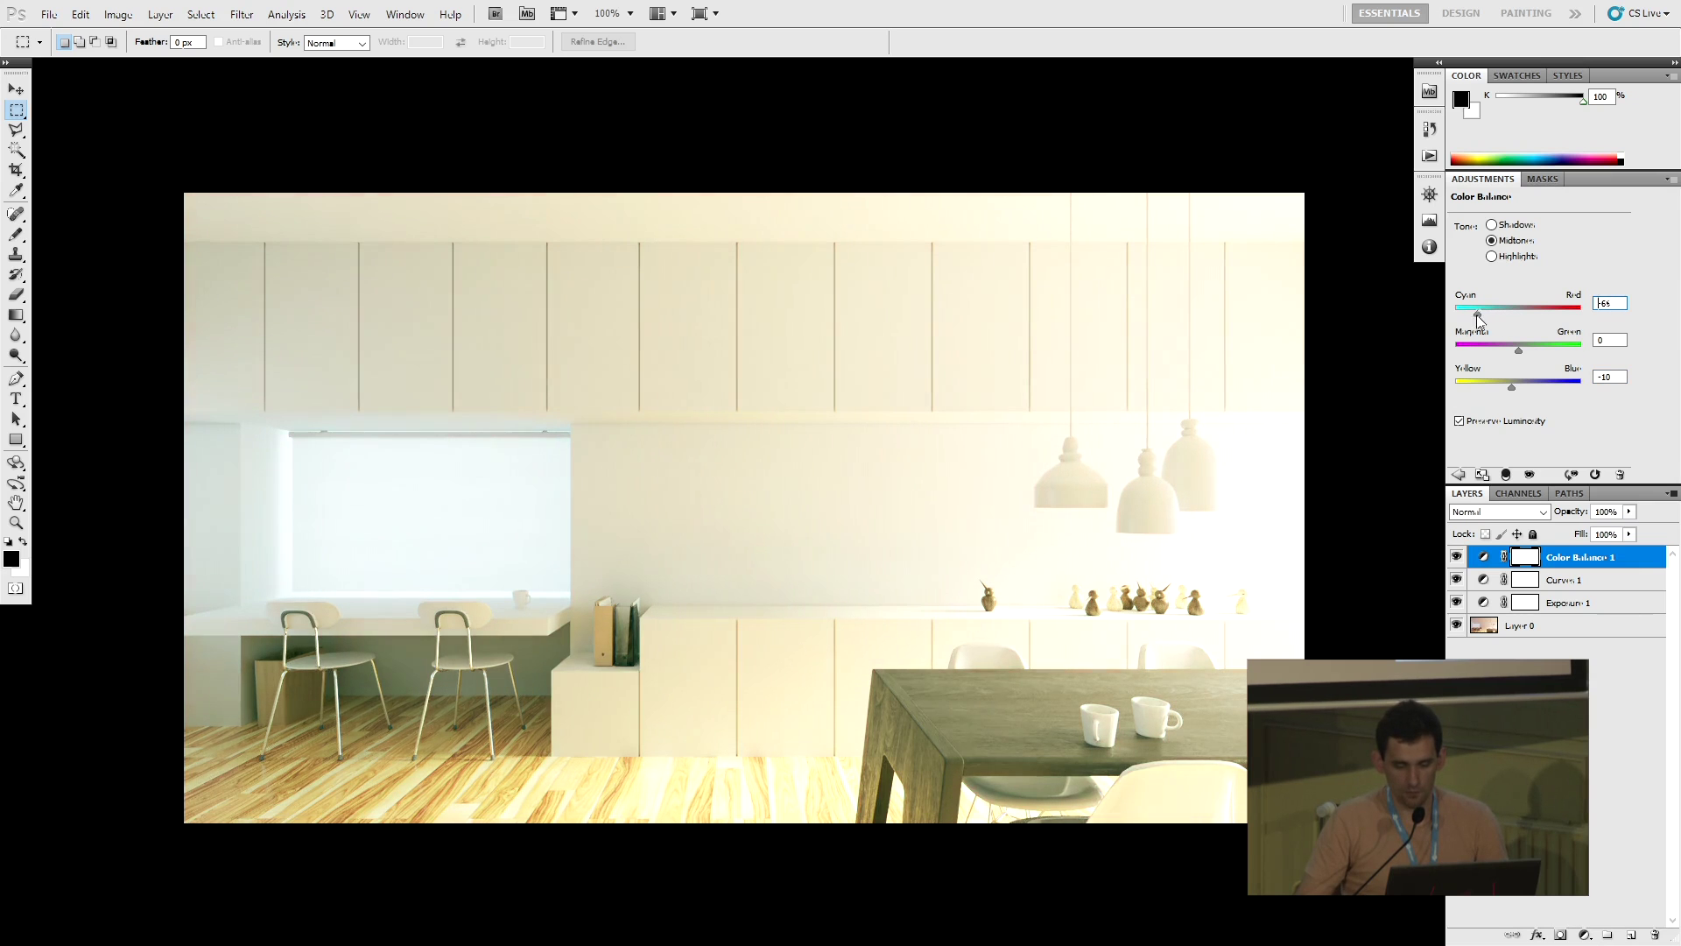
drag(1522, 387, 1552, 384)
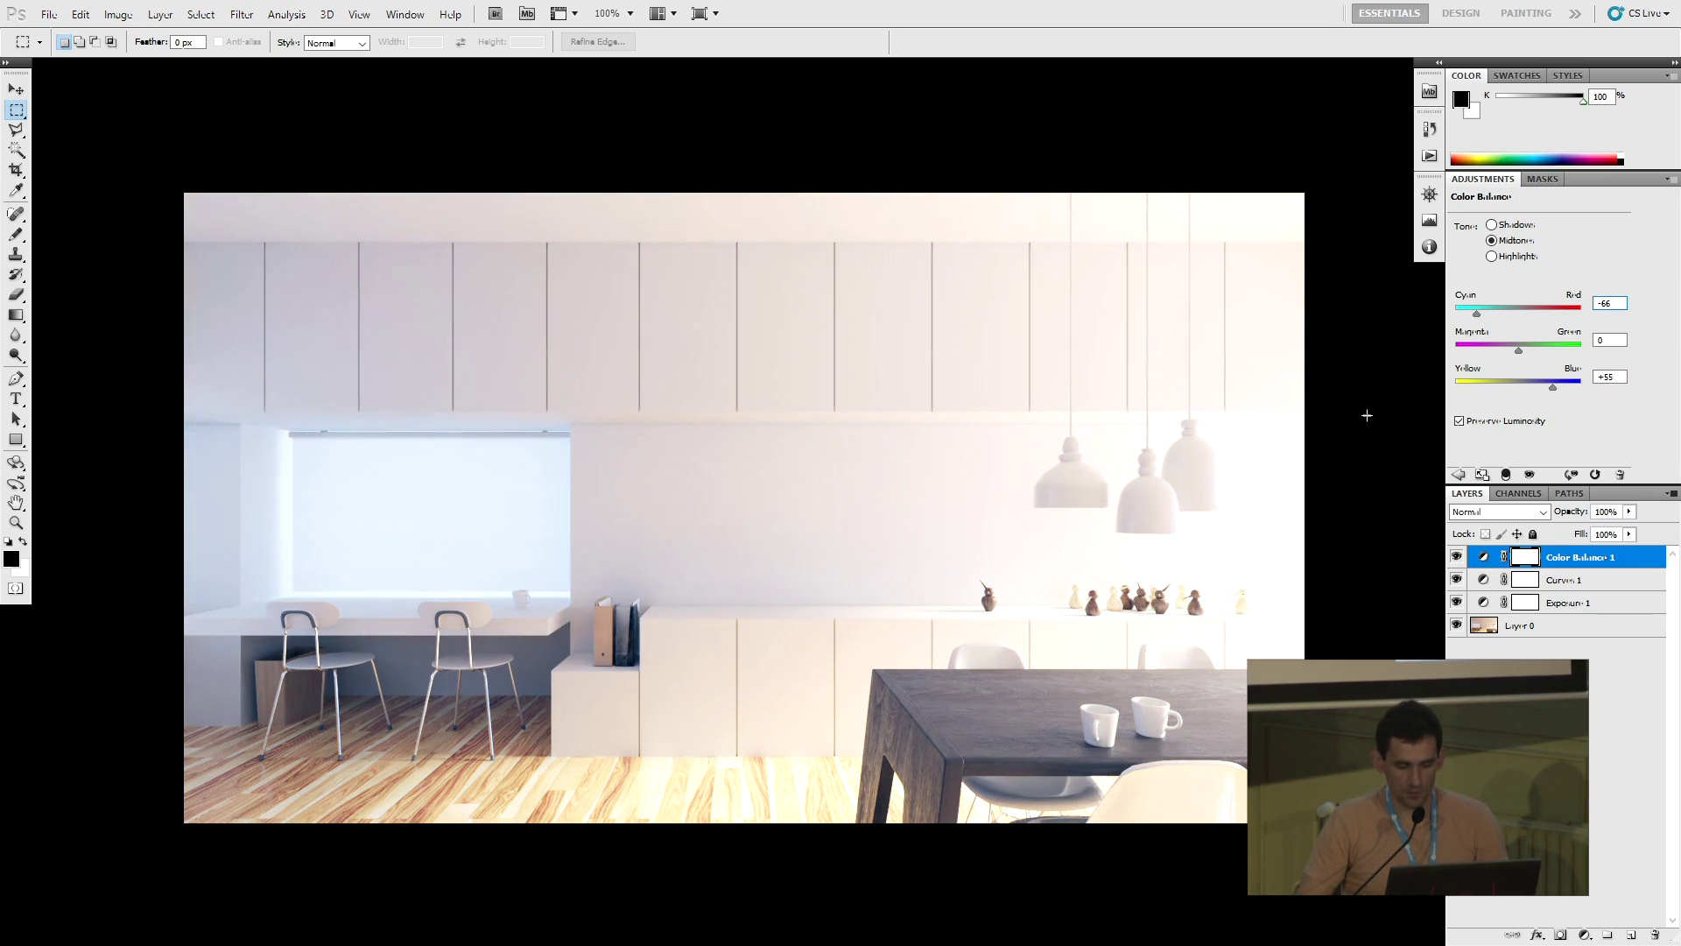
mouse_move(1519, 350)
mouse_down()
mouse_move(1539, 352)
mouse_move(1518, 359)
mouse_up()
click(1595, 474)
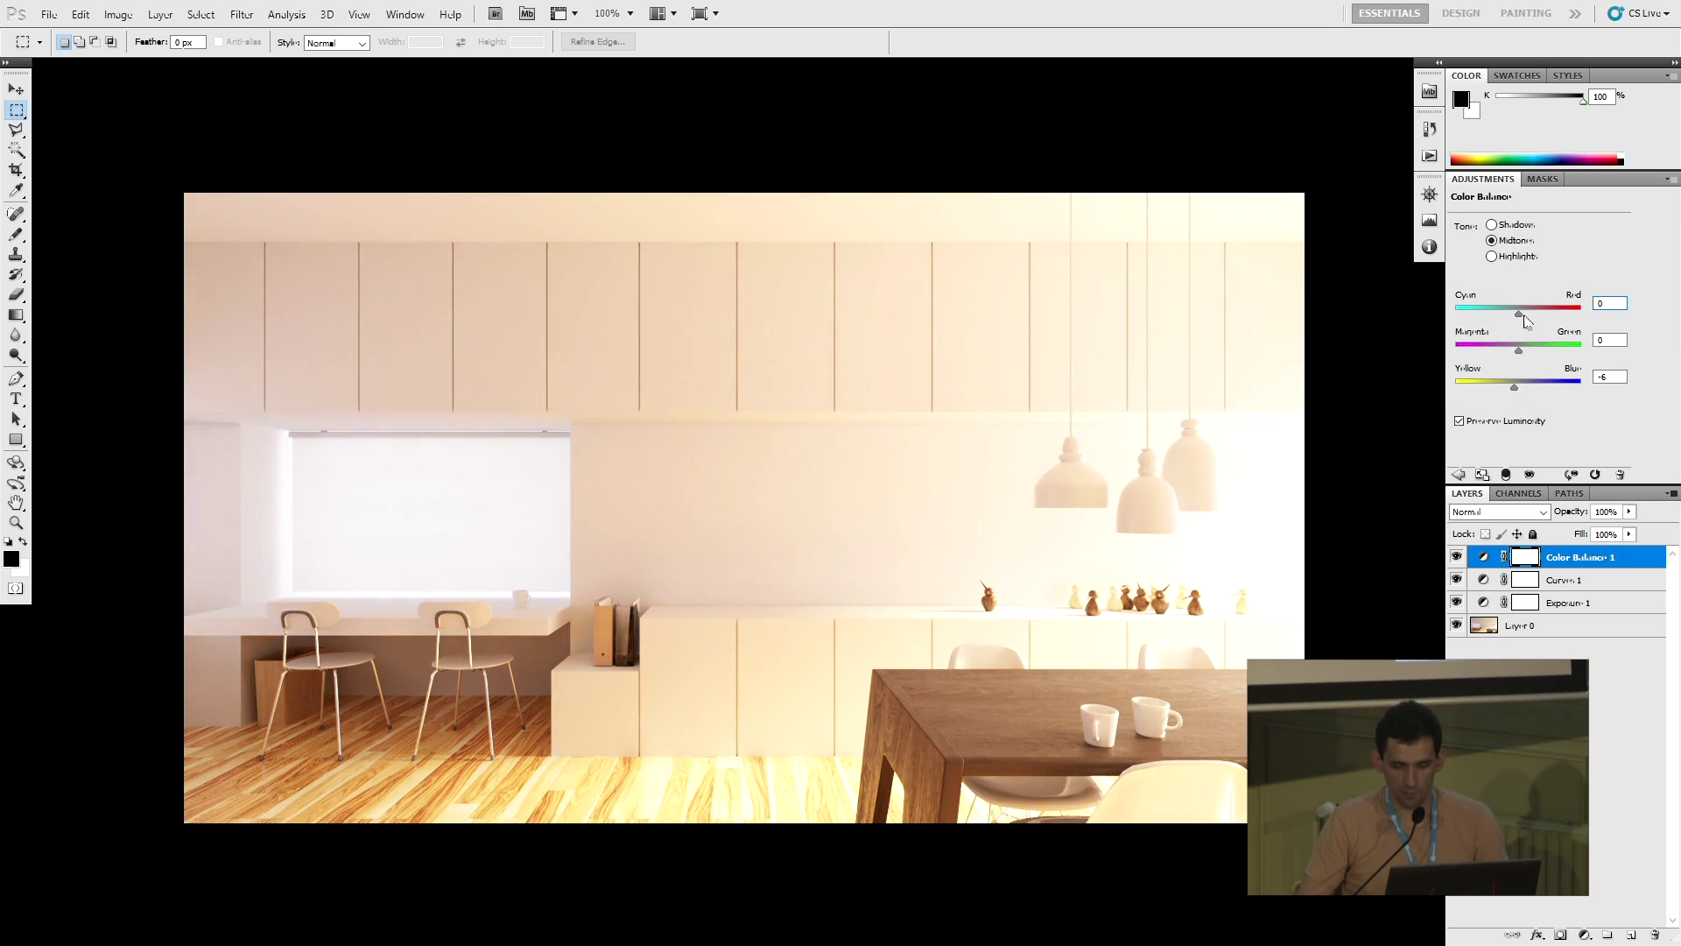
Set the Color Balance midtones to -5 on Yellow-Blue and +15 on Cyan-Red, and nudge Magenta-Green toward green
click(1624, 377)
key(Up)
click(1620, 303)
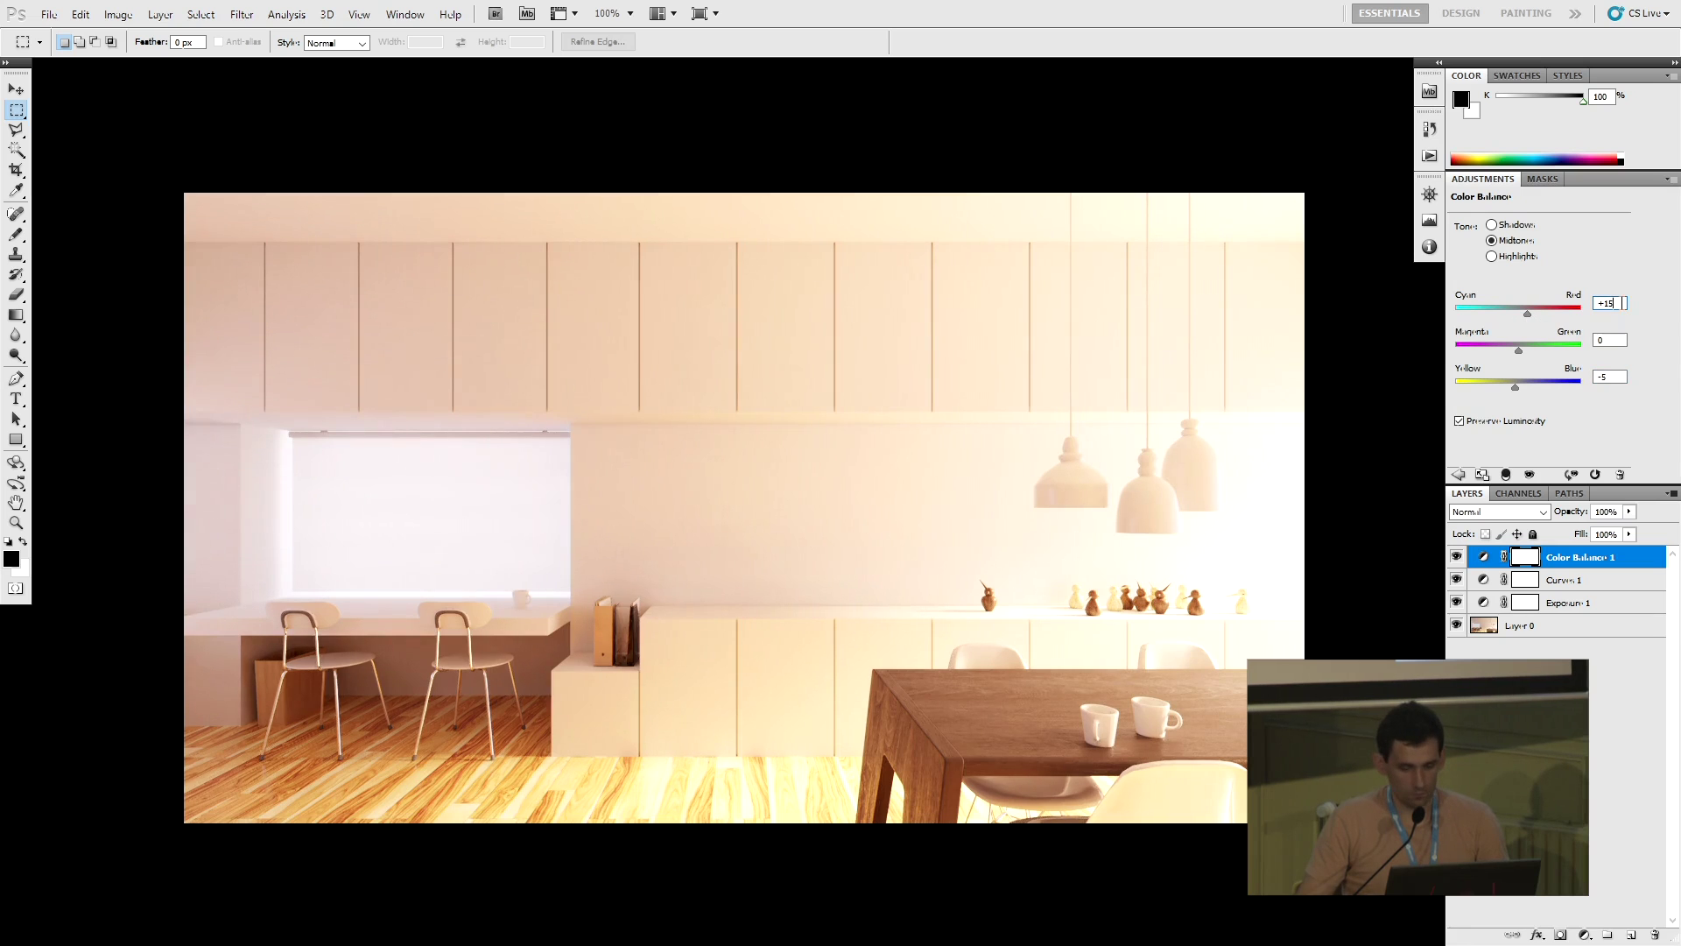
click(1607, 337)
key(shift+Up)
Set the Yellow-Blue balance of the shadows to -10
click(1519, 225)
click(1611, 375)
key(shift+Down)
key(shift+Up)
key(shift+Down)
Test a strong red shift in the shadows, and set their Cyan-Red balance to -10 and Yellow-Blue to +10
click(1611, 303)
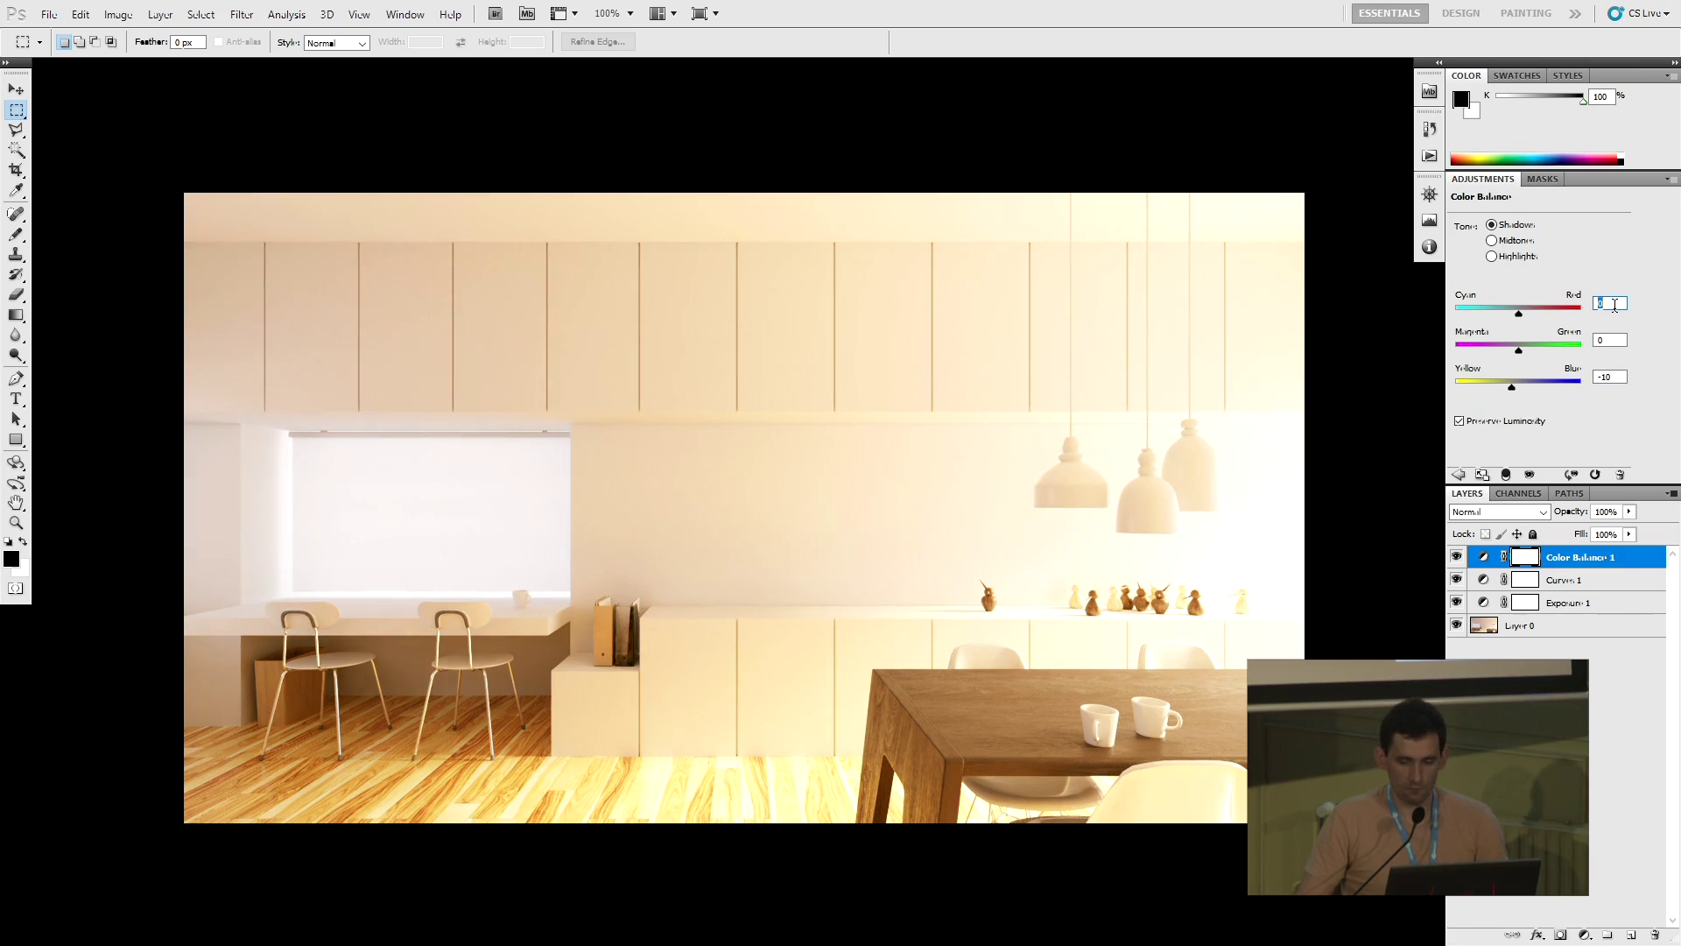
drag(1520, 316, 1581, 310)
text(0)
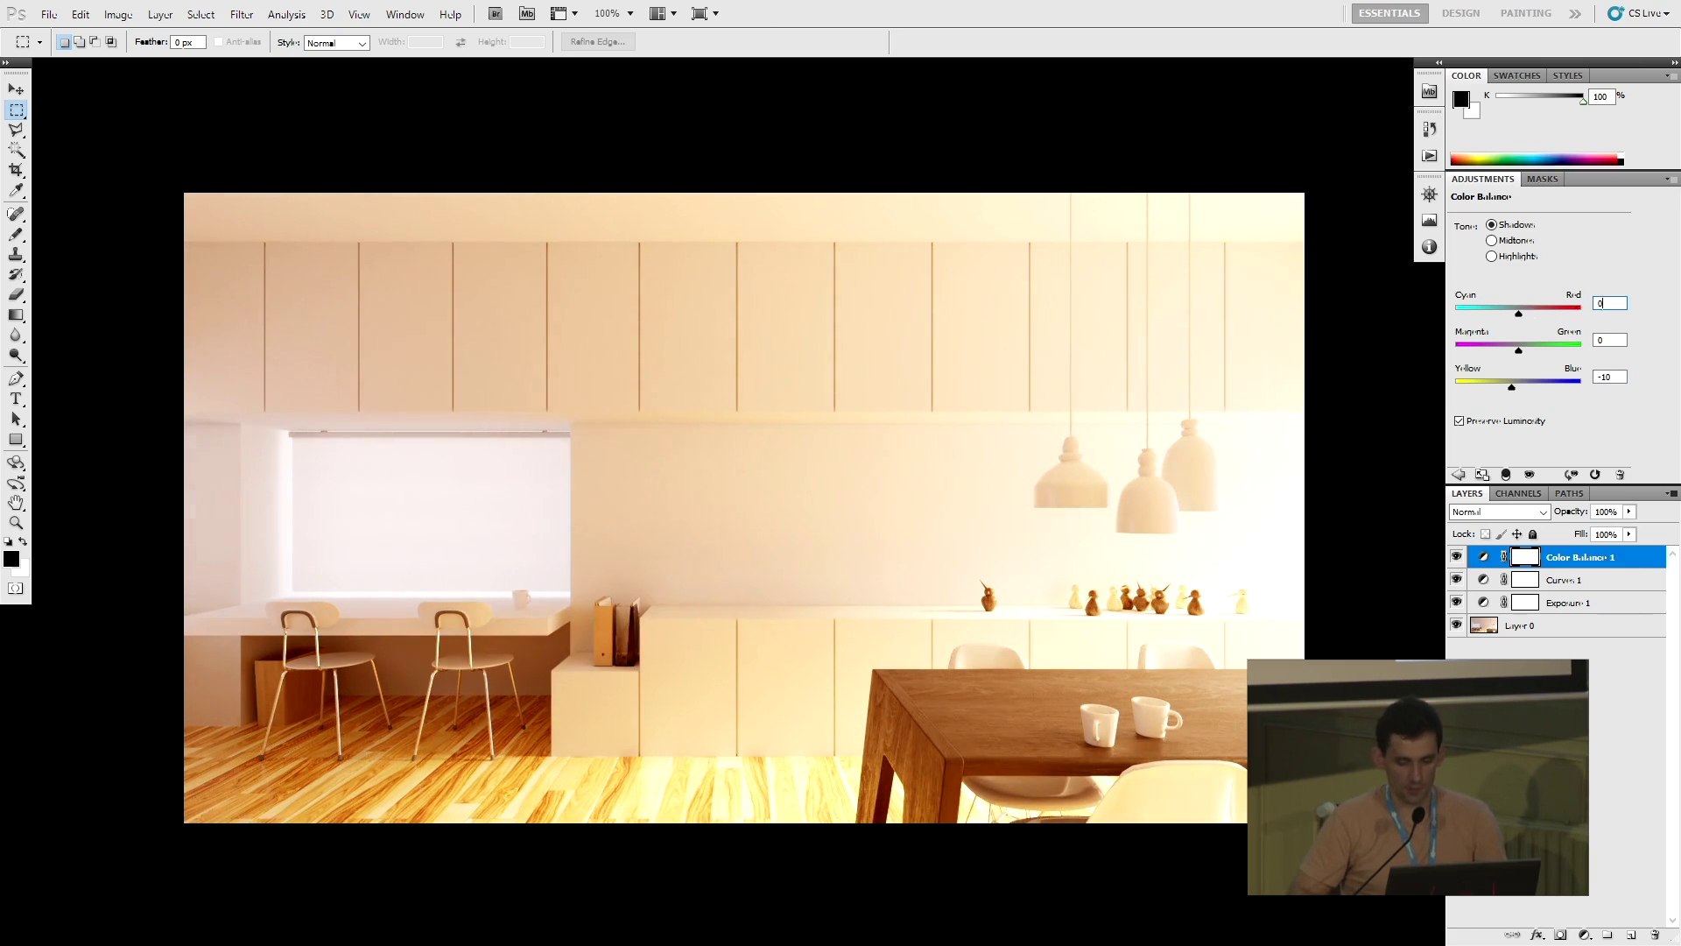
double_click(1612, 301)
key(shift+Down)
key(shift+Down)
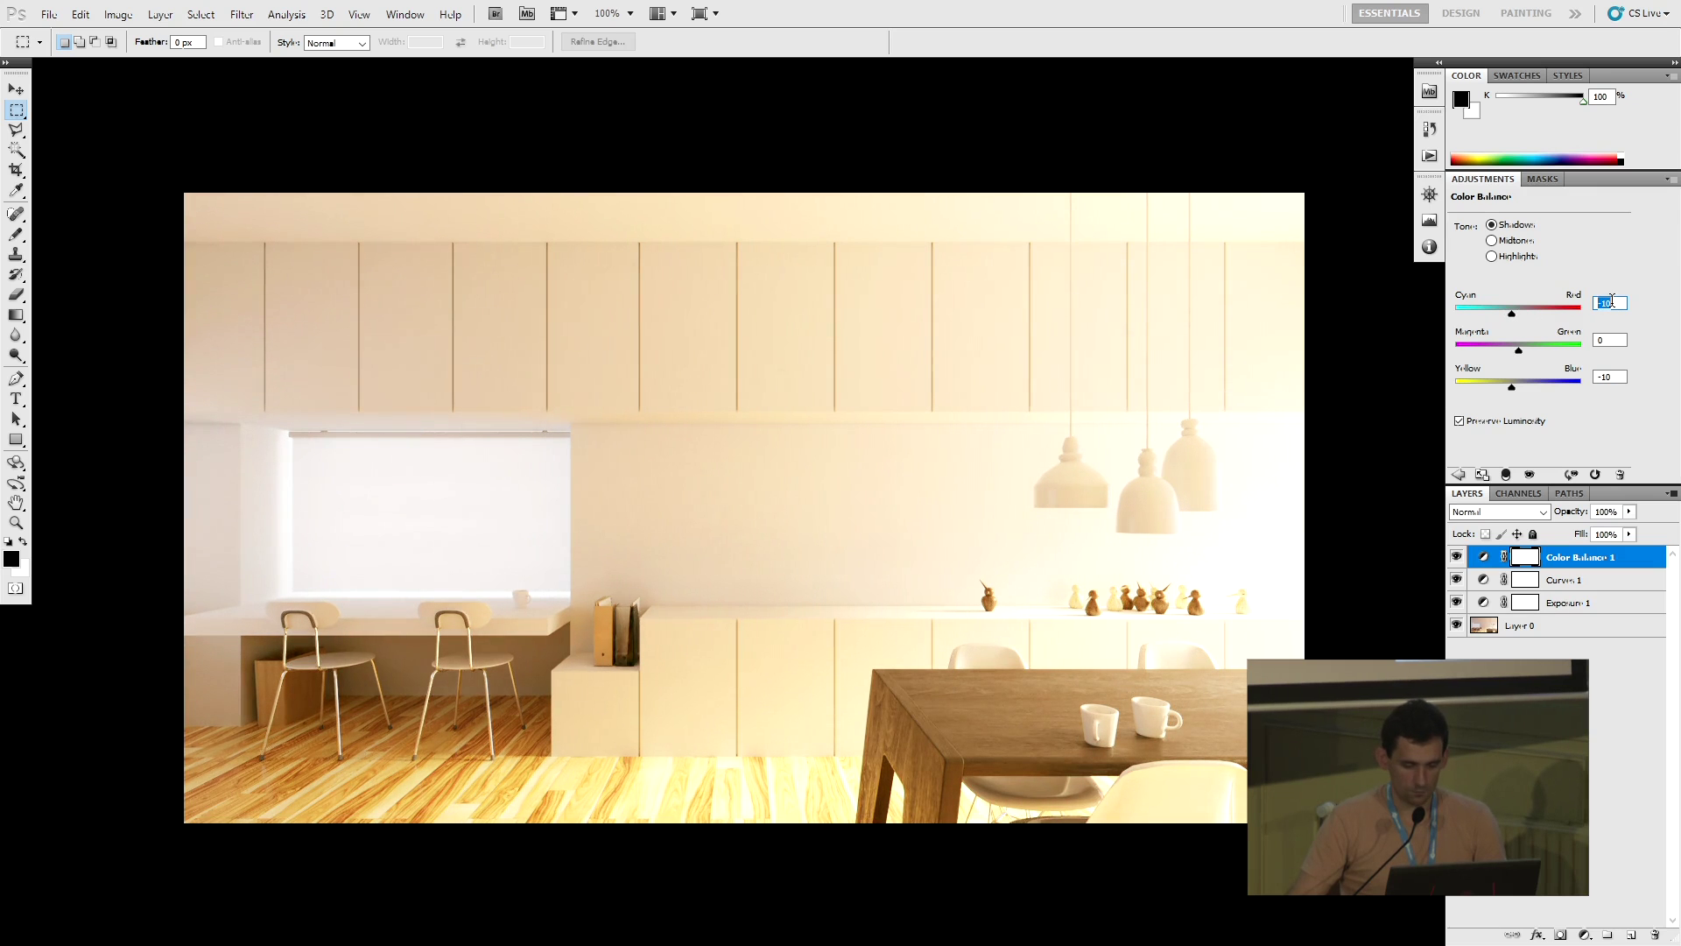
click(1621, 378)
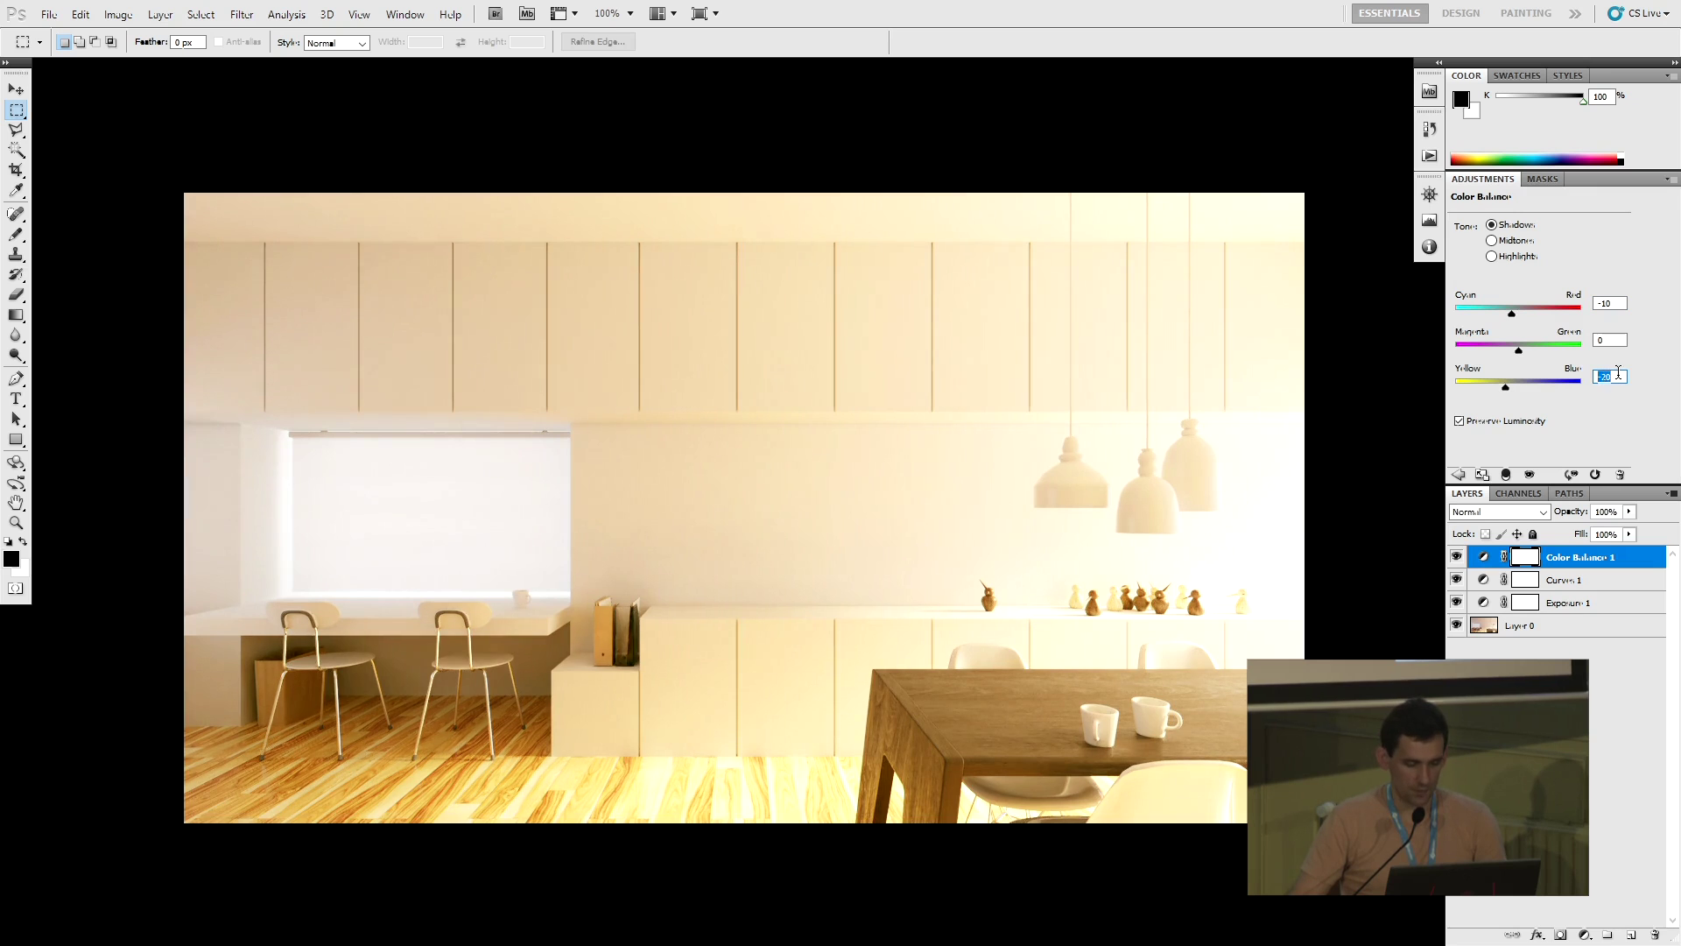
key(shift+Up)
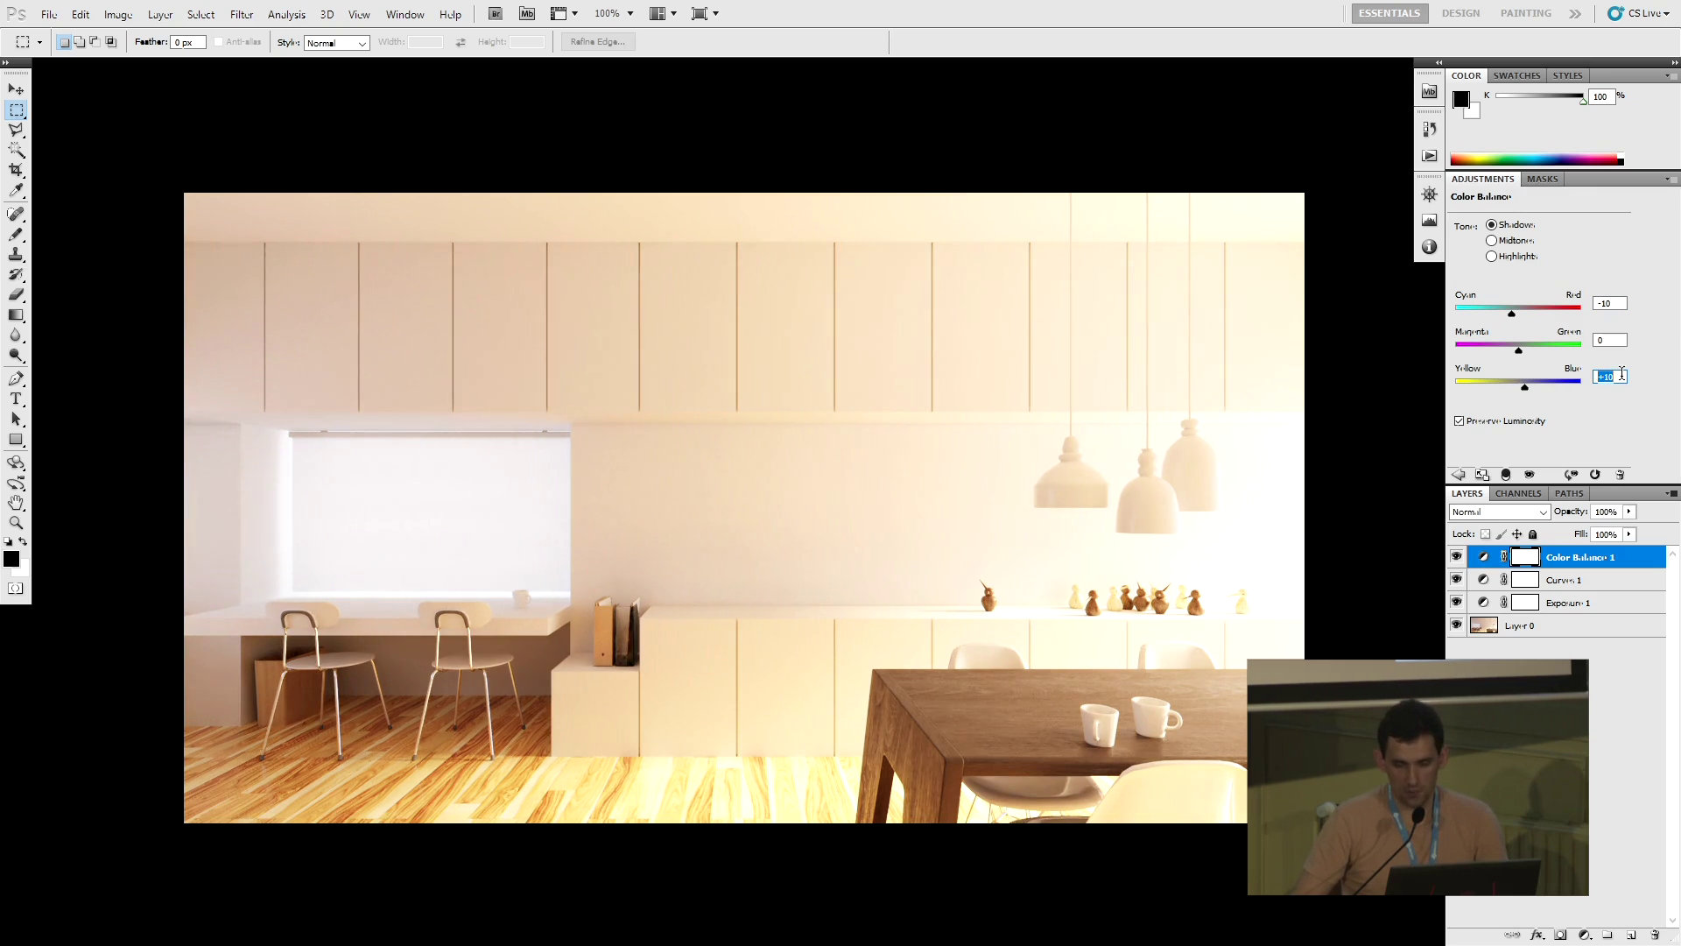
Set the Yellow-Blue balance of the highlights to +10
click(1508, 261)
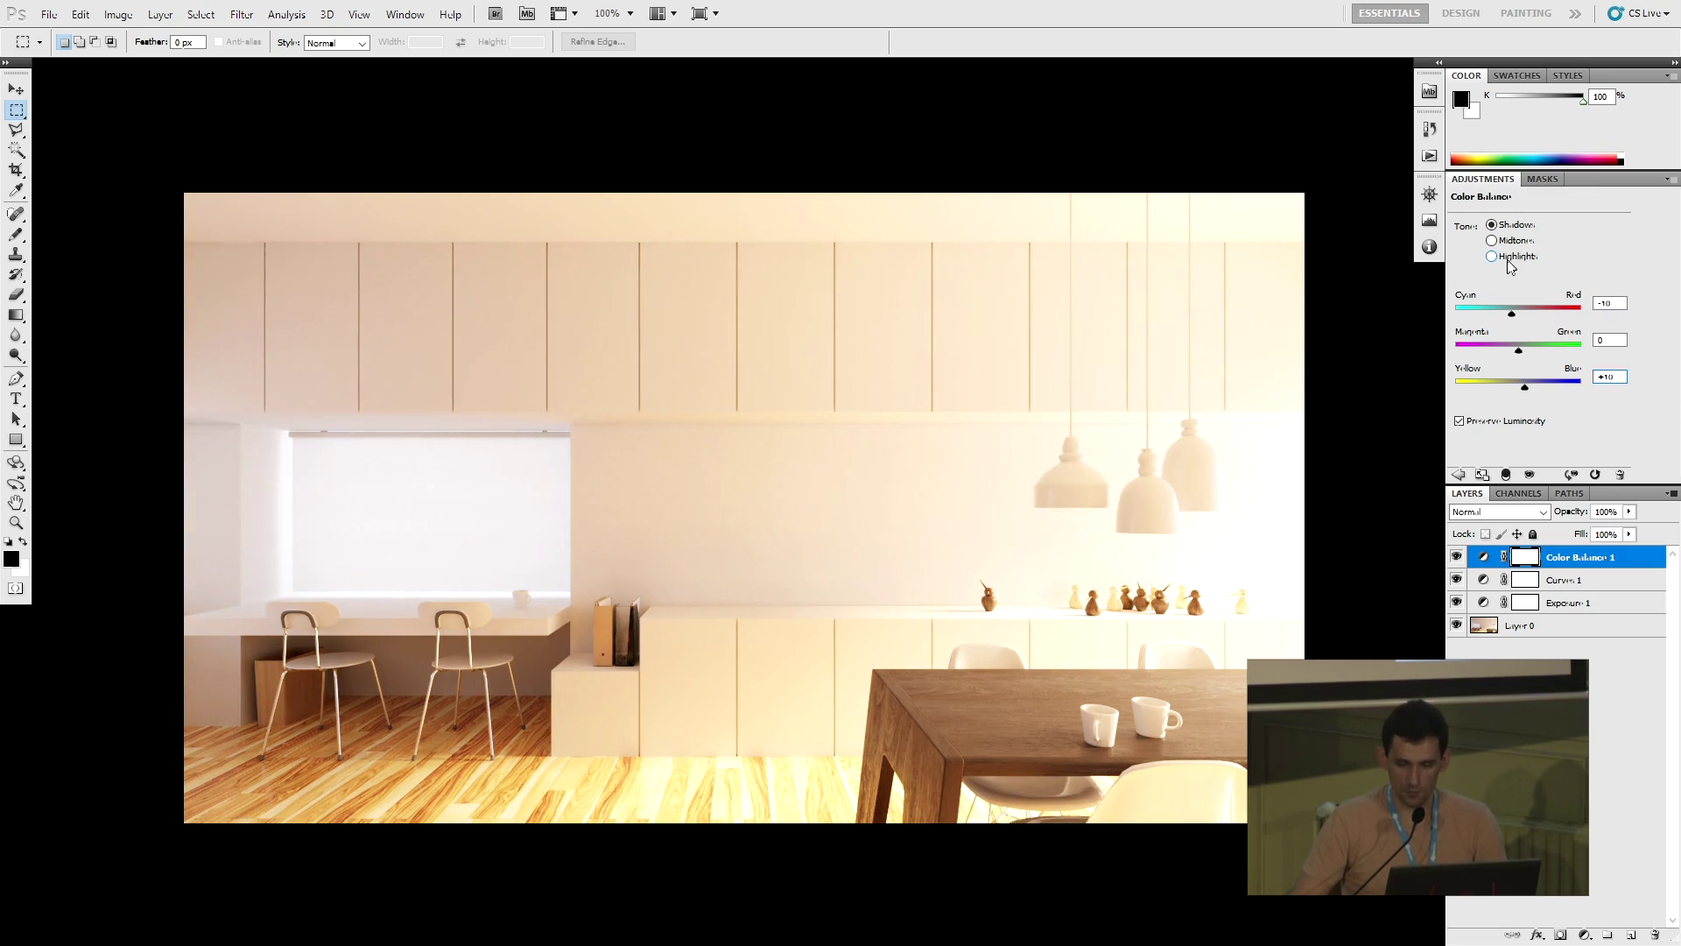
click(1607, 377)
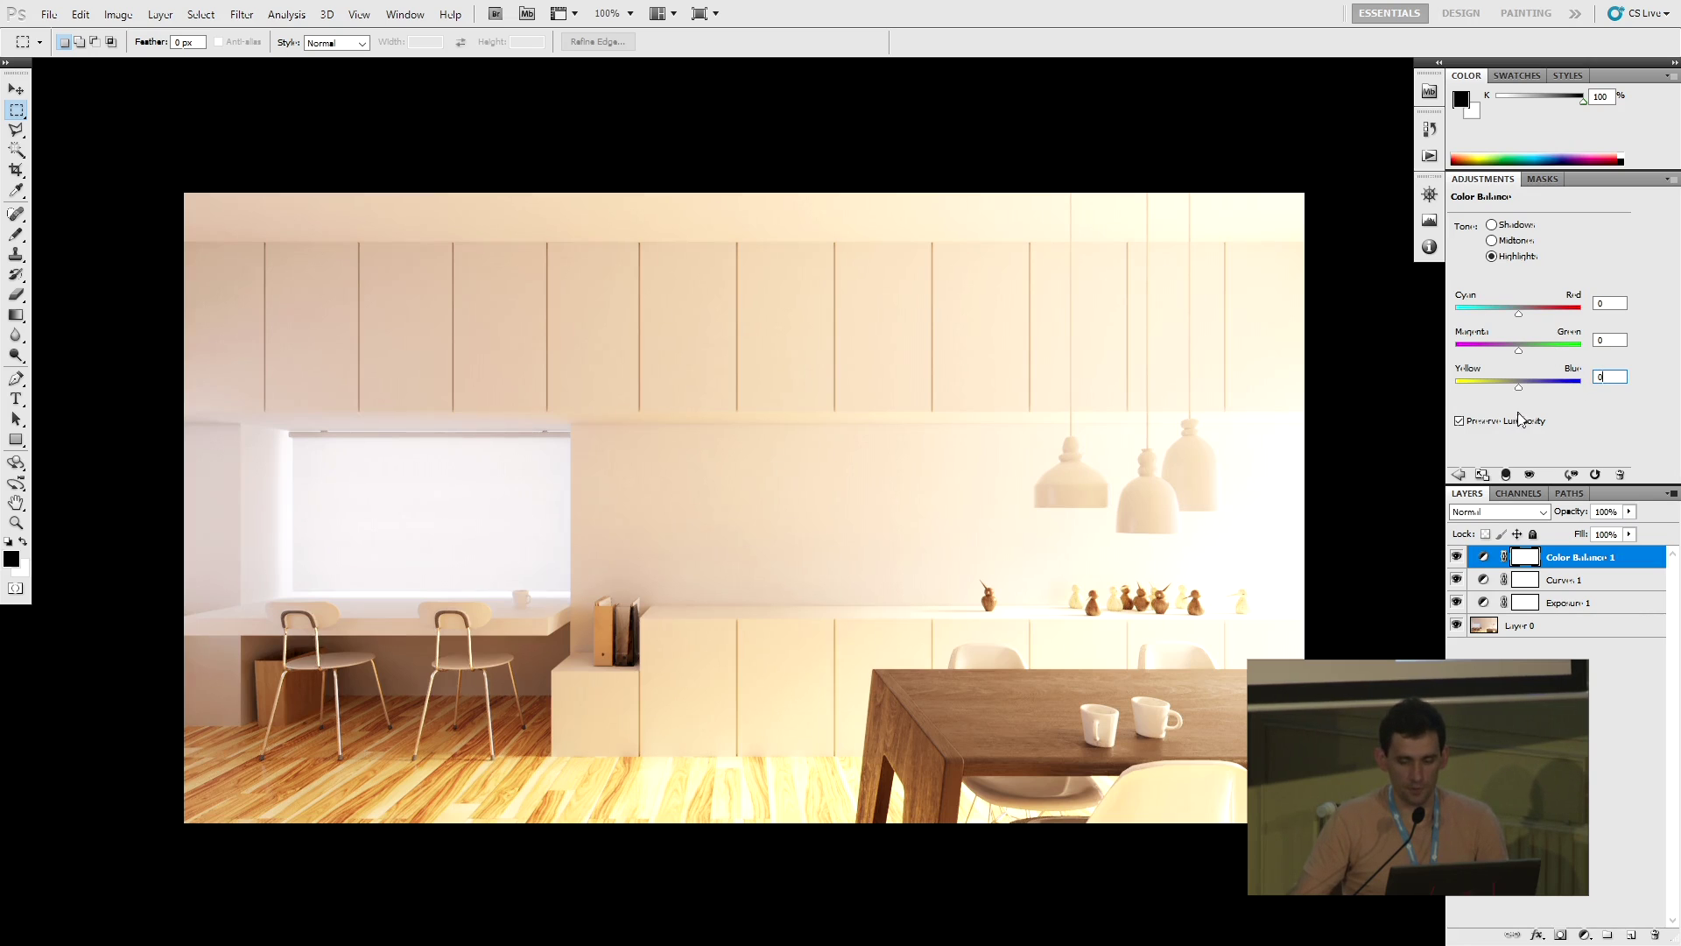
key(shift+Up)
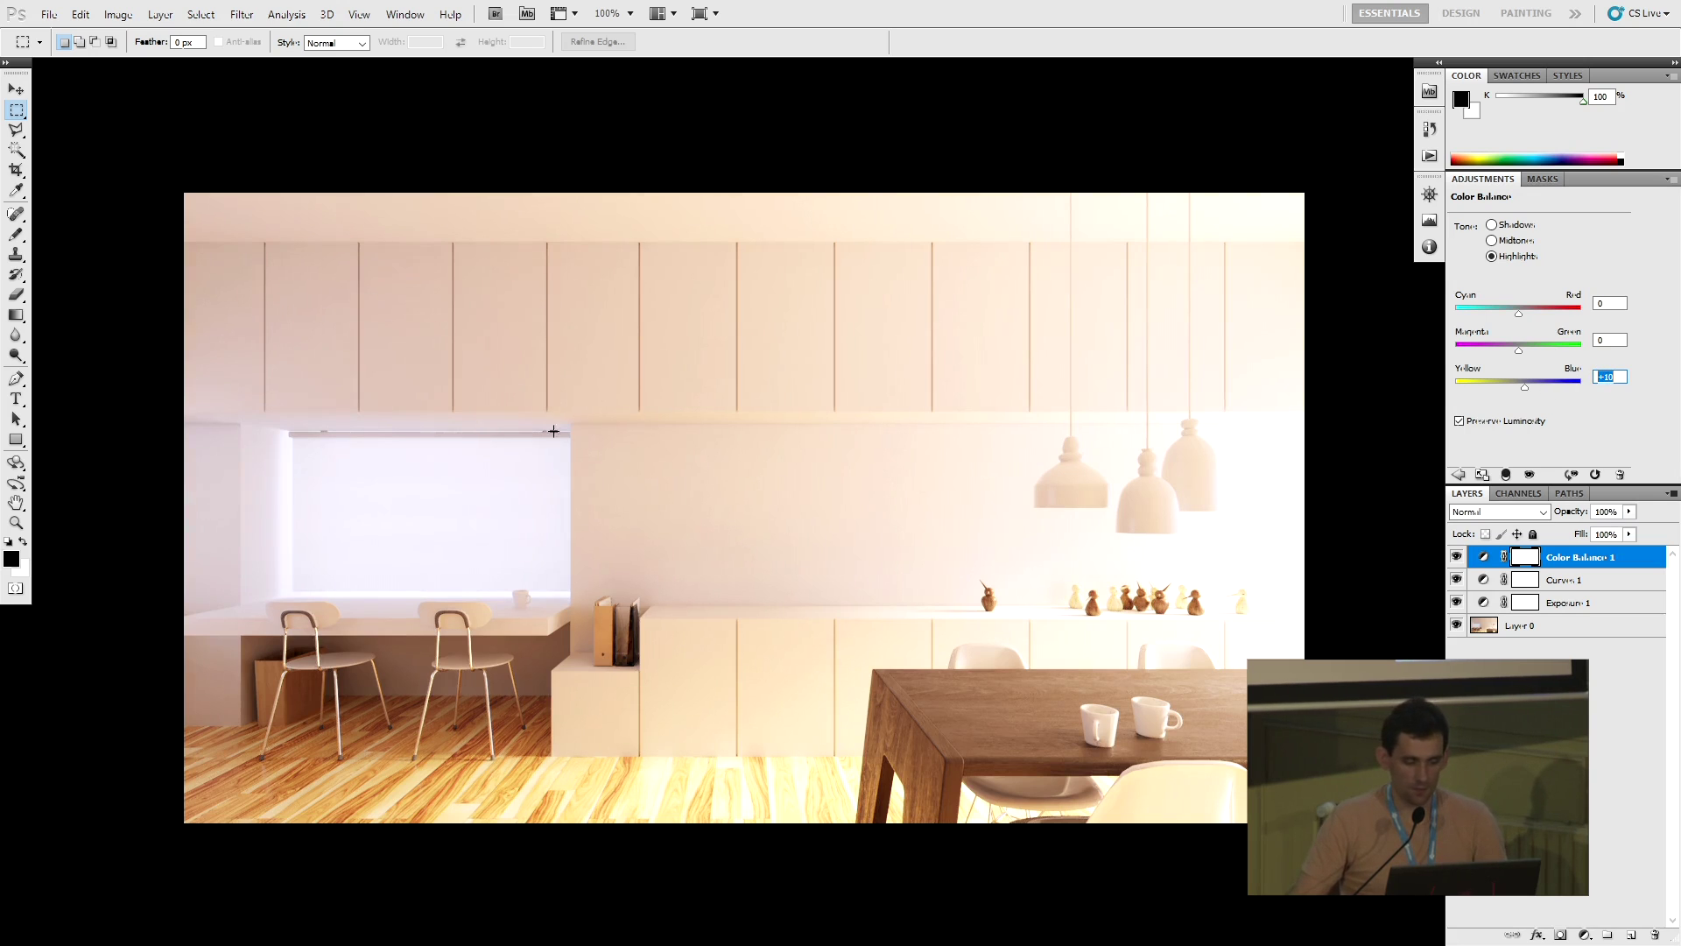
Toggle the Color Balance layer's visibility repeatedly to compare the render before and after, leaving it visible
click(1457, 561)
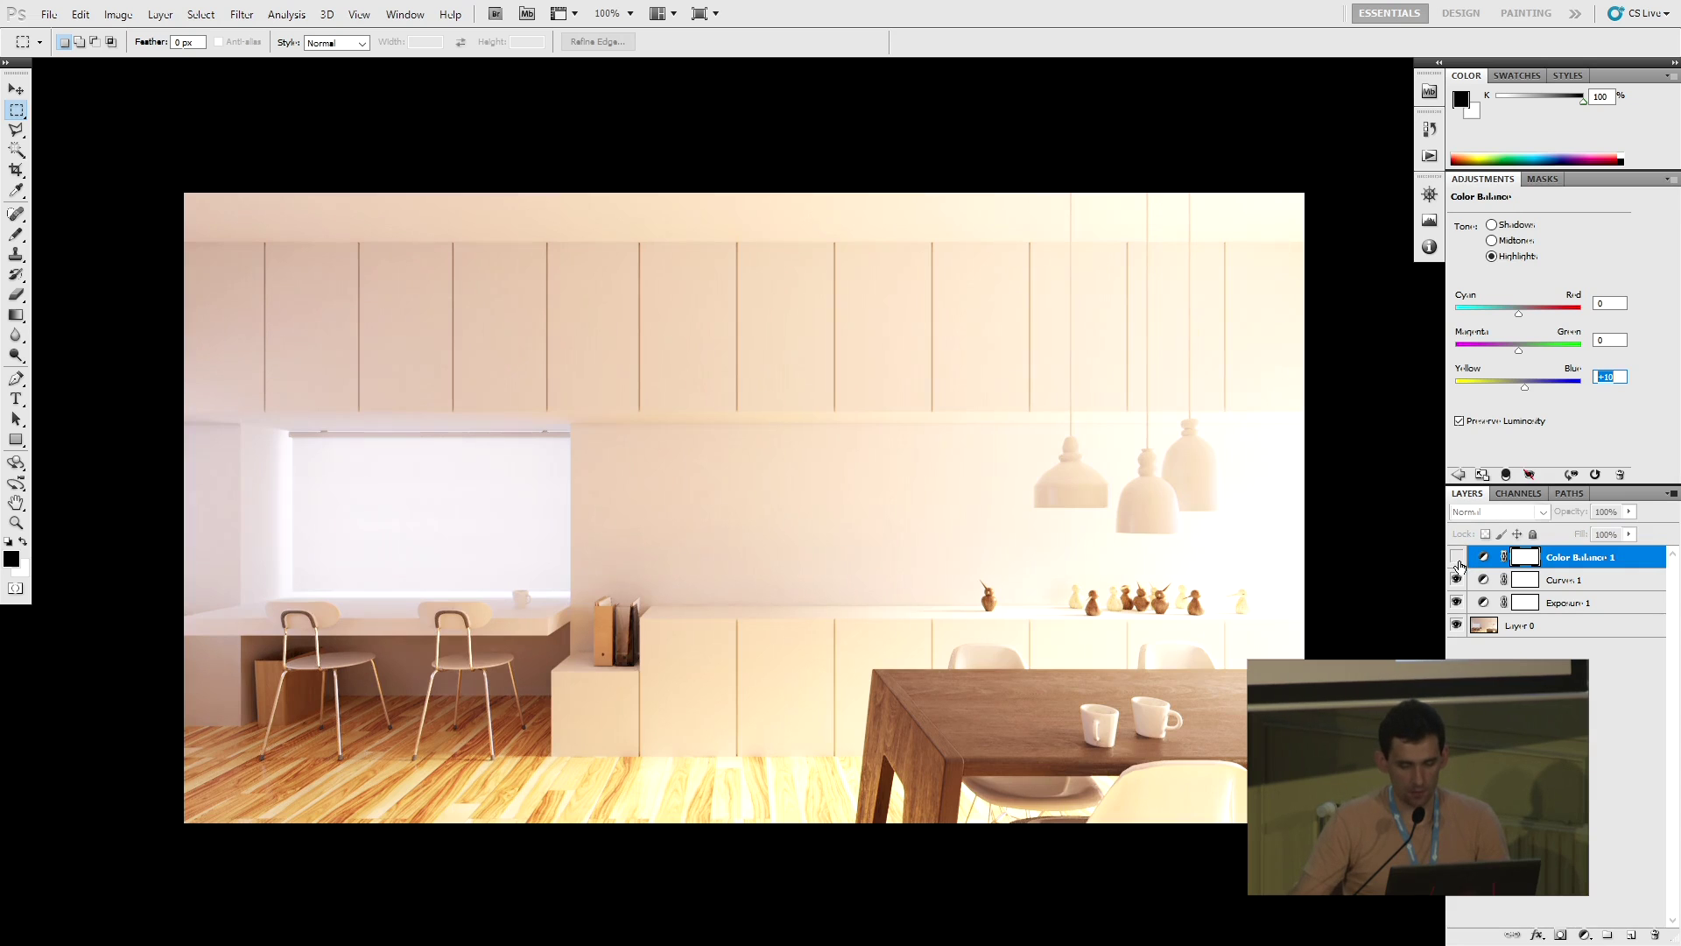
click(1457, 556)
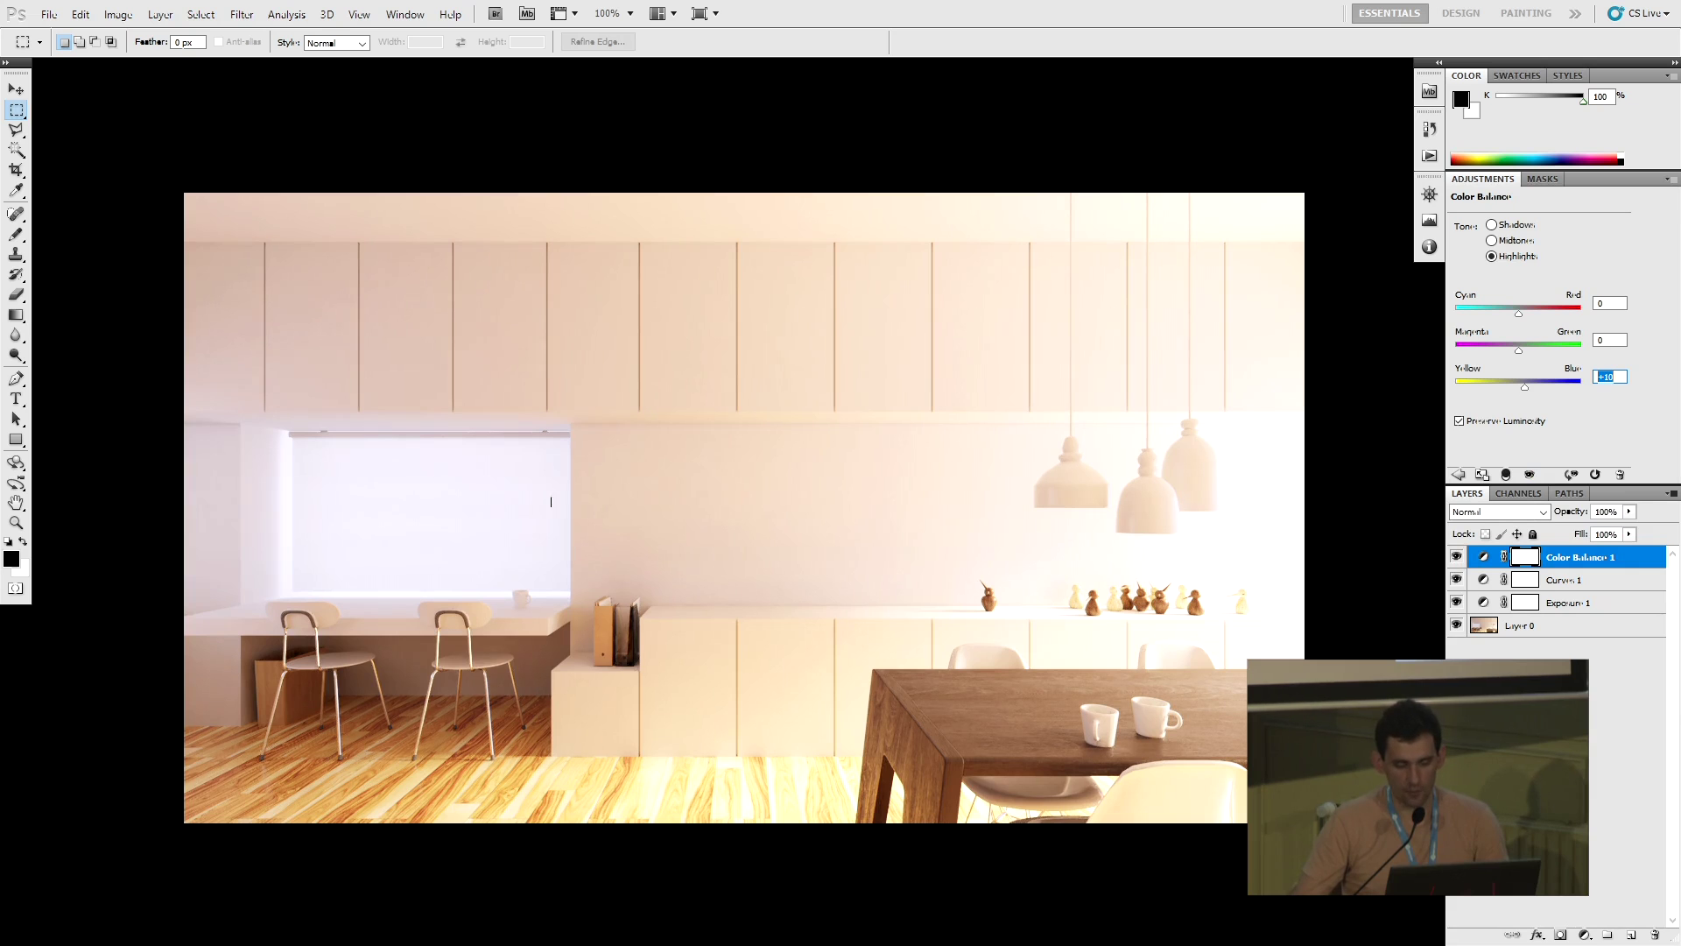
click(1456, 560)
click(1455, 561)
click(1456, 560)
click(1456, 561)
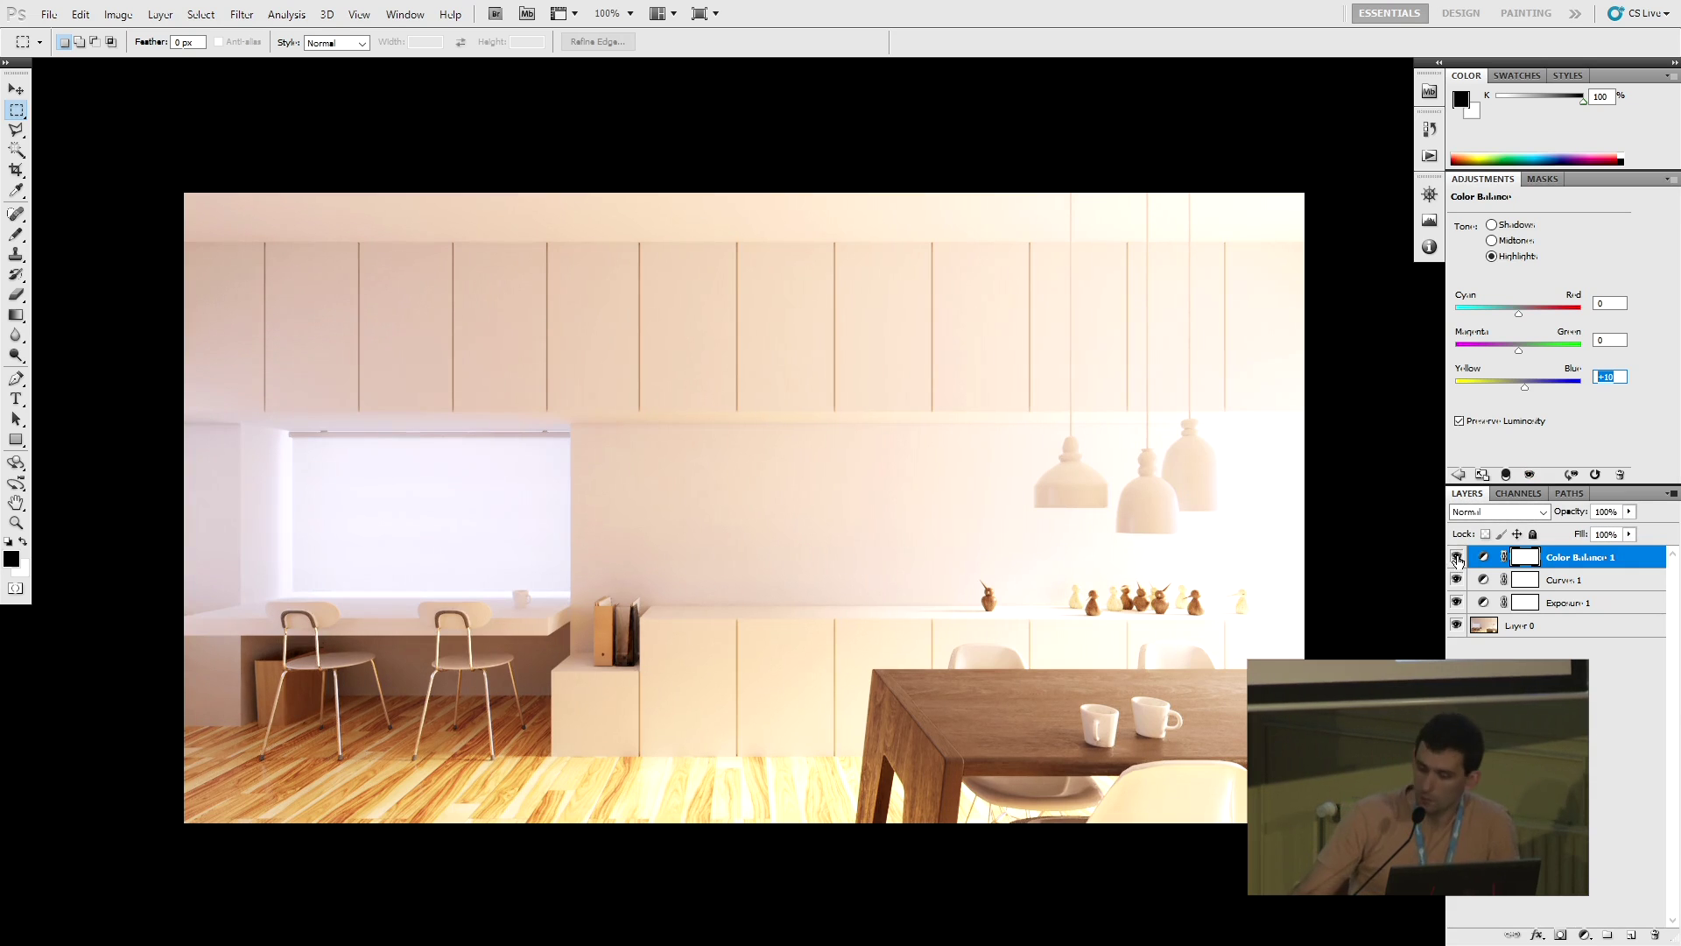
click(1457, 559)
click(1456, 560)
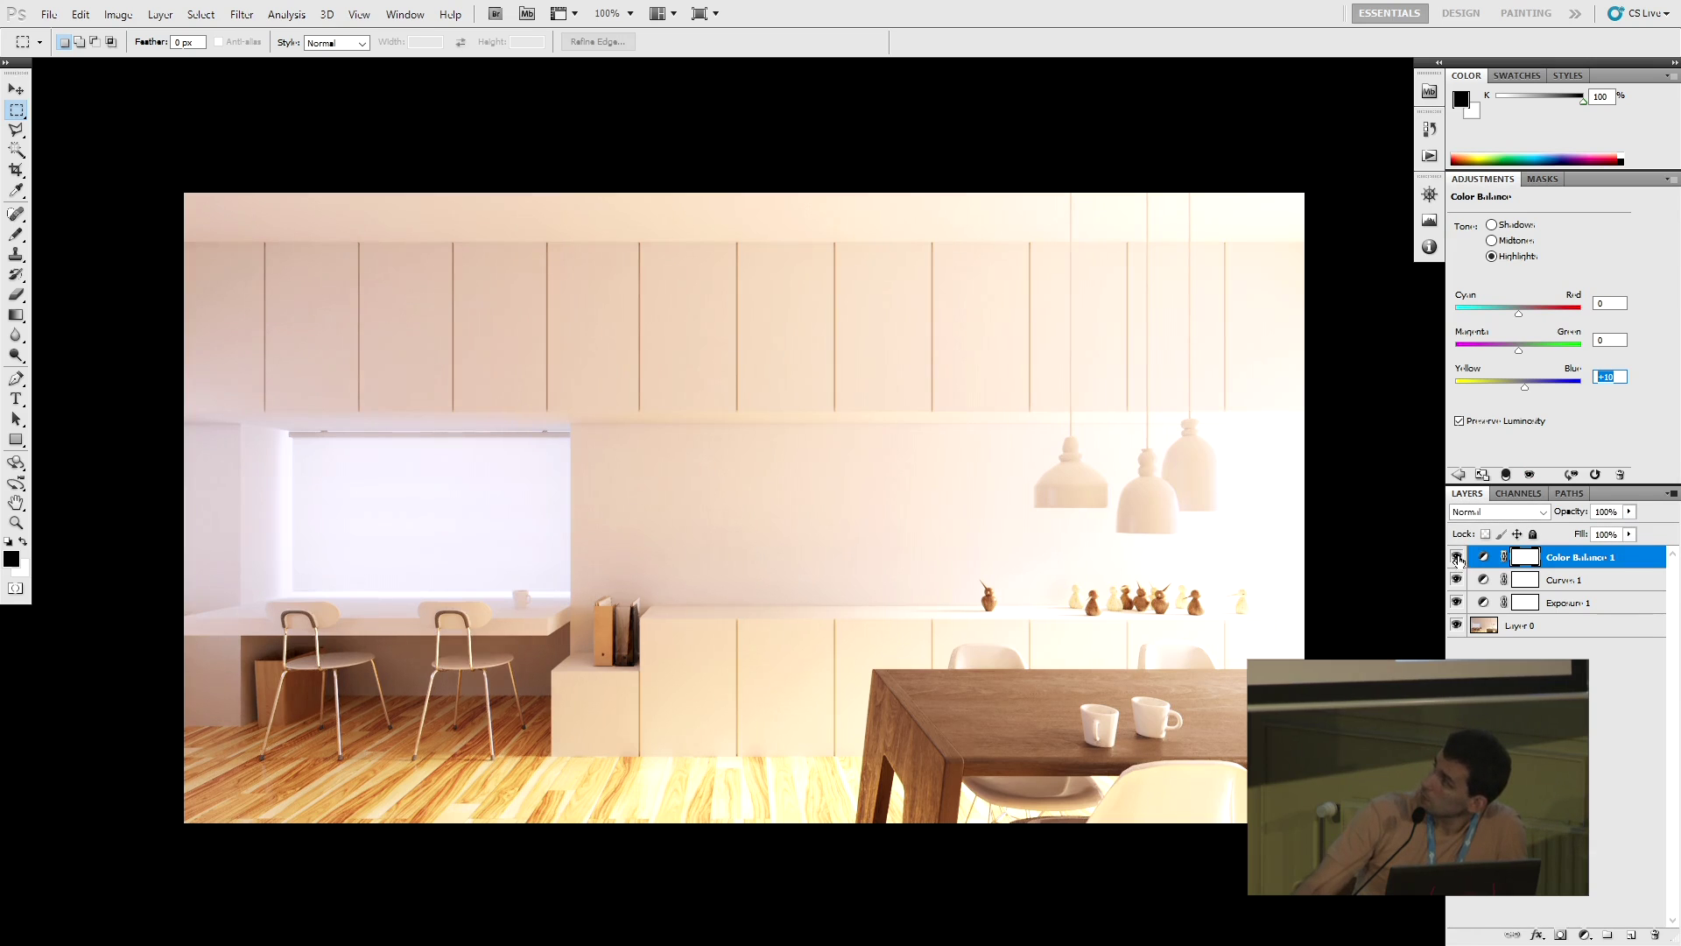
Add a Selective Color adjustment layer above the Color Balance layer
click(1585, 934)
click(1563, 917)
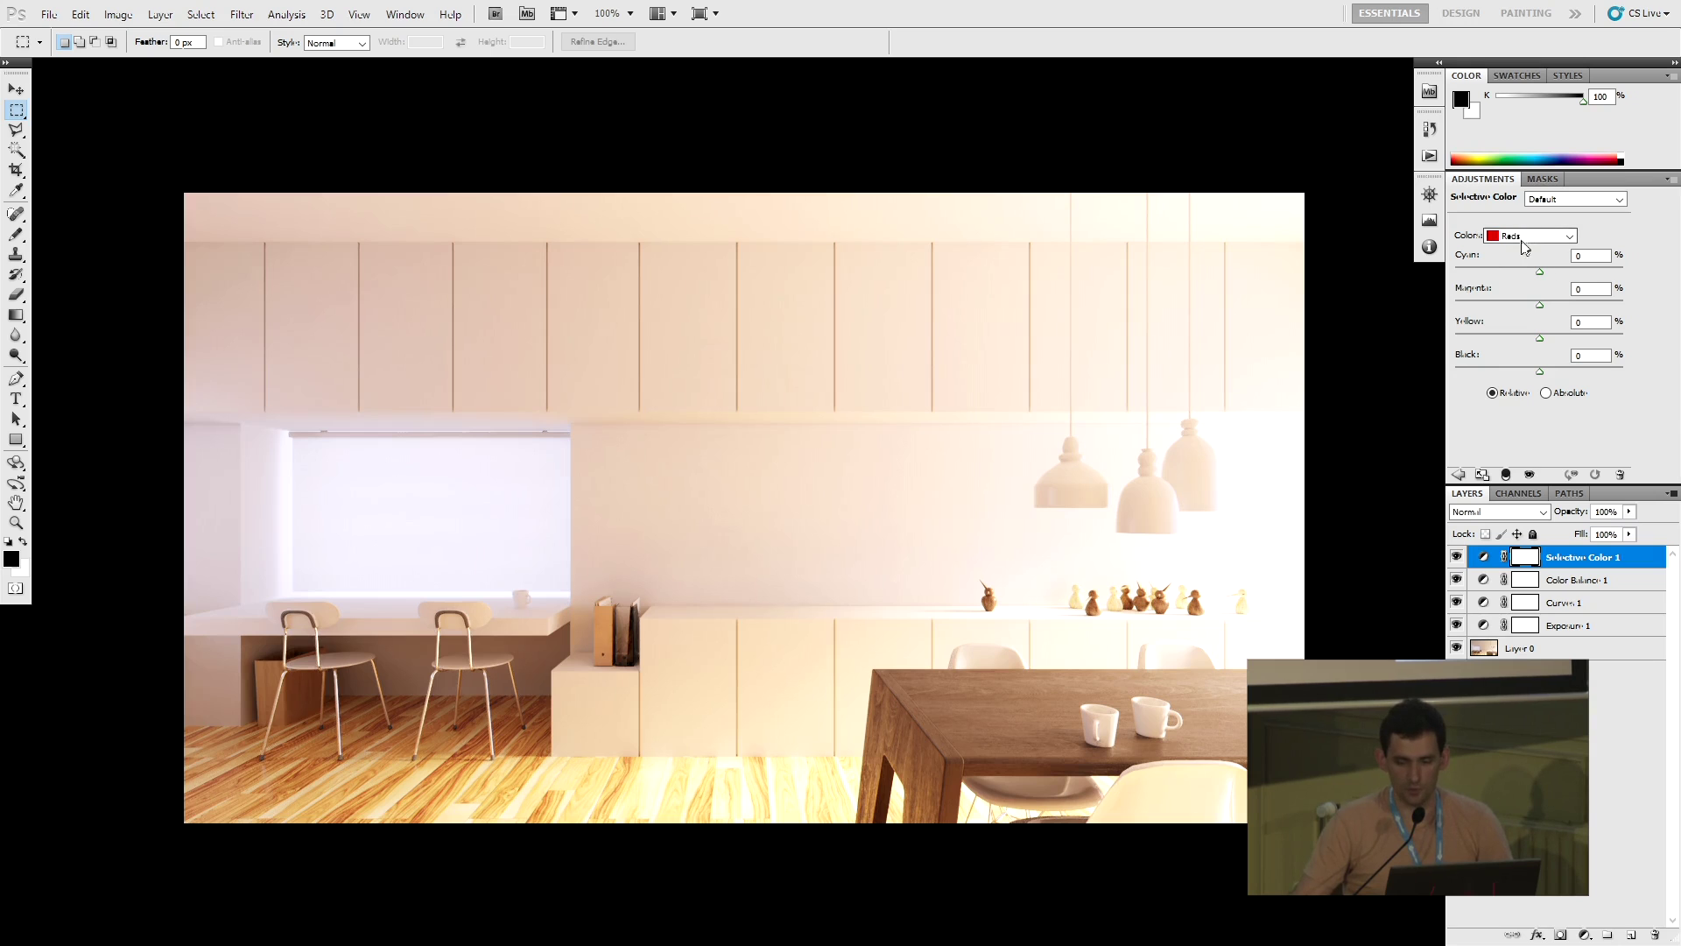
Try lowering the reds' cyan to -69%, magenta to -84% and yellow to -83%, and reset the adjustment
drag(1543, 272, 1496, 307)
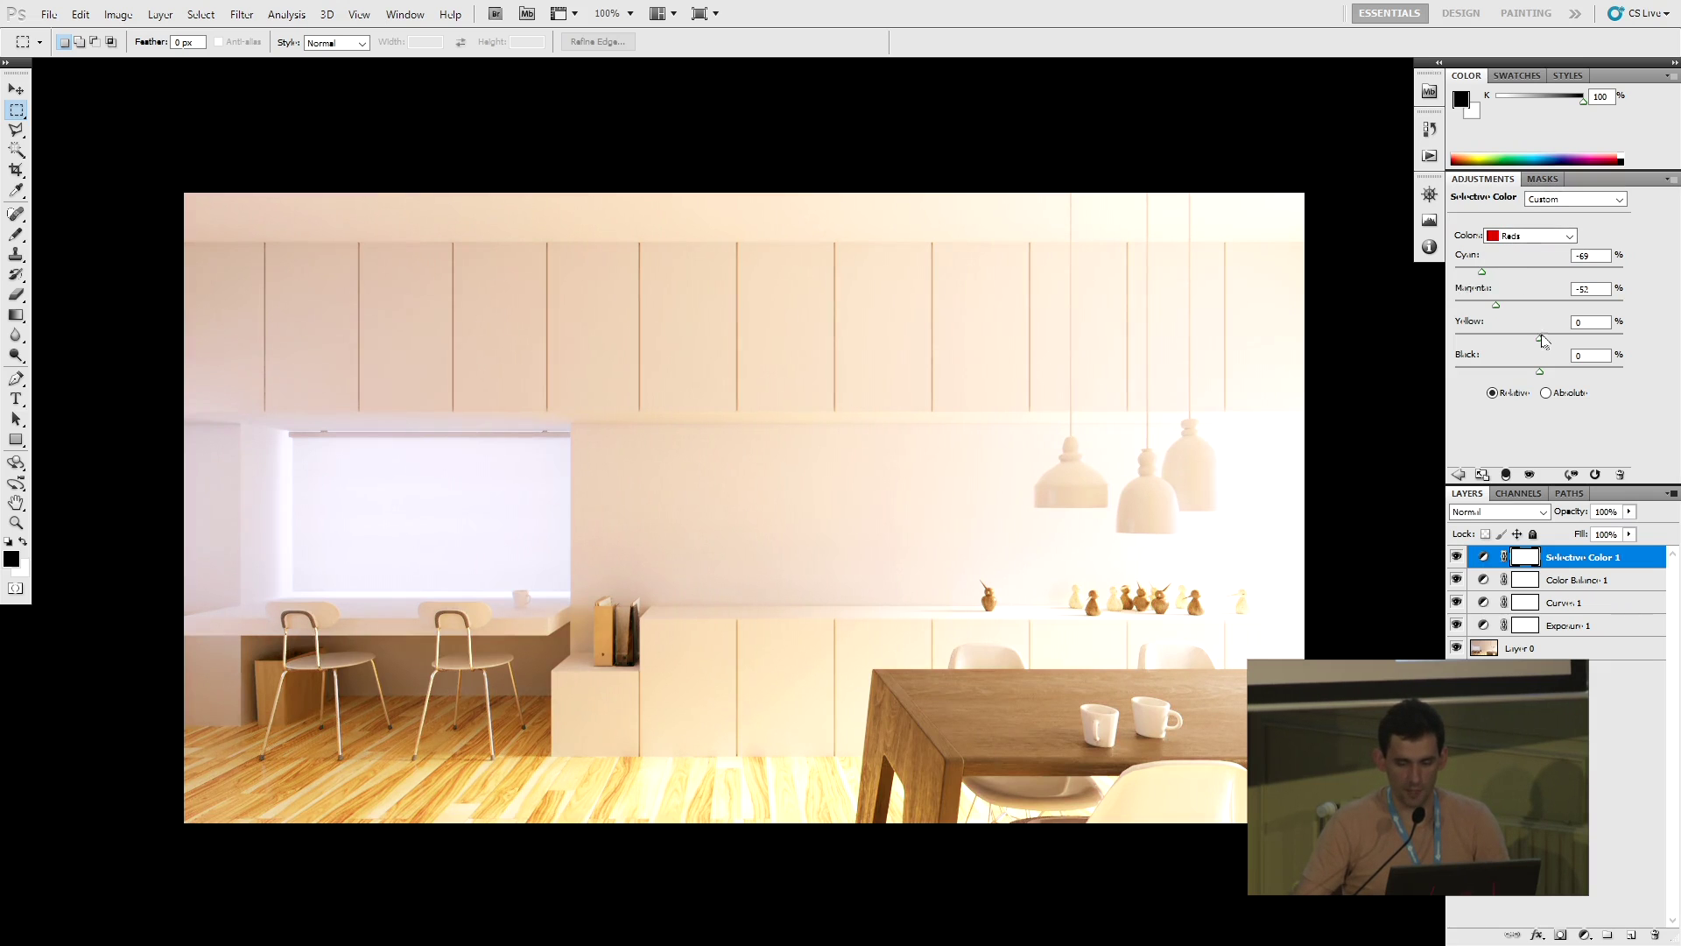
drag(1608, 336, 1473, 350)
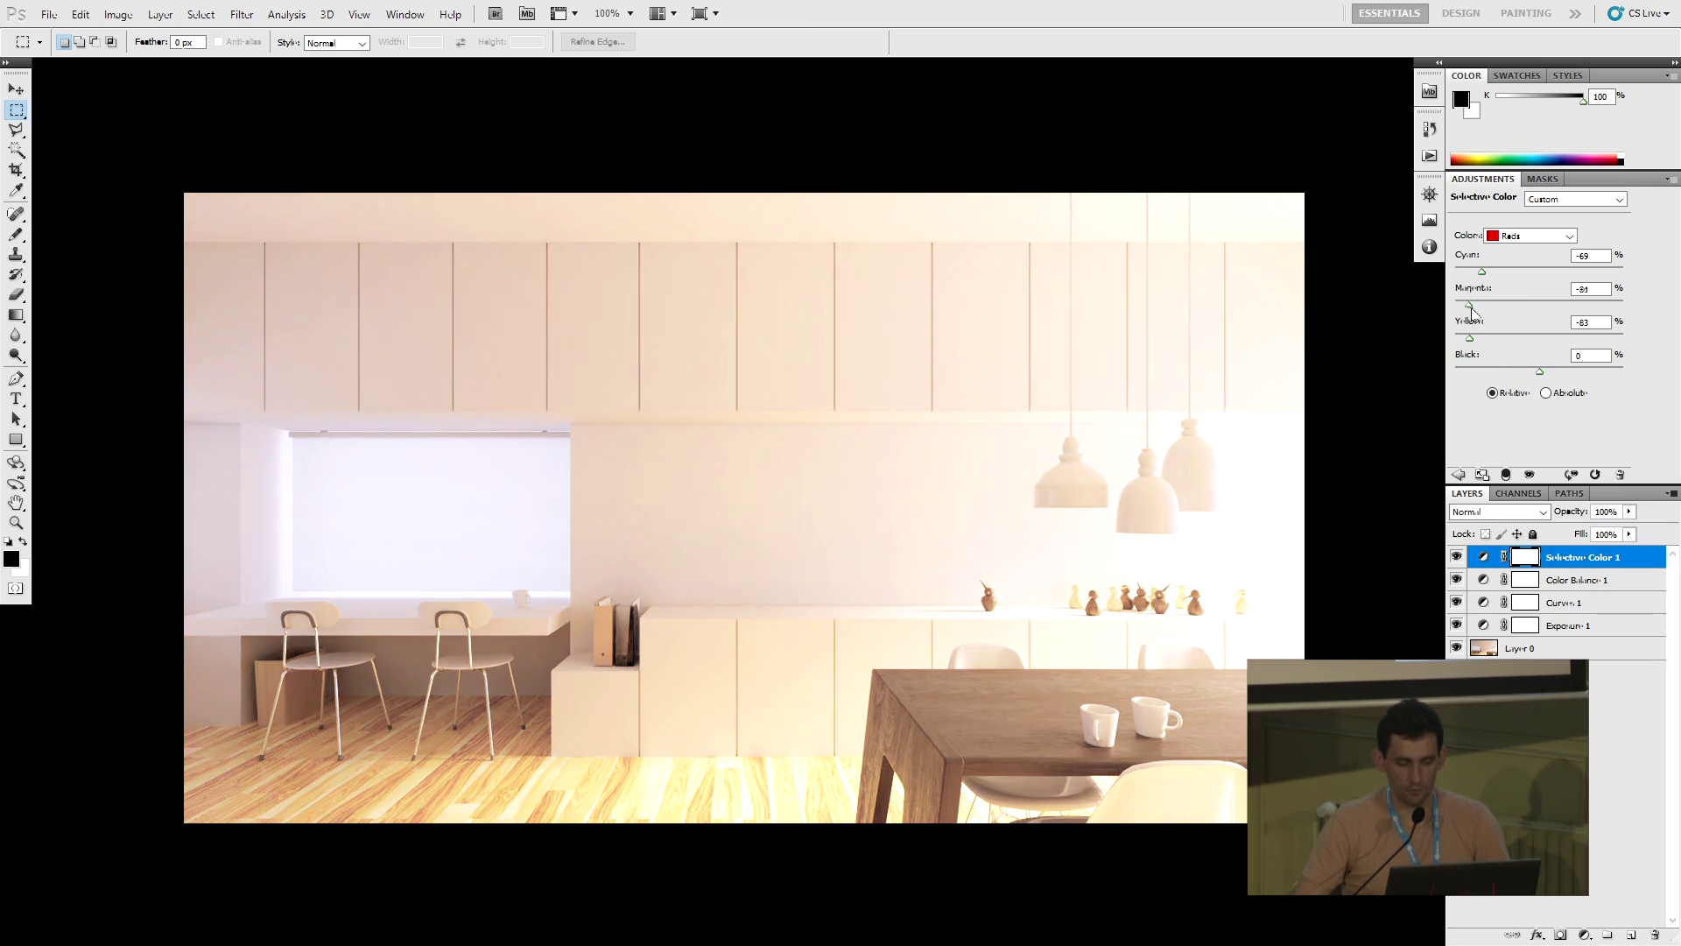
click(1594, 474)
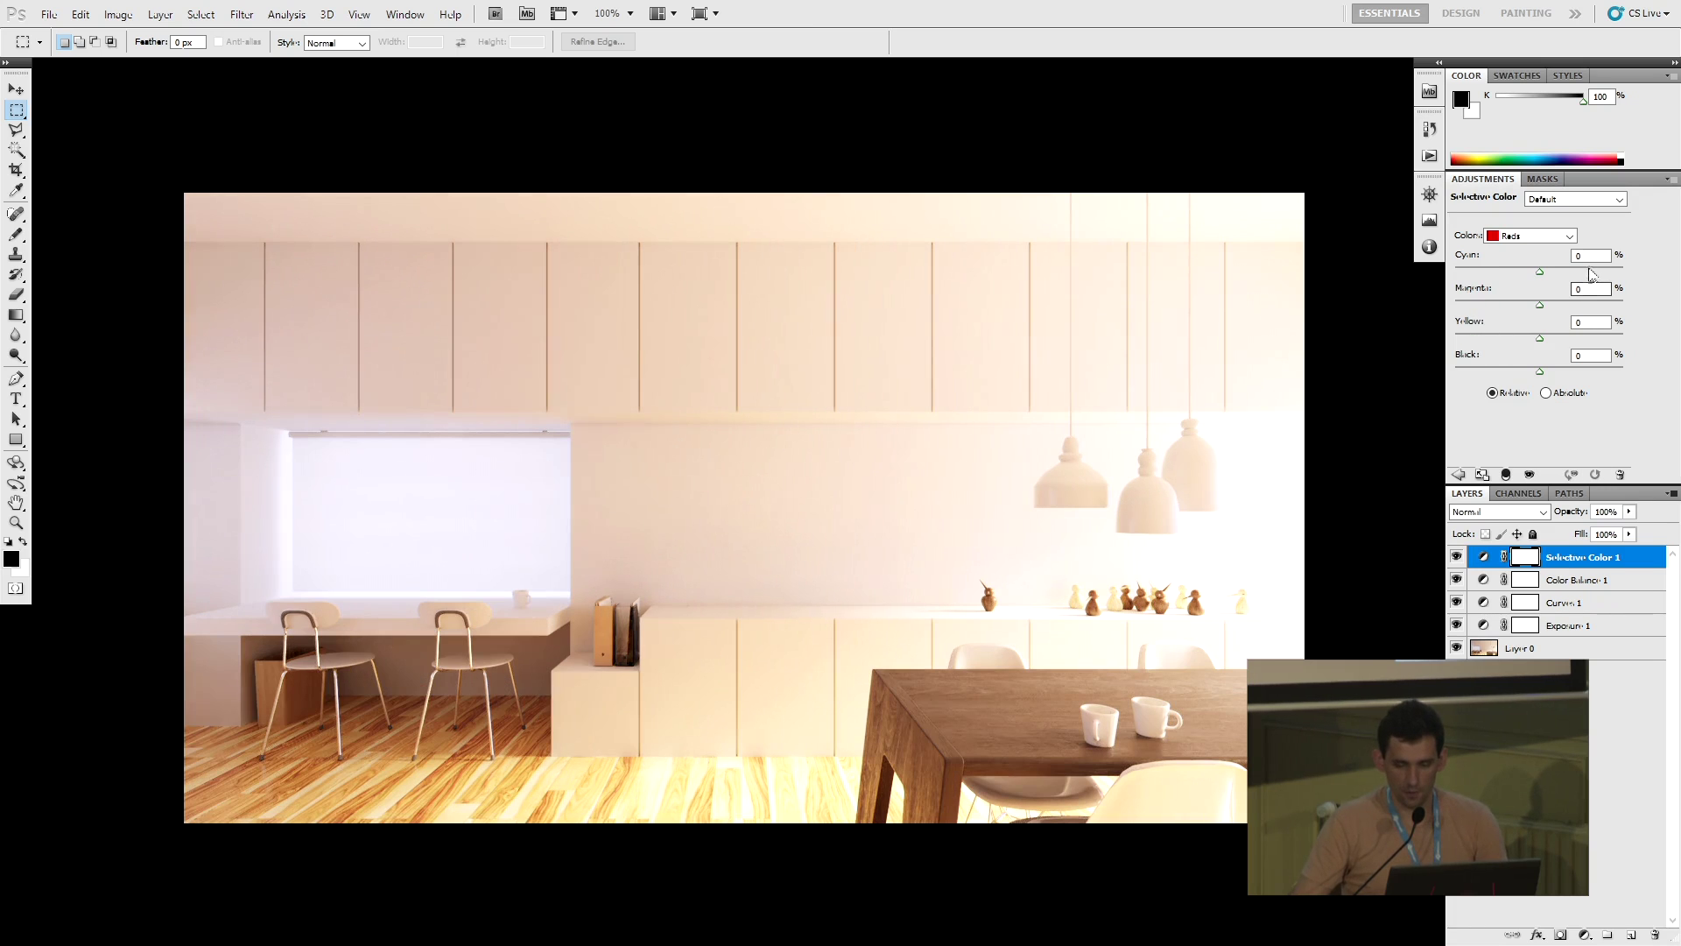
Set the cyan amount of the reds to +30% in the Selective Color layer
click(1554, 238)
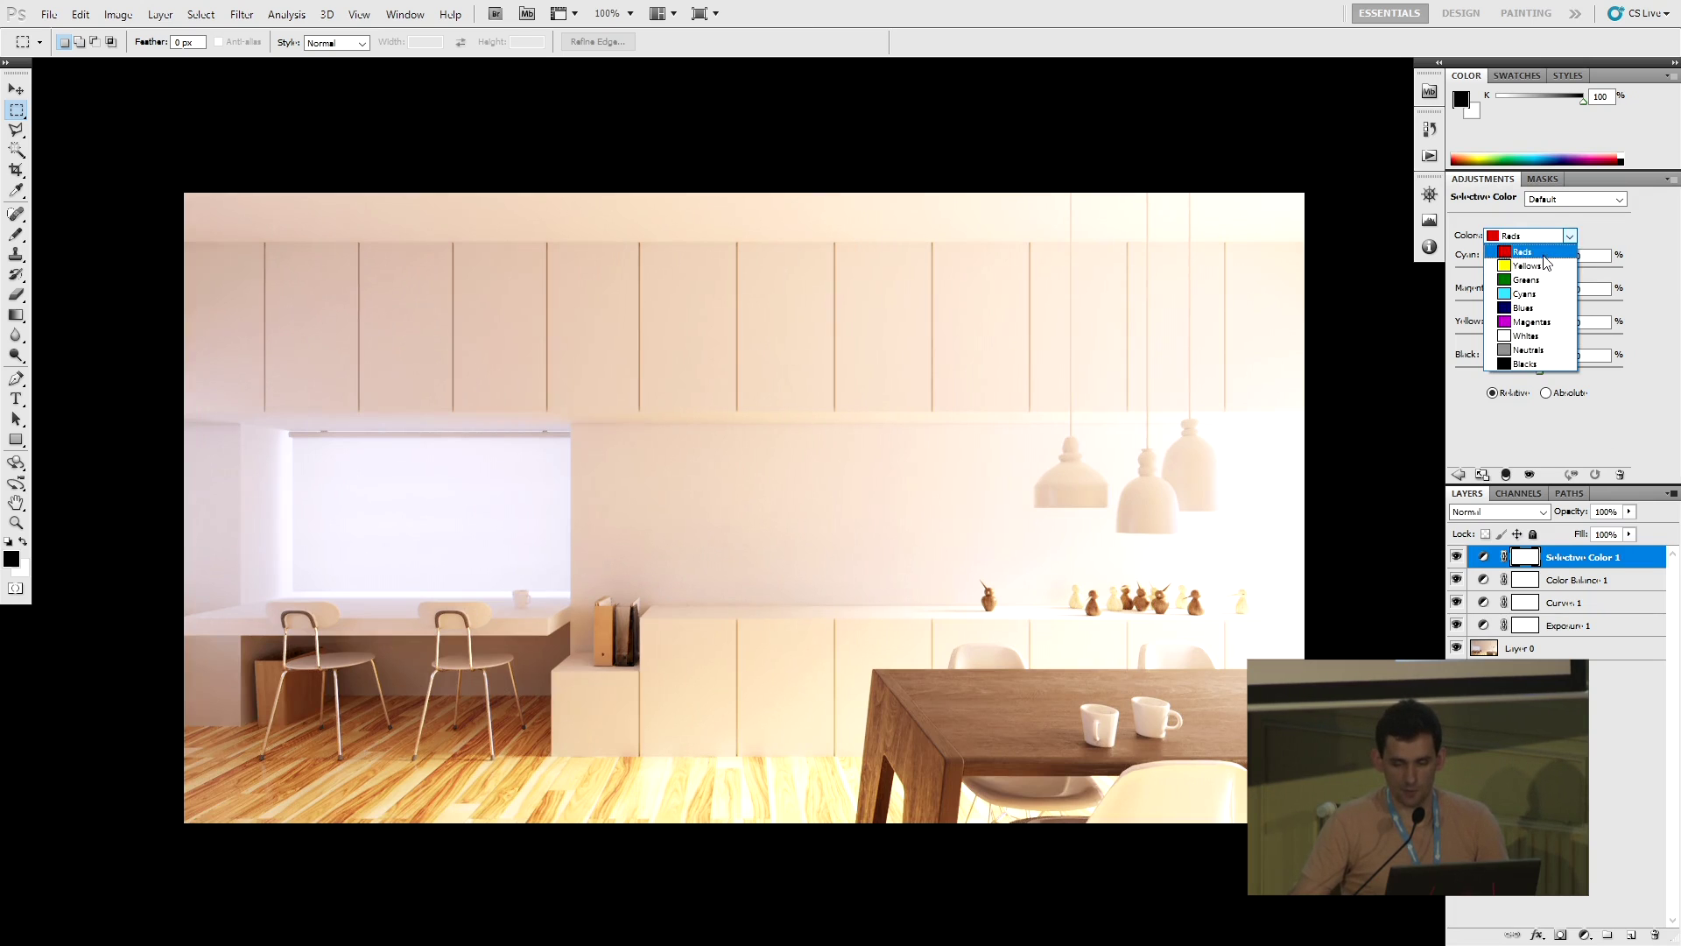
click(1547, 254)
text(50)
key(Return)
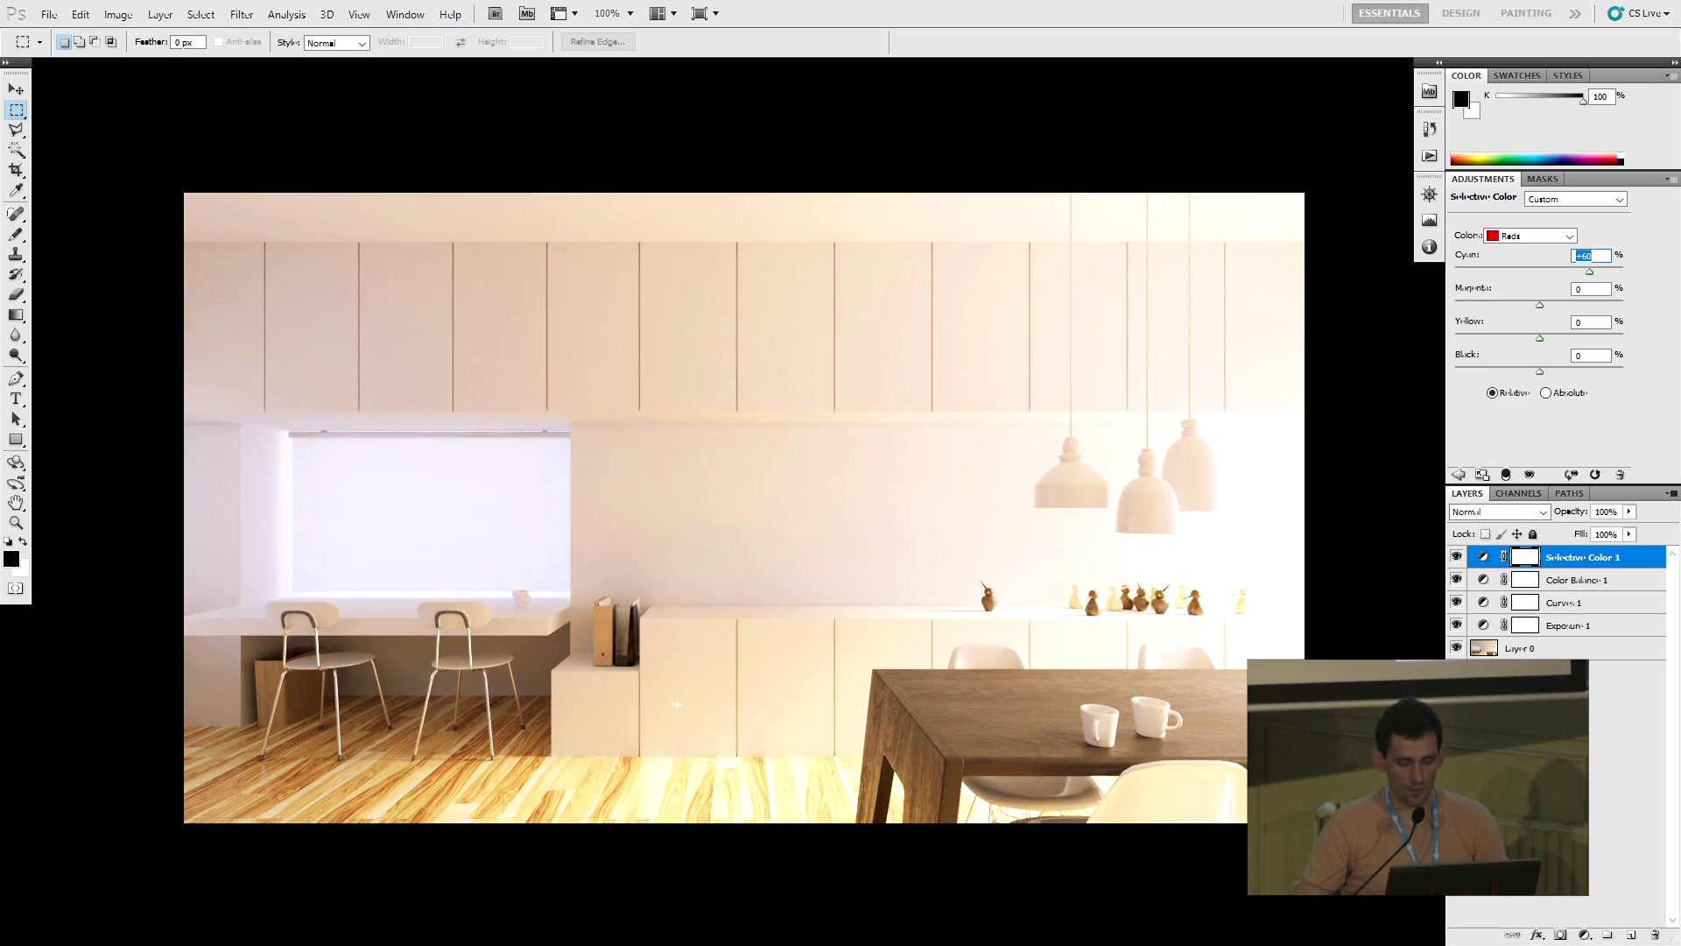
key(shift+Down)
Tune the yellow amount of the reds by raising and lowering it in steps of 10%
click(1592, 288)
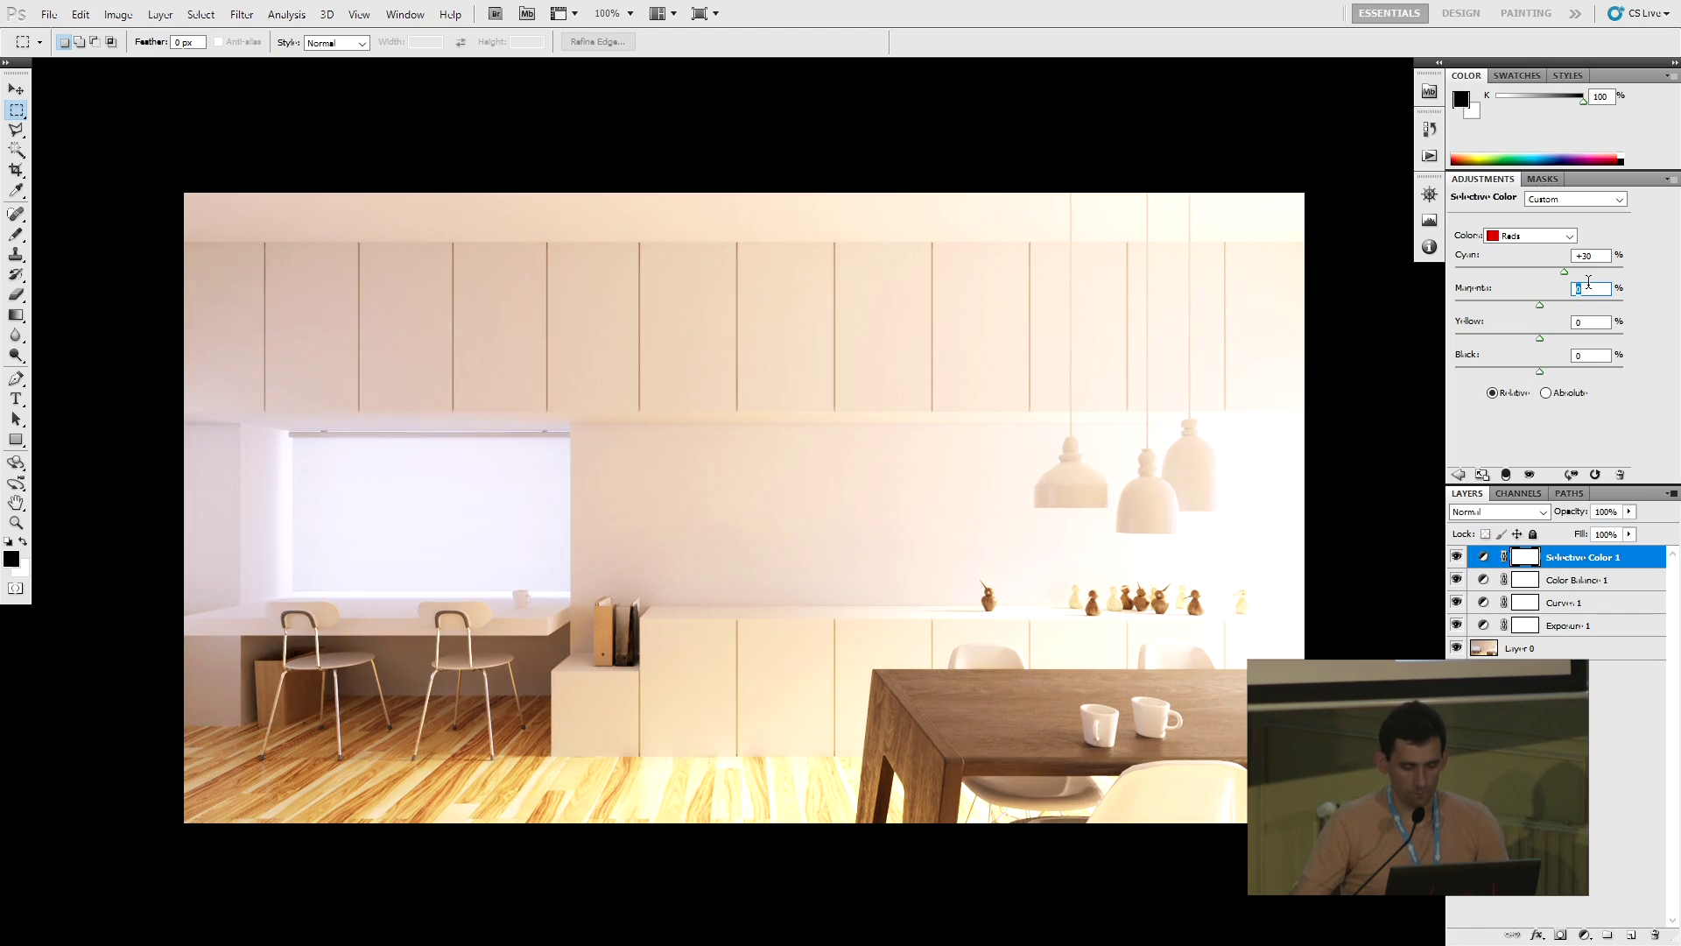
click(1592, 321)
key(shift+Down)
key(shift+Down)
key(shift+Up)
key(shift+Up)
key(shift+Up)
key(shift+Up)
key(shift+Down)
key(shift+Down)
key(shift+Down)
Set the yellows in the Selective Color layer to cyan -30%, magenta -10% and yellow +20%
click(1542, 235)
click(1524, 251)
click(1593, 255)
key(shift+Down)
key(shift+Down)
click(1594, 288)
click(1592, 321)
key(shift+Up)
key(shift+Up)
key(shift+Up)
key(shift+Up)
click(1592, 254)
key(shift+Up)
key(shift+Up)
key(shift+Up)
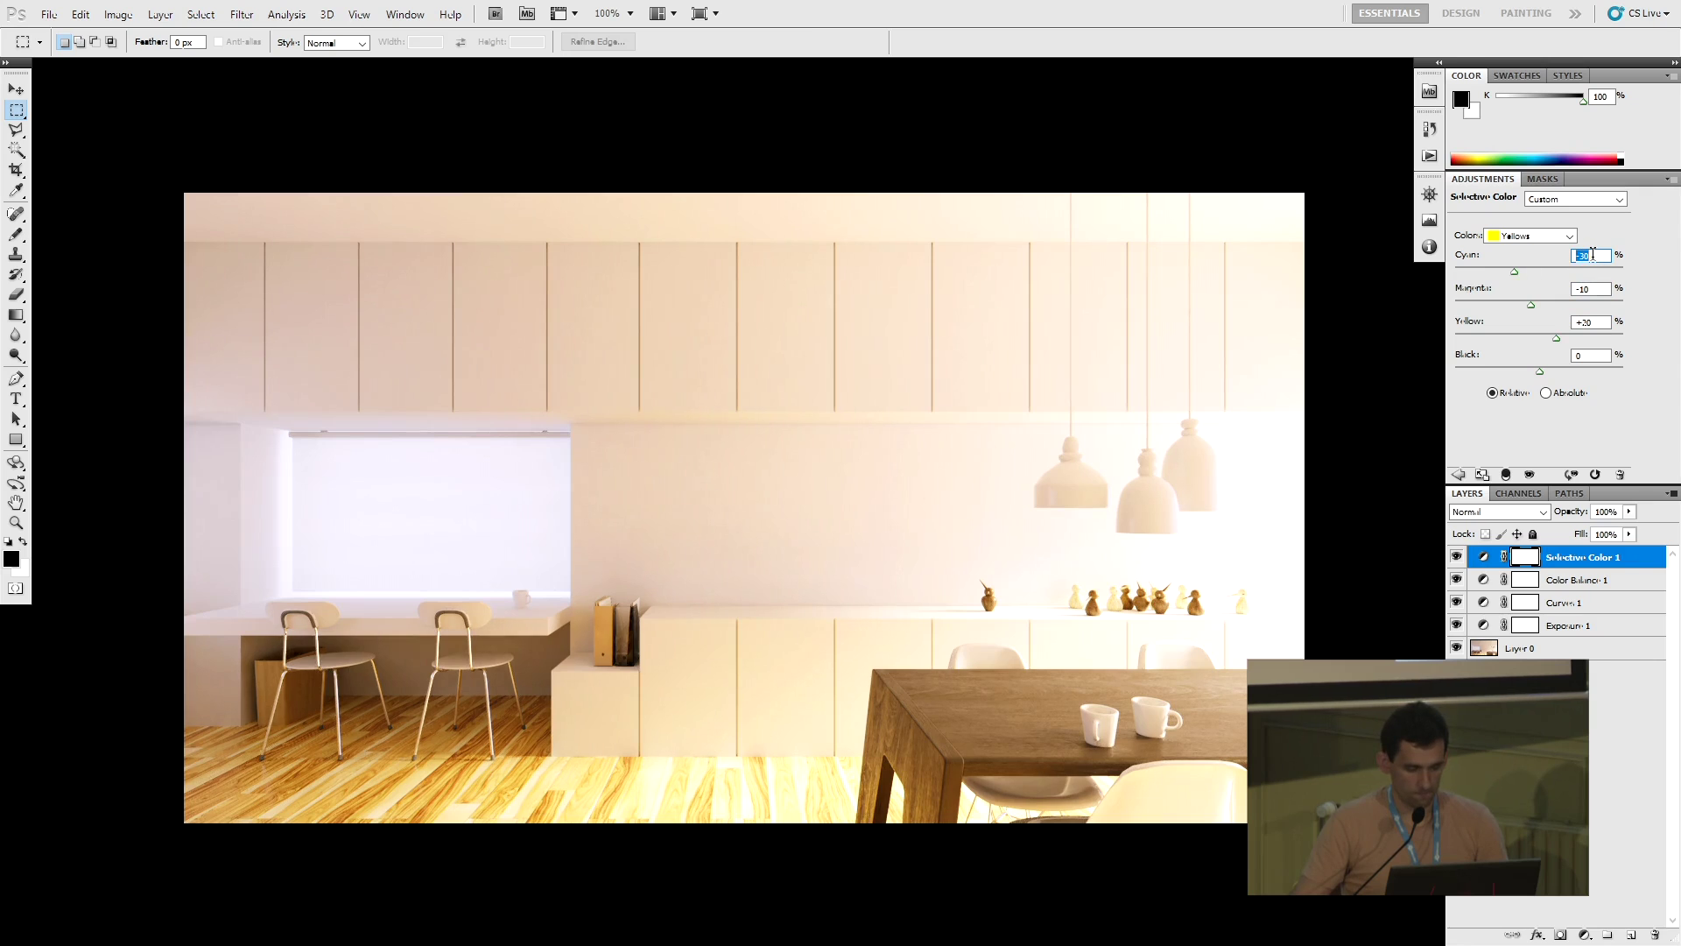
Try black amounts of +50, -100 and +100% for the whites and settle on -20%
click(1534, 236)
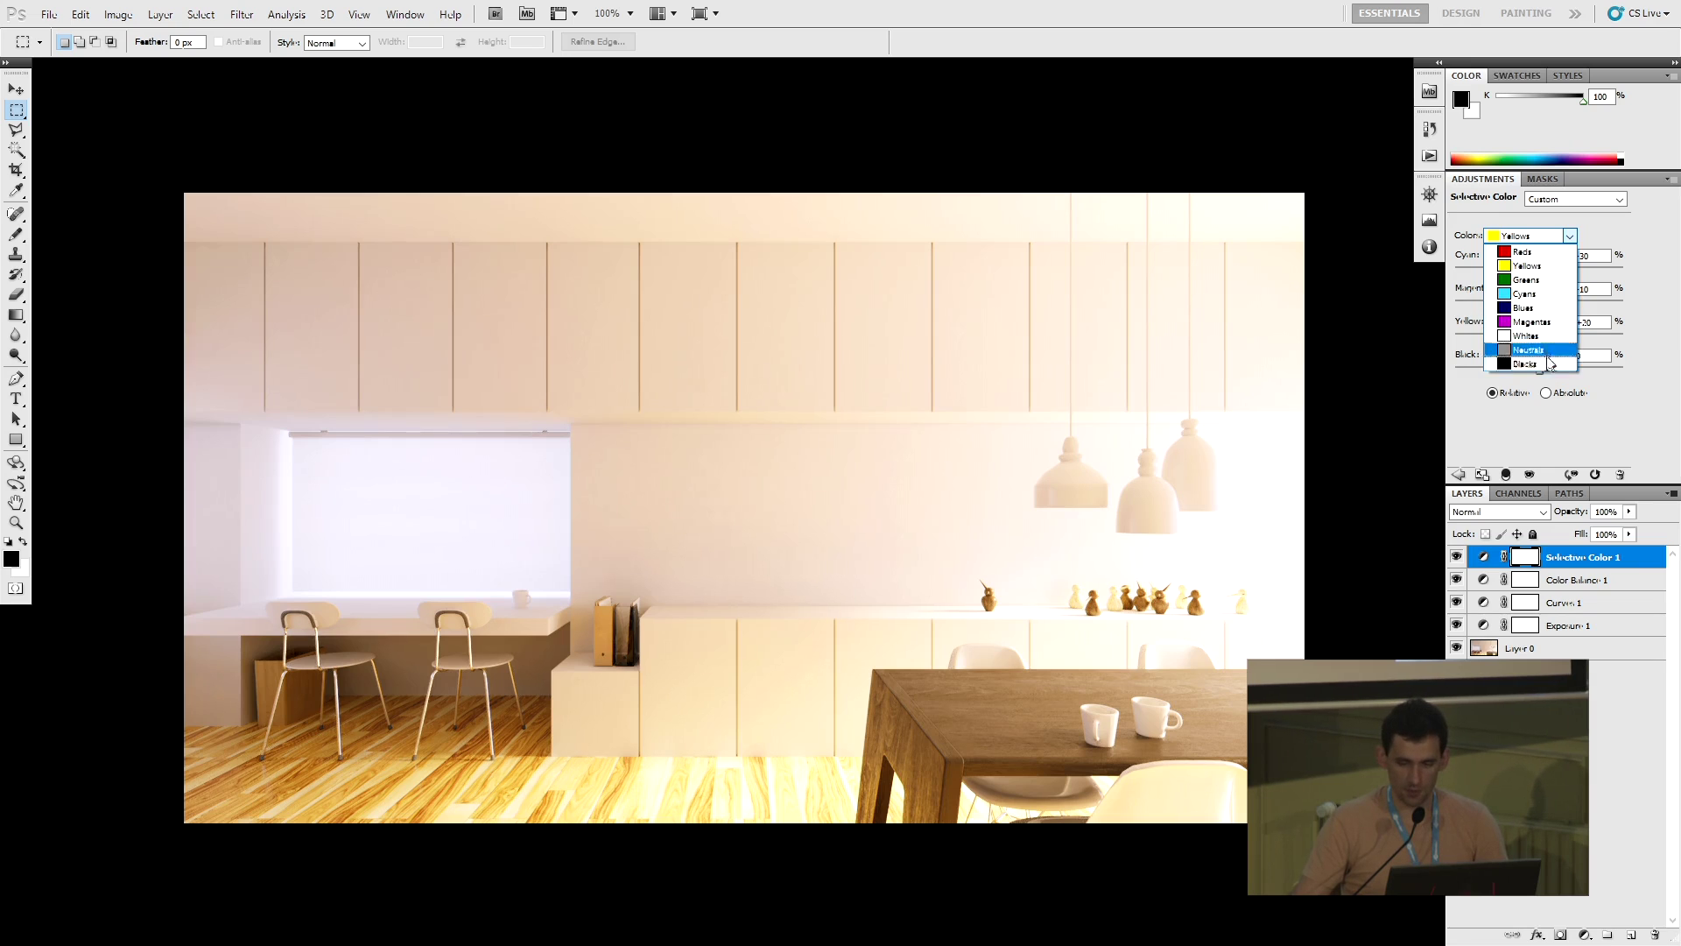
click(1529, 335)
click(1597, 354)
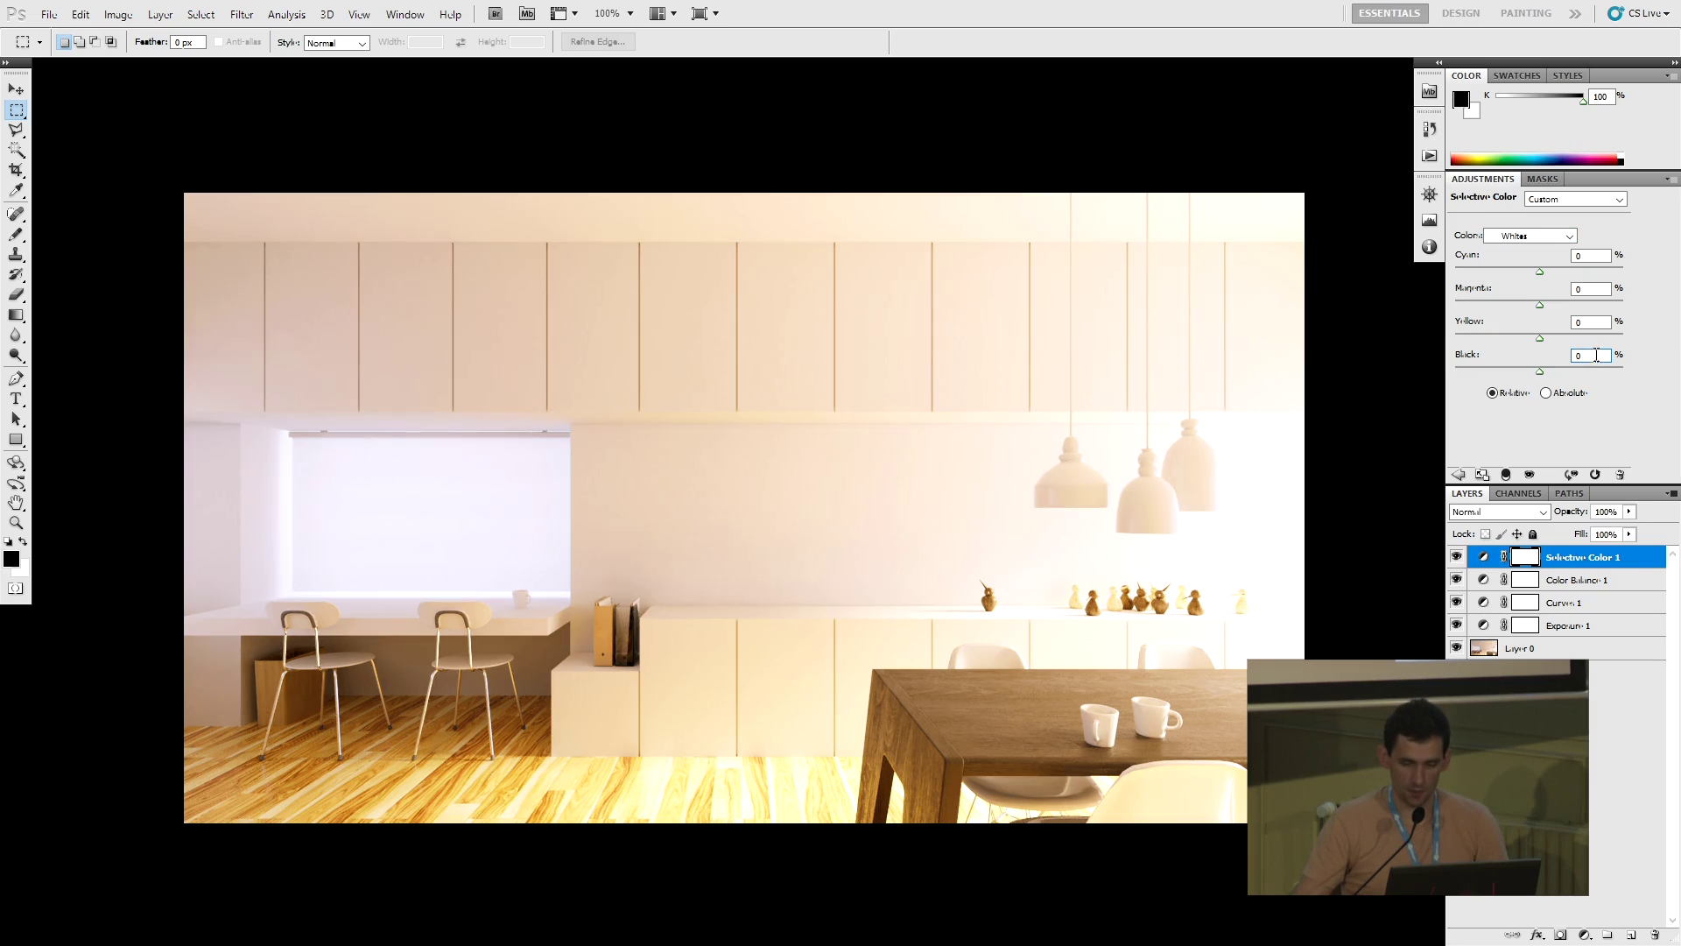
text(50)
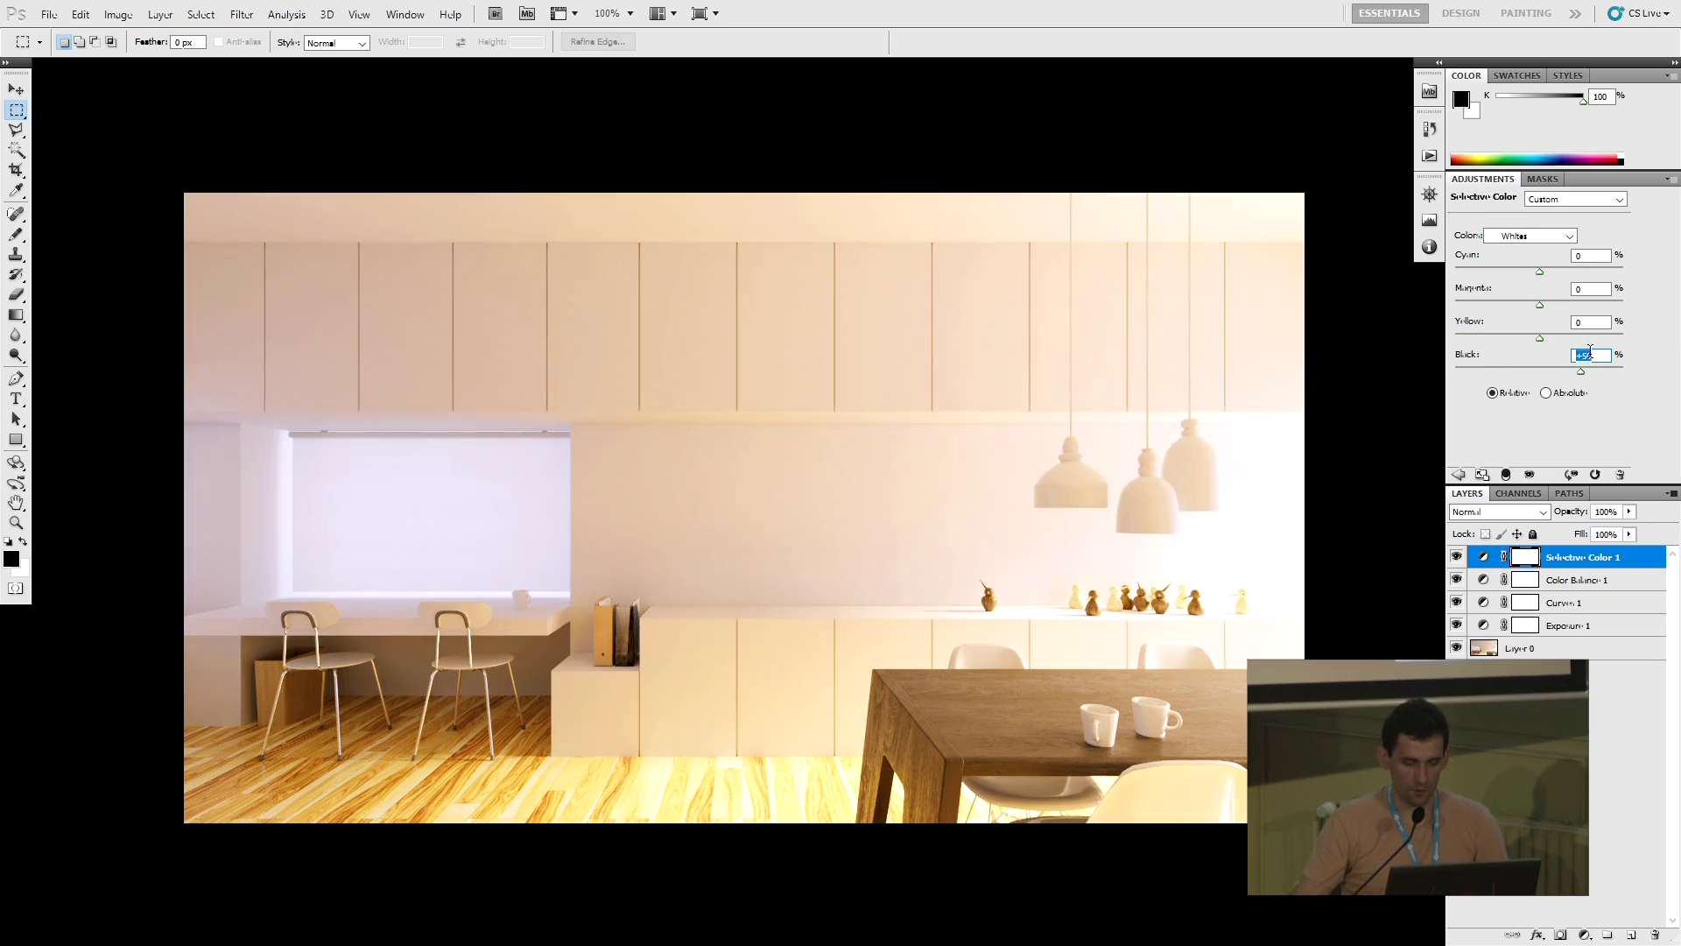
shift+scroll(1591, 348, down, 9)
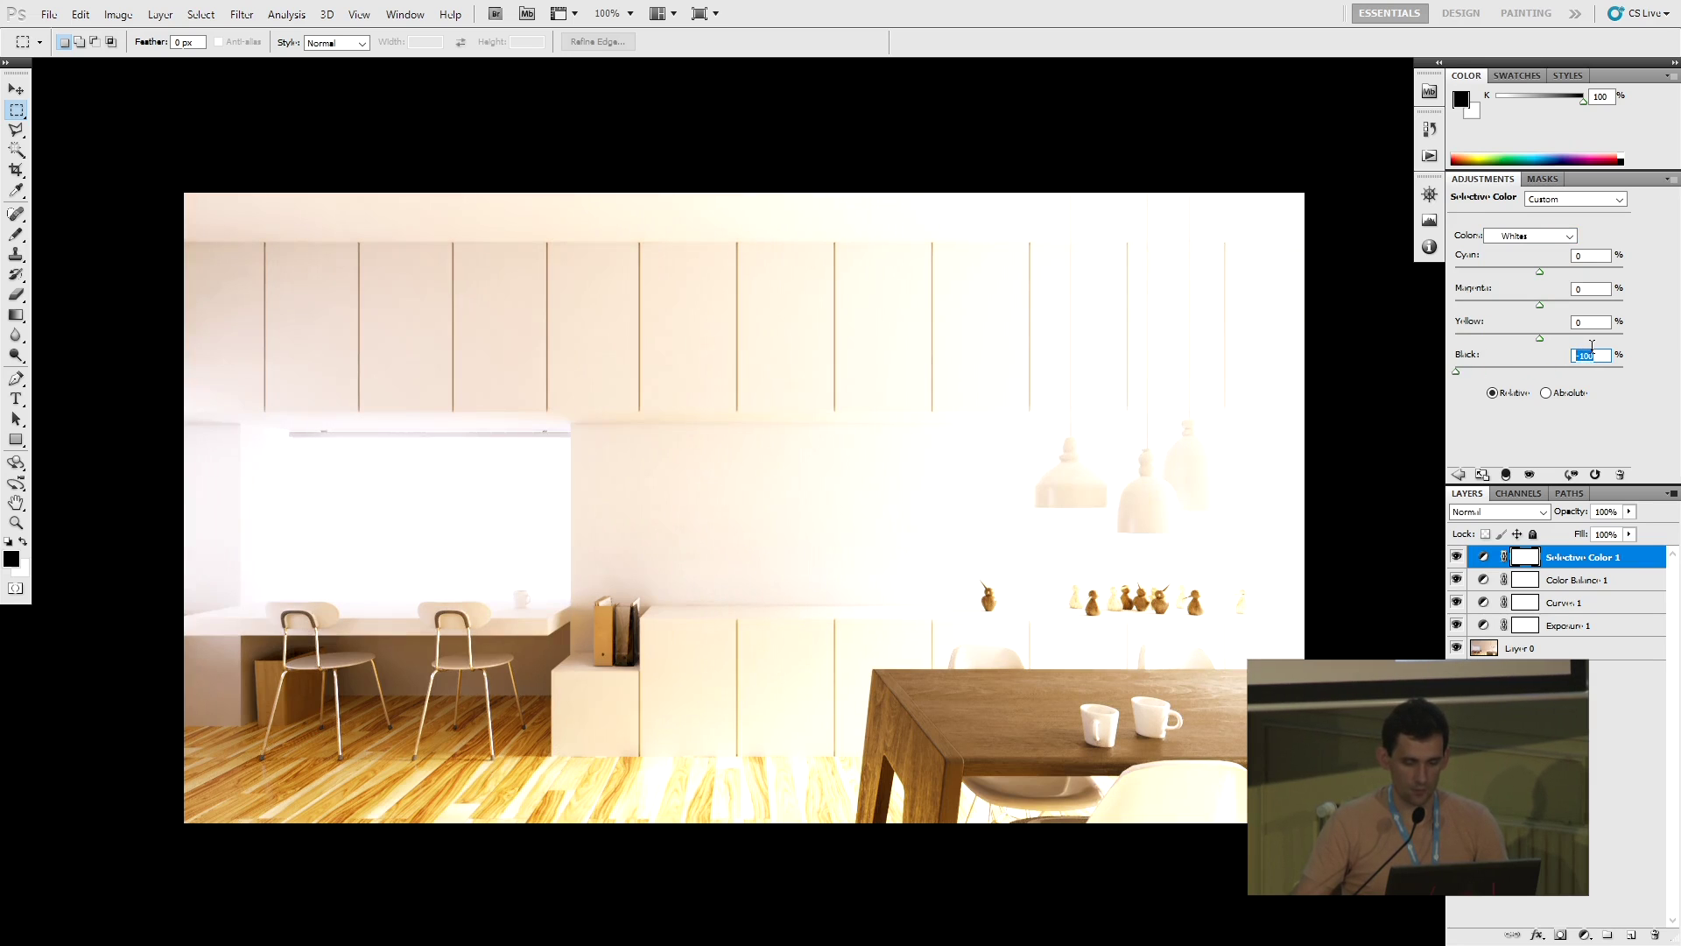
key(shift+Up)
key(shift+Up)
key(shift+Up)
key(shift+Up)
key(shift+Up)
key(shift+Up)
key(shift+Up)
key(shift+Up)
key(shift+Up)
key(shift+Up)
key(shift+Up)
key(shift+Up)
key(shift+Up)
key(shift+Up)
key(shift+Up)
key(shift+Up)
key(shift+Up)
key(shift+Up)
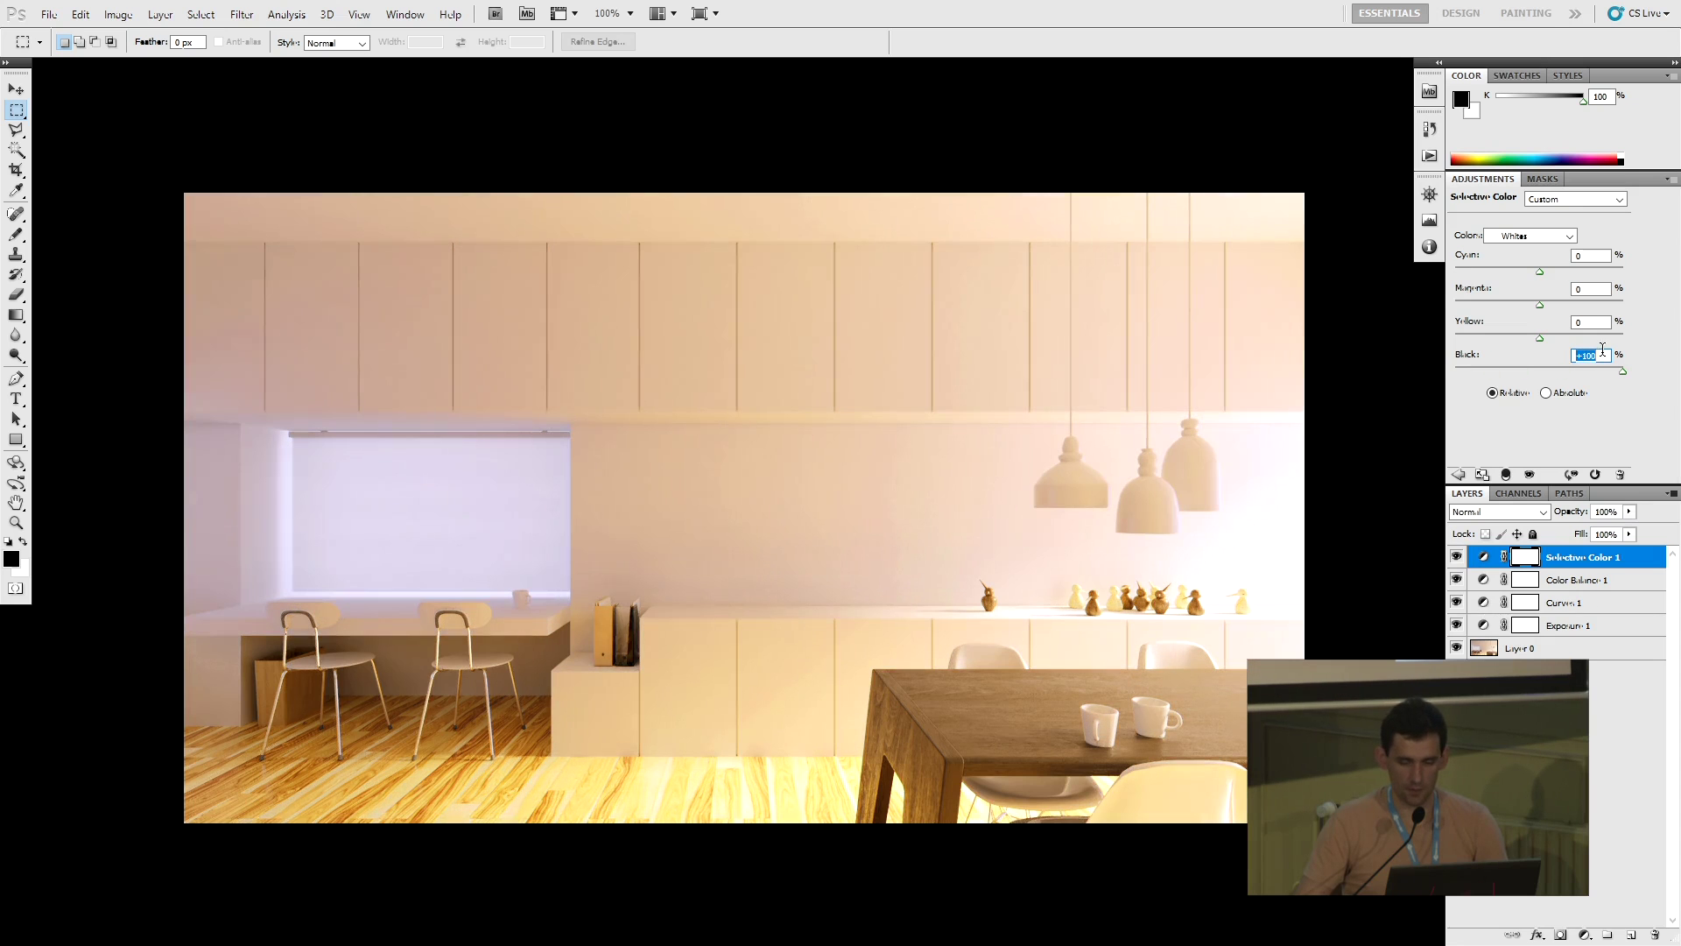
key(shift+Down)
key(shift+Down)
key(shift+Down)
key(shift+Down)
key(shift+Down)
key(shift+Down)
key(shift+Down)
key(shift+Down)
key(shift+Down)
key(shift+Down)
key(shift+Down)
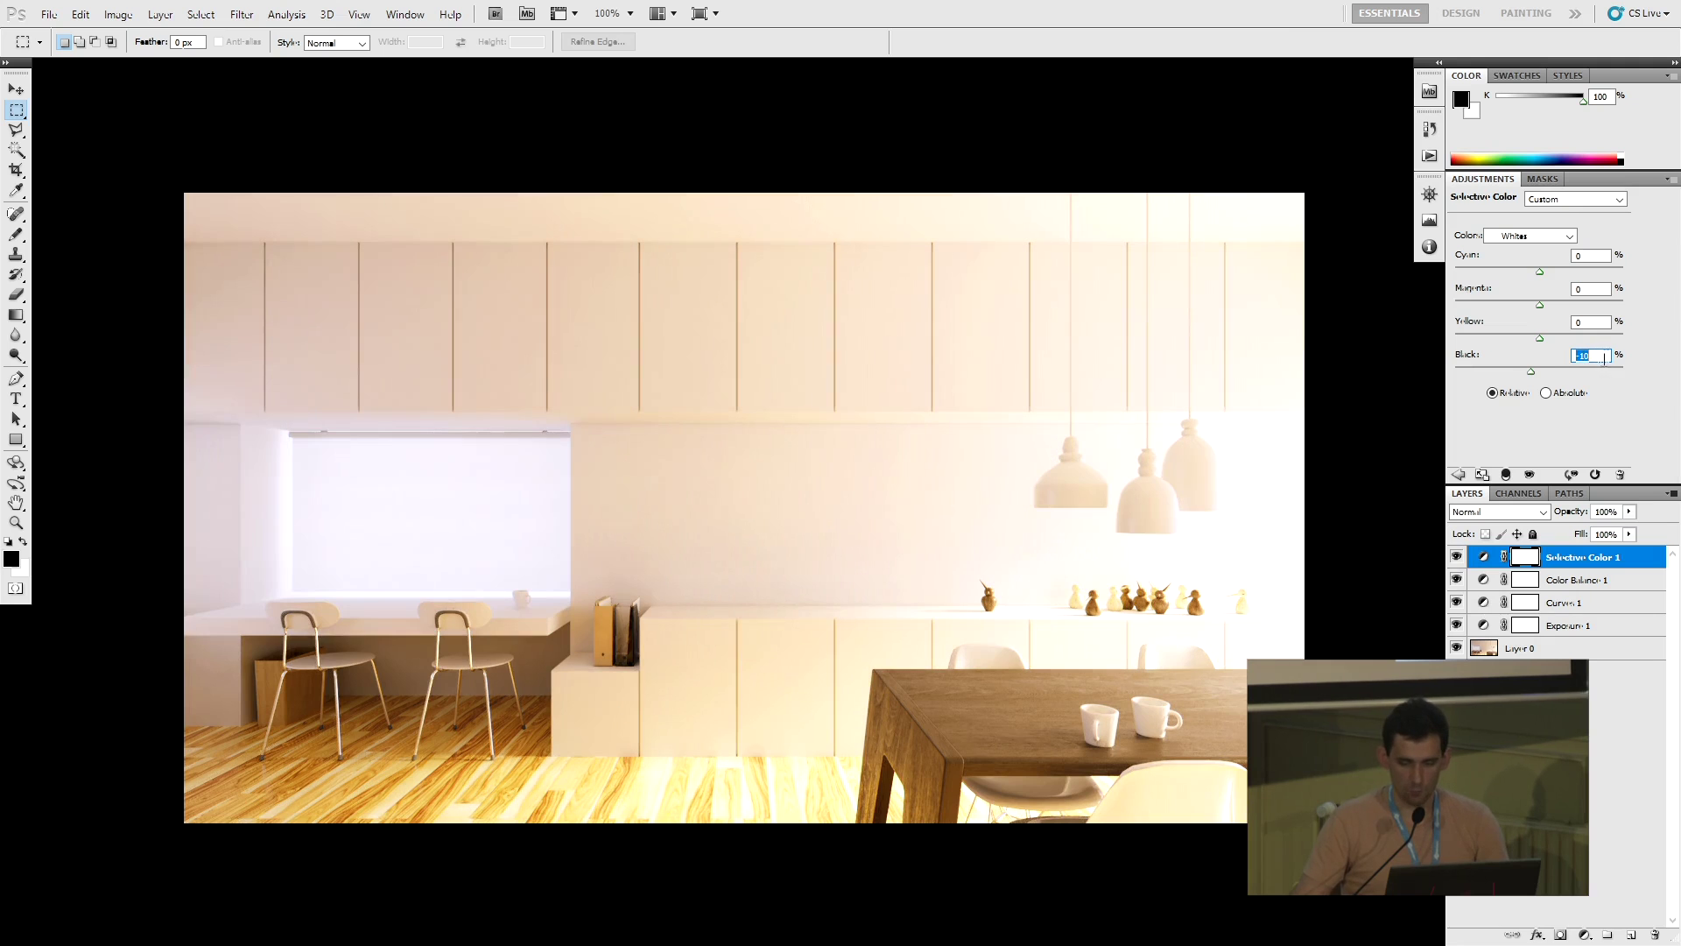
key(shift+Down)
key(shift+Down)
key(shift+Down)
key(shift+Down)
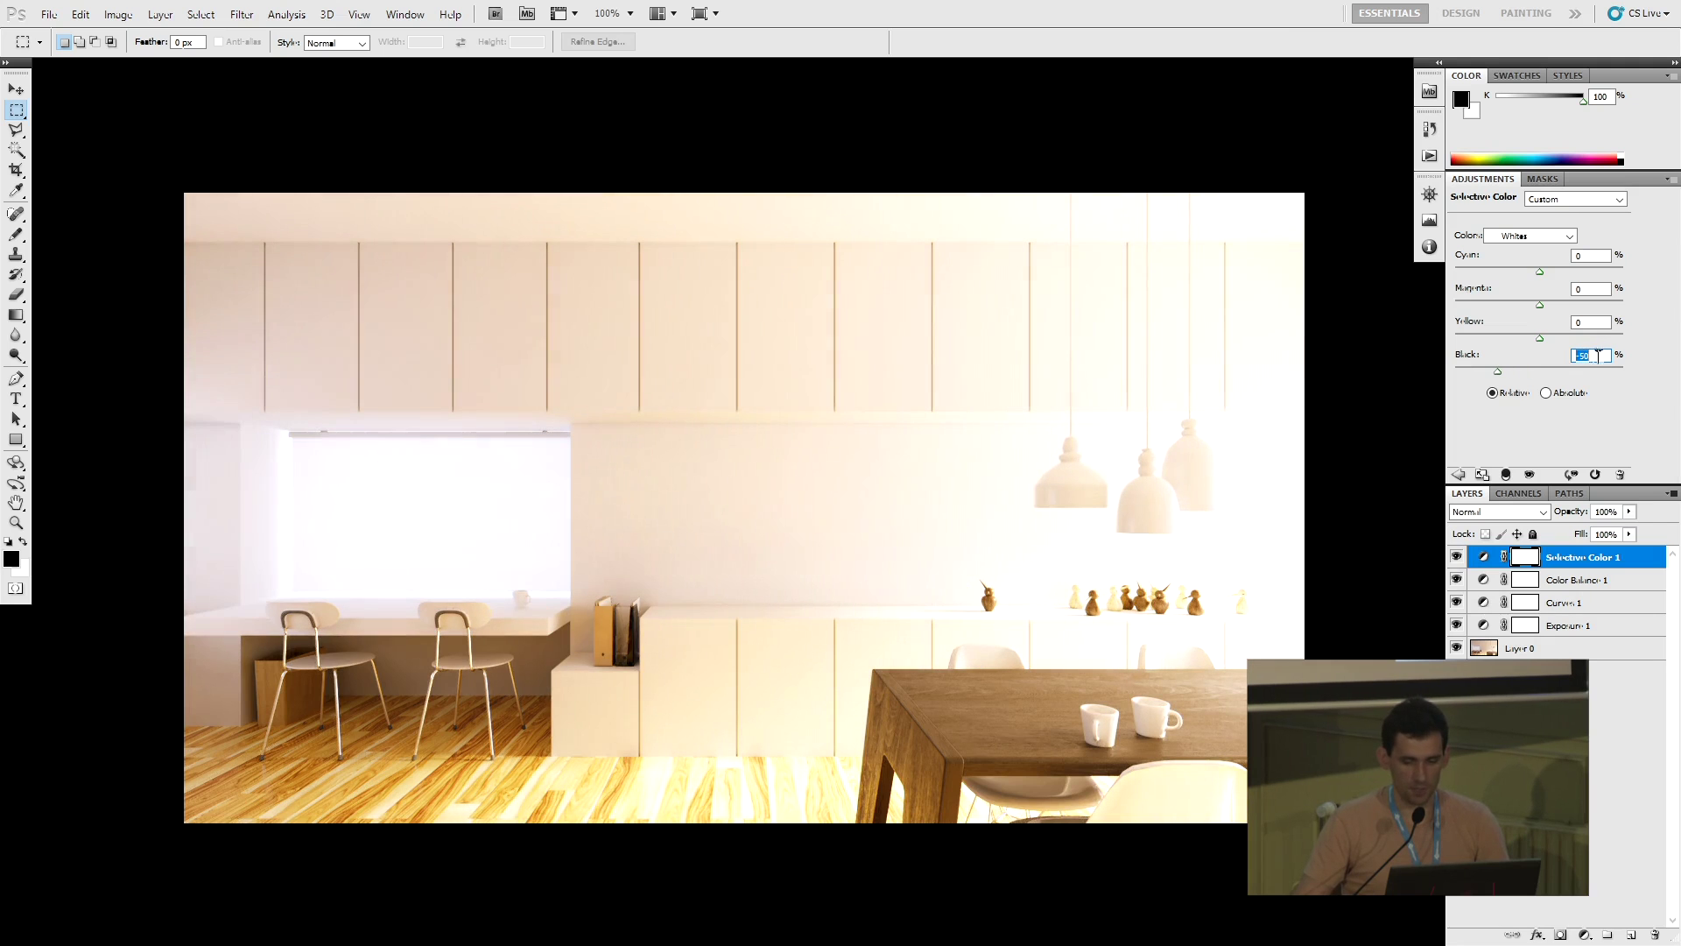
key(shift+Up)
key(shift+Up)
Test positive and negative yellow amounts for the whites and set the value to about -20%
click(1589, 323)
key(shift+Up)
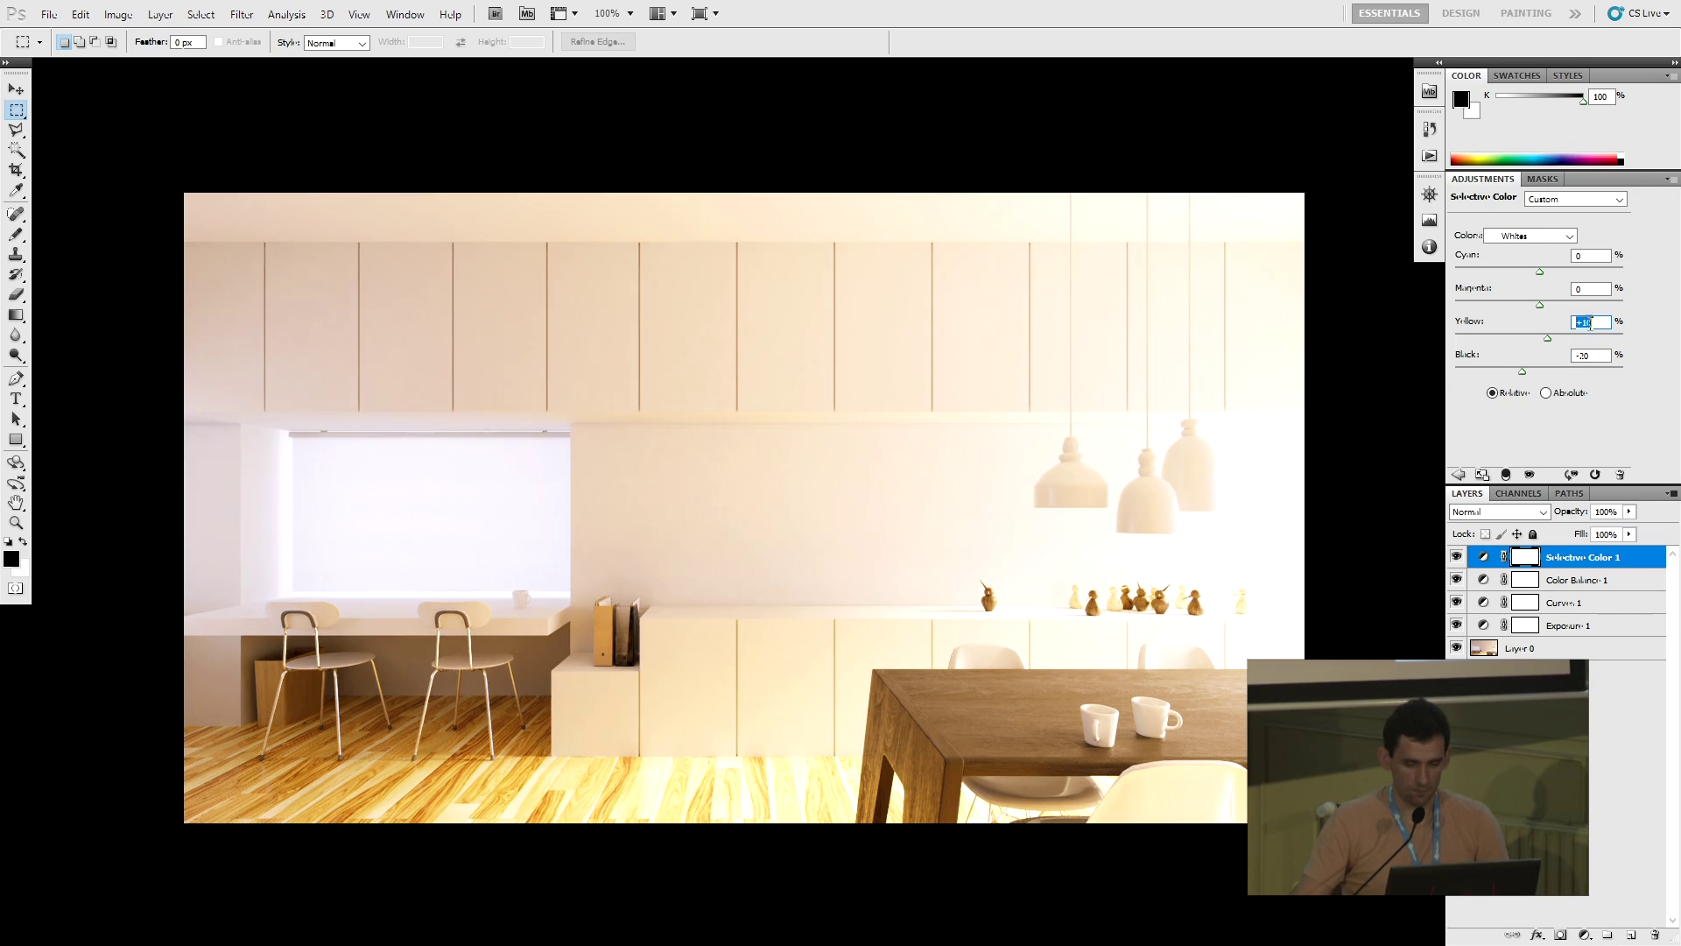
key(shift+Down)
key(shift+Up)
key(shift+Up)
key(shift+Up)
key(shift+Up)
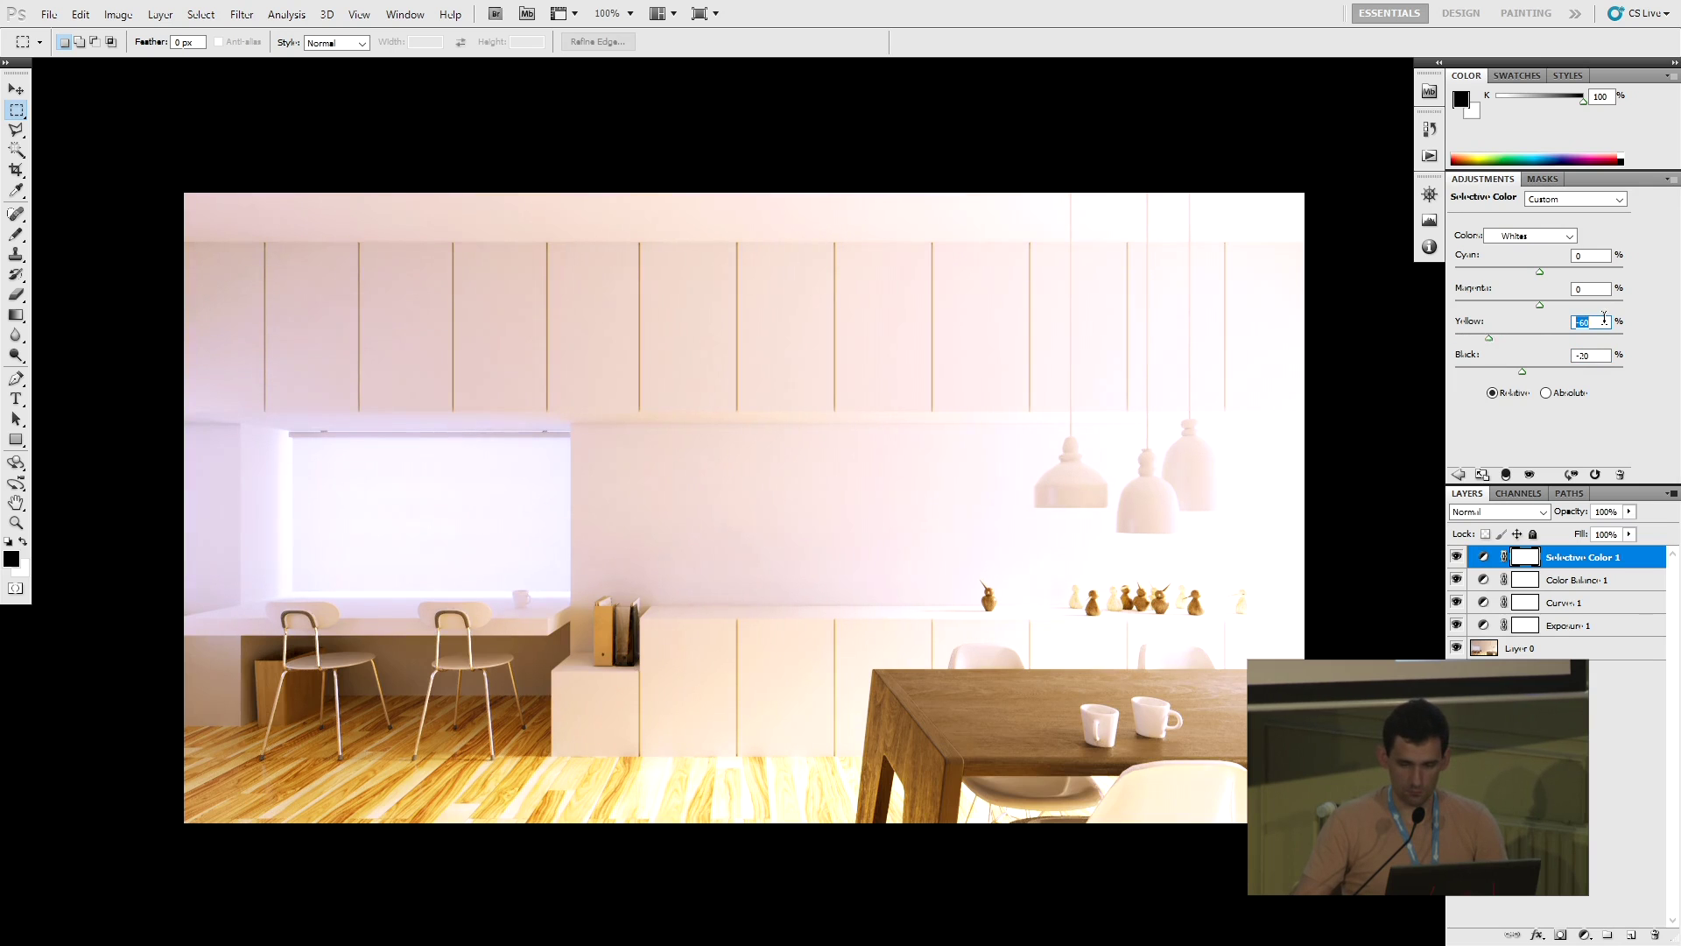
key(shift+Down)
key(shift+Down)
key(shift+Down)
key(shift+Down)
key(shift+Down)
key(shift+Down)
key(shift+Down)
key(shift+Down)
key(shift+Down)
key(shift+Down)
key(shift+Down)
key(shift+Down)
Set the black amount of the neutrals in the Selective Color layer to +10%
click(1544, 237)
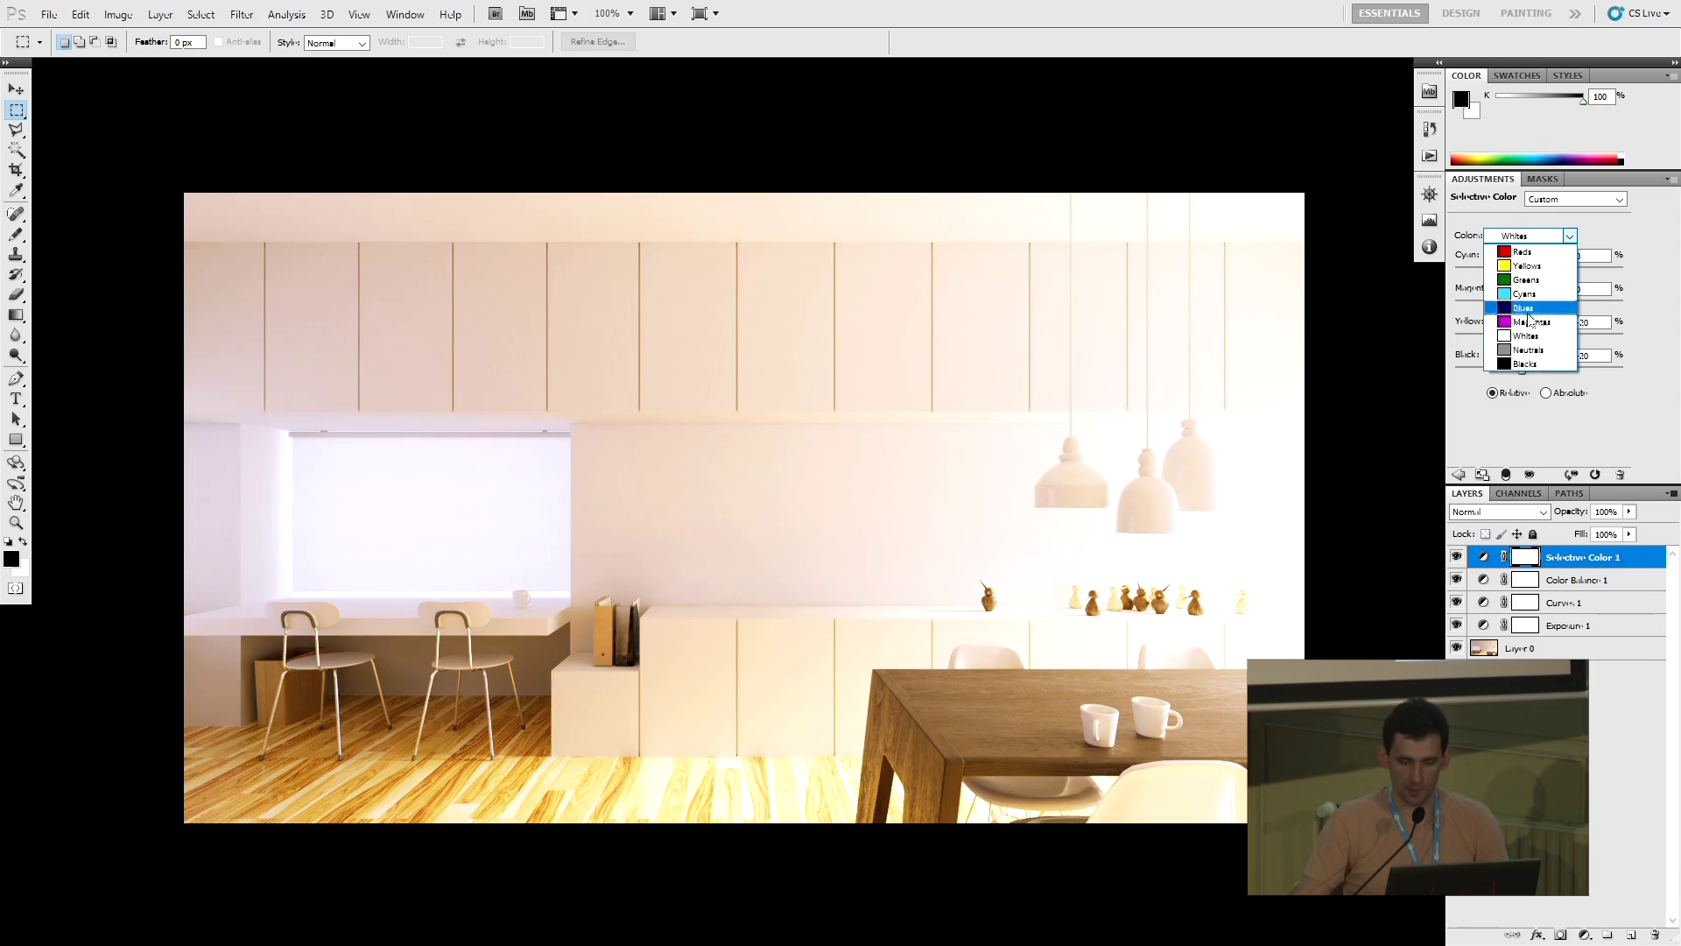
click(1543, 349)
click(1591, 356)
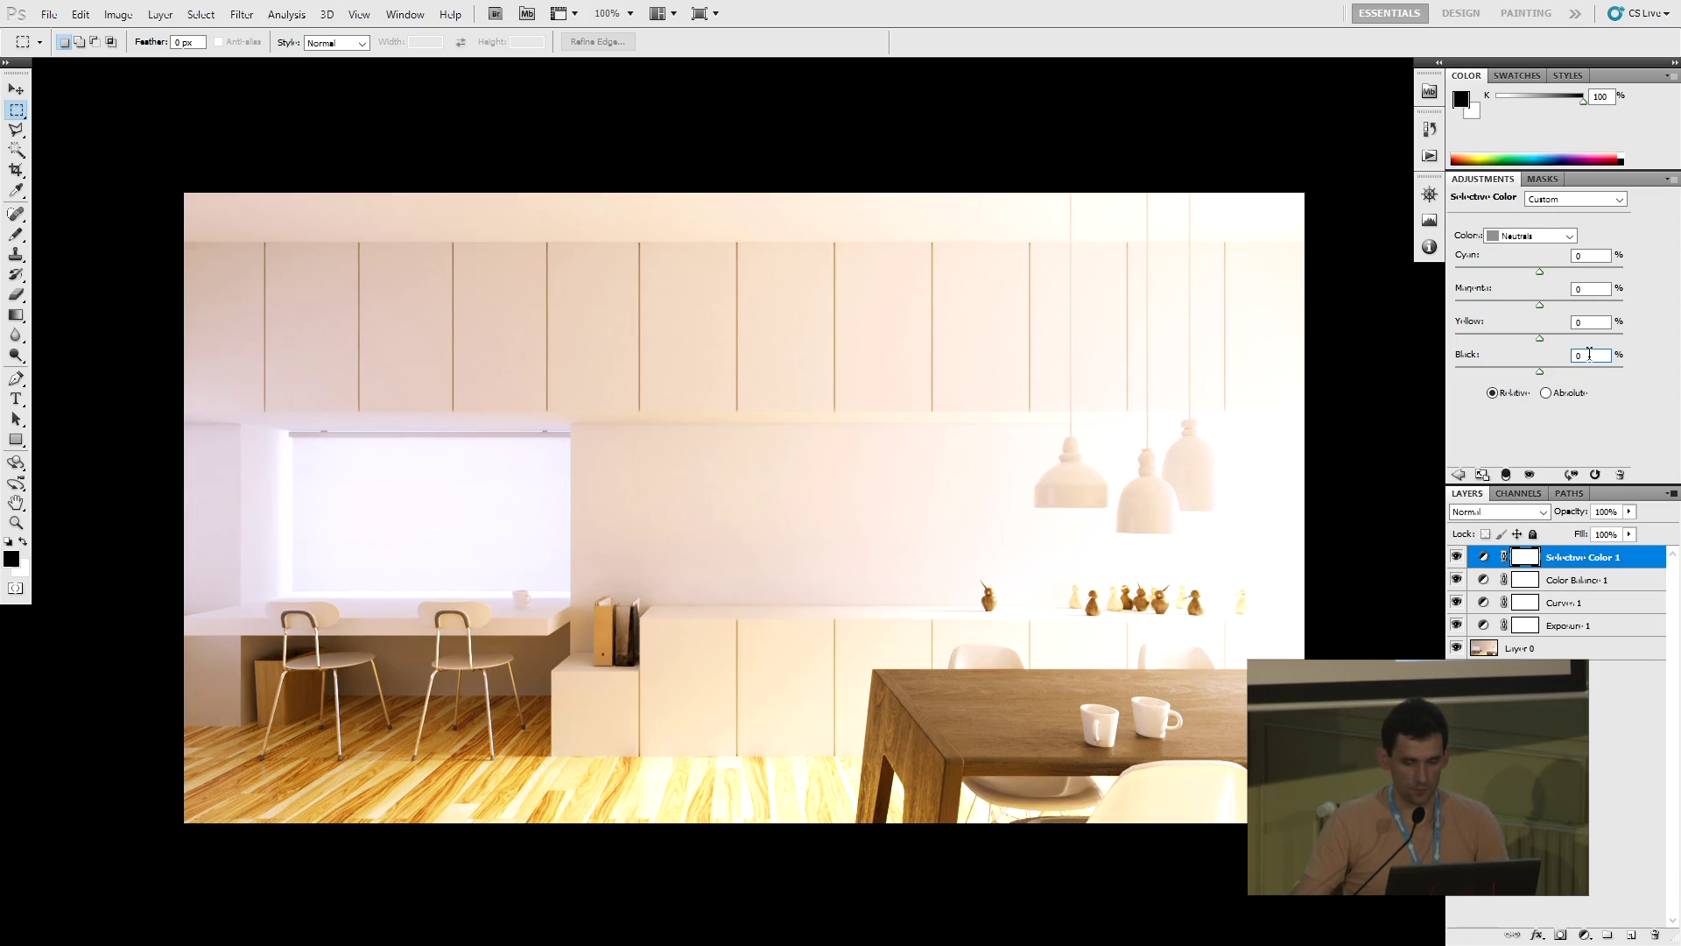
text(10)
key(Return)
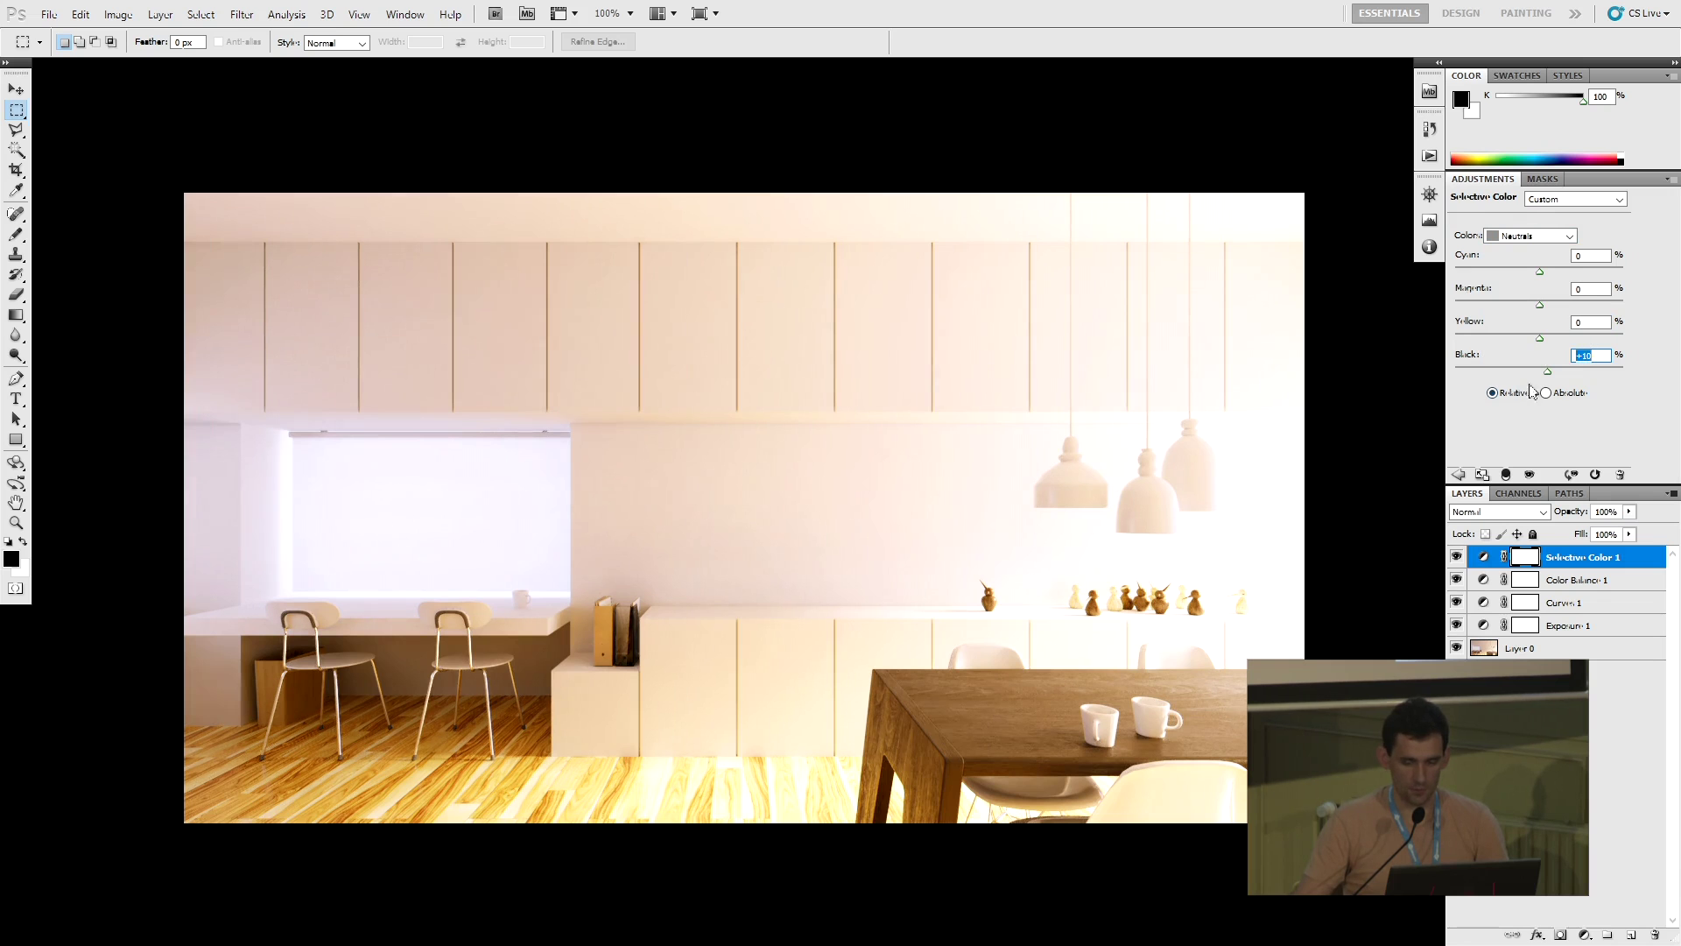
mouse_move(1548, 374)
mouse_down()
mouse_move(1525, 377)
mouse_move(1547, 377)
mouse_up()
scroll(1599, 355, down, 2)
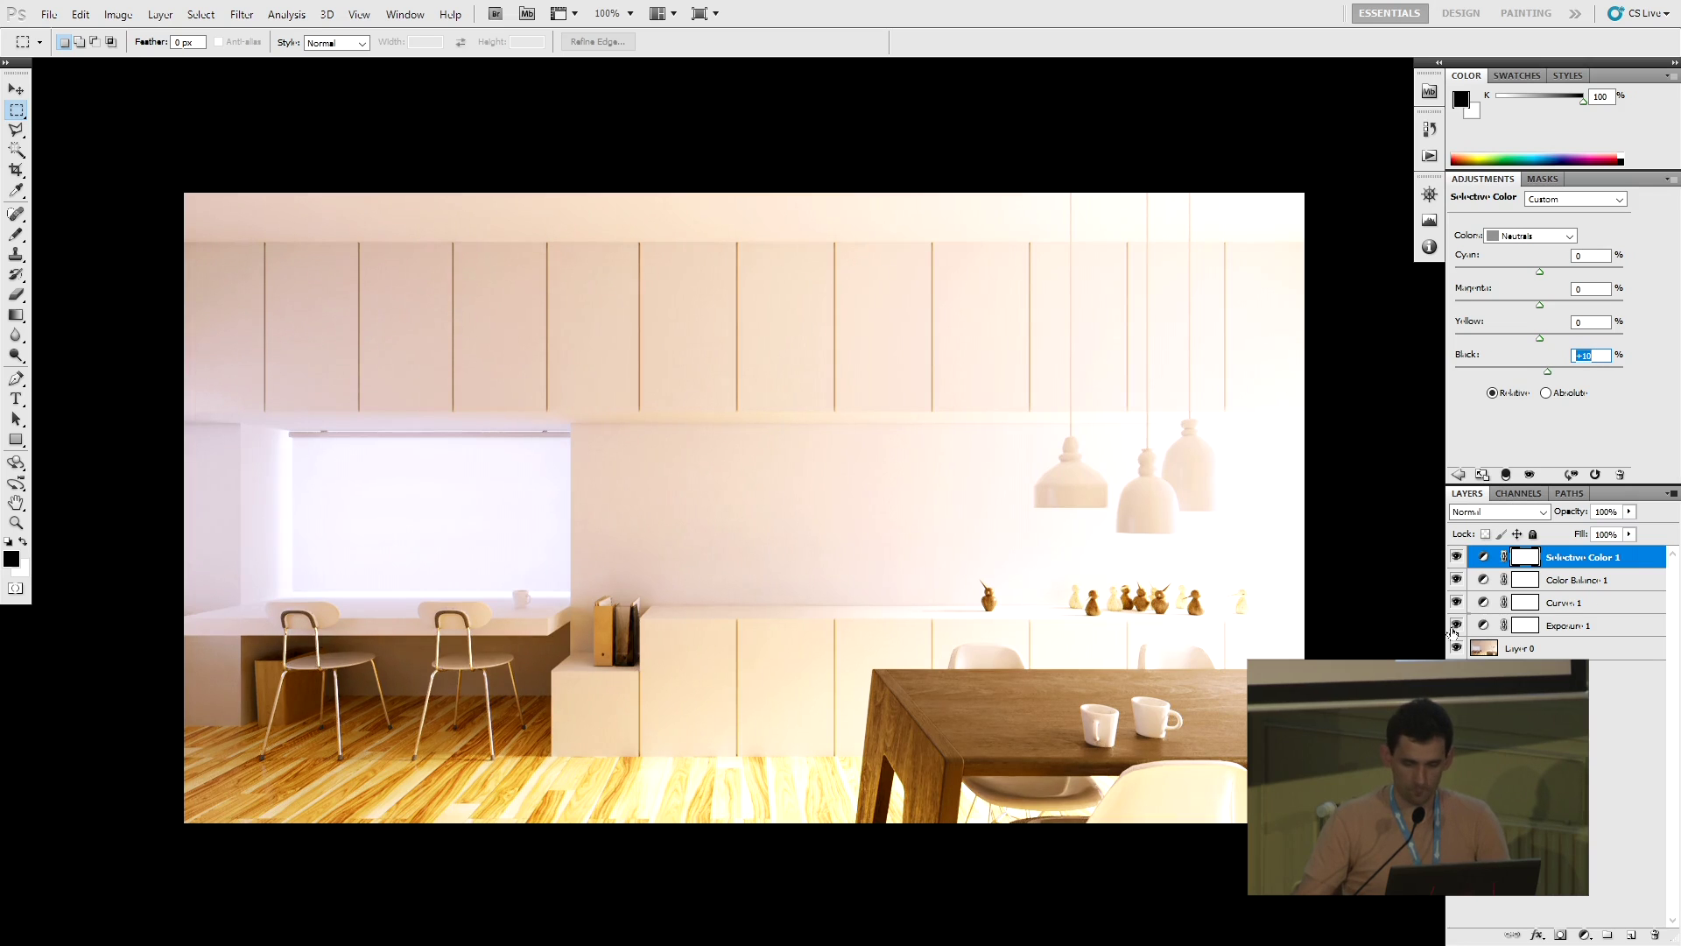
Compare the image with the Selective Color layer hidden and shown, and set the layer's opacity to 50%
click(1457, 557)
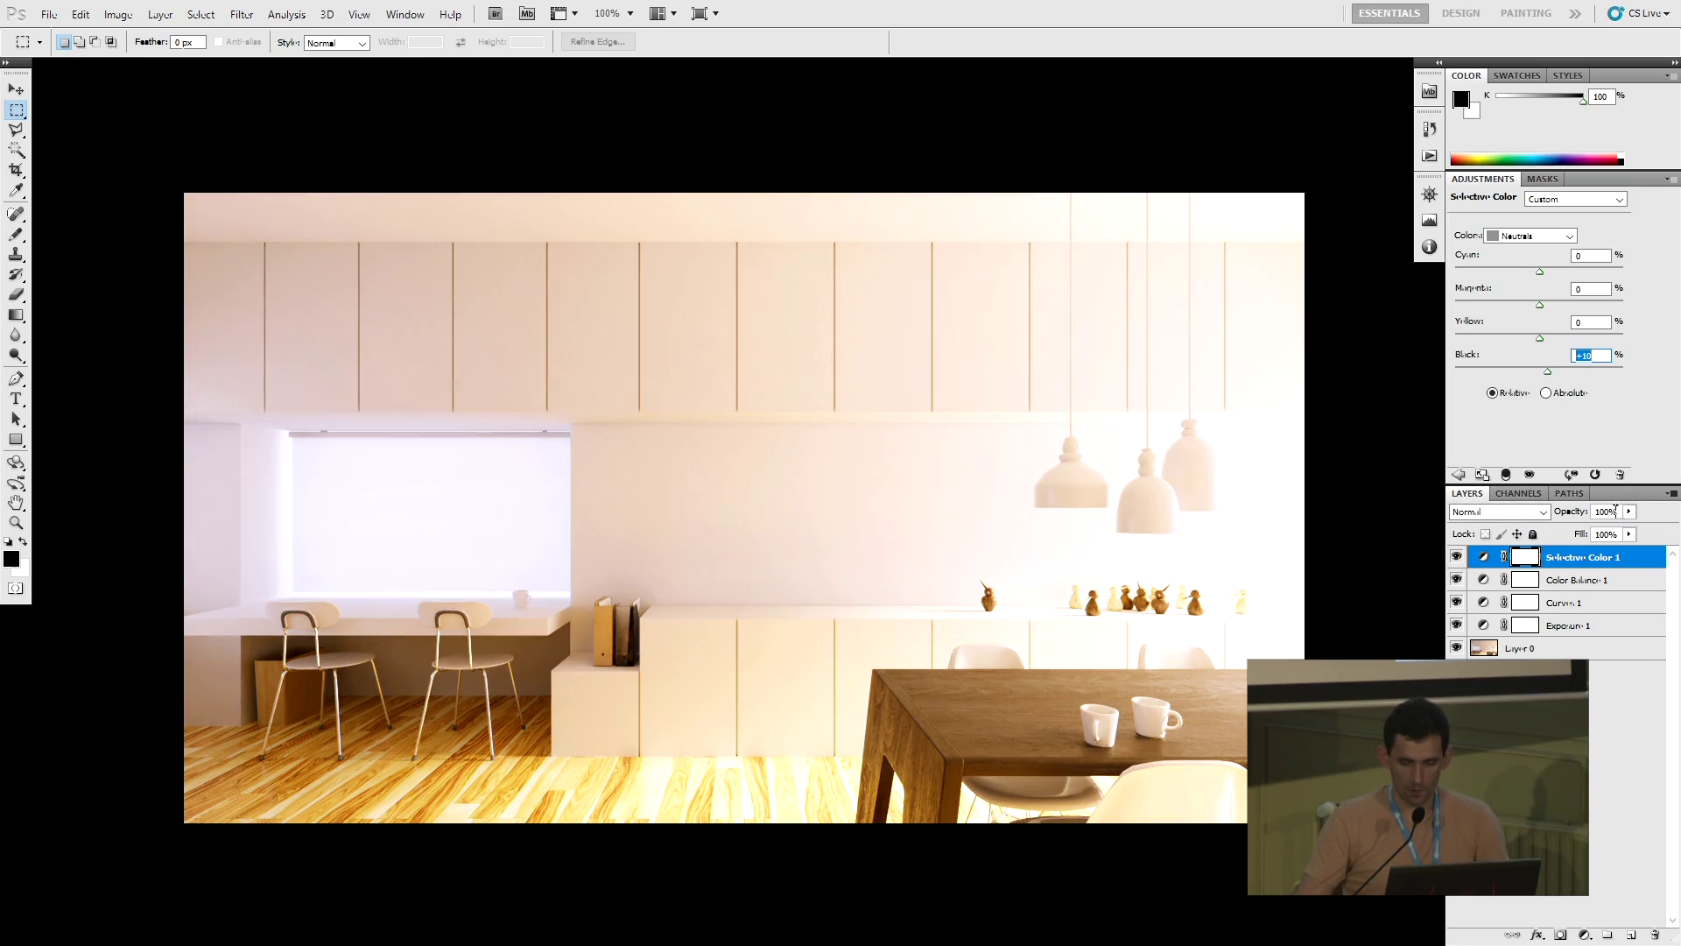
click(1457, 557)
click(1457, 557)
click(1457, 557)
click(1457, 557)
click(1458, 557)
click(1457, 557)
Group the four adjustment layers from Selective Color 1 down to Exposure 1
click(1513, 696)
click(1566, 565)
shift+click(1566, 626)
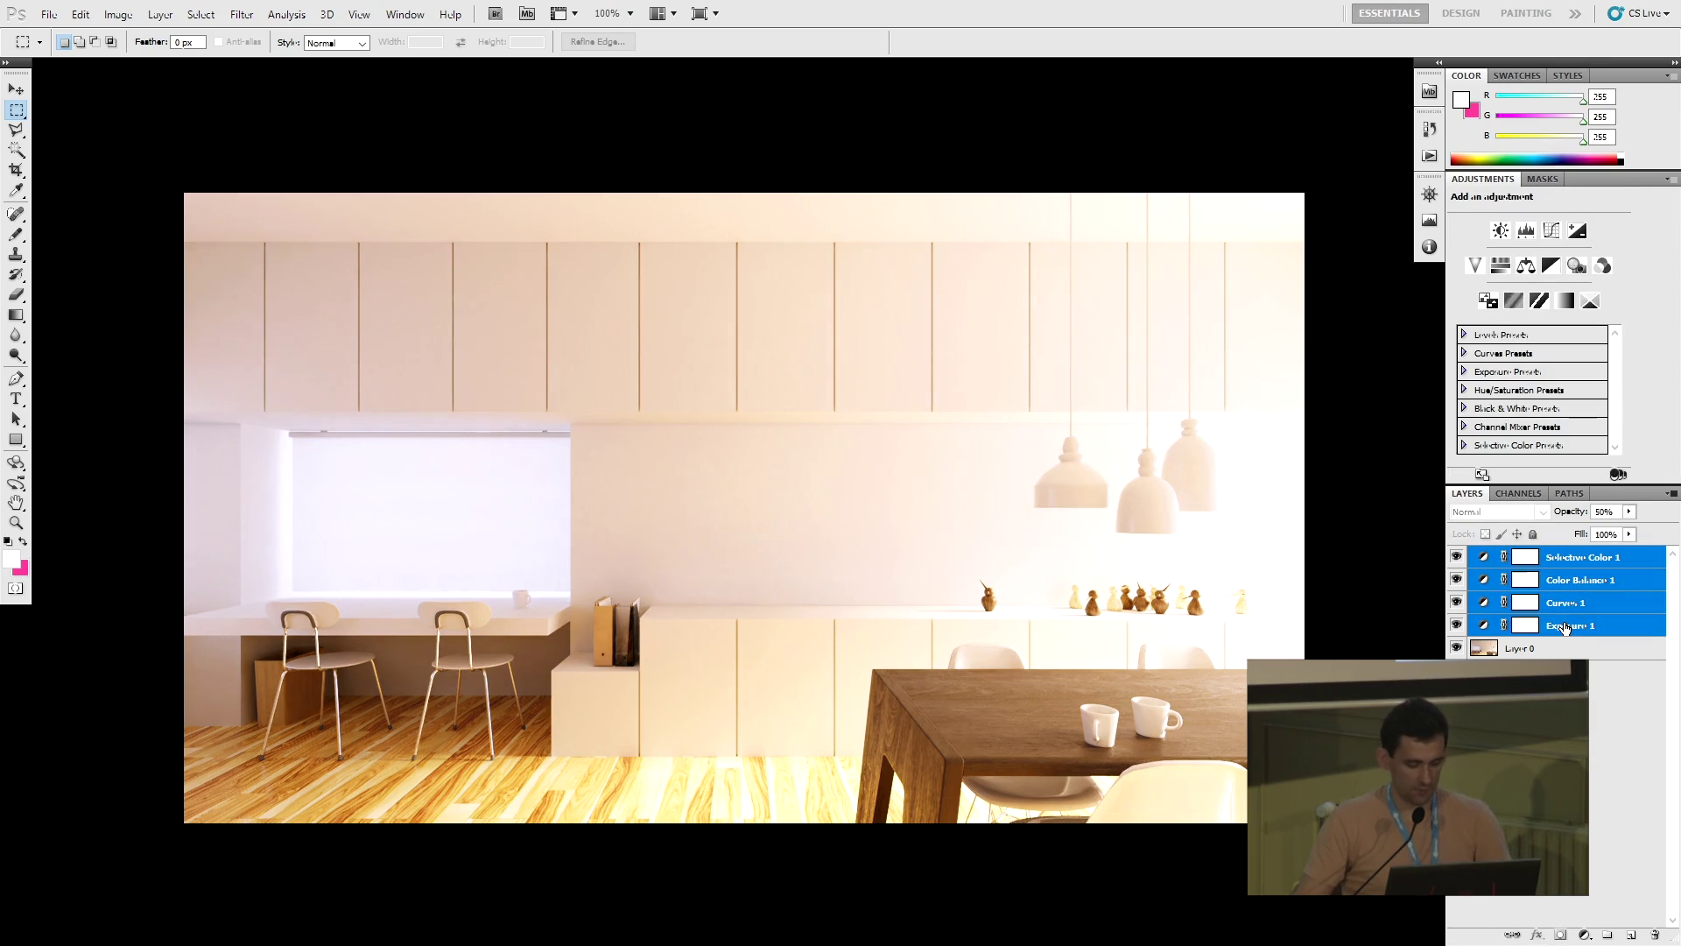
key(ctrl+g)
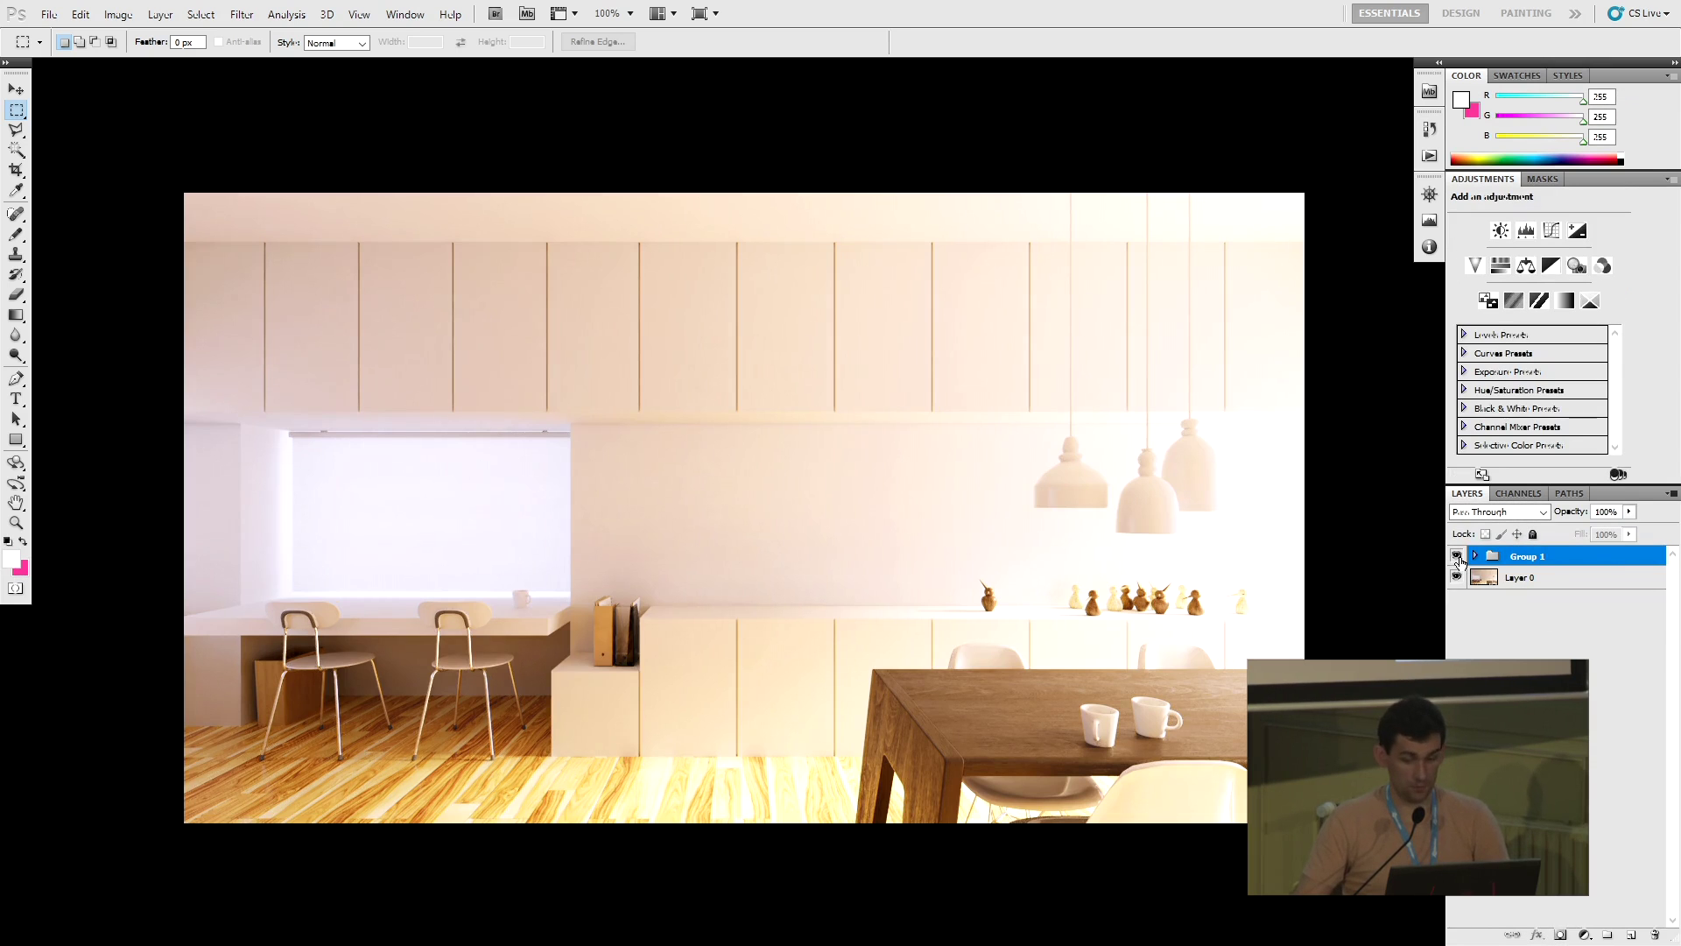
Compare the render without and with the grouped adjustments, re-enabling them one by one from Exposure 1 up to Selective Color 1
click(1457, 557)
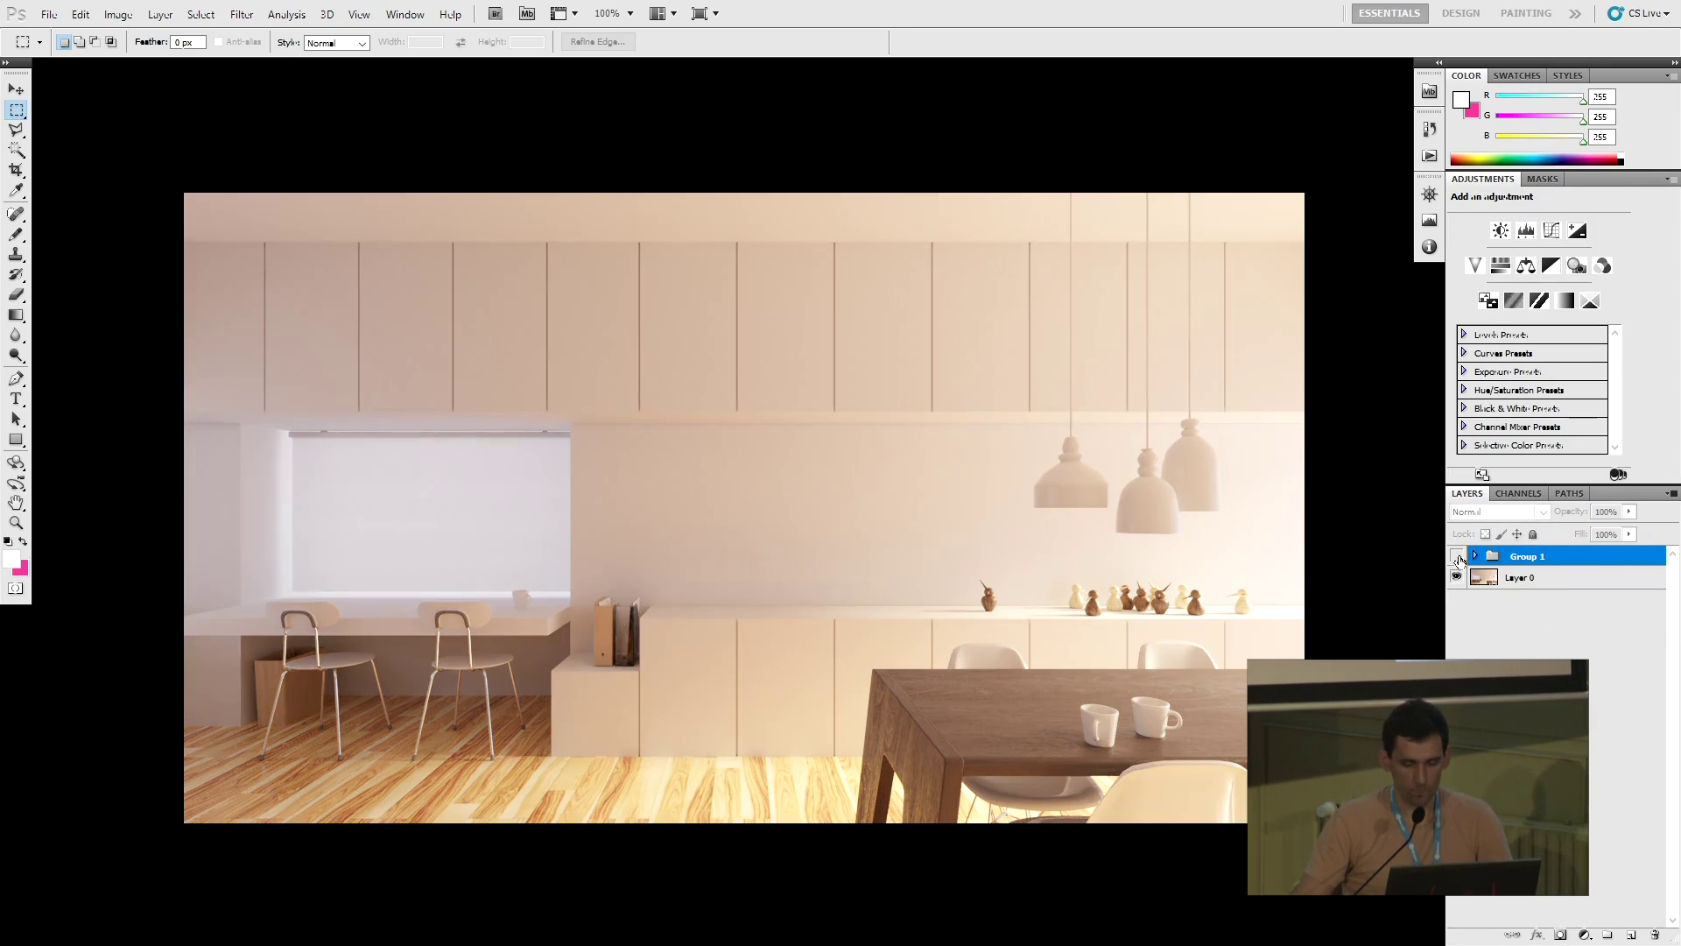
click(1457, 557)
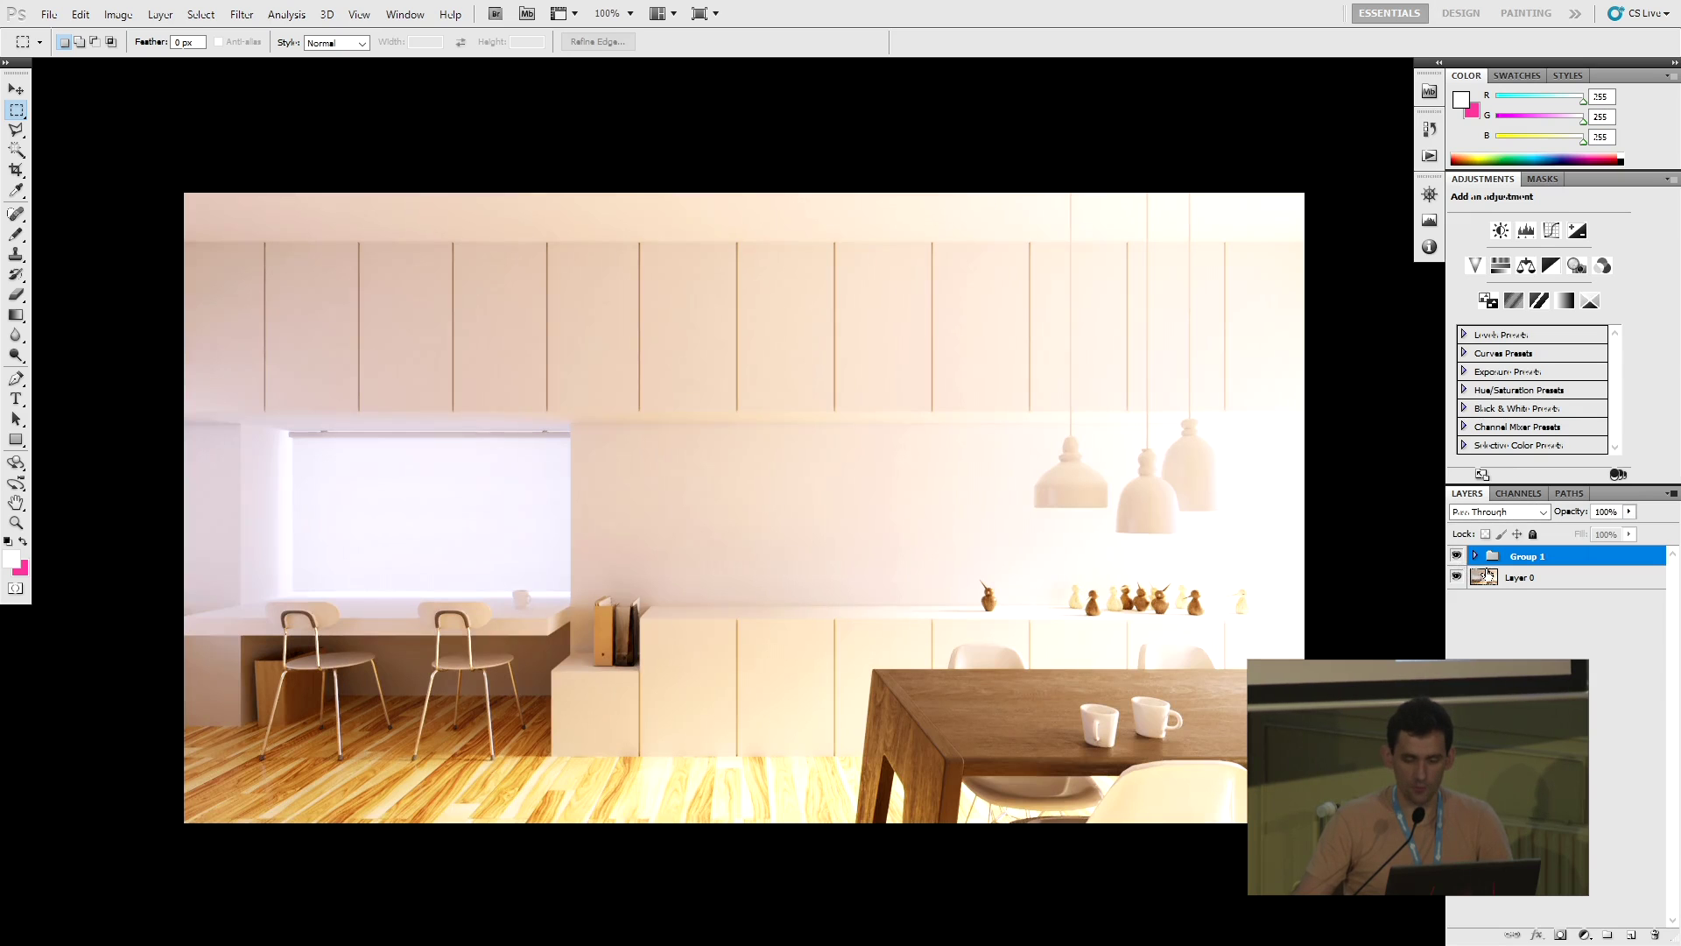
click(1475, 557)
drag(1457, 578, 1464, 649)
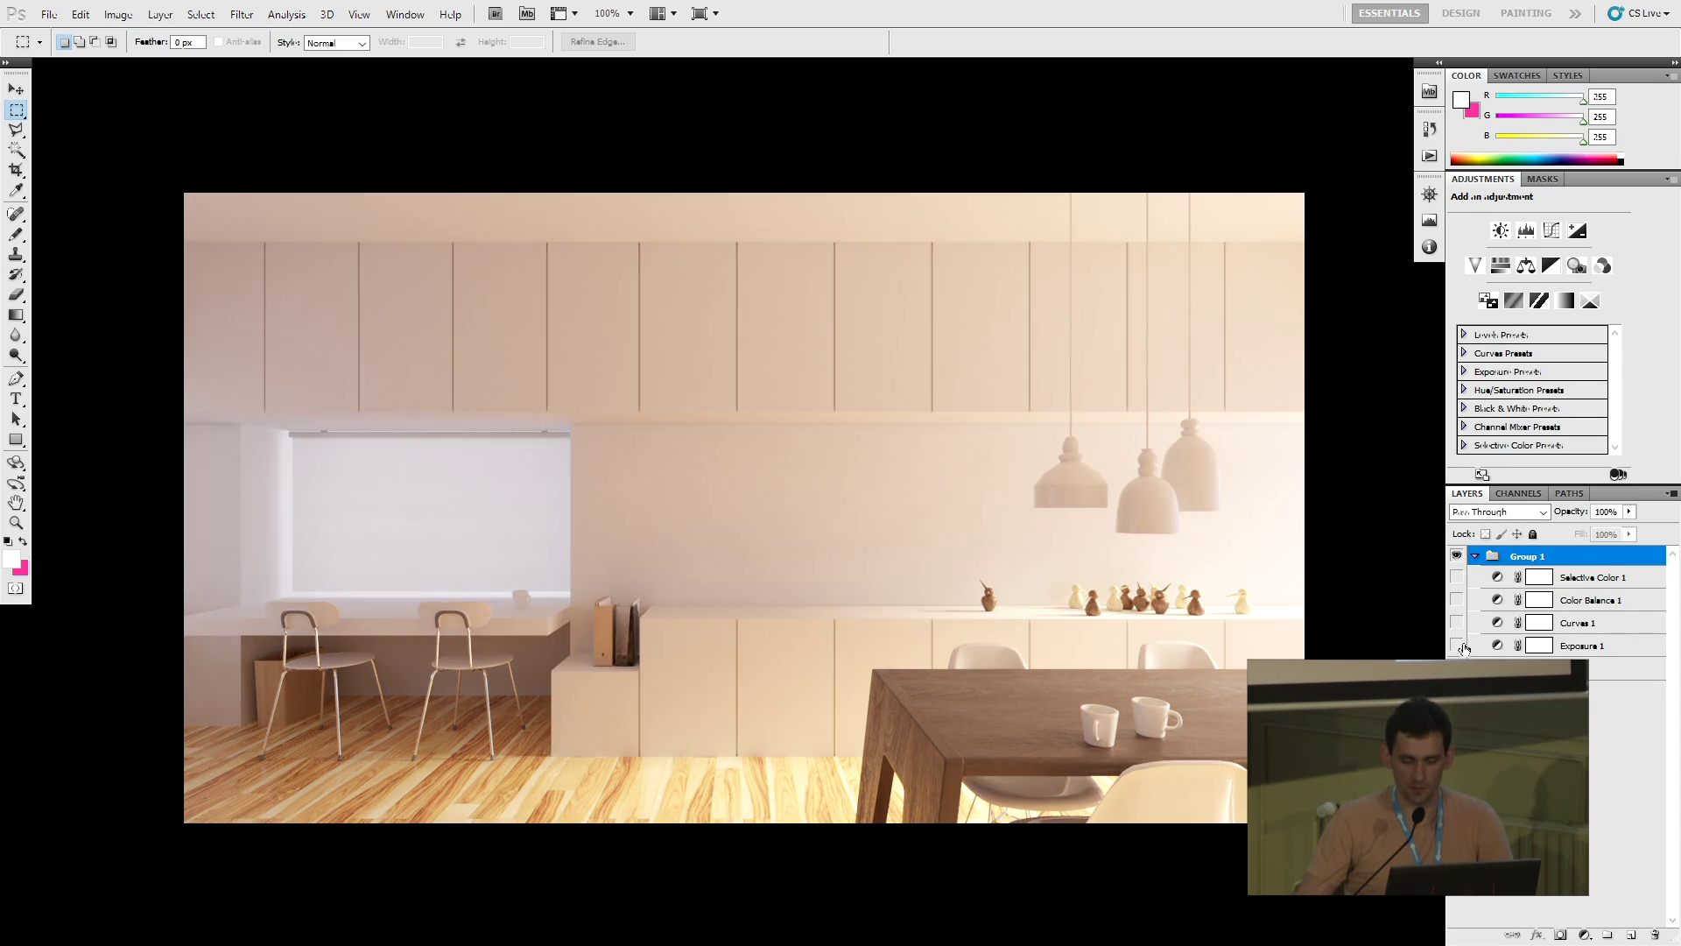
click(1458, 648)
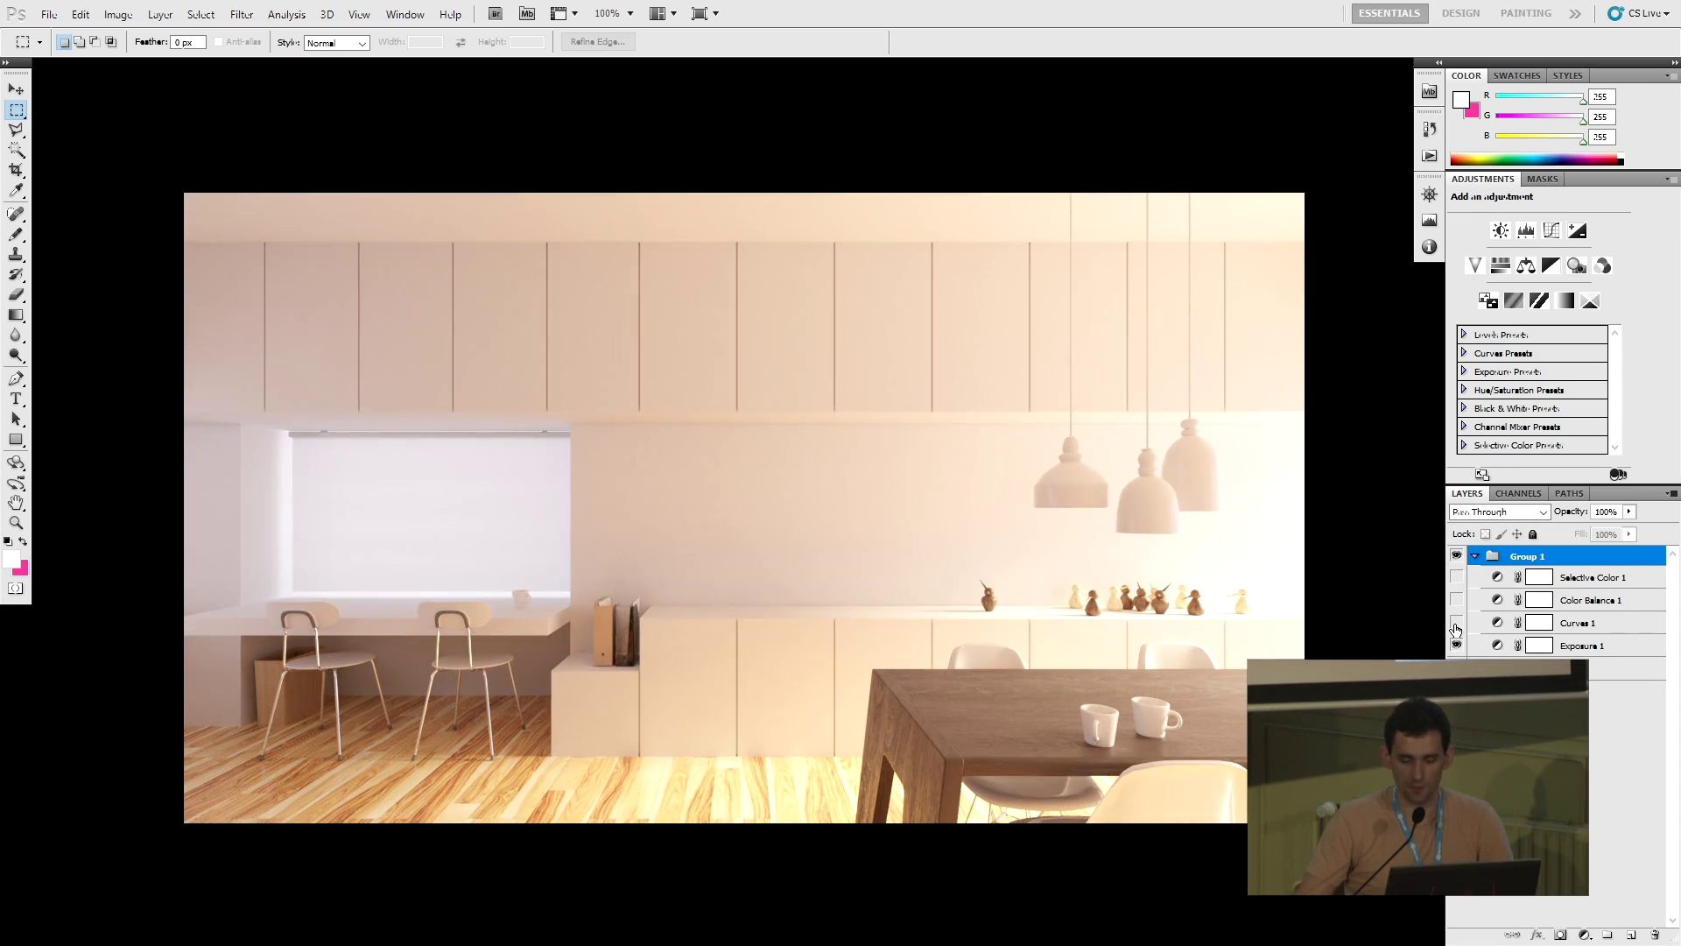
click(1457, 623)
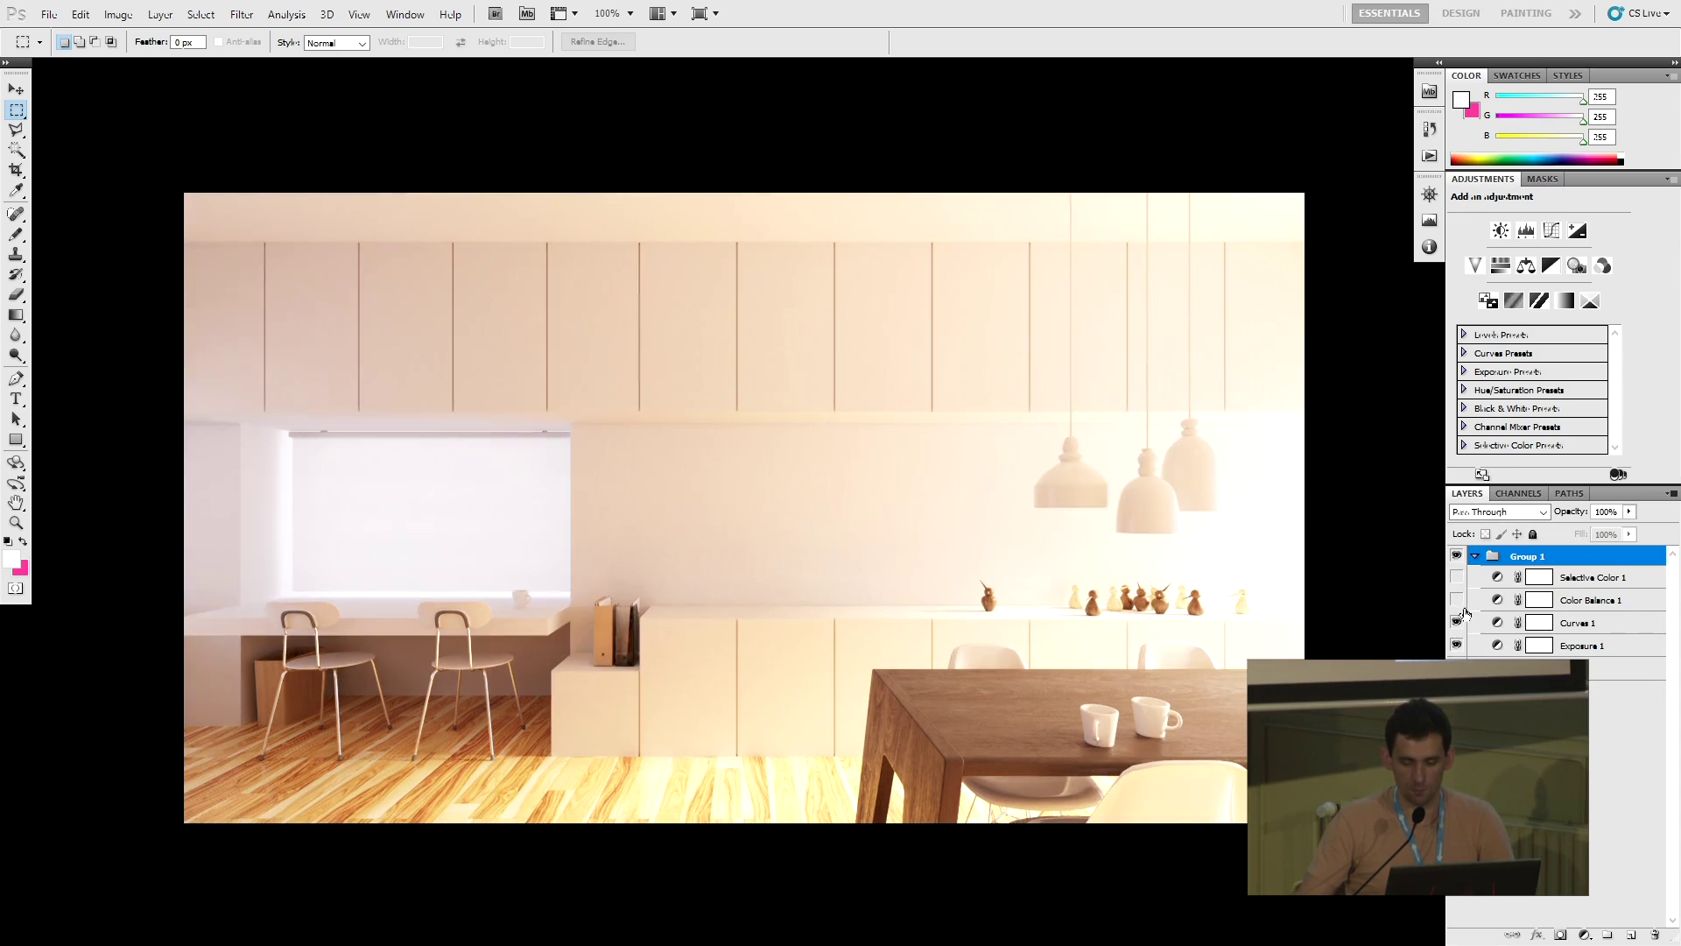
click(1475, 557)
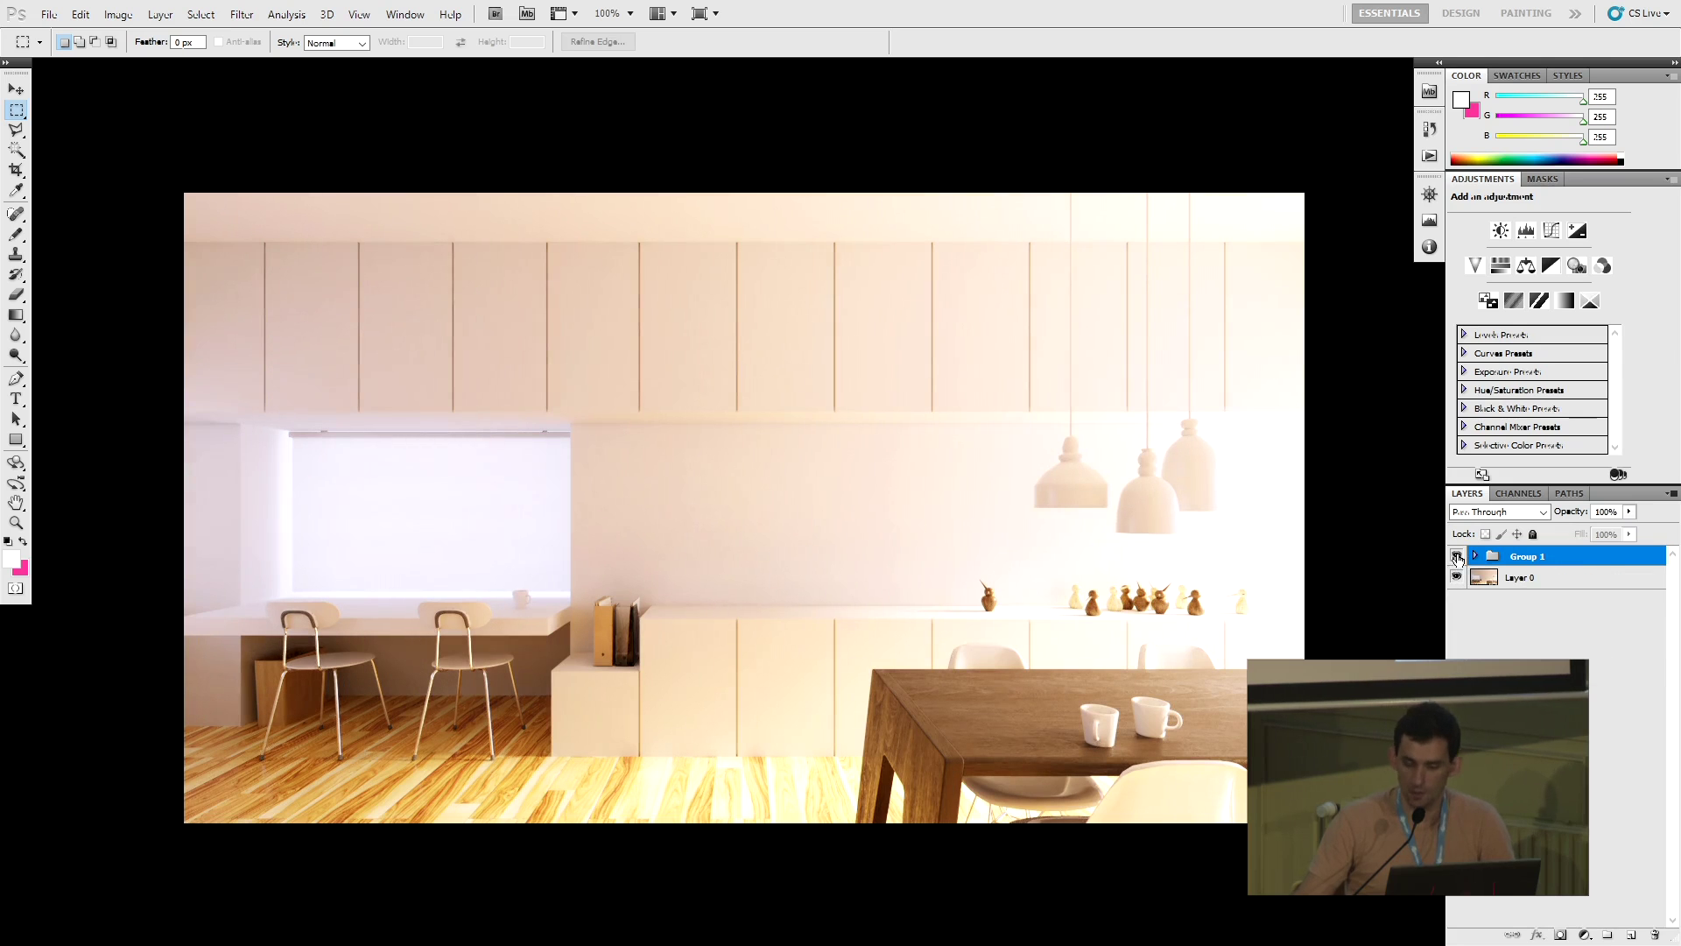
click(1457, 557)
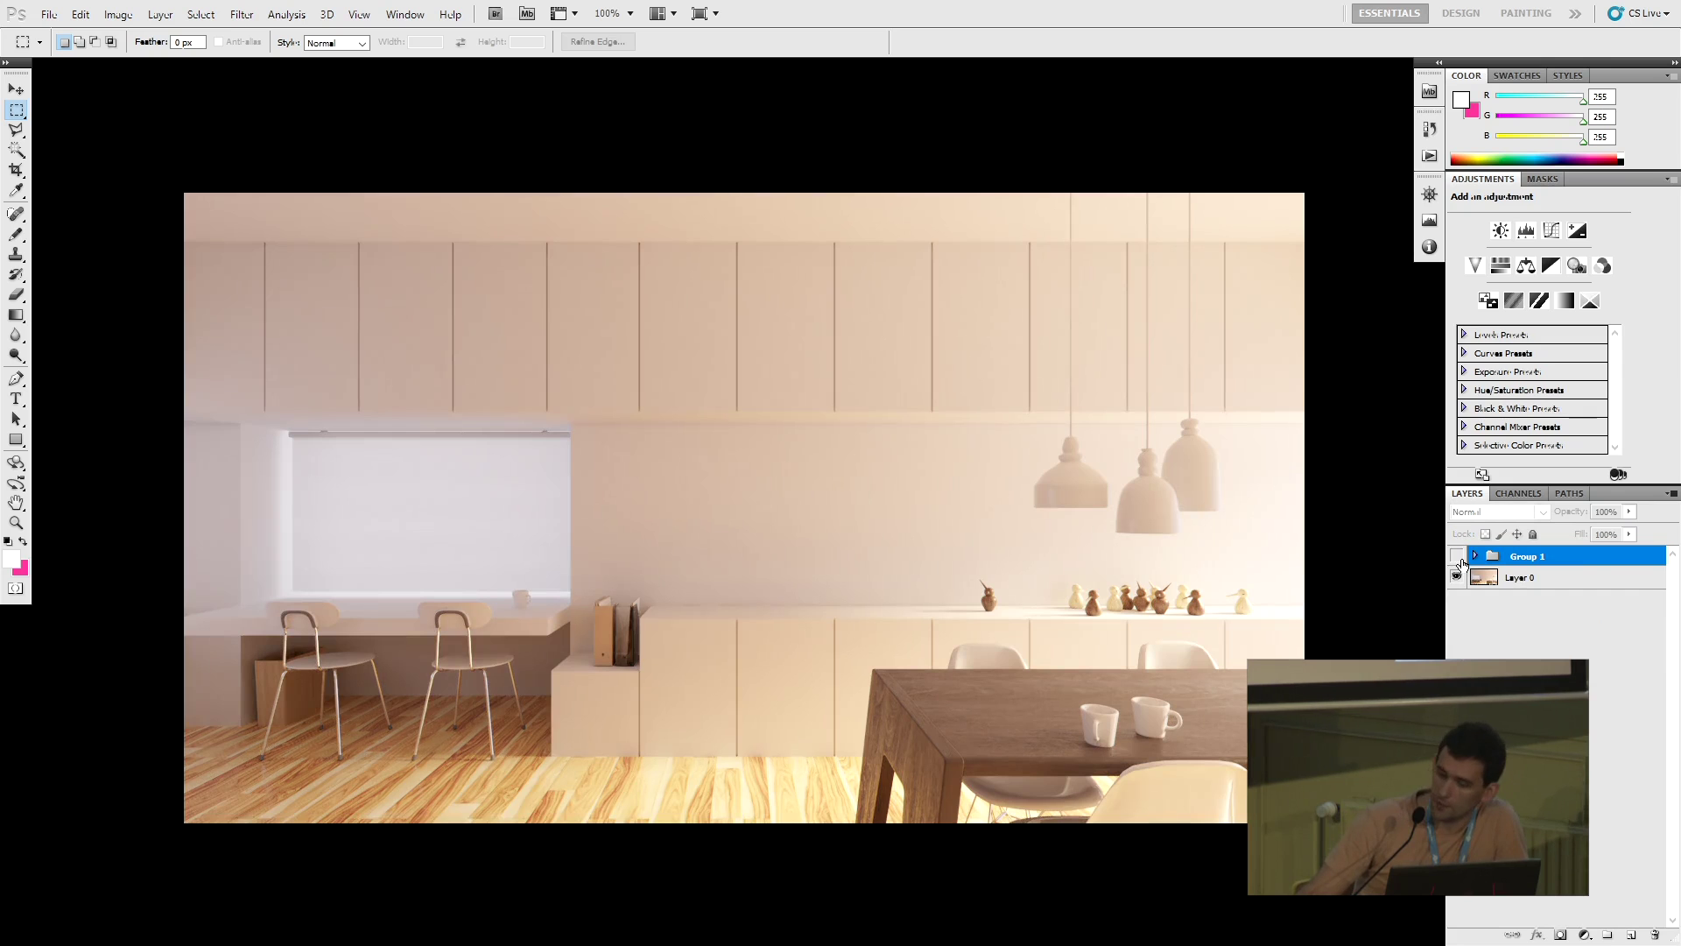
click(1459, 559)
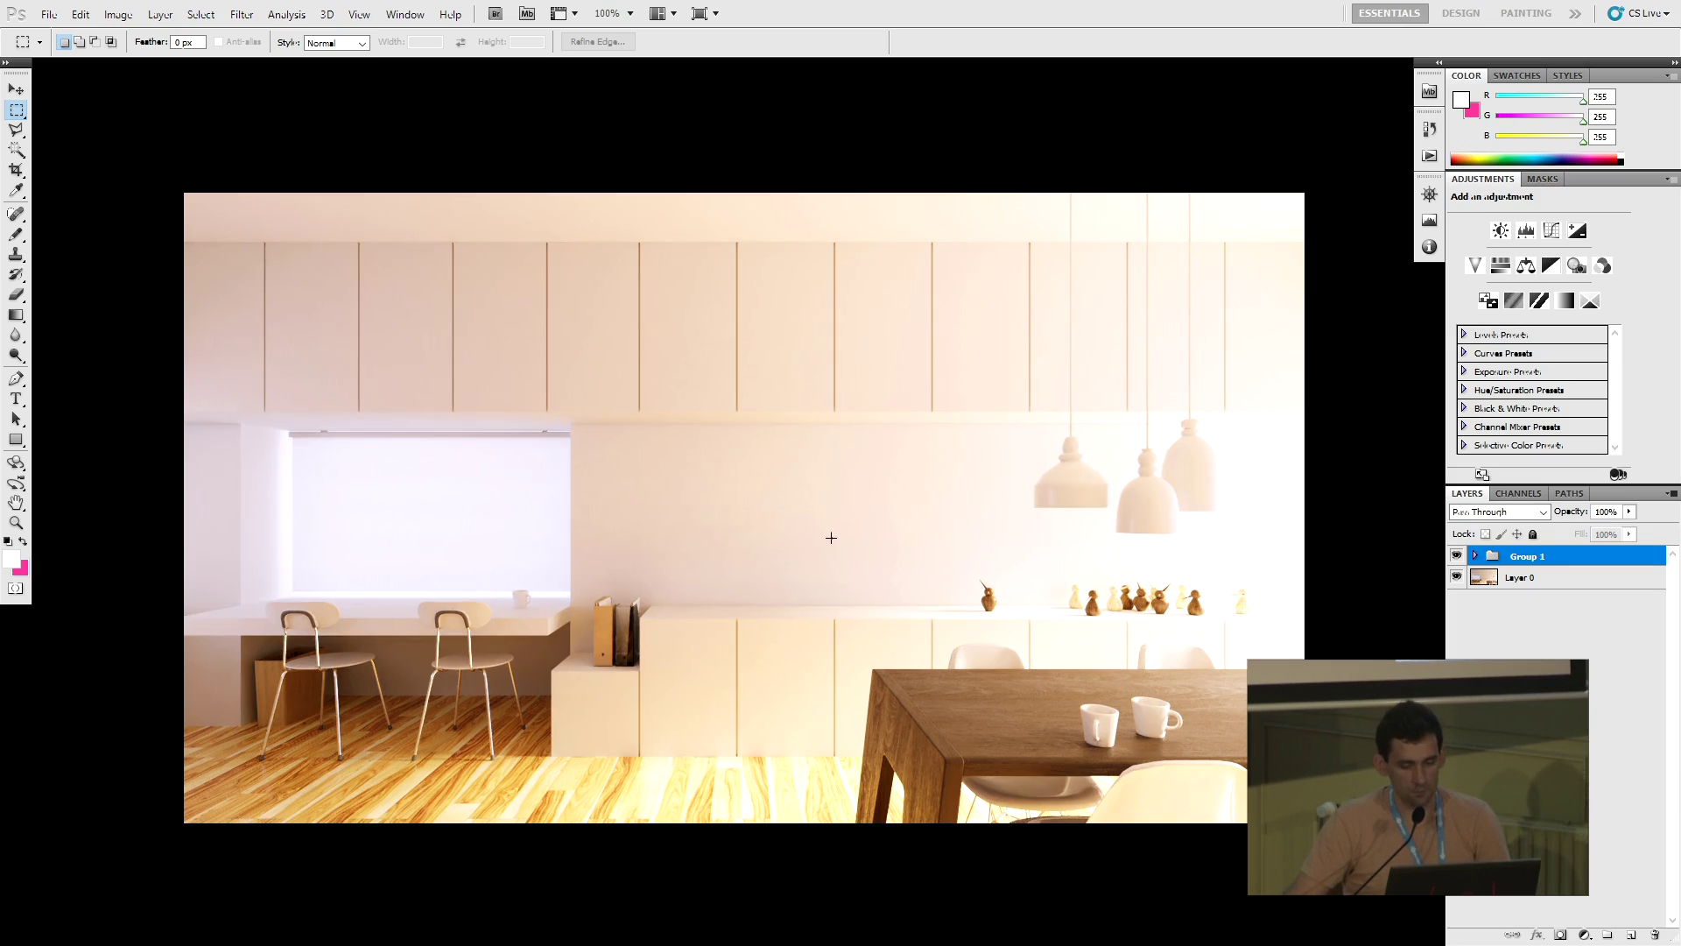
Switch to Blender, move the render result window aside and maximize the main window of test.blend
mouse_move(866, 547)
mouse_down()
mouse_move(852, 515)
mouse_move(857, 549)
mouse_up()
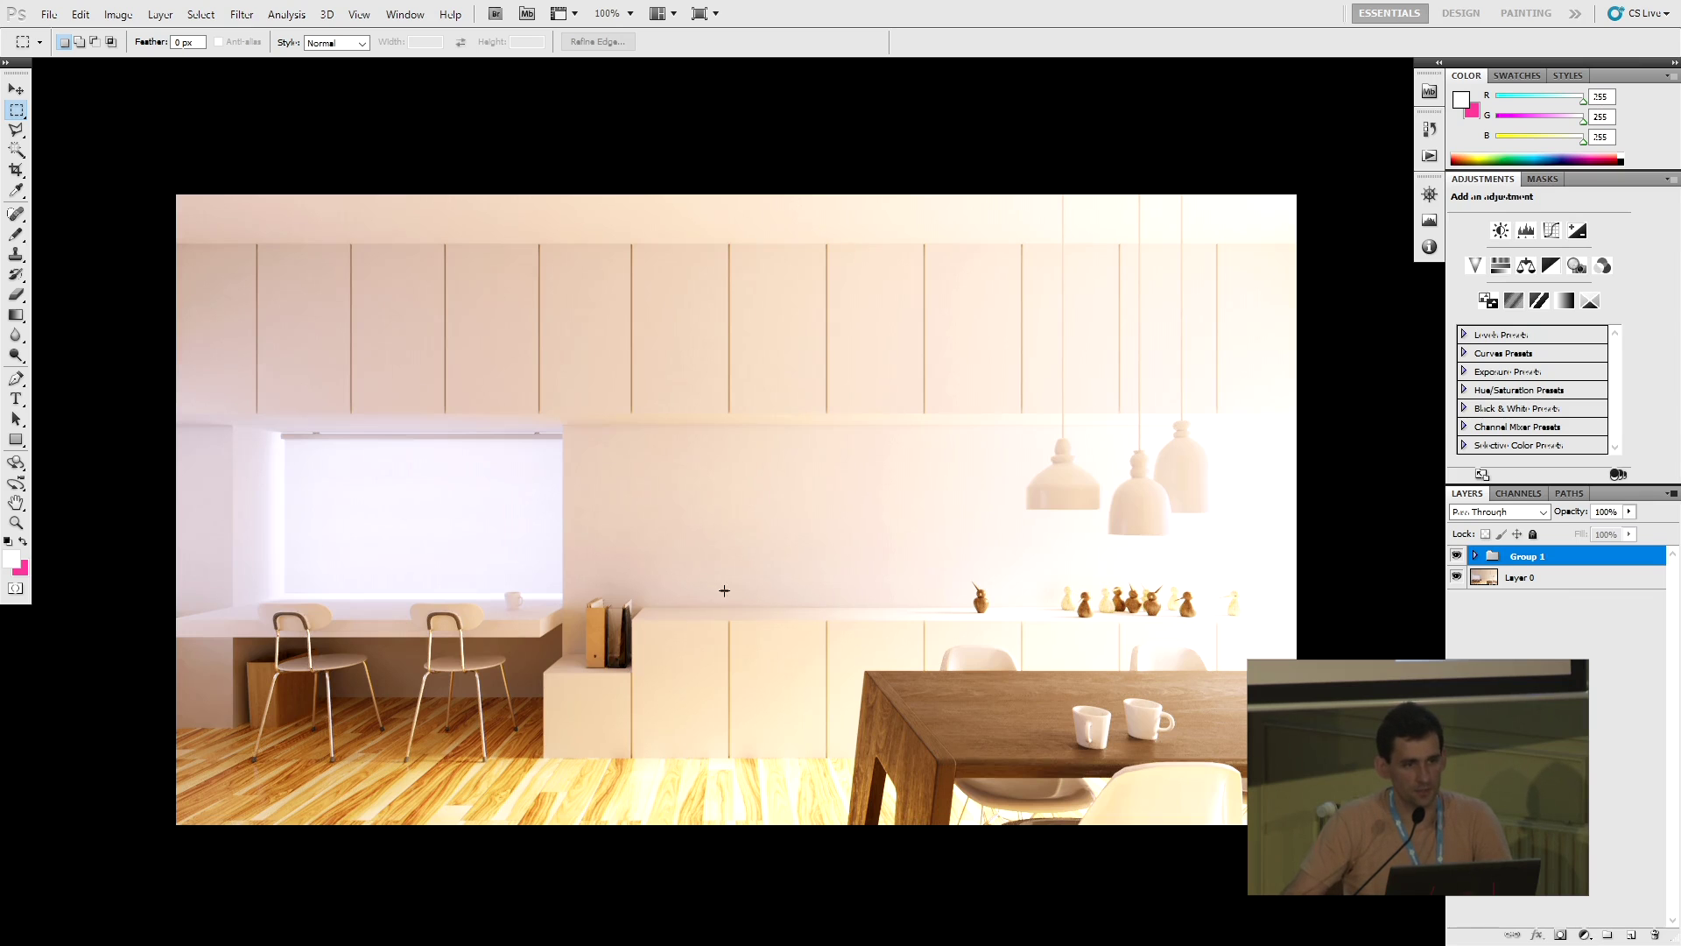
key(alt+Tab)
key(alt+Tab)
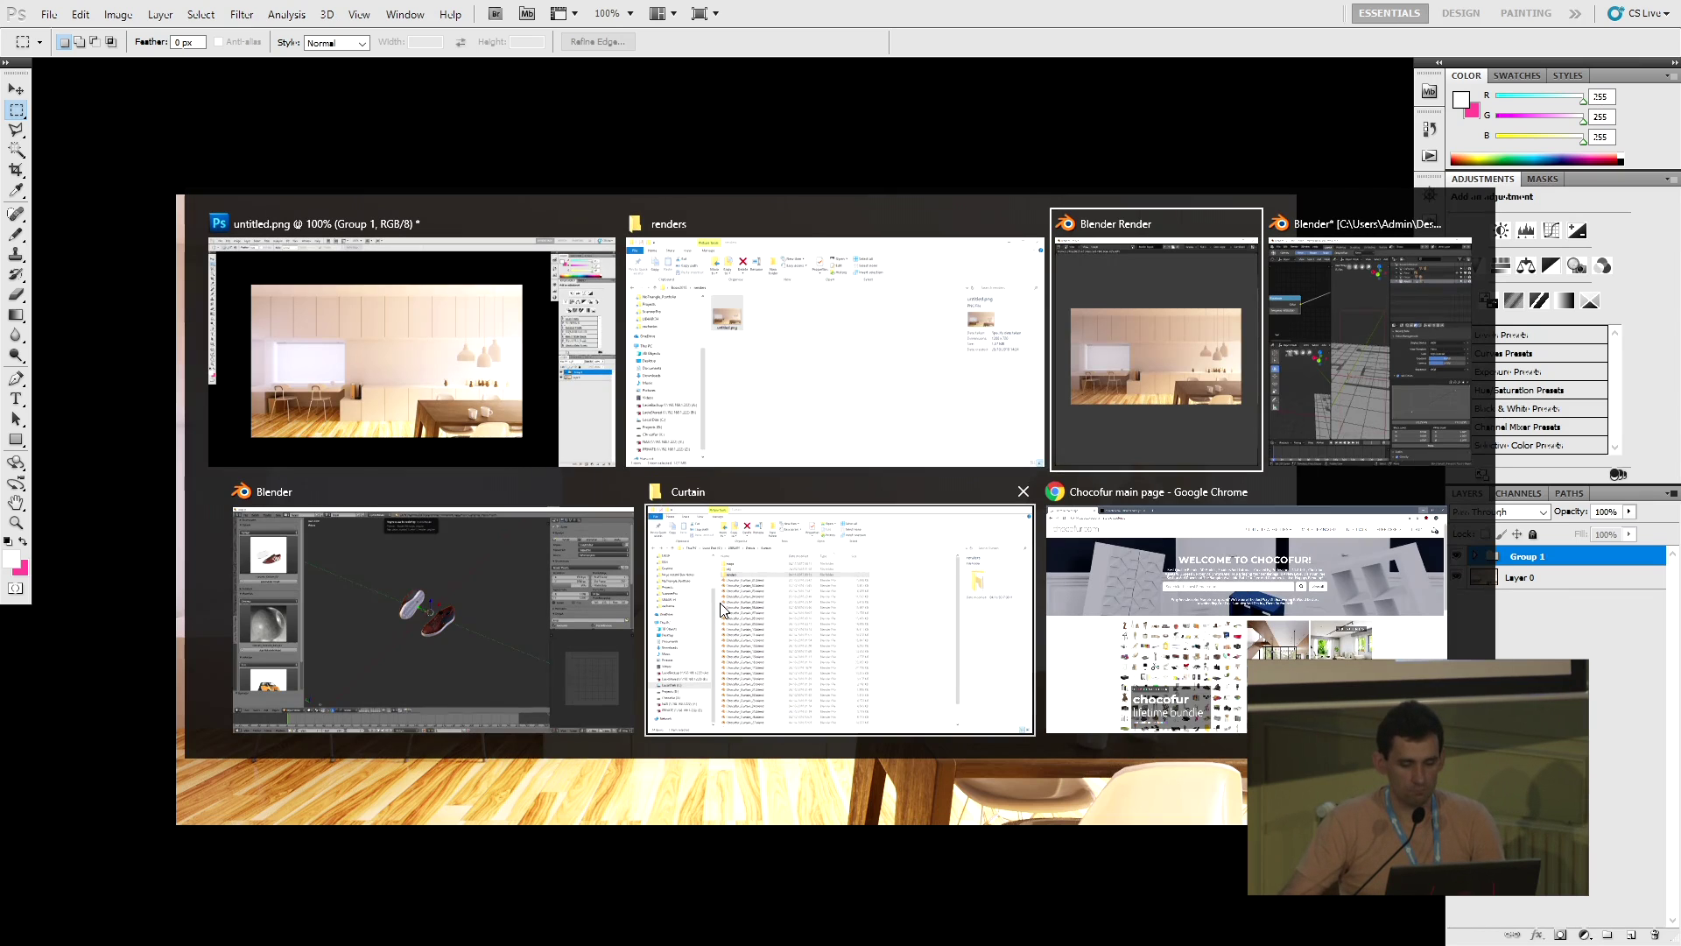
key(alt+Tab)
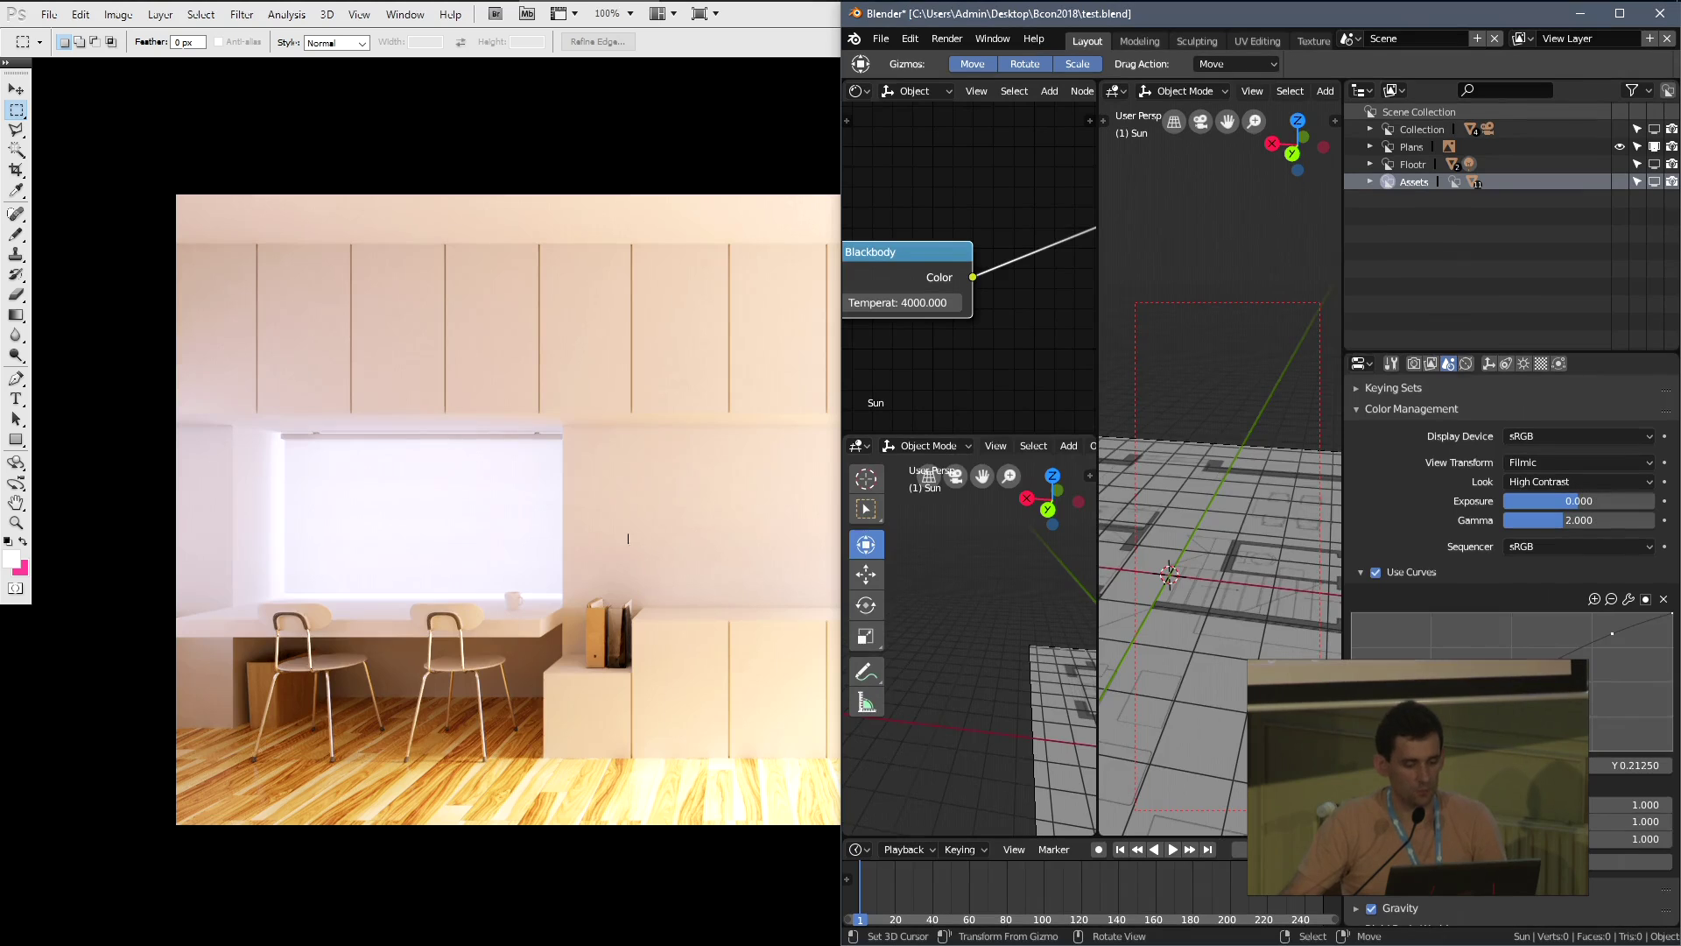
key(alt+Tab)
key(alt+Tab)
key(alt+Tab)
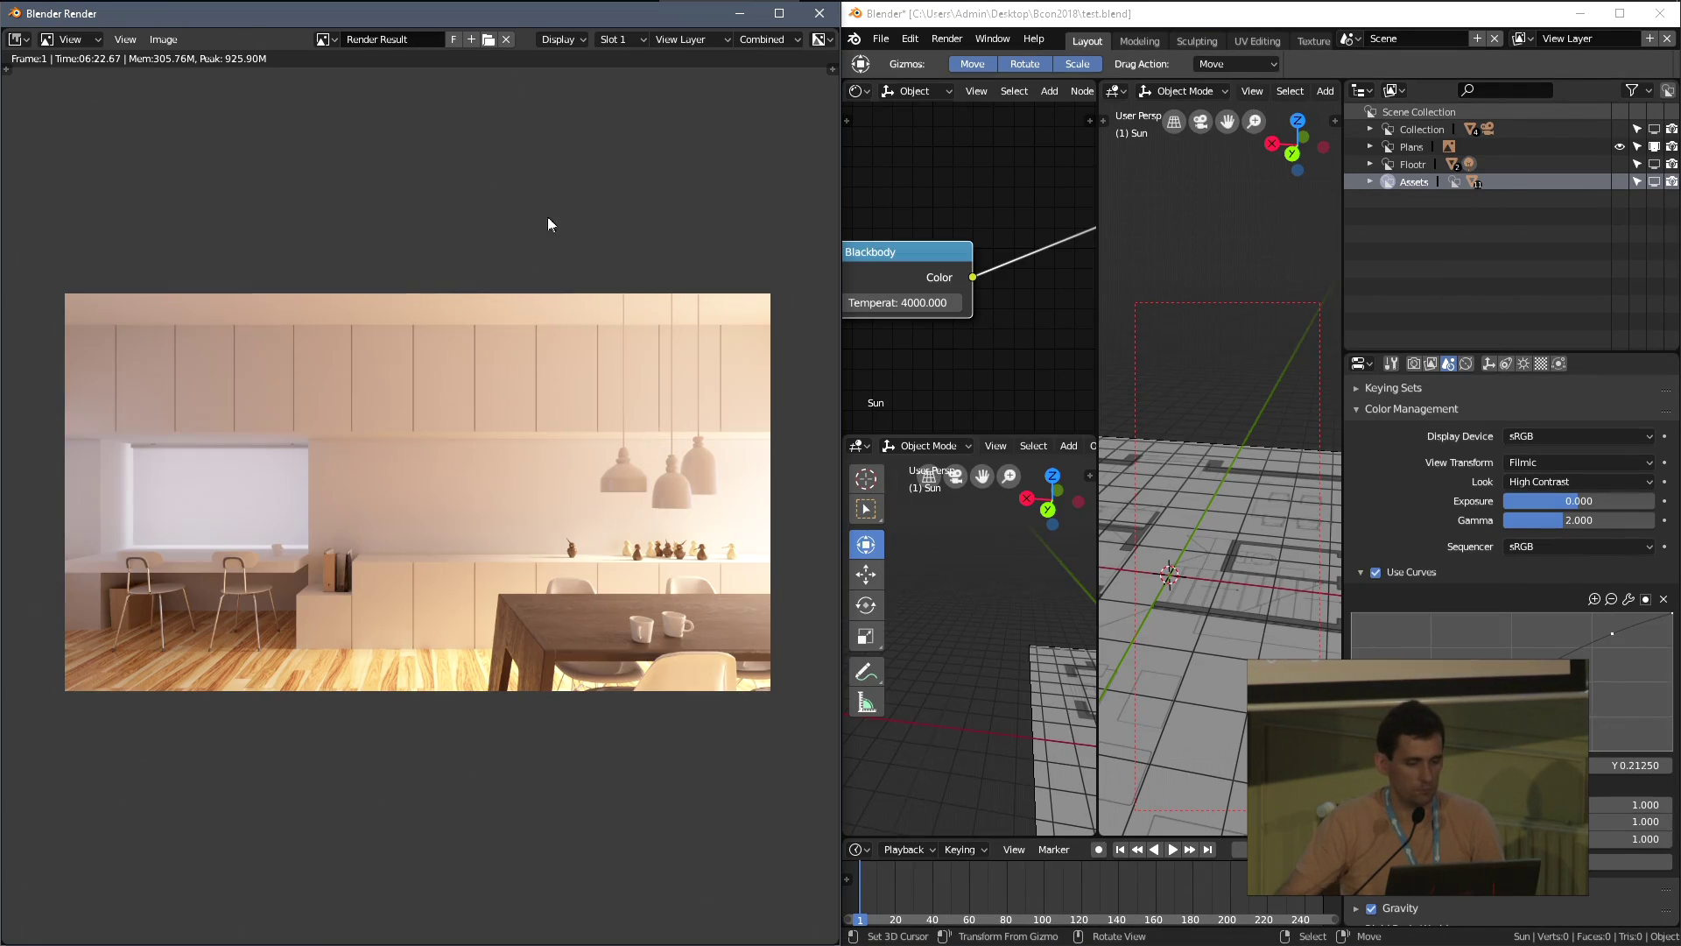
drag(550, 15, 629, 322)
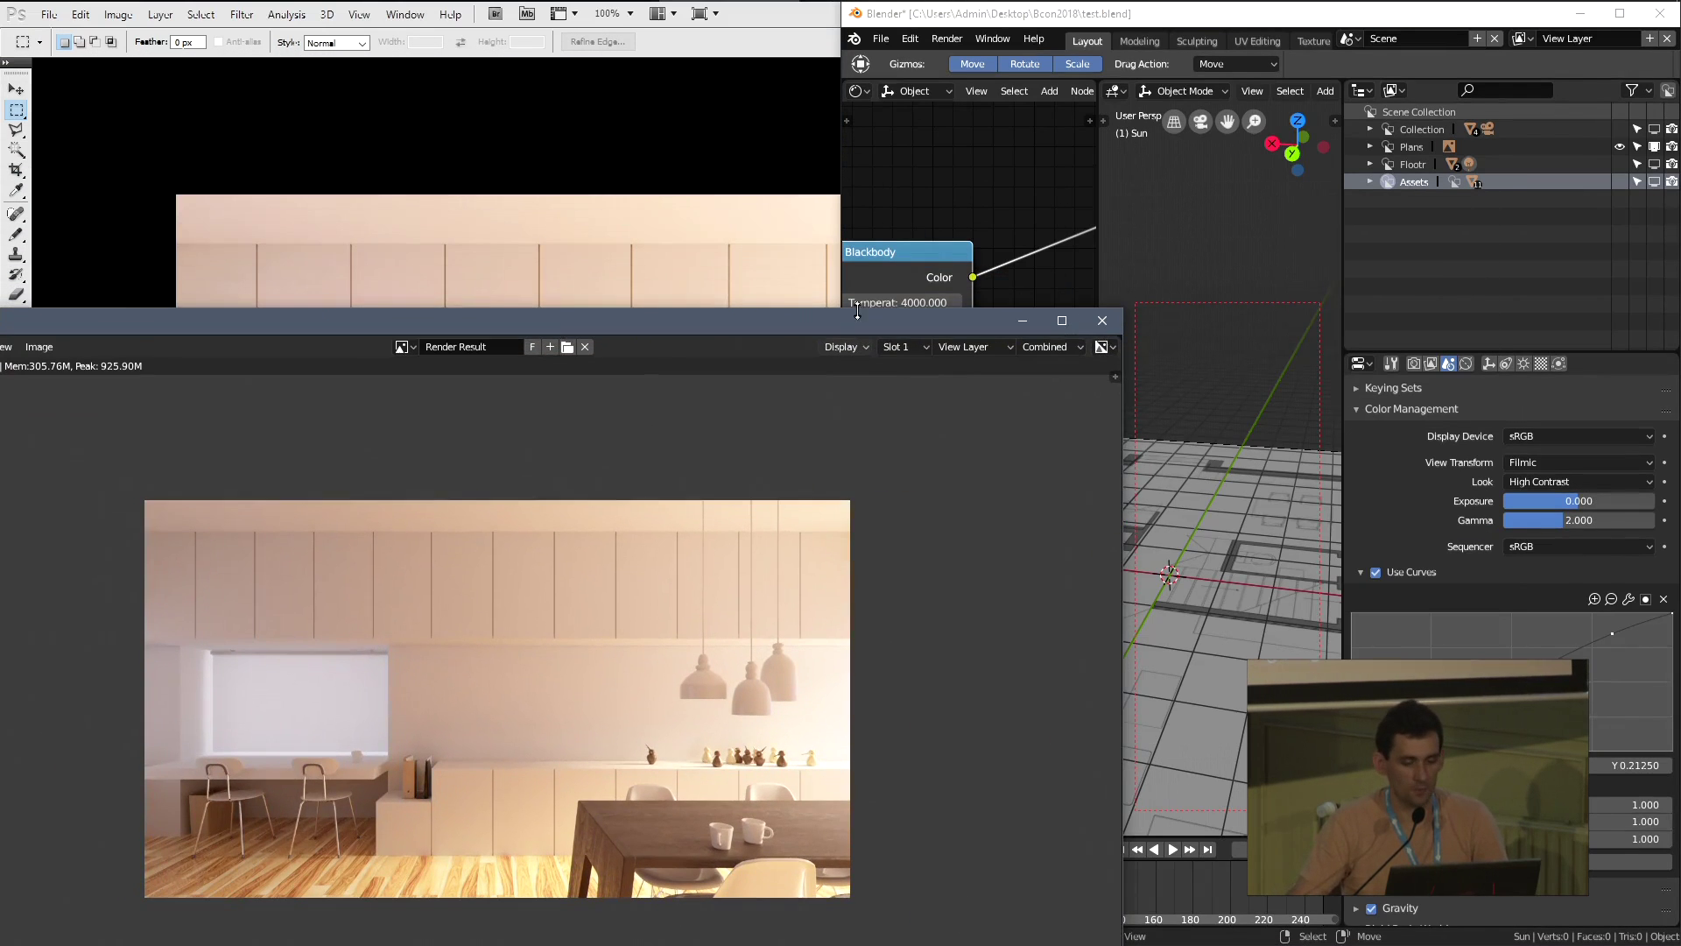
drag(1039, 14, 392, 61)
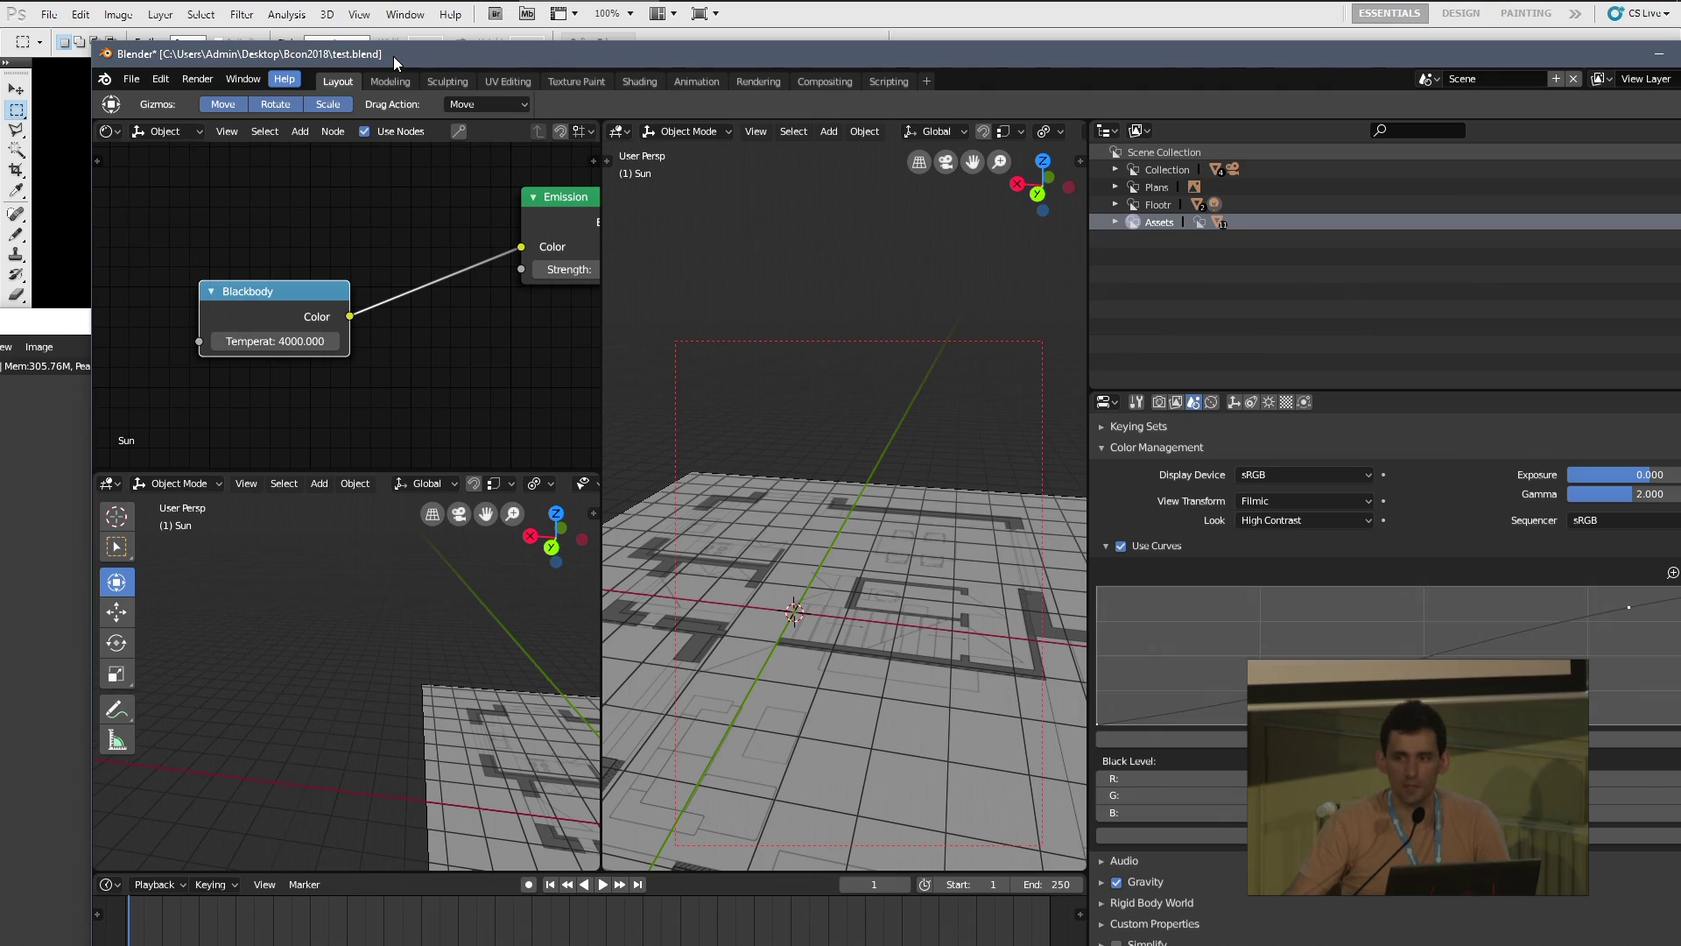
double_click(392, 54)
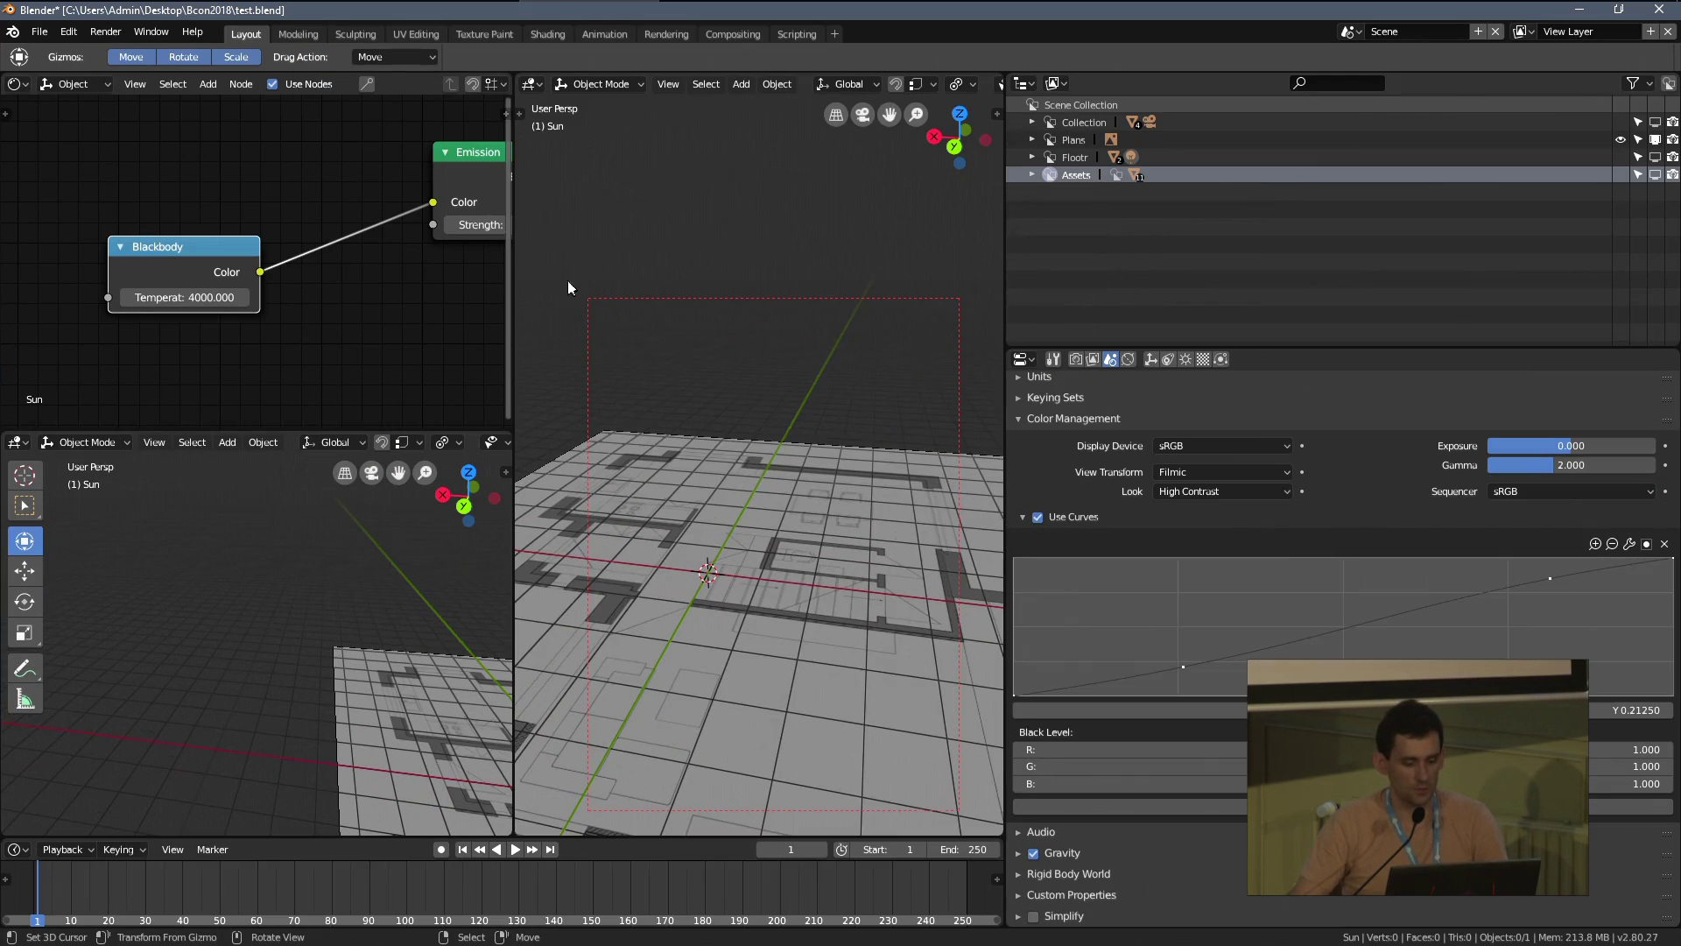
Maximize the 3D viewport showing the floor plan and add a cube mesh at the origin
scroll(686, 370, down, 4)
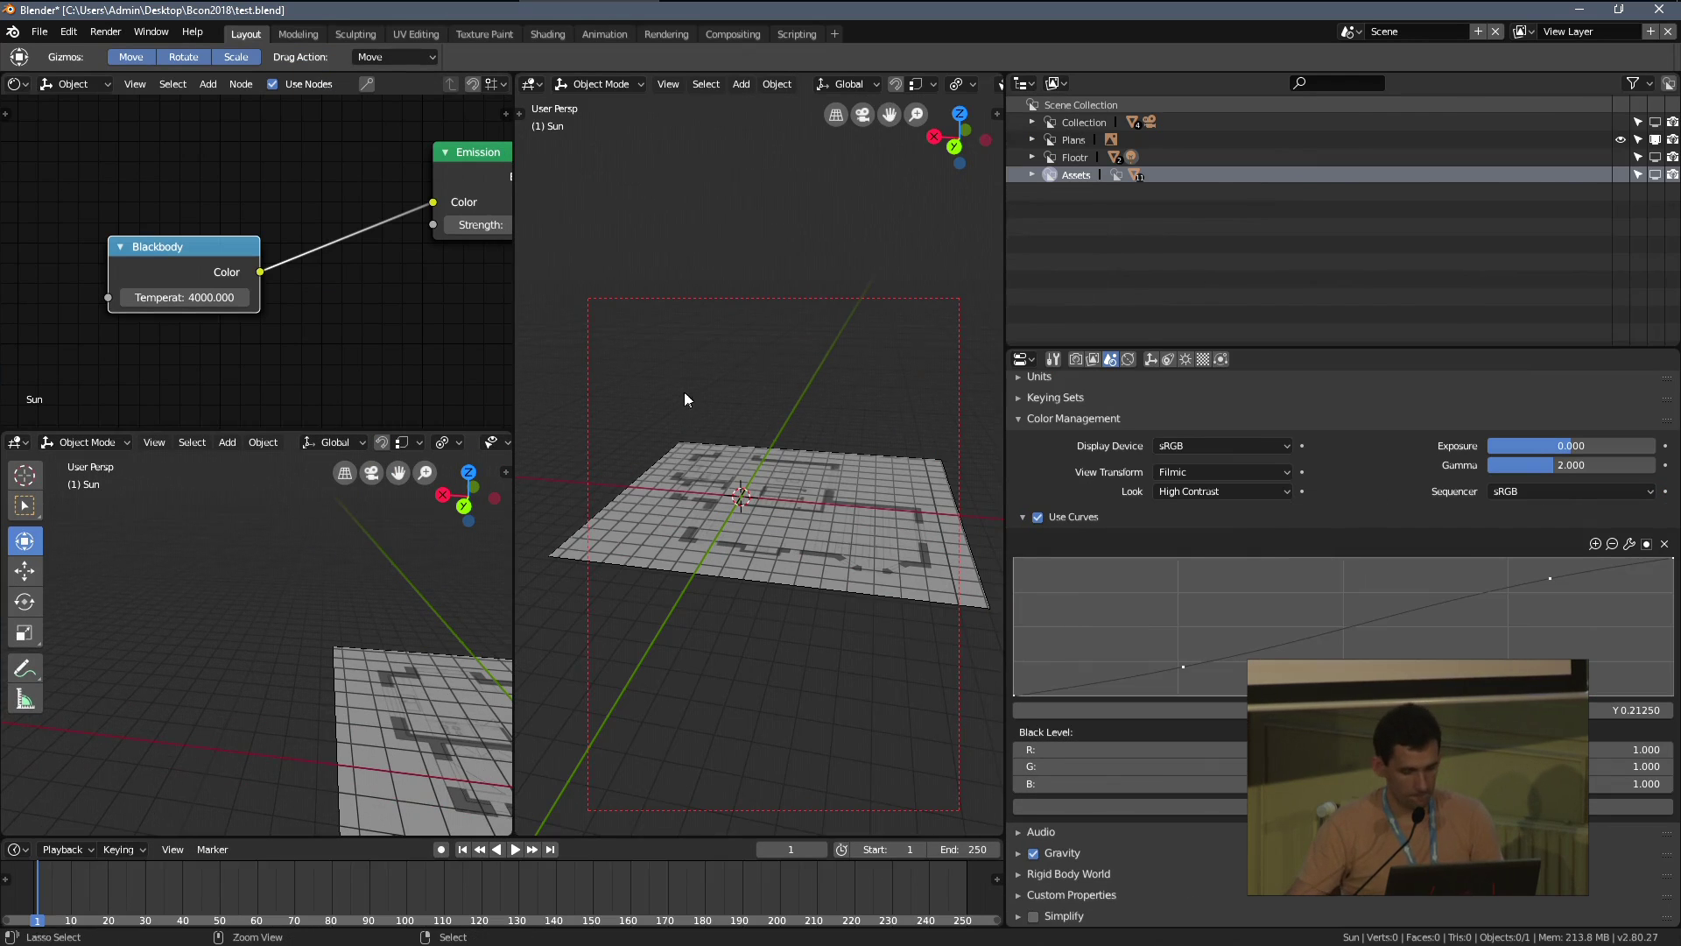
key(ctrl+space)
scroll(802, 429, up, 2)
shift+middle_drag(800, 457, 807, 390)
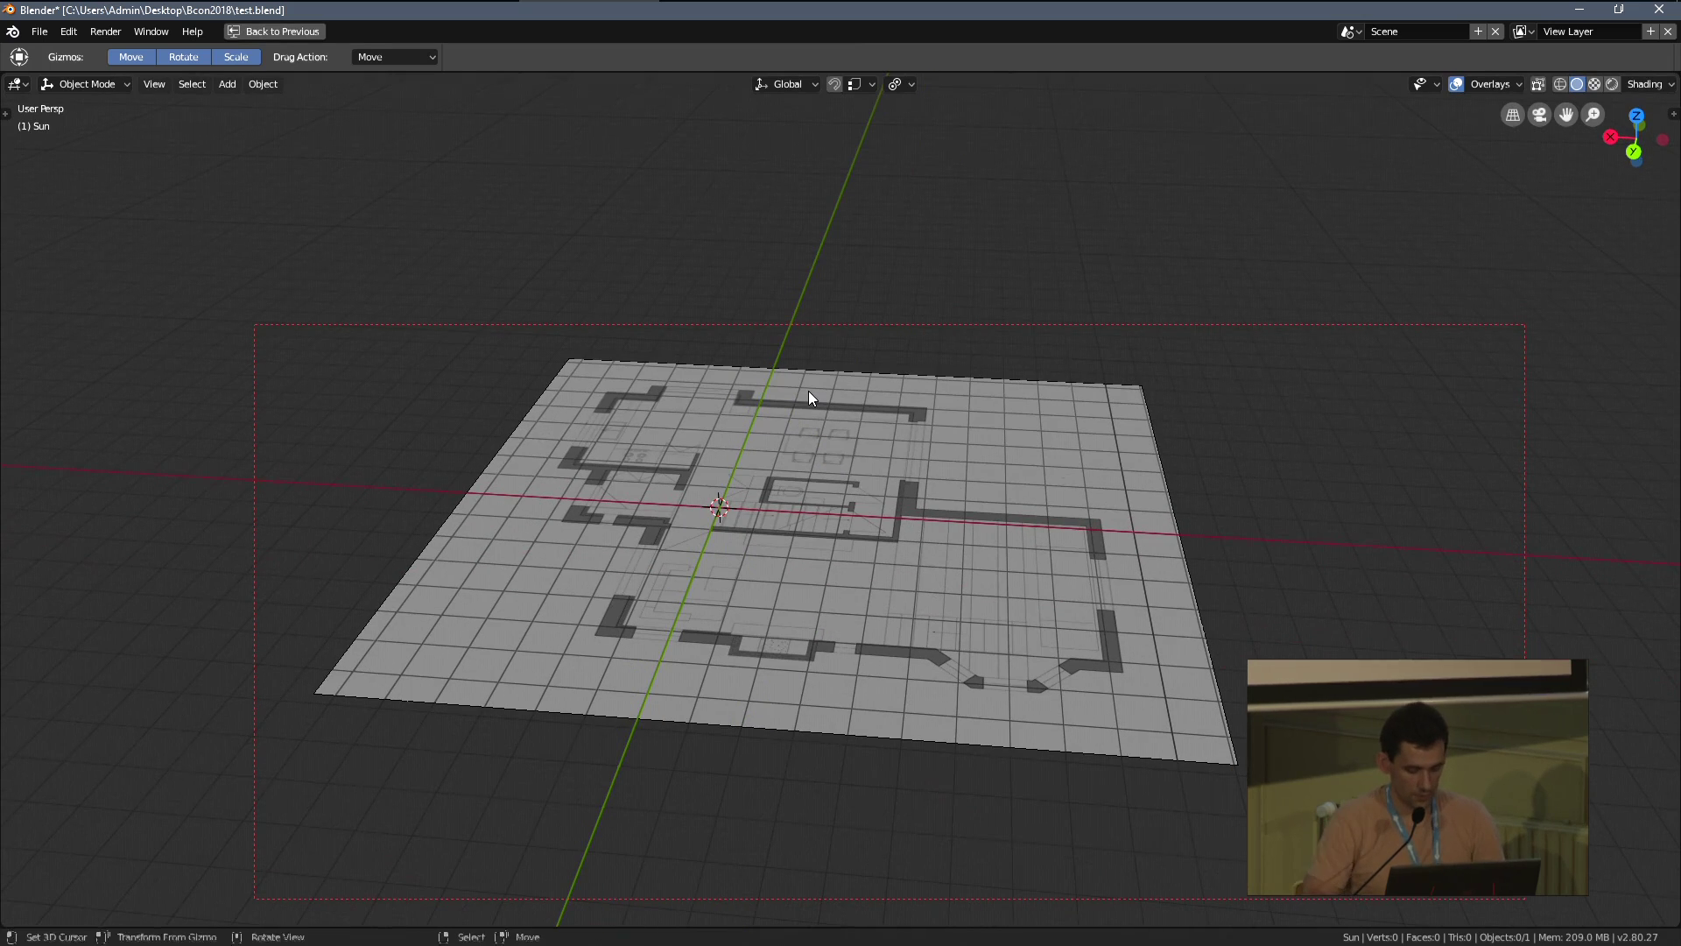
key(shift+a)
mouse_move(813, 392)
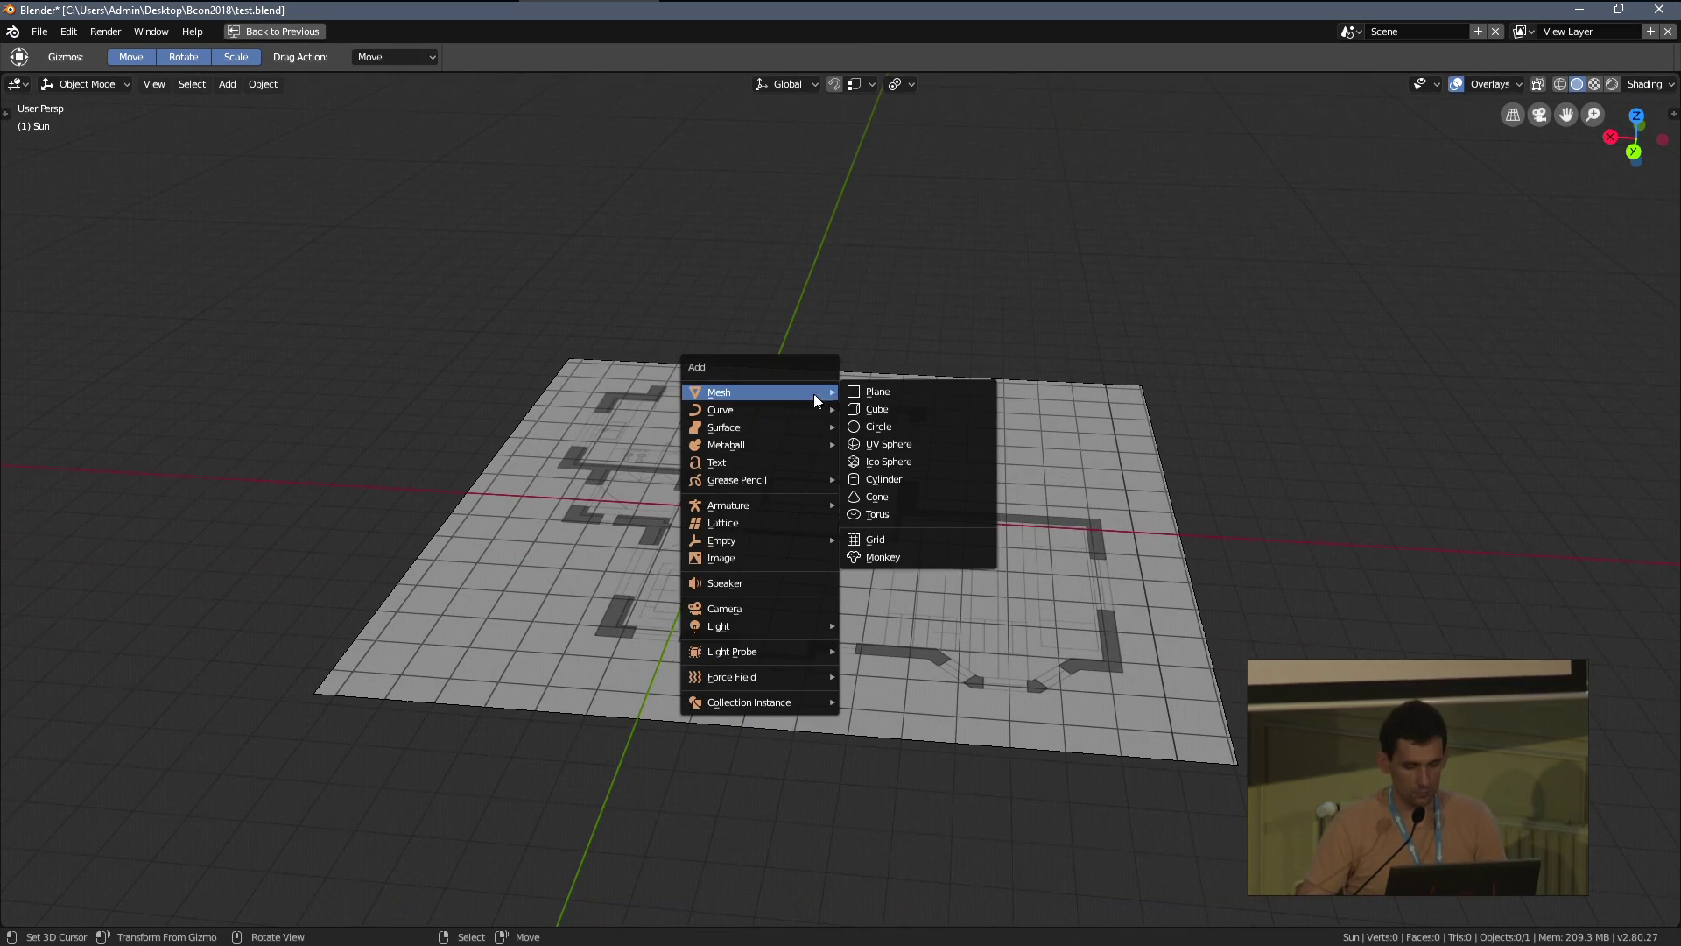
click(931, 409)
Restore the split layout and show the Assets collection in the viewports
scroll(765, 608, down, 2)
middle_drag(765, 607, 776, 518)
key(ctrl+space)
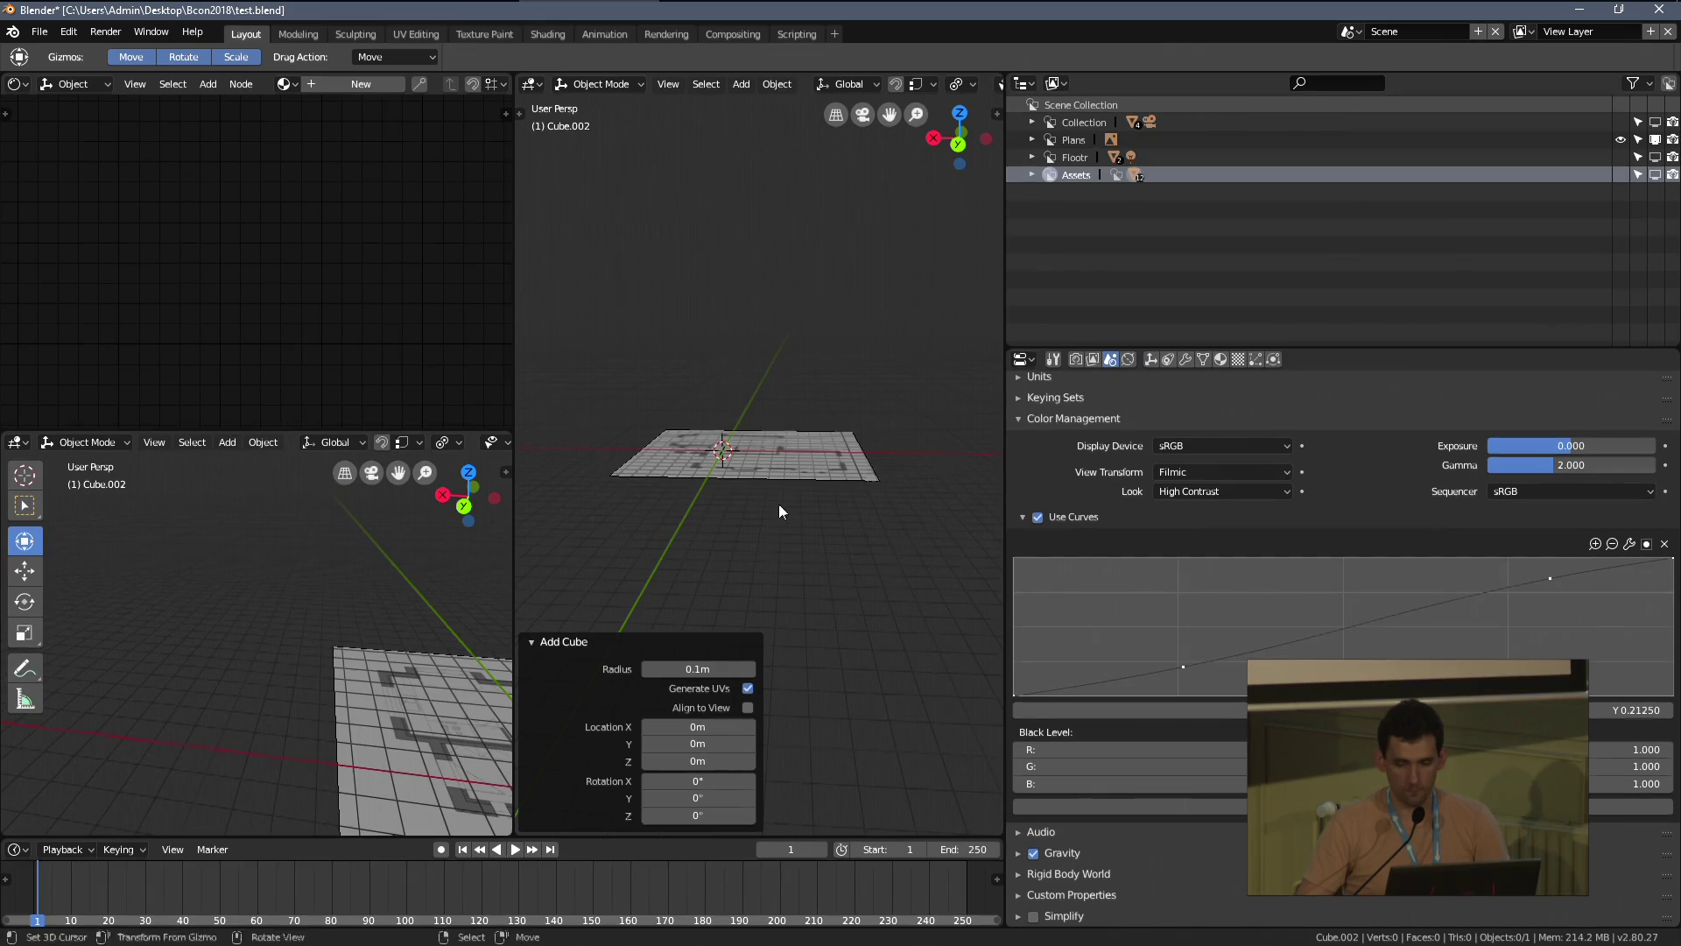
click(1659, 179)
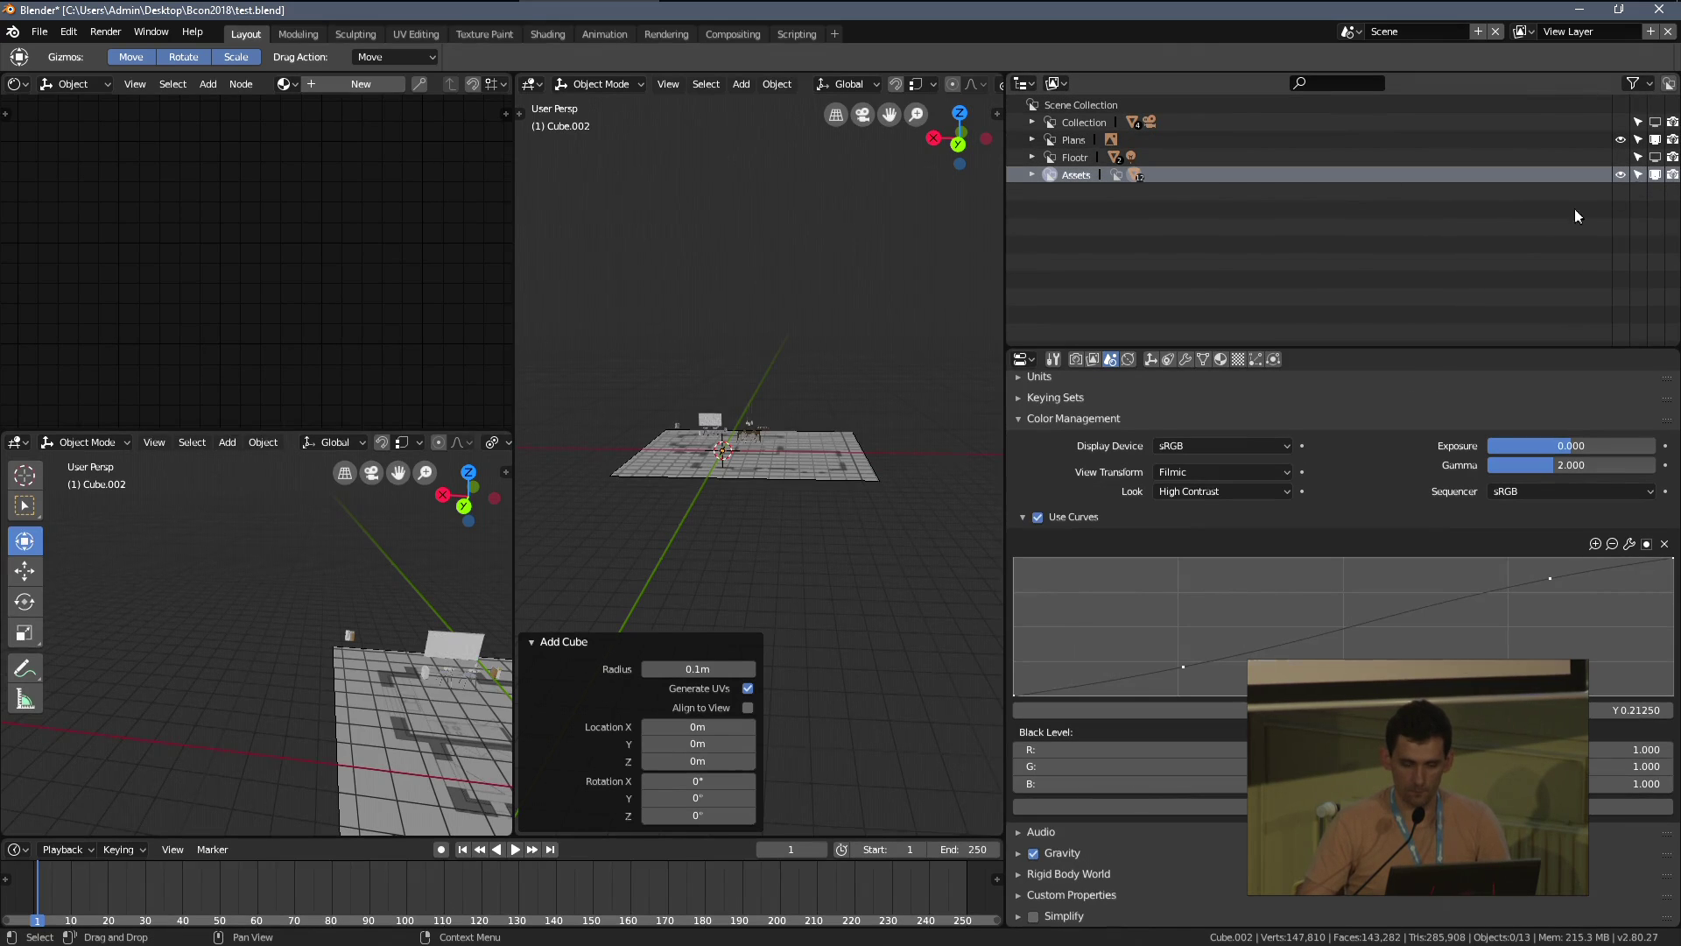
scroll(753, 471, up, 6)
shift+middle_drag(653, 495, 816, 481)
scroll(806, 473, up, 2)
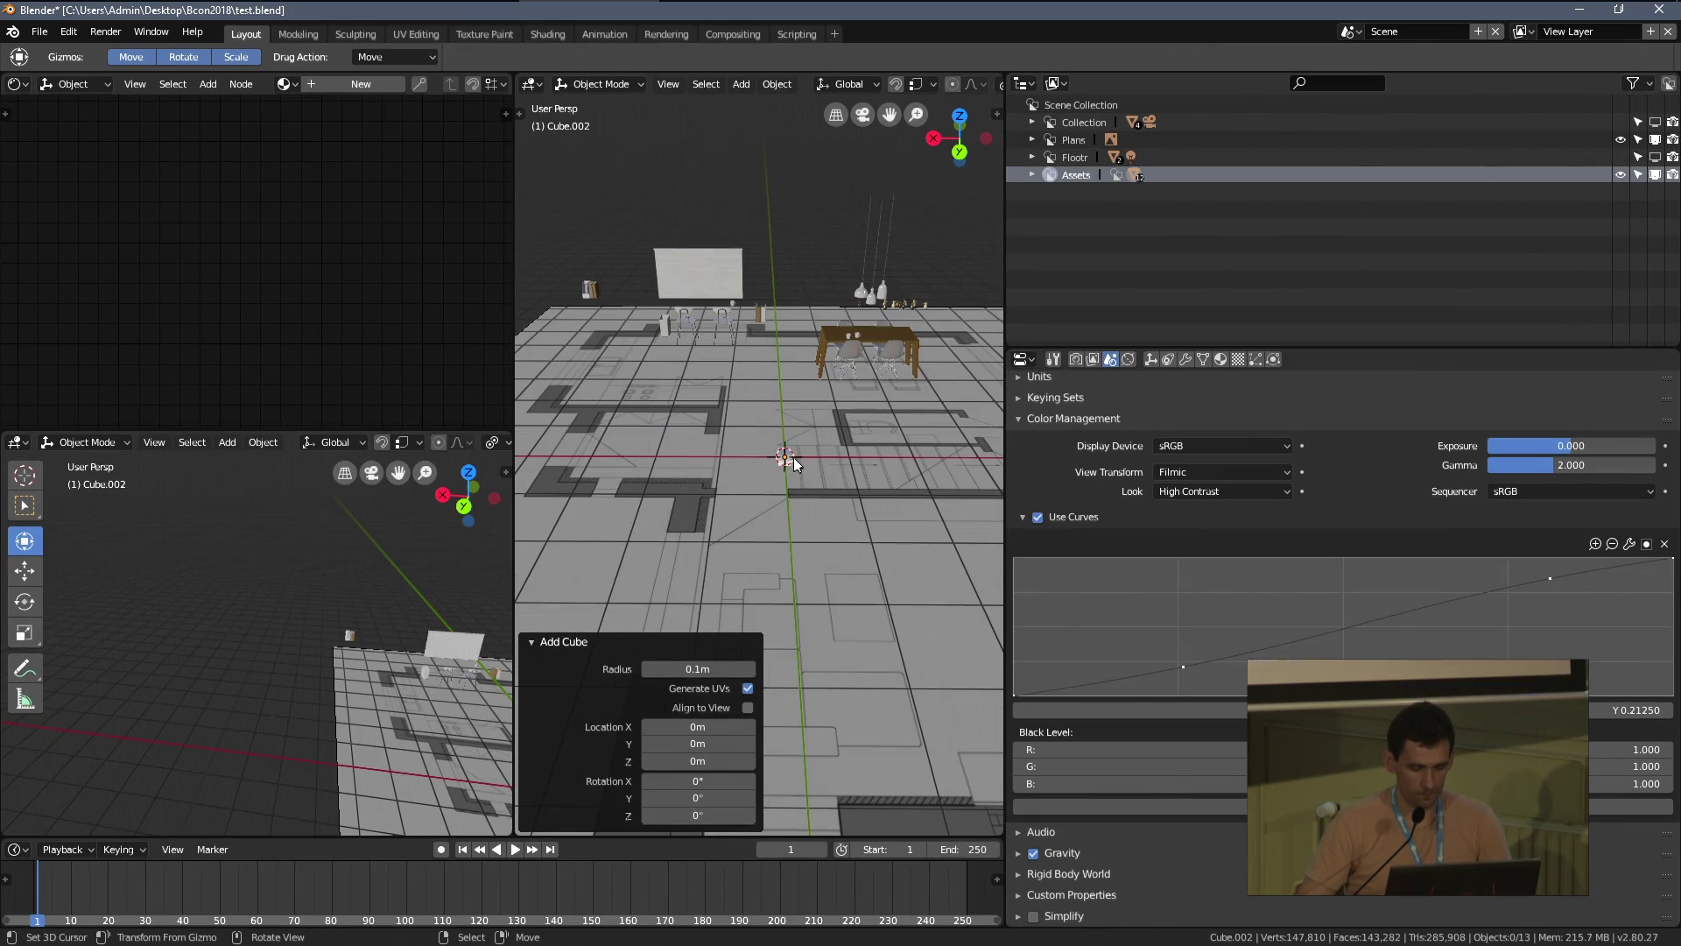
Select the new cube, maximize its viewport, scale it up and raise it above the floor plan
right_click(793, 459)
key(KP_Decimal)
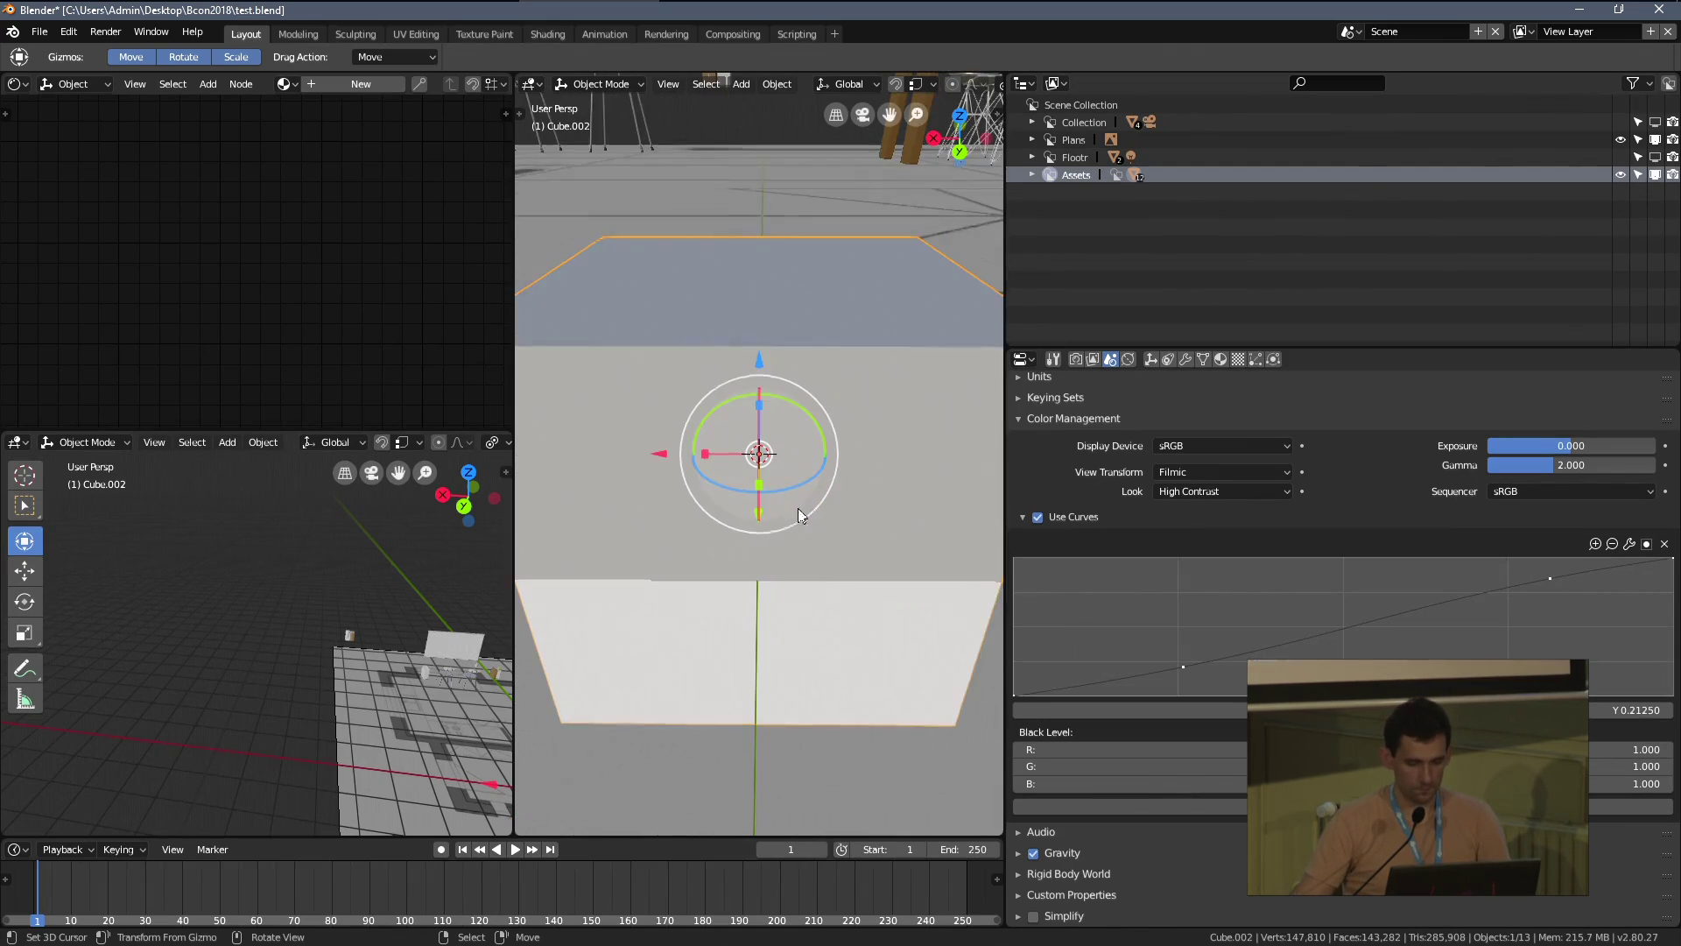
scroll(800, 510, down, 7)
key(ctrl+space)
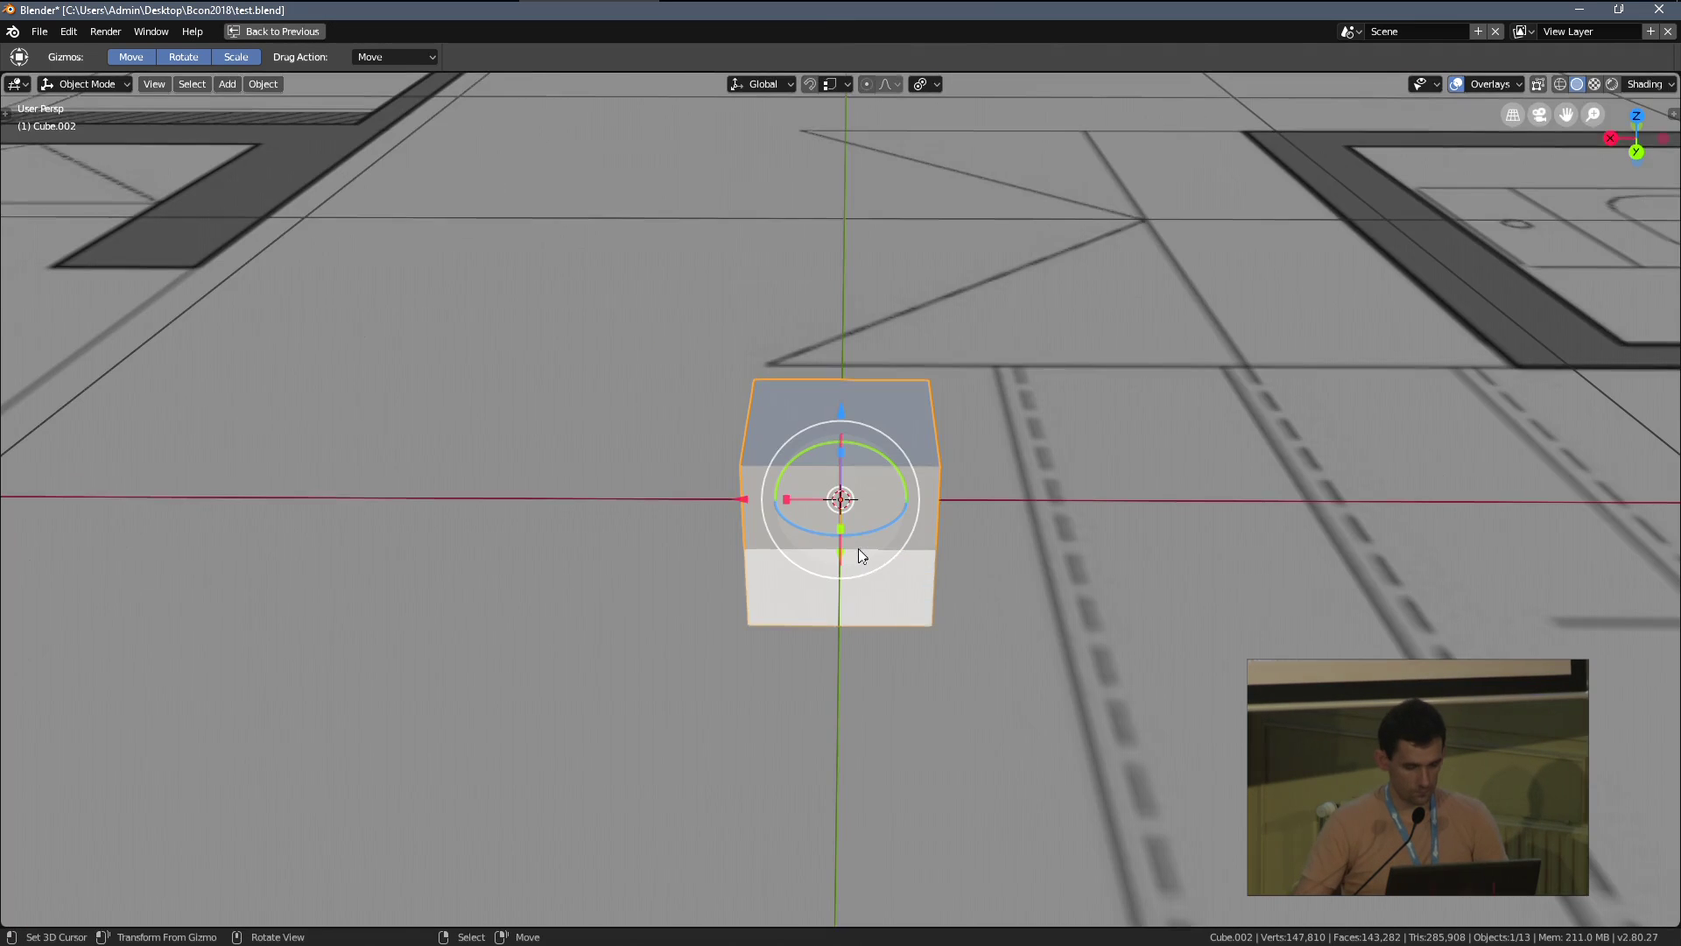
scroll(858, 548, down, 7)
key(s)
click(1060, 609)
middle_drag(1042, 606, 1087, 528)
drag(840, 406, 842, 112)
middle_drag(902, 190, 845, 294)
In Edit Mode, extrude the cube's side face on the dining table side three times to form a four-segment block
key(Tab)
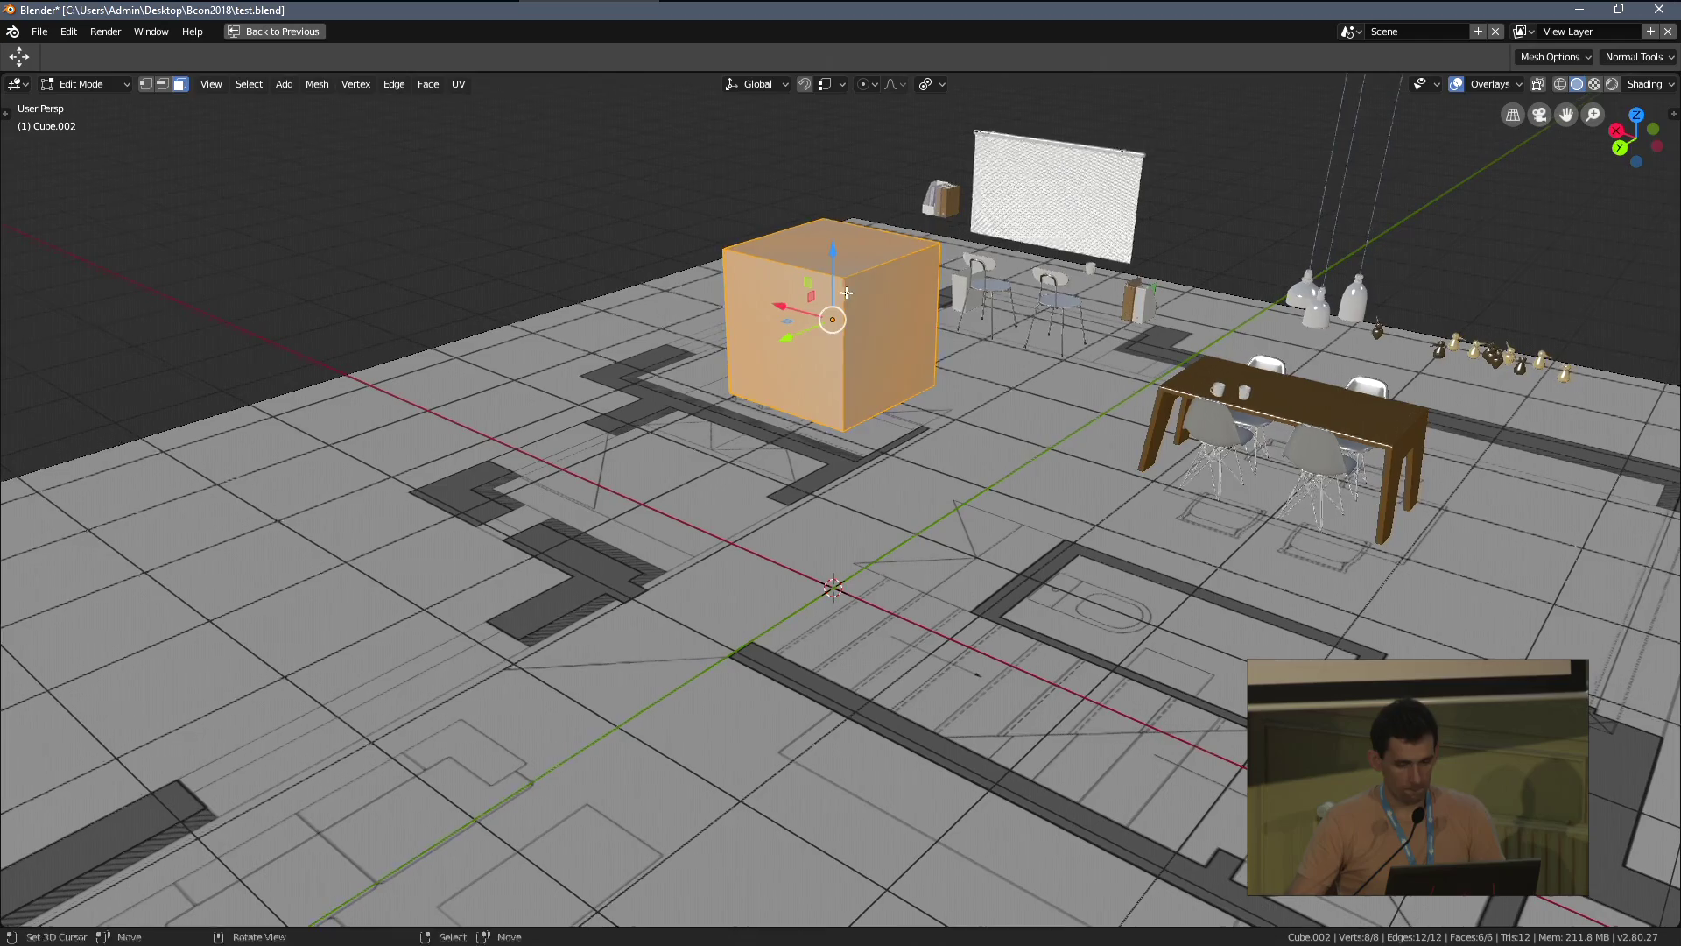
right_click(884, 349)
key(g)
right_click(894, 369)
middle_drag(884, 369, 961, 399)
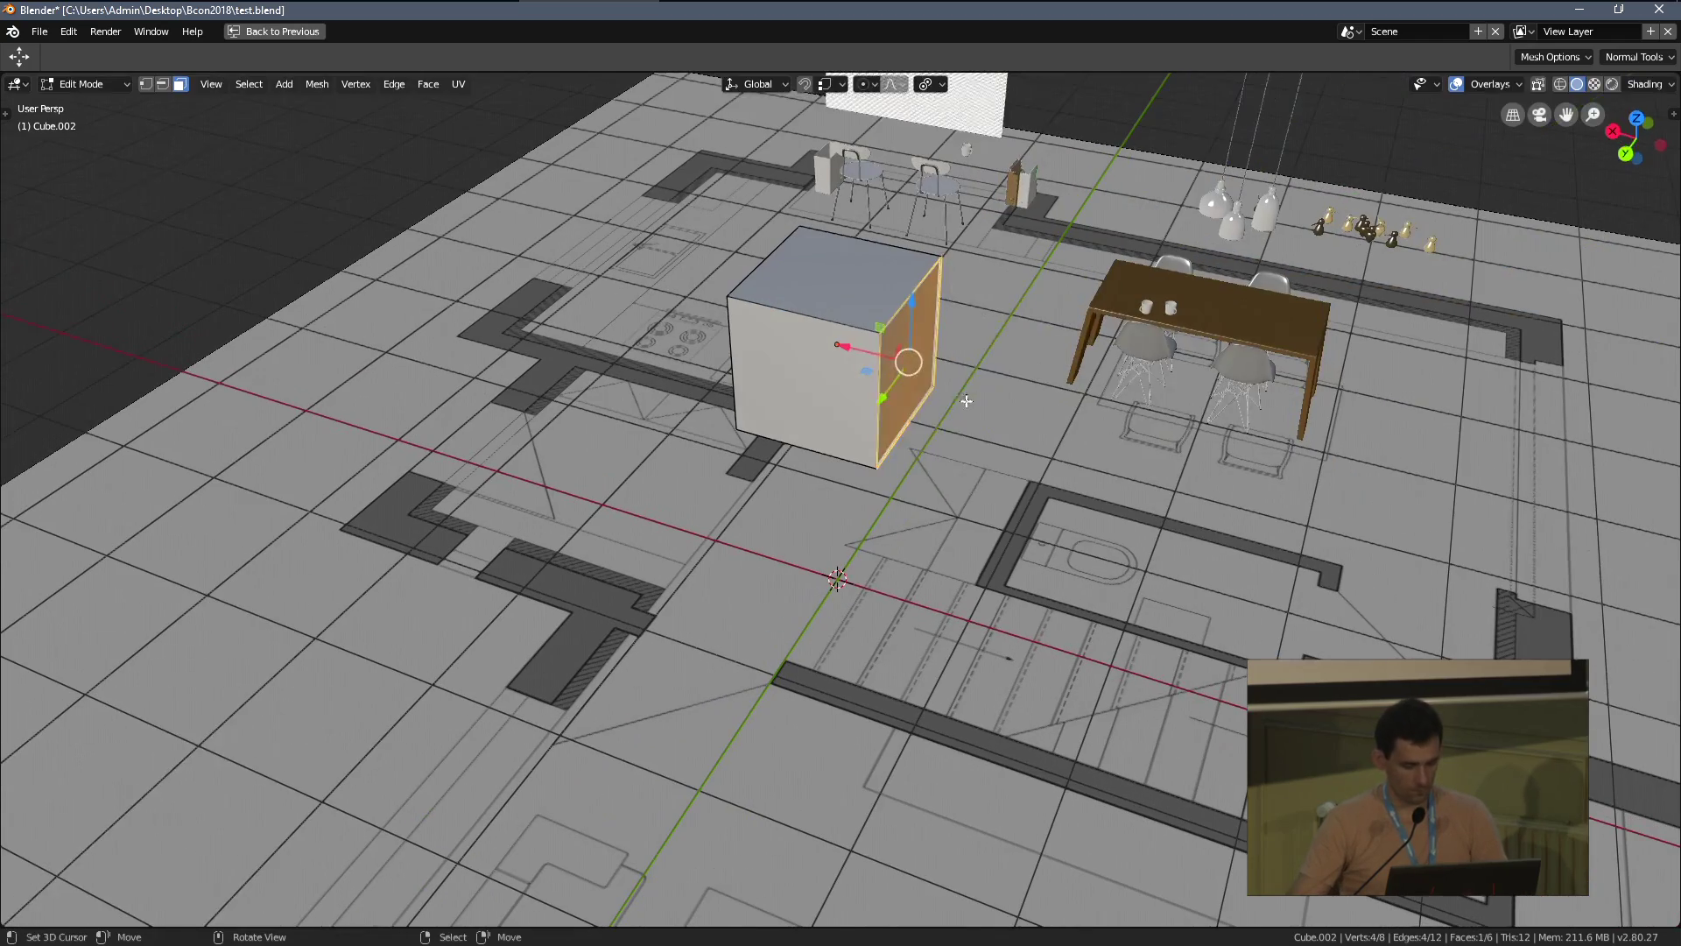
key(e)
click(1092, 429)
key(e)
click(1292, 479)
key(e)
click(1437, 521)
Switch to edge selection and turn on X-ray display for the extruded block
middle_drag(1281, 512, 1077, 428)
key(2)
key(z)
click(921, 470)
middle_drag(921, 469, 841, 412)
Box-select the extruded block's edges with partial and fully enclosing boxes, ending with all its vertical edges selected
key(b)
drag(637, 339, 1325, 420)
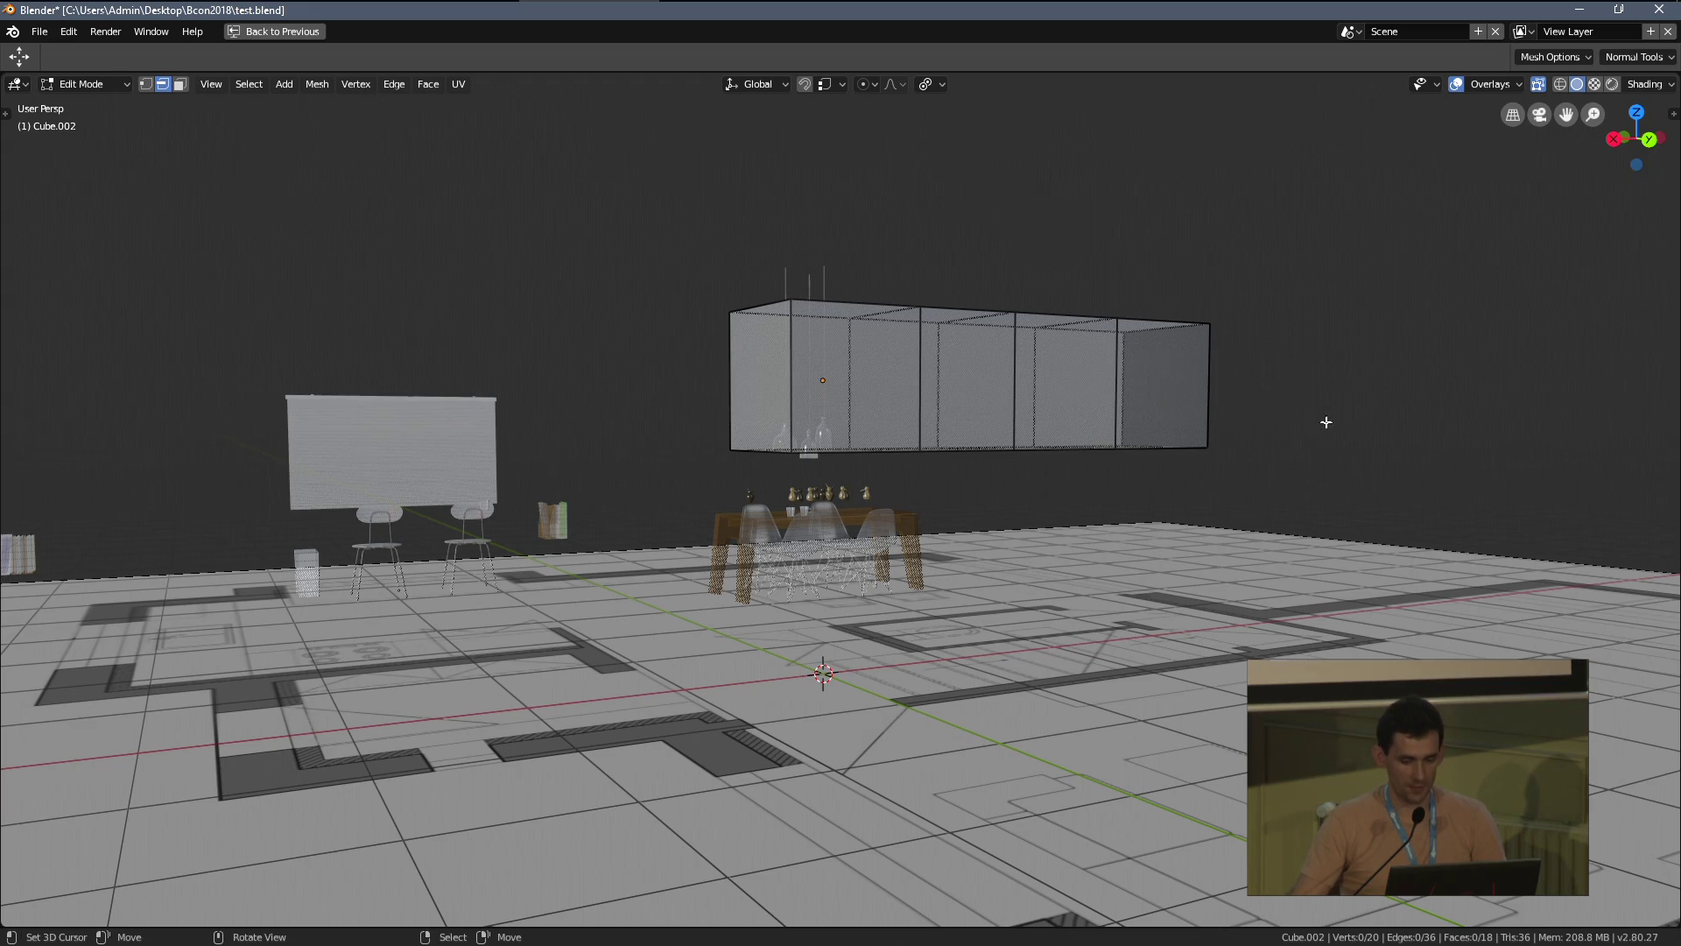
middle_drag(1324, 420, 1296, 416)
key(b)
drag(593, 345, 1324, 436)
key(b)
drag(650, 342, 1445, 416)
middle_drag(991, 349, 998, 362)
key(b)
drag(589, 195, 1345, 526)
middle_drag(1344, 526, 1313, 473)
key(b)
drag(602, 174, 789, 523)
key(b)
middle_drag(789, 523, 813, 352)
middle_drag(1105, 380, 1109, 386)
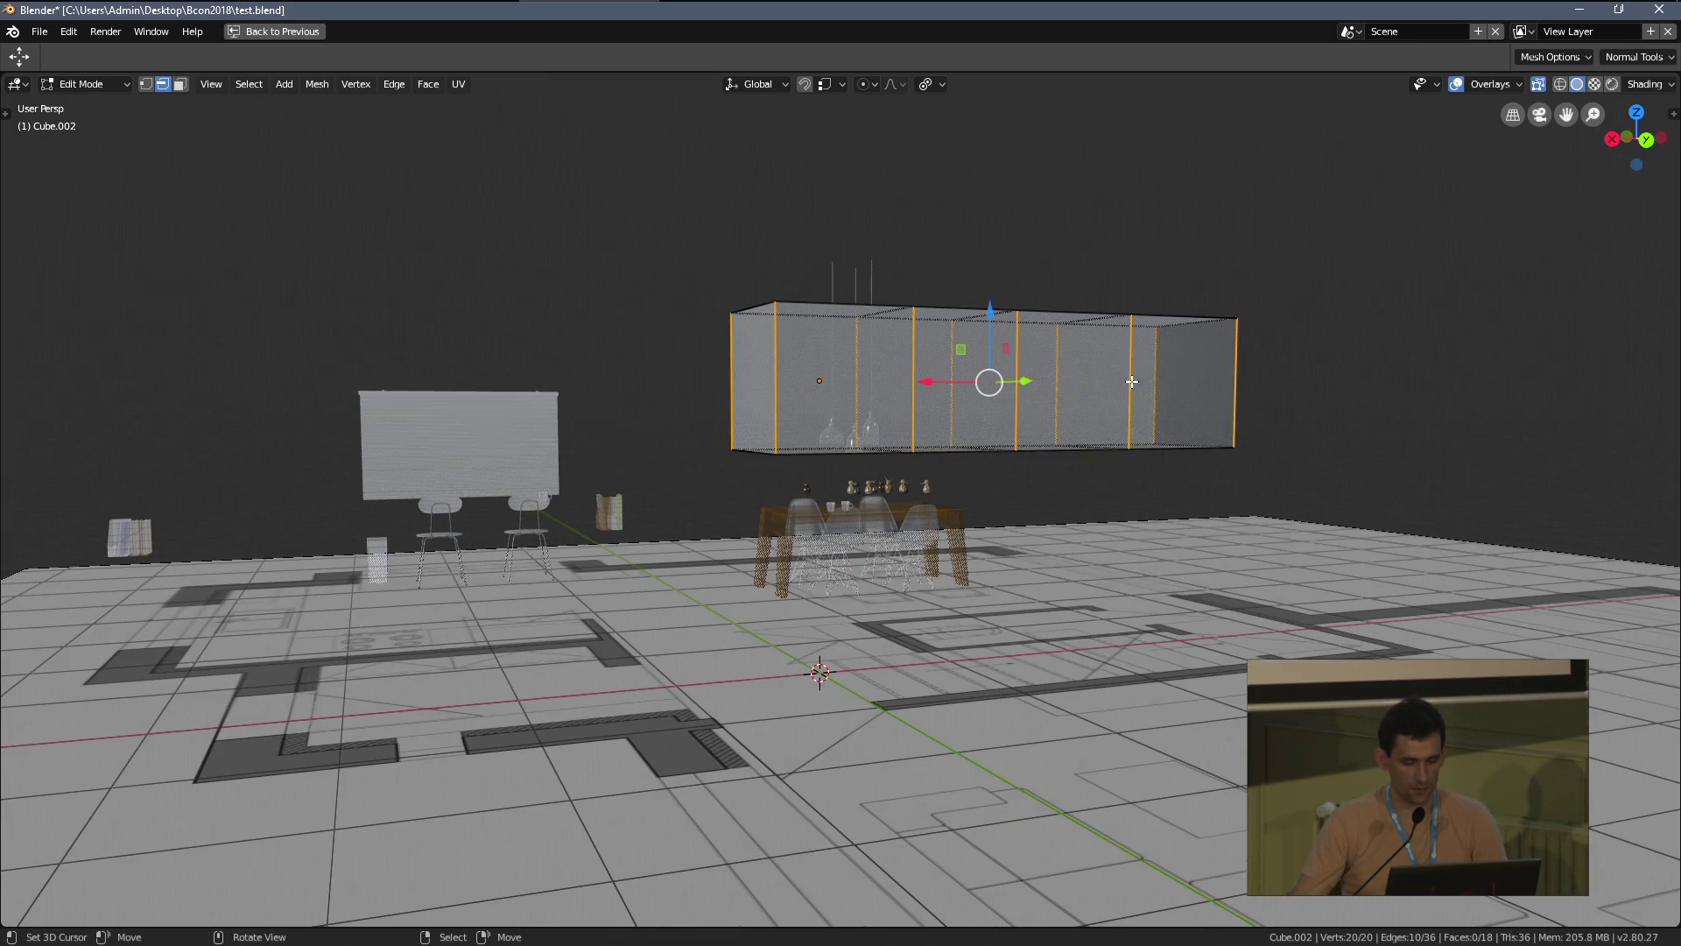
Subdivide the block's selected vertical edges with 2 cuts, and clear the selection
right_click(1109, 387)
click(1110, 382)
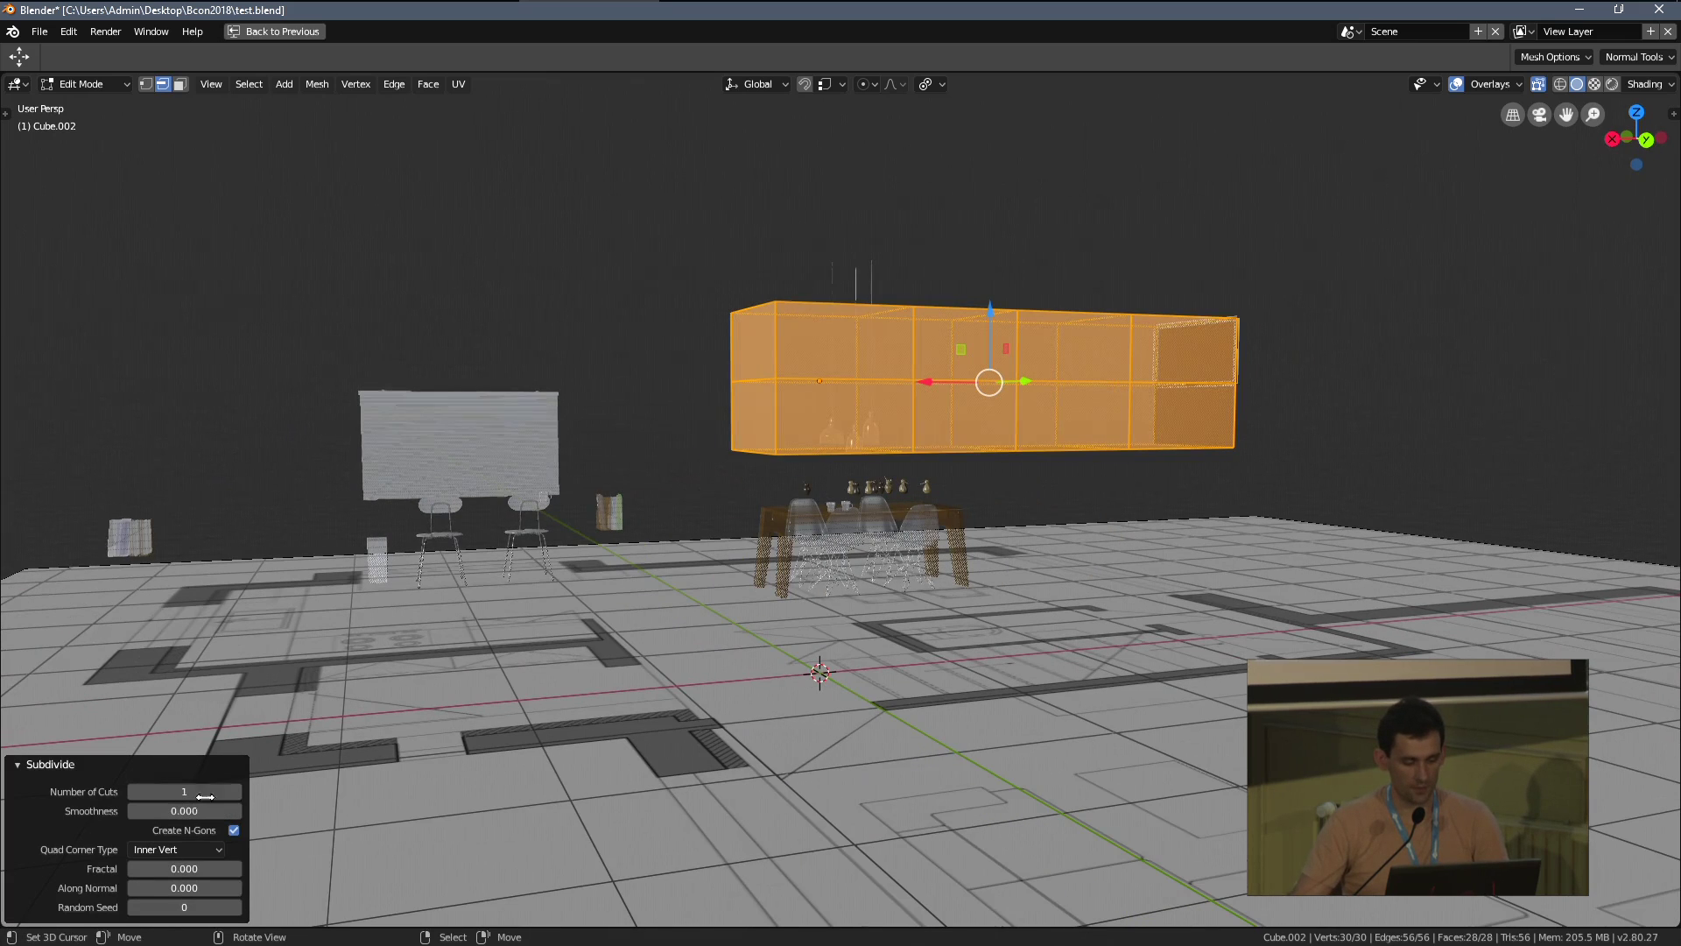
click(234, 792)
middle_drag(1025, 517, 1019, 452)
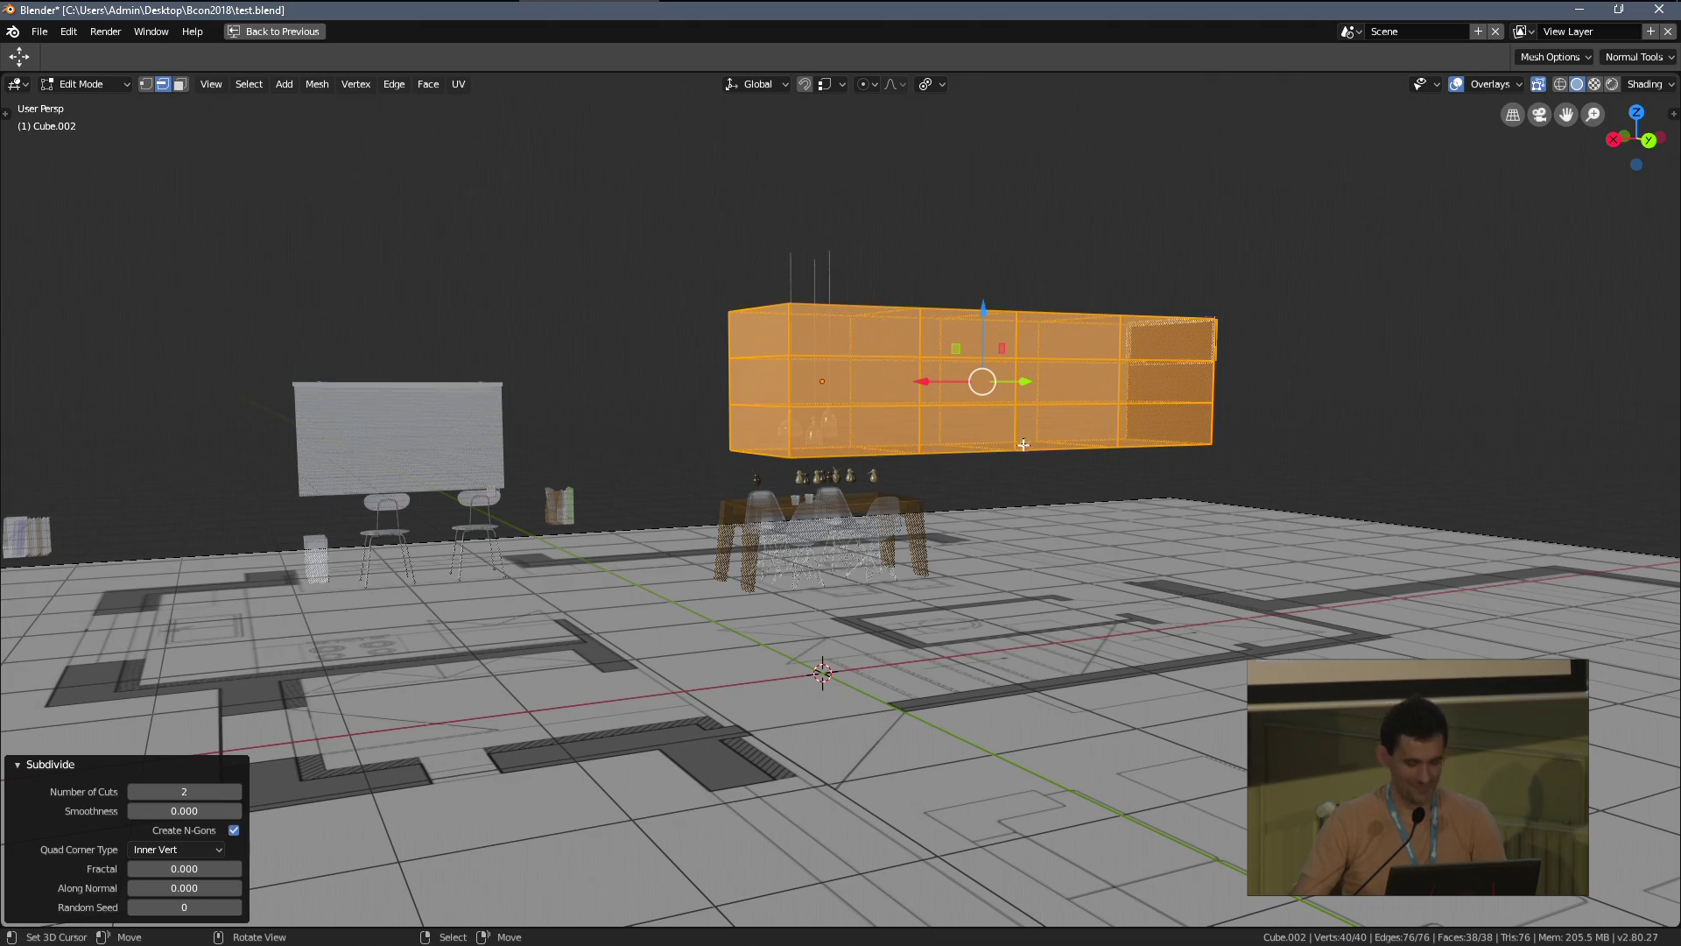
key(alt+a)
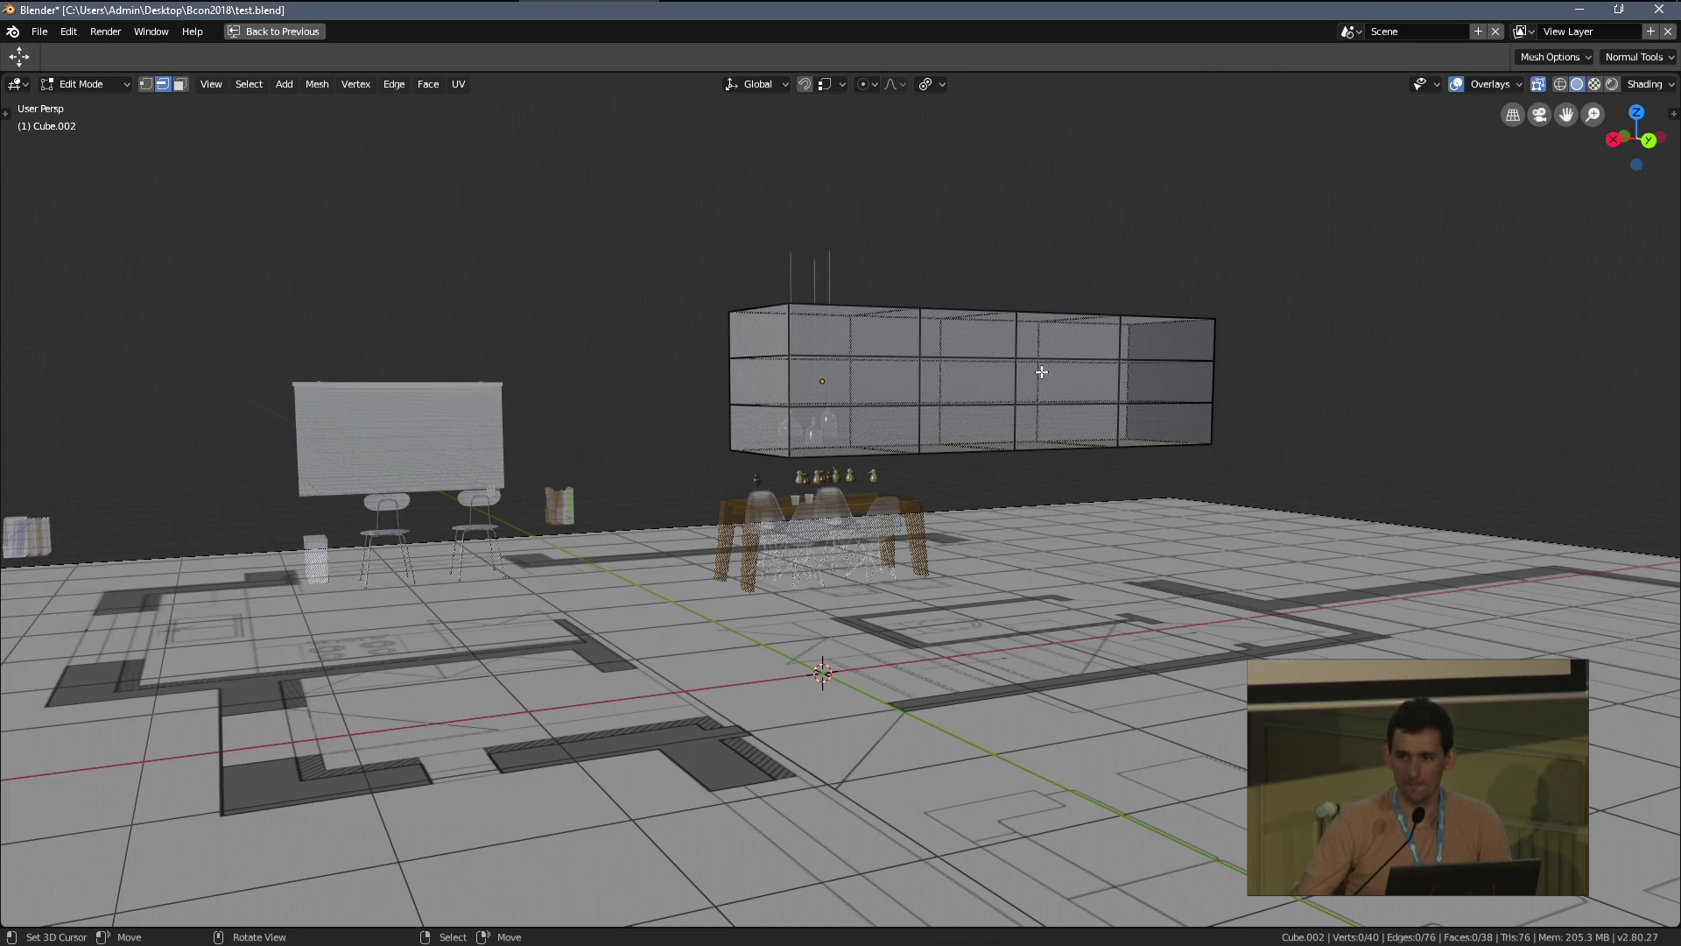
Select the upper horizontal edge loop around the block and try to slide it
scroll(1041, 365, up, 1)
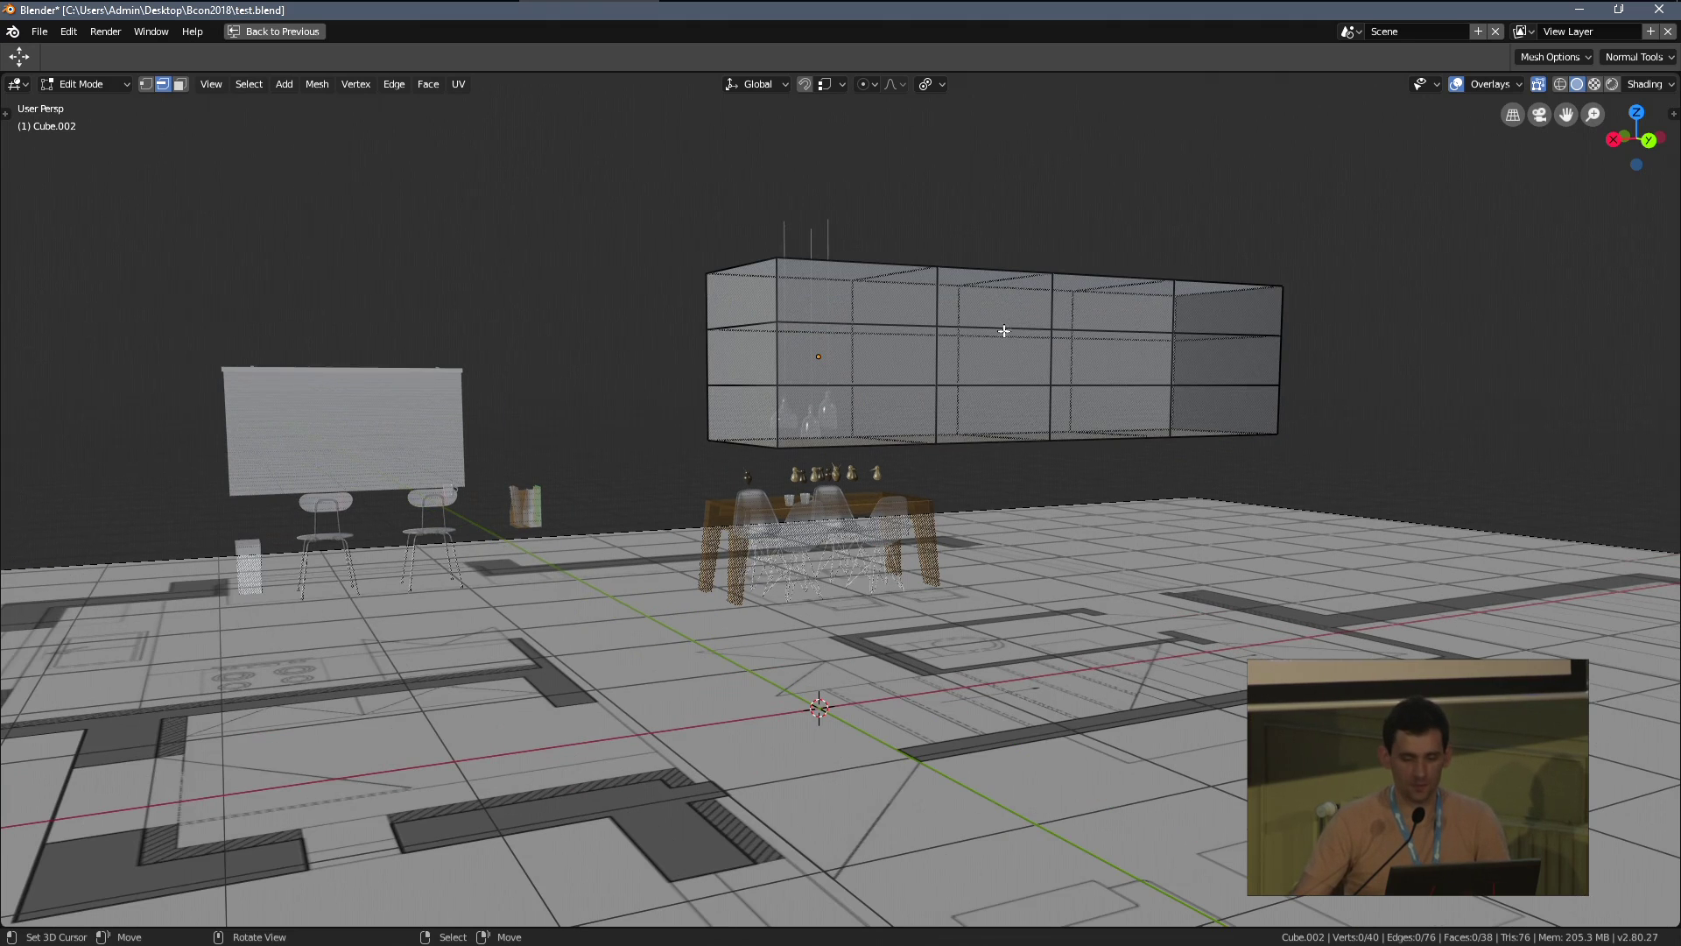
alt+right_click(997, 332)
shift+middle_drag(1010, 331, 1009, 357)
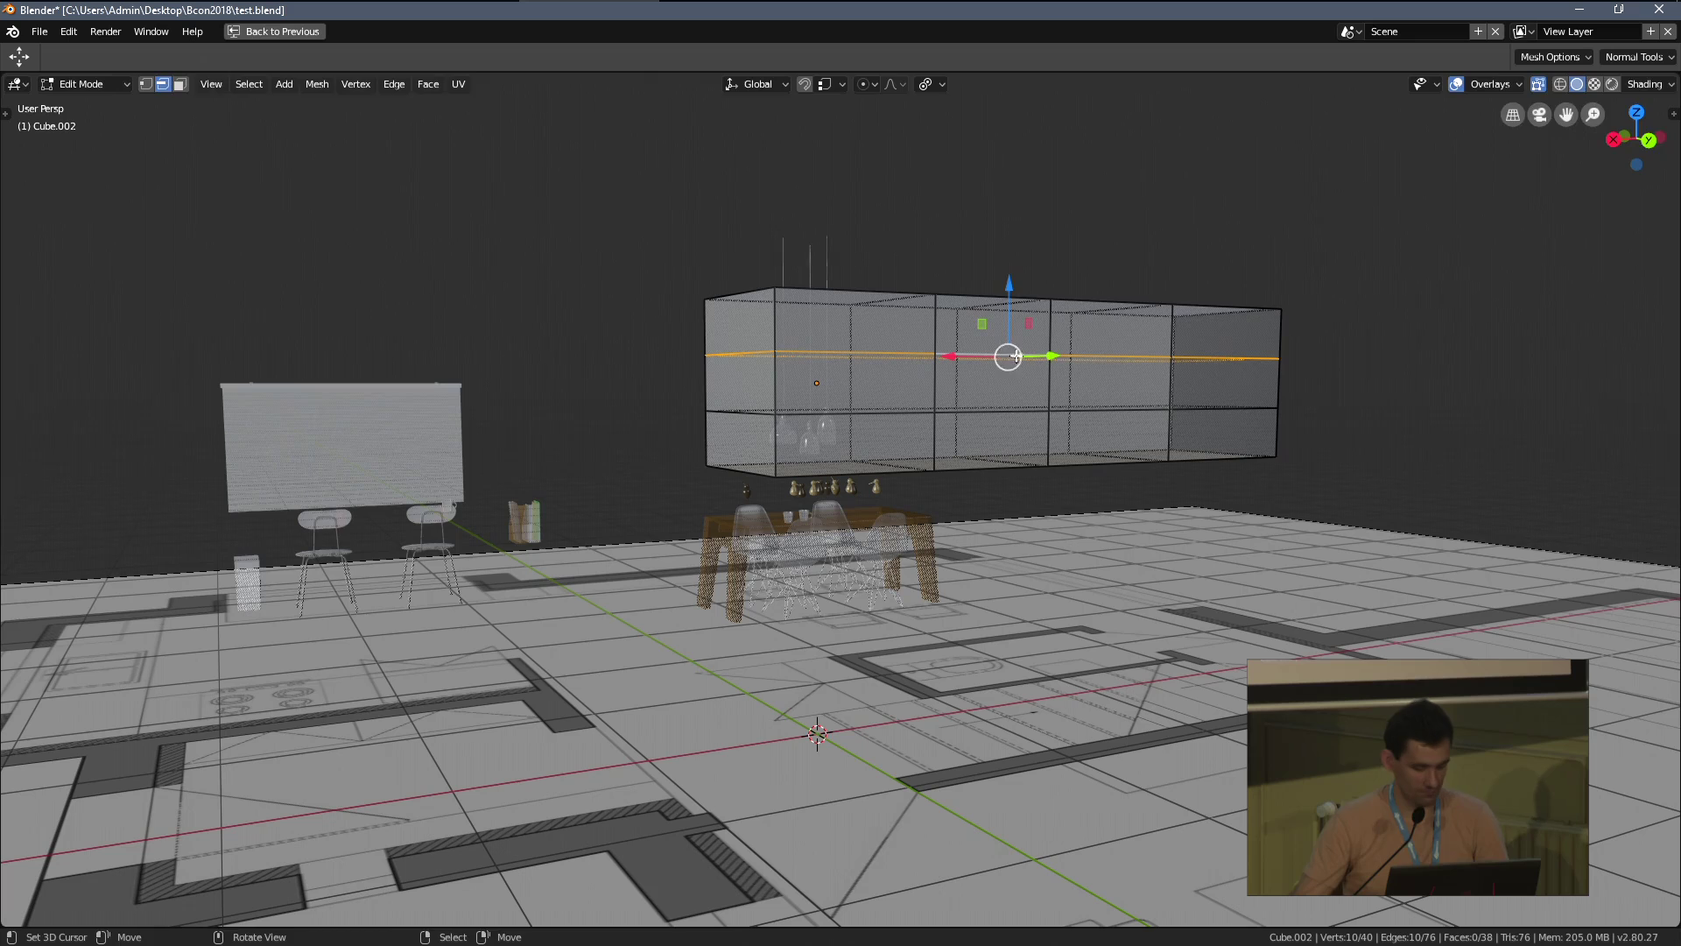
key(g)
key(g)
key(Escape)
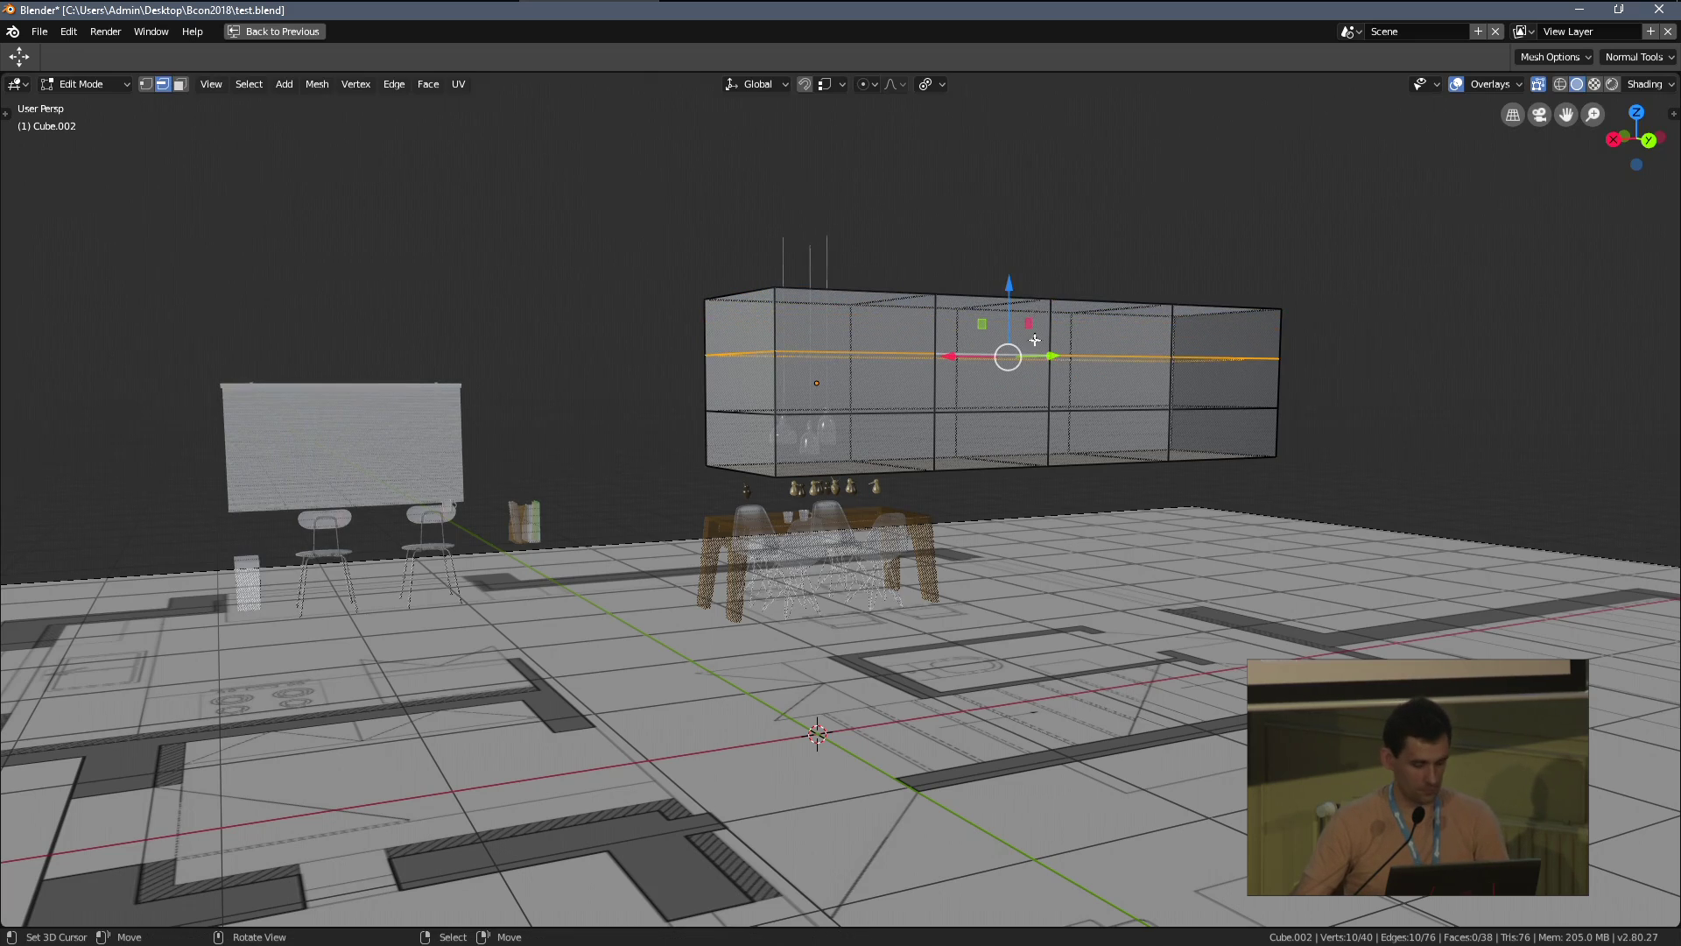
Return to Object Mode and delete the subdivided block above the floor plan
key(Tab)
scroll(1016, 359, down, 1)
key(x)
click(1012, 358)
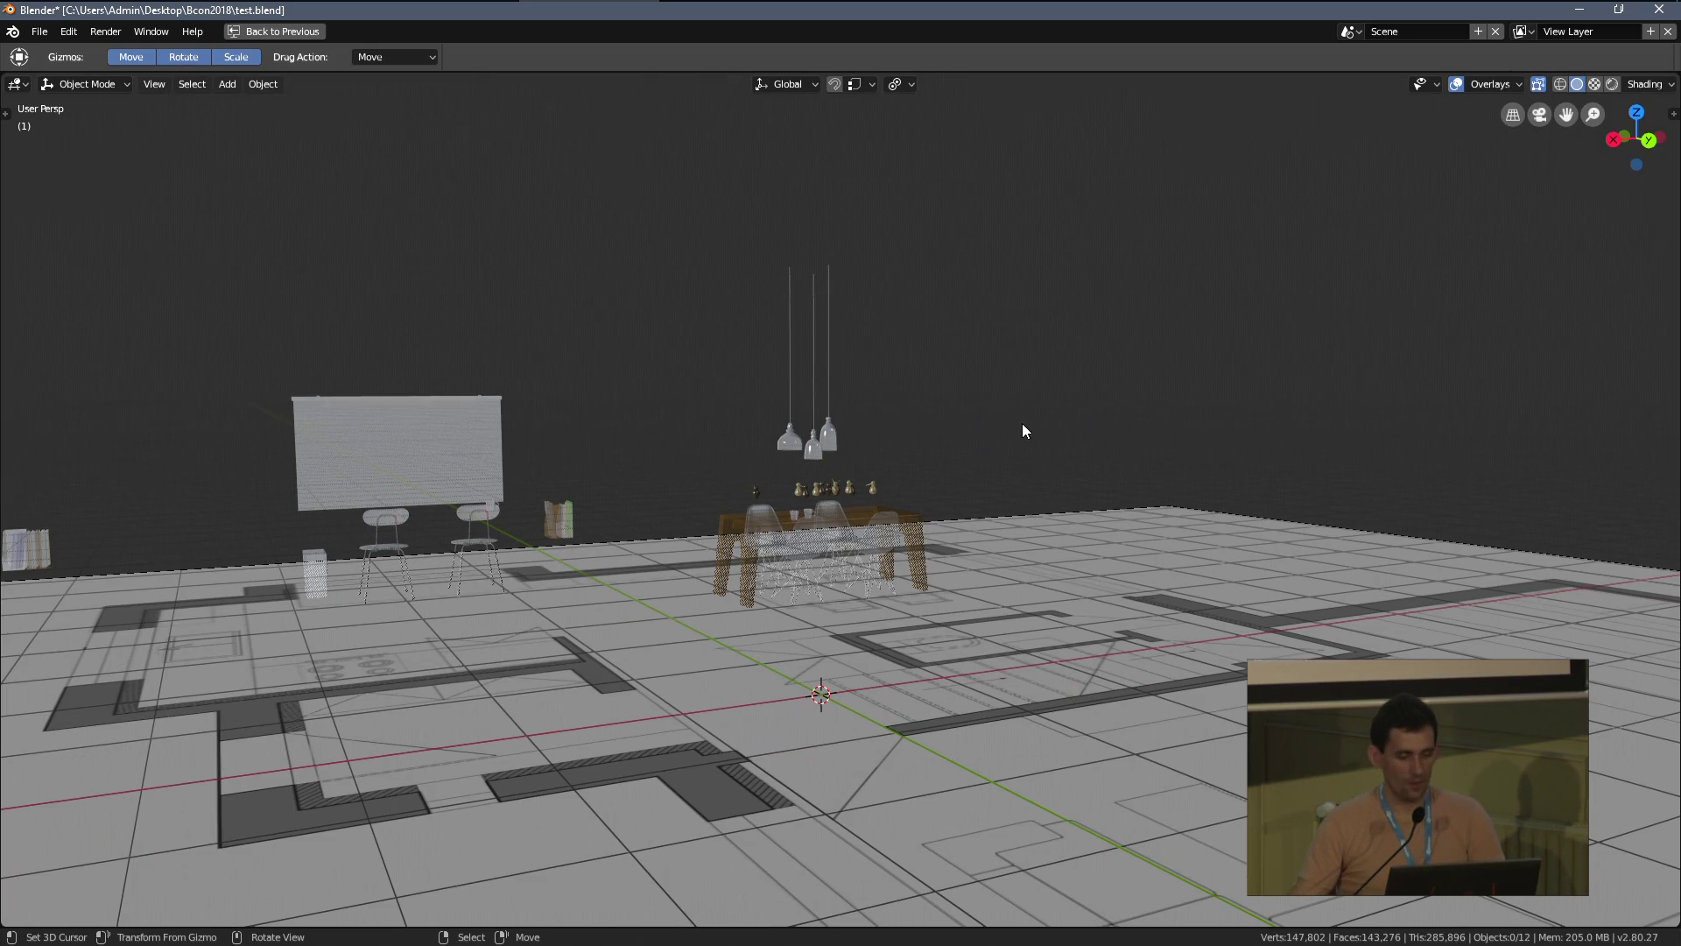
scroll(1129, 446, down, 1)
middle_drag(1130, 446, 1101, 471)
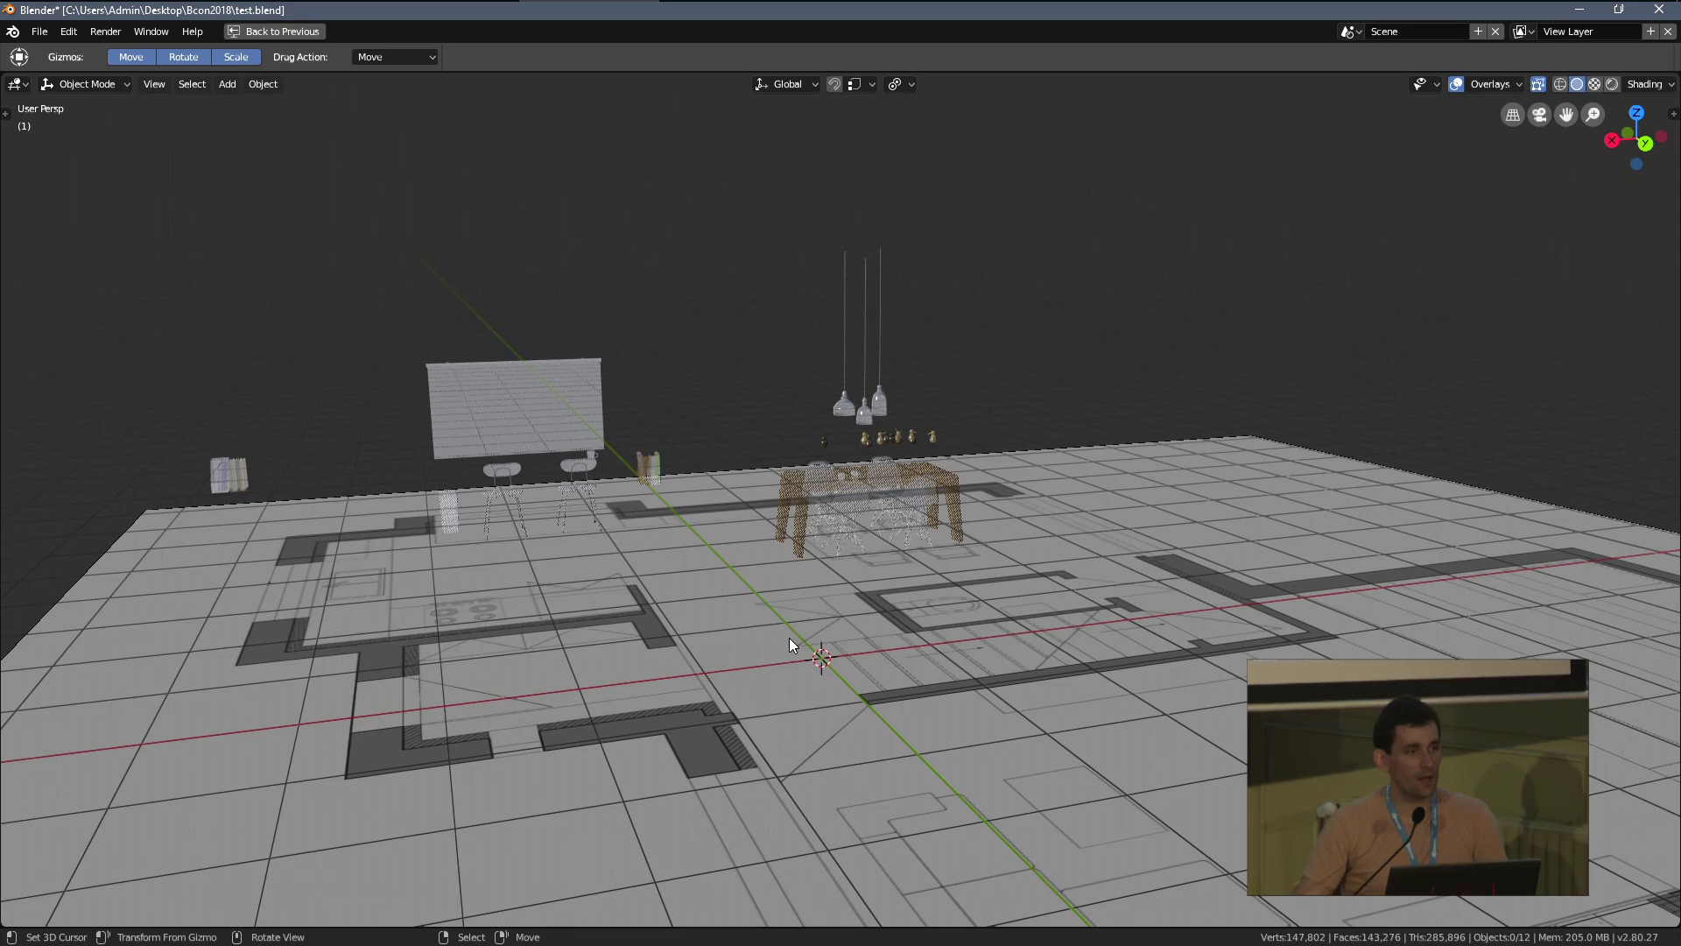
middle_drag(993, 525, 1025, 582)
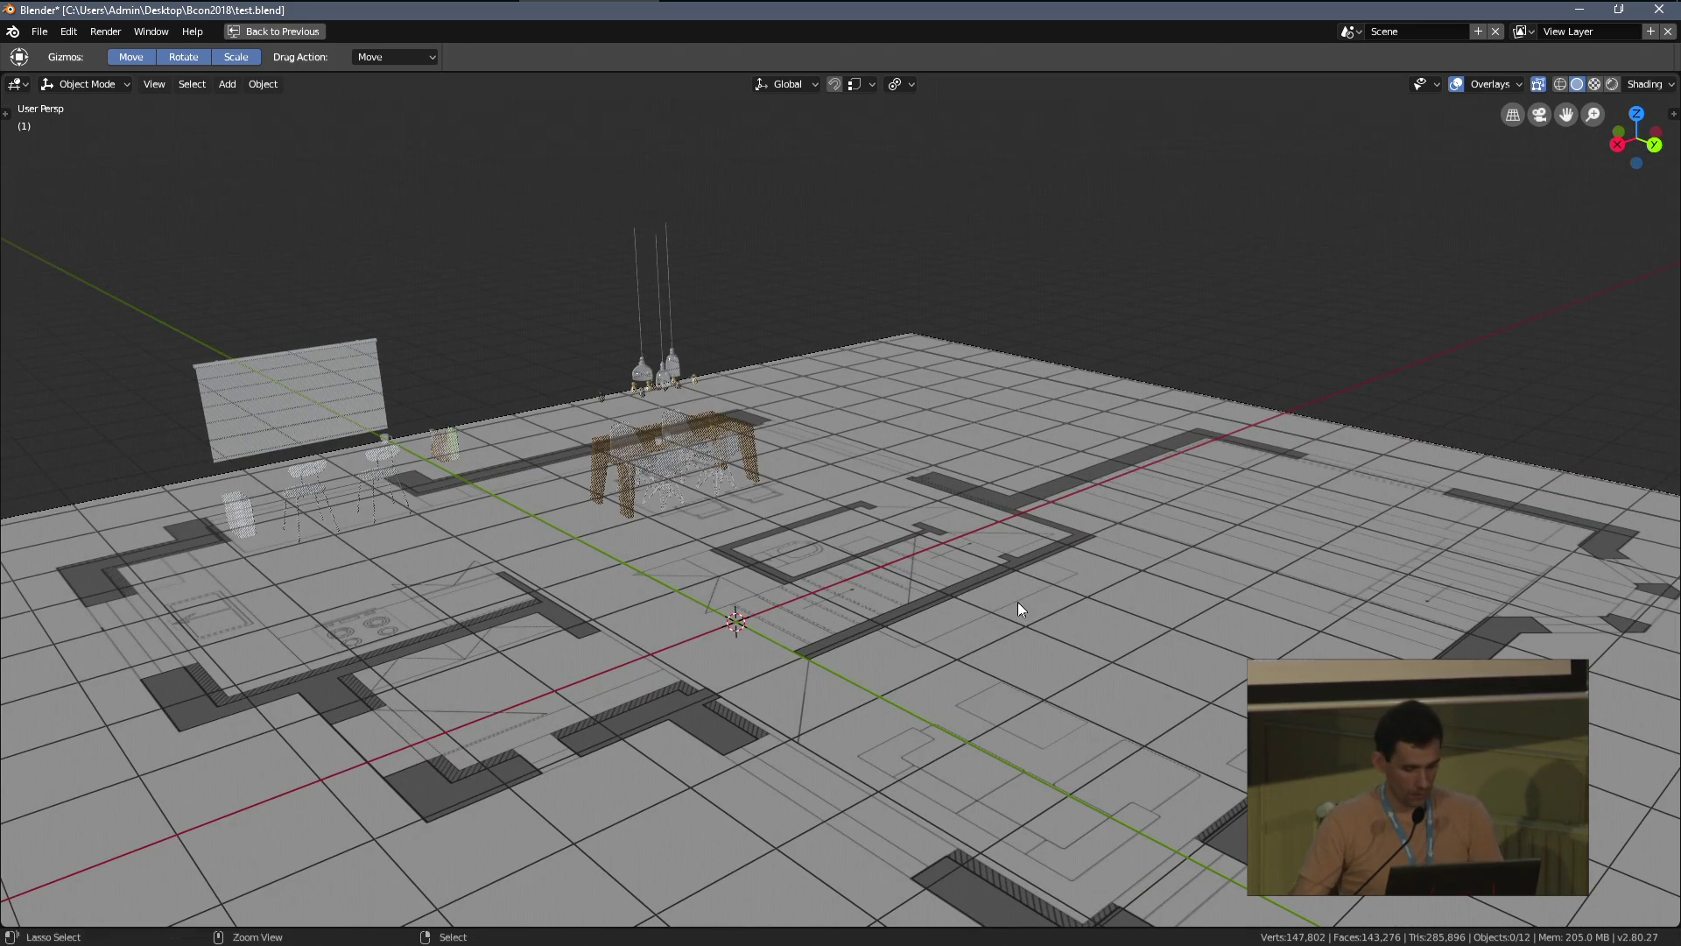
Restore the multi-area window layout and show both the main Collection and the floor collection in the viewports
key(ctrl+space)
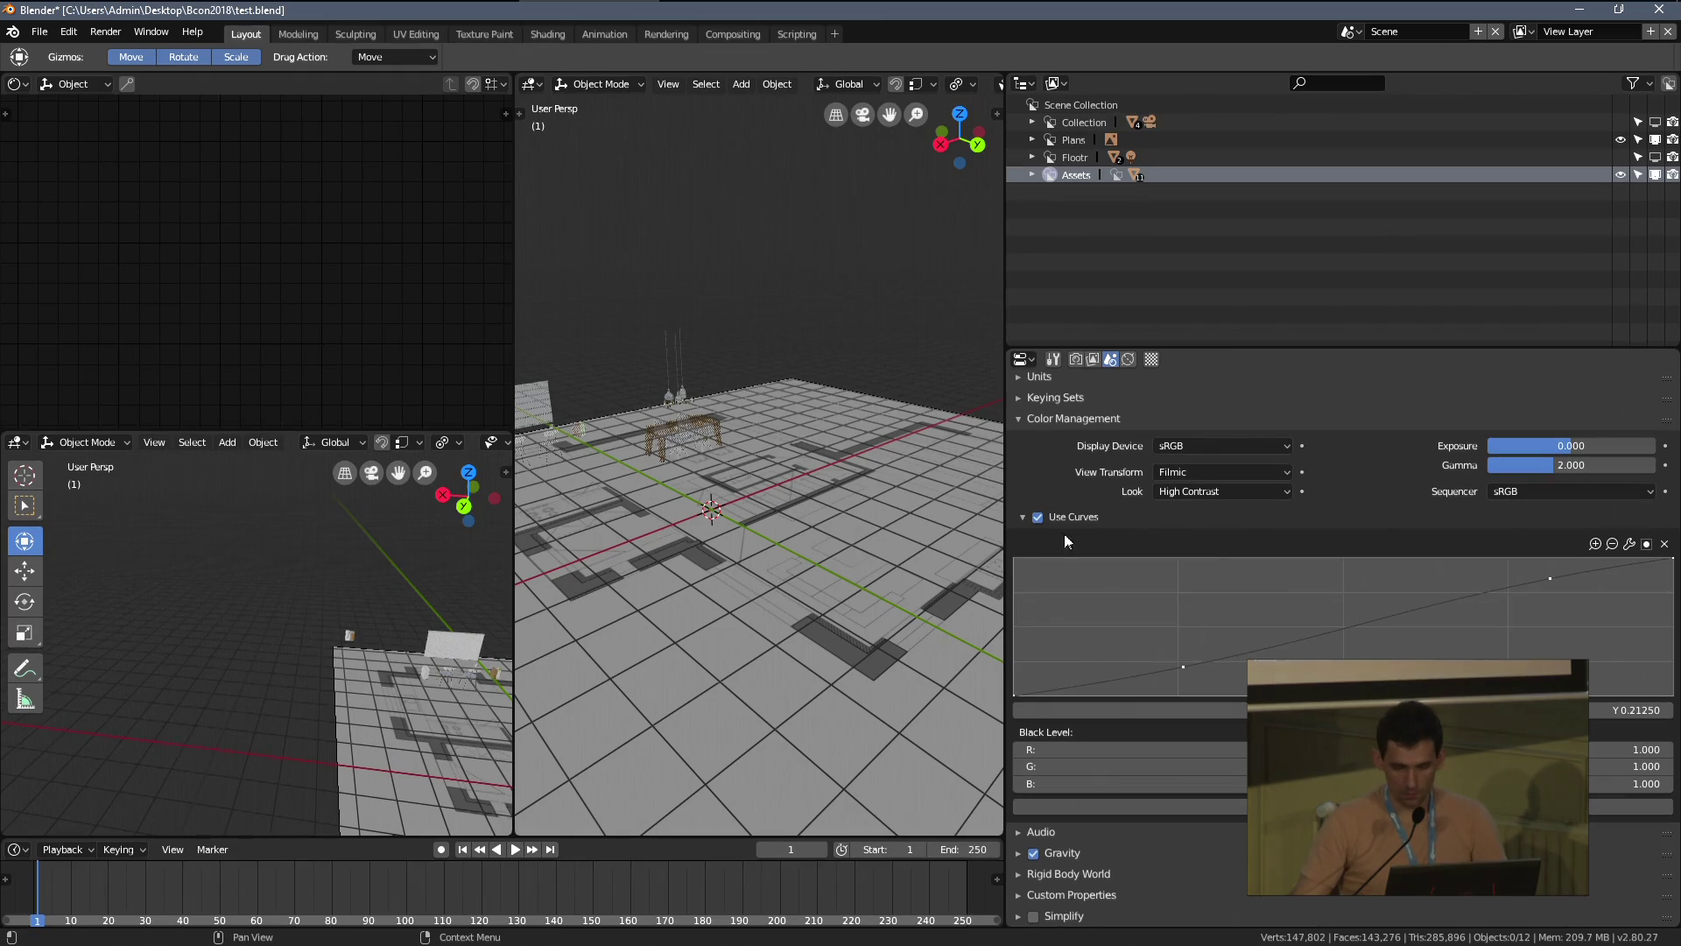
click(1621, 122)
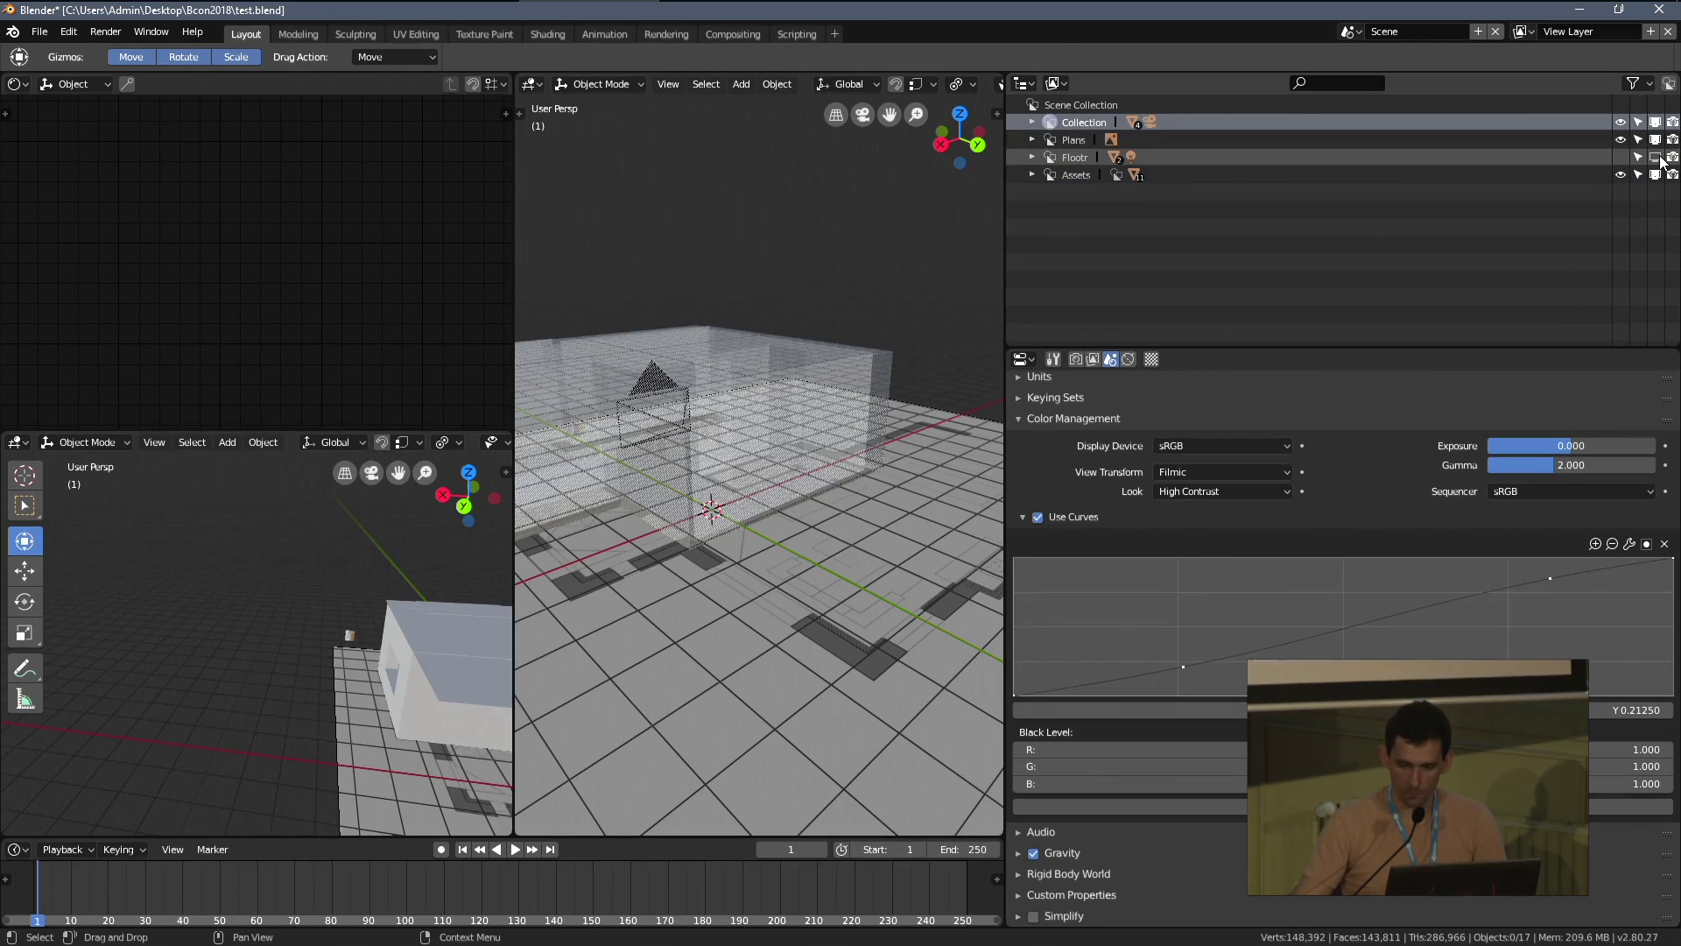
click(1657, 157)
Turn off X-ray display for the building and widen the main 3D viewport on both sides
shift+middle_drag(778, 439, 832, 421)
key(z)
click(844, 506)
middle_drag(785, 476, 756, 499)
scroll(754, 487, up, 2)
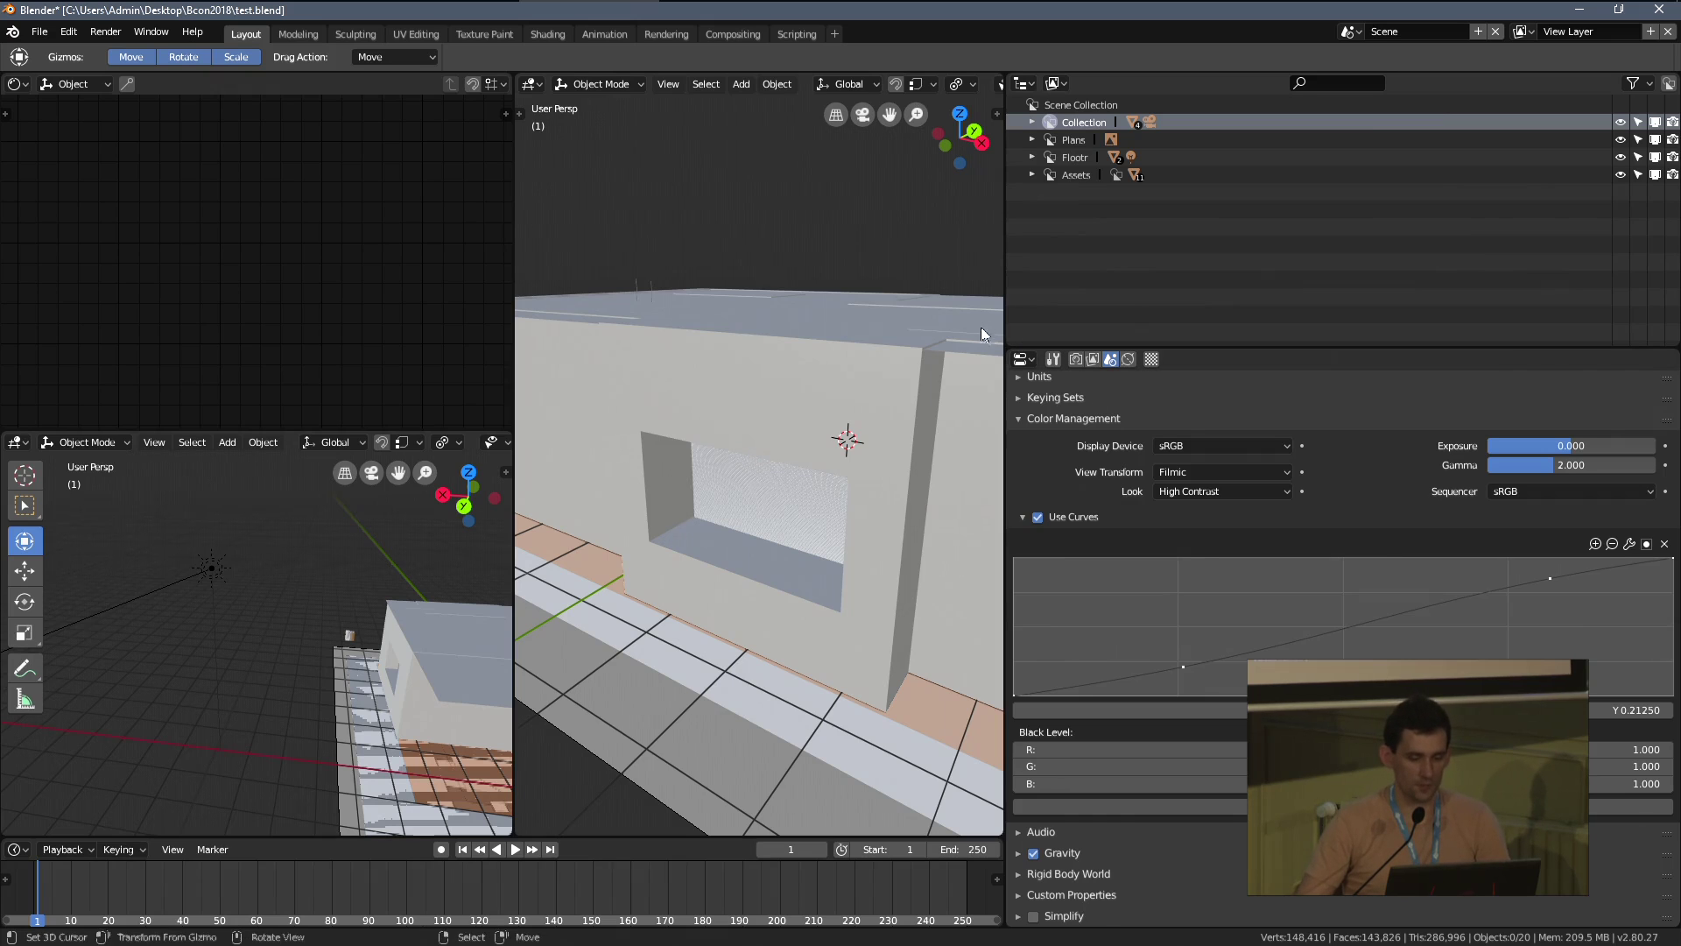
drag(1006, 317, 1346, 304)
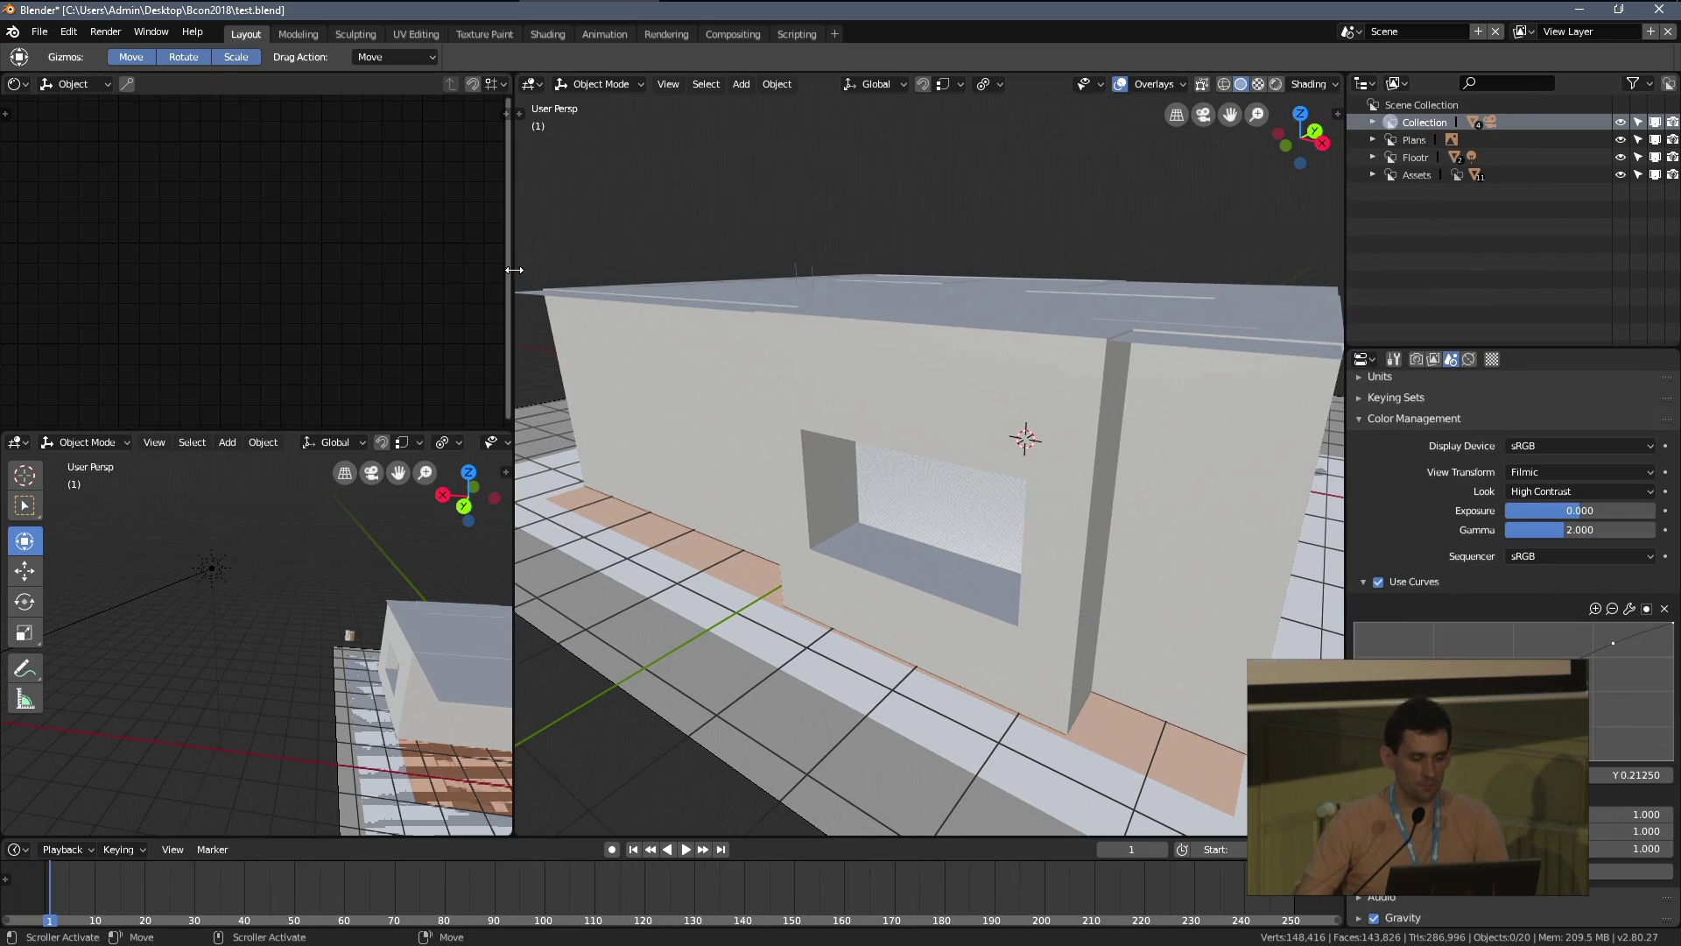
drag(517, 278, 356, 294)
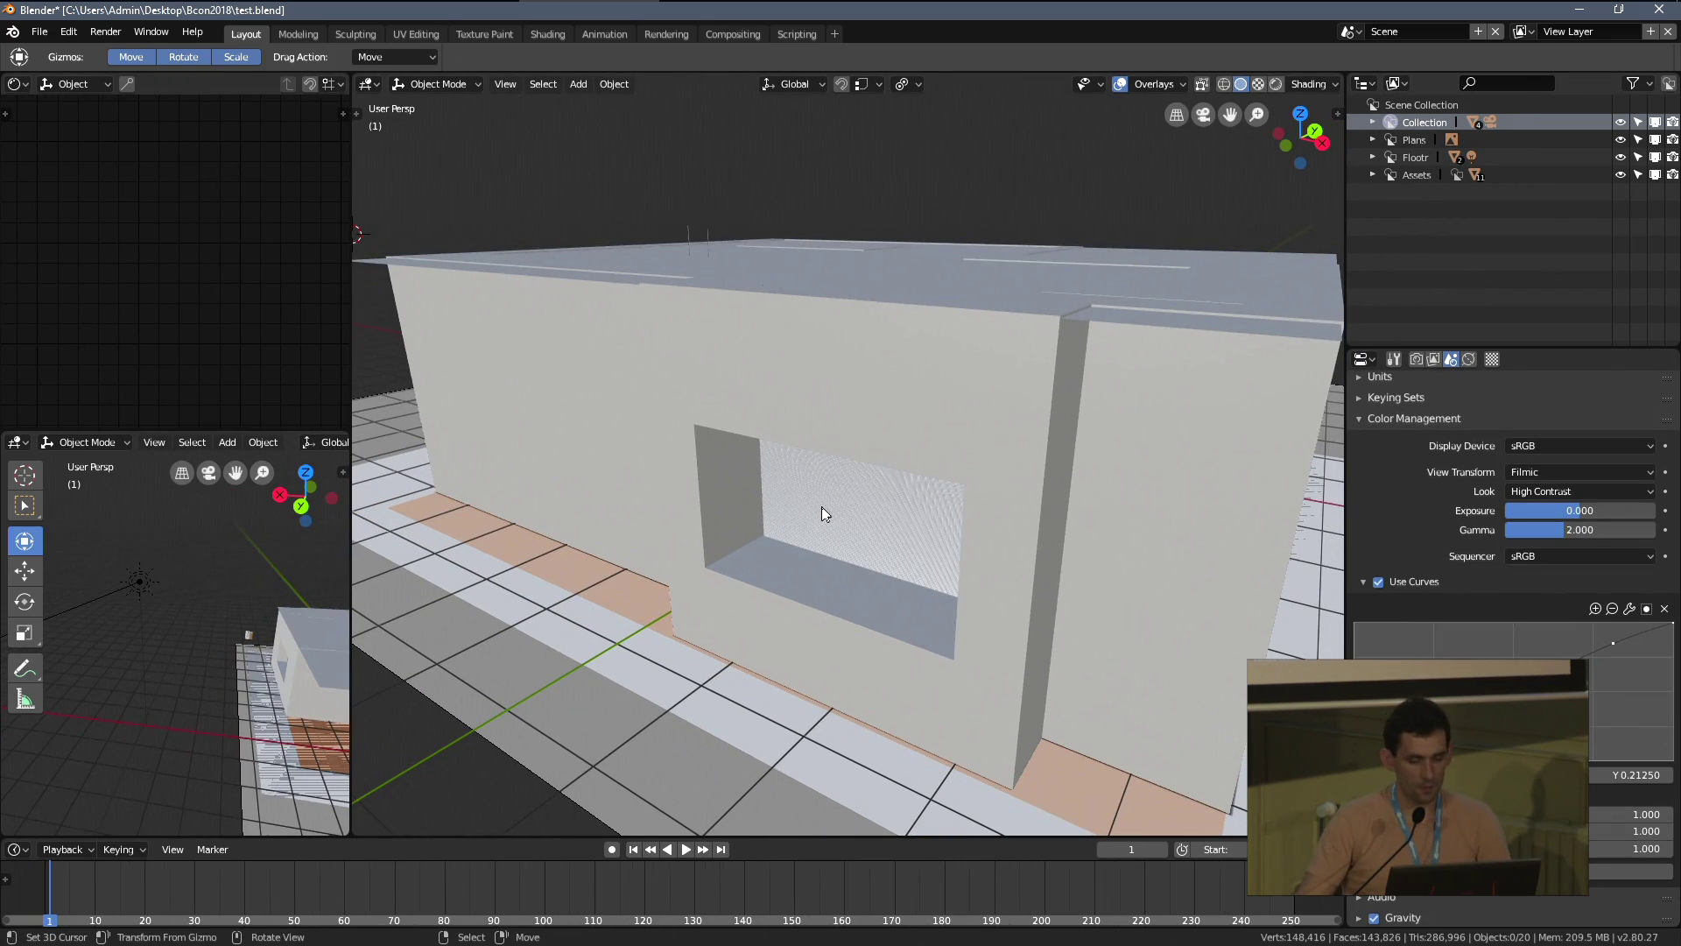
Hide the roller curtain in the window and snap the 3D cursor to the building's outer window sill edge
click(843, 527)
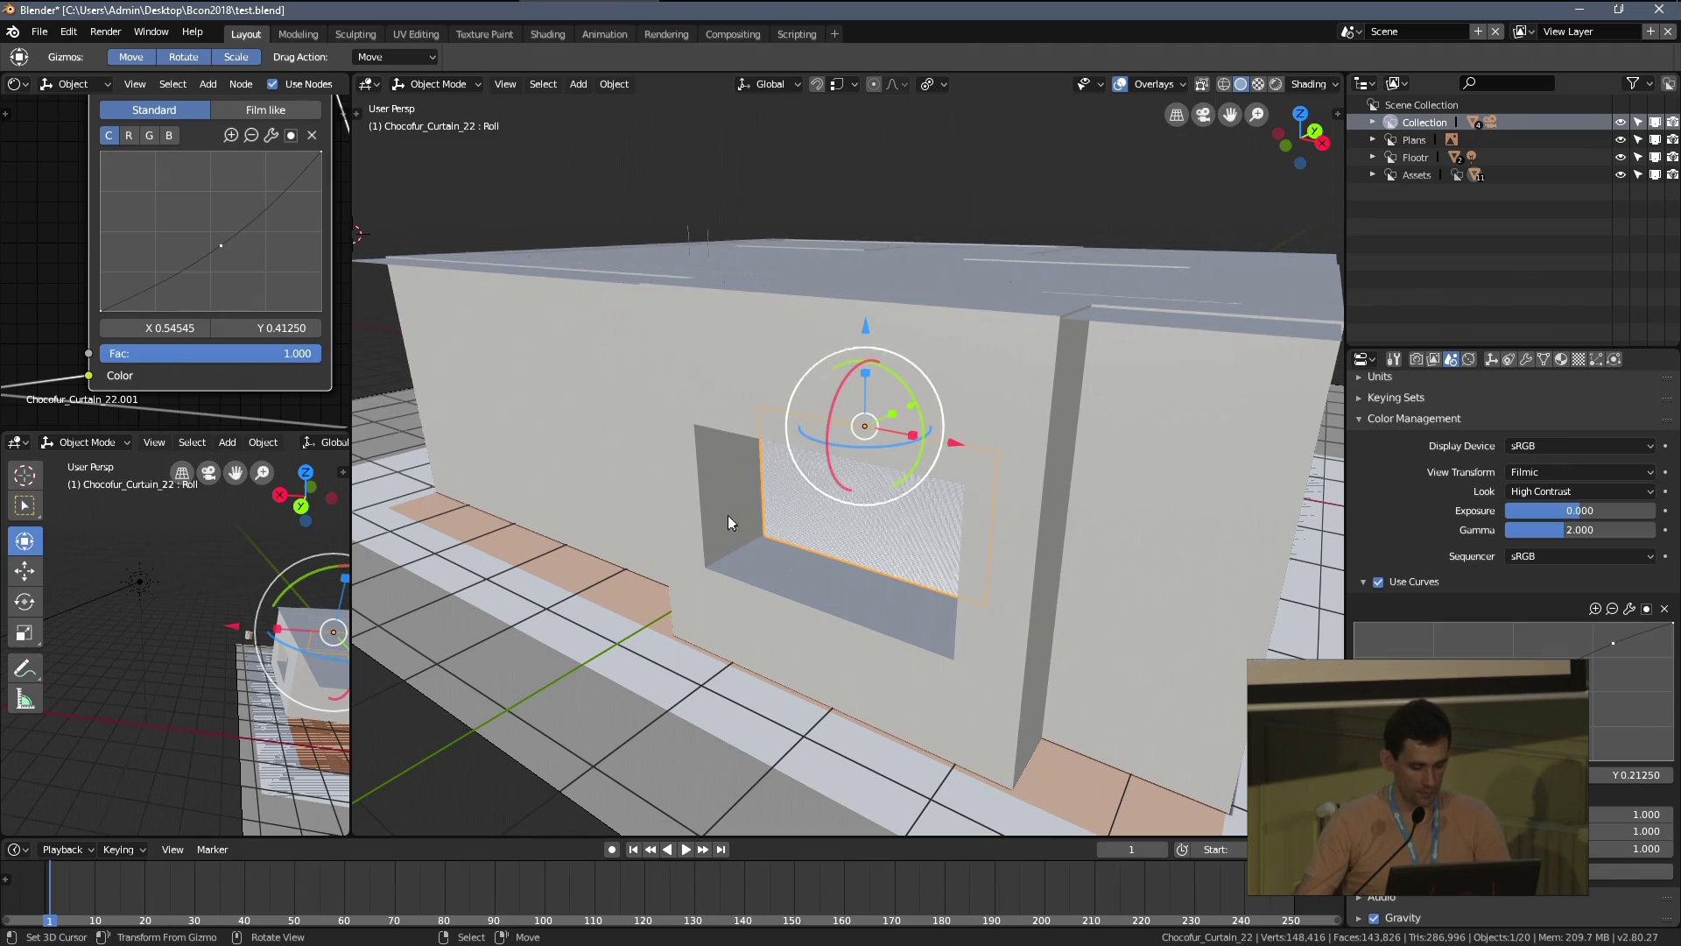
key(h)
click(809, 567)
key(Tab)
middle_drag(786, 595, 794, 570)
right_click(808, 521)
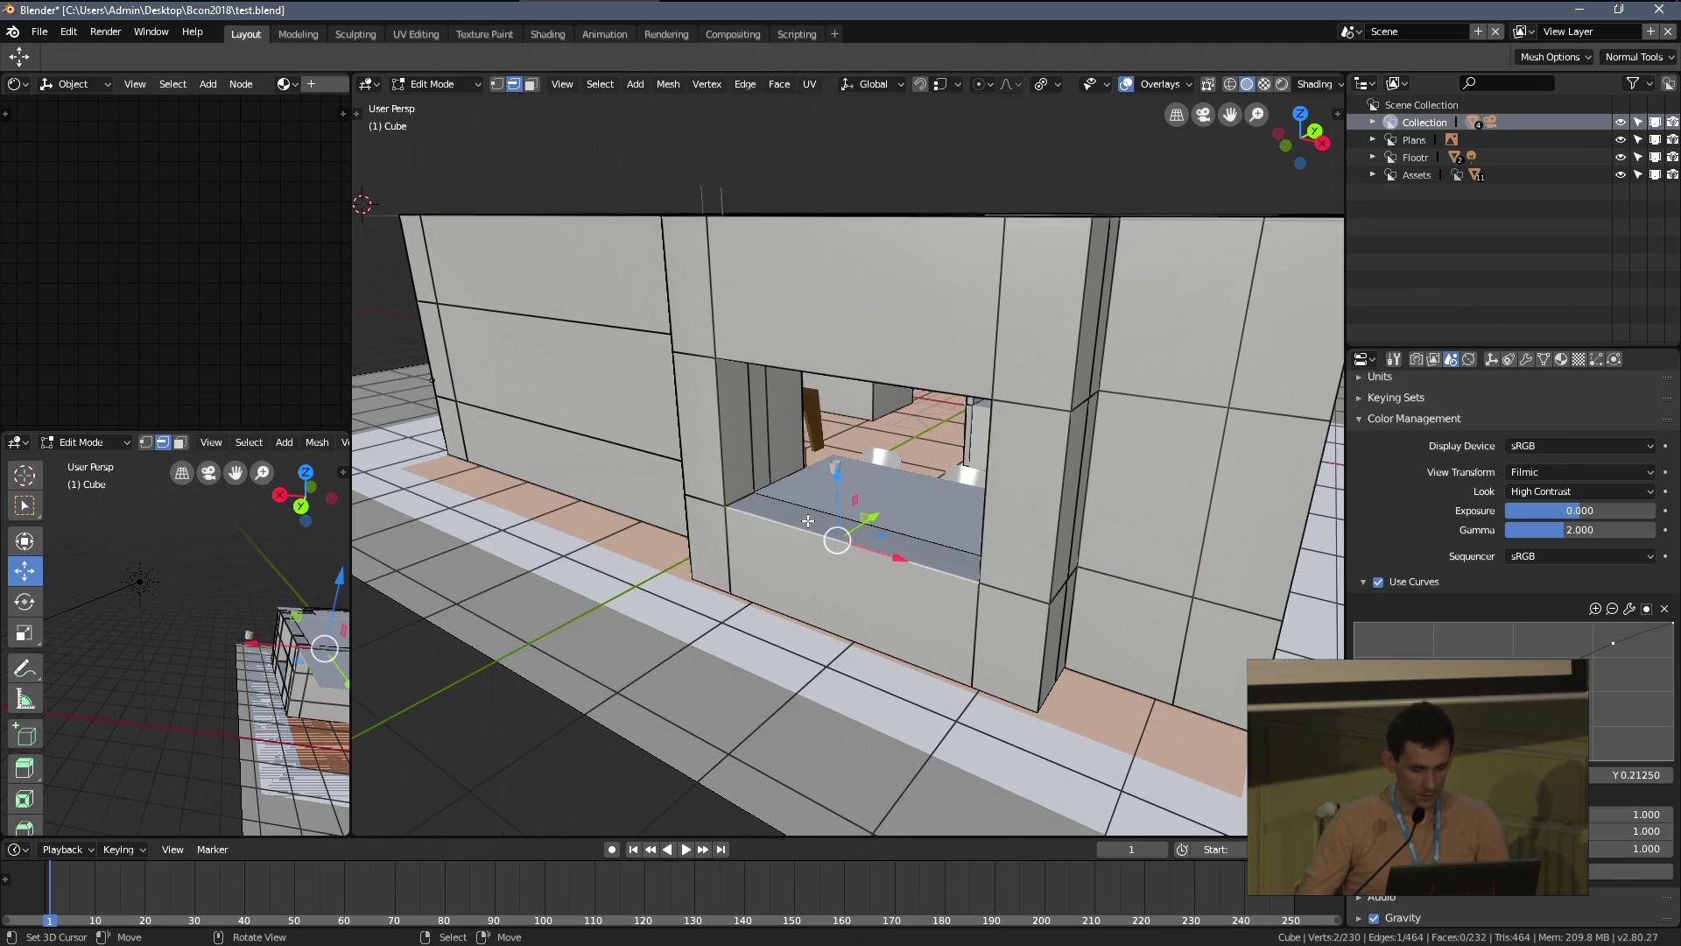
key(shift+s)
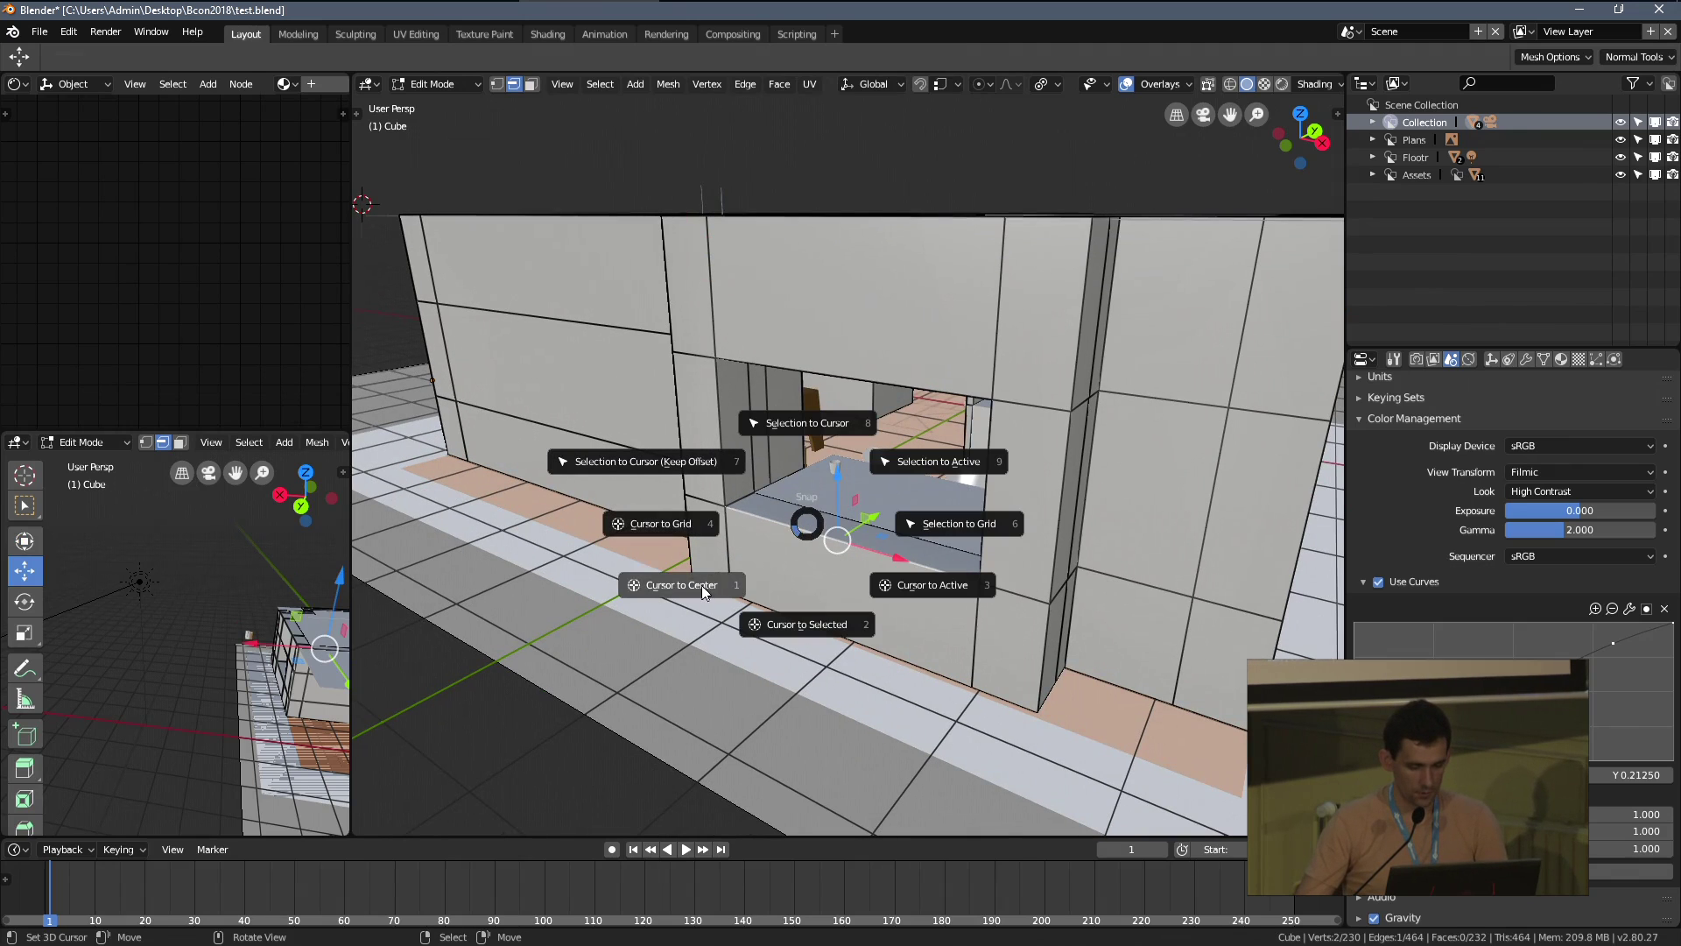
click(799, 625)
key(Tab)
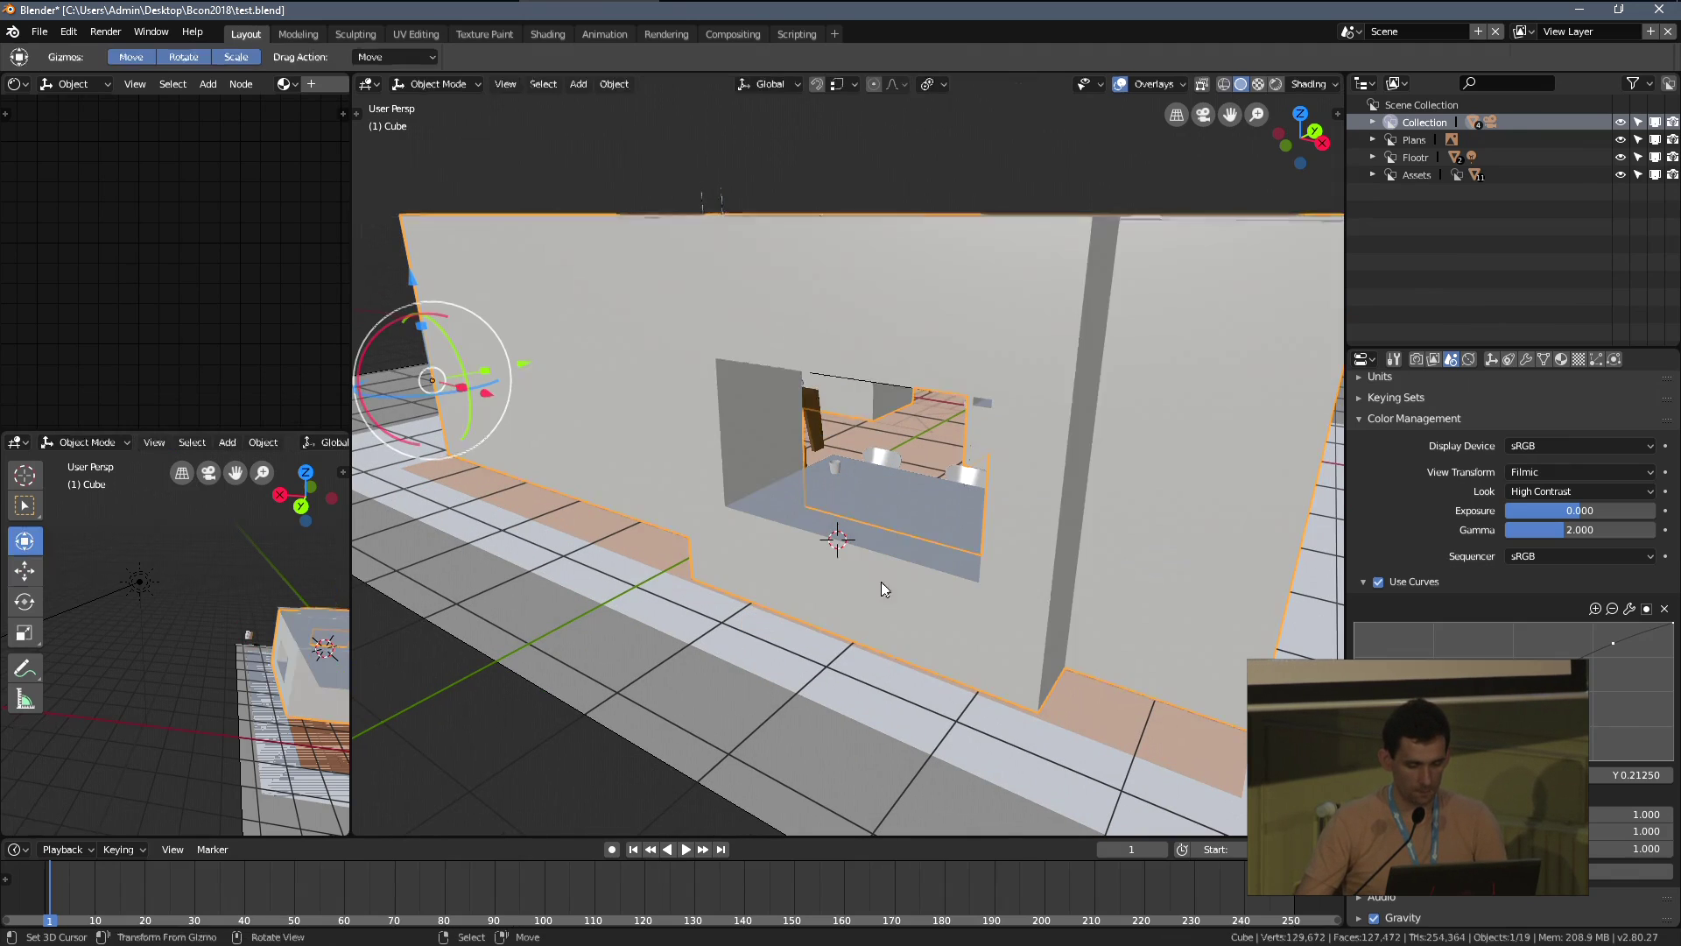
Clear the selection and add a cube with a 0.1 m radius at the 3D cursor on the window sill
key(alt+a)
key(shift+a)
mouse_move(792, 549)
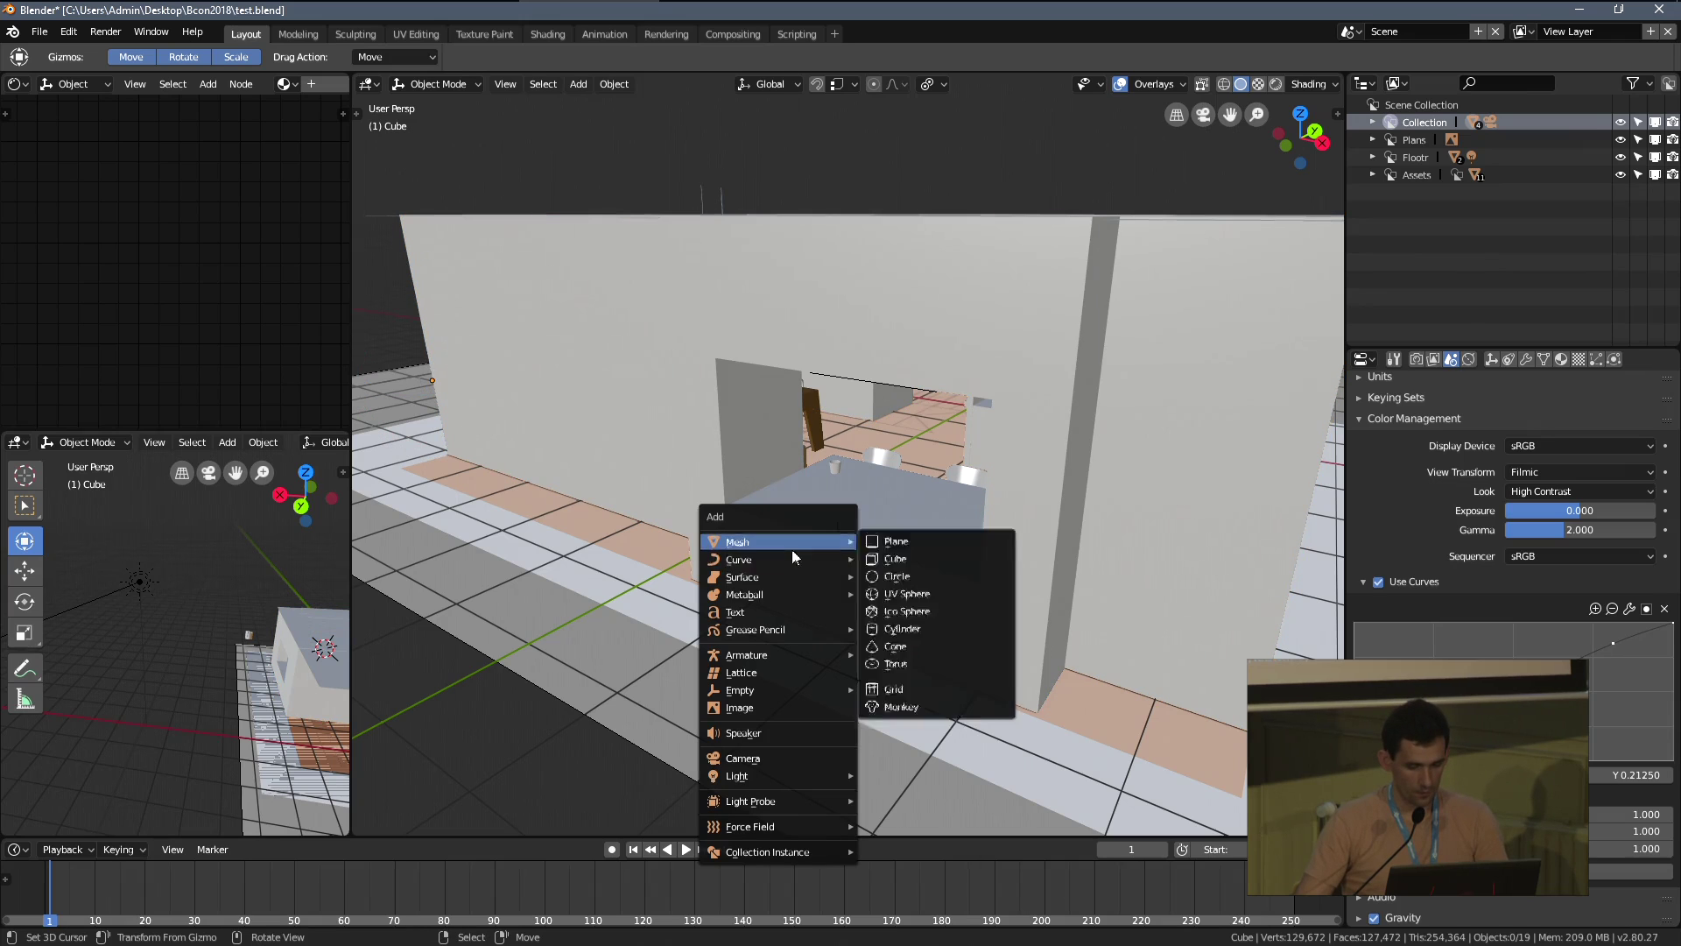
click(916, 561)
scroll(980, 567, down, 3)
key(s)
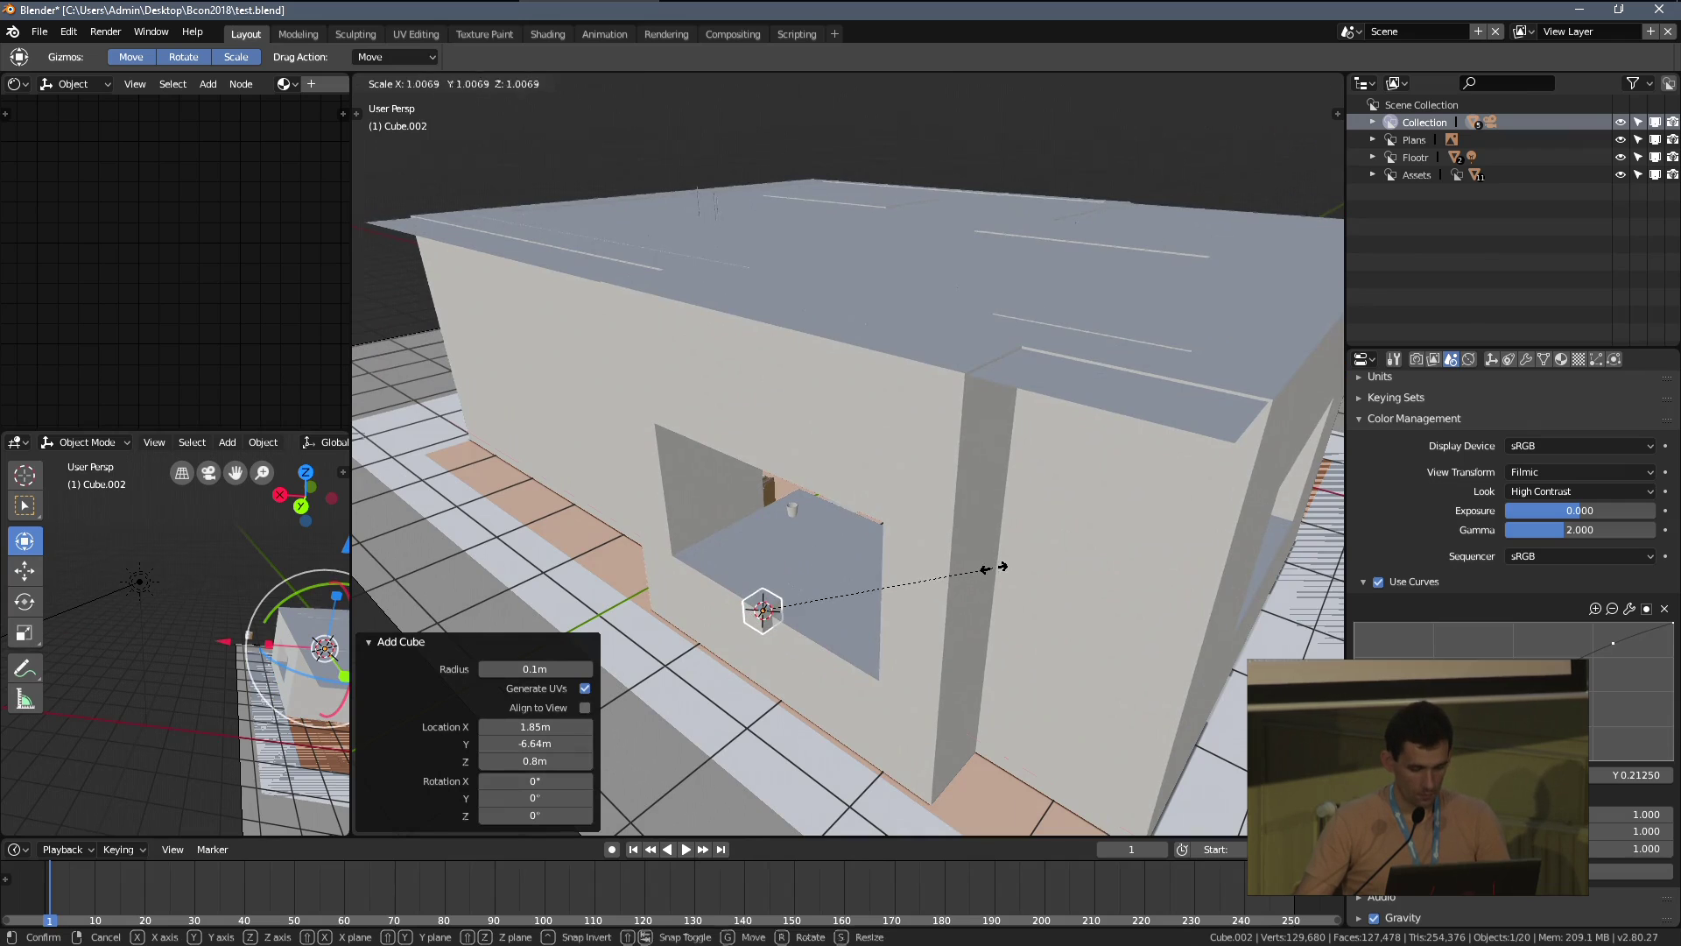
key(x)
click(823, 628)
Move the small cube 0.173 m along Y, inward over the window sill
scroll(828, 630, up, 3)
shift+middle_drag(828, 630, 950, 509)
drag(895, 495, 896, 462)
drag(947, 516, 979, 499)
middle_drag(1081, 504, 921, 433)
scroll(1065, 515, up, 3)
Flatten the cube into a thin upright plate by scaling it along Y to 0.17 and then once more
key(s)
key(y)
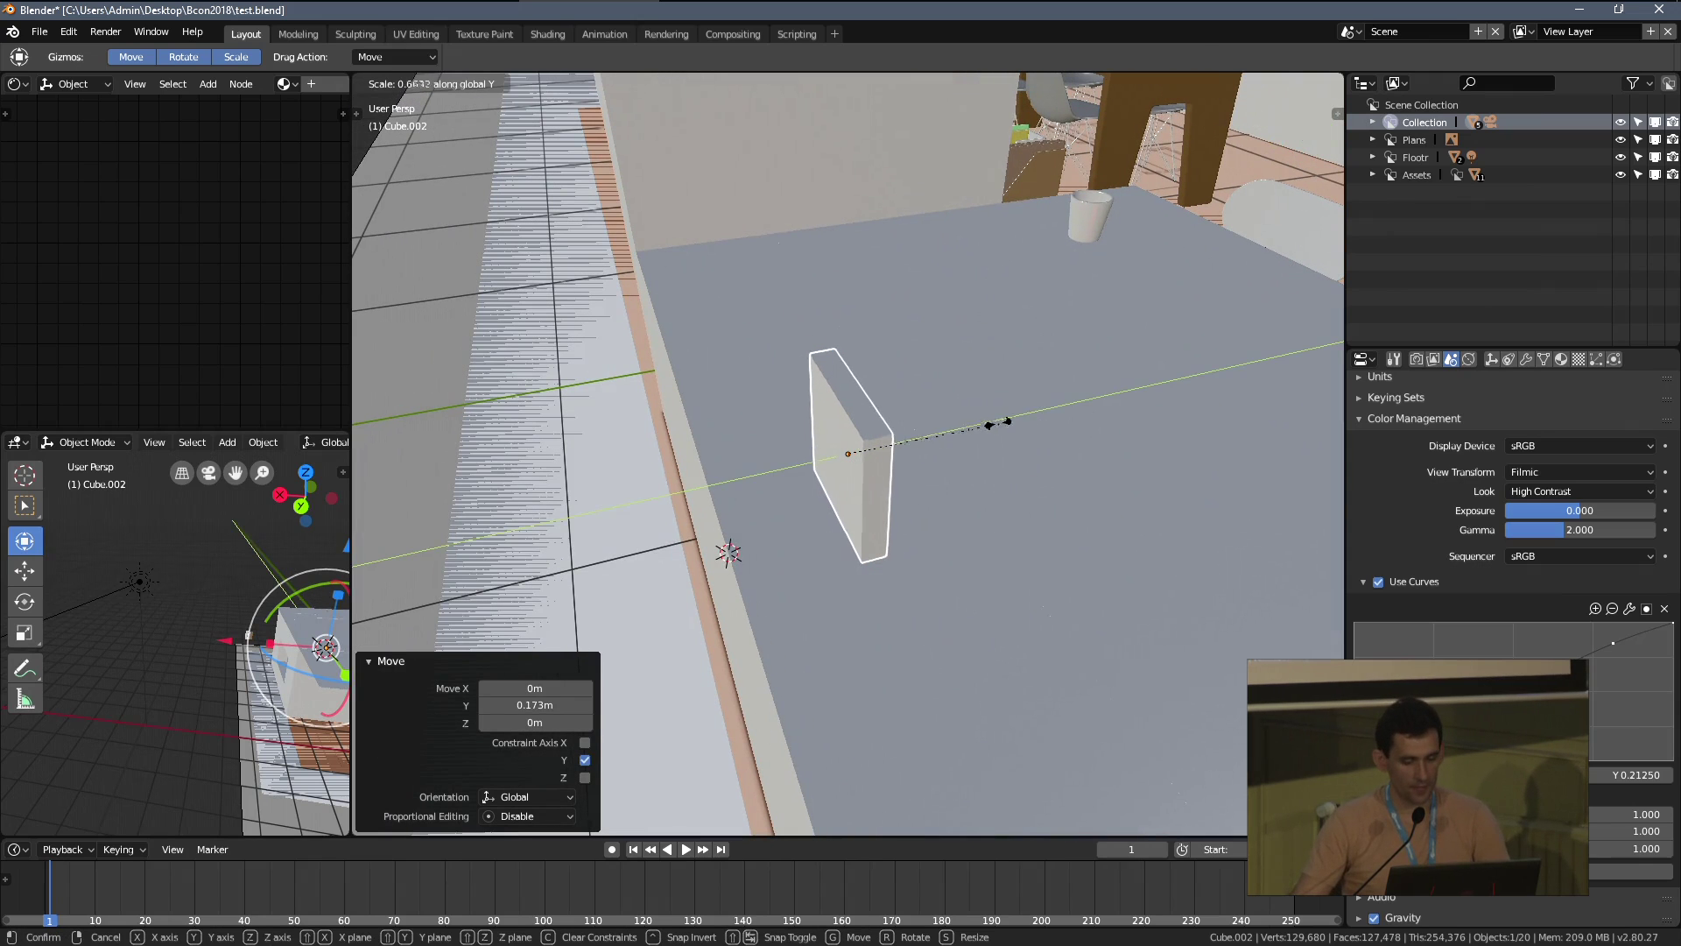
click(893, 450)
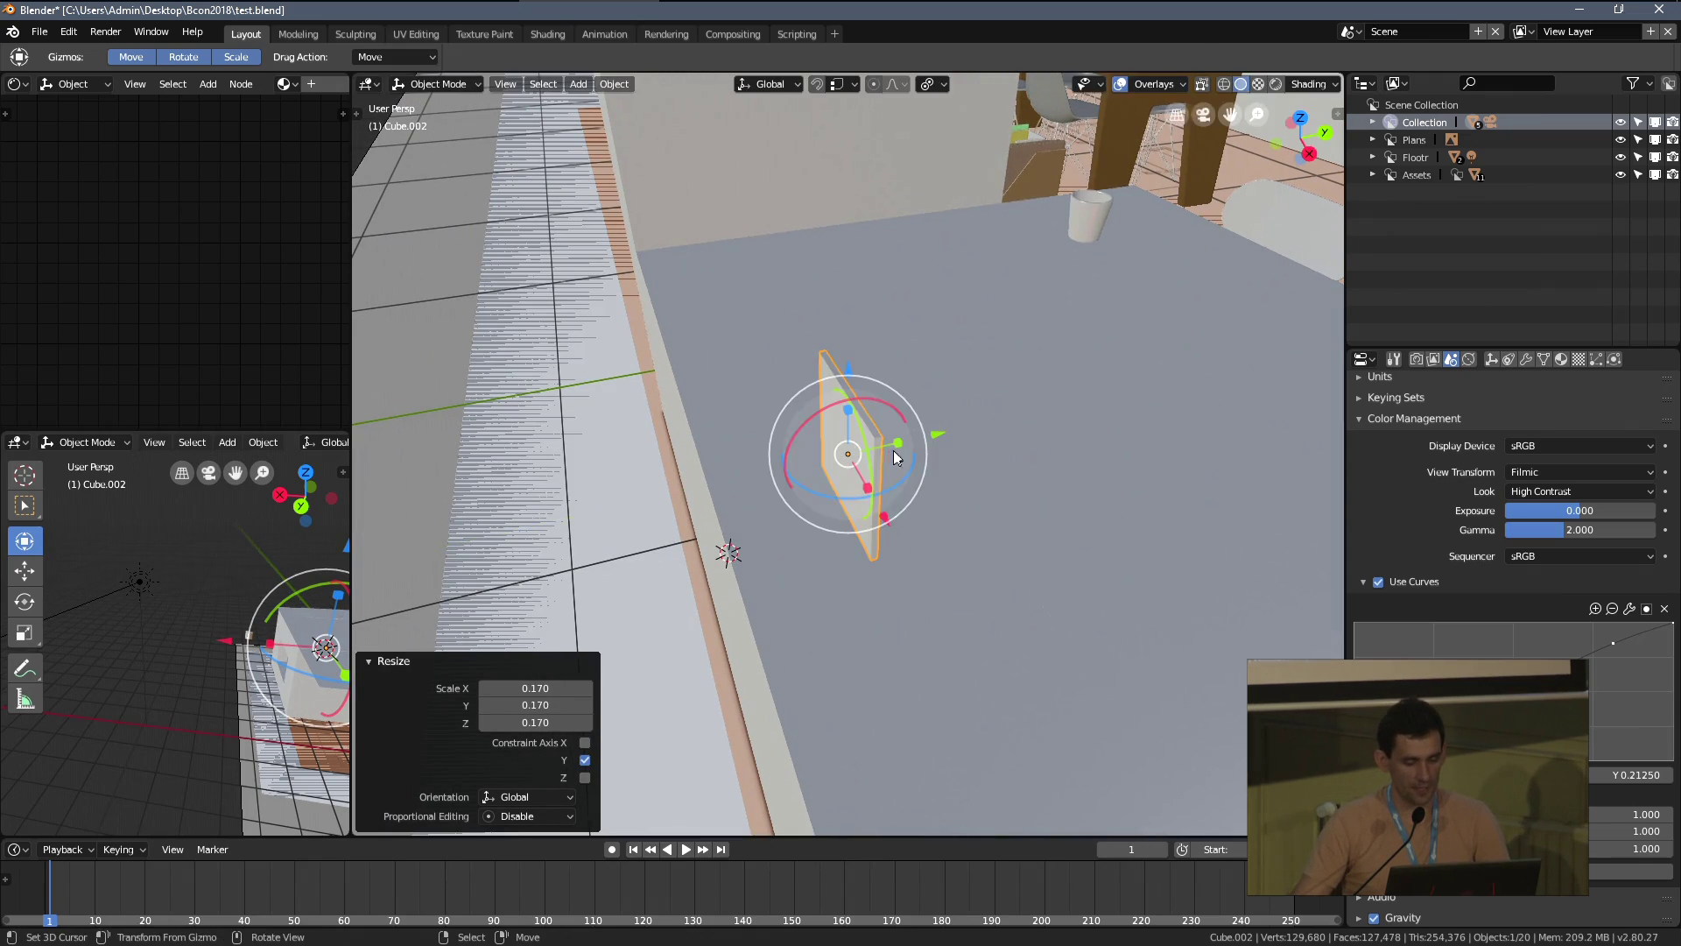
scroll(902, 432, up, 3)
key(s)
key(y)
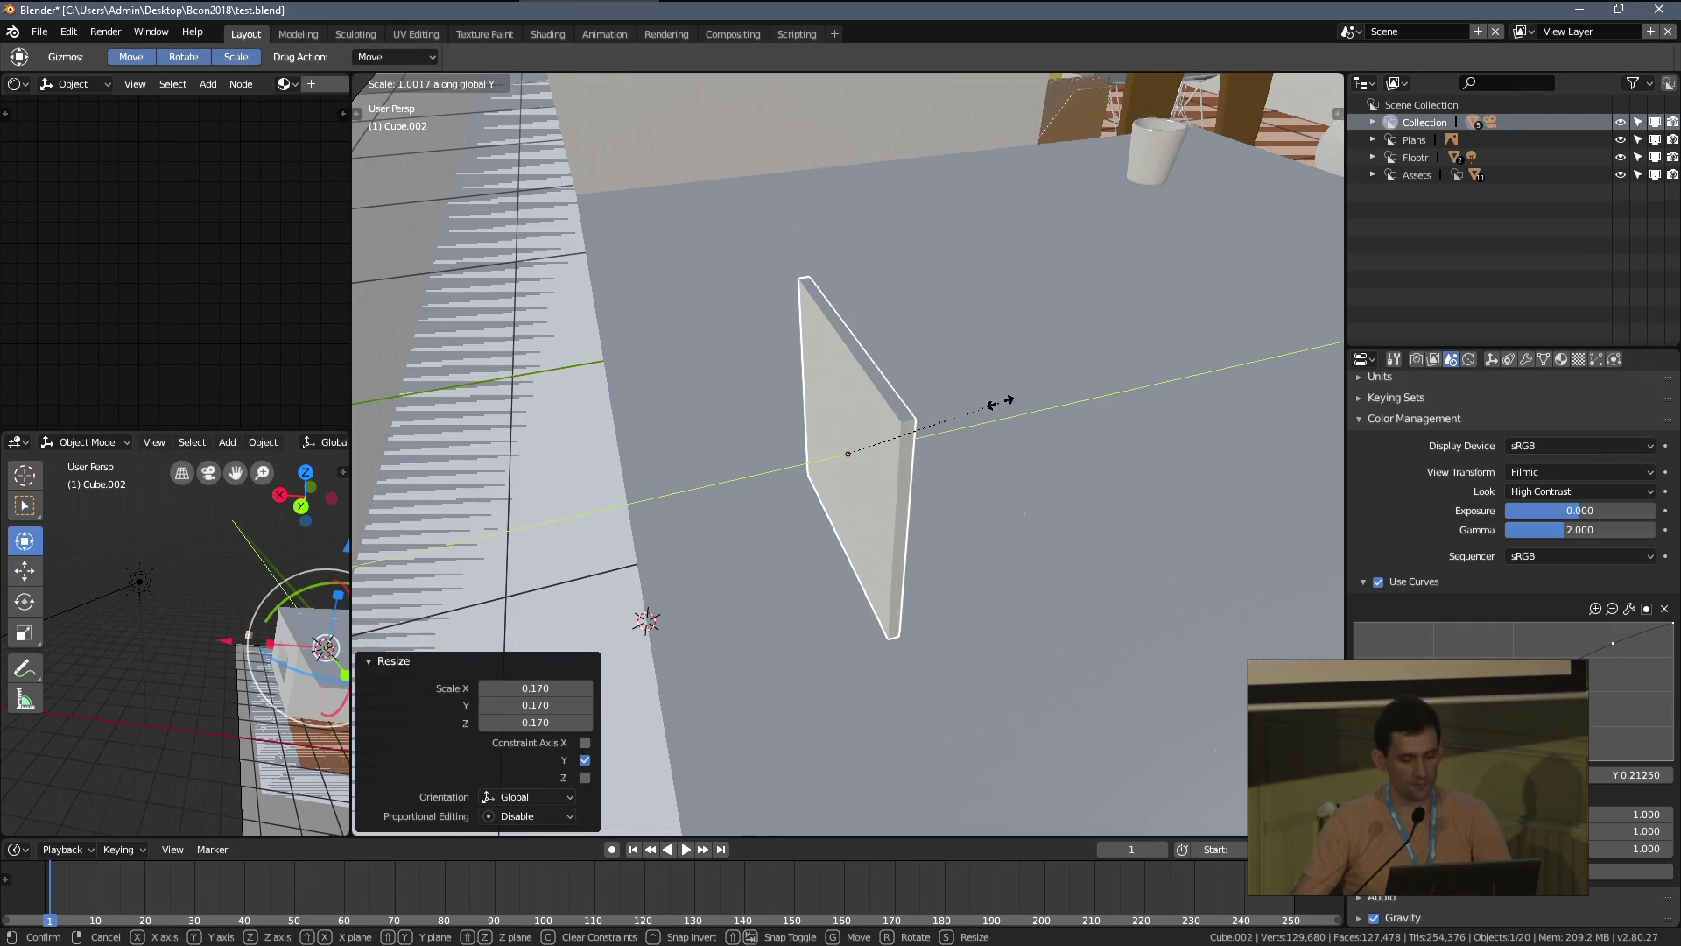
click(948, 416)
scroll(885, 472, down, 6)
scroll(880, 469, down, 2)
In Edit Mode with face selection, extend the plate's positive-X side face along X to that side of the window opening
key(Tab)
middle_drag(816, 487, 883, 466)
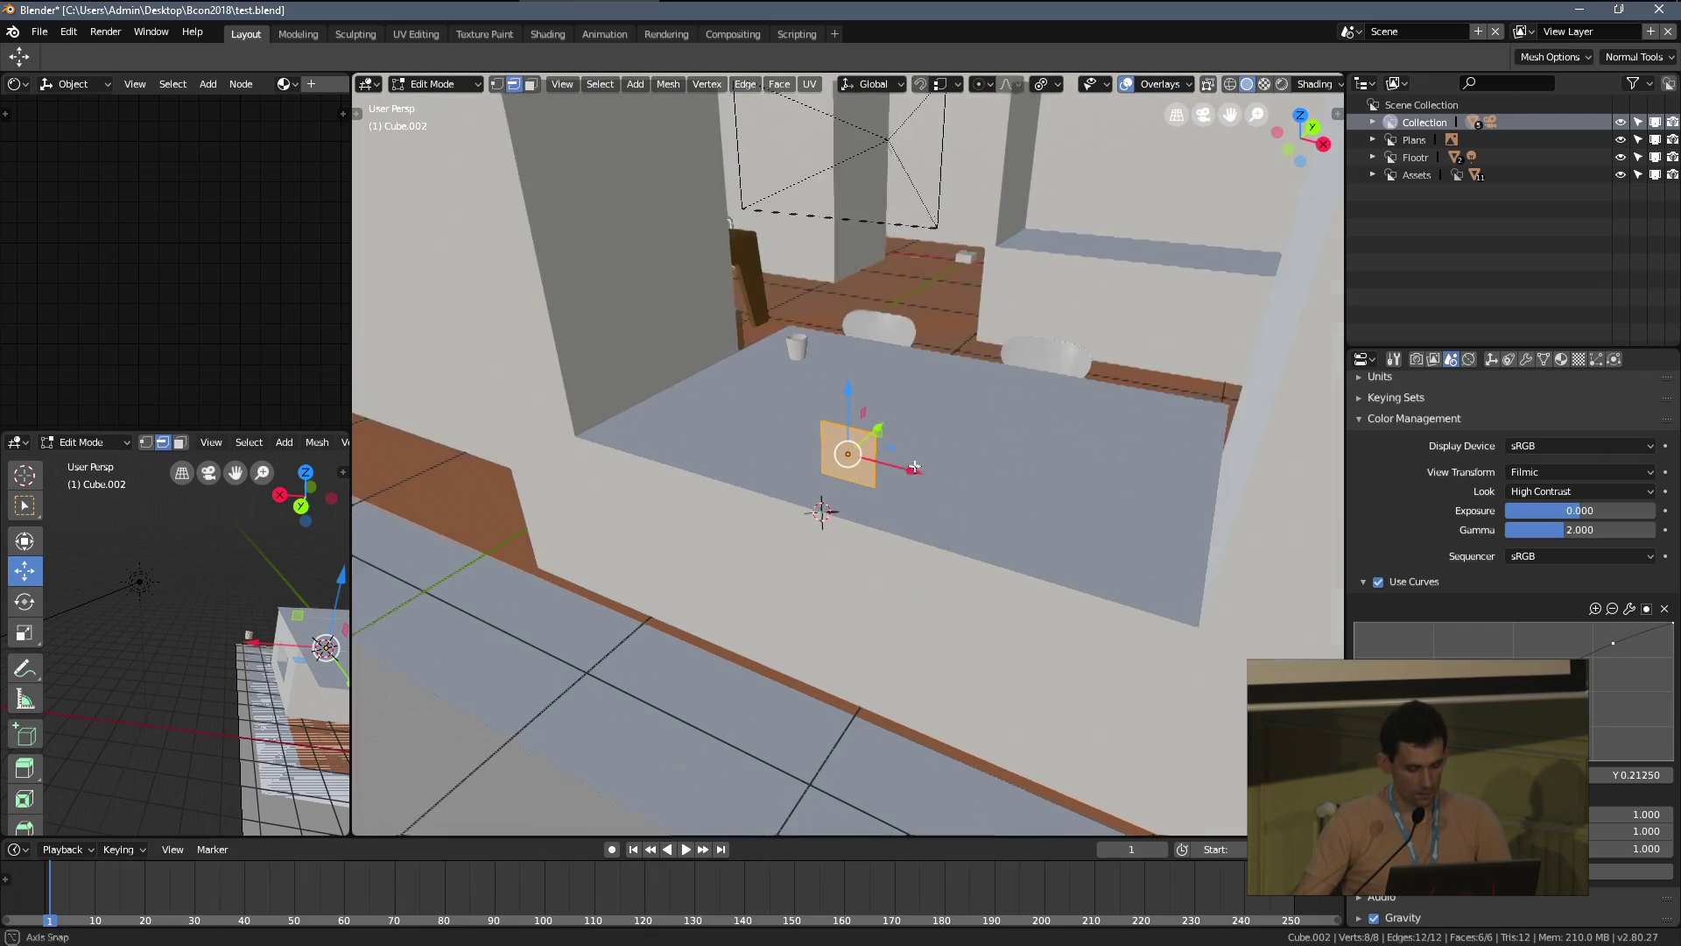
key(3)
scroll(897, 475, up, 3)
key(z)
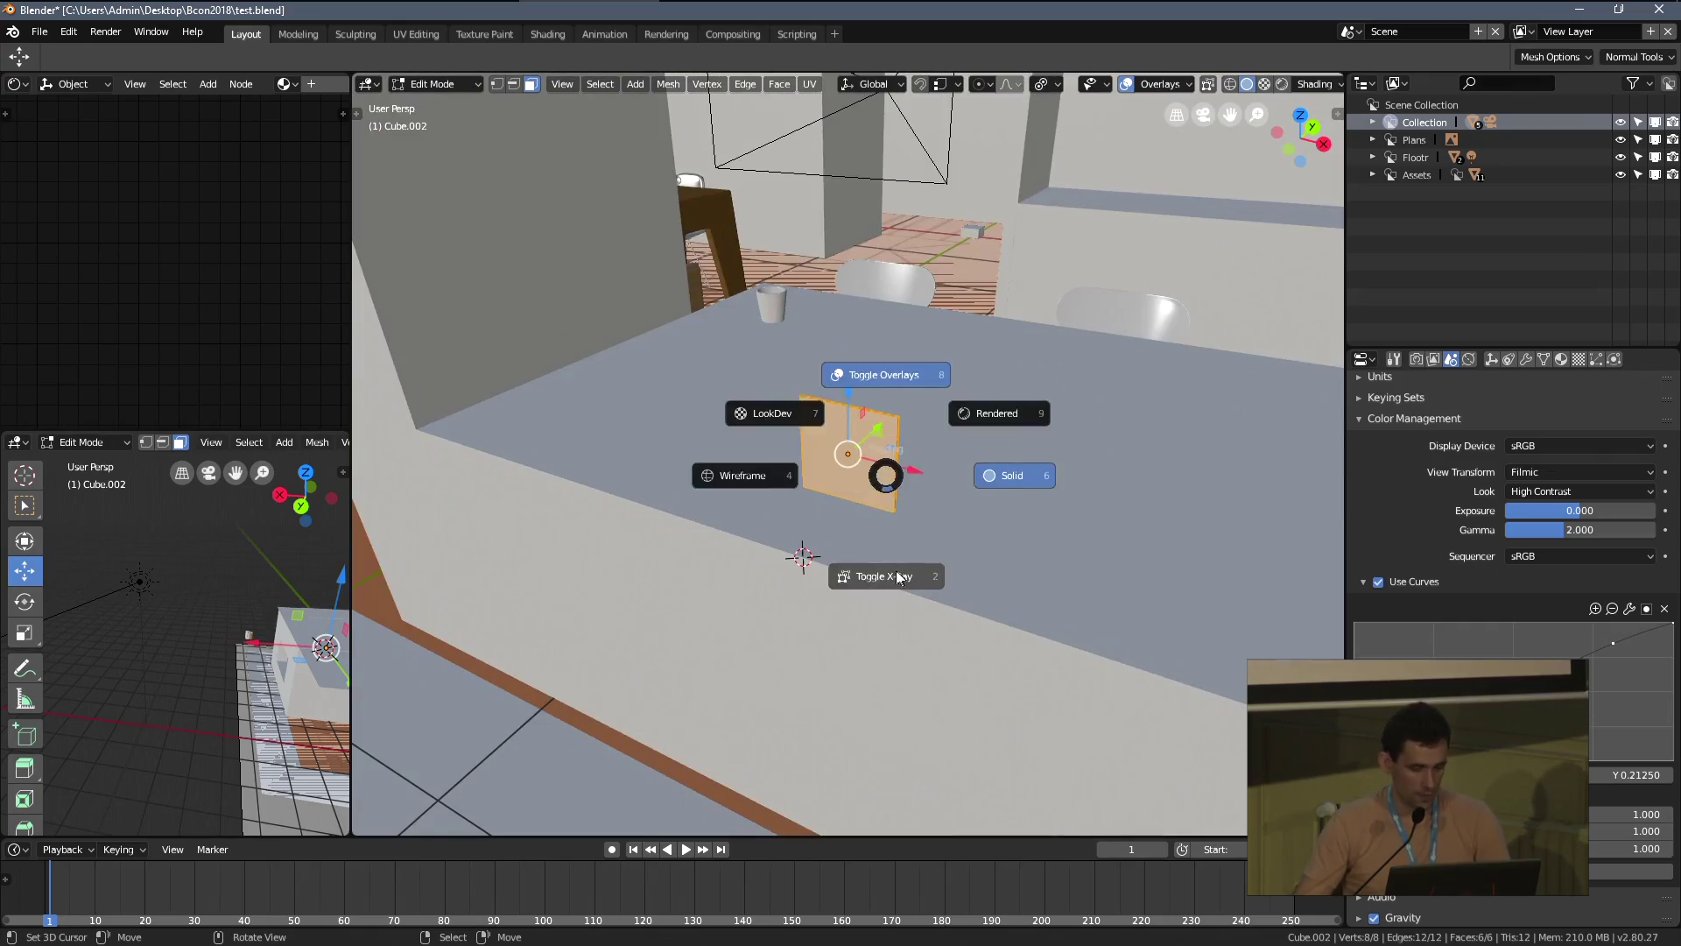
click(901, 578)
right_click(900, 469)
scroll(914, 496, down, 2)
key(z)
click(919, 574)
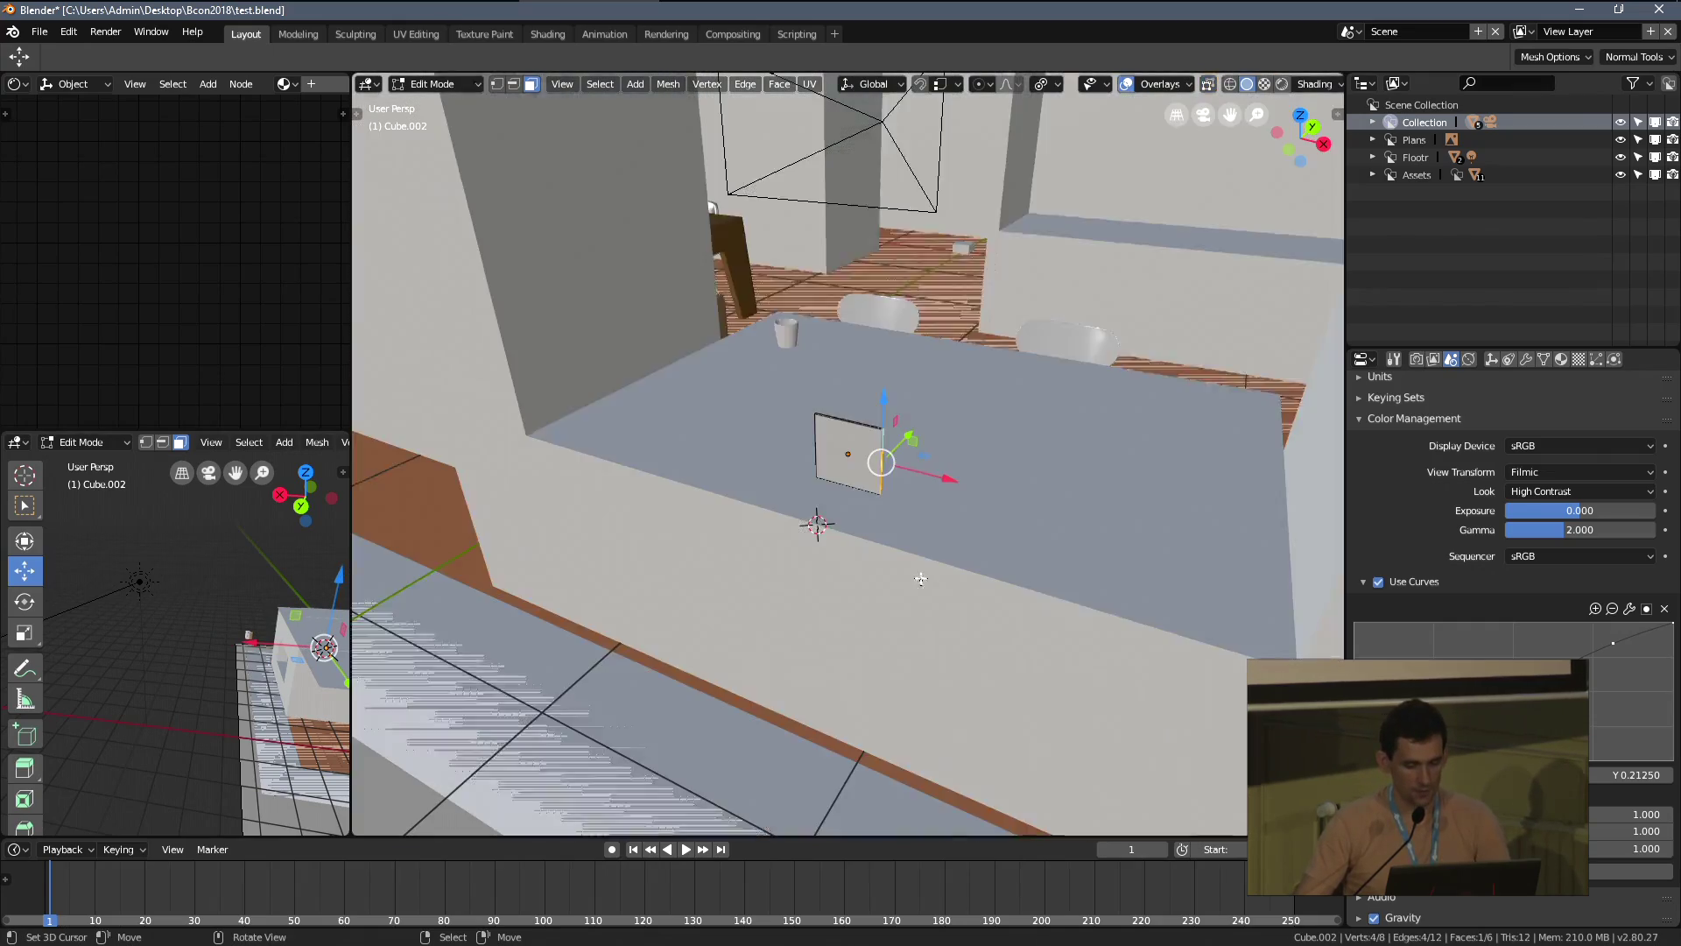
scroll(921, 560, down, 3)
drag(928, 472, 1148, 503)
Select the plate's opposite side face through X-ray and extend it along X to the other side of the window opening
middle_drag(722, 498, 844, 484)
scroll(845, 484, up, 5)
key(z)
click(776, 597)
click(793, 473)
key(z)
click(786, 623)
scroll(794, 477, down, 3)
drag(869, 453, 431, 595)
Select the plate's bottom face through X-ray and move it down 0.0626 m along Z into the sill
key(z)
click(760, 645)
right_click(829, 514)
key(z)
click(848, 571)
drag(852, 437, 859, 447)
click(849, 431)
Raise the plate's top face along Z to cover the window opening's height, and return to Object Mode
key(z)
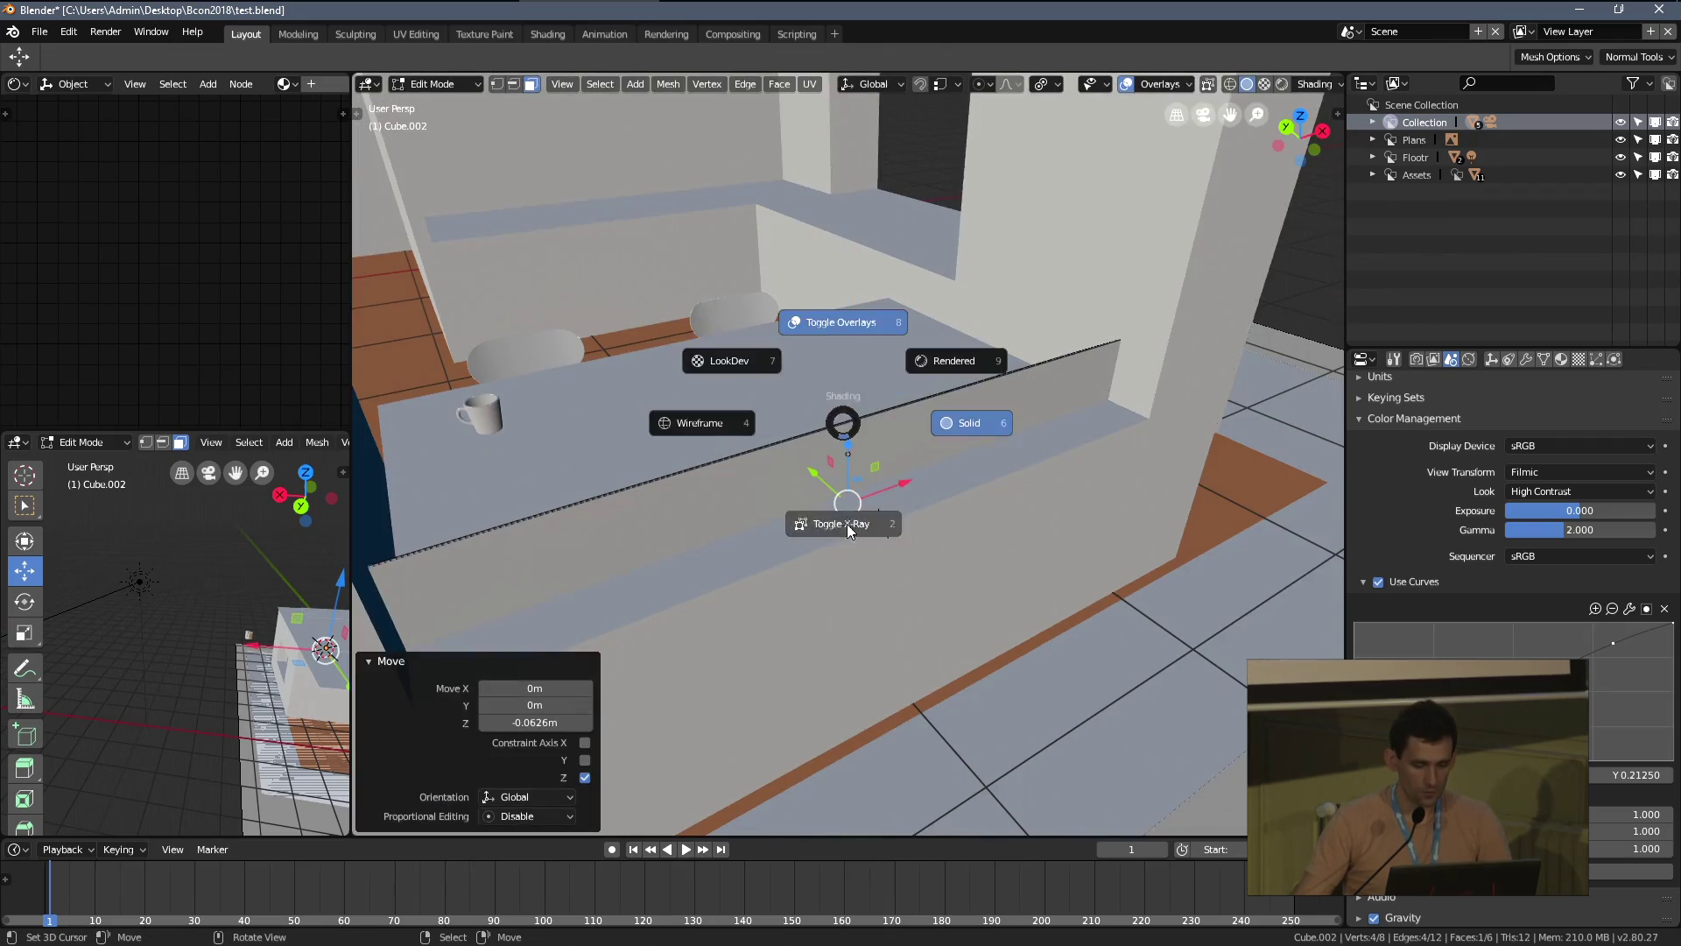
click(847, 525)
key(z)
click(860, 540)
key(Tab)
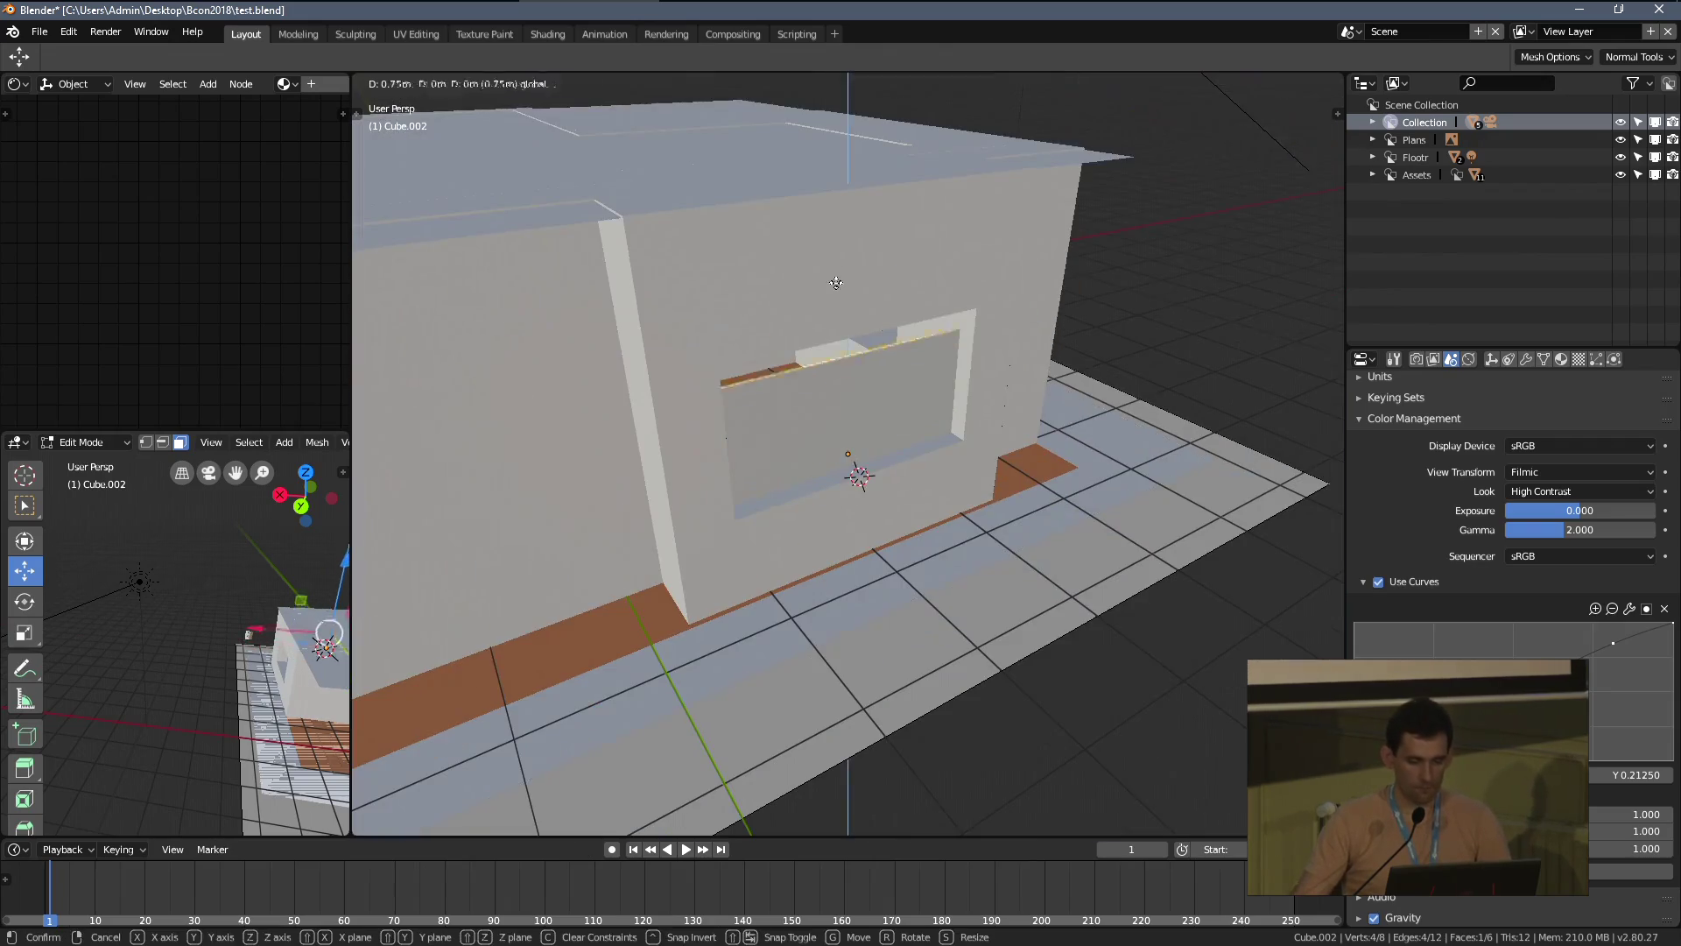
Undo the accidental move of the window plate and save the Blender file over the existing one
drag(353, 360, 370, 361)
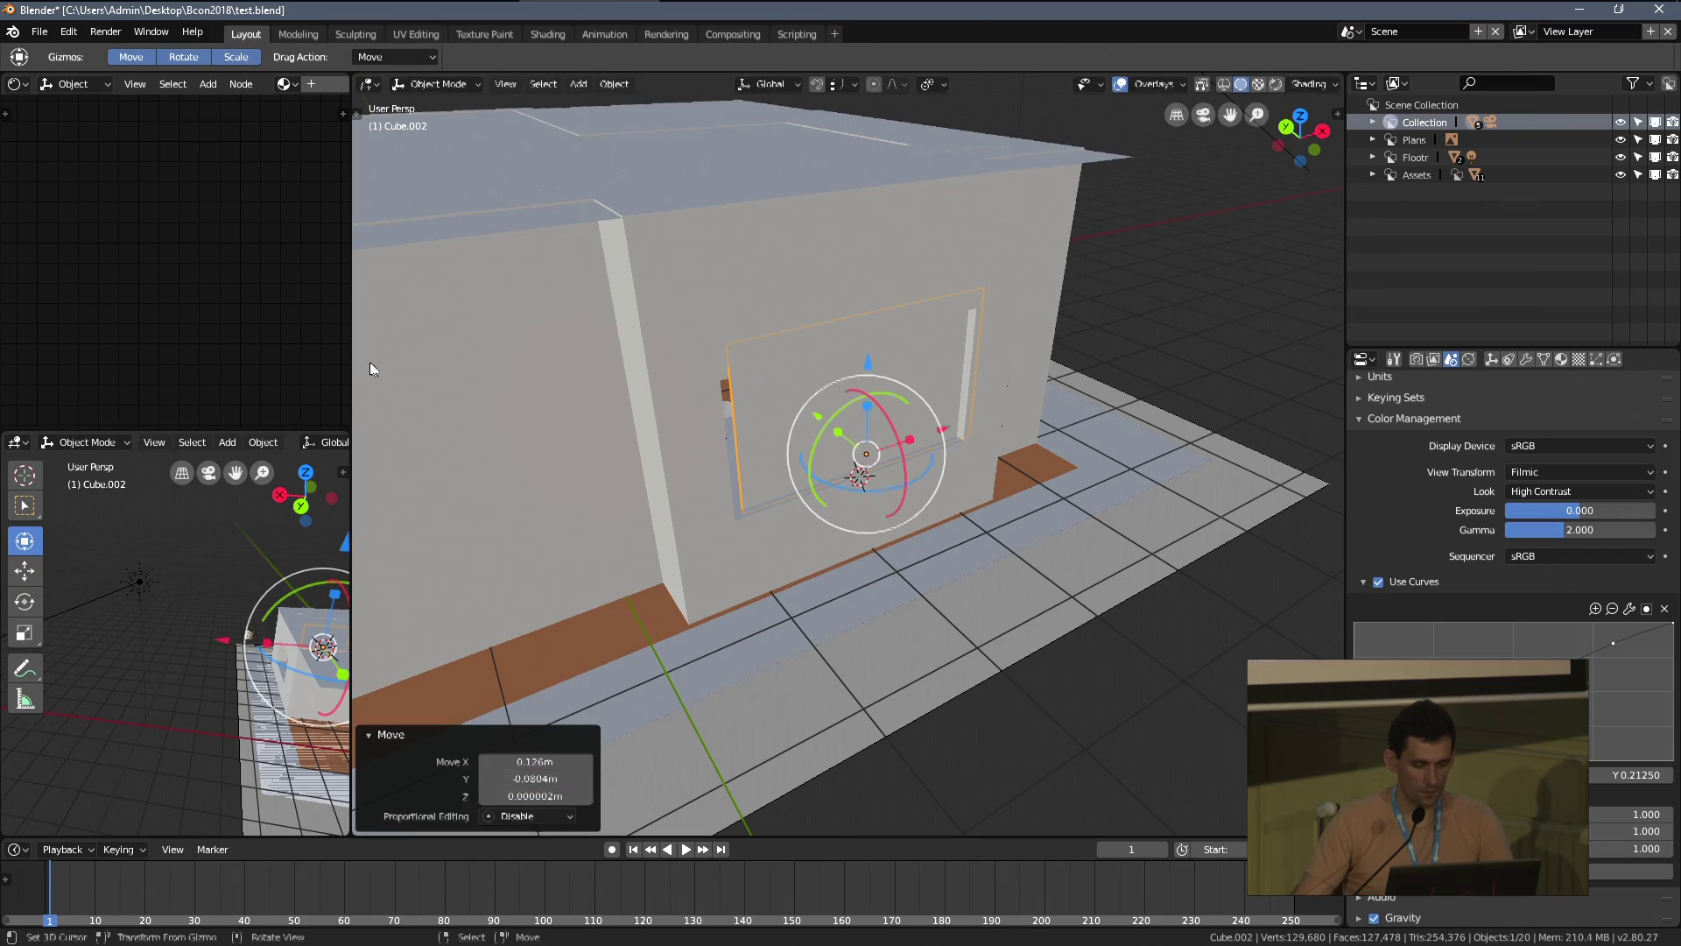
key(ctrl+z)
key(ctrl+s)
click(732, 397)
Enlarge the shader node editor area and create a new material for the window plate
drag(350, 370, 513, 382)
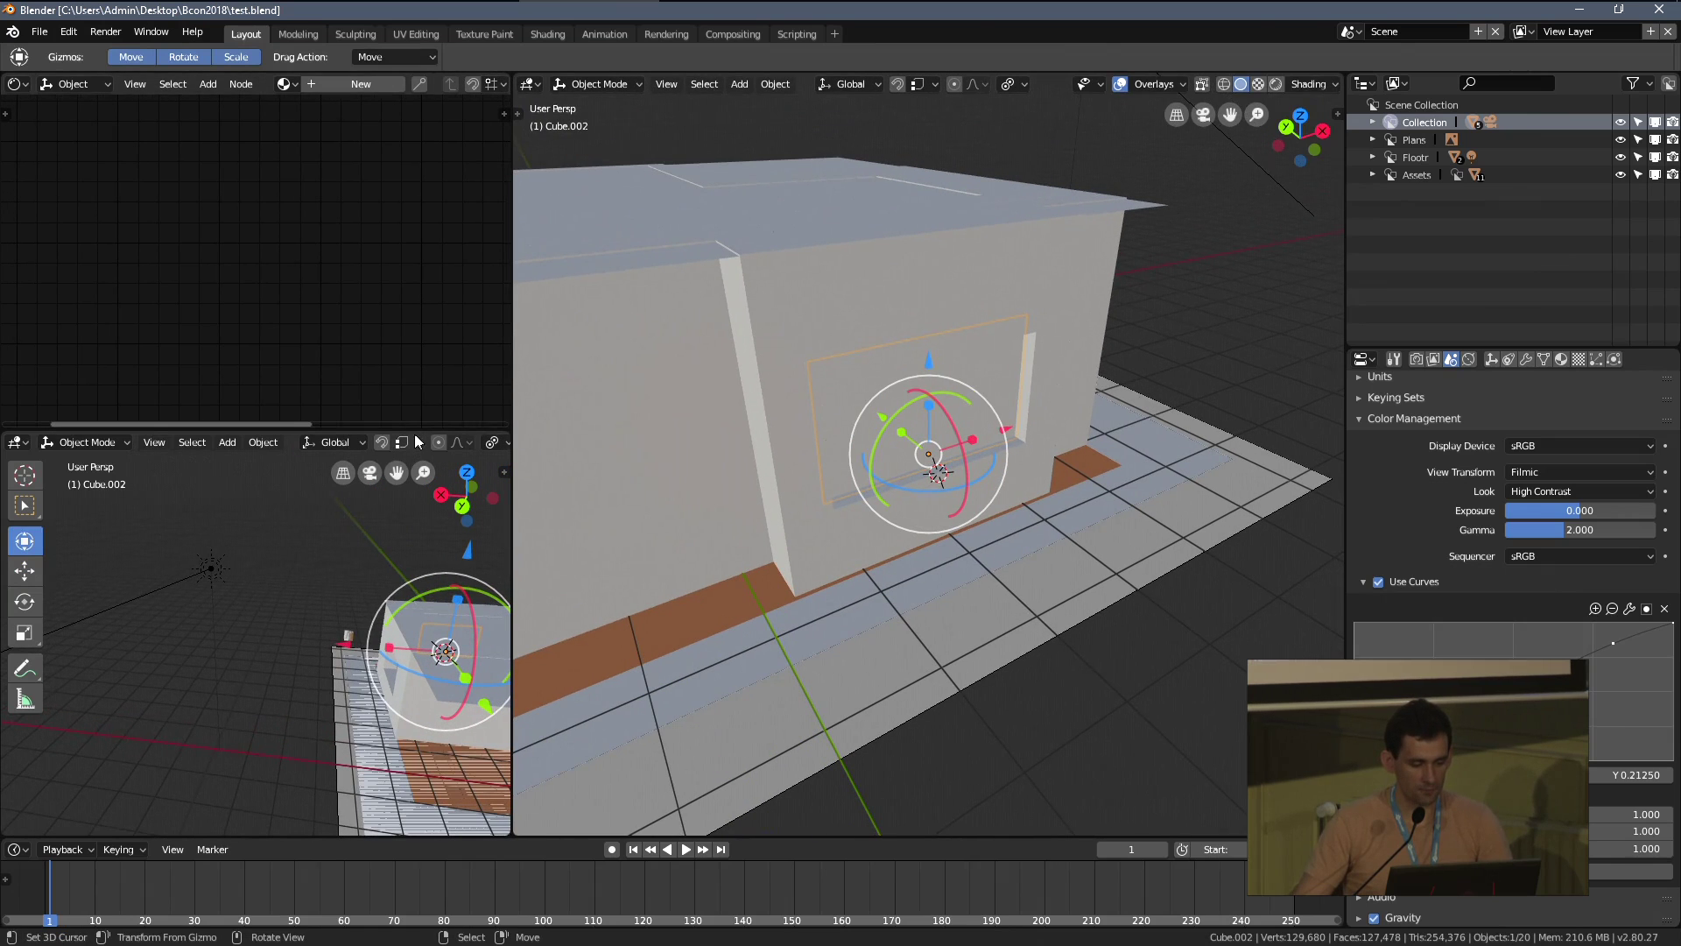
drag(415, 429, 415, 496)
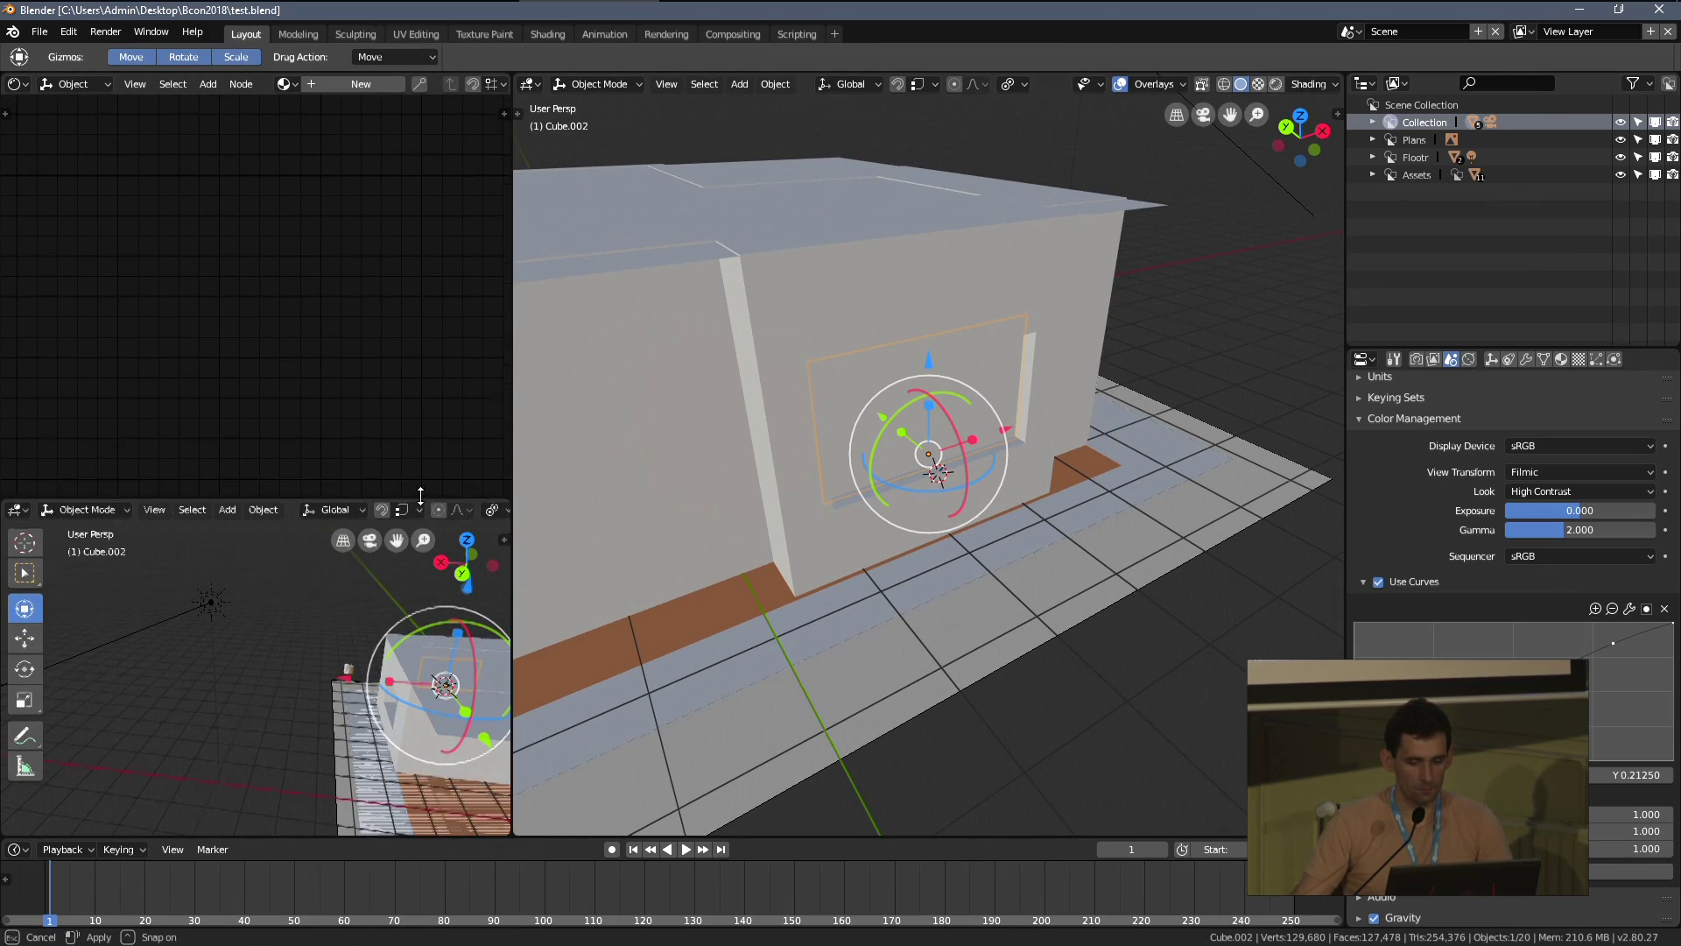
click(1562, 361)
click(1476, 474)
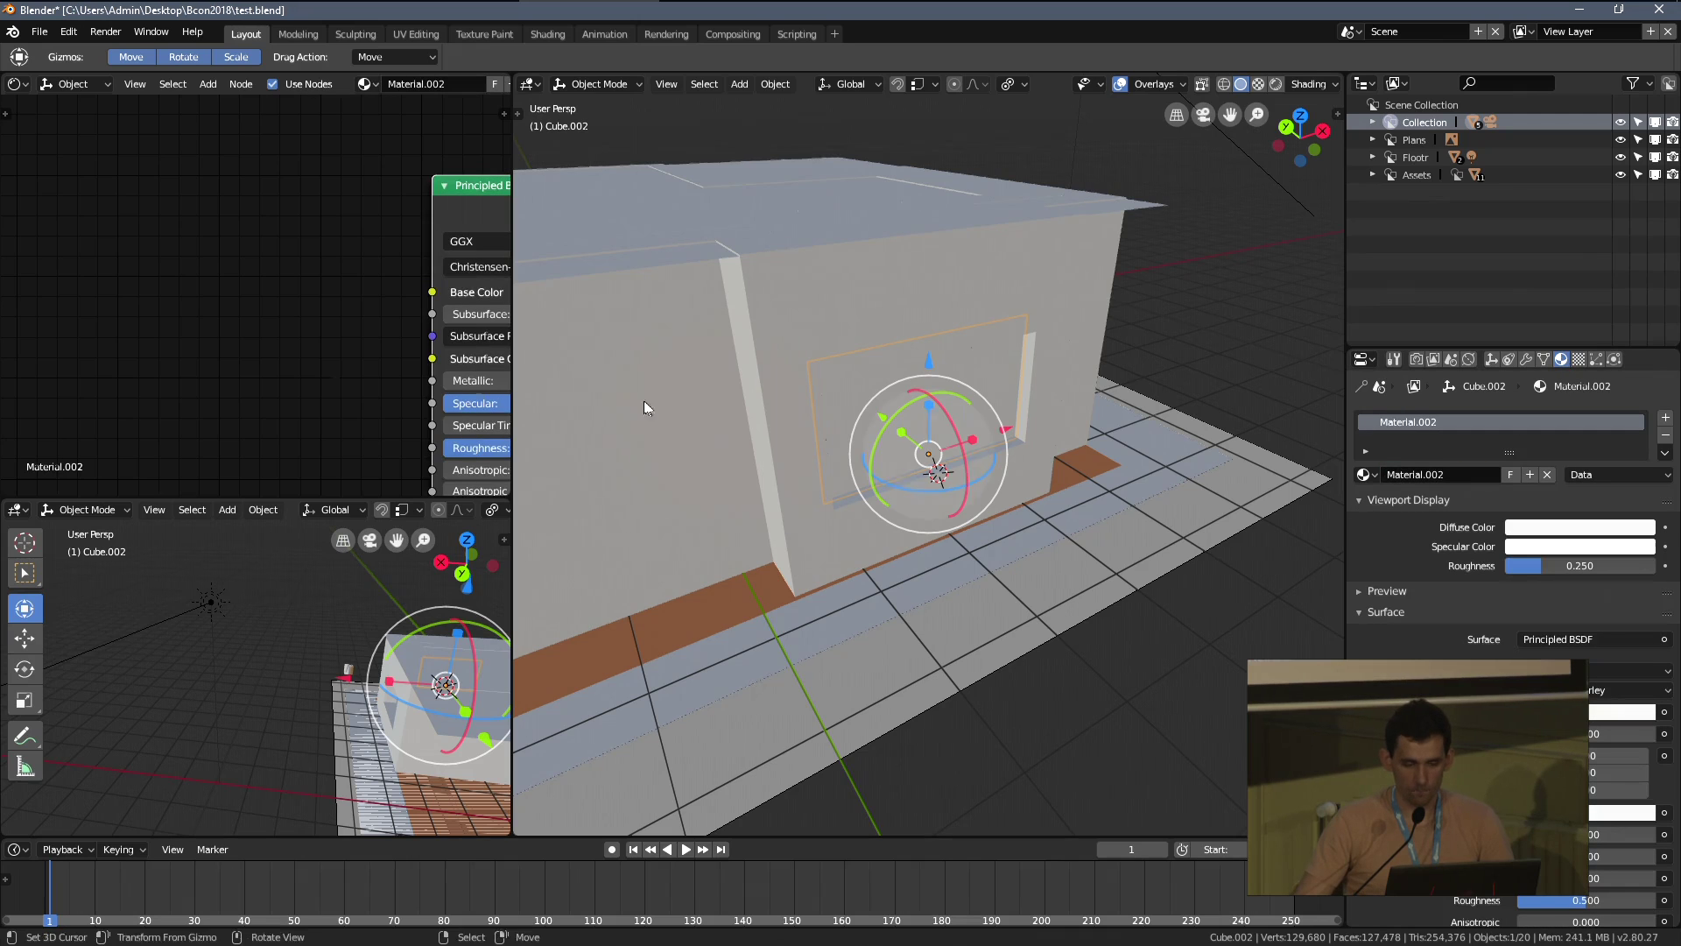
Delete the Principled BSDF node from the window plate's material
middle_drag(364, 296, 320, 308)
scroll(377, 300, down, 2)
scroll(307, 304, up, 1)
drag(262, 178, 193, 179)
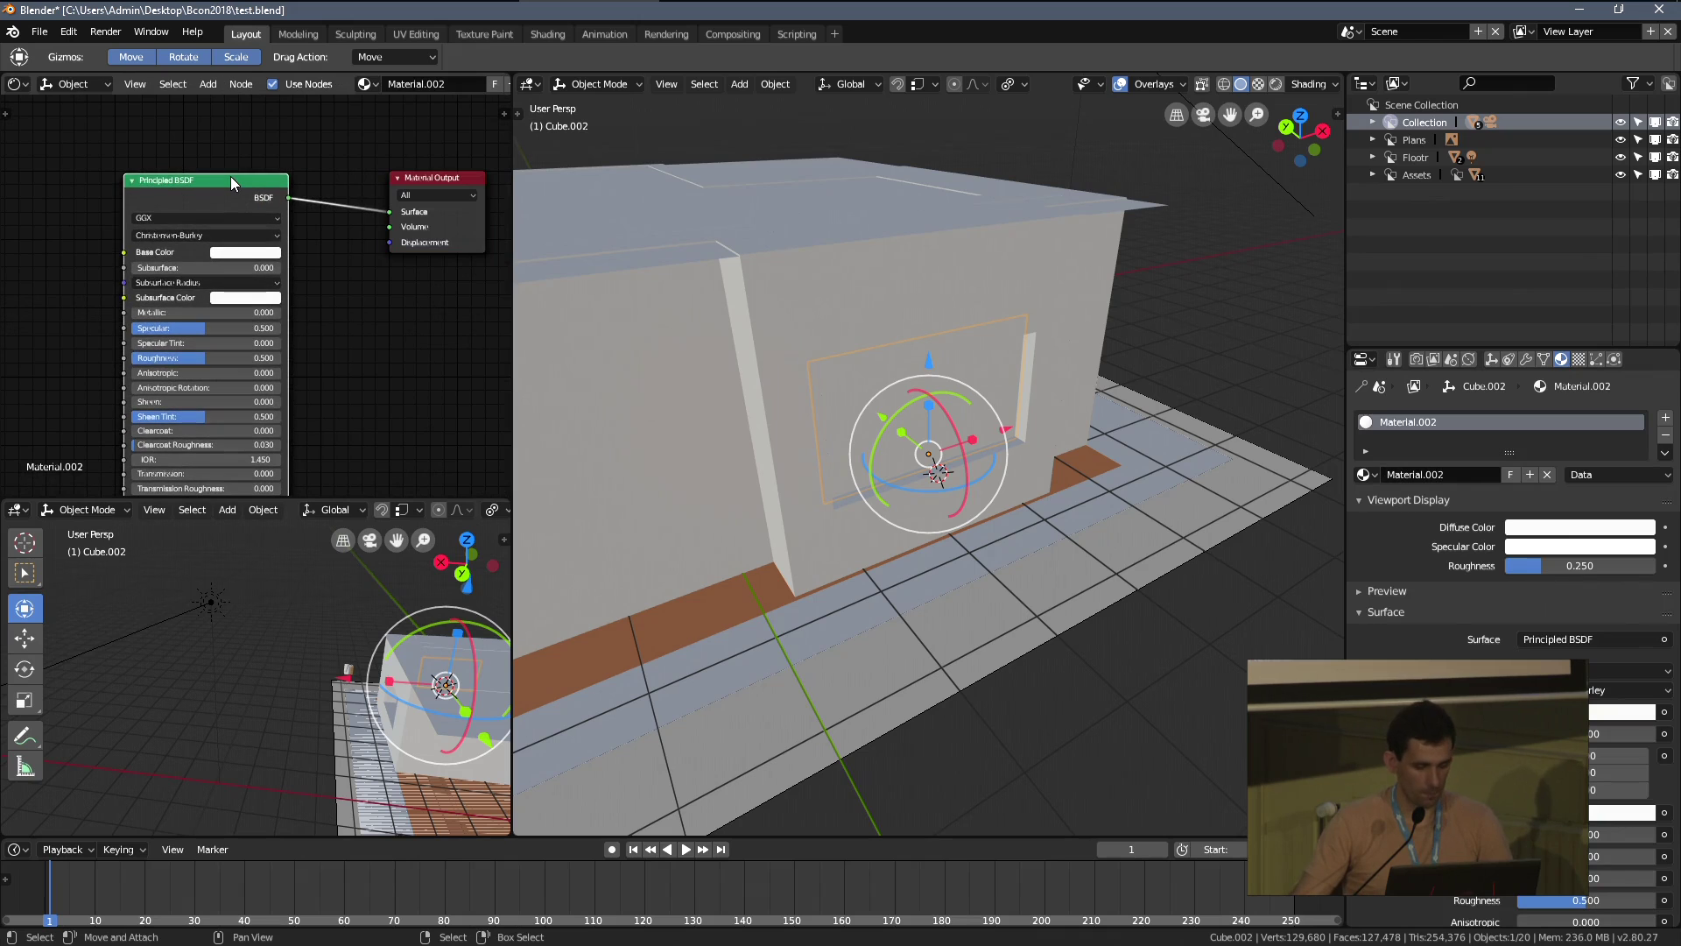
key(x)
key(shift+a)
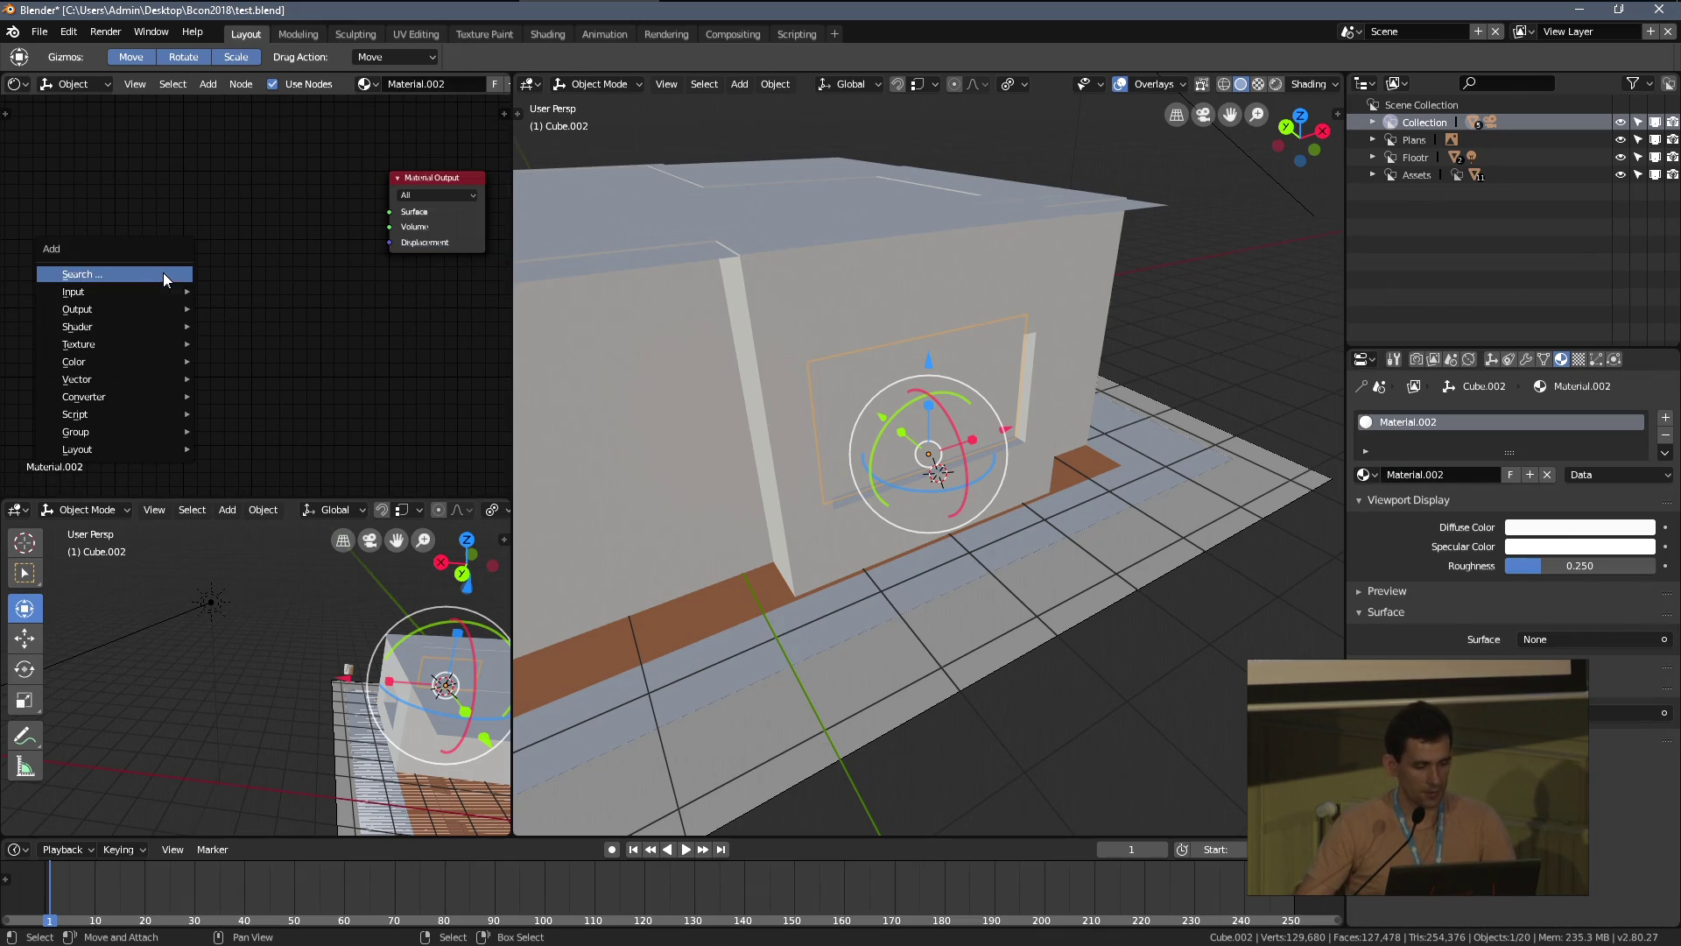
mouse_move(112, 332)
middle_drag(832, 331, 856, 380)
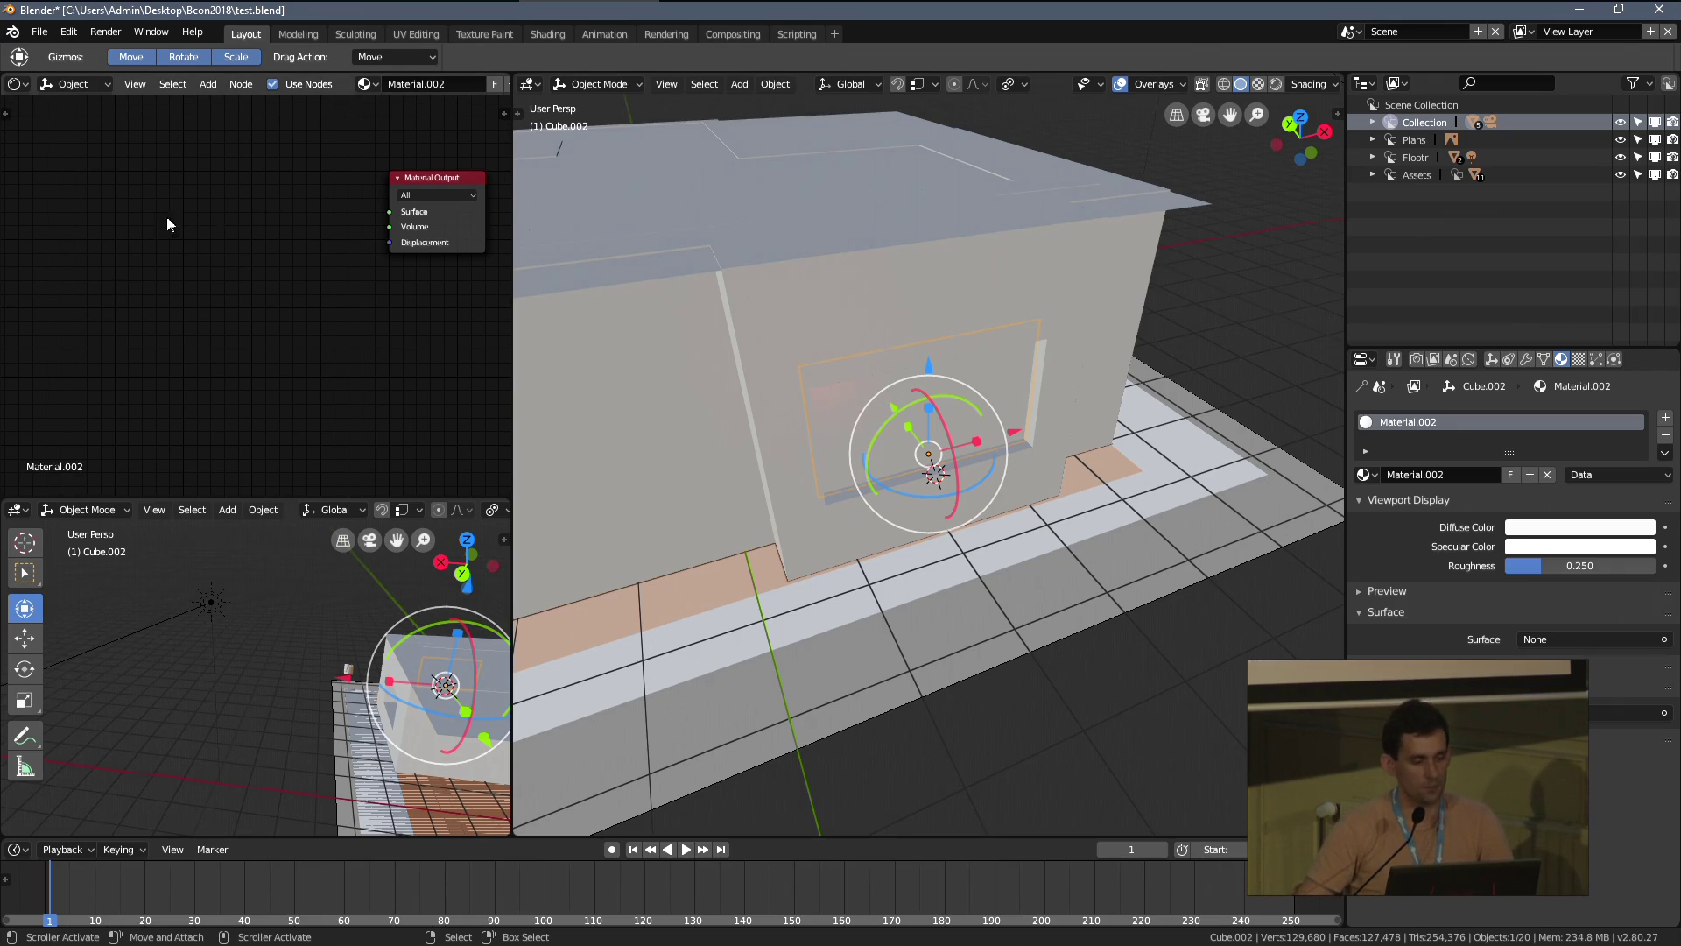
scroll(937, 377, up, 1)
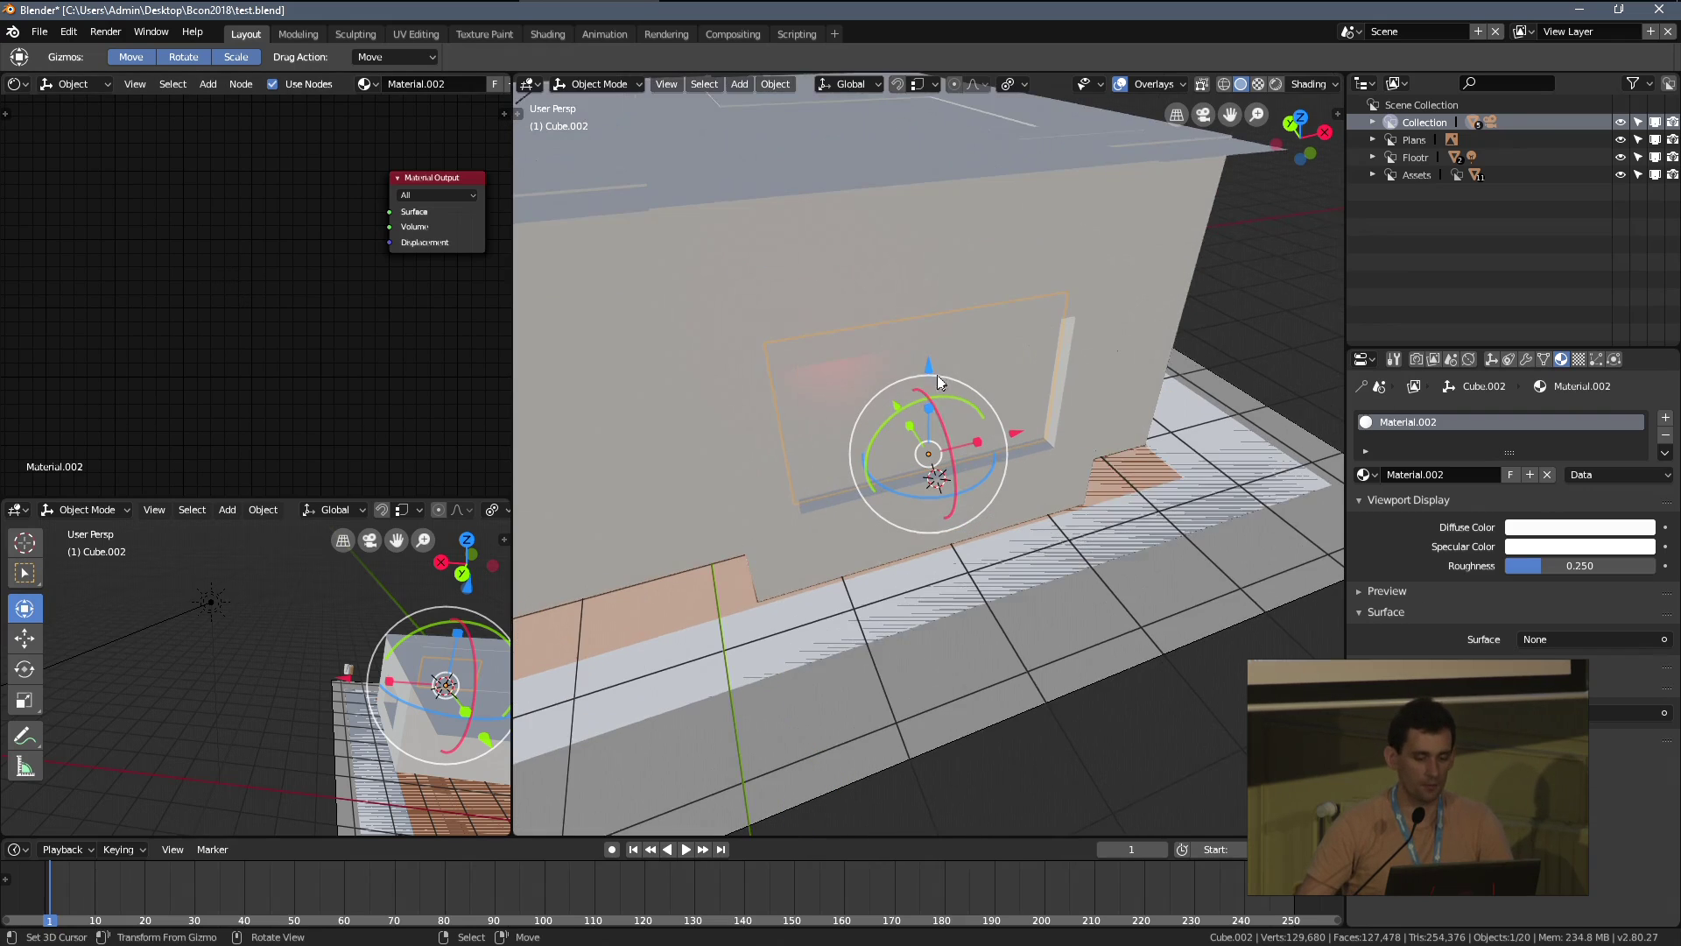
middle_drag(938, 375, 961, 348)
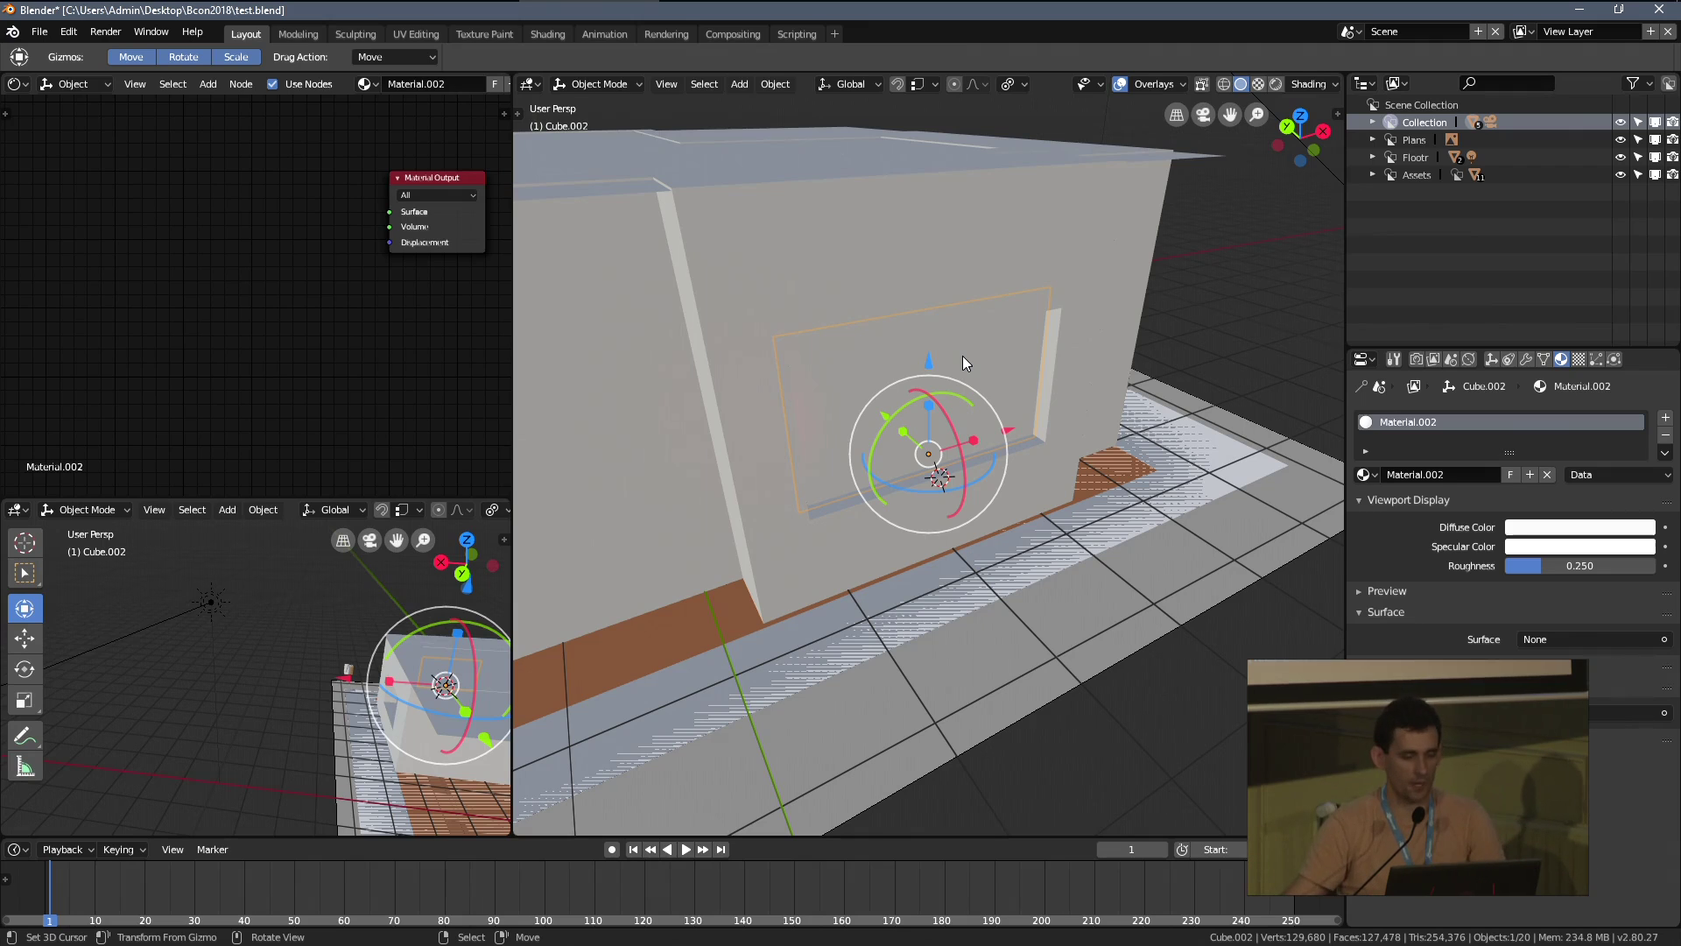
Add a Transparent BSDF node and place a Glossy BSDF node below it
key(shift+a)
mouse_move(134, 364)
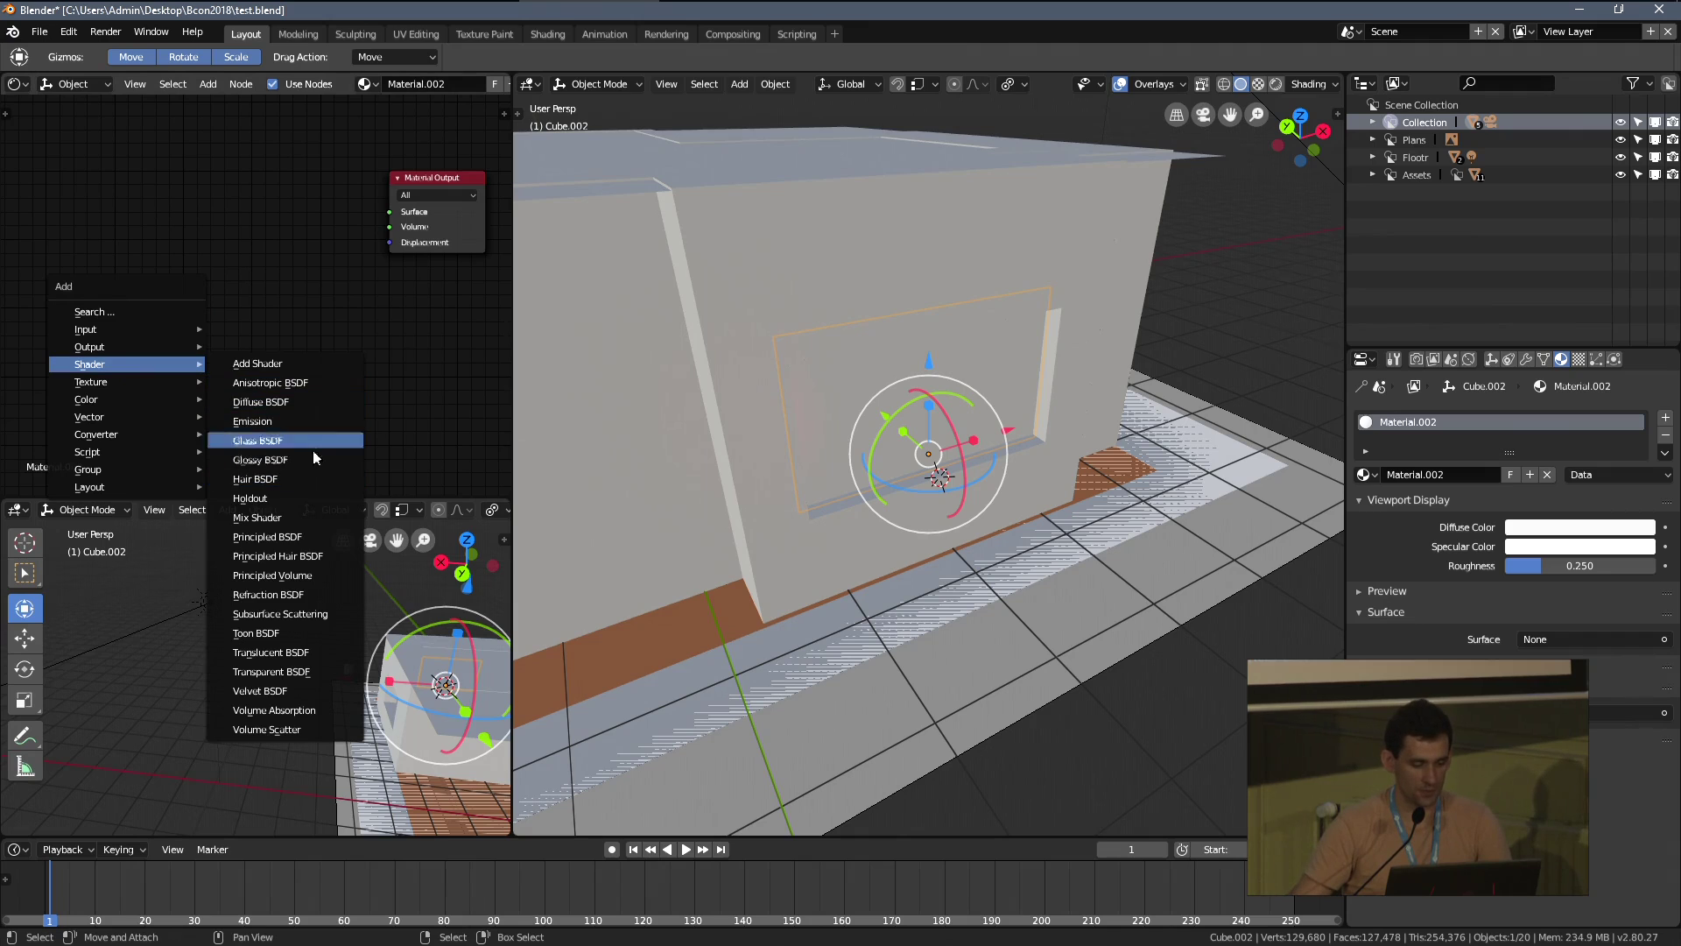
click(307, 670)
click(132, 249)
key(shift+a)
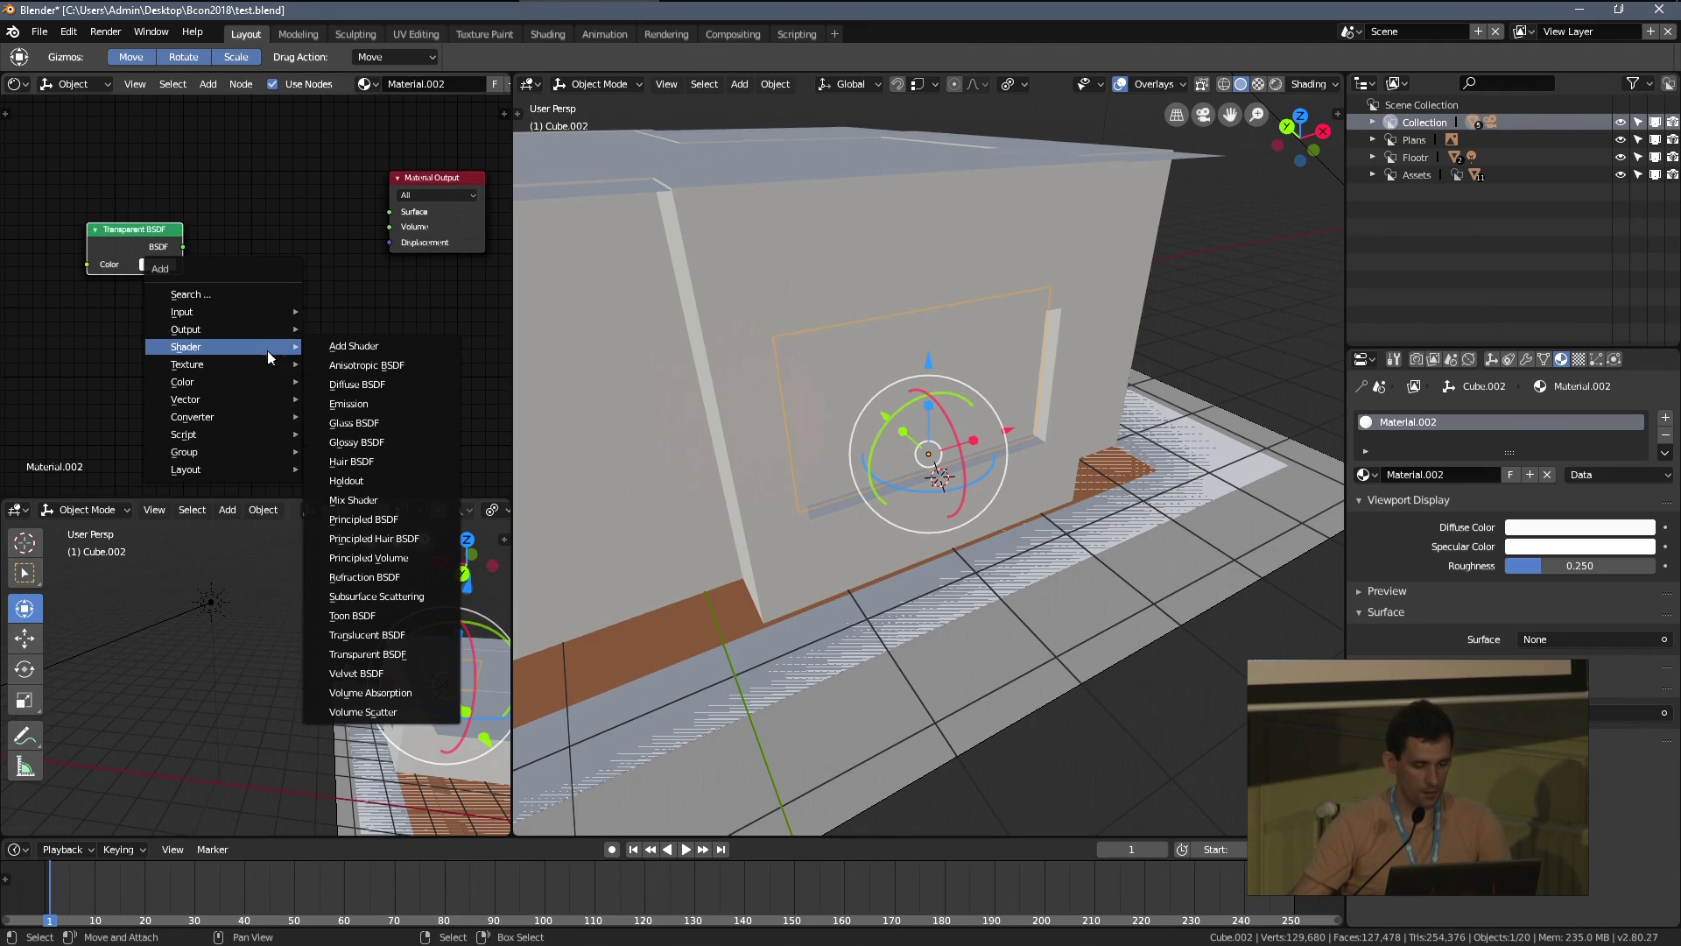
click(393, 442)
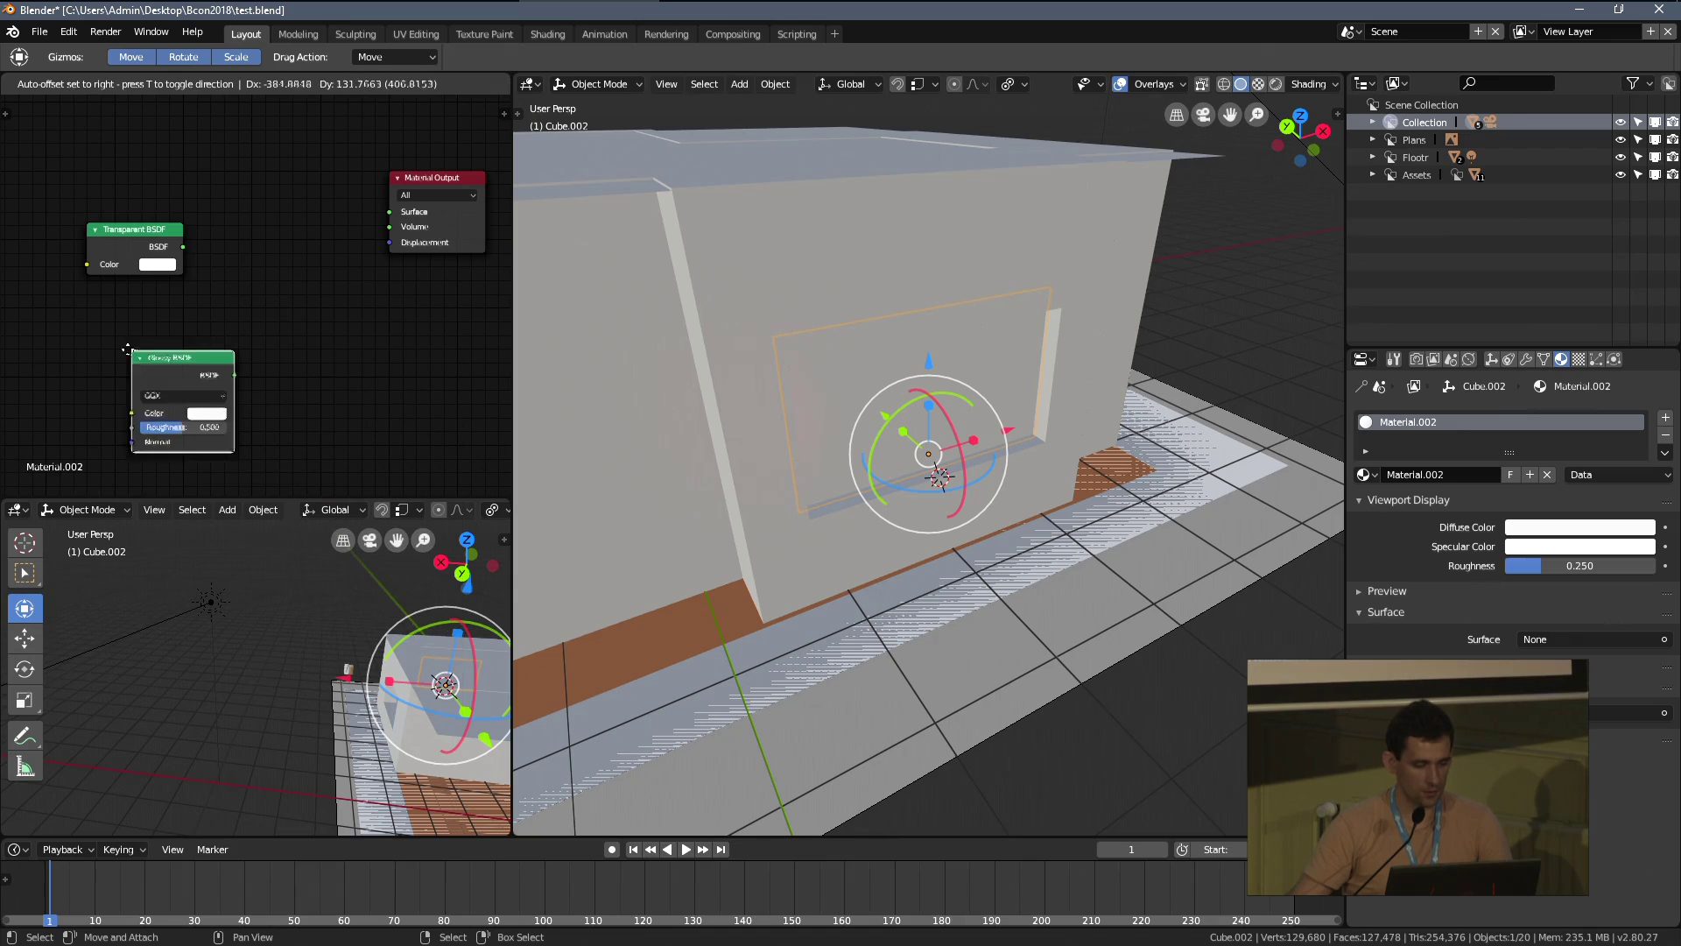
click(3, 324)
Add a Mix Shader that combines the Transparent and Glossy BSDFs and connect it to the Material Output's Surface
key(shift+a)
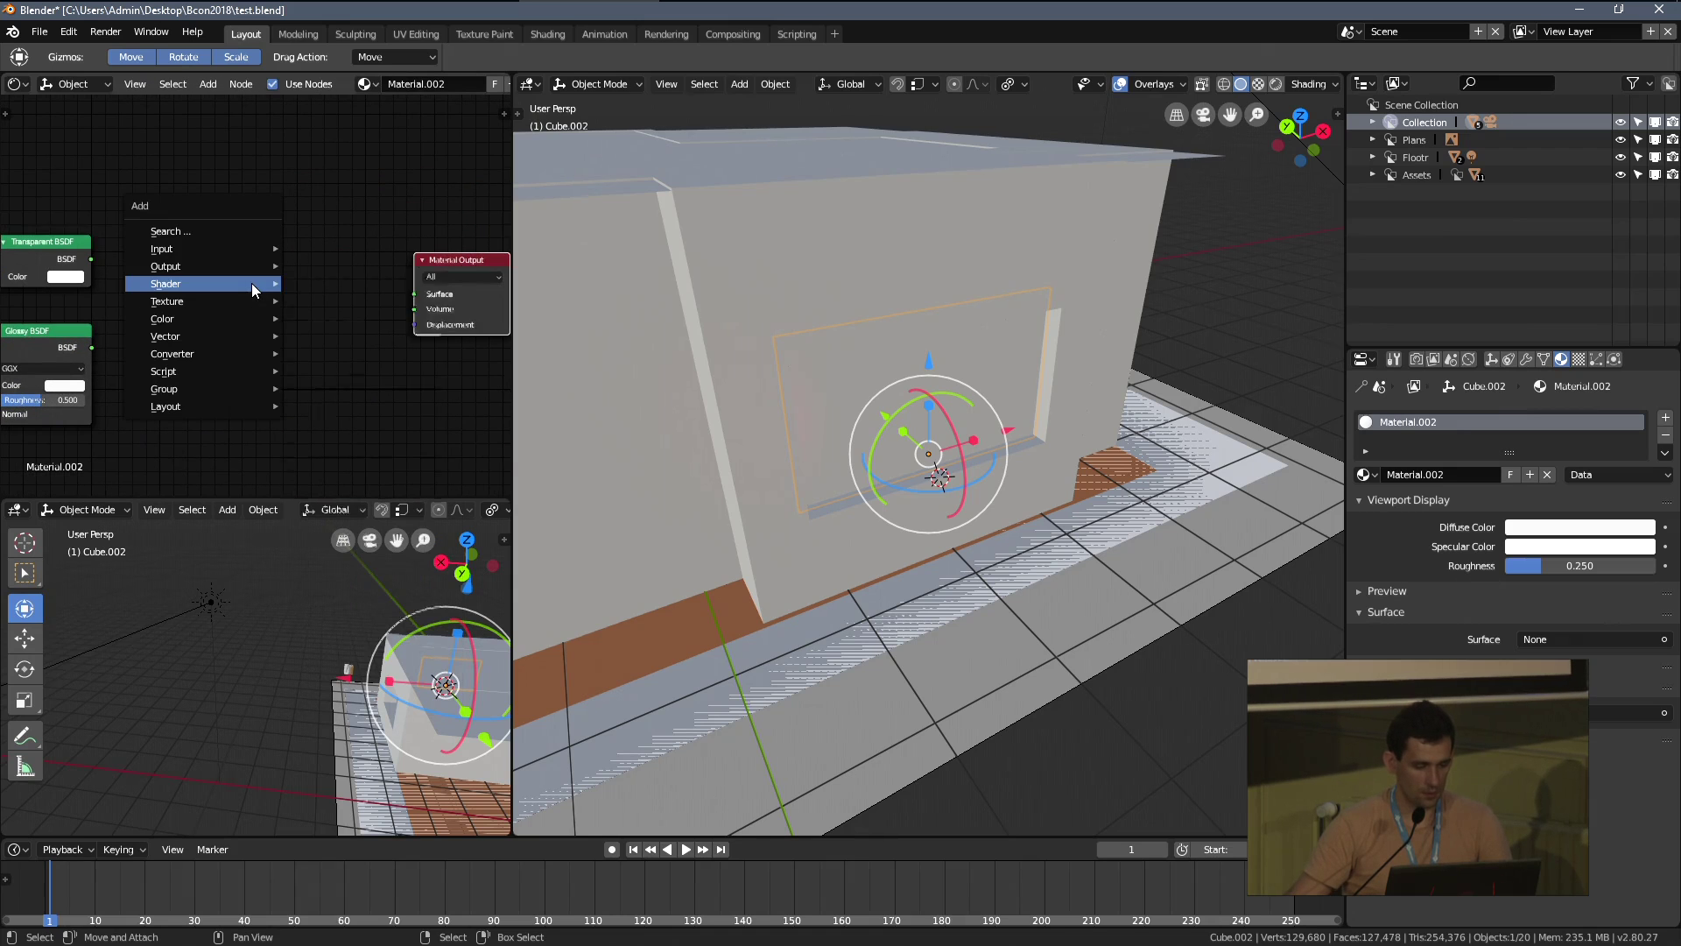
mouse_move(250, 282)
click(348, 427)
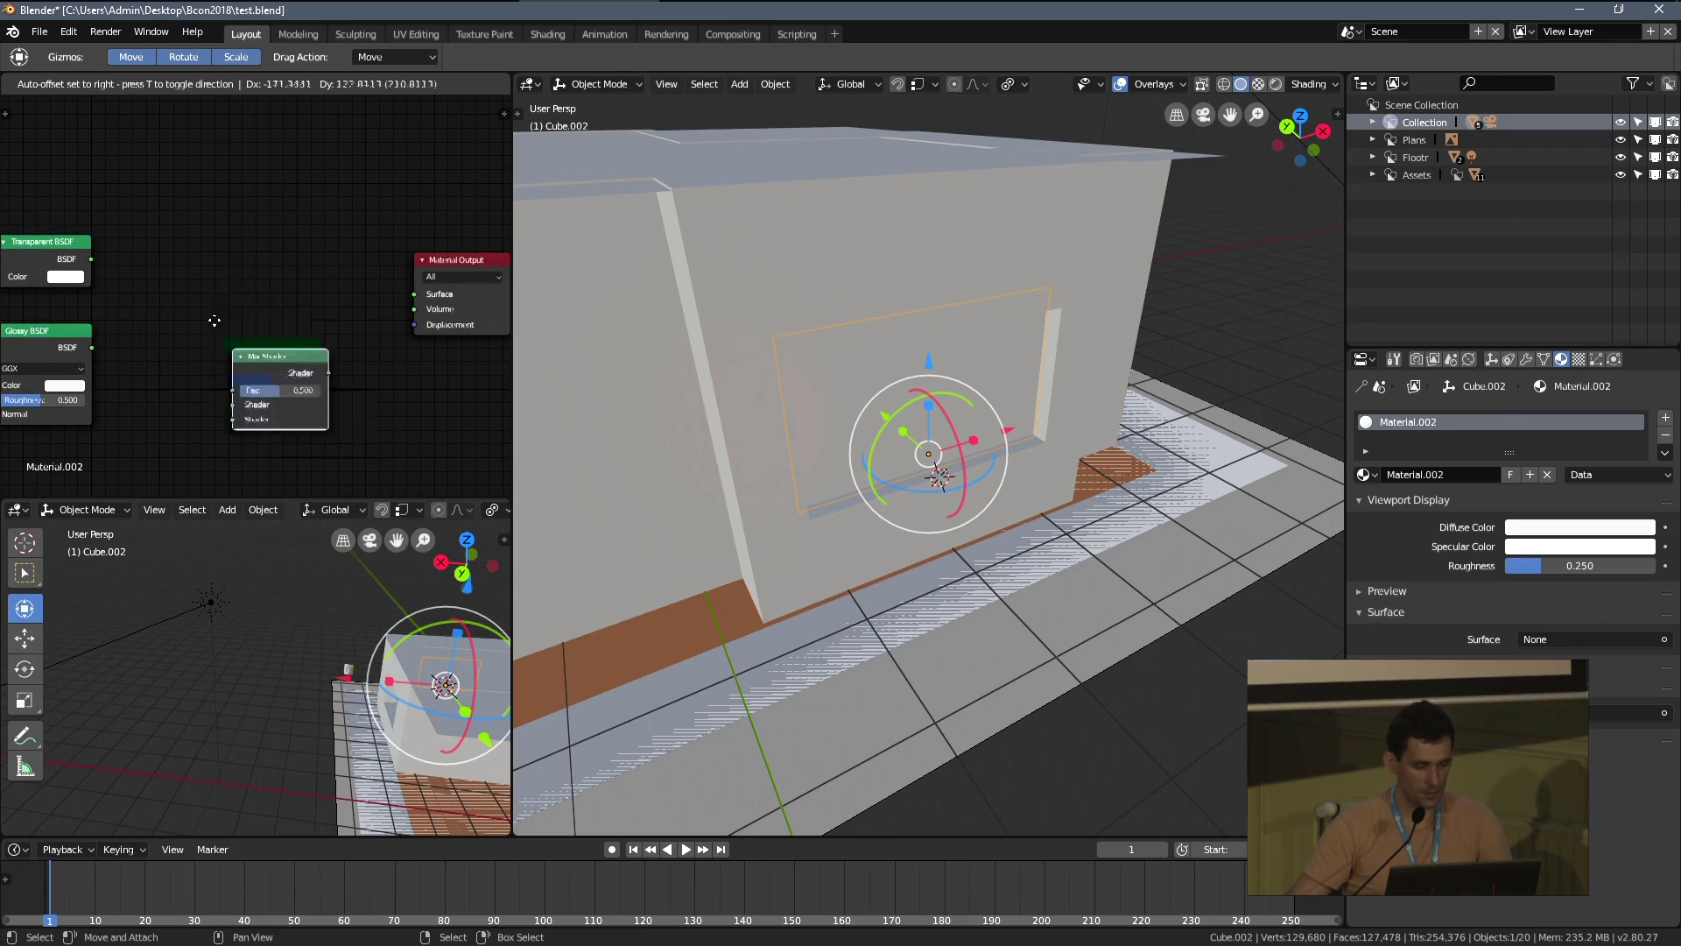
click(168, 233)
drag(91, 260, 187, 316)
drag(92, 347, 194, 333)
drag(282, 285, 414, 294)
Space out the shader nodes and set the Glossy BSDF's roughness to 0
middle_drag(213, 232, 332, 248)
drag(157, 347, 159, 379)
drag(166, 257, 159, 280)
middle_drag(173, 361, 224, 364)
Add a Layer Weight node above the shaders and connect its Facing output to the Mix Shader's Fac input
scroll(227, 317, up, 1)
middle_drag(166, 200, 189, 252)
key(shift+a)
mouse_move(96, 149)
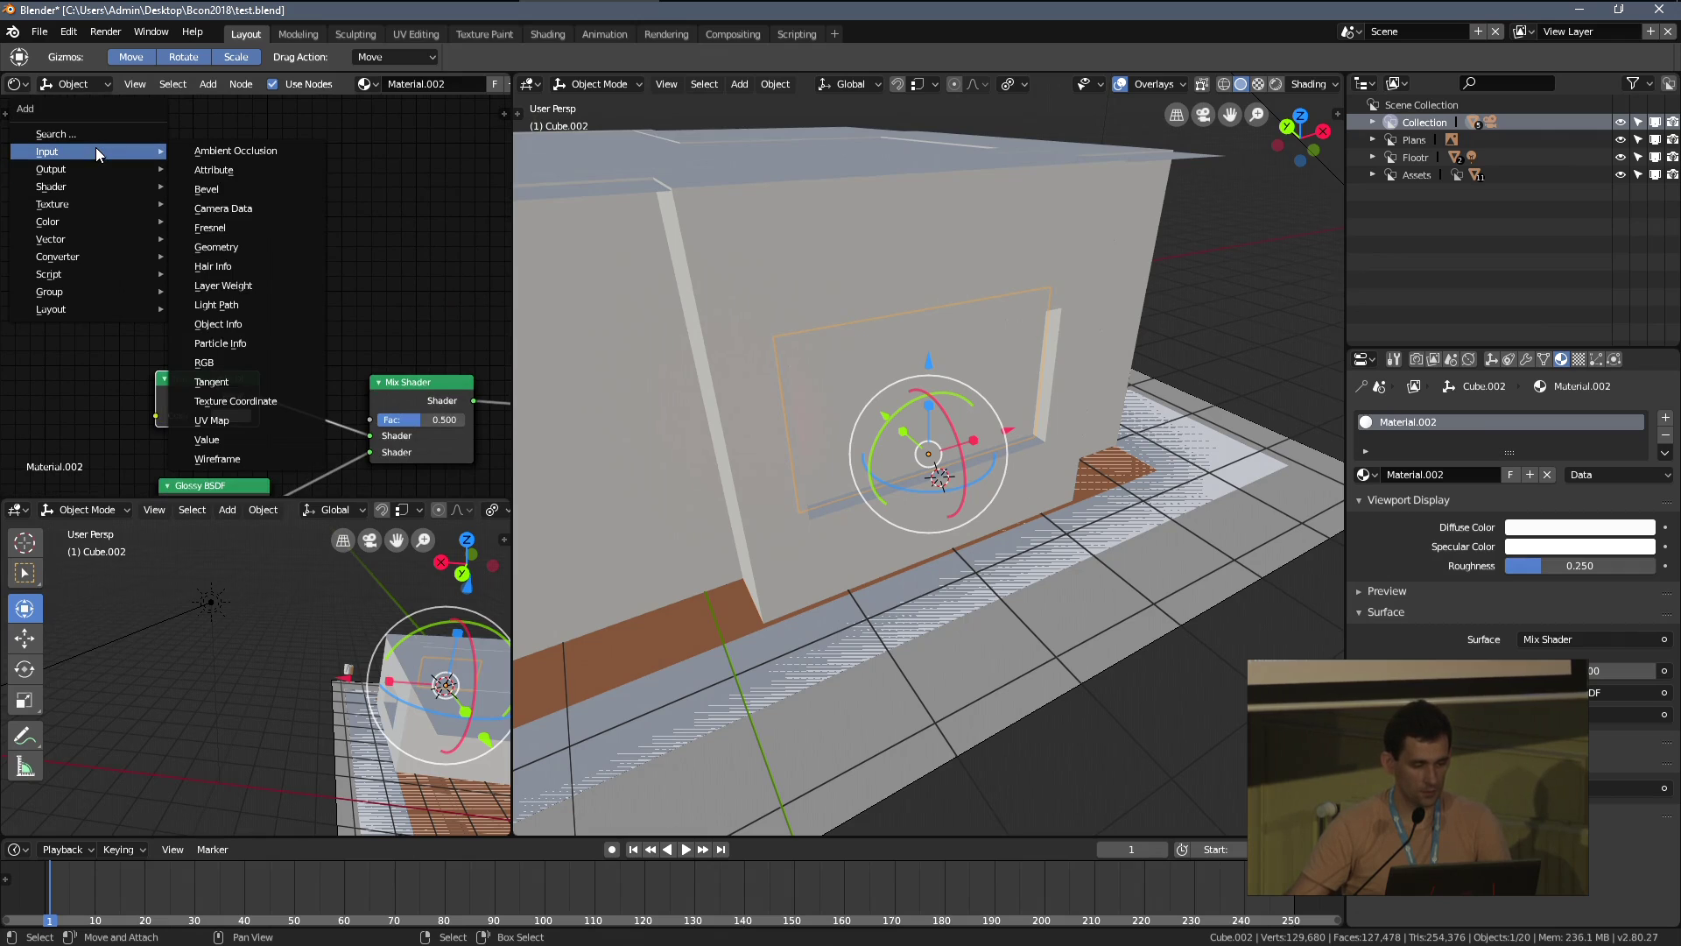
click(251, 284)
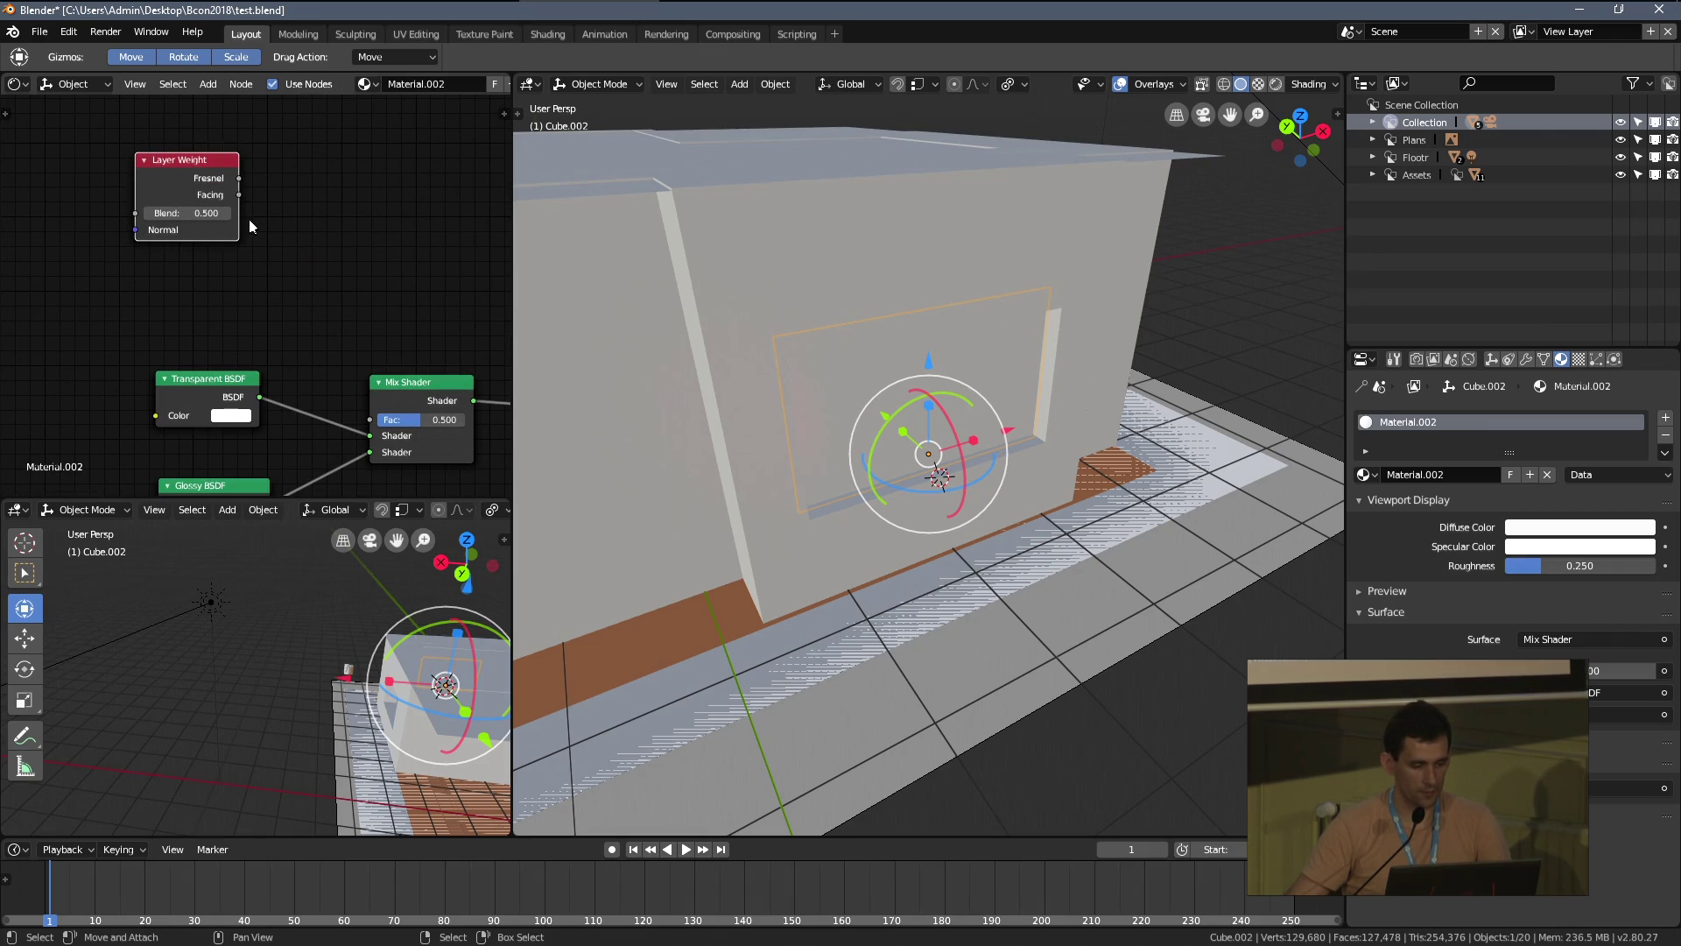
drag(360, 415, 370, 419)
scroll(132, 430, down, 2)
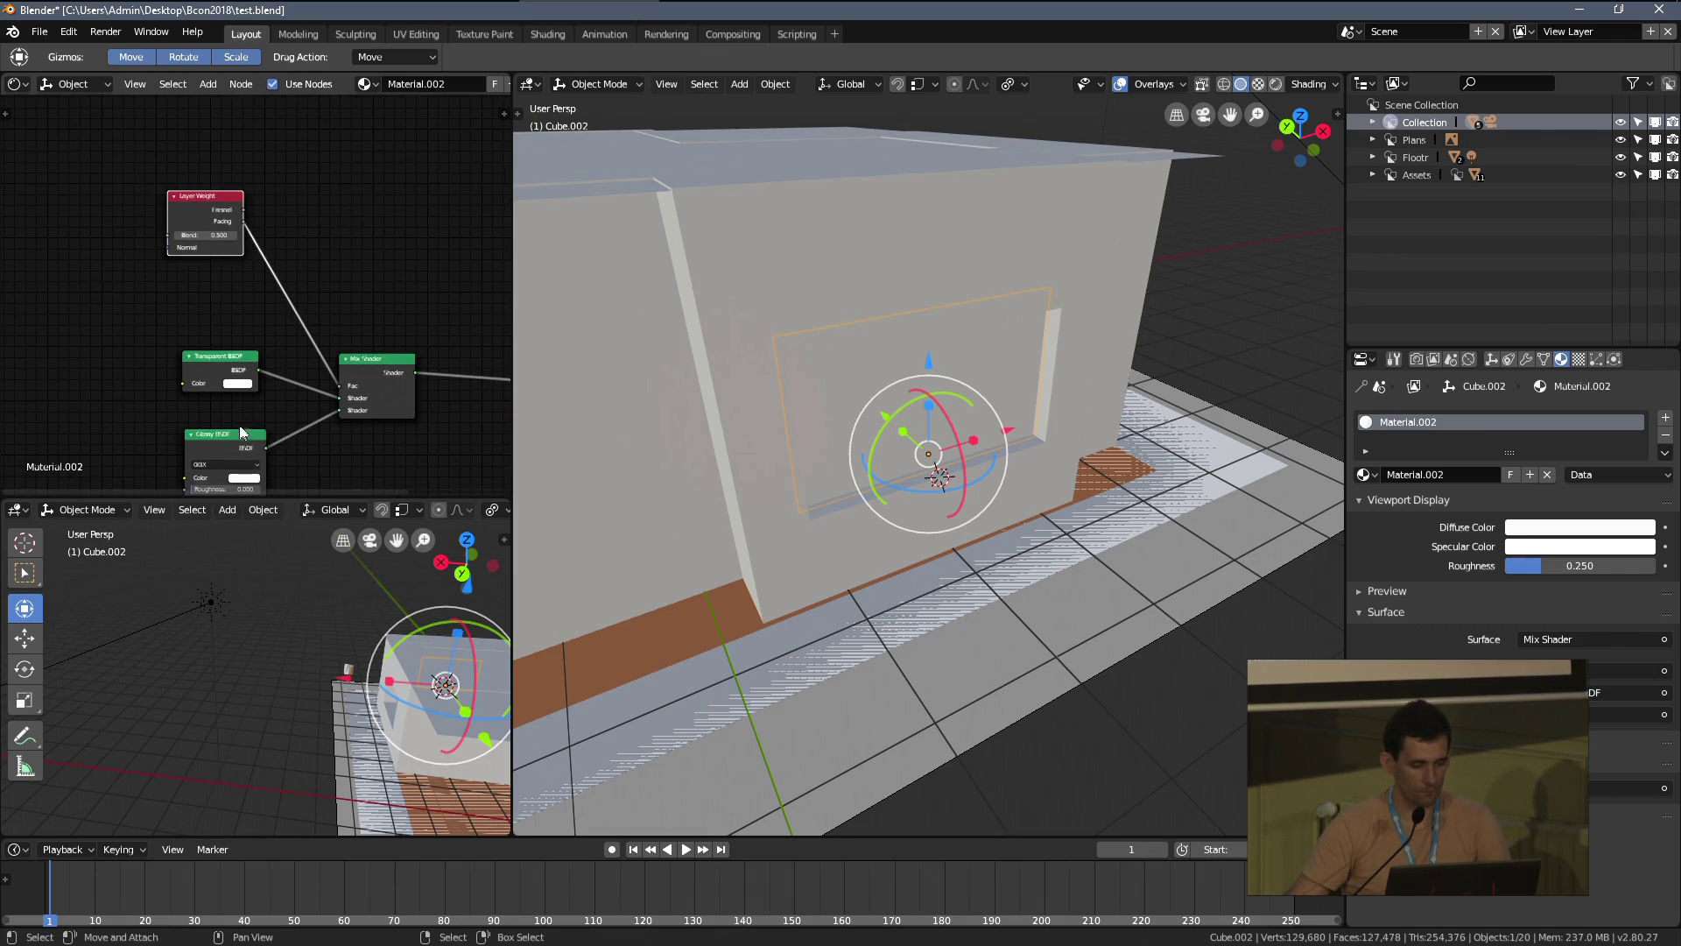
Move the Layer Weight, Transparent and Glossy nodes farther from the Mix Shader to make room between them
key(g)
click(248, 357)
drag(229, 356, 170, 391)
drag(210, 204, 125, 173)
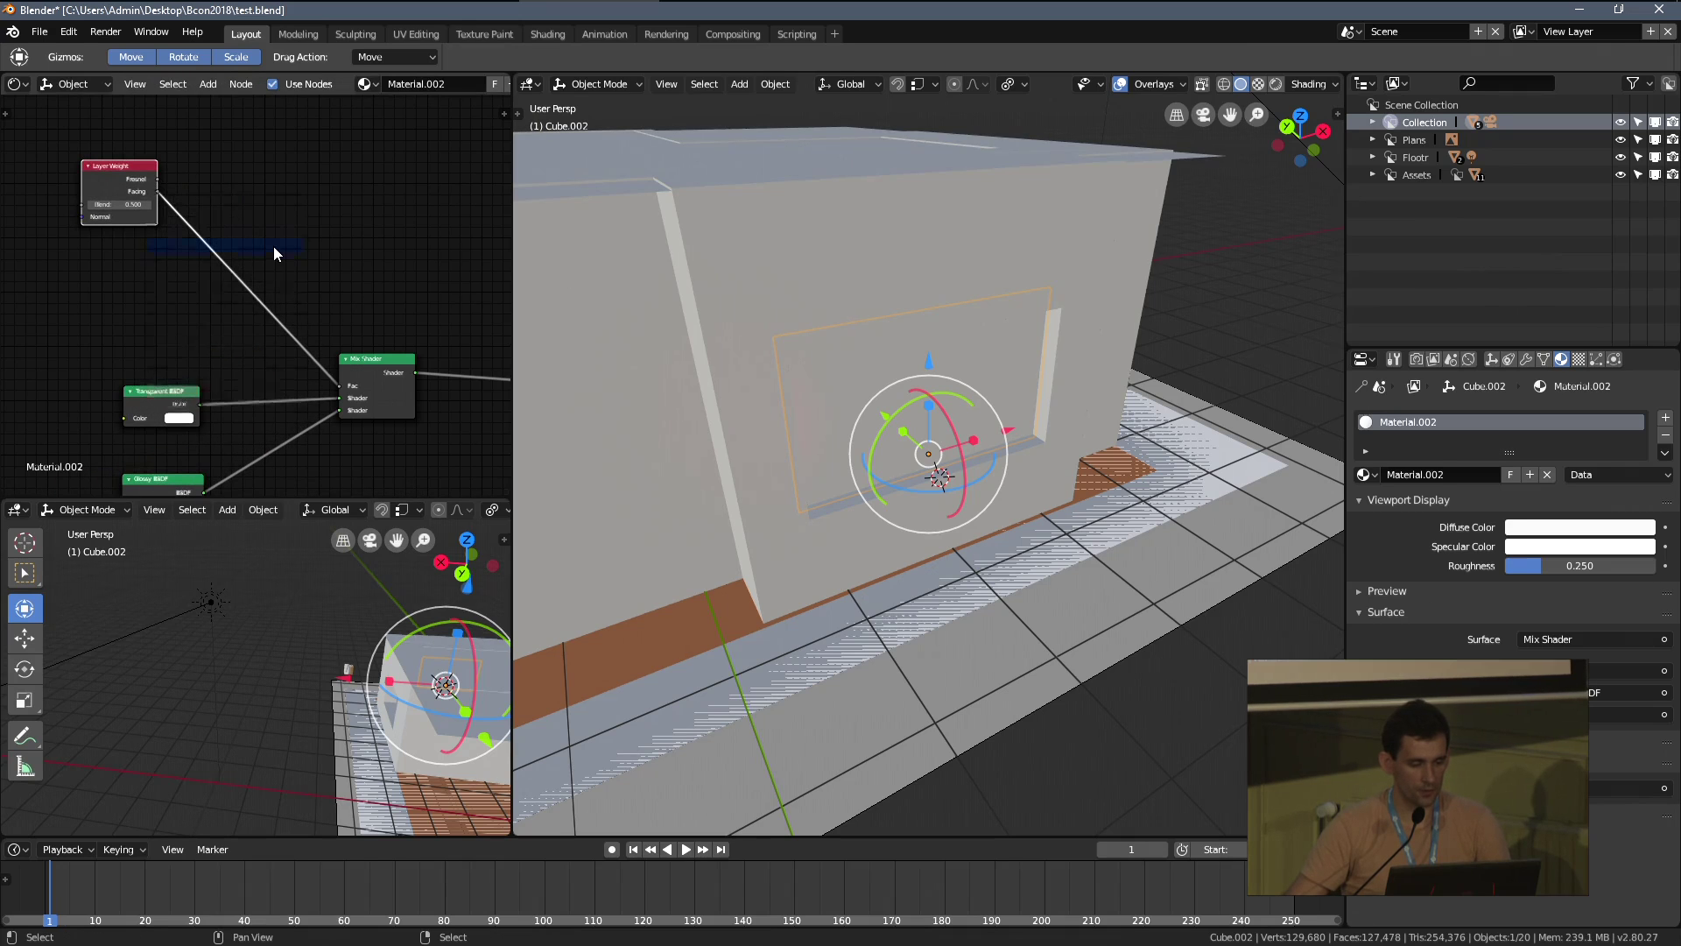
Insert an RGB Curves node on the link between Layer Weight and Mix Shader
key(shift+a)
mouse_move(209, 316)
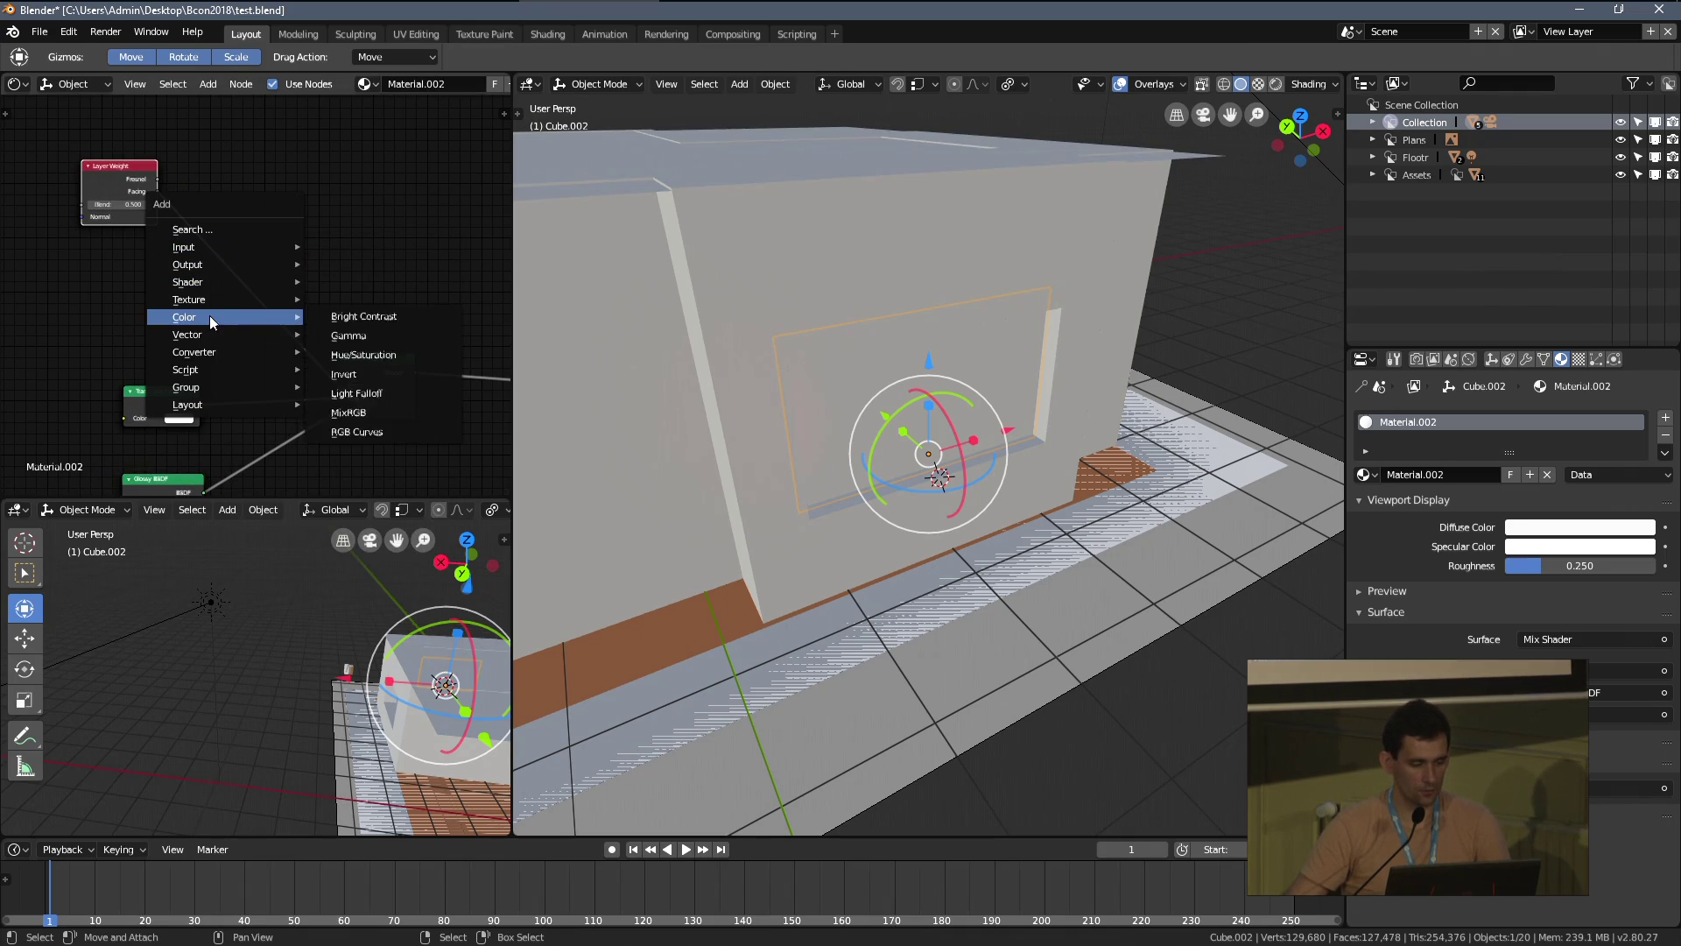
click(368, 432)
click(229, 177)
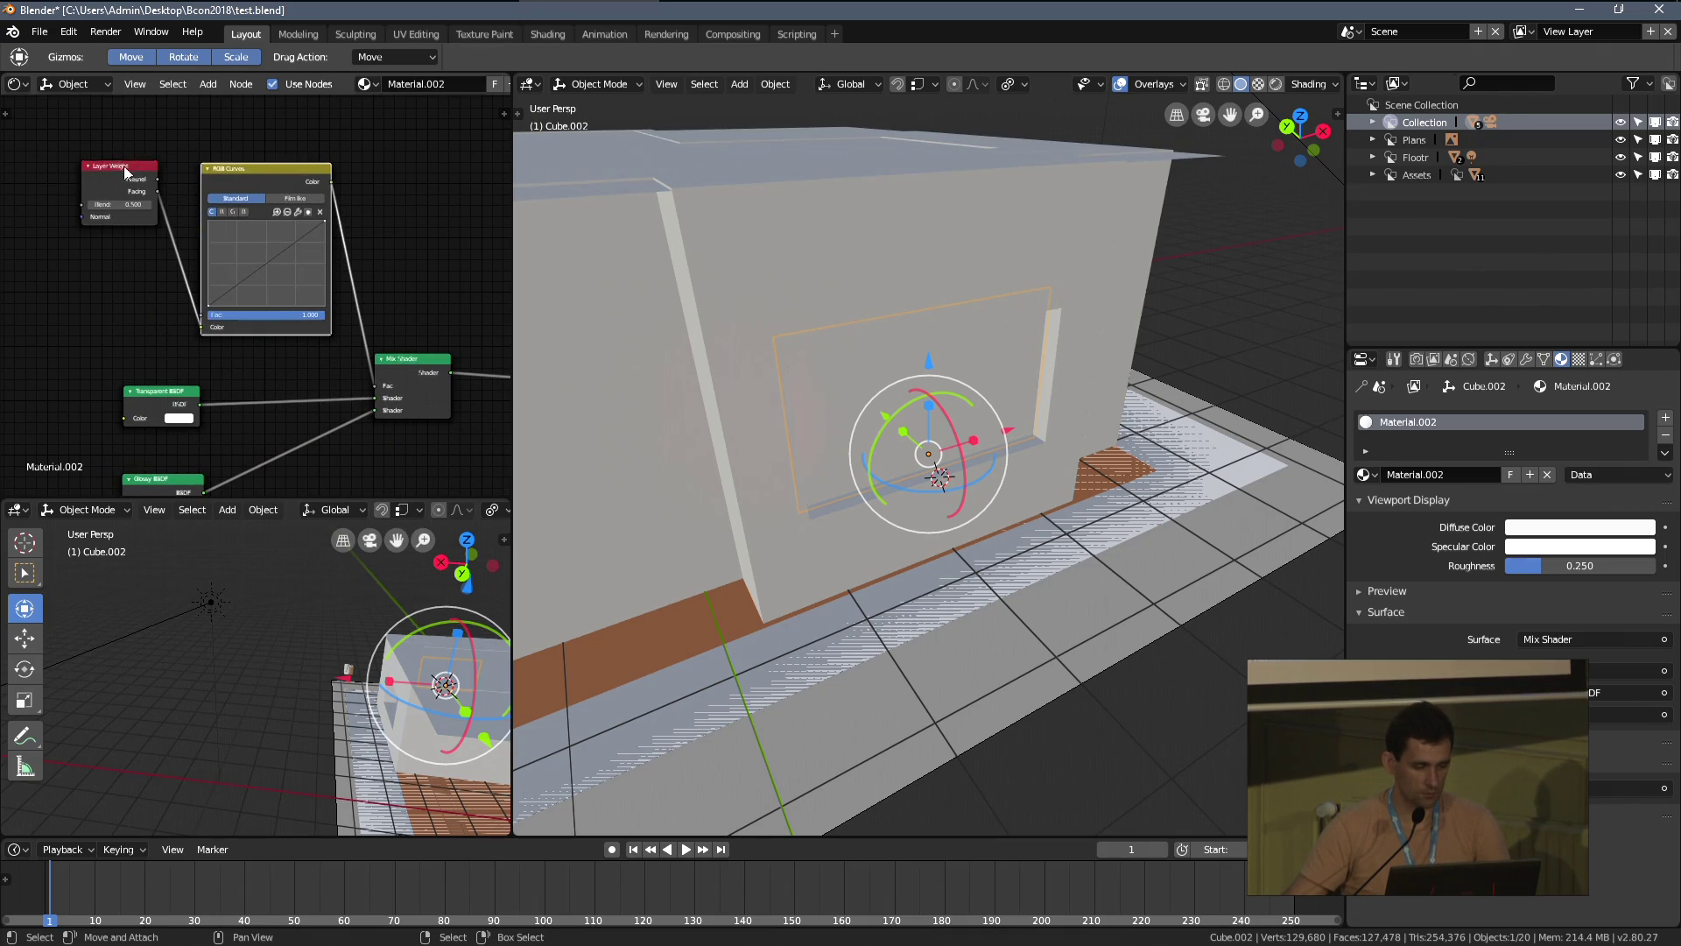
Bend the RGB curve down with a point at X 0.74091, Y 0.20000 and raise its start point to Y 0.05000
scroll(258, 285, up, 2)
drag(270, 250, 309, 287)
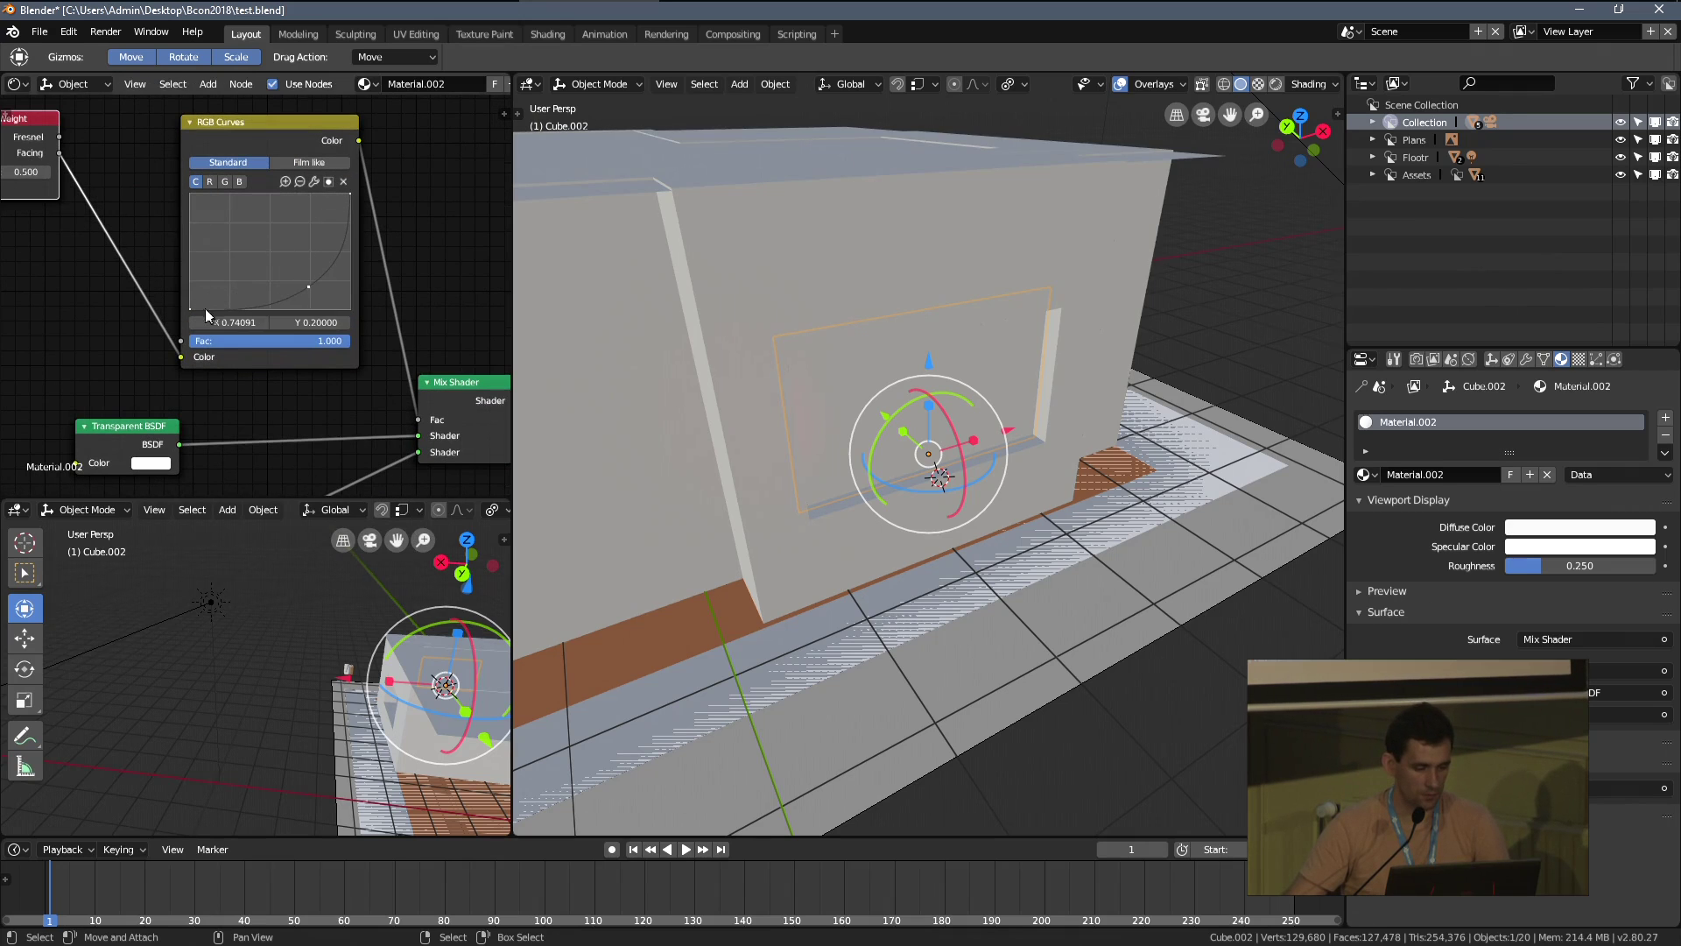
scroll(254, 293, up, 1)
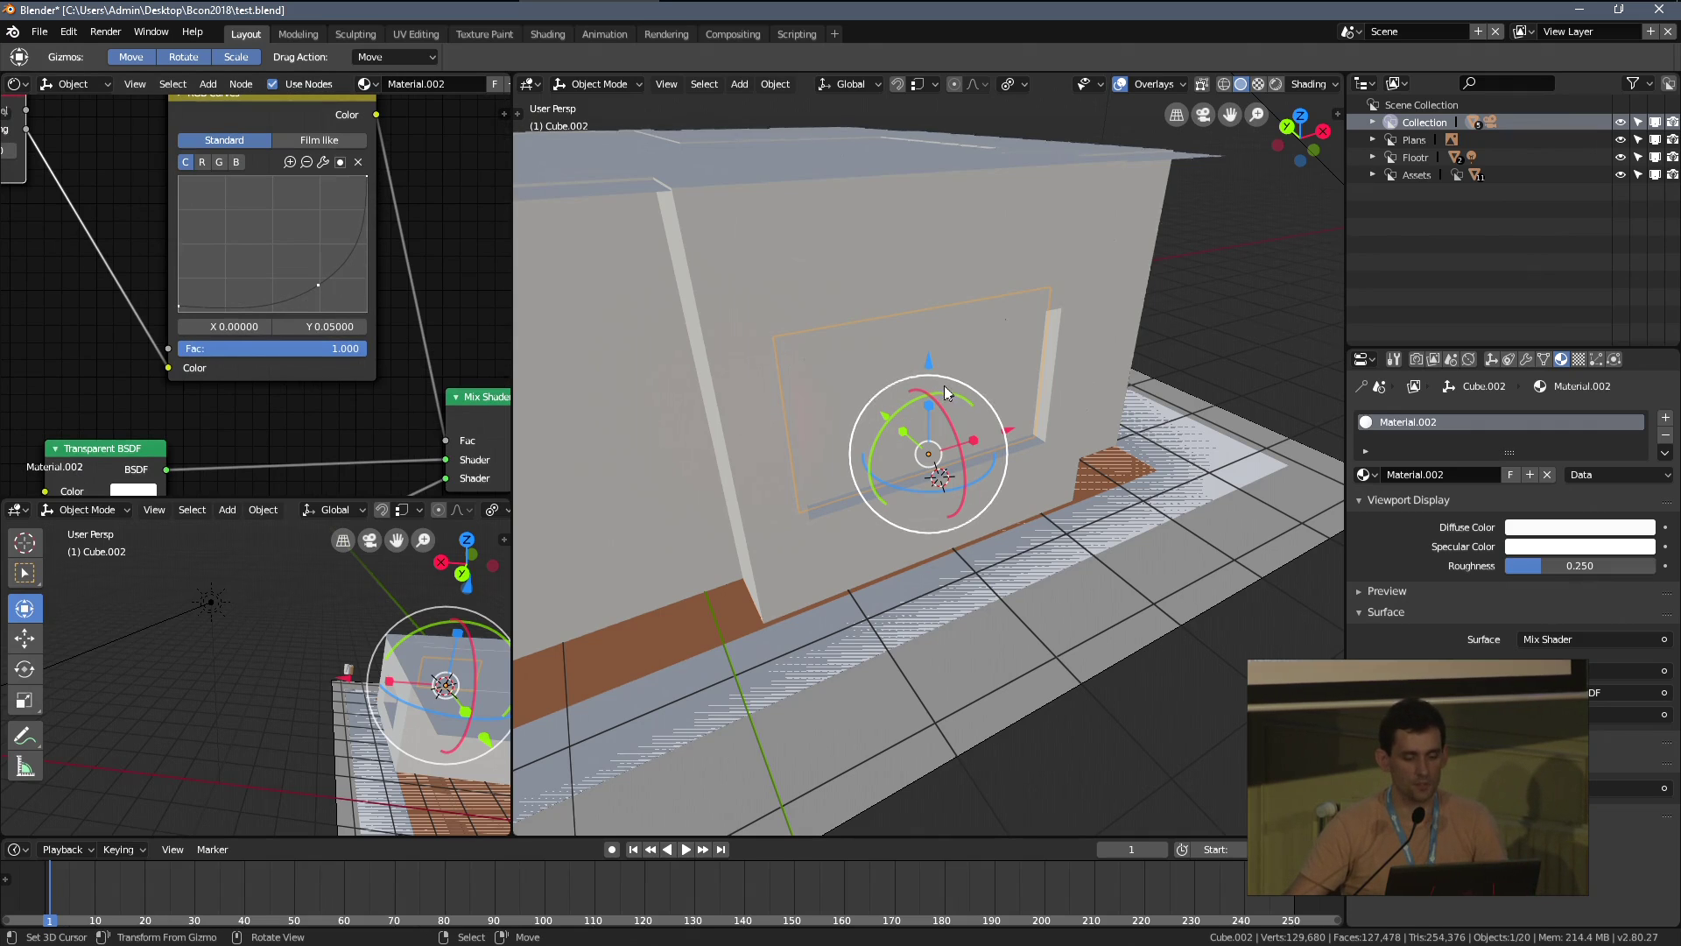
Switch to the camera view, set a render region around the window and preview it in rendered shading
middle_drag(944, 385, 835, 359)
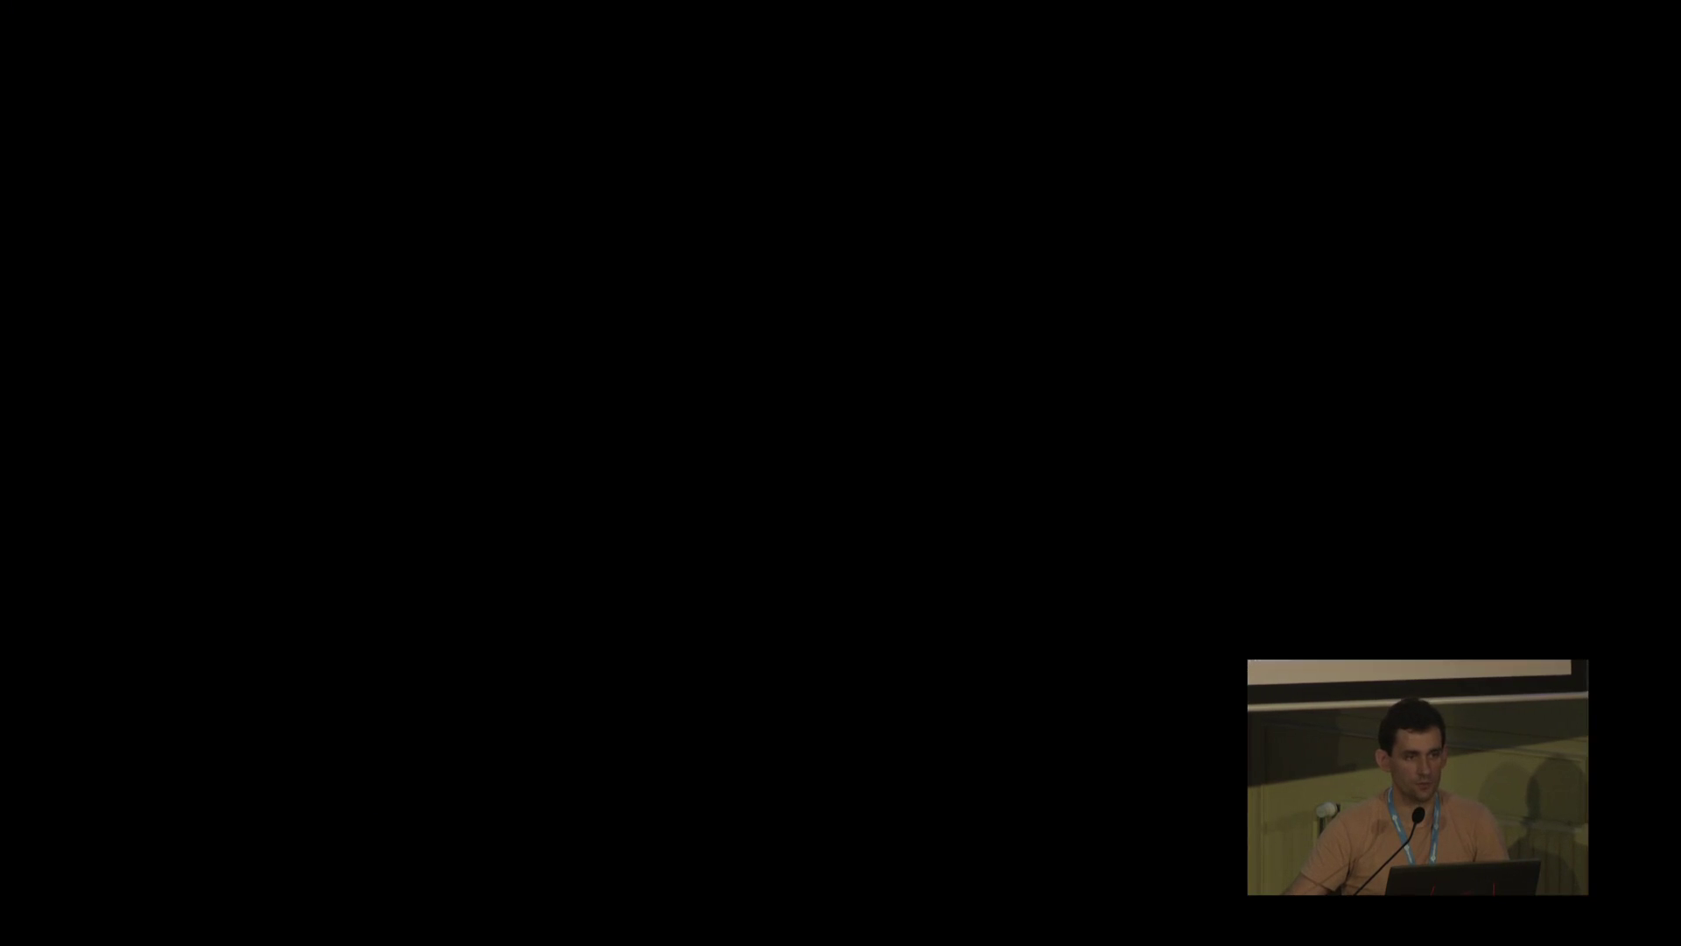
scroll(350, 287, down, 2)
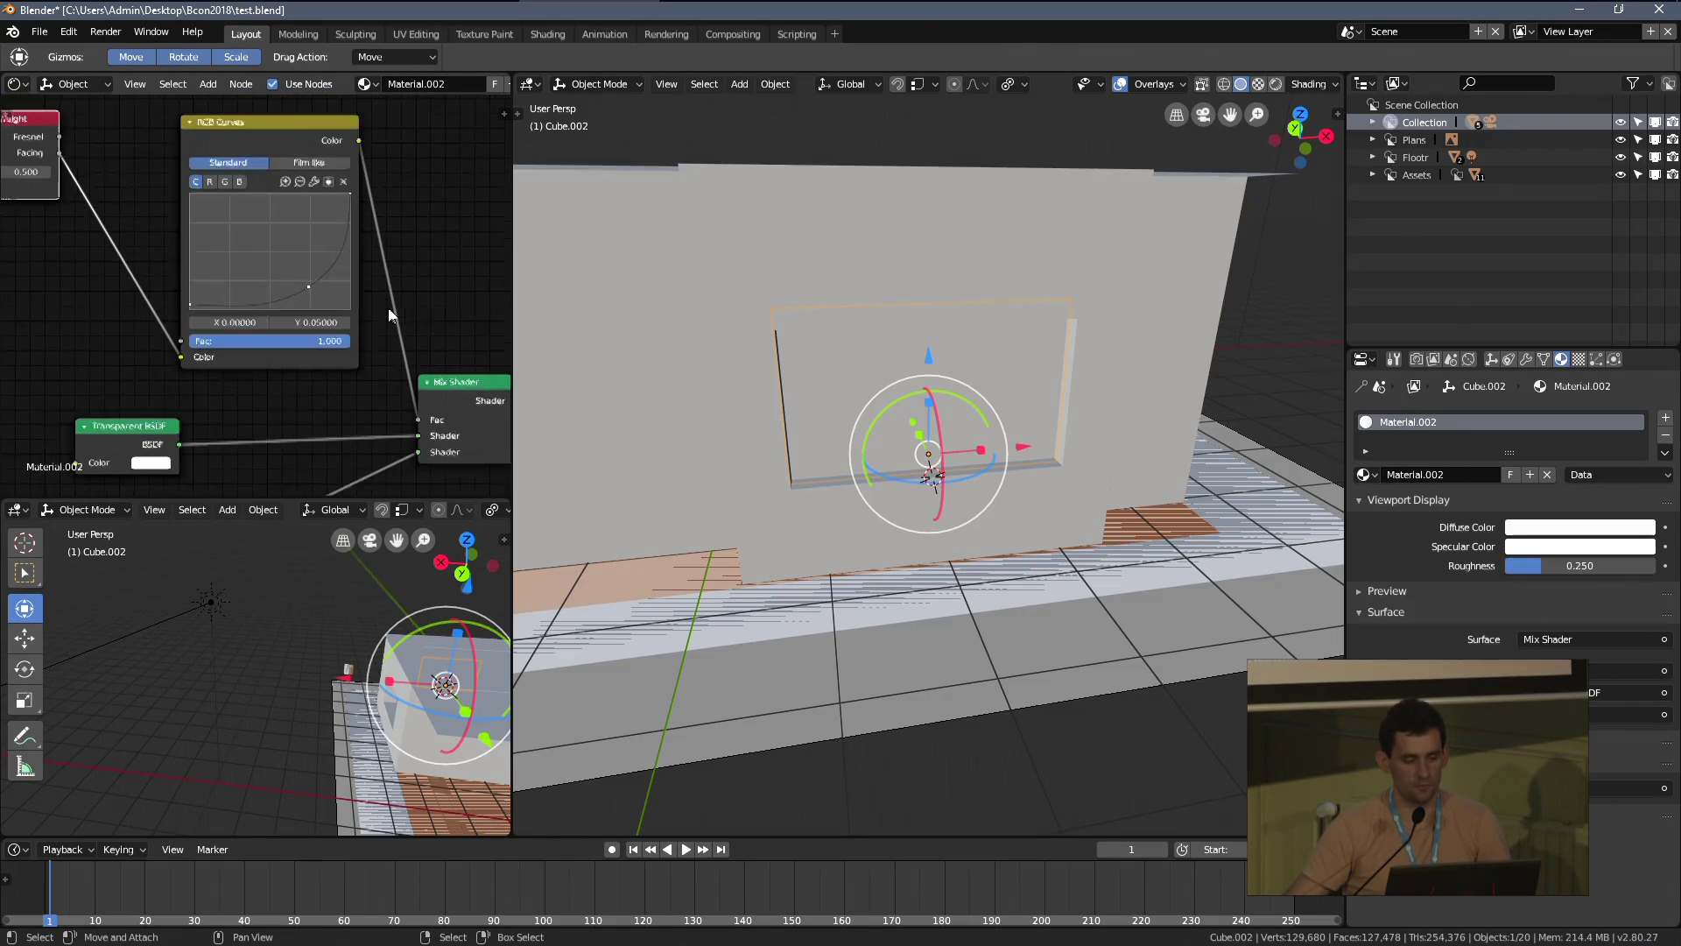
key(KP_0)
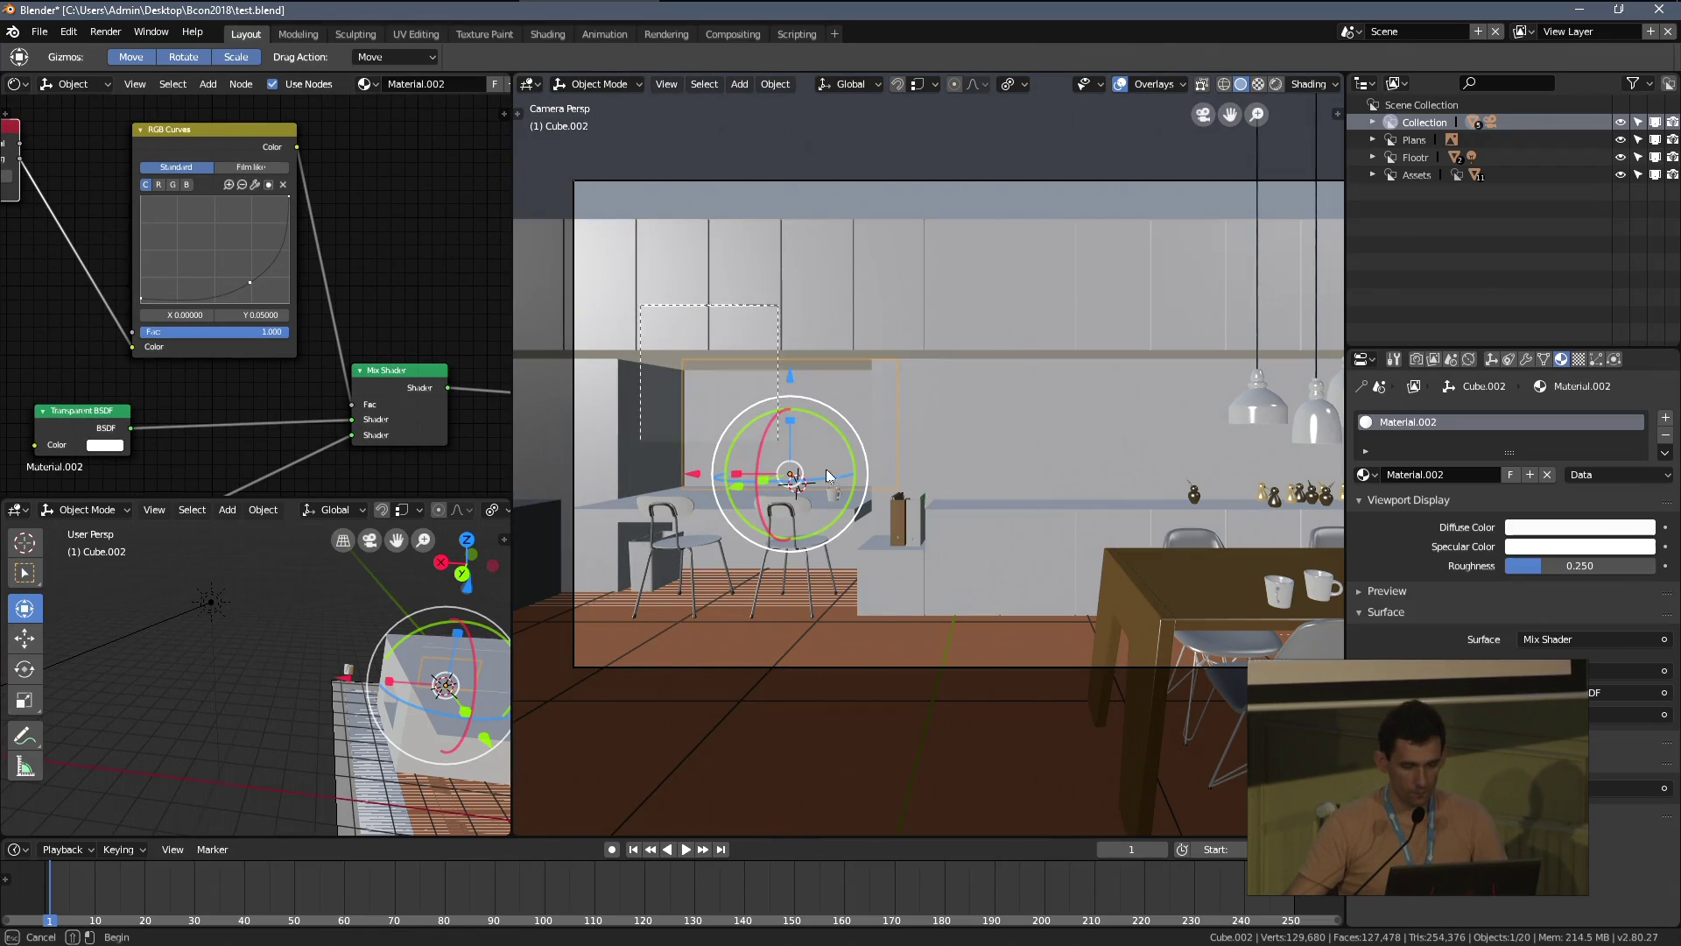
scroll(889, 515, up, 2)
key(shift+z)
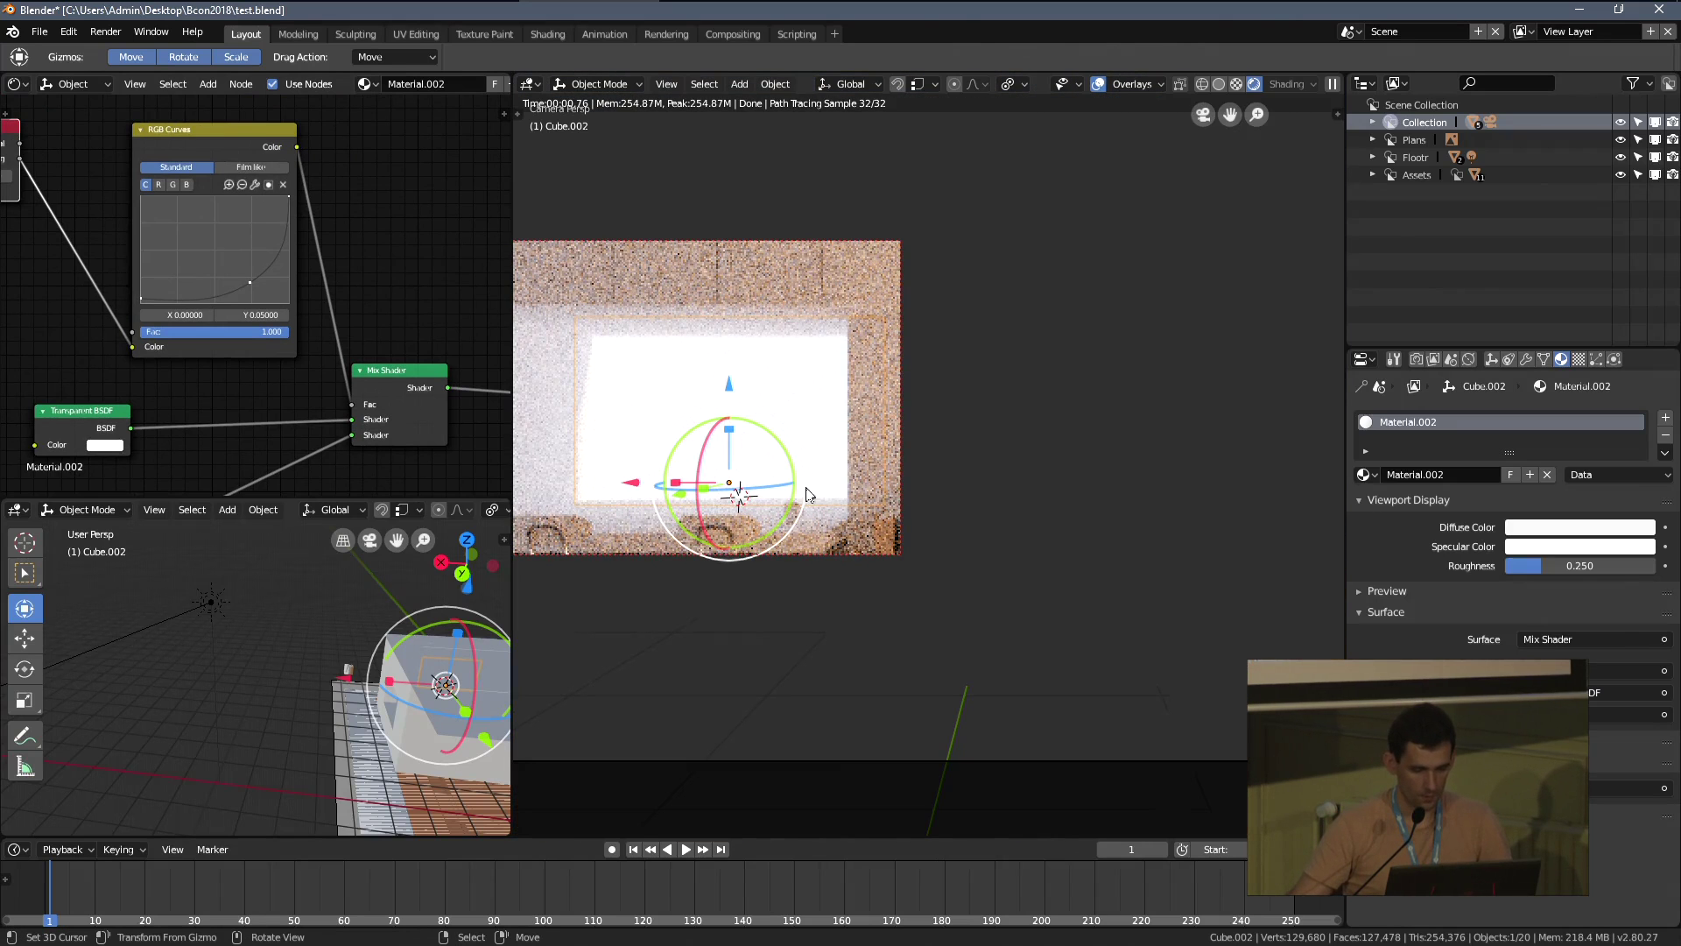
Darken the Transparent BSDF's color to a very dark grey
scroll(229, 383, down, 1)
middle_drag(228, 385, 388, 259)
scroll(388, 259, up, 4)
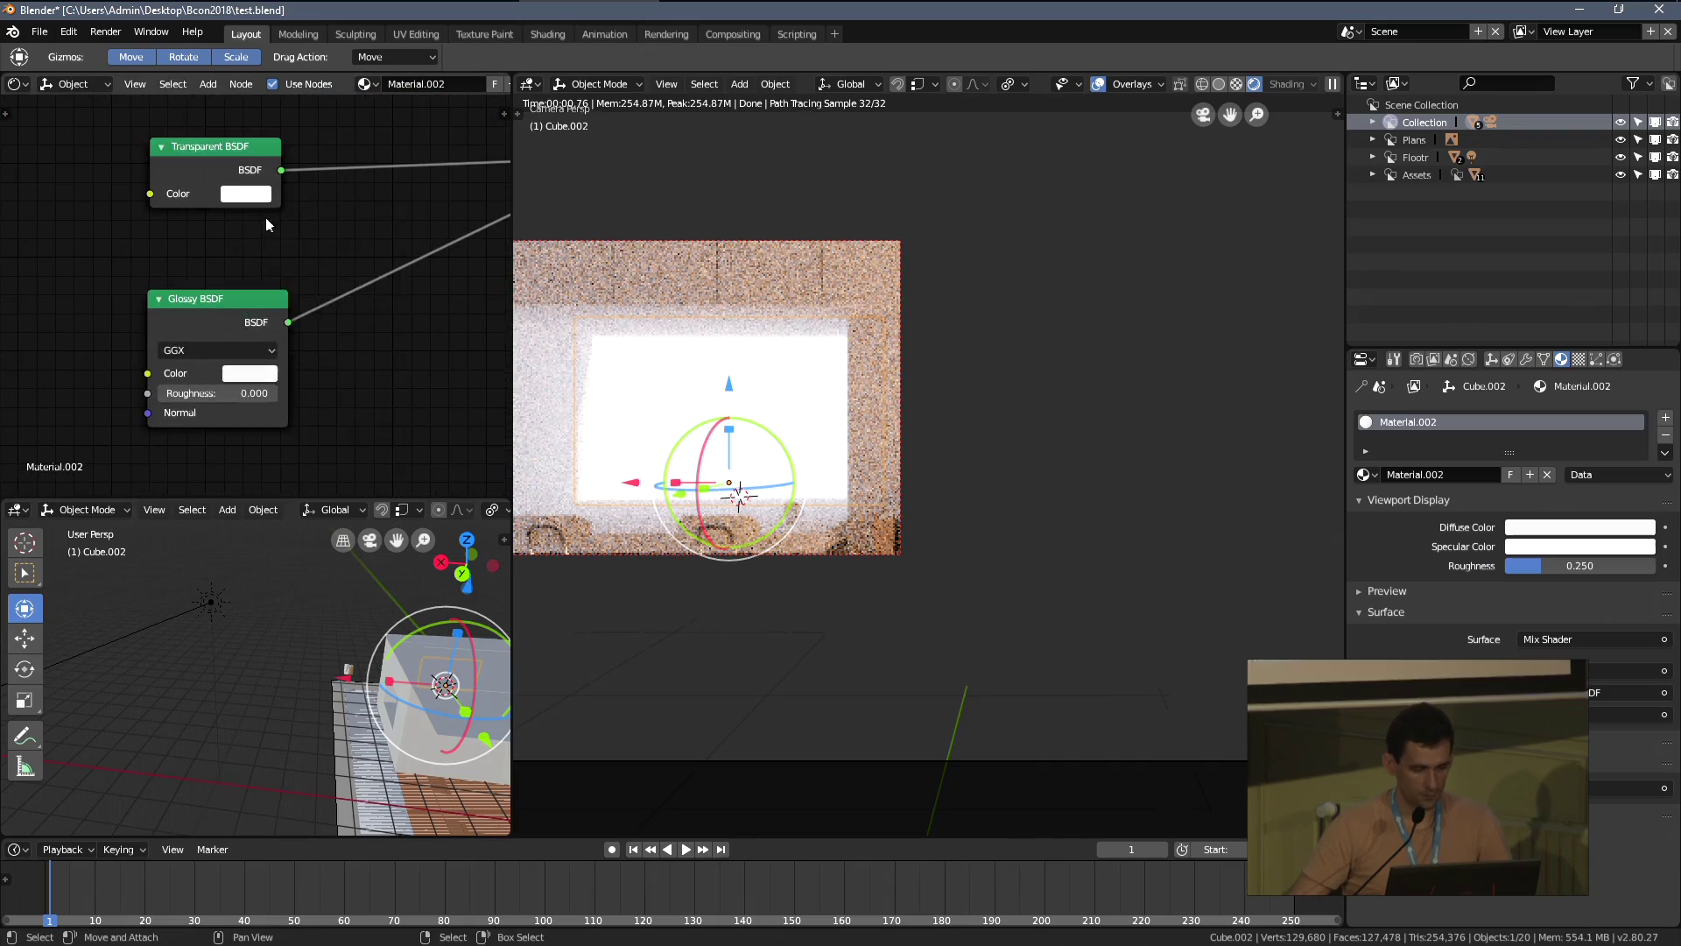
click(246, 193)
drag(385, 238, 383, 327)
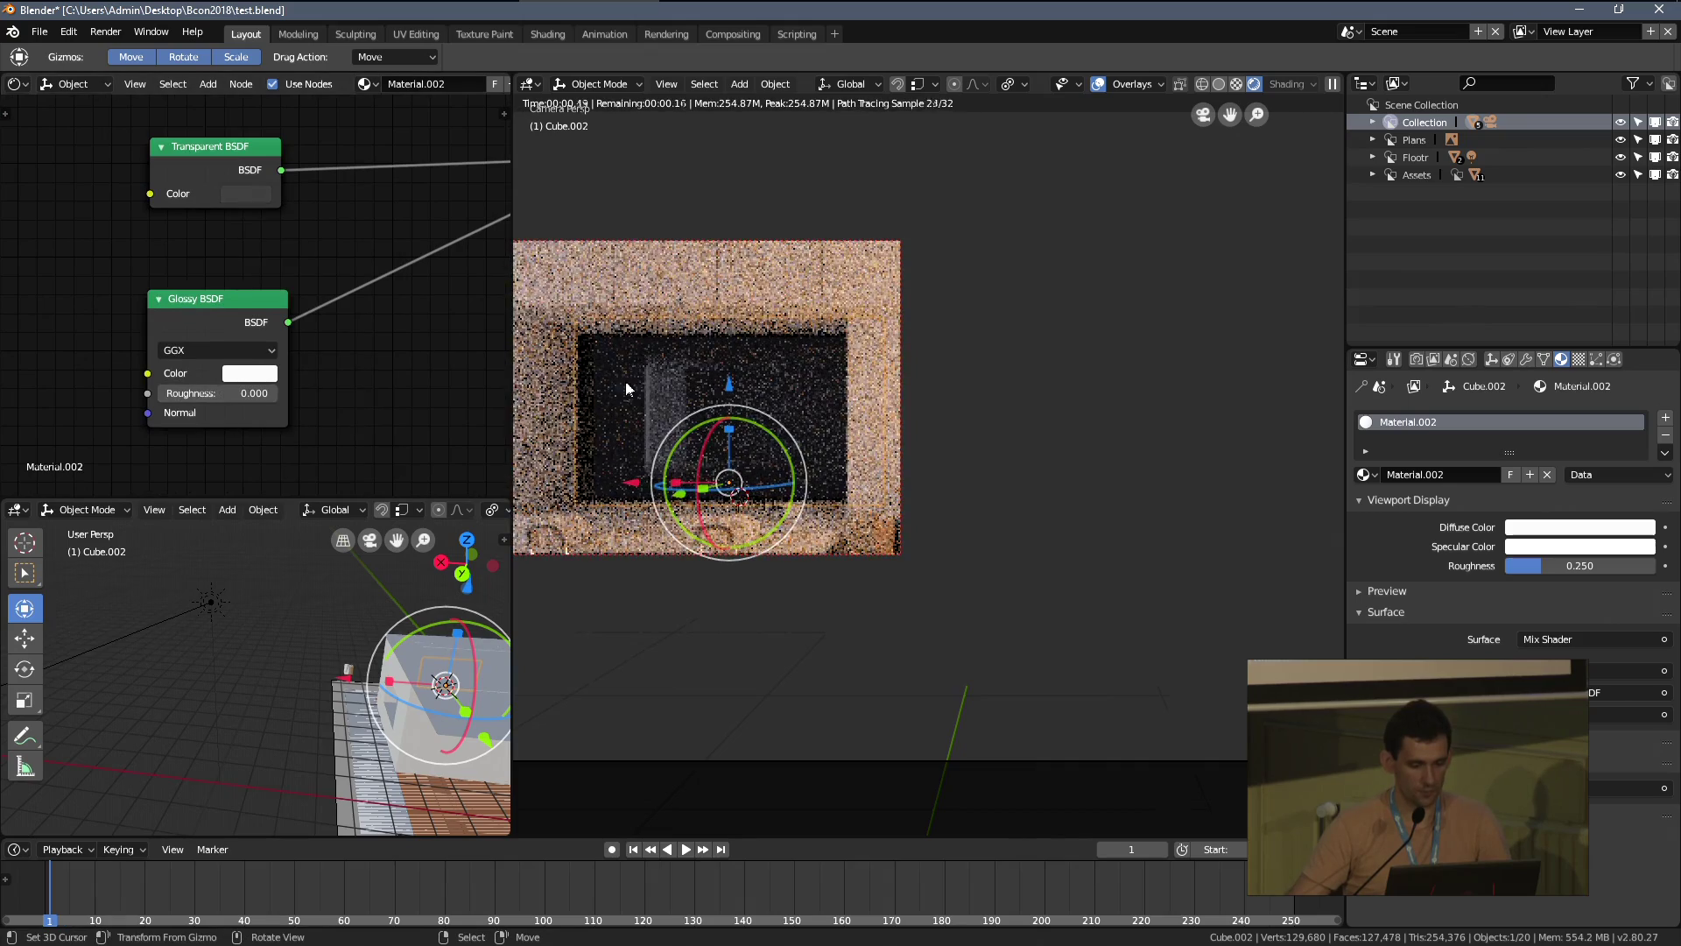
Raise the RGB curve's start point to Y 0.20000 and move its middle point to X 0.69091, Y 0.45625
middle_drag(412, 275, 321, 344)
middle_drag(281, 410, 285, 454)
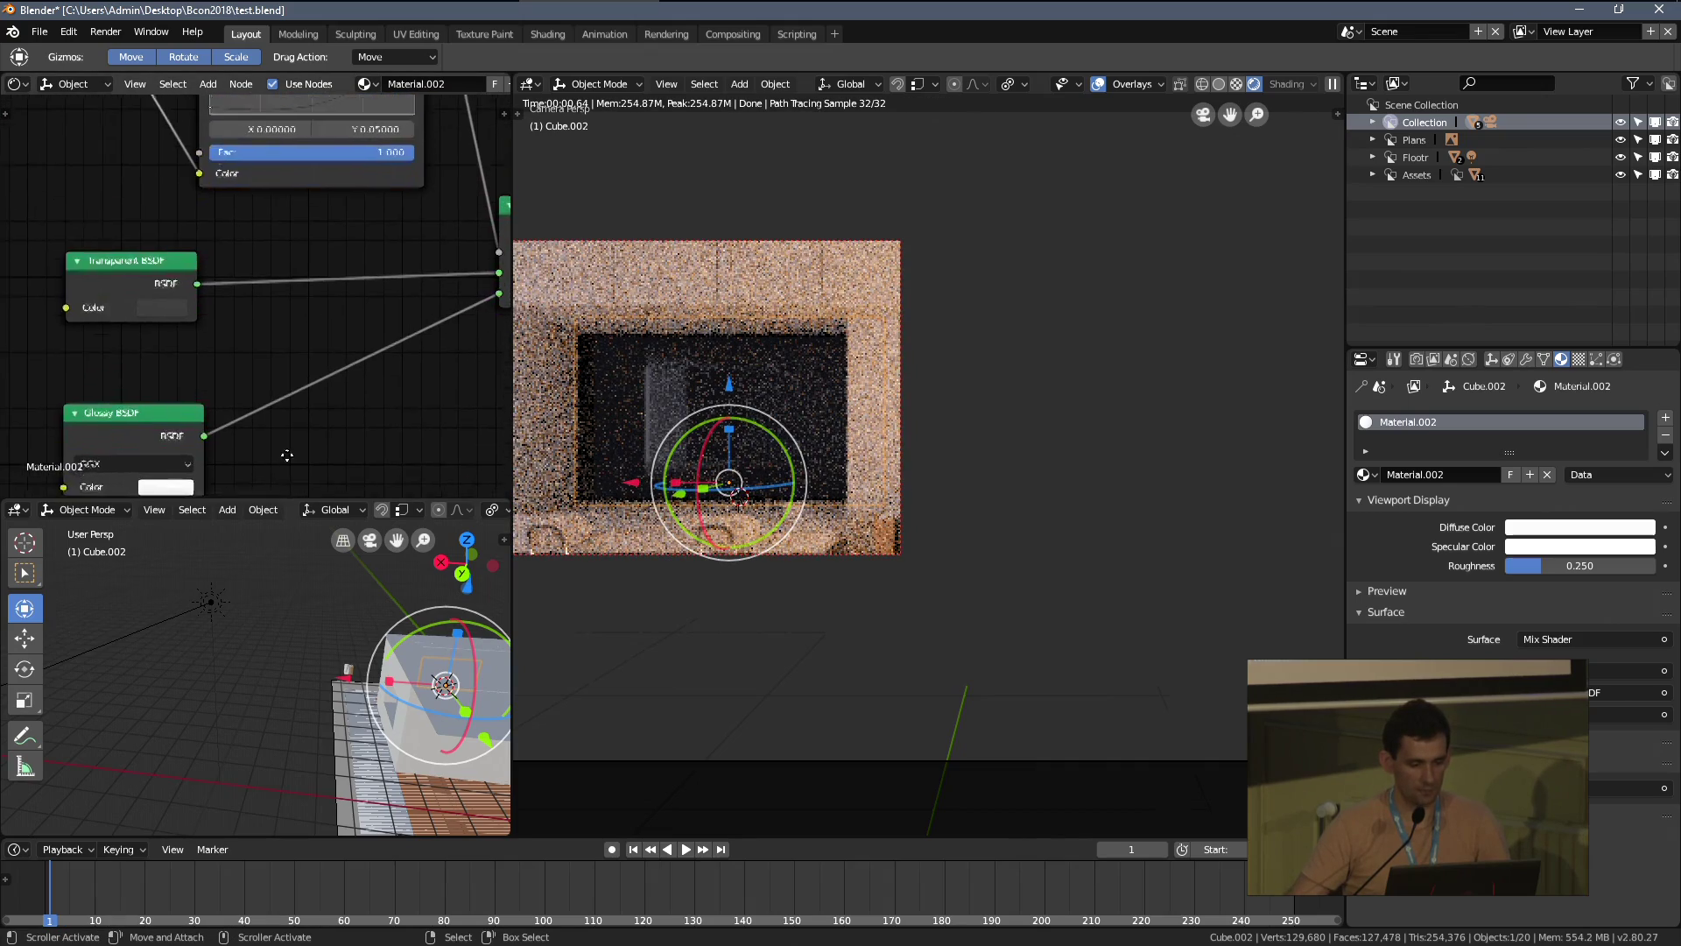
middle_drag(293, 250, 301, 433)
drag(371, 268, 365, 250)
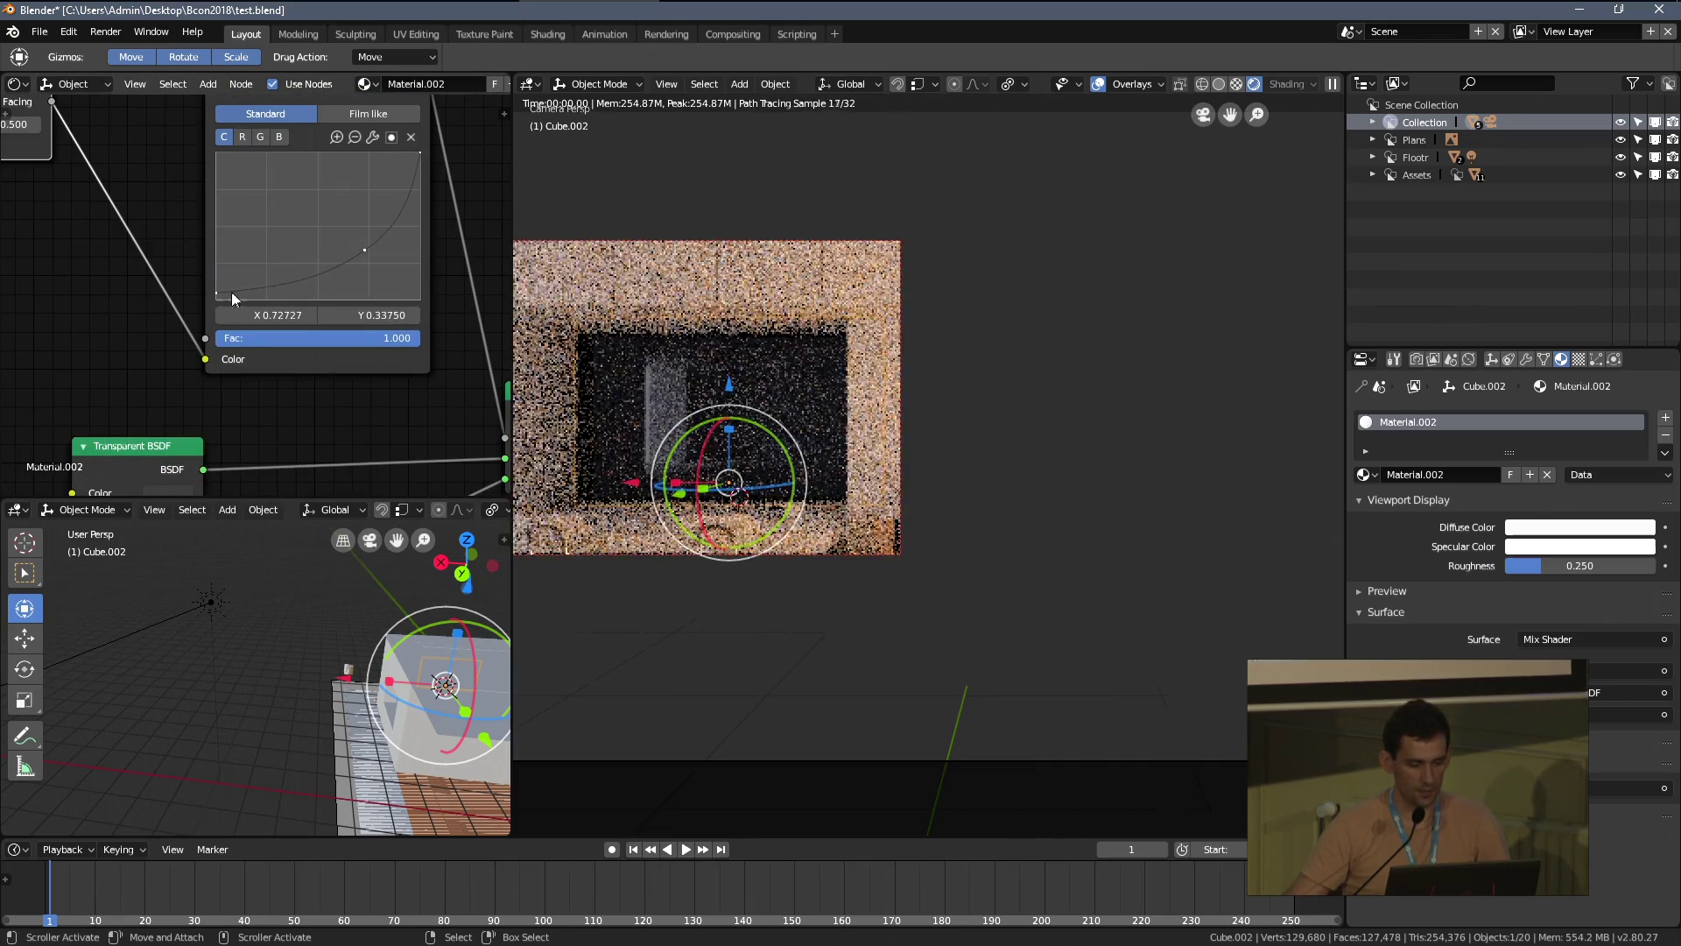
drag(217, 272, 216, 271)
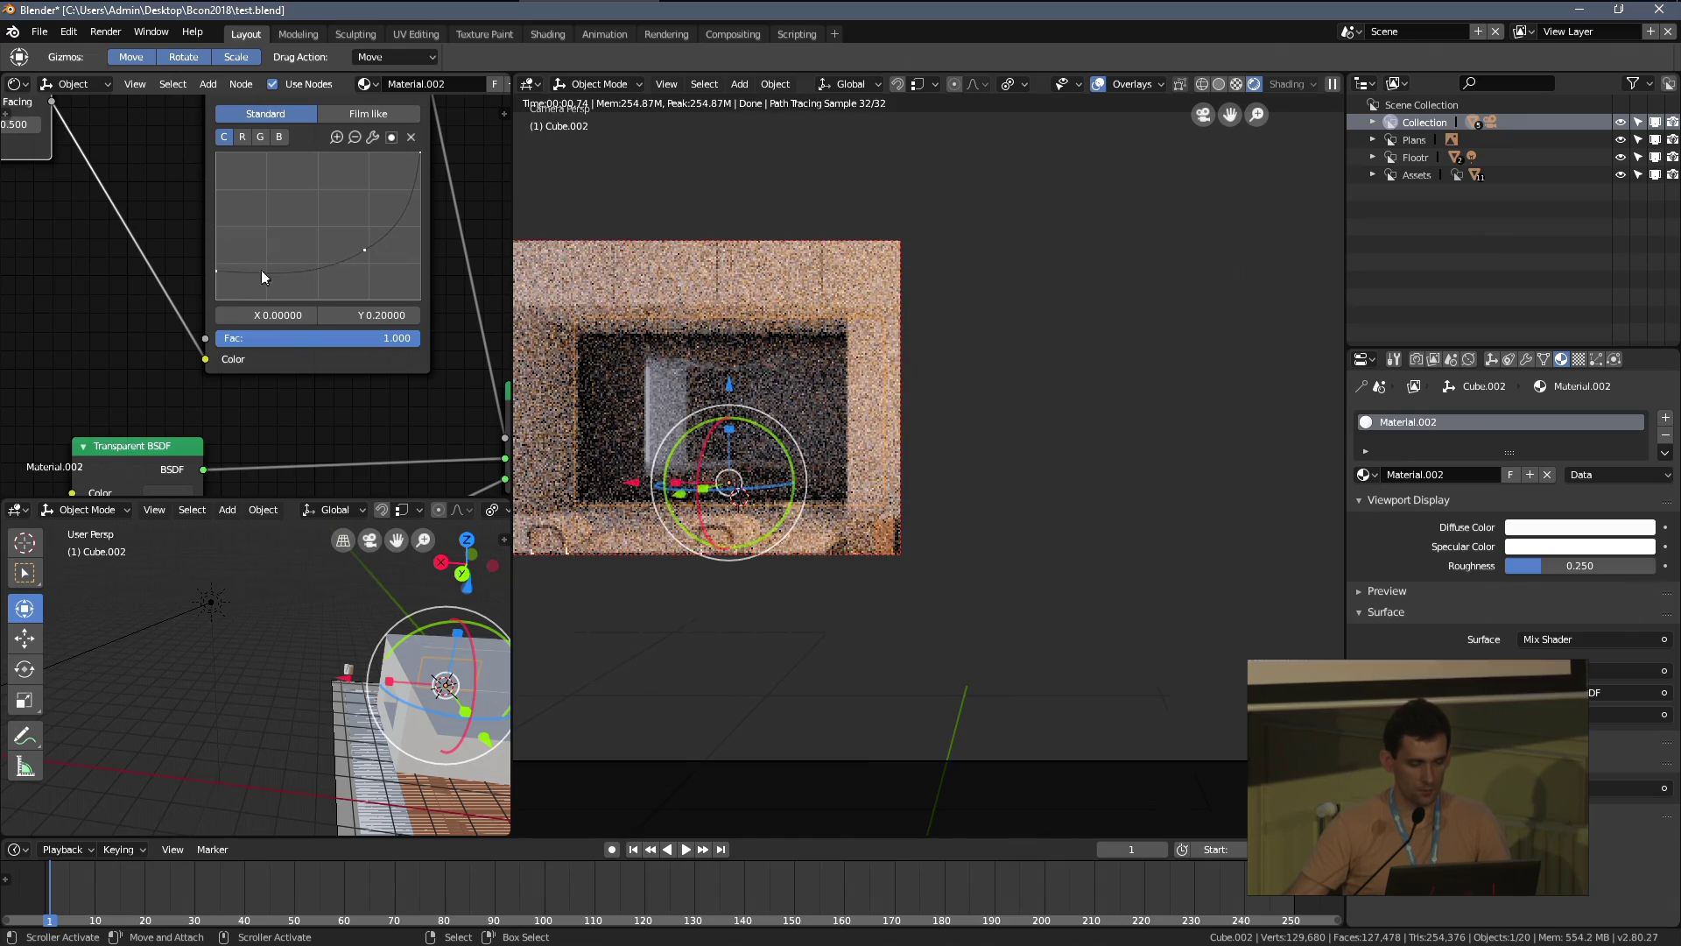
drag(364, 250, 357, 232)
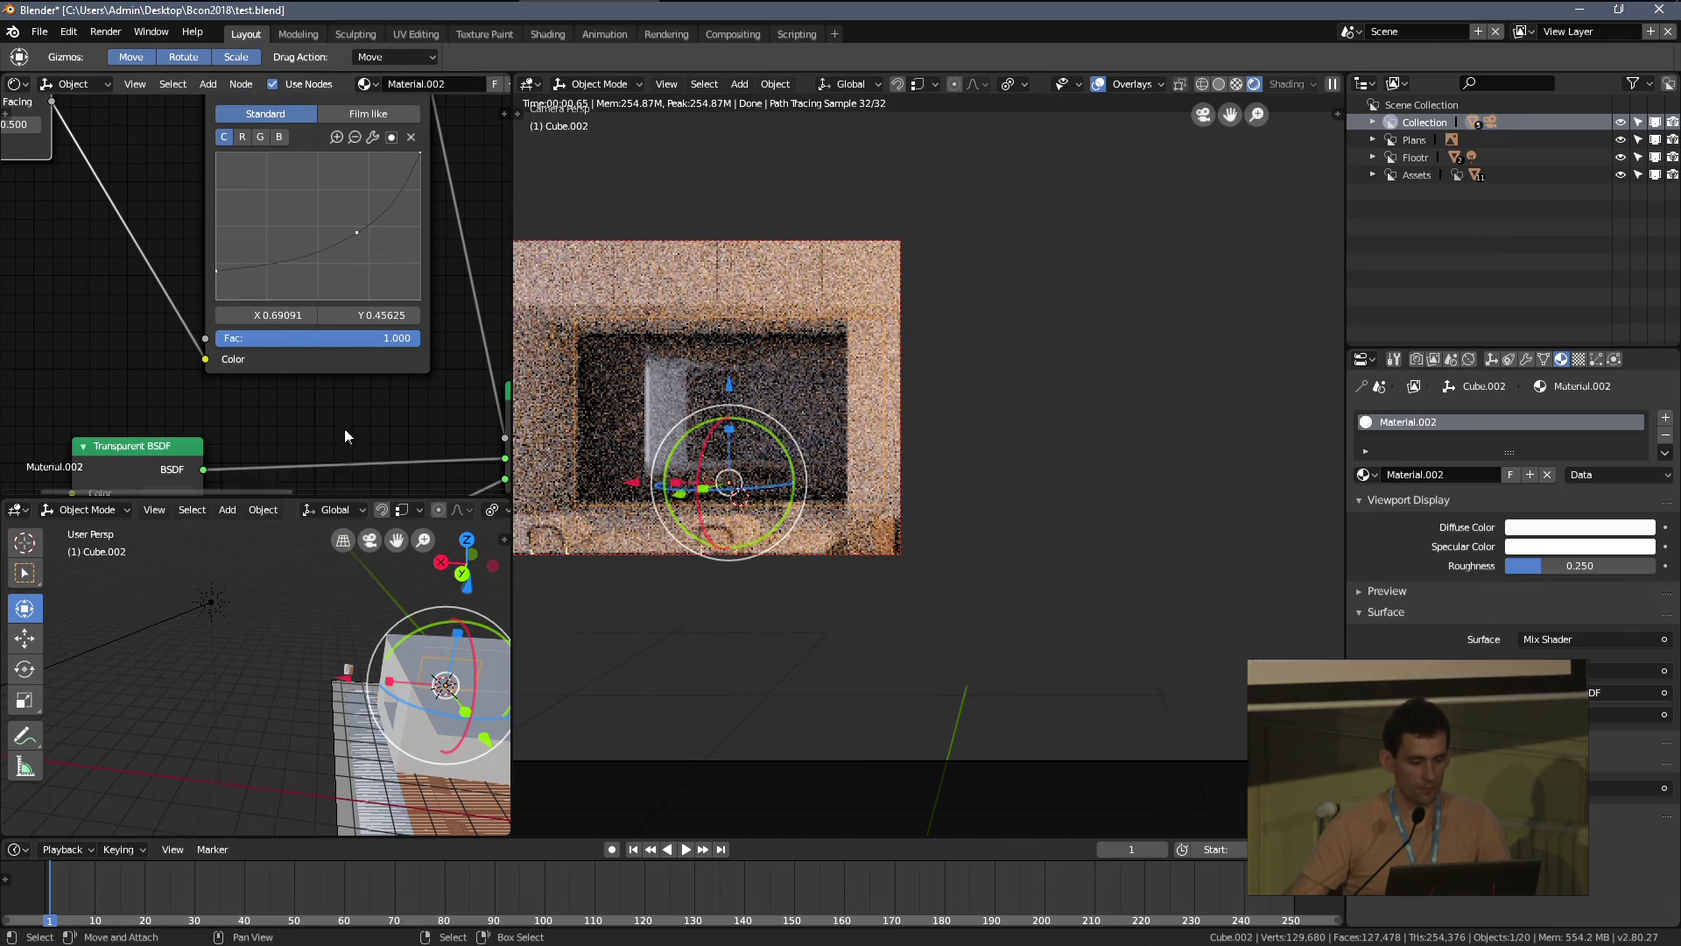
Brighten the Transparent BSDF's color to a near-white grey
middle_drag(175, 490, 201, 342)
click(201, 343)
drag(338, 184, 332, 83)
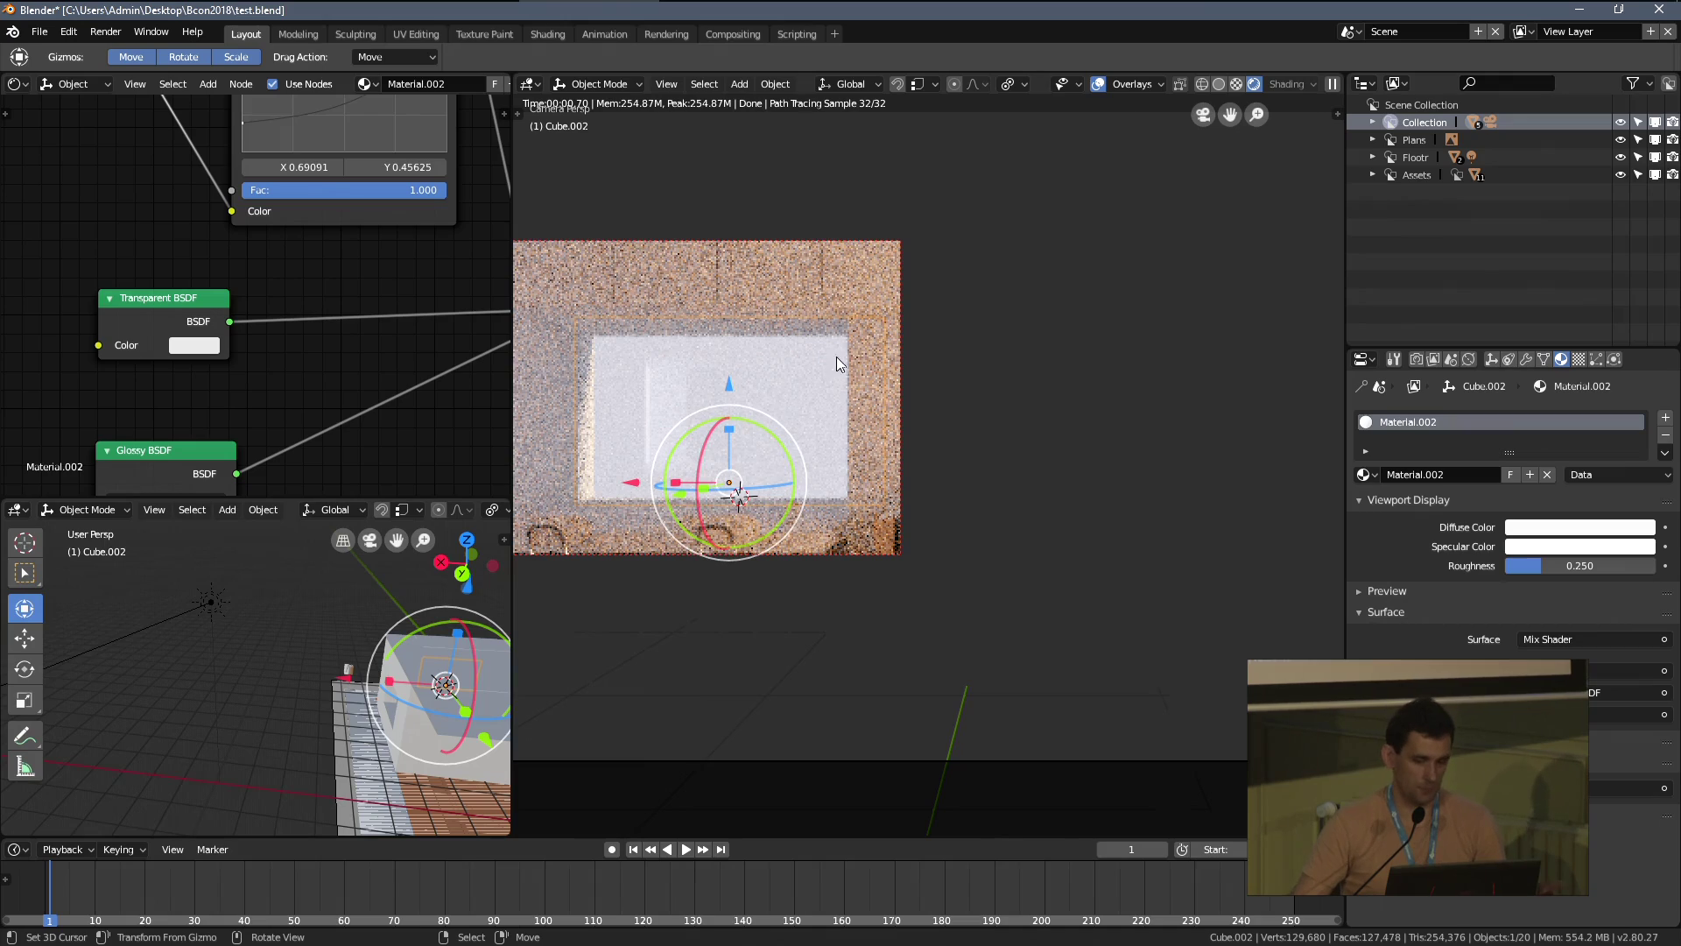
Redraw the render region as a narrow area around the window's left edge and the adjoining wall
scroll(618, 424, up, 2)
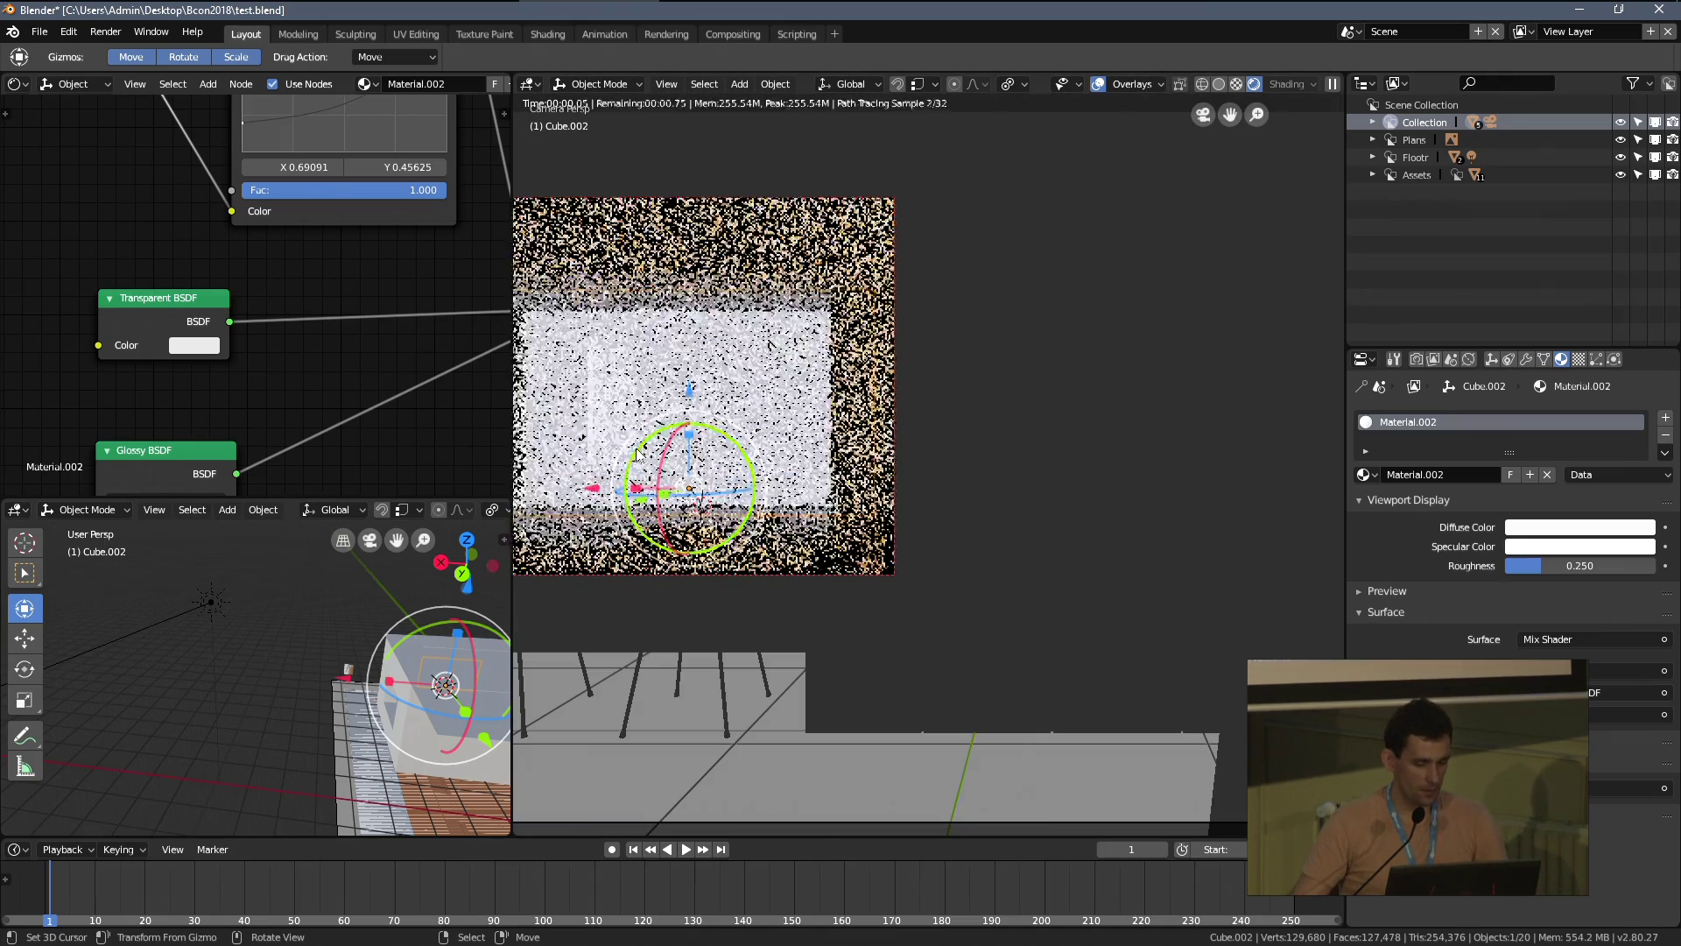
shift+middle_drag(632, 453, 818, 438)
key(ctrl+b)
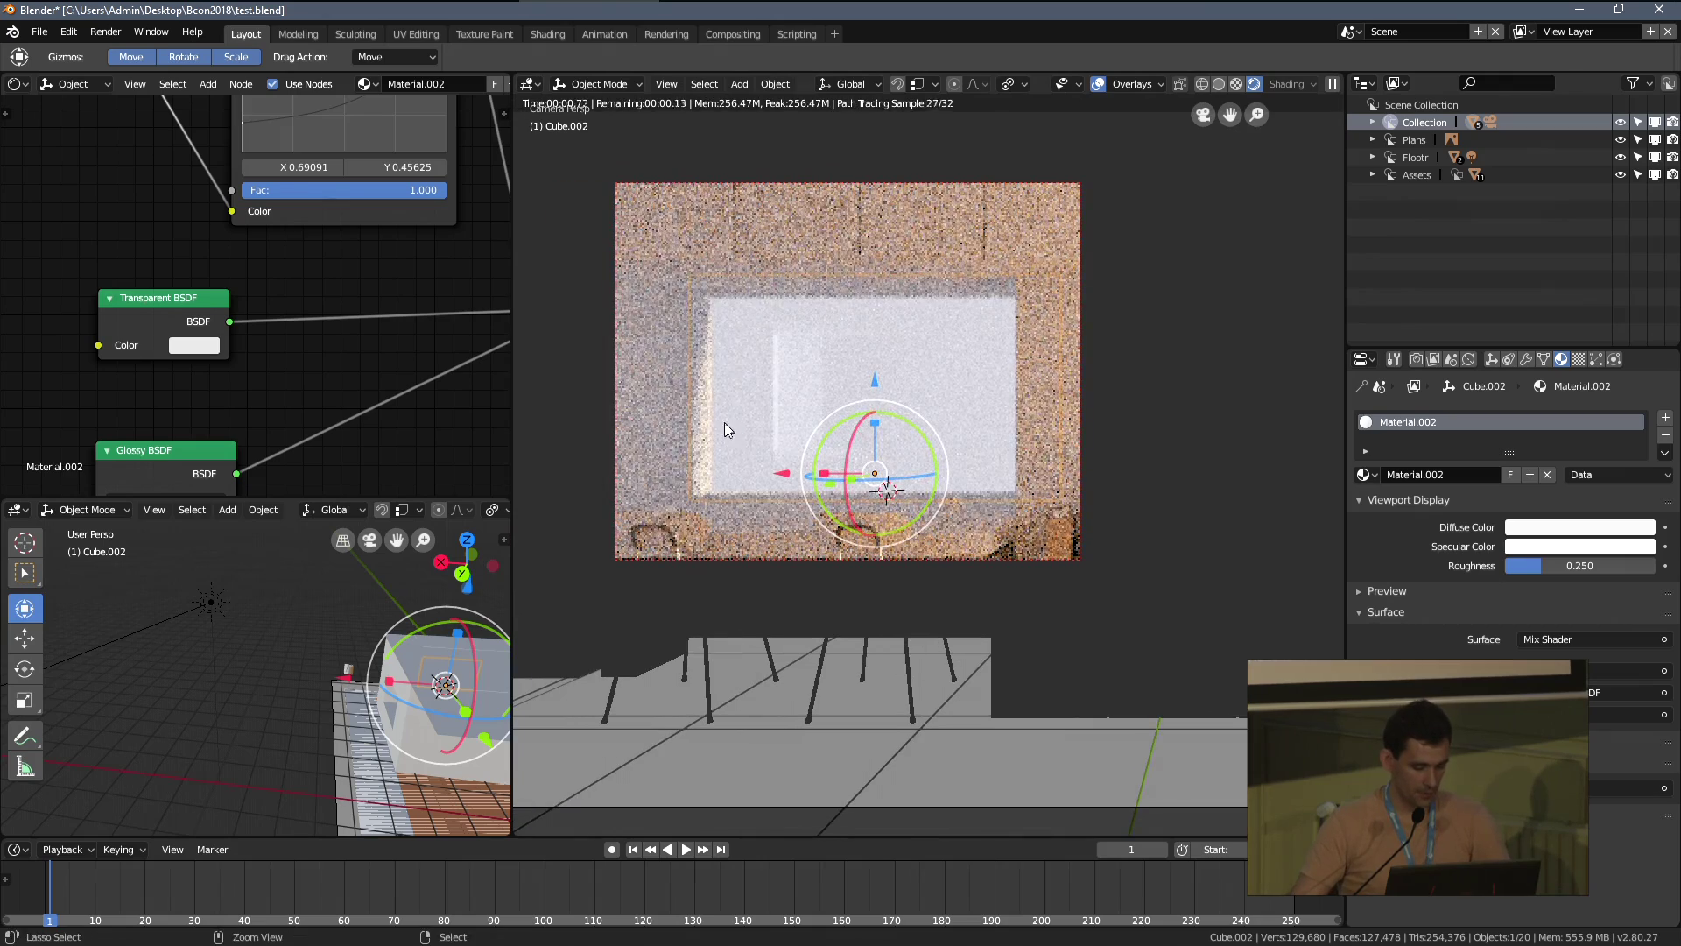
drag(633, 339, 773, 549)
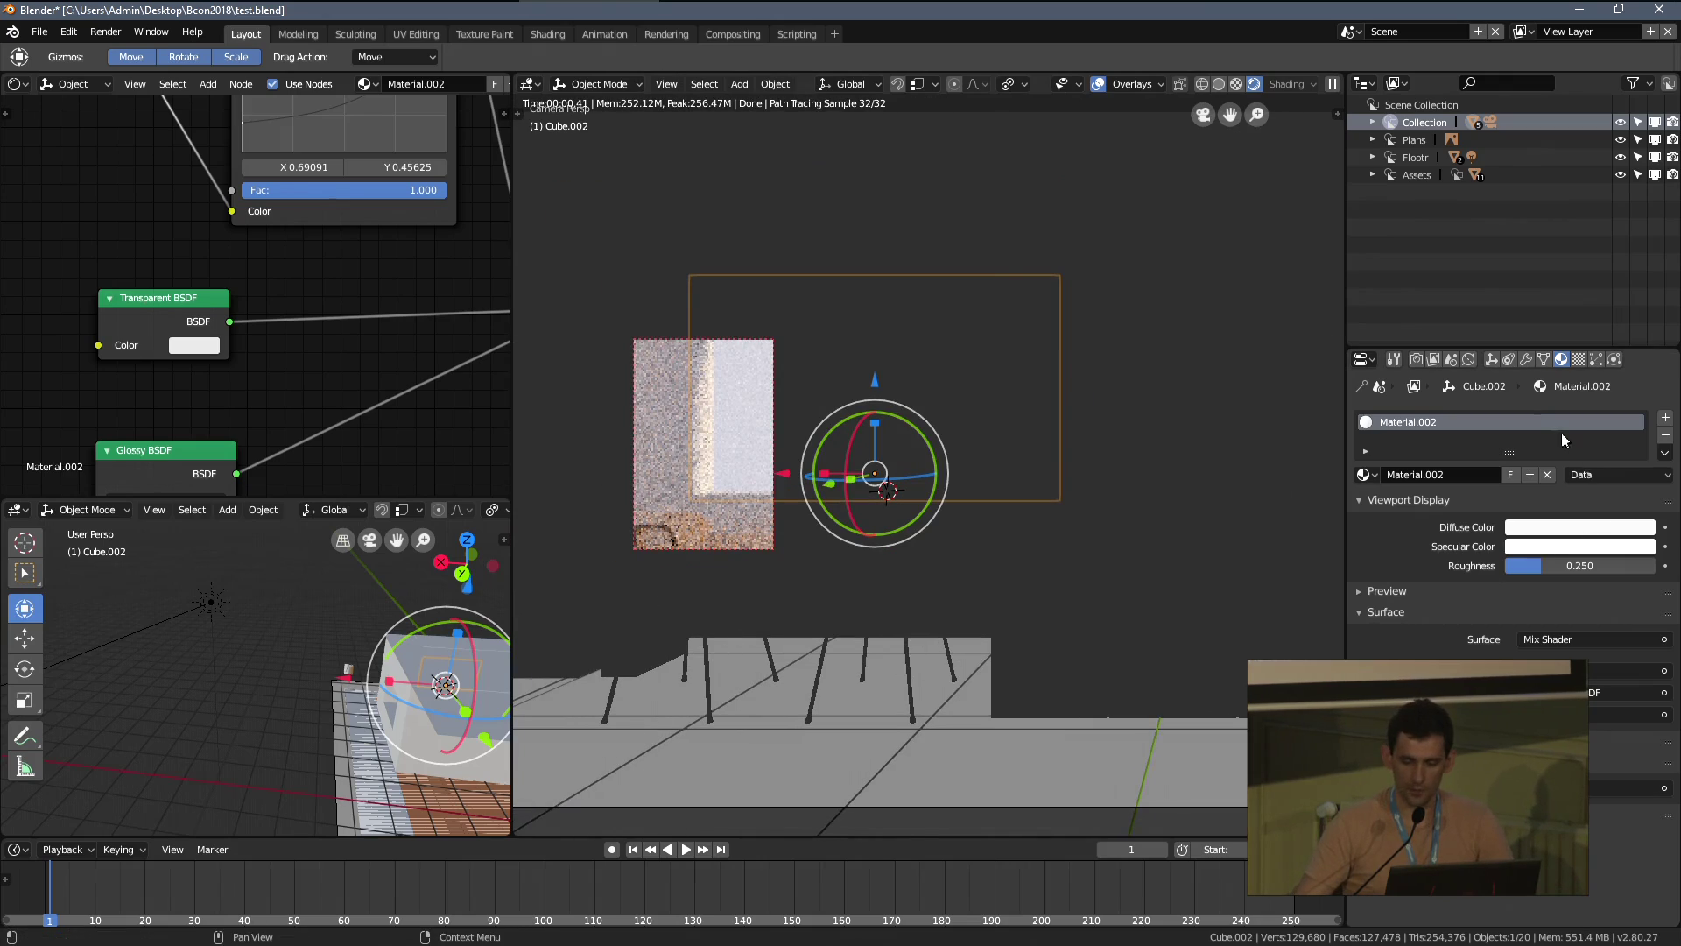
Turn off Shadow in the window pane's Cycles ray visibility settings
click(1491, 359)
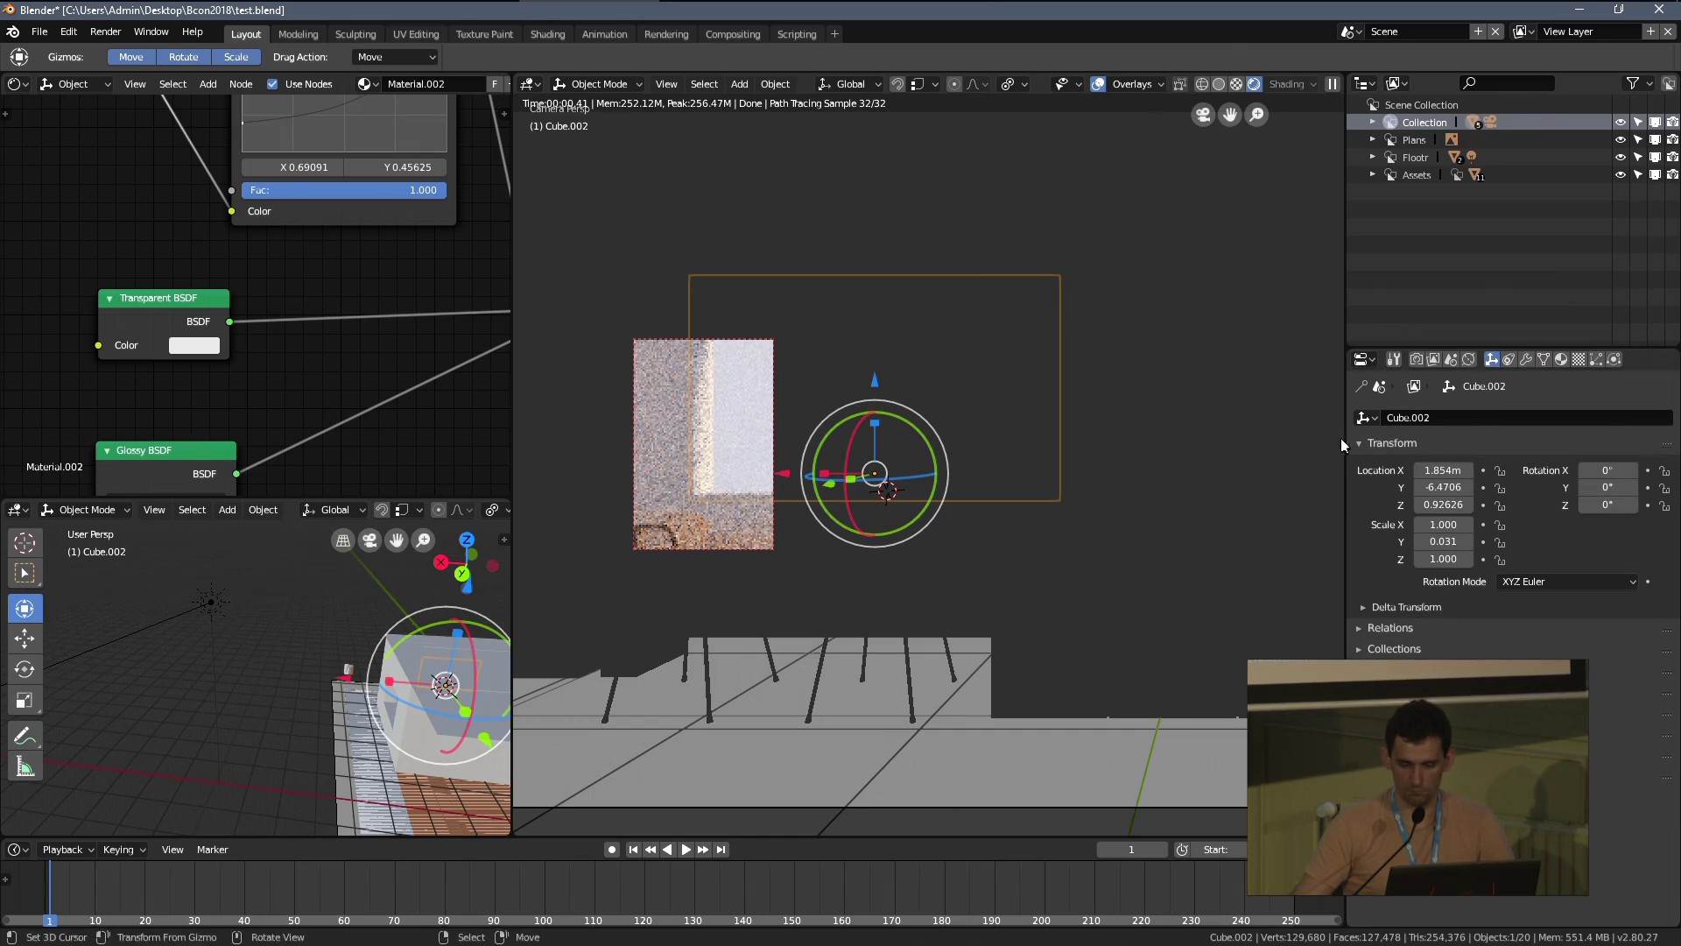
click(1366, 442)
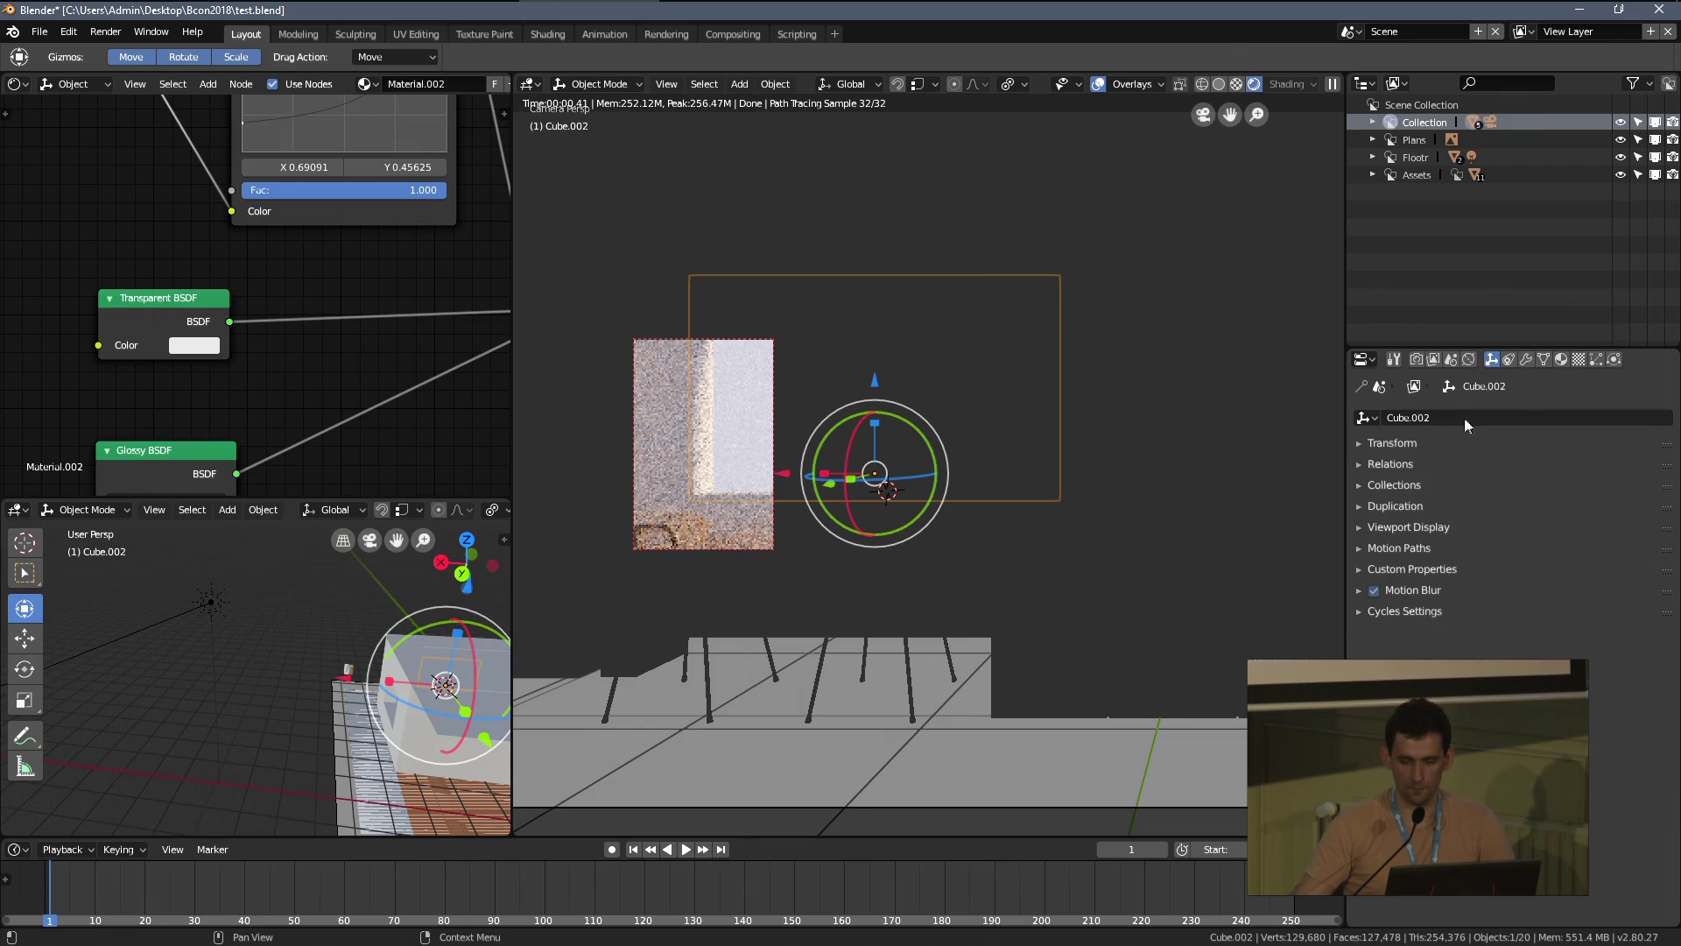
click(1396, 612)
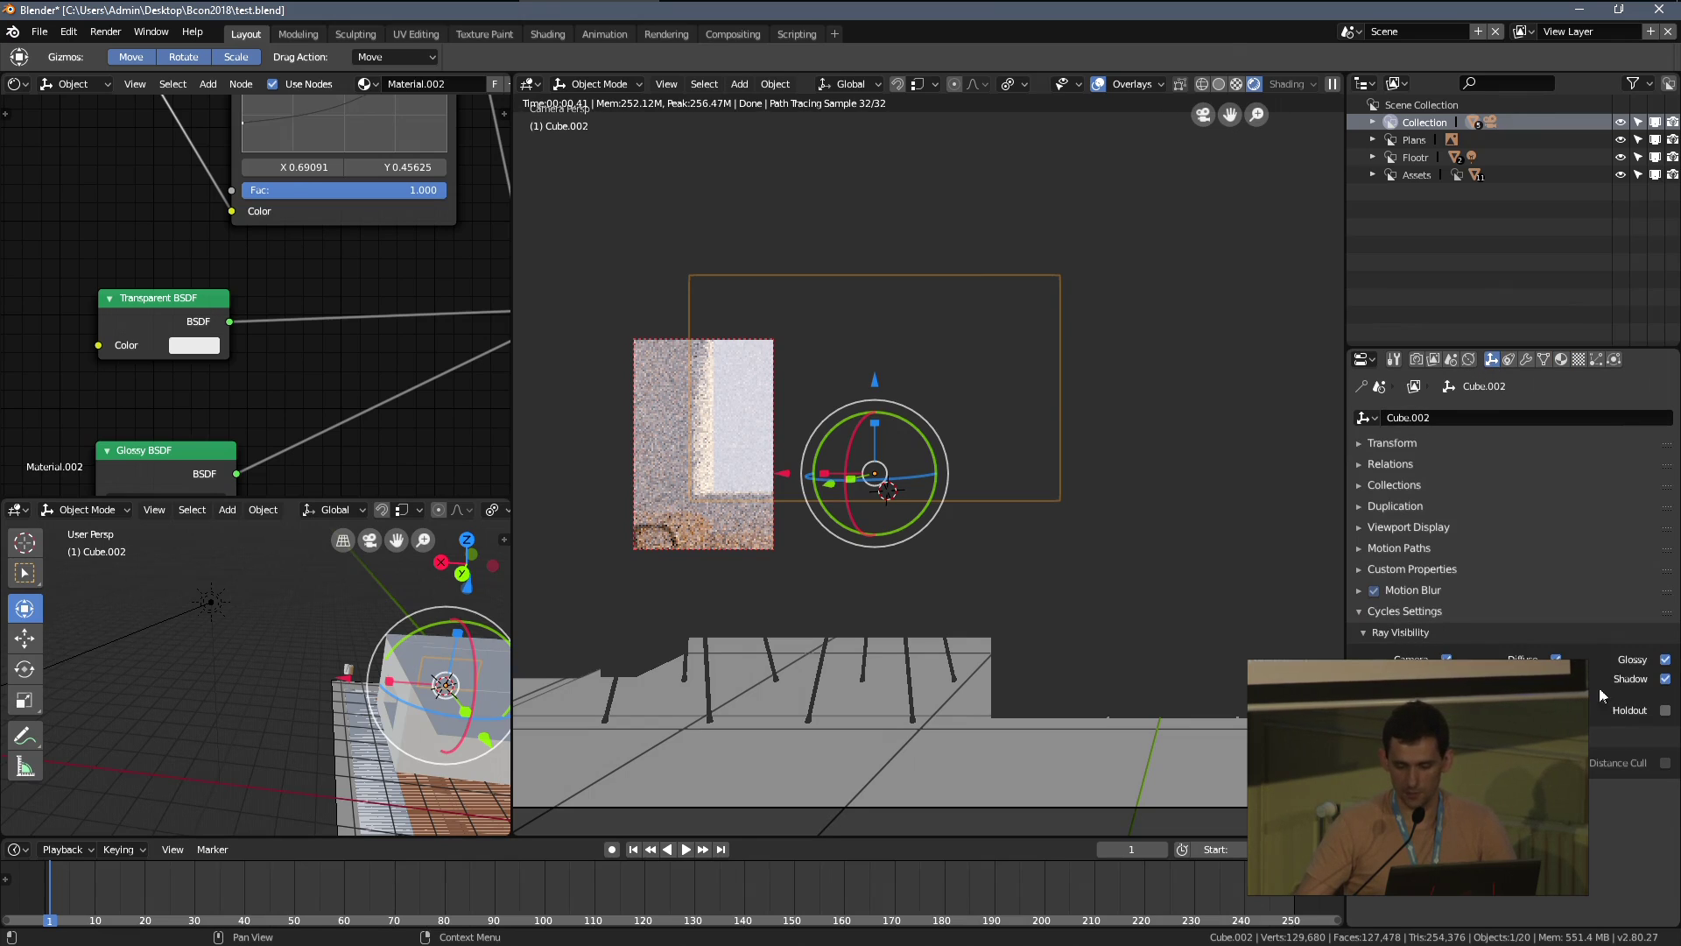
click(1667, 680)
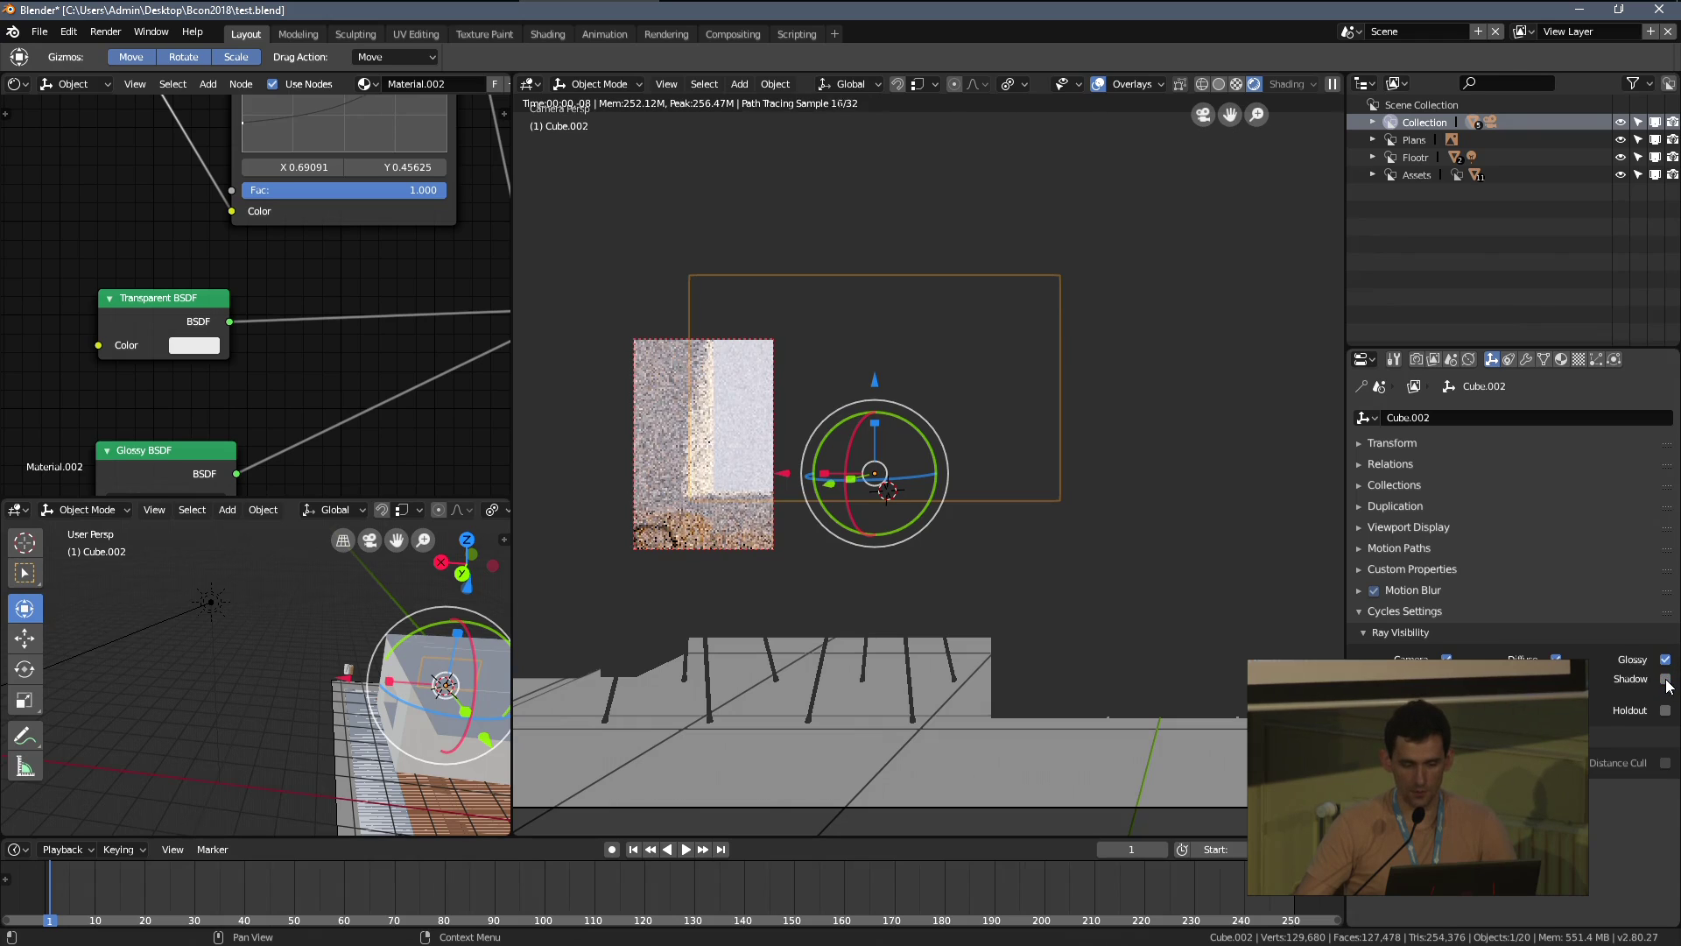
click(1667, 682)
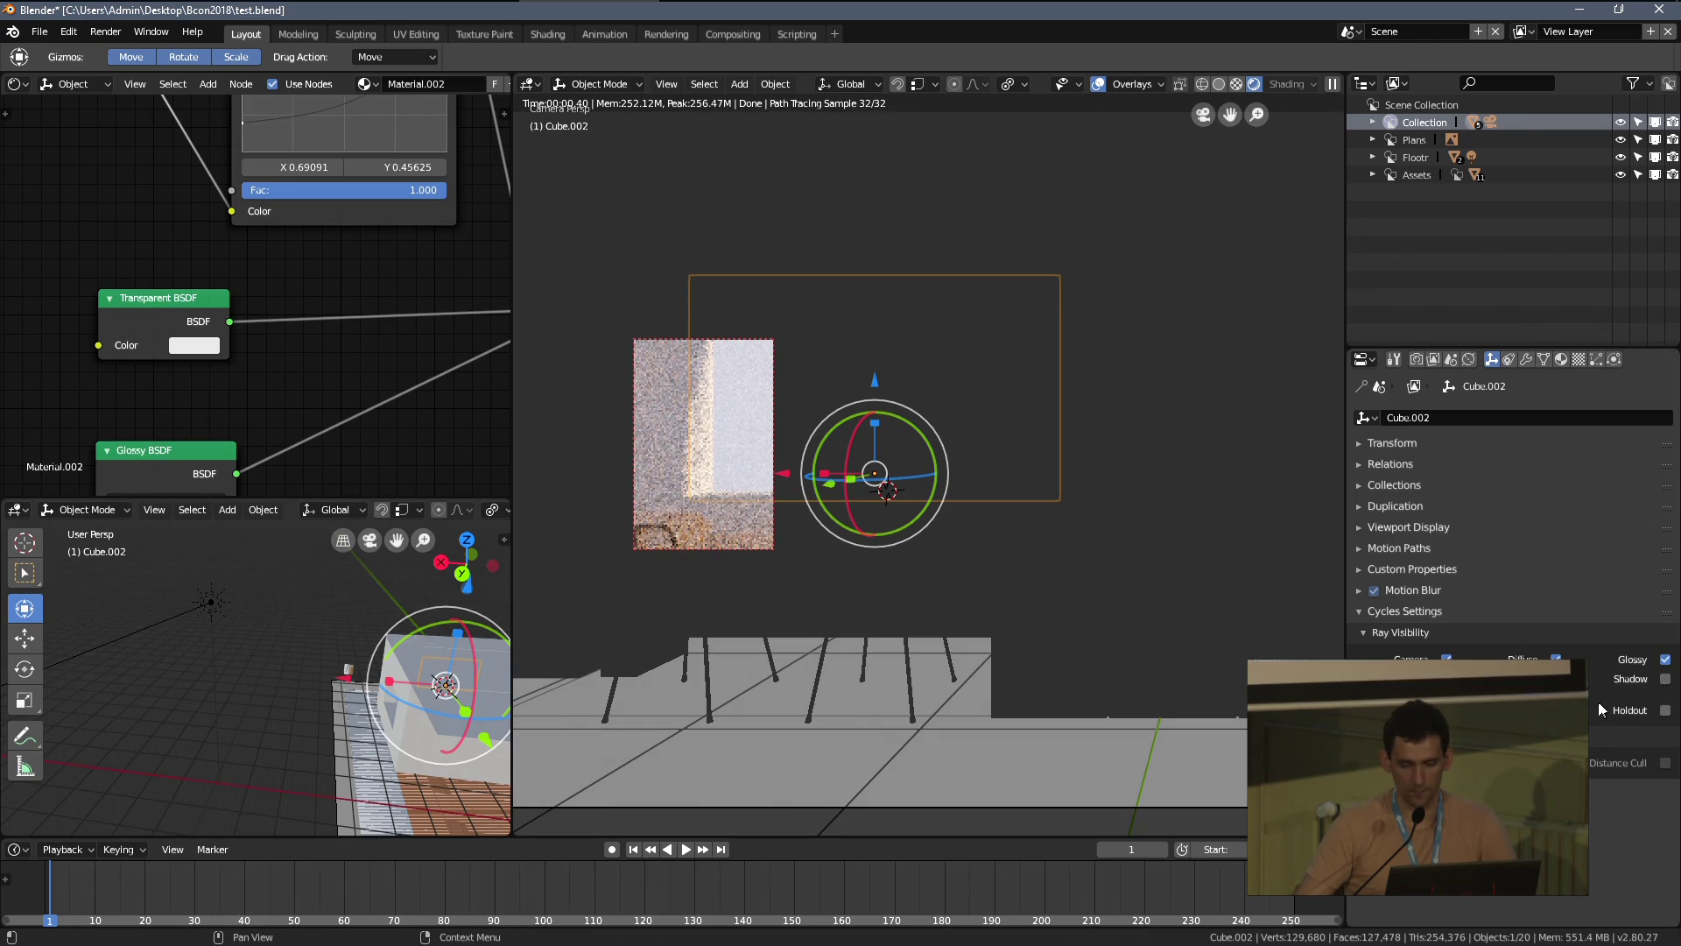
Add a Light Path node to the glass material, placed above the Mix Shader
scroll(302, 355, down, 4)
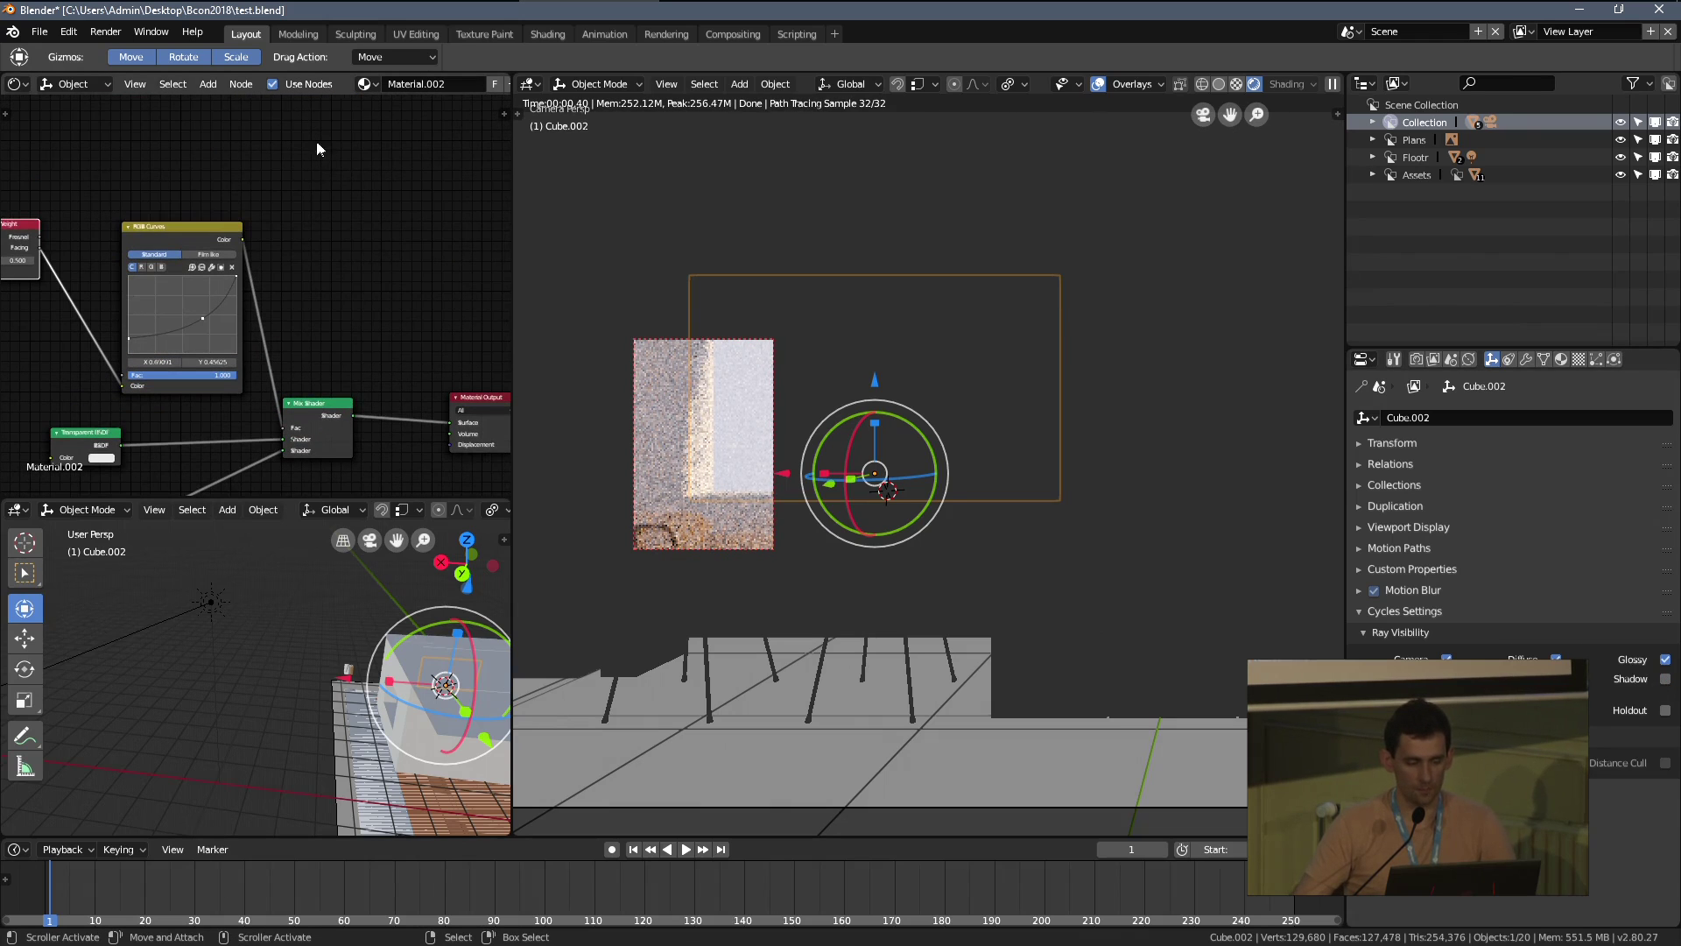
key(shift+a)
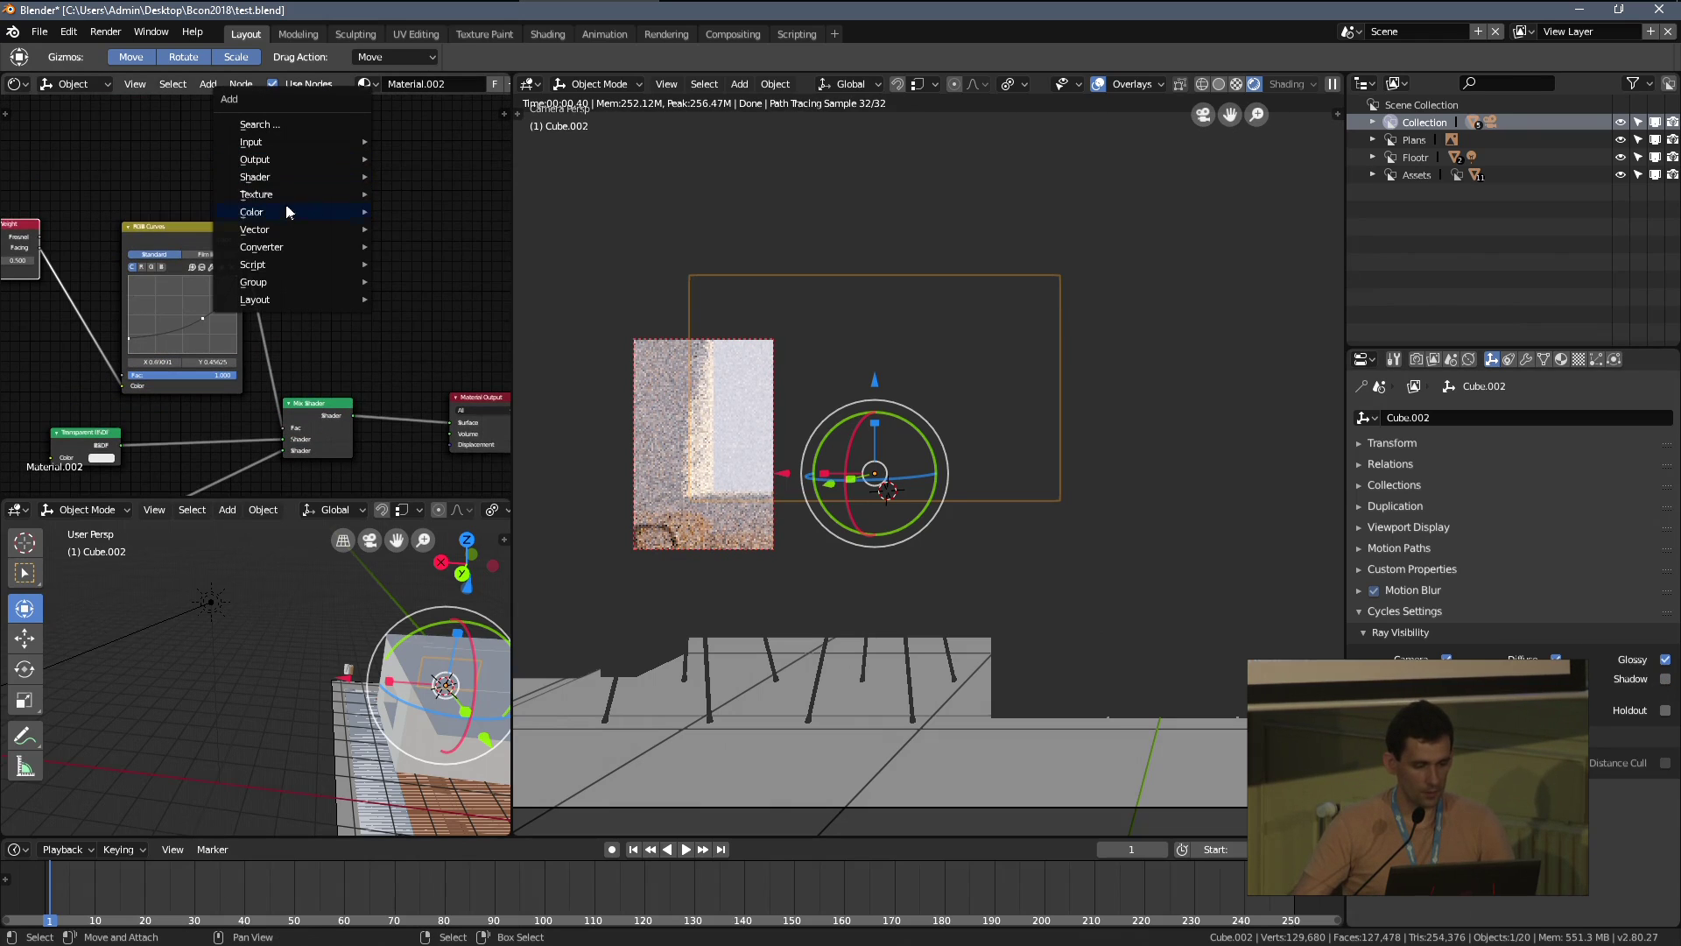
mouse_move(290, 147)
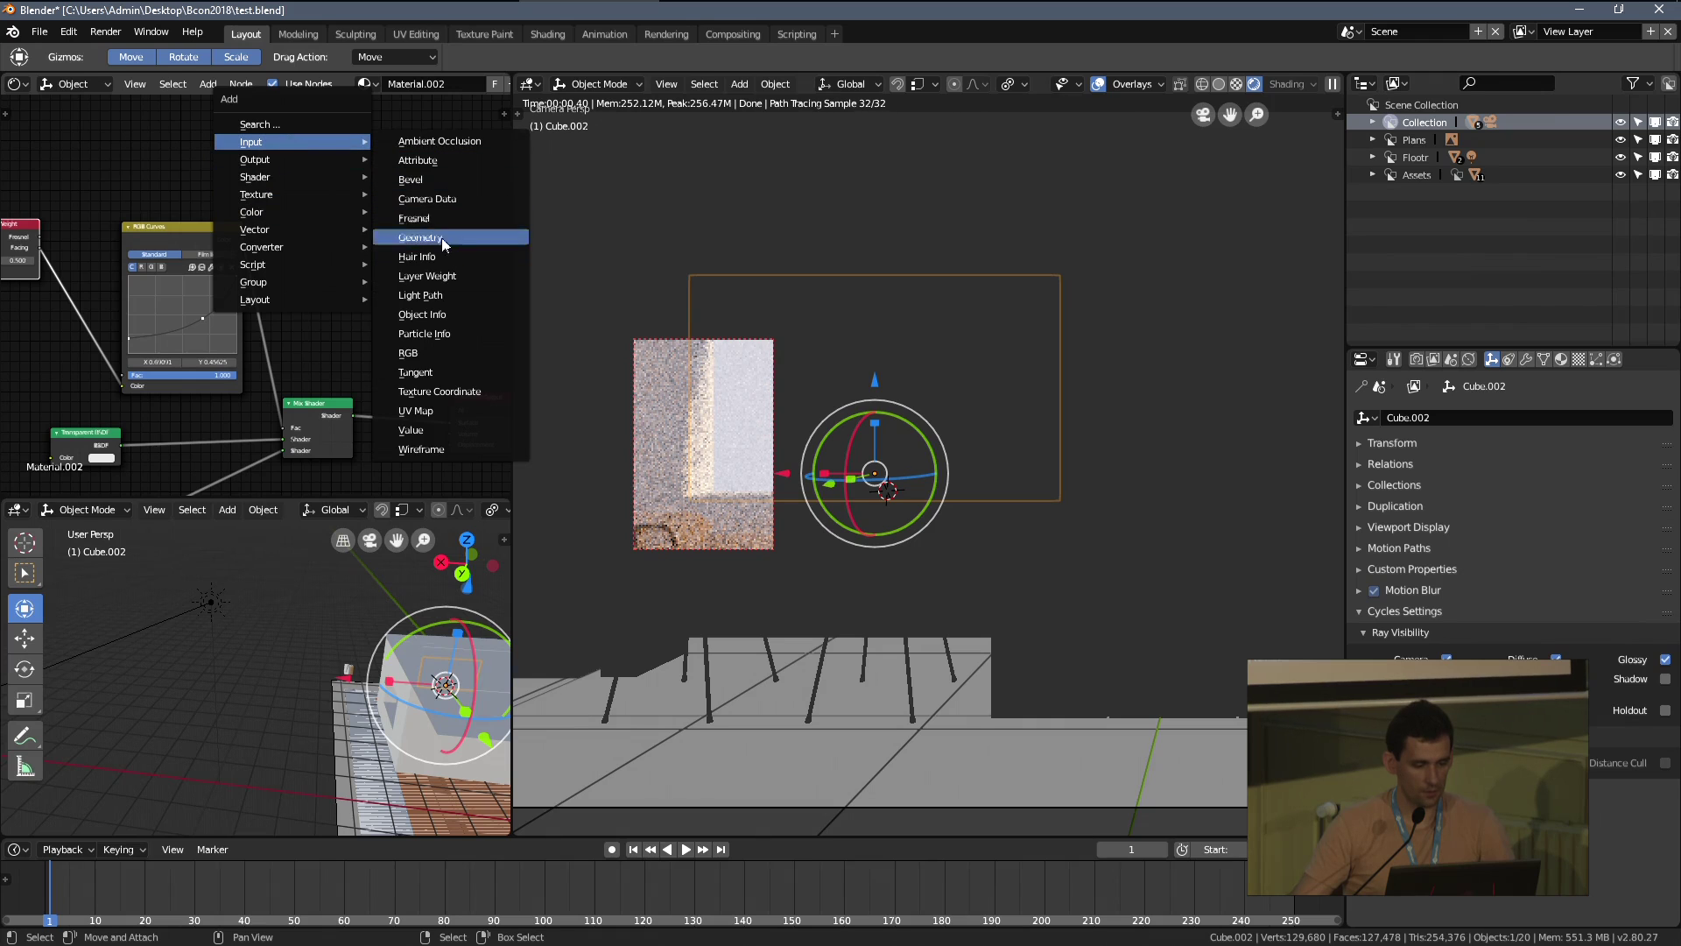
click(440, 295)
click(372, 209)
scroll(371, 209, up, 1)
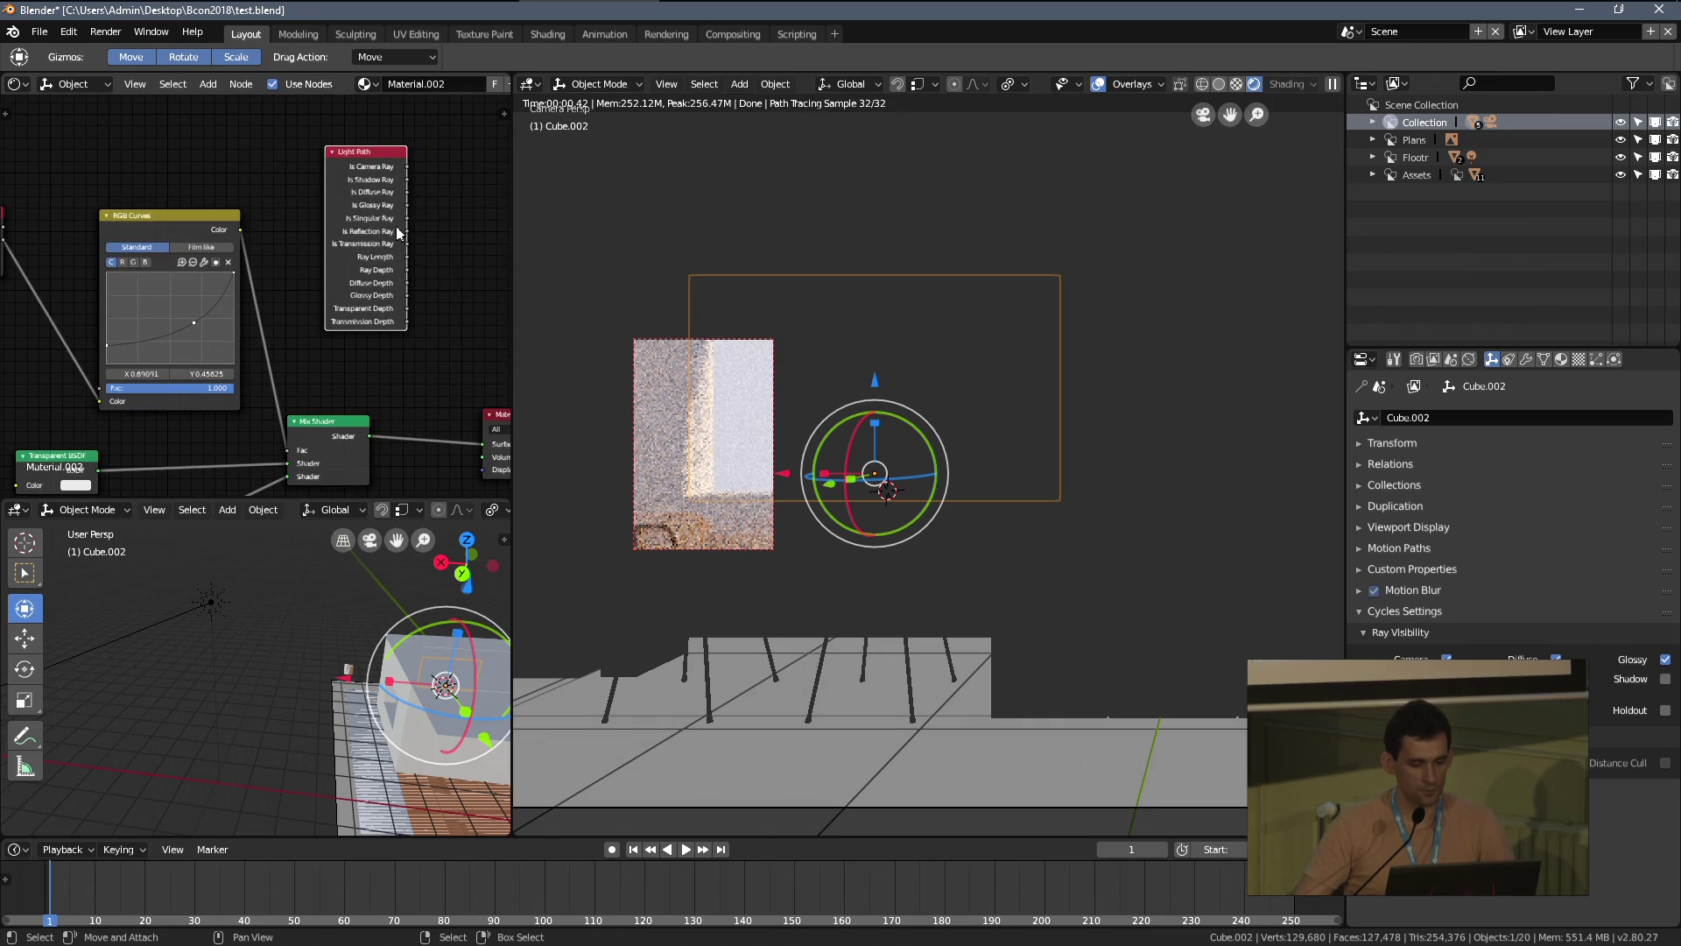
middle_drag(408, 294, 302, 275)
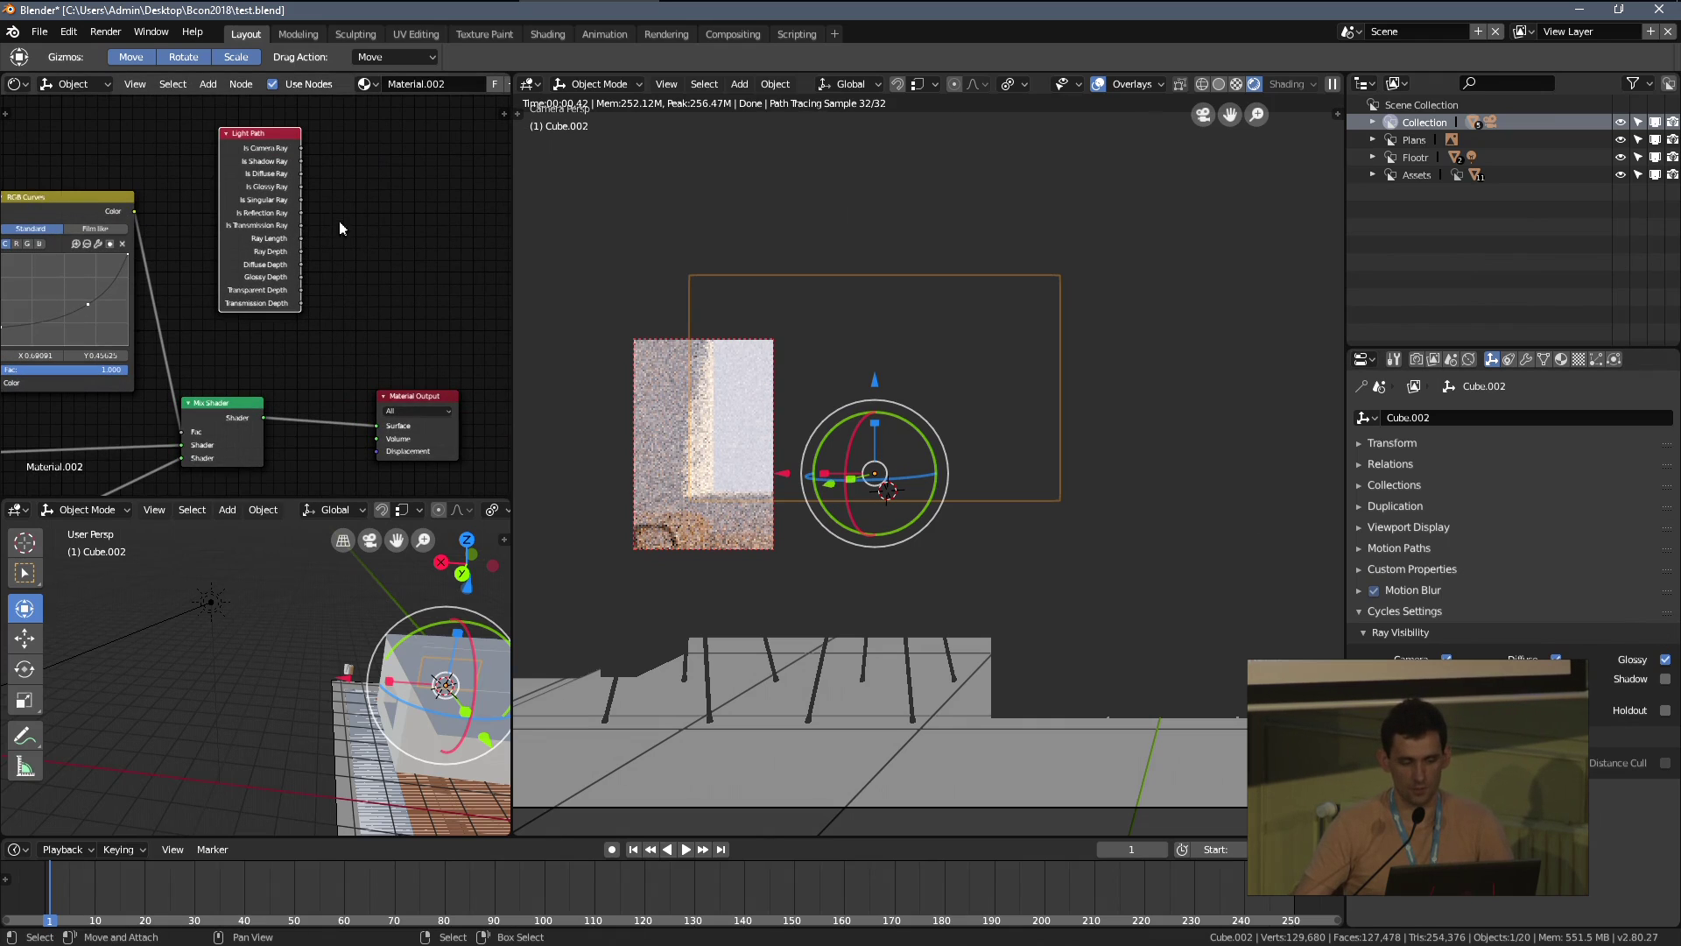
Toggle the pane's Shadow ray visibility on and back off, and enlarge the render region to cover the window, desk and surrounding walls
click(1662, 682)
click(1662, 682)
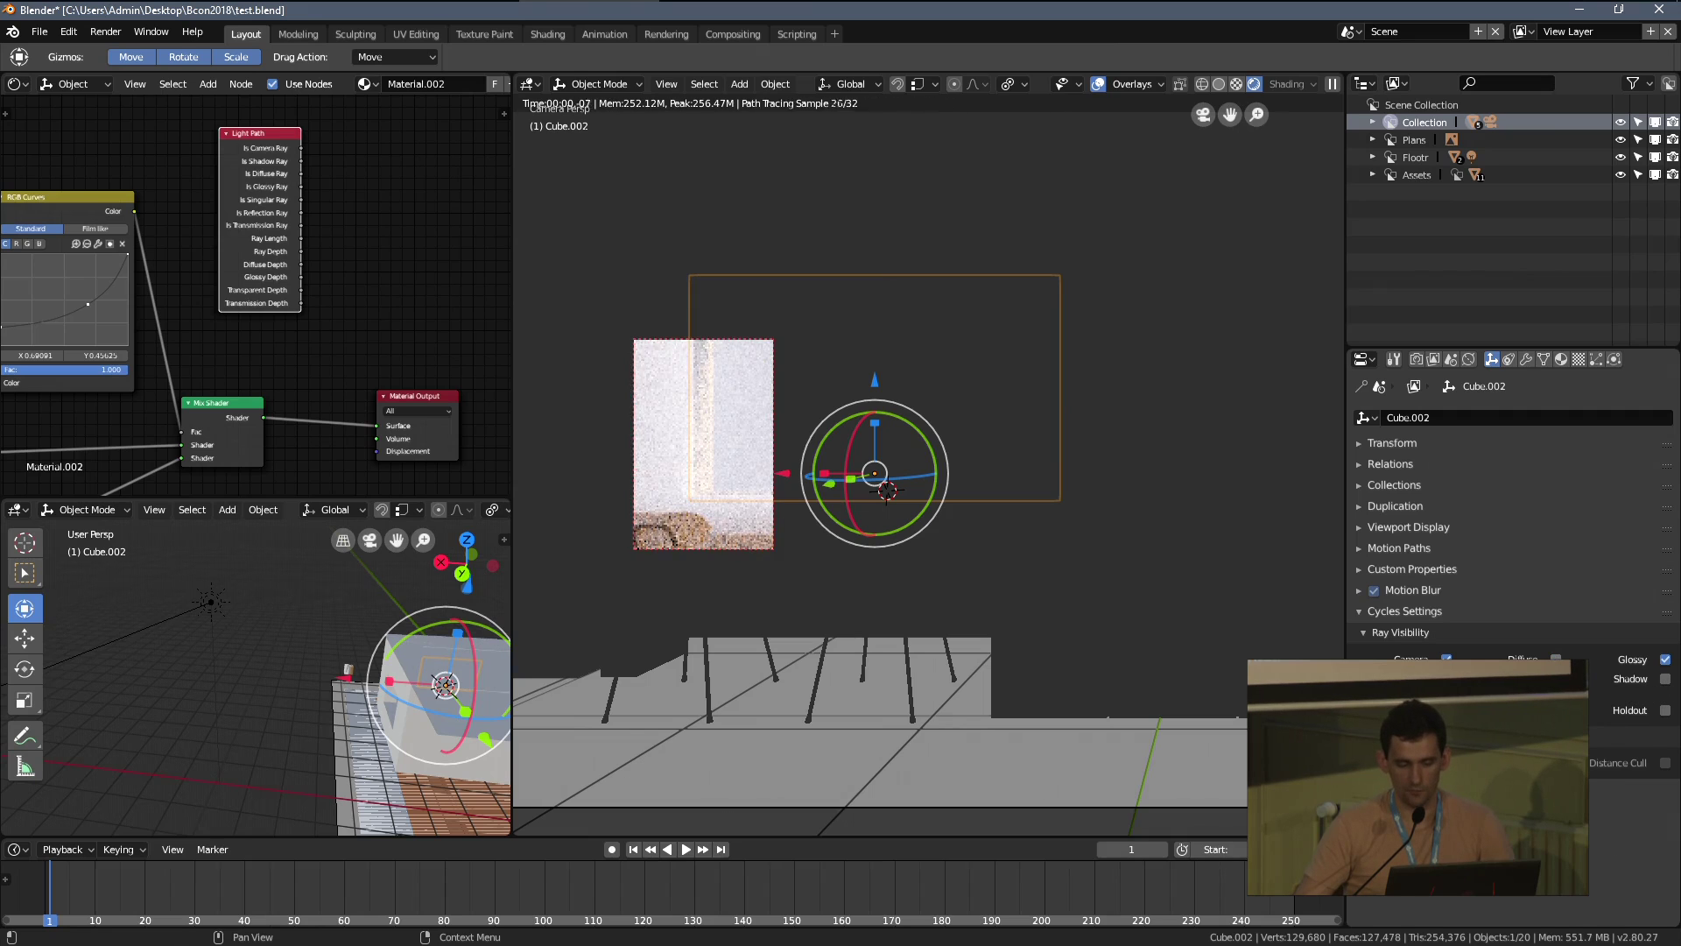
scroll(787, 447, down, 4)
key(ctrl+b)
mouse_move(686, 246)
mouse_down()
mouse_move(915, 453)
mouse_move(1140, 595)
mouse_up()
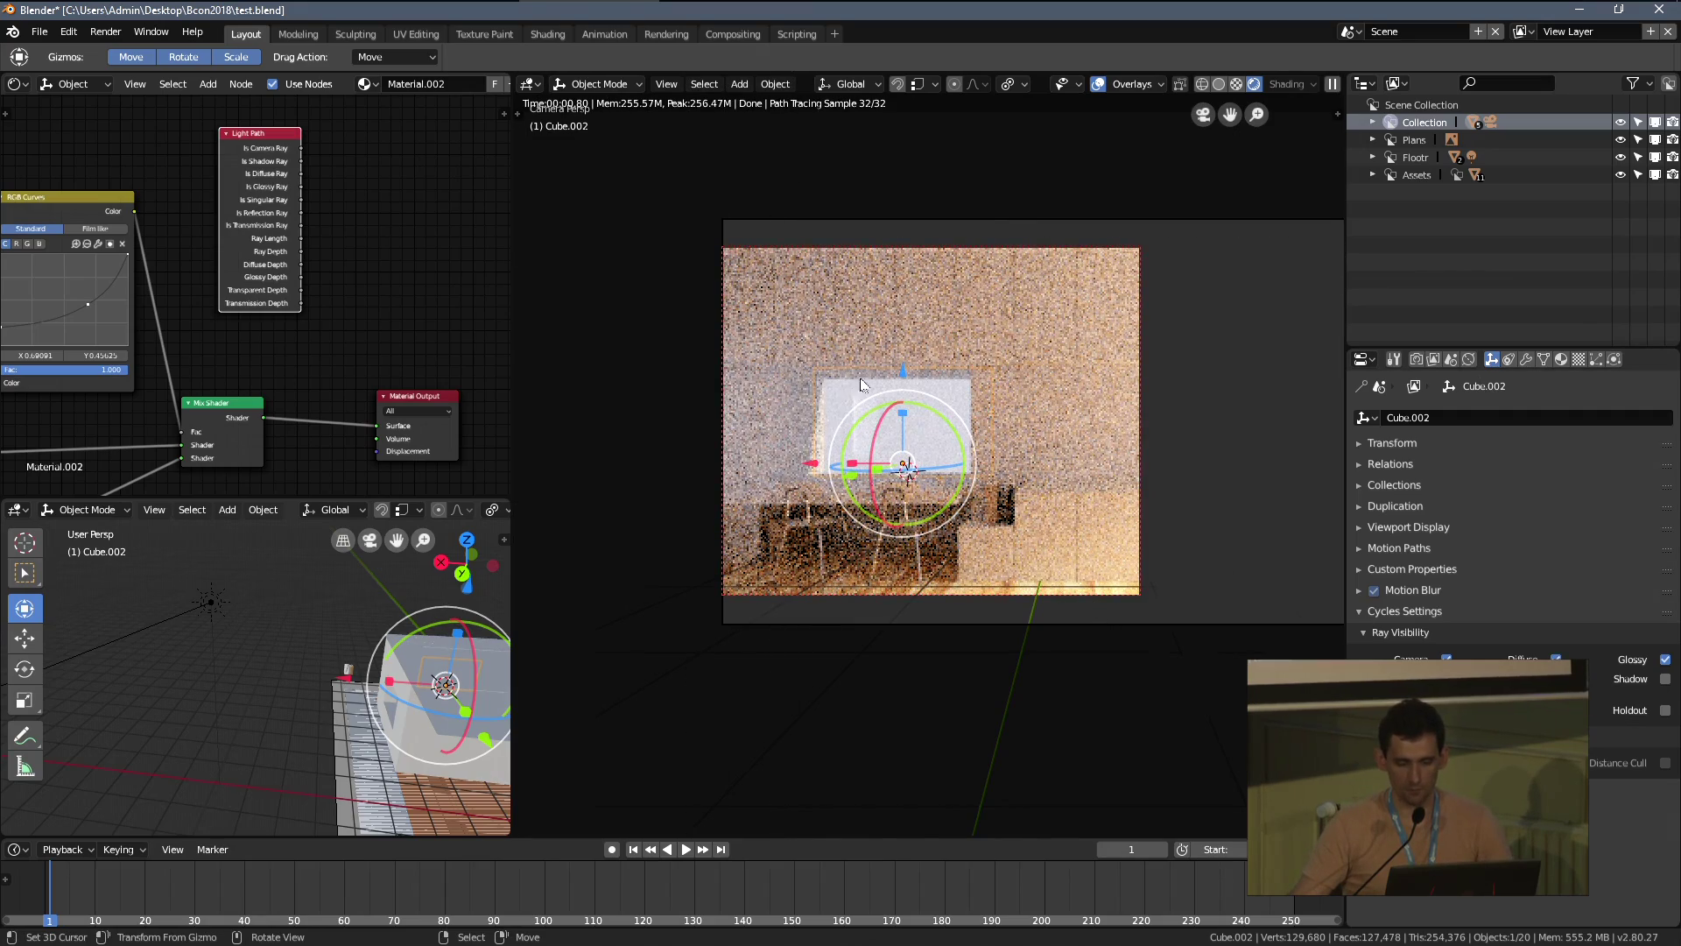
Turn off the pane's Diffuse ray visibility, toggle Glossy off and back on, and deselect the pane
click(1555, 658)
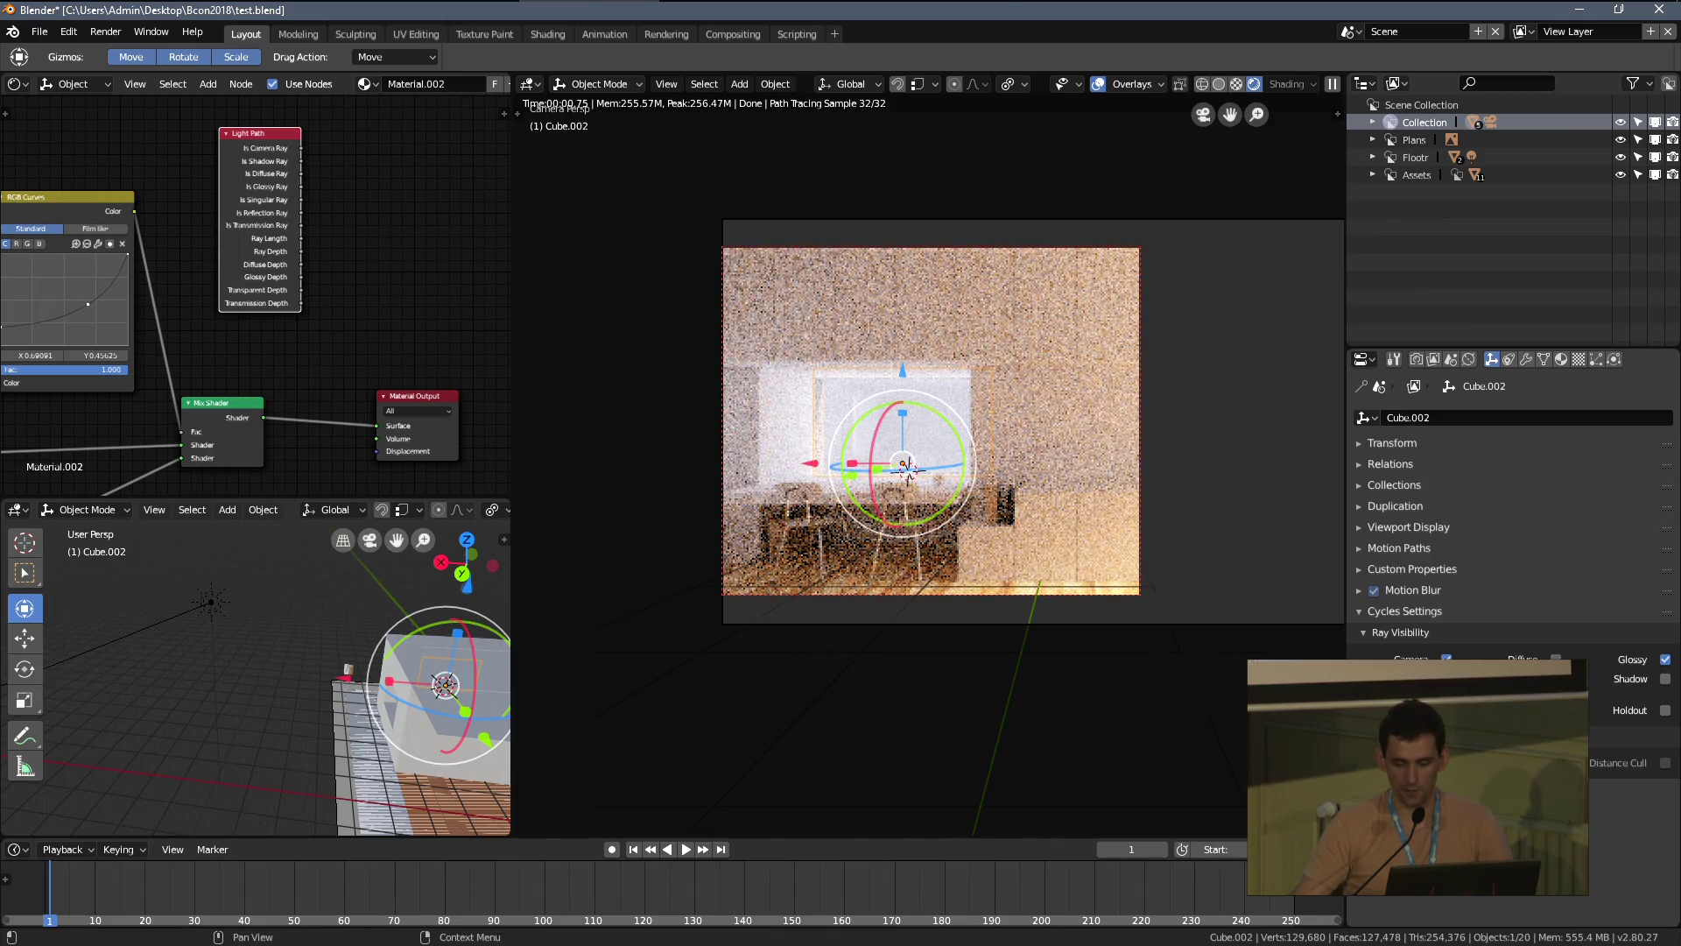
scroll(931, 420, up, 1)
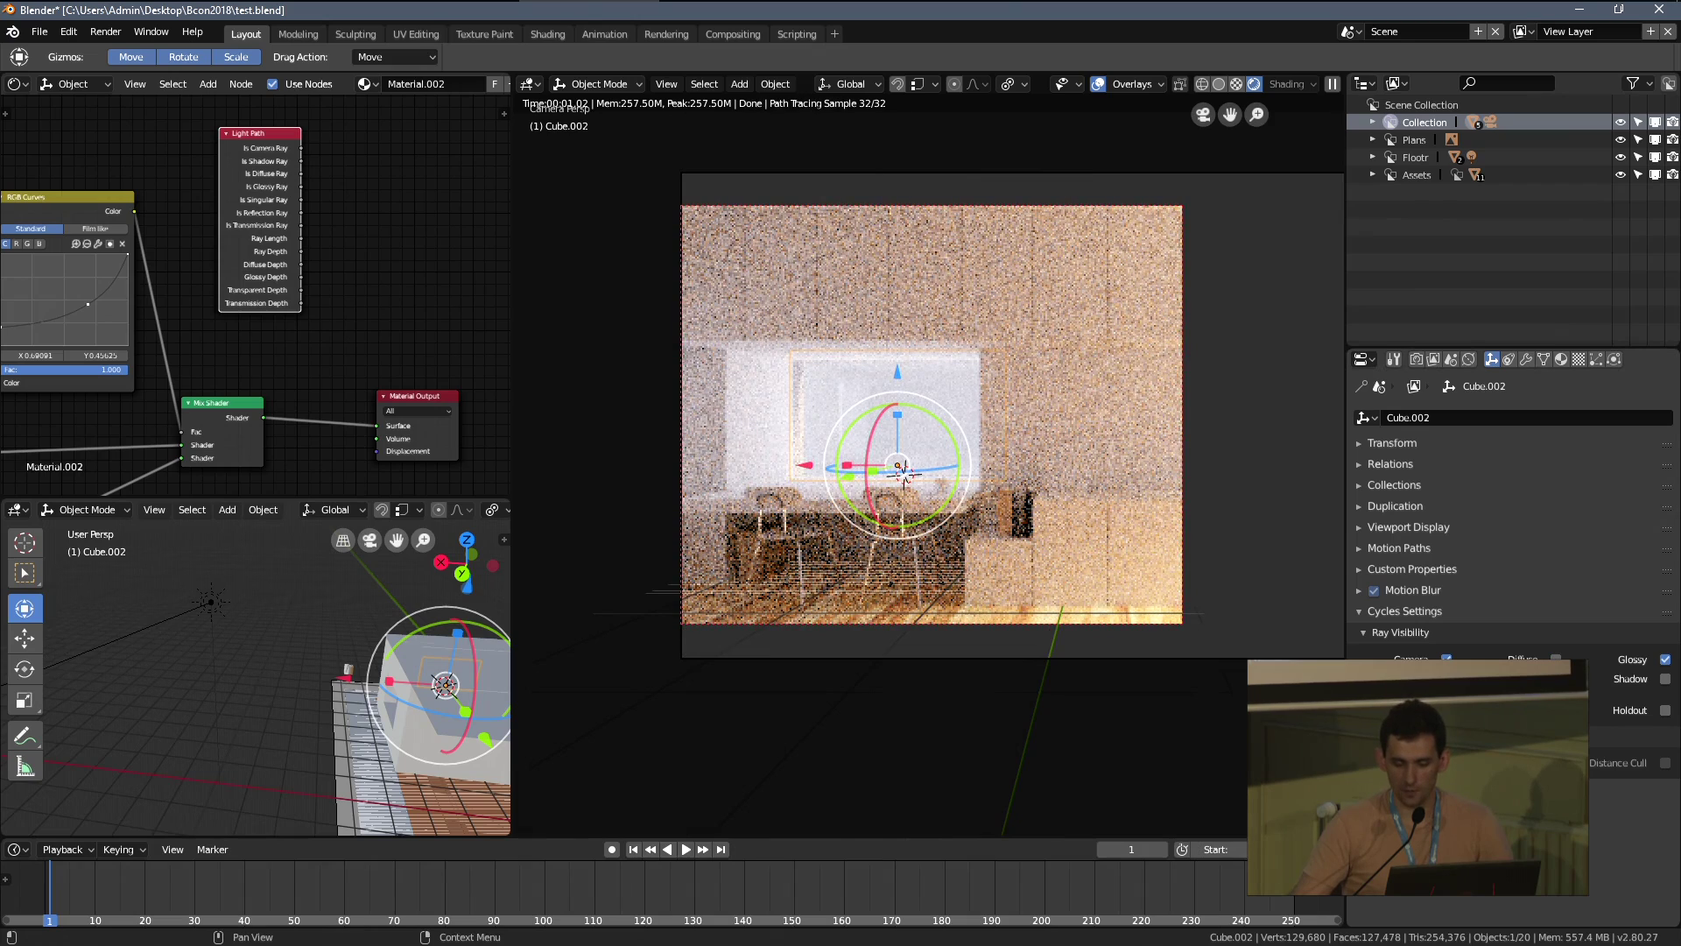
click(1665, 660)
click(1665, 661)
key(alt+a)
scroll(864, 497, up, 2)
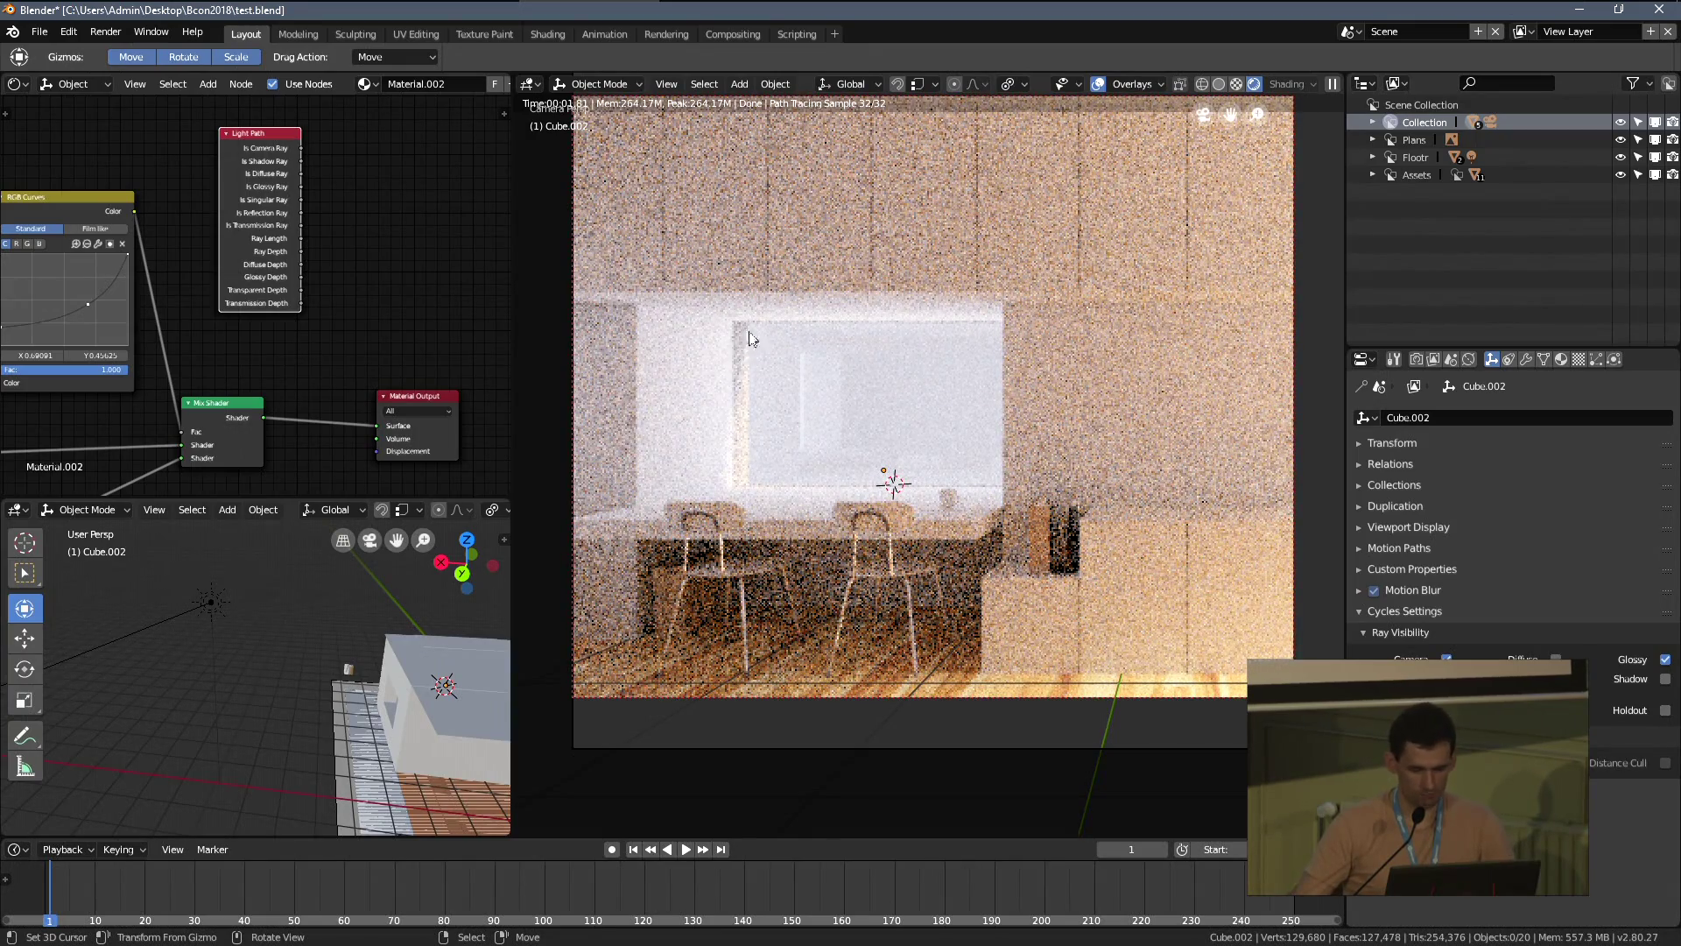
Turn the pane's Diffuse ray visibility on and off again to compare the room's lighting in the render region
middle_drag(478, 332, 564, 272)
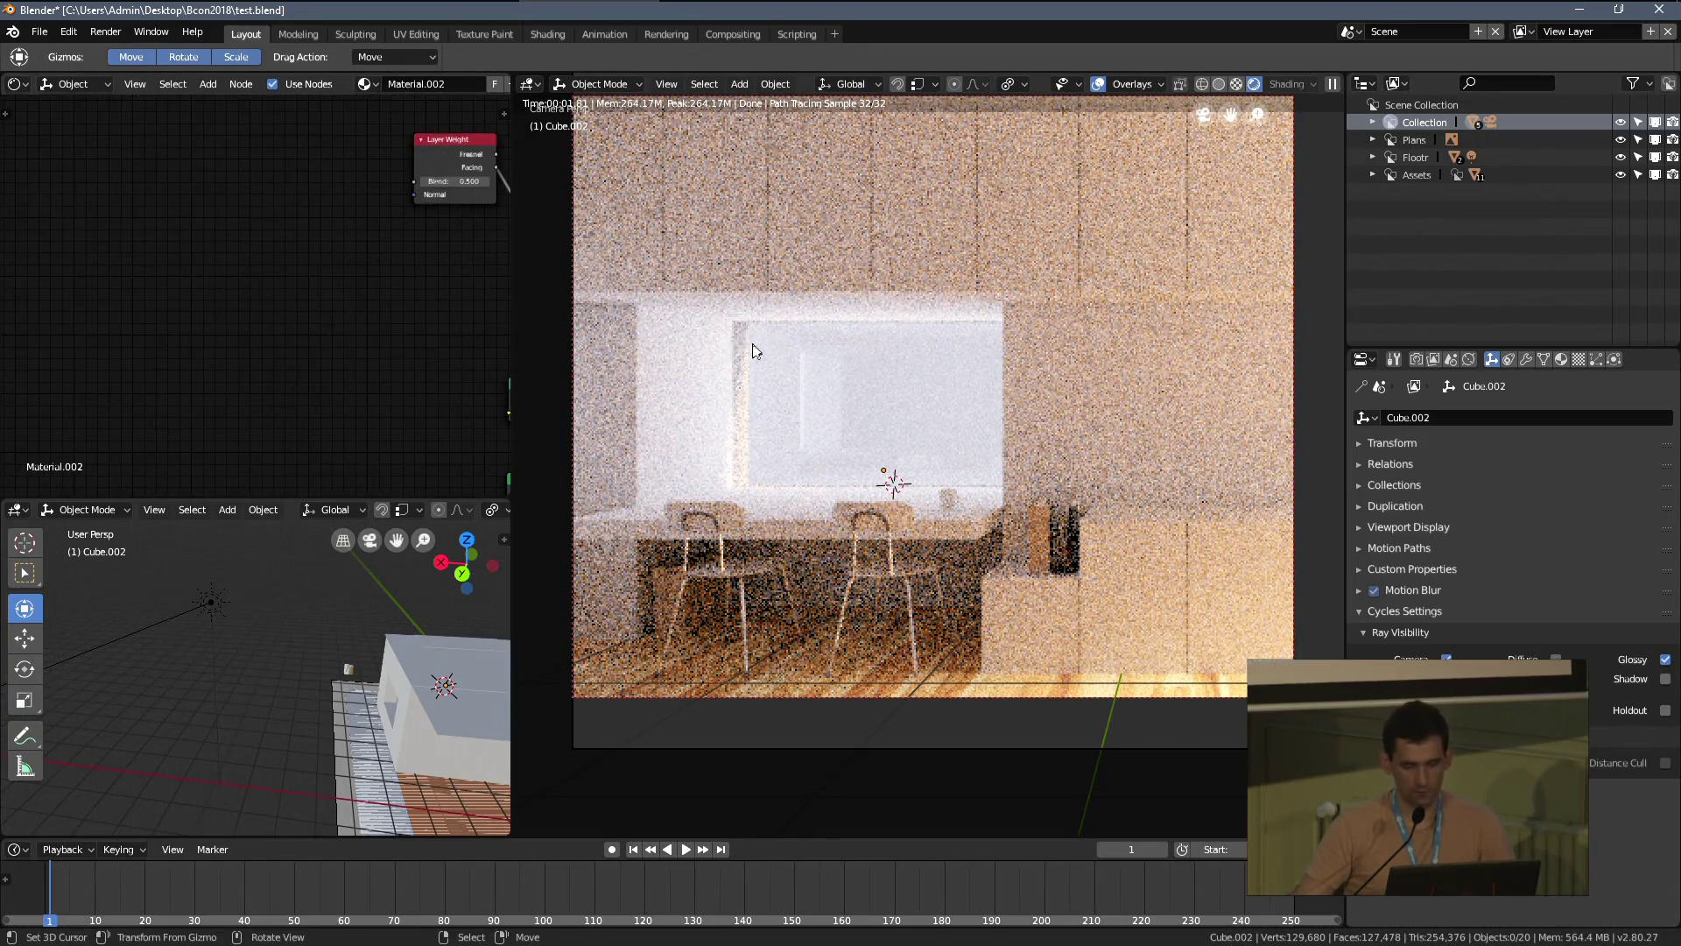
scroll(443, 339, down, 2)
middle_drag(446, 335, 187, 348)
click(1556, 659)
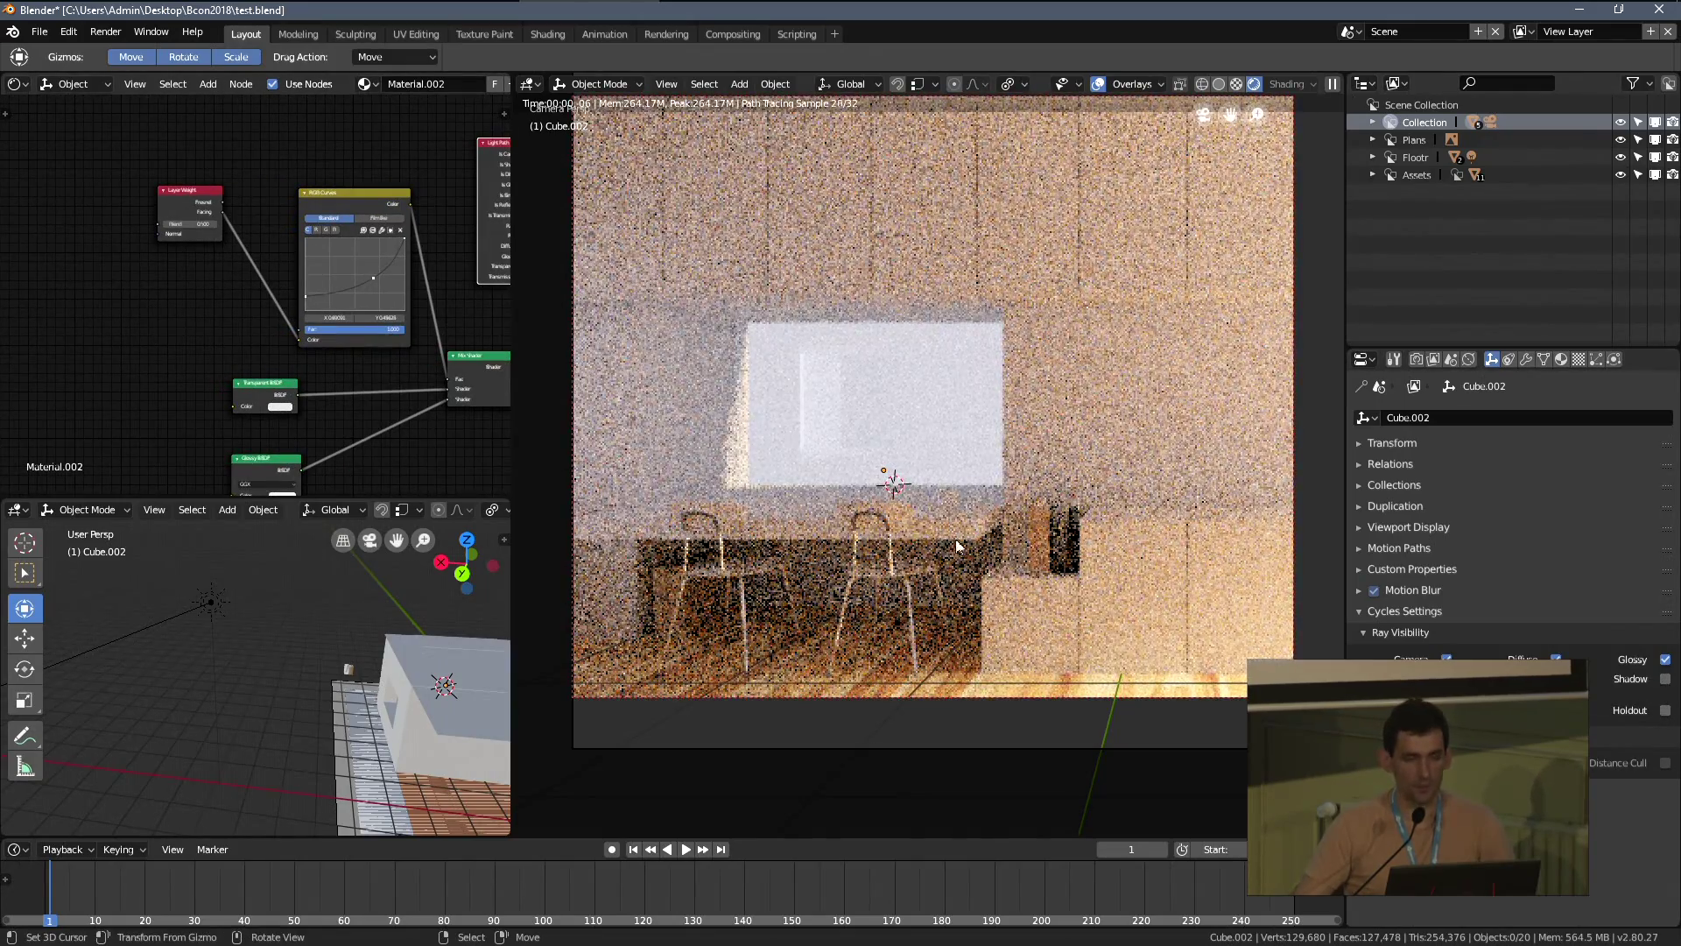
scroll(850, 464, down, 1)
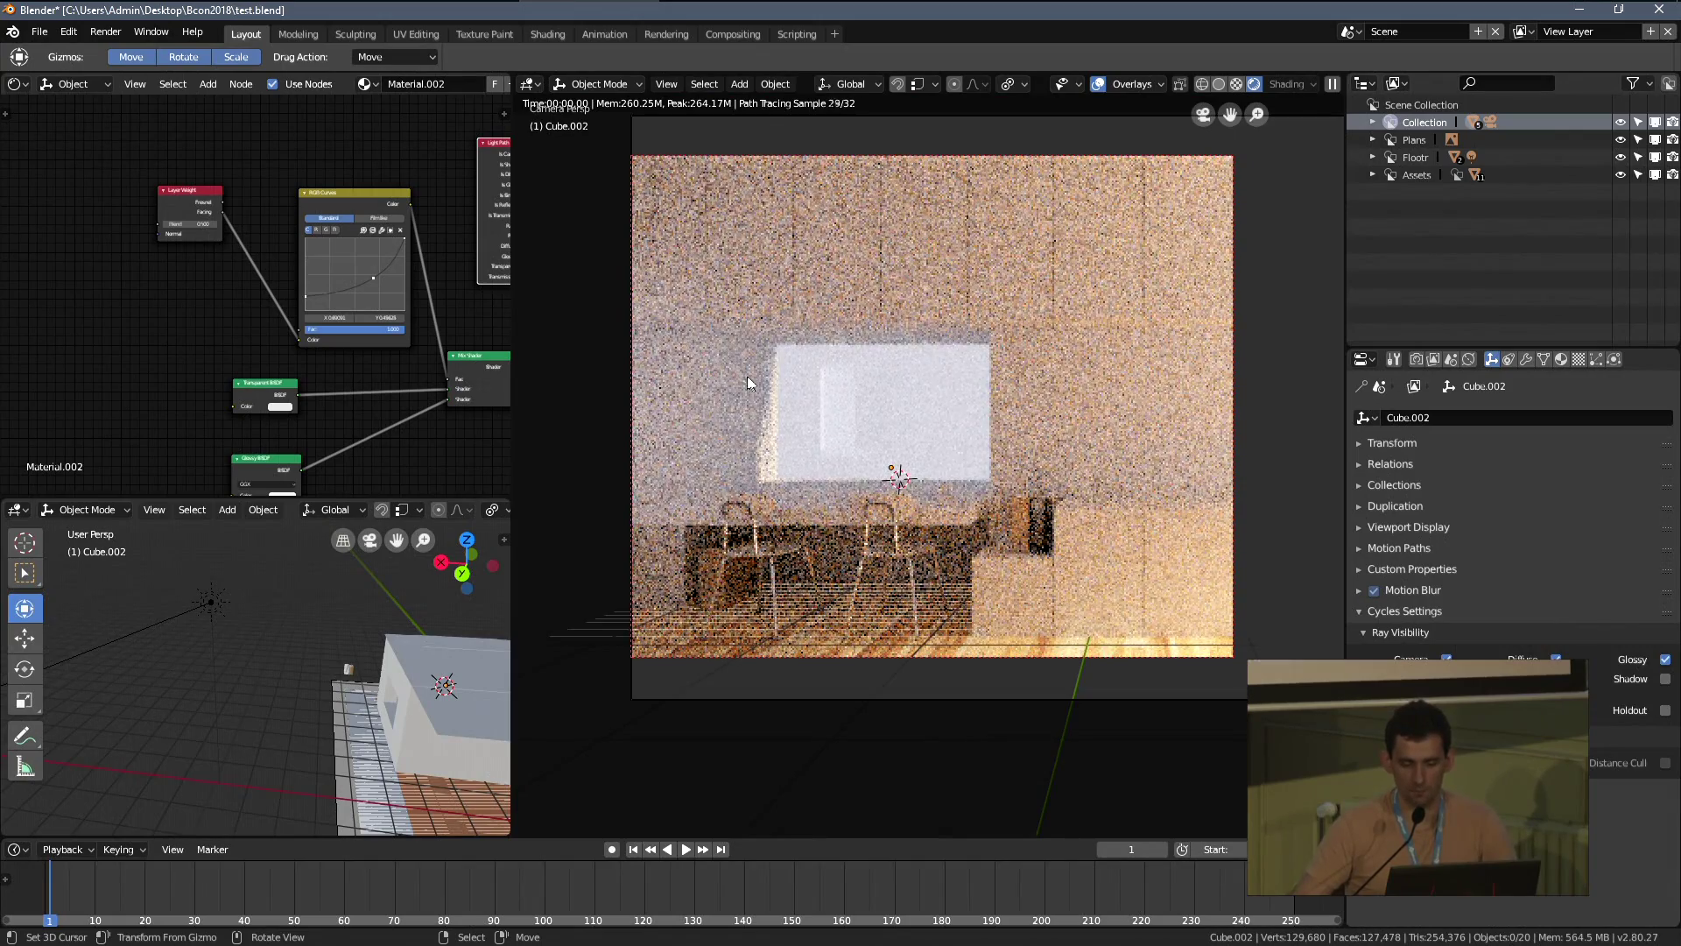
scroll(876, 438, down, 2)
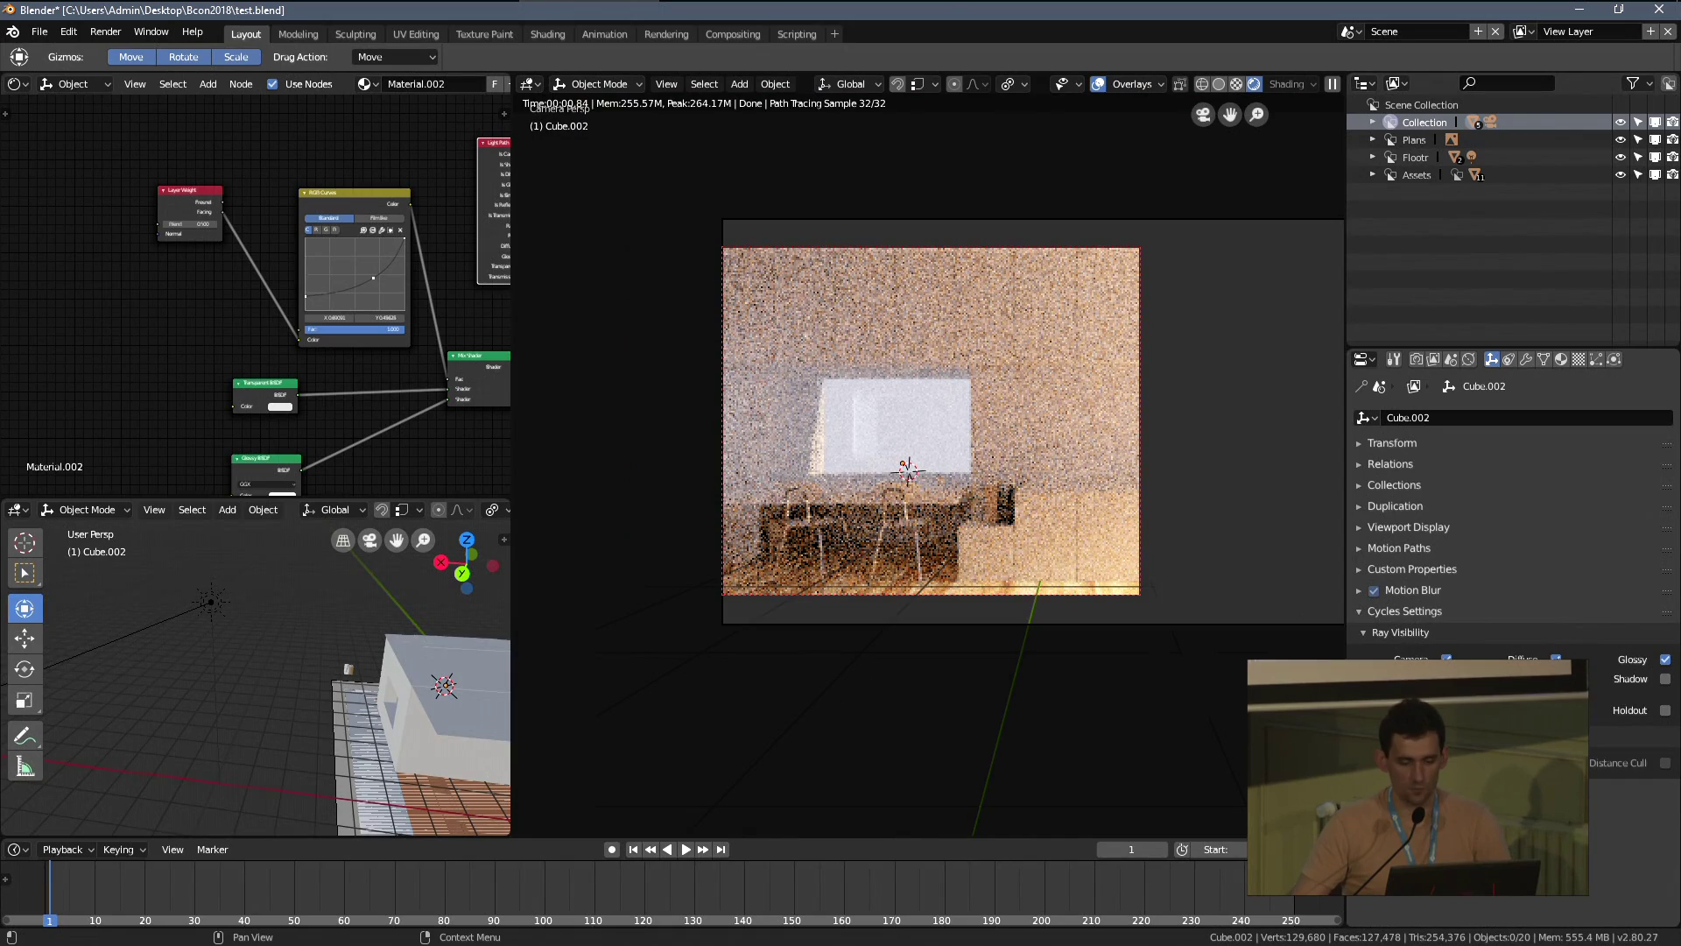
click(1556, 658)
Delete the glass pane from the window and save over test.blend
middle_drag(447, 622, 298, 652)
right_click(424, 588)
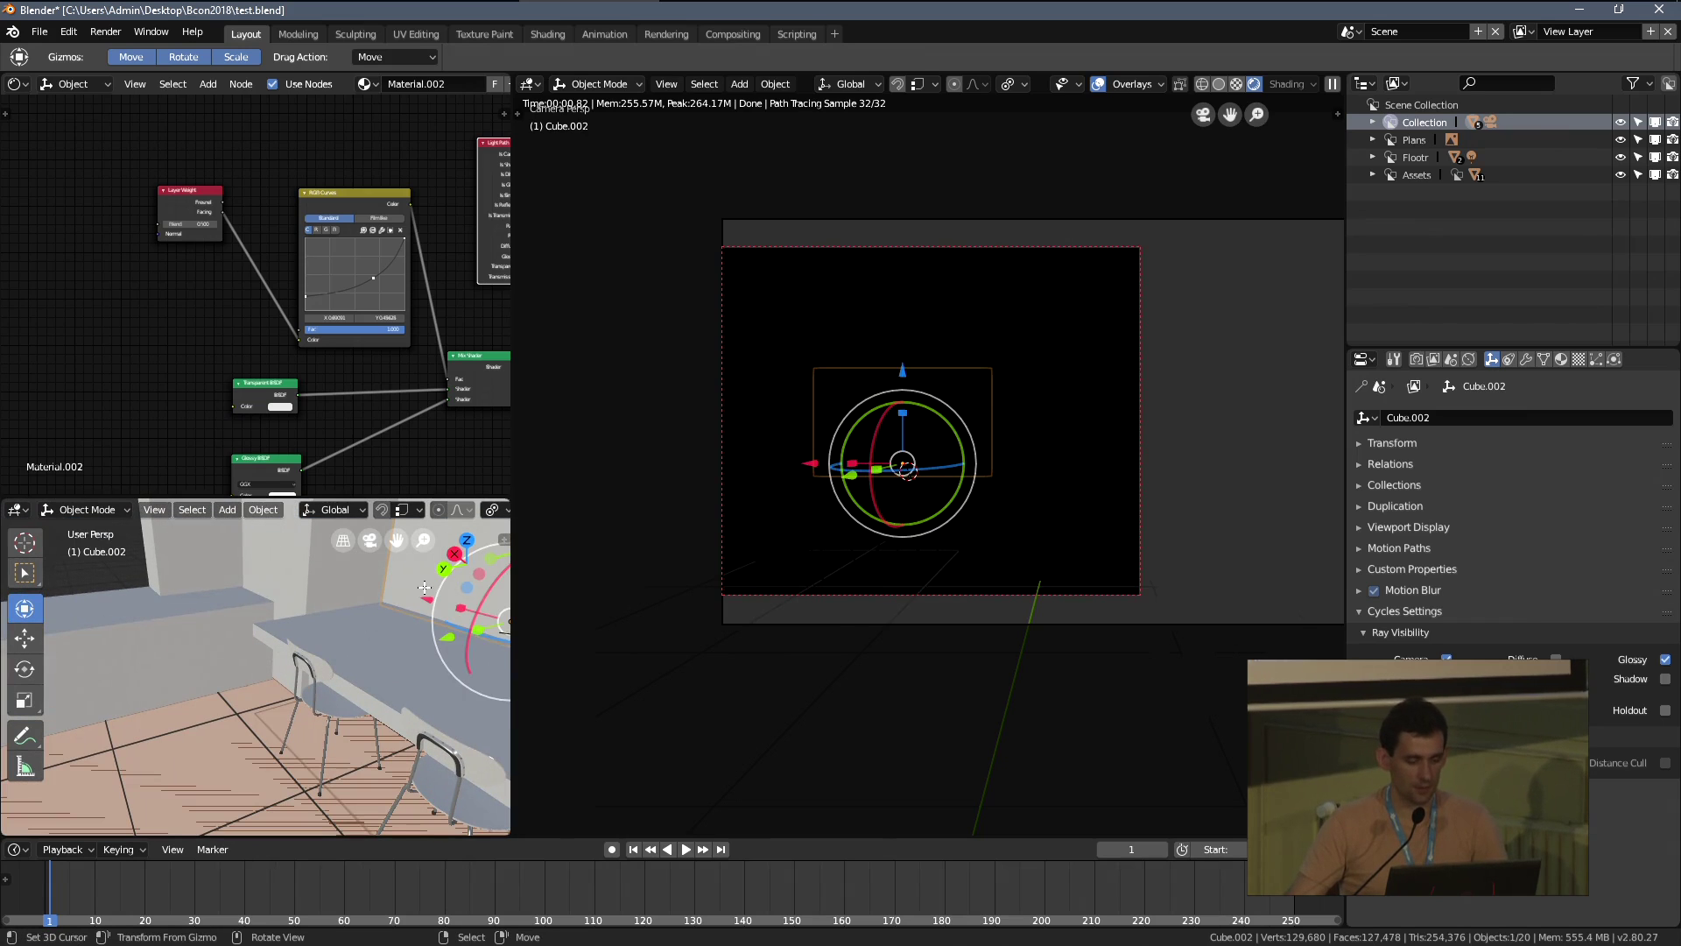
key(ctrl+s)
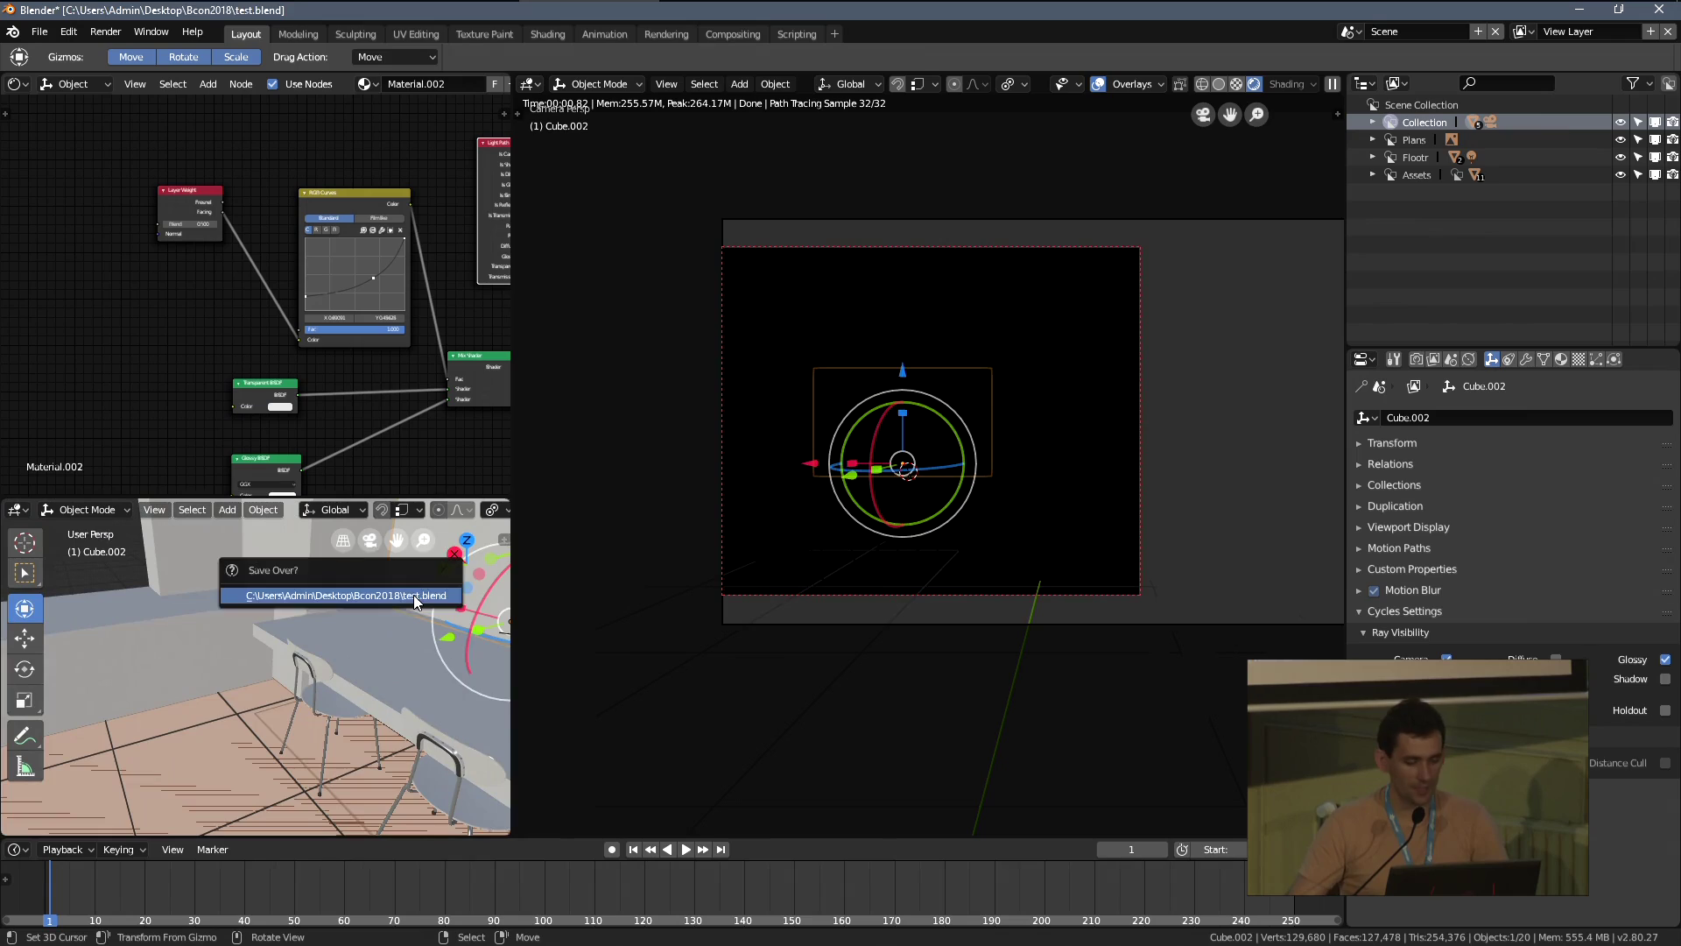
key(Delete)
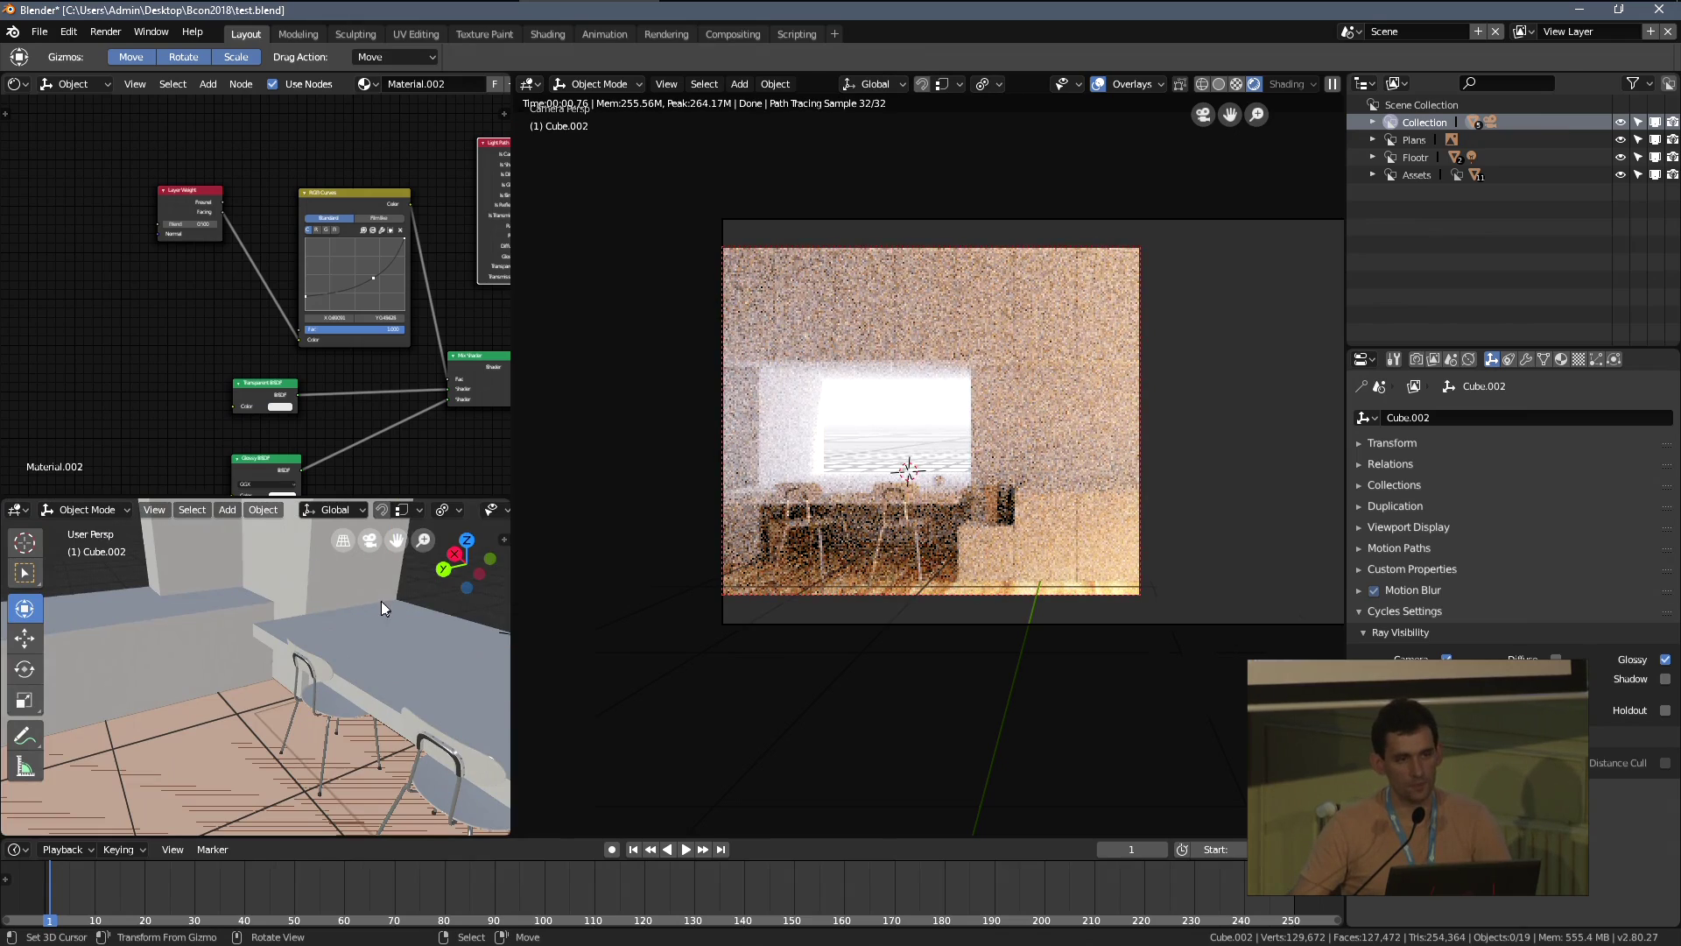
scroll(902, 451, down, 1)
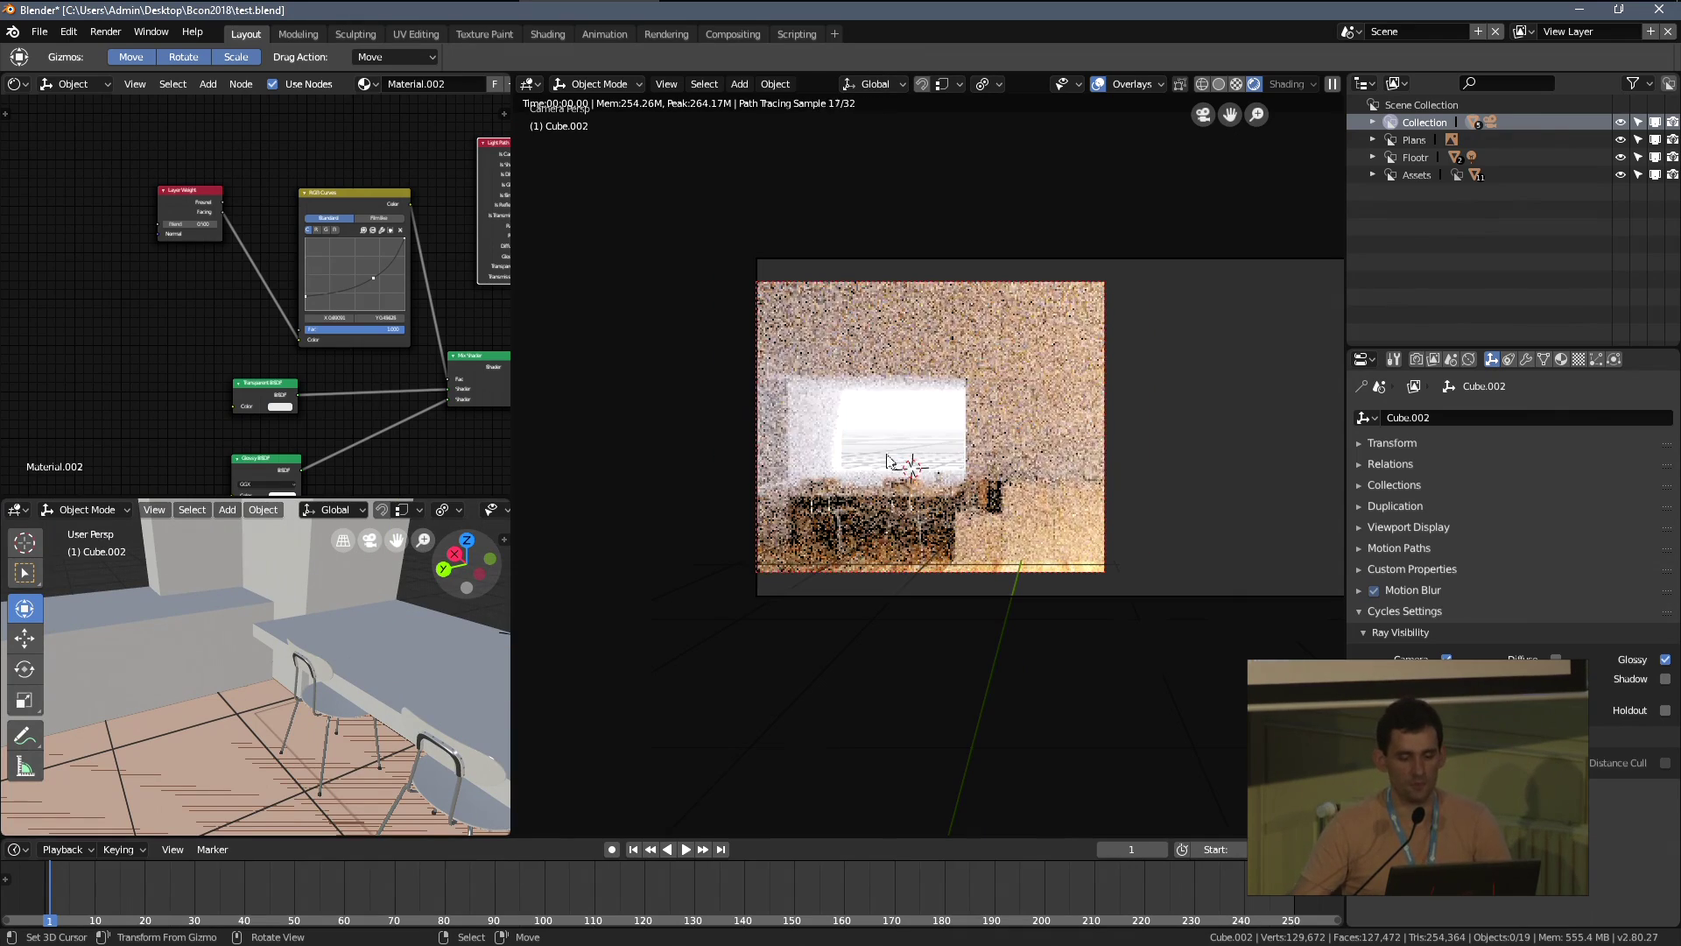
scroll(1089, 484, up, 1)
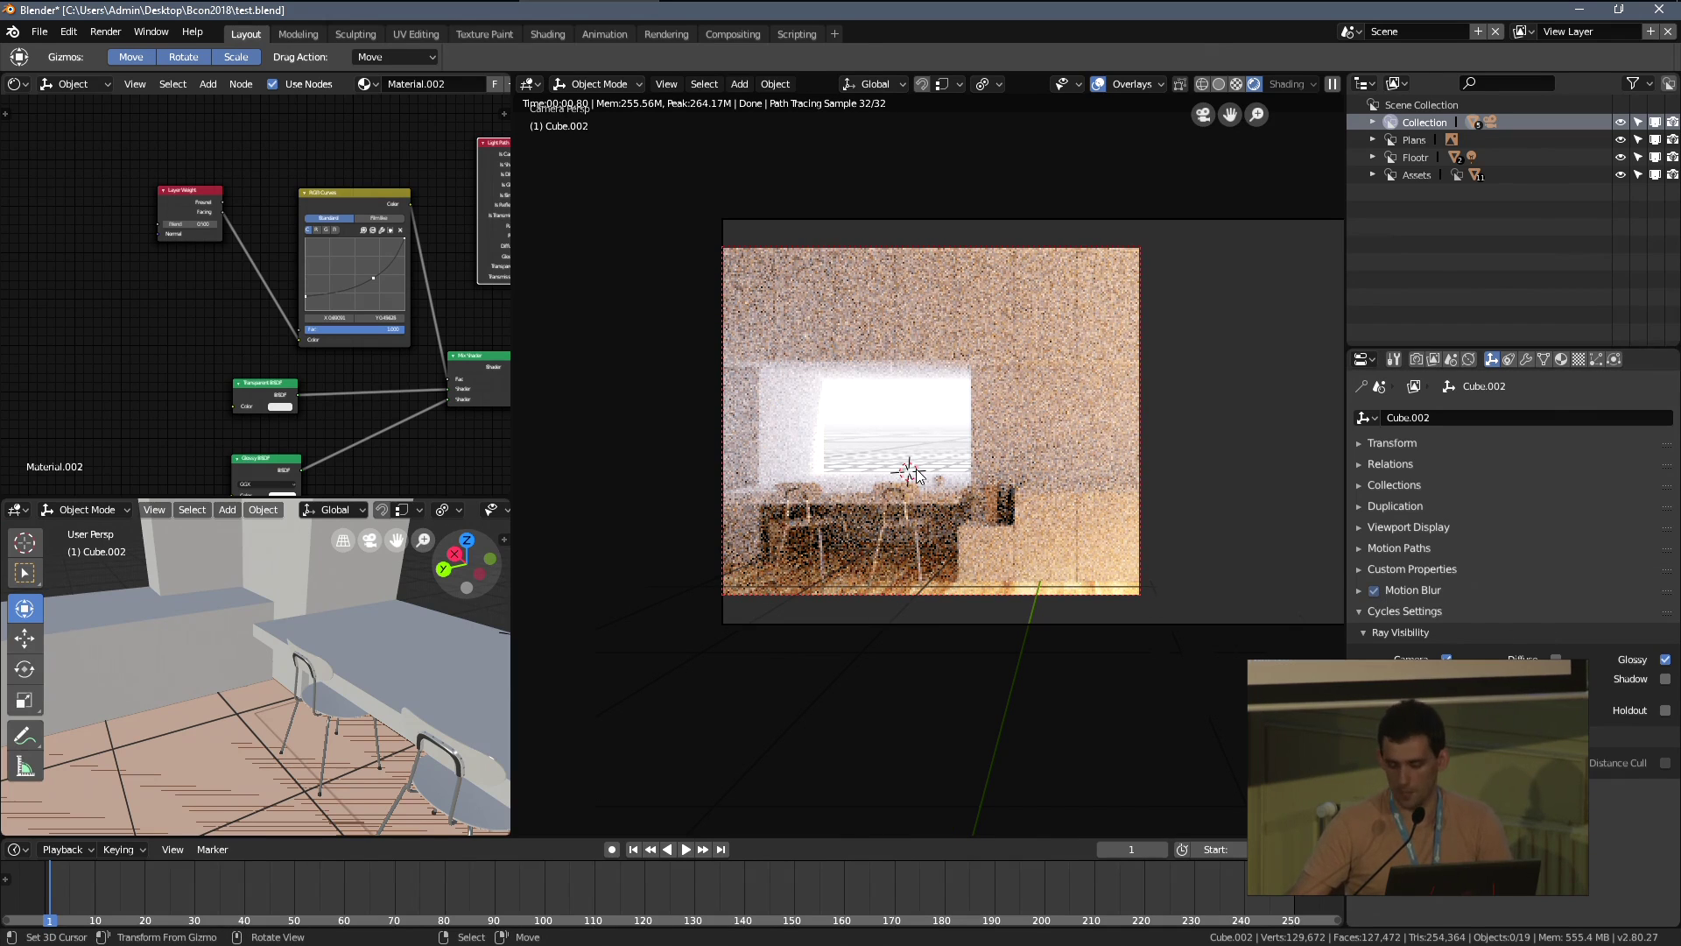
key(ctrl+s)
click(779, 448)
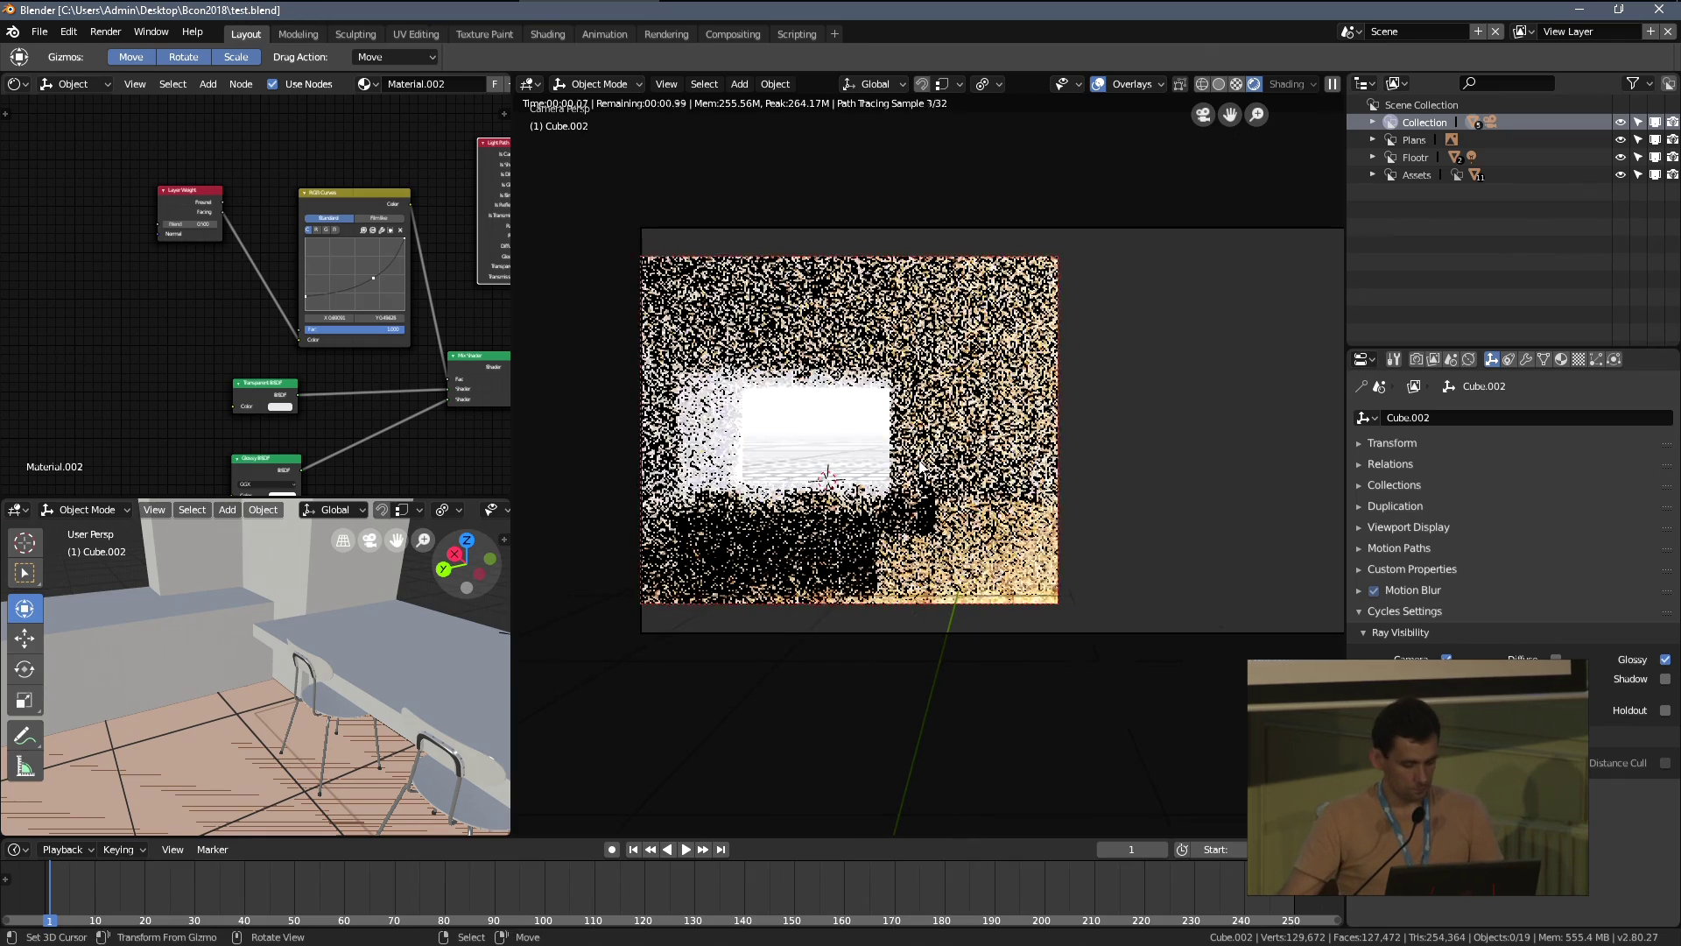
Switch to untitled.png in Photoshop and cycle the screen modes to show the image full screen on black
key(alt+Tab)
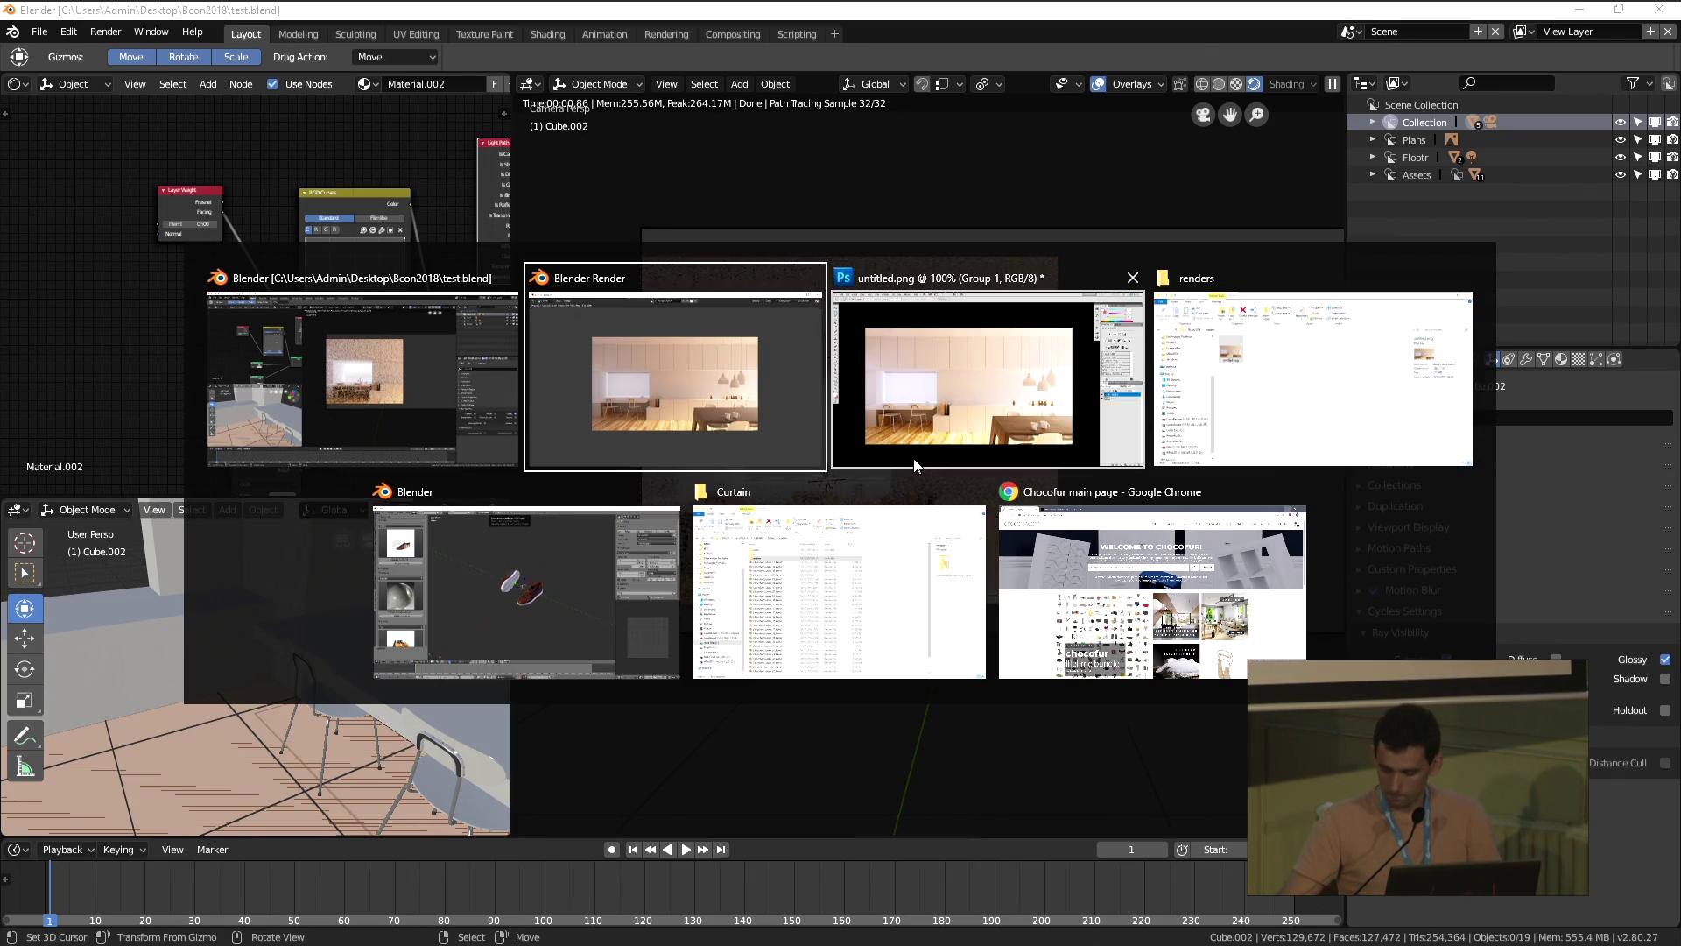
key(Tab)
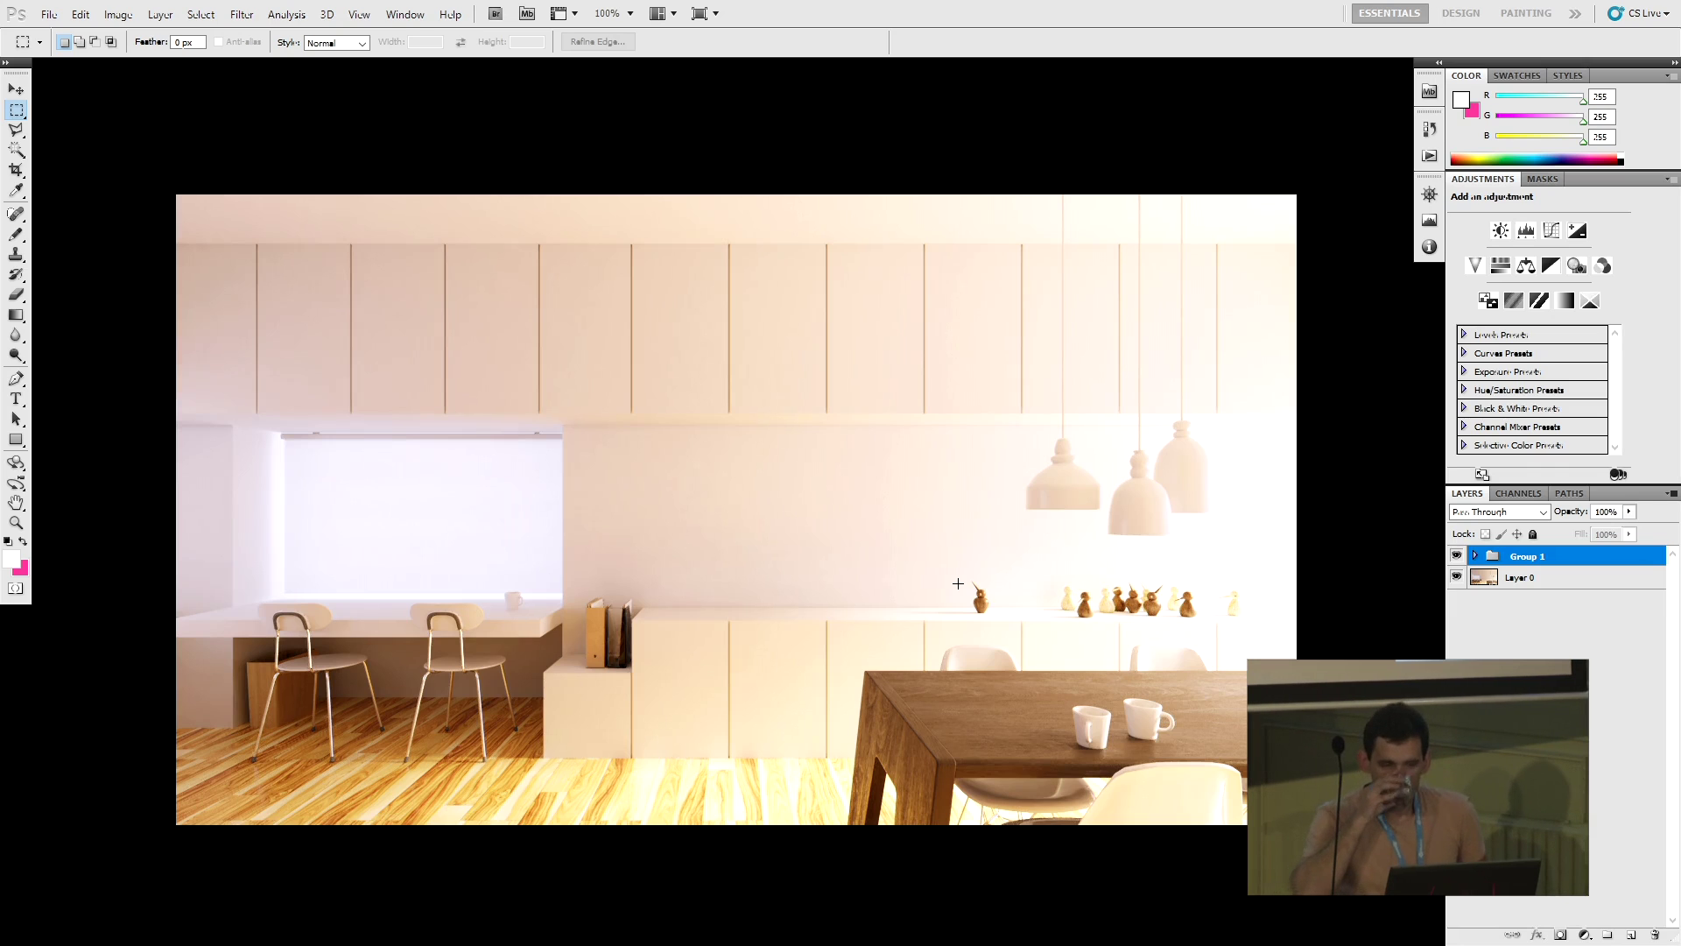
key(f)
key(f)
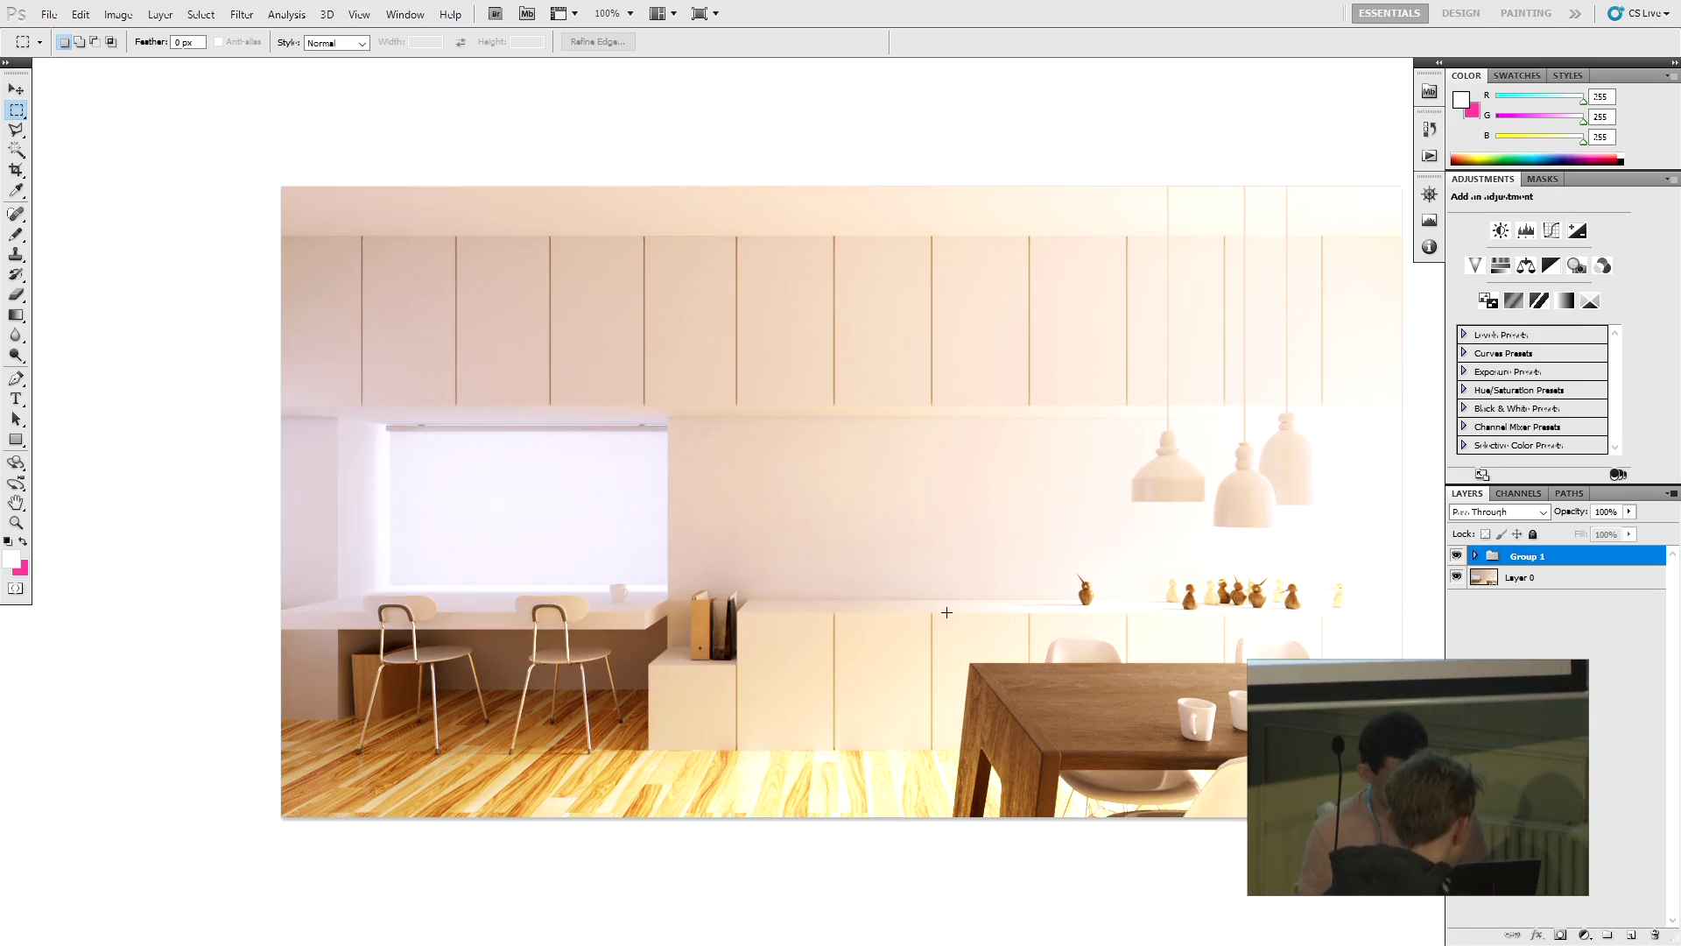
key(f)
key(f)
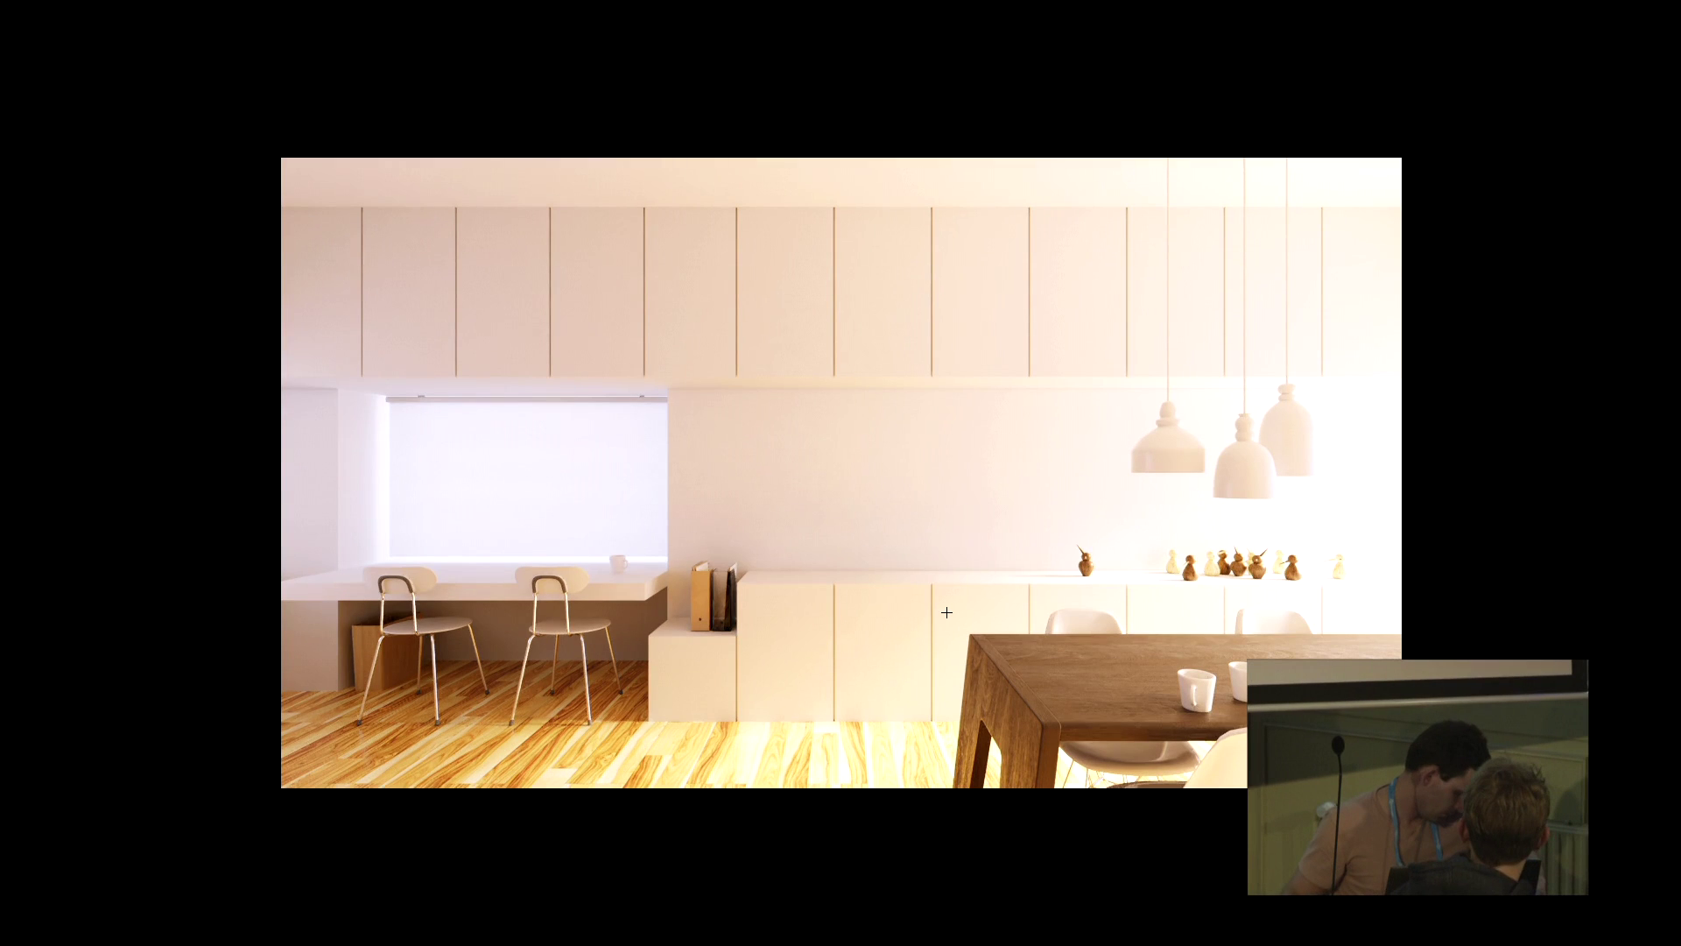